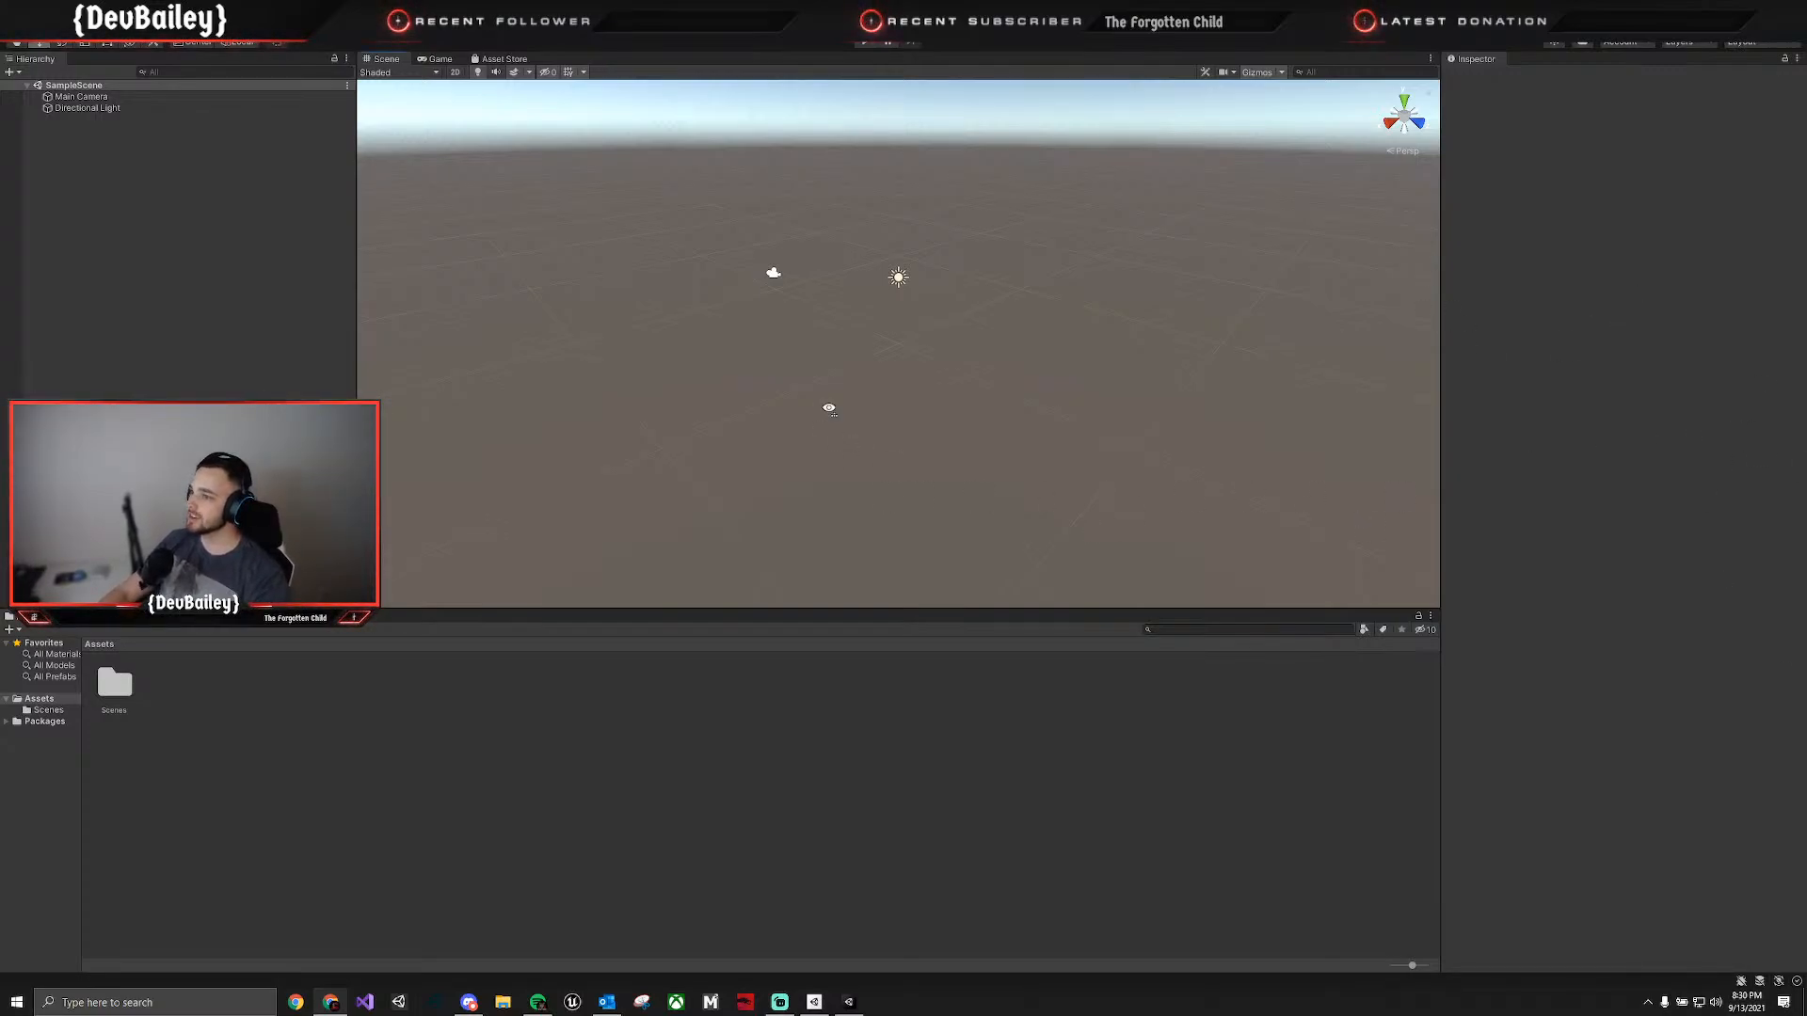
# Enlarge the Scene view by shrinking the Project, Inspector and Hierarchy areas.
pyautogui.moveTo(829, 409)
pyautogui.mouseDown(button='right')
pyautogui.moveTo(884, 403)
pyautogui.moveTo(829, 400)
pyautogui.mouseUp(button='right')
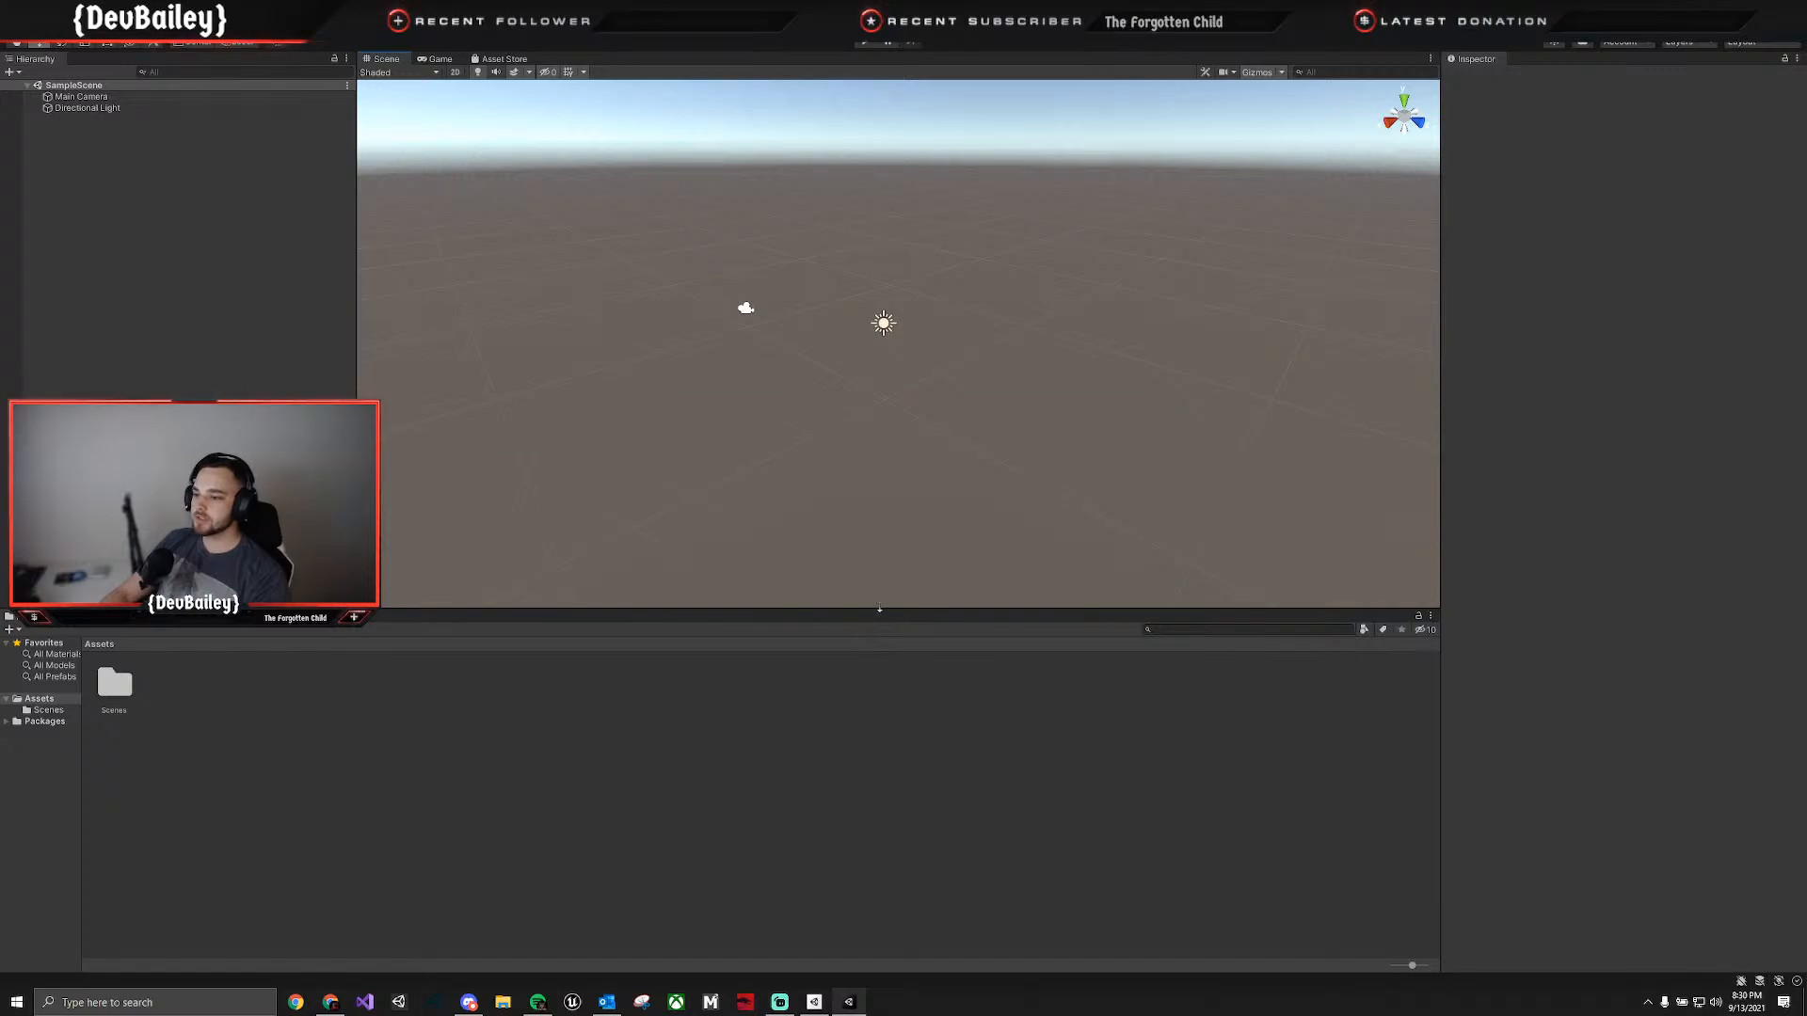
pyautogui.moveTo(879, 608); pyautogui.dragTo(892, 743)
pyautogui.moveTo(1439, 497); pyautogui.dragTo(1597, 513)
pyautogui.moveTo(390, 467); pyautogui.dragTo(172, 442)
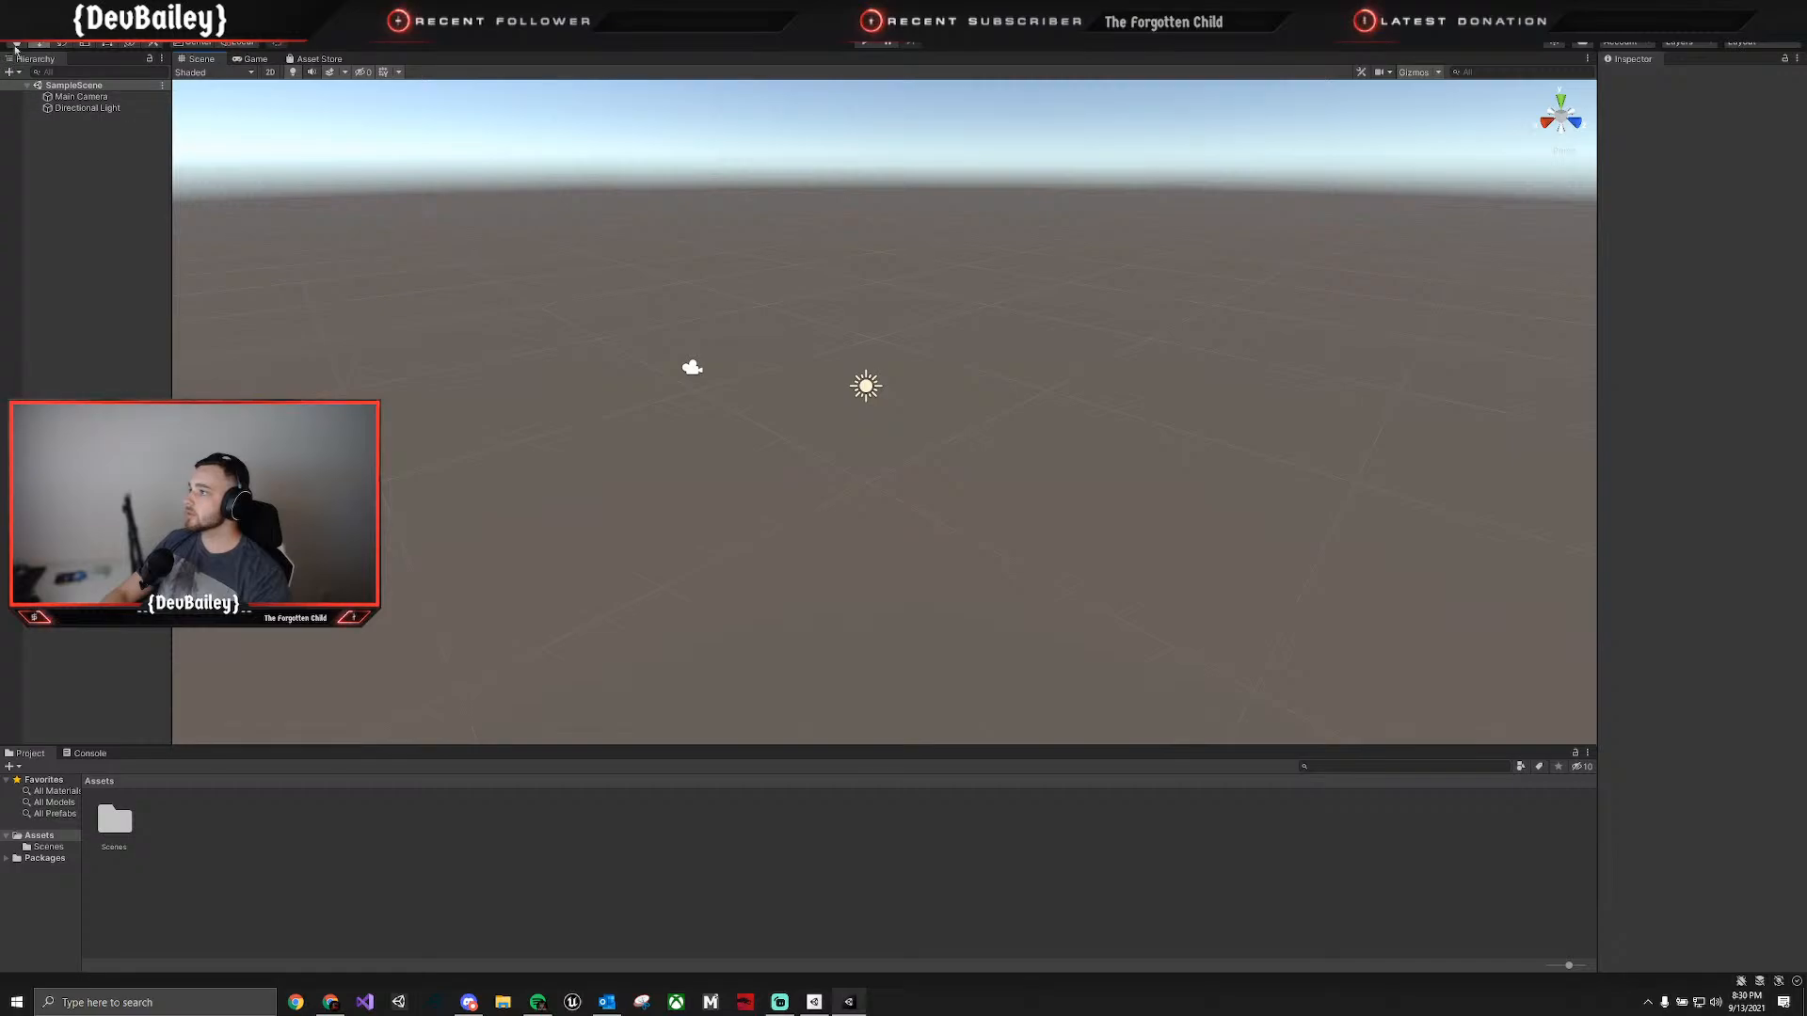
# Open the Project Settings and look through the Editor, Preset Manager, Quality and Scene Template pages.
pyautogui.click(14, 30)
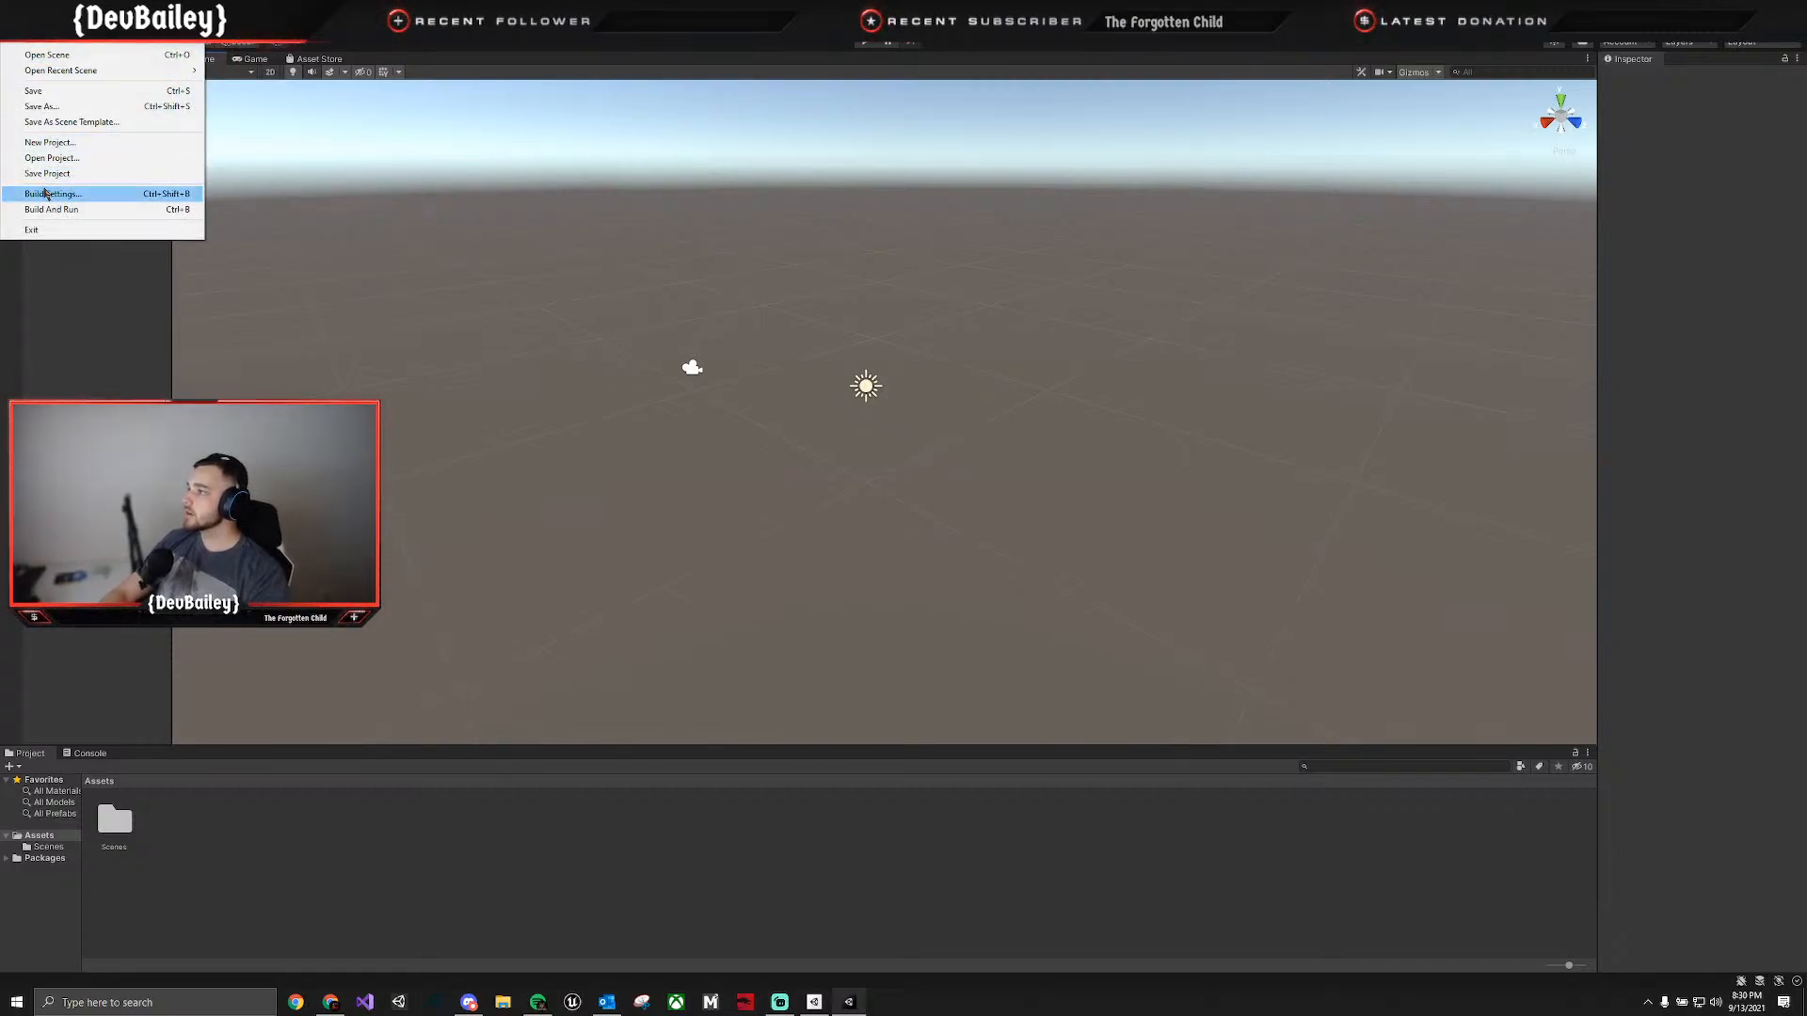
pyautogui.moveTo(33, 24)
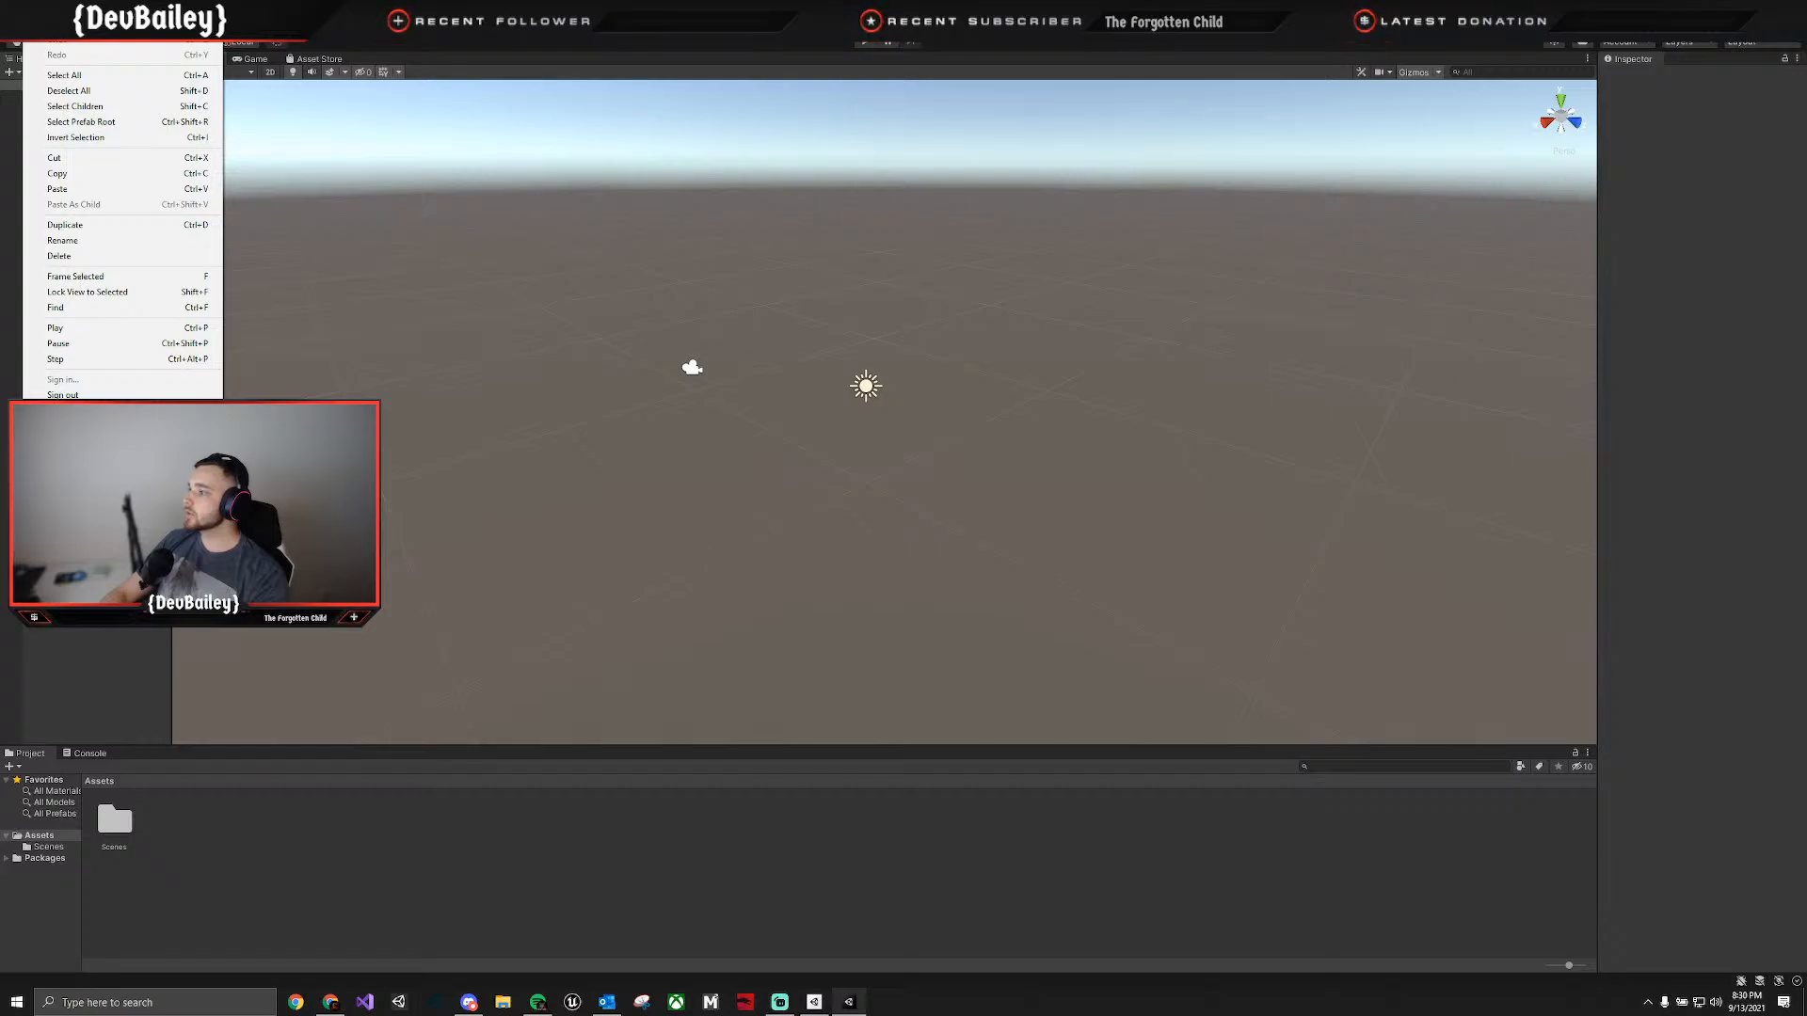
pyautogui.click(85, 436)
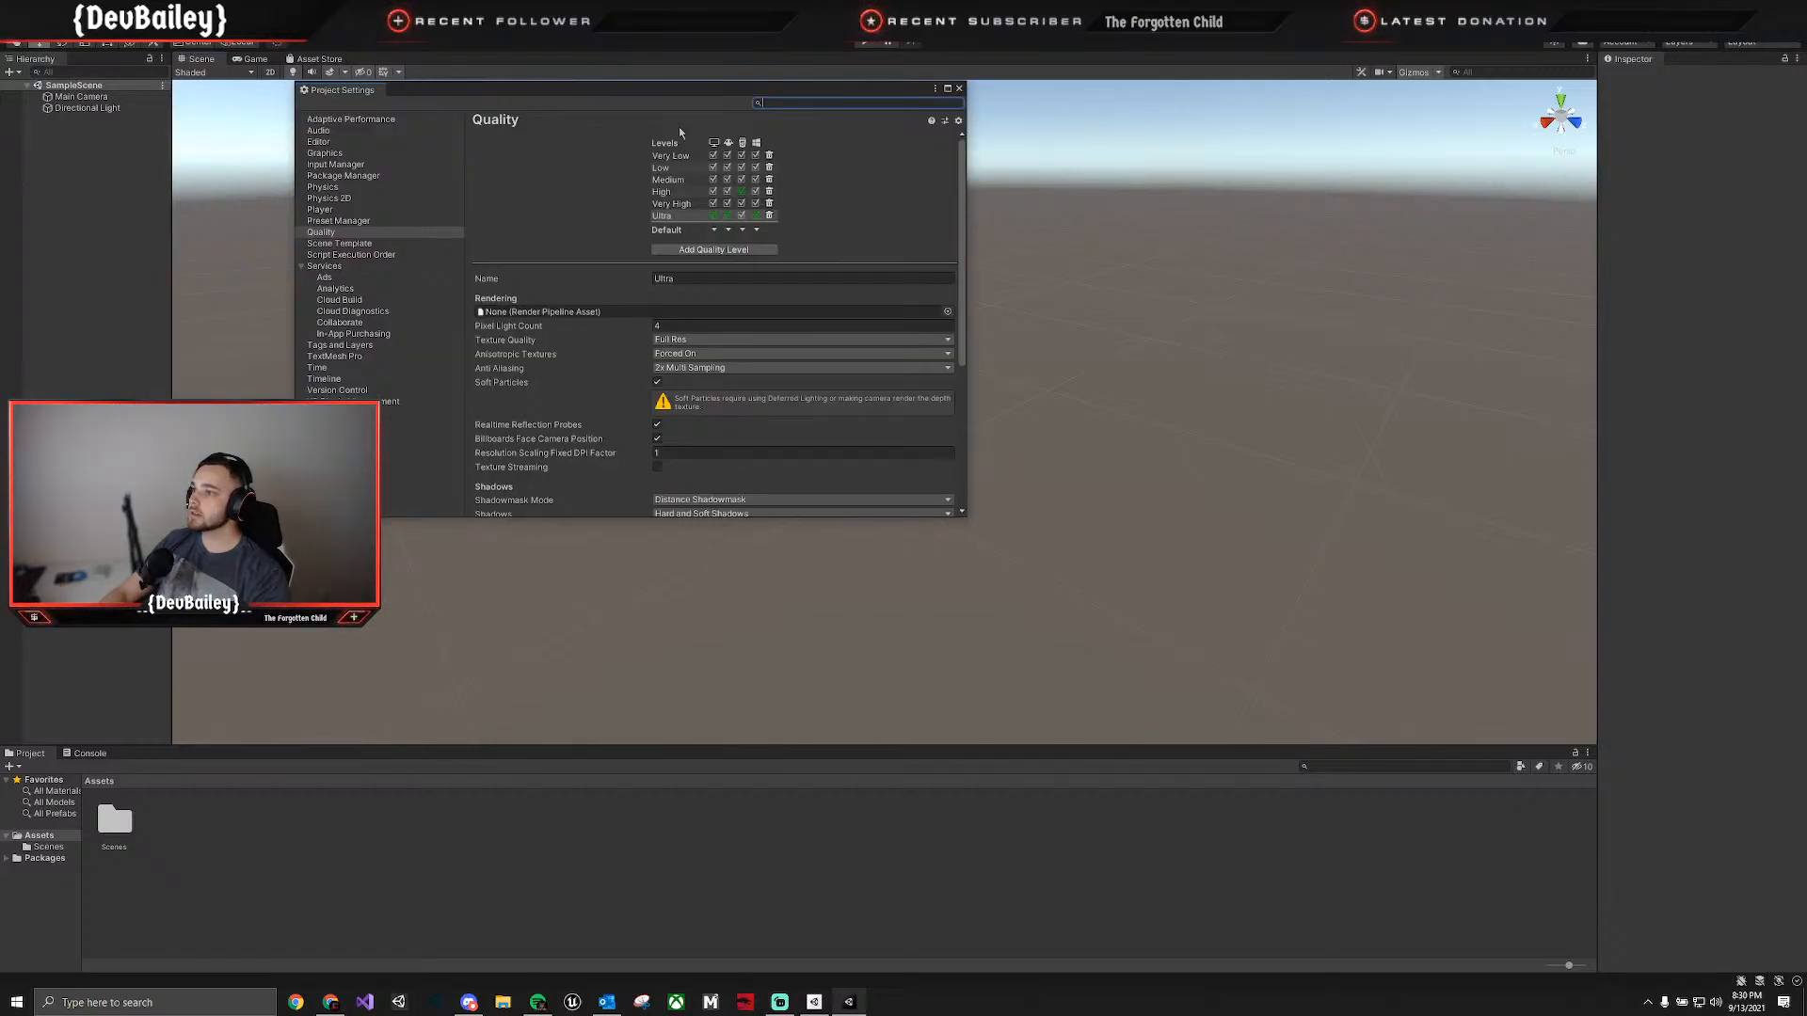
pyautogui.click(320, 142)
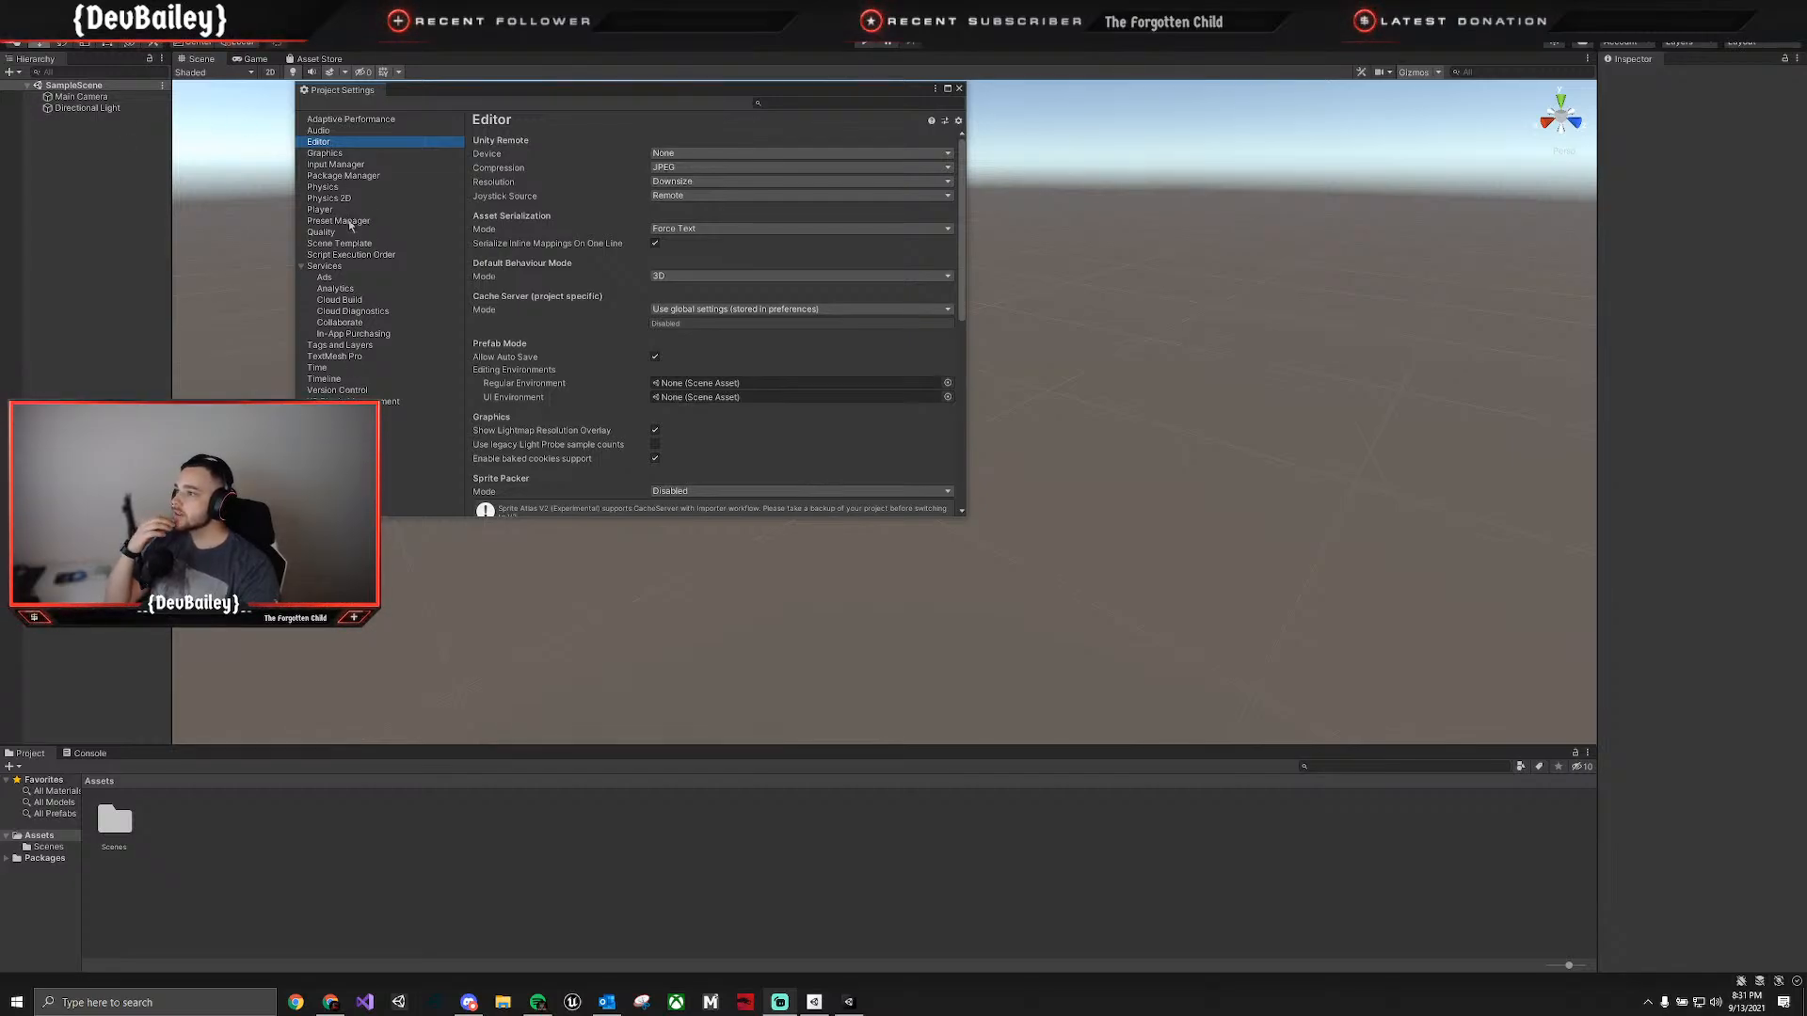
pyautogui.click(338, 220)
pyautogui.click(338, 231)
pyautogui.click(340, 242)
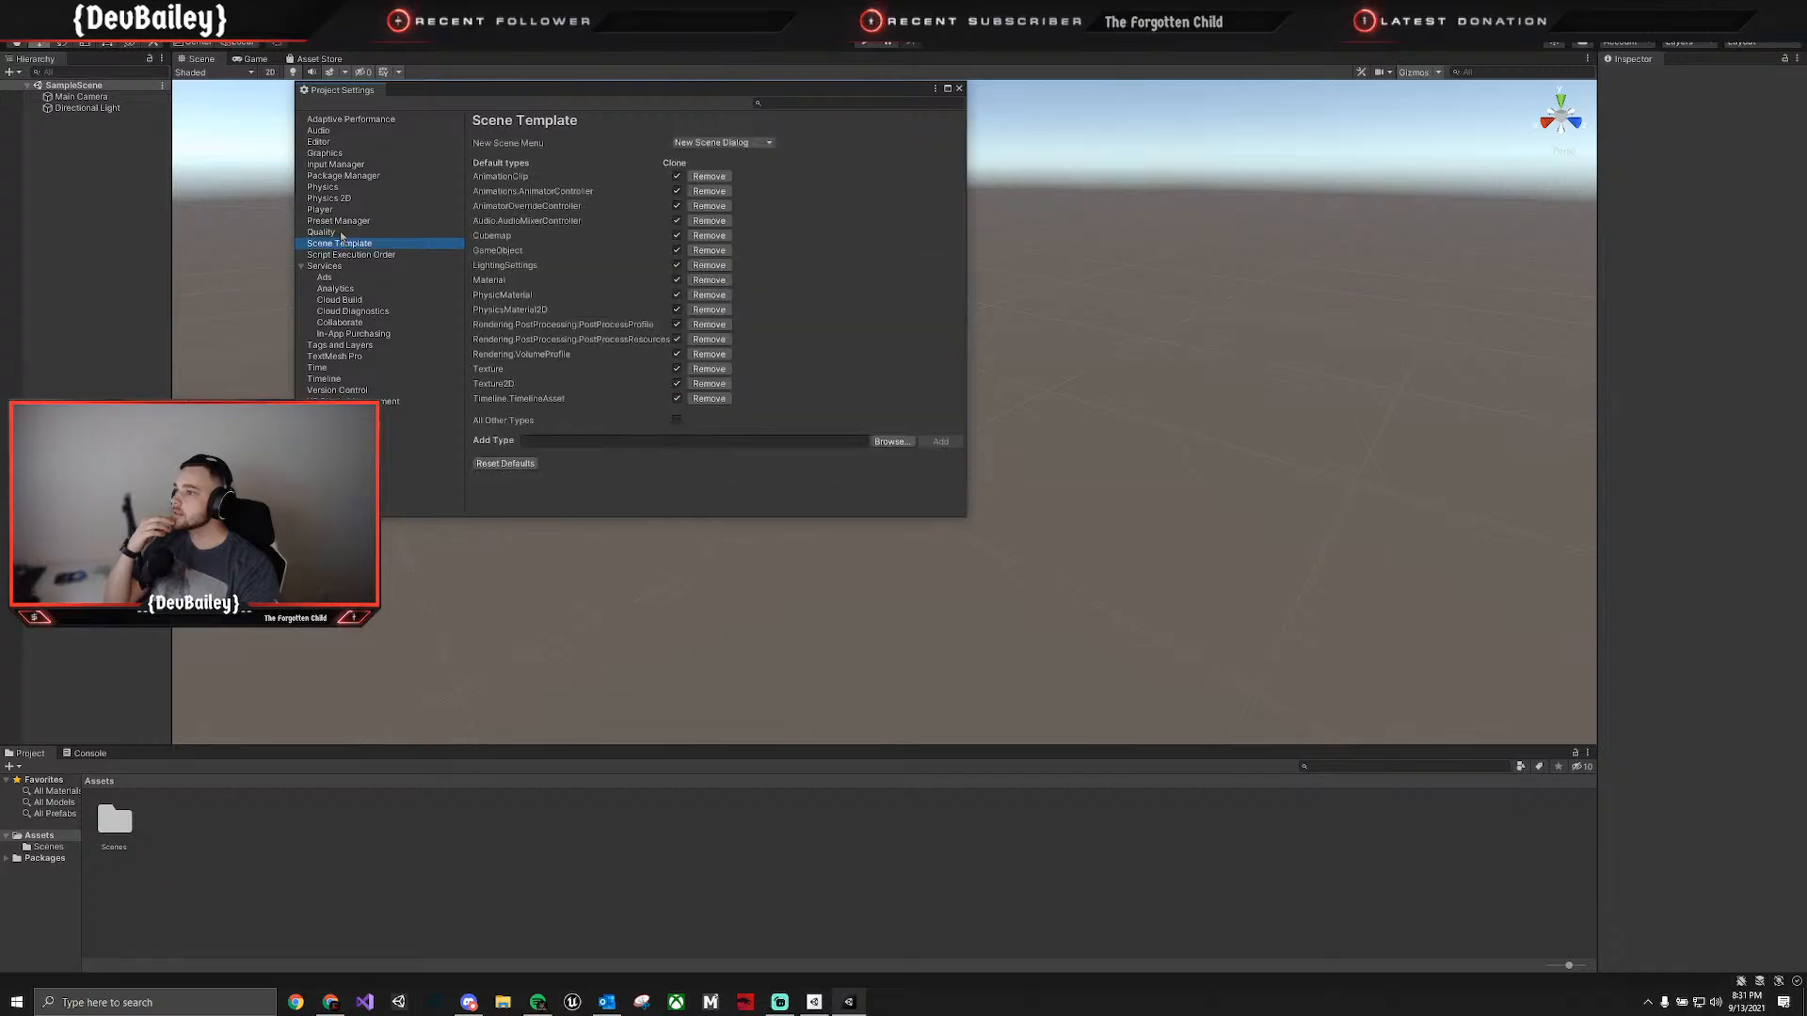
# Examine the Adaptive Performance, Audio and Editor project settings, including the available Unity Remote devices.
pyautogui.click(346, 130)
pyautogui.click(346, 118)
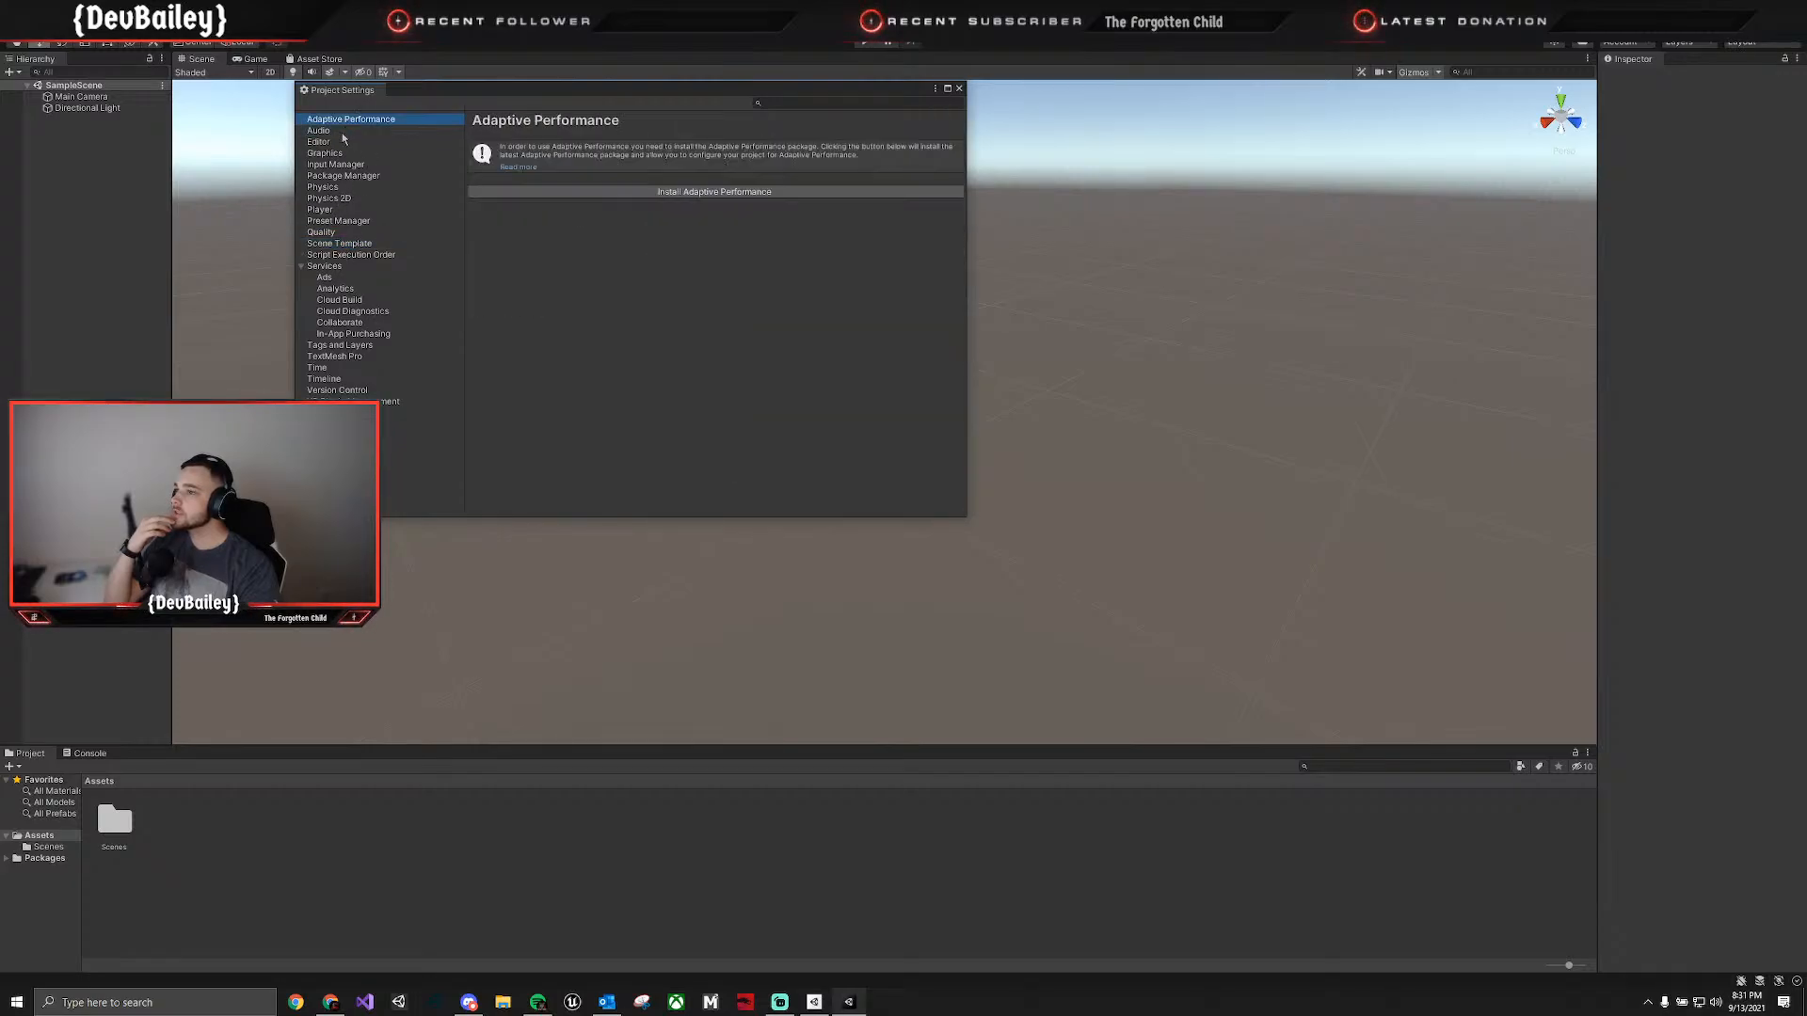
pyautogui.click(345, 130)
pyautogui.click(341, 141)
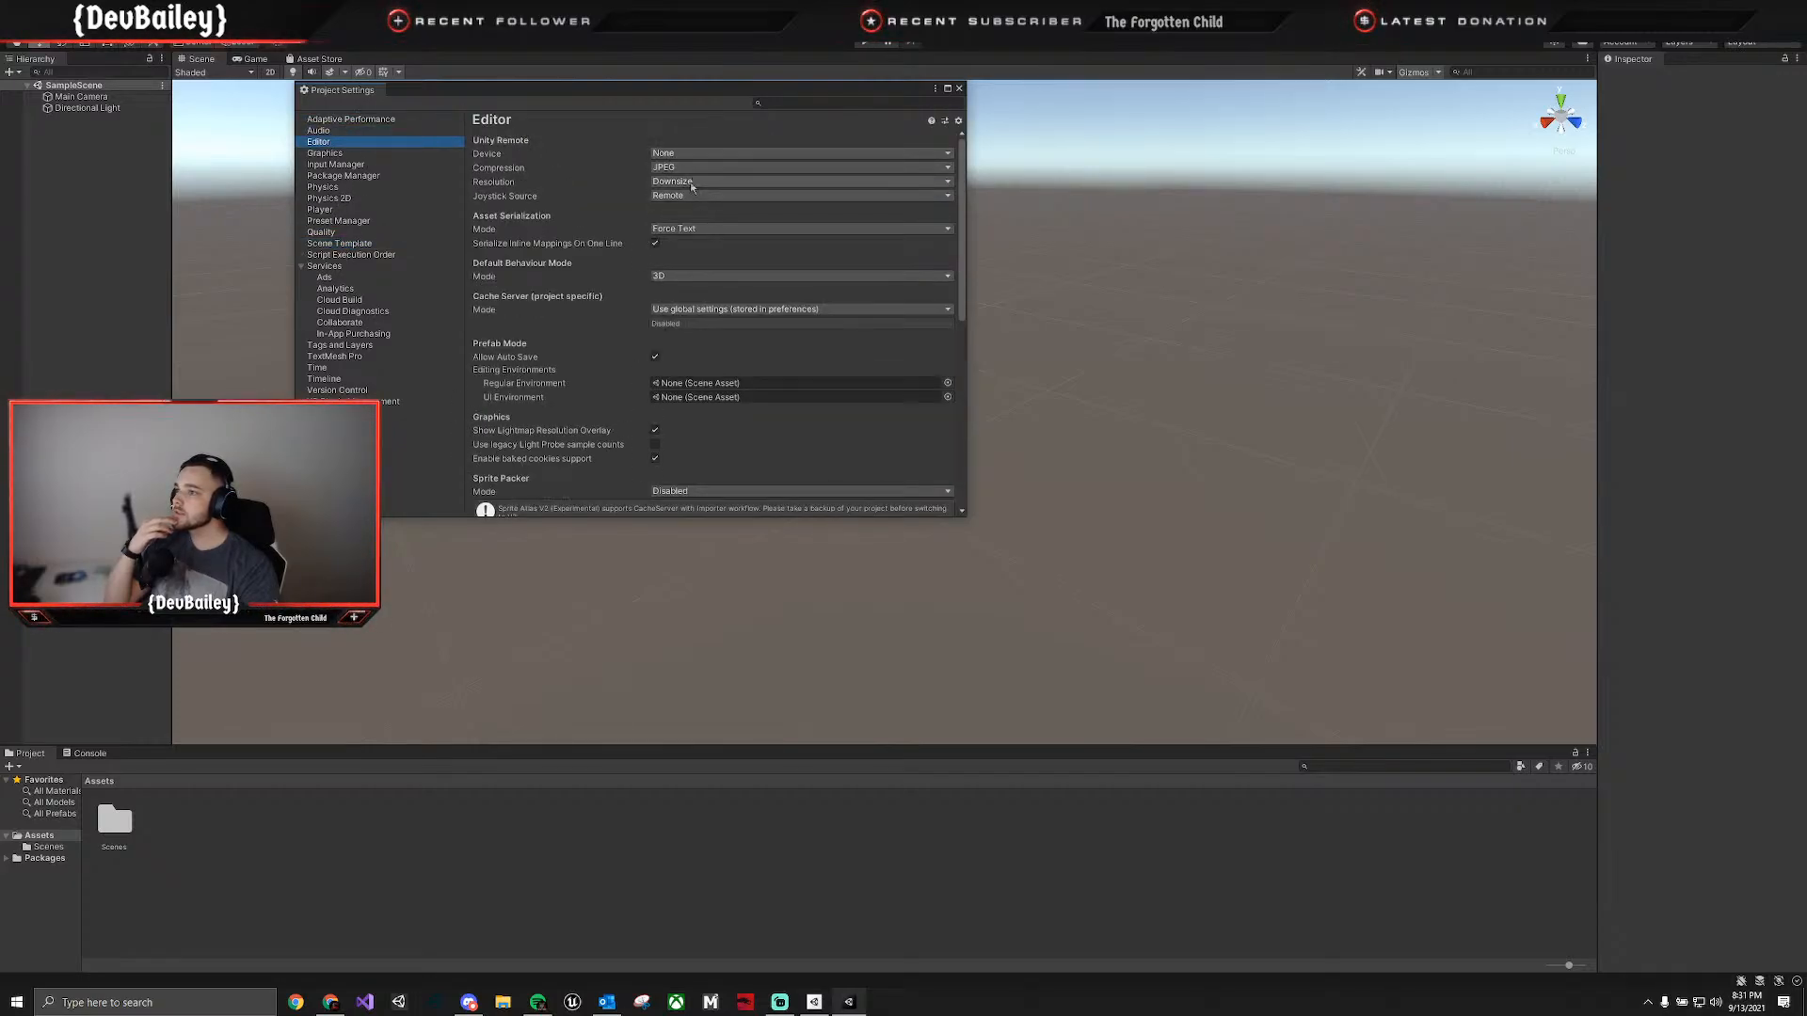
pyautogui.click(698, 154)
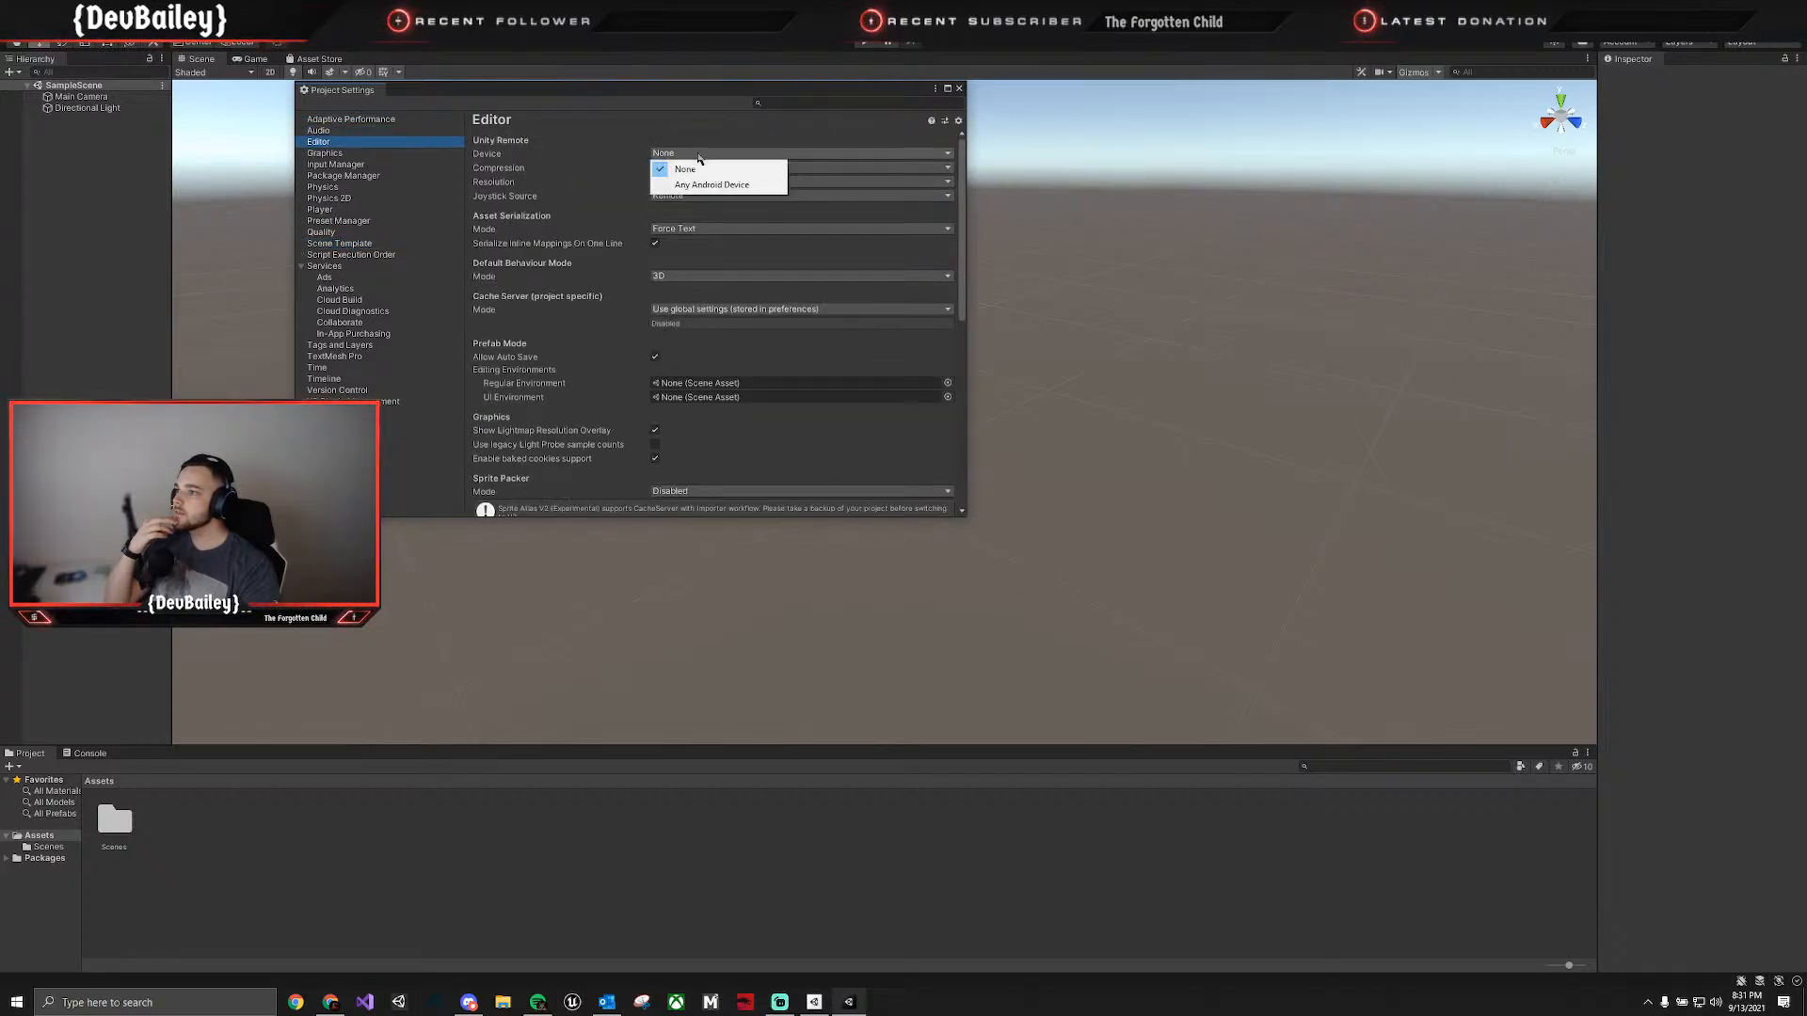
pyautogui.click(541, 218)
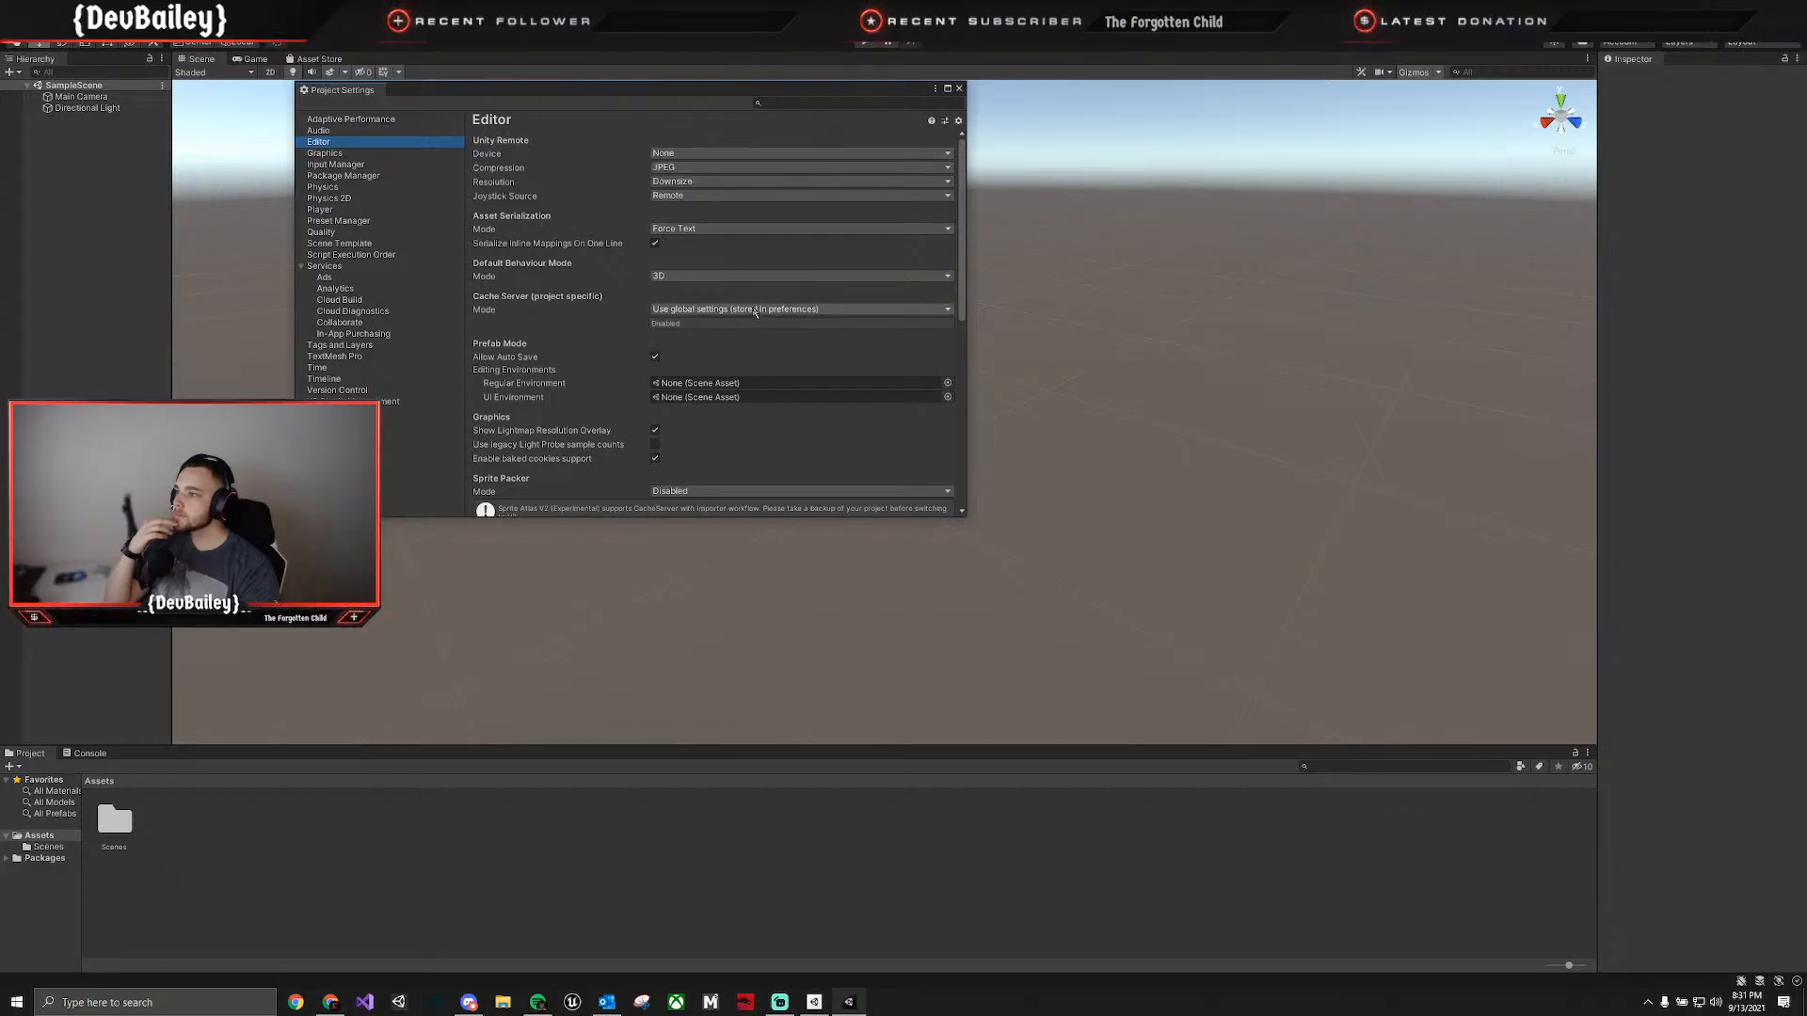
pyautogui.scroll(-1, 578, 397)
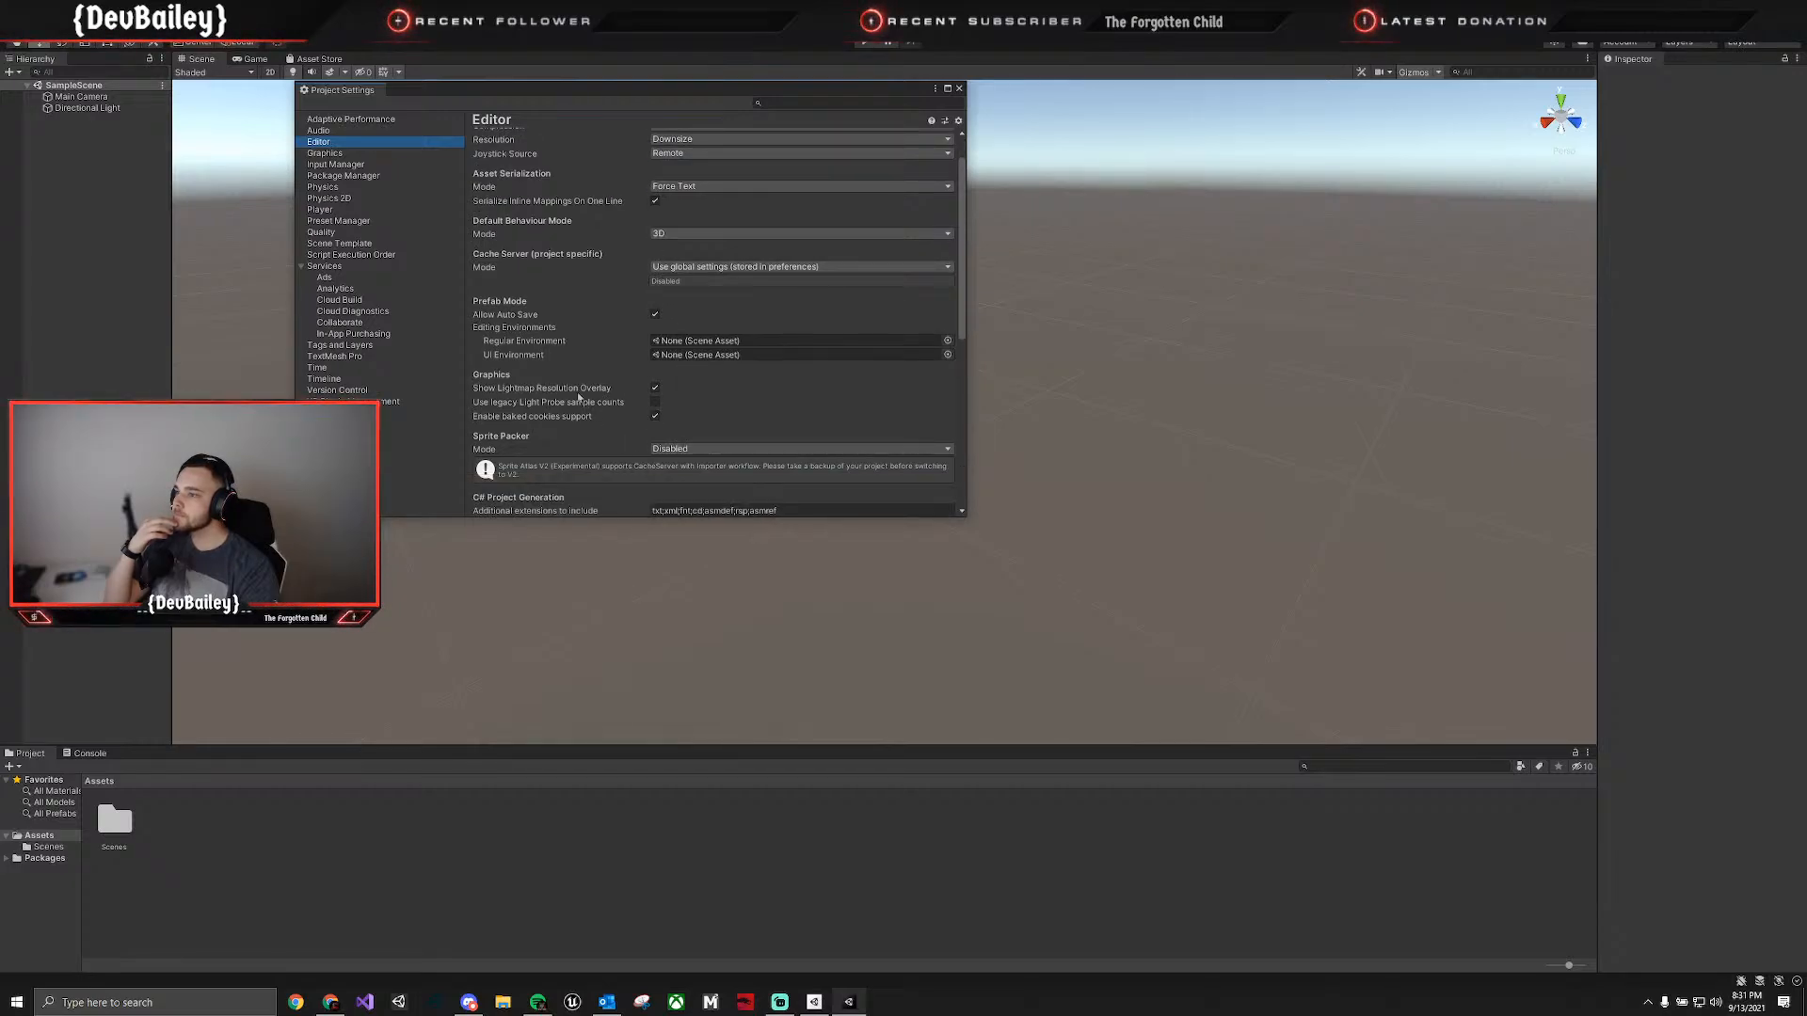
# Review the Graphics, Input Manager, Package Manager, Physics and Script Execution Order pages, and close the Project Settings.
pyautogui.click(330, 154)
pyautogui.click(337, 165)
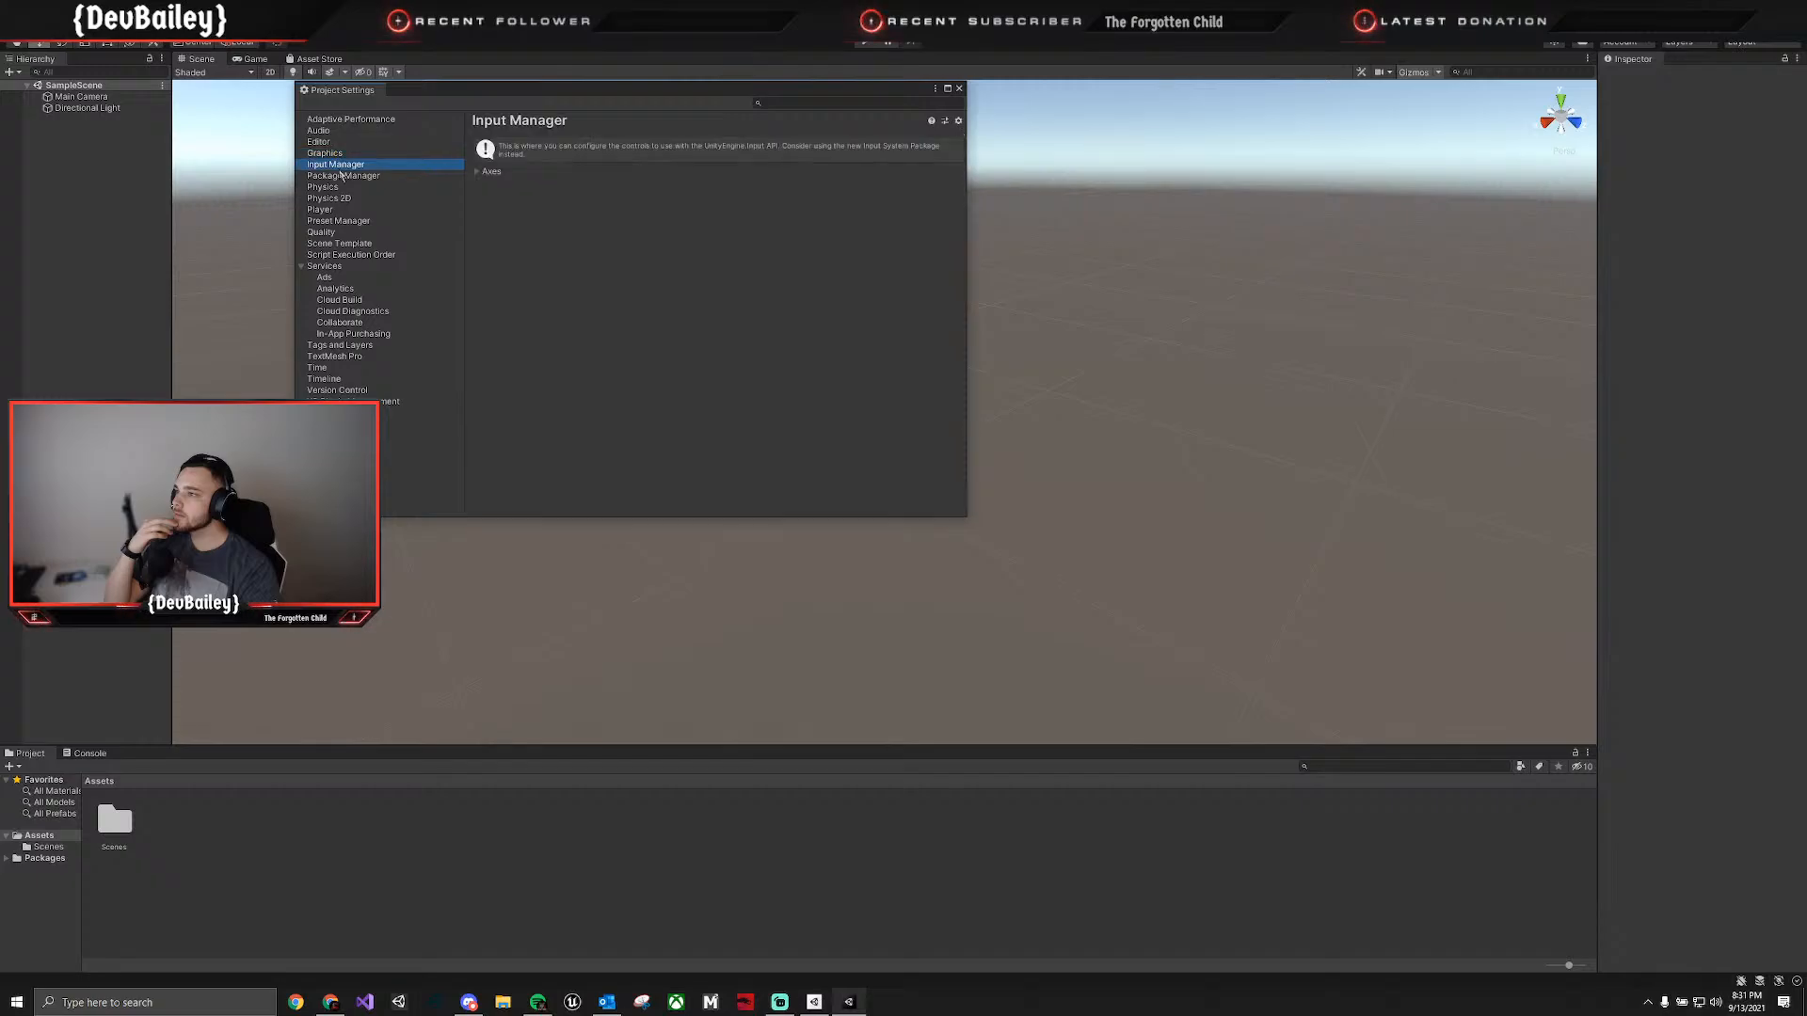
pyautogui.click(344, 177)
pyautogui.click(344, 187)
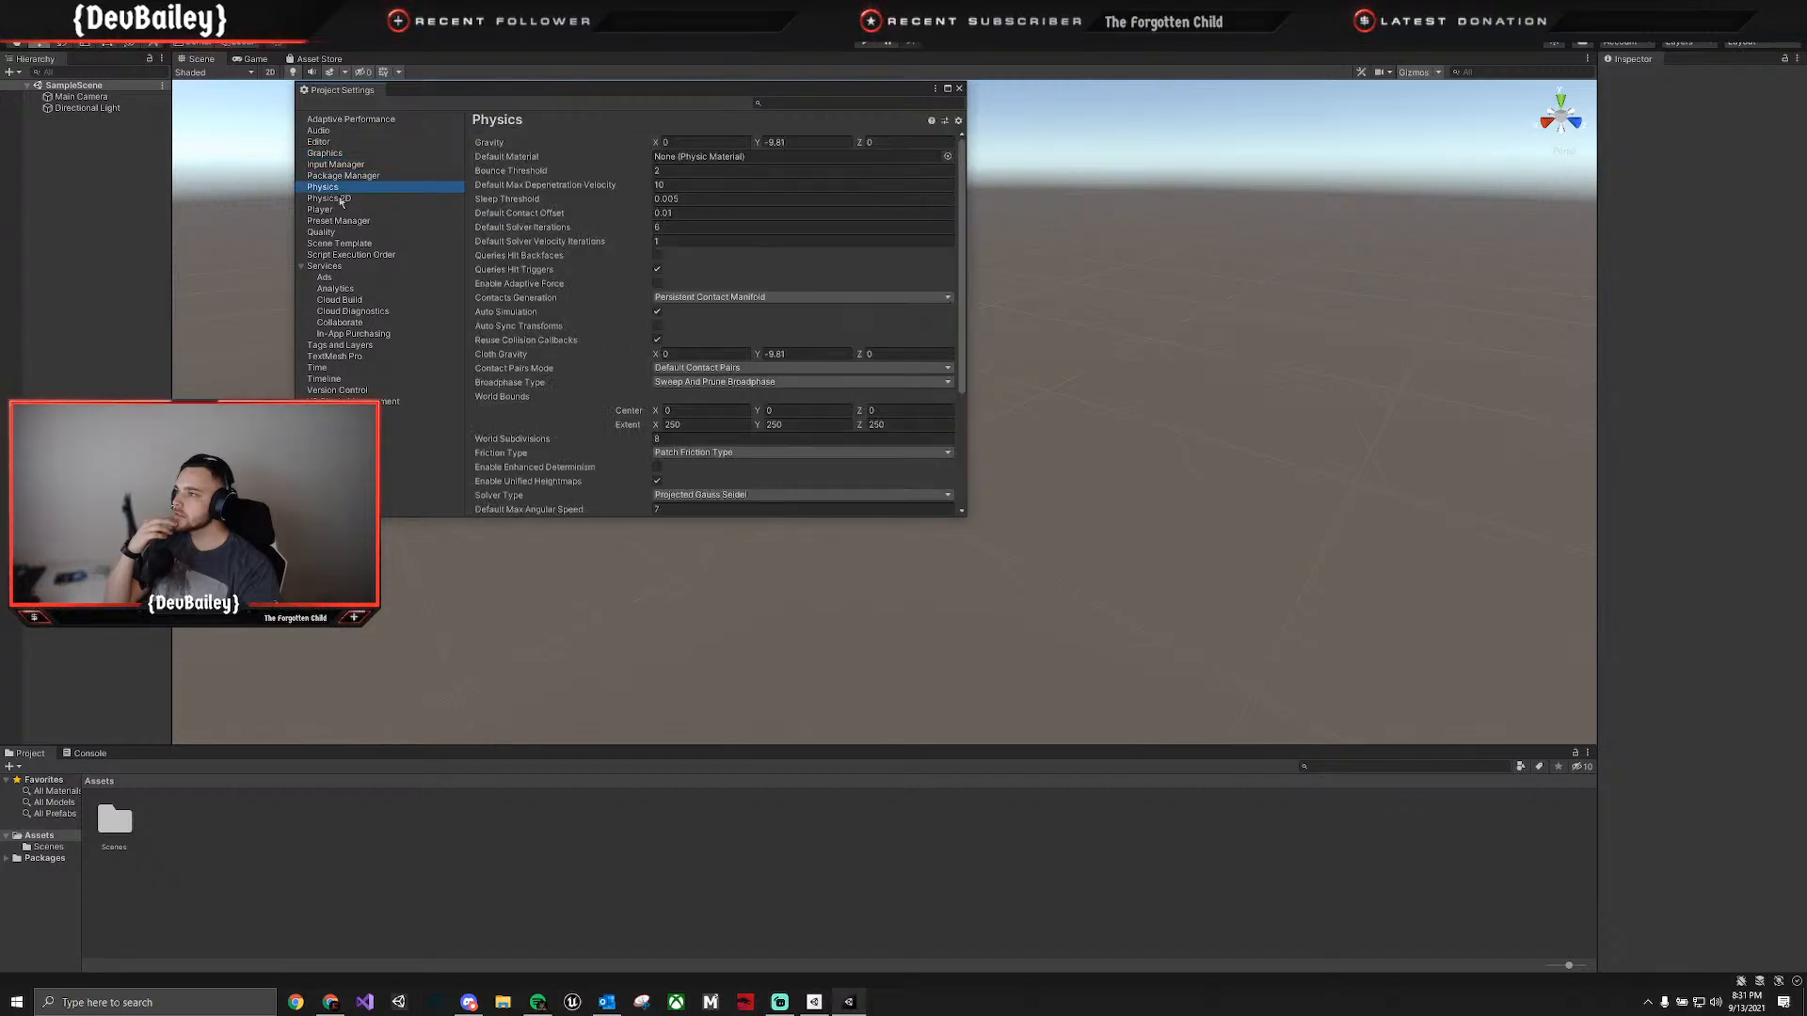
pyautogui.click(339, 256)
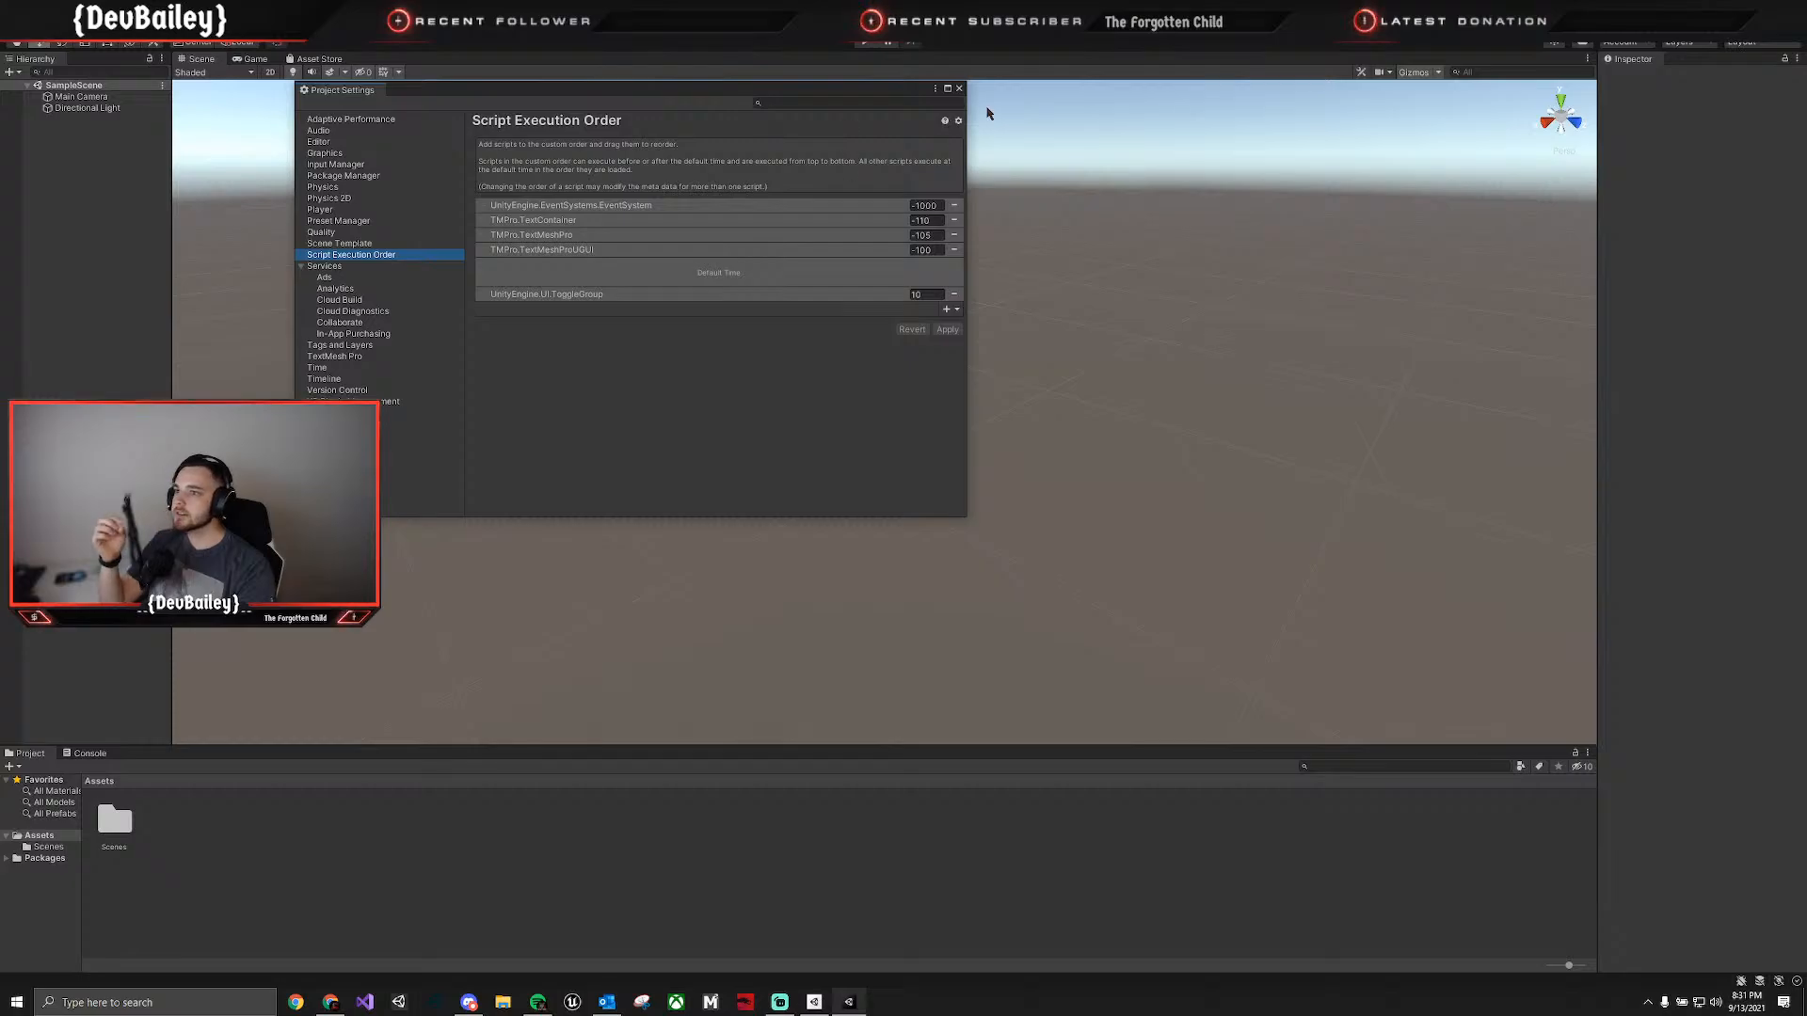
pyautogui.click(959, 88)
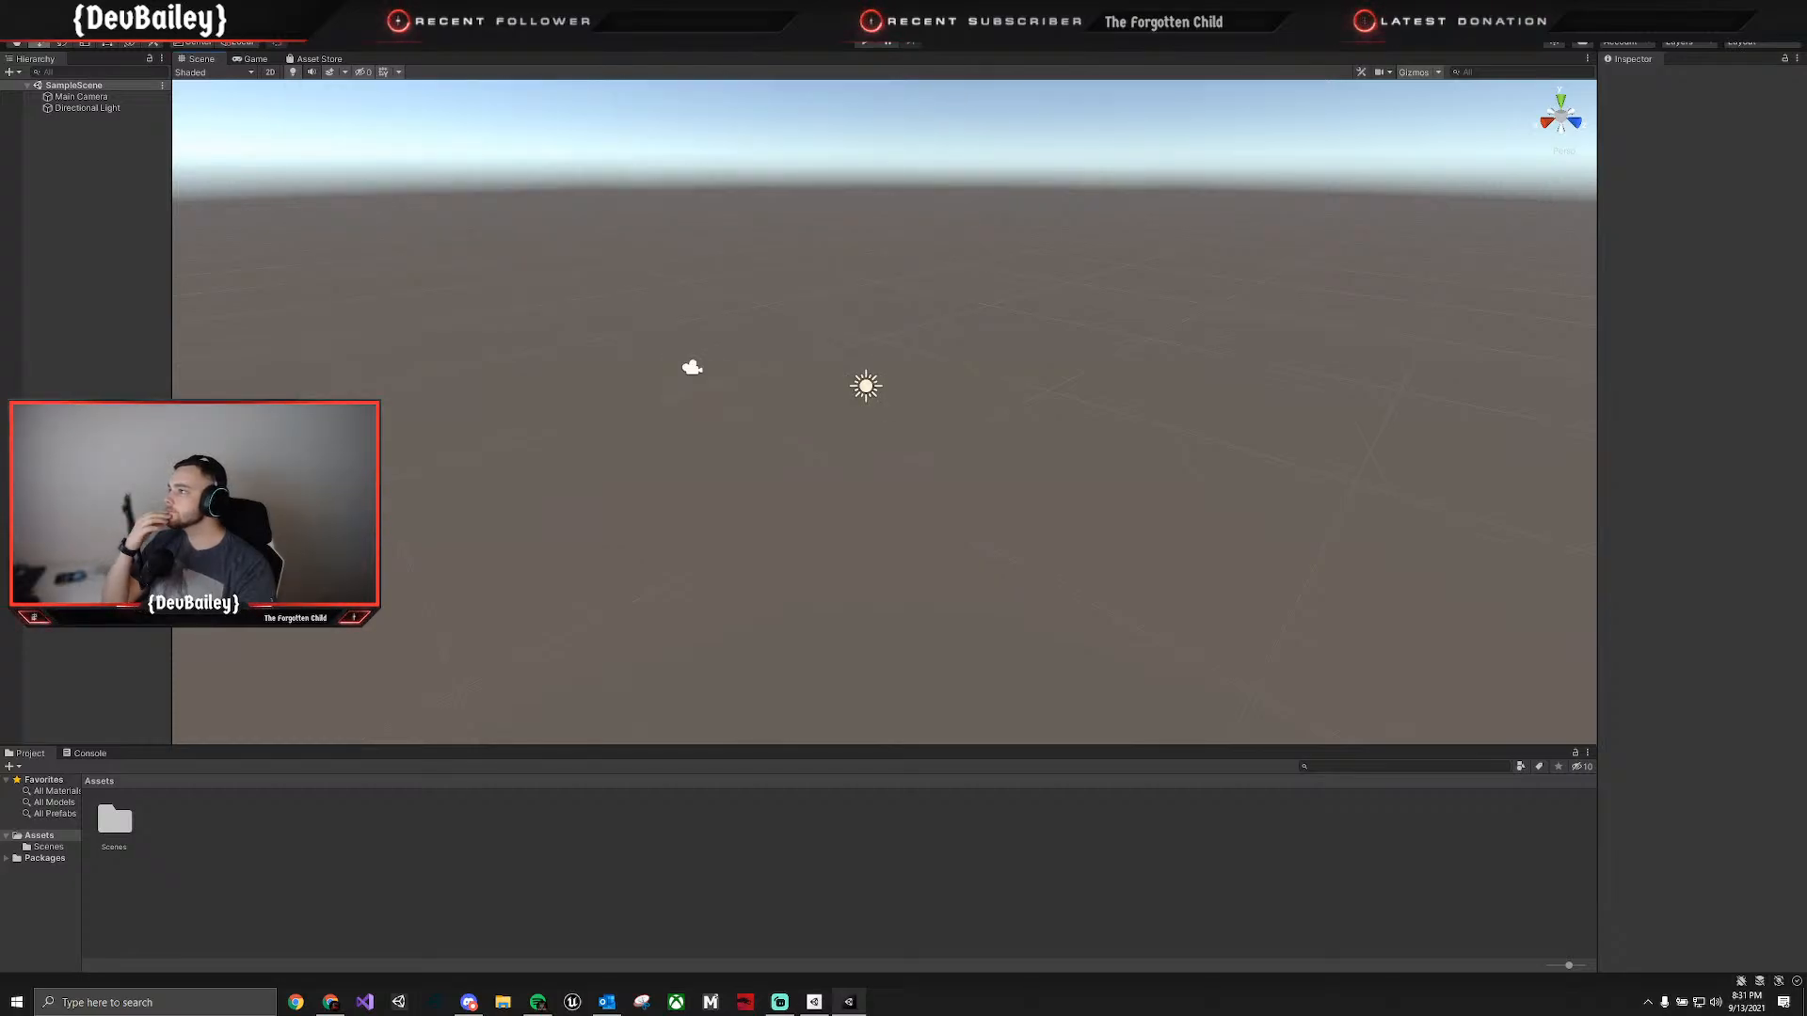
# Check the External Tools page in the Preferences for the external script editor, and close the window.
pyautogui.click(32, 30)
pyautogui.click(75, 442)
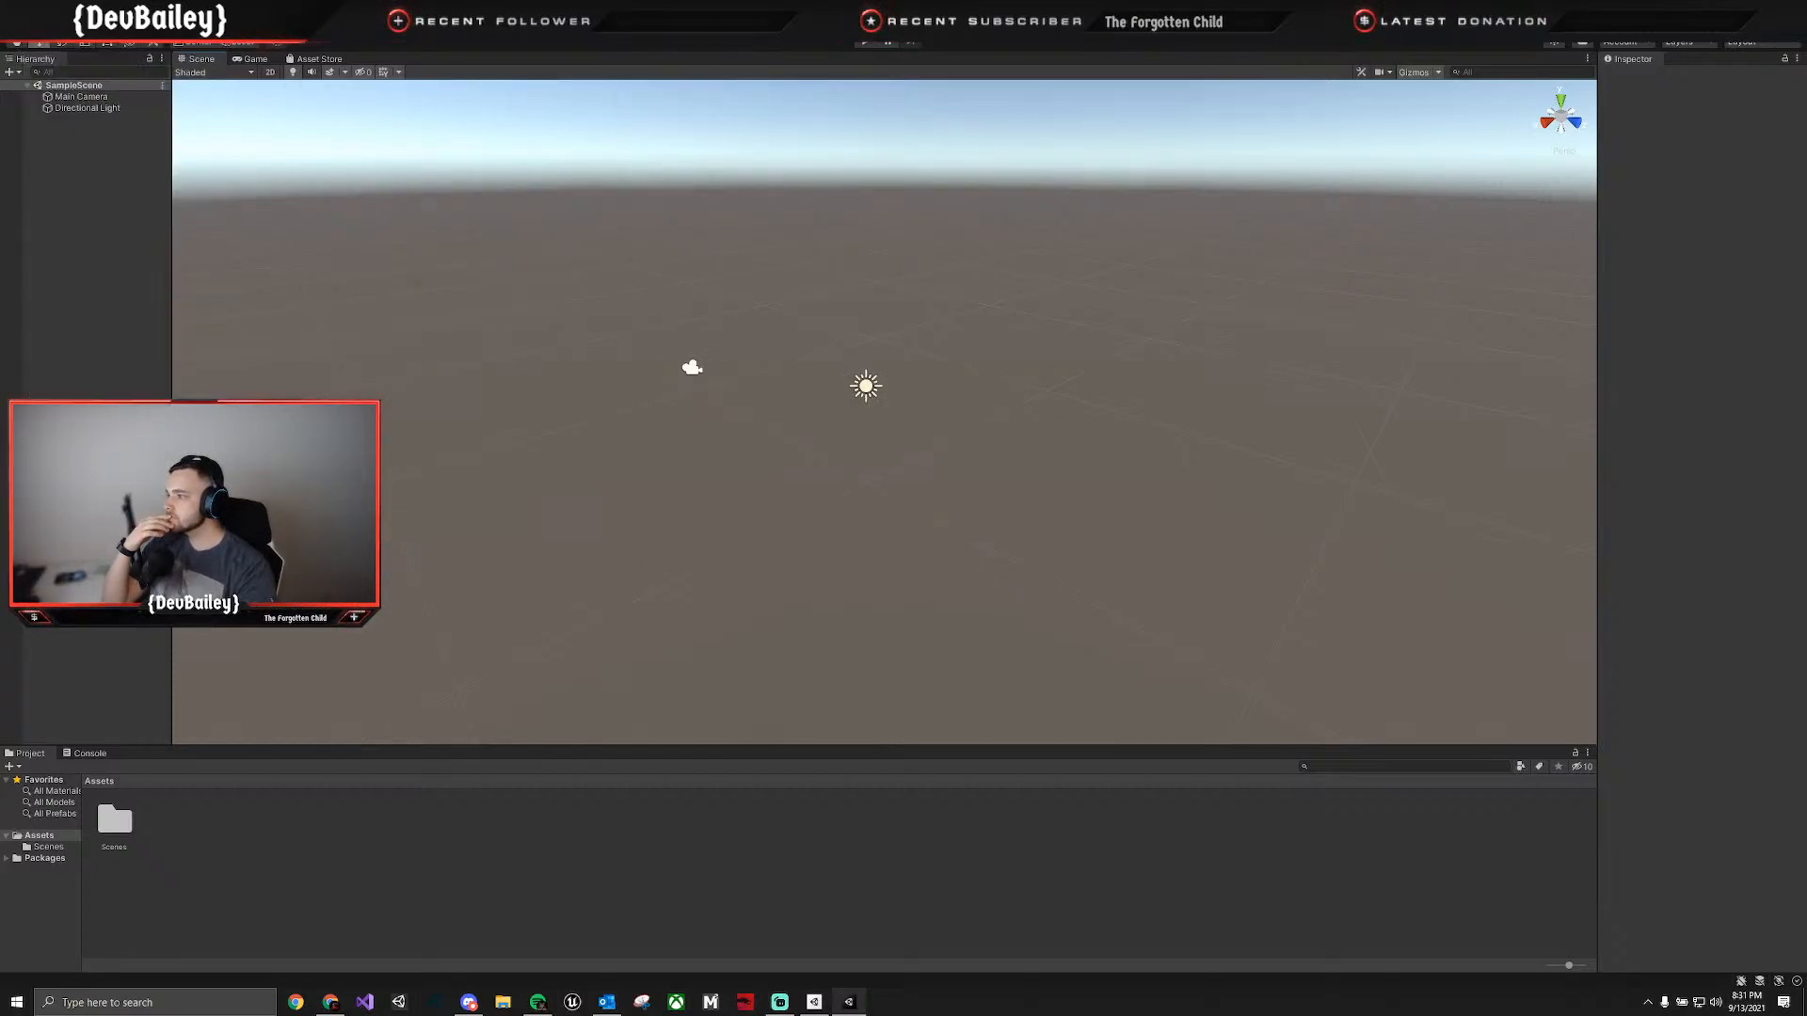
pyautogui.moveTo(427, 487); pyautogui.dragTo(505, 276)
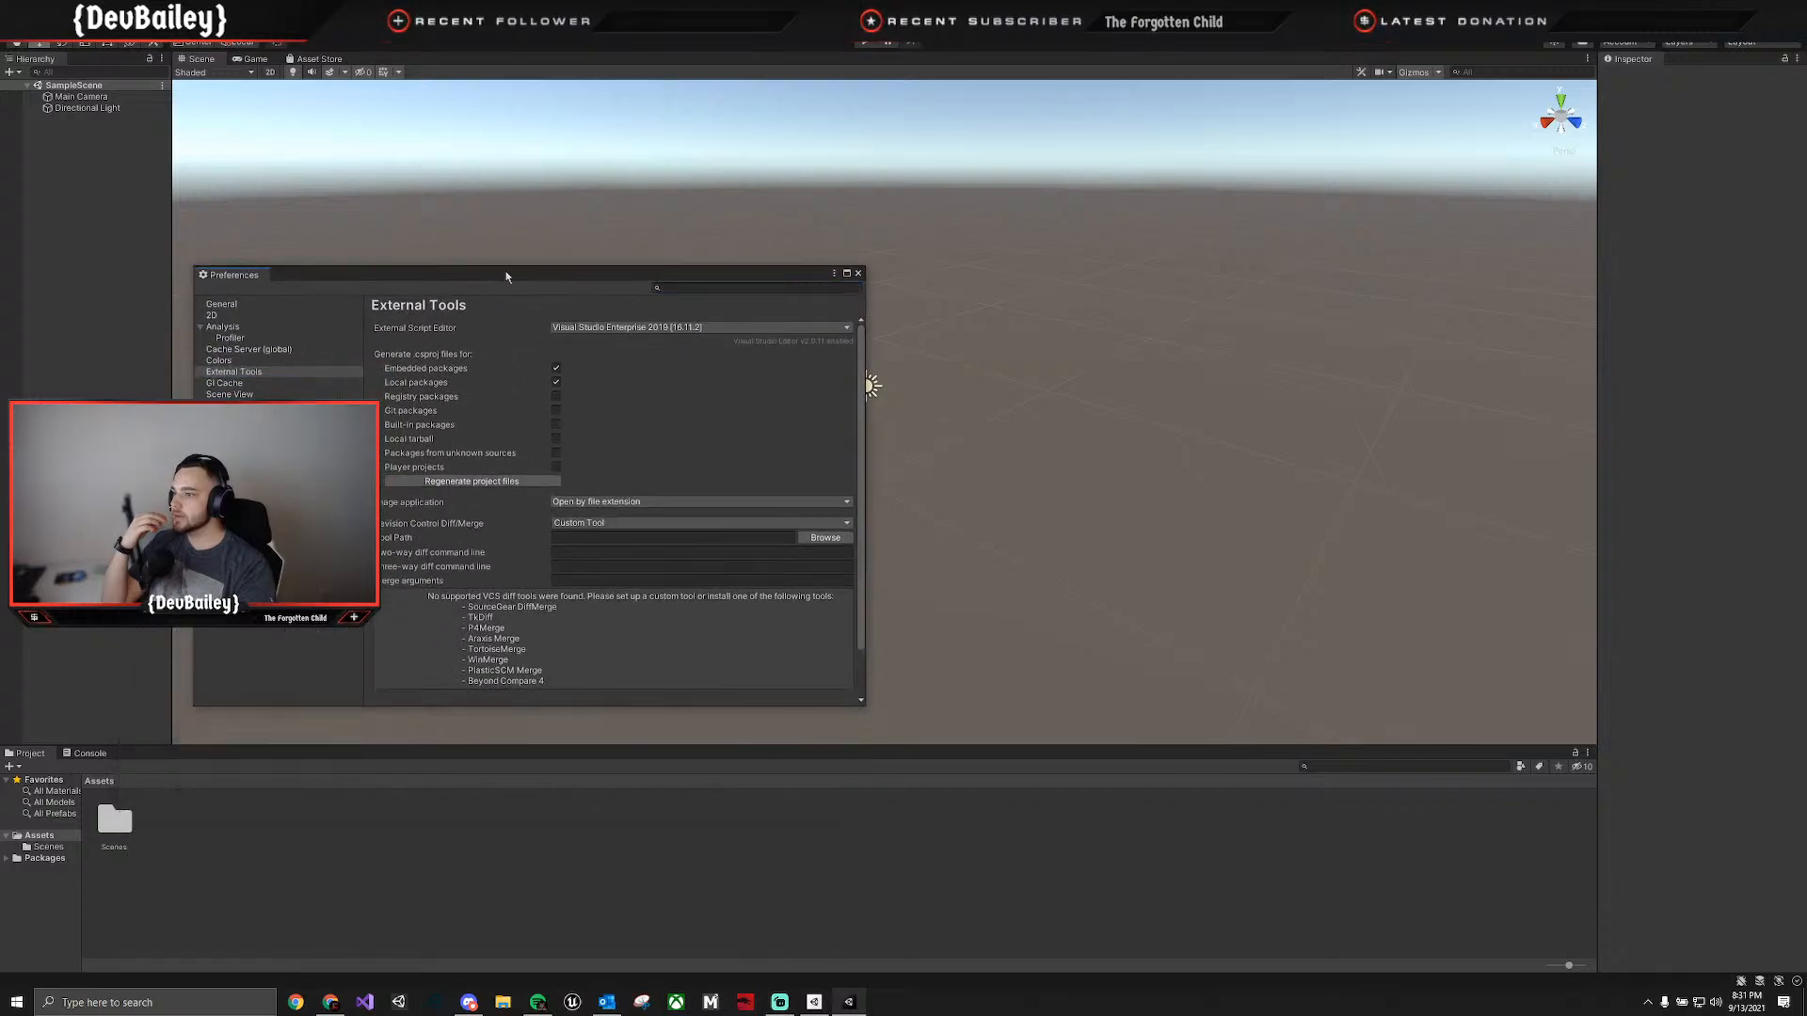
pyautogui.click(858, 274)
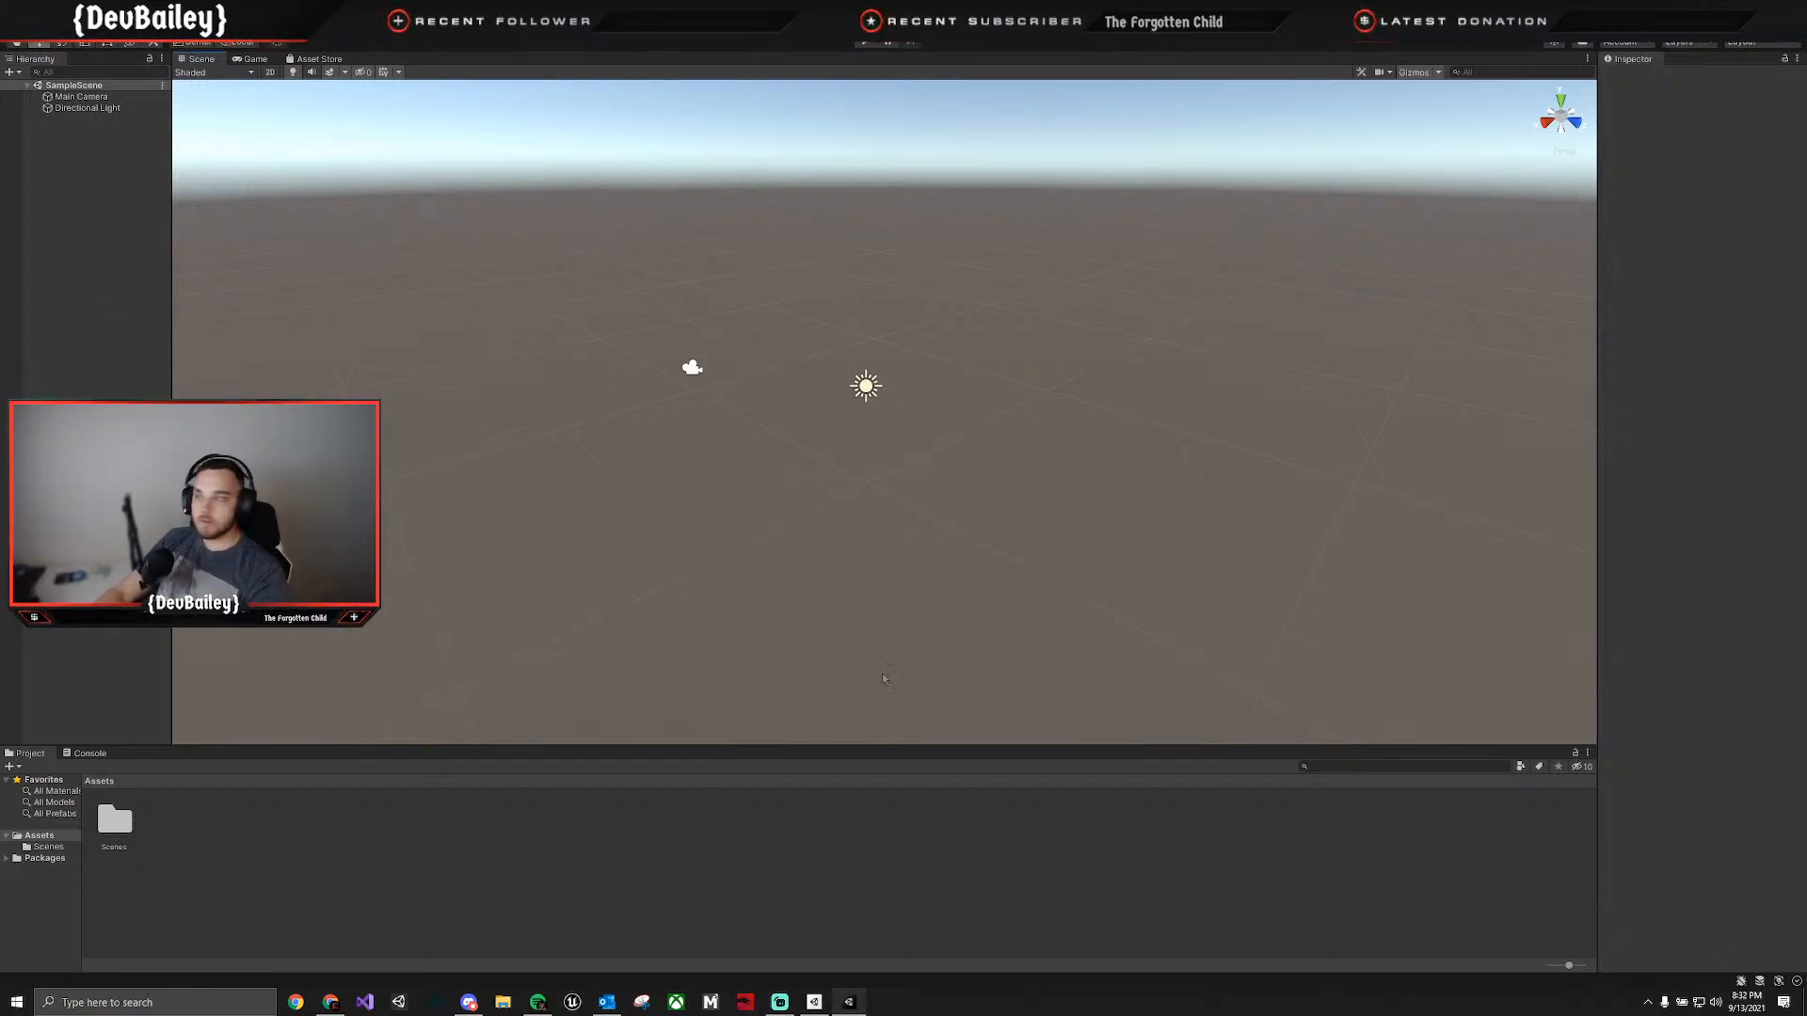
# Add a 3D plane to the scene and name it Gorund.
pyautogui.rightClick(48, 147)
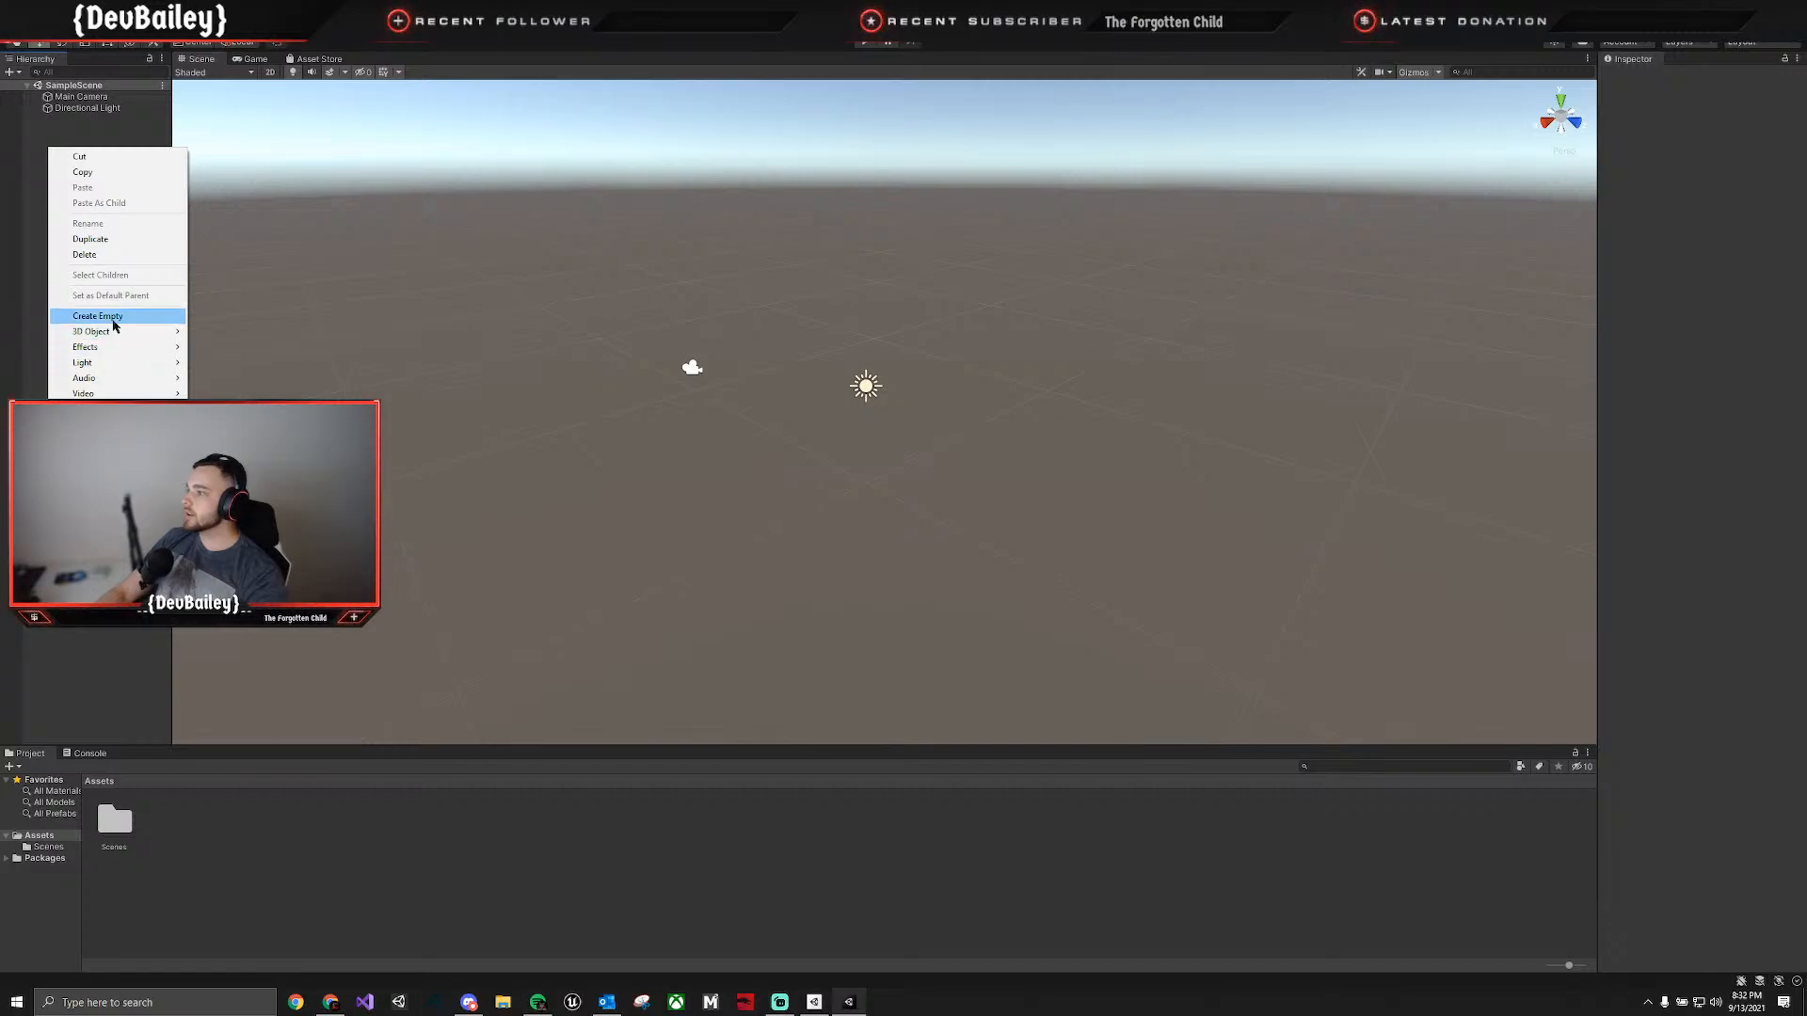
pyautogui.moveTo(111, 334)
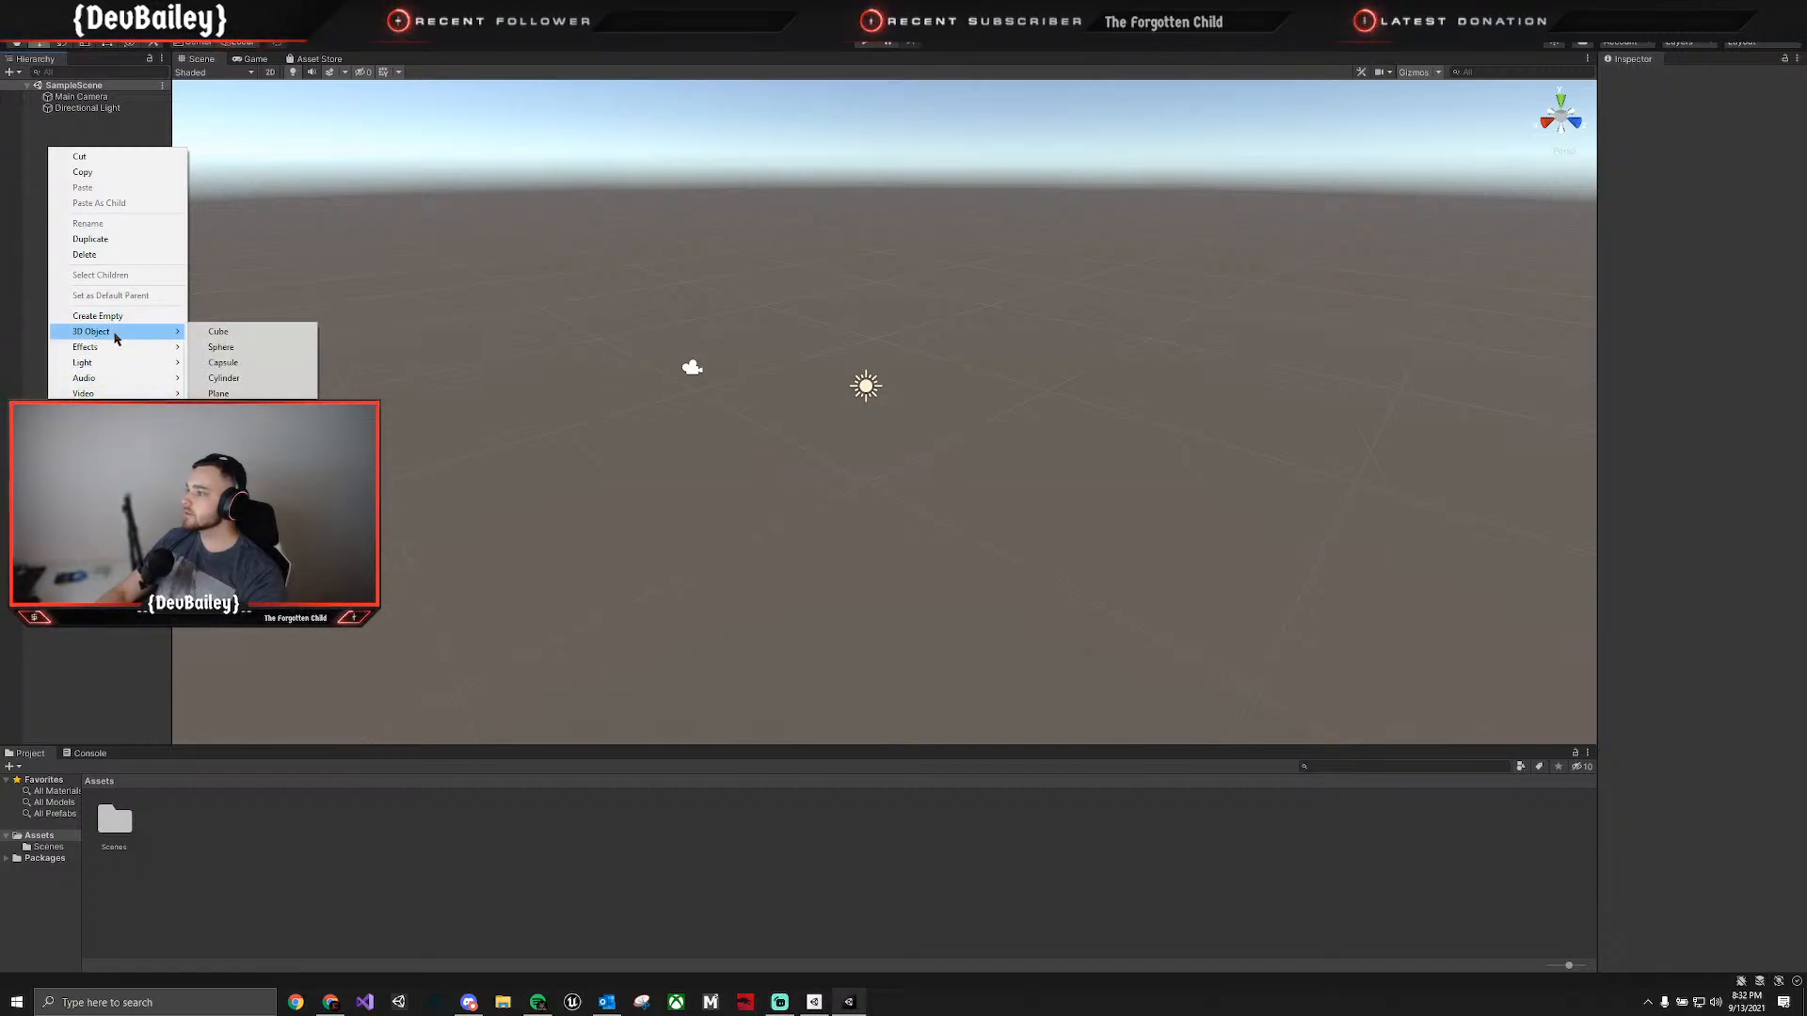
pyautogui.click(218, 393)
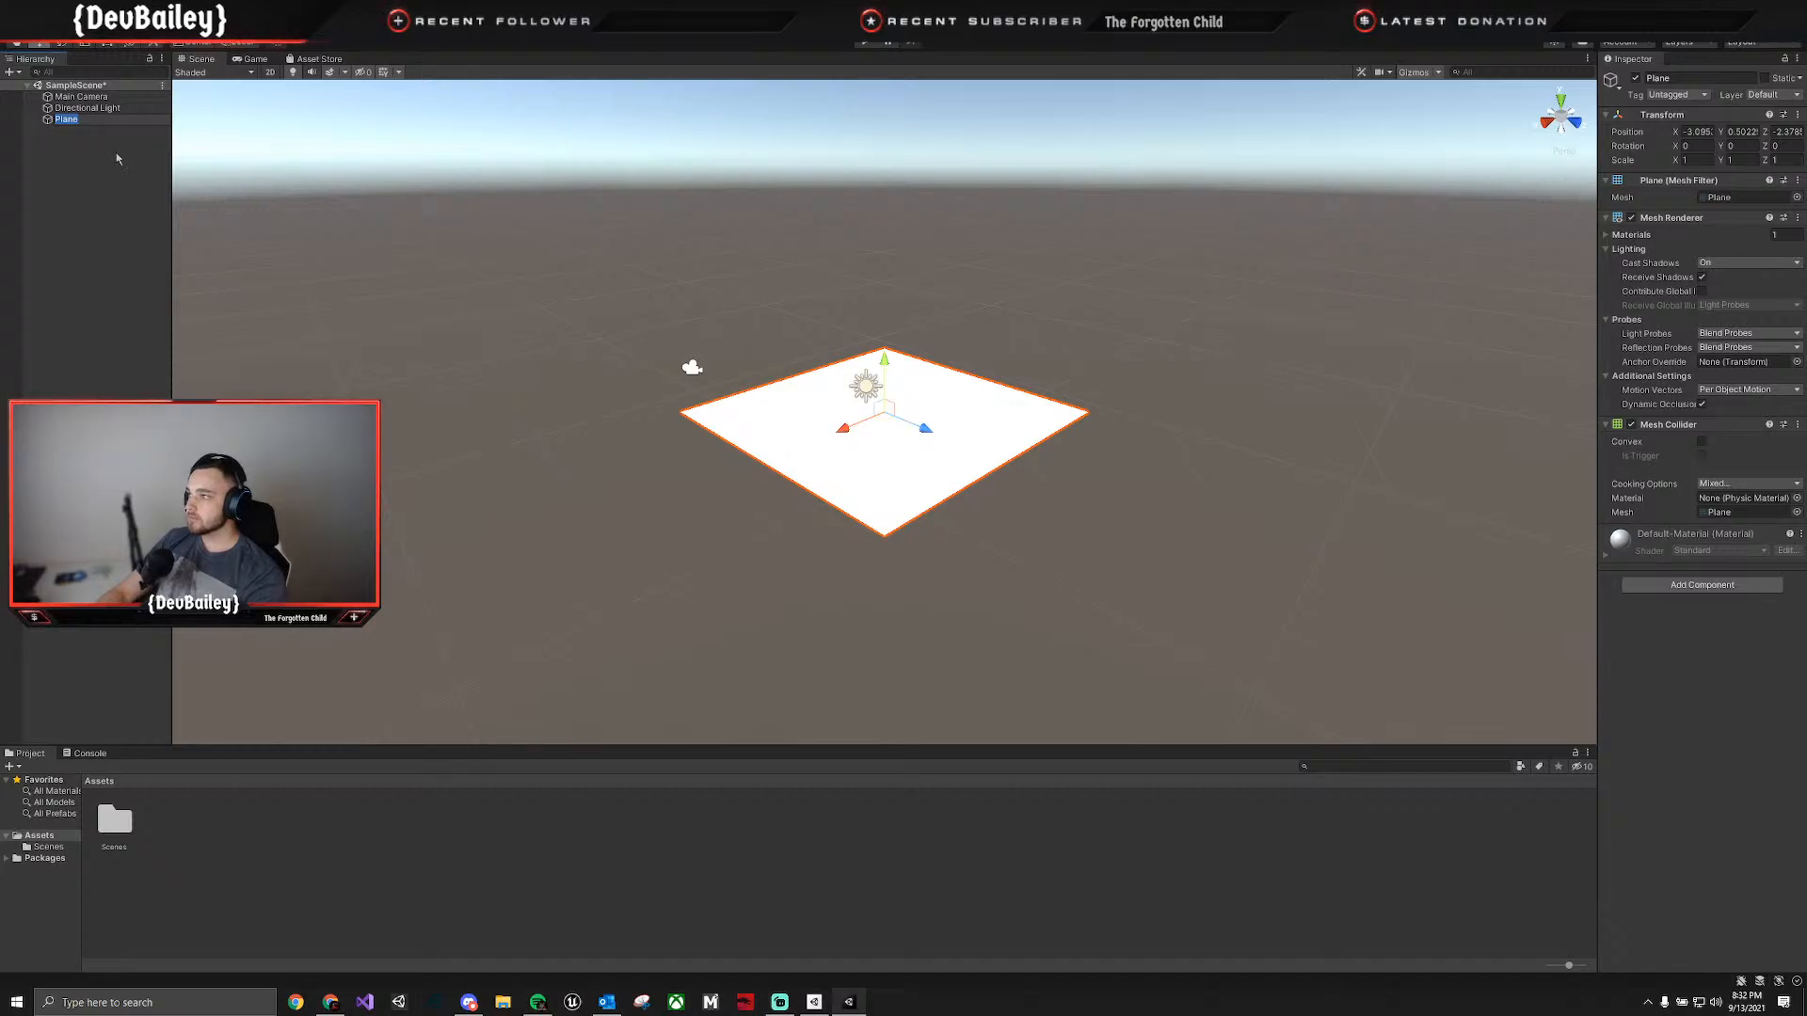
pyautogui.write('Gorund')
pyautogui.press('Return')
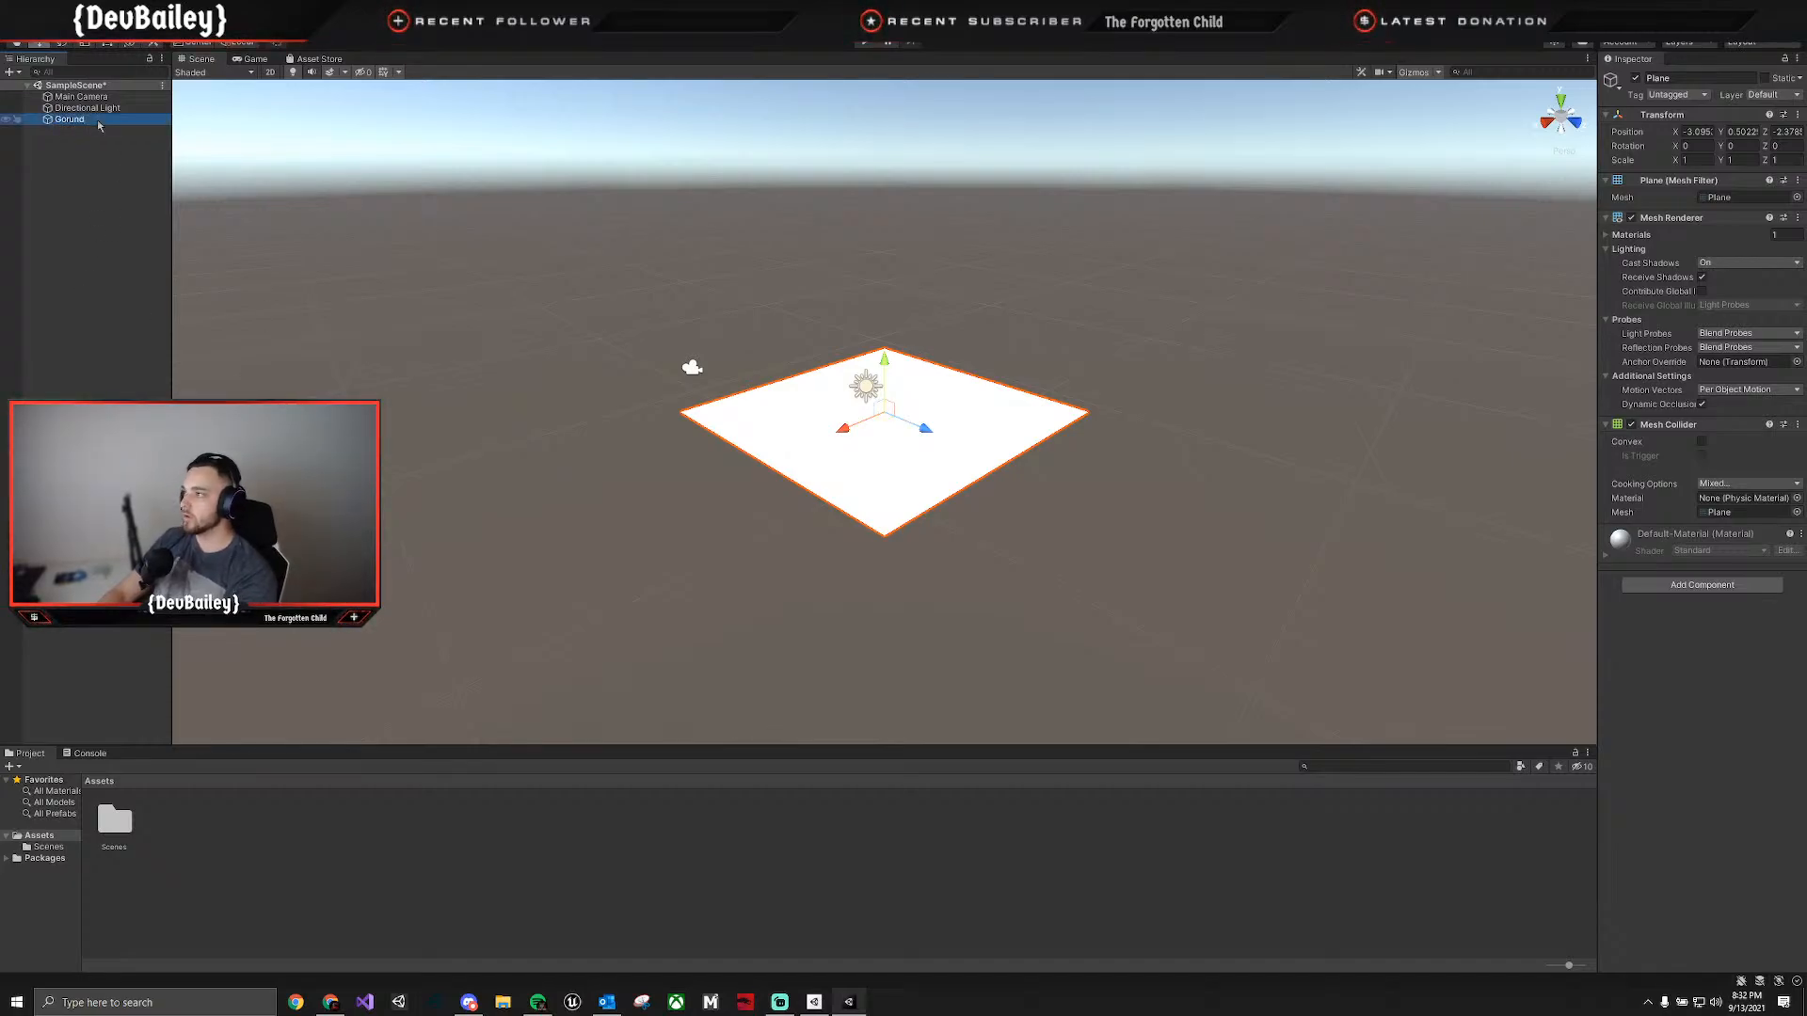
# Reset the Transform of the Gorund plane.
pyautogui.rightClick(1682, 115)
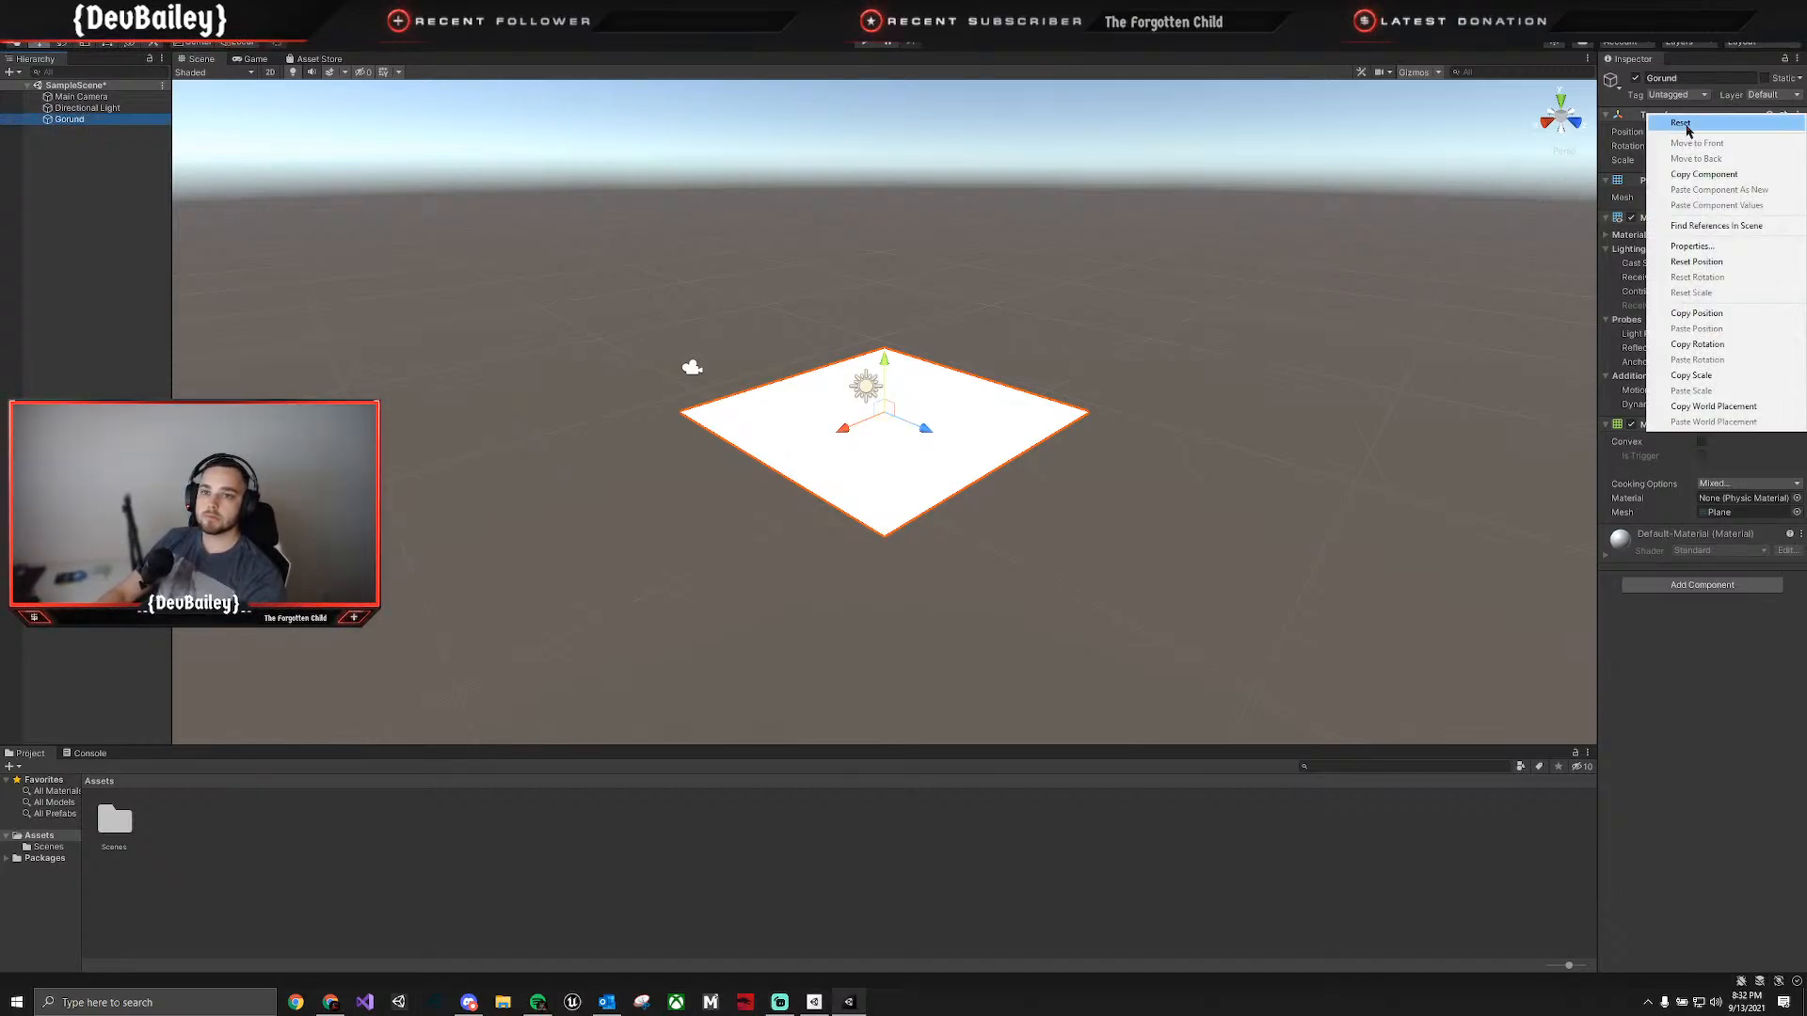
pyautogui.click(1685, 124)
pyautogui.press('w')
pyautogui.moveTo(1157, 499); pyautogui.dragTo(1036, 512, button='right')
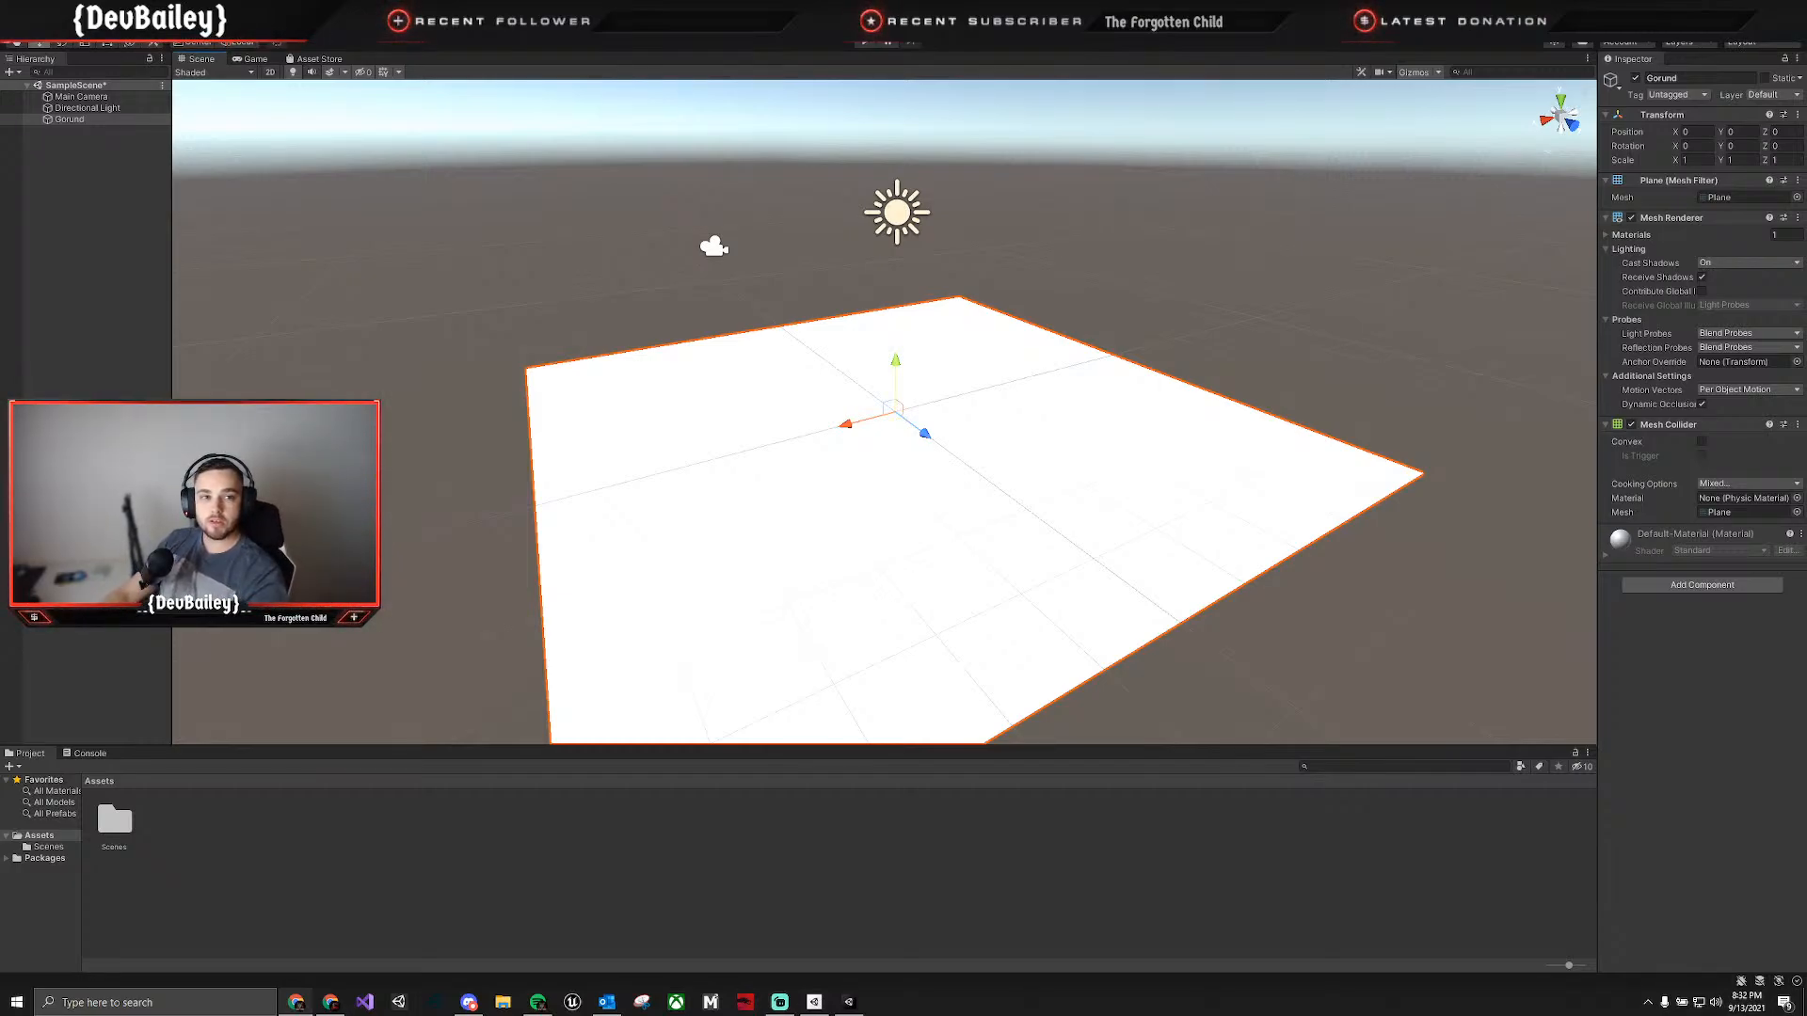
pyautogui.moveTo(1806, 602); pyautogui.dragTo(0, 19)
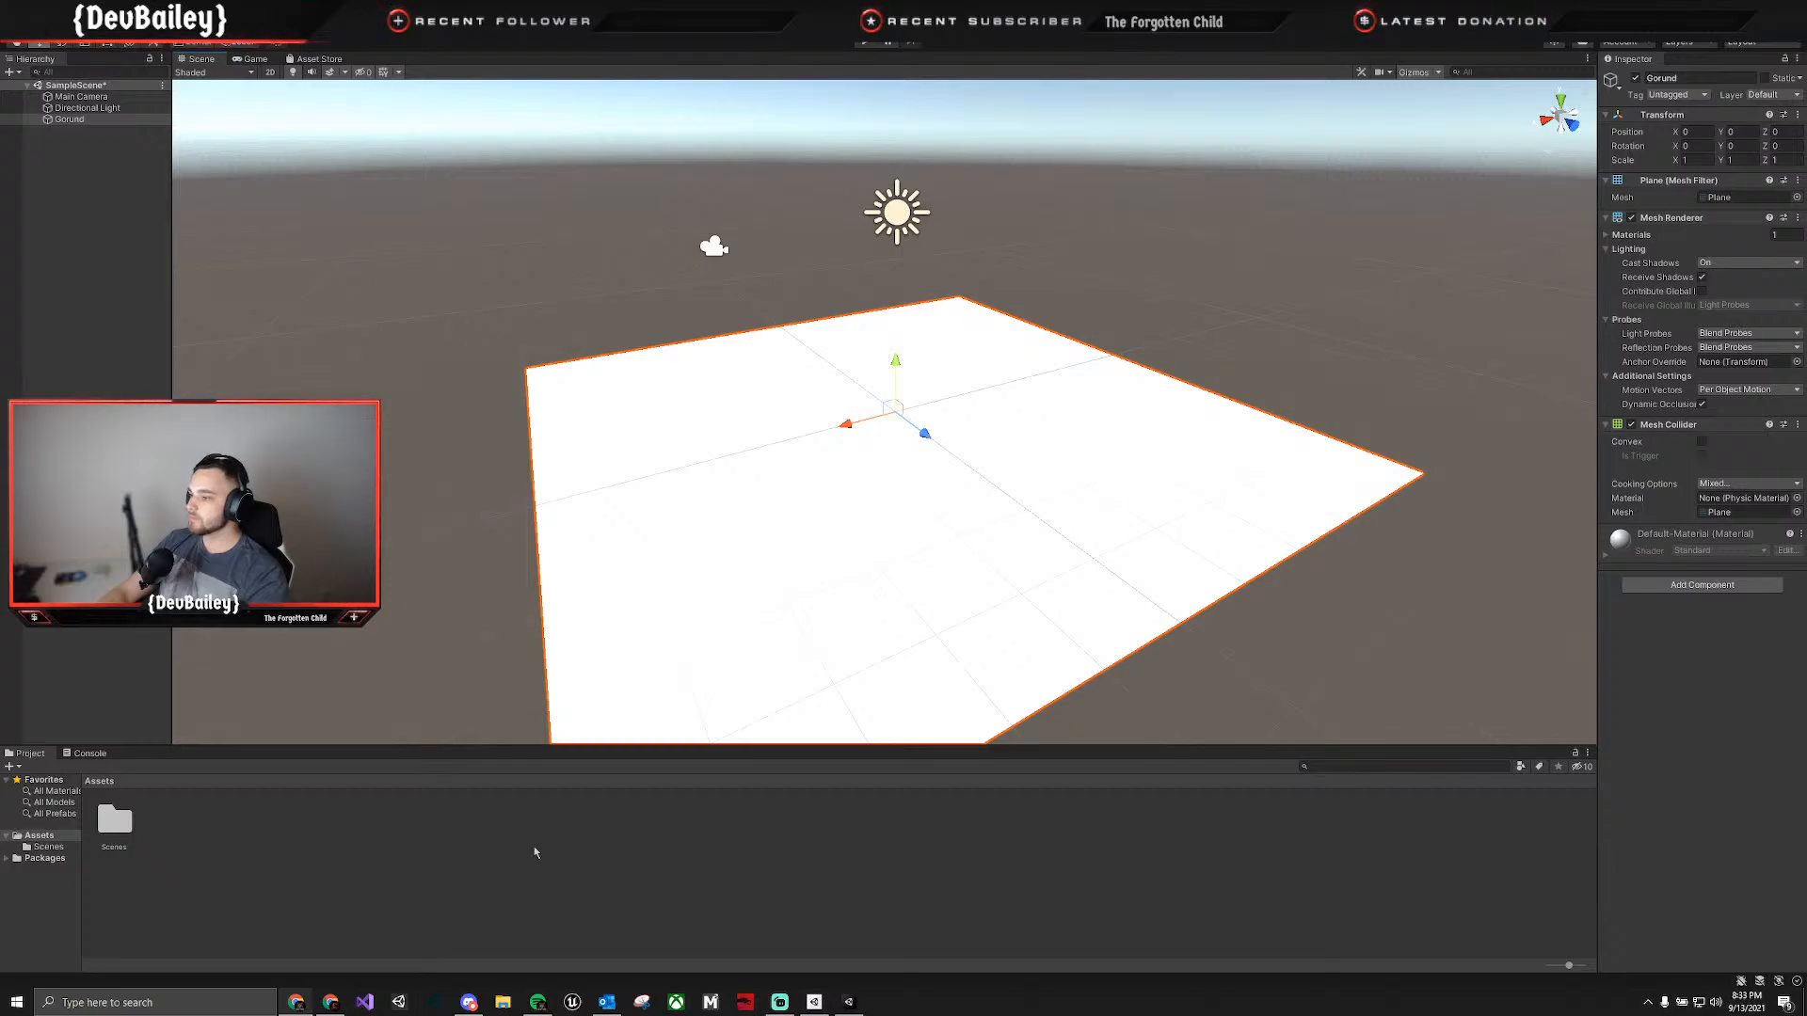
# Save the scene and rename the SampleScene asset in the Scenes folder to Level 1.
pyautogui.click(481, 902)
pyautogui.hotkey('ctrl', 's')
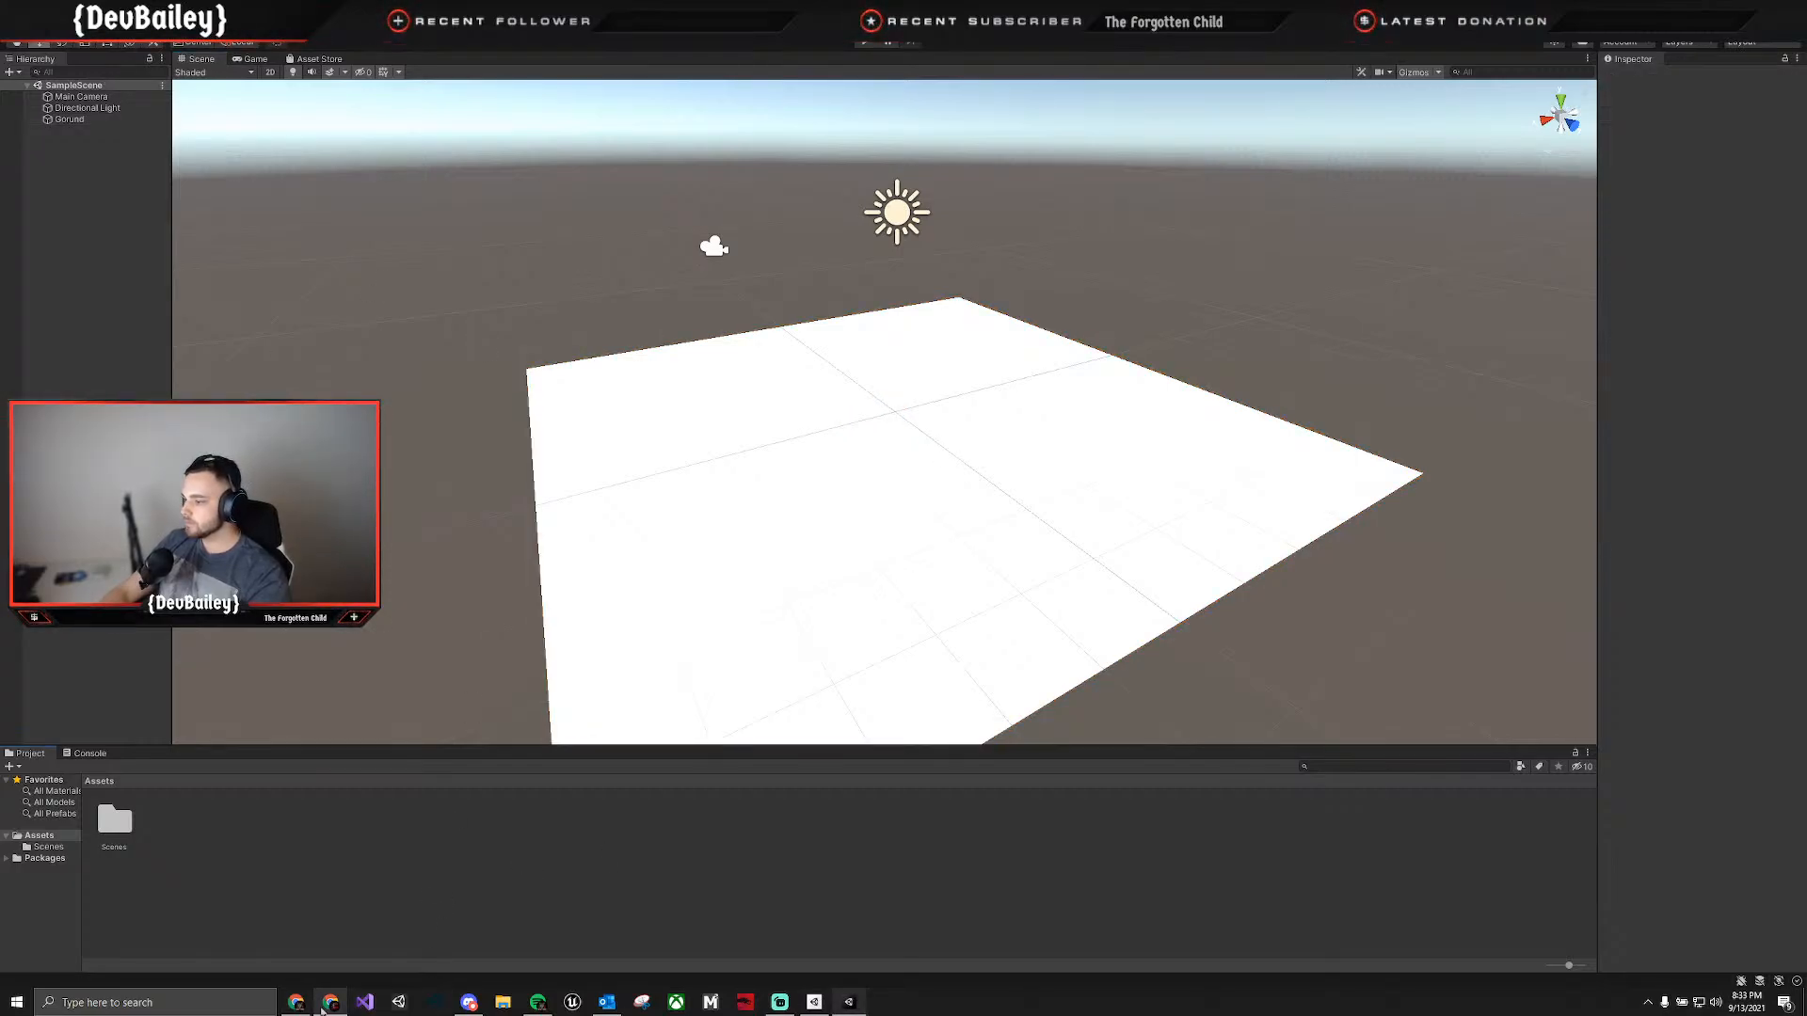
pyautogui.doubleClick(113, 829)
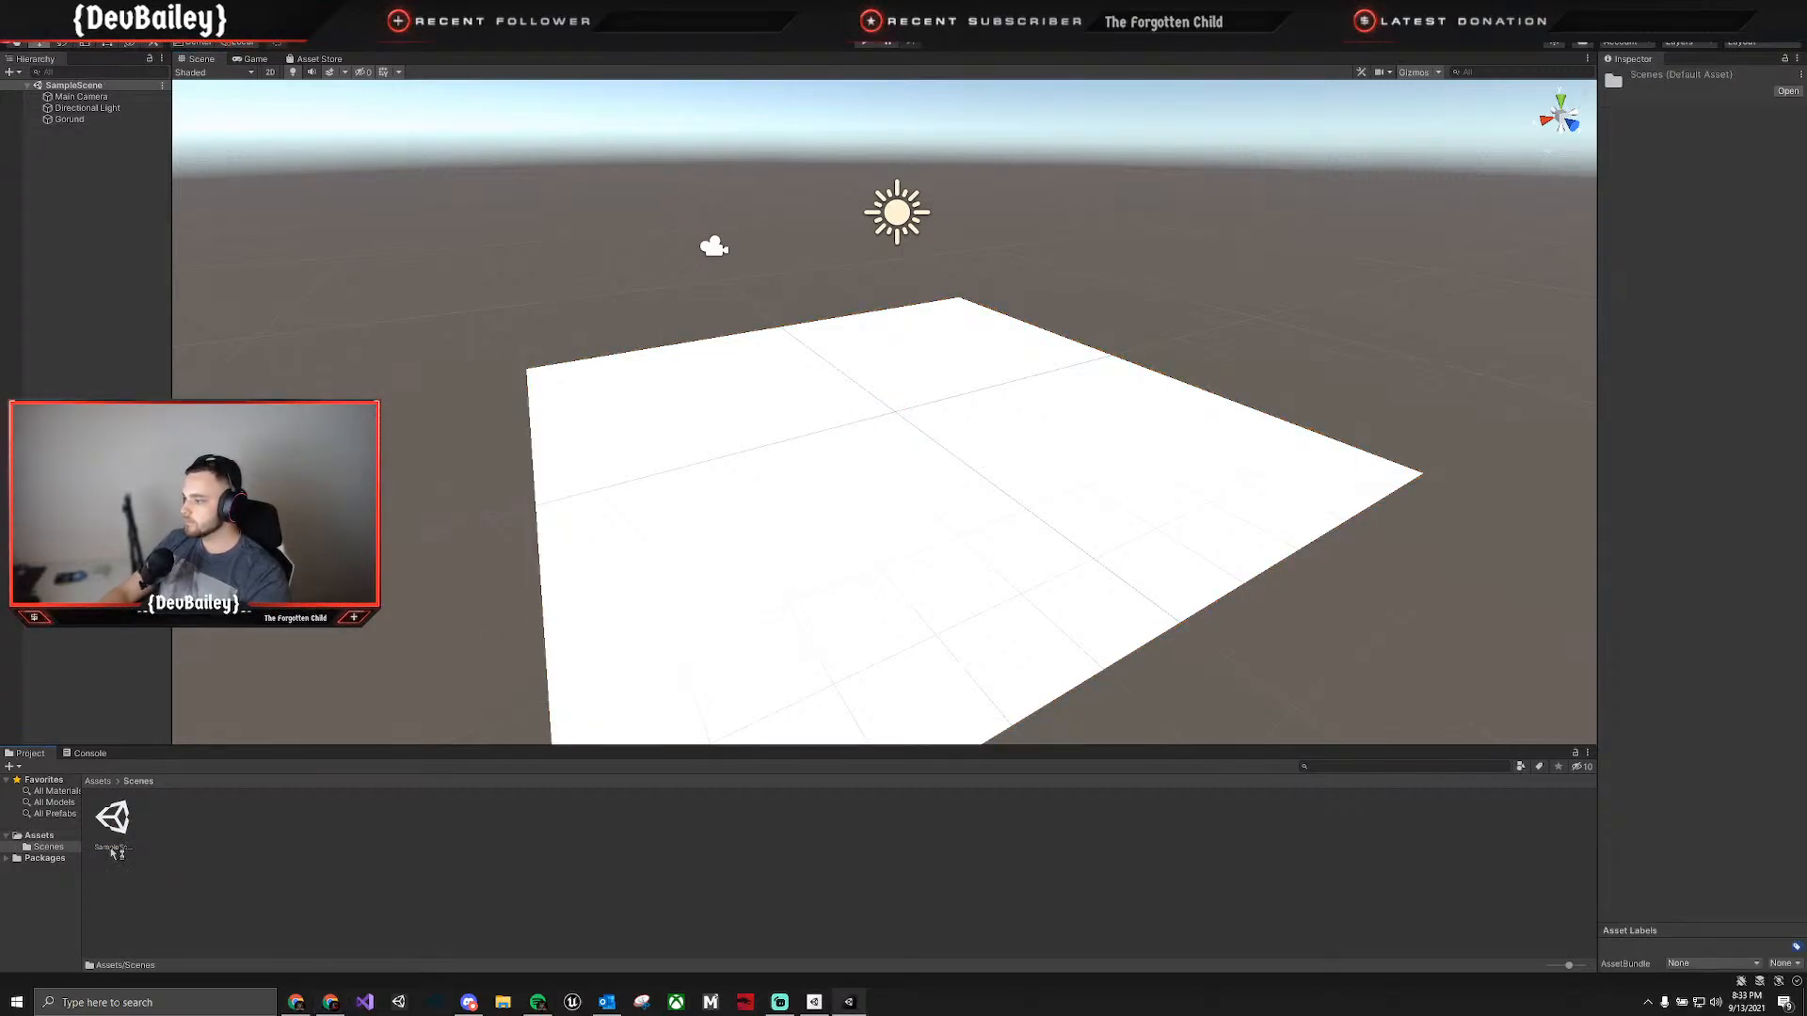
pyautogui.click(115, 829)
pyautogui.click(112, 848)
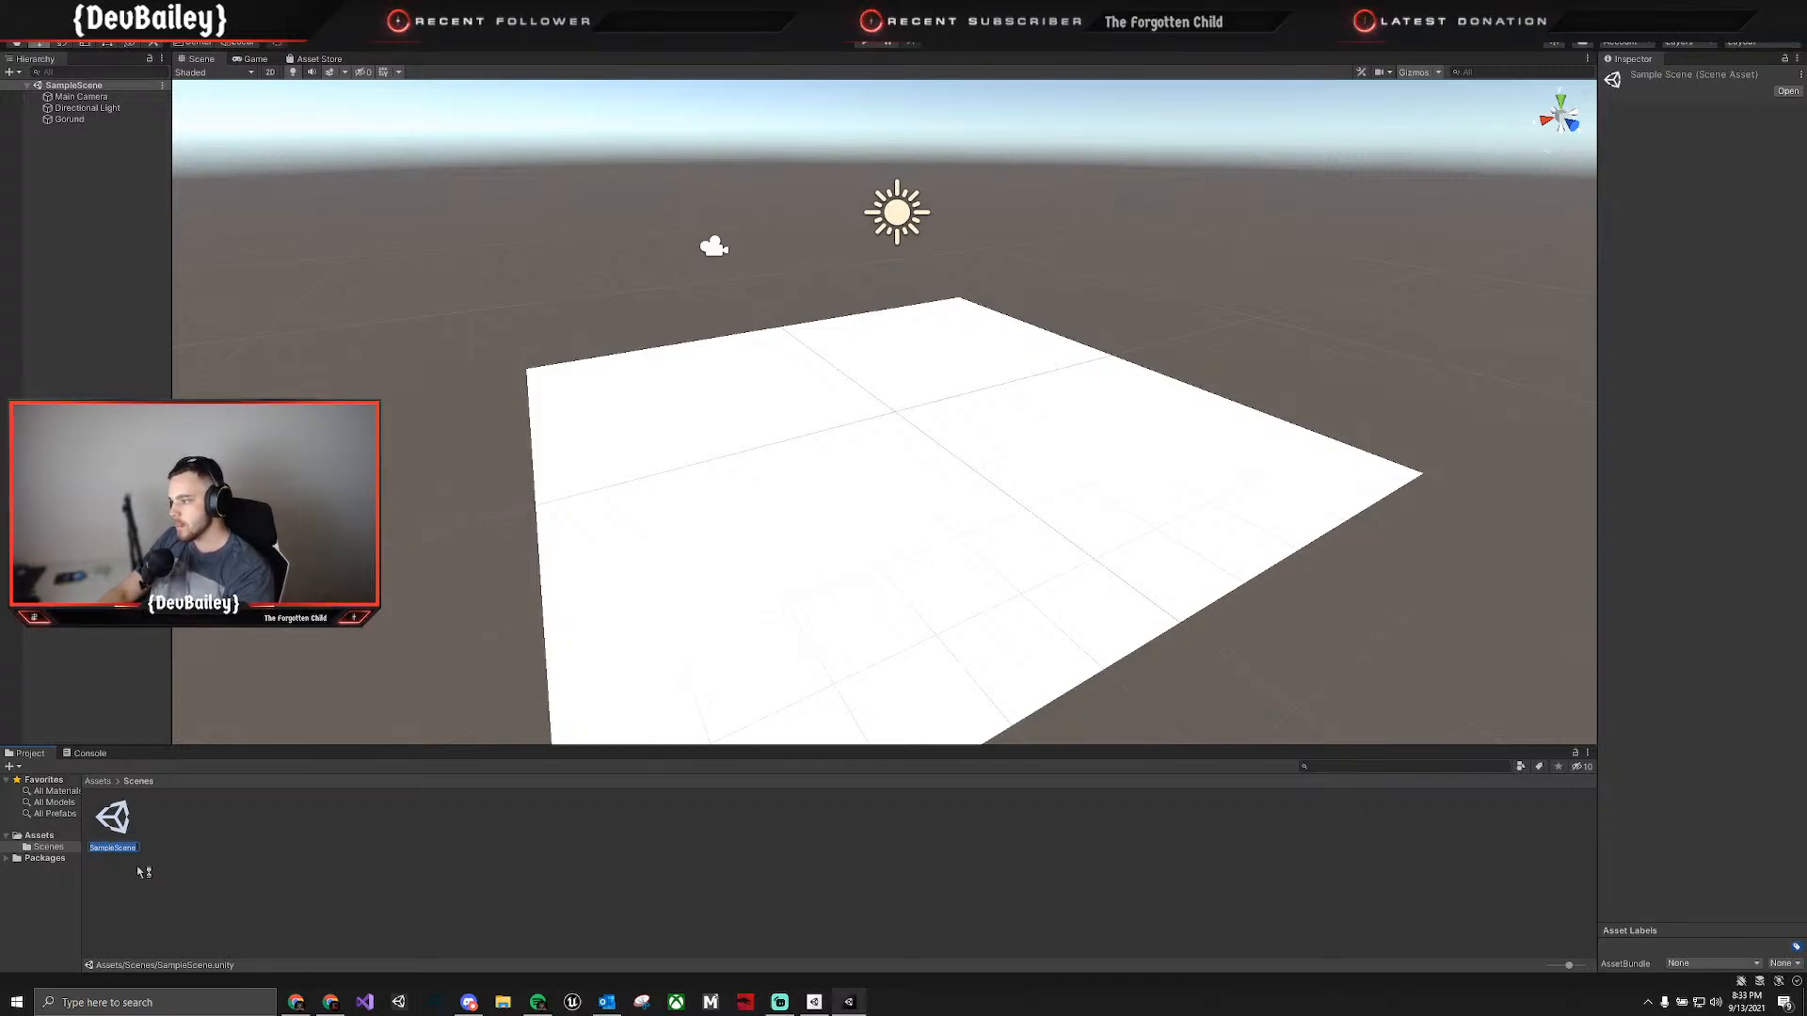
pyautogui.write('Level 1')
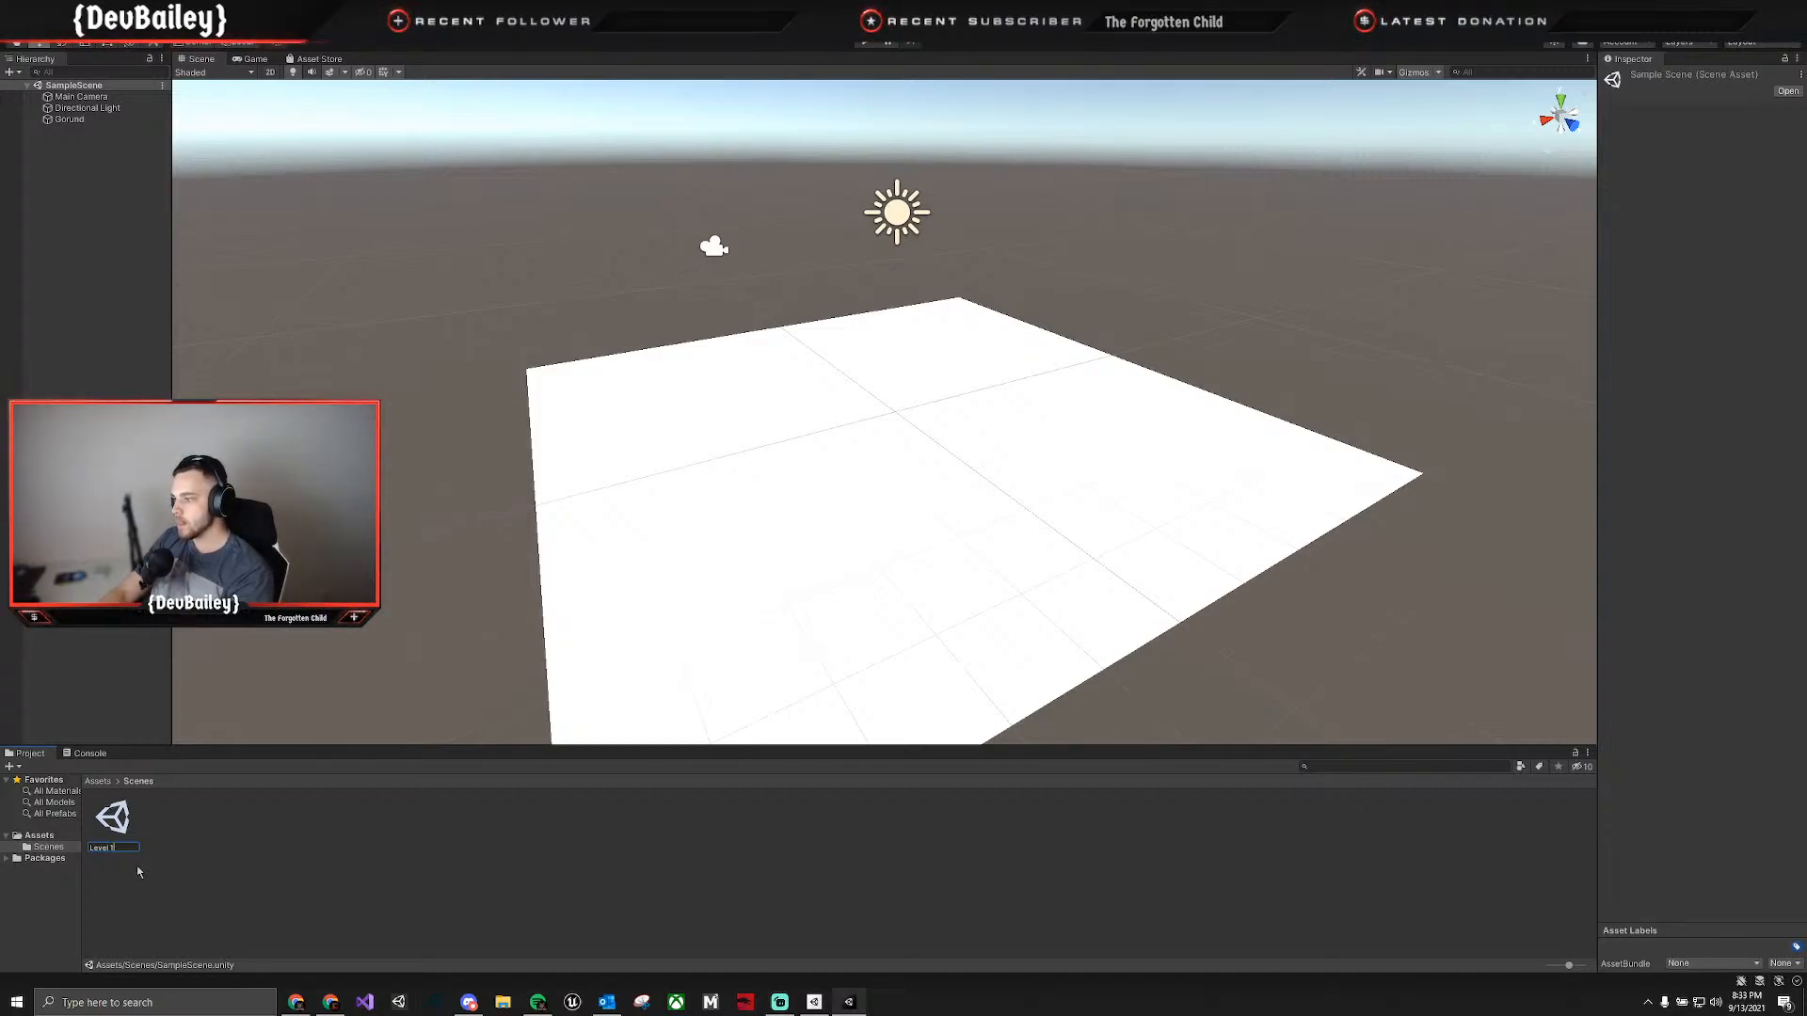
pyautogui.press('Return')
pyautogui.press('Return')
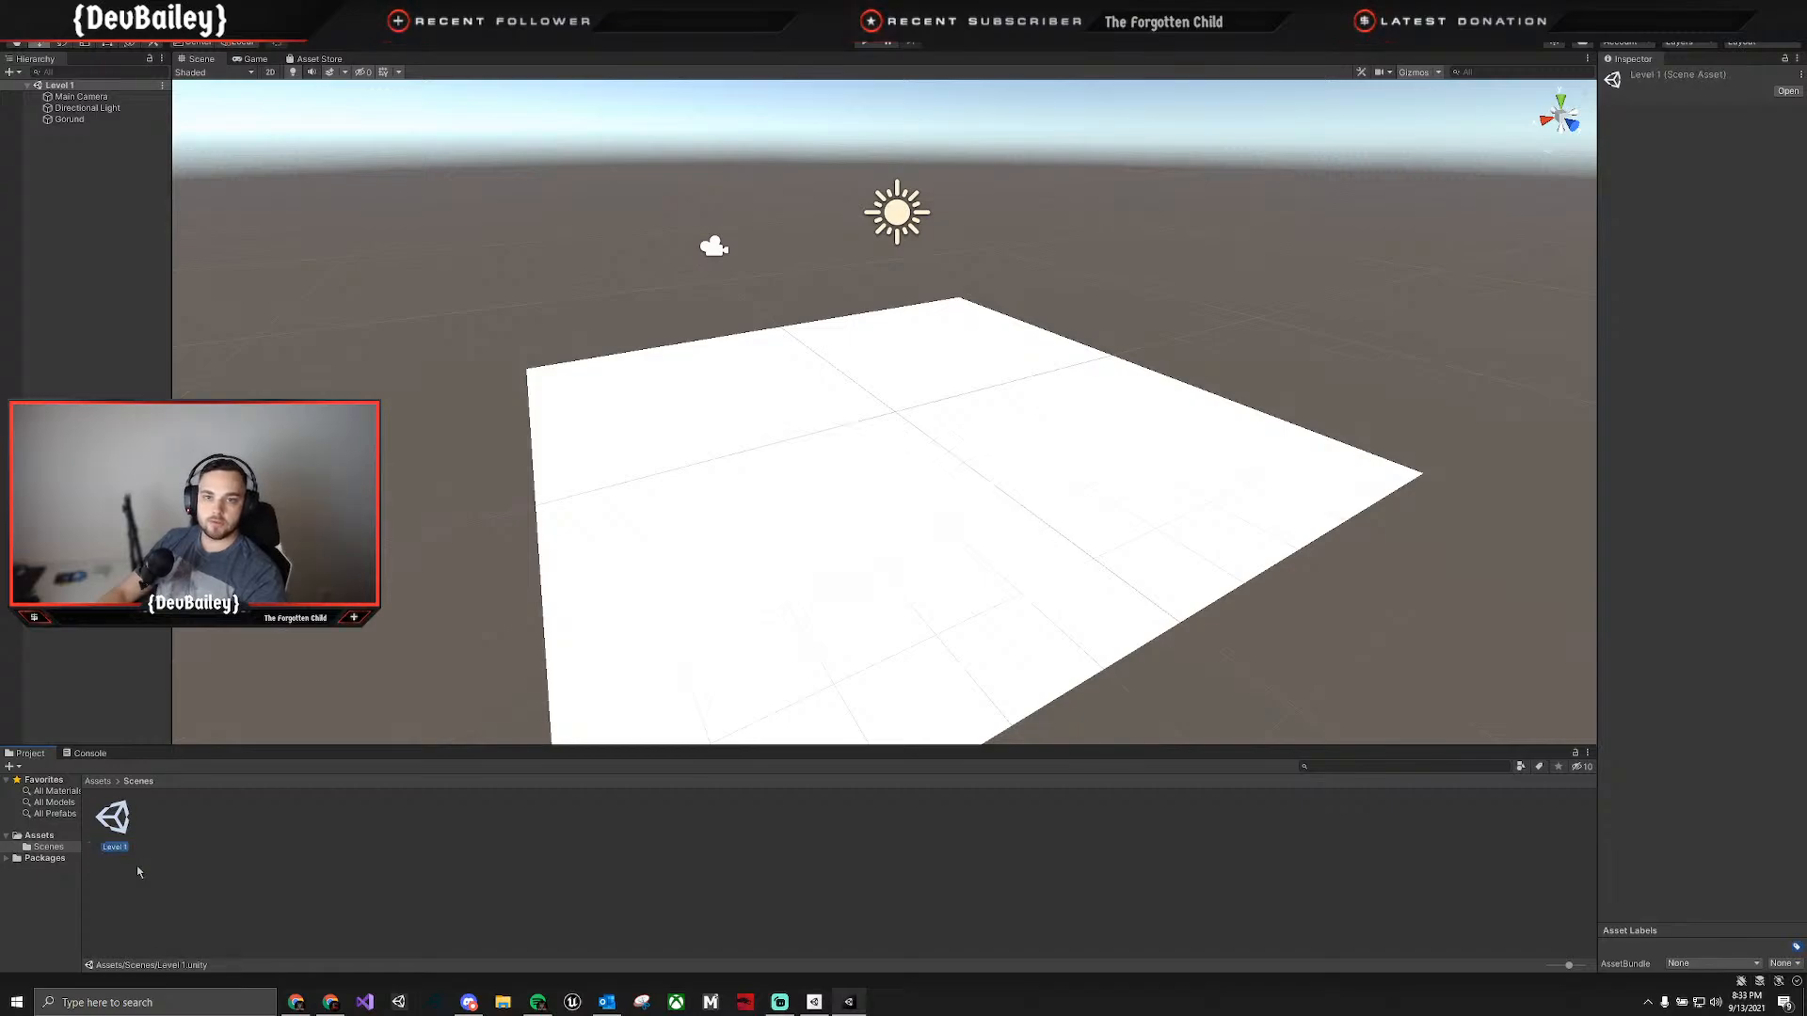
# Add a 3D cube to the Level 1 scene, keeping its default name.
pyautogui.click(11, 24)
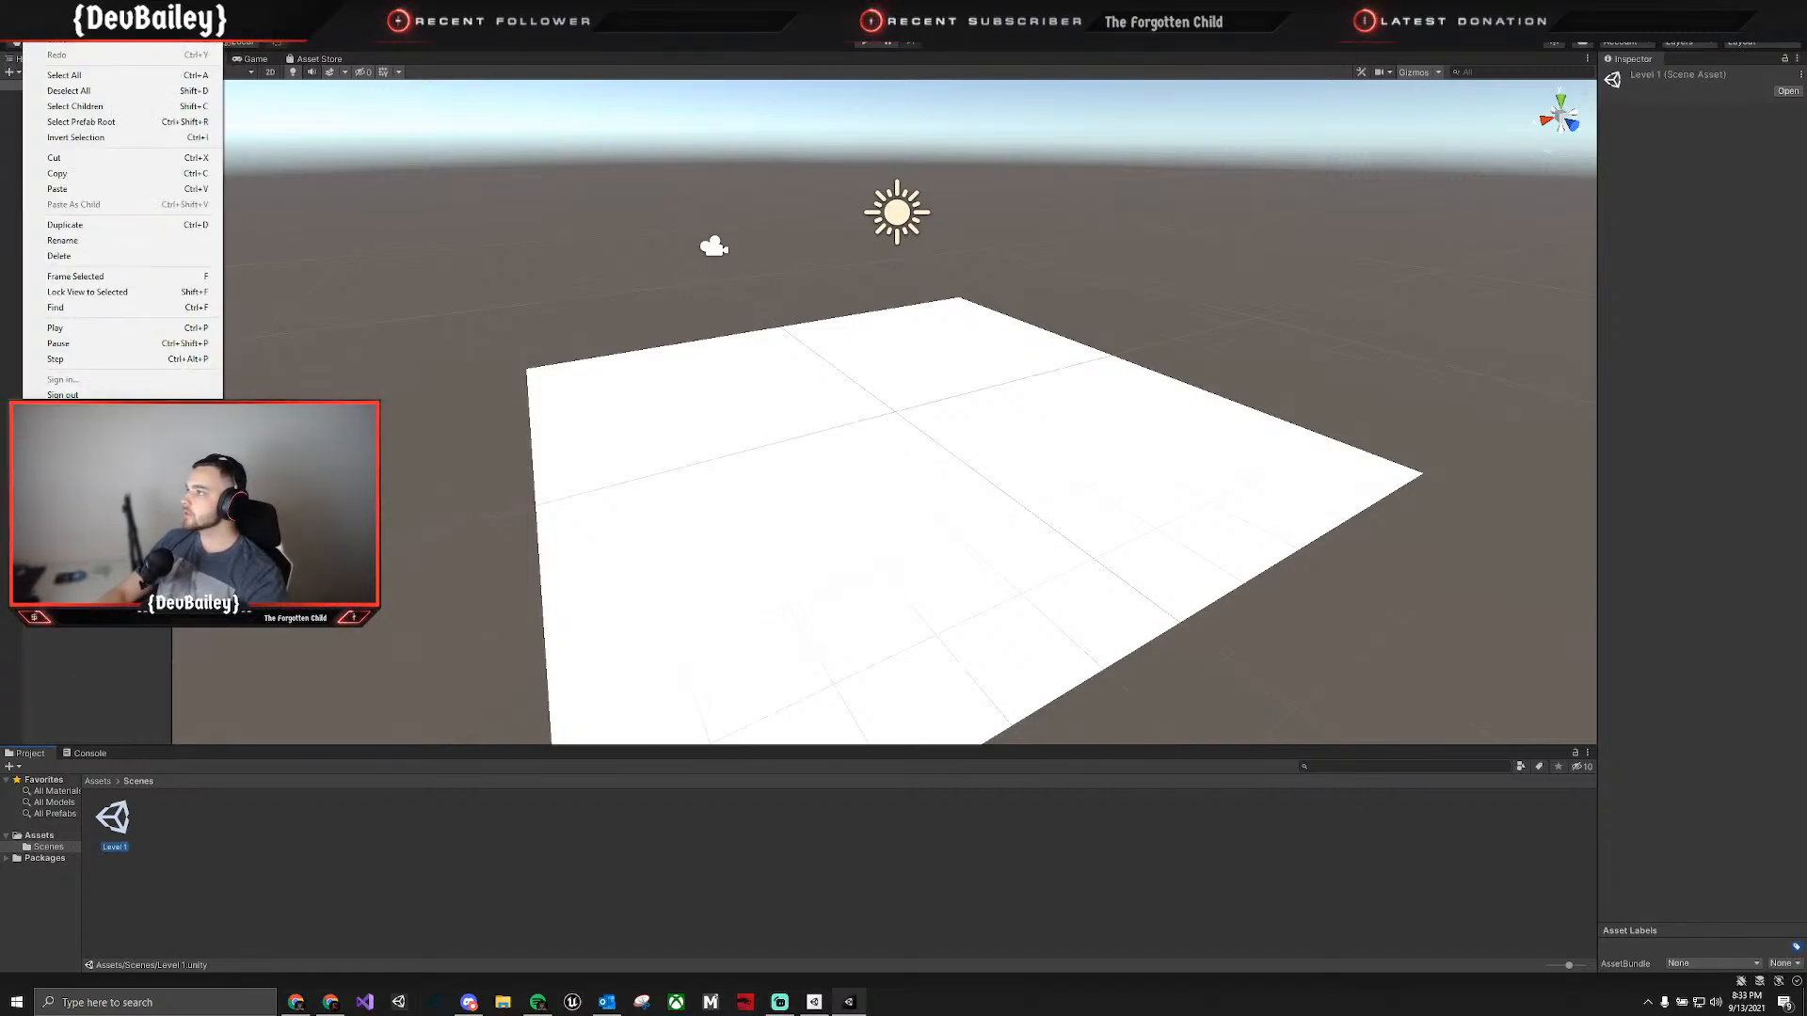
pyautogui.moveTo(211, 24)
pyautogui.click(73, 128)
pyautogui.rightClick(73, 128)
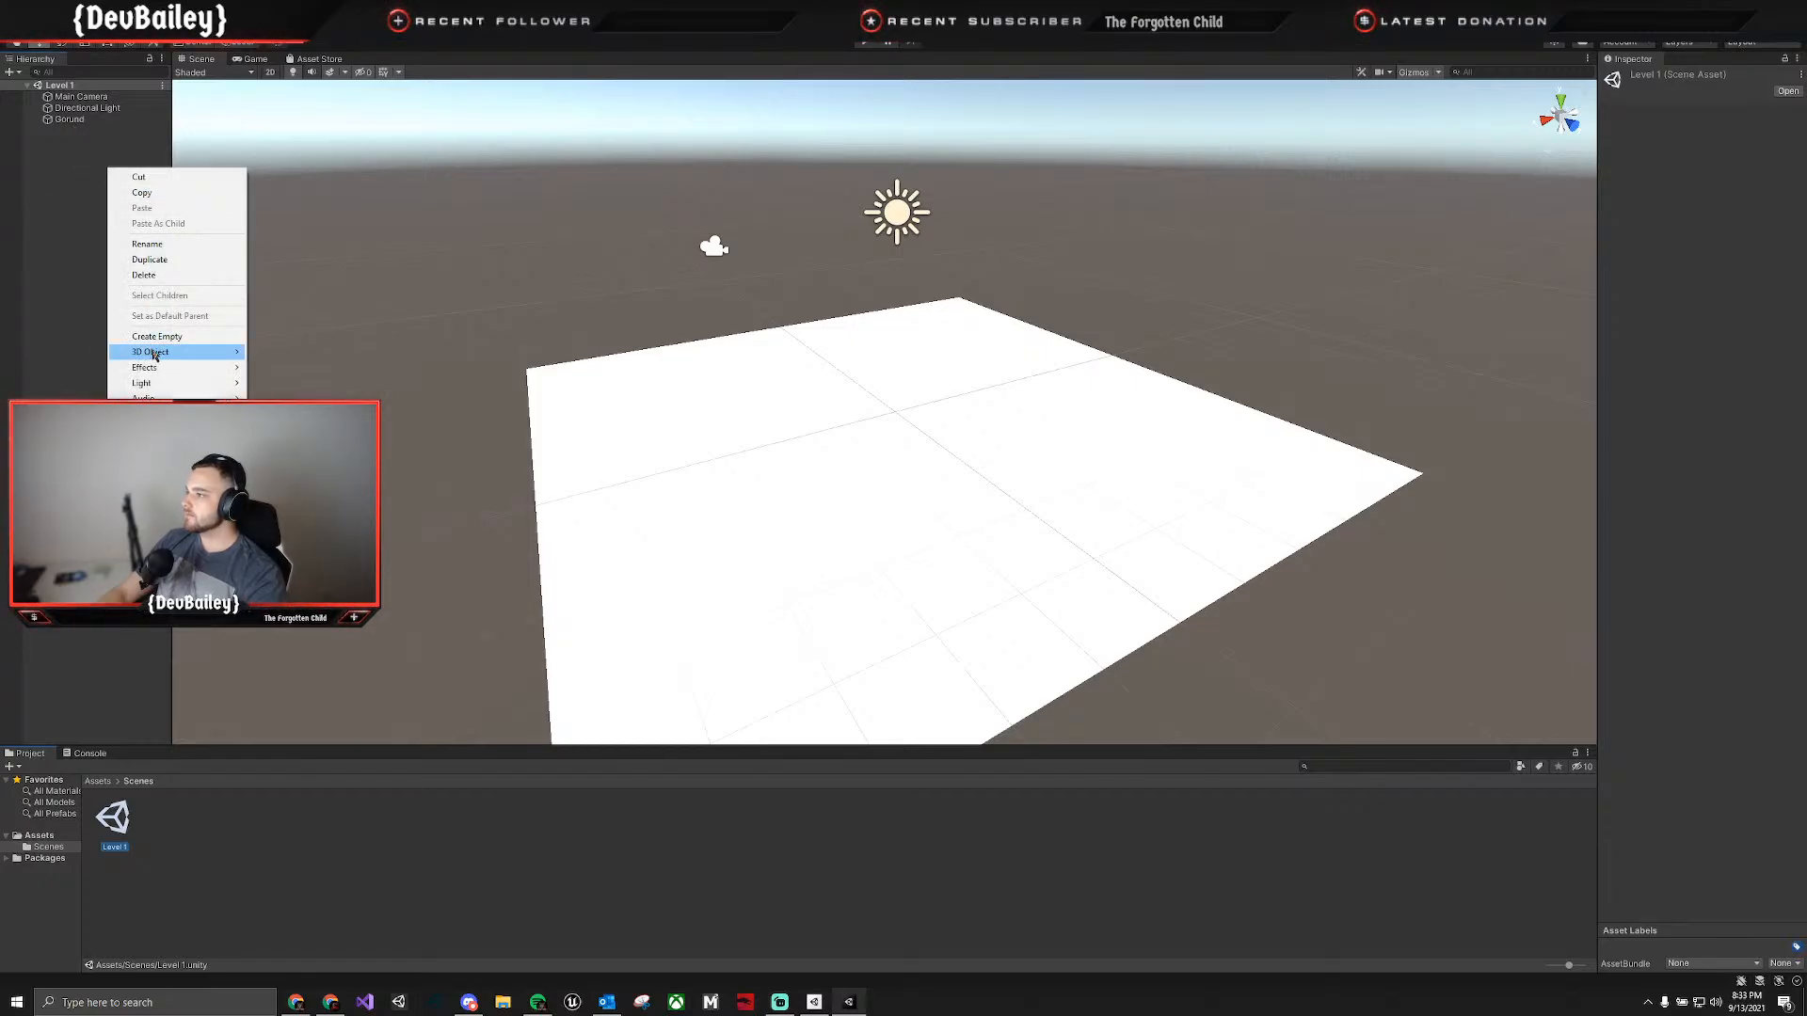
pyautogui.moveTo(188, 352)
pyautogui.click(321, 357)
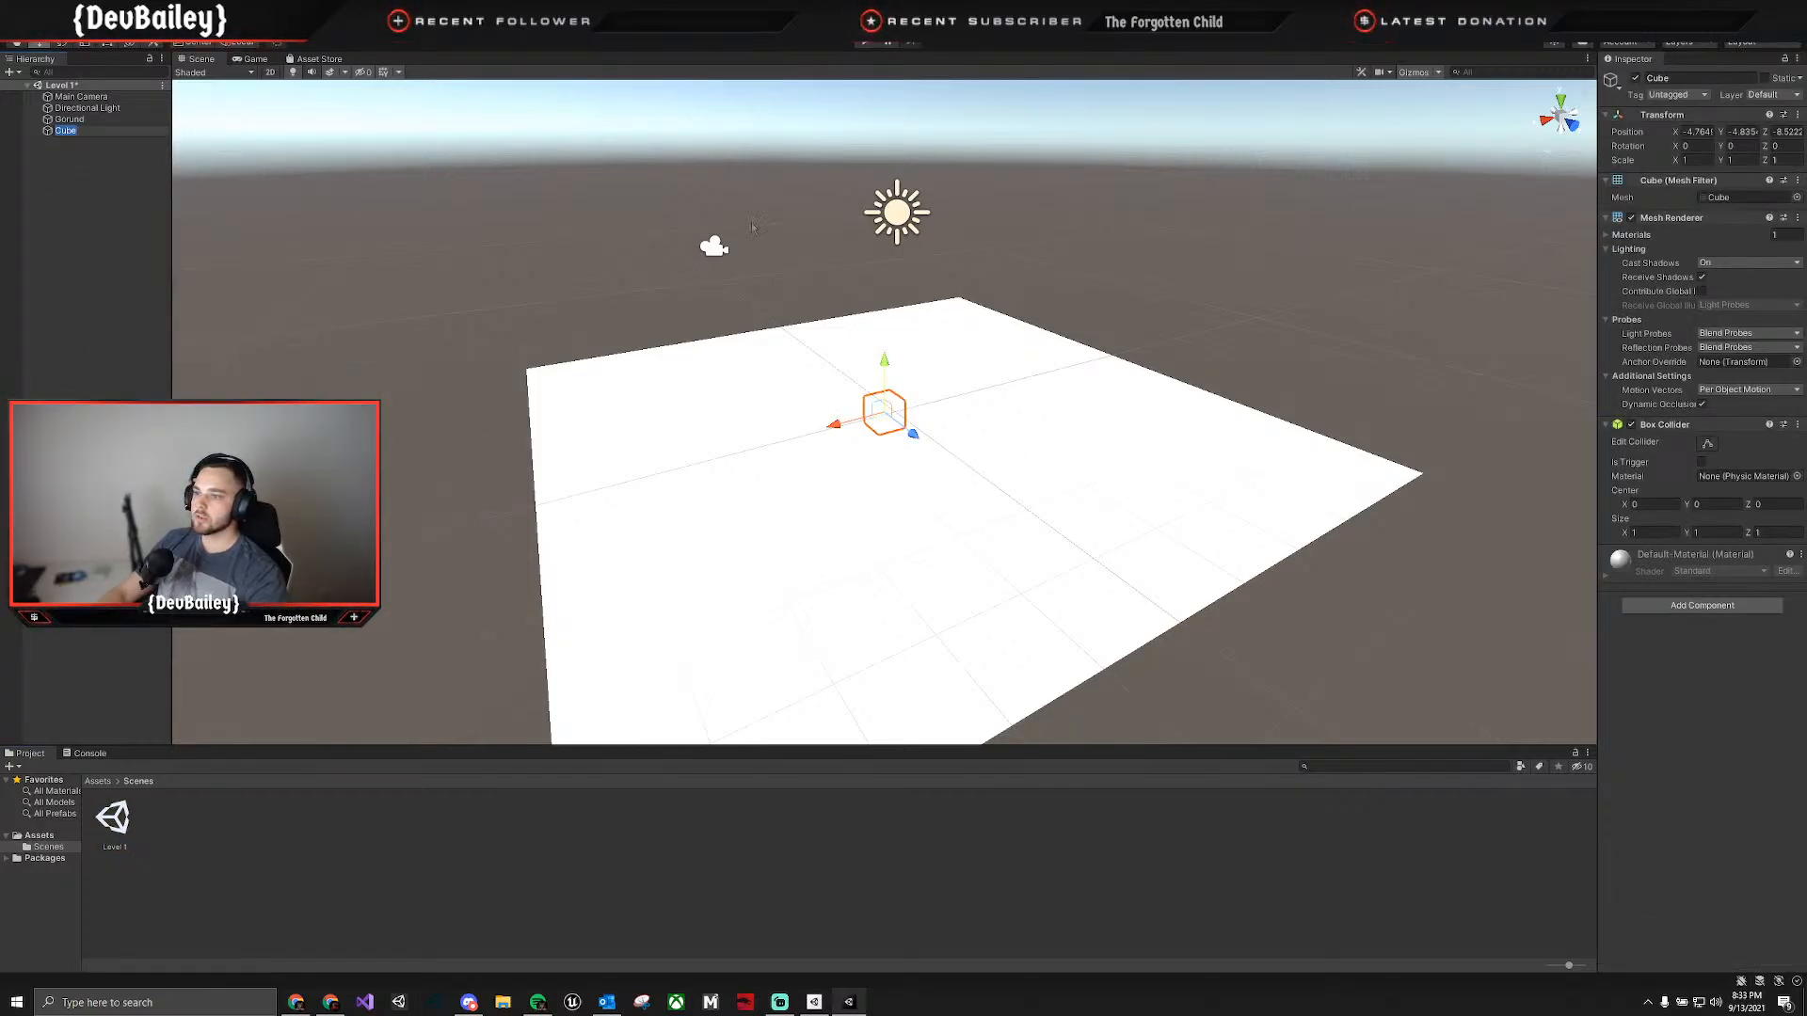
pyautogui.click(756, 572)
# Create a new folder named Materials directly under Assets.
pyautogui.rightClick(310, 894)
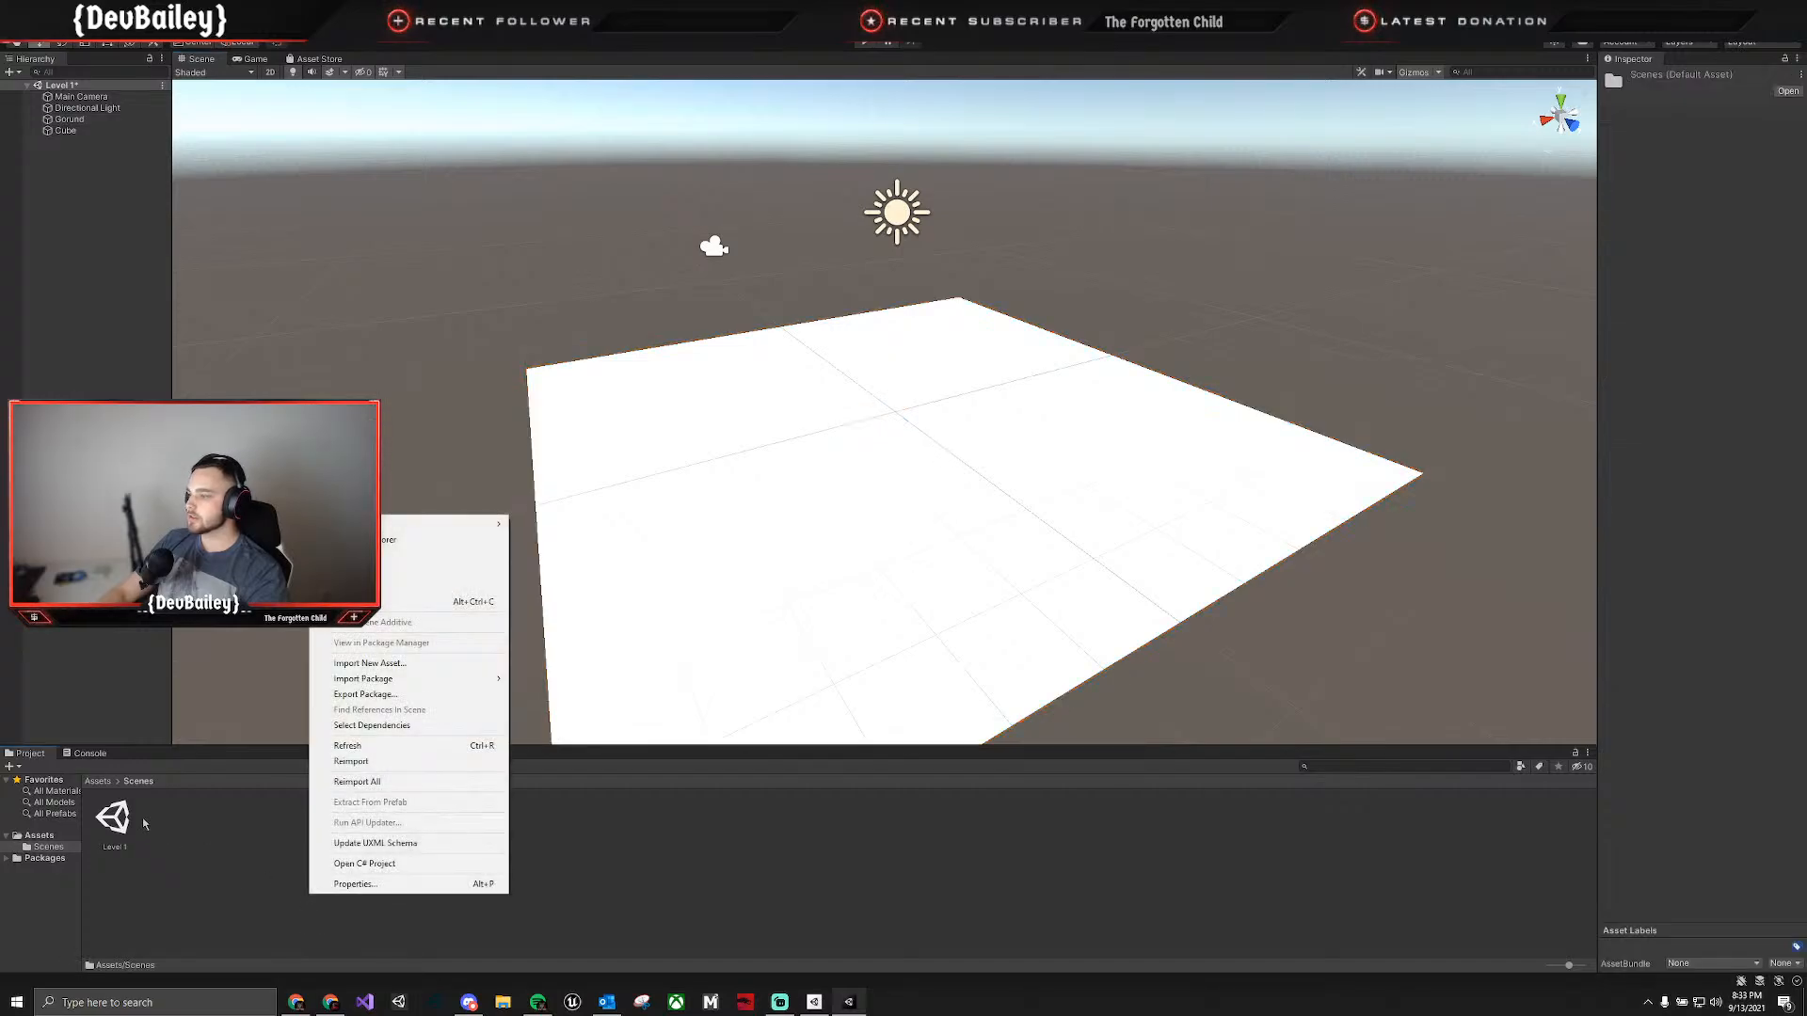
pyautogui.click(40, 836)
pyautogui.rightClick(225, 840)
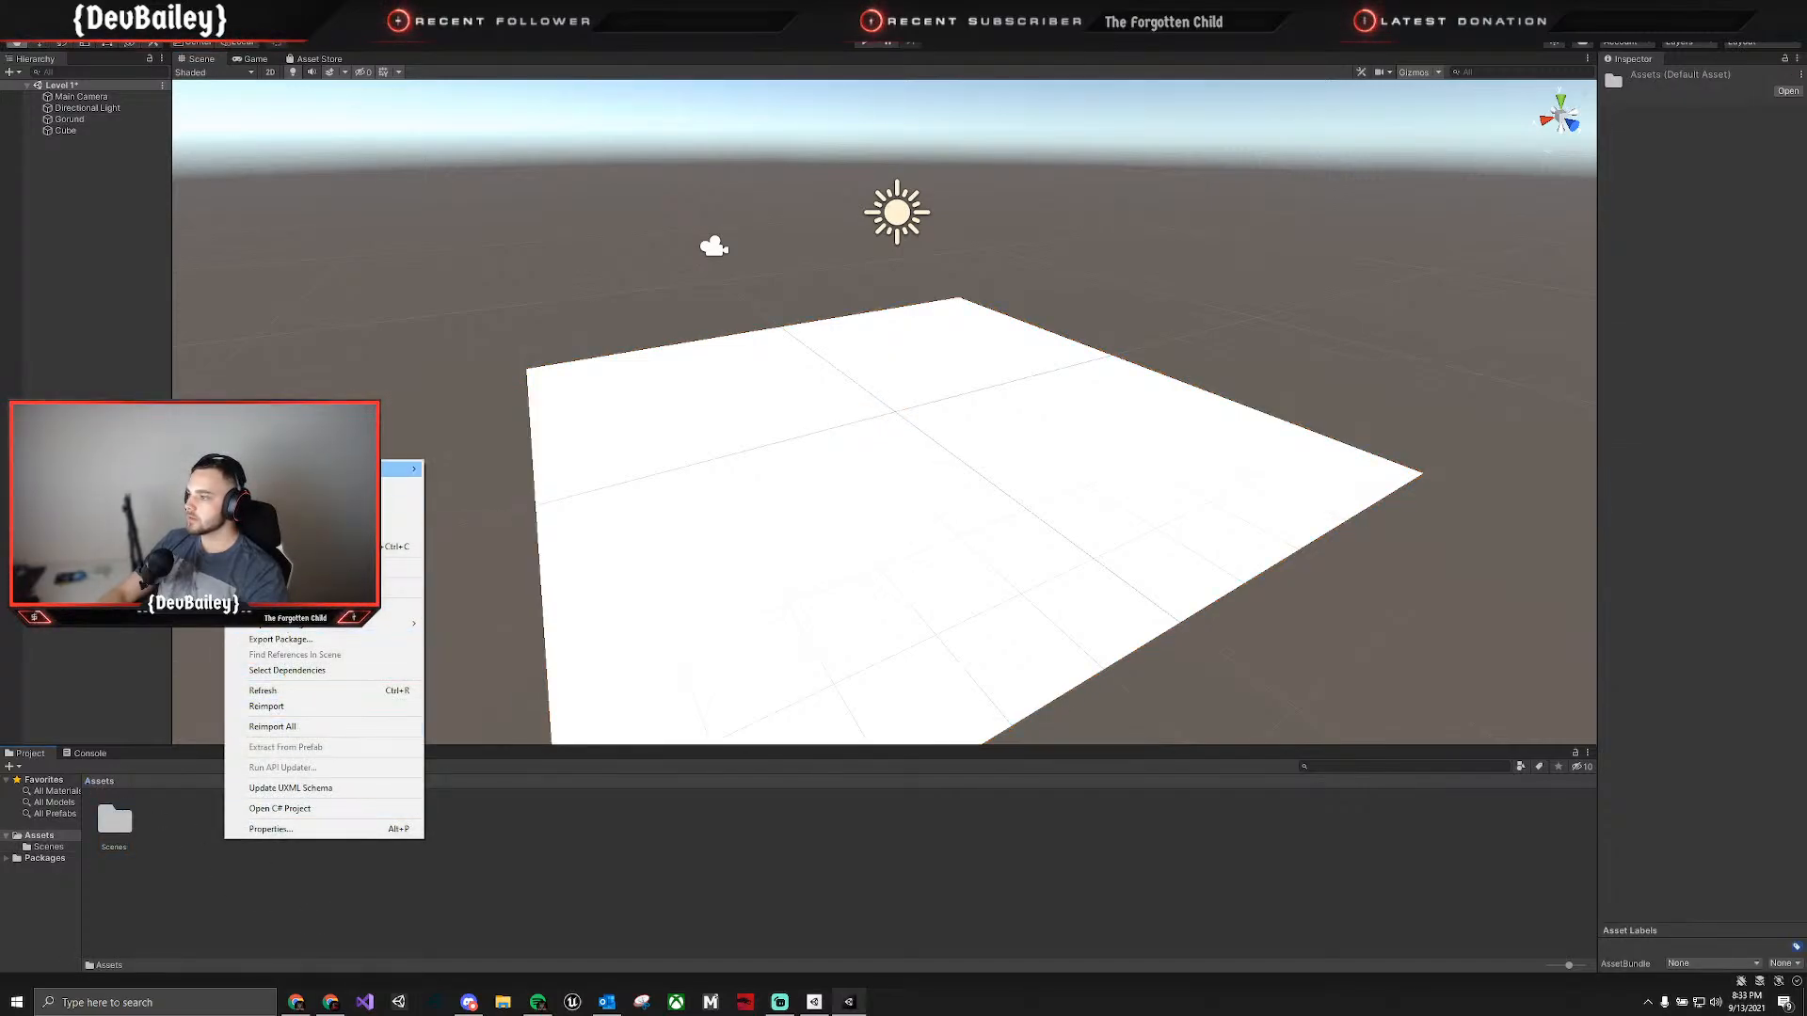
pyautogui.moveTo(396, 467)
pyautogui.click(494, 448)
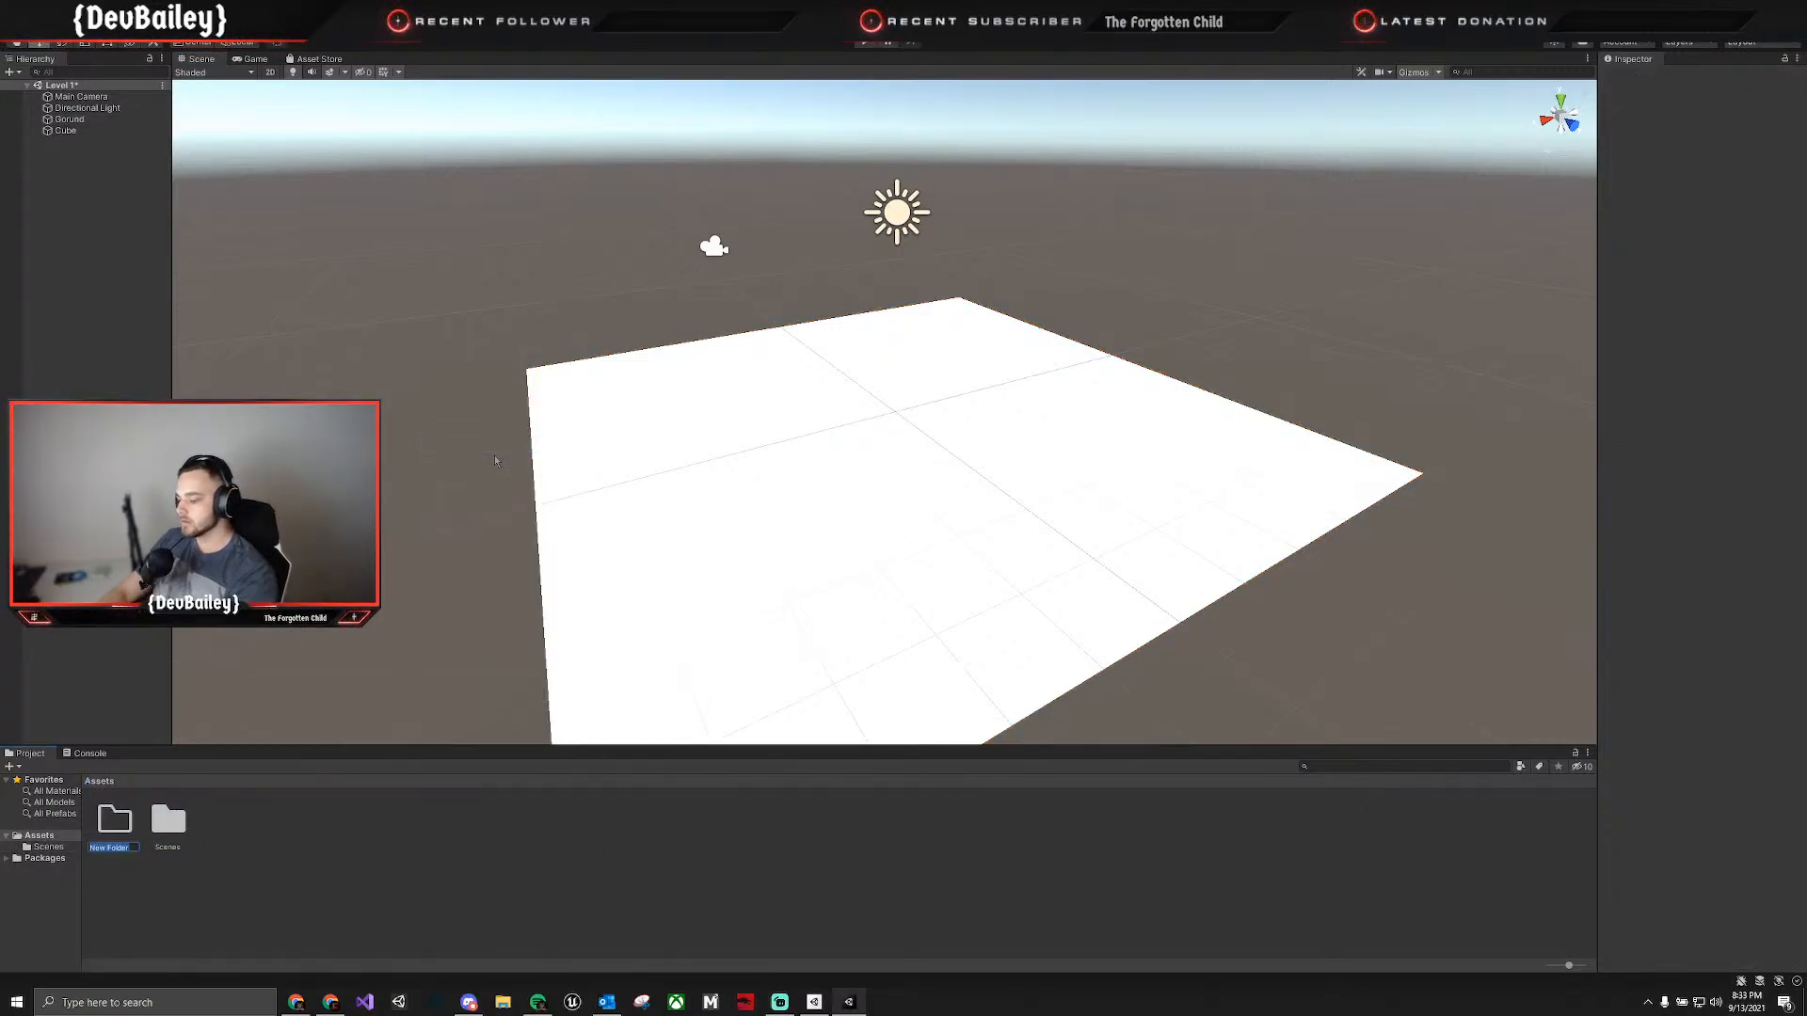
pyautogui.write('MAterials')
pyautogui.press('Return')
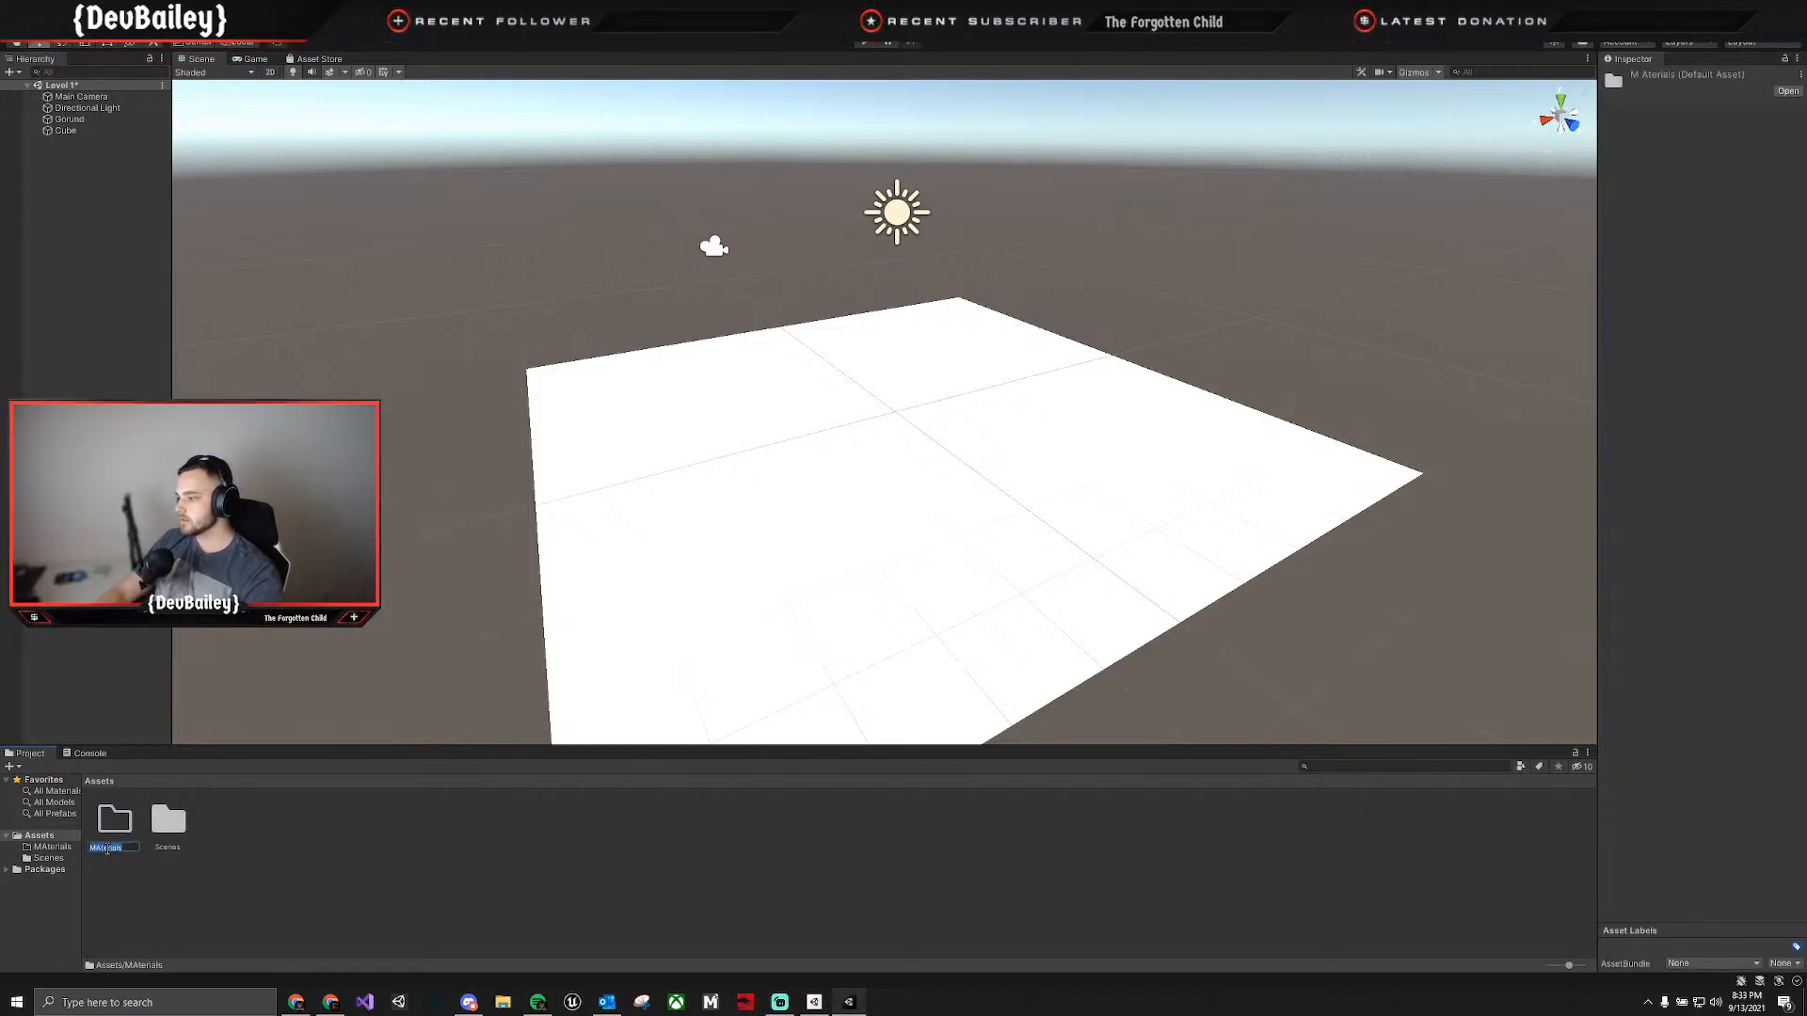
pyautogui.press('Return')
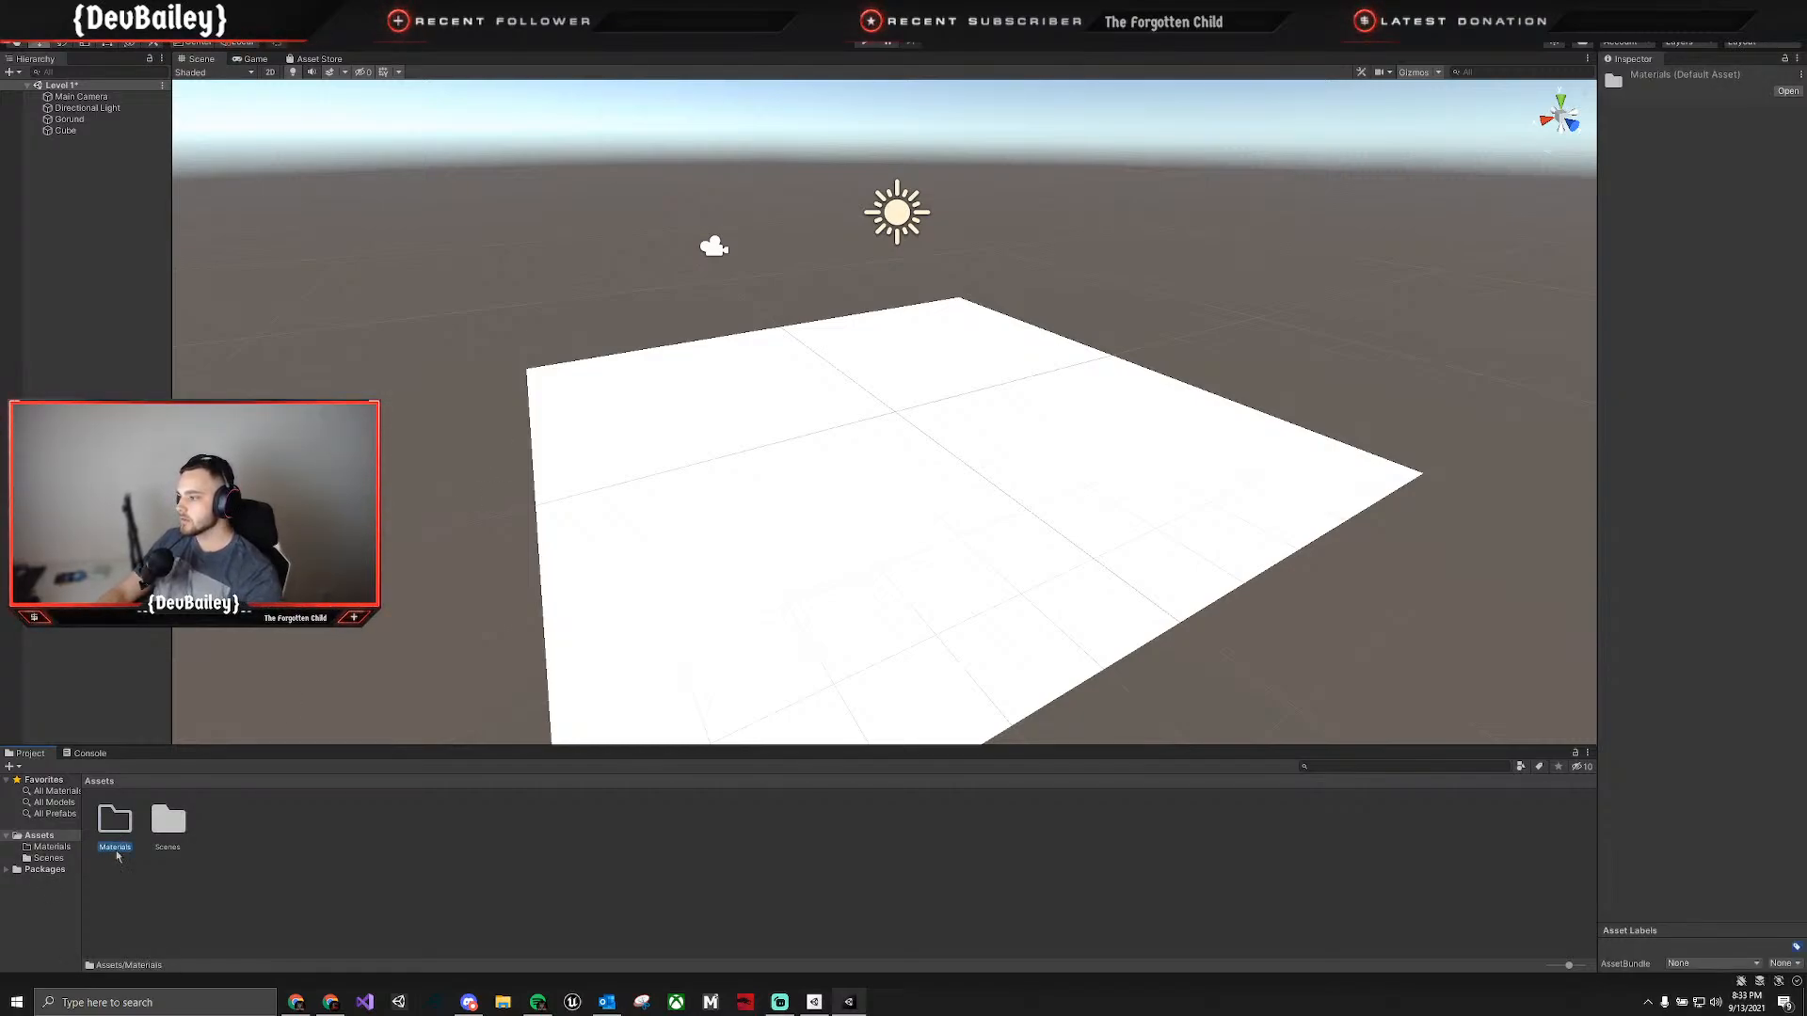
# Create a new material in the Materials folder and name it MAT_Ground.
pyautogui.rightClick(324, 864)
pyautogui.doubleClick(104, 824)
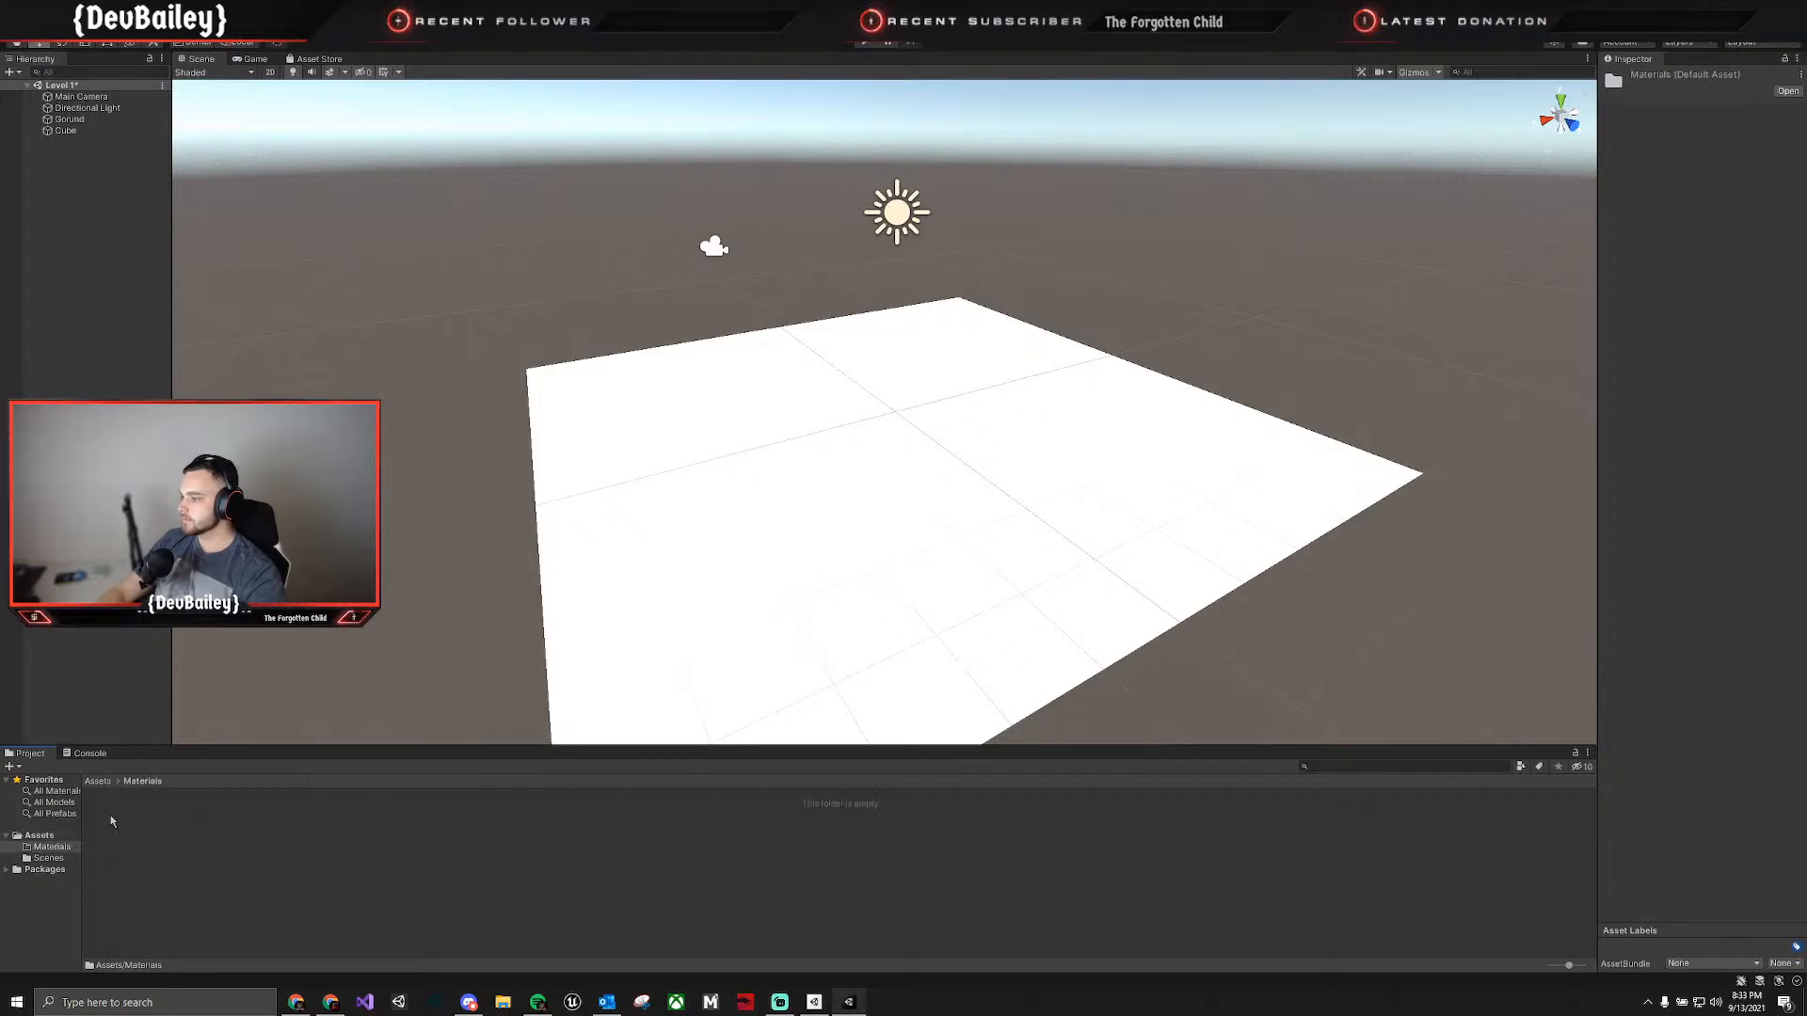
pyautogui.rightClick(380, 879)
pyautogui.moveTo(476, 499)
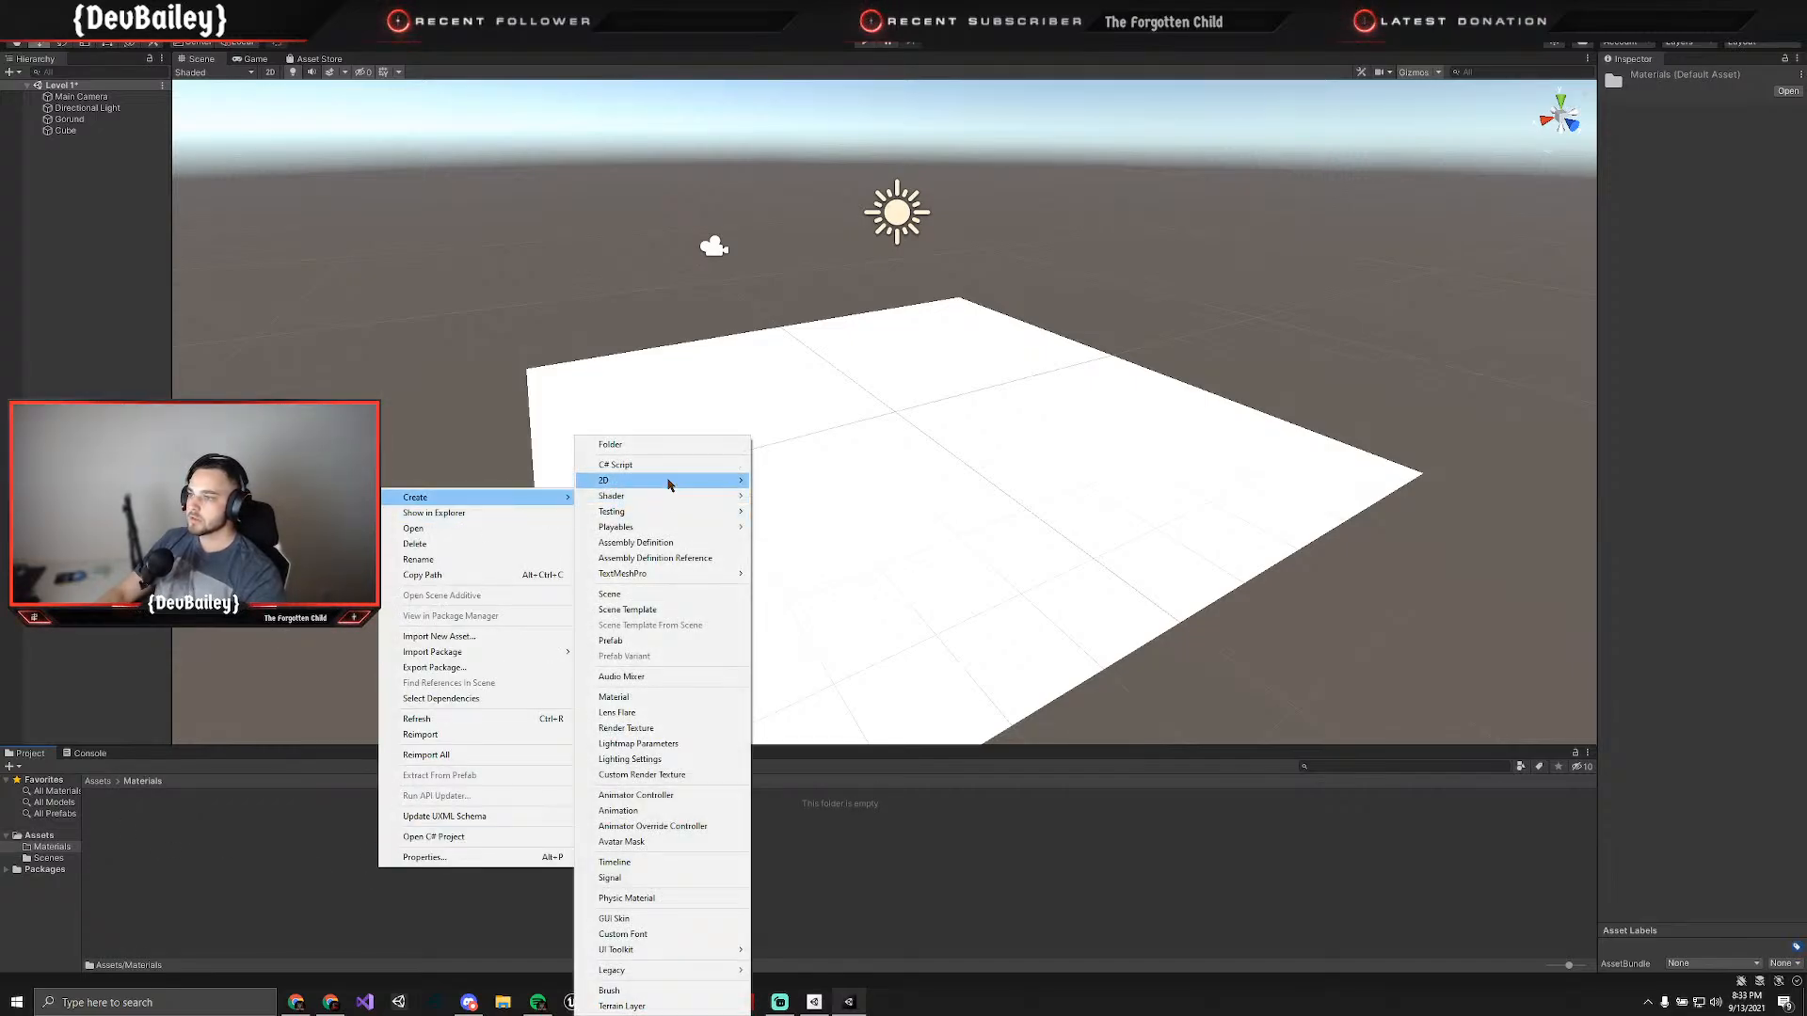
pyautogui.click(646, 697)
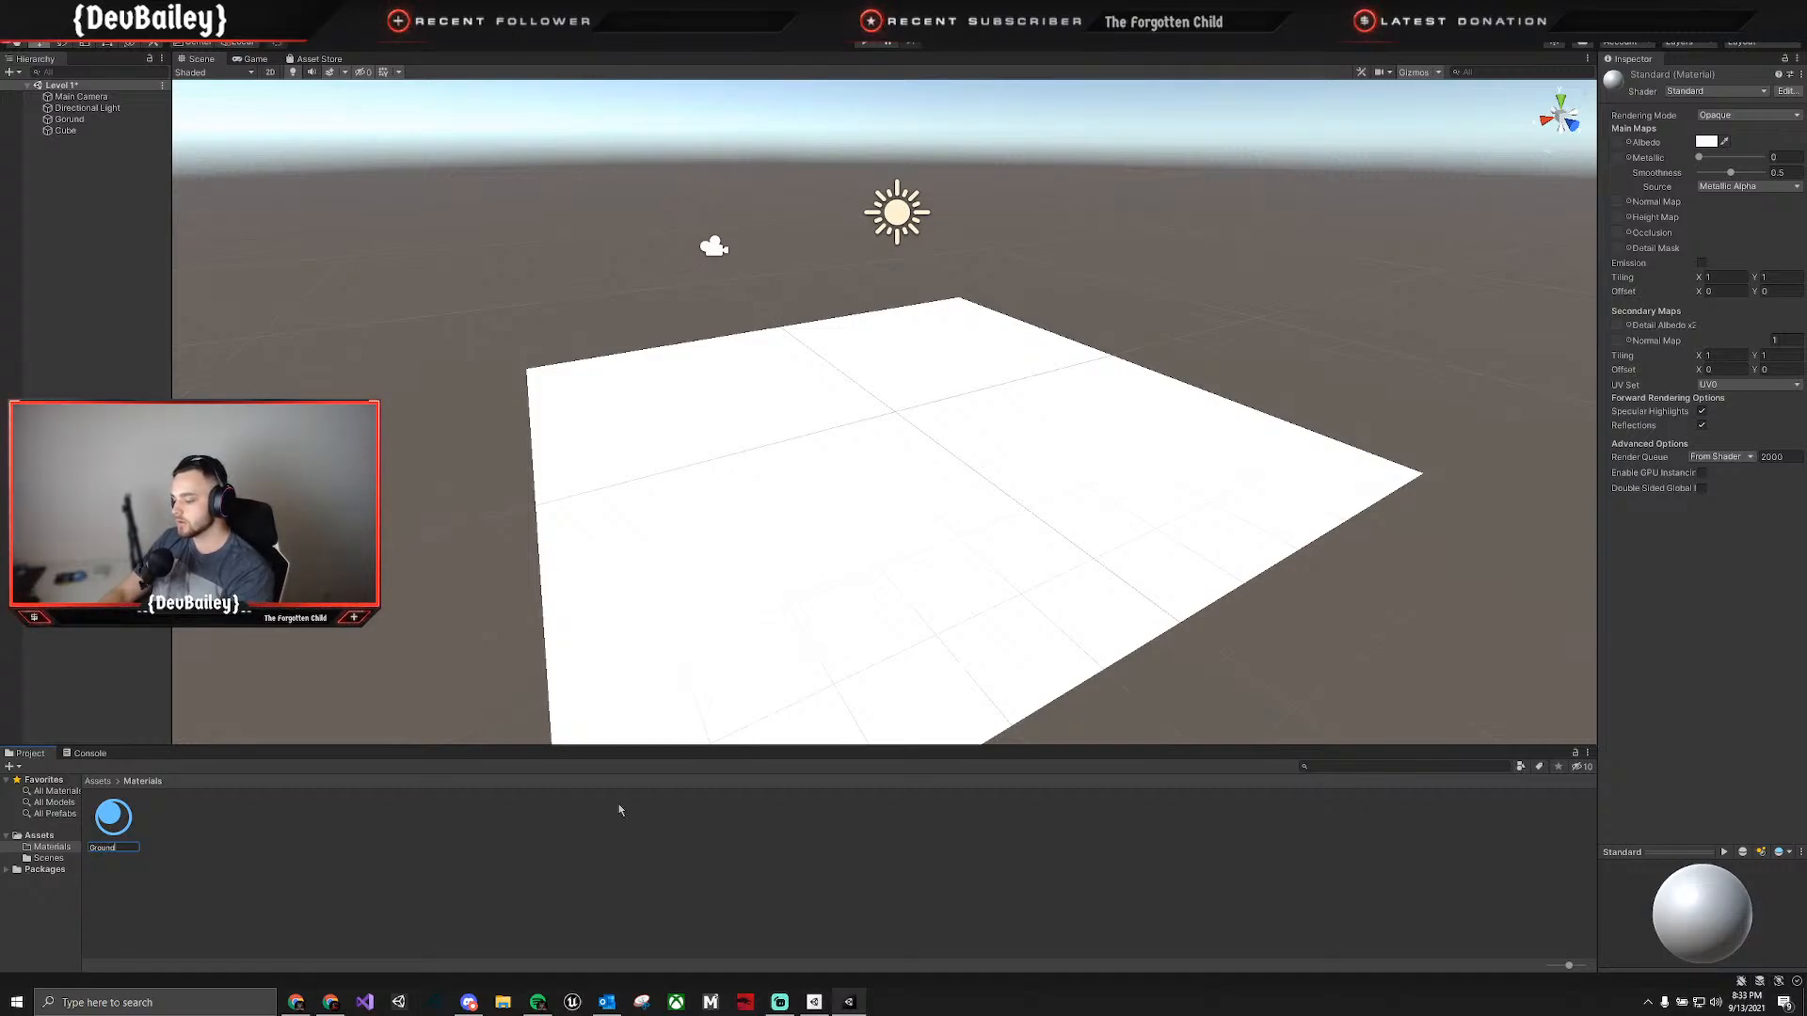
pyautogui.press('Return')
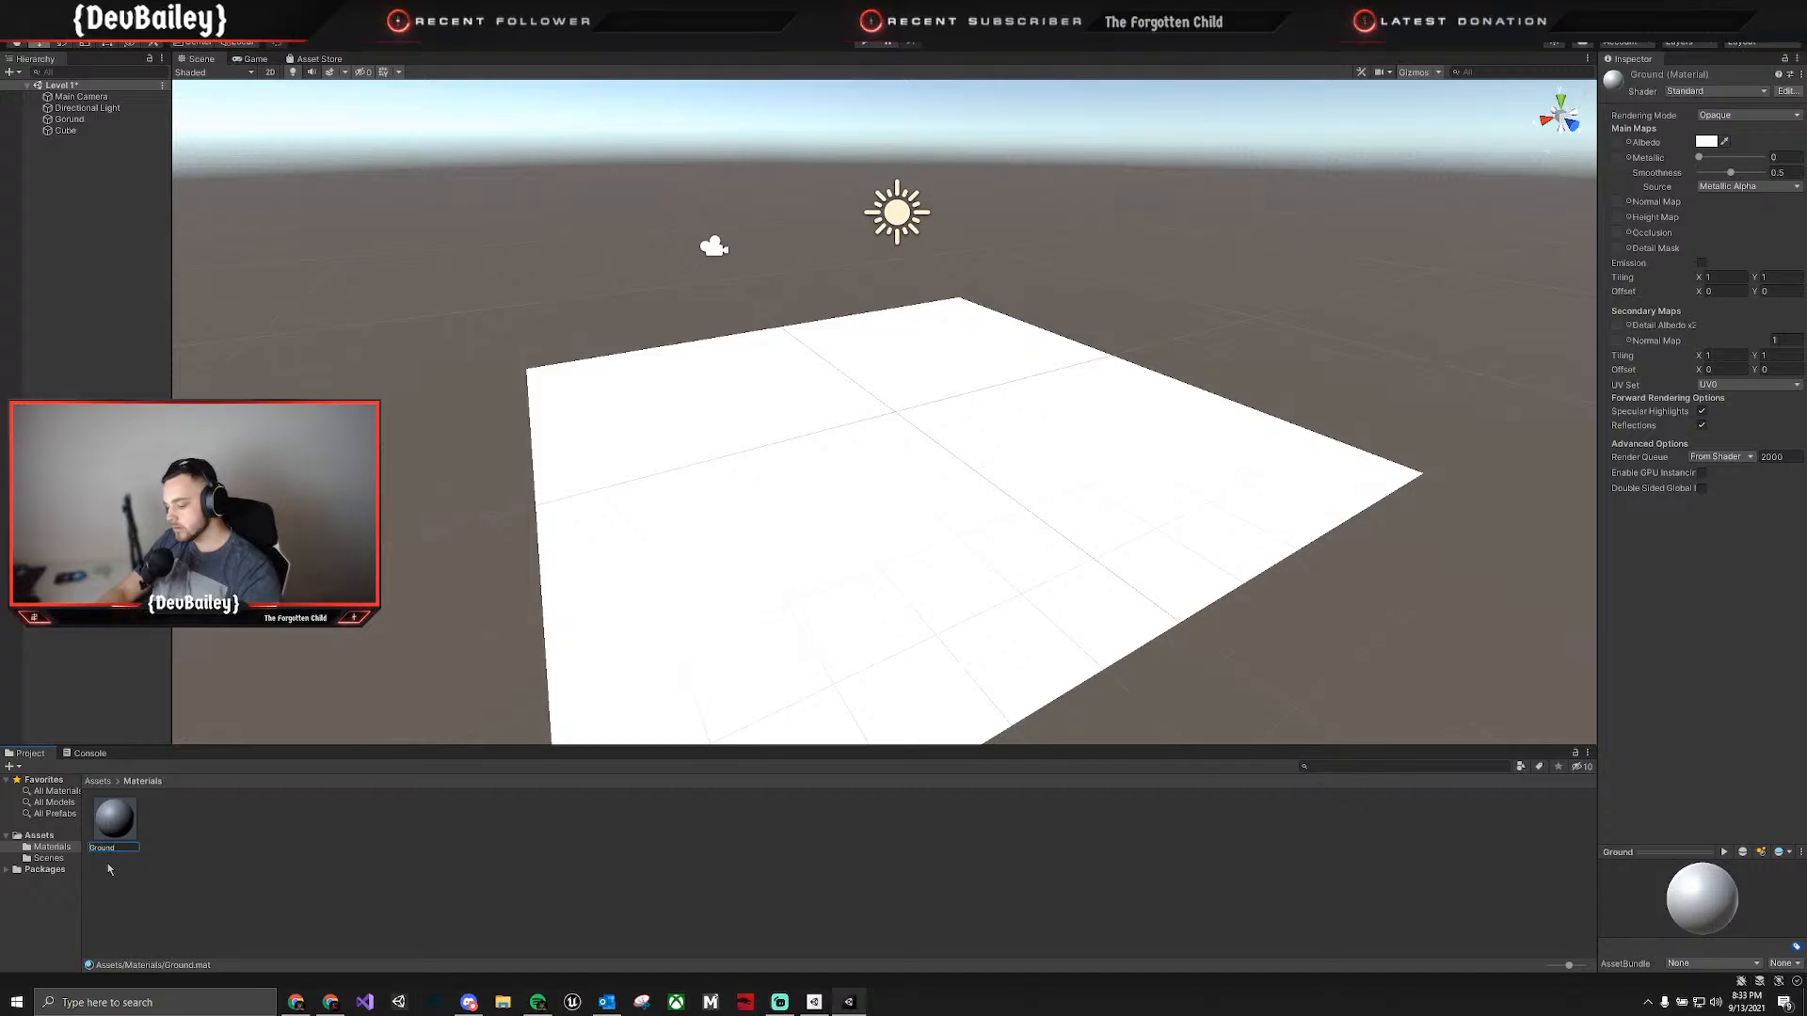
pyautogui.write('_')
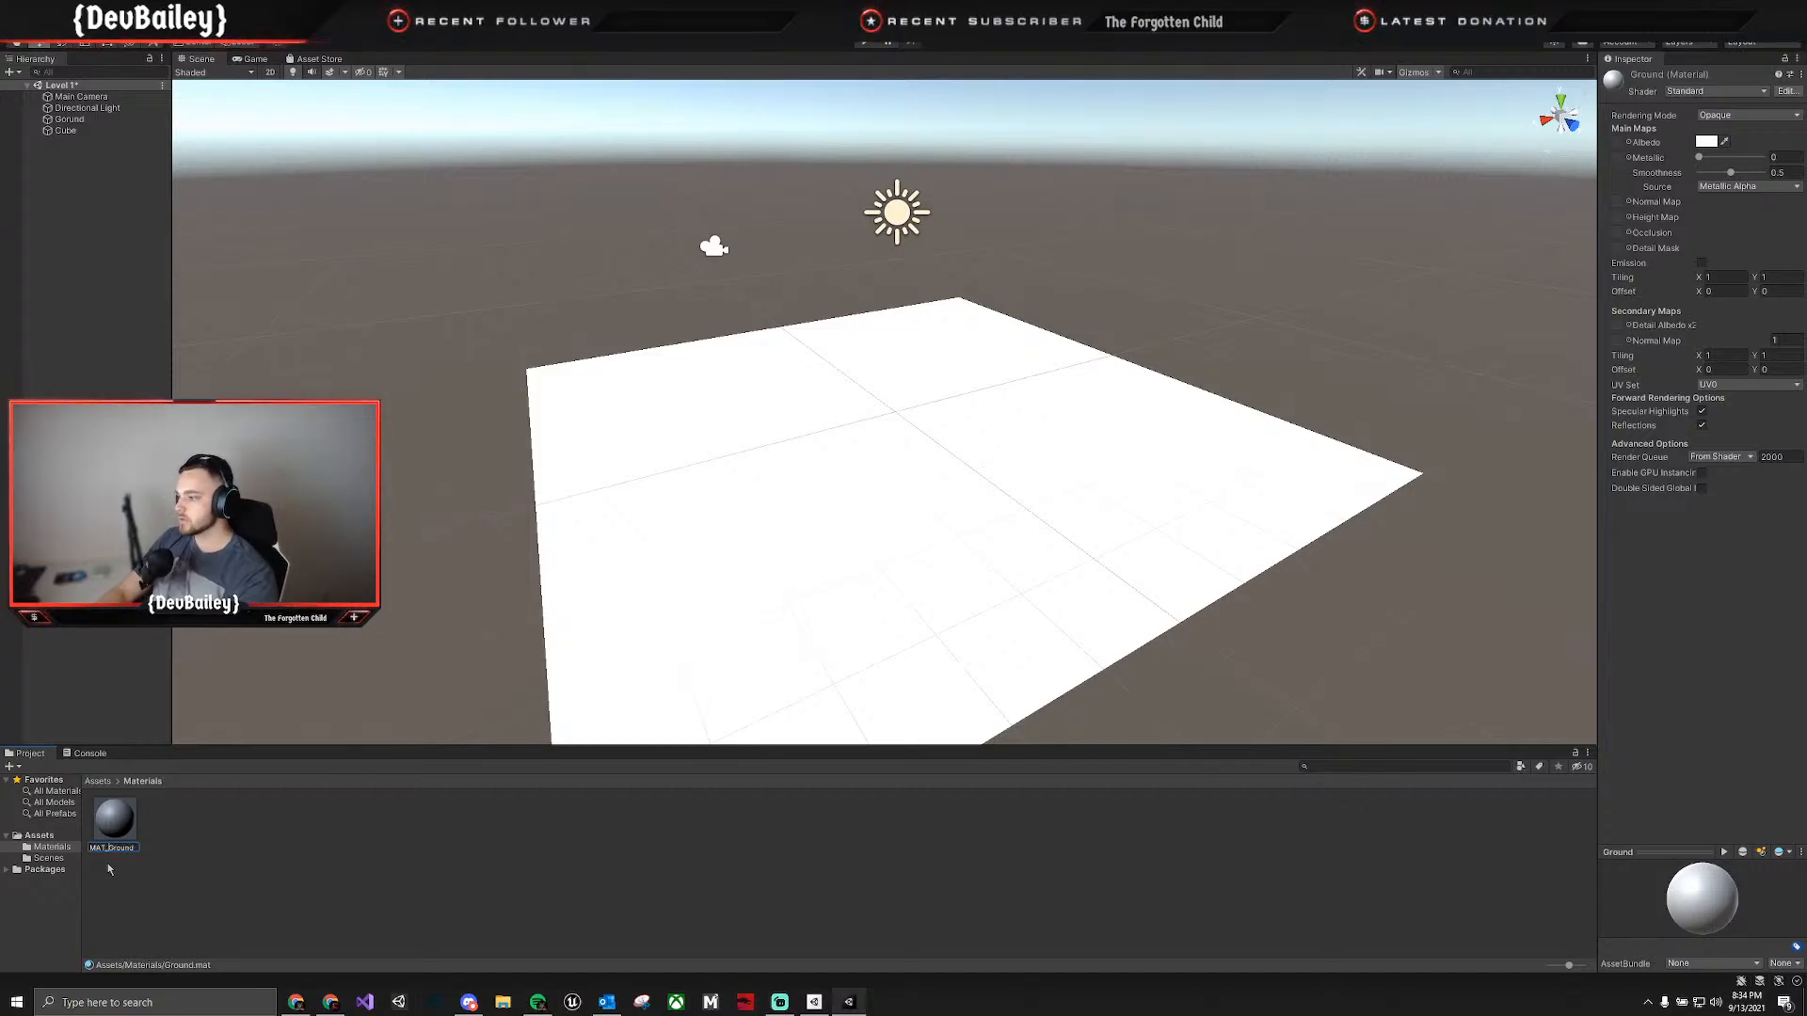
pyautogui.press('Return')
# Correct the misspelled name of the Gorund plane to Ground.
pyautogui.click(69, 120)
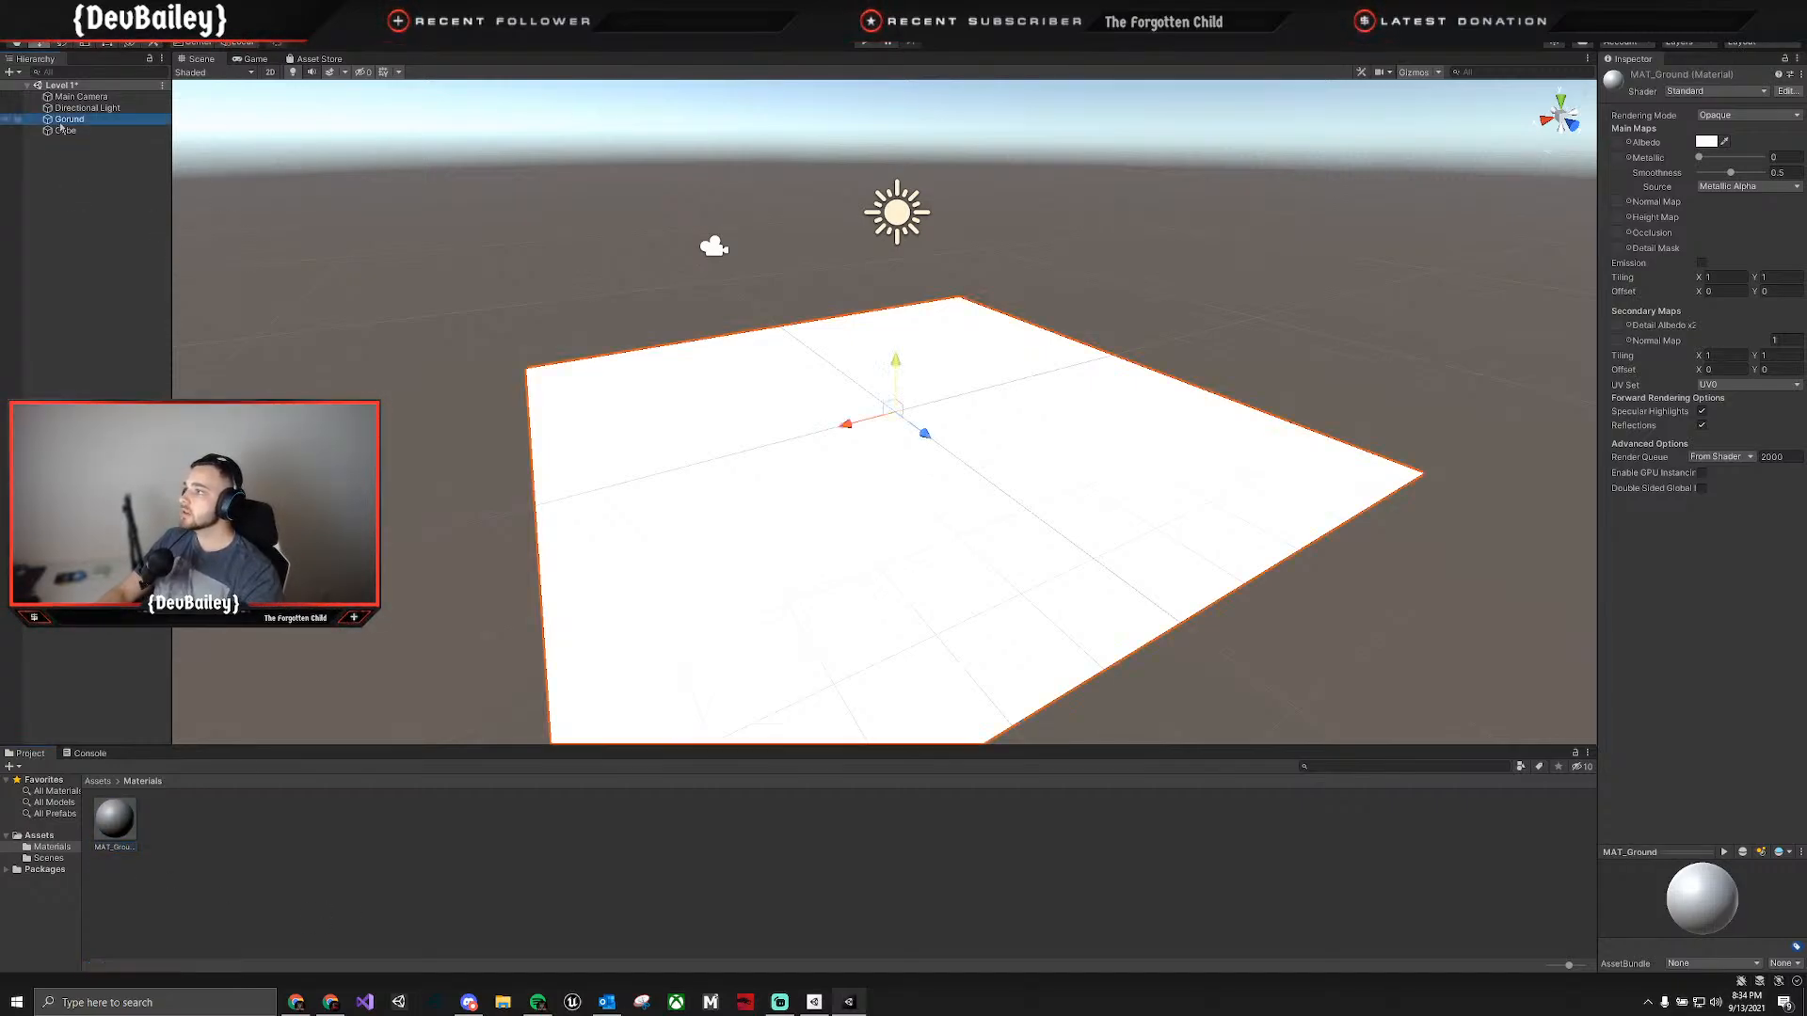
pyautogui.click(1683, 76)
pyautogui.moveTo(1683, 76); pyautogui.dragTo(1611, 92)
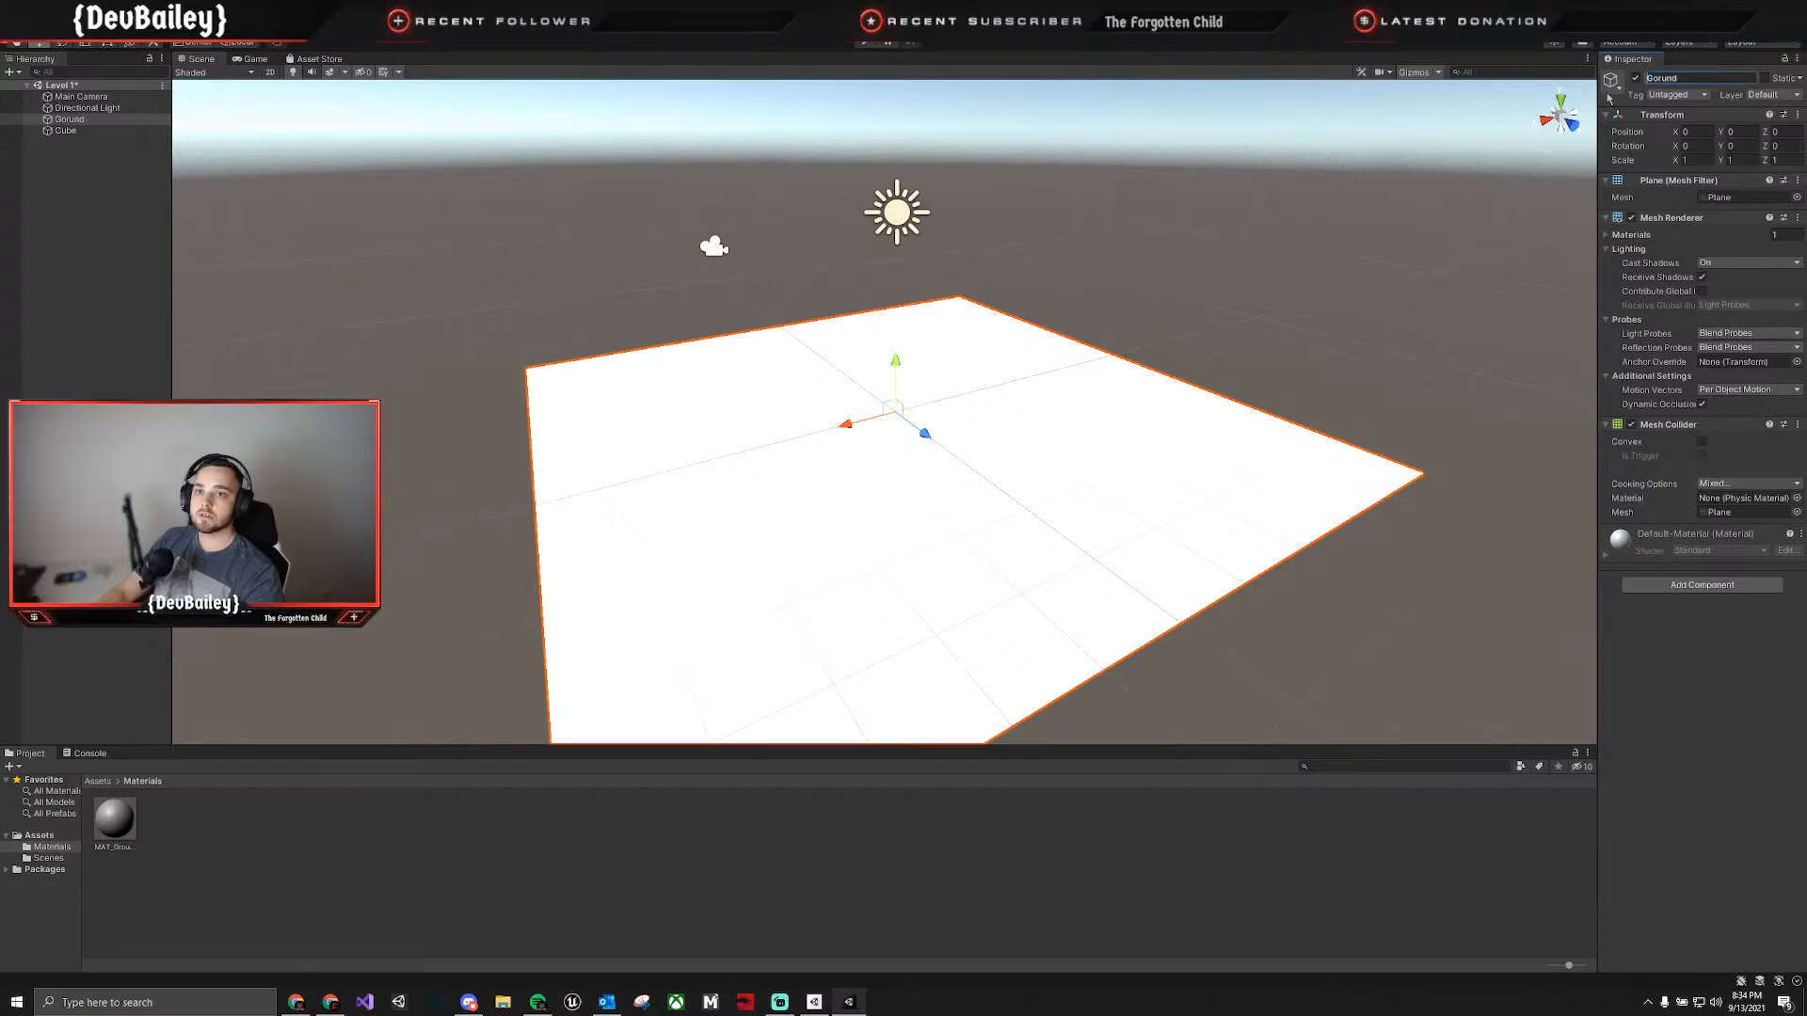
pyautogui.write('Gr')
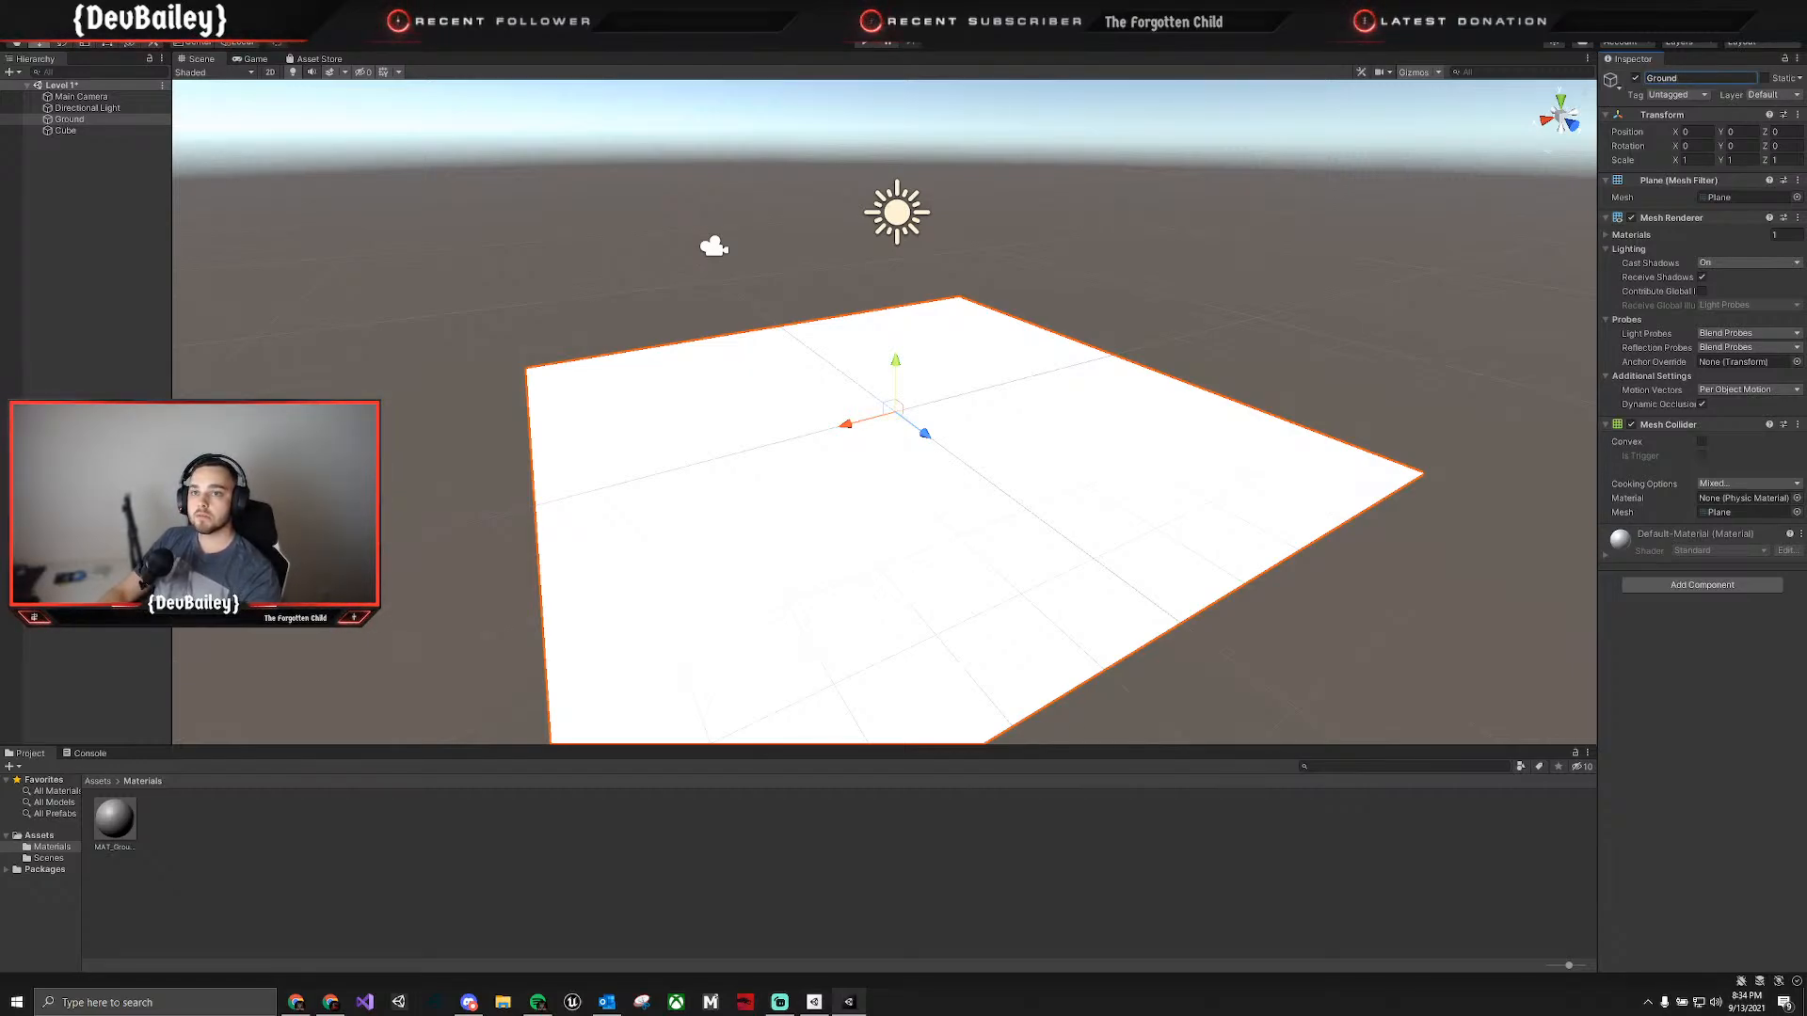
# Change the albedo color of the MAT_Ground material to a dark red.
pyautogui.click(113, 819)
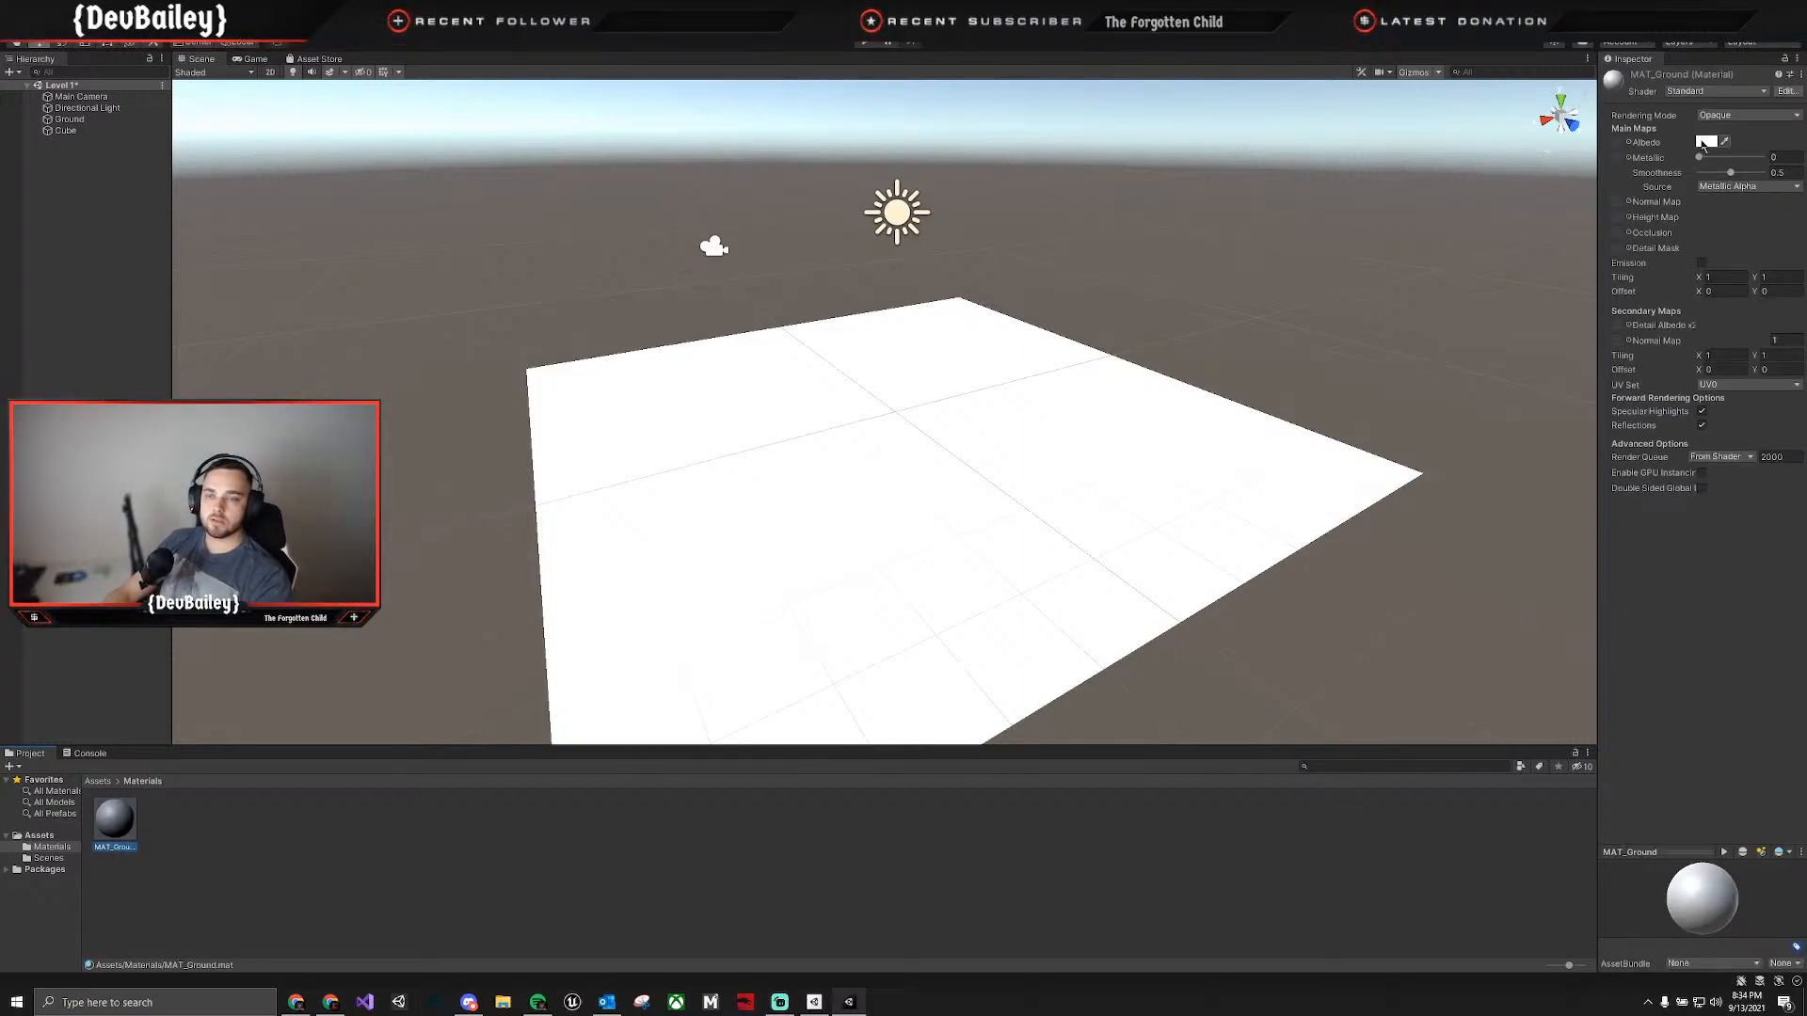
pyautogui.click(1703, 144)
pyautogui.moveTo(1726, 280); pyautogui.dragTo(1728, 271)
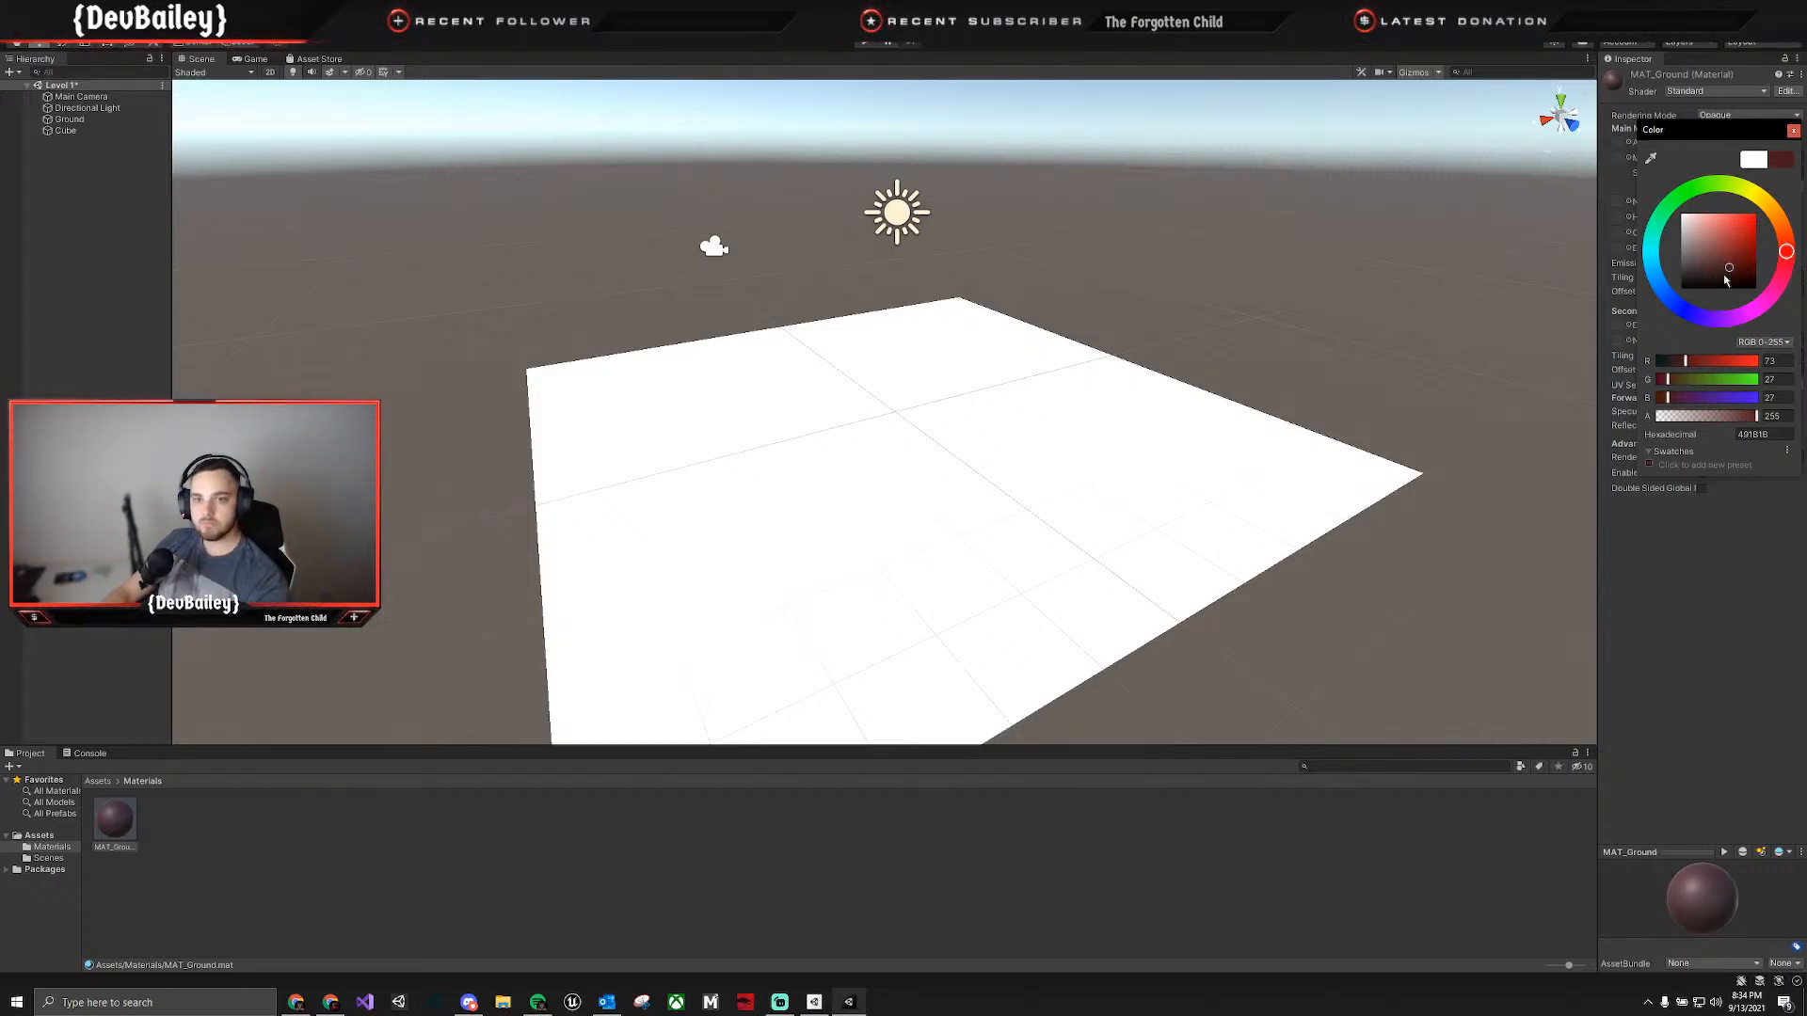
pyautogui.moveTo(1736, 264); pyautogui.dragTo(1737, 250)
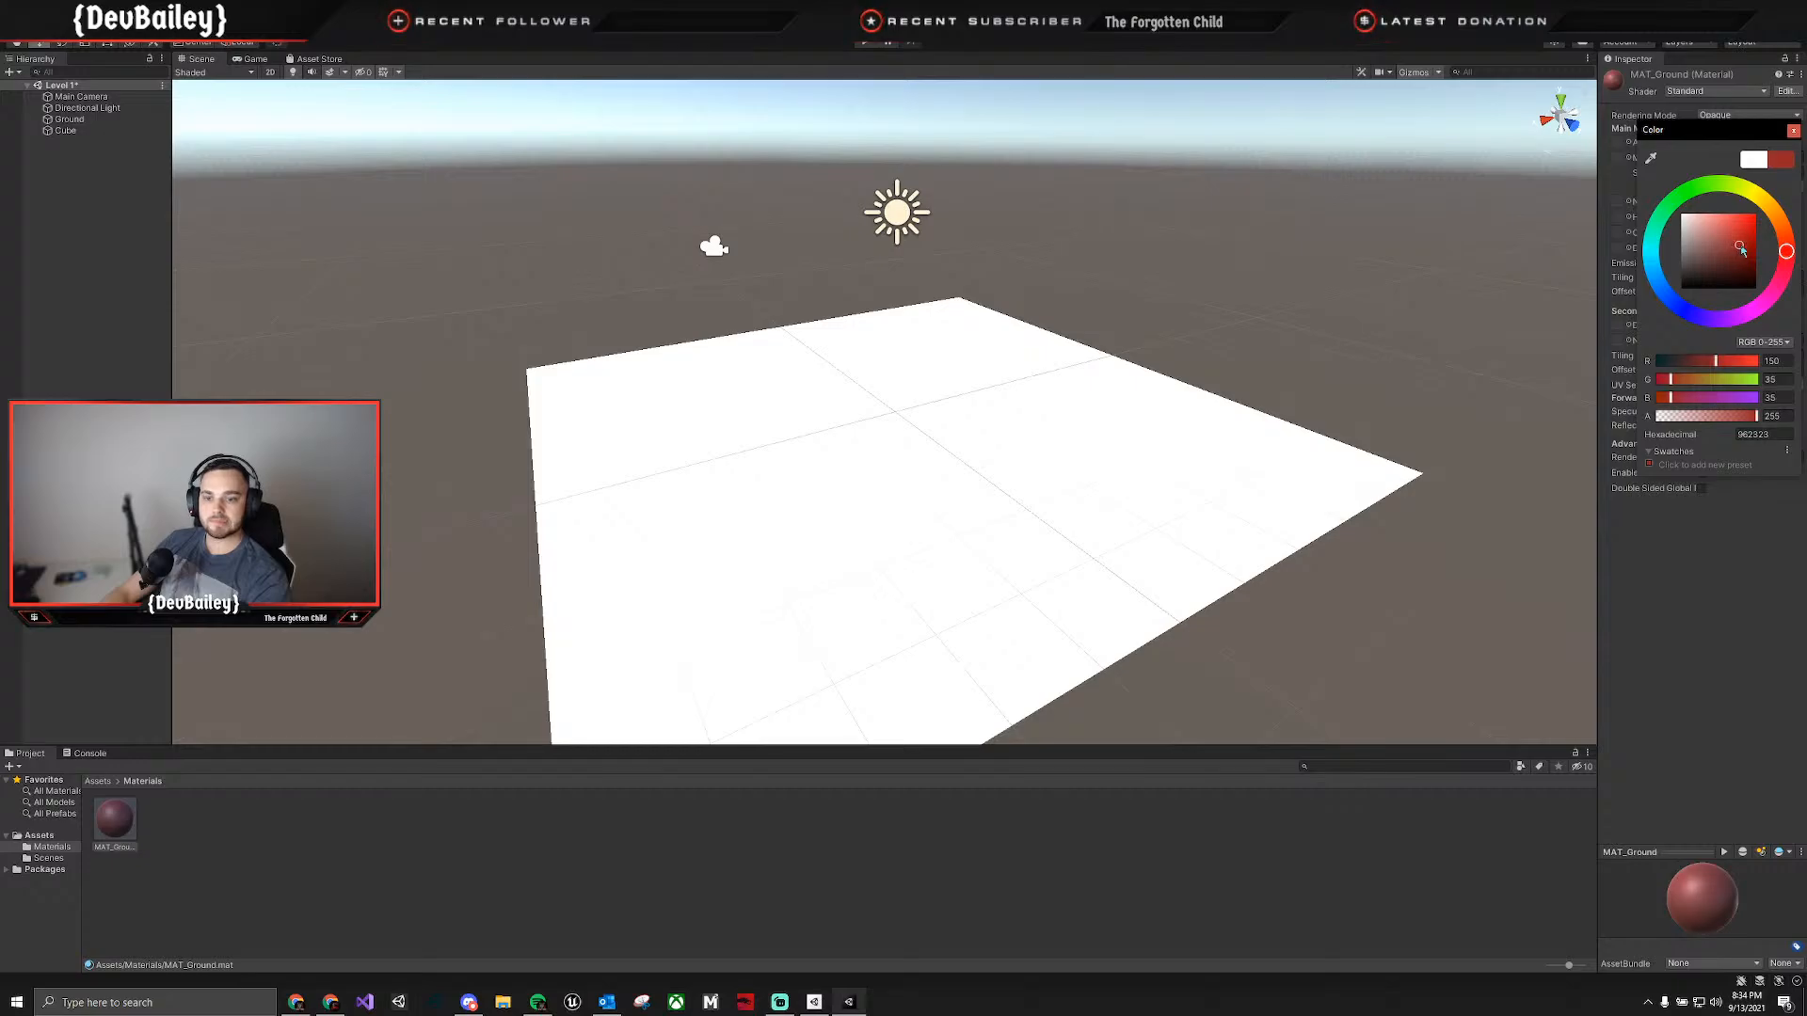
pyautogui.click(1702, 619)
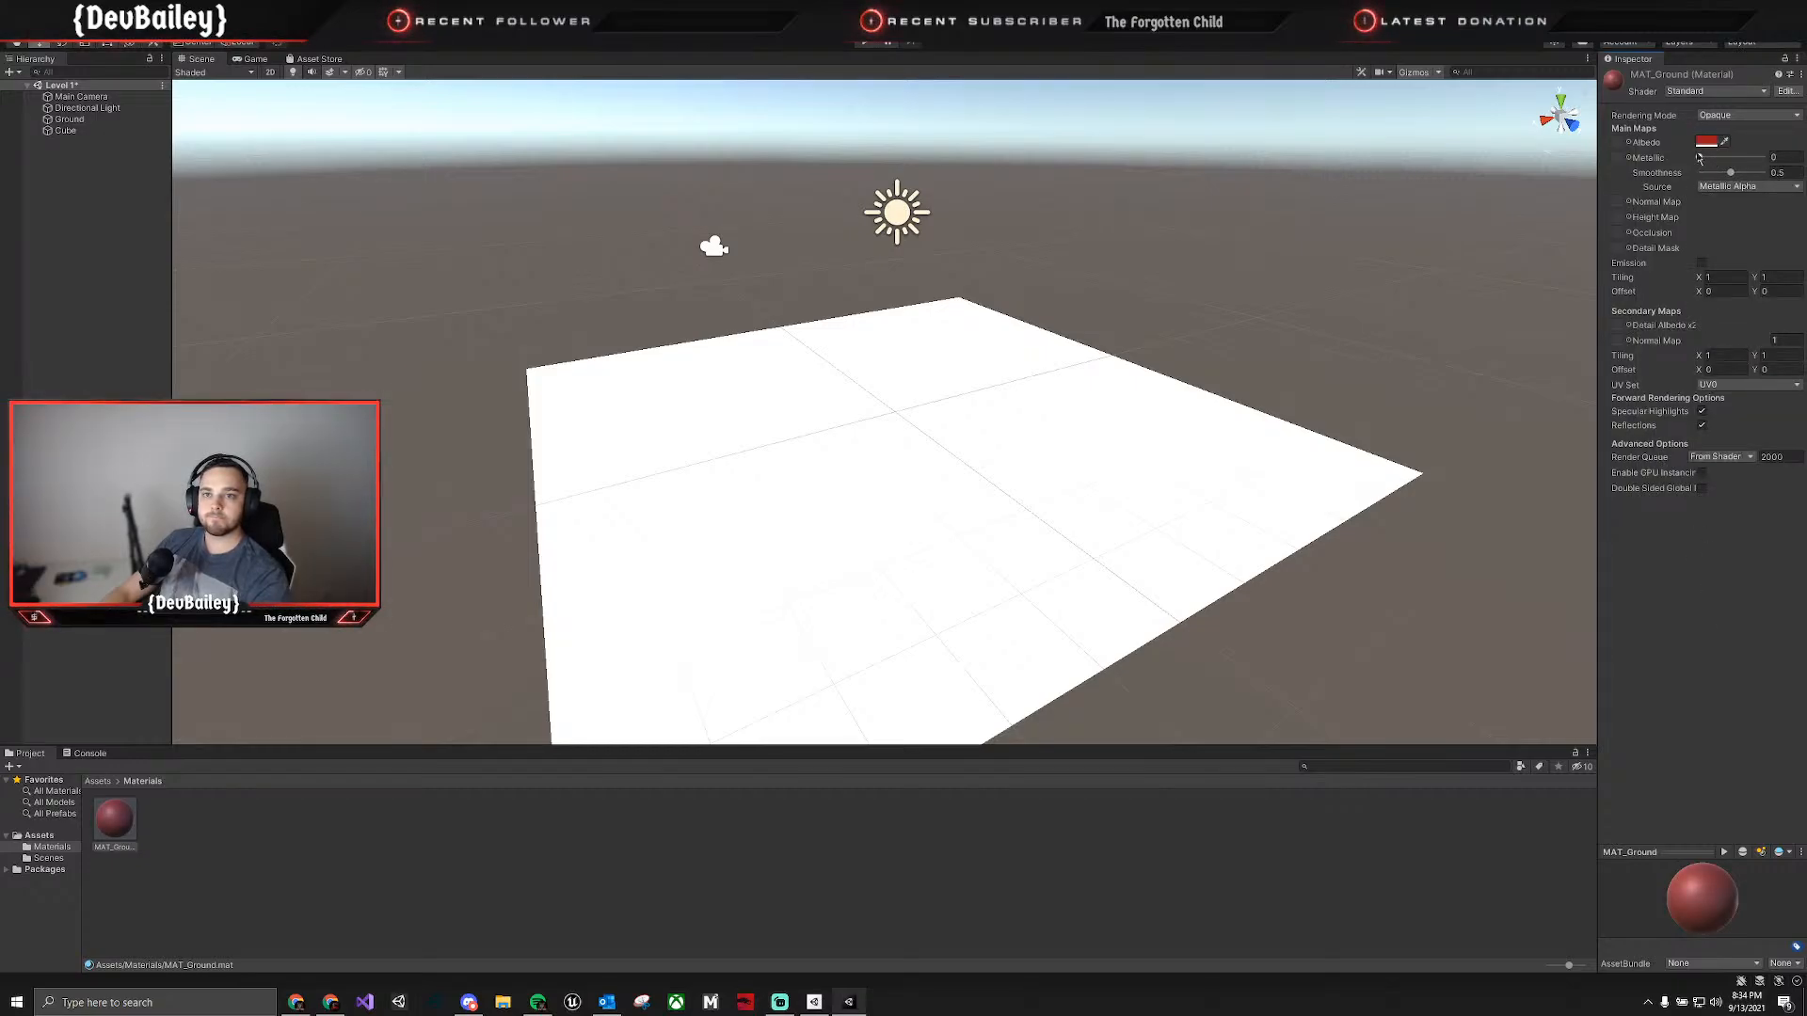
# Delete the MAT_Ground material from the Materials folder.
pyautogui.click(115, 823)
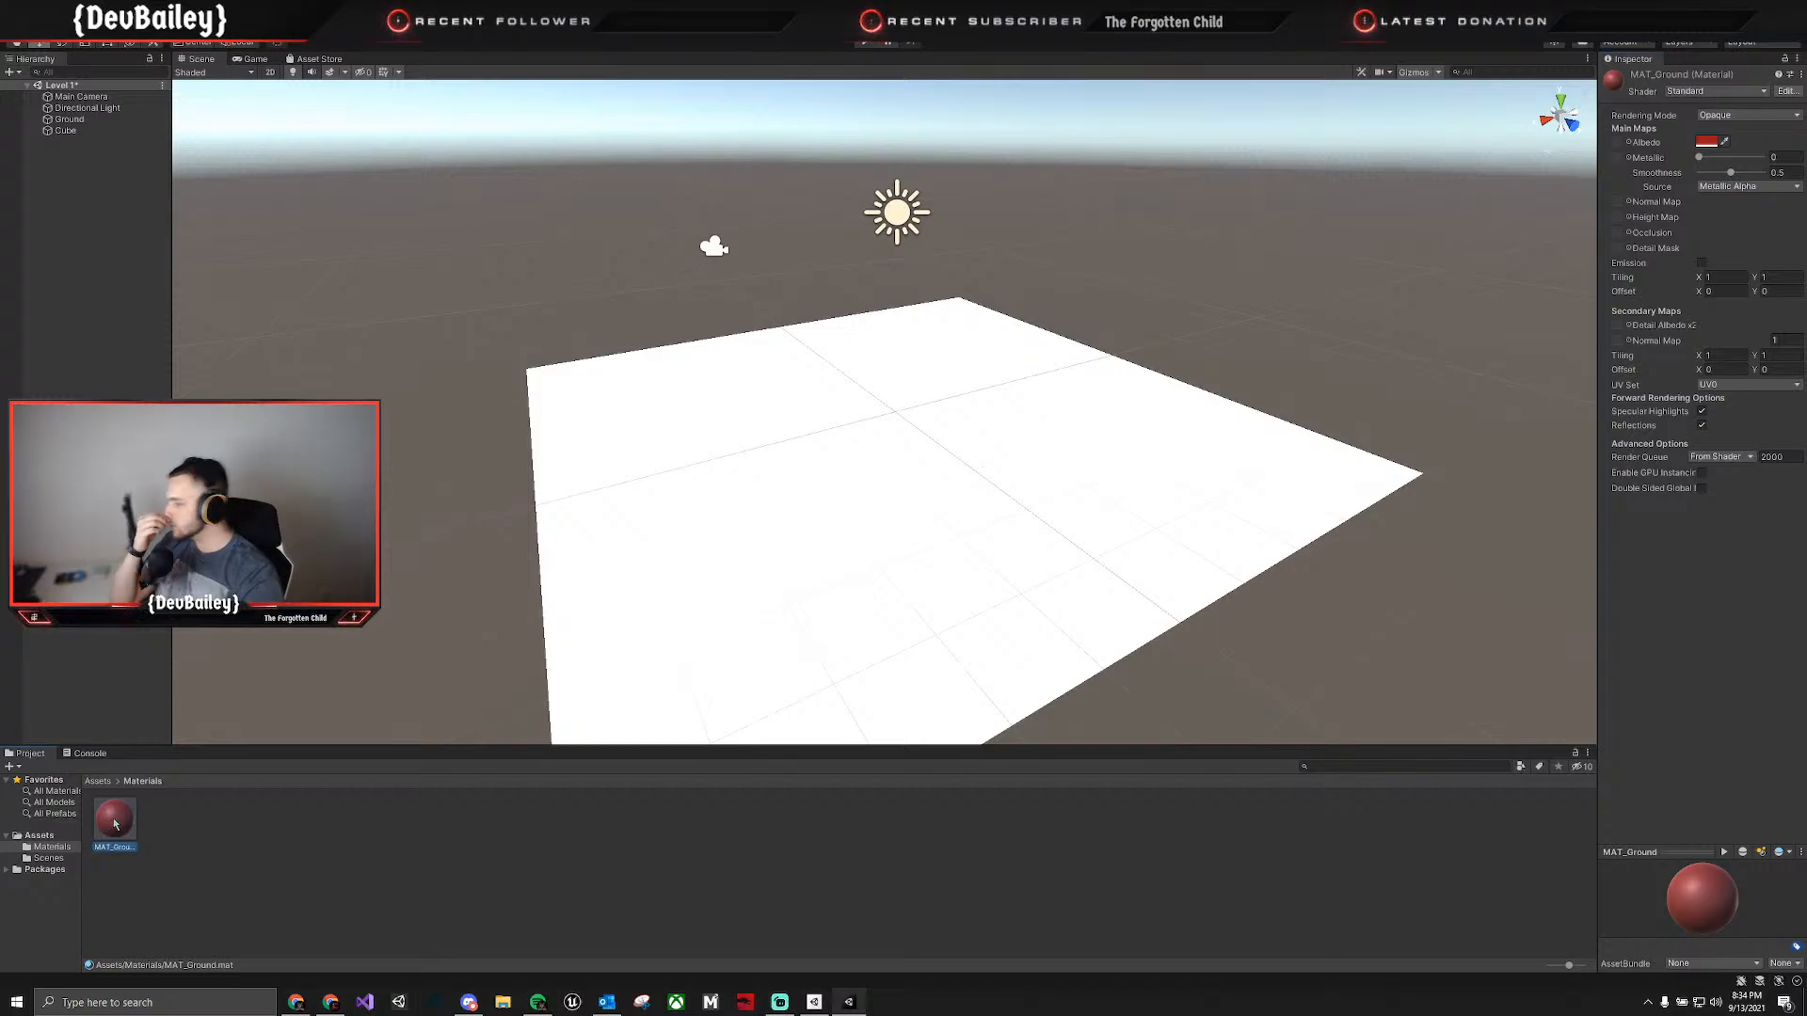
pyautogui.press('Delete')
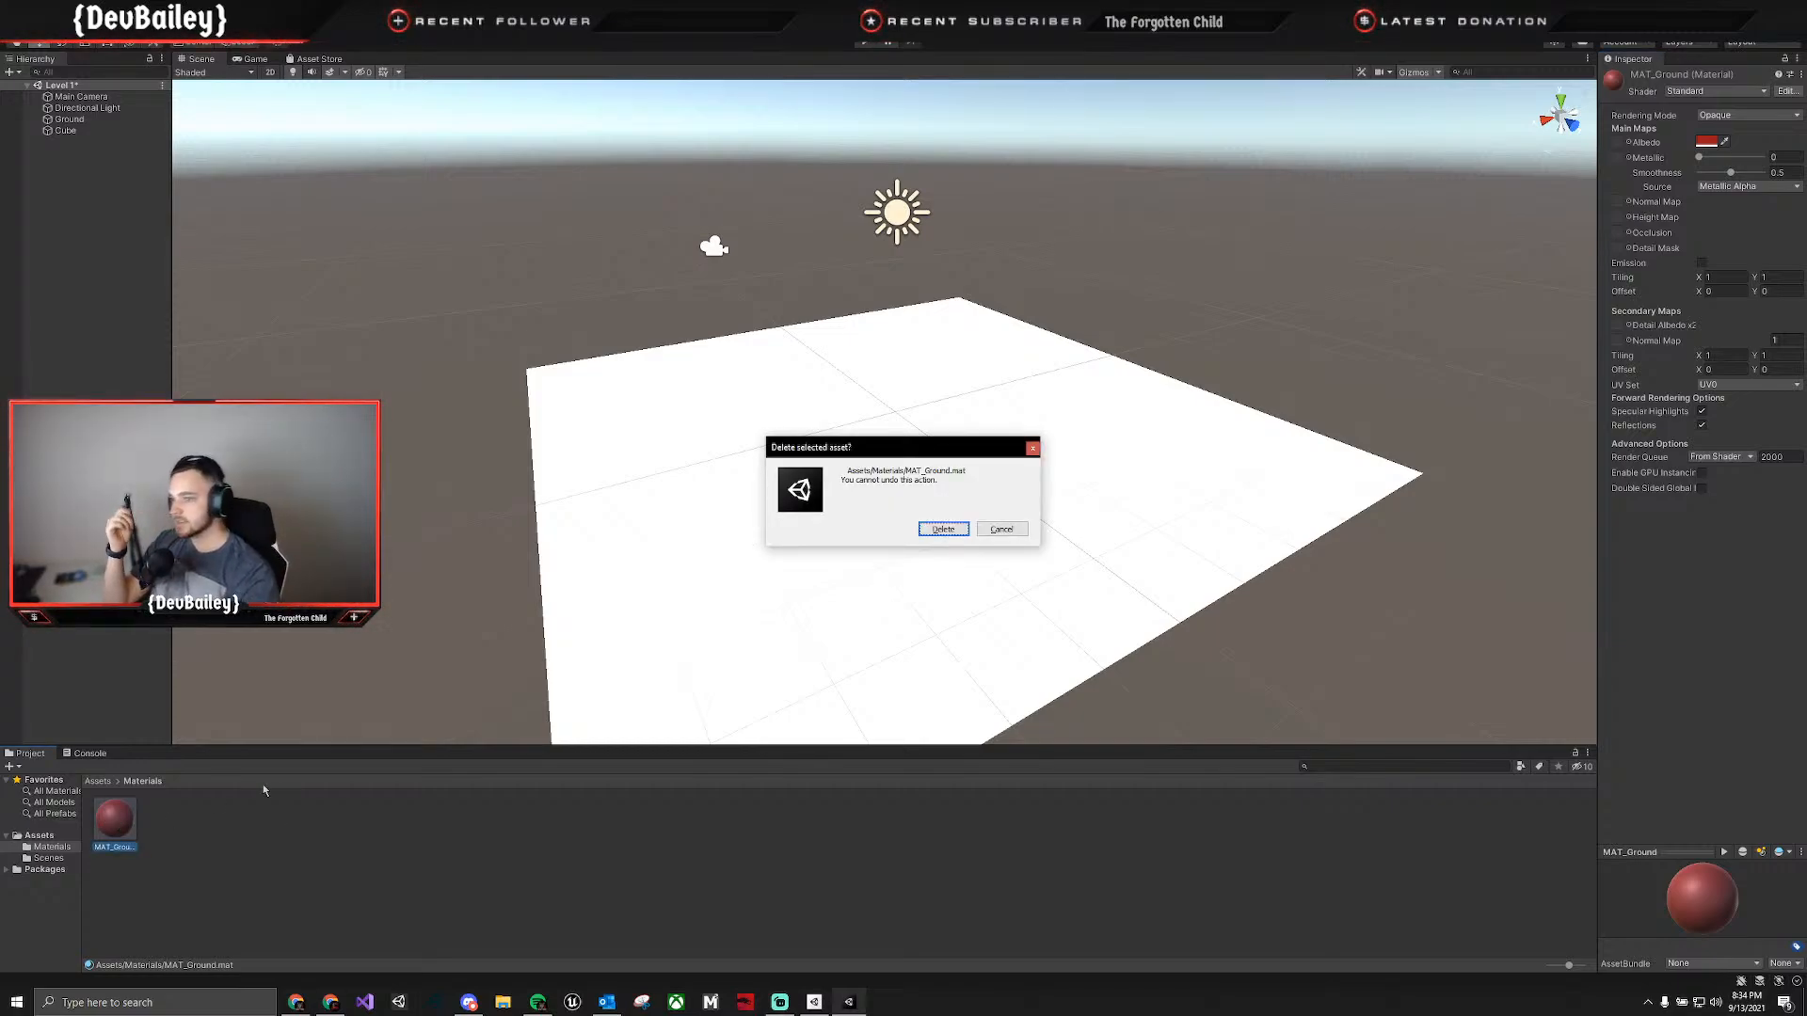
pyautogui.press('Return')
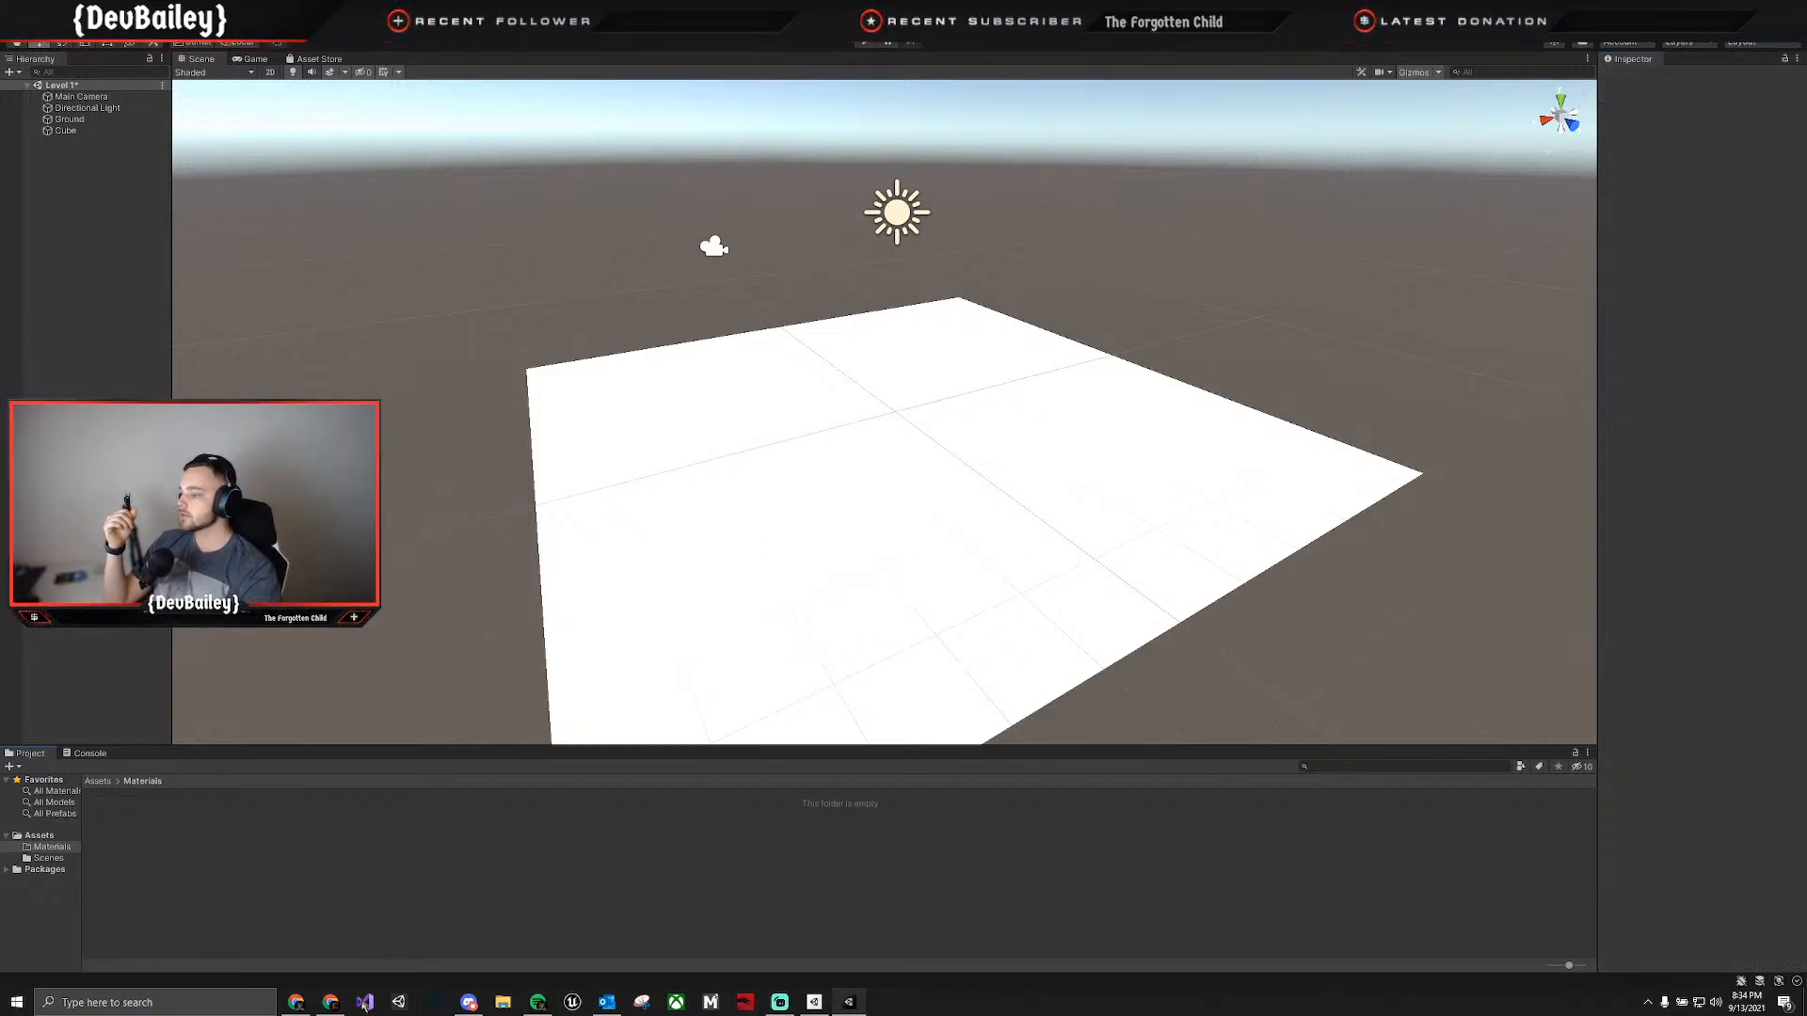
# Switch to the Unity Asset Store, go to the Textures & Materials category and filter it to free assets.
pyautogui.click(434, 1002)
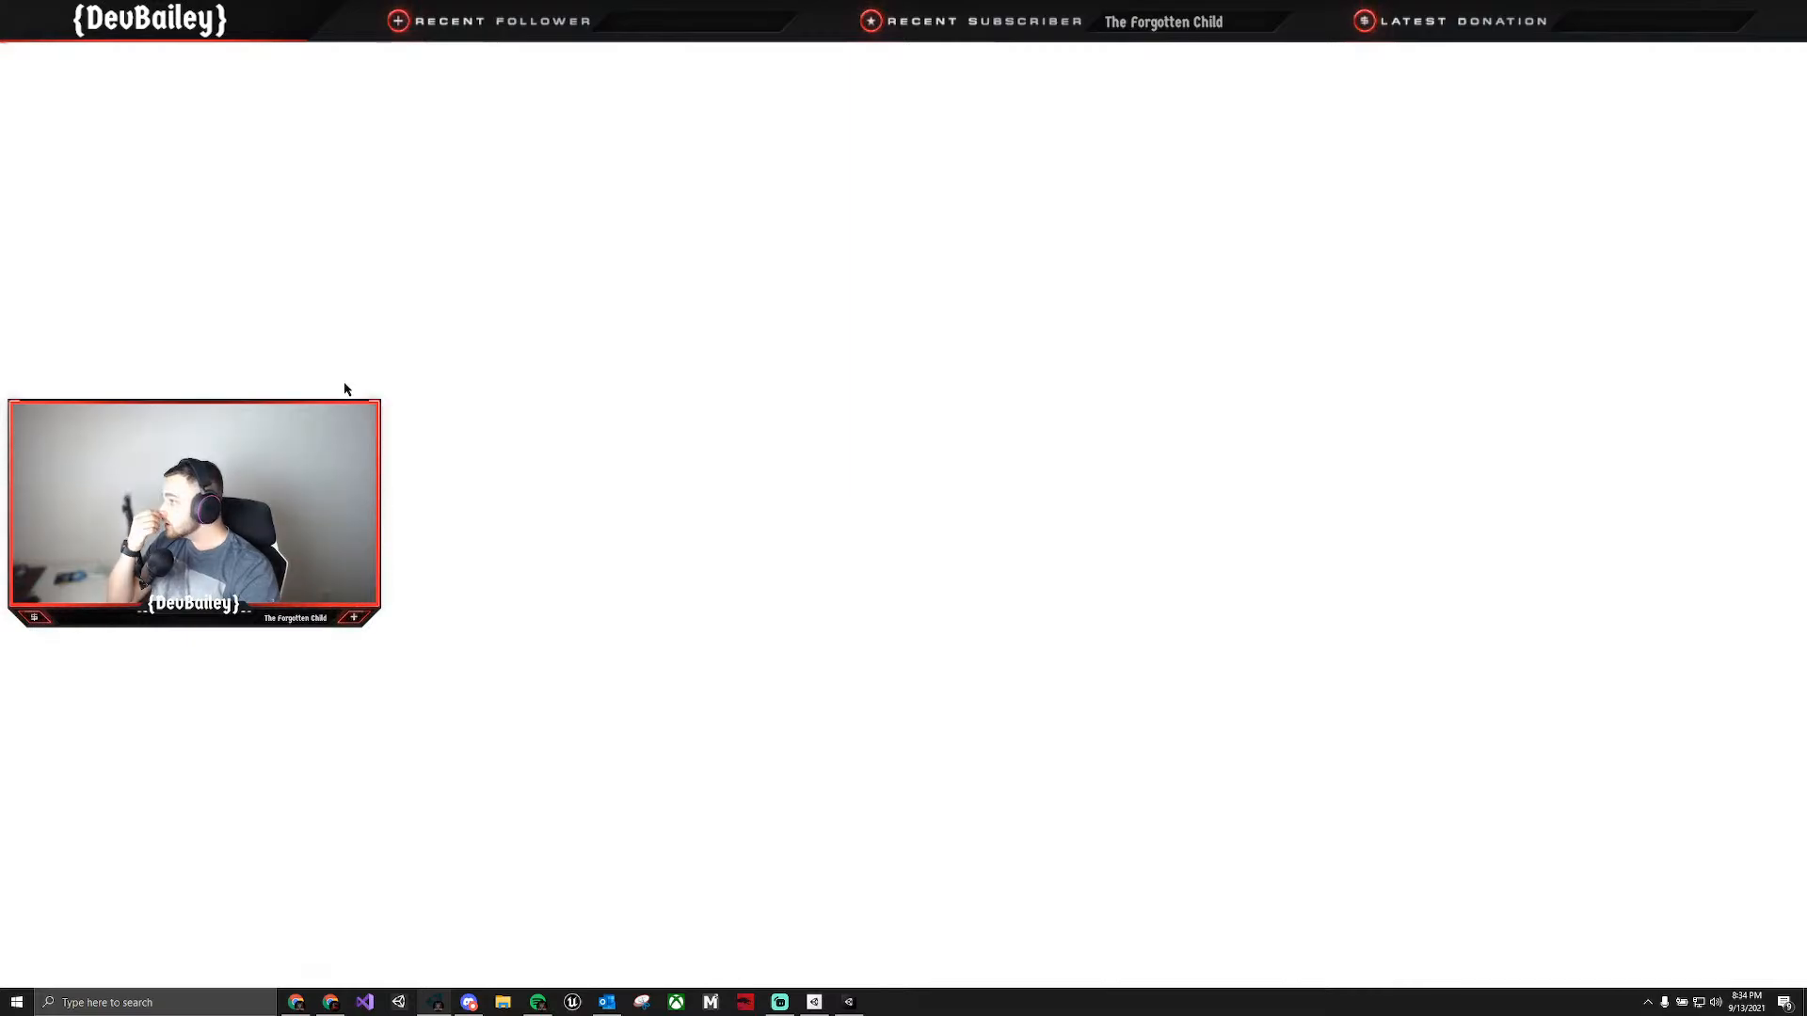
pyautogui.press('super+Down')
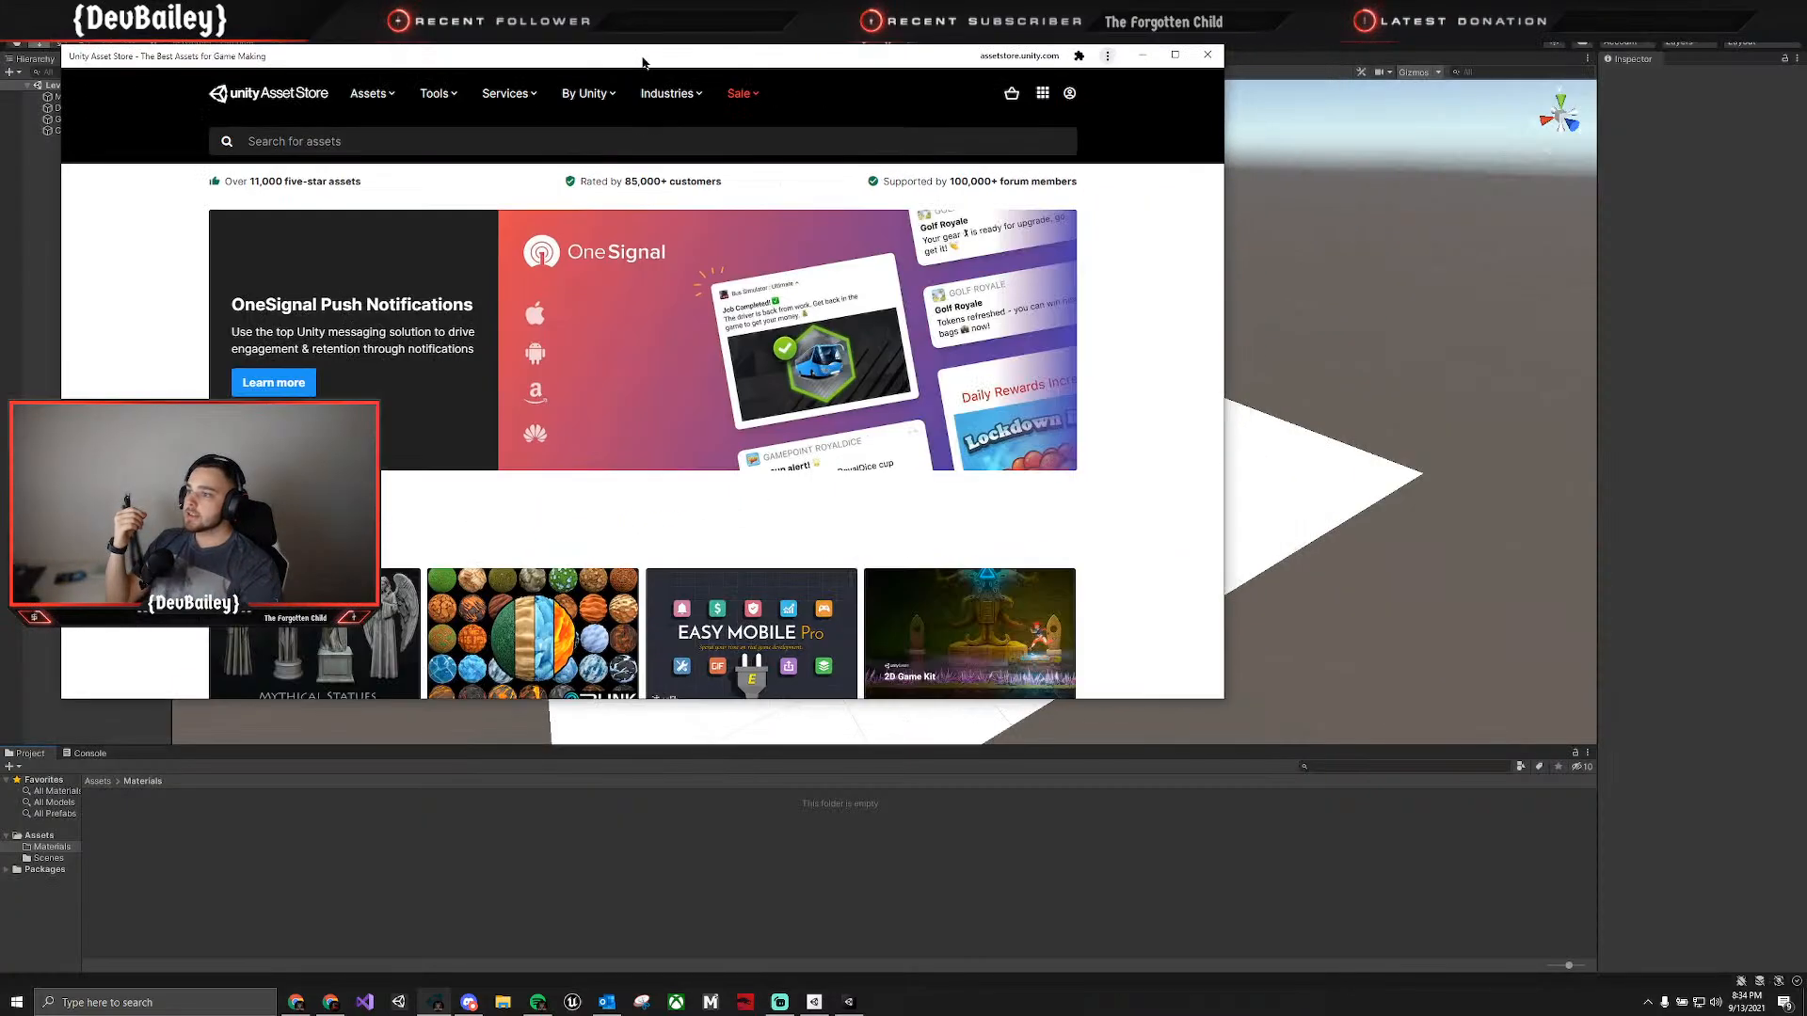
pyautogui.scroll(-2, 508, 470)
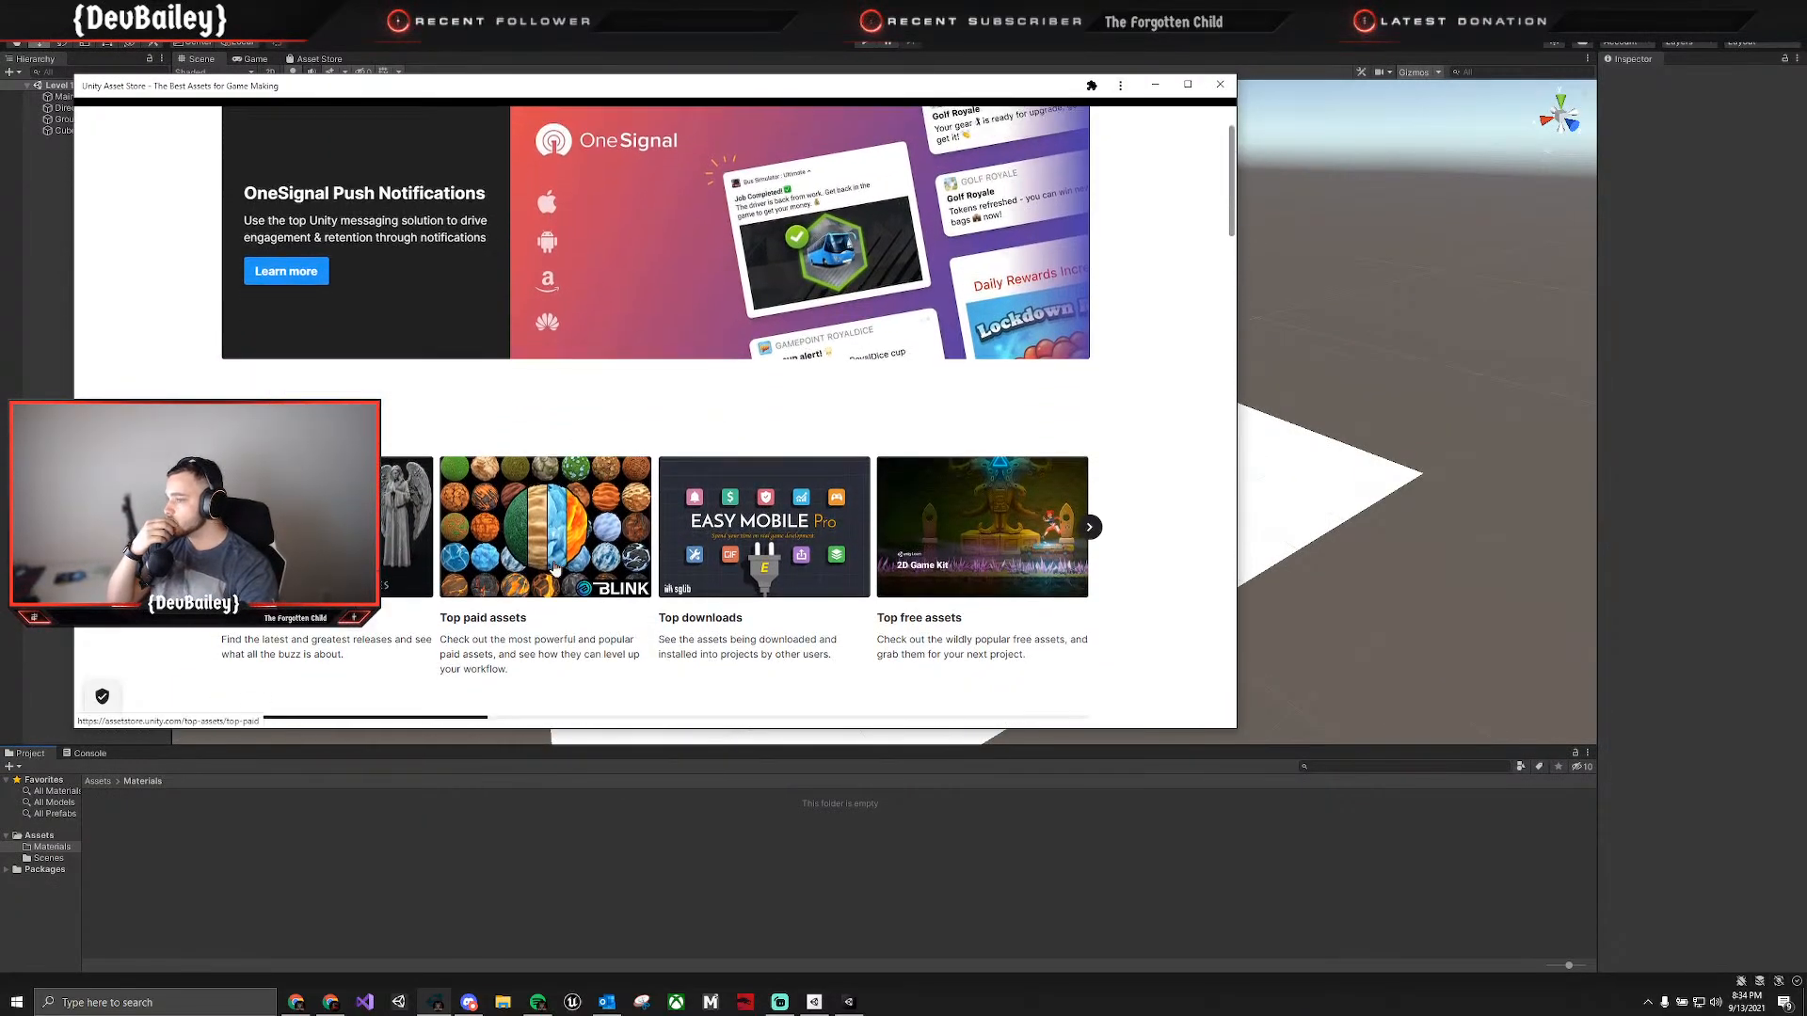
pyautogui.scroll(2, 472, 534)
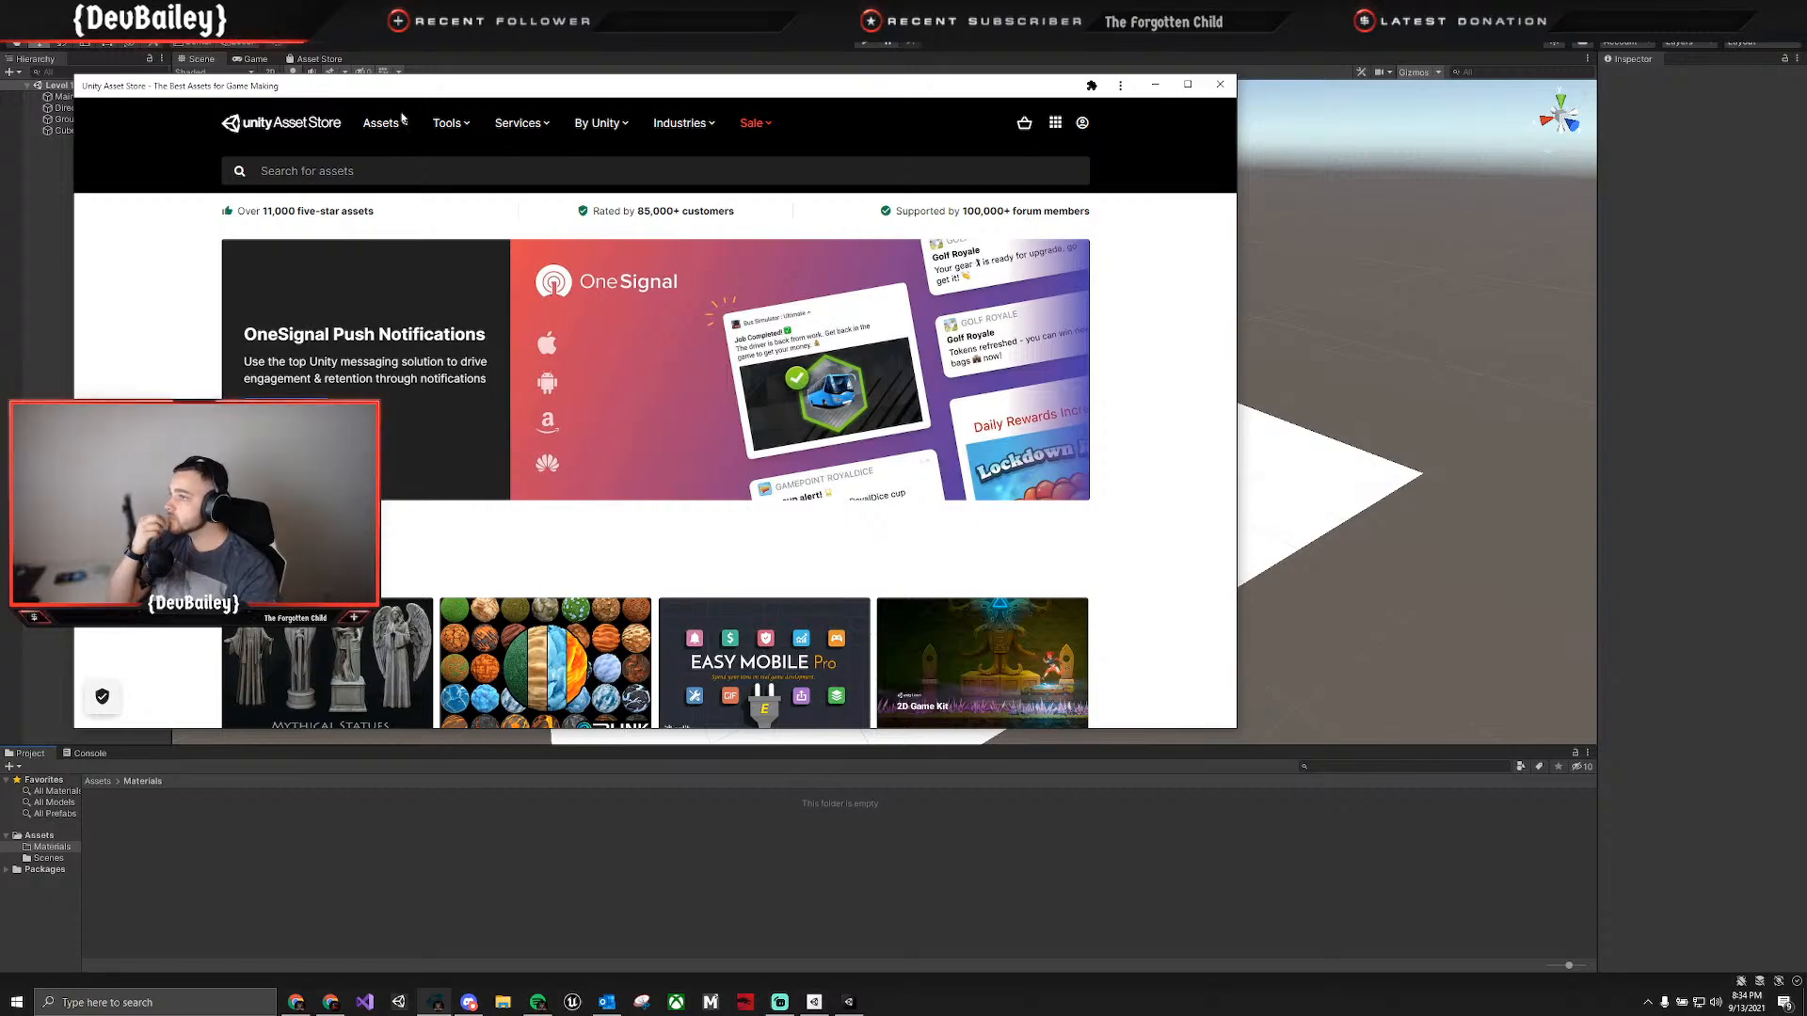
pyautogui.moveTo(400, 127)
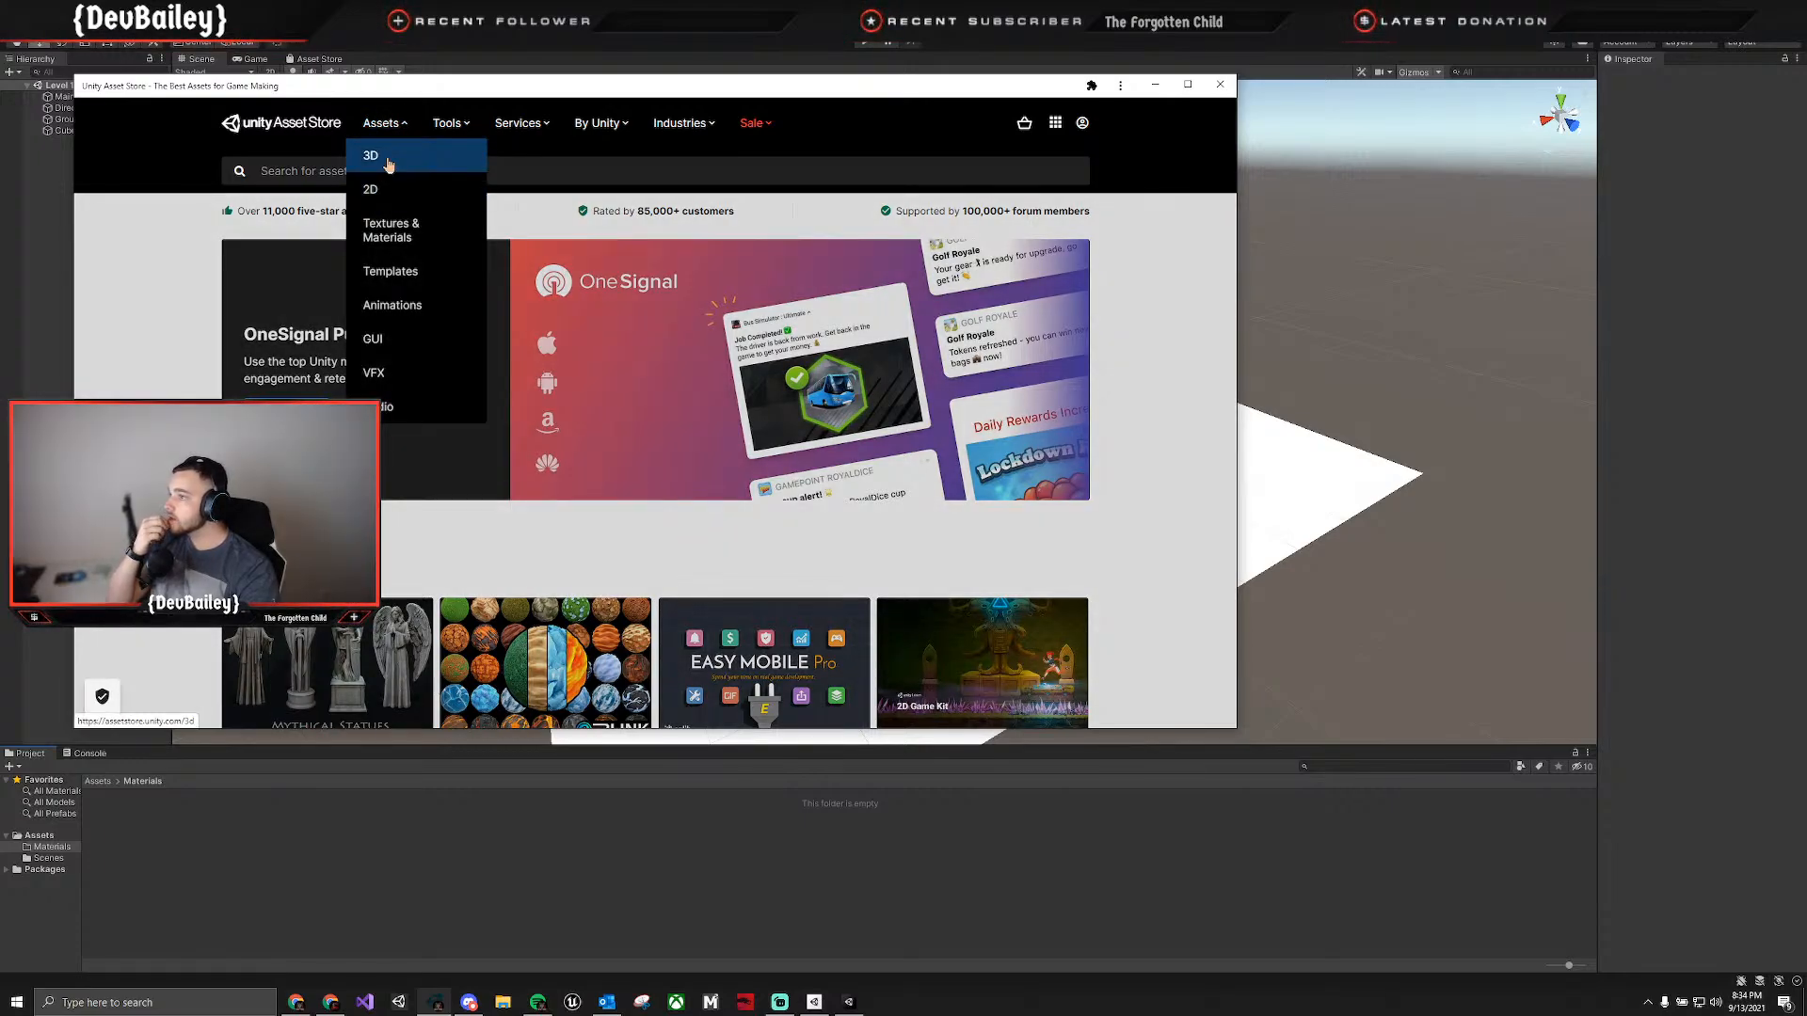
pyautogui.click(390, 230)
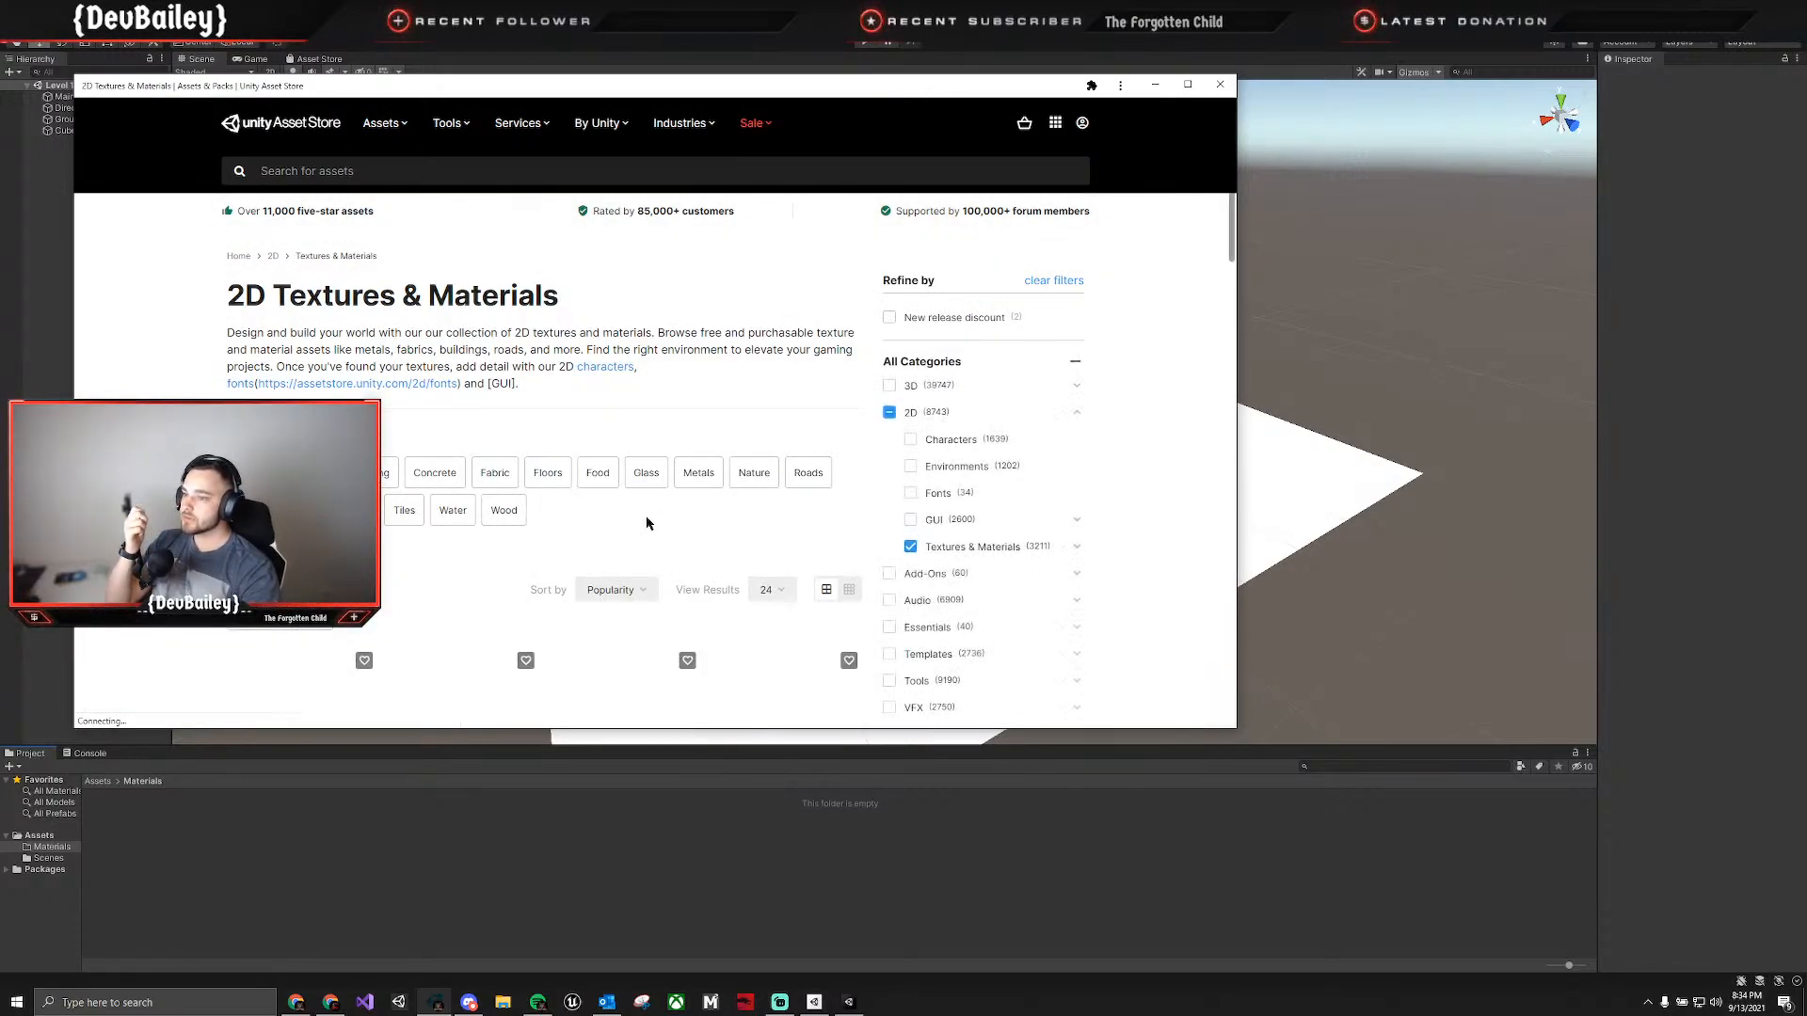
pyautogui.scroll(-3, 646, 523)
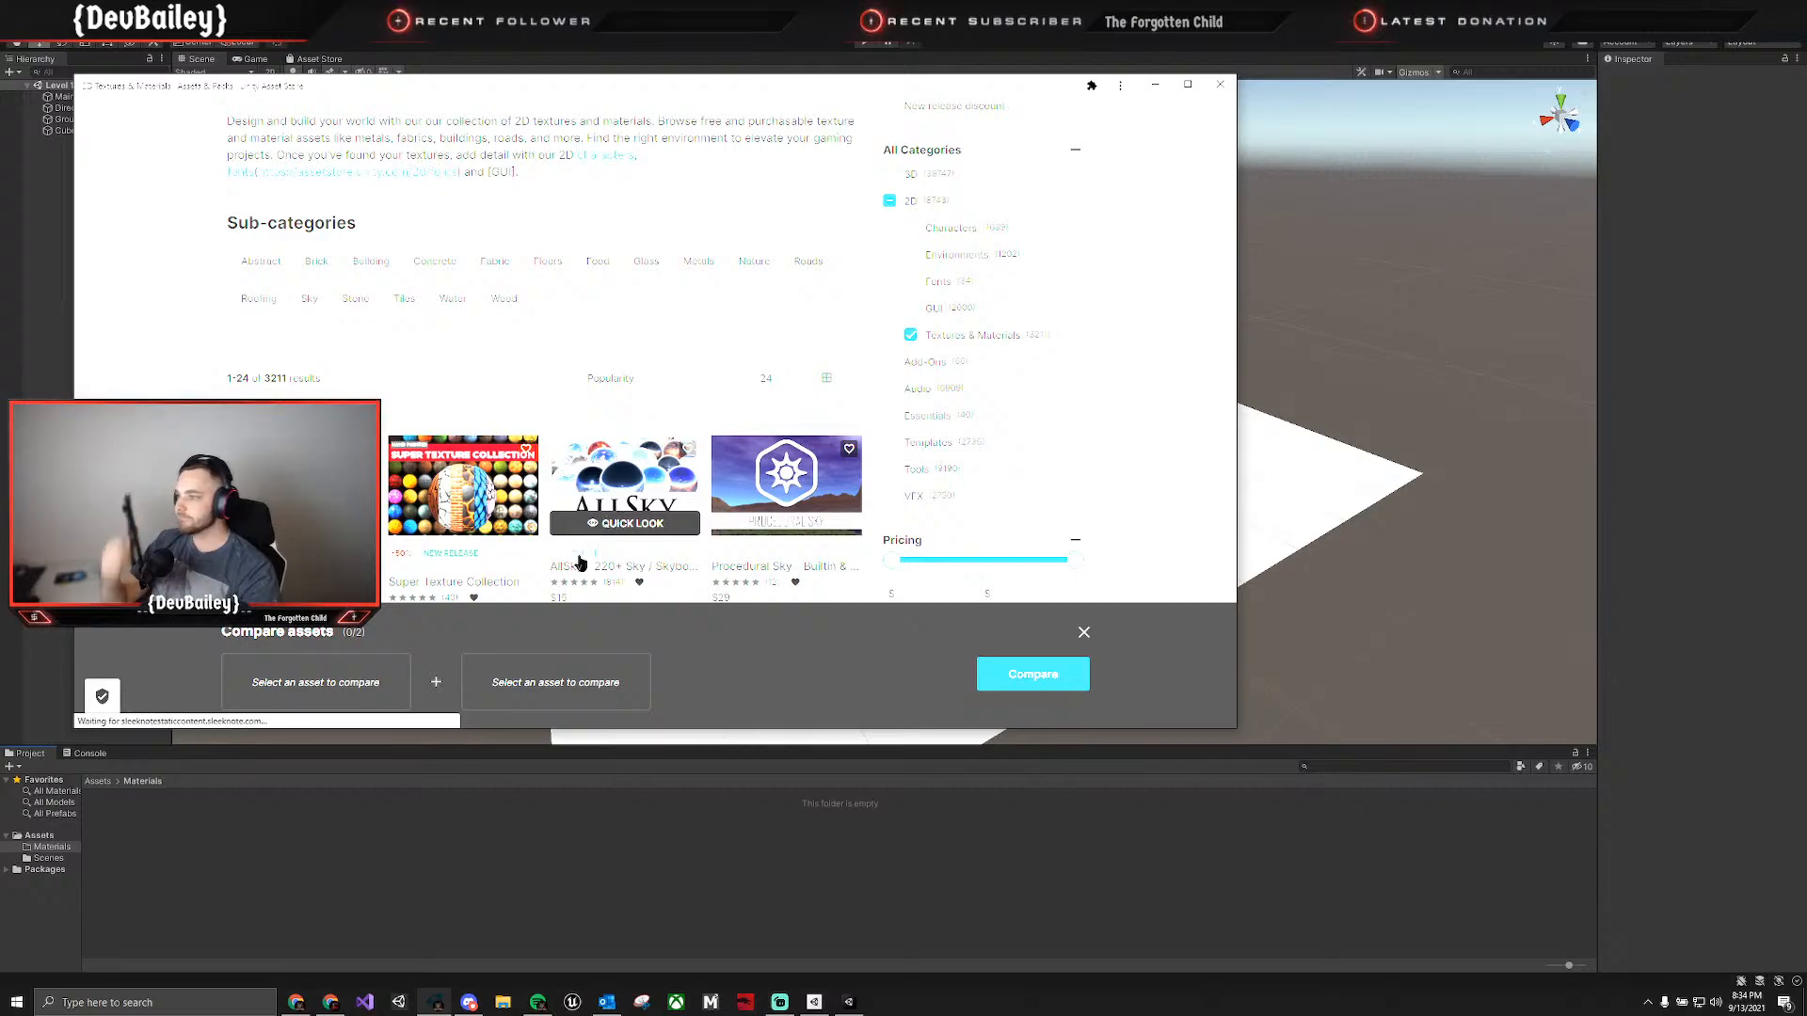
pyautogui.scroll(-2, 471, 423)
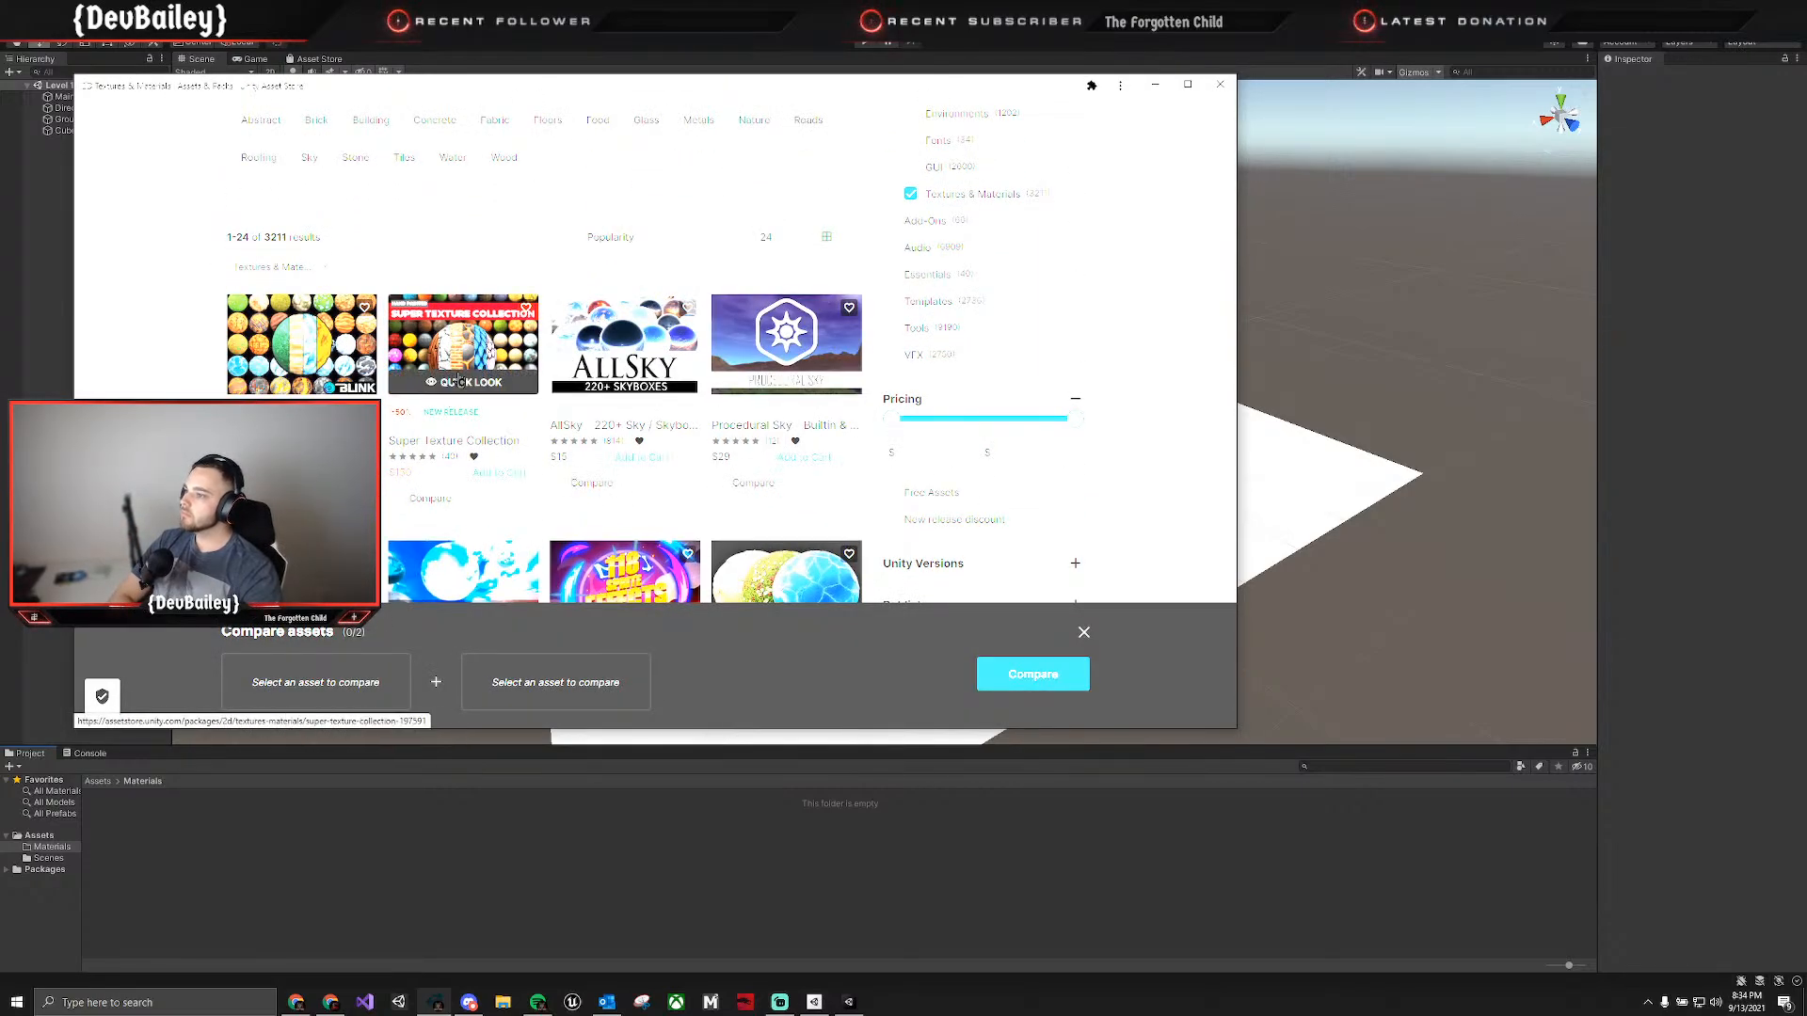
pyautogui.click(893, 495)
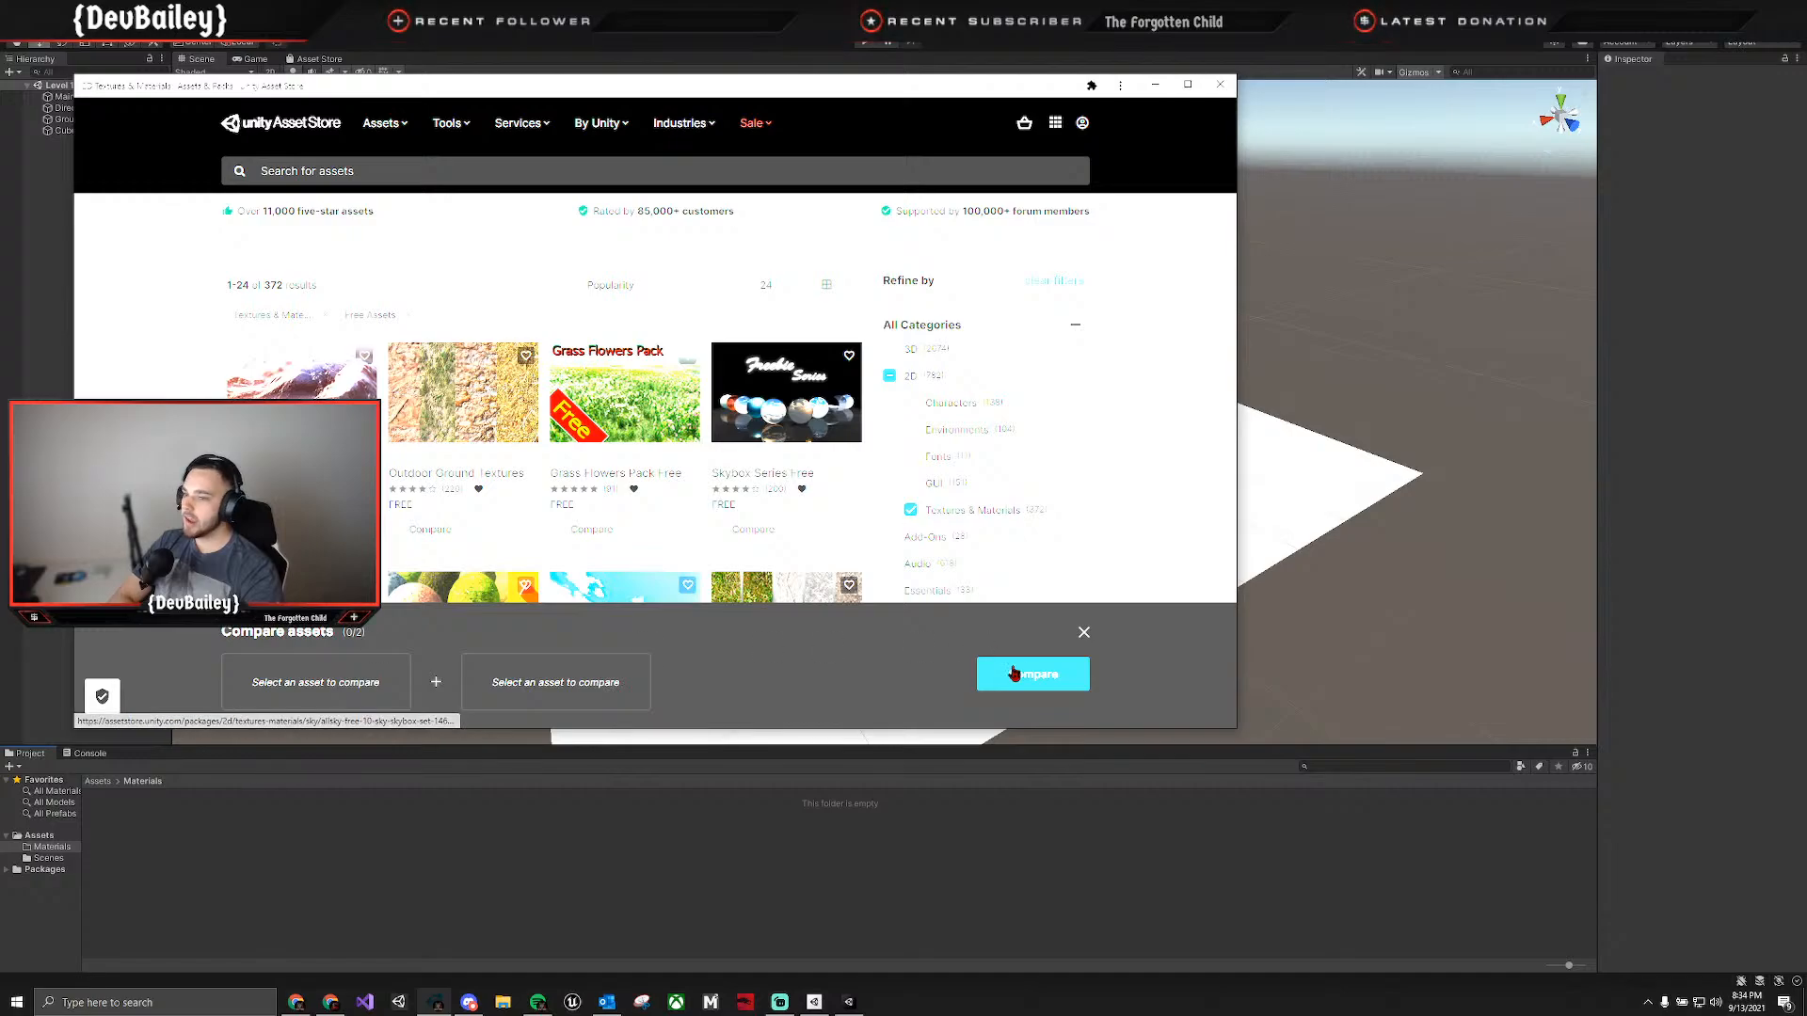
pyautogui.click(1084, 632)
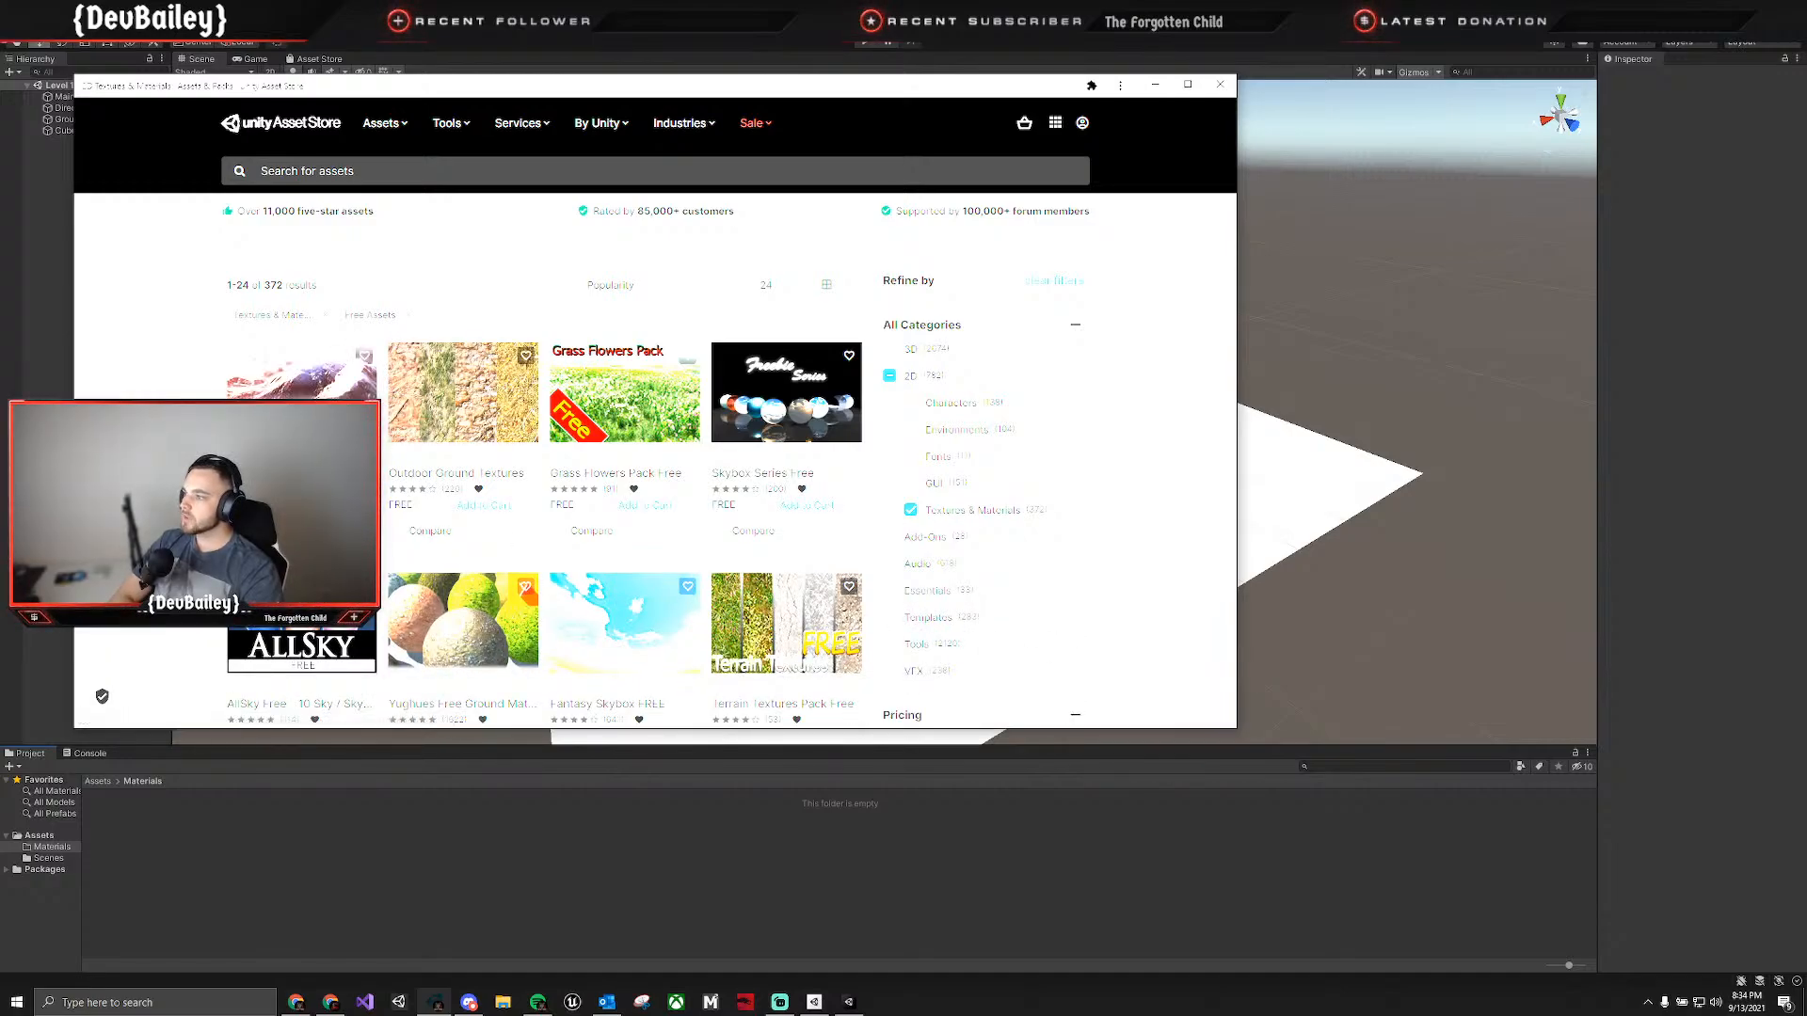
# Look through the free texture and material packs, and close the Asset Store window.
pyautogui.scroll(-2, 301, 508)
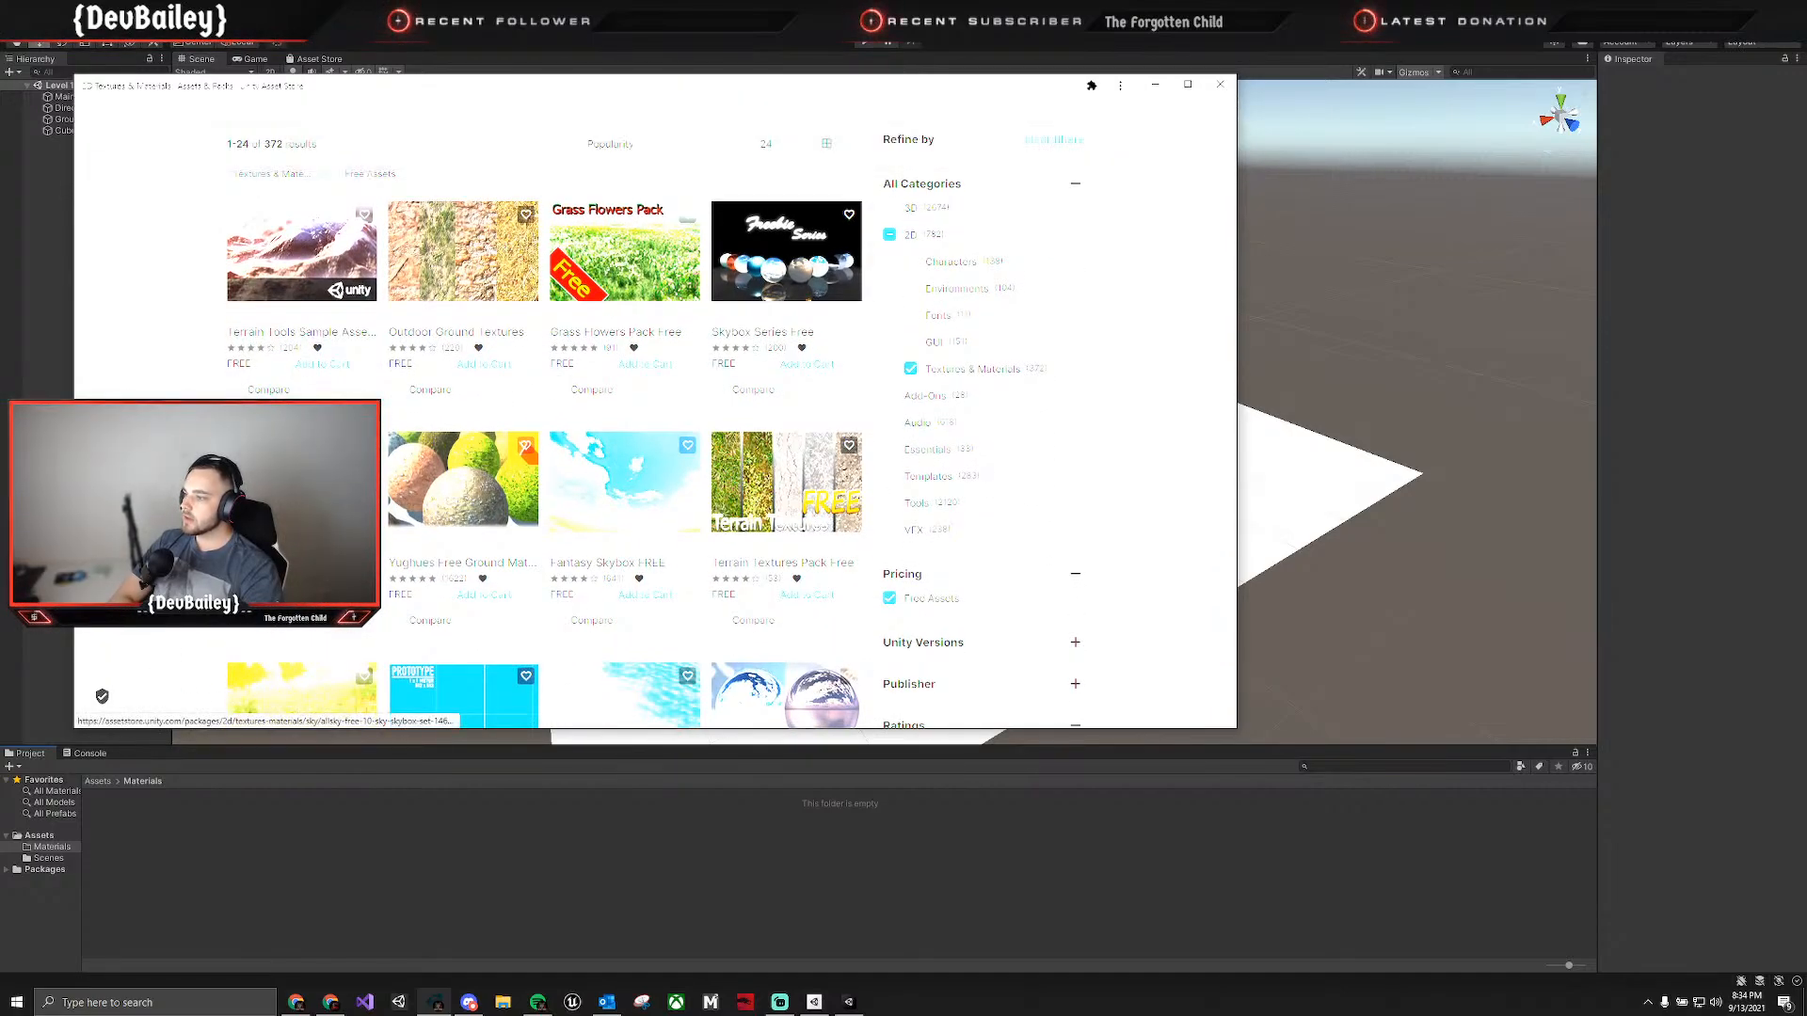
pyautogui.scroll(2, 301, 508)
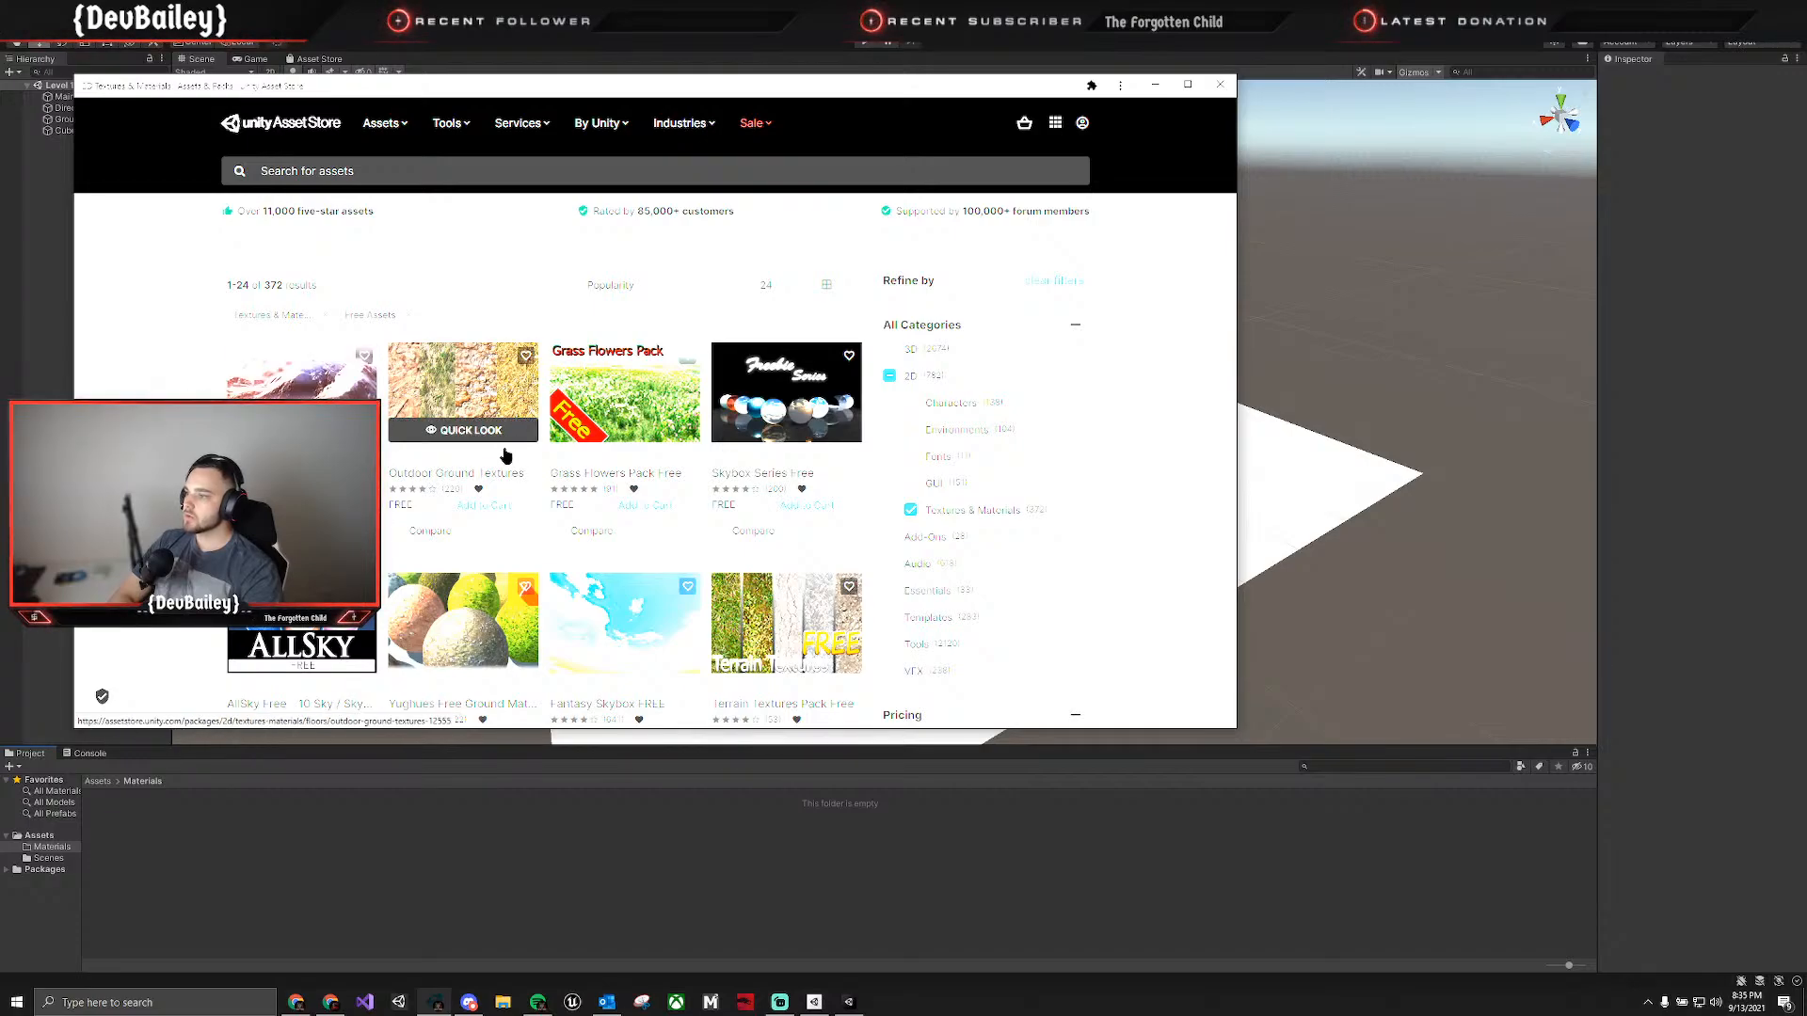
pyautogui.scroll(-1, 645, 475)
pyautogui.scroll(-2, 662, 476)
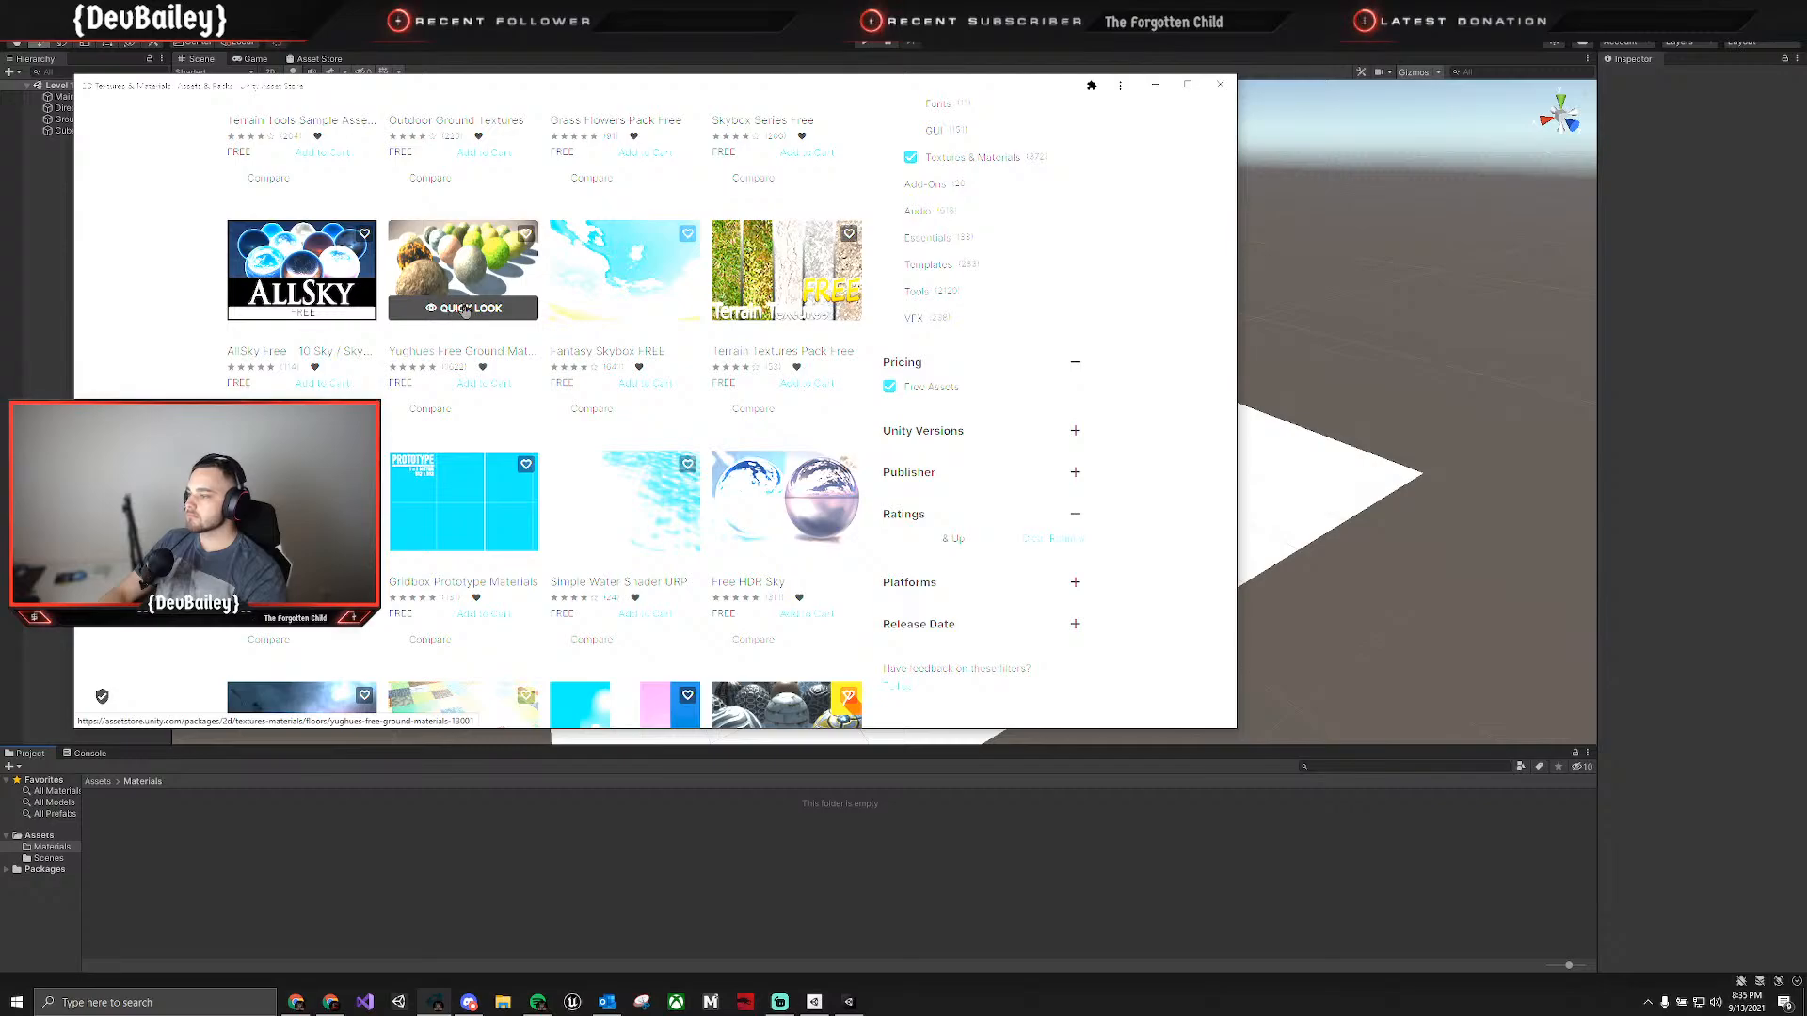
pyautogui.click(1219, 84)
# Delete the Ground plane and the Cube from the Level 1 scene.
pyautogui.click(634, 558)
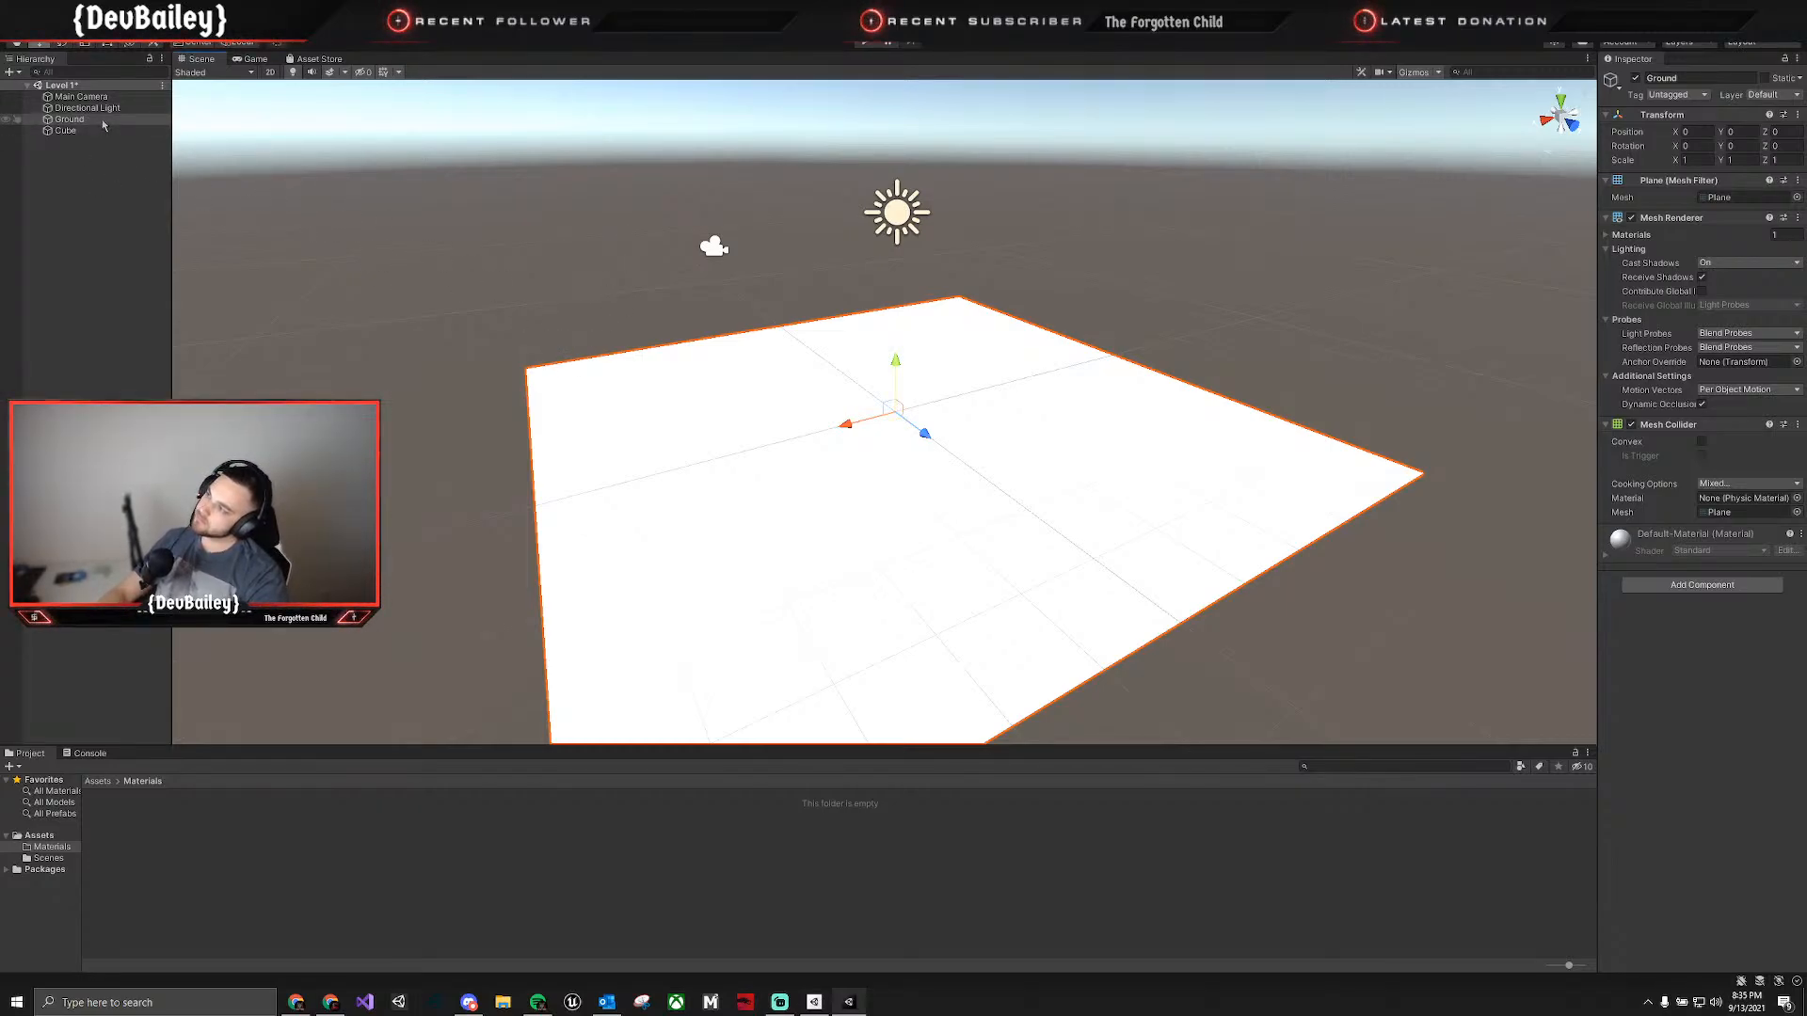
pyautogui.rightClick(97, 224)
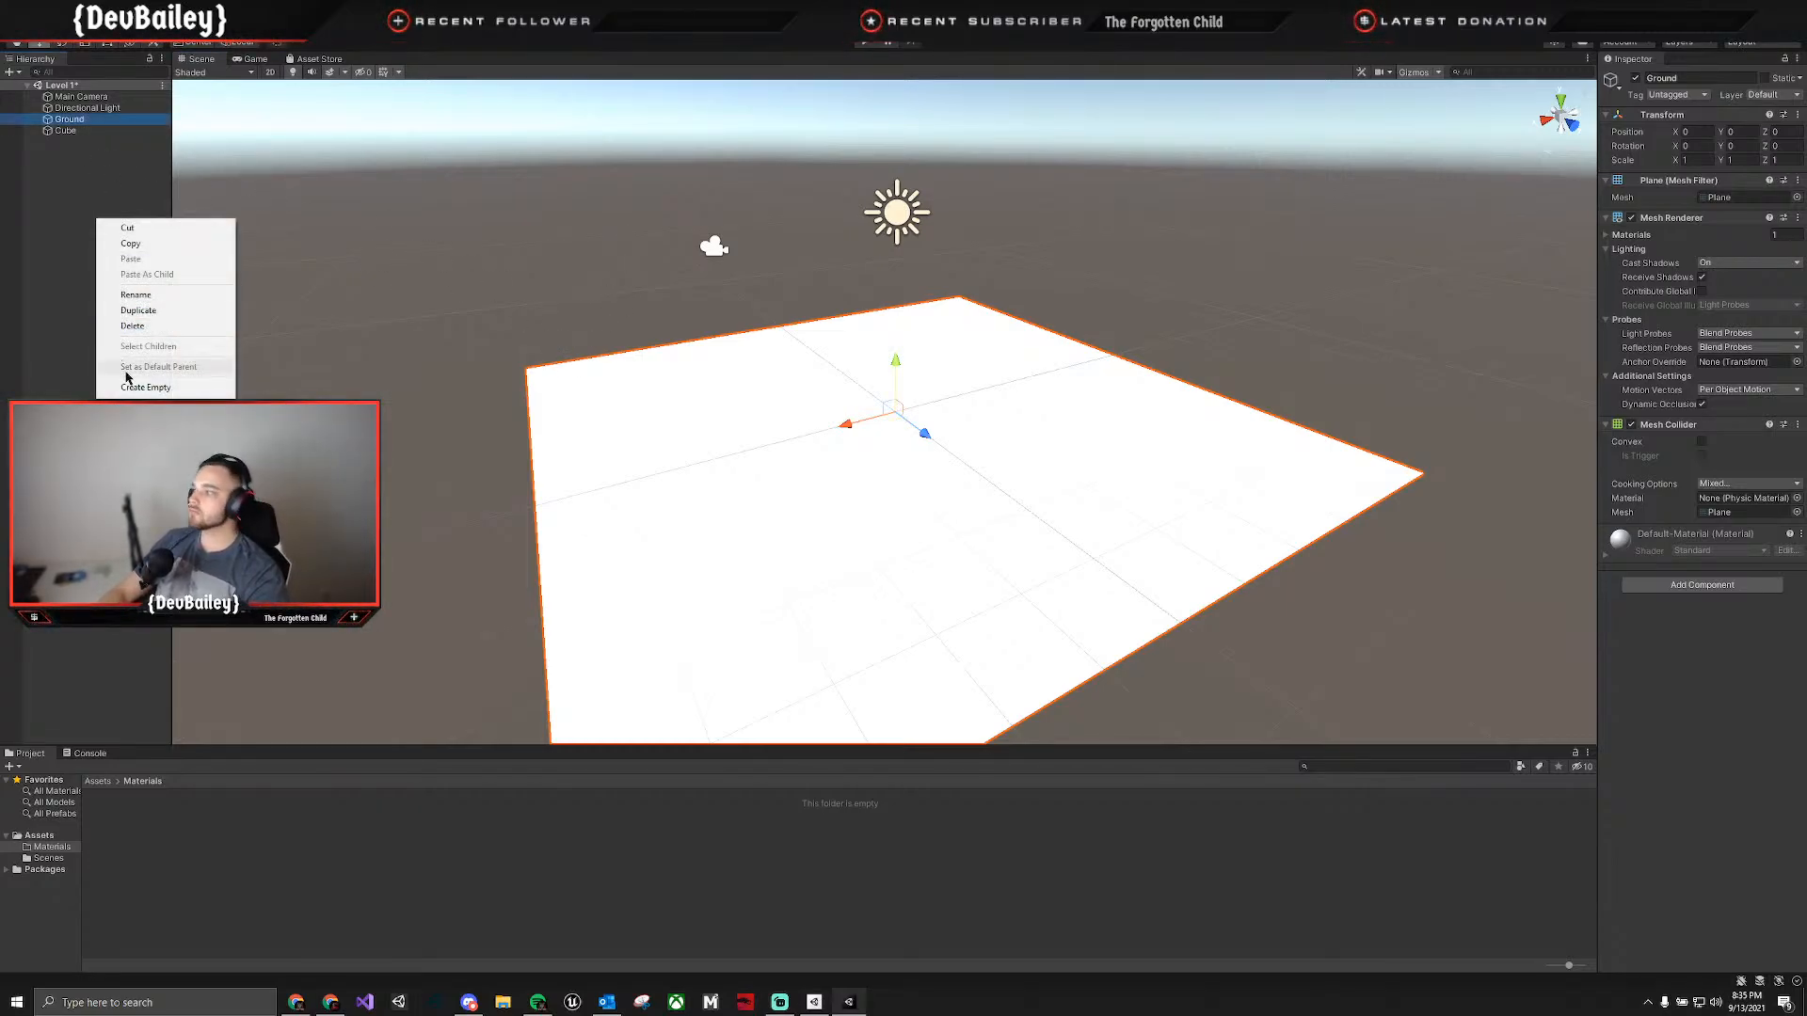
pyautogui.click(89, 125)
pyautogui.press('Delete')
pyautogui.click(77, 122)
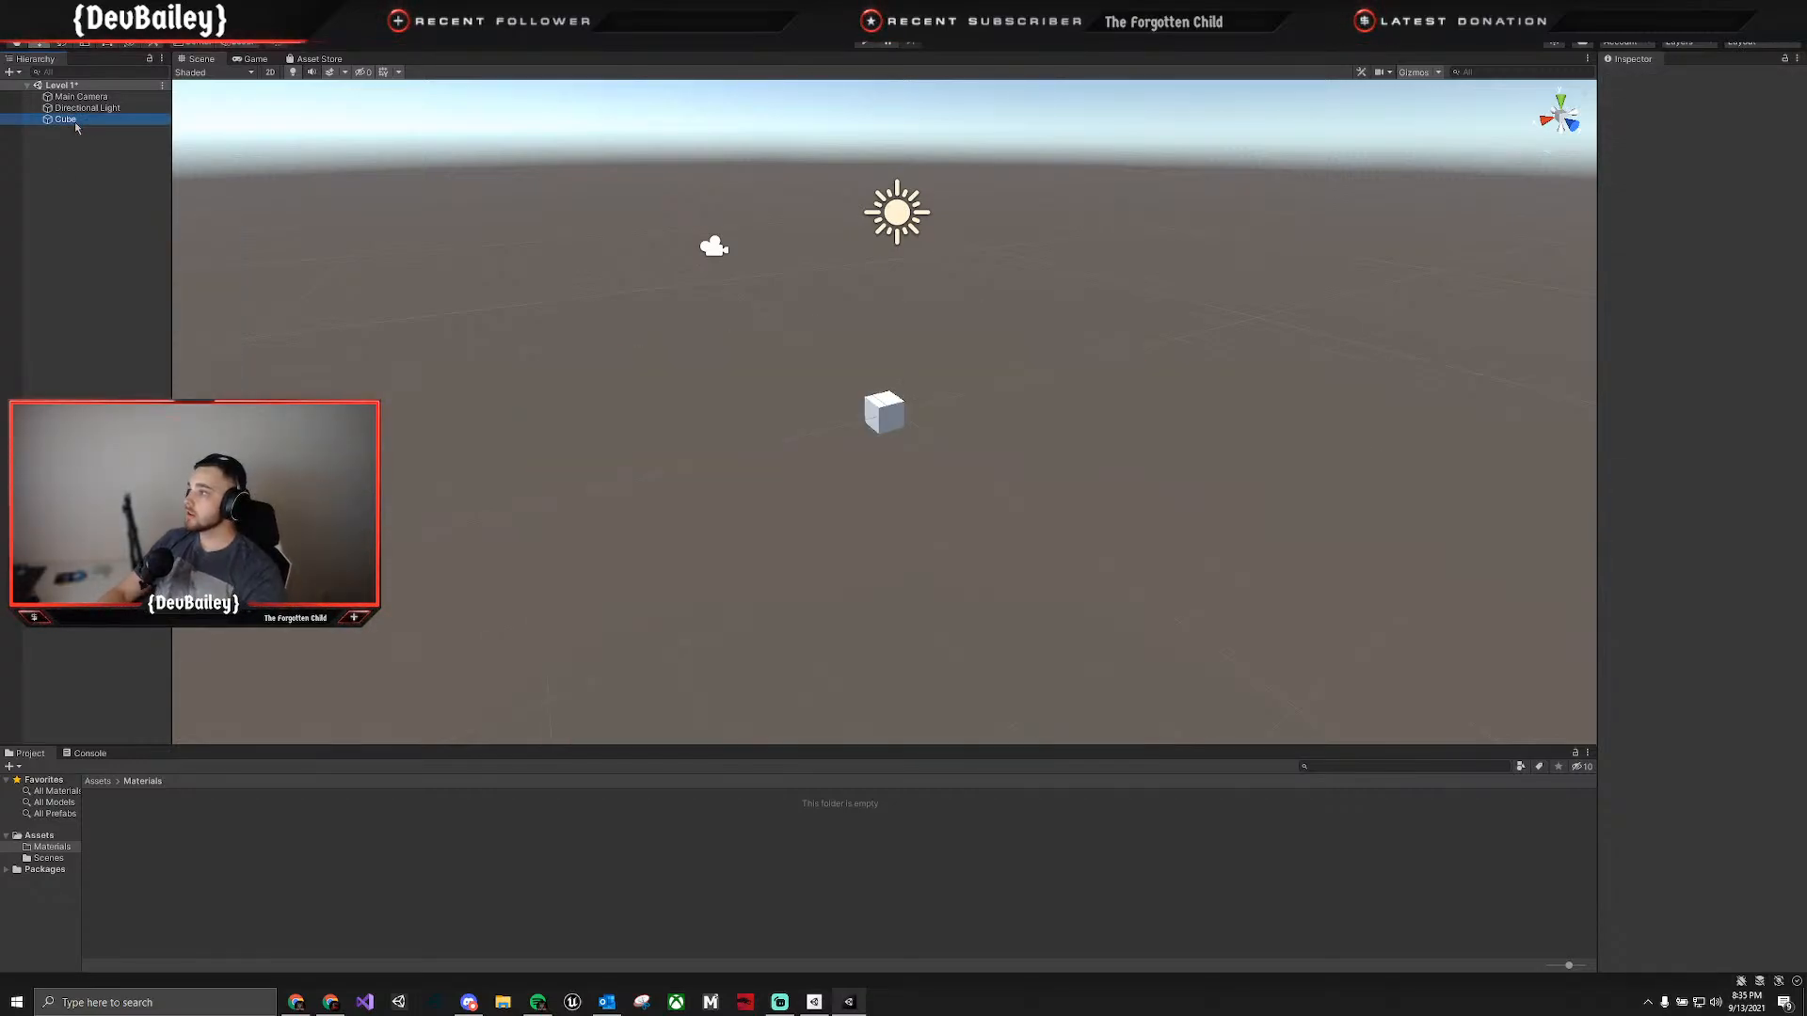
pyautogui.press('Delete')
# Add a Terrain object to the Level 1 scene and reset its transform.
pyautogui.rightClick(89, 222)
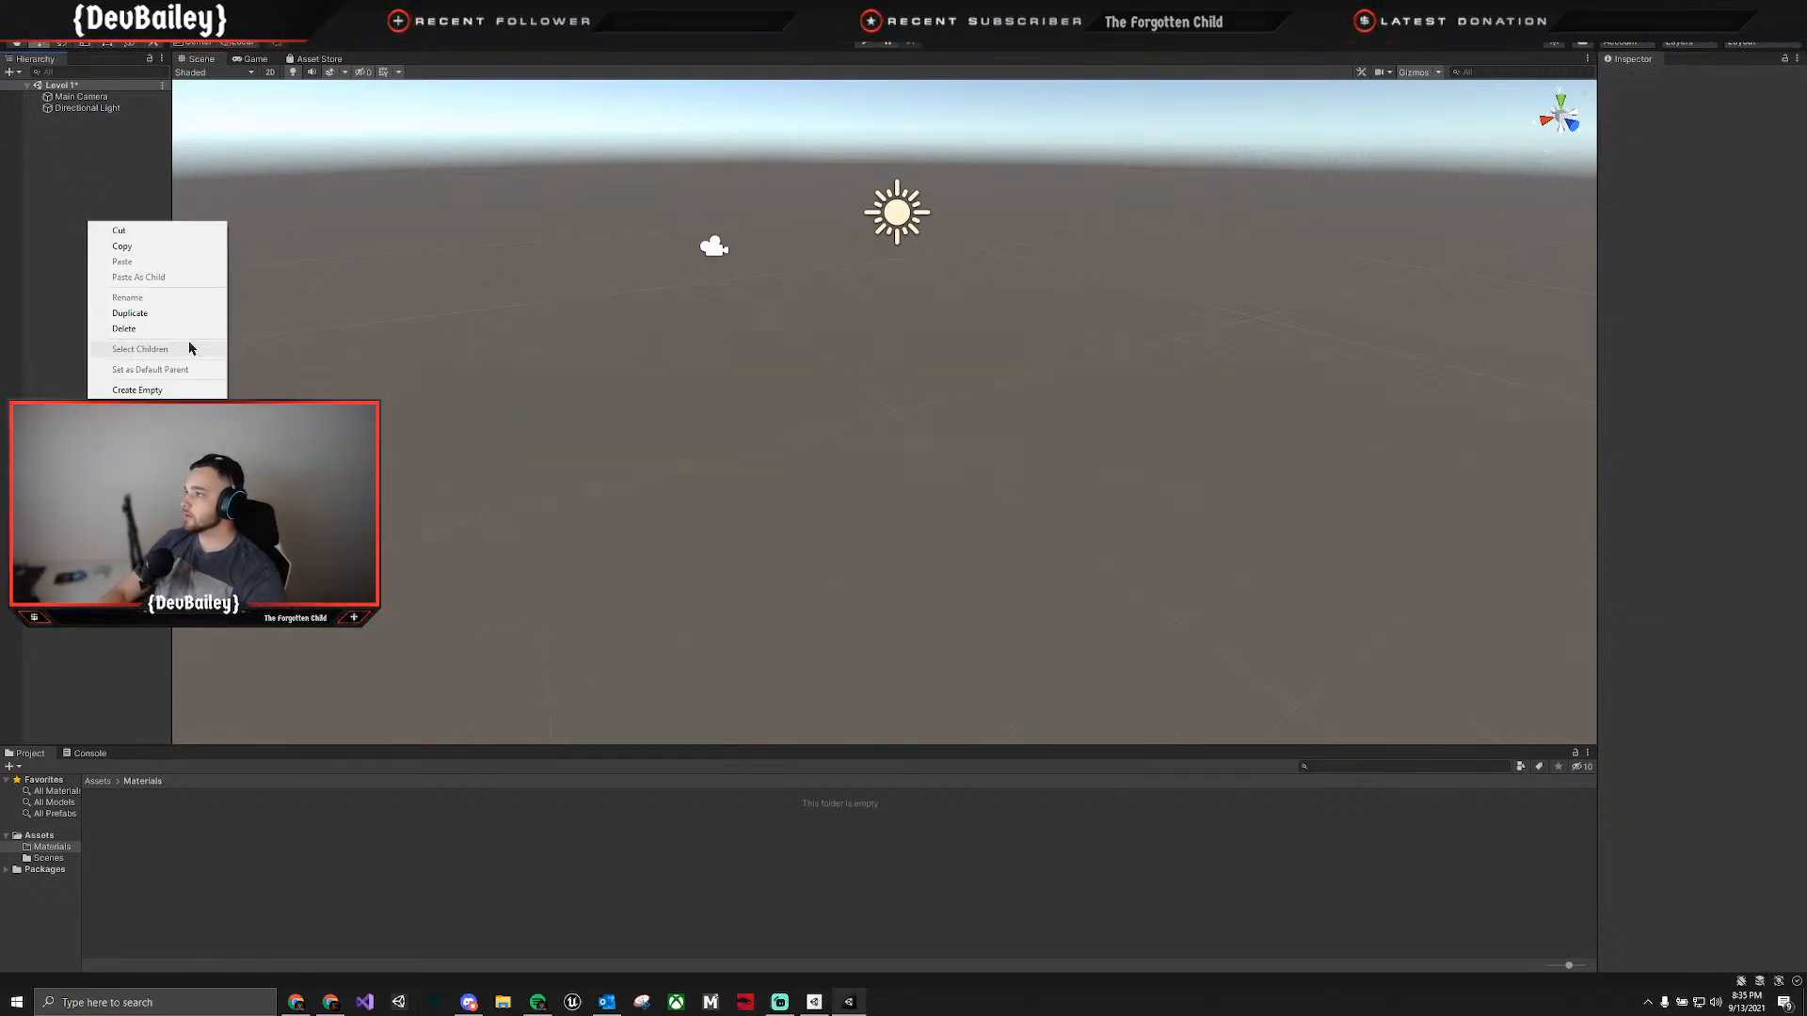
pyautogui.click(273, 539)
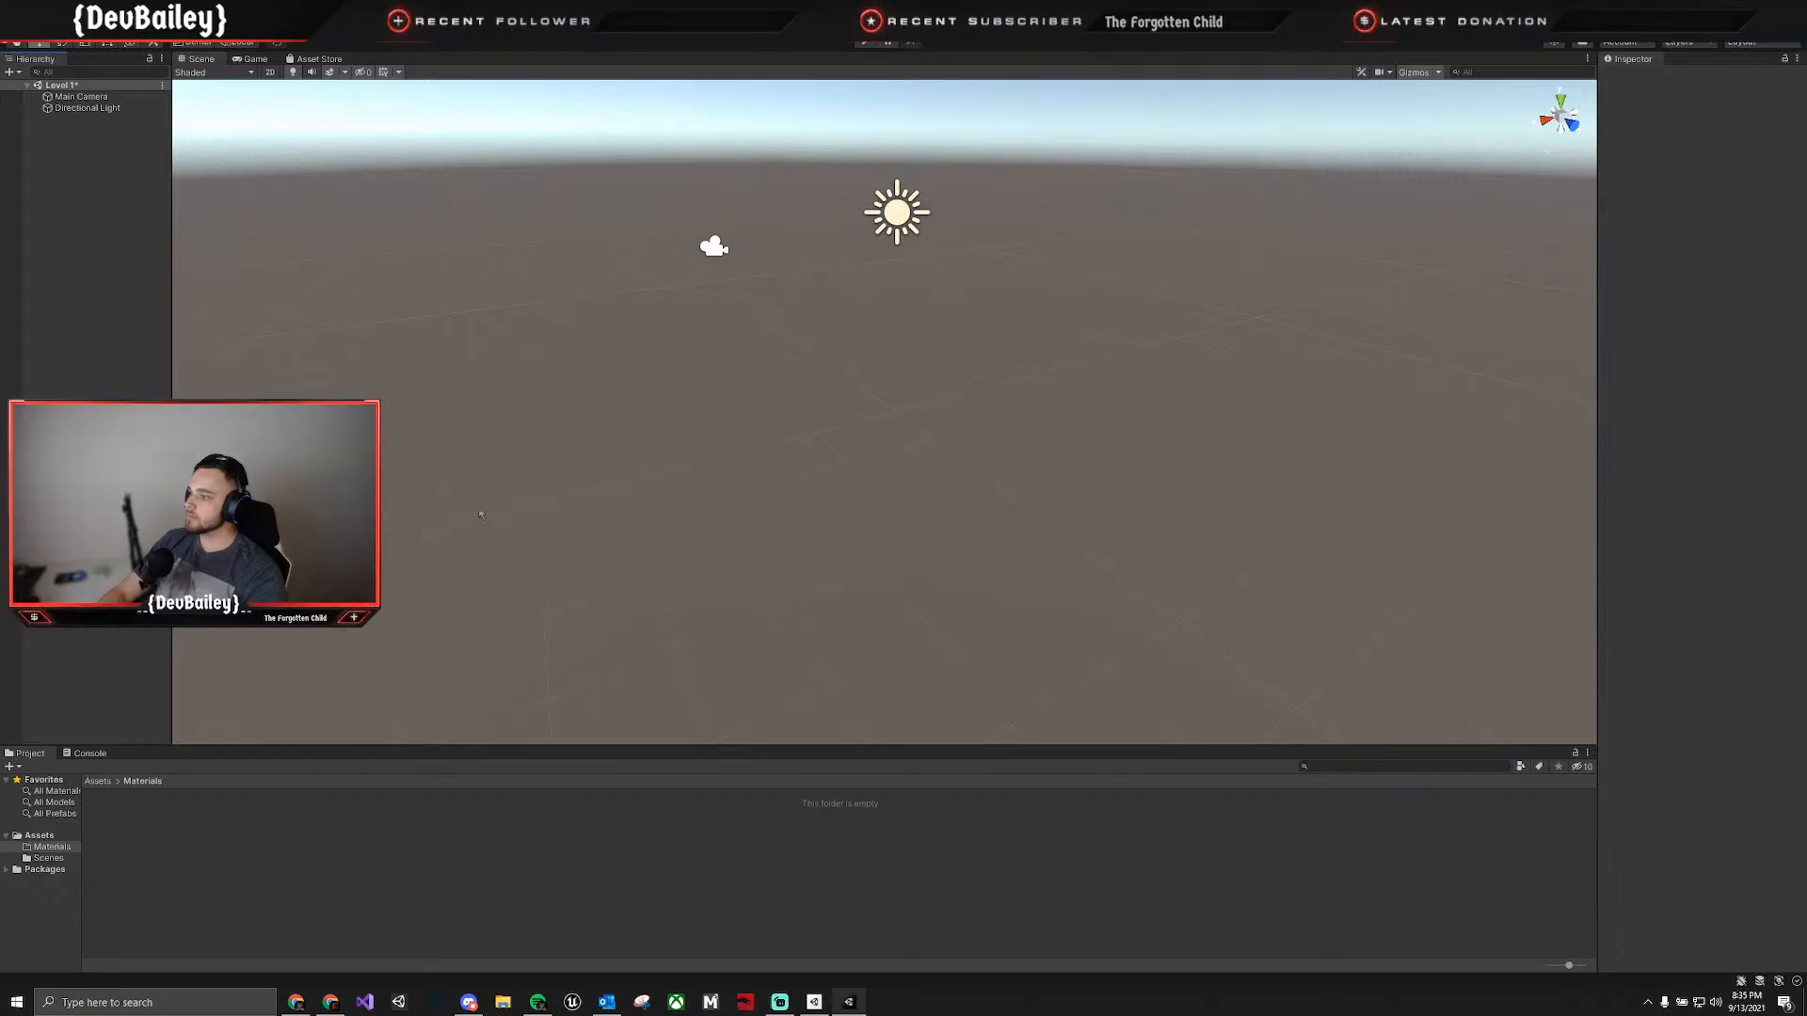
pyautogui.rightClick(1729, 114)
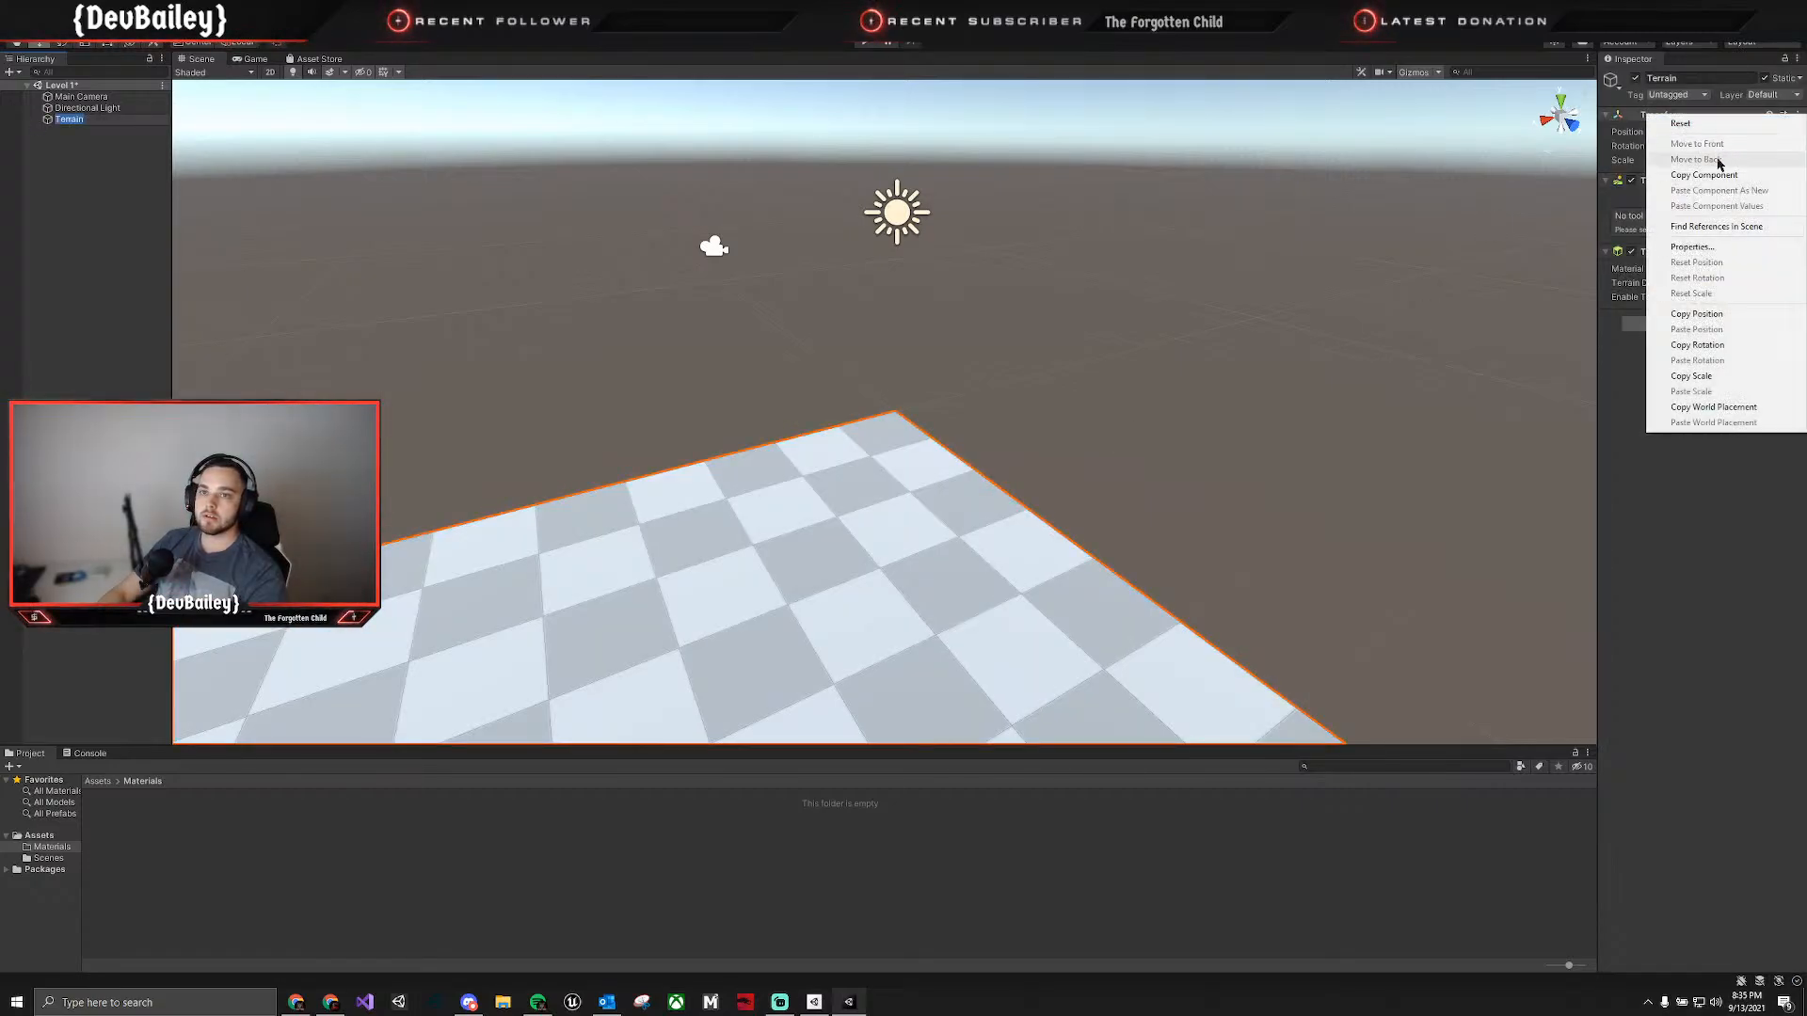
pyautogui.click(1685, 123)
pyautogui.moveTo(1158, 499); pyautogui.dragTo(444, 595, button='right')
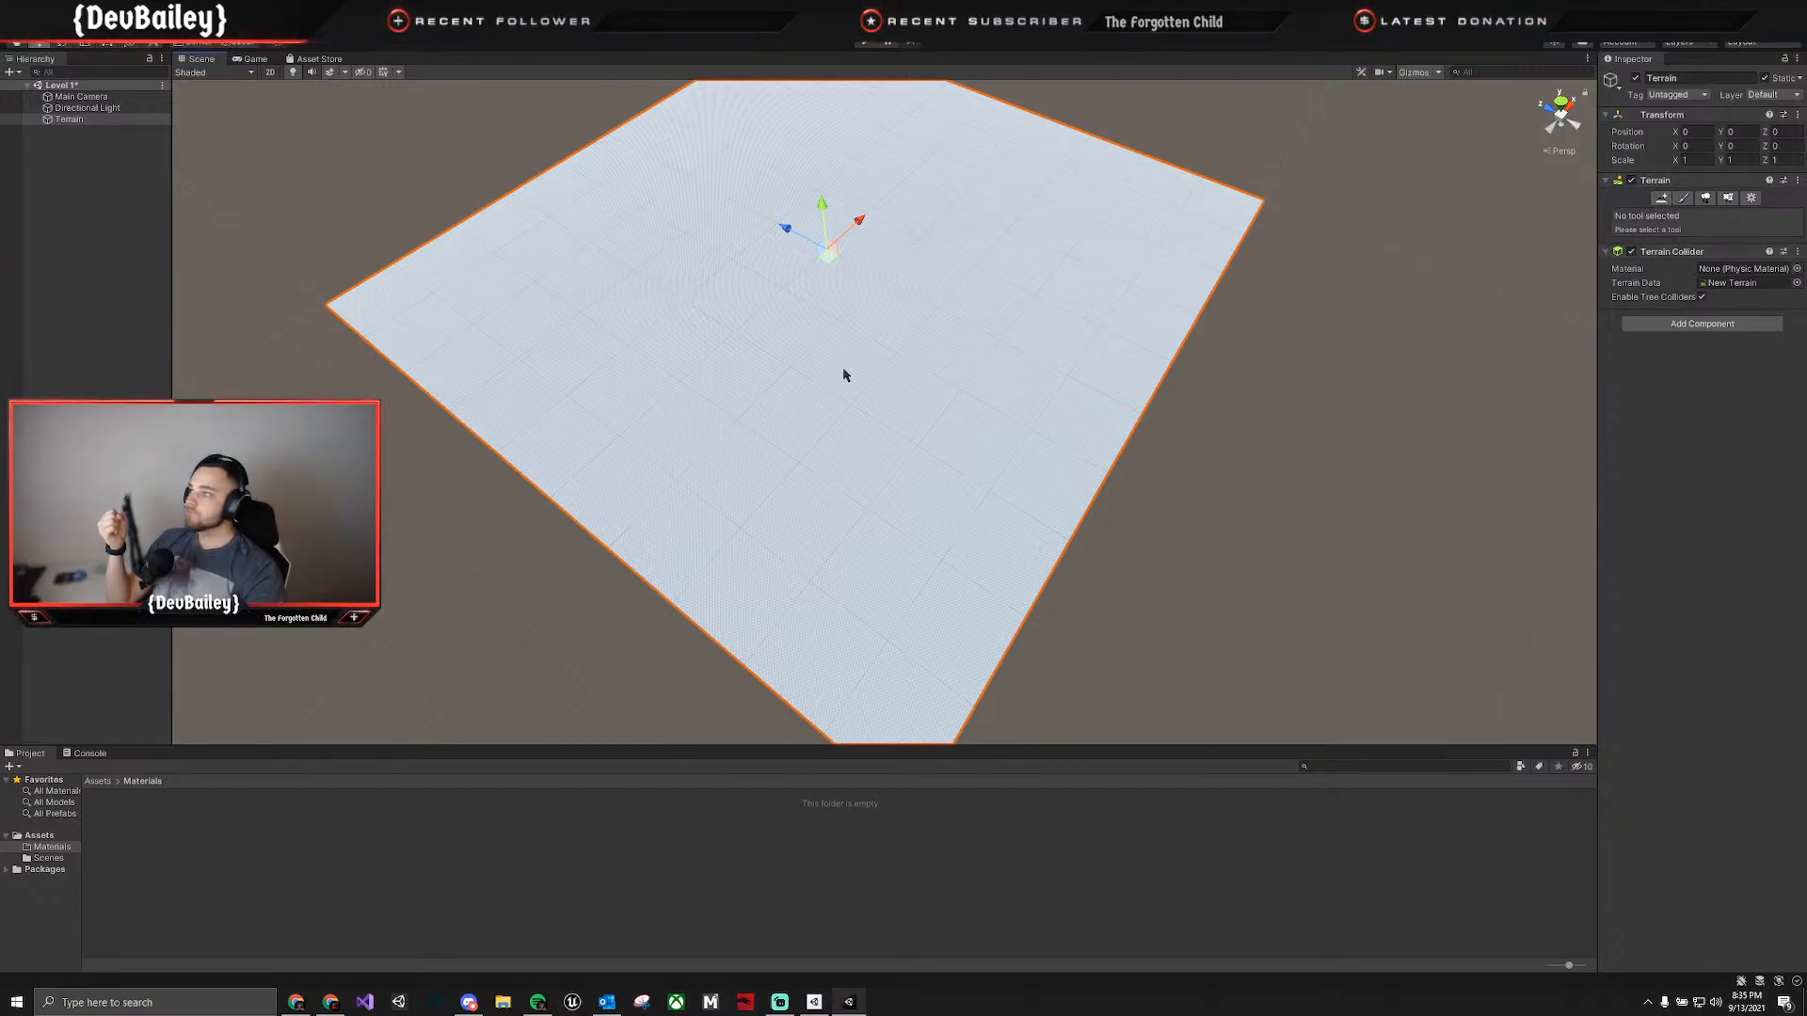
# Examine the terrain's asset in the Assets folder, its neighbor terrain tool and its Terrain Settings.
pyautogui.click(98, 781)
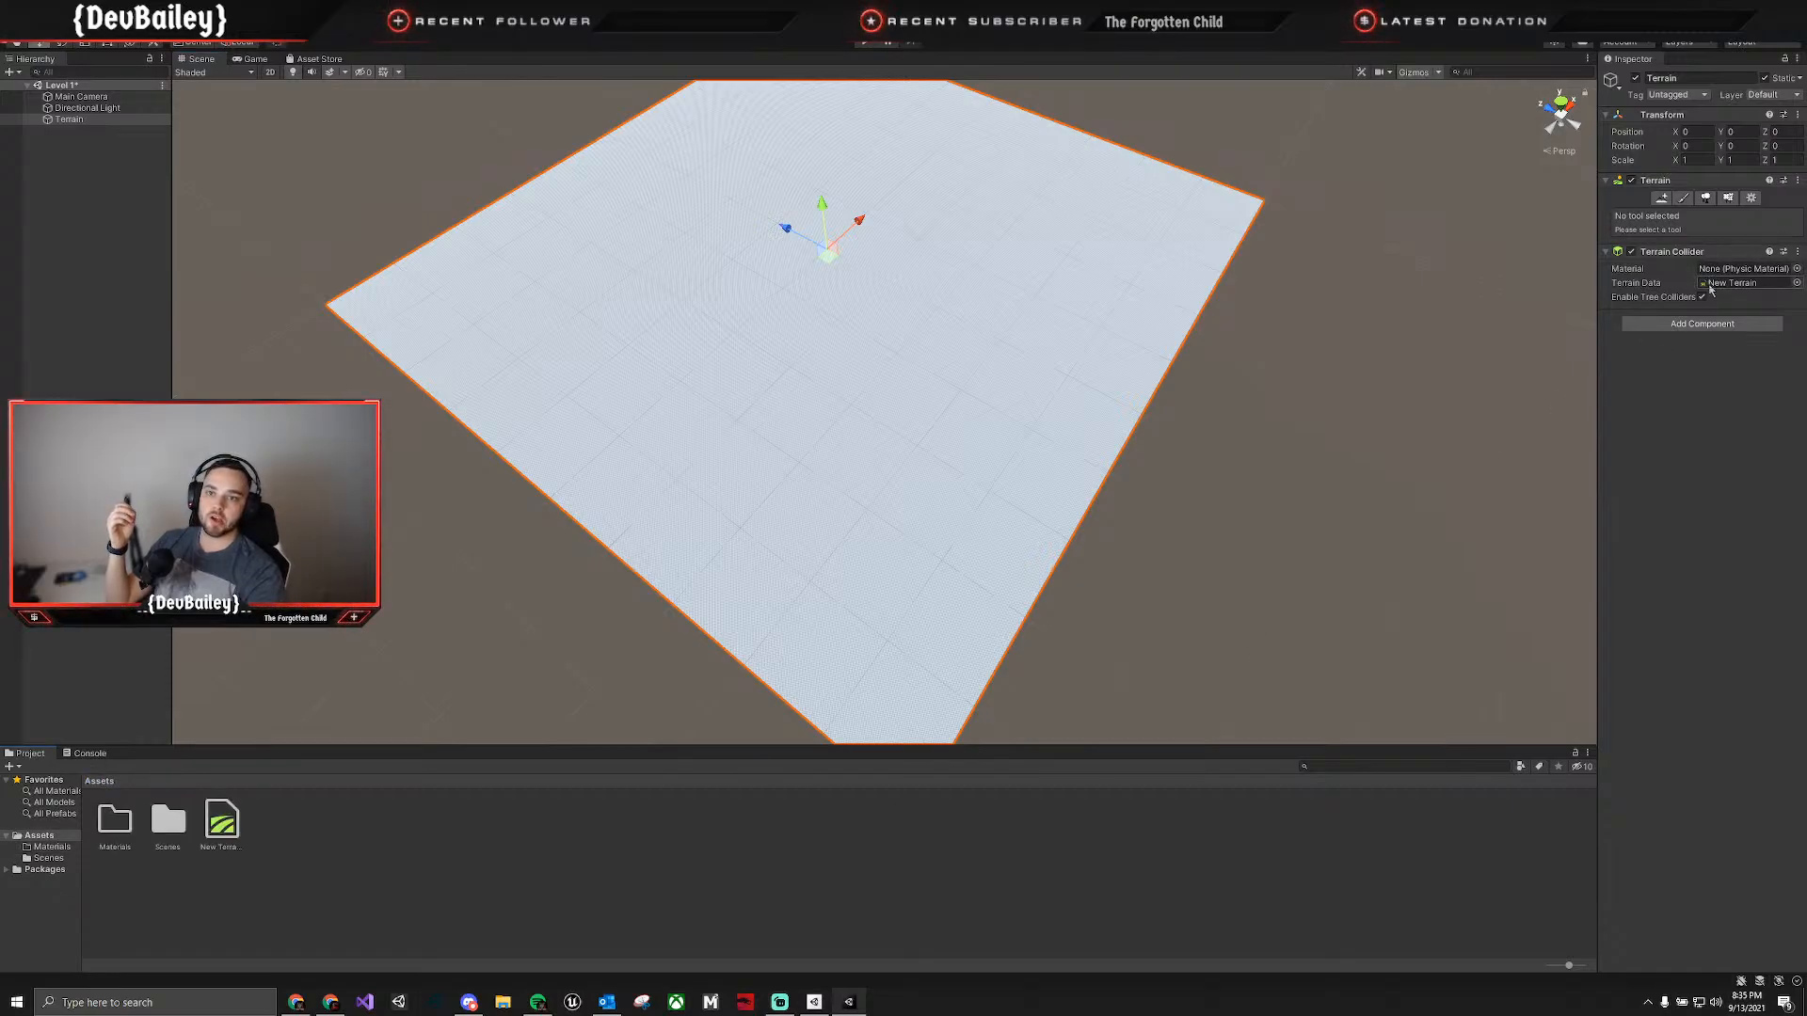
pyautogui.click(1662, 198)
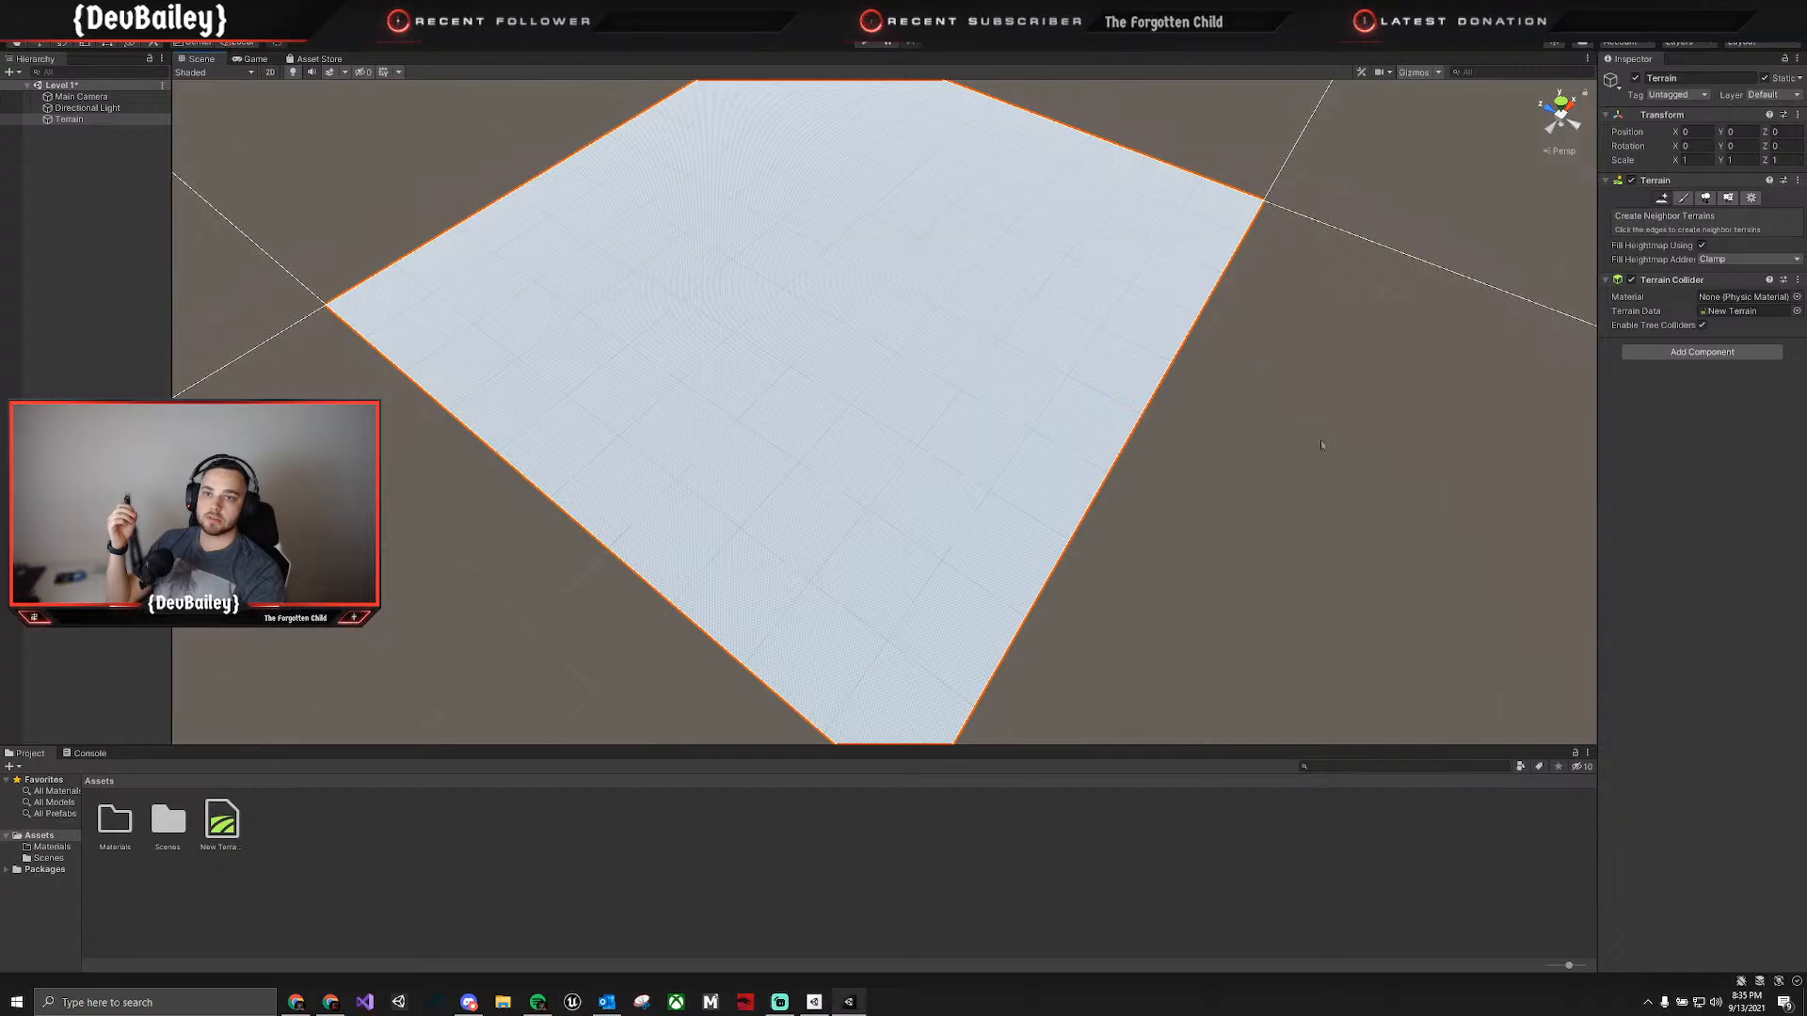
pyautogui.click(1744, 203)
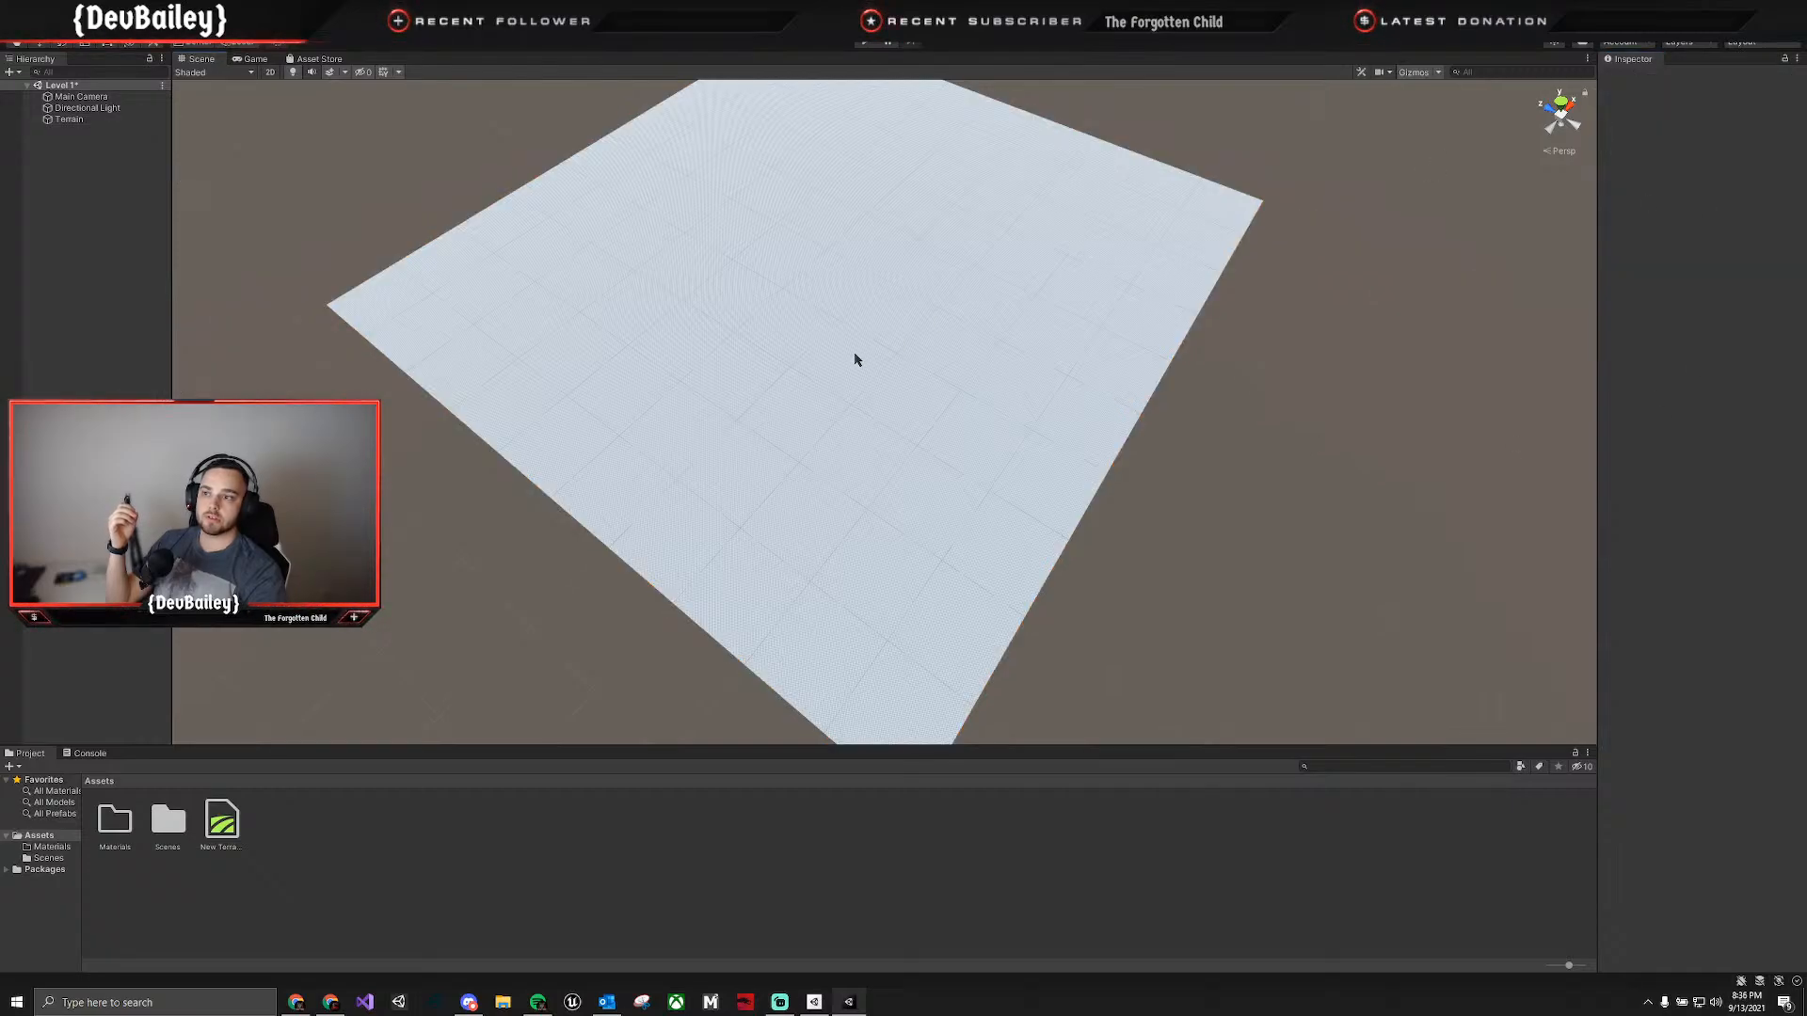
pyautogui.click(857, 360)
pyautogui.click(1753, 200)
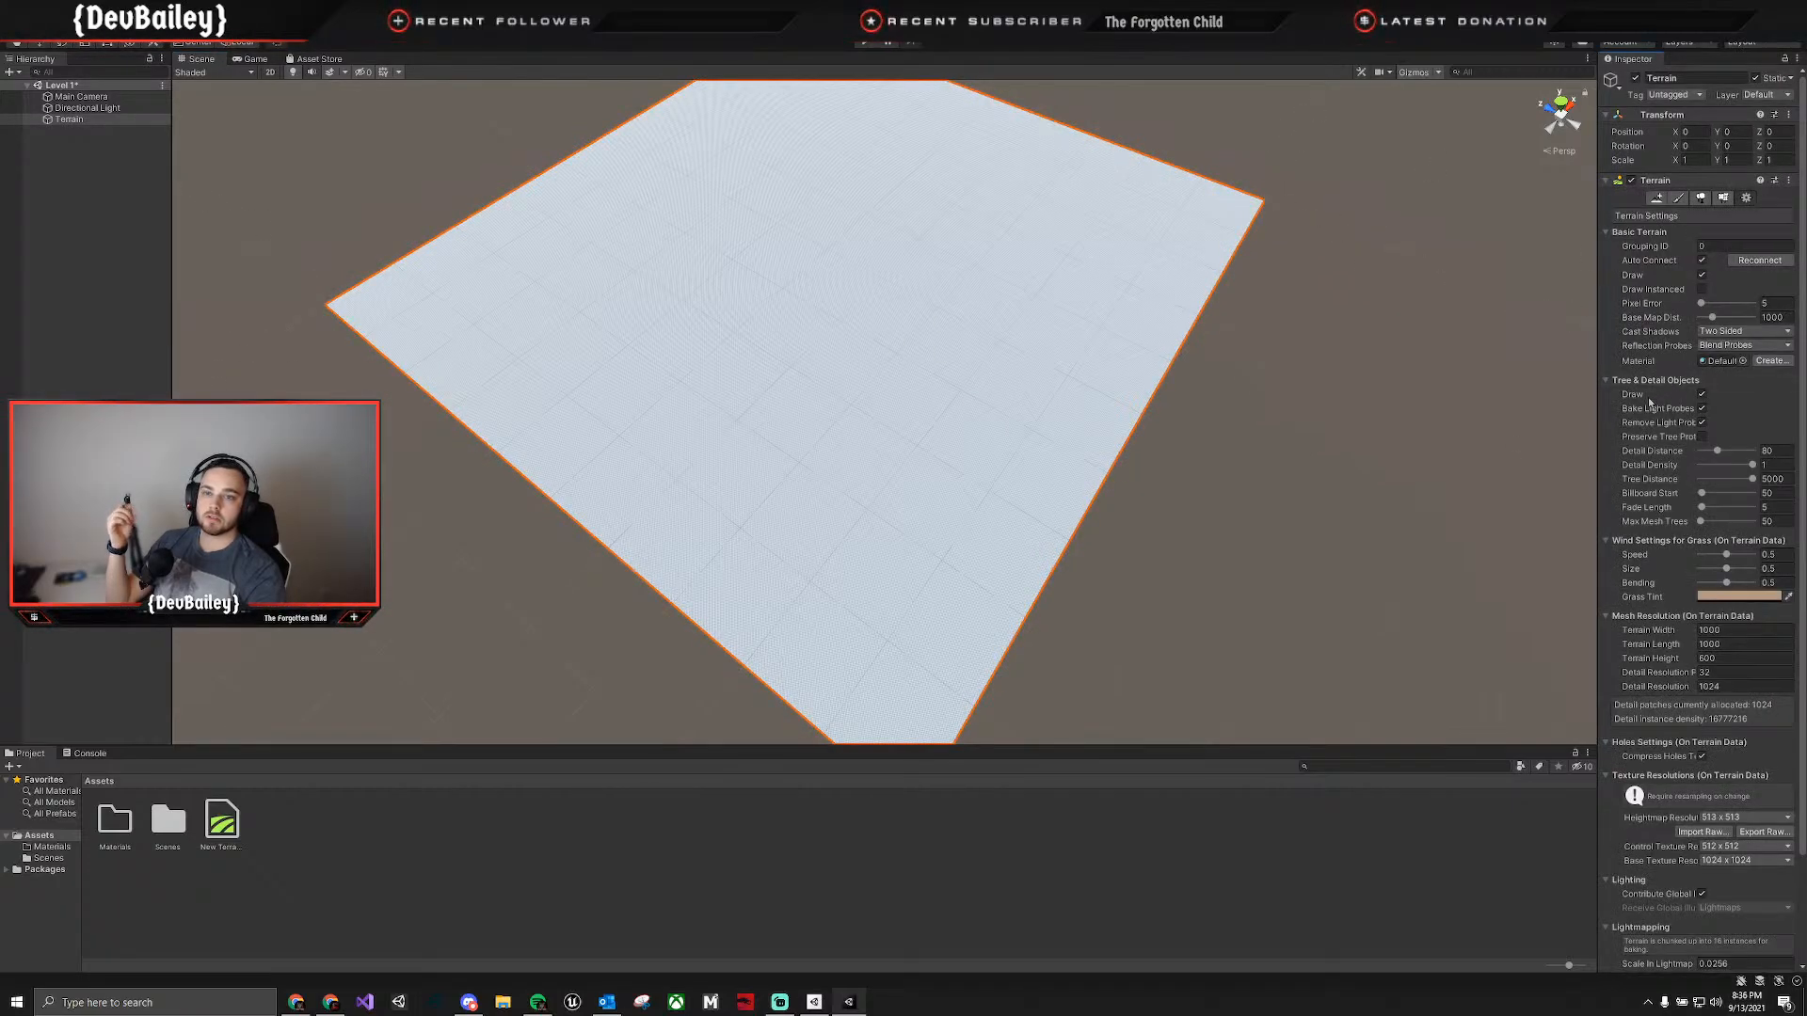
pyautogui.scroll(-3, 1647, 508)
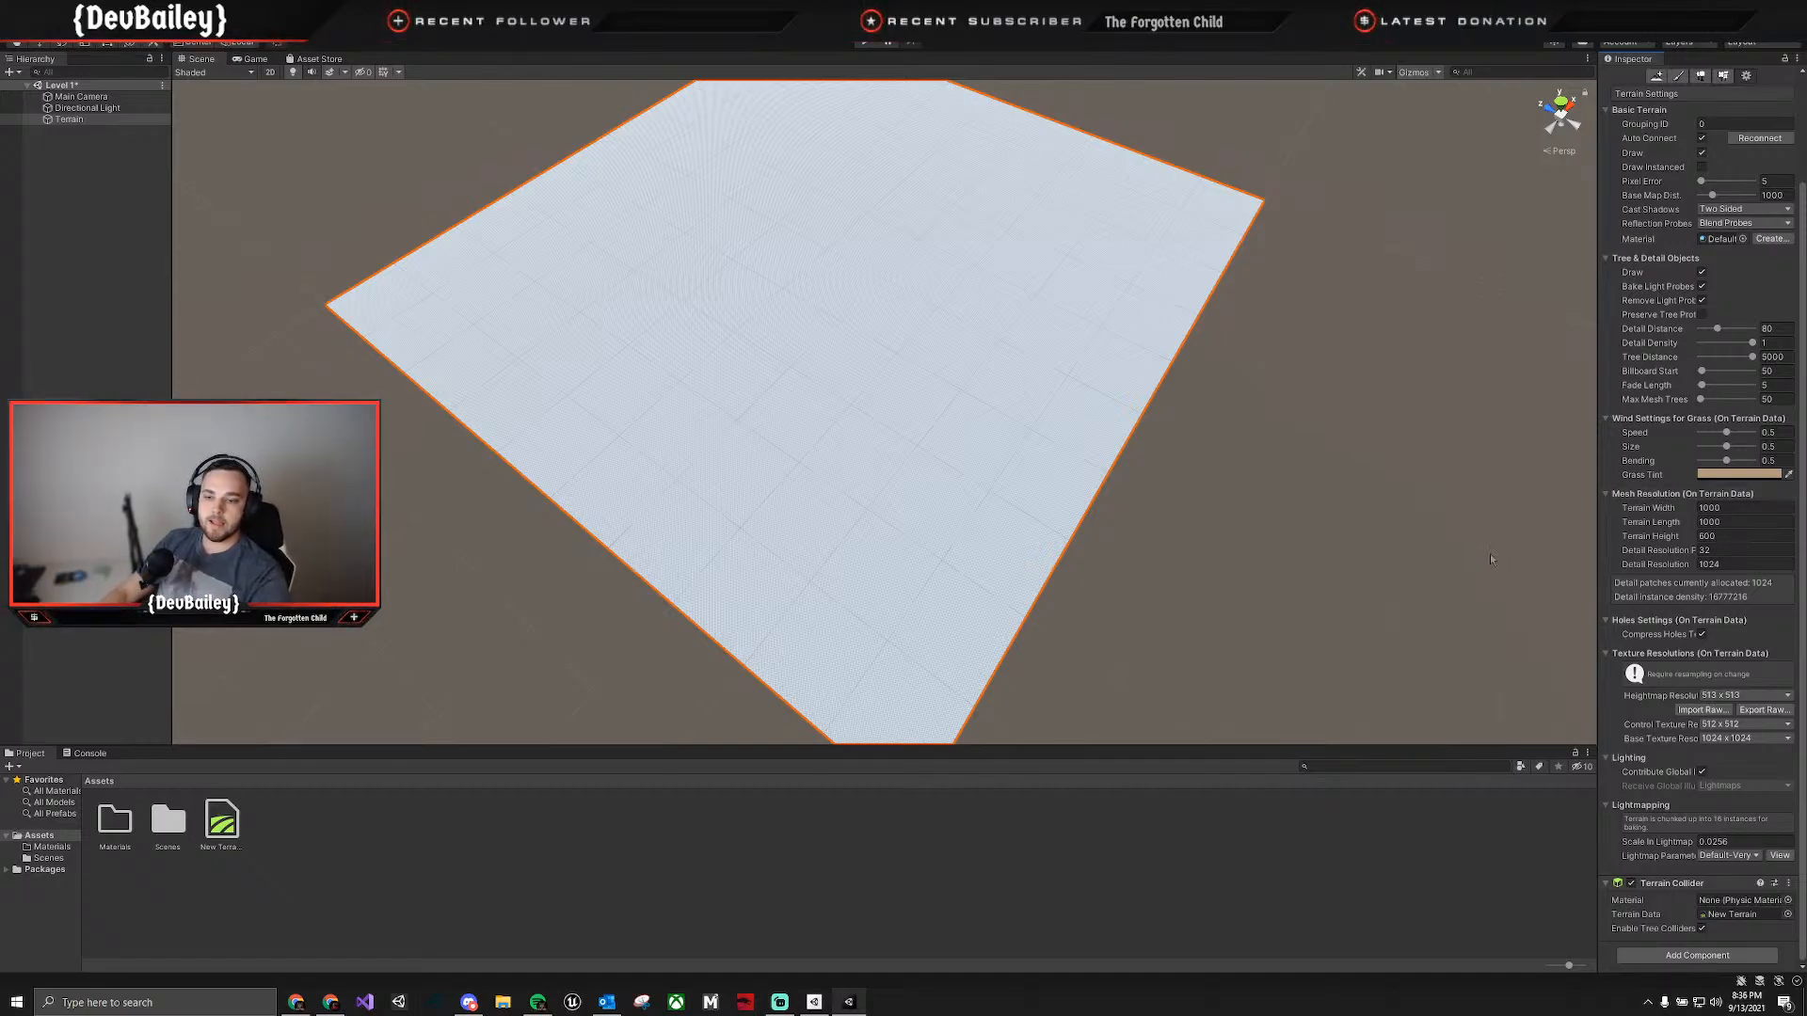
pyautogui.scroll(3, 1658, 365)
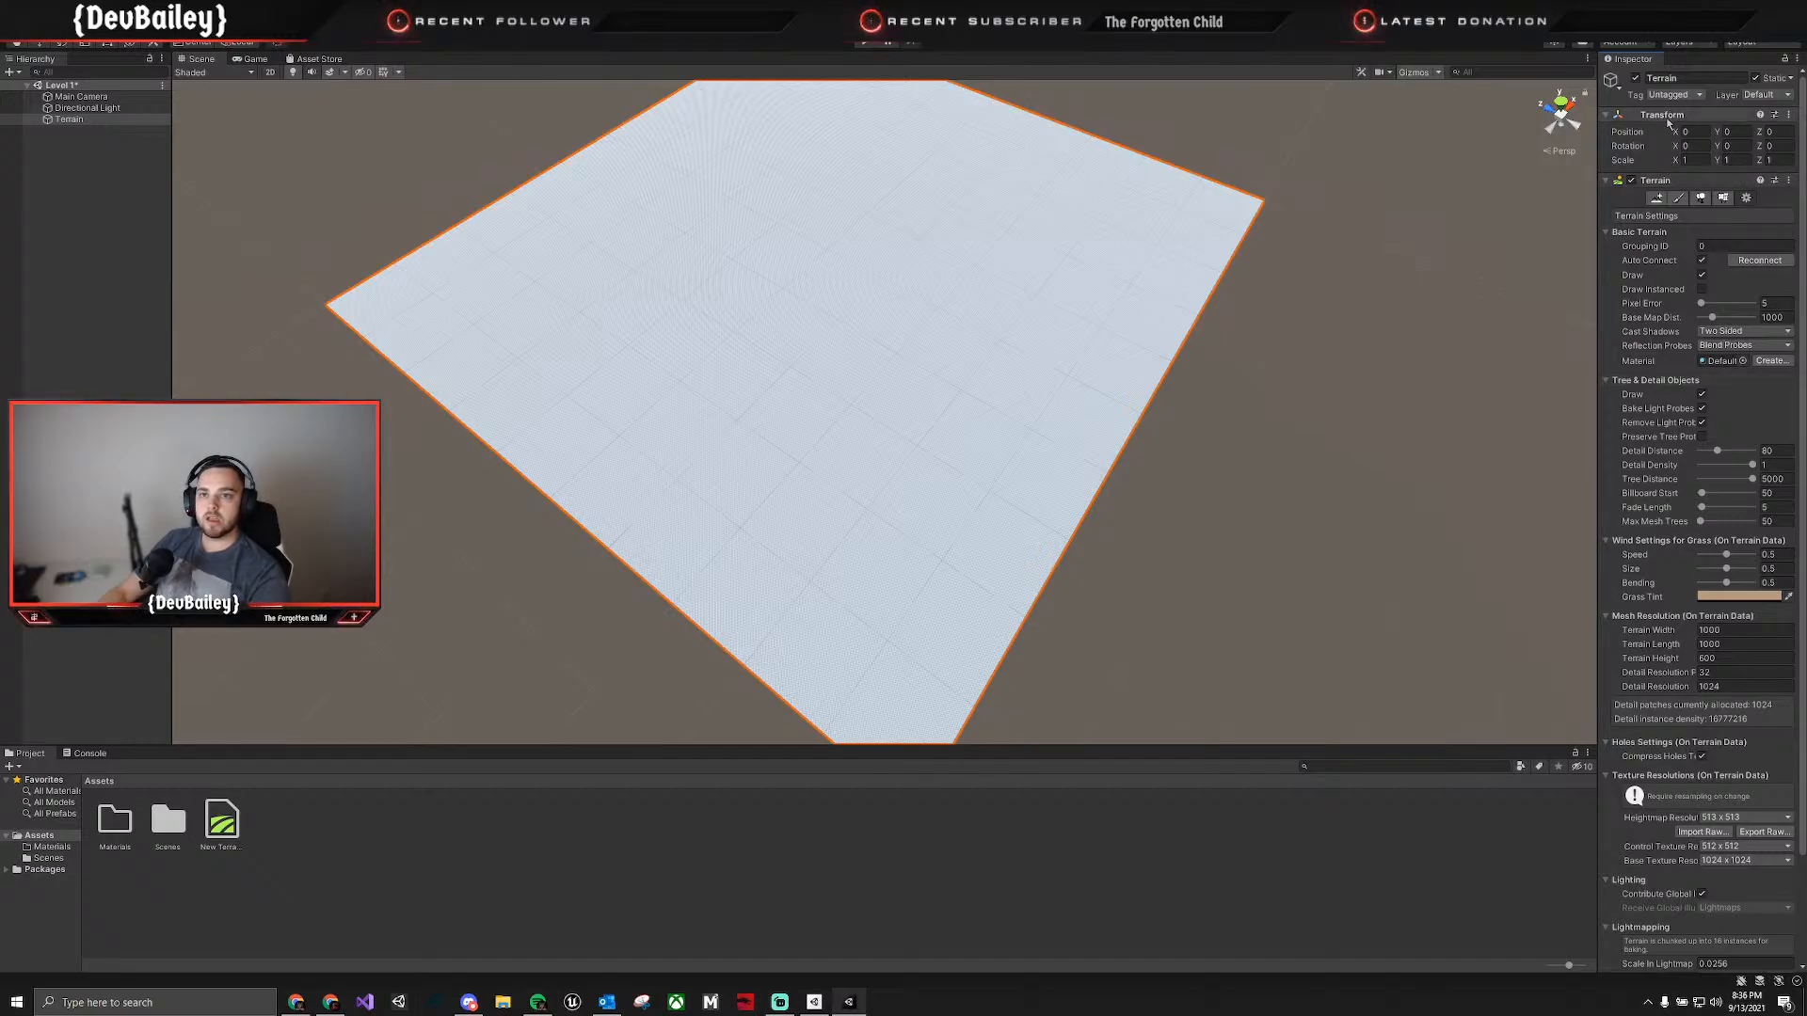
# Flatten the terrain tile to a height of 100 with the Set Height tool.
pyautogui.click(1678, 197)
pyautogui.click(1690, 213)
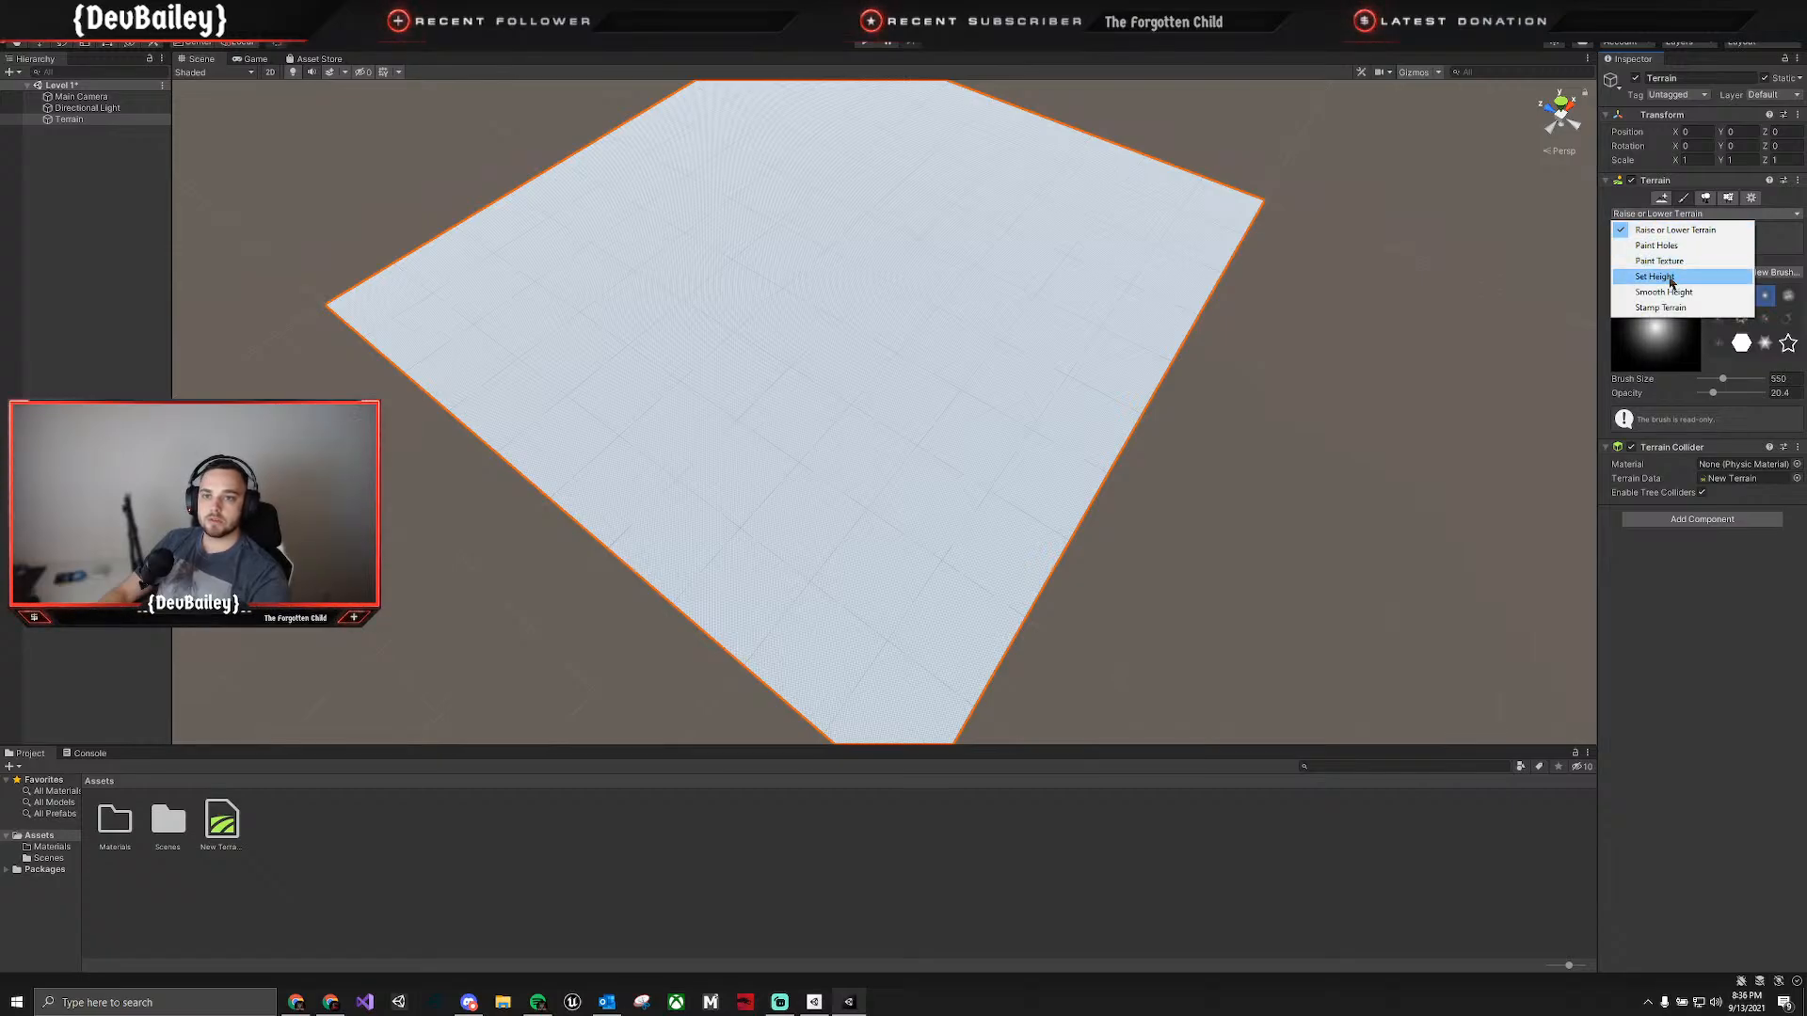
pyautogui.click(1671, 280)
pyautogui.click(1719, 284)
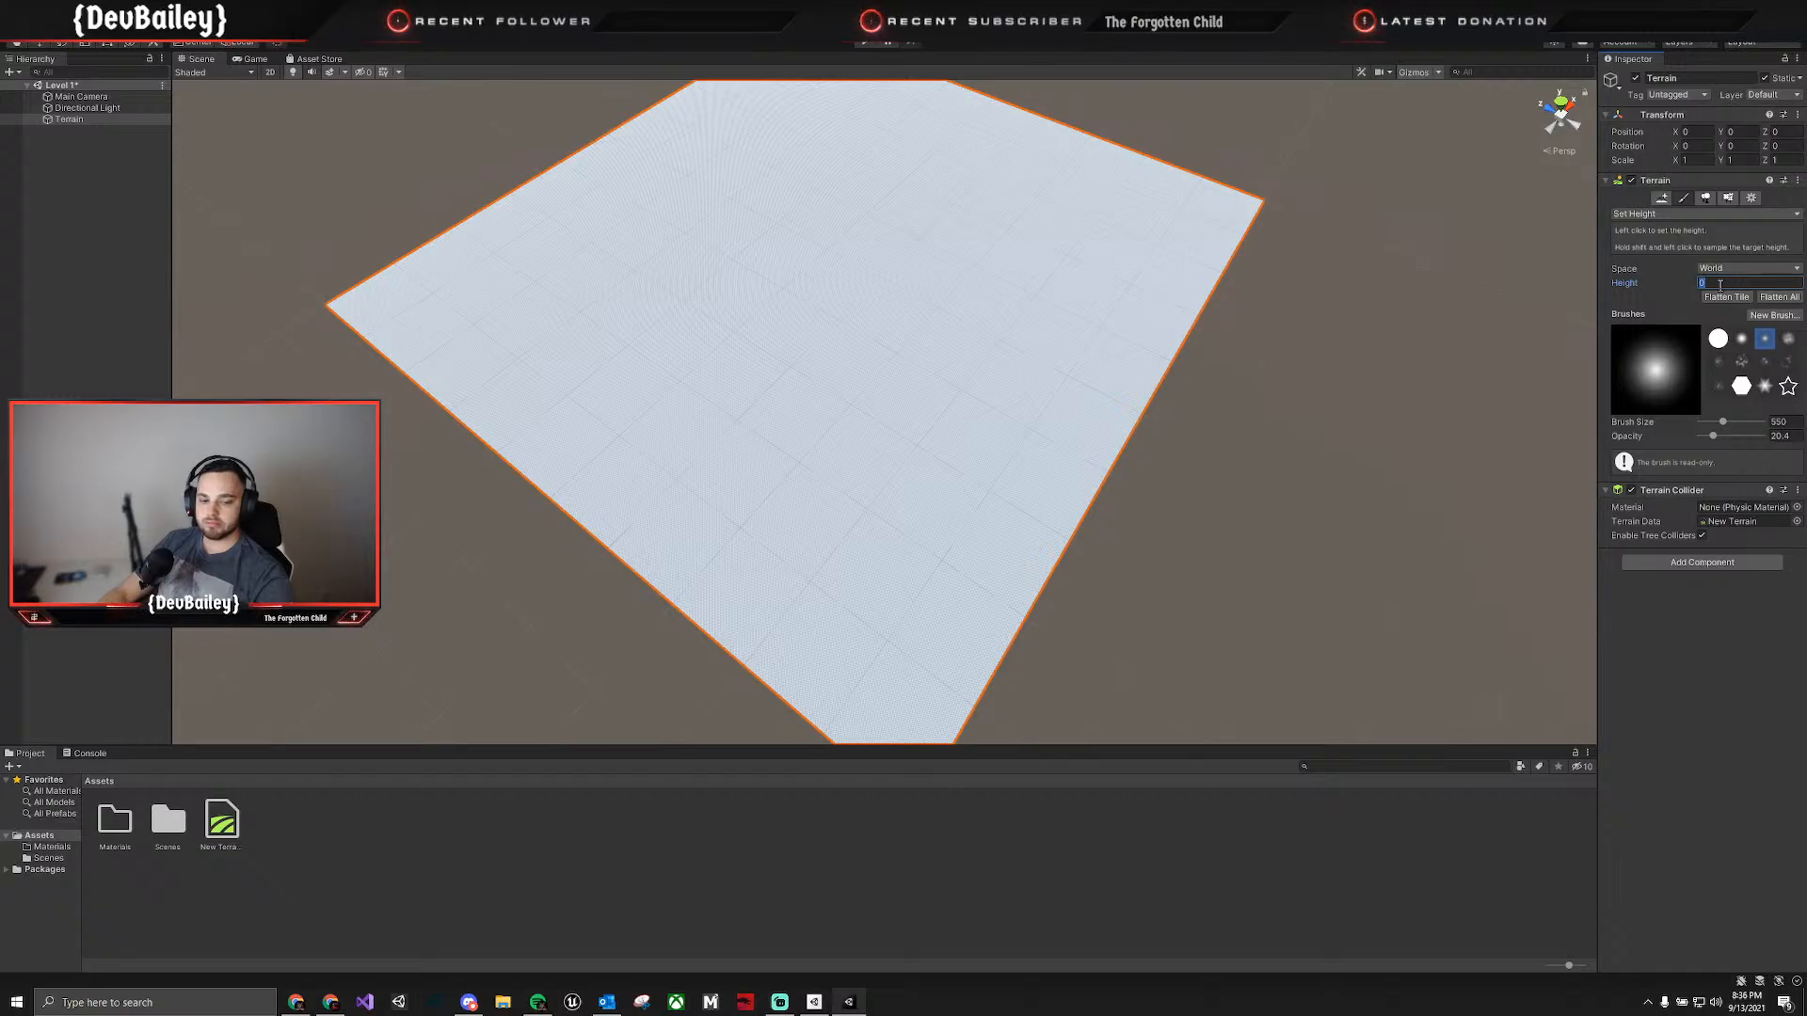
pyautogui.write('100')
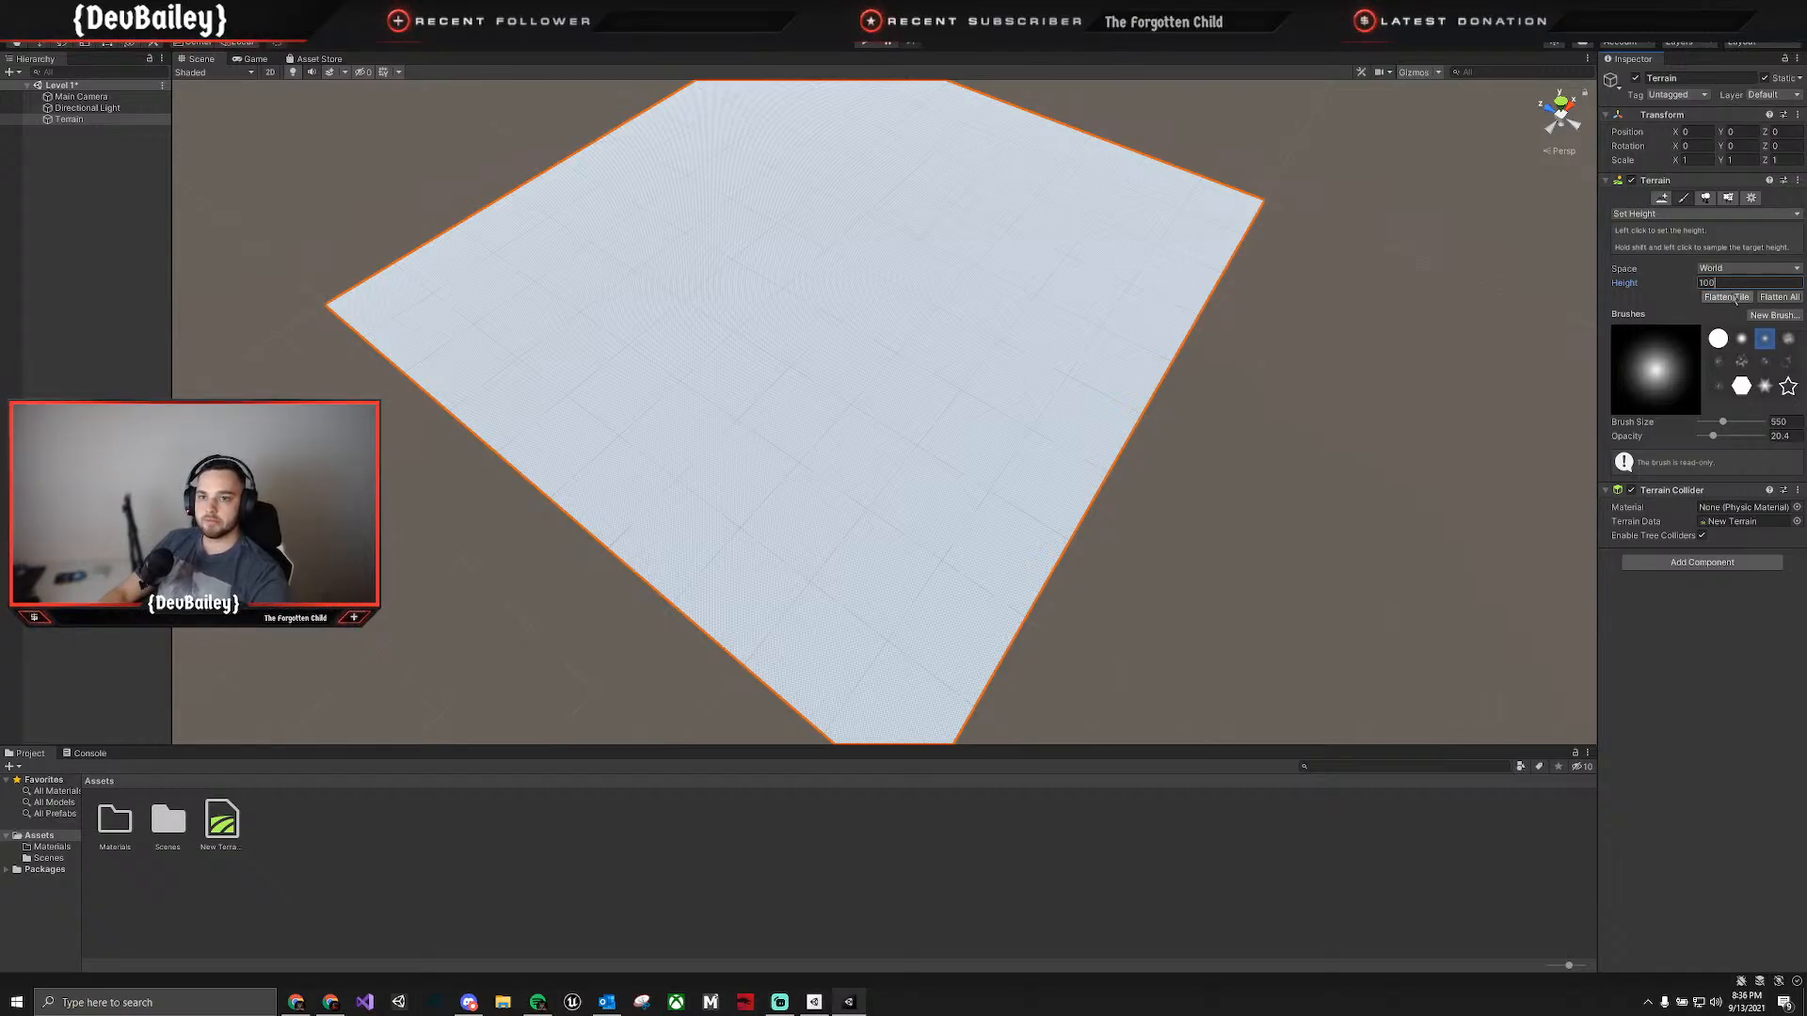
pyautogui.click(1736, 299)
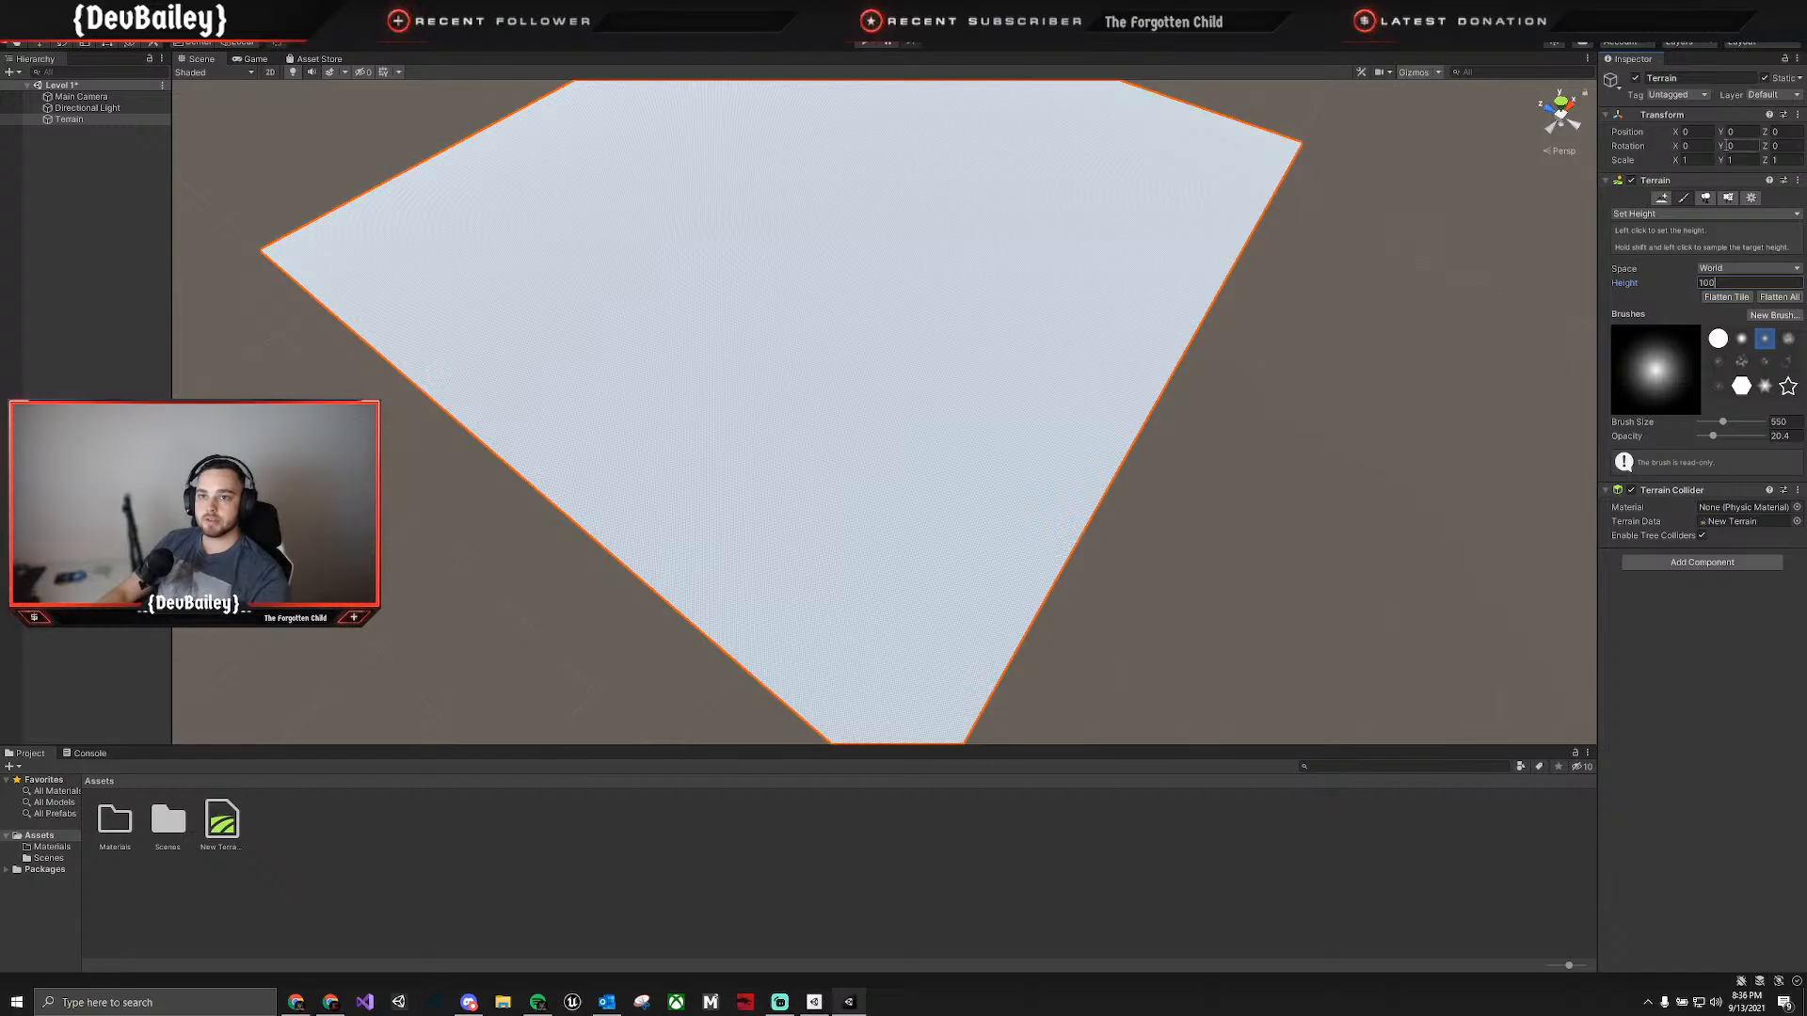
# Set the terrain's Y position to -100 and save the scene.
pyautogui.click(1741, 132)
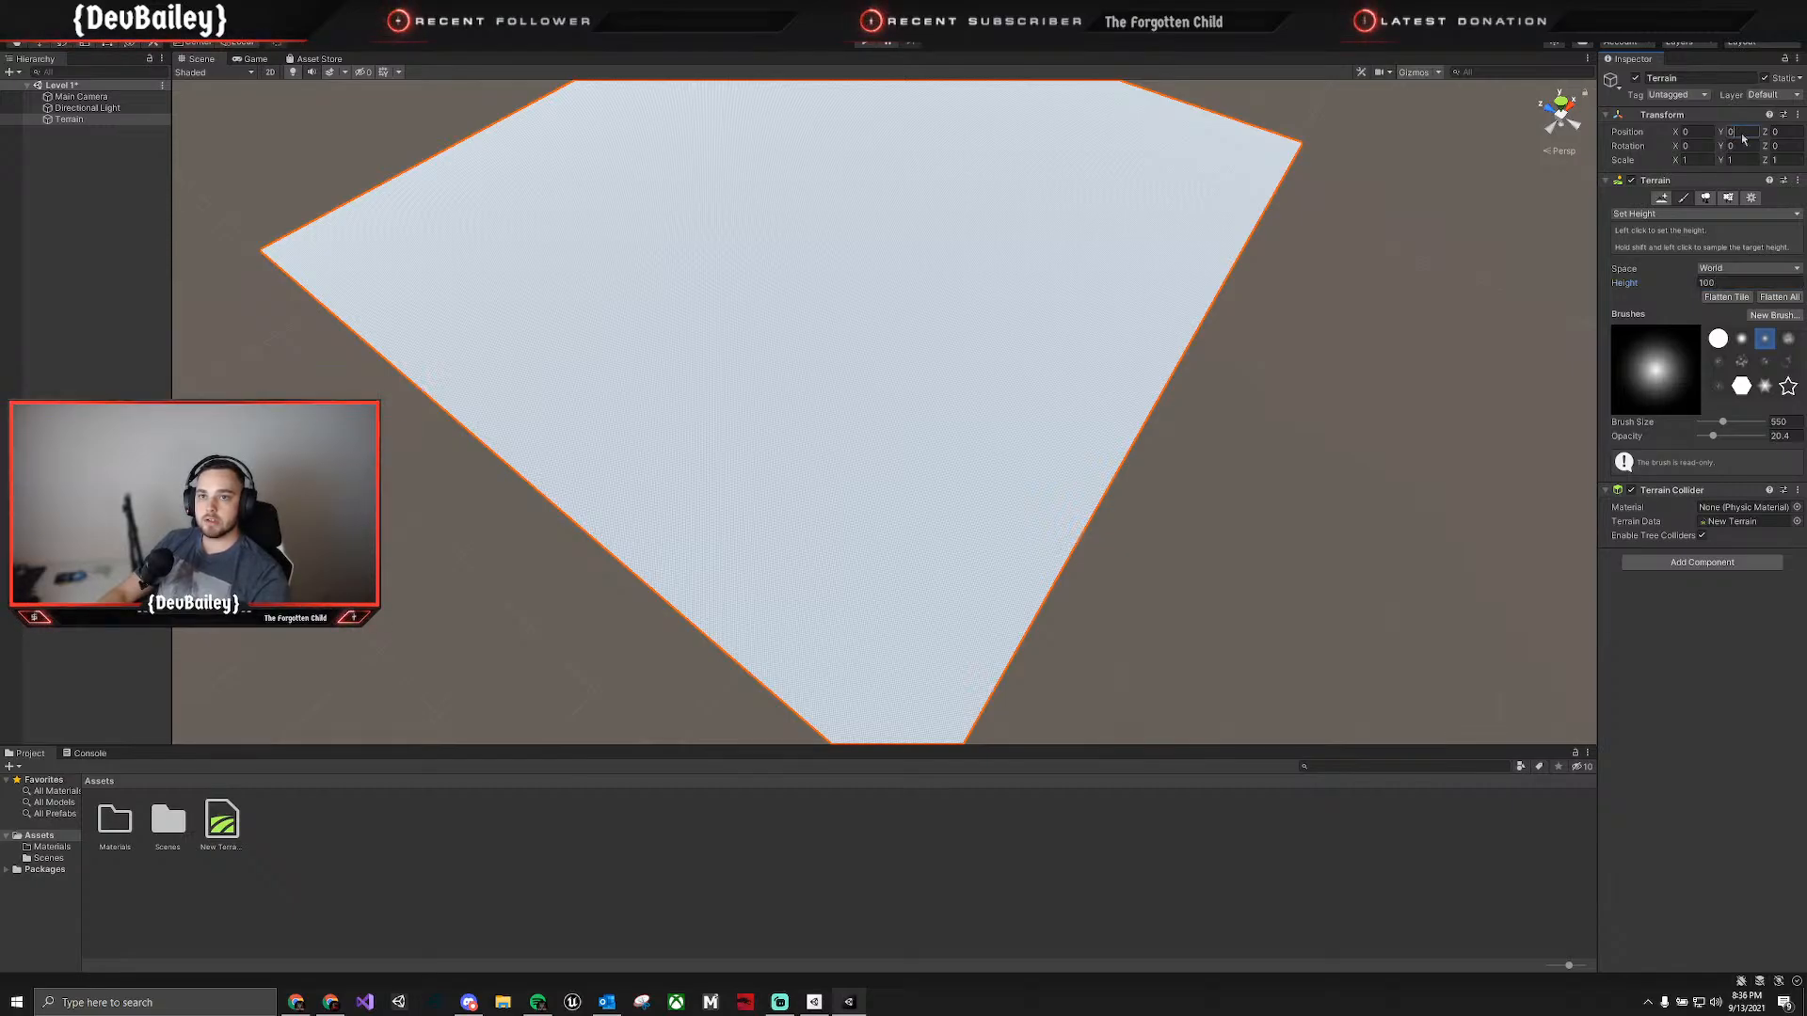
pyautogui.write('-100')
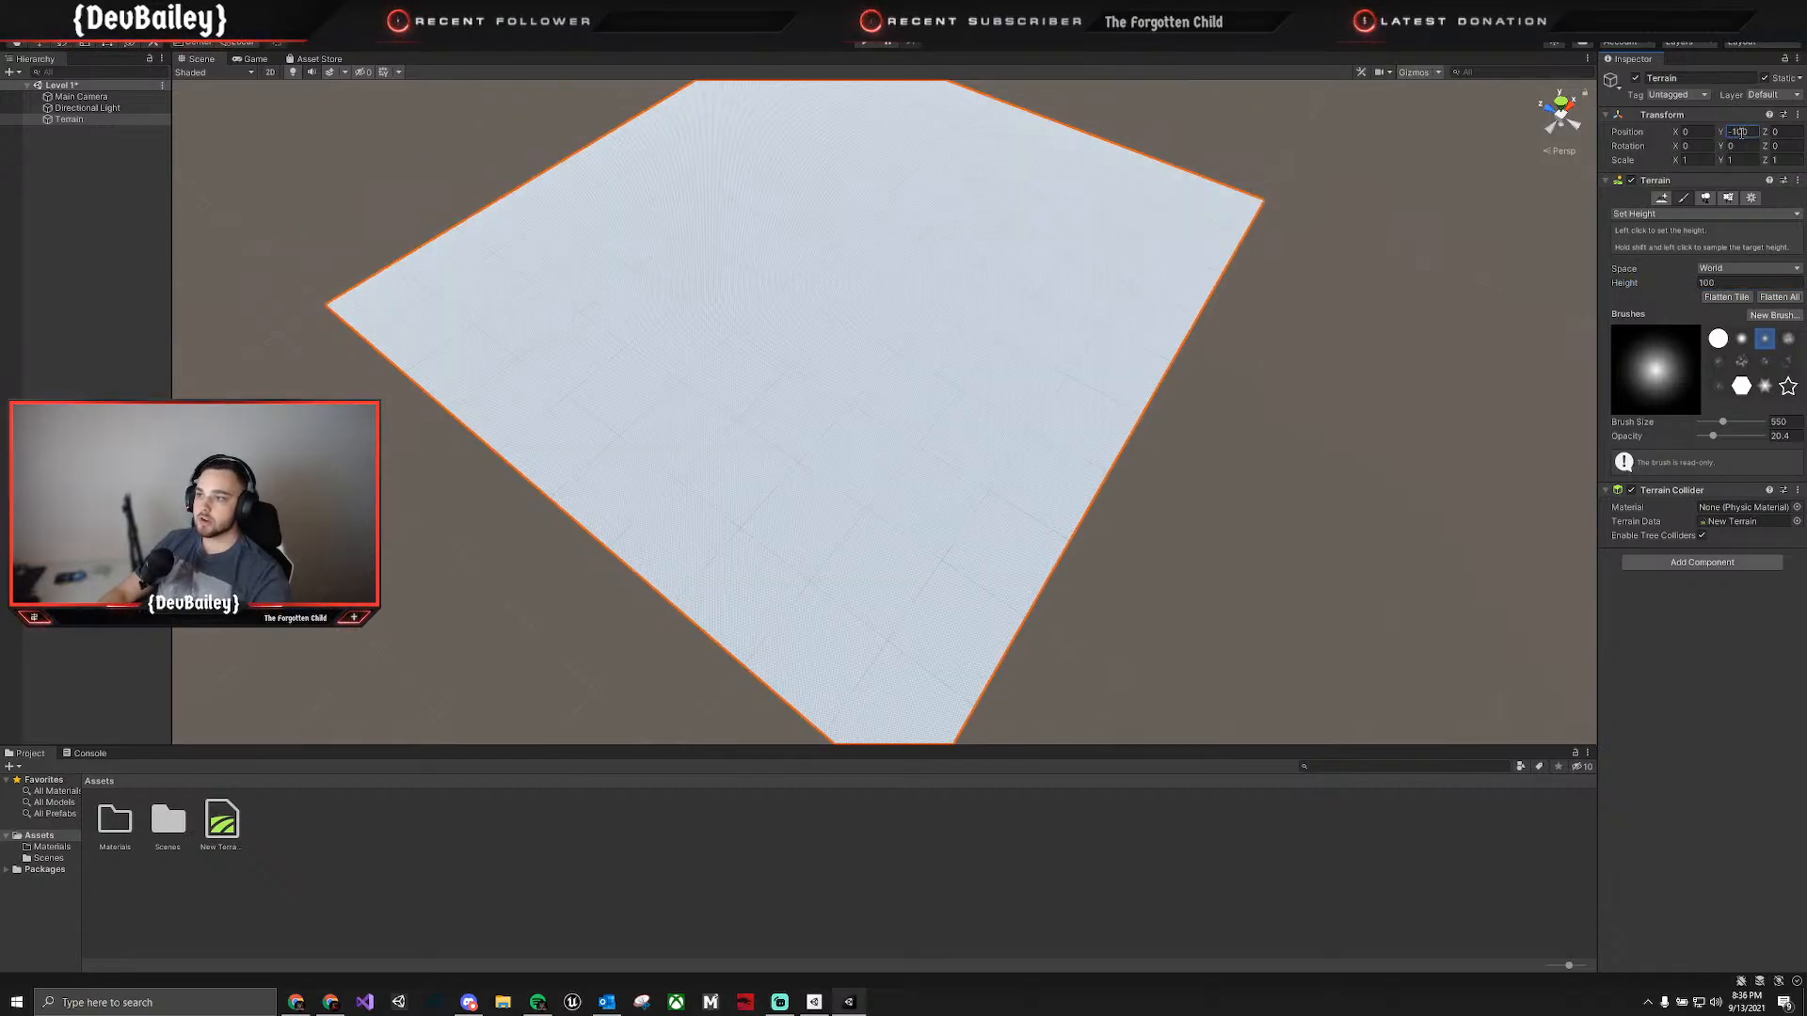
pyautogui.click(1683, 648)
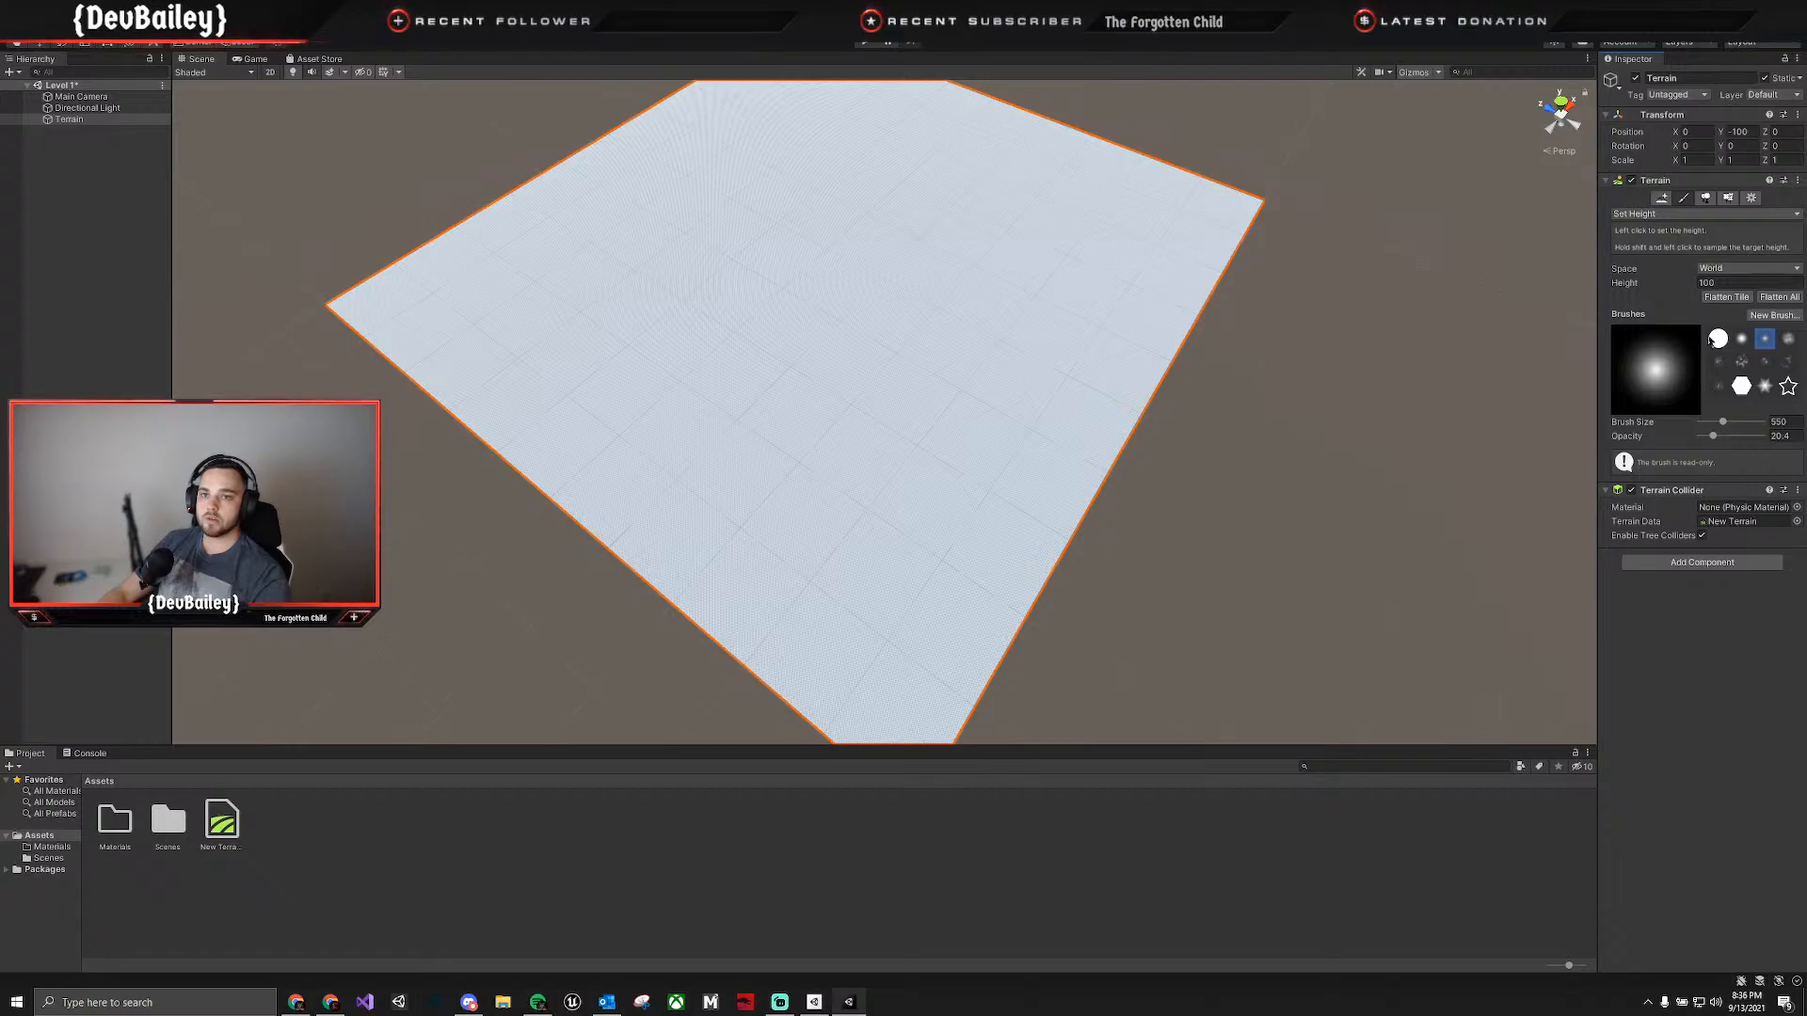
pyautogui.hotkey('ctrl', 's')
# Switch to the Raise or Lower Terrain tool and set the brush size to 150.
pyautogui.click(1670, 215)
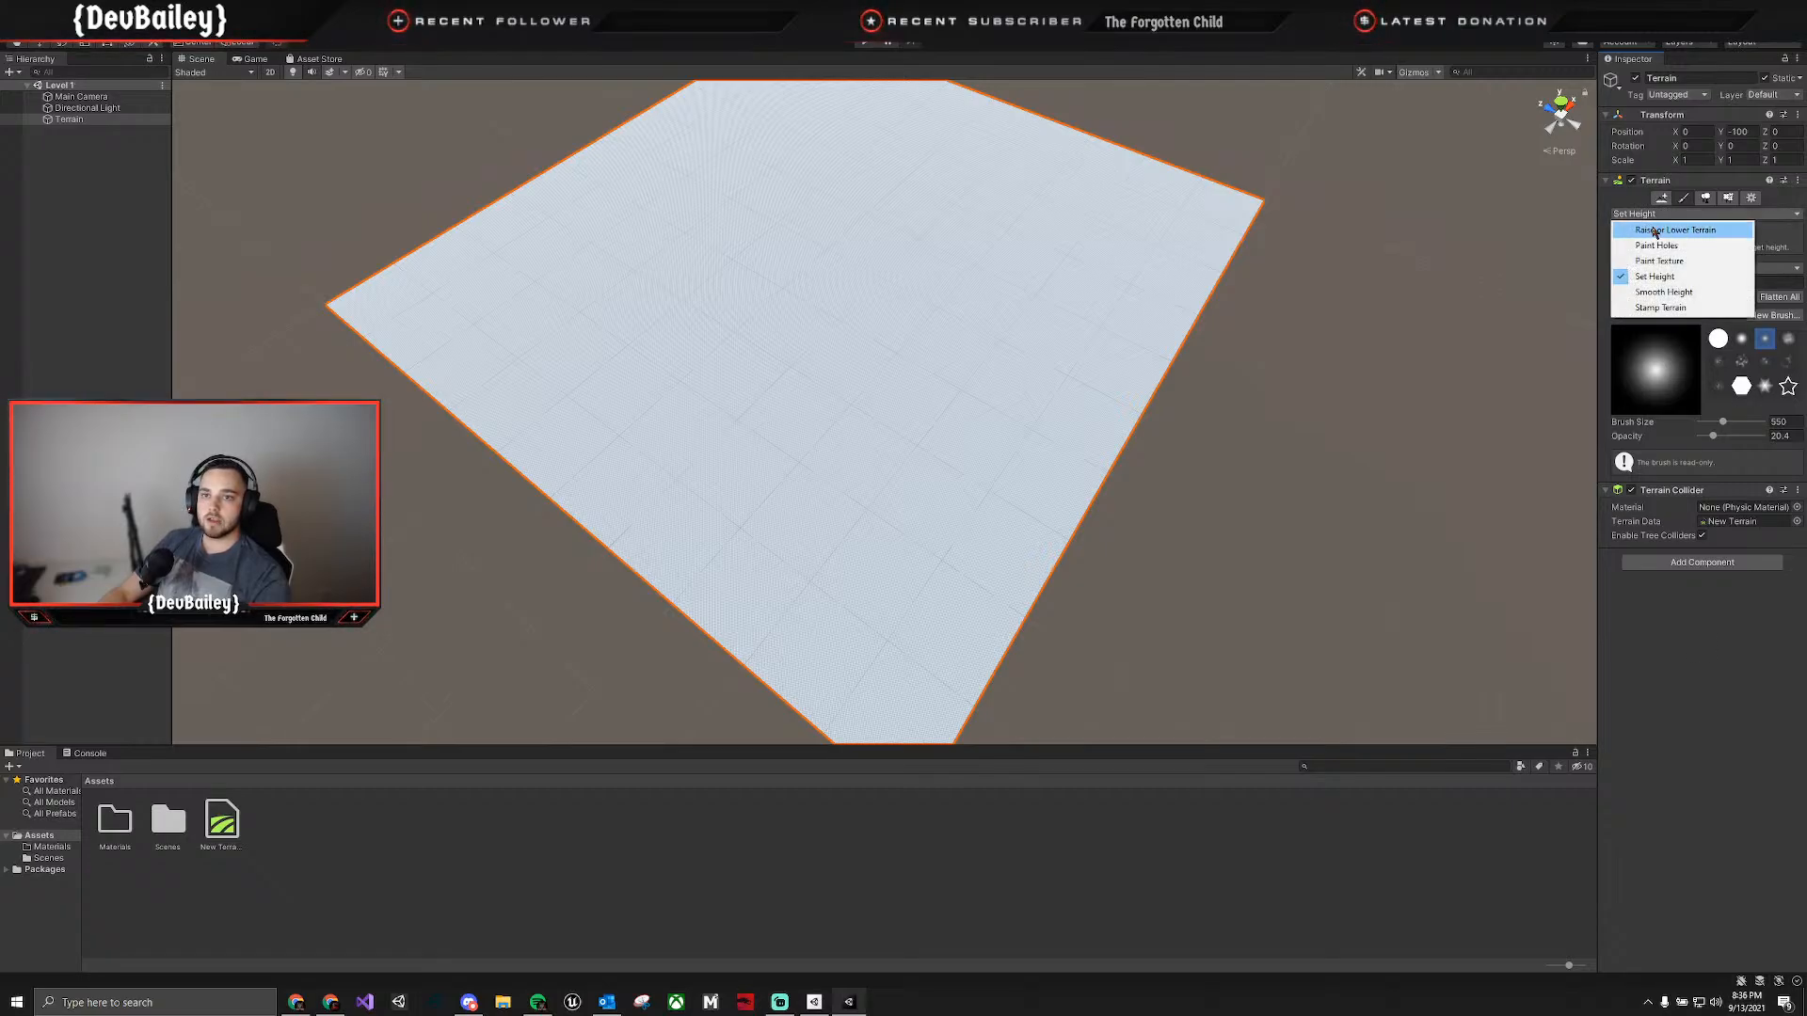
pyautogui.click(1661, 231)
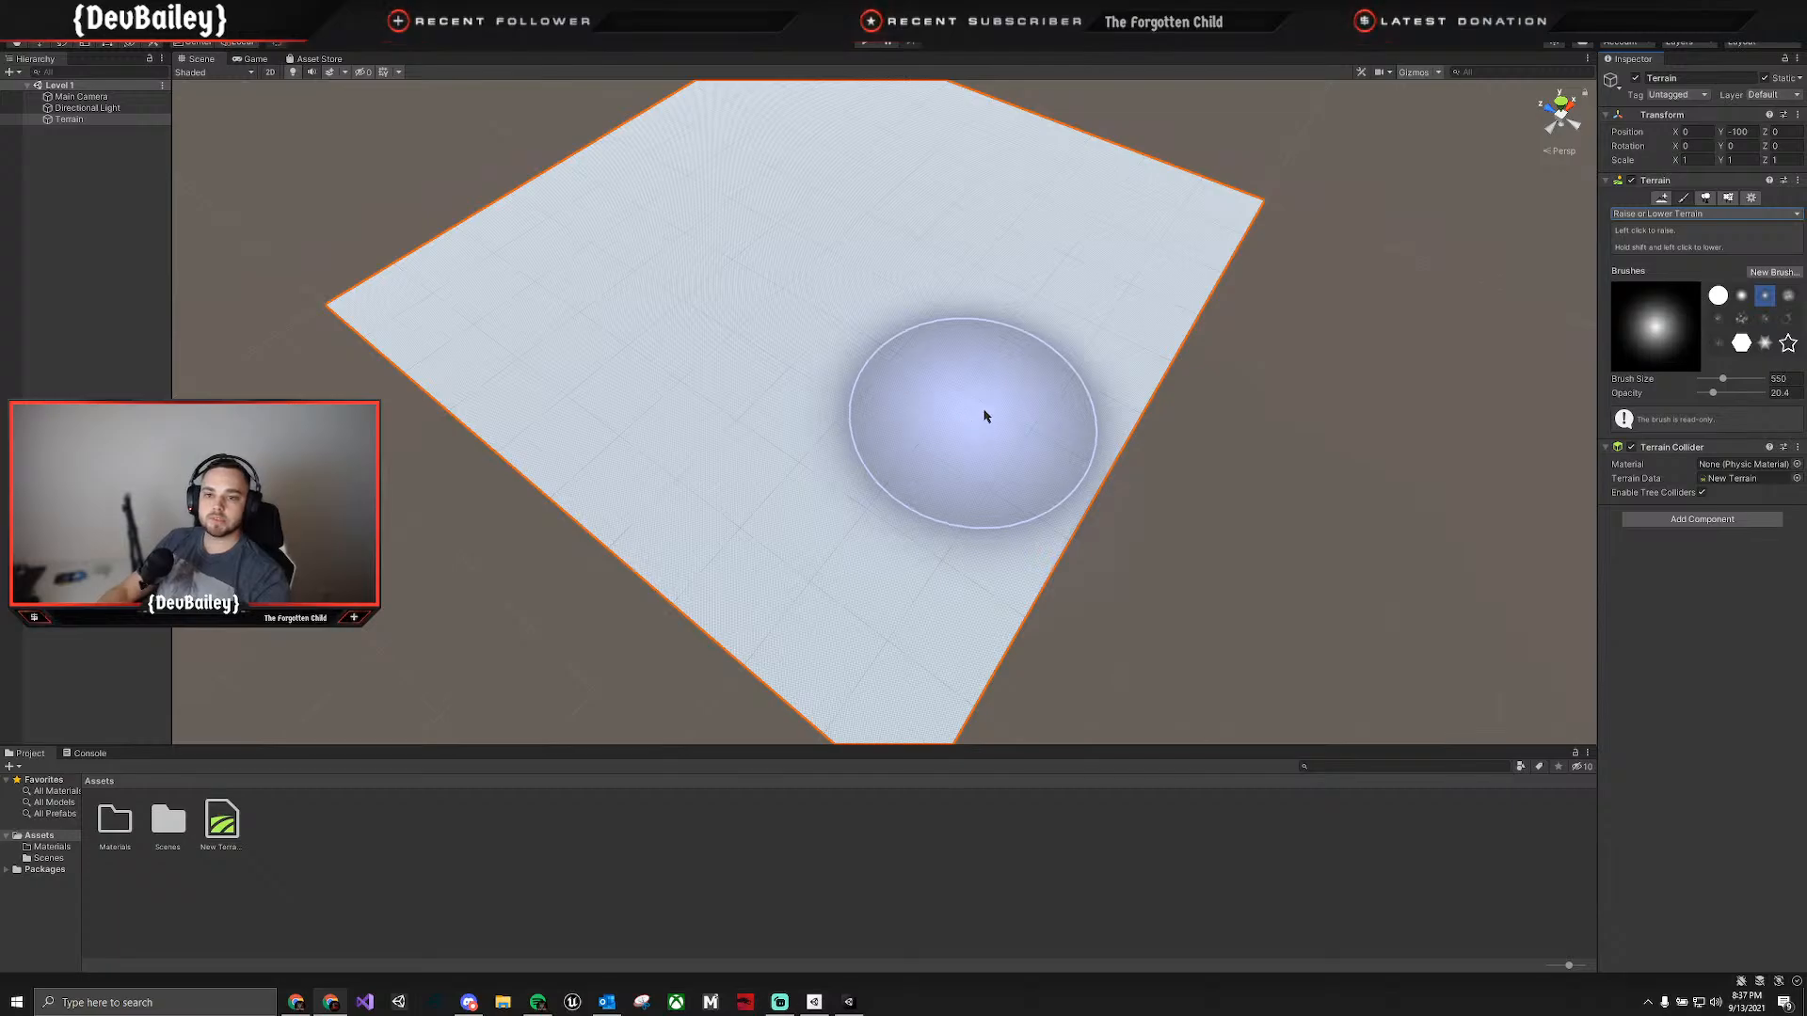
pyautogui.moveTo(986, 313)
pyautogui.mouseDown(button='right')
pyautogui.moveTo(984, 222)
pyautogui.moveTo(993, 354)
pyautogui.moveTo(1025, 323)
pyautogui.moveTo(1044, 376)
pyautogui.moveTo(968, 222)
pyautogui.moveTo(927, 193)
pyautogui.moveTo(775, 250)
pyautogui.moveTo(706, 223)
pyautogui.moveTo(901, 351)
pyautogui.mouseUp(button='right')
pyautogui.moveTo(900, 351)
pyautogui.mouseDown()
pyautogui.moveTo(820, 291)
pyautogui.moveTo(770, 331)
pyautogui.mouseUp()
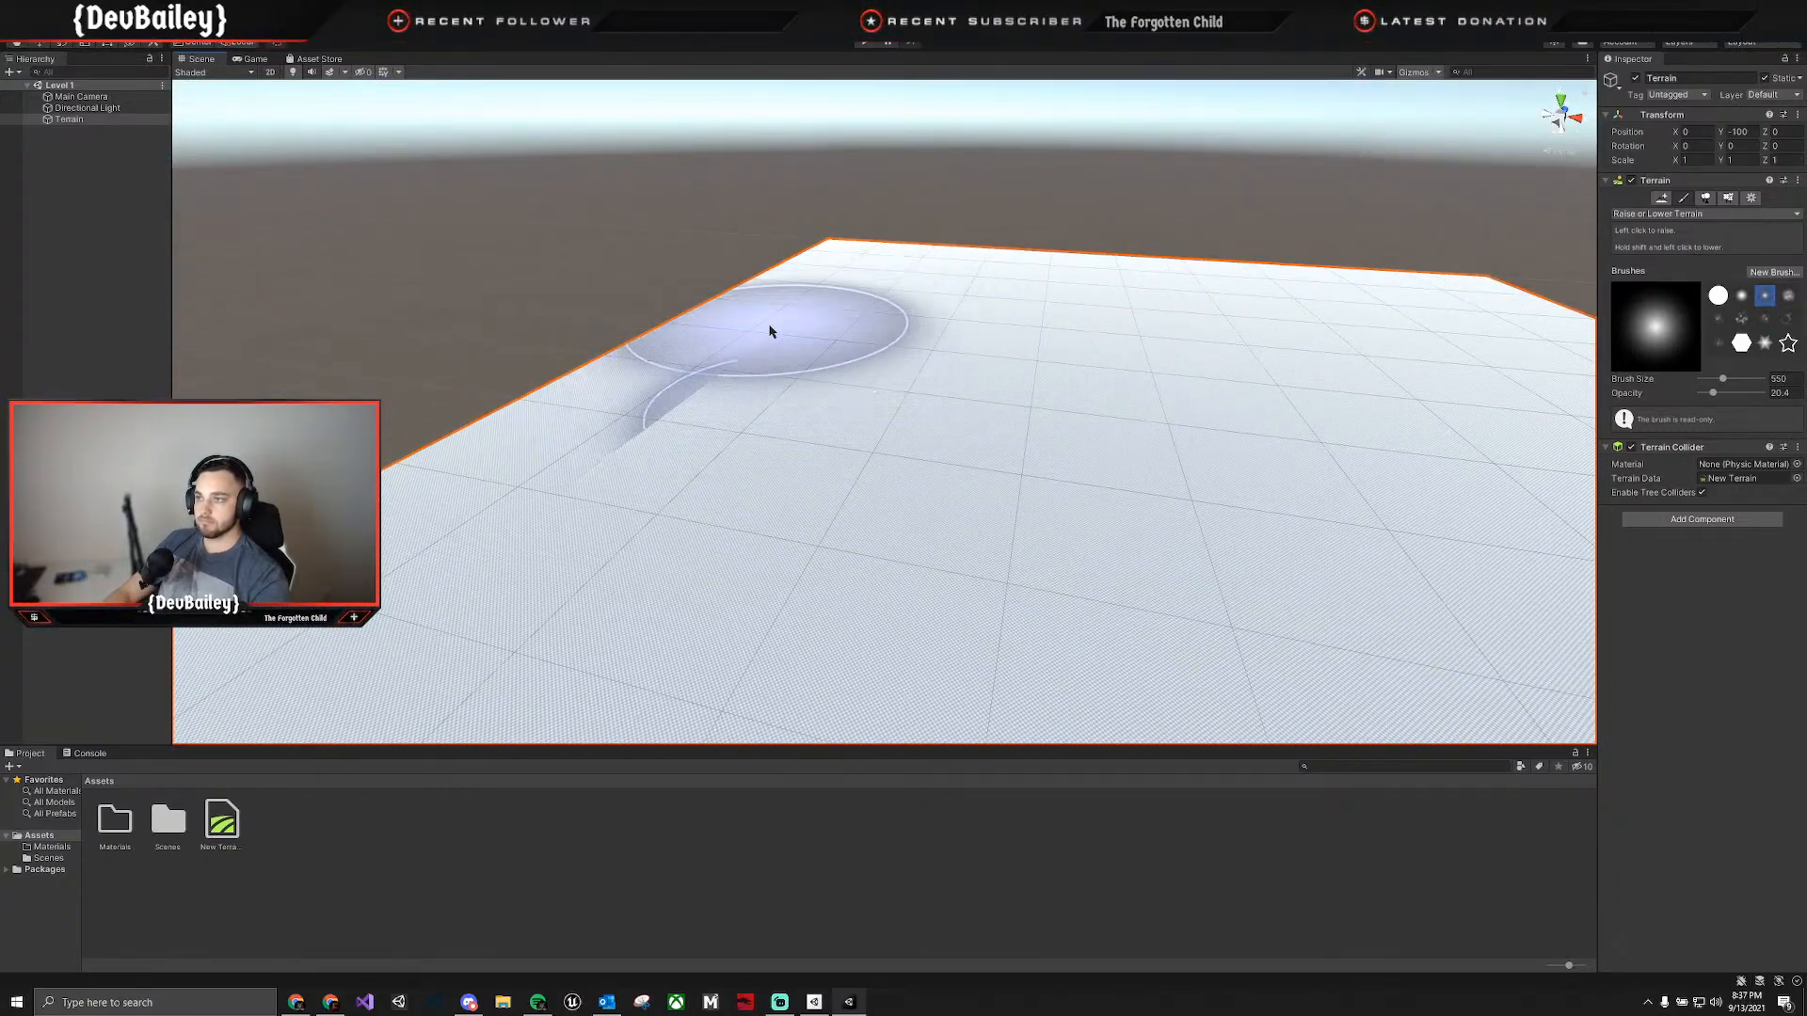
pyautogui.moveTo(770, 331)
pyautogui.mouseDown(button='right')
pyautogui.moveTo(719, 391)
pyautogui.moveTo(573, 396)
pyautogui.moveTo(605, 443)
pyautogui.moveTo(746, 464)
pyautogui.mouseUp(button='right')
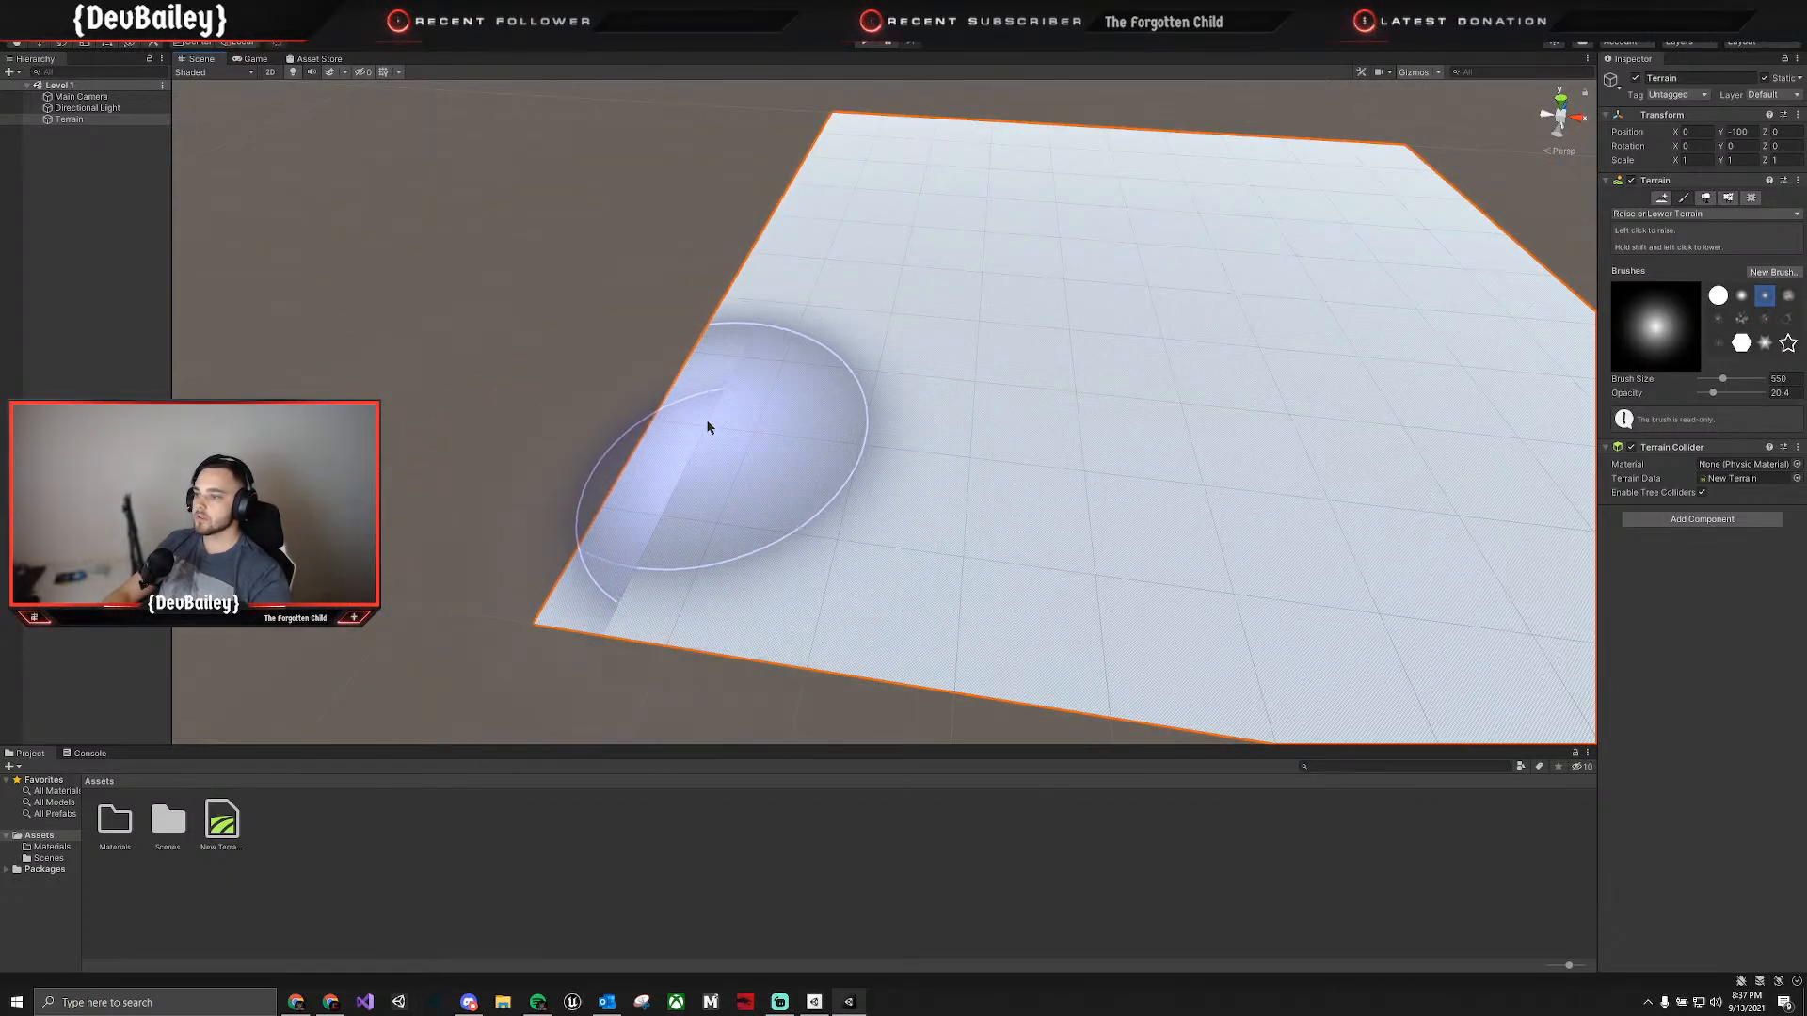
pyautogui.click(1721, 380)
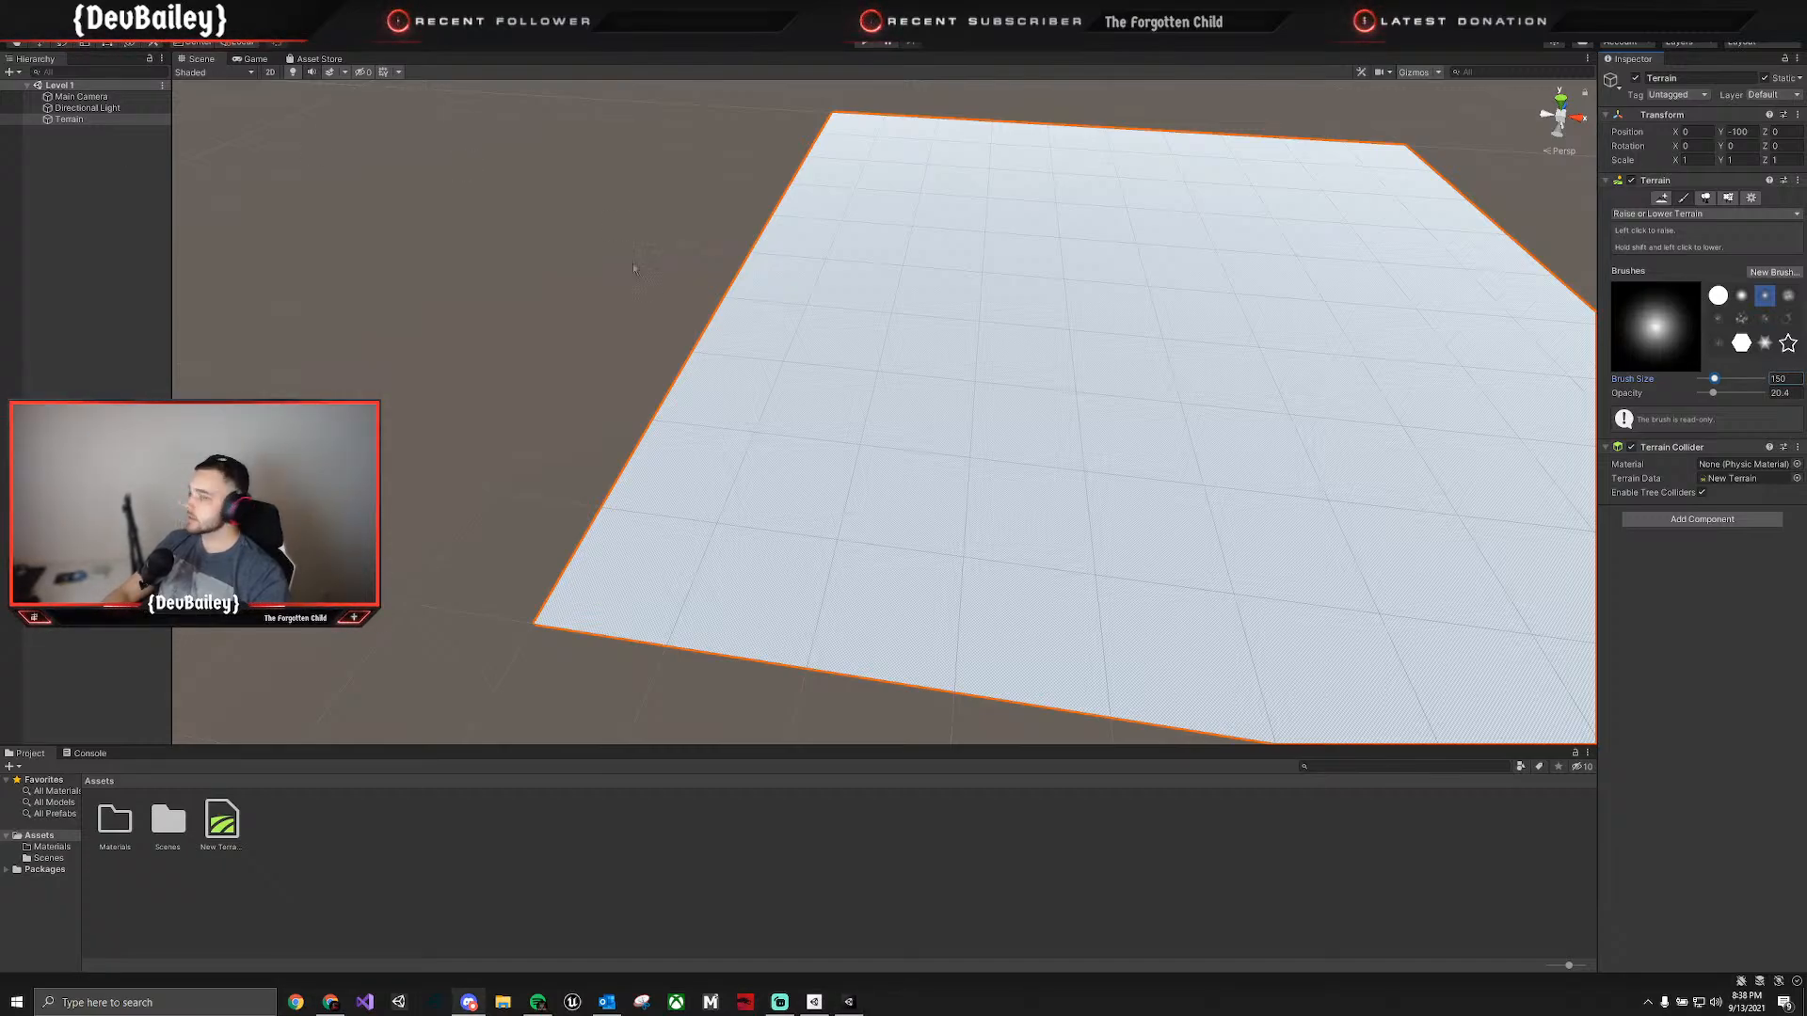
# Undo a trial stroke at the terrain's near corner, then raise low hills there with brush opacity 16.
pyautogui.click(614, 529)
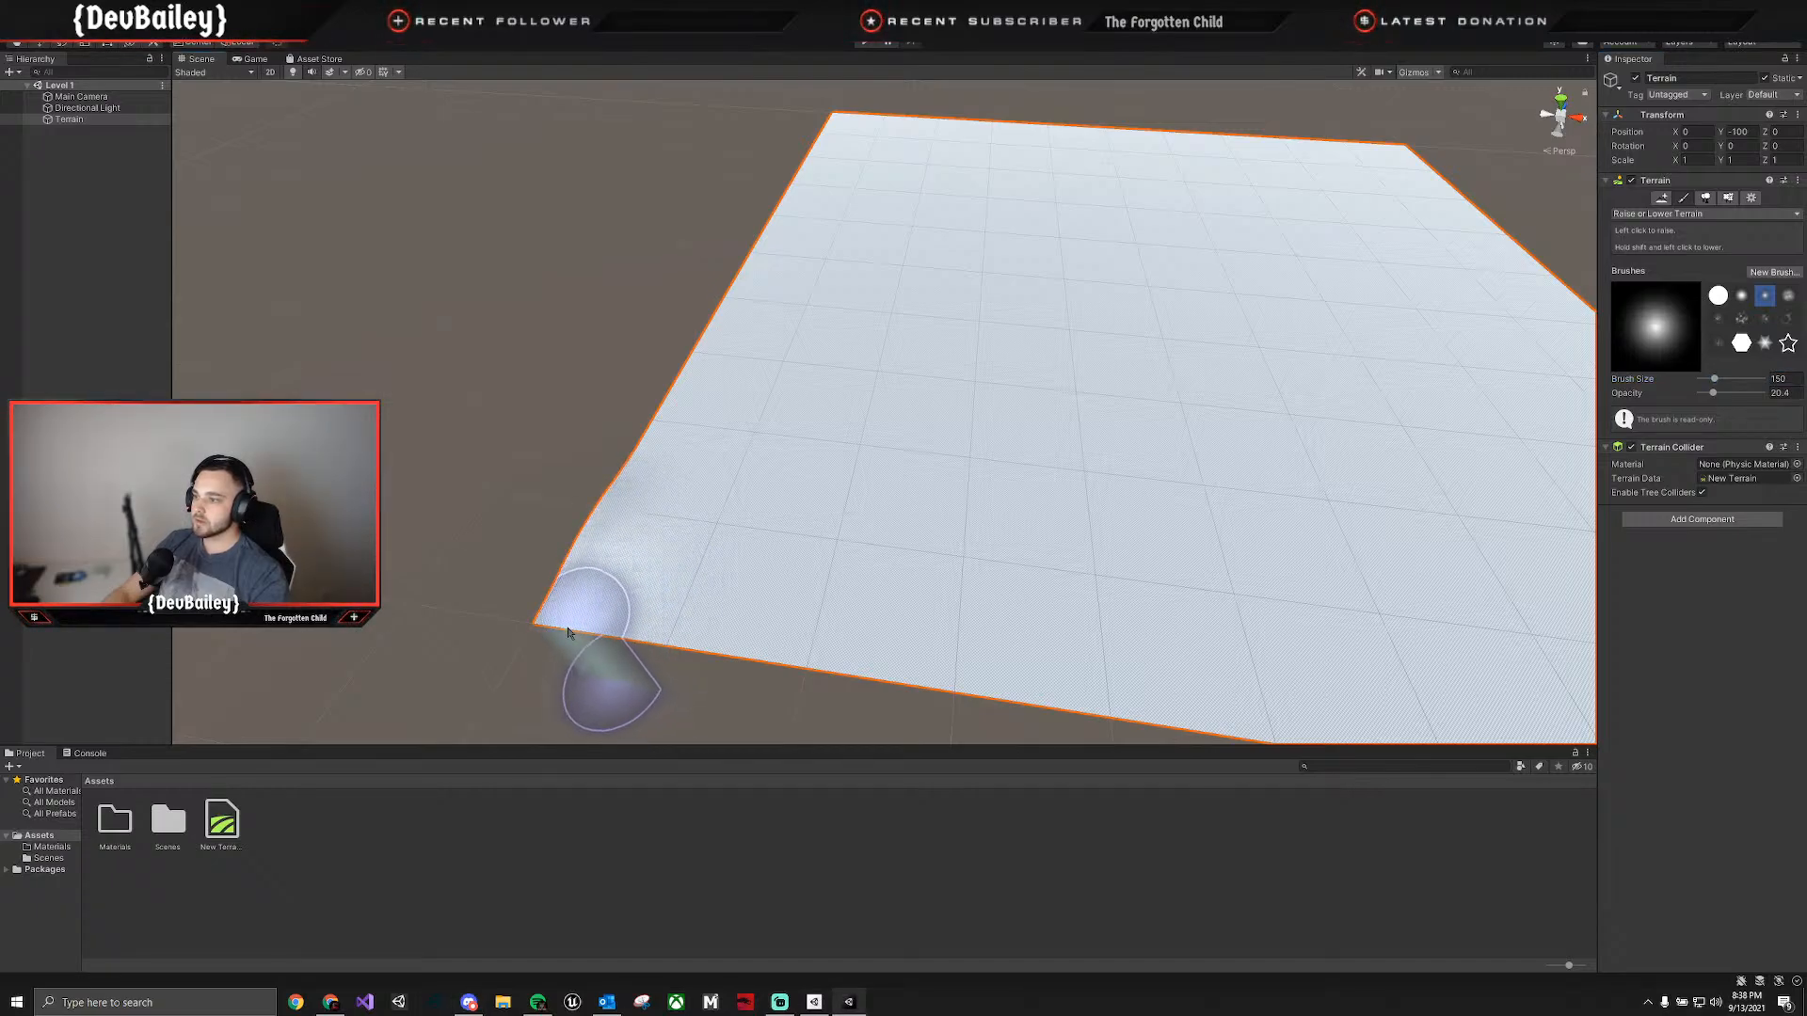
pyautogui.hotkey('ctrl', 'z')
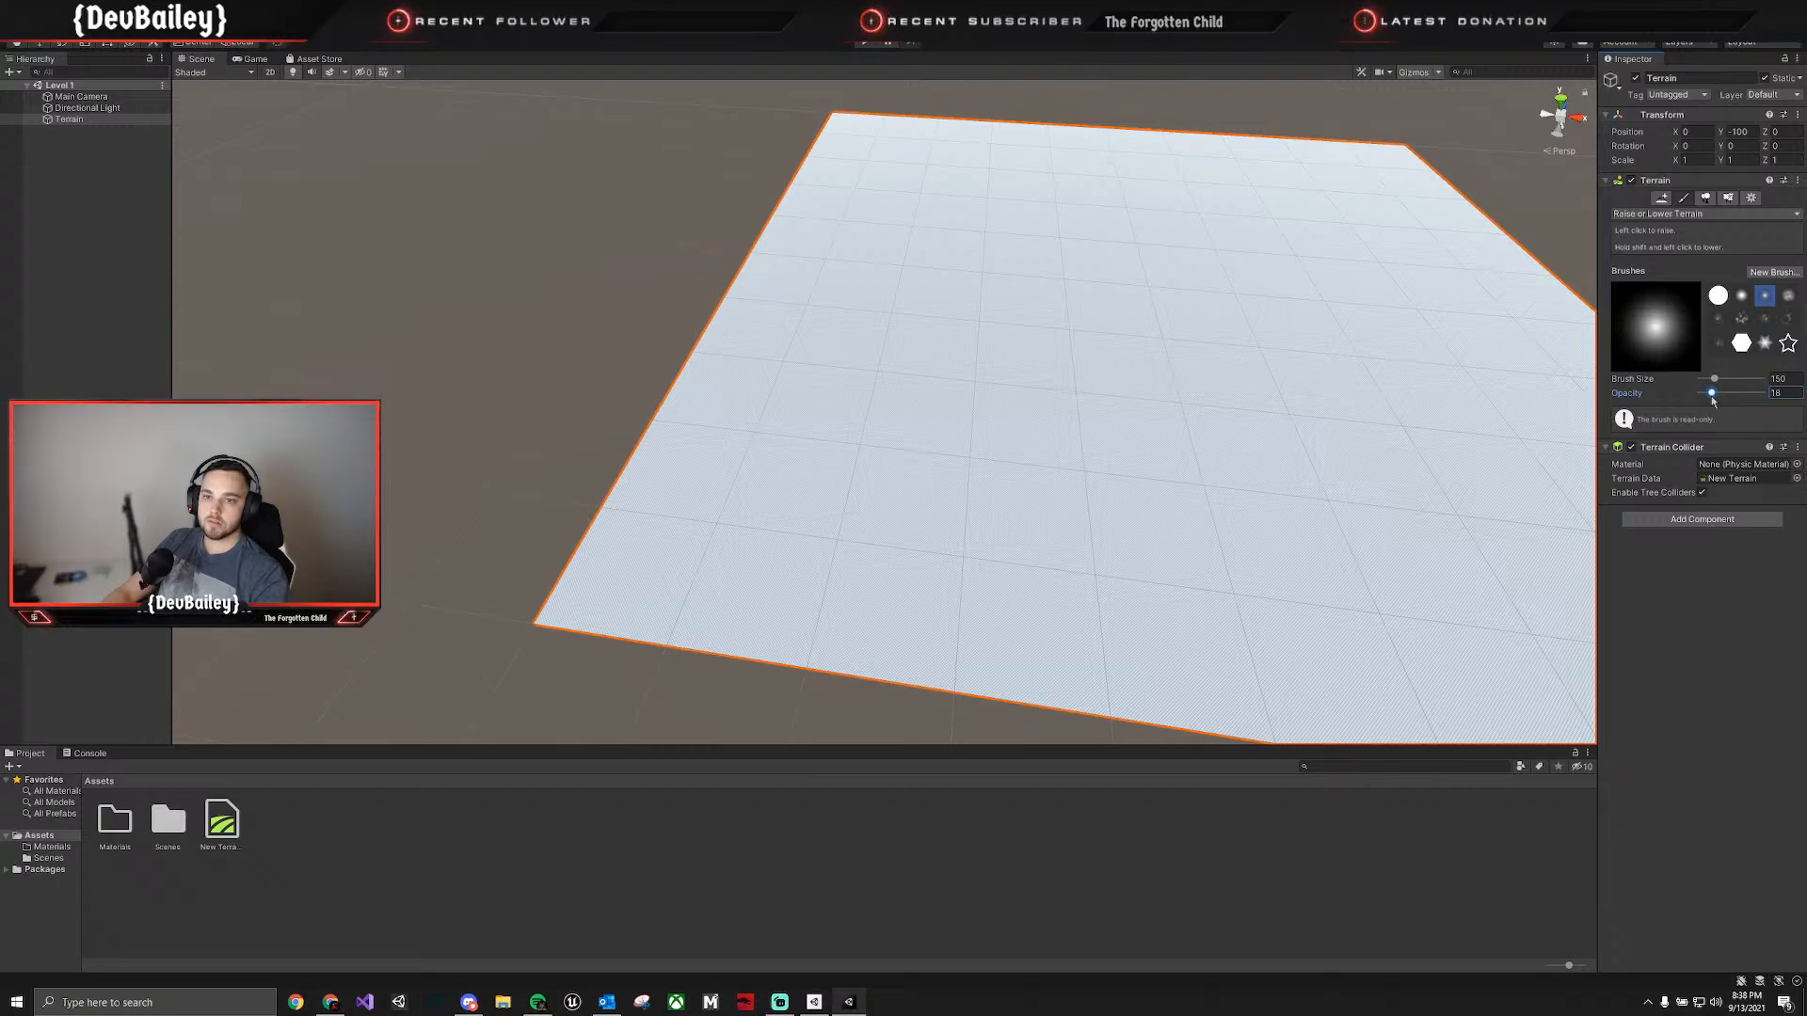
pyautogui.moveTo(614, 528)
pyautogui.mouseDown()
pyautogui.moveTo(579, 601)
pyautogui.moveTo(613, 627)
pyautogui.mouseUp()
pyautogui.click(581, 602)
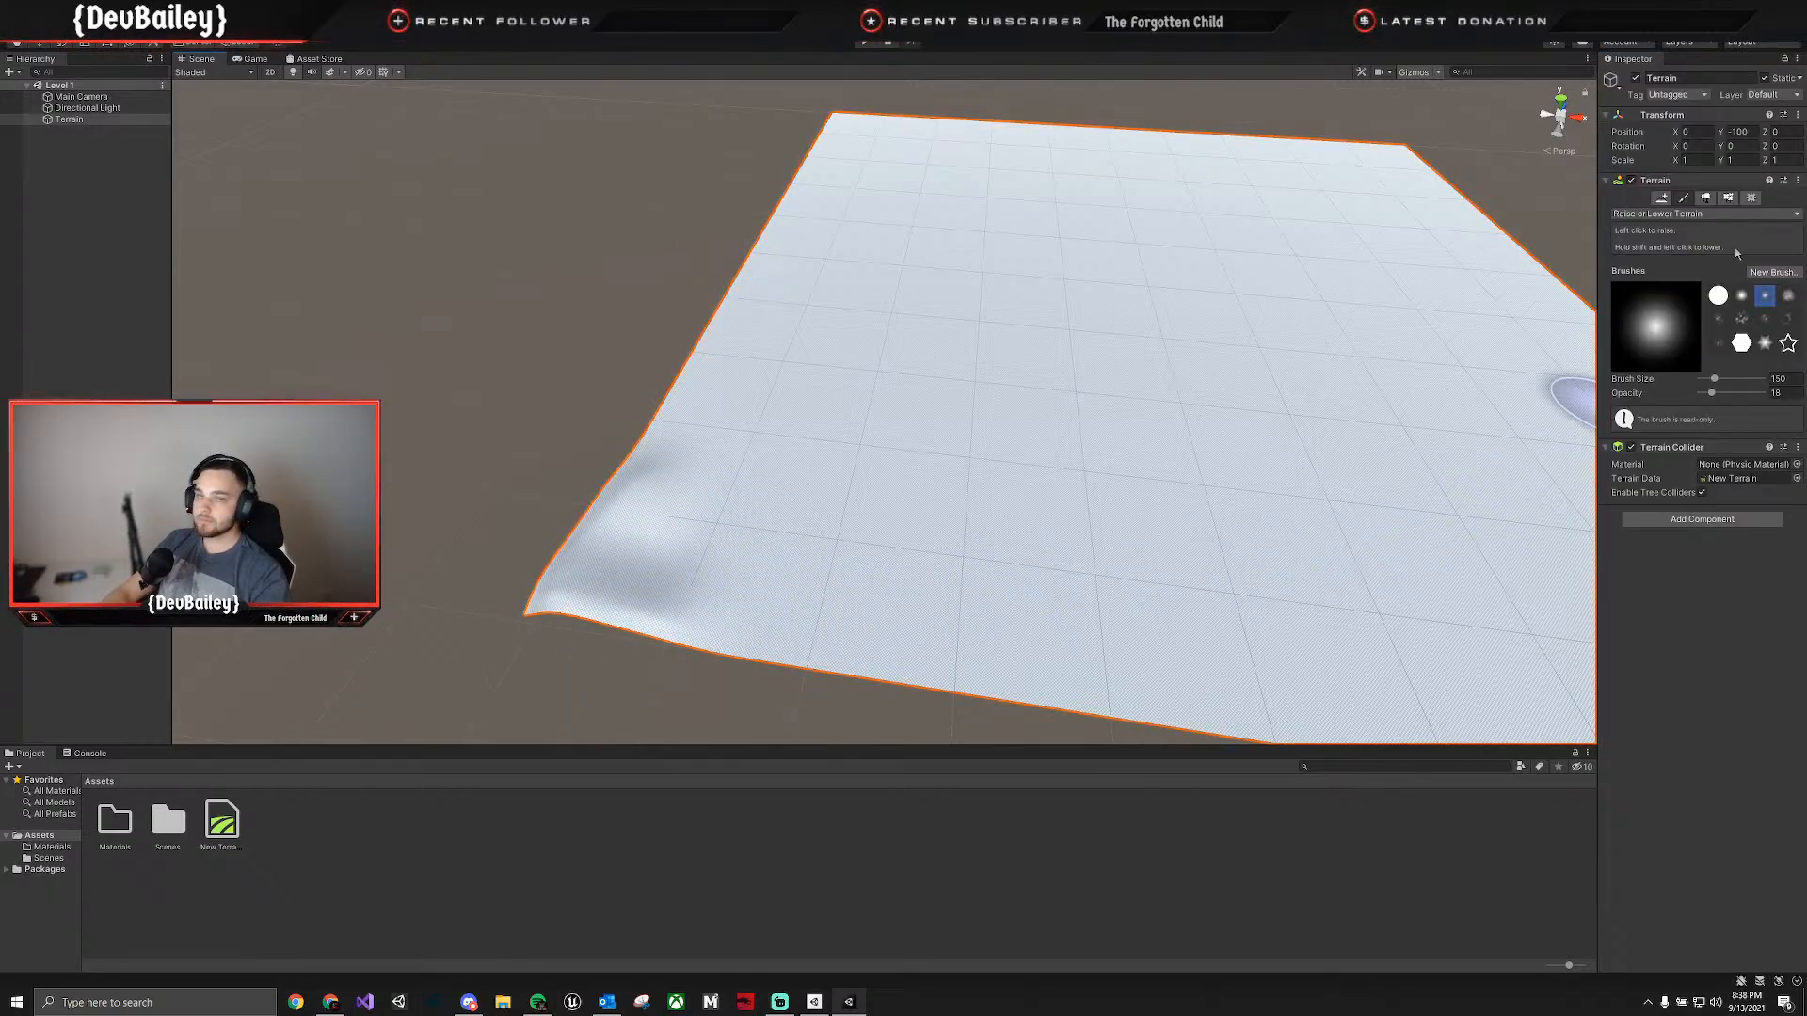
# Lock the Inspector on the terrain and raise the hills at the near corner further.
pyautogui.click(1784, 61)
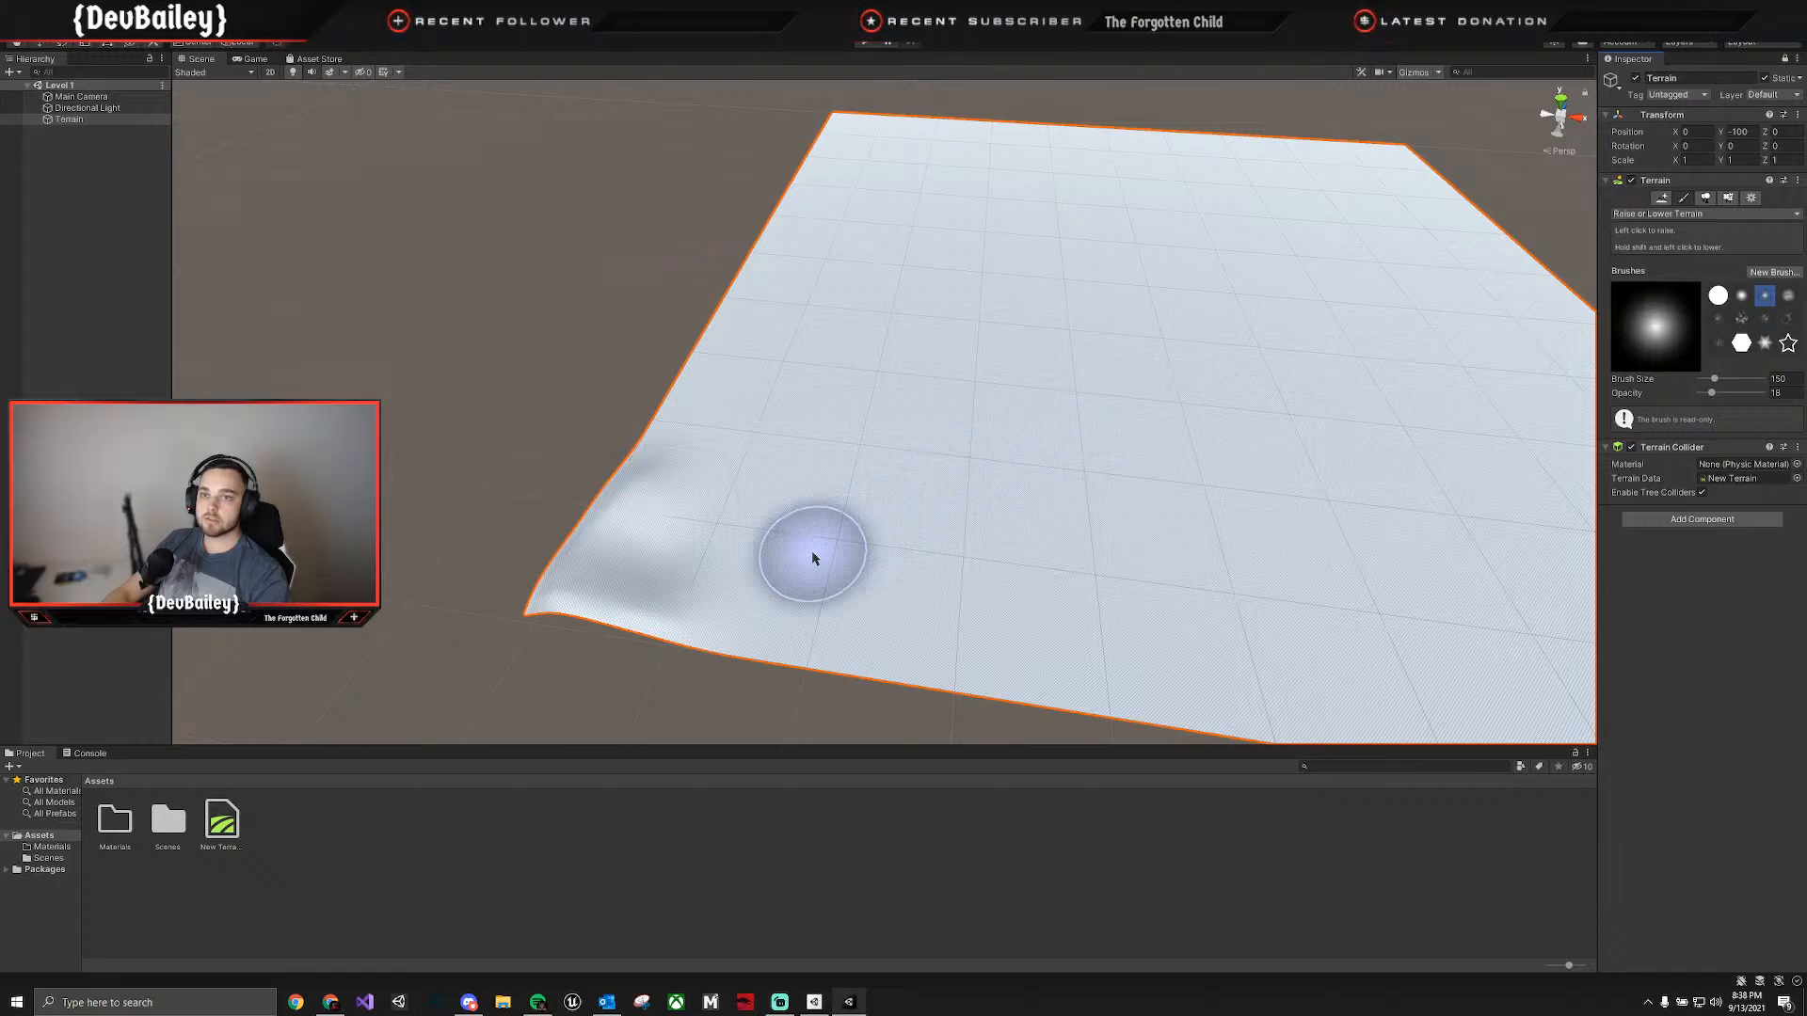
pyautogui.moveTo(586, 599)
pyautogui.mouseDown()
pyautogui.moveTo(611, 511)
pyautogui.moveTo(586, 602)
pyautogui.mouseUp()
pyautogui.click(471, 685)
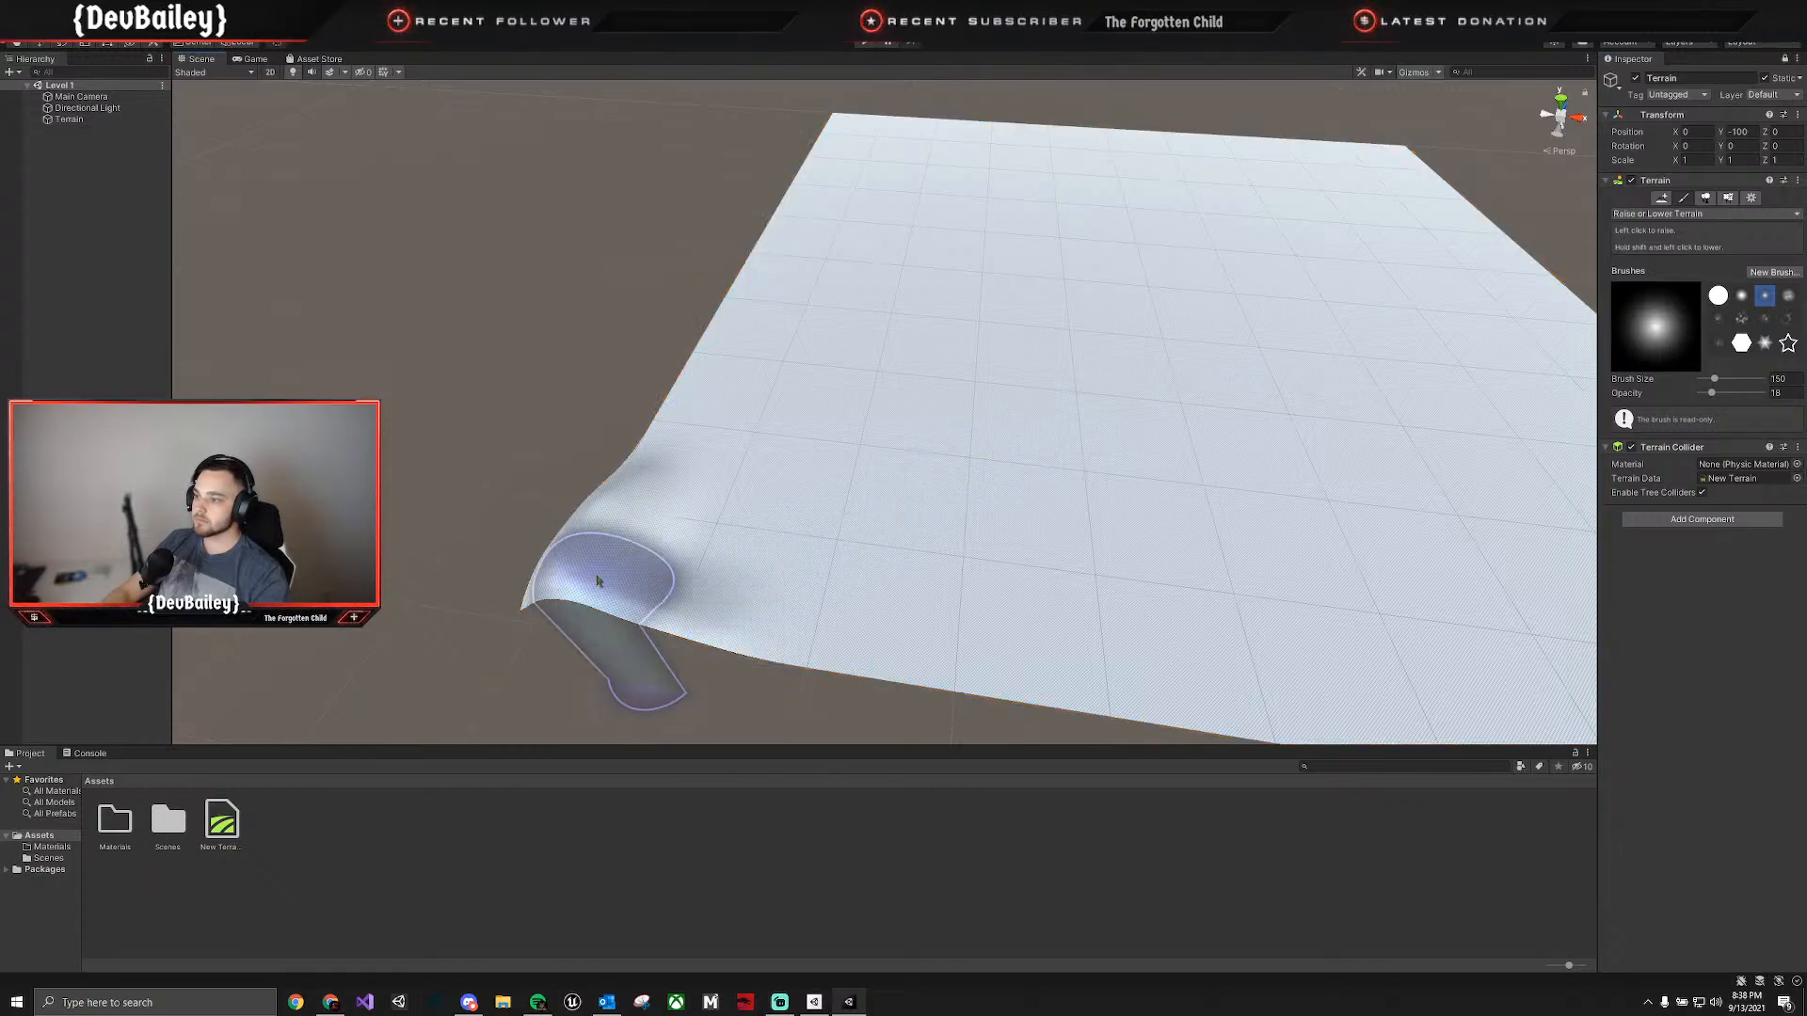
# Extend the corner hills into a ridge of uneven peaks along the terrain's edge.
pyautogui.moveTo(772, 546)
pyautogui.mouseDown()
pyautogui.moveTo(841, 650)
pyautogui.moveTo(649, 586)
pyautogui.moveTo(629, 541)
pyautogui.moveTo(674, 393)
pyautogui.moveTo(705, 376)
pyautogui.moveTo(577, 557)
pyautogui.moveTo(771, 474)
pyautogui.mouseUp()
pyautogui.moveTo(771, 474)
pyautogui.mouseDown(button='right')
pyautogui.moveTo(793, 519)
pyautogui.moveTo(1023, 421)
pyautogui.moveTo(471, 407)
pyautogui.moveTo(633, 536)
pyautogui.mouseUp(button='right')
pyautogui.press('w')
pyautogui.moveTo(632, 537)
pyautogui.mouseDown()
pyautogui.moveTo(735, 476)
pyautogui.moveTo(759, 433)
pyautogui.moveTo(790, 436)
pyautogui.moveTo(770, 382)
pyautogui.moveTo(731, 392)
pyautogui.moveTo(879, 420)
pyautogui.moveTo(835, 396)
pyautogui.moveTo(875, 397)
pyautogui.mouseUp()
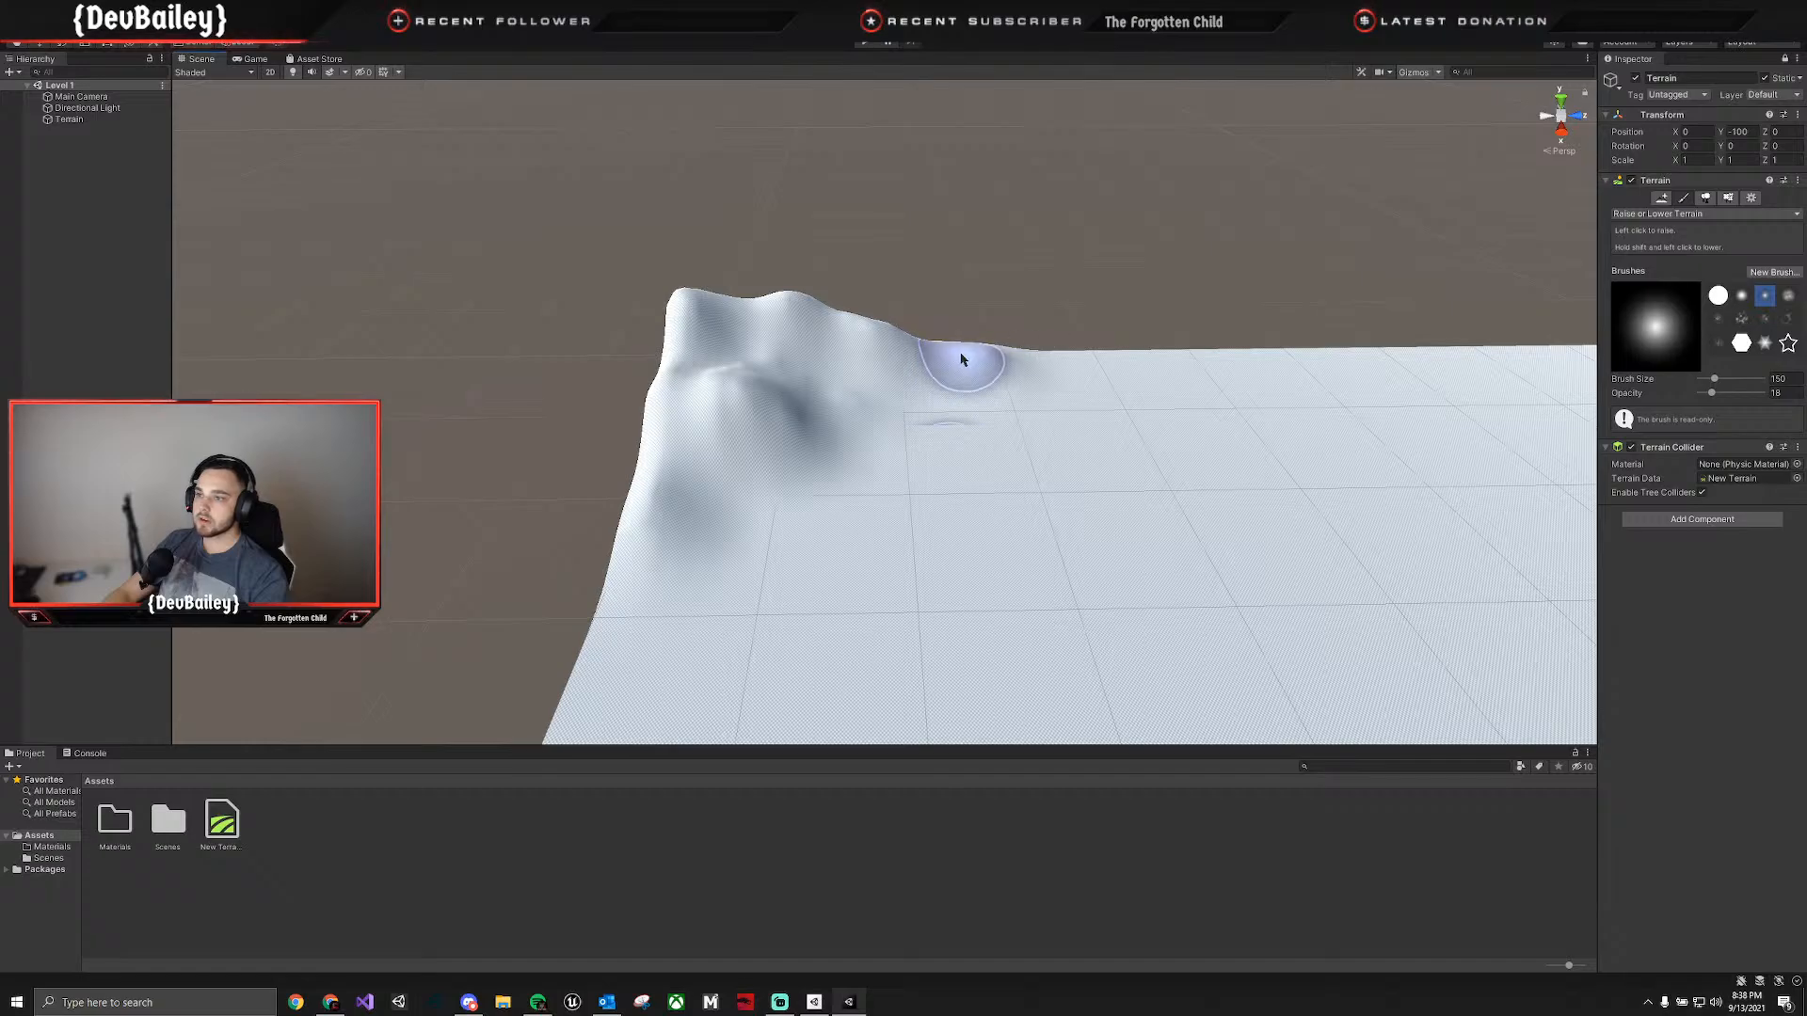
pyautogui.moveTo(962, 358)
pyautogui.mouseDown()
pyautogui.moveTo(940, 354)
pyautogui.moveTo(1008, 339)
pyautogui.moveTo(1066, 364)
pyautogui.mouseUp()
pyautogui.moveTo(1215, 369)
pyautogui.mouseDown(button='right')
pyautogui.moveTo(1305, 352)
pyautogui.moveTo(1290, 331)
pyautogui.moveTo(1267, 339)
pyautogui.moveTo(1291, 304)
pyautogui.moveTo(1396, 291)
pyautogui.mouseUp(button='right')
# Continue raising the uneven ridge along the terrain's outer edge up to the next corner.
pyautogui.hotkey('shift', 'space')
pyautogui.moveTo(1488, 348); pyautogui.dragTo(1370, 381, button='right')
pyautogui.hotkey('shift', 'space')
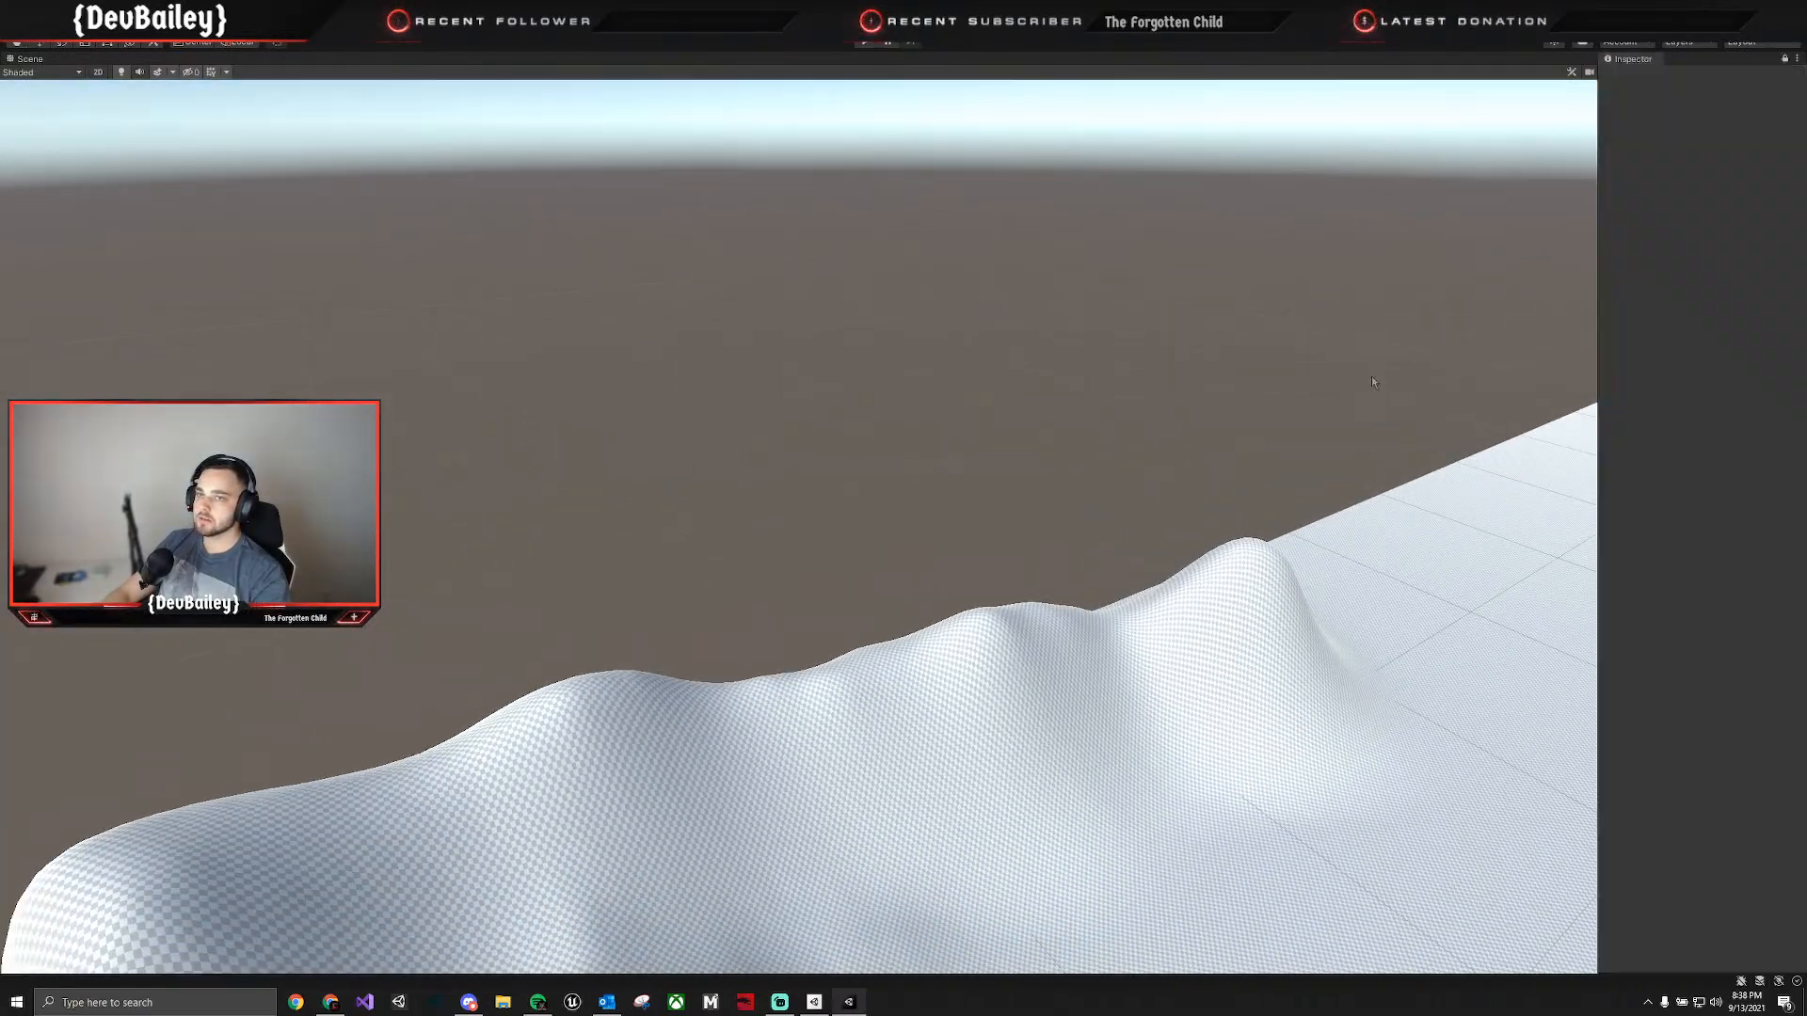
pyautogui.moveTo(1097, 576)
pyautogui.mouseDown(button='right')
pyautogui.moveTo(1069, 533)
pyautogui.moveTo(1239, 556)
pyautogui.moveTo(1190, 606)
pyautogui.moveTo(1202, 646)
pyautogui.moveTo(1257, 645)
pyautogui.moveTo(1337, 559)
pyautogui.moveTo(1472, 597)
pyautogui.moveTo(1284, 574)
pyautogui.mouseUp(button='right')
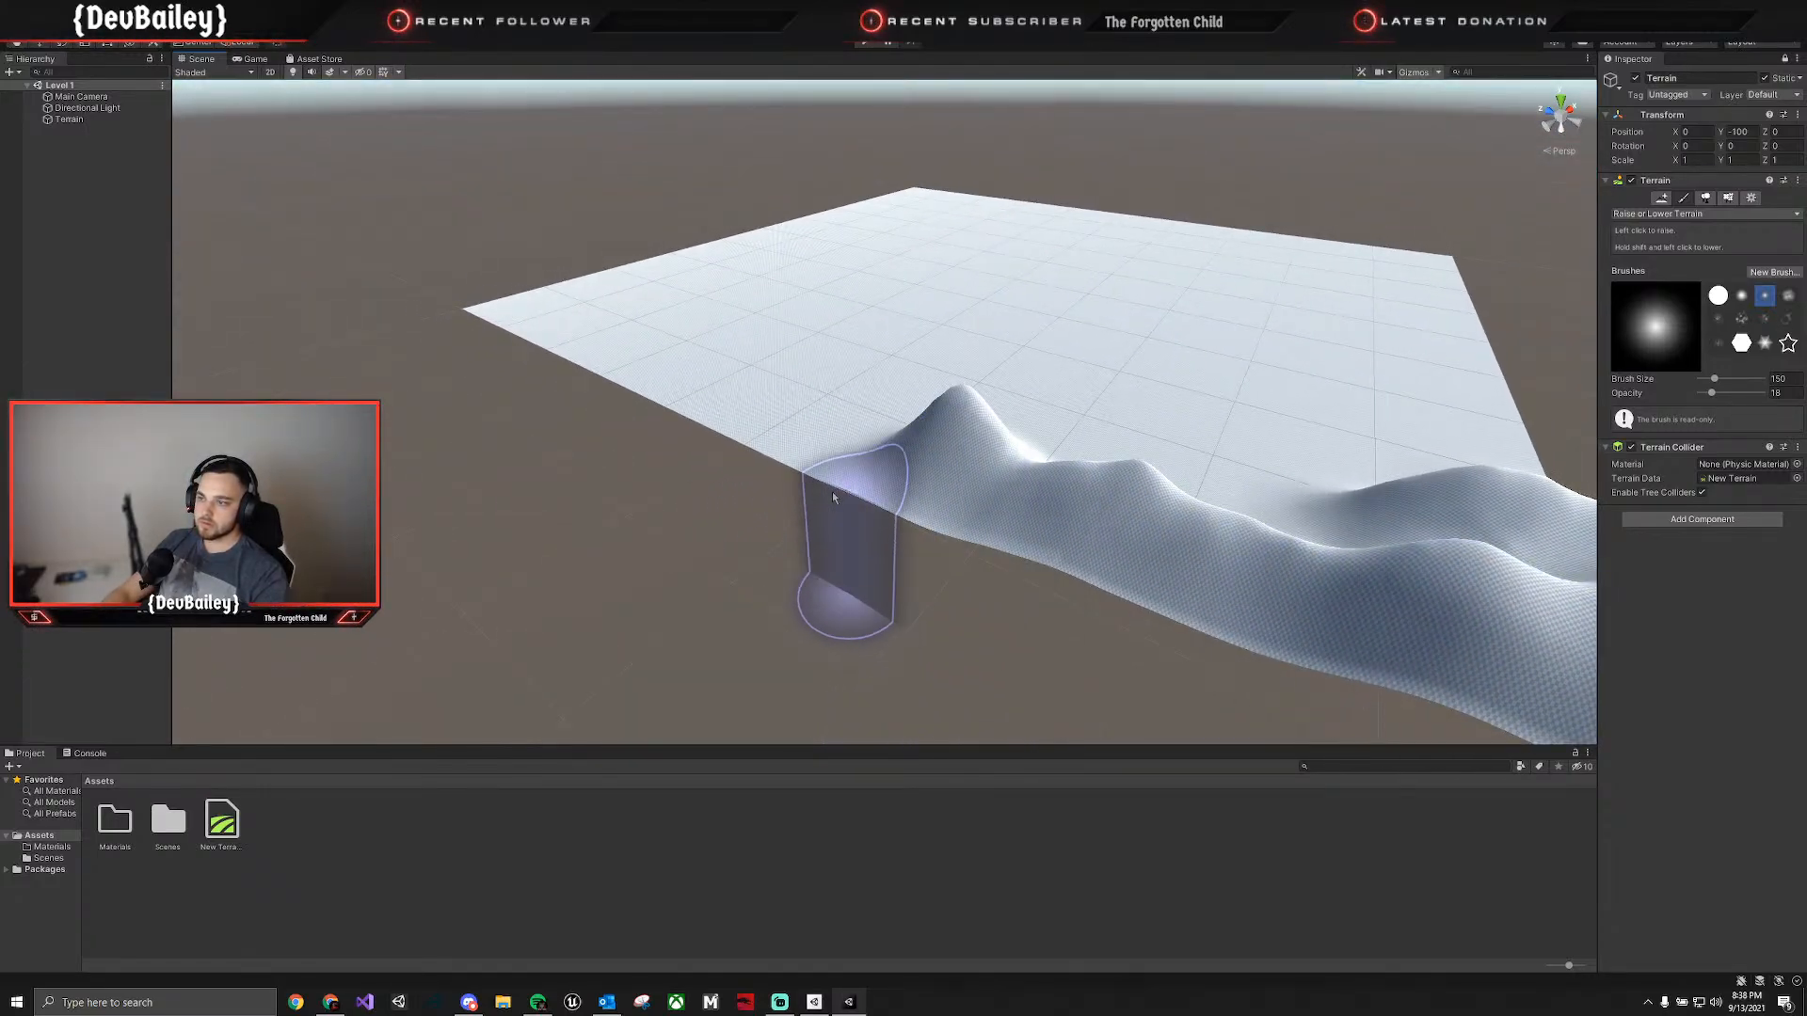
pyautogui.moveTo(927, 451)
pyautogui.mouseDown()
pyautogui.moveTo(706, 392)
pyautogui.moveTo(805, 431)
pyautogui.mouseUp()
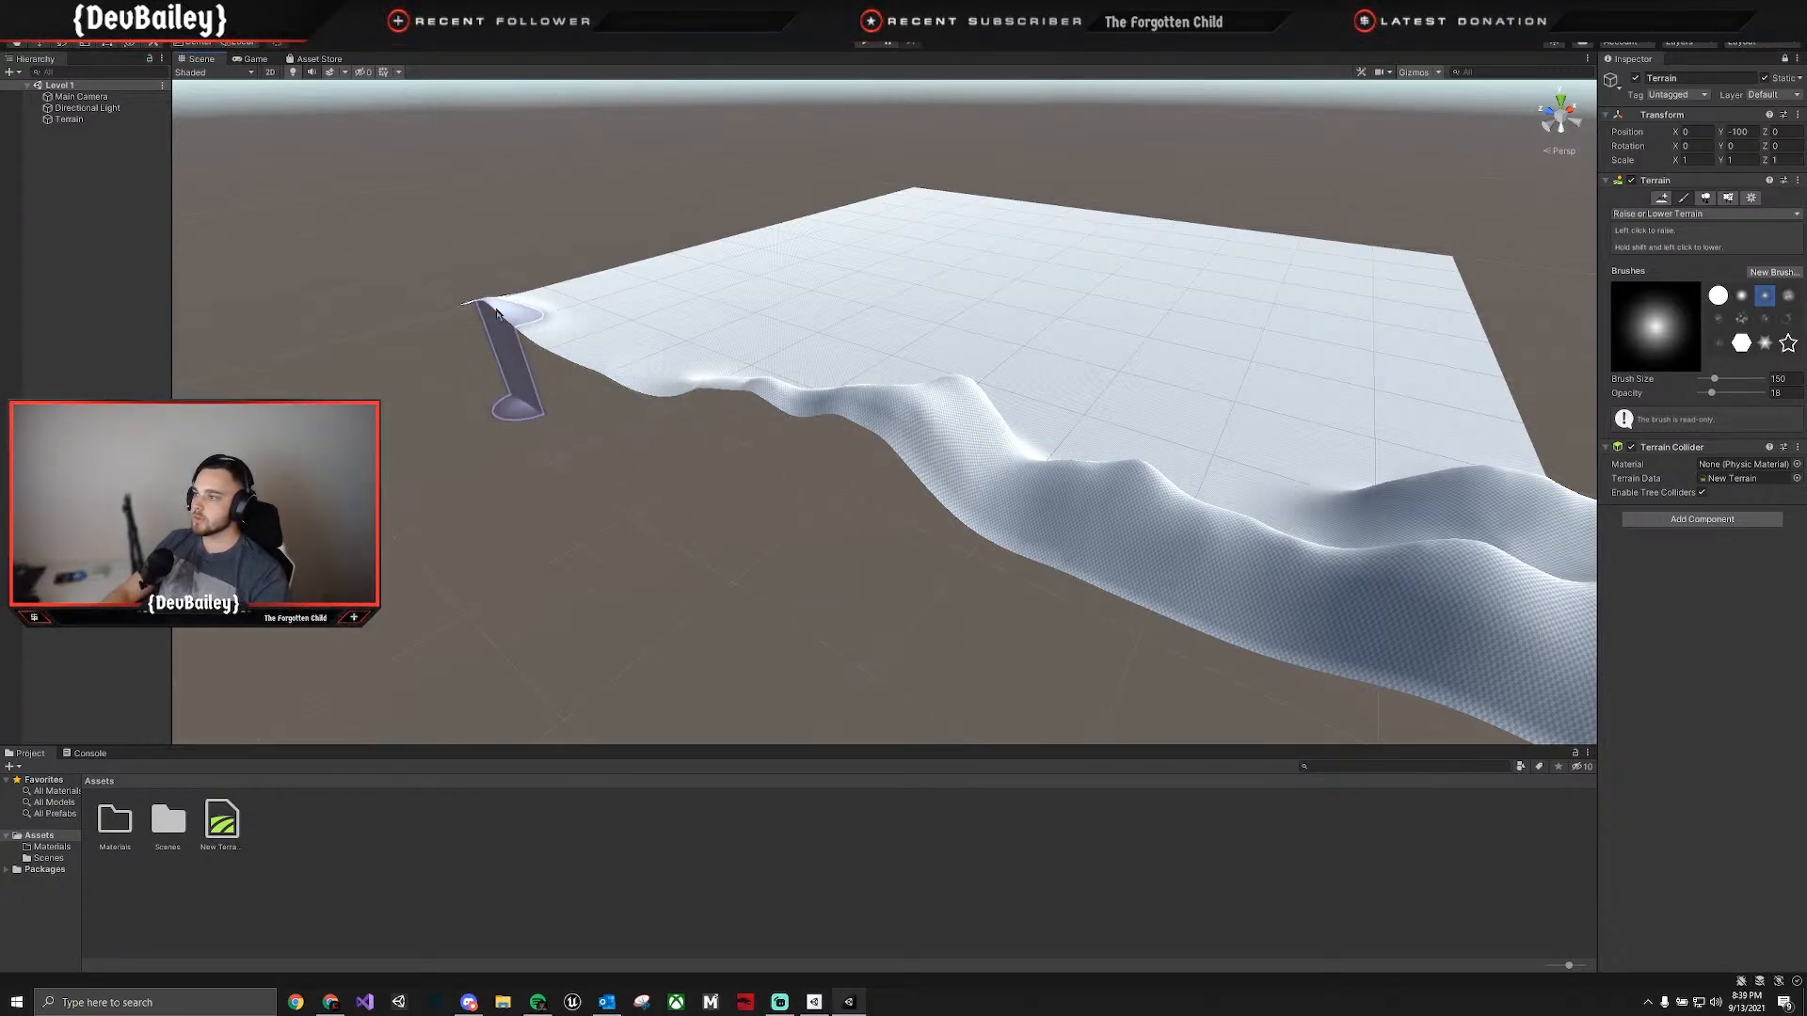
pyautogui.moveTo(496, 314)
pyautogui.mouseDown()
pyautogui.moveTo(658, 375)
pyautogui.moveTo(538, 318)
pyautogui.moveTo(641, 336)
pyautogui.moveTo(723, 388)
pyautogui.moveTo(1279, 581)
pyautogui.moveTo(1297, 546)
pyautogui.mouseUp()
pyautogui.moveTo(1299, 534)
pyautogui.mouseDown(button='right')
pyautogui.moveTo(1264, 505)
pyautogui.moveTo(1259, 453)
pyautogui.moveTo(1304, 517)
pyautogui.moveTo(1331, 472)
pyautogui.moveTo(1285, 464)
pyautogui.mouseUp(button='right')
pyautogui.moveTo(1346, 317); pyautogui.dragTo(831, 492, button='right')
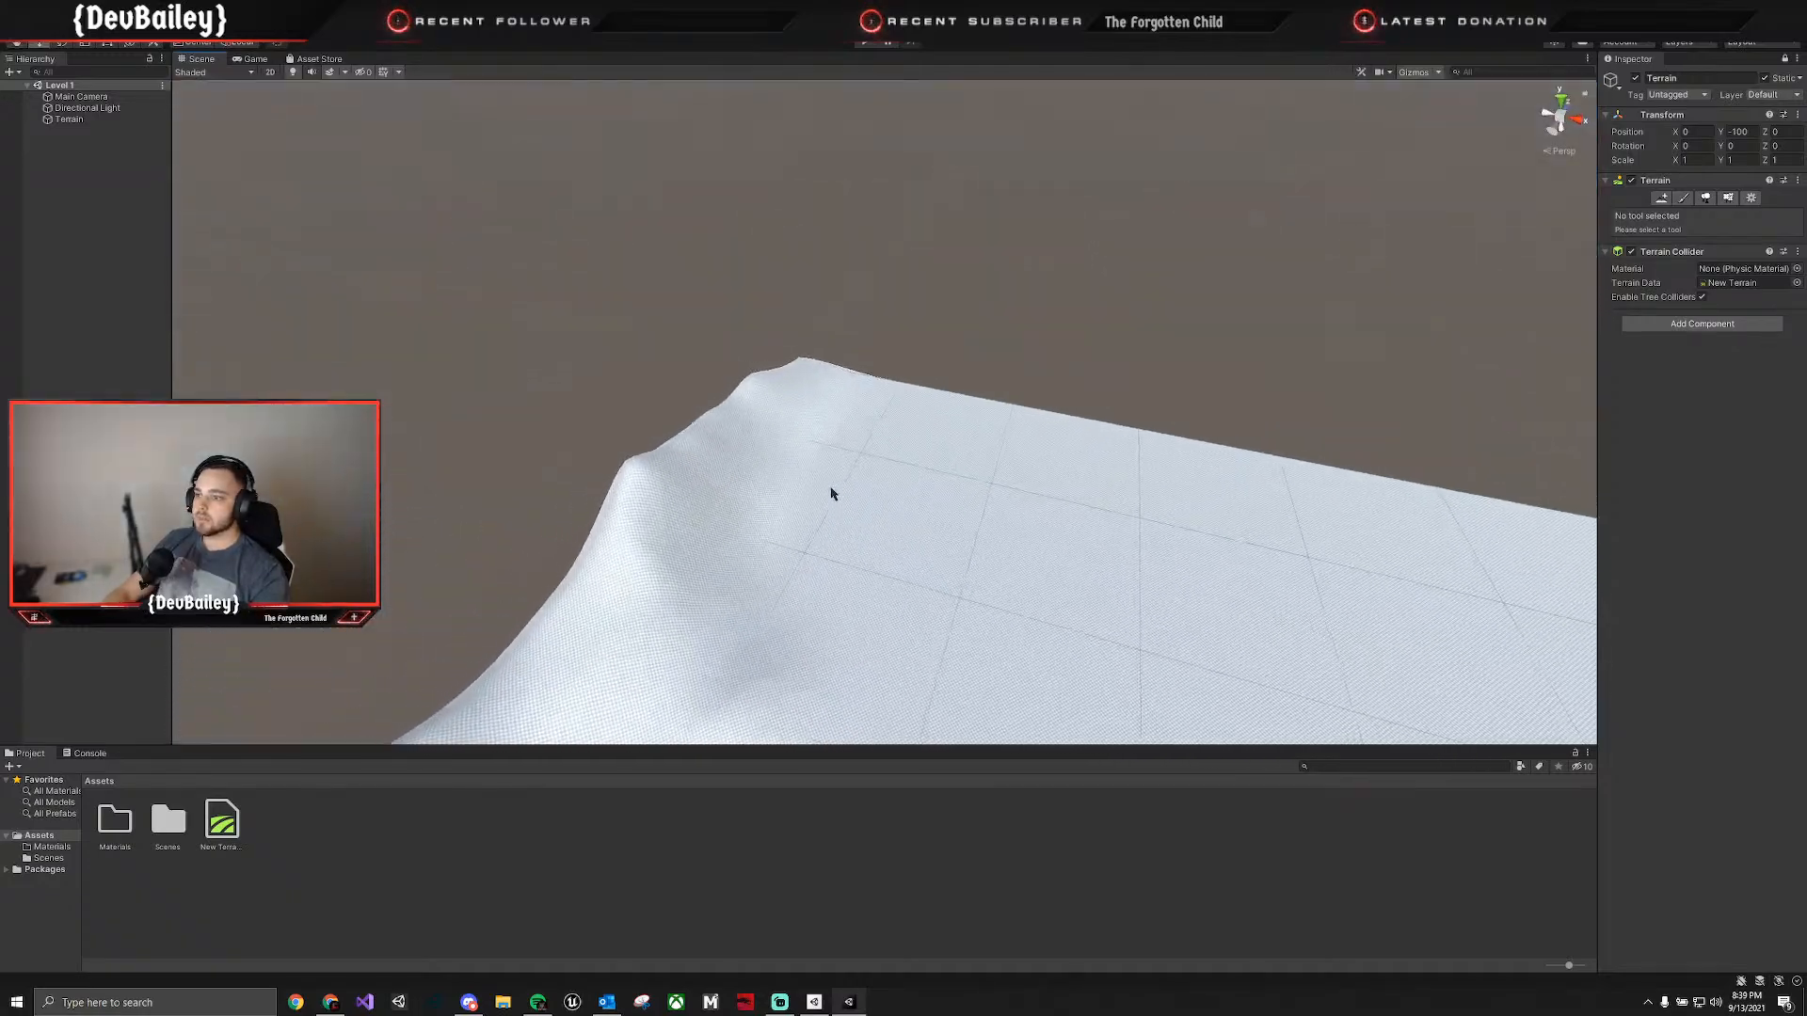
# Raise the mountains at the terrain's second corner and build up the ridge's inner slopes beside it.
pyautogui.click(864, 456)
pyautogui.click(1684, 198)
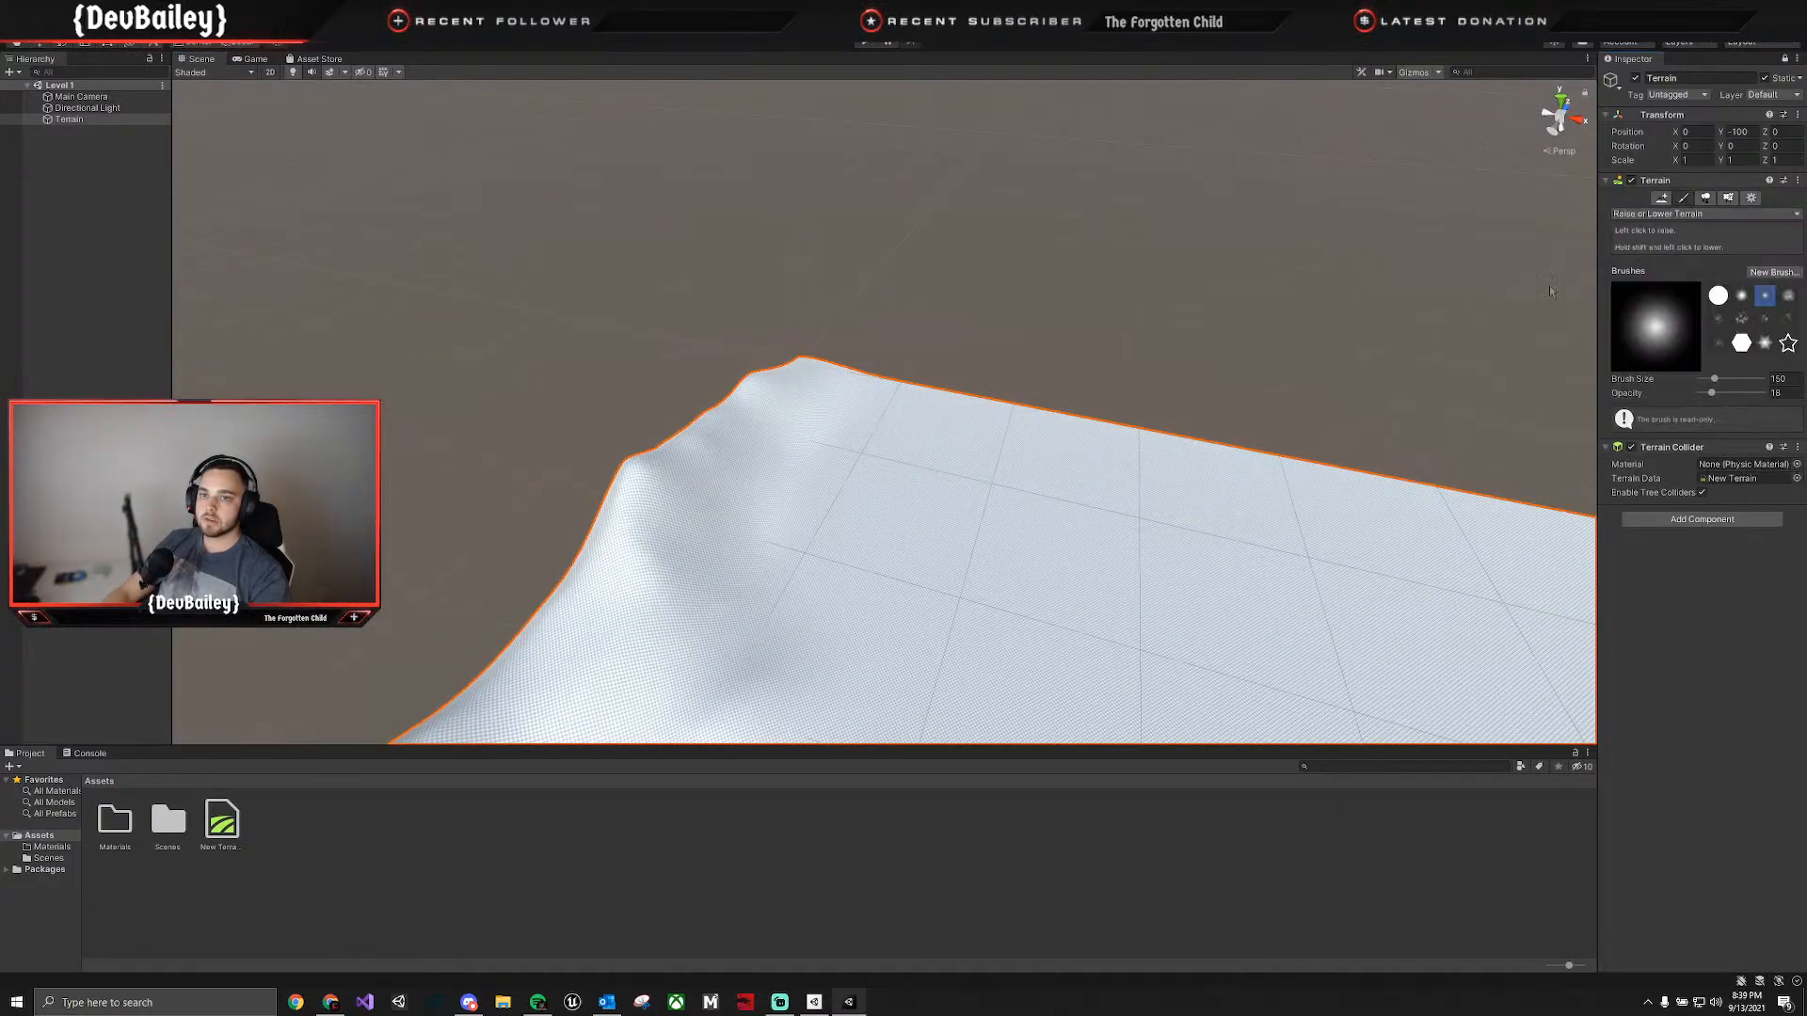
pyautogui.moveTo(880, 393)
pyautogui.mouseDown()
pyautogui.moveTo(928, 407)
pyautogui.moveTo(835, 367)
pyautogui.moveTo(805, 380)
pyautogui.mouseUp()
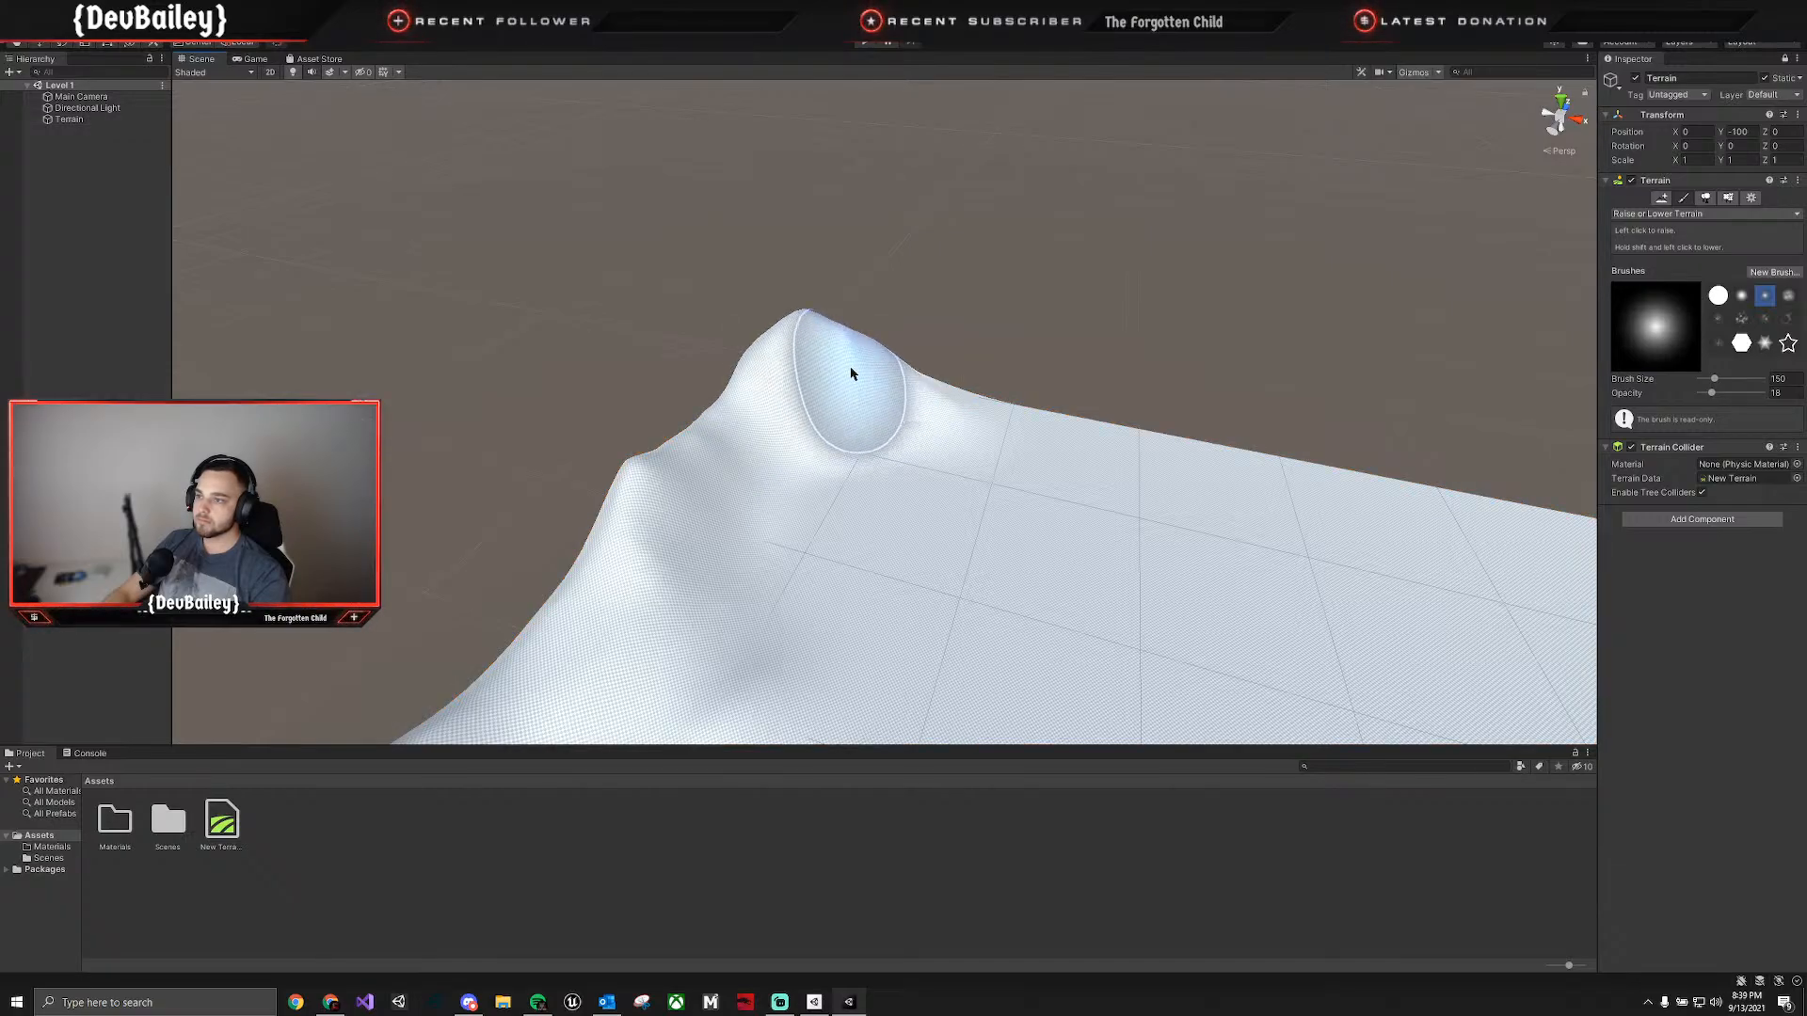
pyautogui.moveTo(649, 532); pyautogui.dragTo(630, 533)
pyautogui.moveTo(800, 471); pyautogui.dragTo(684, 505, button='right')
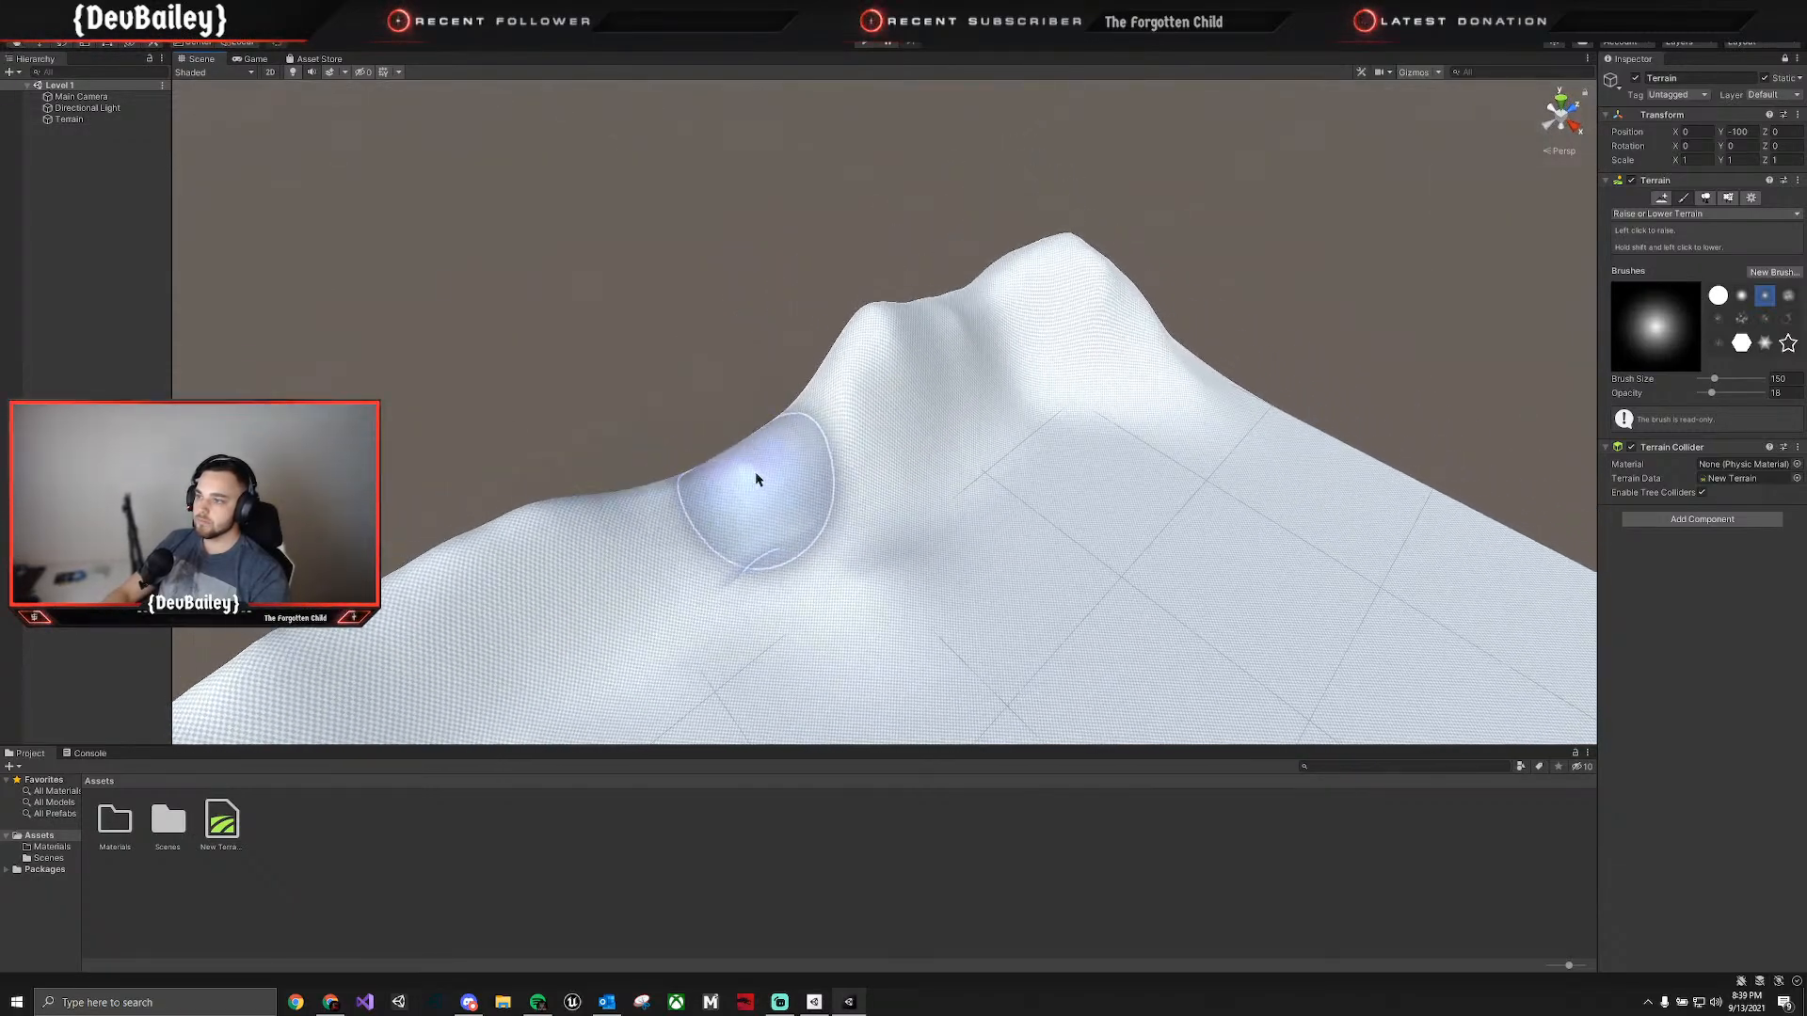
pyautogui.moveTo(754, 480)
pyautogui.mouseDown()
pyautogui.moveTo(759, 451)
pyautogui.moveTo(717, 416)
pyautogui.moveTo(329, 607)
pyautogui.mouseUp()
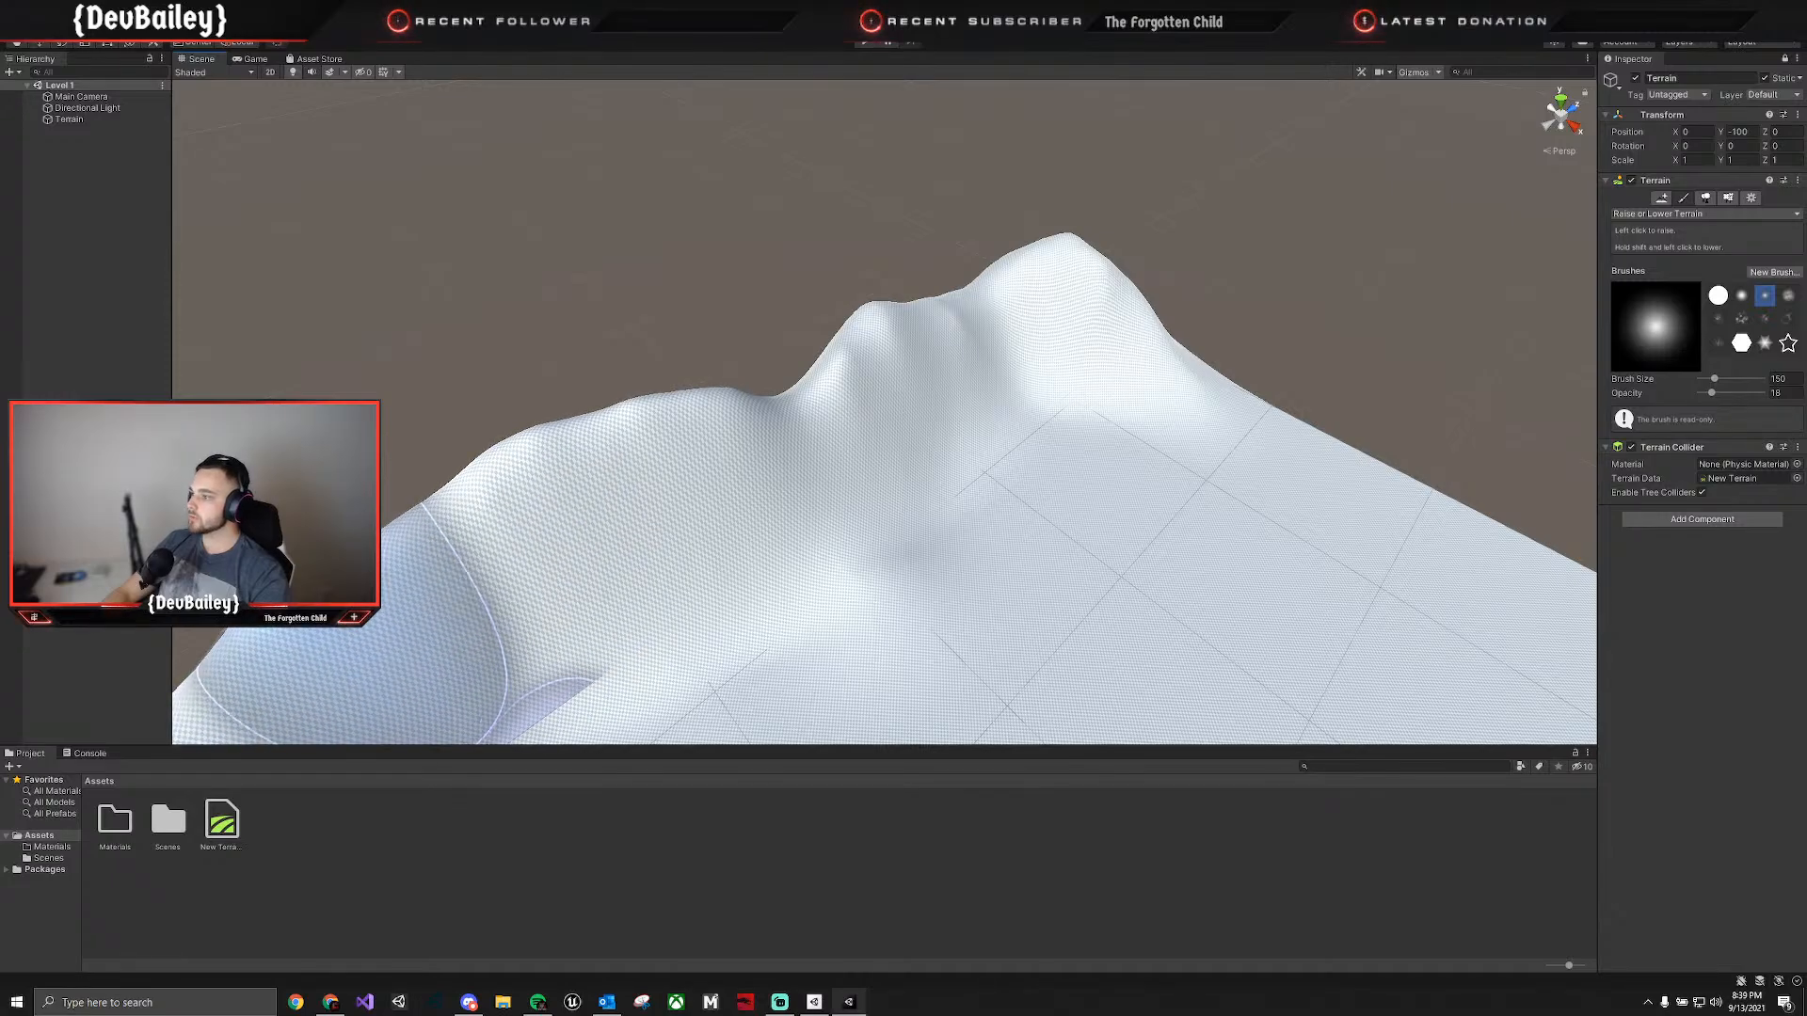
pyautogui.moveTo(329, 607); pyautogui.dragTo(184, 603, button='right')
# Continue the mountains around the second corner, adding uneven peaks to the start of the next edge.
pyautogui.moveTo(833, 429); pyautogui.dragTo(531, 352, button='right')
pyautogui.moveTo(917, 364)
pyautogui.mouseDown(button='right')
pyautogui.moveTo(1118, 435)
pyautogui.moveTo(1405, 469)
pyautogui.mouseUp(button='right')
pyautogui.moveTo(1085, 456)
pyautogui.mouseDown()
pyautogui.moveTo(949, 368)
pyautogui.moveTo(1146, 423)
pyautogui.moveTo(1283, 493)
pyautogui.moveTo(891, 456)
pyautogui.moveTo(1043, 455)
pyautogui.moveTo(792, 581)
pyautogui.moveTo(1089, 533)
pyautogui.moveTo(881, 375)
pyautogui.moveTo(1145, 496)
pyautogui.moveTo(879, 456)
pyautogui.moveTo(1048, 508)
pyautogui.mouseUp()
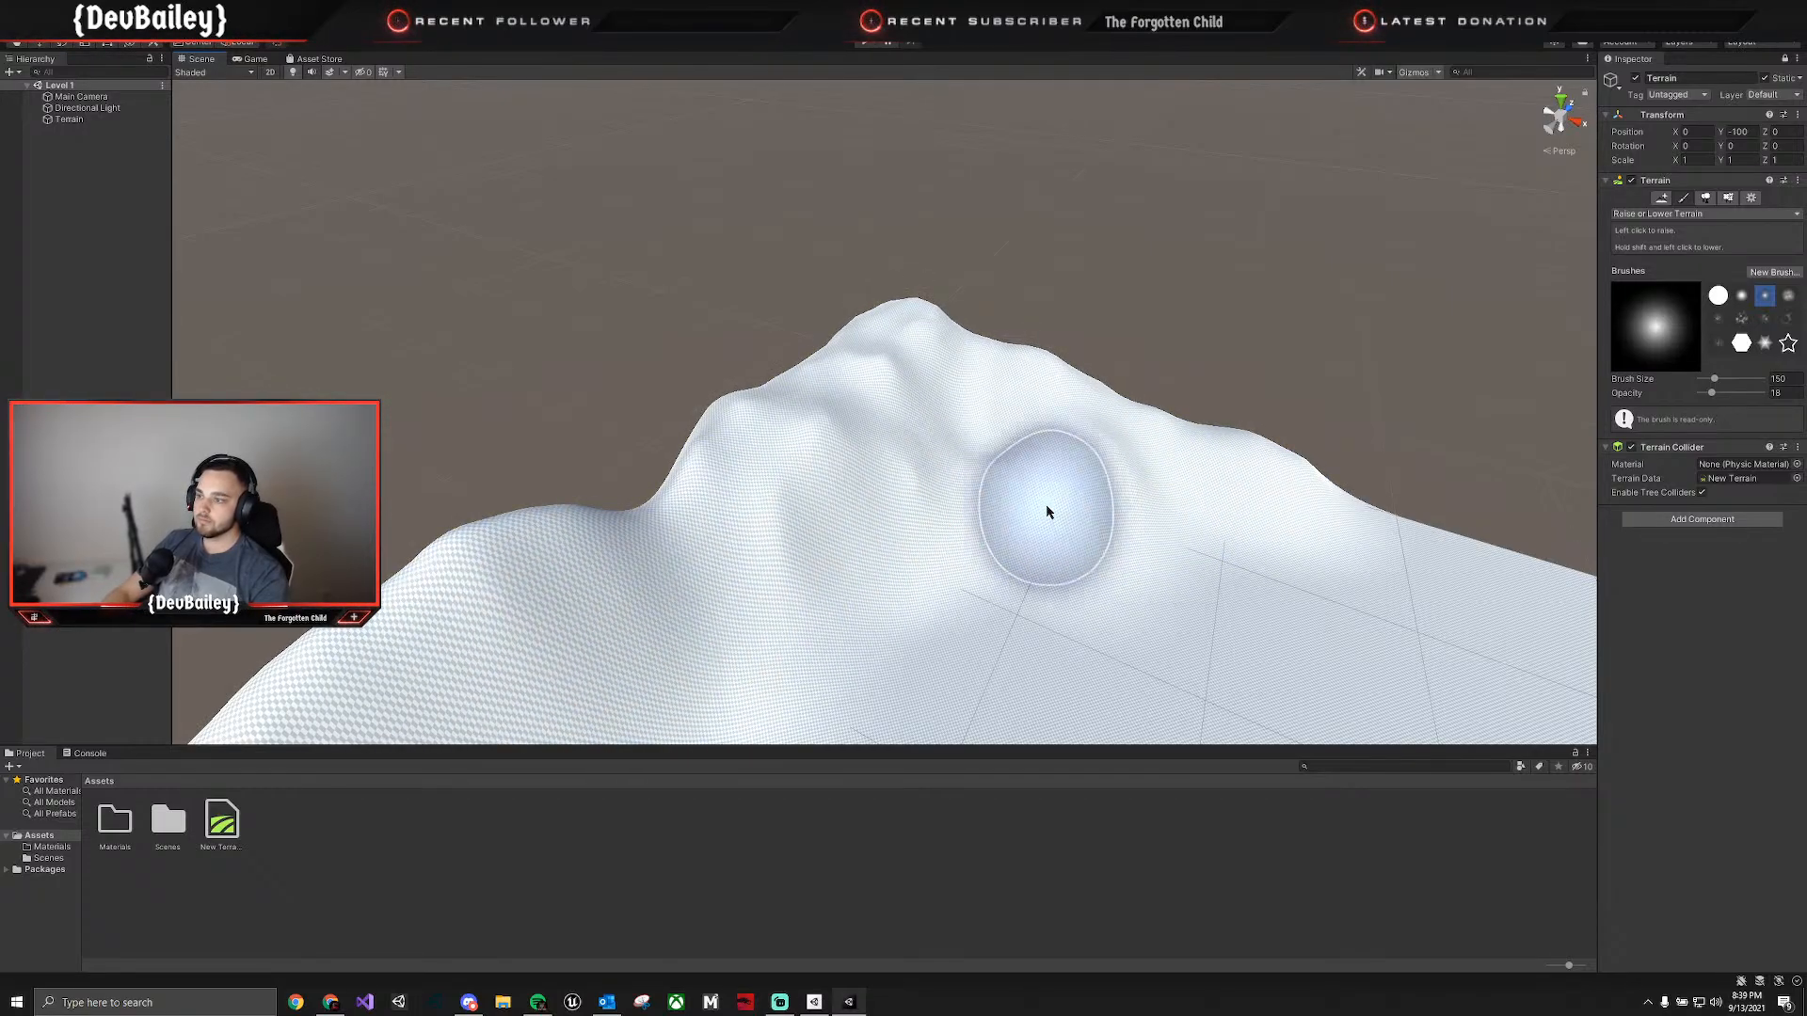
pyautogui.moveTo(1048, 509)
pyautogui.mouseDown(button='right')
pyautogui.moveTo(625, 512)
pyautogui.moveTo(687, 512)
pyautogui.mouseUp(button='right')
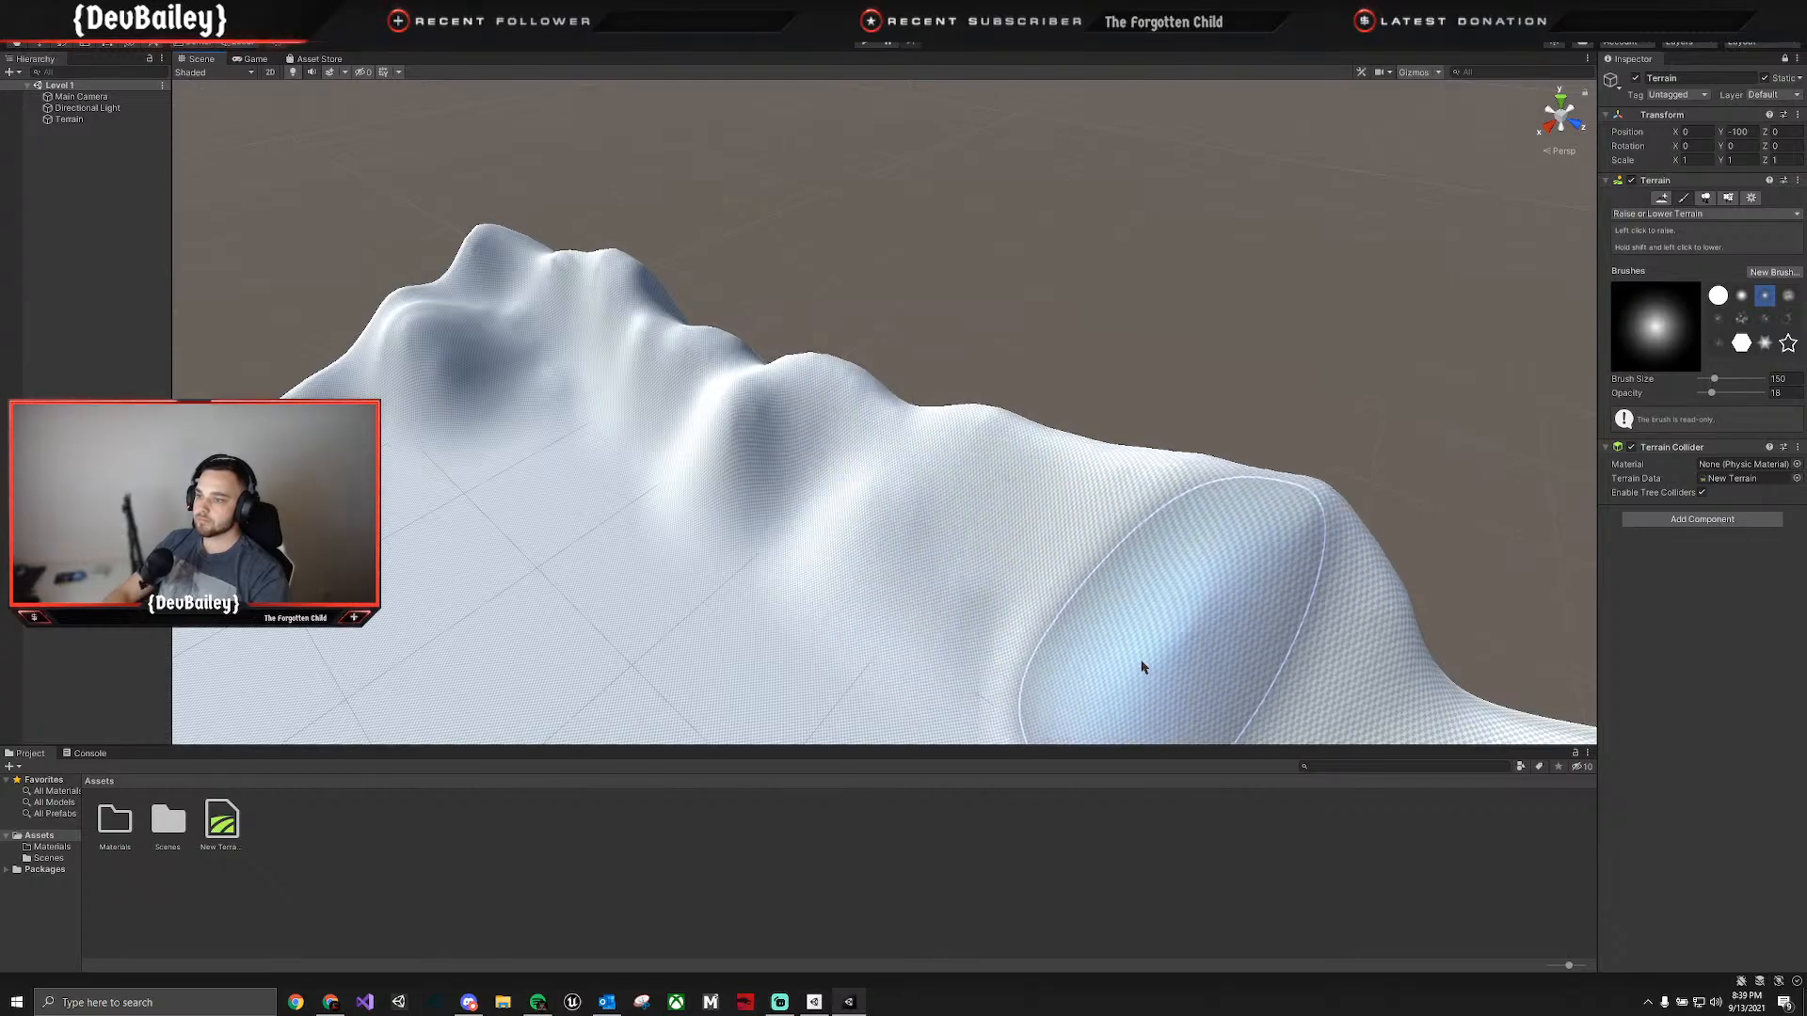
pyautogui.moveTo(1037, 337)
pyautogui.mouseDown(button='right')
pyautogui.moveTo(1292, 394)
pyautogui.moveTo(1282, 344)
pyautogui.mouseUp(button='right')
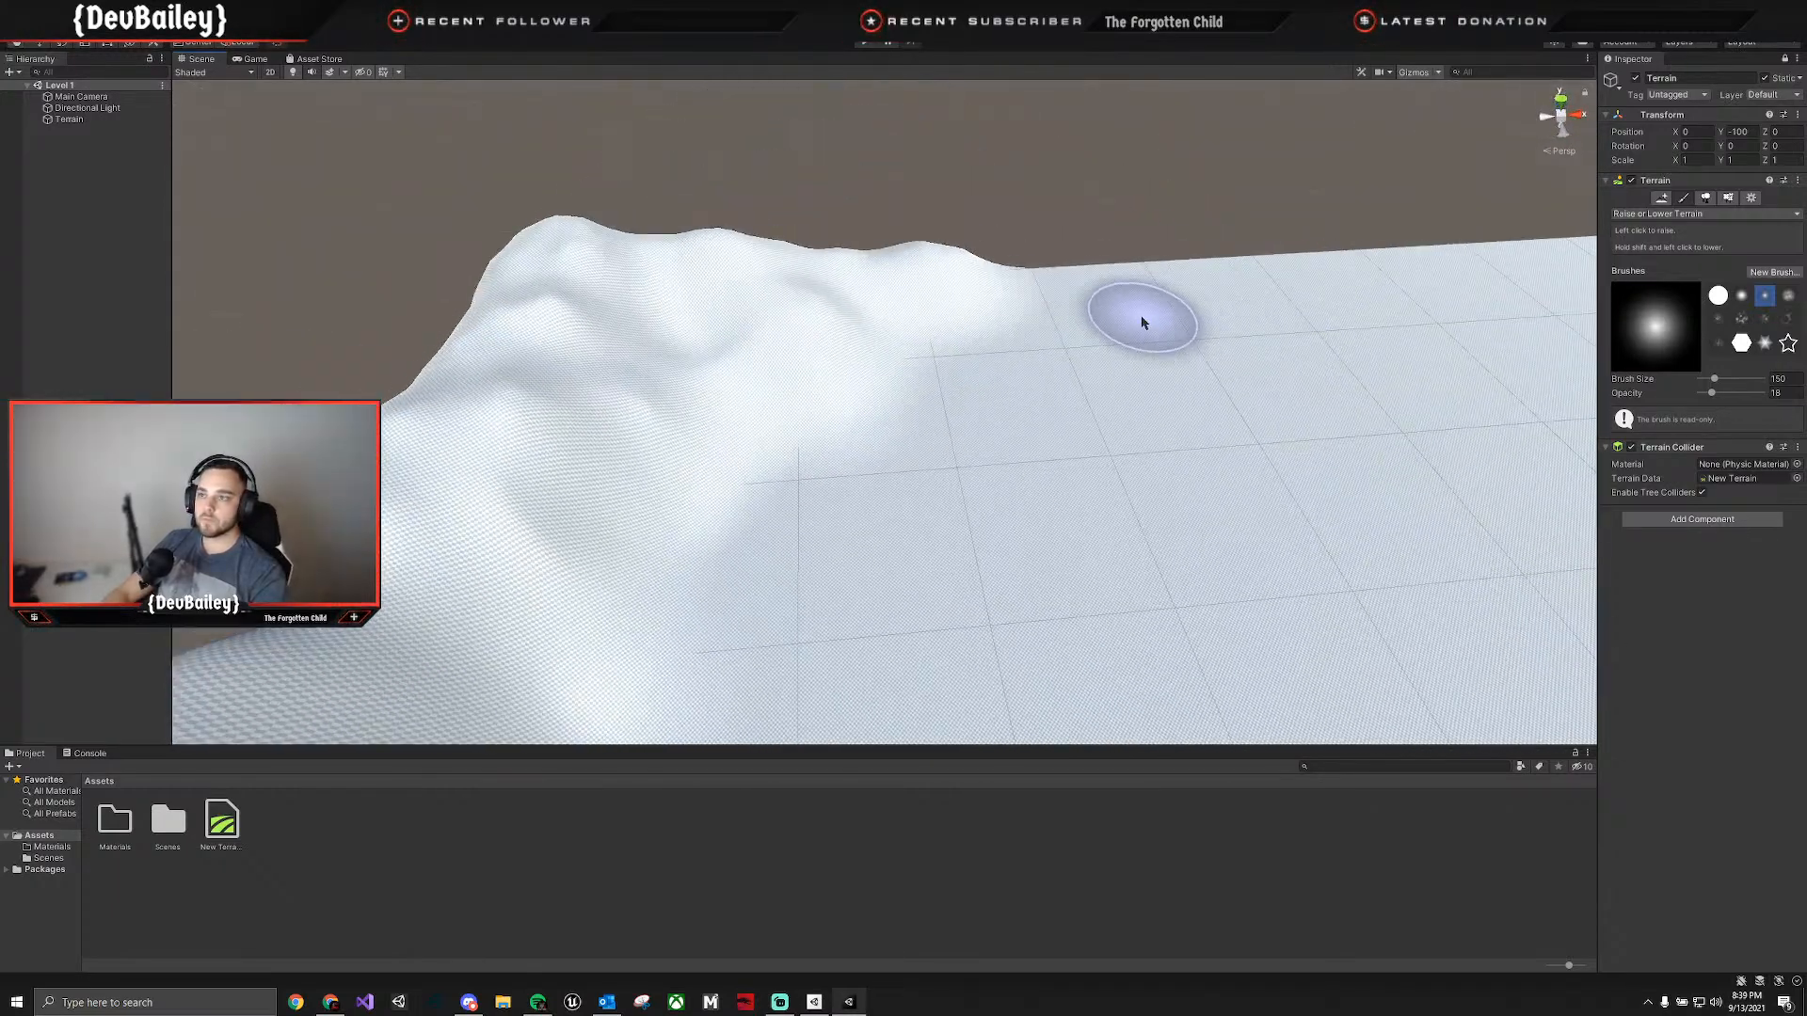
# Extend the uneven ridge along the terrain's second edge toward the far corner.
pyautogui.moveTo(873, 285)
pyautogui.mouseDown()
pyautogui.moveTo(466, 240)
pyautogui.moveTo(486, 315)
pyautogui.mouseUp()
pyautogui.moveTo(810, 308)
pyautogui.mouseDown(button='right')
pyautogui.moveTo(1089, 304)
pyautogui.moveTo(924, 321)
pyautogui.mouseUp(button='right')
pyautogui.click(860, 344)
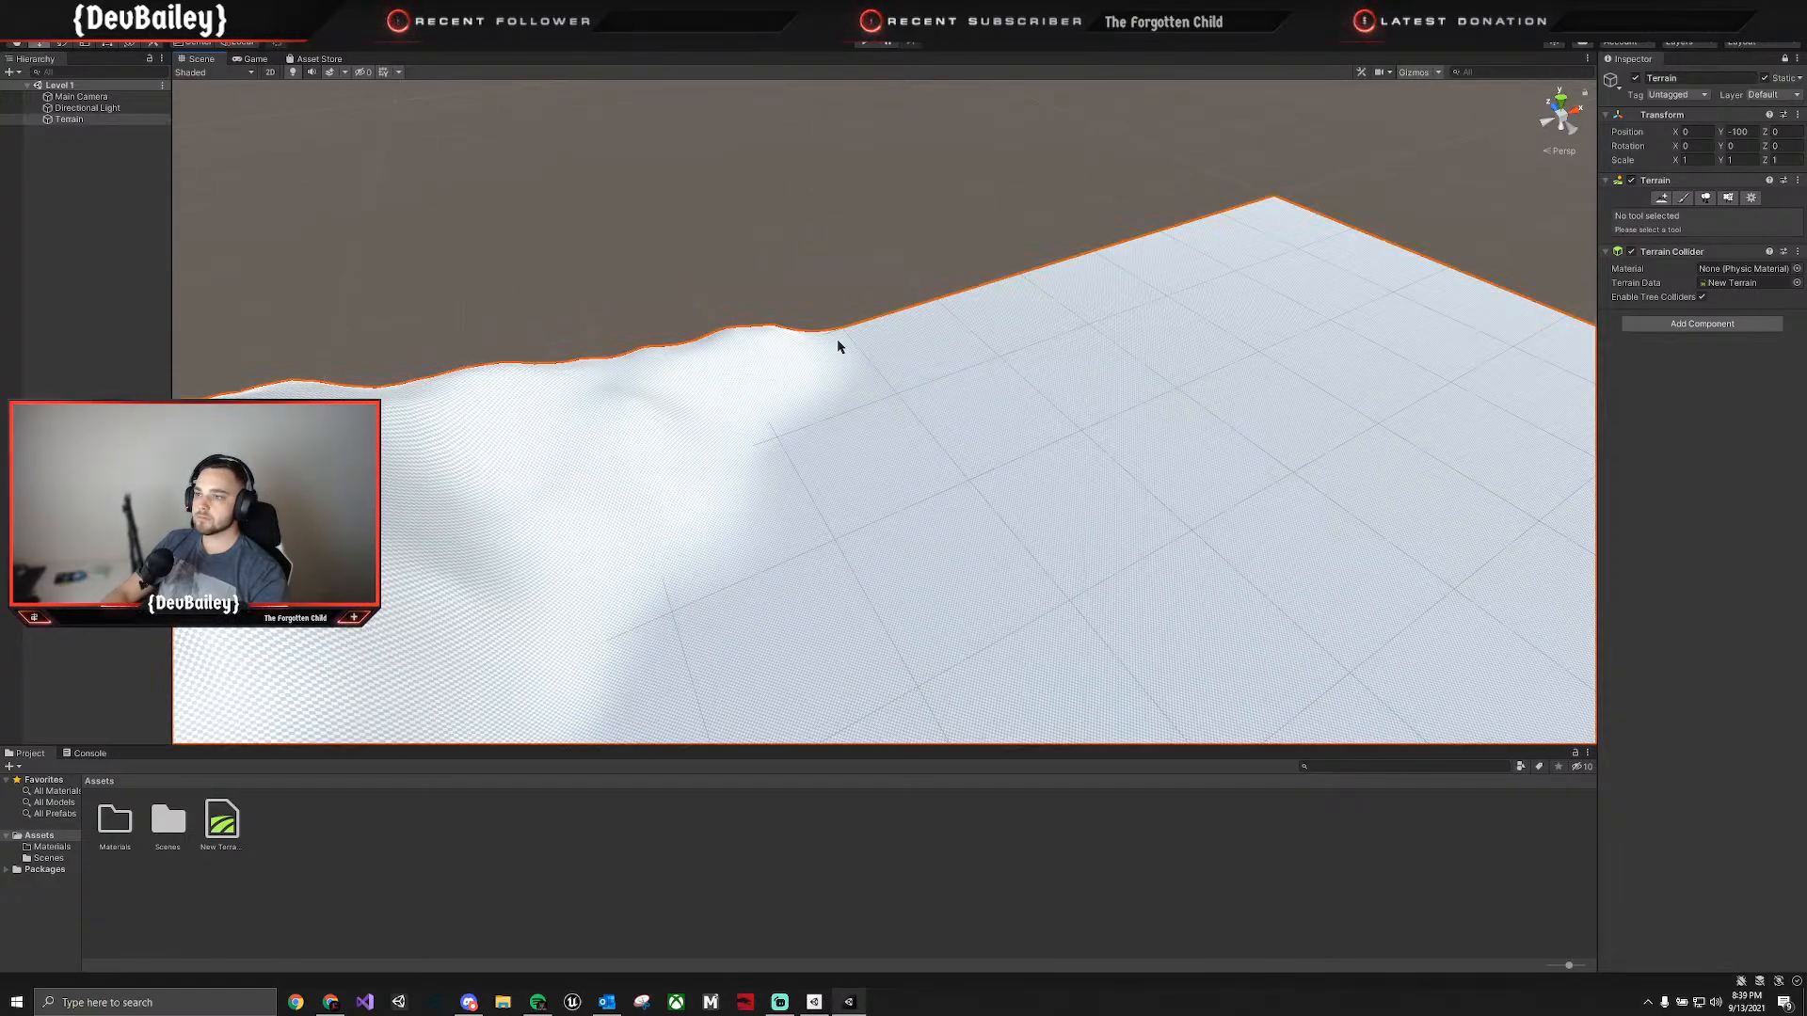
pyautogui.click(838, 340)
pyautogui.click(1684, 198)
pyautogui.moveTo(968, 335)
pyautogui.mouseDown()
pyautogui.moveTo(644, 355)
pyautogui.moveTo(500, 387)
pyautogui.moveTo(859, 351)
pyautogui.moveTo(916, 311)
pyautogui.moveTo(786, 311)
pyautogui.moveTo(827, 323)
pyautogui.moveTo(980, 291)
pyautogui.moveTo(504, 371)
pyautogui.moveTo(1082, 319)
pyautogui.moveTo(1059, 261)
pyautogui.moveTo(1027, 281)
pyautogui.mouseUp()
pyautogui.moveTo(1182, 323); pyautogui.dragTo(109, 363, button='right')
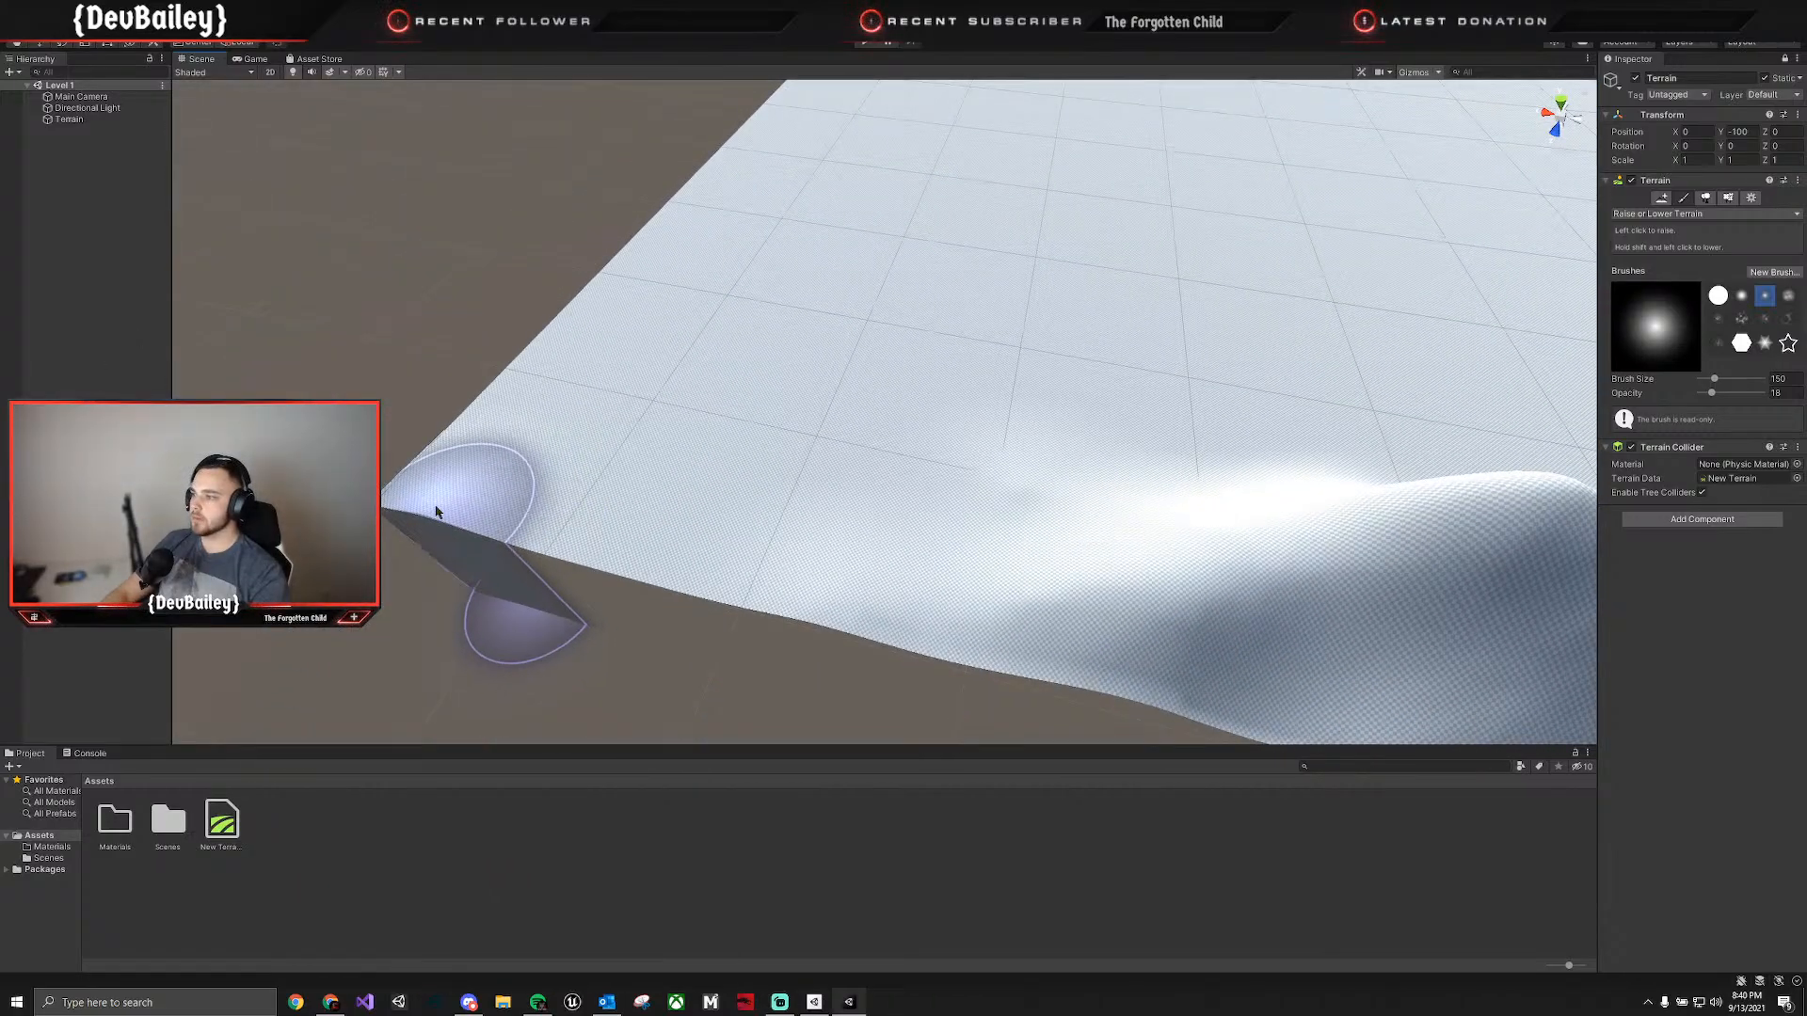
# Raise a tall peak at the terrain's third corner and finish the second edge's ridge.
pyautogui.moveTo(584, 439)
pyautogui.mouseDown()
pyautogui.moveTo(658, 524)
pyautogui.moveTo(827, 606)
pyautogui.moveTo(646, 666)
pyautogui.moveTo(774, 496)
pyautogui.moveTo(1384, 574)
pyautogui.moveTo(951, 448)
pyautogui.mouseUp()
pyautogui.press('w')
pyautogui.moveTo(951, 448)
pyautogui.mouseDown(button='right')
pyautogui.moveTo(1093, 282)
pyautogui.moveTo(1136, 312)
pyautogui.moveTo(1114, 287)
pyautogui.moveTo(774, 270)
pyautogui.moveTo(670, 336)
pyautogui.moveTo(601, 342)
pyautogui.moveTo(597, 431)
pyautogui.mouseUp(button='right')
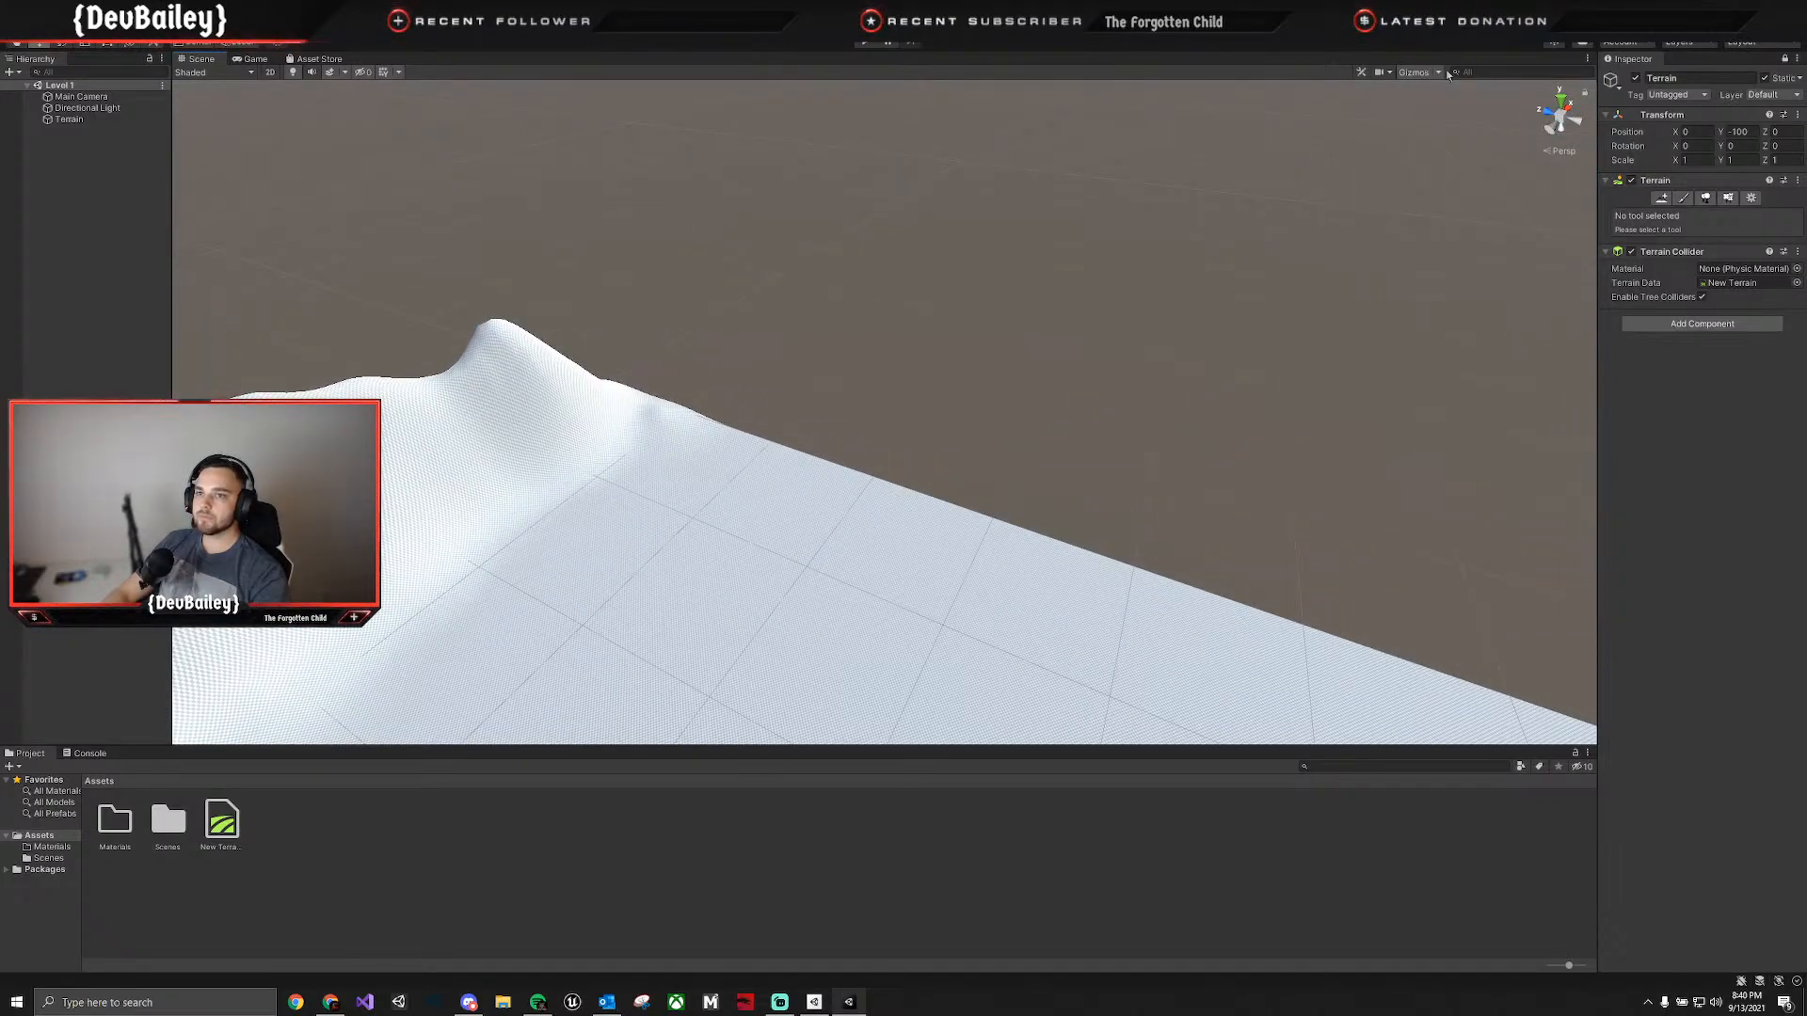
# Turn off the scene camera's acceleration and raise foothills and peaks around the third corner.
pyautogui.click(1388, 73)
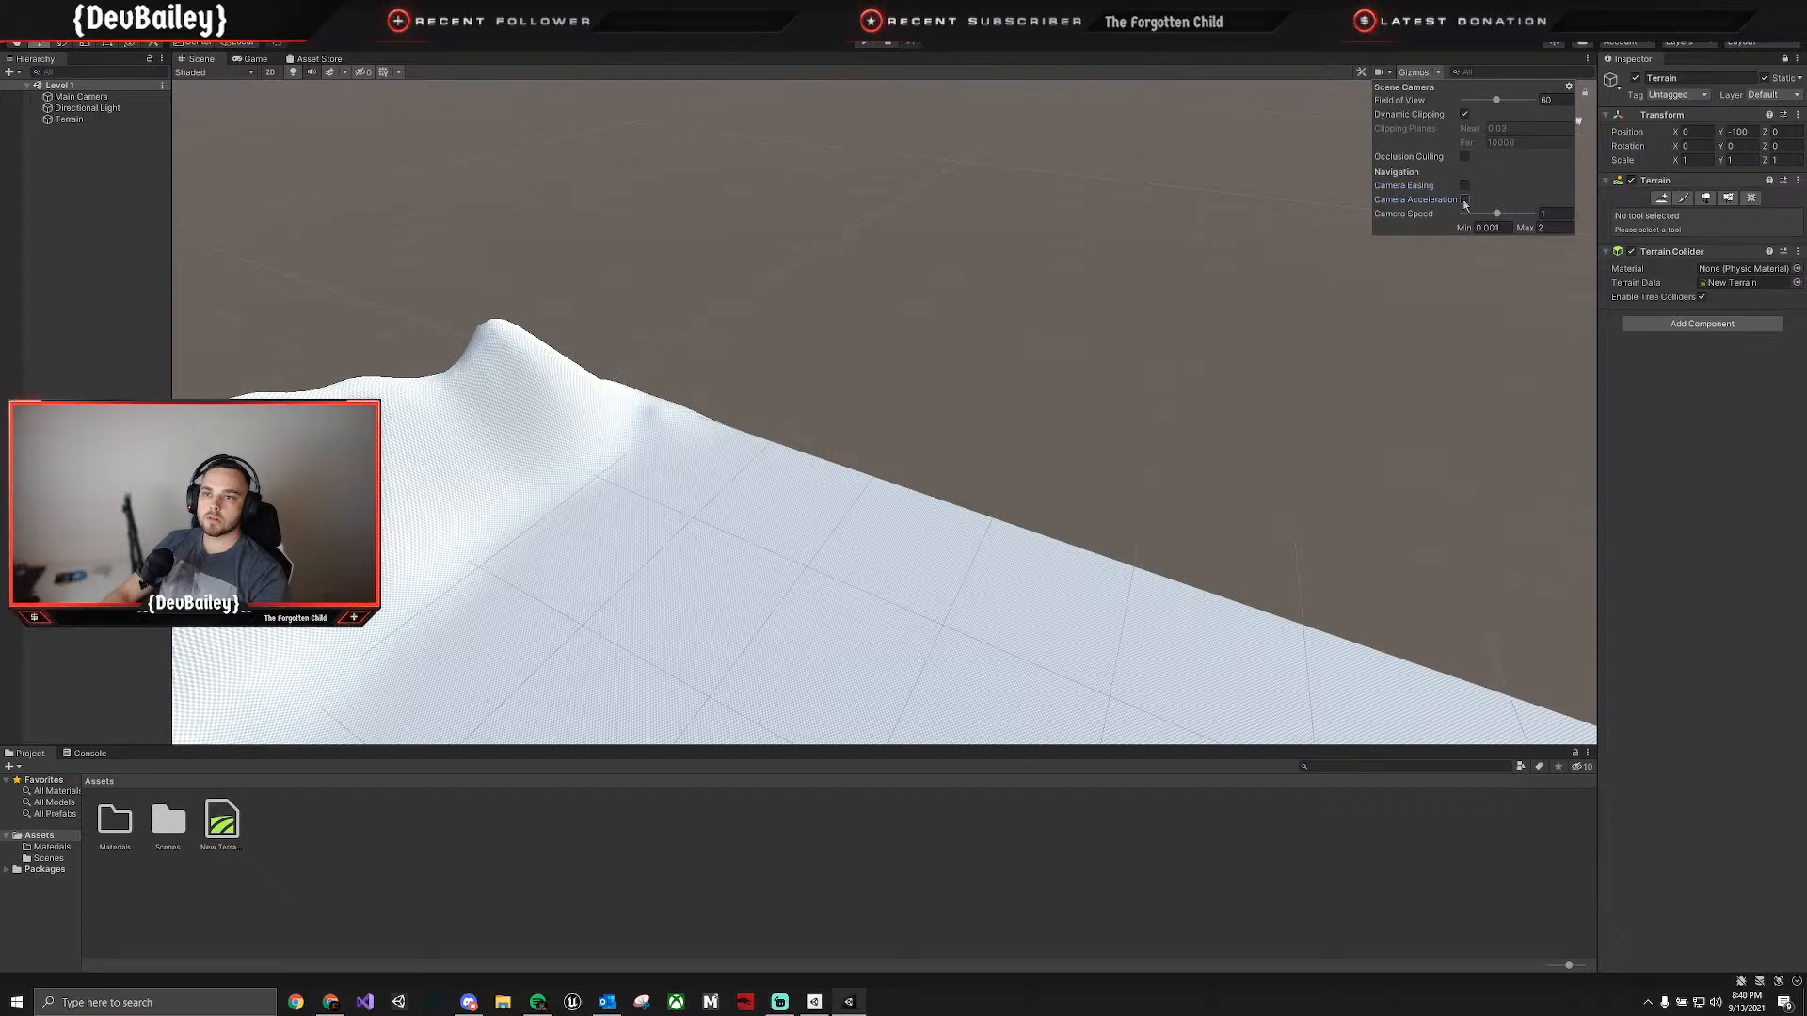
pyautogui.moveTo(1202, 254); pyautogui.dragTo(900, 270, button='right')
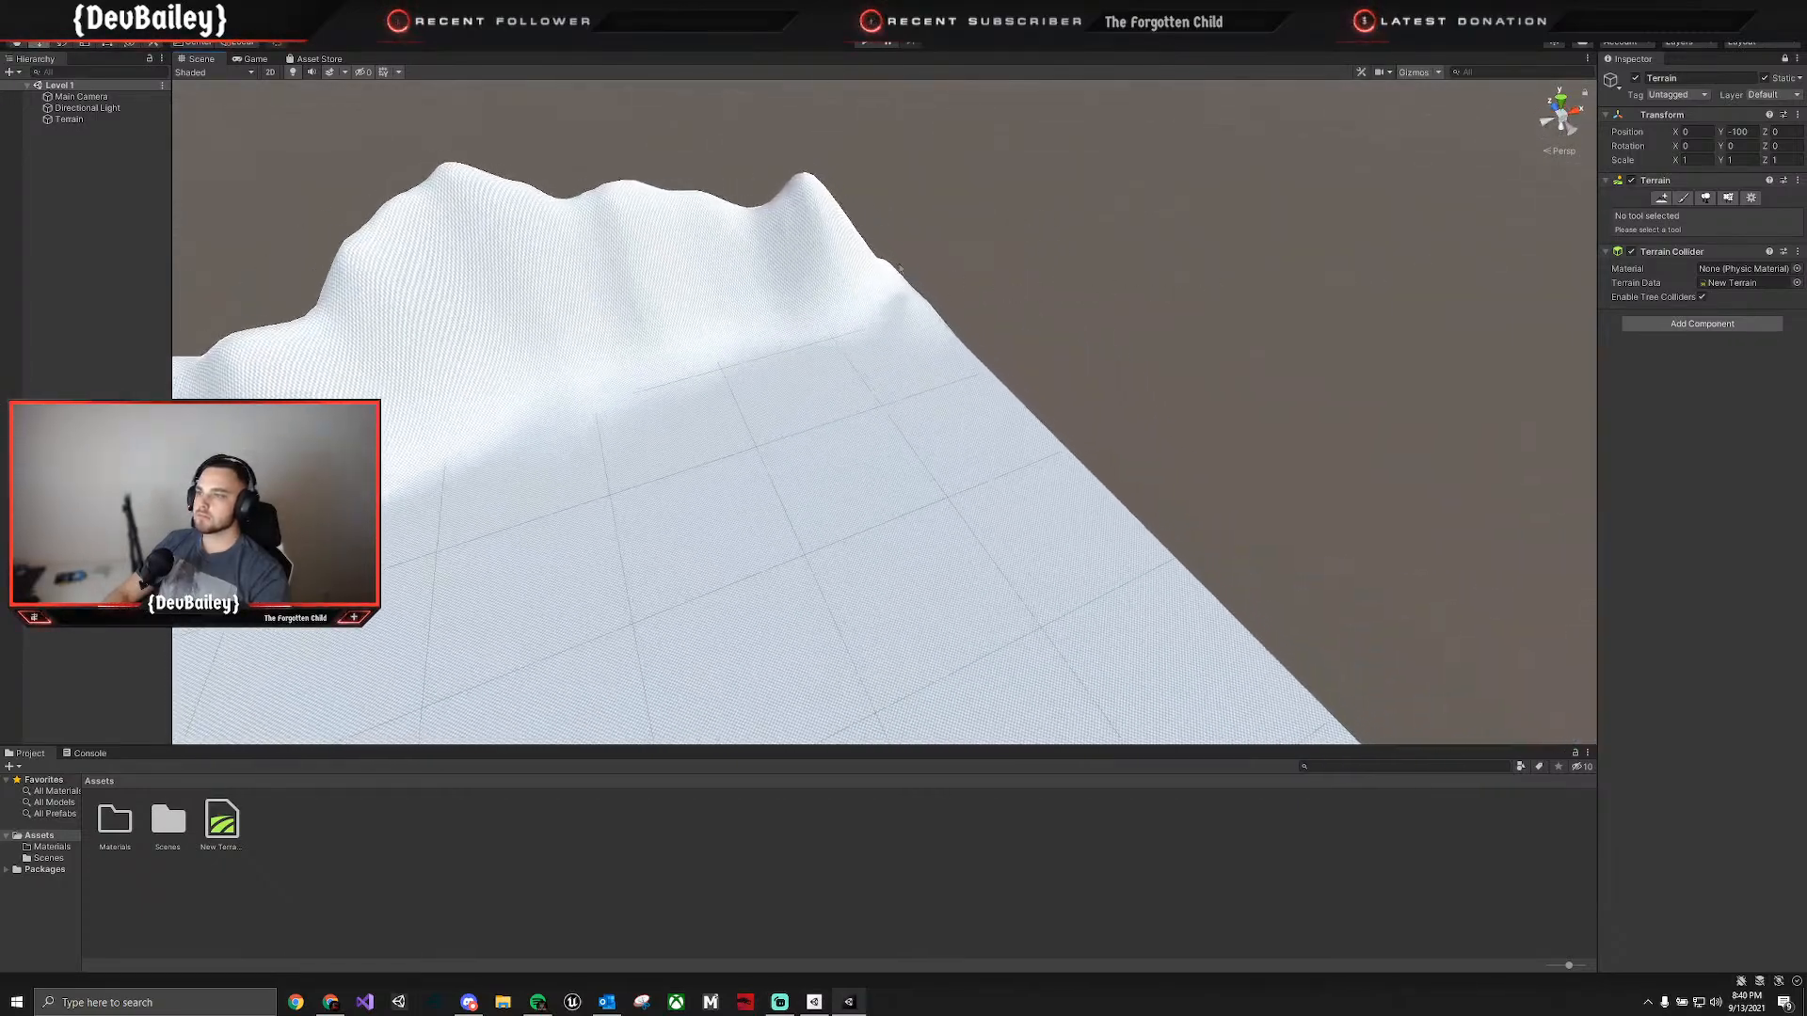
pyautogui.click(1683, 199)
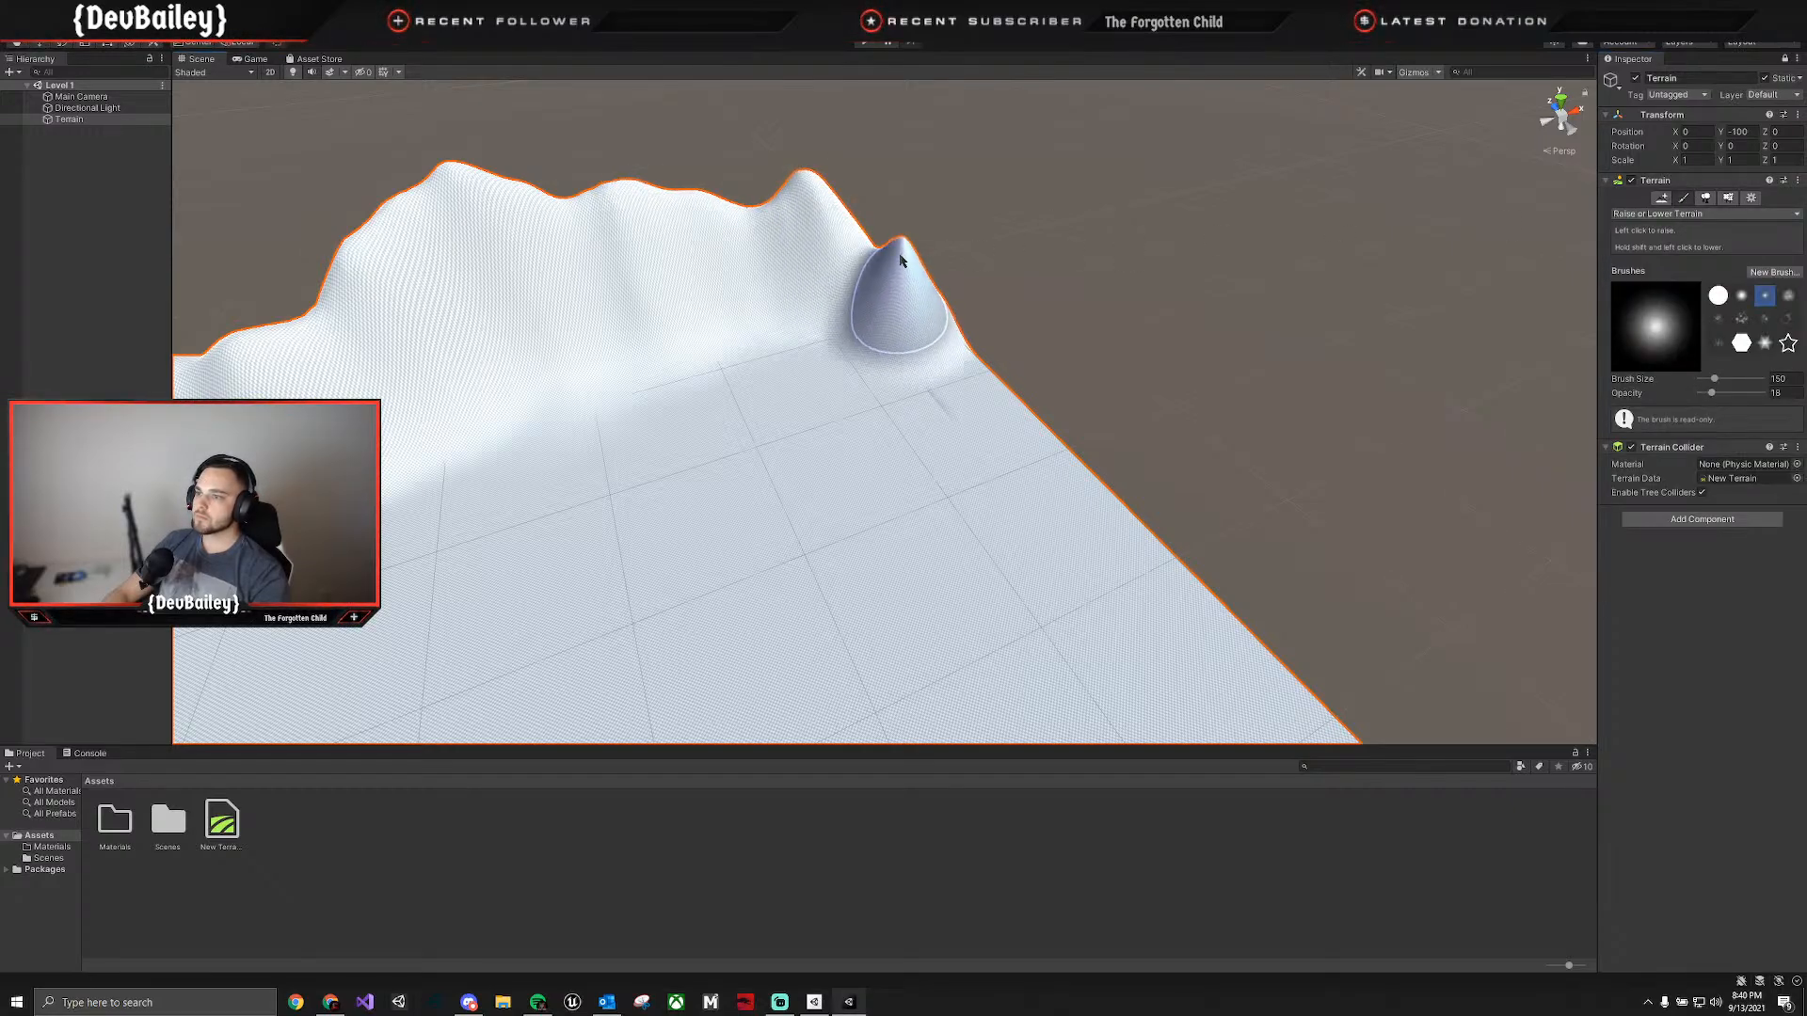
pyautogui.moveTo(901, 260)
pyautogui.mouseDown()
pyautogui.moveTo(710, 270)
pyautogui.moveTo(786, 350)
pyautogui.moveTo(694, 363)
pyautogui.moveTo(697, 315)
pyautogui.moveTo(686, 355)
pyautogui.moveTo(629, 376)
pyautogui.moveTo(751, 295)
pyautogui.moveTo(1021, 408)
pyautogui.moveTo(1069, 410)
pyautogui.mouseUp()
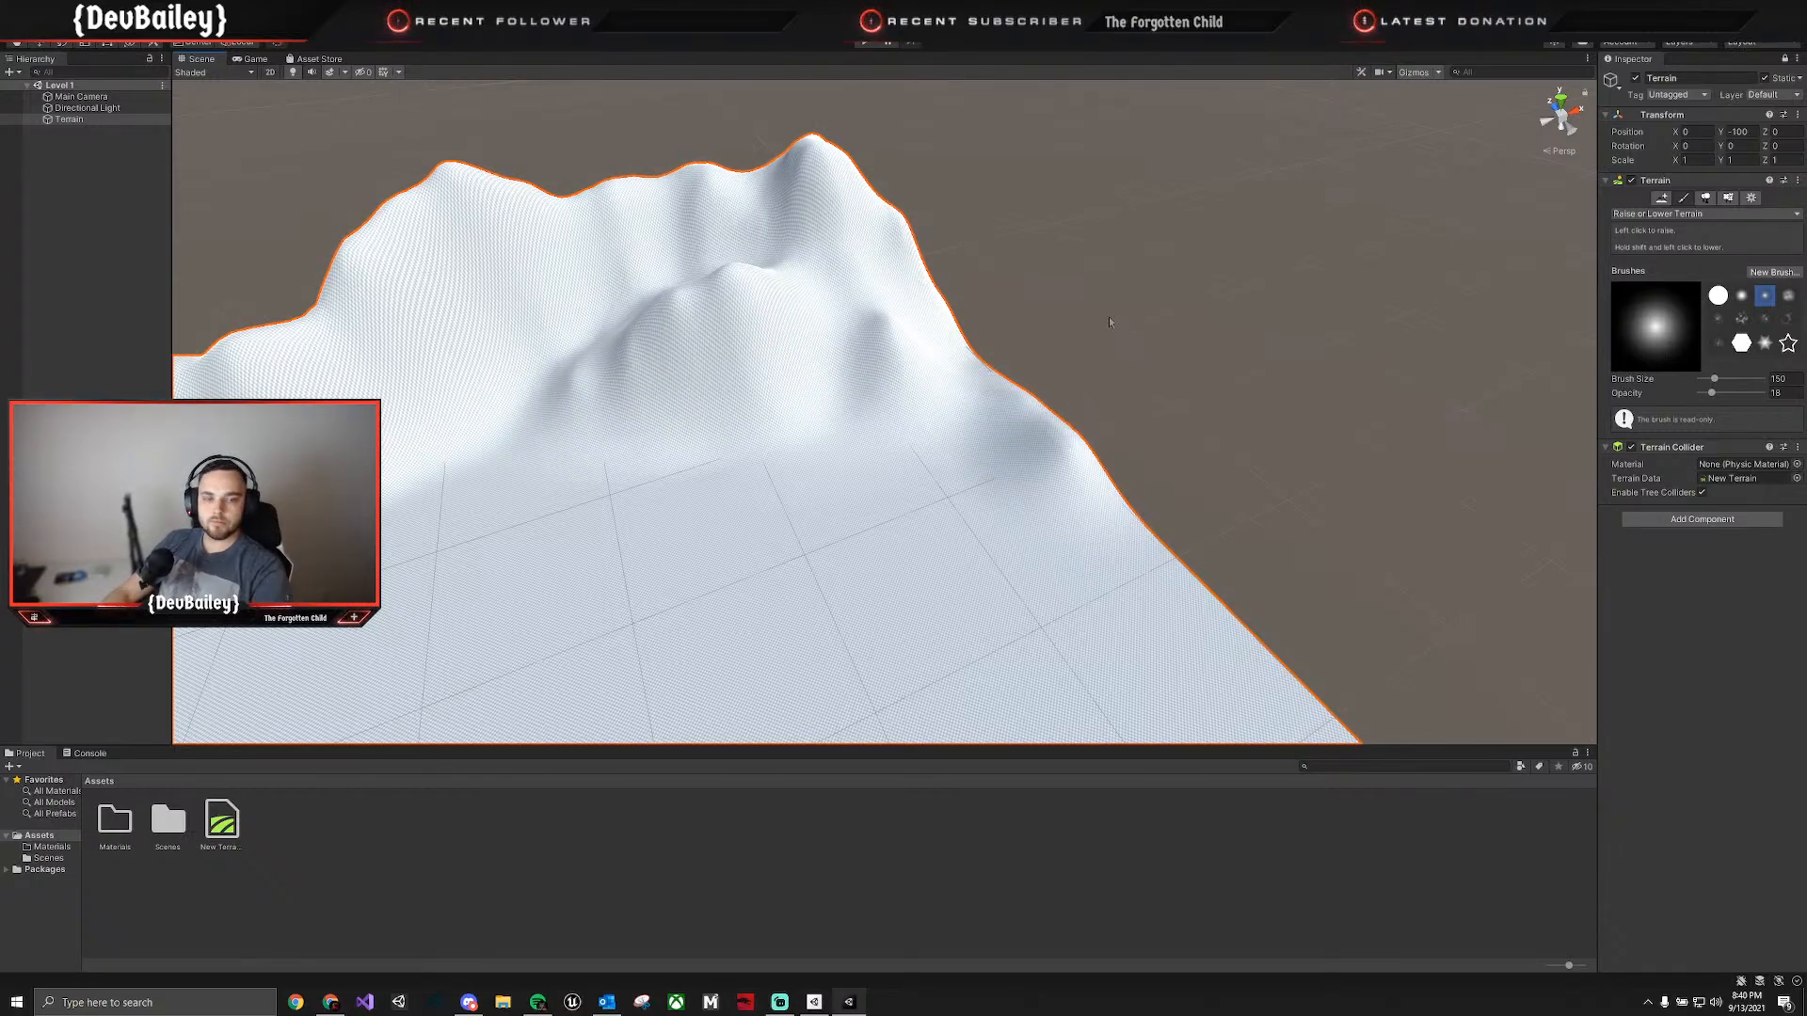
pyautogui.moveTo(958, 412)
pyautogui.mouseDown()
pyautogui.moveTo(976, 391)
pyautogui.moveTo(1081, 476)
pyautogui.moveTo(1142, 561)
pyautogui.moveTo(917, 318)
pyautogui.moveTo(943, 391)
pyautogui.mouseUp()
# Extend the ridge of uneven peaks along the terrain's third edge.
pyautogui.moveTo(943, 390)
pyautogui.mouseDown(button='right')
pyautogui.moveTo(792, 349)
pyautogui.moveTo(490, 369)
pyautogui.mouseUp(button='right')
pyautogui.moveTo(851, 367)
pyautogui.mouseDown(button='right')
pyautogui.moveTo(585, 399)
pyautogui.moveTo(536, 448)
pyautogui.mouseUp(button='right')
pyautogui.moveTo(927, 459); pyautogui.dragTo(576, 523, button='right')
pyautogui.moveTo(602, 308)
pyautogui.mouseDown()
pyautogui.moveTo(528, 319)
pyautogui.moveTo(786, 289)
pyautogui.mouseUp()
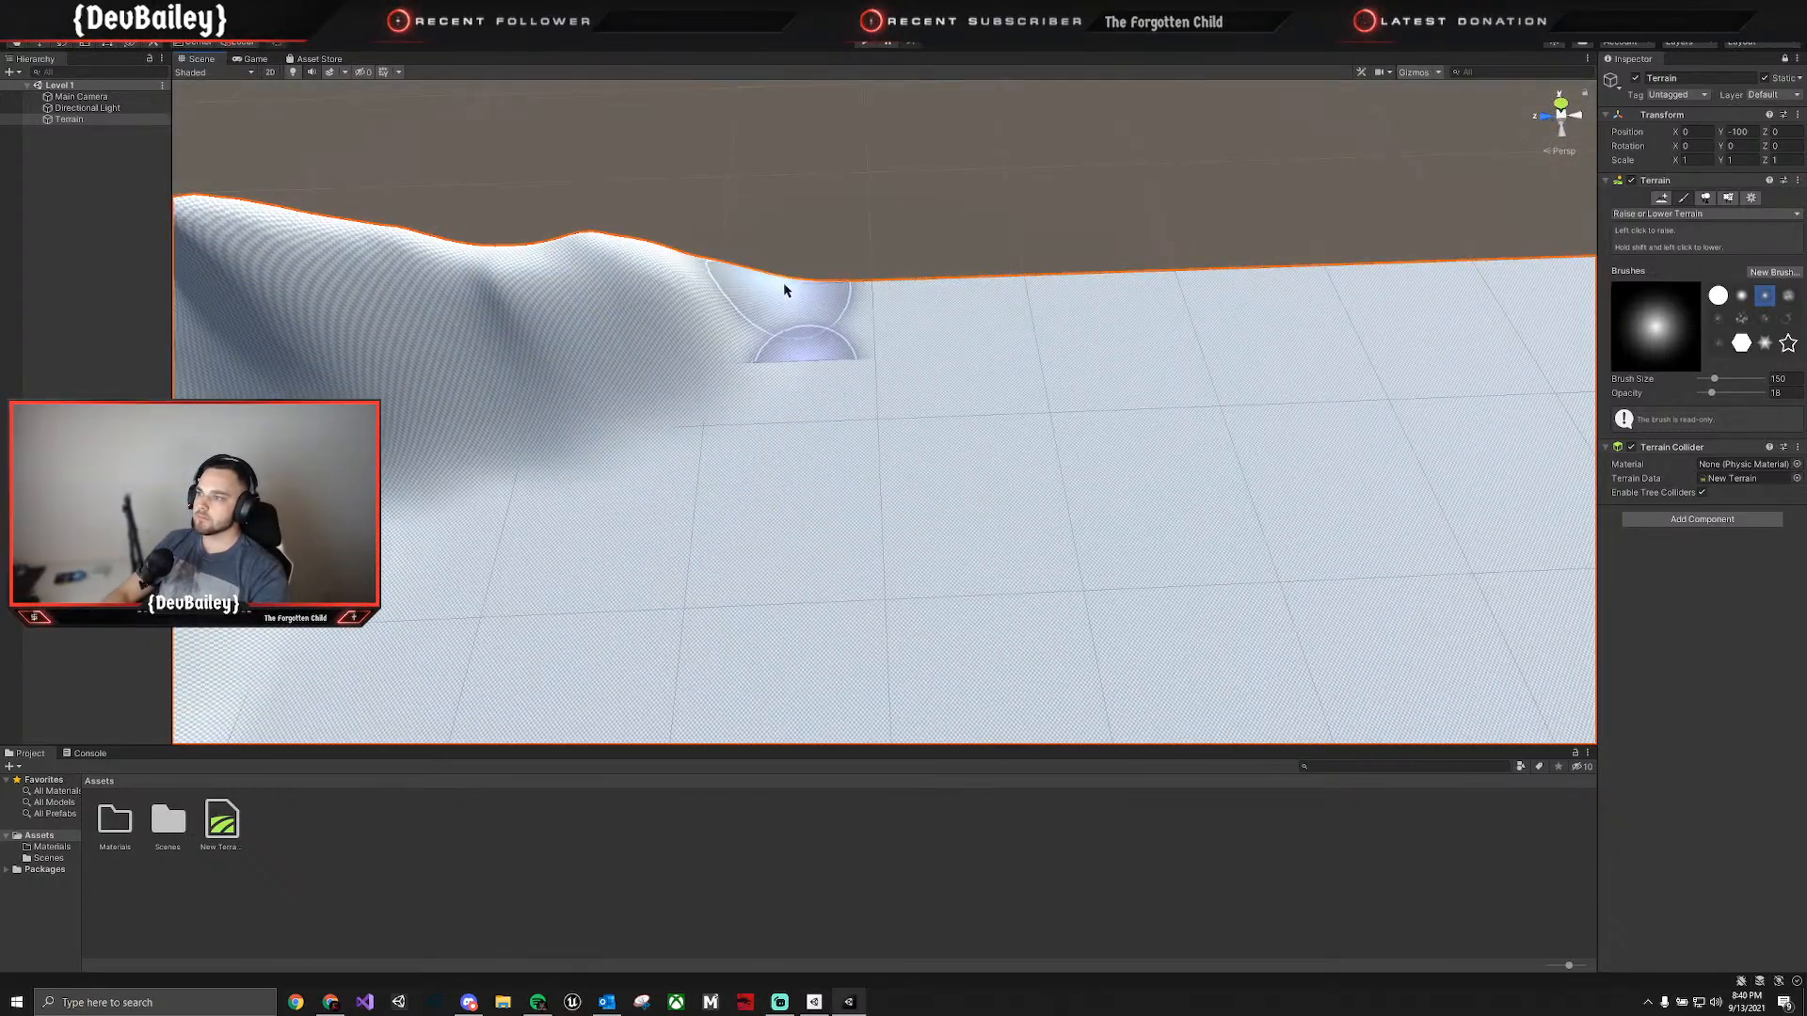
pyautogui.moveTo(972, 287)
pyautogui.mouseDown()
pyautogui.moveTo(782, 251)
pyautogui.moveTo(1133, 303)
pyautogui.moveTo(810, 311)
pyautogui.moveTo(1154, 291)
pyautogui.moveTo(1041, 274)
pyautogui.moveTo(1245, 301)
pyautogui.moveTo(1183, 270)
pyautogui.moveTo(1311, 262)
pyautogui.mouseUp()
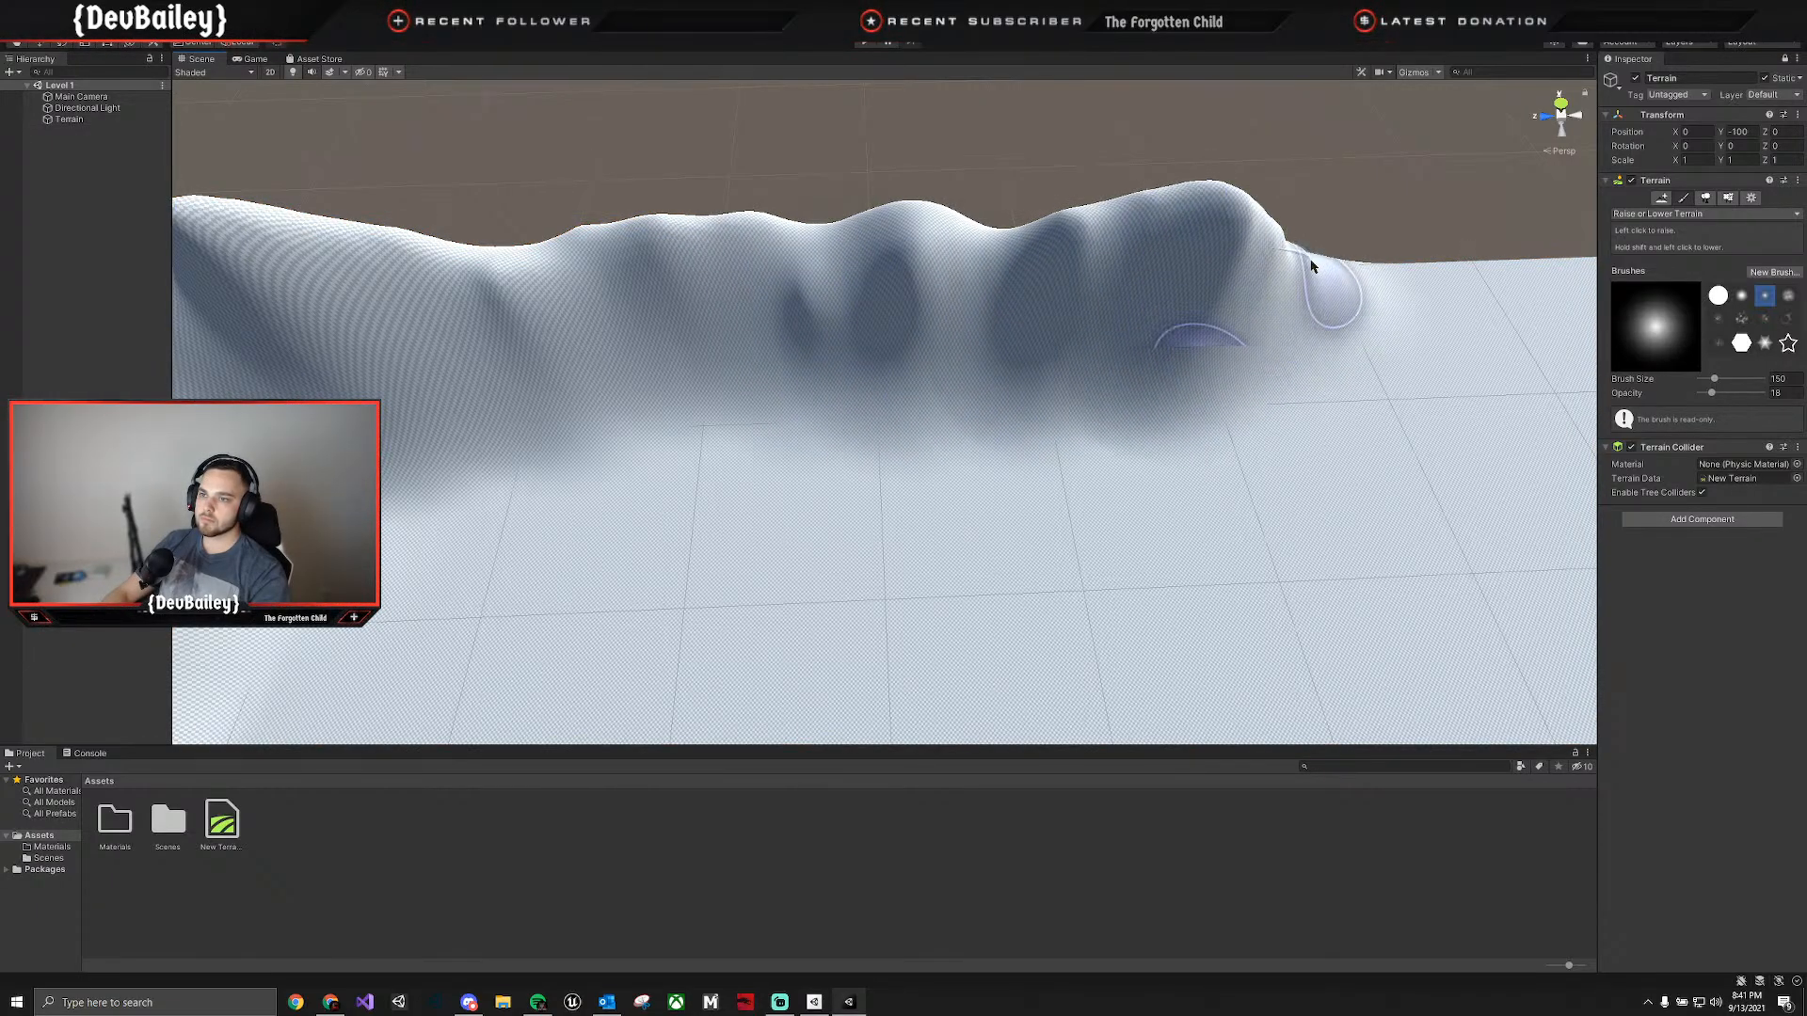
# Carry the third edge's ridge up to the last corner and raise the mountains there.
pyautogui.moveTo(1311, 263)
pyautogui.mouseDown(button='right')
pyautogui.moveTo(1432, 270)
pyautogui.moveTo(1463, 226)
pyautogui.moveTo(1083, 248)
pyautogui.mouseUp(button='right')
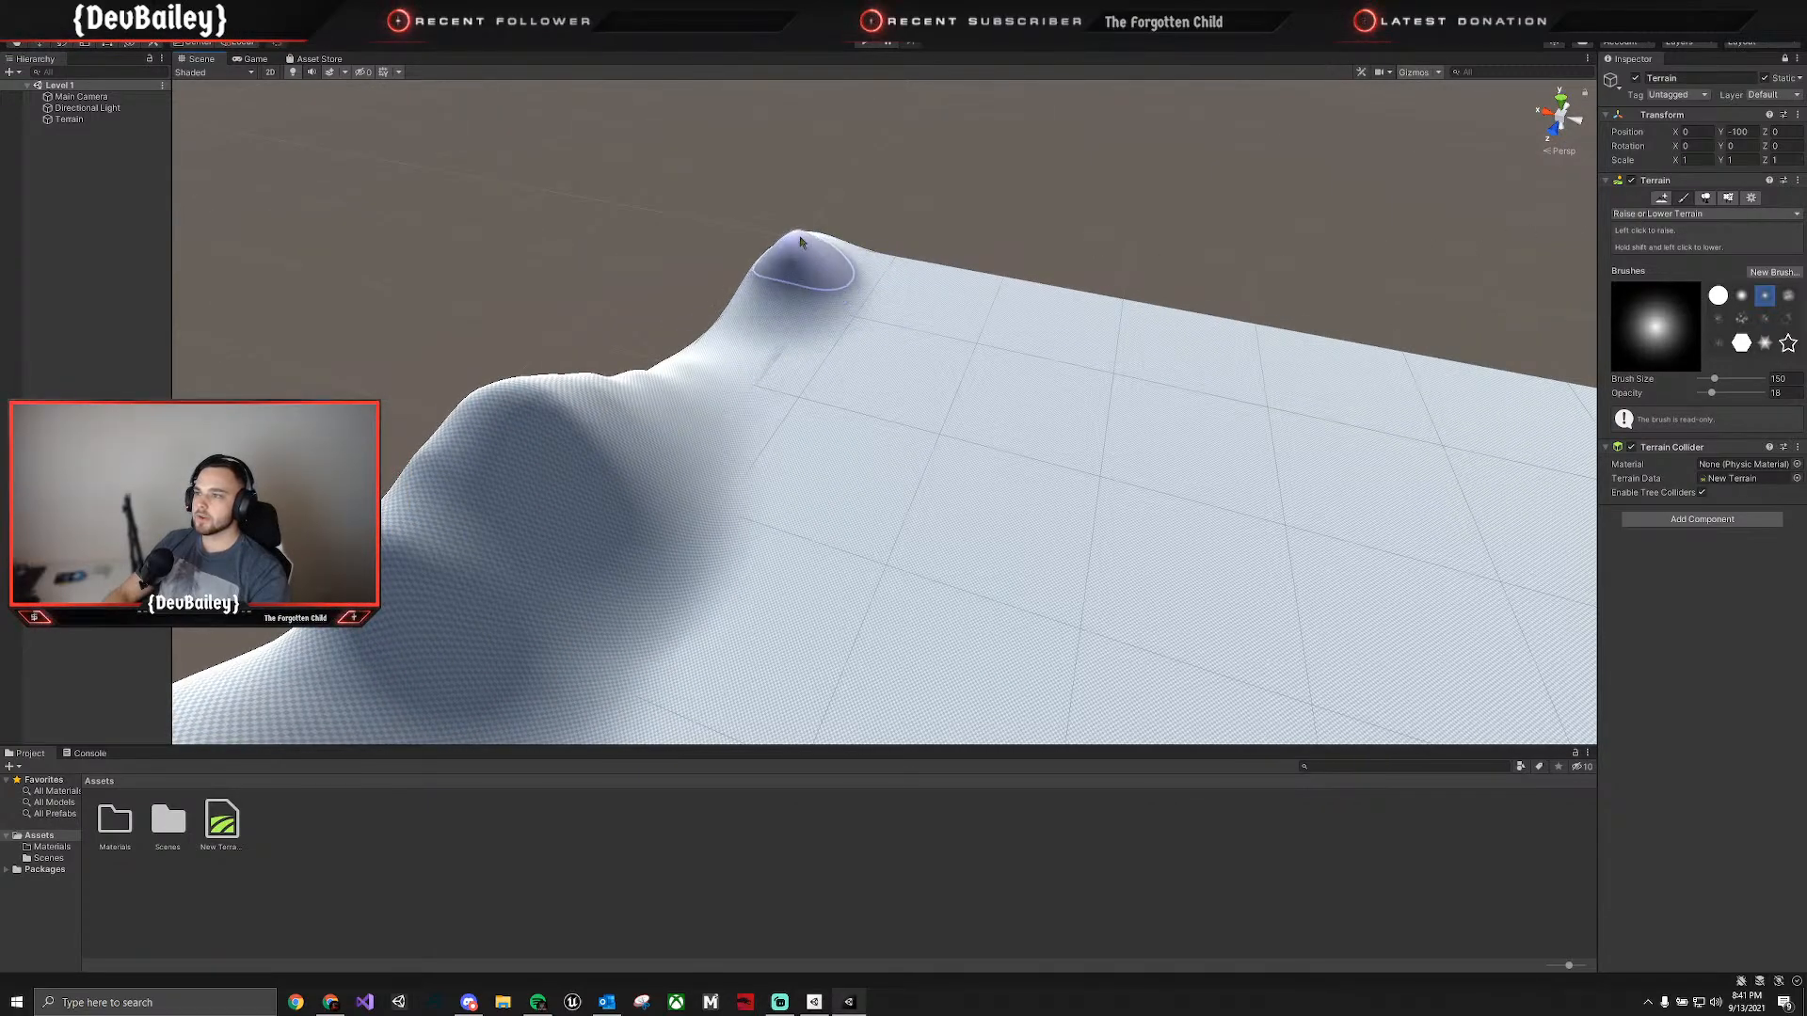
pyautogui.moveTo(800, 241)
pyautogui.mouseDown()
pyautogui.moveTo(758, 273)
pyautogui.moveTo(706, 367)
pyautogui.moveTo(753, 285)
pyautogui.moveTo(715, 310)
pyautogui.moveTo(877, 272)
pyautogui.moveTo(758, 283)
pyautogui.moveTo(859, 243)
pyautogui.moveTo(880, 297)
pyautogui.mouseUp()
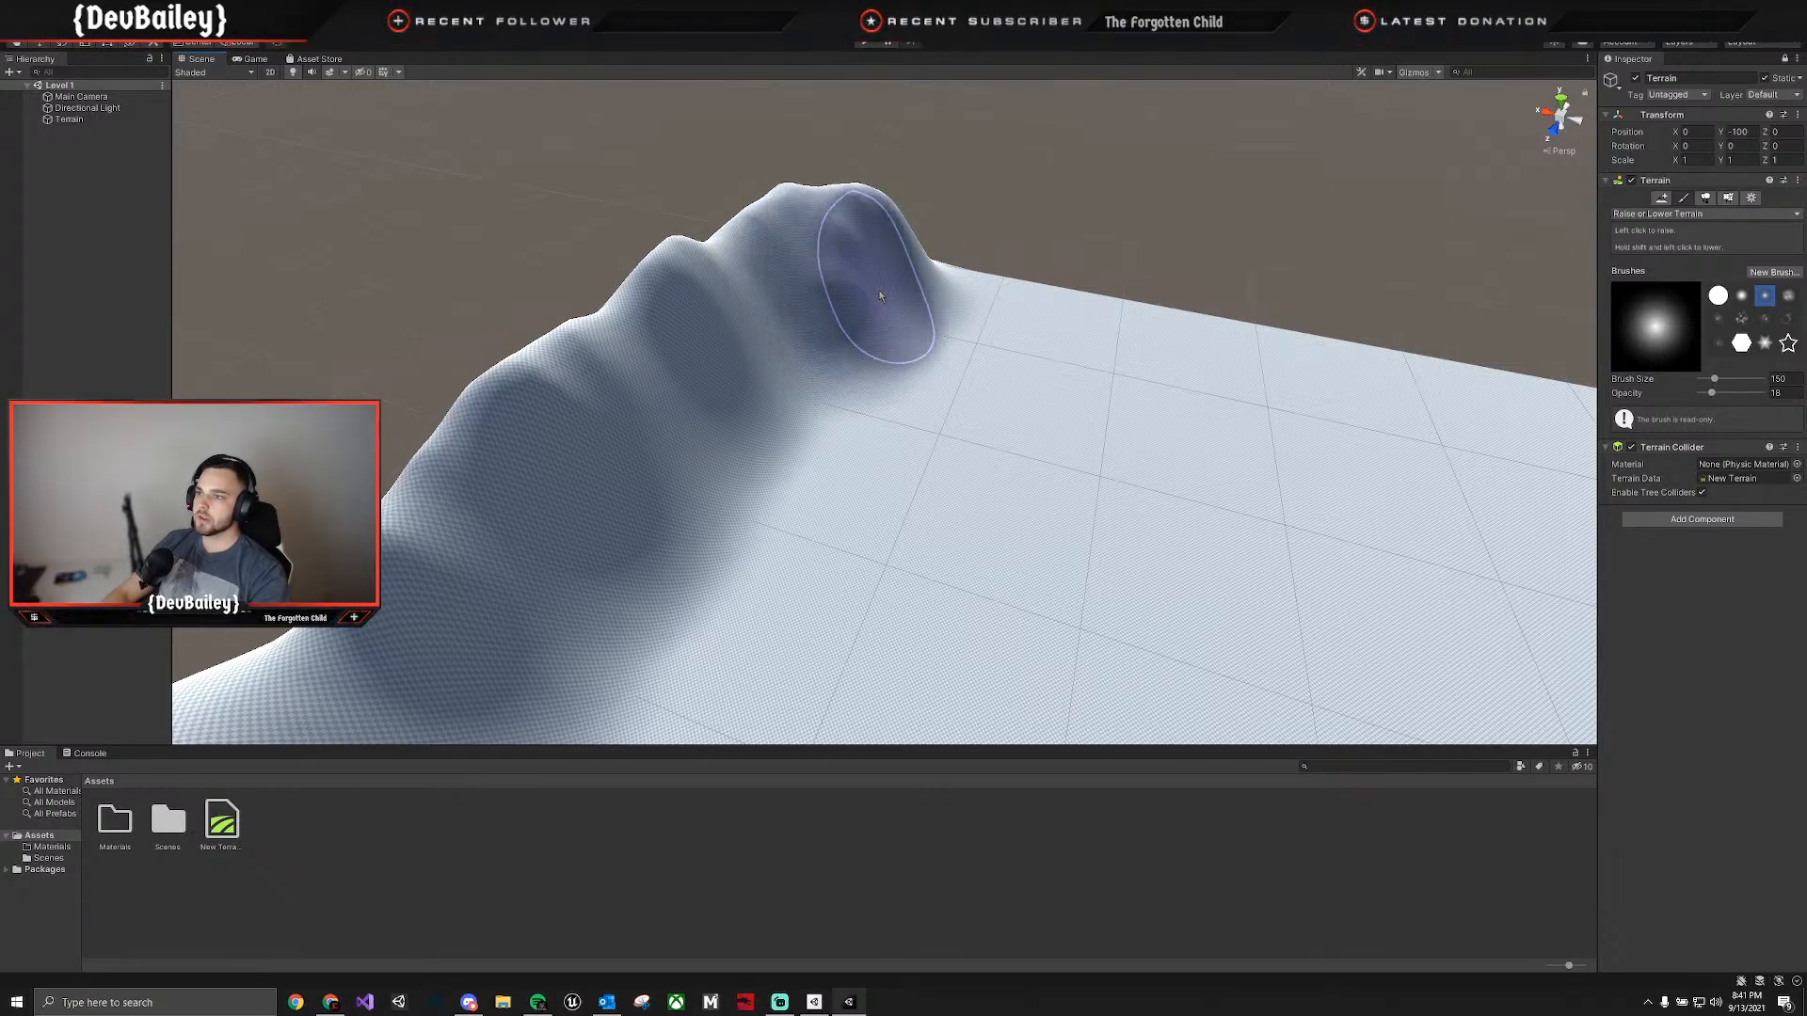
pyautogui.moveTo(880, 296); pyautogui.dragTo(799, 373, button='right')
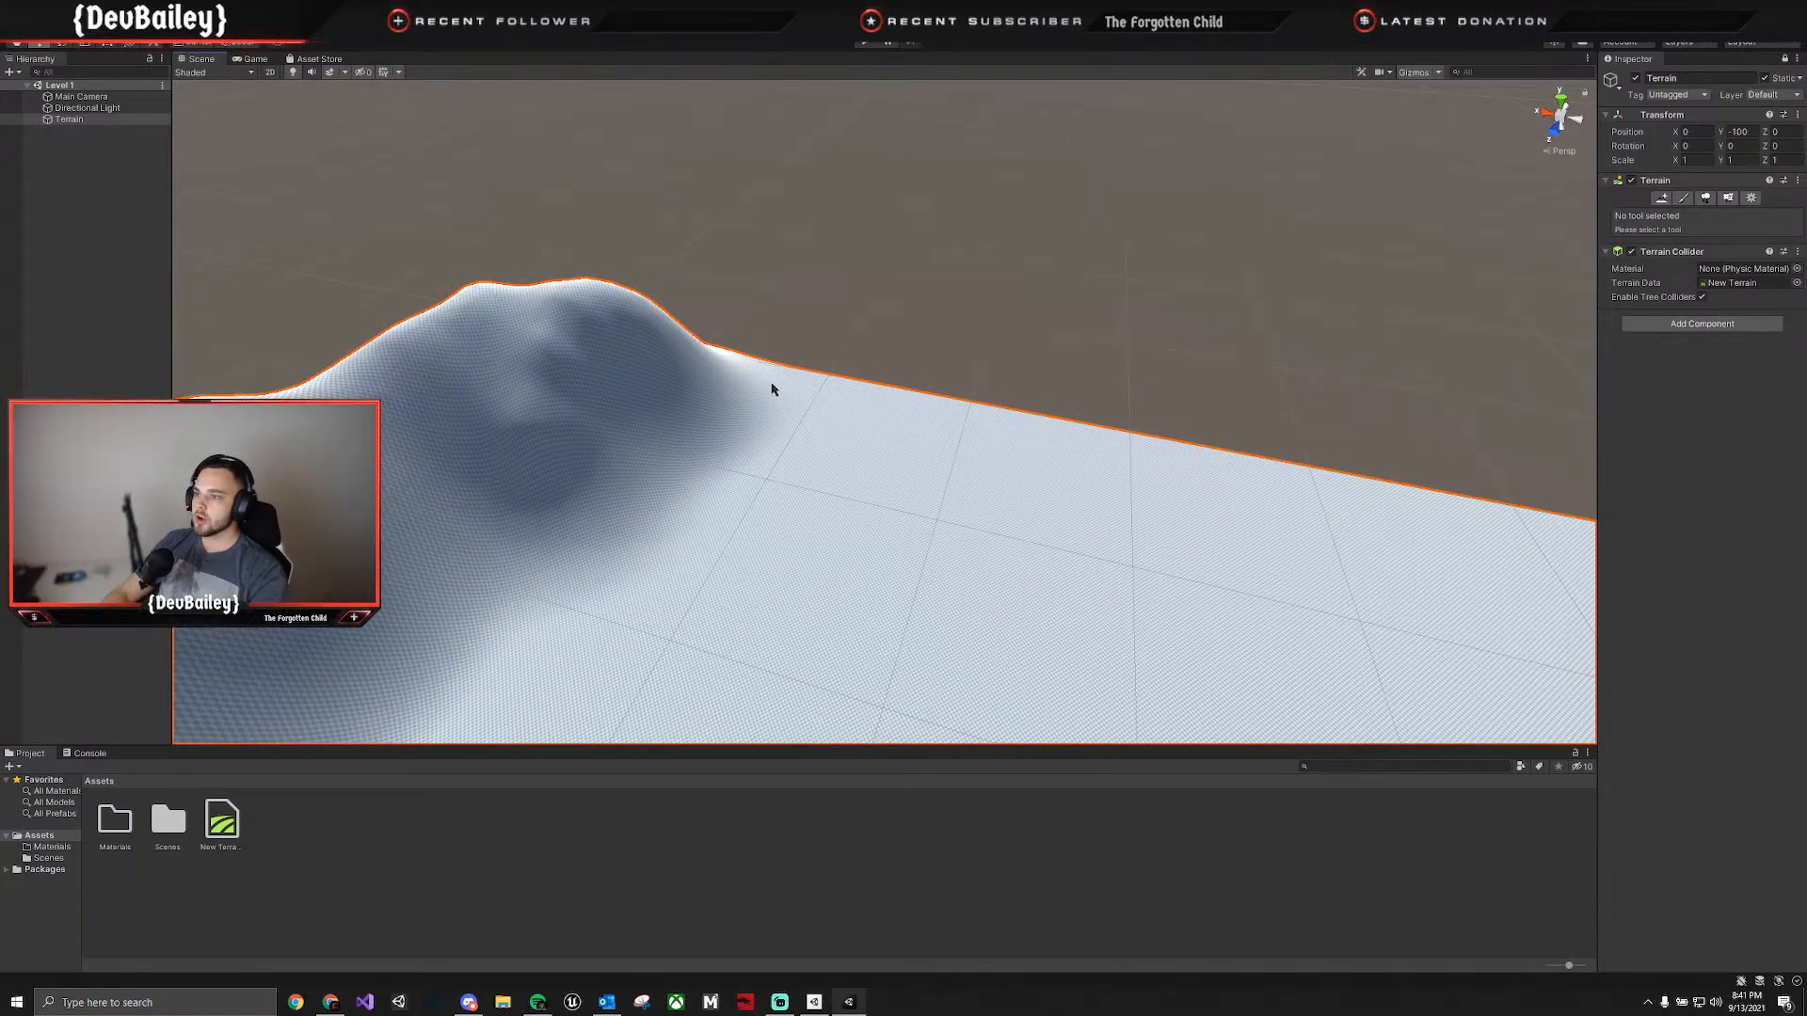
# Raise low hills along the terrain's fourth edge to link the last corner with the first ridge.
pyautogui.click(1685, 199)
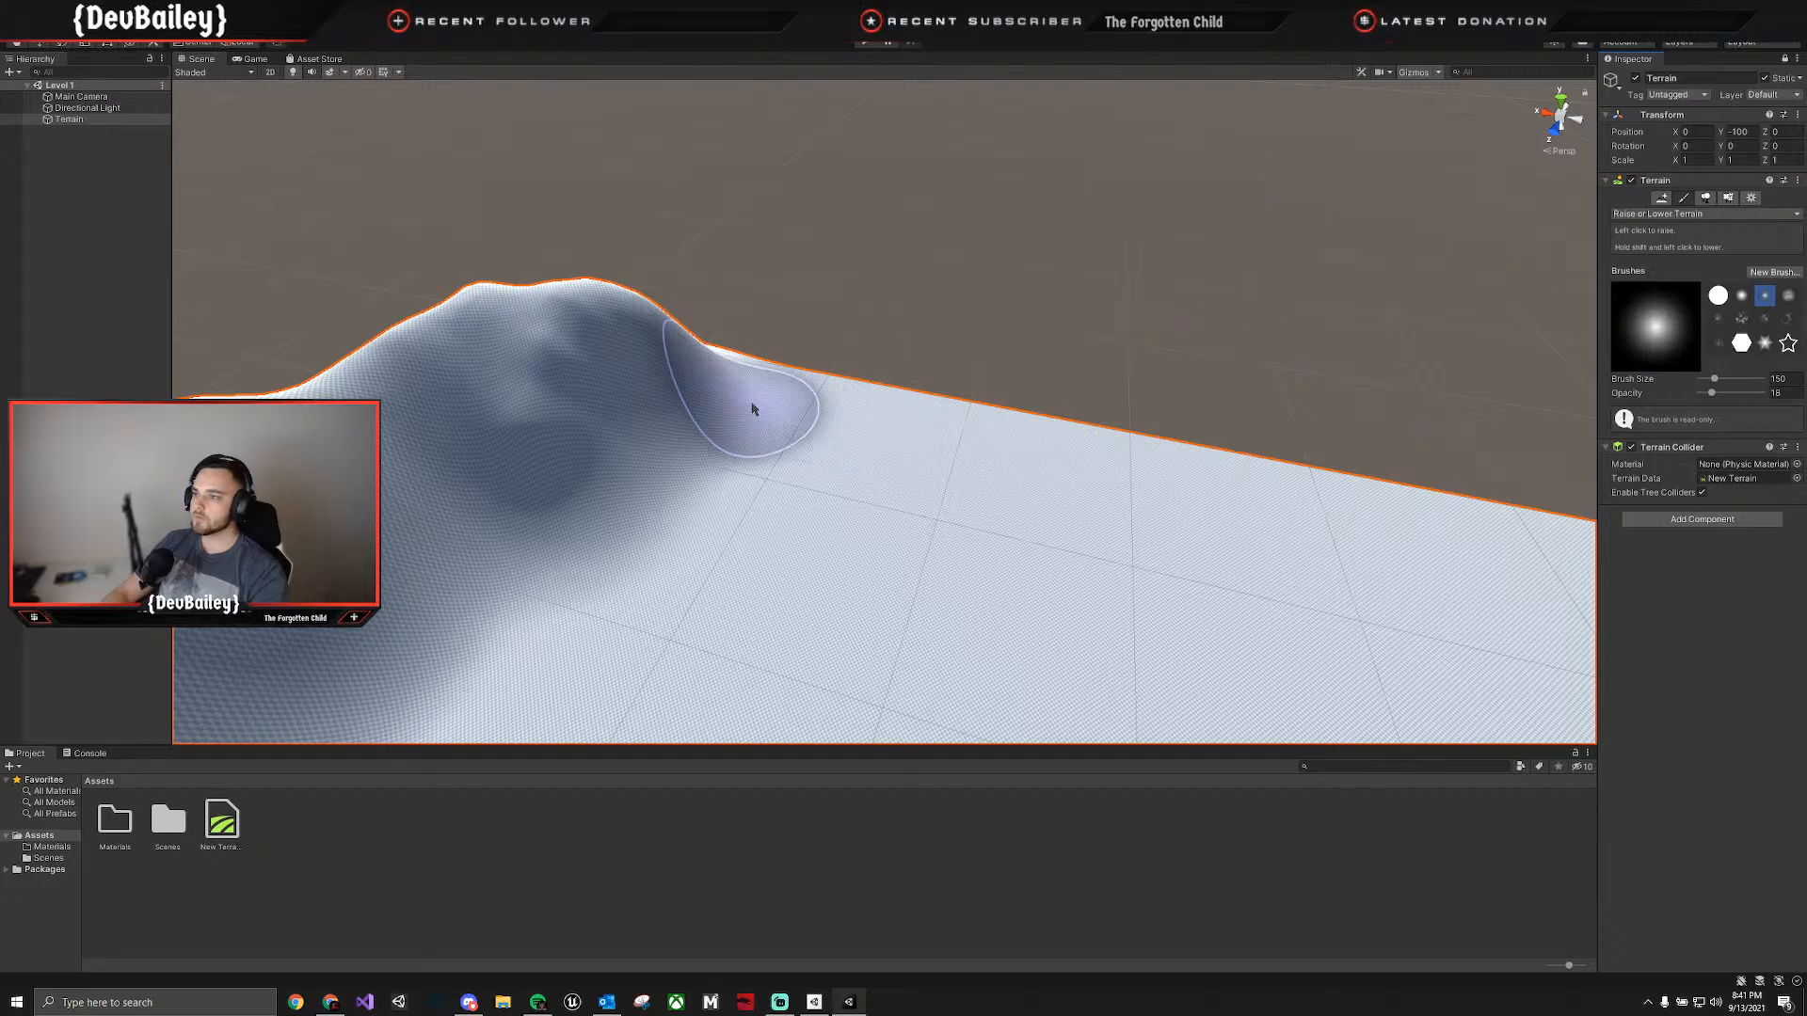
pyautogui.moveTo(759, 367)
pyautogui.mouseDown()
pyautogui.moveTo(504, 367)
pyautogui.moveTo(918, 370)
pyautogui.moveTo(895, 404)
pyautogui.moveTo(1057, 456)
pyautogui.moveTo(947, 432)
pyautogui.moveTo(890, 385)
pyautogui.moveTo(879, 403)
pyautogui.moveTo(524, 436)
pyautogui.moveTo(844, 499)
pyautogui.mouseUp()
pyautogui.moveTo(844, 513); pyautogui.dragTo(1063, 466, button='right')
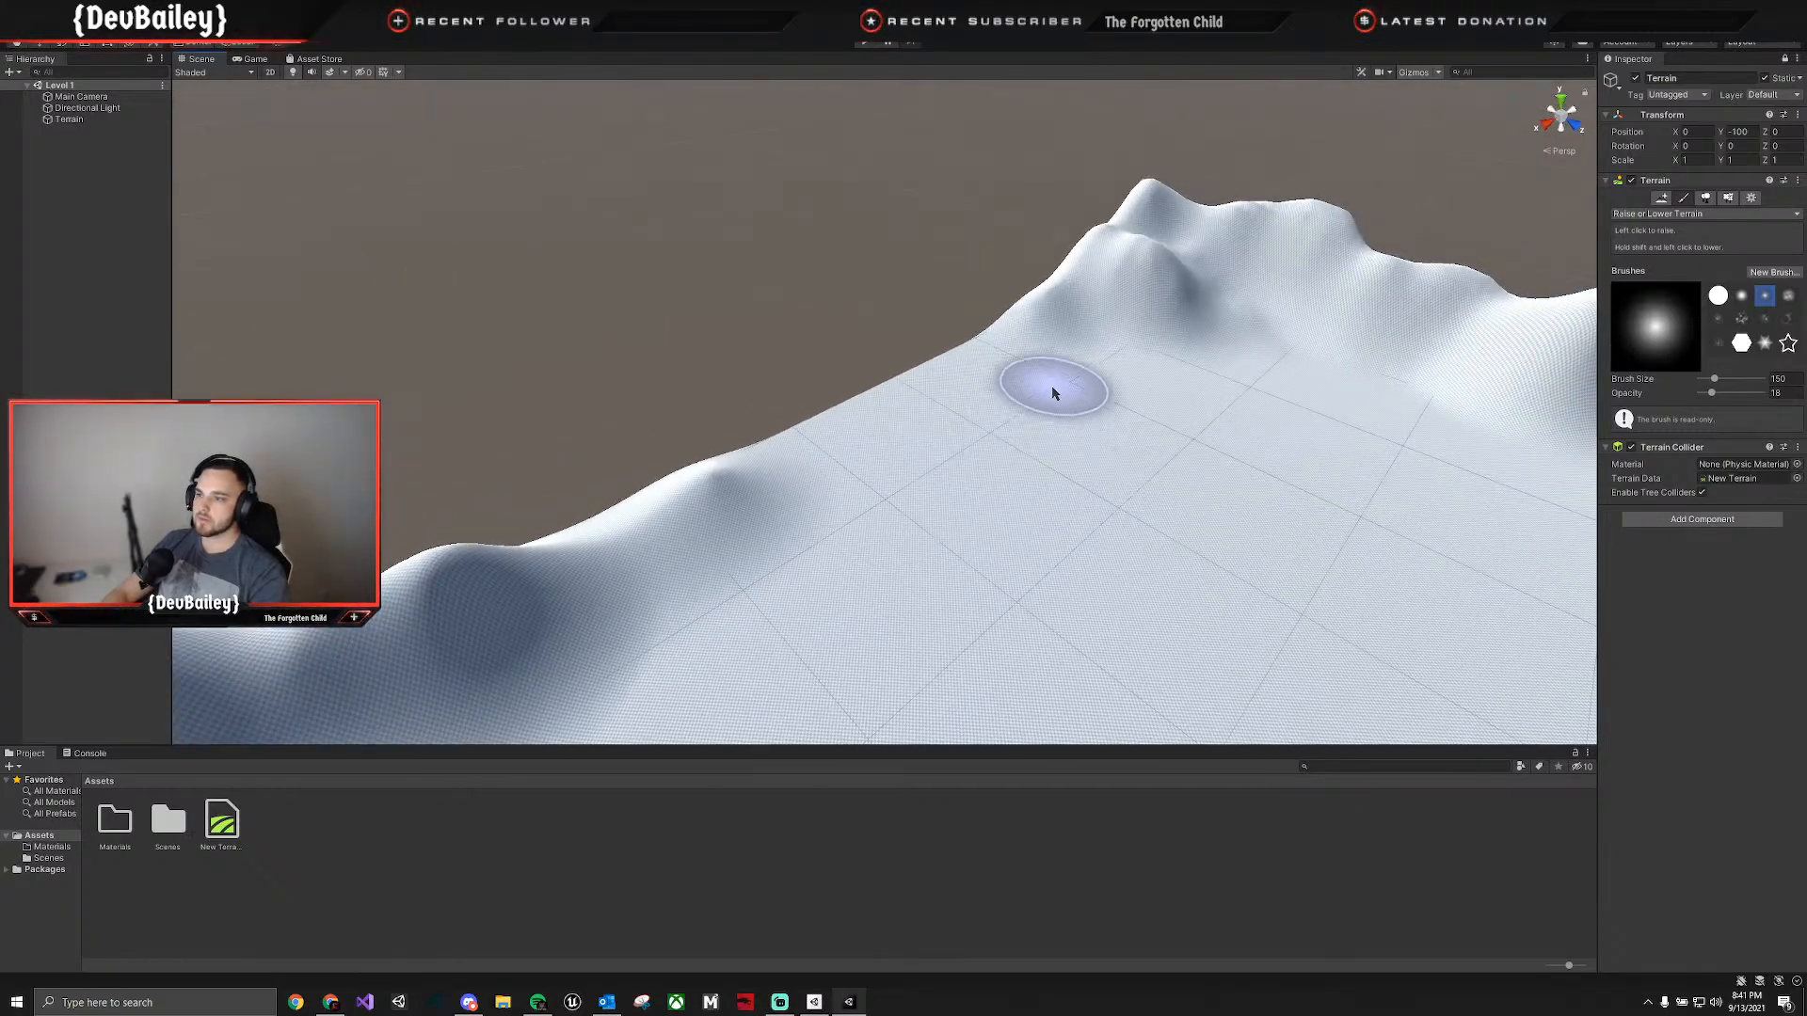
pyautogui.moveTo(1053, 392)
pyautogui.mouseDown()
pyautogui.moveTo(949, 381)
pyautogui.moveTo(671, 469)
pyautogui.mouseUp()
pyautogui.moveTo(579, 523)
pyautogui.mouseDown()
pyautogui.moveTo(666, 533)
pyautogui.moveTo(524, 605)
pyautogui.moveTo(301, 678)
pyautogui.moveTo(358, 612)
pyautogui.moveTo(428, 579)
pyautogui.mouseUp()
pyautogui.moveTo(429, 578); pyautogui.dragTo(259, 603, button='right')
pyautogui.moveTo(377, 527)
pyautogui.mouseDown()
pyautogui.moveTo(480, 434)
pyautogui.moveTo(511, 472)
pyautogui.moveTo(372, 414)
pyautogui.moveTo(650, 423)
pyautogui.mouseUp()
pyautogui.moveTo(649, 424)
pyautogui.mouseDown(button='right')
pyautogui.moveTo(787, 444)
pyautogui.moveTo(810, 419)
pyautogui.mouseUp(button='right')
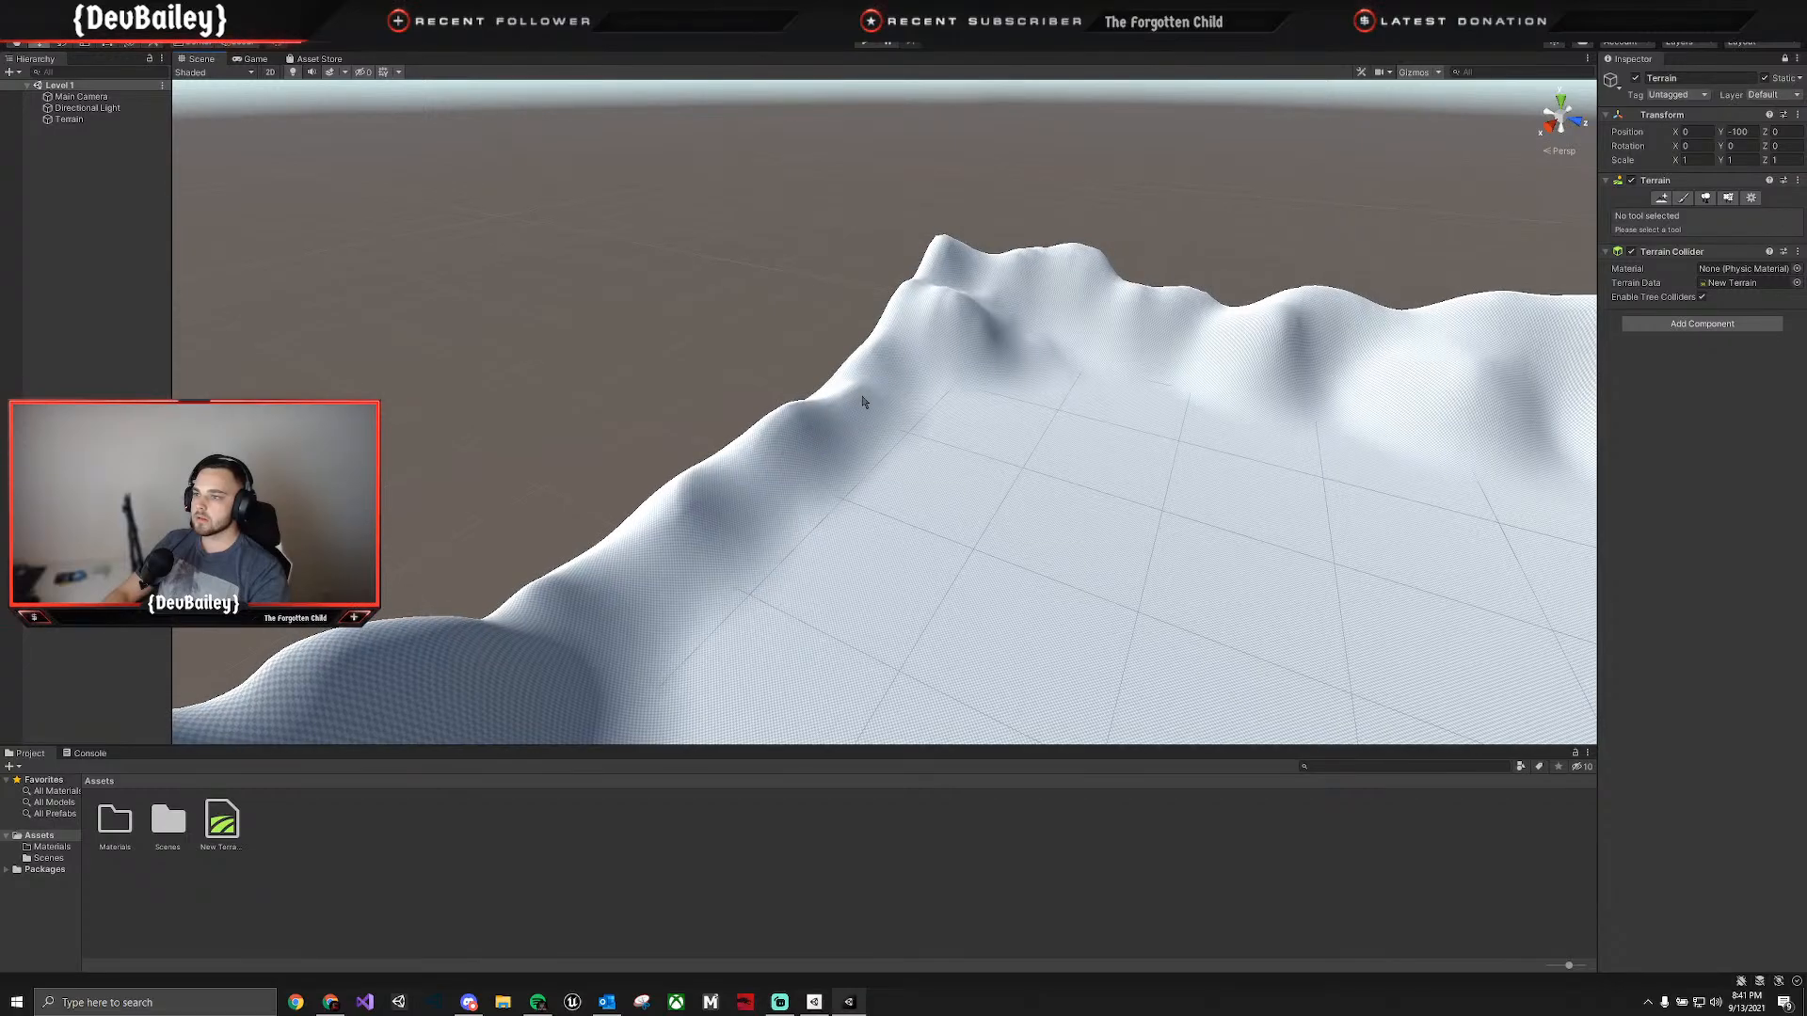
# Raise the fourth edge's low hills into a higher, thicker mountain ridge.
pyautogui.click(1686, 199)
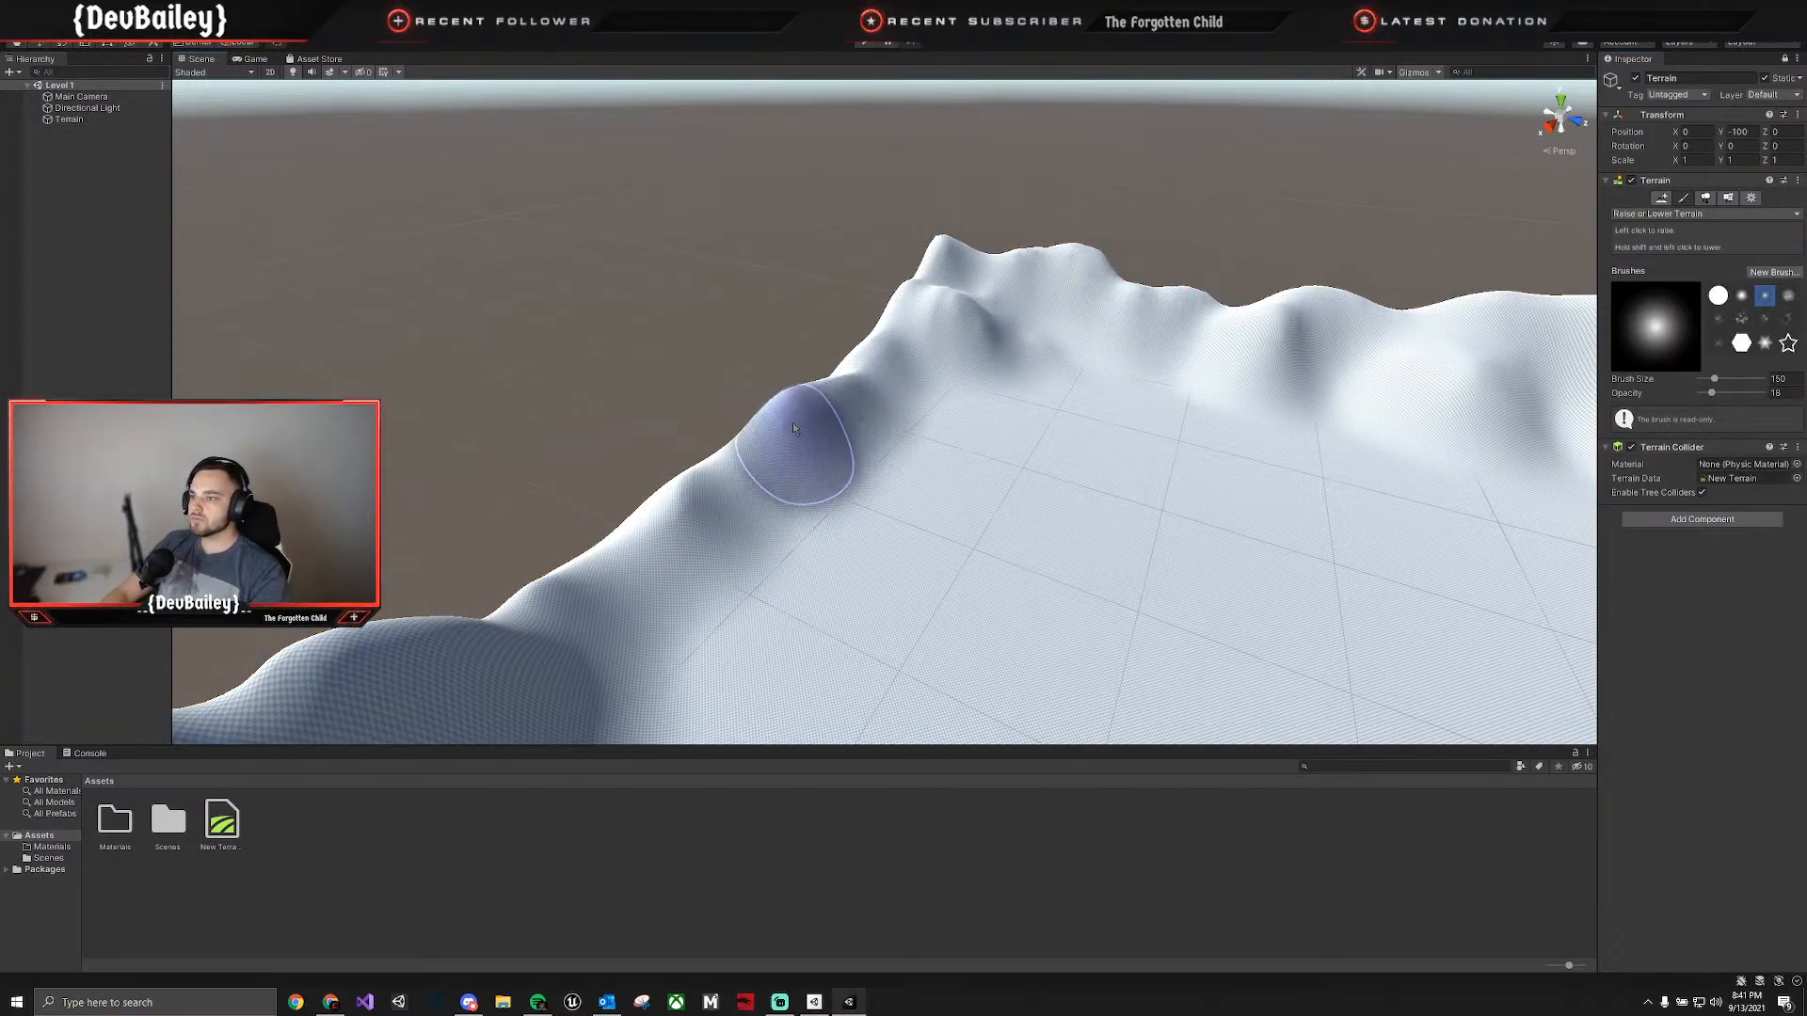
pyautogui.moveTo(793, 429)
pyautogui.mouseDown()
pyautogui.moveTo(563, 574)
pyautogui.moveTo(516, 555)
pyautogui.moveTo(729, 480)
pyautogui.moveTo(777, 426)
pyautogui.moveTo(875, 405)
pyautogui.mouseUp()
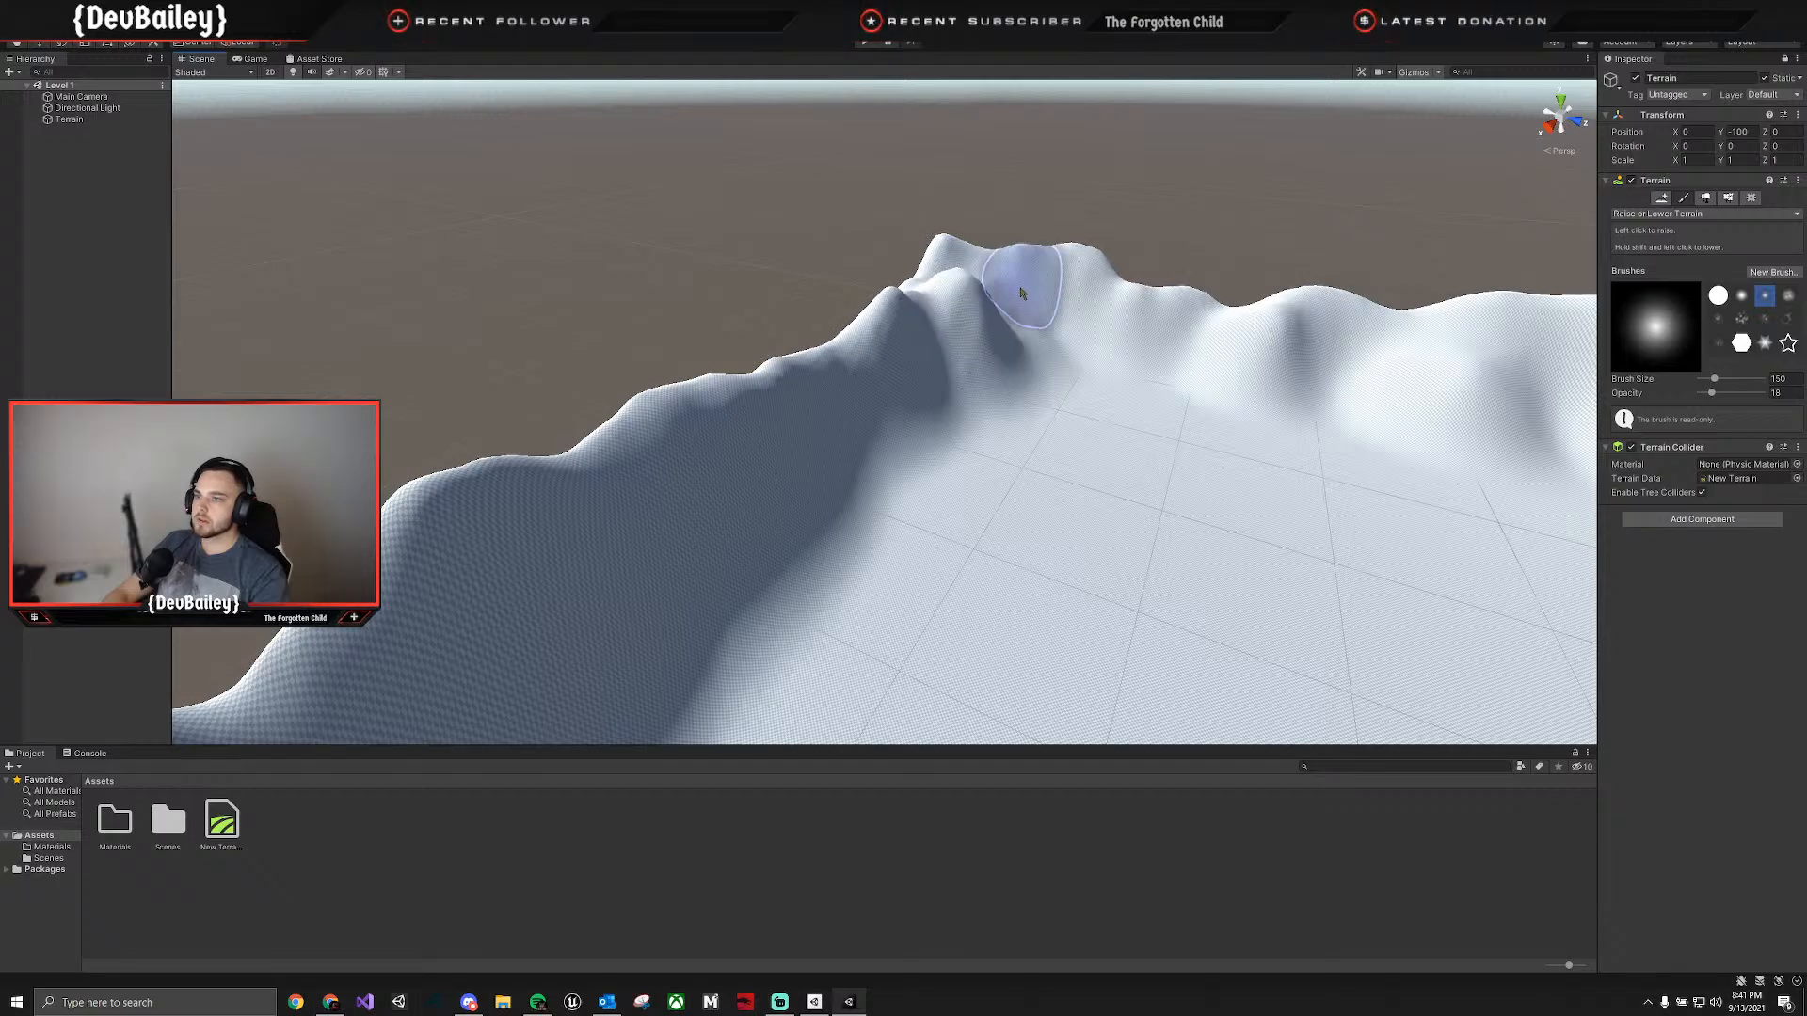
# Fill in low spots and vary the peaks around the mountain border, and select the cloudy noise brush.
pyautogui.moveTo(920, 489)
pyautogui.keyDown('alt'); pyautogui.mouseDown()
pyautogui.moveTo(1109, 424)
pyautogui.moveTo(1331, 399)
pyautogui.moveTo(577, 504)
pyautogui.moveTo(779, 415)
pyautogui.mouseUp(); pyautogui.keyUp('alt')
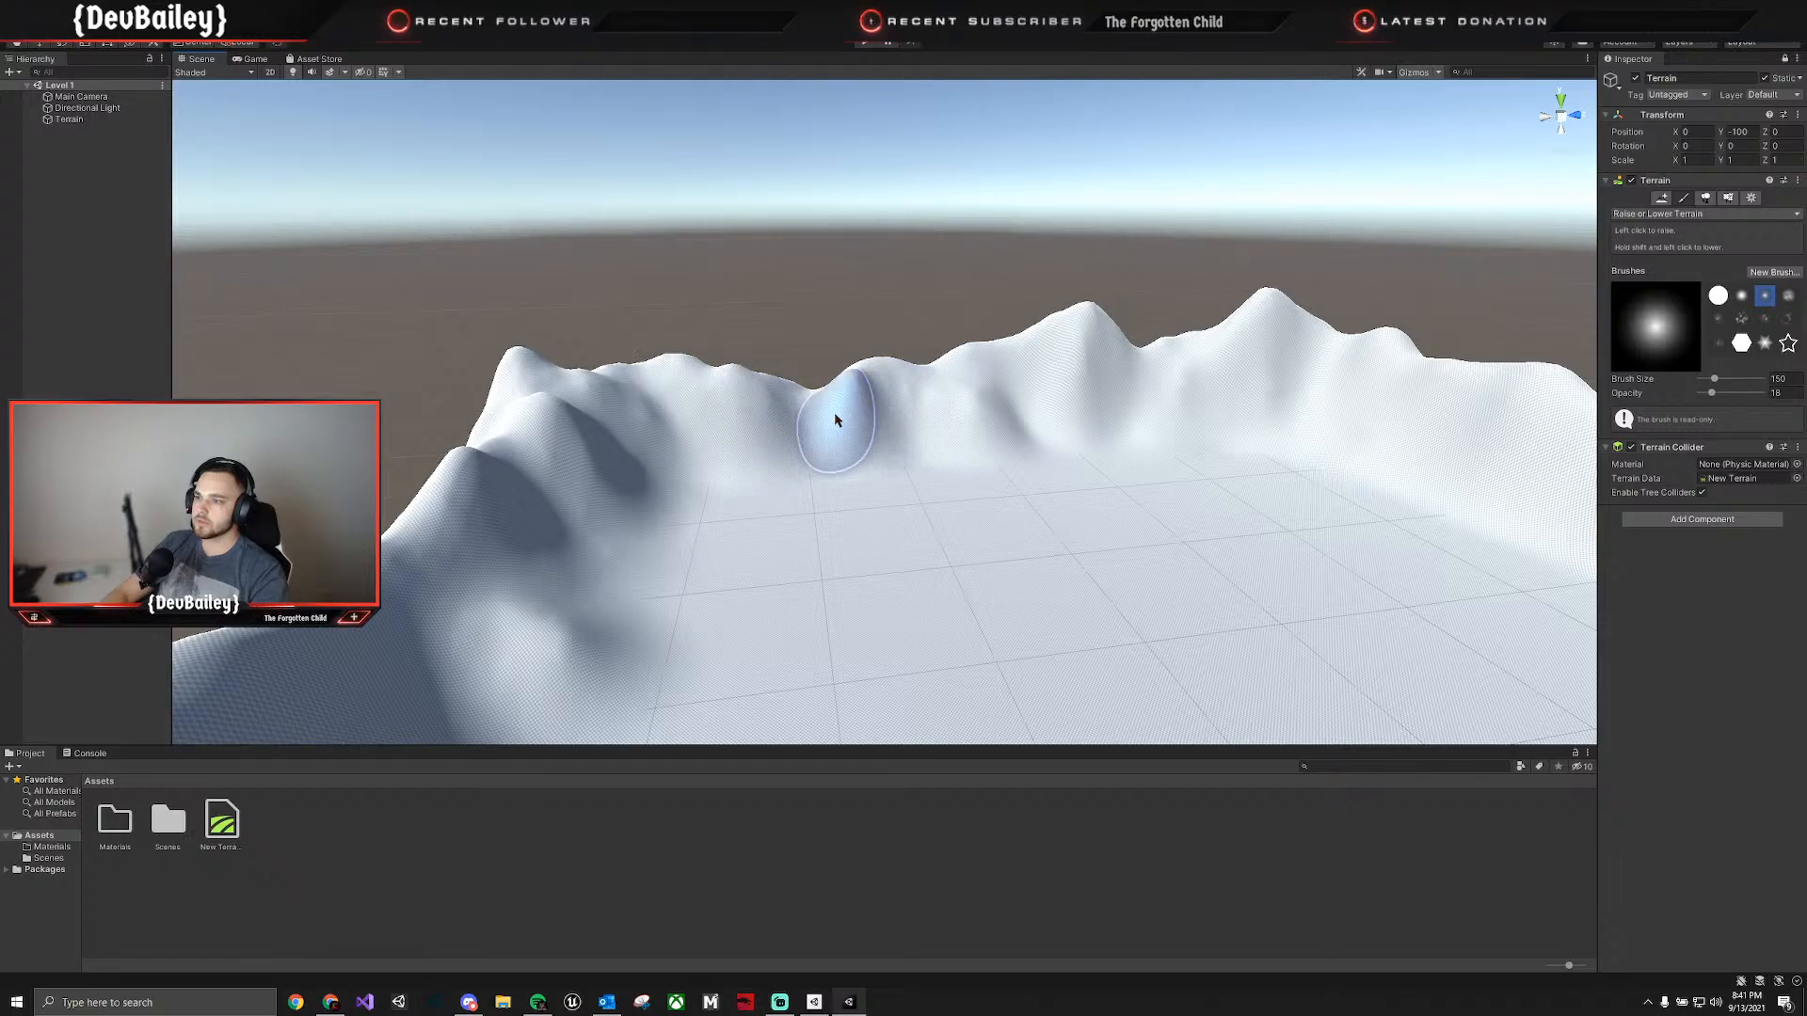
pyautogui.moveTo(840, 411)
pyautogui.keyDown('alt'); pyautogui.mouseDown()
pyautogui.moveTo(946, 464)
pyautogui.moveTo(1192, 443)
pyautogui.moveTo(1101, 391)
pyautogui.moveTo(1142, 383)
pyautogui.moveTo(1173, 343)
pyautogui.mouseUp(); pyautogui.keyUp('alt')
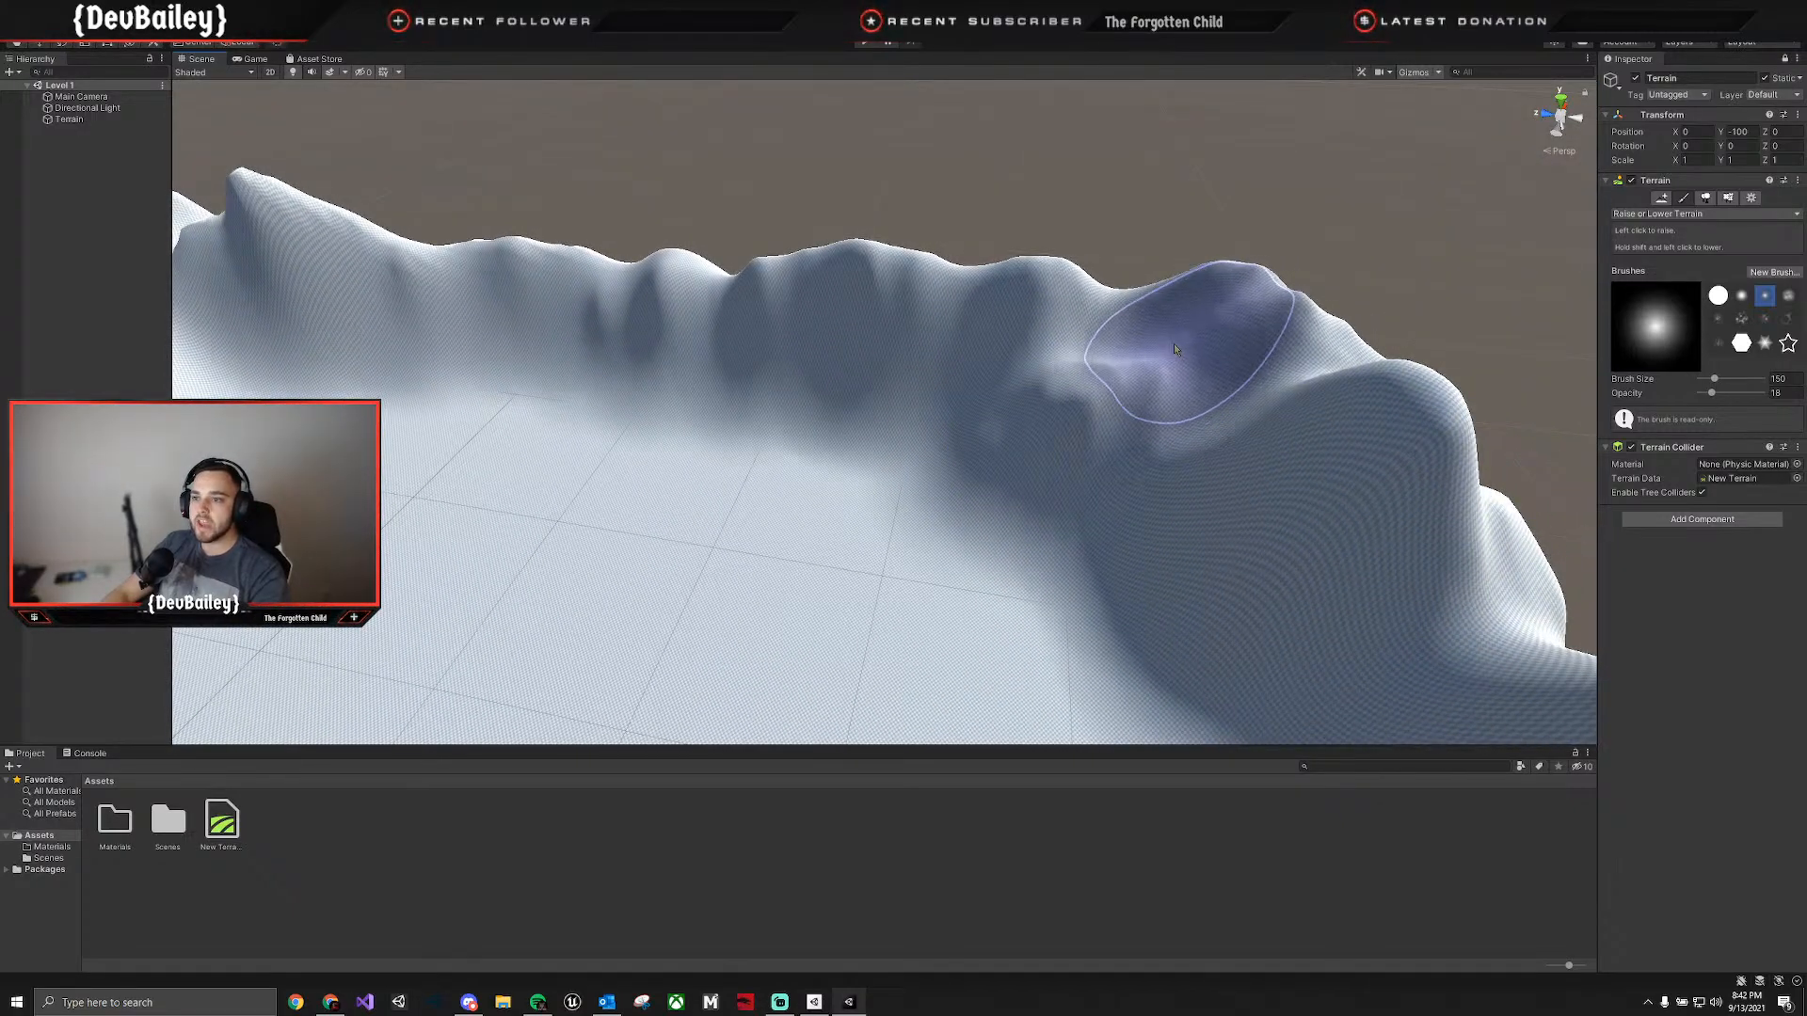
pyautogui.moveTo(1001, 323)
pyautogui.keyDown('alt'); pyautogui.mouseDown()
pyautogui.moveTo(1036, 432)
pyautogui.moveTo(580, 360)
pyautogui.moveTo(794, 323)
pyautogui.moveTo(822, 396)
pyautogui.moveTo(1067, 384)
pyautogui.mouseUp(); pyautogui.keyUp('alt')
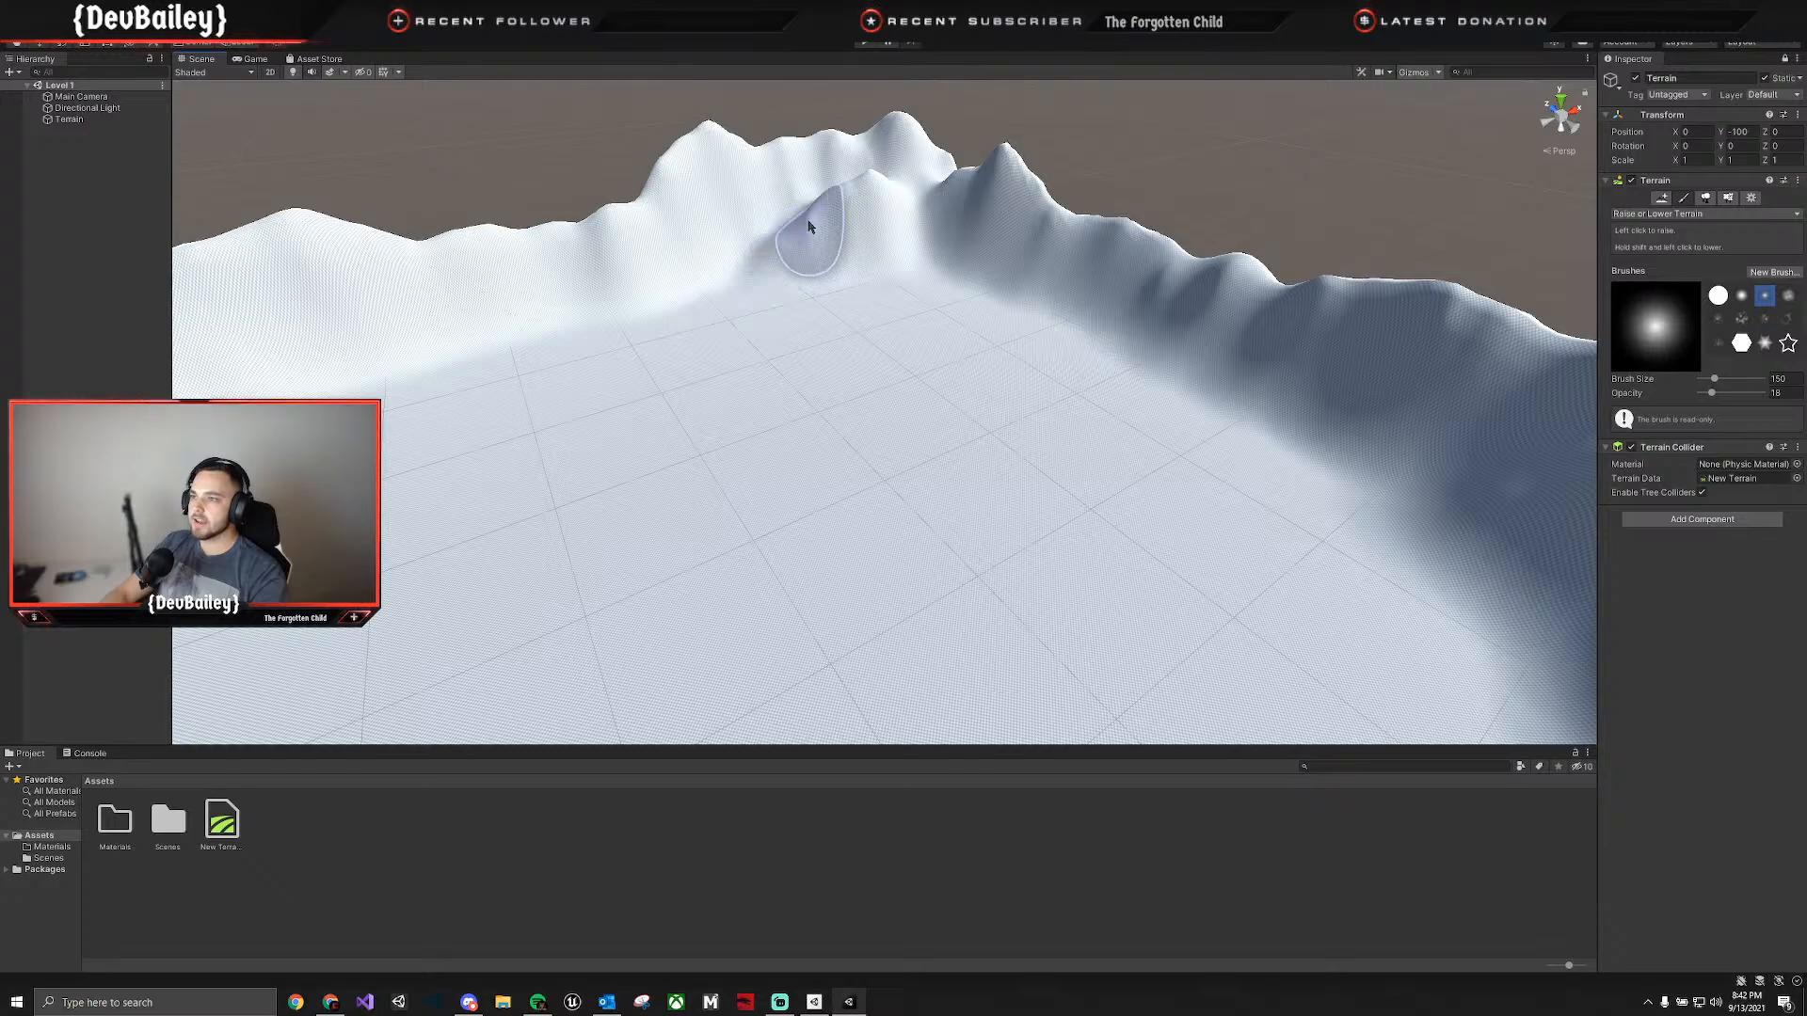
pyautogui.keyDown('alt'); pyautogui.moveTo(879, 247); pyautogui.dragTo(674, 273); pyautogui.keyUp('alt')
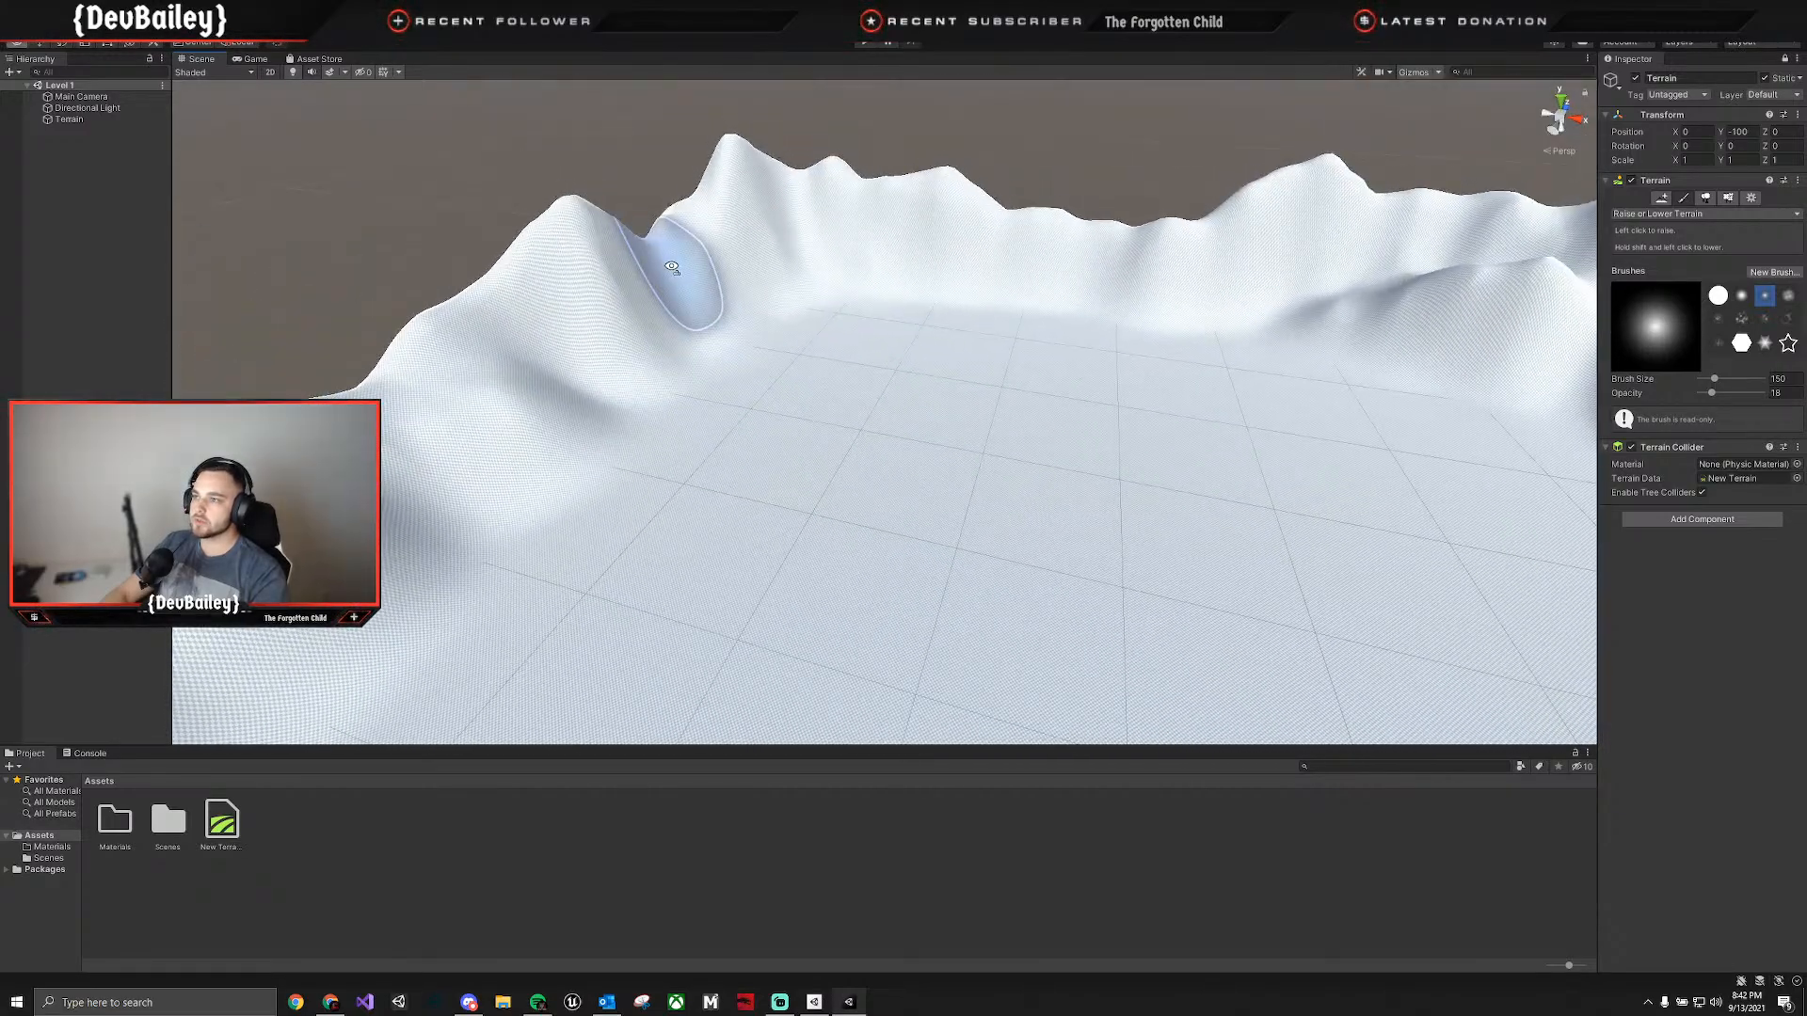
pyautogui.keyDown('alt'); pyautogui.moveTo(920, 405); pyautogui.dragTo(889, 467); pyautogui.keyUp('alt')
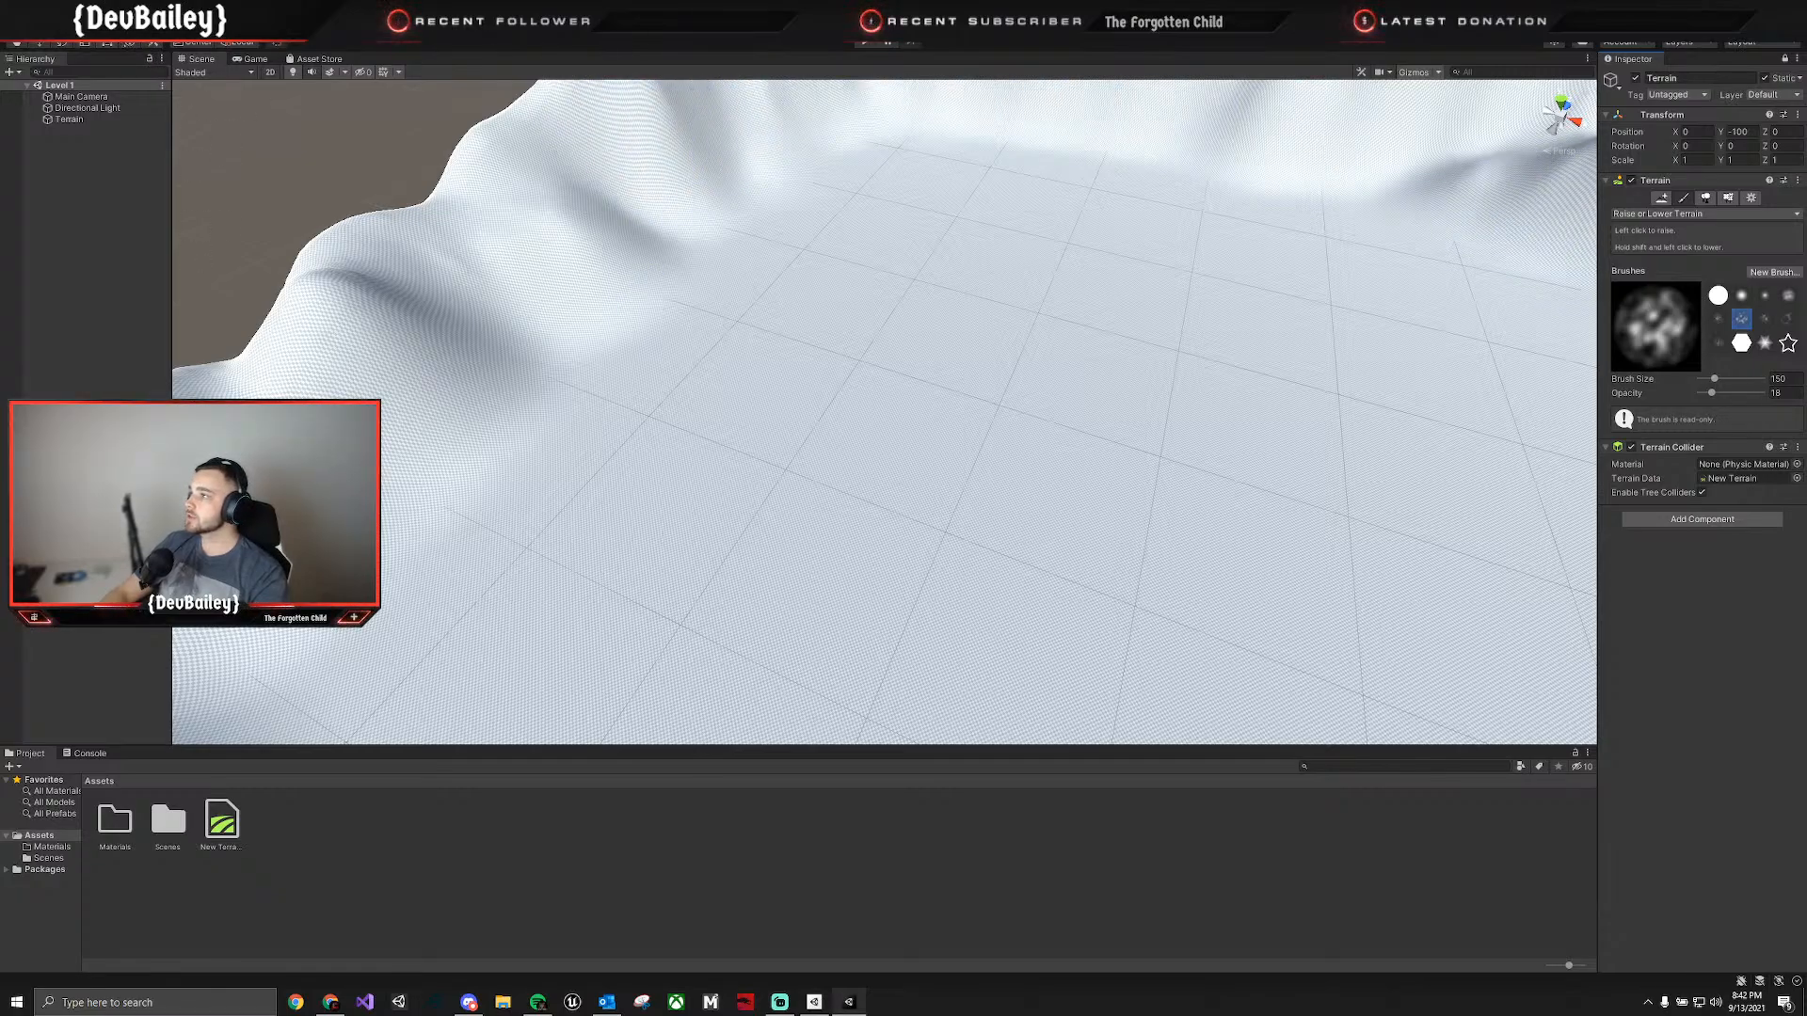
# Open the Package Manager and dock it as a tab alongside the Scene, Game and Asset Store views.
pyautogui.click(61, 25)
pyautogui.moveTo(54, 45)
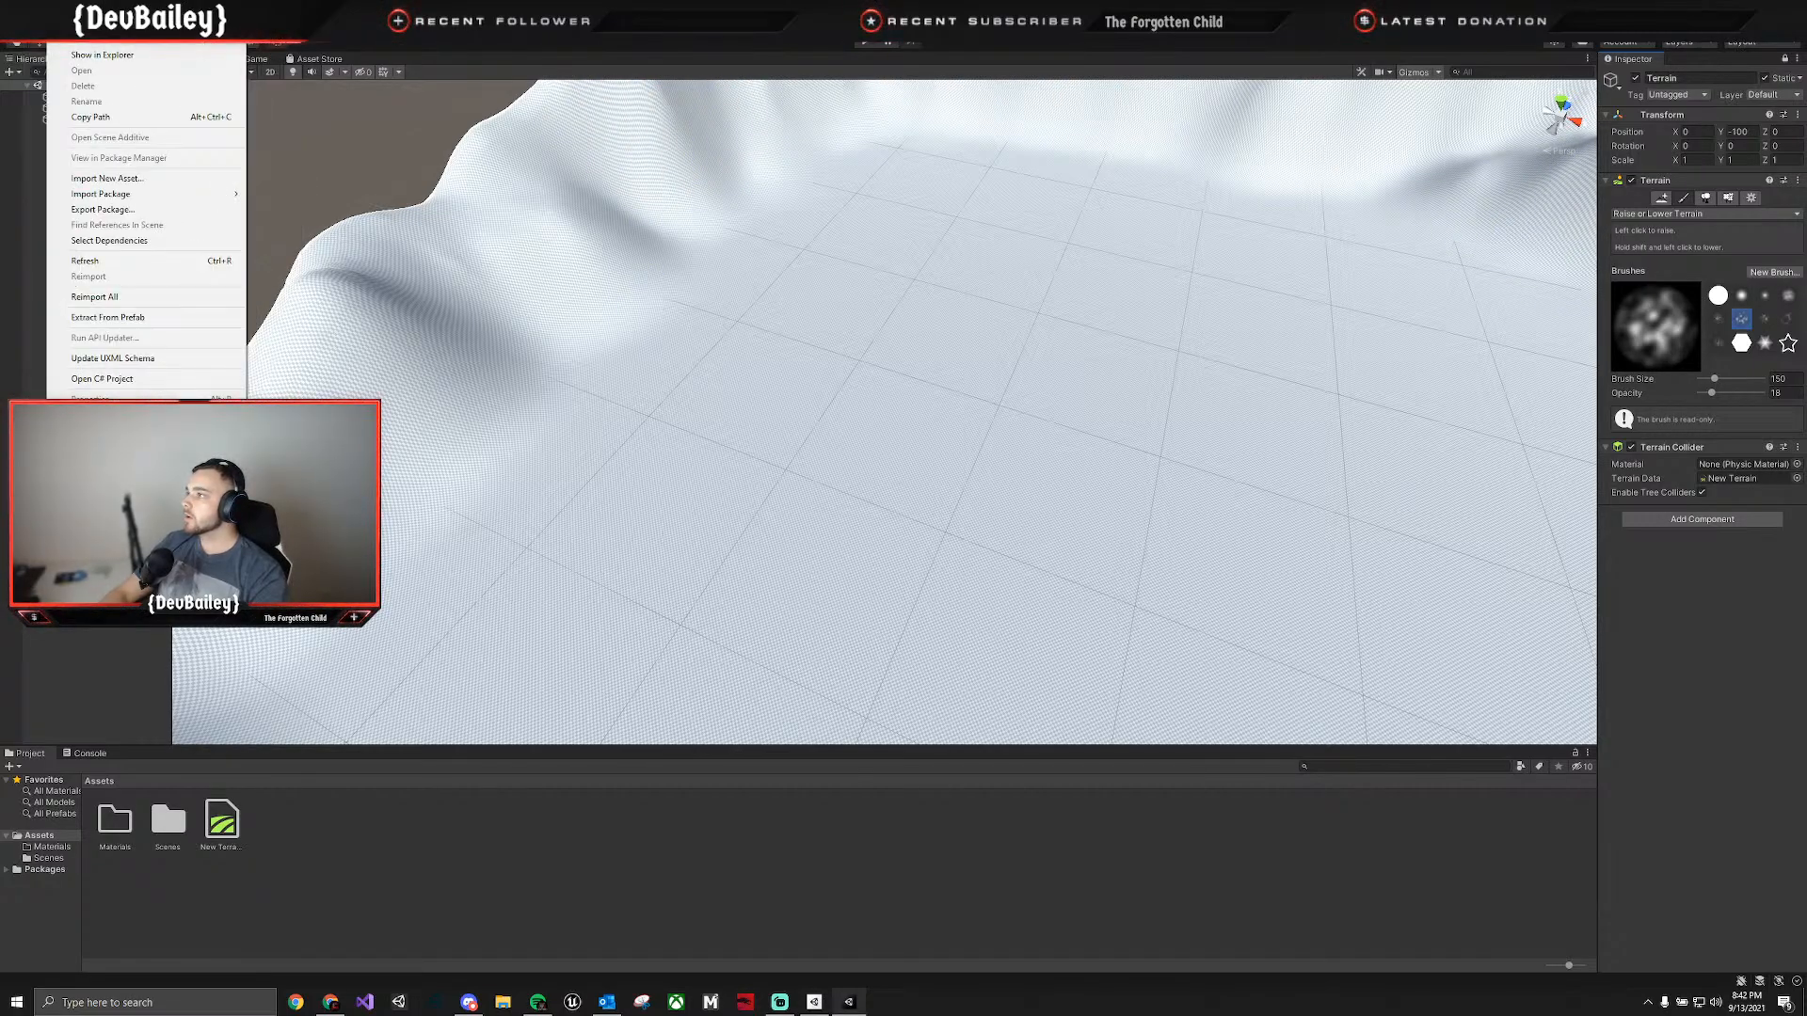
pyautogui.moveTo(209, 23)
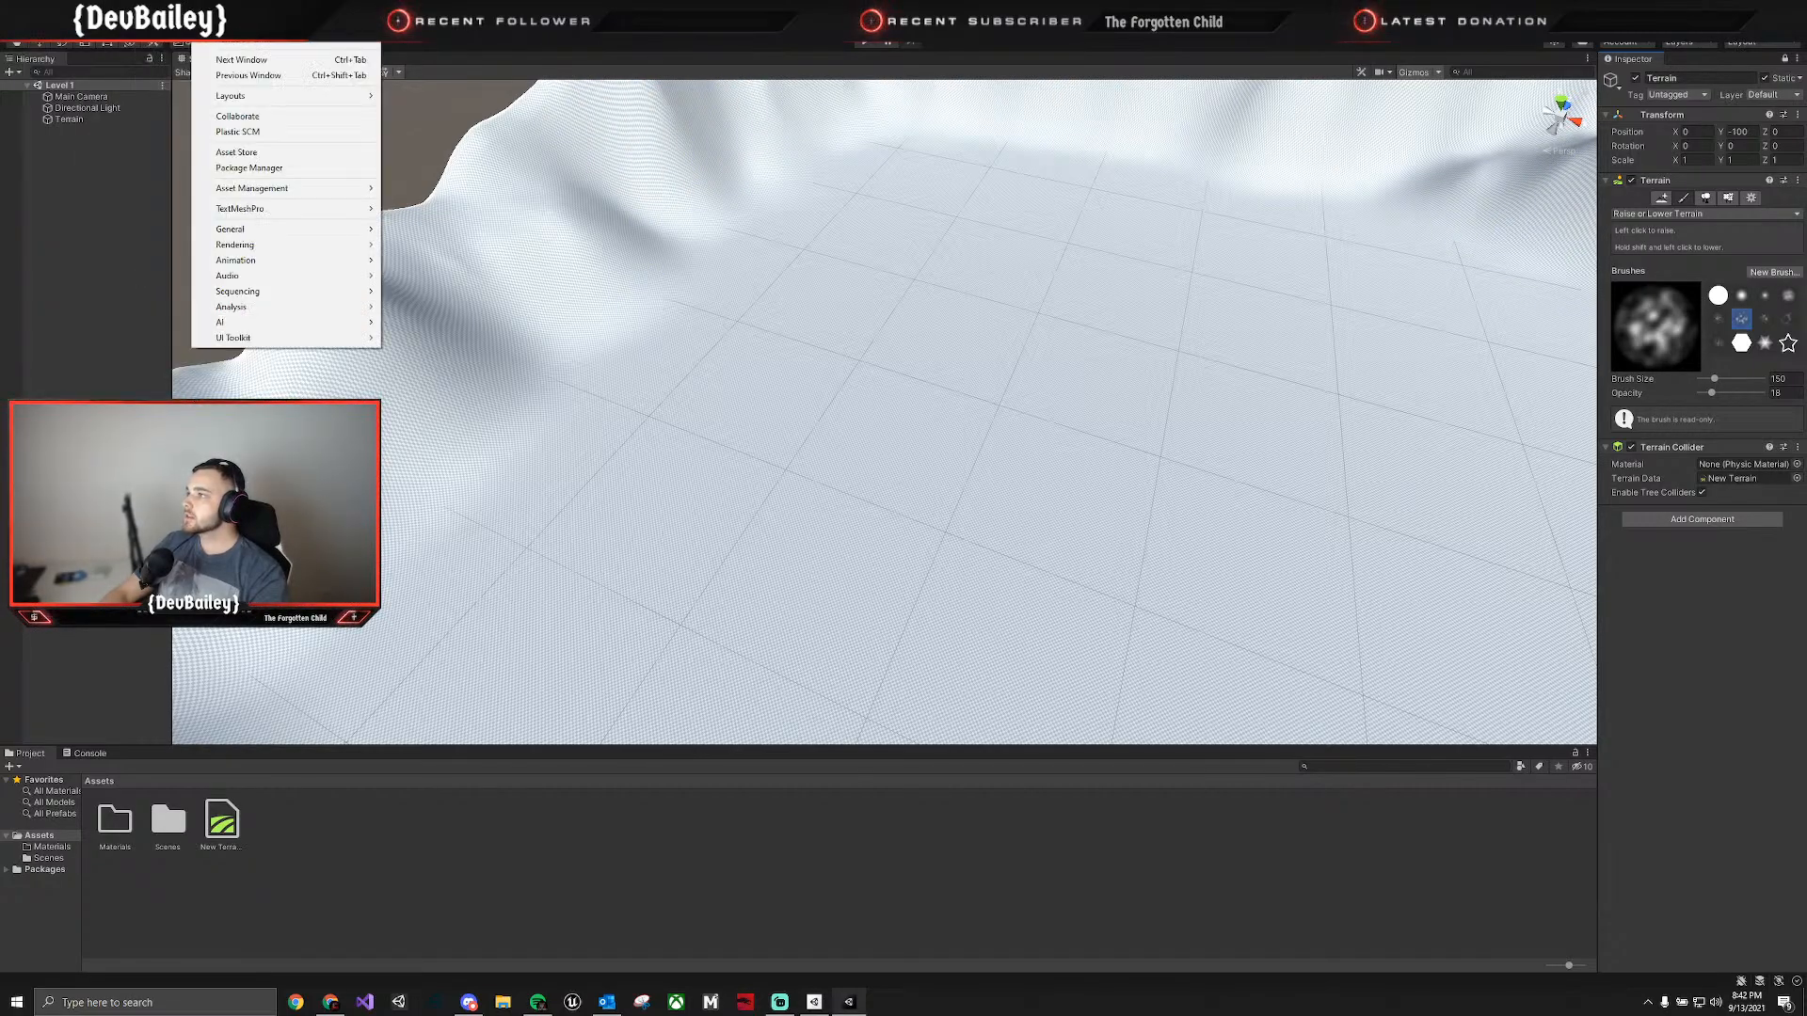
pyautogui.click(264, 169)
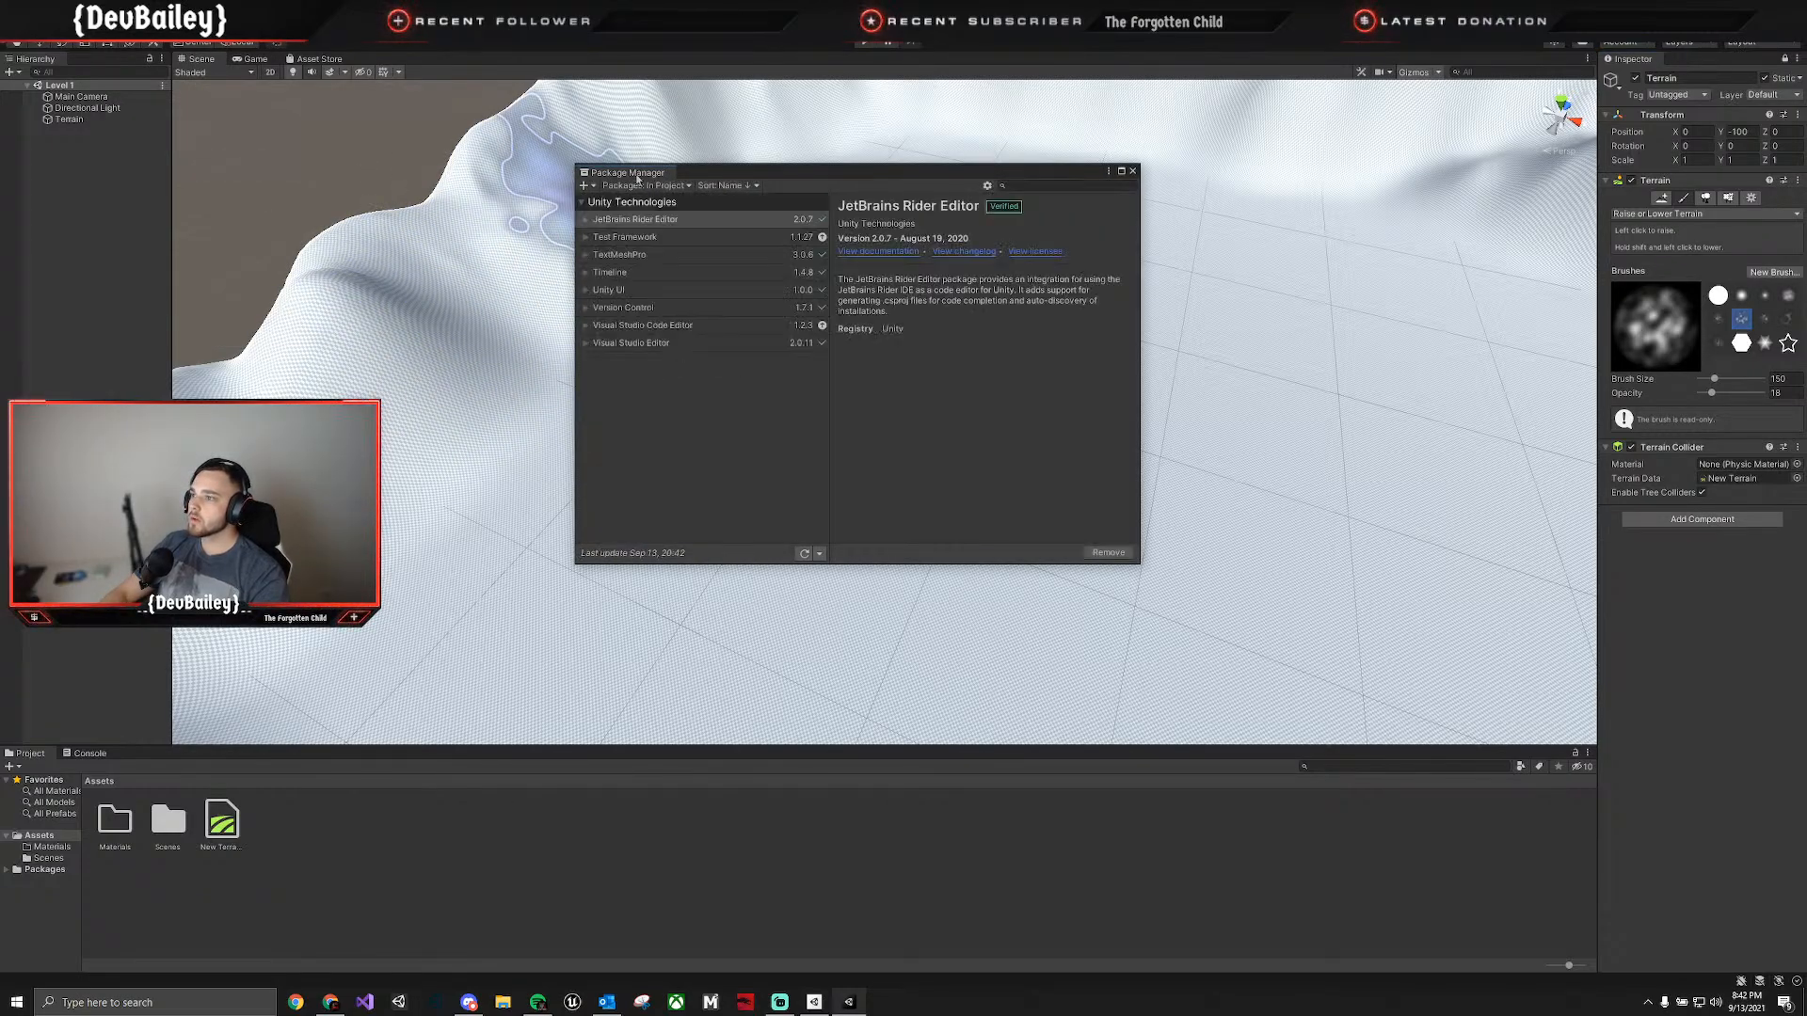
pyautogui.moveTo(637, 166); pyautogui.dragTo(403, 90)
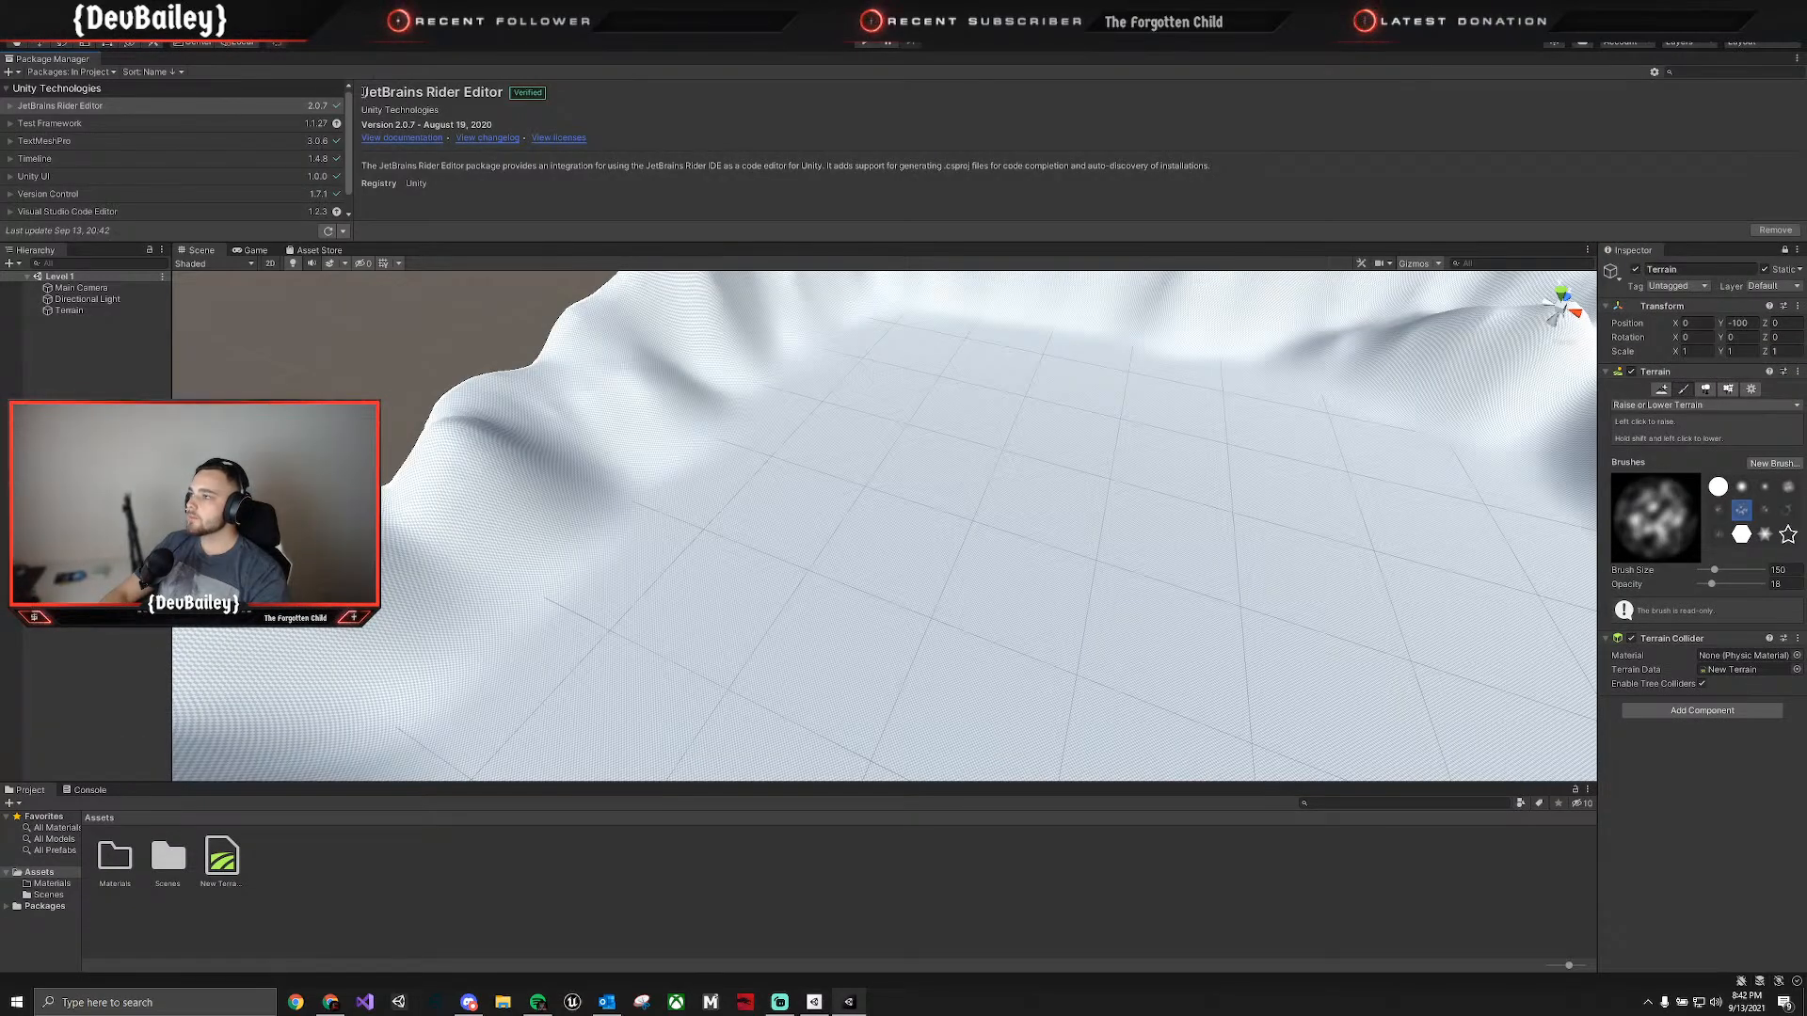
pyautogui.moveTo(232, 203); pyautogui.dragTo(306, 200)
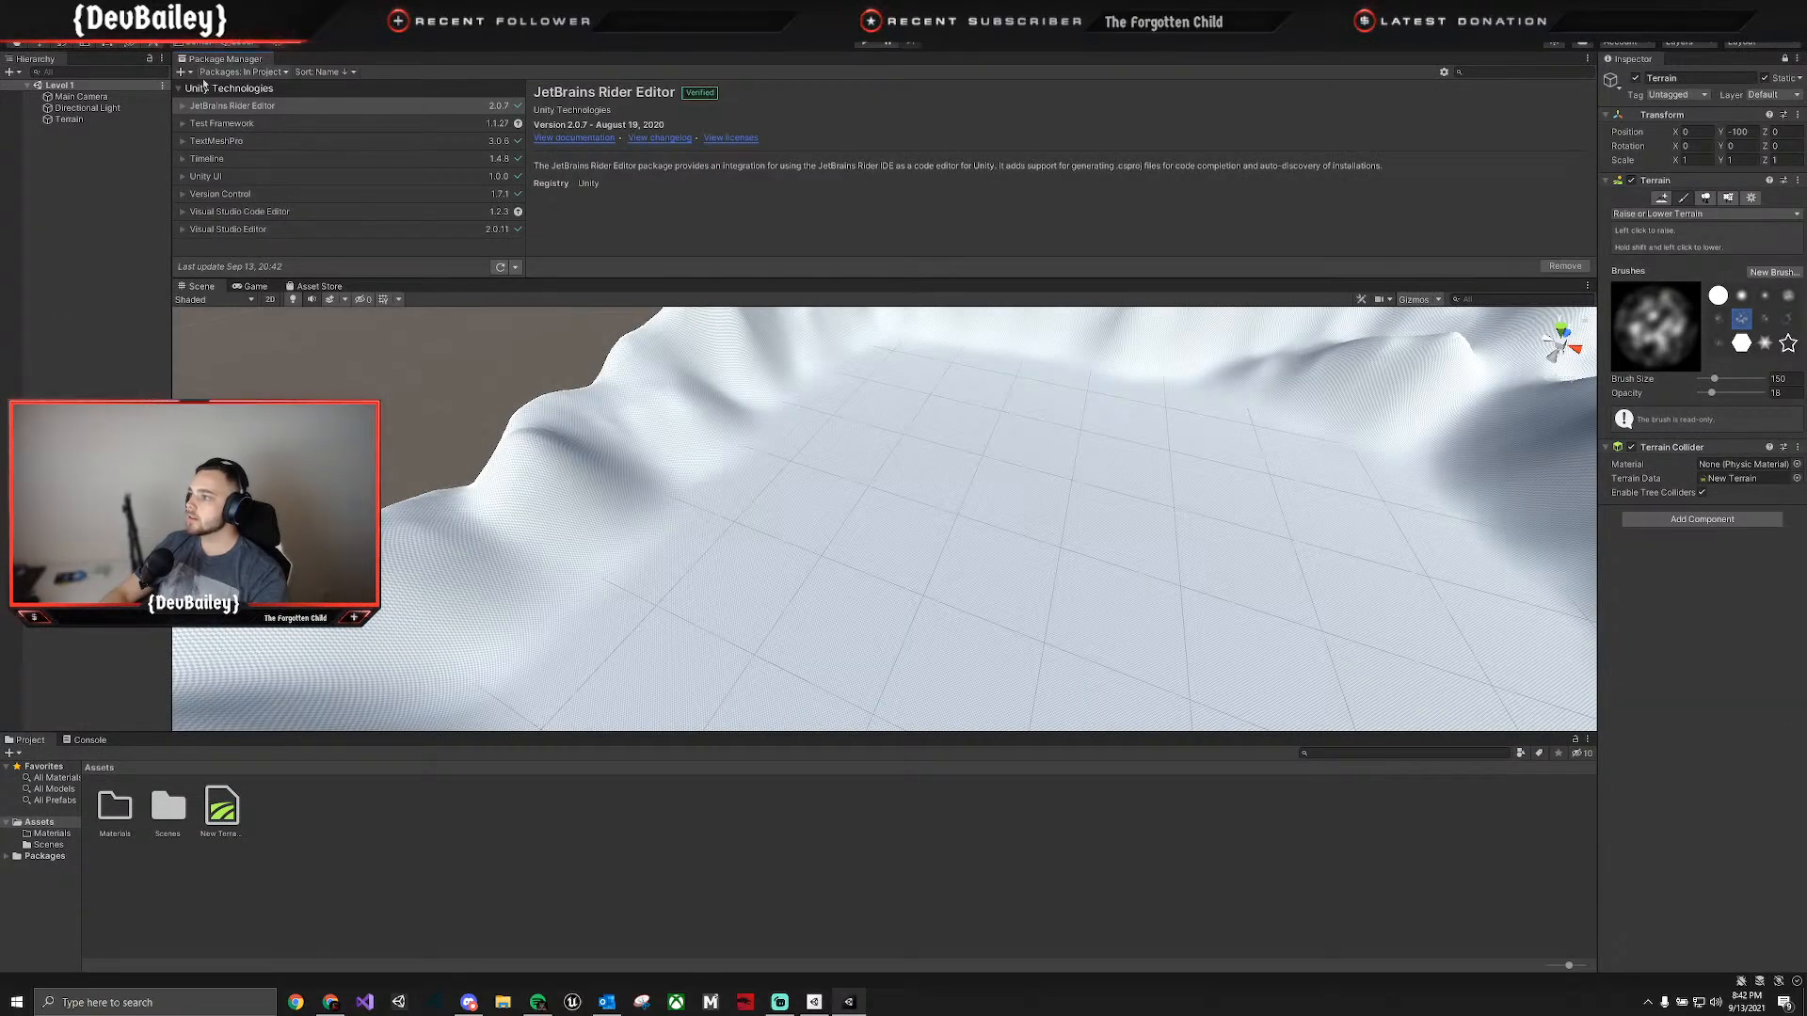
pyautogui.moveTo(373, 297); pyautogui.dragTo(383, 290)
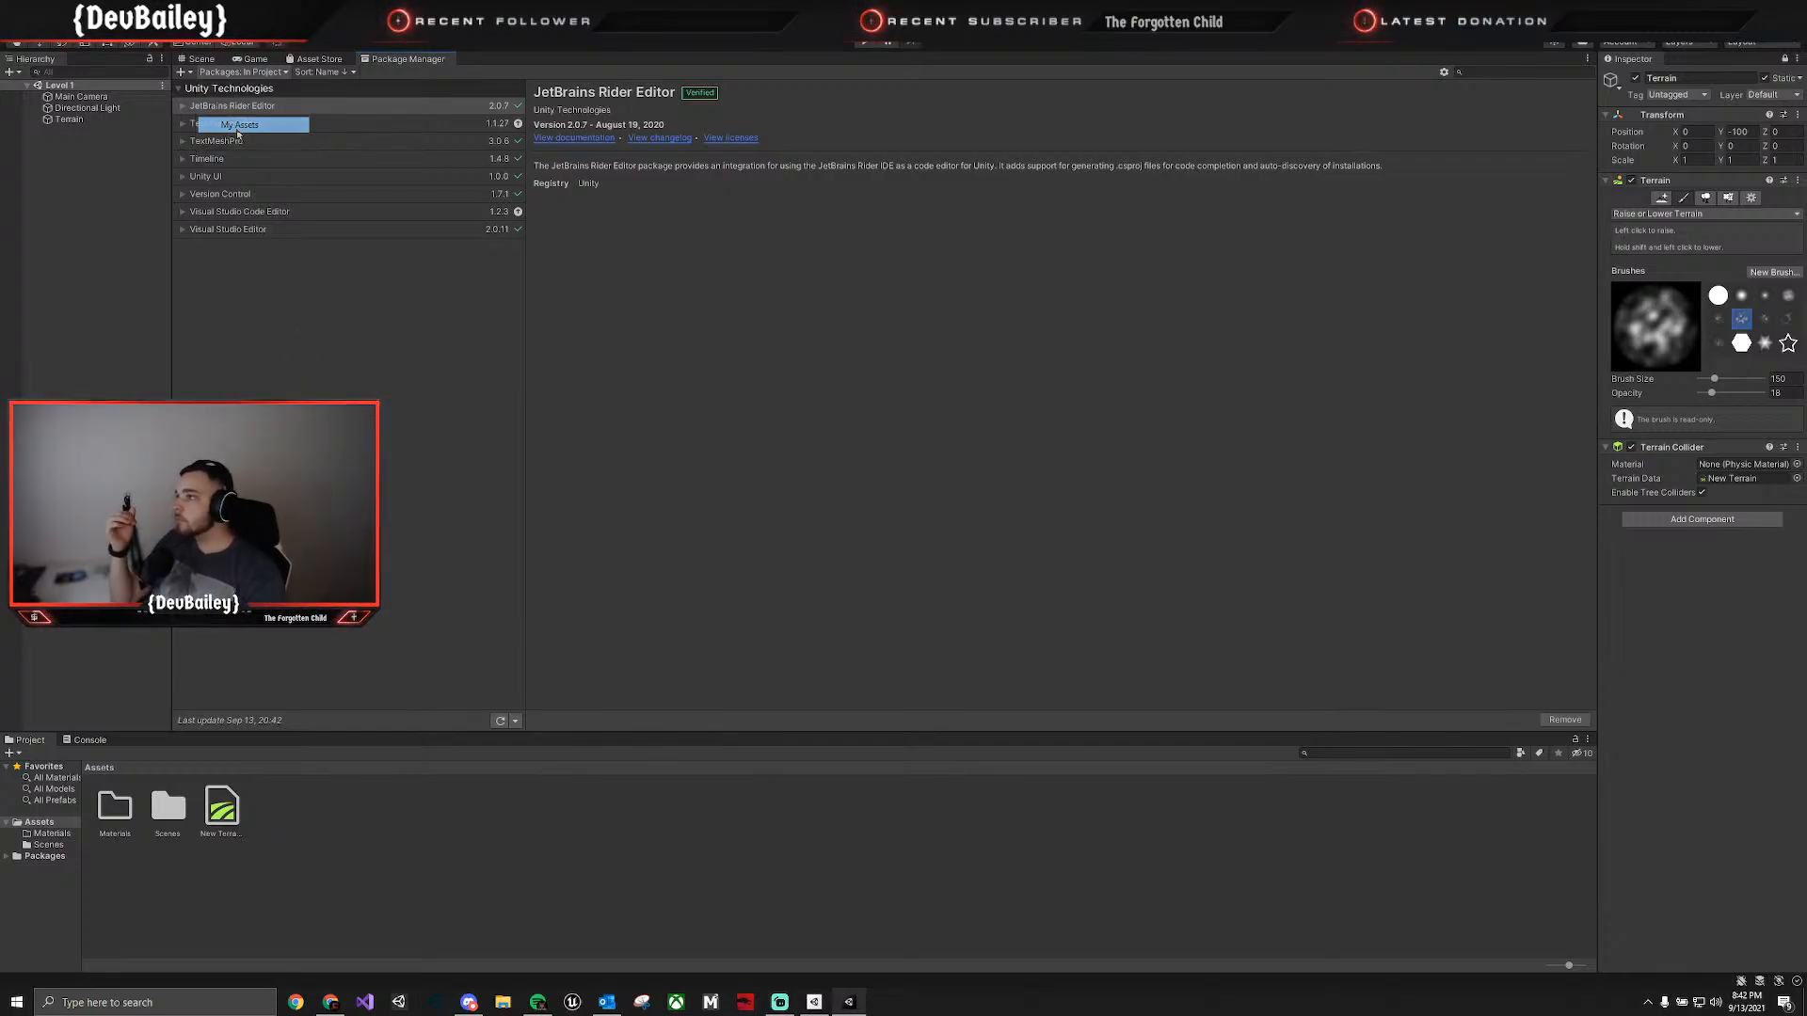
# Browse the My Assets packages and import all of the Terrain Tools Sample Asset Pack into the project.
pyautogui.click(238, 128)
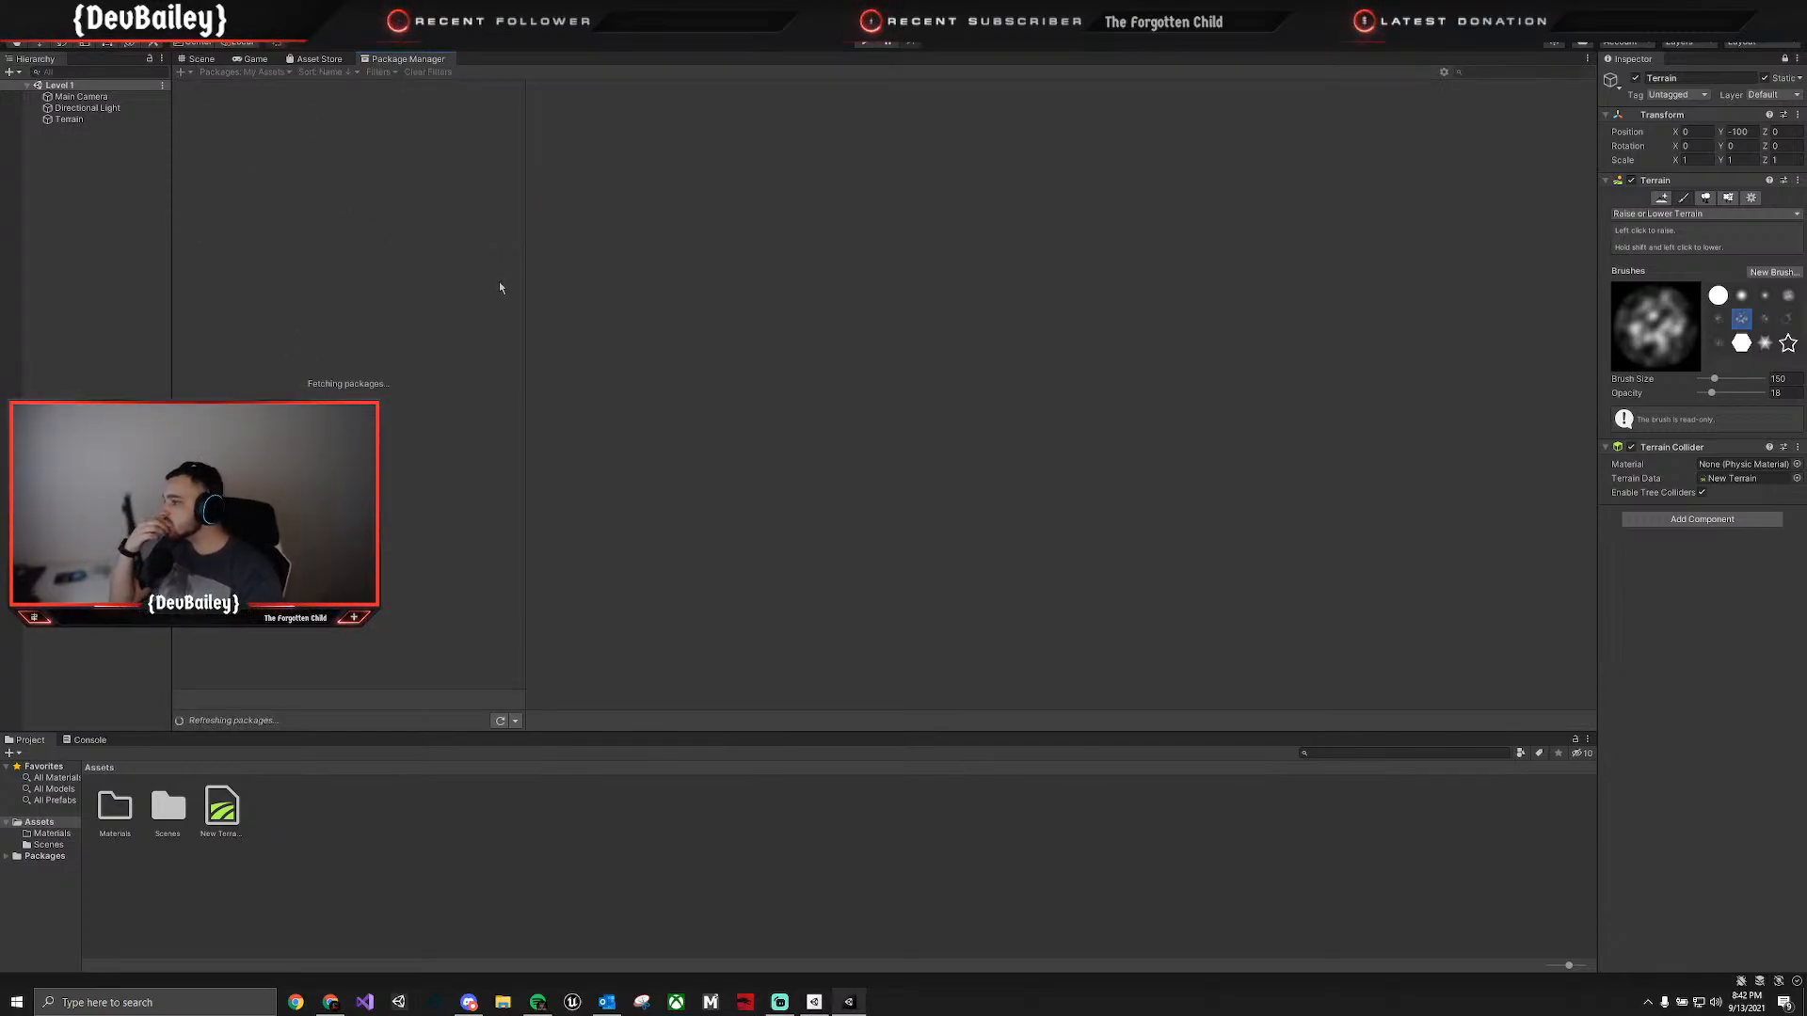
pyautogui.click(292, 299)
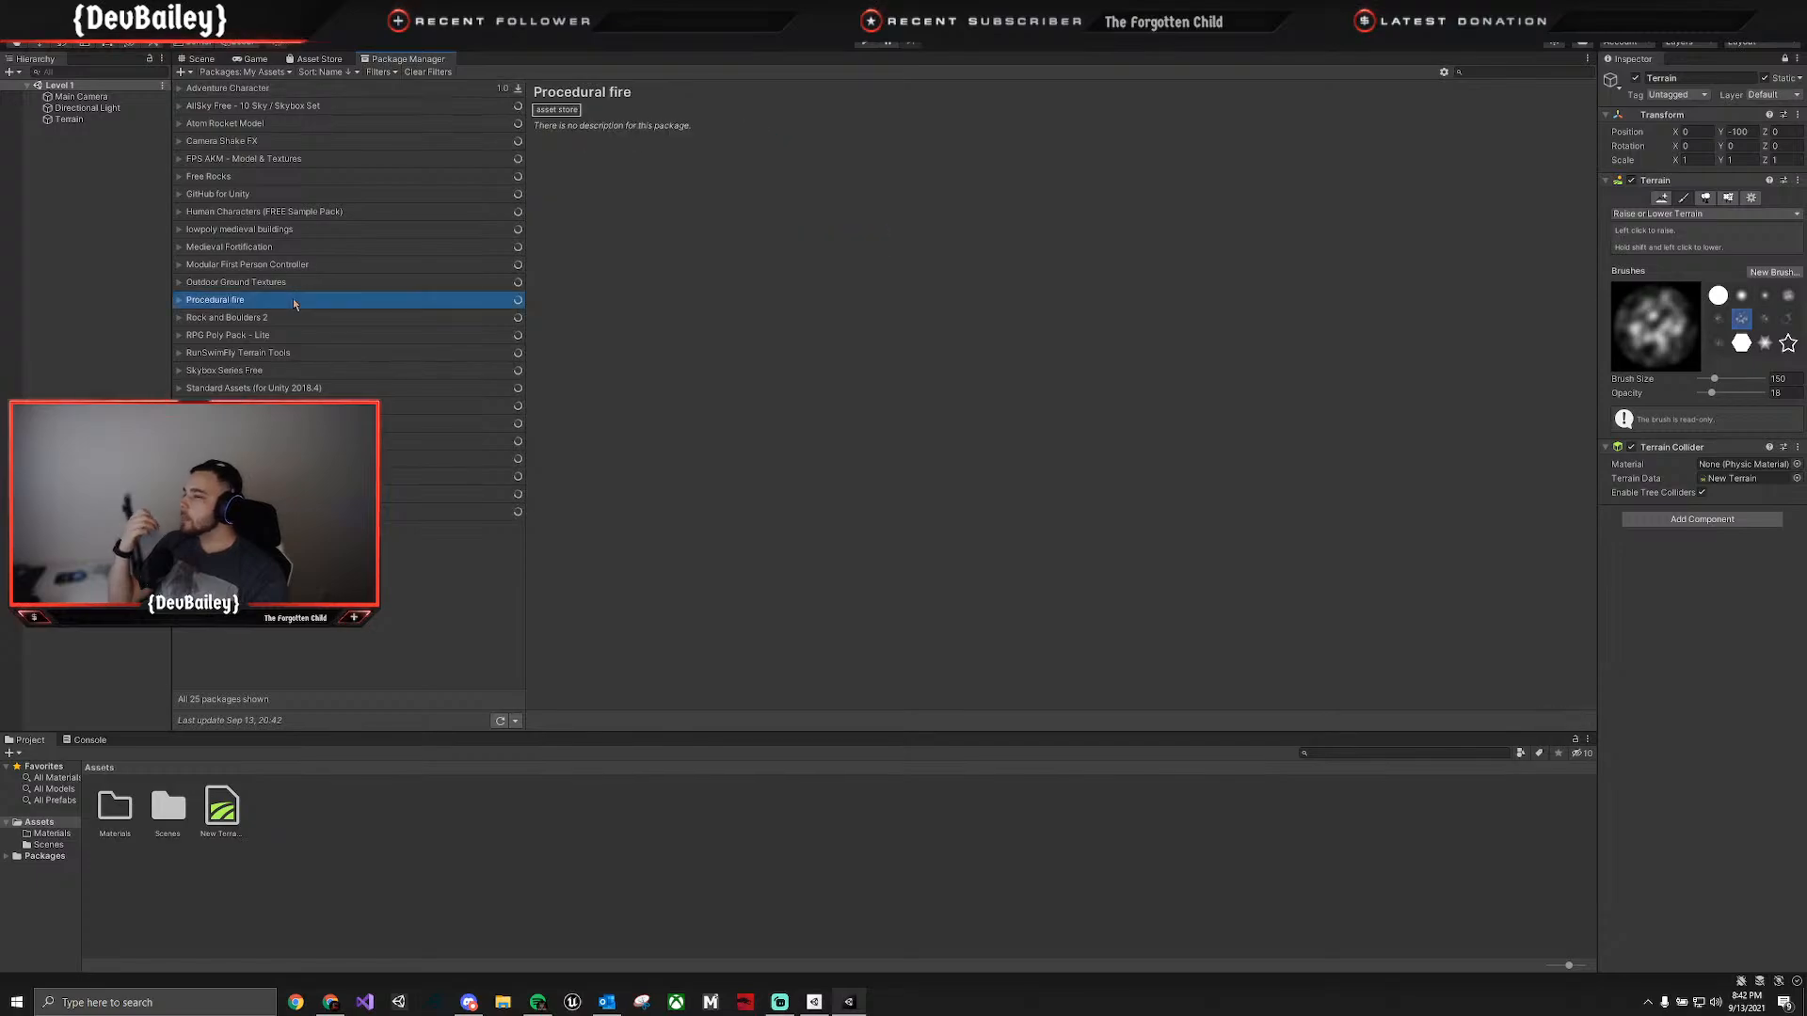
pyautogui.click(306, 354)
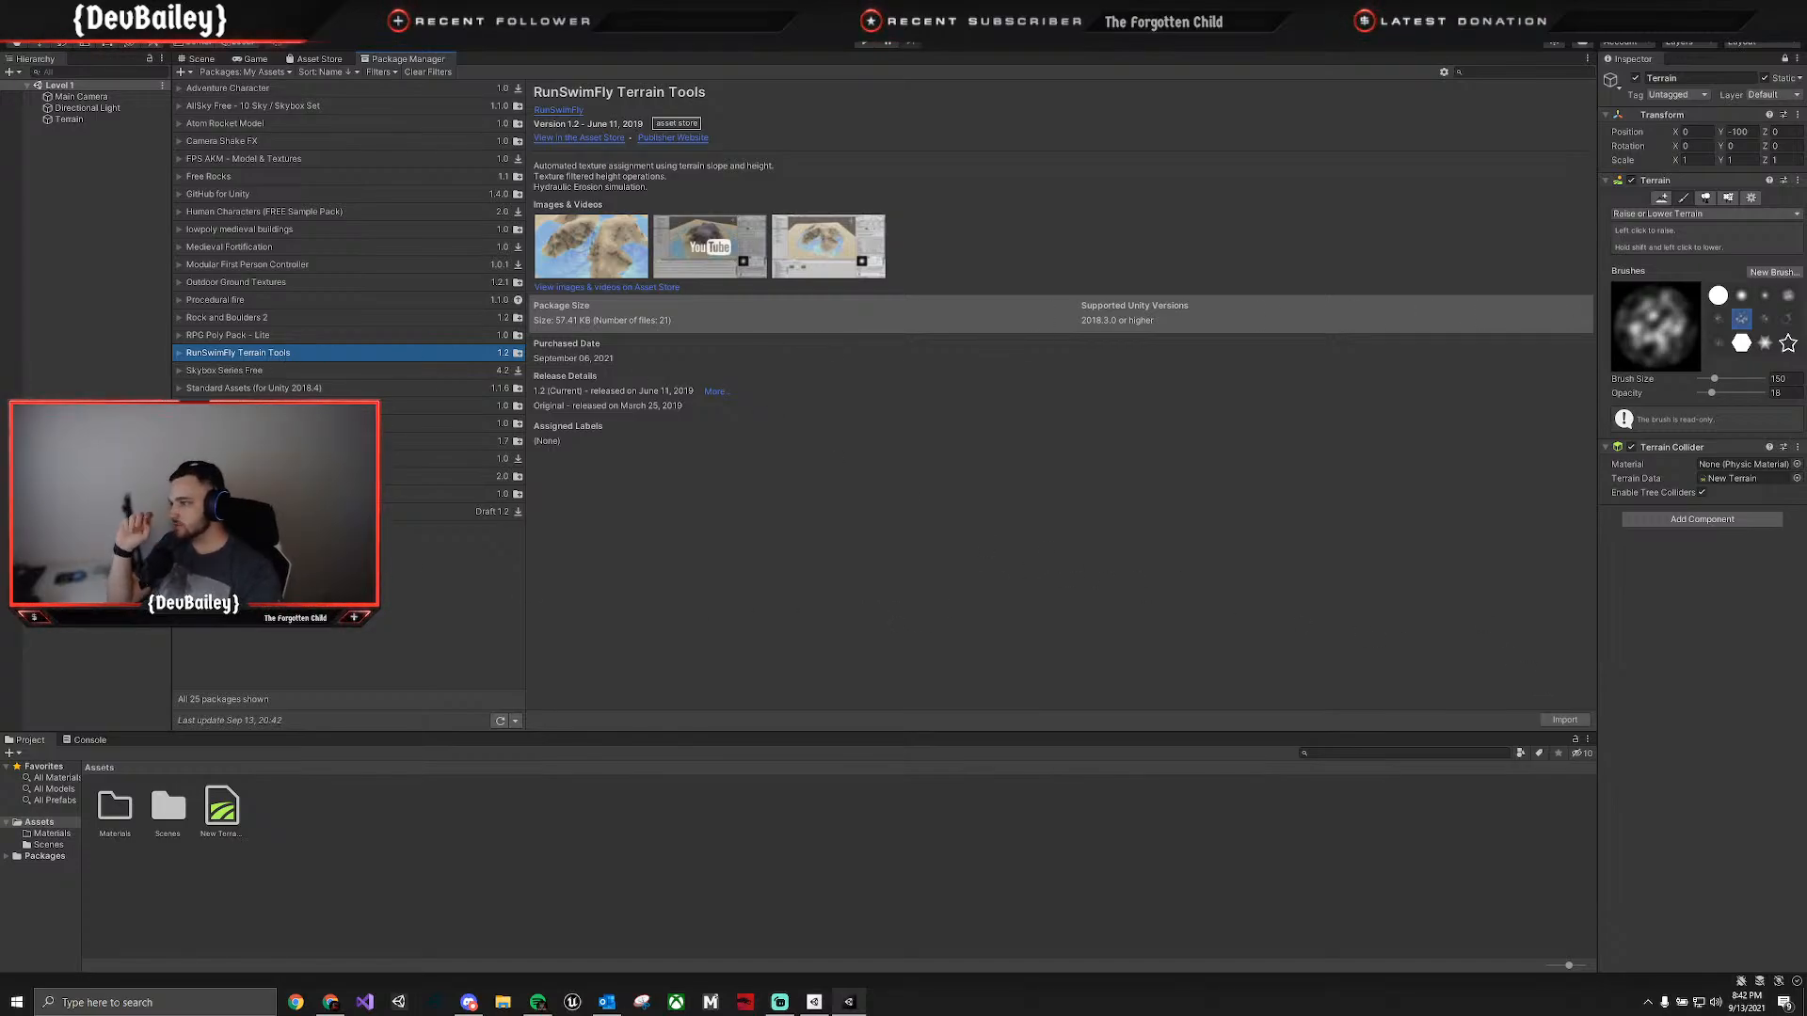
pyautogui.click(283, 423)
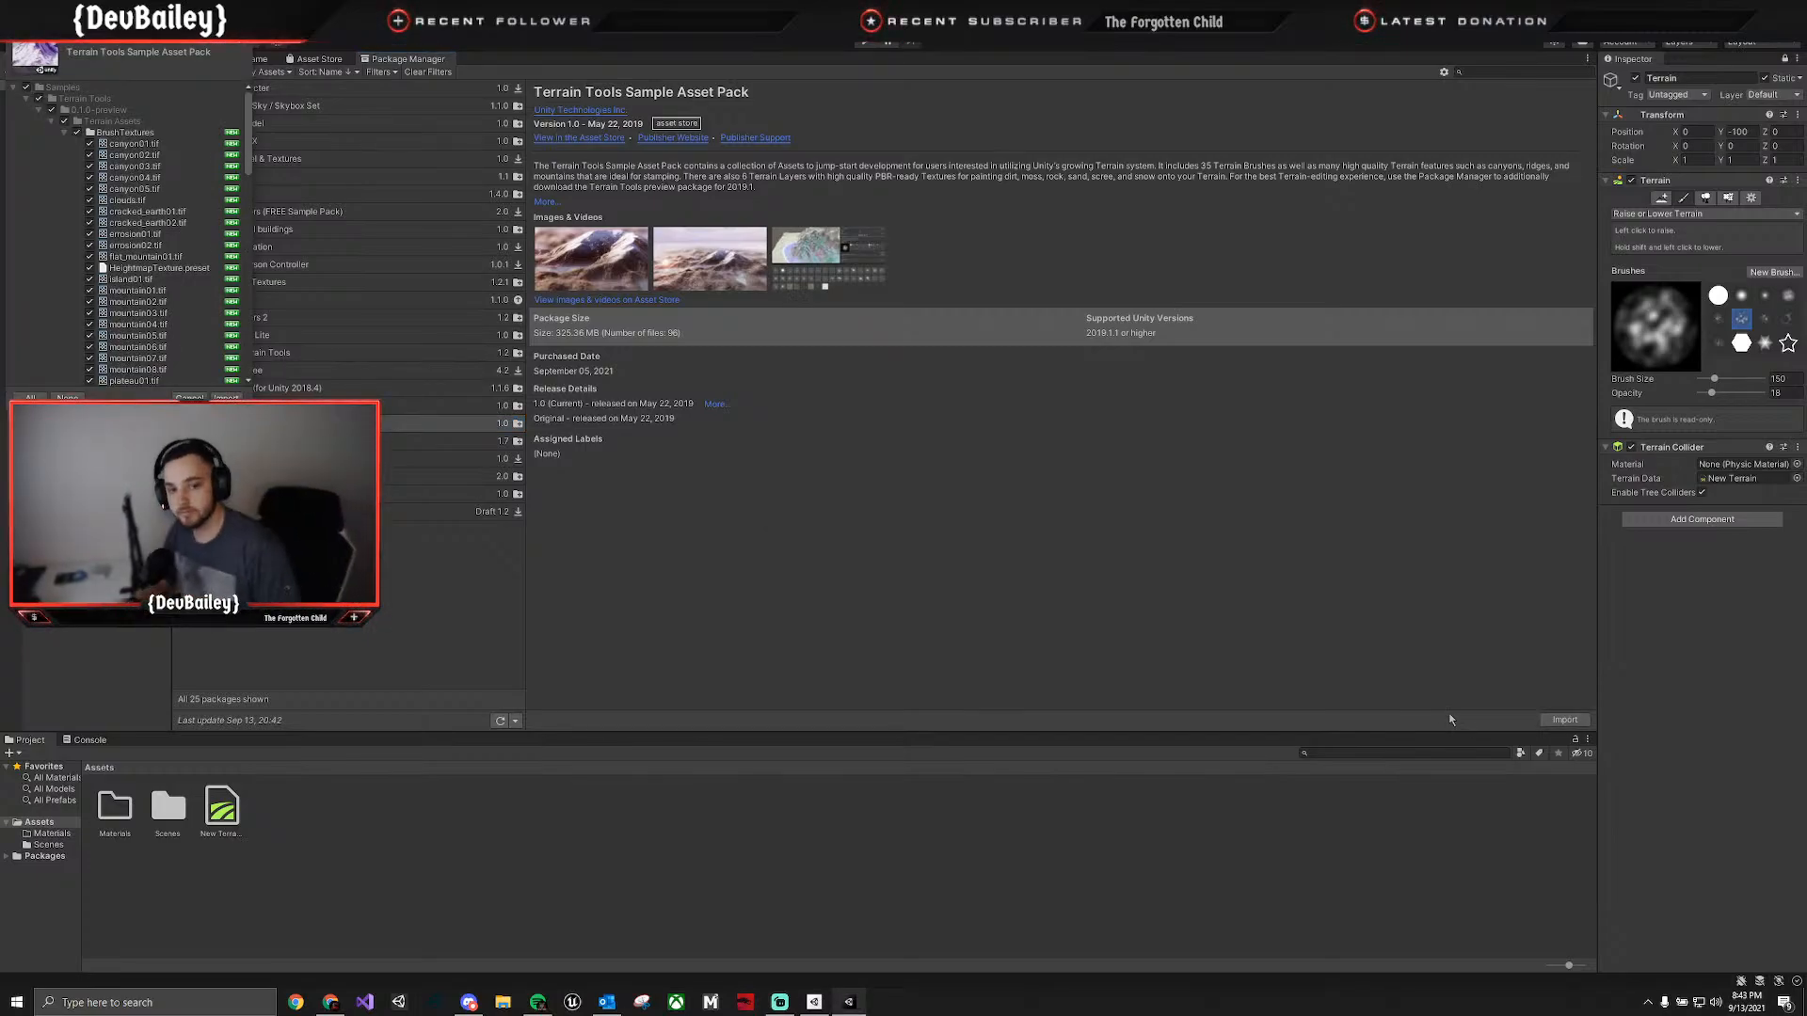
pyautogui.click(226, 397)
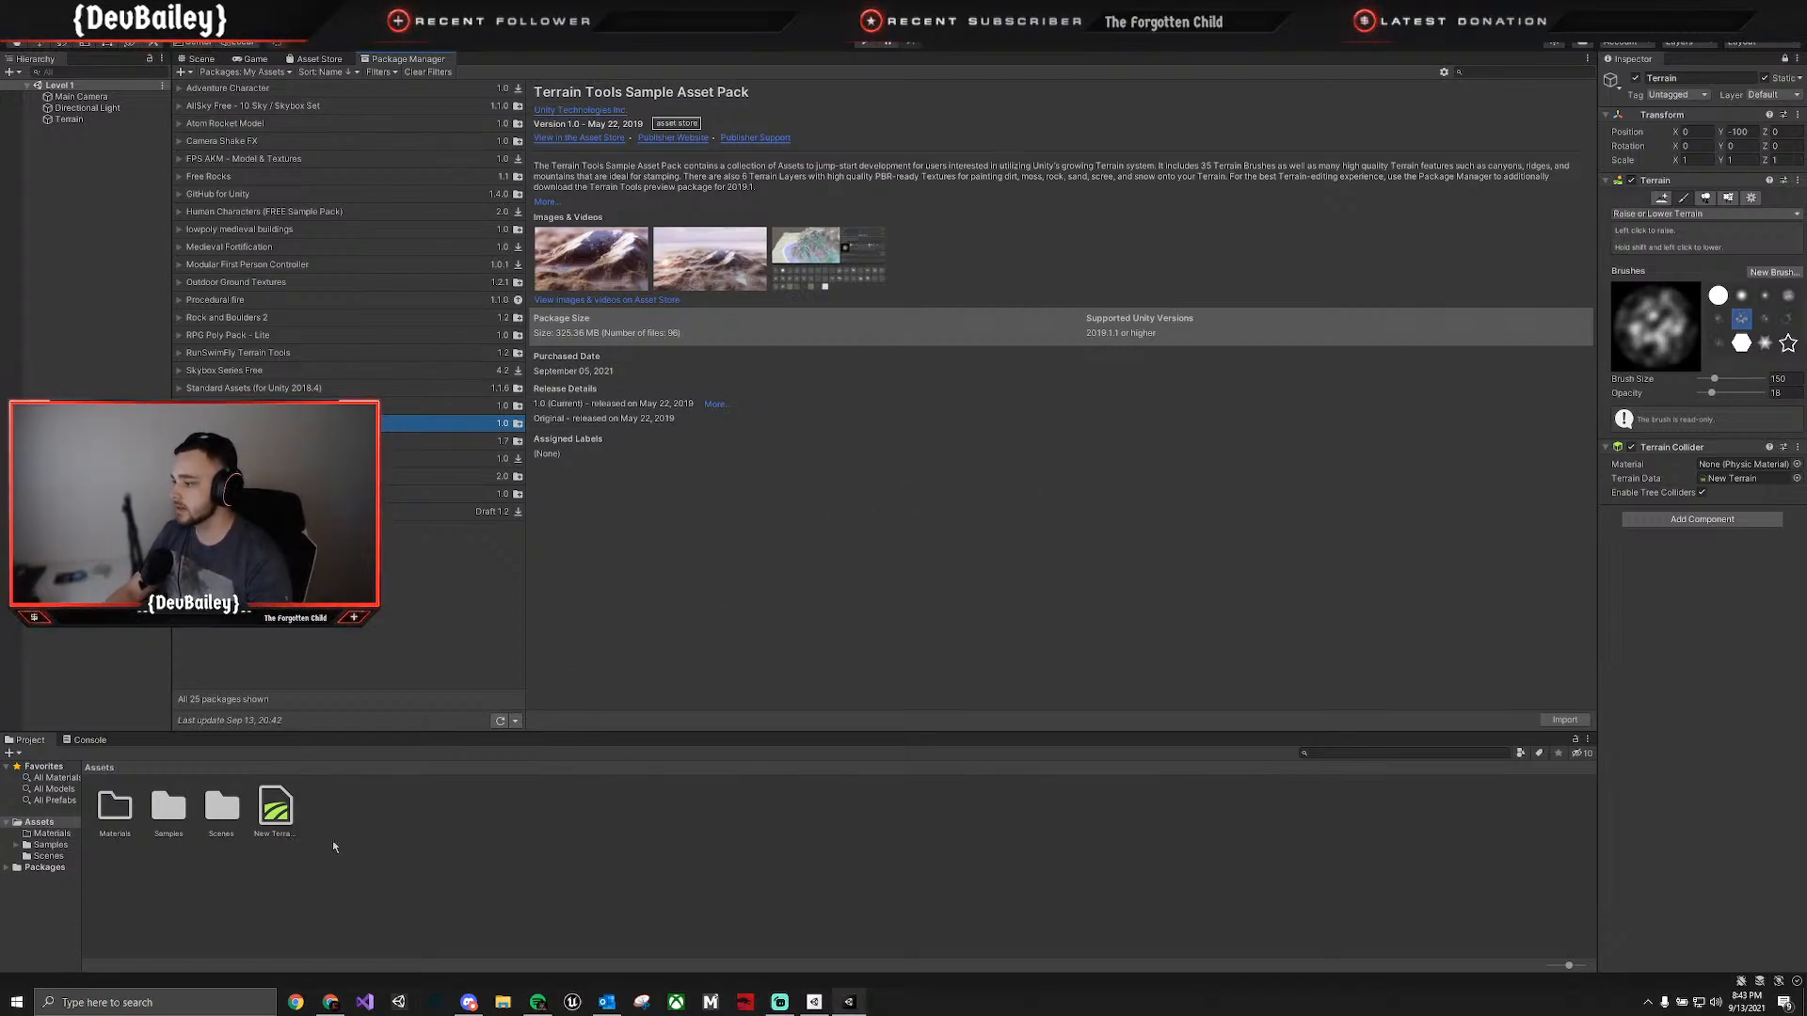
# Return to the Scene view and open the BrushTextures folder inside the imported Samples terrain assets.
pyautogui.click(195, 58)
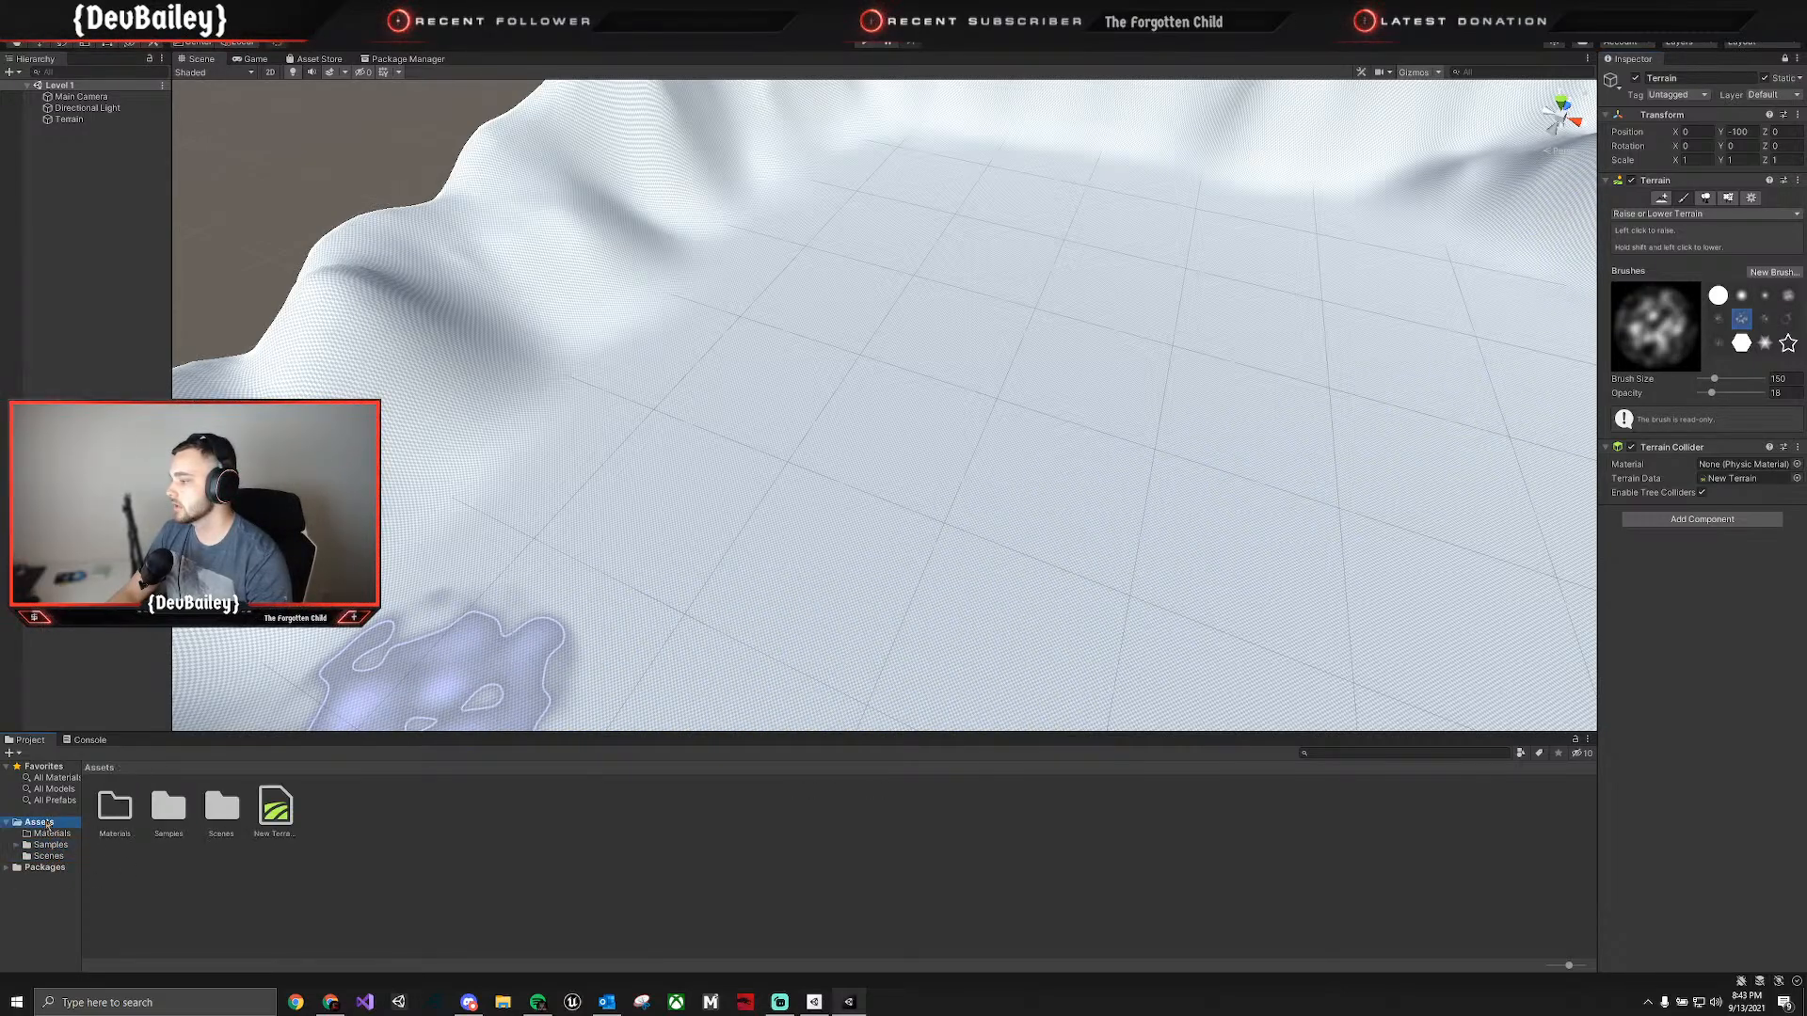
pyautogui.doubleClick(170, 809)
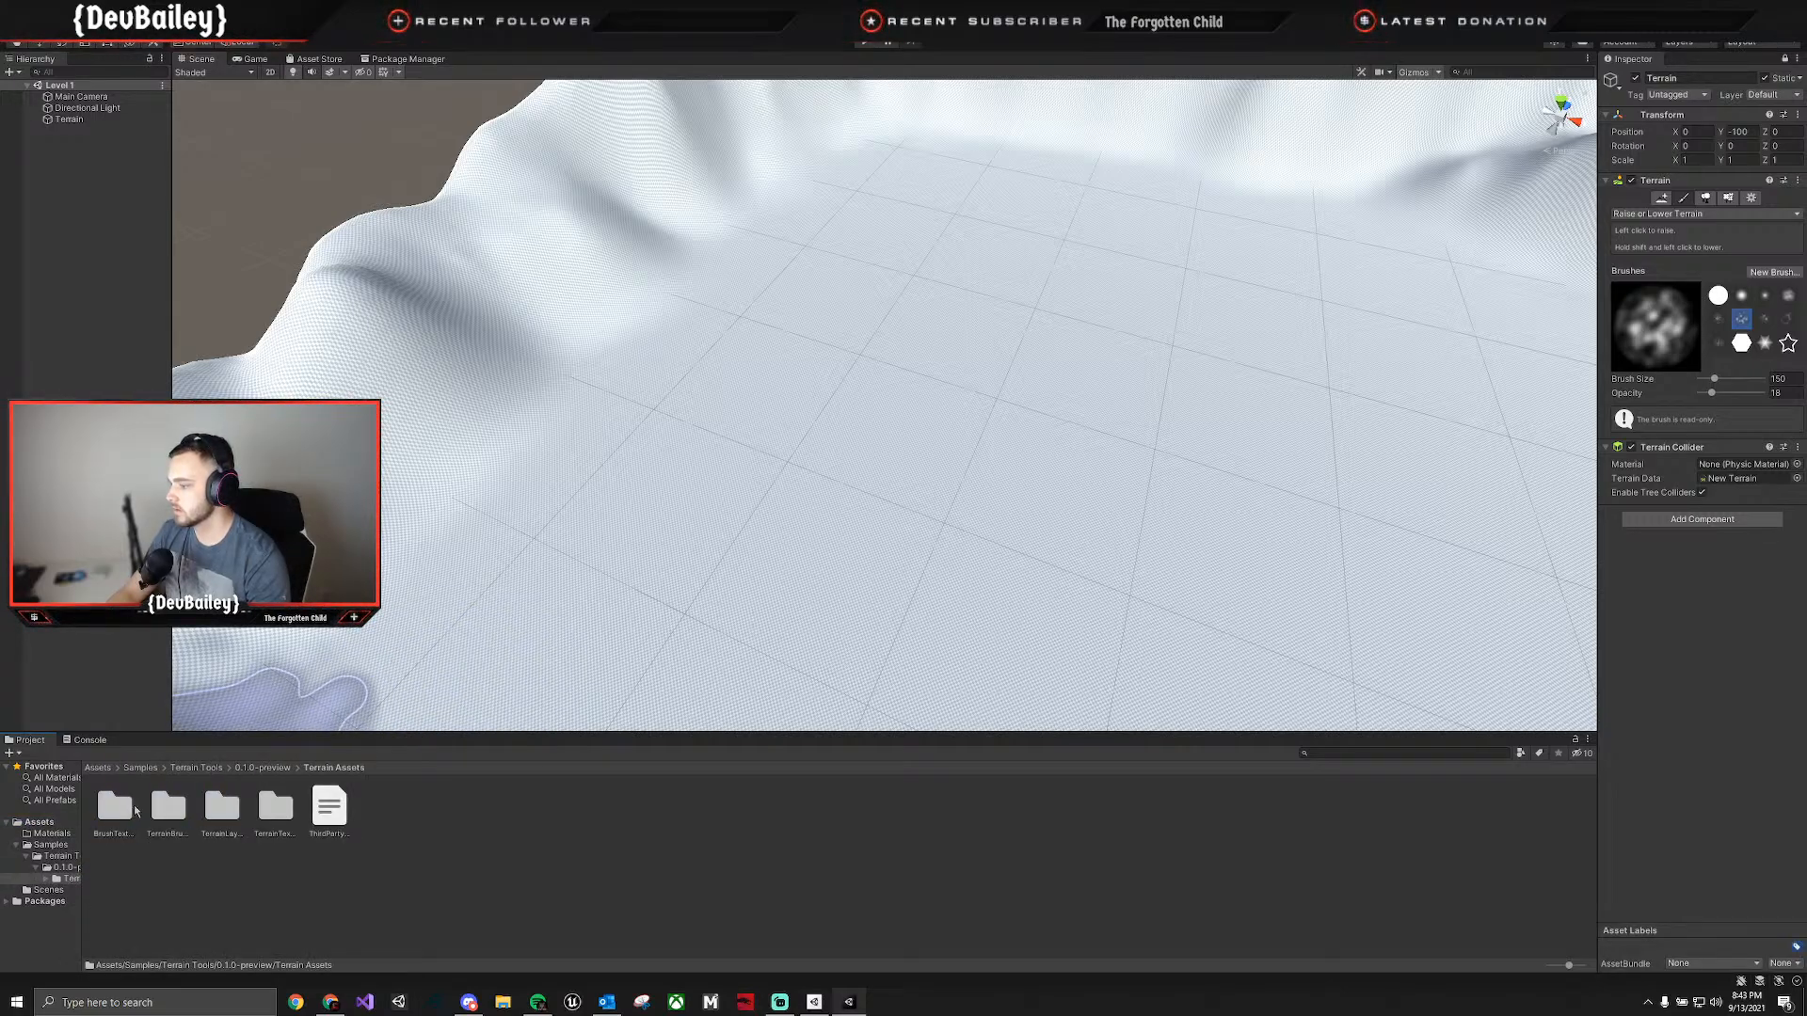
pyautogui.doubleClick(115, 807)
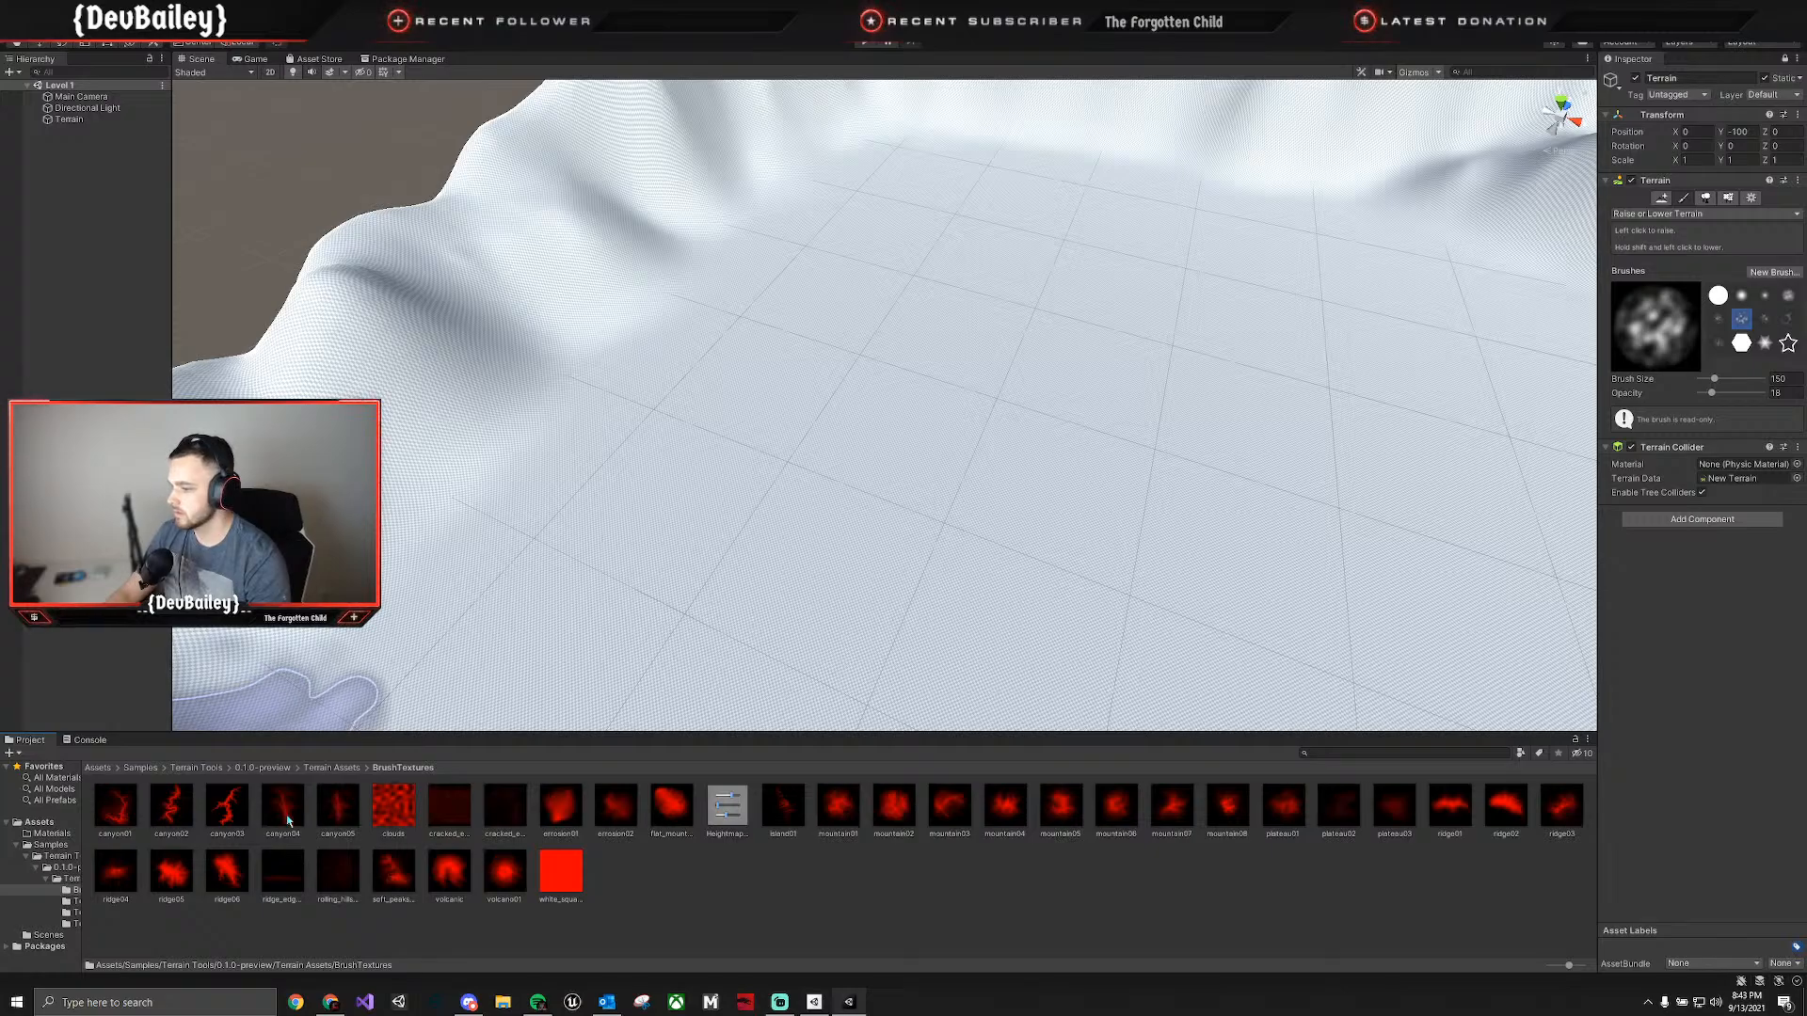
pyautogui.click(1684, 215)
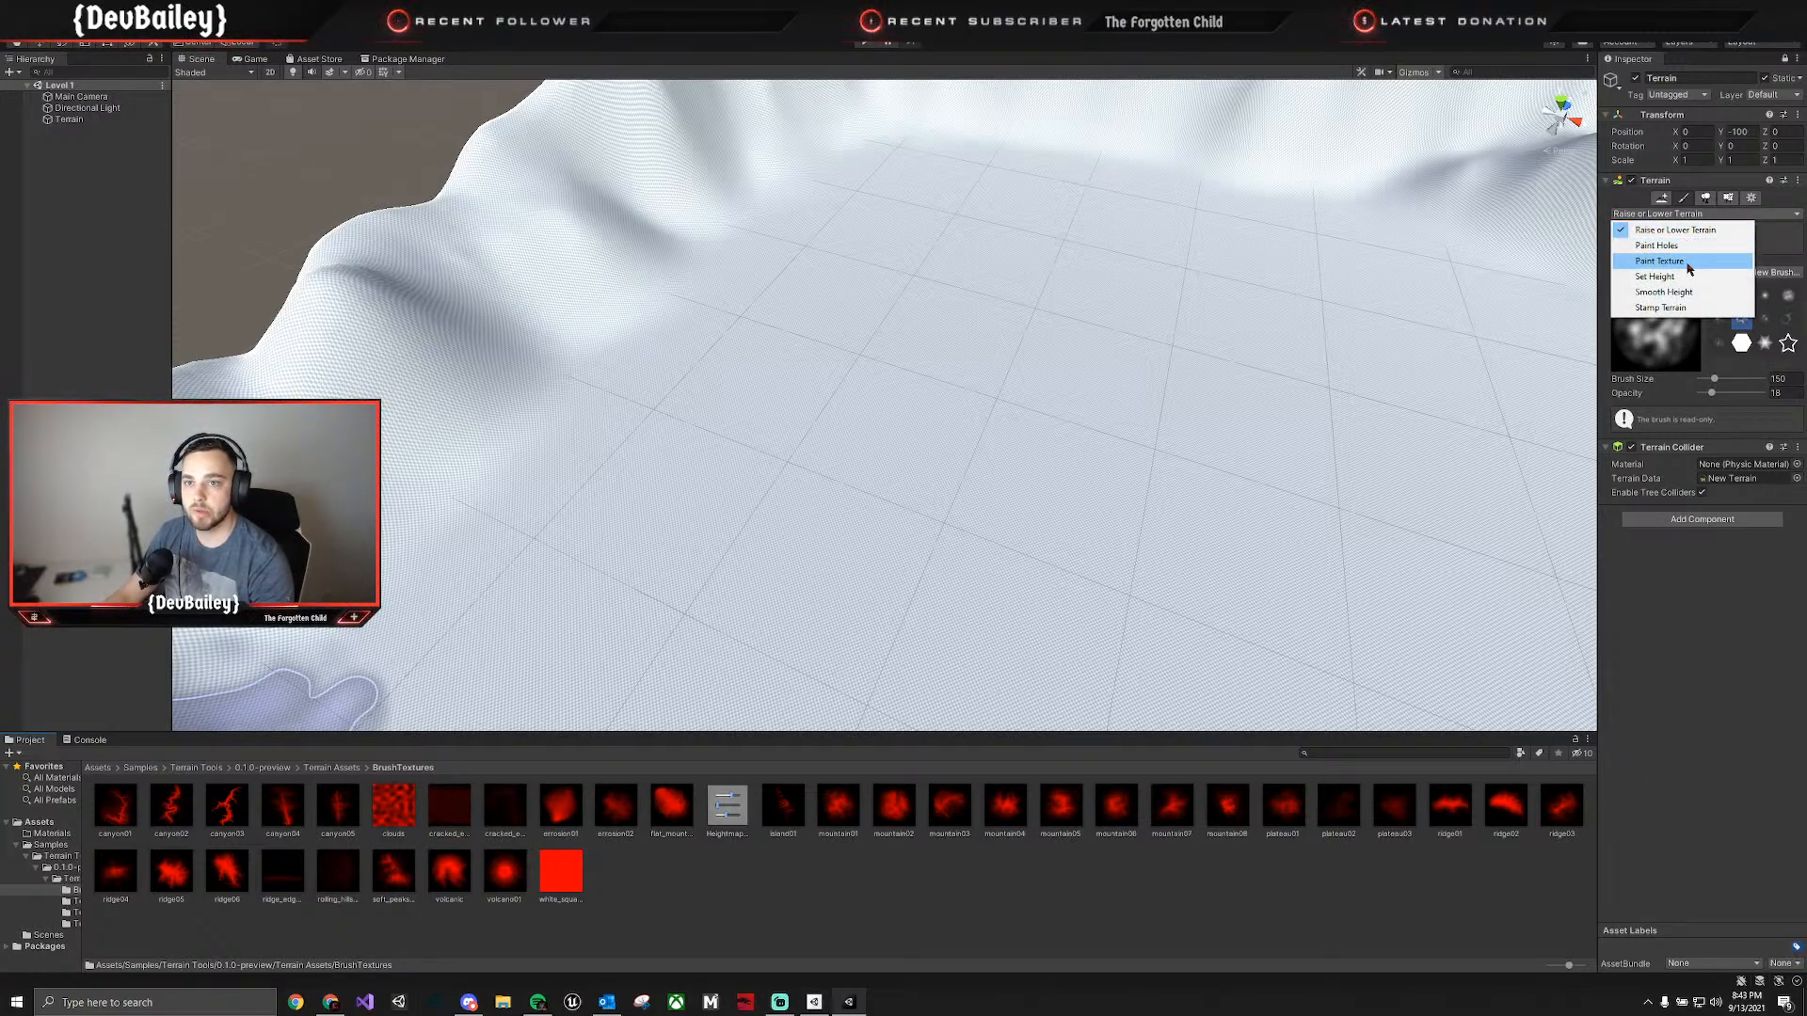
pyautogui.click(1688, 261)
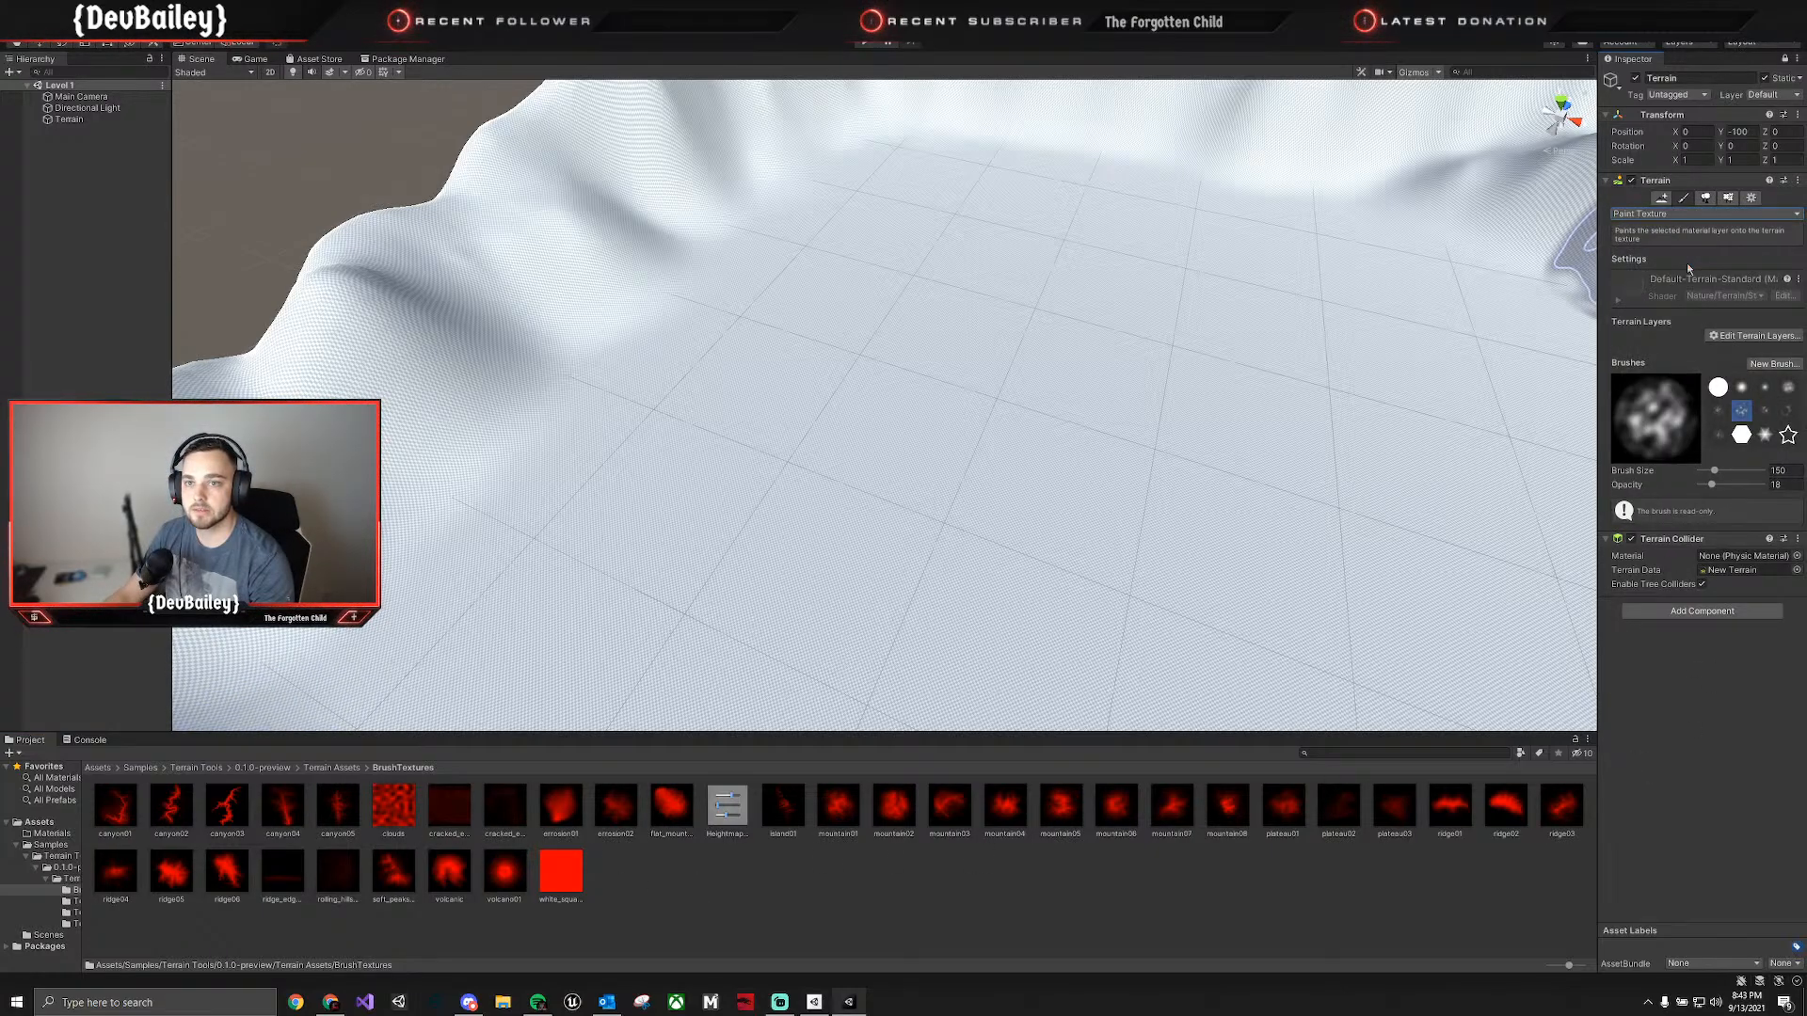
pyautogui.click(1687, 215)
pyautogui.click(1683, 231)
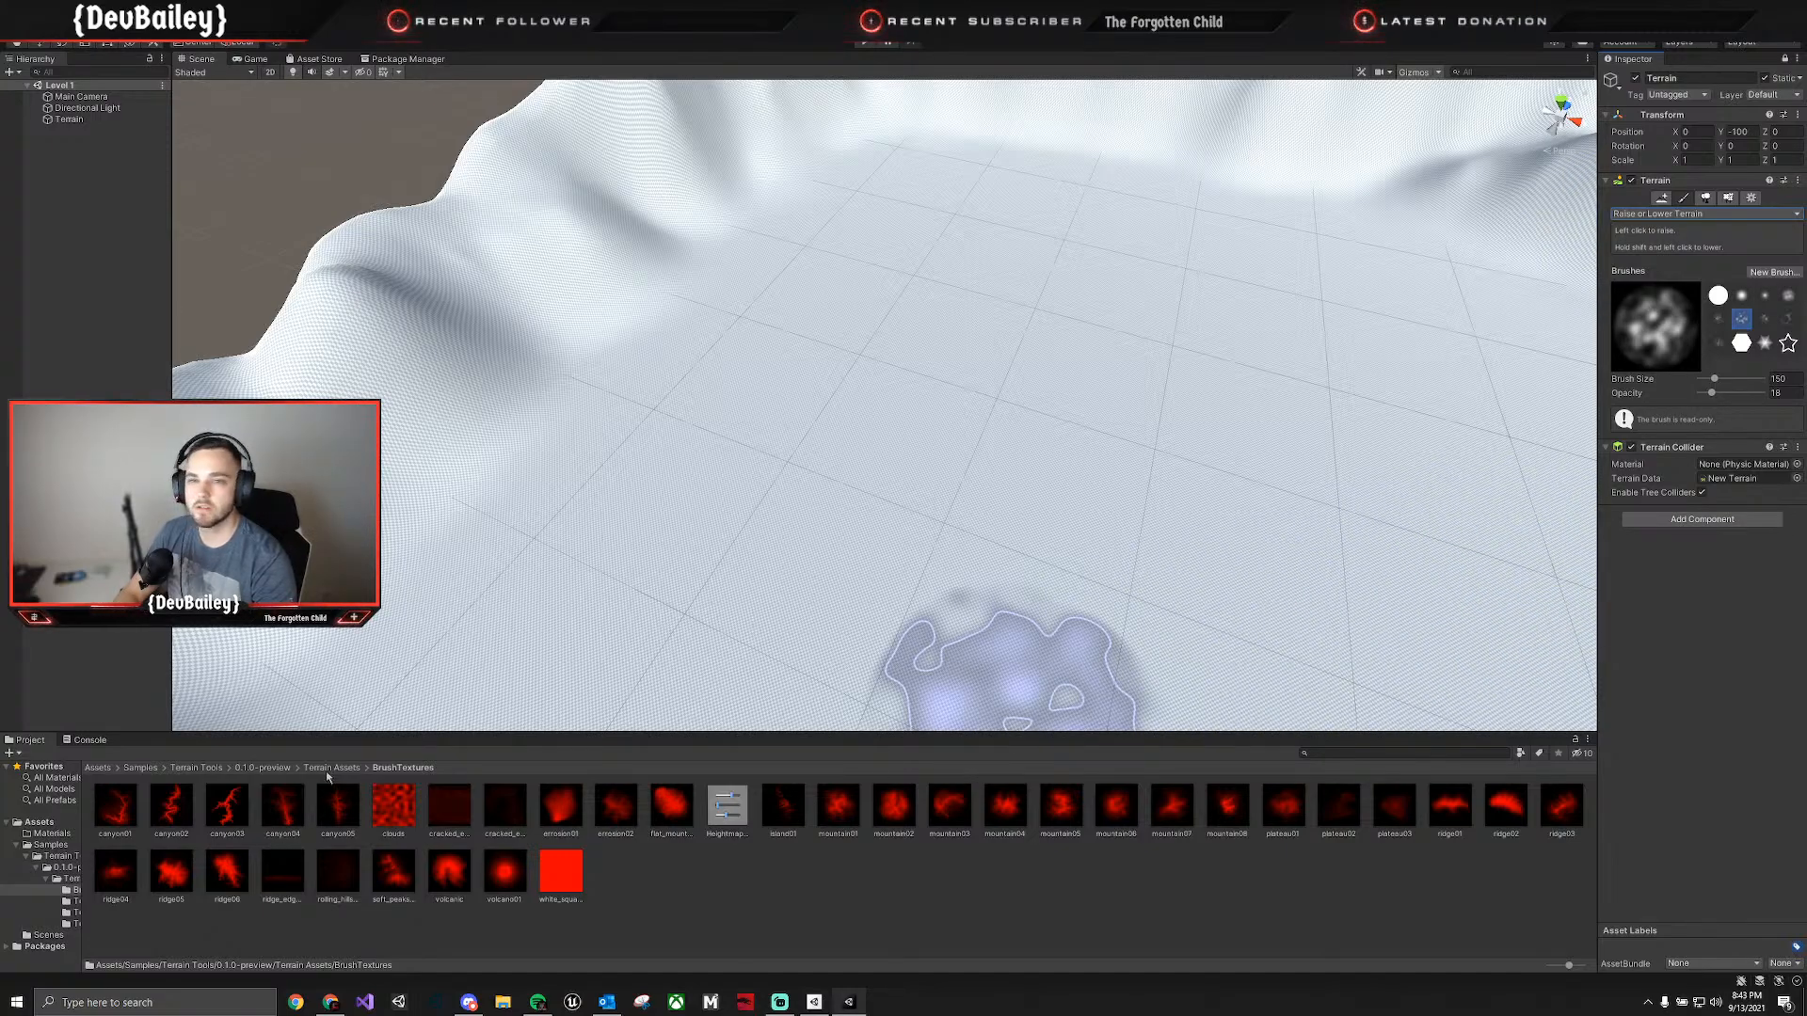
# Unlock the Inspector, reselect the terrain, and widen the Inspector to fit more of the imported brushes in each row.
pyautogui.click(1785, 59)
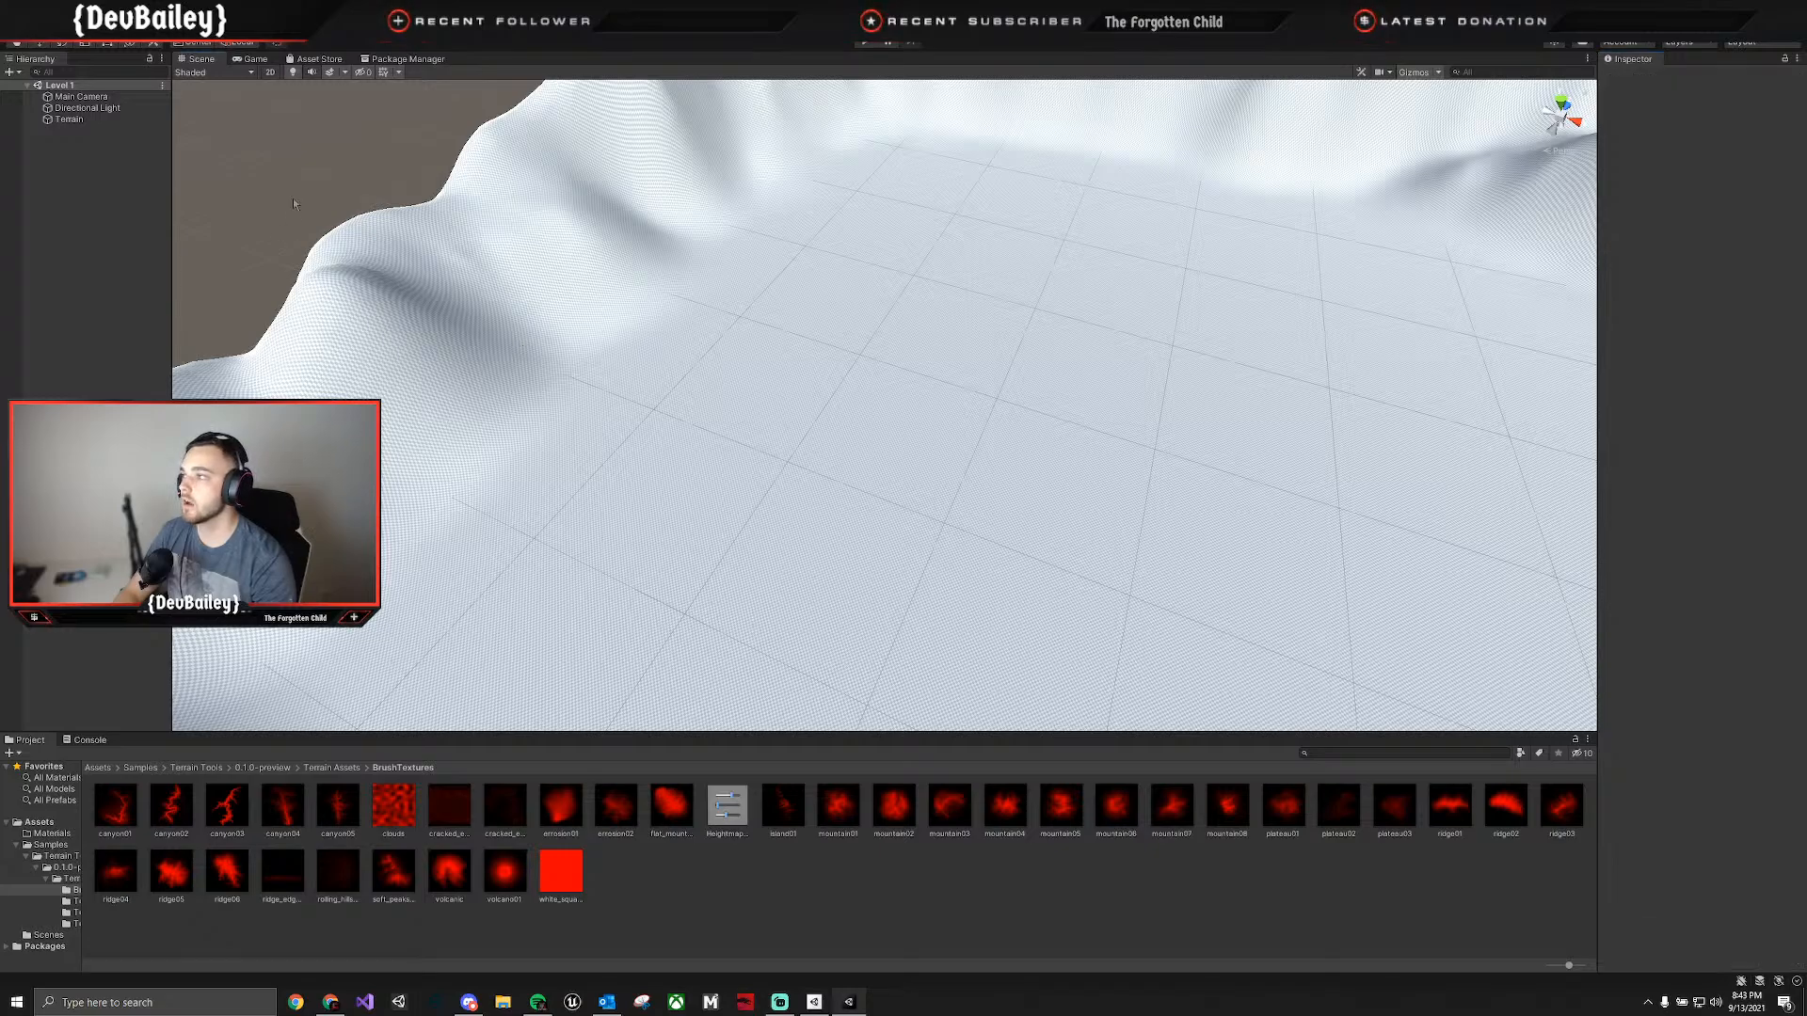
pyautogui.click(1250, 365)
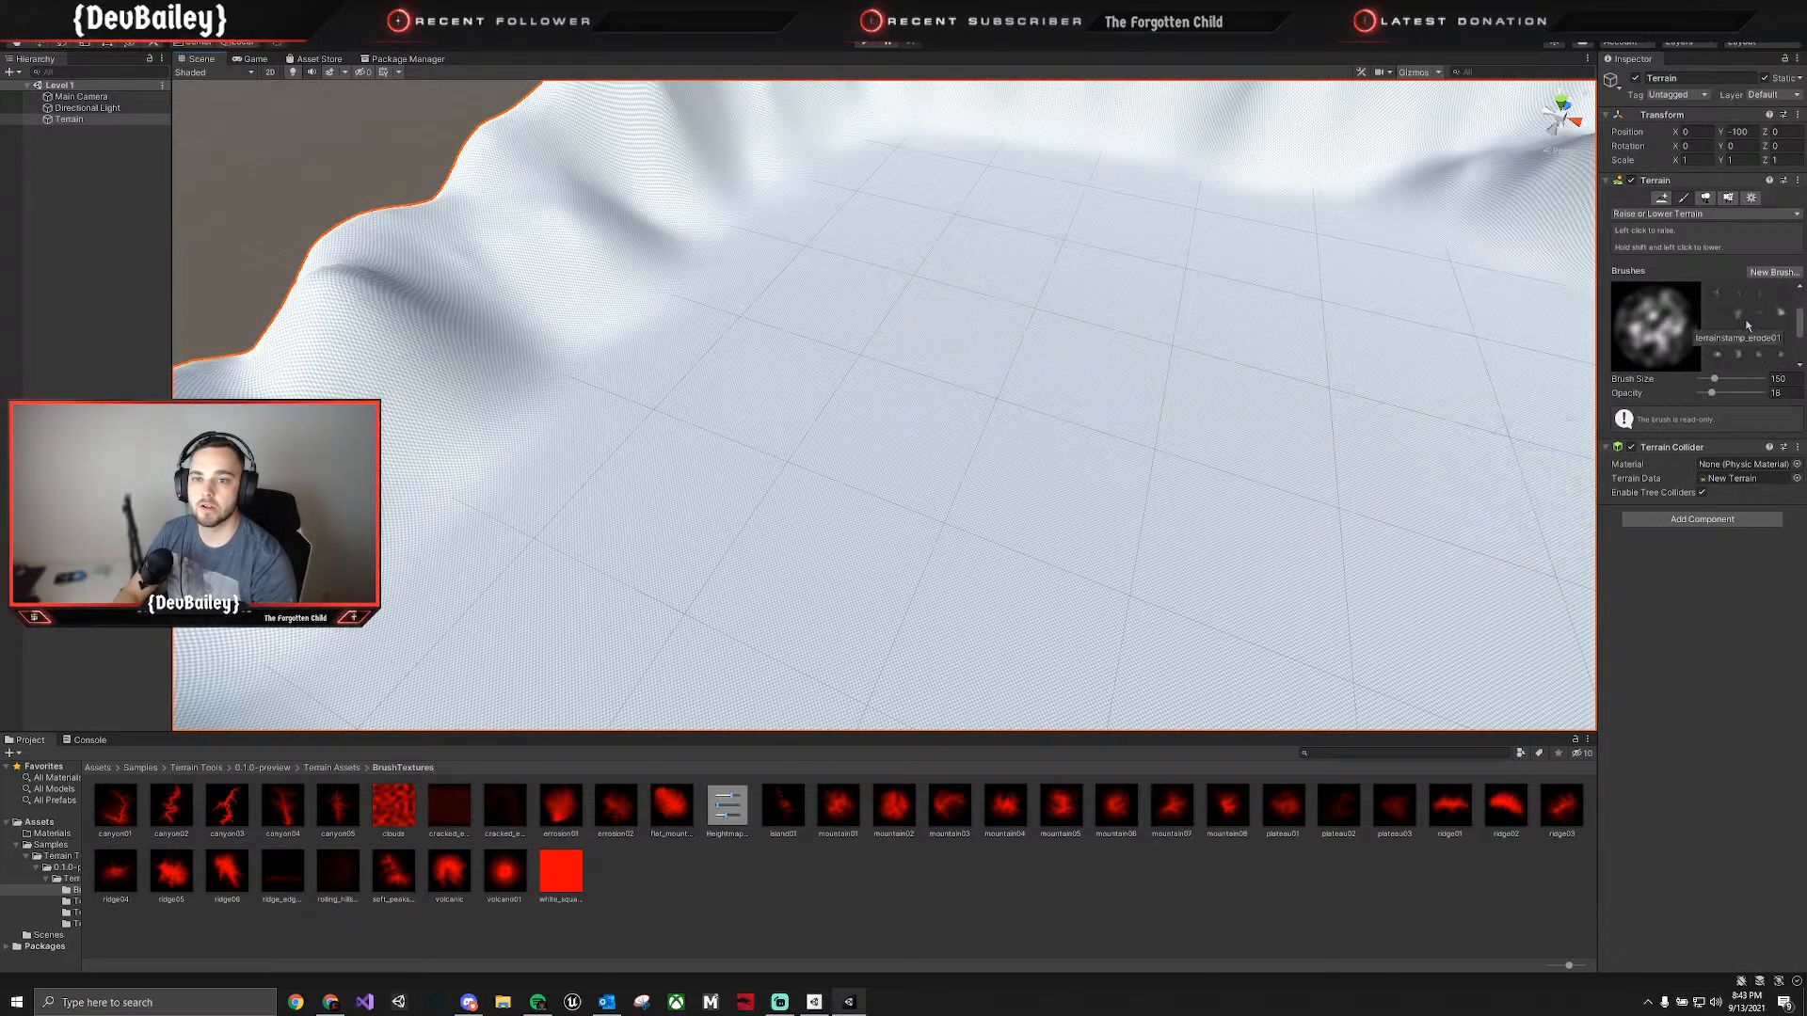
pyautogui.moveTo(1595, 307); pyautogui.dragTo(1491, 298)
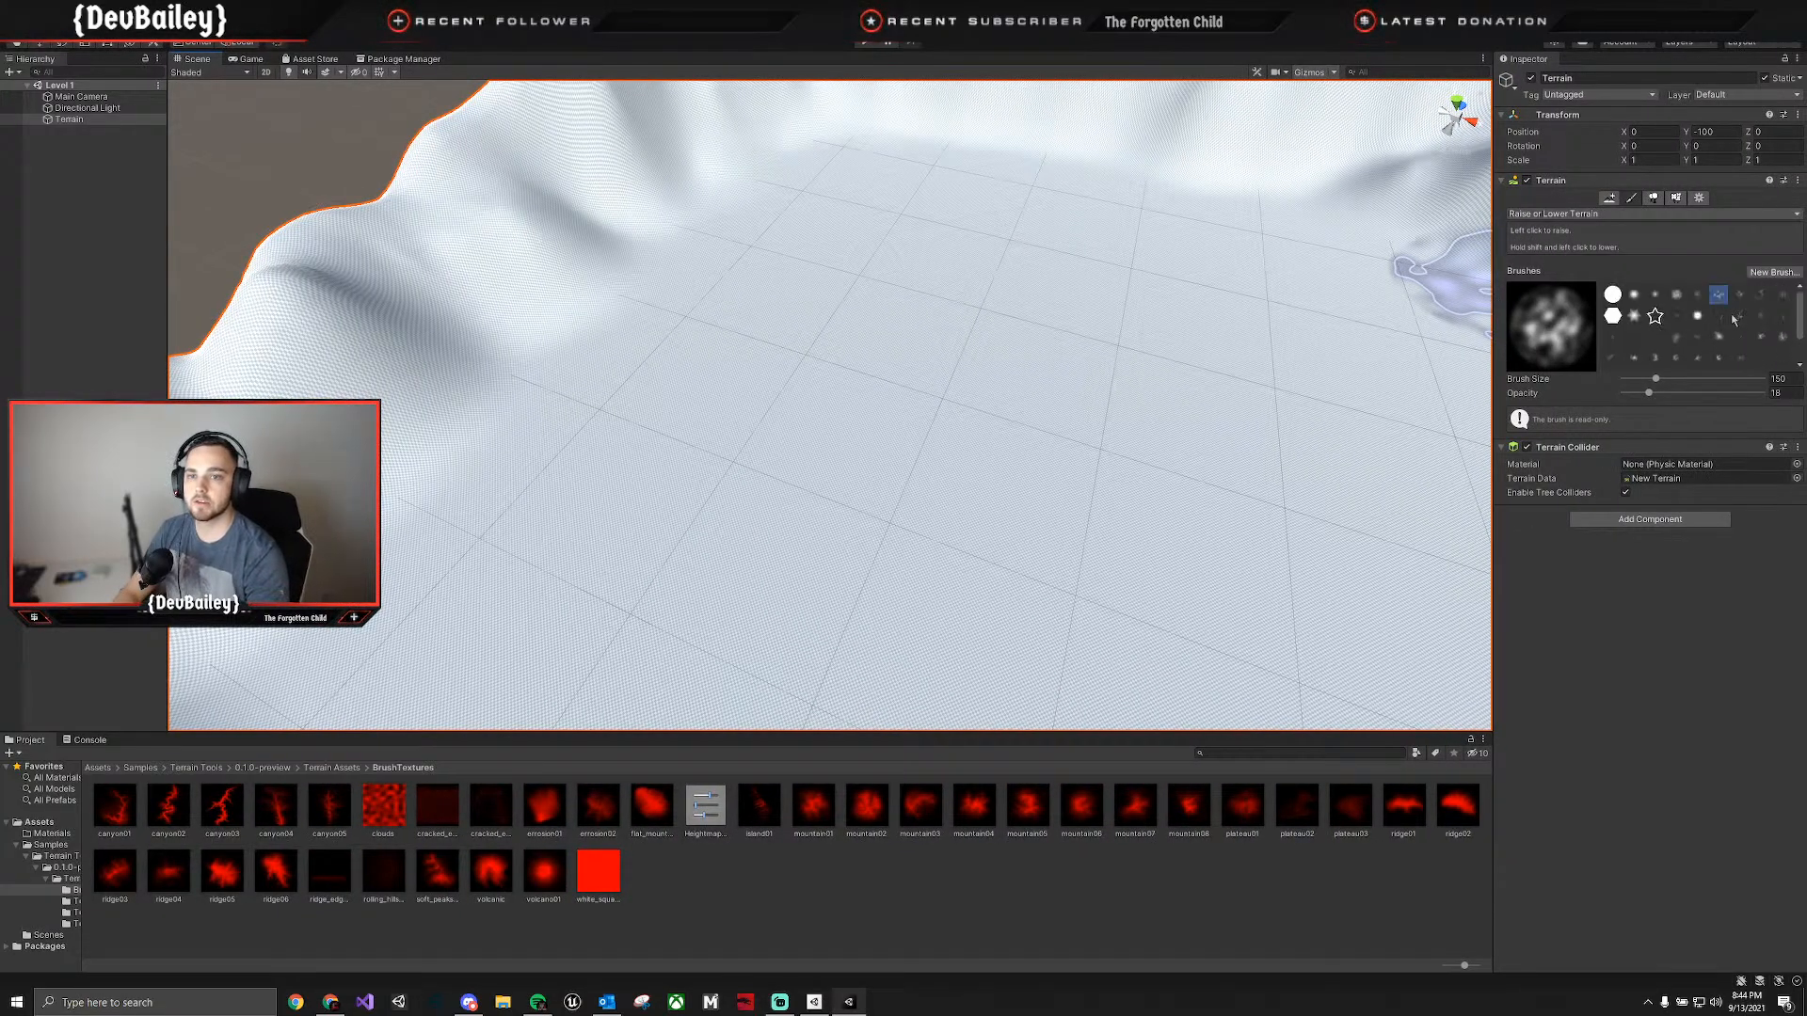
pyautogui.click(105, 768)
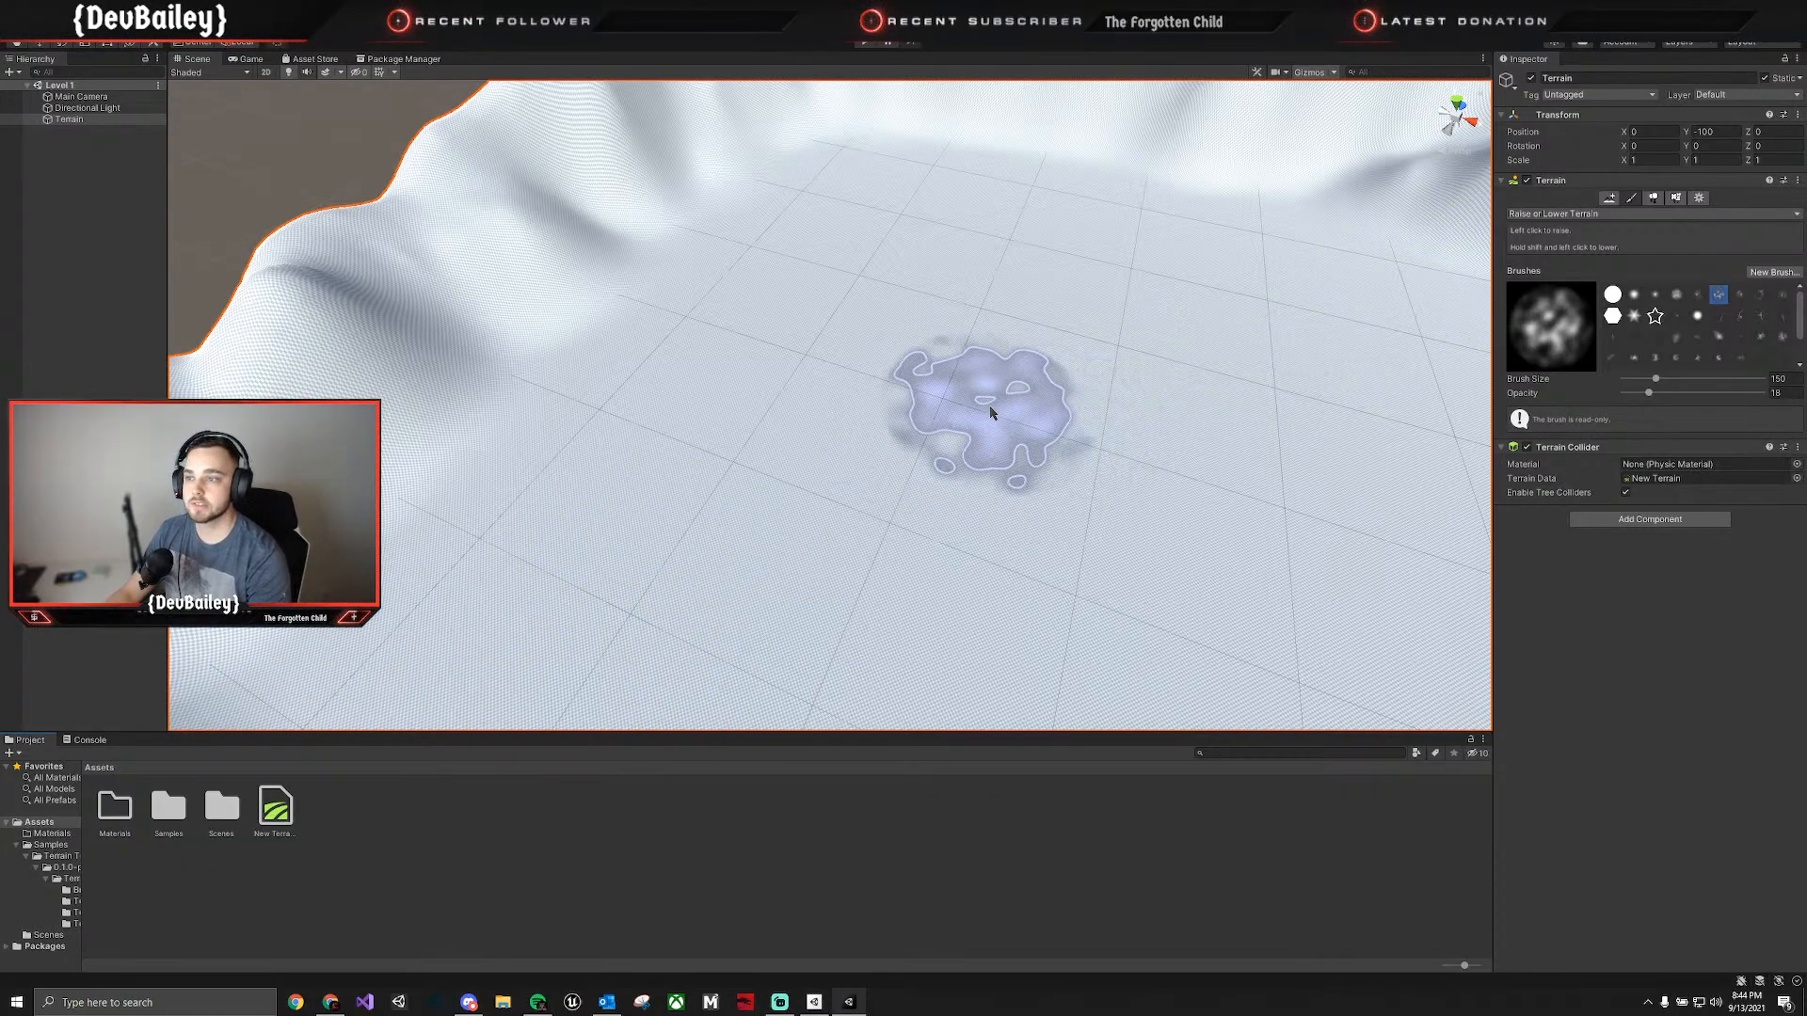
# Preview the imported ridge04 and flatmountain01 stamp brushes, and select the built-in noise brush just after the cloudy one.
pyautogui.moveTo(992, 408)
pyautogui.mouseDown(button='right')
pyautogui.moveTo(1072, 342)
pyautogui.moveTo(1041, 363)
pyautogui.moveTo(1150, 391)
pyautogui.mouseUp(button='right')
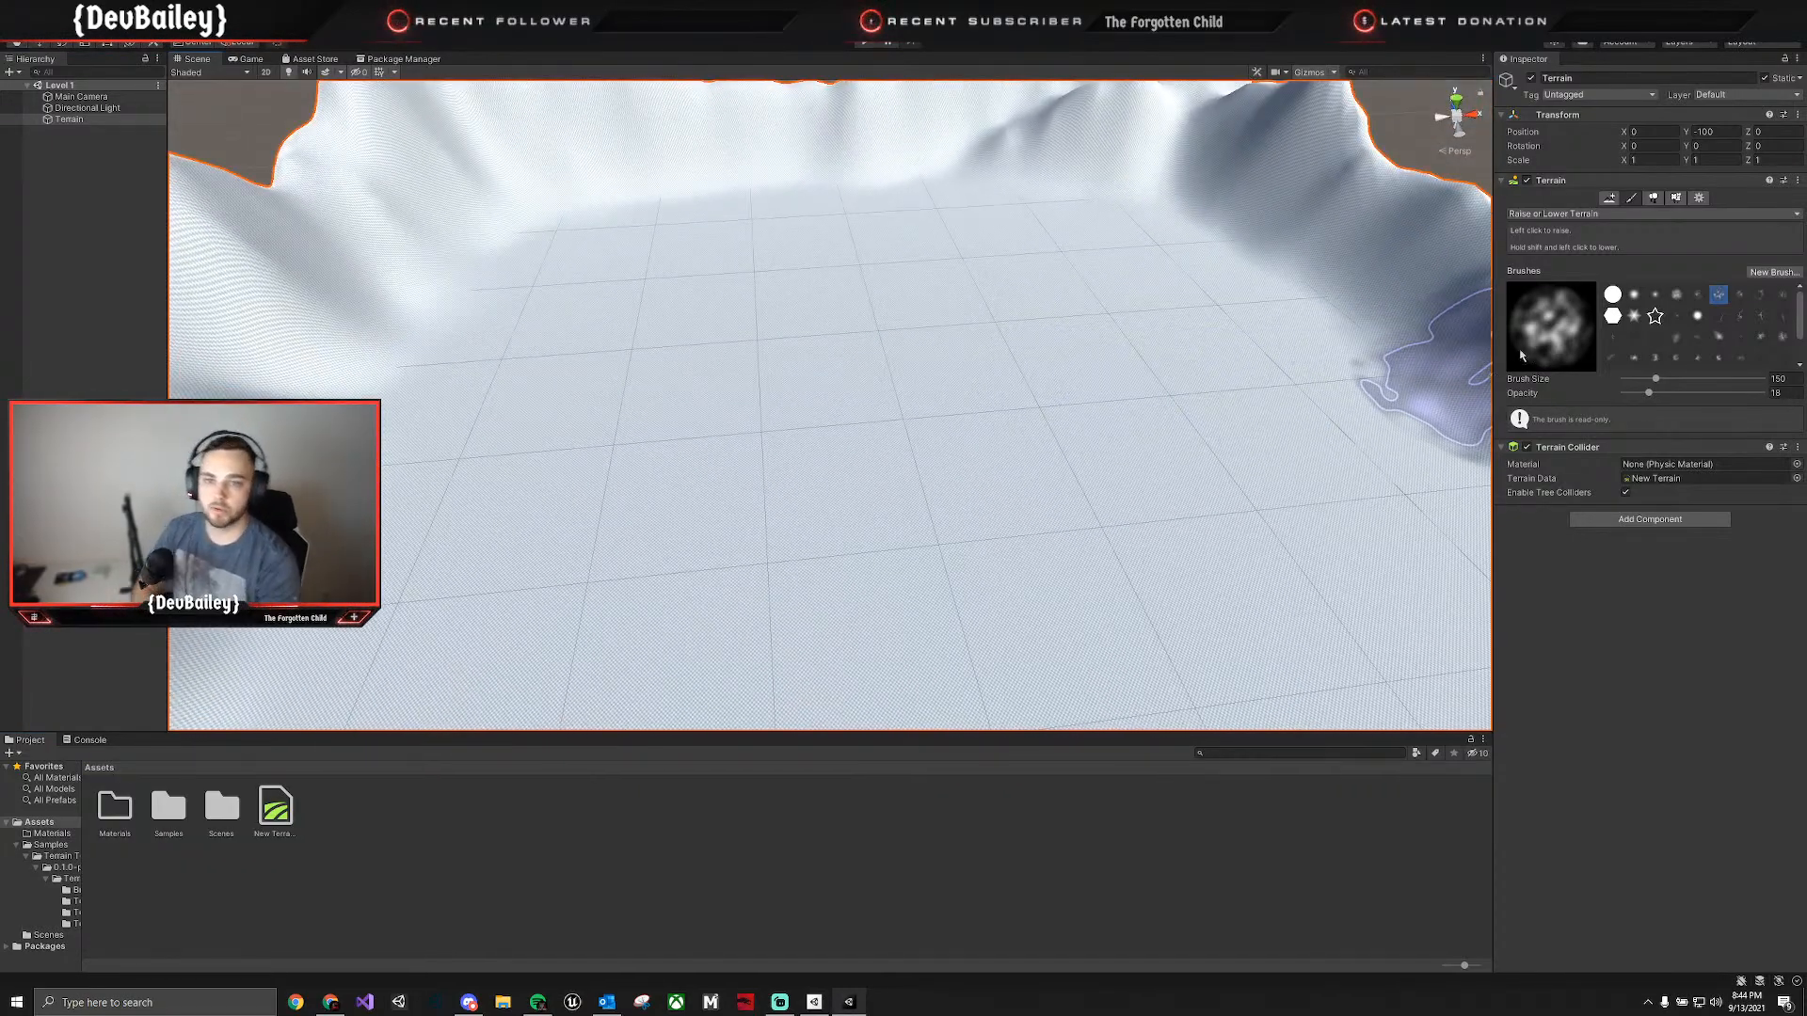
pyautogui.scroll(-2, 1718, 329)
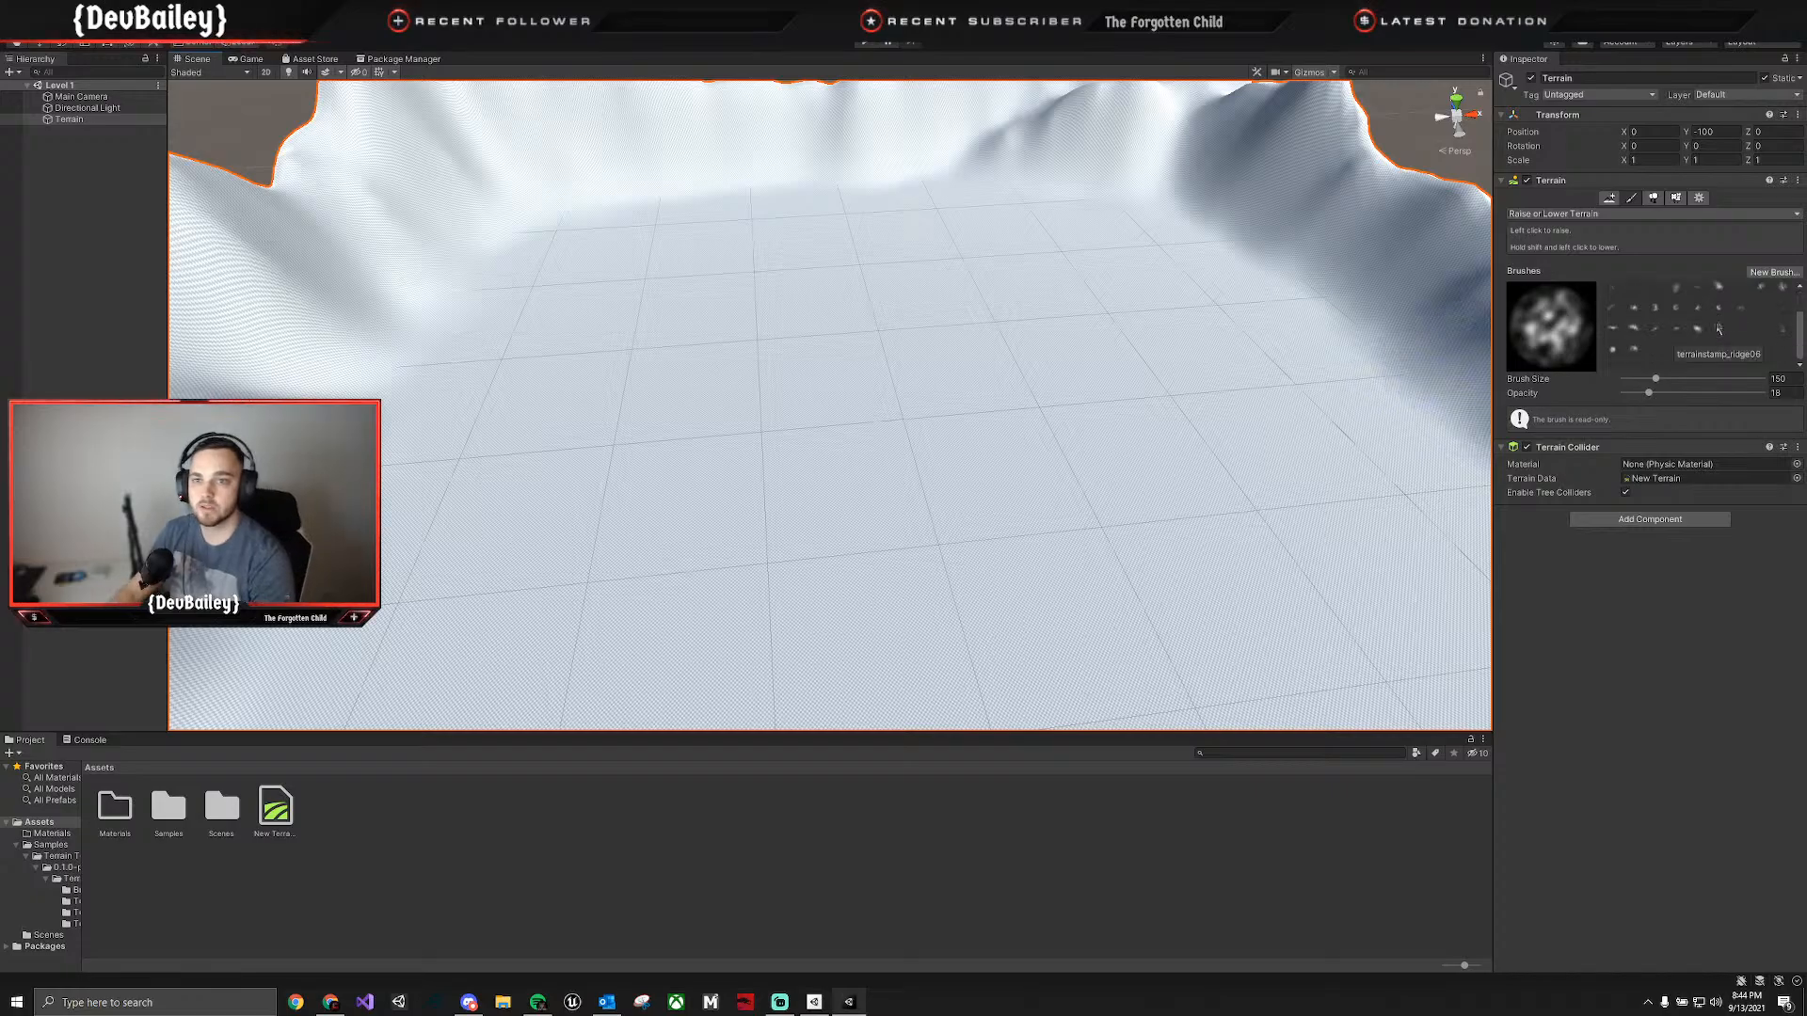
pyautogui.click(1676, 328)
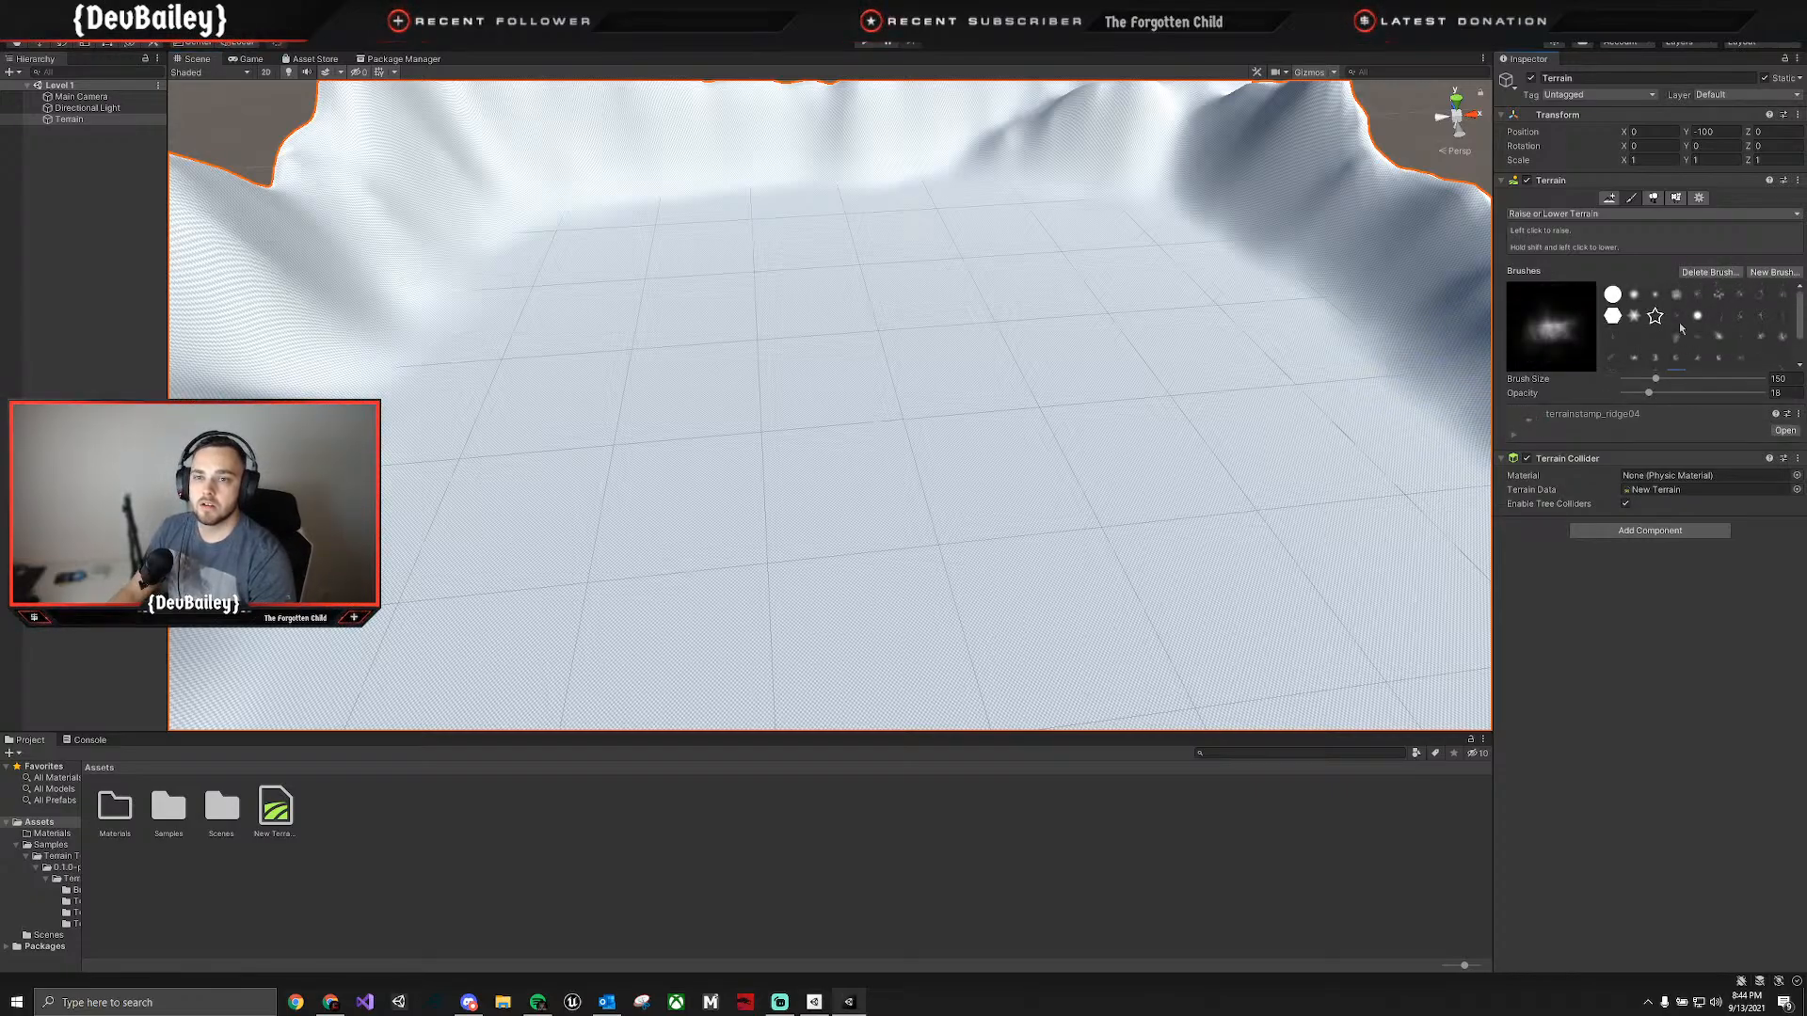
pyautogui.click(1614, 339)
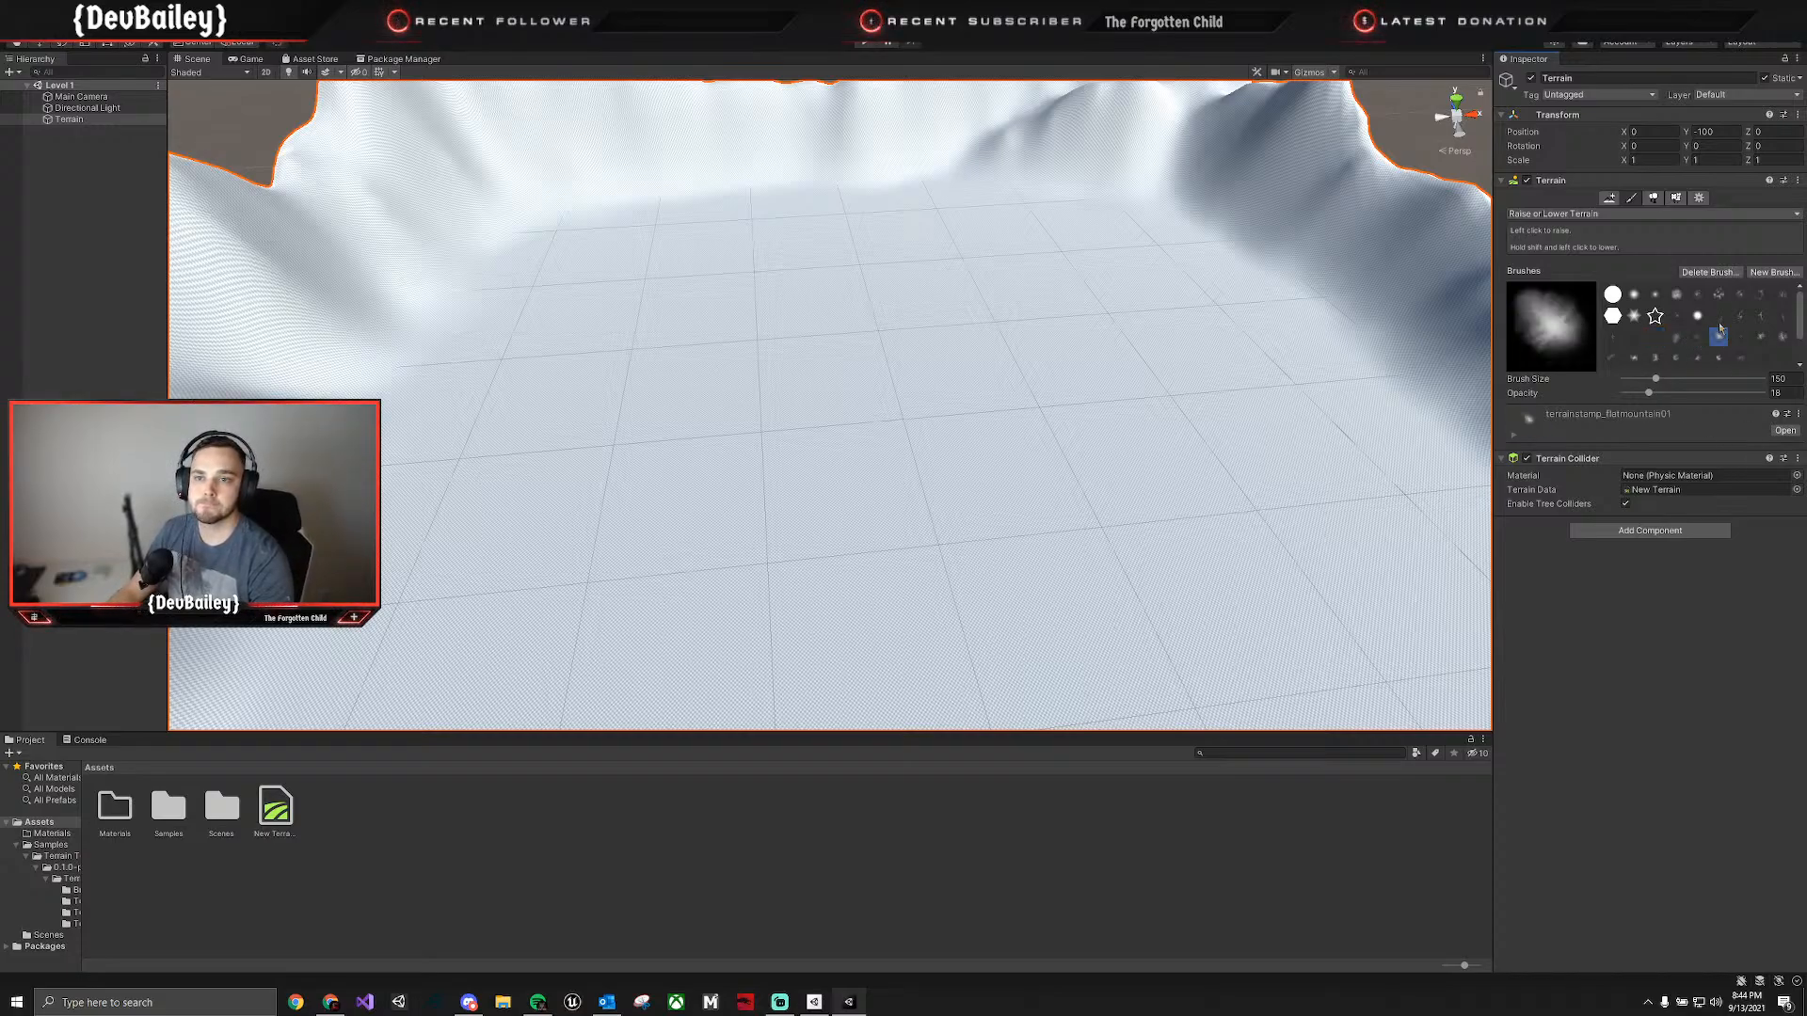
pyautogui.click(1719, 295)
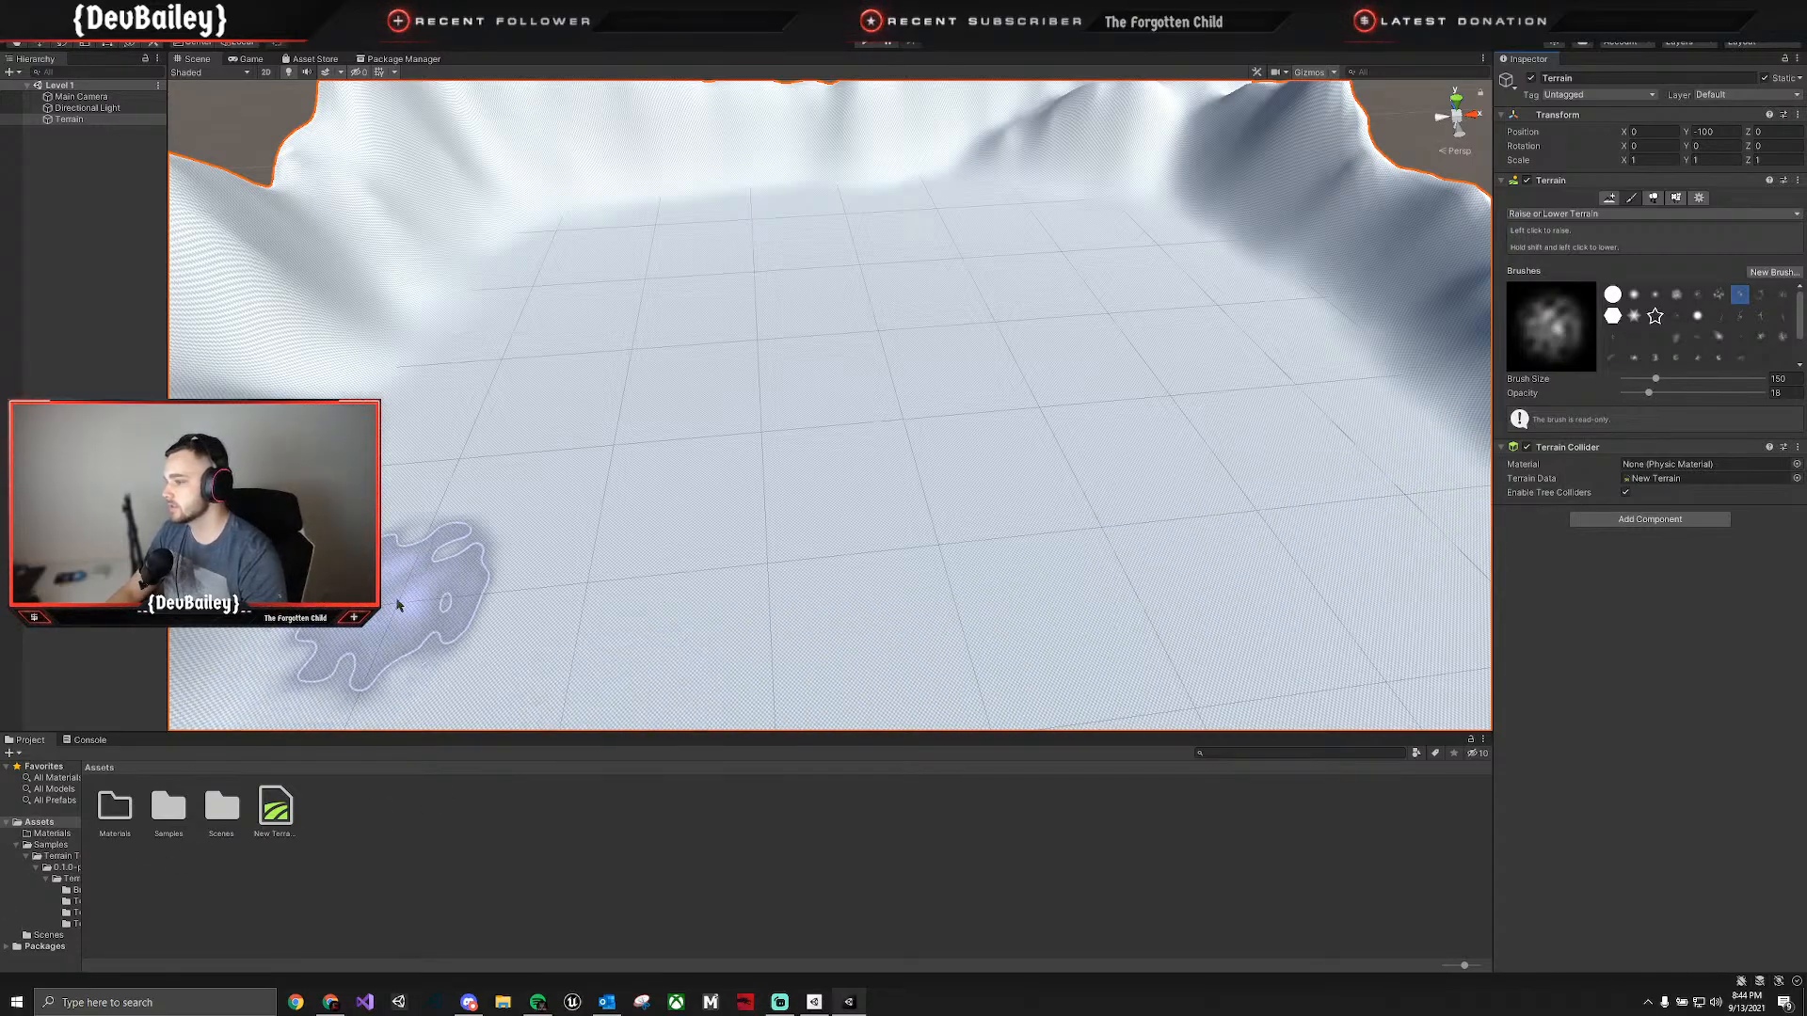
# Undo the first test stroke, set the brush opacity to 5.7, and paint low bumps across the flat valley floor.
pyautogui.moveTo(476, 618); pyautogui.dragTo(515, 508)
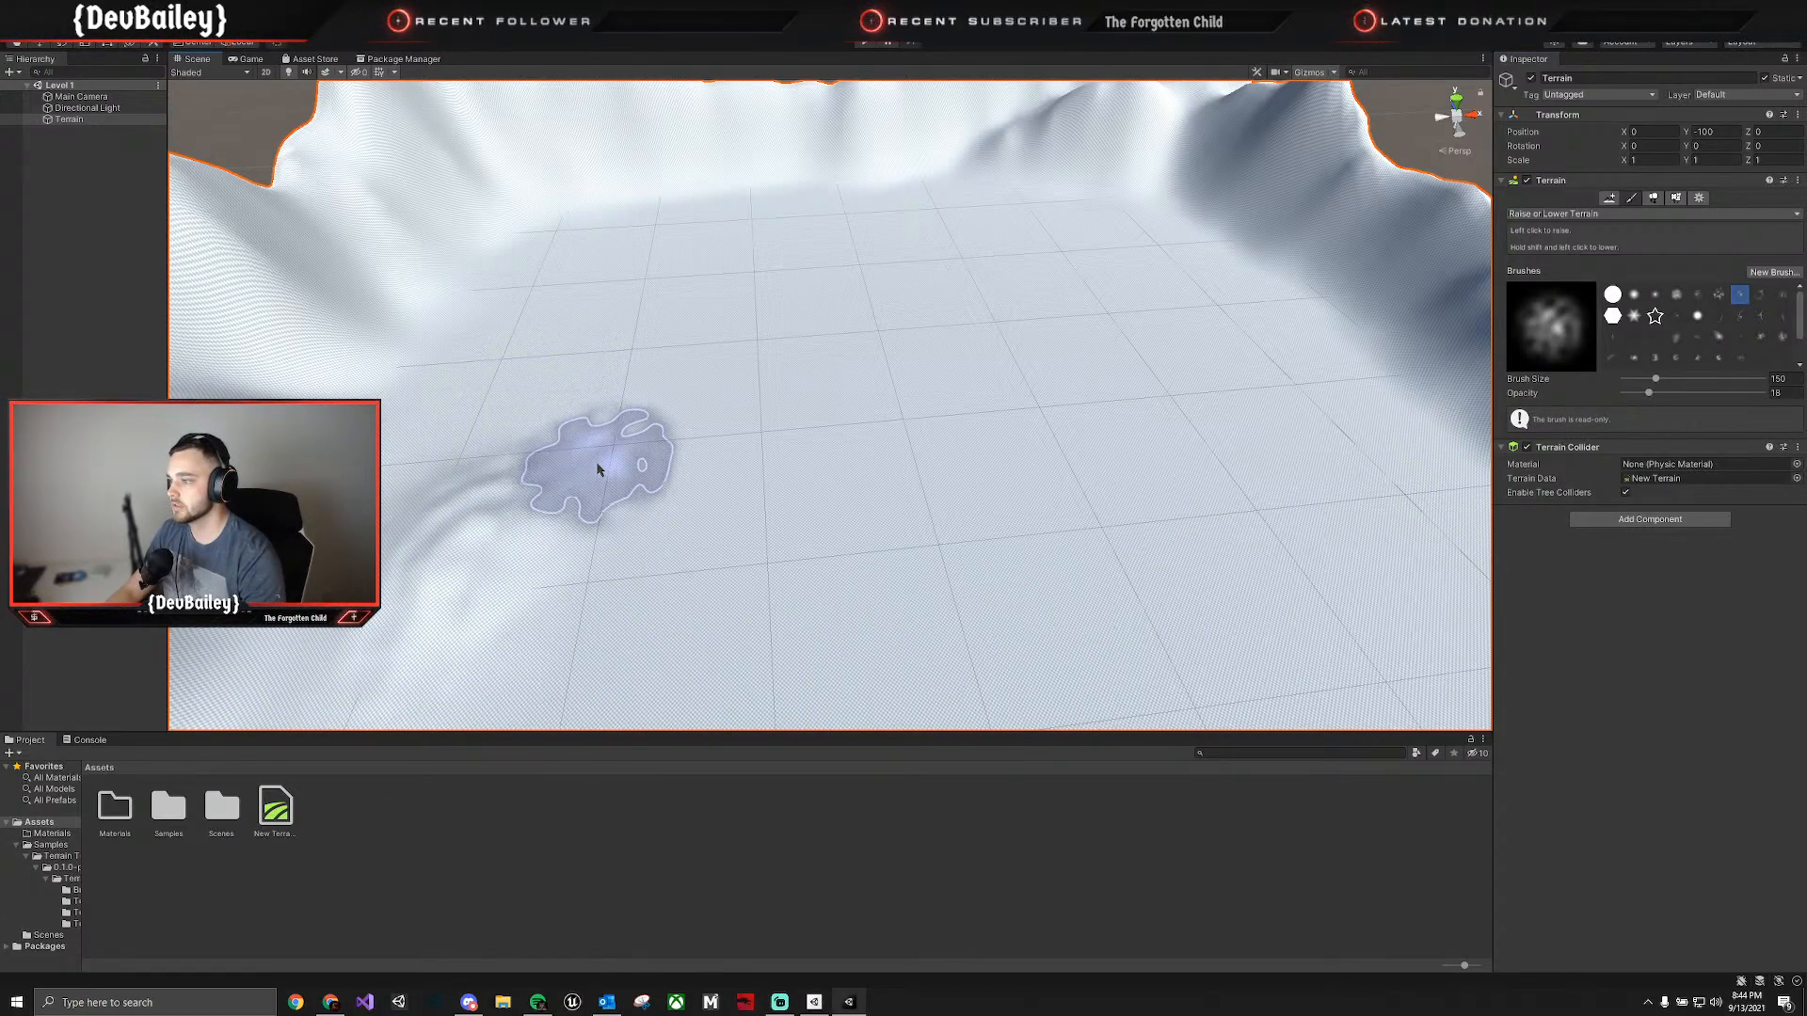
pyautogui.hotkey('ctrl', 'z')
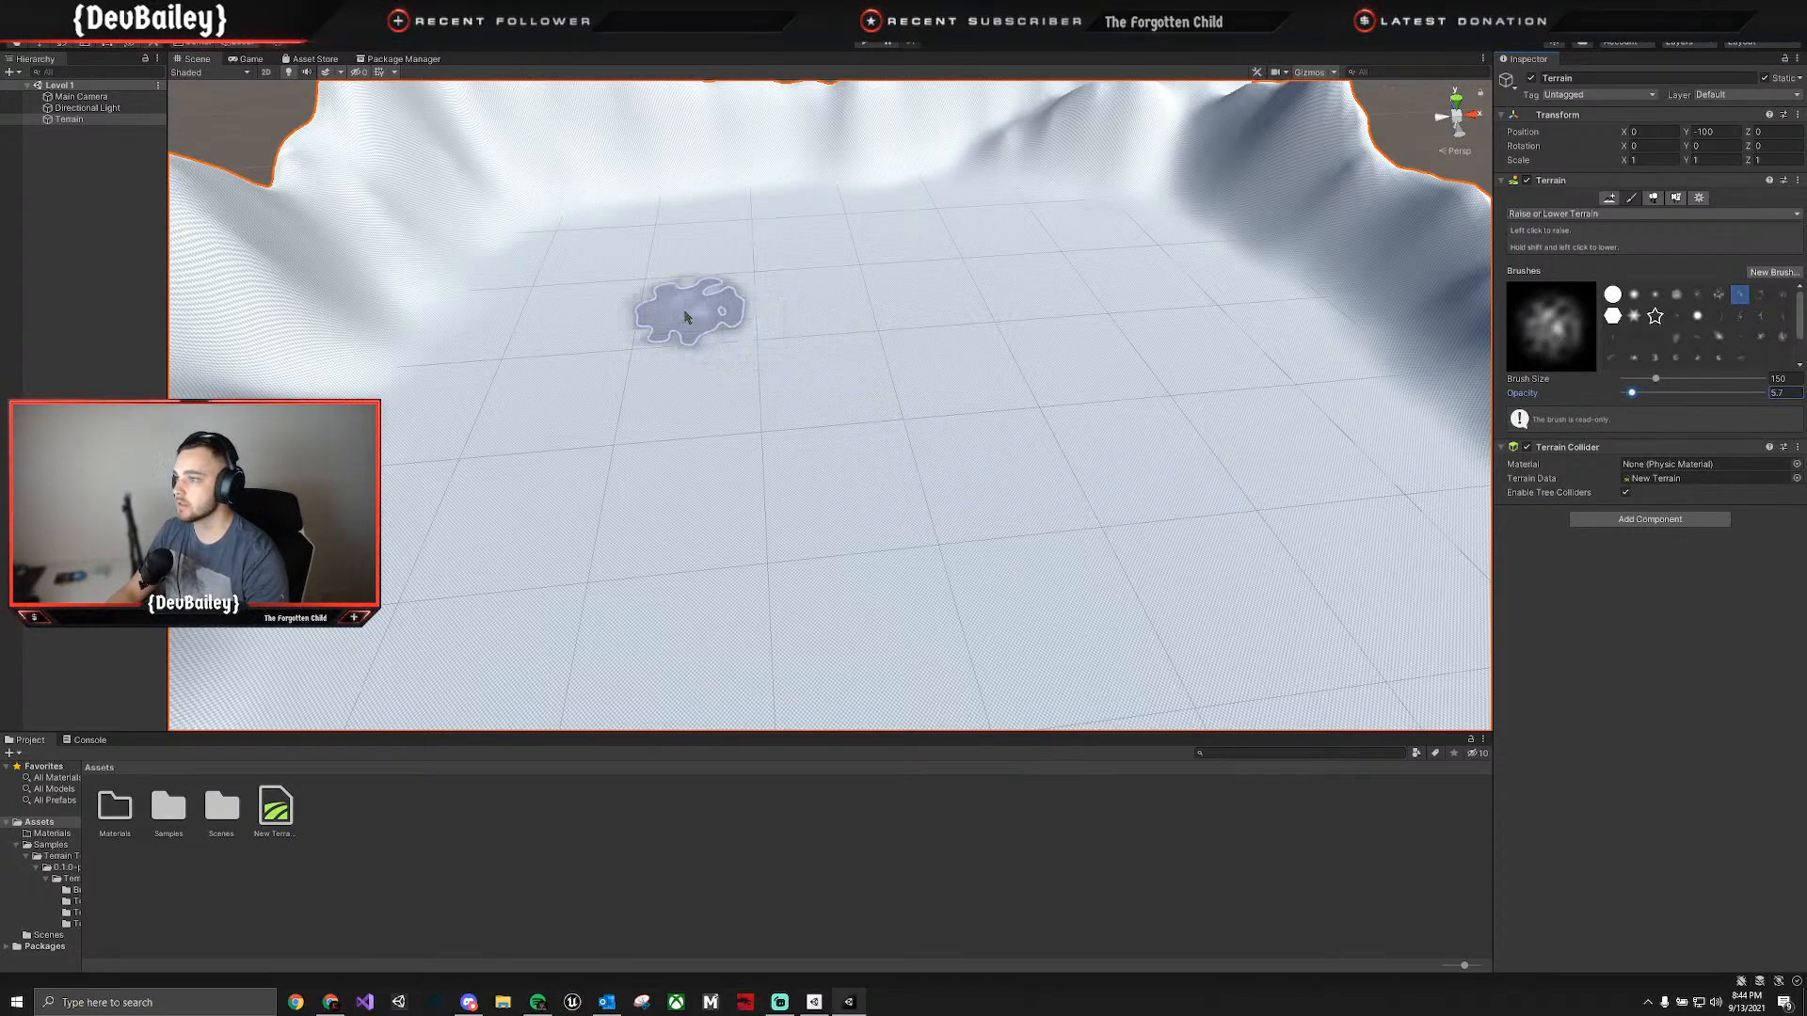
pyautogui.moveTo(506, 363)
pyautogui.mouseDown()
pyautogui.moveTo(484, 645)
pyautogui.moveTo(645, 584)
pyautogui.moveTo(625, 423)
pyautogui.moveTo(788, 567)
pyautogui.moveTo(705, 323)
pyautogui.moveTo(935, 424)
pyautogui.moveTo(759, 310)
pyautogui.moveTo(749, 259)
pyautogui.mouseUp()
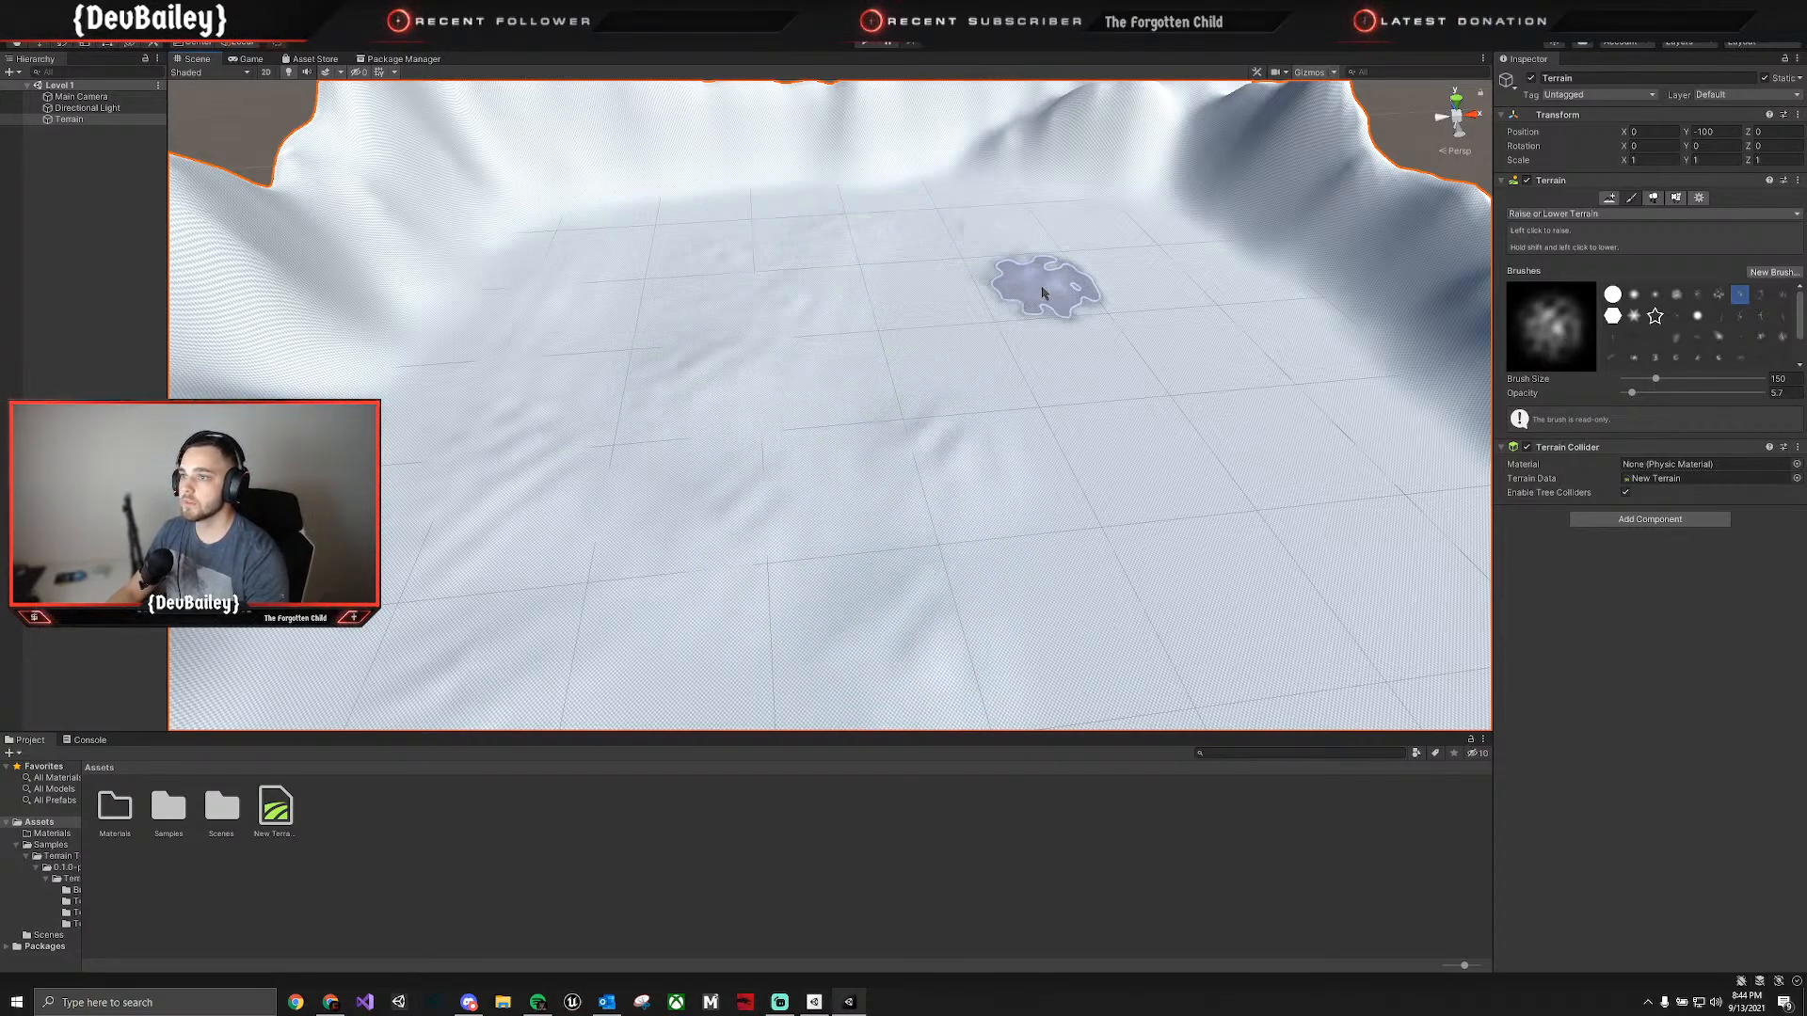
pyautogui.moveTo(1042, 294)
pyautogui.mouseDown()
pyautogui.moveTo(896, 307)
pyautogui.moveTo(855, 404)
pyautogui.moveTo(545, 533)
pyautogui.moveTo(1208, 443)
pyautogui.mouseUp()
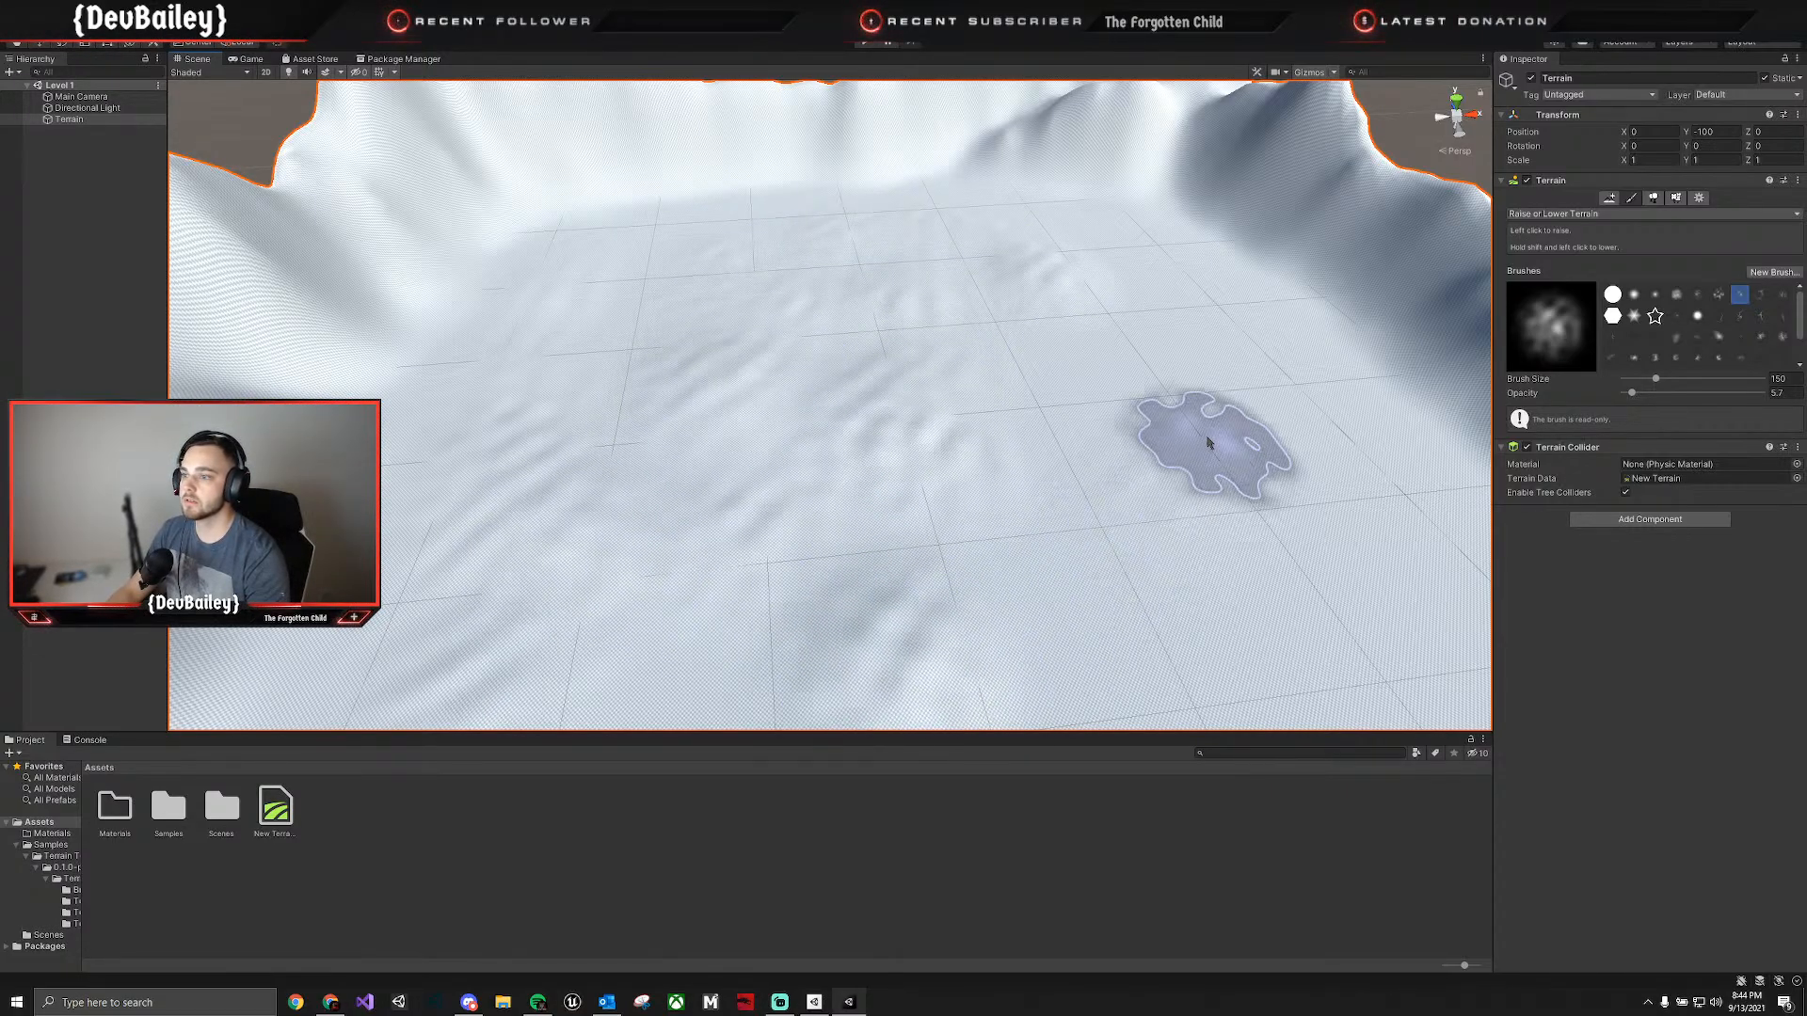
pyautogui.moveTo(1003, 378); pyautogui.dragTo(1188, 382, button='right')
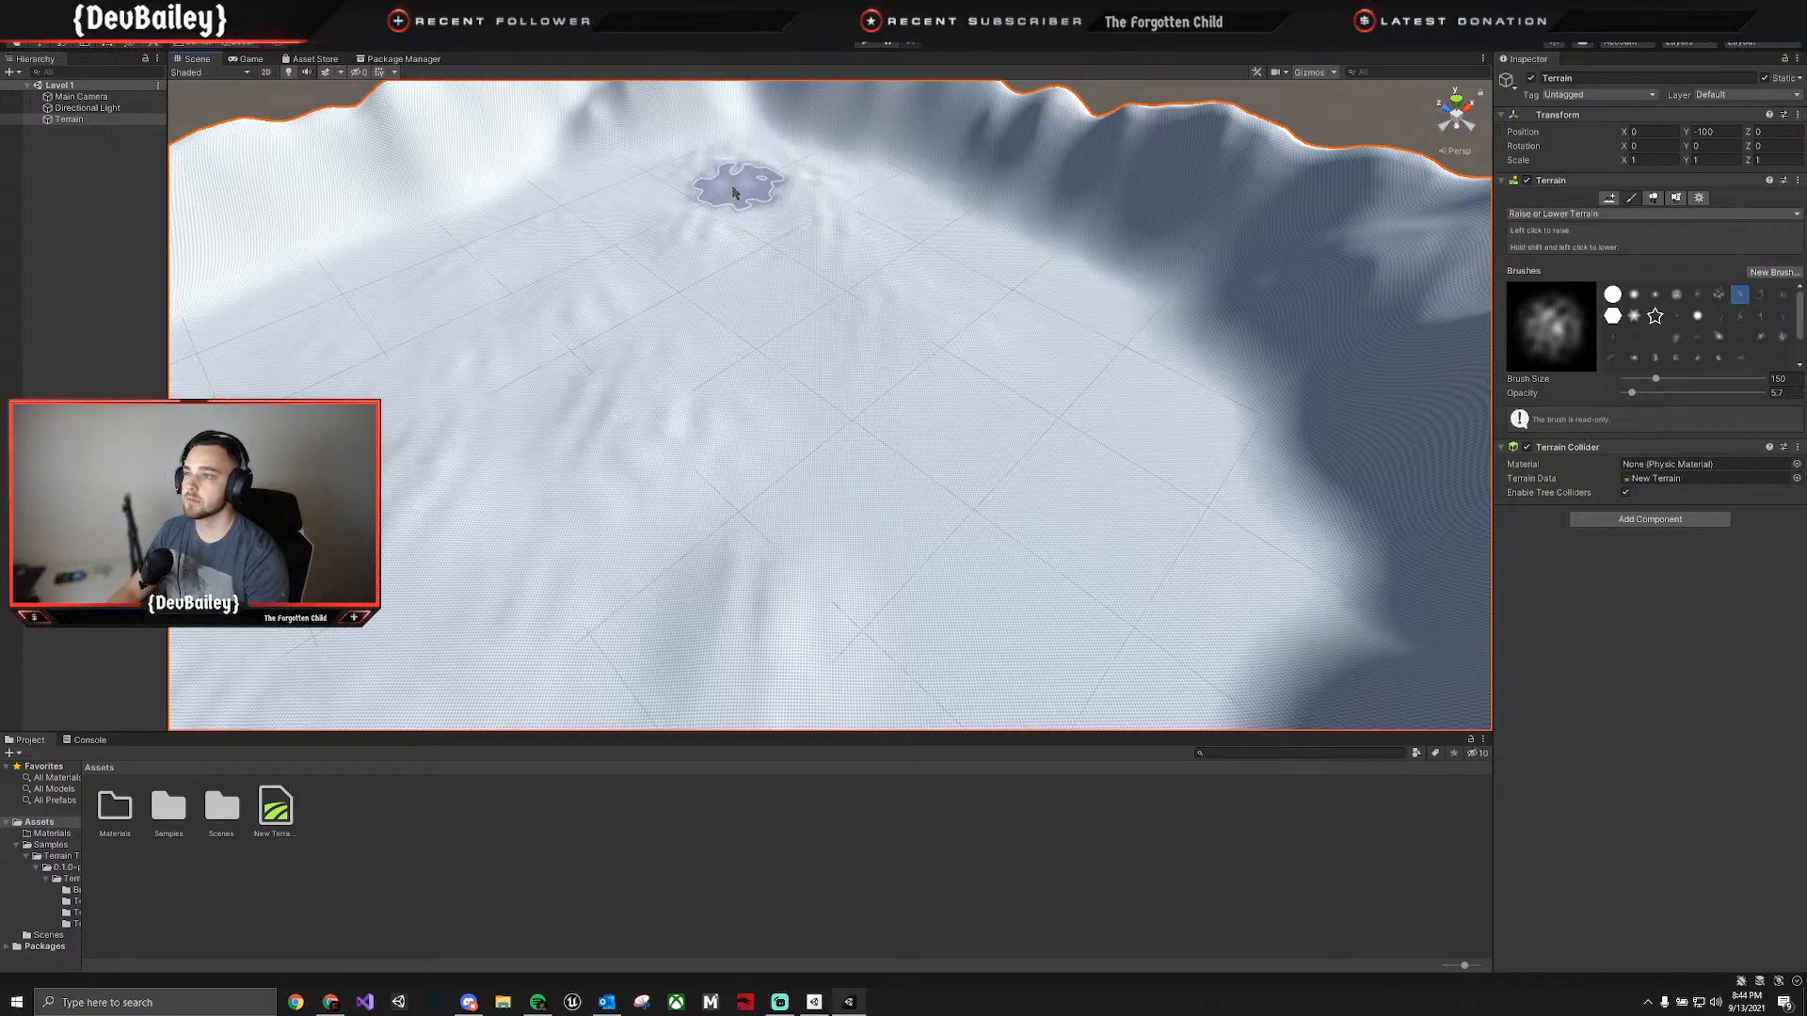
# Extend the low, uneven bumps over the rest of the valley floor up to the foot of the mountains.
pyautogui.moveTo(482, 233)
pyautogui.mouseDown()
pyautogui.moveTo(404, 286)
pyautogui.moveTo(768, 338)
pyautogui.moveTo(962, 232)
pyautogui.moveTo(1138, 463)
pyautogui.moveTo(786, 508)
pyautogui.moveTo(952, 354)
pyautogui.moveTo(952, 633)
pyautogui.moveTo(1210, 452)
pyautogui.moveTo(1140, 641)
pyautogui.moveTo(931, 646)
pyautogui.mouseUp()
pyautogui.moveTo(932, 646)
pyautogui.mouseDown(button='right')
pyautogui.moveTo(1117, 646)
pyautogui.moveTo(920, 653)
pyautogui.mouseUp(button='right')
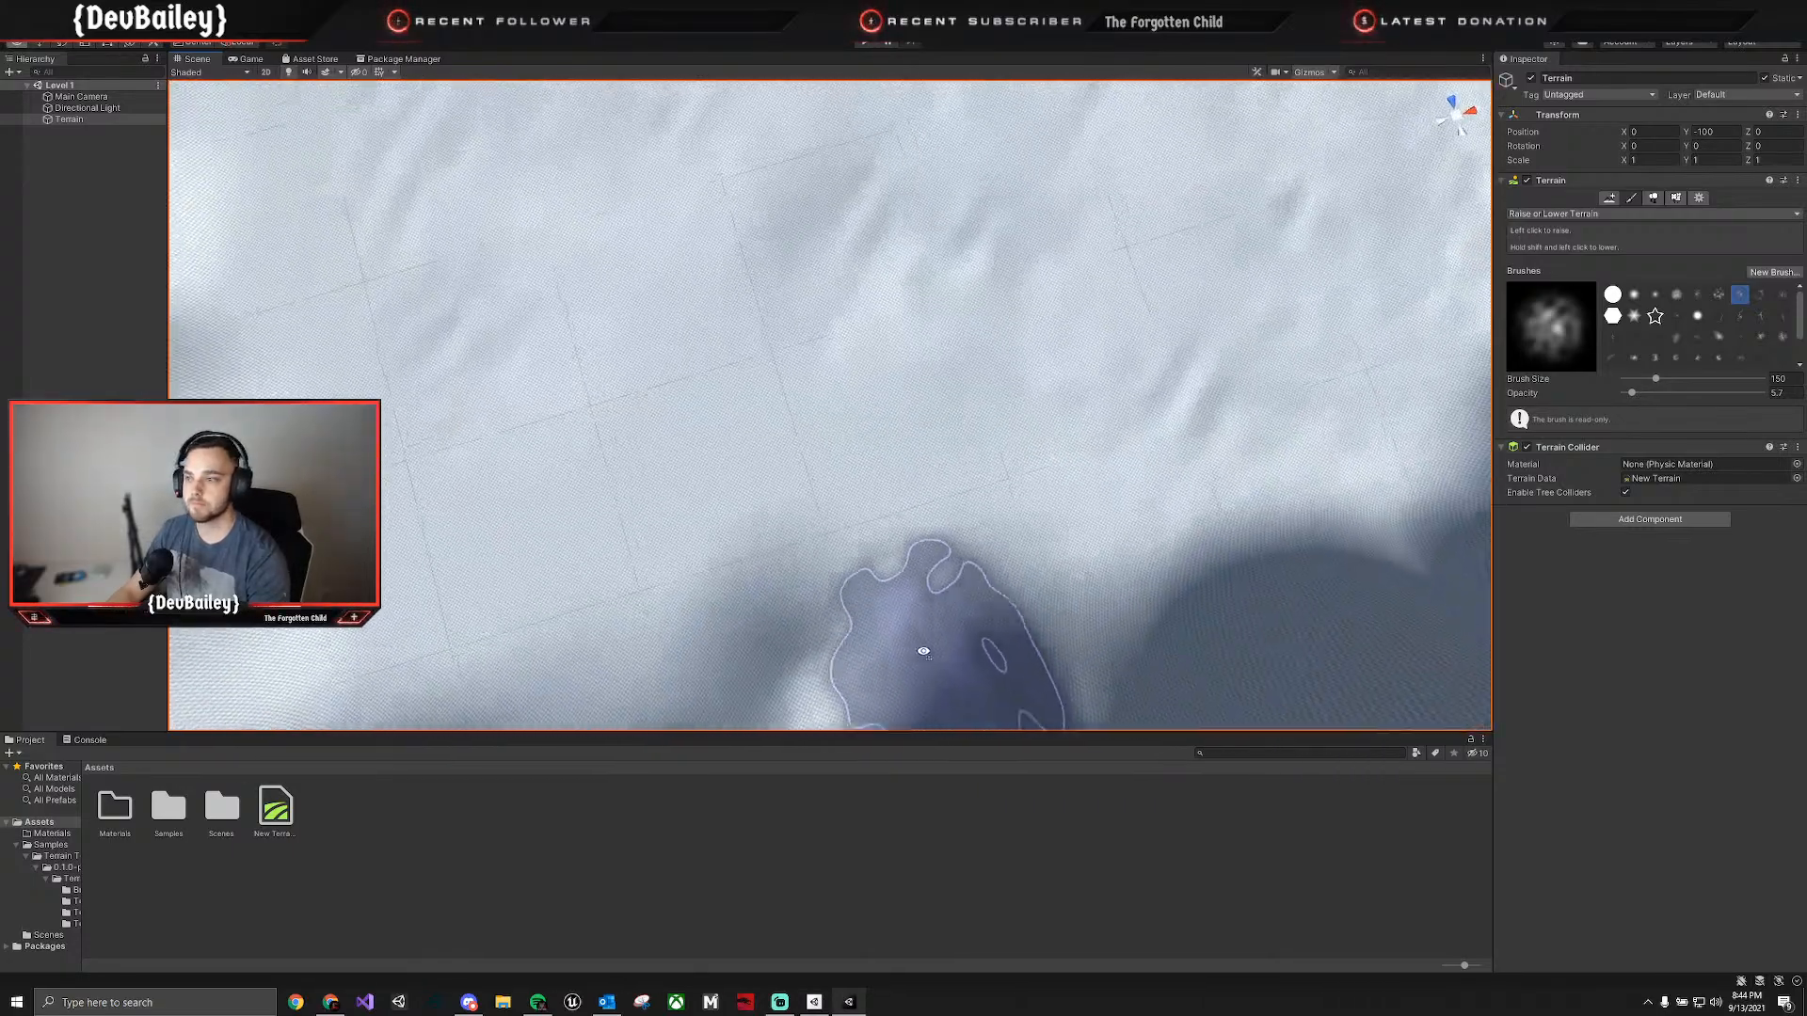
pyautogui.moveTo(760, 473)
pyautogui.mouseDown(button='right')
pyautogui.moveTo(625, 323)
pyautogui.moveTo(565, 377)
pyautogui.moveTo(483, 344)
pyautogui.moveTo(509, 453)
pyautogui.mouseUp(button='right')
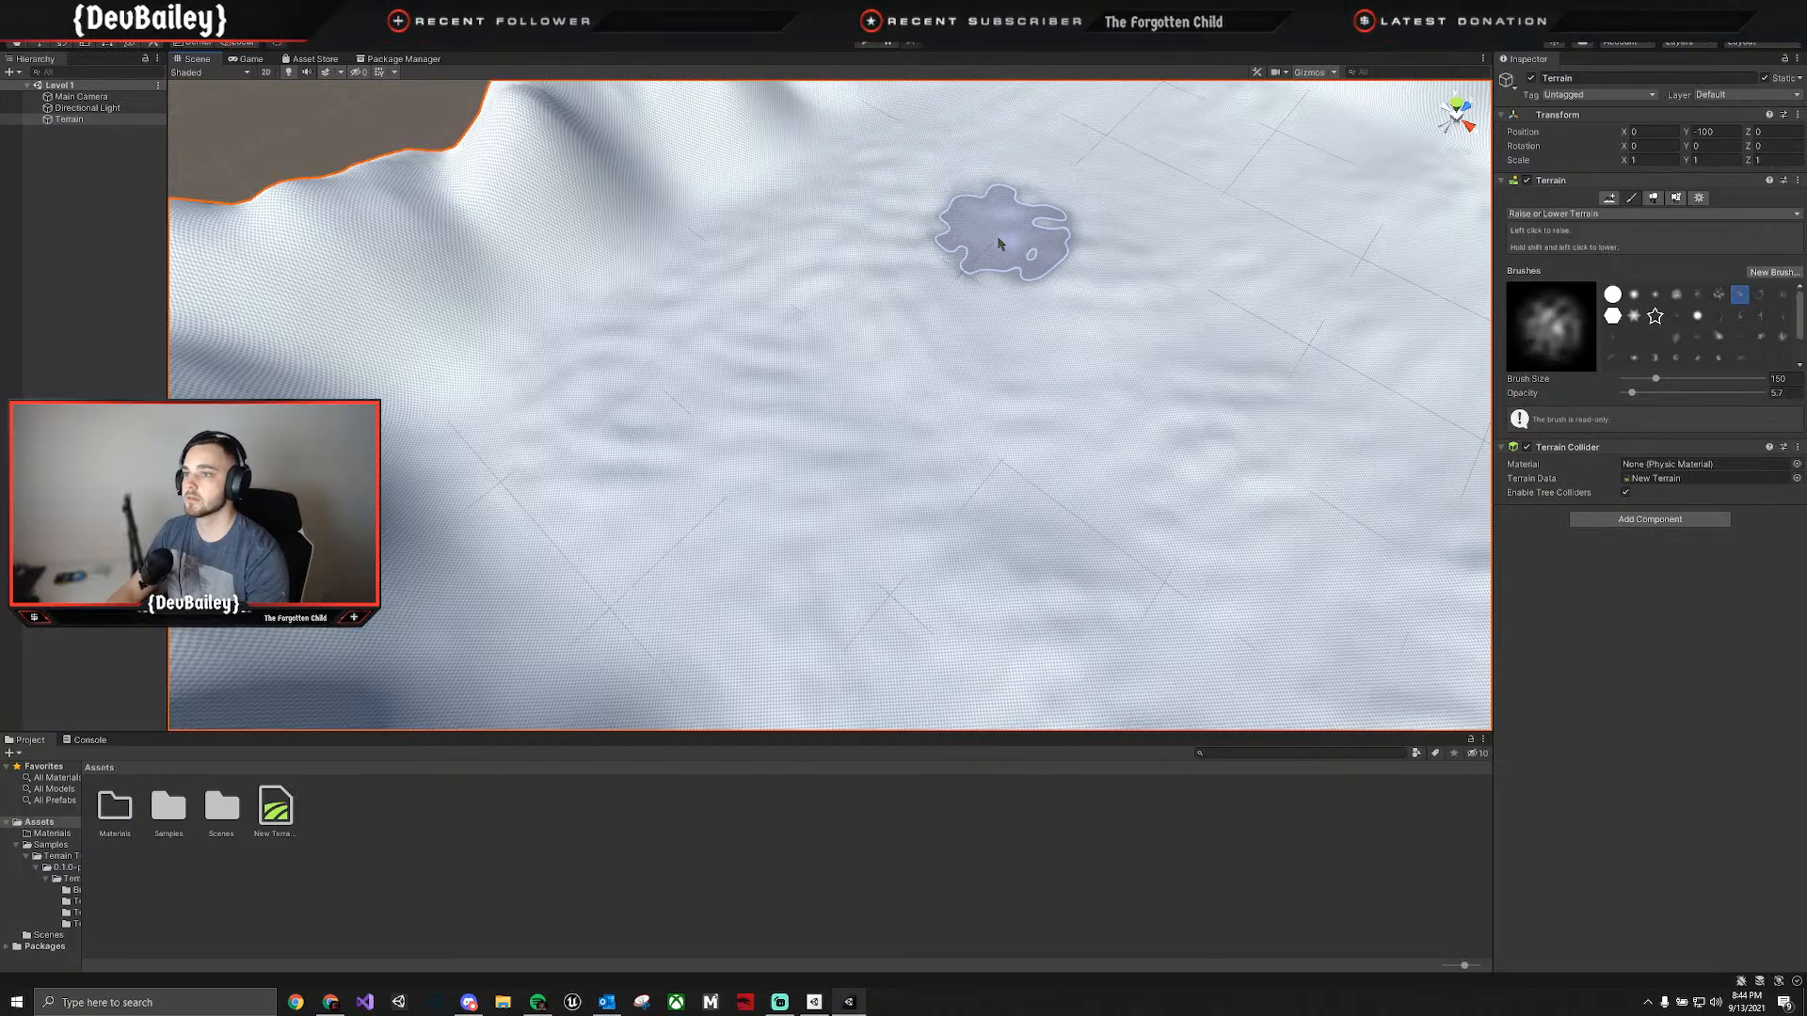
pyautogui.moveTo(1331, 565)
pyautogui.mouseDown(button='right')
pyautogui.moveTo(1331, 274)
pyautogui.moveTo(831, 275)
pyautogui.mouseUp(button='right')
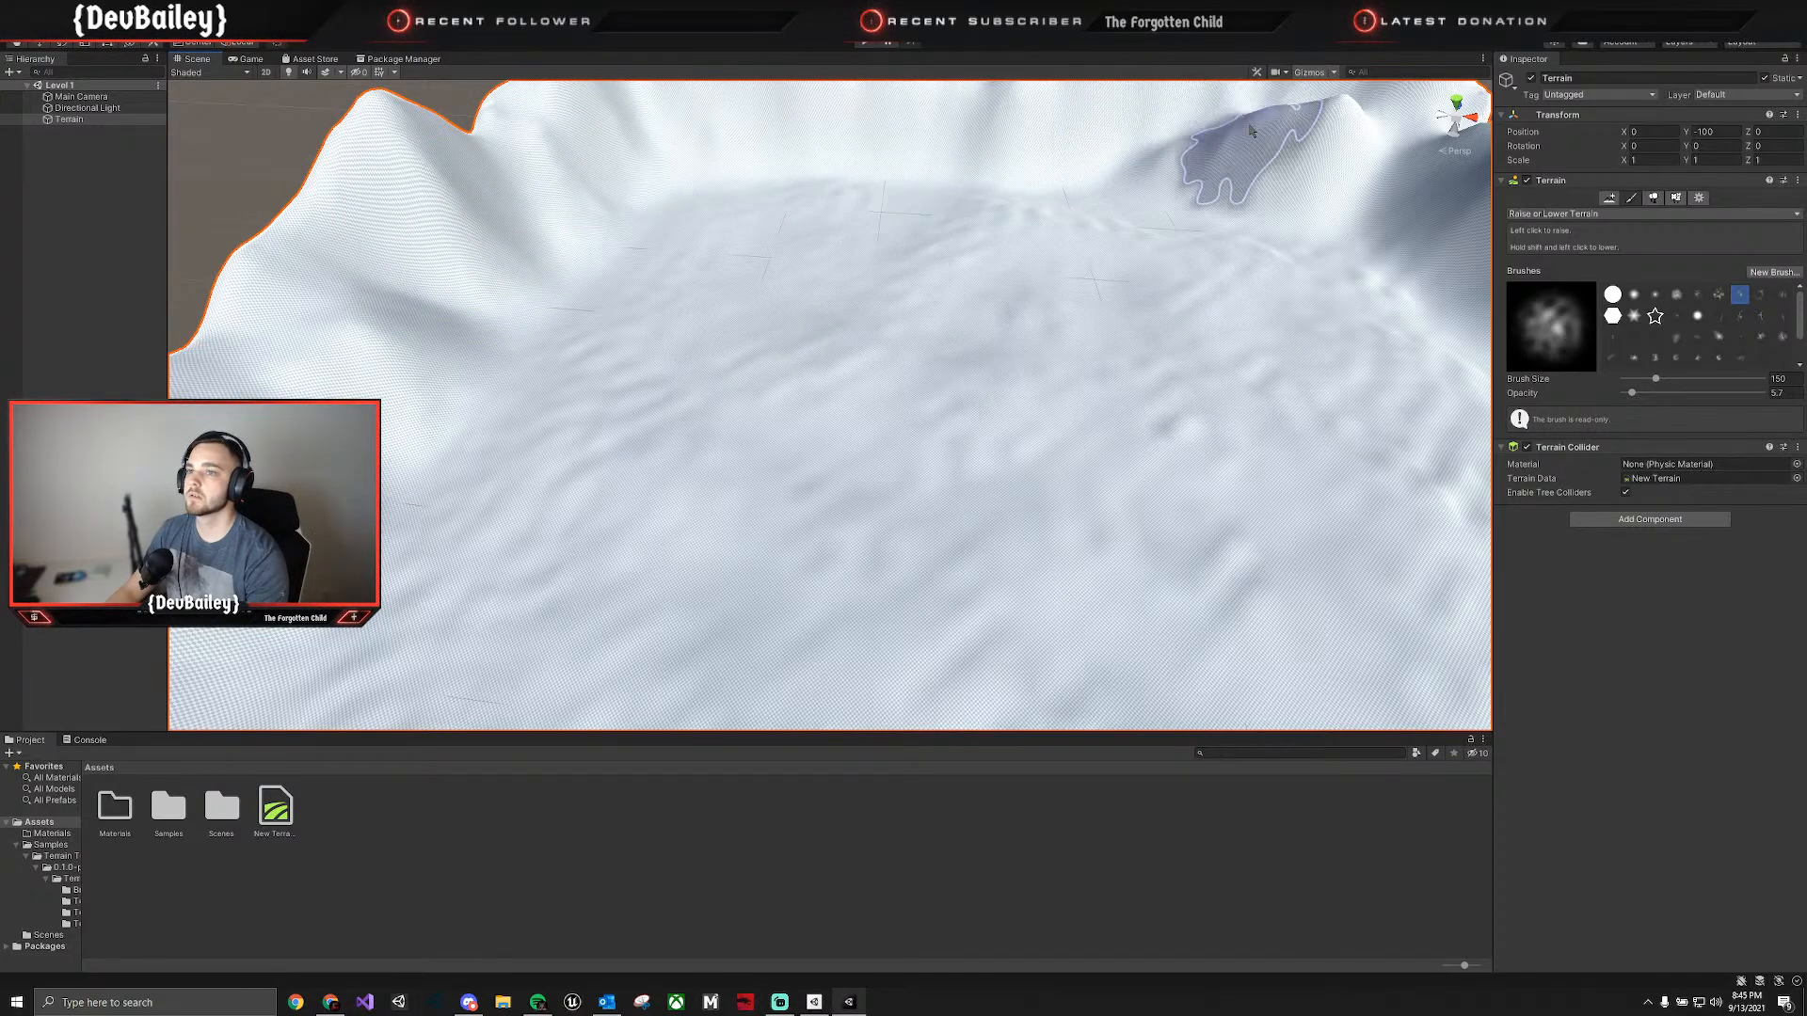
# Check the mountain ring from several sides and roughen the remaining smooth patches of the valley floor with light noise strokes.
pyautogui.moveTo(1447, 192)
pyautogui.mouseDown(button='right')
pyautogui.moveTo(972, 262)
pyautogui.moveTo(1031, 296)
pyautogui.mouseUp(button='right')
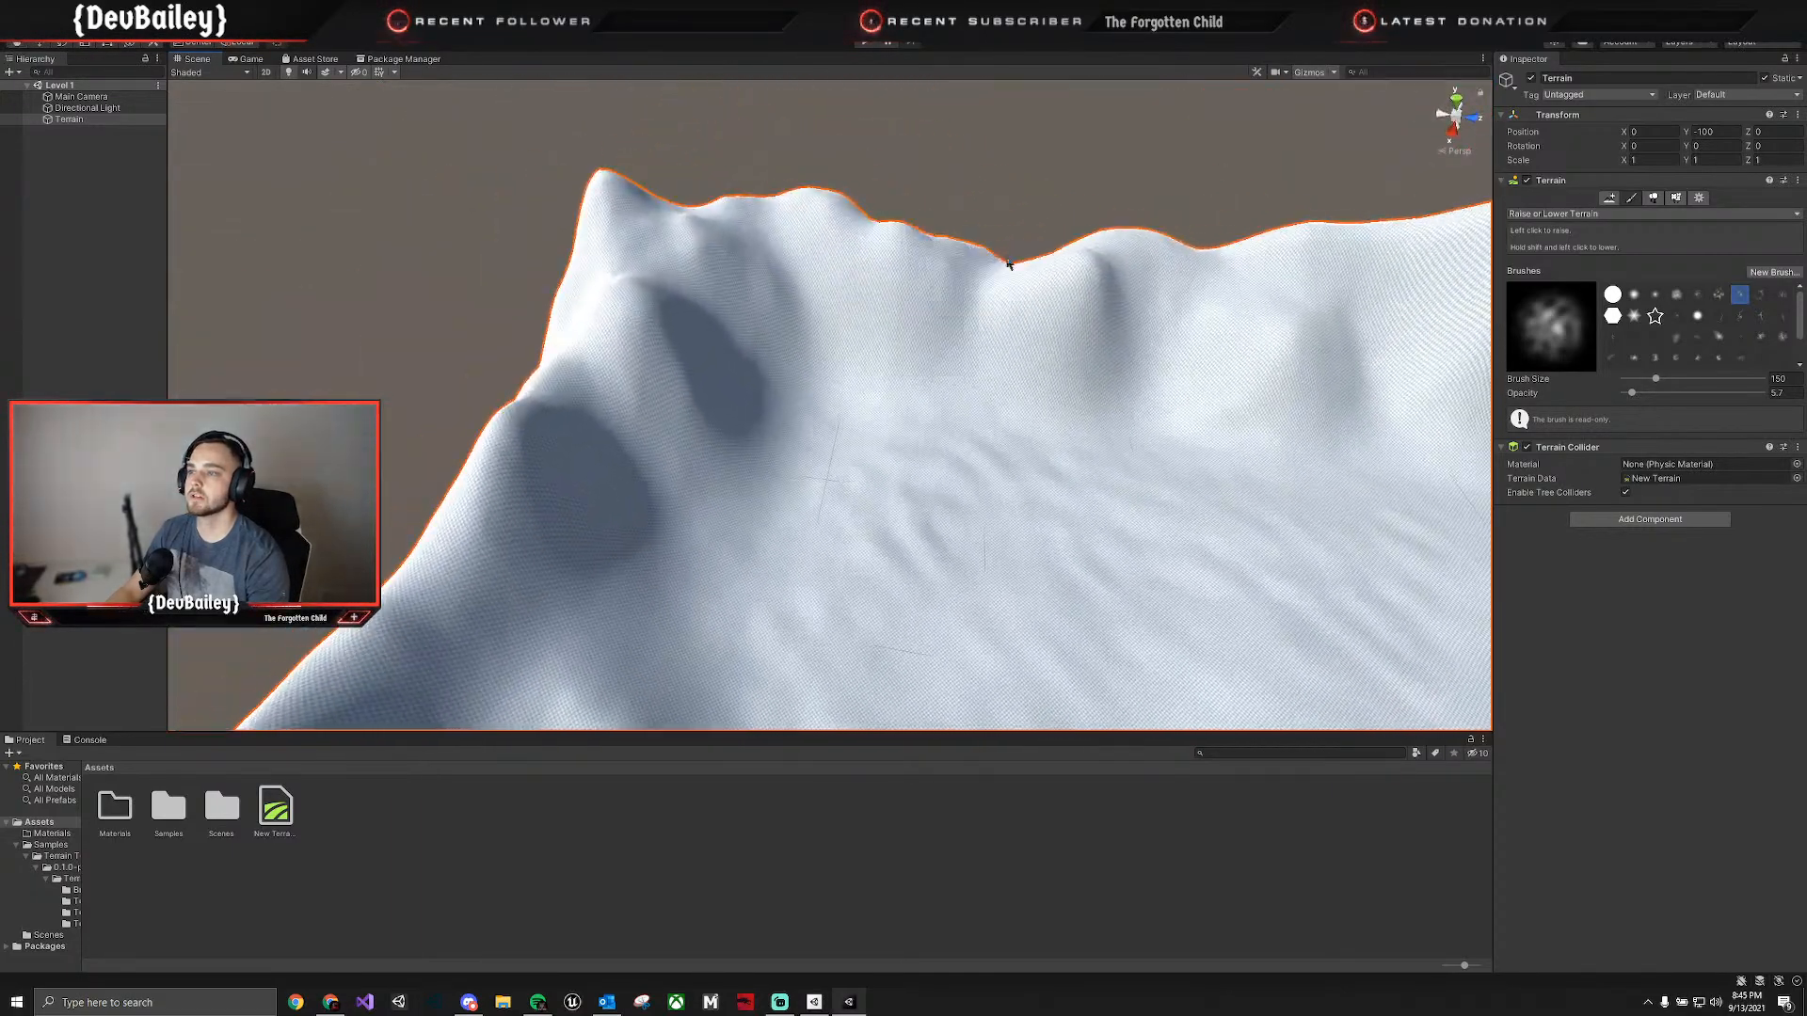
pyautogui.moveTo(701, 536)
pyautogui.mouseDown(button='right')
pyautogui.moveTo(650, 556)
pyautogui.moveTo(658, 488)
pyautogui.mouseUp(button='right')
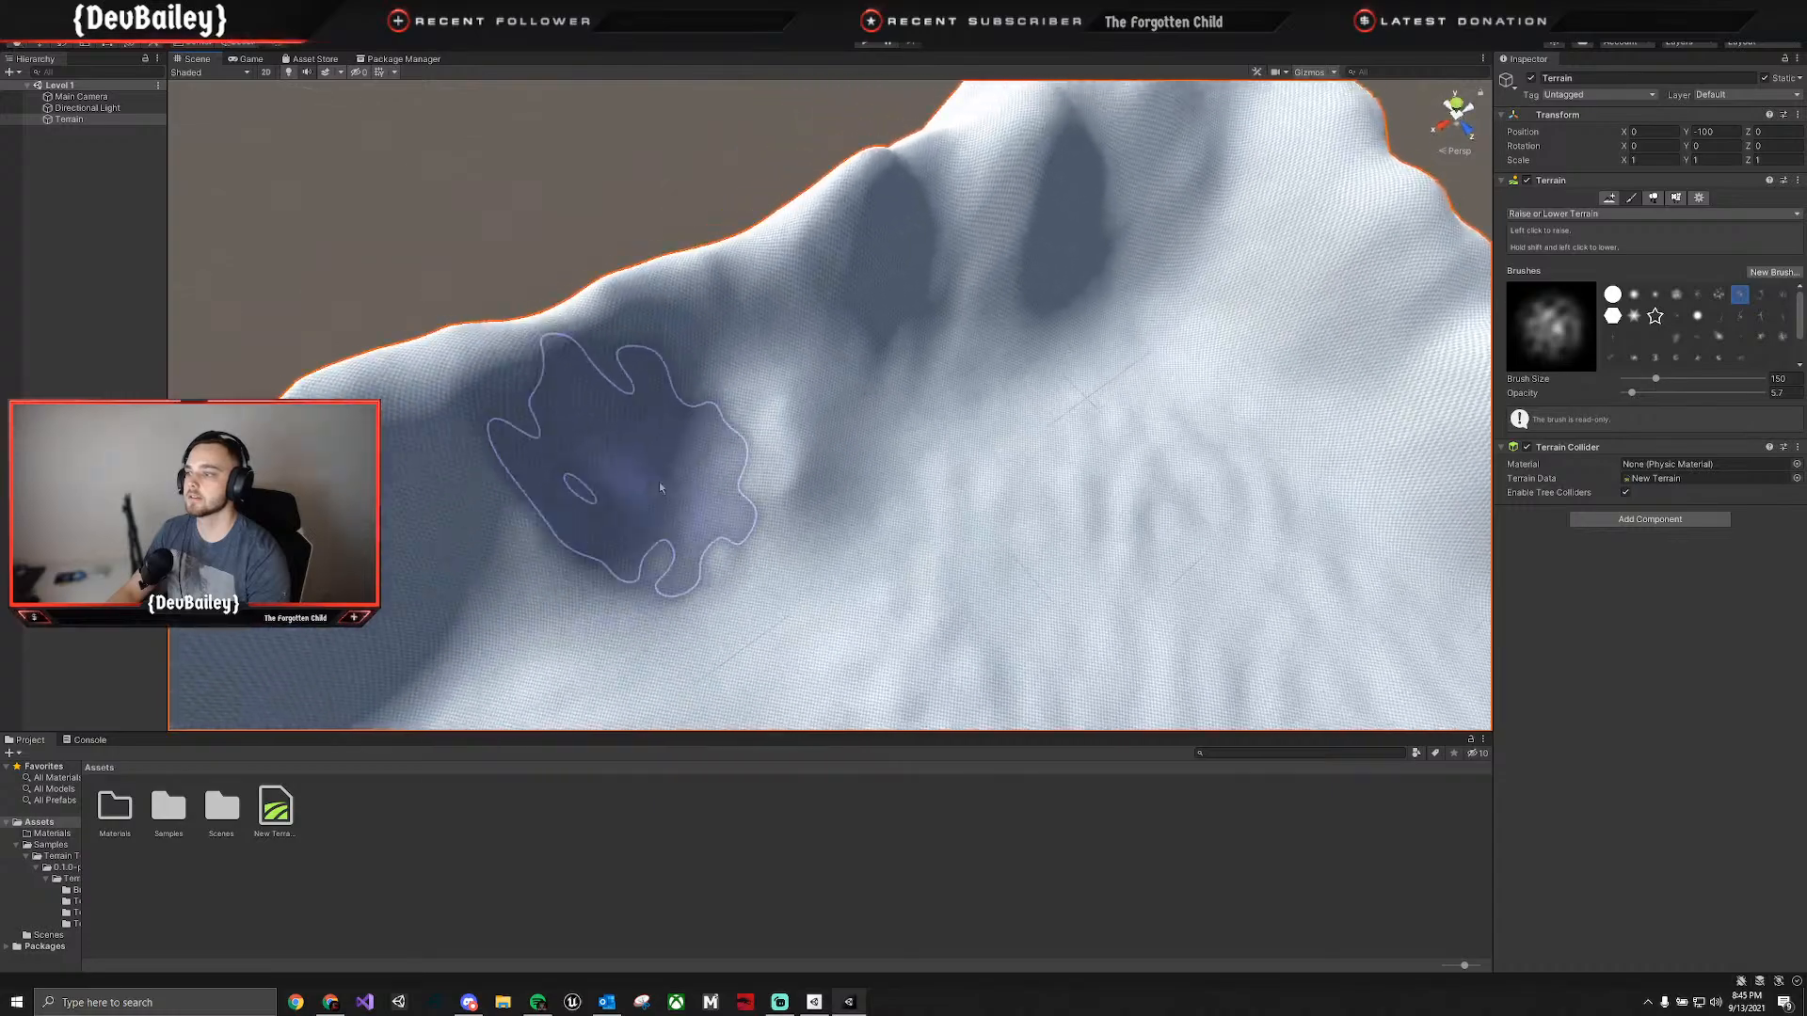
pyautogui.moveTo(444, 504); pyautogui.dragTo(618, 449, button='right')
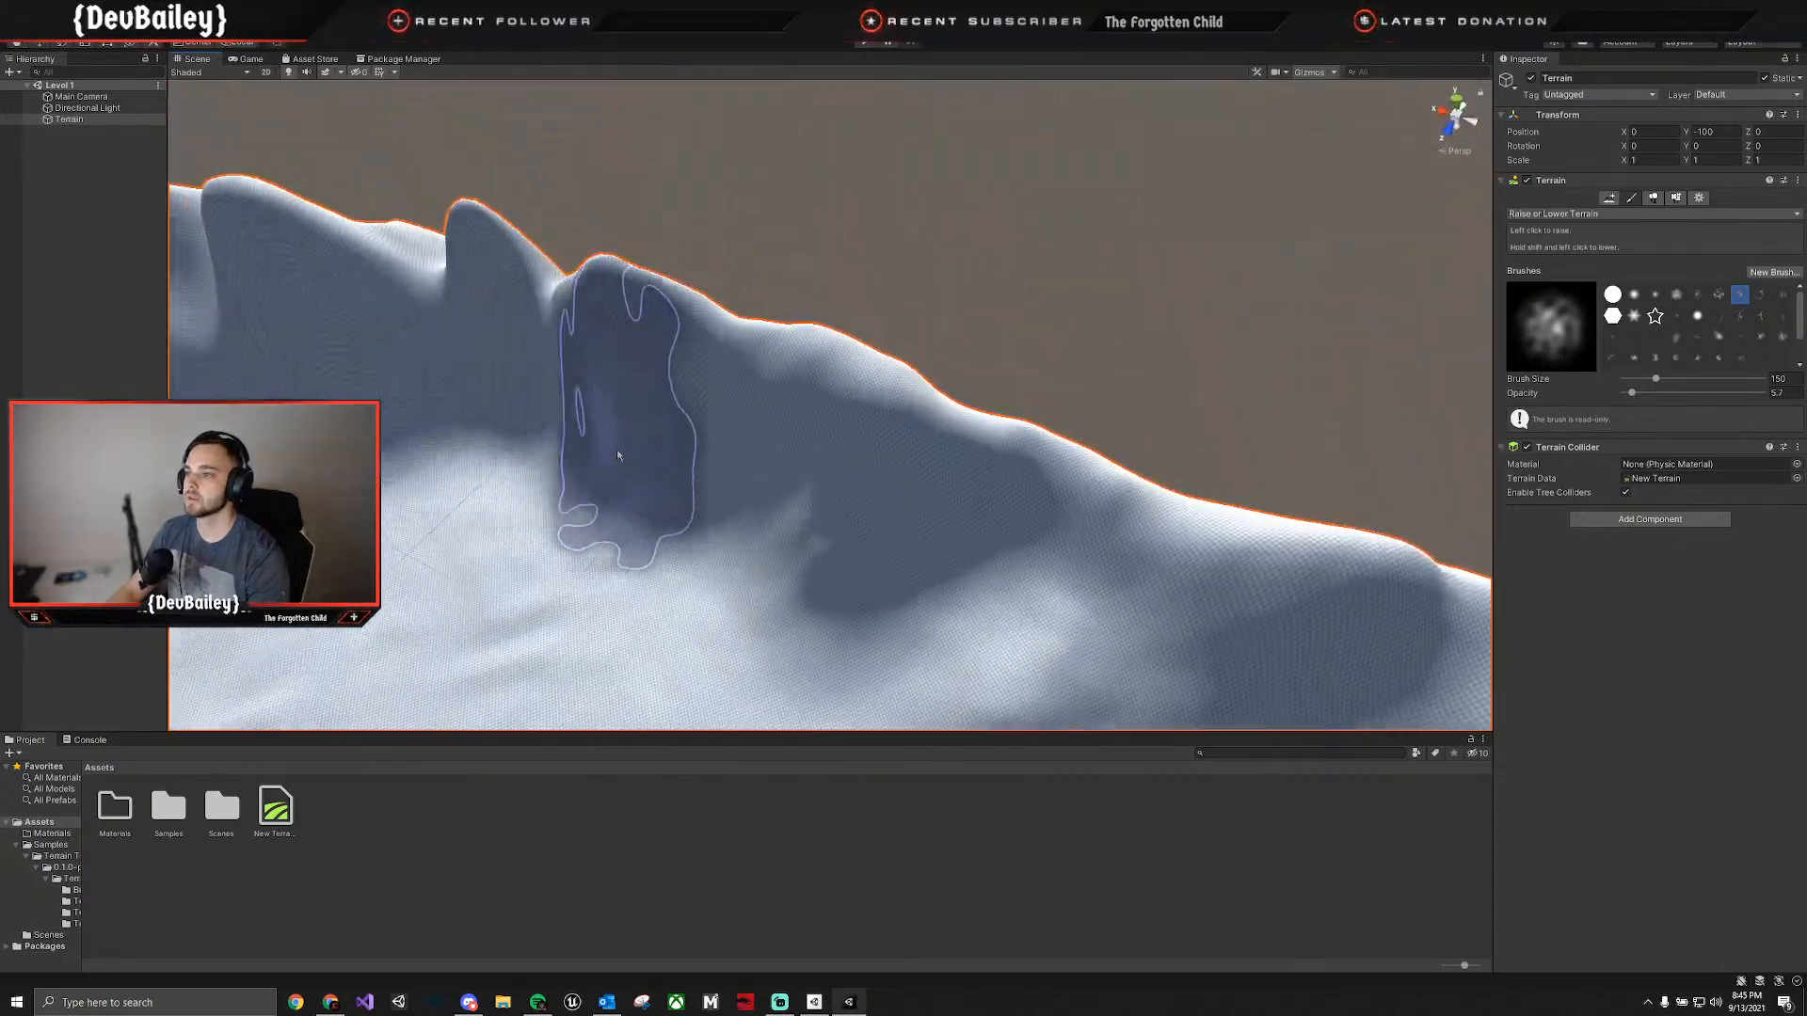
pyautogui.moveTo(271, 362); pyautogui.dragTo(525, 285, button='right')
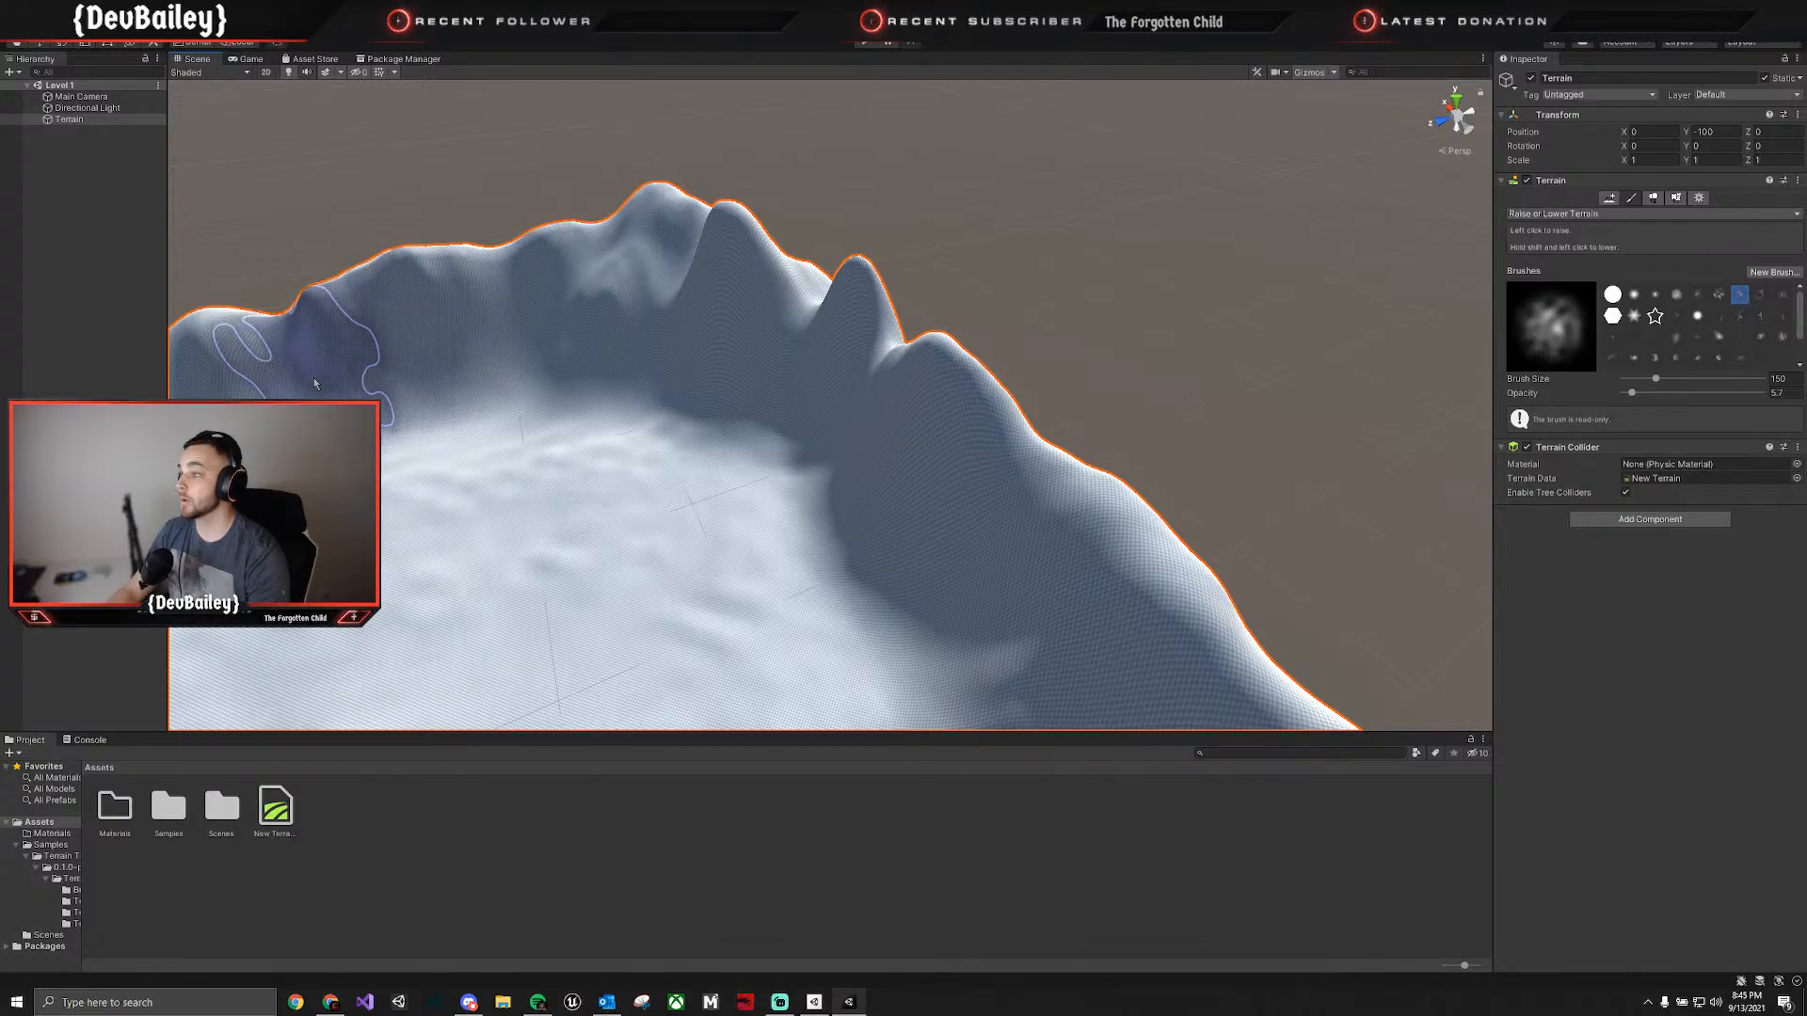
pyautogui.moveTo(313, 376)
pyautogui.mouseDown(button='right')
pyautogui.moveTo(368, 398)
pyautogui.moveTo(372, 372)
pyautogui.mouseUp(button='right')
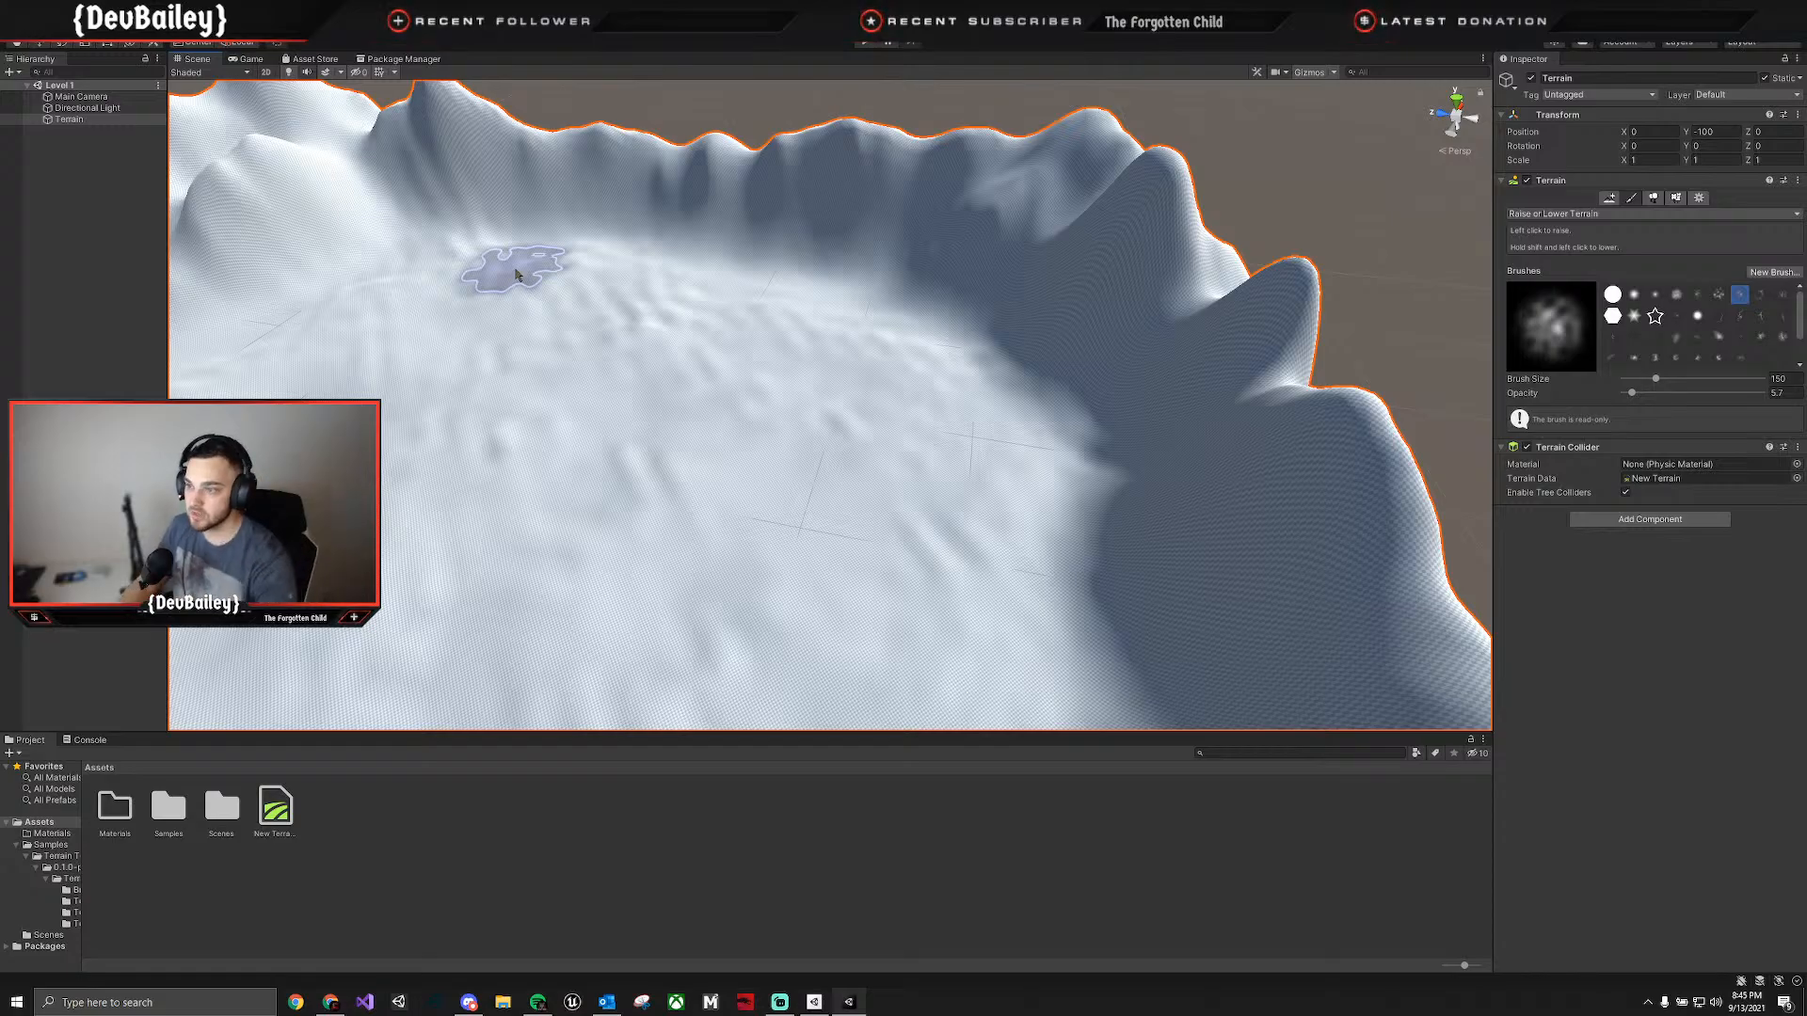
pyautogui.moveTo(516, 275)
pyautogui.mouseDown()
pyautogui.moveTo(819, 508)
pyautogui.moveTo(354, 415)
pyautogui.mouseUp()
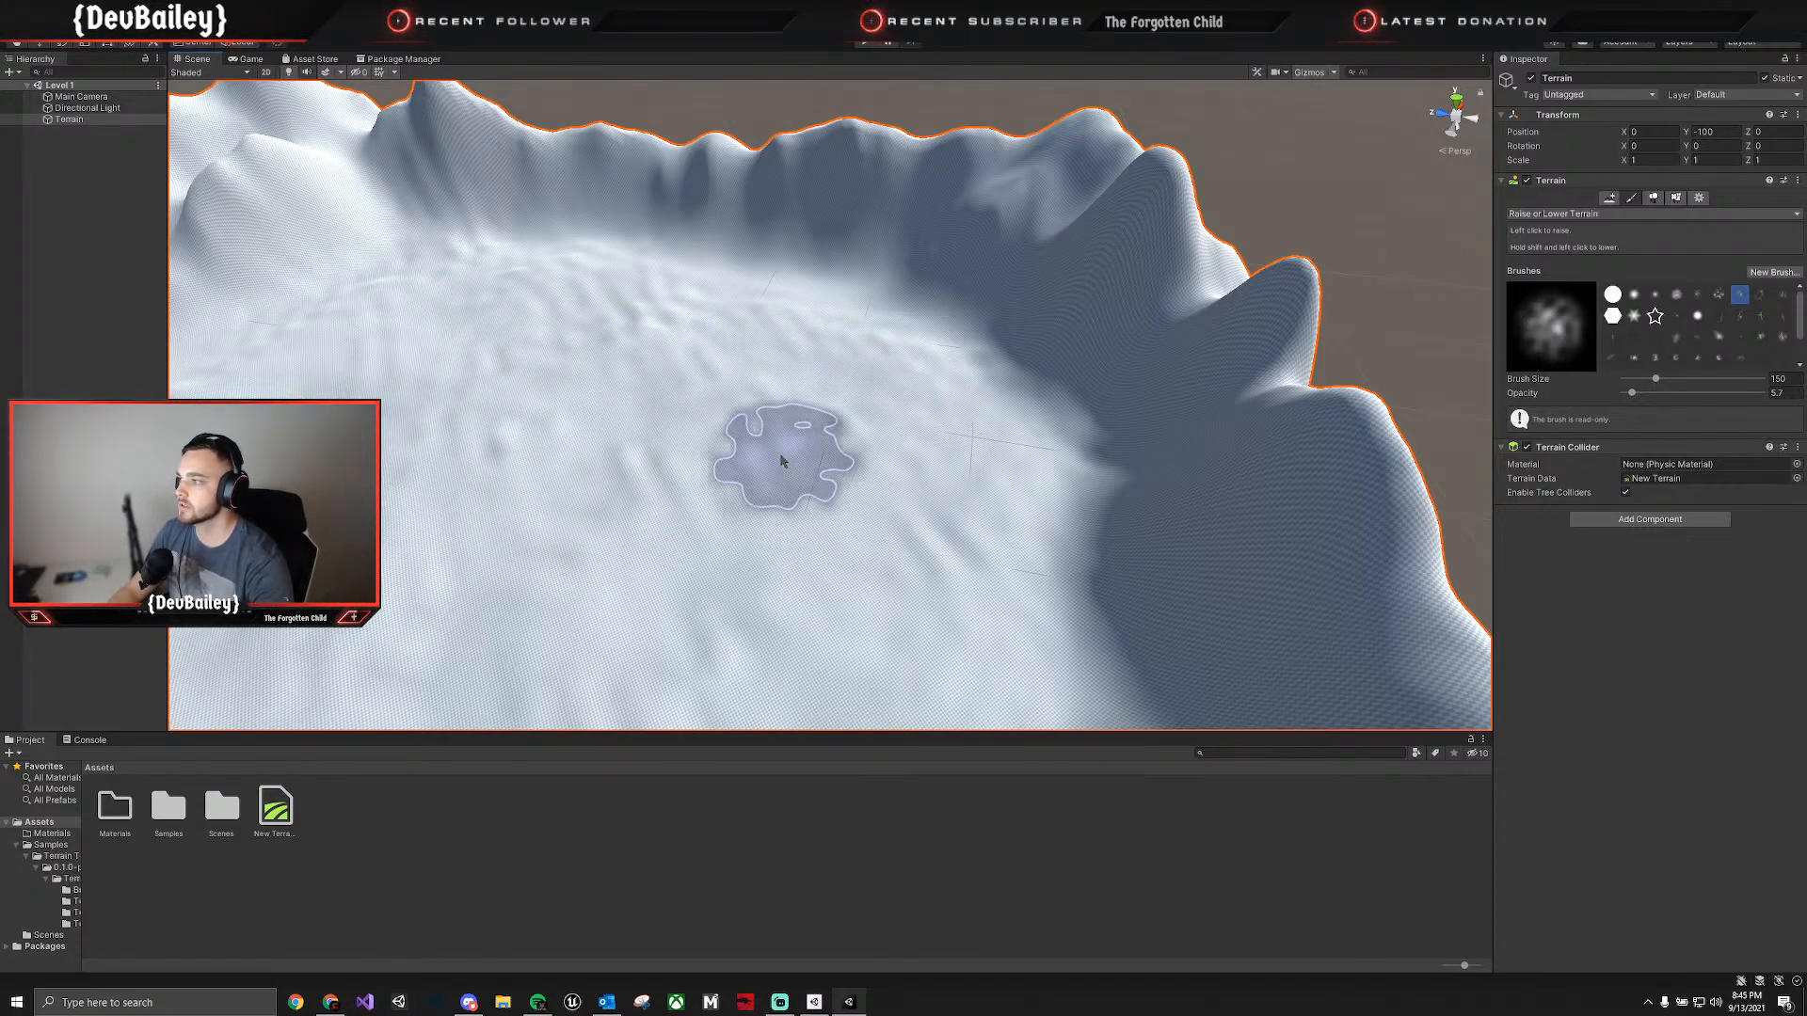
pyautogui.moveTo(838, 549); pyautogui.dragTo(743, 452, button='right')
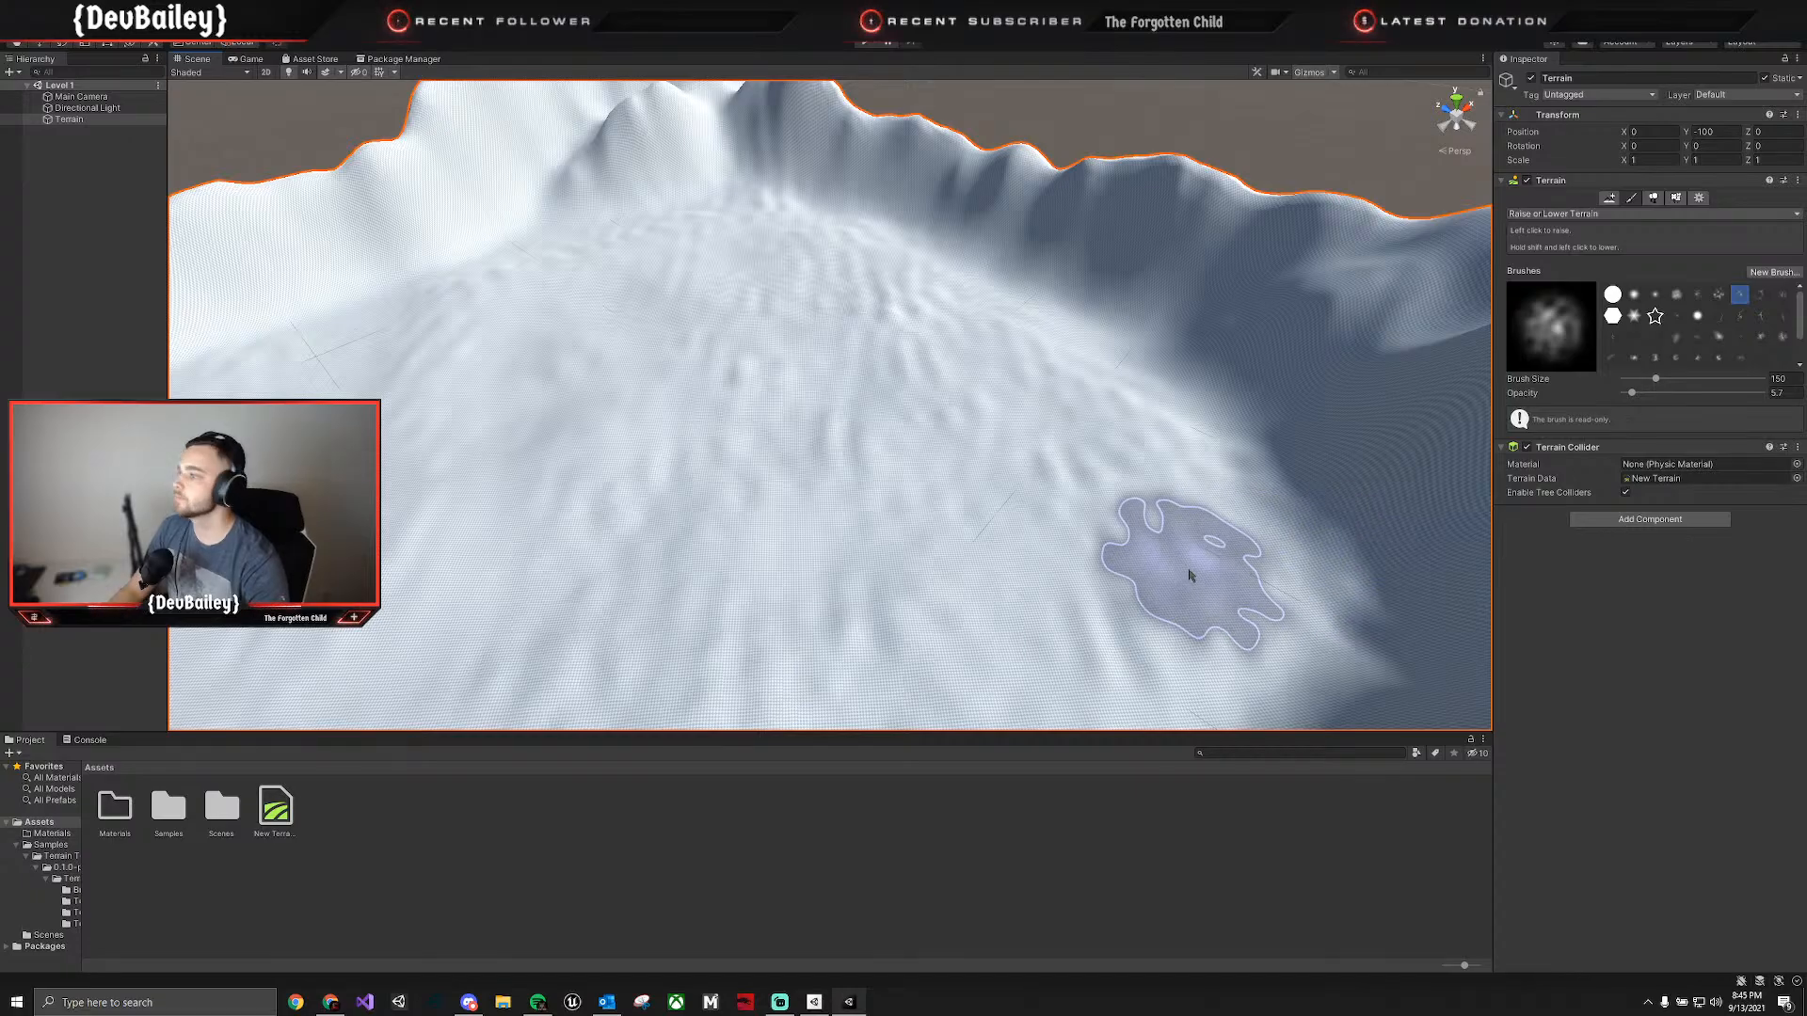
# Raise a small bump on the valley floor with the noise brush and inspect the terrain from several sides.
pyautogui.moveTo(517, 391); pyautogui.dragTo(484, 354, button='right')
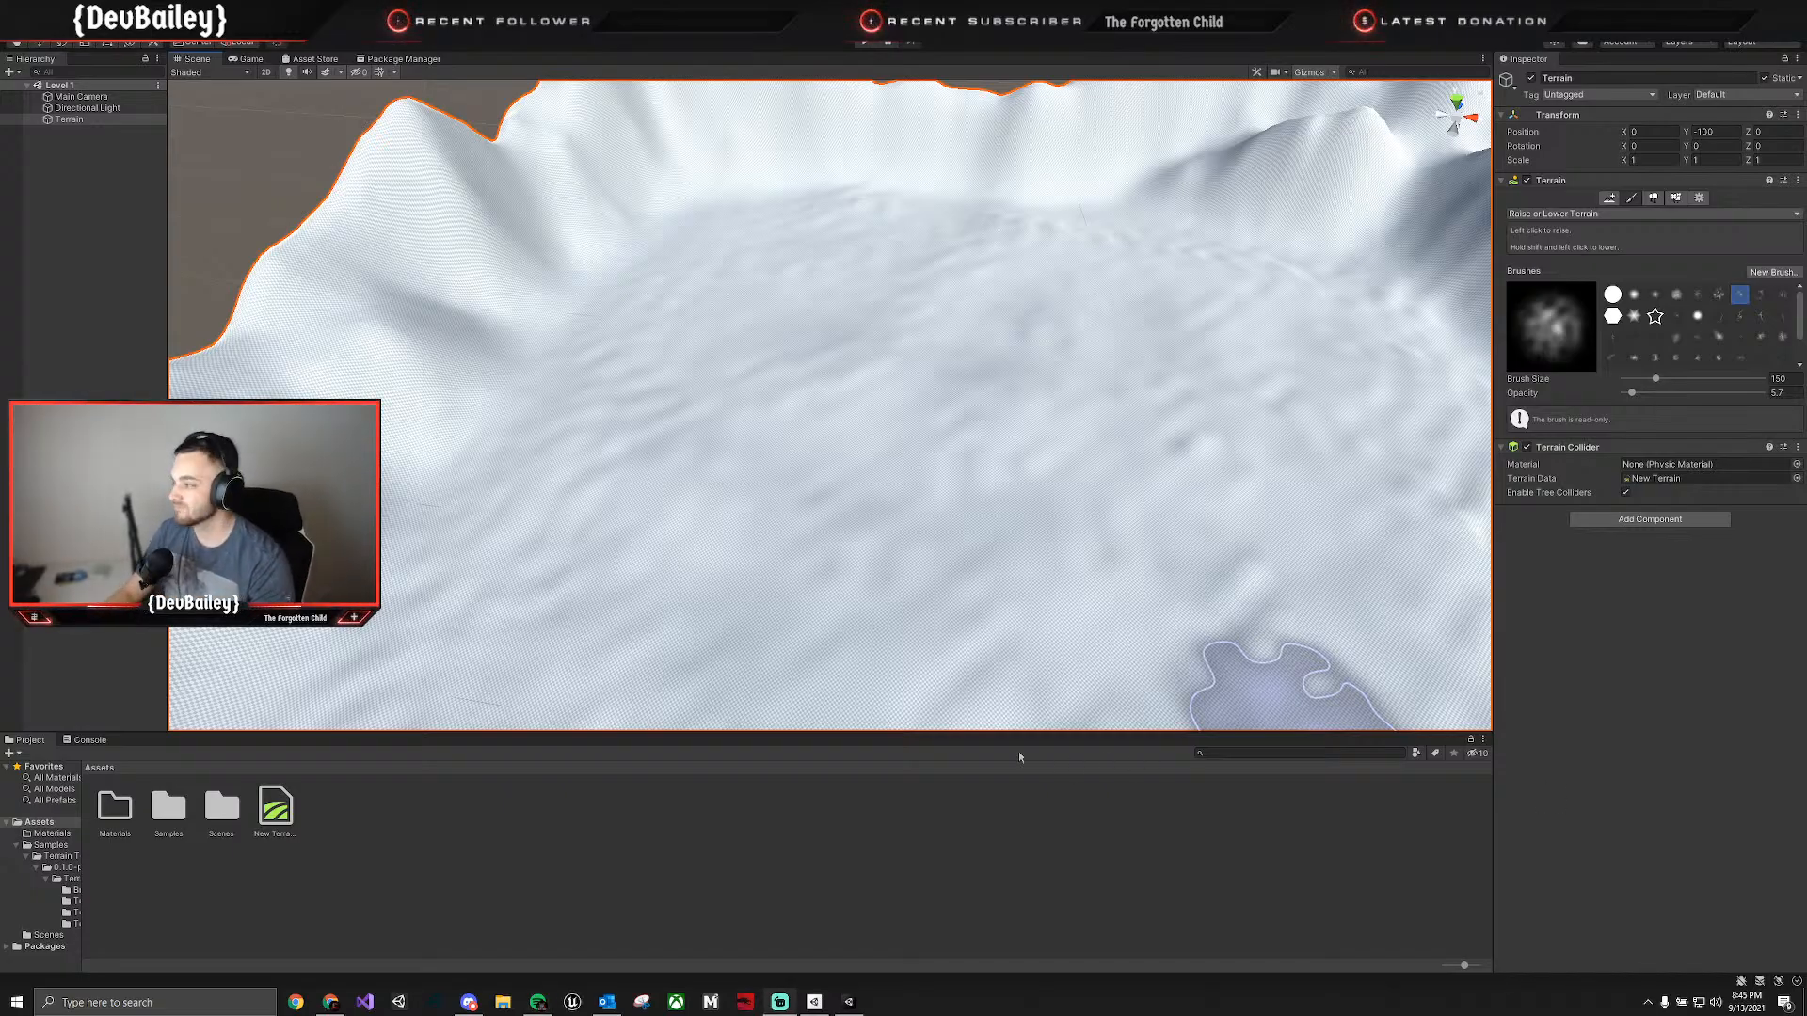
pyautogui.moveTo(659, 409); pyautogui.dragTo(687, 362, button='right')
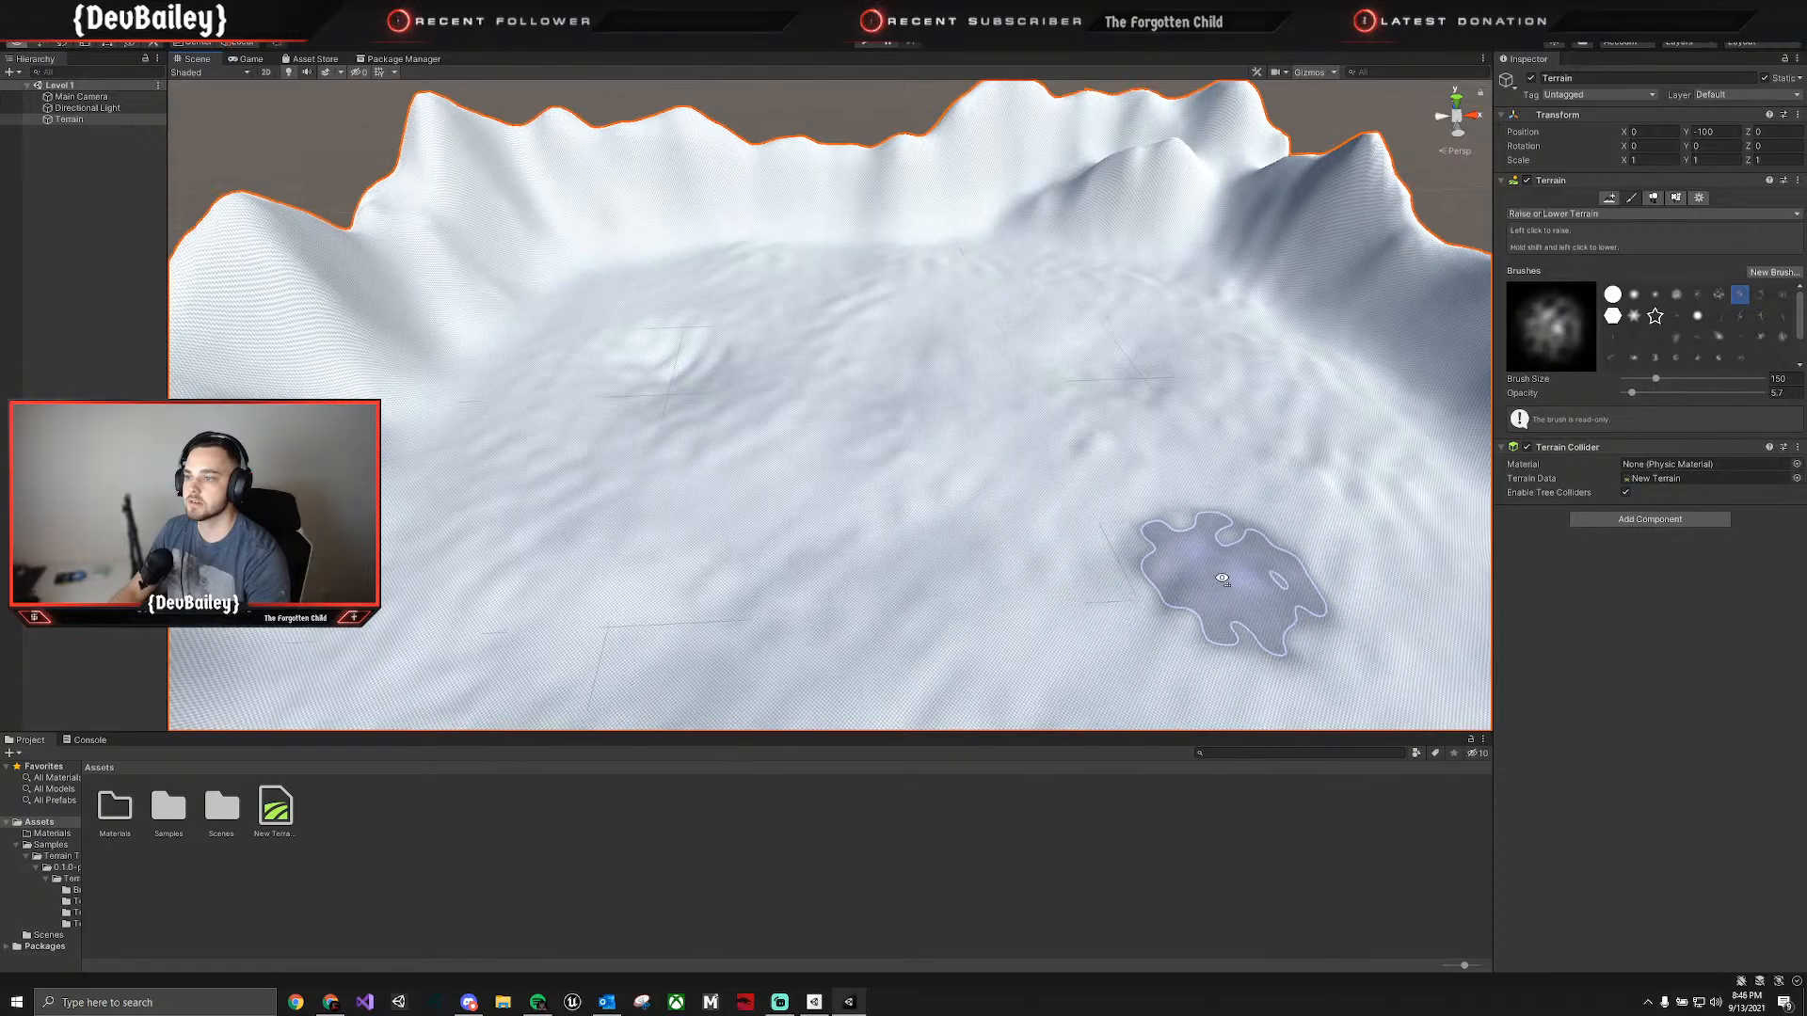
pyautogui.moveTo(1225, 578)
pyautogui.mouseDown(button='right')
pyautogui.moveTo(1518, 613)
pyautogui.moveTo(974, 588)
pyautogui.mouseUp(button='right')
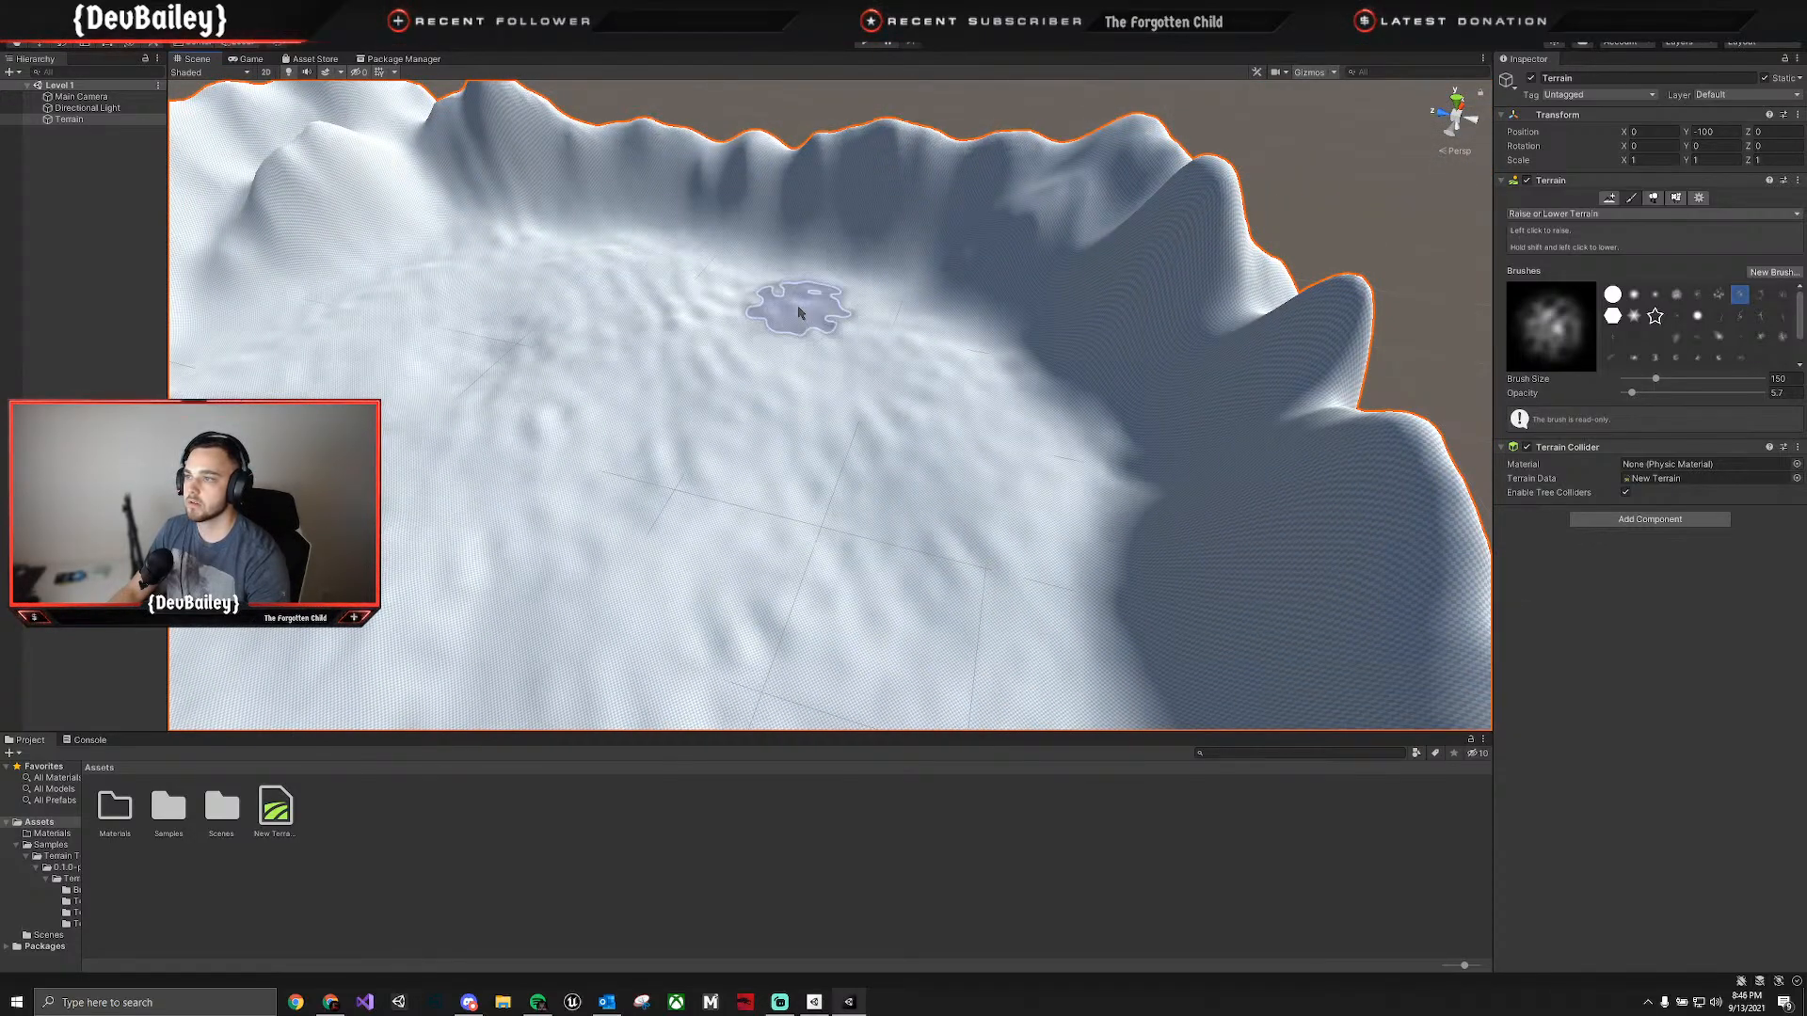
pyautogui.moveTo(1054, 554)
pyautogui.mouseDown(button='right')
pyautogui.moveTo(951, 589)
pyautogui.moveTo(466, 603)
pyautogui.mouseUp(button='right')
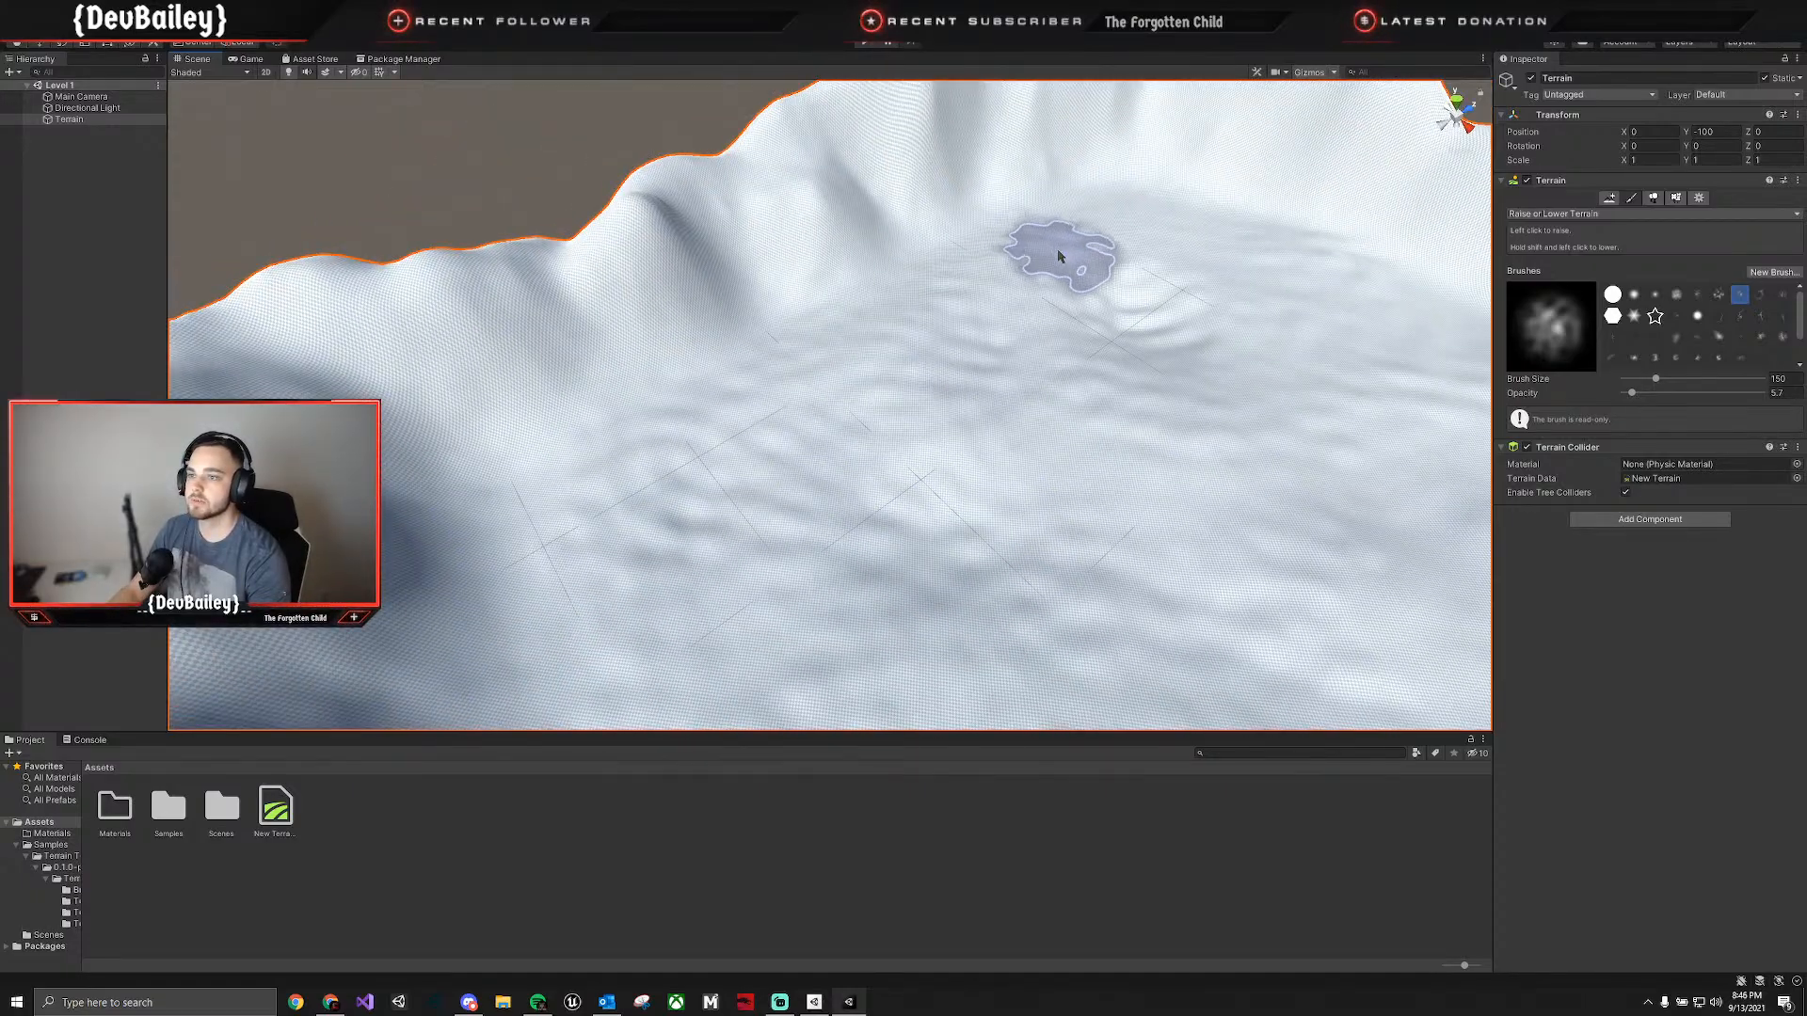
pyautogui.moveTo(1117, 436)
pyautogui.mouseDown(button='right')
pyautogui.moveTo(1280, 438)
pyautogui.moveTo(1303, 419)
pyautogui.mouseUp(button='right')
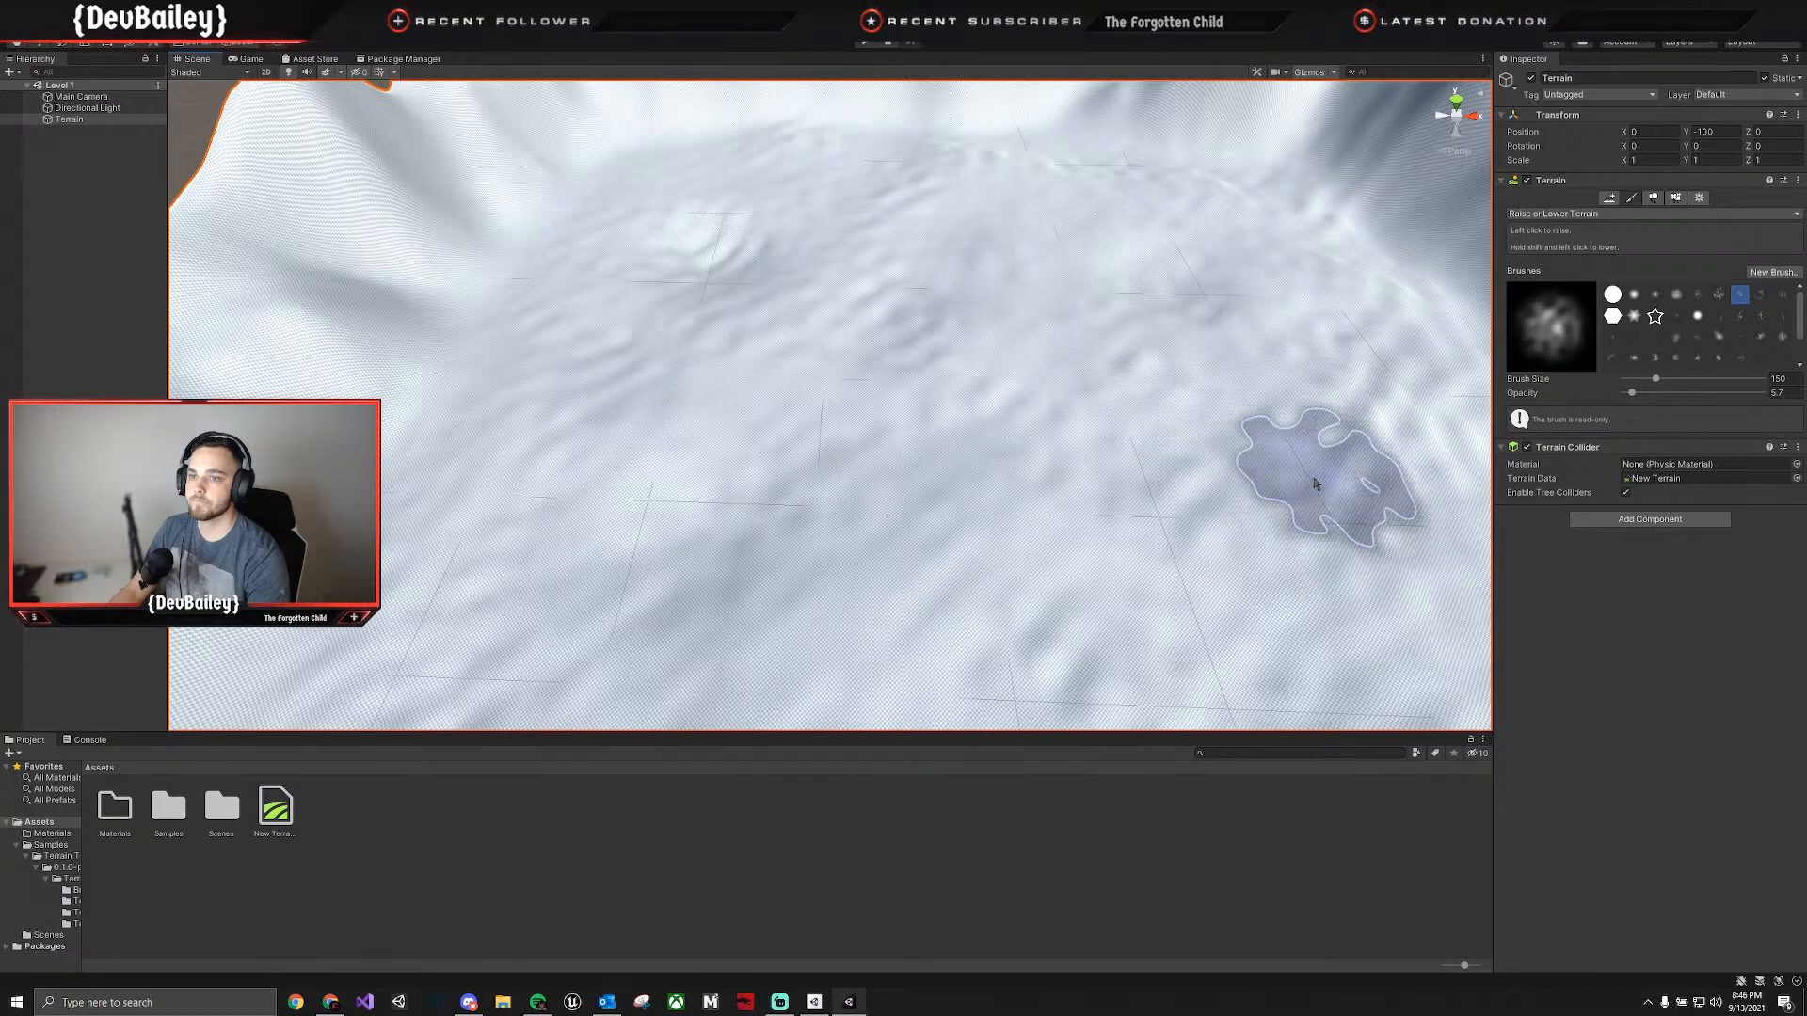
pyautogui.moveTo(1134, 503)
pyautogui.mouseDown(button='right')
pyautogui.moveTo(1440, 496)
pyautogui.moveTo(1431, 528)
pyautogui.moveTo(1330, 514)
pyautogui.moveTo(1336, 641)
pyautogui.moveTo(1393, 581)
pyautogui.moveTo(1315, 452)
pyautogui.moveTo(1290, 556)
pyautogui.moveTo(1308, 545)
pyautogui.moveTo(1283, 517)
pyautogui.moveTo(1130, 405)
pyautogui.moveTo(1045, 382)
pyautogui.moveTo(847, 396)
pyautogui.moveTo(969, 404)
pyautogui.moveTo(1087, 376)
pyautogui.mouseUp(button='right')
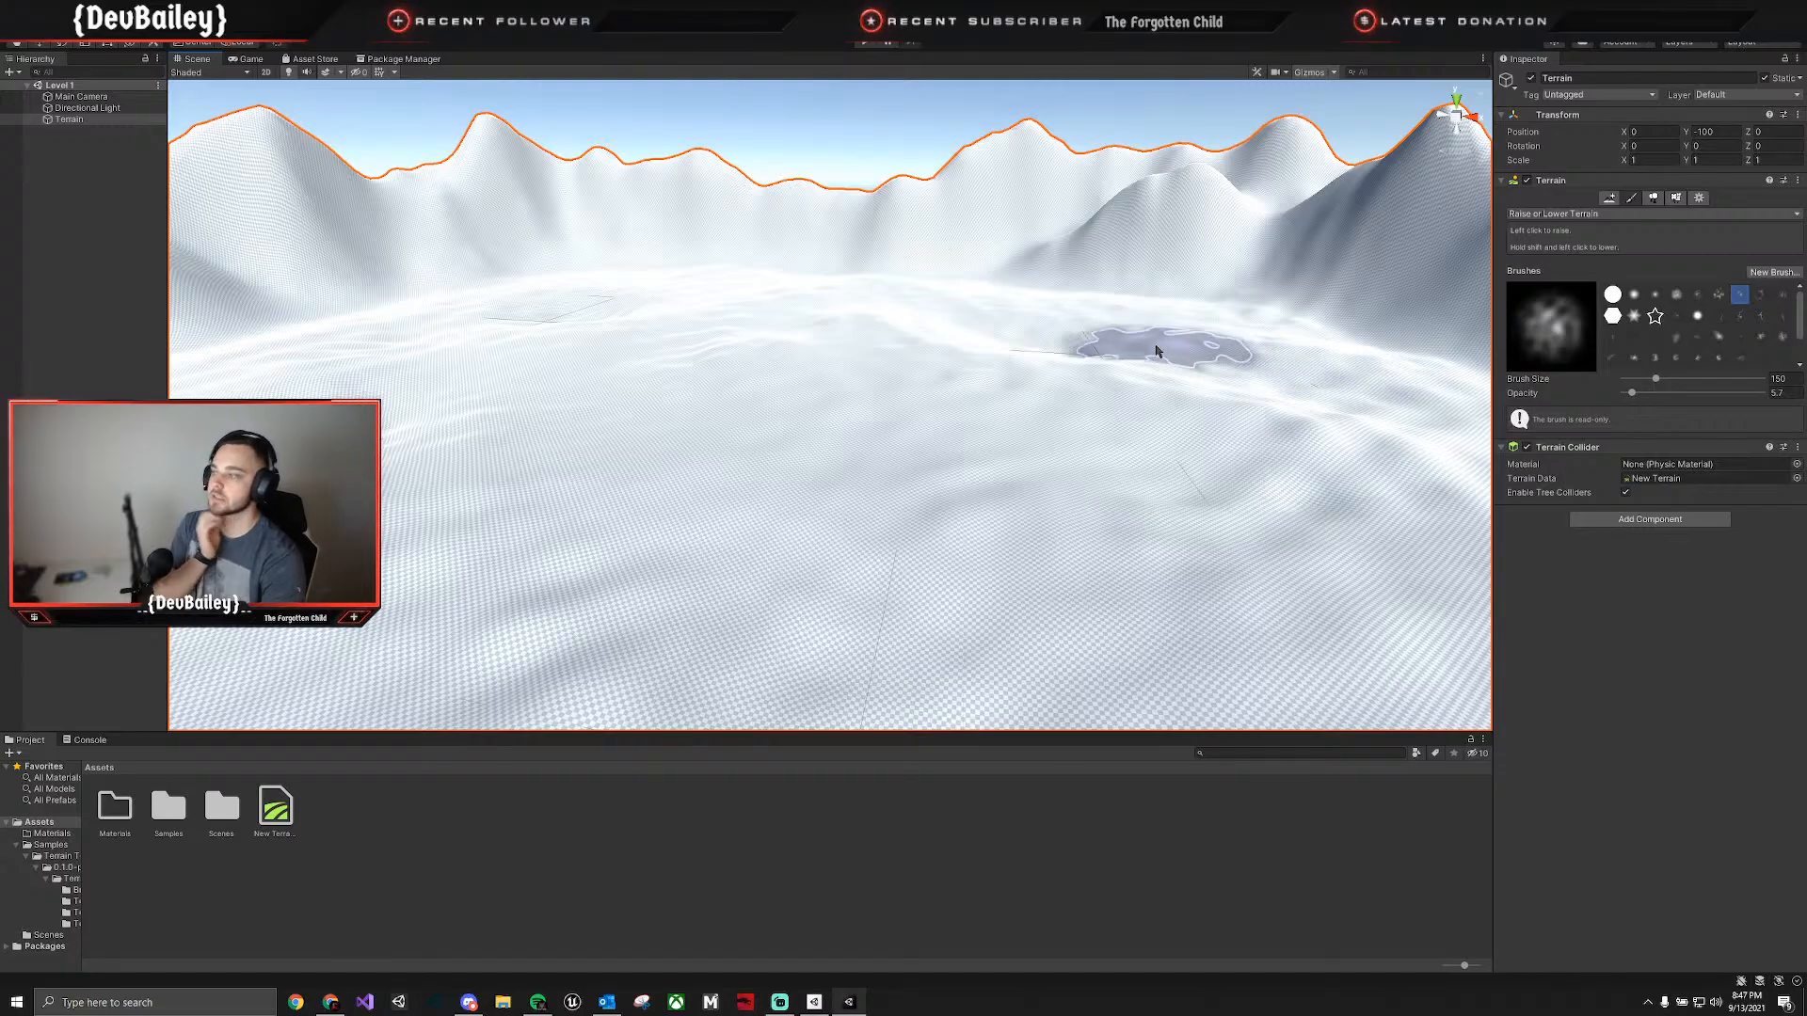
pyautogui.moveTo(718, 376)
pyautogui.mouseDown(button='right')
pyautogui.moveTo(657, 395)
pyautogui.moveTo(460, 395)
pyautogui.moveTo(597, 374)
pyautogui.moveTo(645, 330)
pyautogui.moveTo(687, 384)
pyautogui.mouseUp(button='right')
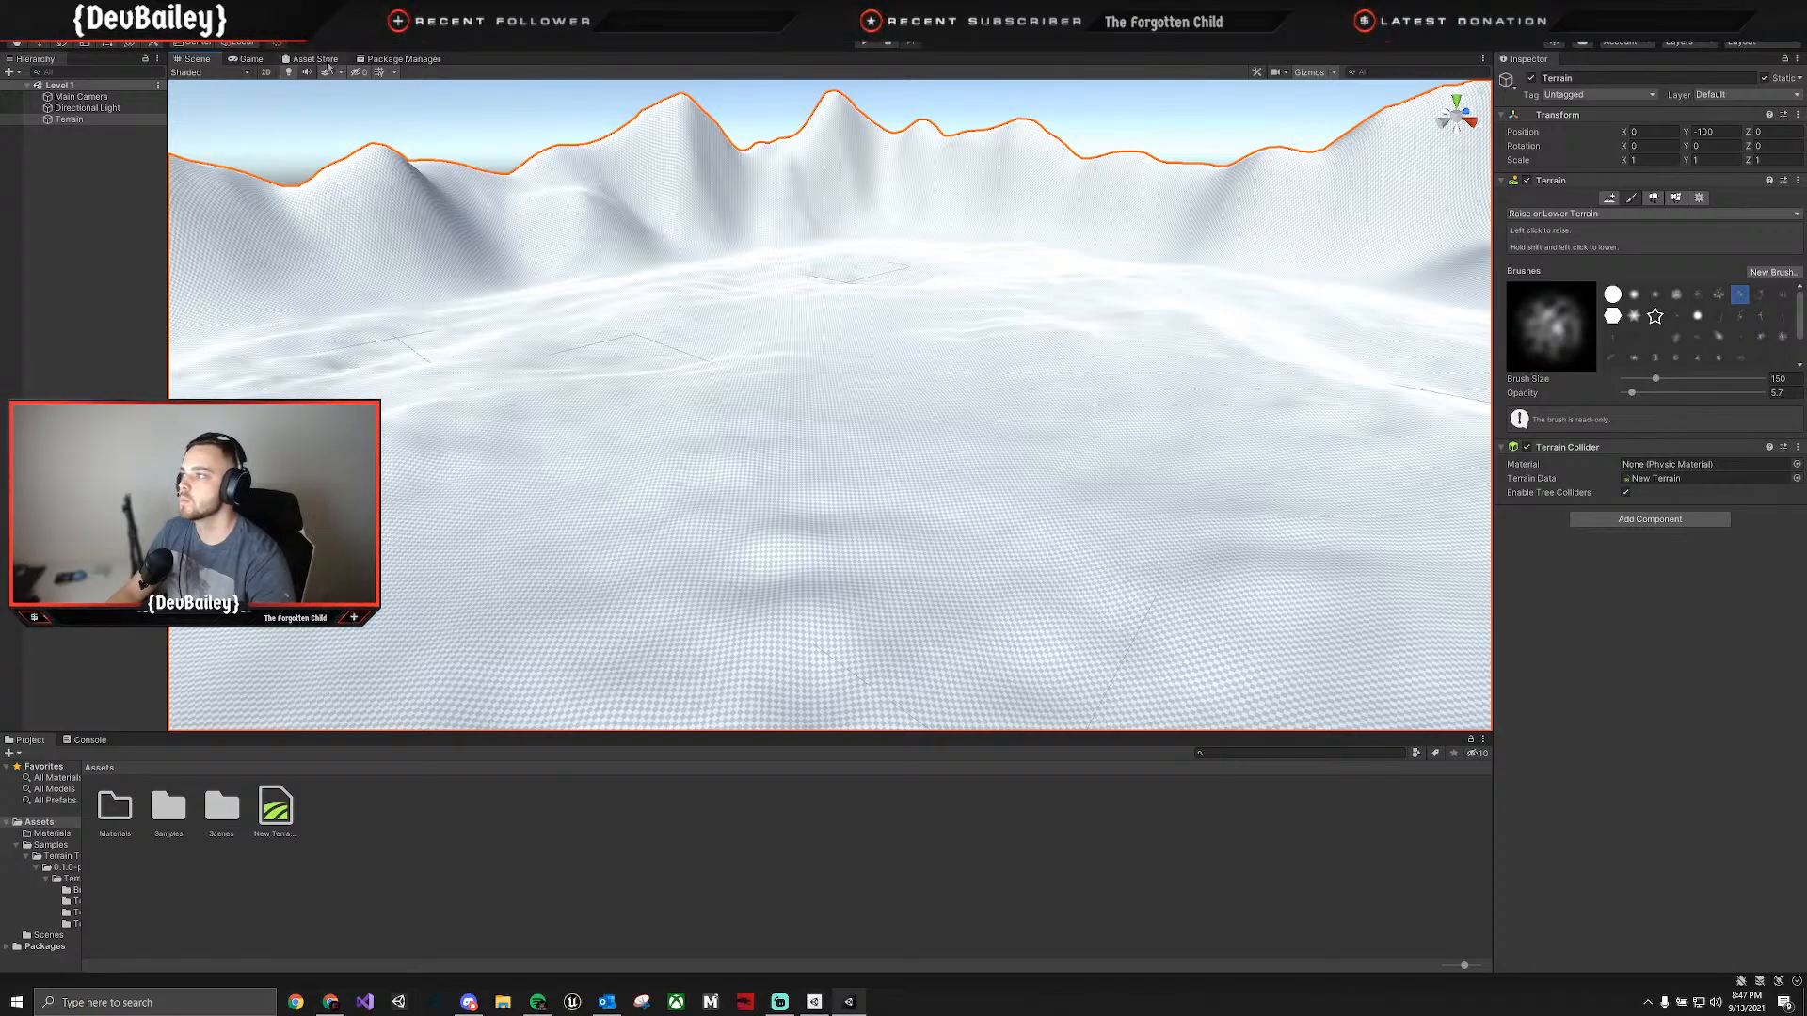
# Find the Yughues Free Ground Materials package among the owned assets and import all of its contents.
pyautogui.click(401, 58)
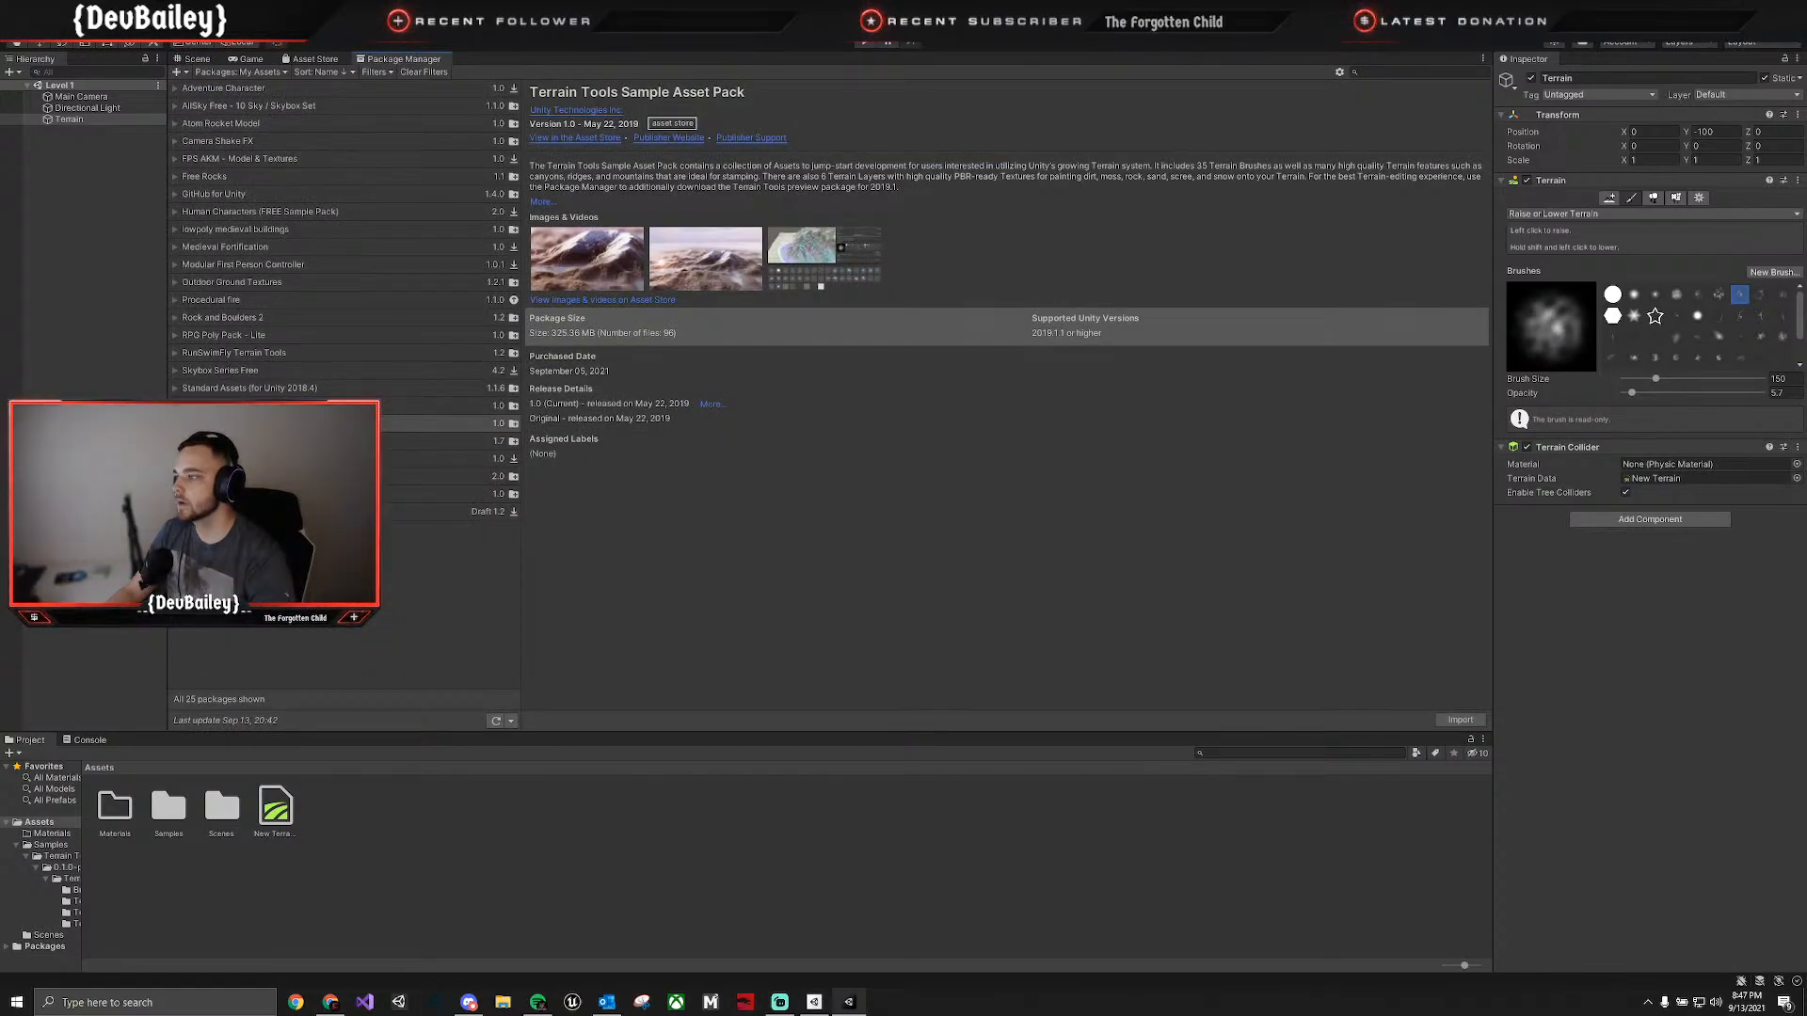
pyautogui.click(283, 424)
pyautogui.click(283, 441)
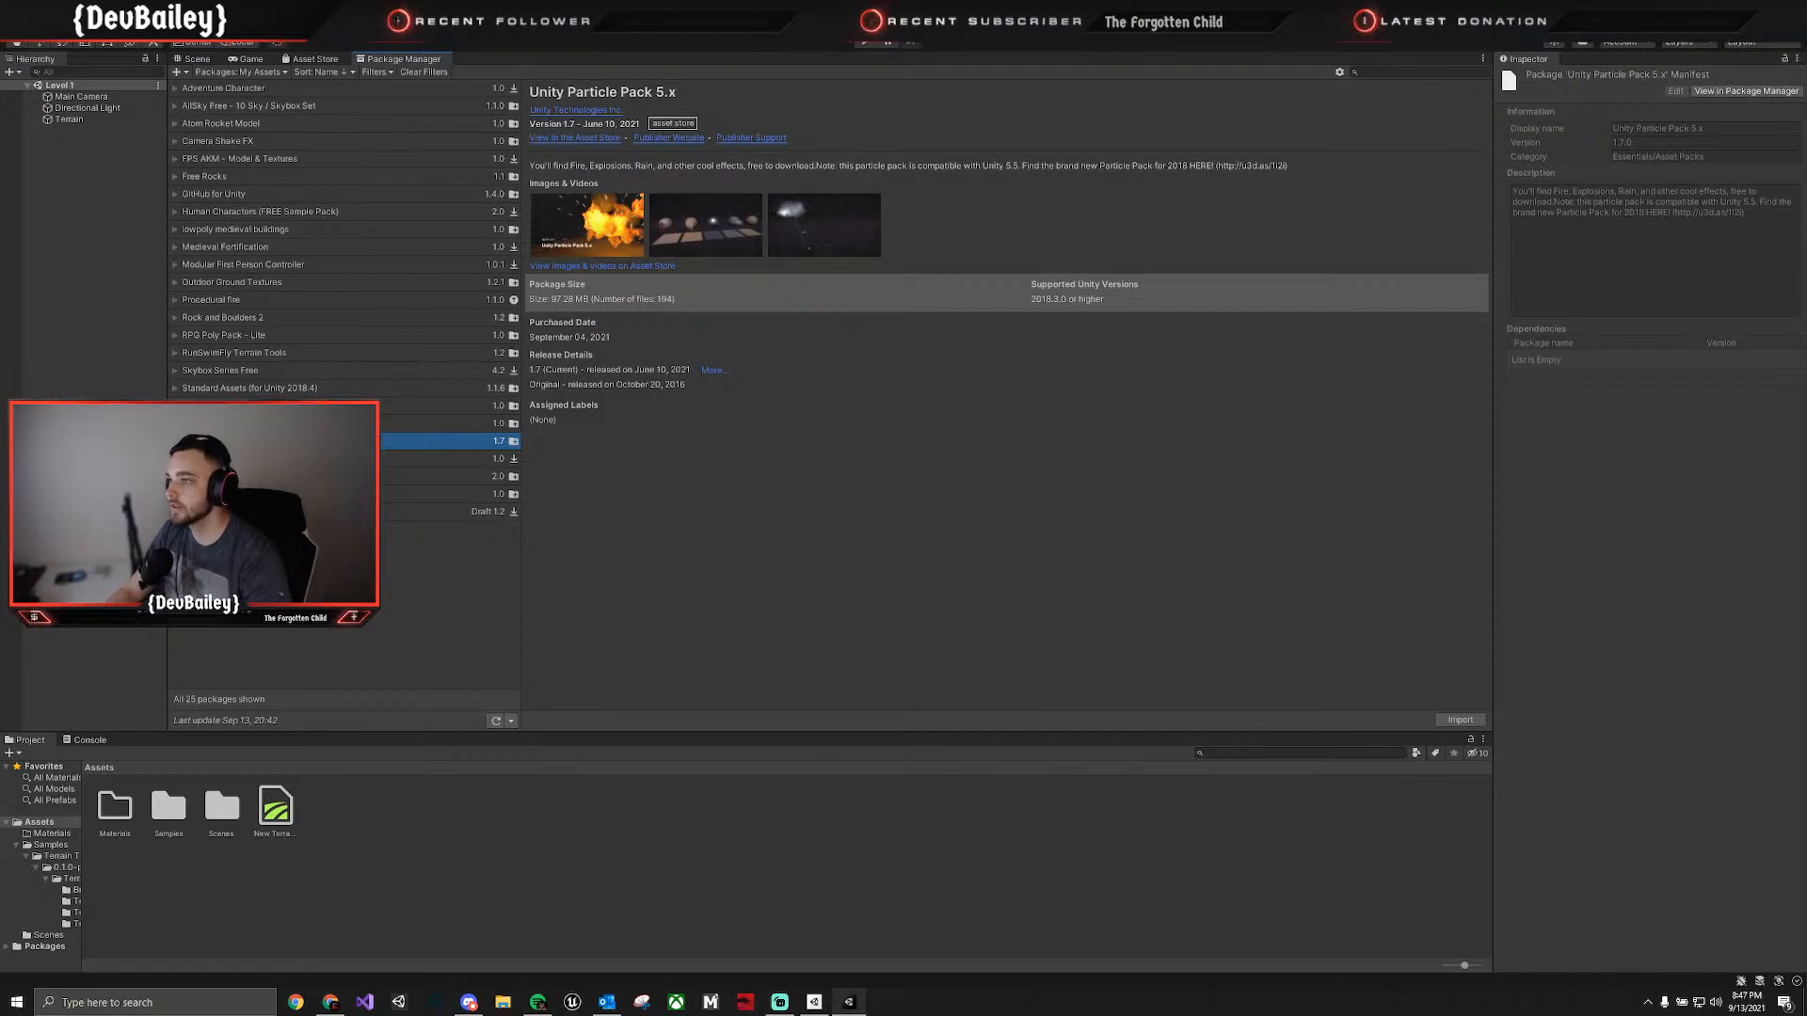
pyautogui.click(282, 423)
pyautogui.click(283, 458)
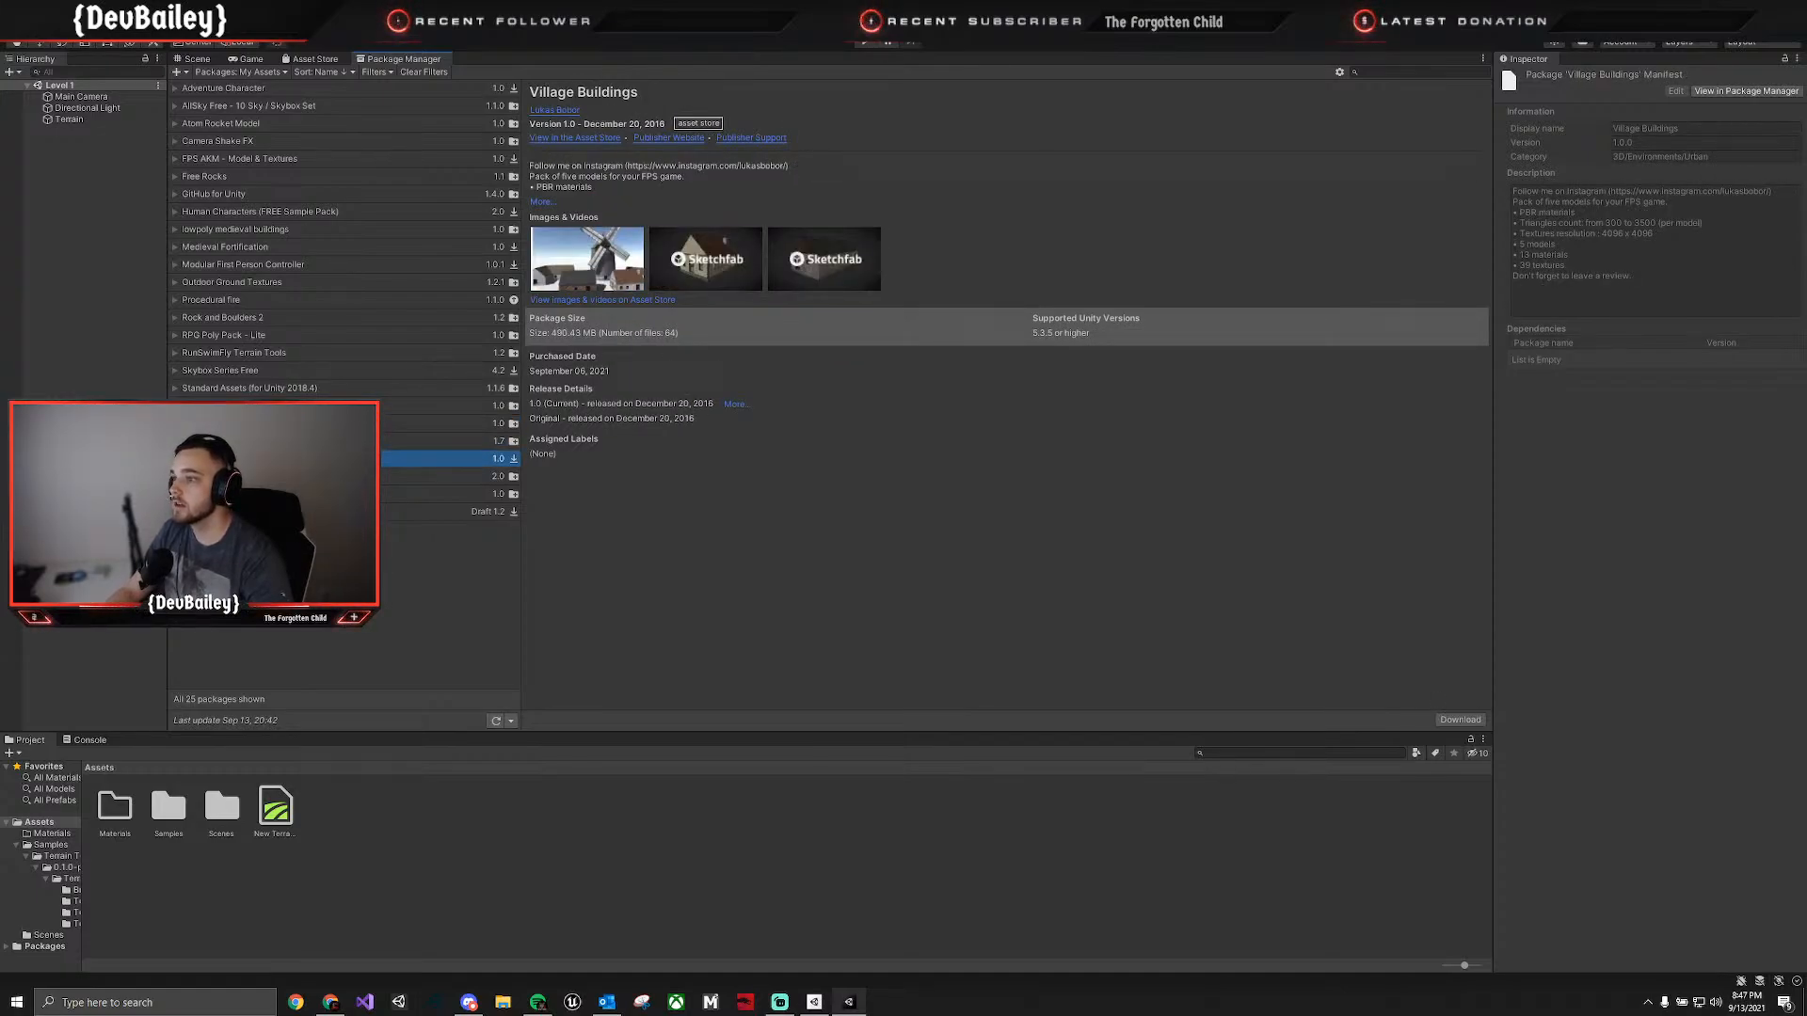
pyautogui.click(282, 476)
pyautogui.click(283, 494)
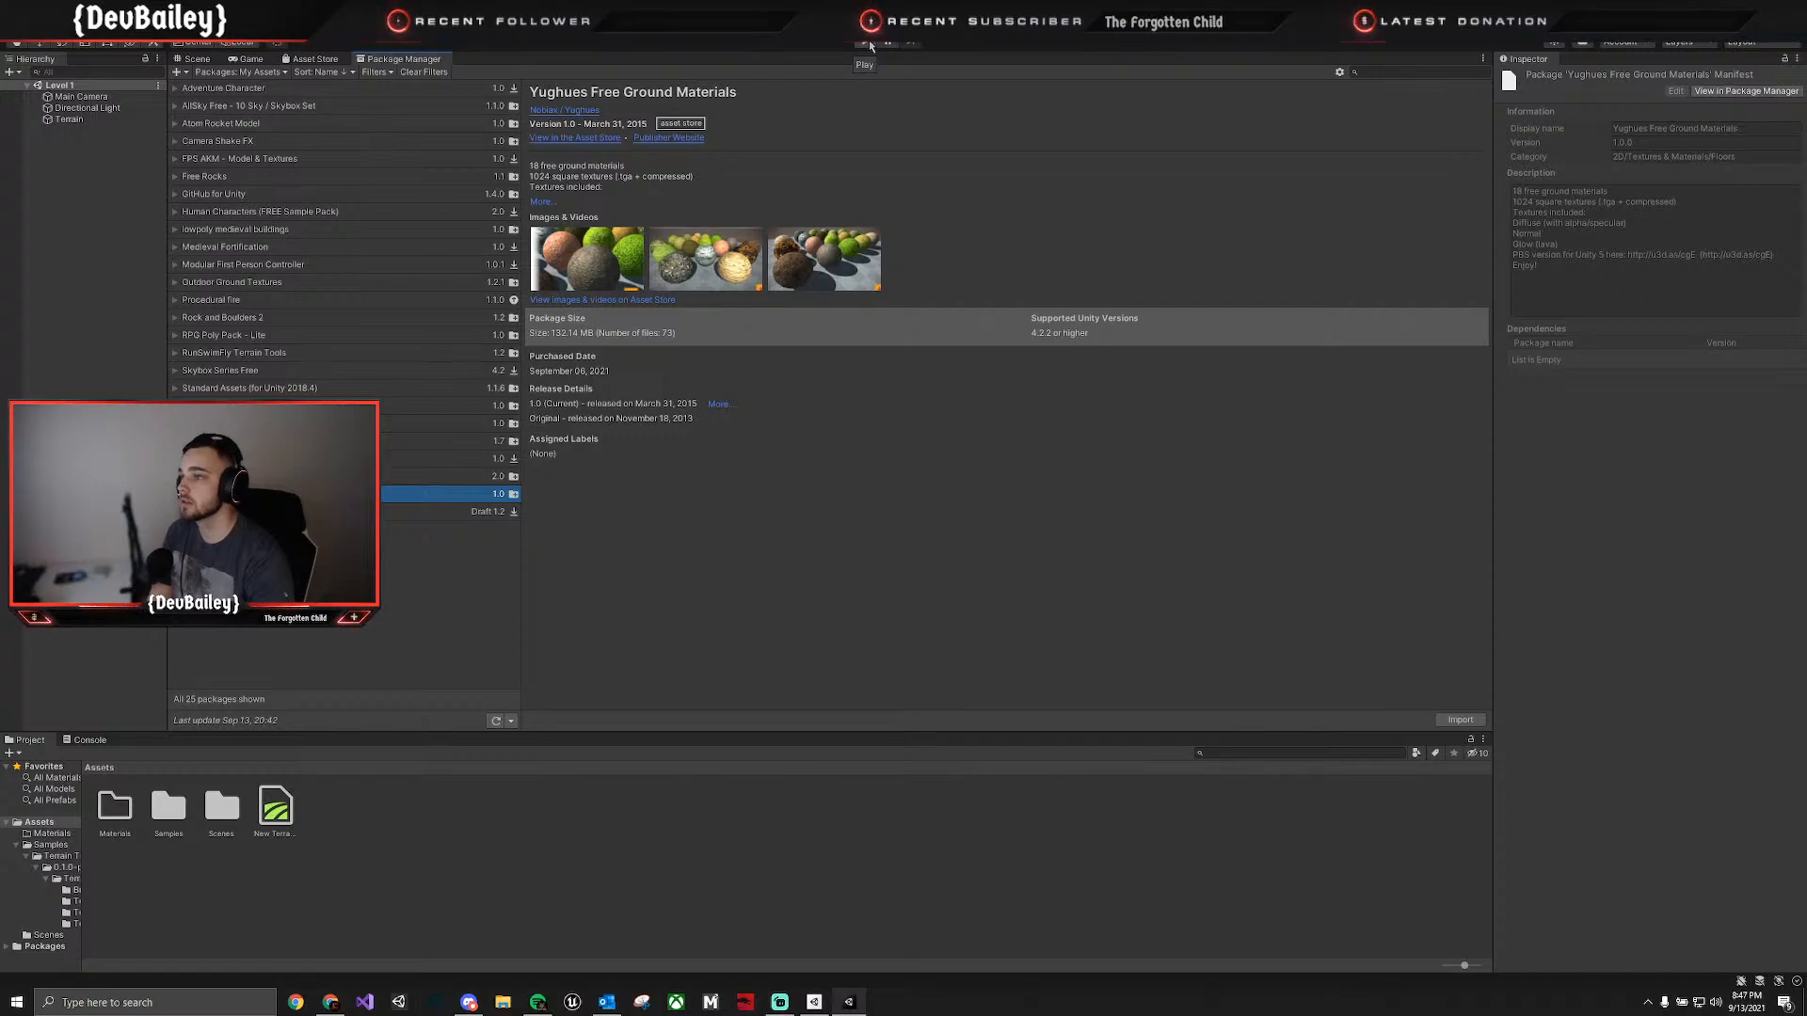
pyautogui.click(1459, 719)
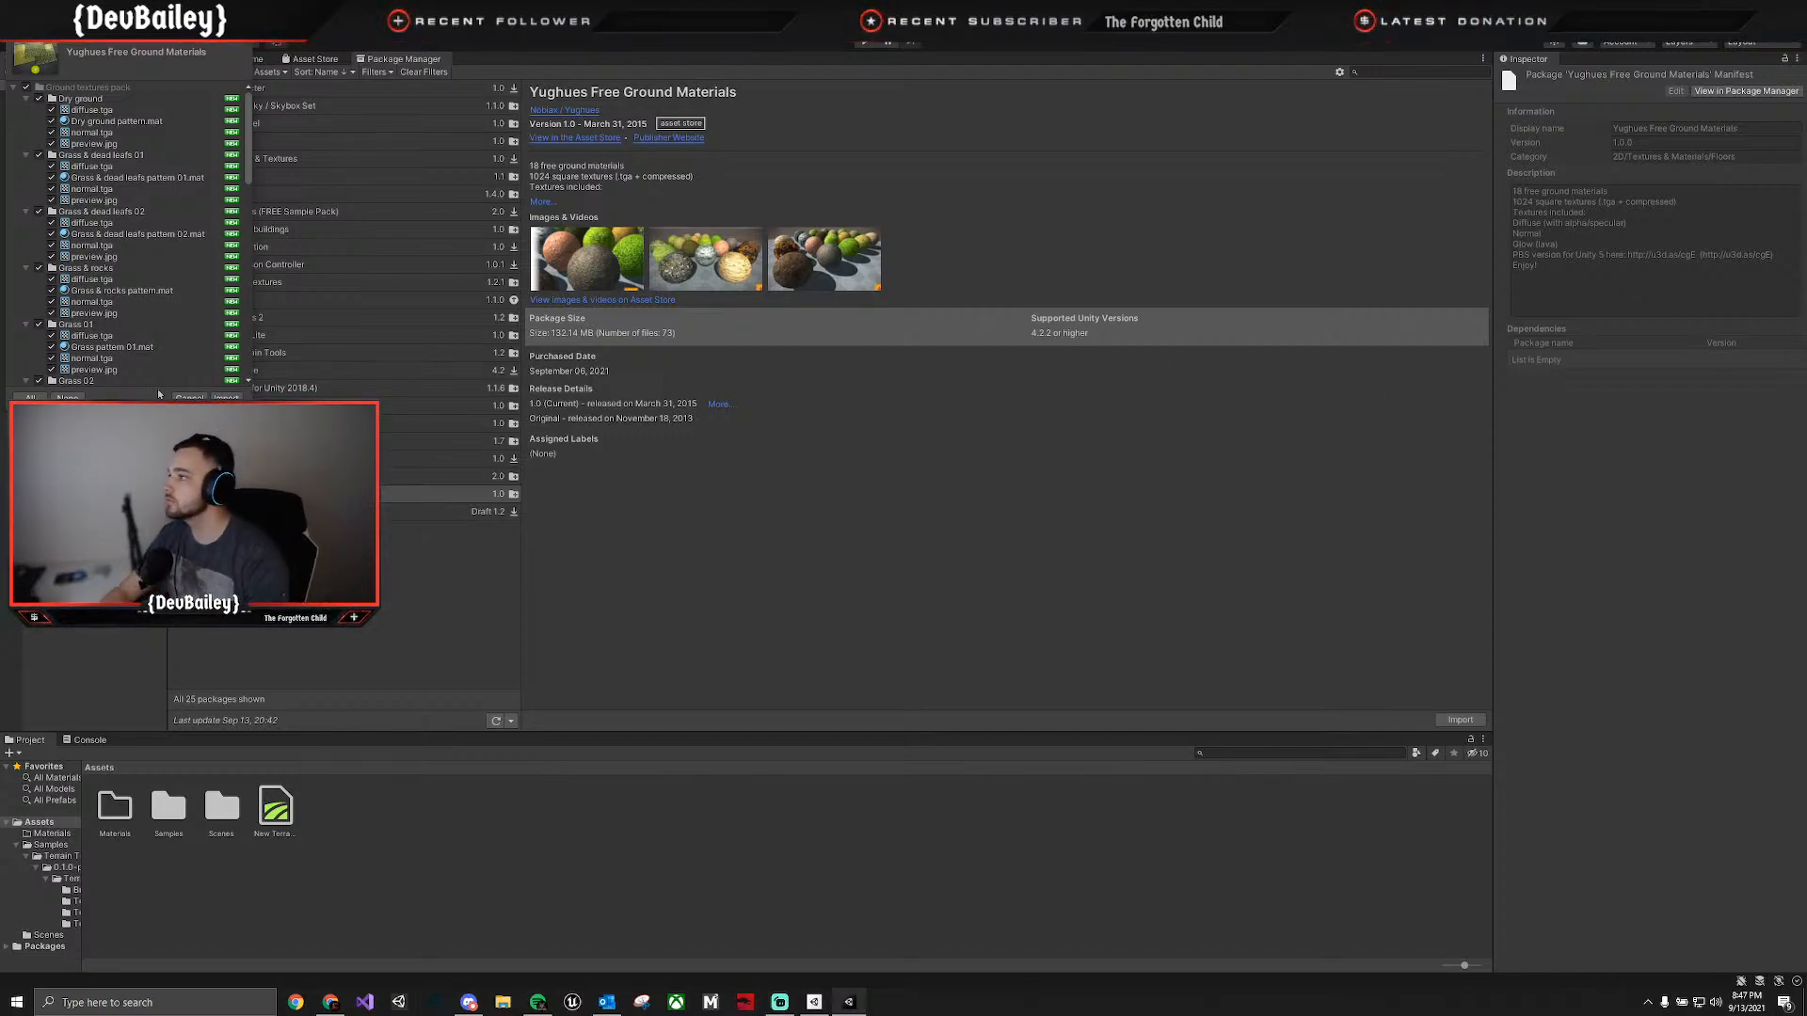
pyautogui.click(226, 397)
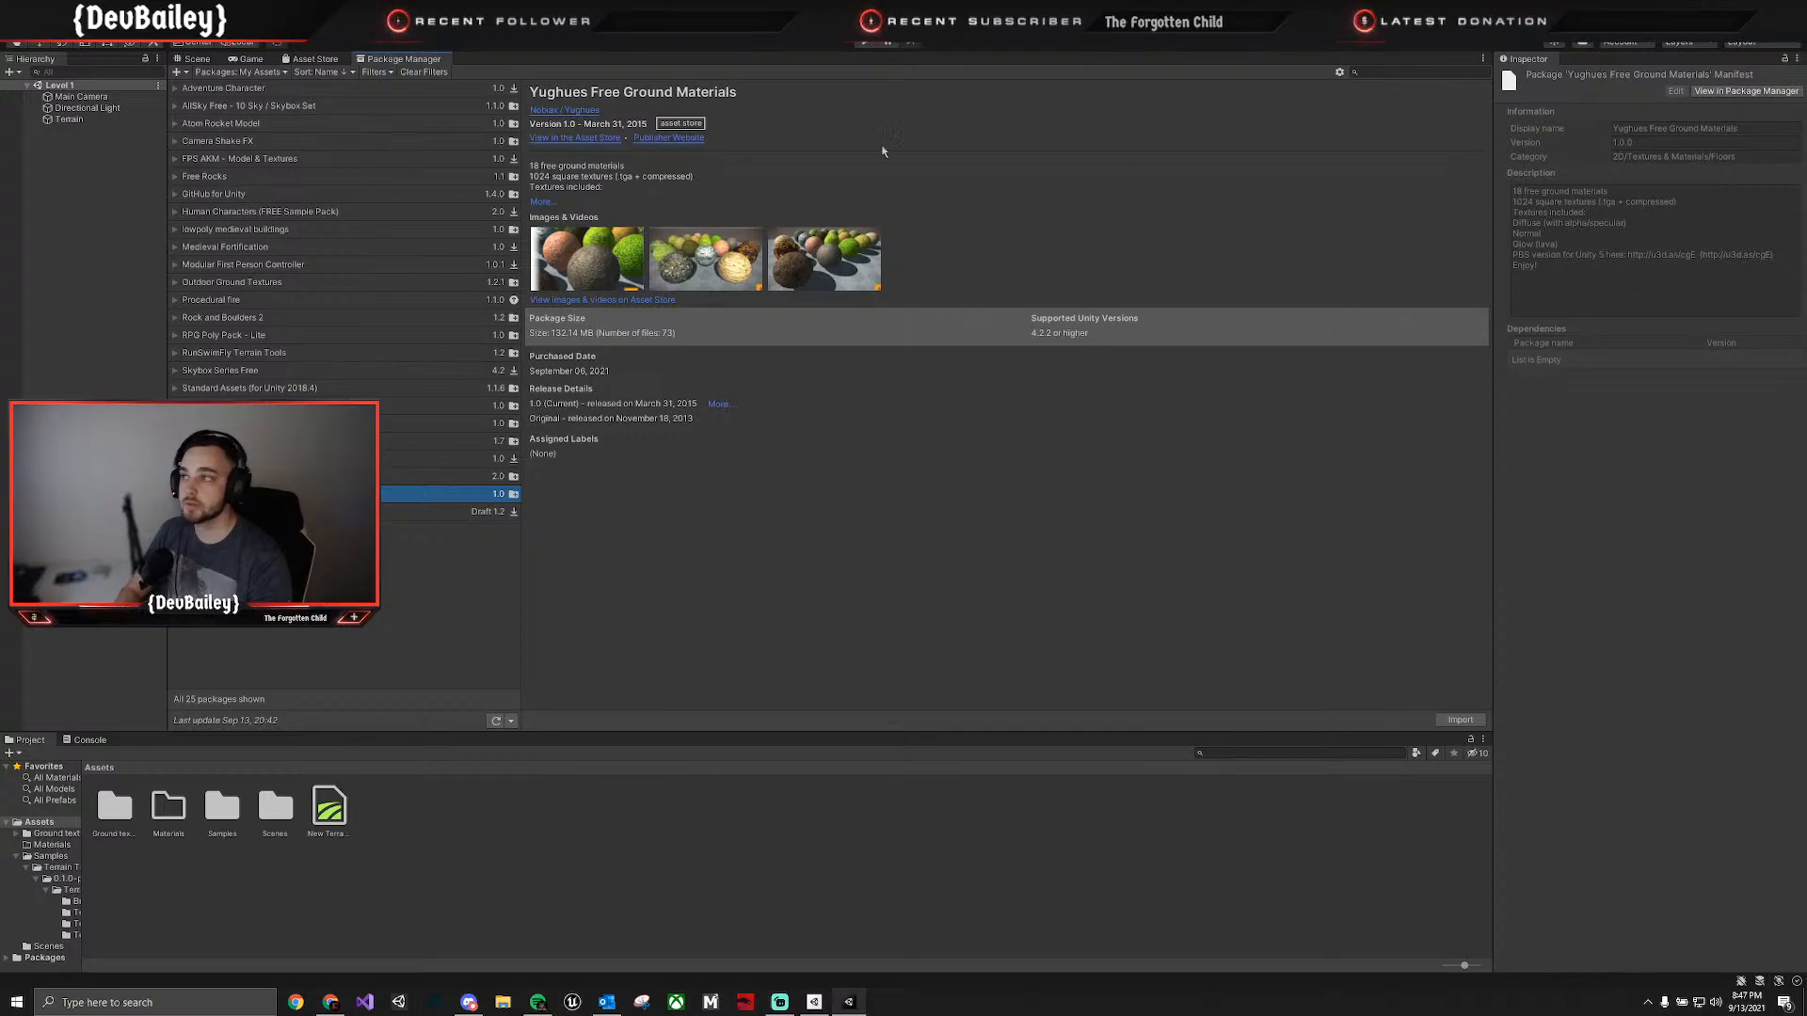
# Return to the scene and view the contents of the Dry ground folder in the imported Ground textures pack.
pyautogui.click(197, 58)
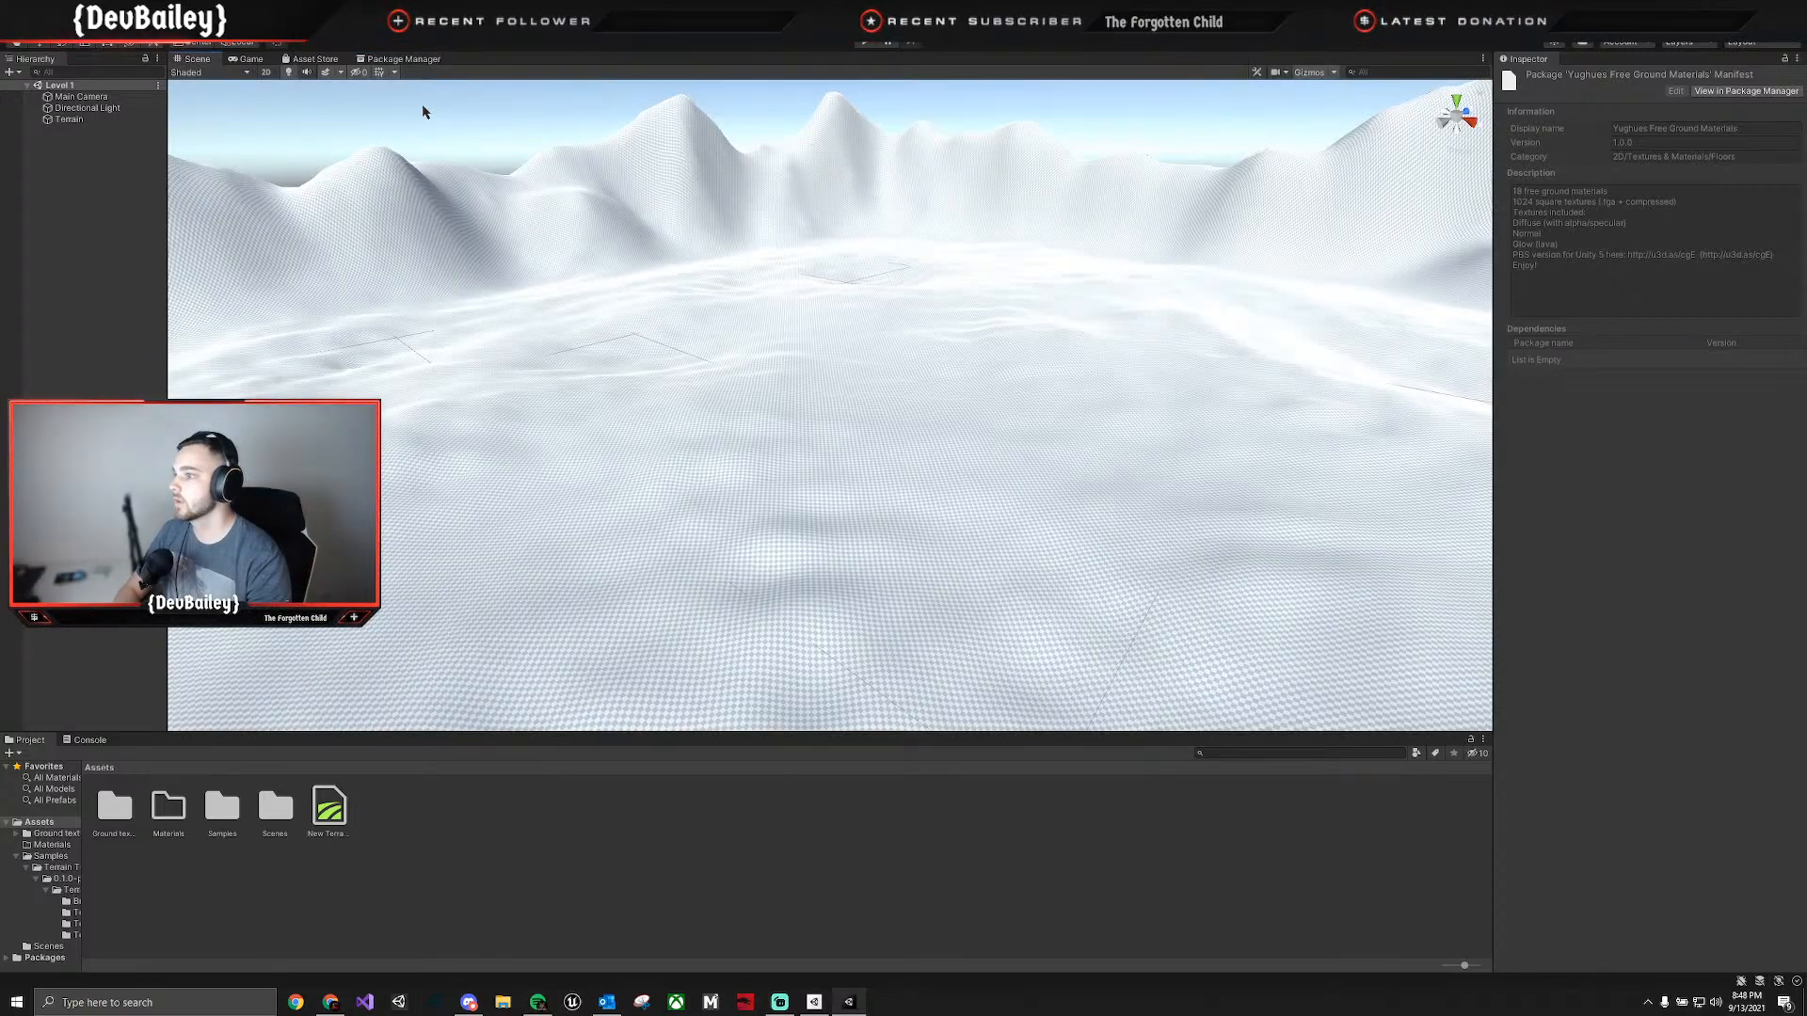
pyautogui.doubleClick(113, 818)
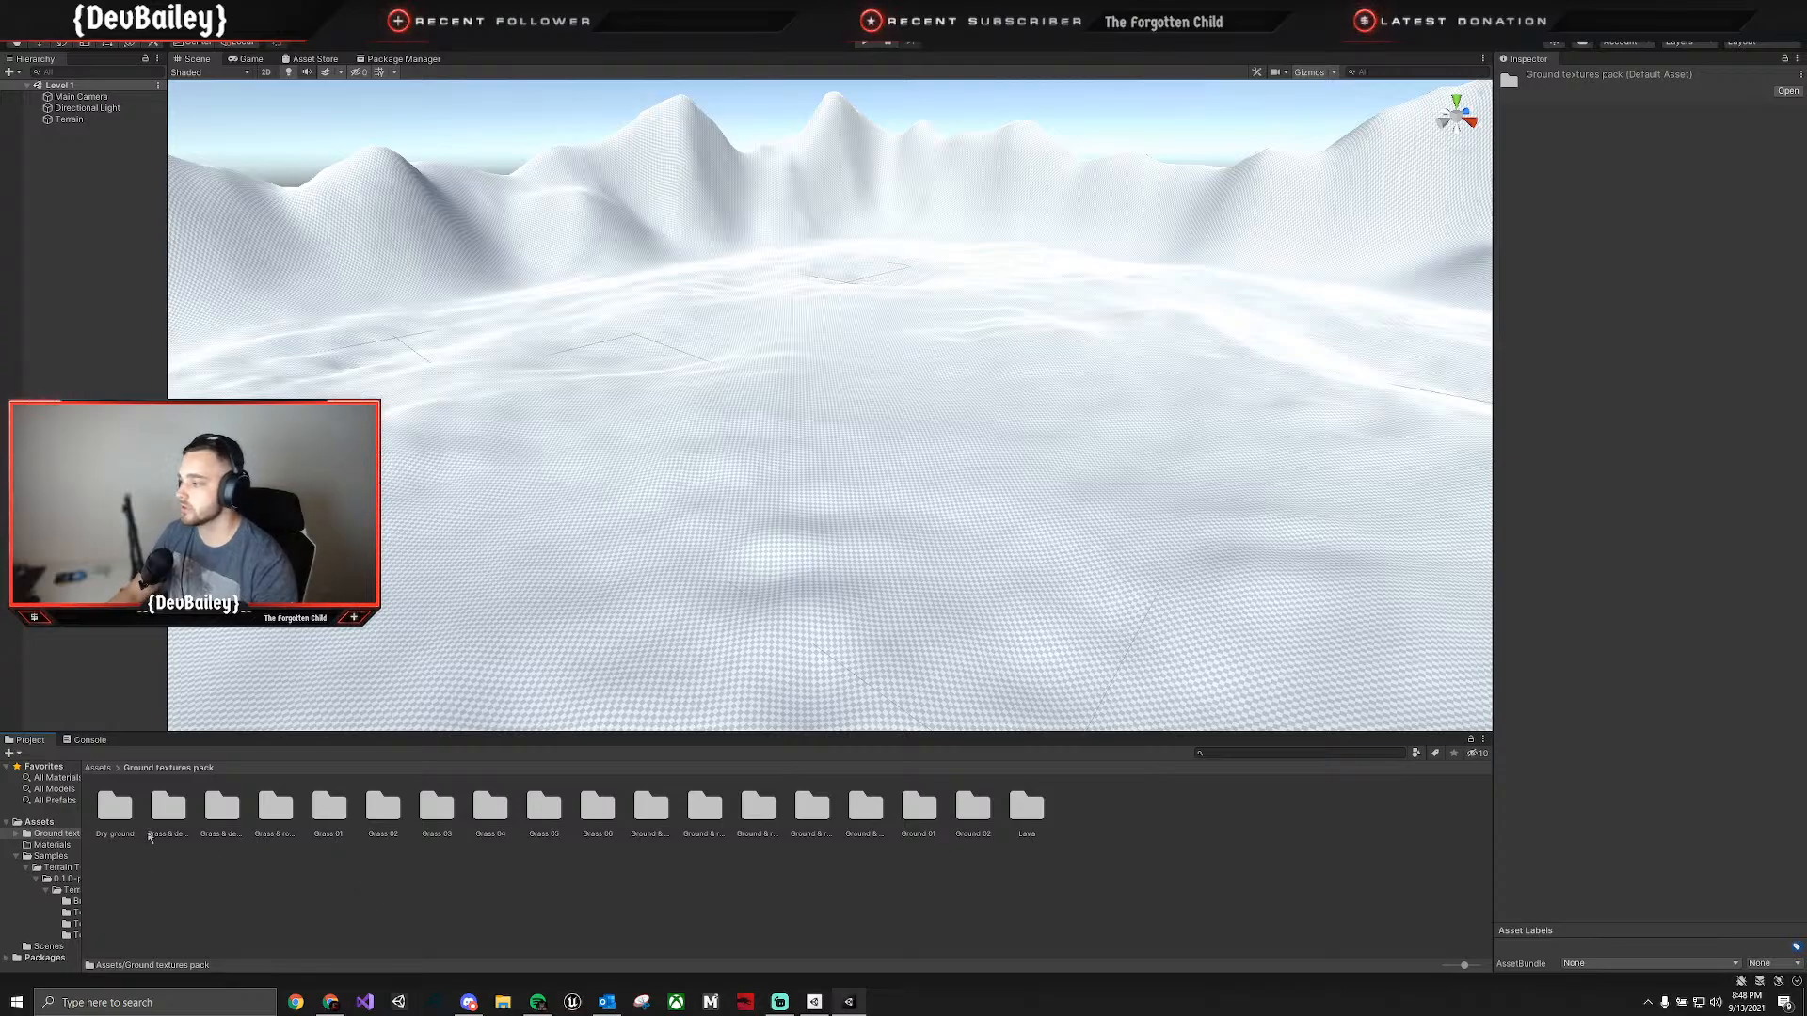
pyautogui.doubleClick(124, 811)
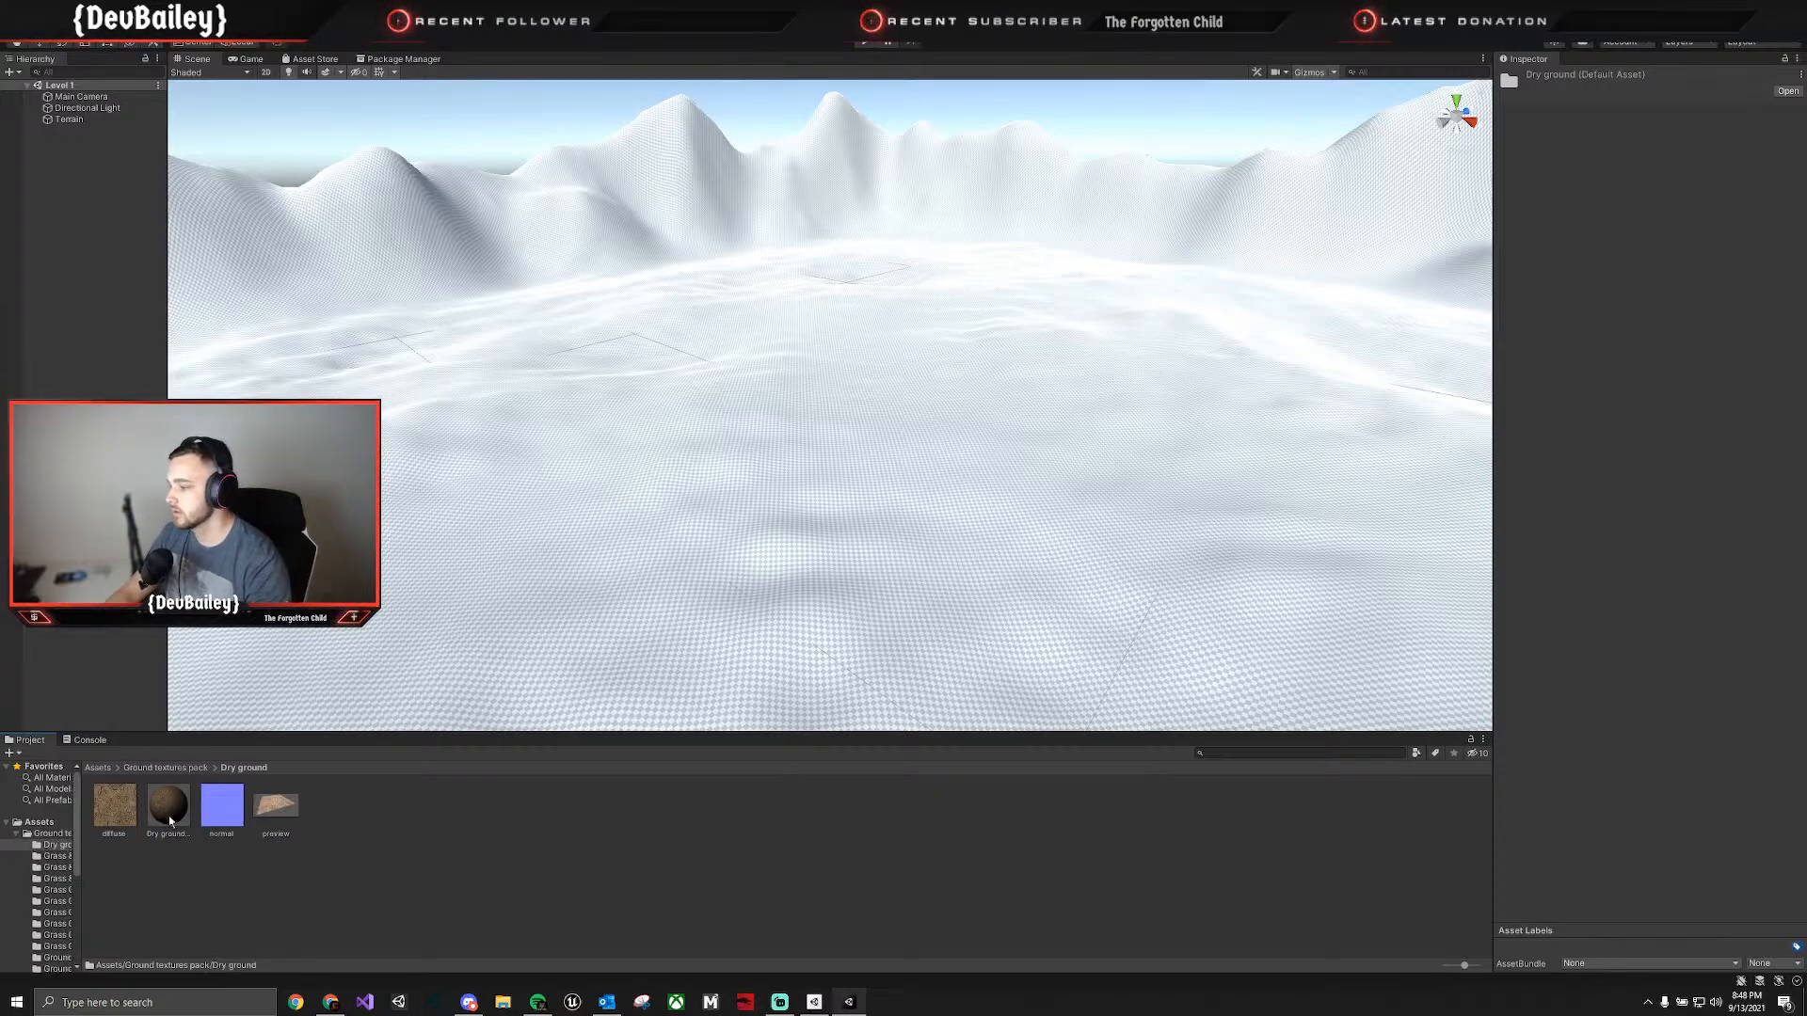
# Select the terrain, switch its tool to Paint Texture, and bring up the texture choices for a new terrain layer.
pyautogui.click(1373, 371)
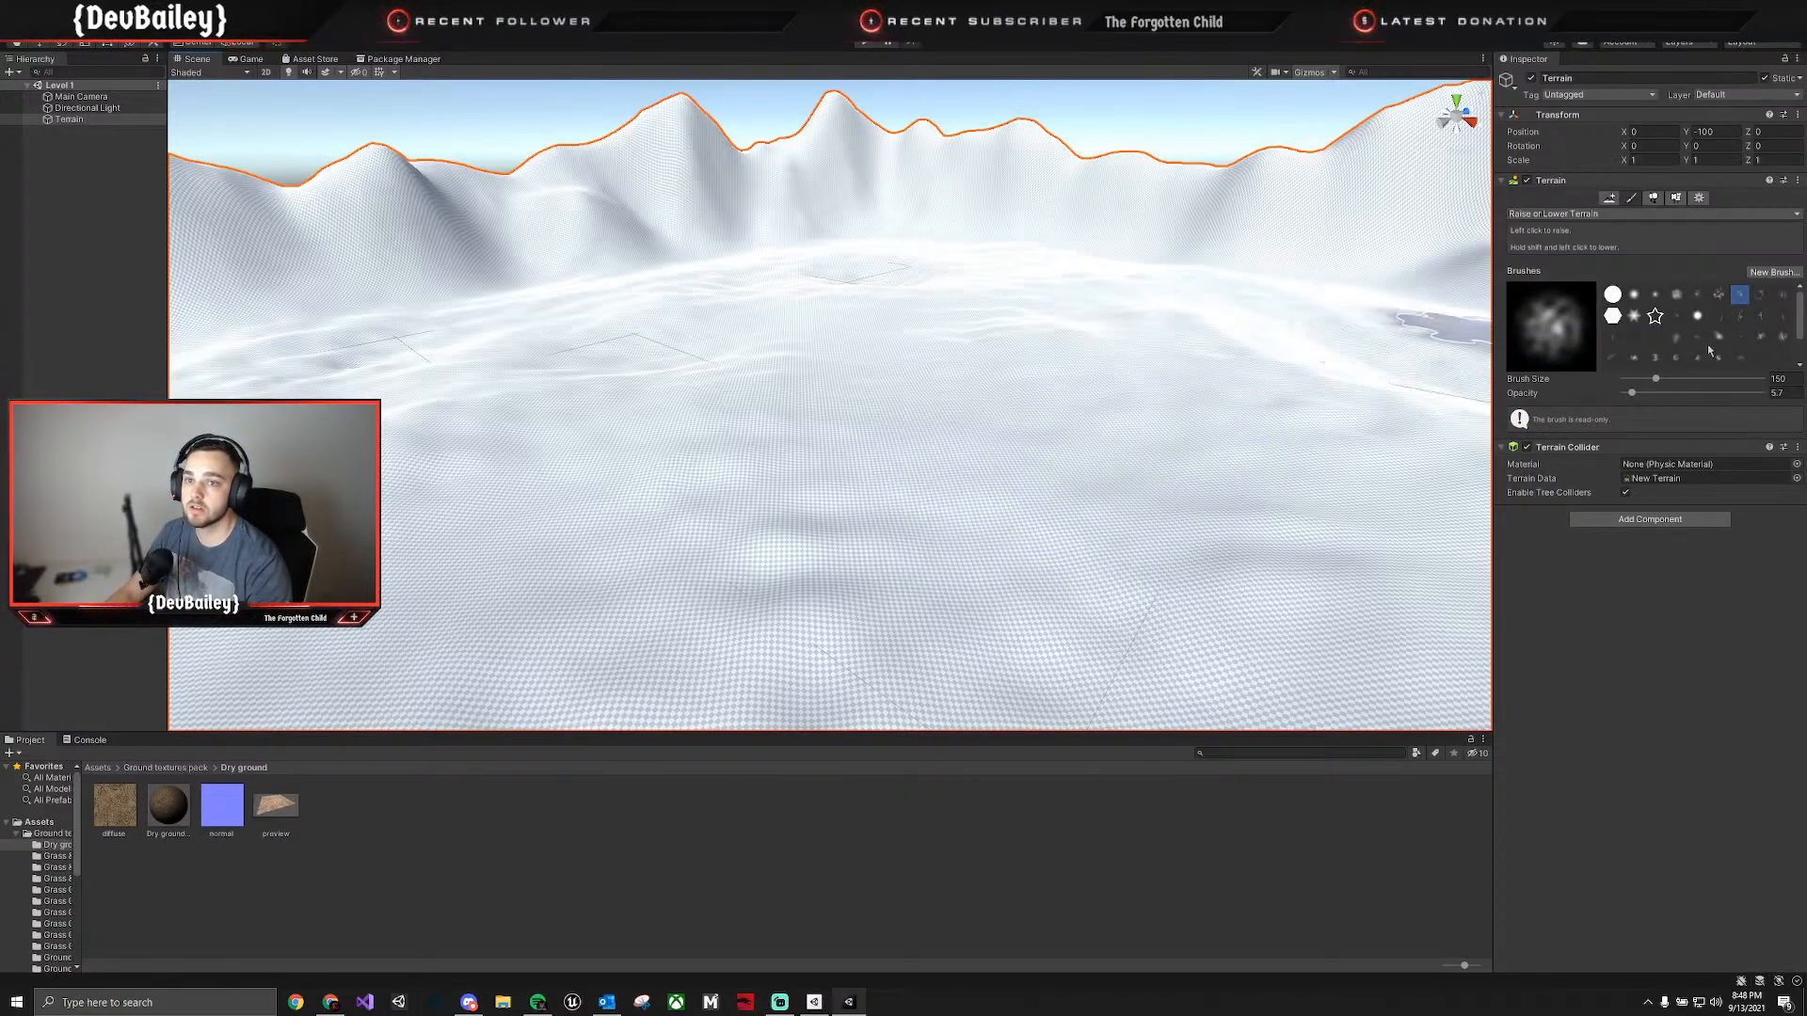
pyautogui.click(1619, 214)
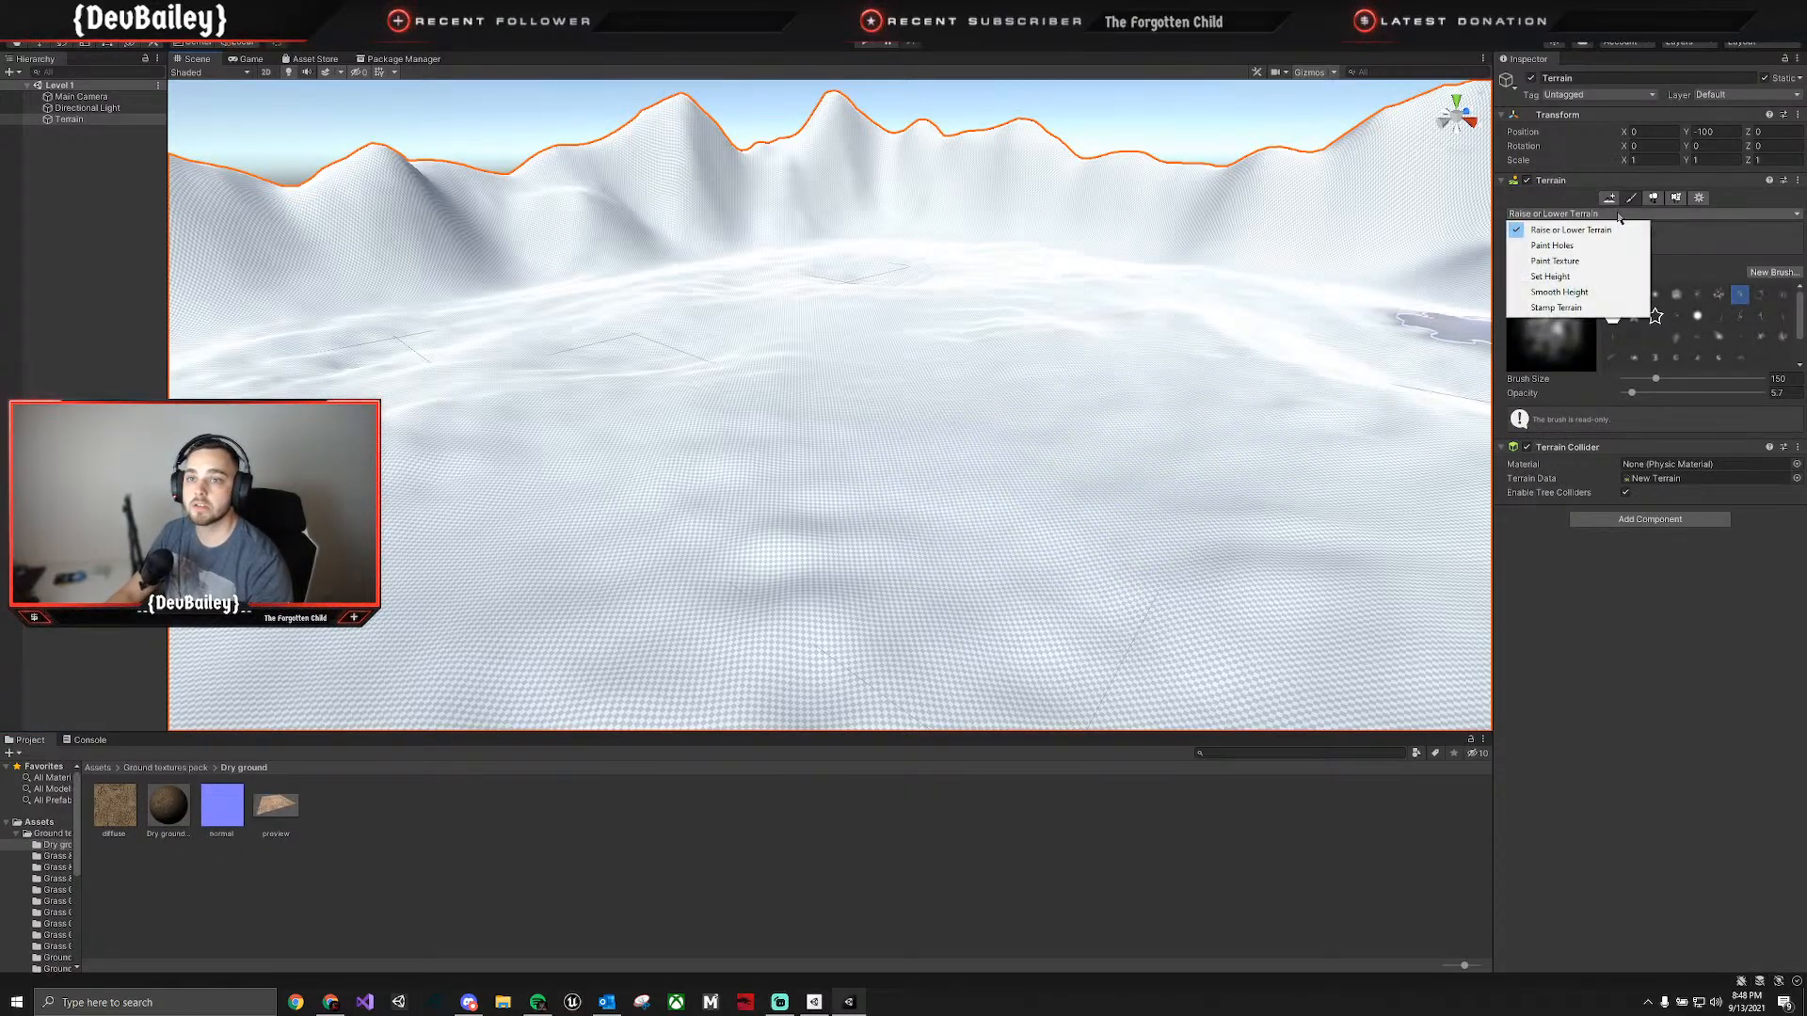
pyautogui.click(1564, 262)
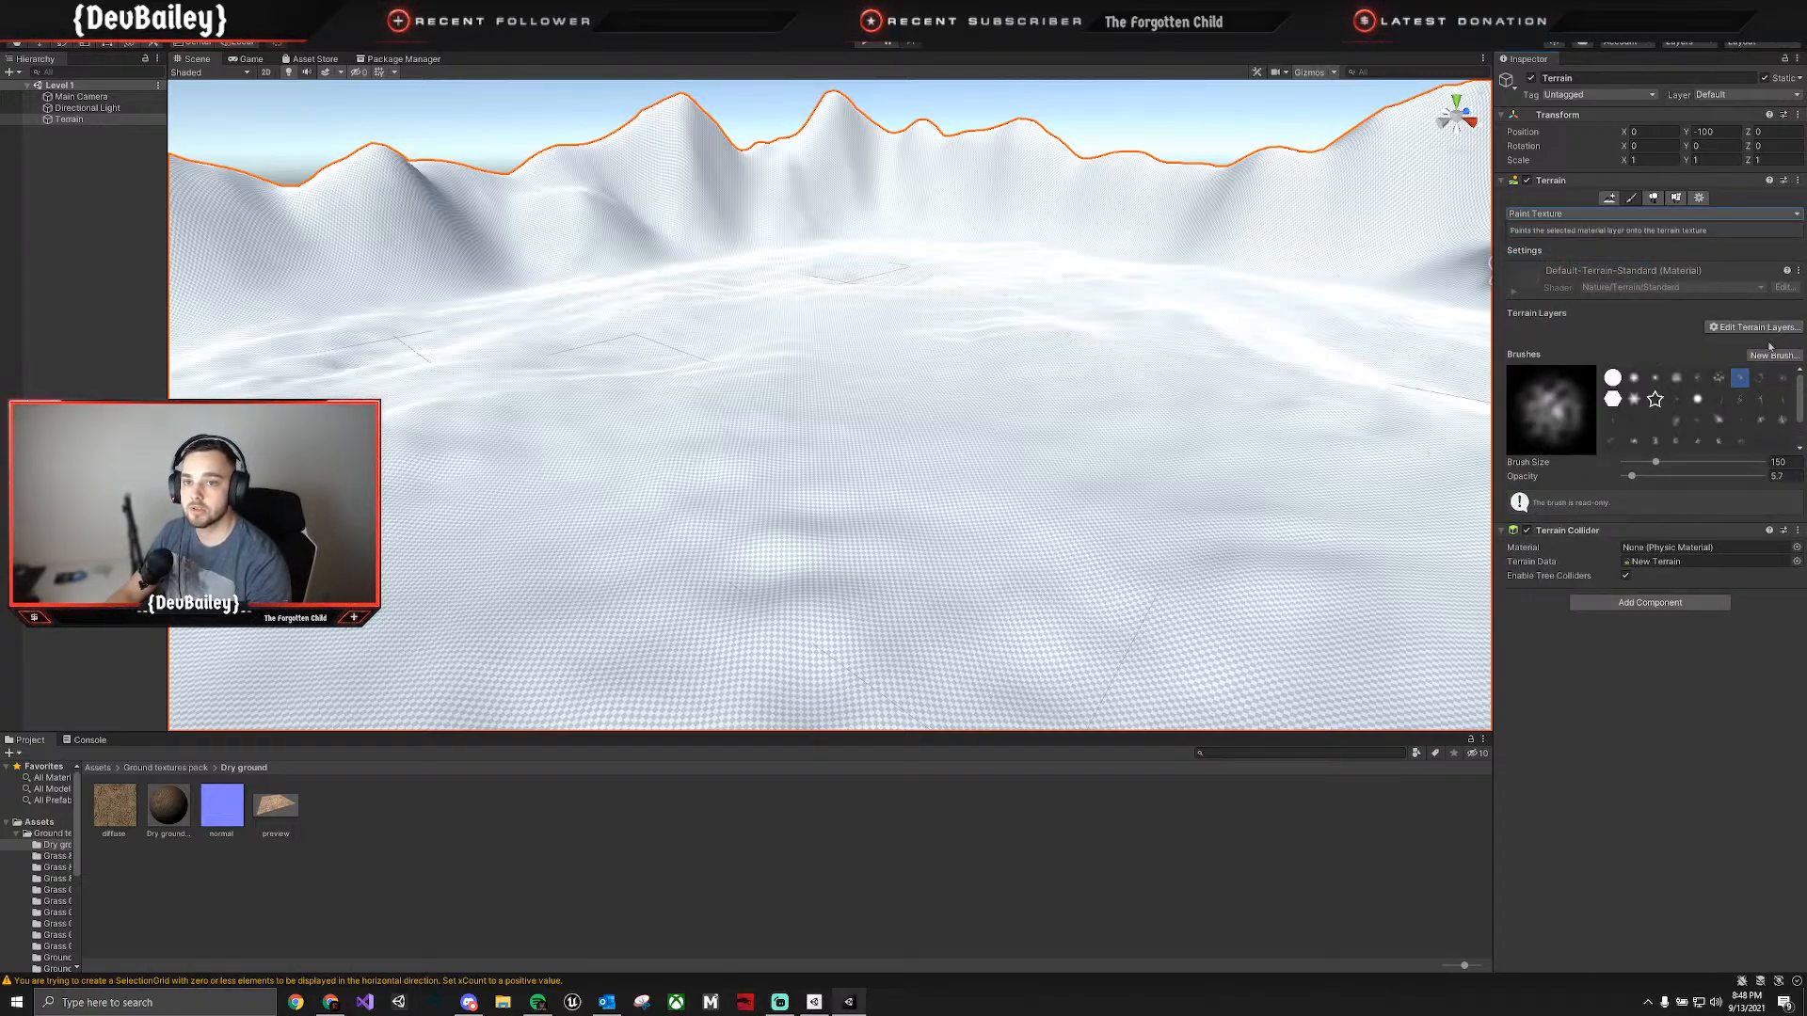
pyautogui.click(1770, 329)
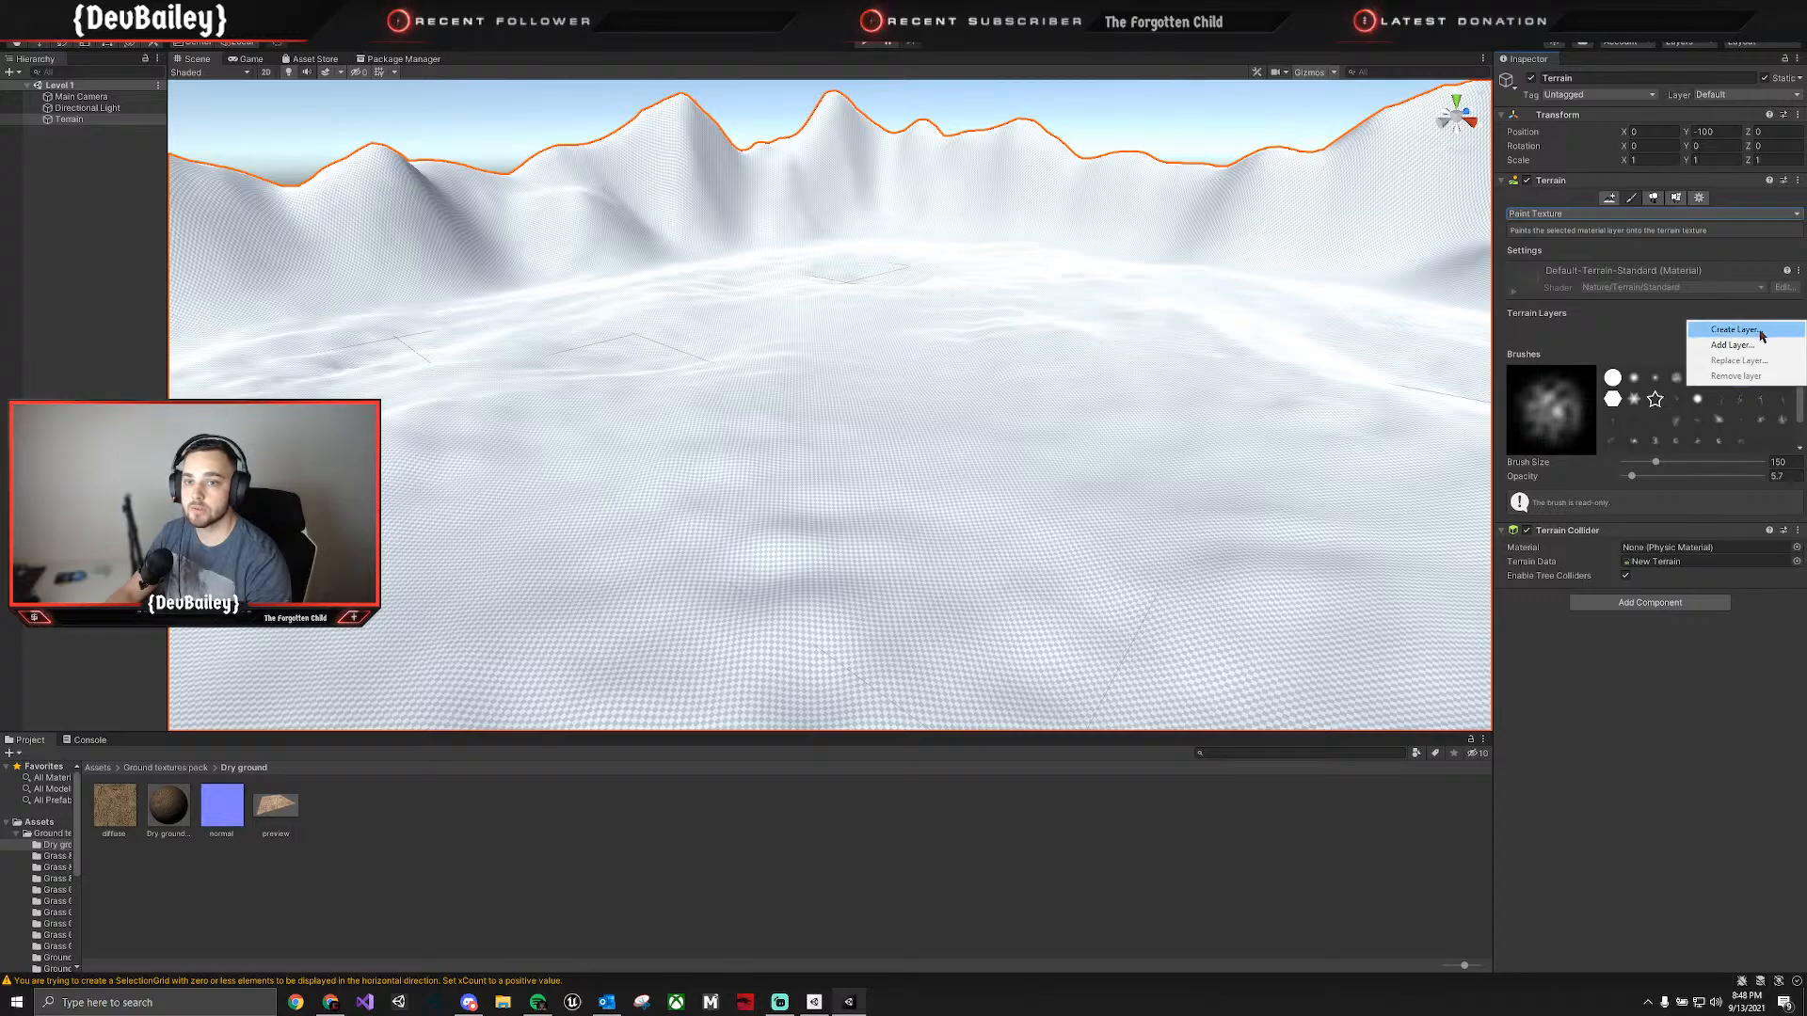
pyautogui.click(1749, 330)
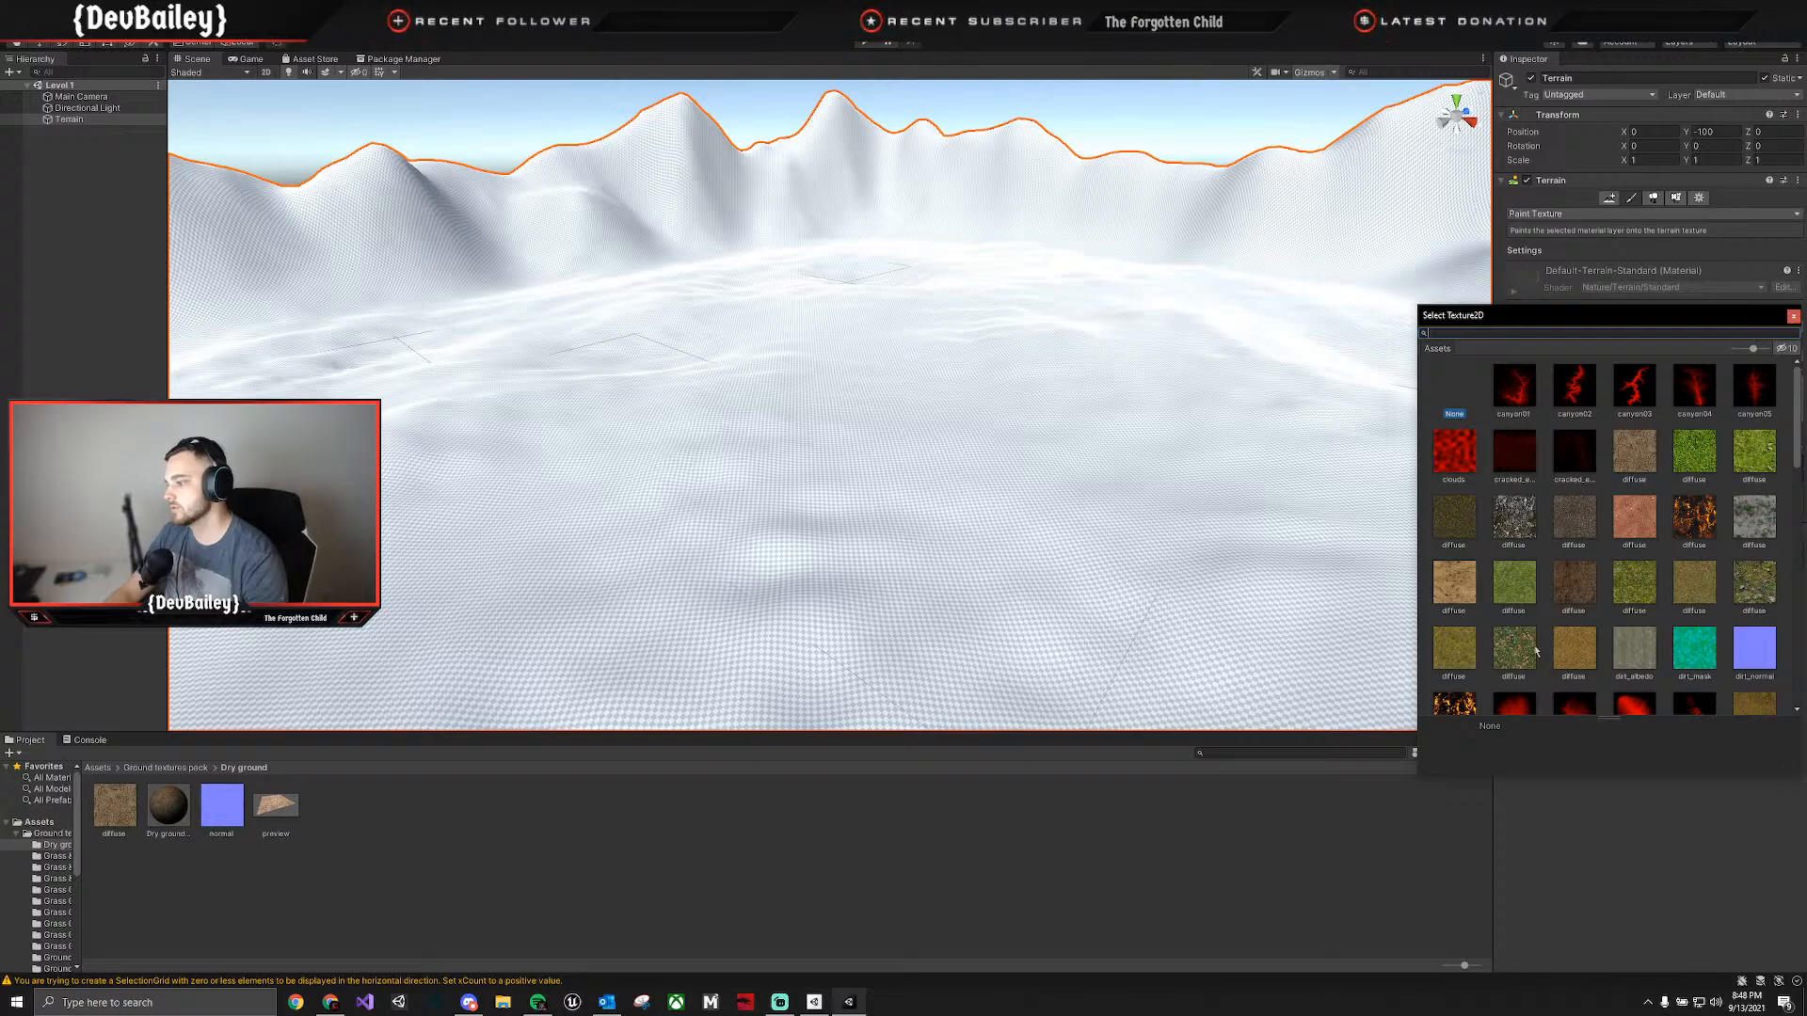
# Examine the textures in the Grass & dead leafs 01, Grass & dead leafs 02 and Grass & rocks folders, using larger thumbnails.
pyautogui.click(99, 768)
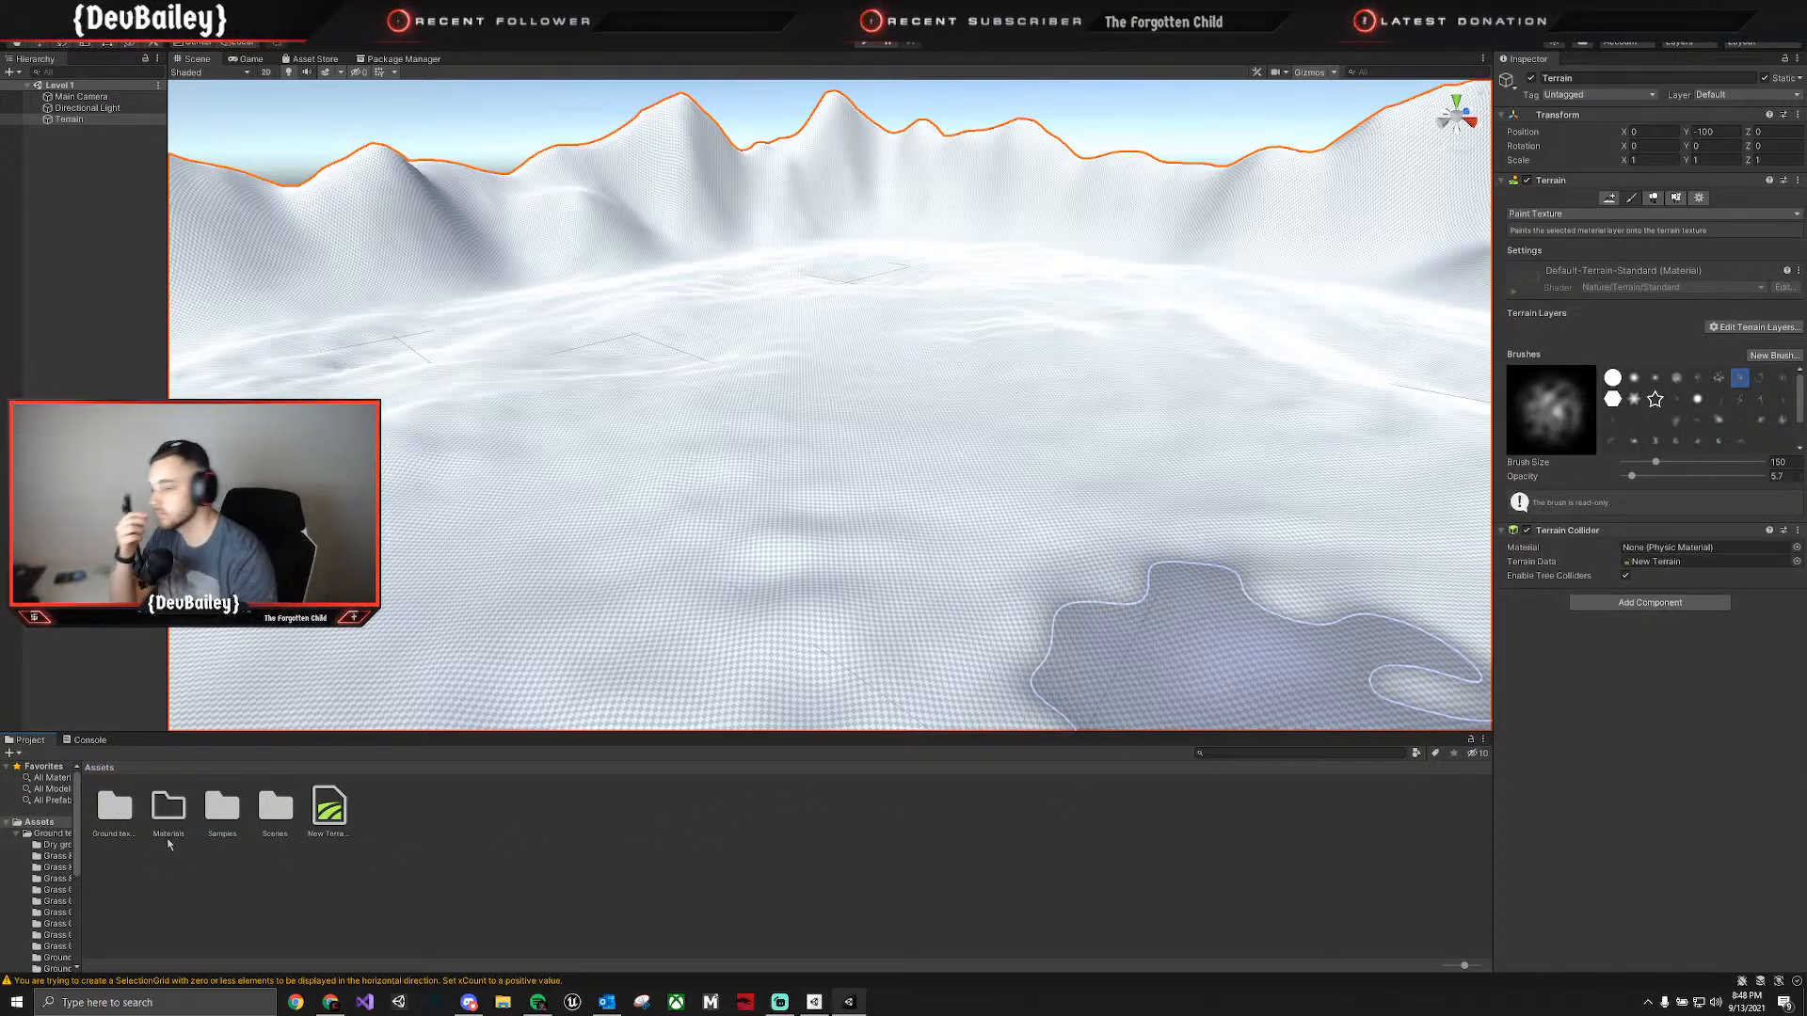
pyautogui.doubleClick(105, 815)
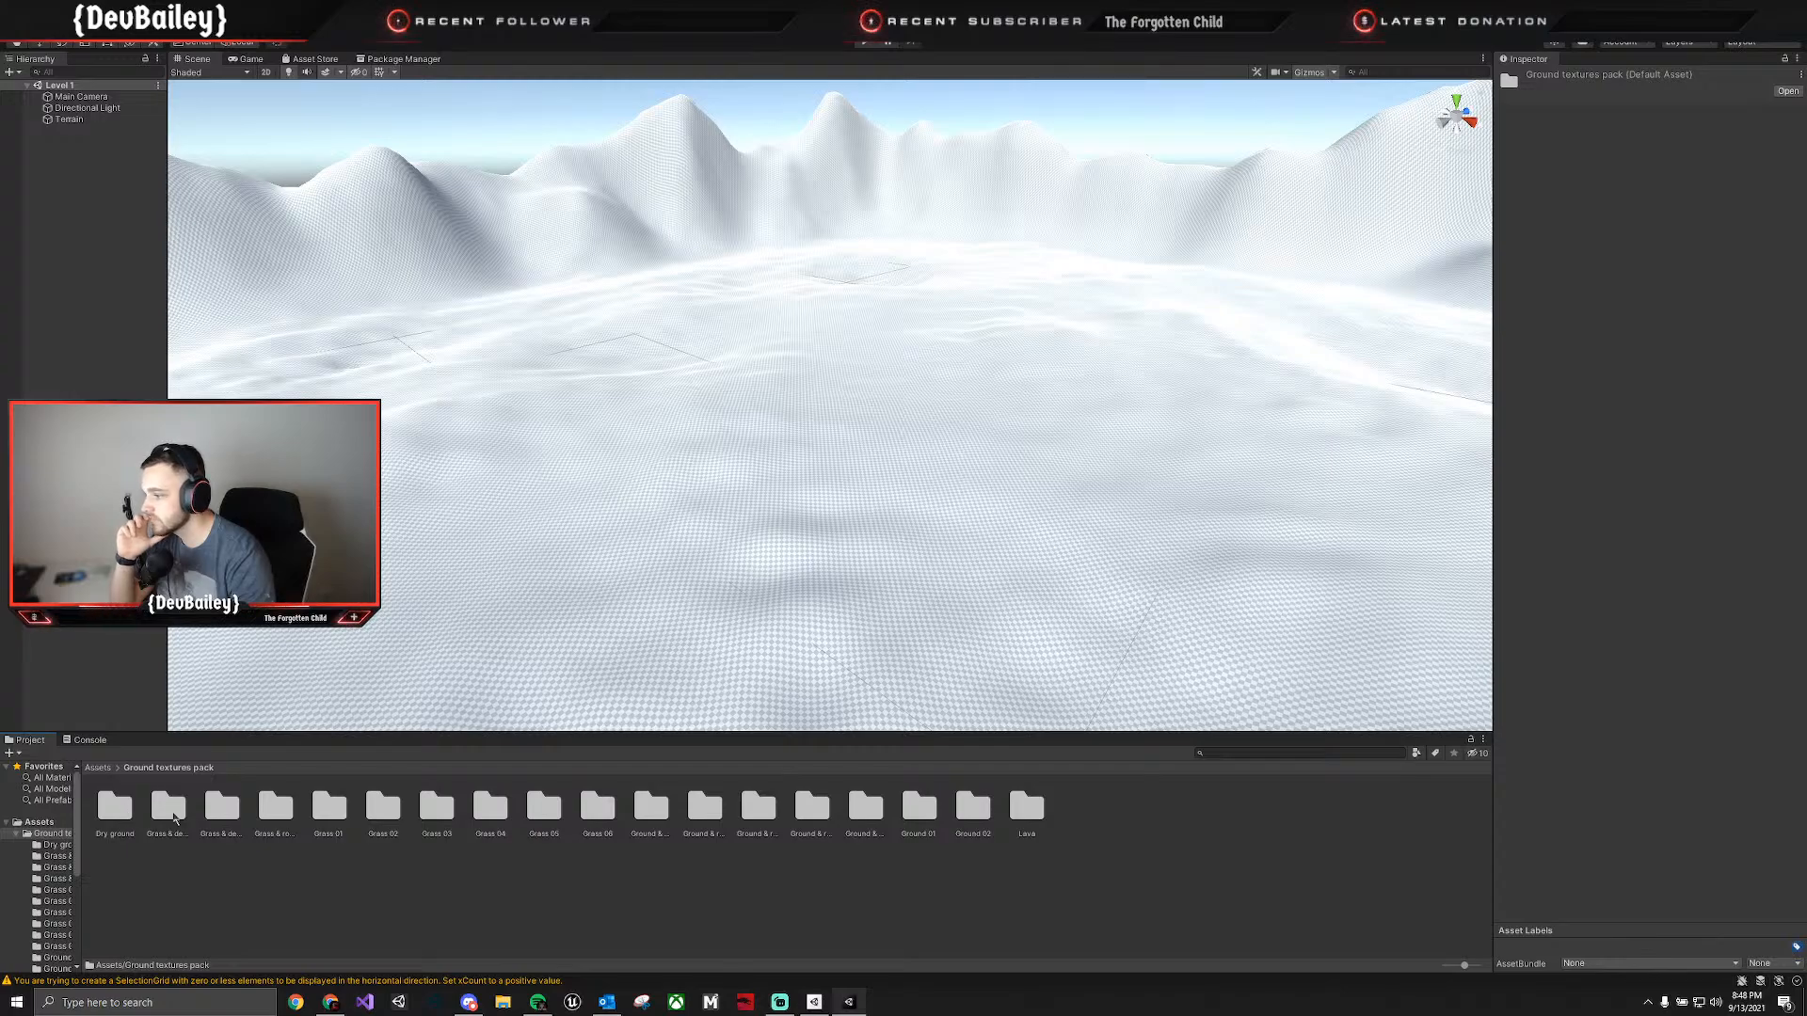
pyautogui.doubleClick(173, 811)
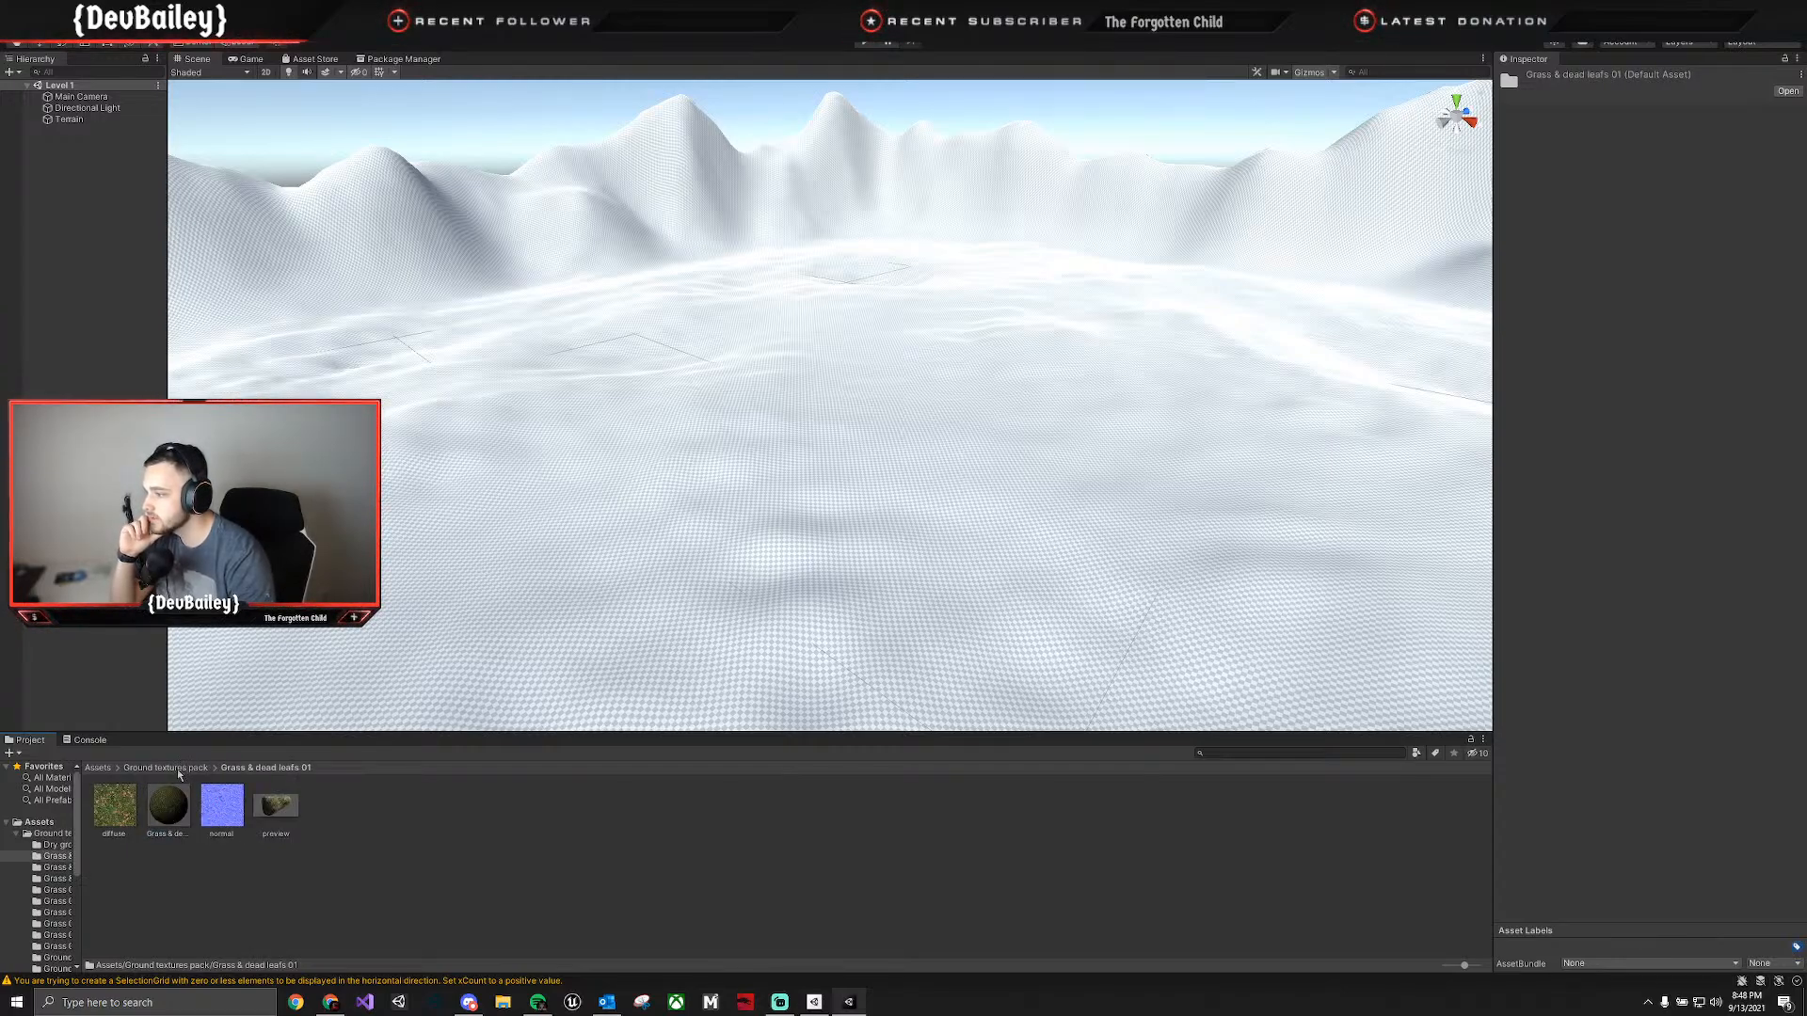
pyautogui.click(177, 770)
pyautogui.doubleClick(226, 808)
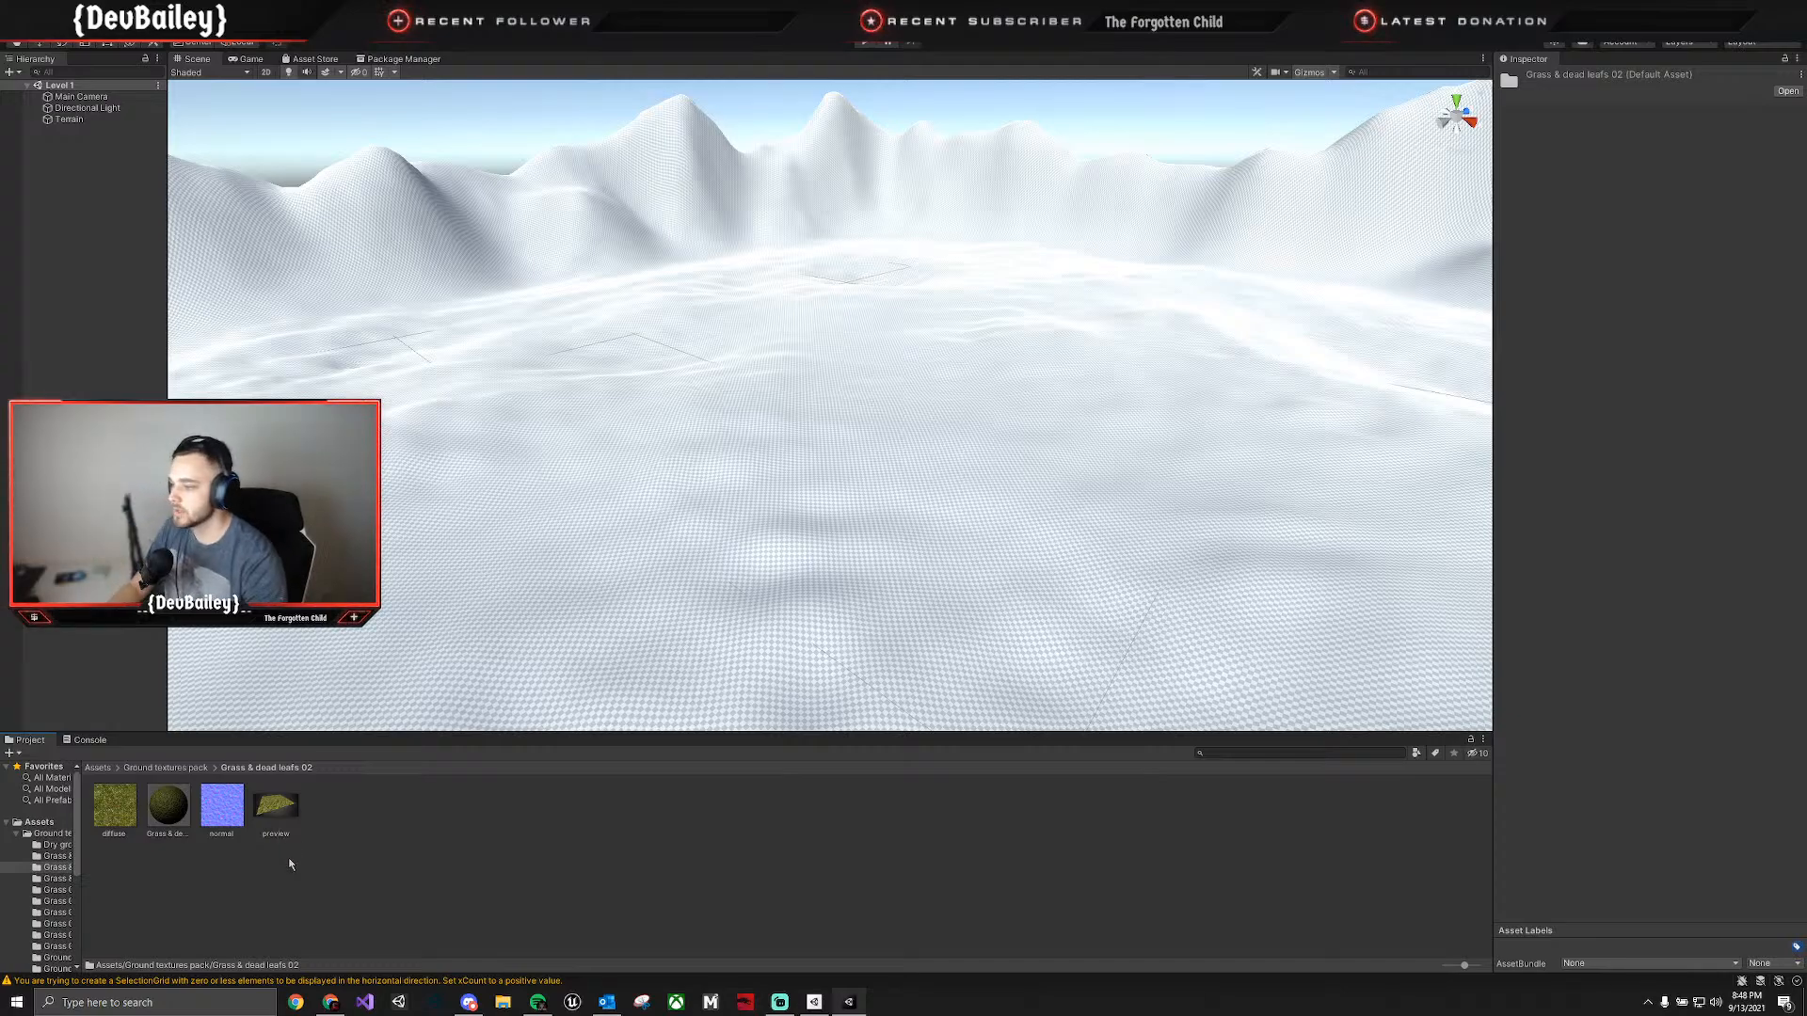
pyautogui.keyDown('ctrl'); pyautogui.scroll(2, 311, 865); pyautogui.keyUp('ctrl')
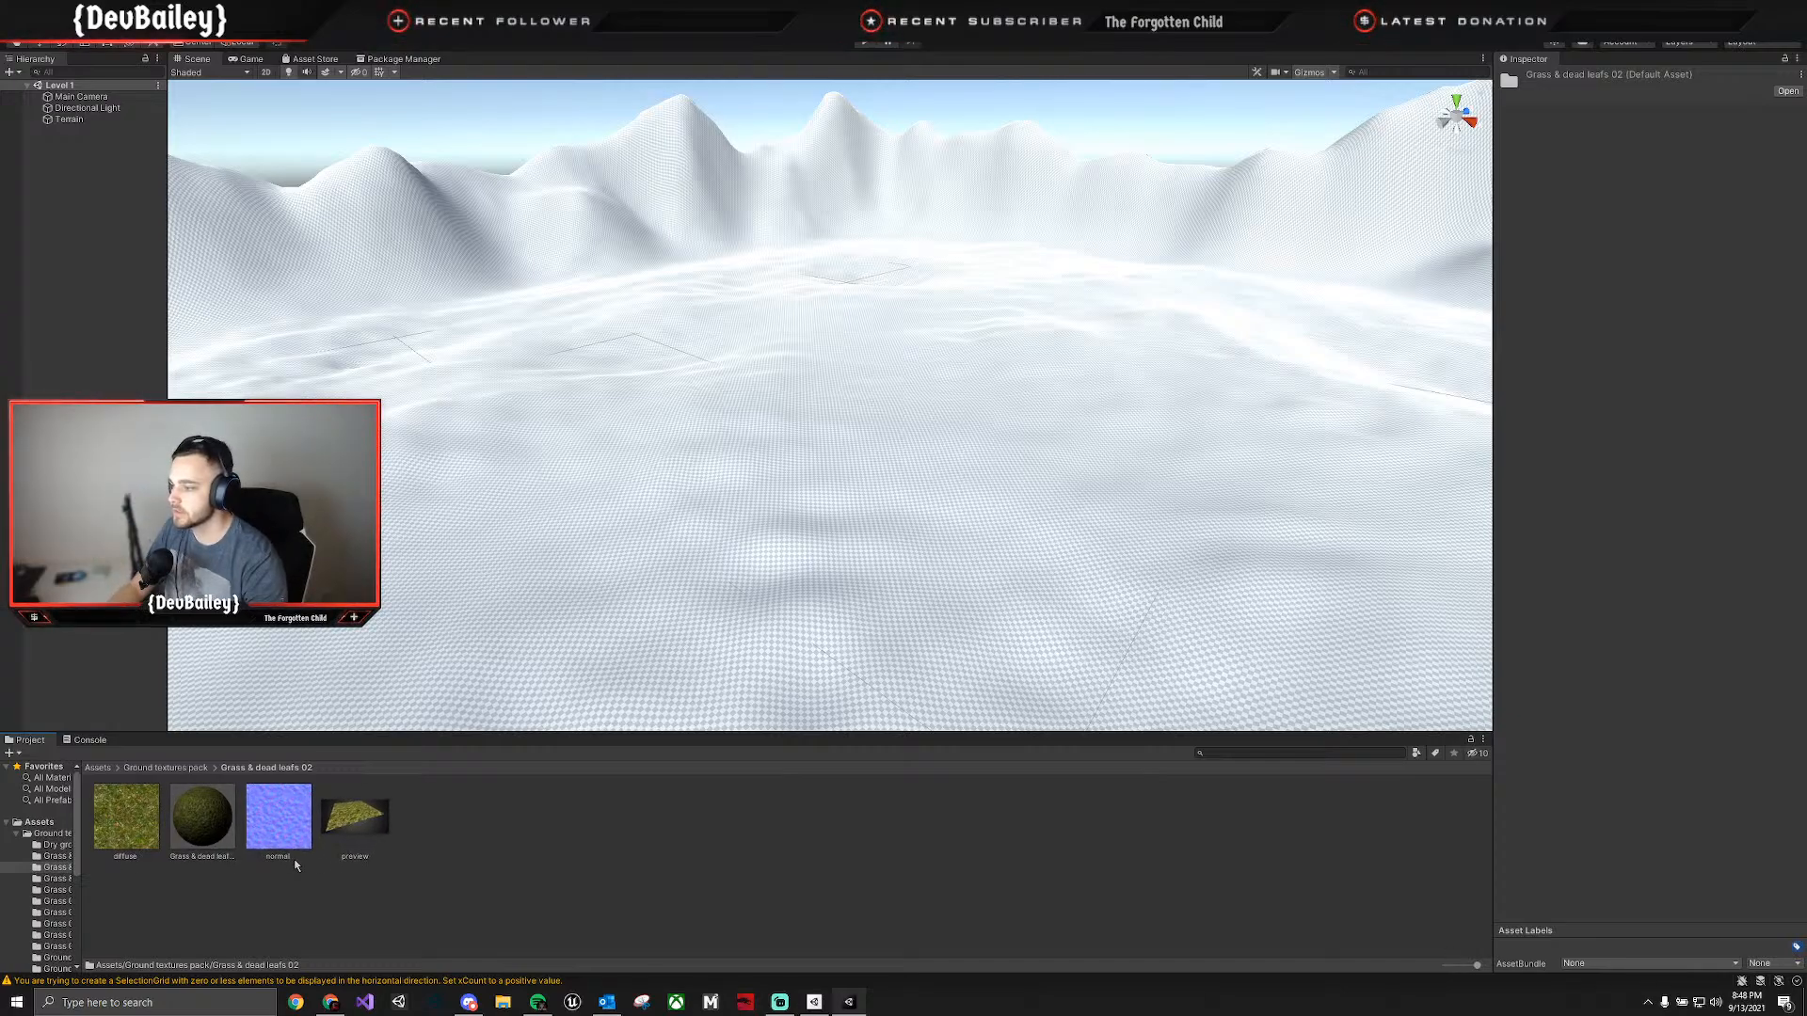
pyautogui.click(677, 894)
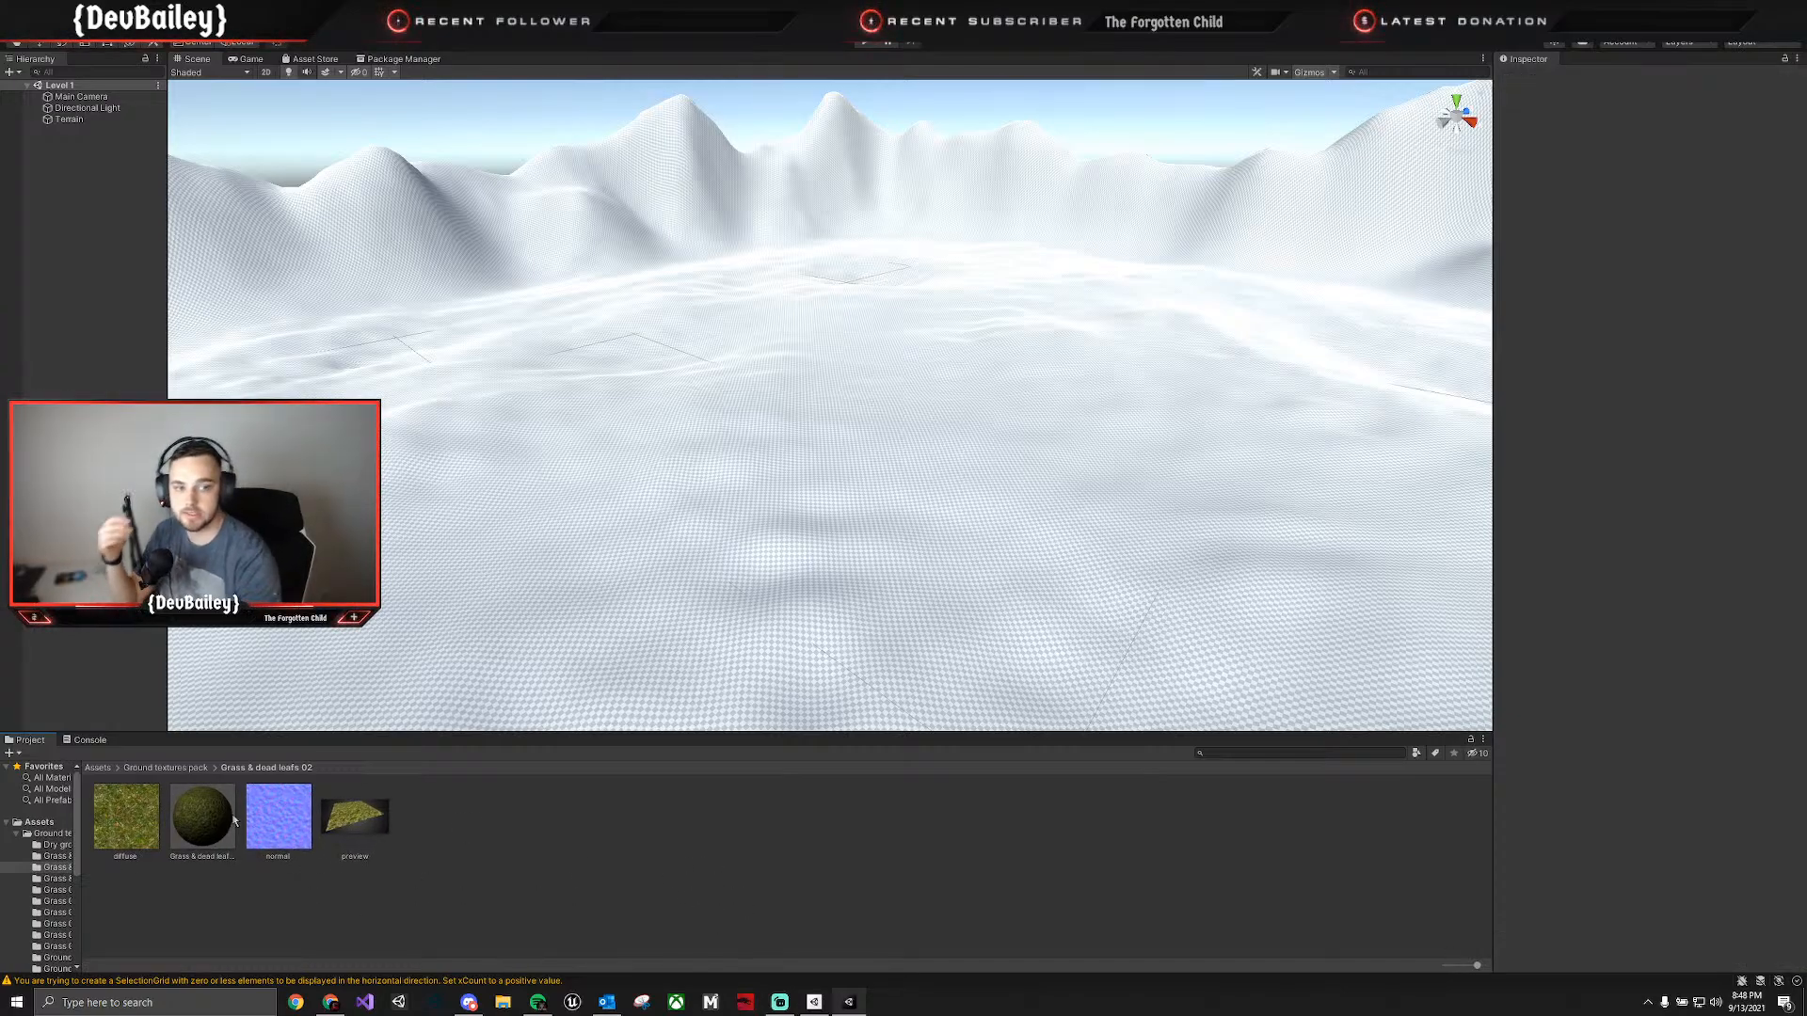
pyautogui.click(190, 769)
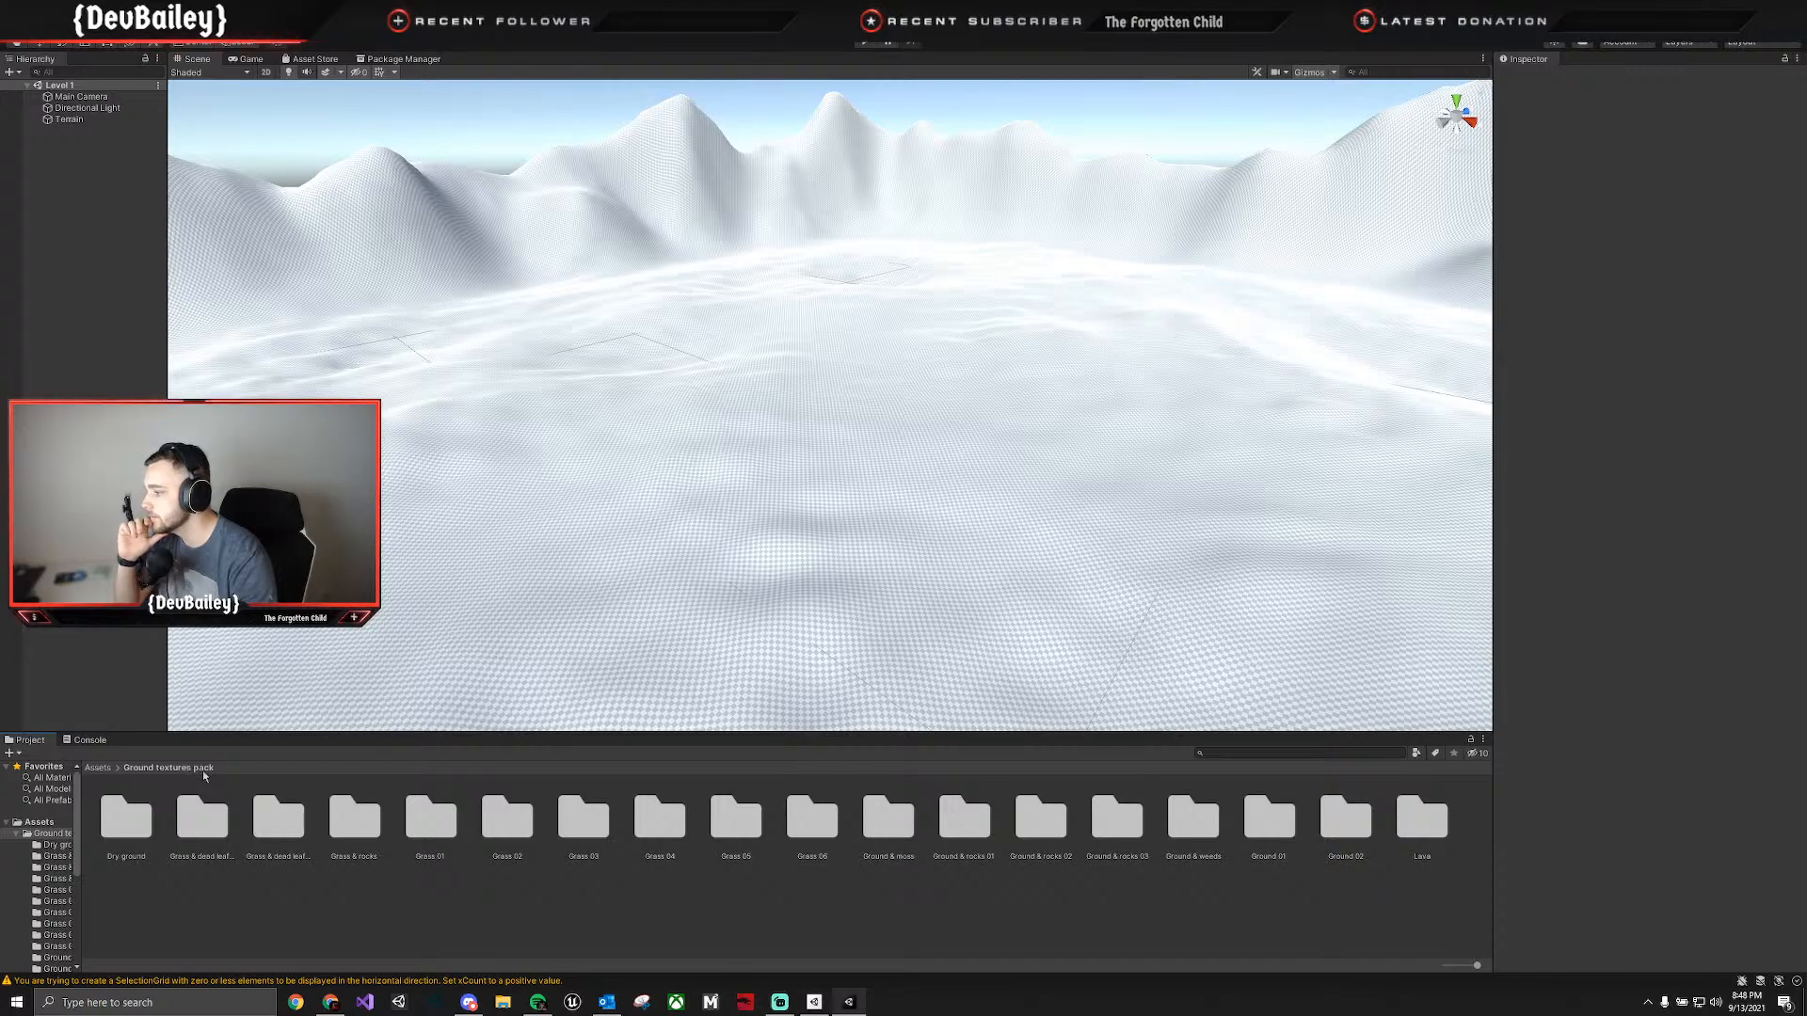
pyautogui.doubleClick(292, 828)
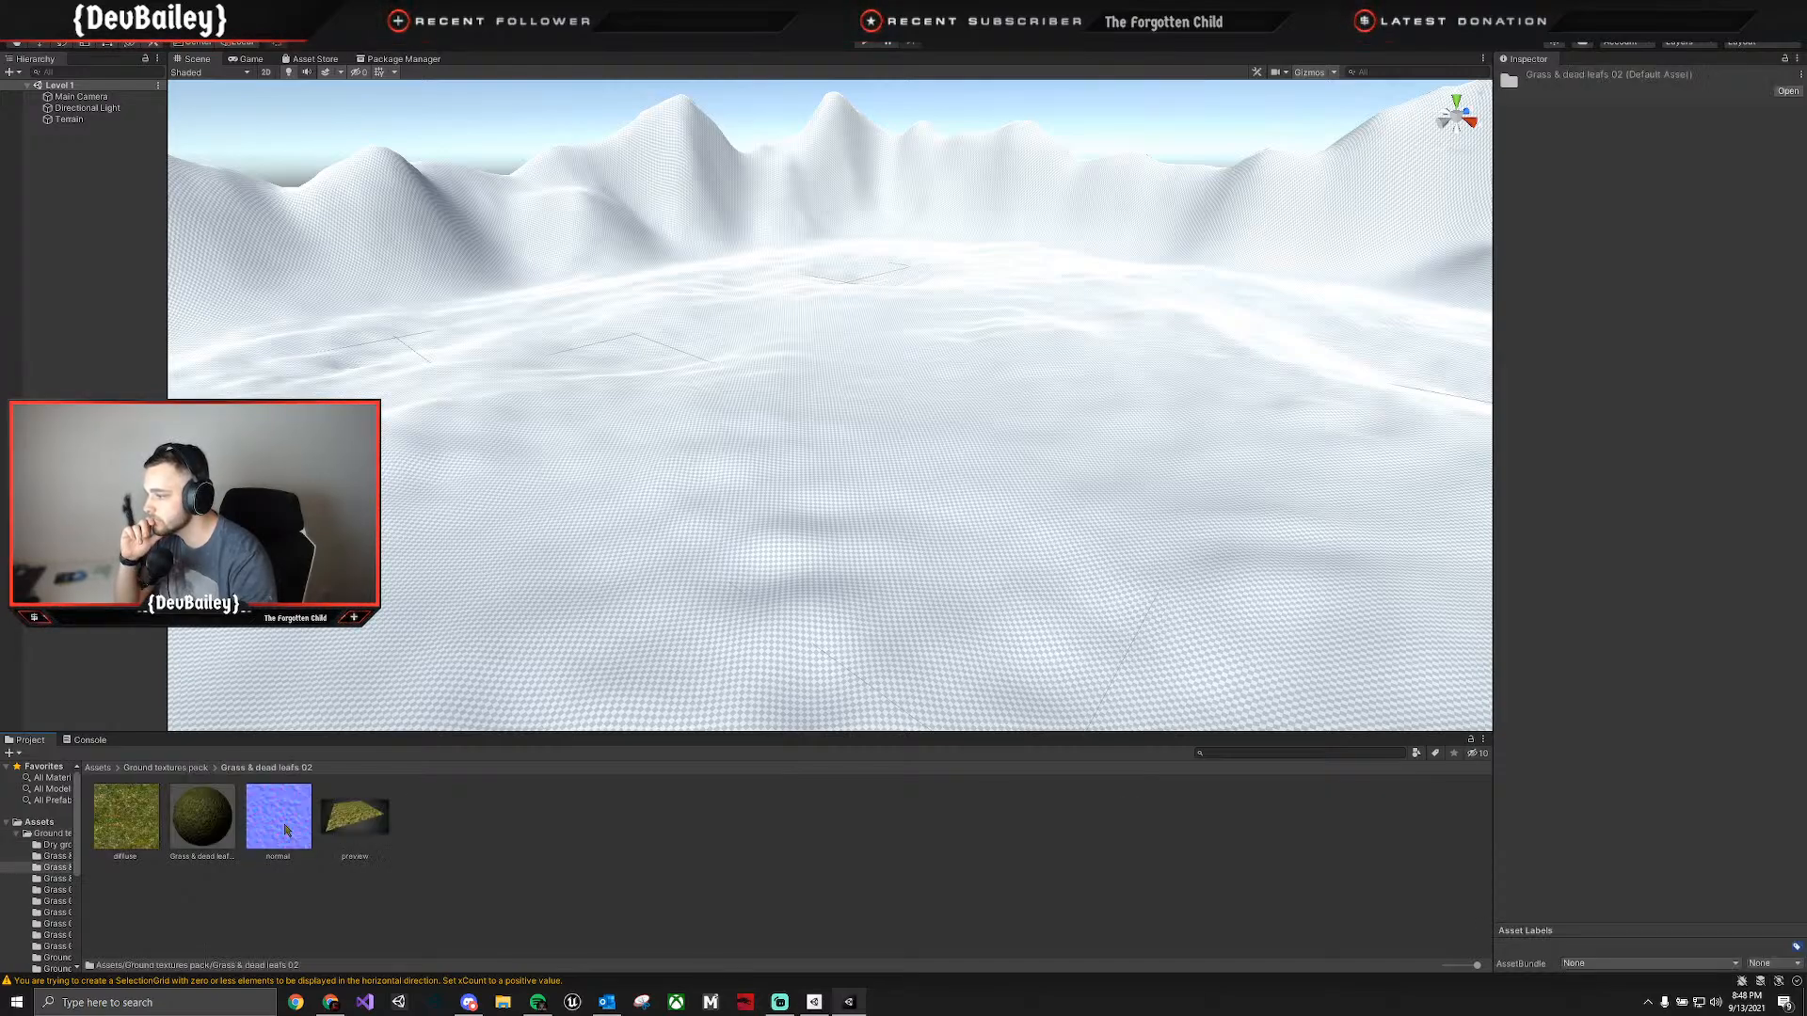
pyautogui.click(144, 769)
pyautogui.click(354, 828)
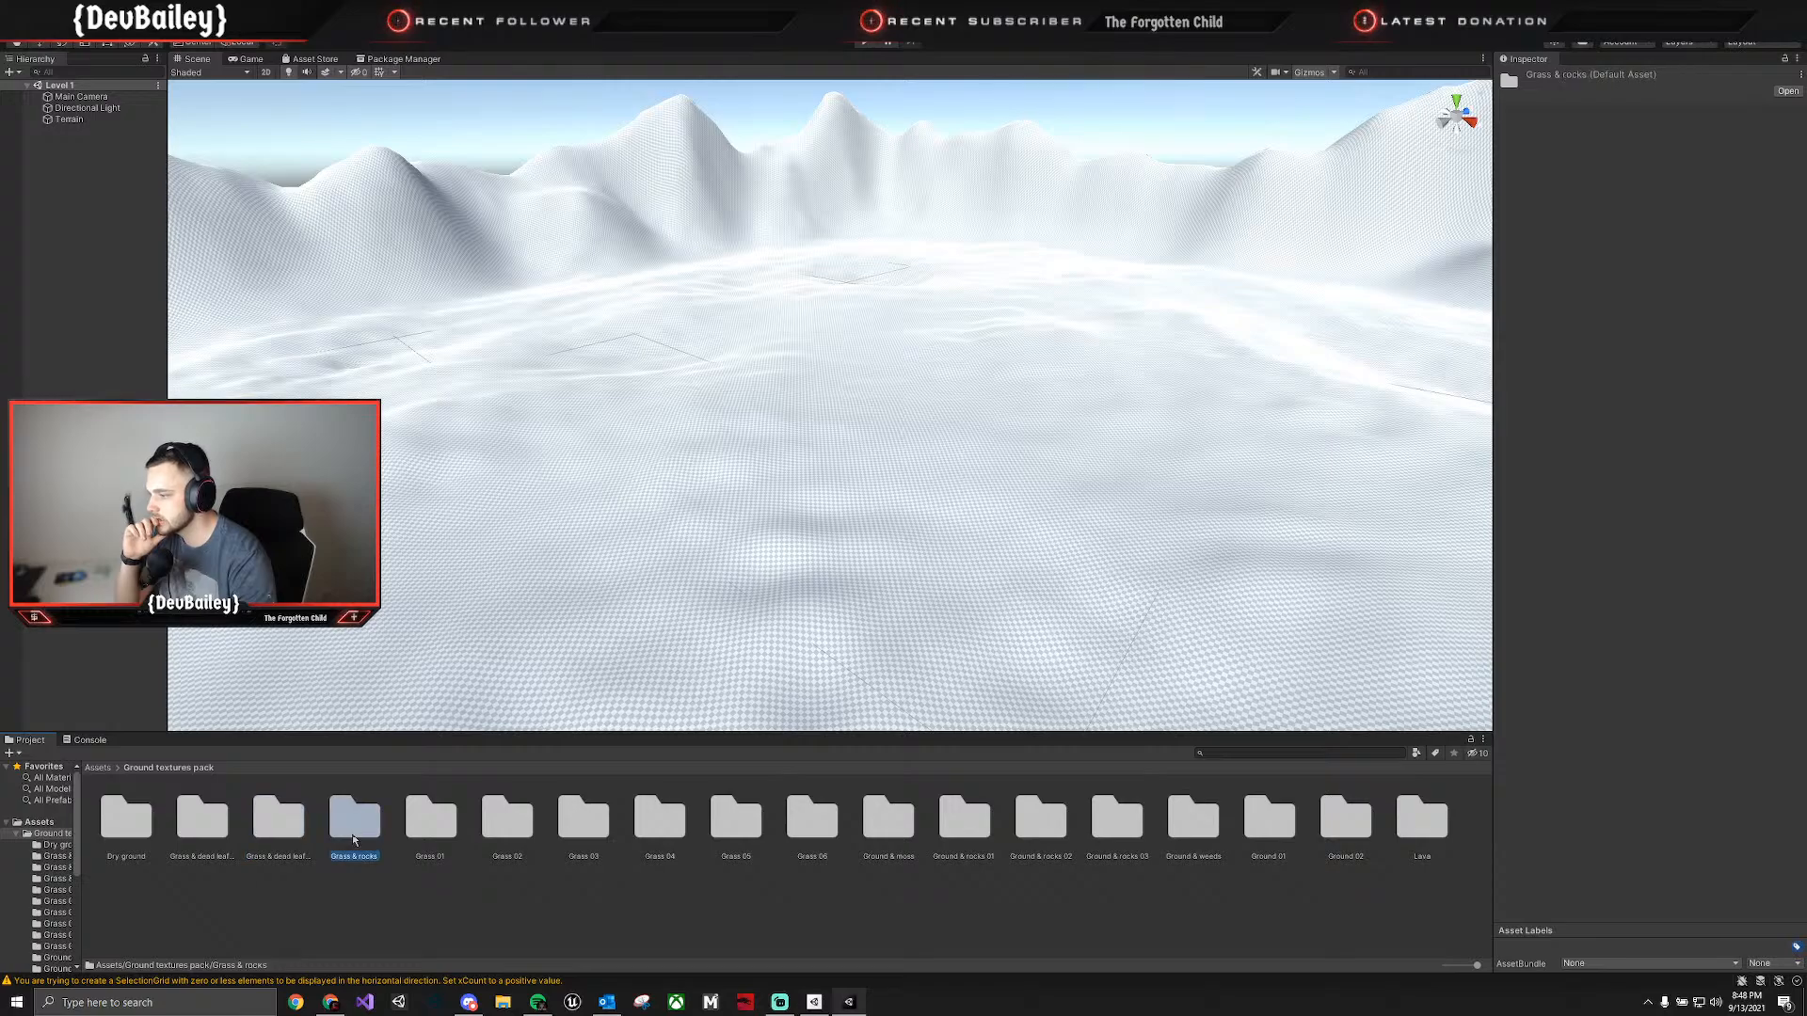
pyautogui.doubleClick(356, 832)
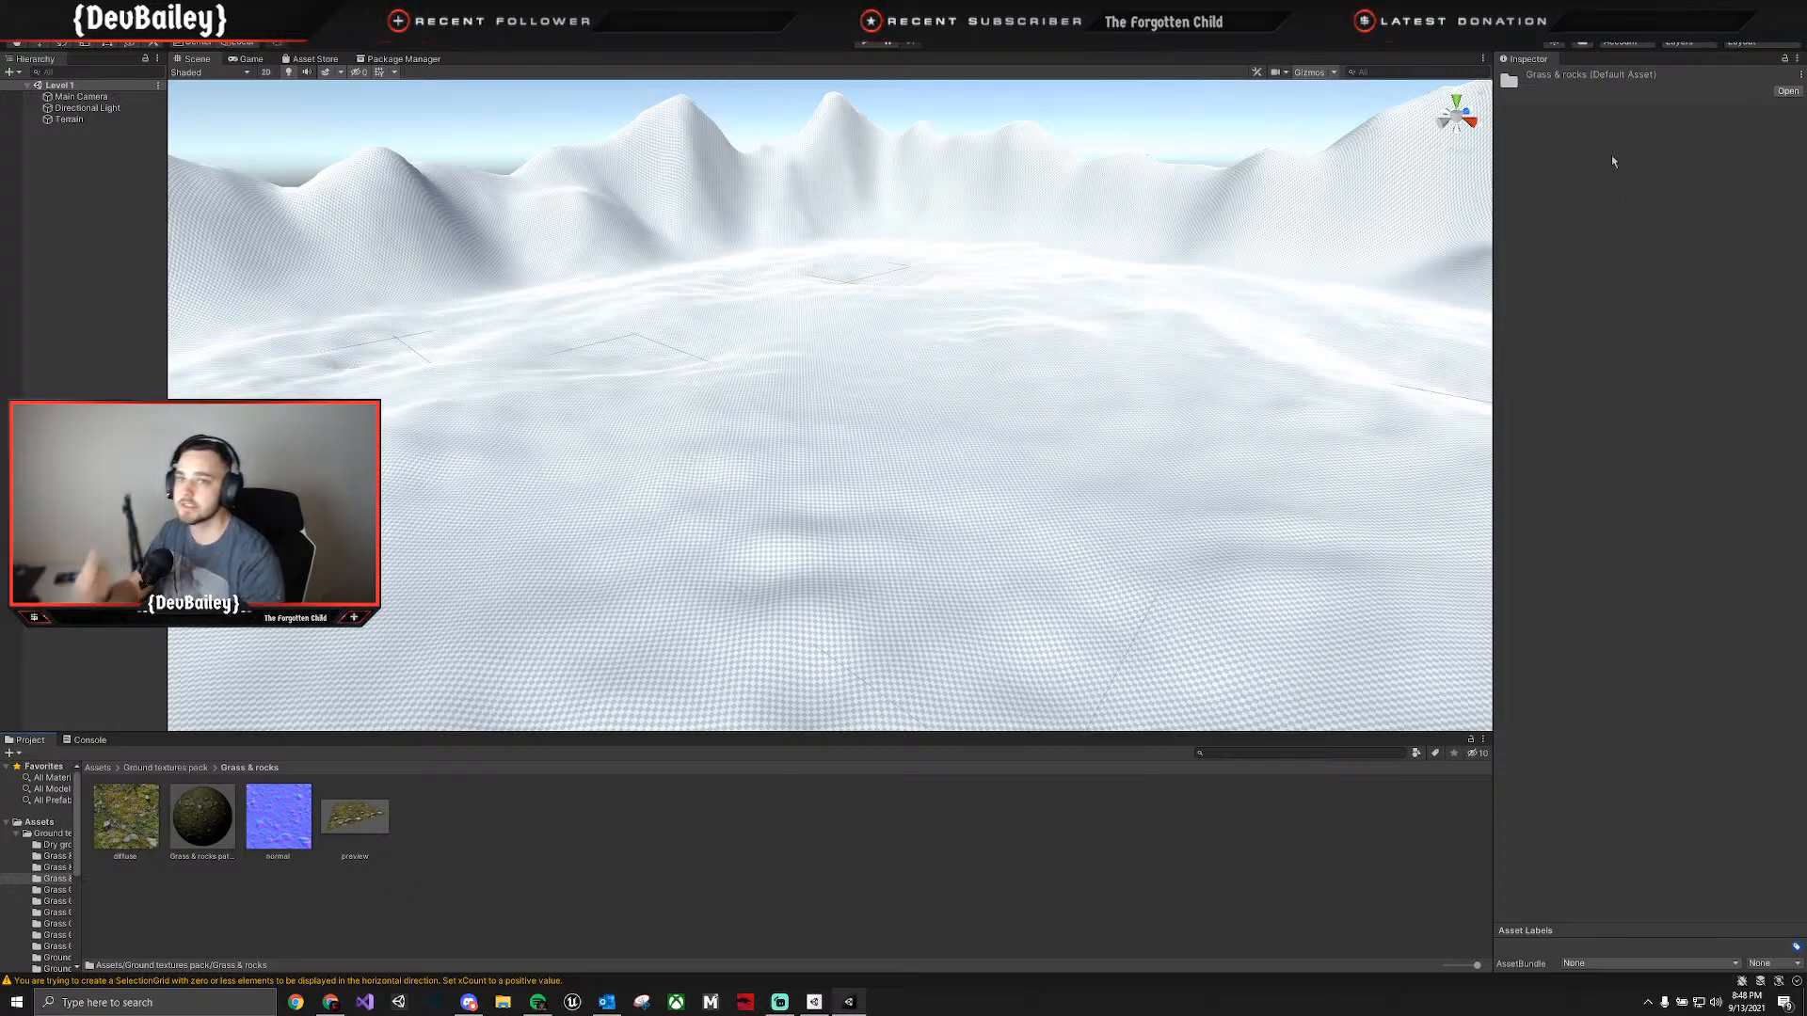
# Select the terrain in the scene and set its terrain tool to Paint Texture.
pyautogui.click(1327, 365)
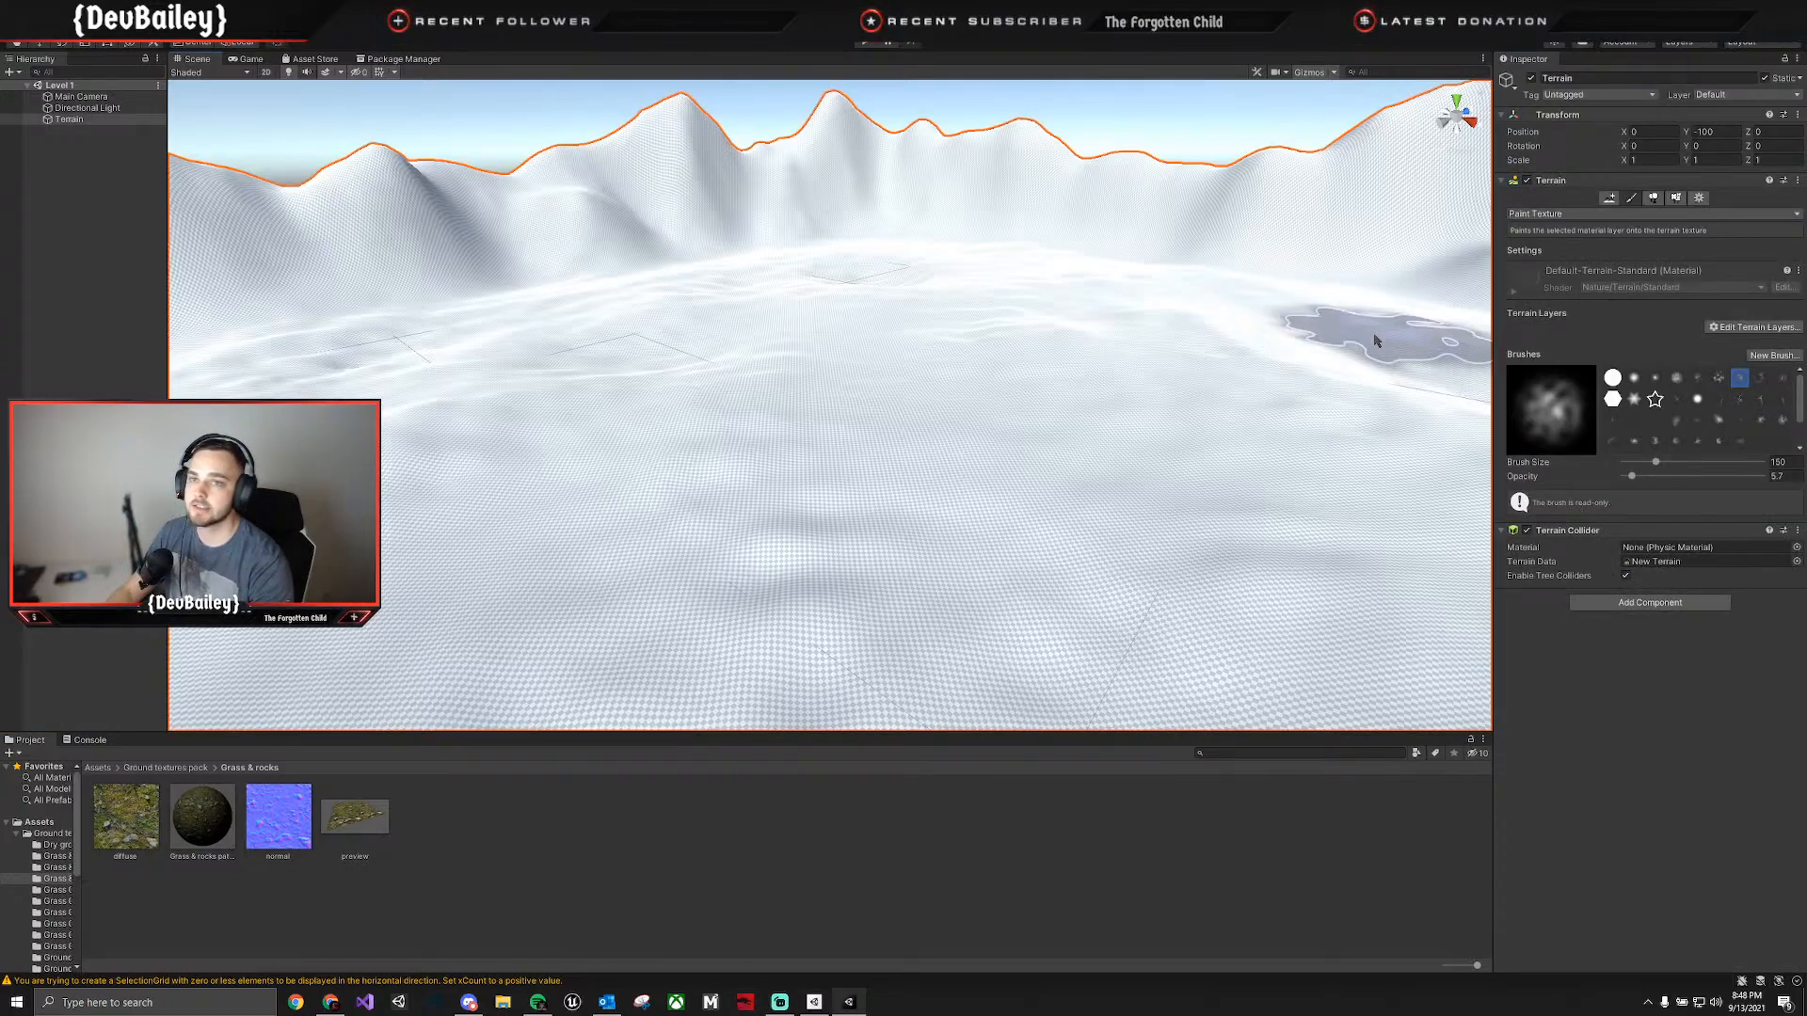
pyautogui.click(1698, 215)
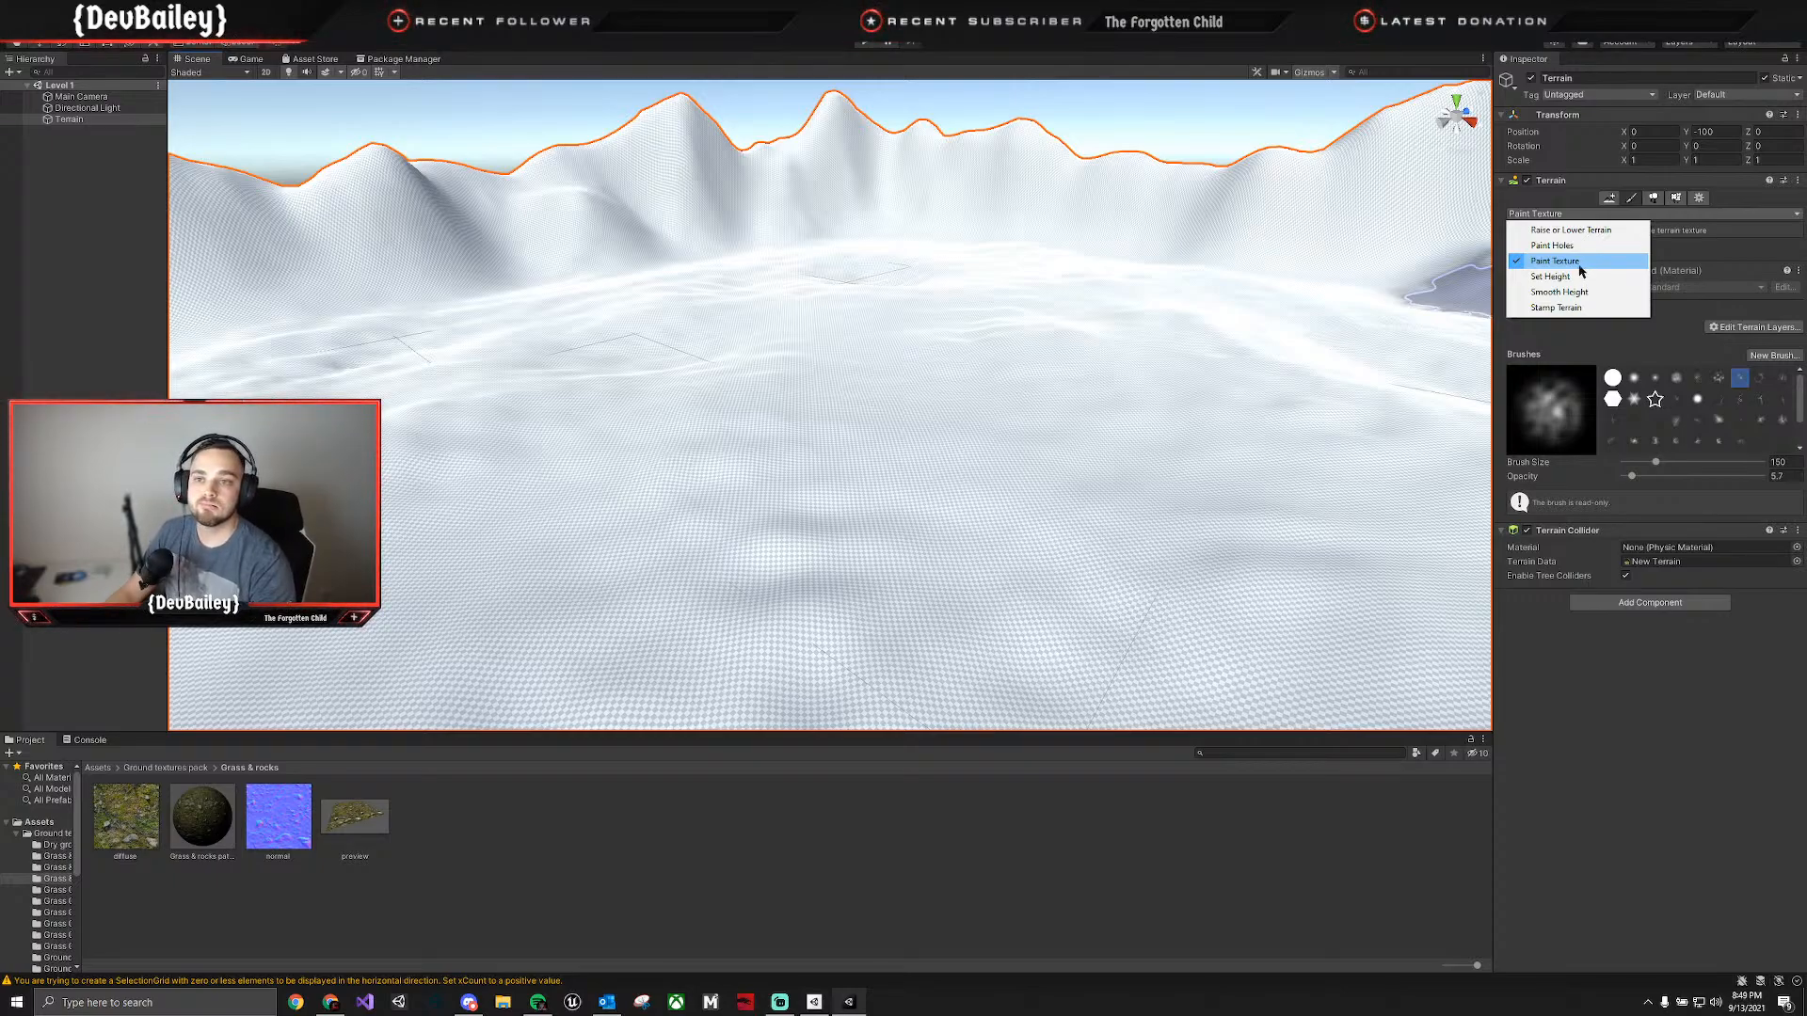
pyautogui.click(1572, 262)
pyautogui.click(1770, 328)
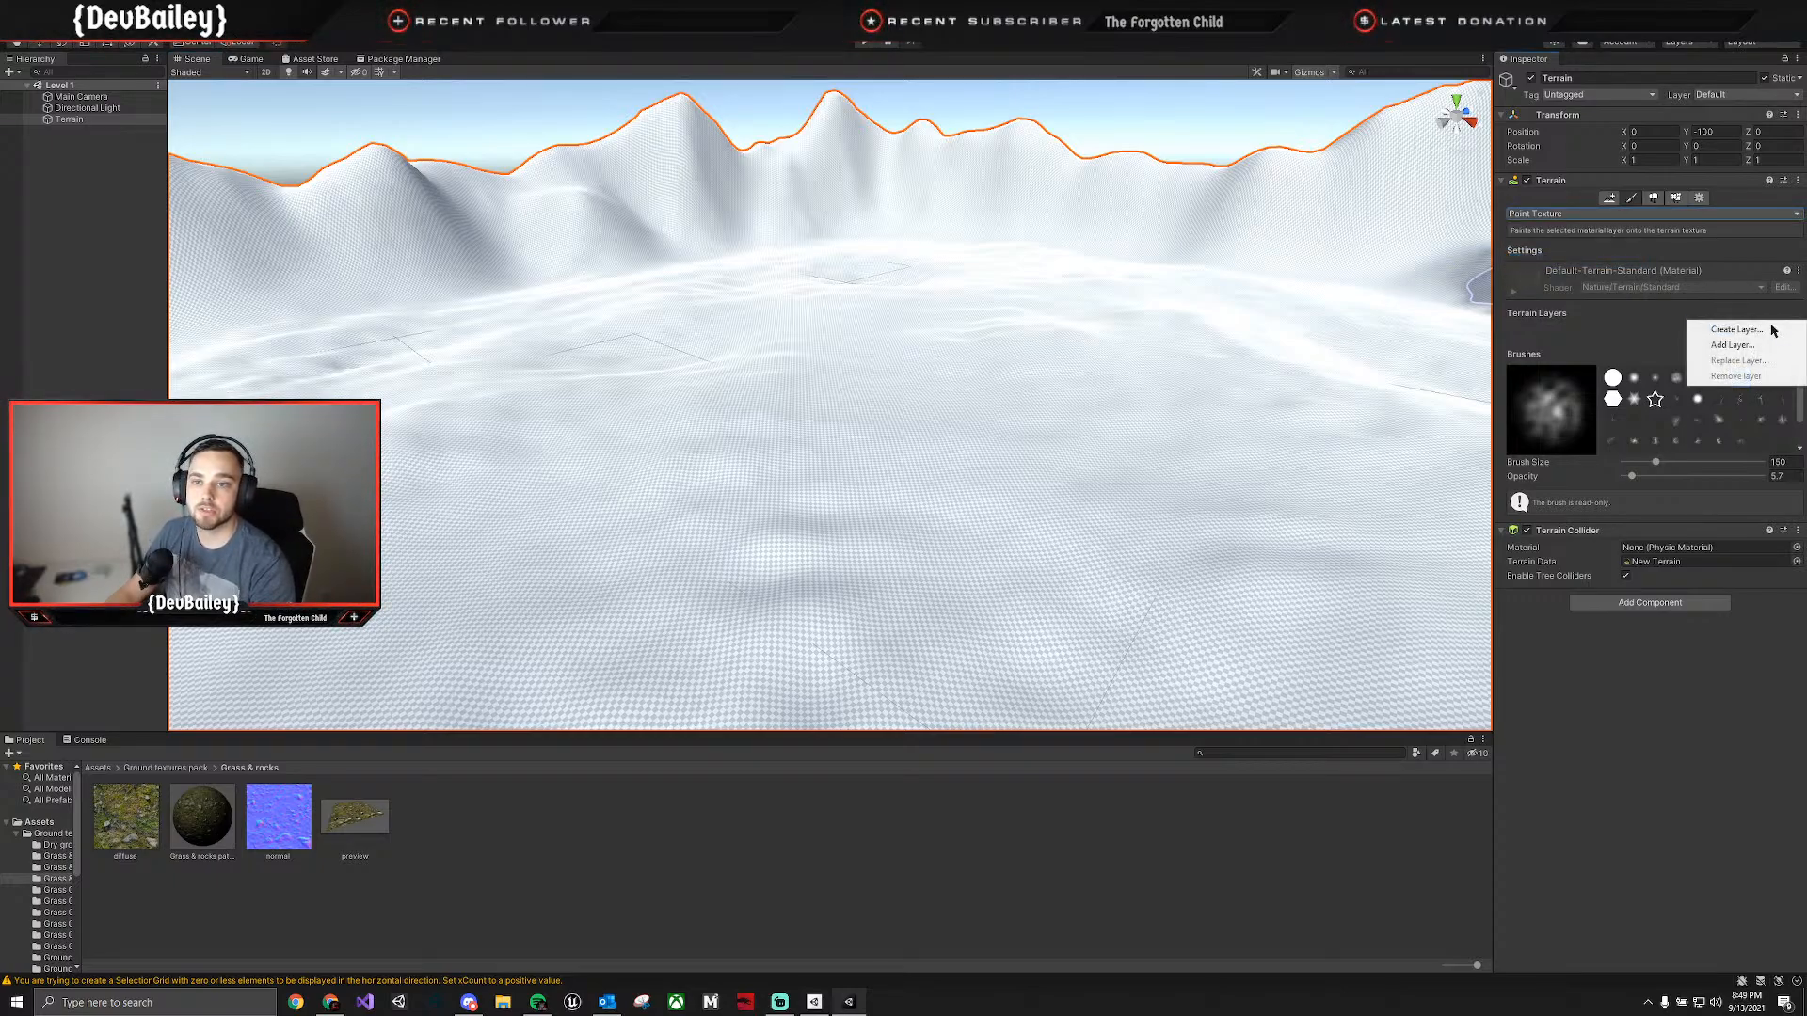
pyautogui.click(1737, 330)
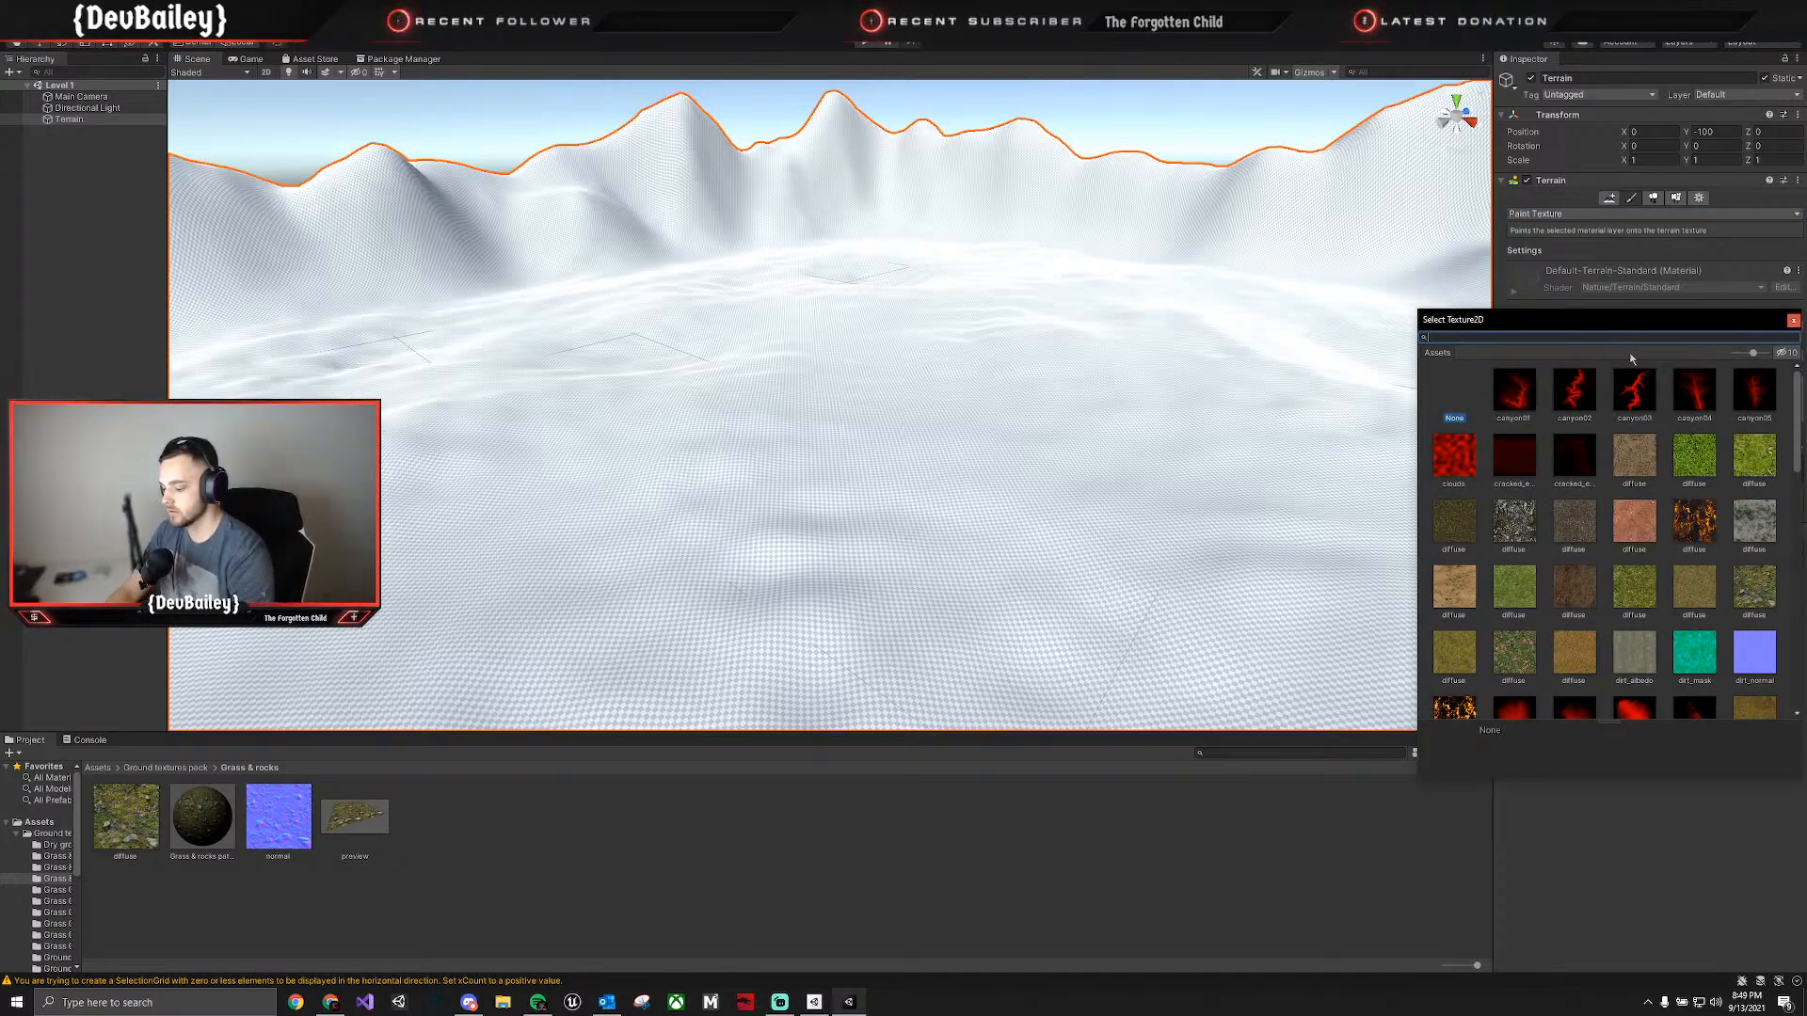
pyautogui.press('BackSpace')
pyautogui.press('BackSpace')
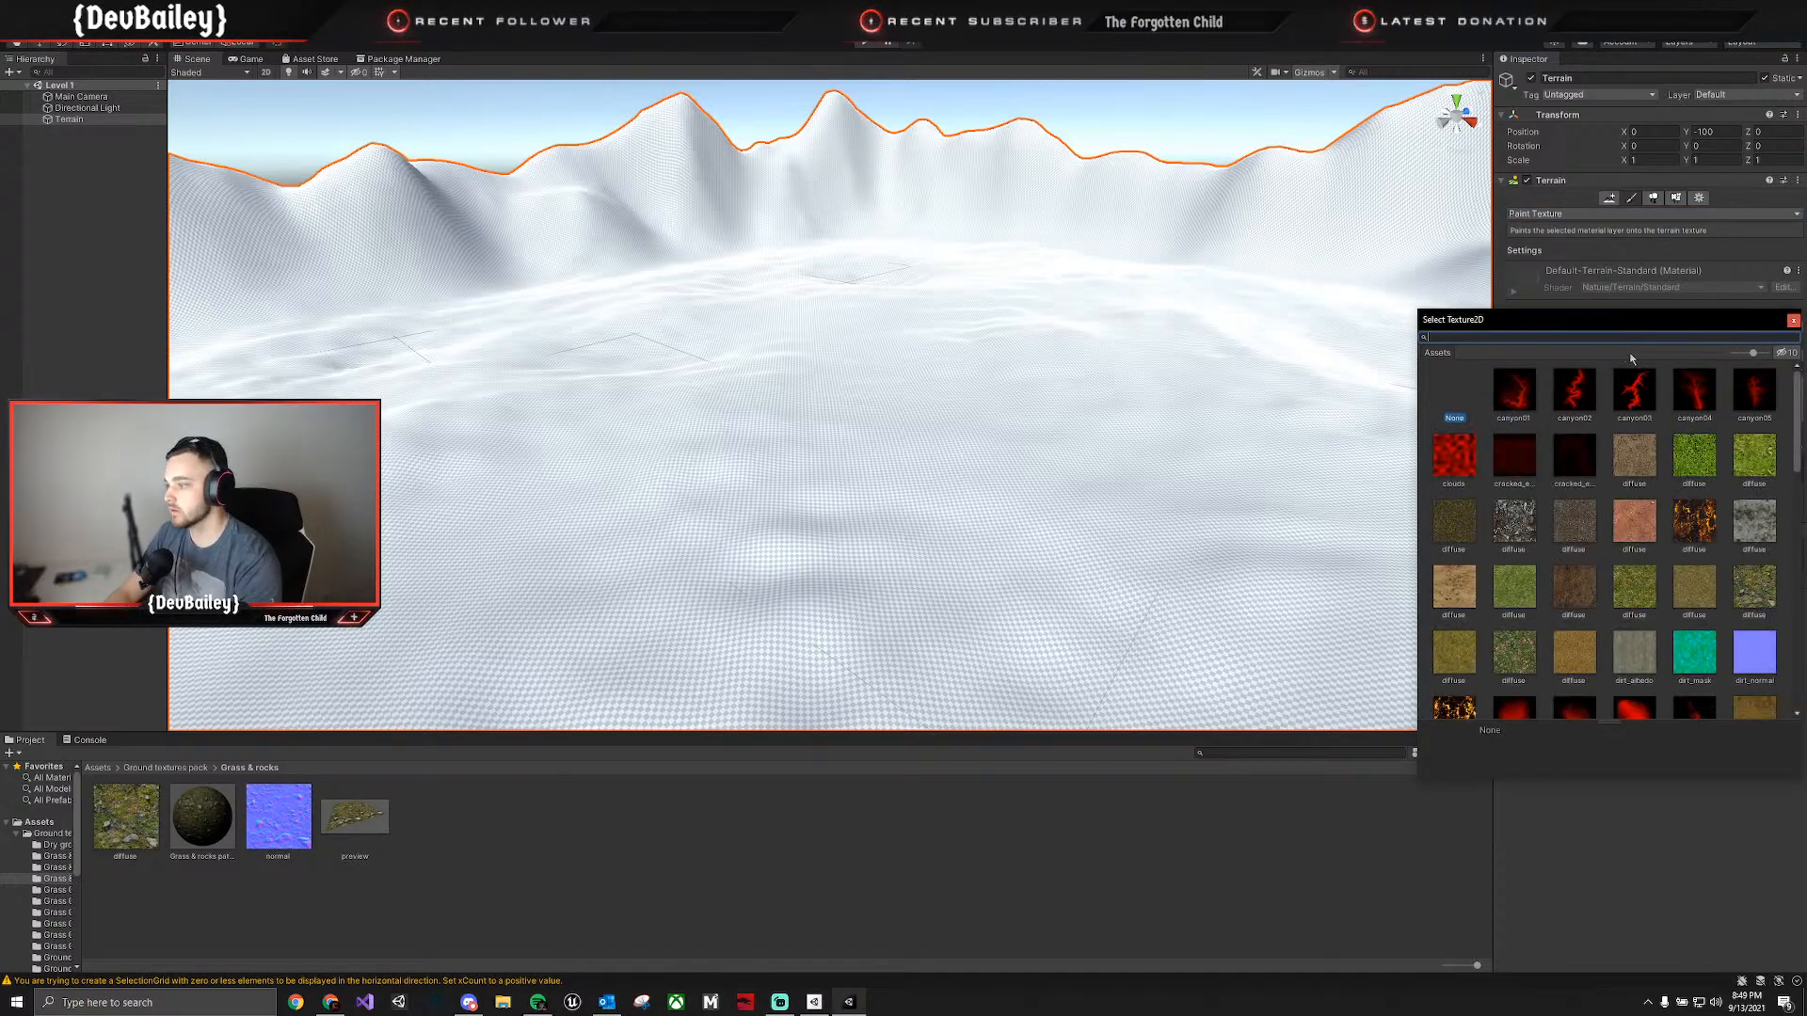
pyautogui.write('Gras')
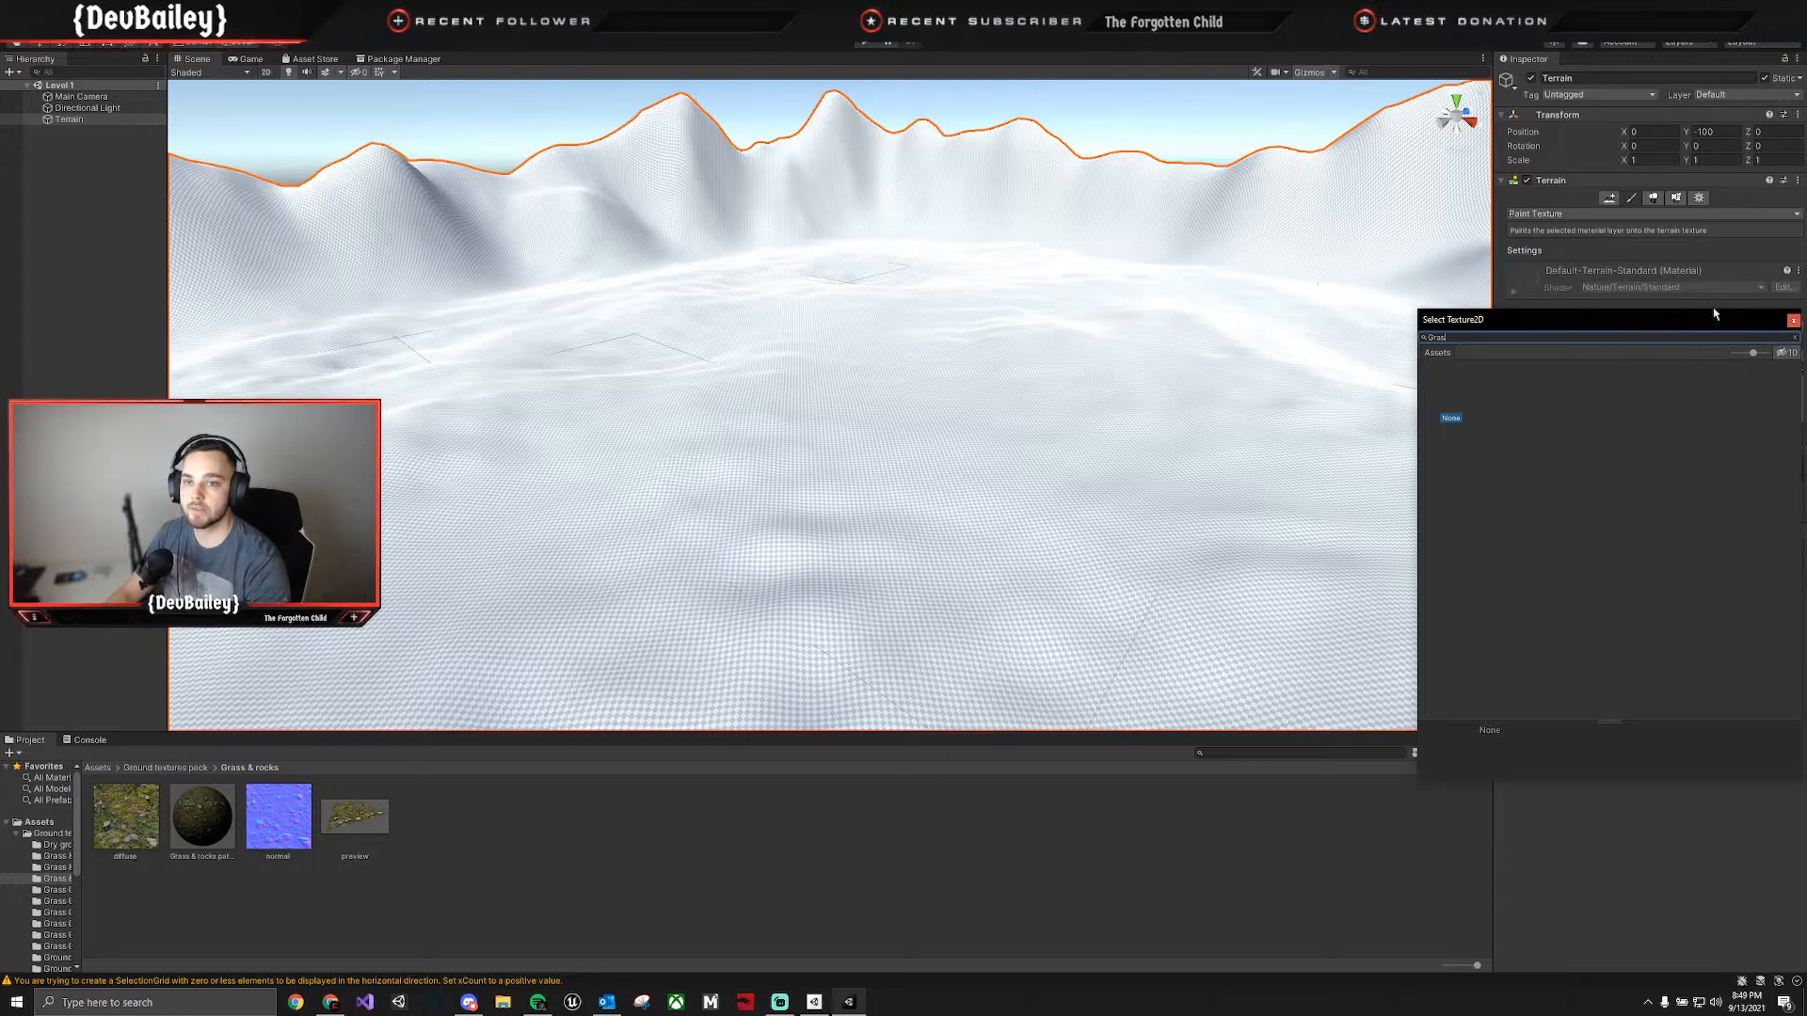
pyautogui.click(1793, 320)
# Create a terrain layer using the diffuse texture from the Grass & rocks folder.
pyautogui.click(1753, 332)
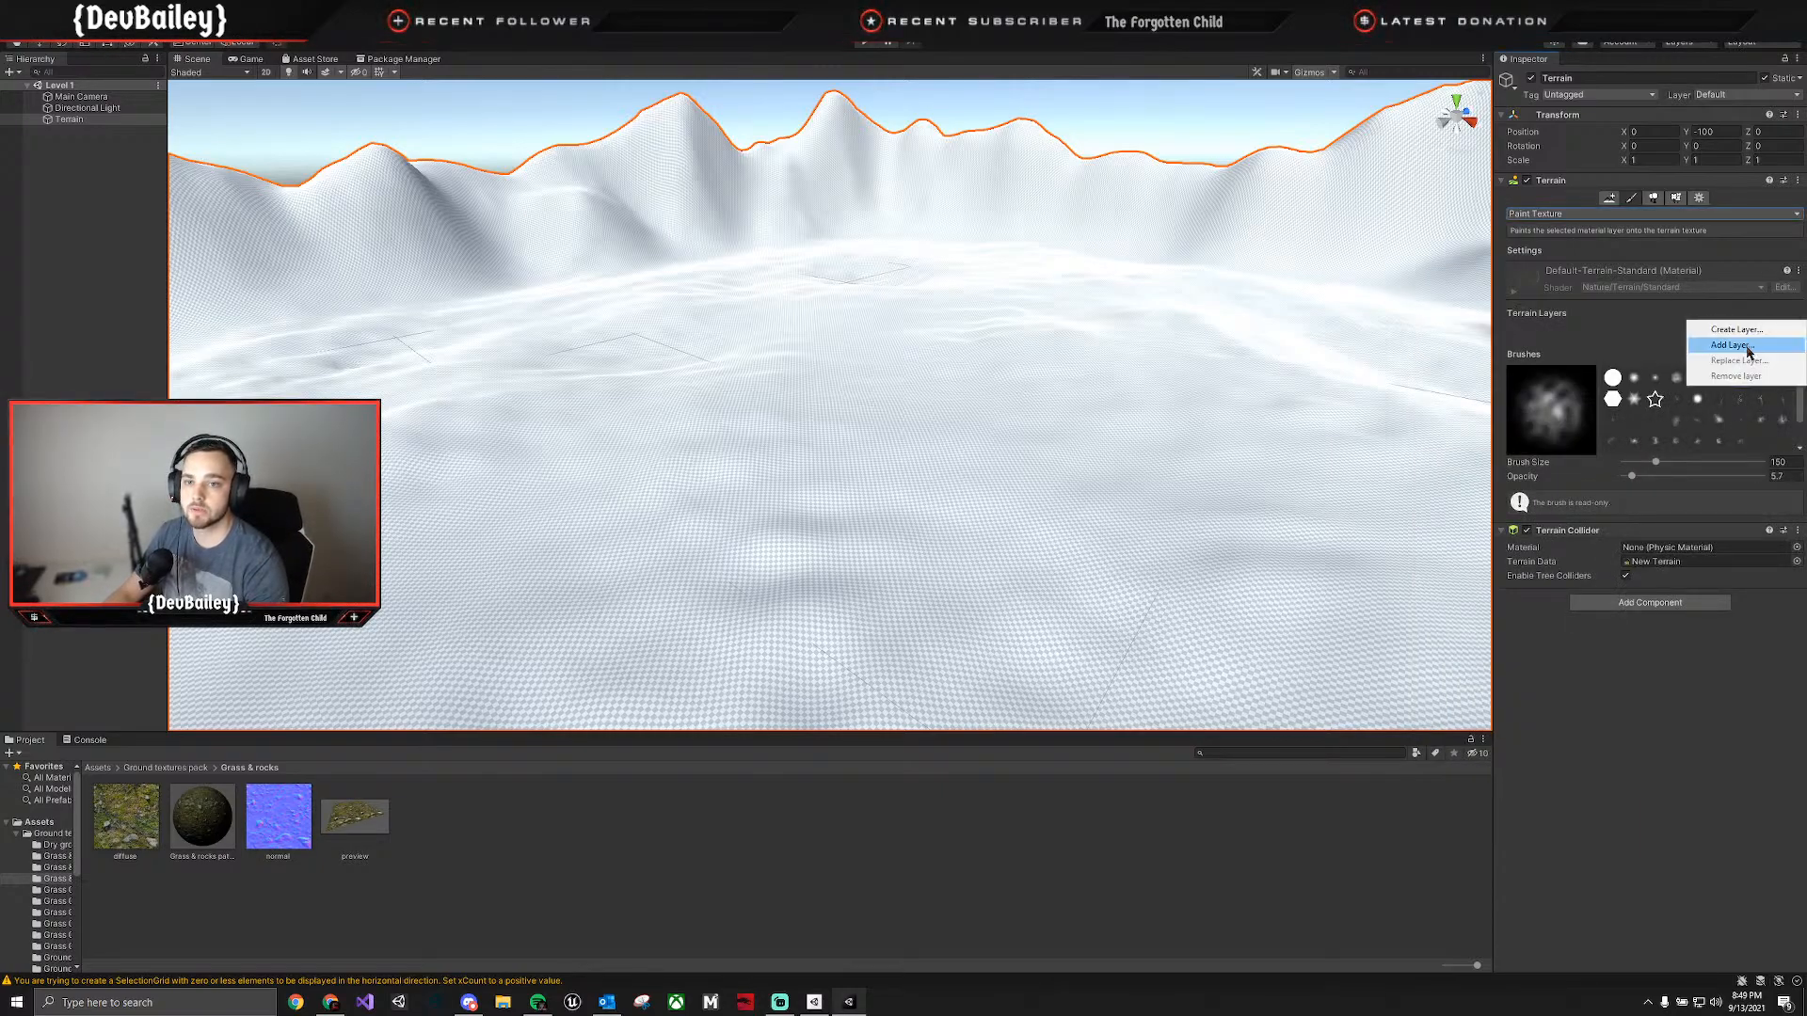
pyautogui.click(1746, 346)
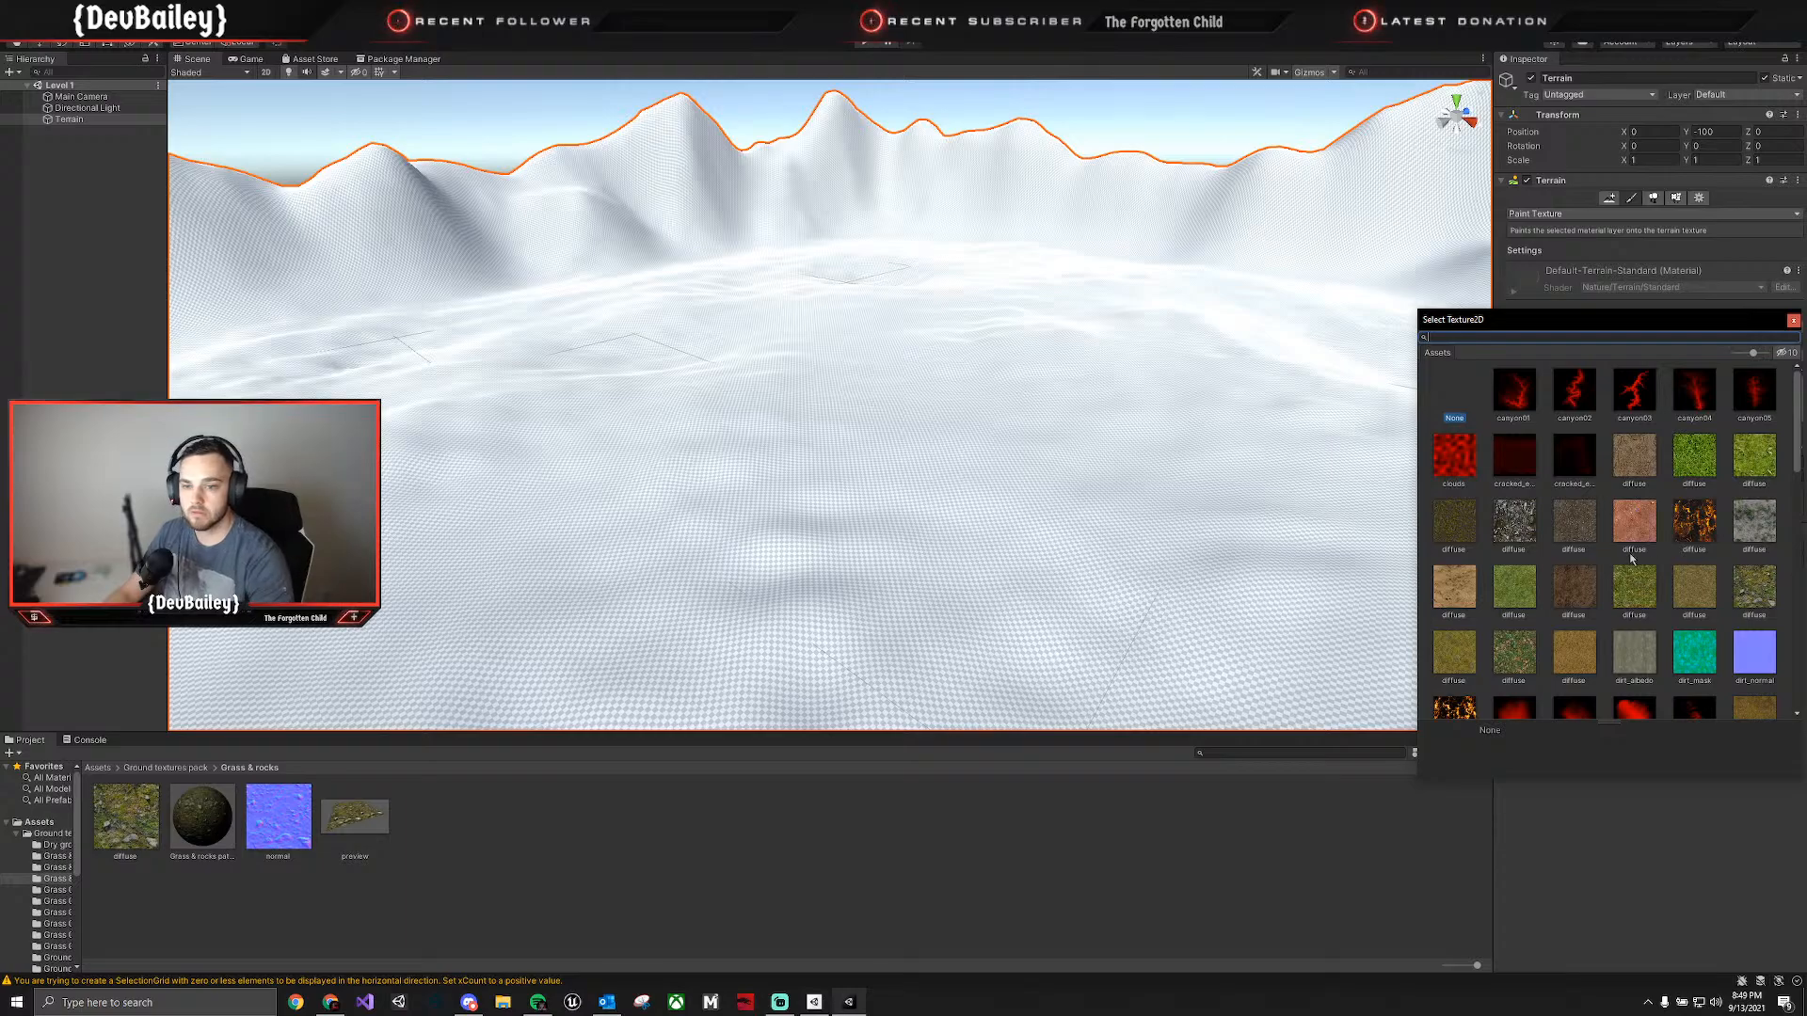
pyautogui.click(1757, 609)
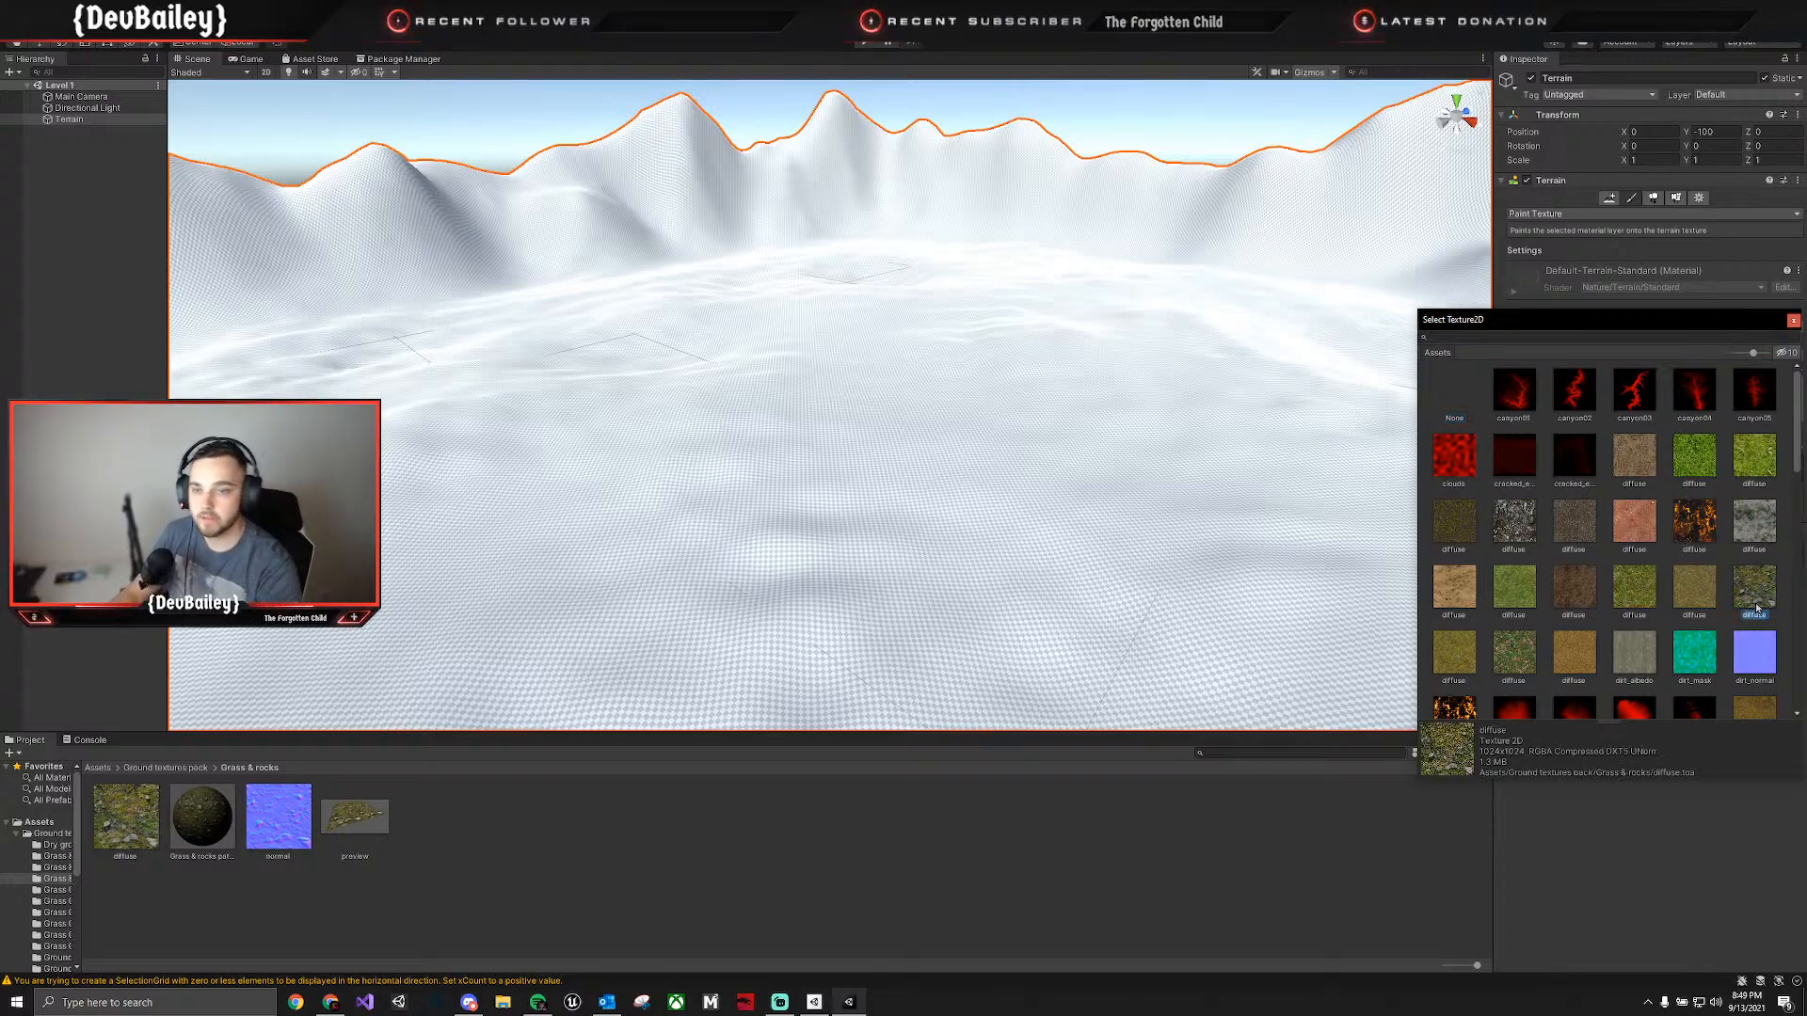
pyautogui.doubleClick(1756, 602)
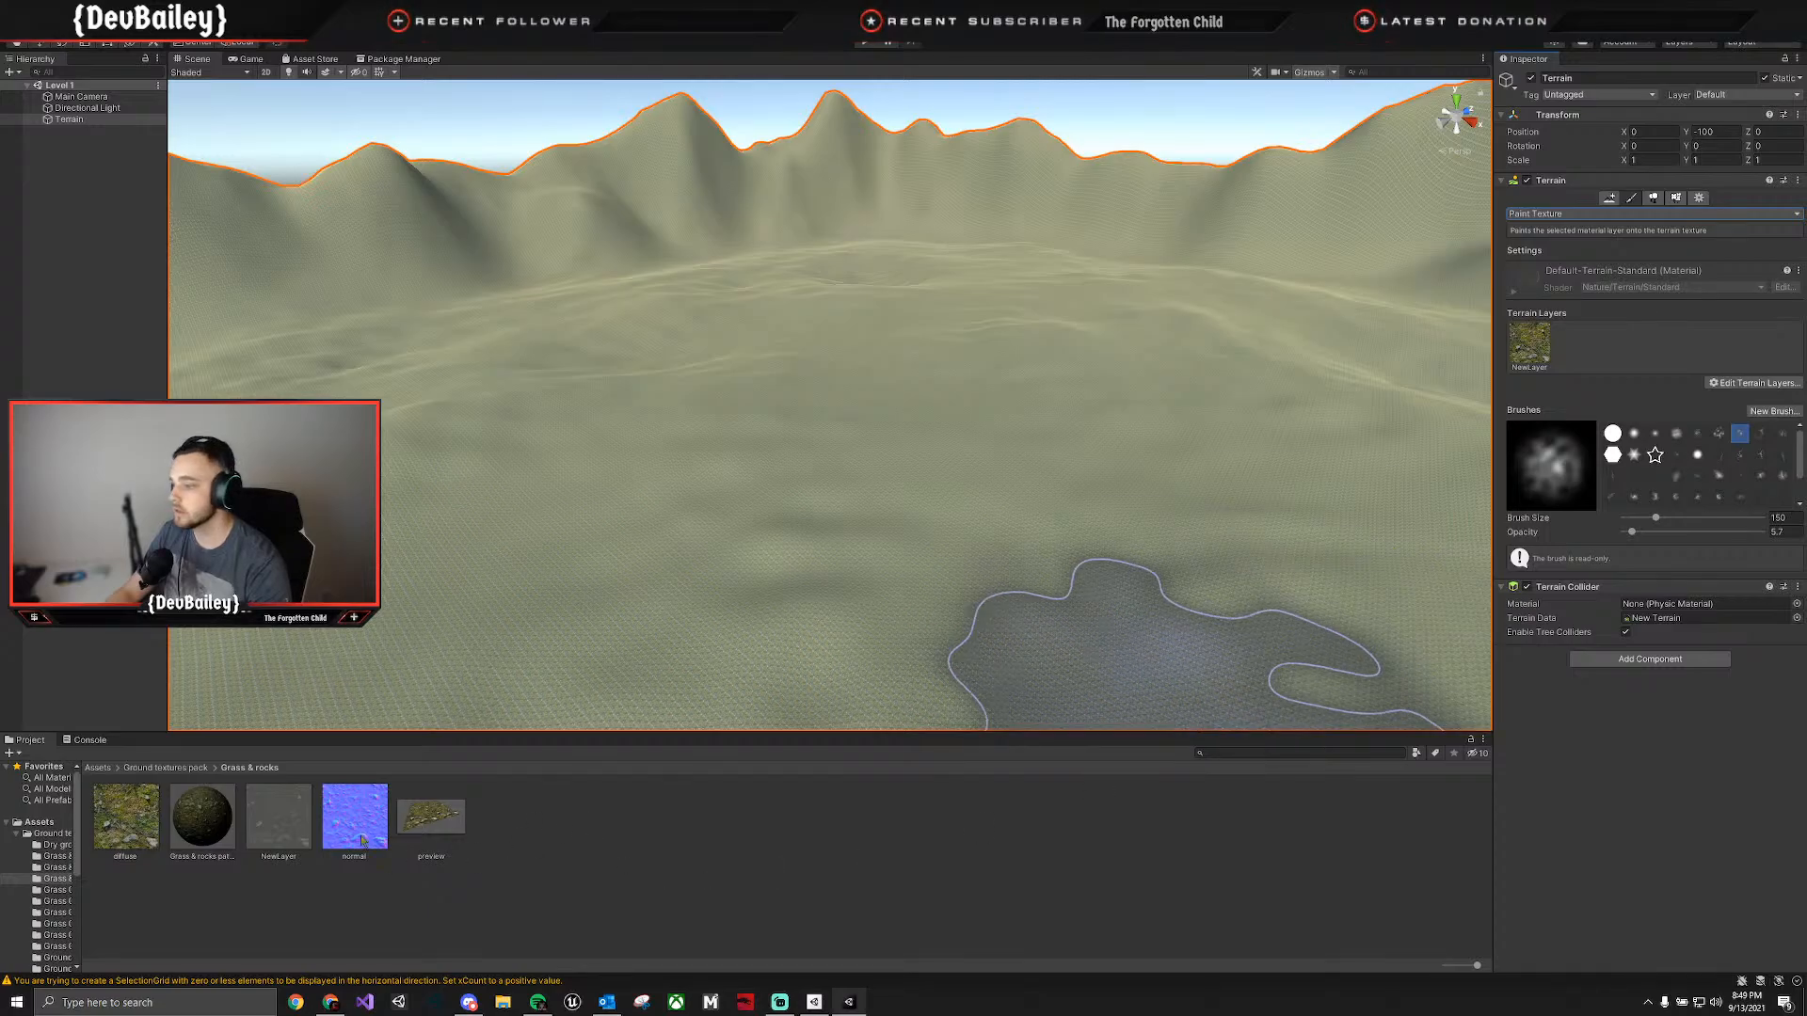
# Rename the new layer asset as "Grass and rock terrain layer" and move it to the Assets folder.
pyautogui.click(278, 858)
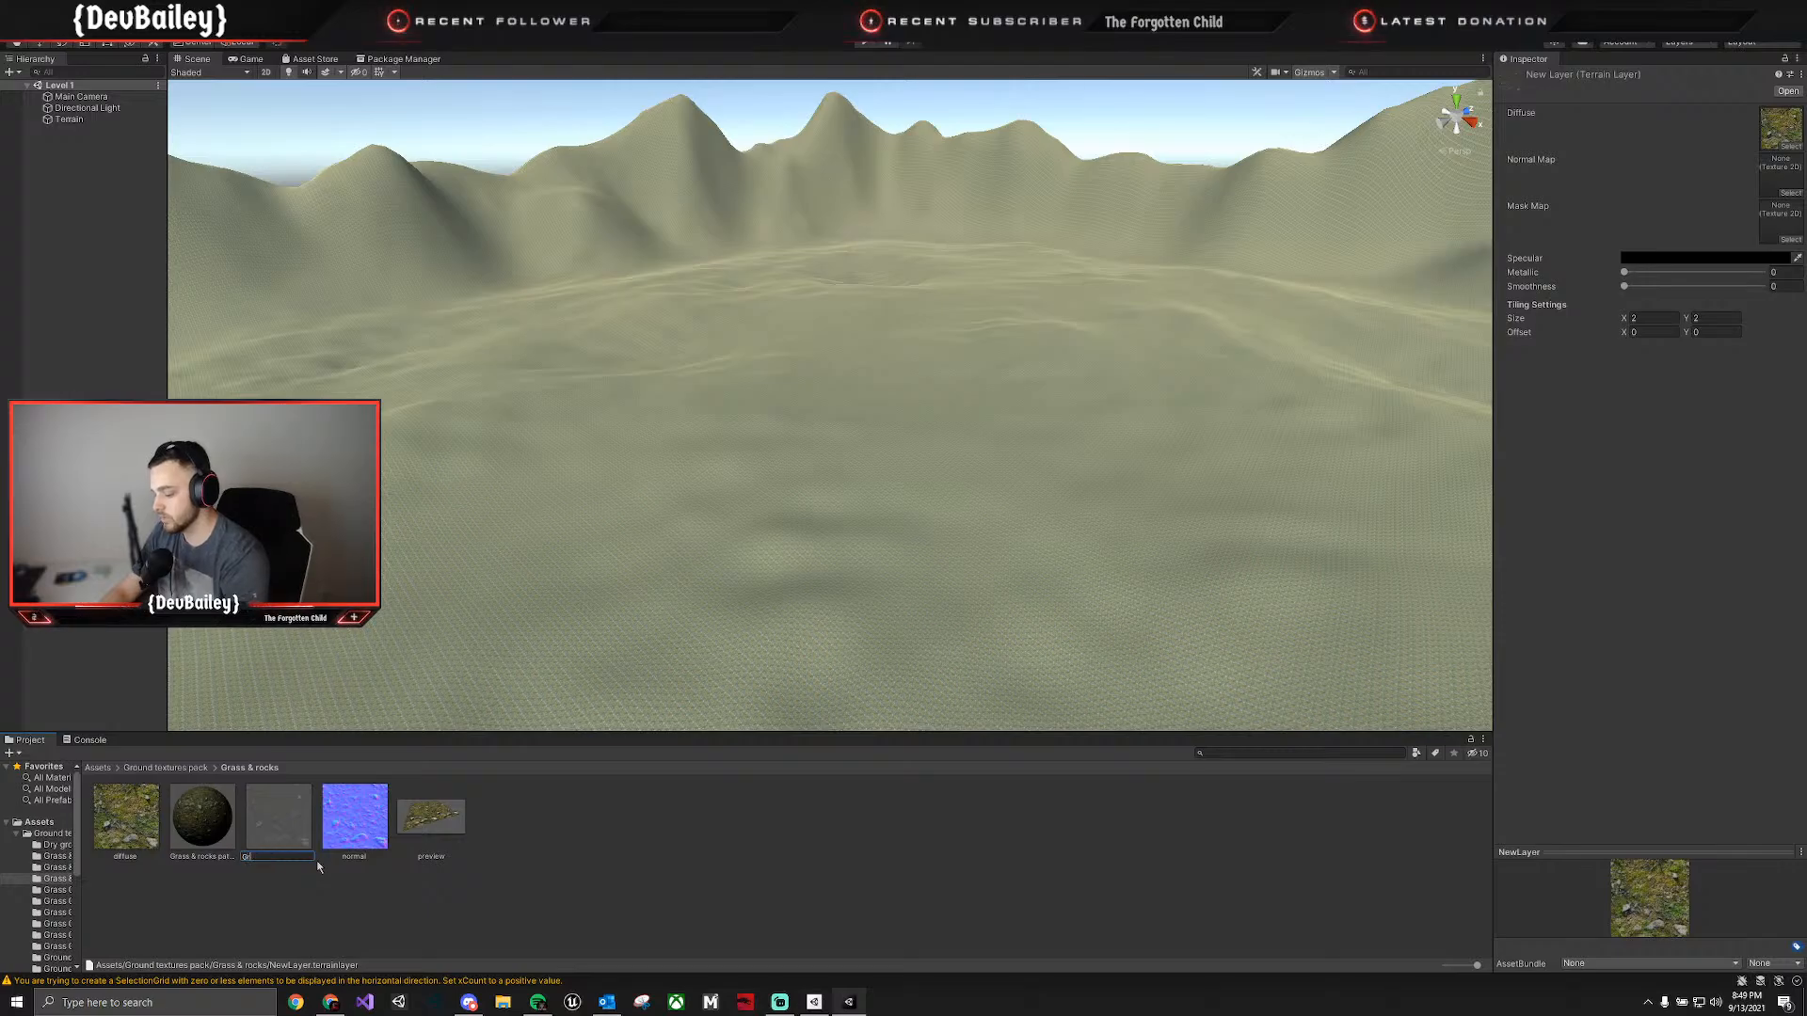
pyautogui.write('Grass an')
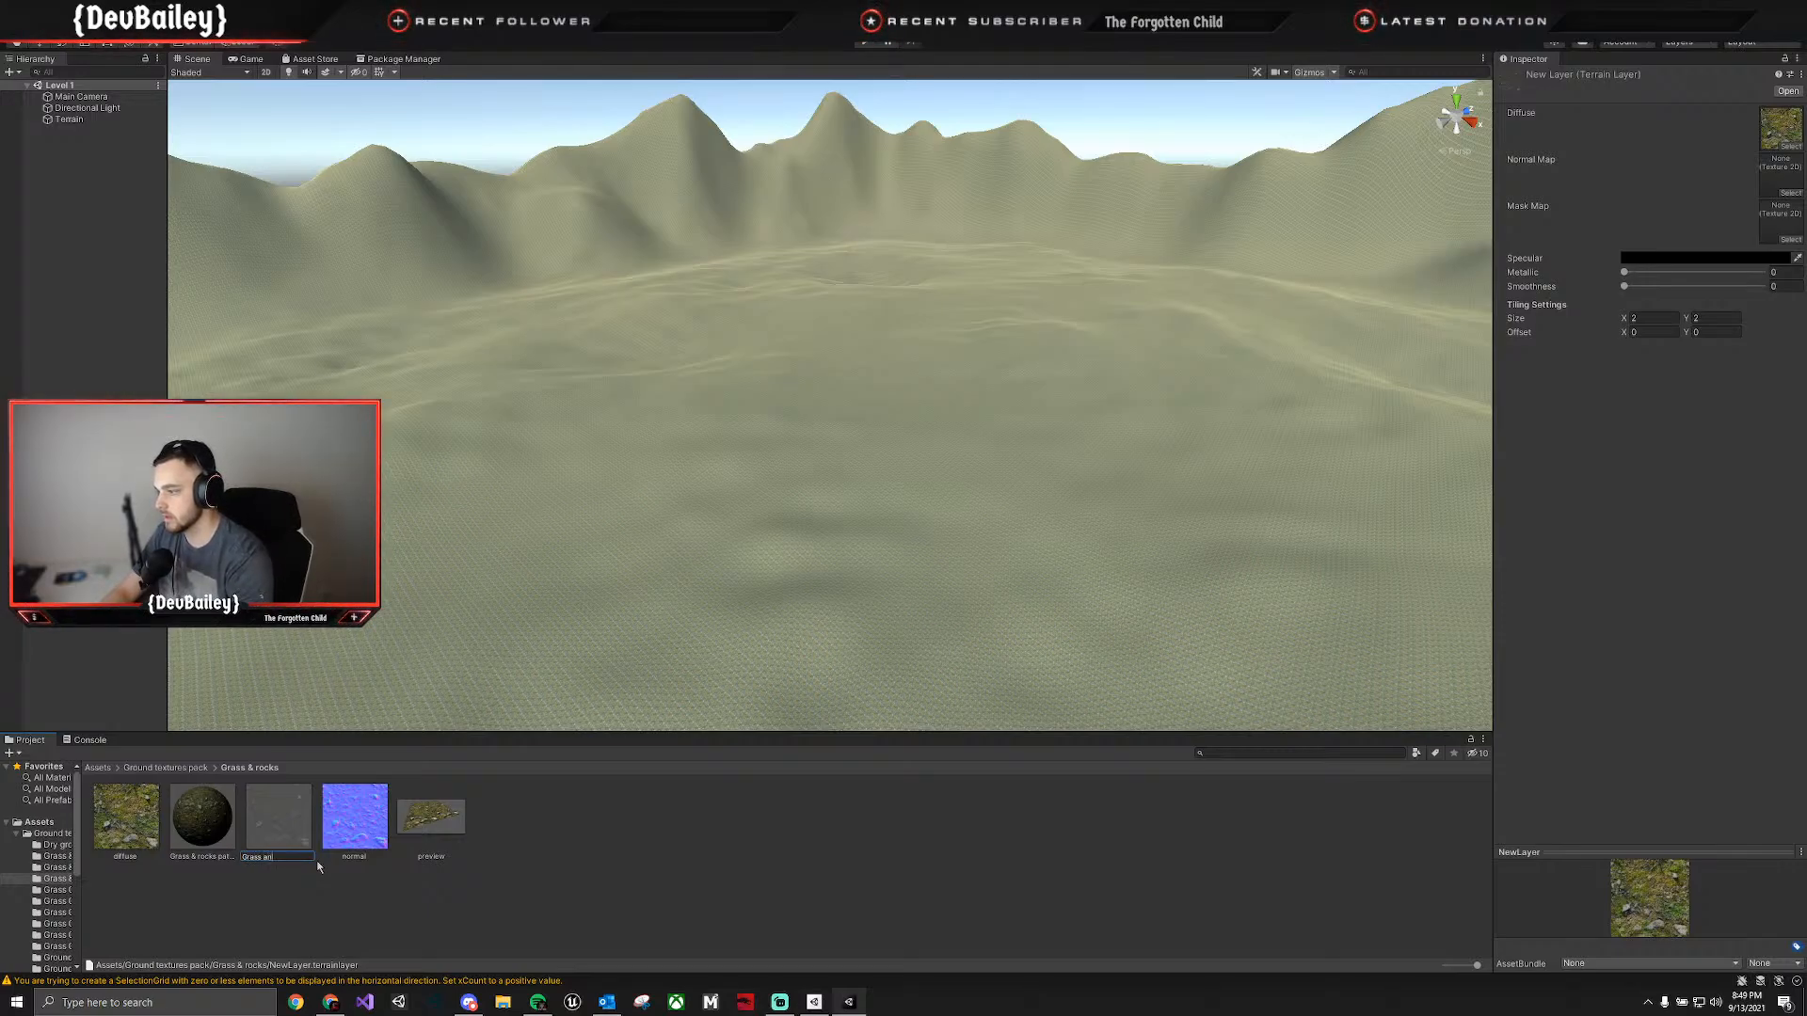
pyautogui.write('d')
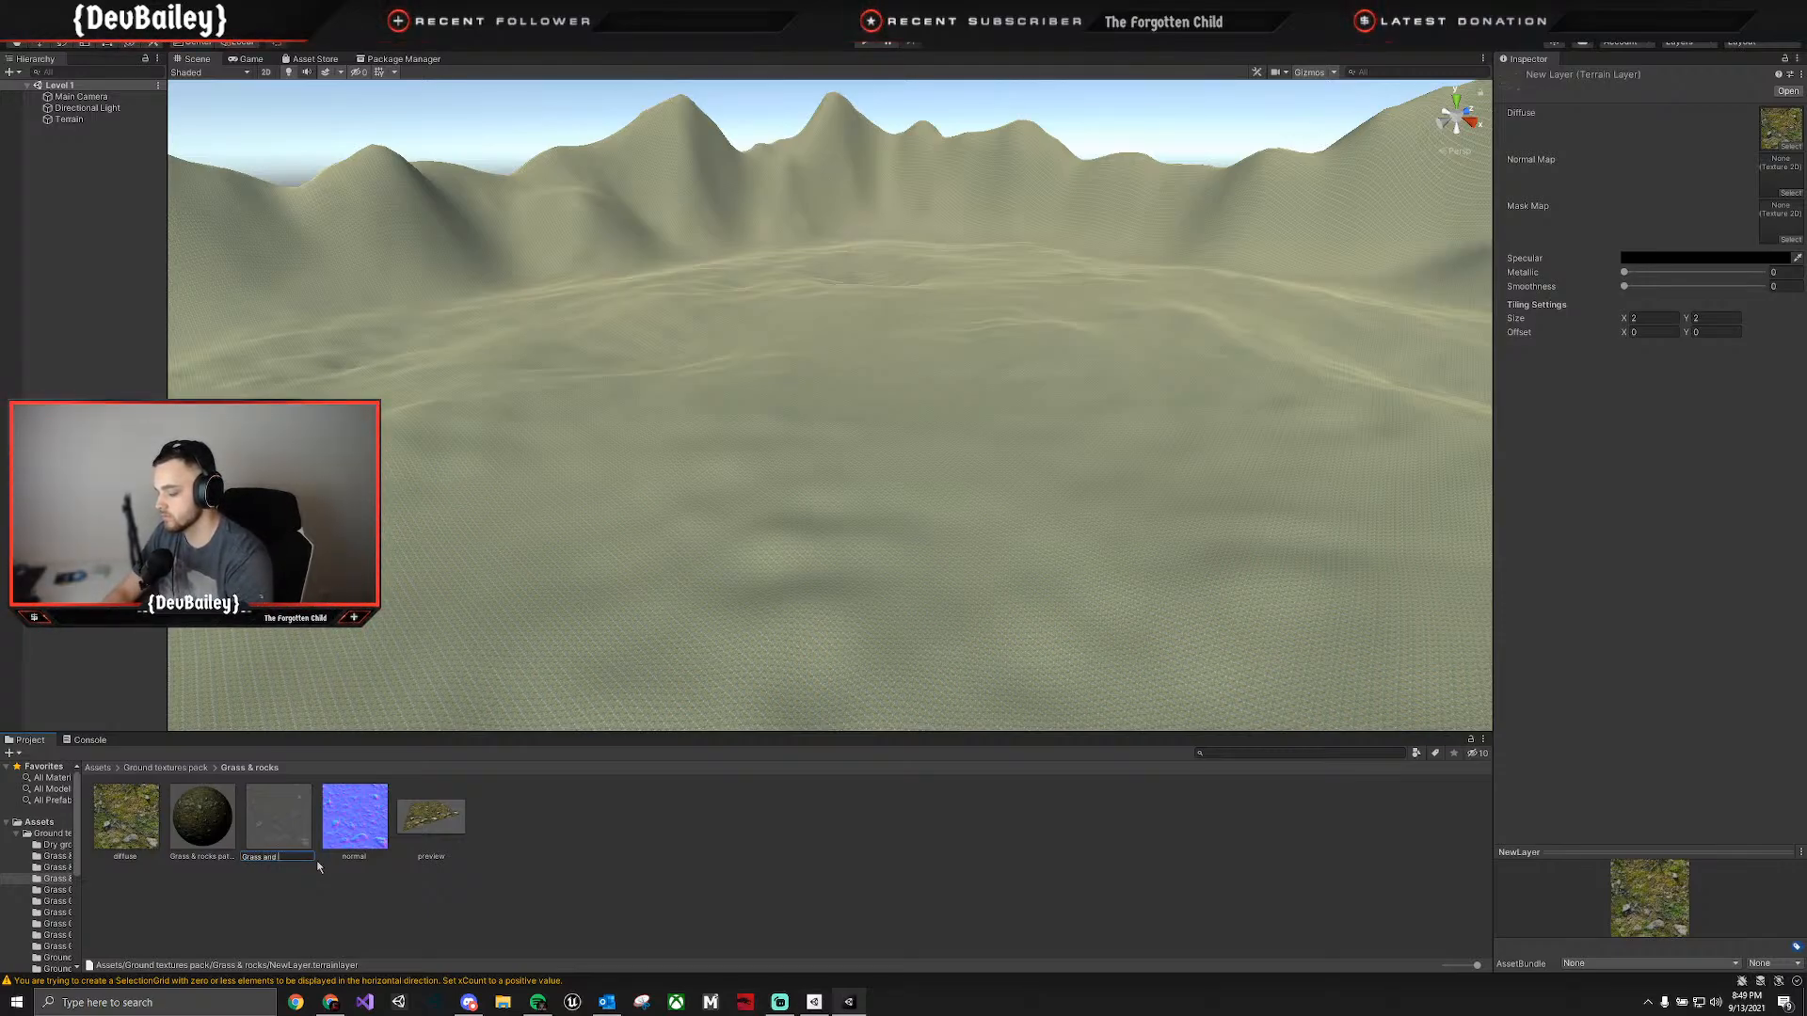
pyautogui.write(' rock')
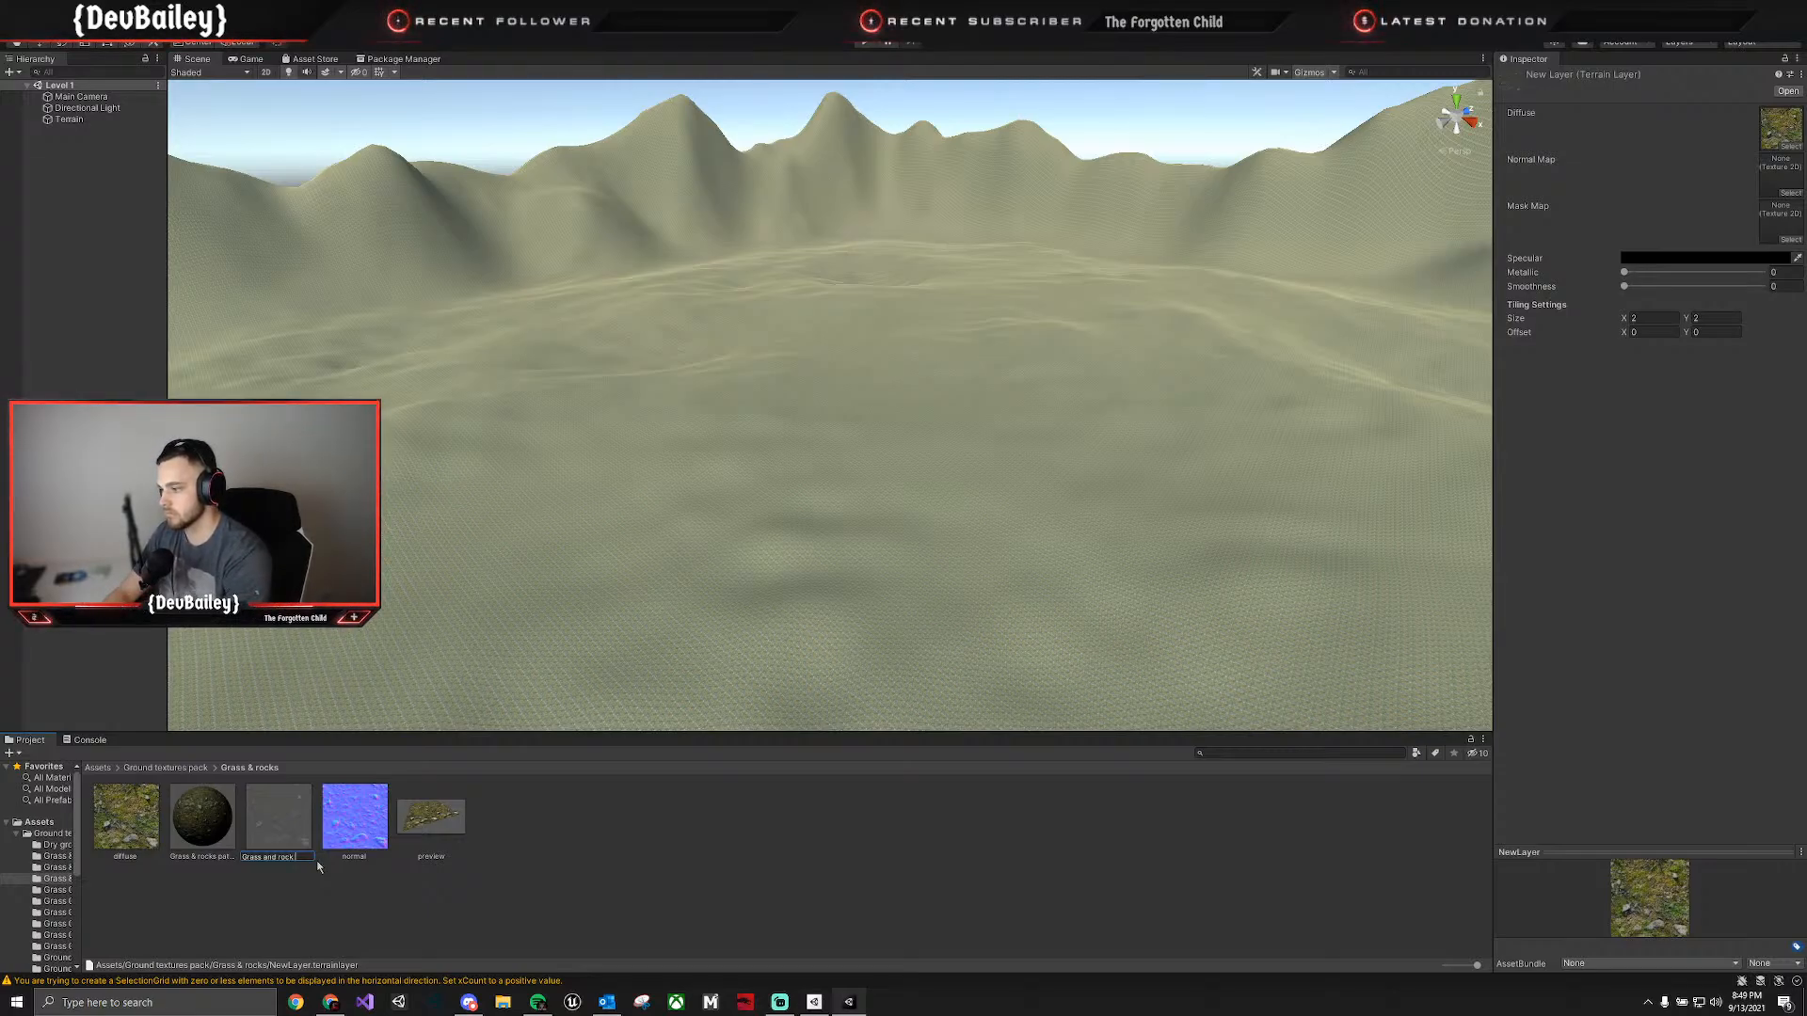
pyautogui.write(' terrain la')
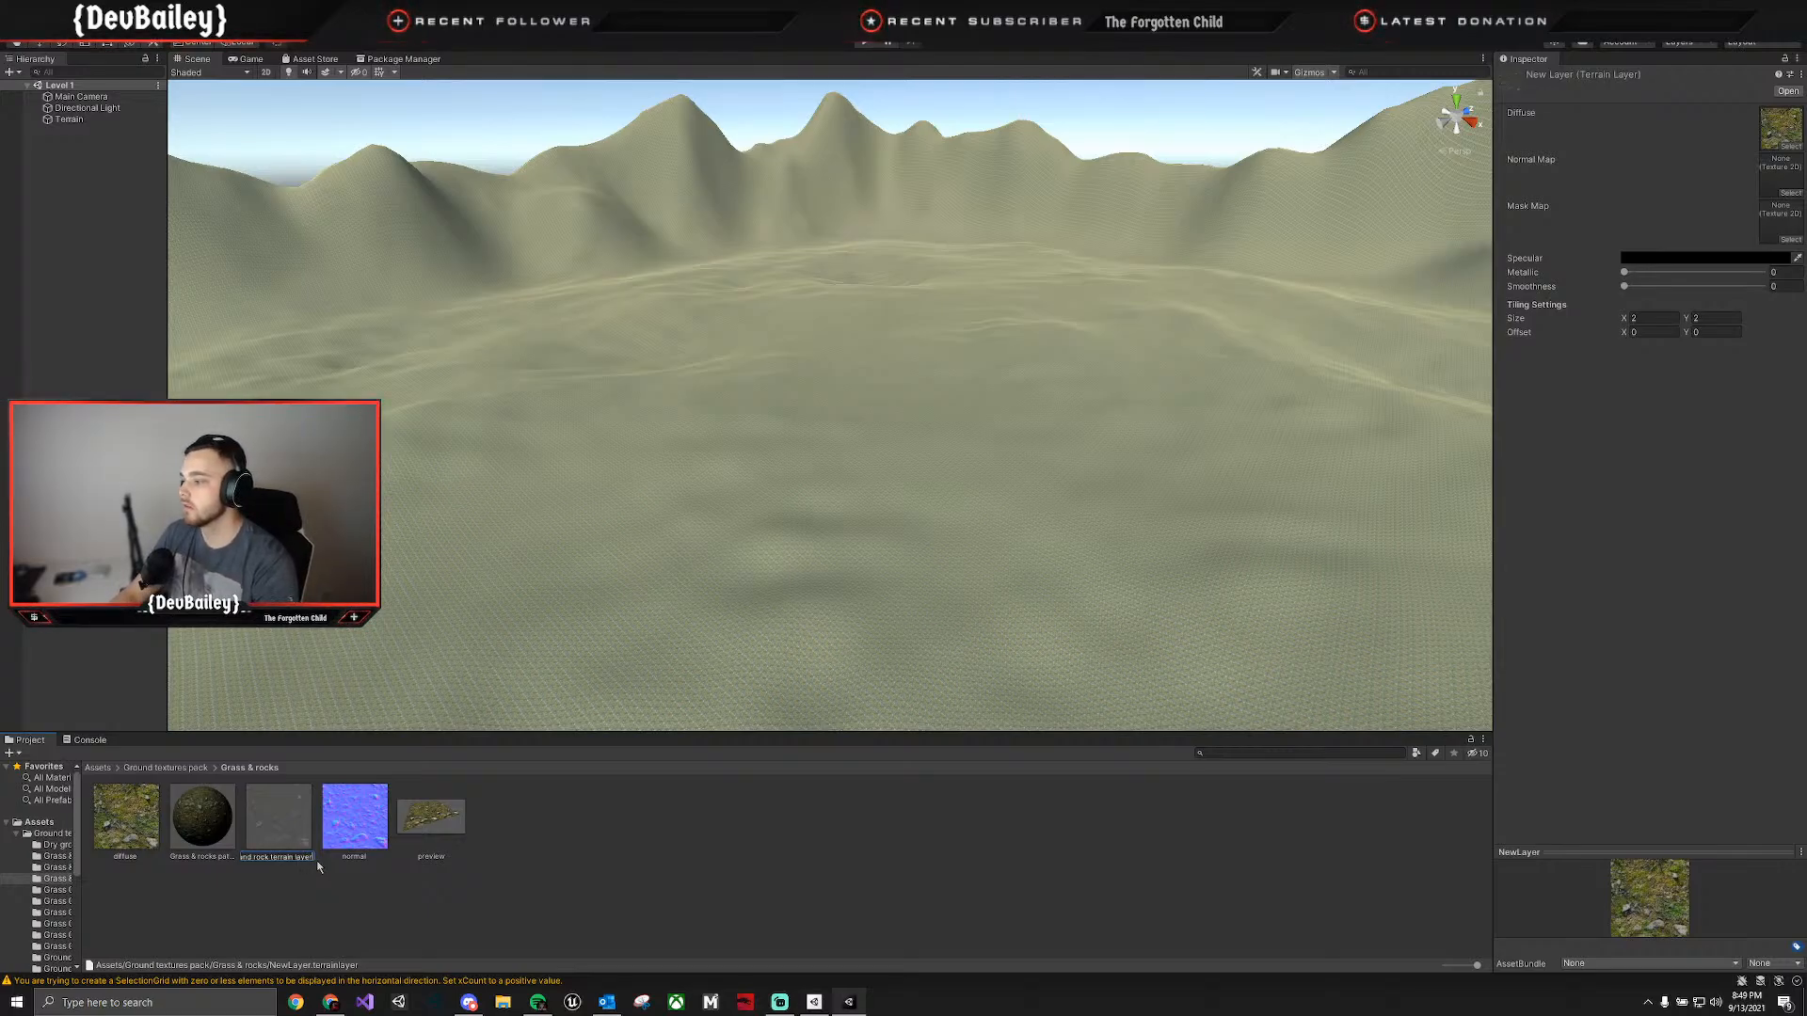
pyautogui.write('yer')
pyautogui.press('Return')
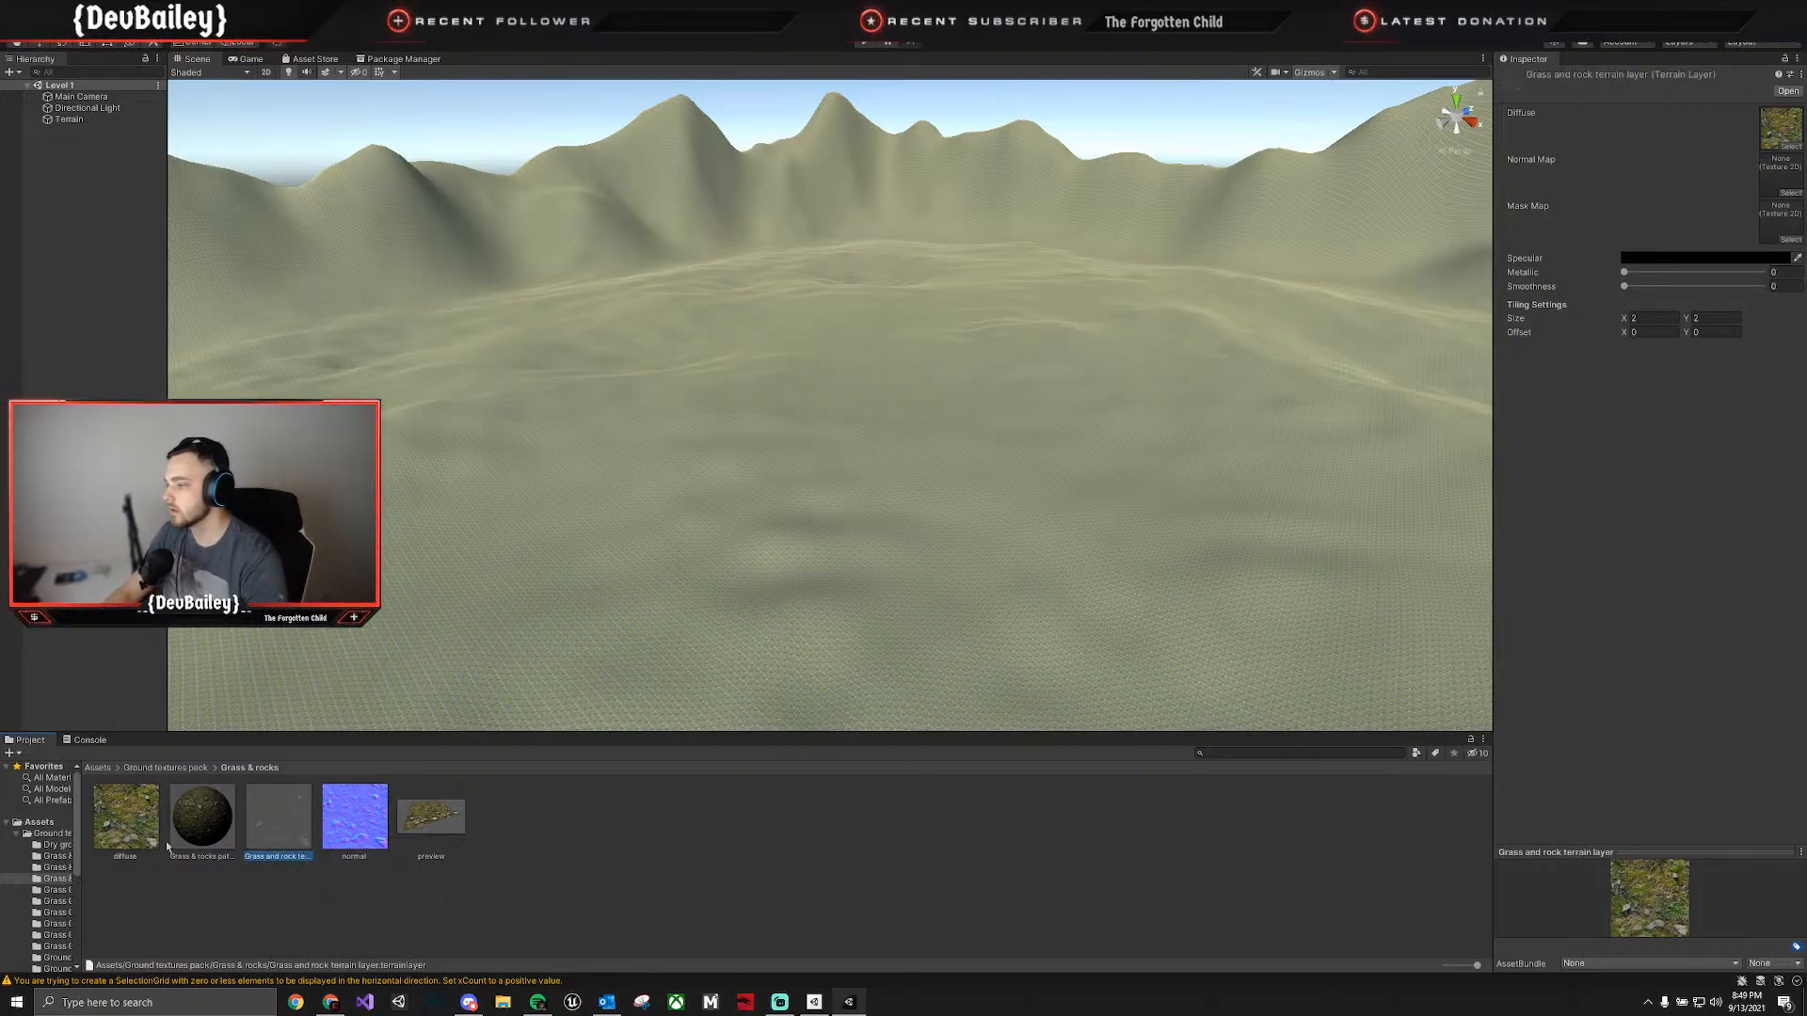
pyautogui.moveTo(271, 818); pyautogui.dragTo(45, 829)
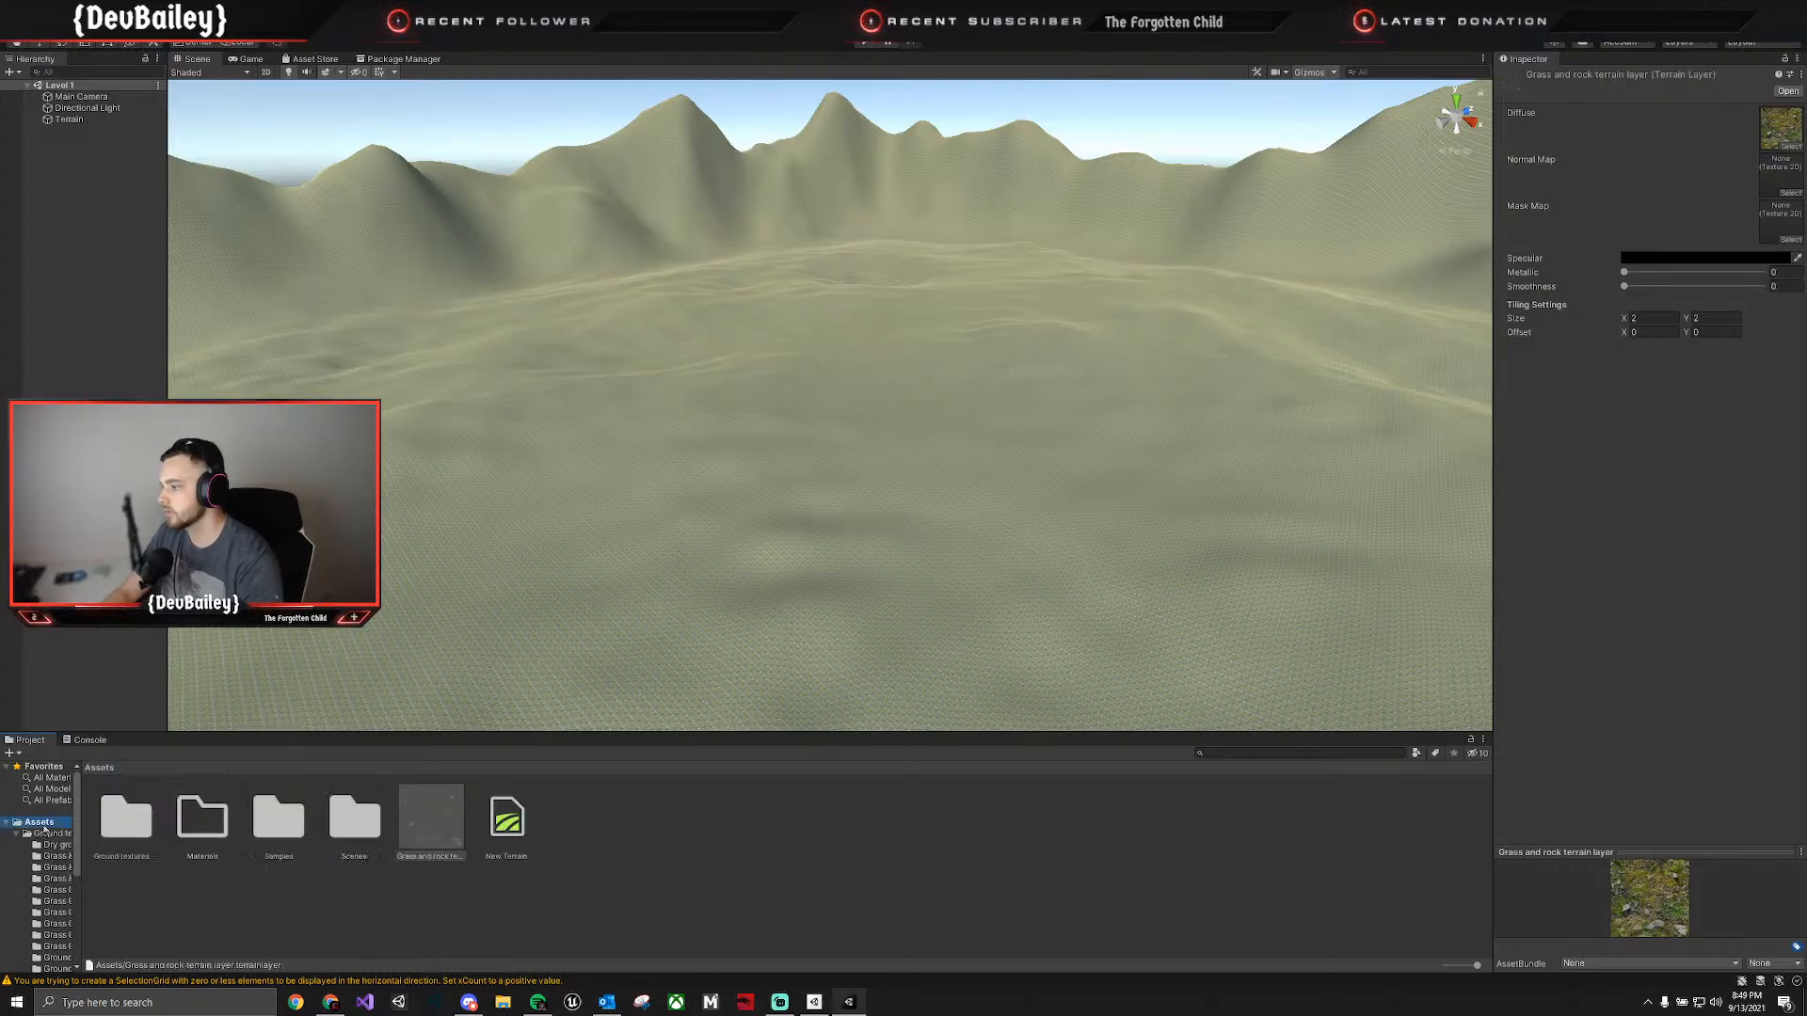
# Create a folder named "Terrain Layers" in the Assets folder.
pyautogui.rightClick(619, 856)
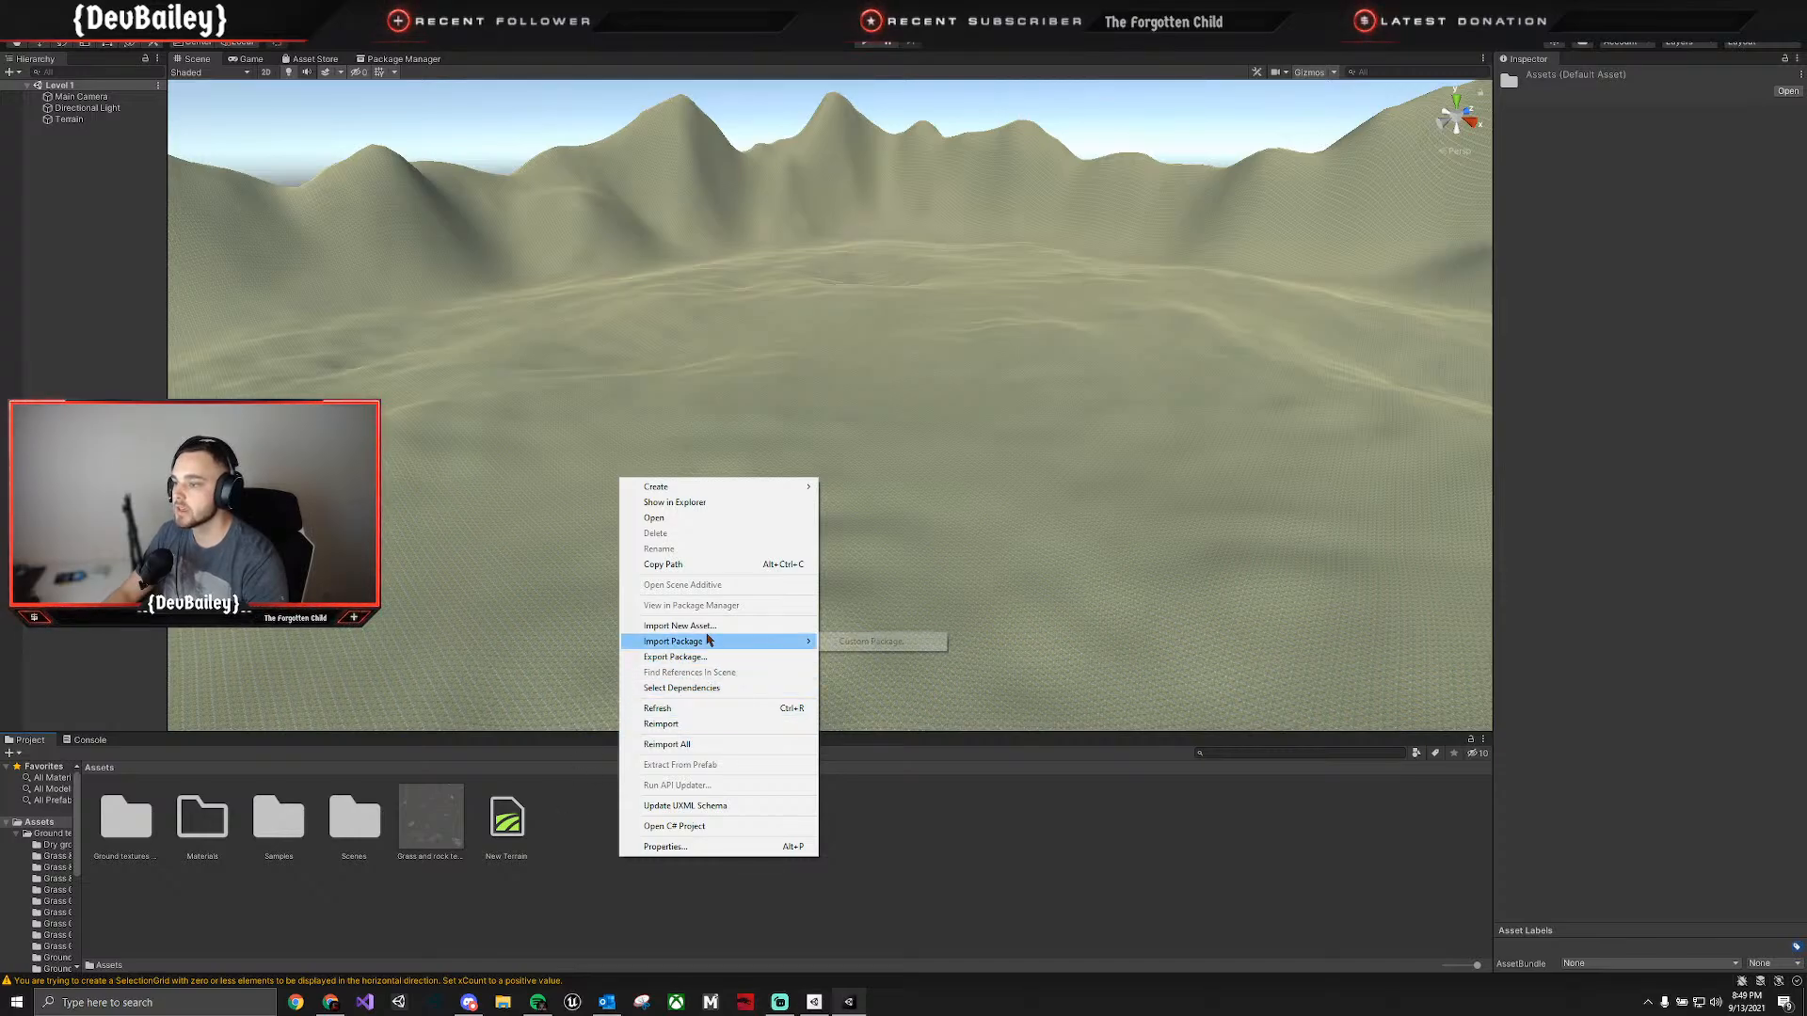
pyautogui.moveTo(688, 487)
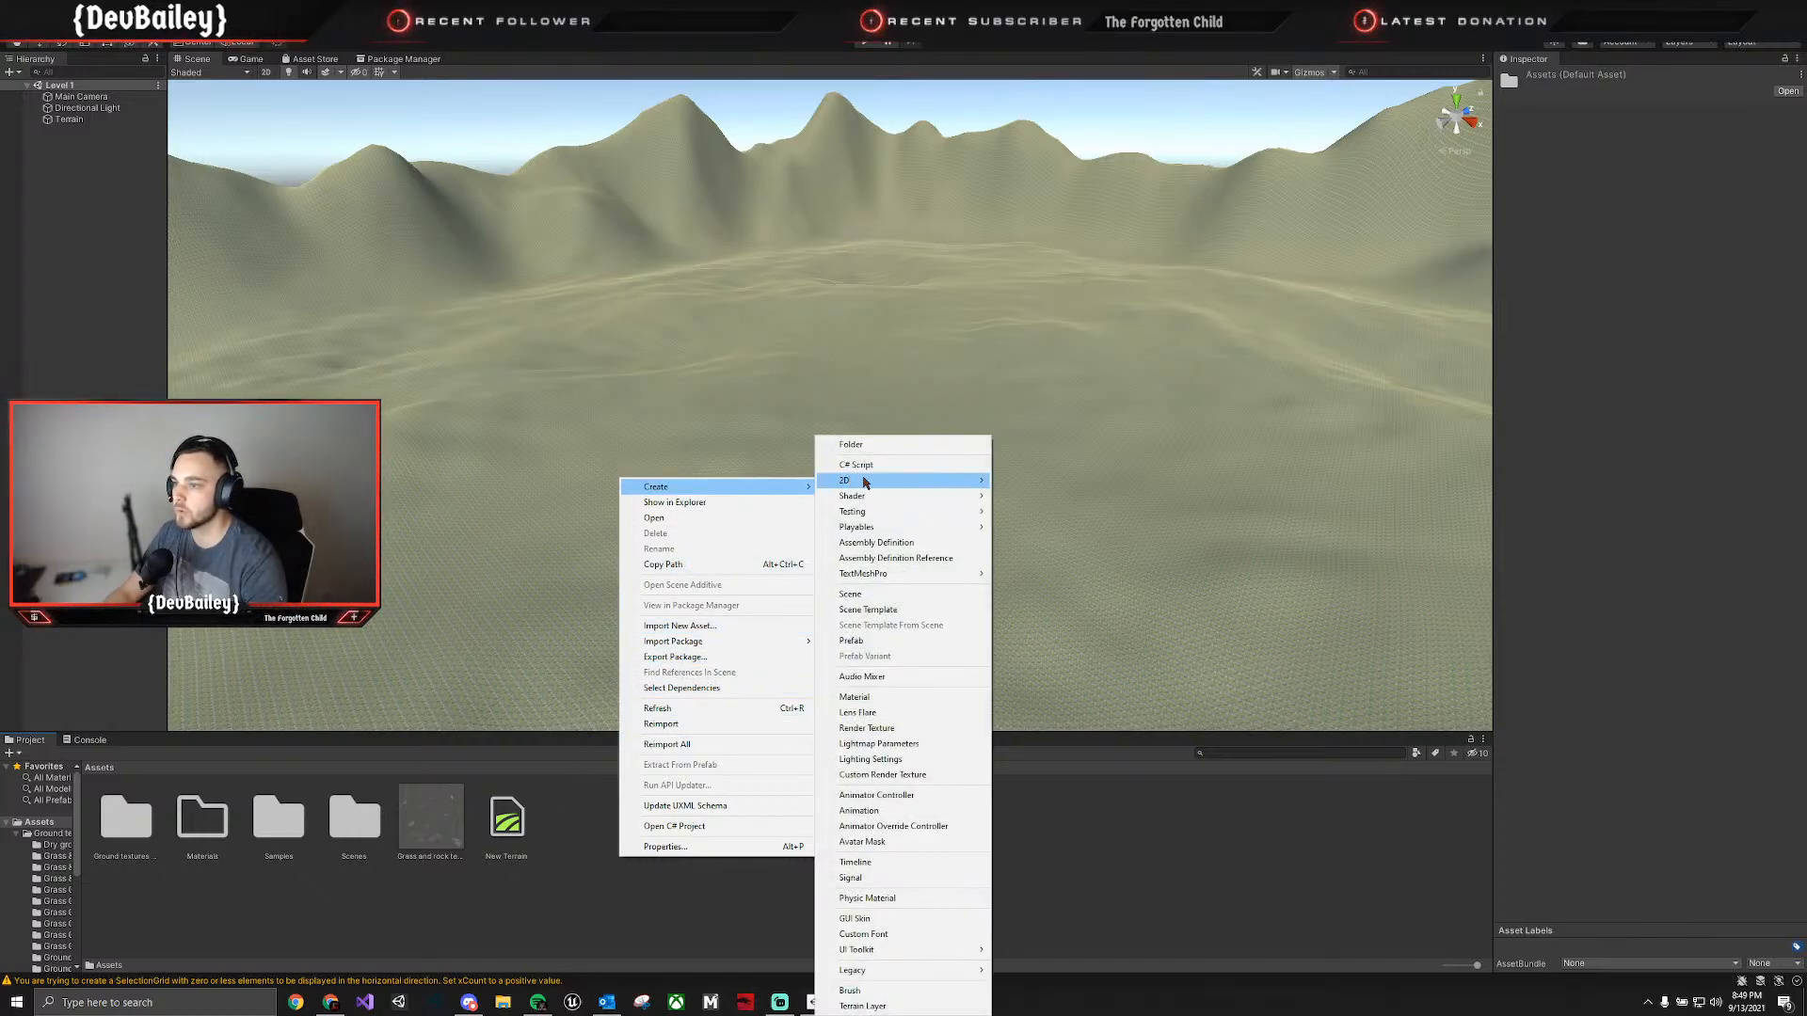
pyautogui.click(876, 444)
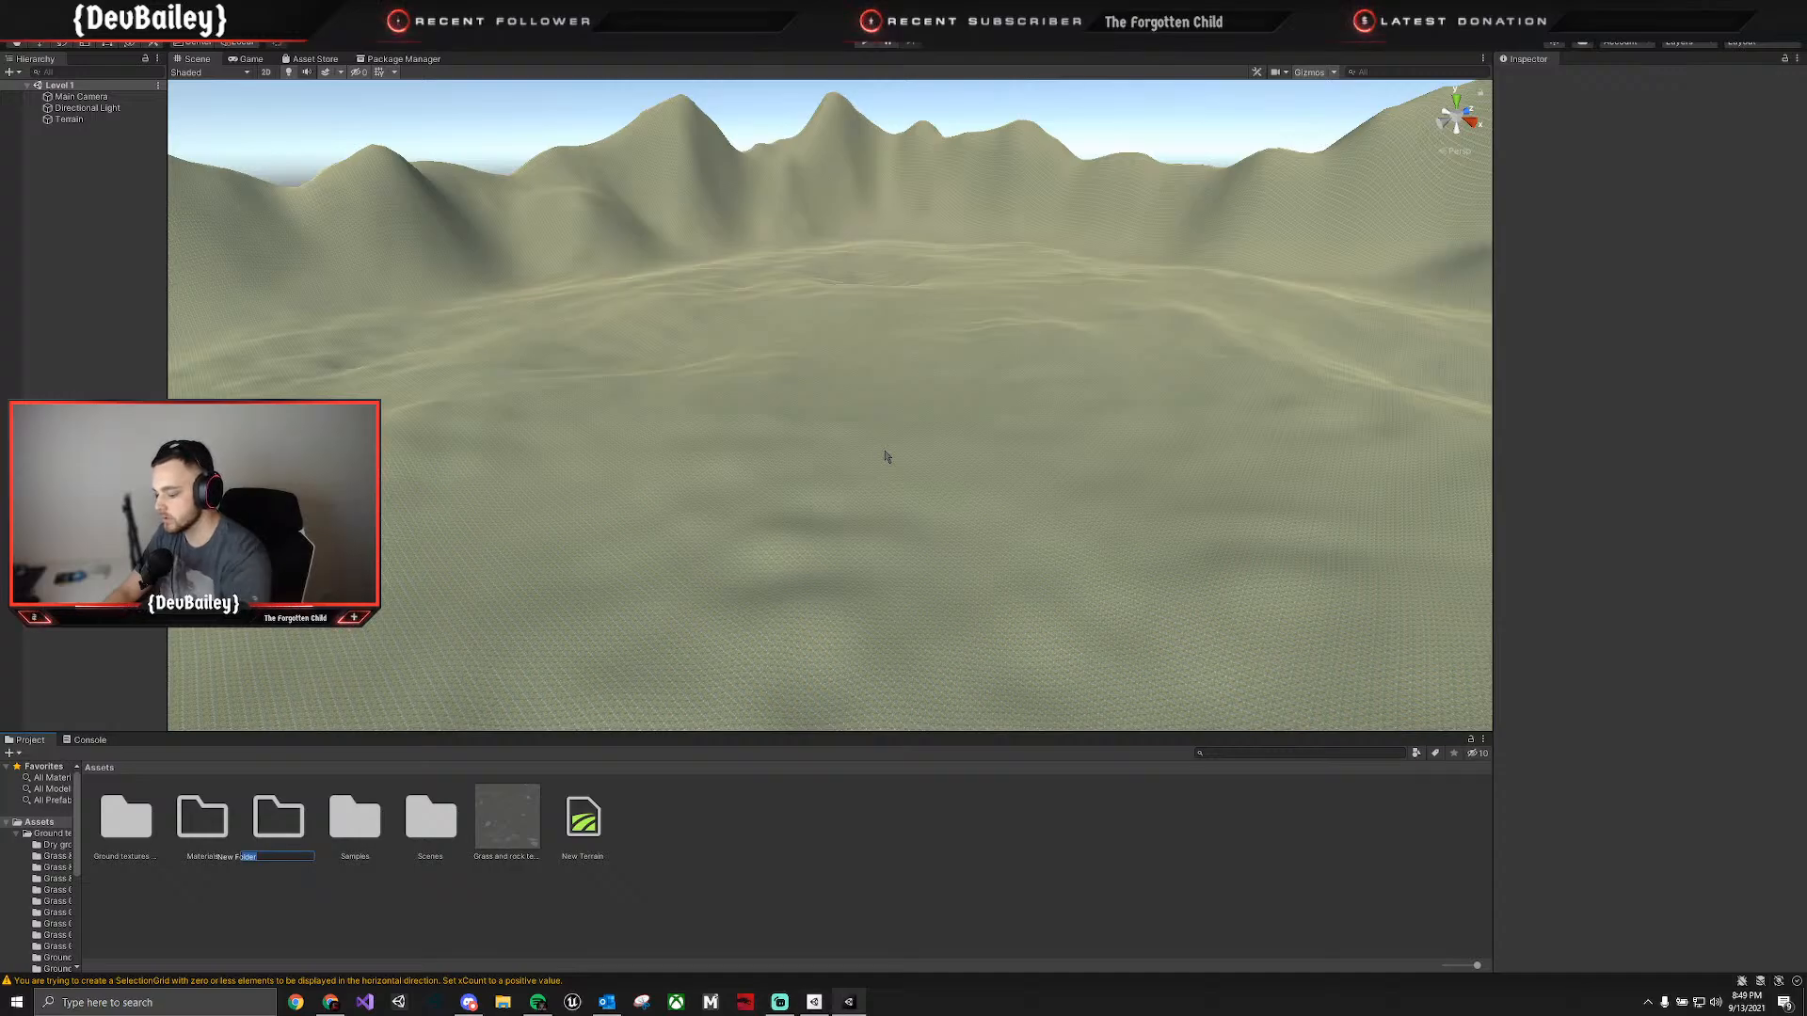
pyautogui.write('Terrain Layers')
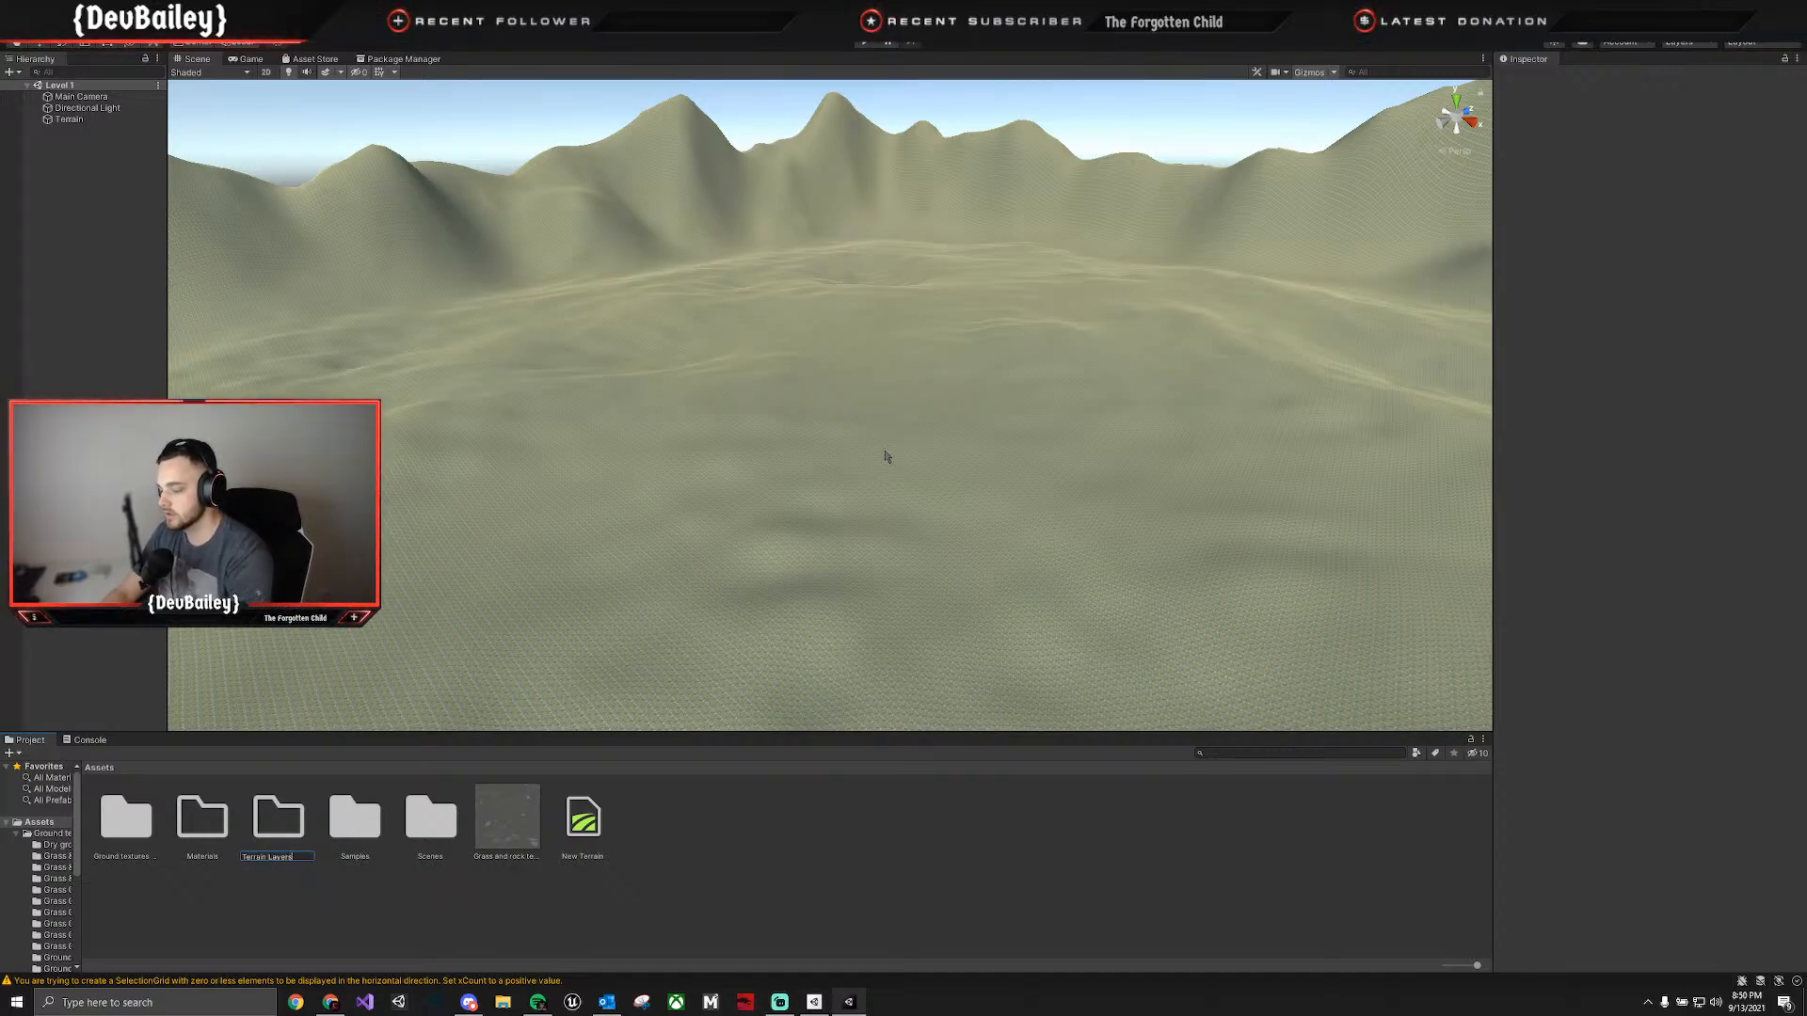
pyautogui.press('Return')
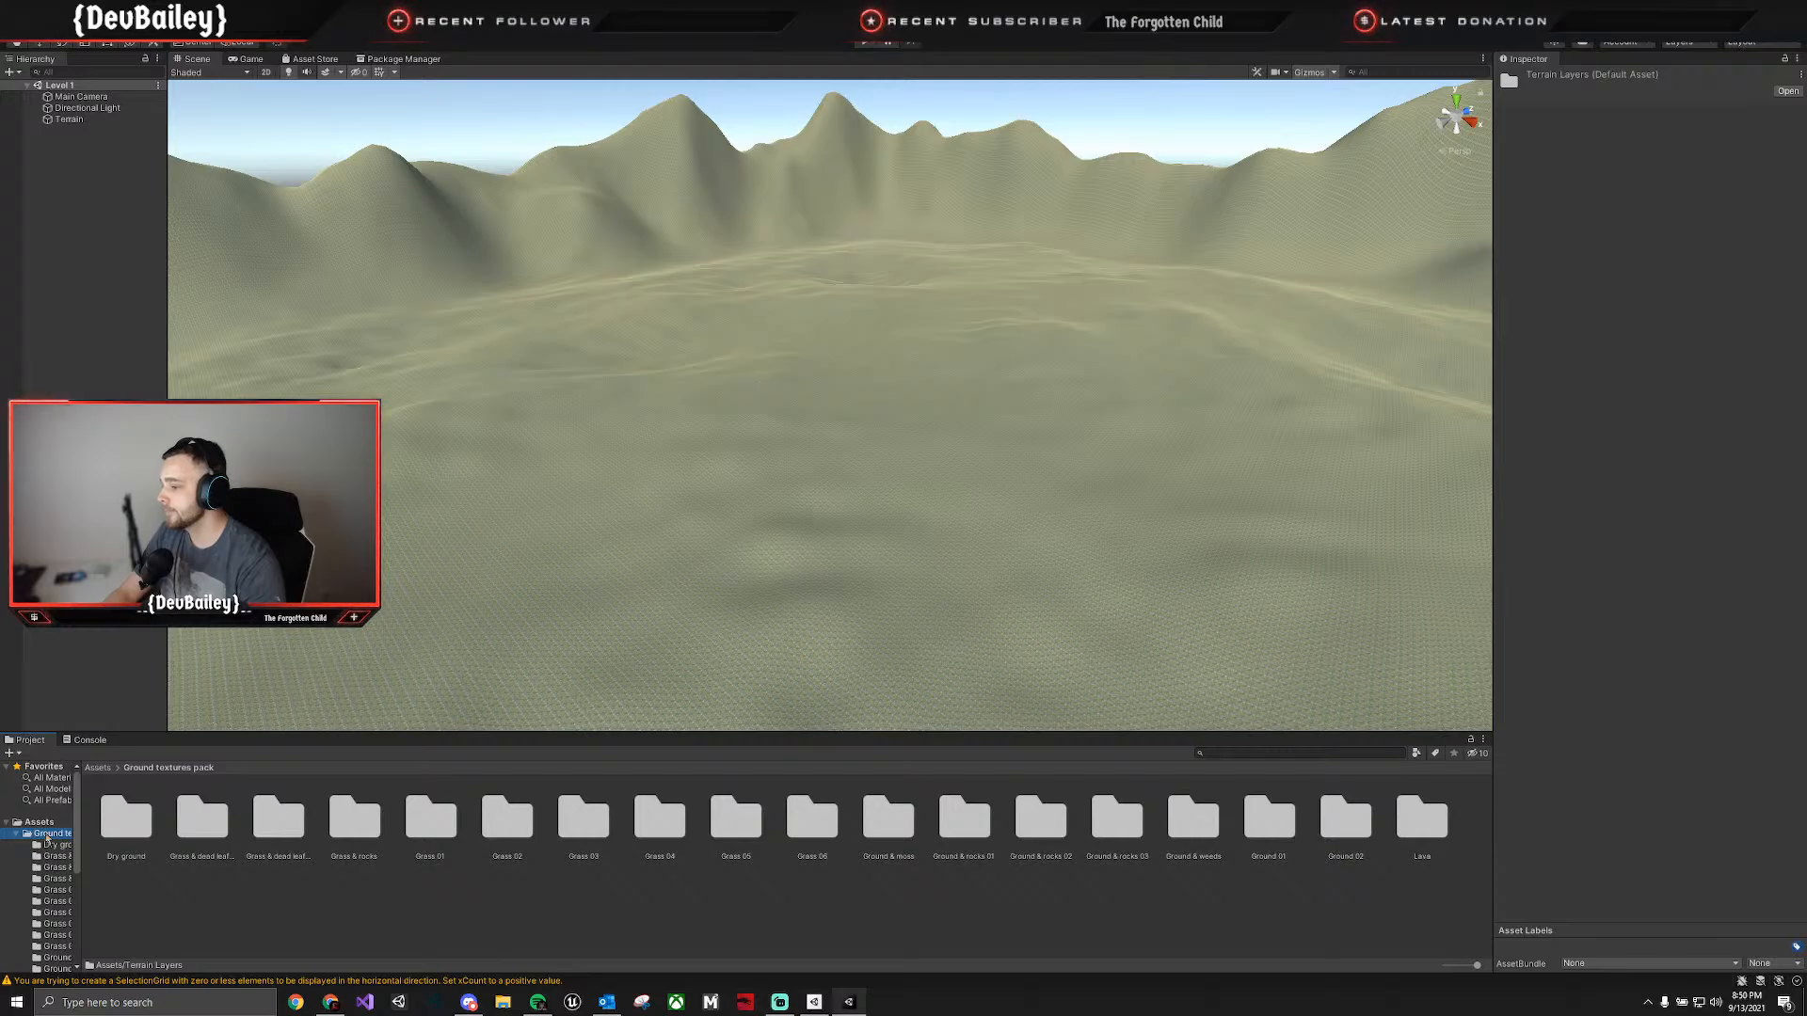
# Assign the normal texture from the Grass & rocks folder as the normal map of the terrain's grass and rock layer.
pyautogui.doubleClick(365, 846)
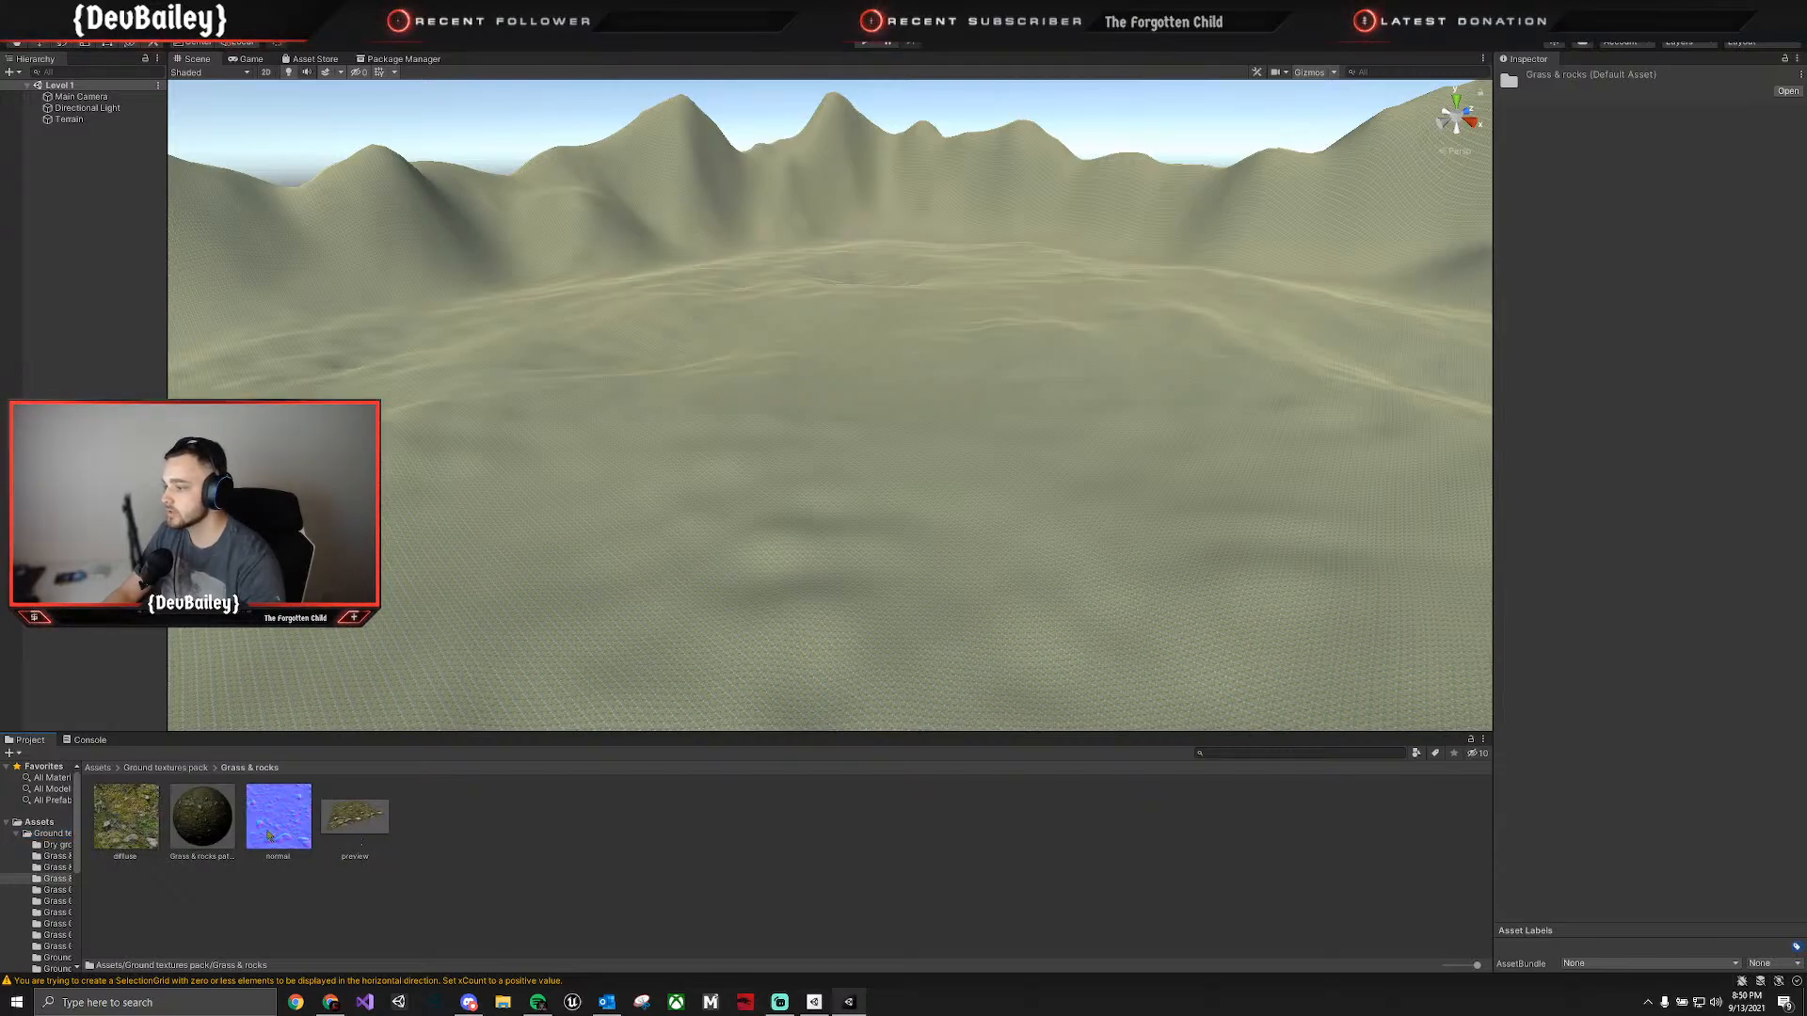
pyautogui.click(455, 624)
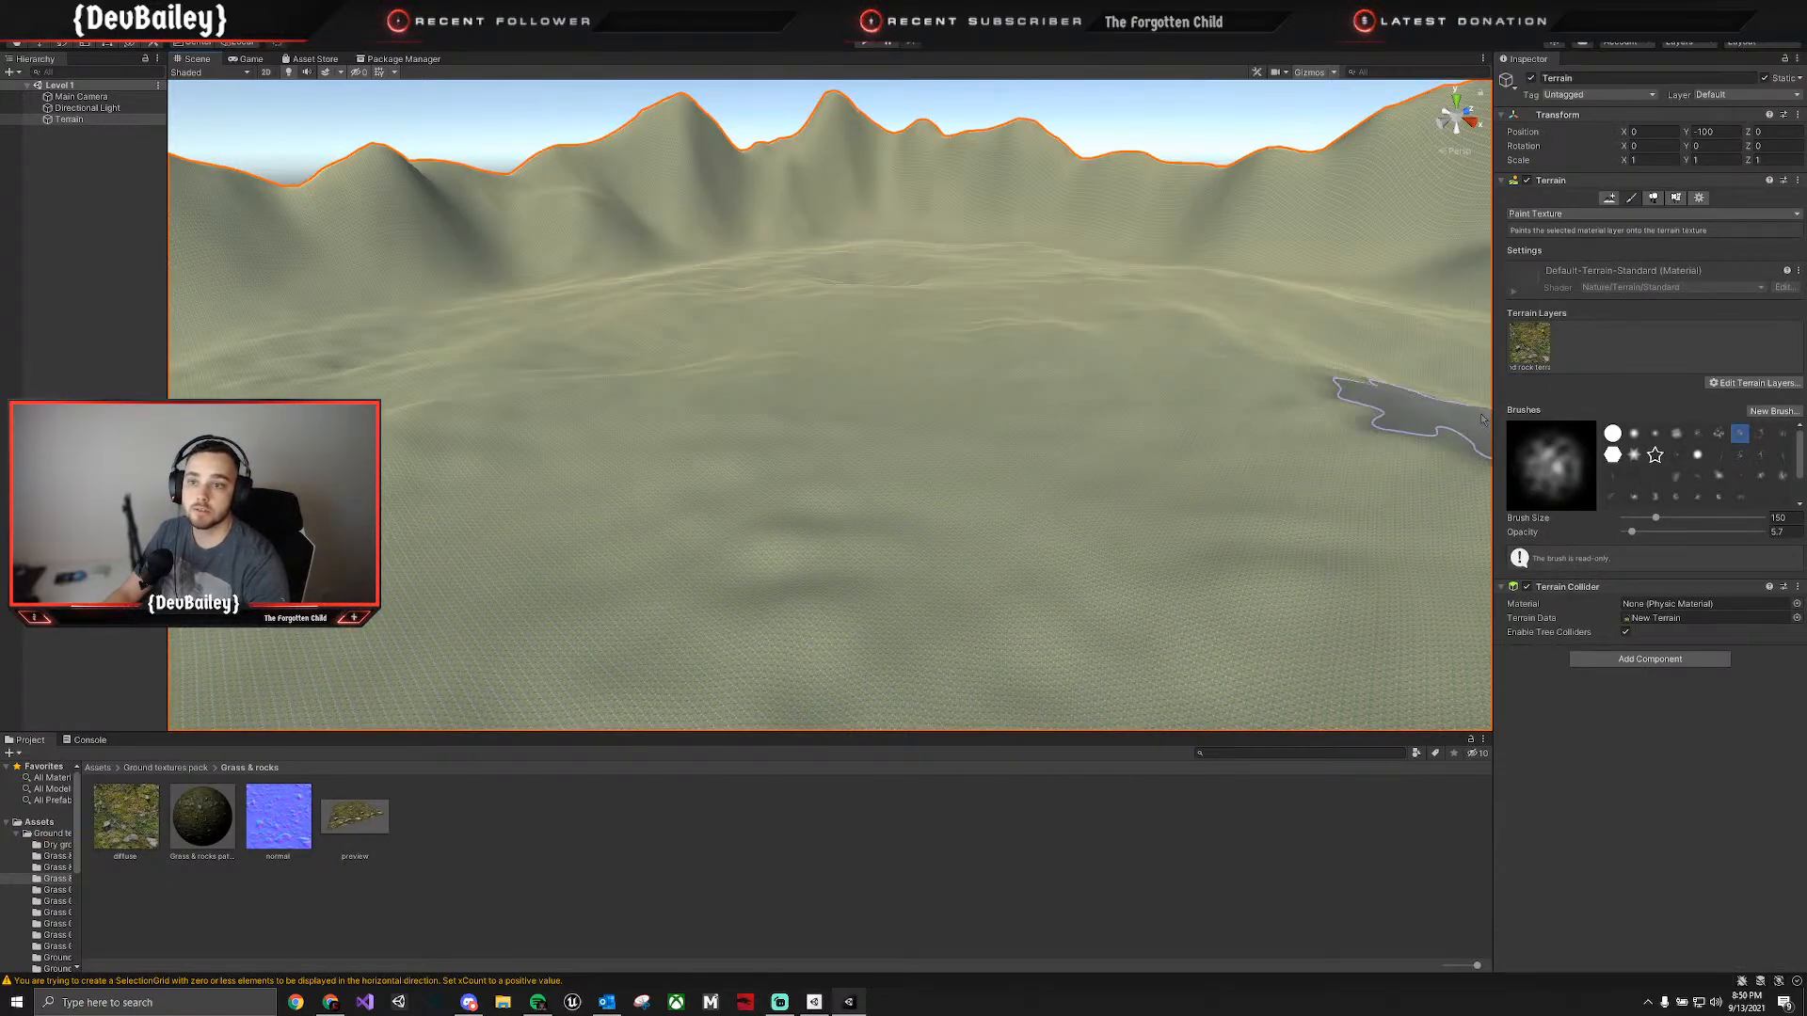
pyautogui.click(1525, 346)
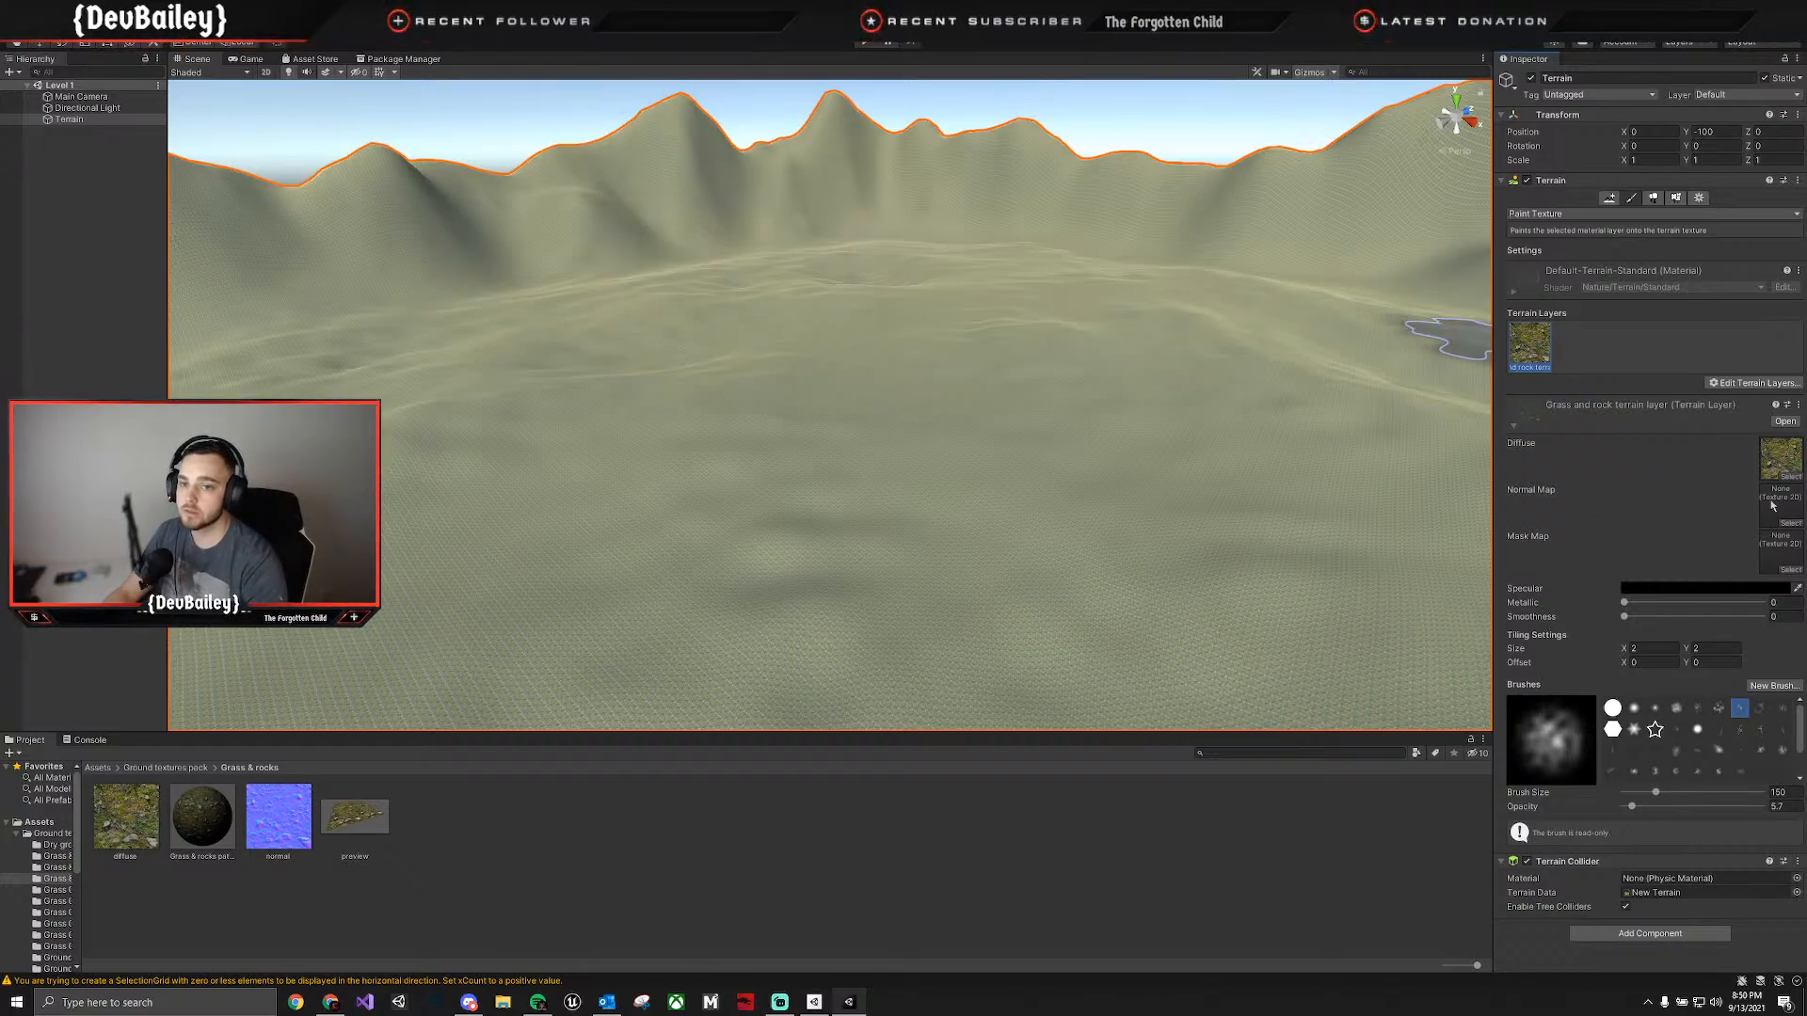
pyautogui.moveTo(262, 826); pyautogui.dragTo(1699, 599)
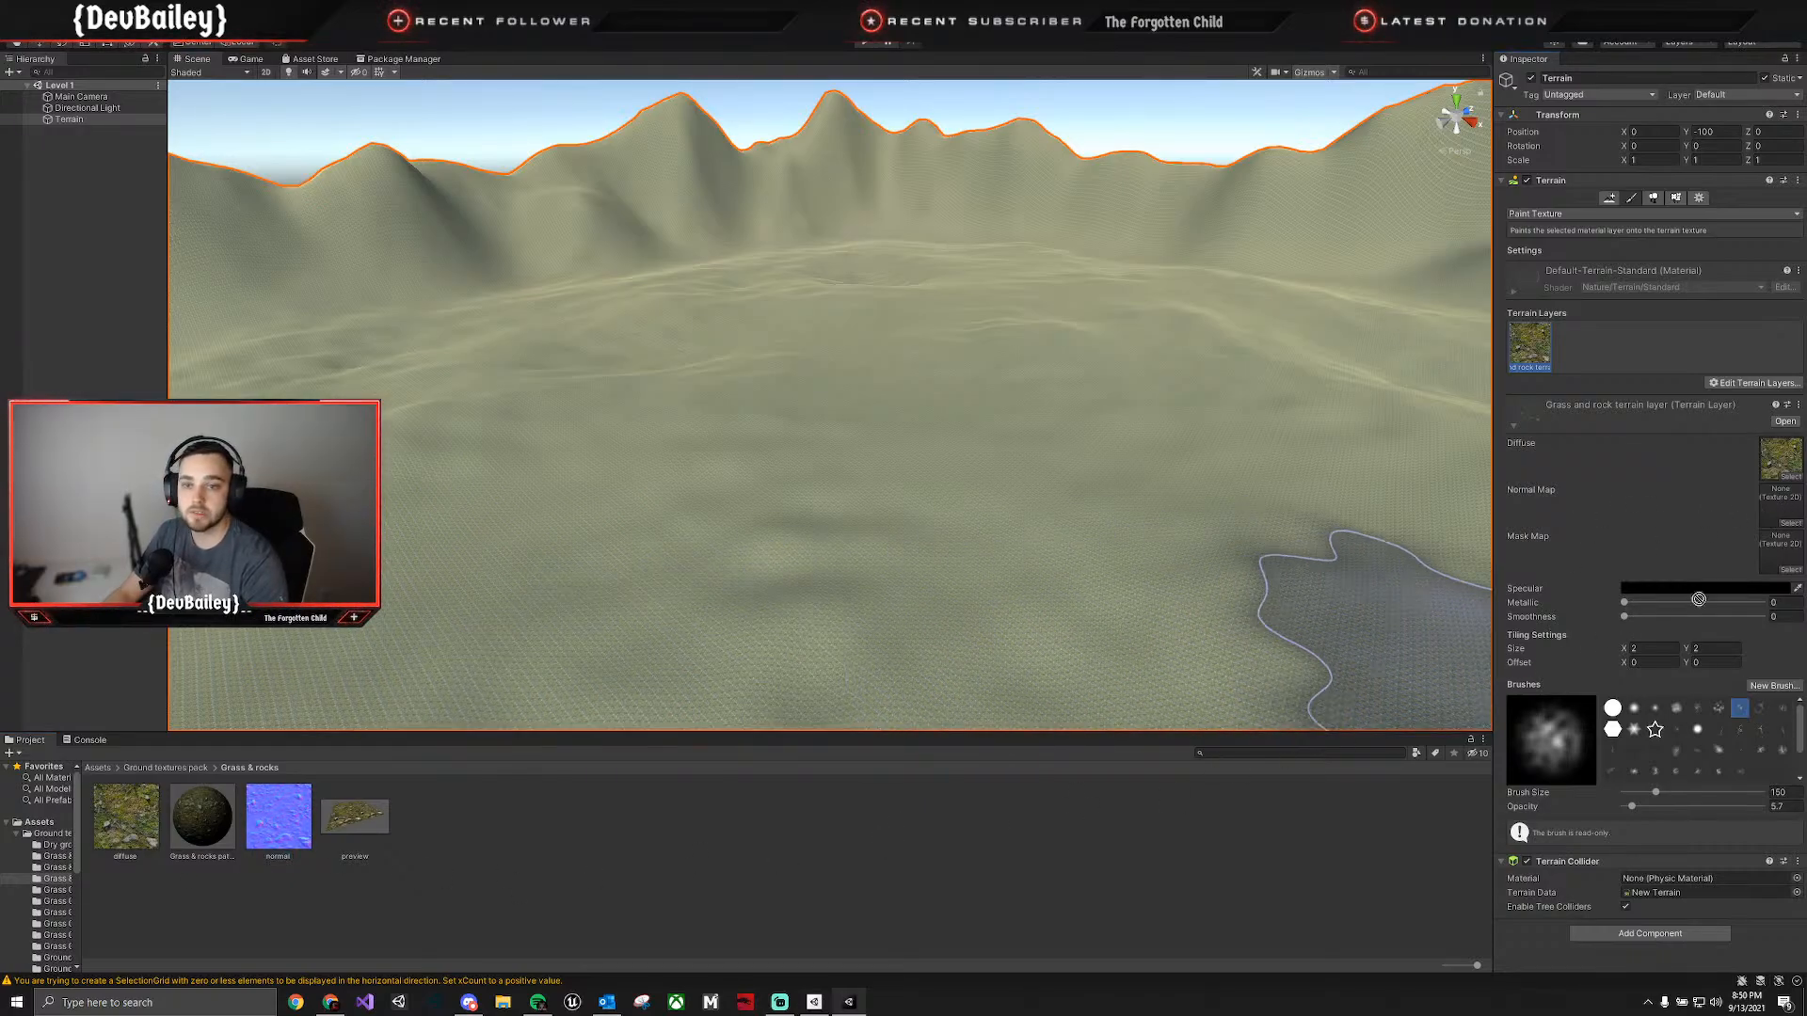
pyautogui.moveTo(1781, 513); pyautogui.dragTo(1782, 508)
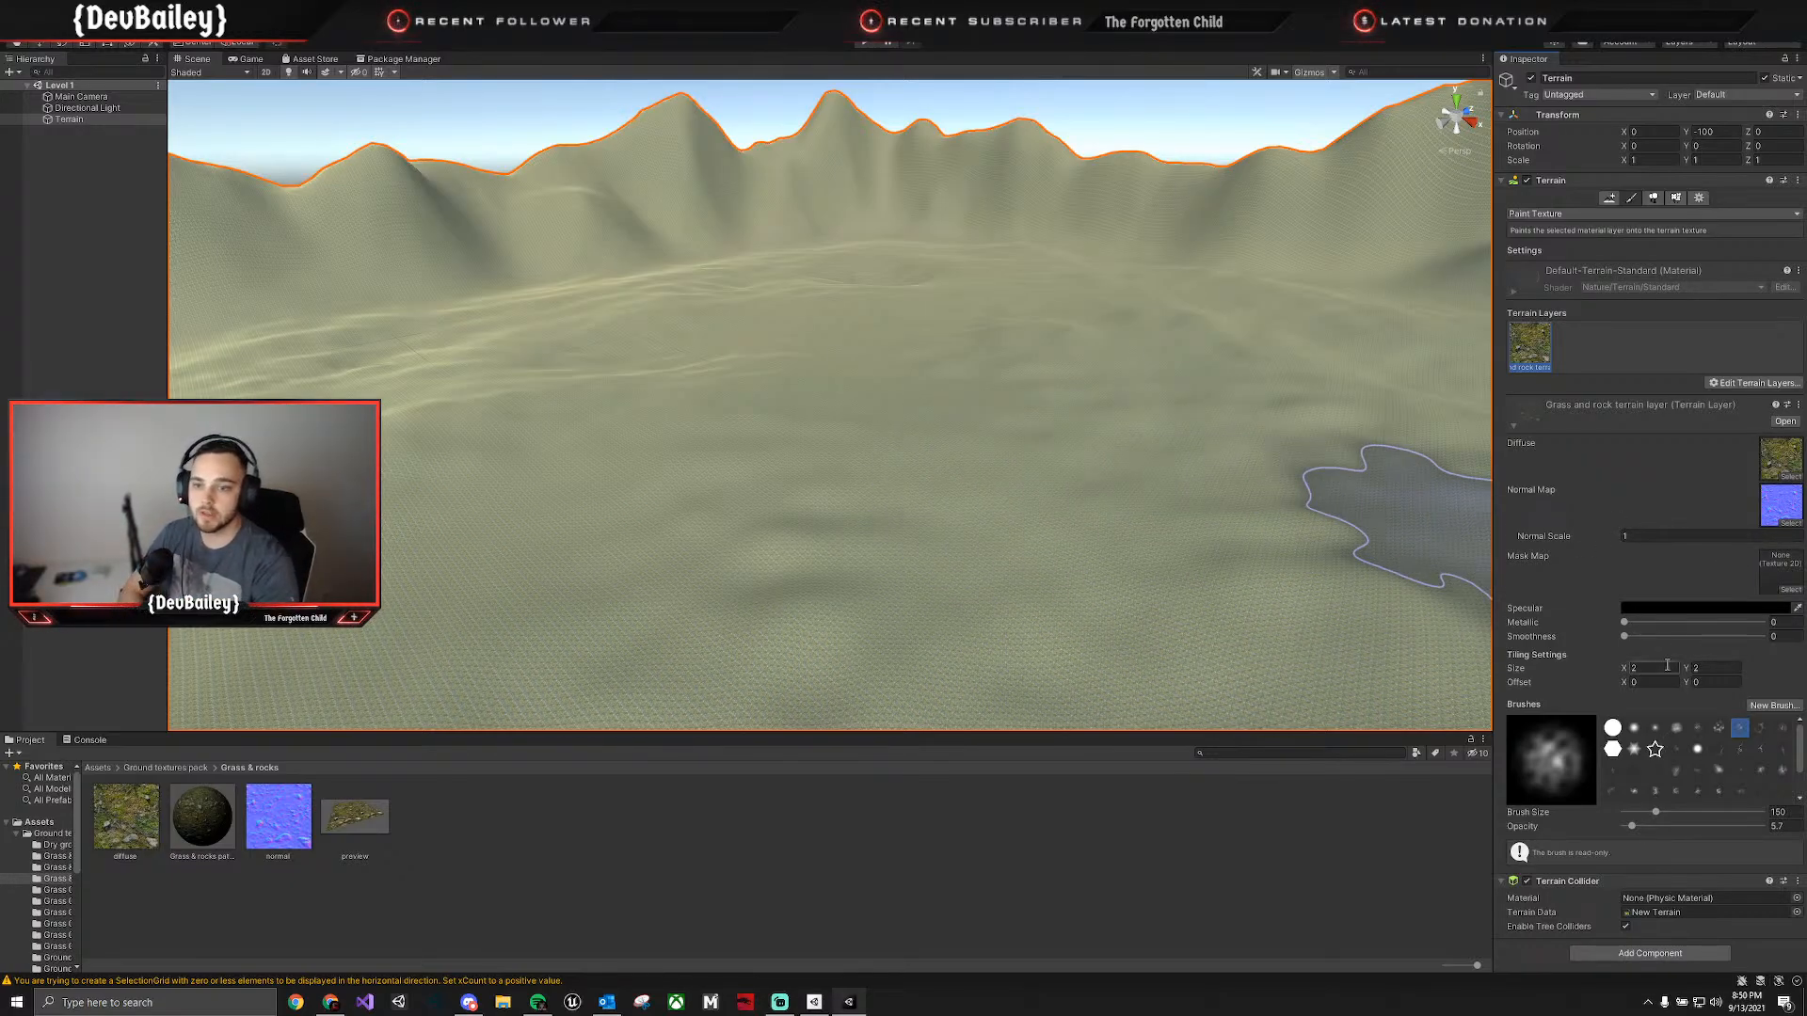
# Set the grass and rock layer's tiling size to 4 in X and 4 in Y, judging the texture at ground level.
pyautogui.scroll(5, 1139, 564)
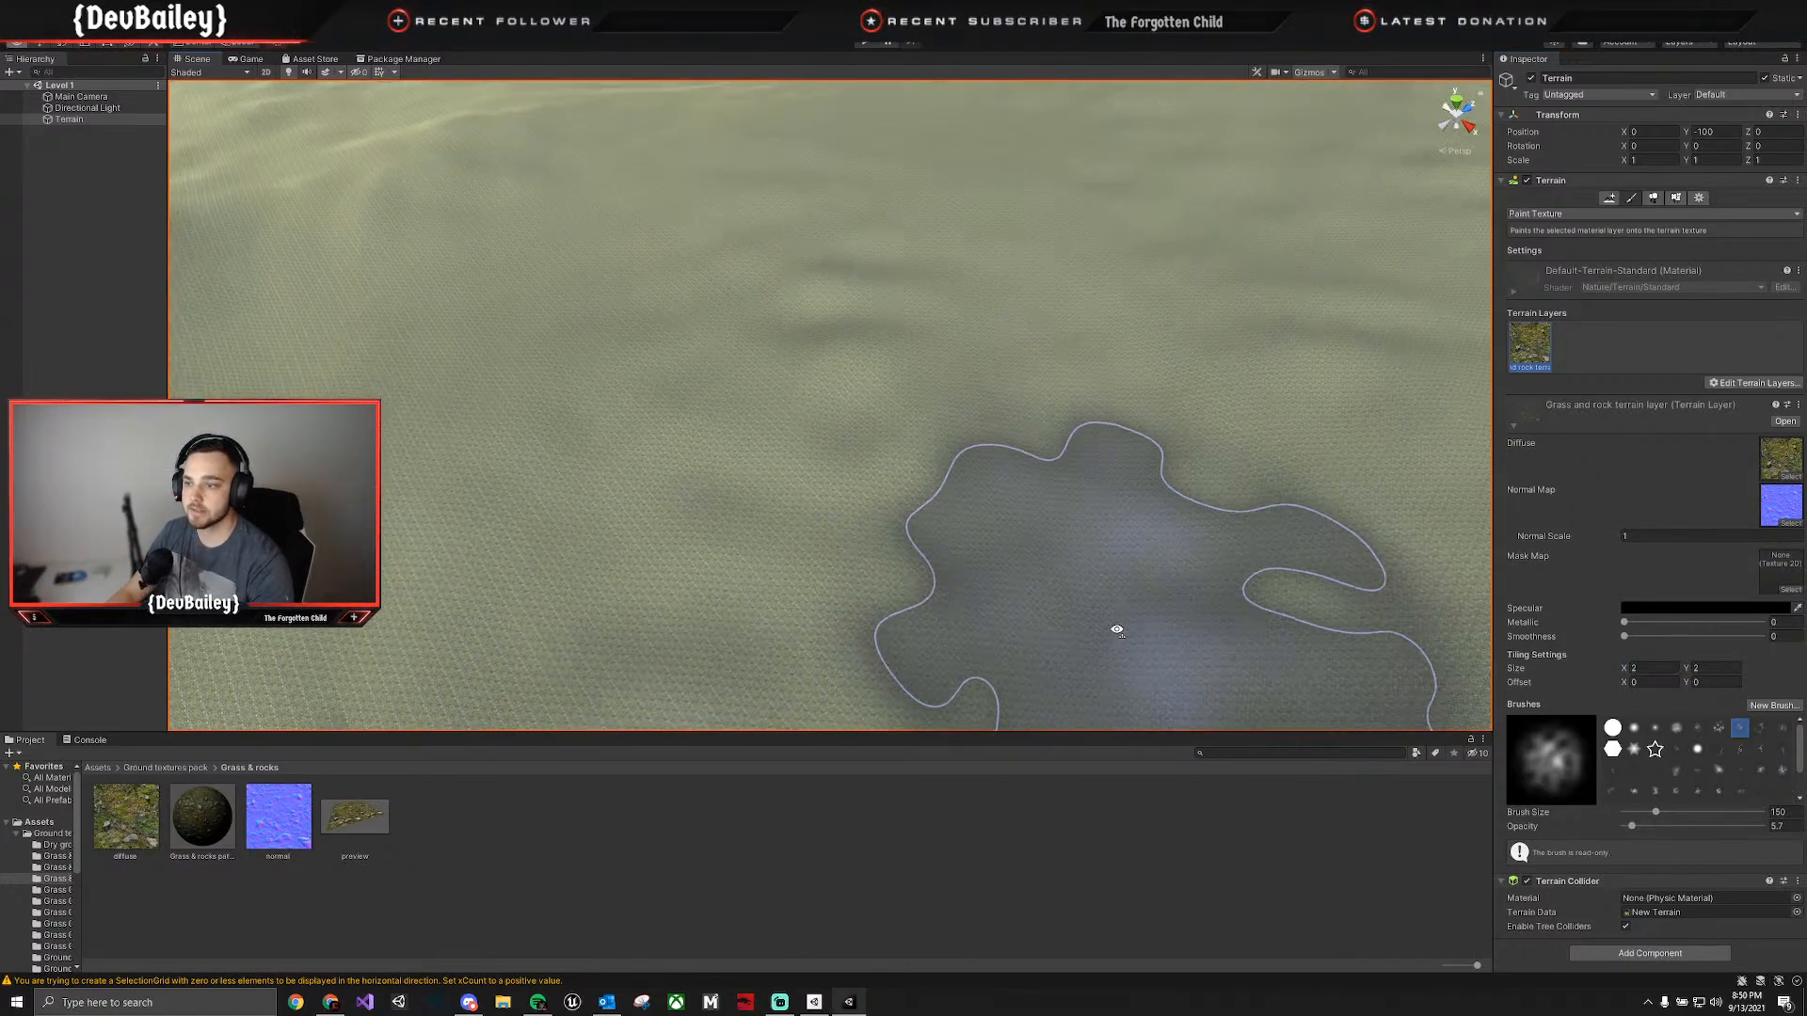
pyautogui.scroll(8, 1117, 607)
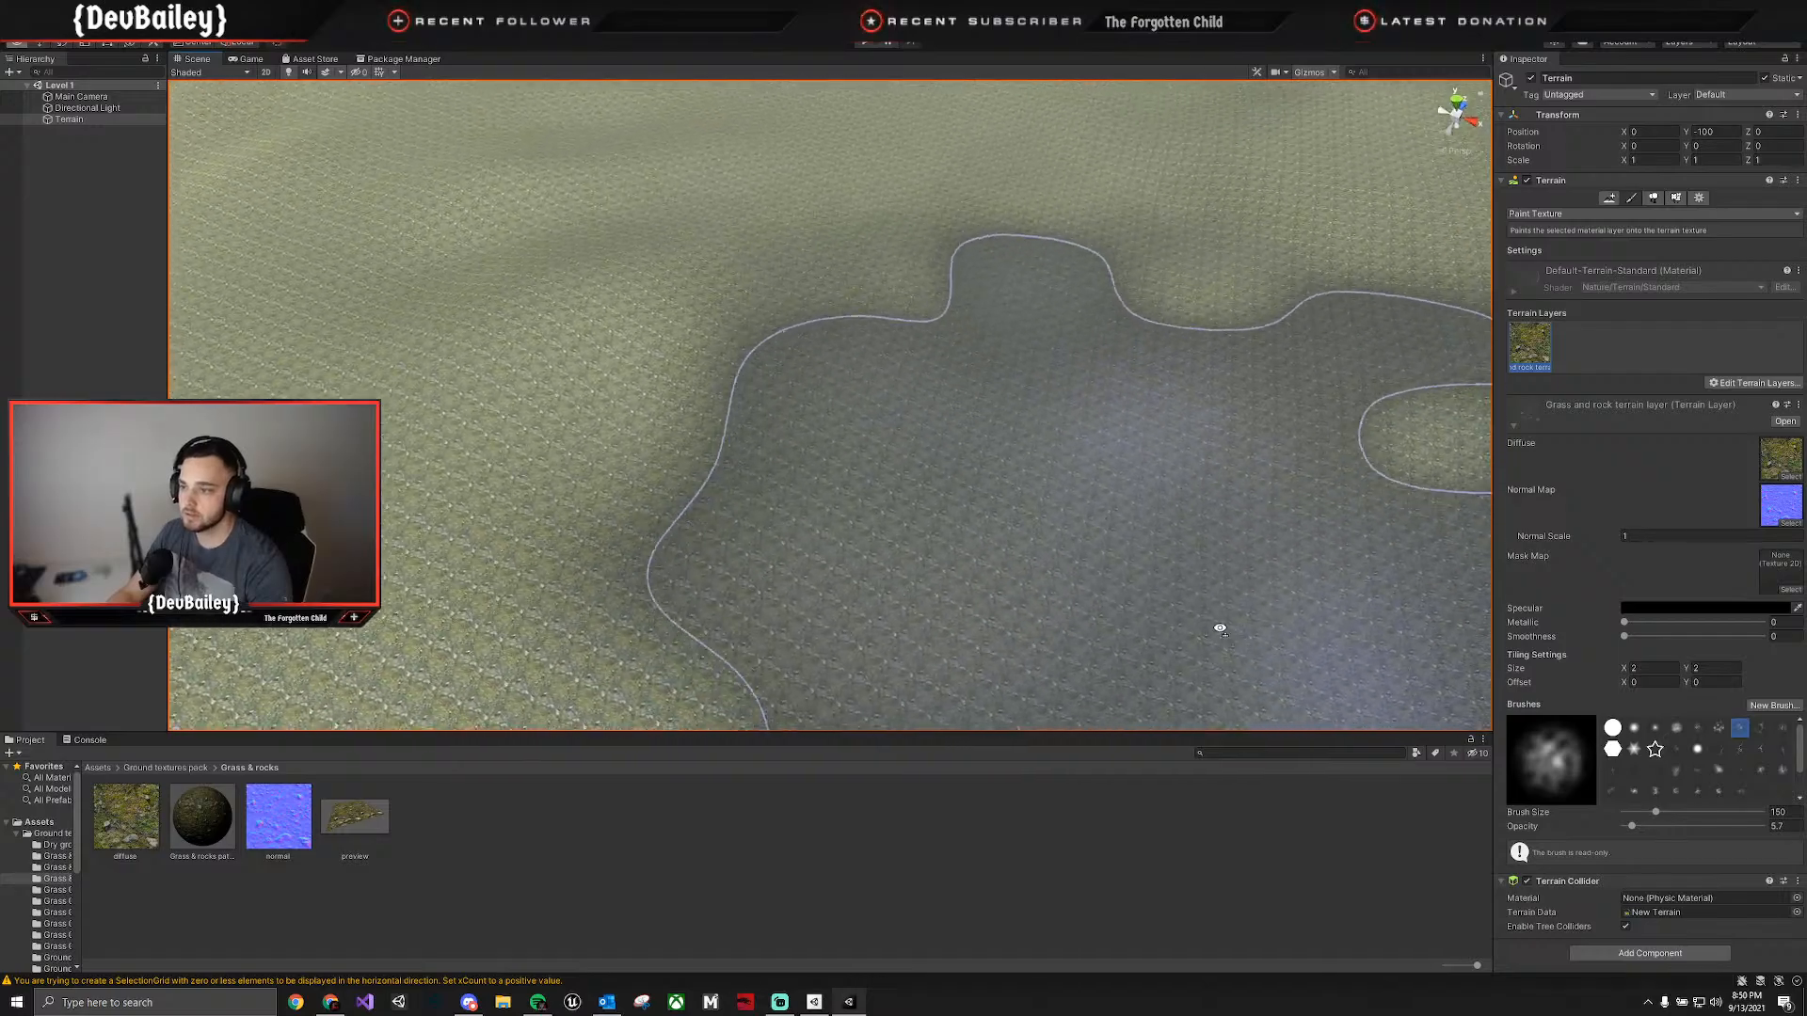
pyautogui.press('w')
pyautogui.moveTo(1207, 587); pyautogui.dragTo(1150, 458, button='right')
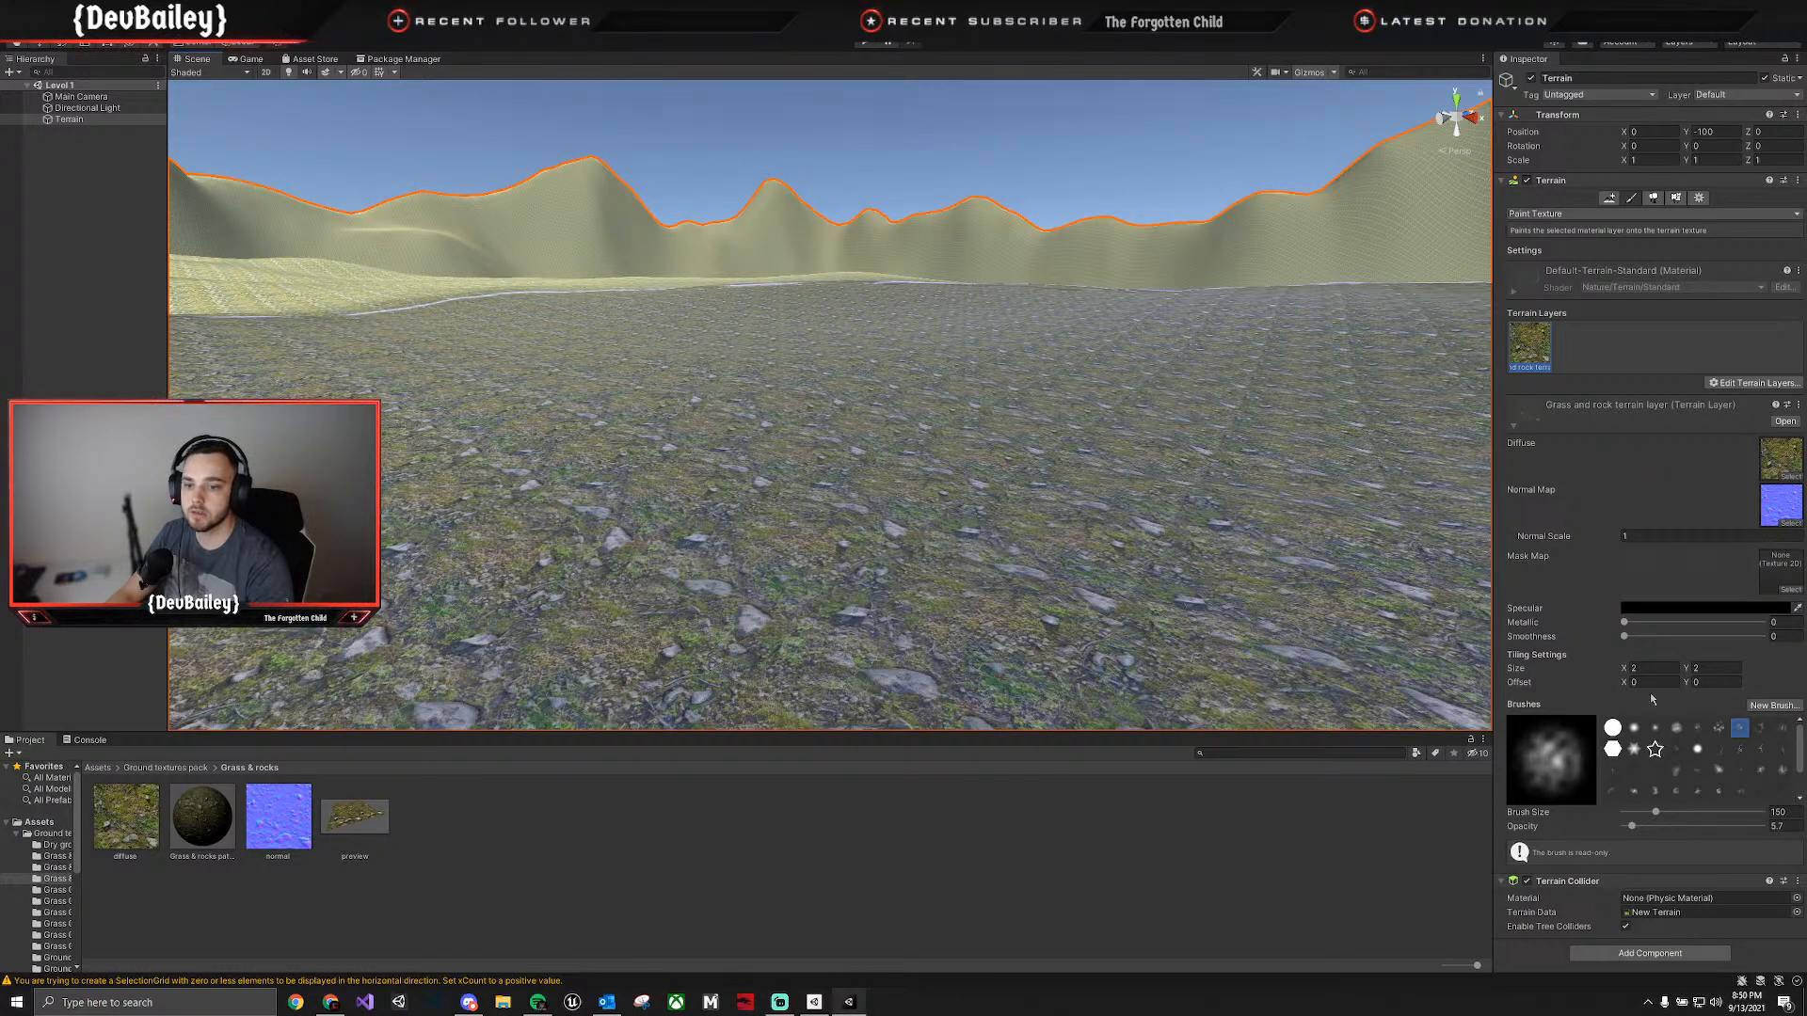
pyautogui.moveTo(1623, 669); pyautogui.dragTo(1664, 665)
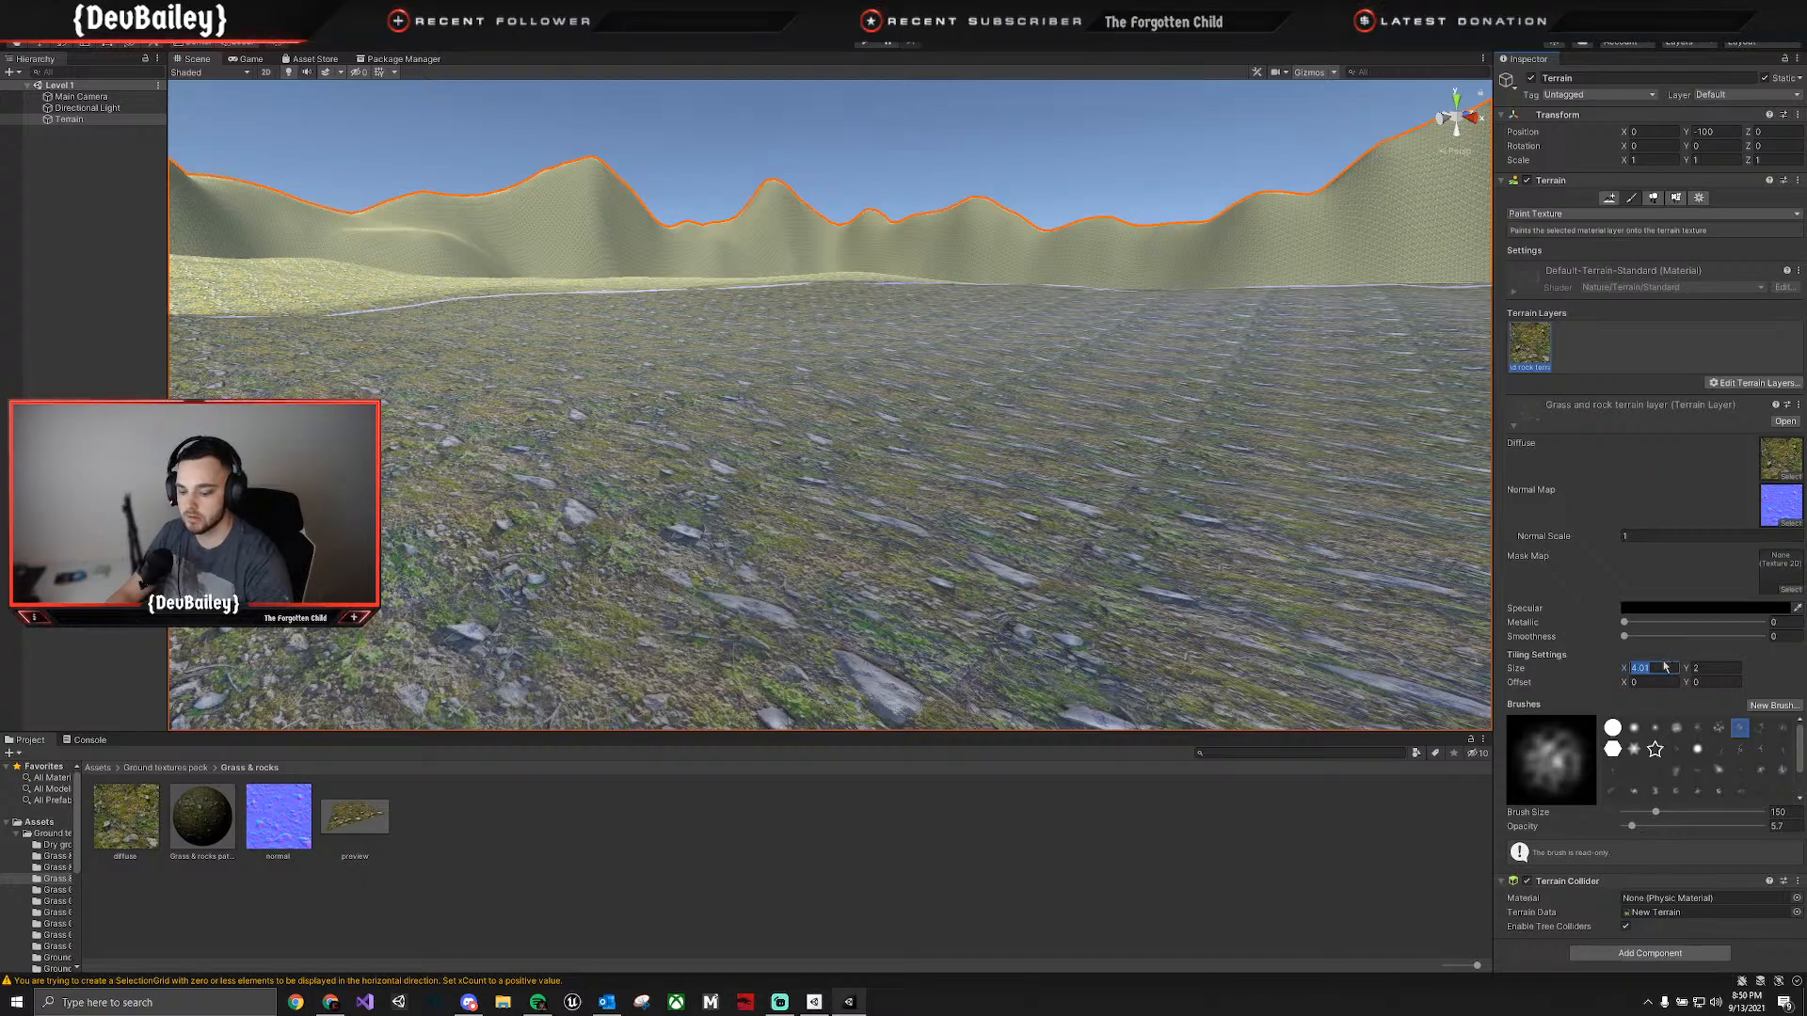
pyautogui.write('44')
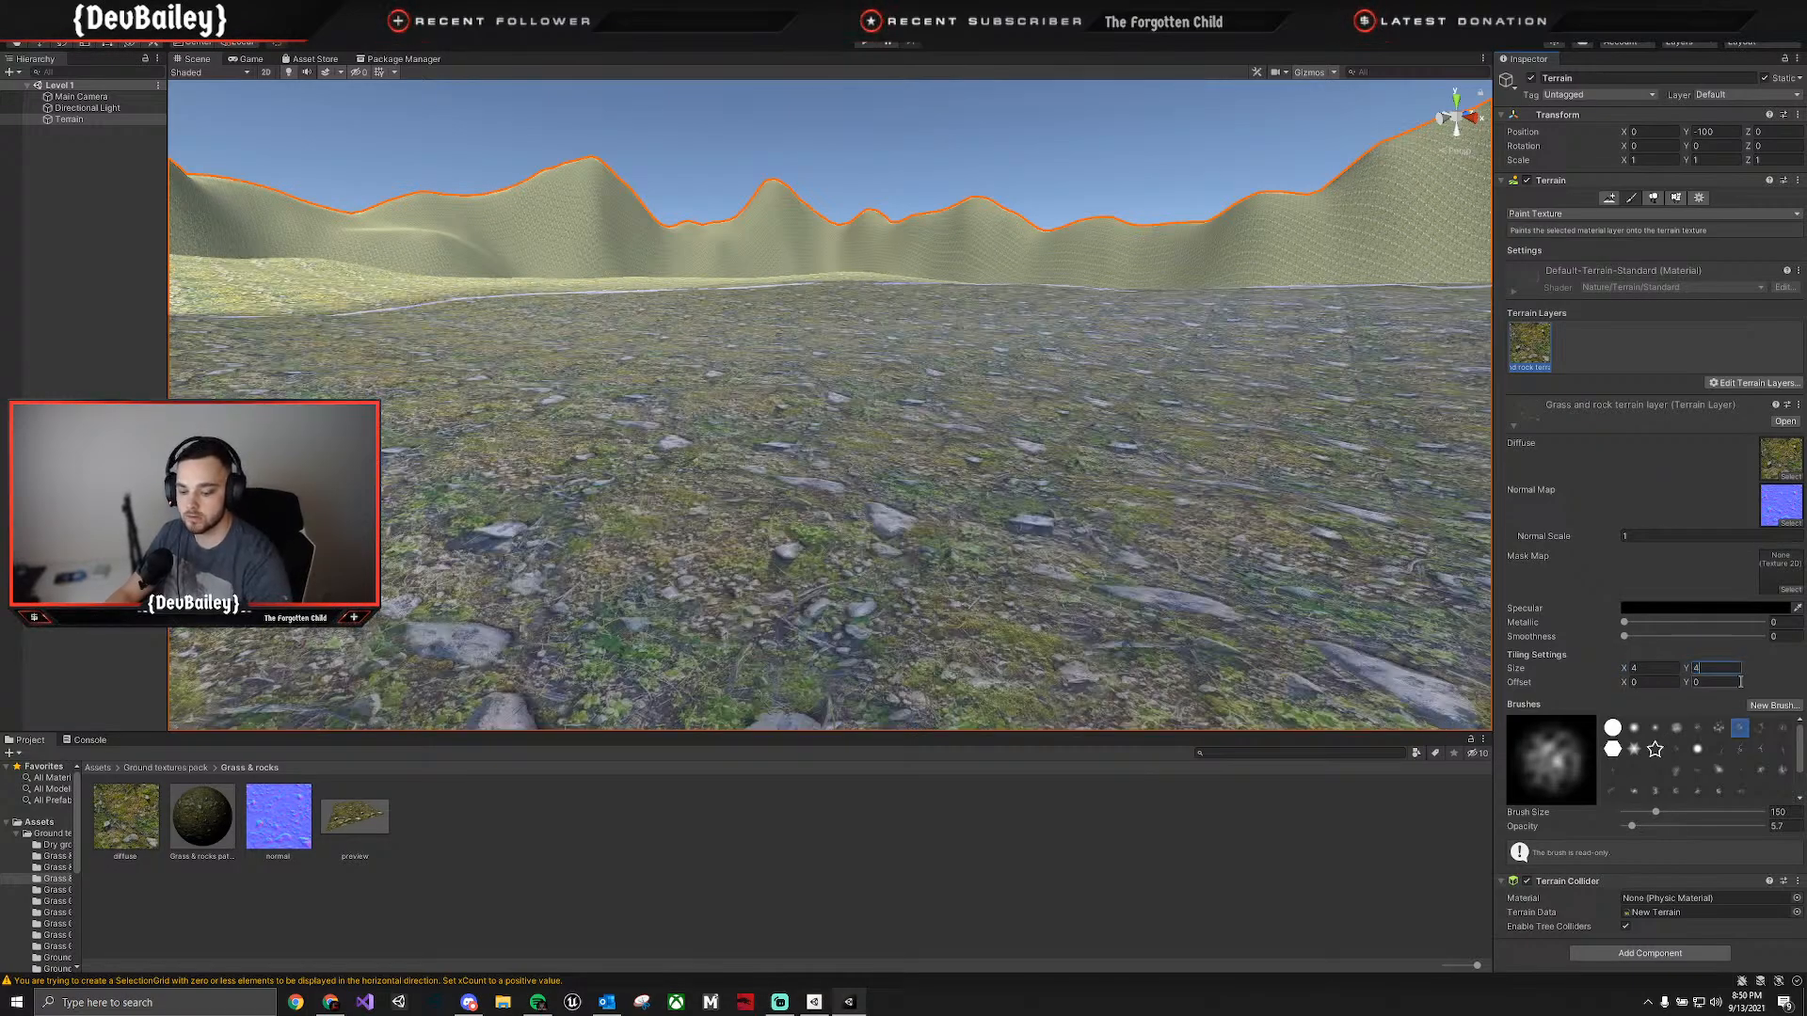
# Try a stronger and a weaker normal scale on the grass and rock layer, and set it back to 1.
pyautogui.moveTo(1024, 466); pyautogui.dragTo(1111, 517, button='right')
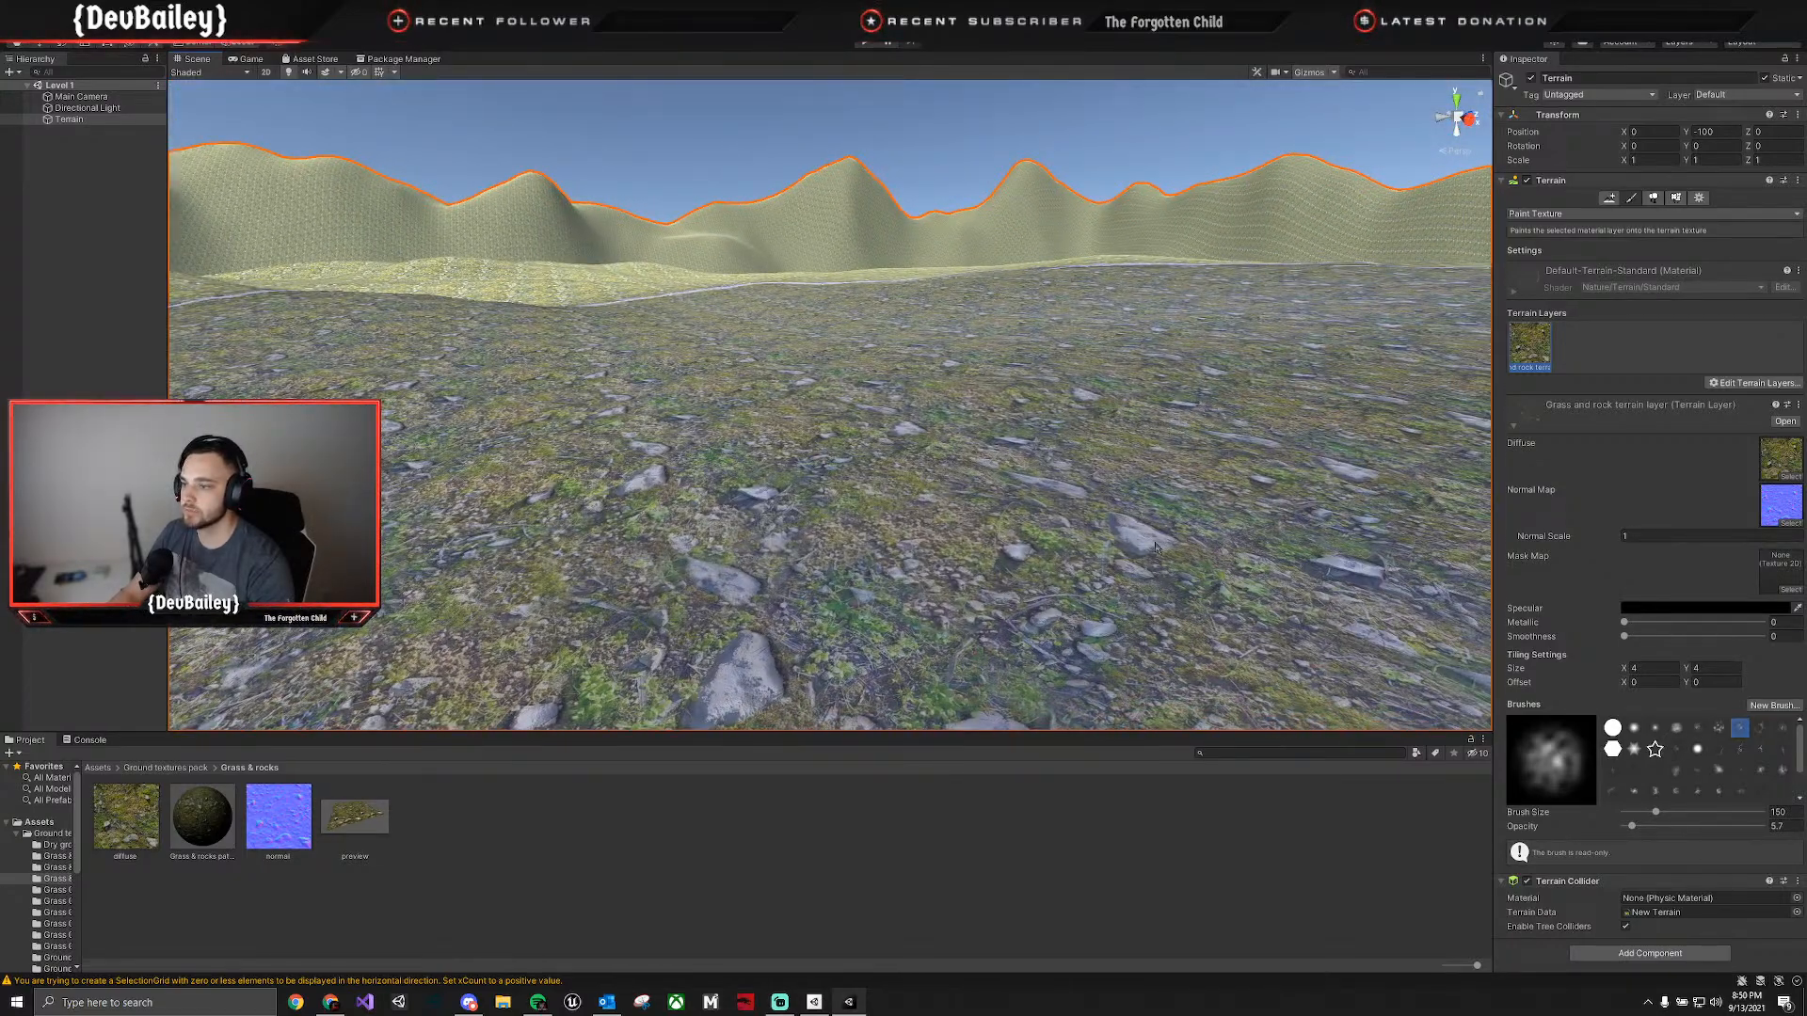
pyautogui.moveTo(1558, 544)
pyautogui.mouseDown()
pyautogui.moveTo(1581, 539)
pyautogui.moveTo(1515, 537)
pyautogui.moveTo(1563, 533)
pyautogui.mouseUp()
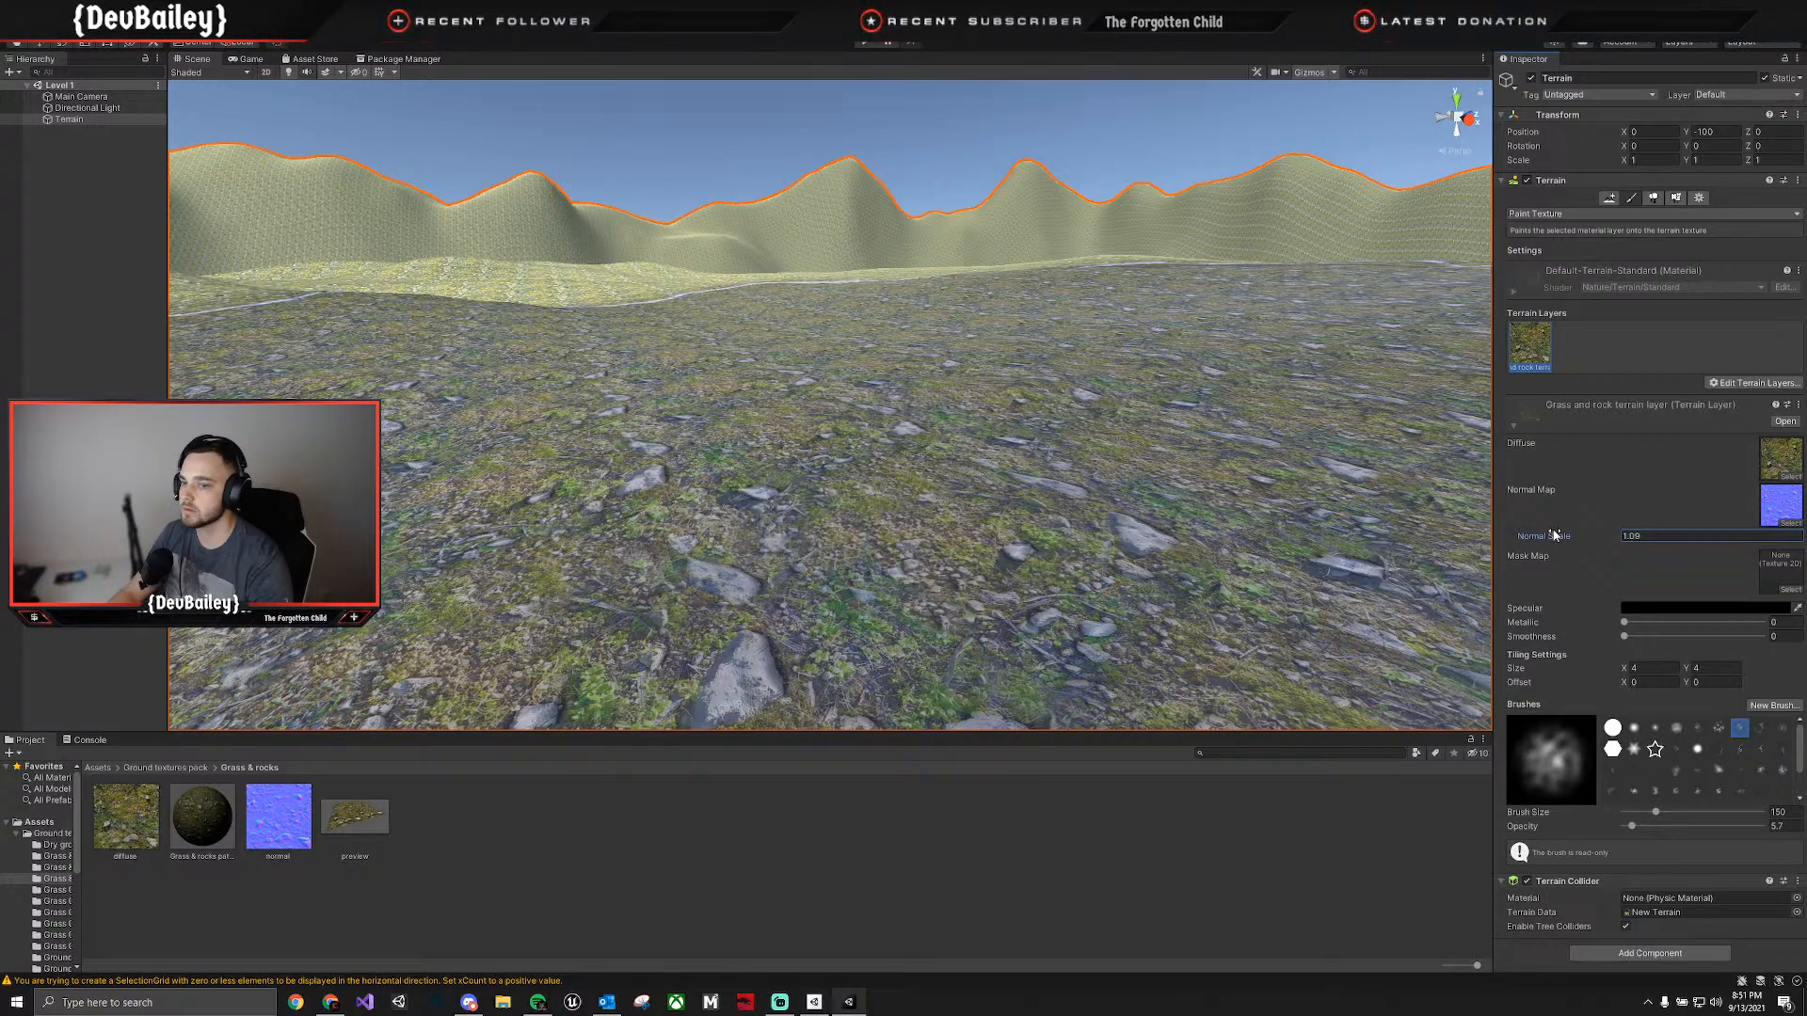
pyautogui.moveTo(1556, 536); pyautogui.dragTo(1551, 535)
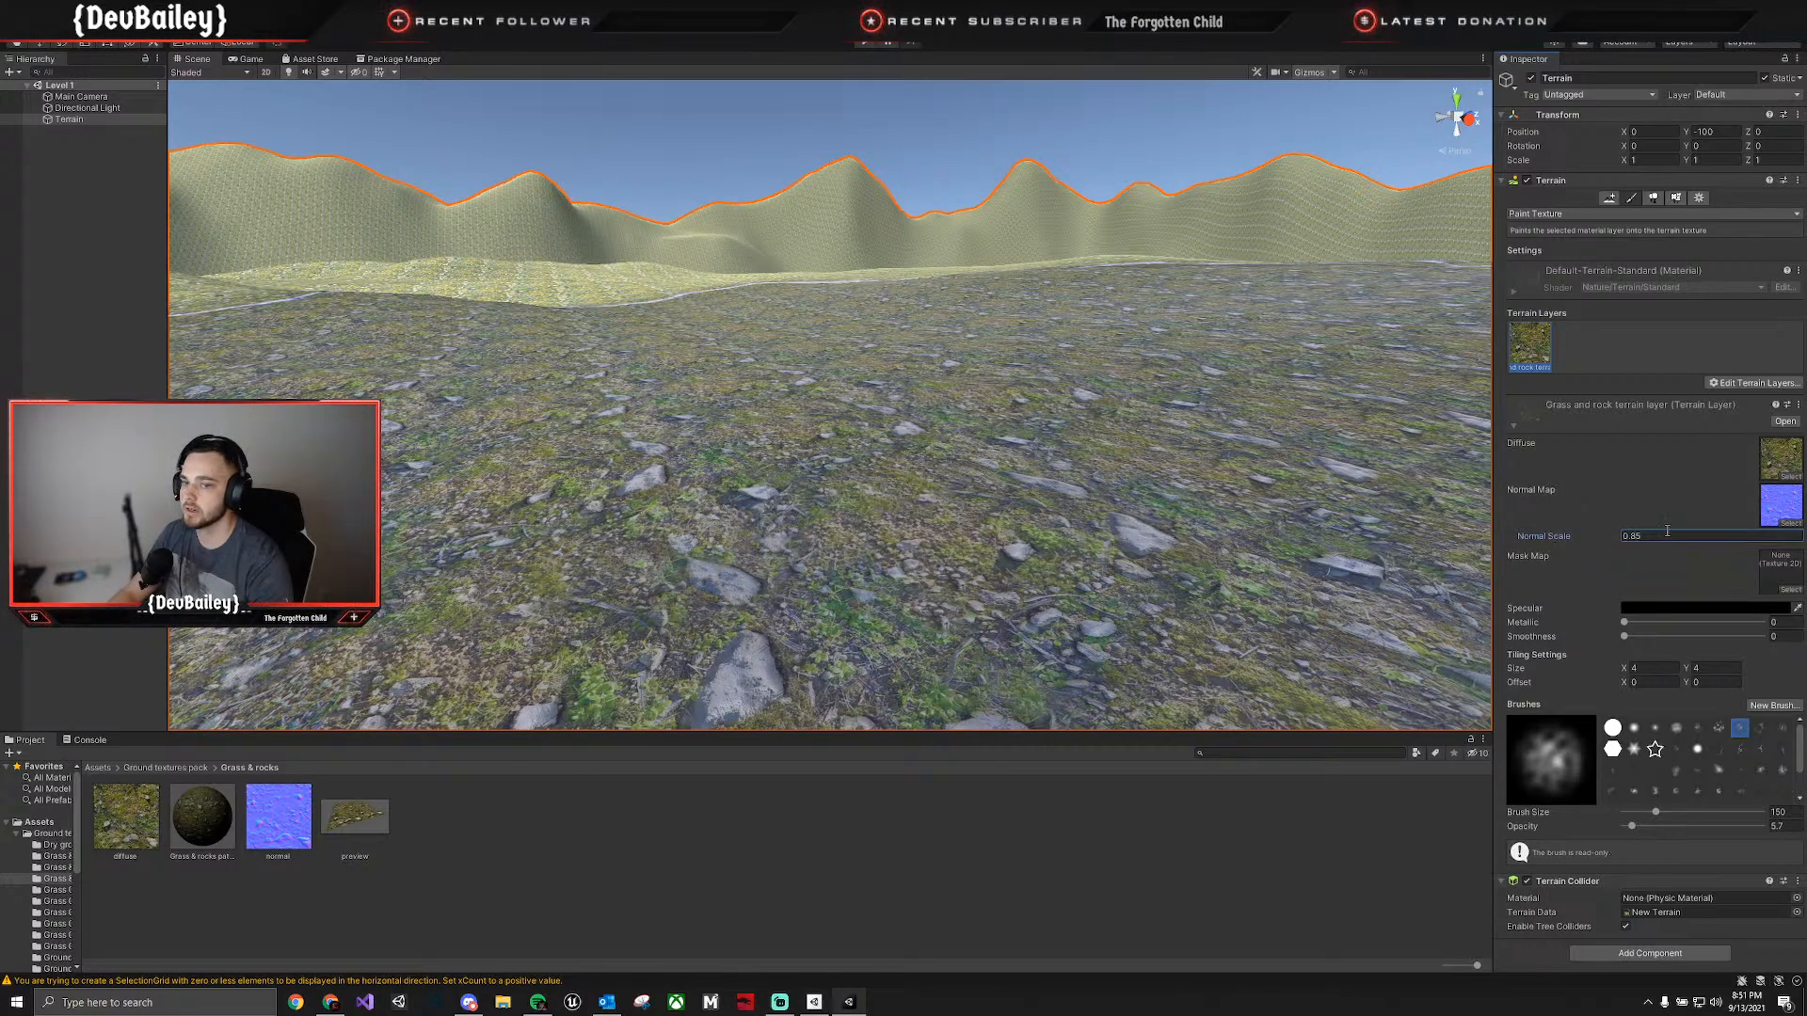
pyautogui.write('1')
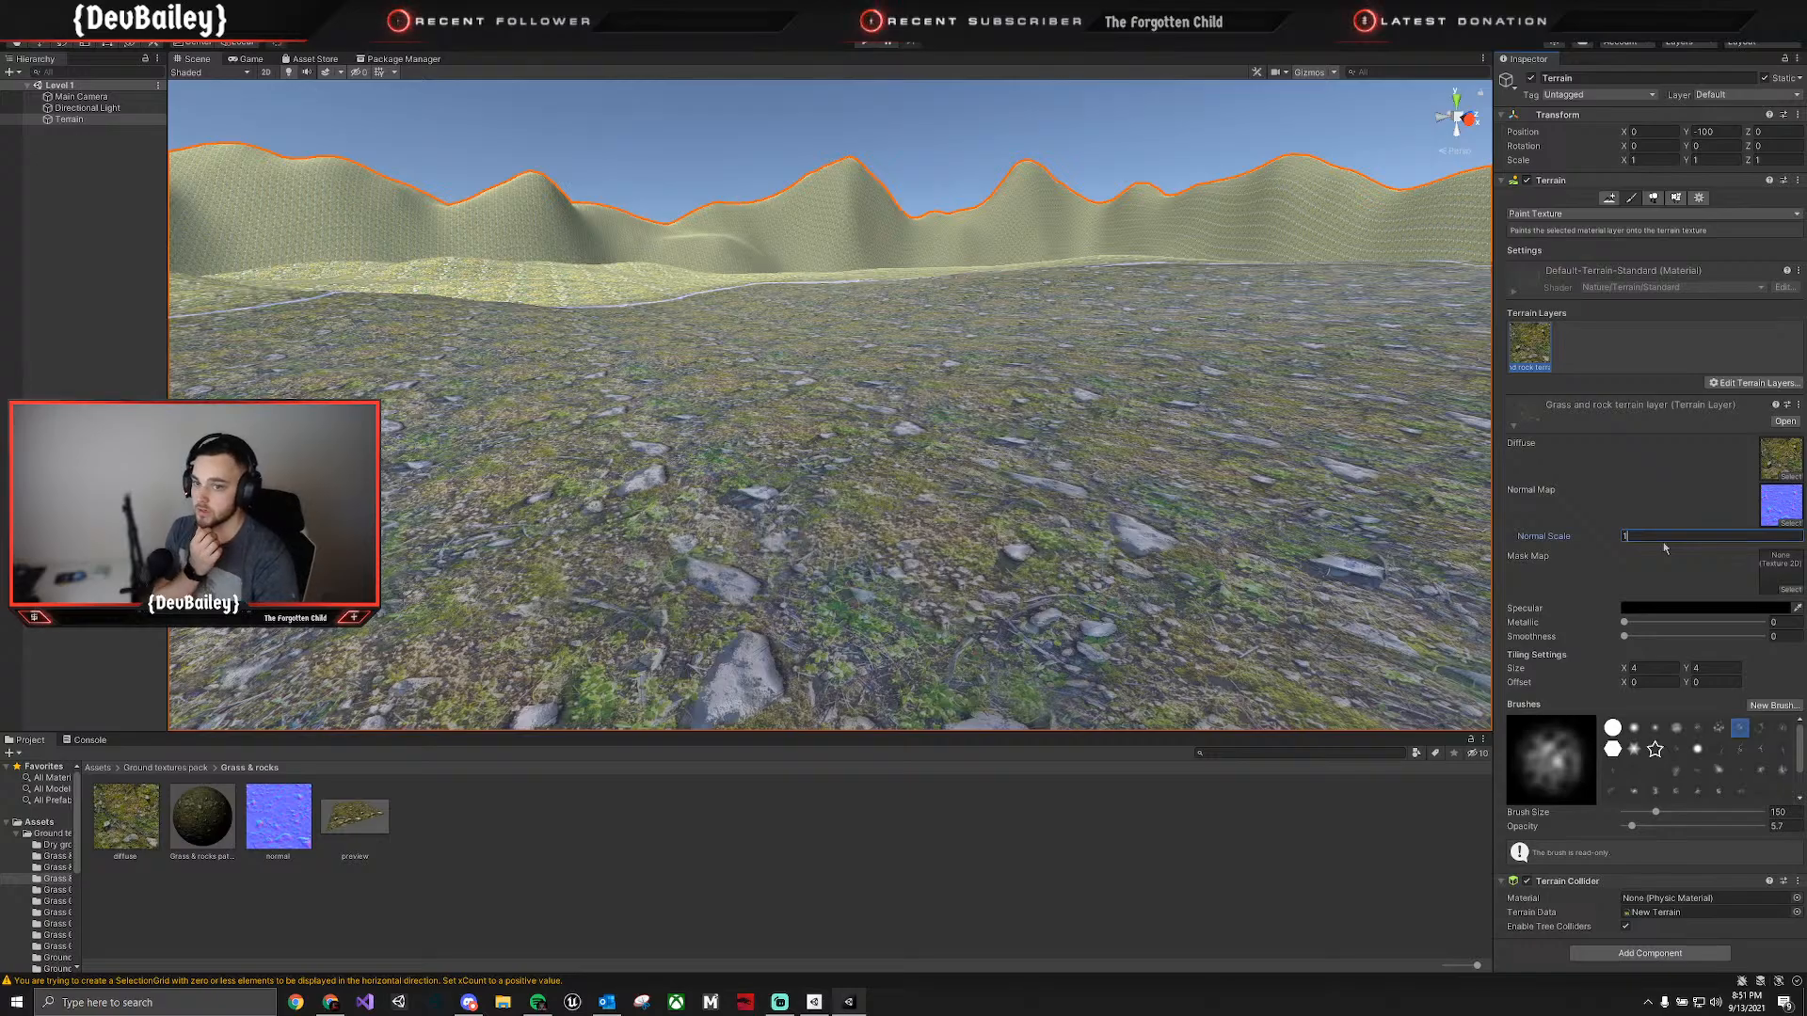
# Select the Main Camera, locate it below the terrain and raise it to a Y position of about 68.
pyautogui.moveTo(1224, 527); pyautogui.dragTo(452, 537, button='right')
pyautogui.moveTo(753, 595); pyautogui.dragTo(1393, 556, button='right')
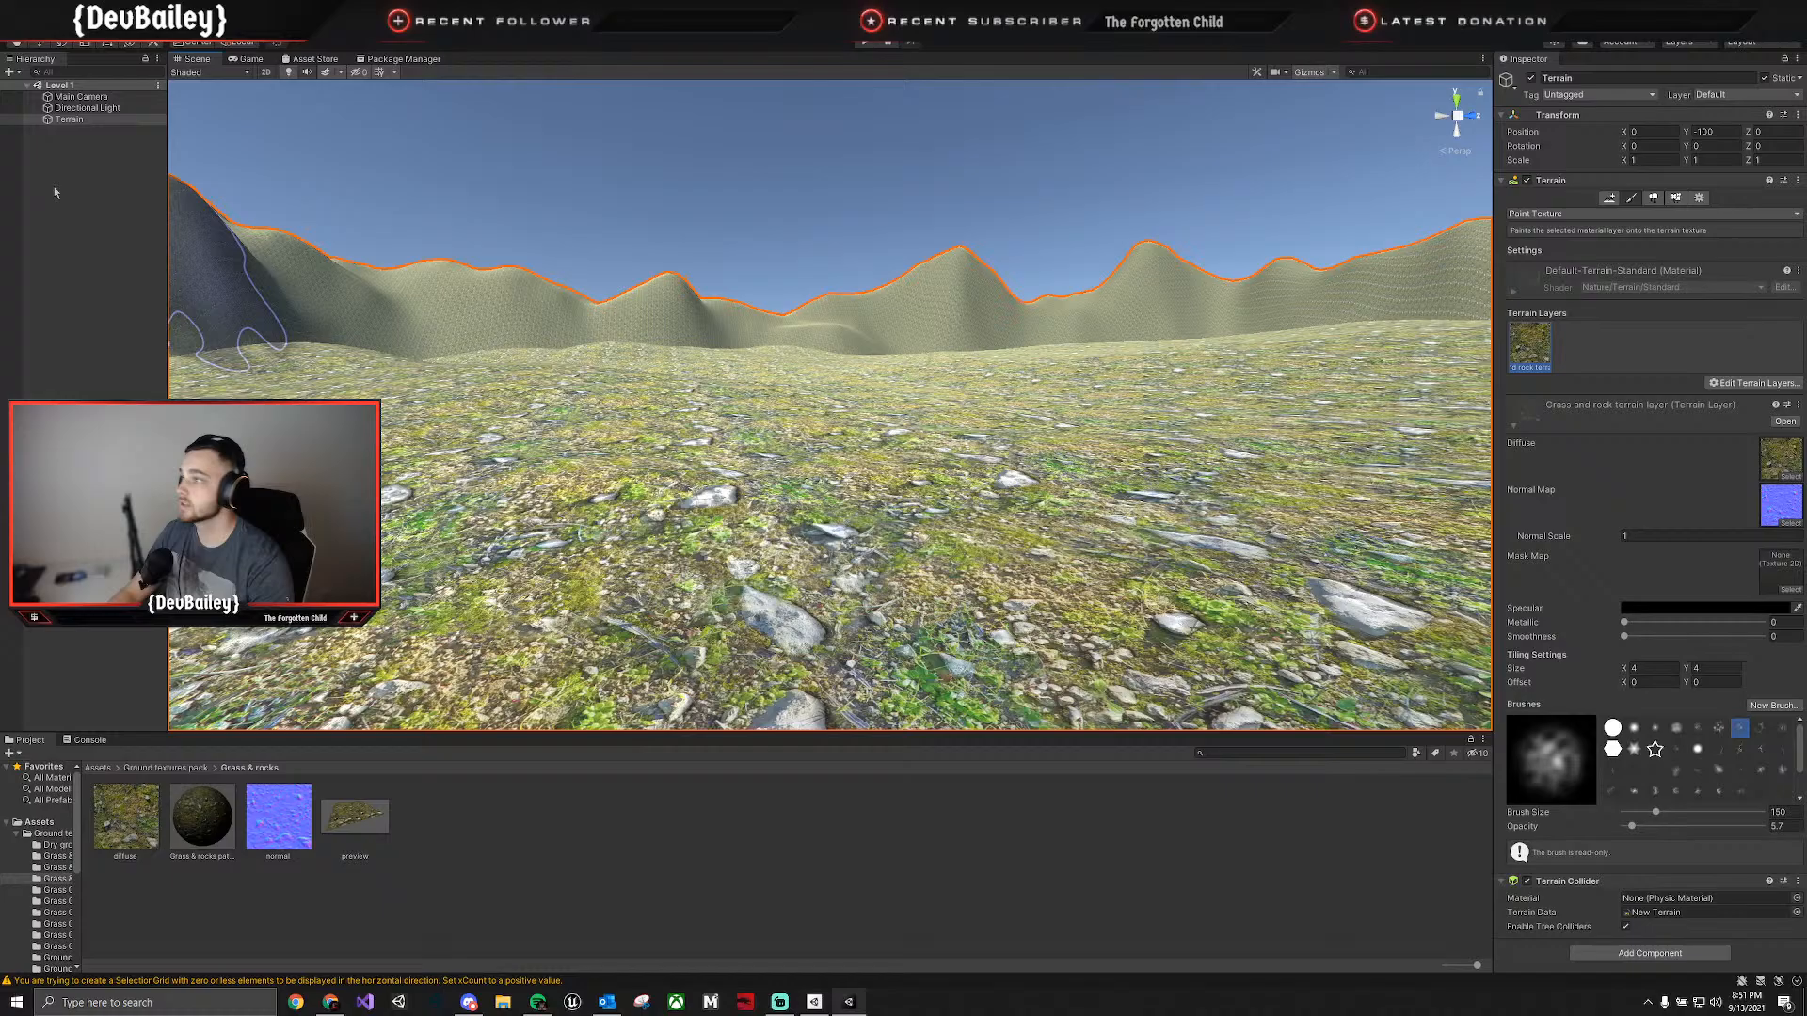
pyautogui.click(106, 98)
pyautogui.moveTo(861, 294); pyautogui.dragTo(880, 336, button='right')
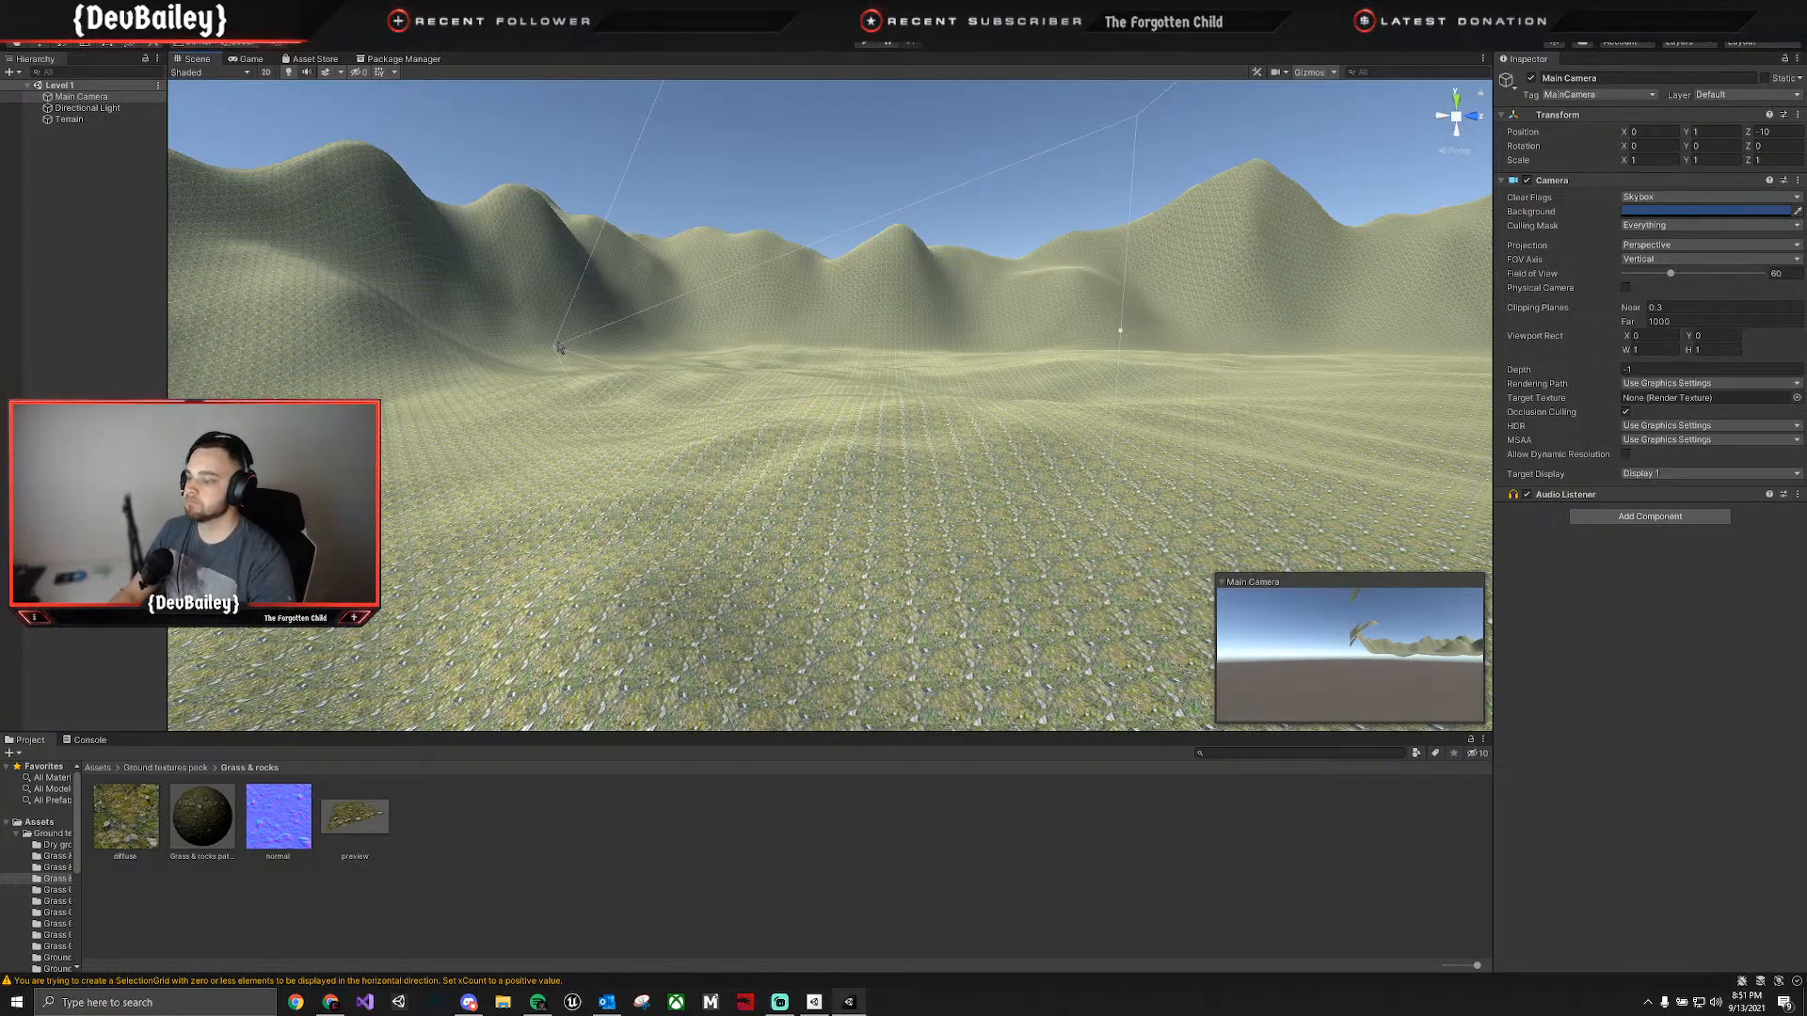
pyautogui.moveTo(567, 366); pyautogui.dragTo(1339, 616, button='right')
pyautogui.press('f')
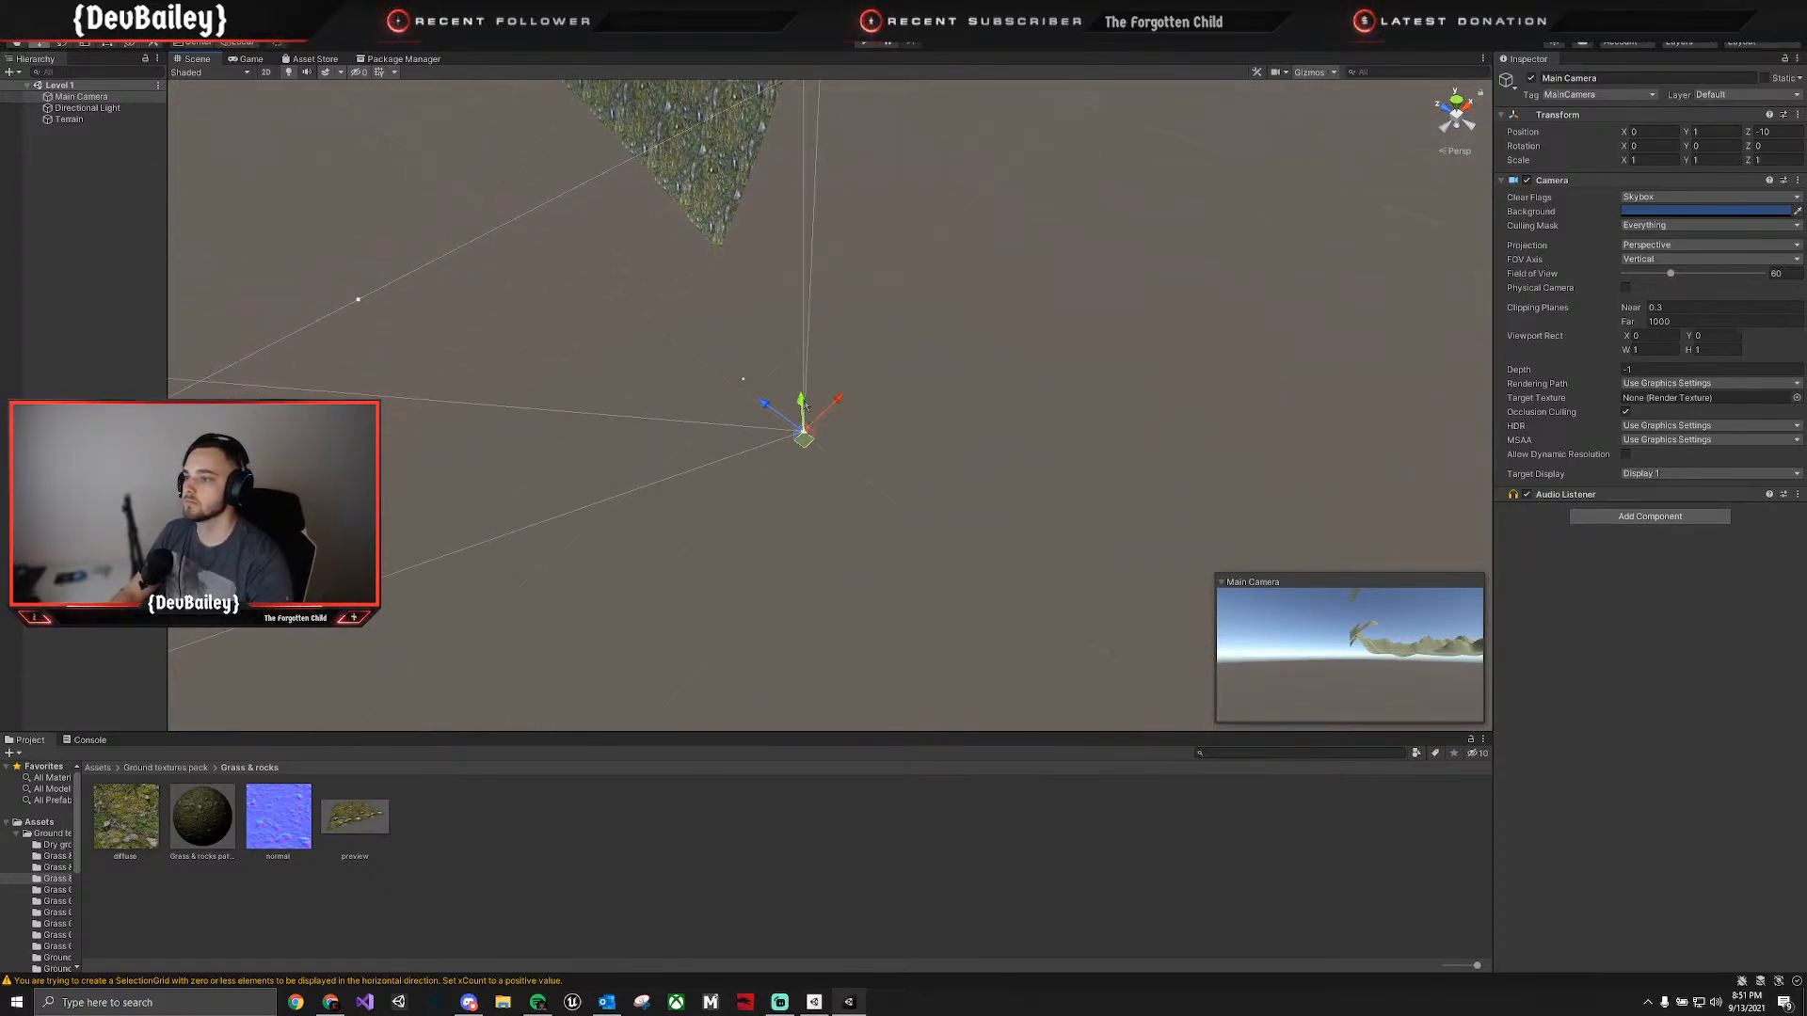
pyautogui.moveTo(803, 402); pyautogui.dragTo(805, 83)
pyautogui.press('f')
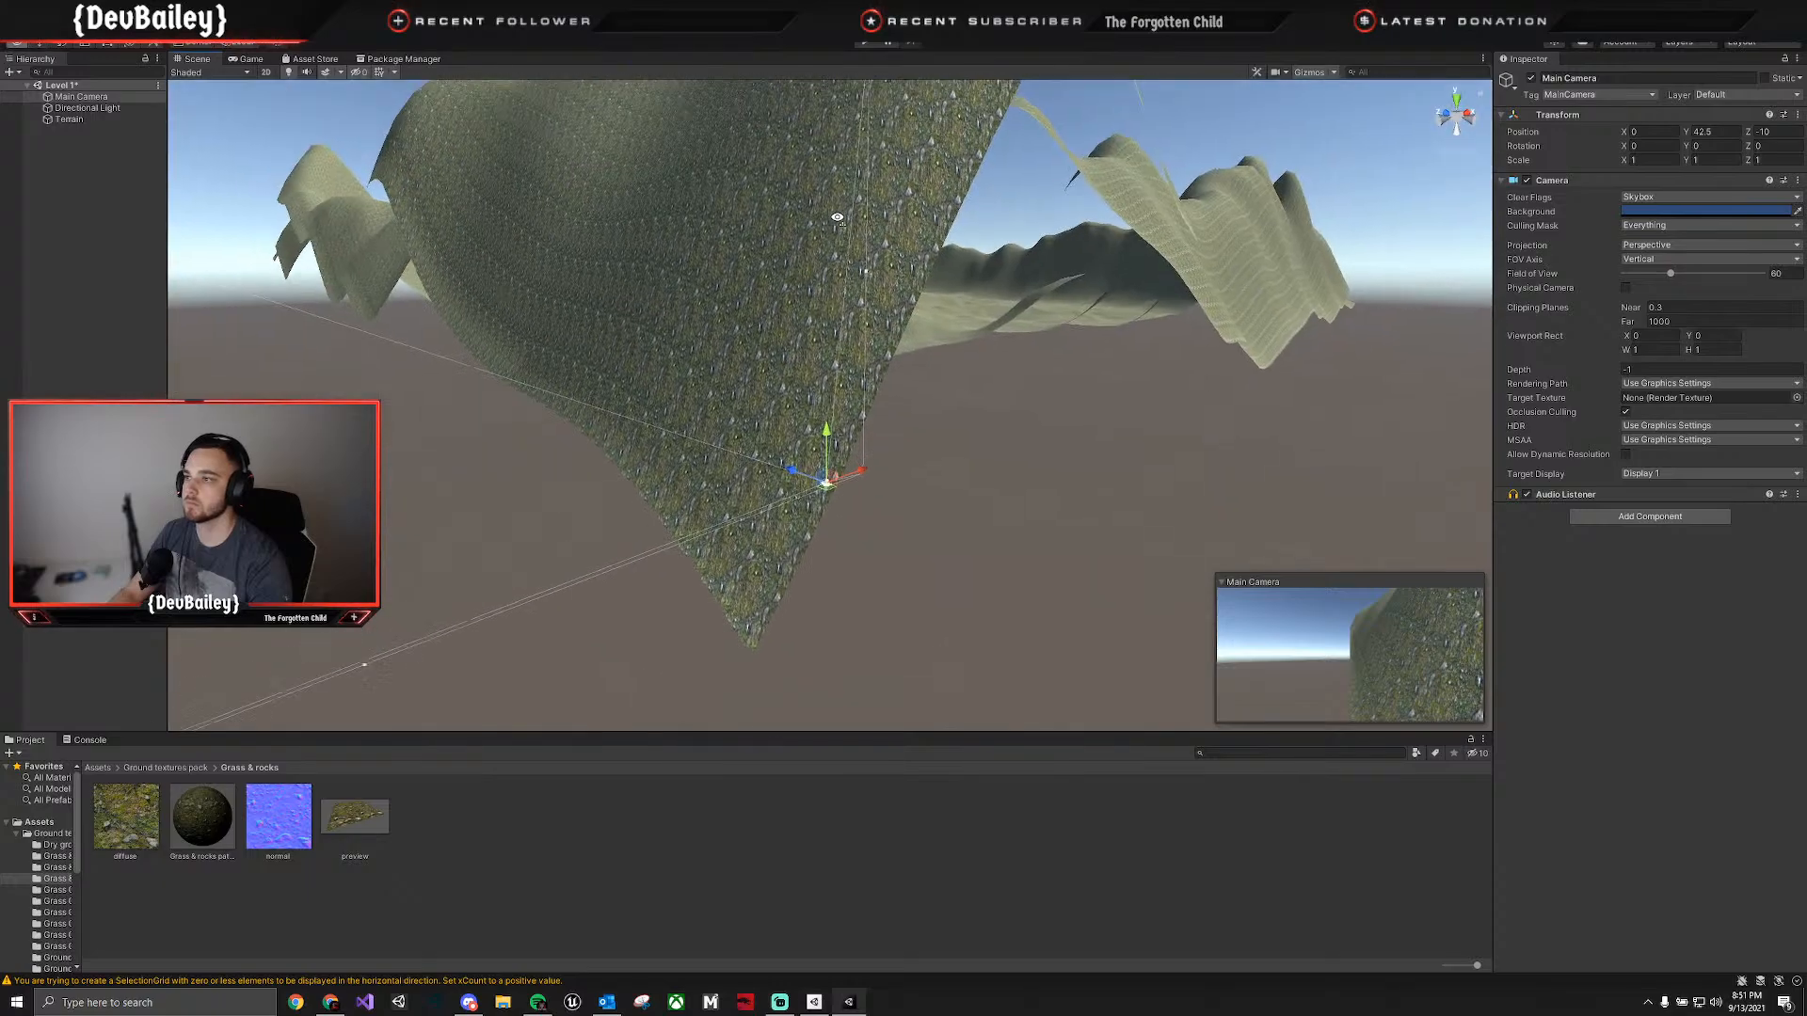
pyautogui.moveTo(834, 517); pyautogui.dragTo(899, 215)
pyautogui.click(830, 188)
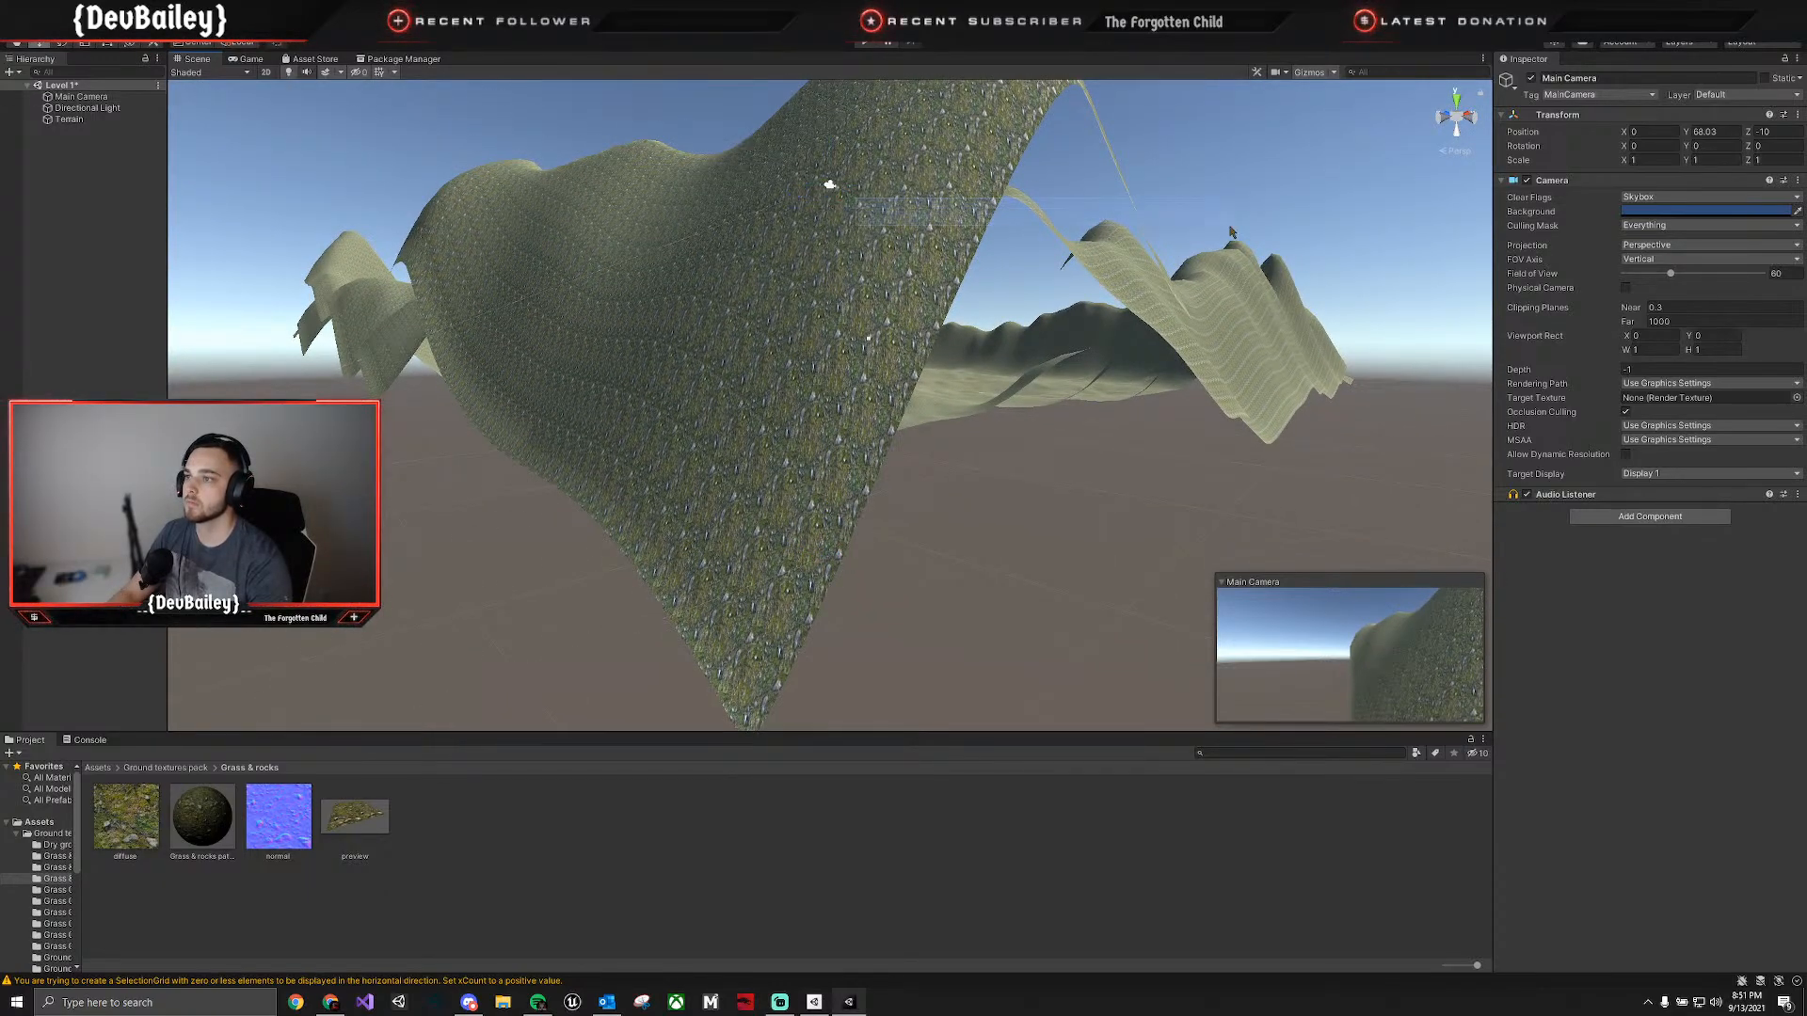
pyautogui.click(85, 96)
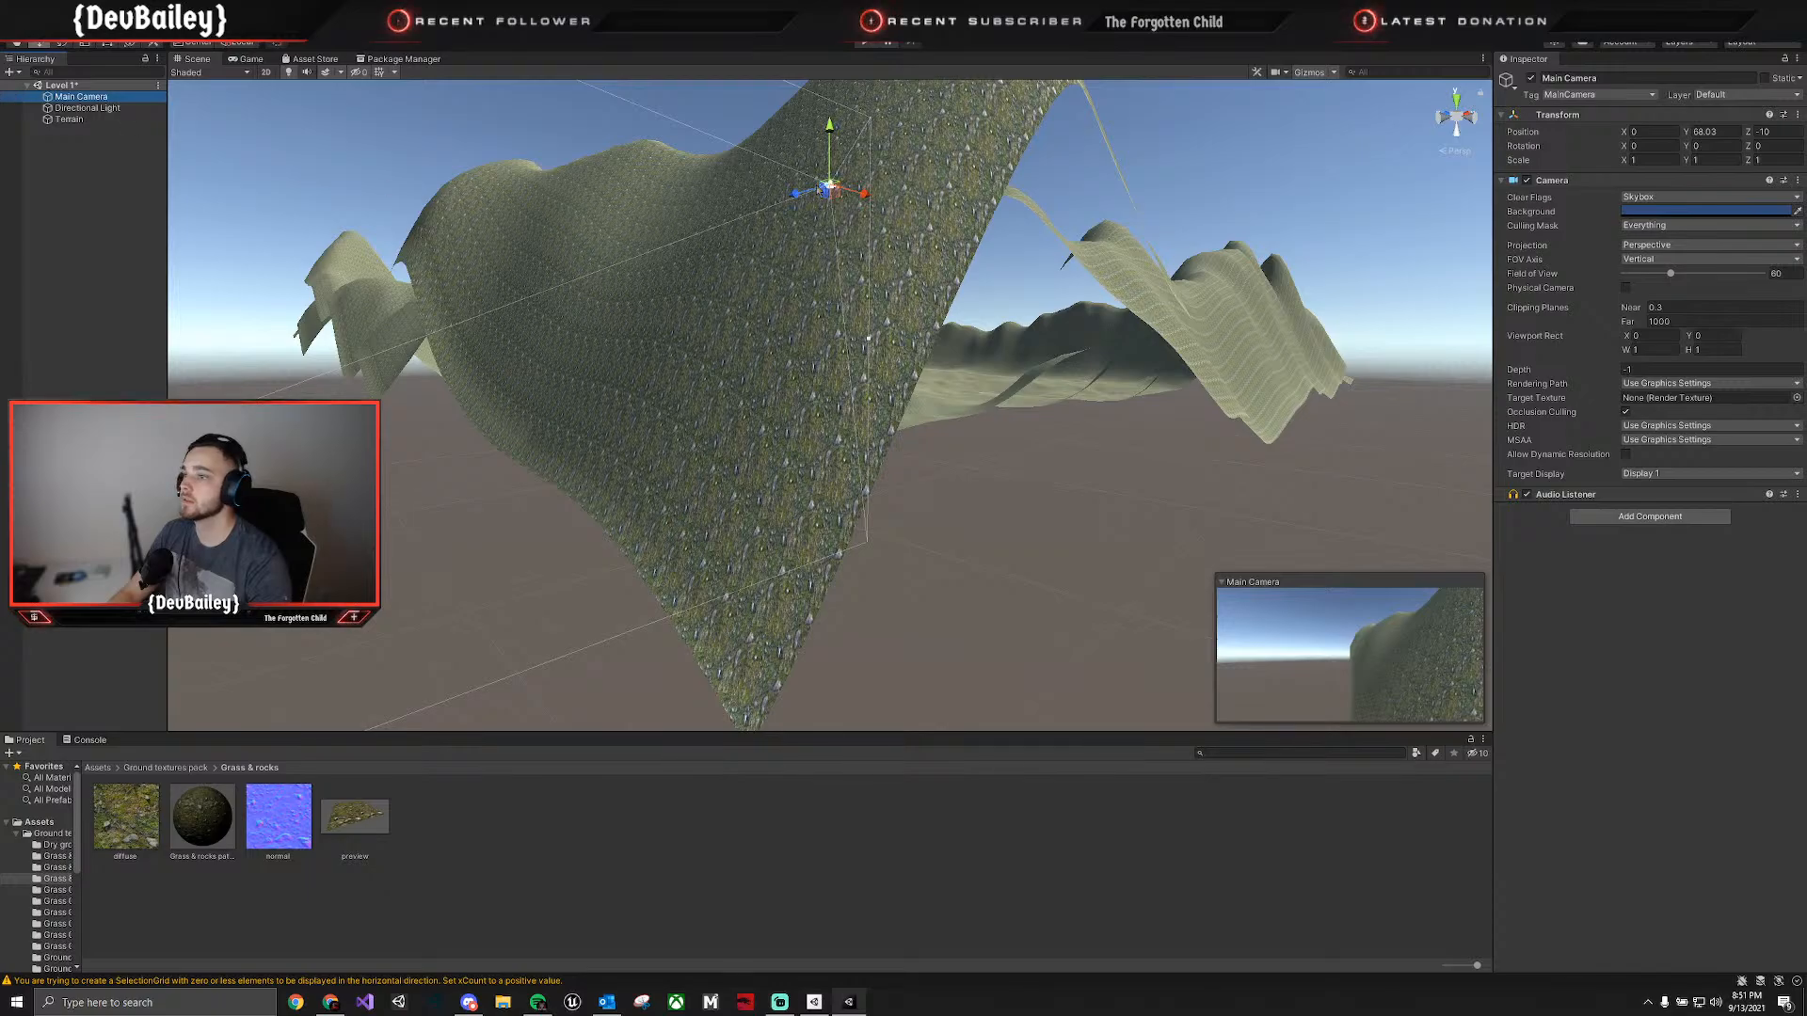
# Move the Main Camera inside the ring of mountains, to about X 592.5, Y 108 and Z 481.
pyautogui.moveTo(864, 199); pyautogui.dragTo(1610, 363)
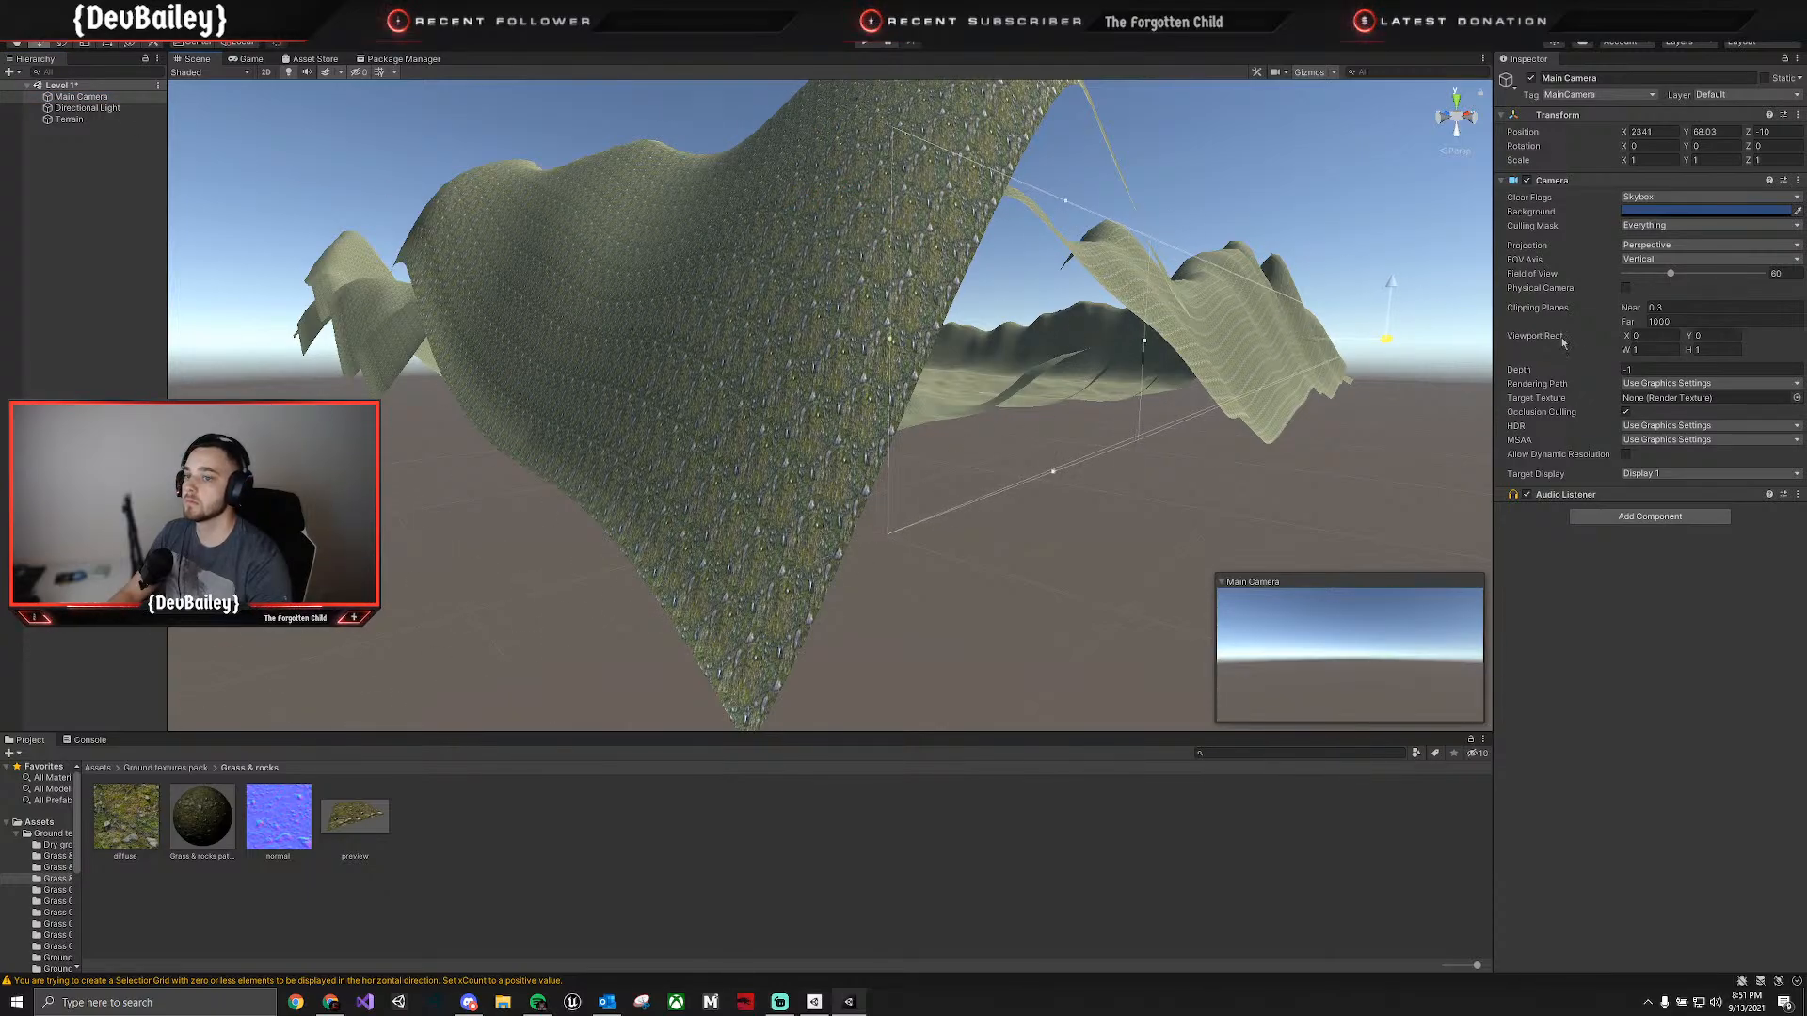
pyautogui.moveTo(1327, 338); pyautogui.dragTo(1237, 338)
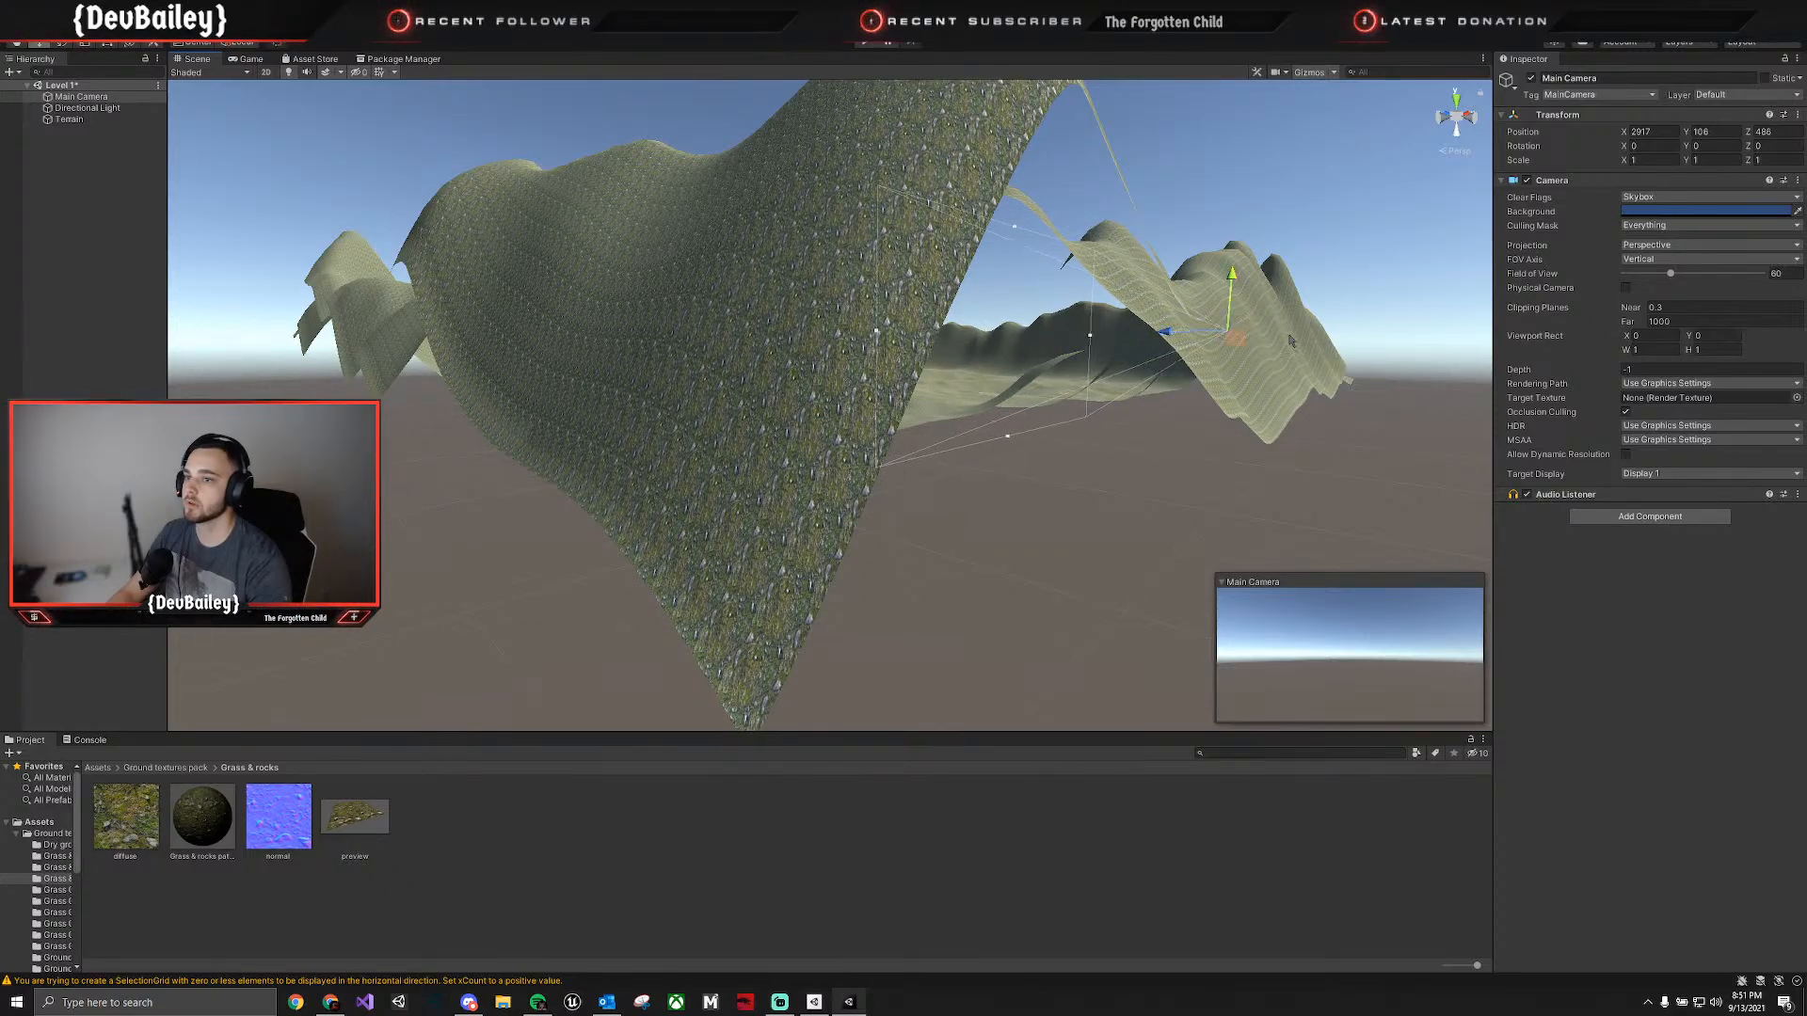
pyautogui.press('w')
pyautogui.moveTo(1315, 358); pyautogui.dragTo(1404, 347, button='right')
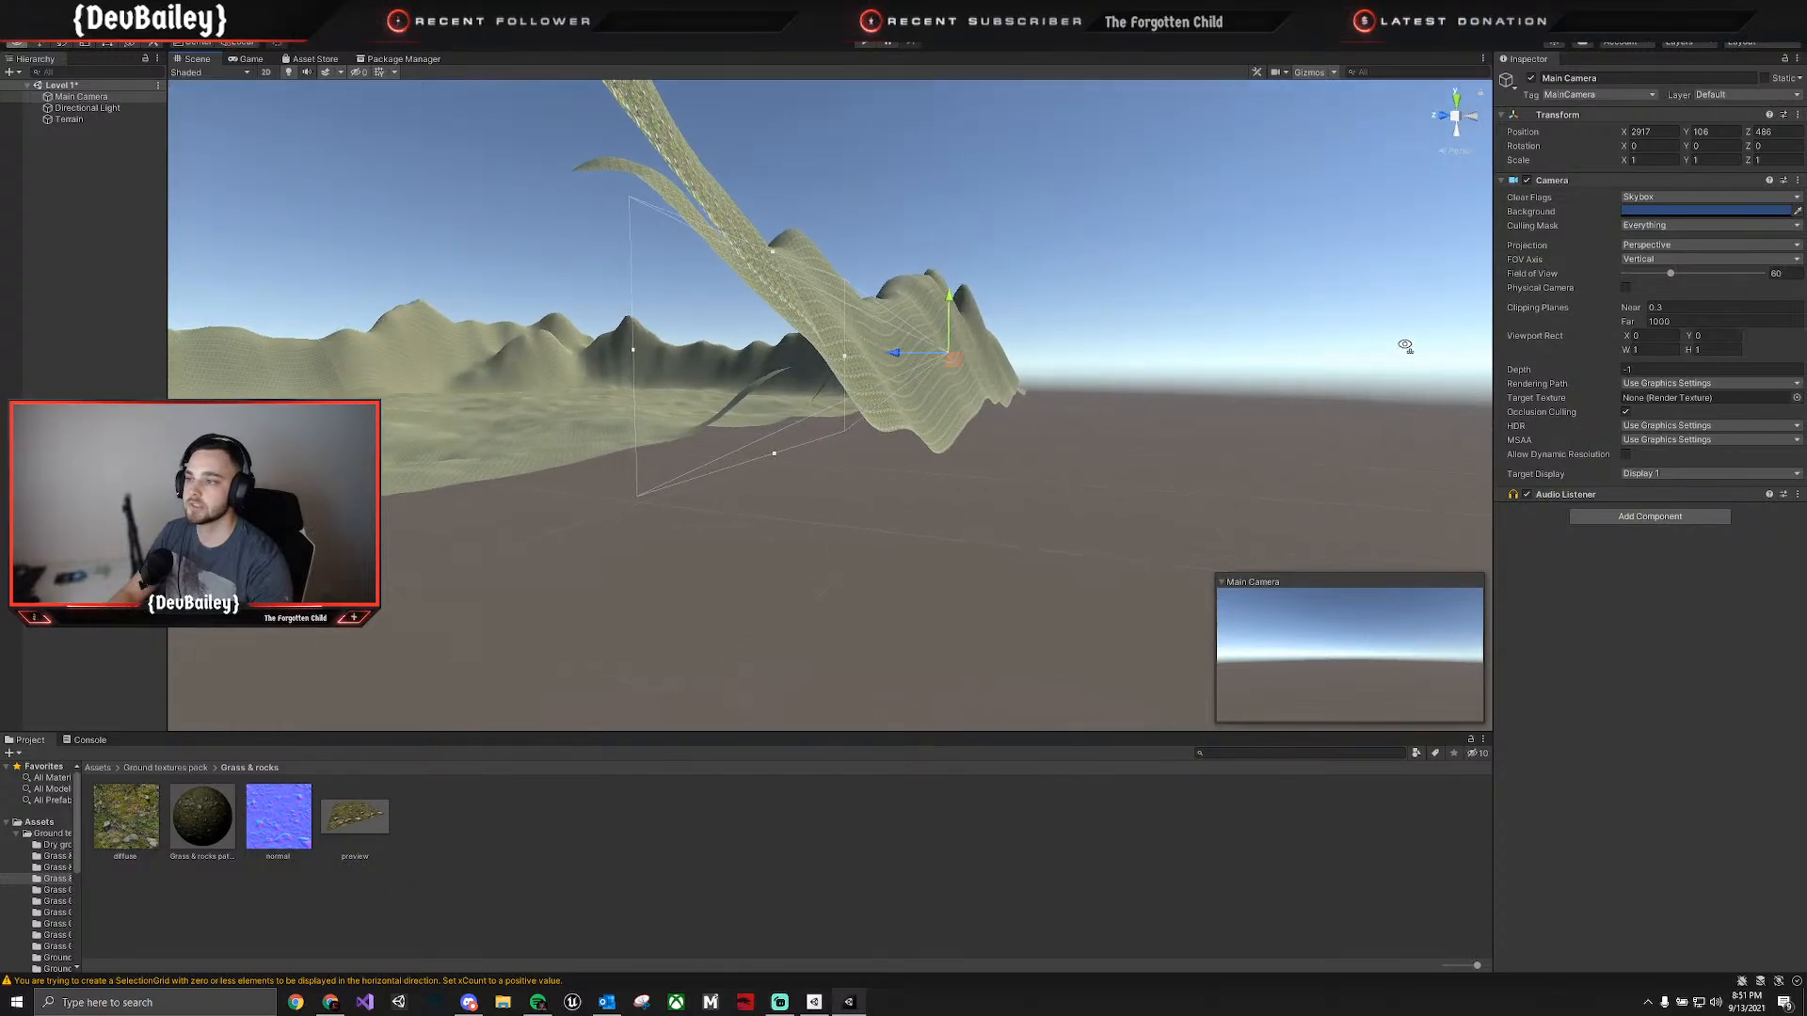
pyautogui.moveTo(905, 353); pyautogui.dragTo(659, 388)
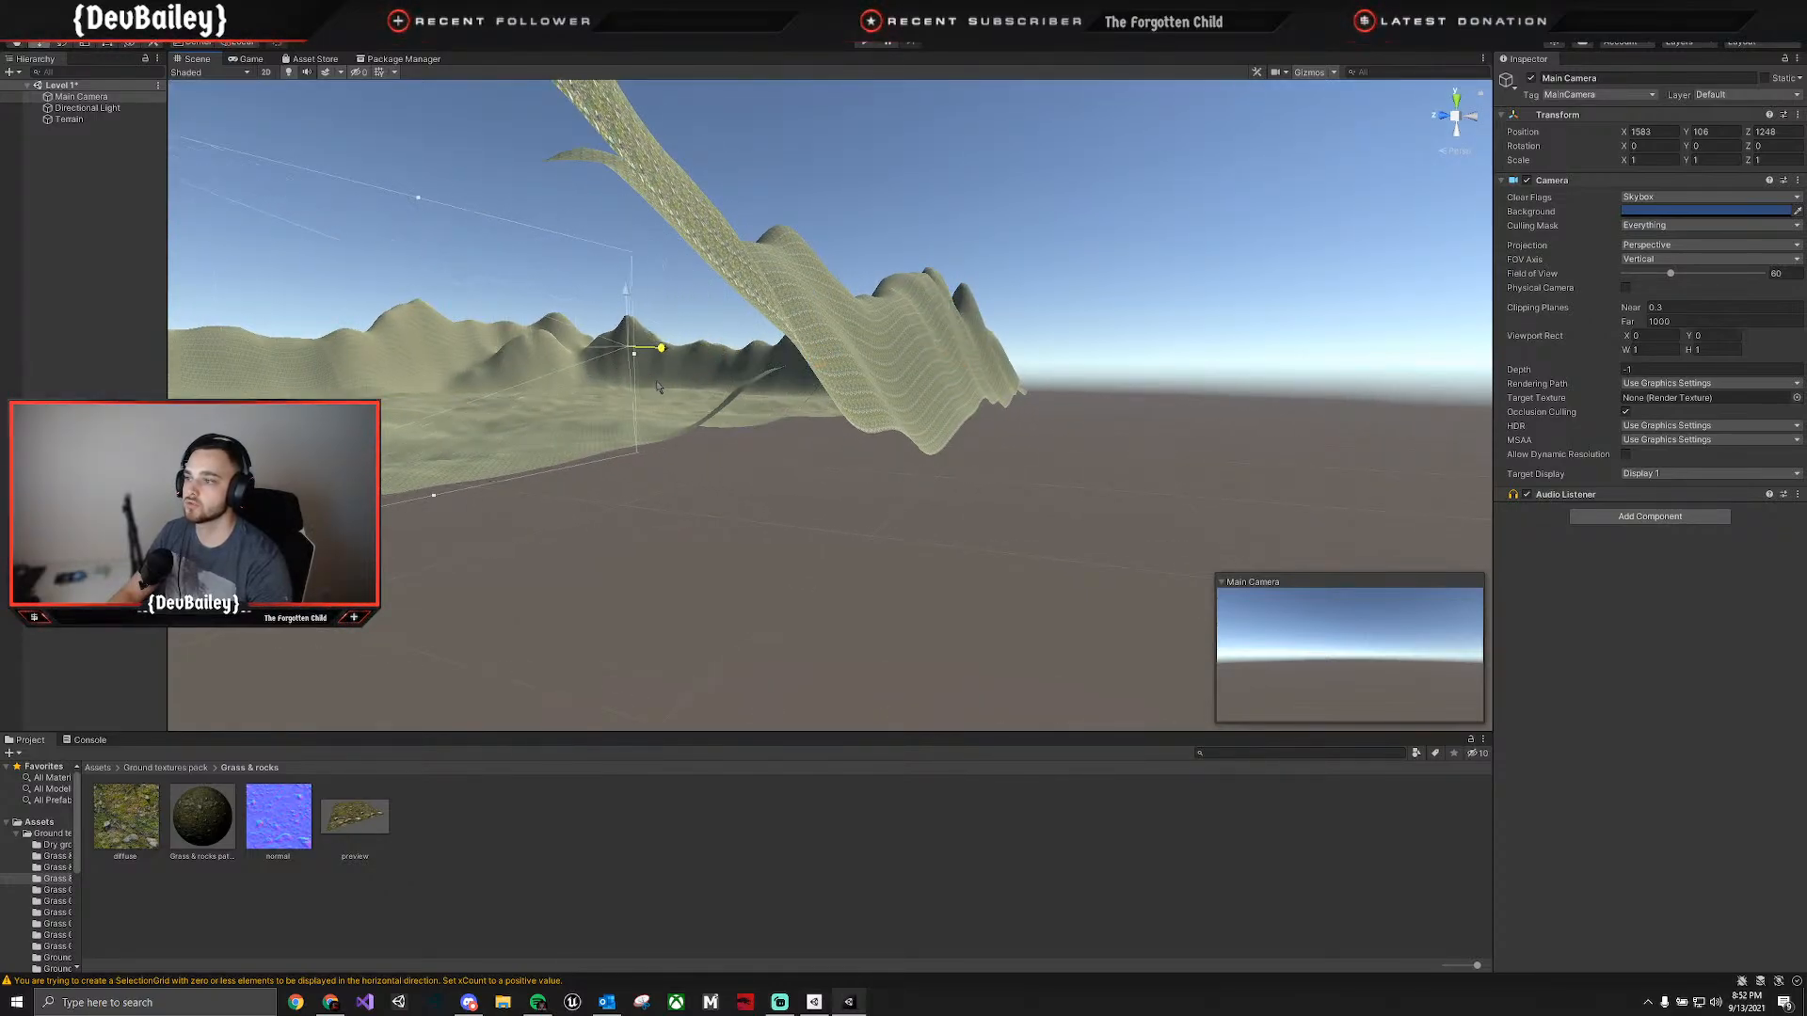
pyautogui.moveTo(730, 401); pyautogui.dragTo(589, 440, button='right')
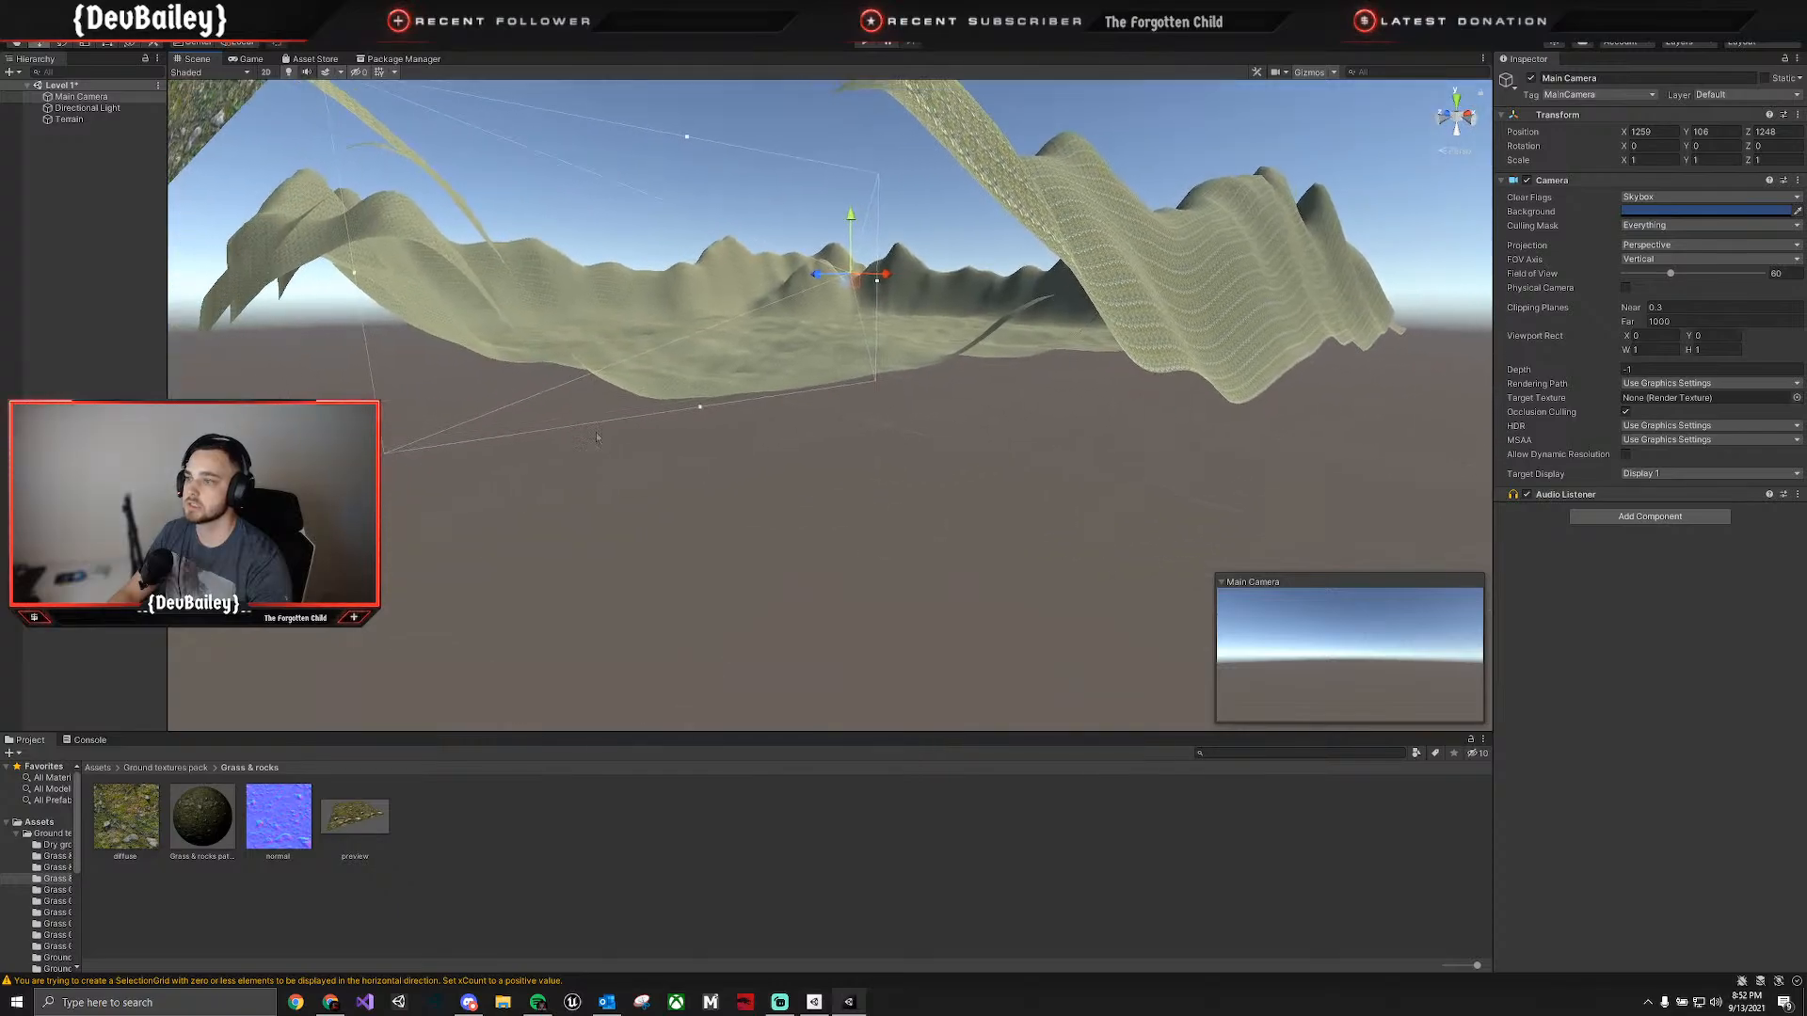
pyautogui.moveTo(816, 284); pyautogui.dragTo(1053, 365)
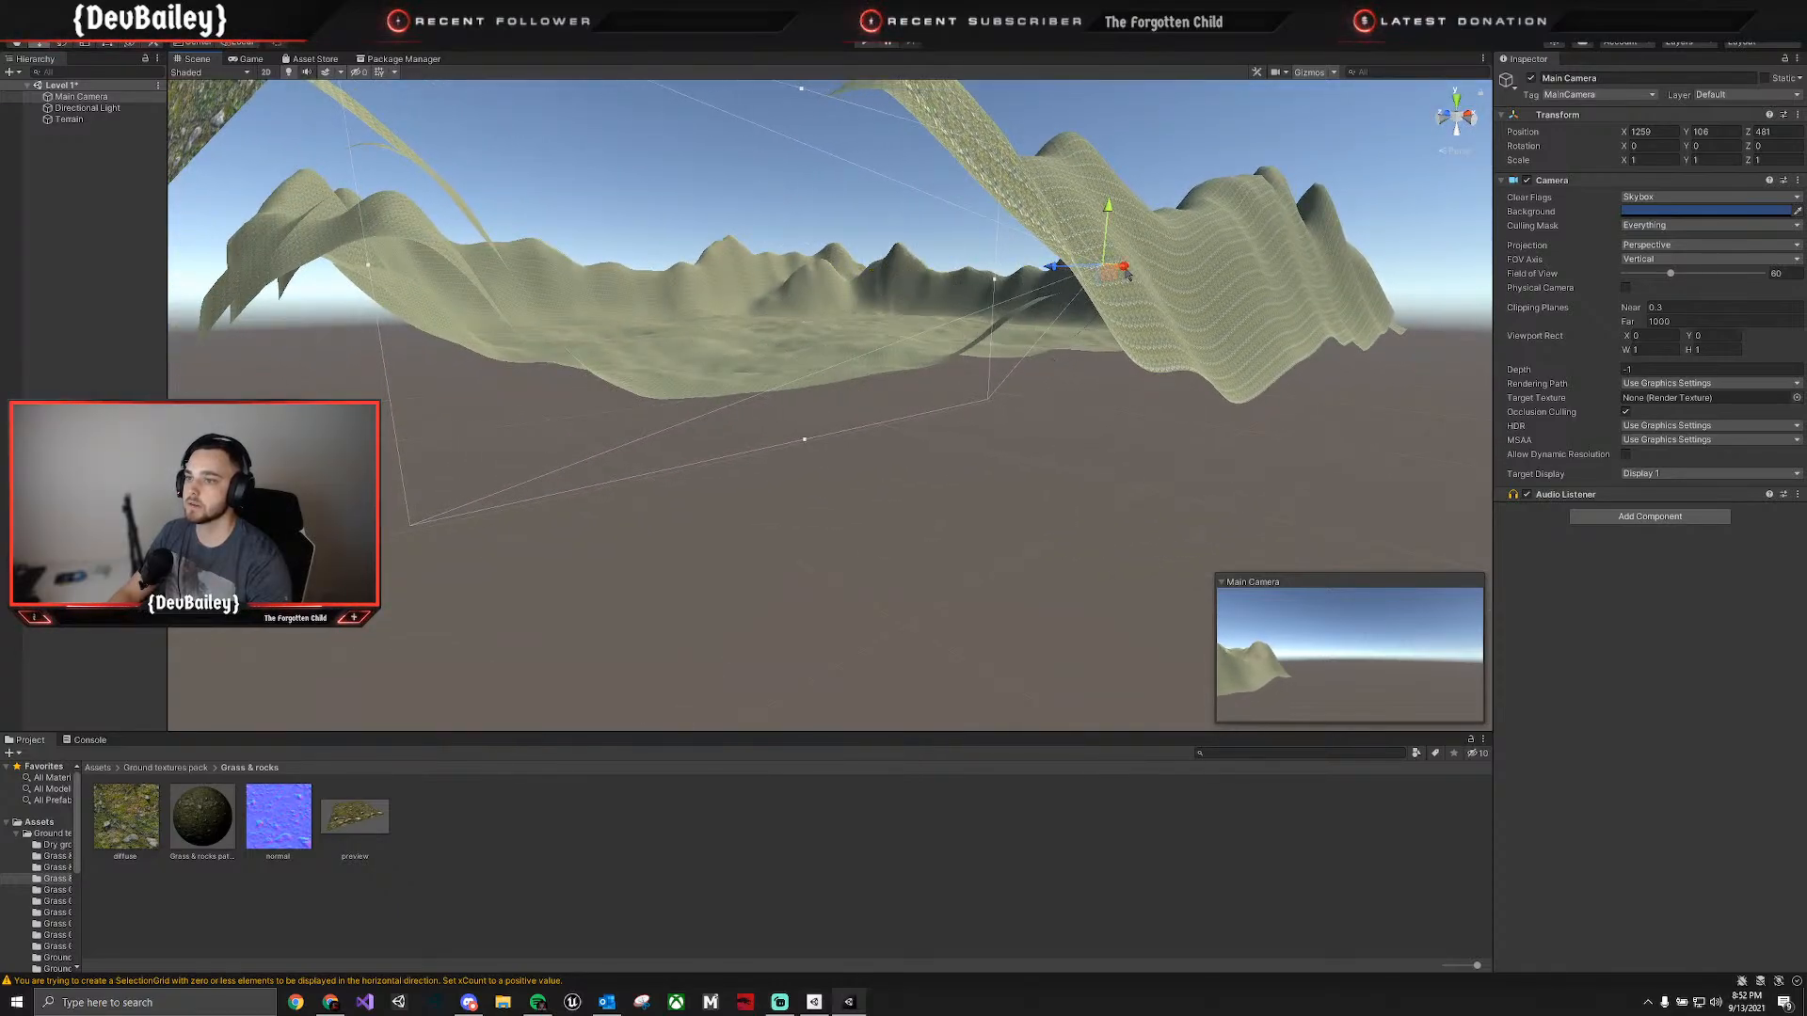
pyautogui.moveTo(1128, 274); pyautogui.dragTo(913, 287)
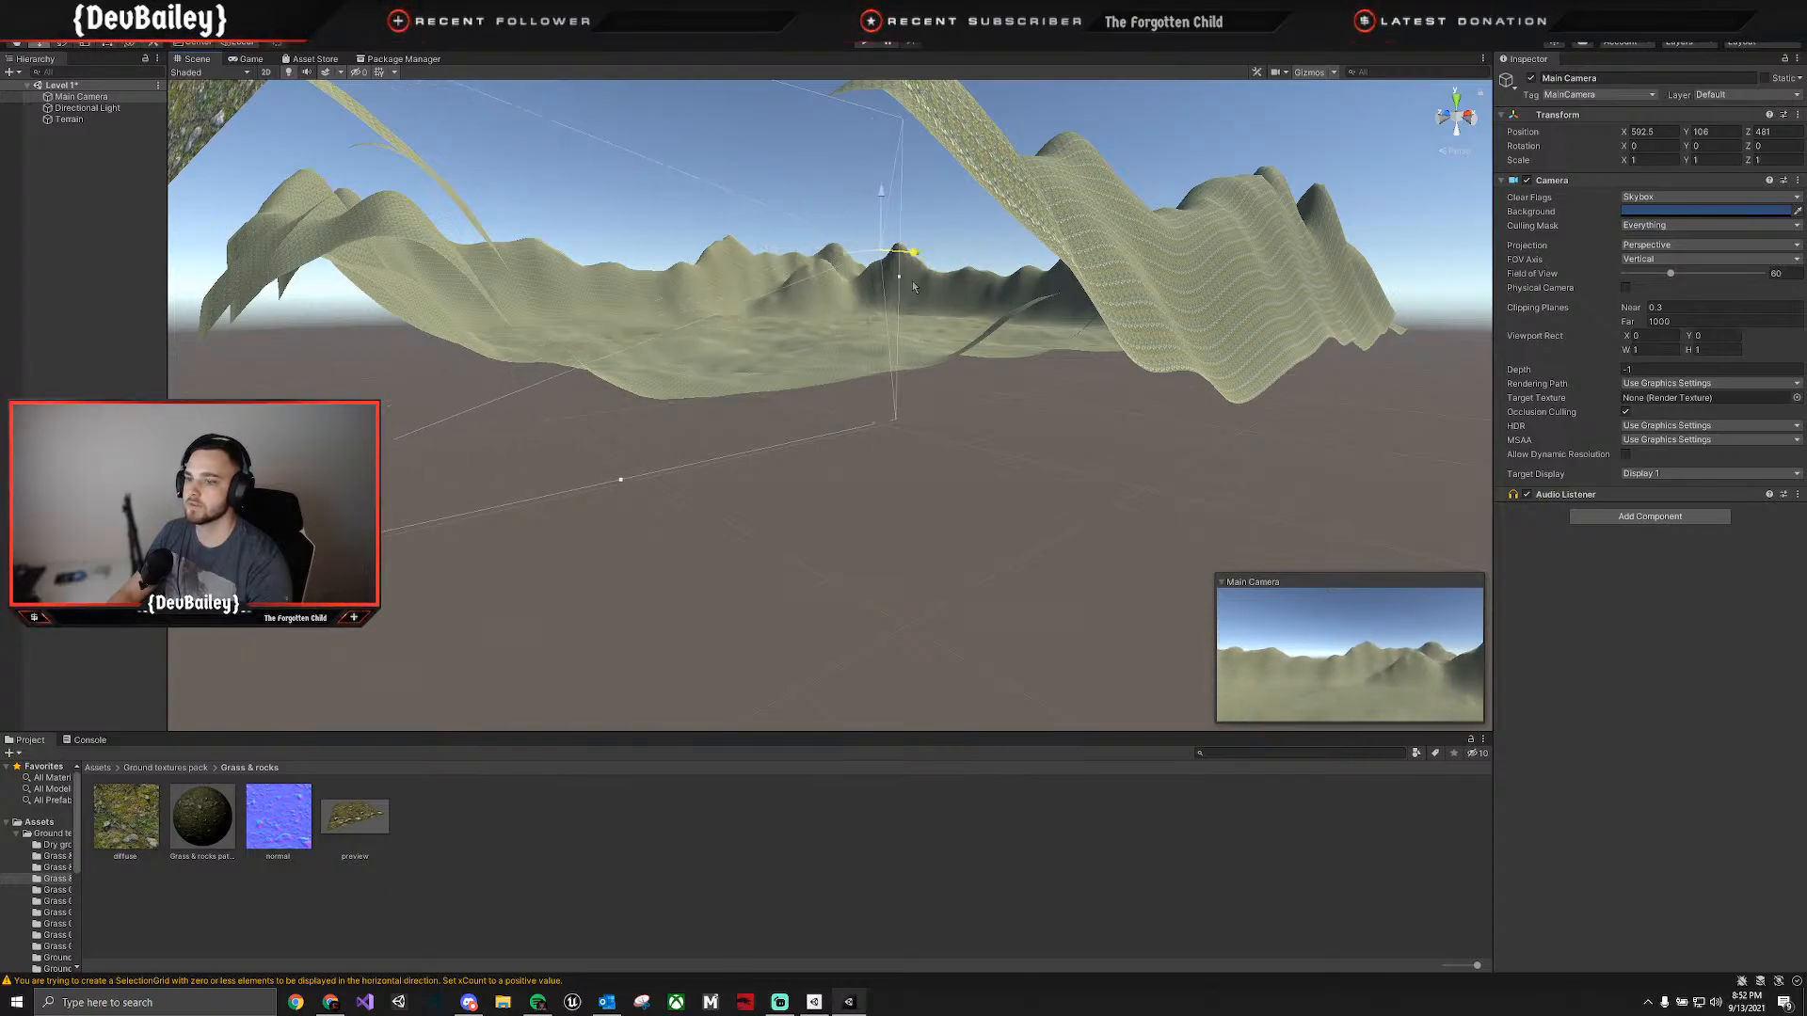
# Lower the Main Camera to about Y 21.1 and tilt it to an X rotation of about 11 degrees.
pyautogui.moveTo(878, 189); pyautogui.dragTo(912, 280)
pyautogui.press('e')
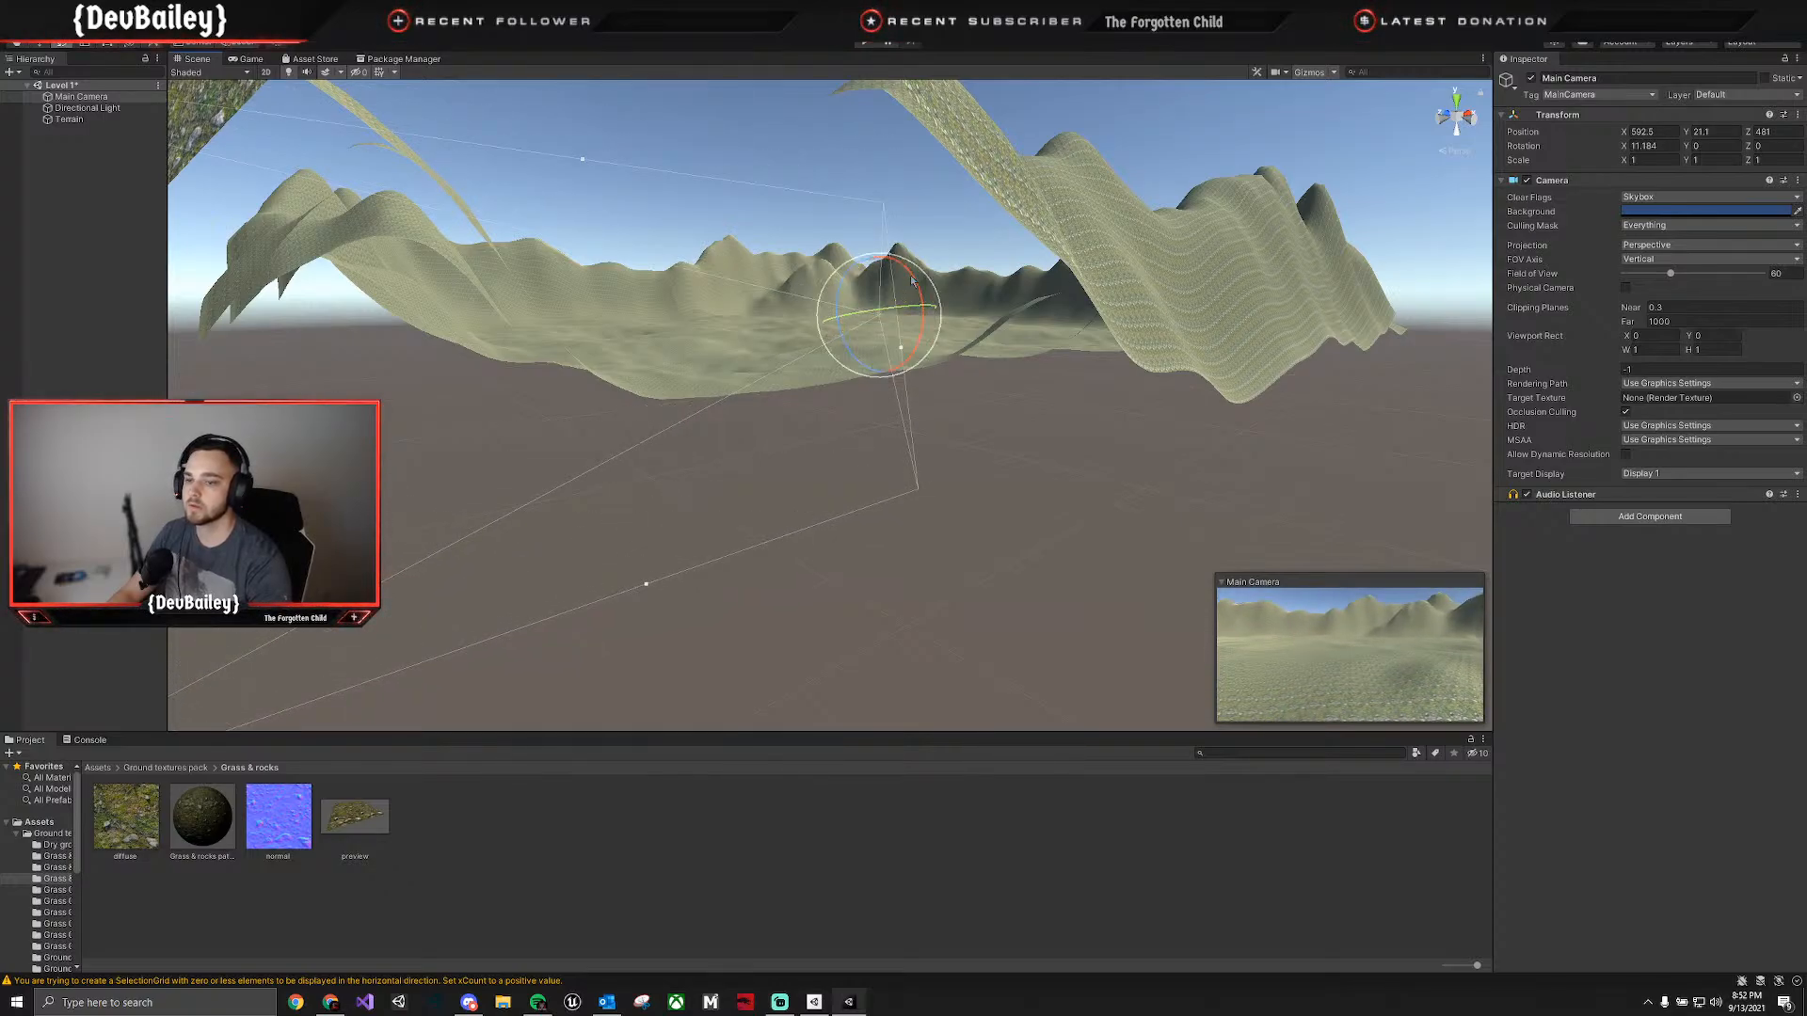
pyautogui.press('w')
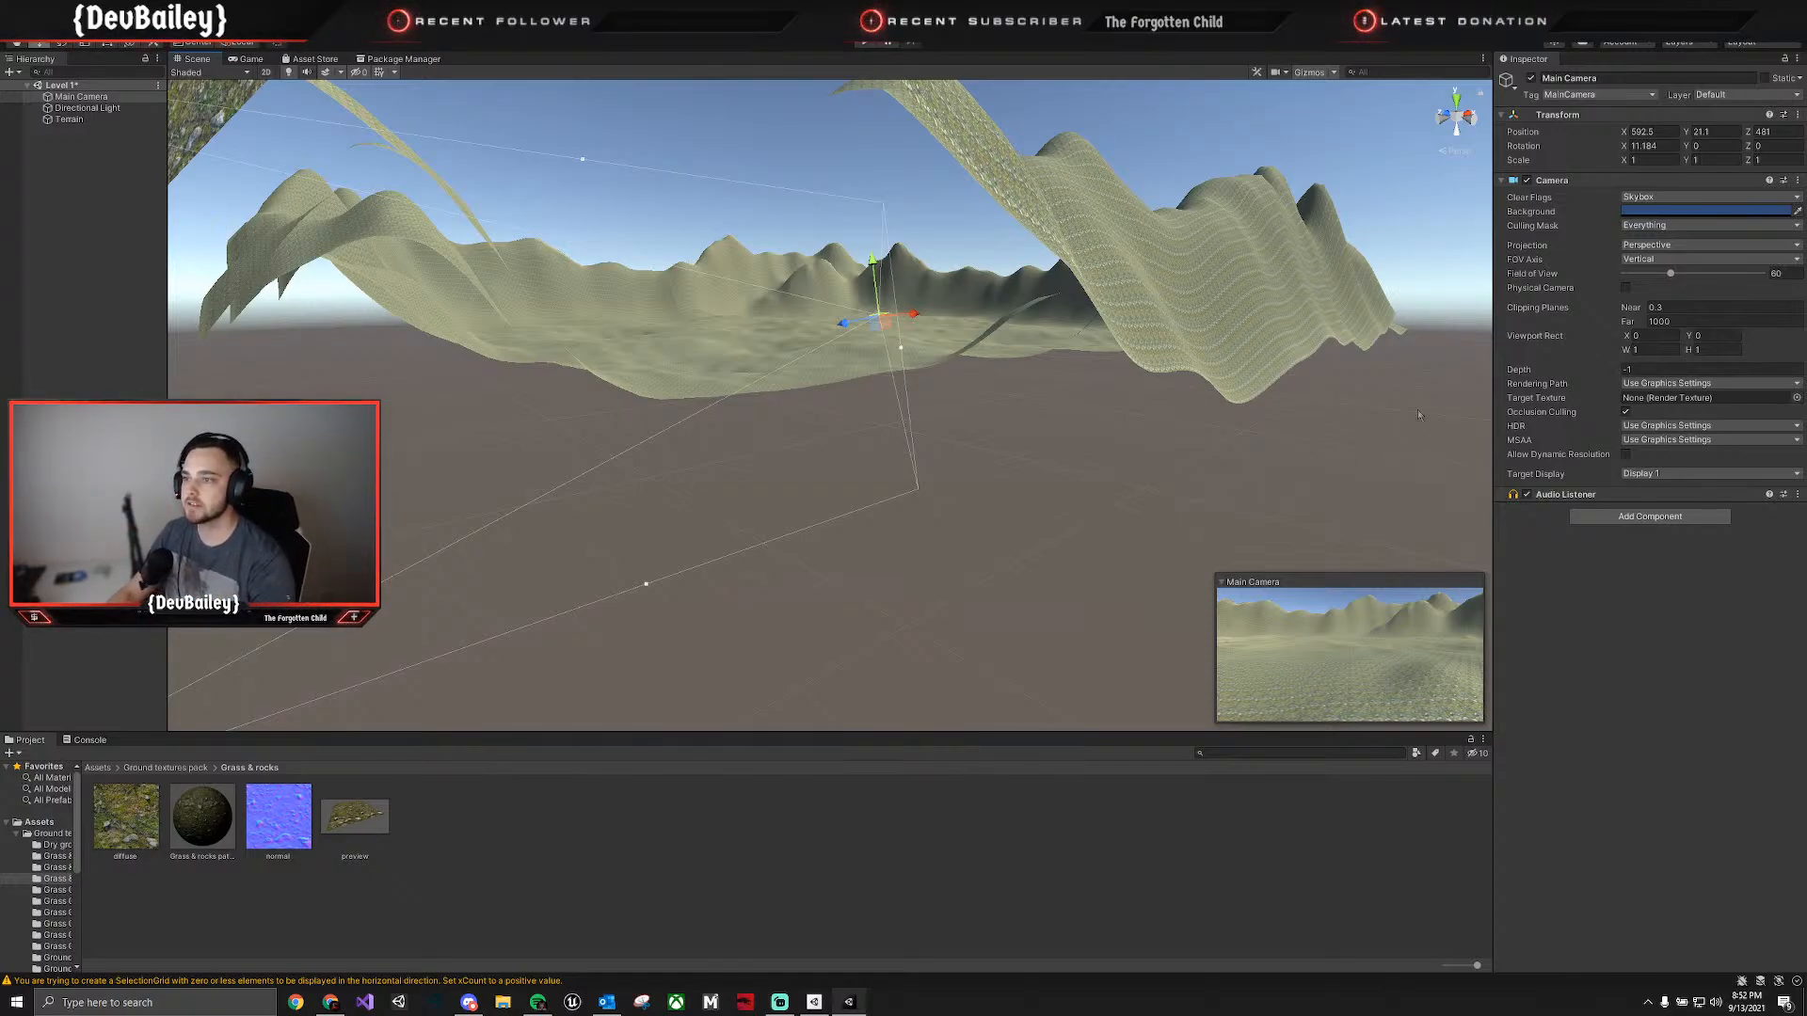
# Set the tiling size of the terrain's grass and rock layer to 10 in X and 10 in Y.
pyautogui.moveTo(1420, 414); pyautogui.dragTo(1215, 487, button='right')
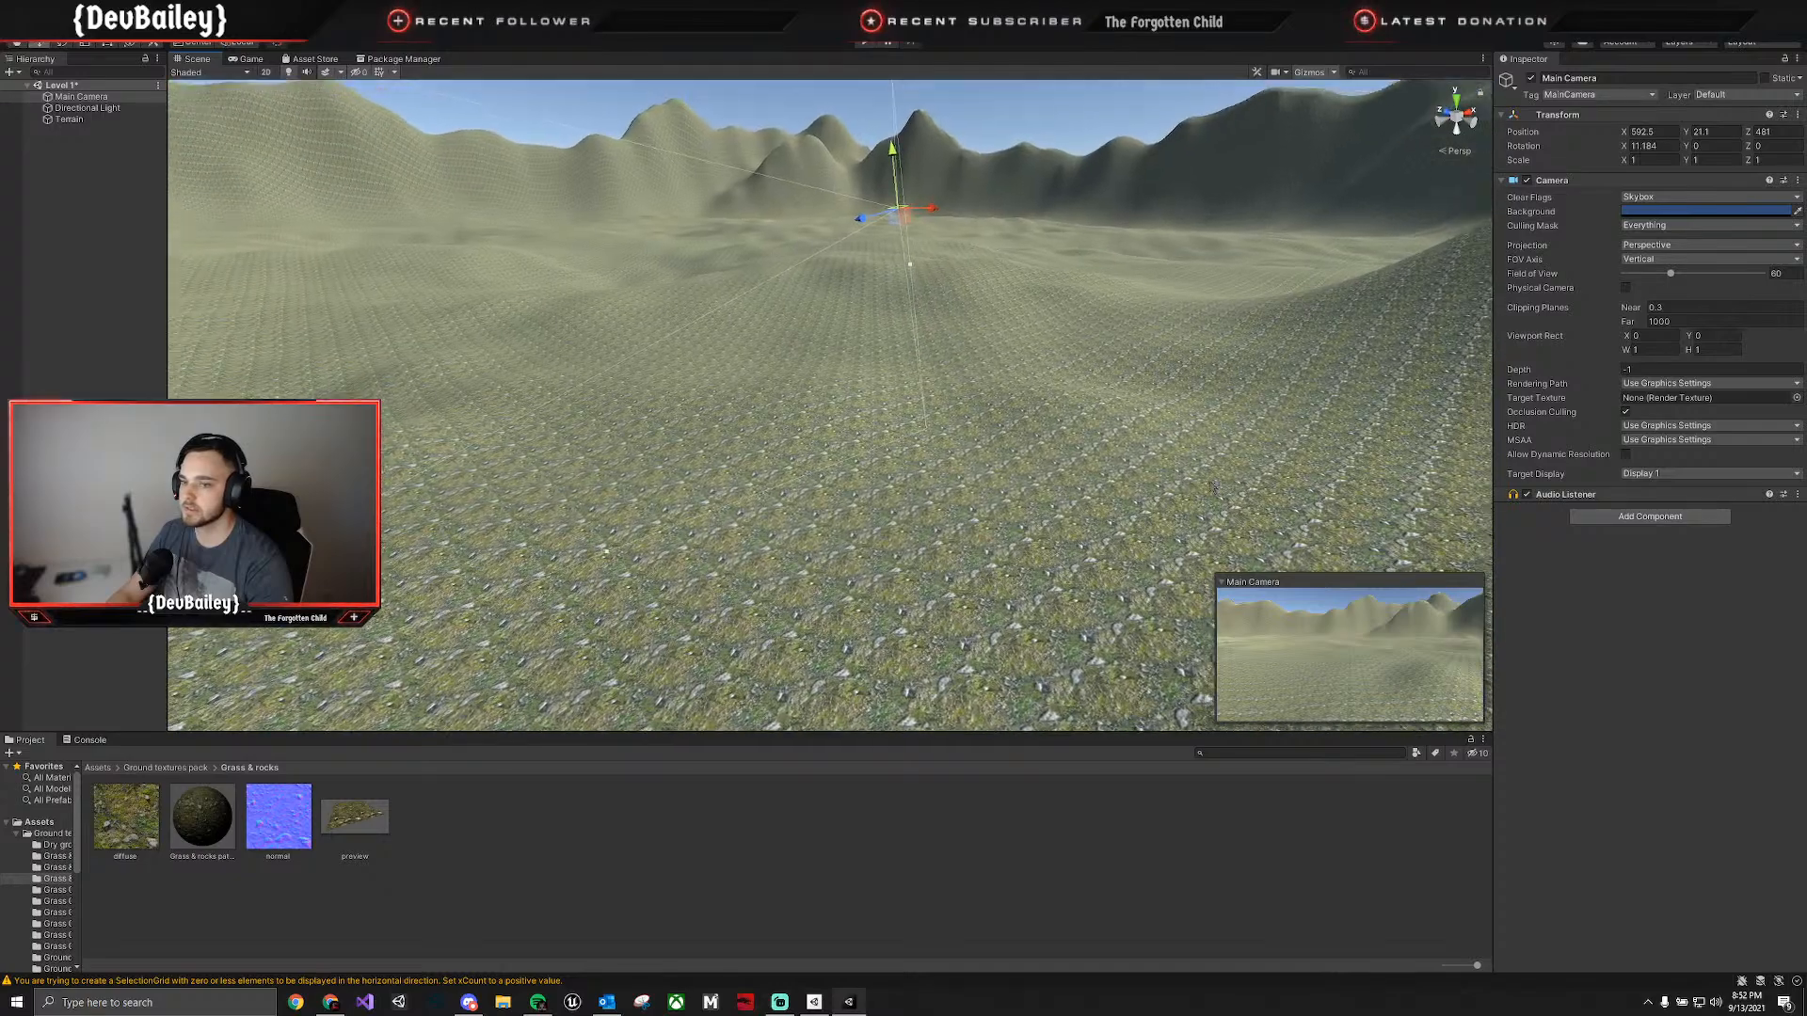
pyautogui.click(954, 591)
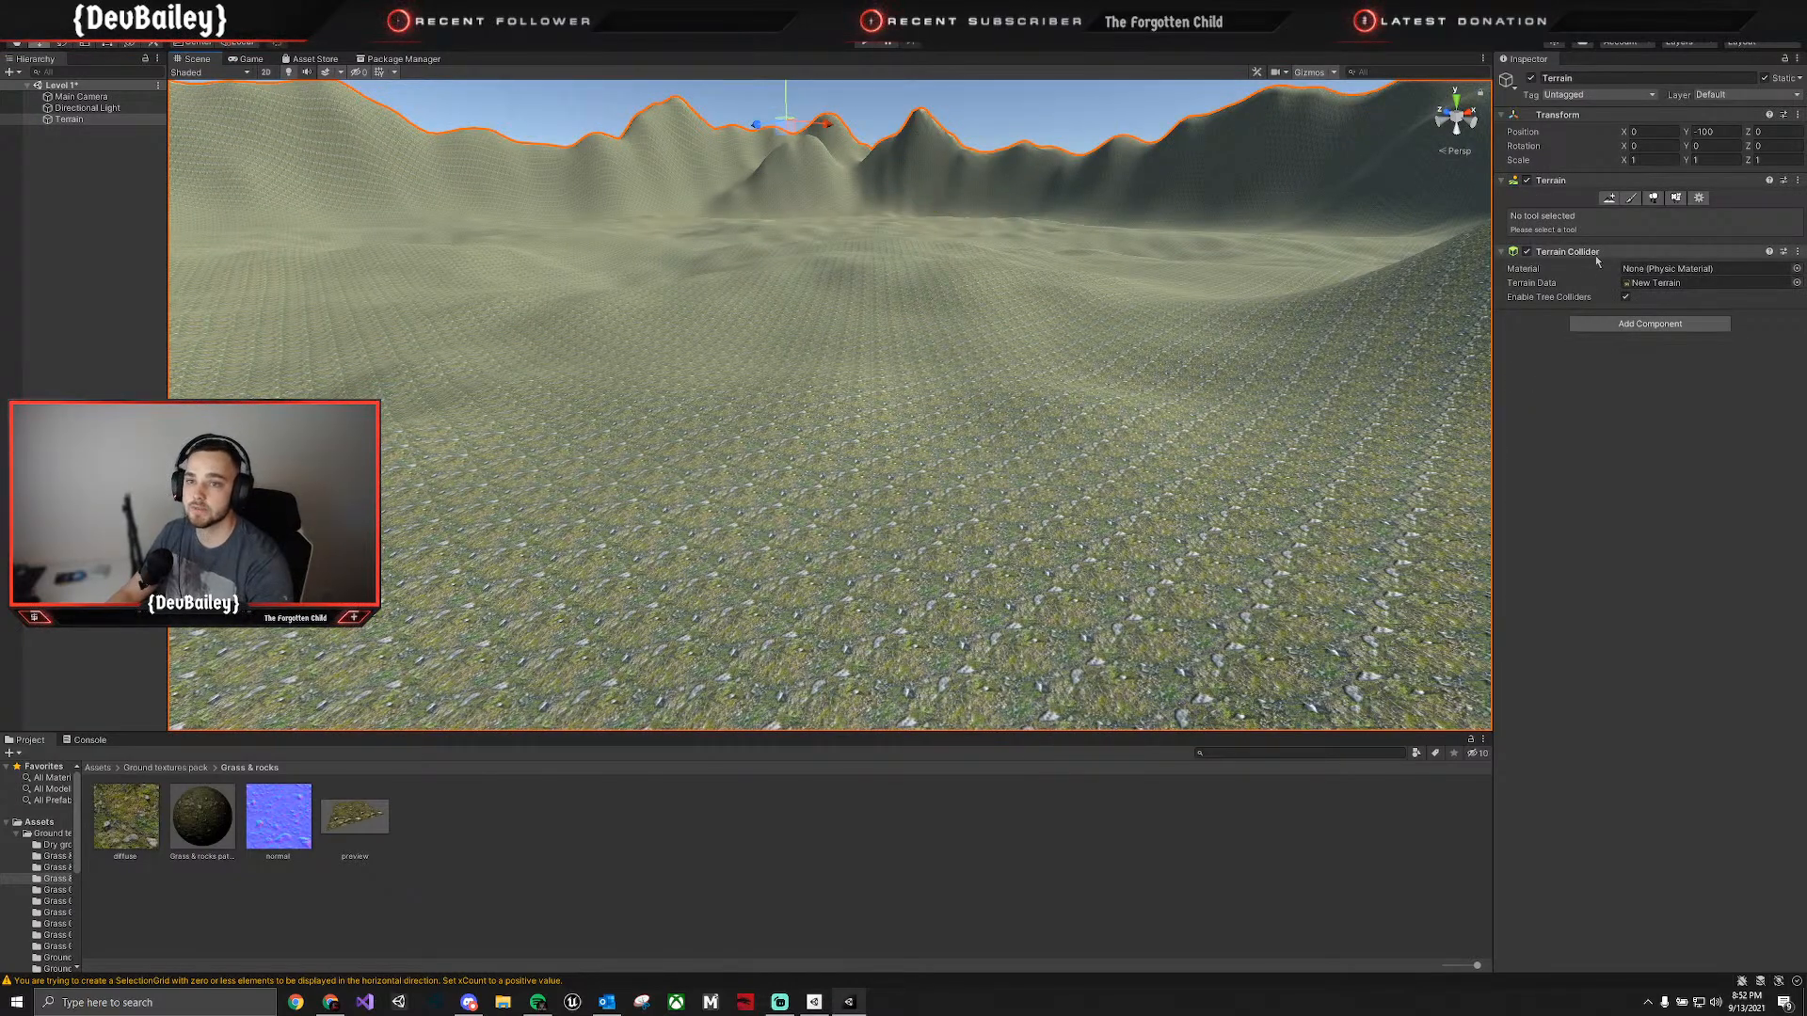
pyautogui.click(1630, 201)
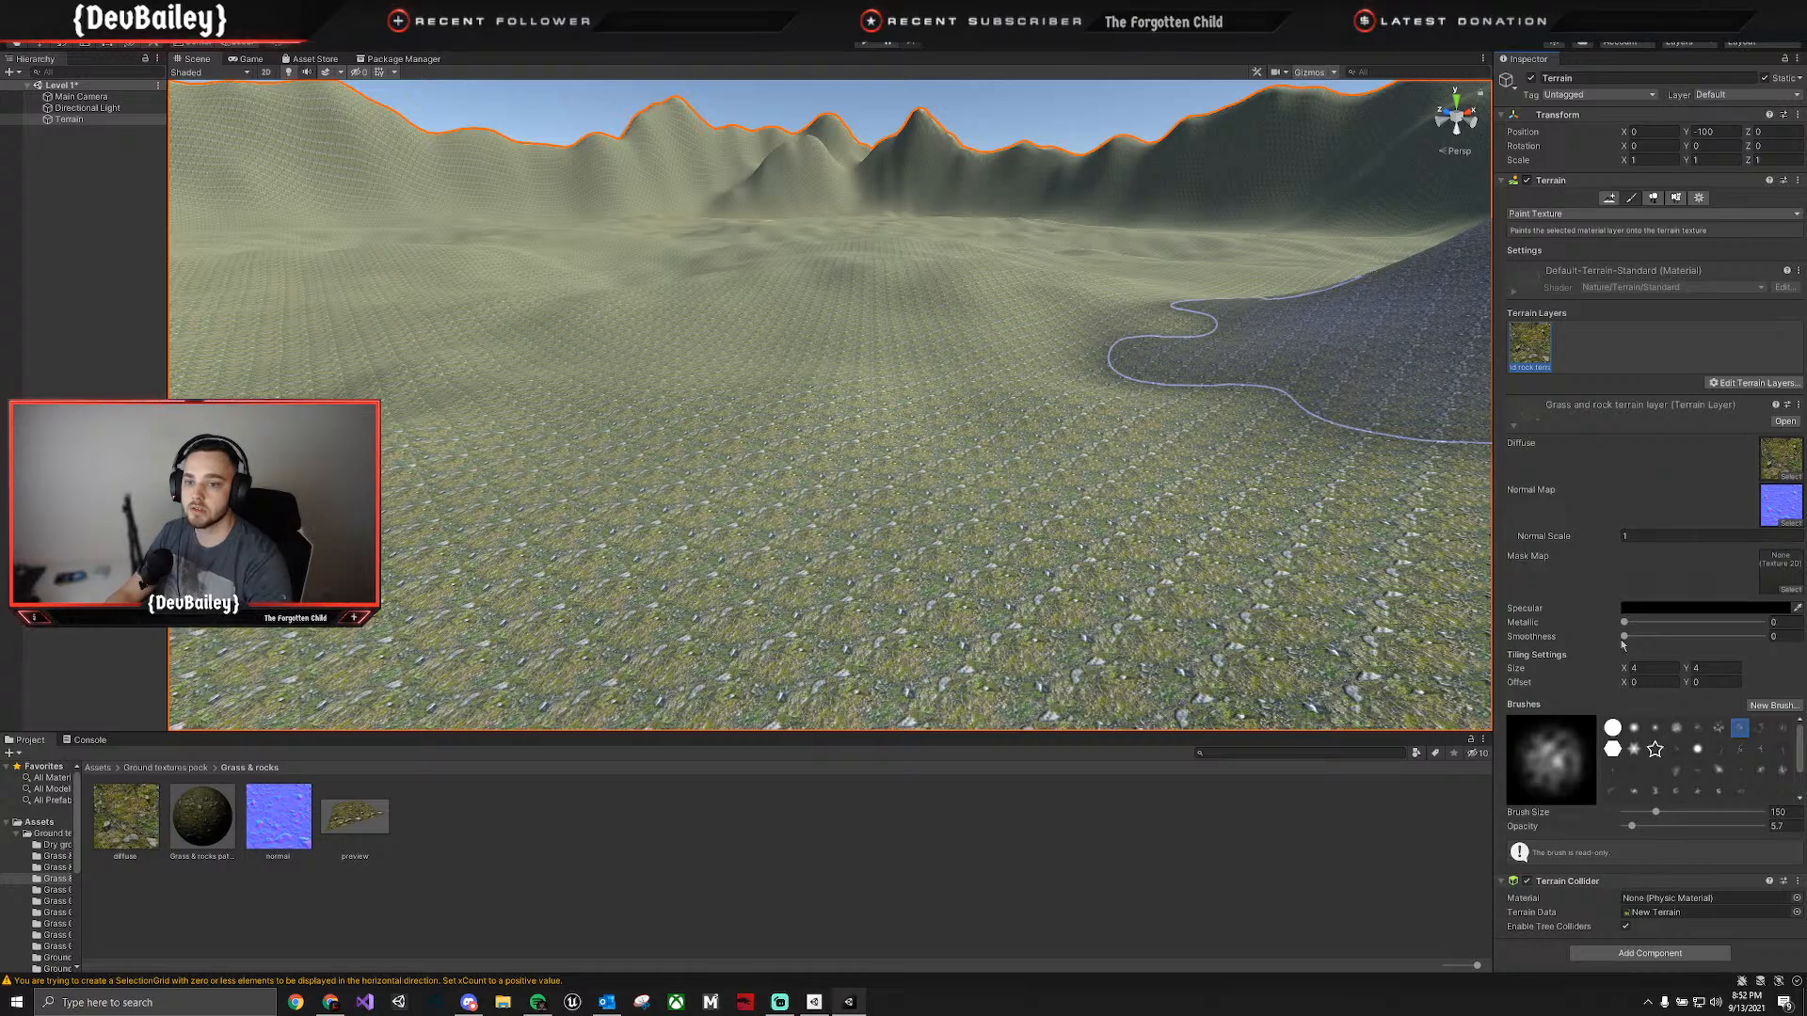
pyautogui.write('8')
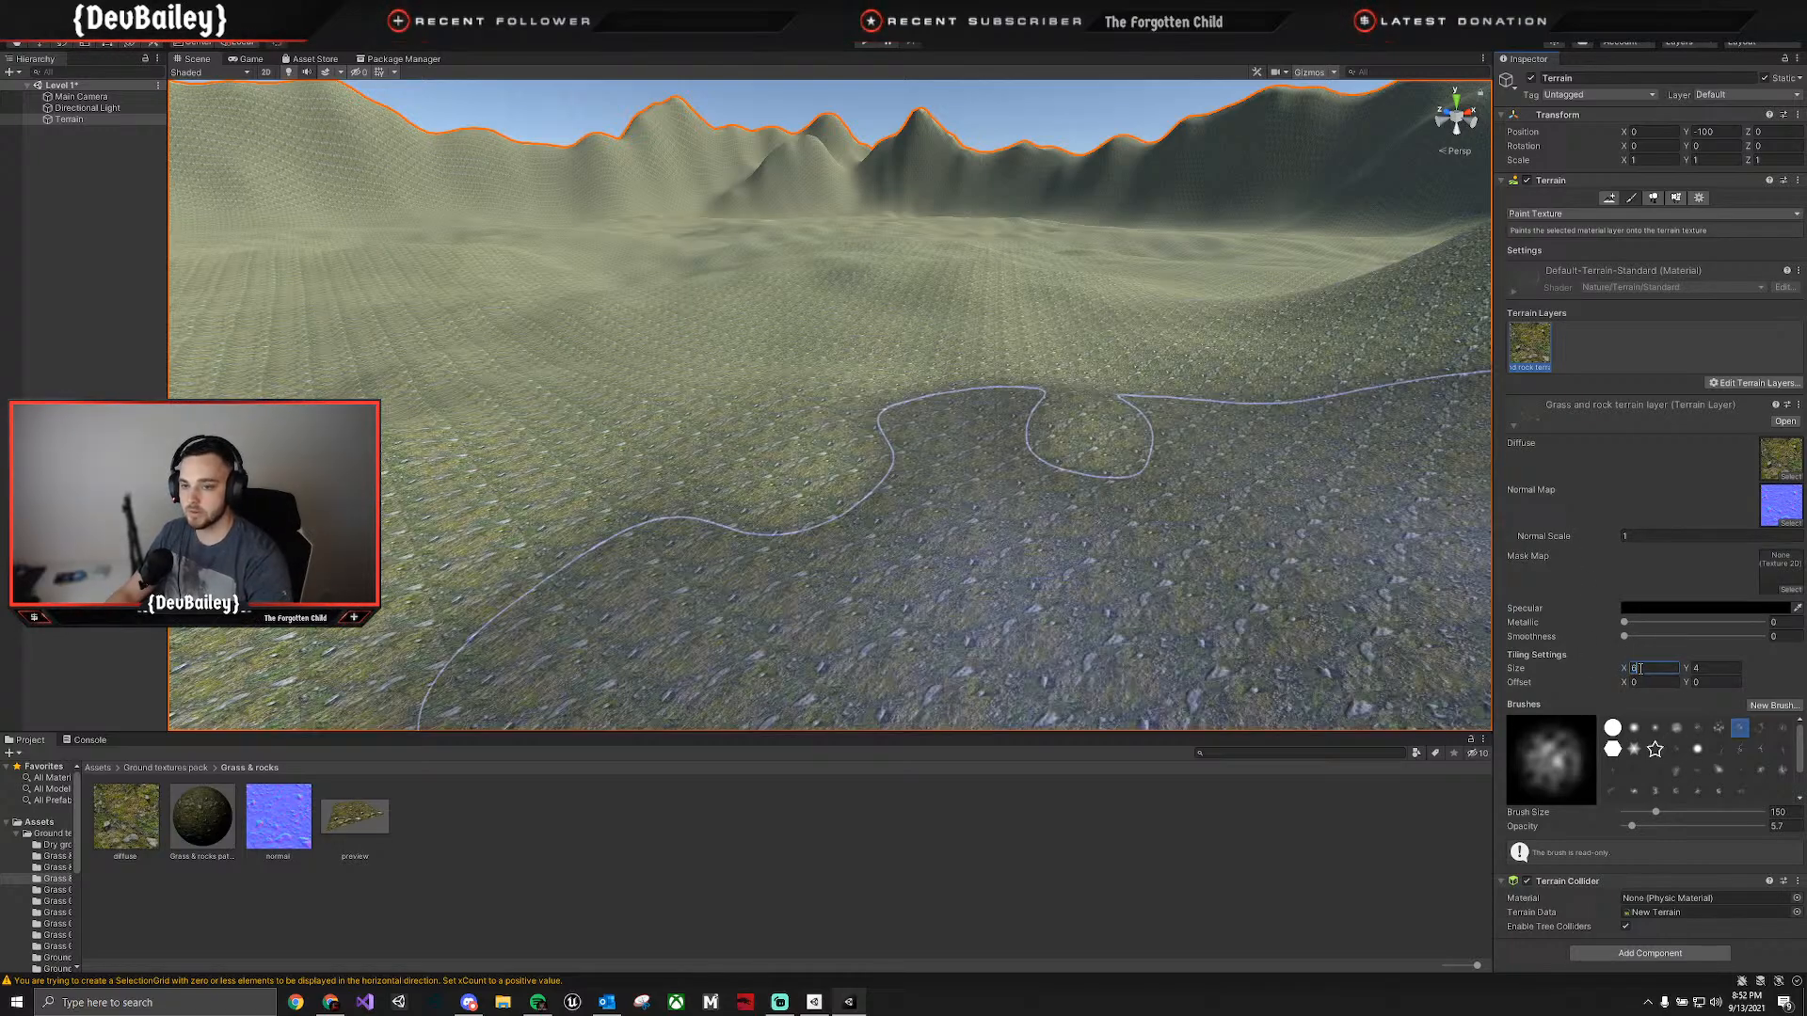
pyautogui.write('8')
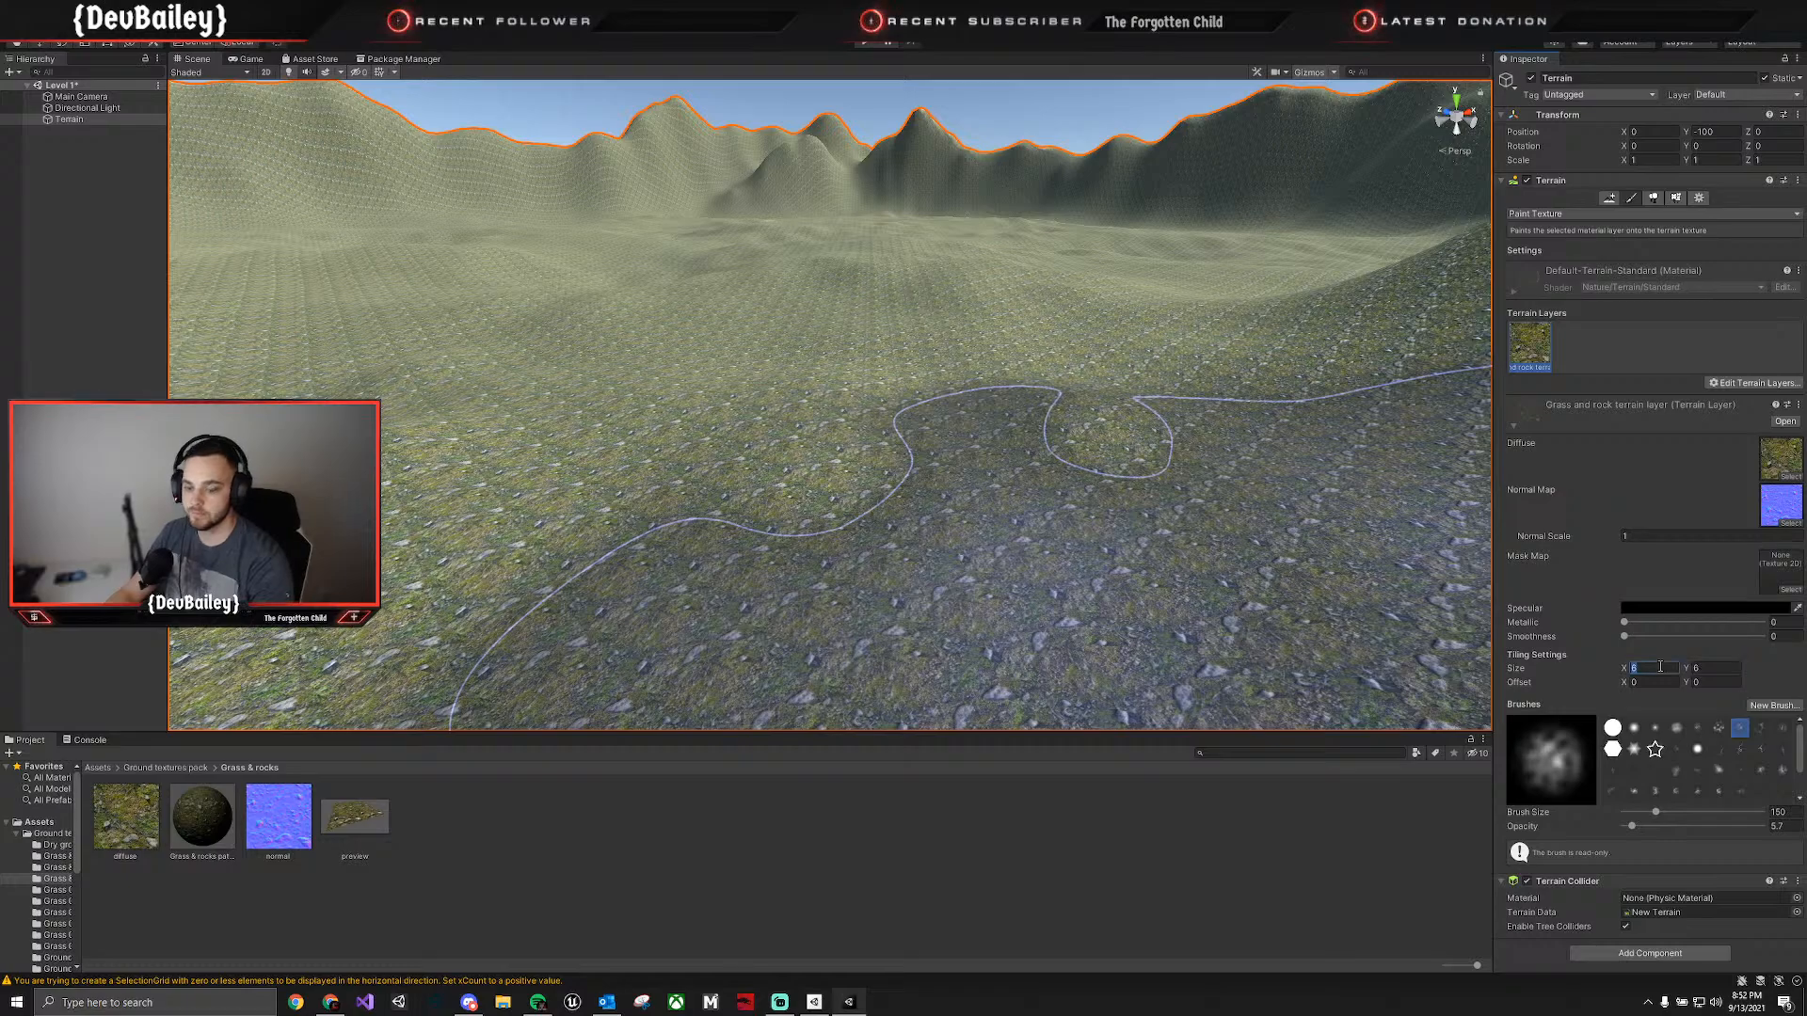
pyautogui.write('10')
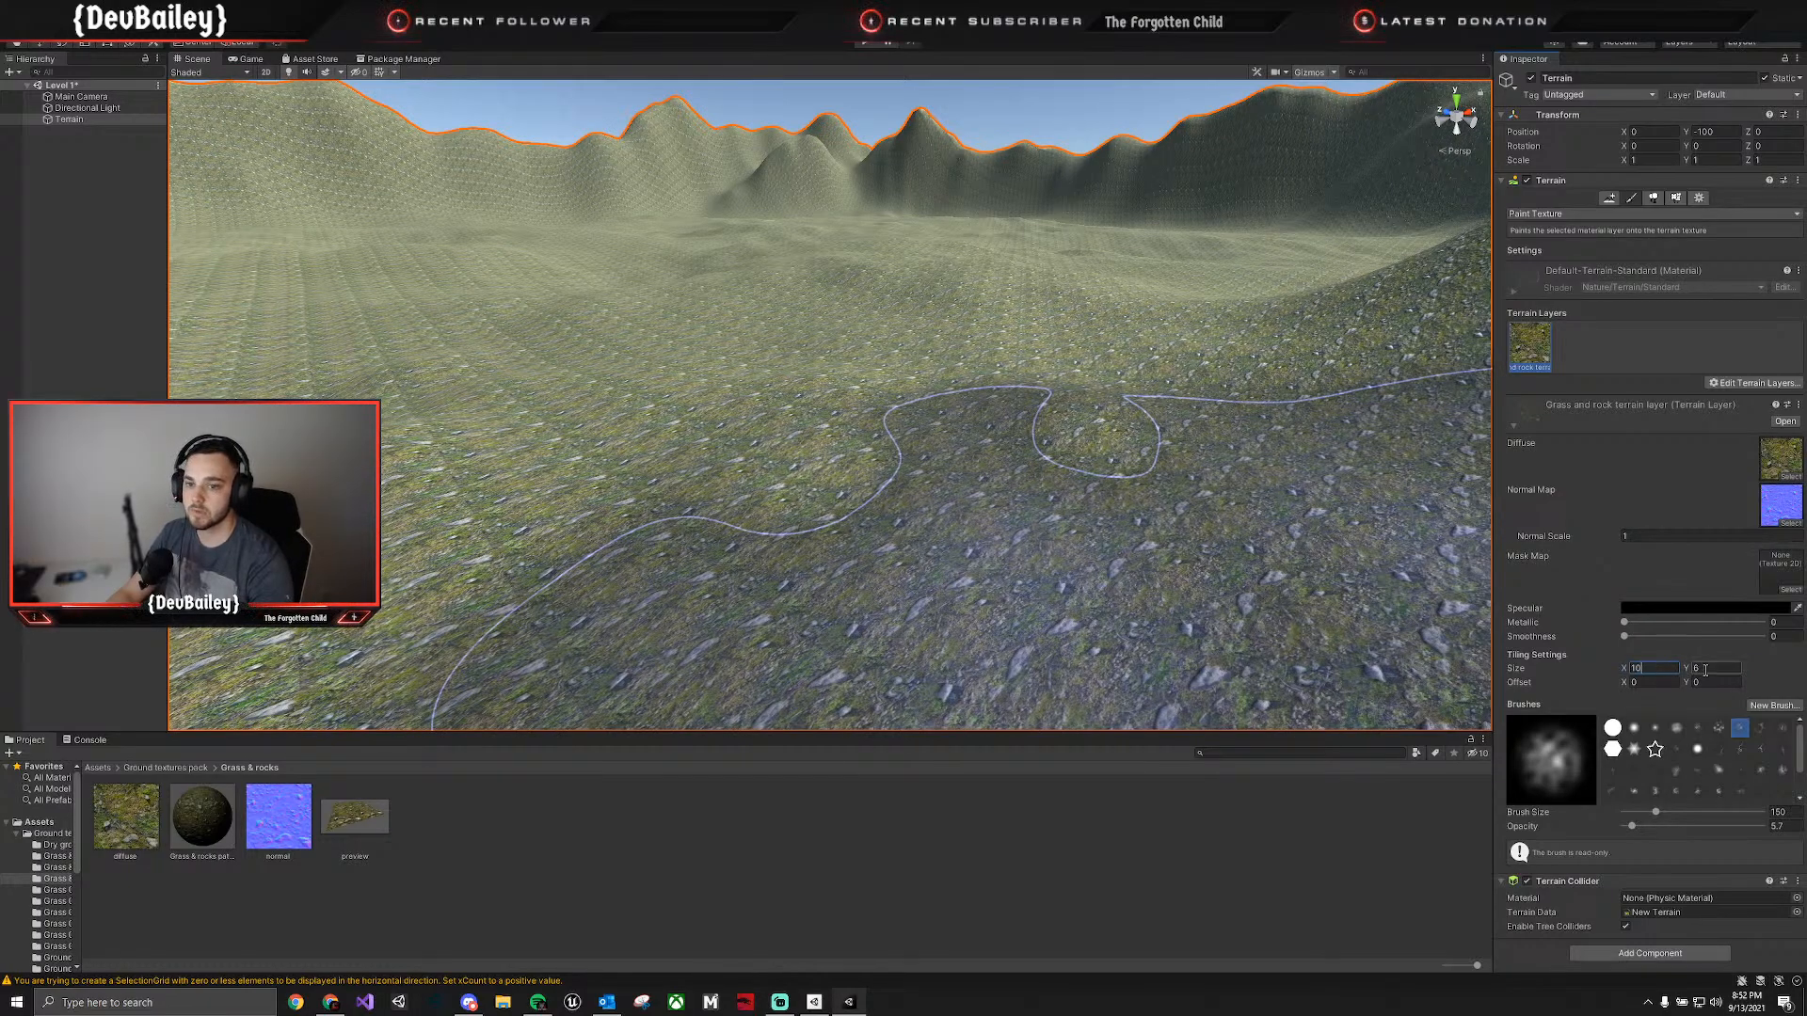
pyautogui.write('10')
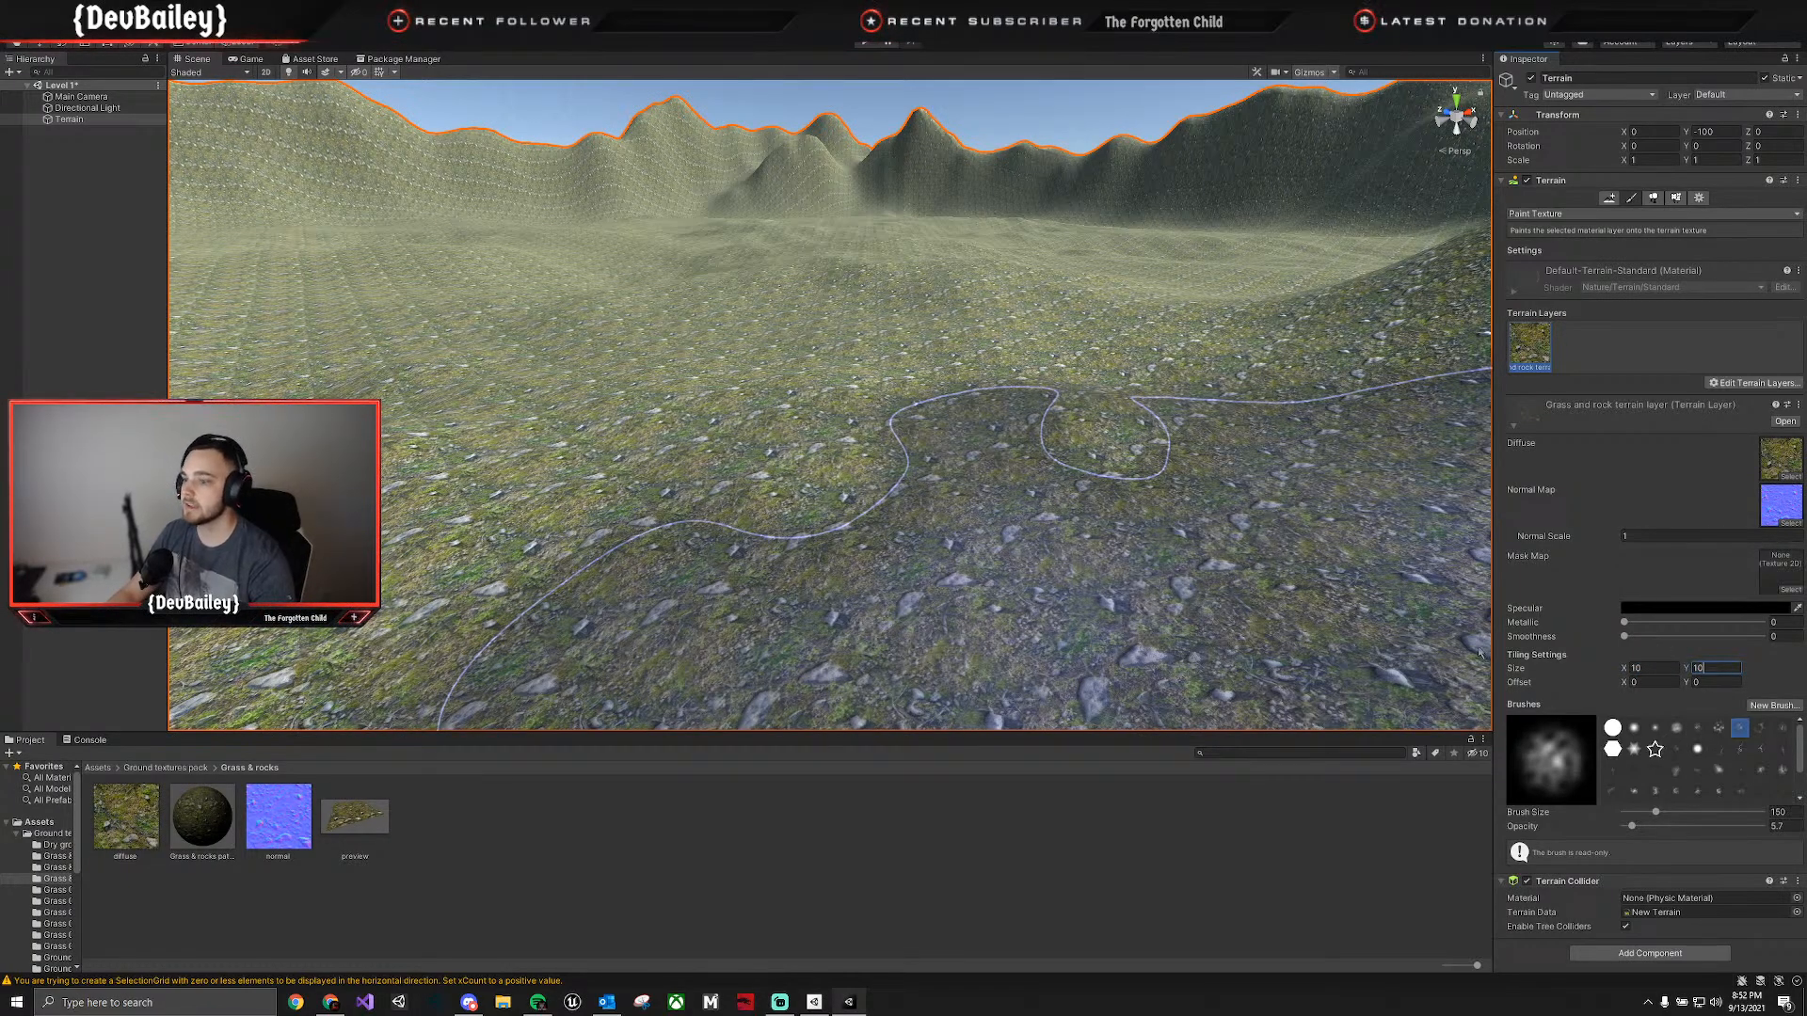
pyautogui.moveTo(905, 460); pyautogui.dragTo(1058, 357, button='right')
pyautogui.press('w')
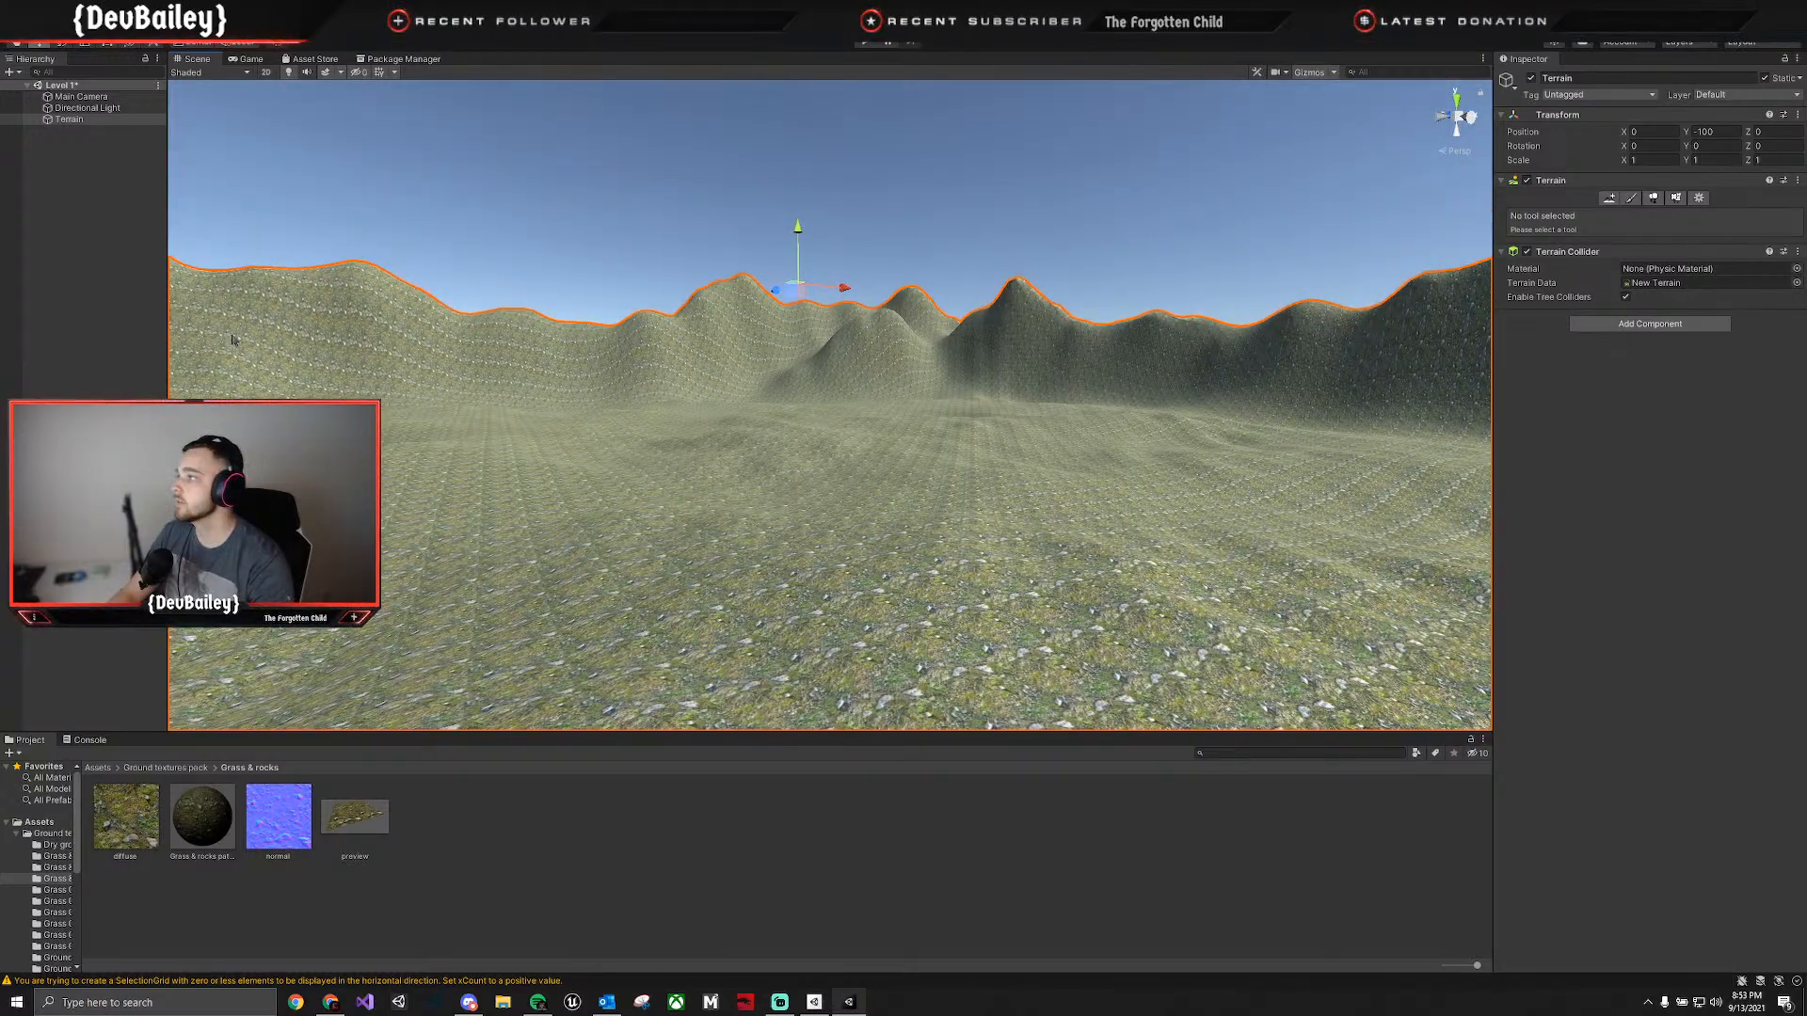
pyautogui.moveTo(774, 293); pyautogui.dragTo(879, 302)
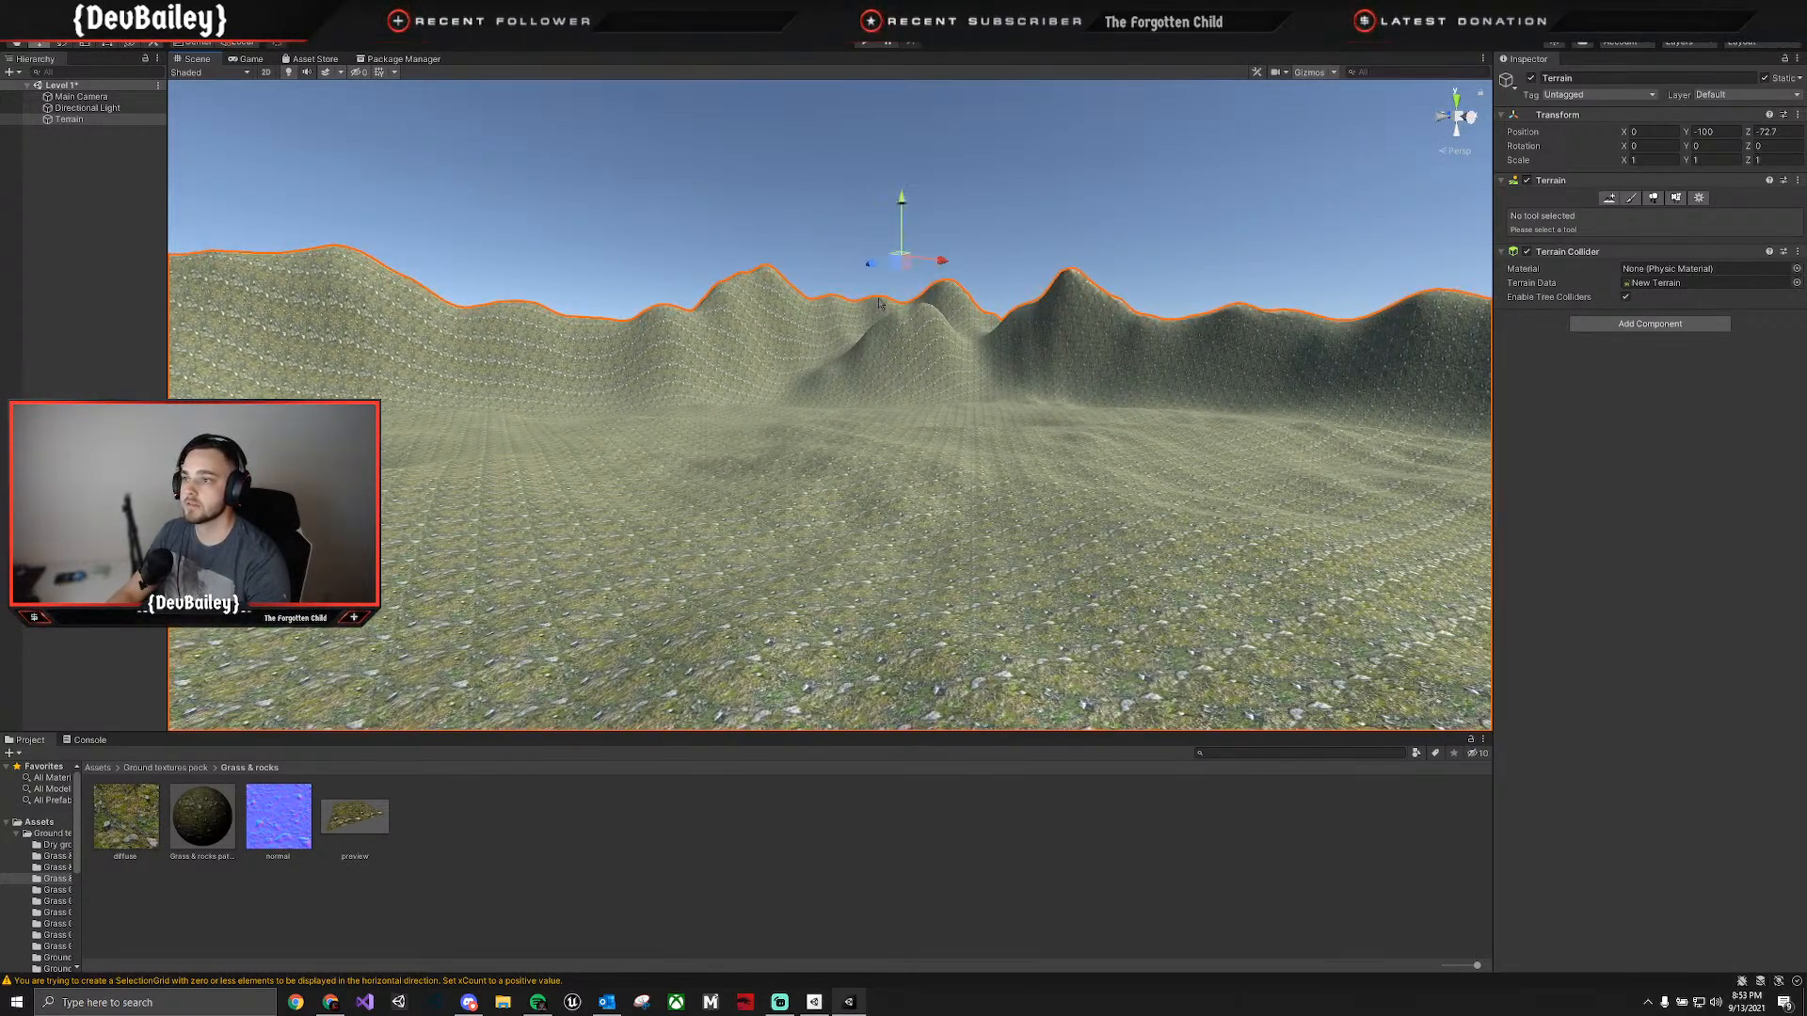
pyautogui.hotkey('ctrl', 'z')
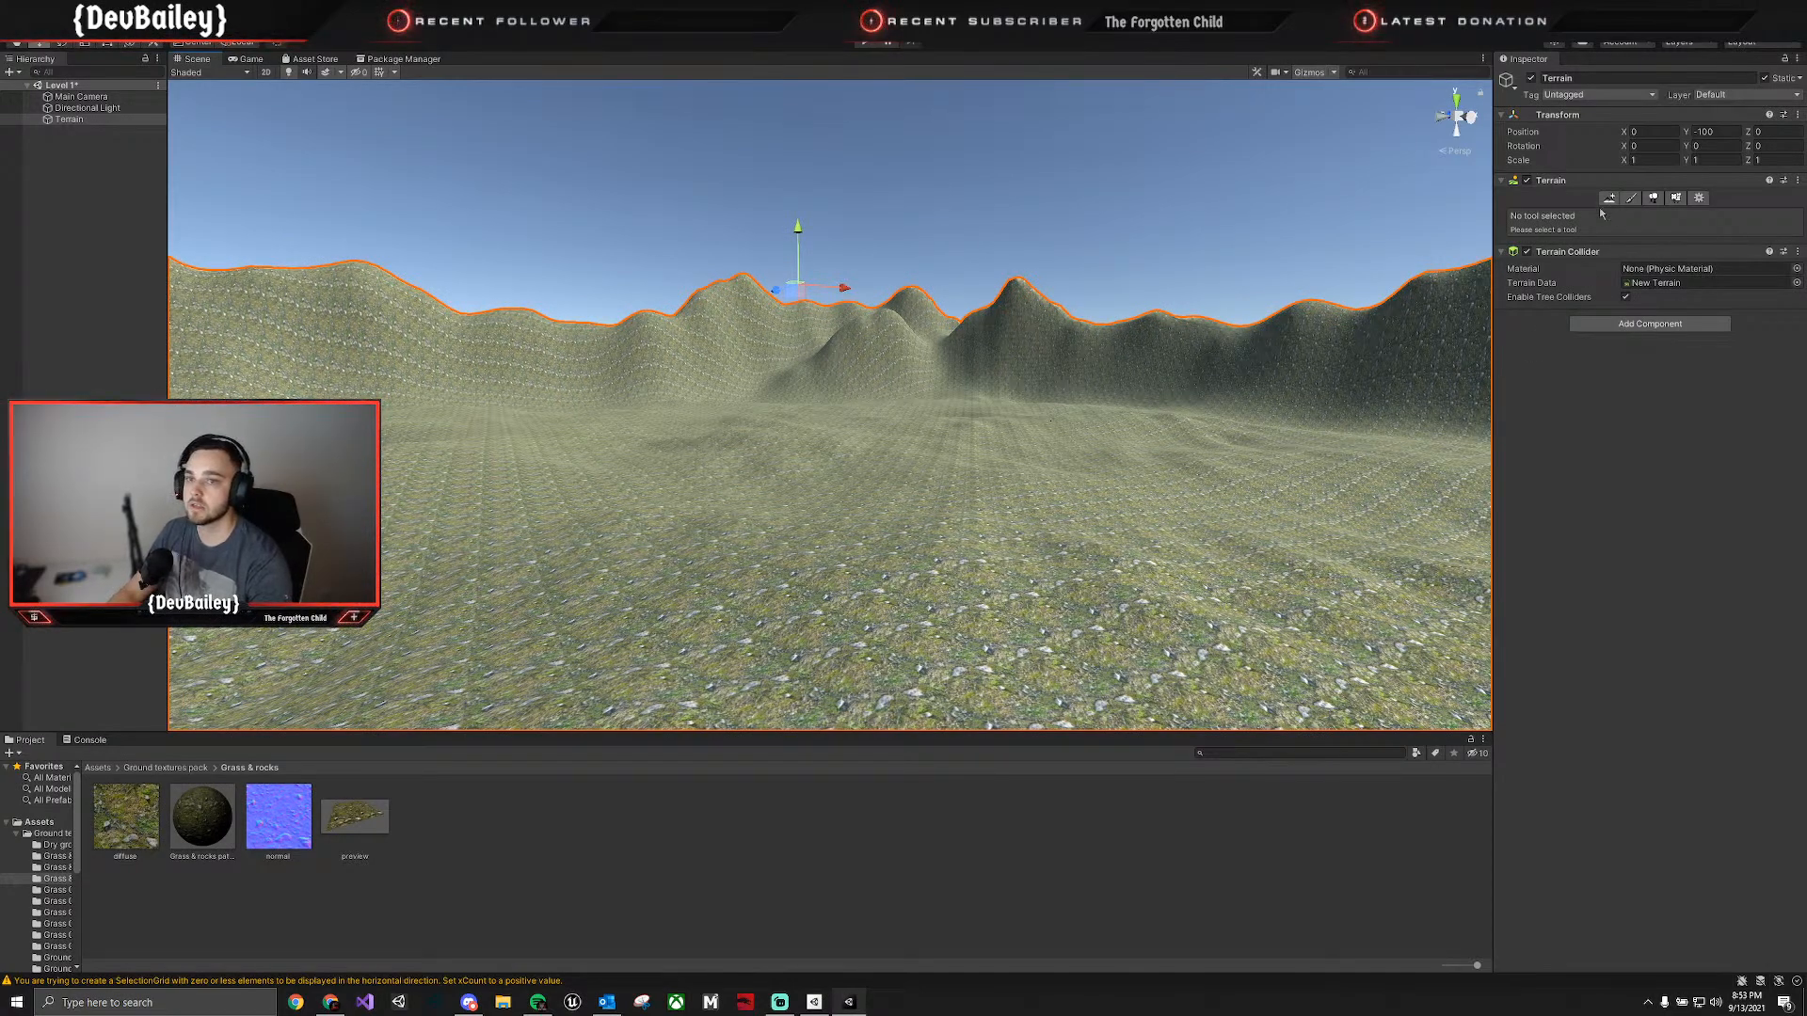
# Reopen the terrain's Paint Texture settings and check the ground texture through the Main Camera in the Game view.
pyautogui.click(1631, 197)
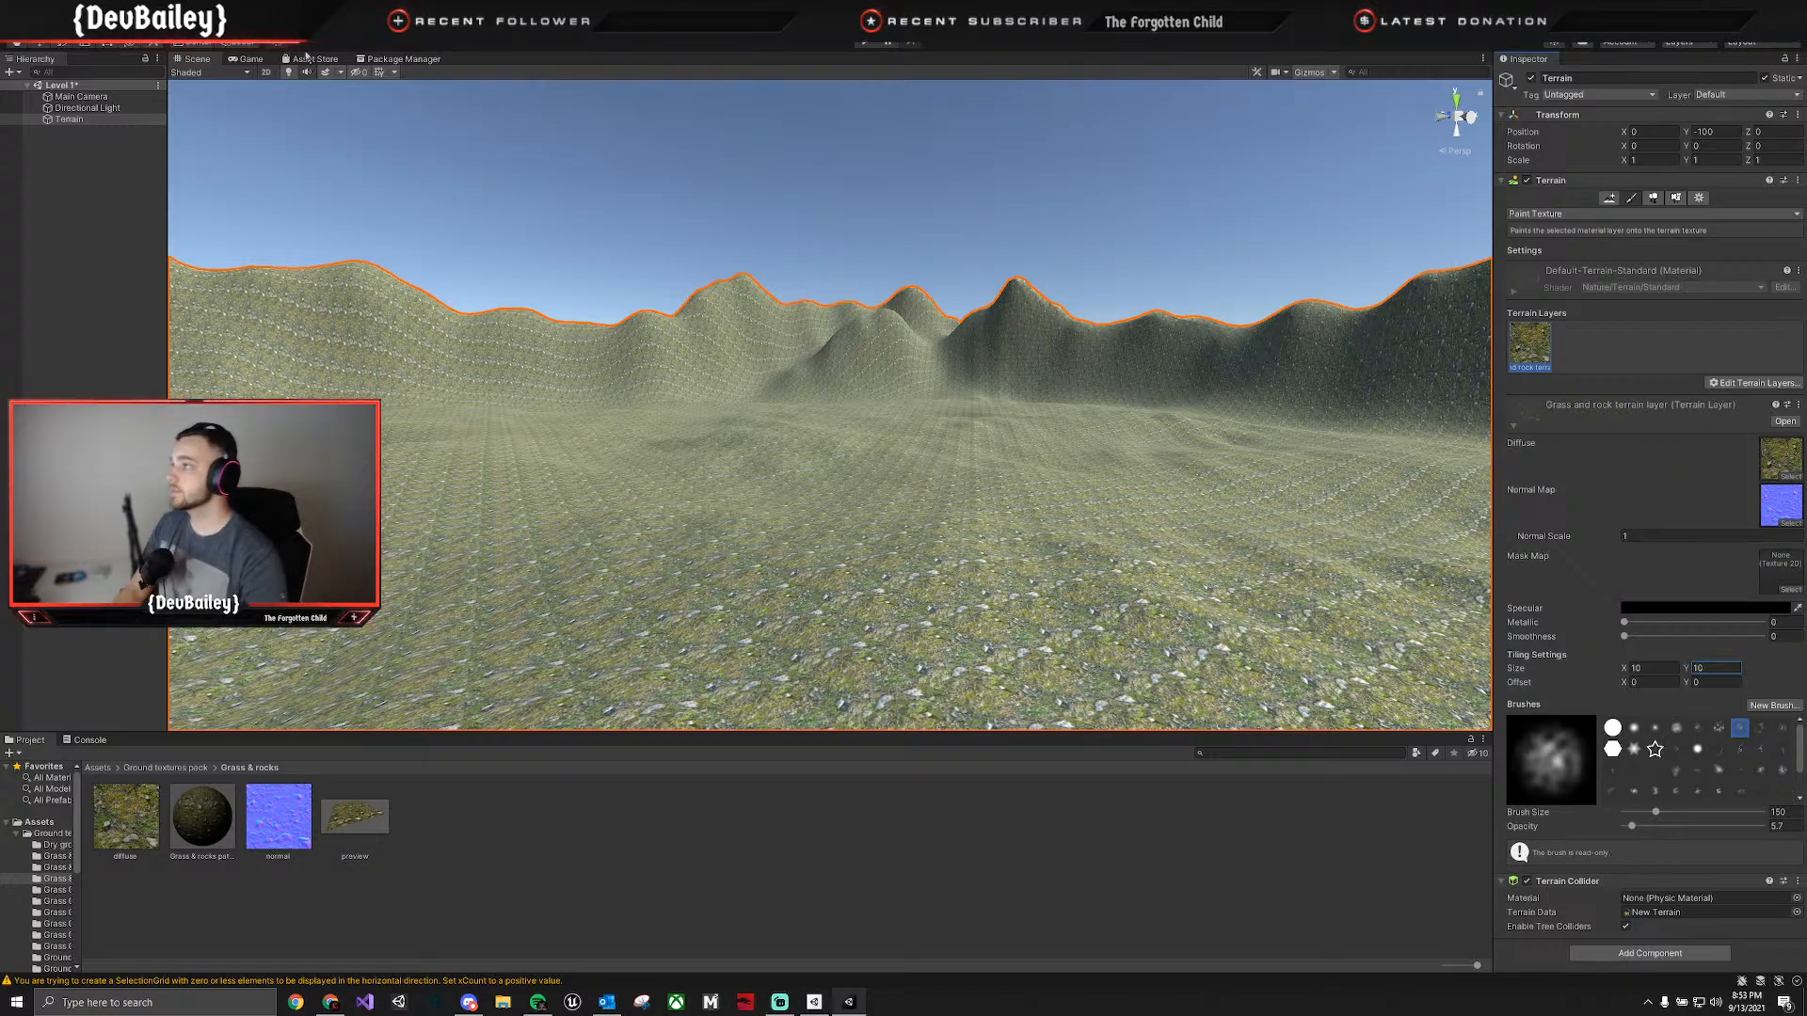
pyautogui.click(247, 60)
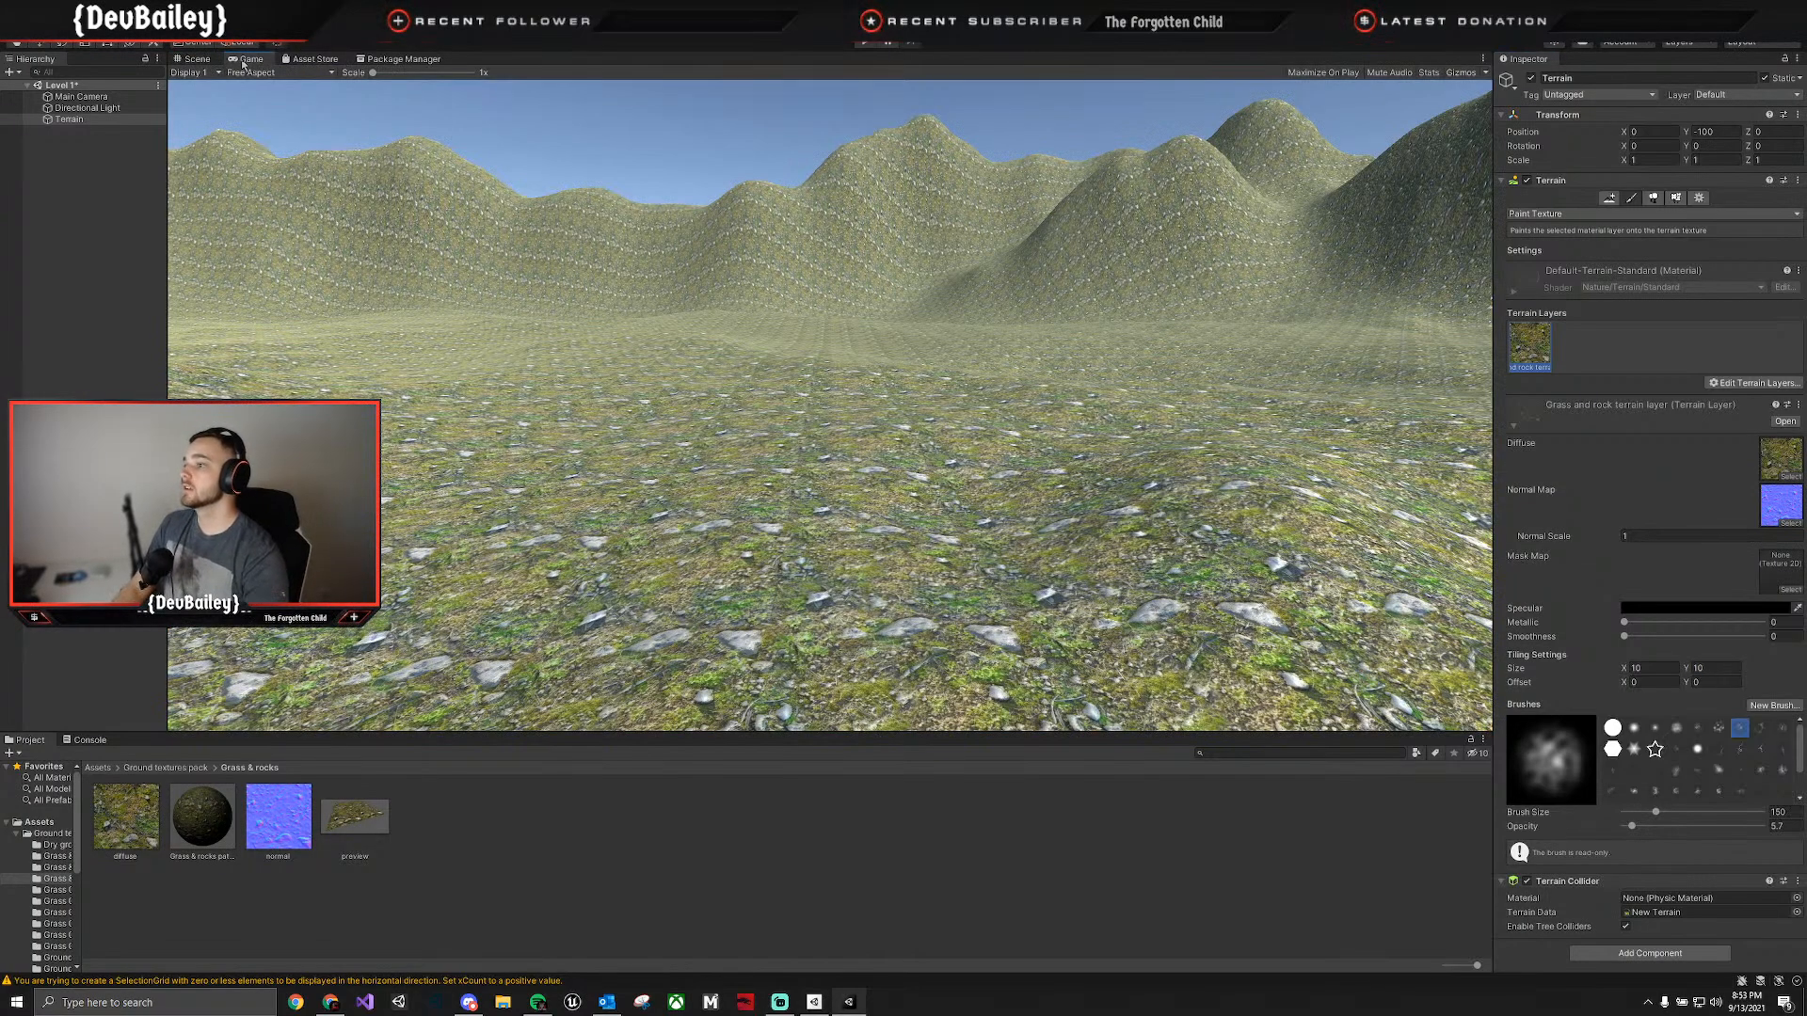
pyautogui.click(199, 60)
# Look through the packages in My Assets, from Camera Shake FX through VILLAGE HOUSES PACK, for content suited to the level.
pyautogui.click(422, 61)
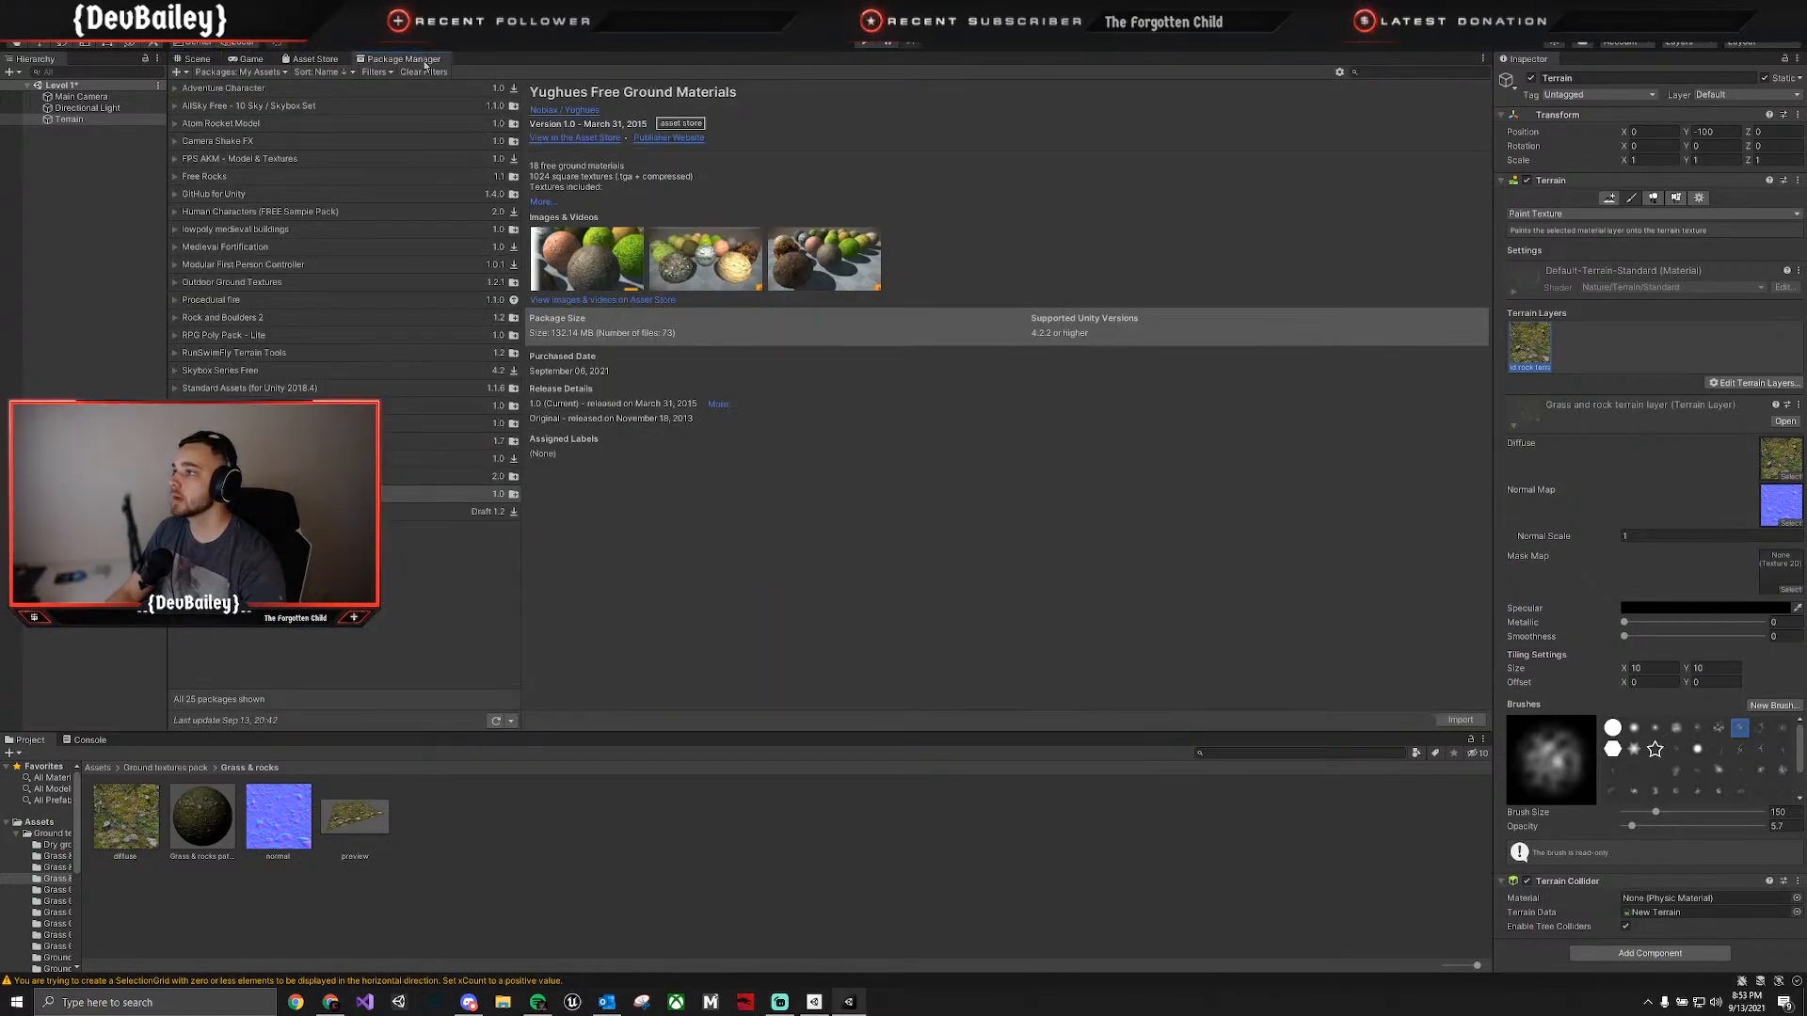
pyautogui.click(281, 129)
pyautogui.click(286, 141)
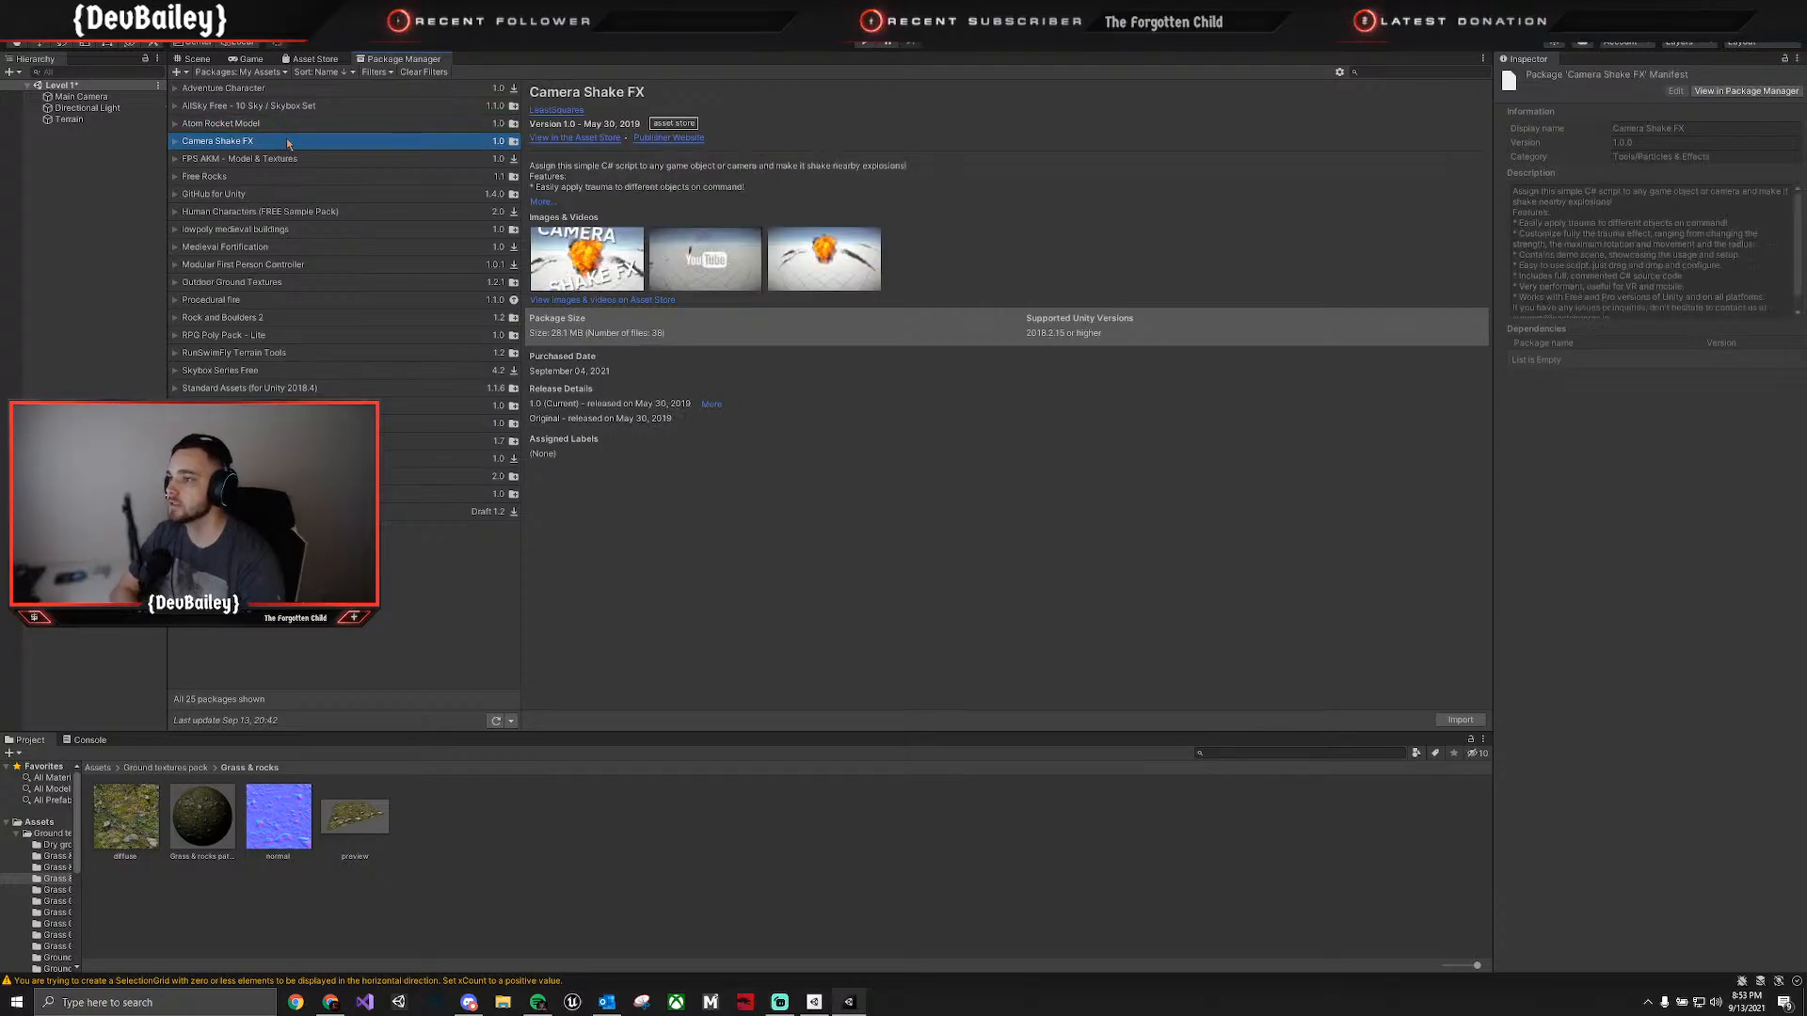
pyautogui.click(286, 161)
pyautogui.click(288, 181)
pyautogui.click(290, 195)
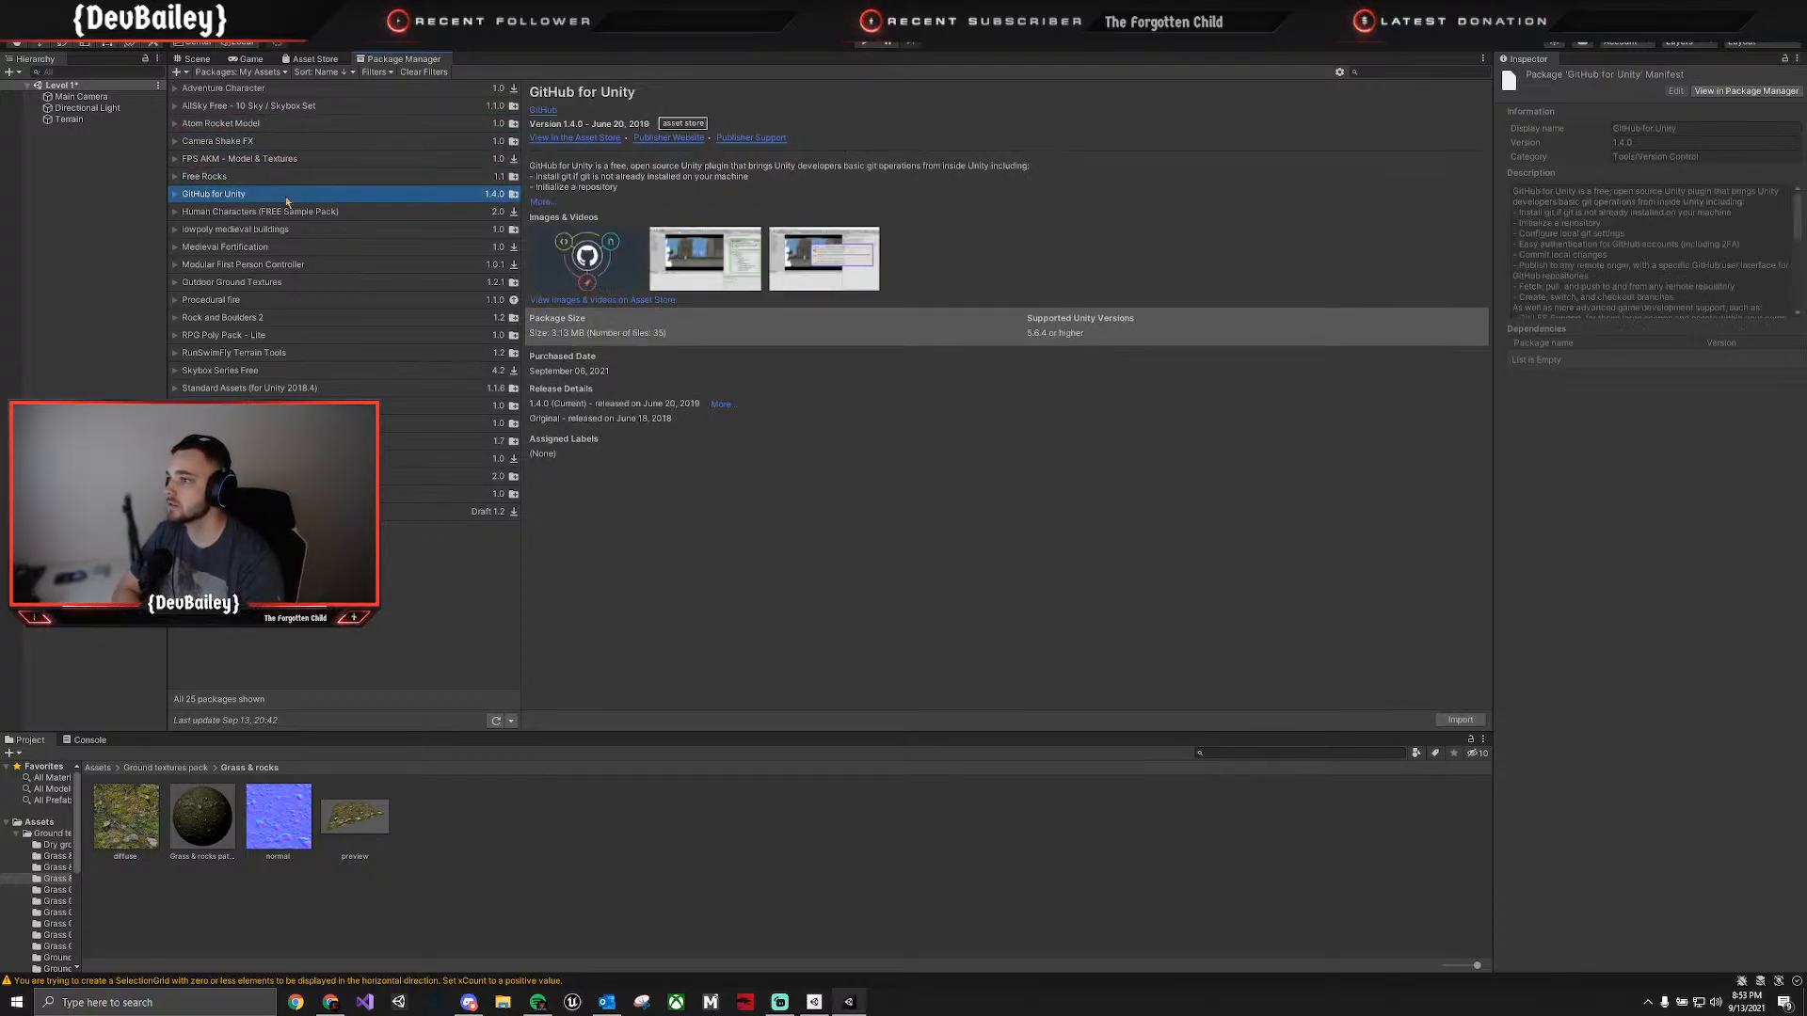
pyautogui.click(294, 213)
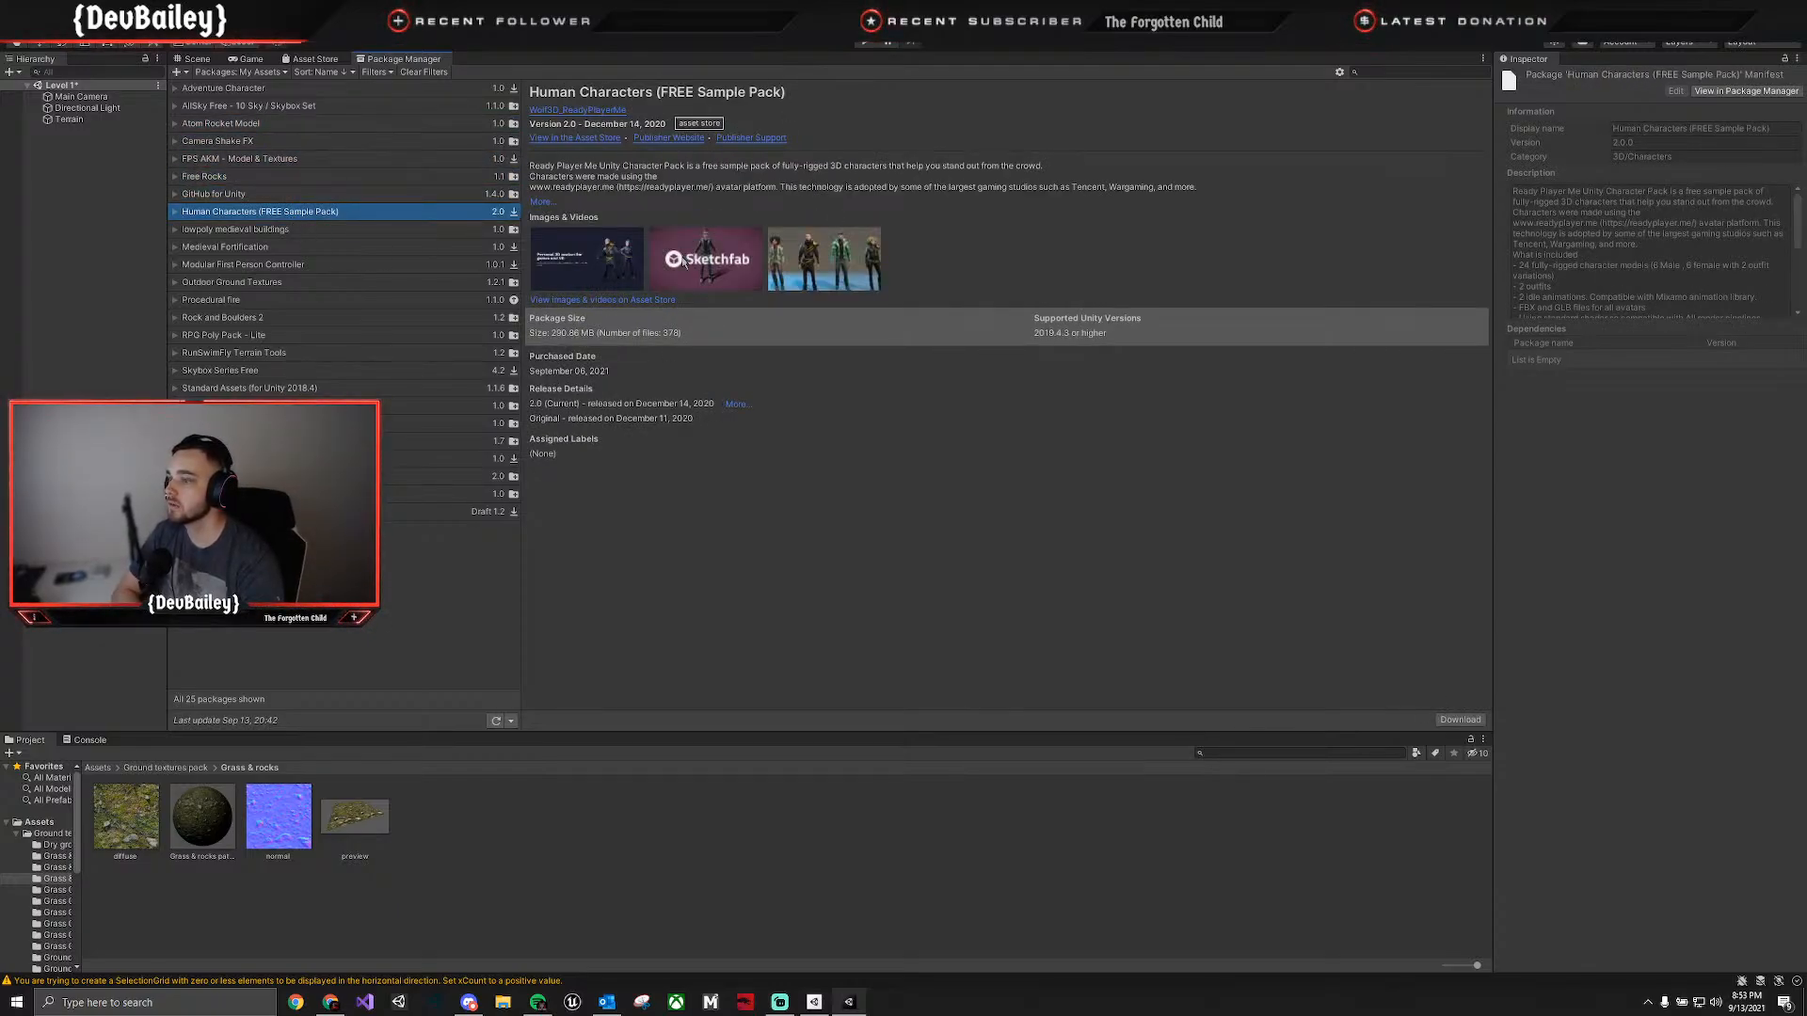
pyautogui.click(273, 230)
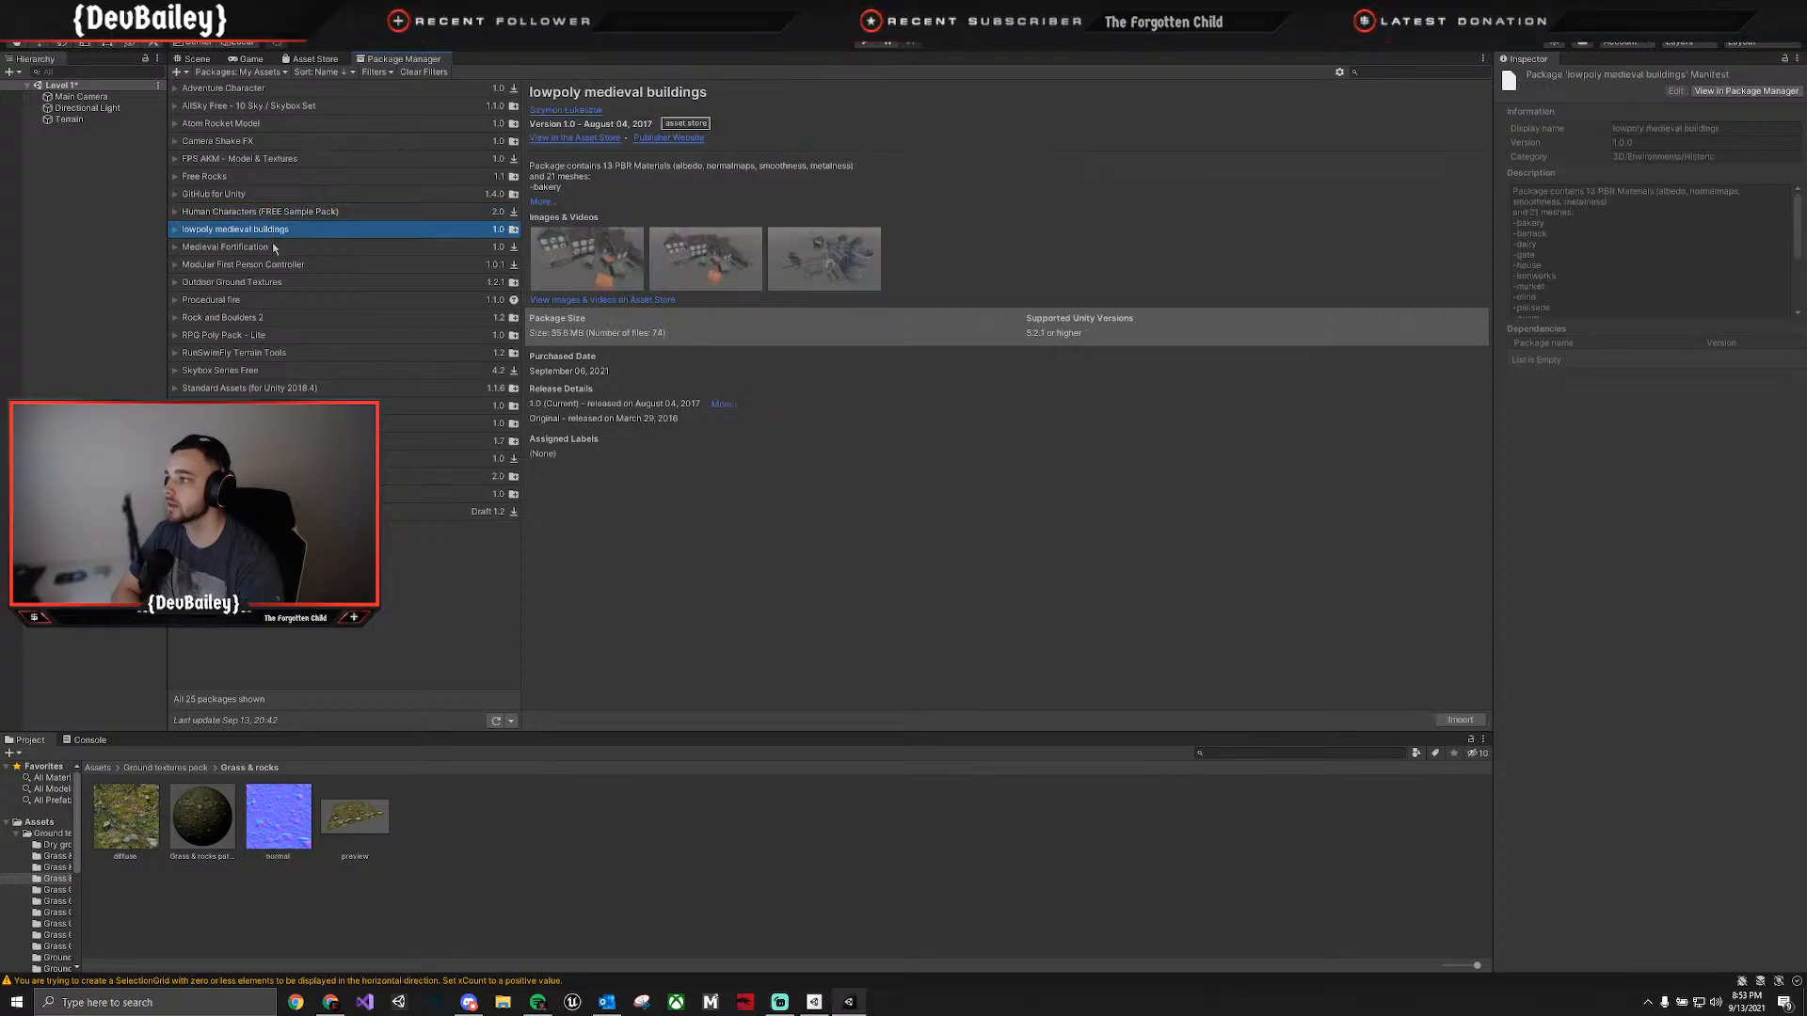
pyautogui.click(273, 249)
pyautogui.click(270, 267)
pyautogui.click(282, 283)
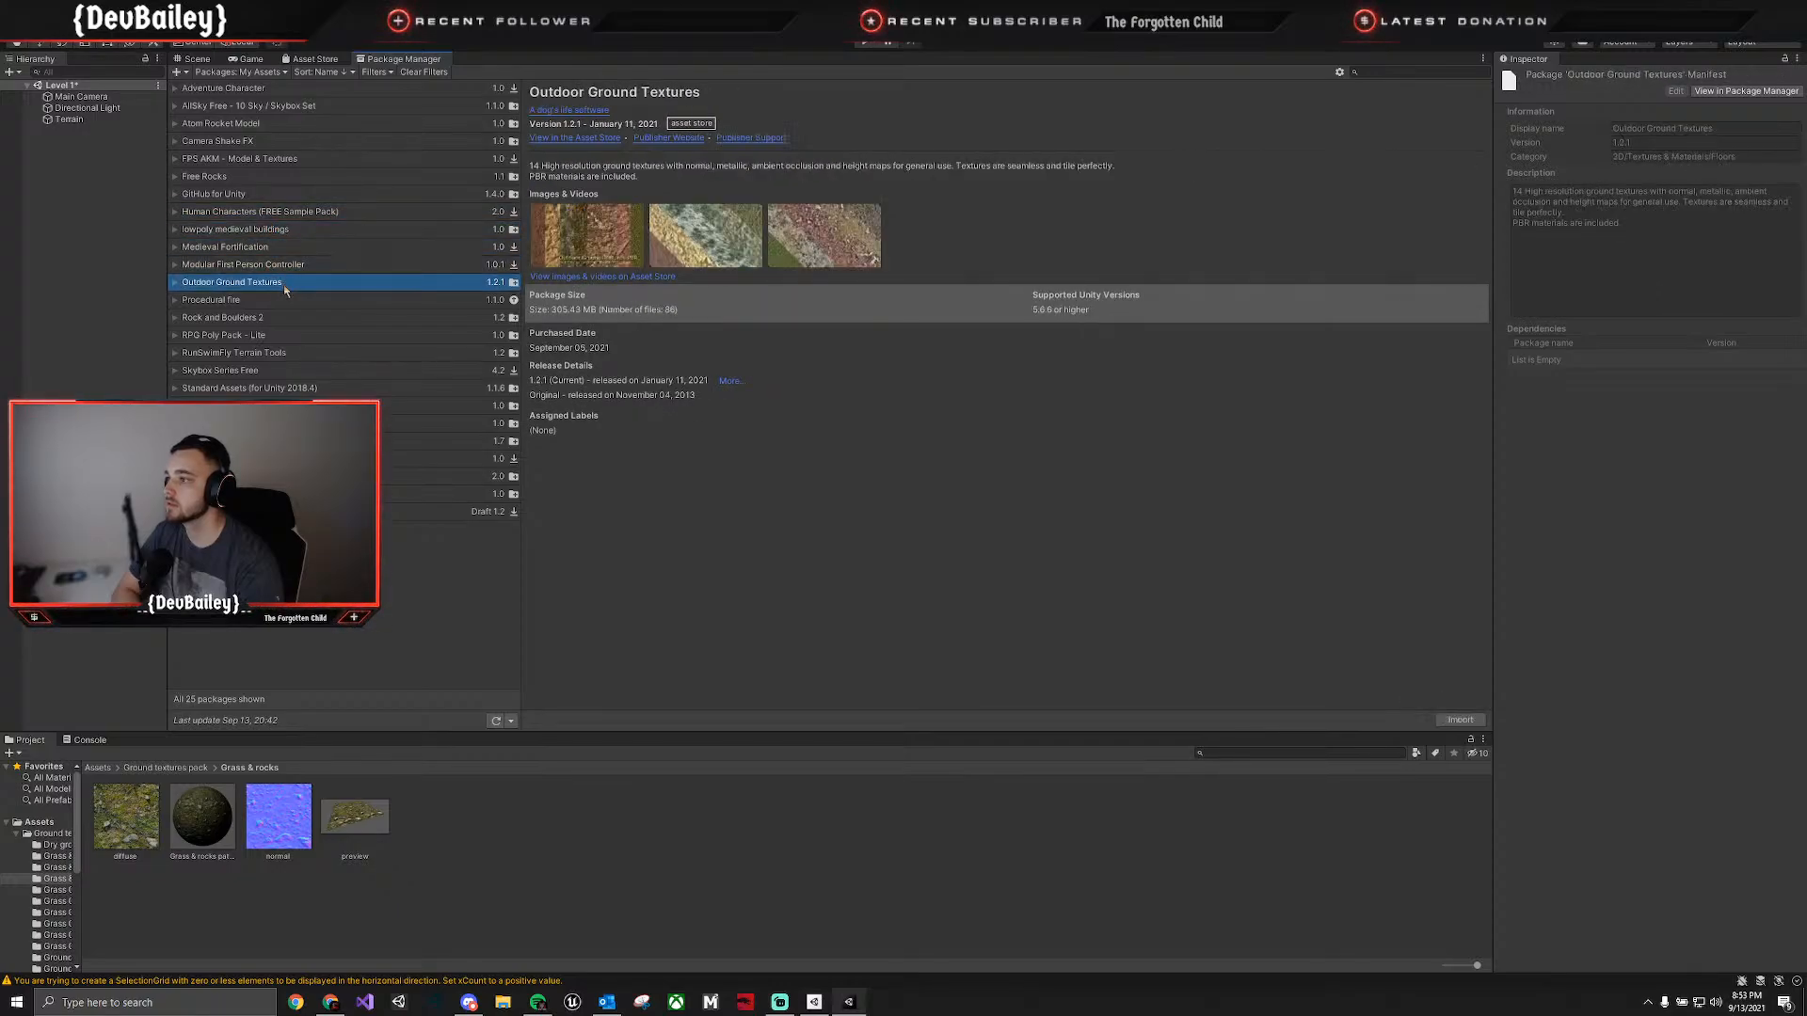
pyautogui.click(286, 267)
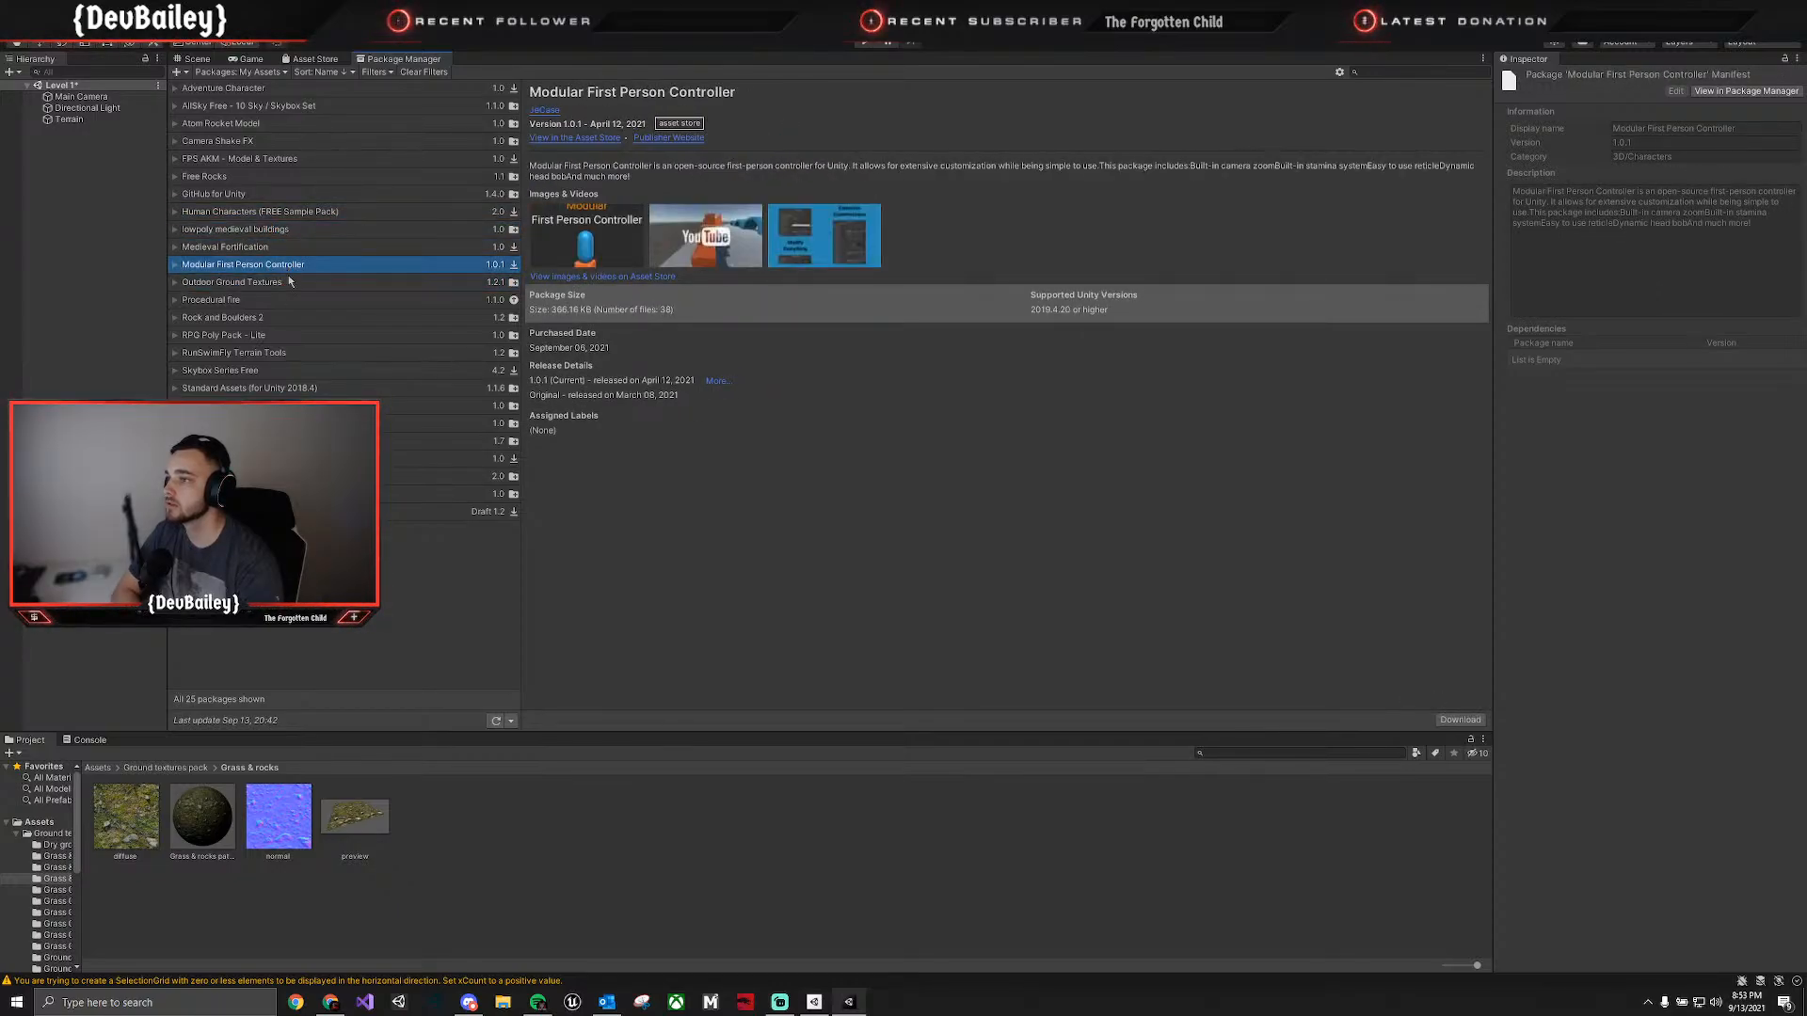
pyautogui.click(279, 283)
pyautogui.click(290, 300)
pyautogui.click(291, 320)
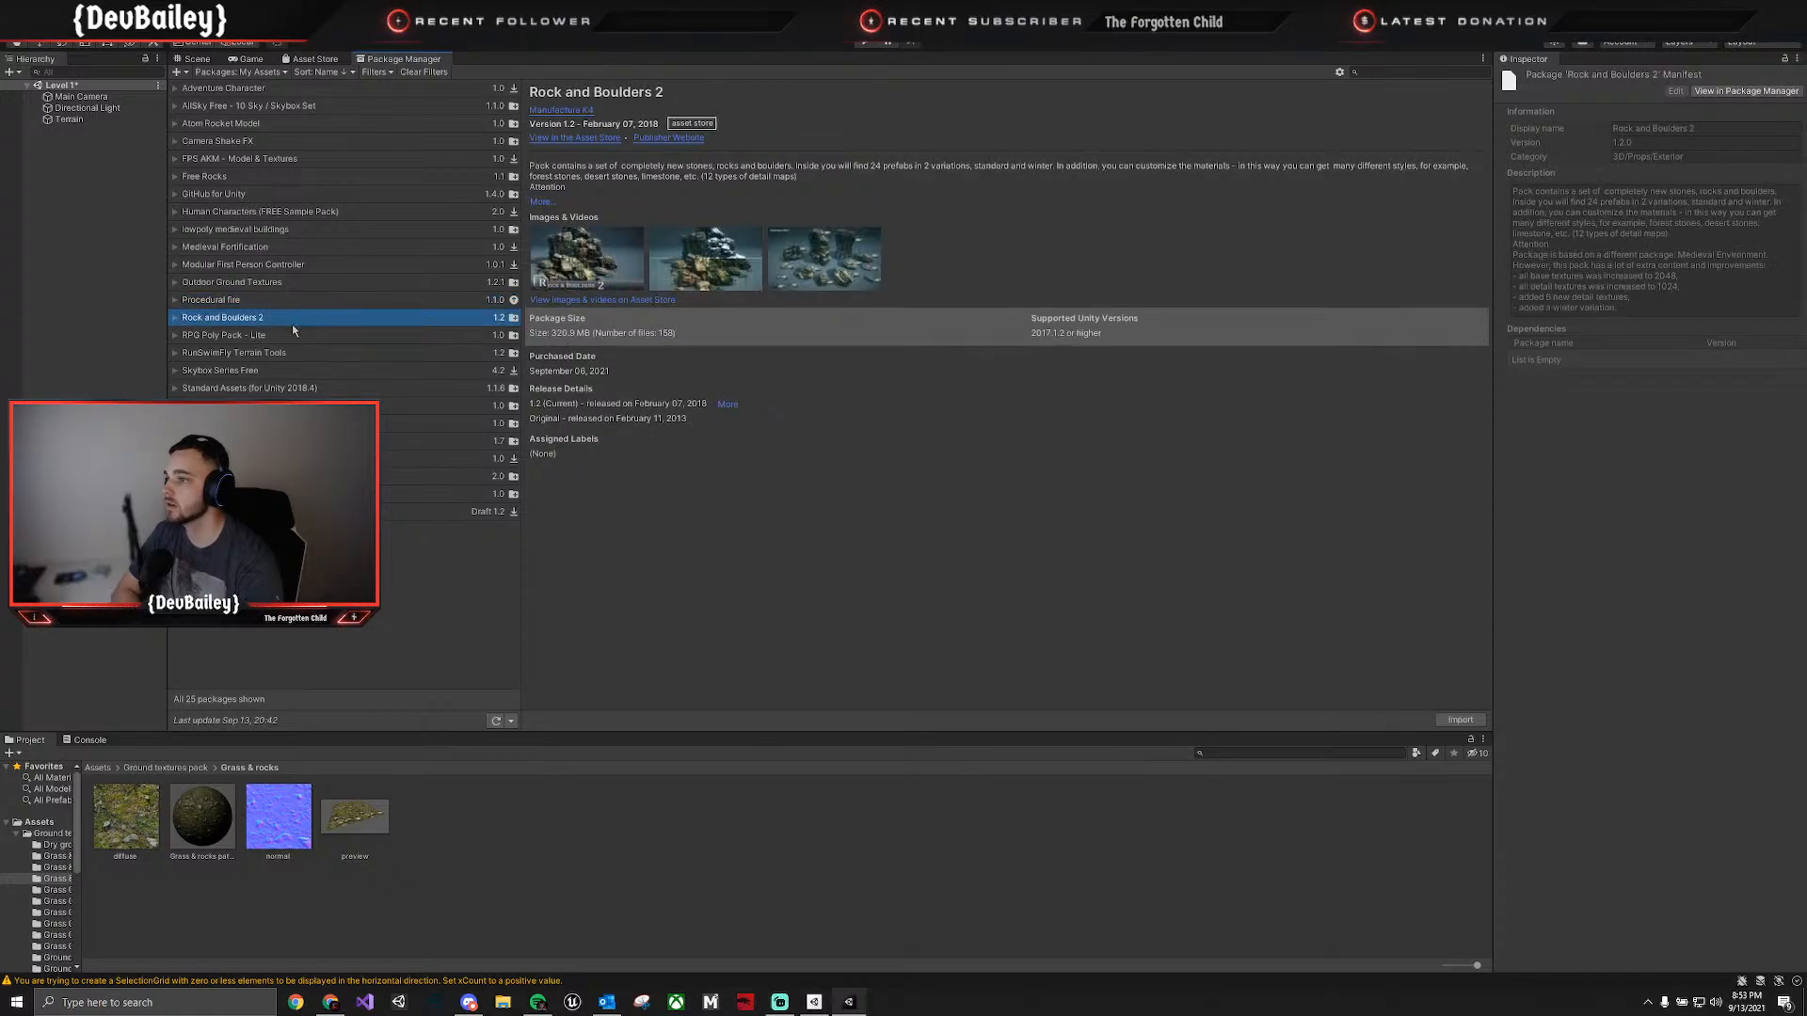
pyautogui.click(296, 336)
pyautogui.click(301, 352)
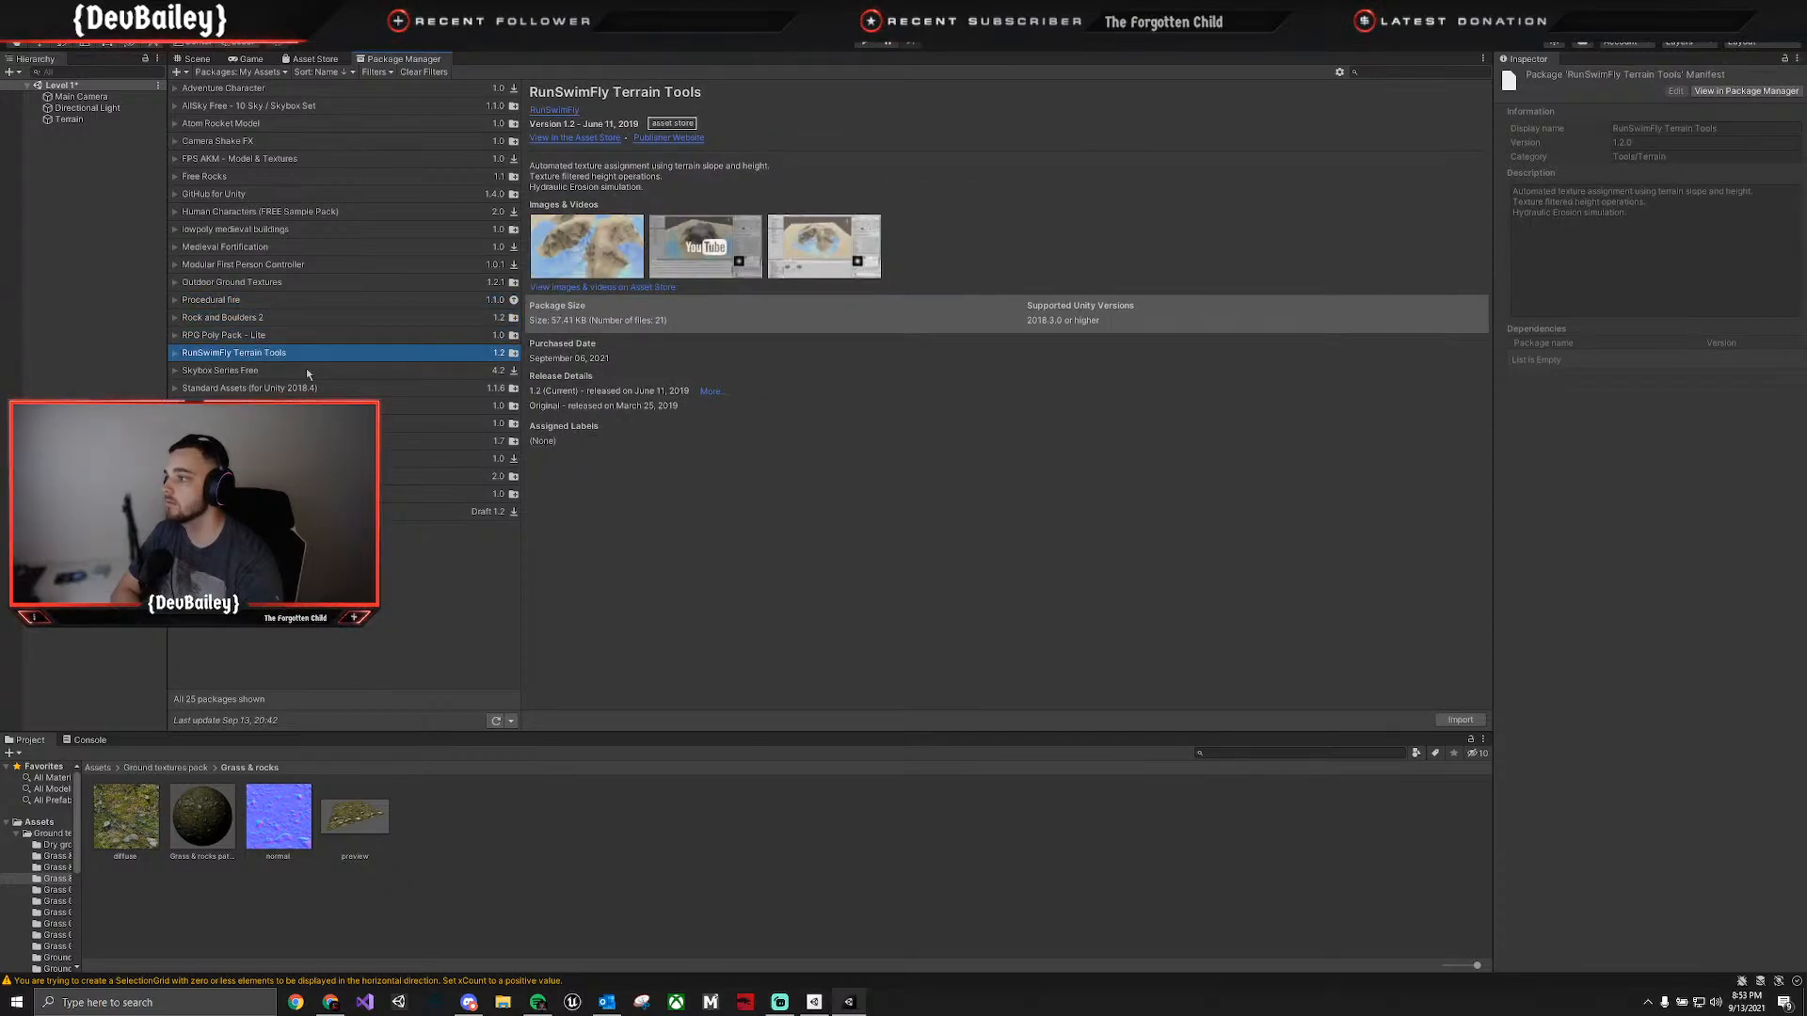
pyautogui.click(307, 370)
pyautogui.click(307, 387)
pyautogui.click(309, 405)
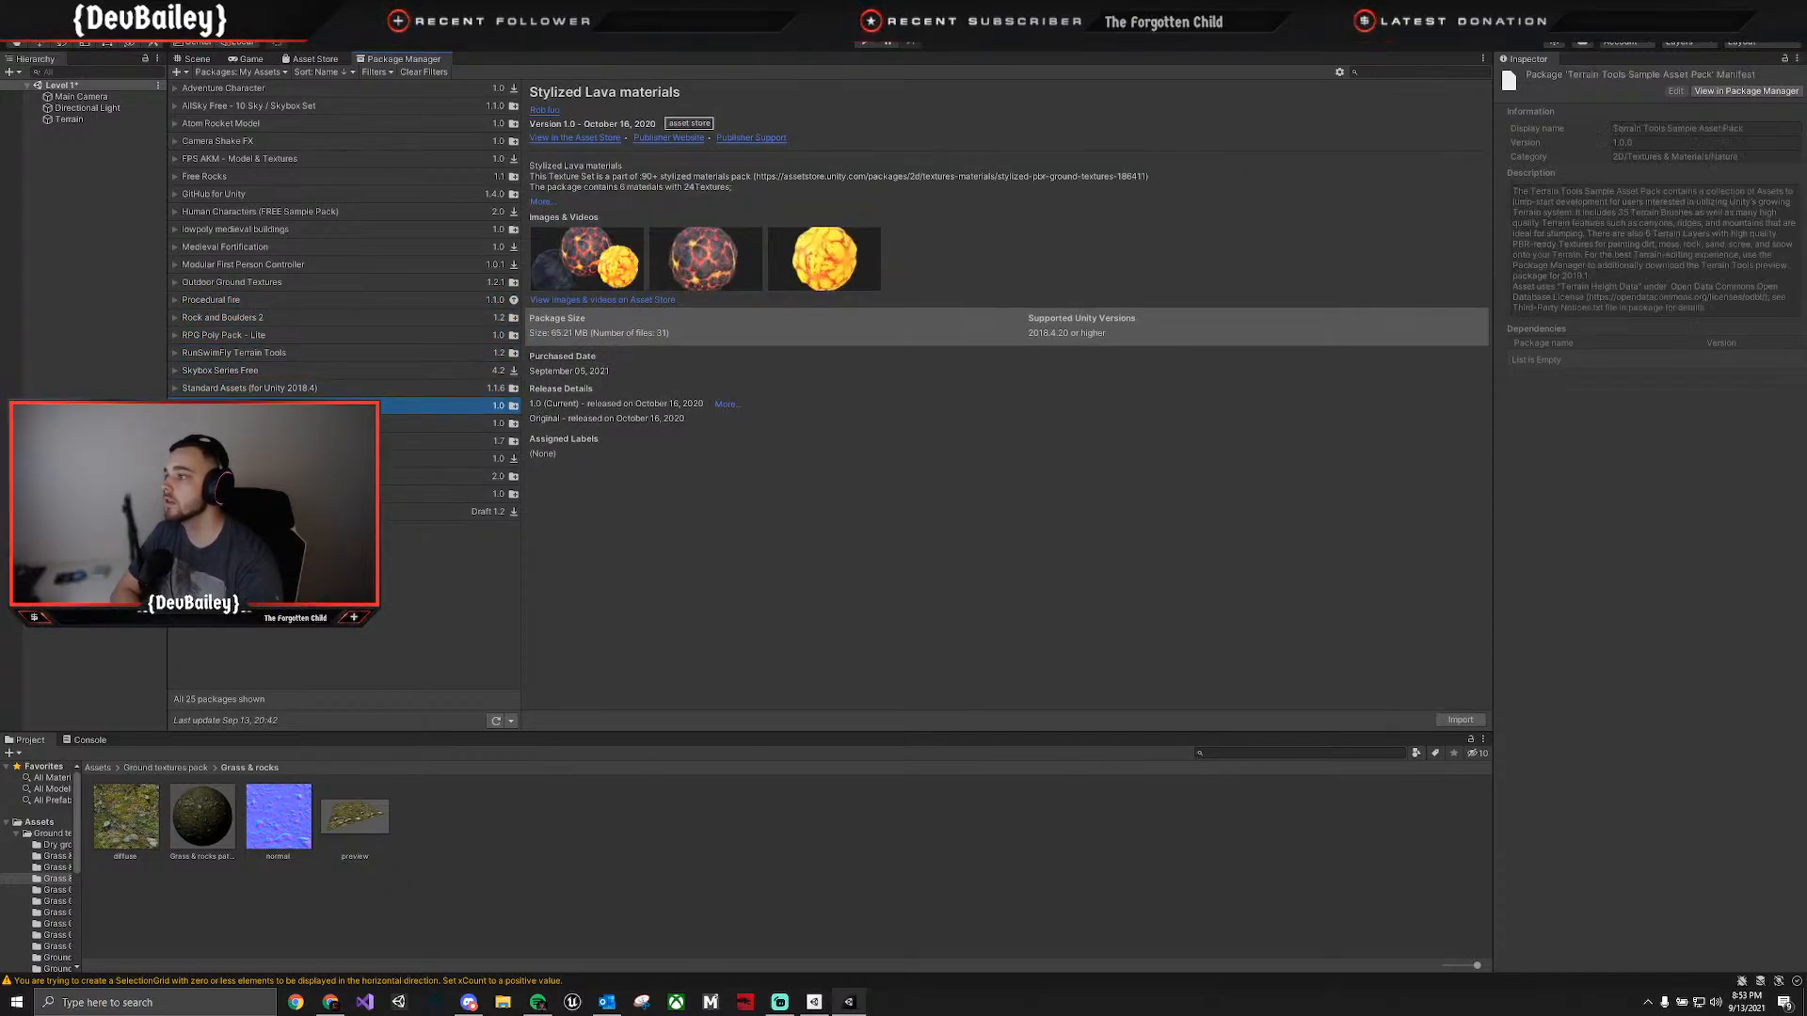
pyautogui.click(310, 423)
pyautogui.click(311, 441)
pyautogui.click(312, 458)
pyautogui.click(312, 476)
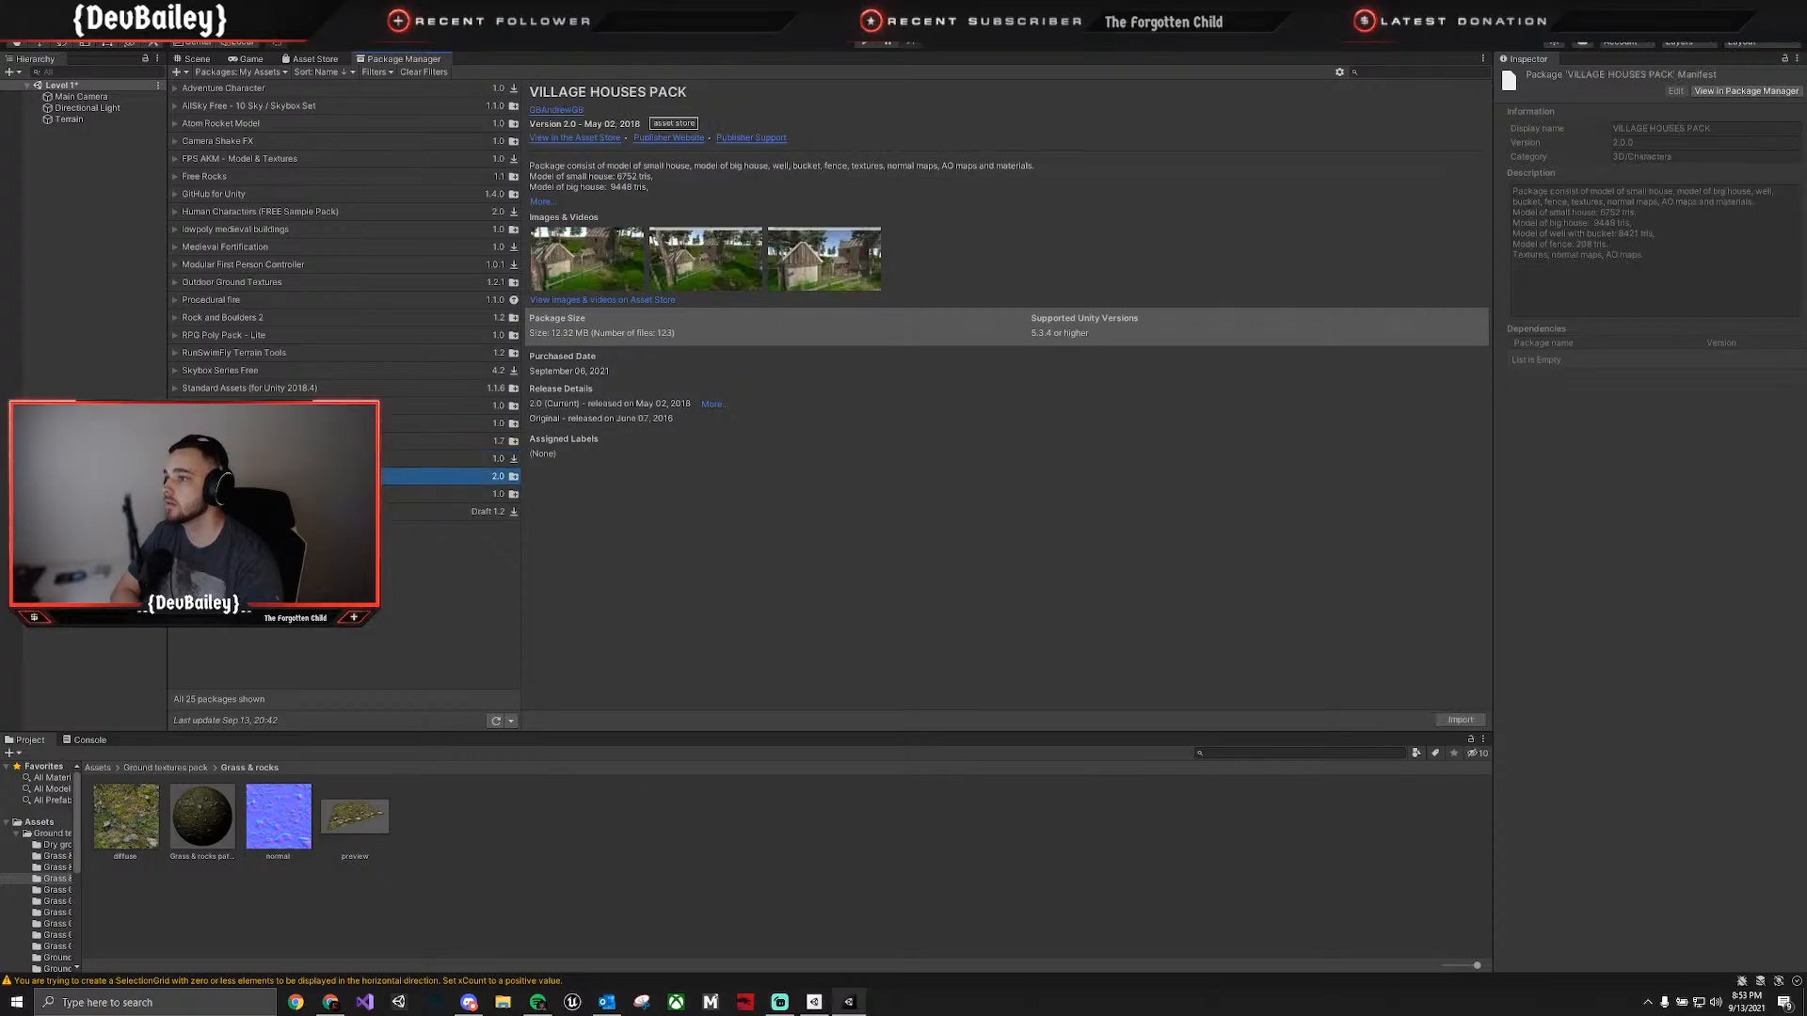
pyautogui.click(313, 493)
# Compare the character and medieval packages, download Human Characters (FREE Sample Pack), and show the project's root Assets folder.
pyautogui.click(316, 87)
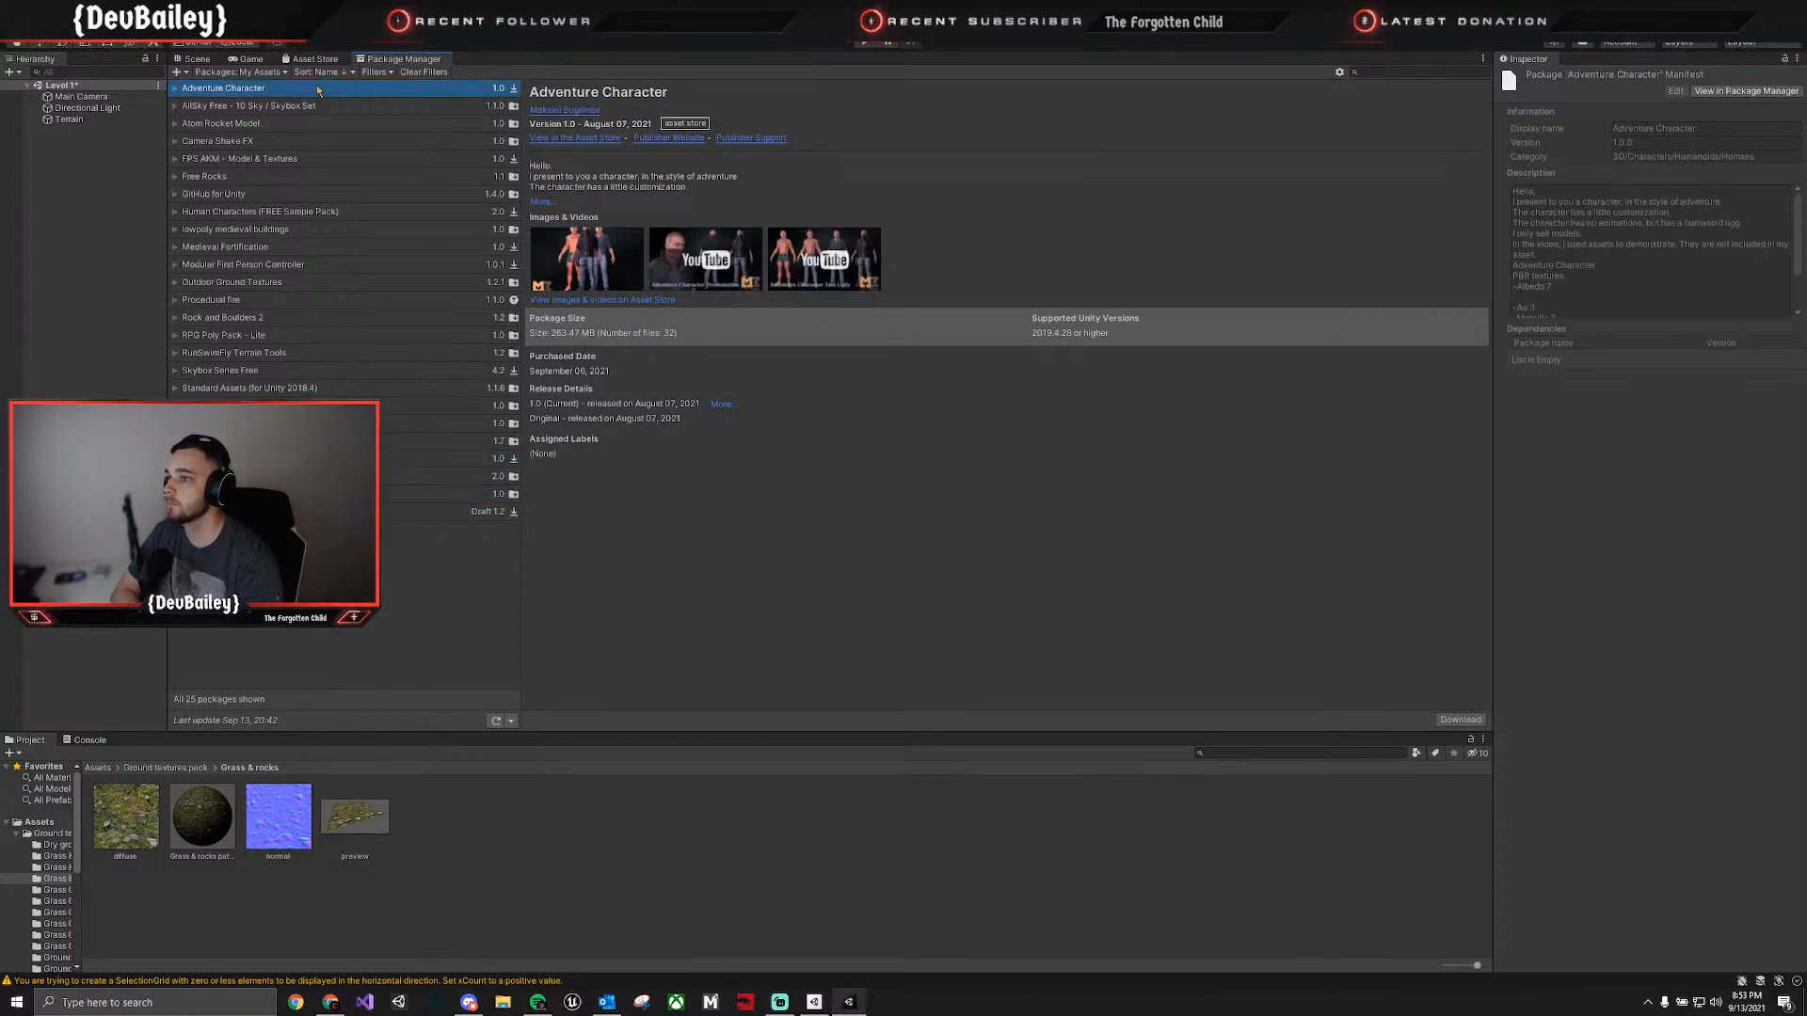
pyautogui.click(289, 159)
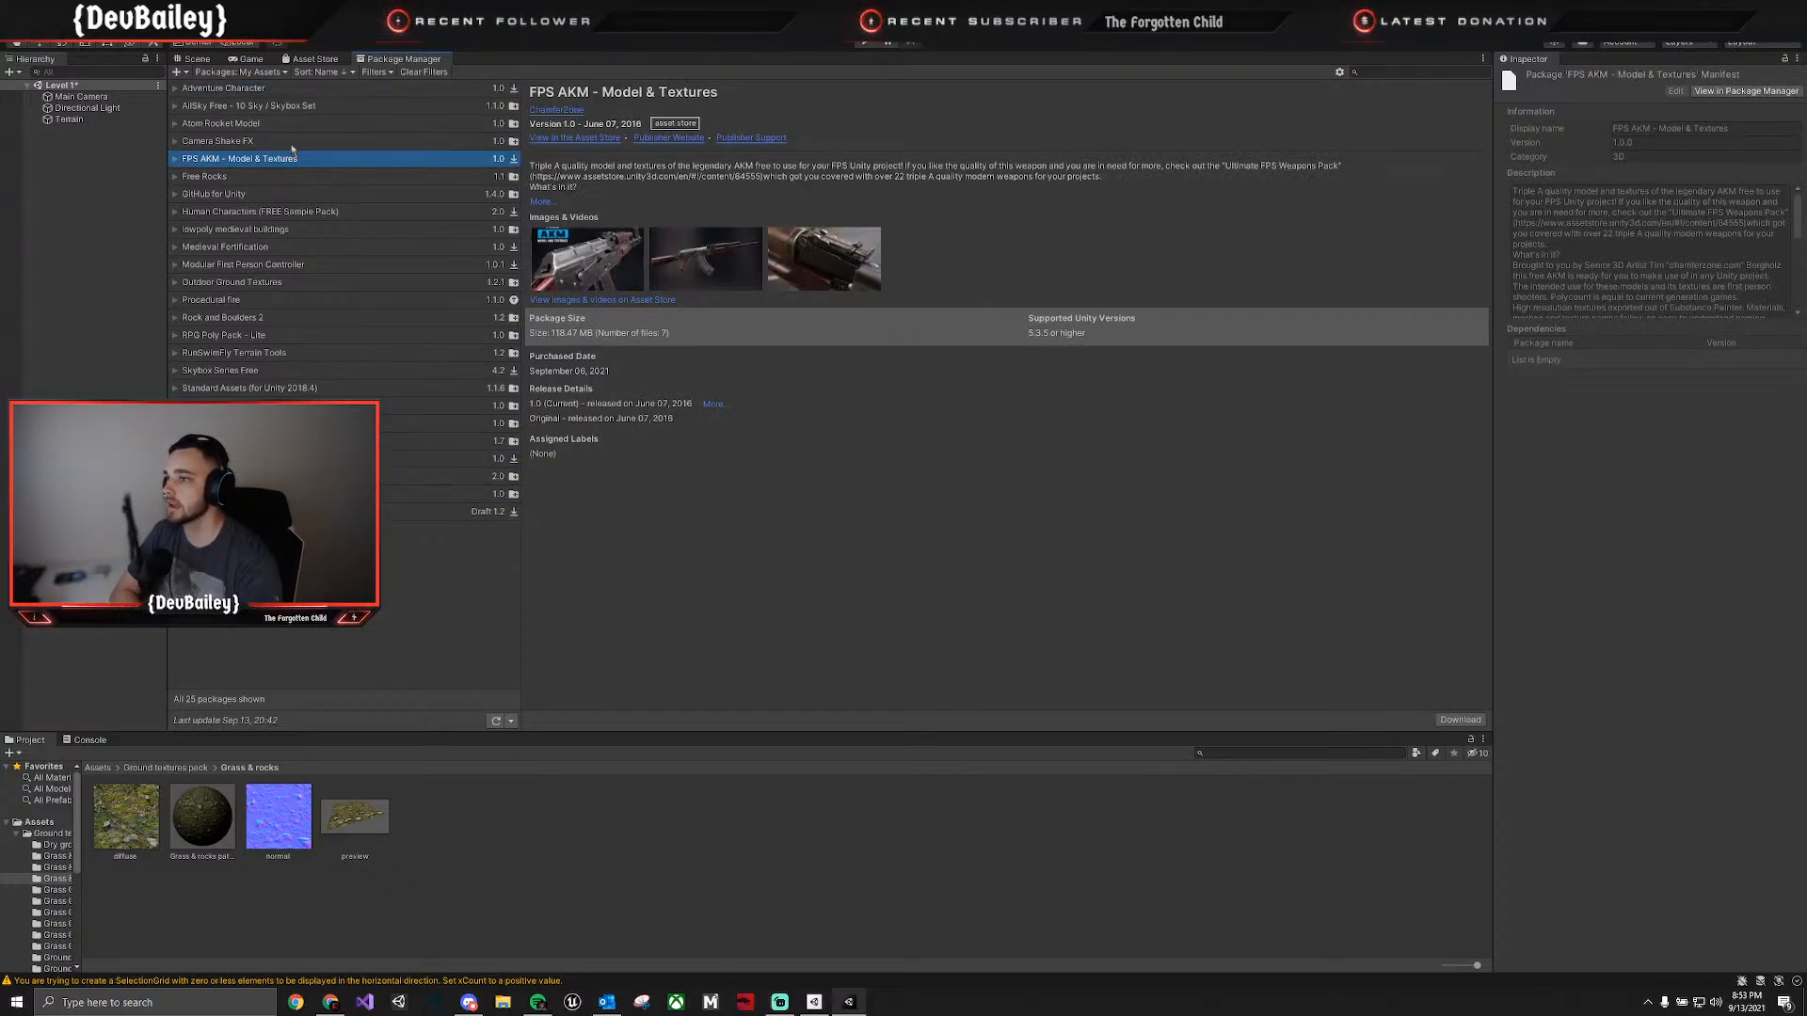
pyautogui.click(289, 143)
pyautogui.click(281, 164)
pyautogui.click(278, 192)
pyautogui.click(290, 229)
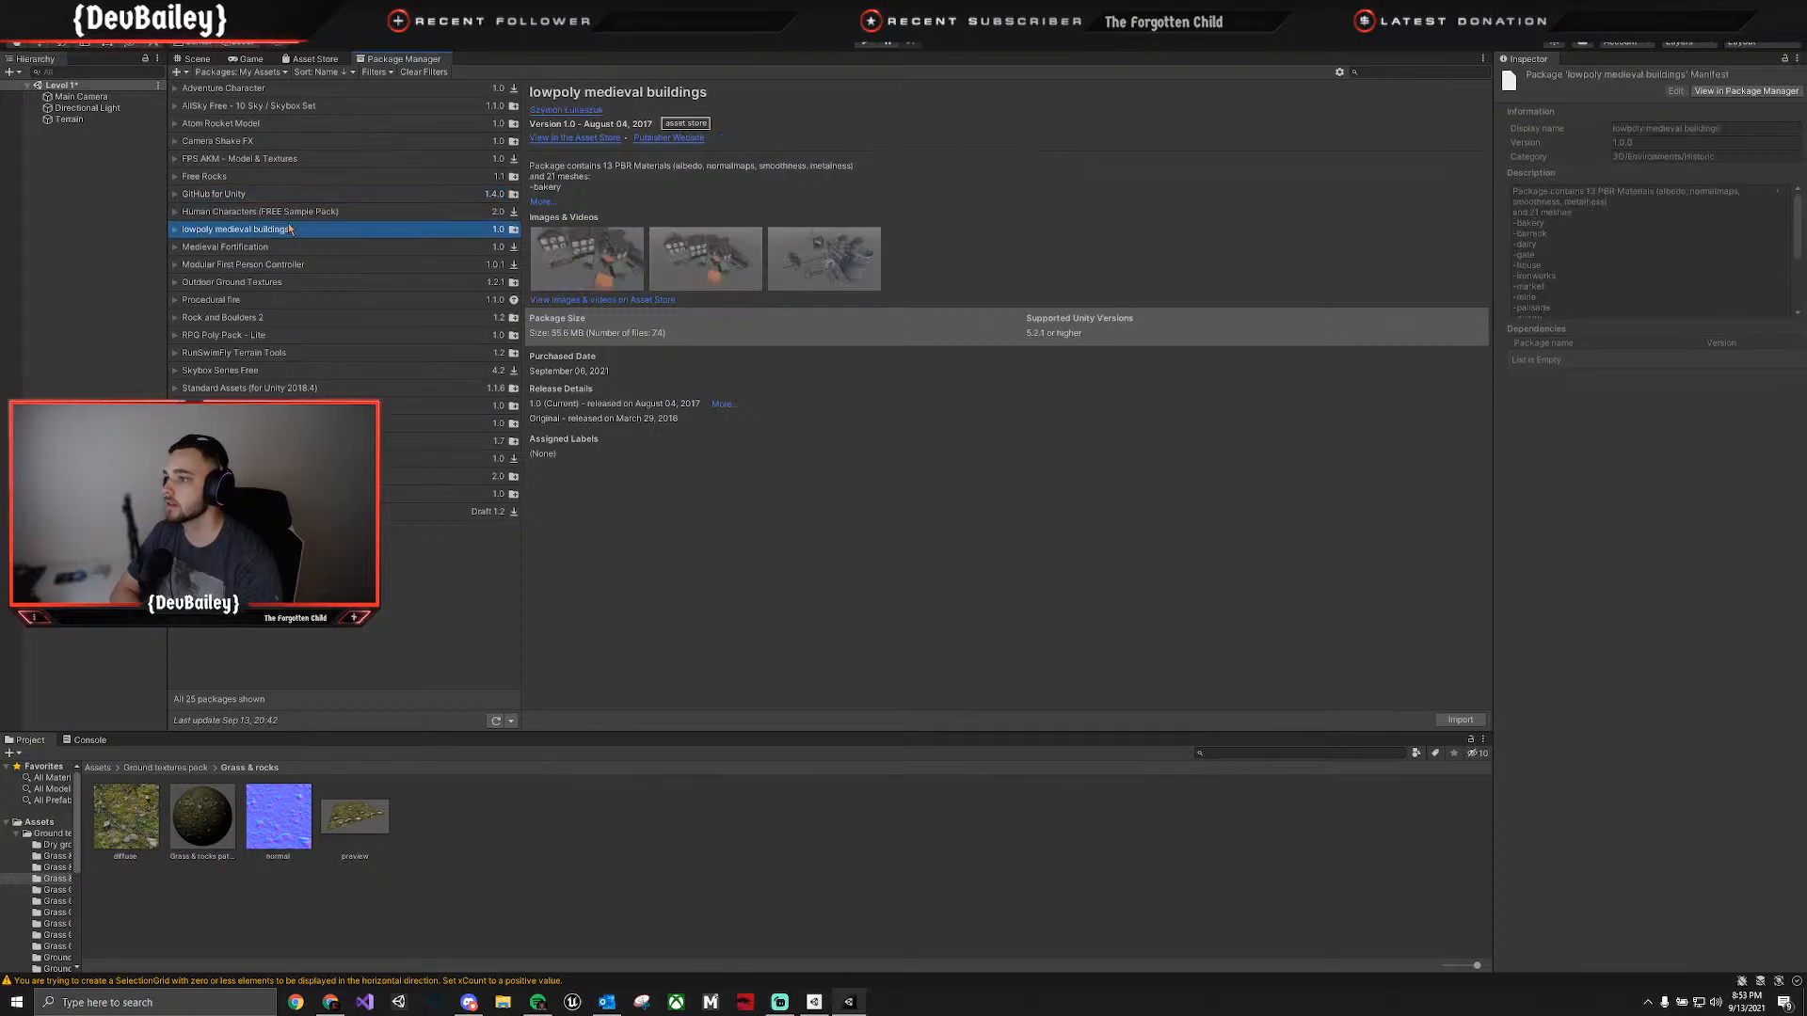
pyautogui.click(289, 245)
pyautogui.click(290, 214)
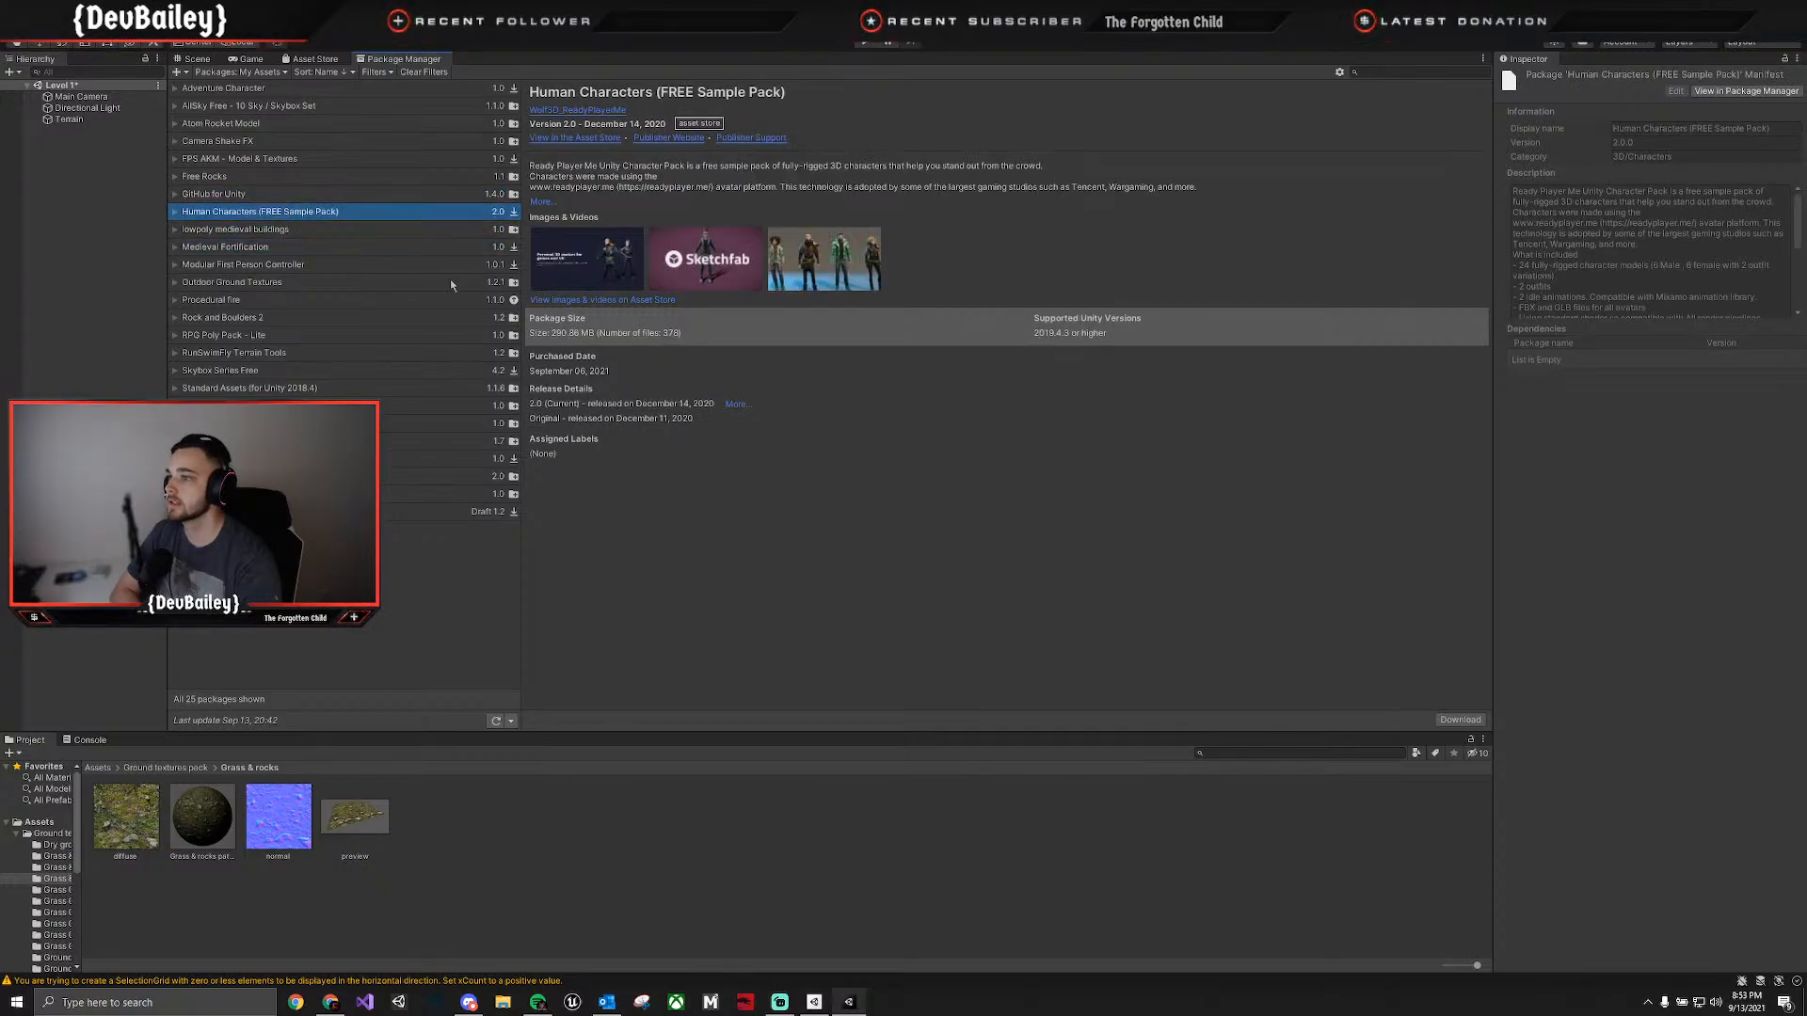
pyautogui.click(1460, 720)
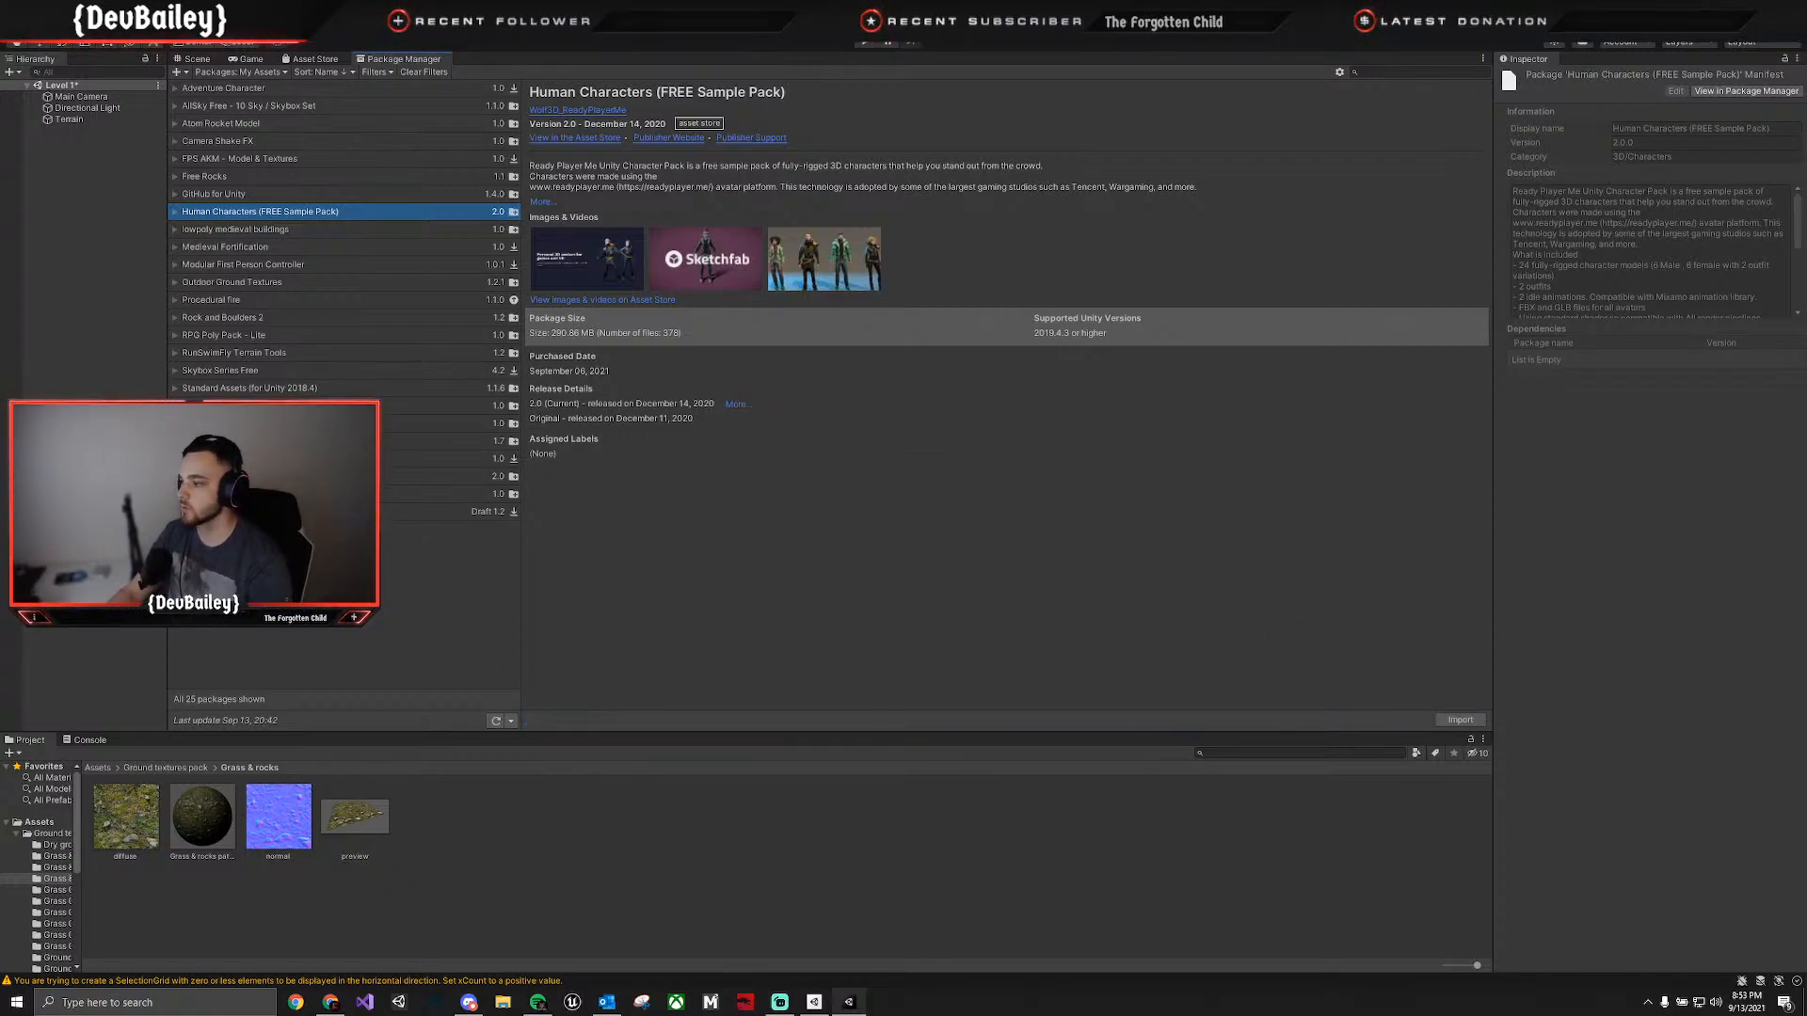
pyautogui.click(97, 772)
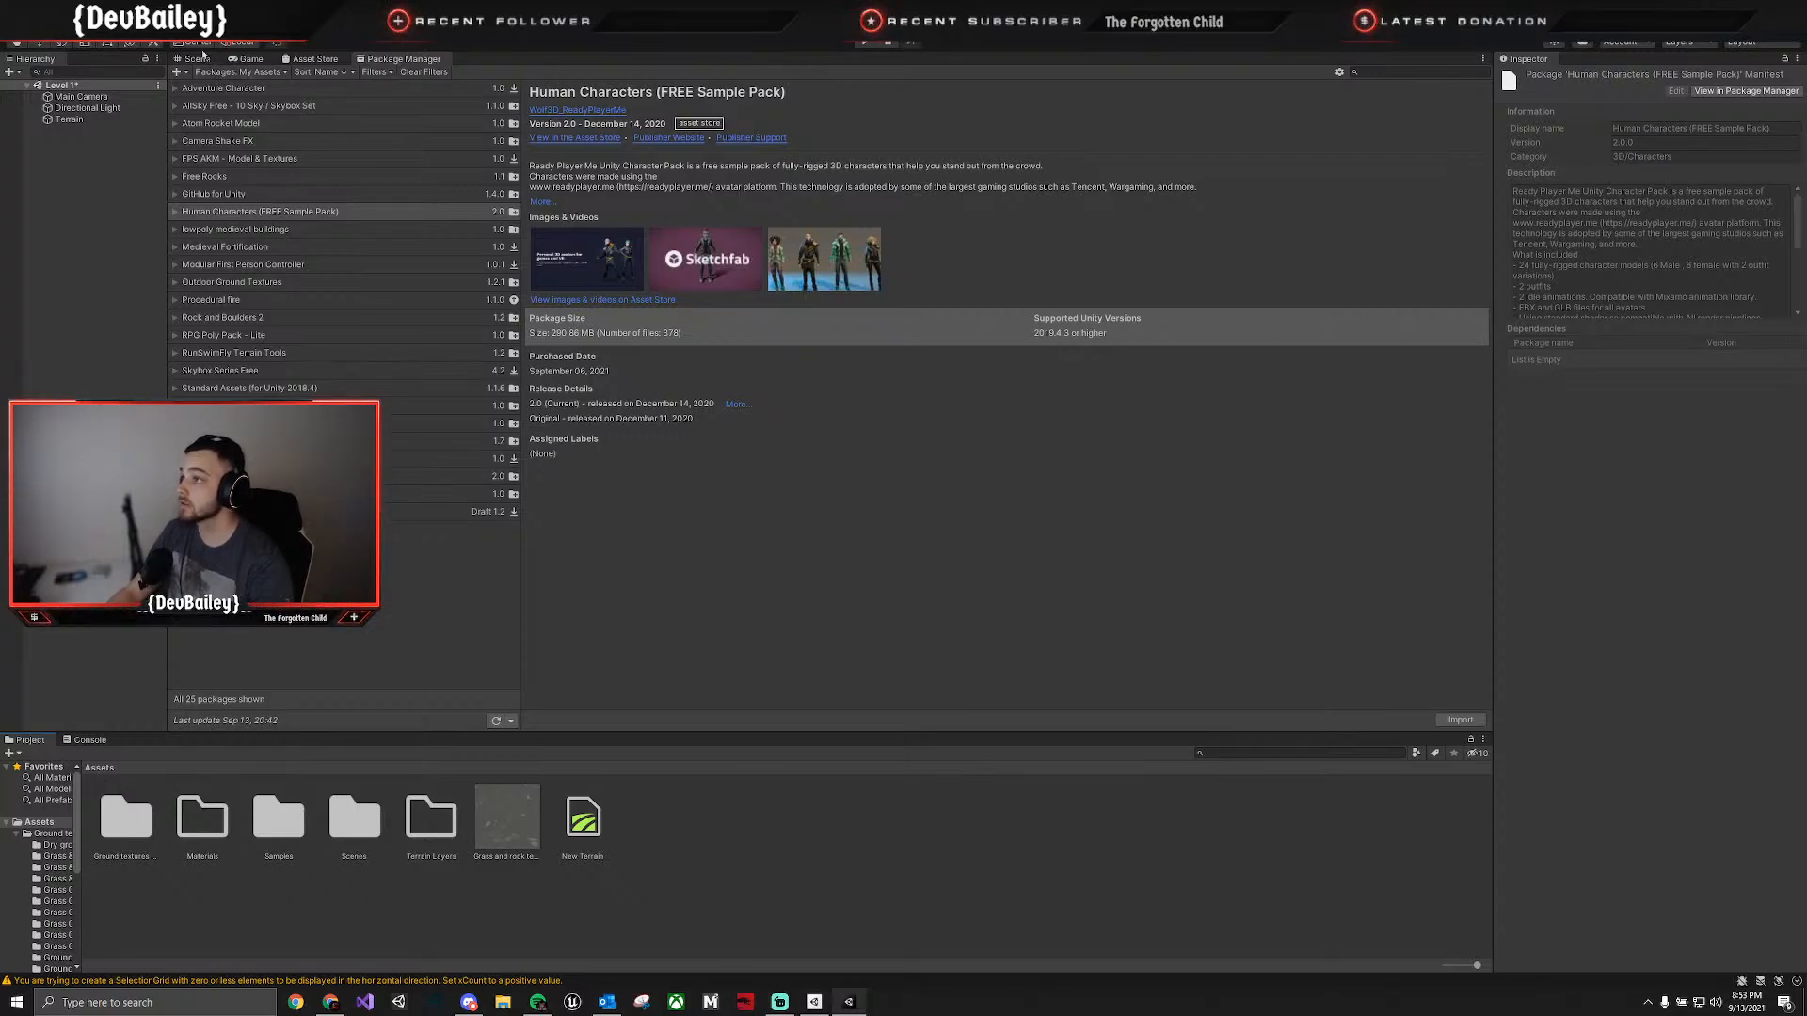
# Move the Main Camera back across the valley in the Scene view, to about Y 54.9 and Z 309.8.
pyautogui.click(197, 58)
pyautogui.moveTo(565, 556); pyautogui.dragTo(478, 512, button='right')
pyautogui.click(66, 104)
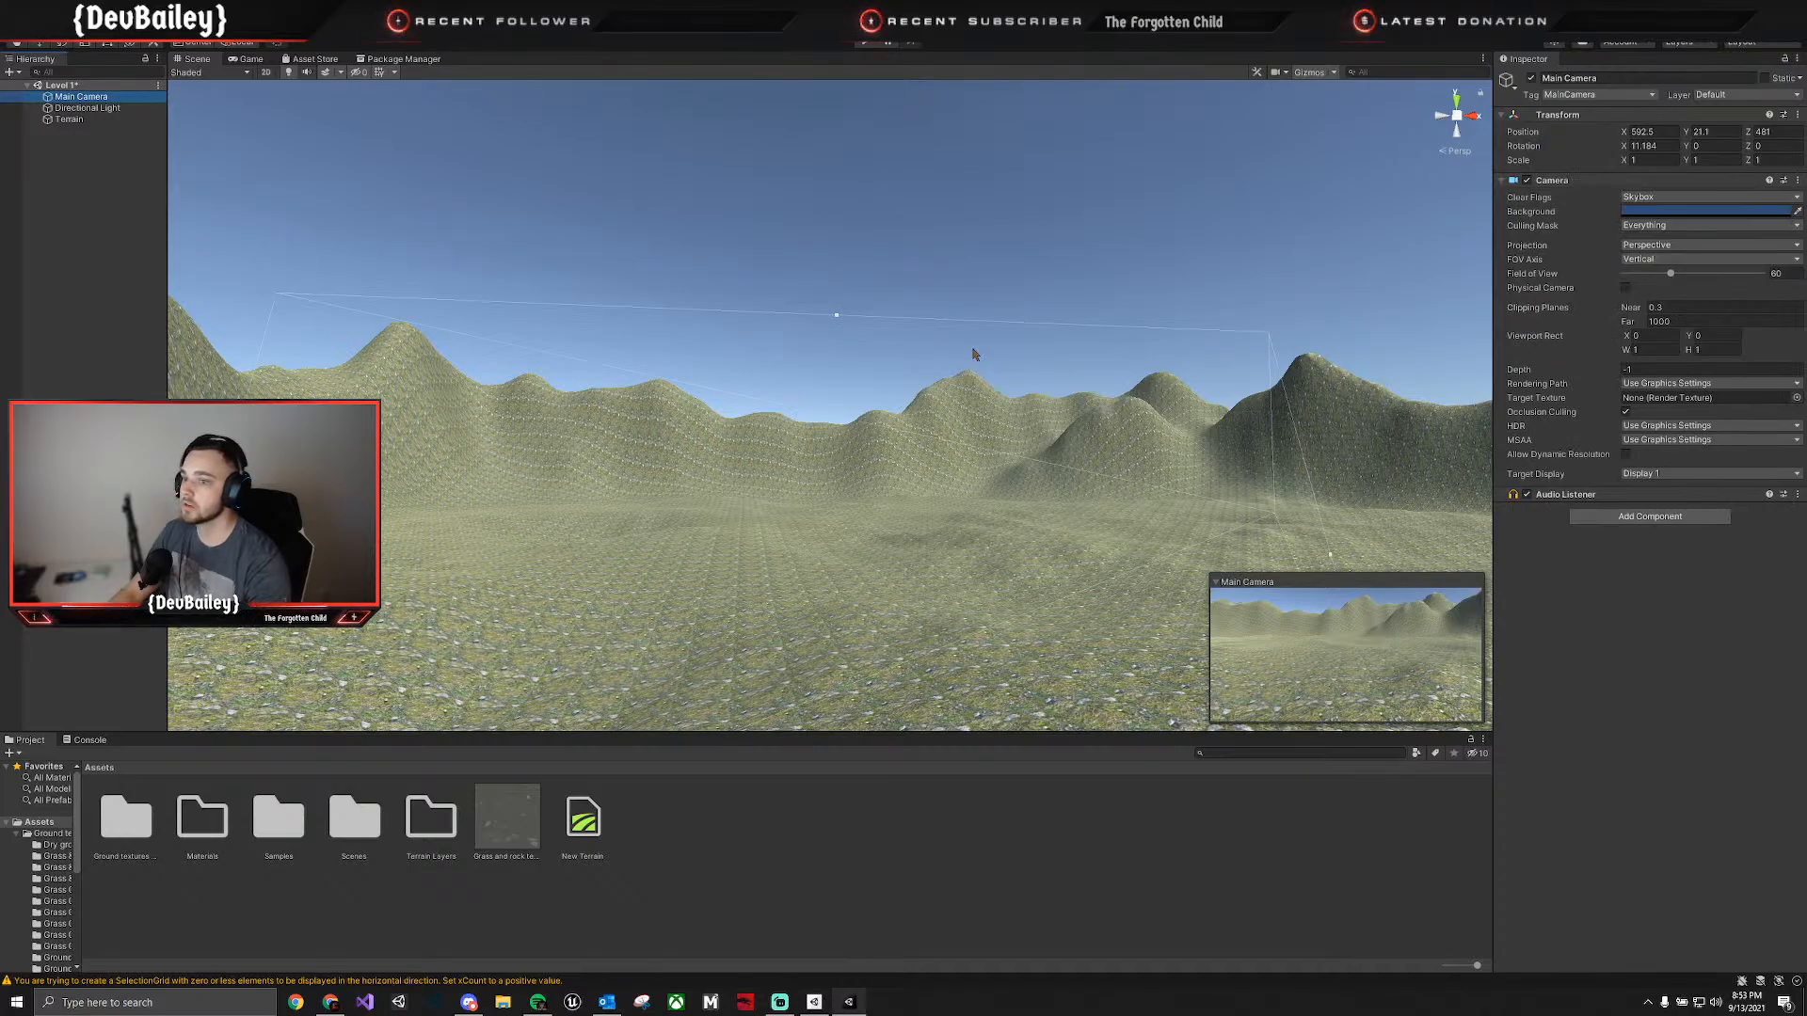
pyautogui.moveTo(1007, 527); pyautogui.dragTo(718, 402, button='right')
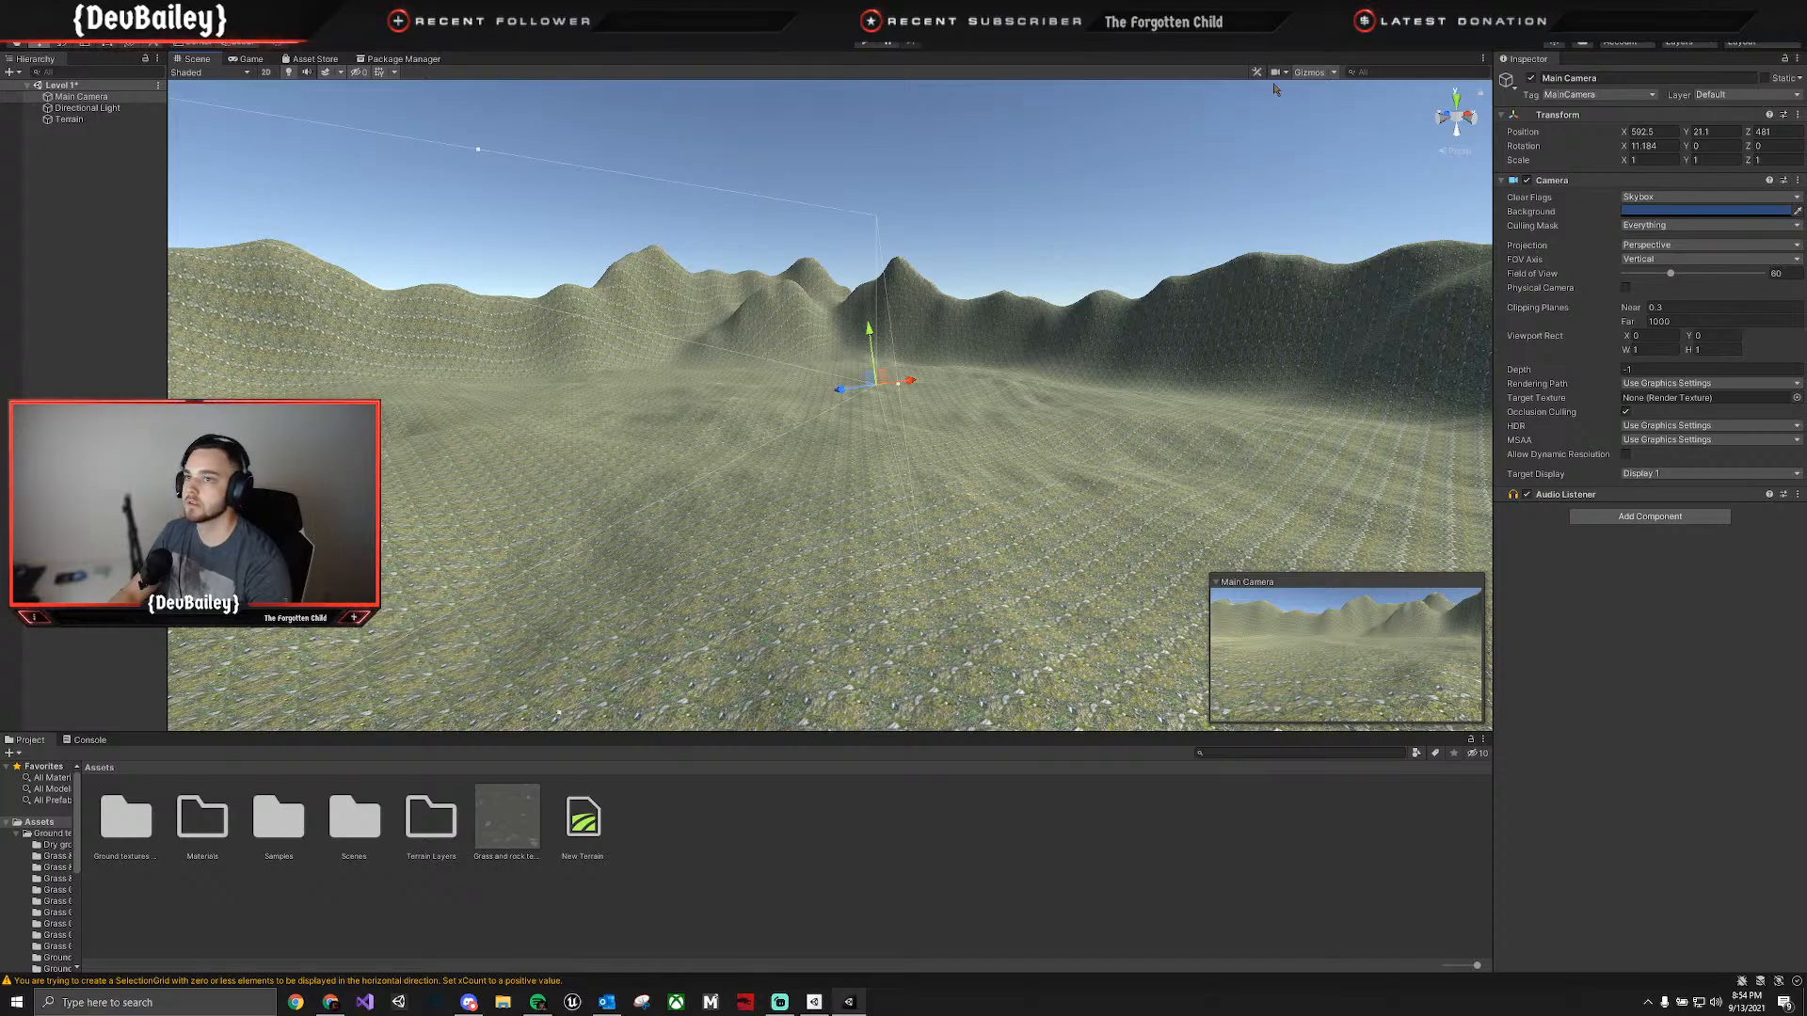
pyautogui.click(1308, 74)
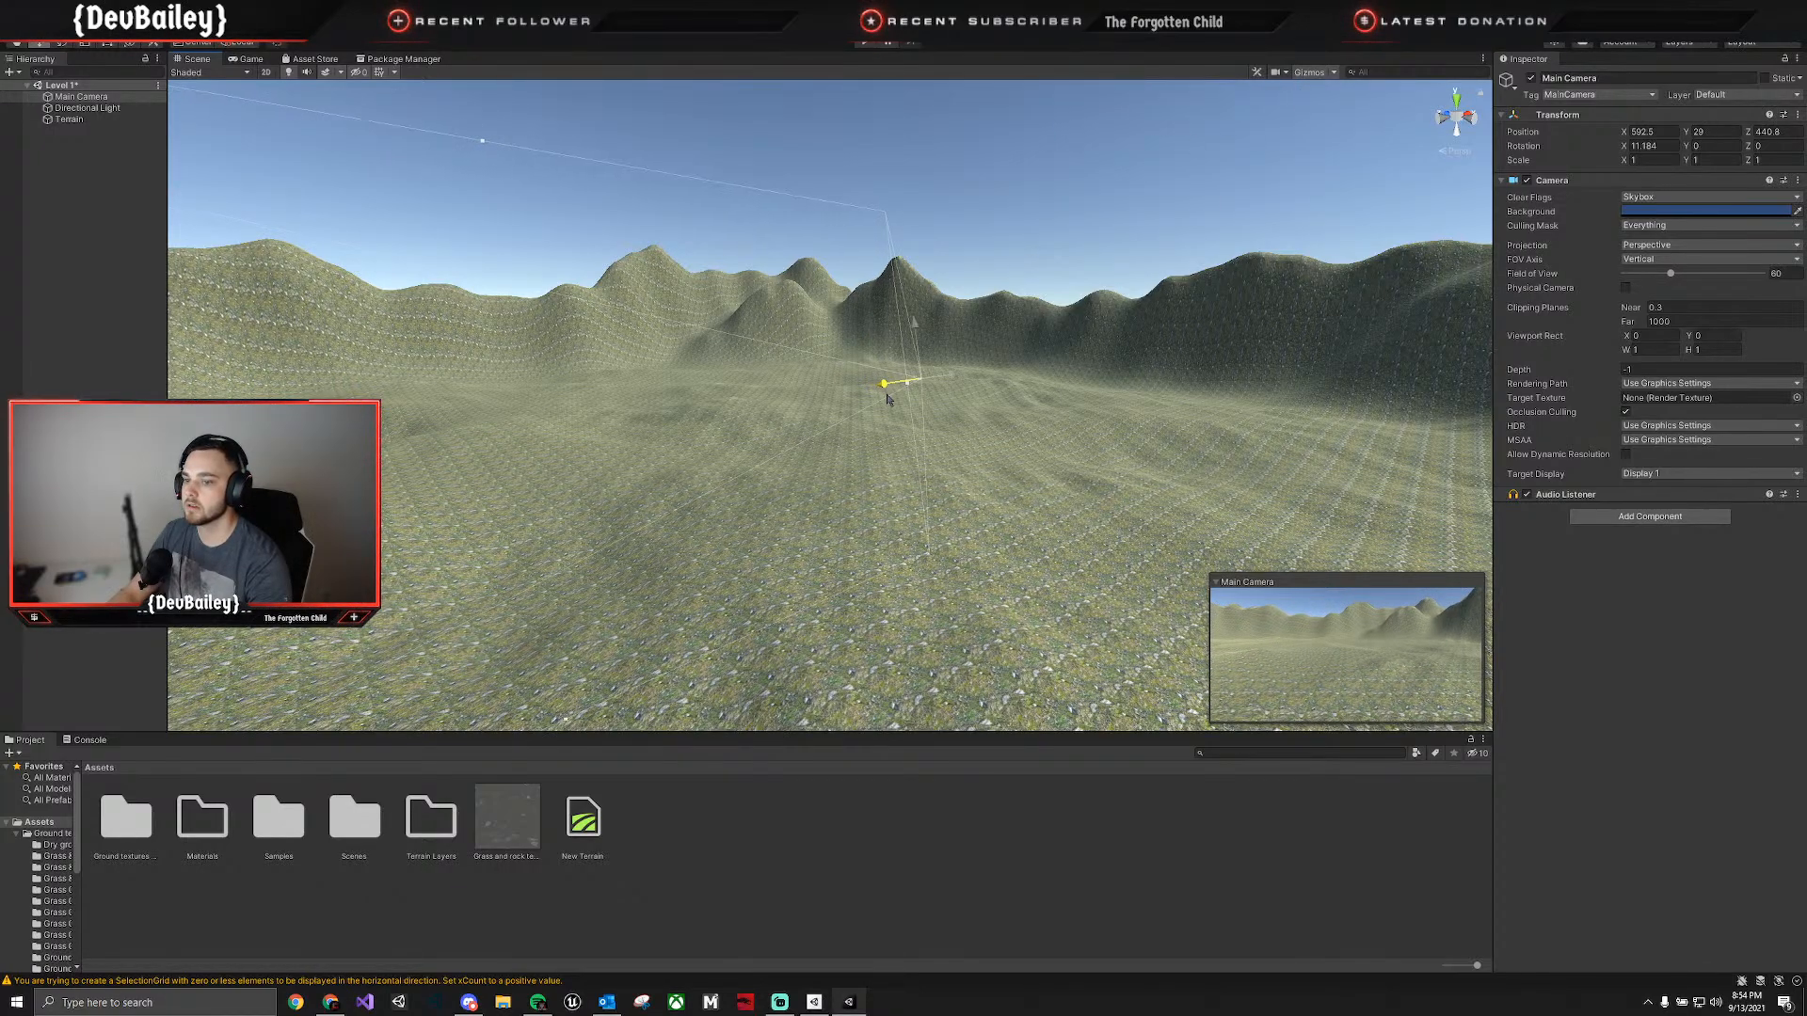
pyautogui.moveTo(907, 407); pyautogui.dragTo(1074, 398)
pyautogui.click(1151, 303)
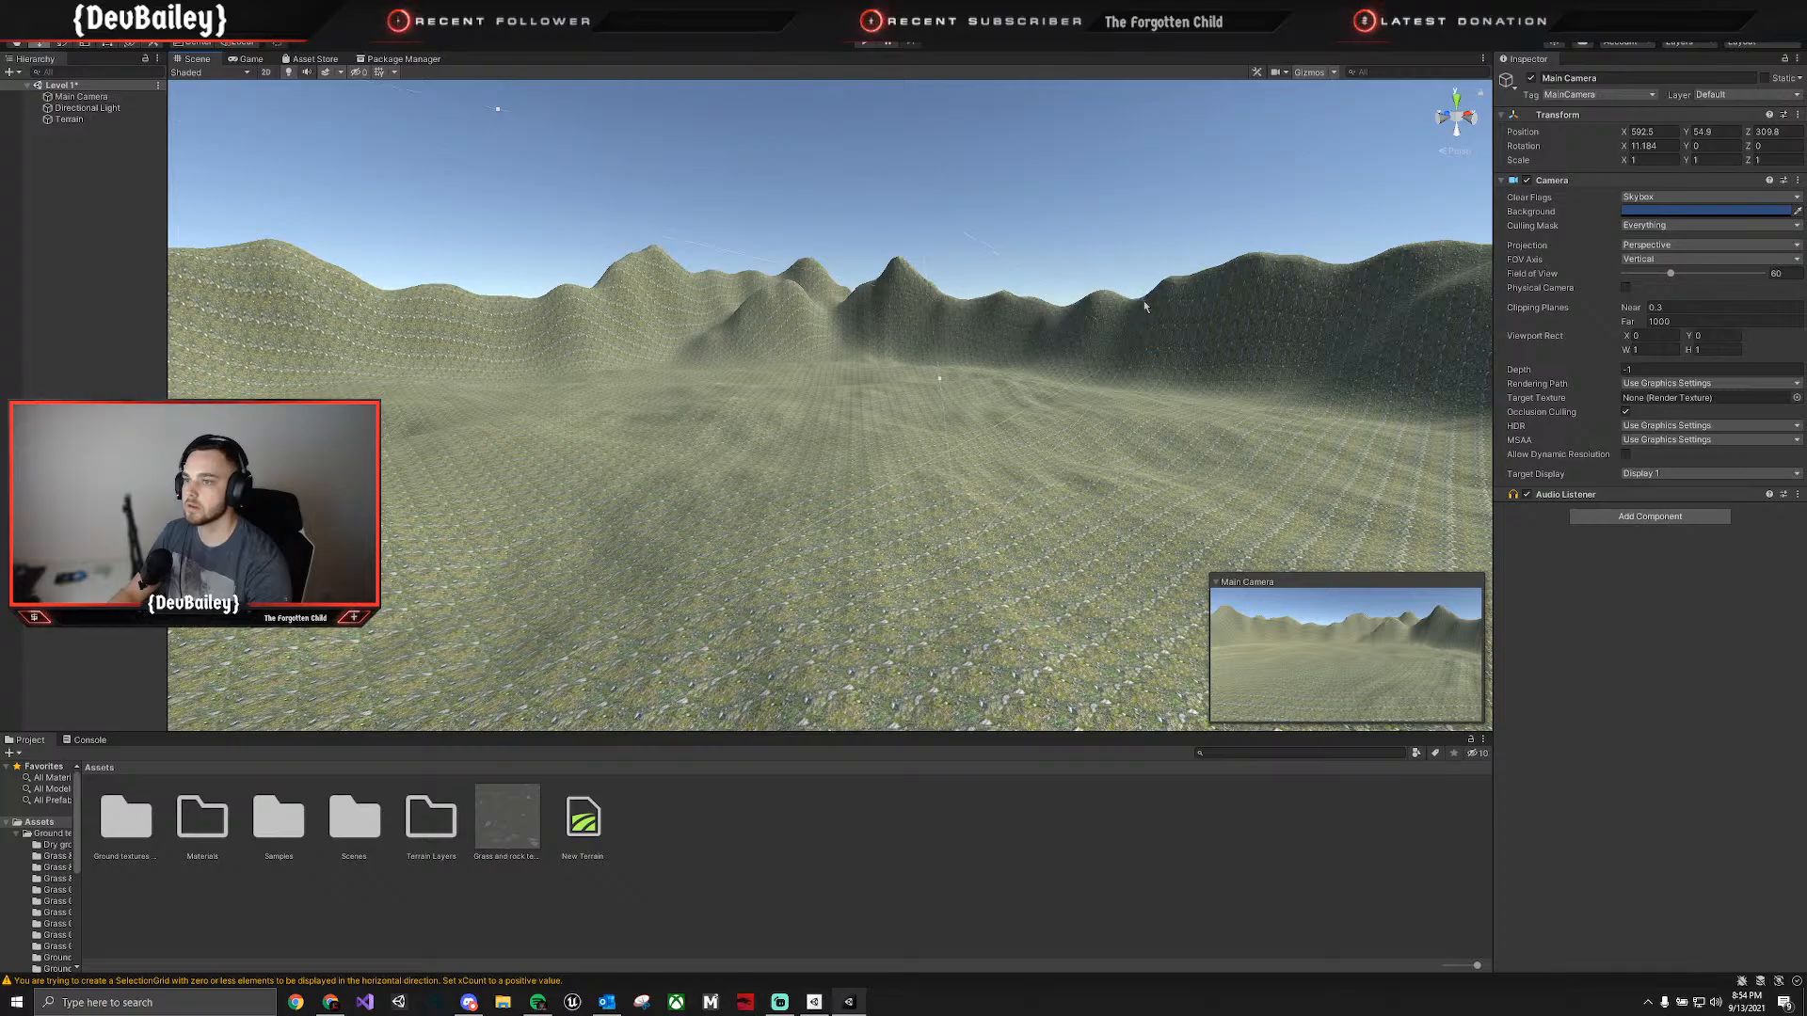
pyautogui.click(81, 96)
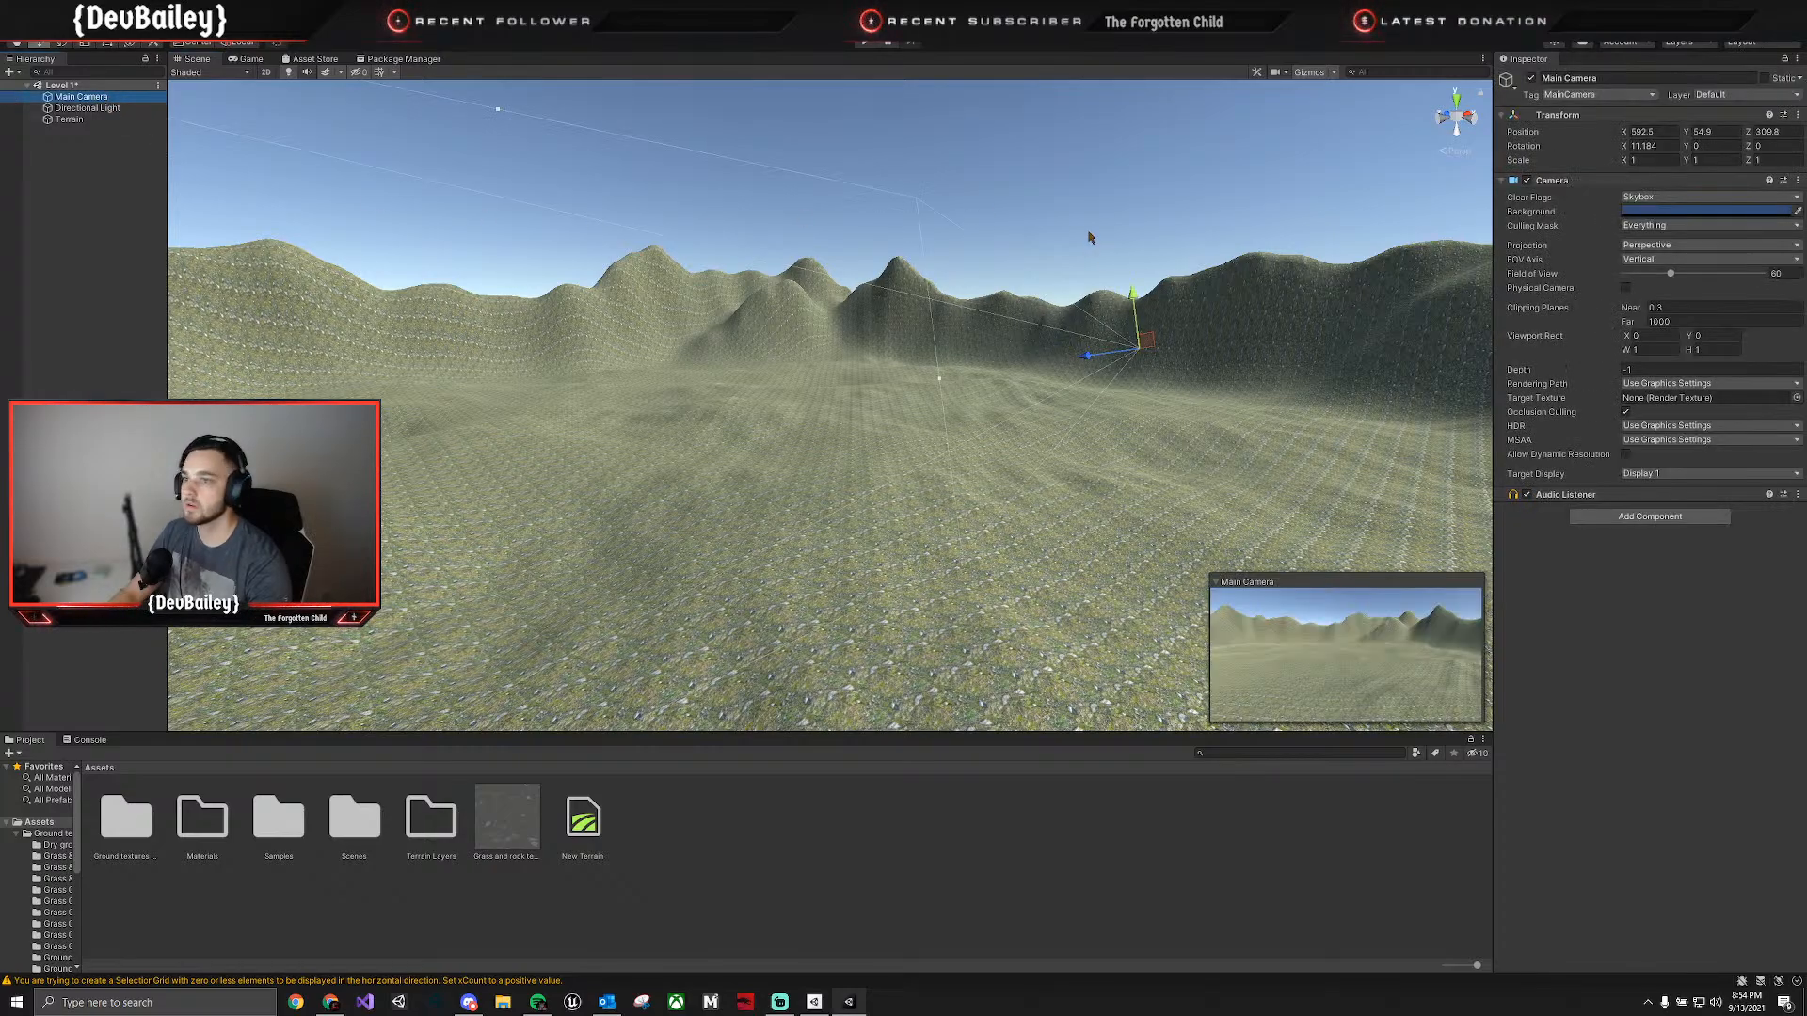
# Lower the Main Camera close to the ground, to about Y 4.69 and Z 299.86, and deselect it.
pyautogui.moveTo(1147, 390)
pyautogui.mouseDown()
pyautogui.moveTo(1151, 419)
pyautogui.moveTo(1145, 384)
pyautogui.mouseUp()
pyautogui.moveTo(1081, 506); pyautogui.dragTo(1069, 423, button='right')
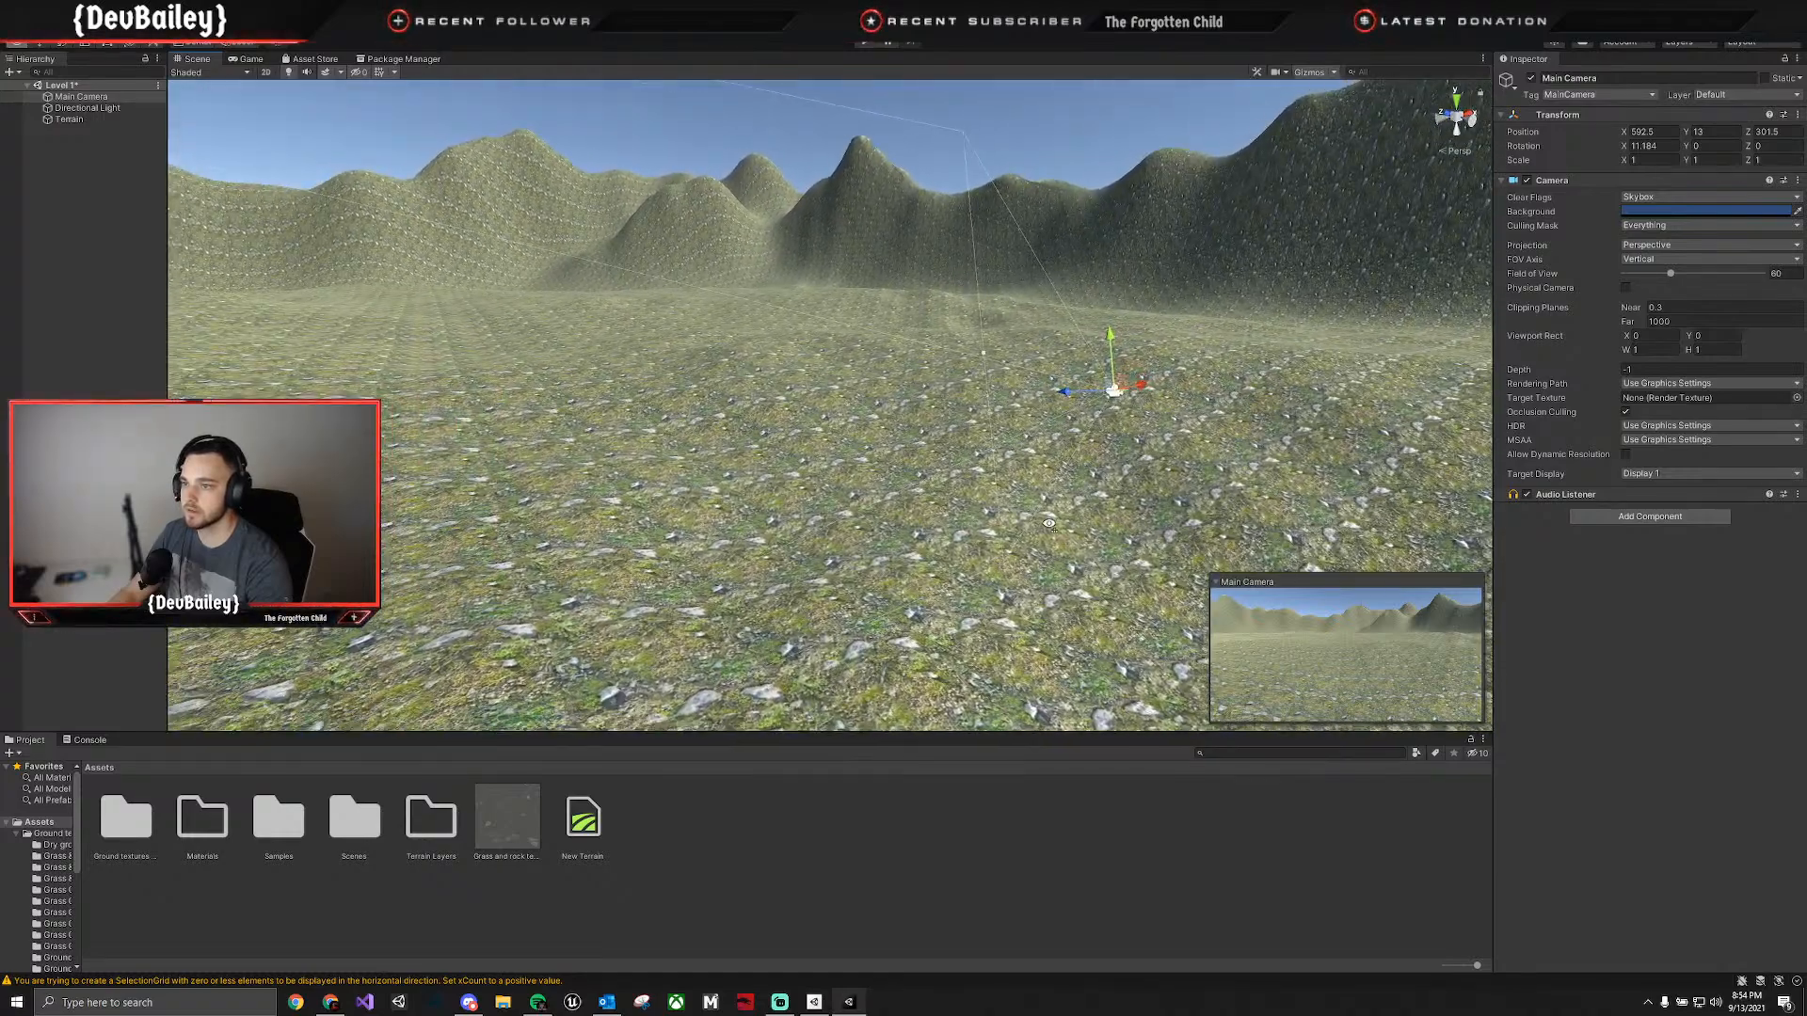
pyautogui.moveTo(1111, 339); pyautogui.dragTo(1154, 539)
pyautogui.moveTo(1154, 540); pyautogui.dragTo(1156, 602, button='right')
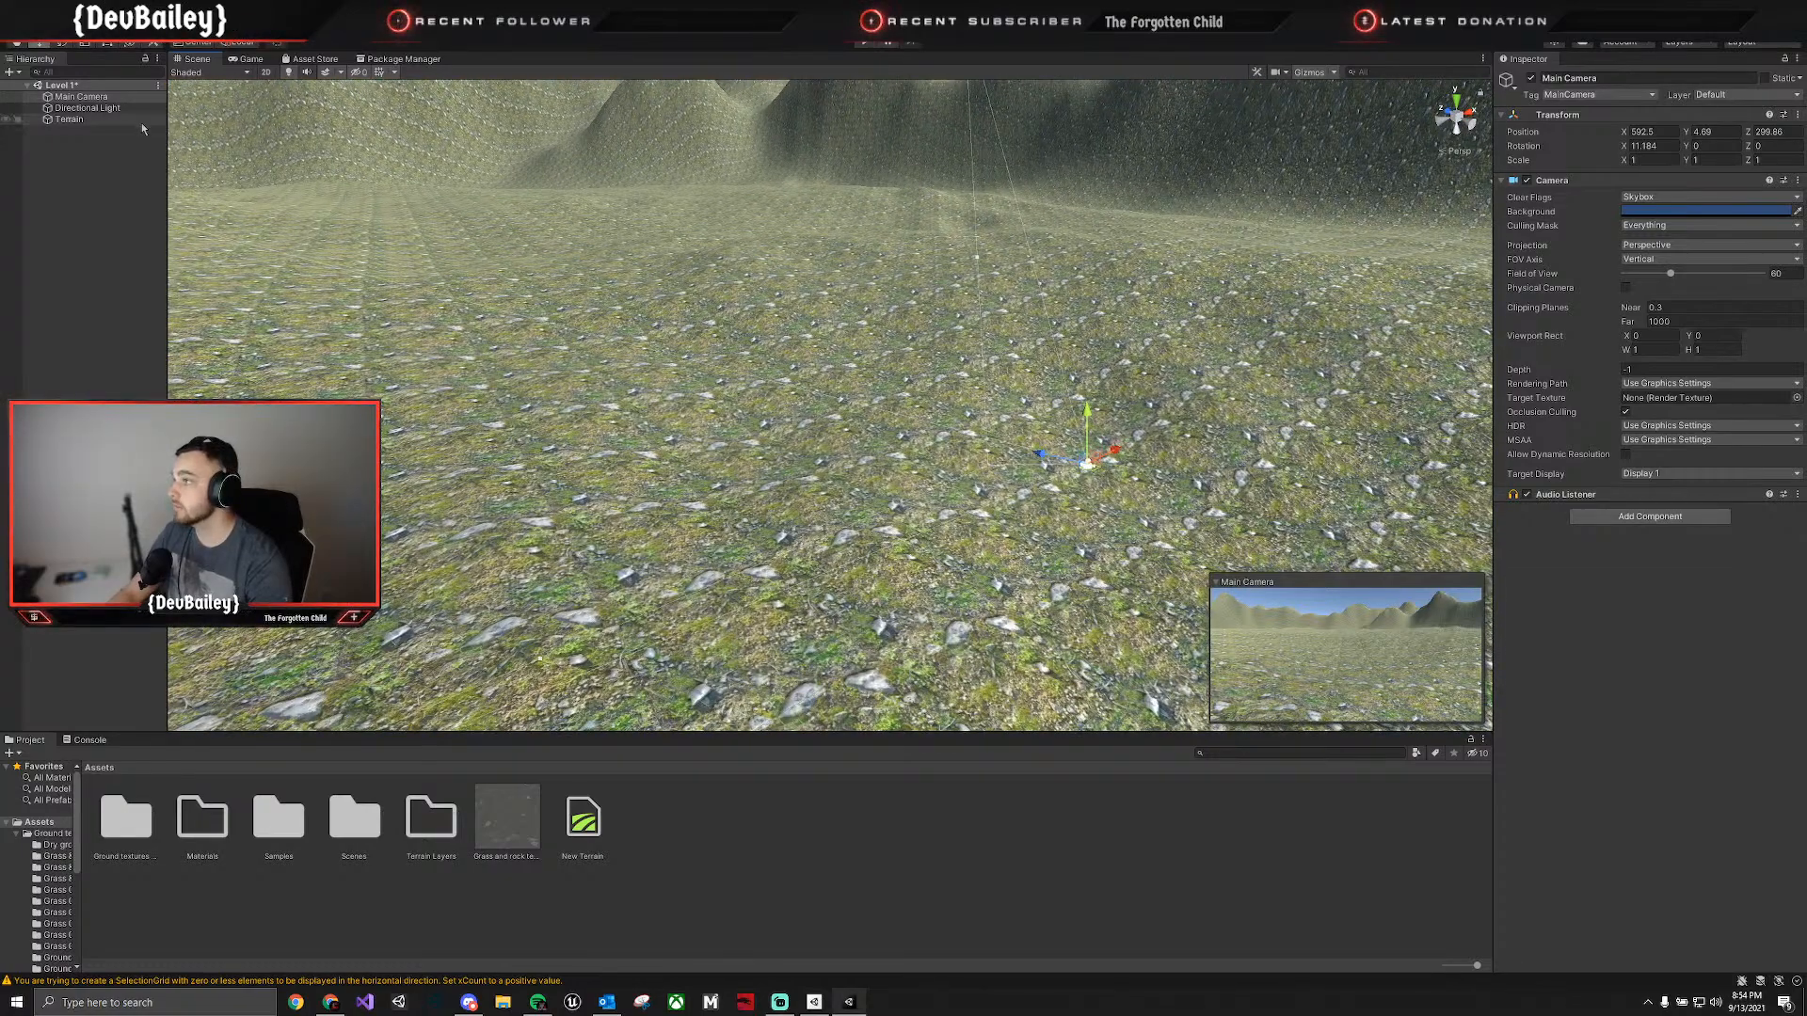
pyautogui.click(106, 107)
pyautogui.click(68, 156)
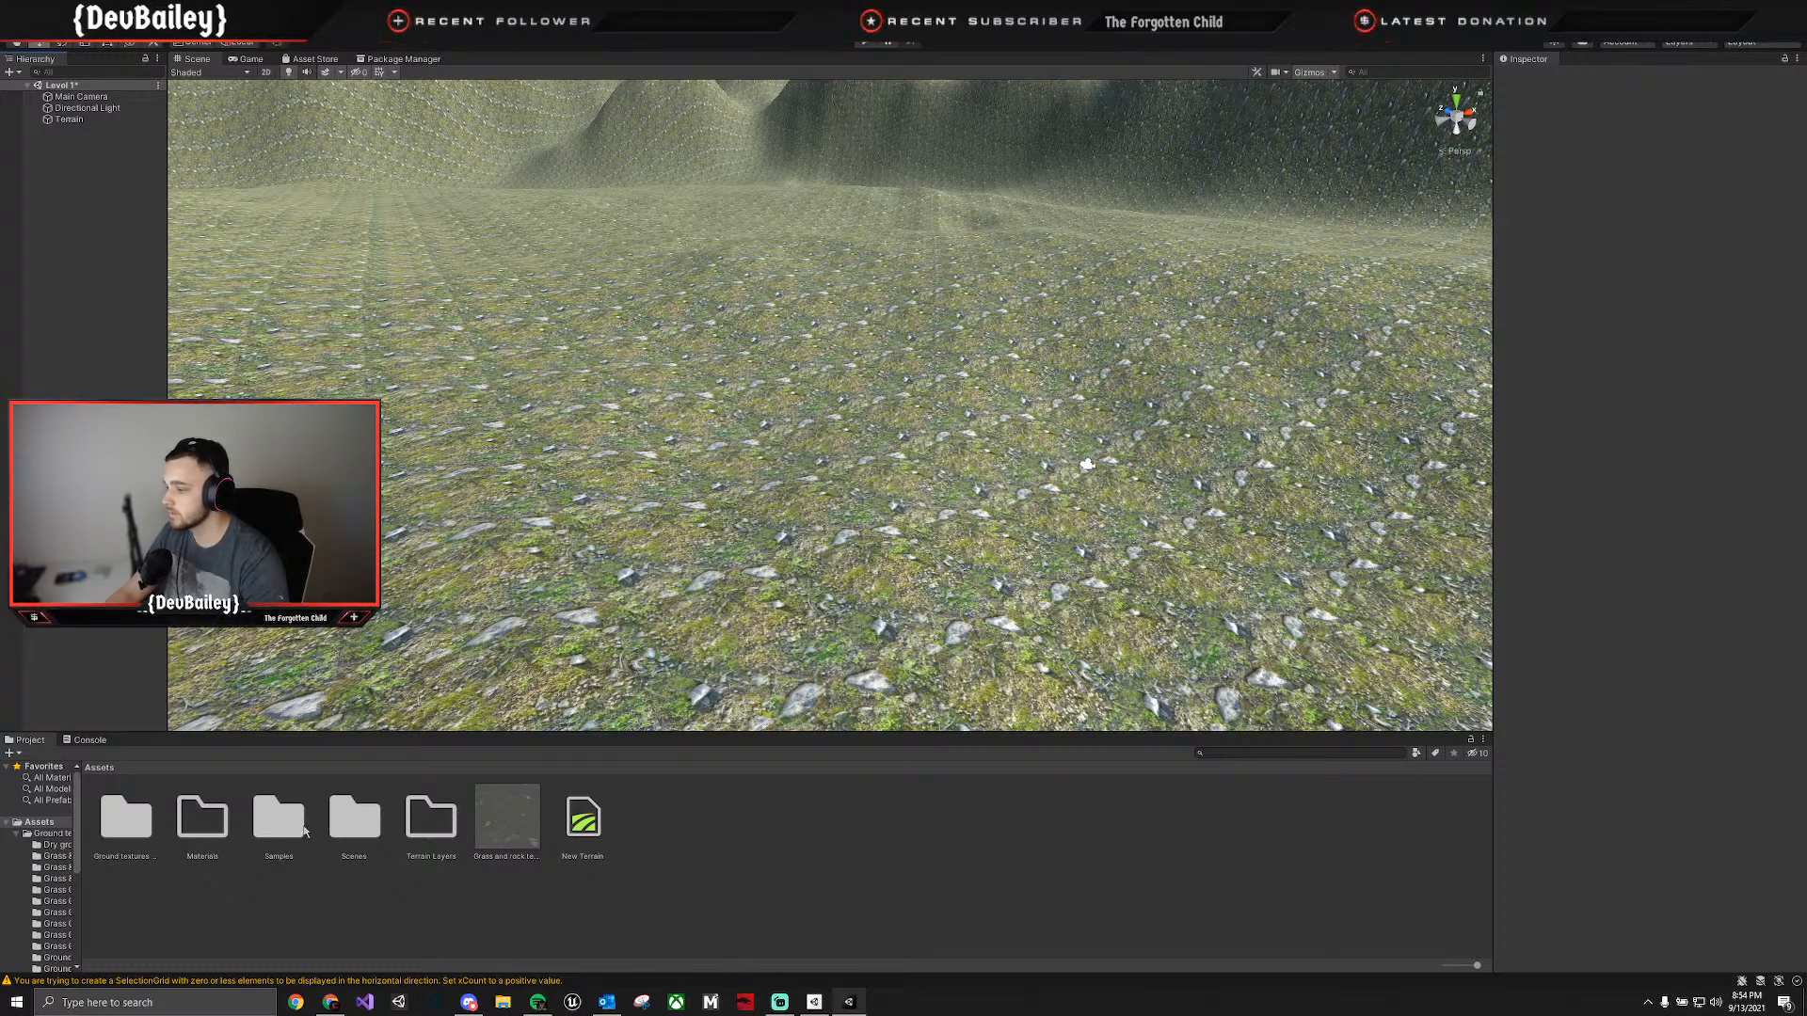
# Import all files of the Human Characters (FREE Sample Pack) package into the project.
pyautogui.click(401, 60)
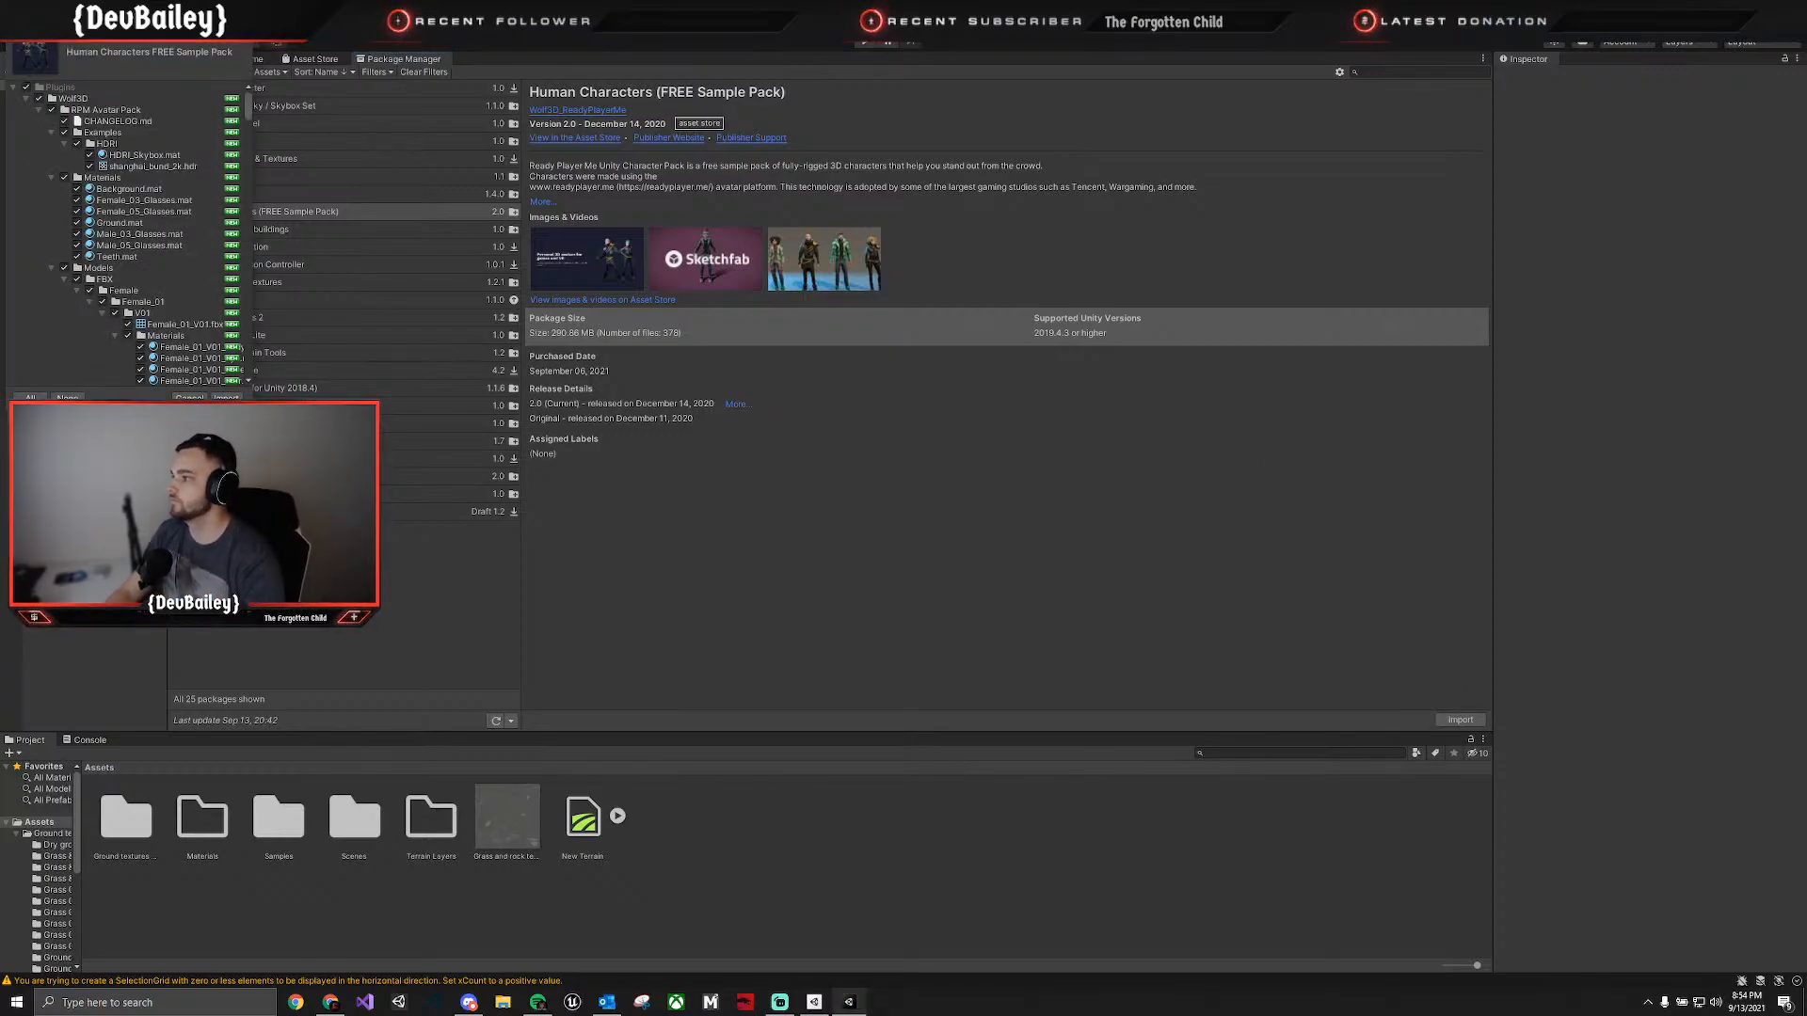
pyautogui.click(227, 397)
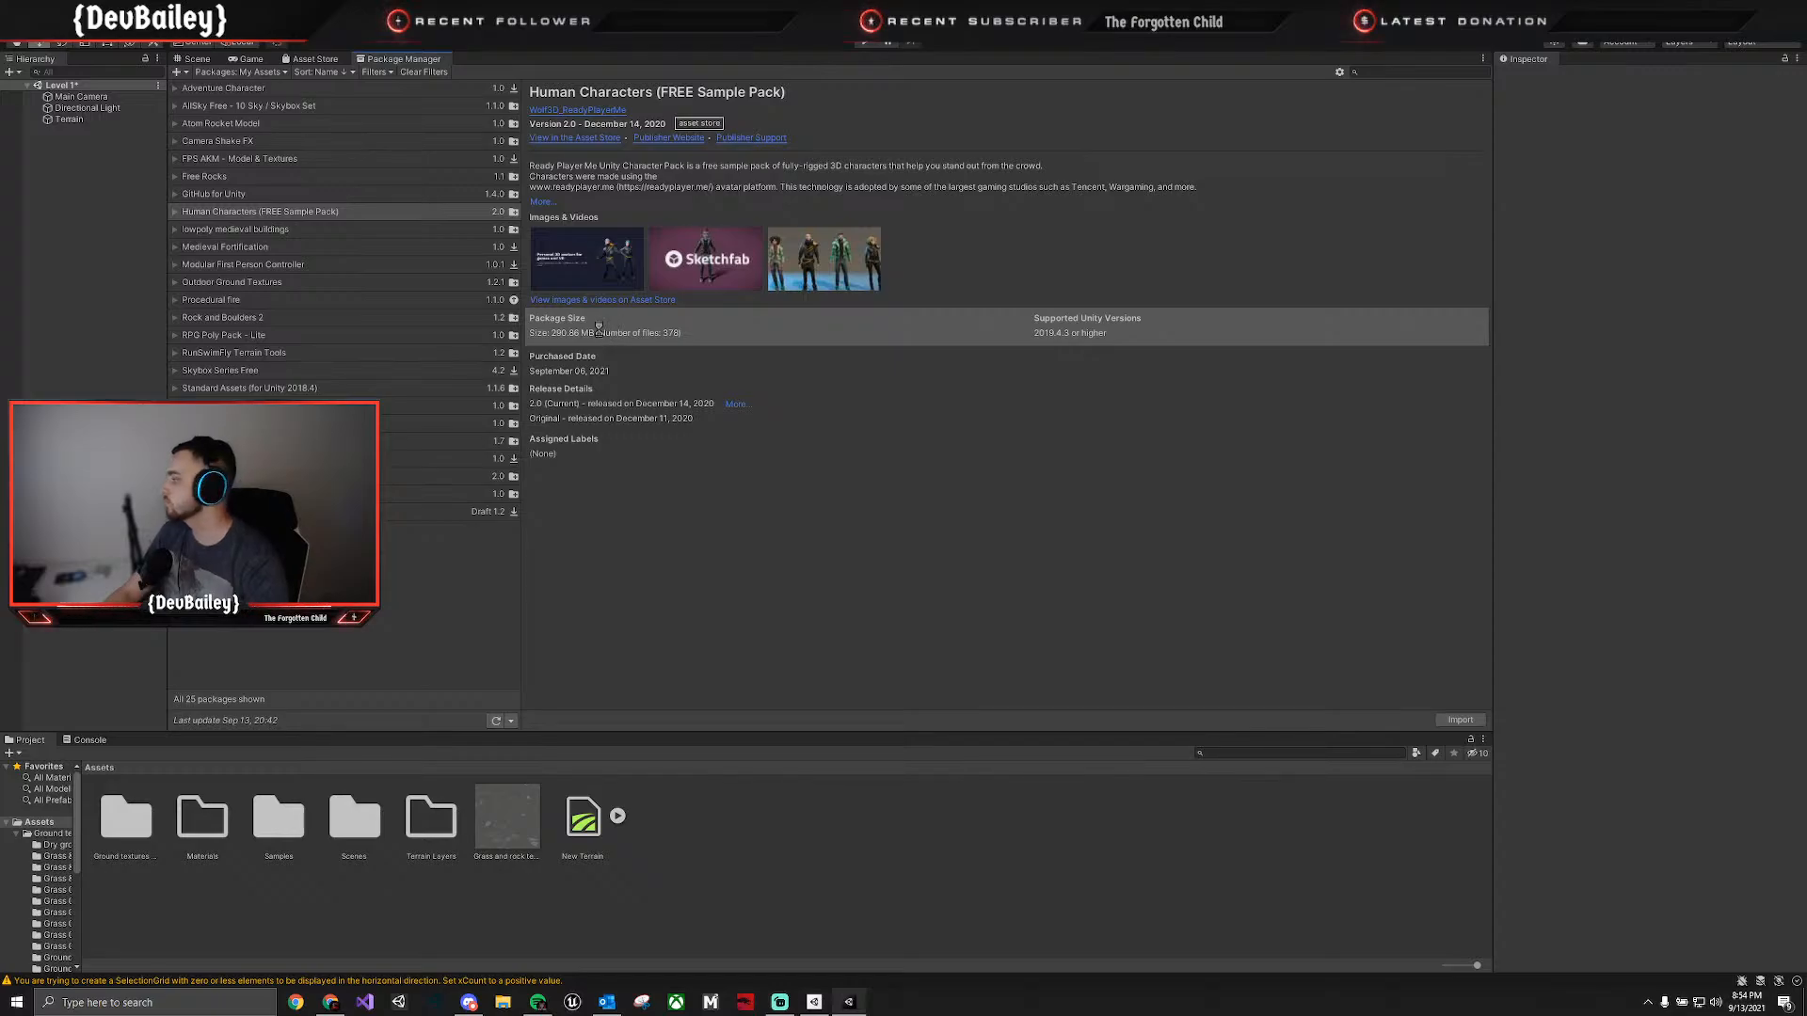
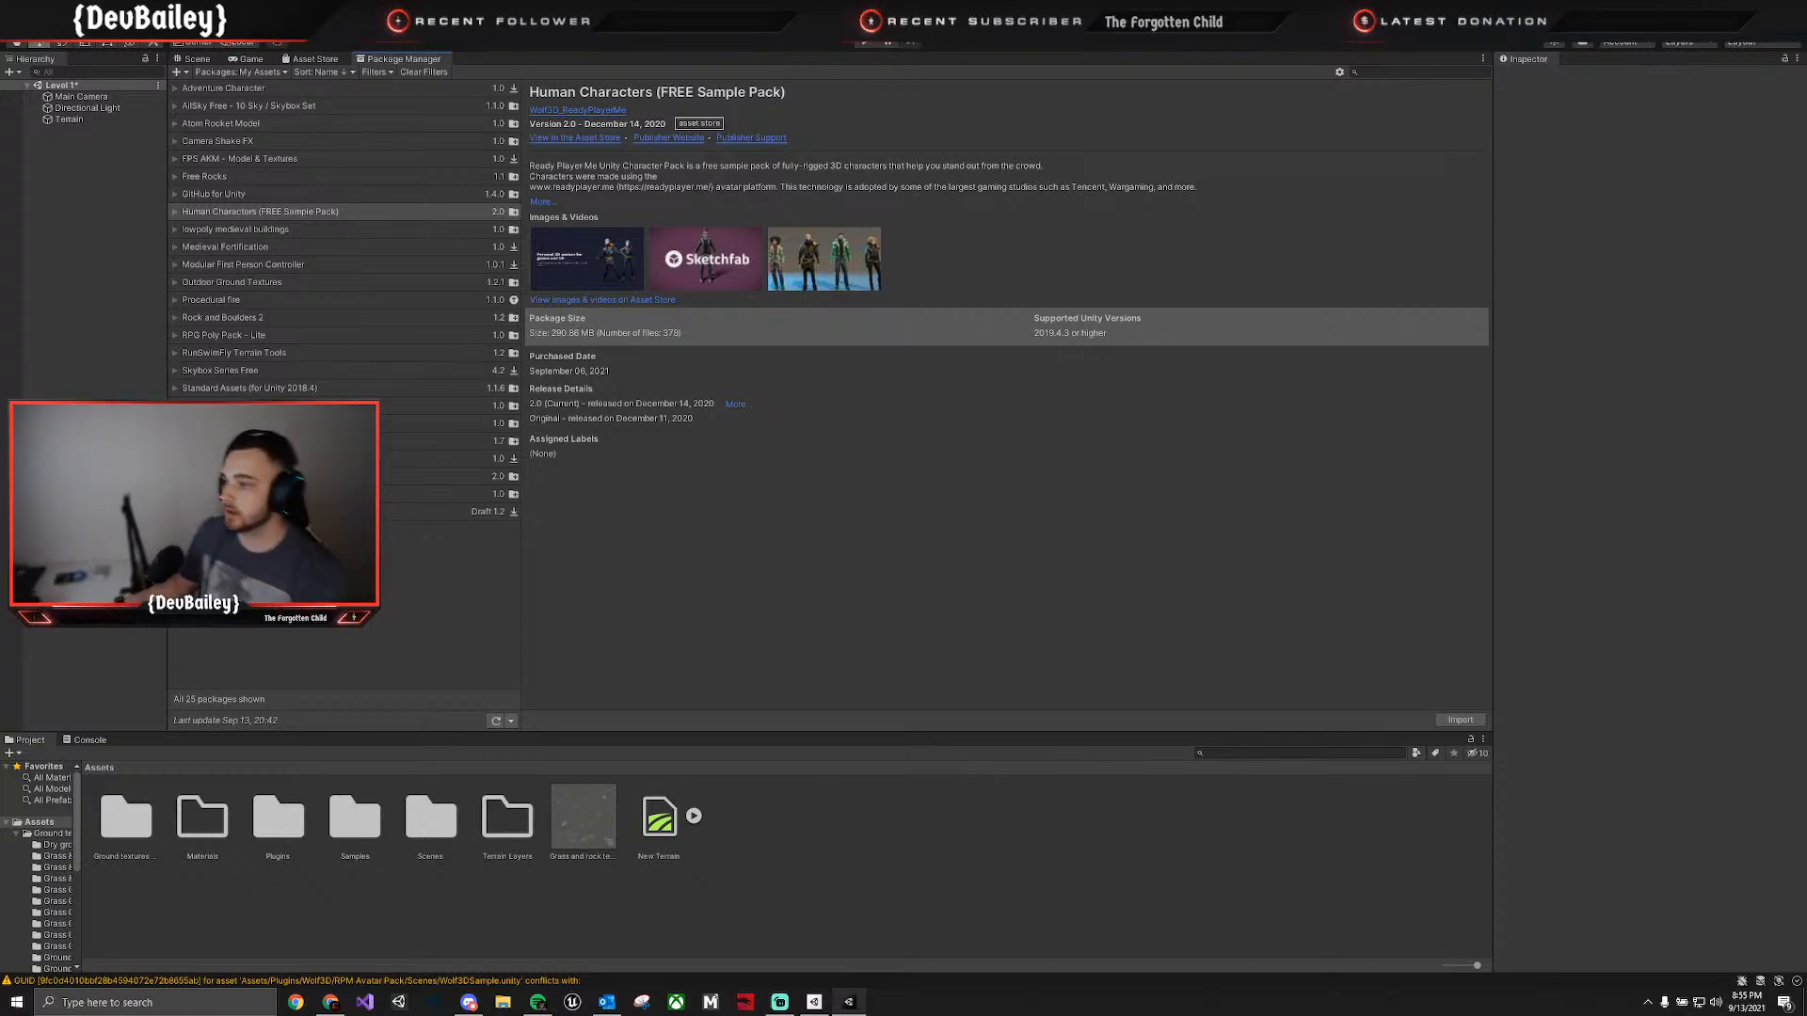
# Move the grass and rock terrain layer asset from the root Assets folder into the Terrain Layers folder.
pyautogui.click(555, 852)
pyautogui.keyDown('ctrl'); pyautogui.click(514, 834); pyautogui.keyUp('ctrl')
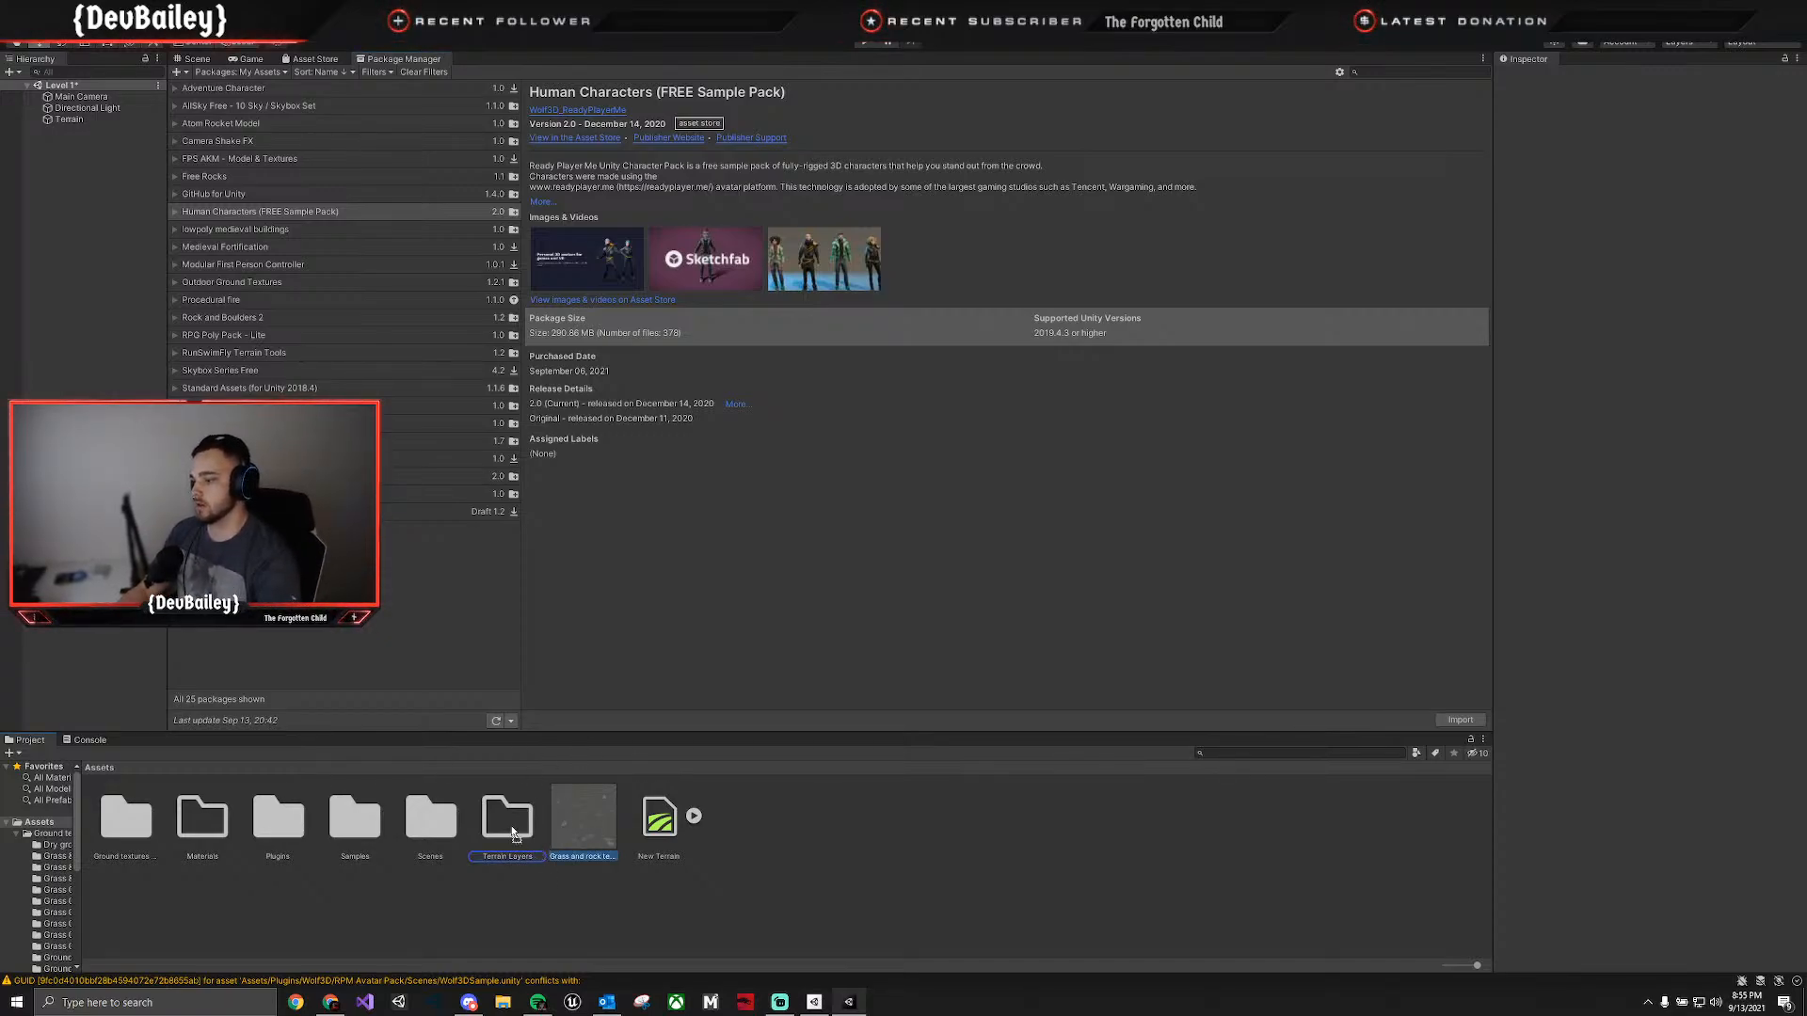
pyautogui.moveTo(511, 827); pyautogui.dragTo(515, 824)
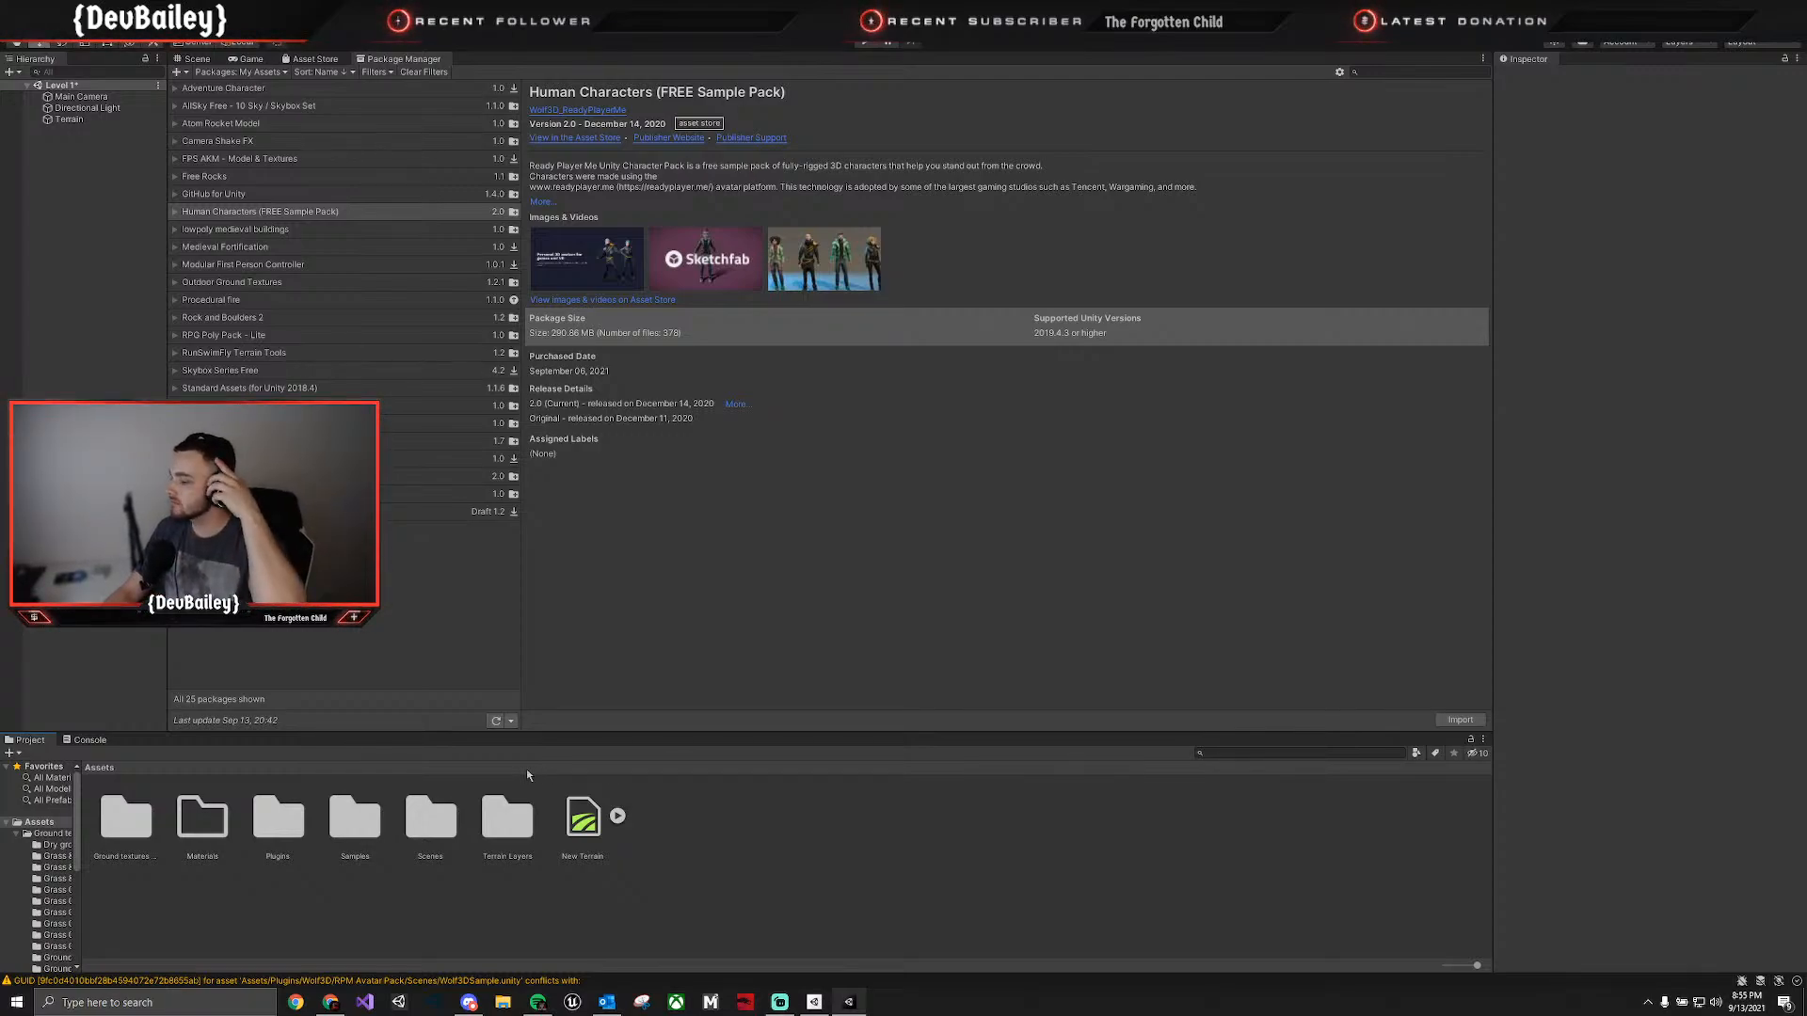
# Show the Scene view and open the Male prefabs folder of the RPM Avatar Pack under Plugins/Wolf3D.
pyautogui.click(195, 58)
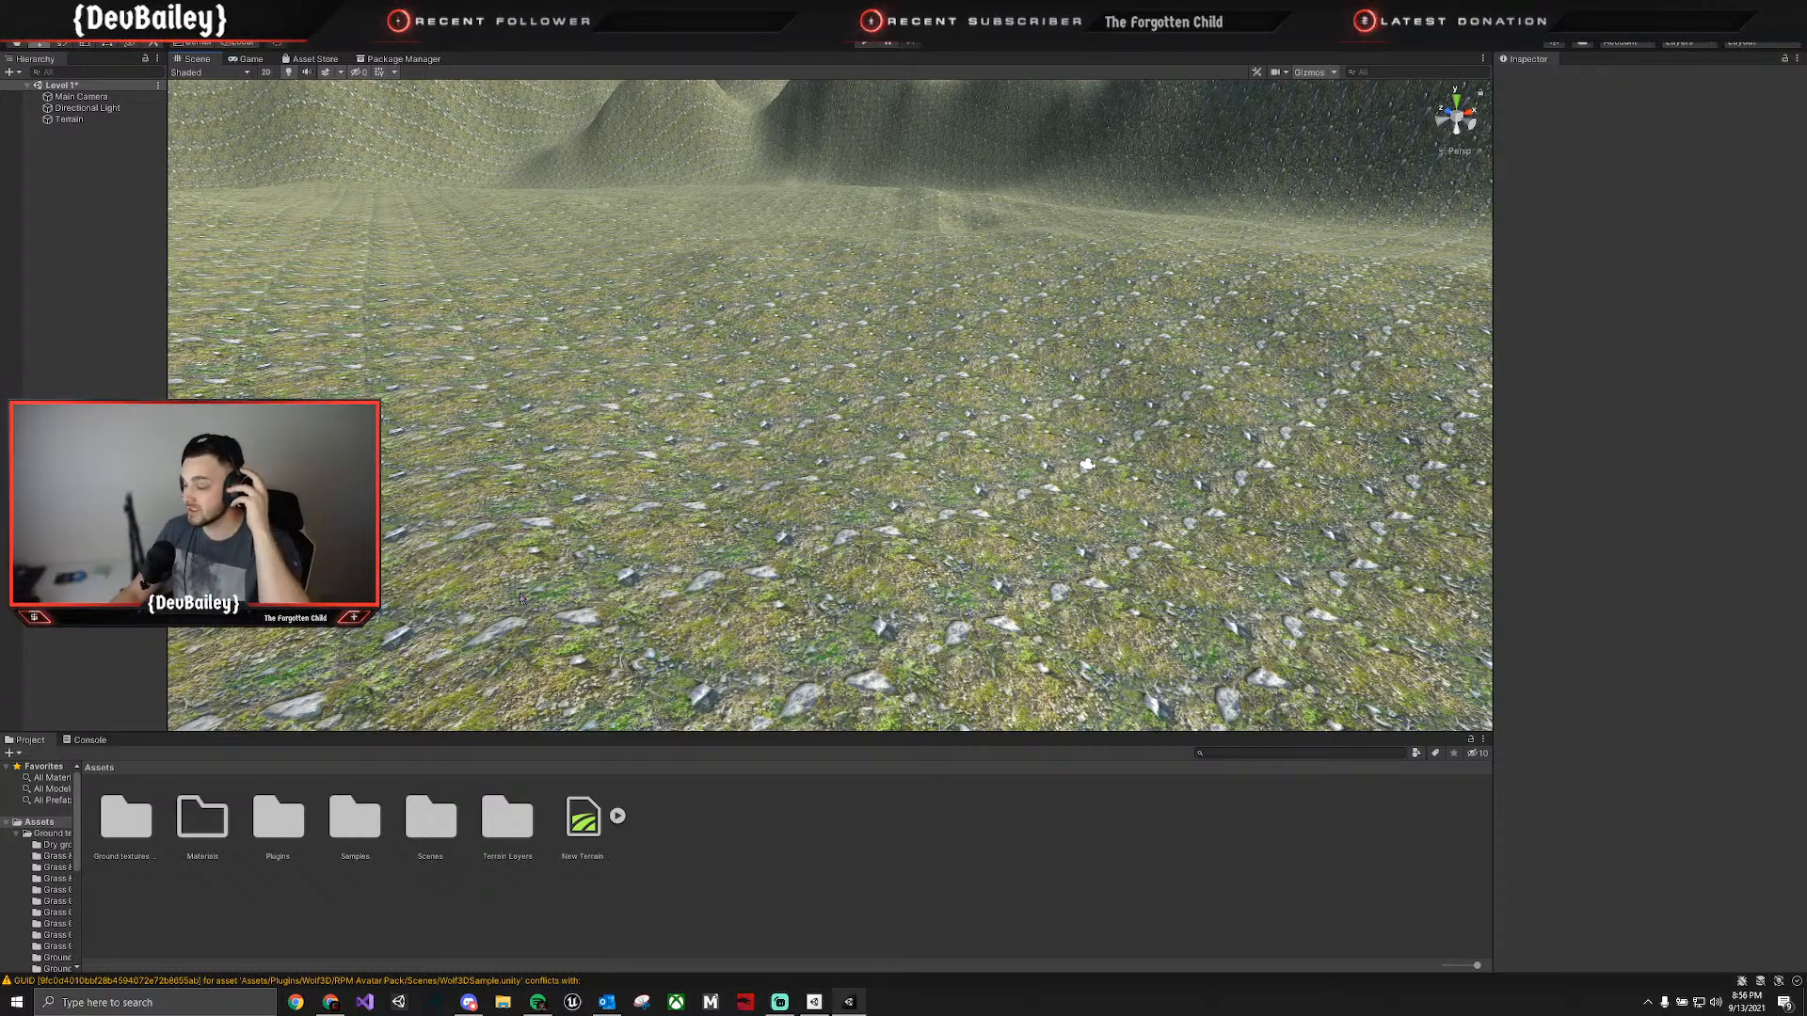
pyautogui.doubleClick(293, 818)
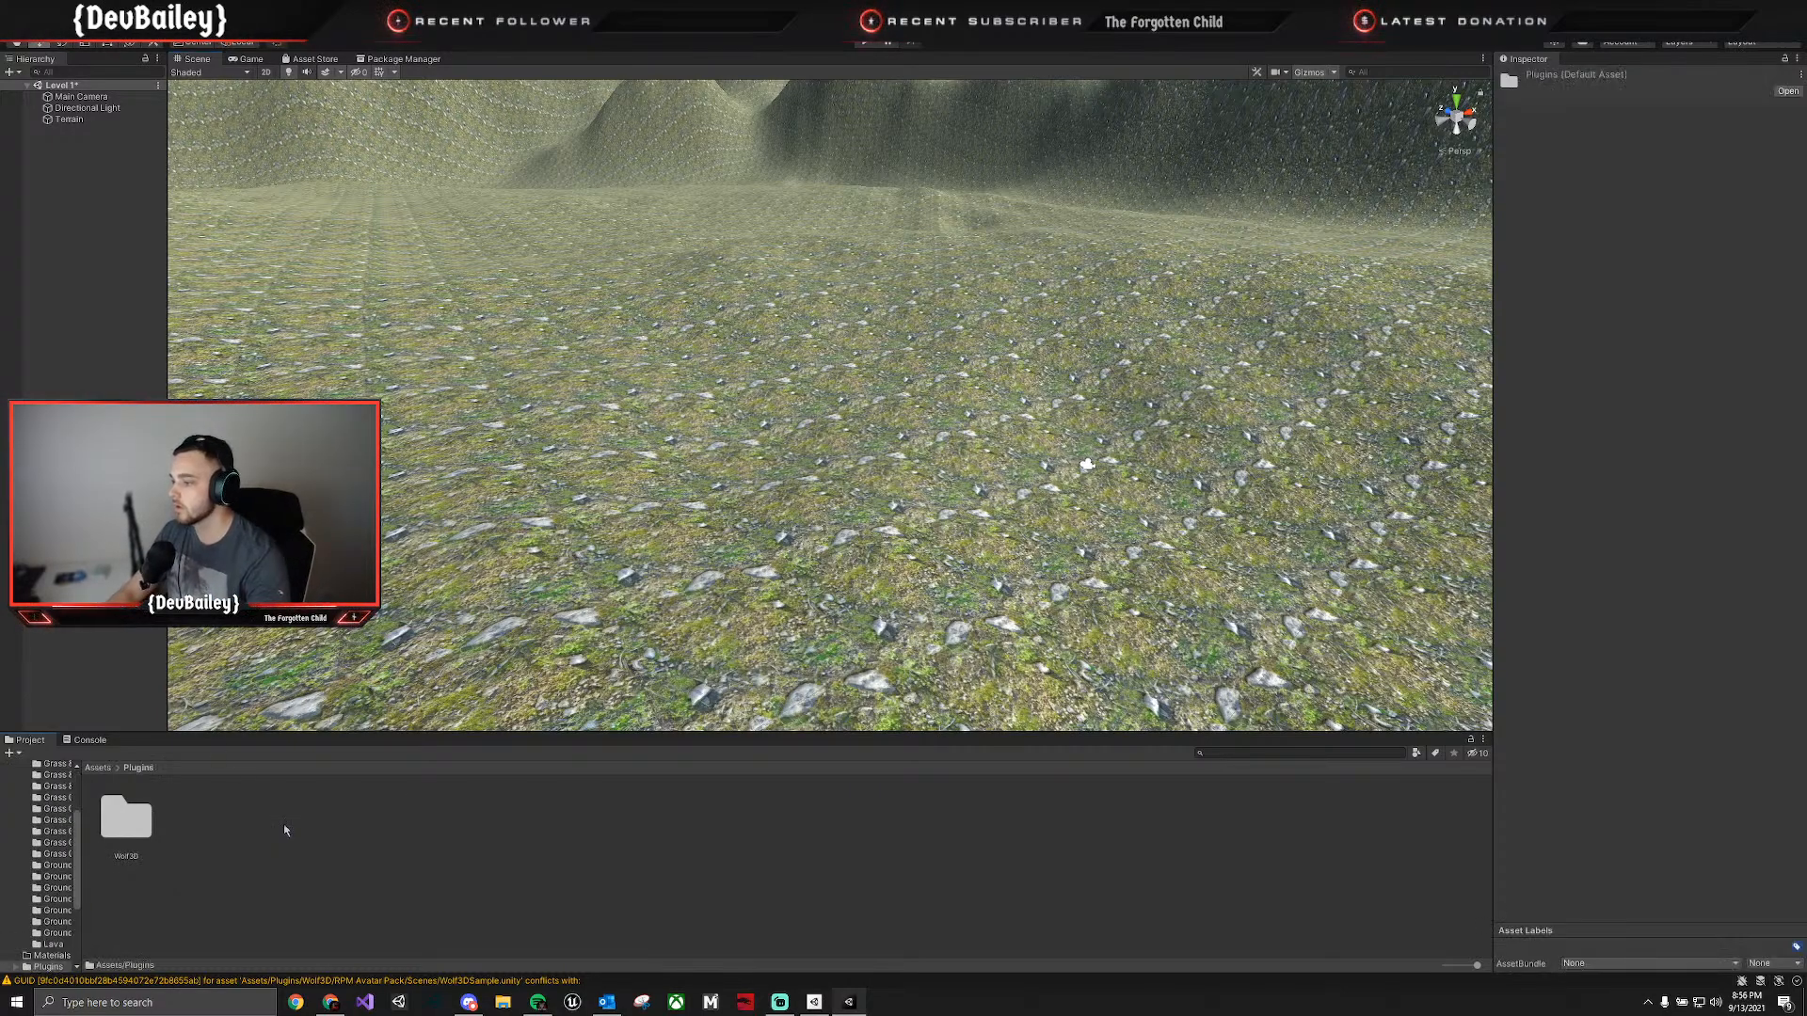
pyautogui.doubleClick(126, 818)
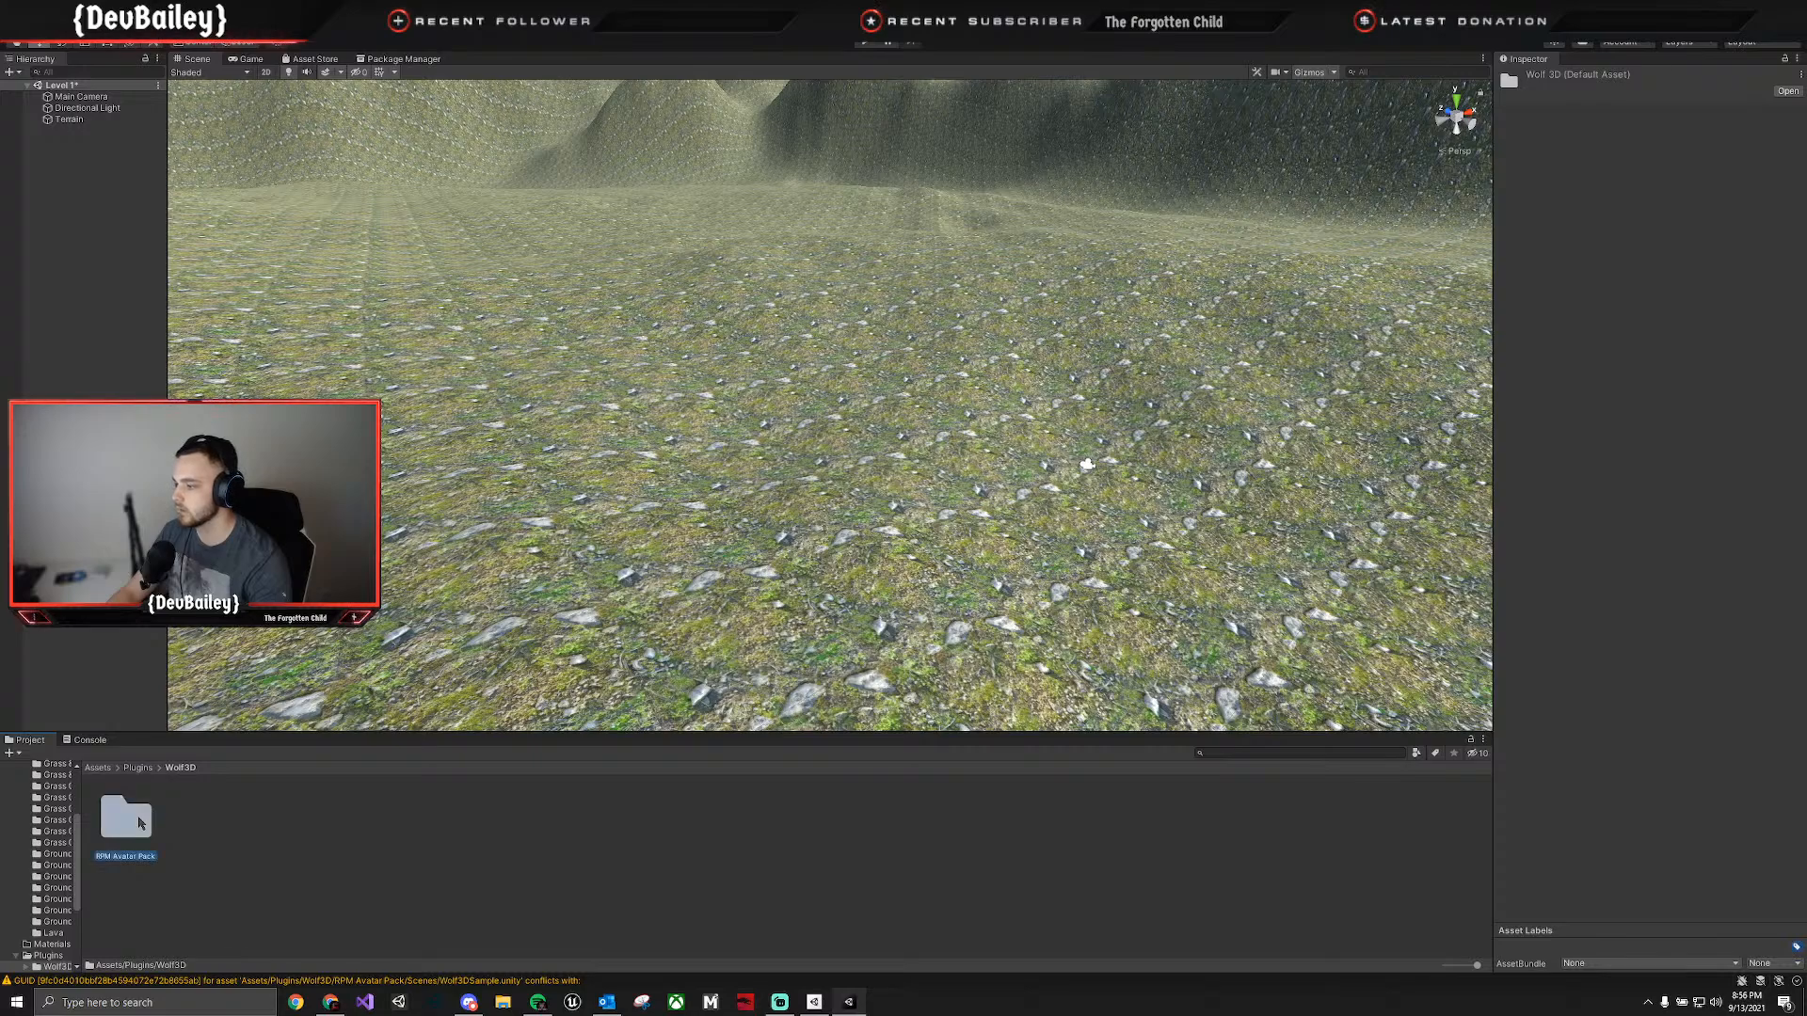
pyautogui.doubleClick(126, 818)
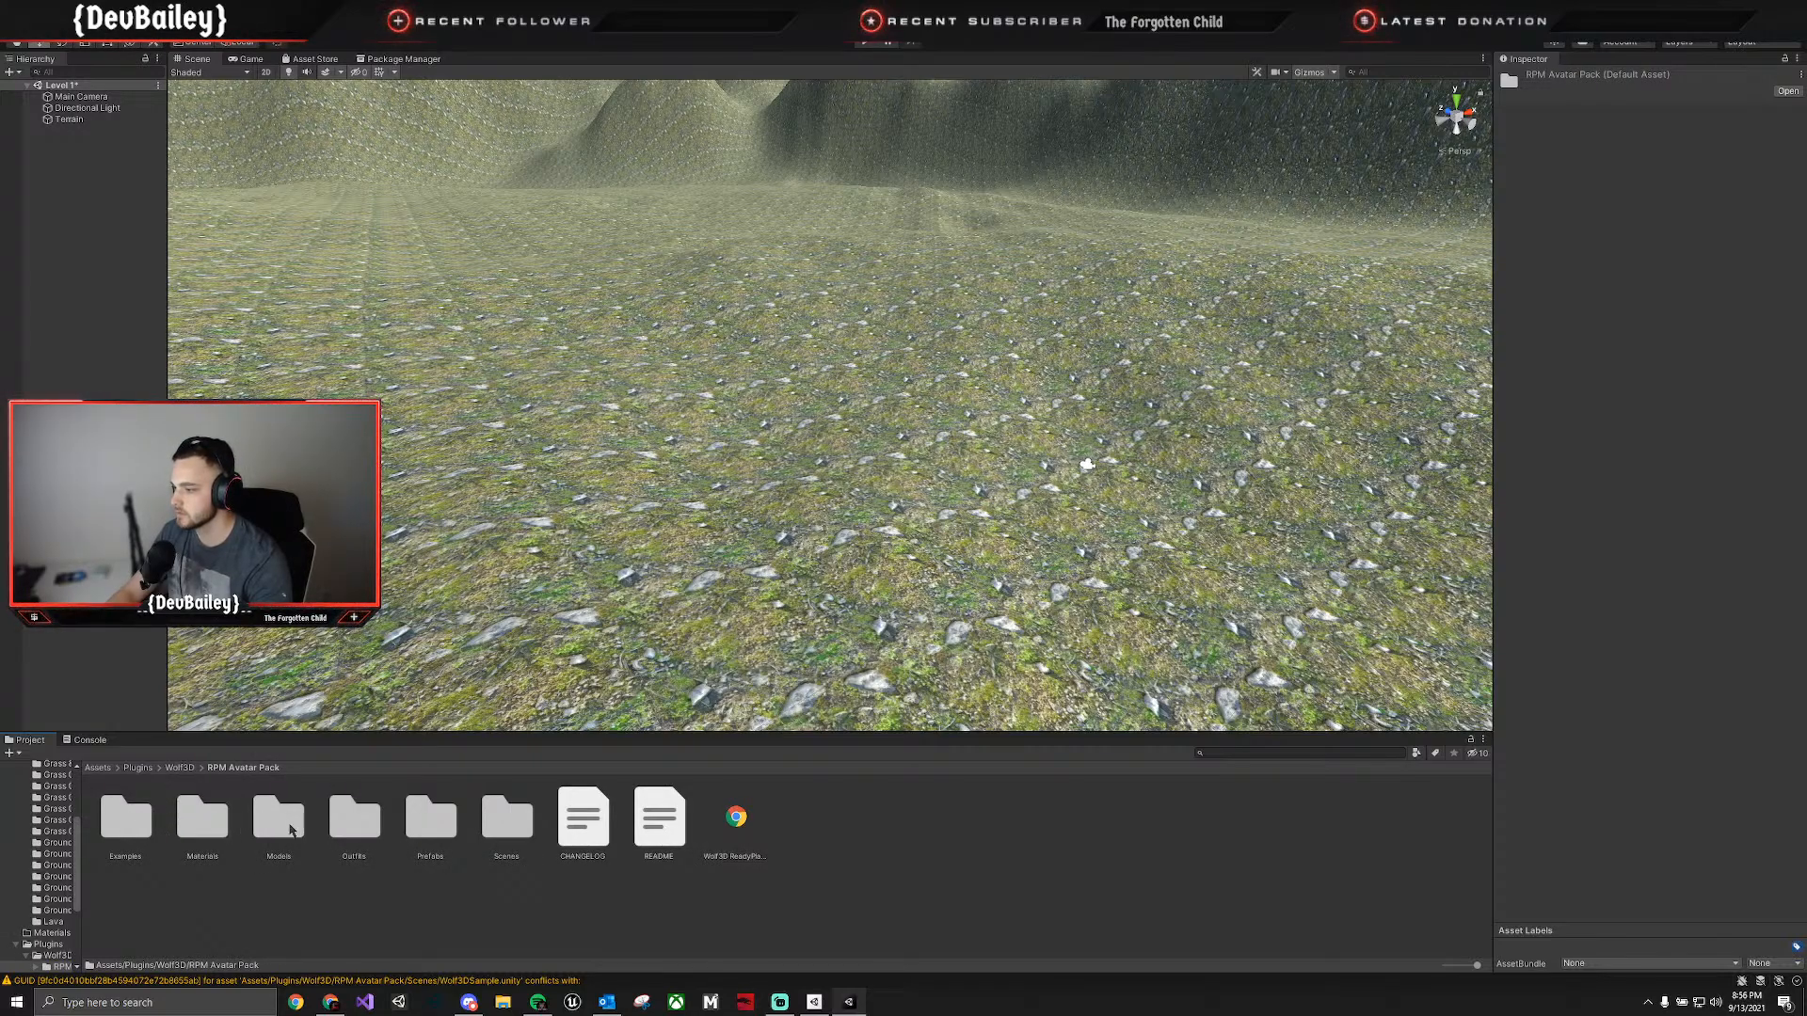
pyautogui.doubleClick(451, 821)
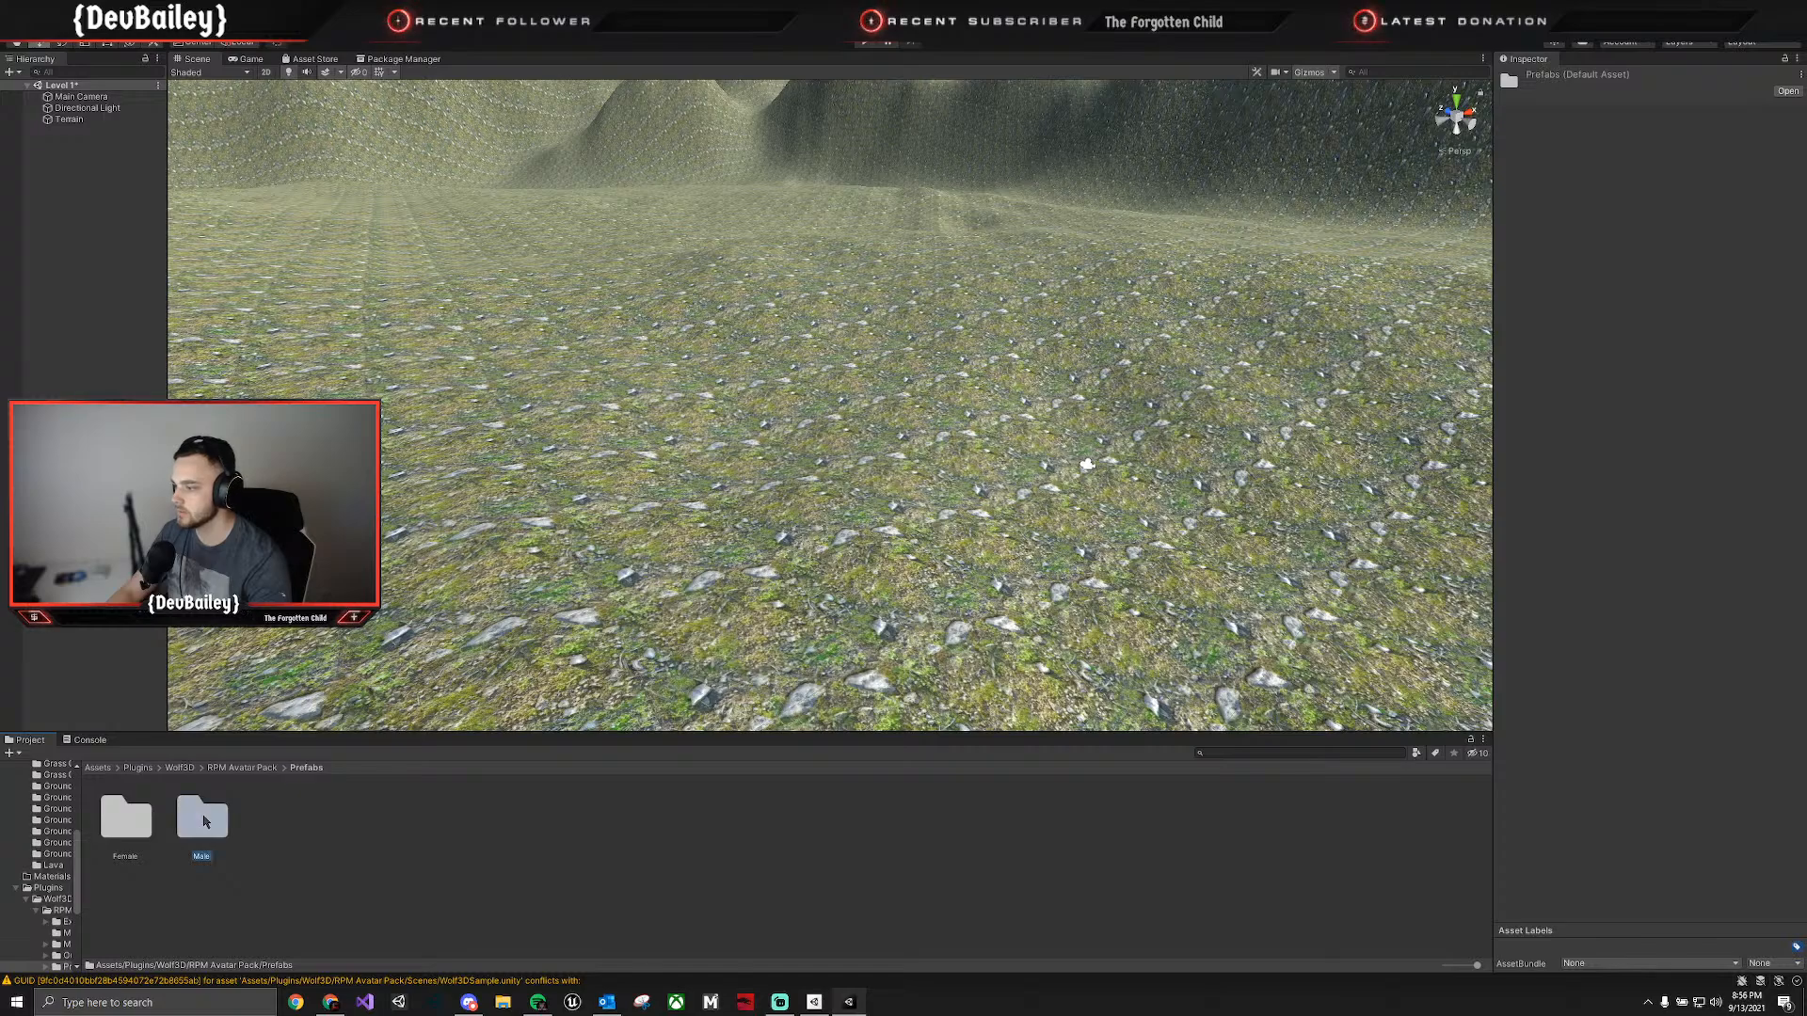
pyautogui.doubleClick(202, 819)
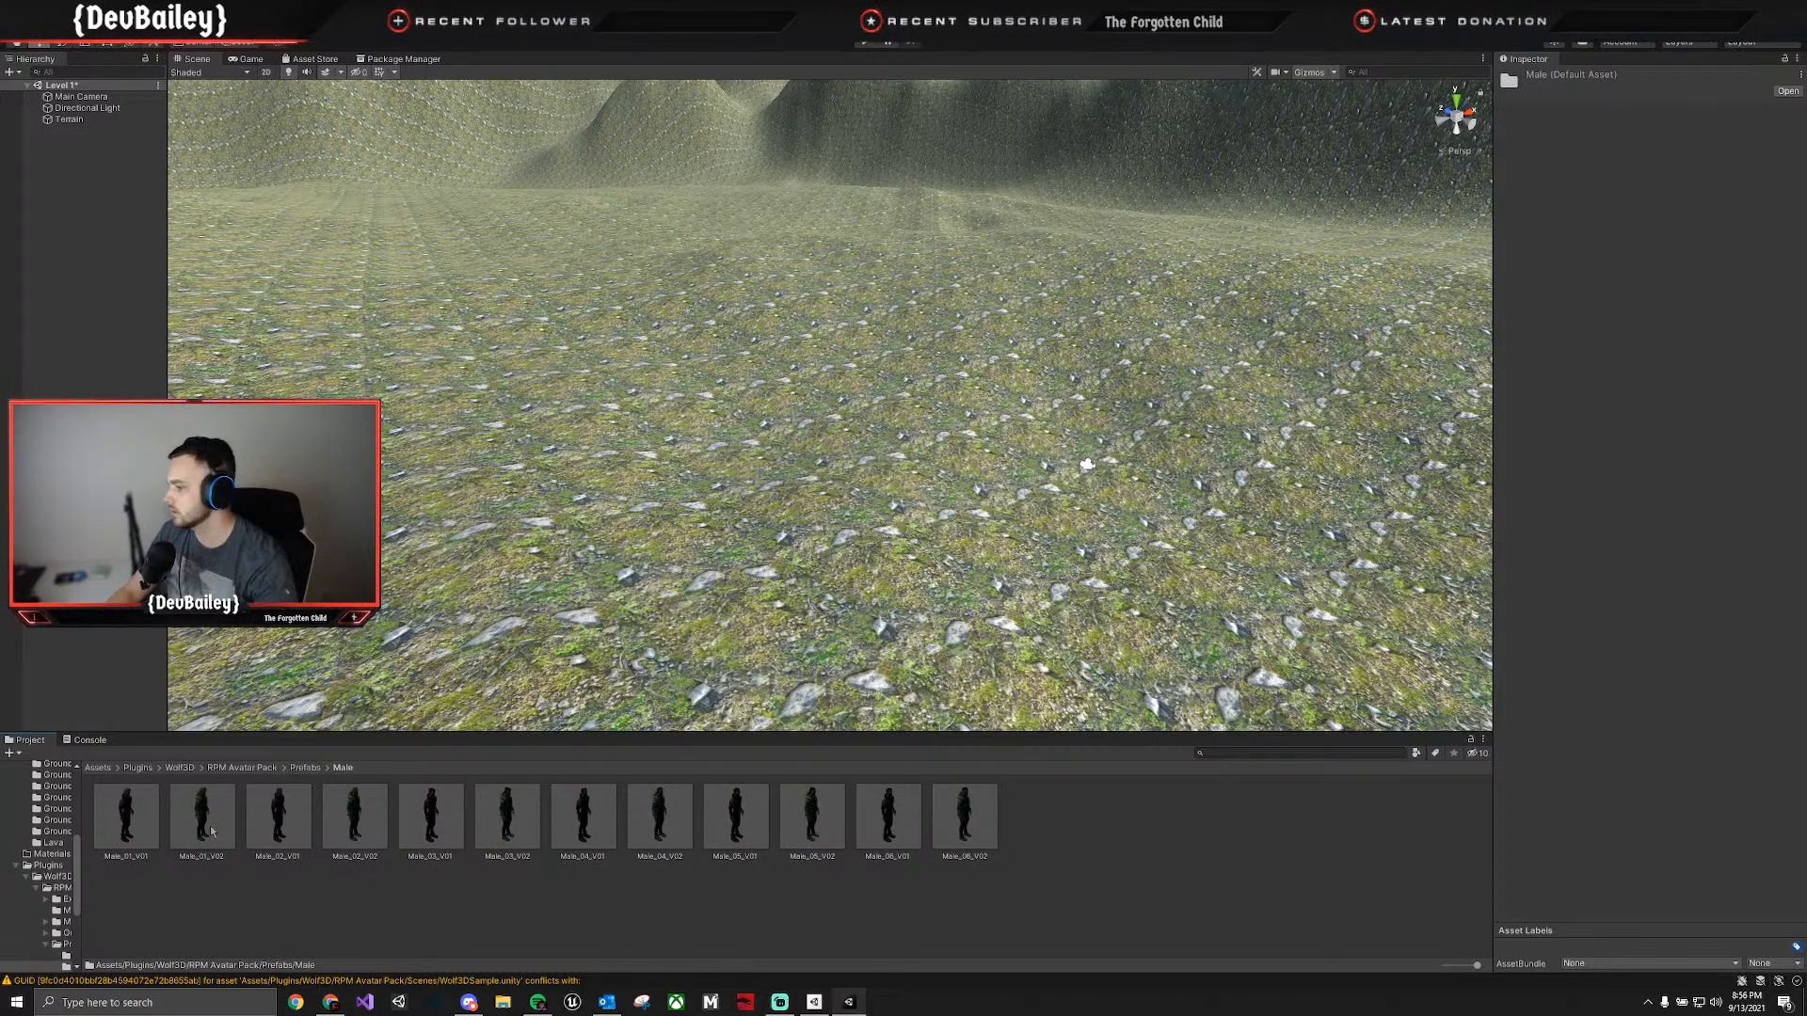
# Compare the male character prefabs from Male_01_V02 to Male_05_V02 in an enlarged, rotatable preview.
pyautogui.click(212, 831)
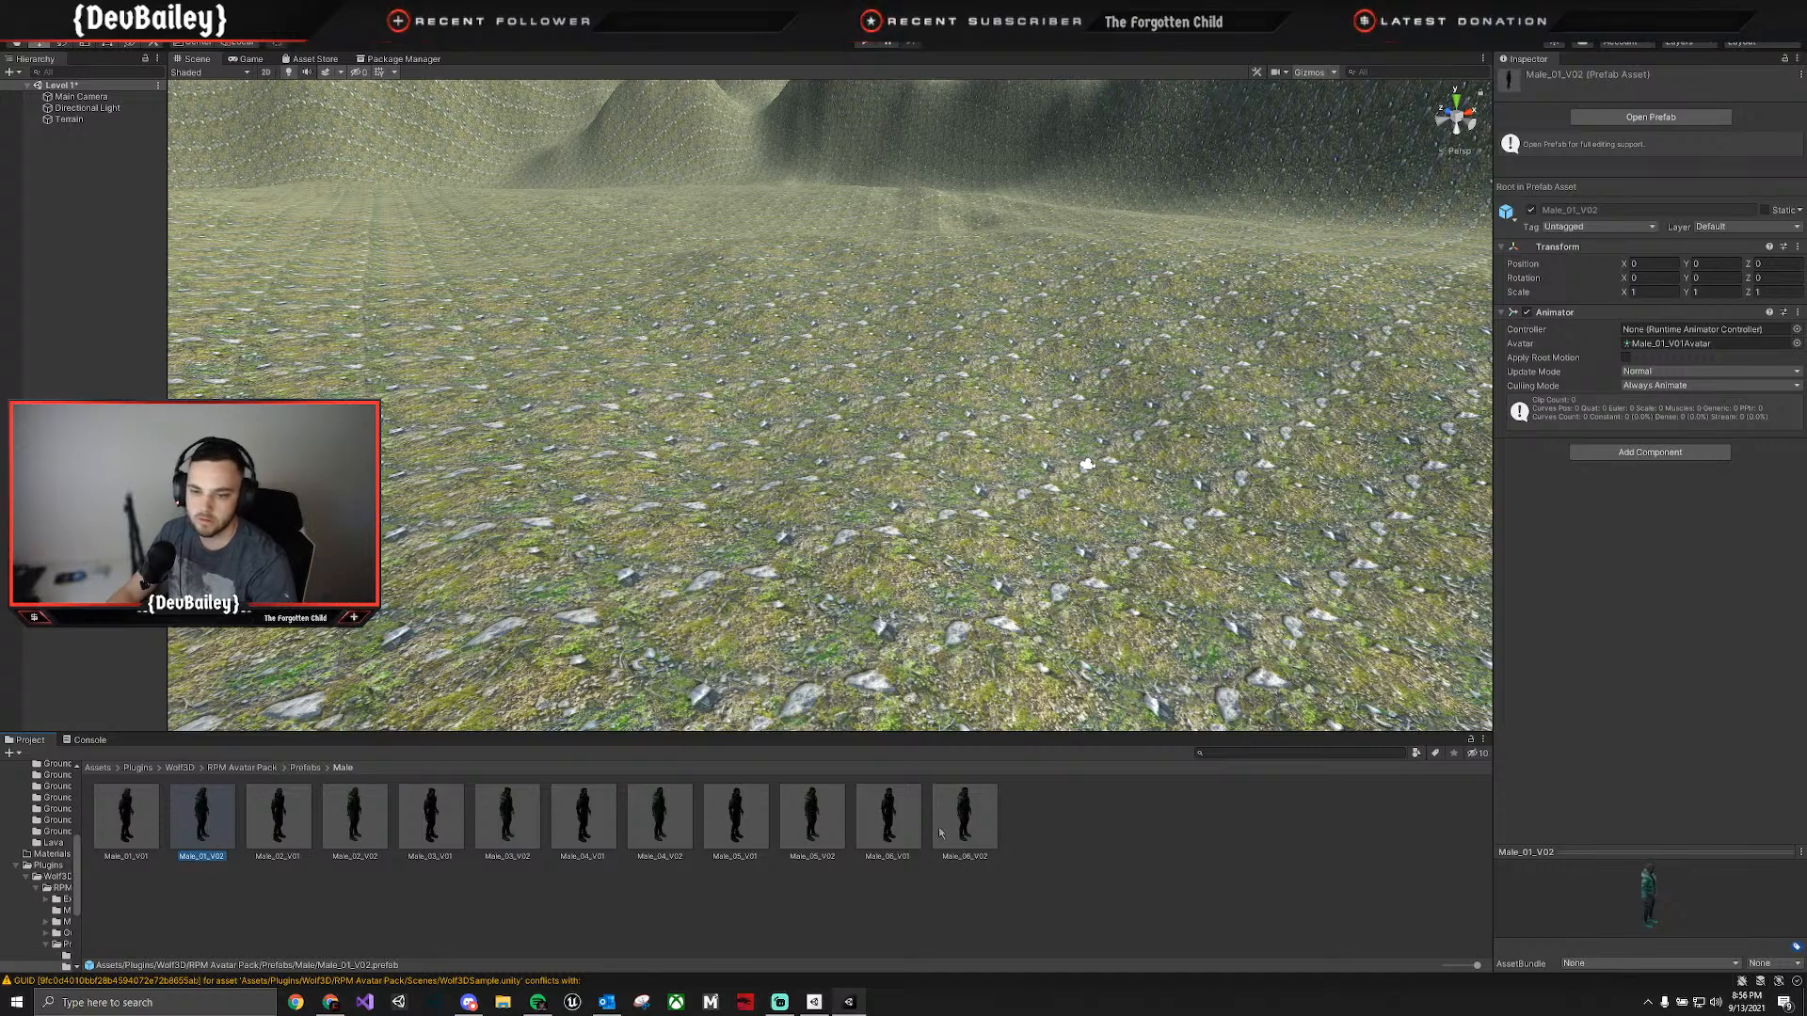
pyautogui.moveTo(1605, 852); pyautogui.dragTo(1574, 558)
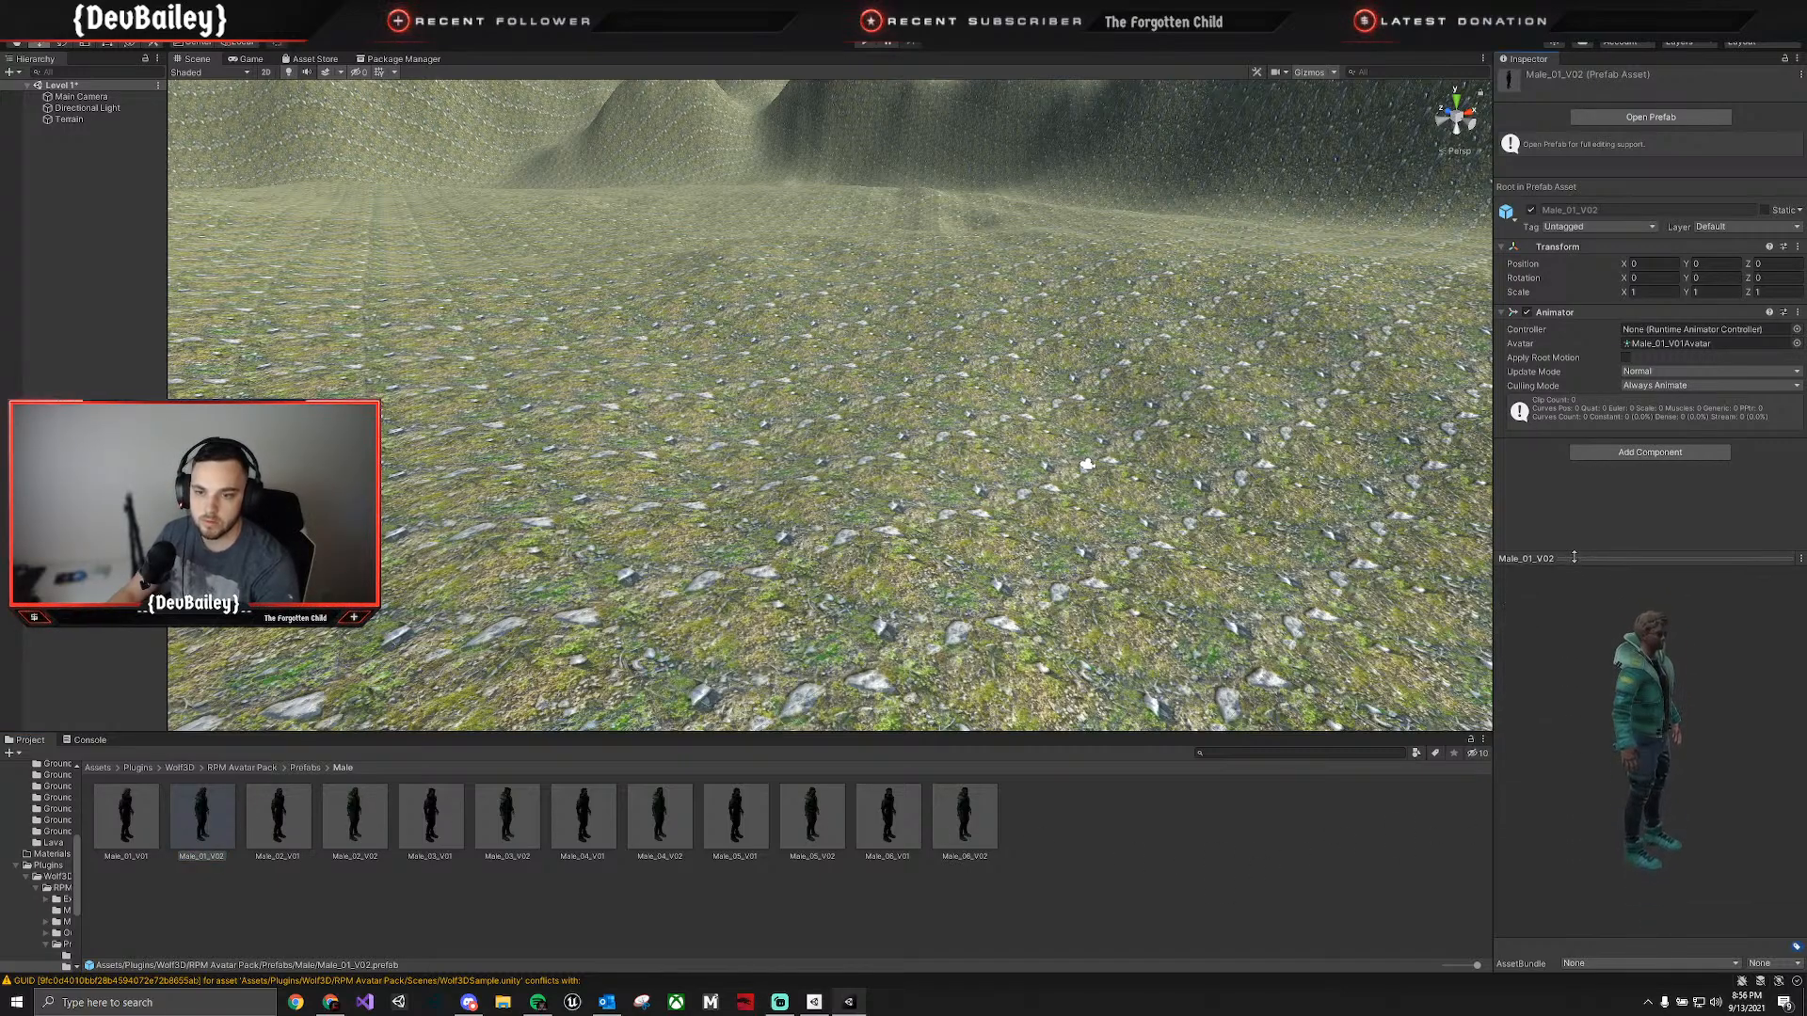
pyautogui.moveTo(1687, 680); pyautogui.dragTo(1483, 672)
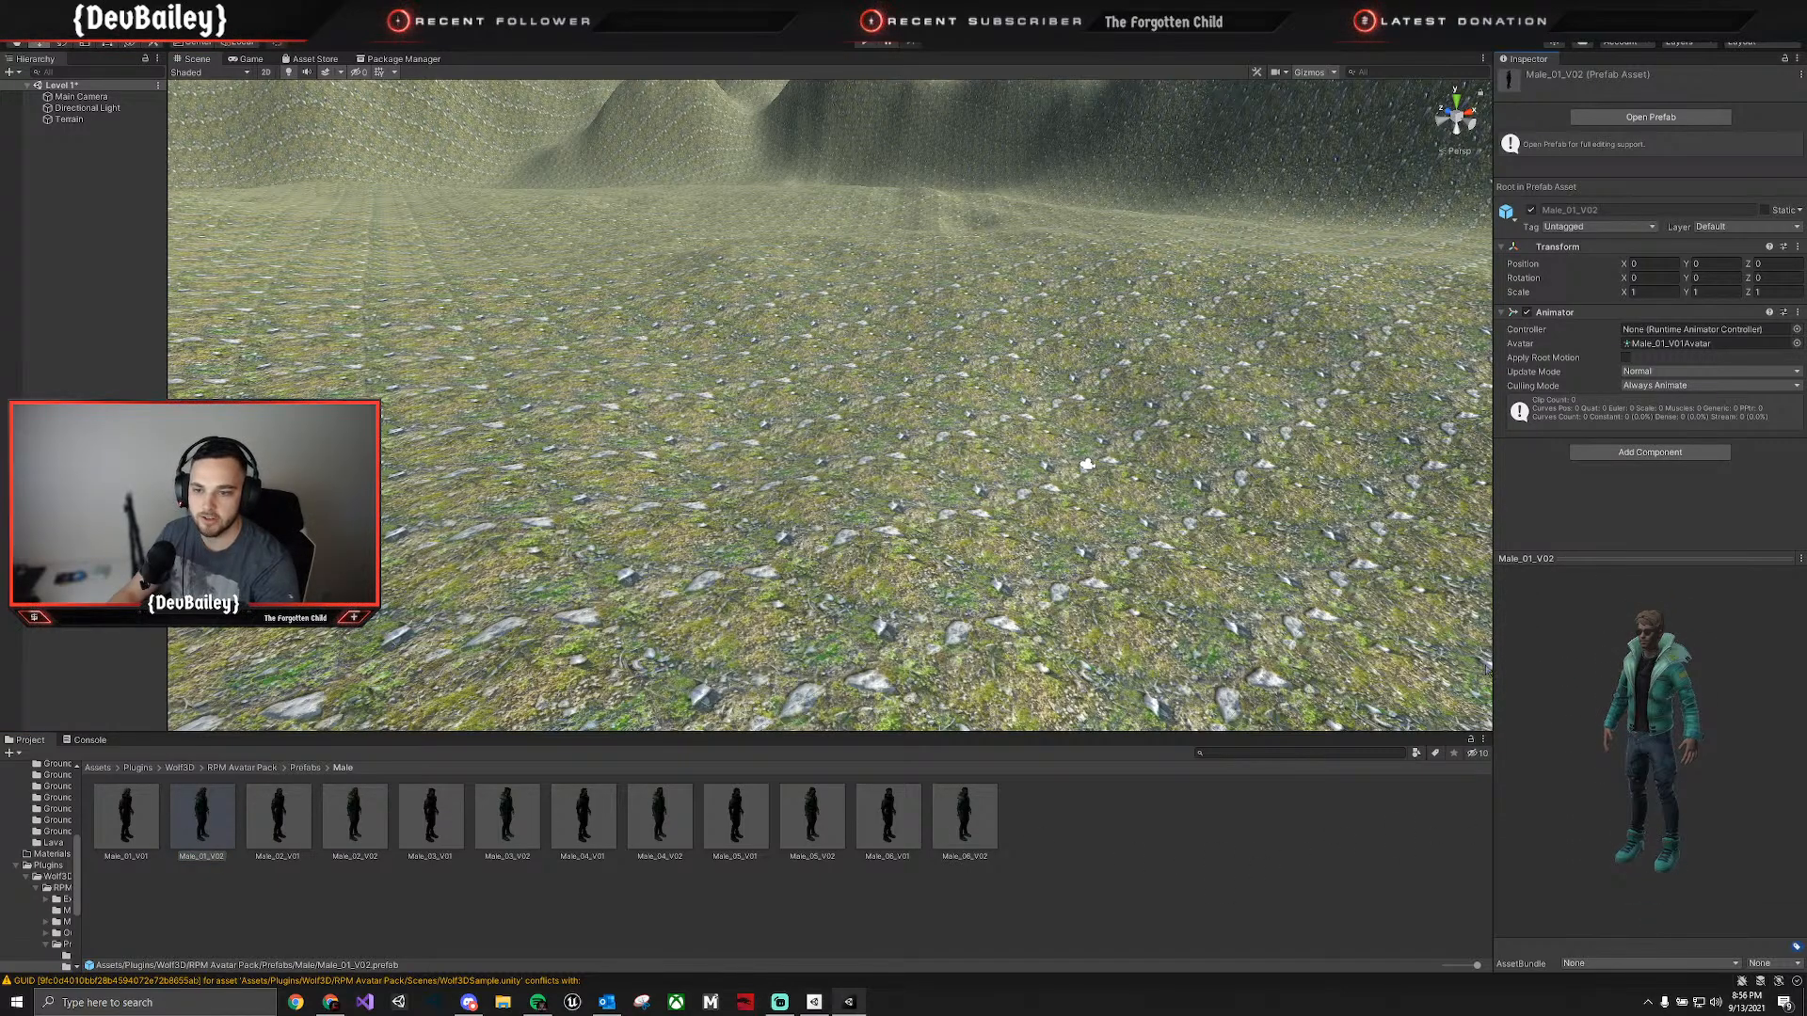
pyautogui.click(283, 812)
pyautogui.click(372, 830)
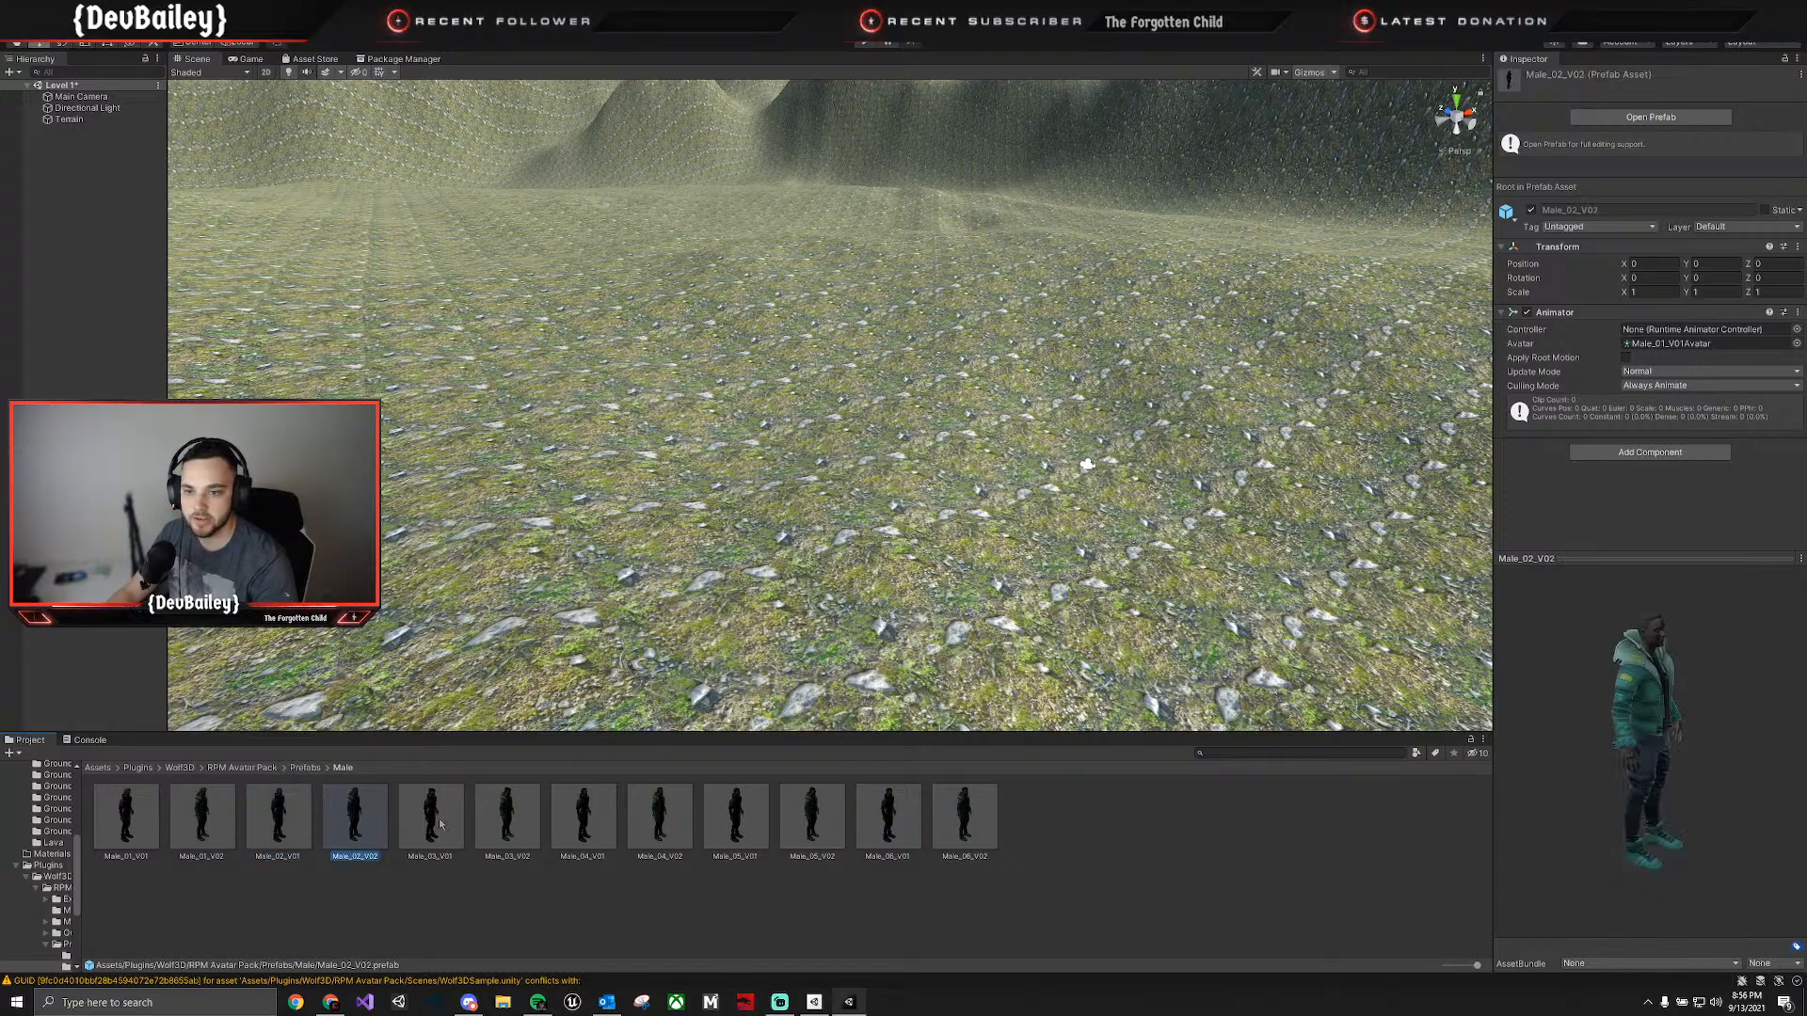
pyautogui.click(433, 823)
pyautogui.click(531, 829)
pyautogui.click(588, 819)
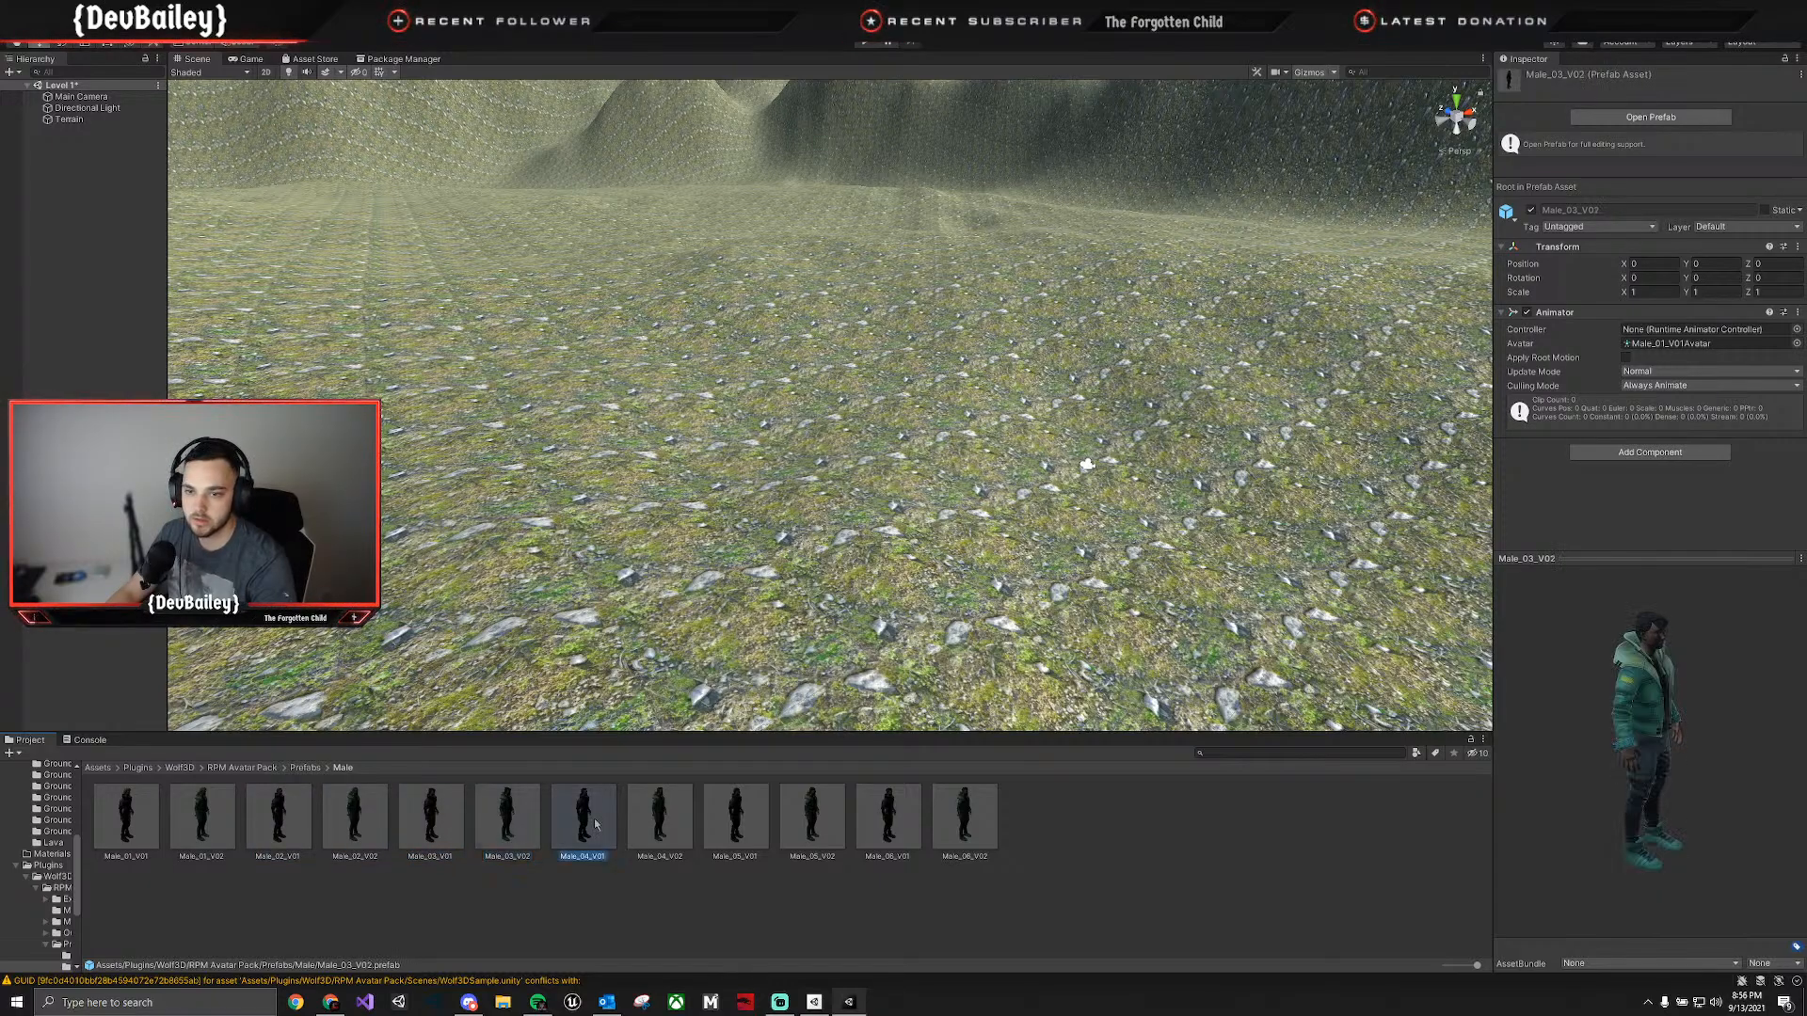
pyautogui.click(687, 810)
pyautogui.click(744, 812)
pyautogui.click(827, 809)
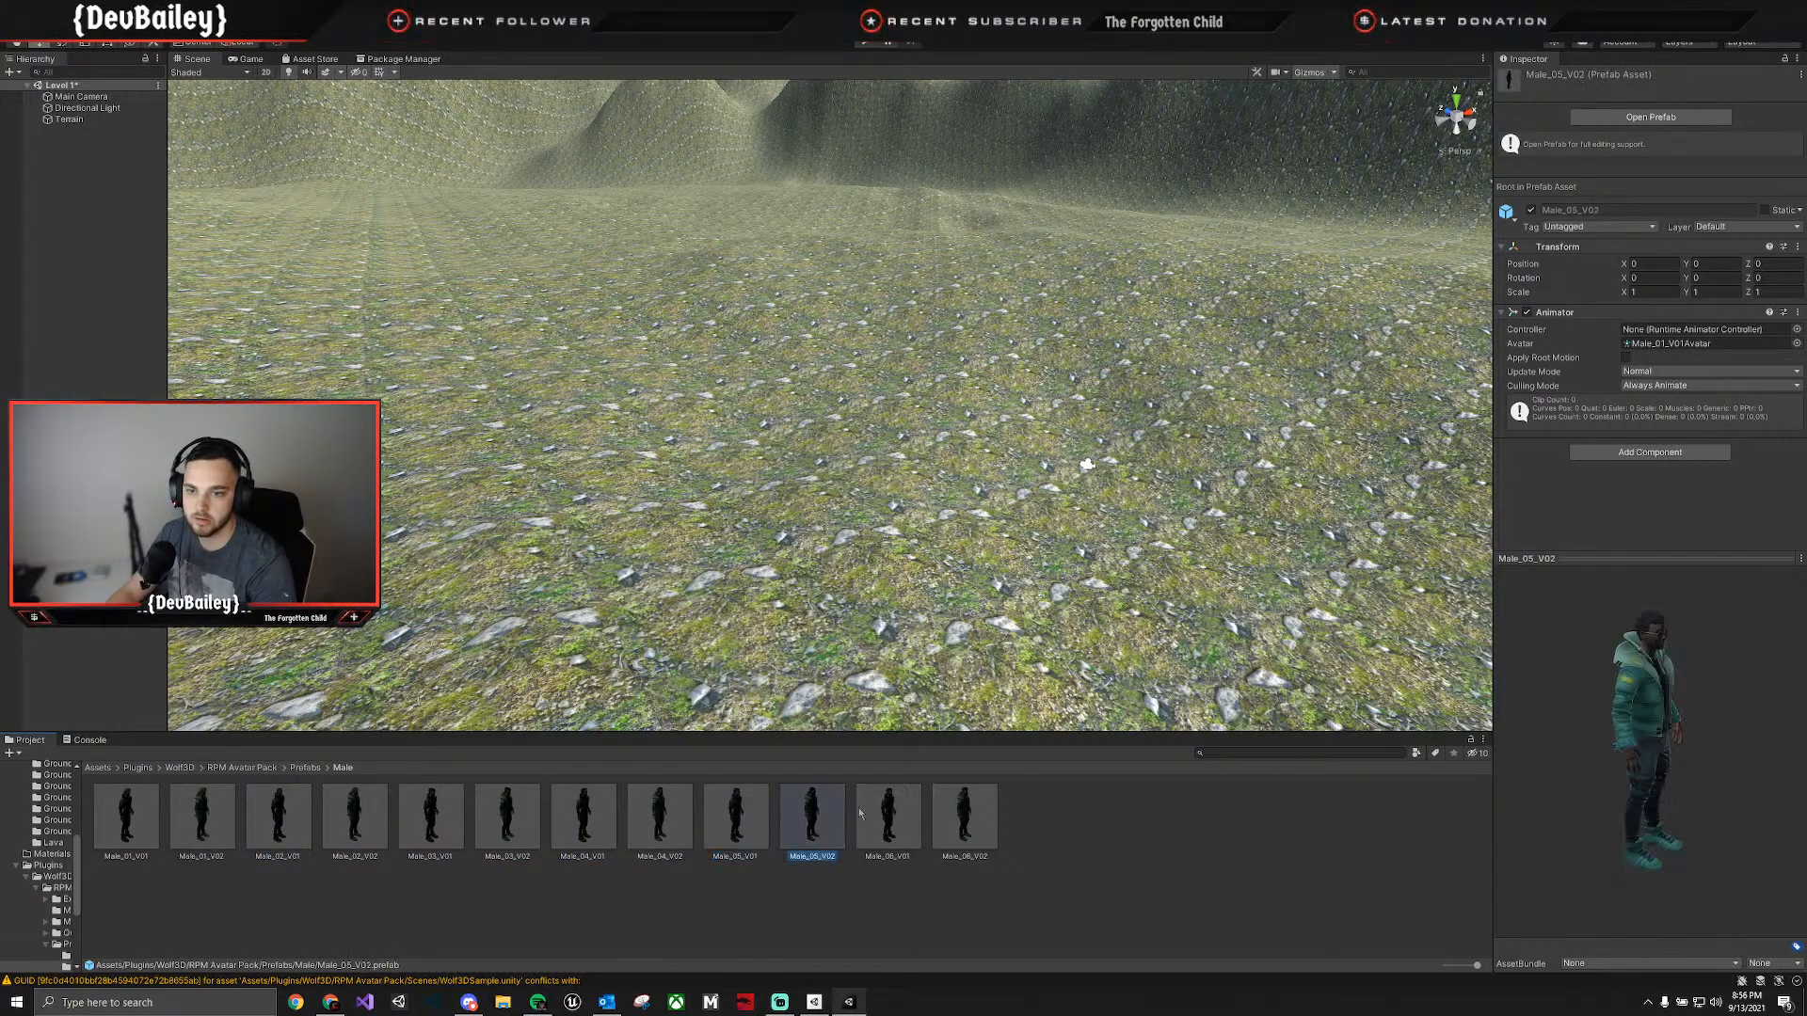
pyautogui.moveTo(1706, 717); pyautogui.dragTo(1643, 720)
pyautogui.click(185, 819)
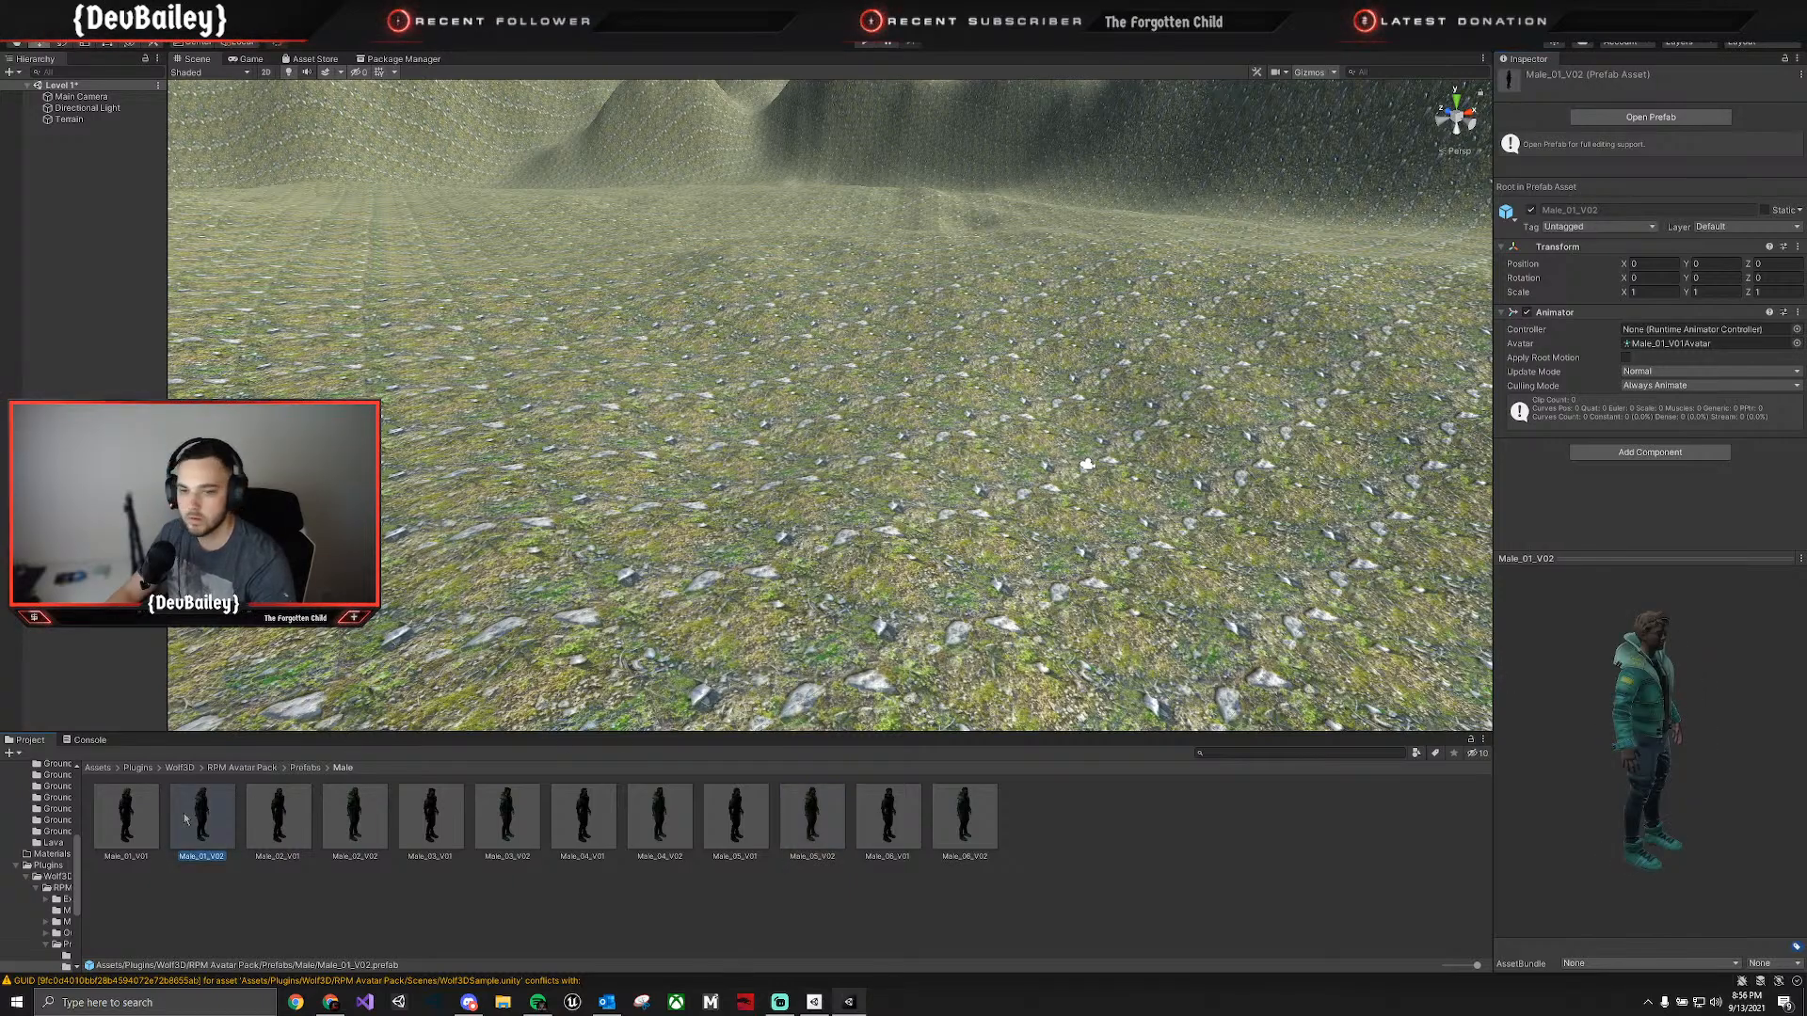
# Place the Male_01_V01 prefab on the terrain at about Y -3.97 and Z 318.72, and frame it in the Scene view.
pyautogui.click(134, 817)
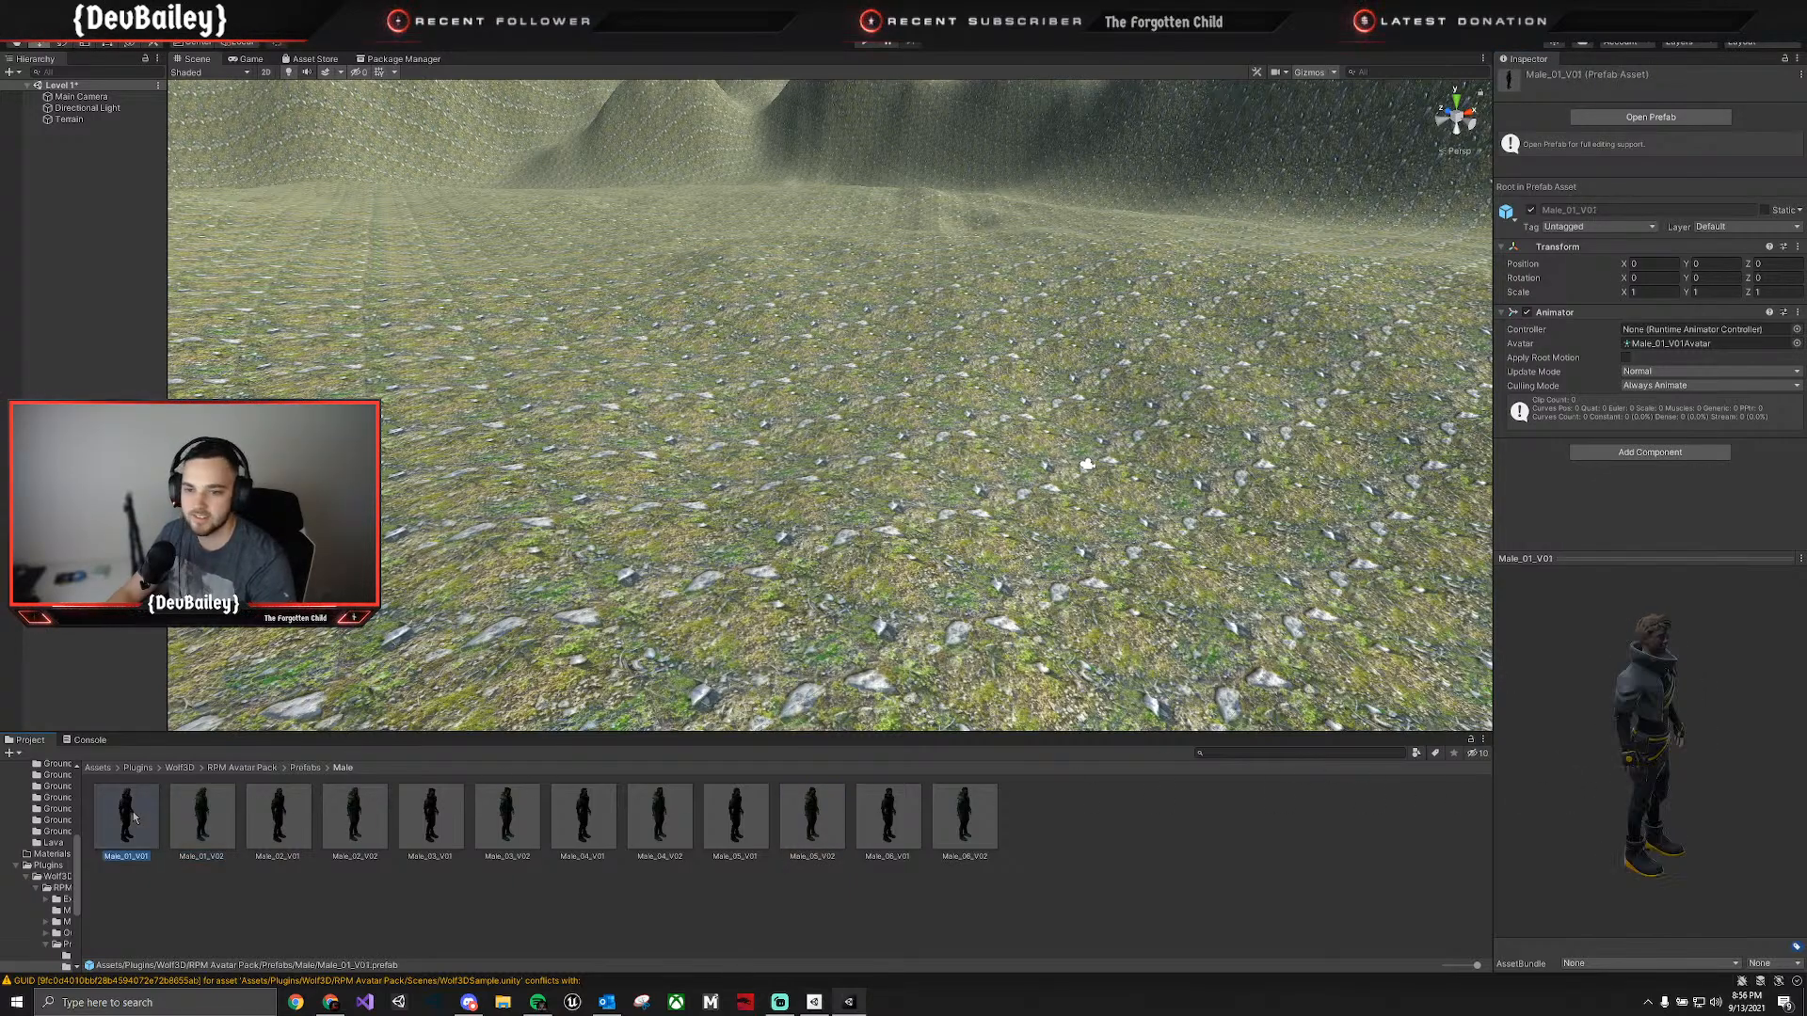
pyautogui.moveTo(103, 830); pyautogui.dragTo(754, 512)
pyautogui.press('f')
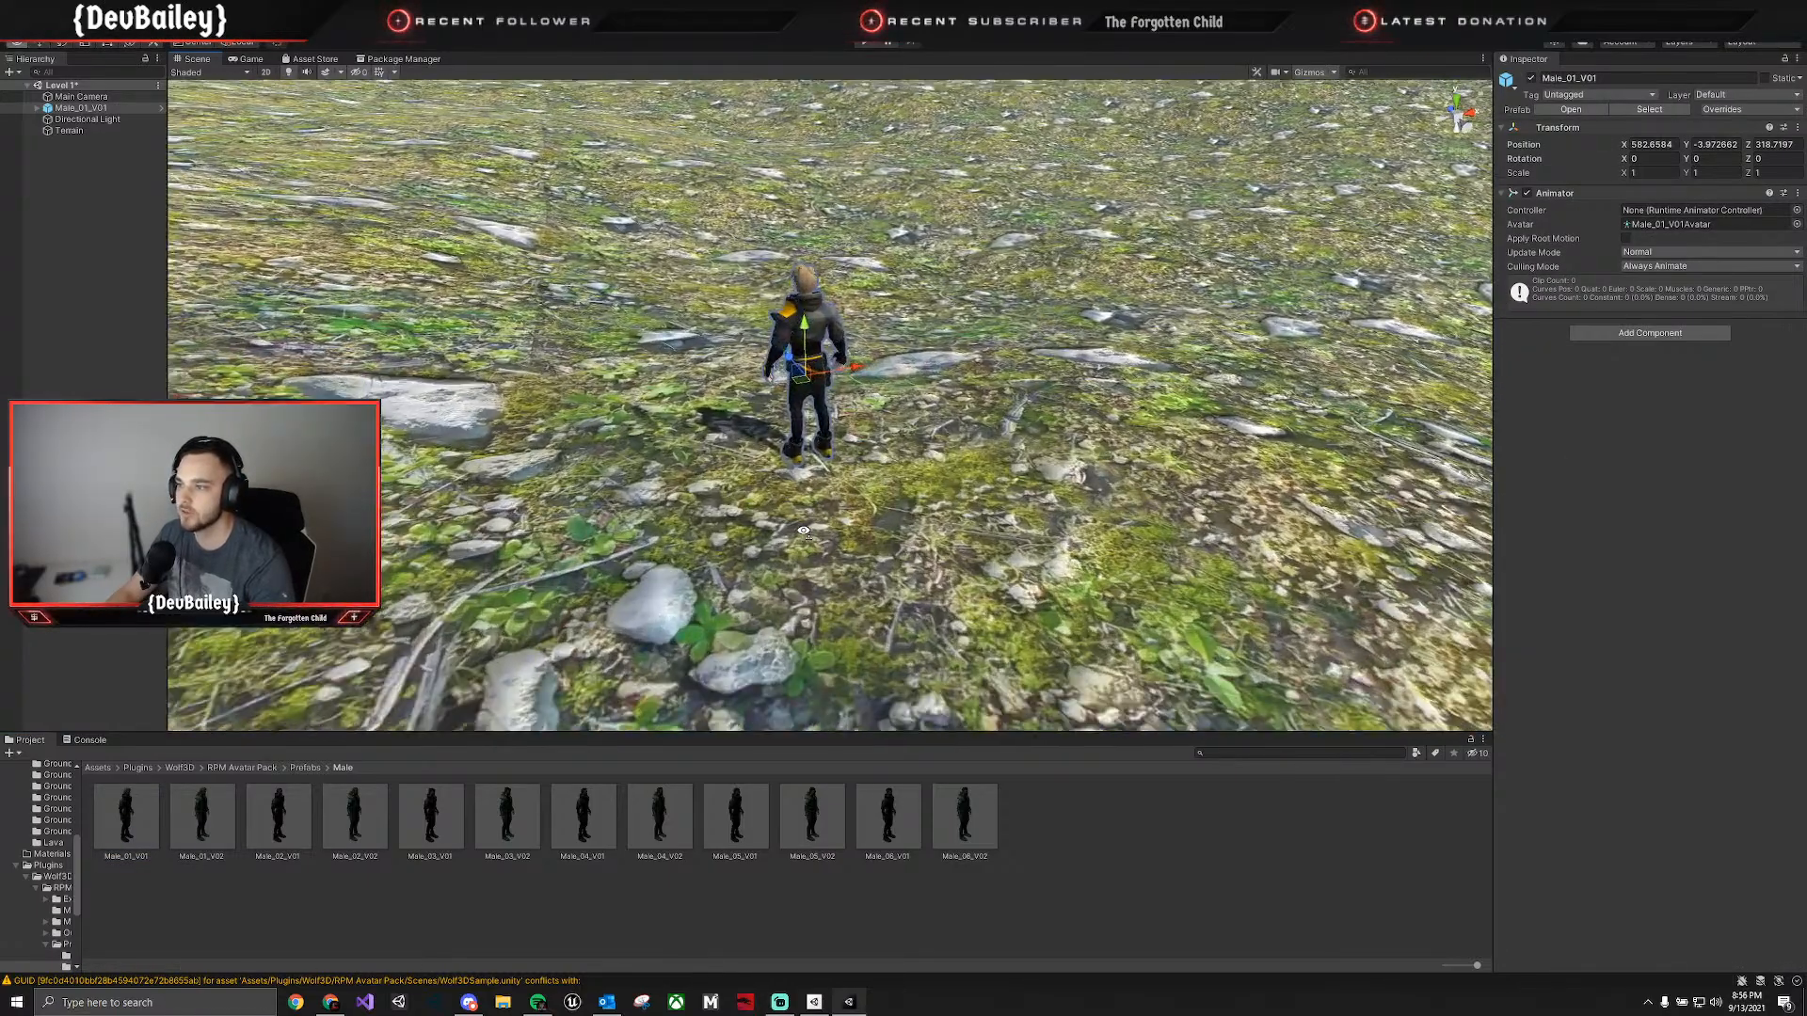
pyautogui.moveTo(803, 531)
pyautogui.mouseDown(button='right')
pyautogui.moveTo(753, 448)
pyautogui.moveTo(724, 439)
pyautogui.moveTo(819, 492)
pyautogui.moveTo(785, 526)
pyautogui.moveTo(790, 512)
pyautogui.mouseUp(button='right')
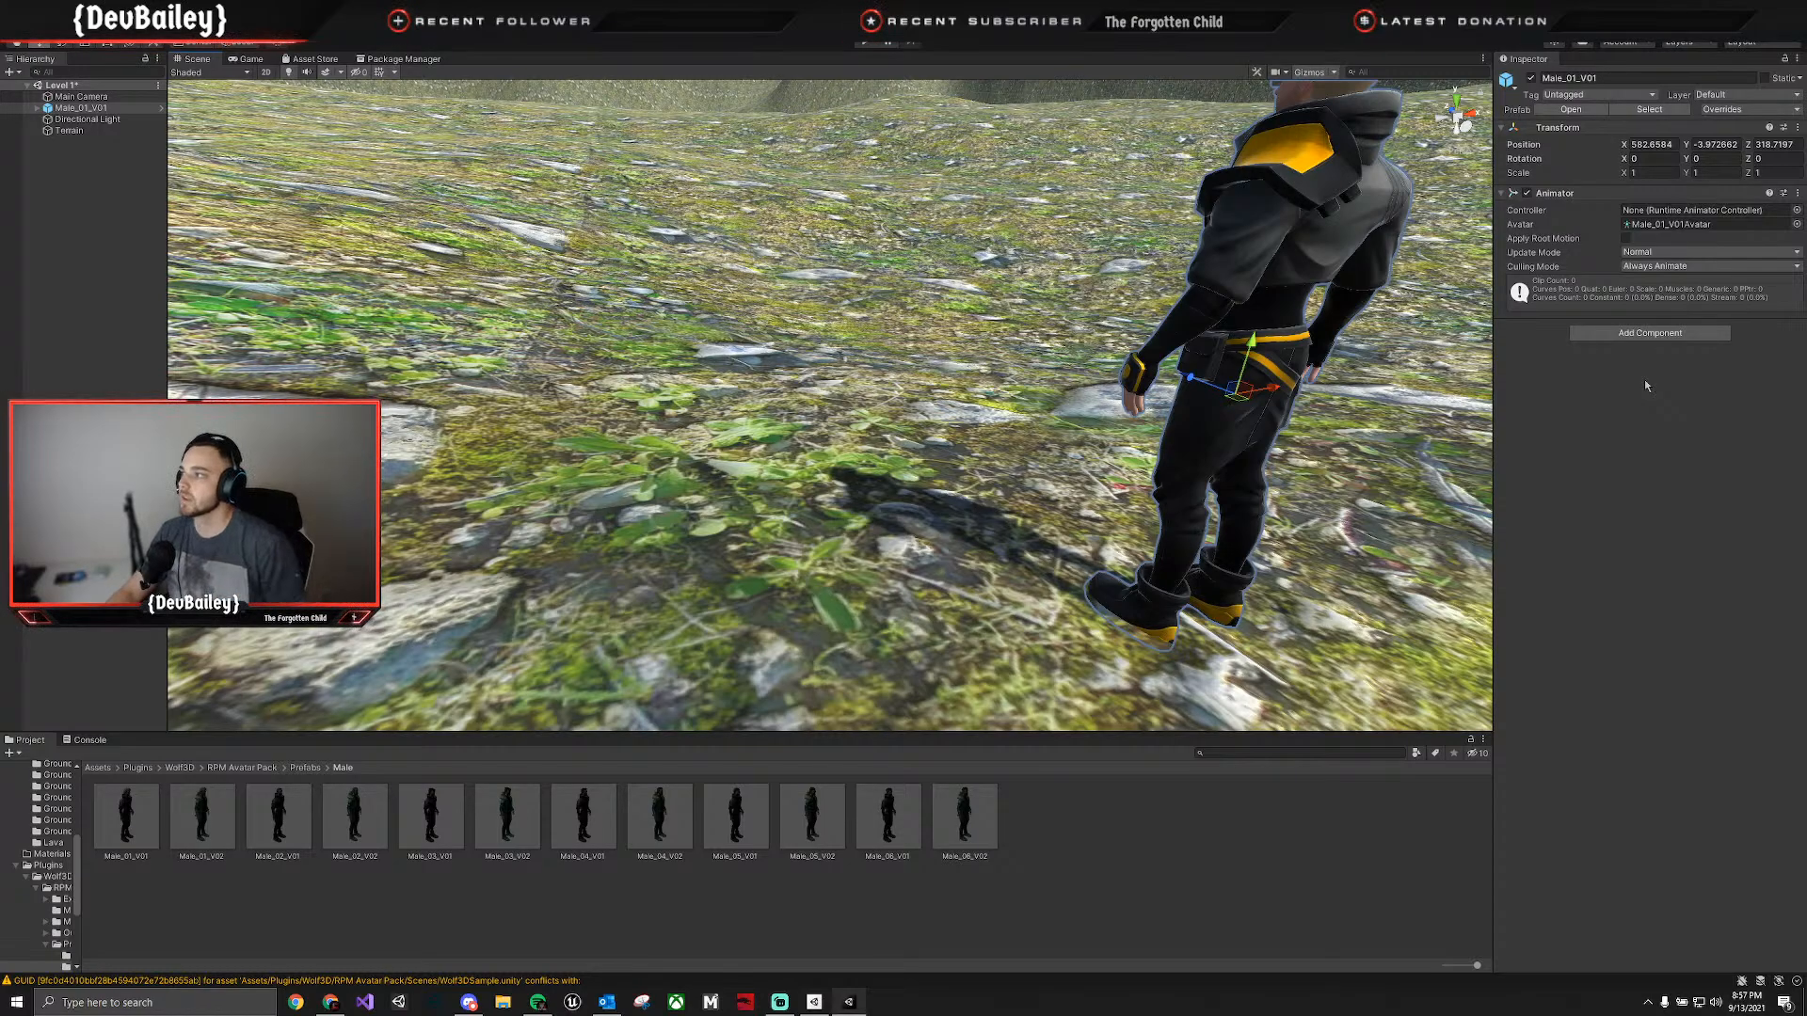
# Move the Main Camera close behind the male character, to about X 563.4 and Z 316.18.
pyautogui.click(68, 96)
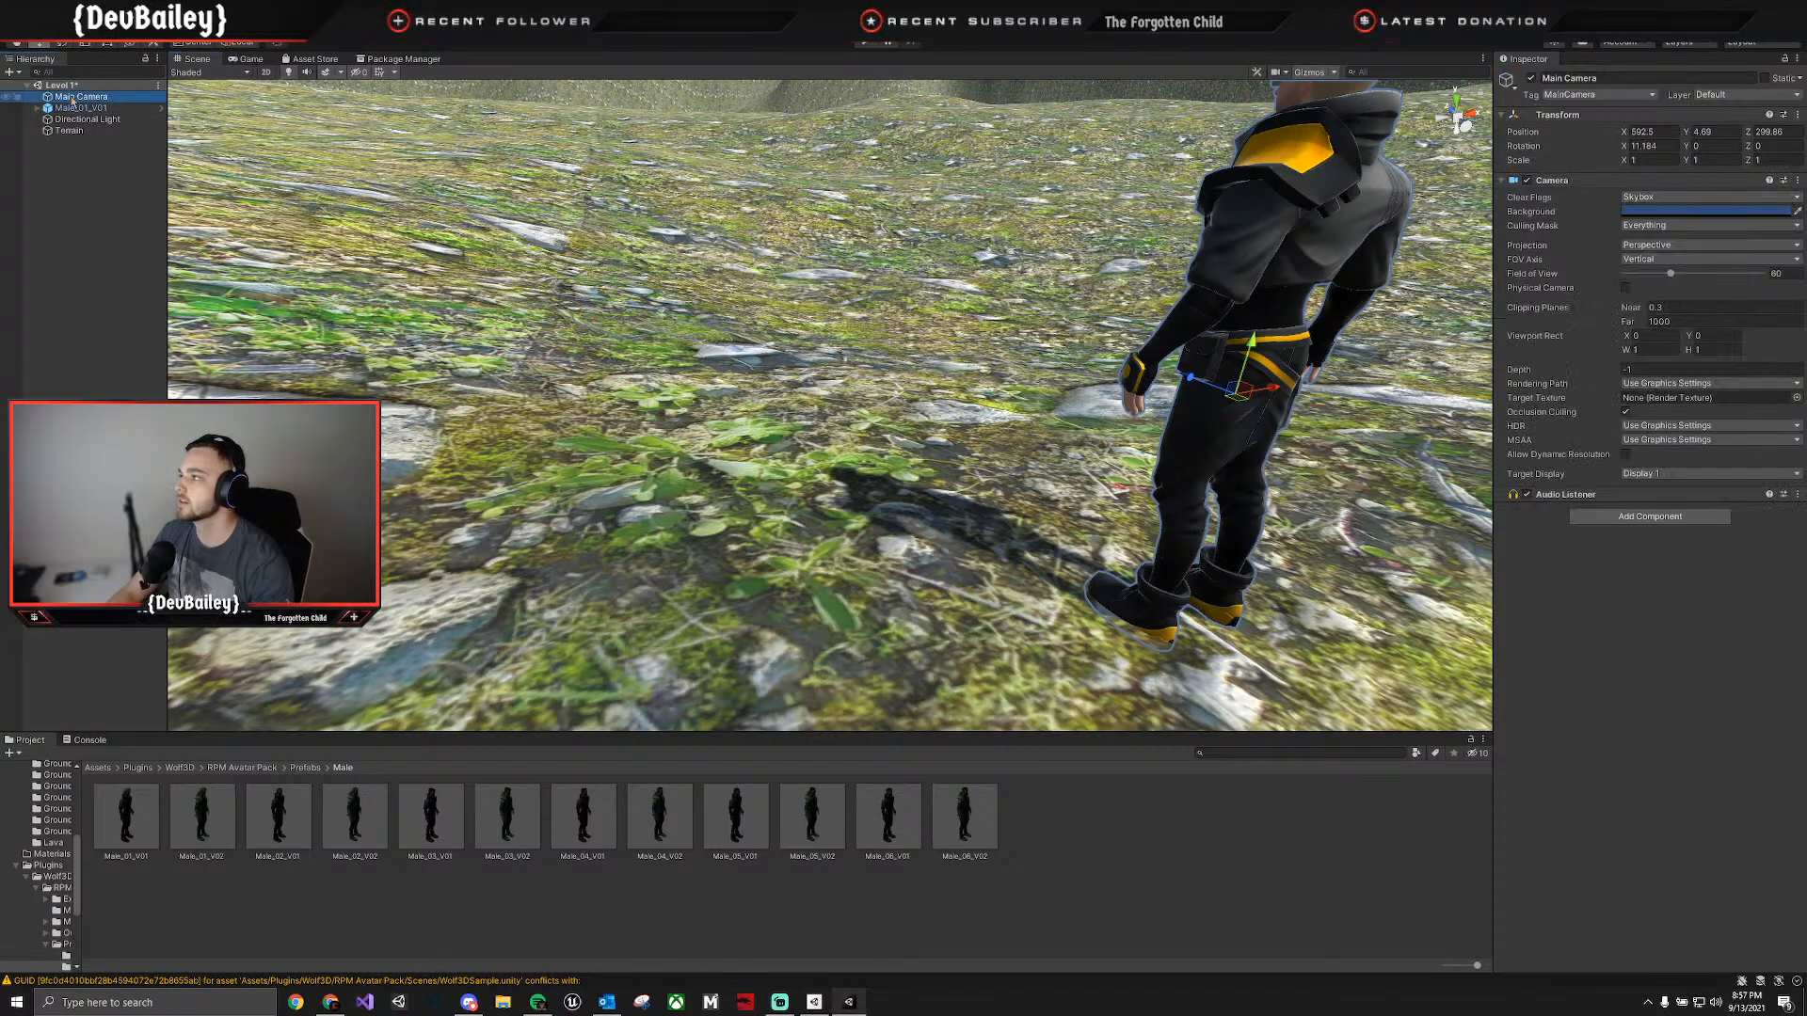
pyautogui.press('f')
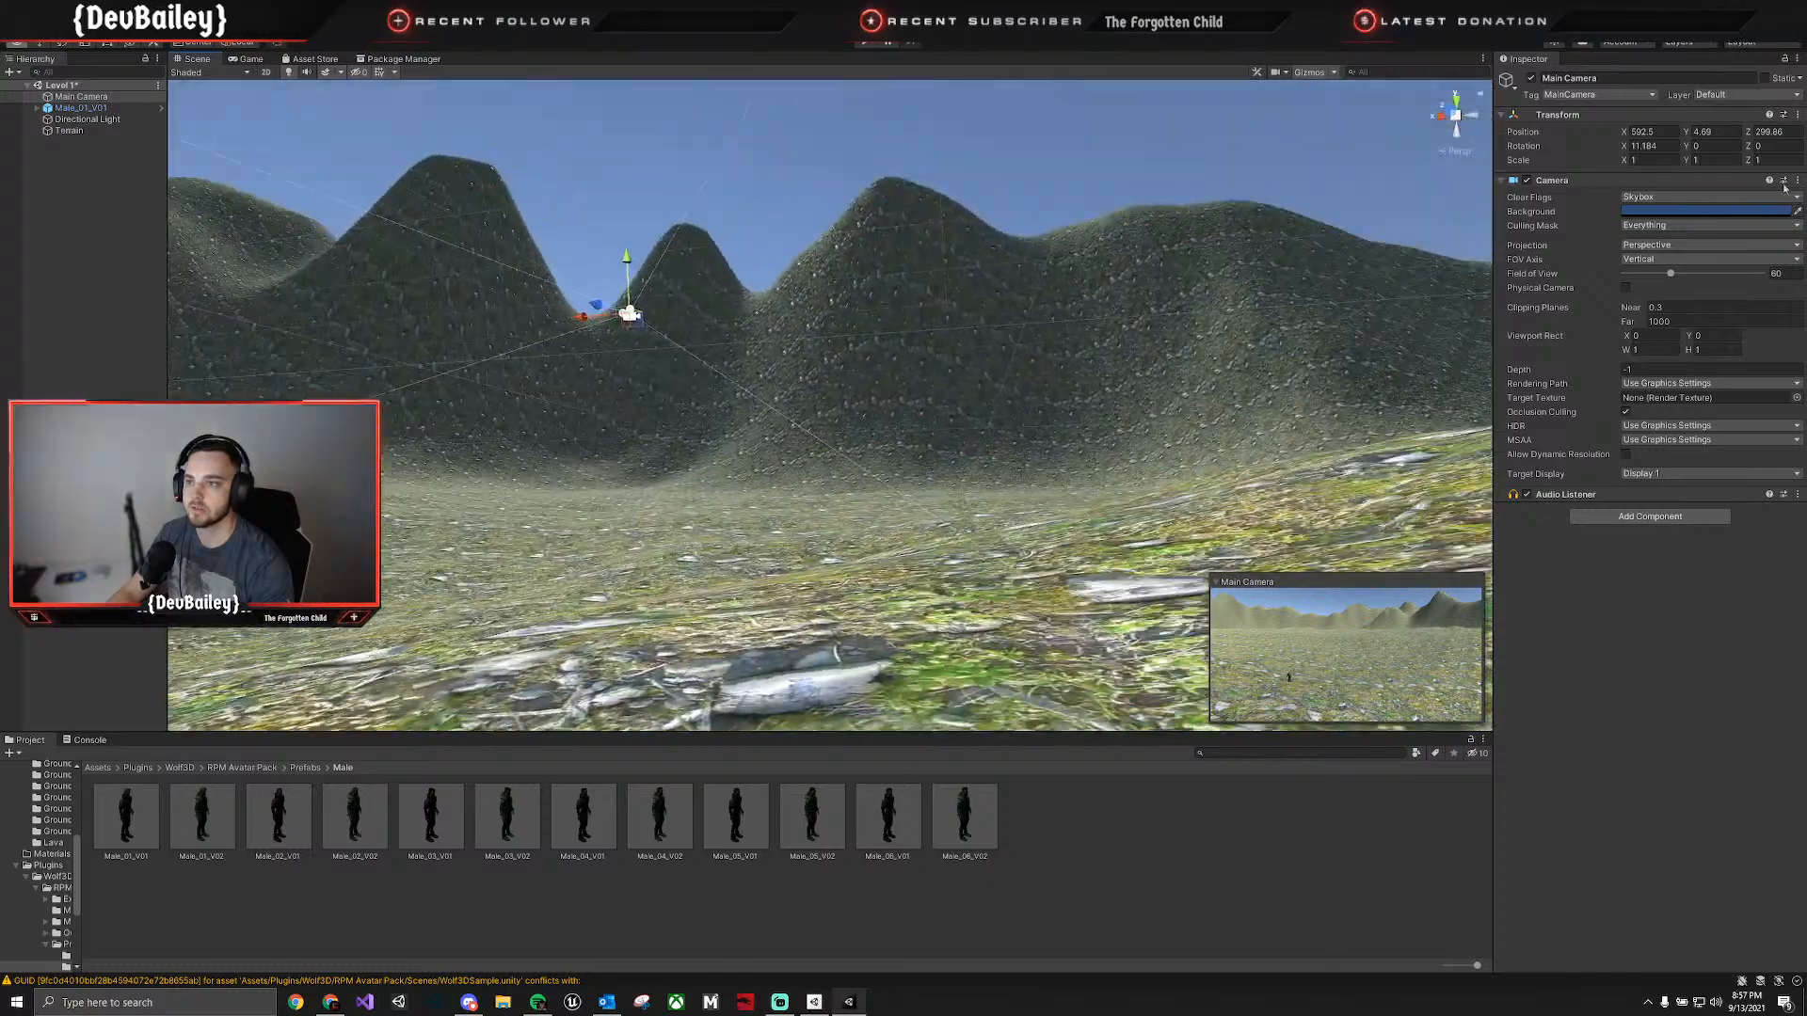
pyautogui.moveTo(727, 259); pyautogui.dragTo(716, 485)
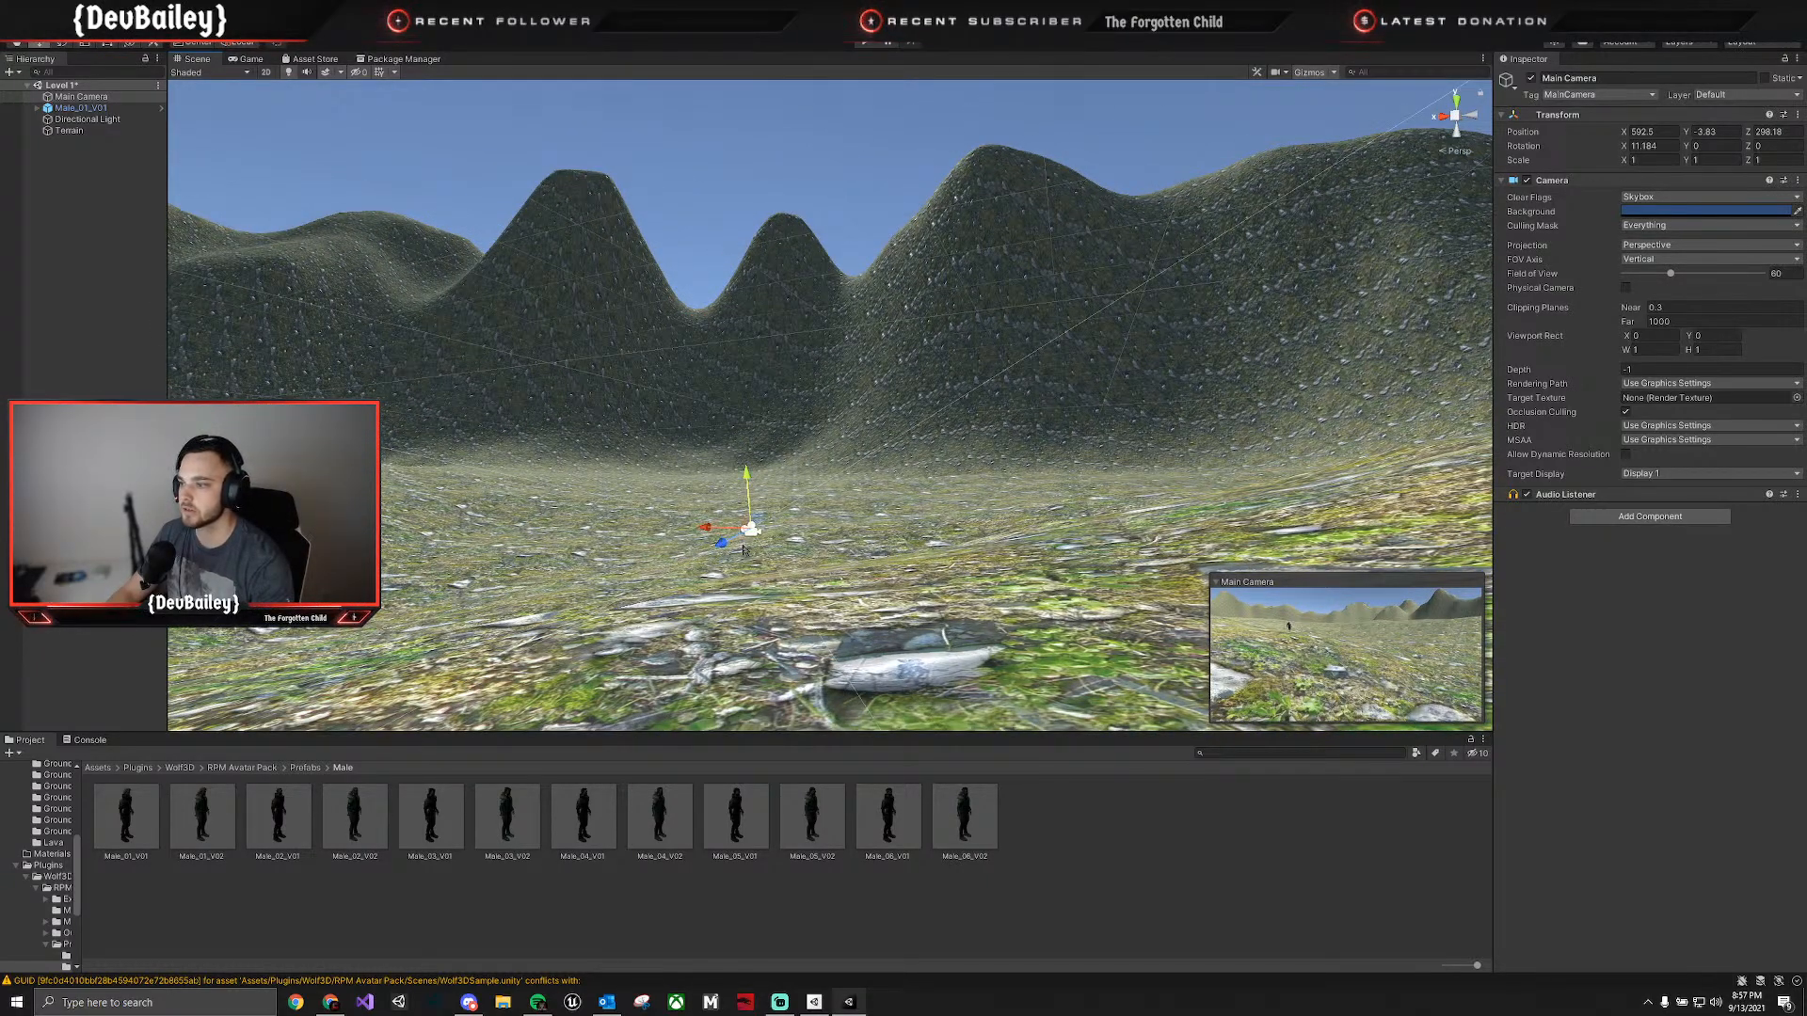
pyautogui.moveTo(744, 550); pyautogui.dragTo(454, 572)
pyautogui.moveTo(659, 527); pyautogui.dragTo(427, 581, button='right')
pyautogui.moveTo(959, 436); pyautogui.dragTo(513, 451)
pyautogui.moveTo(555, 447); pyautogui.dragTo(556, 145, button='right')
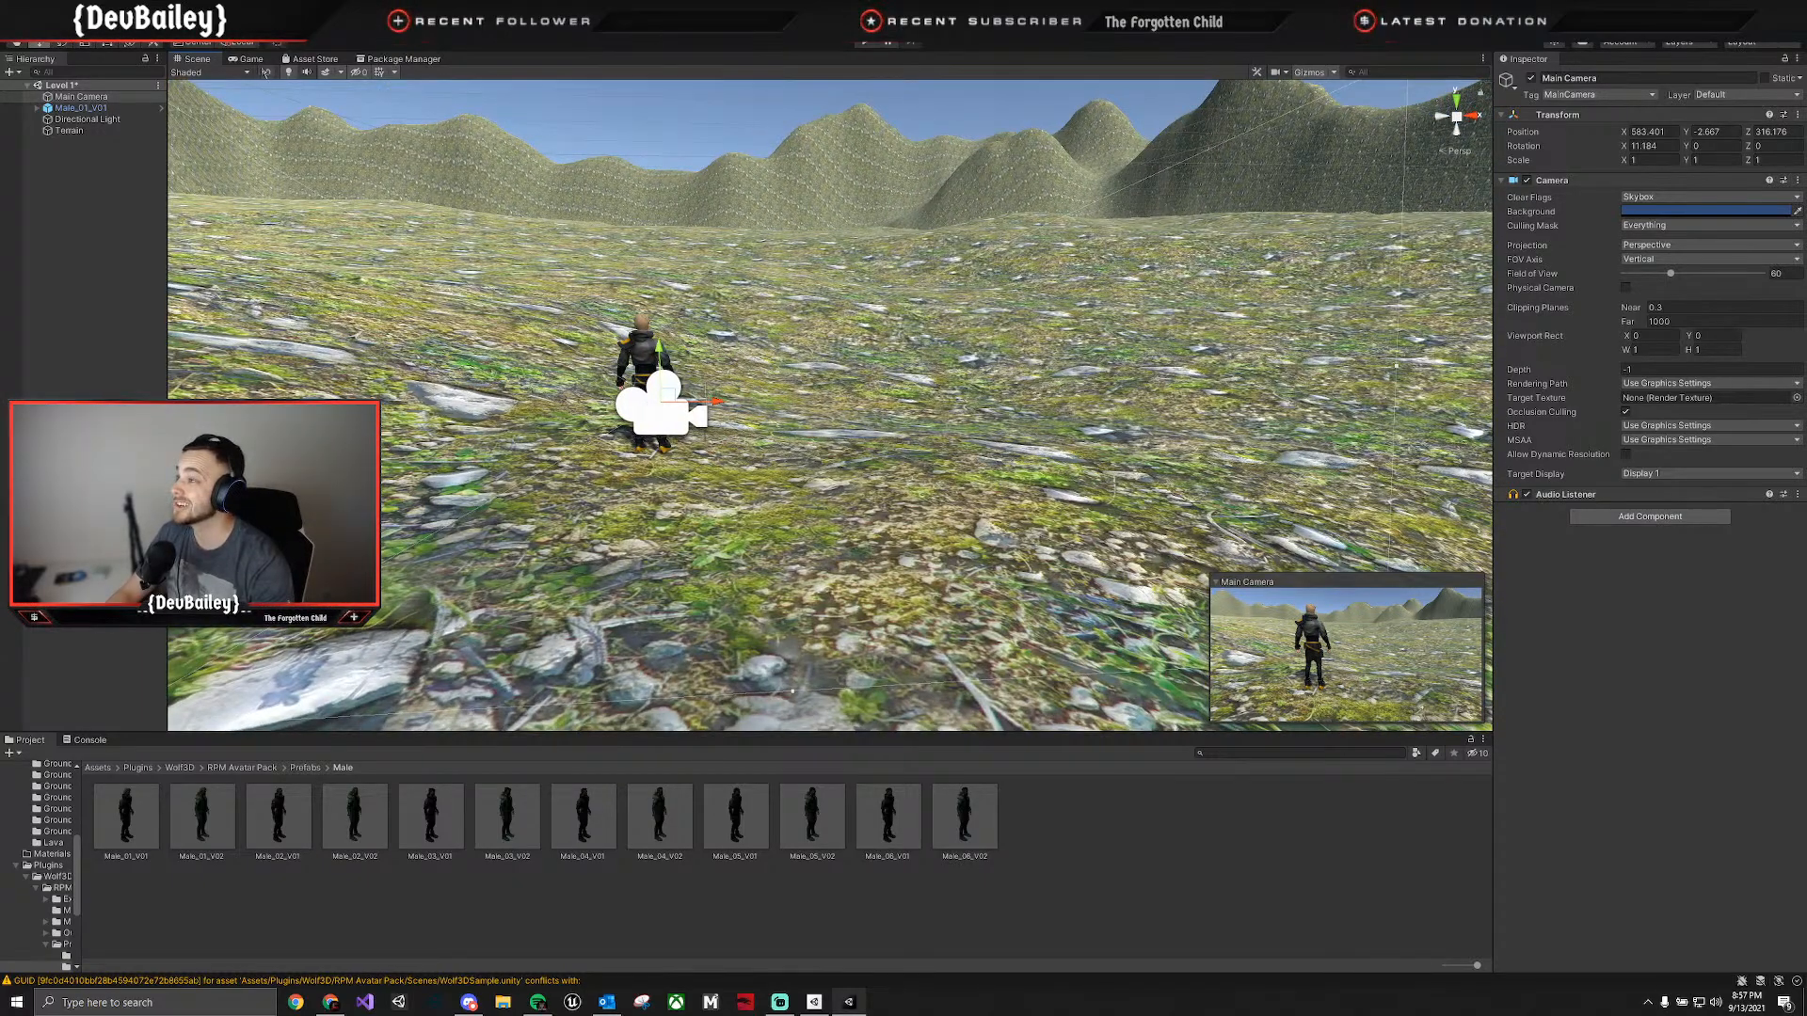
# Dock the Game view beside the Scene view, set its aspect ratio to 16:9, and widen it.
pyautogui.click(248, 59)
pyautogui.moveTo(256, 55); pyautogui.dragTo(1417, 473)
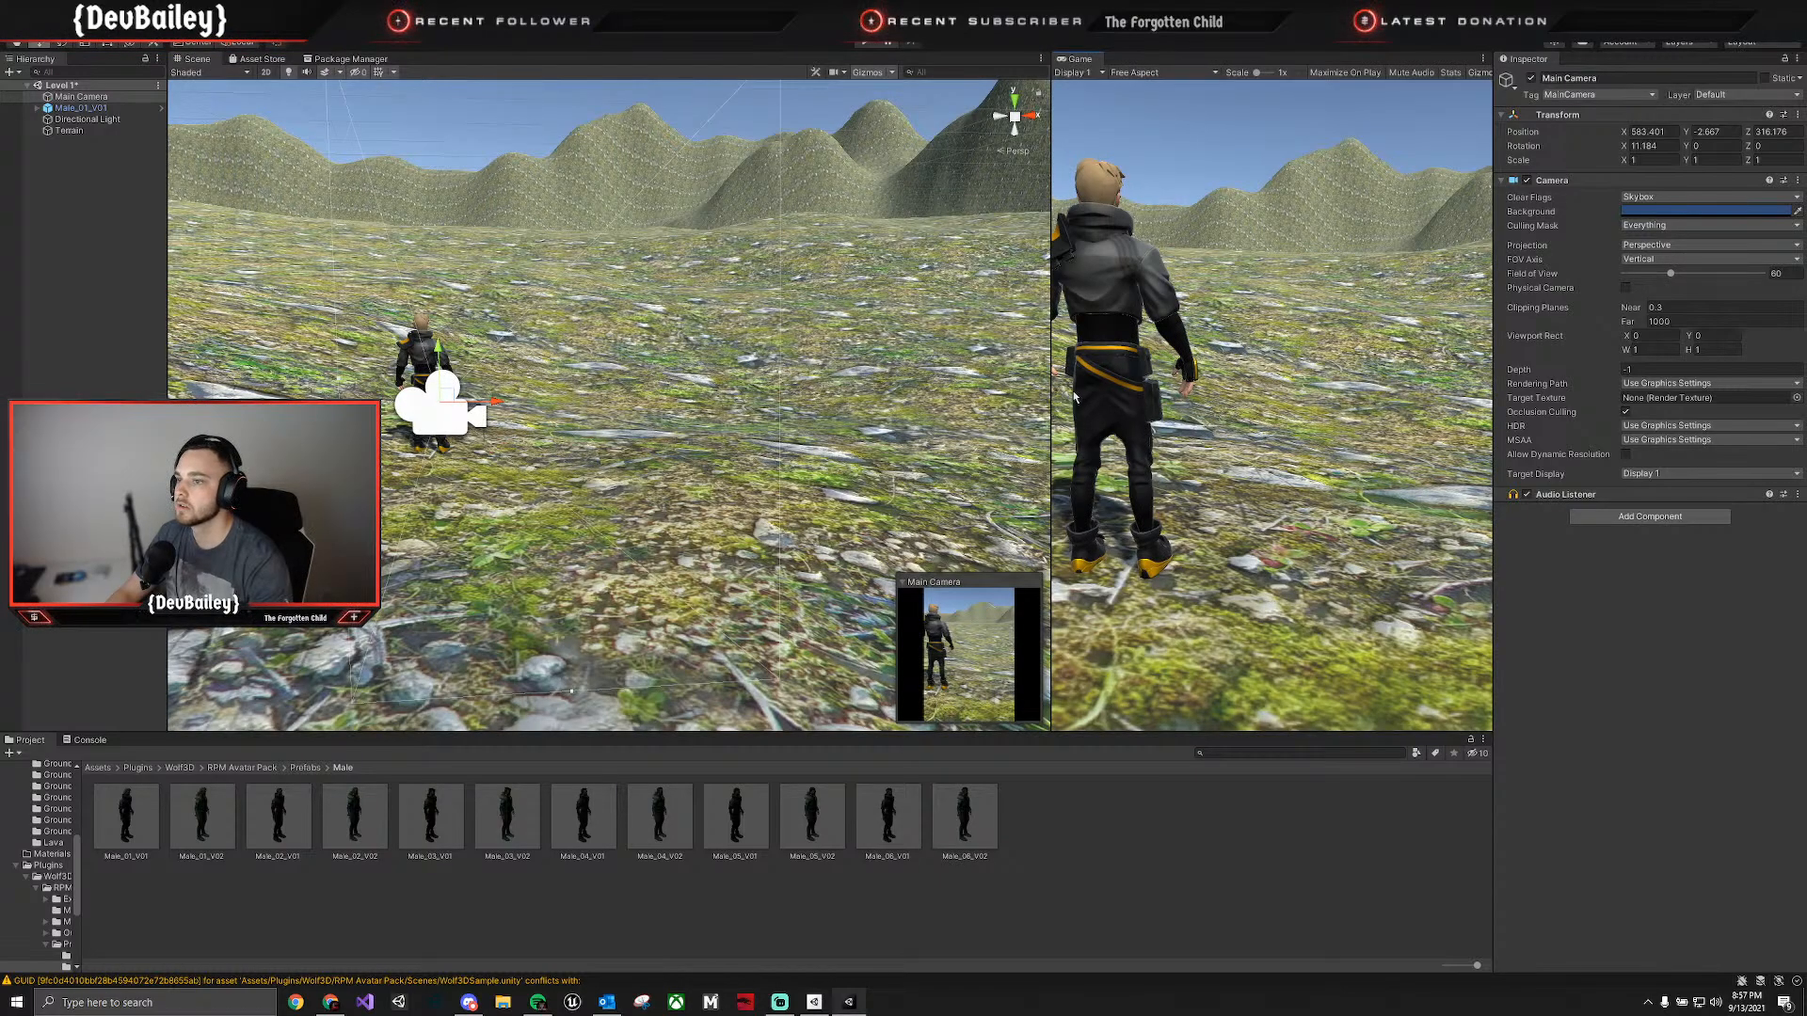
pyautogui.click(1139, 72)
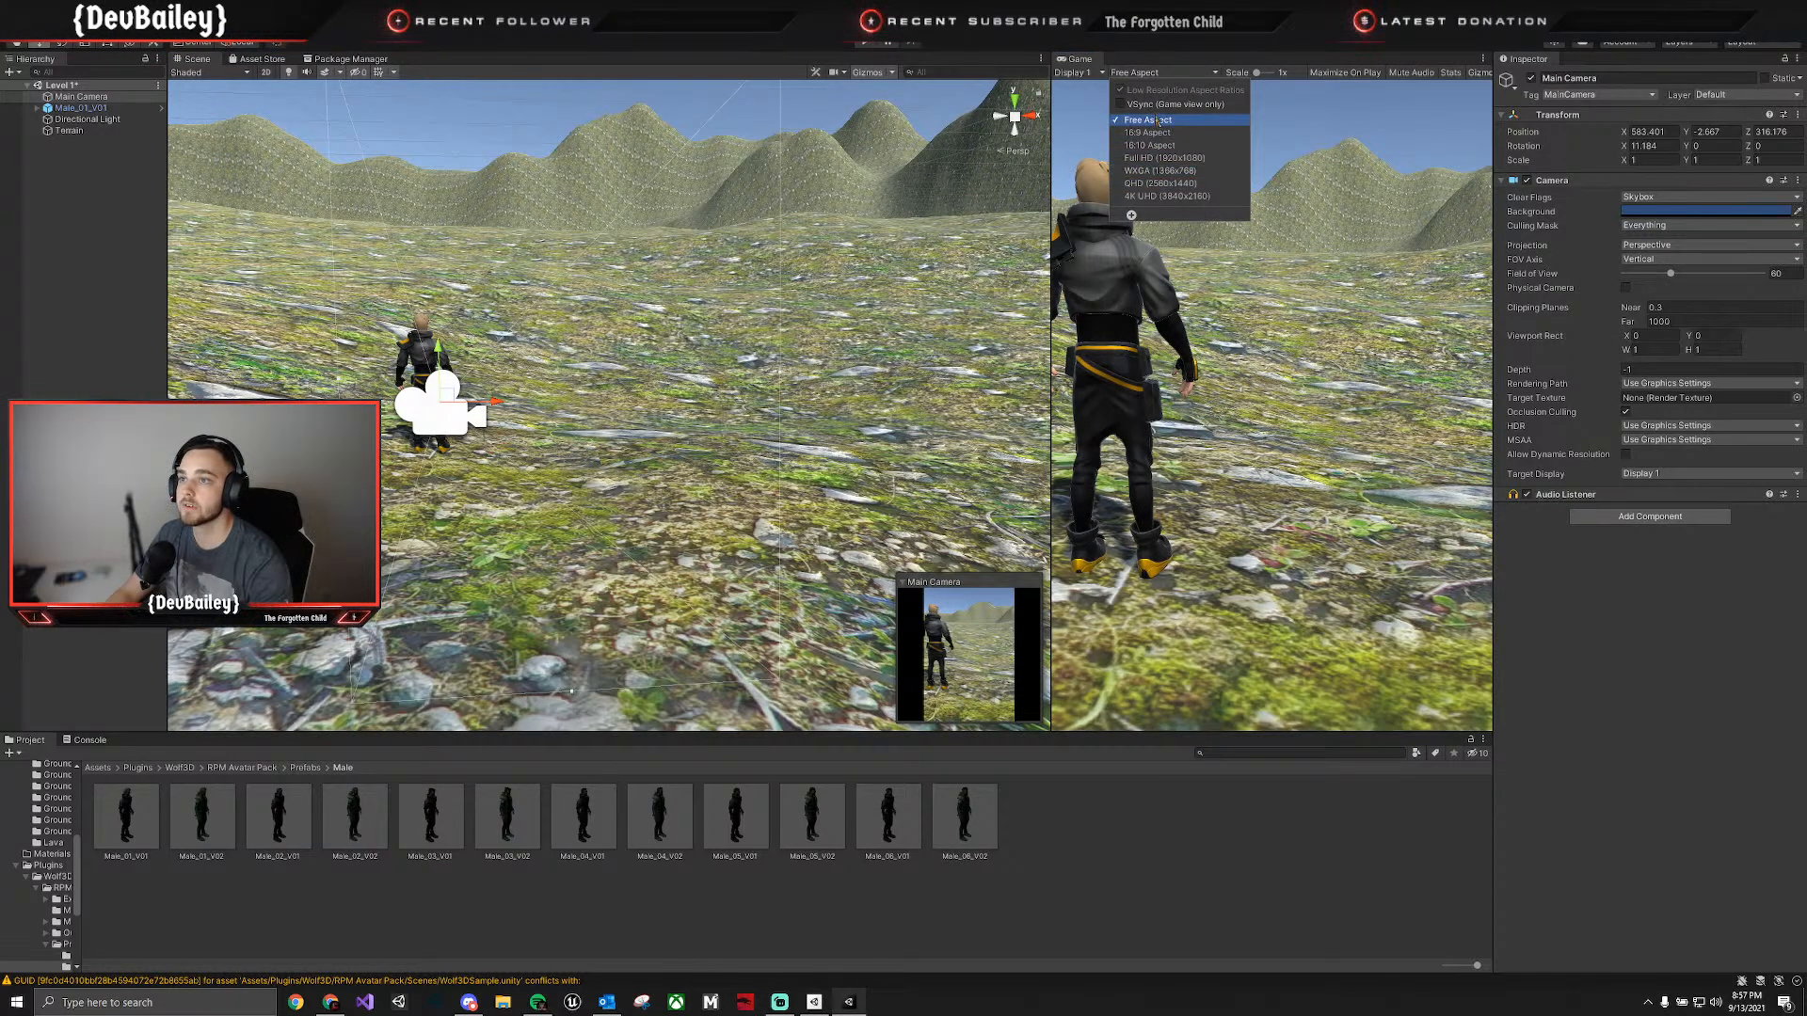
pyautogui.click(1155, 132)
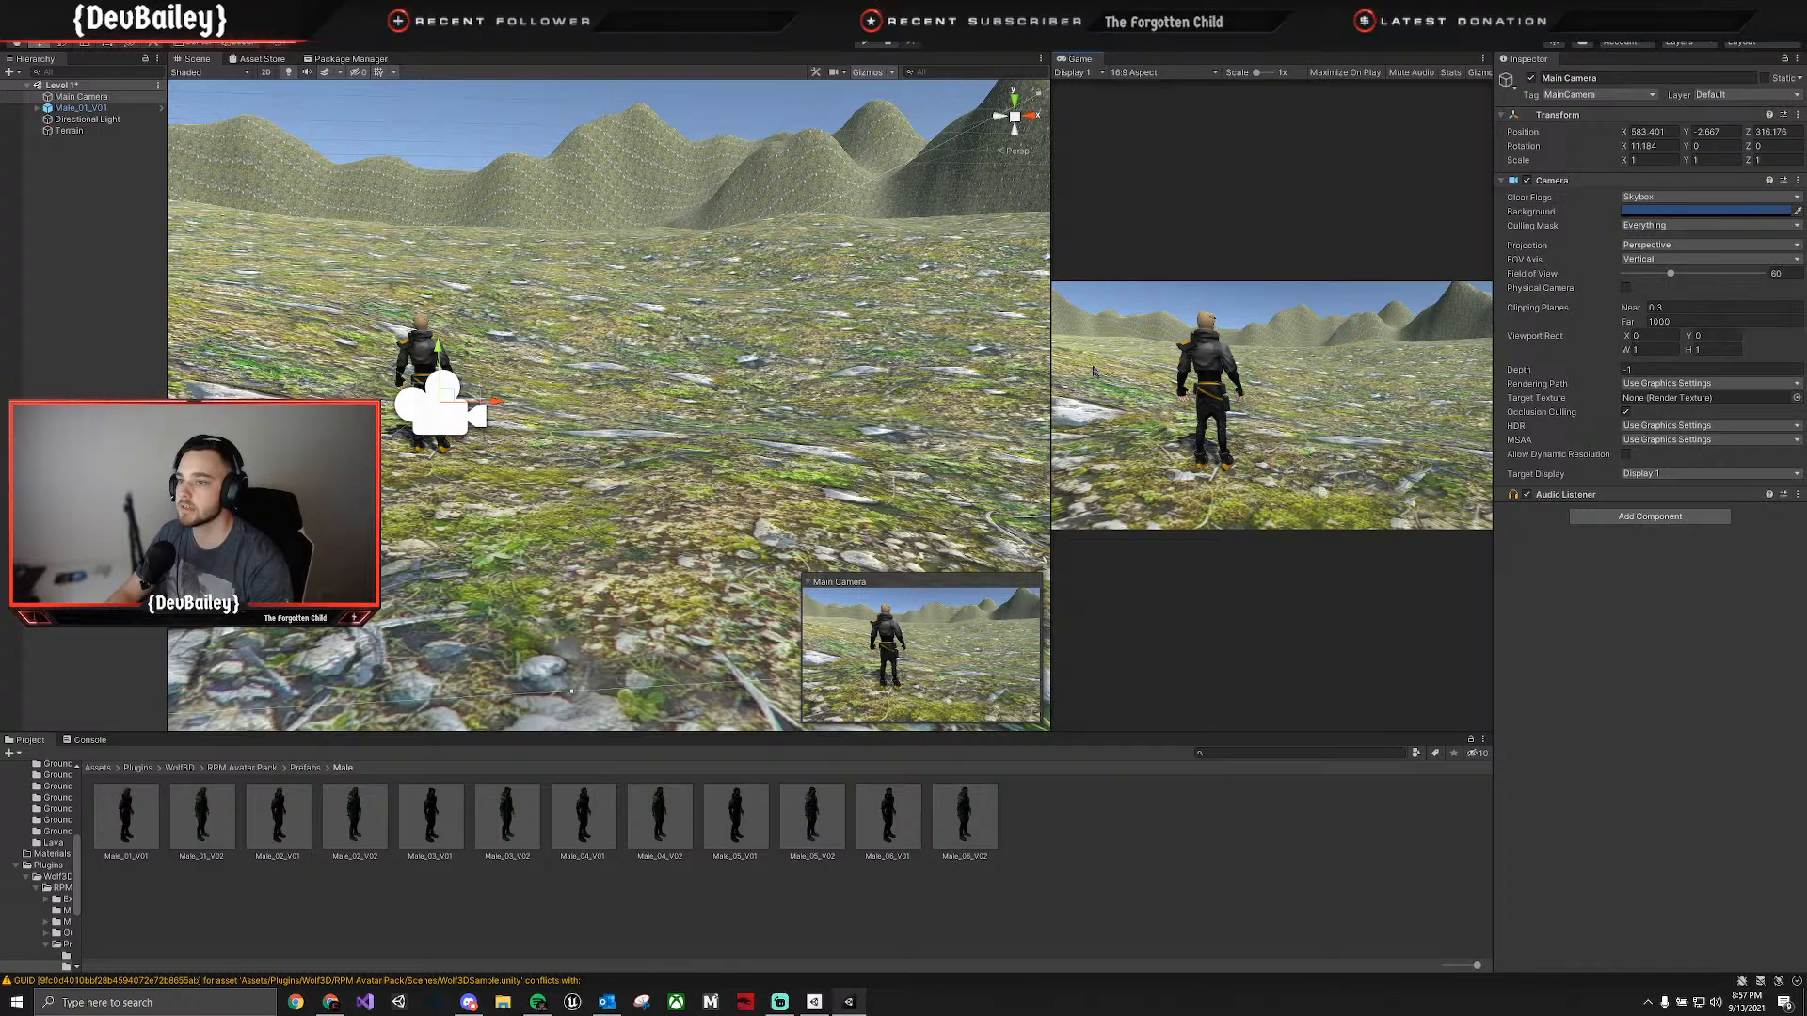
pyautogui.moveTo(1047, 363); pyautogui.dragTo(890, 363)
# Shift the Main Camera sideways behind the male character, to about X 562.86.
pyautogui.moveTo(659, 395); pyautogui.dragTo(536, 442, button='right')
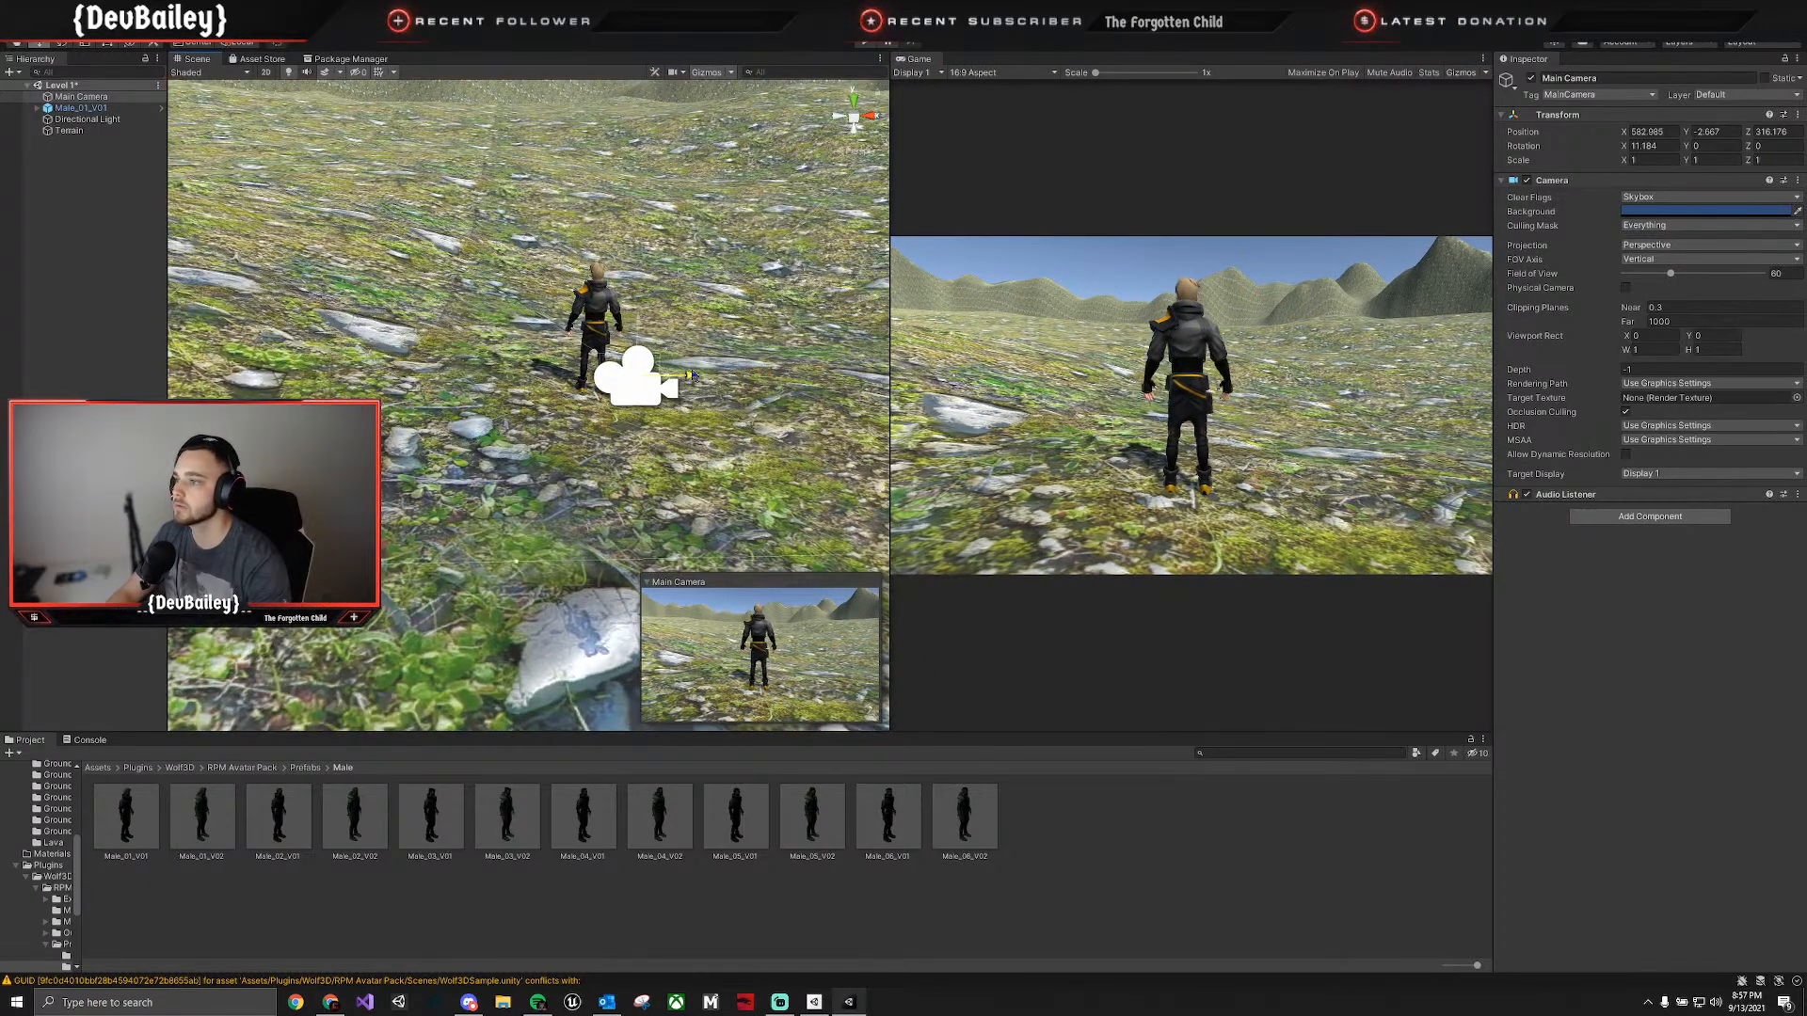
pyautogui.moveTo(764, 374); pyautogui.dragTo(709, 374)
pyautogui.click(667, 340)
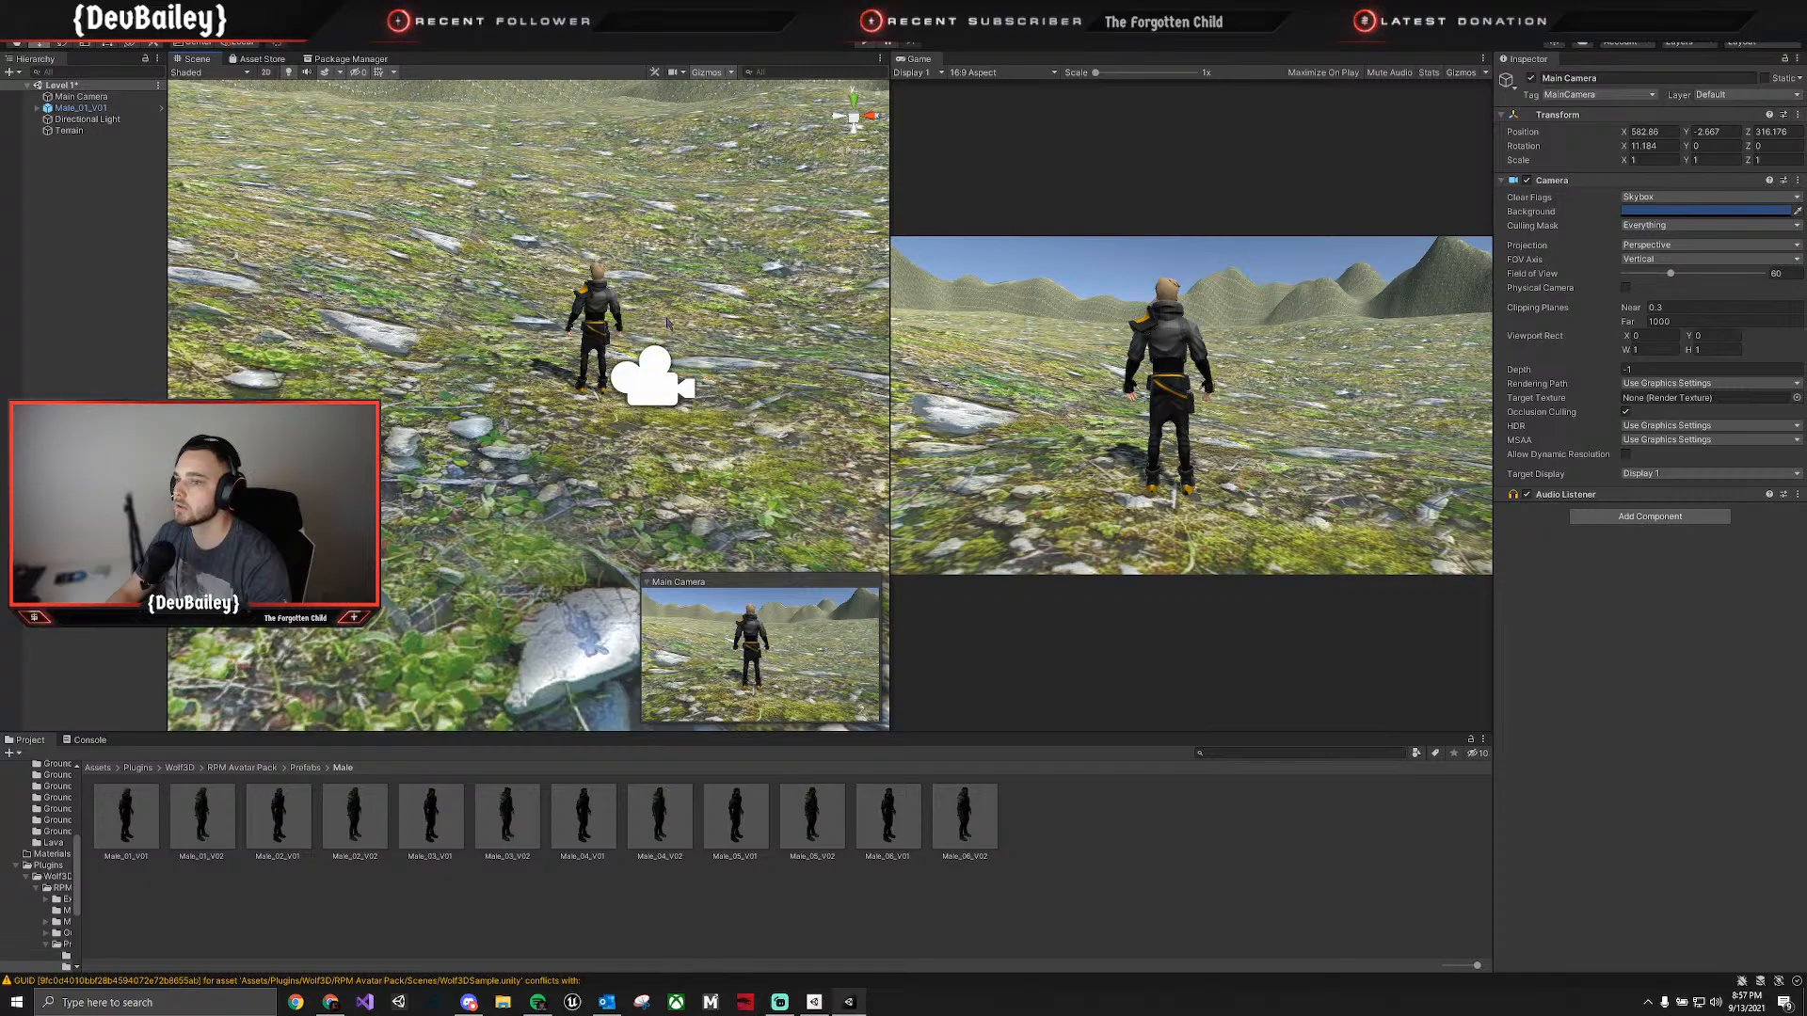
pyautogui.click(654, 389)
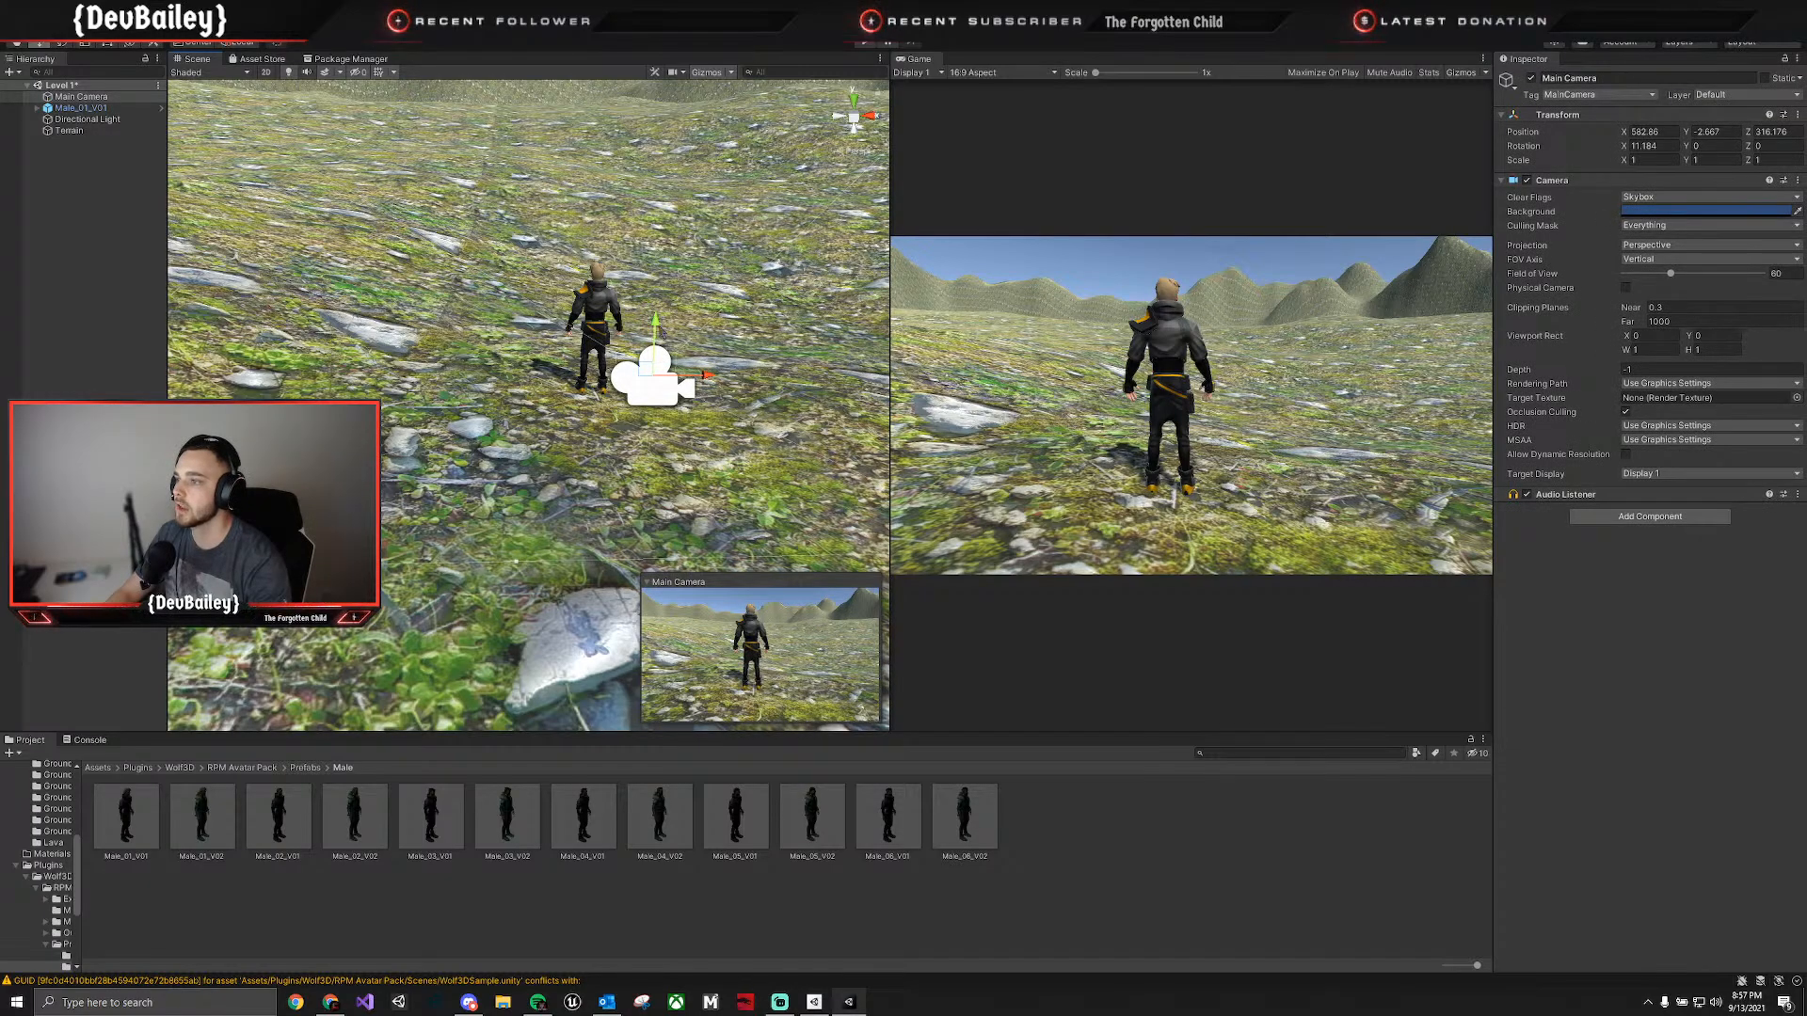
# Raise the Main Camera and pull it back from the character, to about X 563.36, Y -1.85 and Z 315.67.
pyautogui.moveTo(661, 332)
pyautogui.mouseDown()
pyautogui.moveTo(688, 247)
pyautogui.moveTo(714, 313)
pyautogui.moveTo(743, 314)
pyautogui.moveTo(683, 308)
pyautogui.mouseUp()
pyautogui.moveTo(684, 307); pyautogui.dragTo(931, 339, button='right')
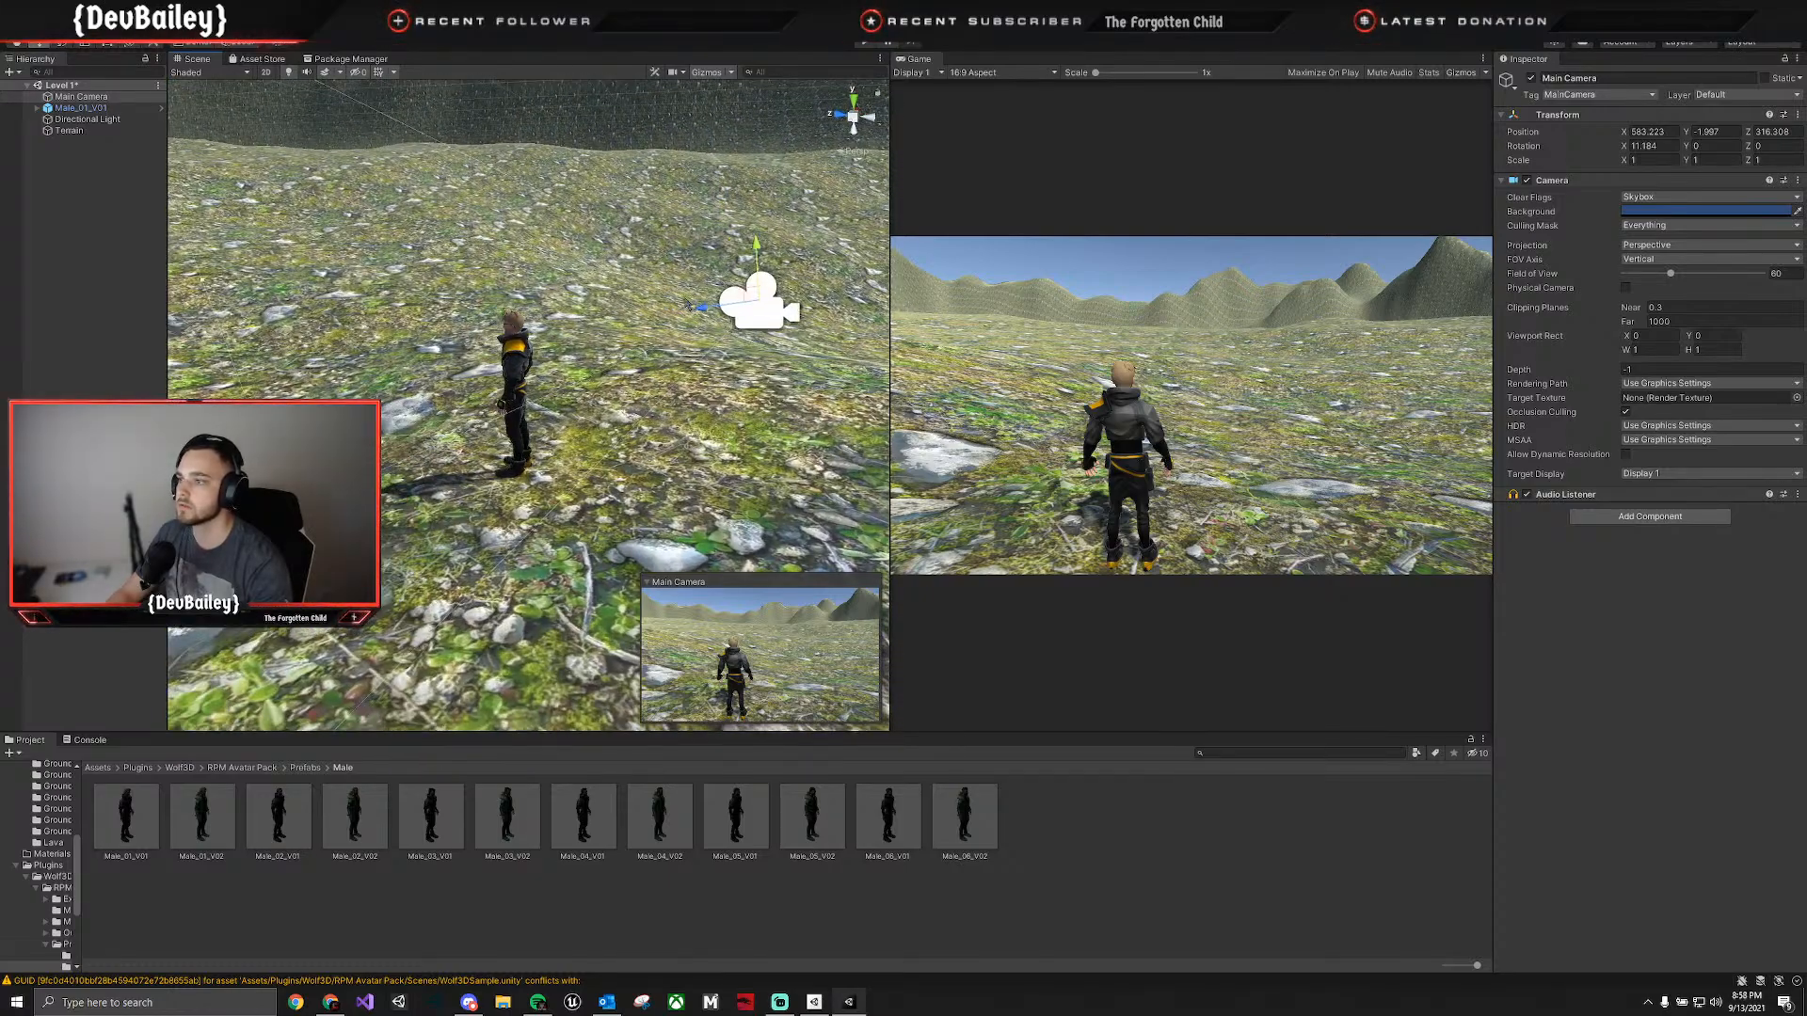
pyautogui.moveTo(705, 315); pyautogui.dragTo(755, 320)
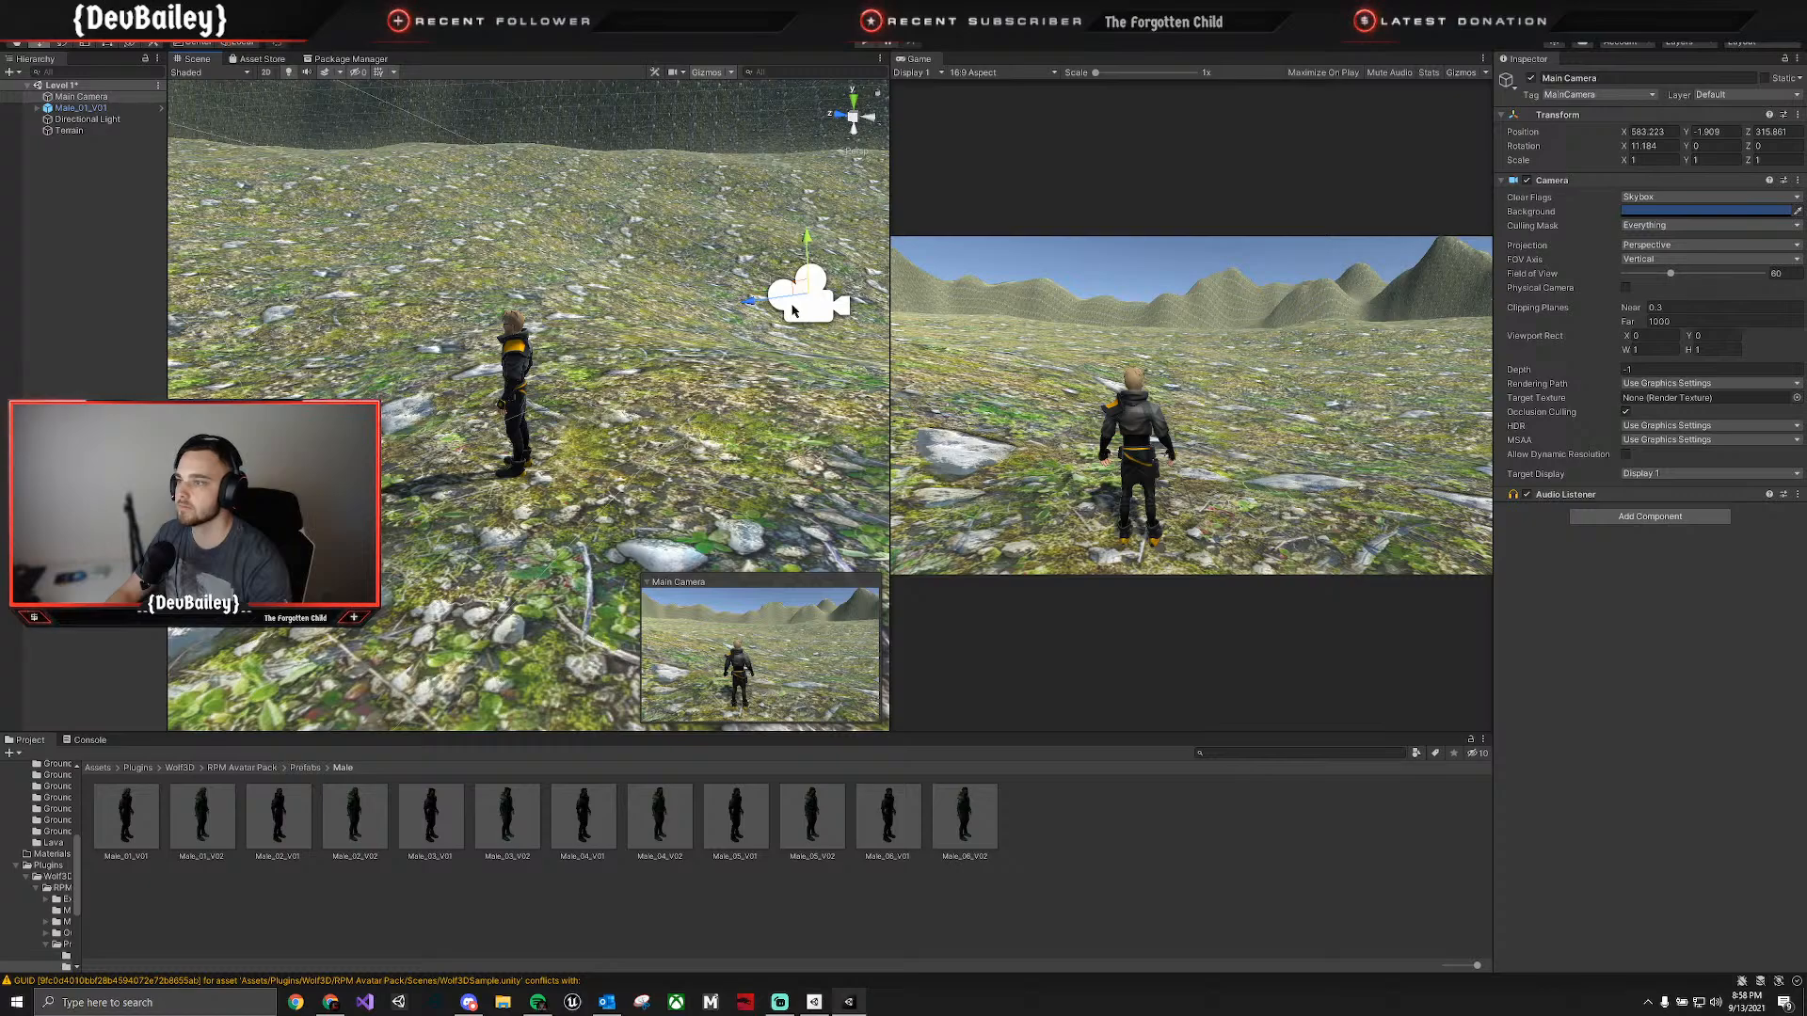
pyautogui.press('d')
pyautogui.moveTo(757, 345); pyautogui.dragTo(518, 381, button='right')
pyautogui.press('s')
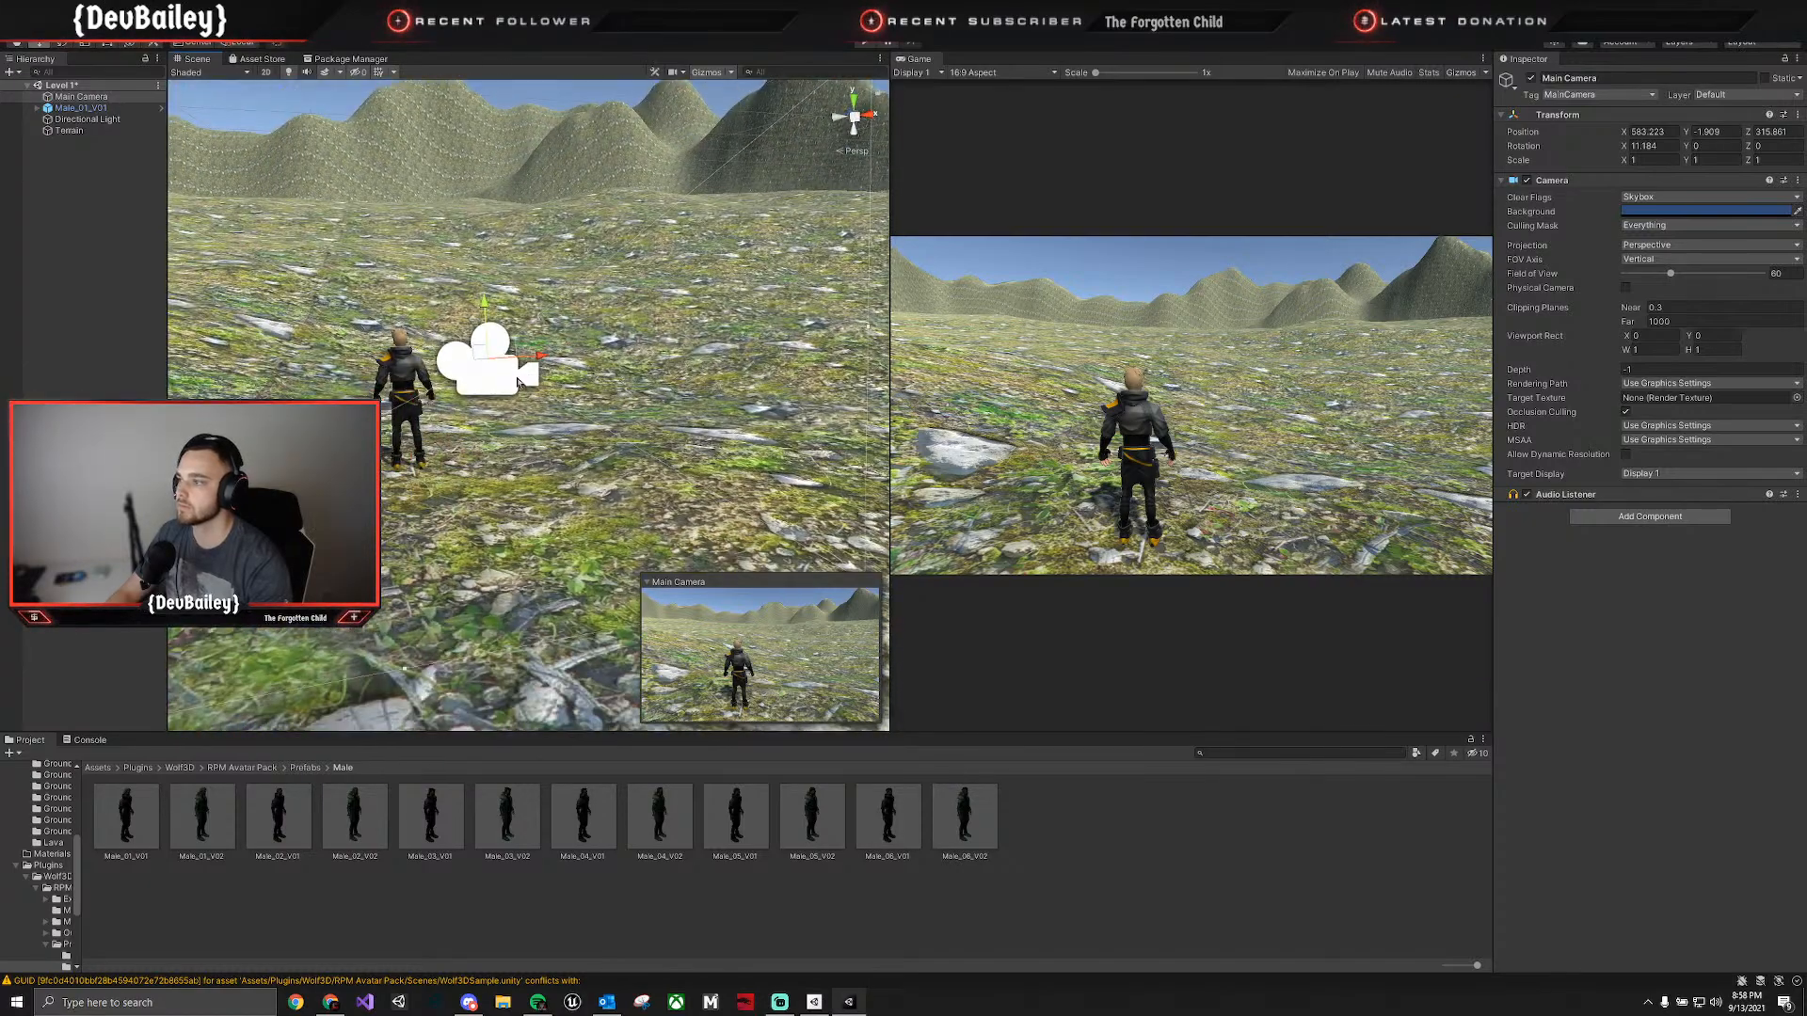
pyautogui.moveTo(539, 354); pyautogui.dragTo(501, 308)
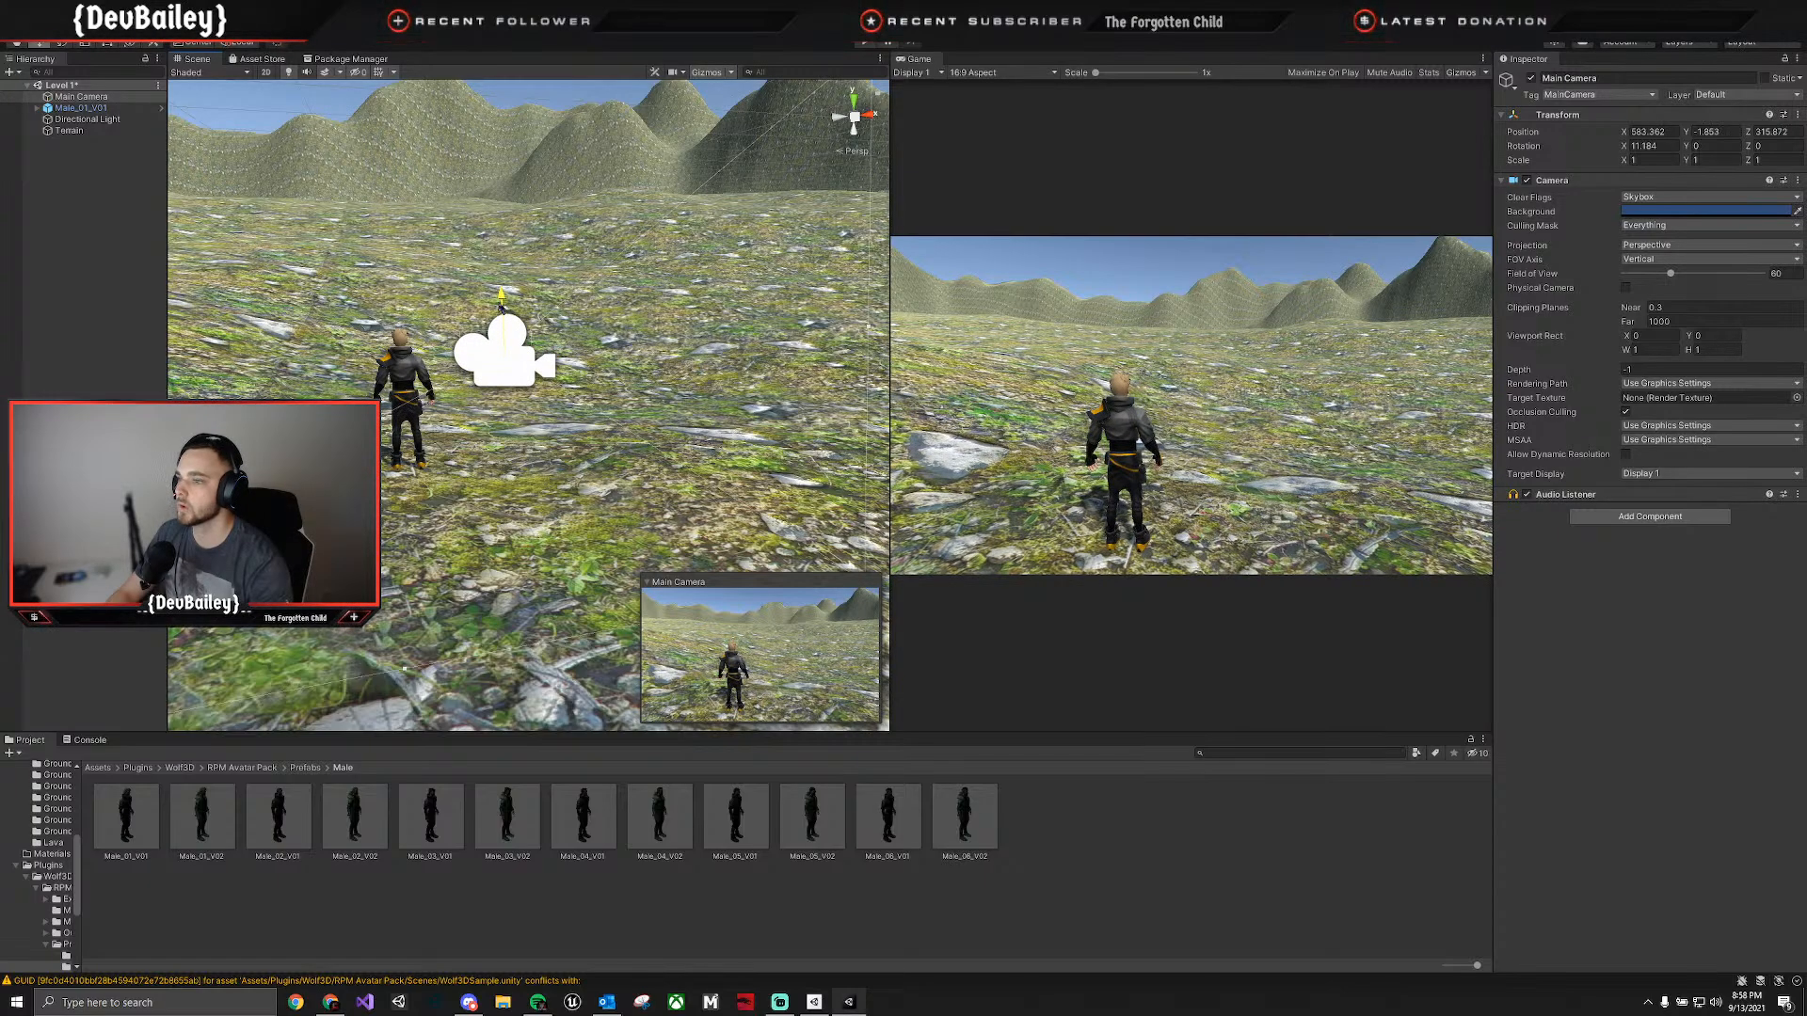
# Tilt the Main Camera downward to an X rotation of about 14.44 and select the terrain.
pyautogui.press('e')
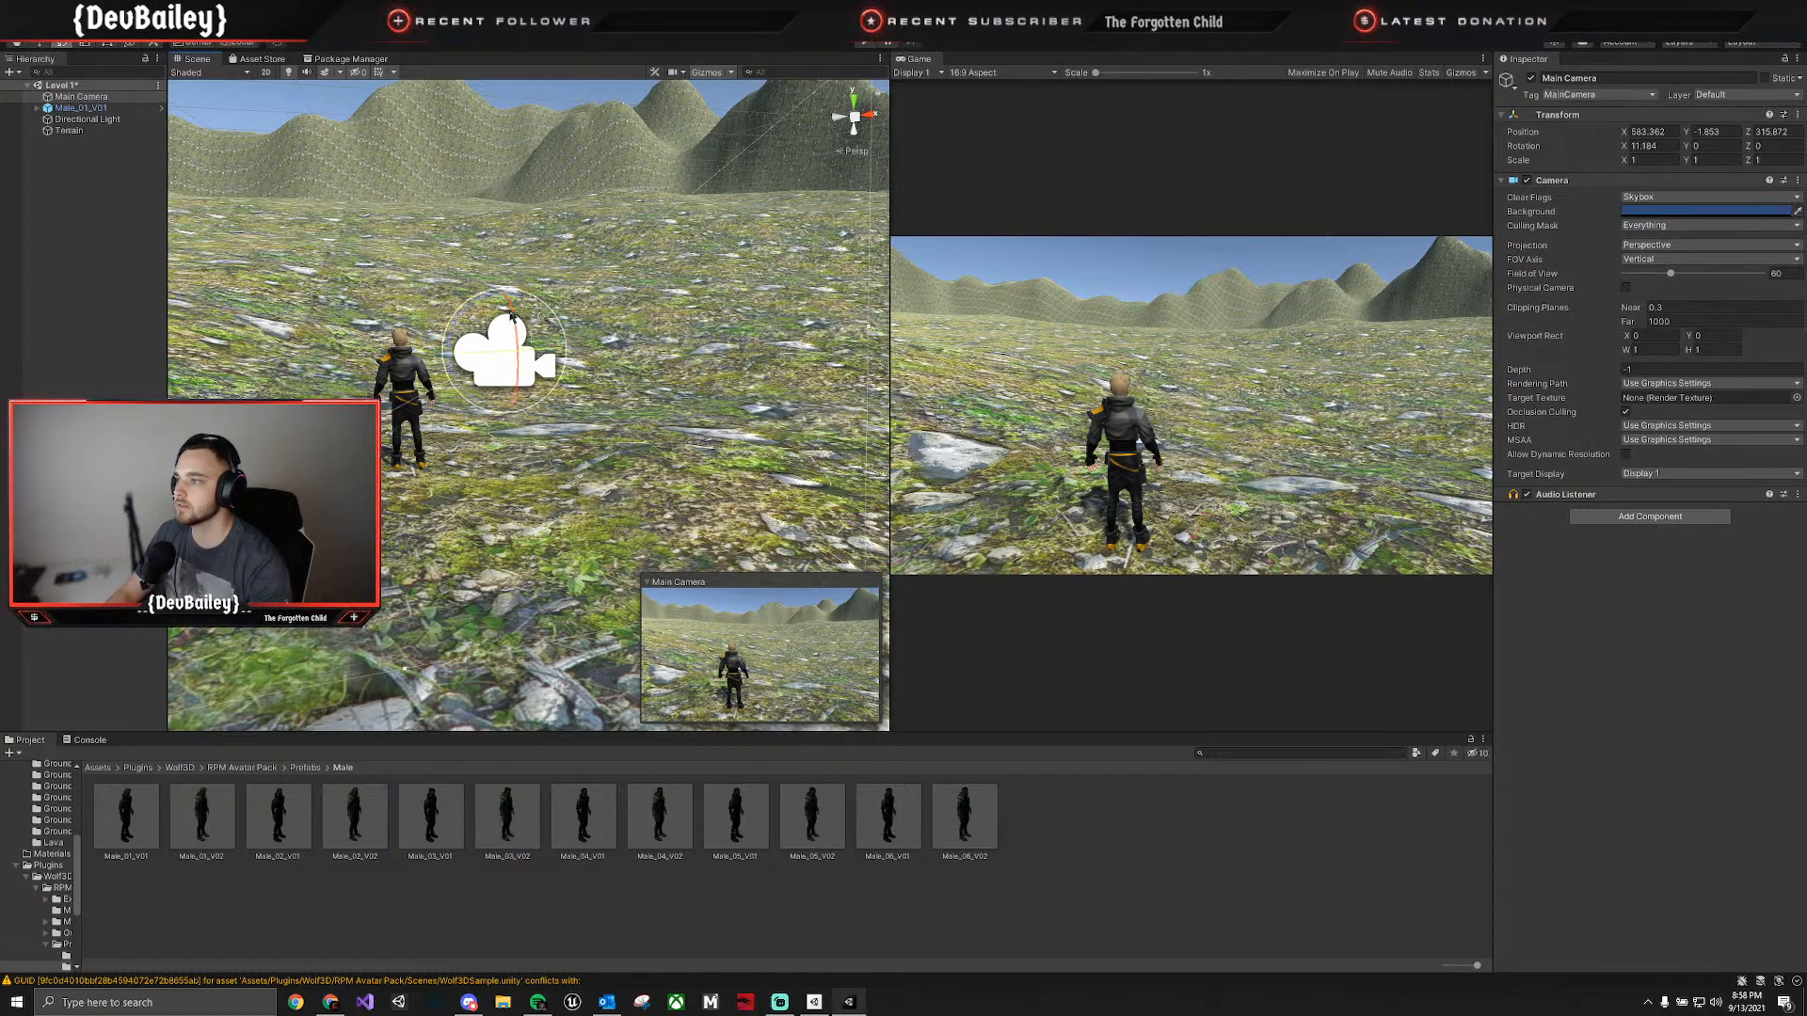
pyautogui.moveTo(514, 322); pyautogui.dragTo(517, 317)
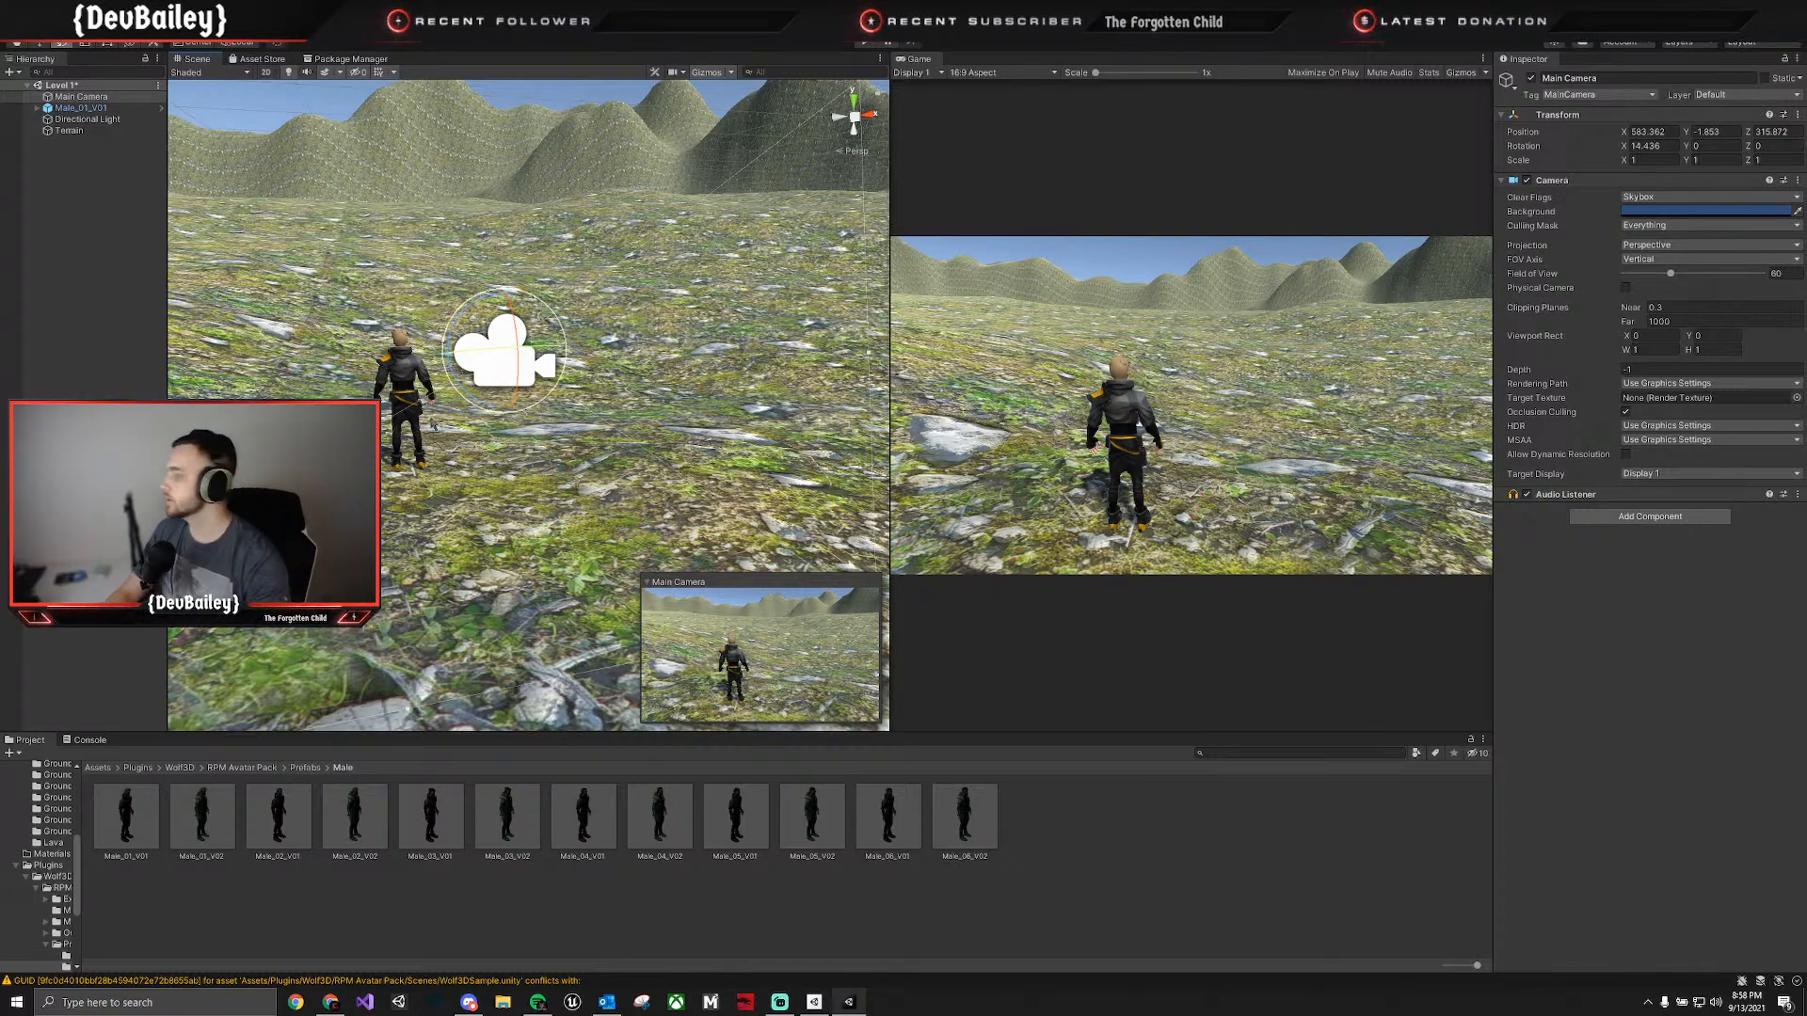
pyautogui.click(744, 423)
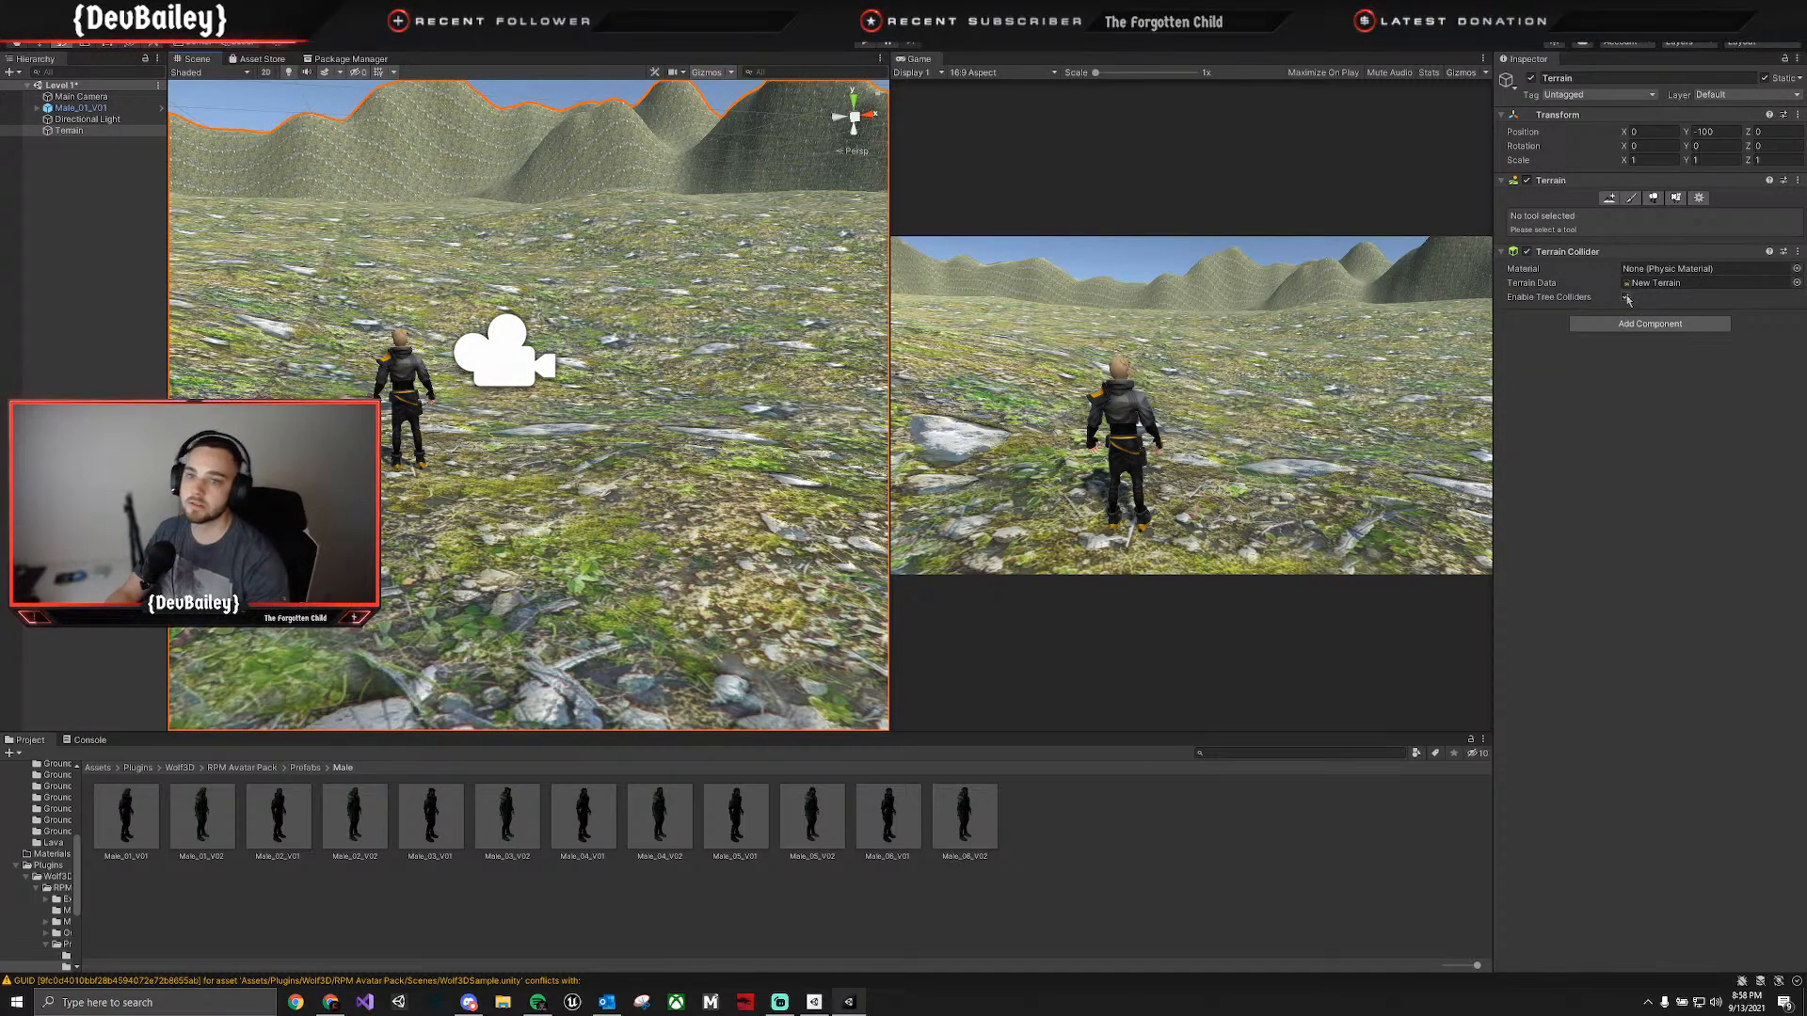
# Open the terrain's texture painting settings and set the grass and rock layer's tiling size to X 2, Y 2.
pyautogui.click(1632, 199)
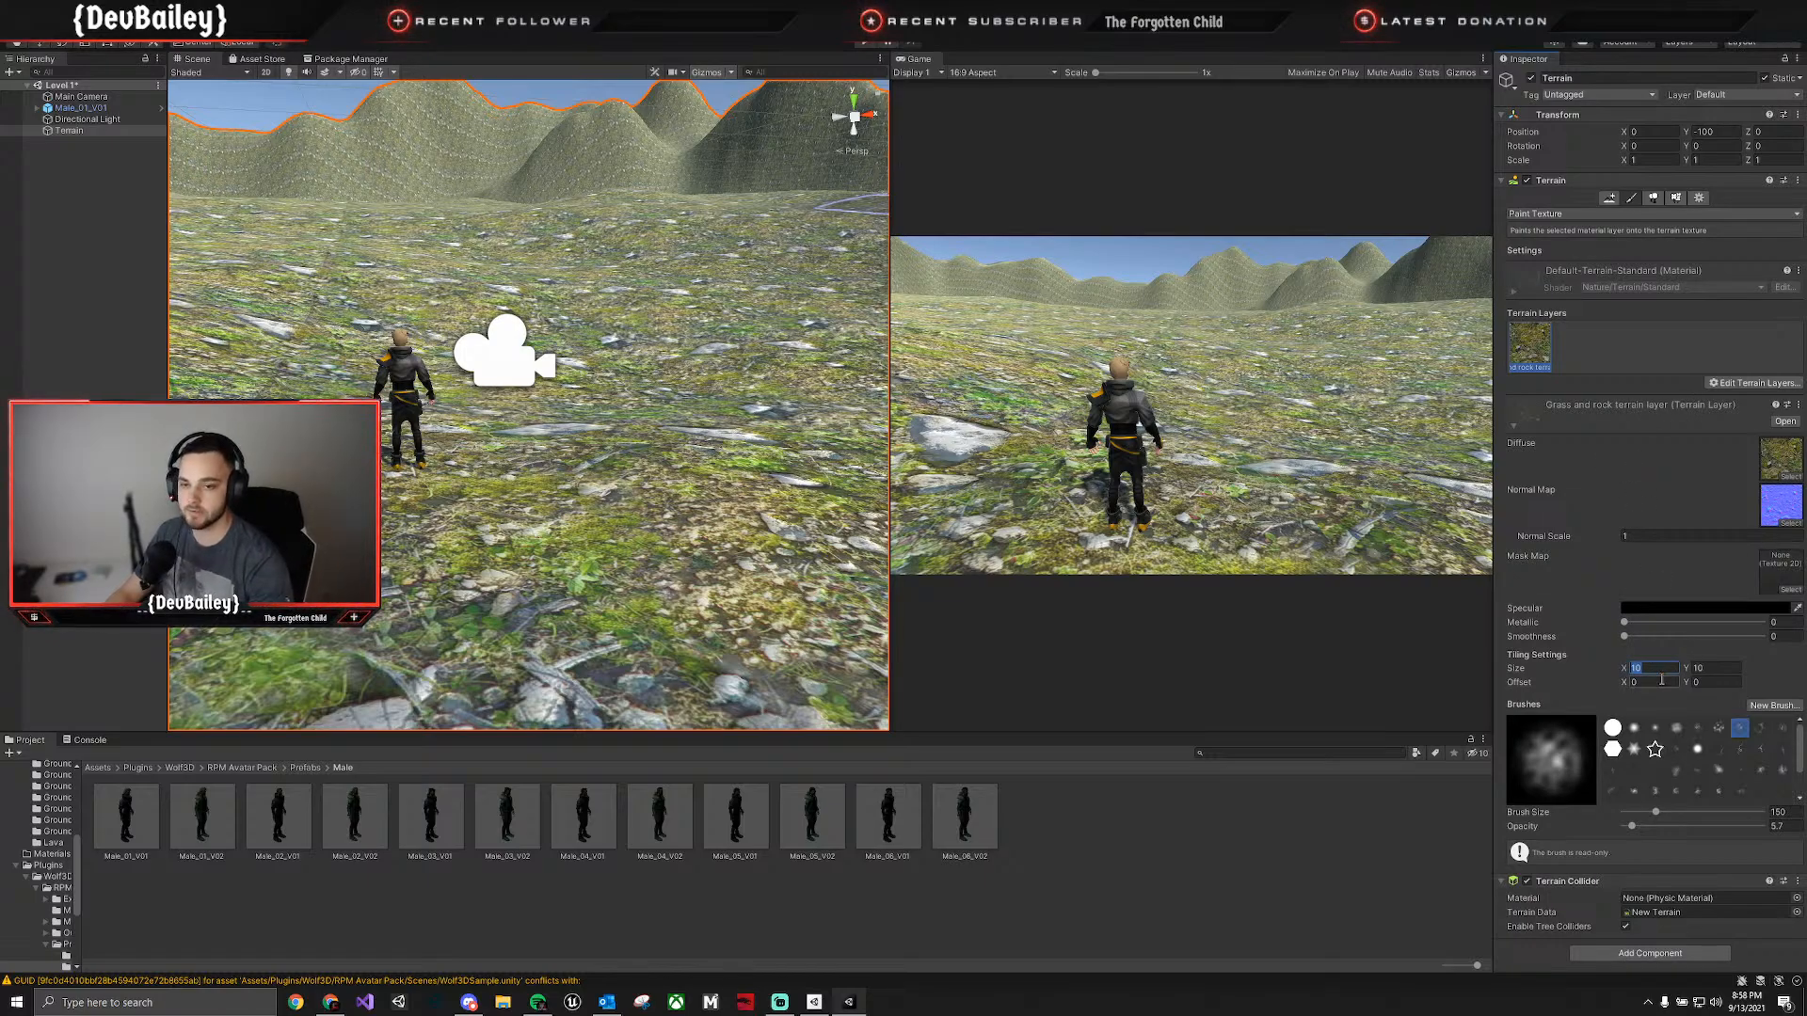
pyautogui.write('2')
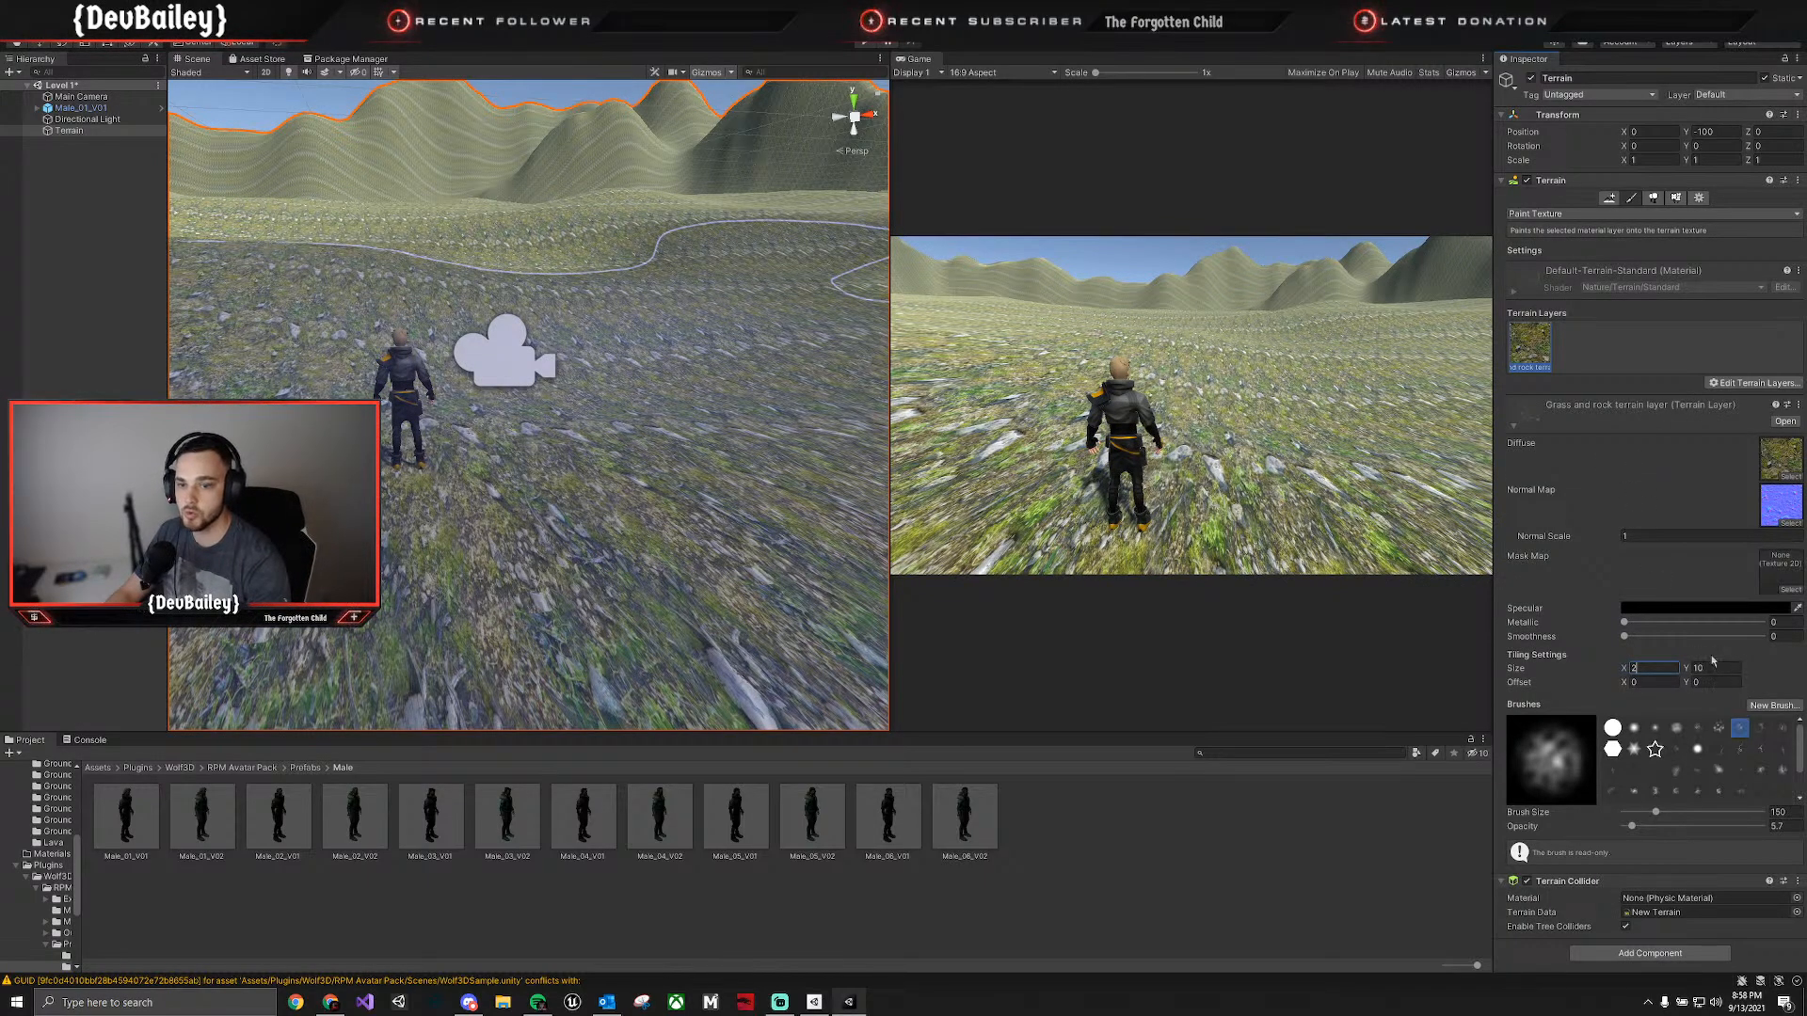
pyautogui.write('2')
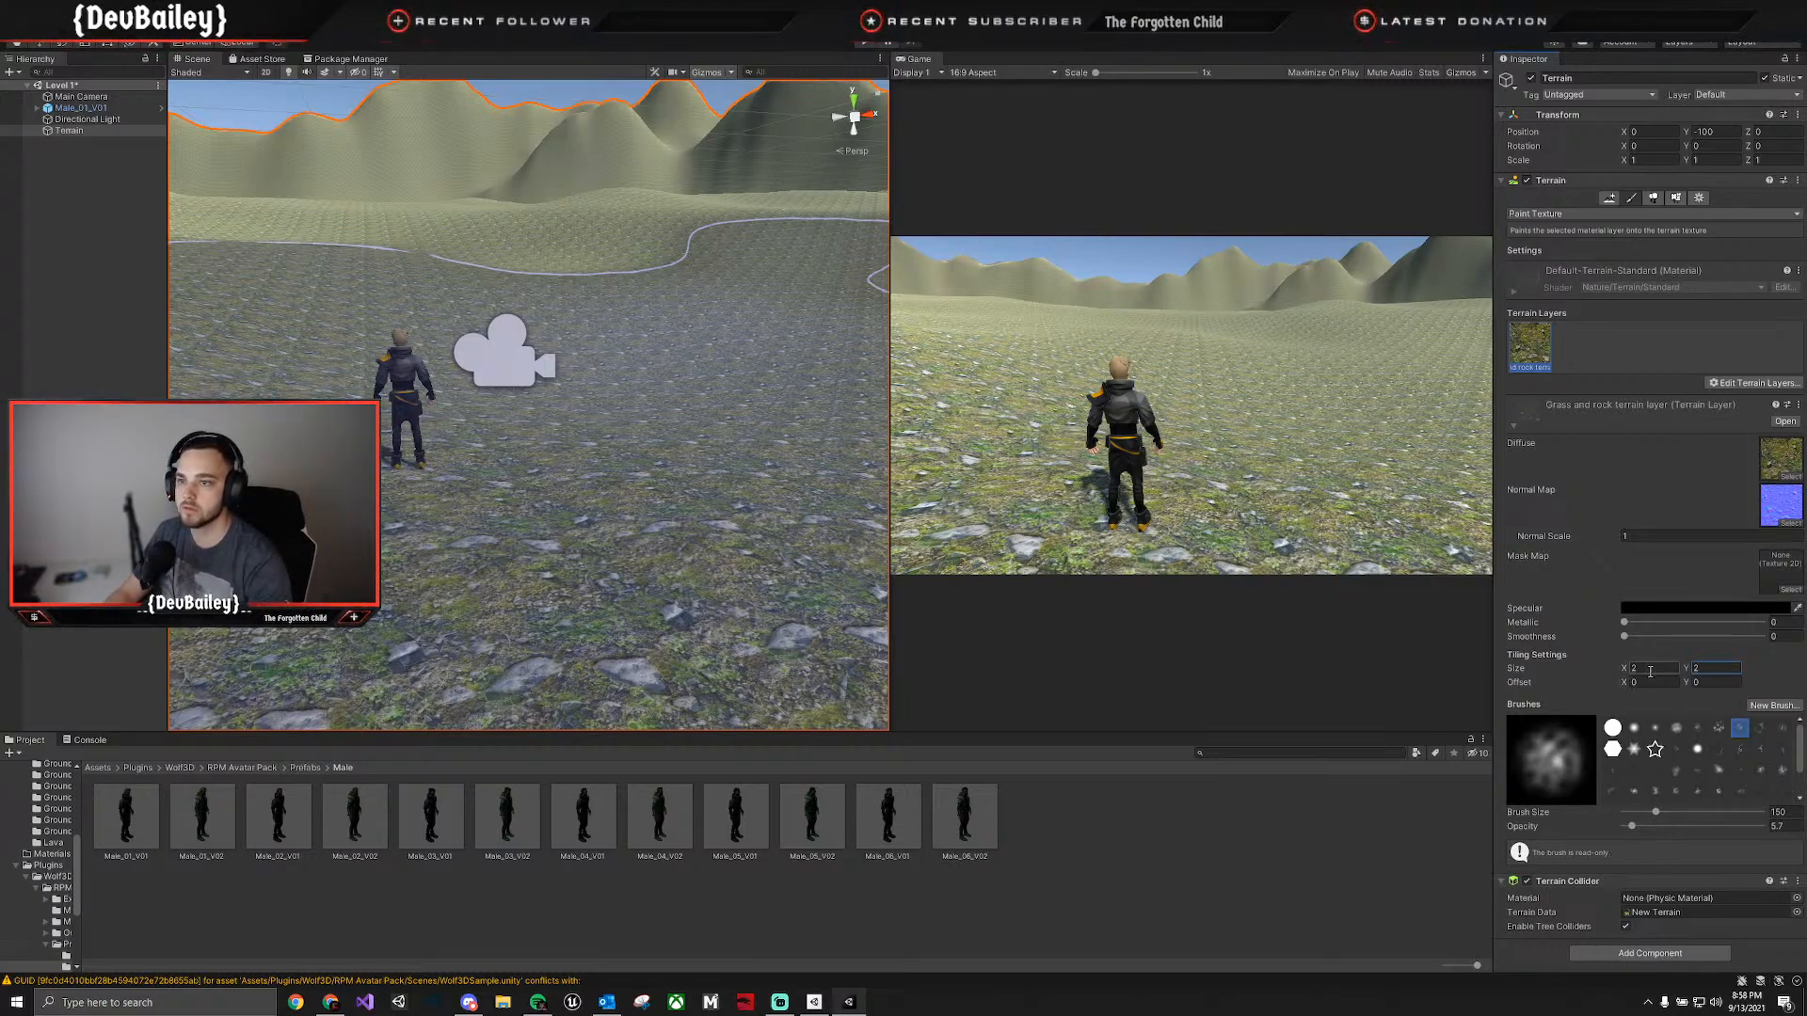
# Set the grass and rock terrain layer's tiling size to X 1, Y 1.
pyautogui.write('00')
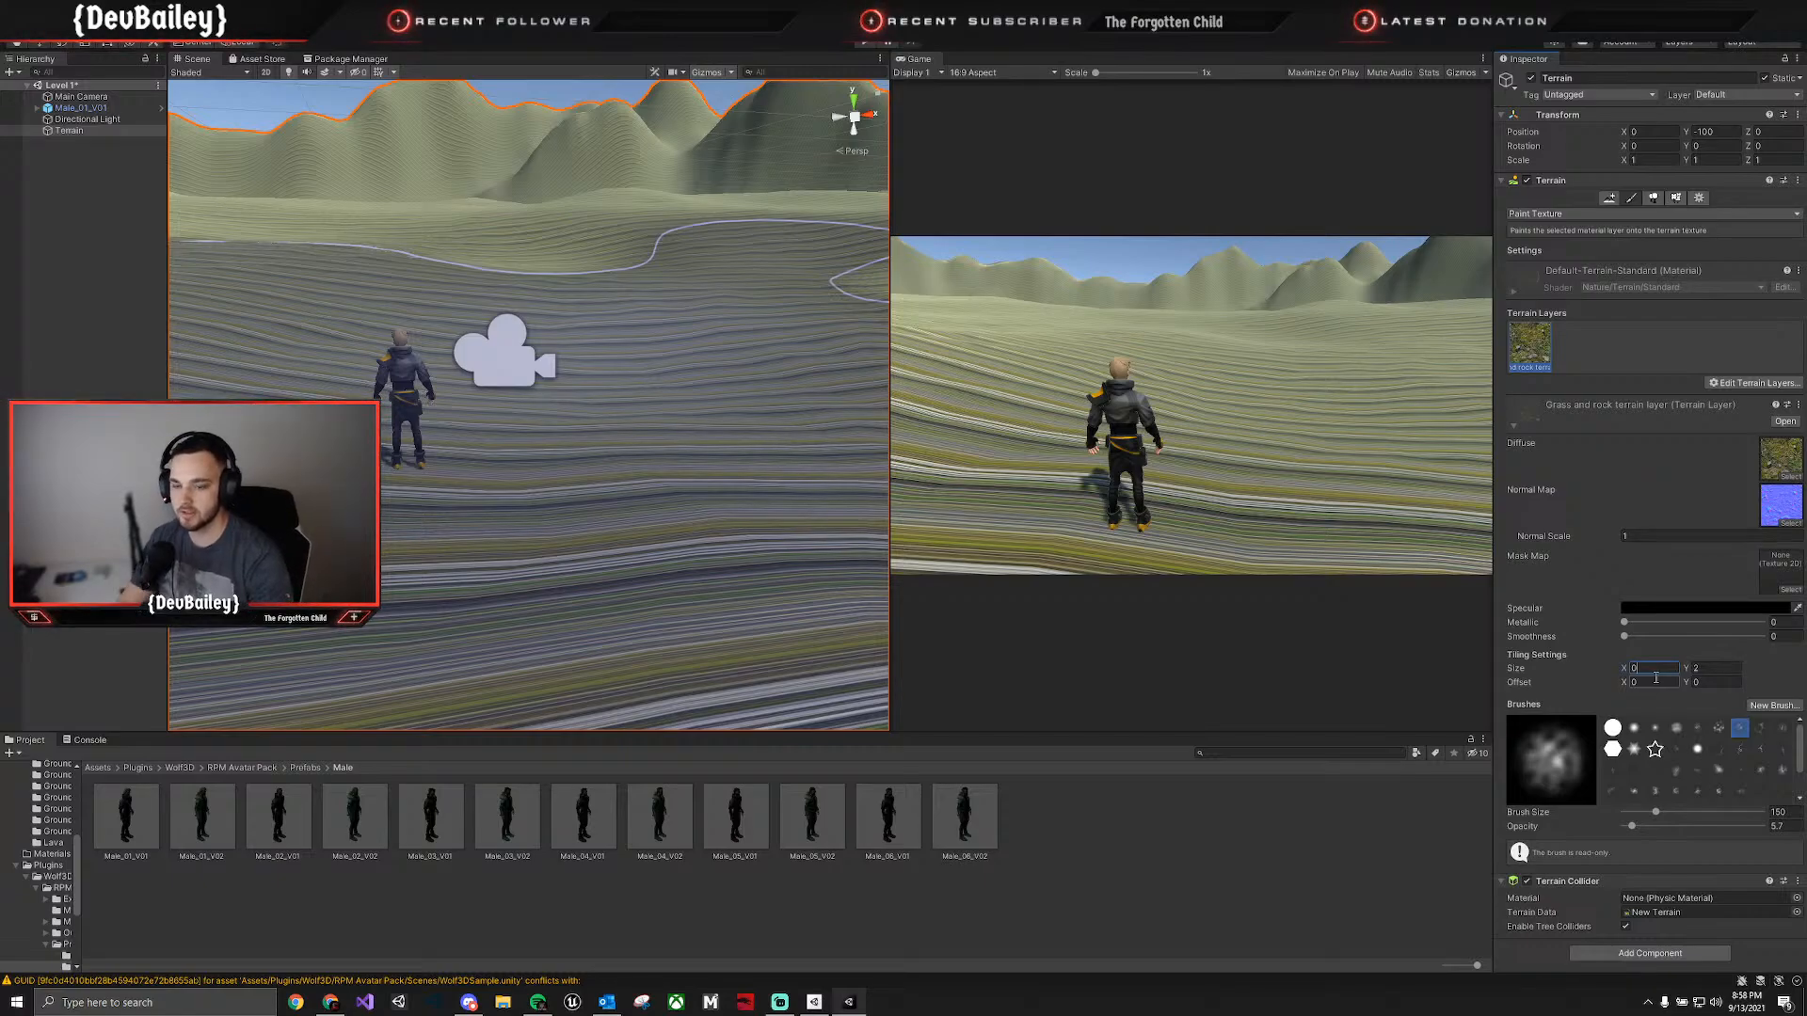
pyautogui.press('BackSpace')
pyautogui.write('1')
pyautogui.click(1725, 668)
pyautogui.press('BackSpace')
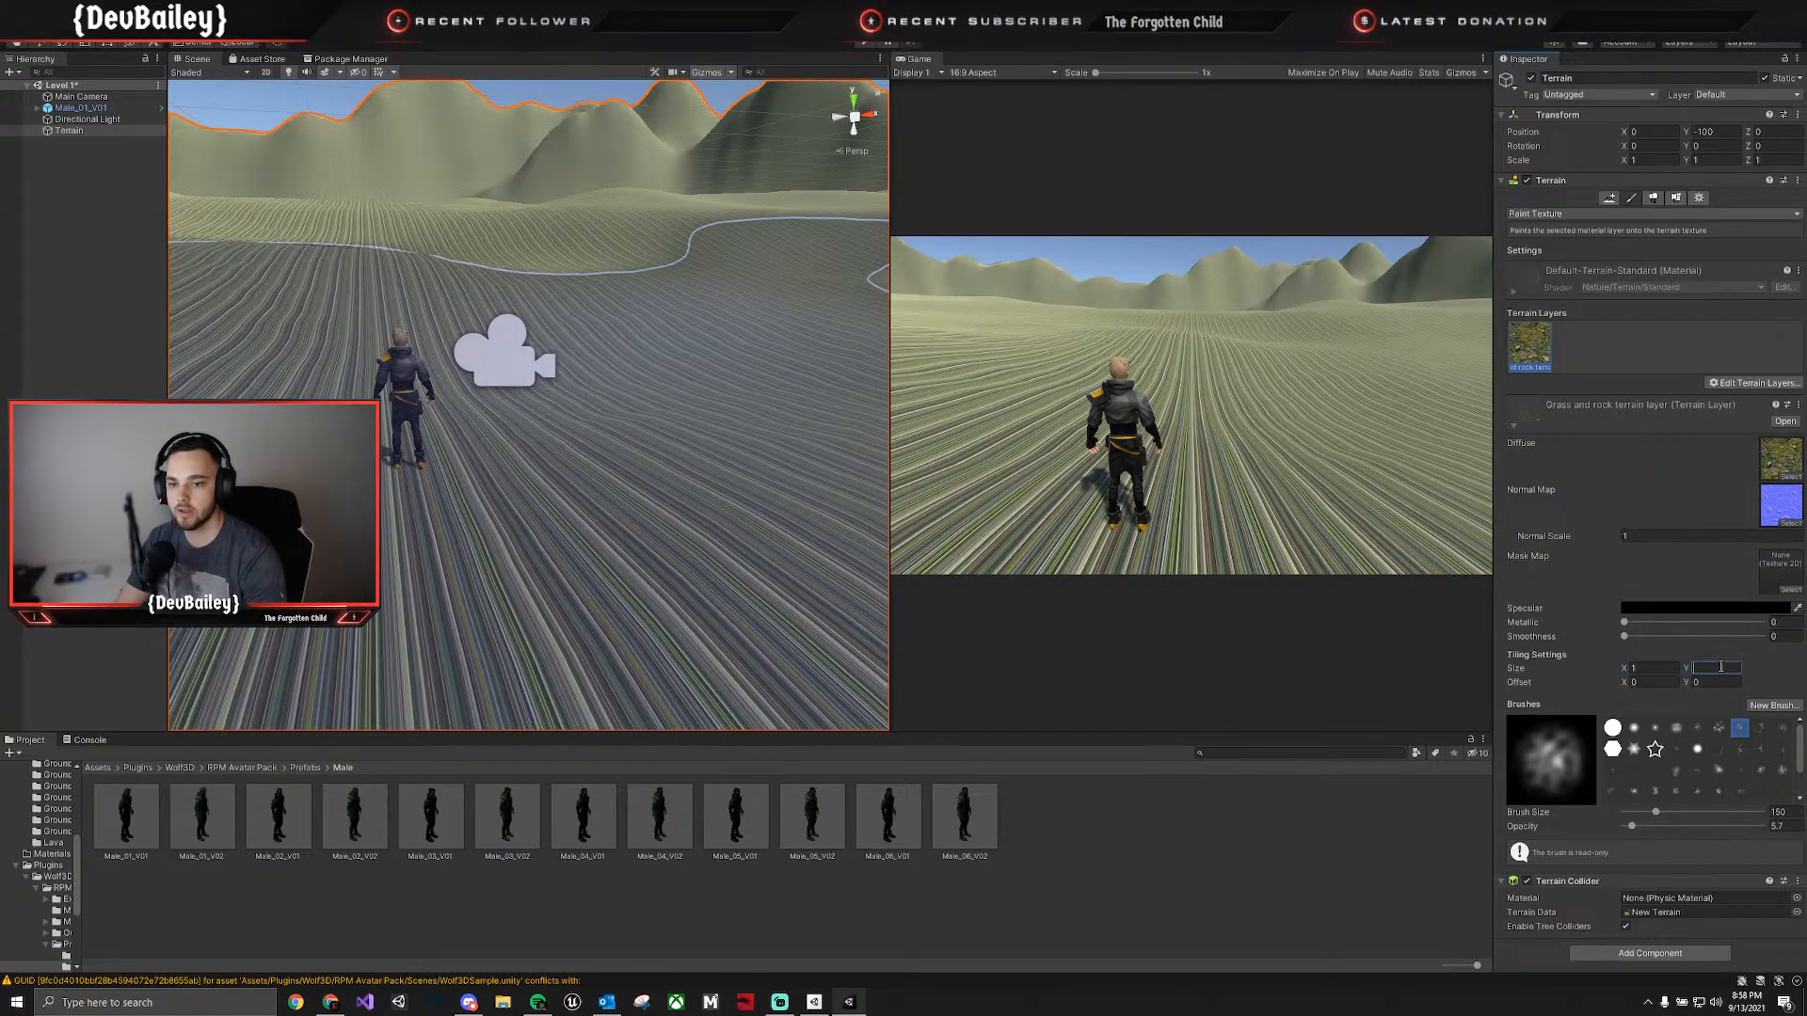
pyautogui.write('1')
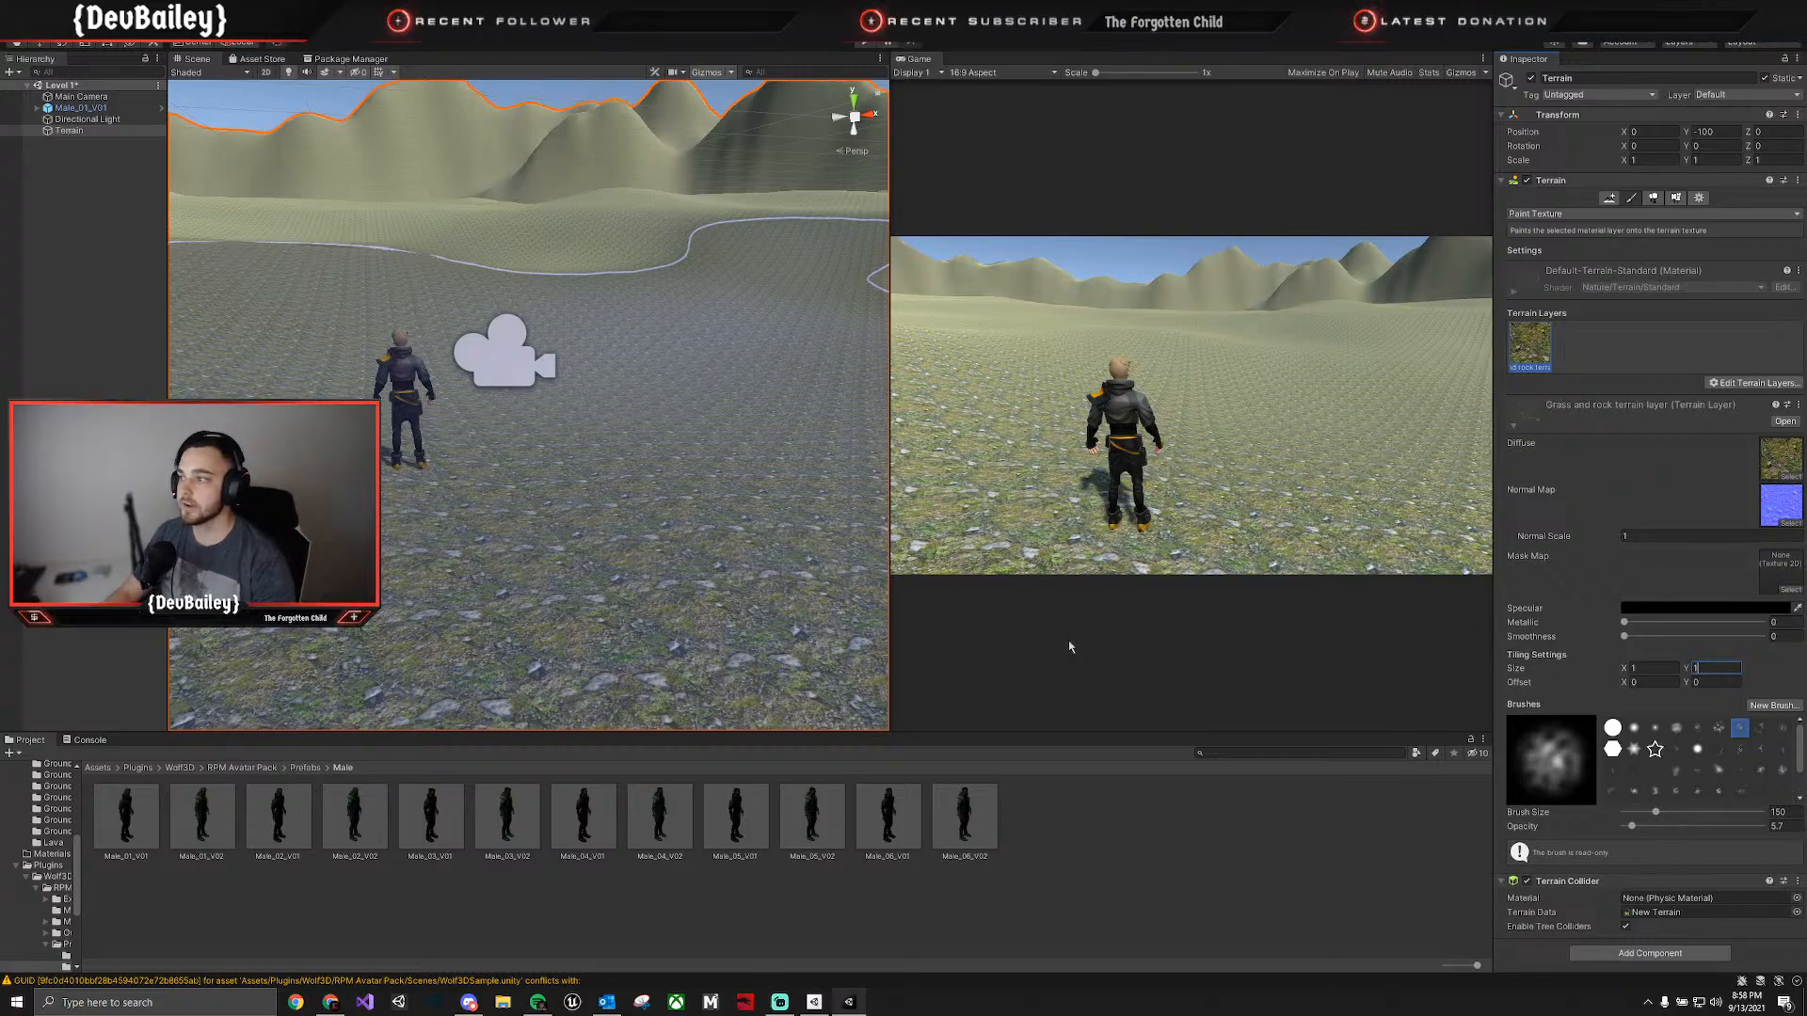
# Set the grass and rock terrain layer's tiling size to X 4, Y 4.
pyautogui.press('BackSpace')
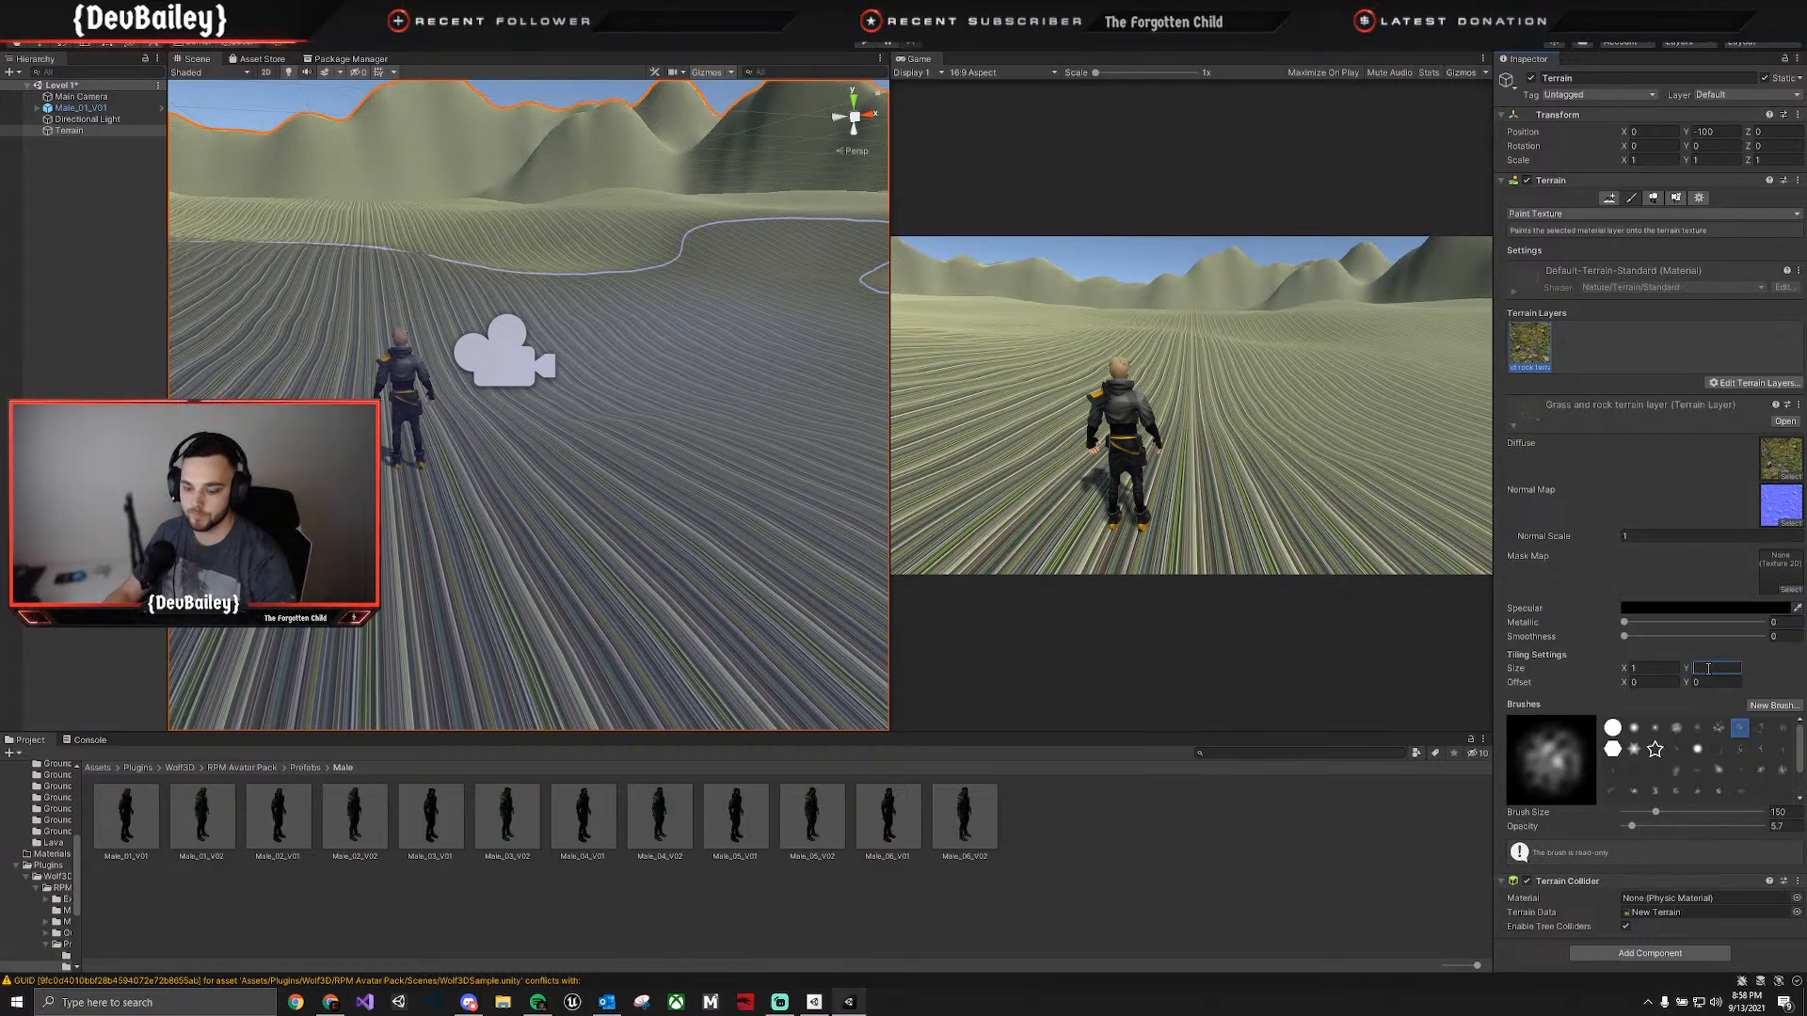
pyautogui.write('4')
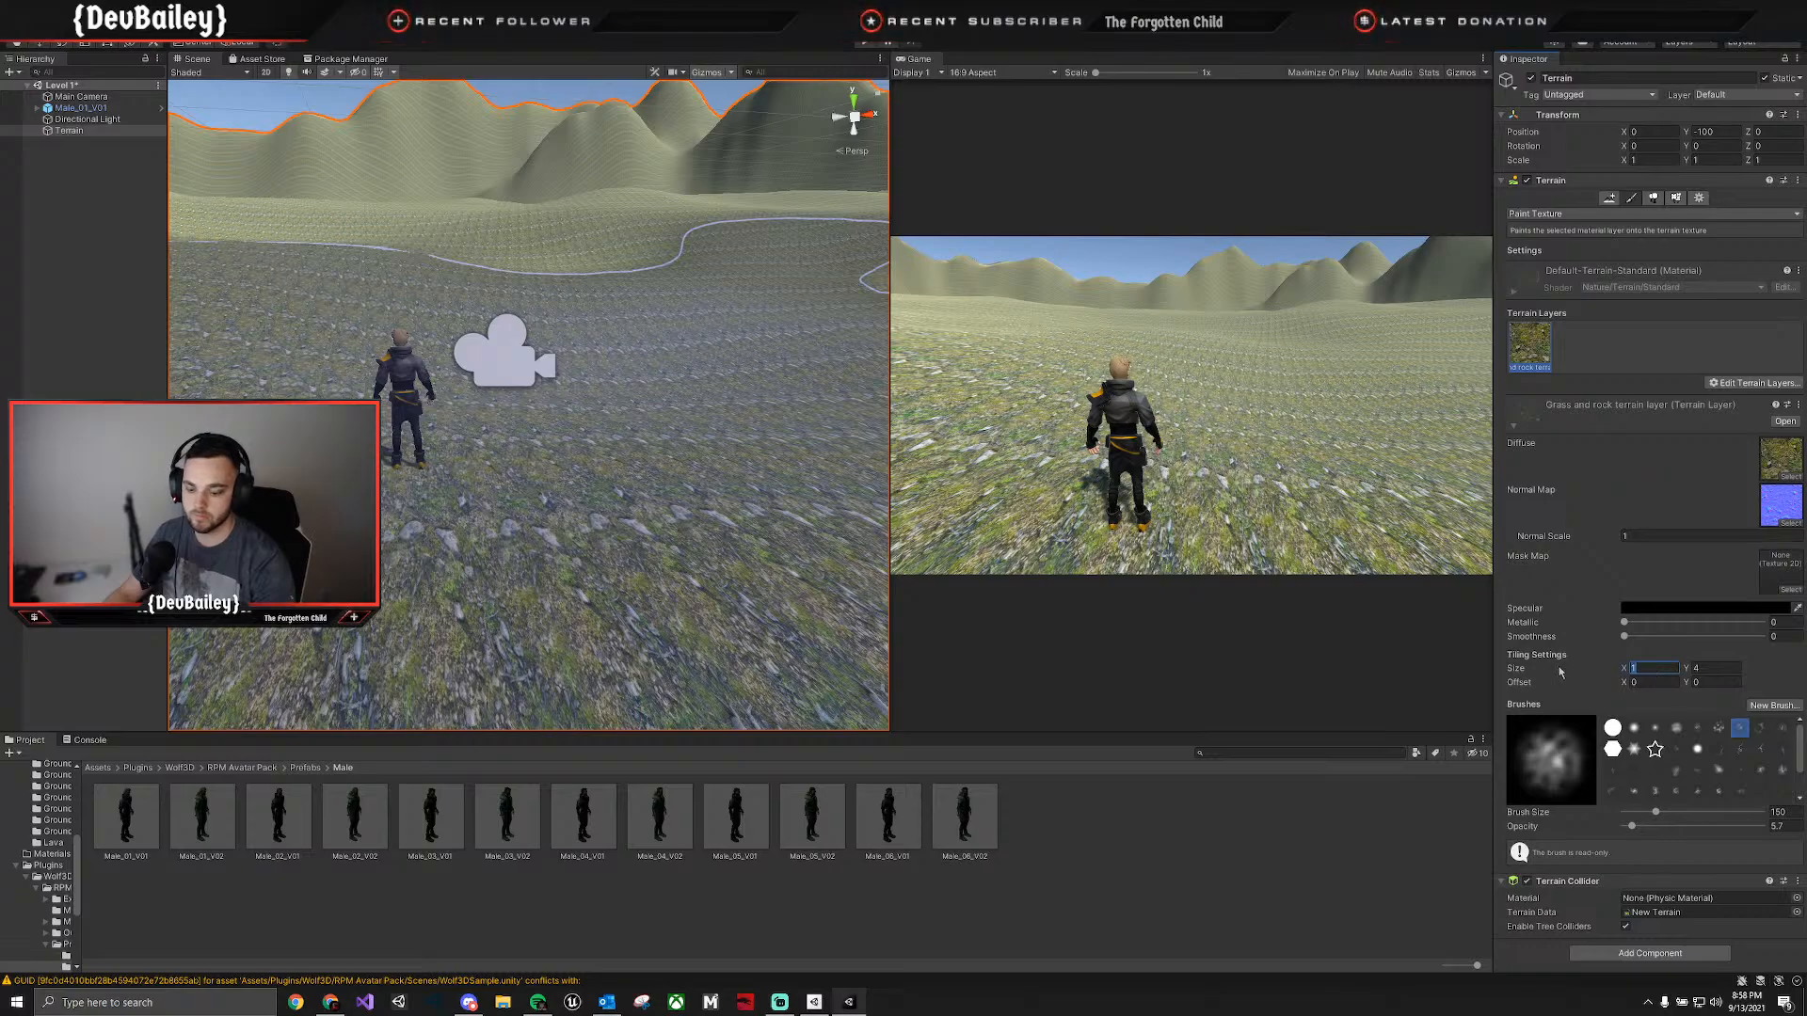
pyautogui.write('4')
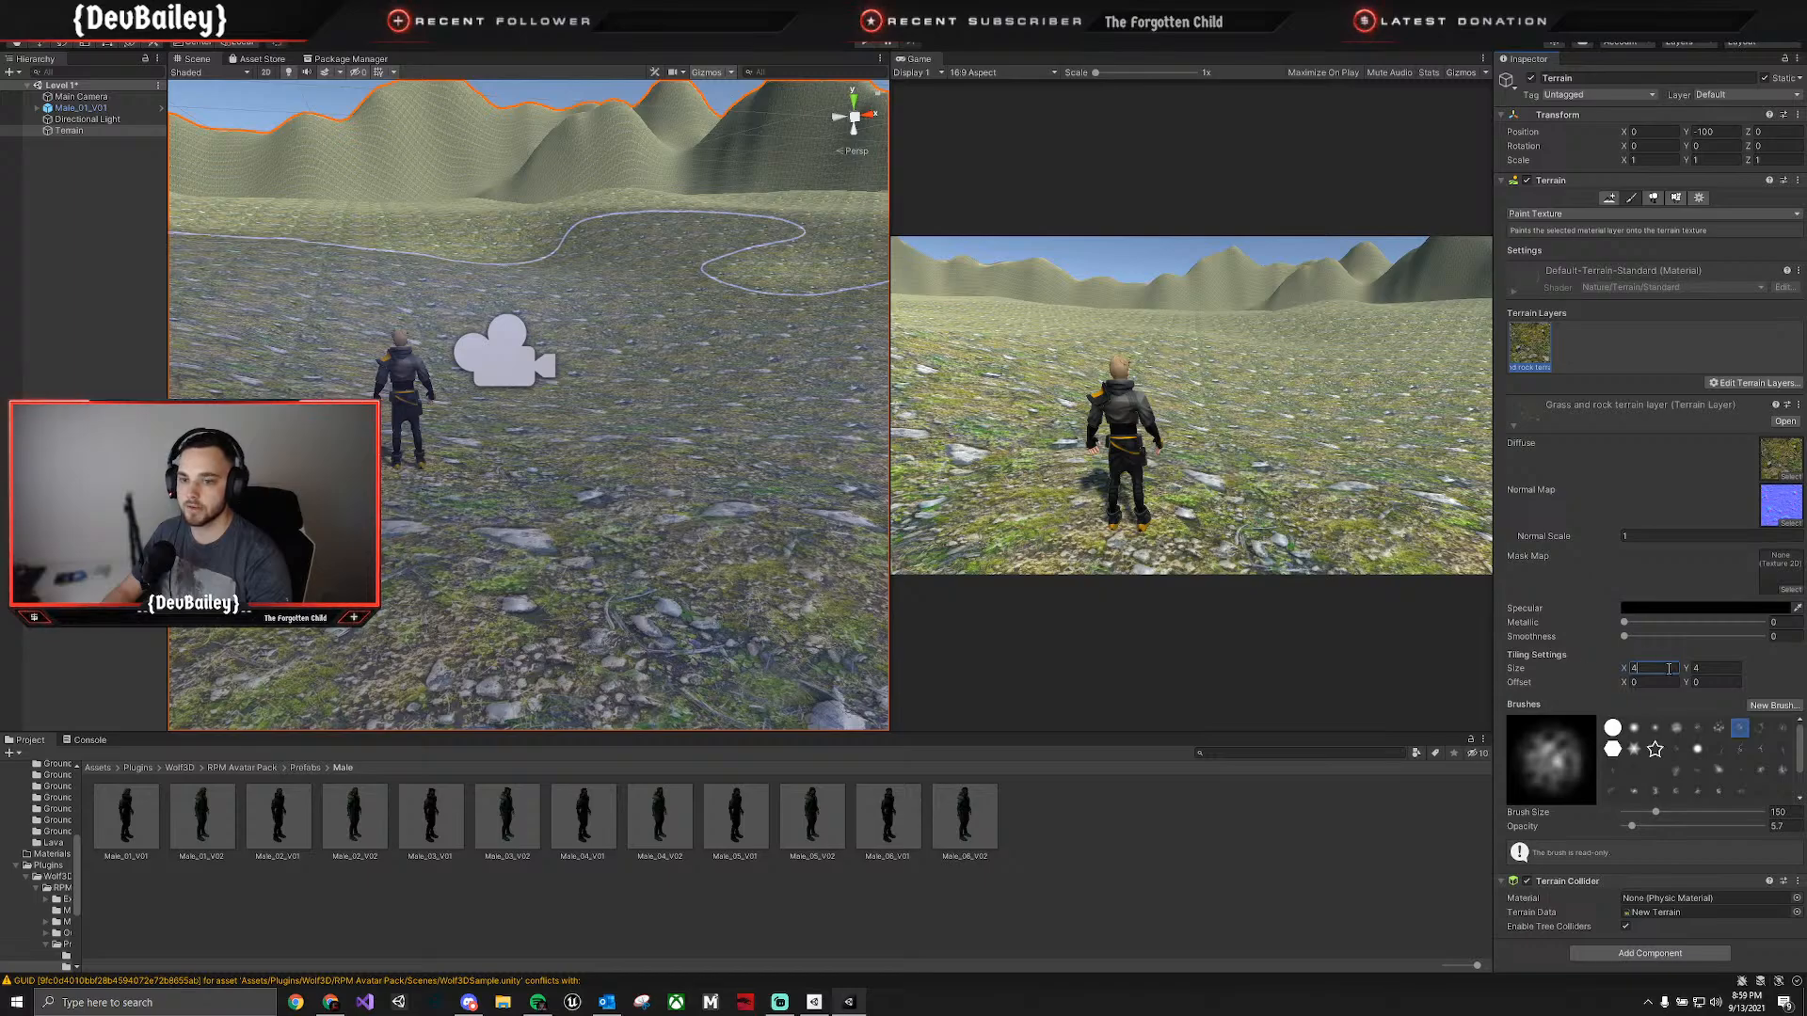
# Set the grass and rock terrain layer's tiling size back to X 2, Y 2.
pyautogui.press('BackSpace')
pyautogui.write('2')
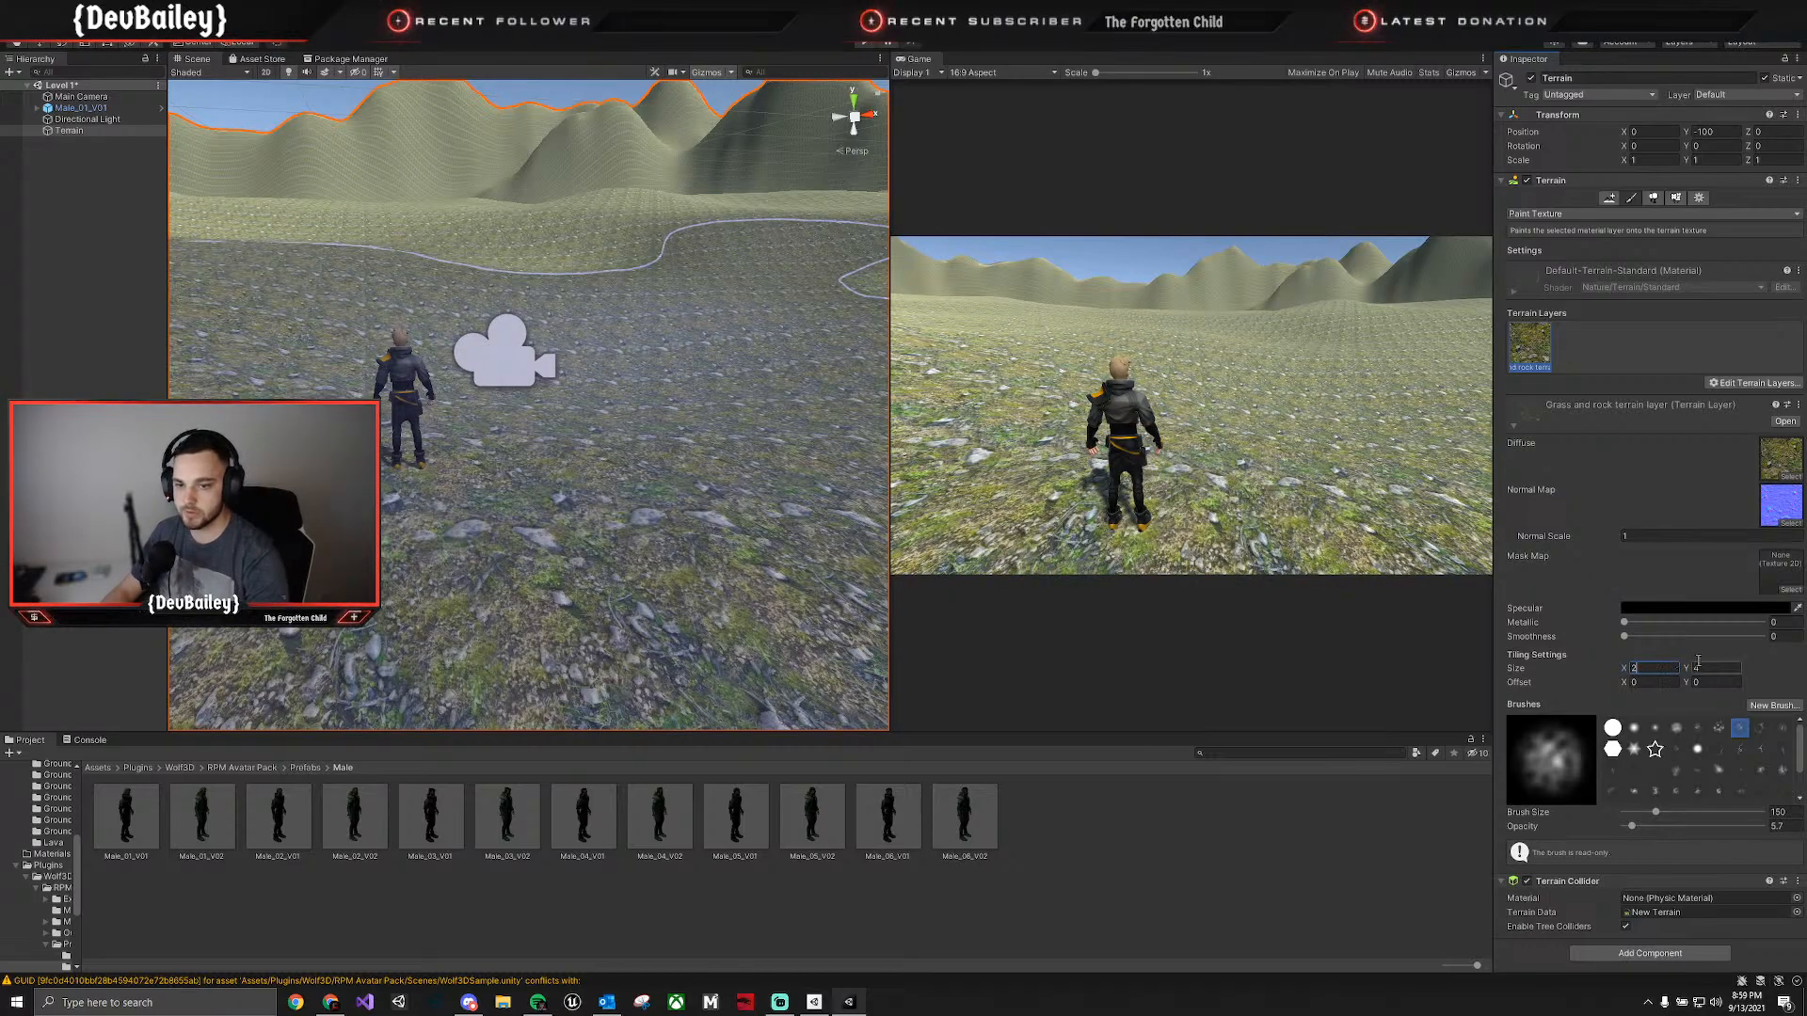
pyautogui.write('2')
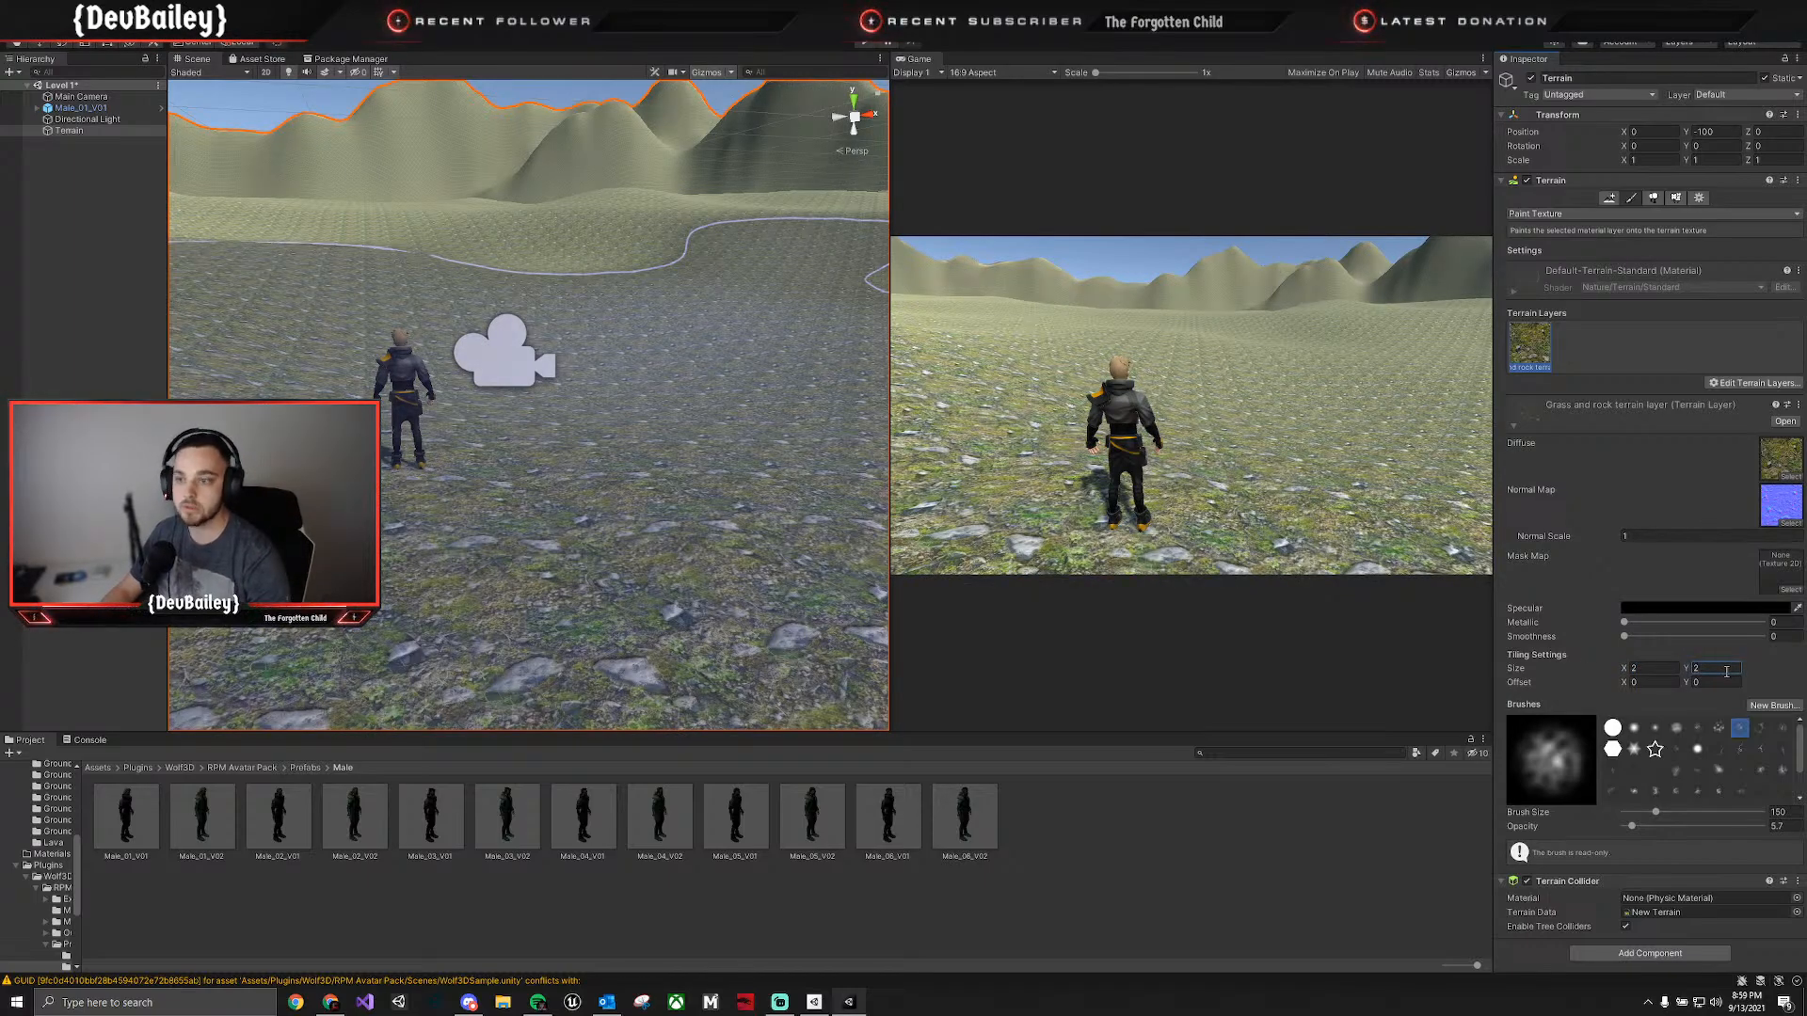
pyautogui.click(1234, 438)
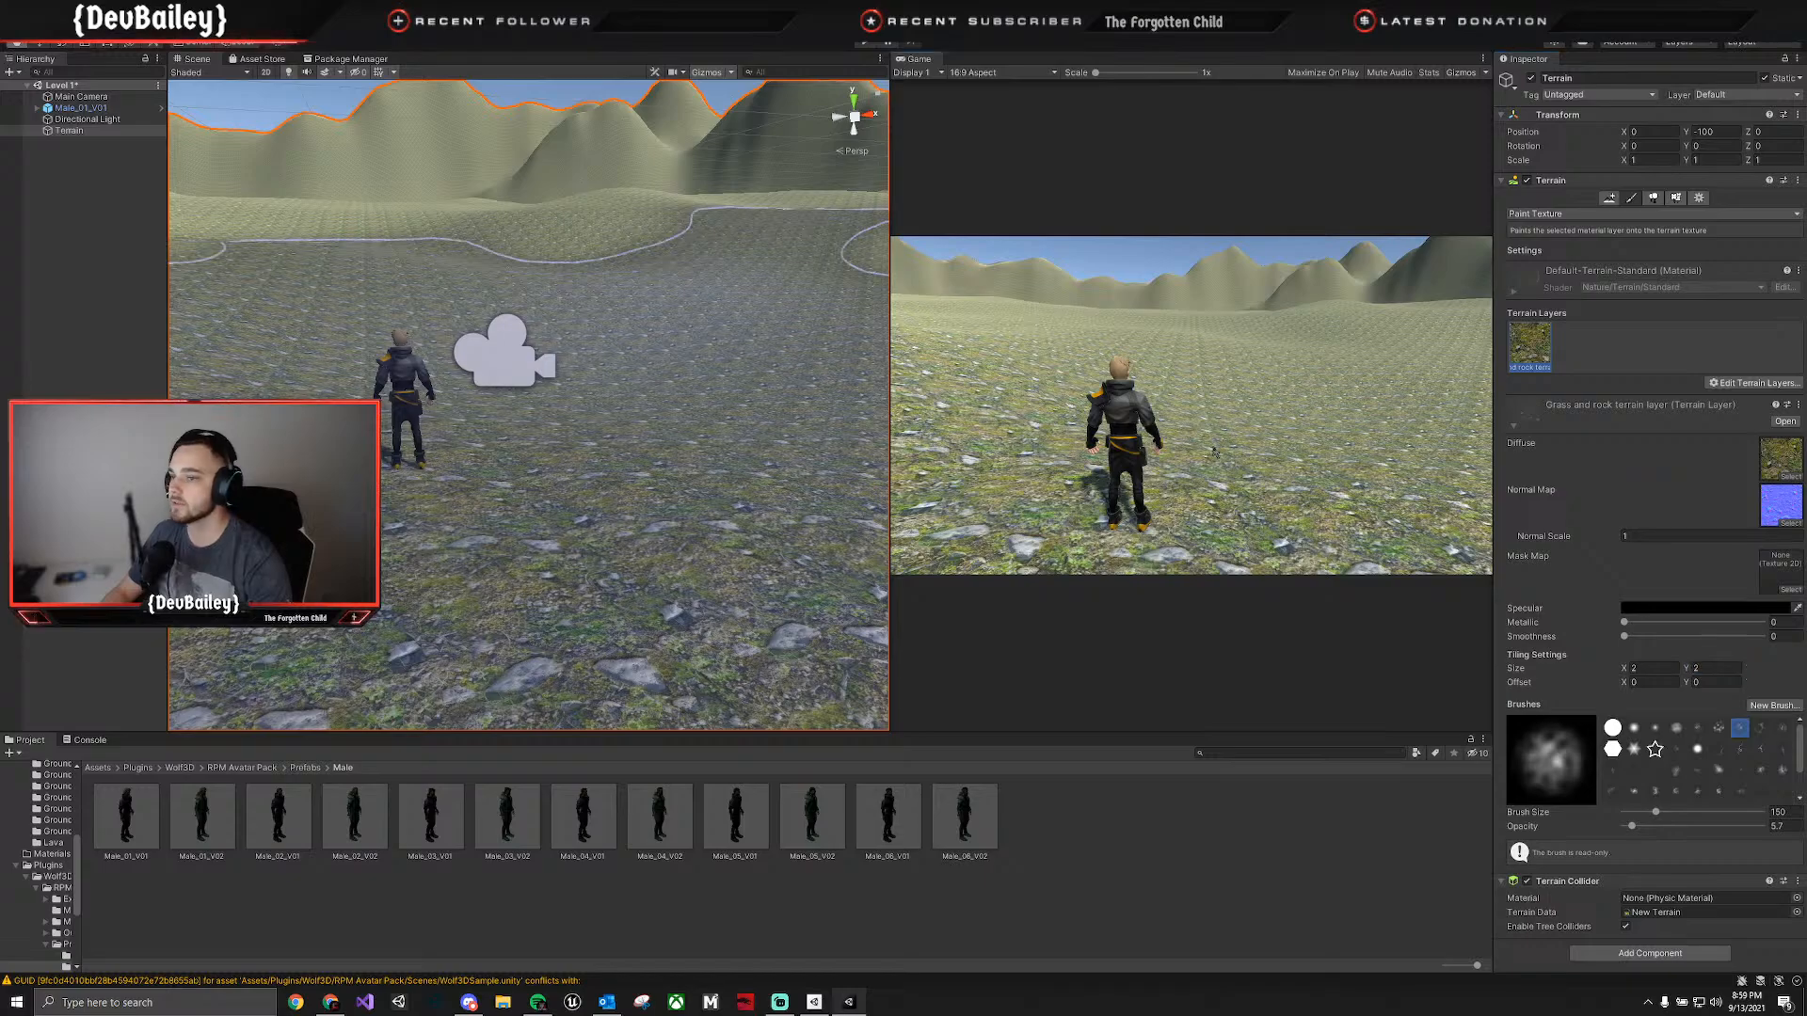
pyautogui.press('d')
pyautogui.moveTo(717, 405); pyautogui.dragTo(593, 471, button='right')
pyautogui.press('w')
pyautogui.press('s')
pyautogui.press('w')
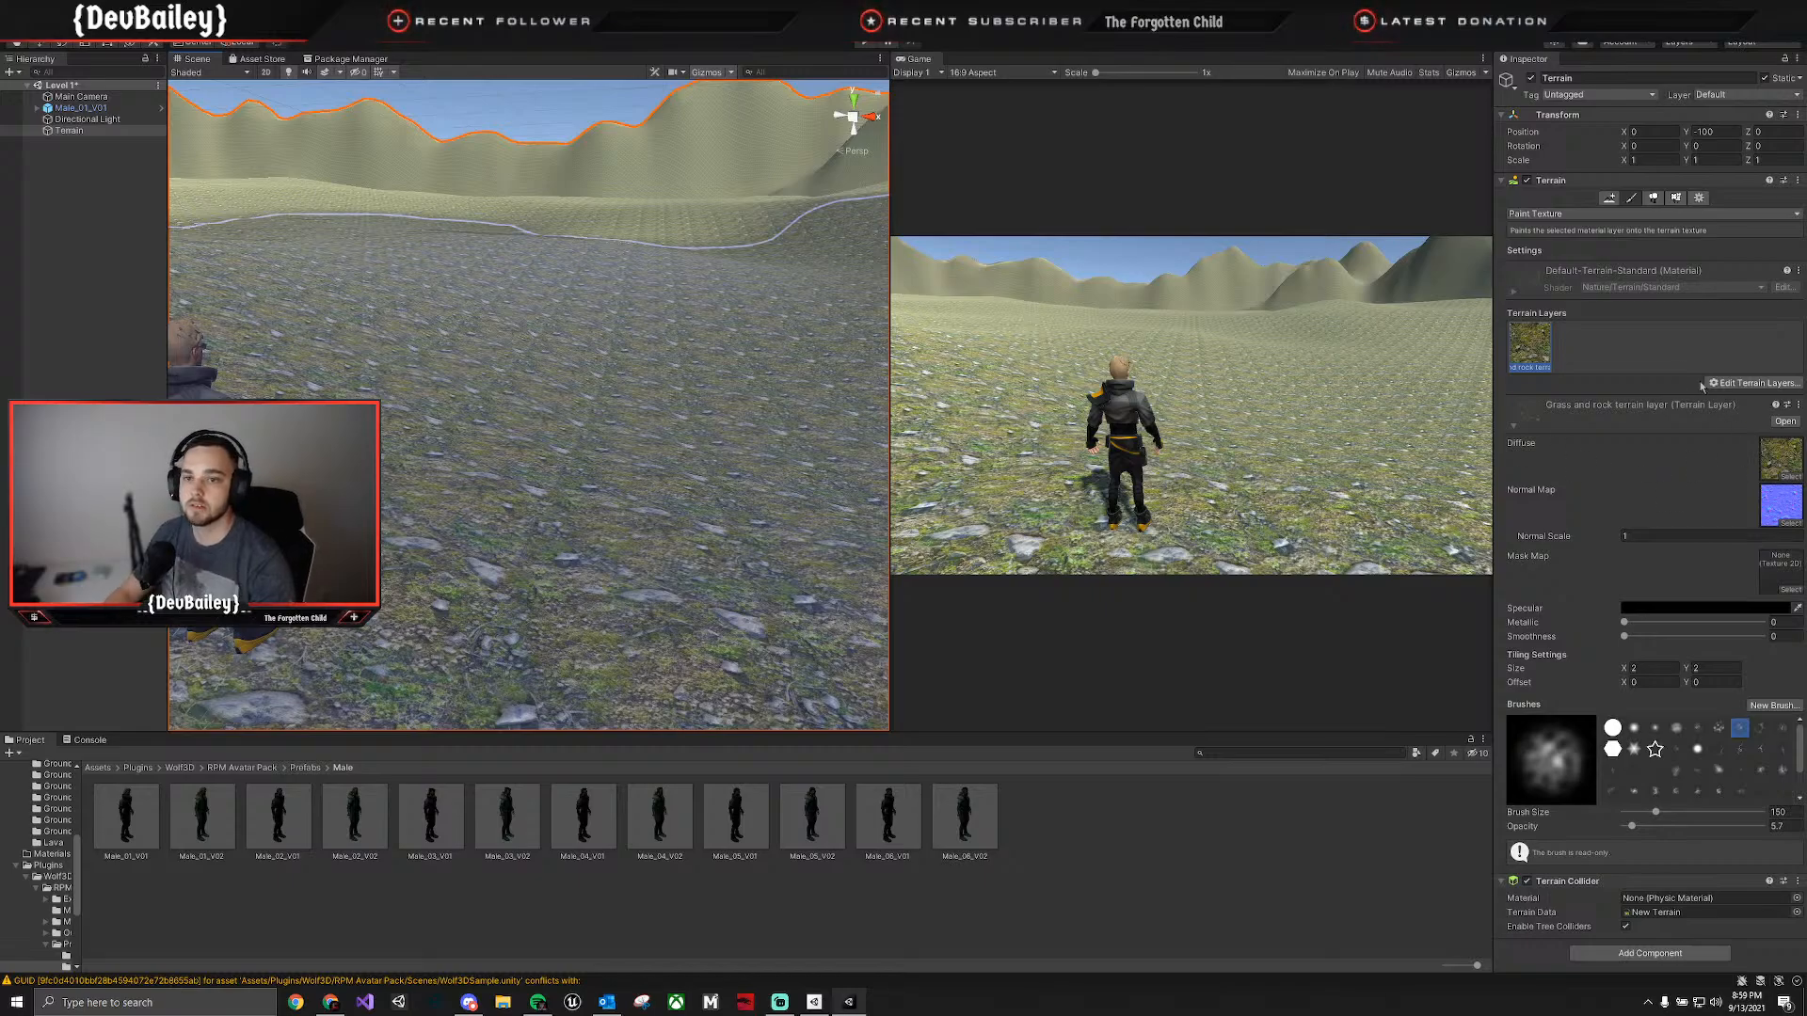
# Go to the Ground textures pack in the project assets and examine the Grass 01, Grass 02 and Grass 03 folders.
pyautogui.click(1753, 383)
pyautogui.click(1736, 387)
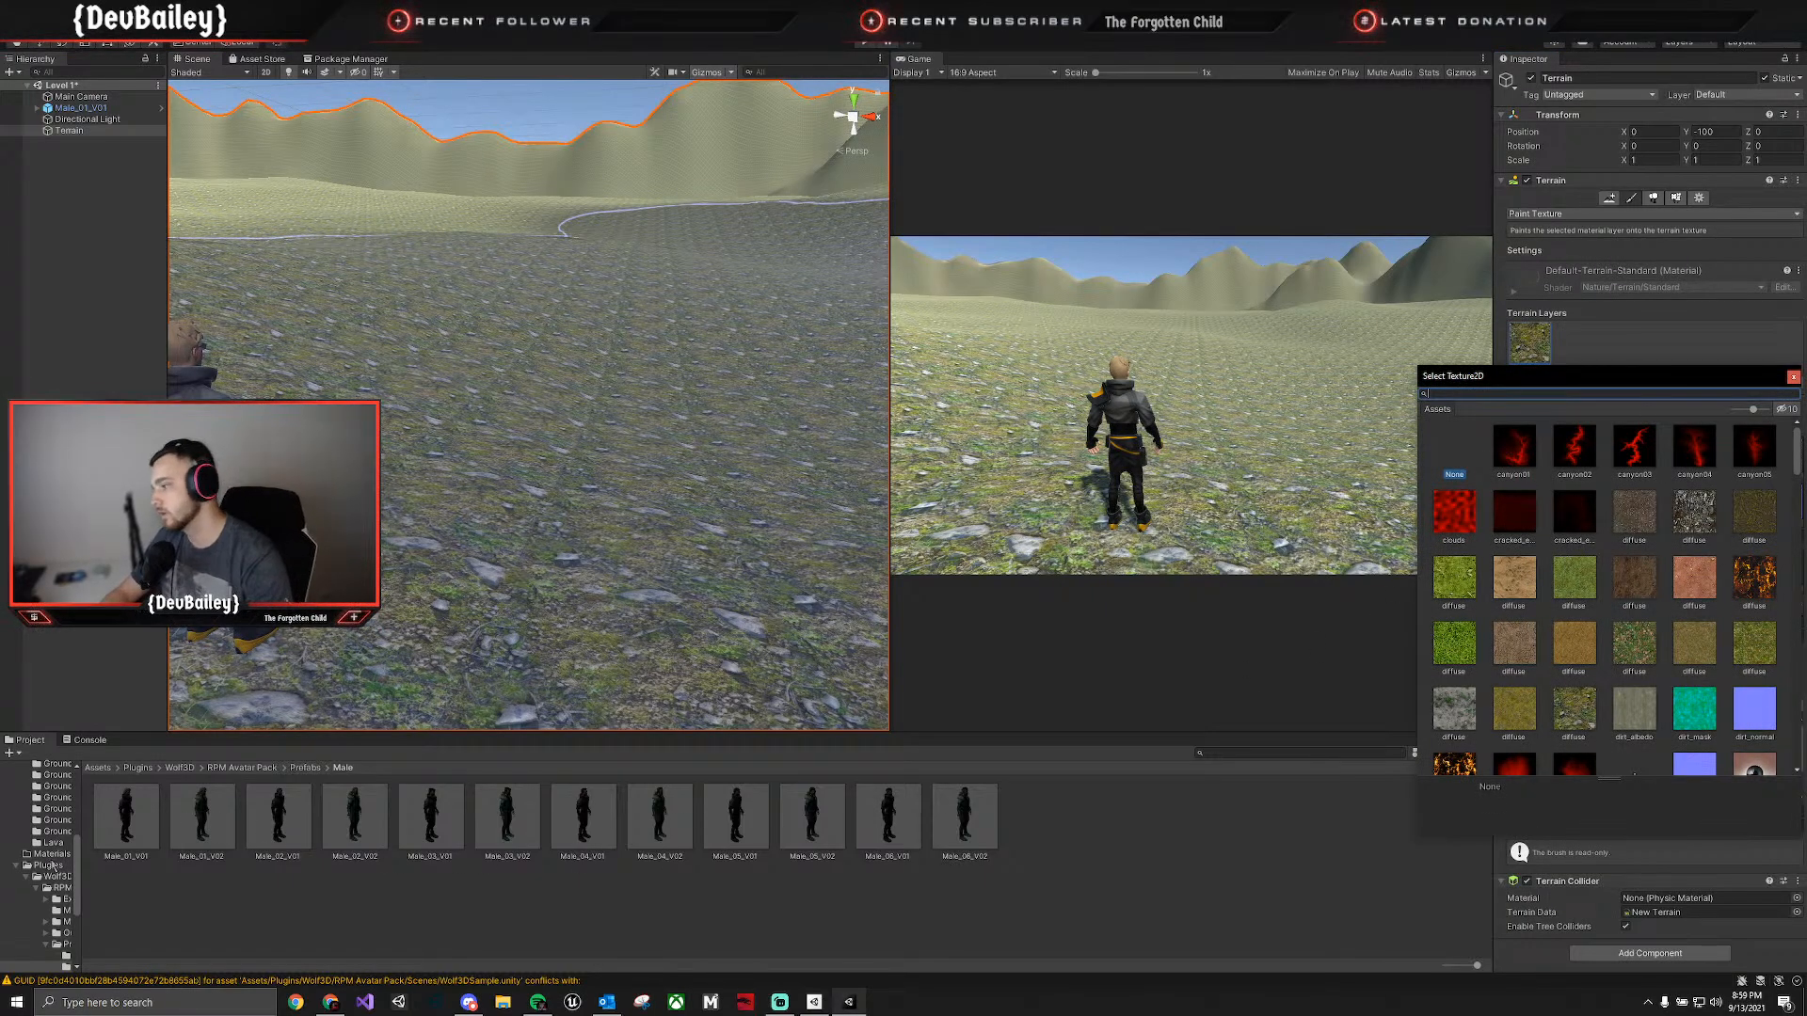
pyautogui.click(96, 769)
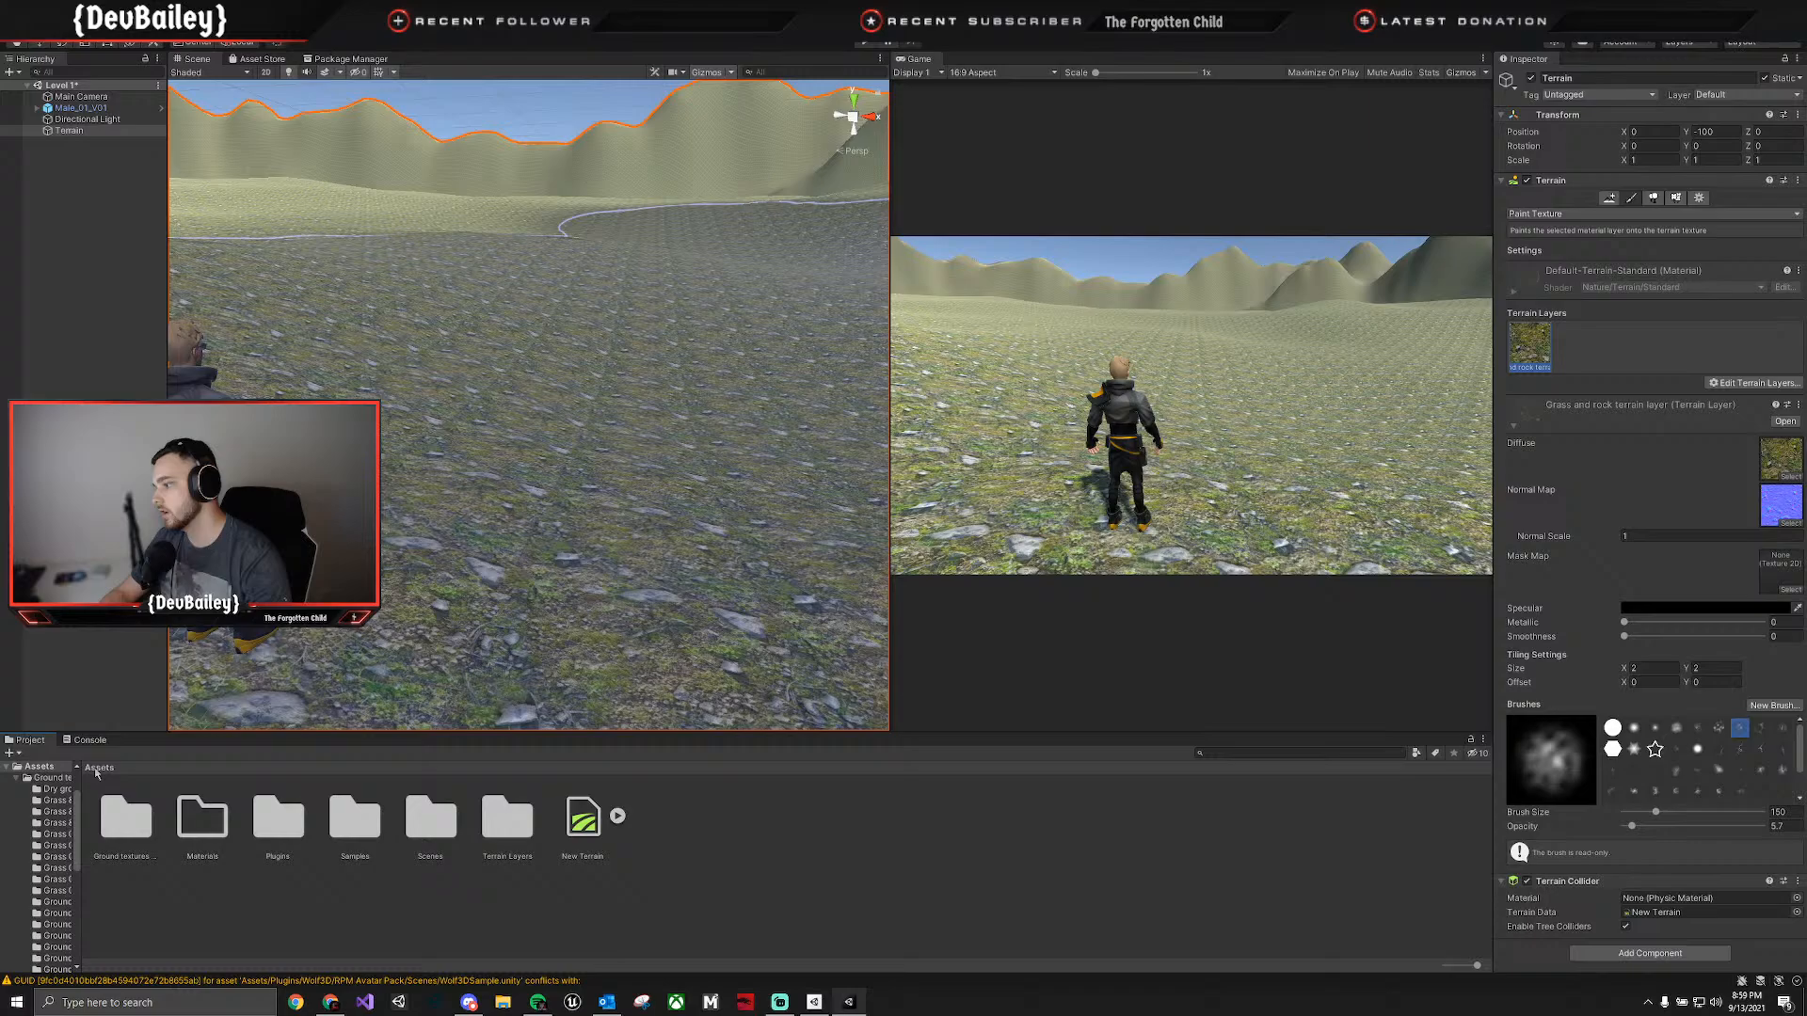
pyautogui.doubleClick(144, 825)
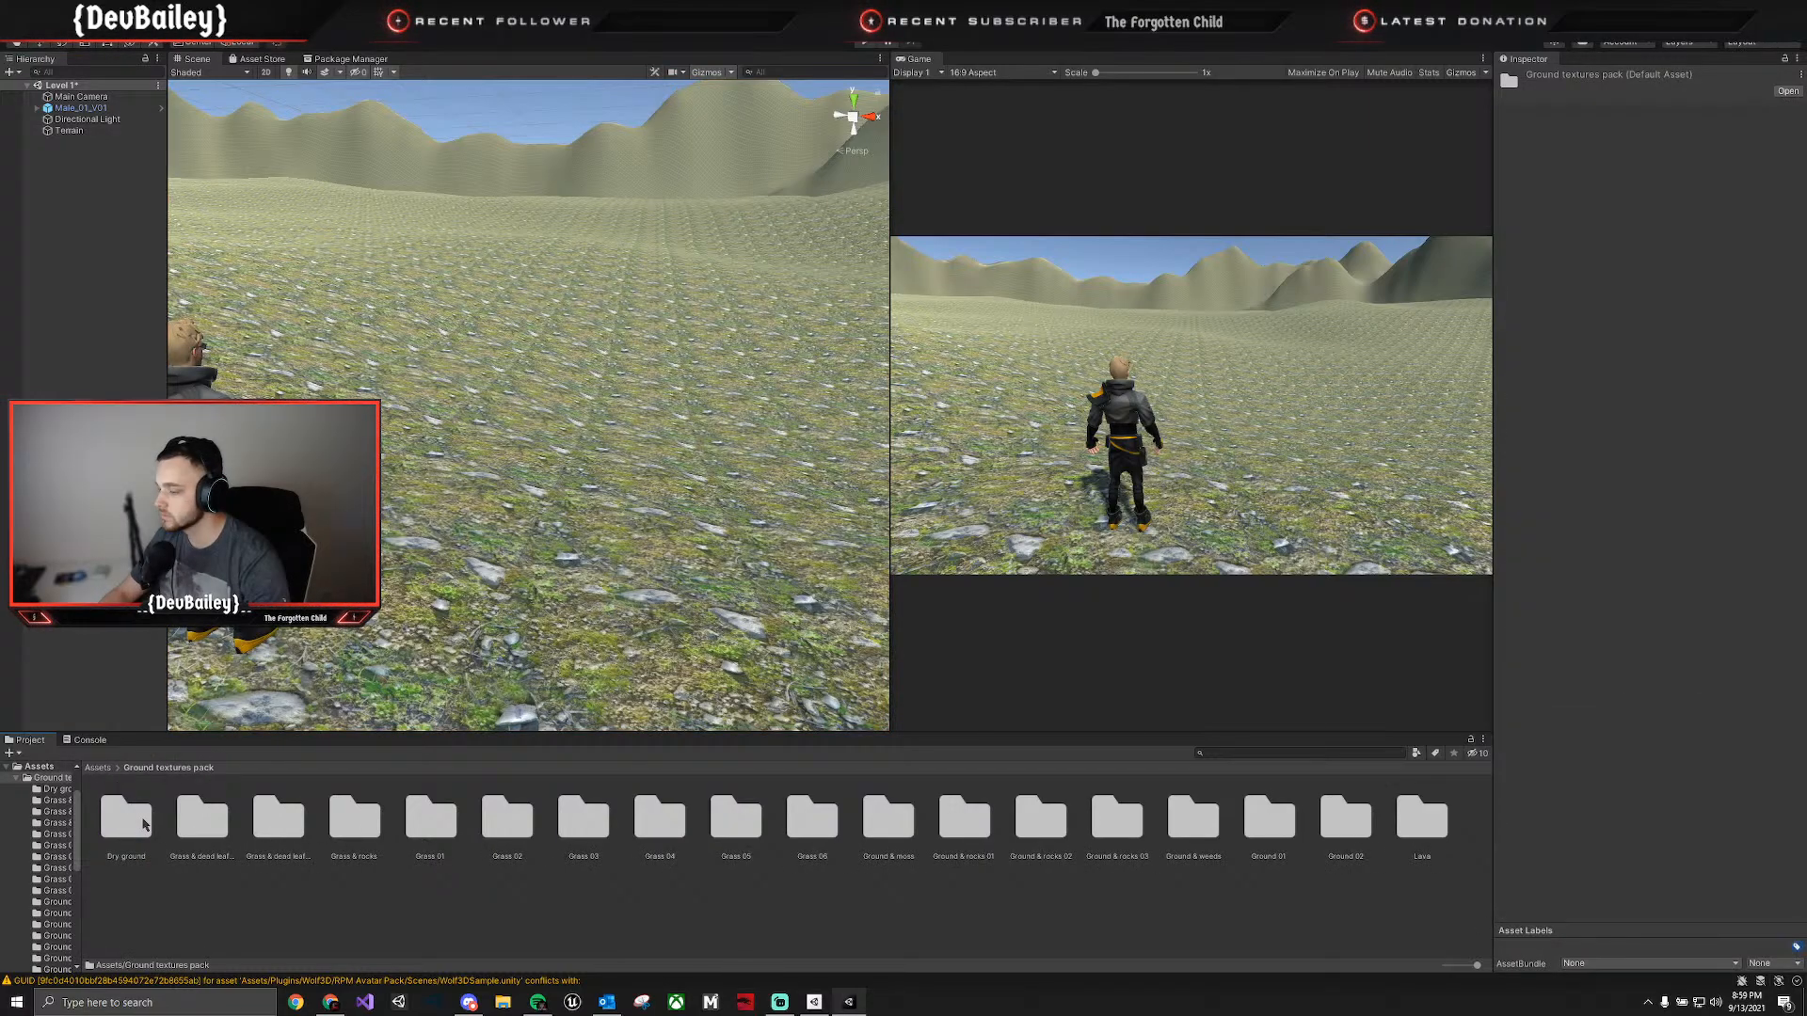
pyautogui.click(441, 832)
pyautogui.doubleClick(445, 832)
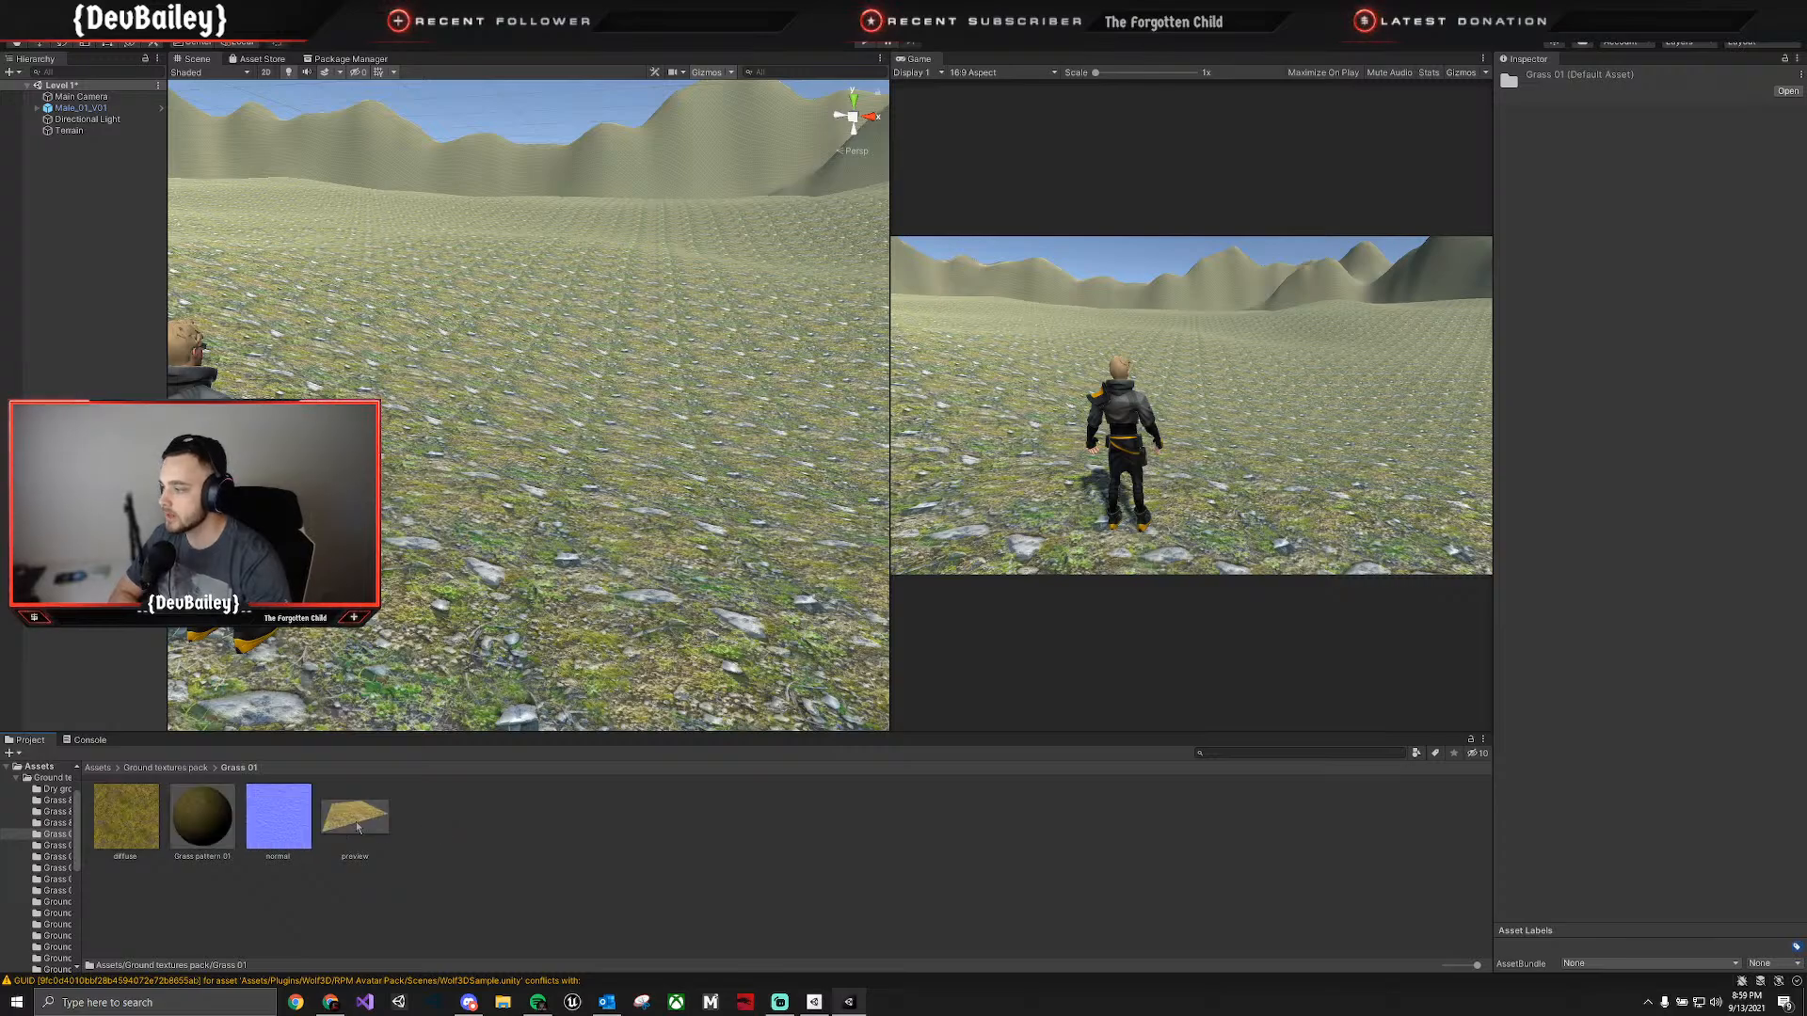
pyautogui.click(184, 769)
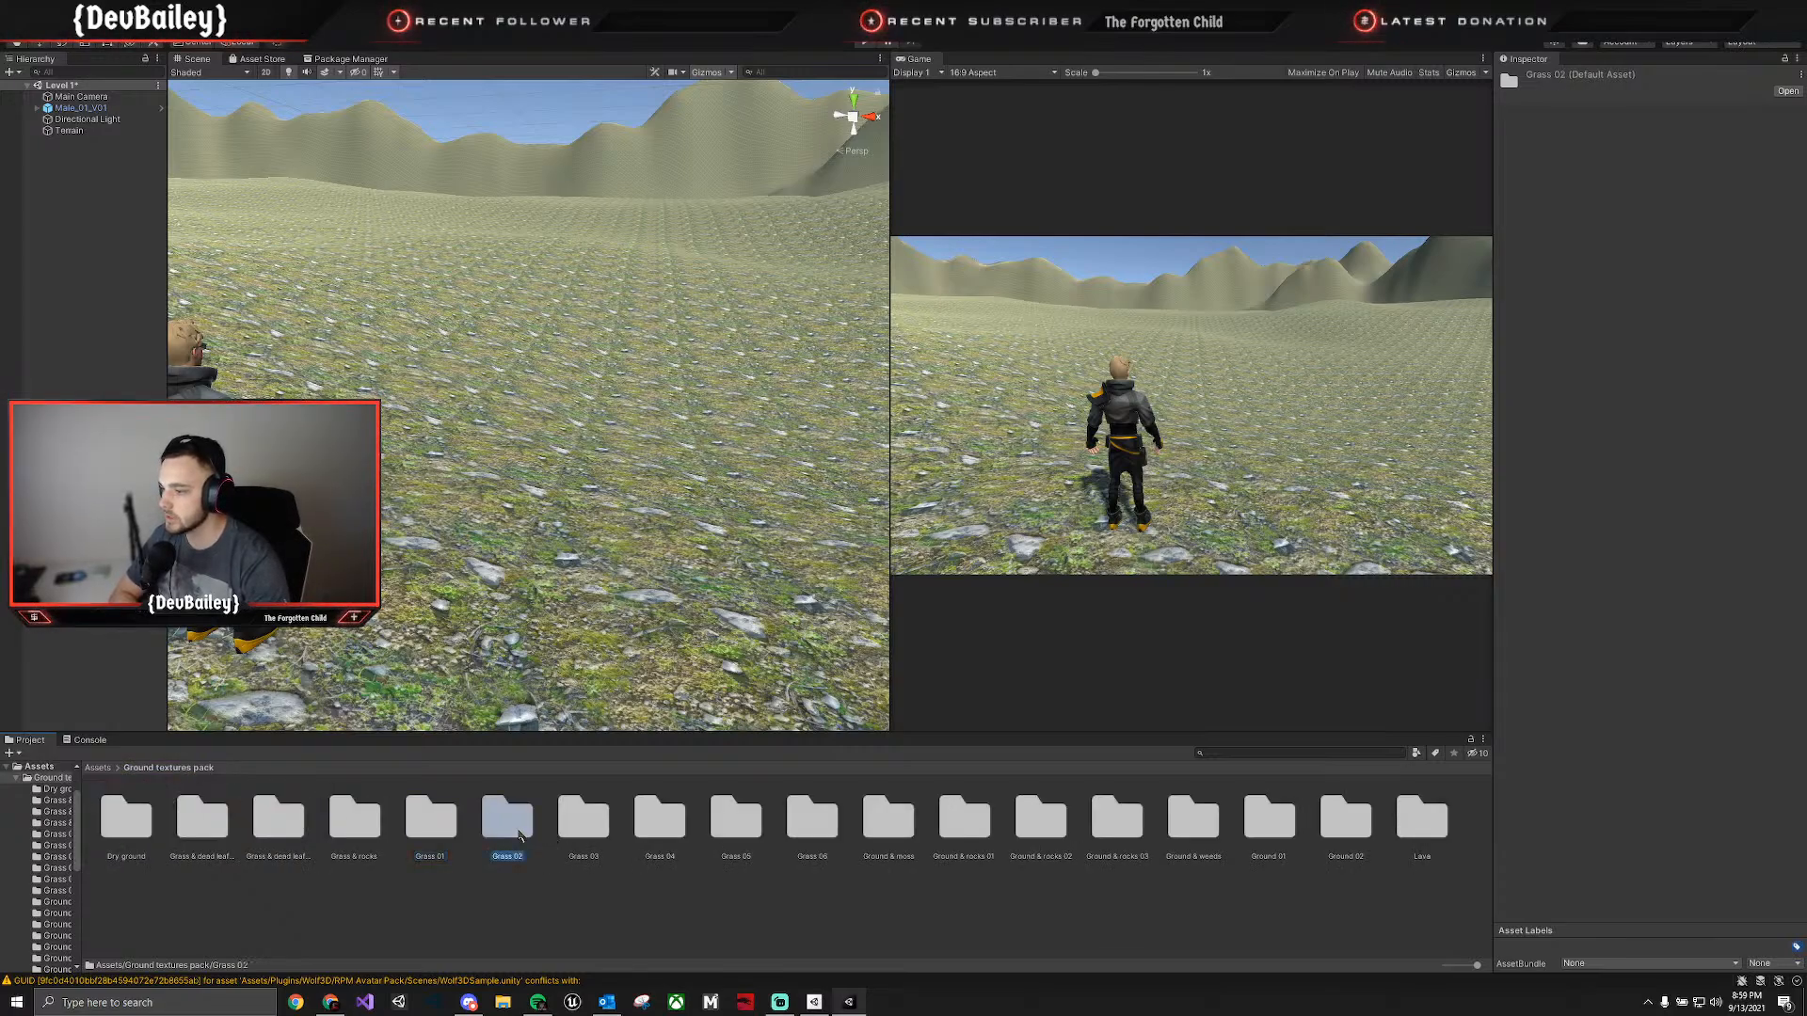
pyautogui.doubleClick(508, 830)
pyautogui.click(184, 770)
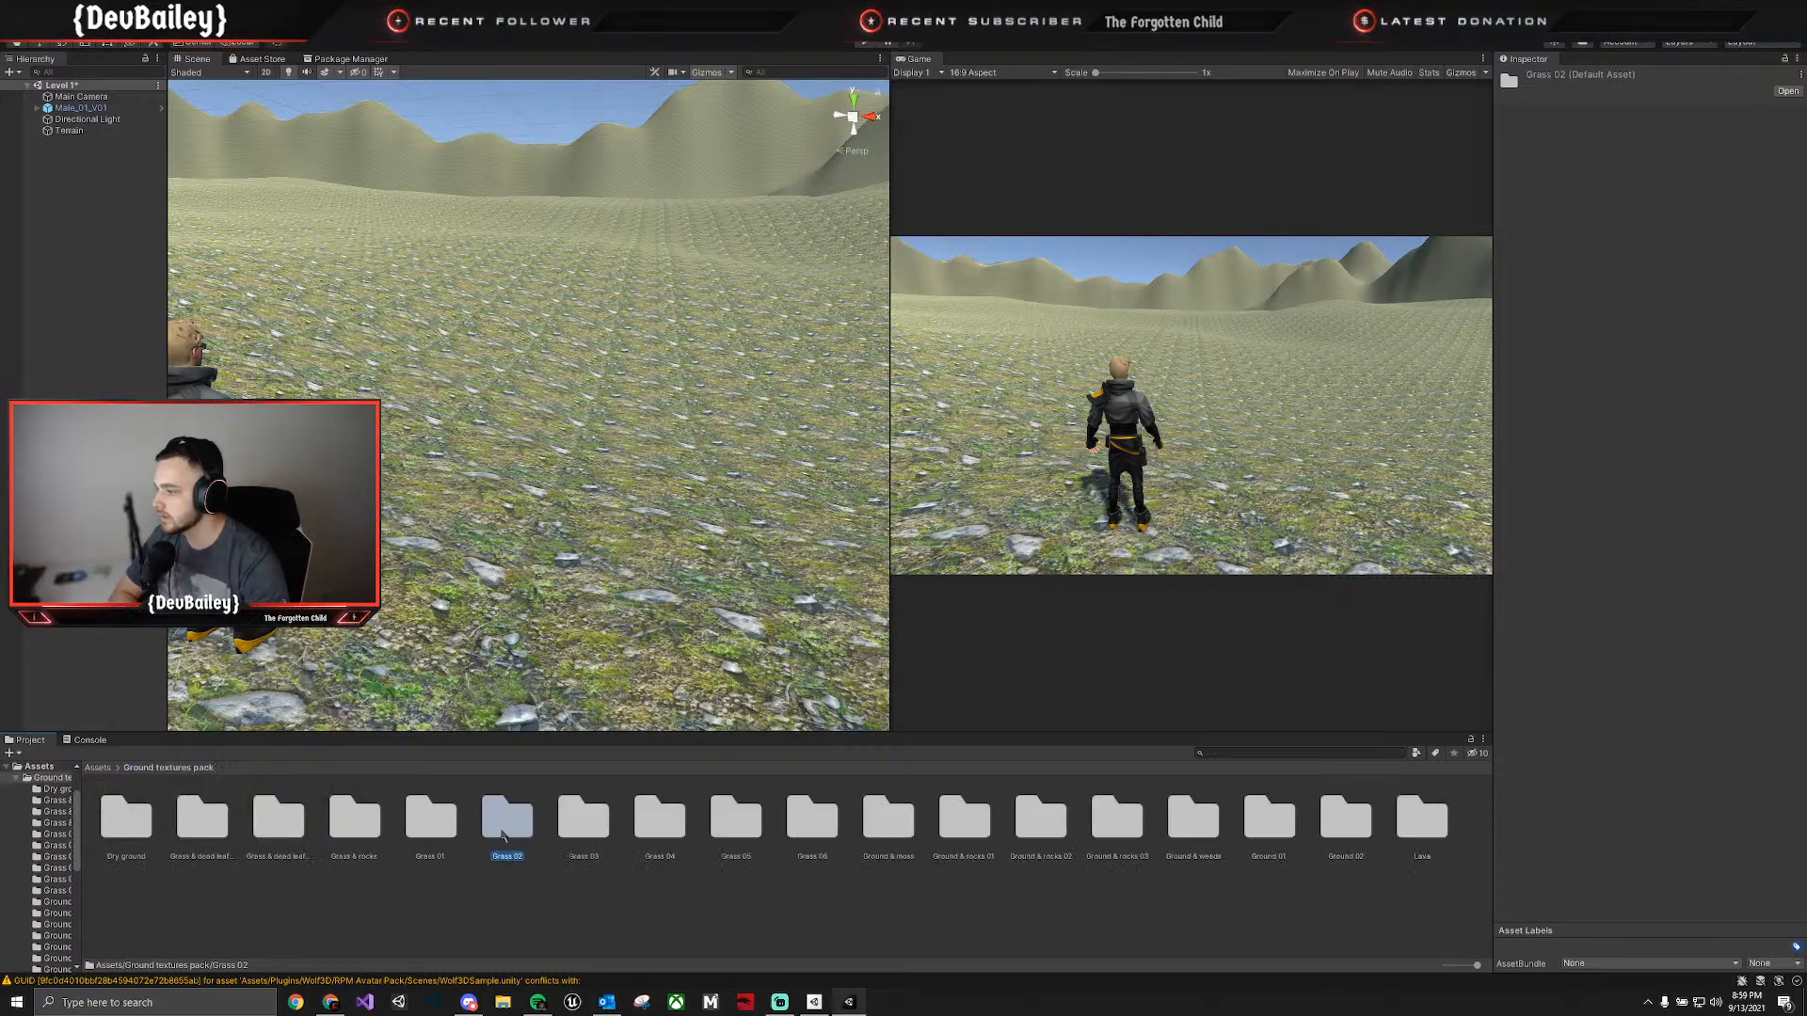
pyautogui.doubleClick(584, 830)
pyautogui.click(186, 770)
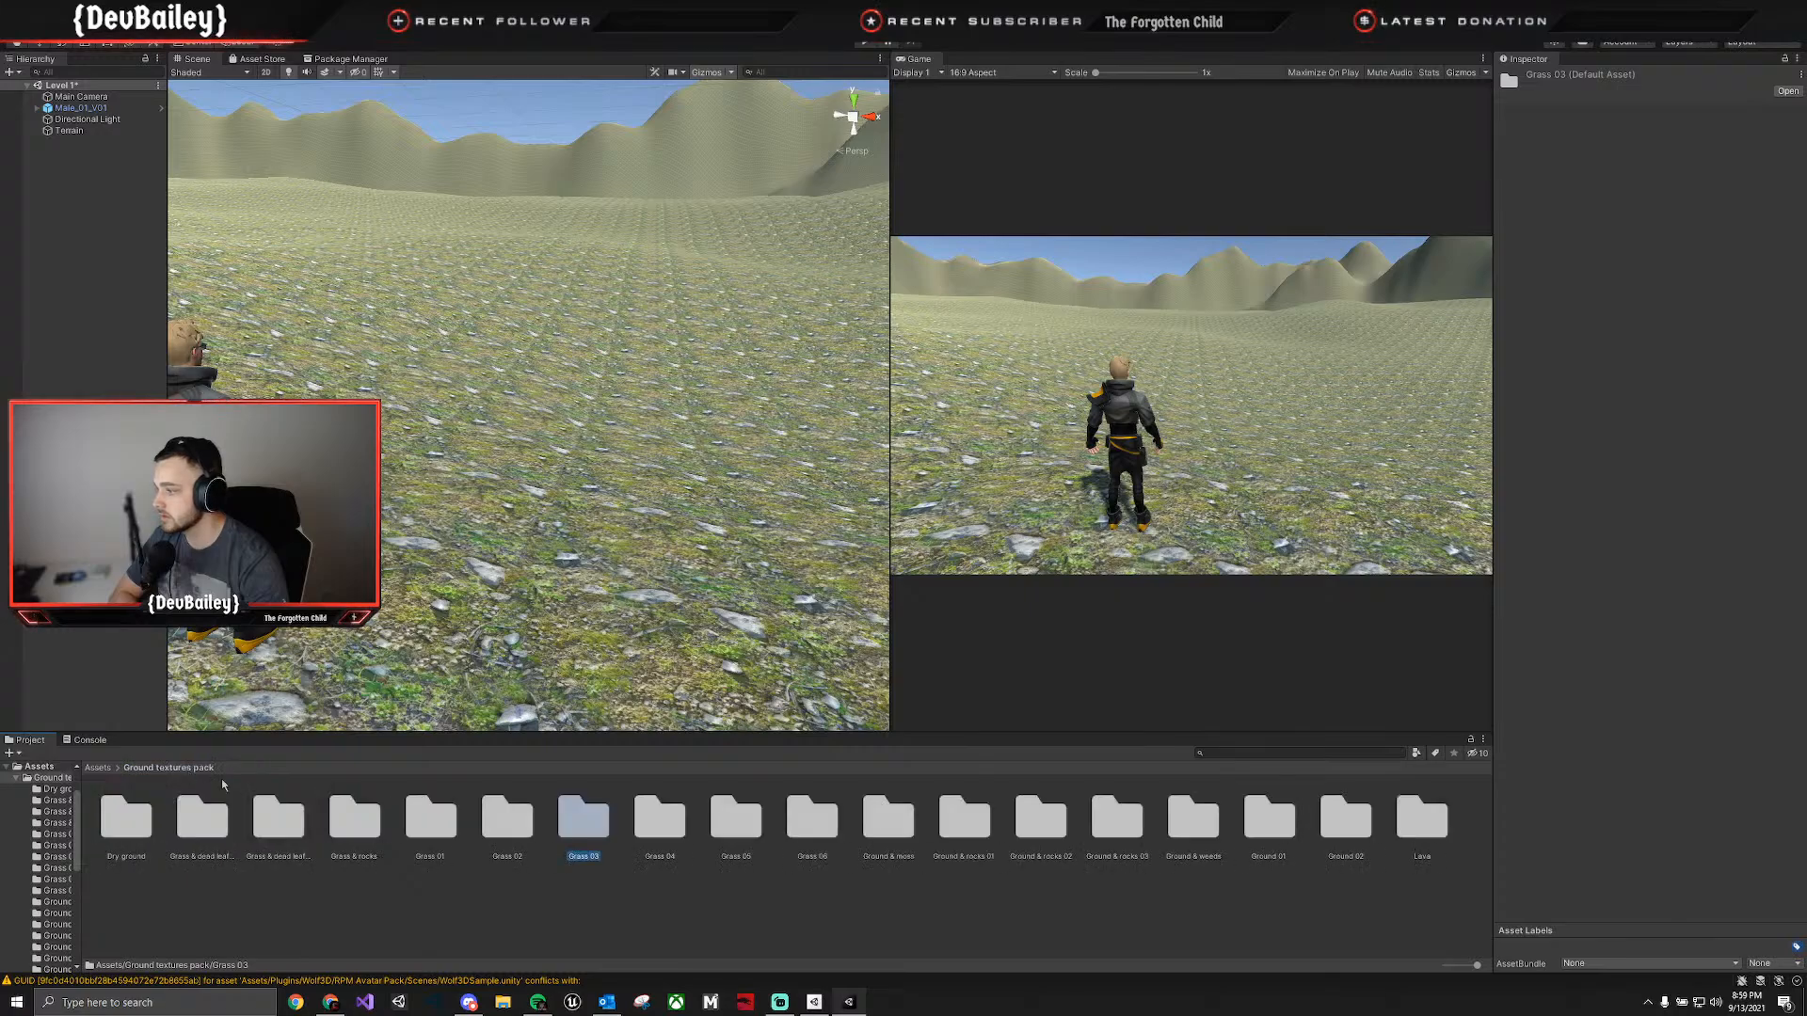
# Examine the textures in the Grass 04, Grass 05 and Grass 06 folders, including the Grass pattern 04 material.
pyautogui.click(640, 826)
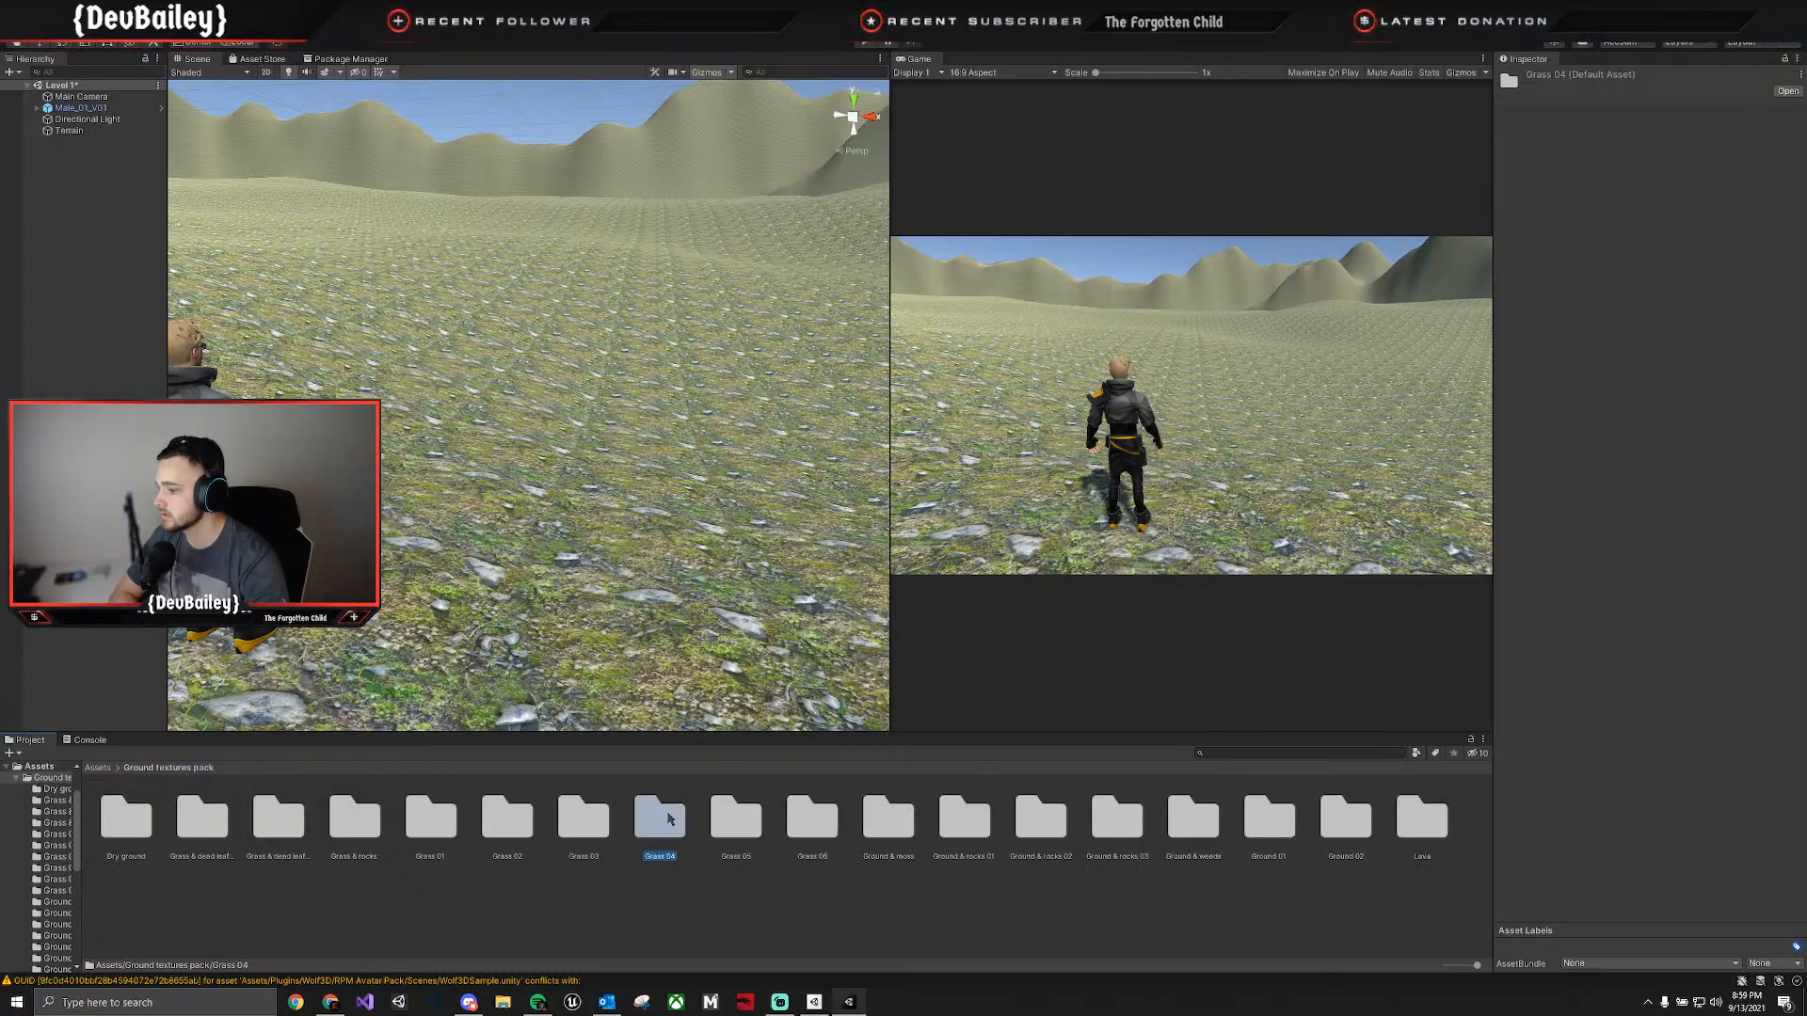
pyautogui.doubleClick(678, 825)
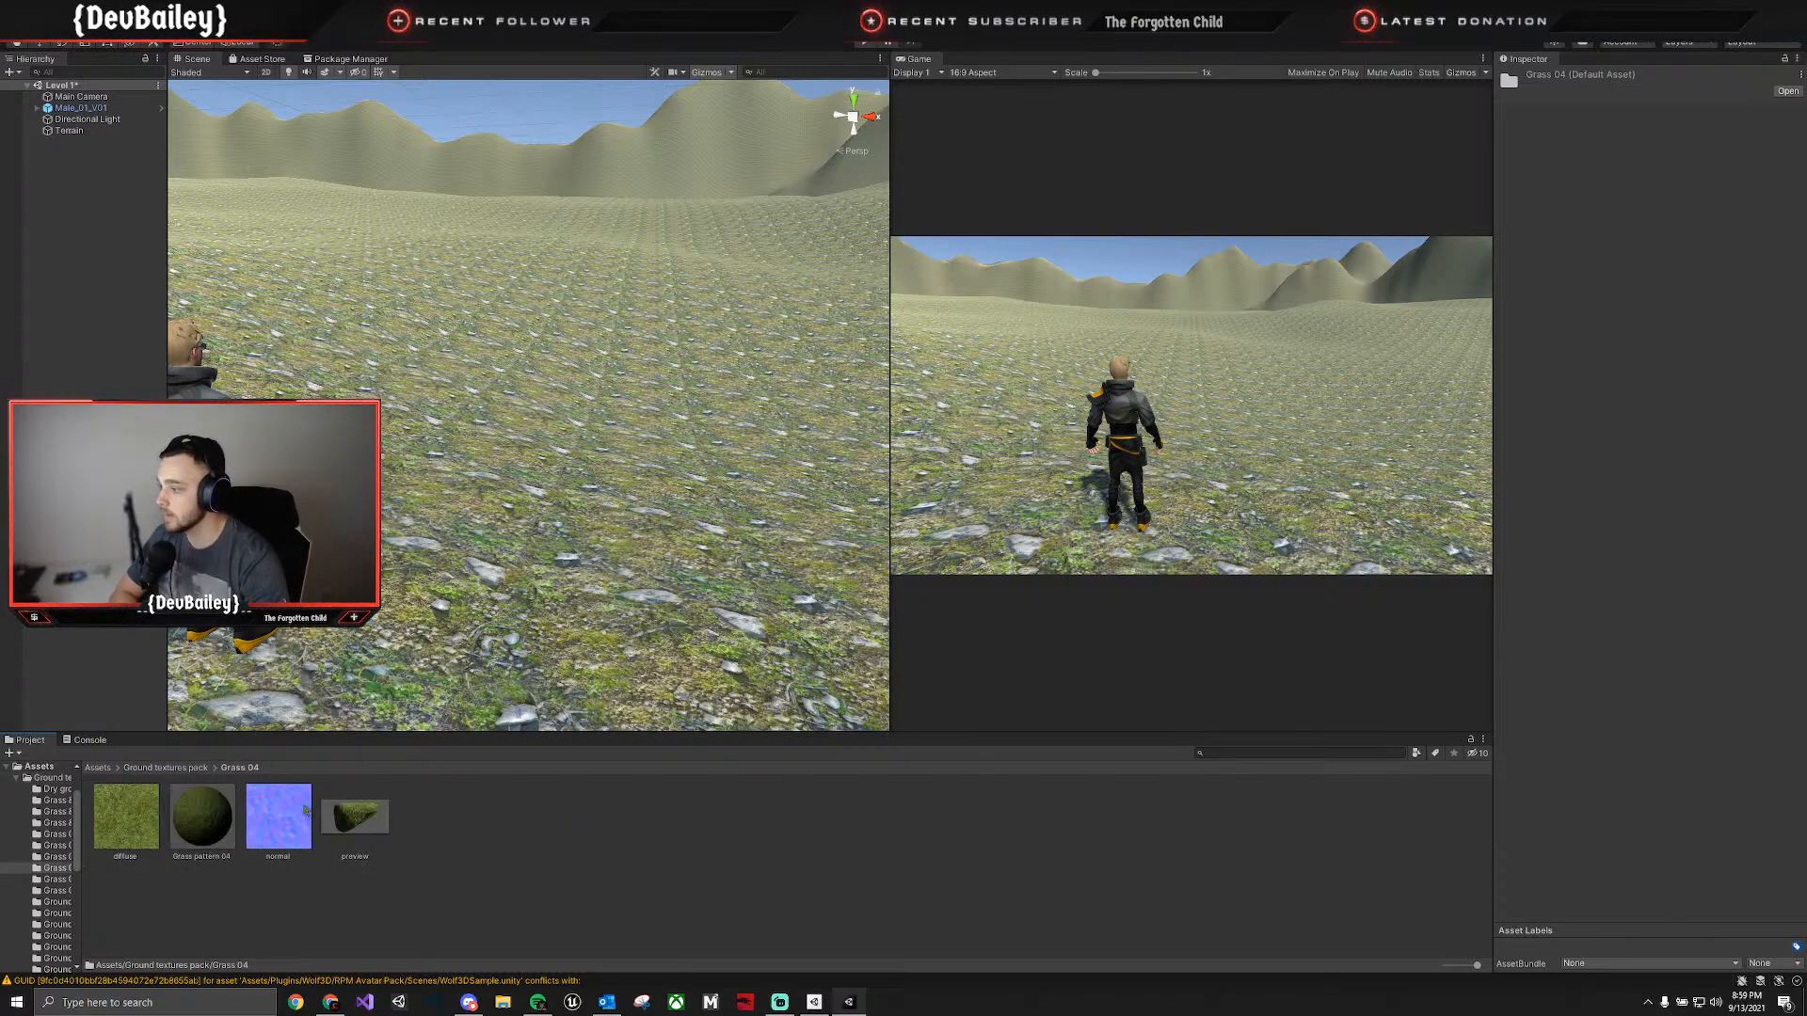
pyautogui.click(181, 819)
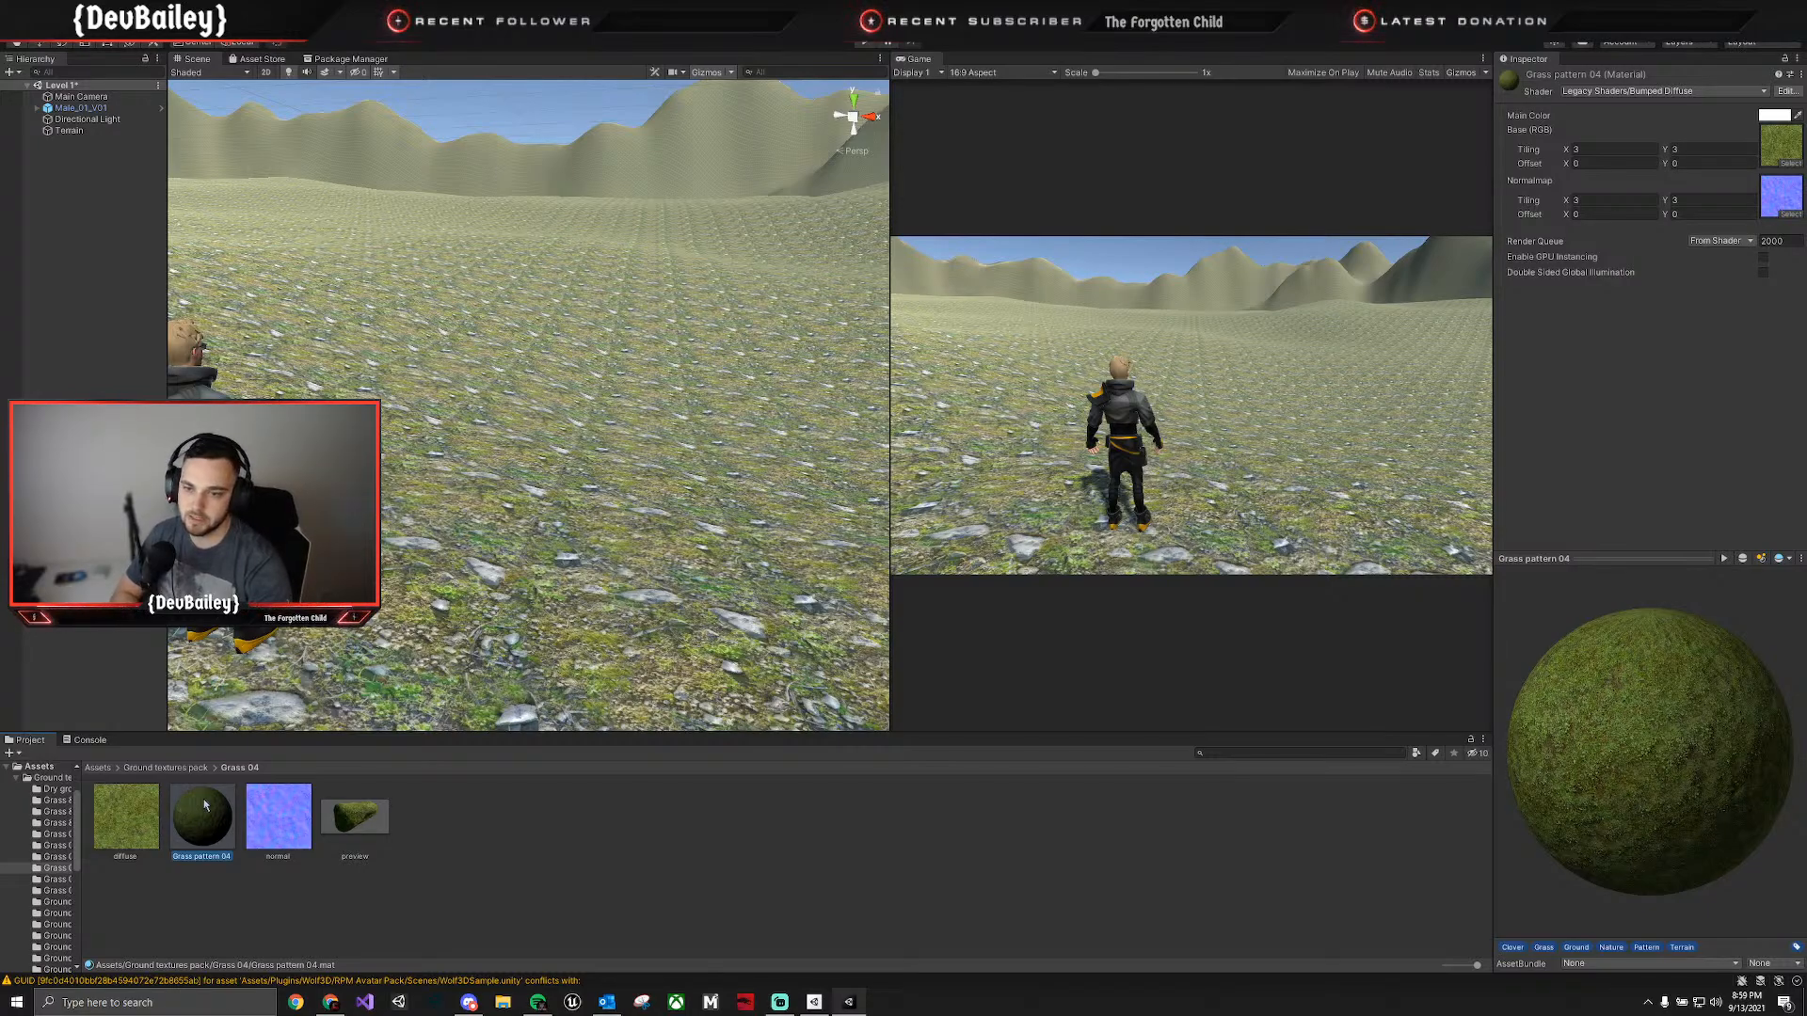
pyautogui.click(166, 768)
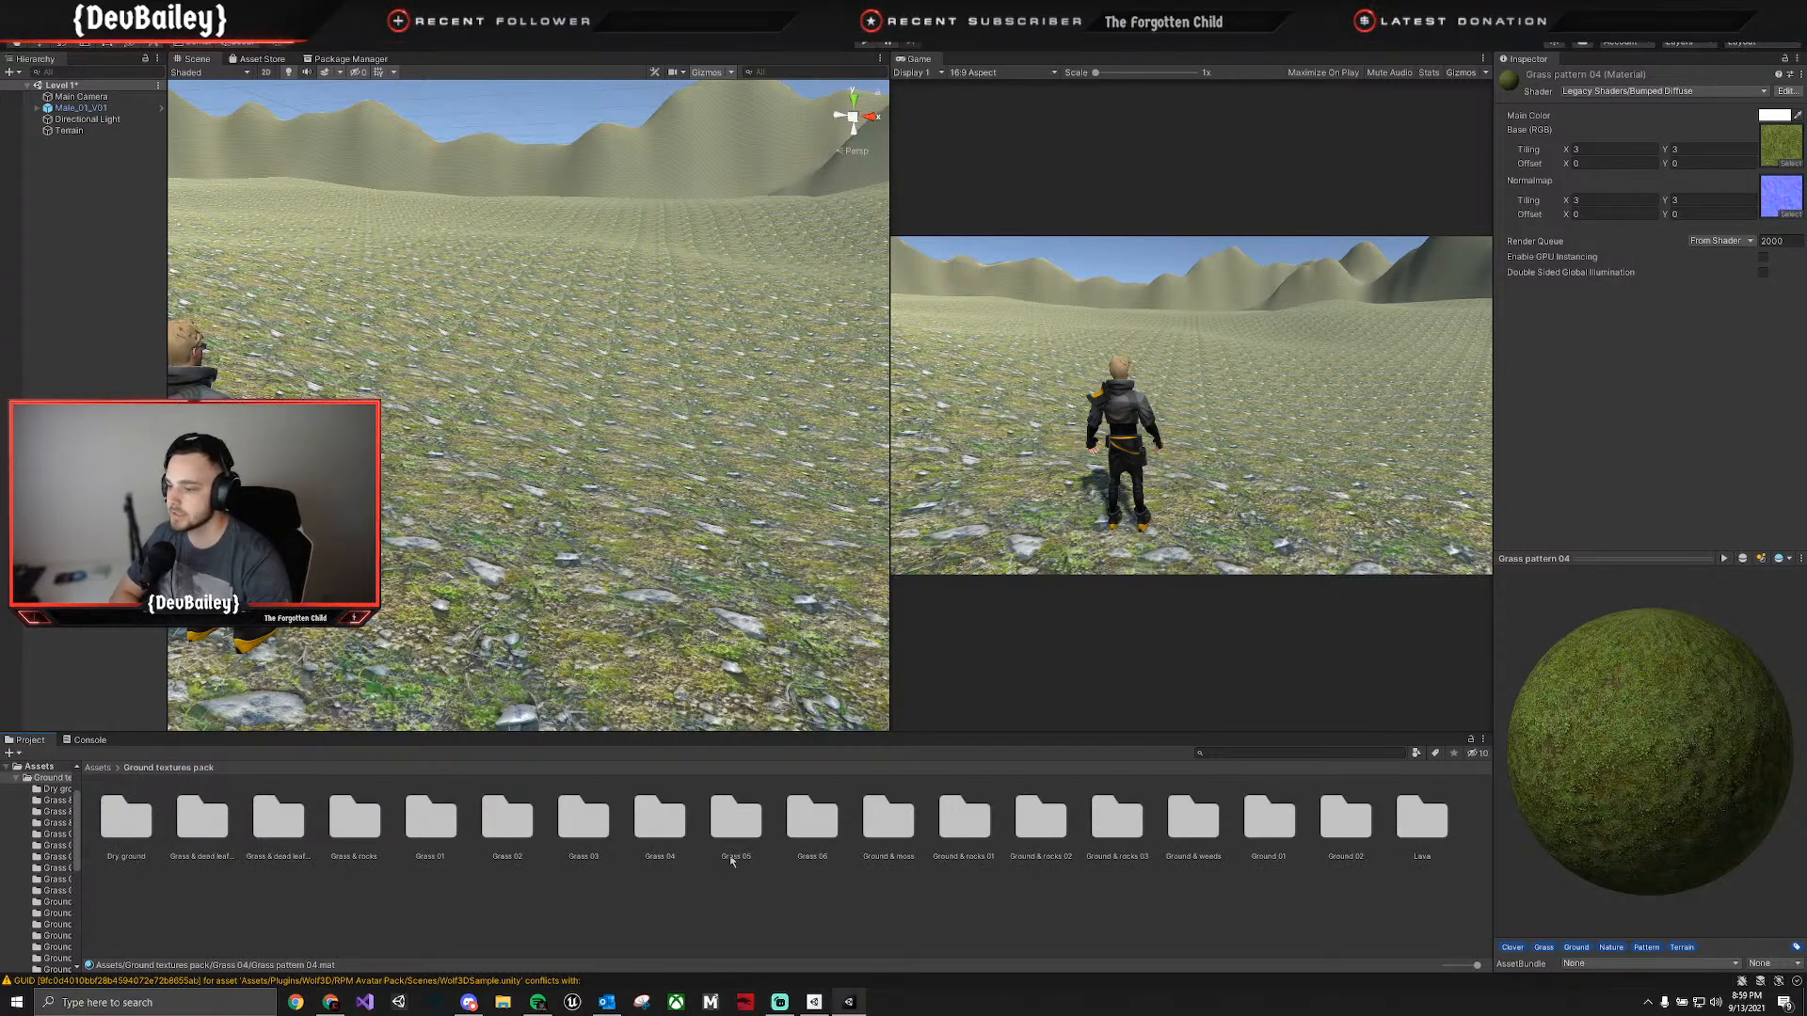
pyautogui.doubleClick(737, 821)
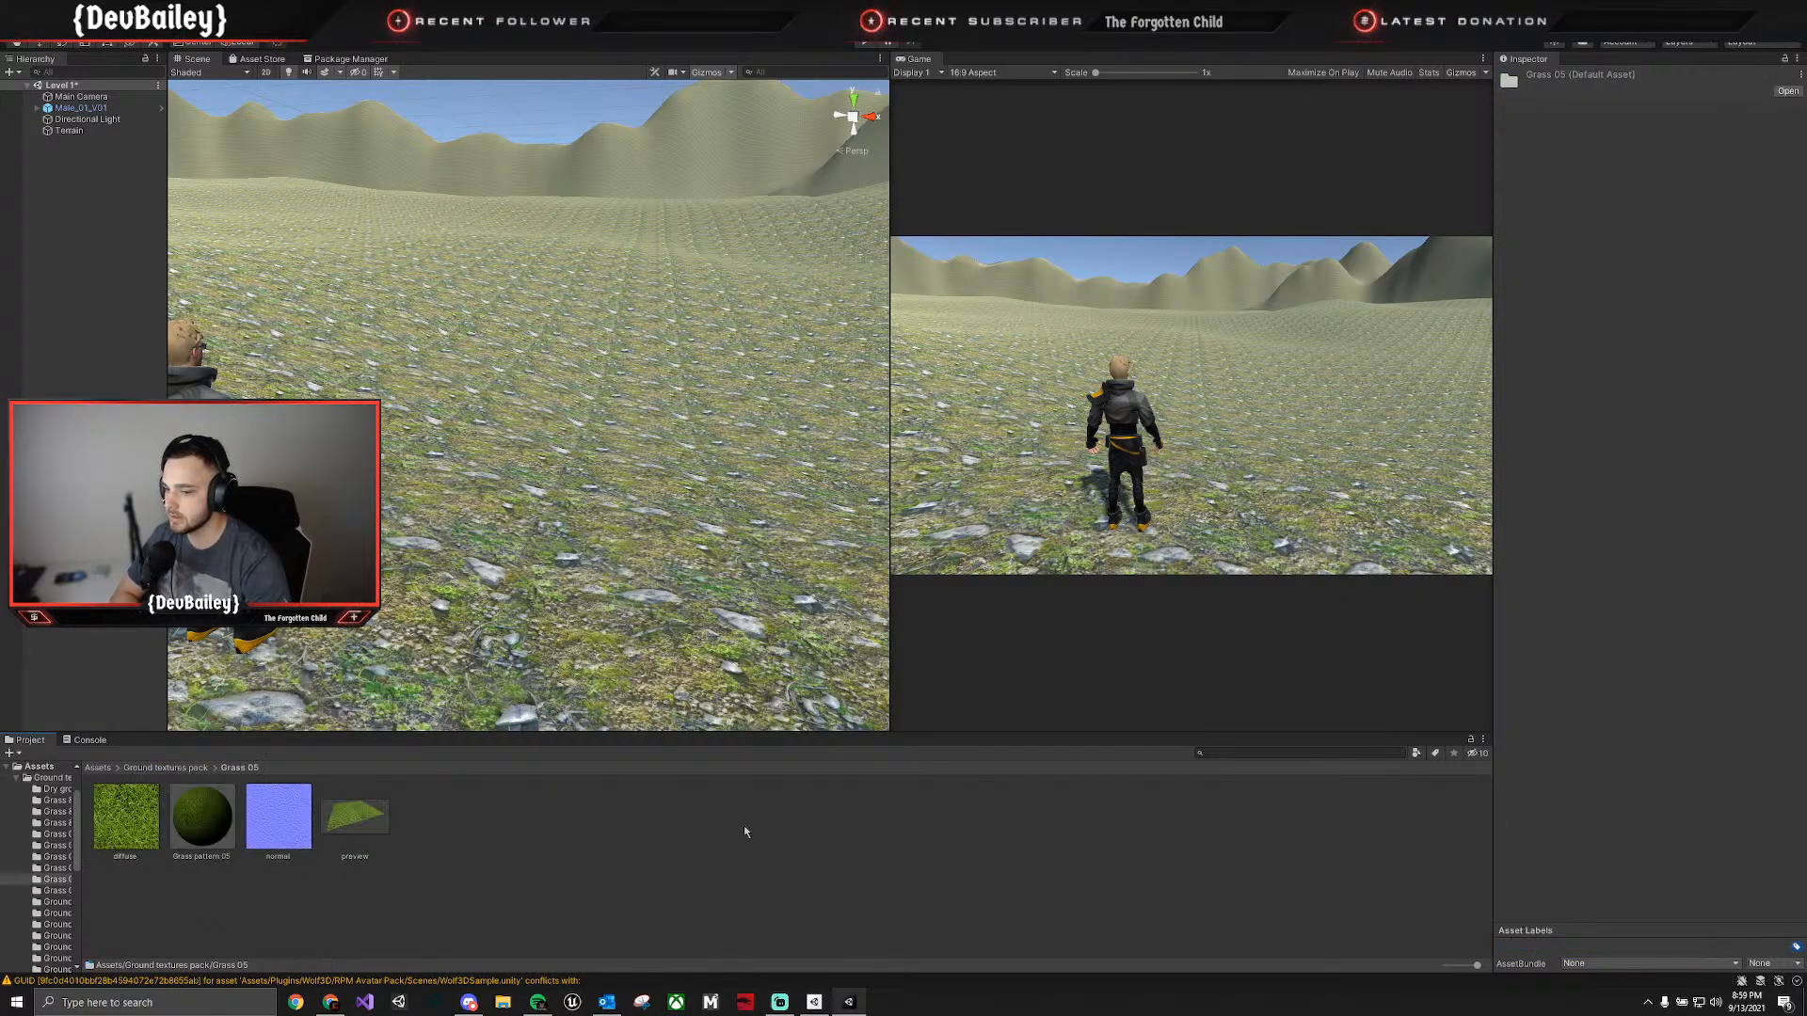
pyautogui.click(213, 768)
pyautogui.doubleClick(812, 819)
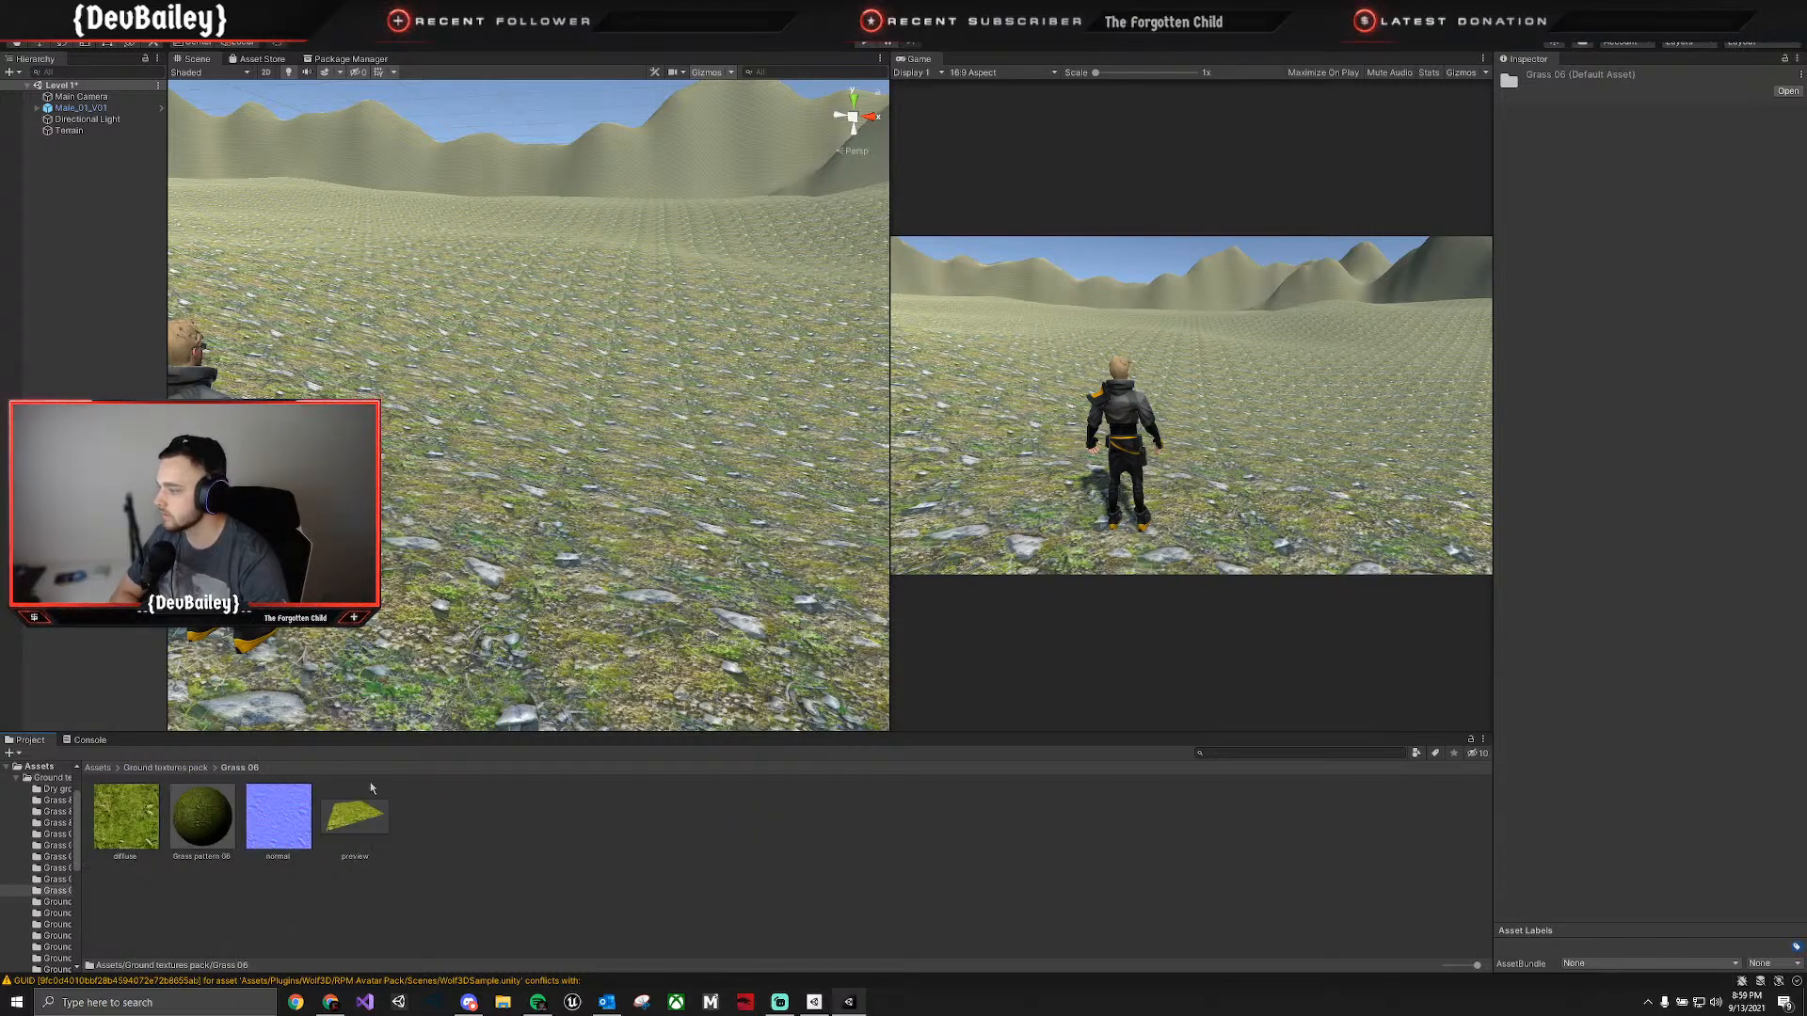
pyautogui.click(184, 769)
# Examine the textures in the Ground & moss and Ground & rocks 01 folders, including the Ground & rocks pattern 01 material.
pyautogui.doubleClick(888, 819)
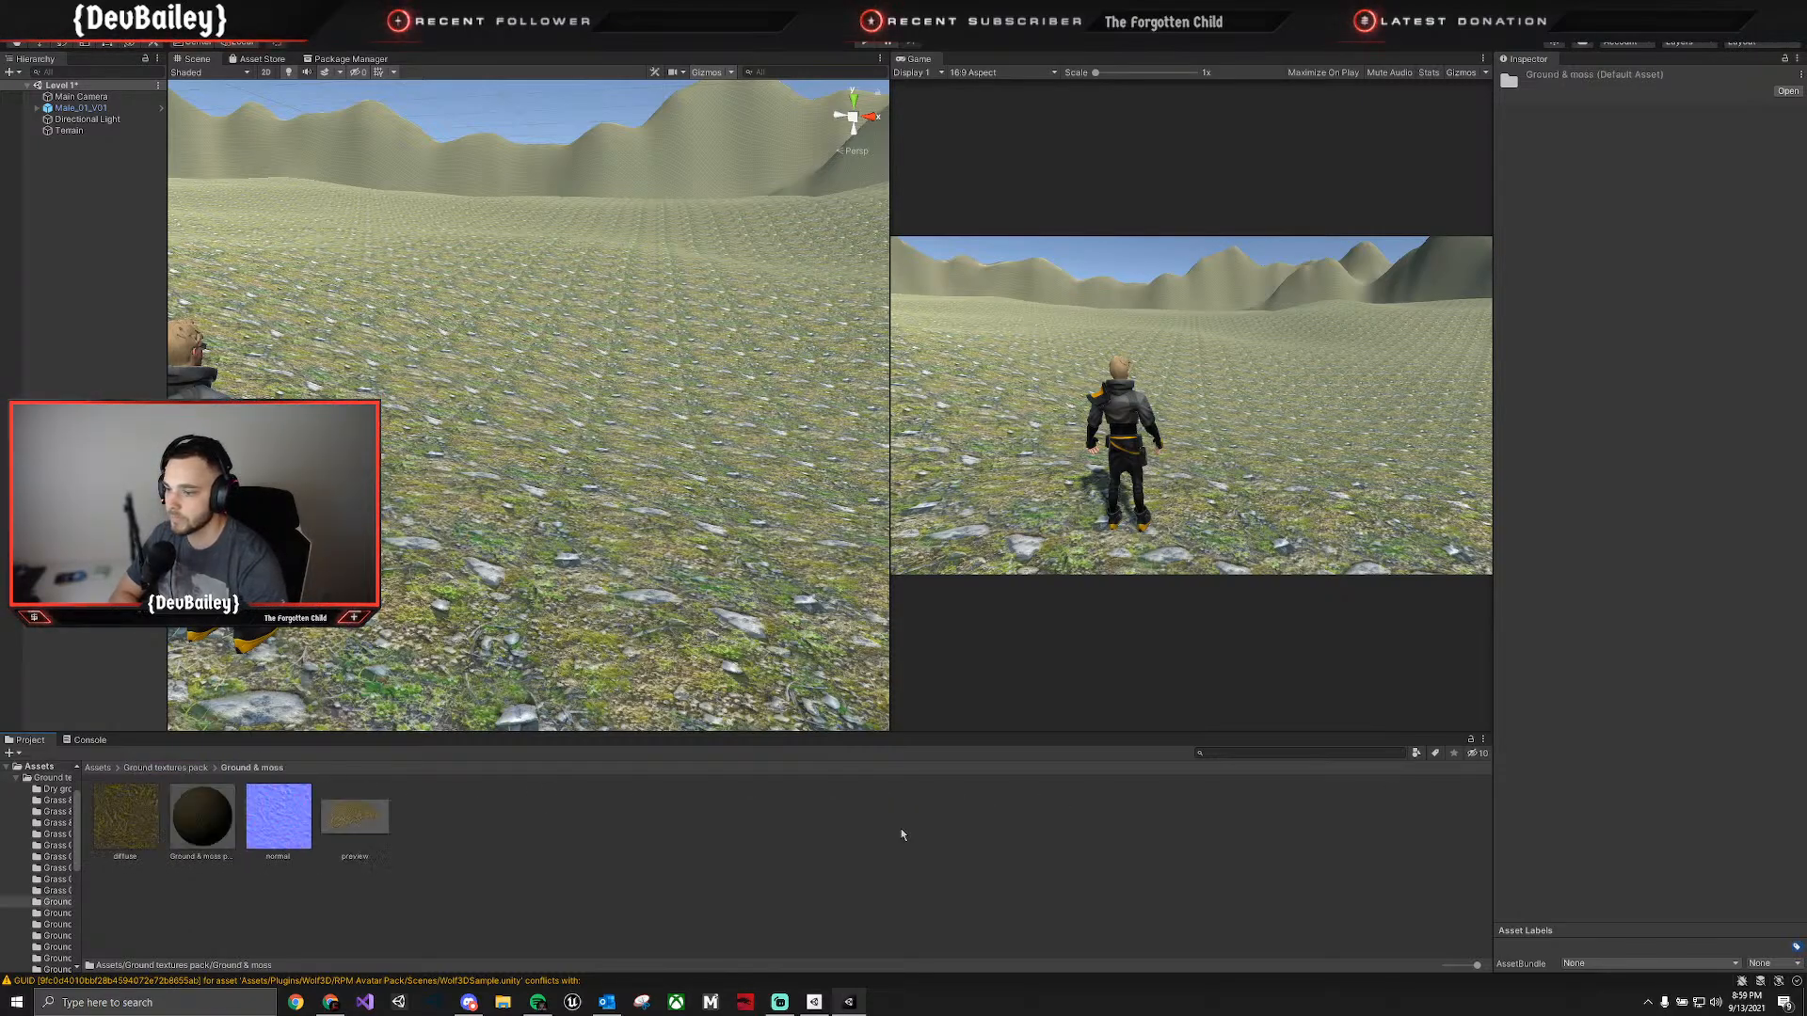
pyautogui.click(166, 769)
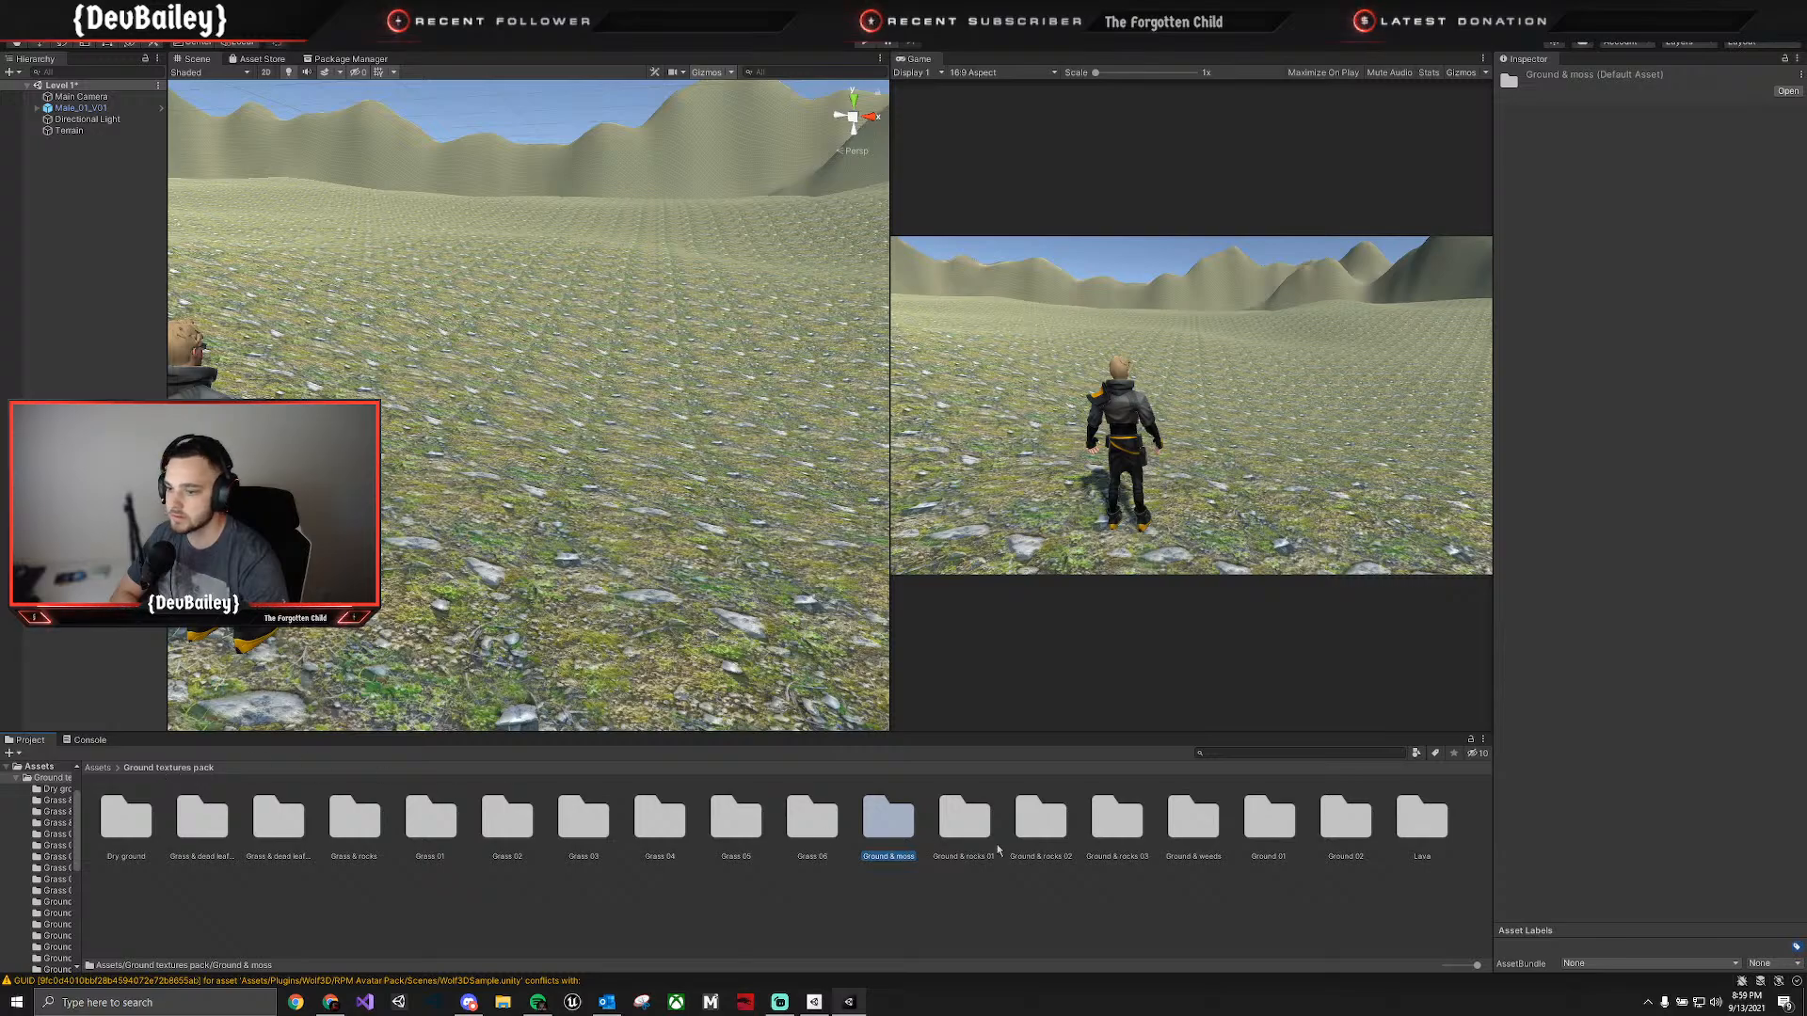
pyautogui.click(1050, 832)
pyautogui.click(932, 825)
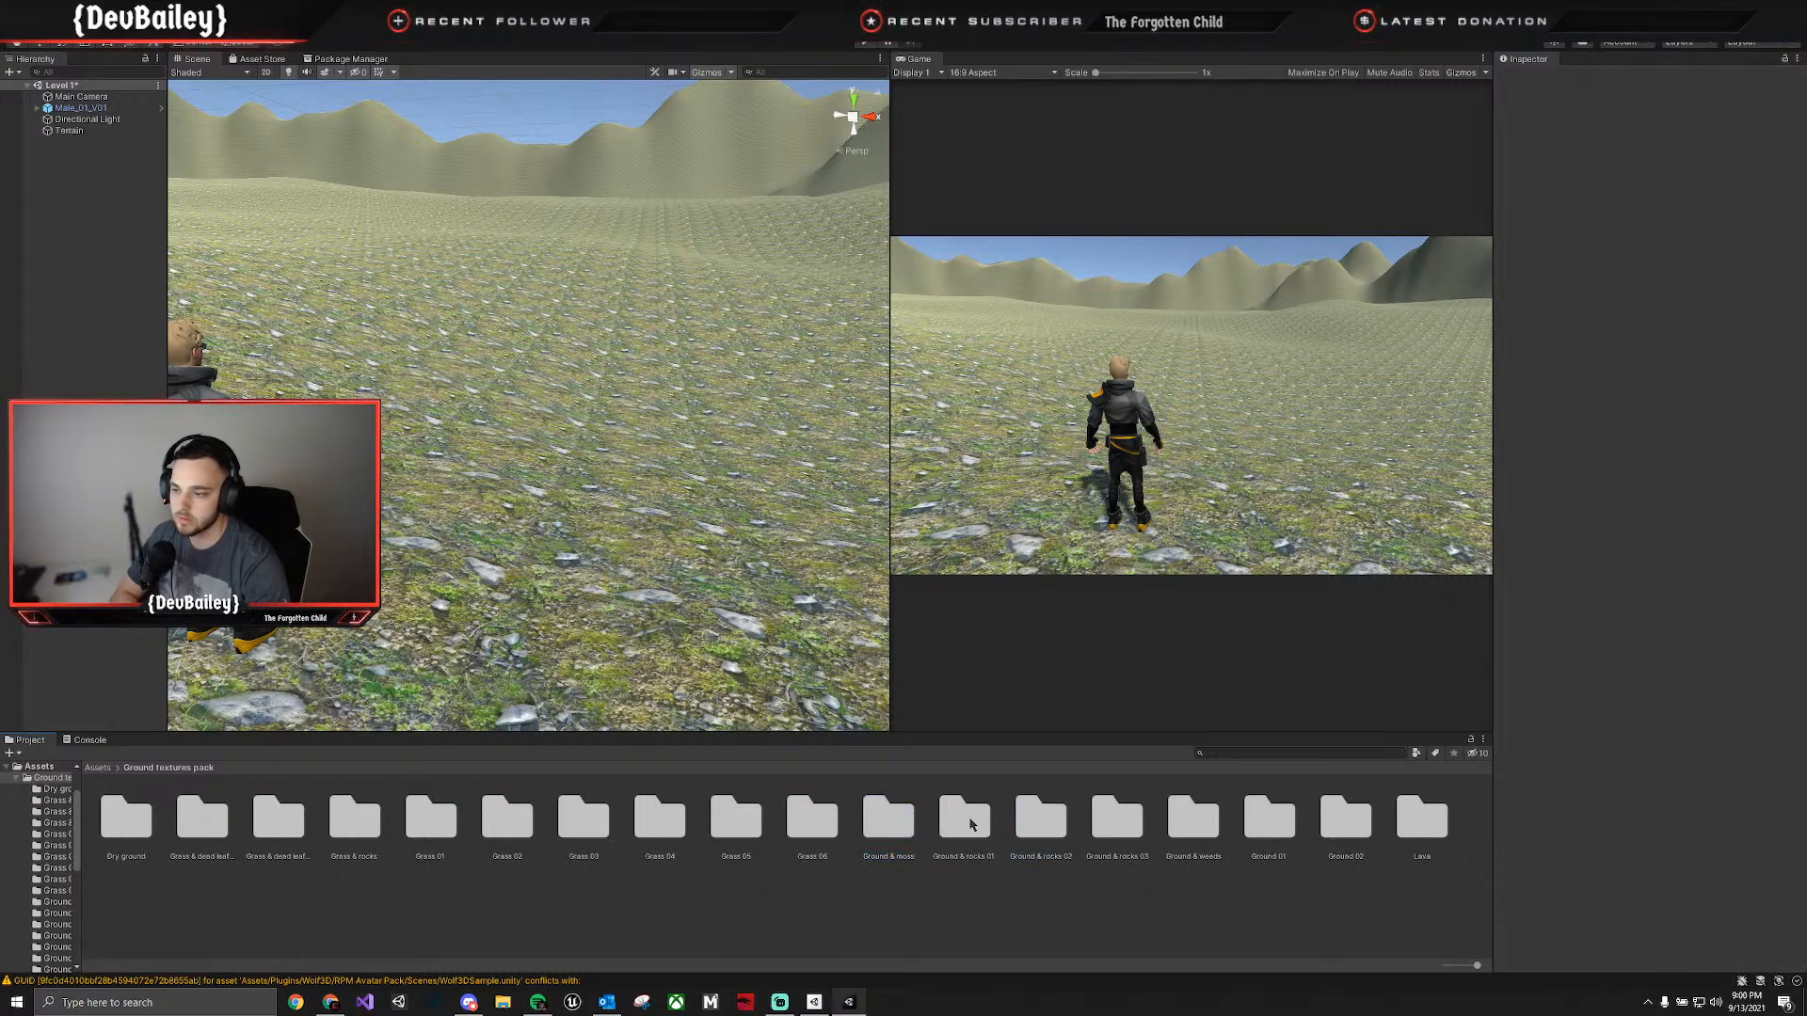
pyautogui.doubleClick(965, 819)
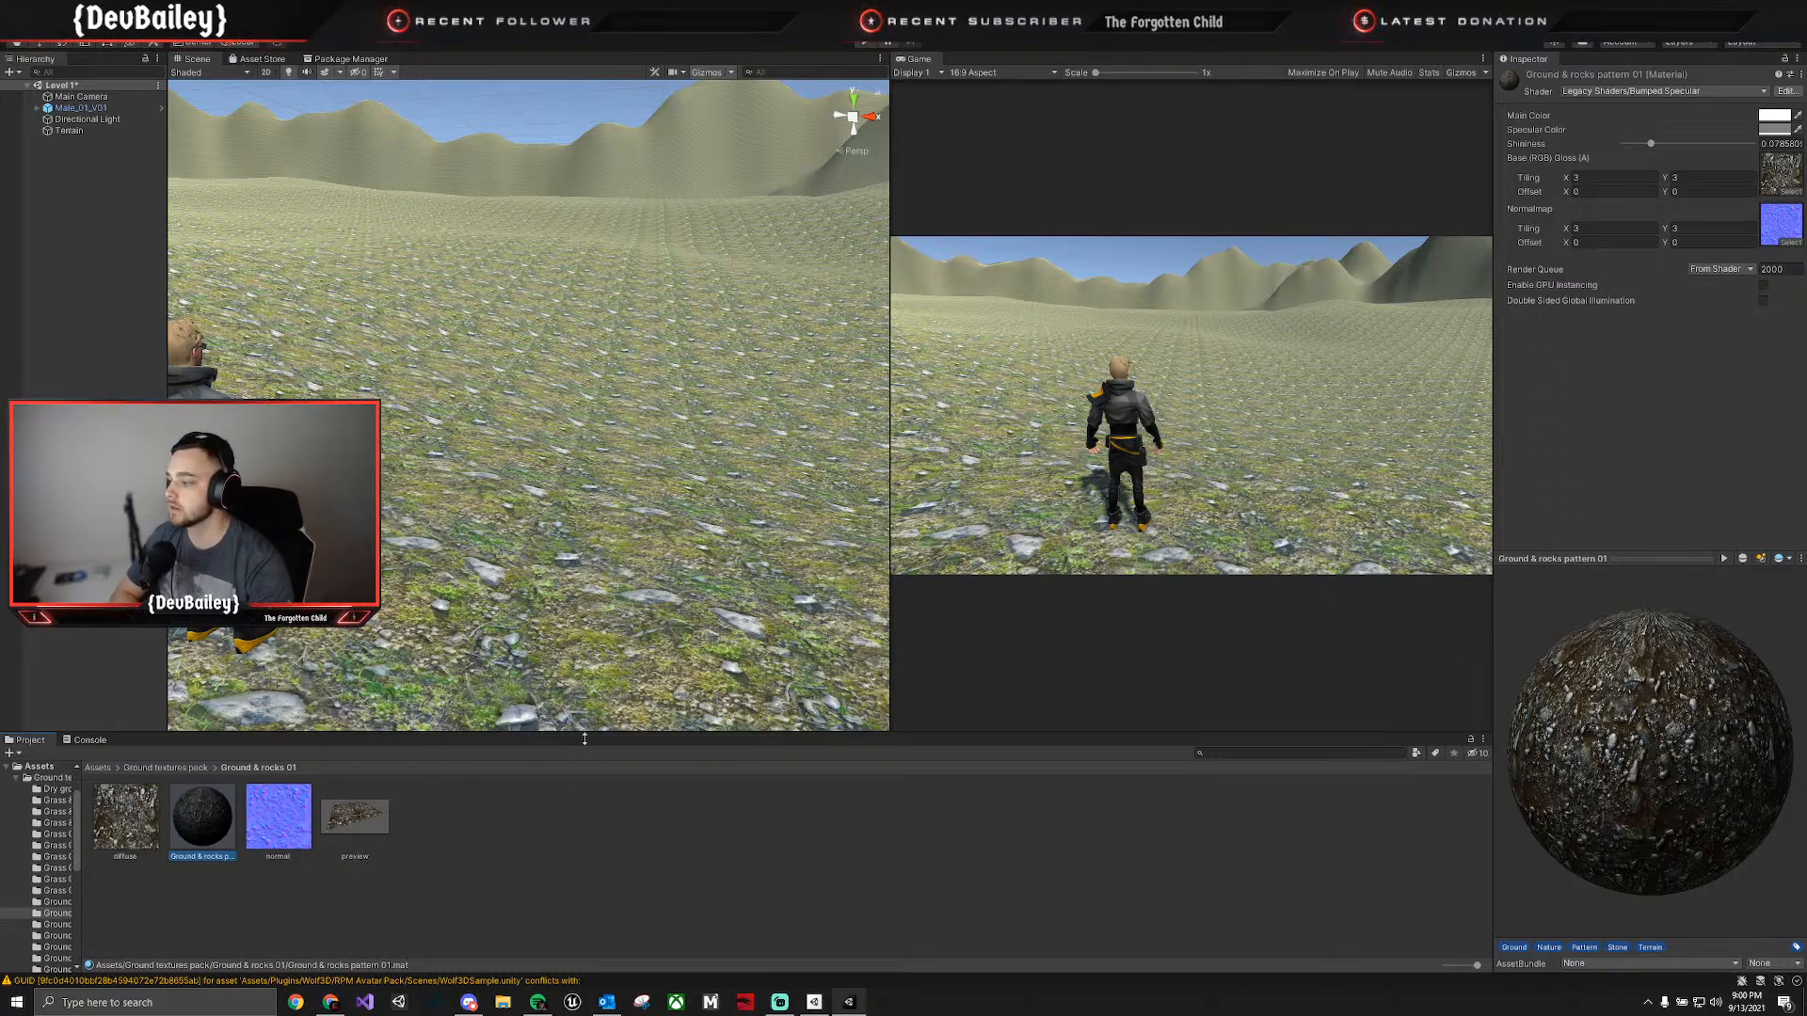
pyautogui.click(592, 826)
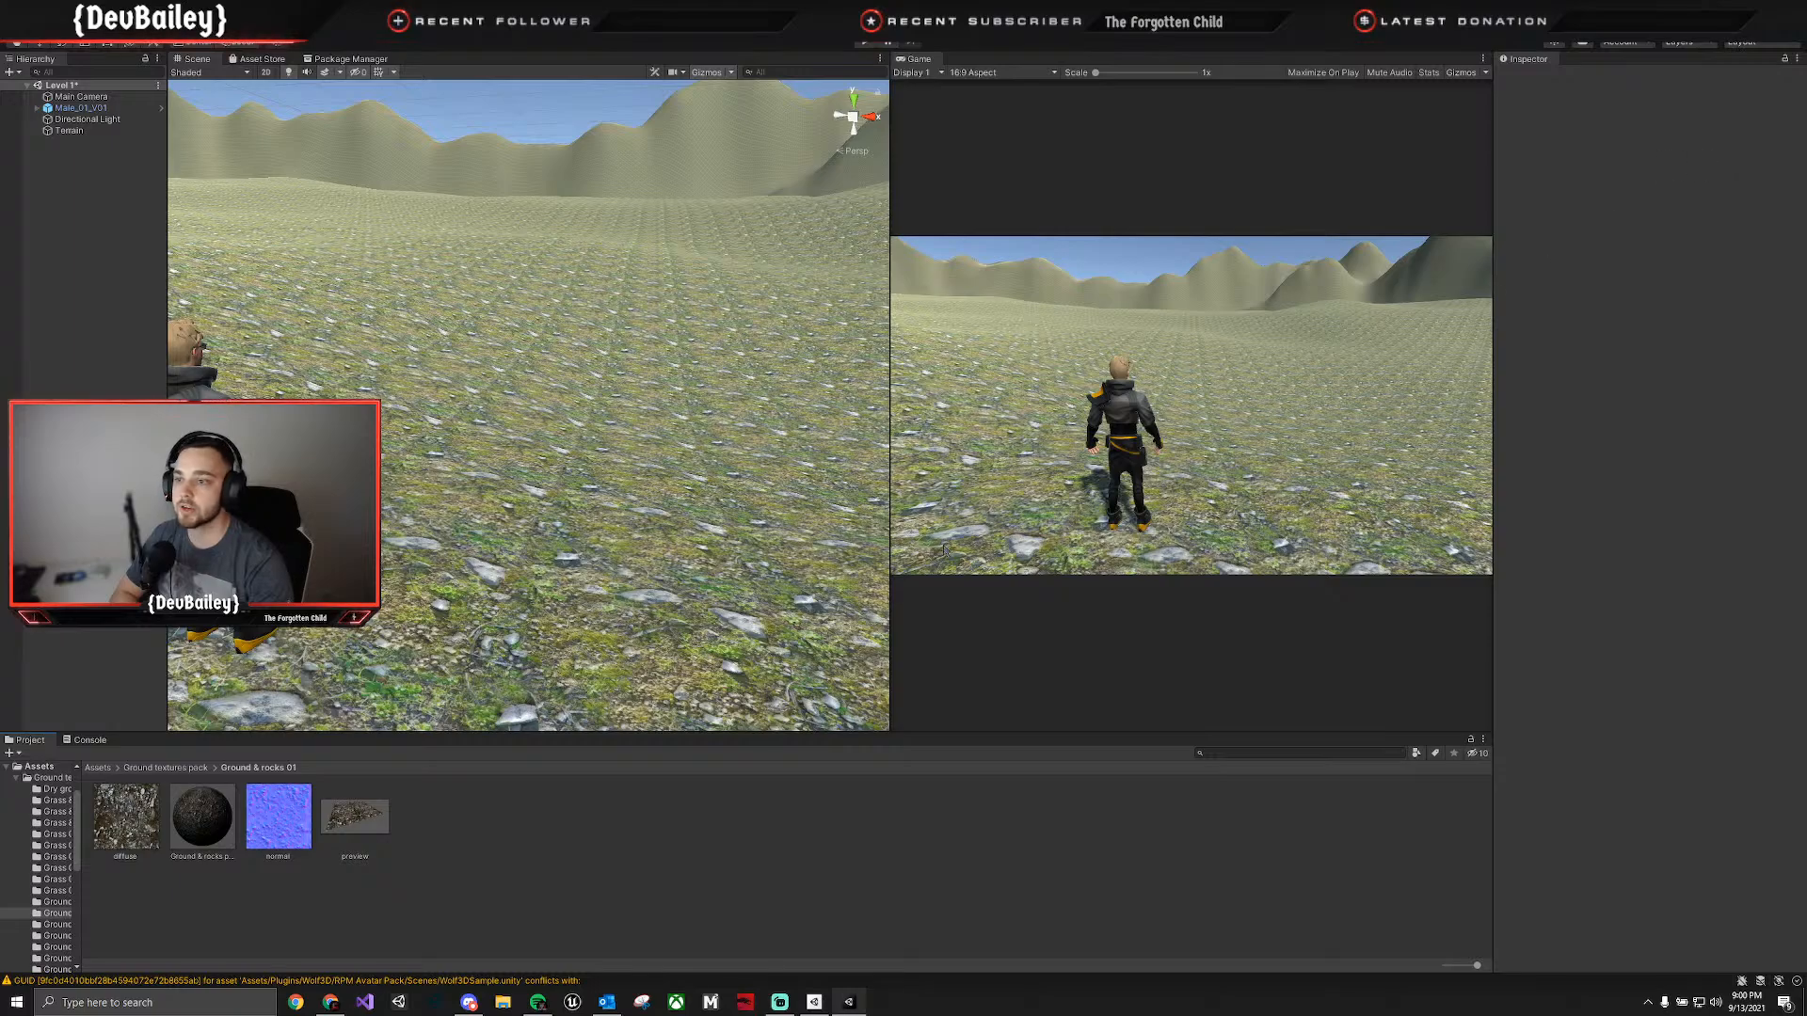
# Create a second terrain layer on the terrain using the Ground & rocks 01 diffuse texture.
pyautogui.click(744, 367)
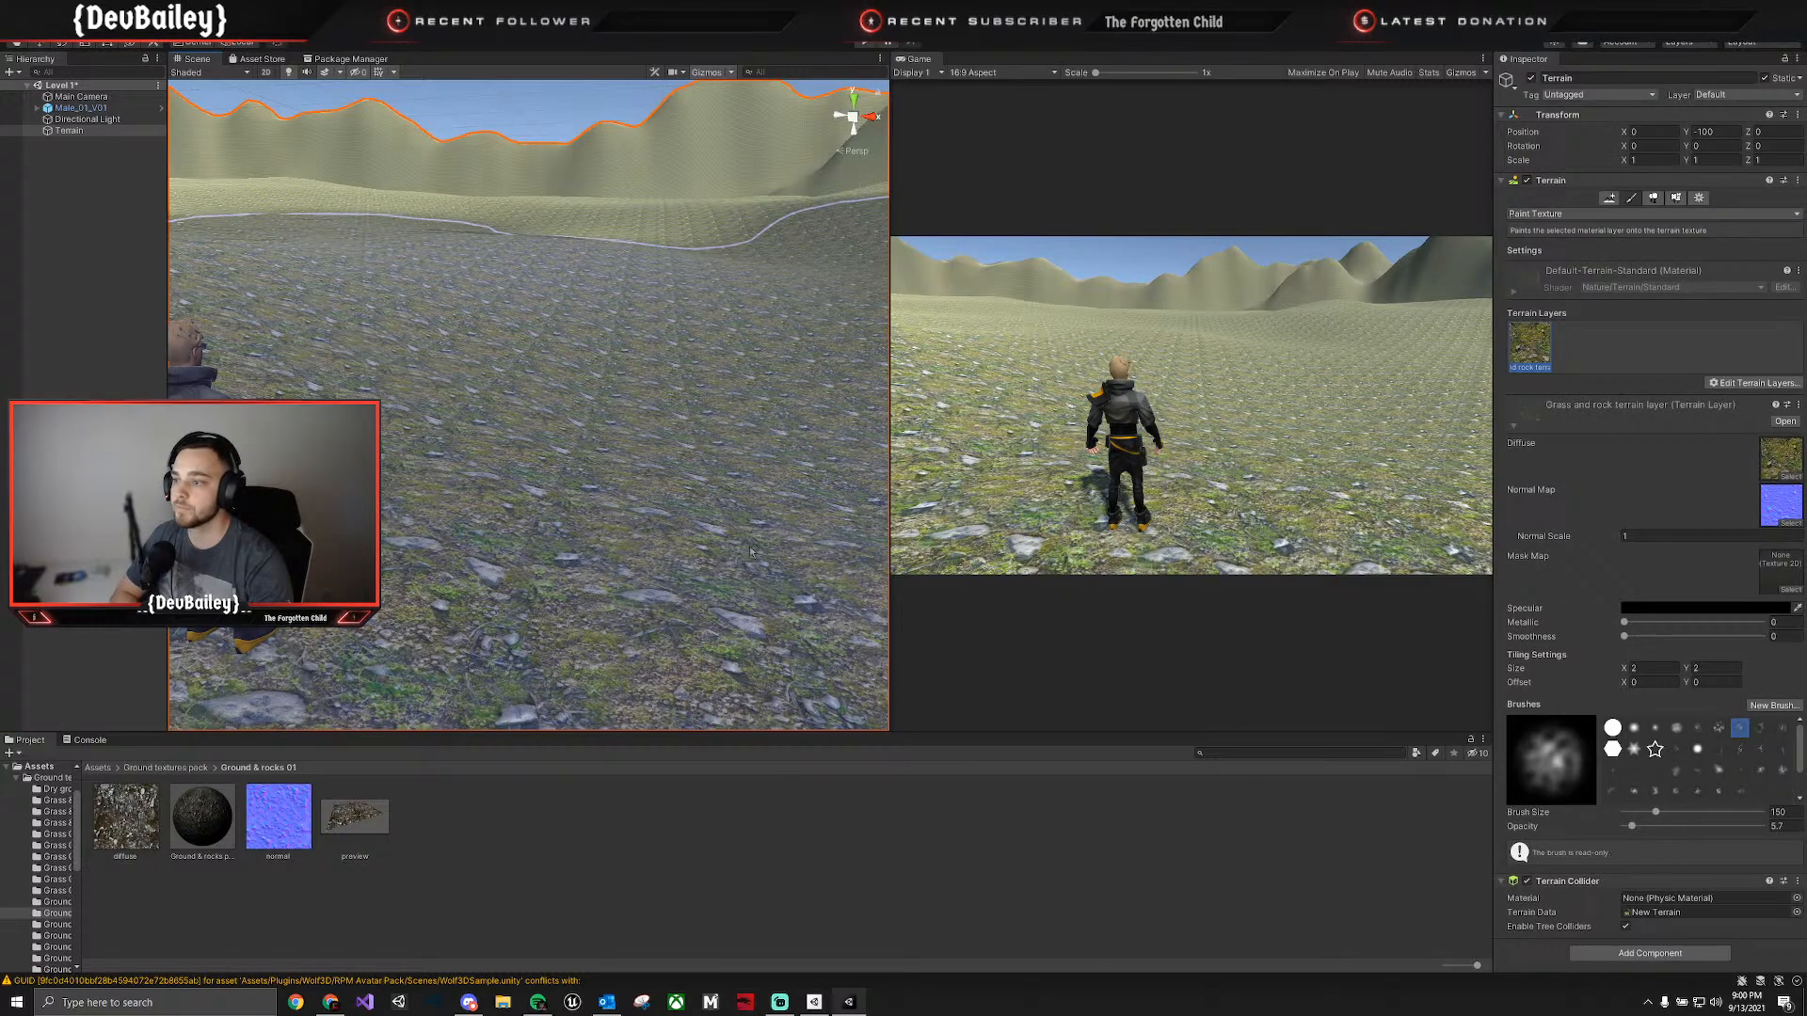
pyautogui.click(1749, 384)
pyautogui.click(1736, 393)
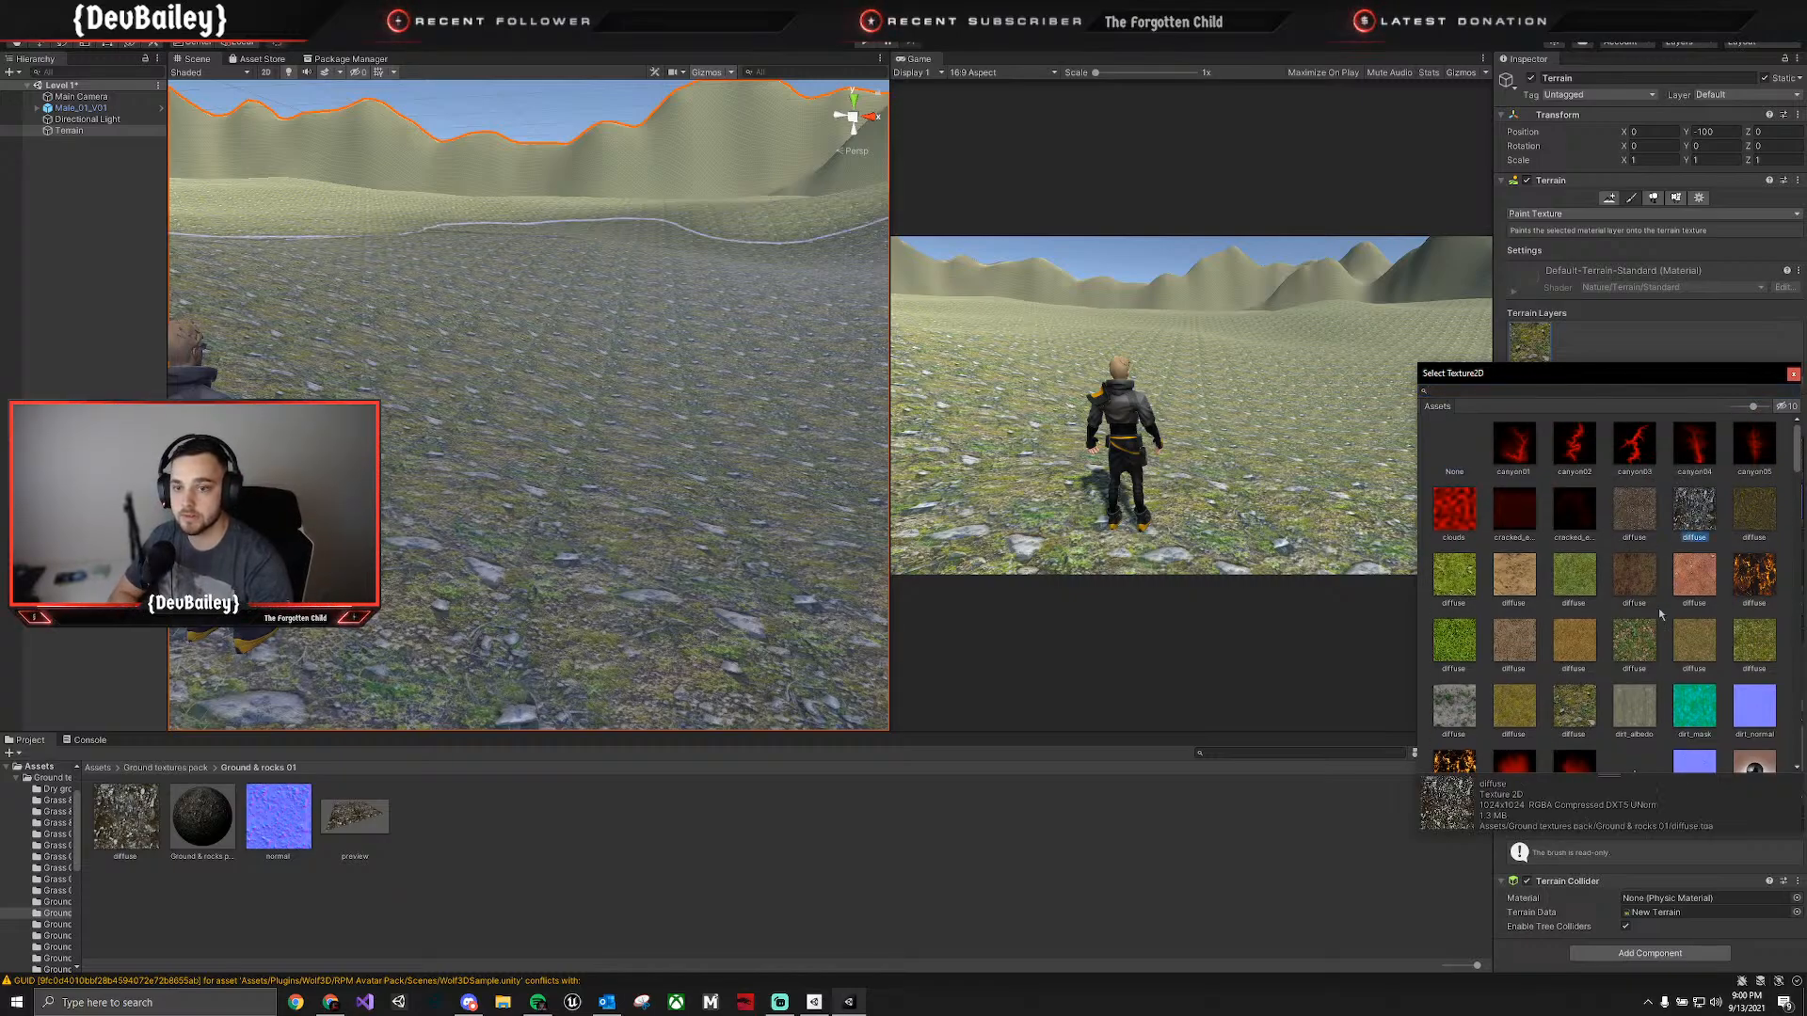
pyautogui.doubleClick(1696, 516)
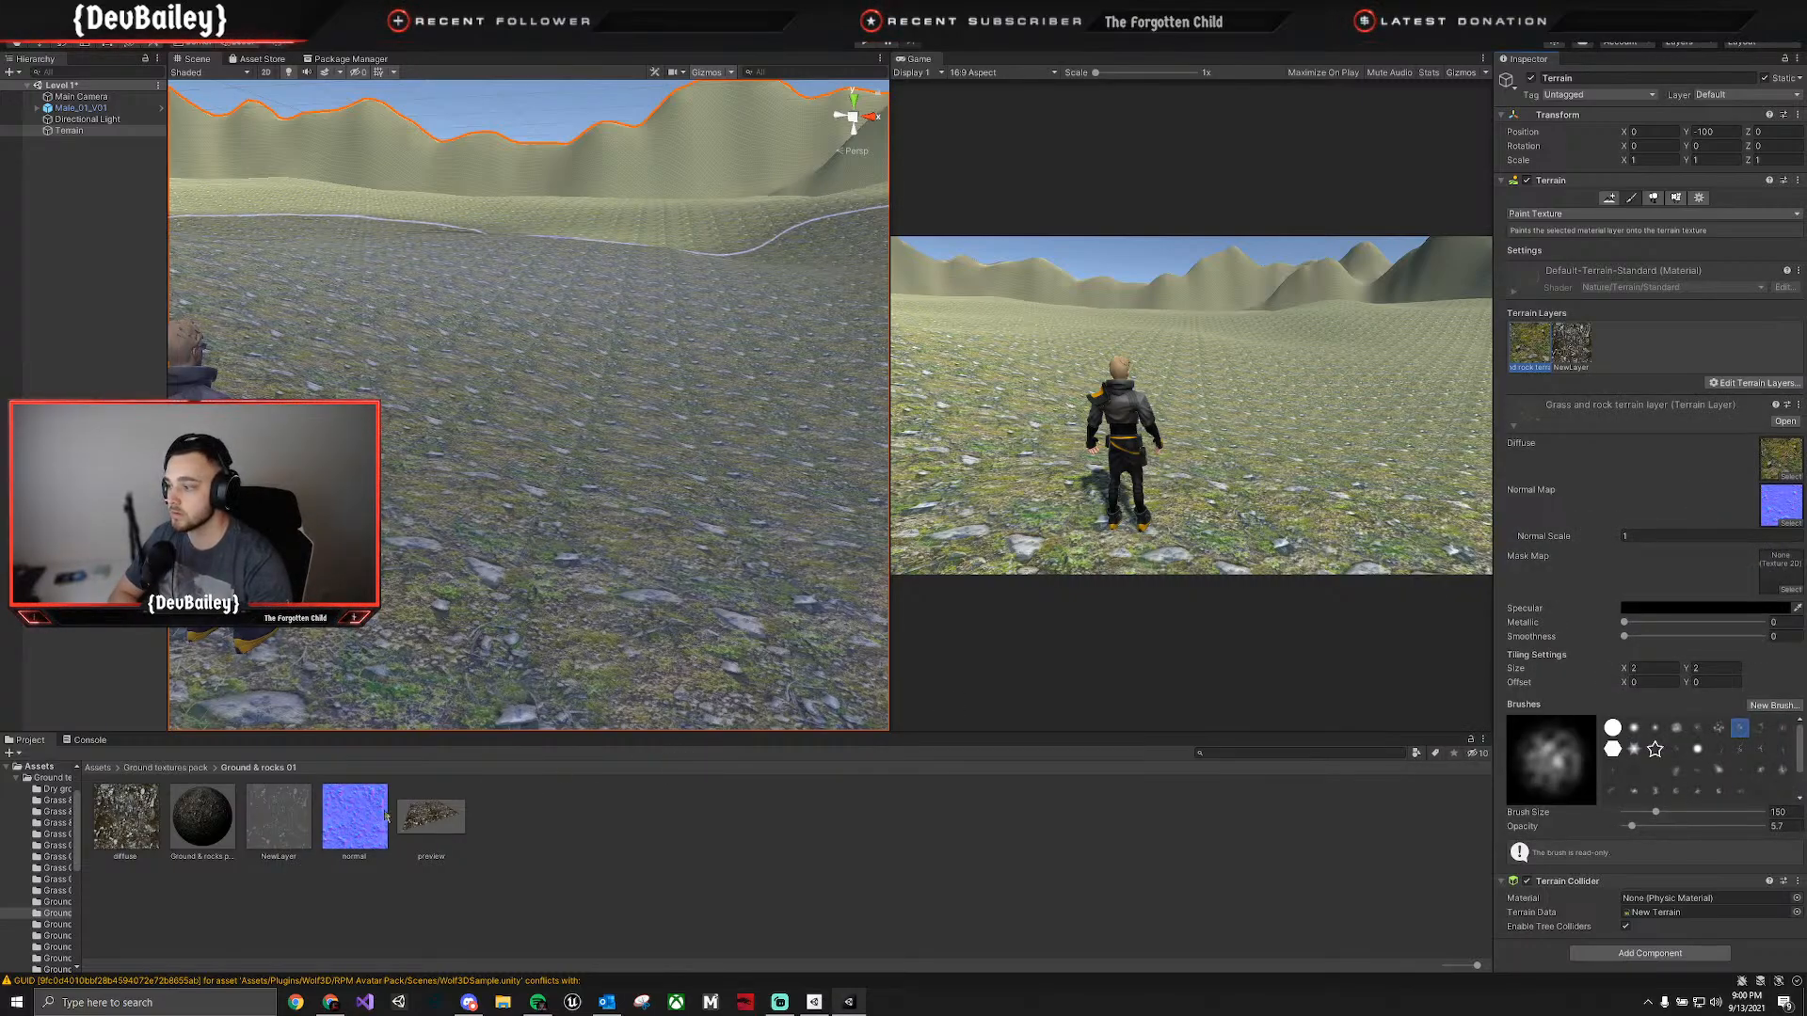
pyautogui.moveTo(1707, 529); pyautogui.dragTo(541, 837)
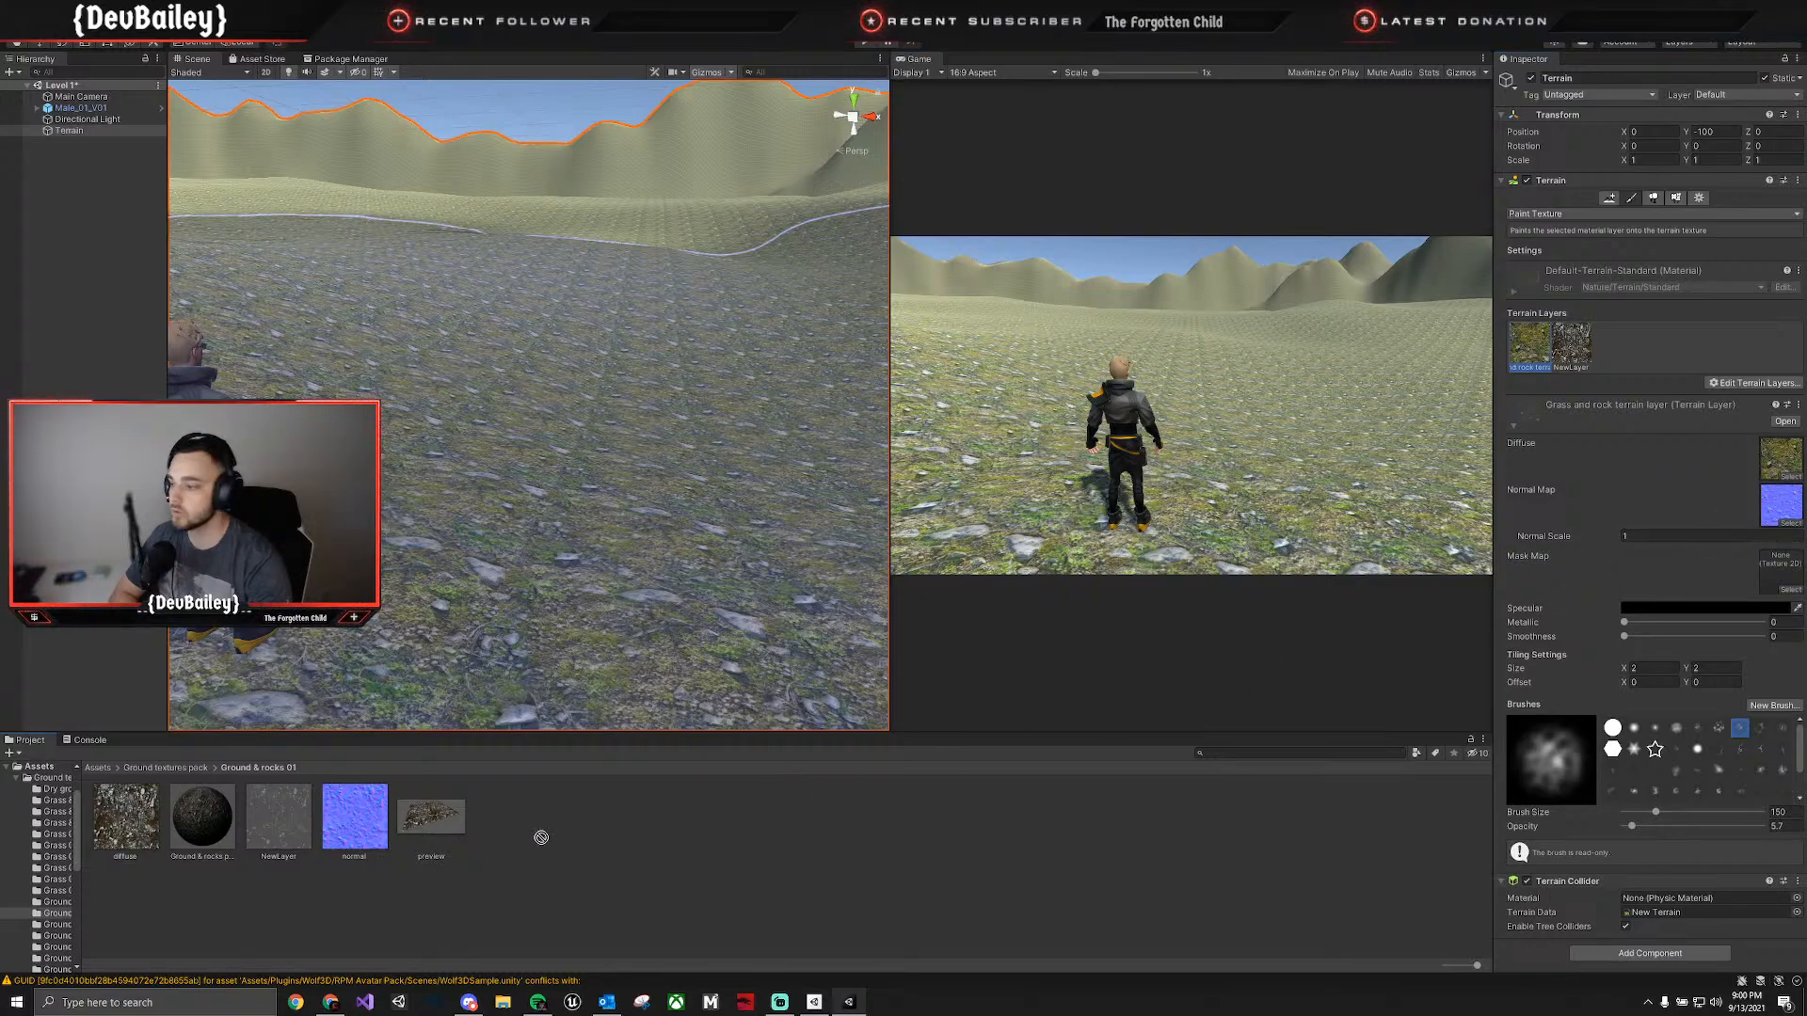
# Assign the Ground & rocks 01 normal texture as the new terrain layer's normal map and rename the layer asset Ground and Rocks 2.
pyautogui.click(1558, 370)
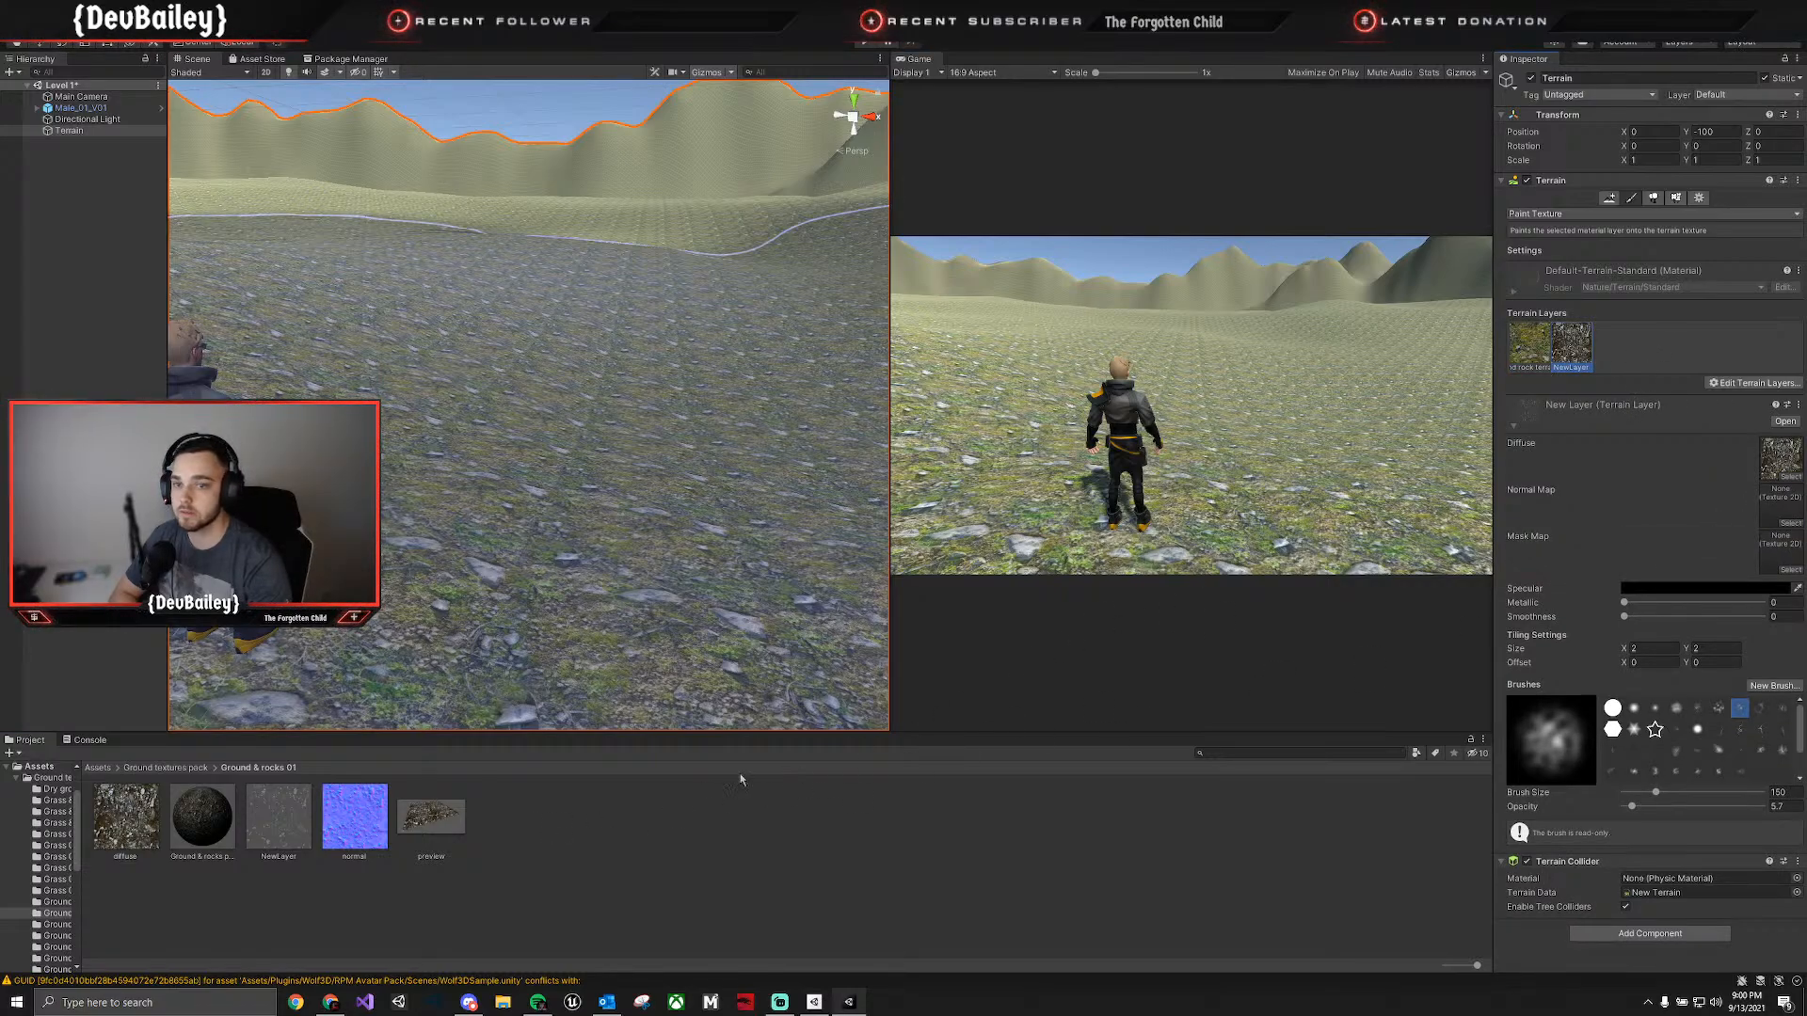
pyautogui.moveTo(350, 817); pyautogui.dragTo(1776, 515)
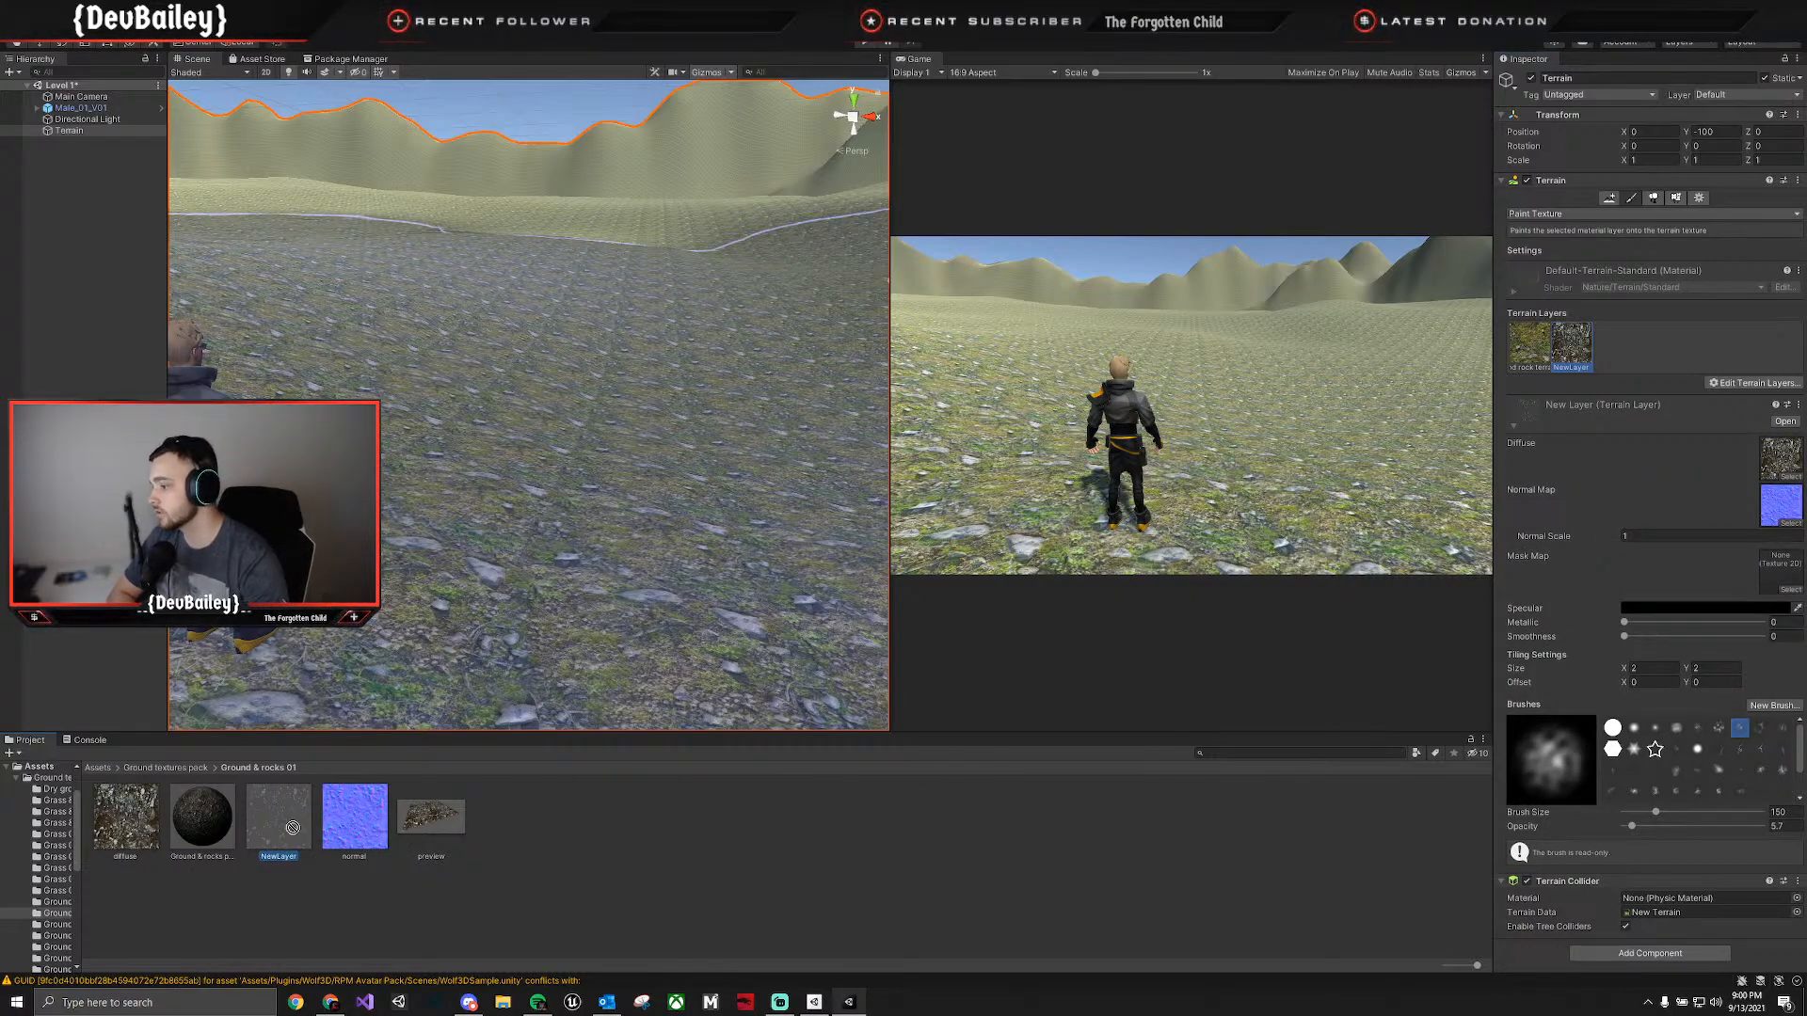
pyautogui.click(282, 856)
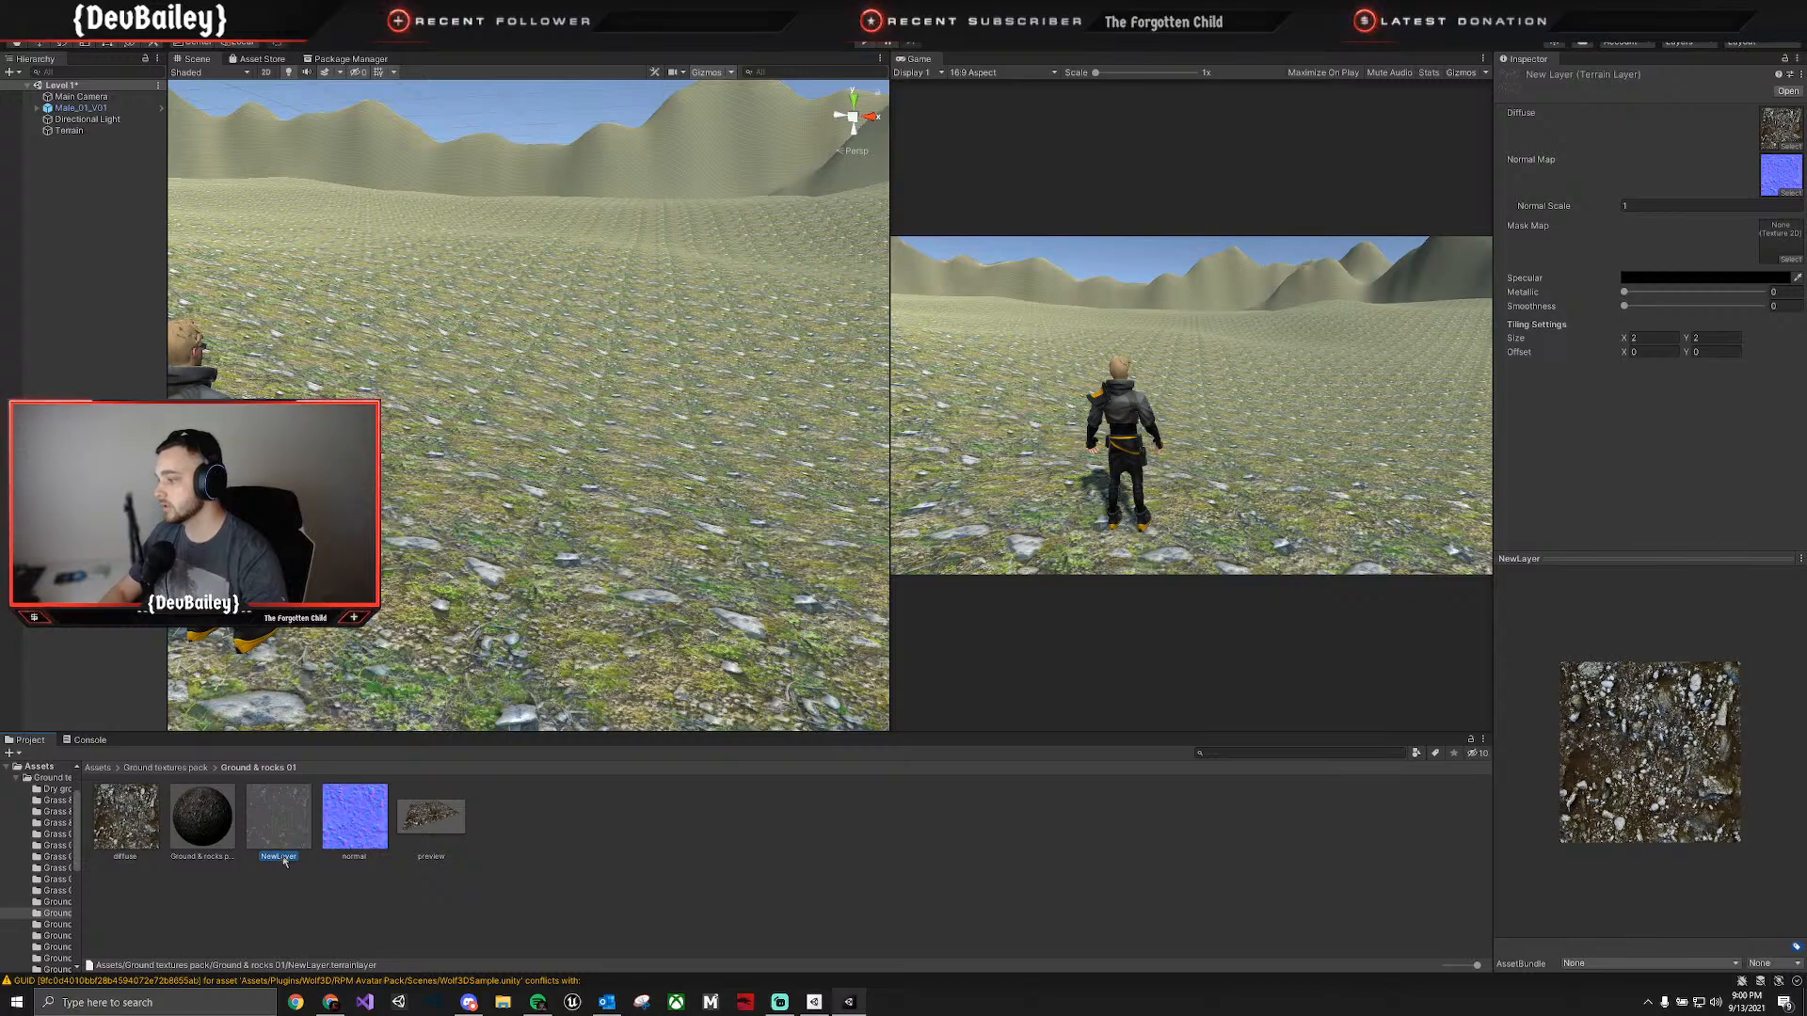
pyautogui.click(296, 856)
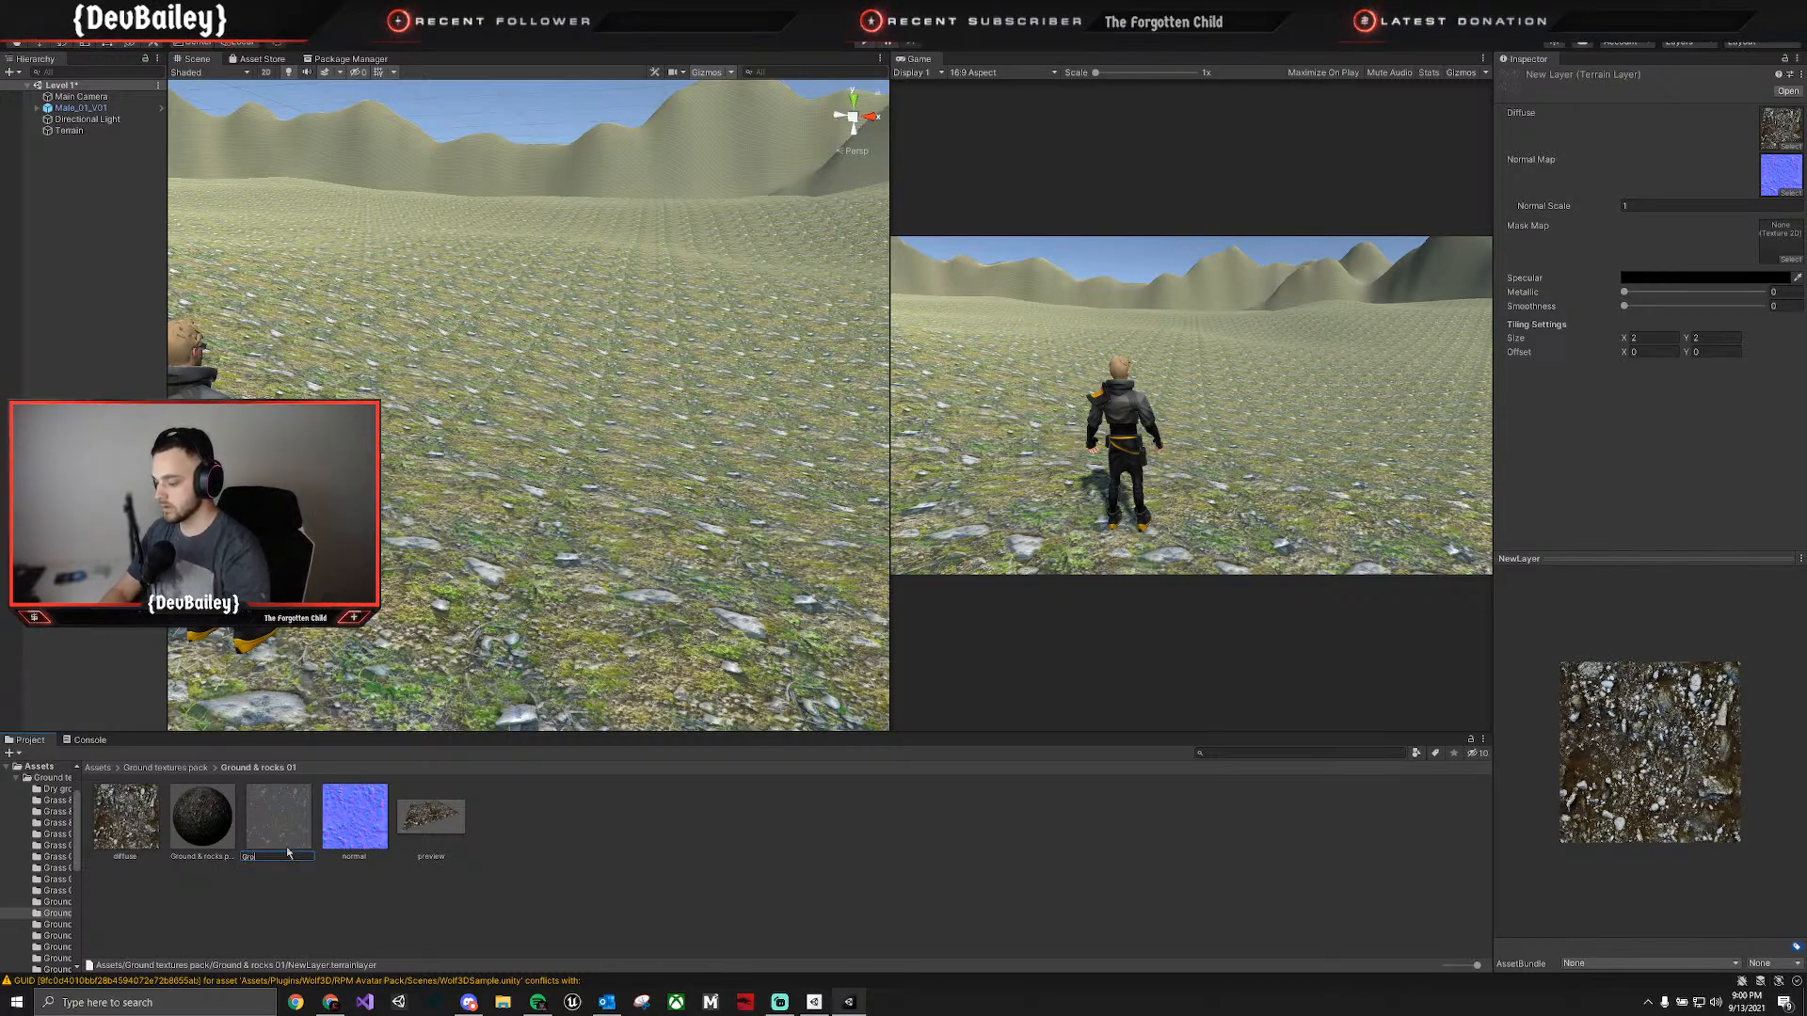
pyautogui.write('Ground and ')
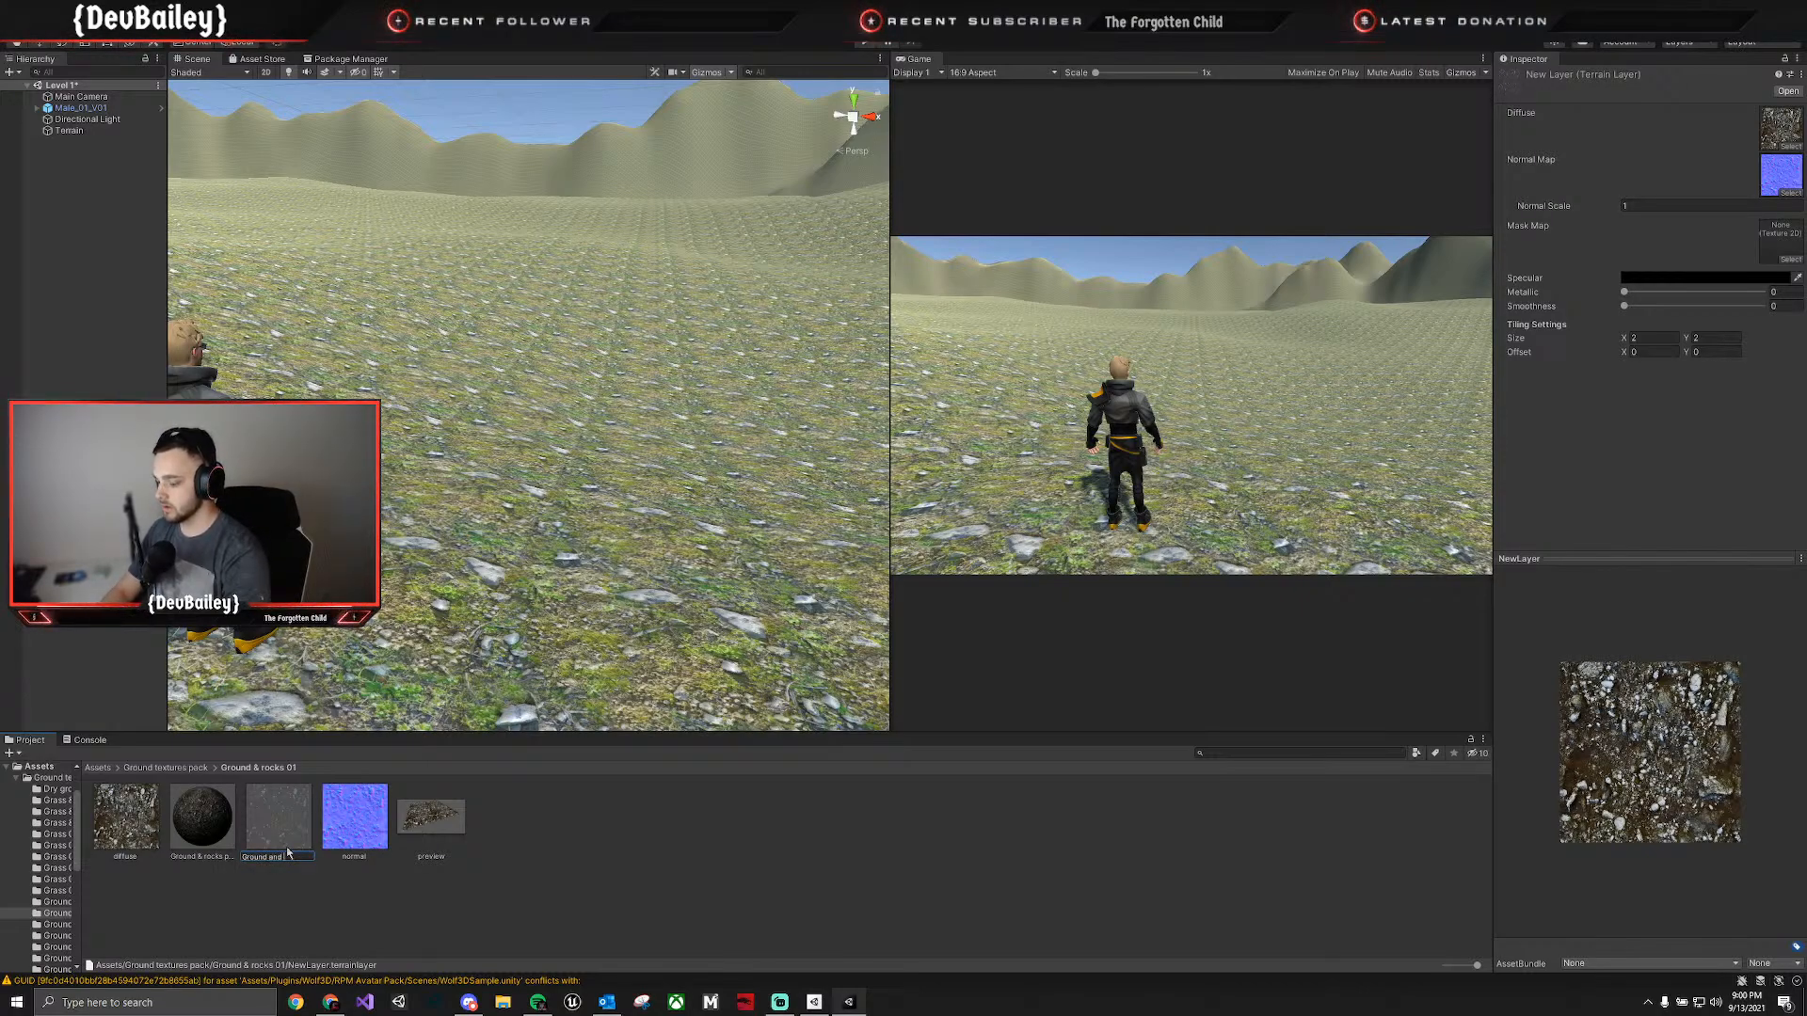
pyautogui.write('Rocks 2')
pyautogui.press('Return')
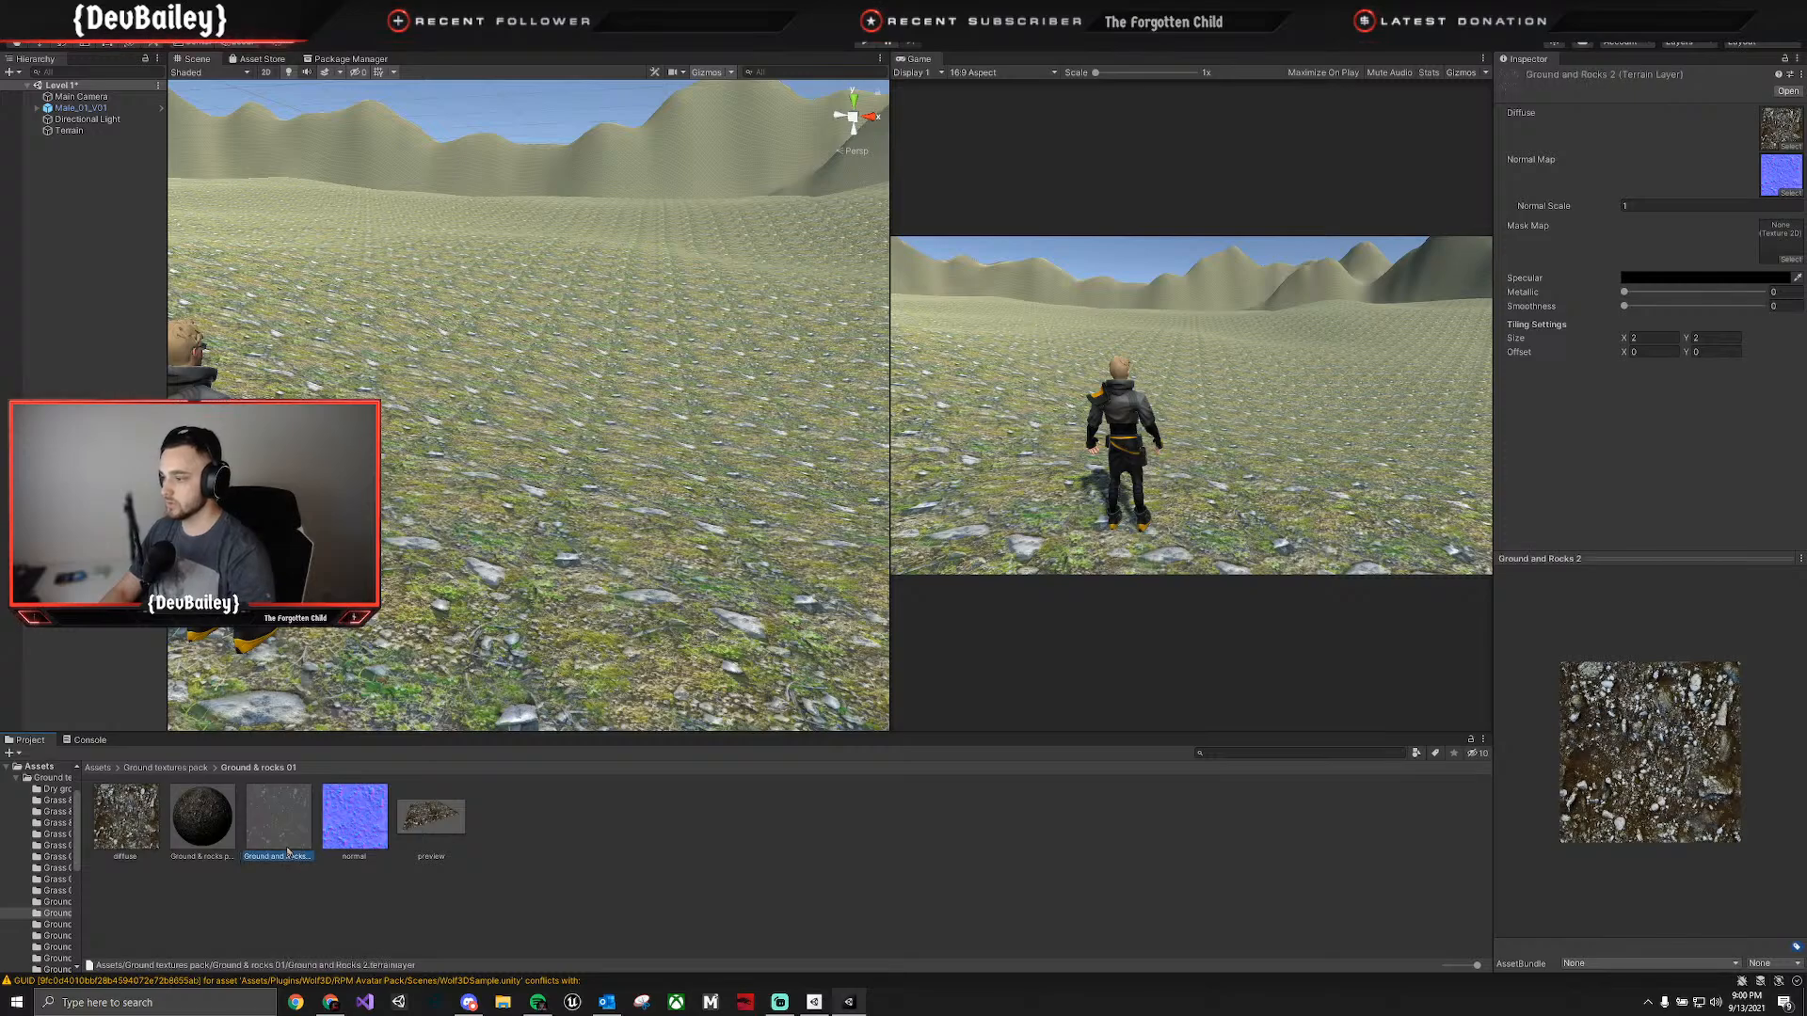
# Move the Ground and Rocks 2 layer asset into the Terrain Layers folder.
pyautogui.click(16, 781)
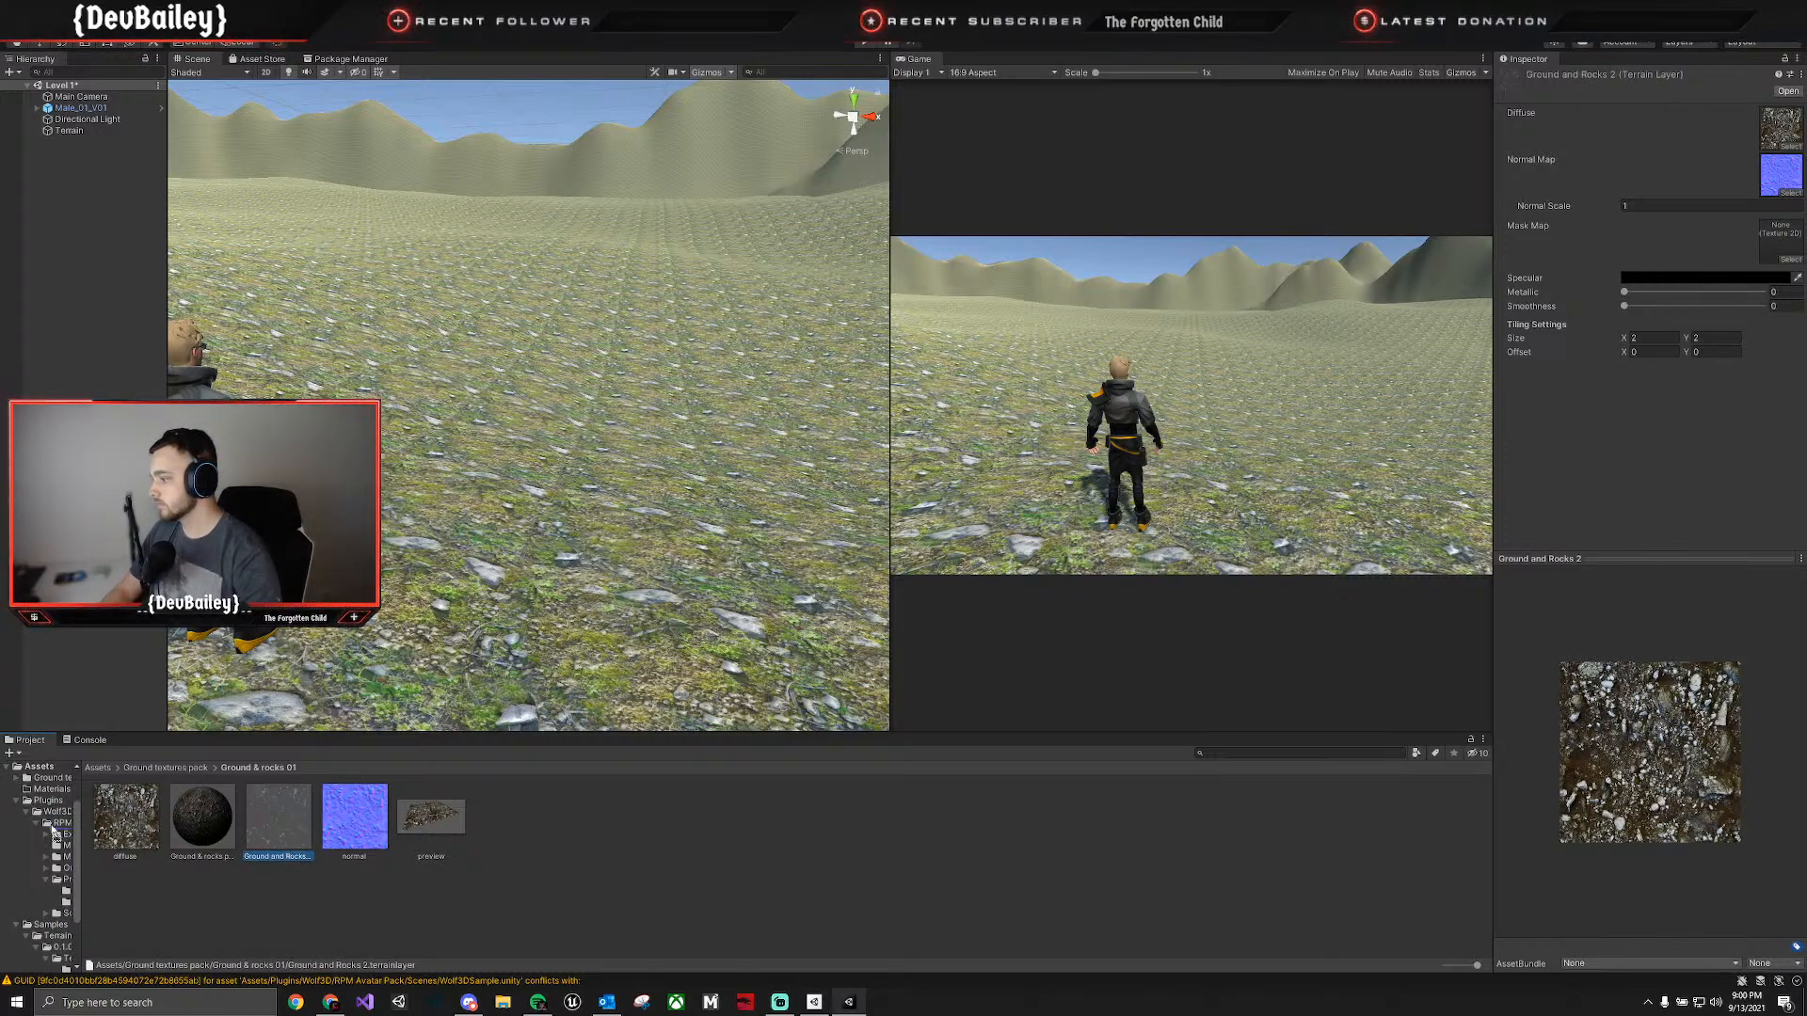
pyautogui.moveTo(62, 941); pyautogui.dragTo(93, 927)
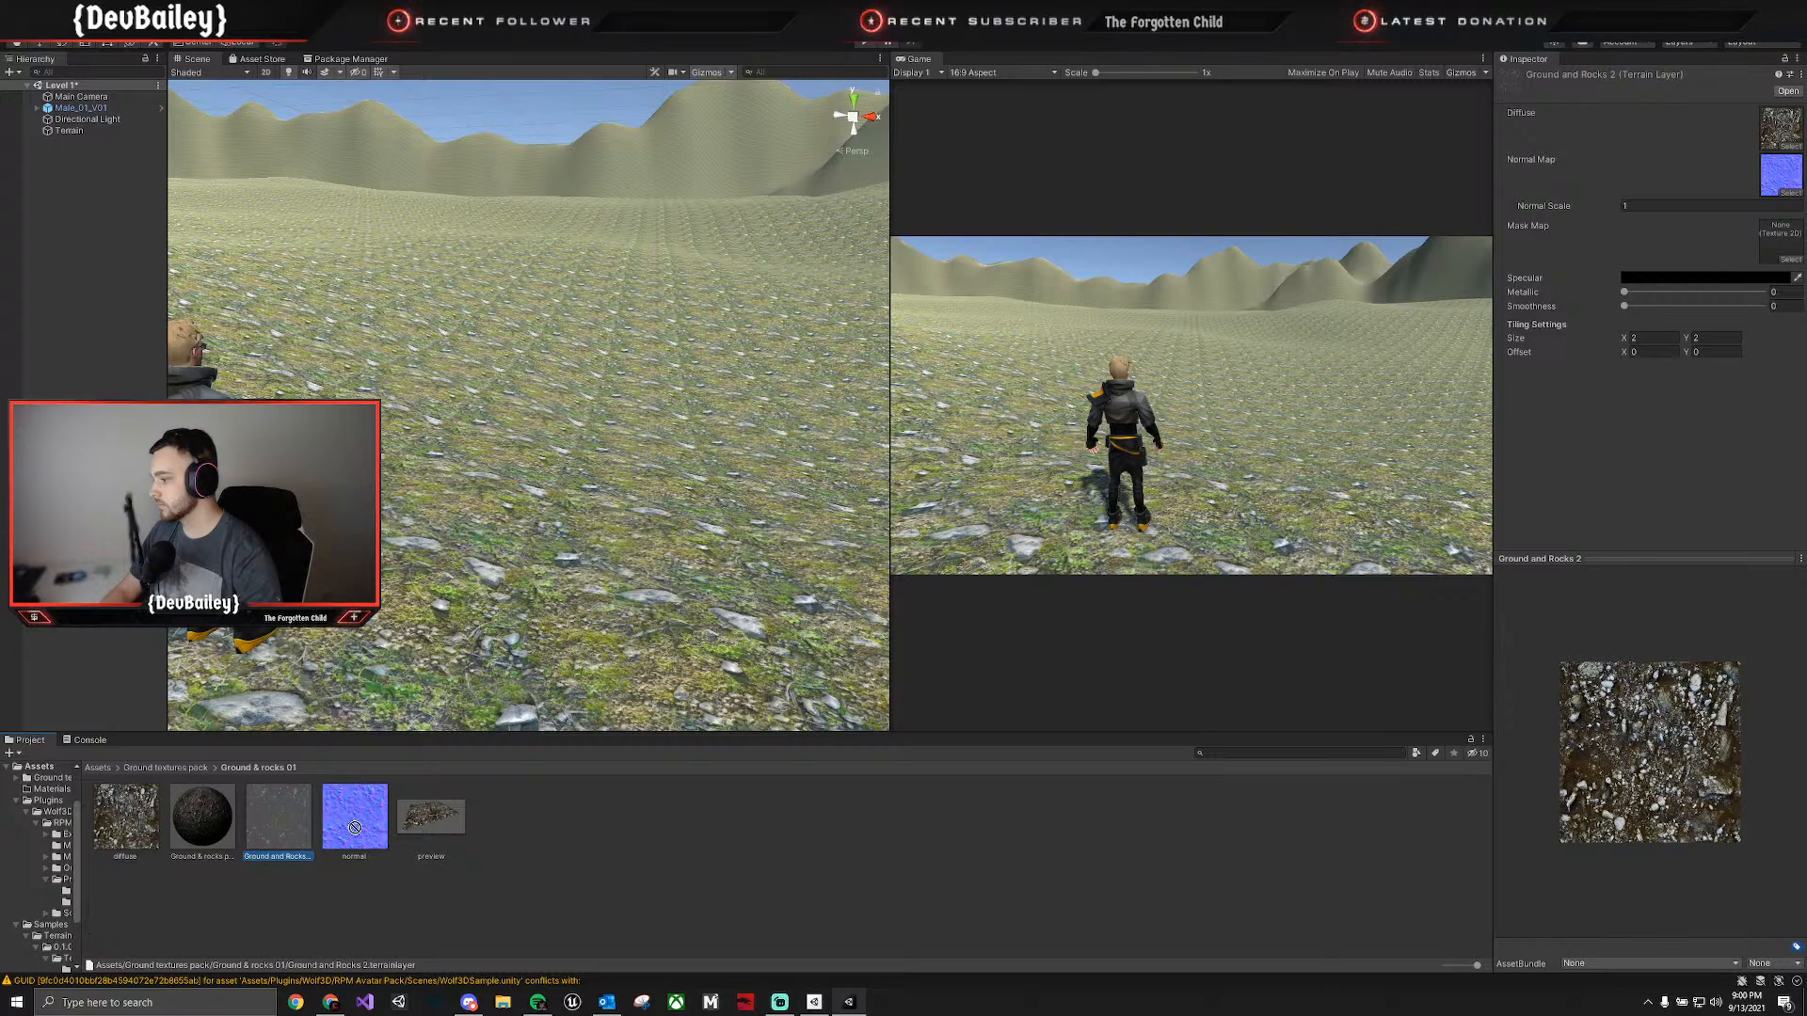
pyautogui.click(16, 801)
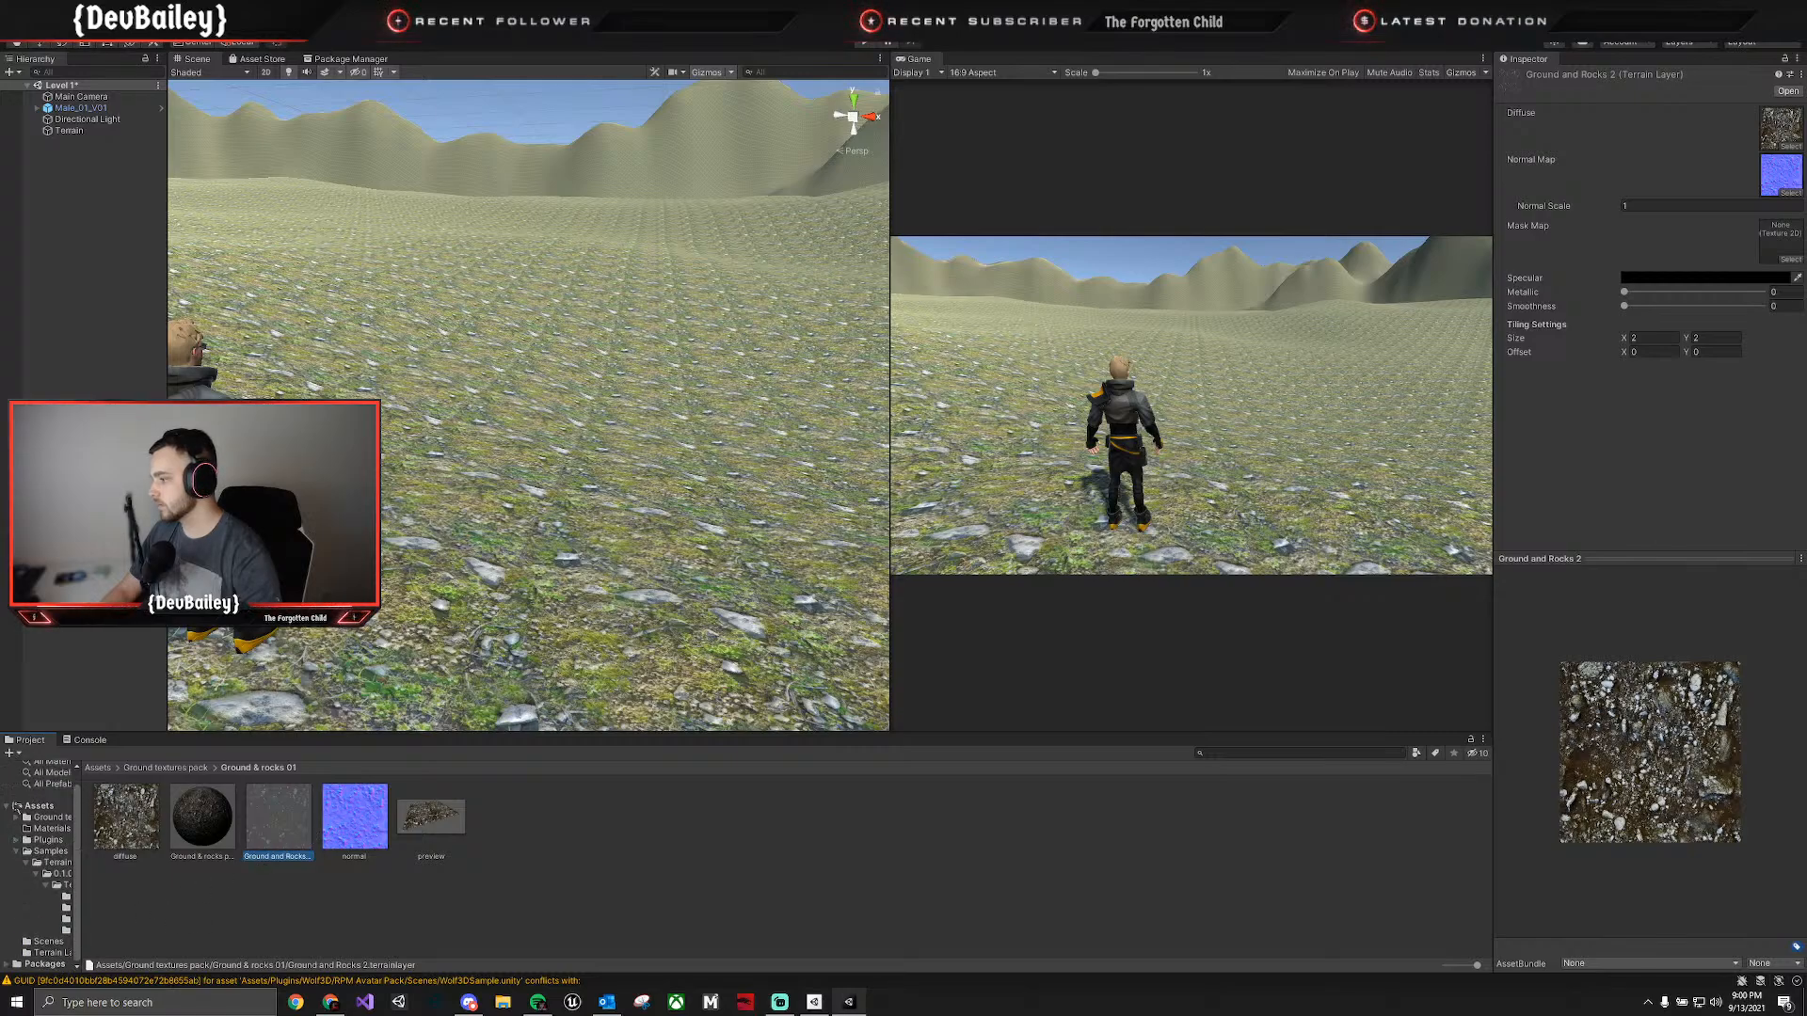
pyautogui.click(16, 851)
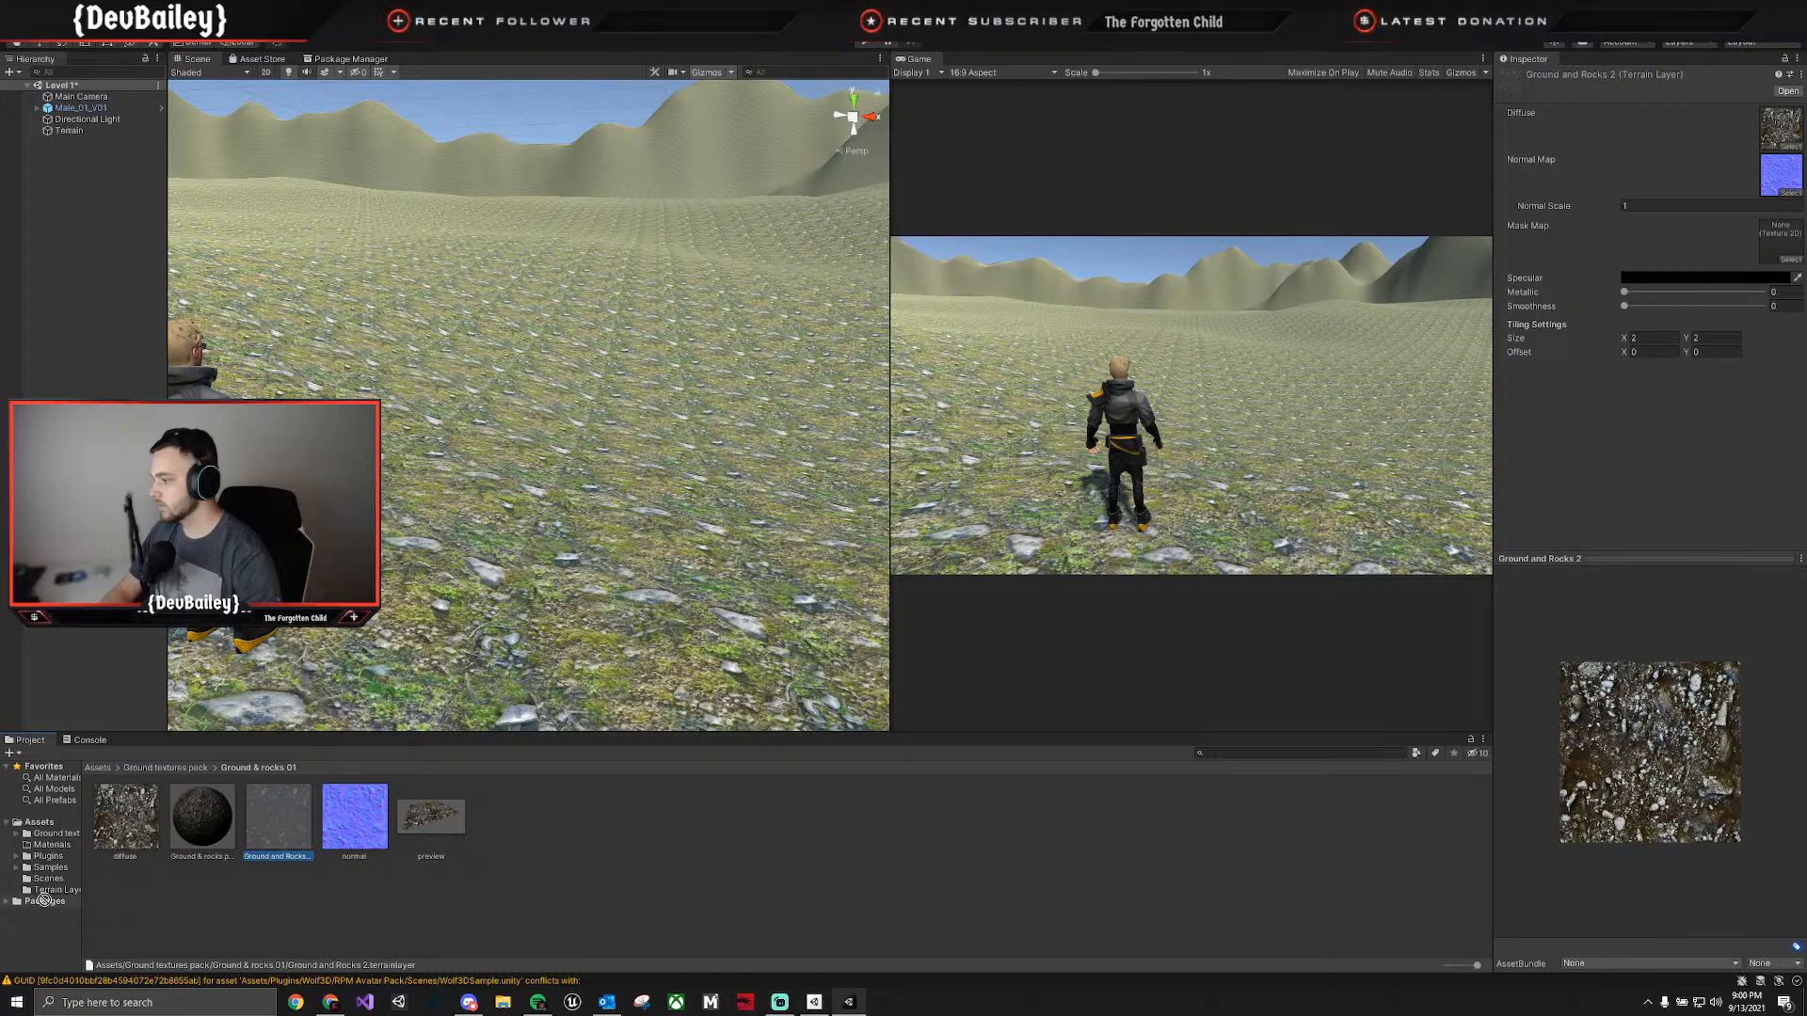
pyautogui.moveTo(50, 897); pyautogui.dragTo(51, 890)
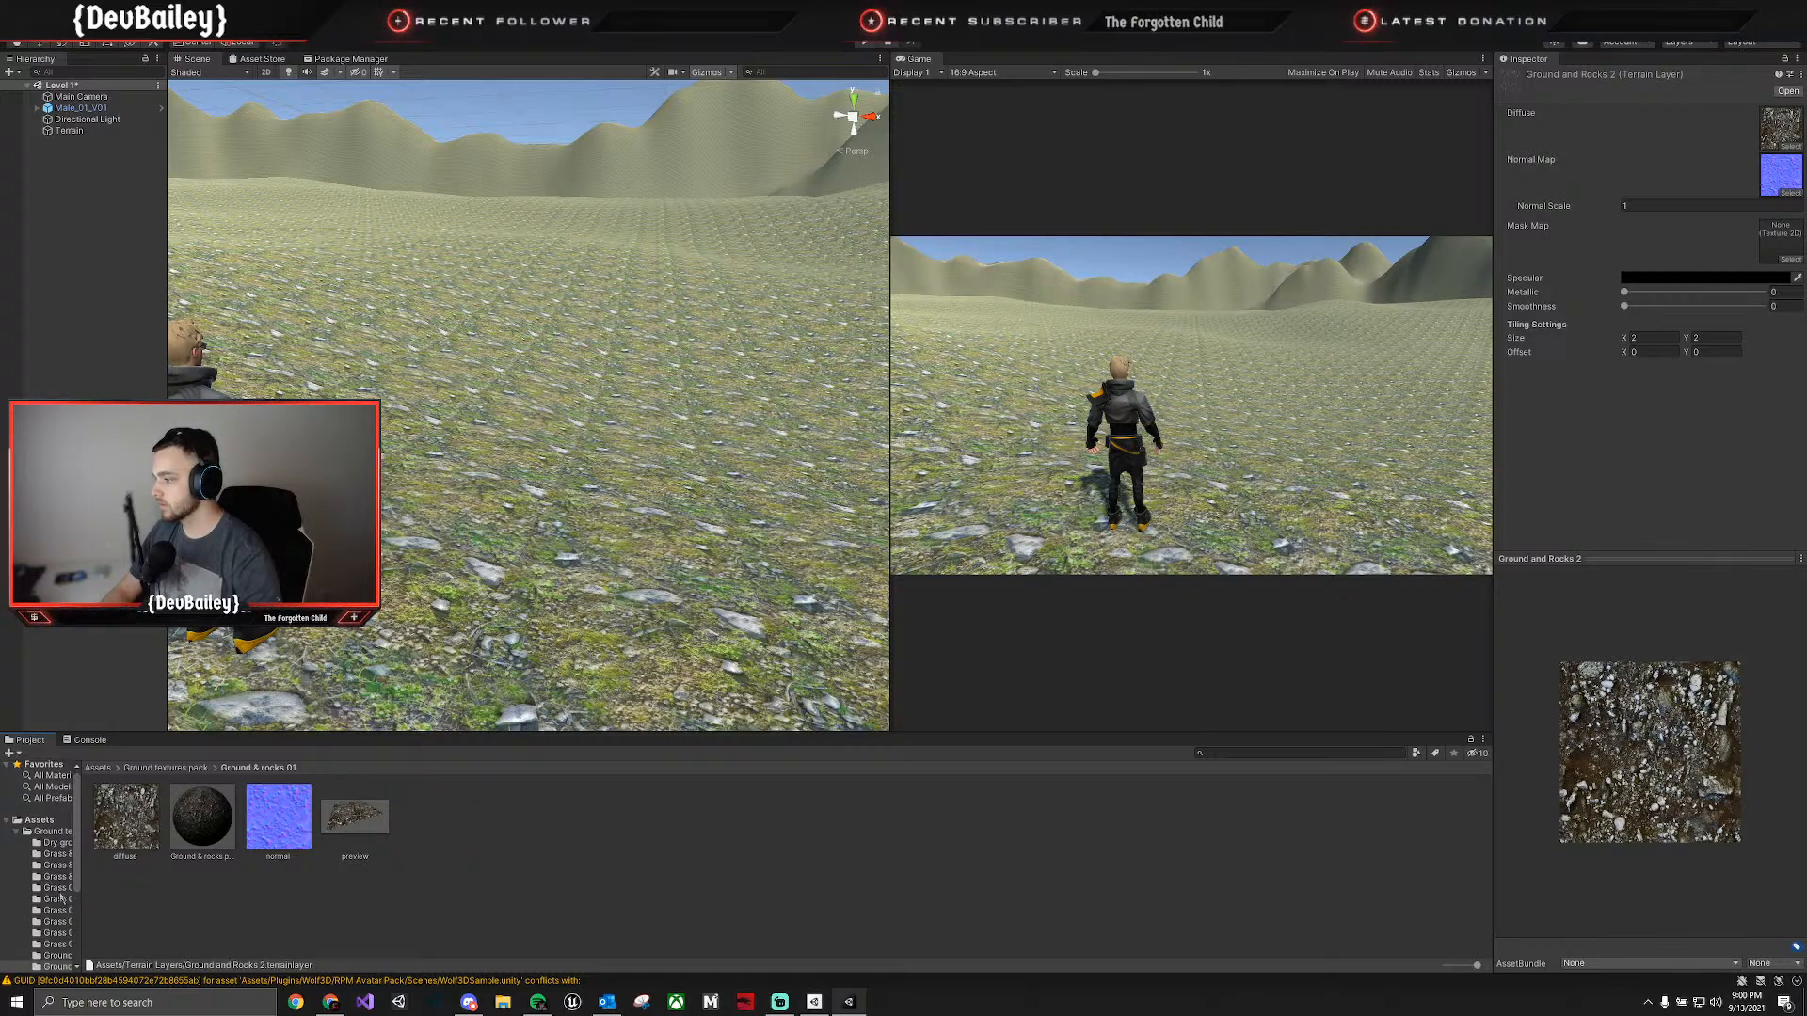
# Open the Terrain Layers folder and rename the Ground and Rocks 2 layer to Ground and Rocks.
pyautogui.click(40, 820)
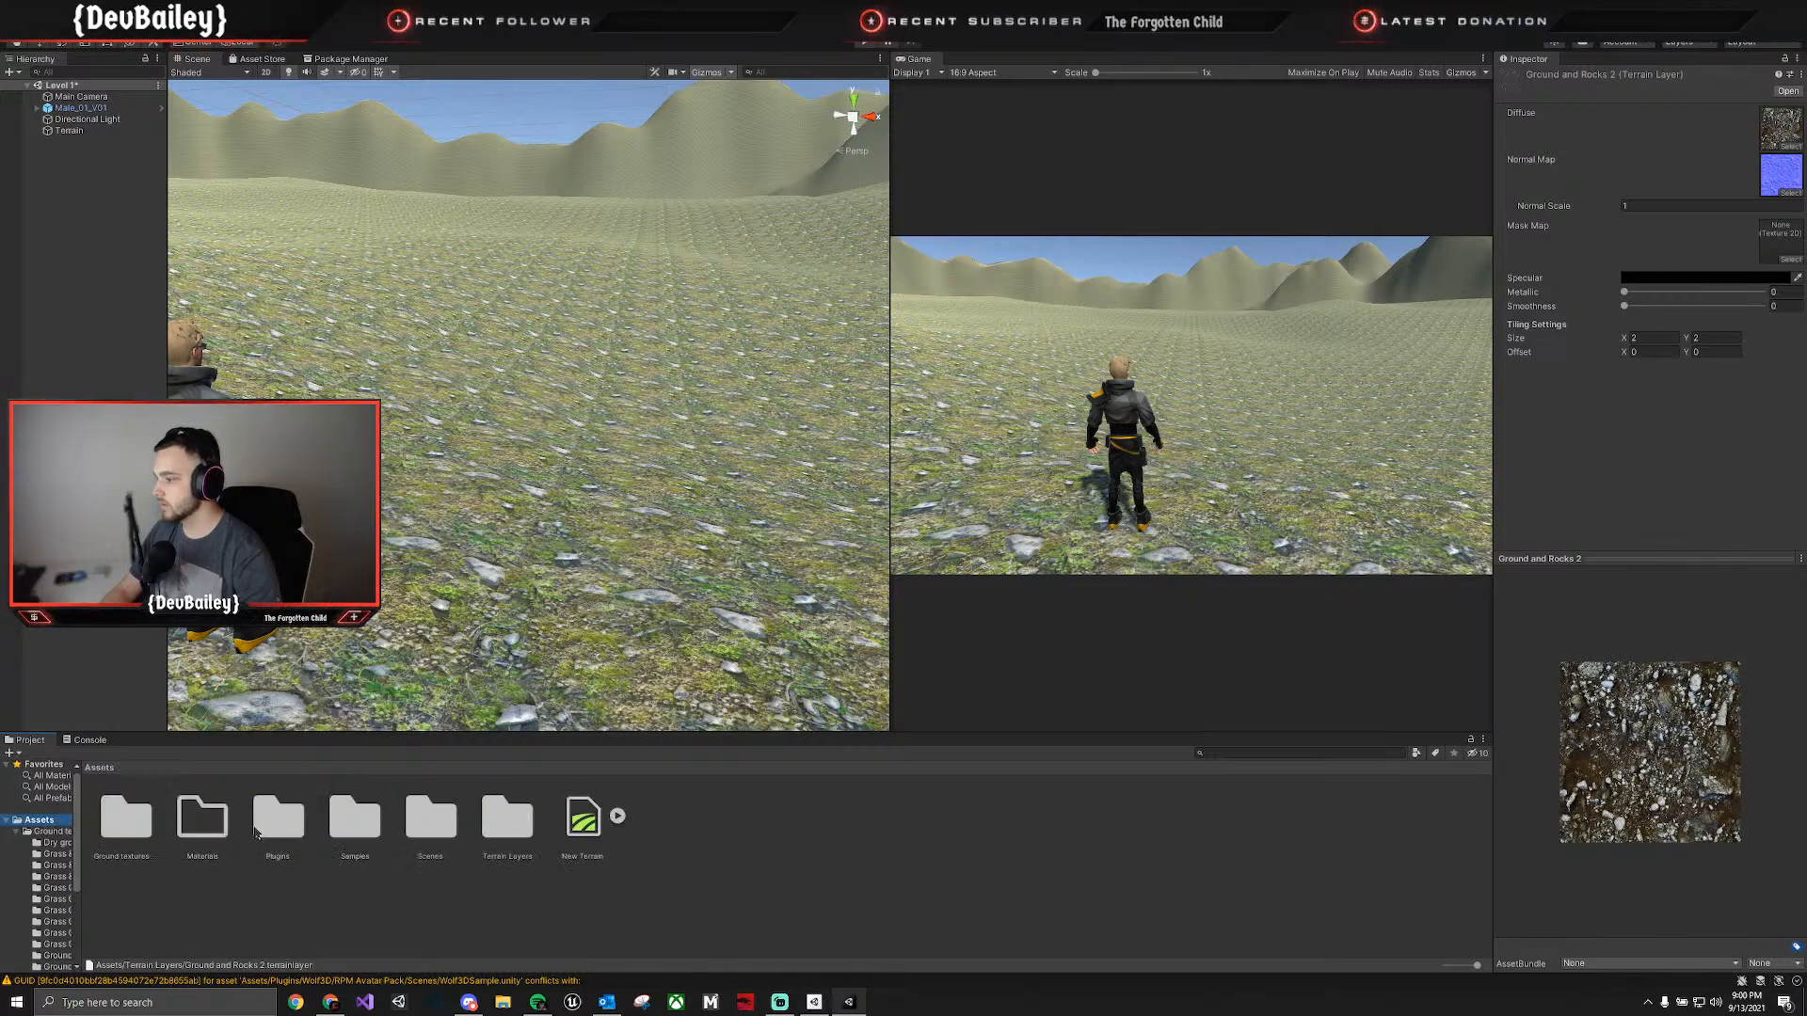
pyautogui.doubleClick(482, 832)
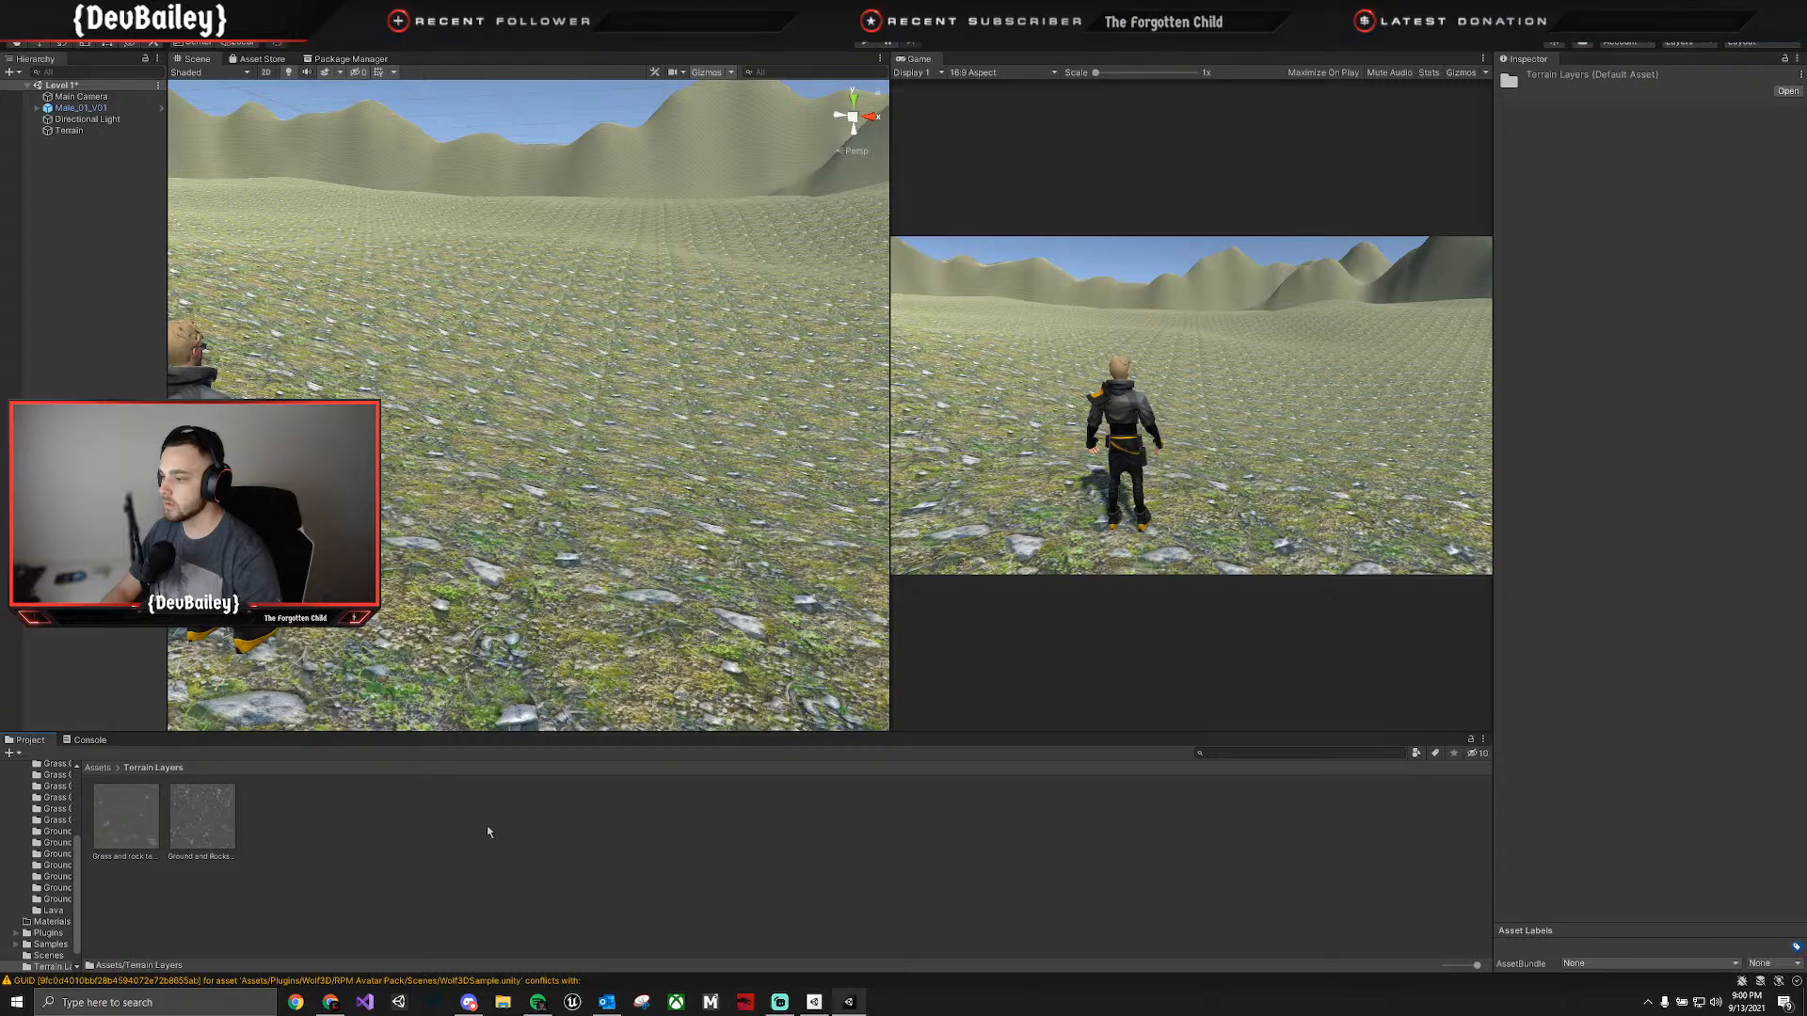
pyautogui.click(120, 858)
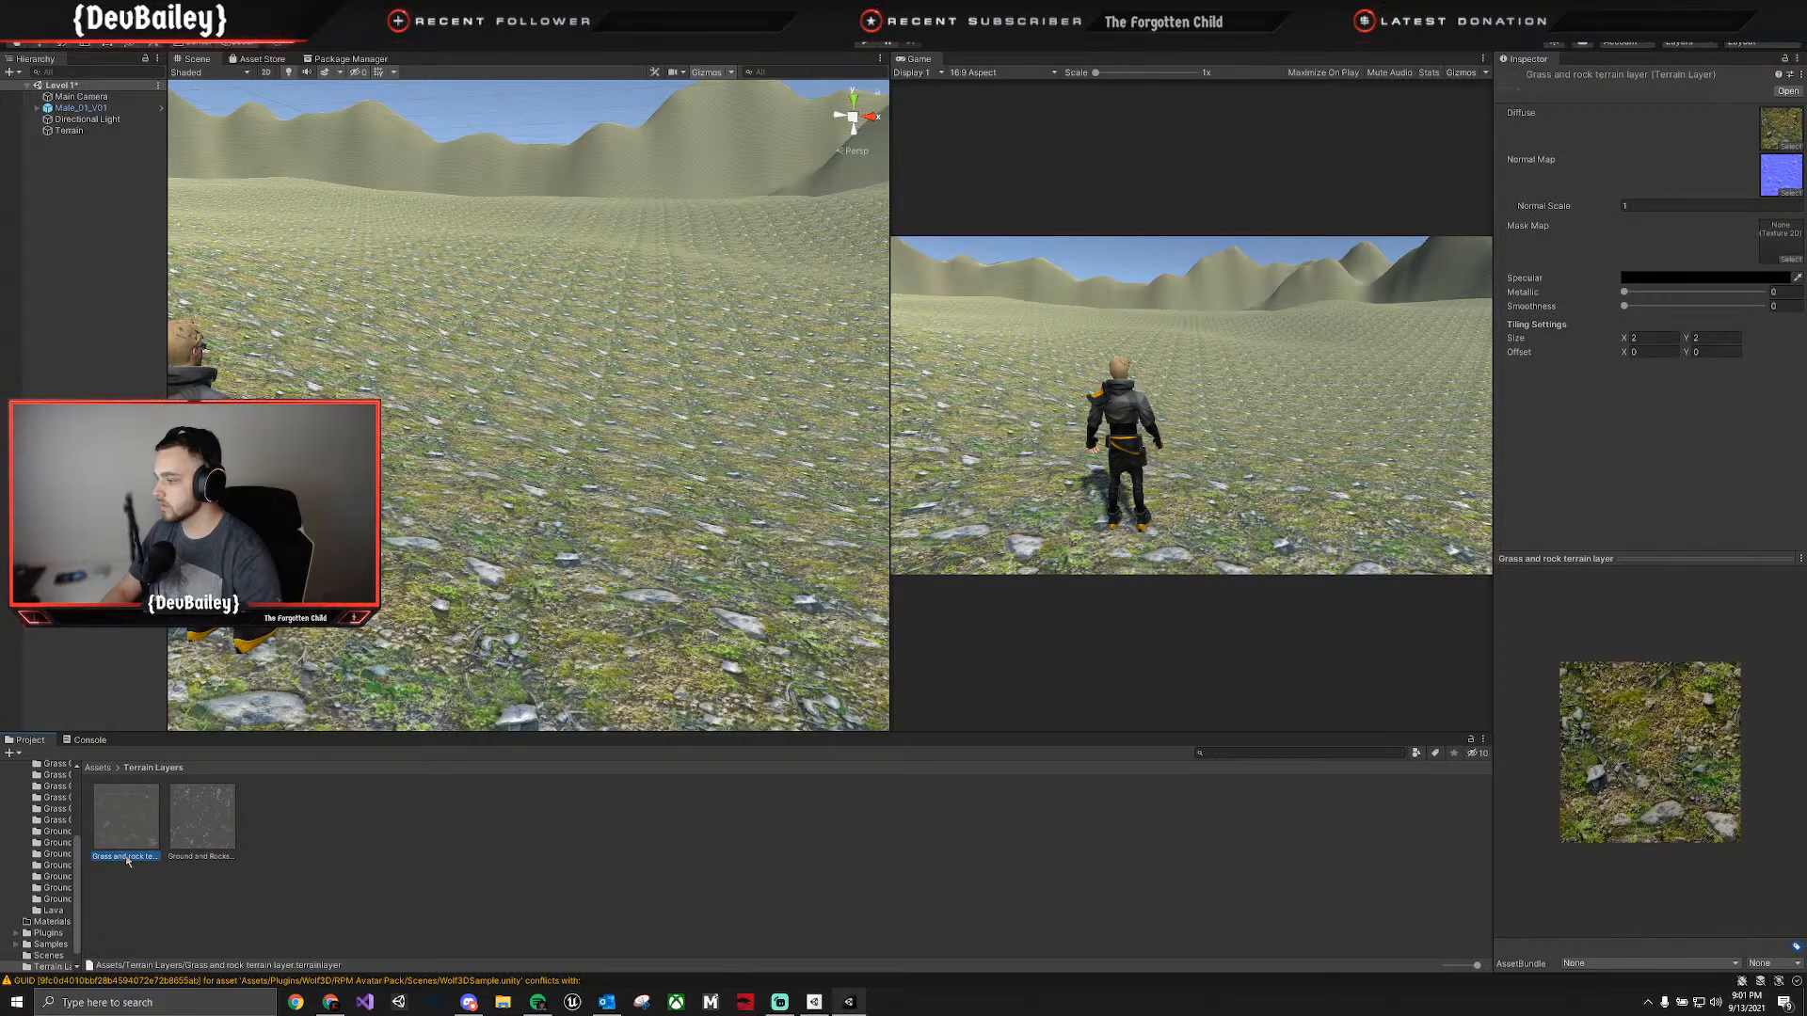
pyautogui.click(186, 859)
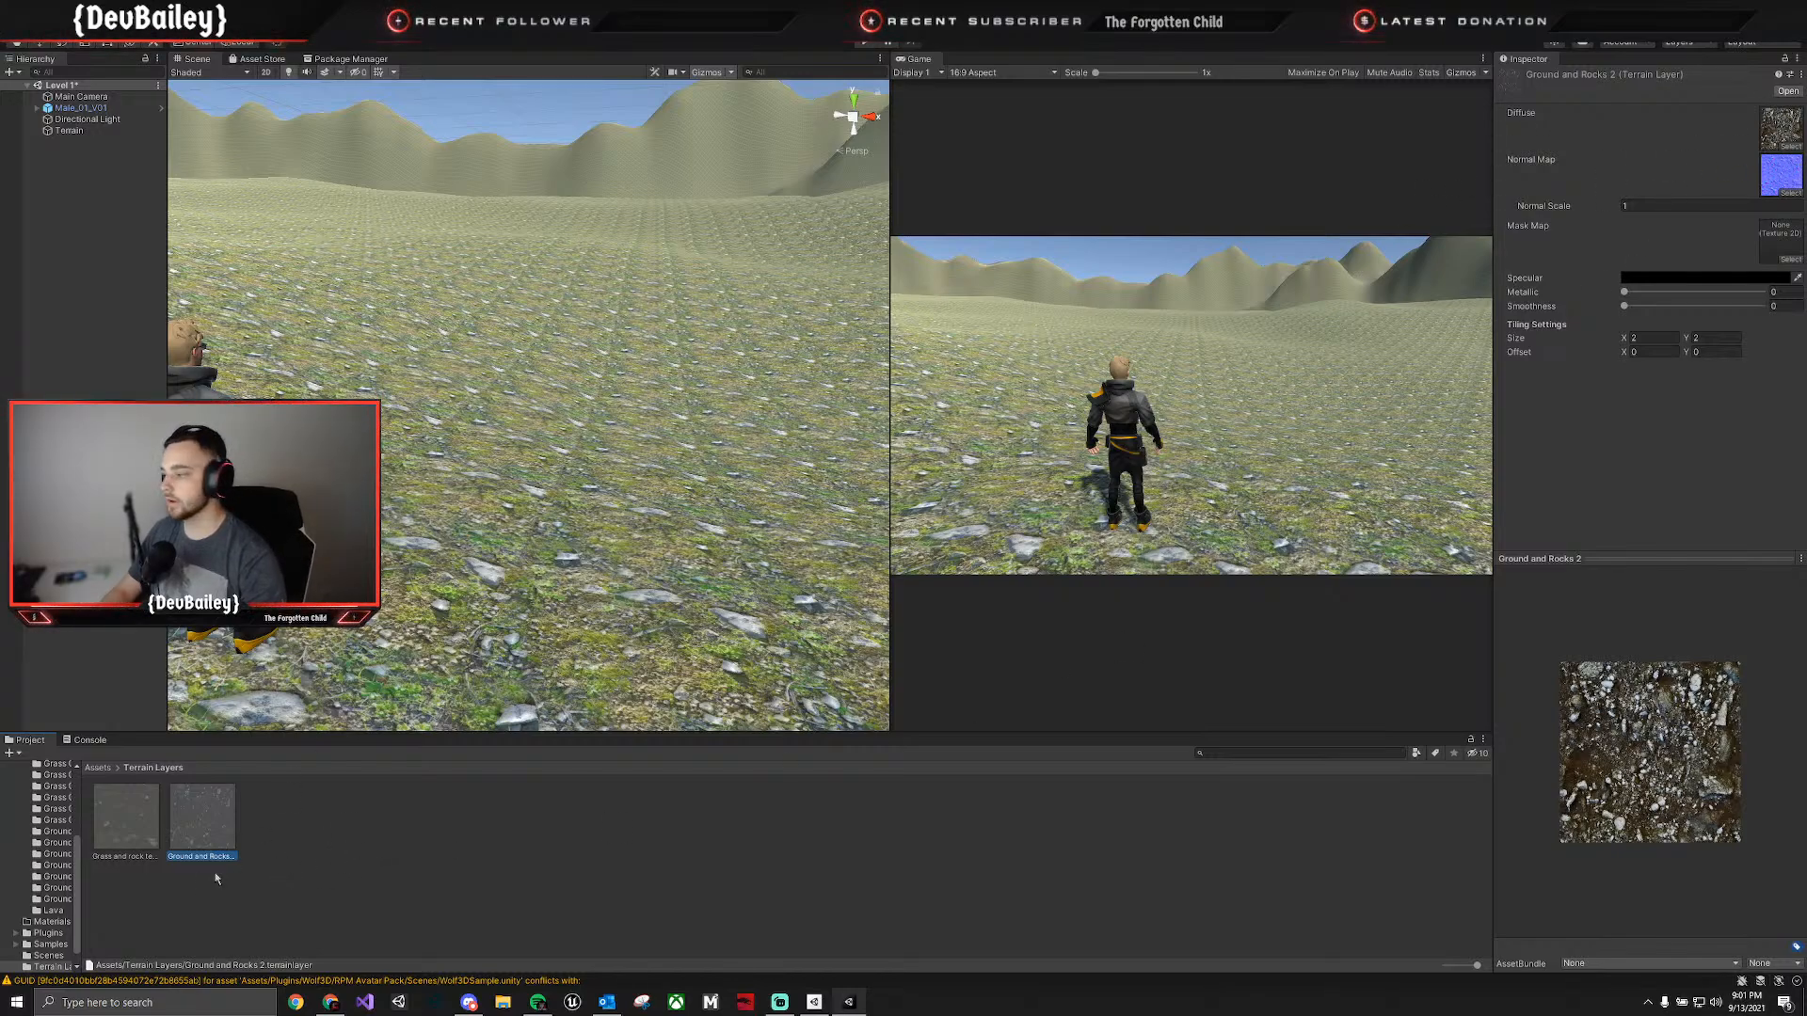
pyautogui.scroll(3, 43, 873)
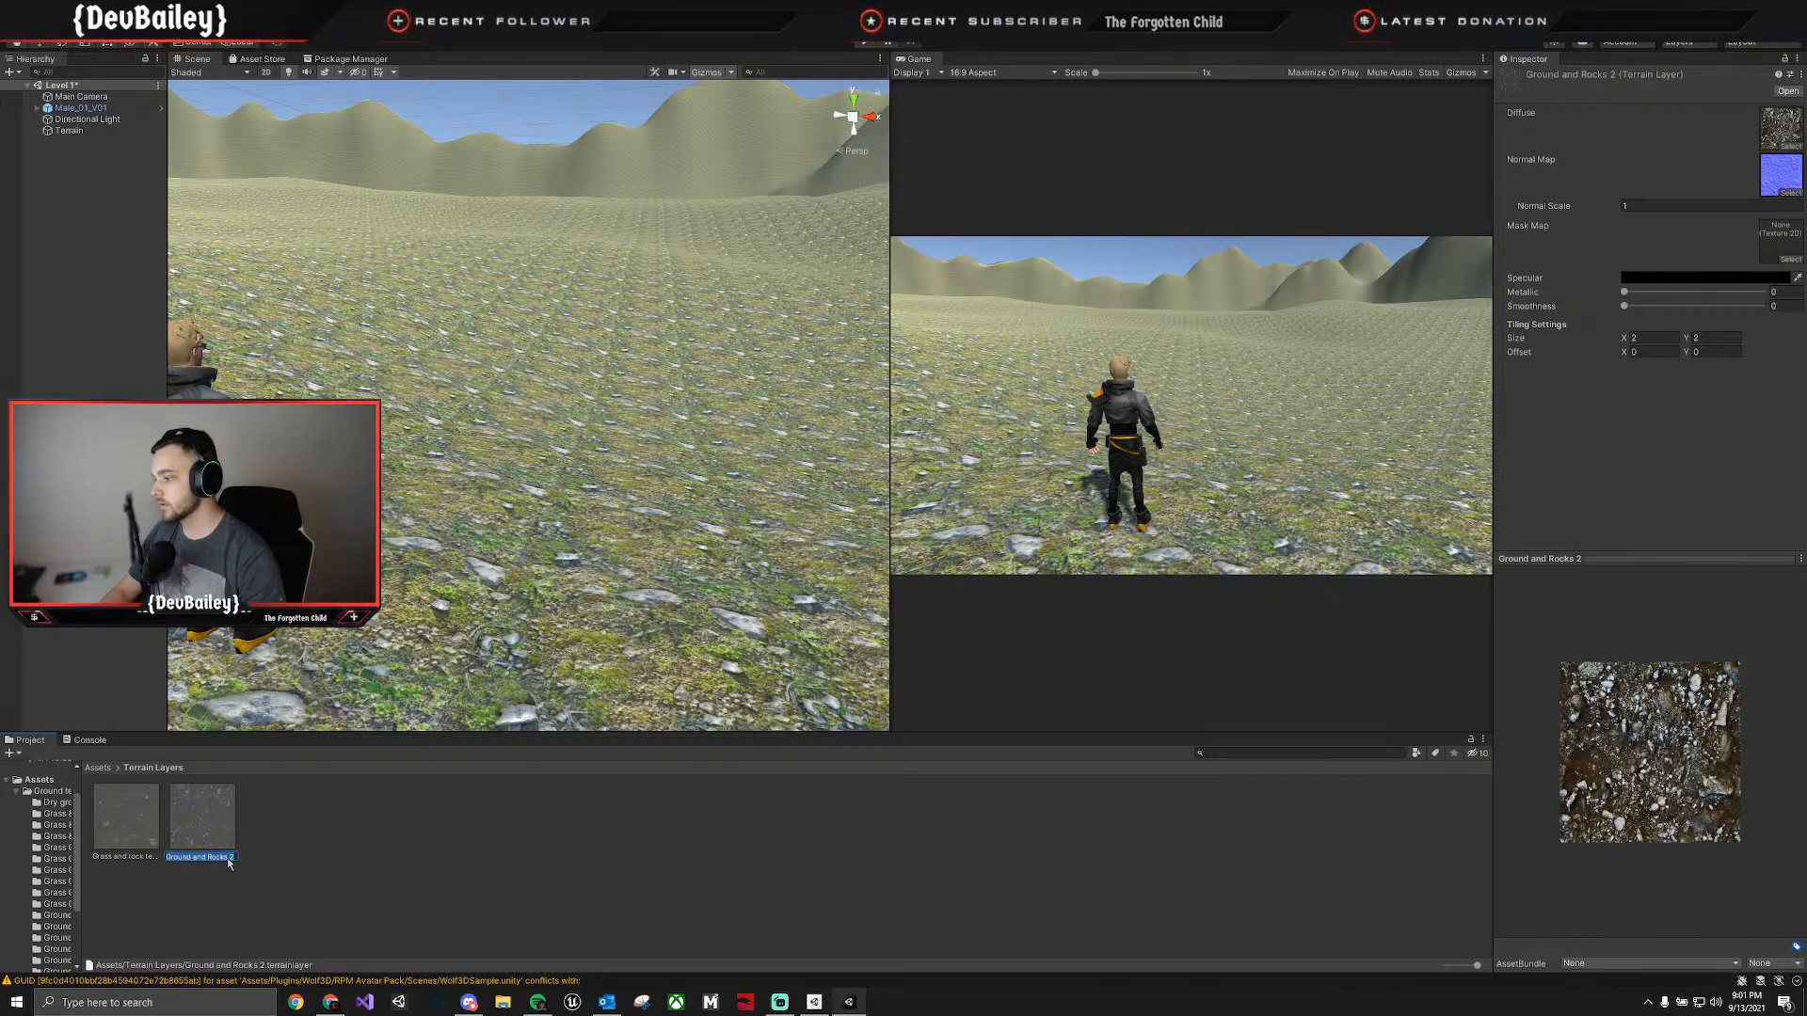
pyautogui.press('End')
pyautogui.press('BackSpace')
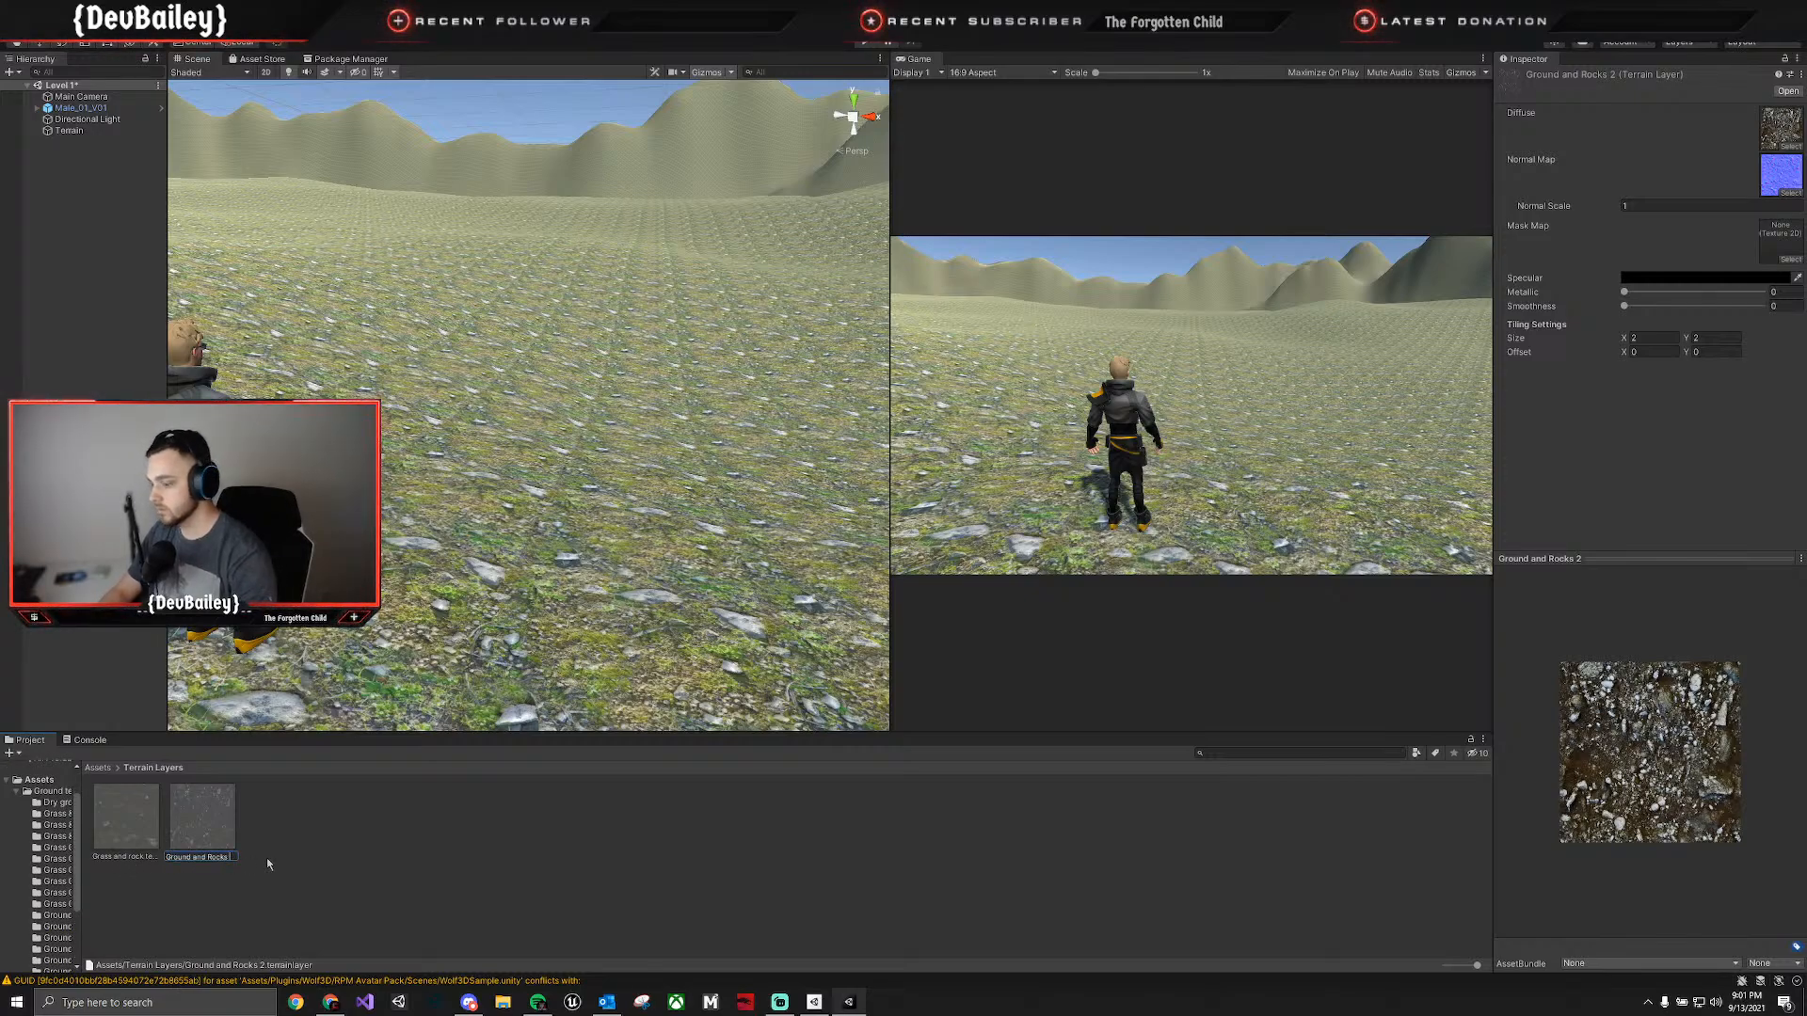
pyautogui.press('Return')
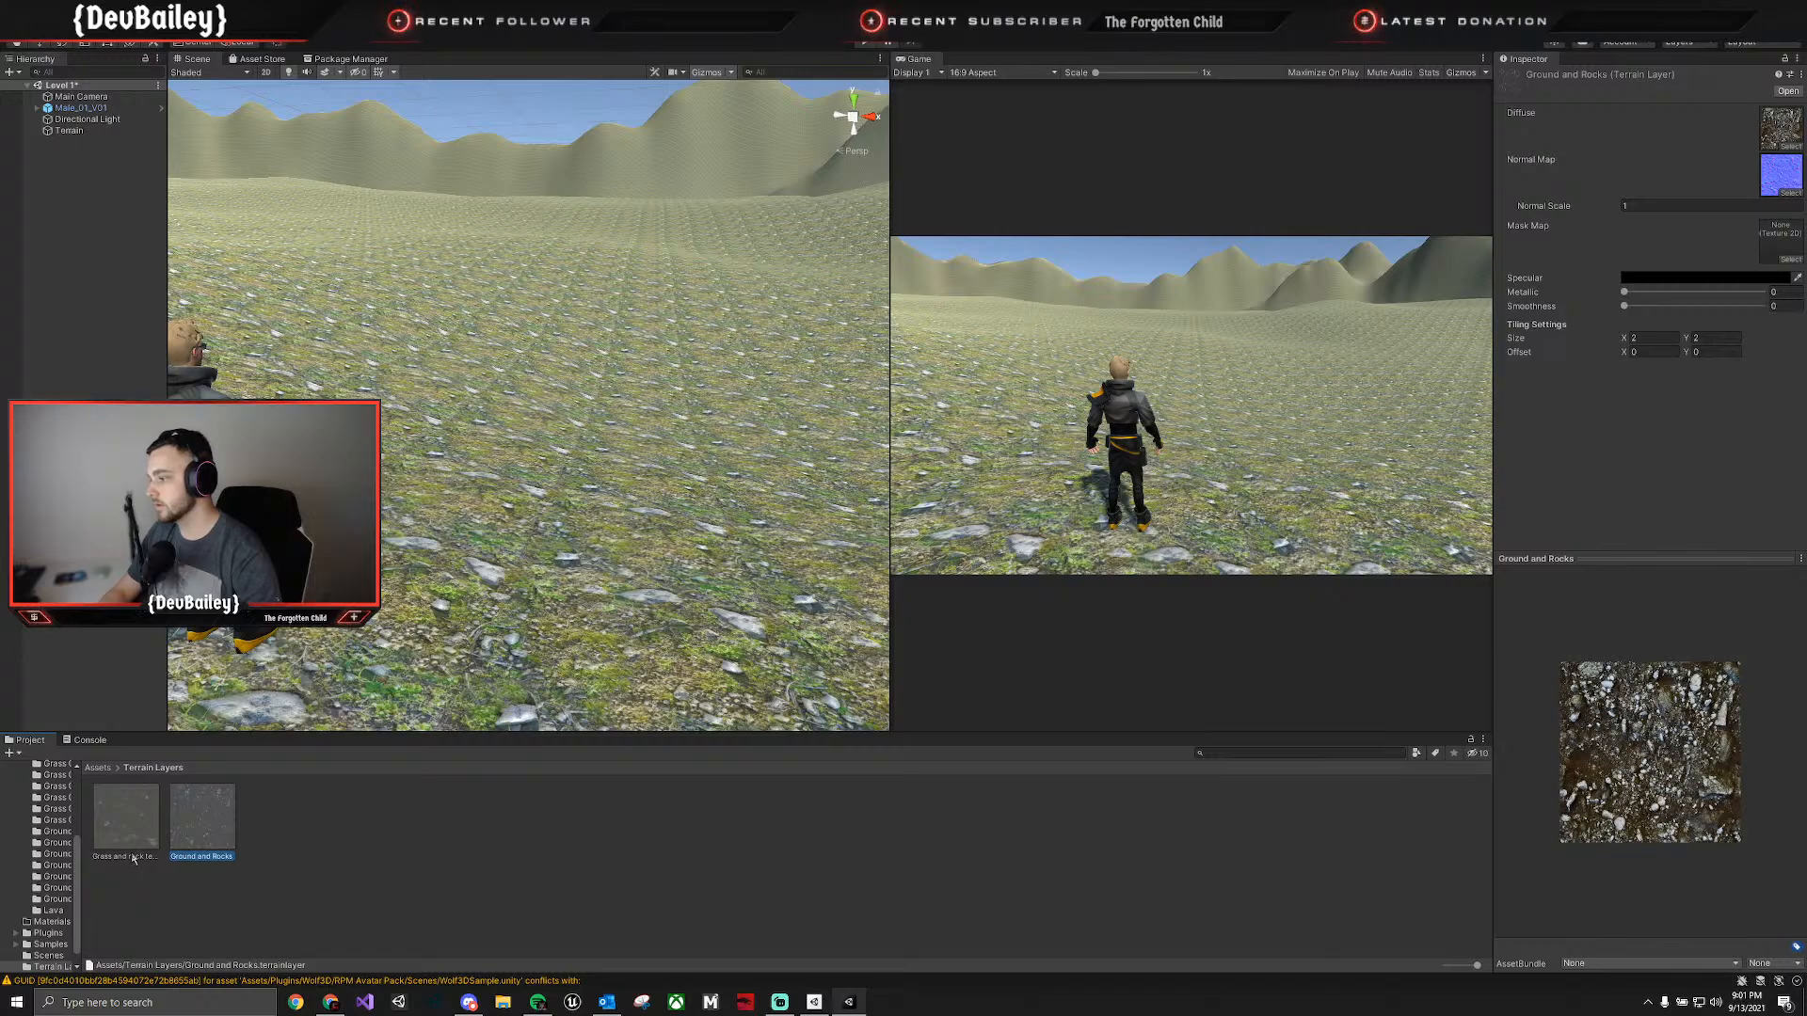
# Rename the Grass and rock terrain layer asset to Grass and Rocks.
pyautogui.click(131, 828)
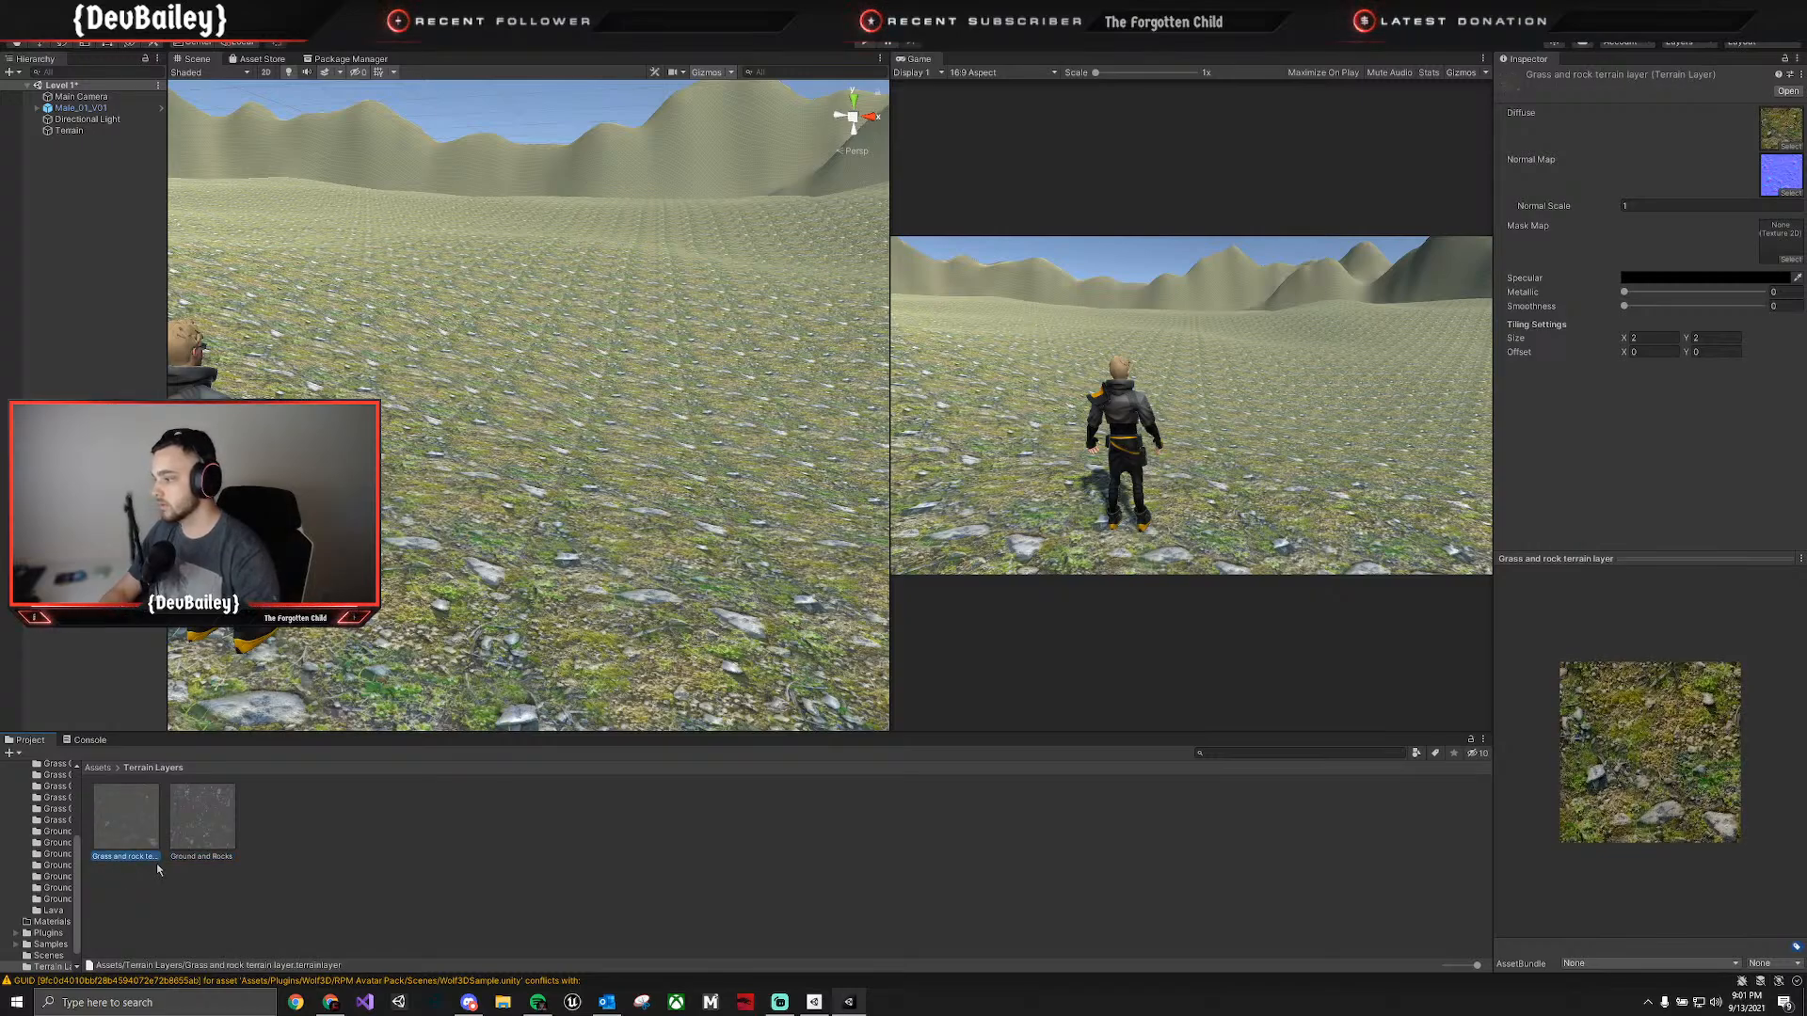
pyautogui.click(131, 856)
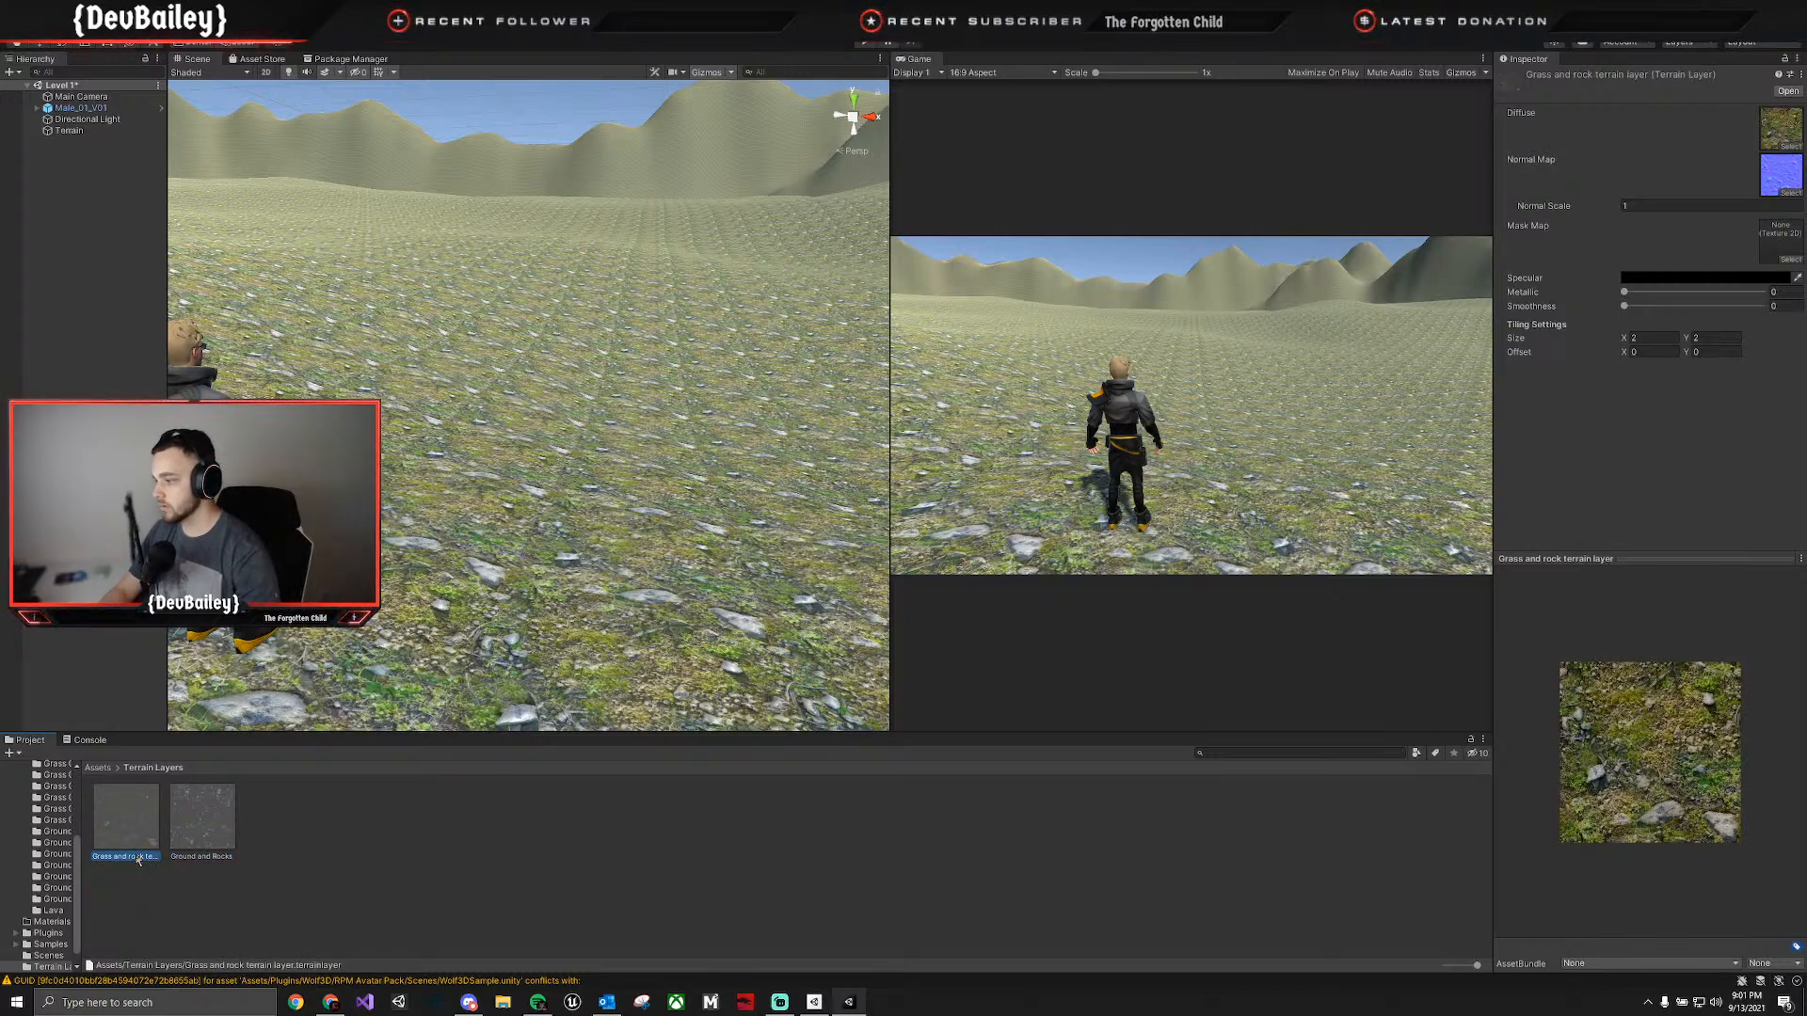
pyautogui.write('Grass an')
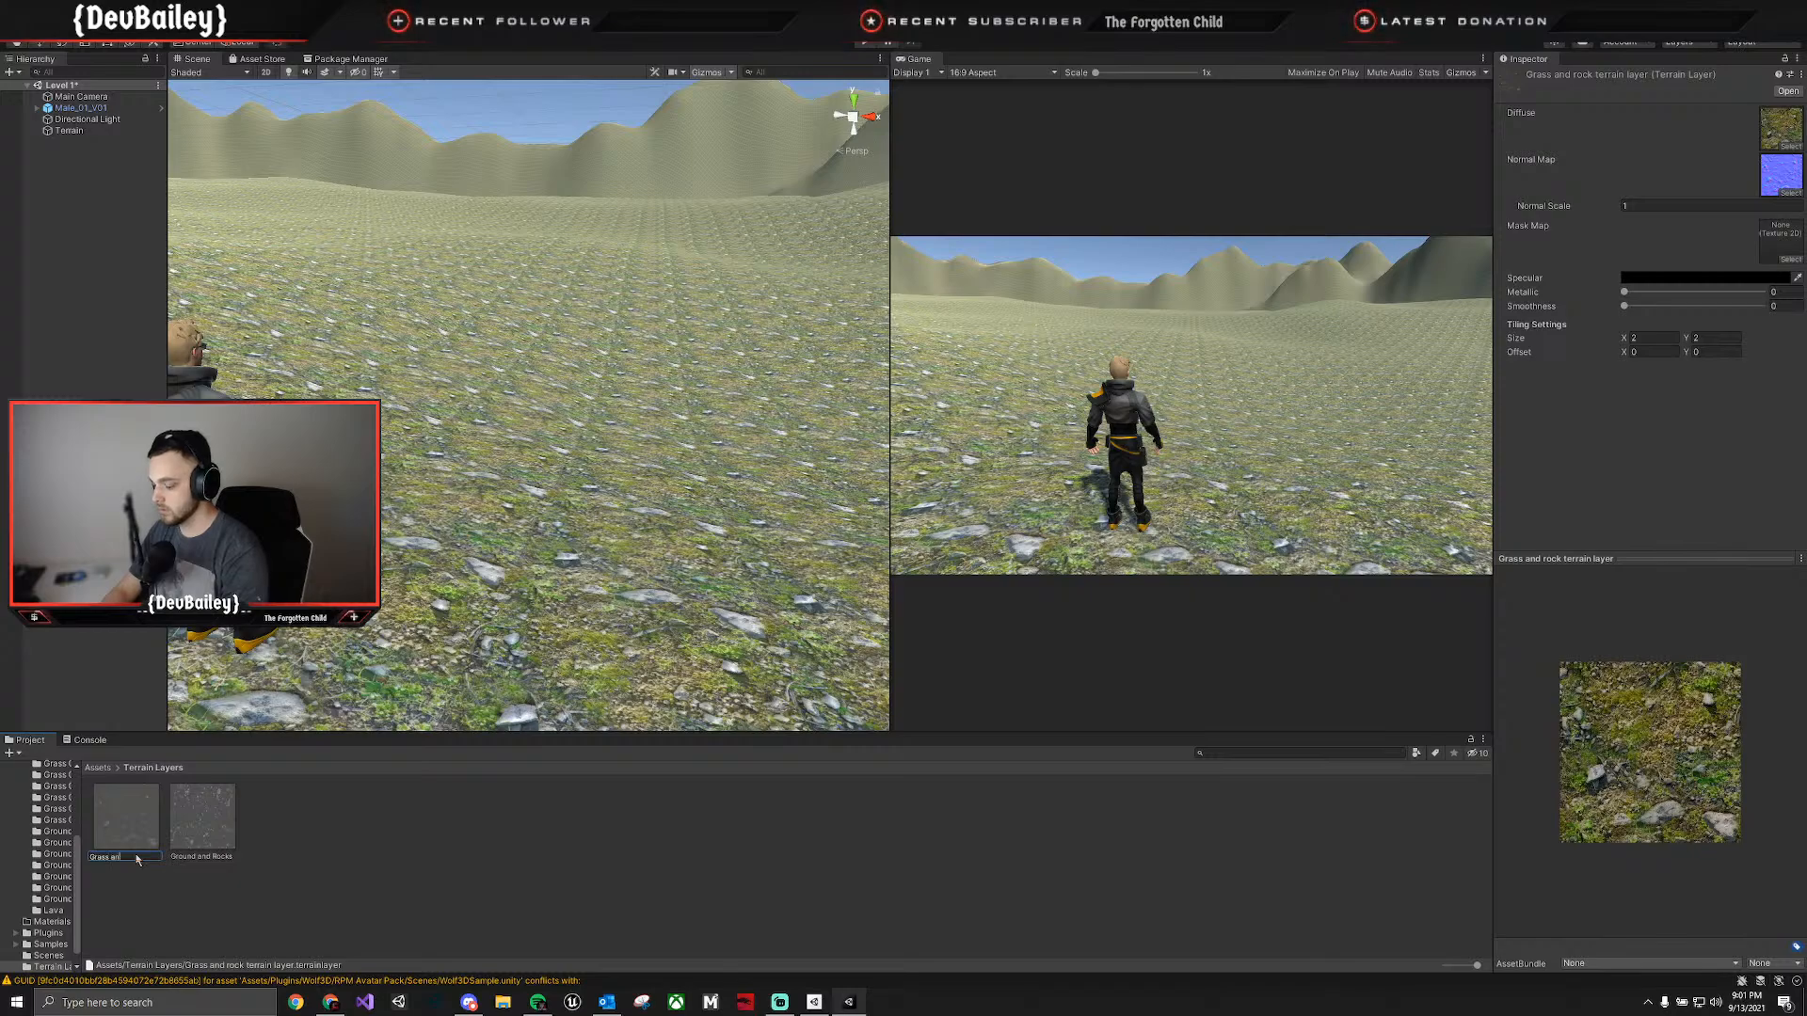
pyautogui.write('d Rocks')
pyautogui.press('Return')
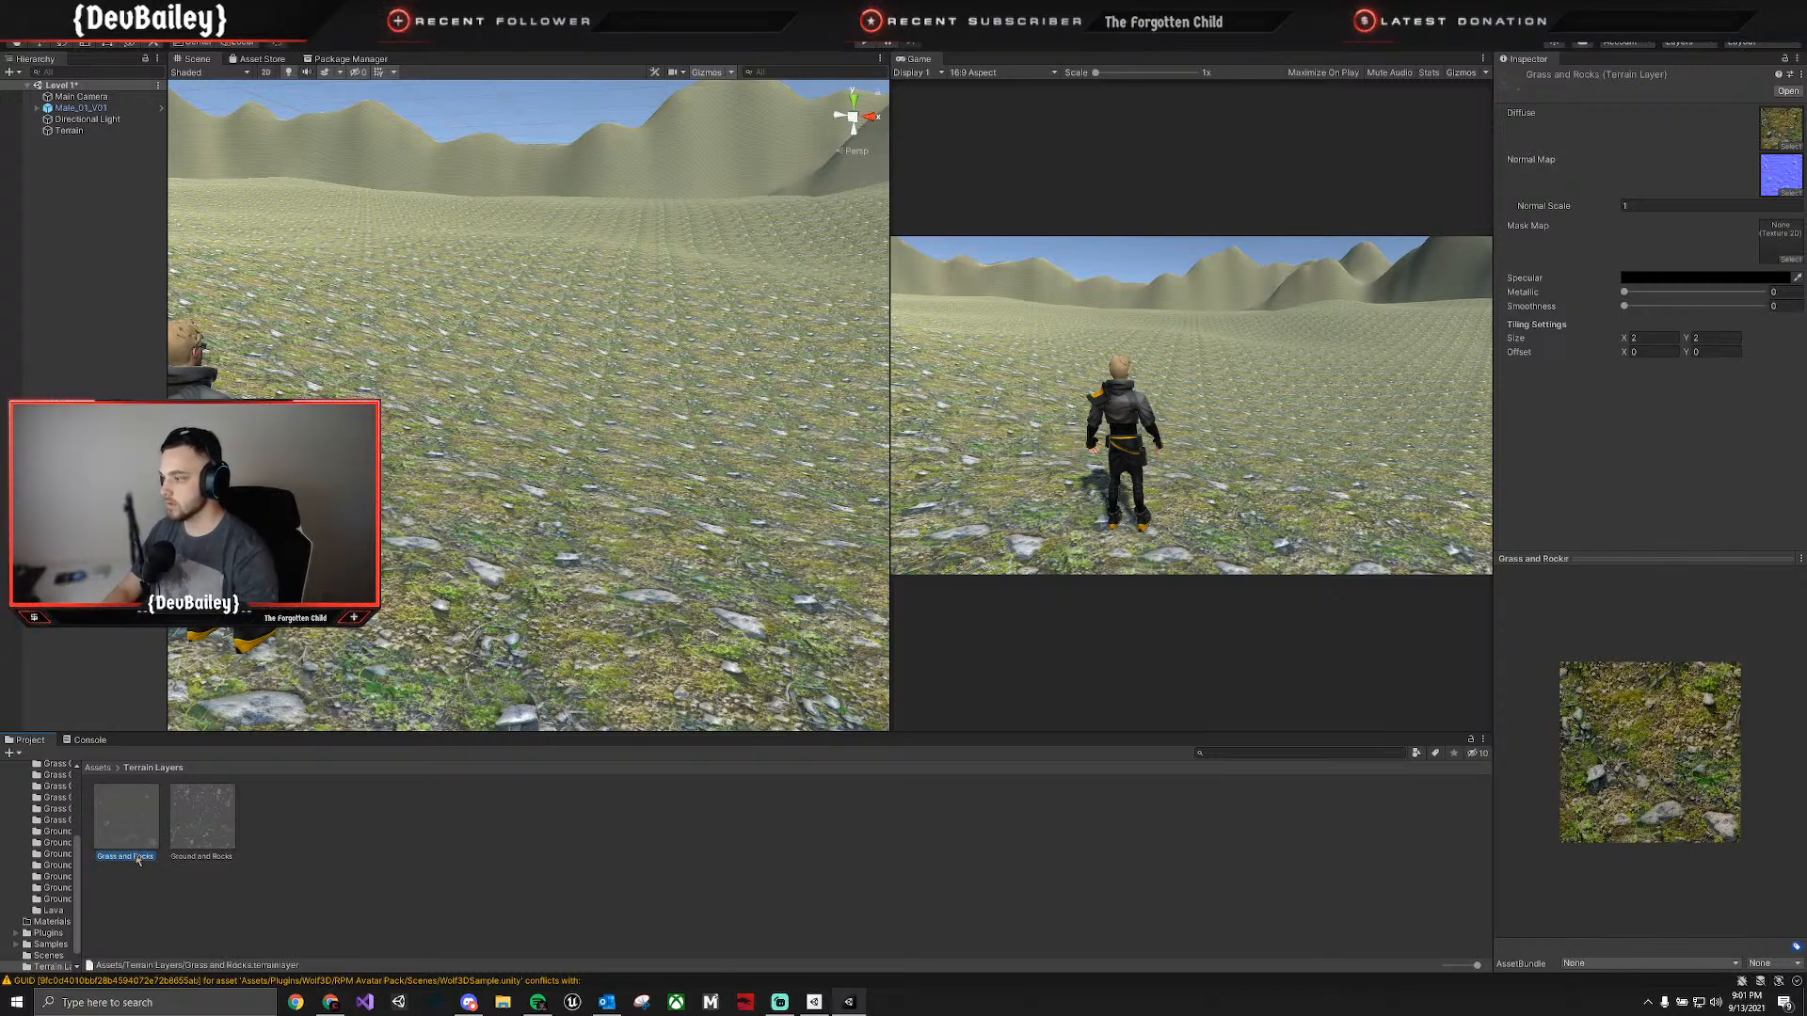
# Select the terrain and dock the Game view into the same group as the Scene view, keeping the Scene view in front.
pyautogui.click(749, 350)
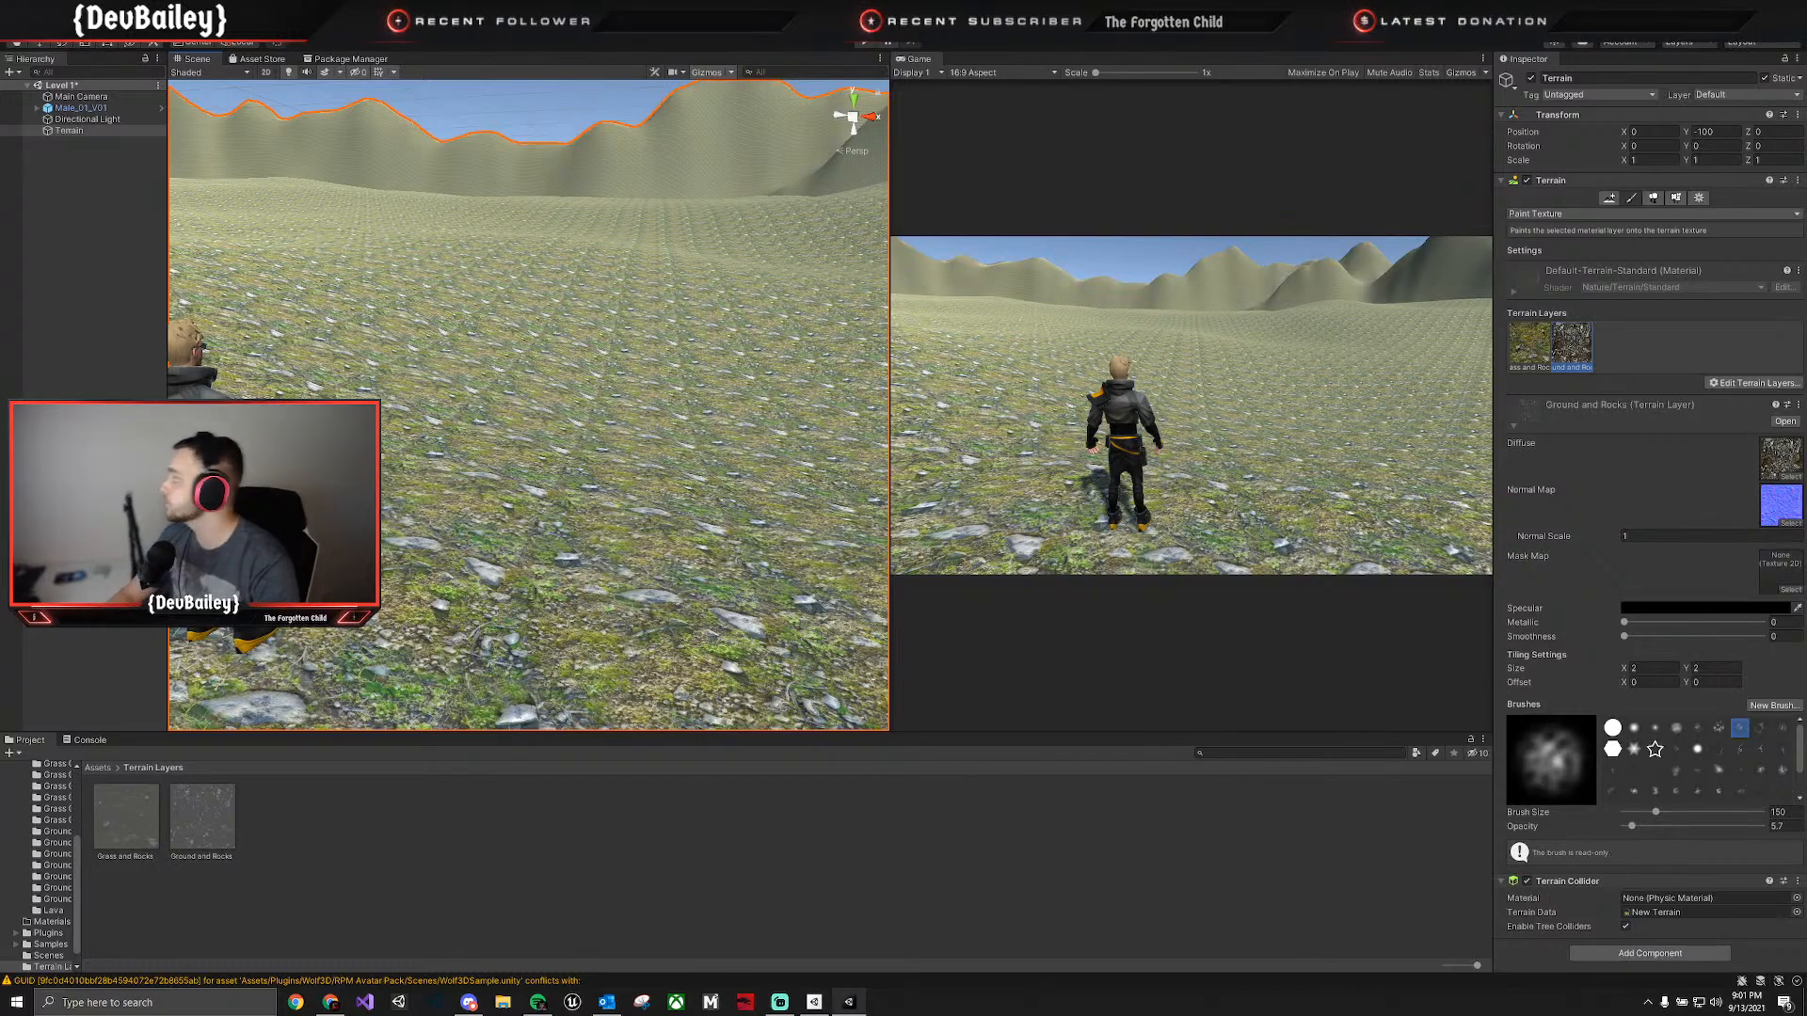
pyautogui.press('s')
pyautogui.moveTo(791, 297)
pyautogui.mouseDown(button='right')
pyautogui.moveTo(706, 342)
pyautogui.moveTo(718, 386)
pyautogui.moveTo(754, 386)
pyautogui.moveTo(674, 392)
pyautogui.moveTo(996, 355)
pyautogui.moveTo(839, 339)
pyautogui.moveTo(698, 396)
pyautogui.moveTo(911, 327)
pyautogui.moveTo(969, 340)
pyautogui.mouseUp(button='right')
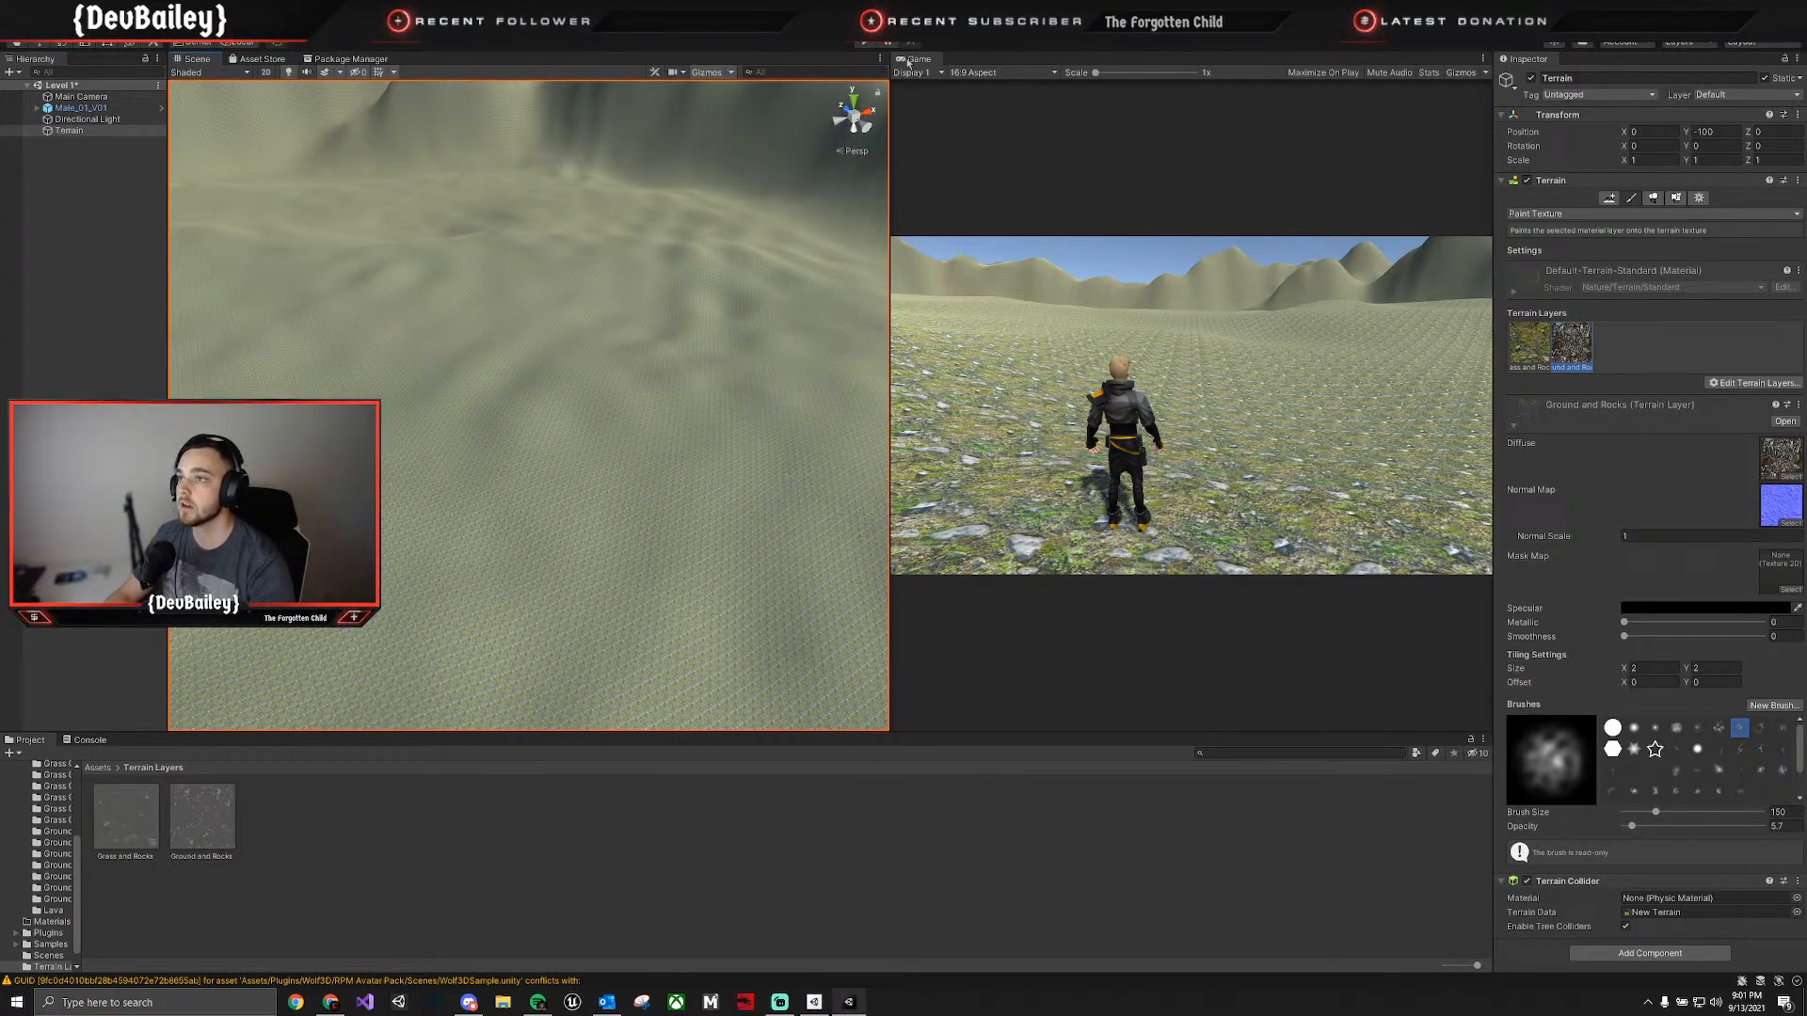
pyautogui.moveTo(919, 58); pyautogui.dragTo(252, 75)
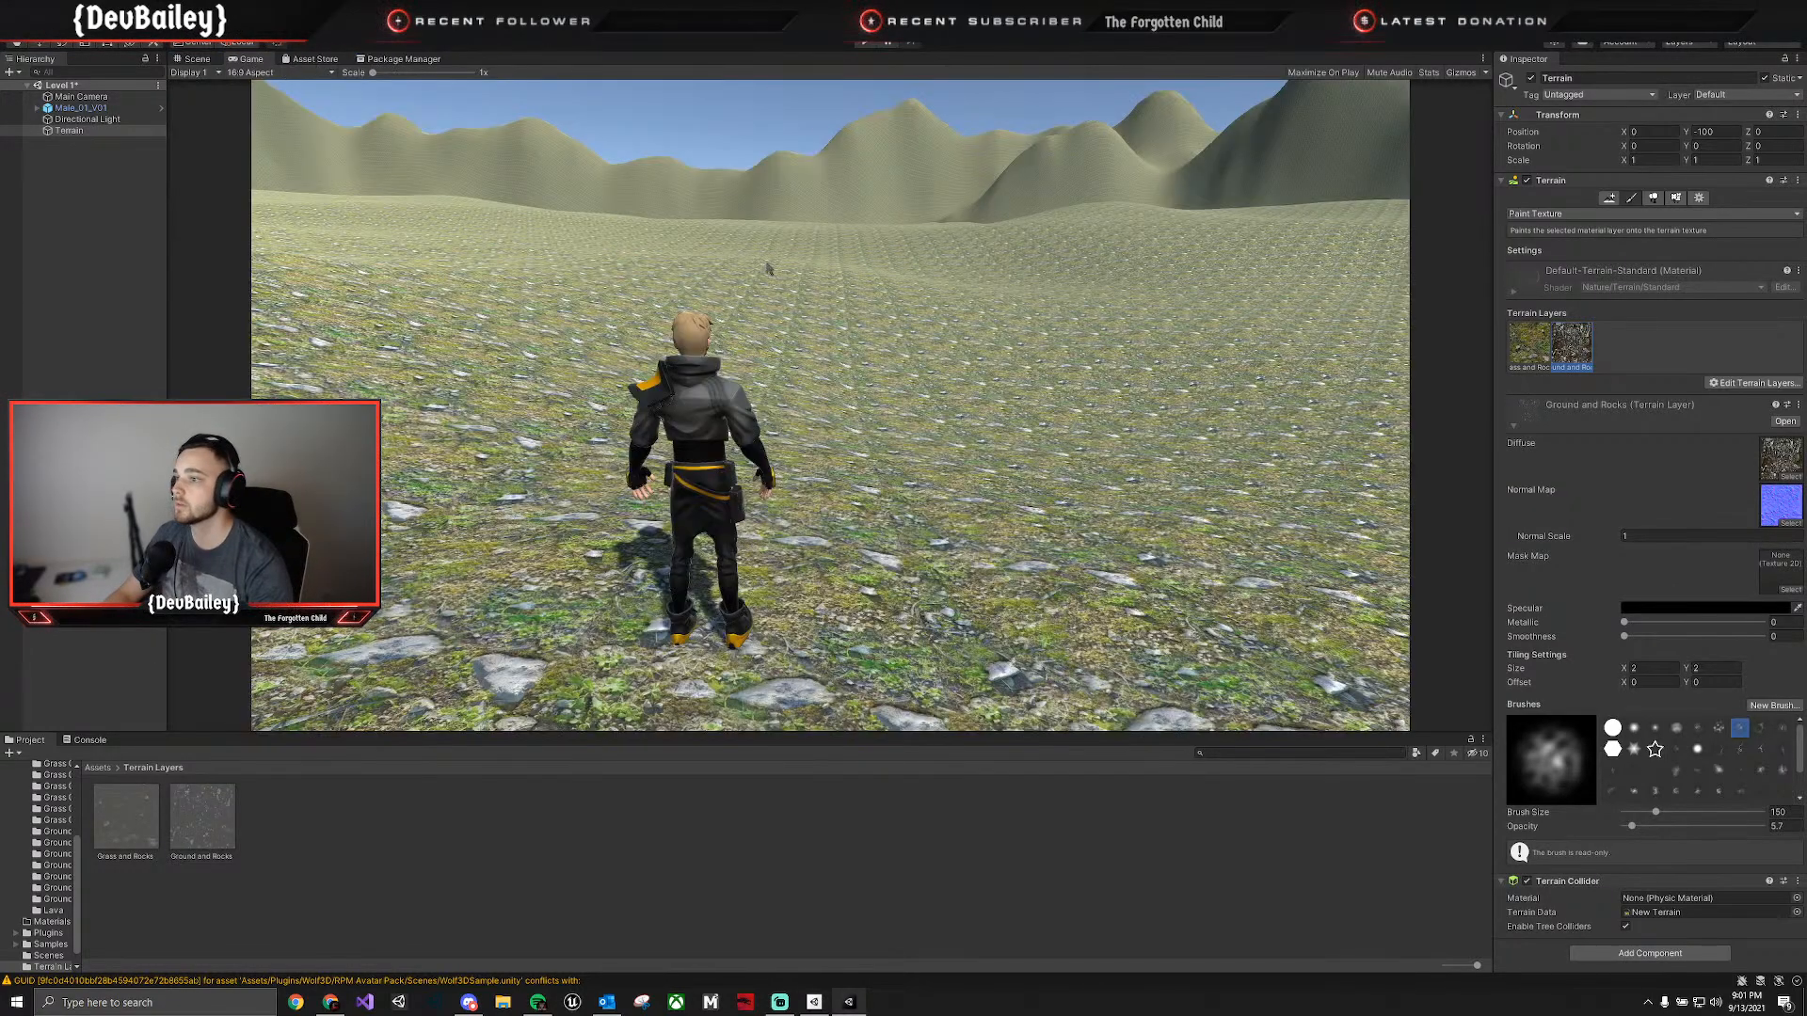
pyautogui.click(195, 59)
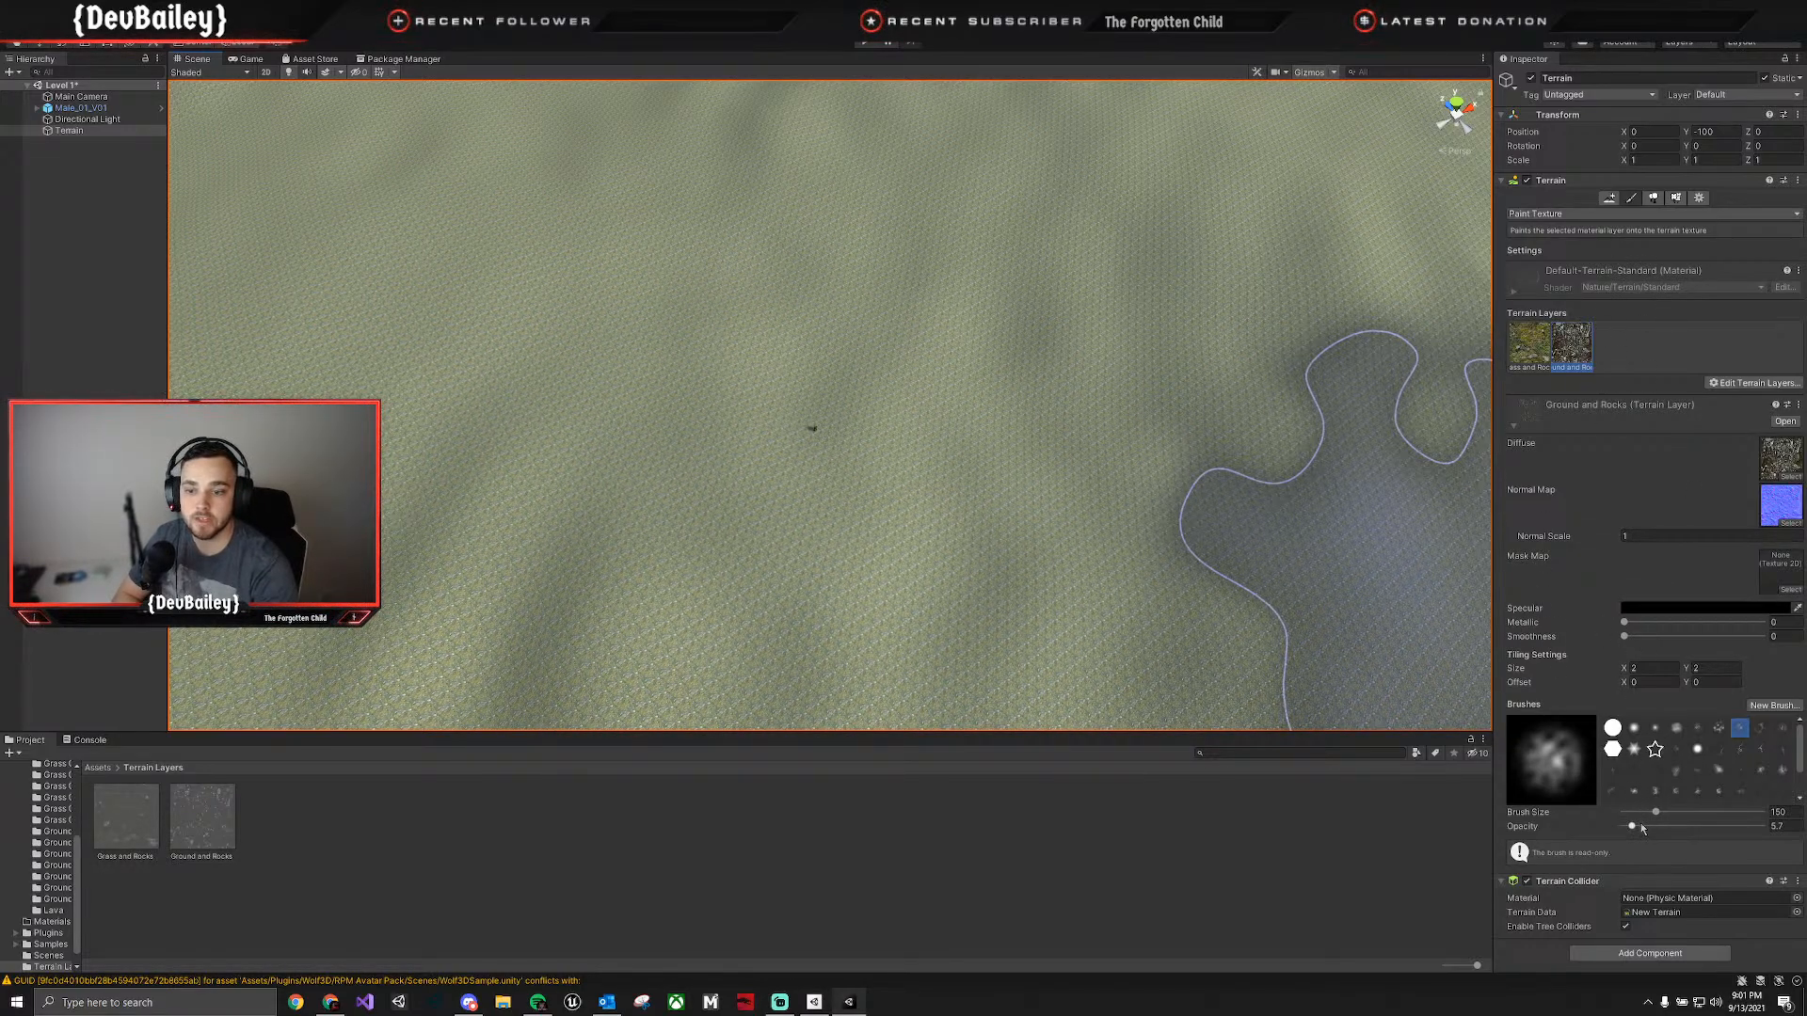
# Lower the brush opacity, paint the Ground and Rocks layer on the terrain around the character, and check it in the Game view.
pyautogui.moveTo(1643, 829); pyautogui.dragTo(1630, 827)
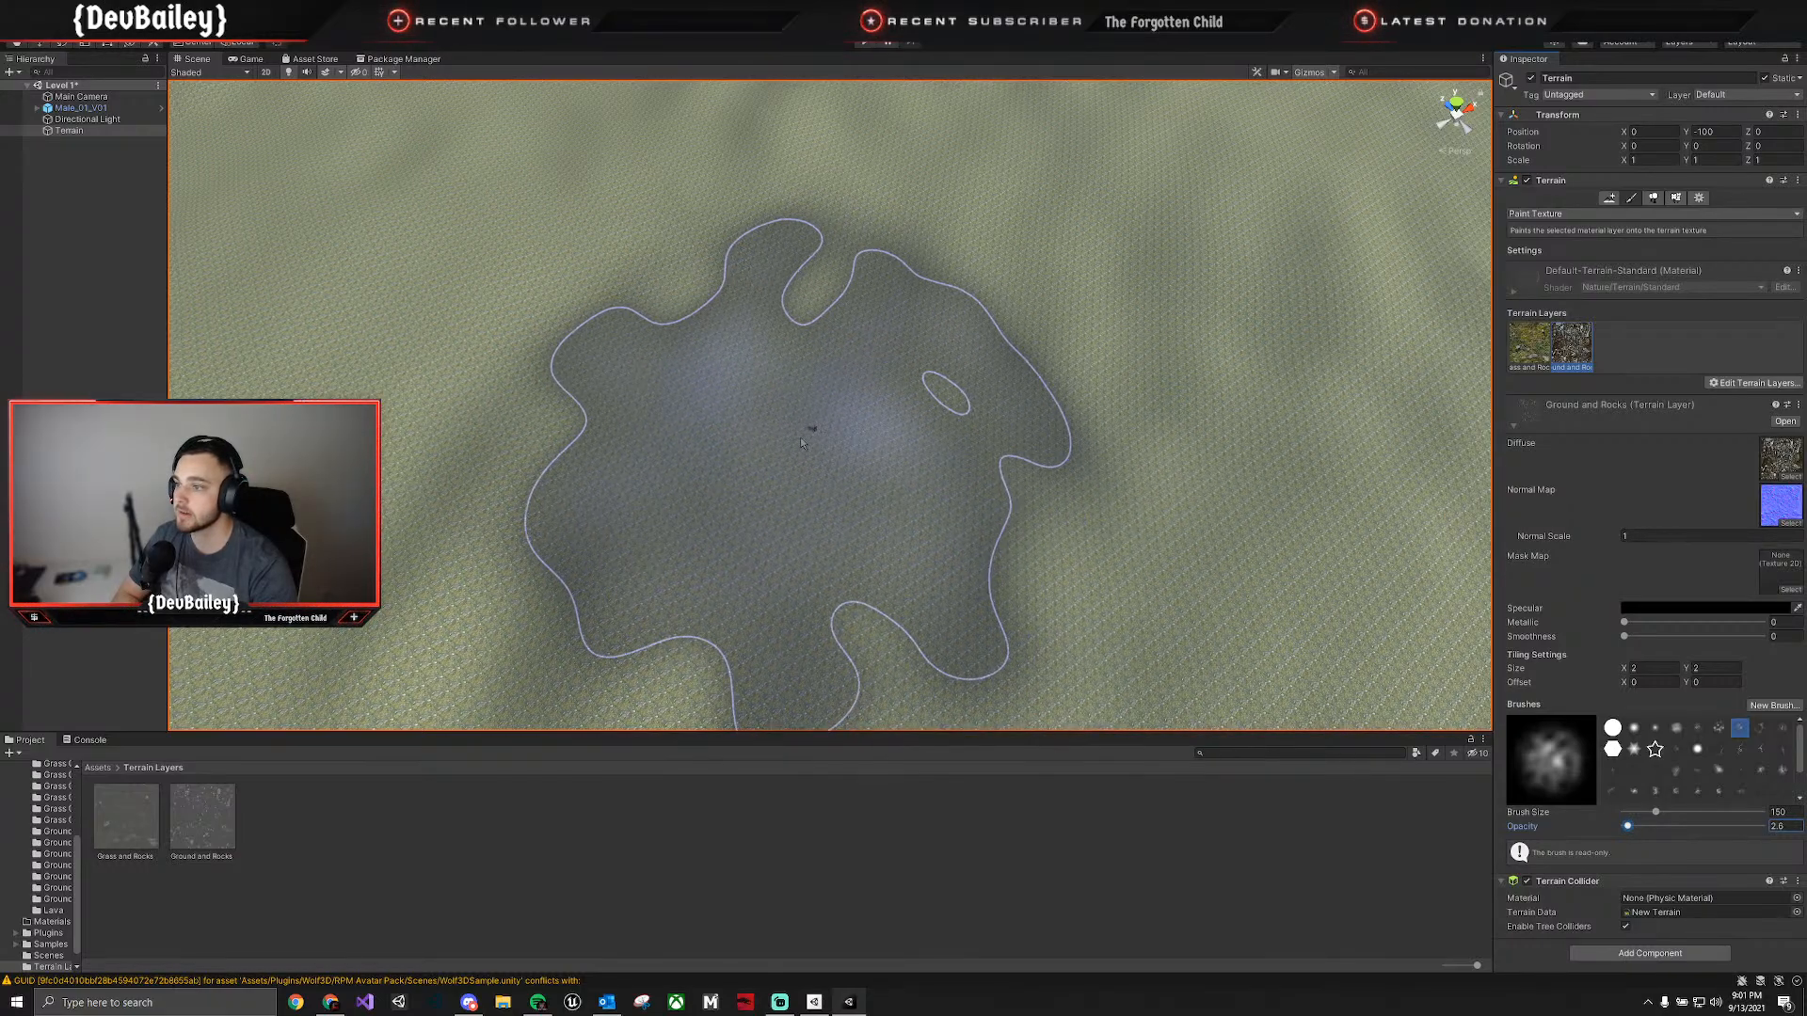
pyautogui.moveTo(817, 438)
pyautogui.mouseDown()
pyautogui.moveTo(824, 536)
pyautogui.moveTo(812, 433)
pyautogui.moveTo(798, 445)
pyautogui.moveTo(867, 422)
pyautogui.moveTo(1288, 533)
pyautogui.moveTo(867, 242)
pyautogui.mouseUp()
pyautogui.click(258, 62)
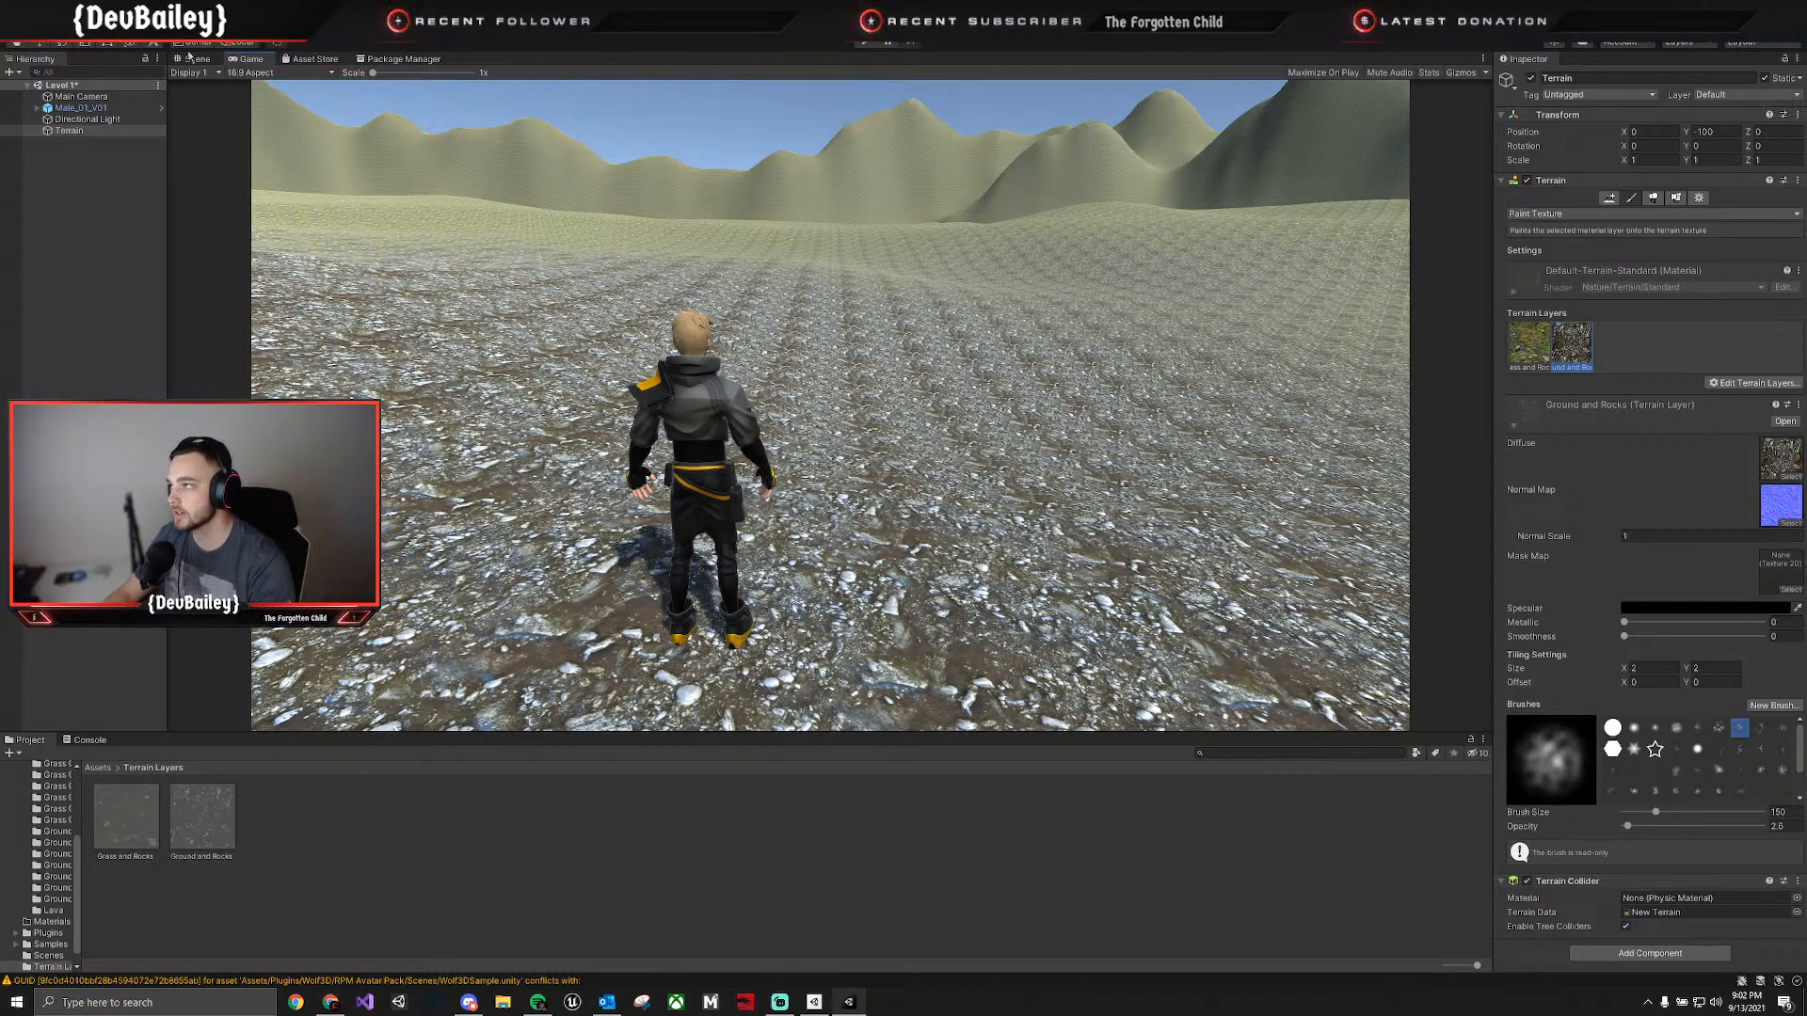
# Paint more Ground and Rocks texture around the character with the web-patterned brush and check the result in the Game view.
pyautogui.click(193, 58)
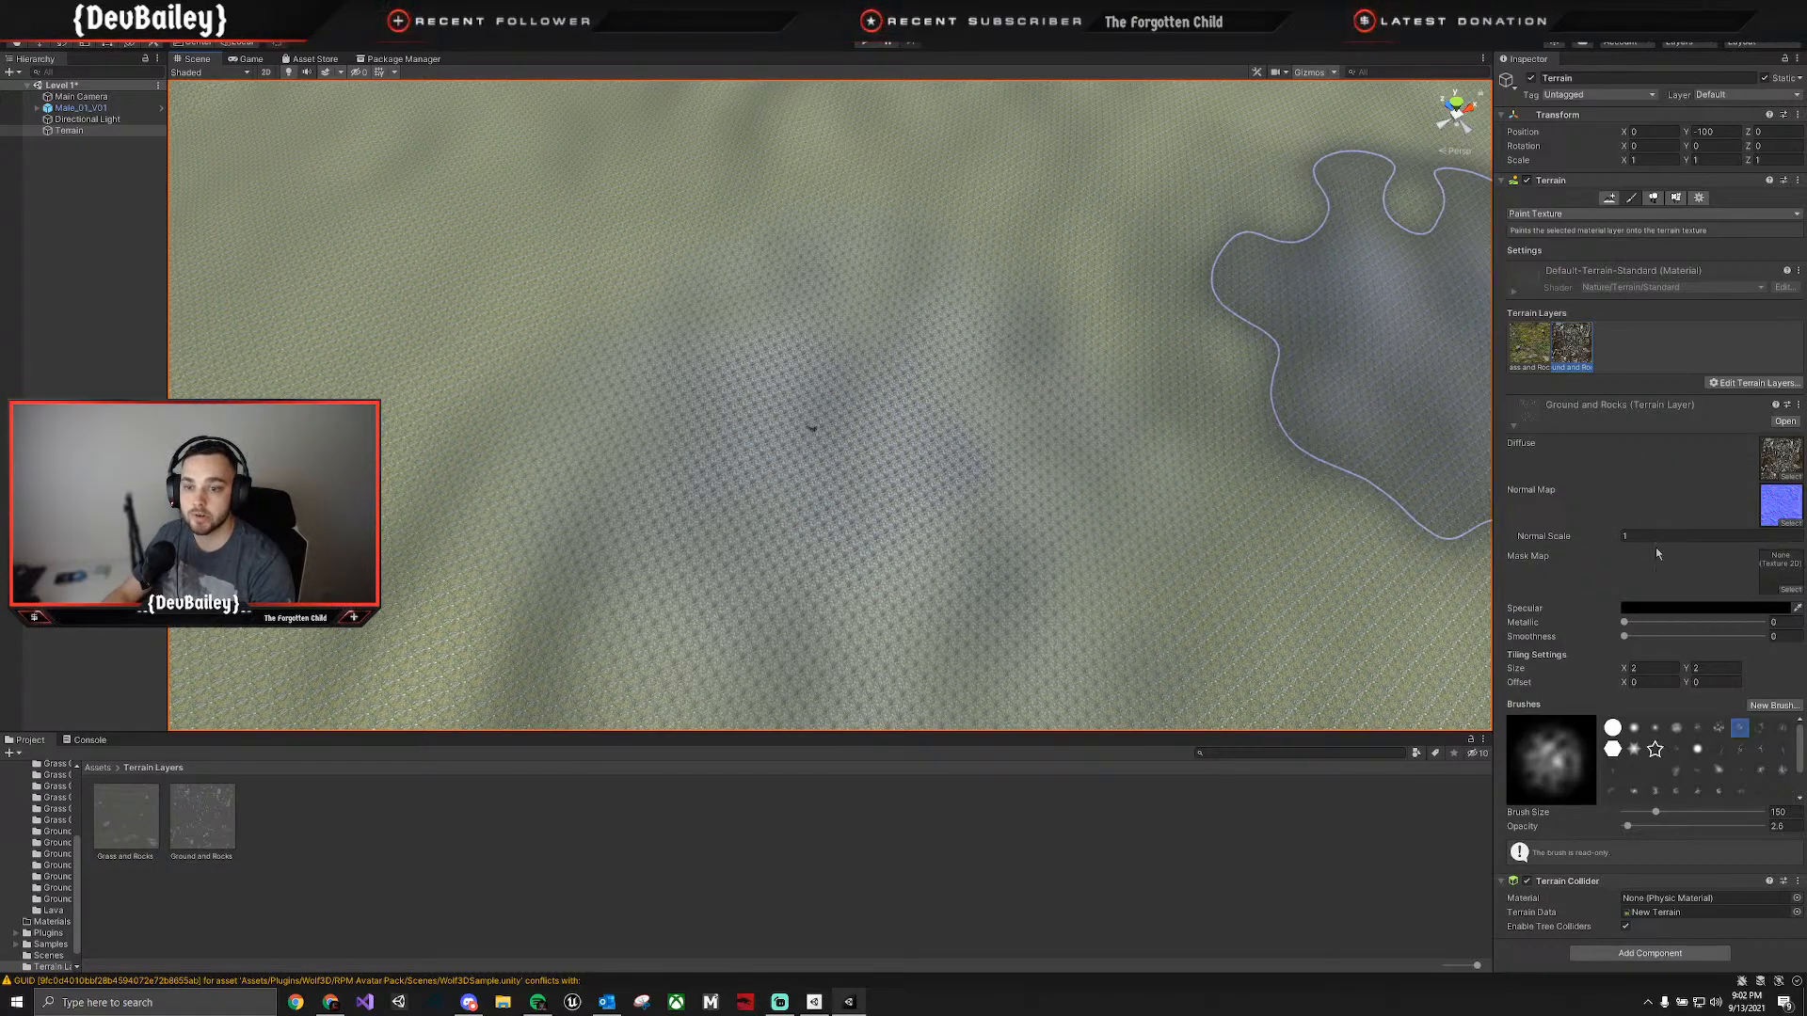
pyautogui.click(1760, 728)
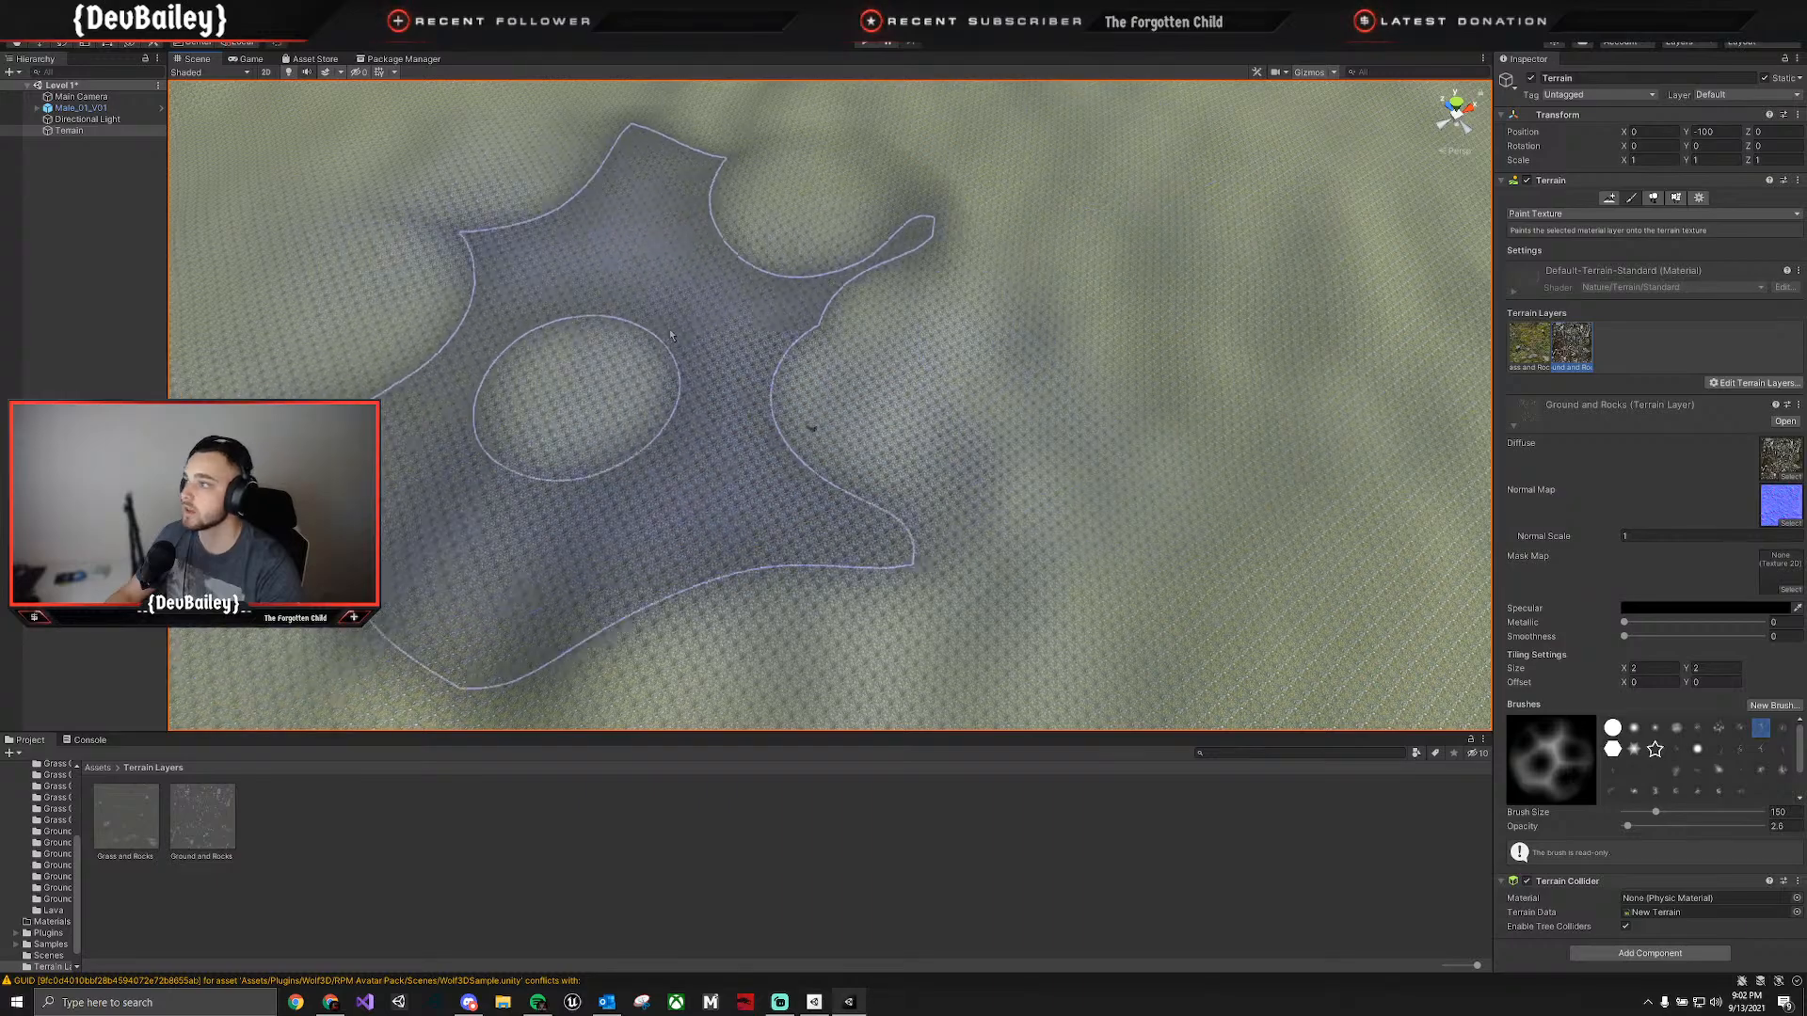
pyautogui.moveTo(669, 331); pyautogui.dragTo(556, 307, button='right')
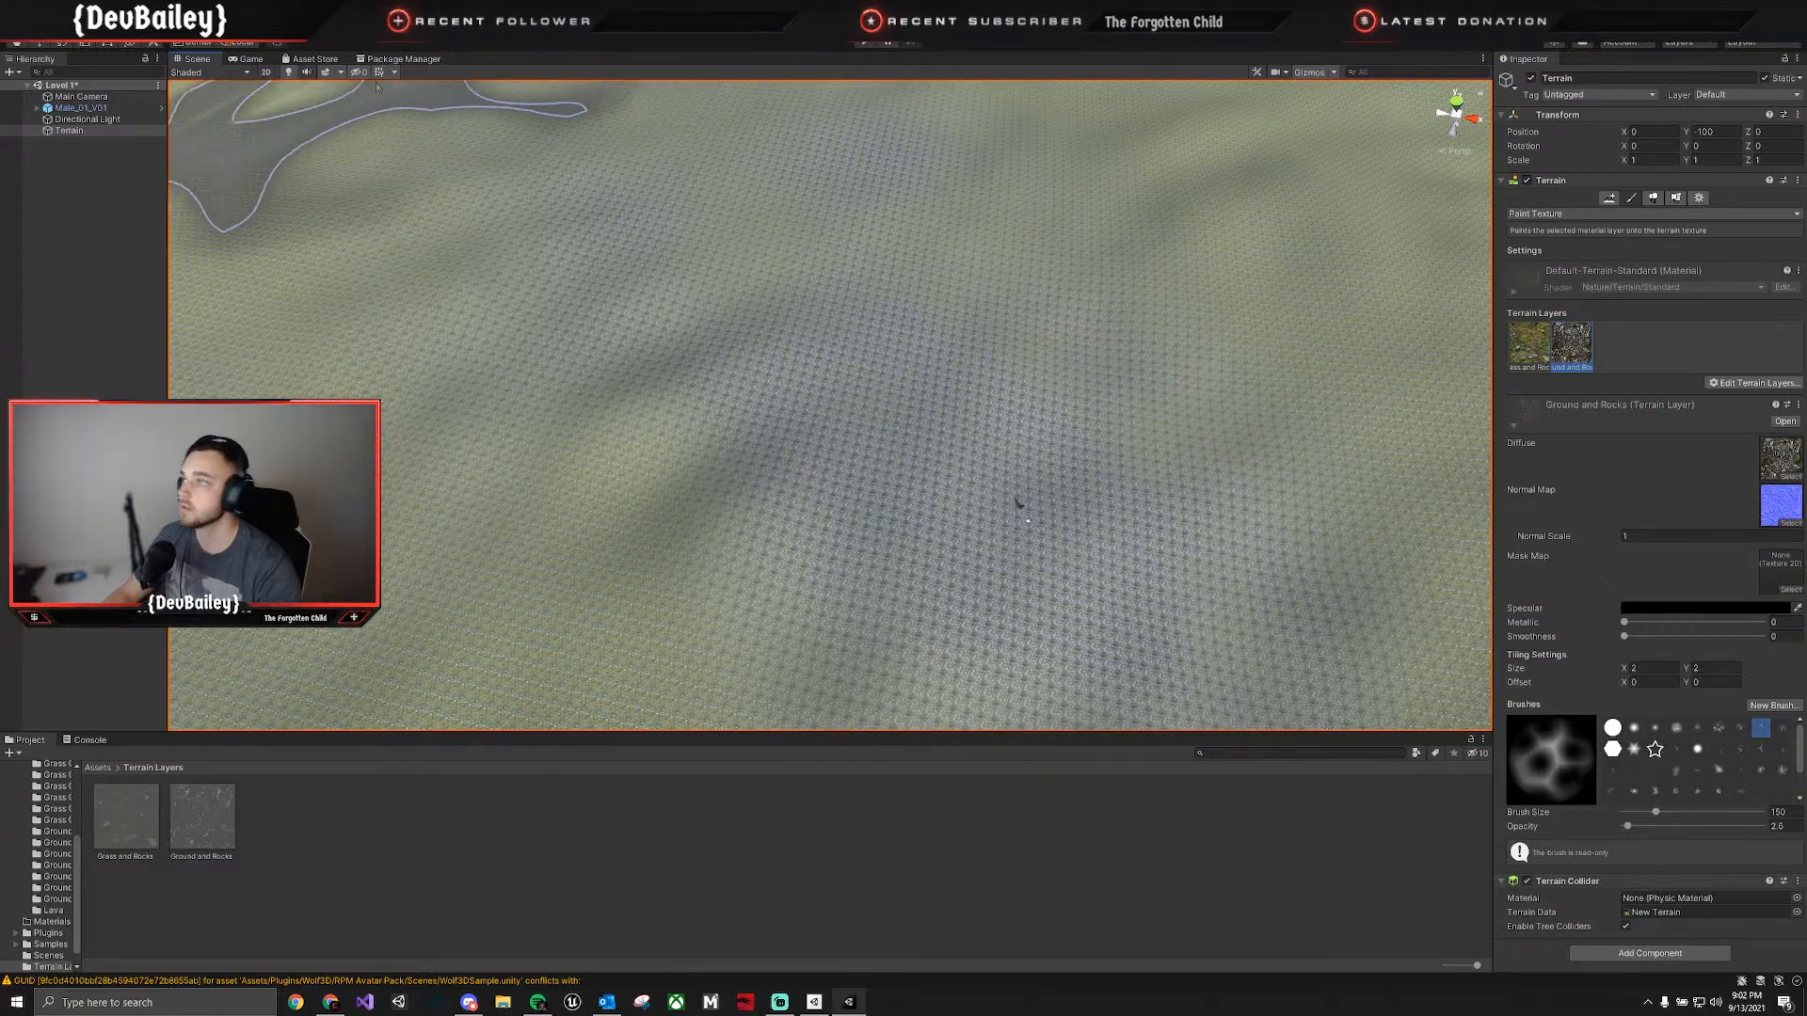
pyautogui.click(247, 58)
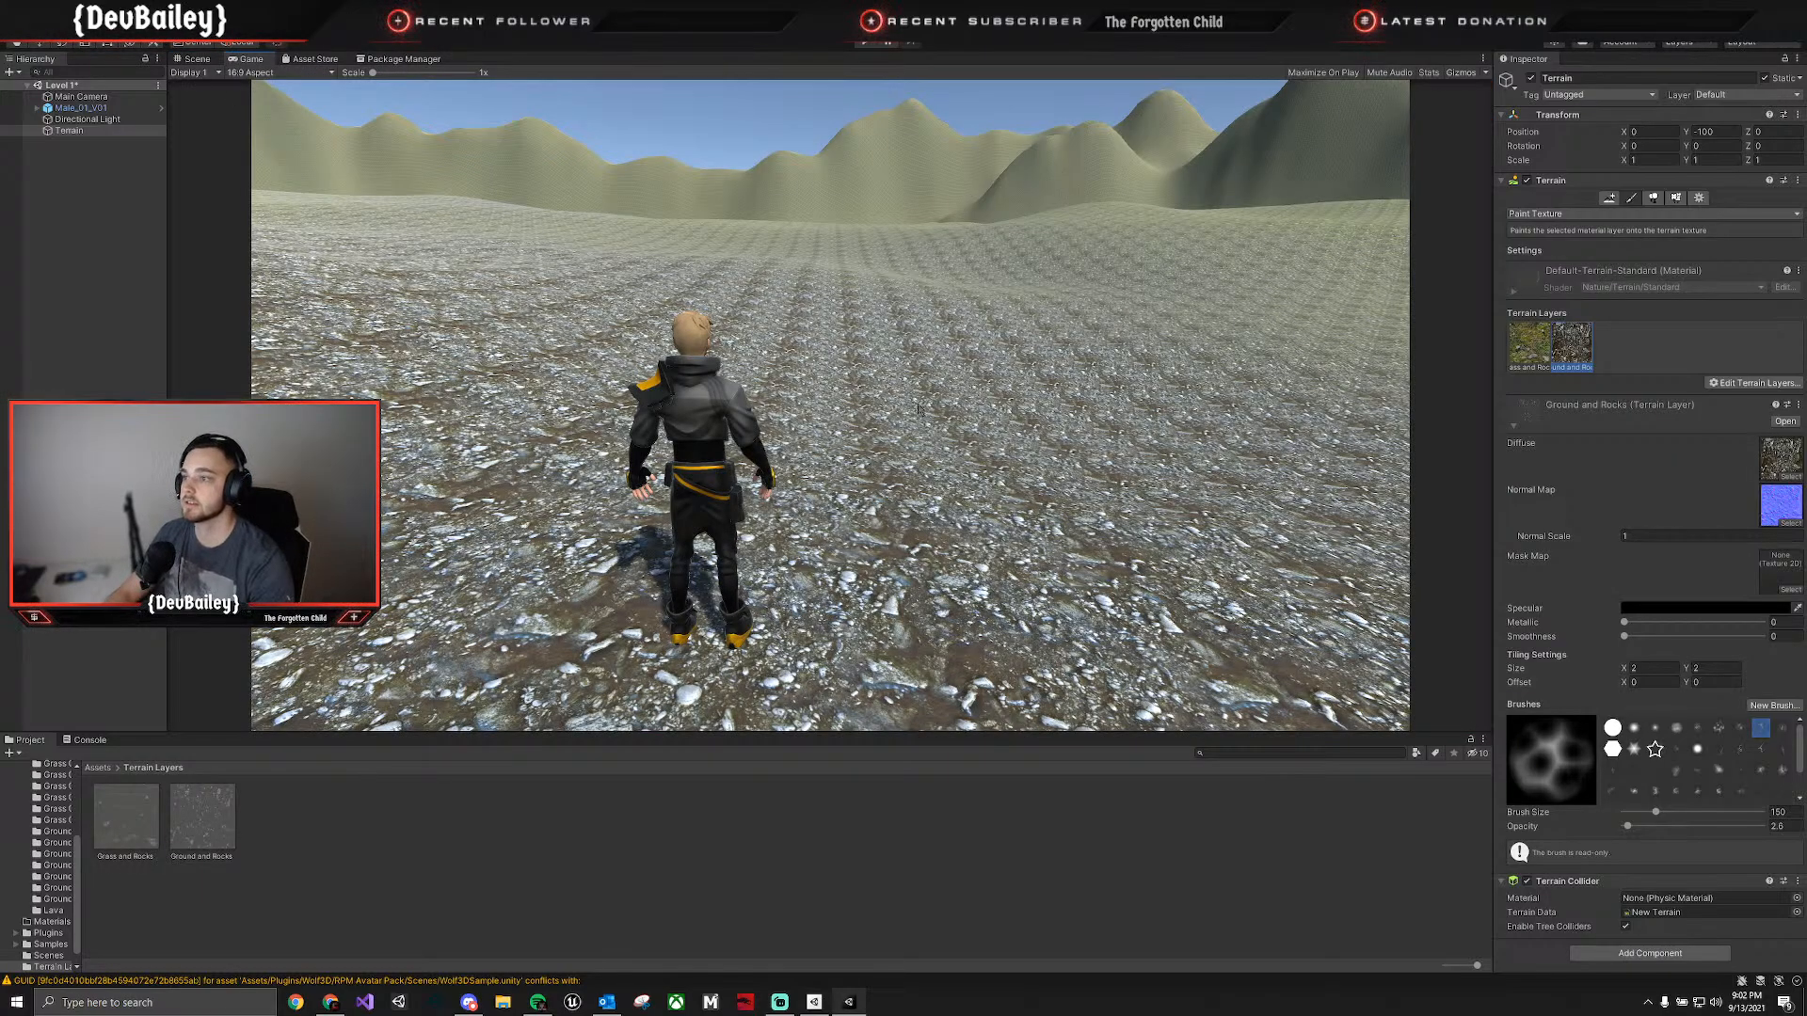
# Return to the Scene view and examine the Ground & weeds, Ground 01 and Ground 02 folders in the Ground textures pack.
pyautogui.click(195, 58)
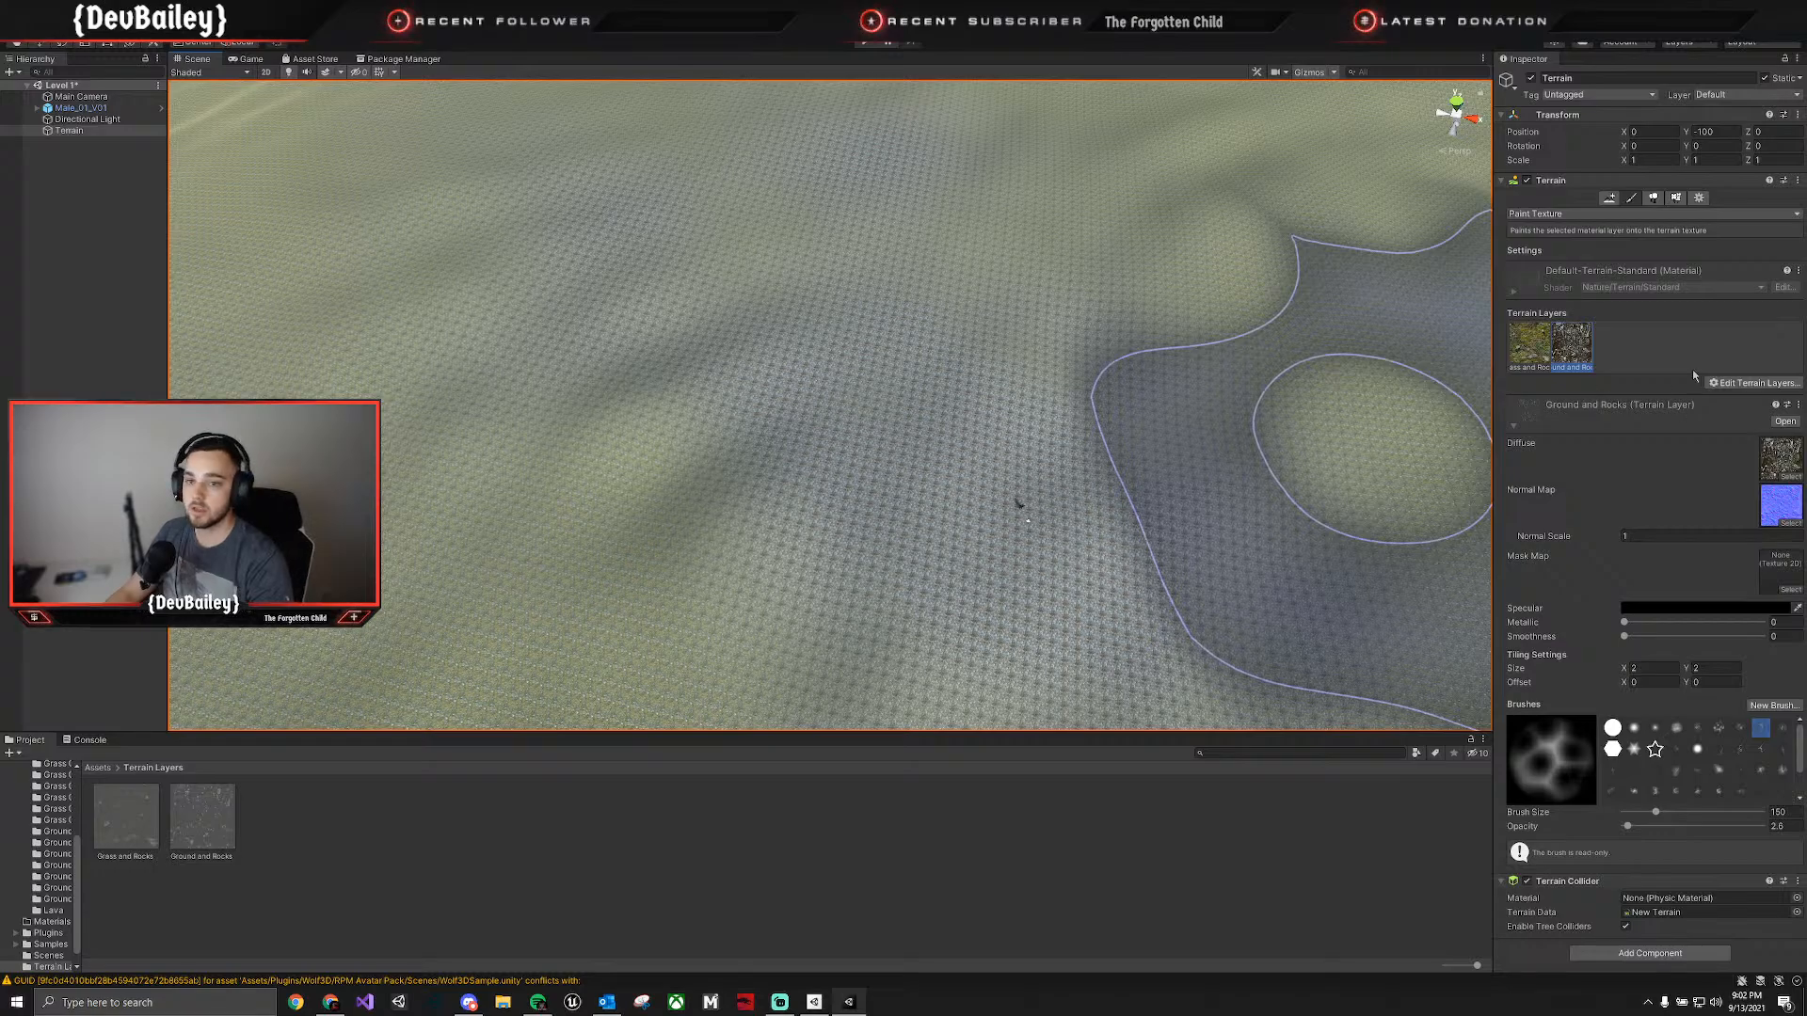
pyautogui.click(1753, 384)
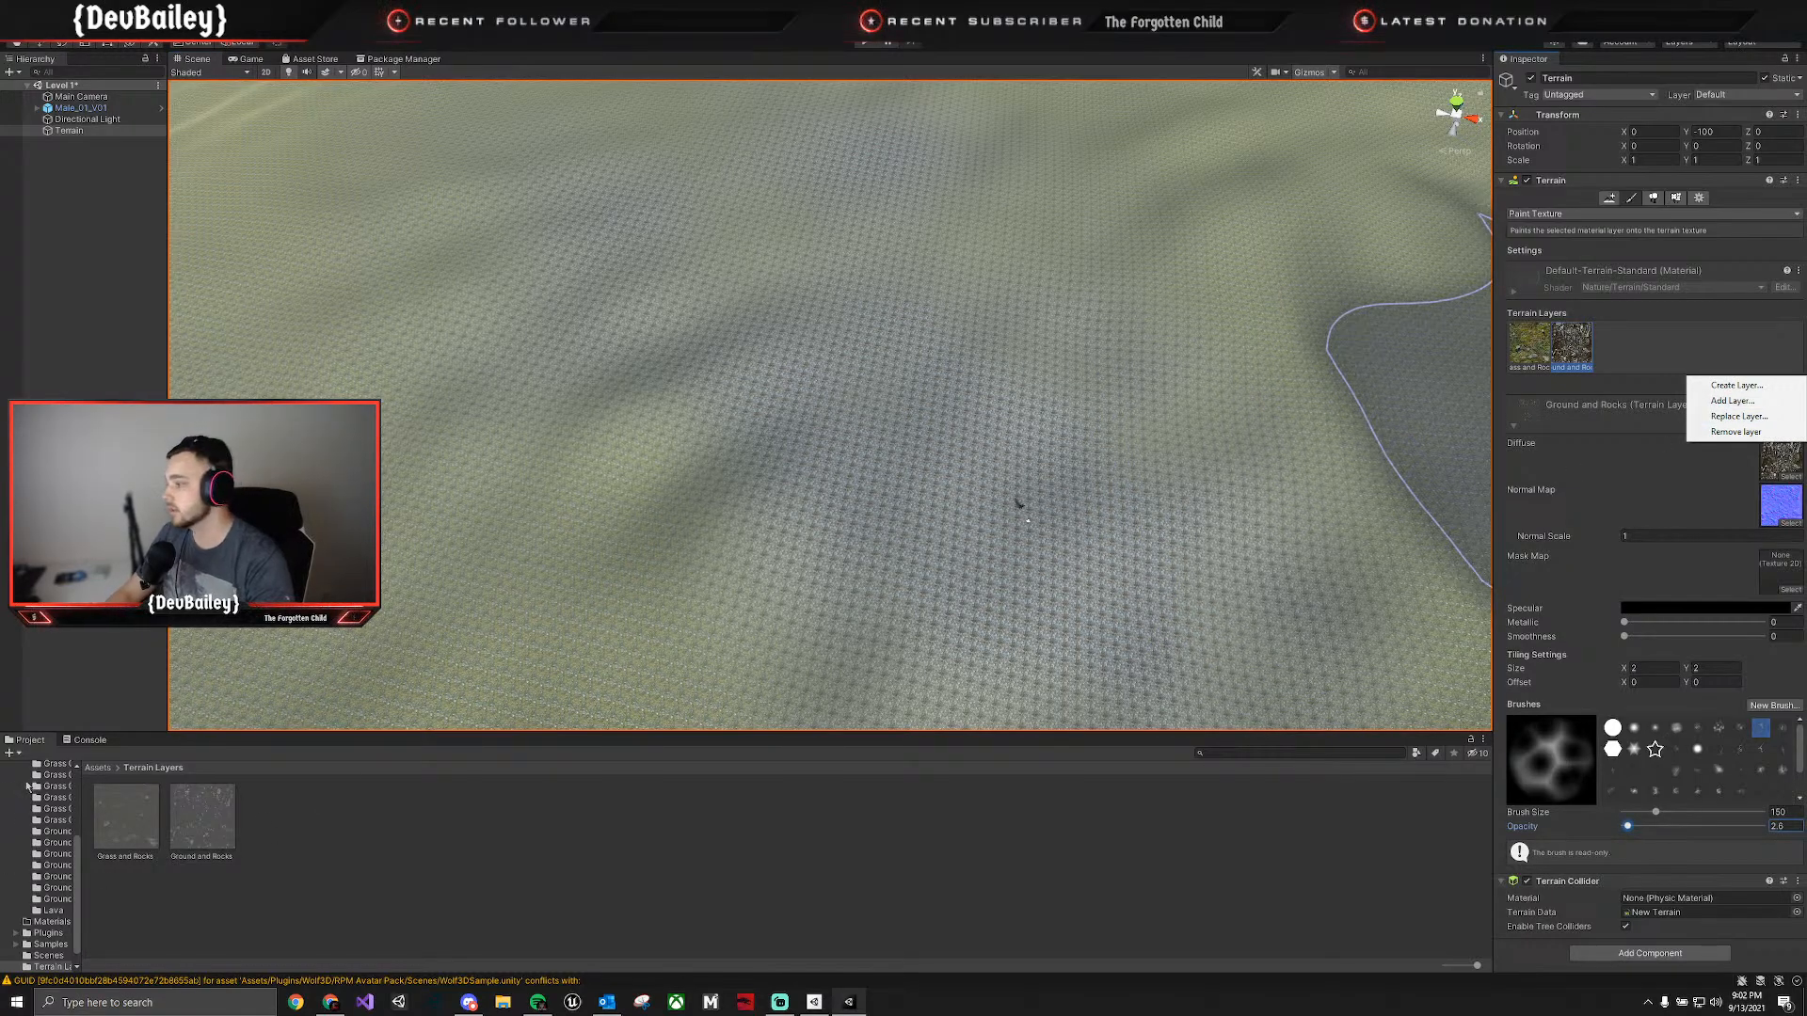
pyautogui.click(99, 769)
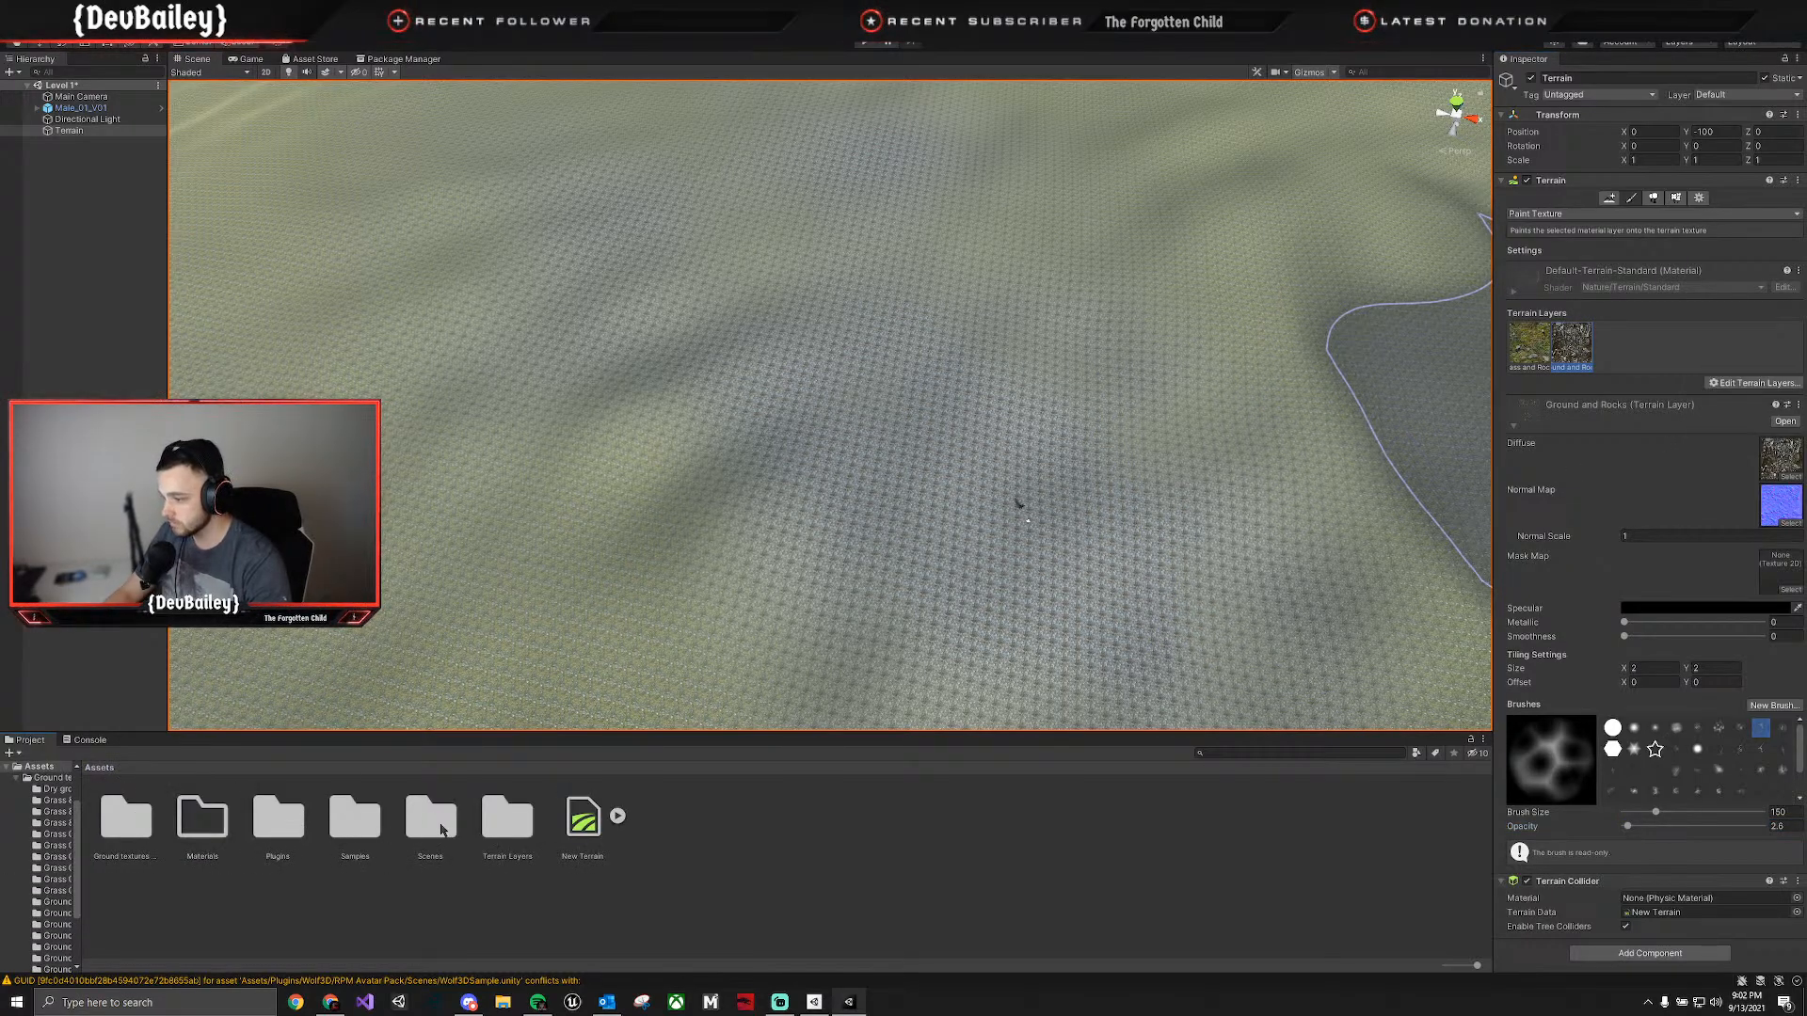
pyautogui.doubleClick(126, 819)
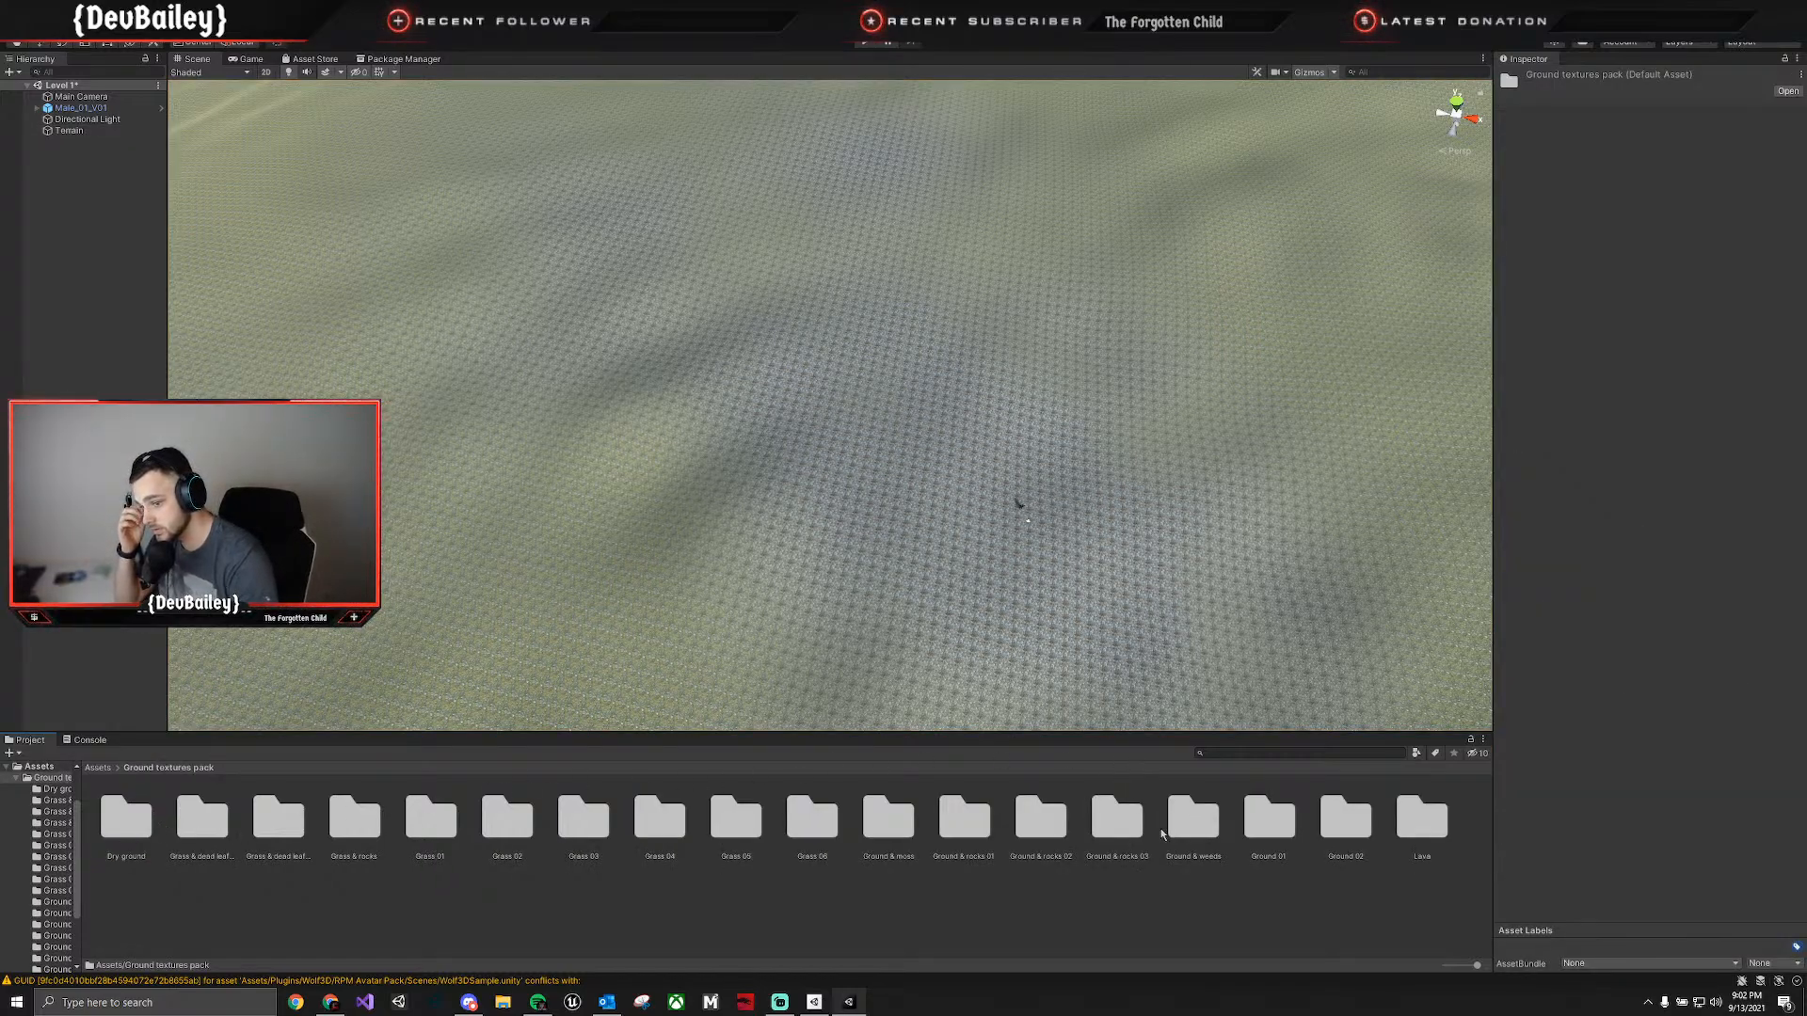
pyautogui.doubleClick(1193, 819)
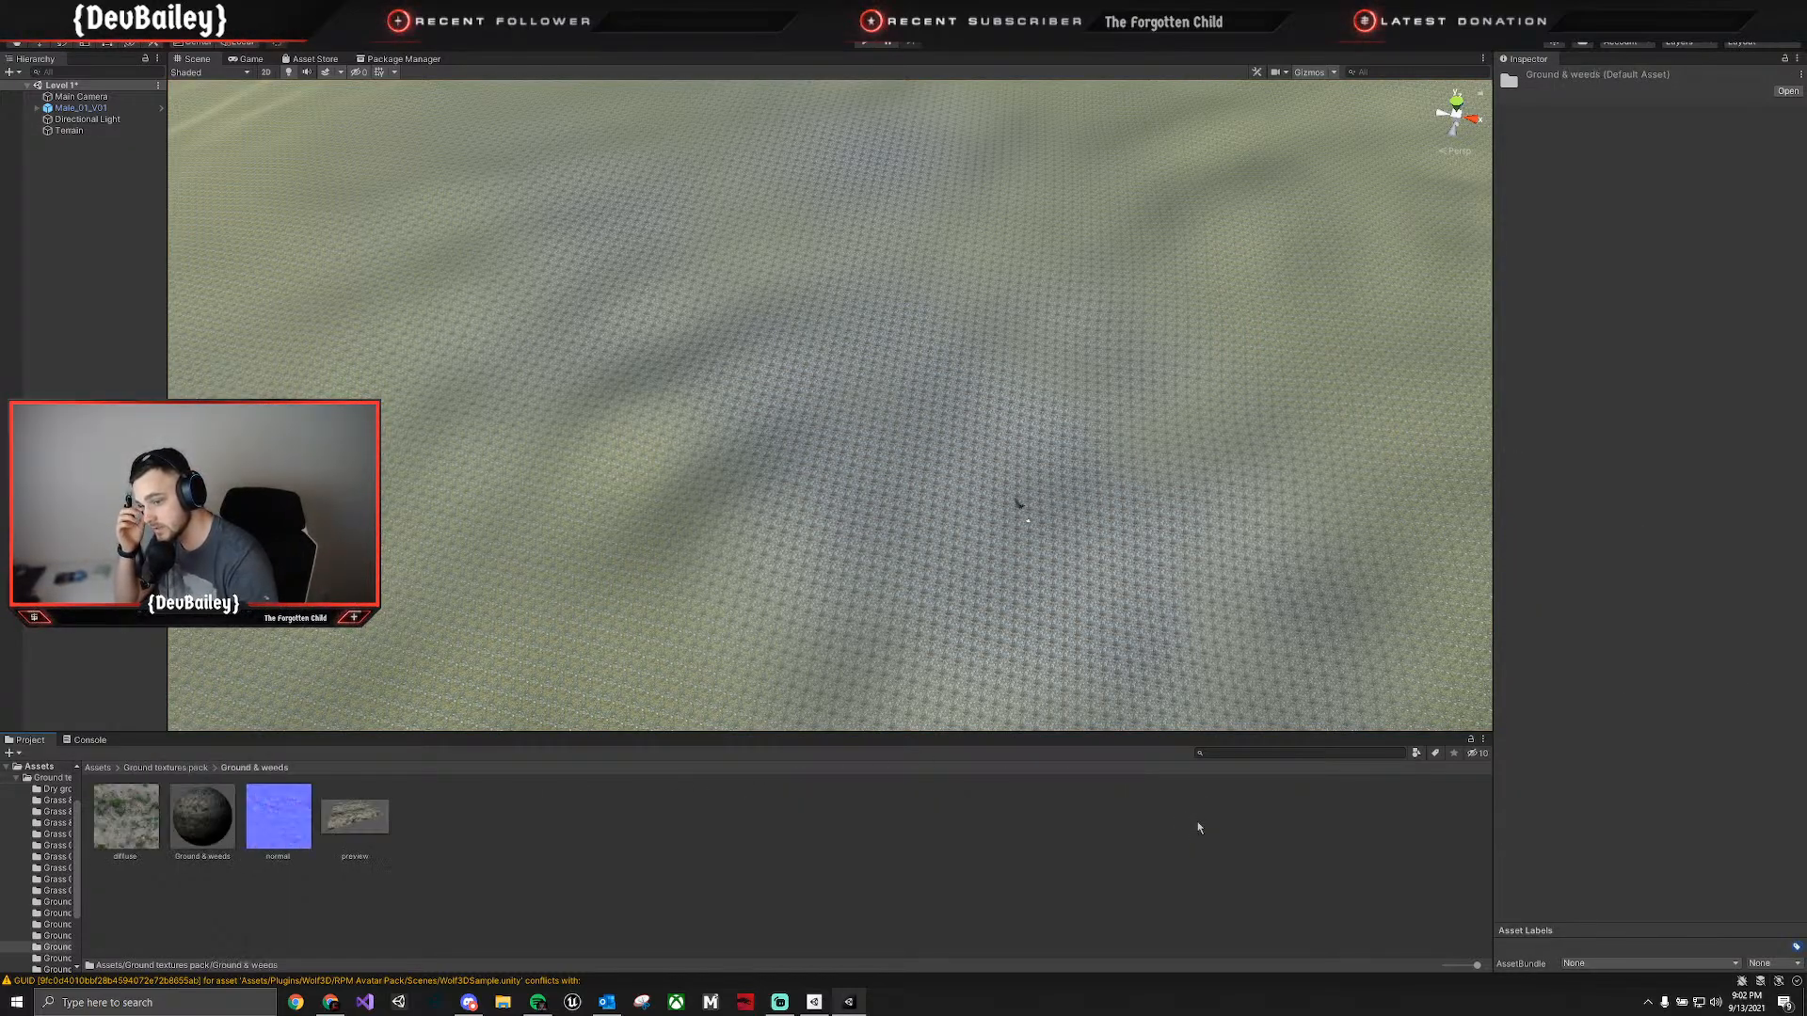
pyautogui.click(174, 769)
pyautogui.doubleClick(1262, 821)
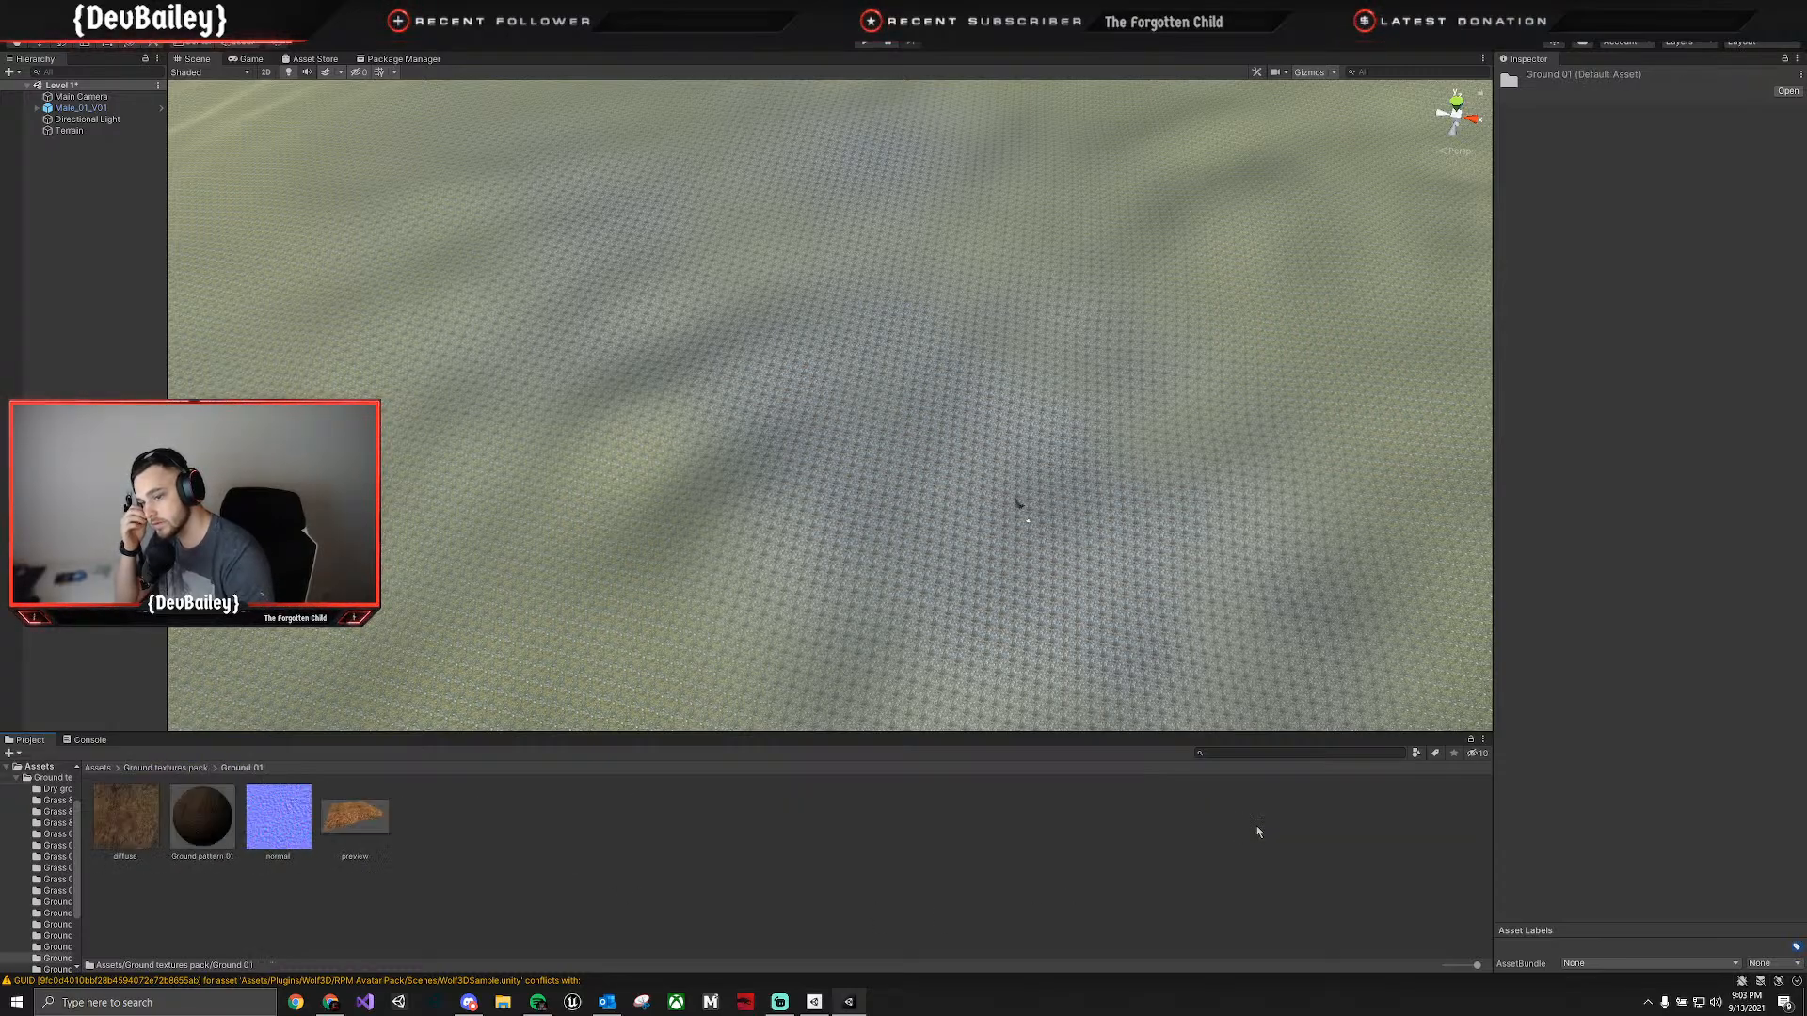
pyautogui.click(165, 769)
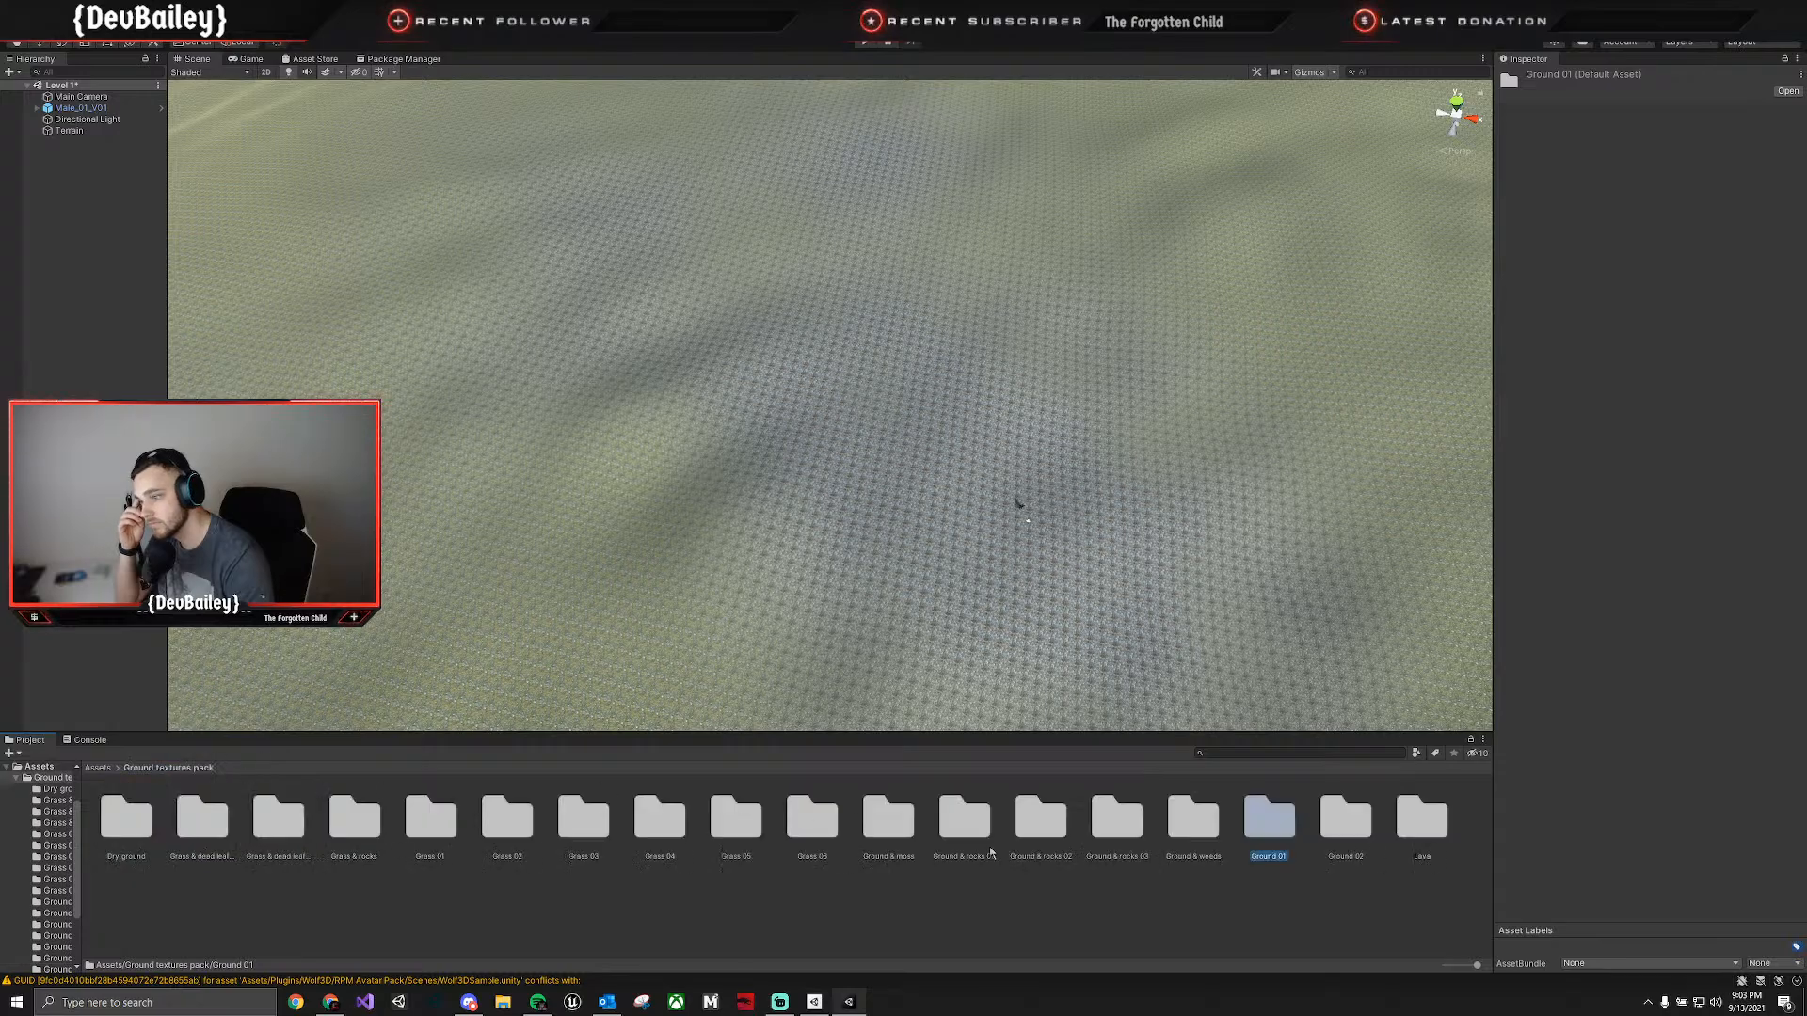
pyautogui.doubleClick(1337, 833)
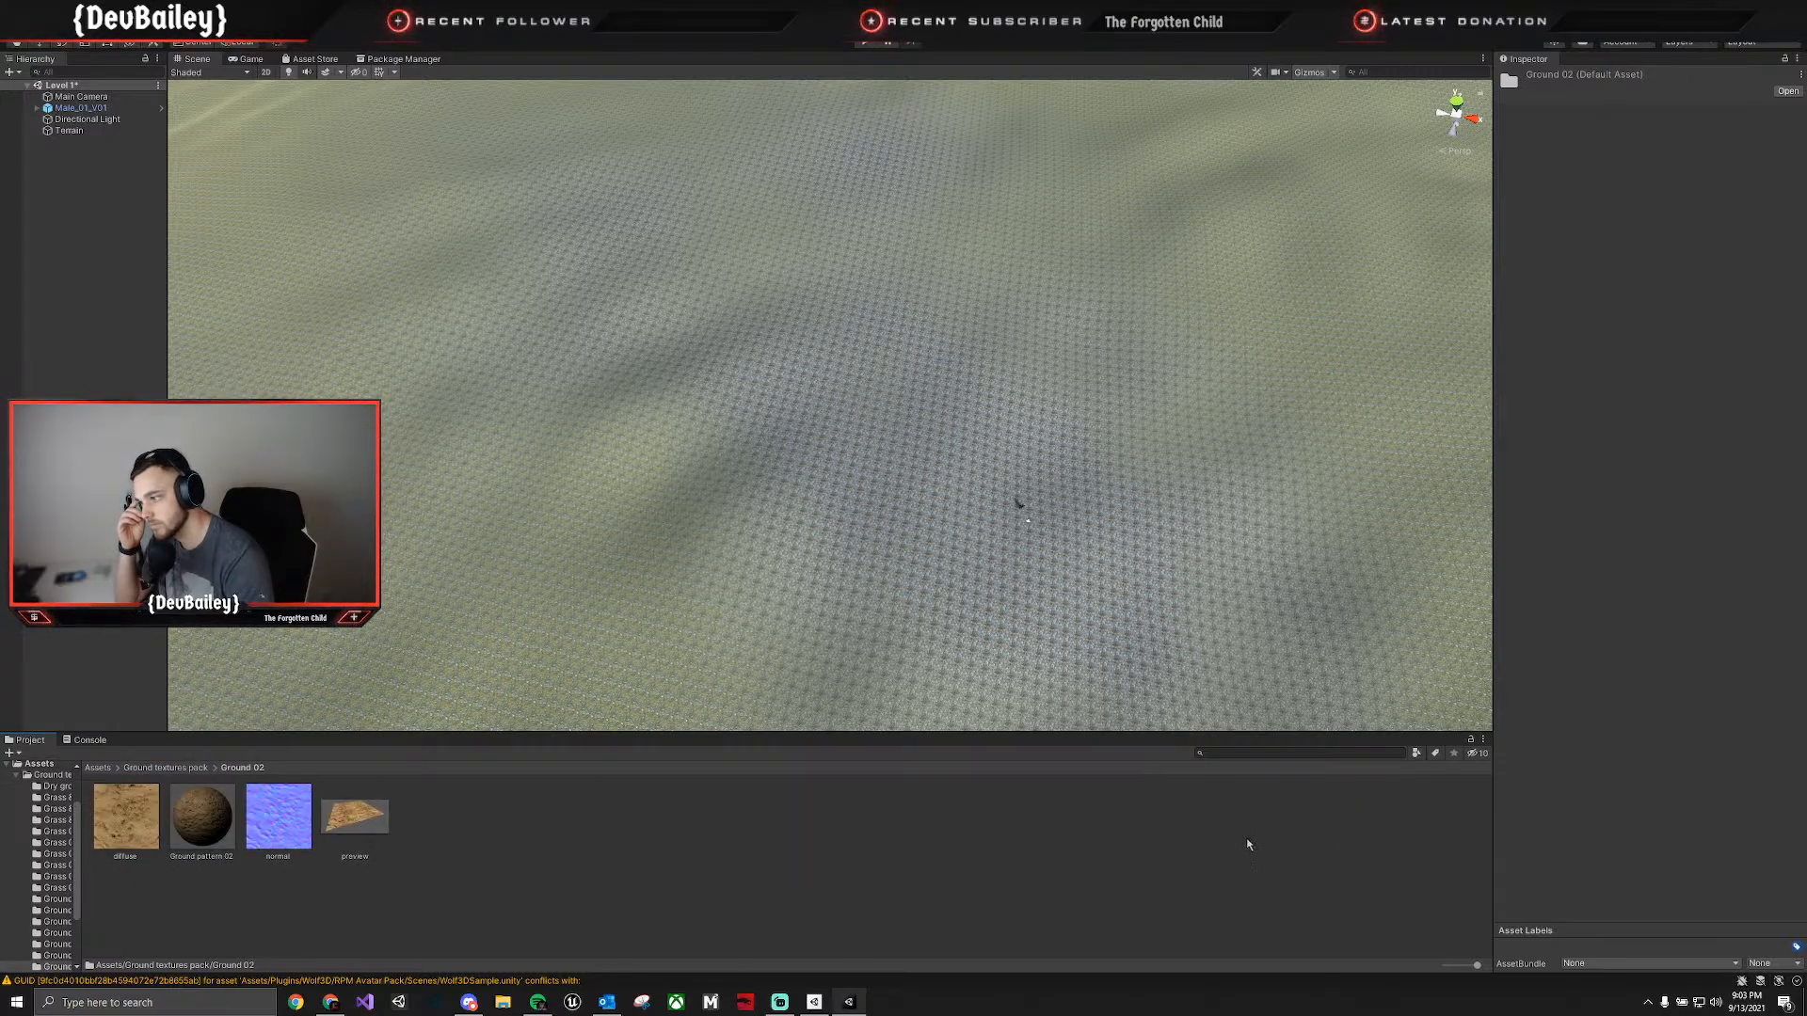
pyautogui.click(193, 769)
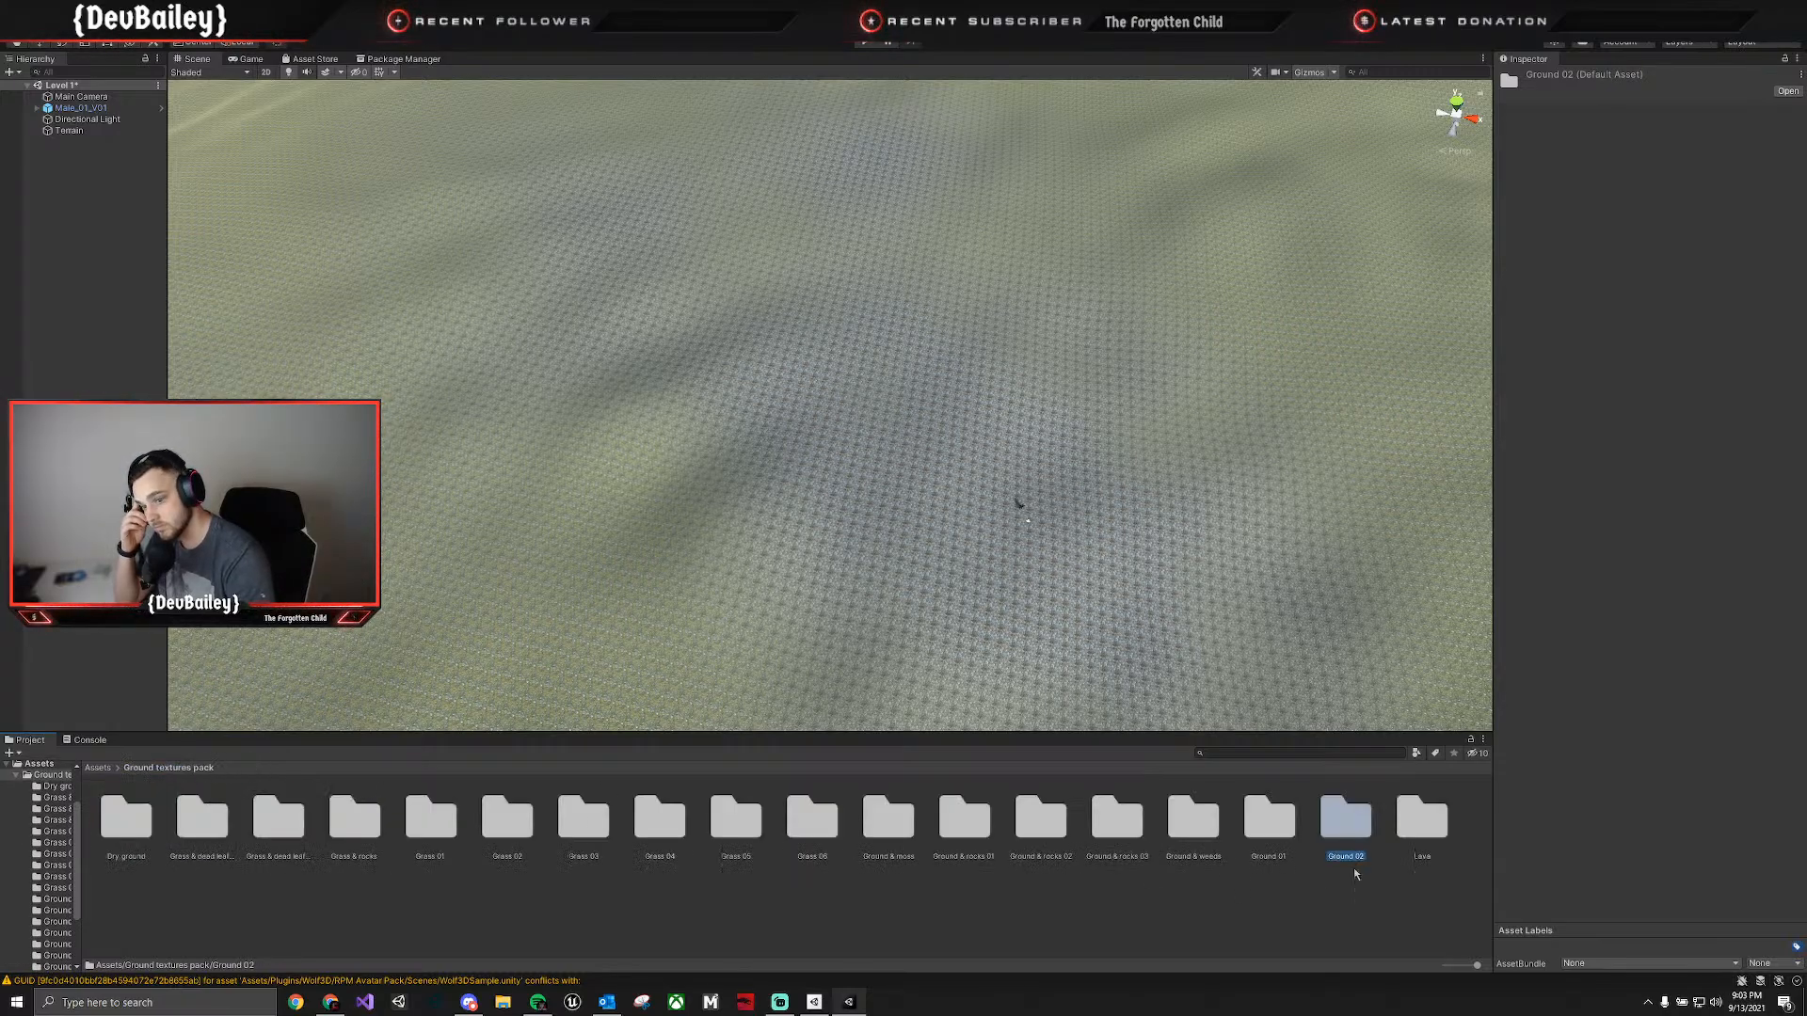
# Open the Lava folder of the Ground textures pack and compare its emissive and diffuse texture previews.
pyautogui.doubleClick(1421, 821)
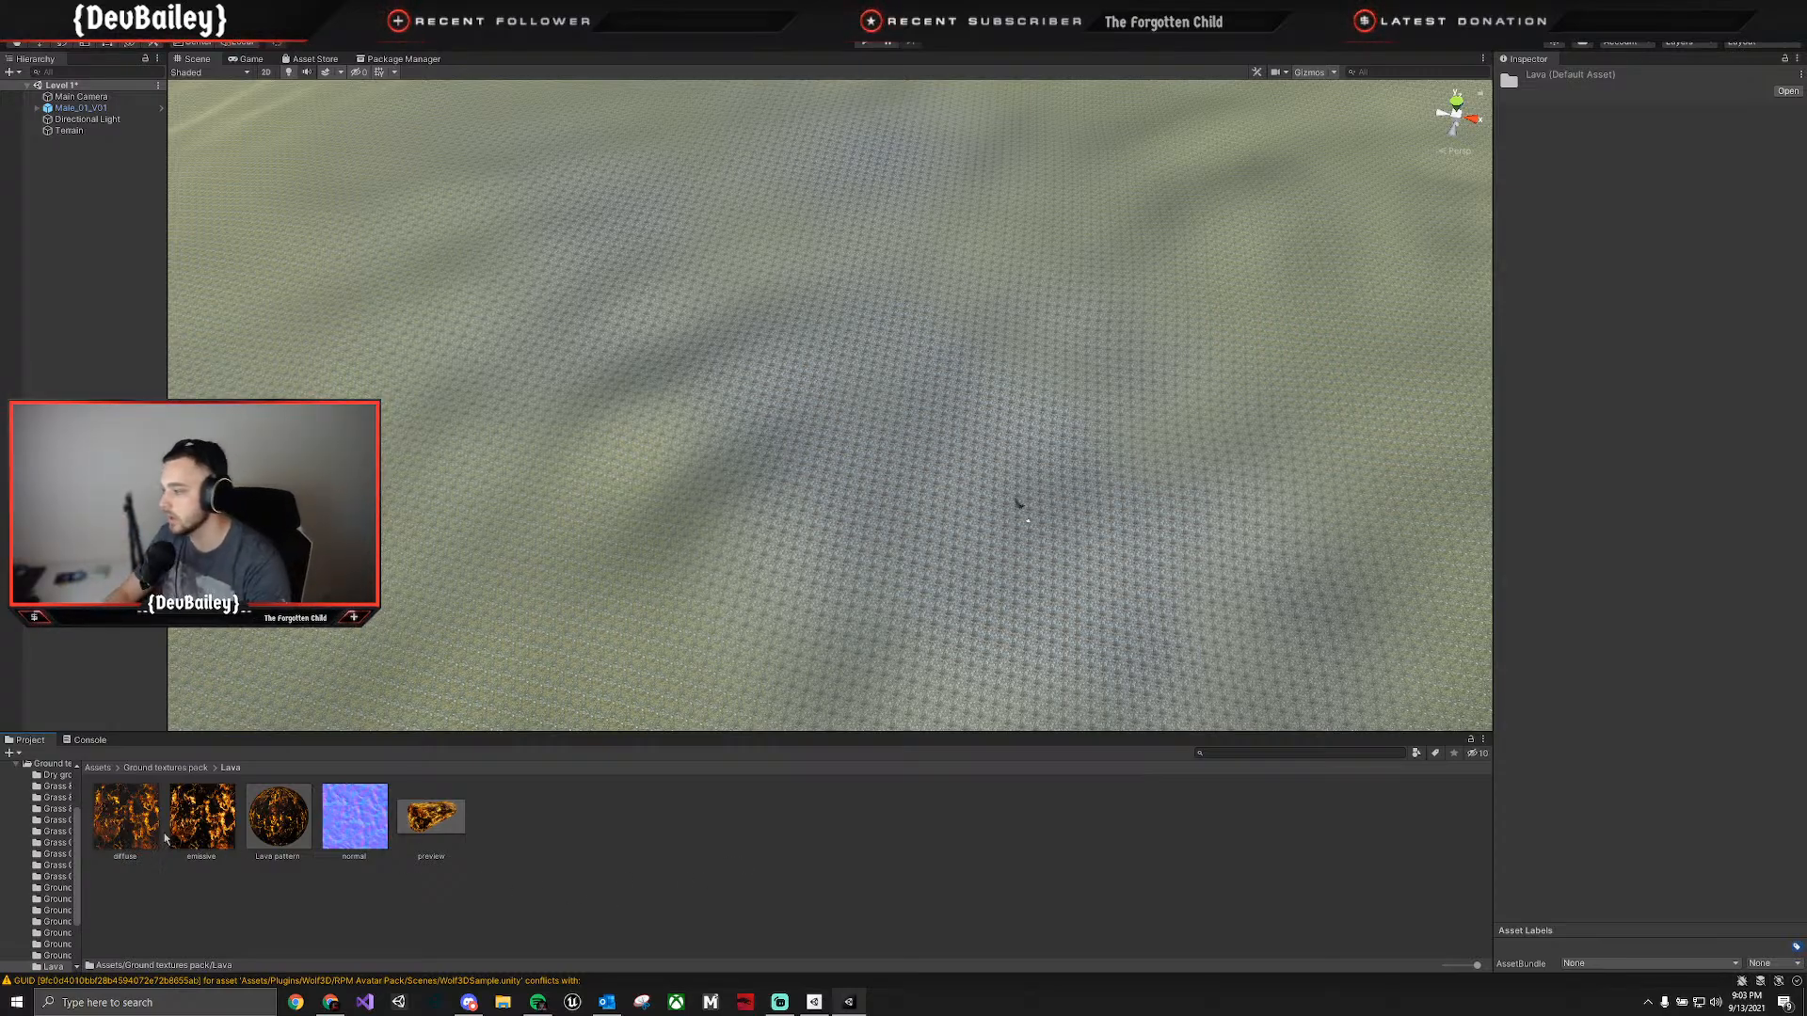
pyautogui.click(194, 826)
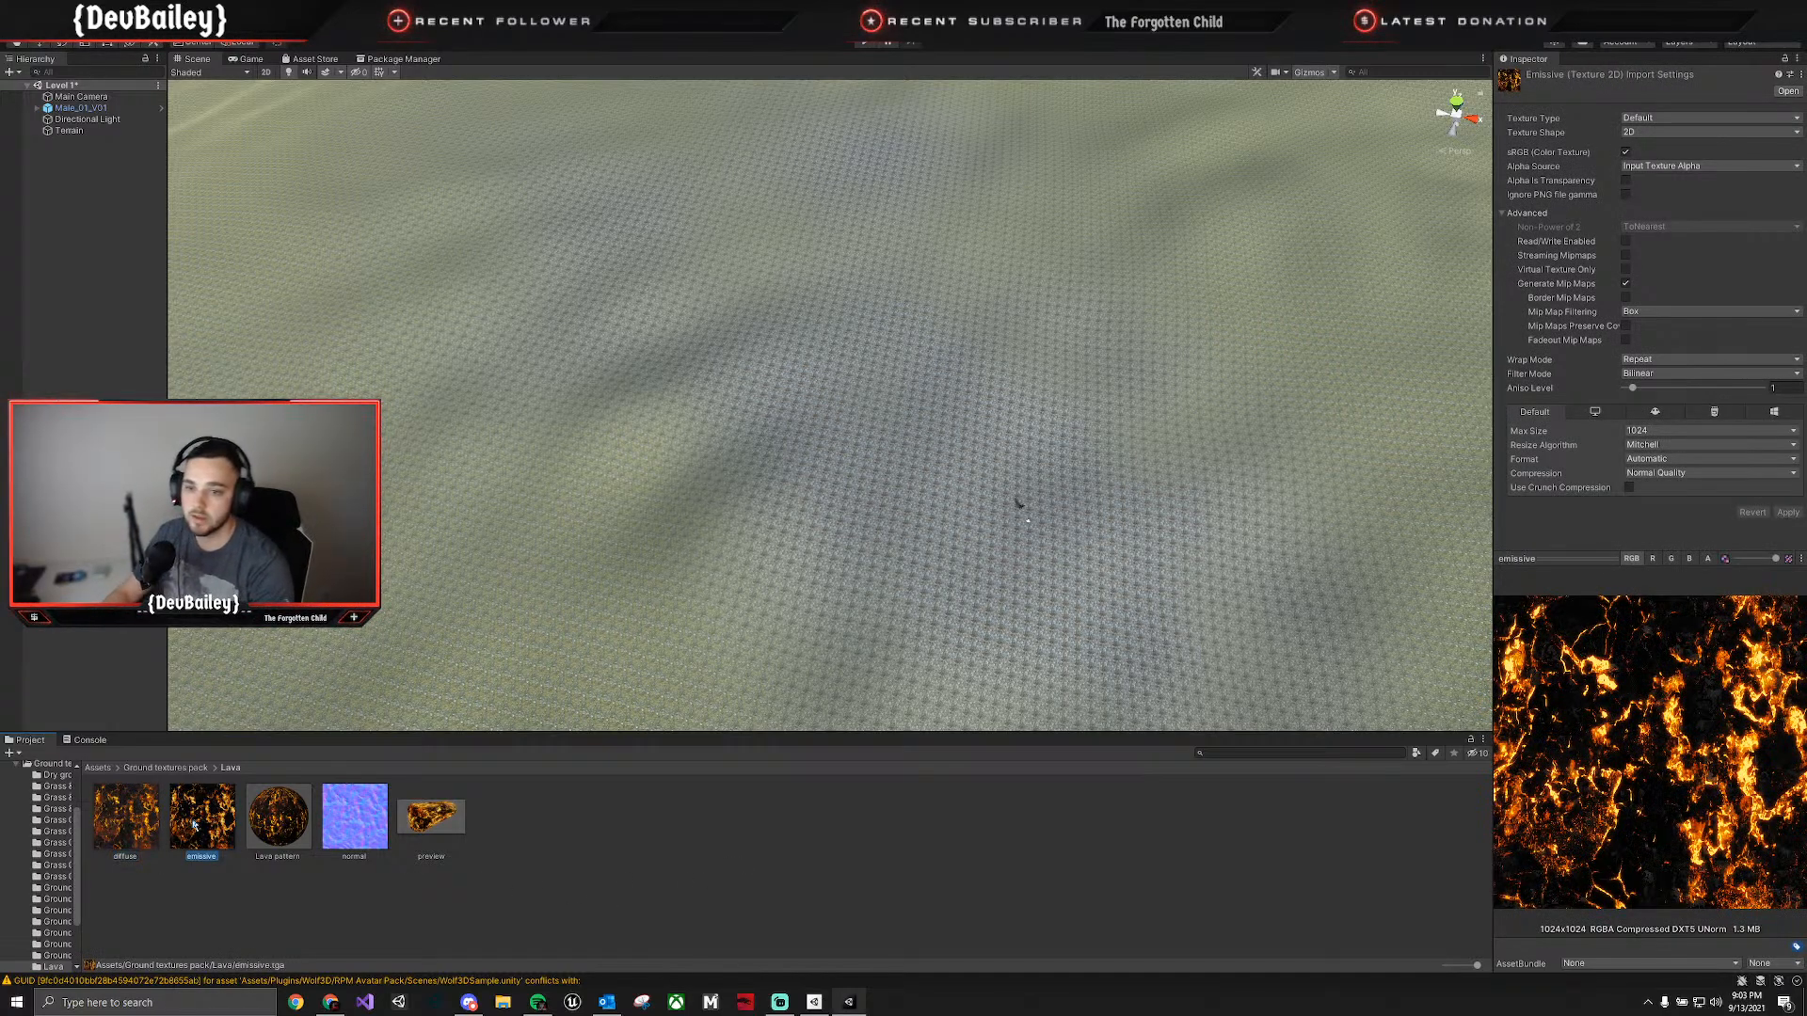
pyautogui.click(157, 835)
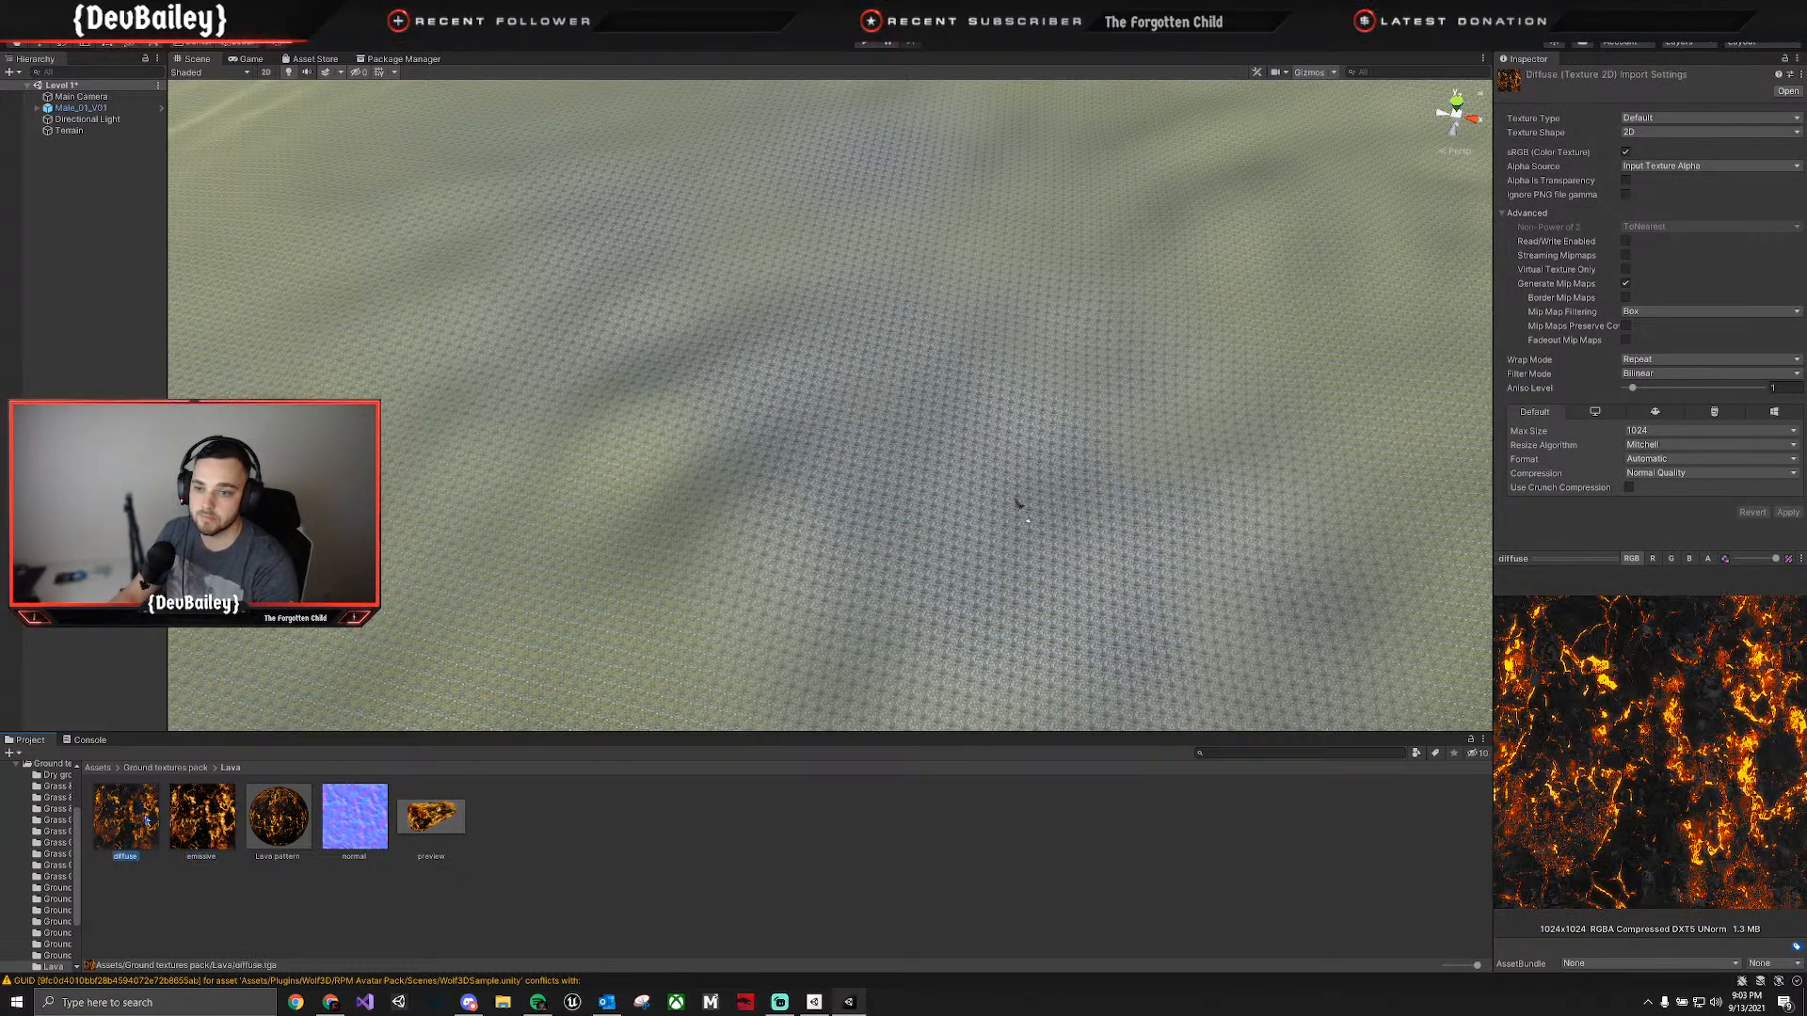
pyautogui.click(216, 820)
pyautogui.click(146, 835)
pyautogui.click(209, 838)
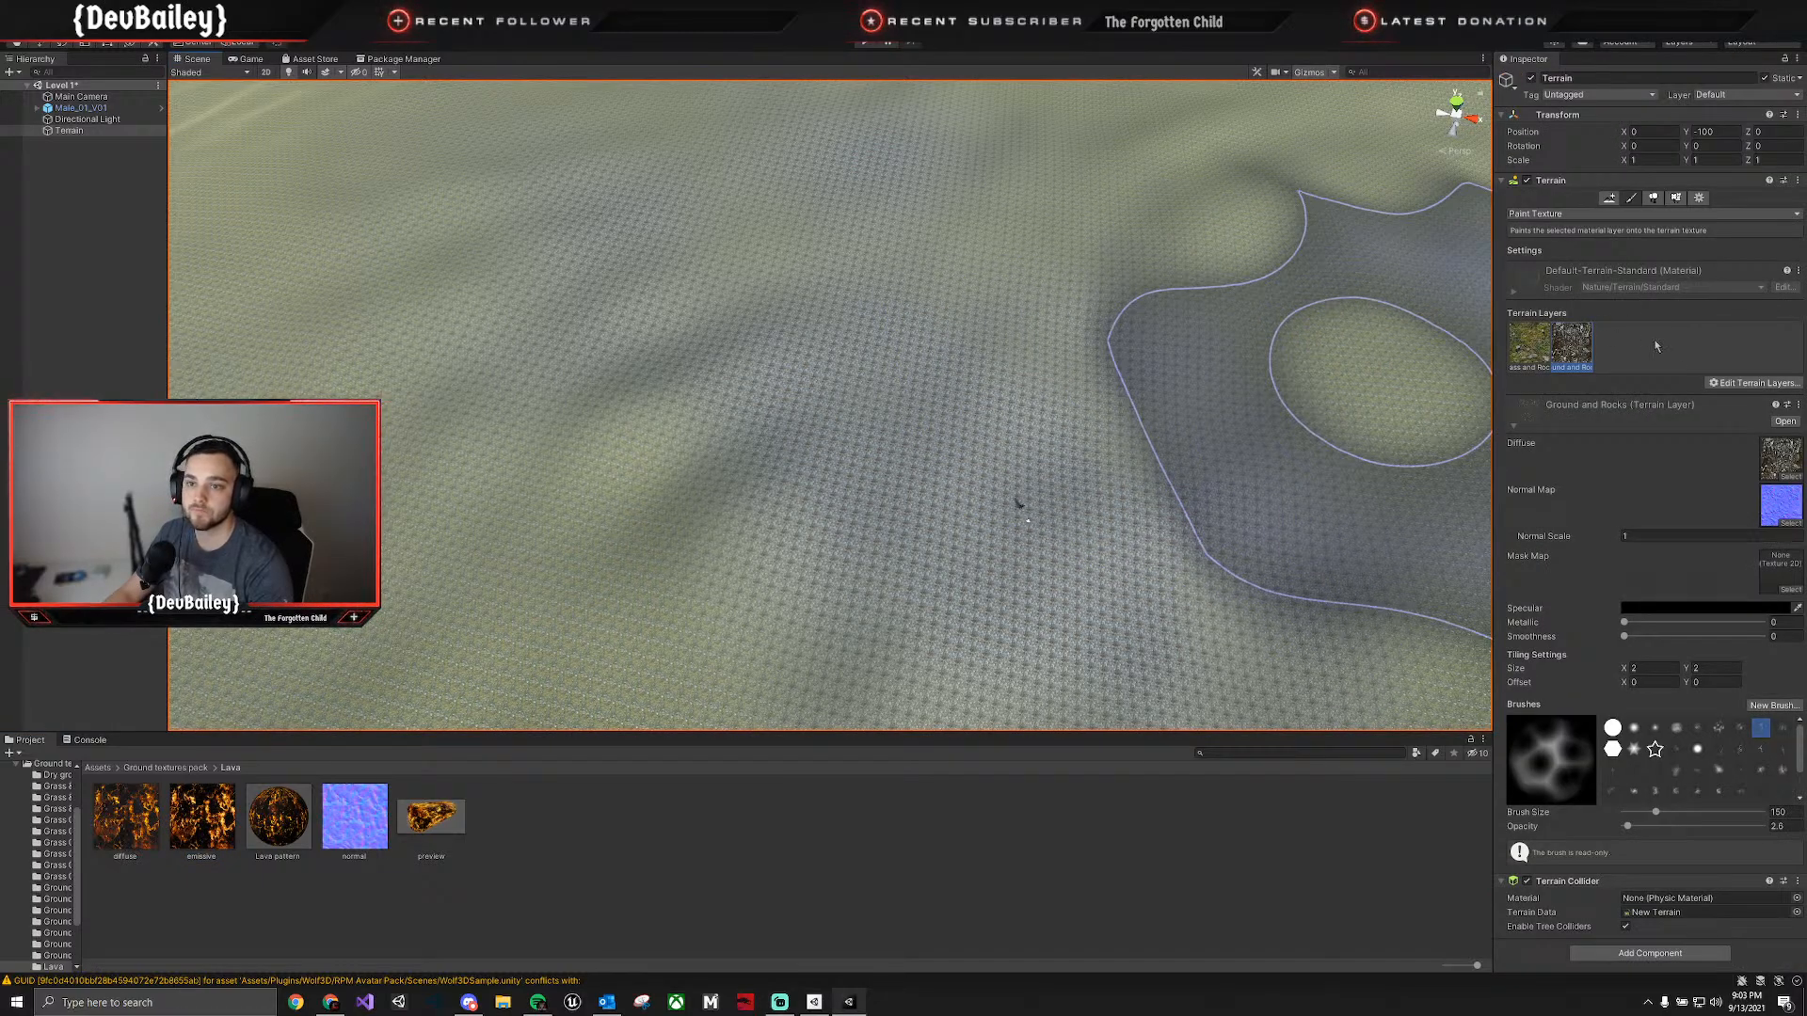
# Create a new terrain layer on the terrain from the lava emissive texture.
pyautogui.click(1754, 383)
pyautogui.click(1736, 386)
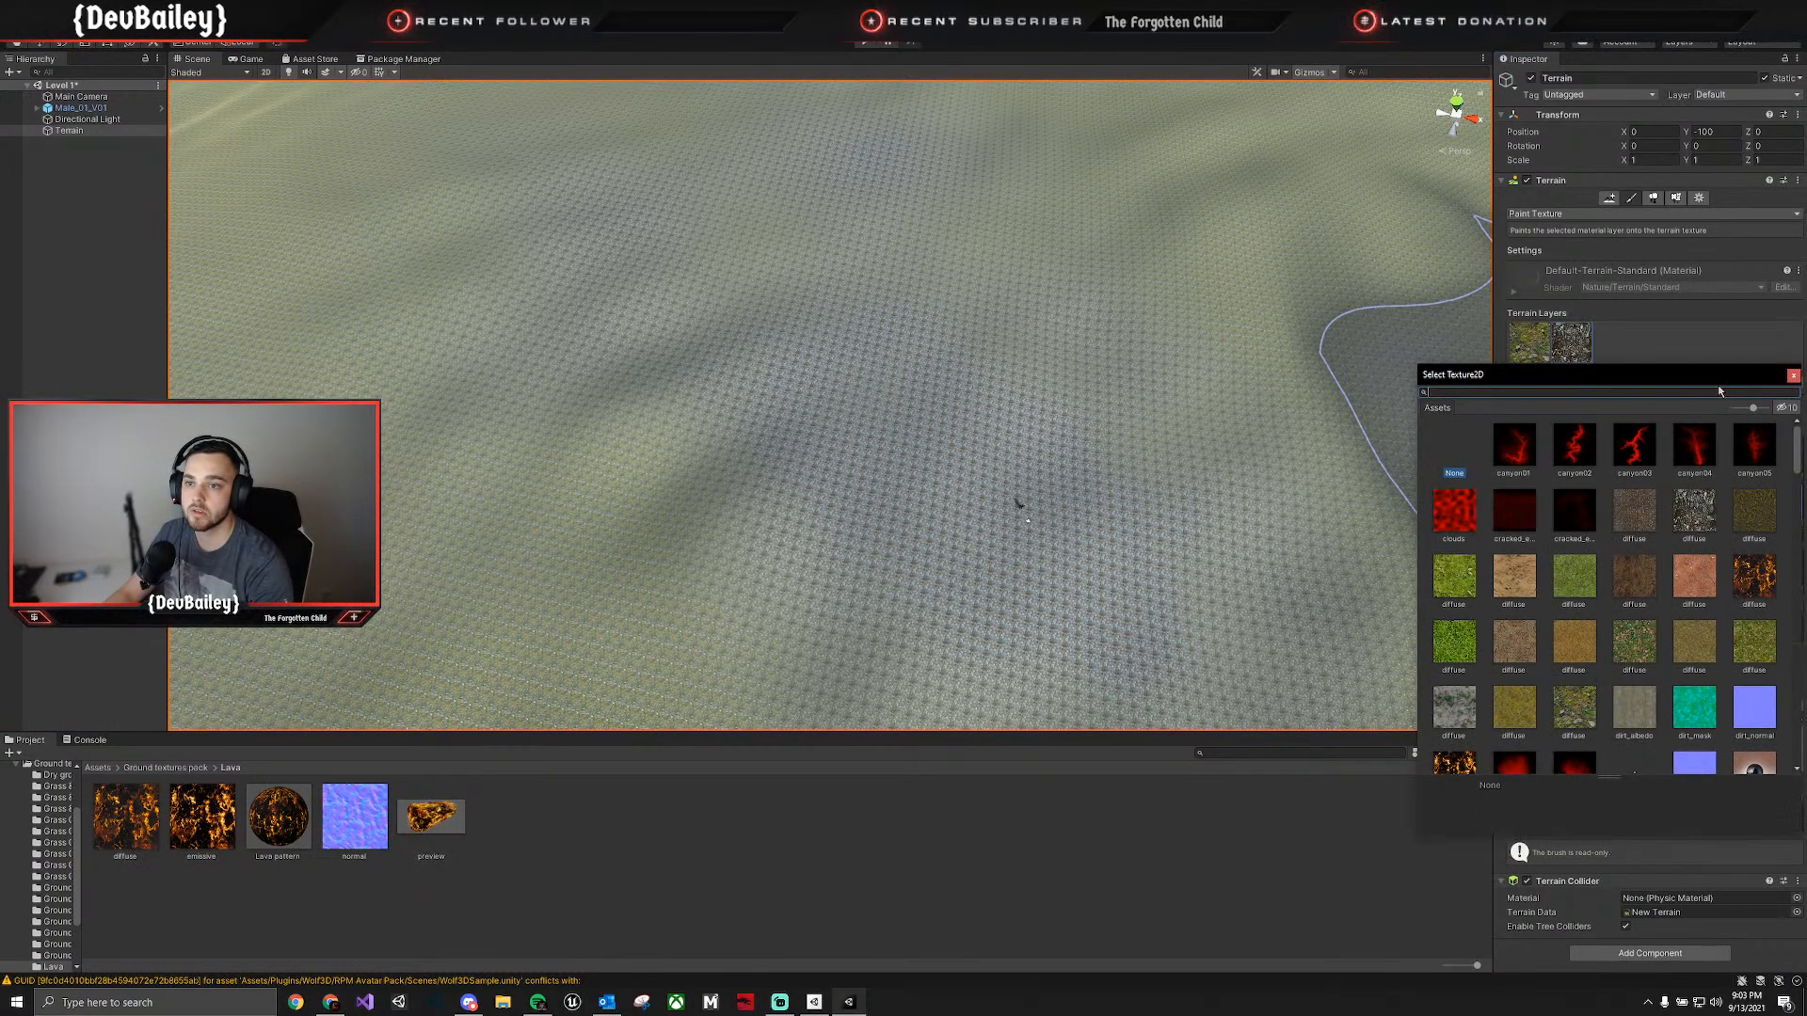
pyautogui.scroll(-2, 1557, 588)
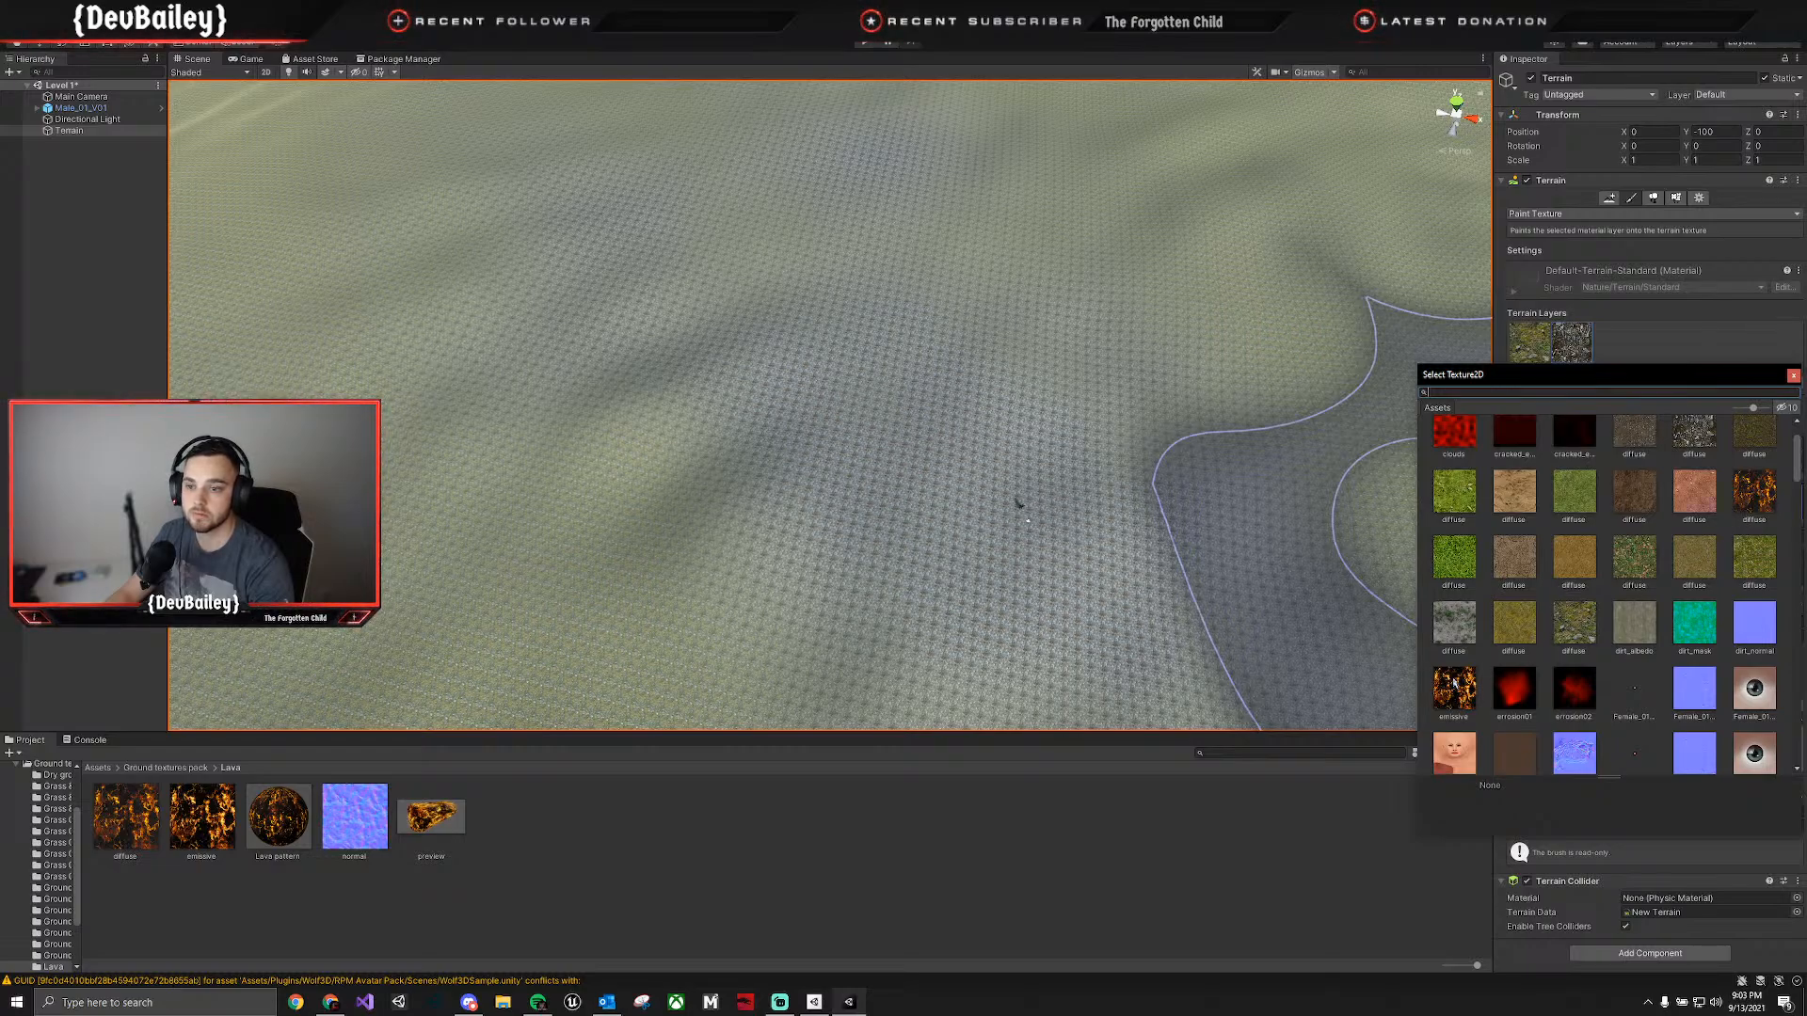
pyautogui.click(1449, 696)
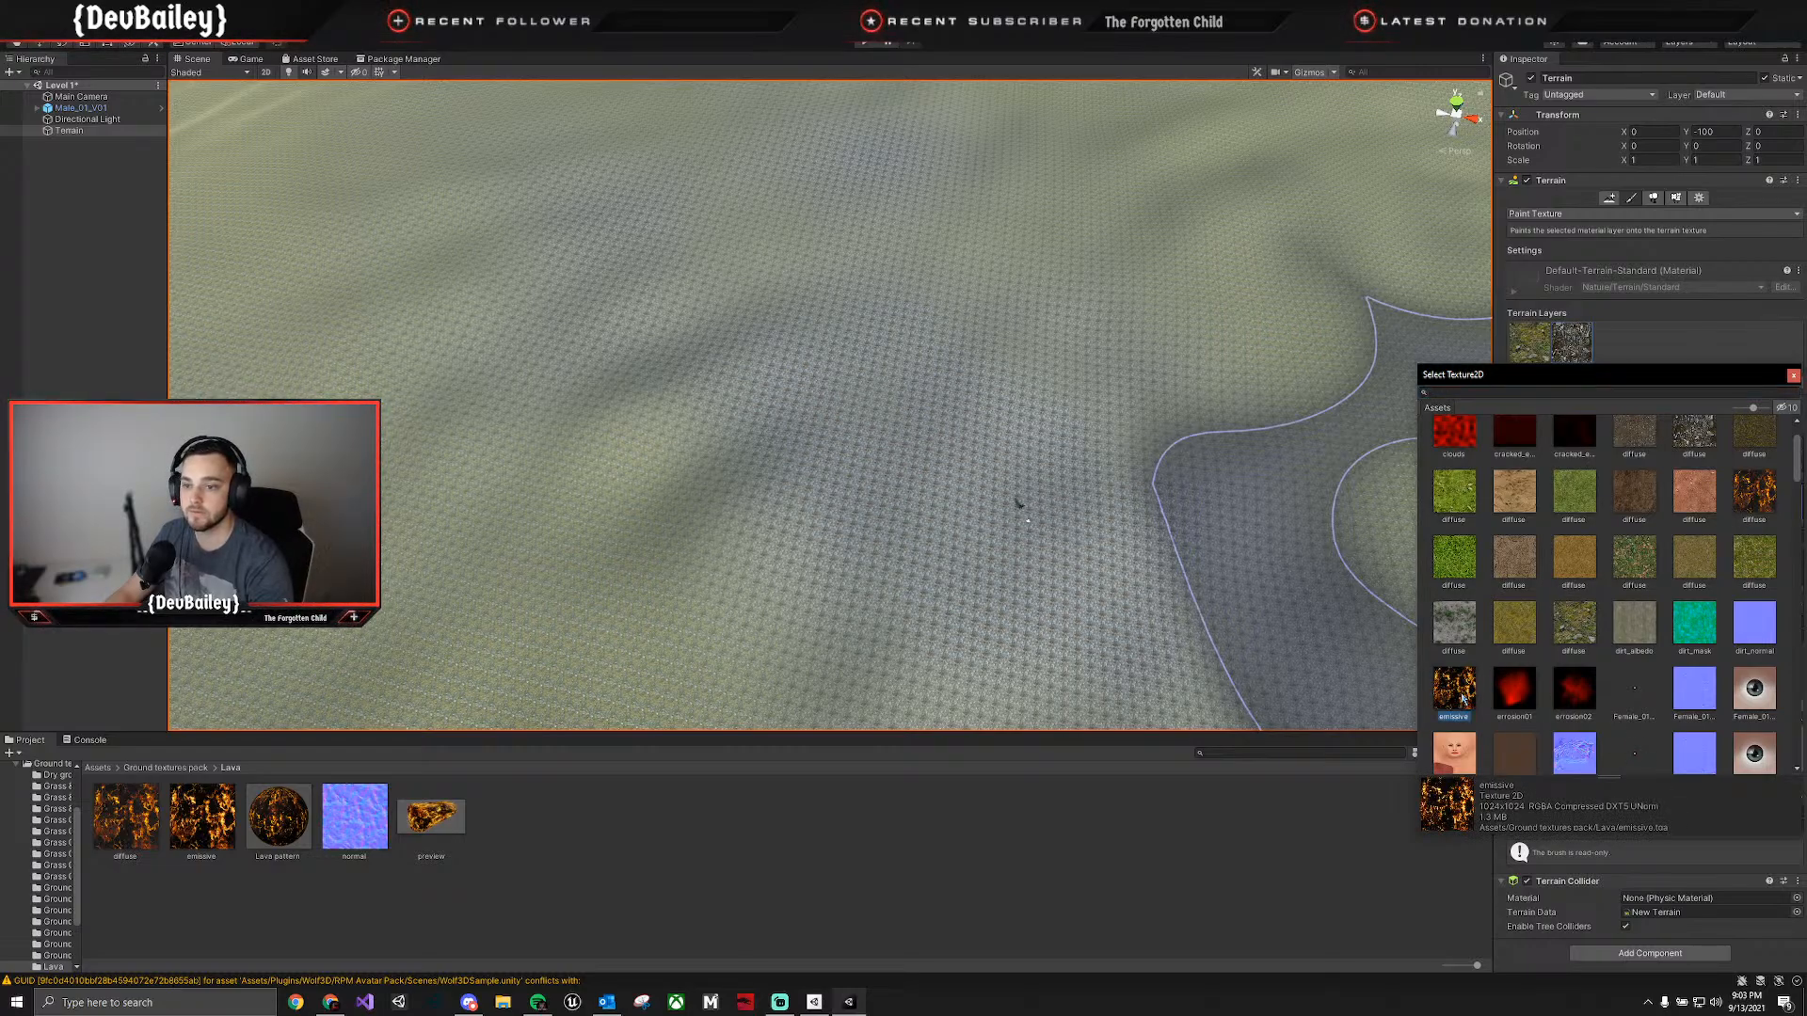
pyautogui.doubleClick(1455, 694)
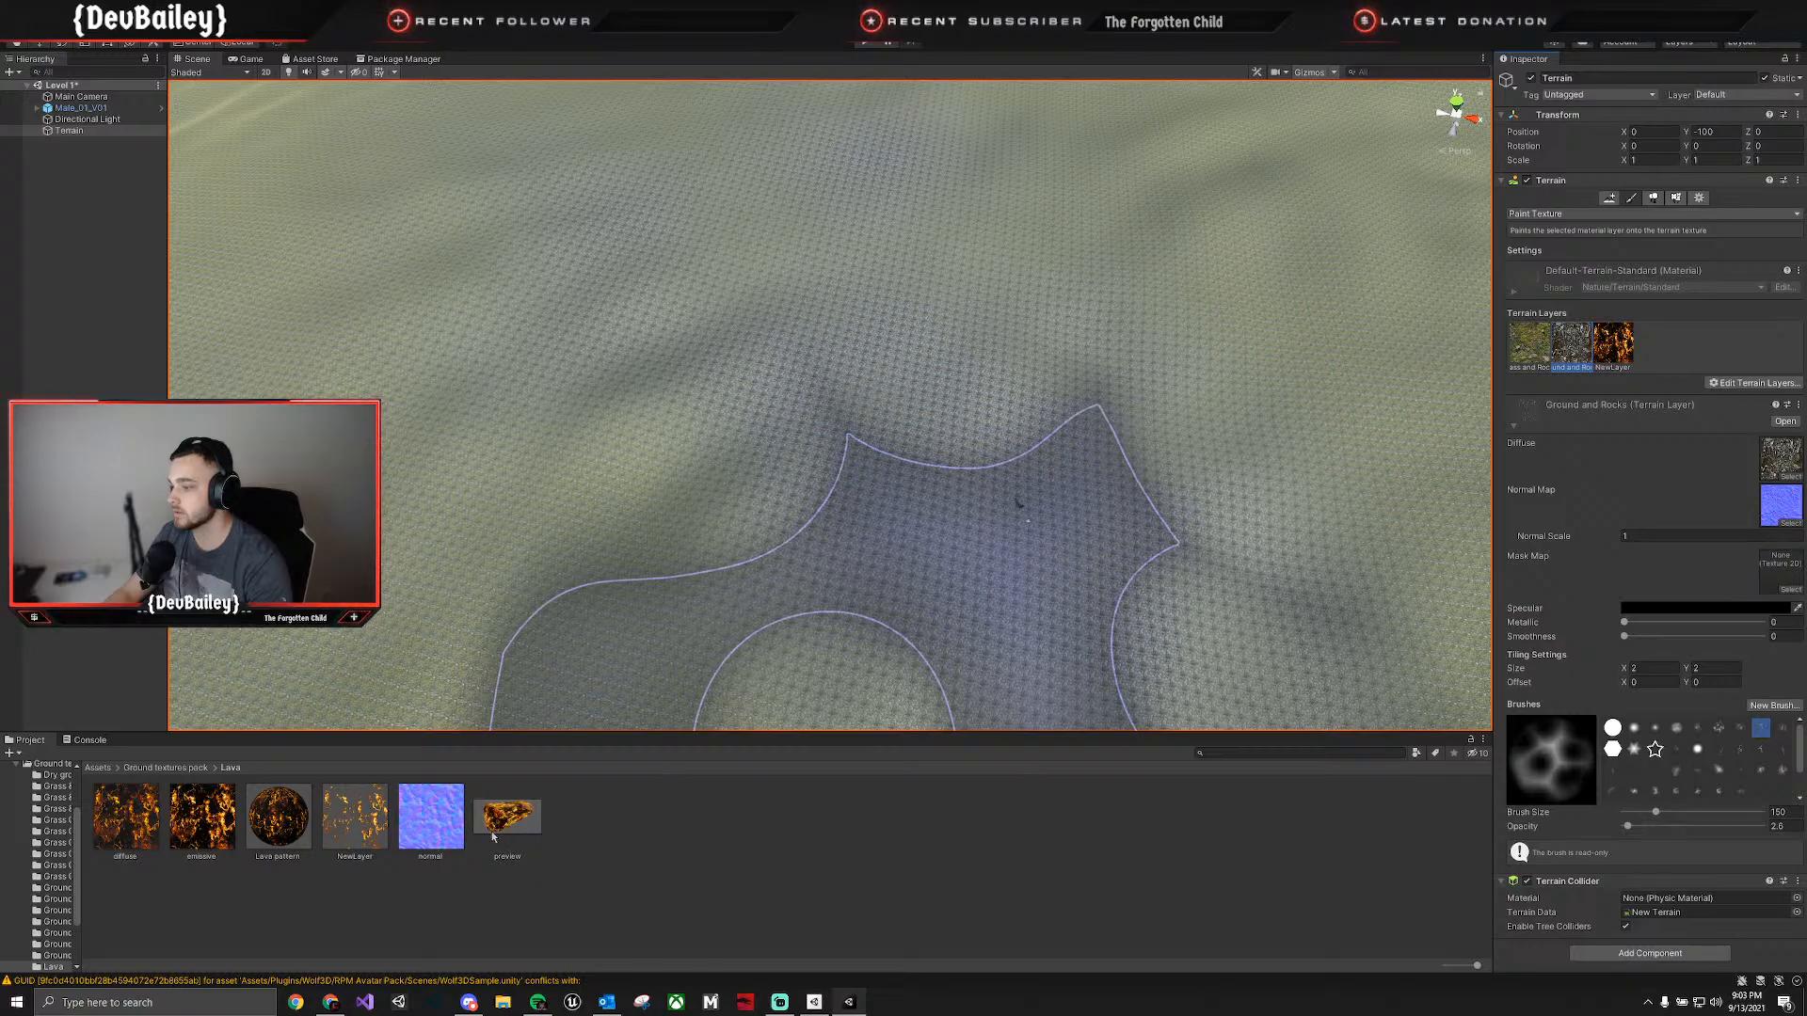
# Rename the new terrain layer asset to Emissive Lava and assign the lava normal texture as its normal map.
pyautogui.click(353, 858)
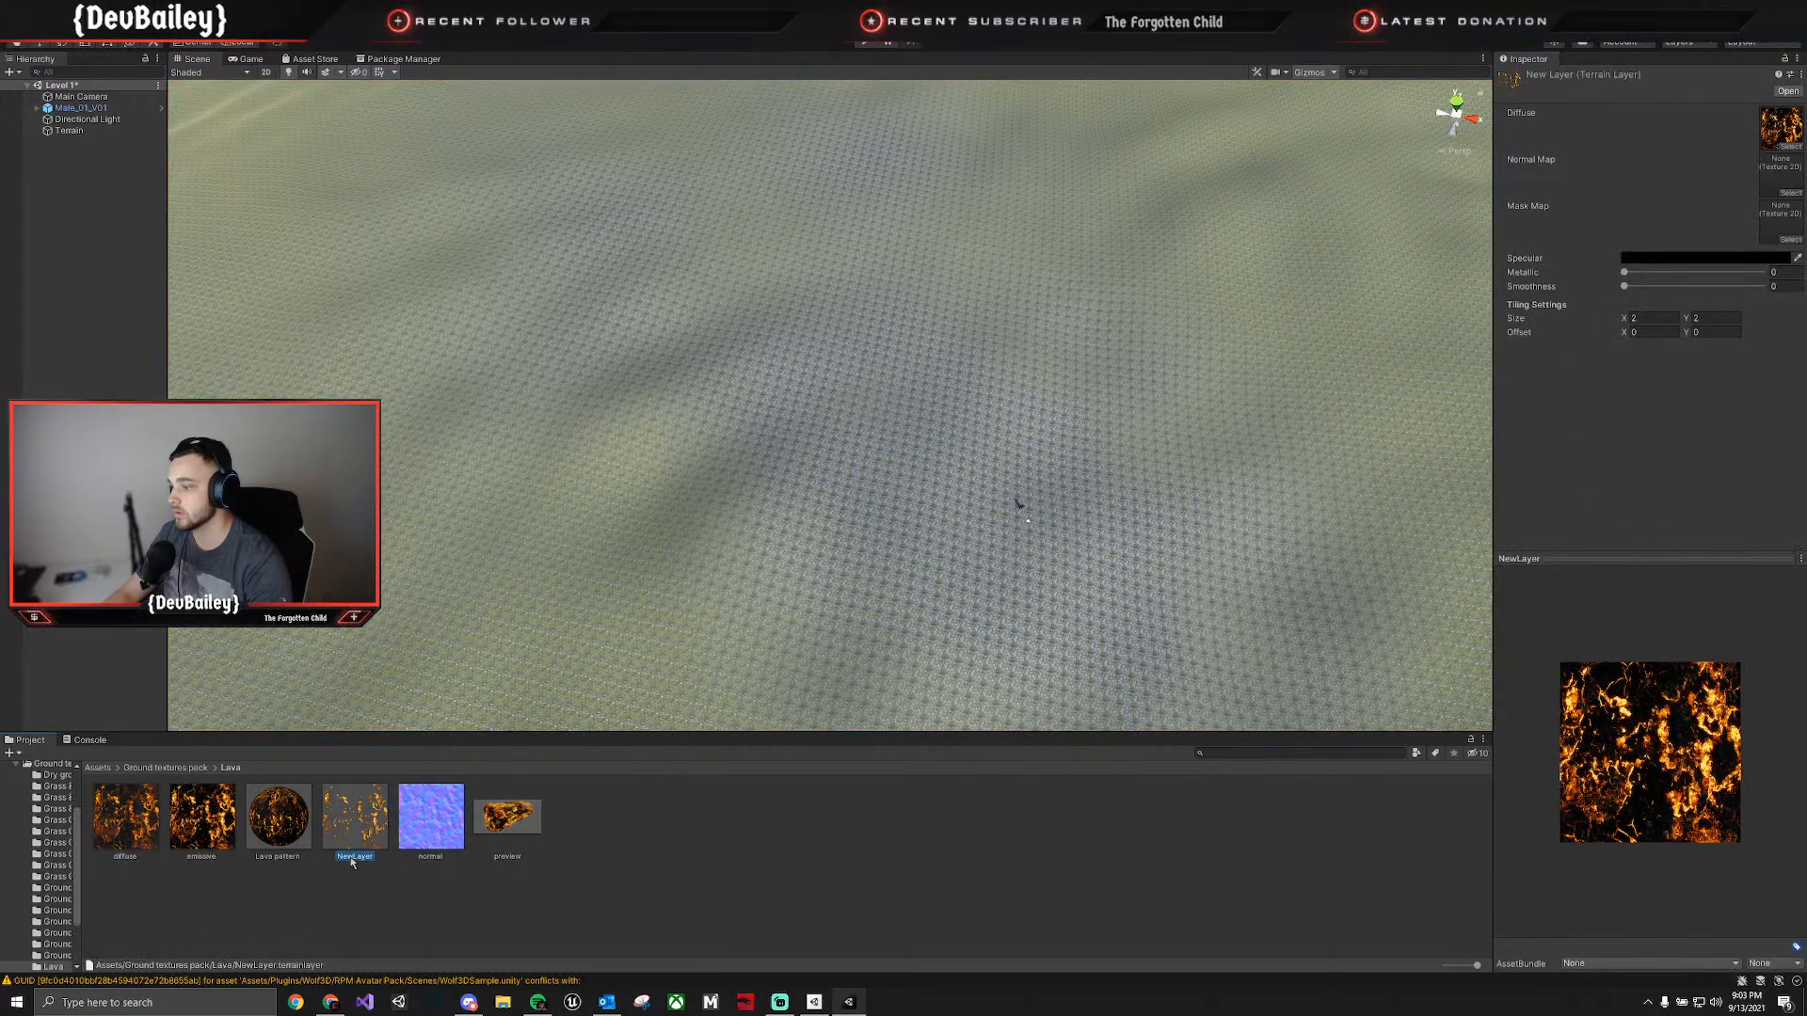
pyautogui.write('Lava')
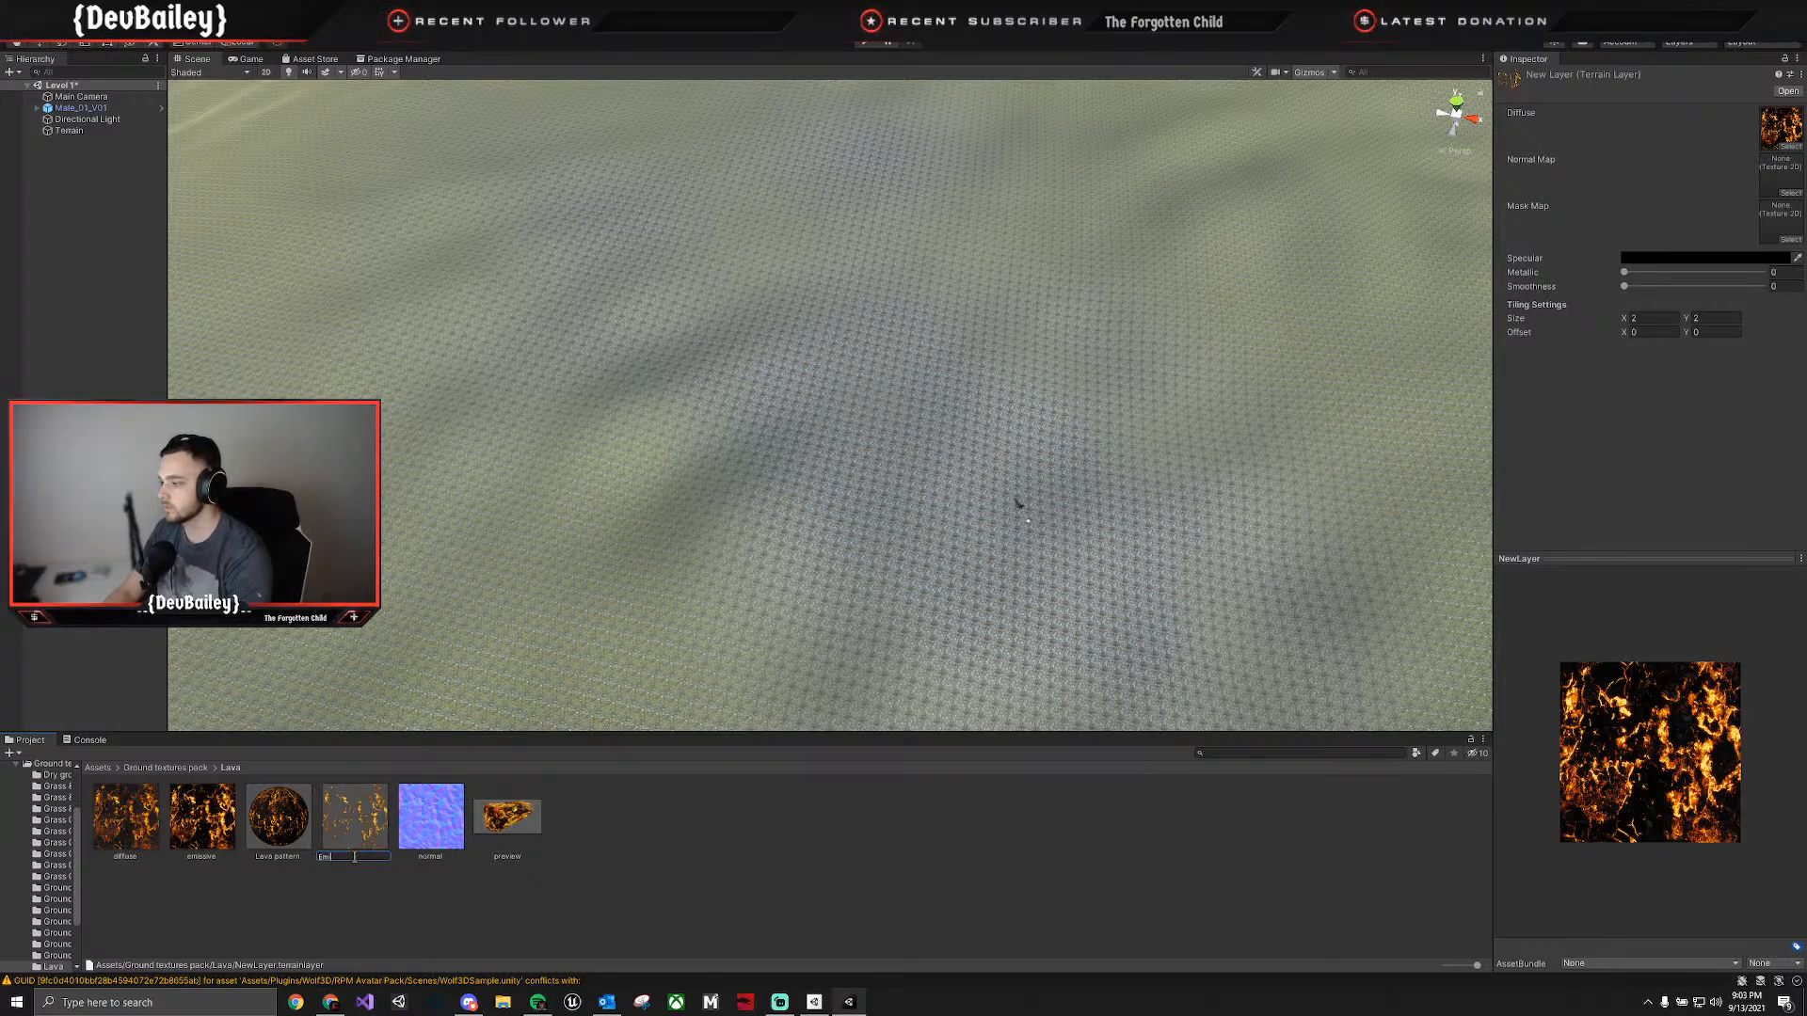
pyautogui.write('sive Lava')
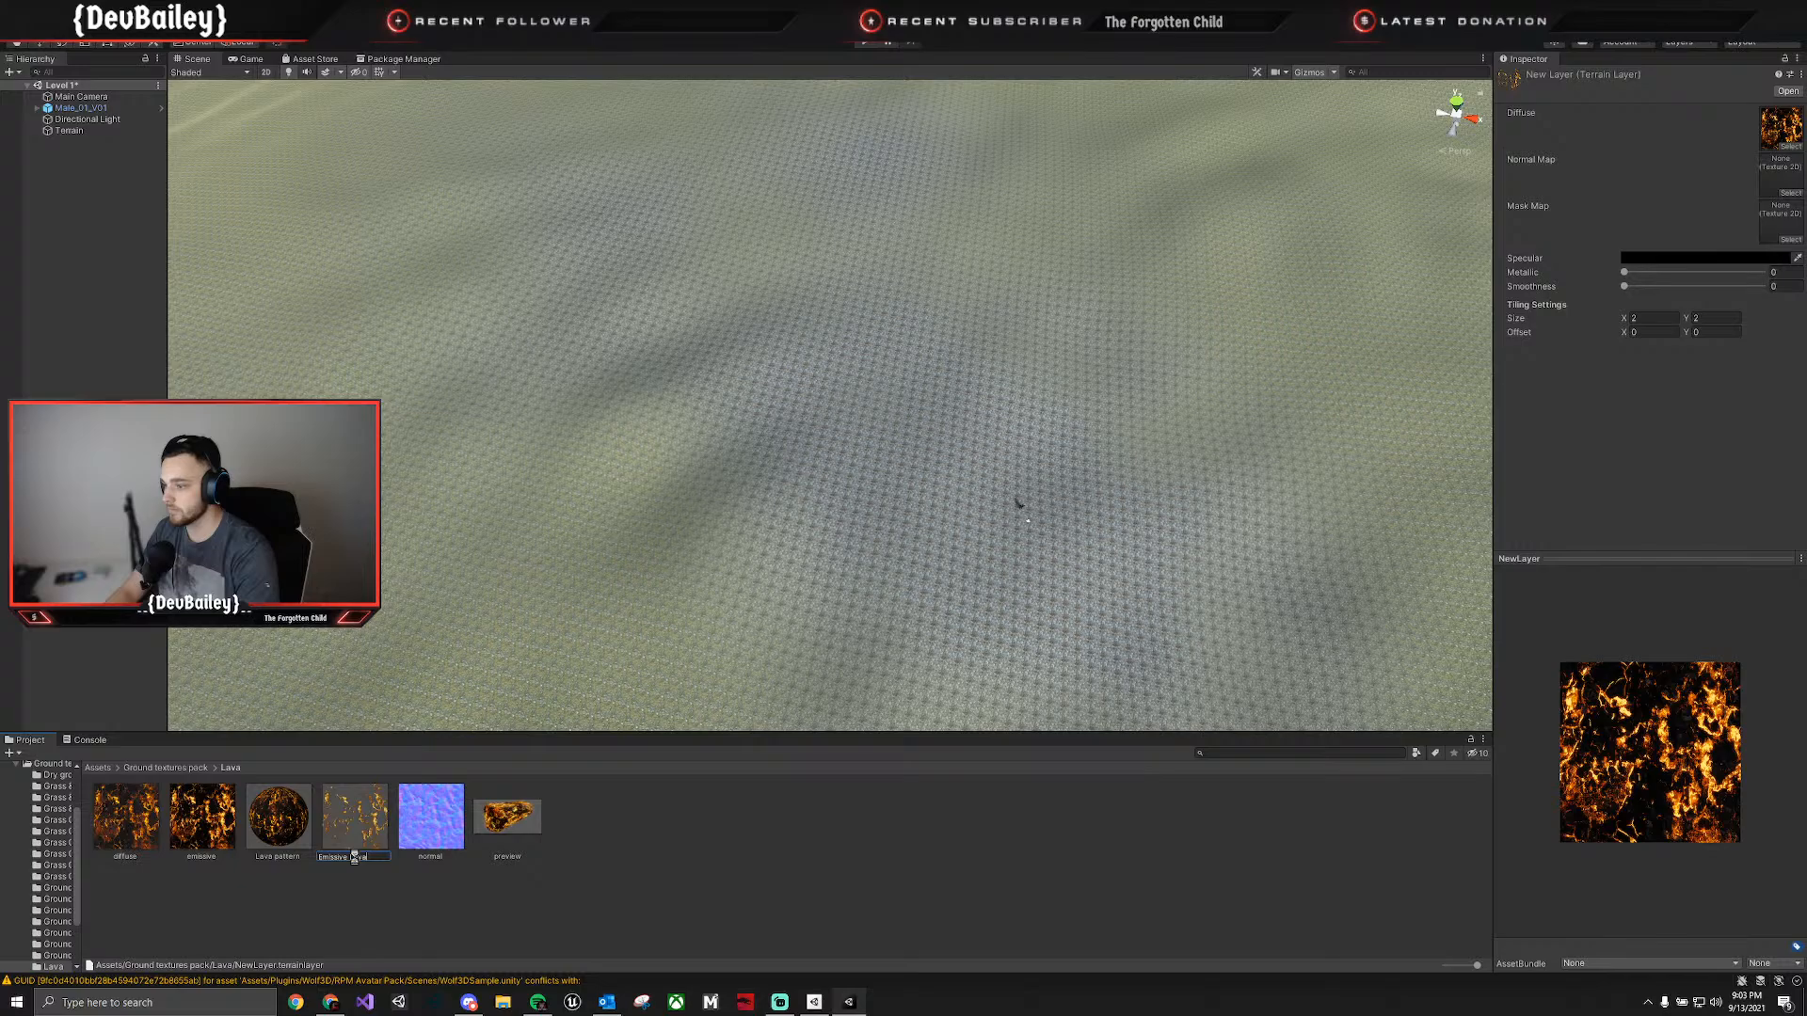
pyautogui.press('Return')
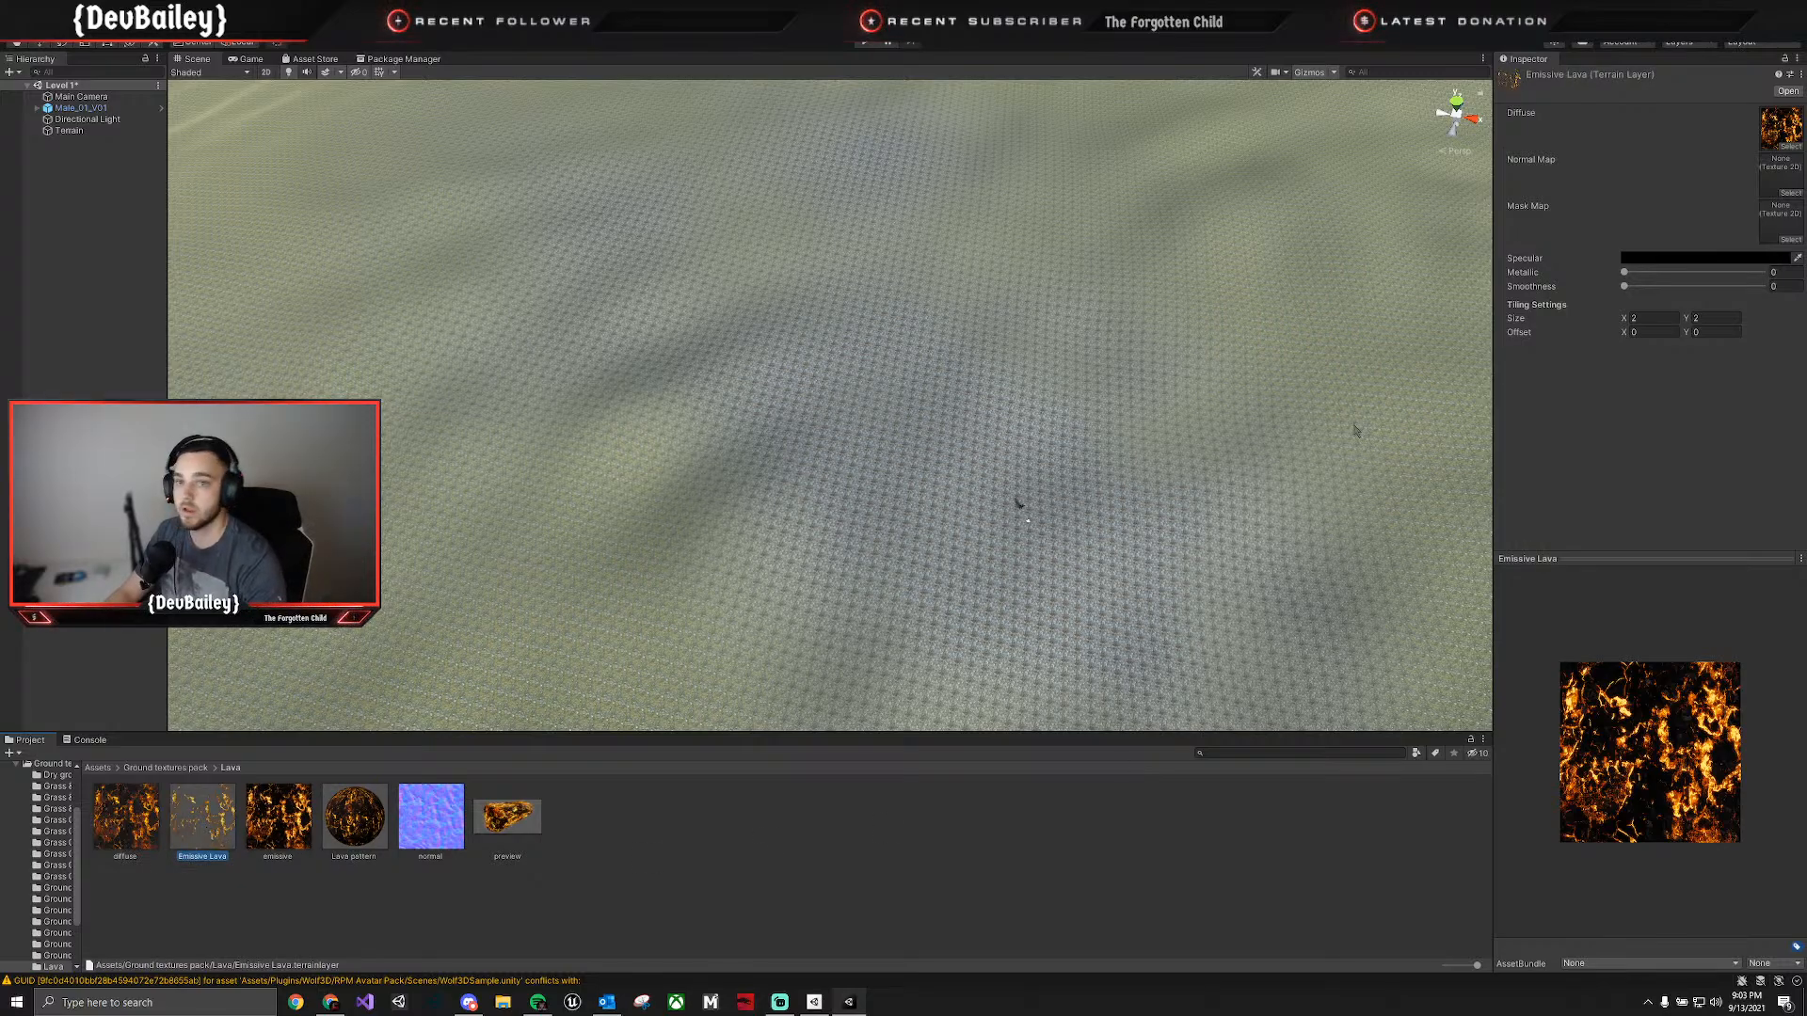
pyautogui.moveTo(431, 817); pyautogui.dragTo(1714, 234)
pyautogui.moveTo(1781, 176); pyautogui.dragTo(1782, 177)
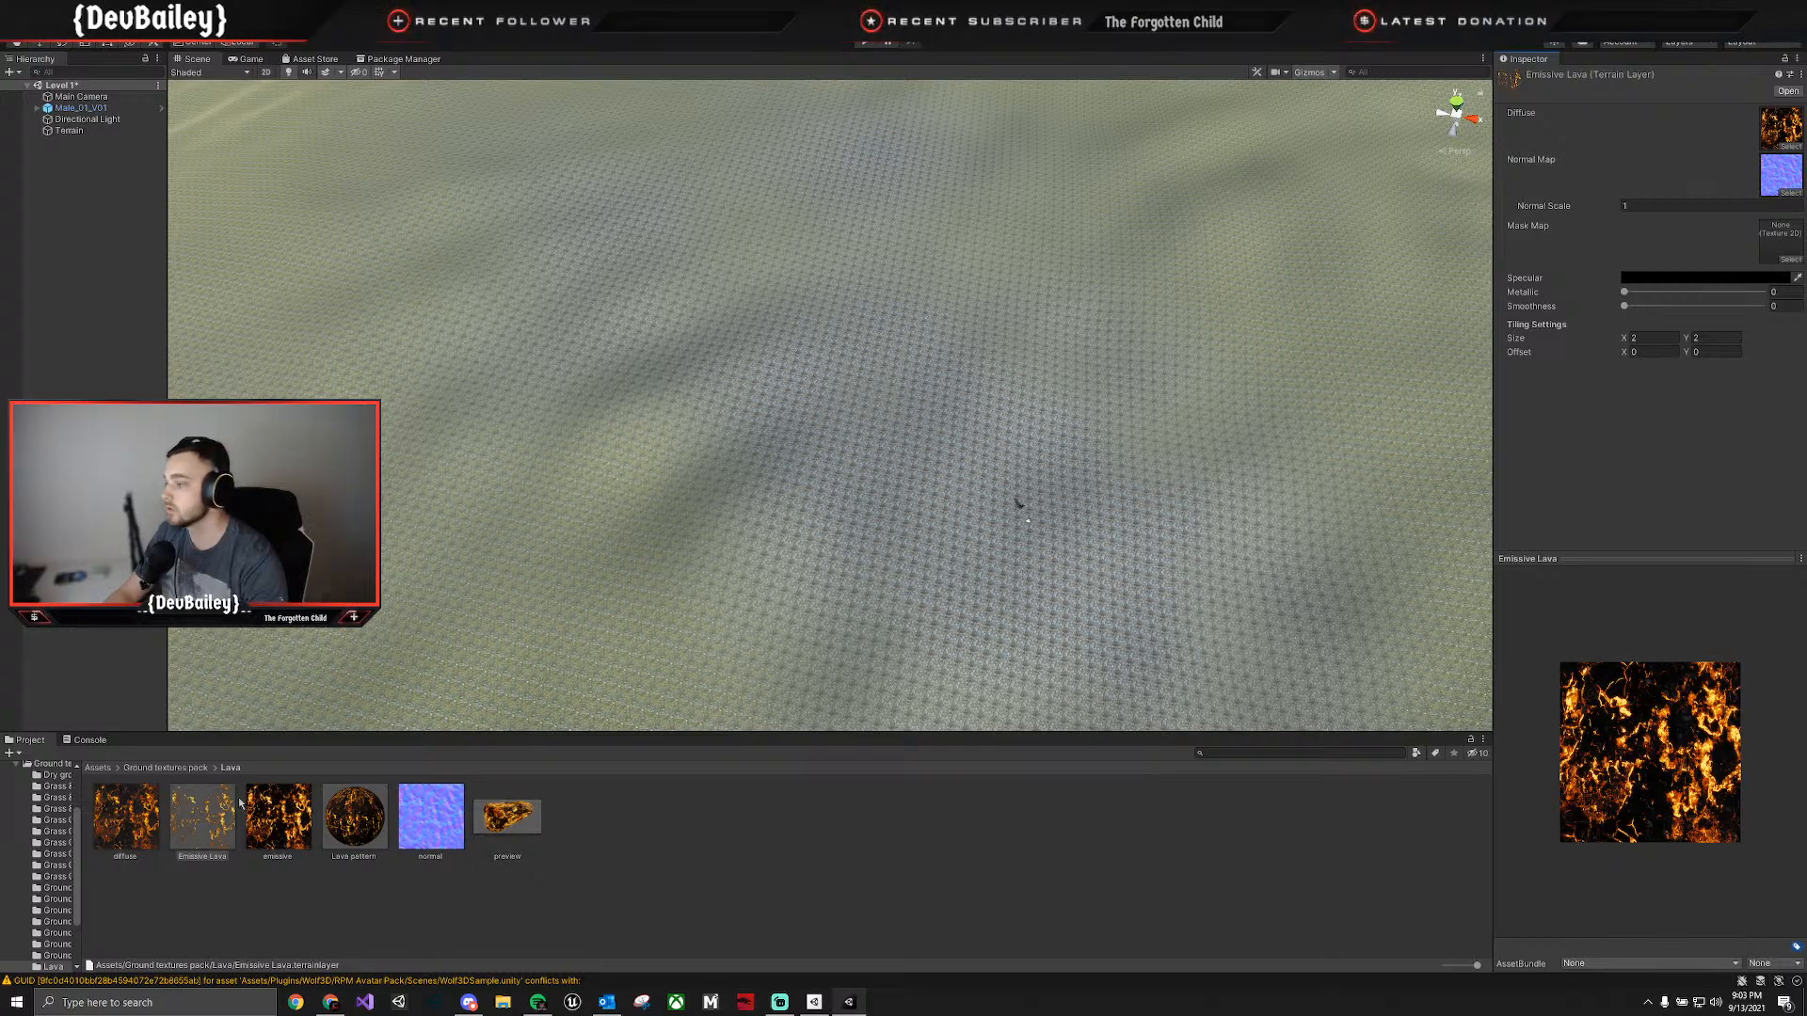
# Move the Emissive Lava layer asset from the Lava folder into the Terrain Layers folder.
pyautogui.scroll(-3, 3, 832)
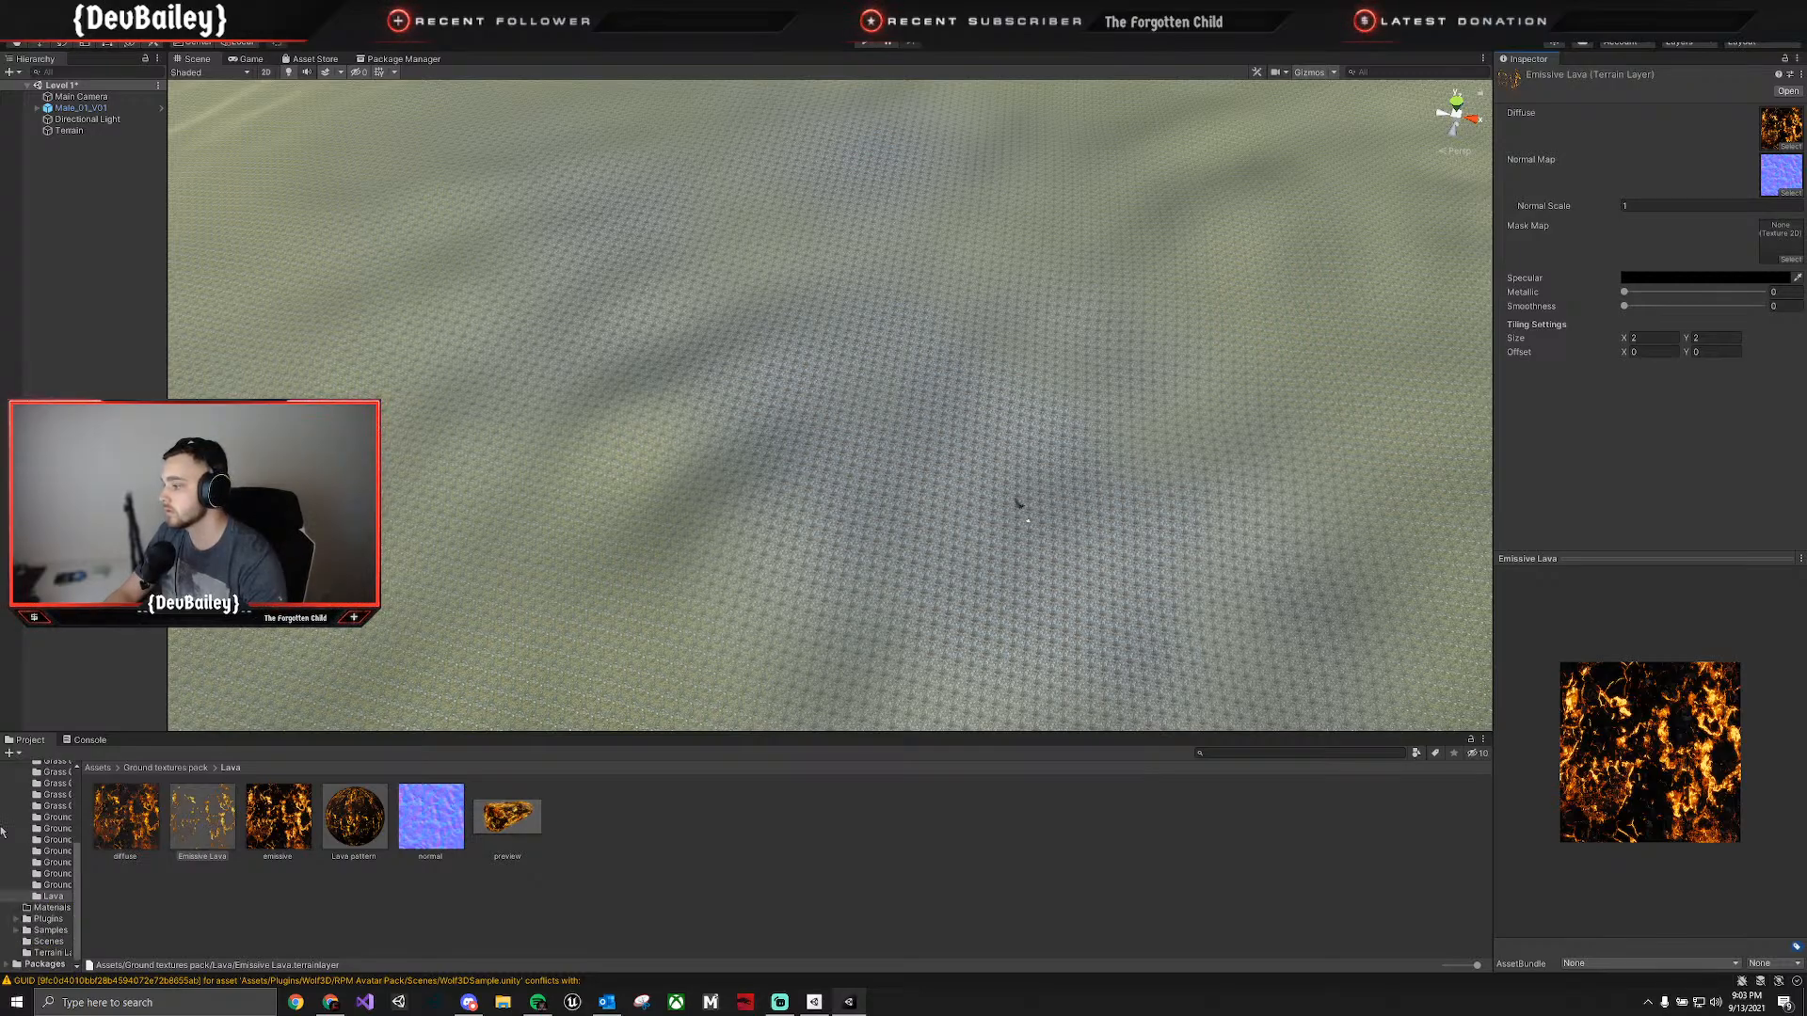
pyautogui.click(199, 828)
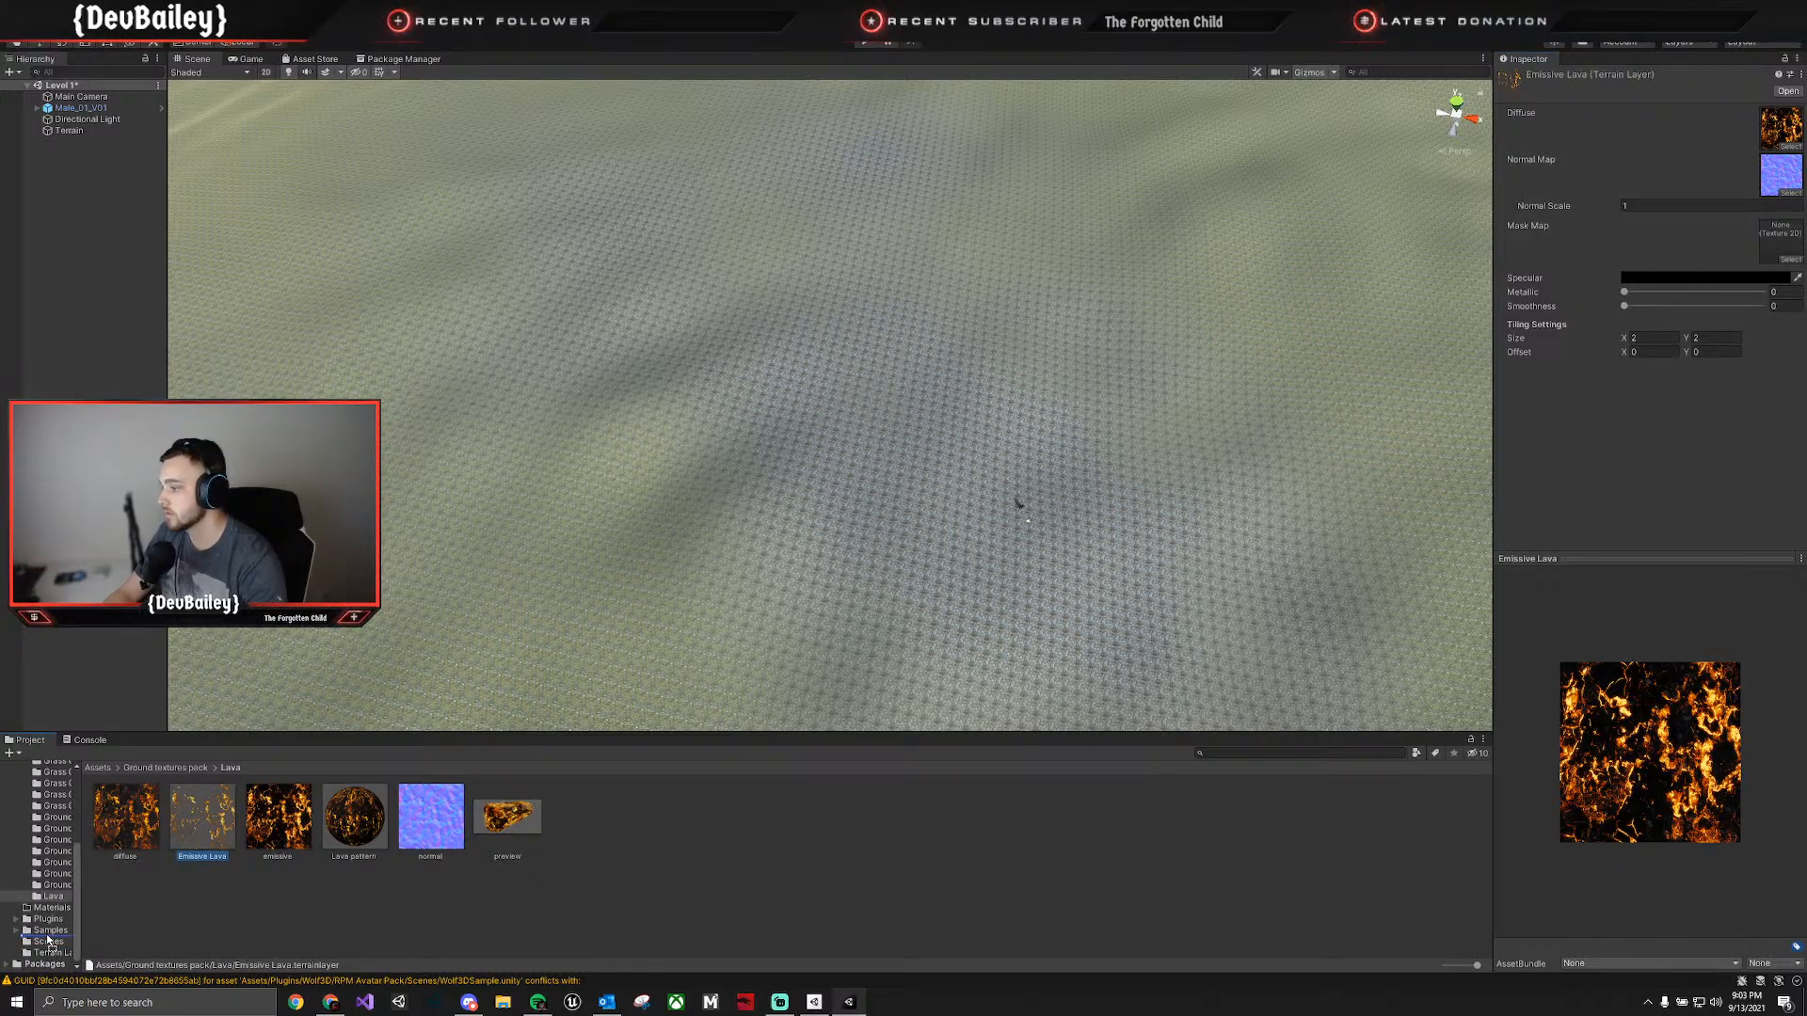
pyautogui.moveTo(47, 958); pyautogui.dragTo(49, 954)
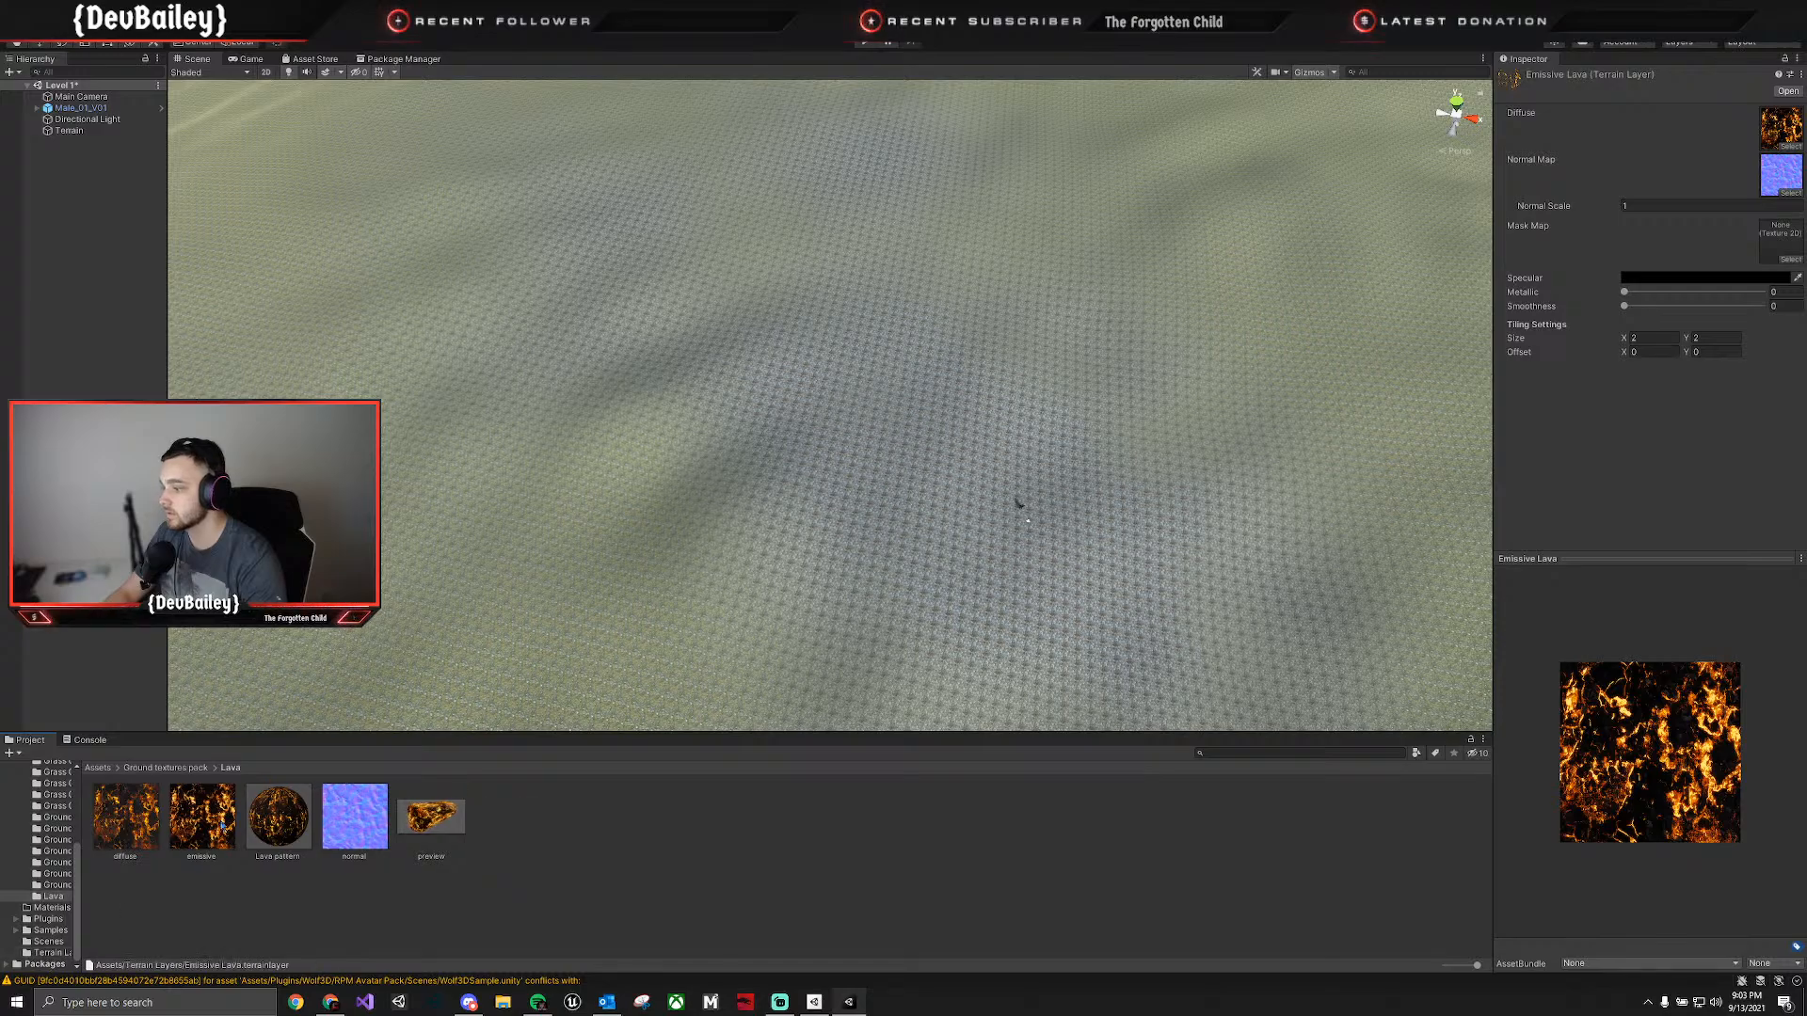
# Select the terrain and create another terrain layer from the lava diffuse texture.
pyautogui.click(1188, 453)
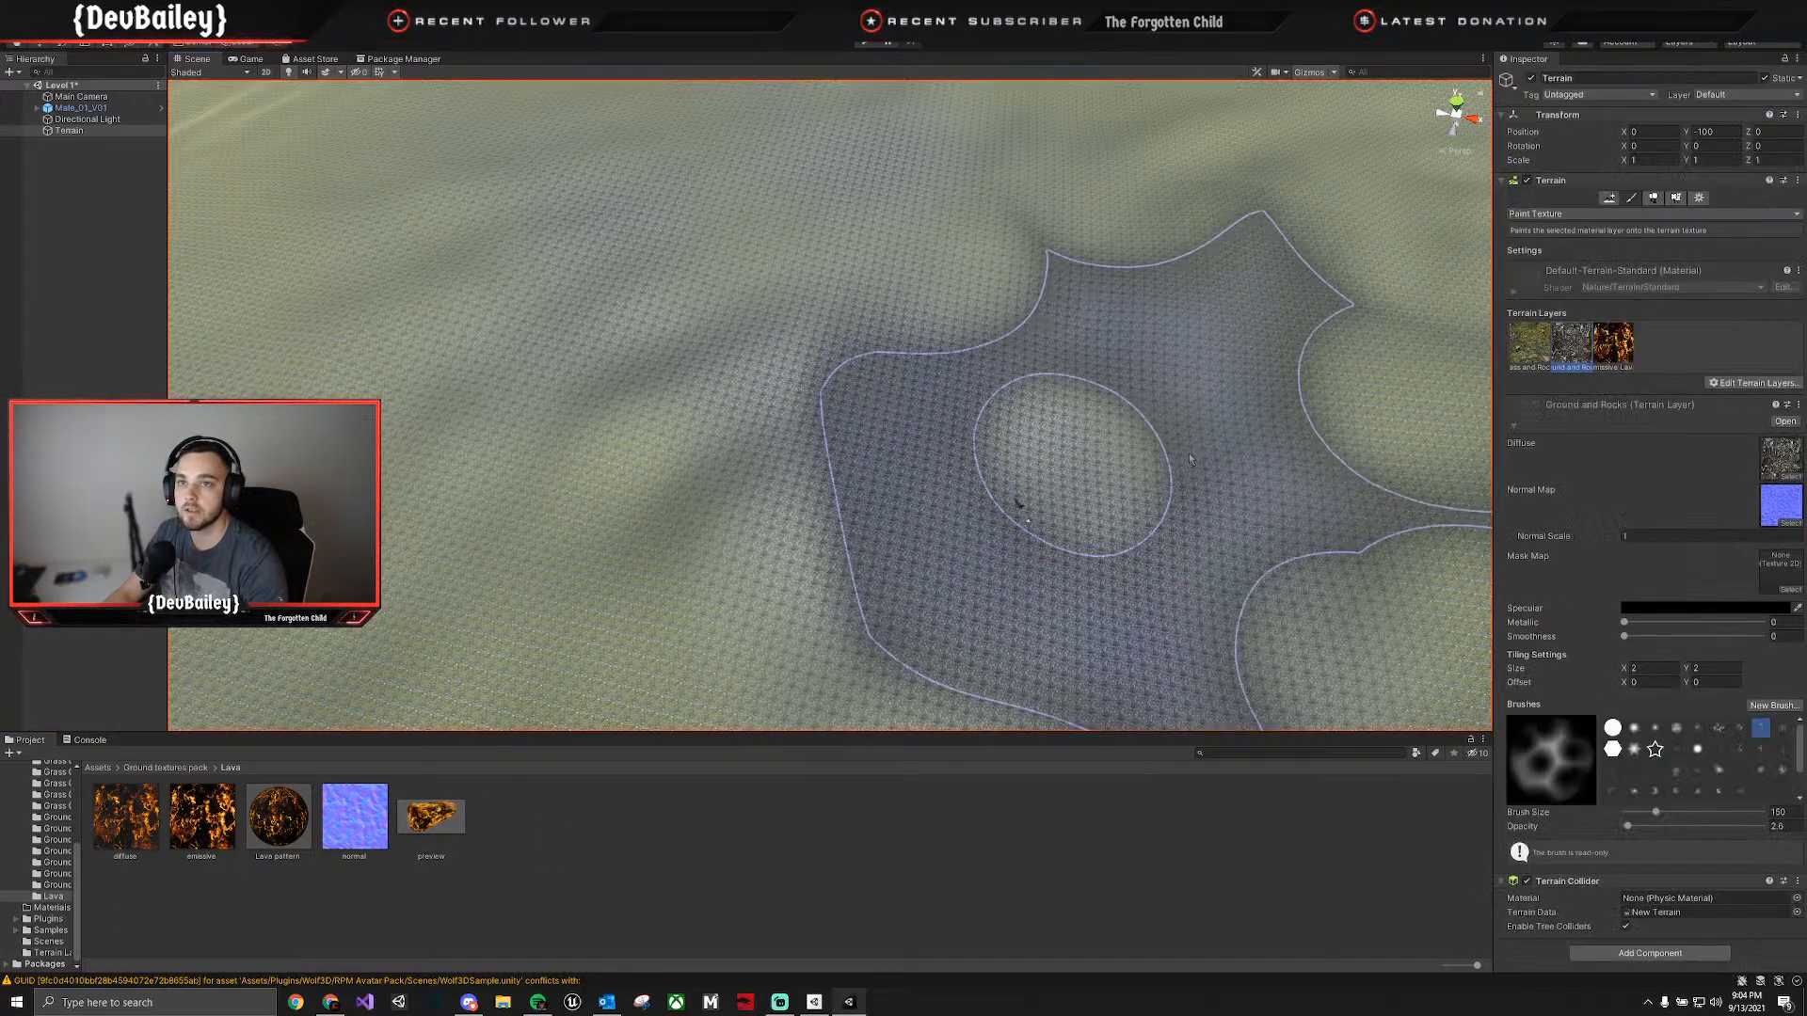
pyautogui.click(1733, 384)
pyautogui.click(1727, 394)
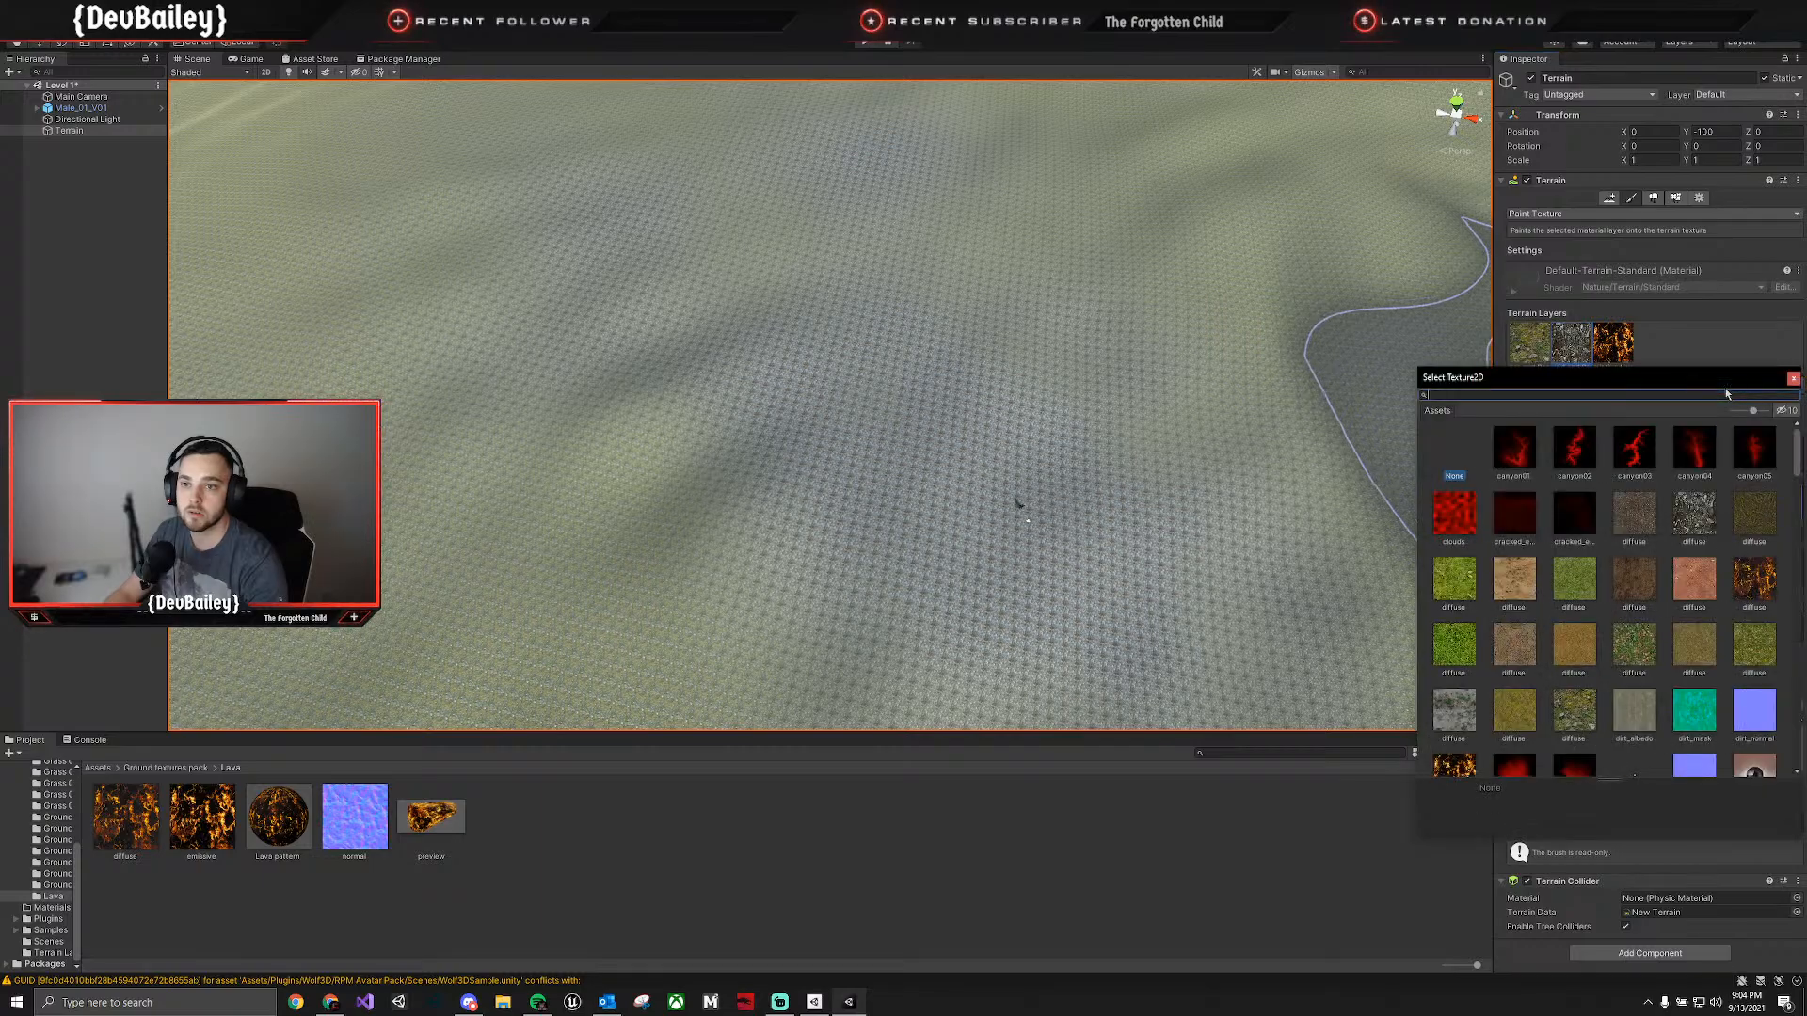
pyautogui.scroll(-2, 1612, 580)
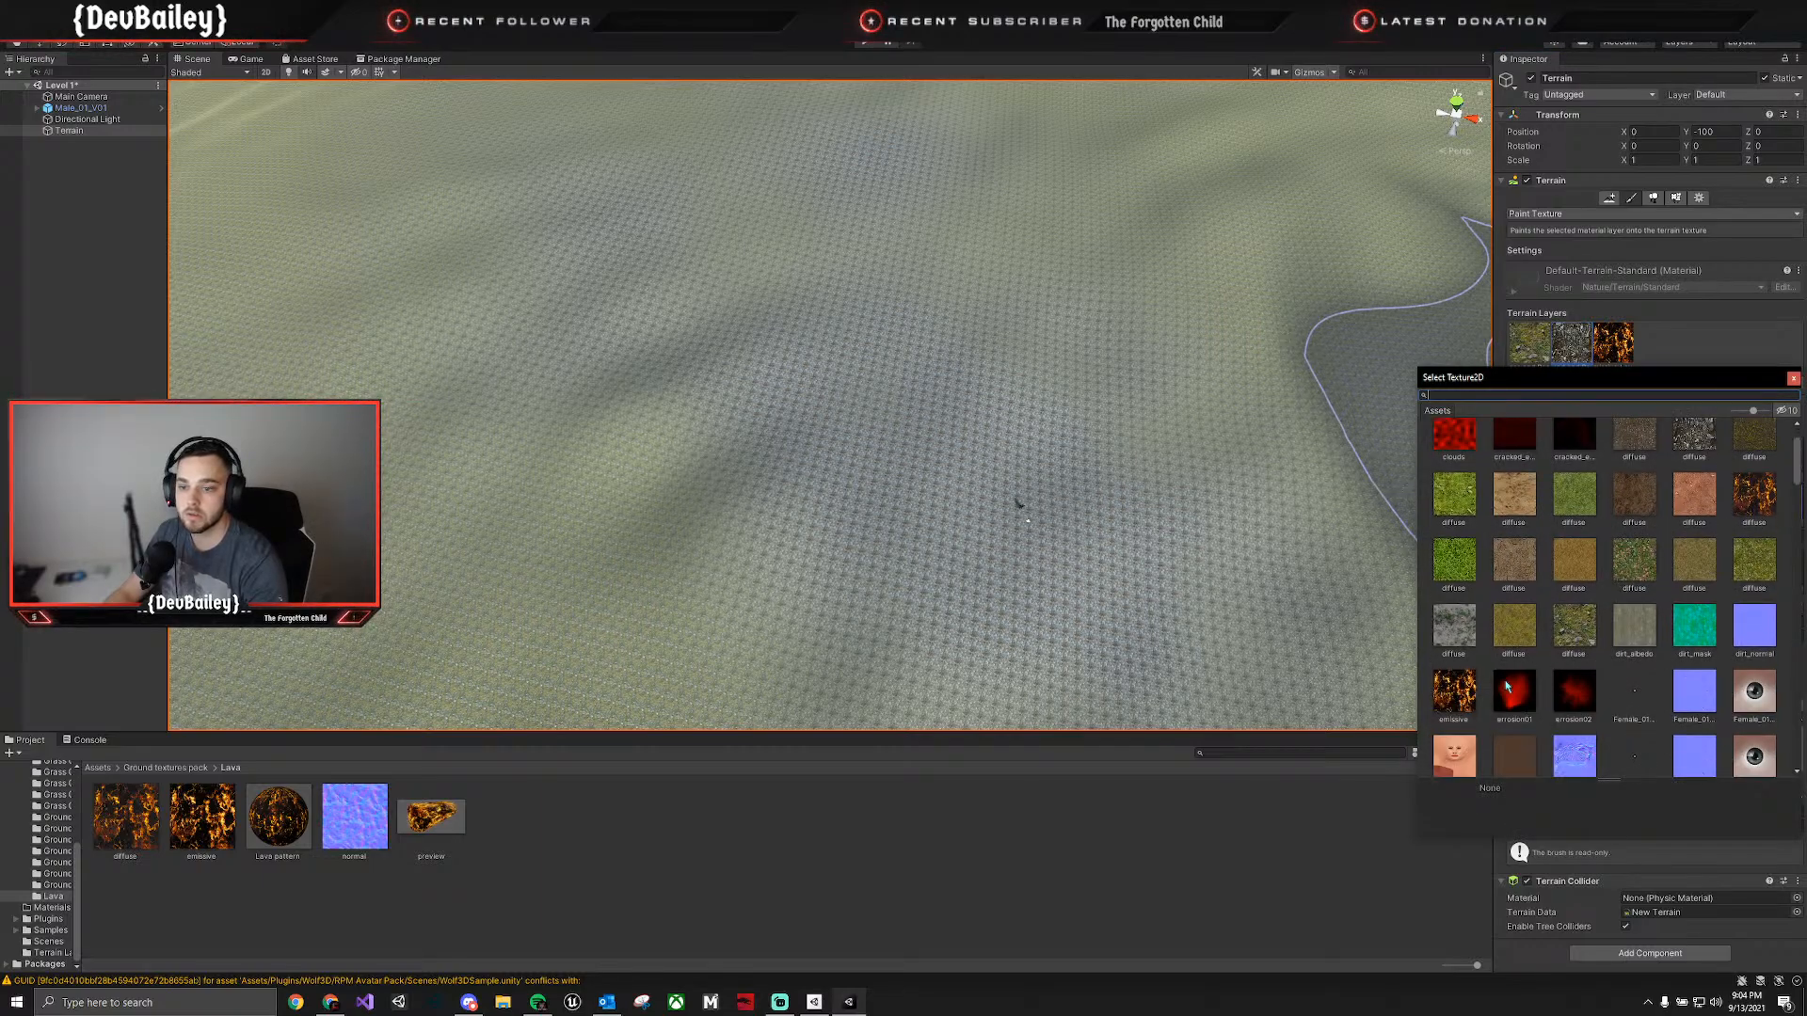
pyautogui.doubleClick(1769, 499)
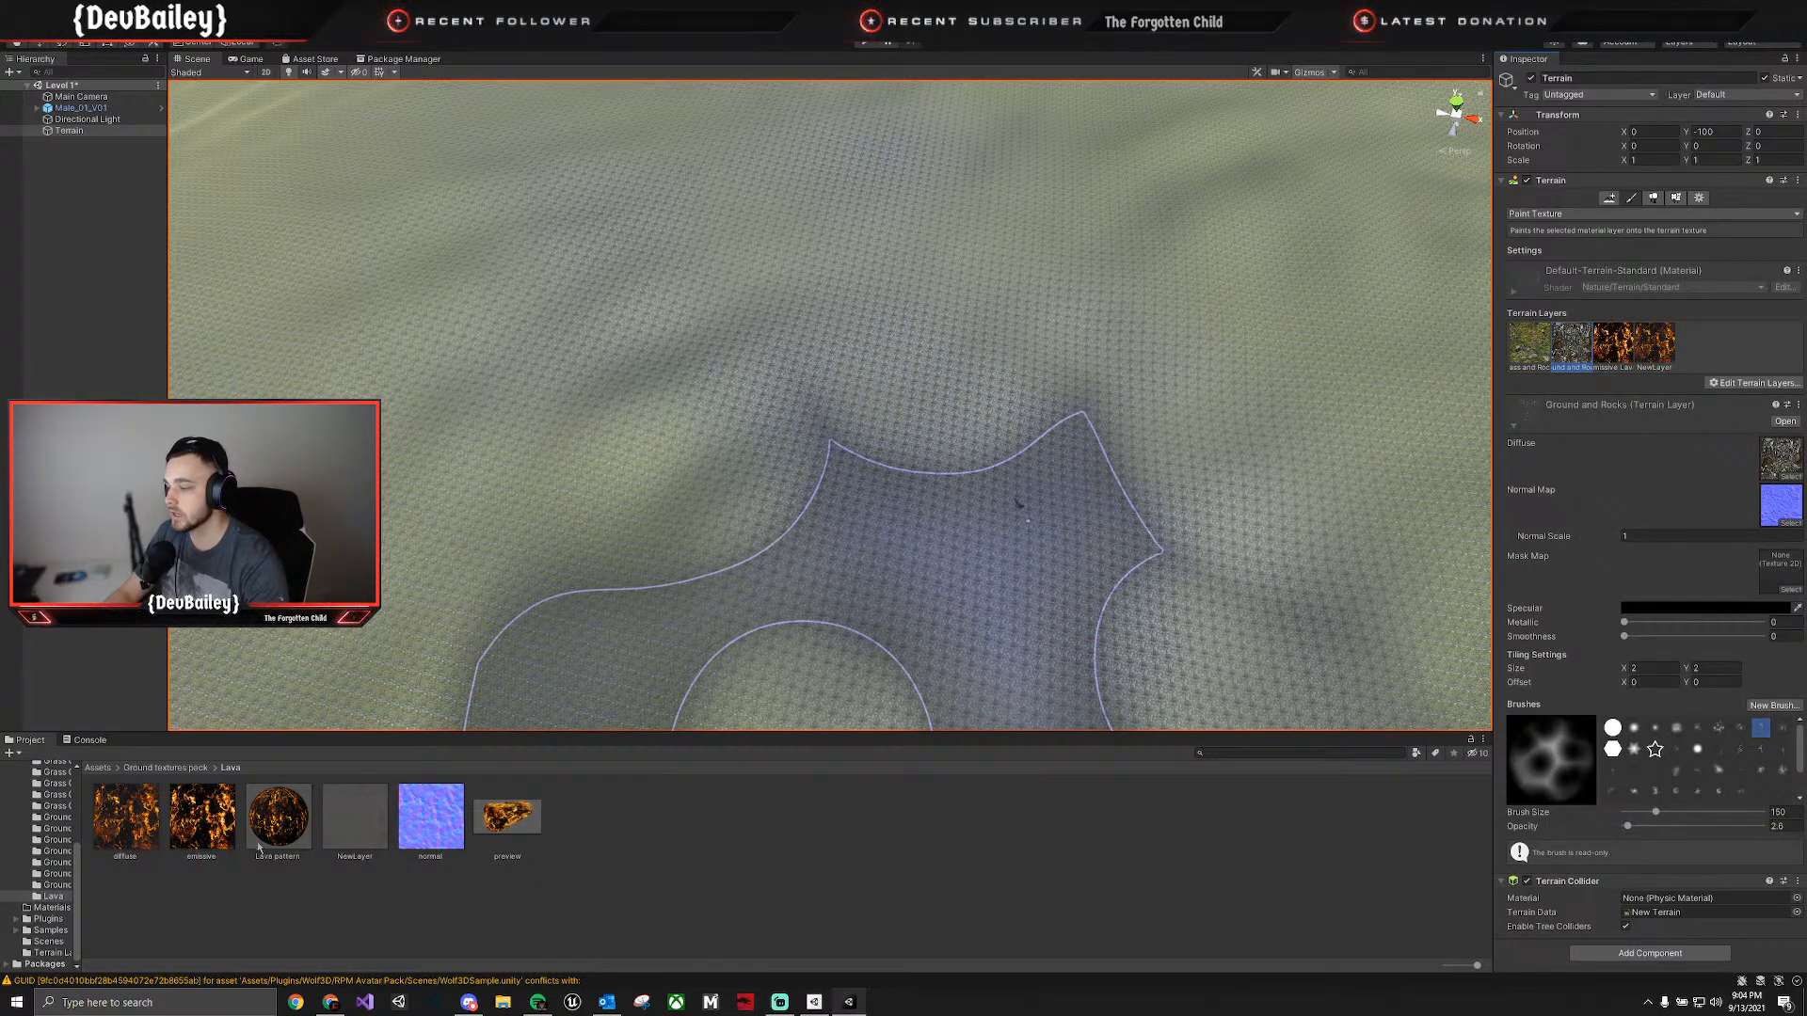
# Rename the new terrain layer asset to Diffuse Lava and assign the lava normal texture as its normal map.
pyautogui.click(354, 856)
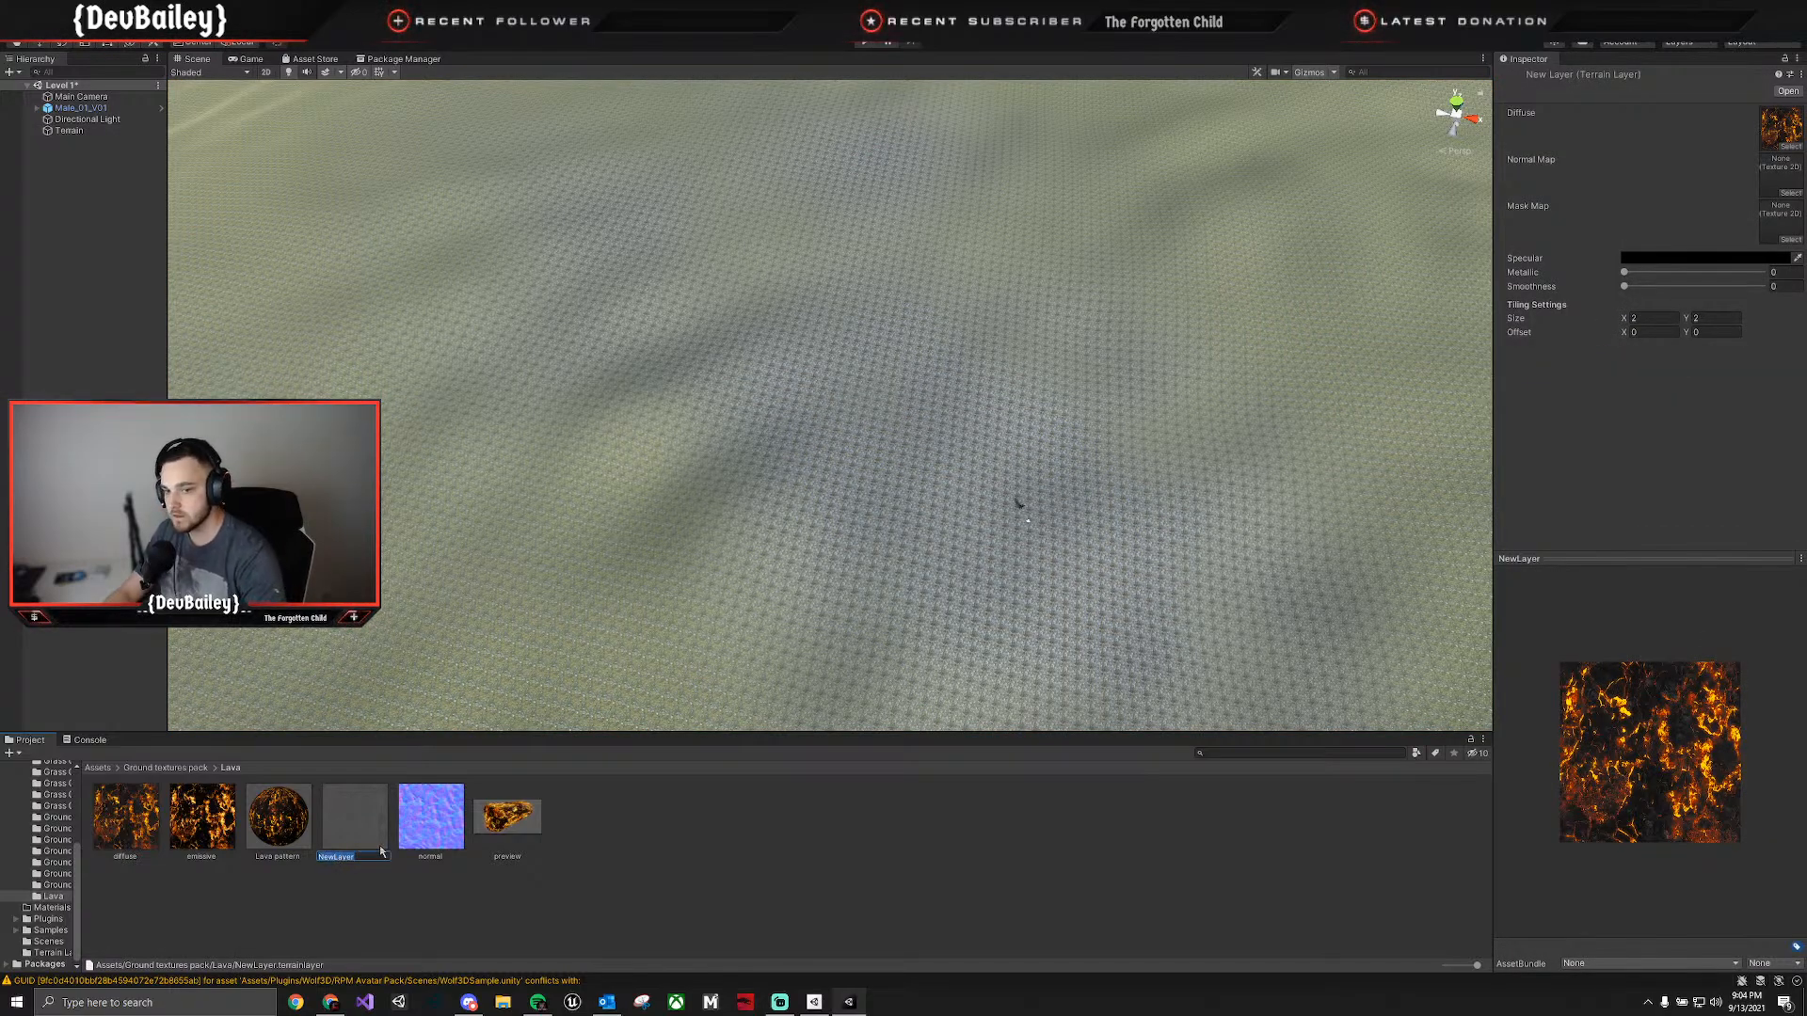
pyautogui.write('L')
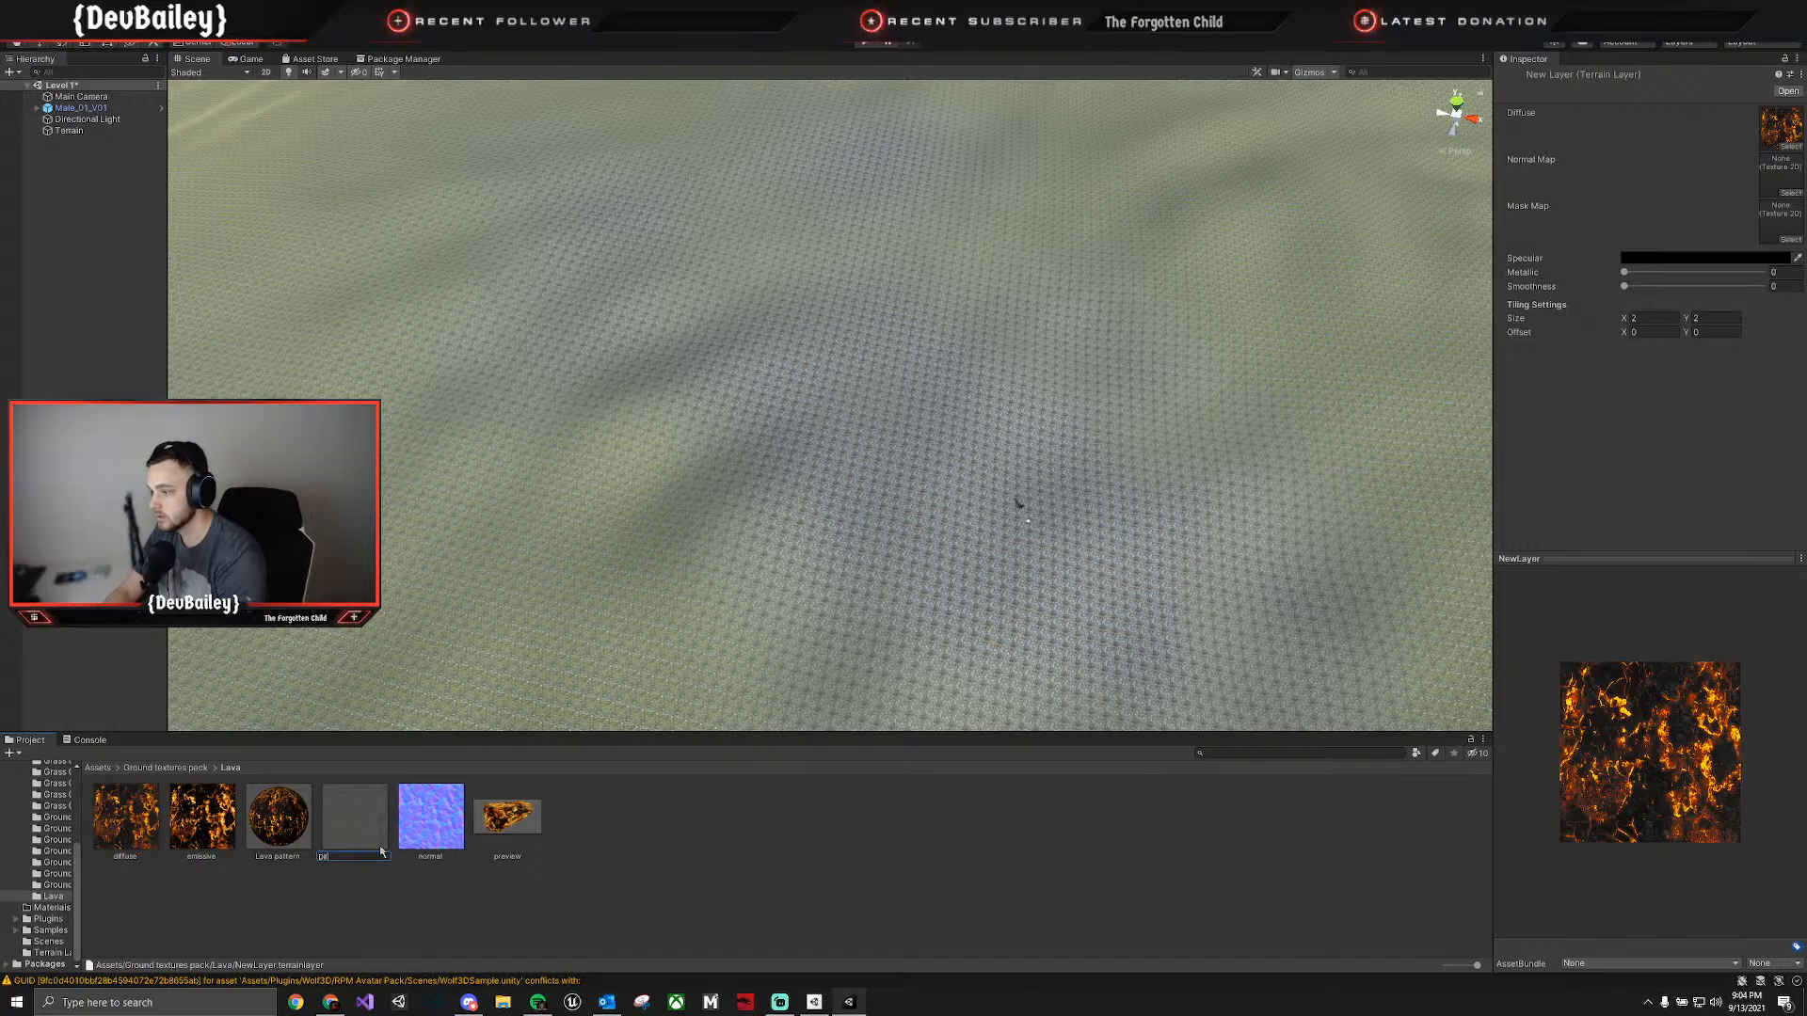
pyautogui.write('iffuse La')
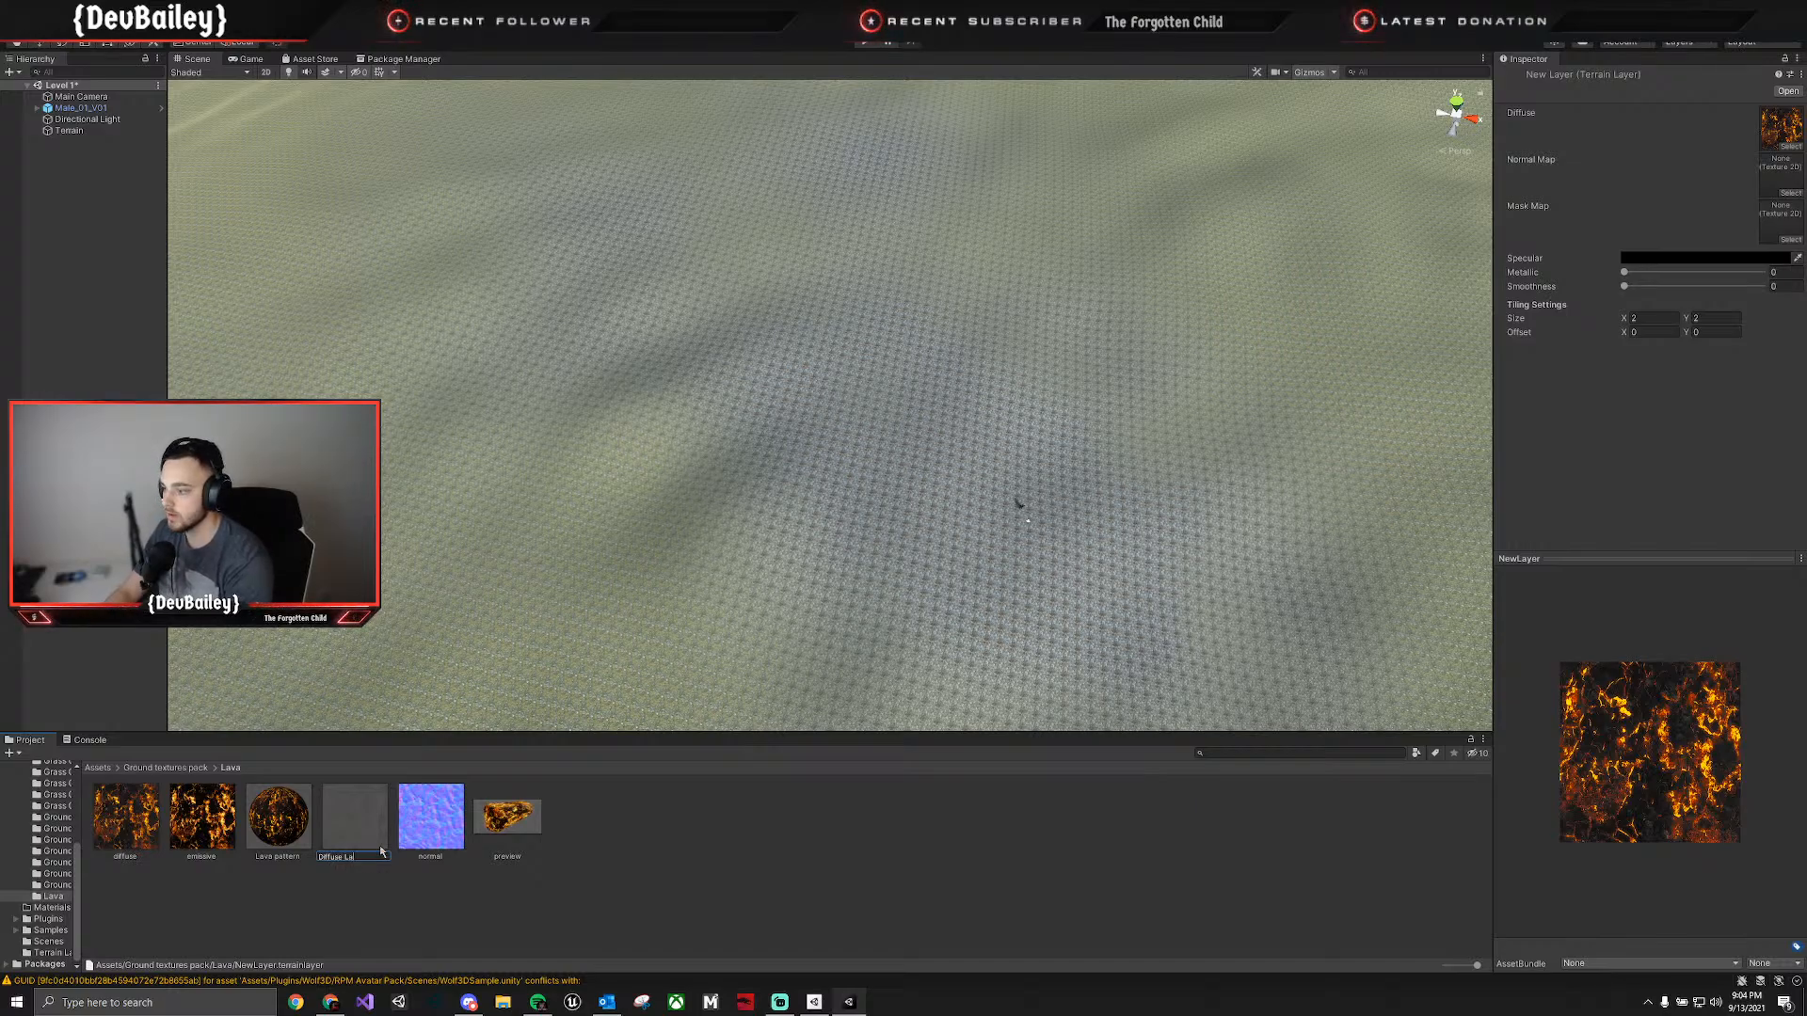
pyautogui.write('va')
pyautogui.press('Return')
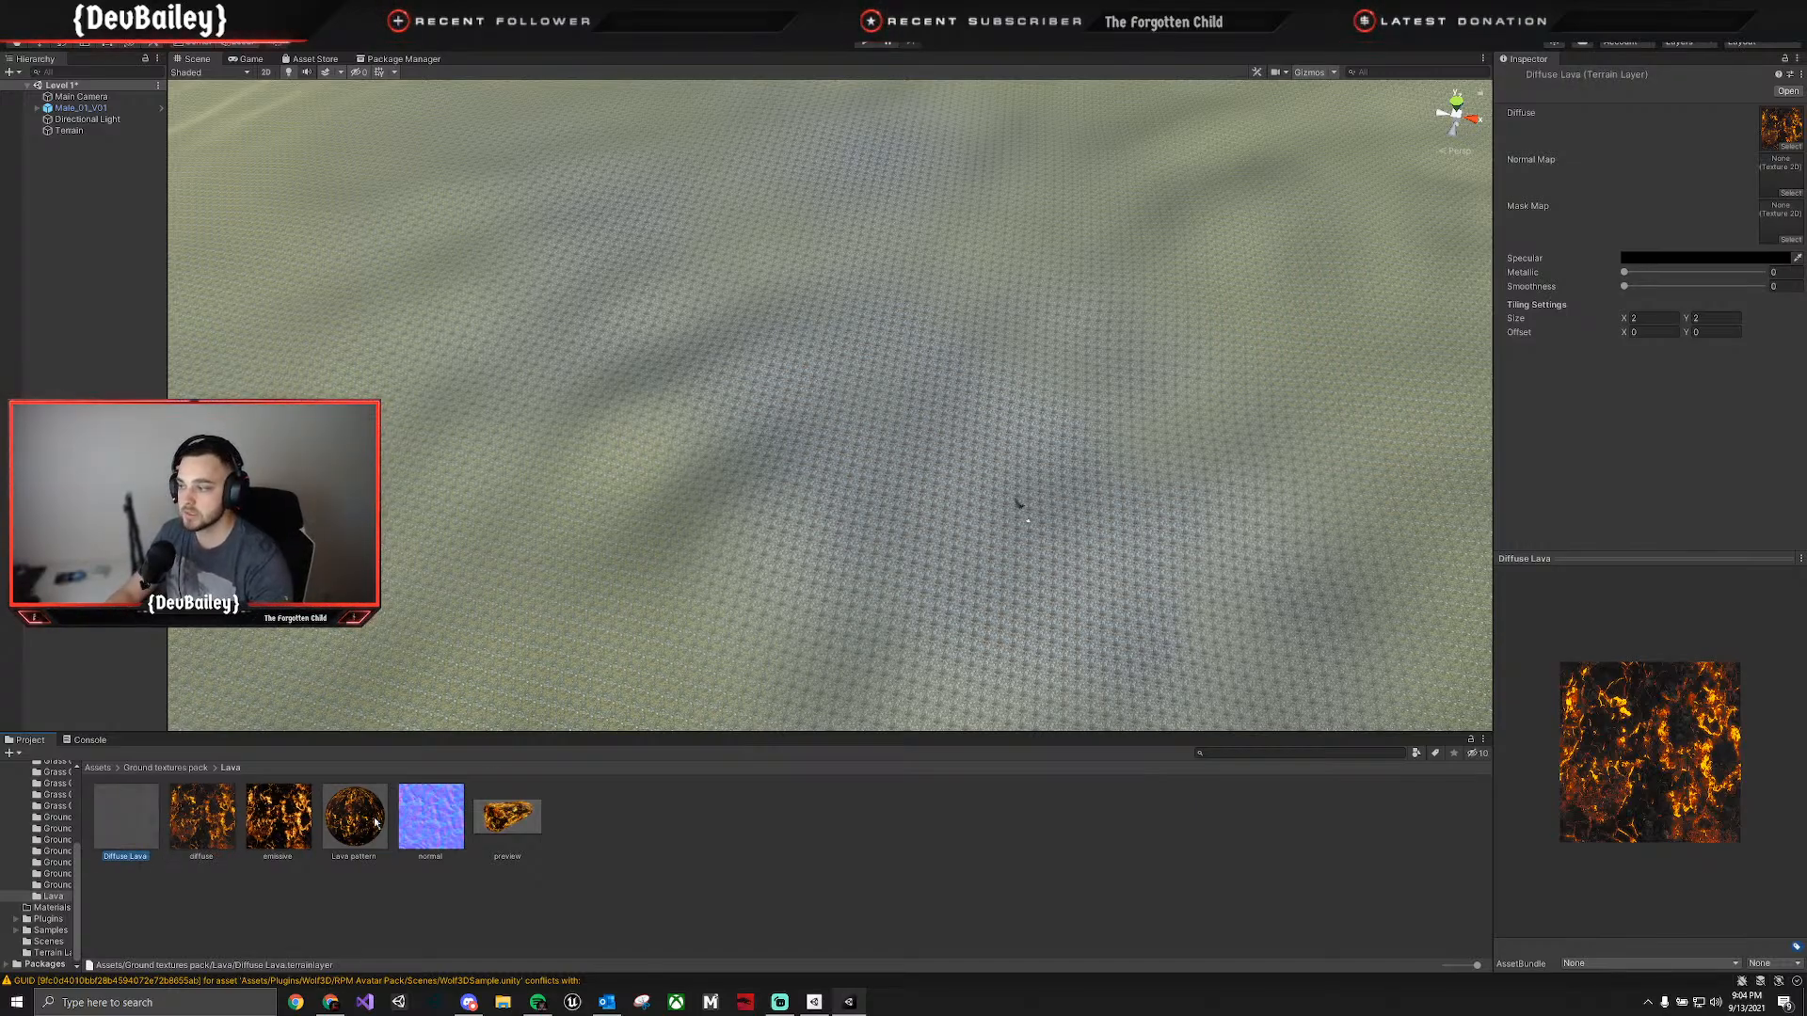
pyautogui.moveTo(450, 845); pyautogui.dragTo(1294, 598)
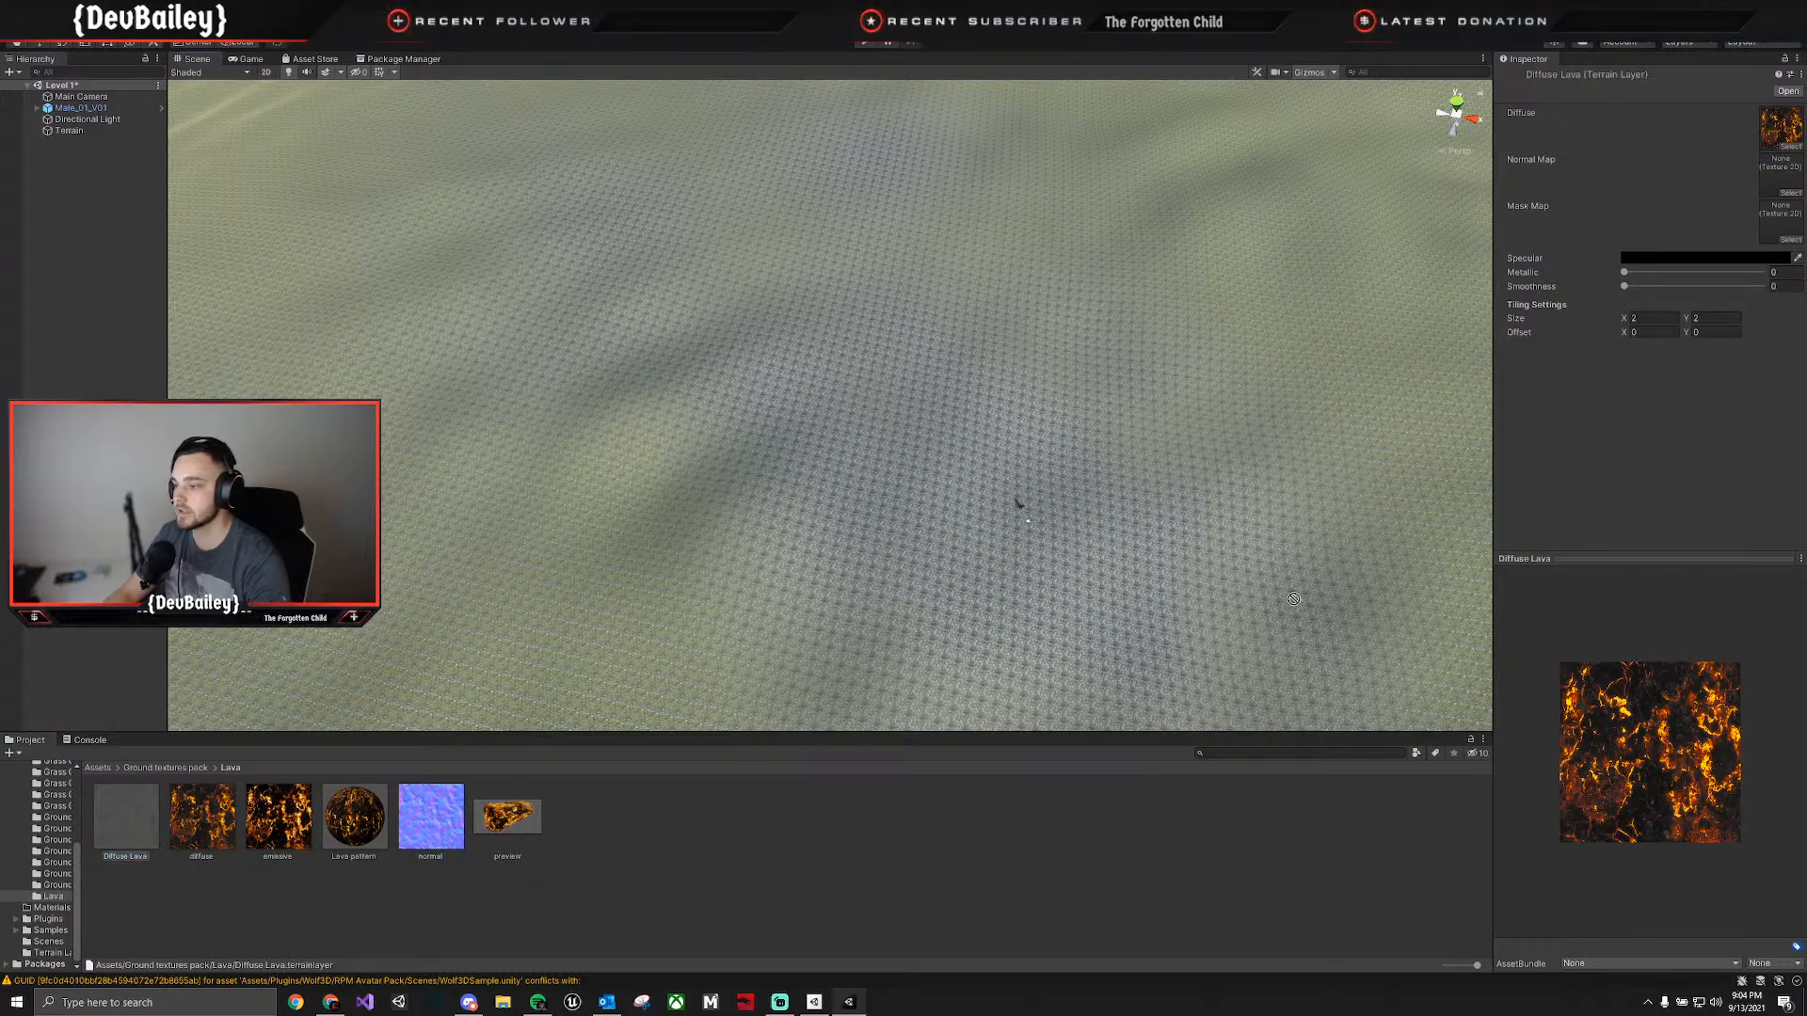
pyautogui.moveTo(1738, 206); pyautogui.dragTo(1781, 175)
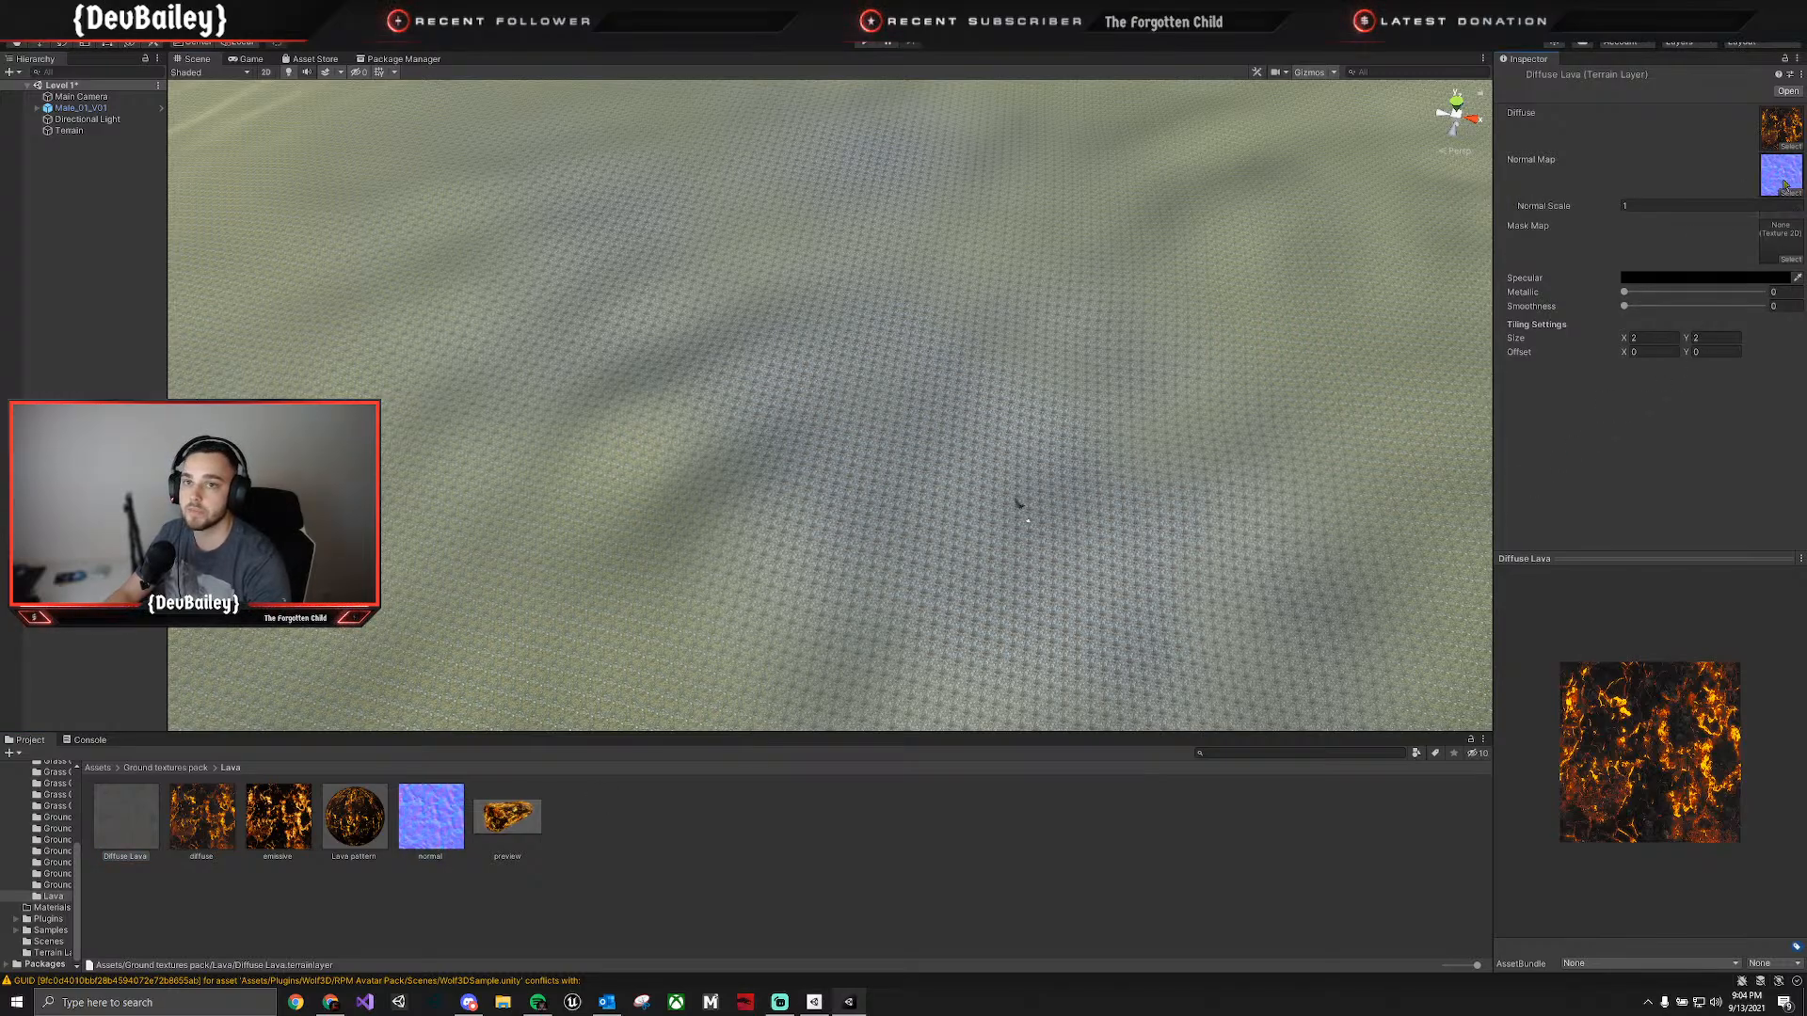
# Move the Diffuse Lava layer asset from the Lava folder into the Terrain Layers folder.
pyautogui.click(114, 836)
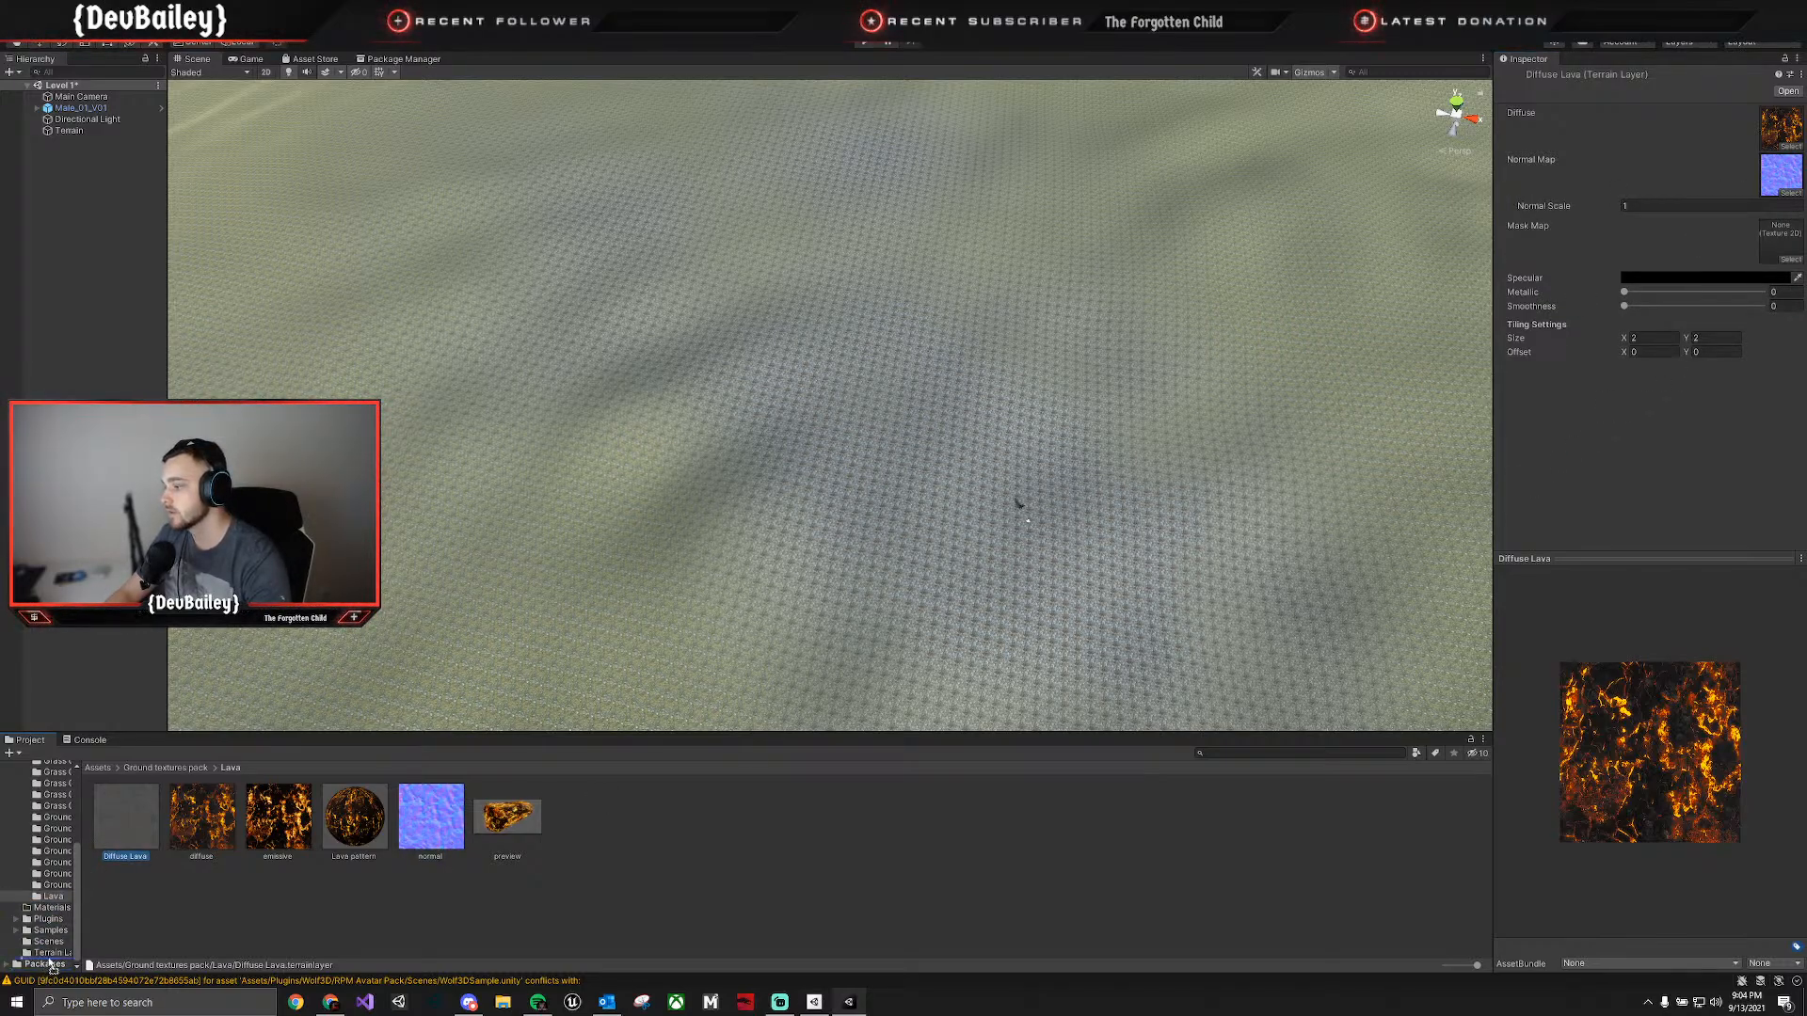
pyautogui.moveTo(46, 958); pyautogui.dragTo(47, 952)
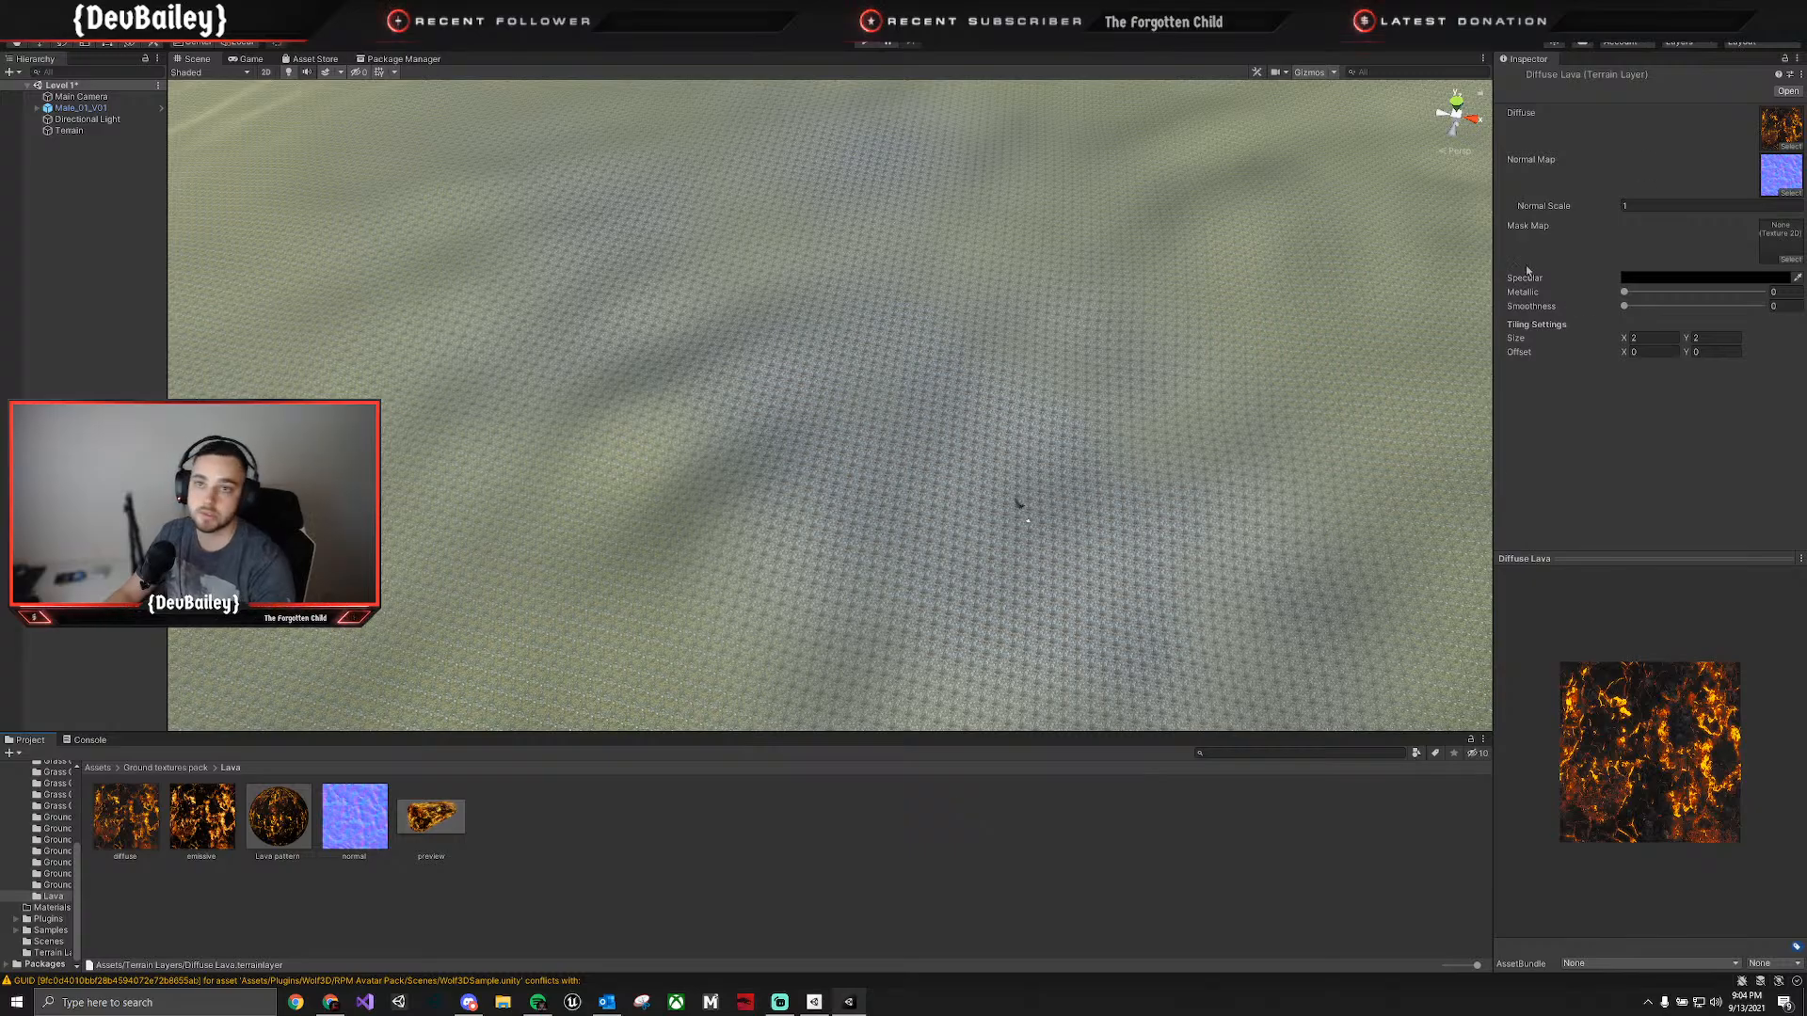
# Paint a large Emissive Lava patch on the terrain using a soft, cloudy brush at size 150 with increased opacity.
pyautogui.click(1258, 403)
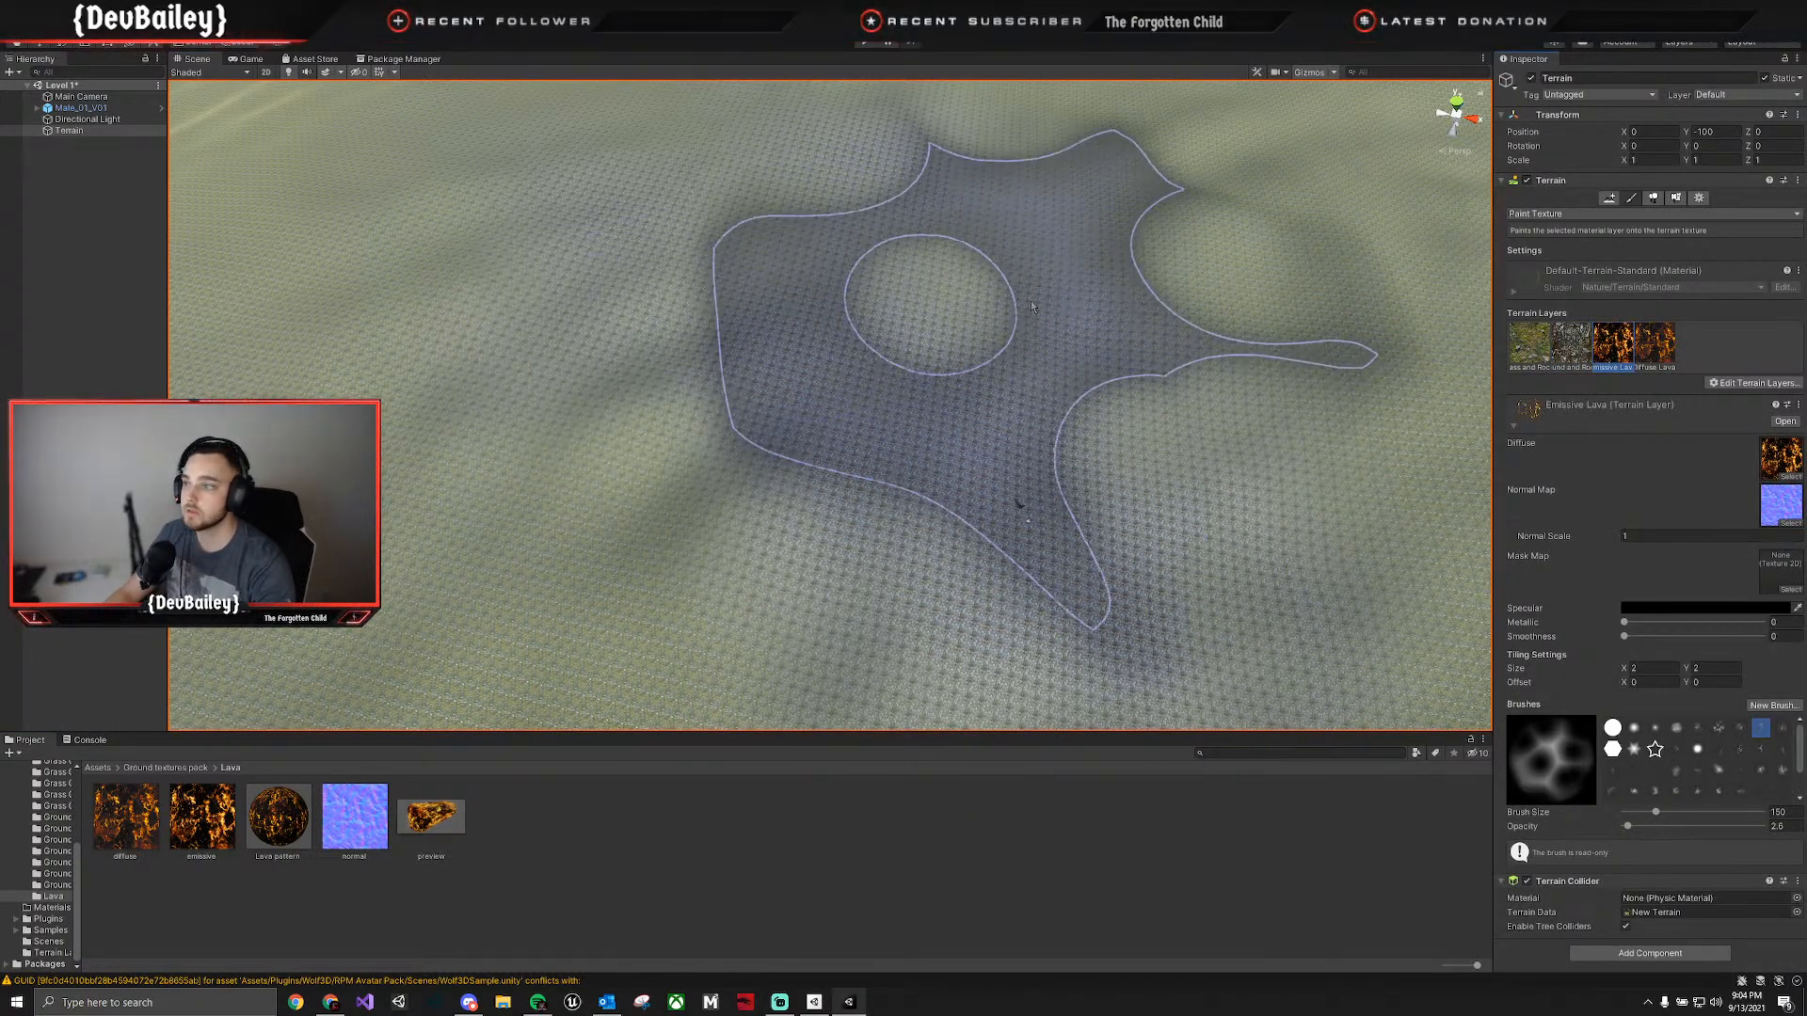
pyautogui.moveTo(1032, 307)
pyautogui.mouseDown(button='right')
pyautogui.moveTo(734, 252)
pyautogui.moveTo(730, 174)
pyautogui.moveTo(847, 179)
pyautogui.moveTo(917, 147)
pyautogui.moveTo(889, 181)
pyautogui.moveTo(928, 274)
pyautogui.moveTo(941, 253)
pyautogui.moveTo(935, 307)
pyautogui.moveTo(974, 334)
pyautogui.moveTo(995, 395)
pyautogui.moveTo(972, 354)
pyautogui.moveTo(941, 377)
pyautogui.mouseUp(button='right')
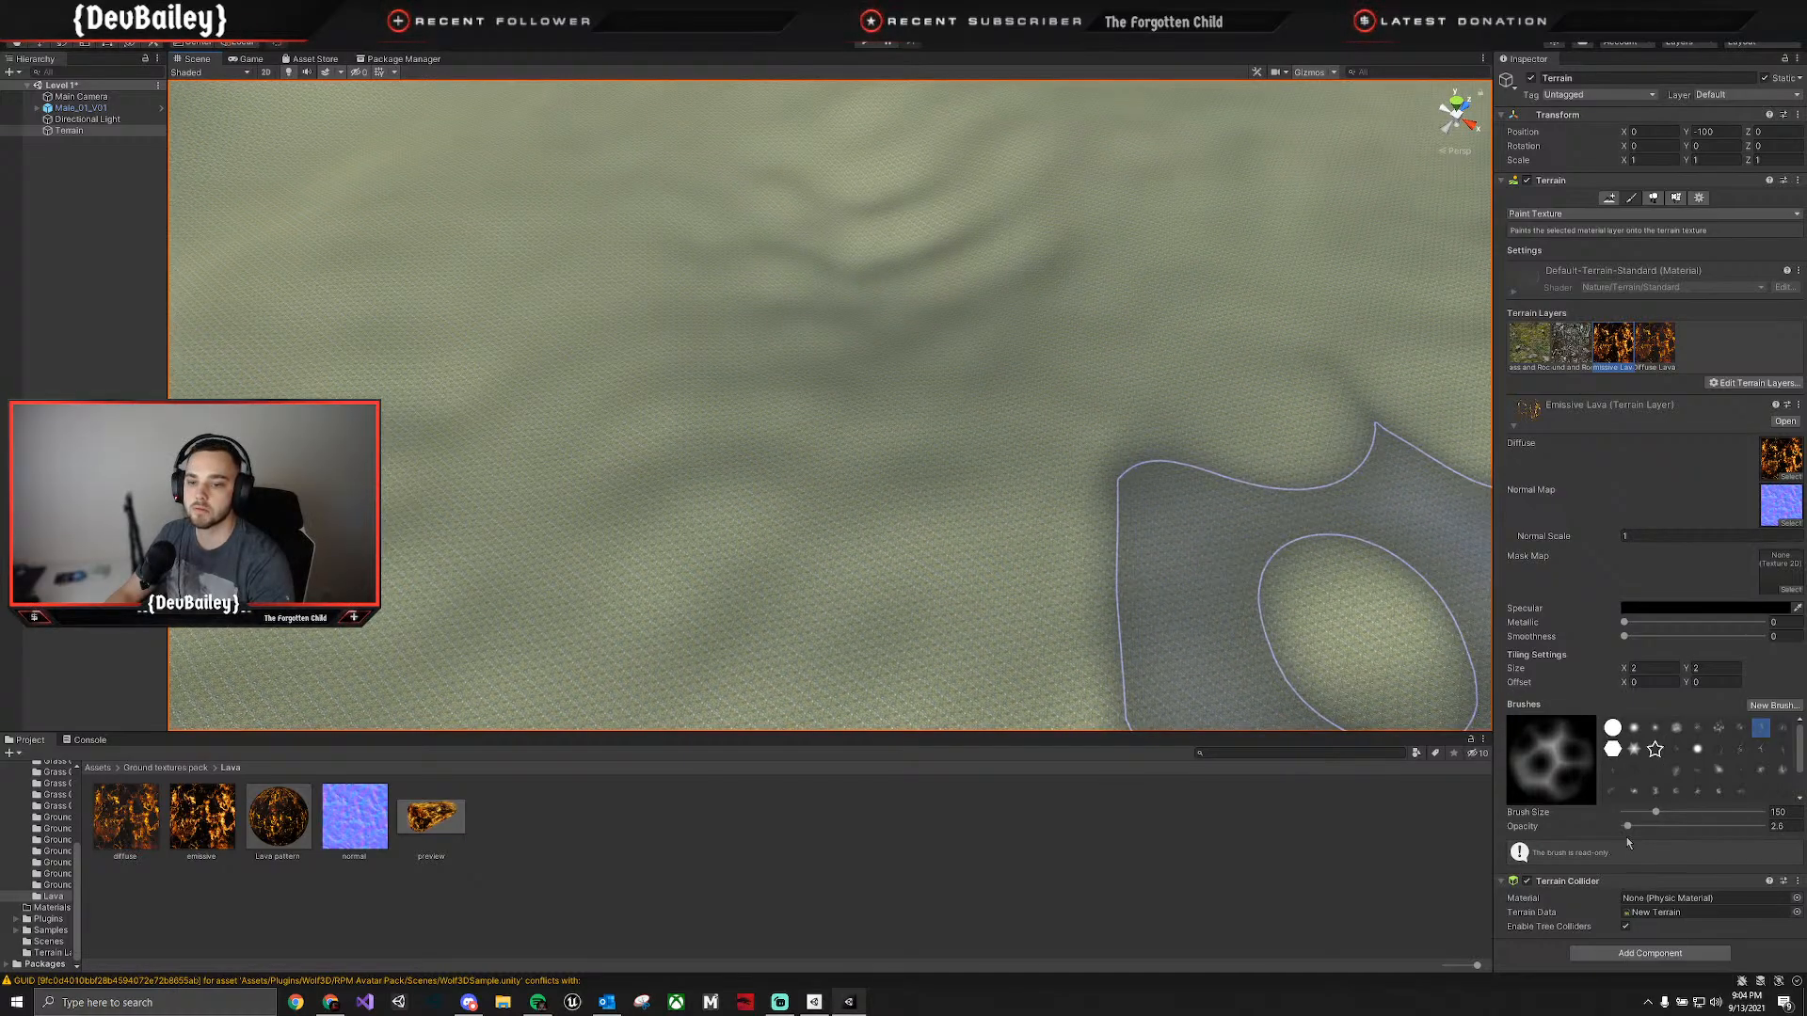
pyautogui.moveTo(1628, 826); pyautogui.dragTo(1636, 827)
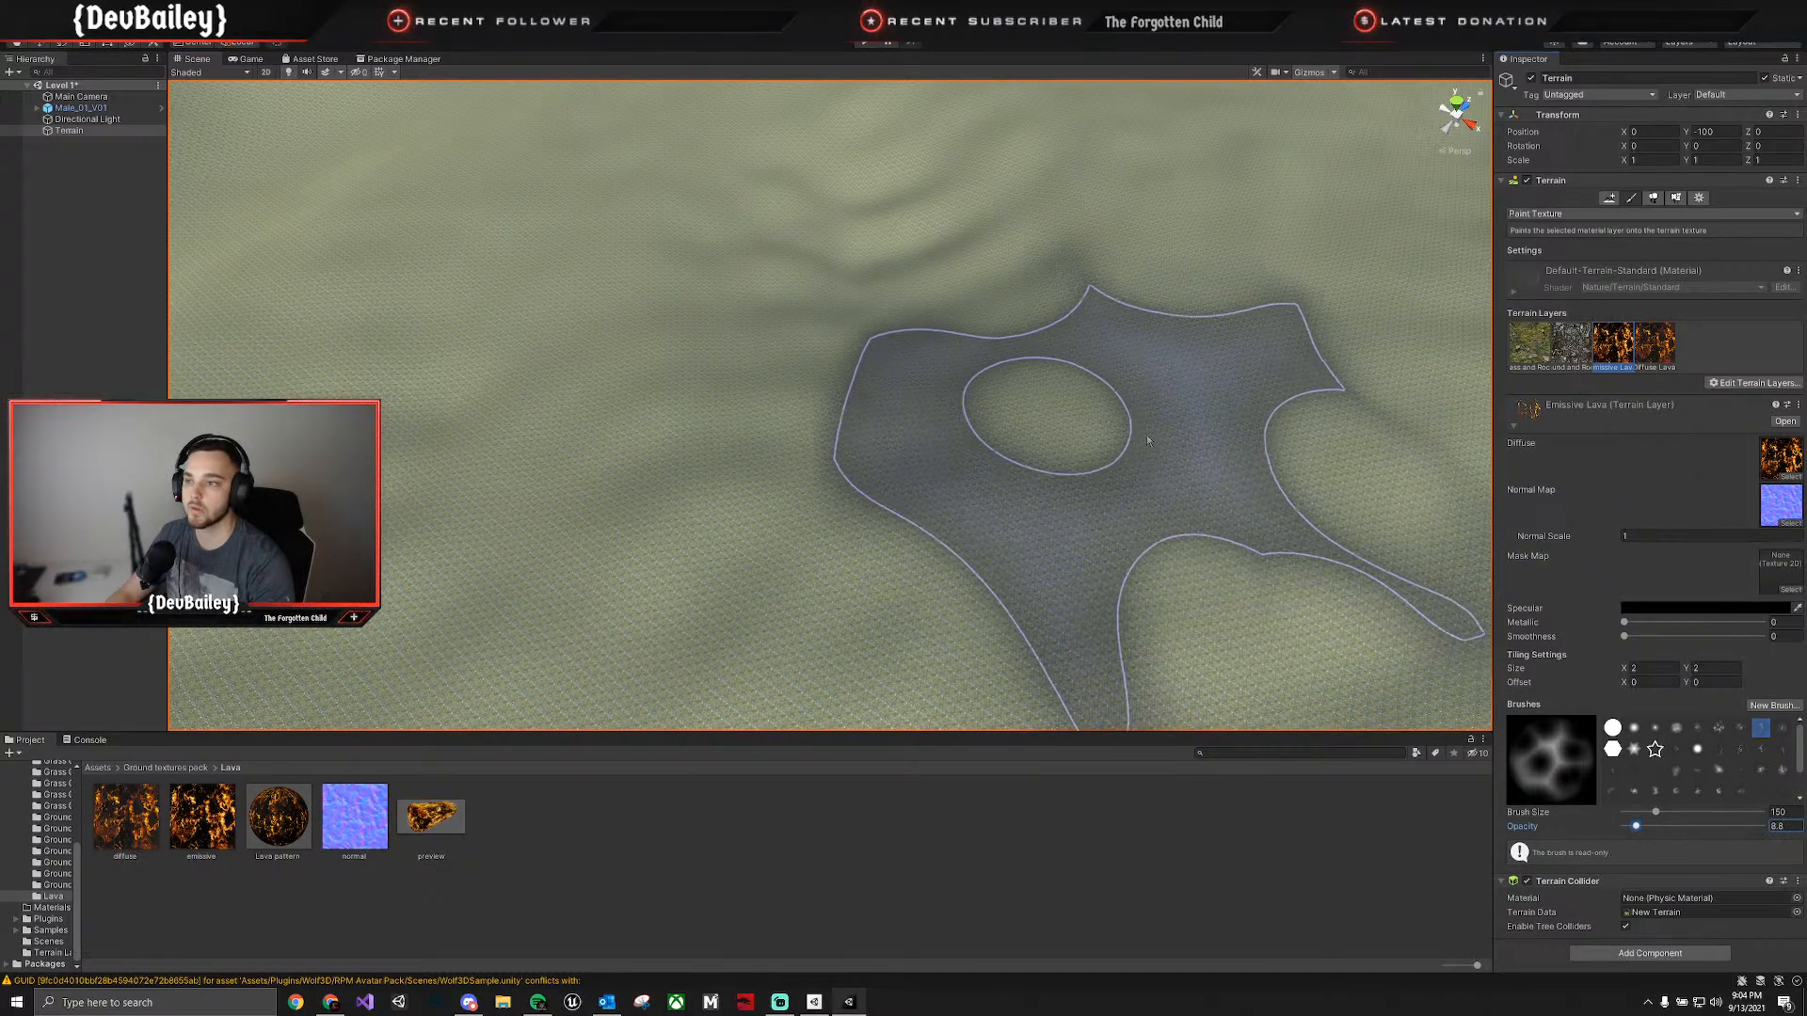
pyautogui.click(1676, 728)
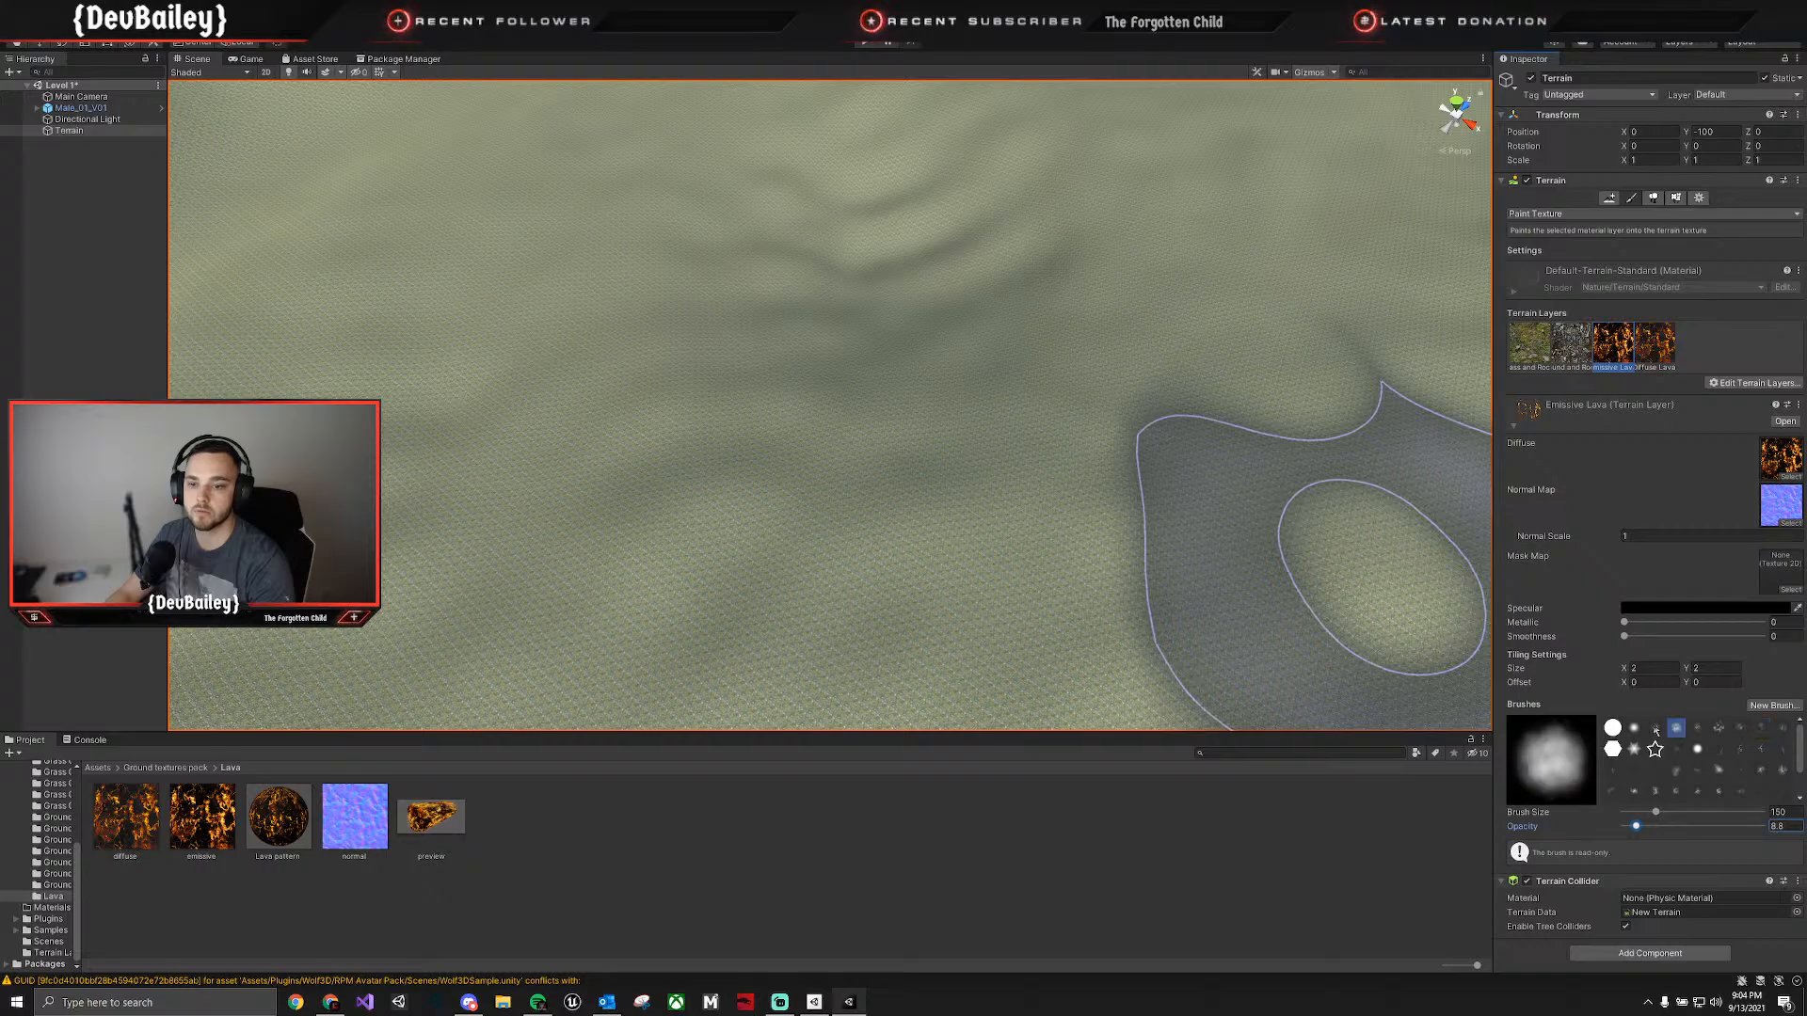
pyautogui.moveTo(1008, 352)
pyautogui.mouseDown()
pyautogui.moveTo(921, 311)
pyautogui.moveTo(1016, 212)
pyautogui.moveTo(918, 295)
pyautogui.moveTo(903, 291)
pyautogui.moveTo(934, 275)
pyautogui.moveTo(901, 277)
pyautogui.moveTo(914, 292)
pyautogui.mouseUp()
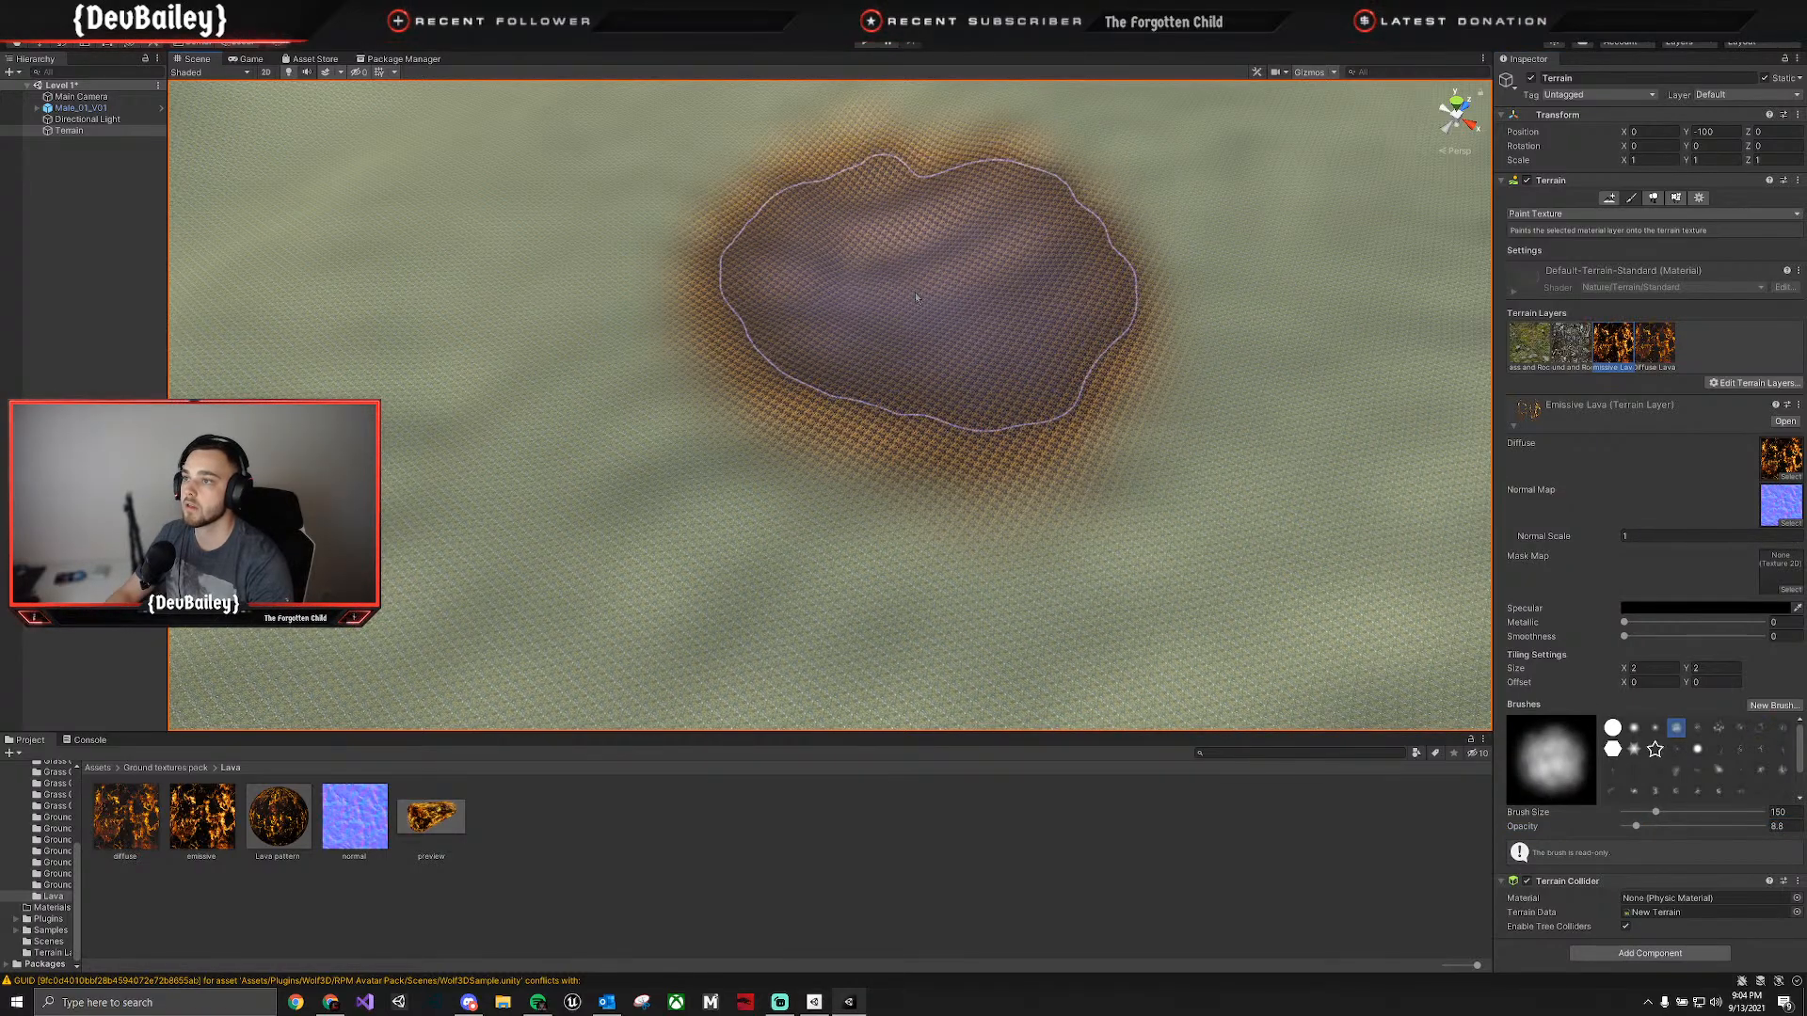
# Lower the brush opacity and blend Diffuse Lava around the patch's edge with a soft round brush reduced to size 15.12.
pyautogui.click(1635, 827)
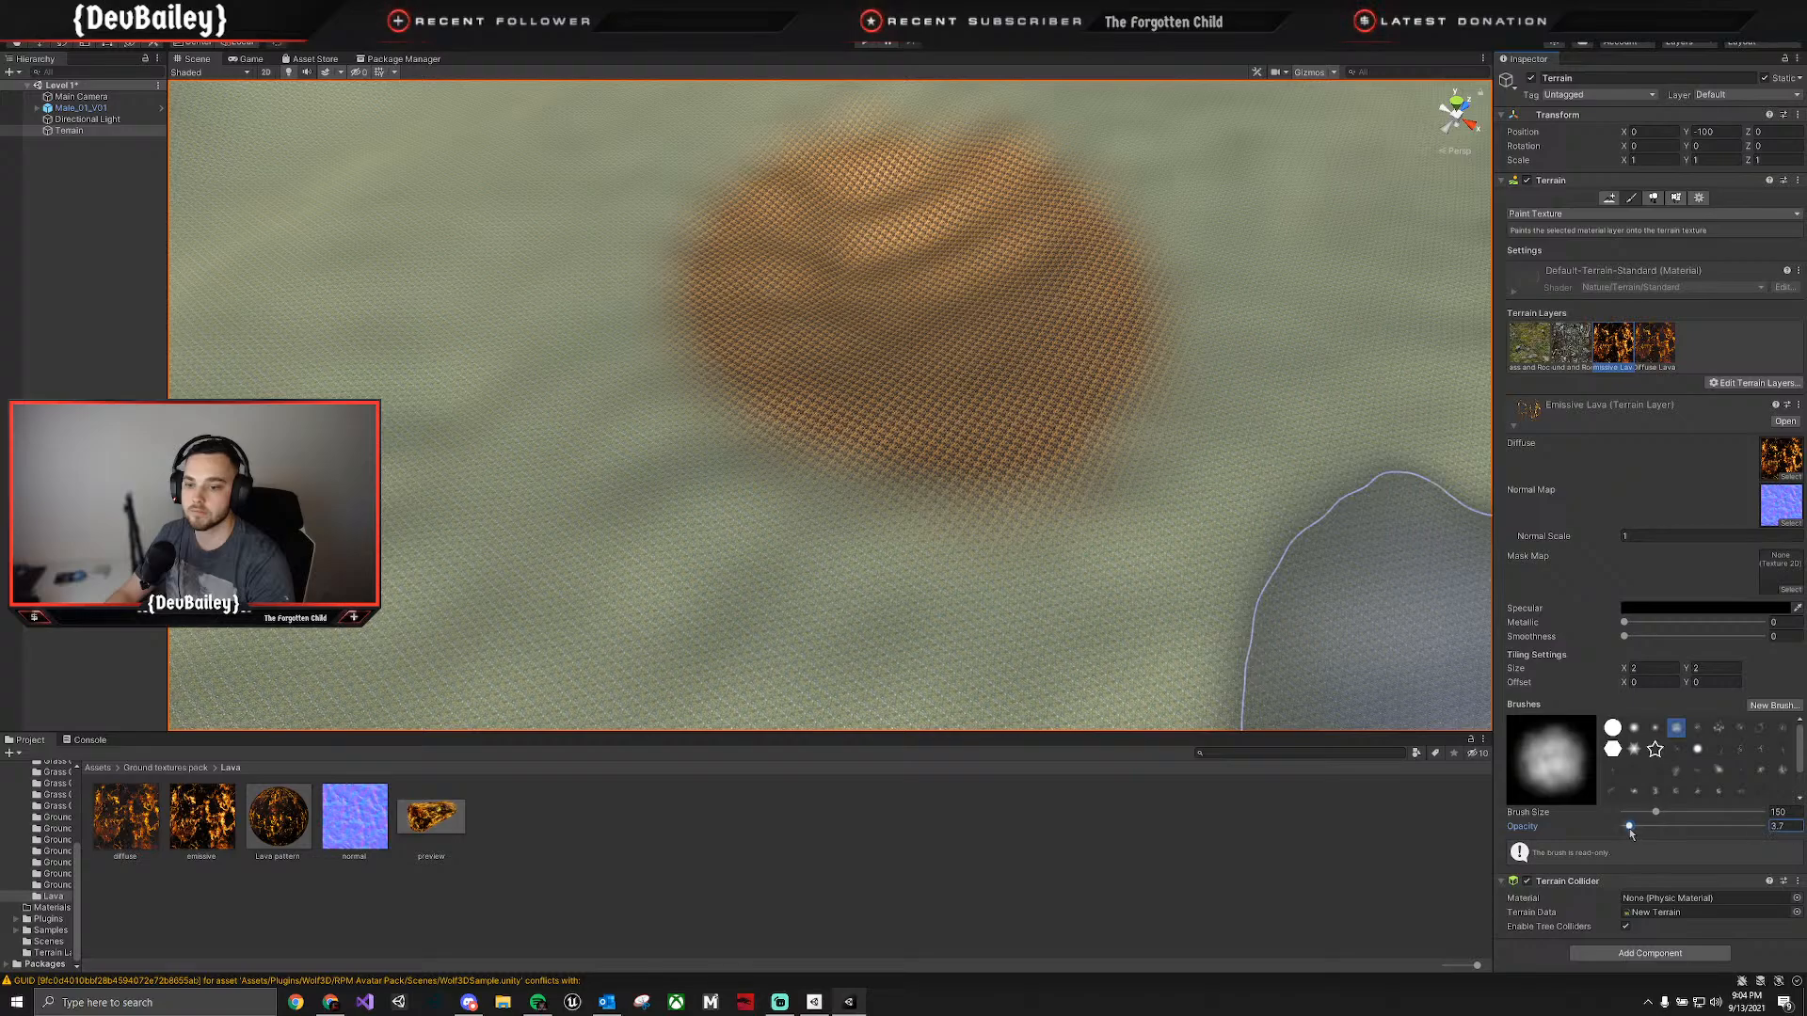
pyautogui.moveTo(1630, 826); pyautogui.dragTo(1627, 827)
pyautogui.click(1657, 354)
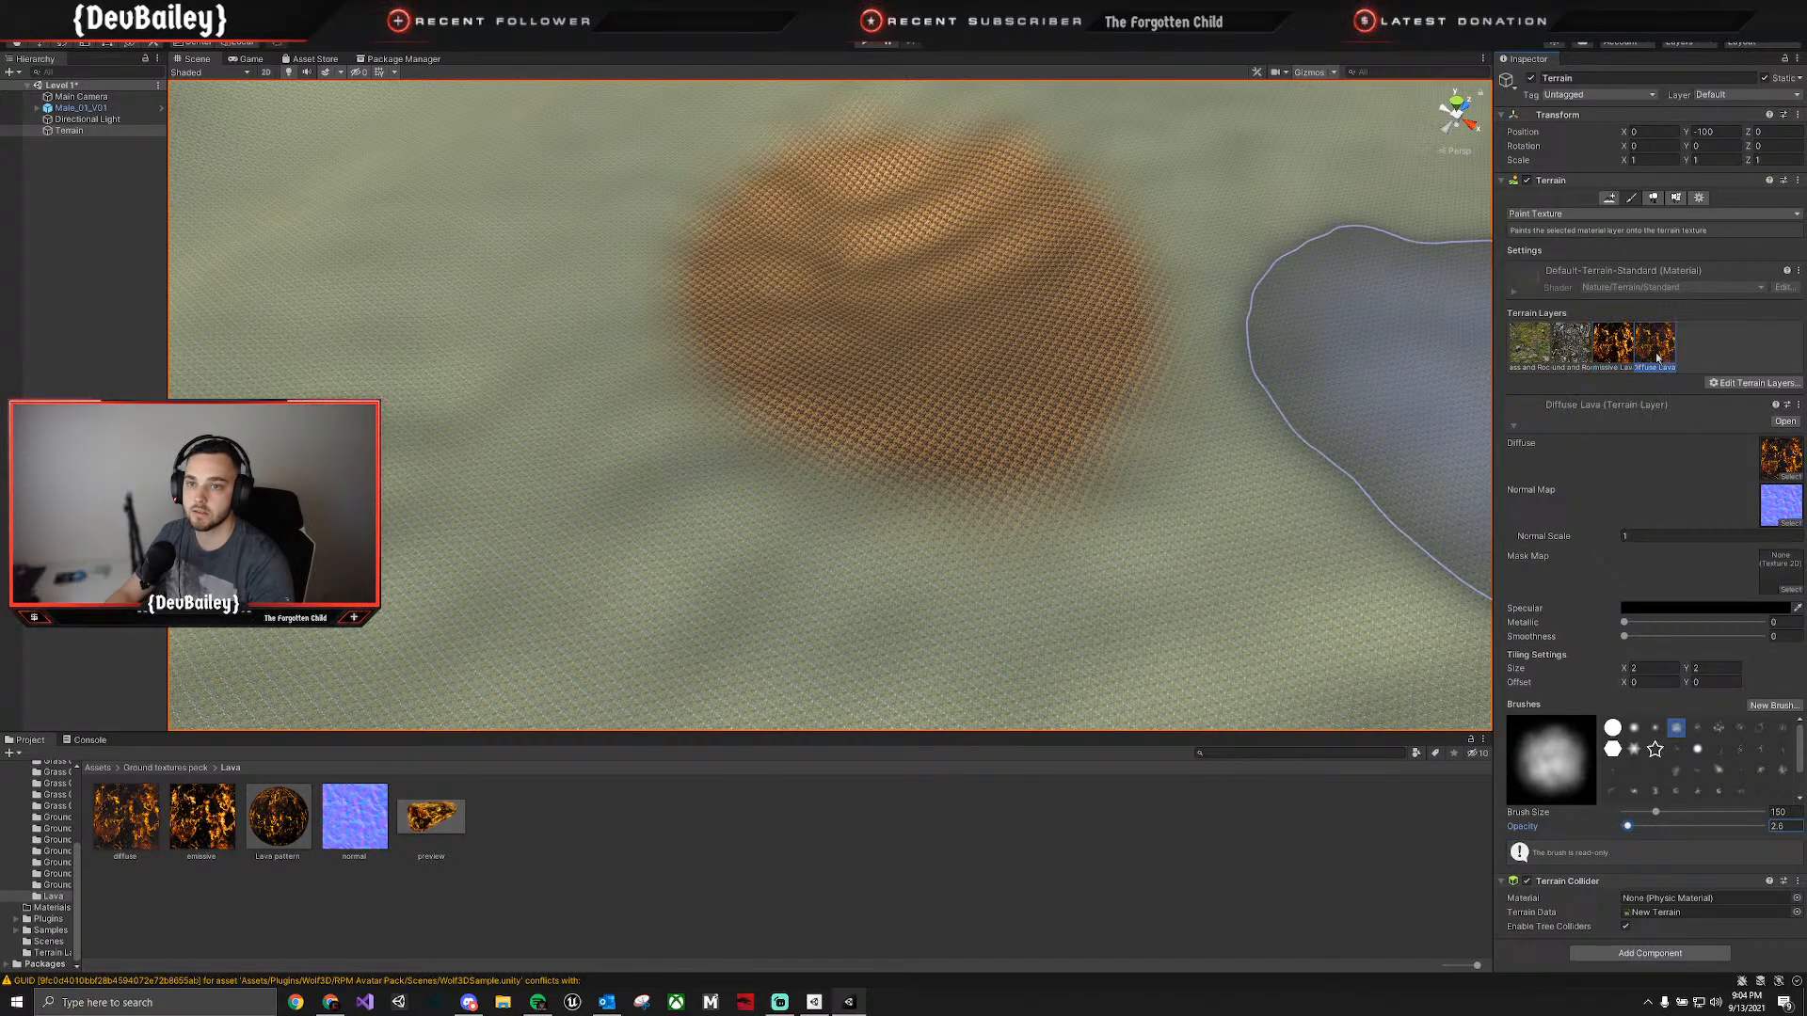
pyautogui.moveTo(807, 390)
pyautogui.mouseDown()
pyautogui.moveTo(796, 257)
pyautogui.moveTo(842, 284)
pyautogui.moveTo(845, 316)
pyautogui.moveTo(802, 295)
pyautogui.mouseUp()
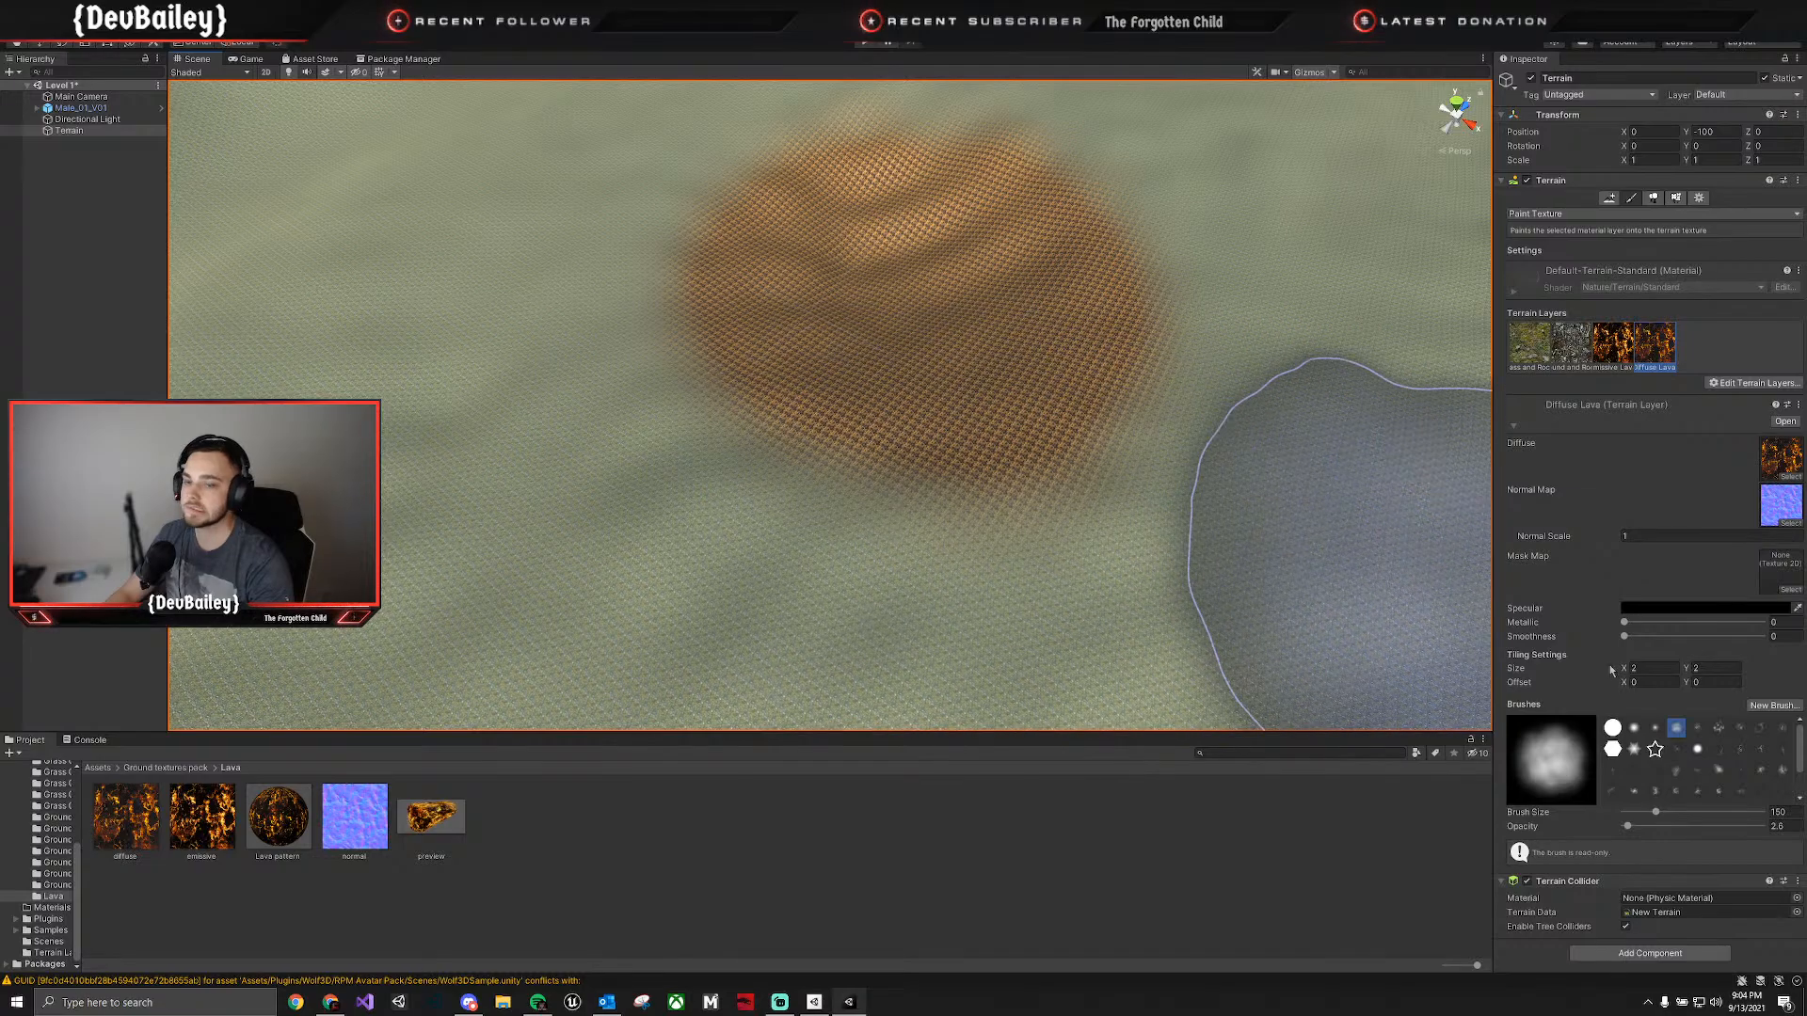
pyautogui.click(1655, 728)
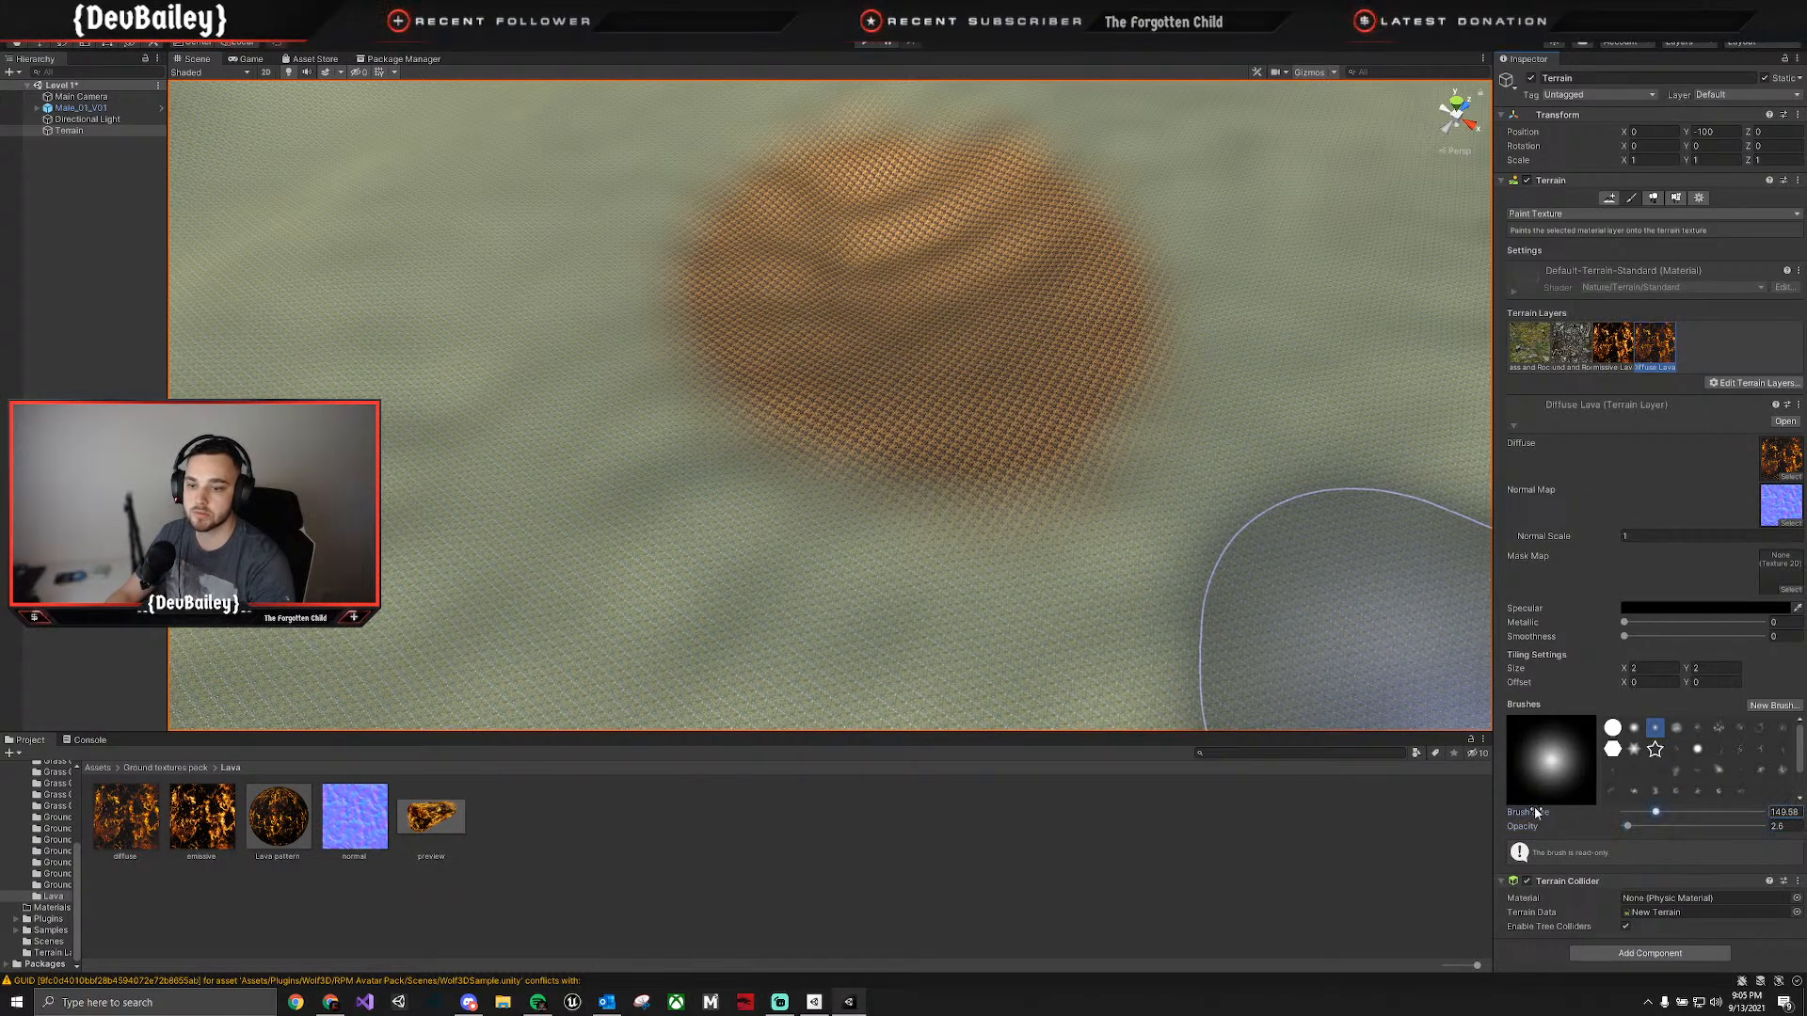
pyautogui.moveTo(1191, 781)
pyautogui.mouseDown()
pyautogui.moveTo(614, 873)
pyautogui.moveTo(556, 852)
pyautogui.mouseUp()
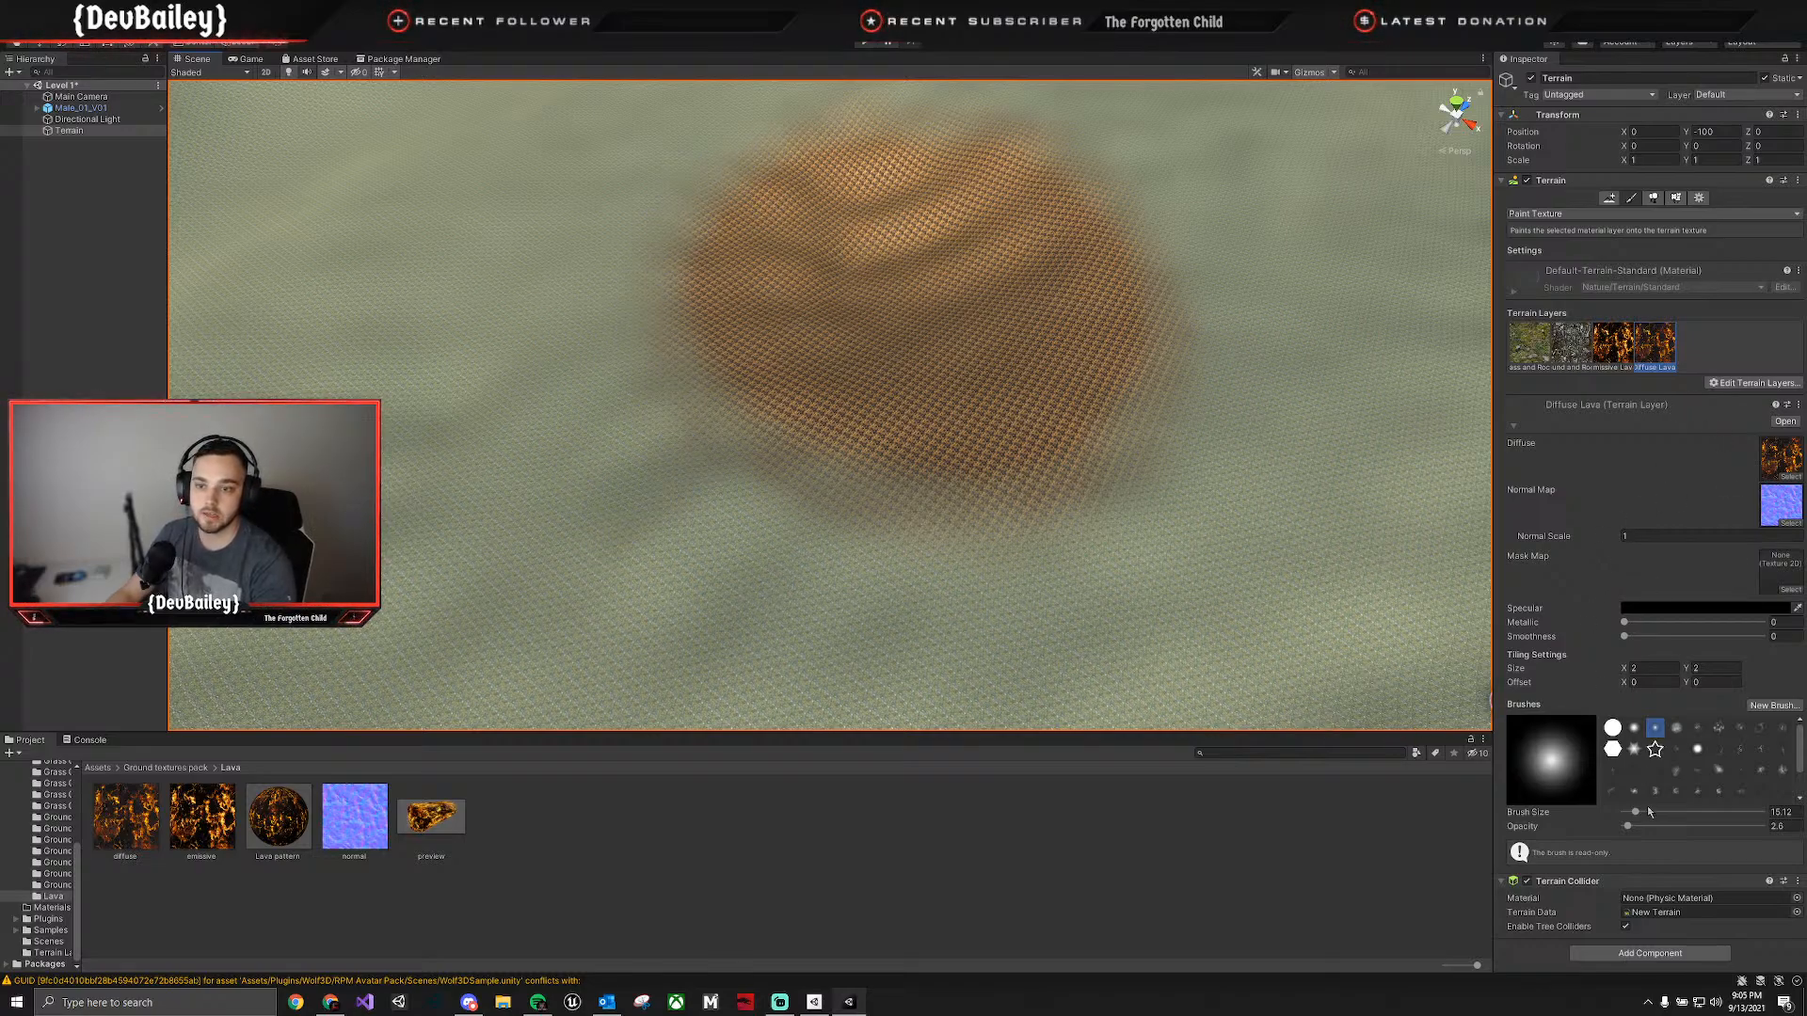
# Stamp a Diffuse Lava vein running outward from the patch with an enlarged terrainstamp_canyon02 brush at 4.4 opacity.
pyautogui.click(1743, 749)
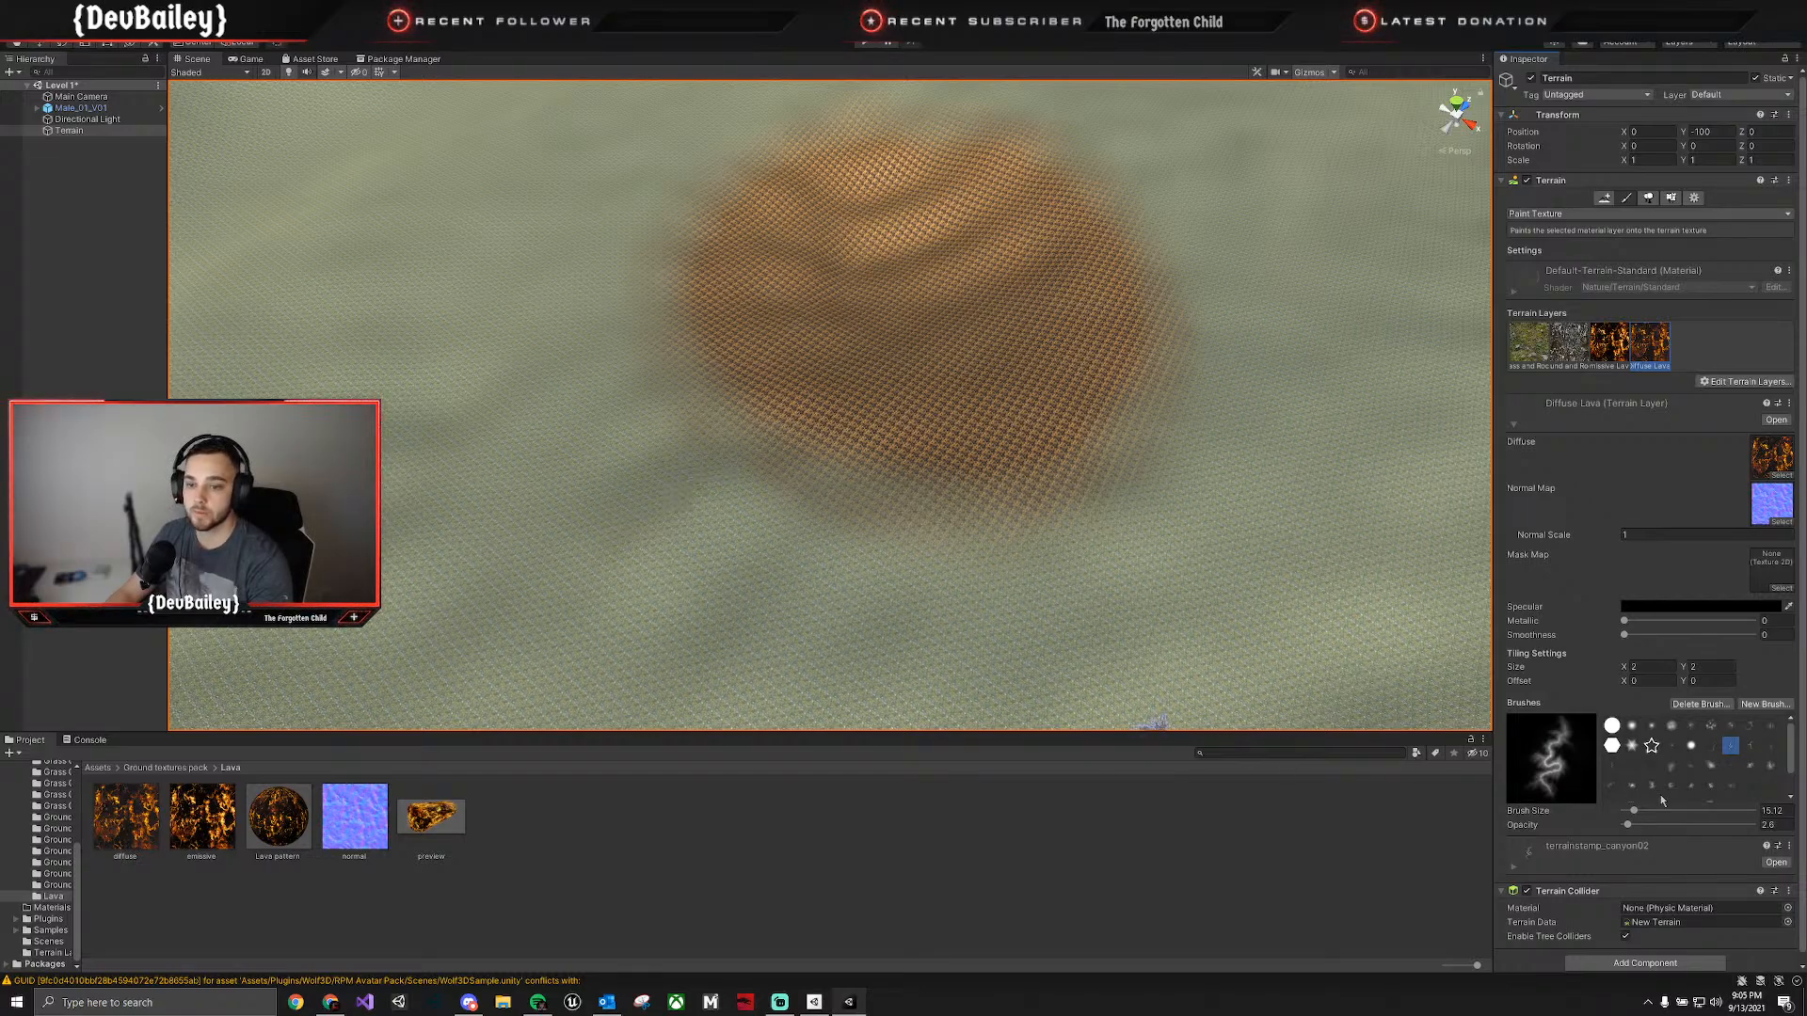
pyautogui.moveTo(1633, 812); pyautogui.dragTo(1649, 810)
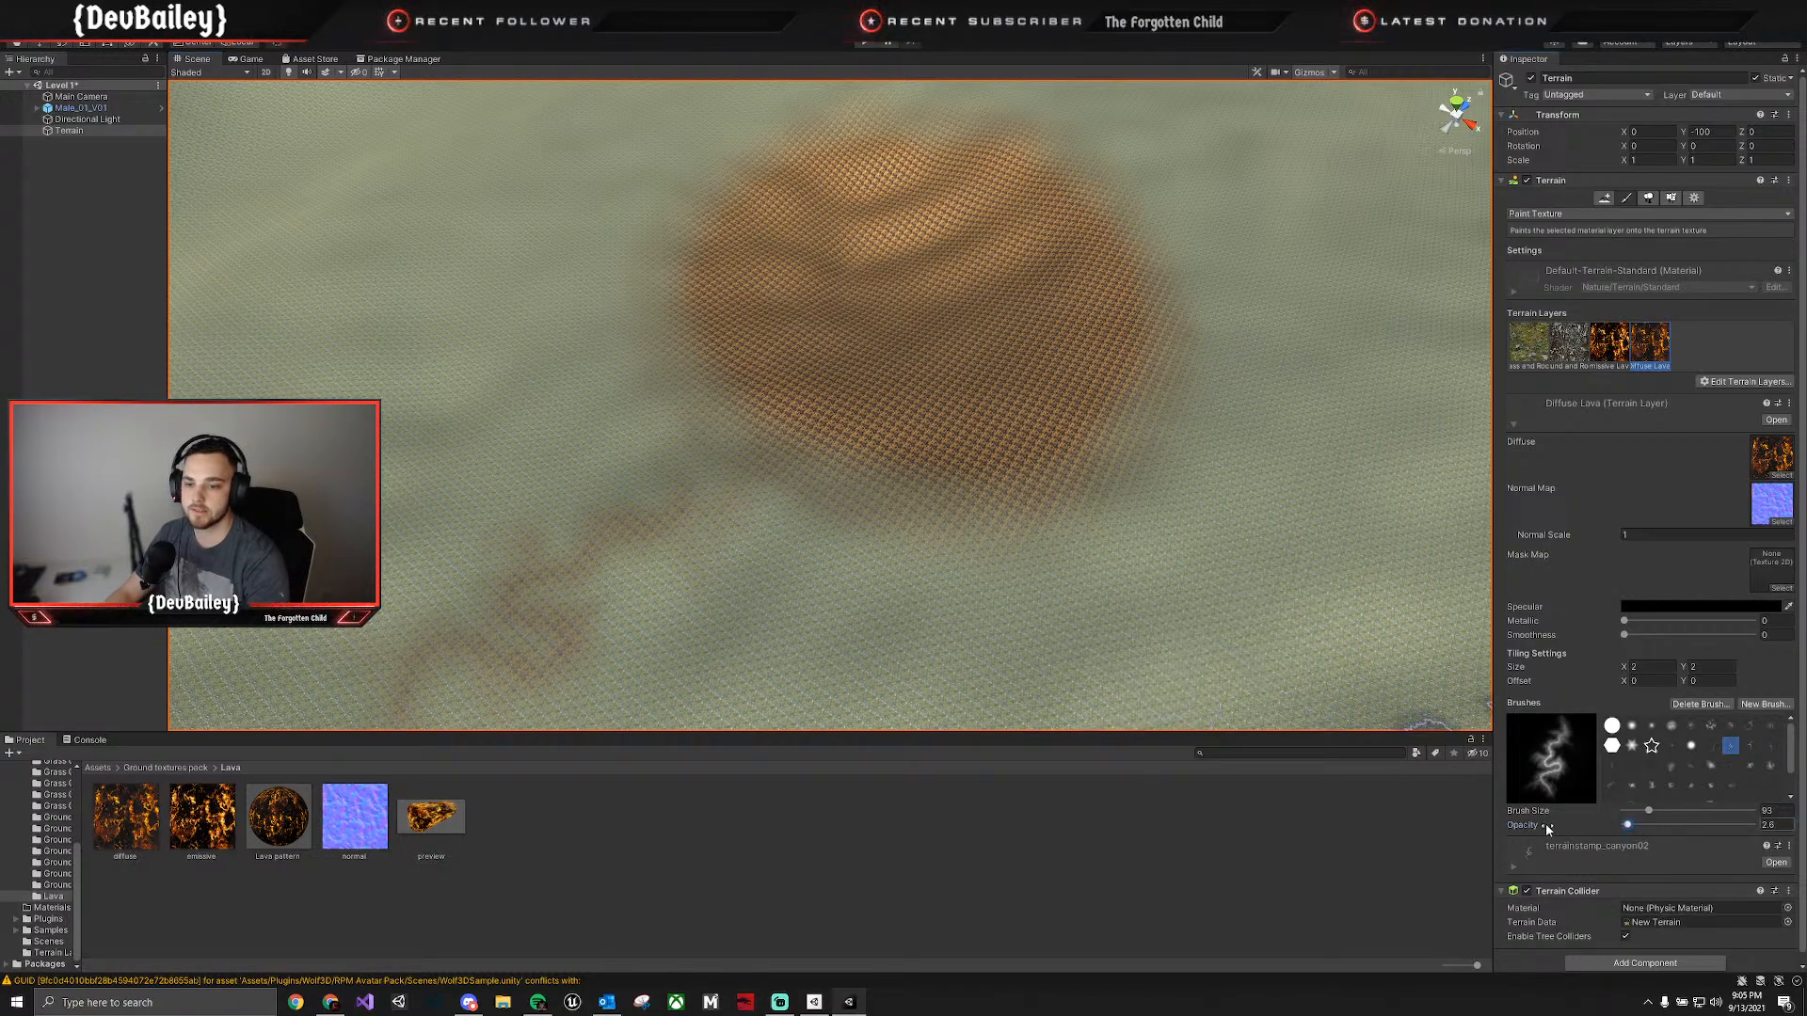
pyautogui.moveTo(1549, 823); pyautogui.dragTo(1560, 823)
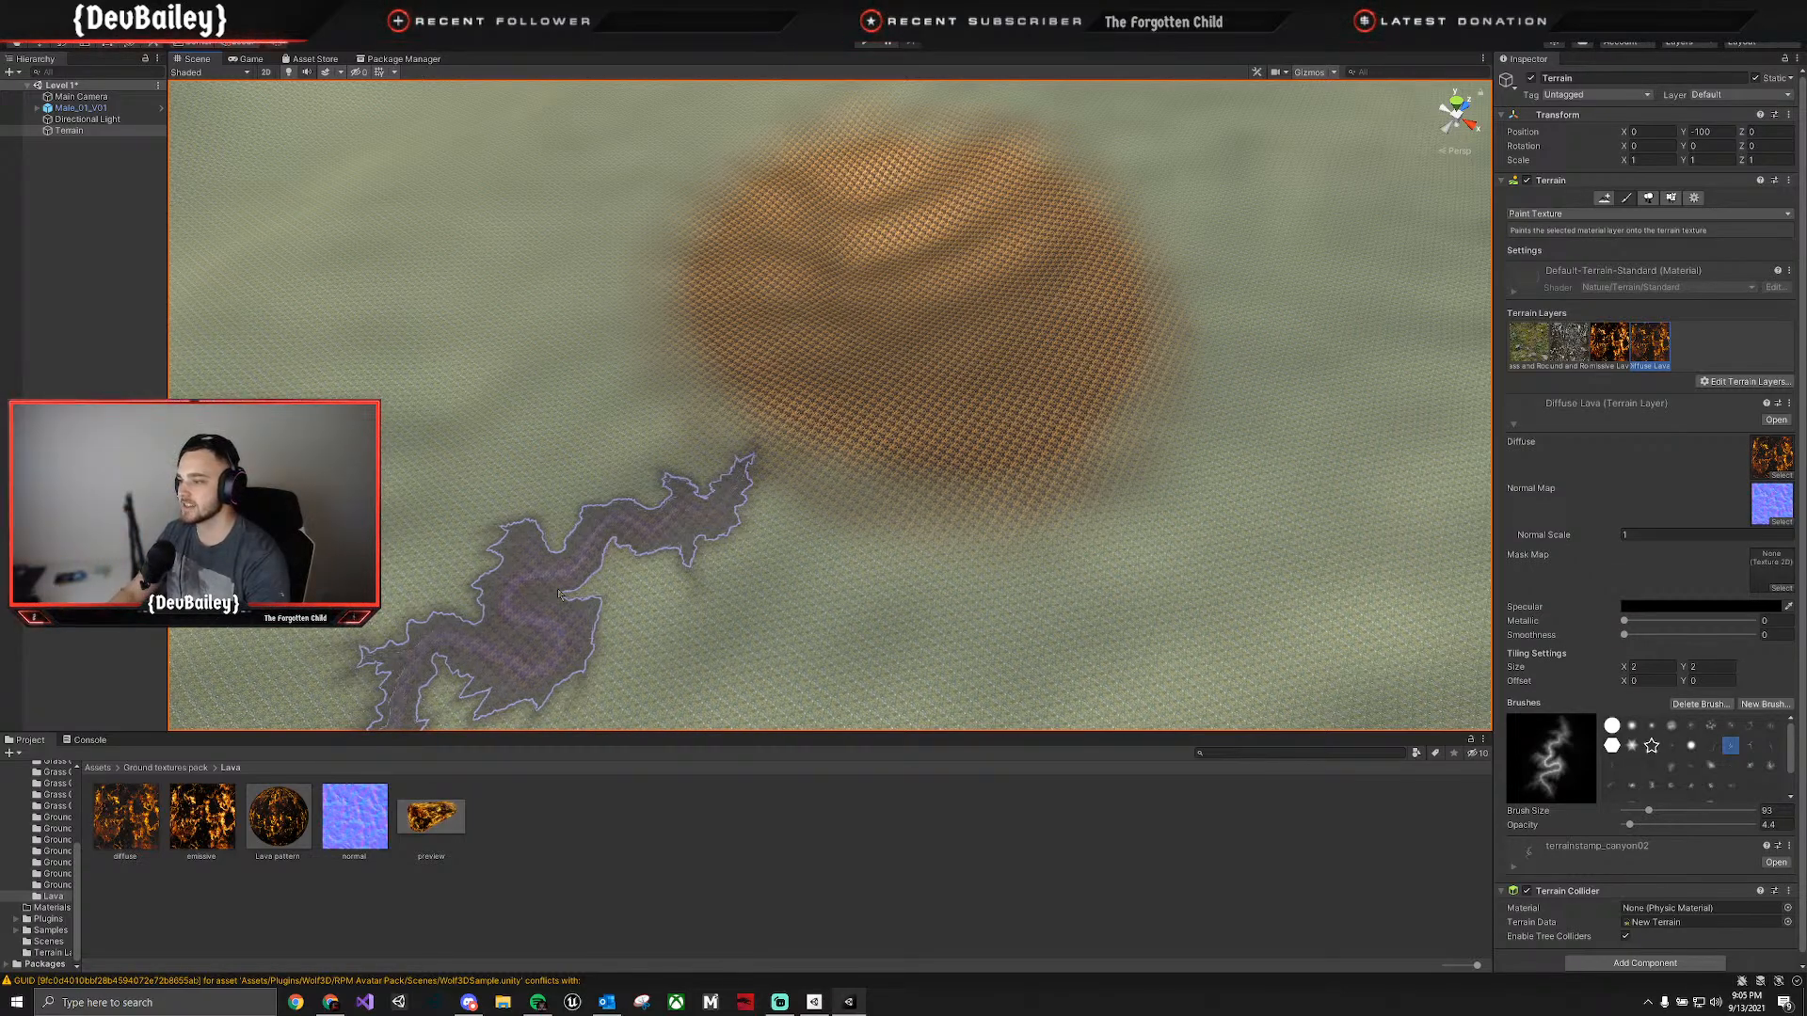
pyautogui.click(558, 593)
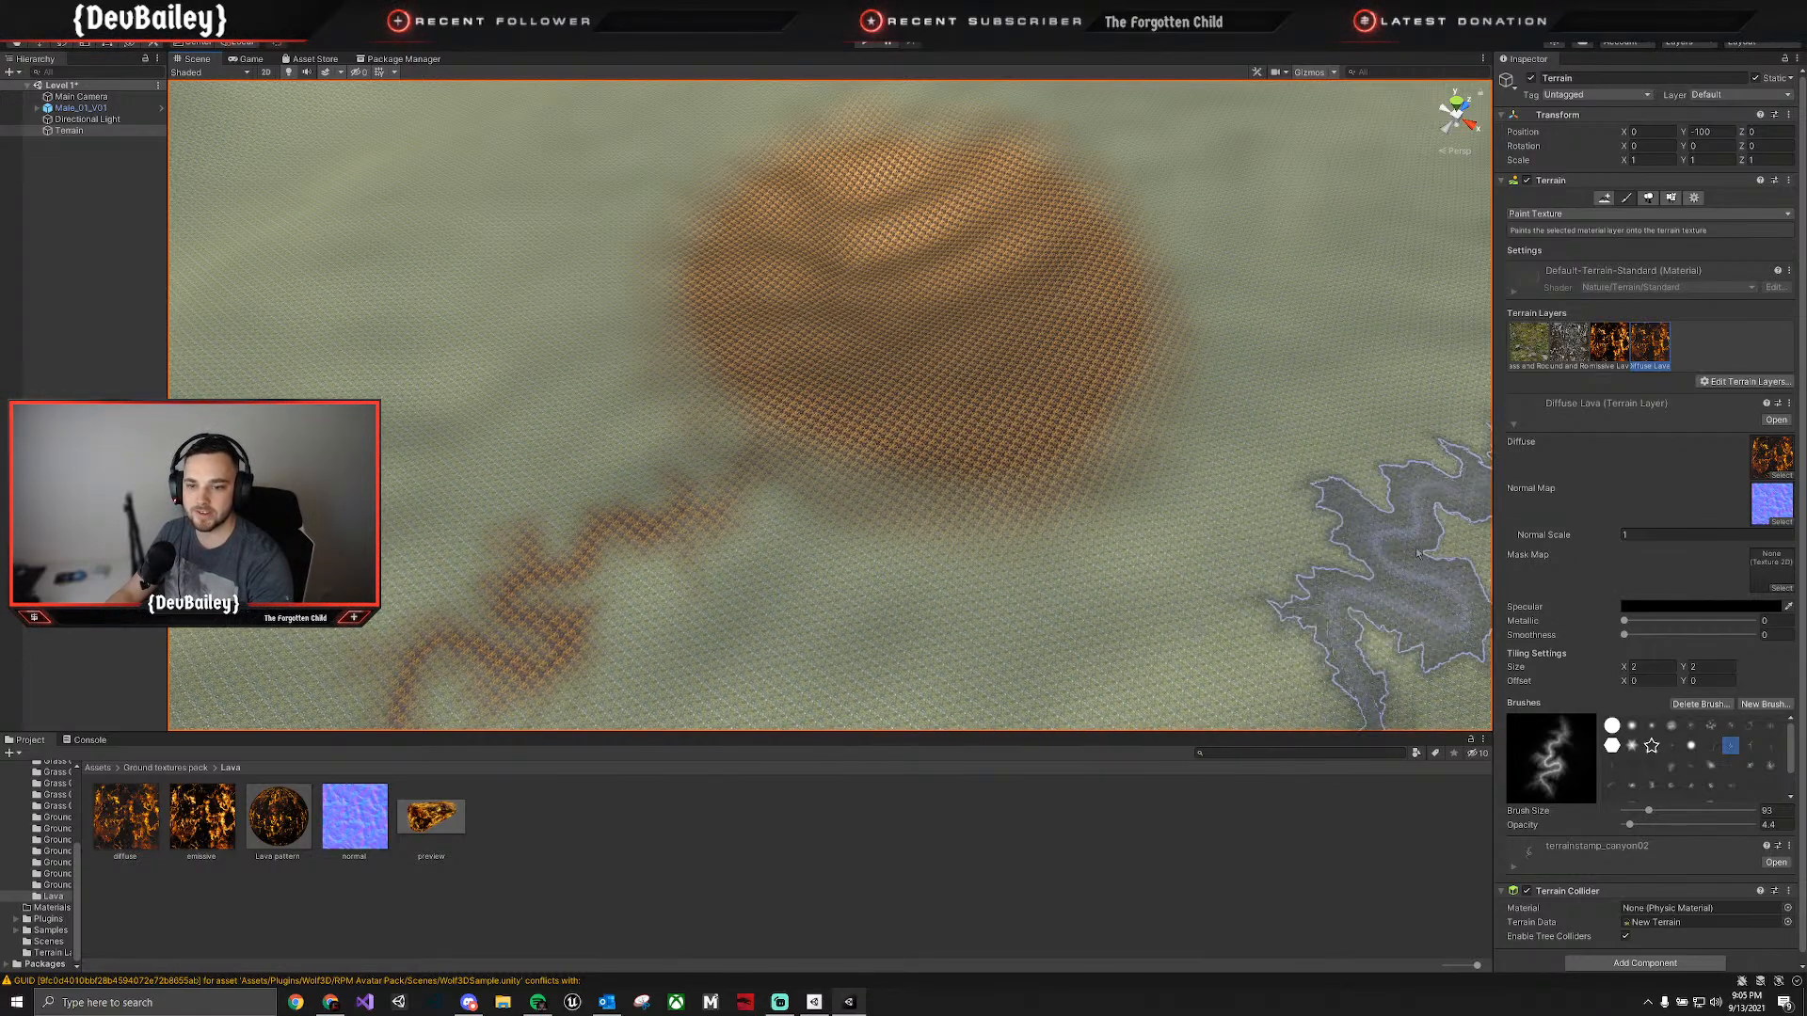
# Stamp a branching Diffuse Lava vein on the opposite side of the patch with the terrainstamp_canyon03 brush.
pyautogui.click(1612, 786)
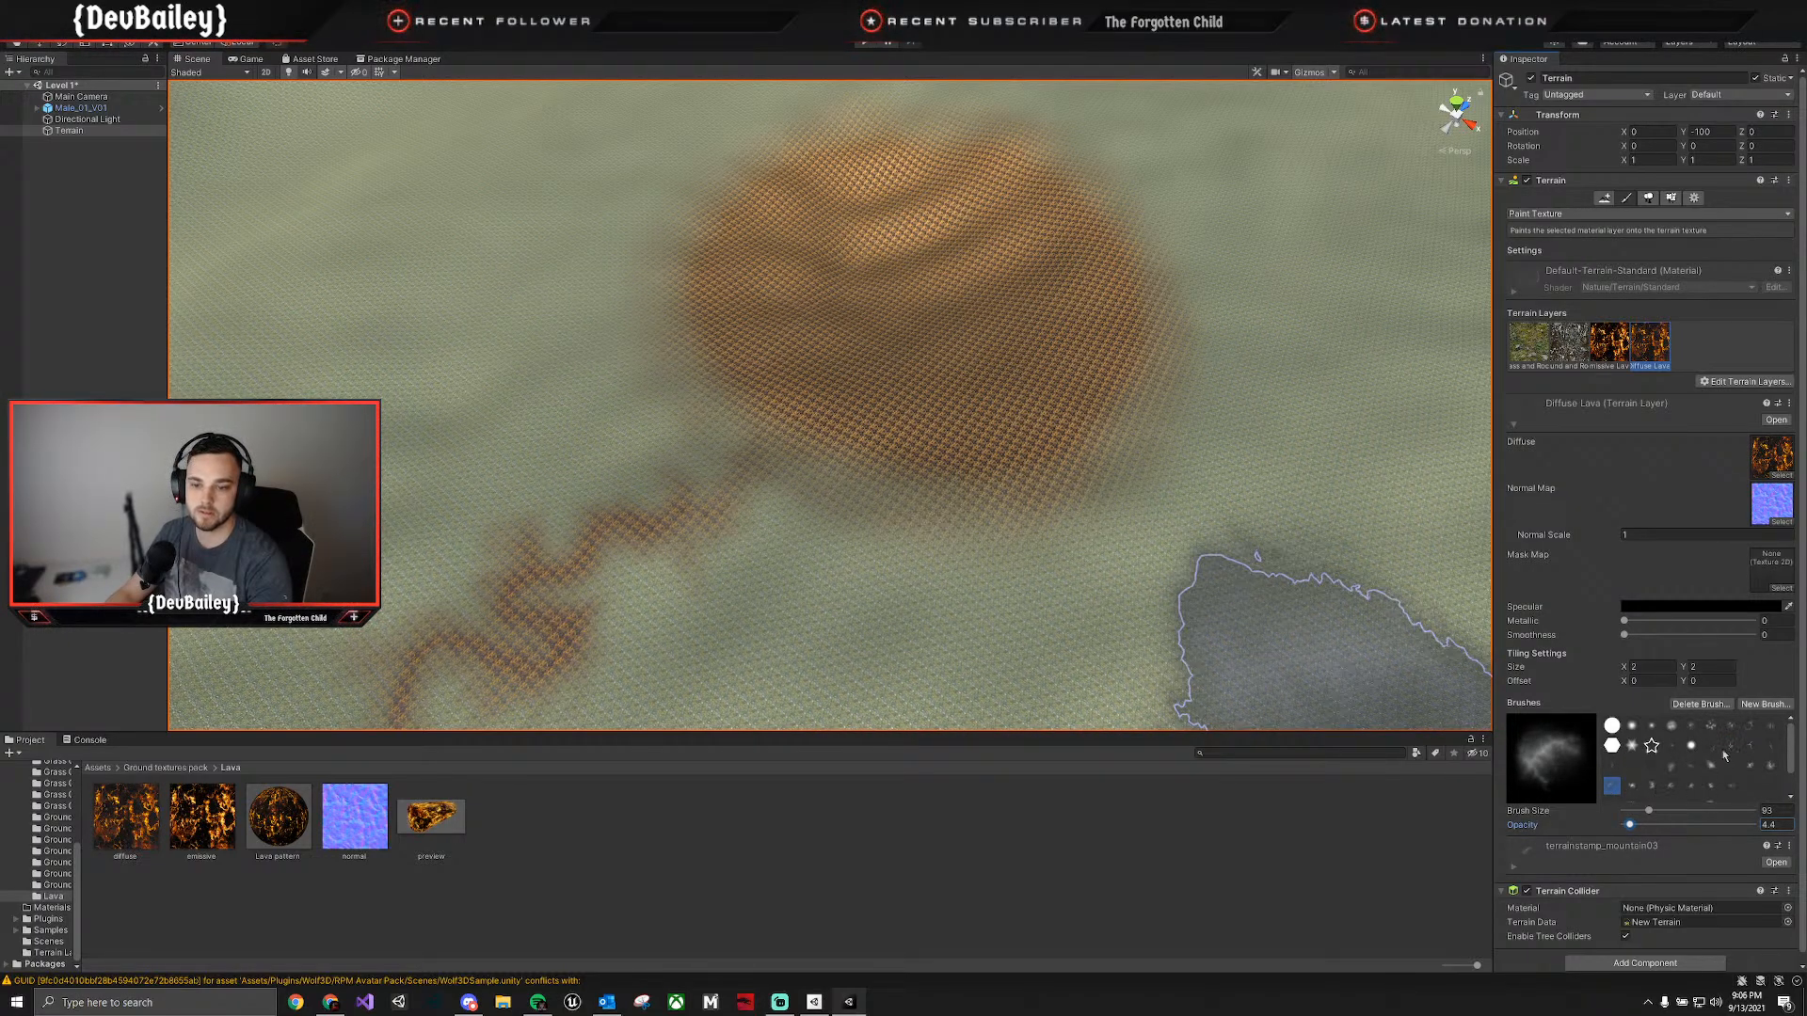
pyautogui.click(1752, 747)
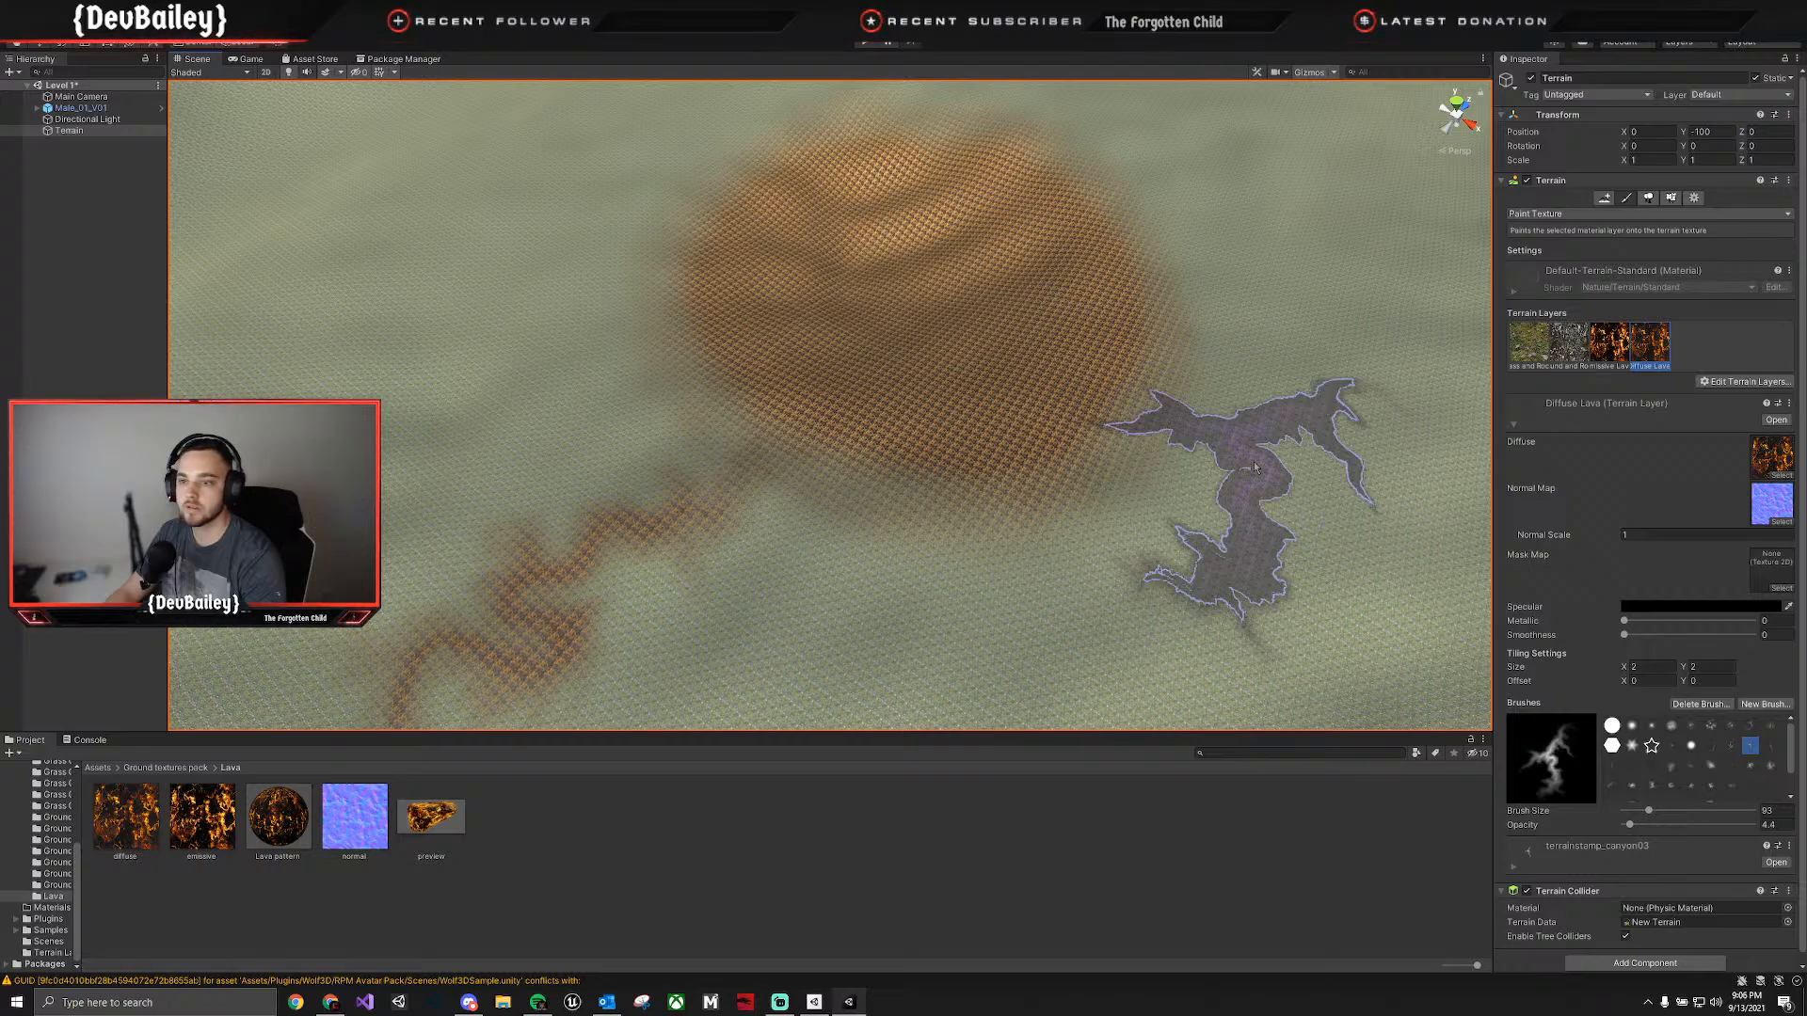
pyautogui.click(1254, 467)
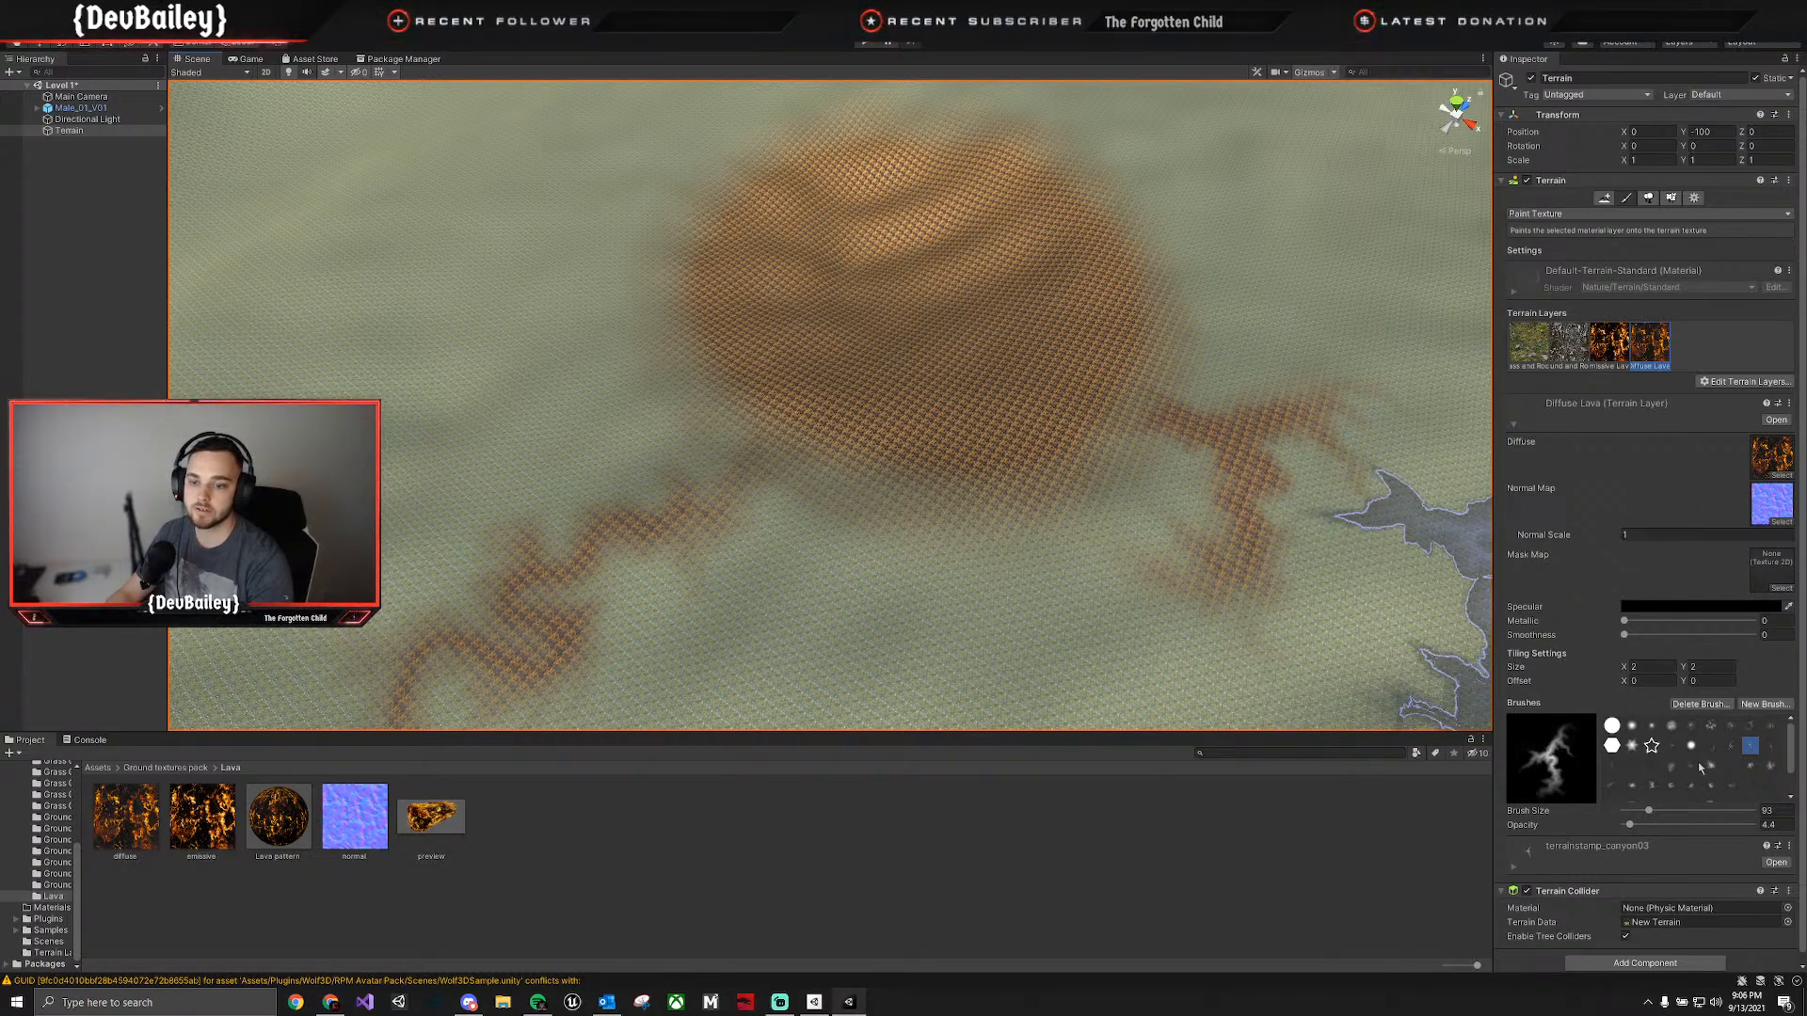
# Paint Diffuse Lava with a soft round brush at size 5 to connect the branching vein with the lava patch.
pyautogui.click(1652, 725)
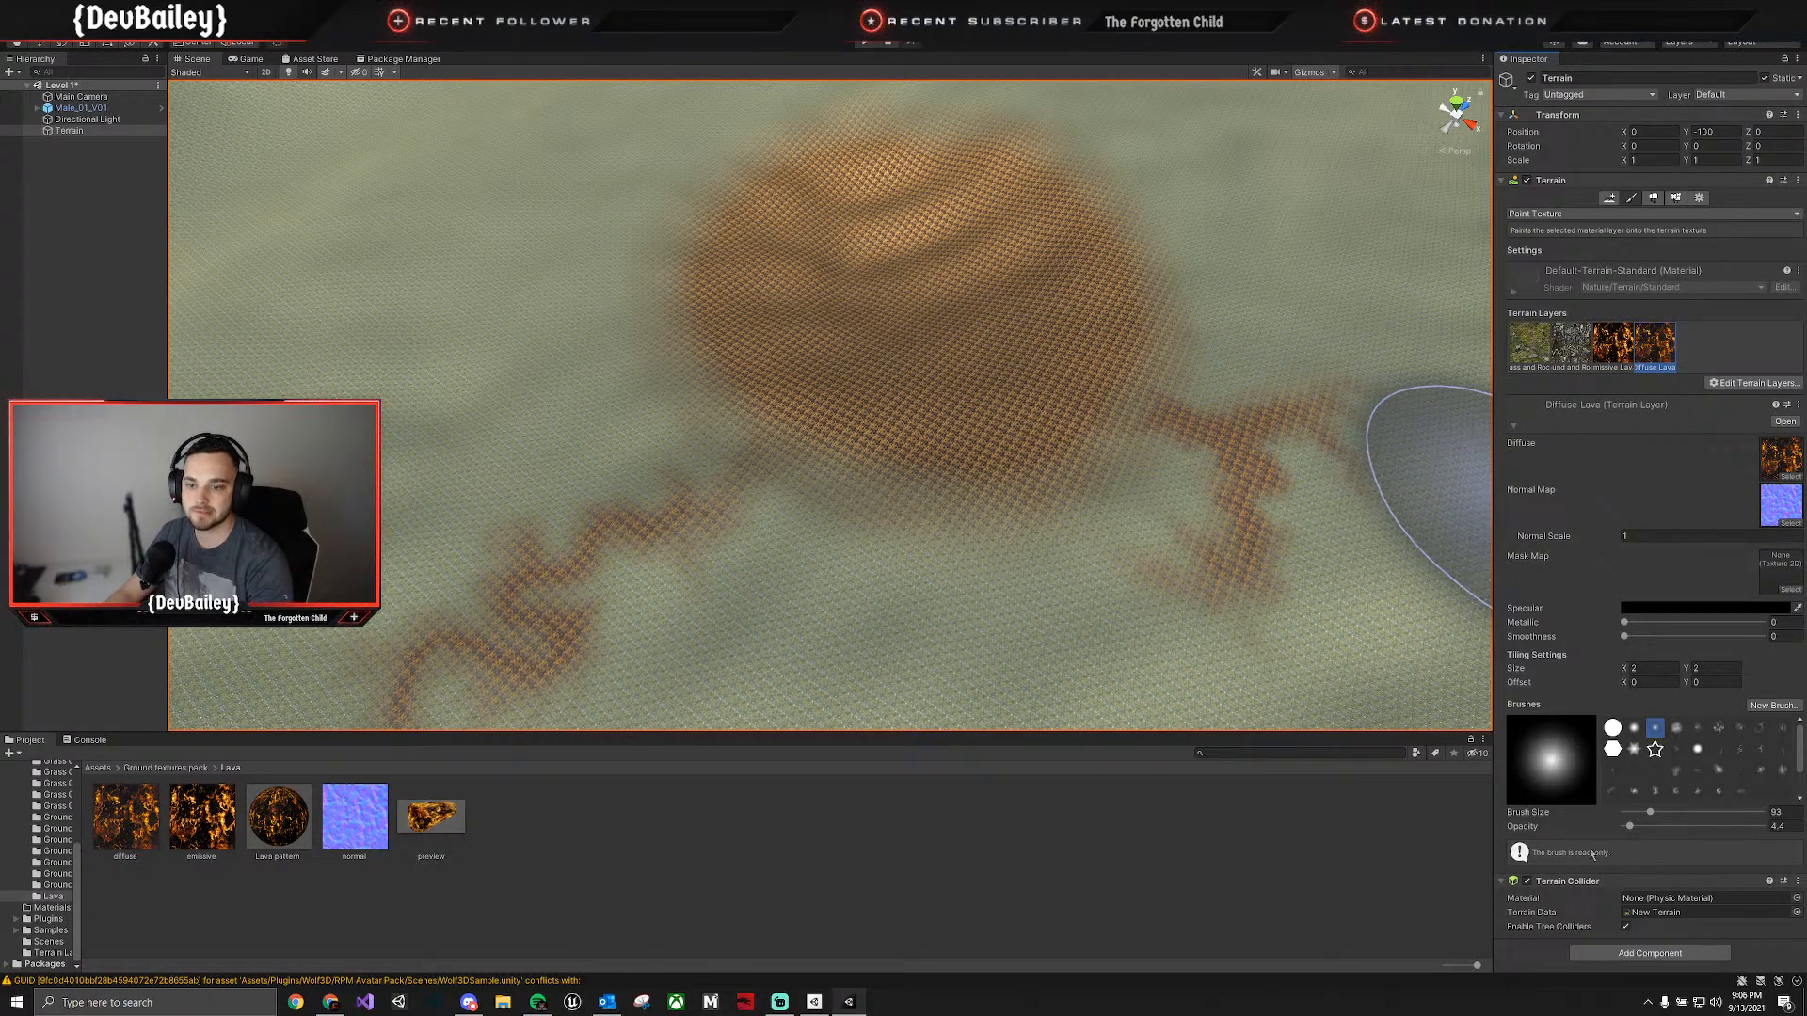
pyautogui.moveTo(1539, 815); pyautogui.dragTo(588, 836)
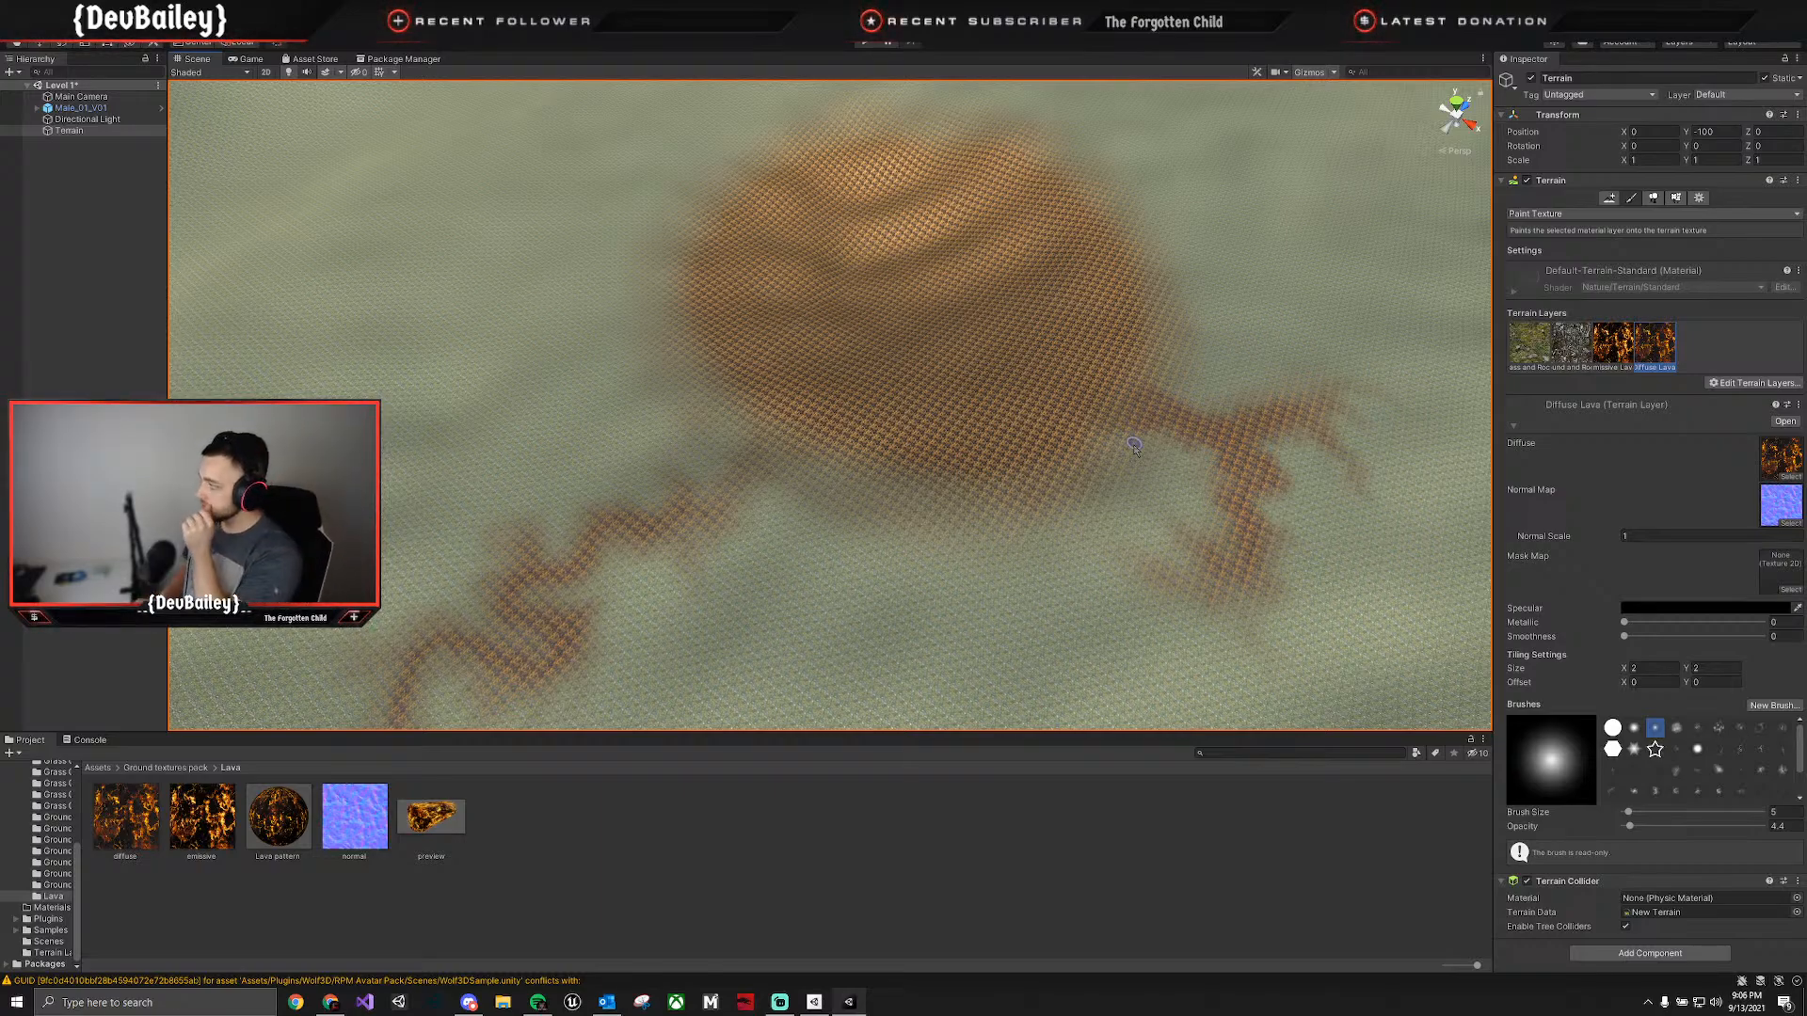
pyautogui.moveTo(1119, 421)
pyautogui.mouseDown(button='right')
pyautogui.moveTo(1121, 325)
pyautogui.moveTo(1162, 307)
pyautogui.moveTo(1148, 329)
pyautogui.mouseUp(button='right')
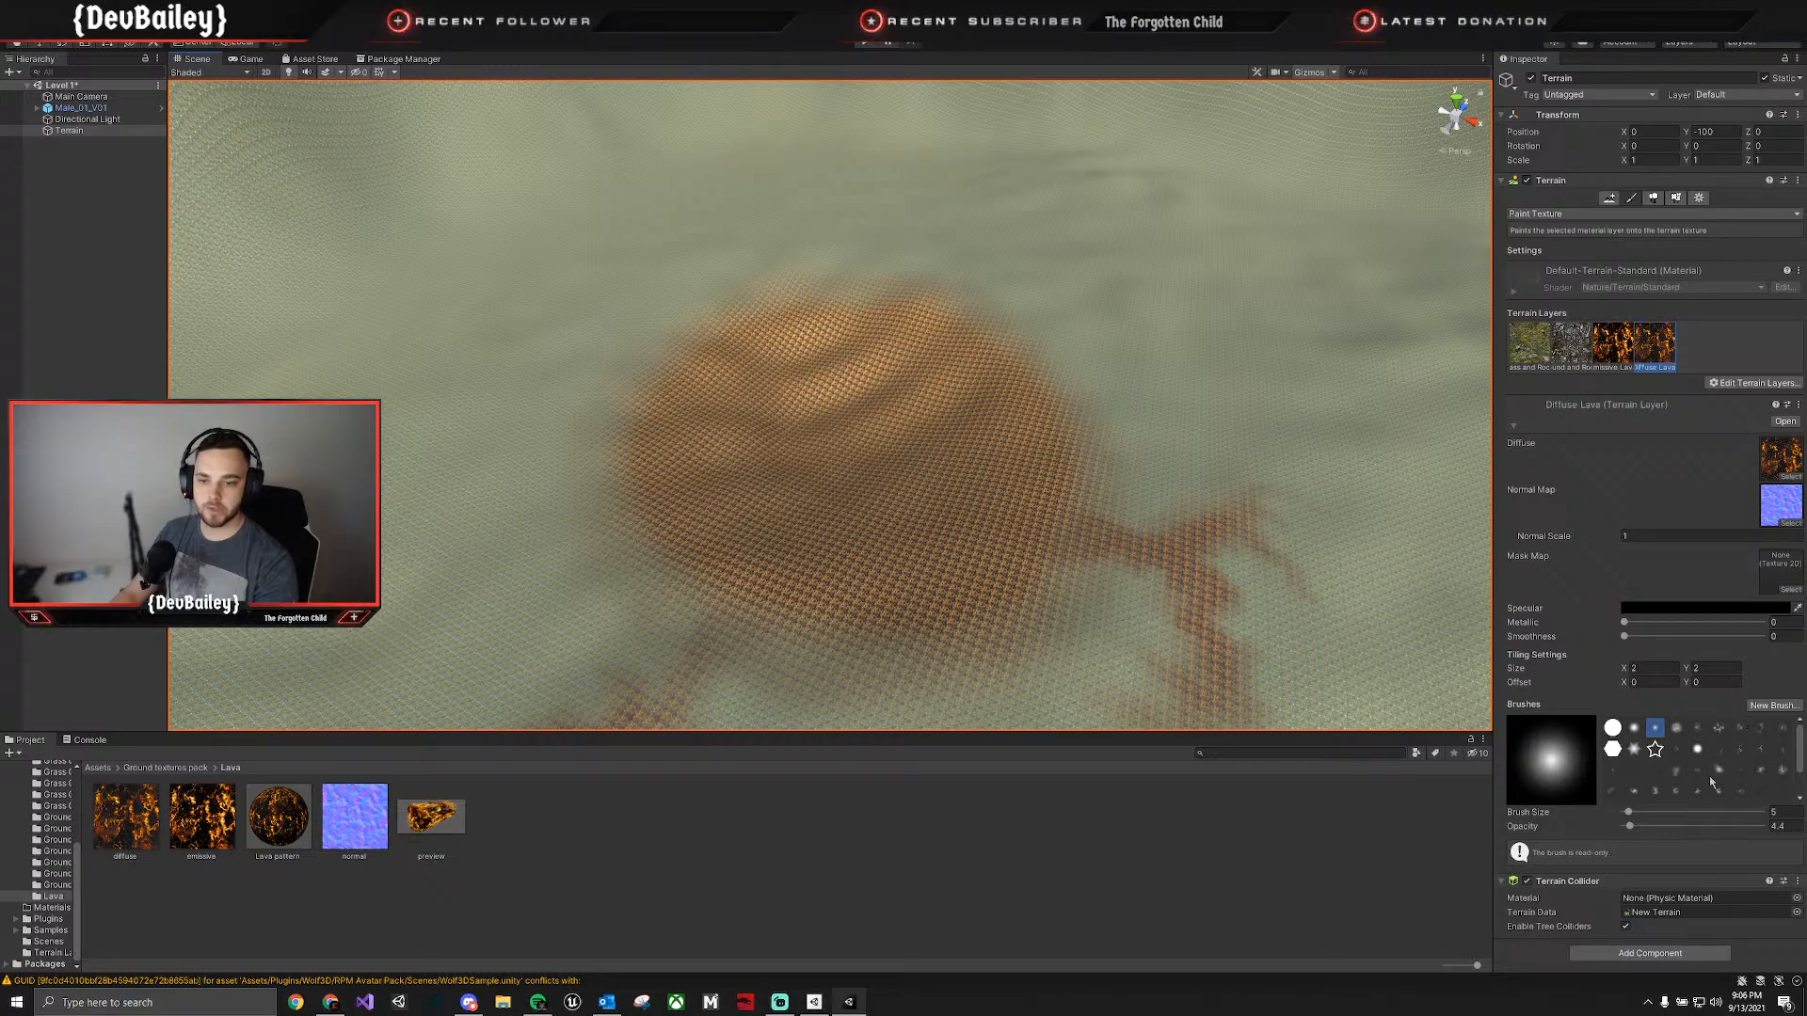
# Stamp a Diffuse Lava vein at the far edge of the patch with the terrainstamp_canyon04 brush at size 115.
pyautogui.click(1783, 749)
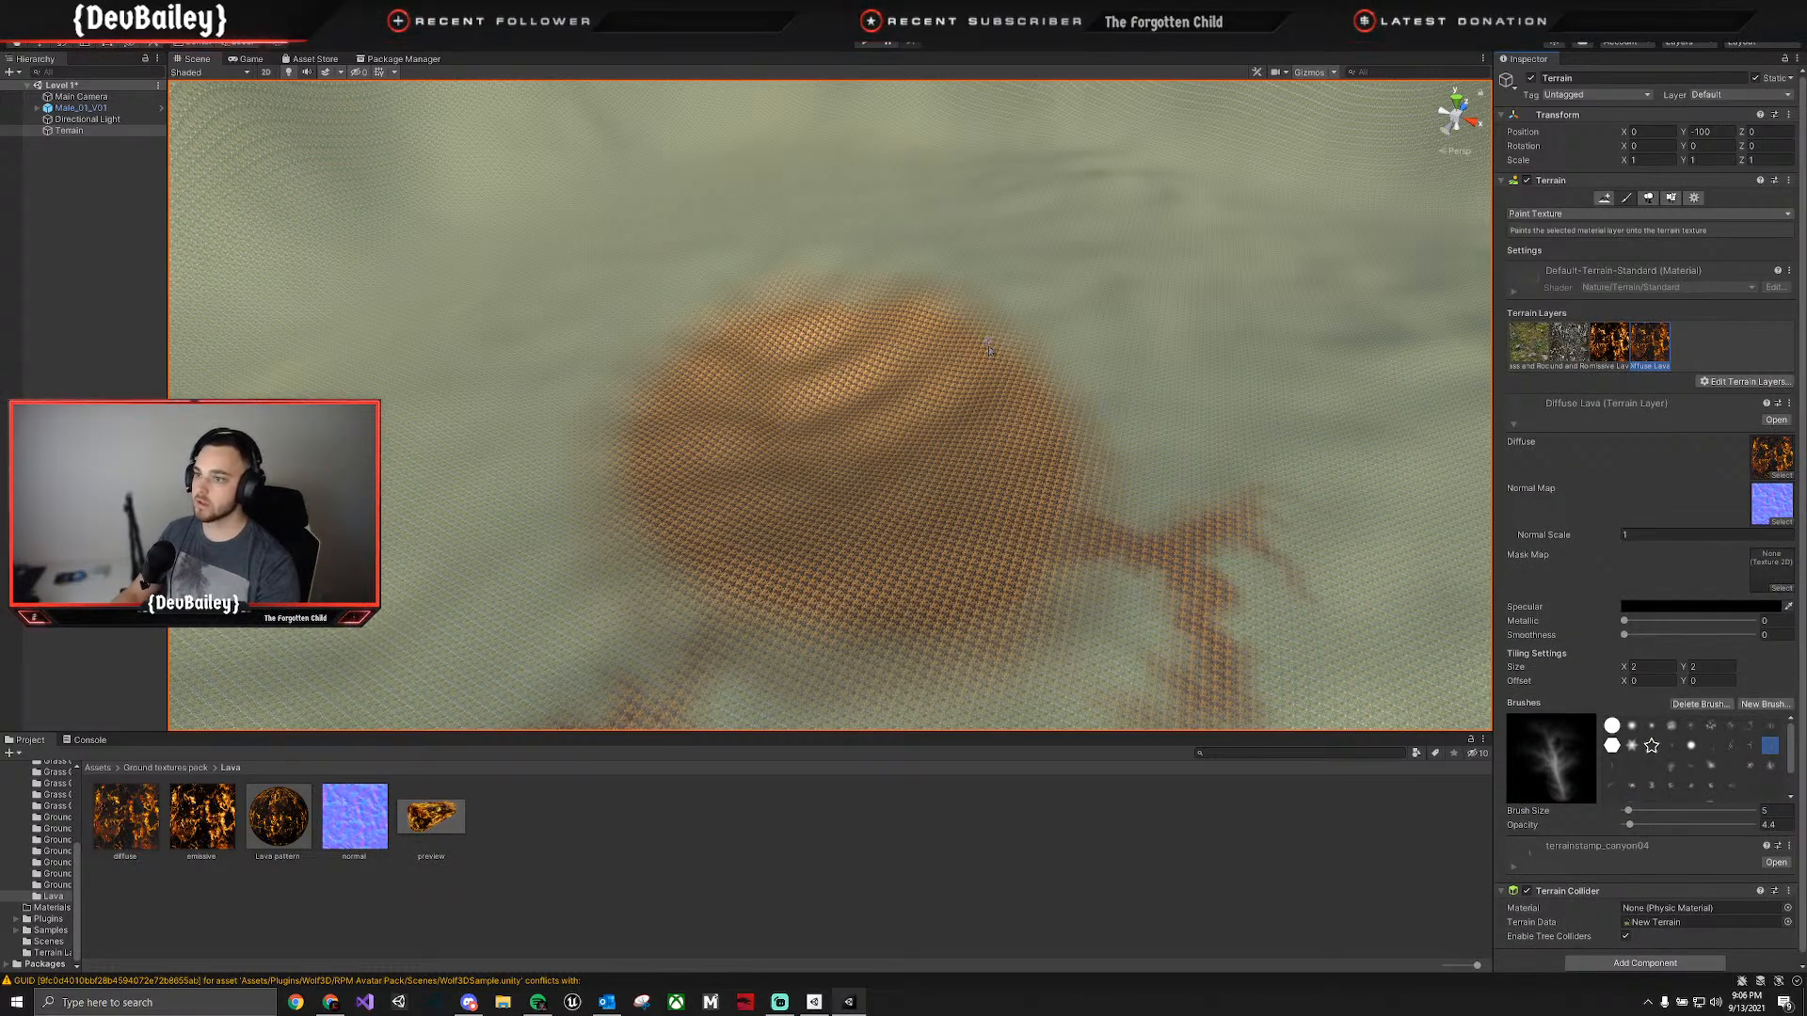
pyautogui.moveTo(1628, 812); pyautogui.dragTo(1651, 811)
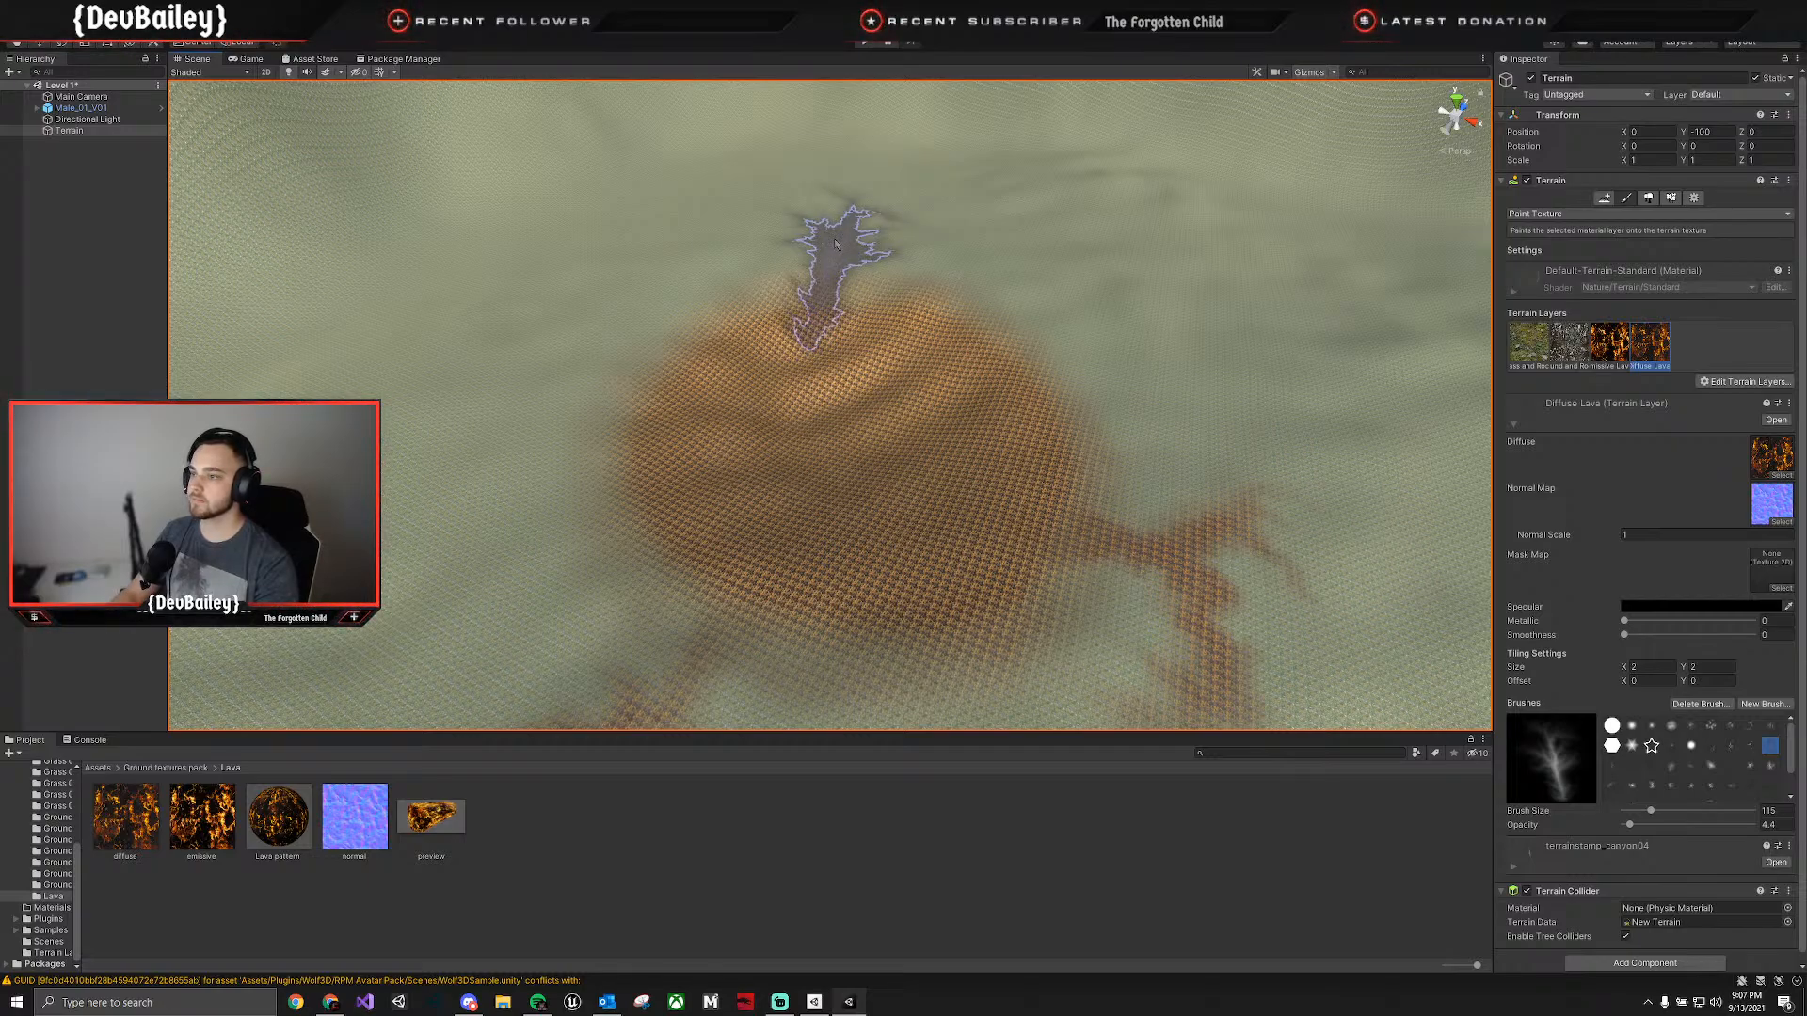
pyautogui.click(834, 245)
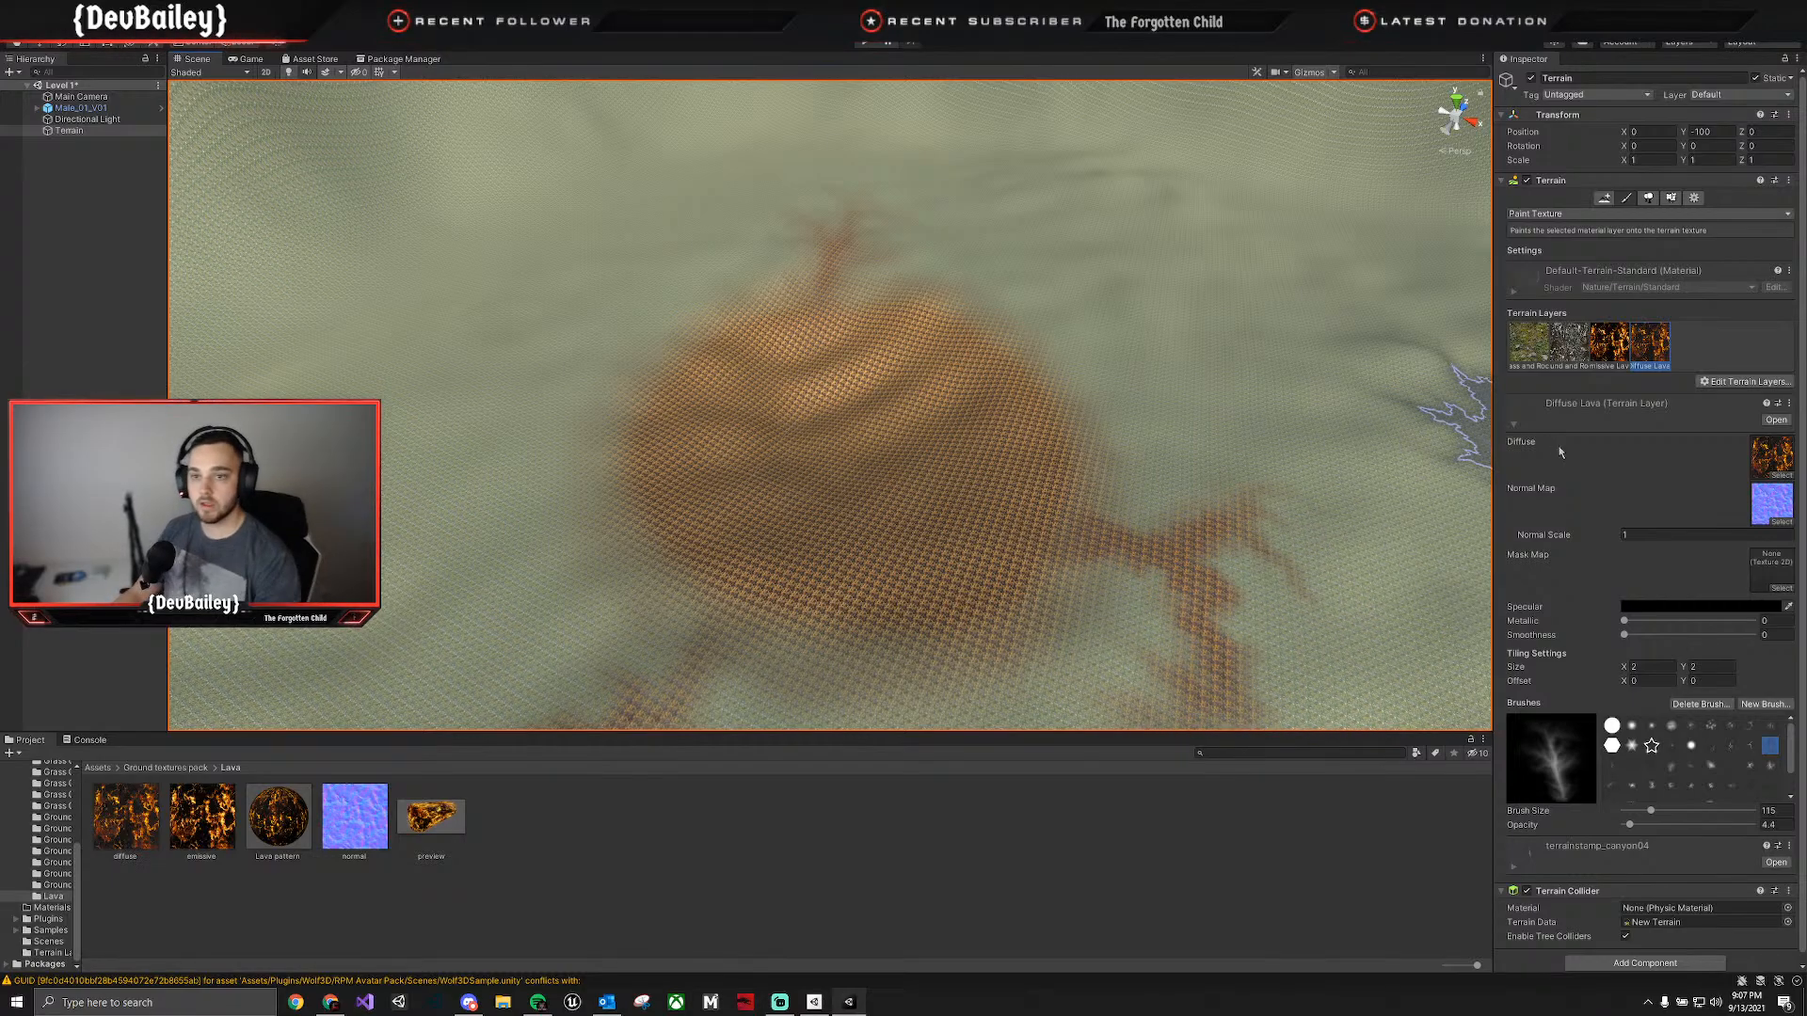
# Browse the project's available textures for another terrain layer and close the selection without choosing one.
pyautogui.click(1747, 382)
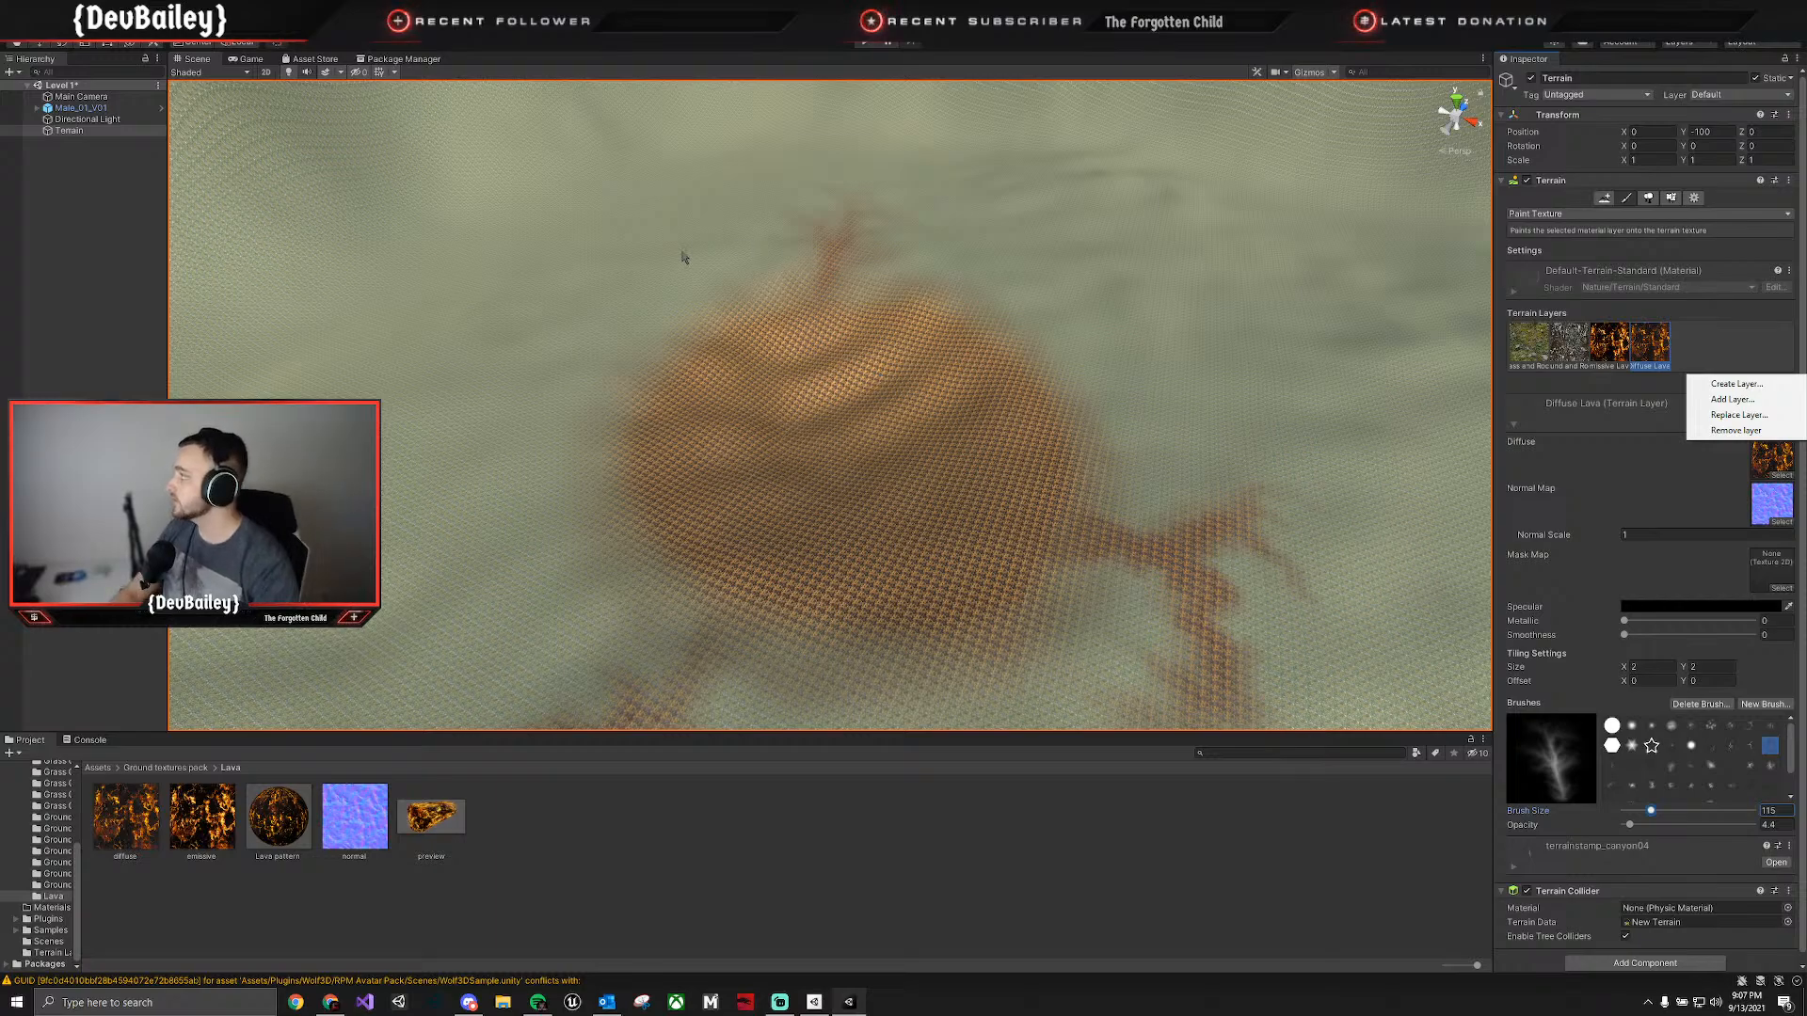
pyautogui.click(1735, 385)
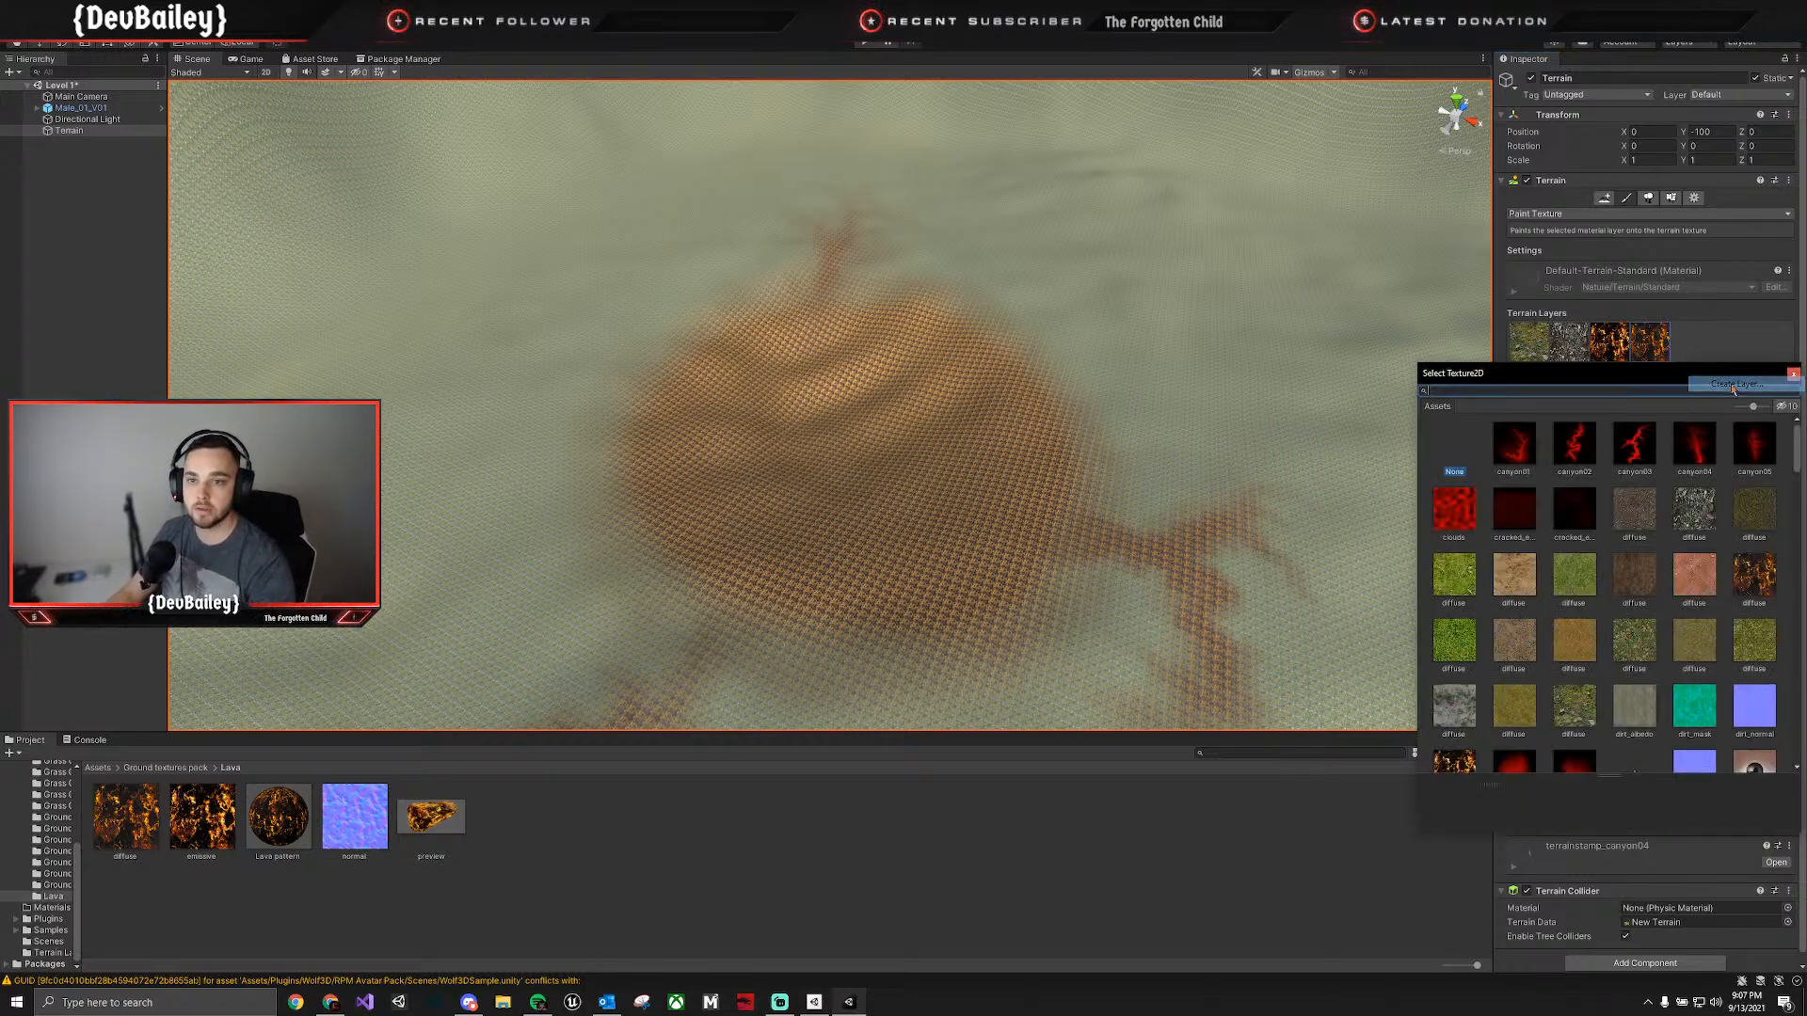
pyautogui.scroll(-2, 1647, 537)
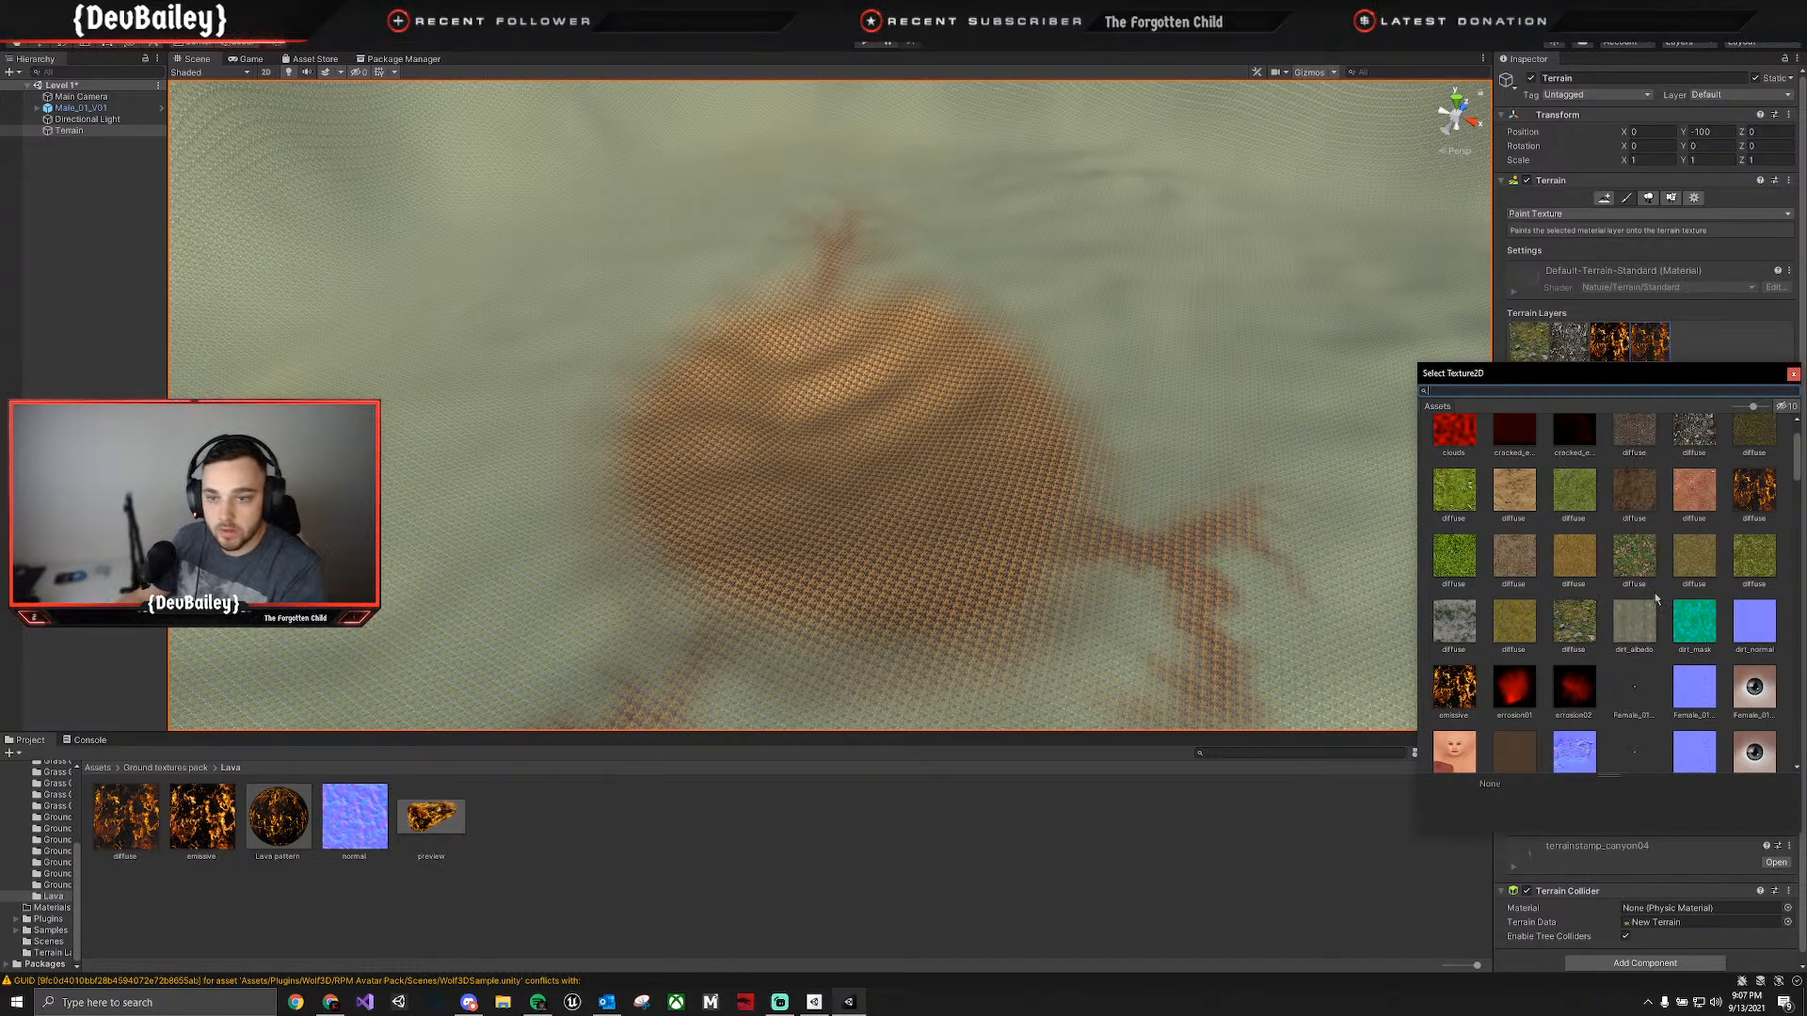
pyautogui.scroll(-1, 1652, 604)
pyautogui.scroll(-5, 1652, 607)
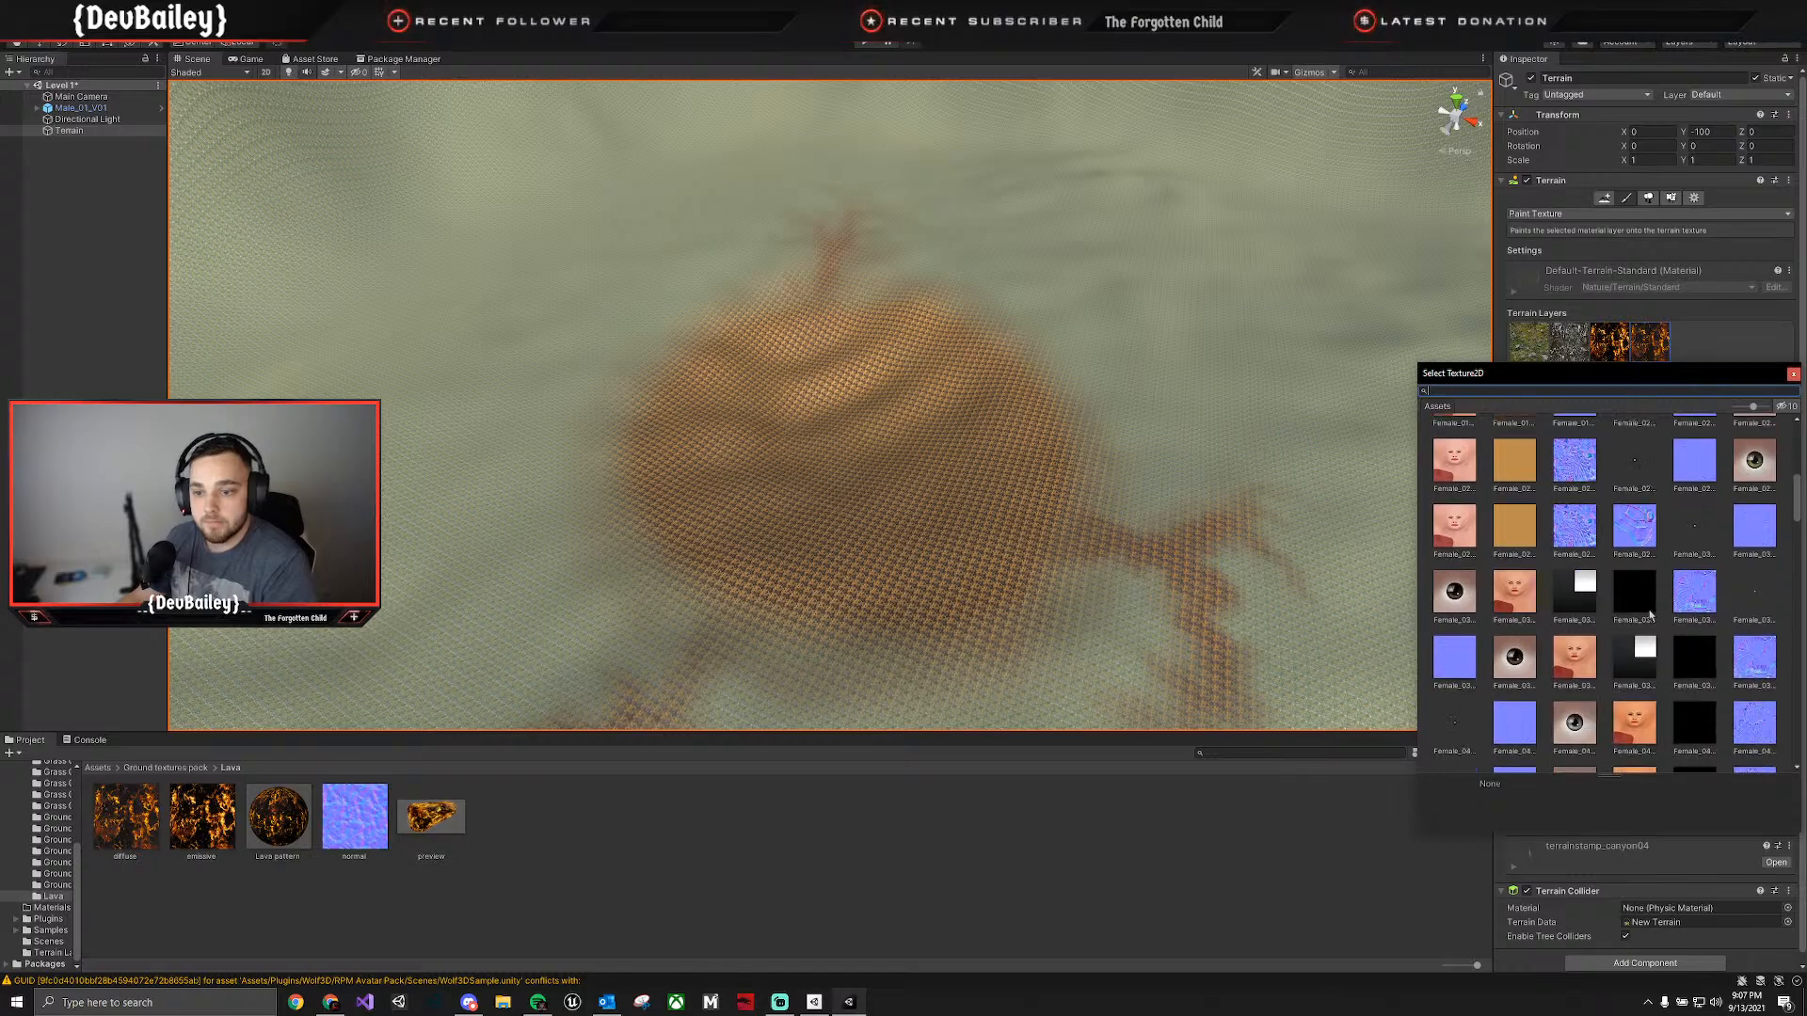
pyautogui.scroll(-5, 1651, 615)
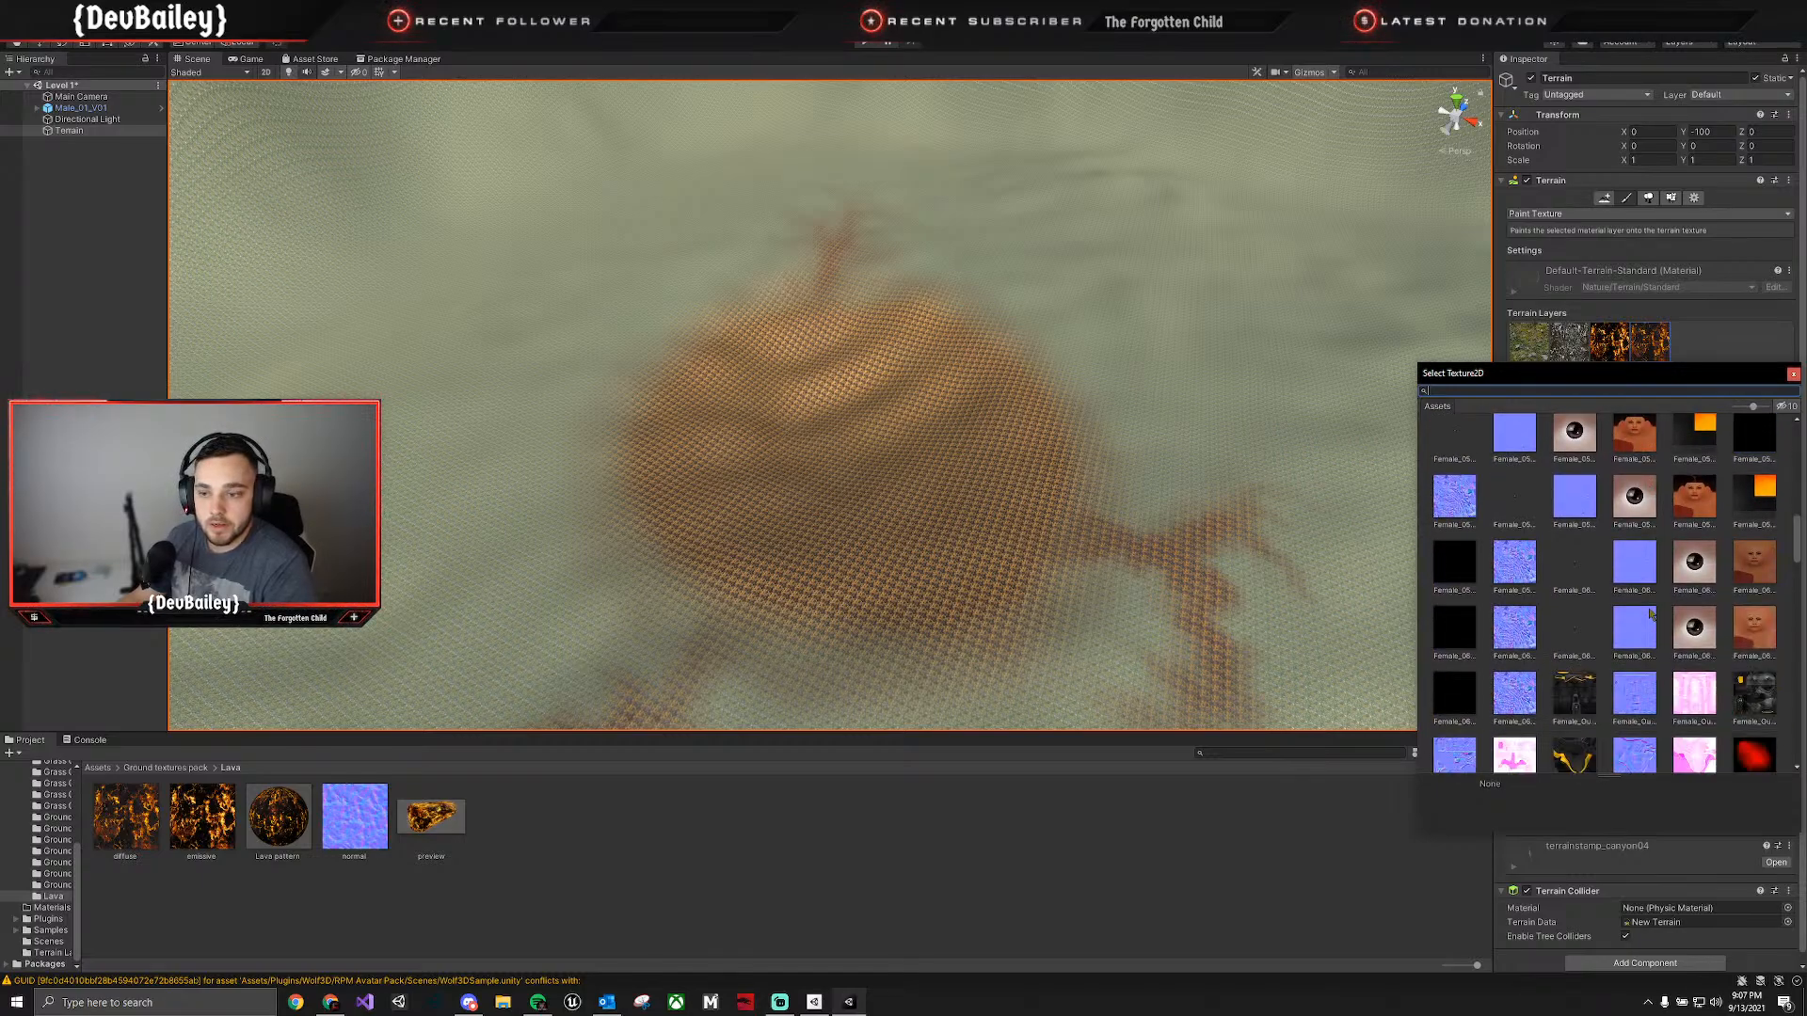
pyautogui.scroll(-5, 1651, 615)
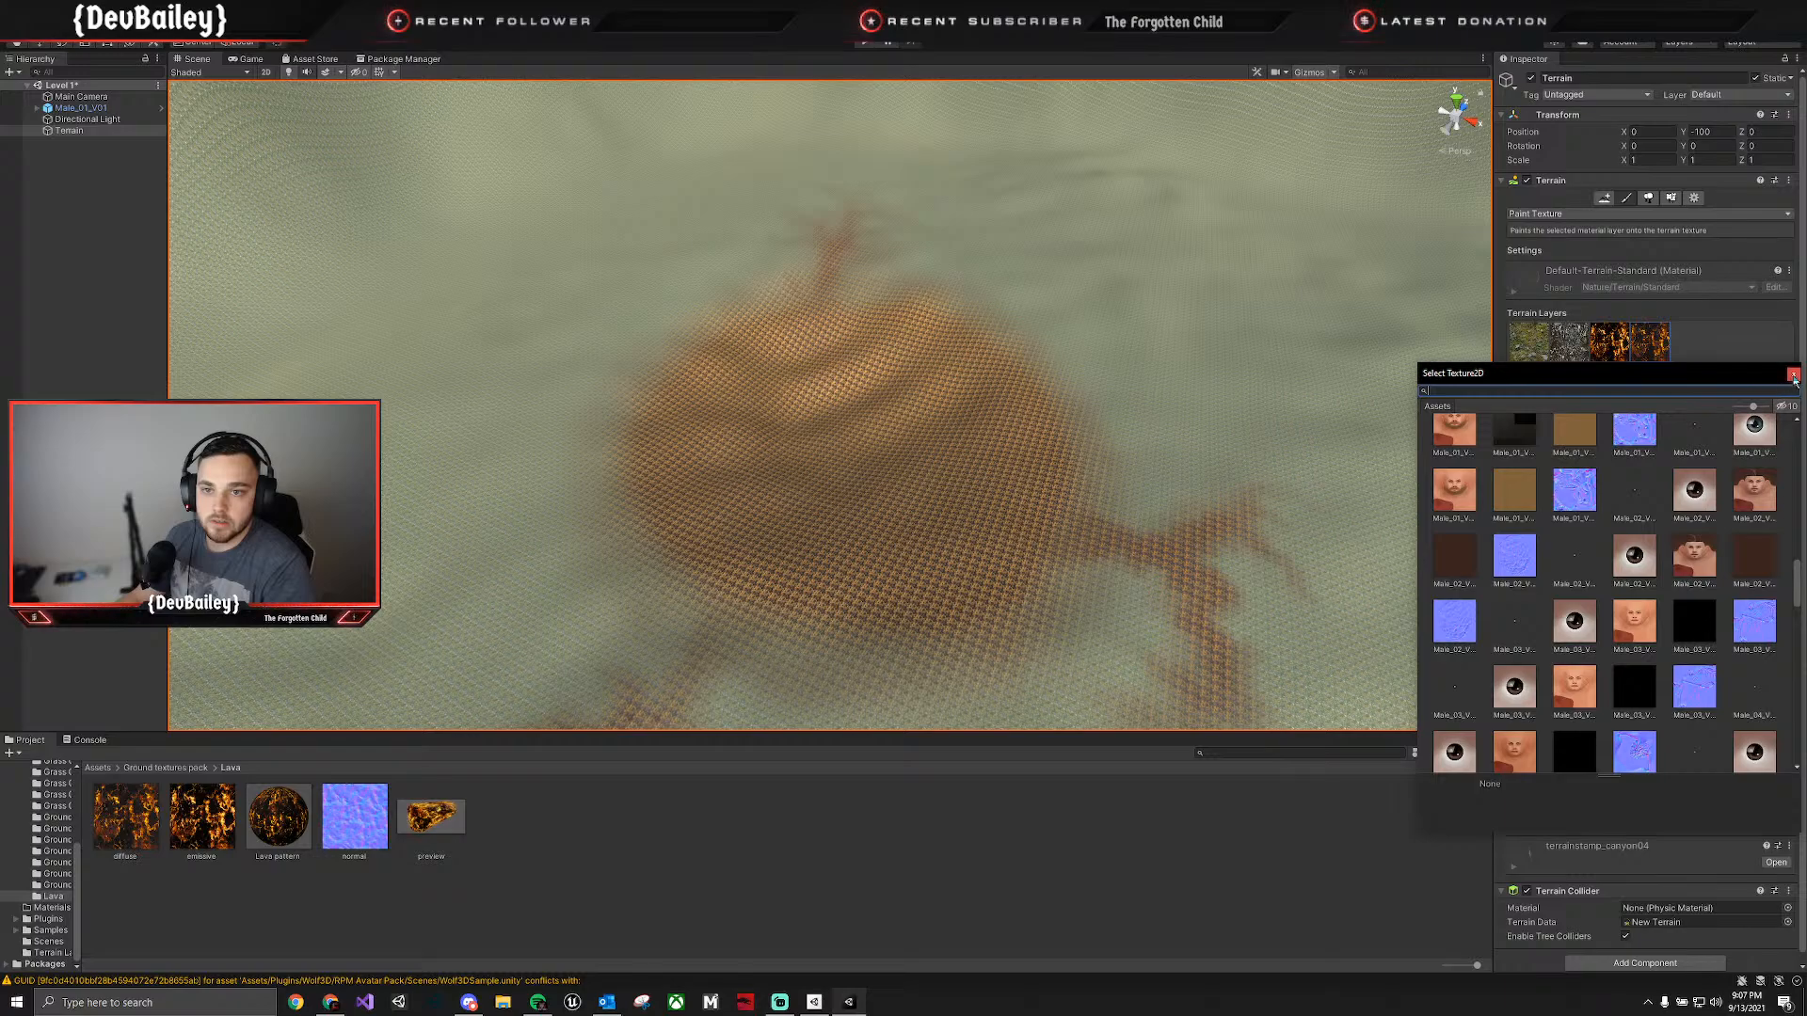
pyautogui.click(1794, 376)
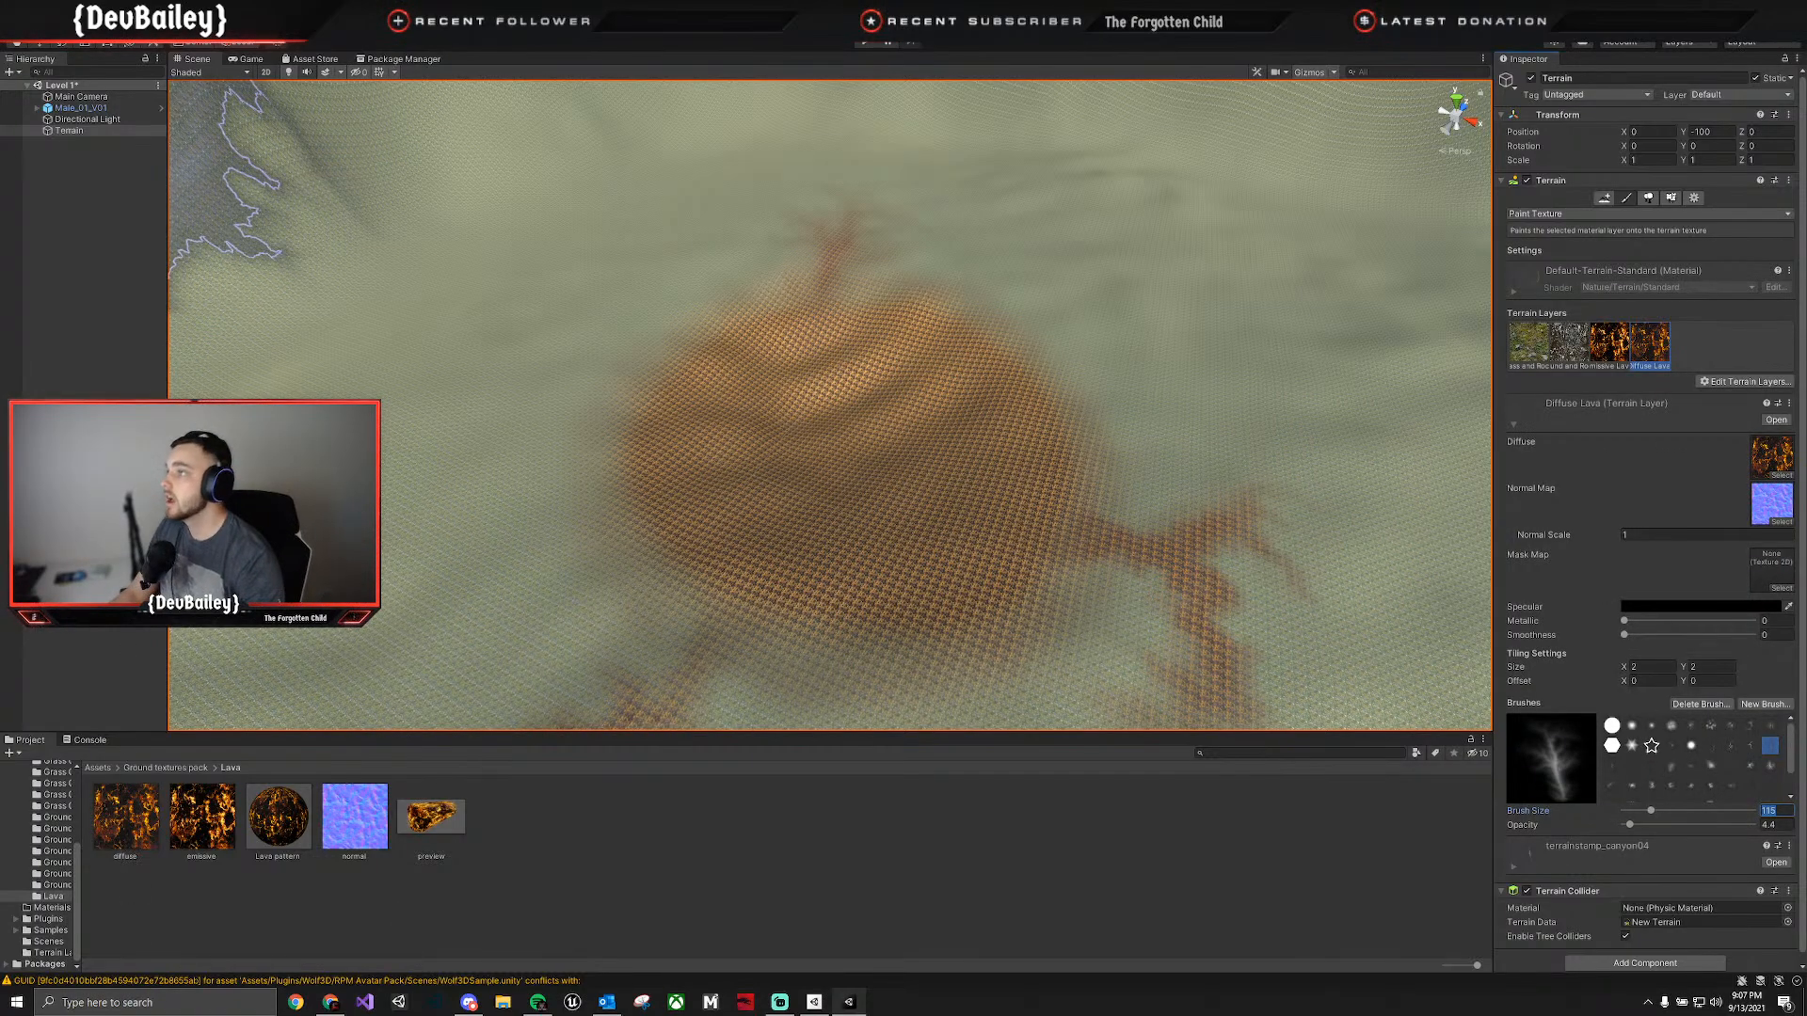
# Review the package details for Standard Assets (for Unity 2018.4) and the Terrain Tools Sample Asset Pack.
pyautogui.click(400, 58)
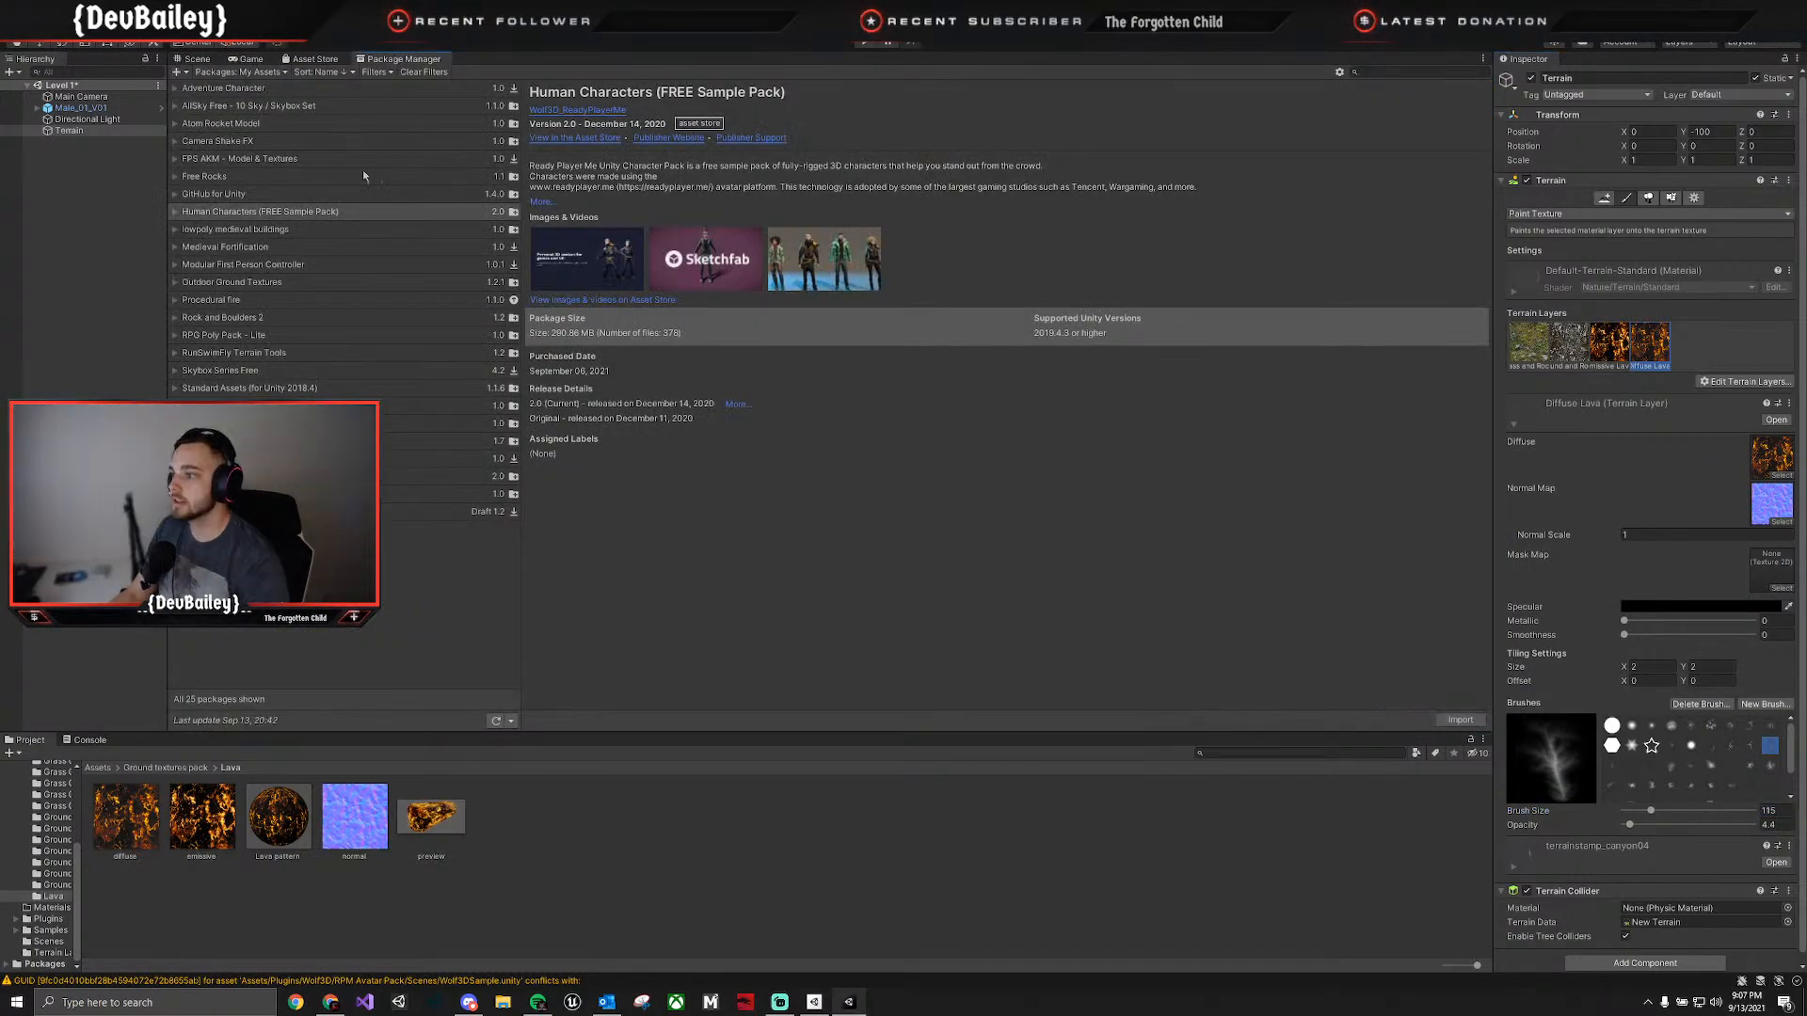
pyautogui.click(226, 389)
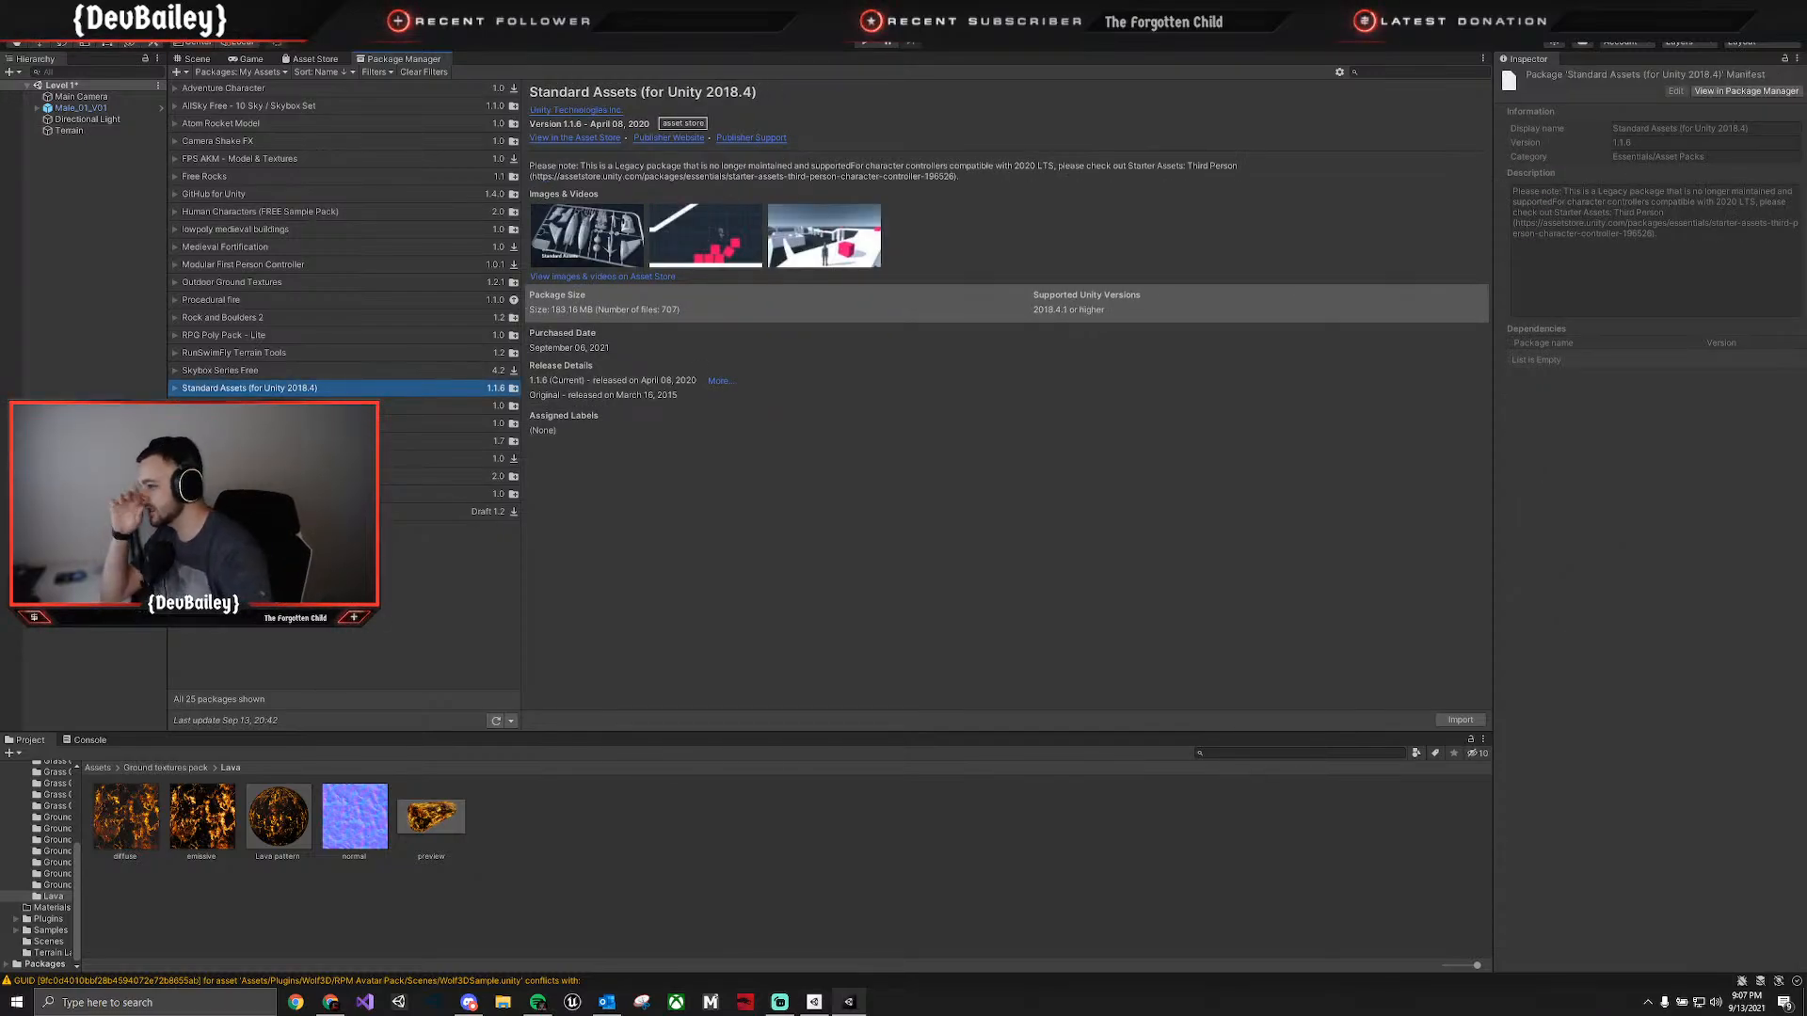
pyautogui.click(225, 424)
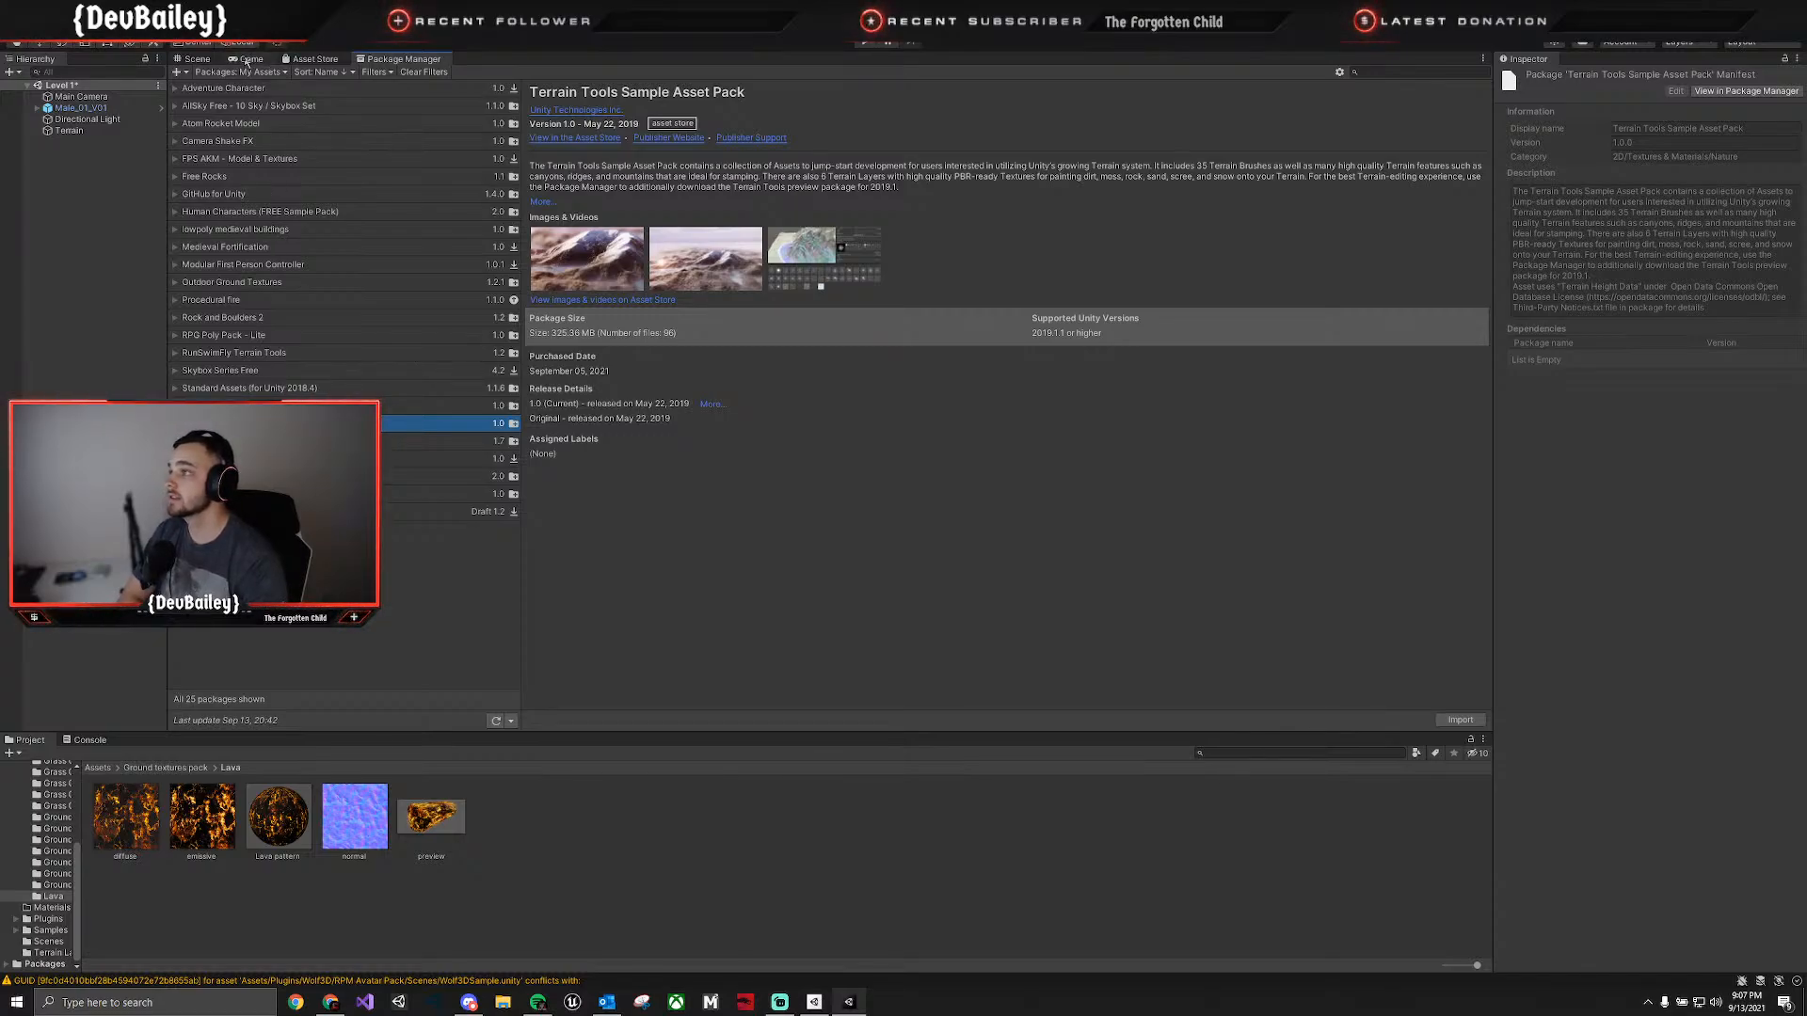
# Review the package details for Free Rocks, FPS AKM - Model & Textures, VILLAGE HOUSES PACK and Stylized Lava materials.
pyautogui.click(197, 58)
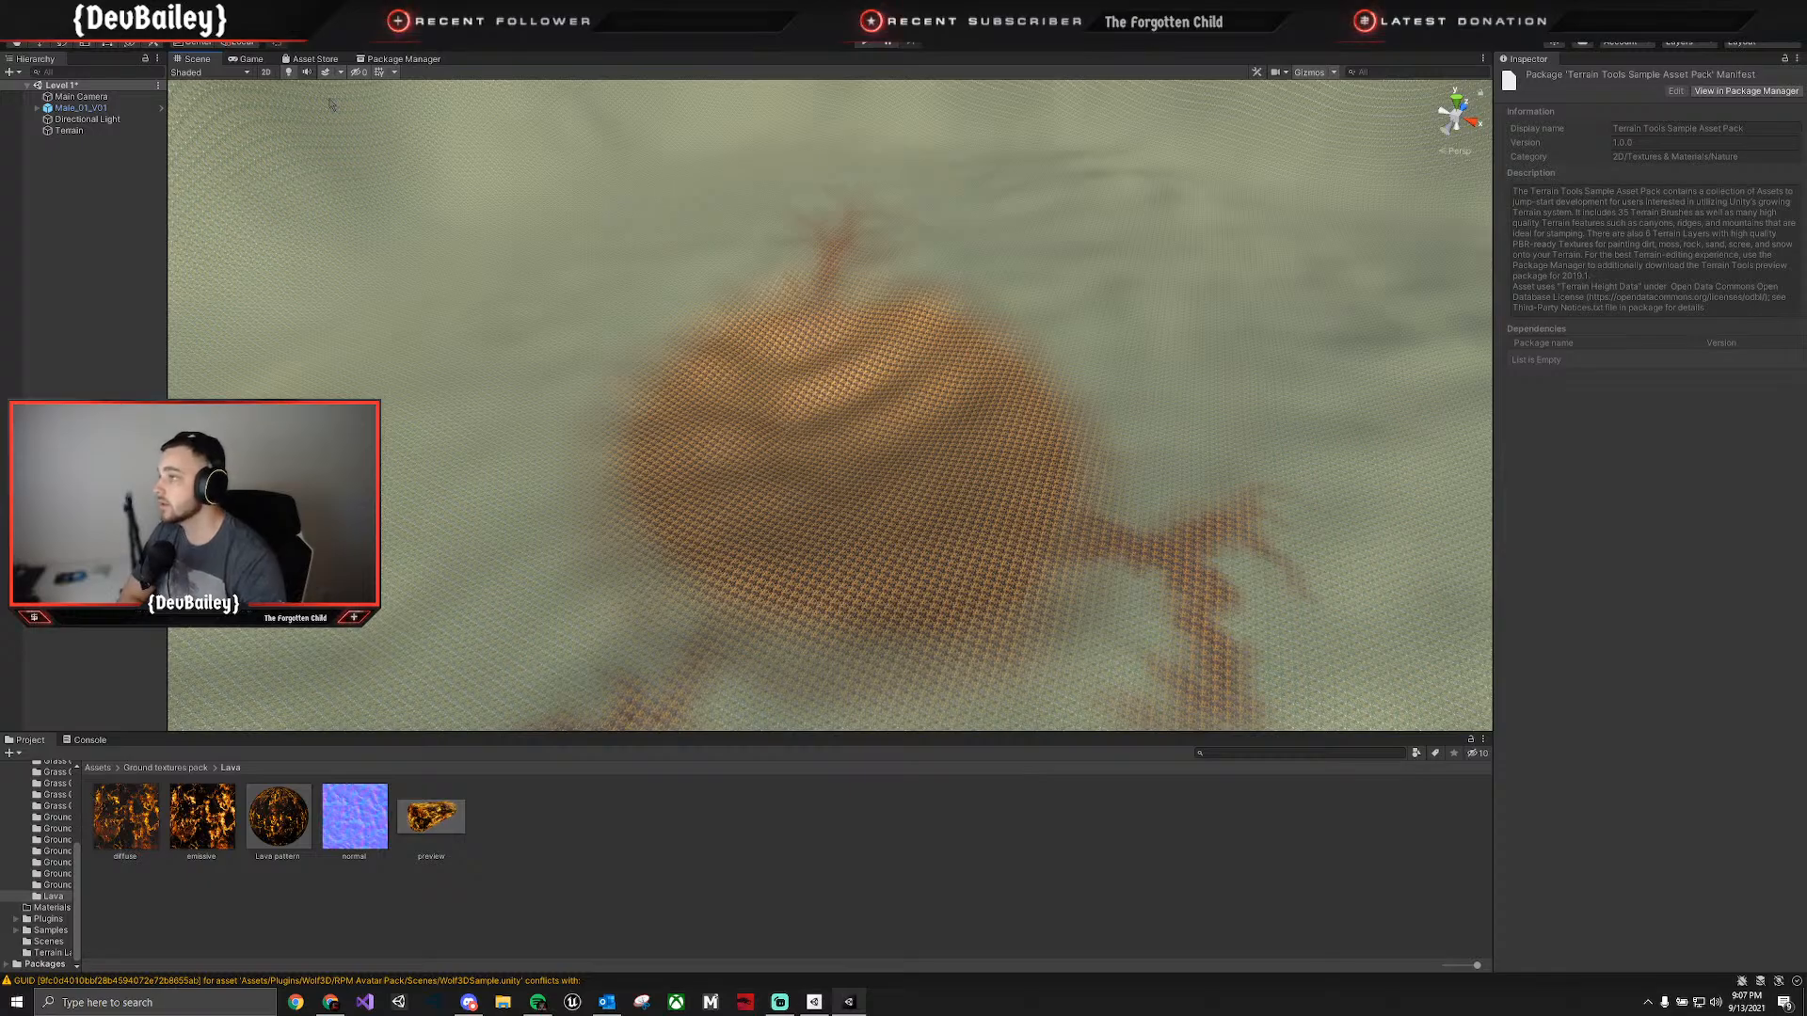
pyautogui.click(400, 59)
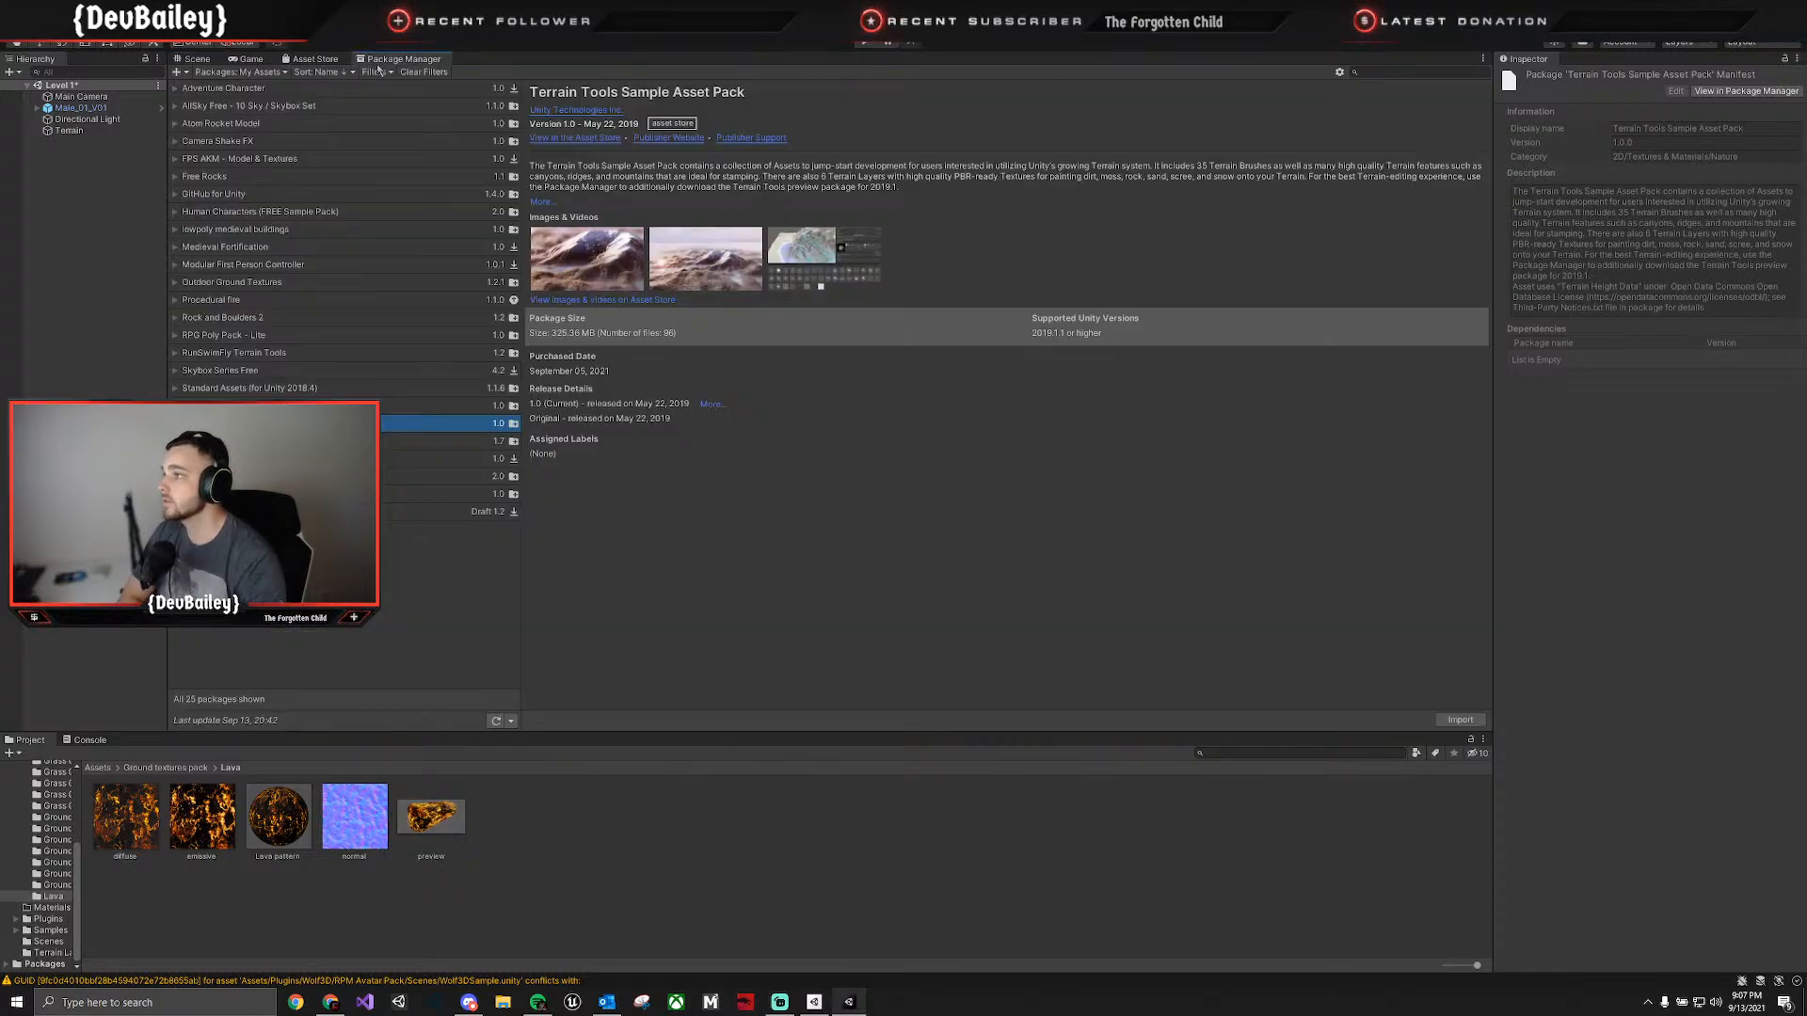
pyautogui.click(241, 177)
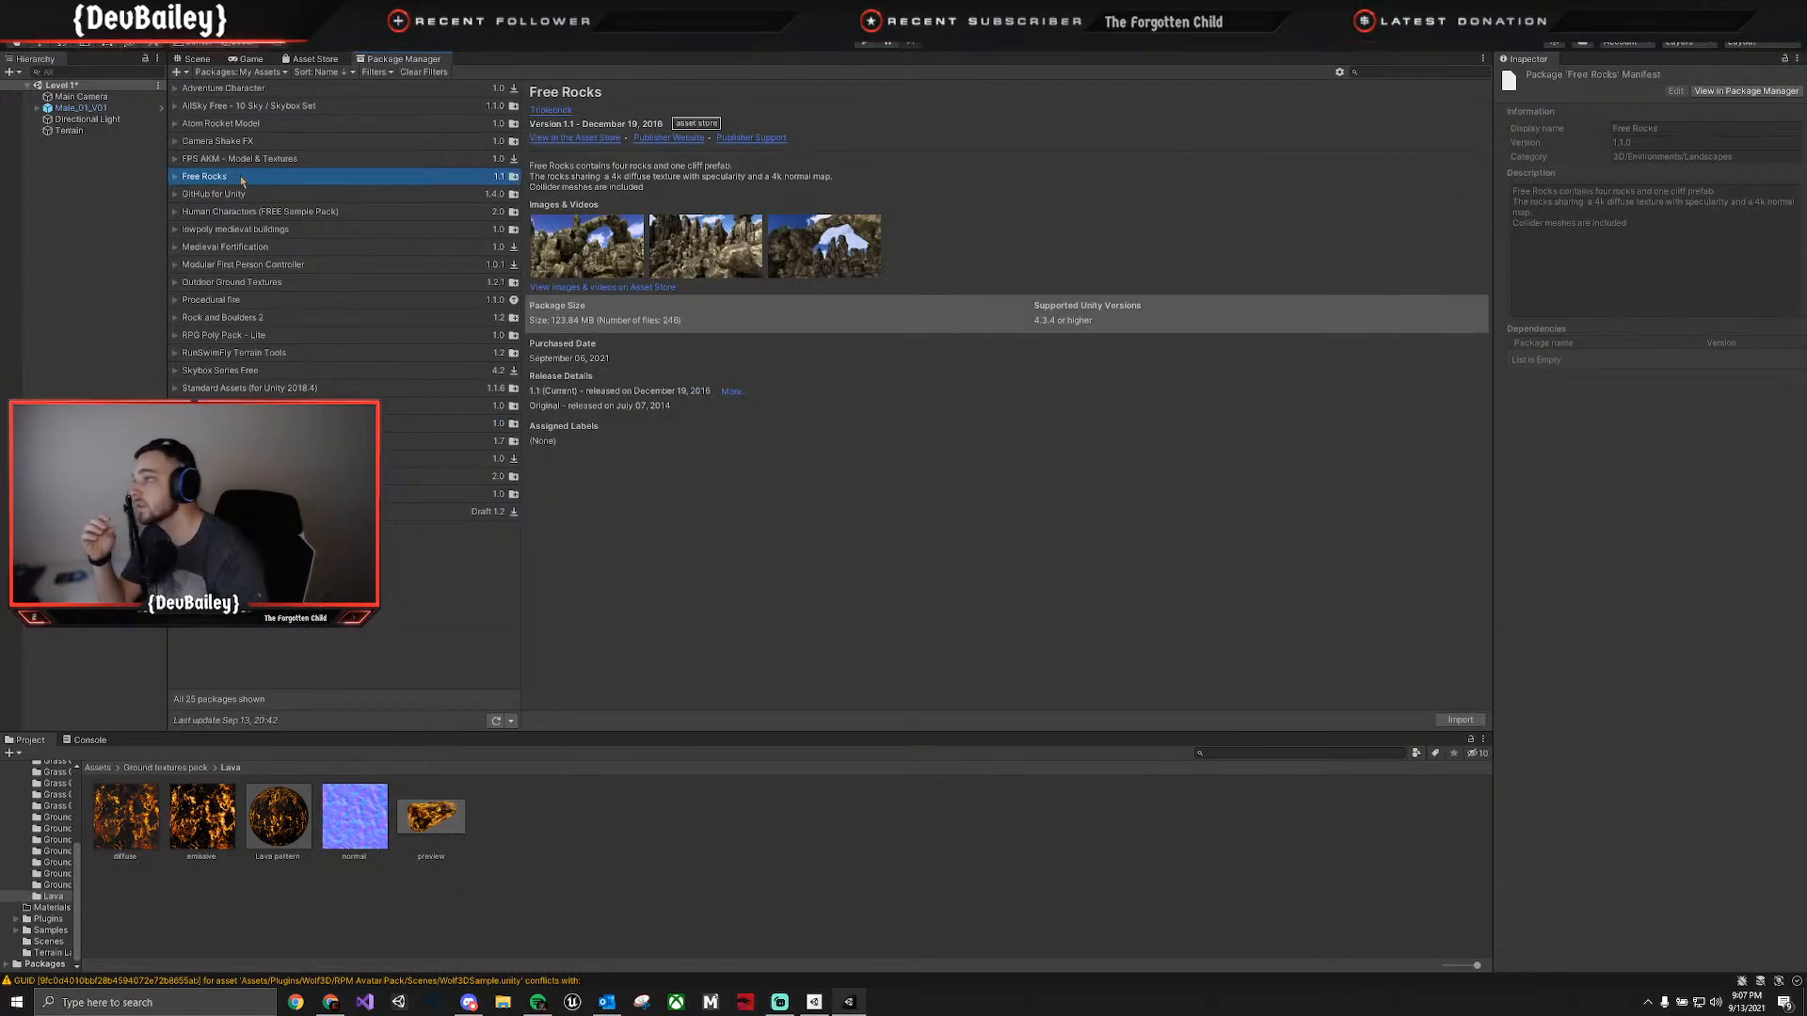
pyautogui.click(241, 159)
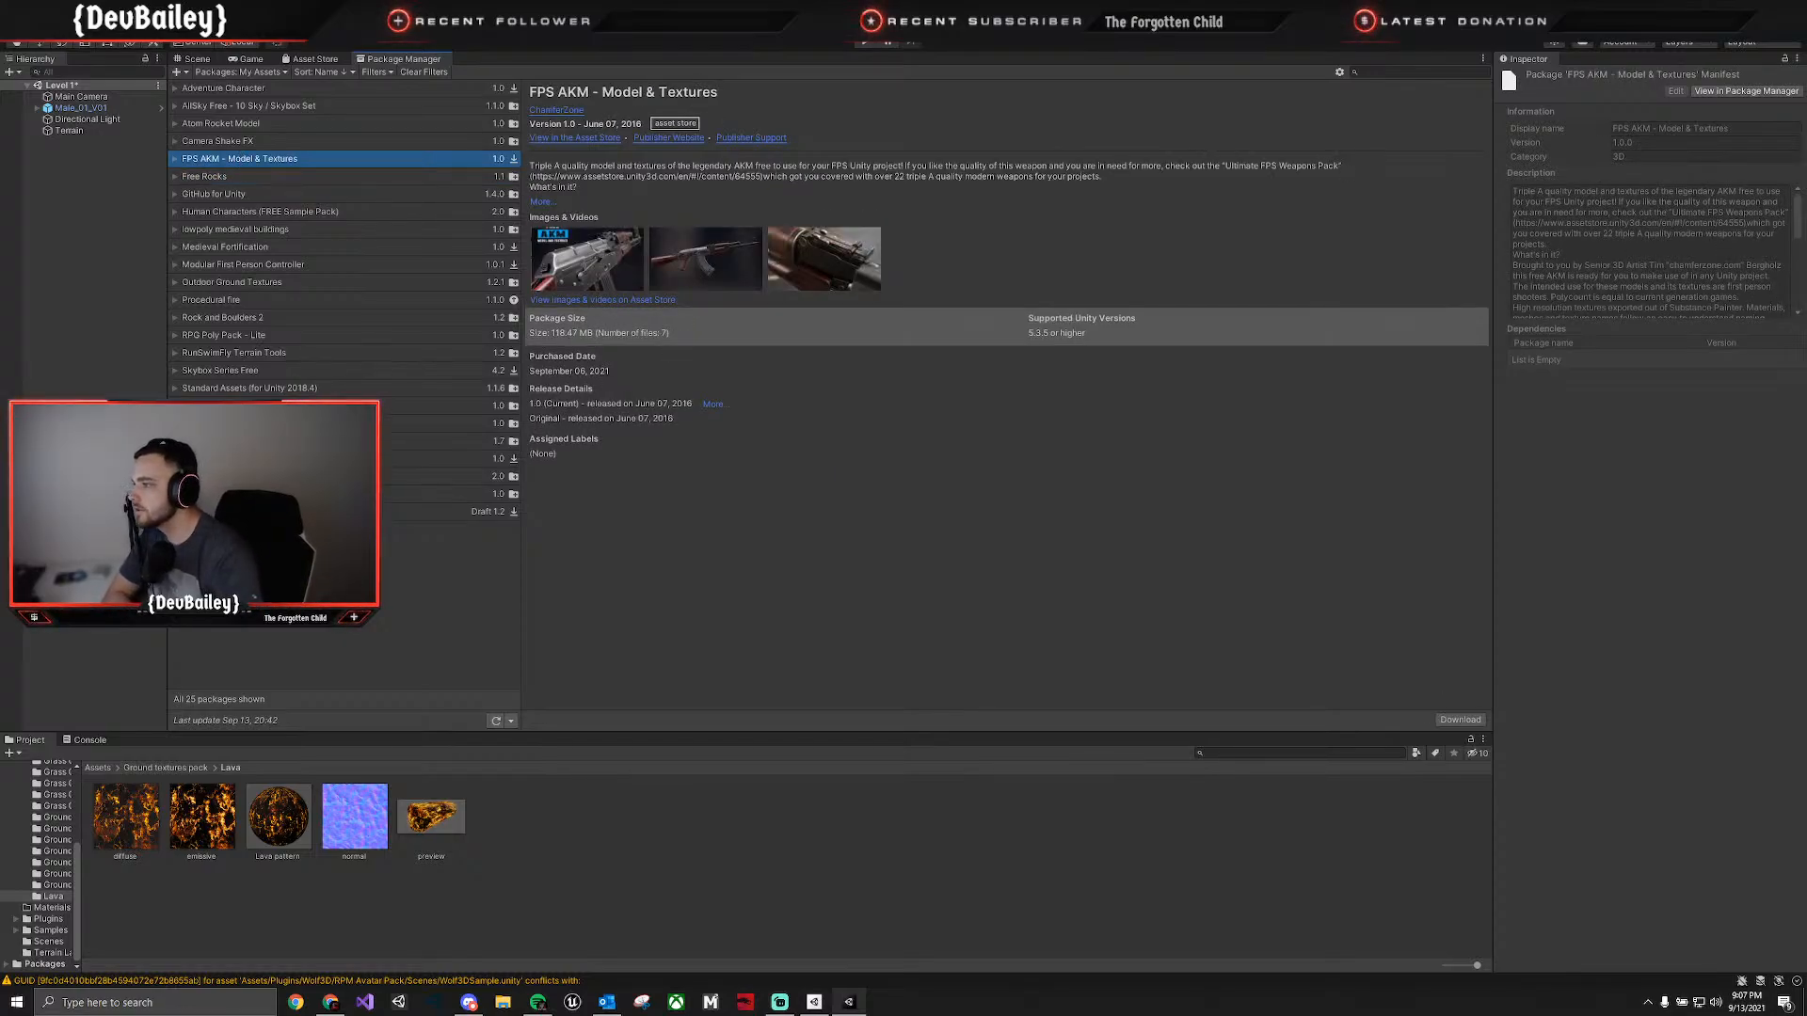
pyautogui.click(254, 441)
pyautogui.click(255, 458)
pyautogui.click(254, 476)
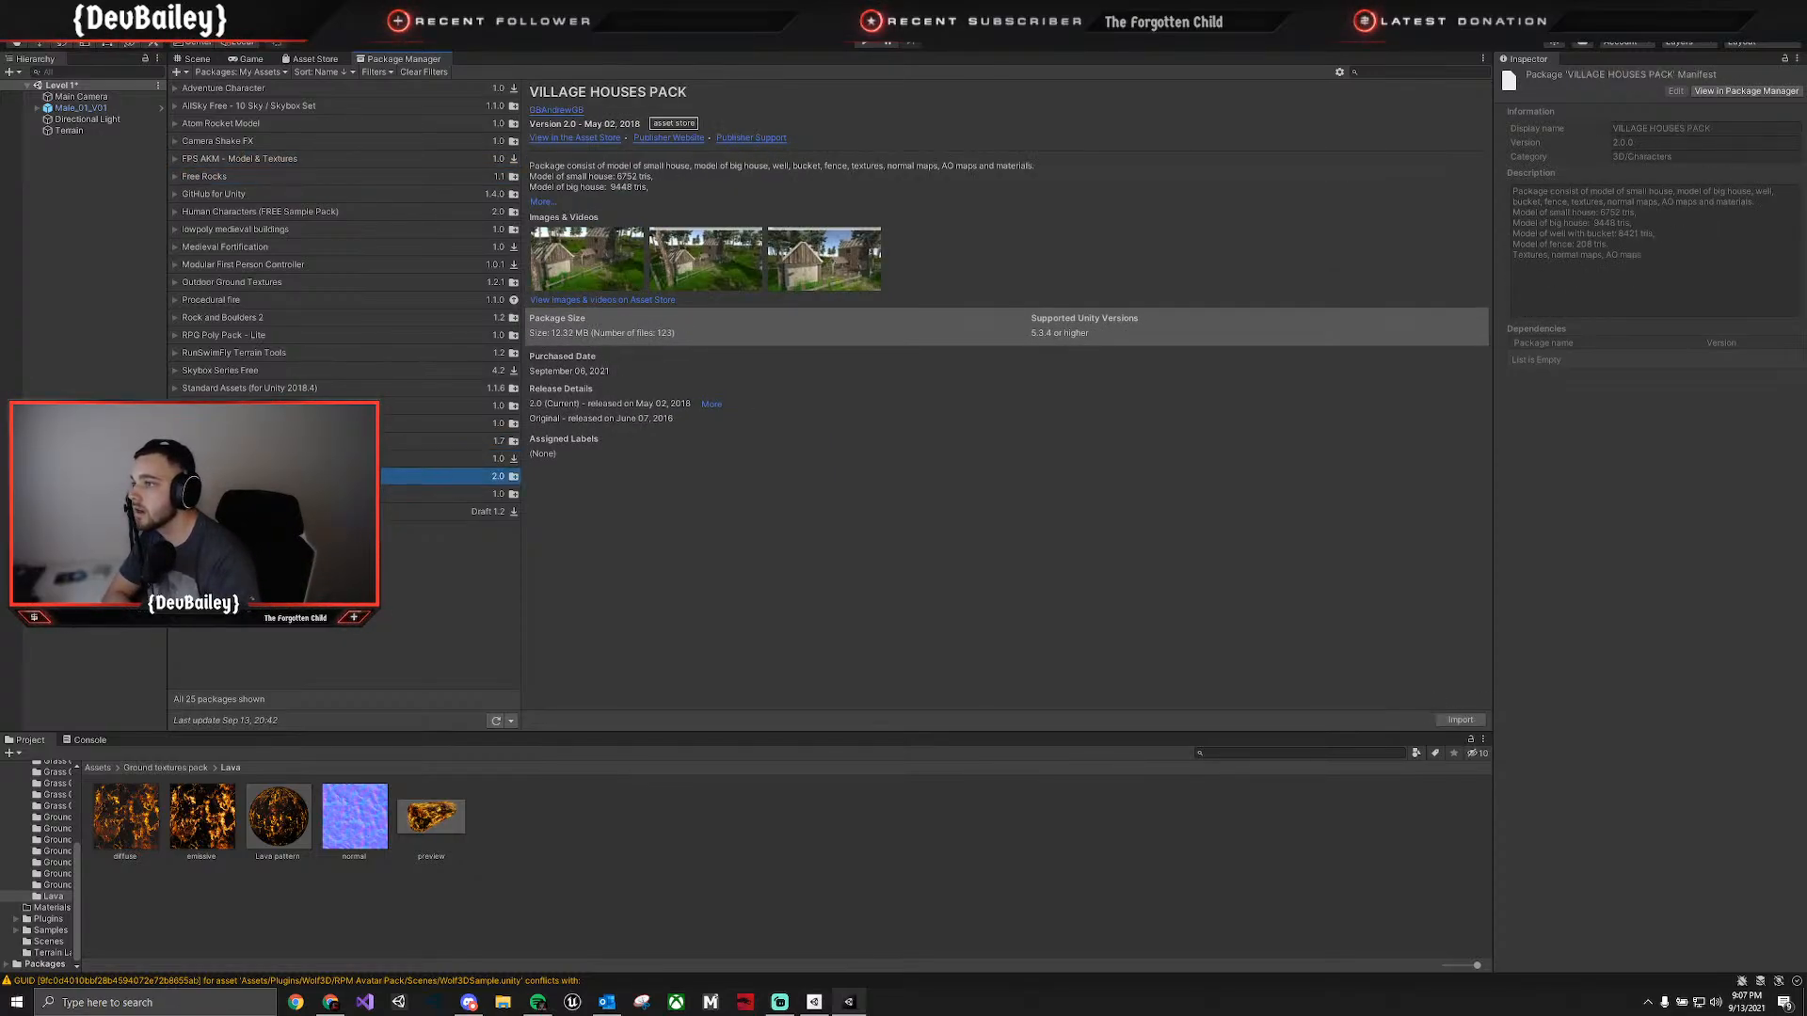
pyautogui.click(254, 494)
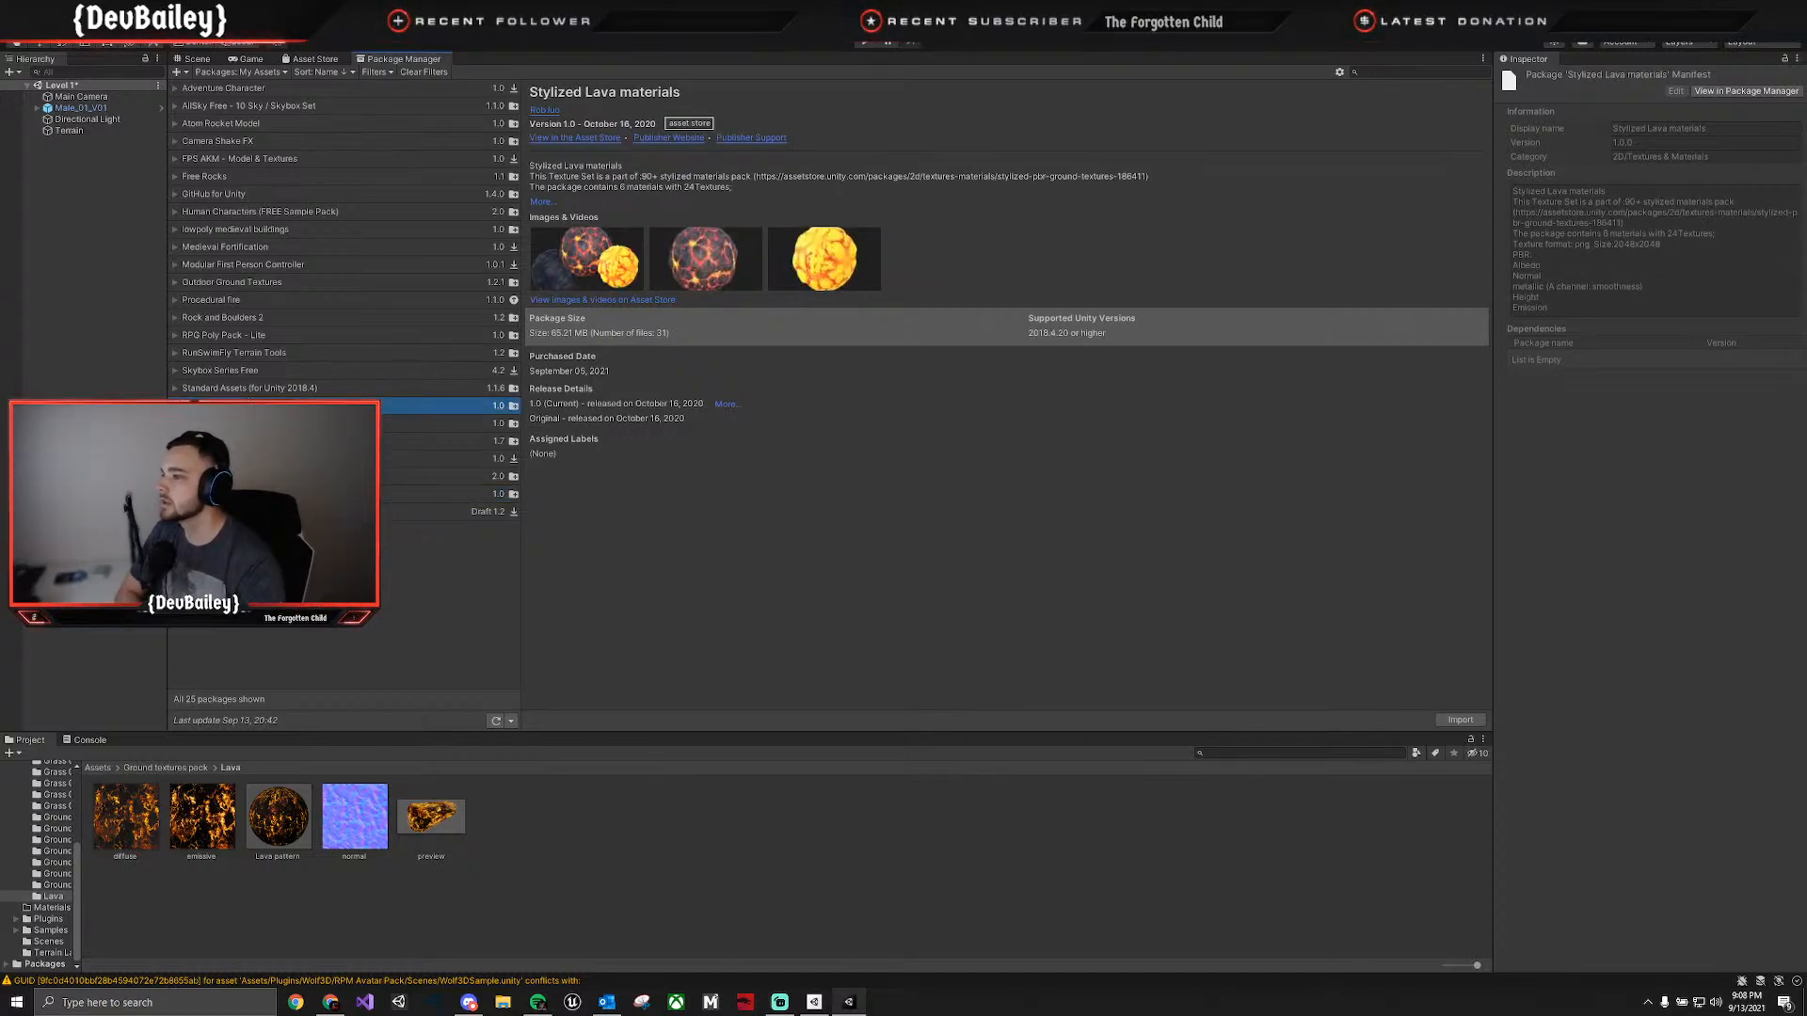
# Review the package details for Skybox Series Free, Rock and Boulders 2, Procedural fire and Outdoor Ground Textures.
pyautogui.click(249, 390)
pyautogui.click(249, 372)
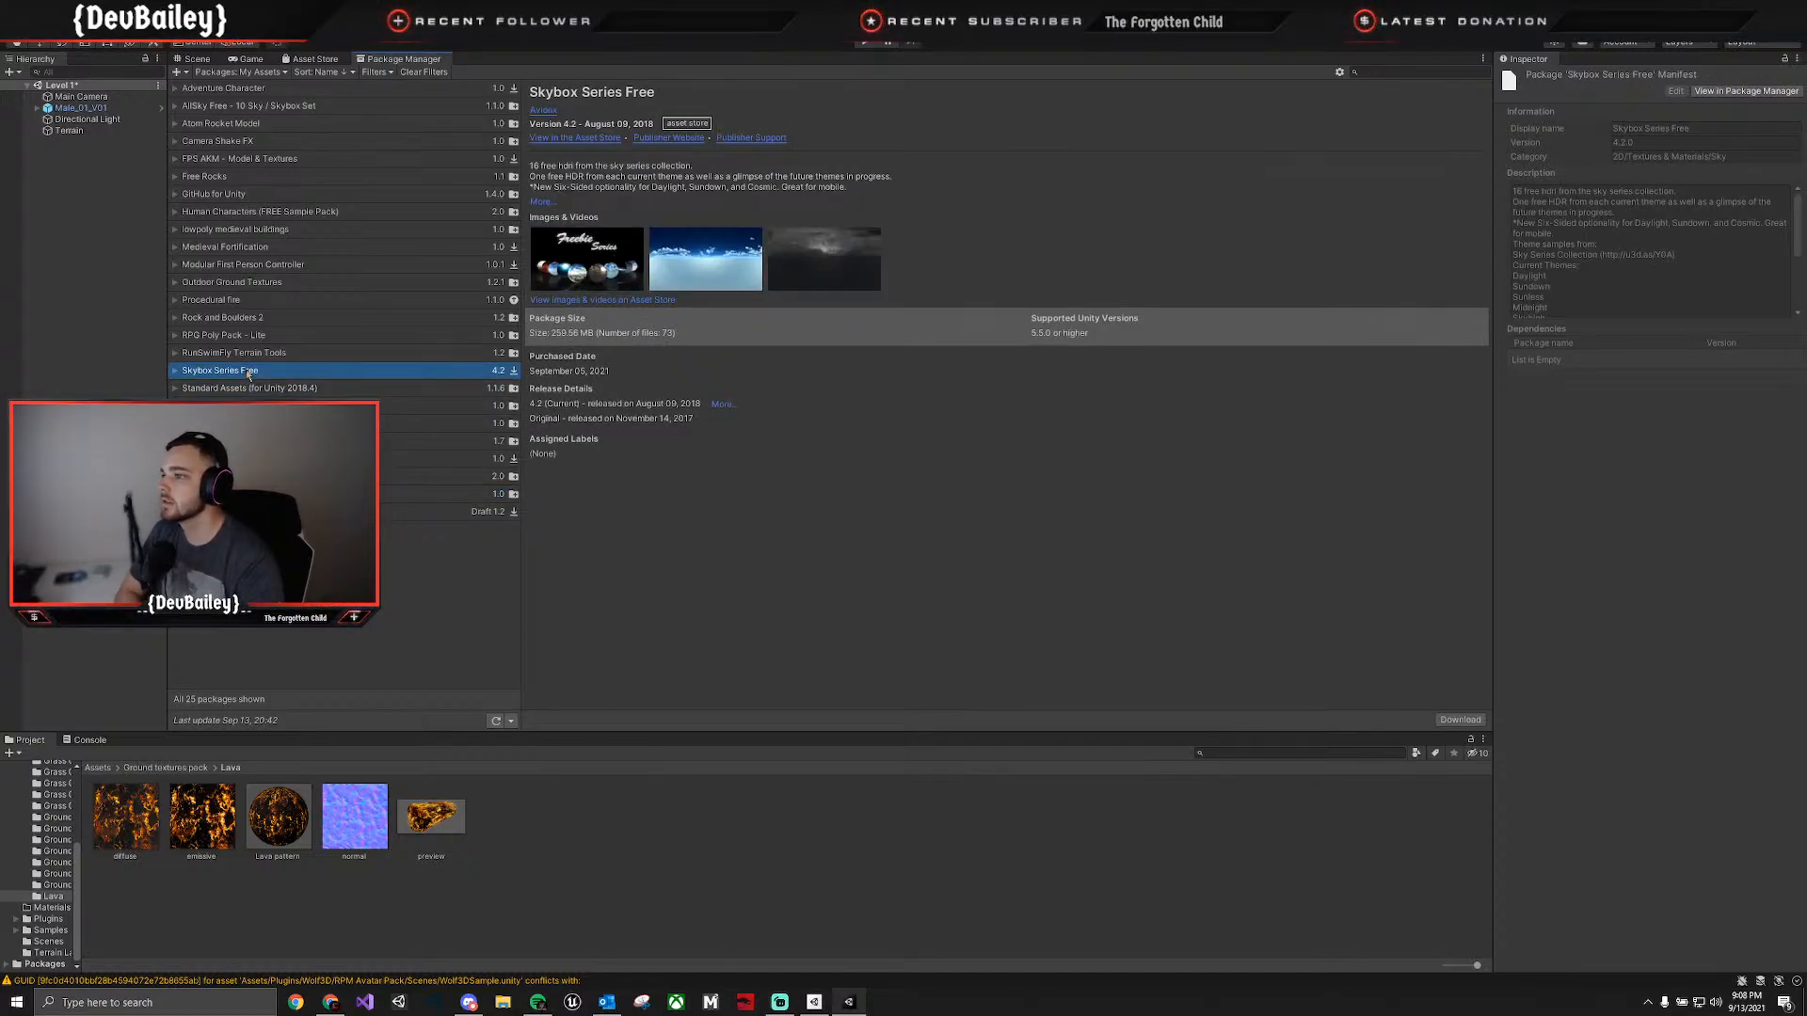
pyautogui.click(246, 353)
pyautogui.click(244, 336)
pyautogui.click(244, 318)
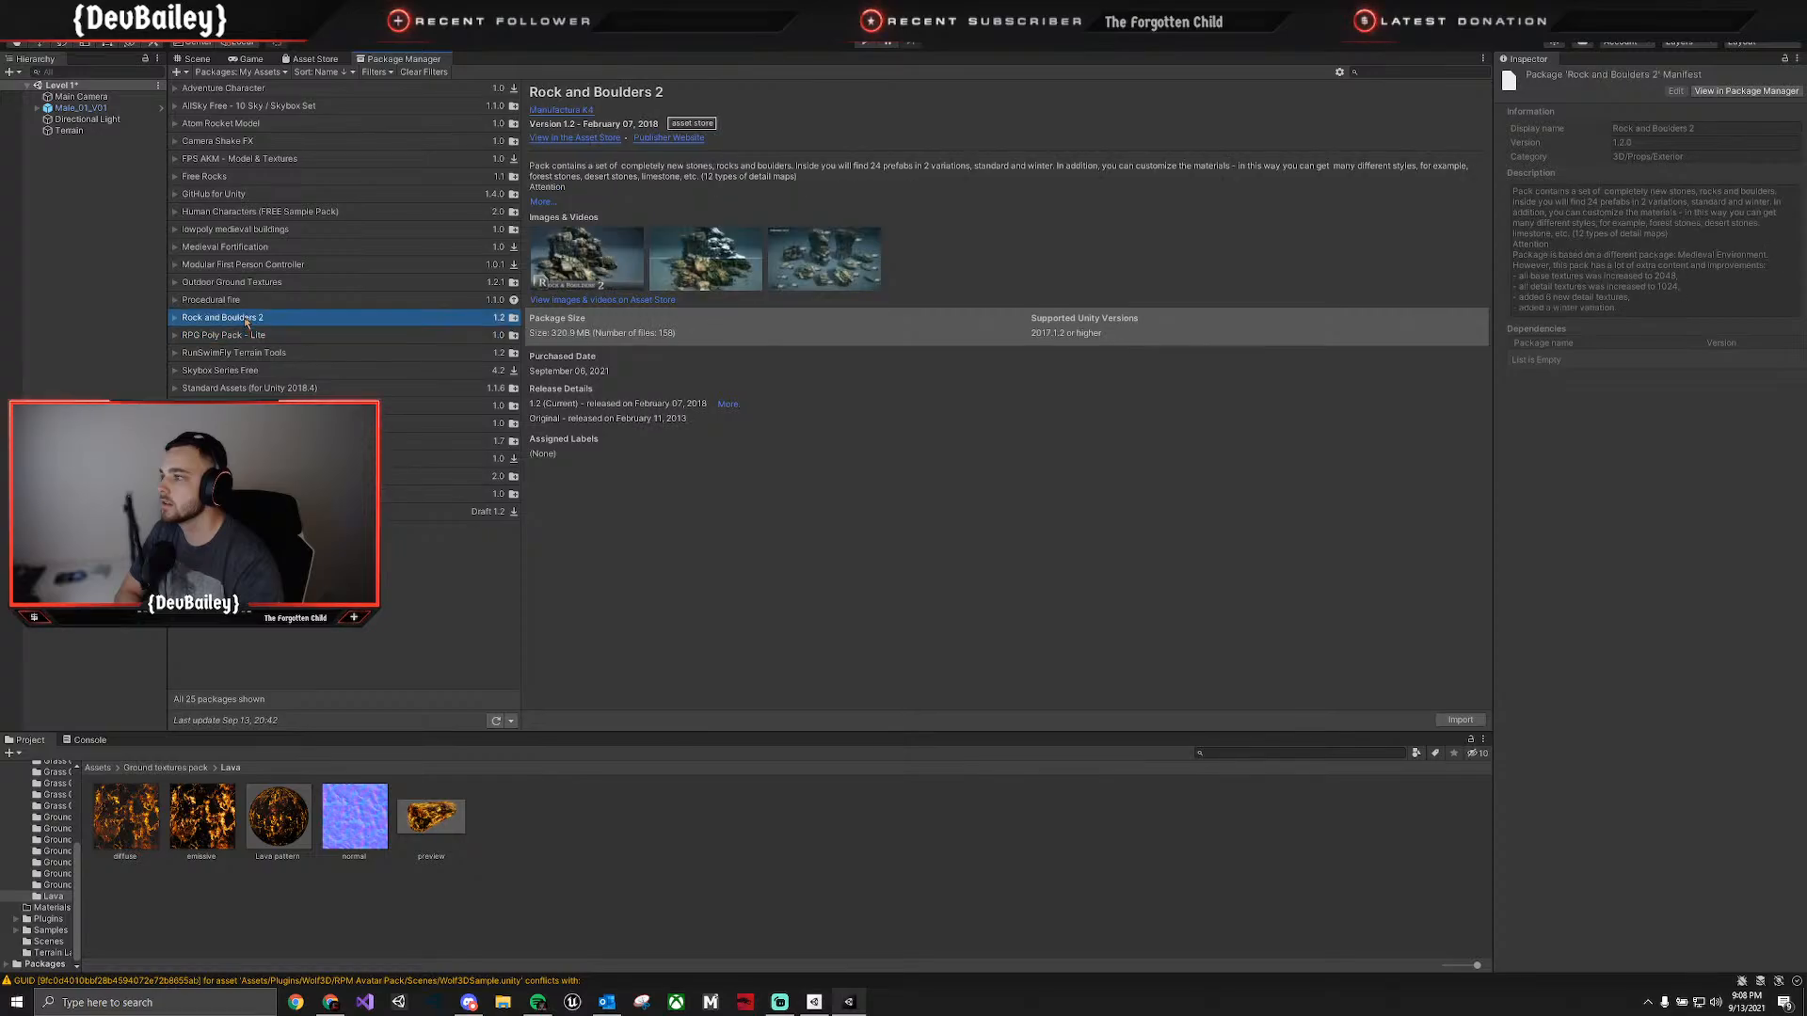
pyautogui.click(243, 301)
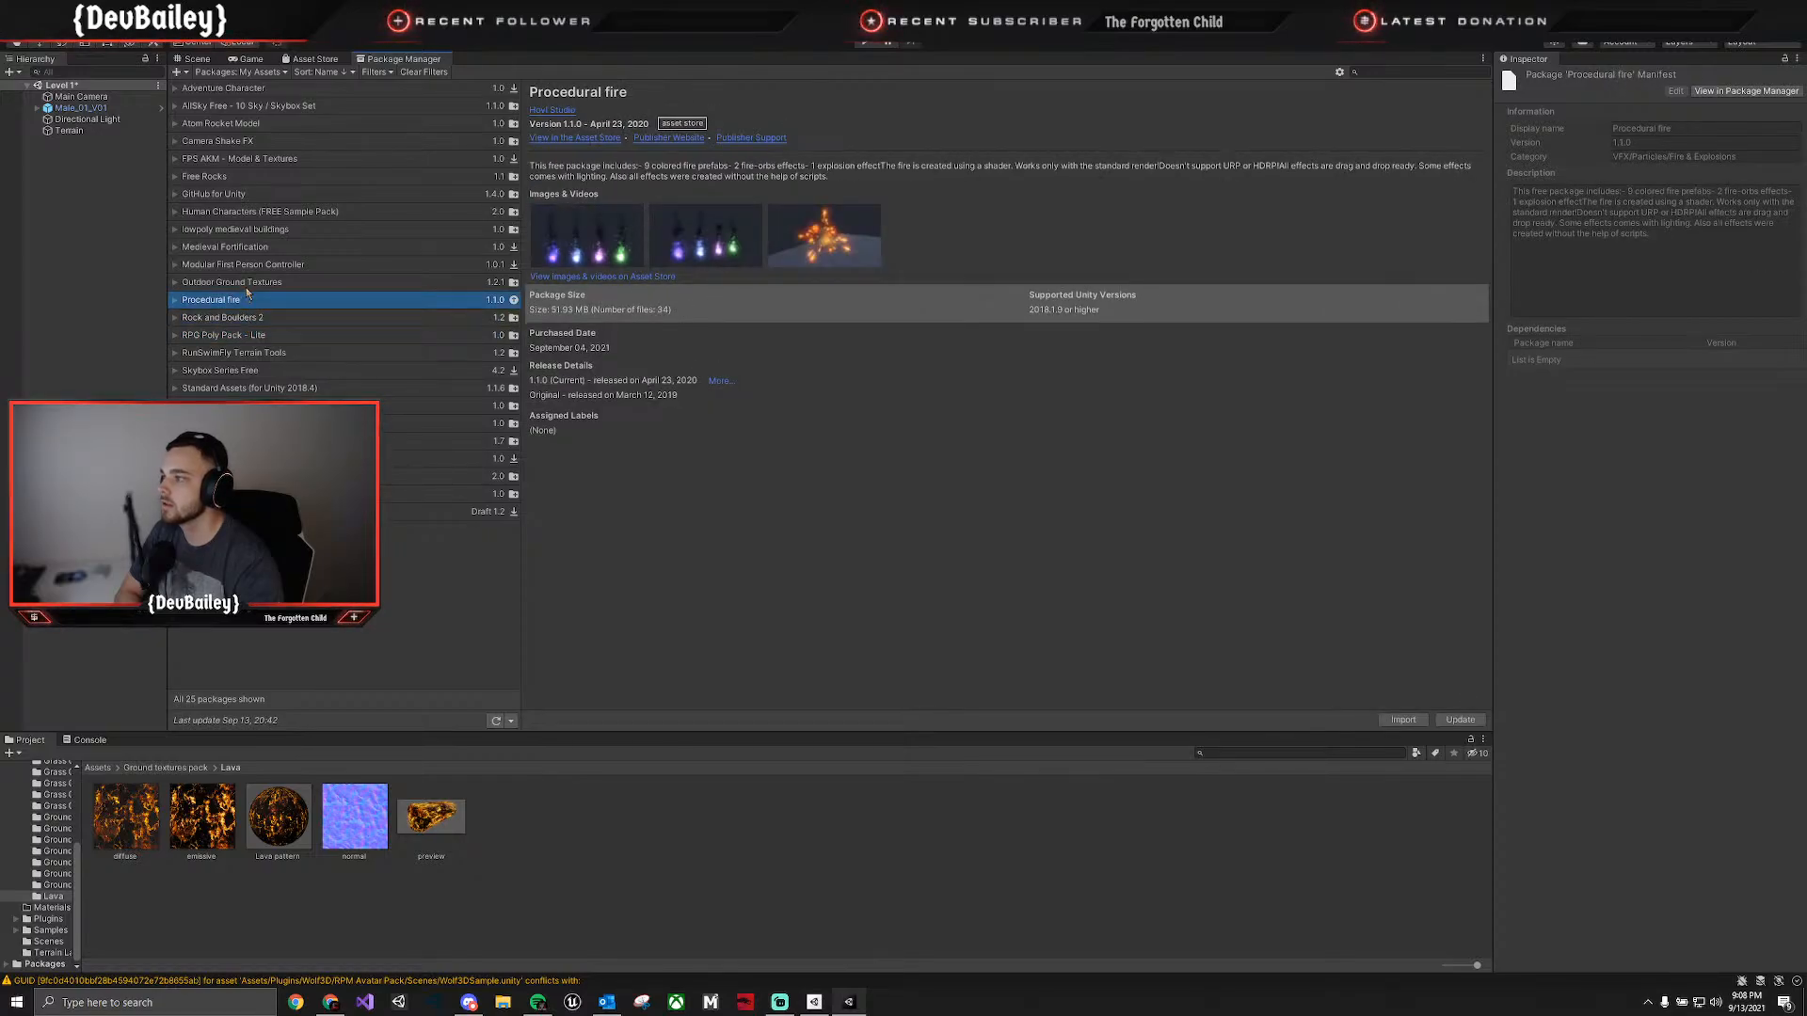
pyautogui.click(247, 284)
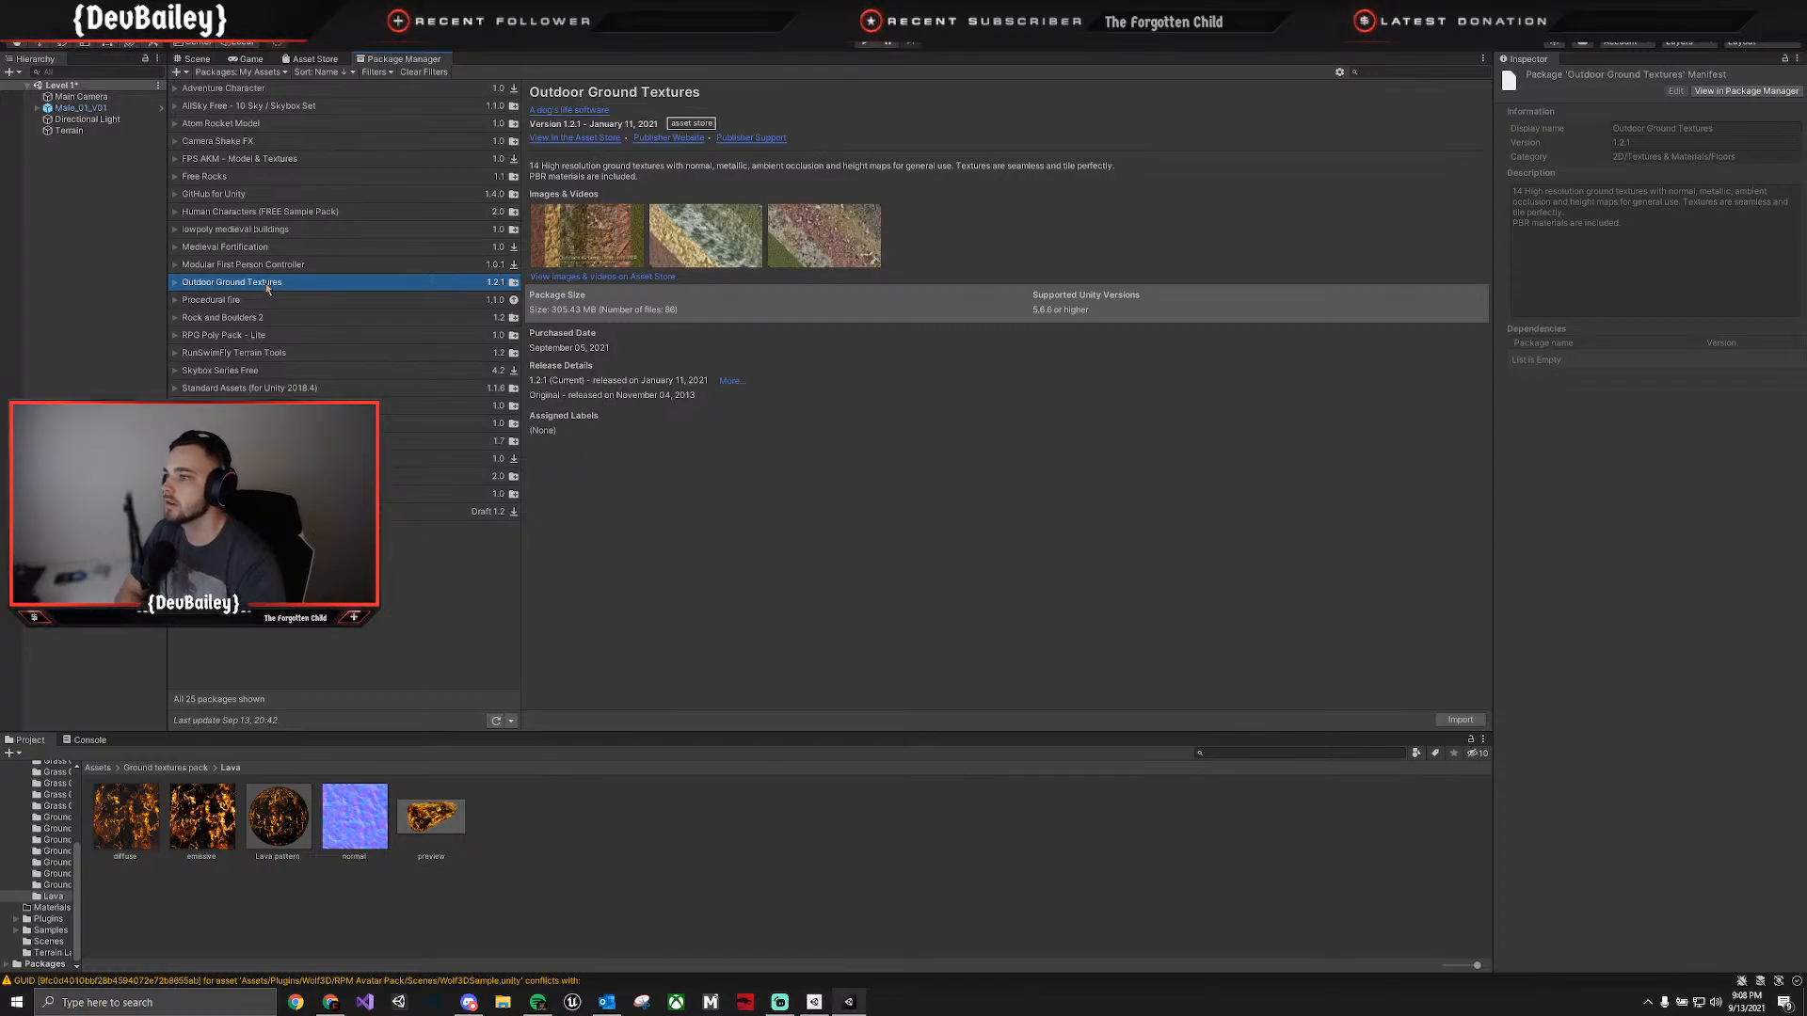
# Review the package details for lowpoly medieval buildings, Free Rocks and Camera Shake FX.
pyautogui.click(272, 264)
pyautogui.click(275, 246)
pyautogui.click(278, 229)
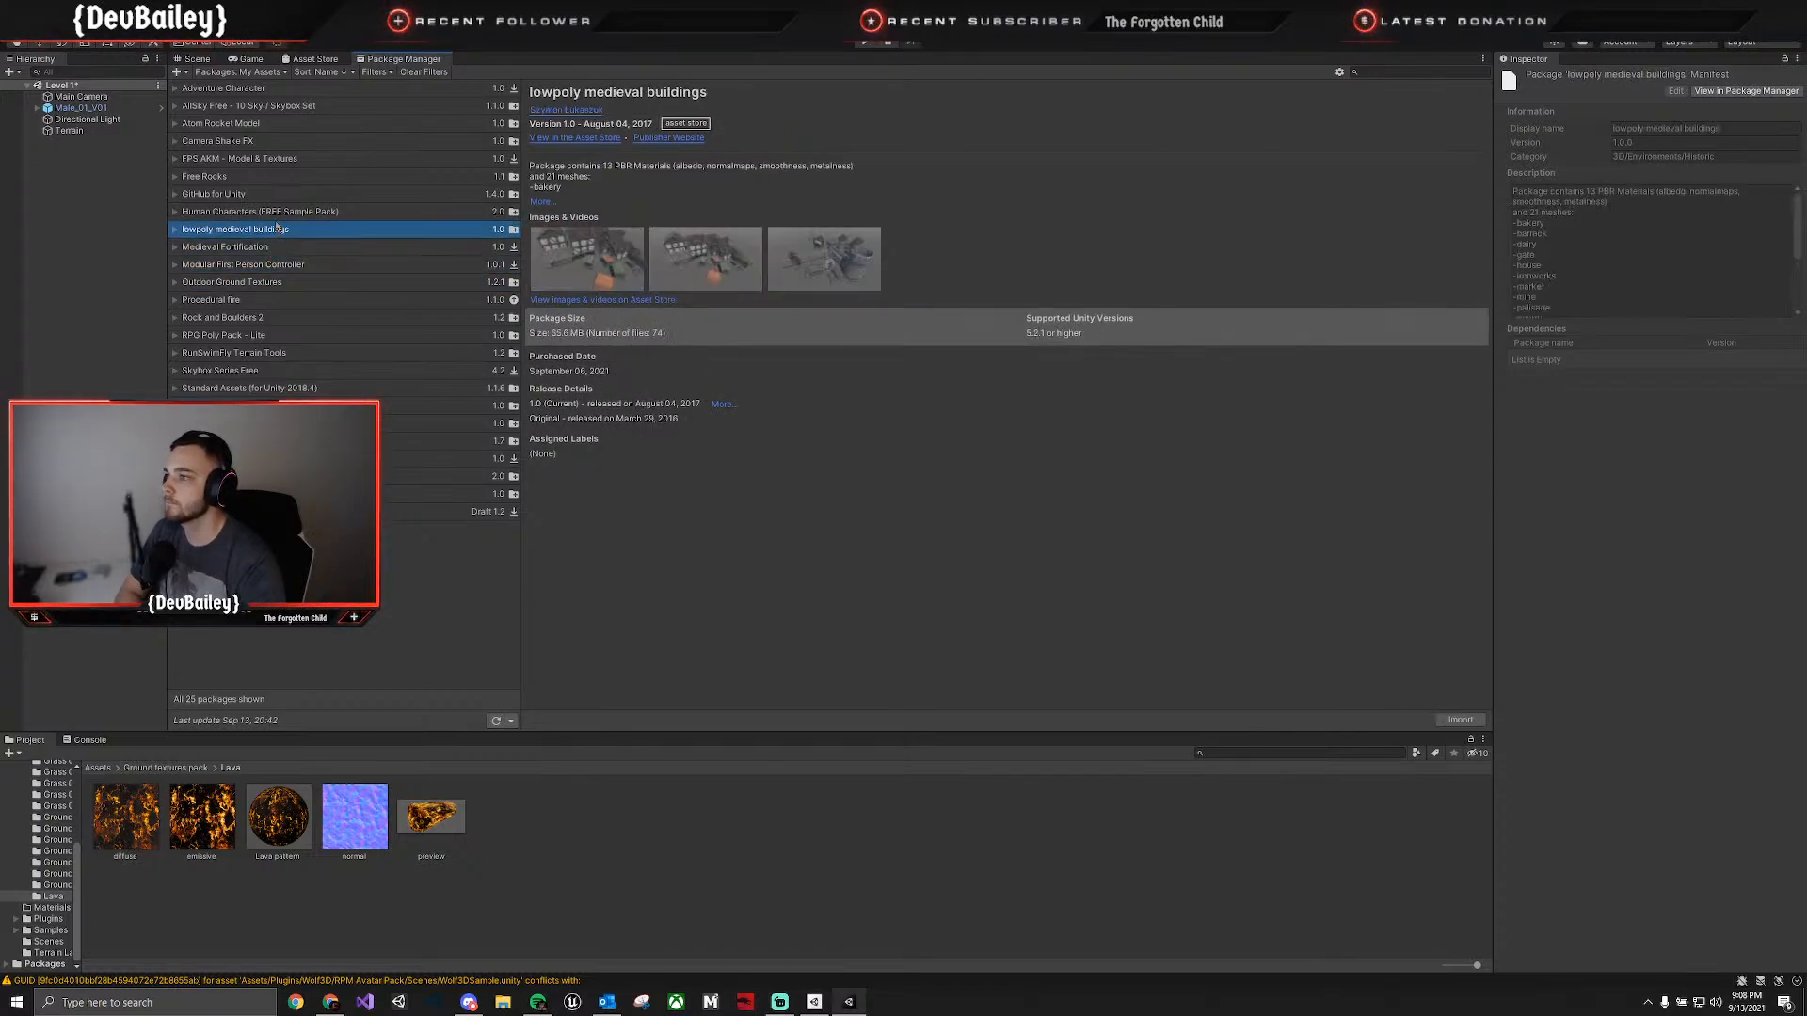
pyautogui.click(273, 211)
pyautogui.click(268, 194)
pyautogui.click(265, 179)
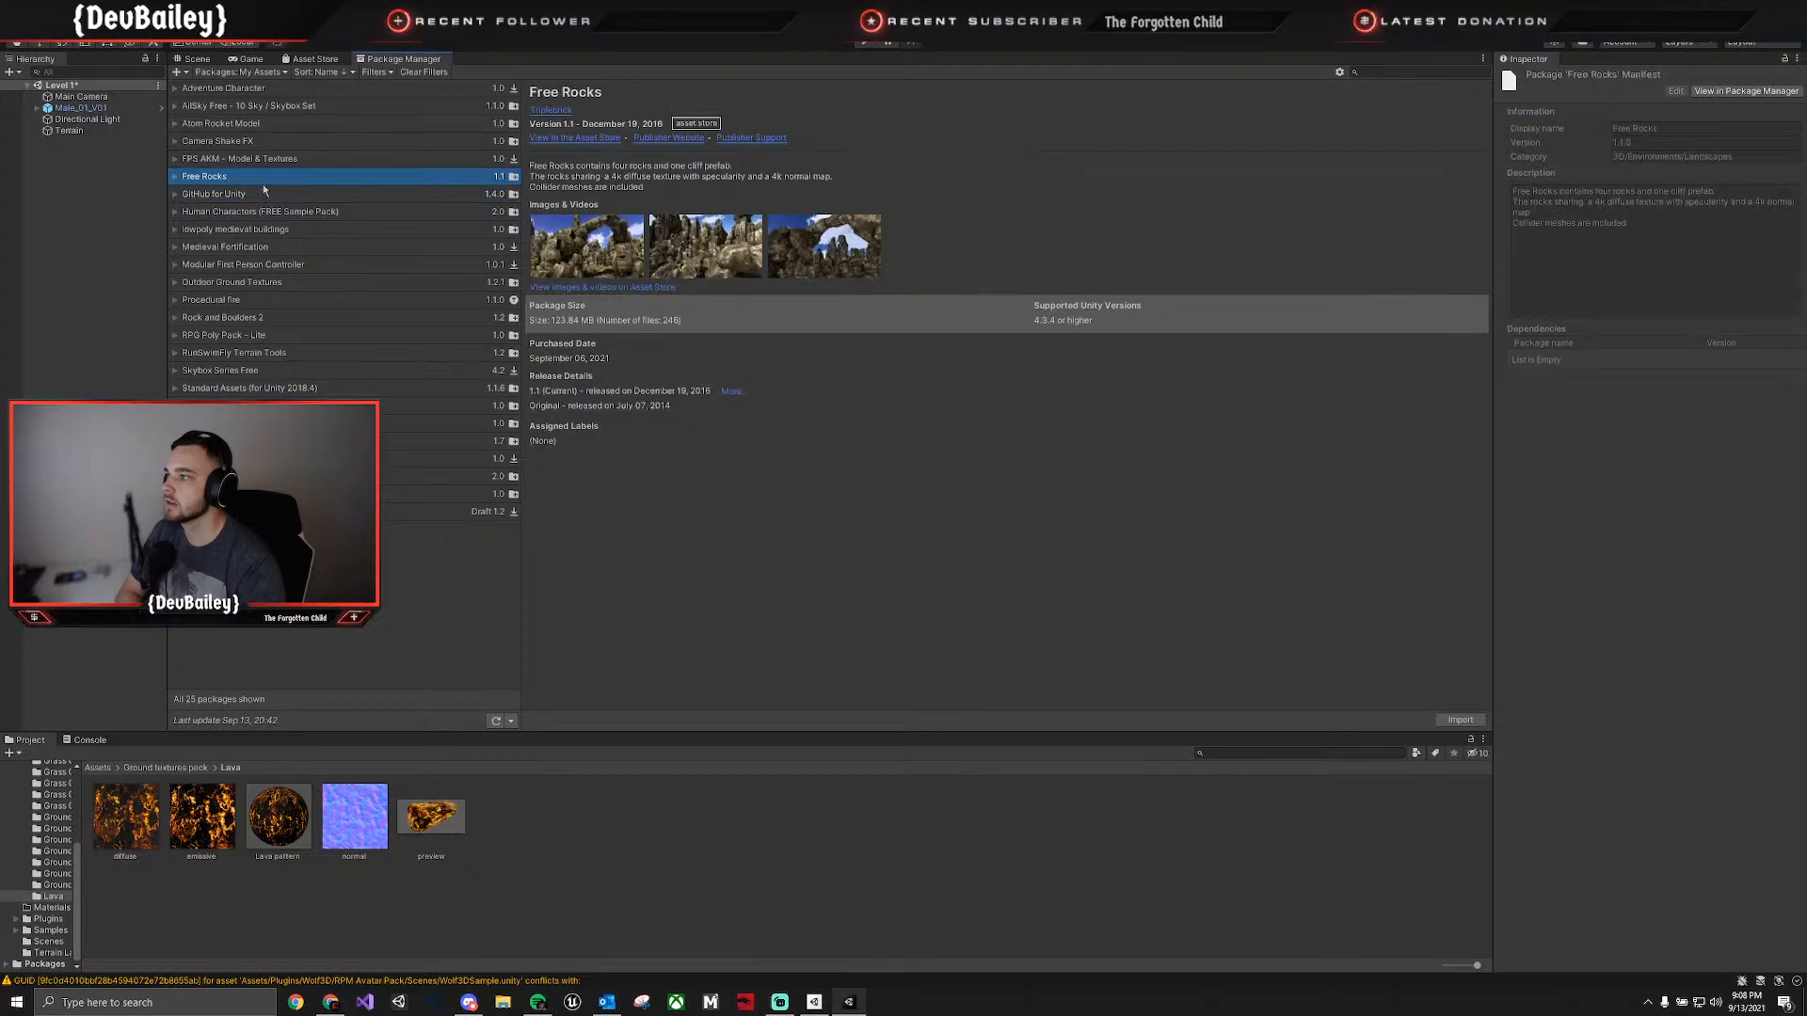
pyautogui.click(265, 160)
pyautogui.click(264, 141)
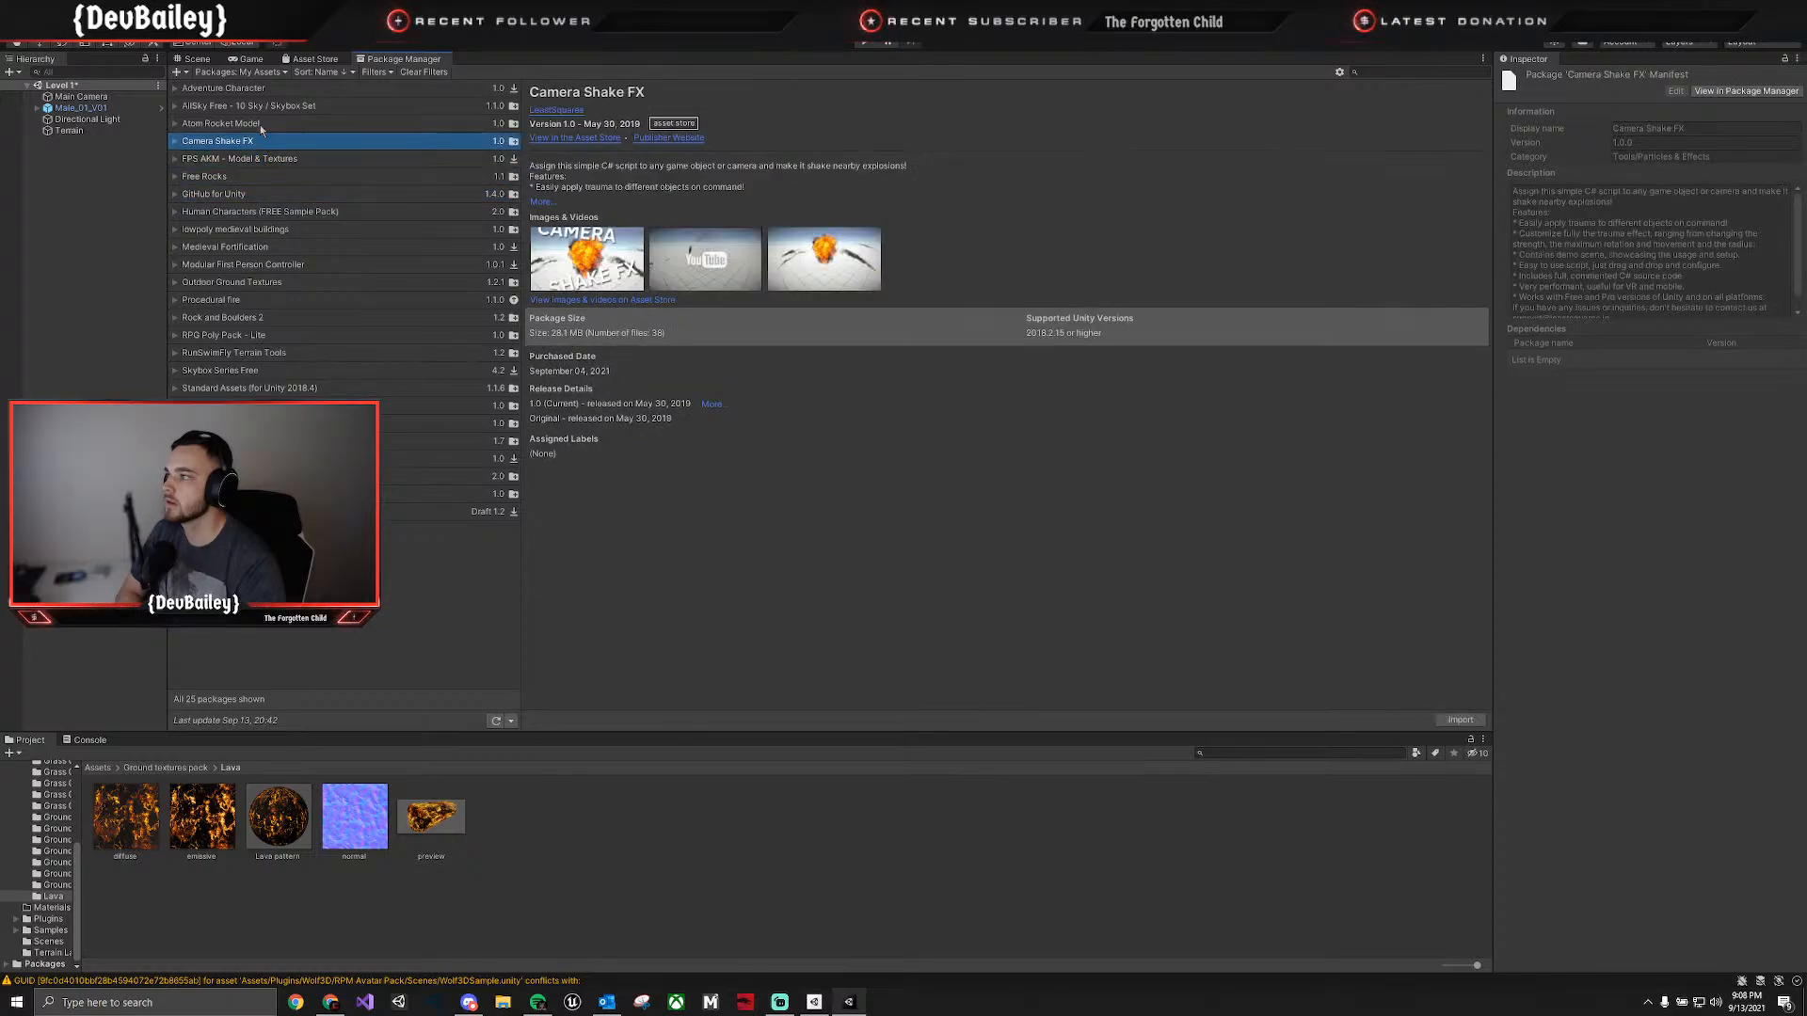
# Import all files of the AllSky Free - 10 Sky / Skybox Set package into the project.
pyautogui.click(260, 124)
pyautogui.click(258, 90)
pyautogui.click(256, 112)
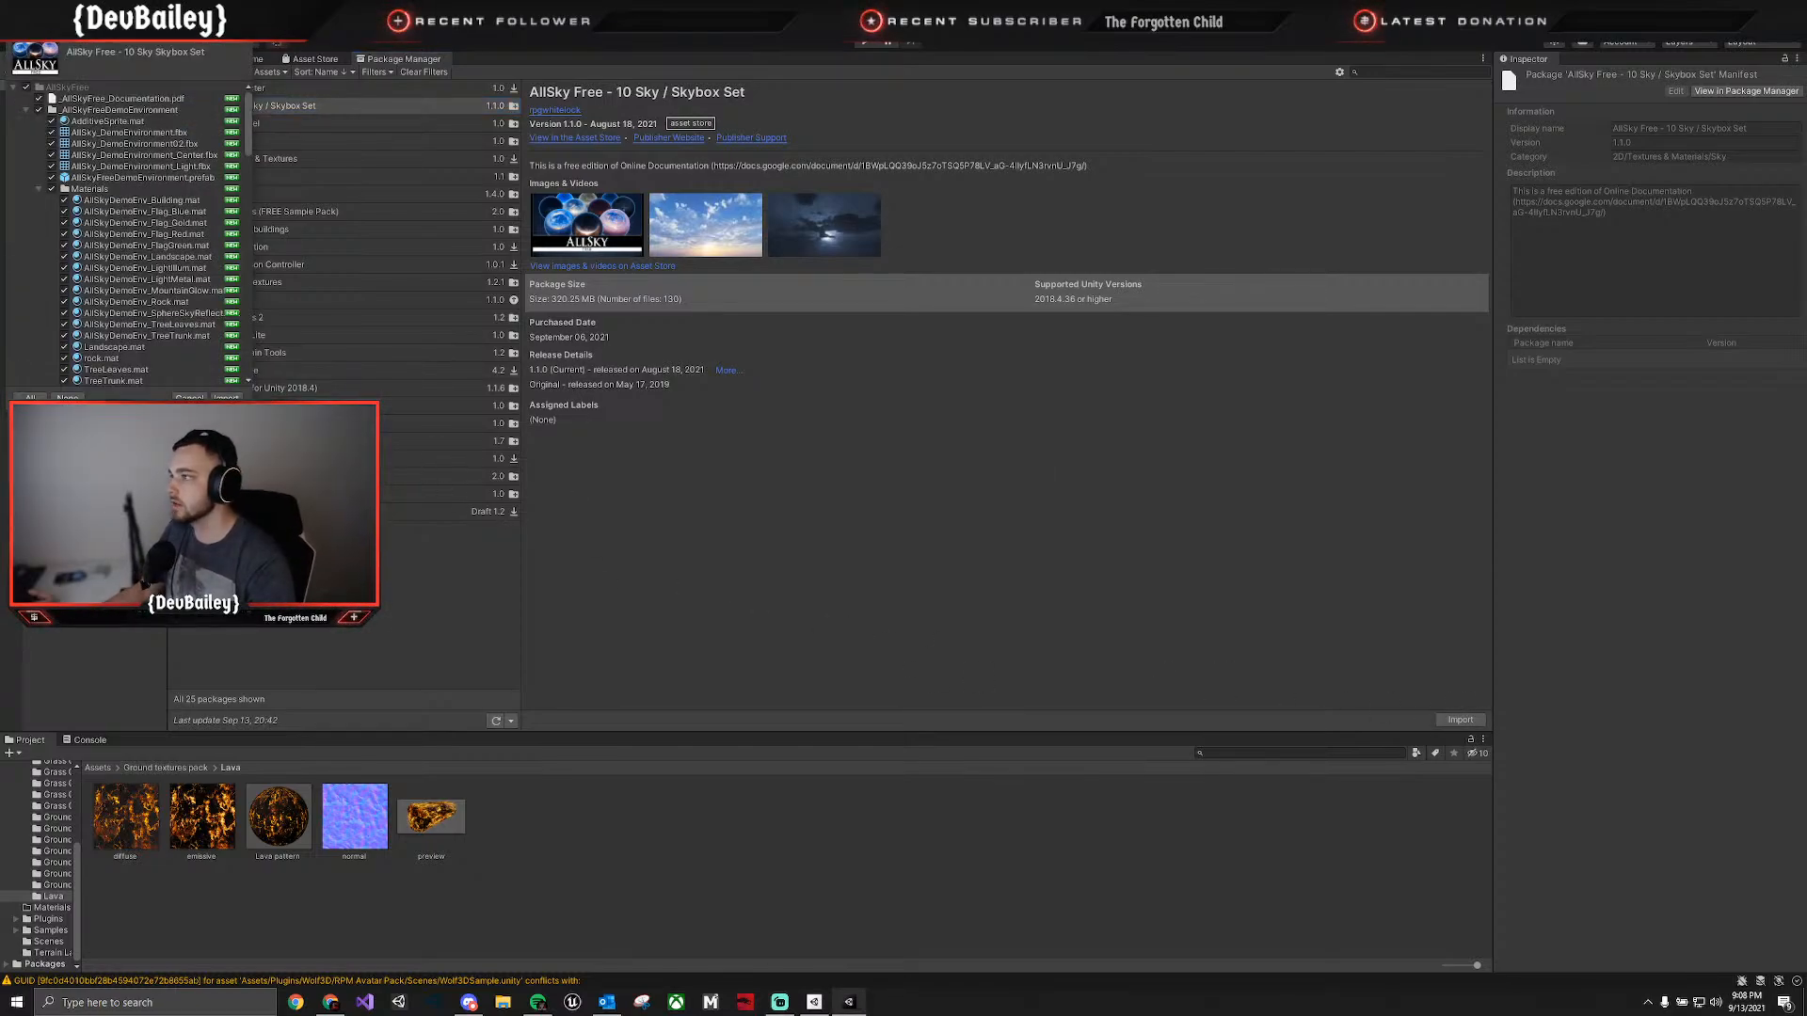
pyautogui.click(220, 397)
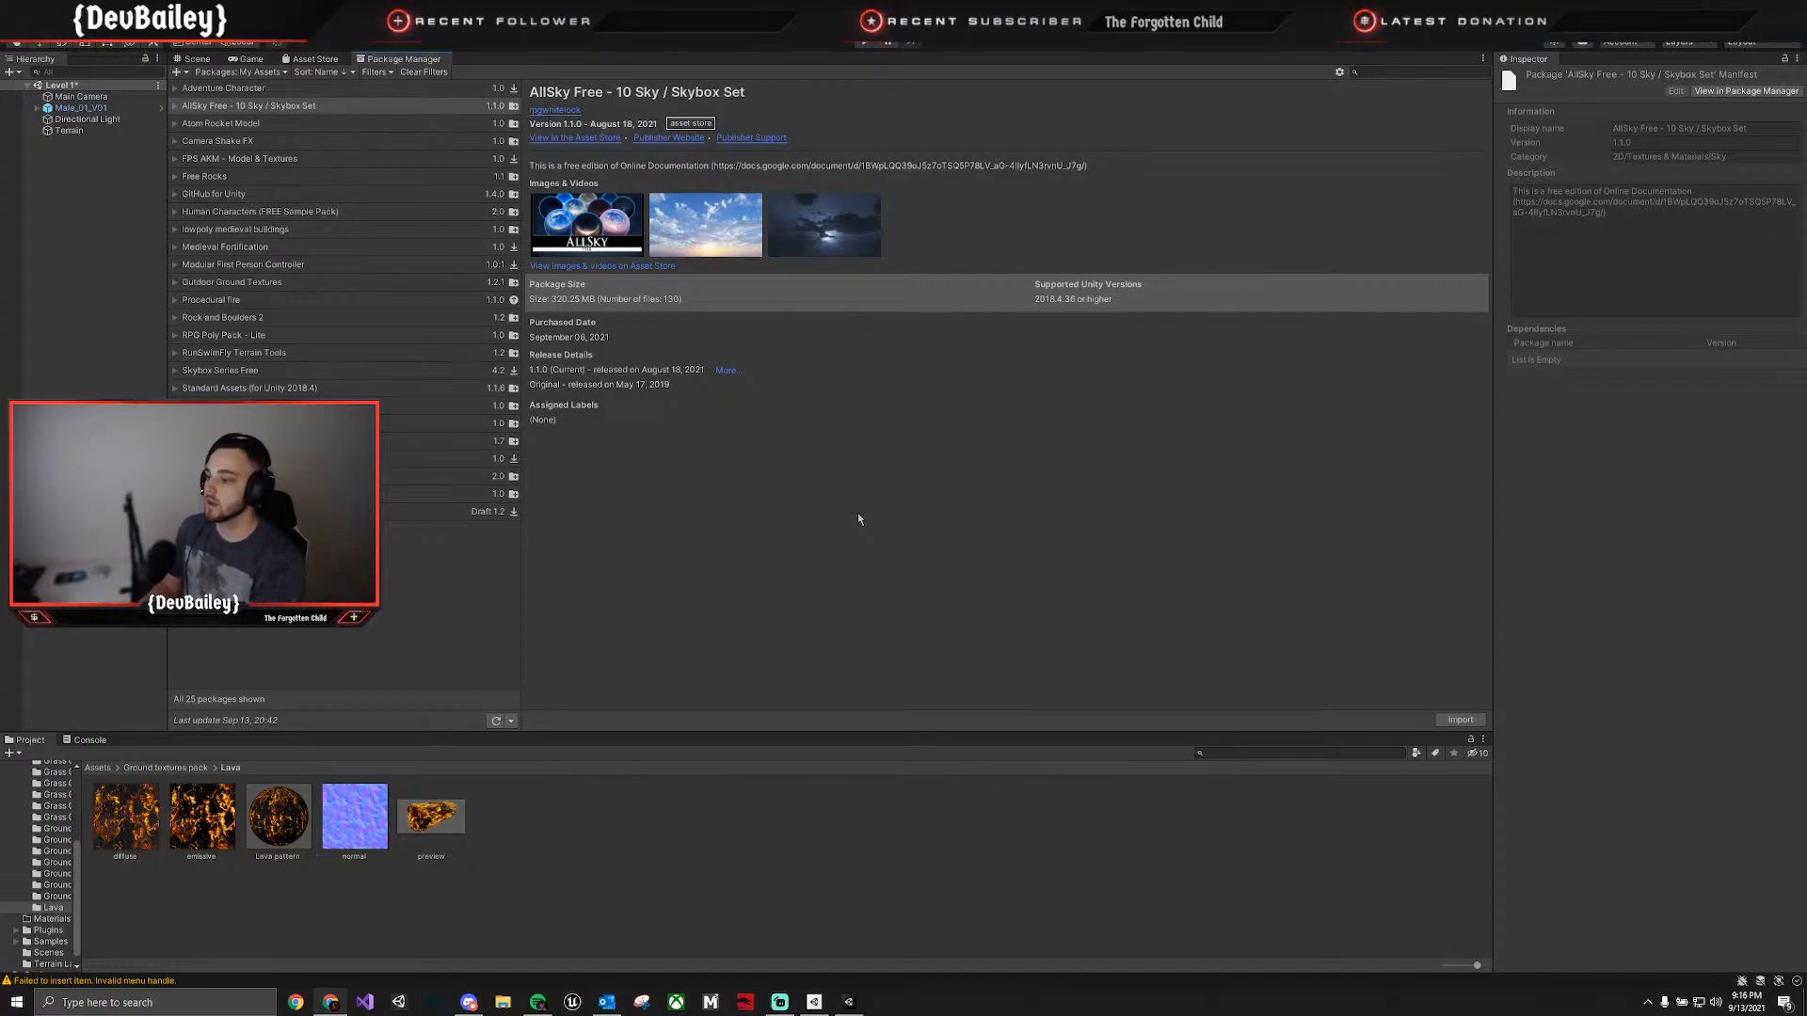
# Find the Outdoor Ground Textures package among the owned assets and import all its files into the project.
pyautogui.click(857, 514)
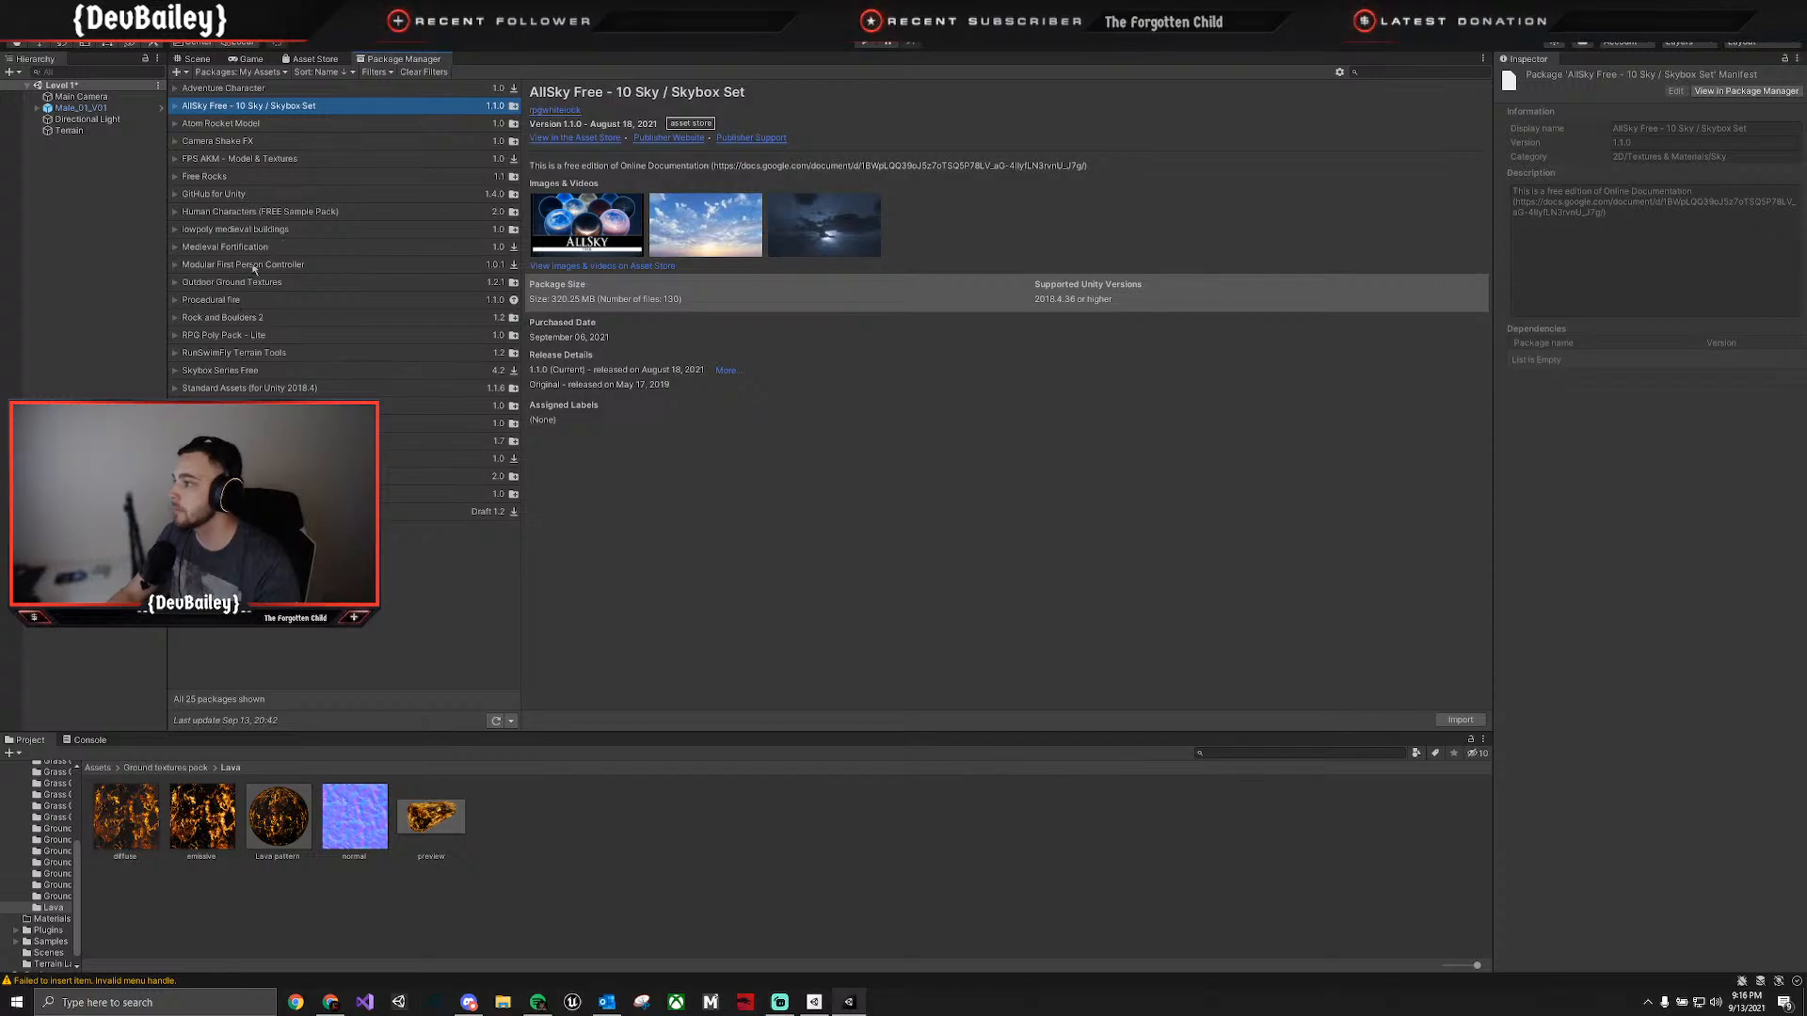
pyautogui.click(215, 179)
pyautogui.click(233, 160)
pyautogui.click(240, 143)
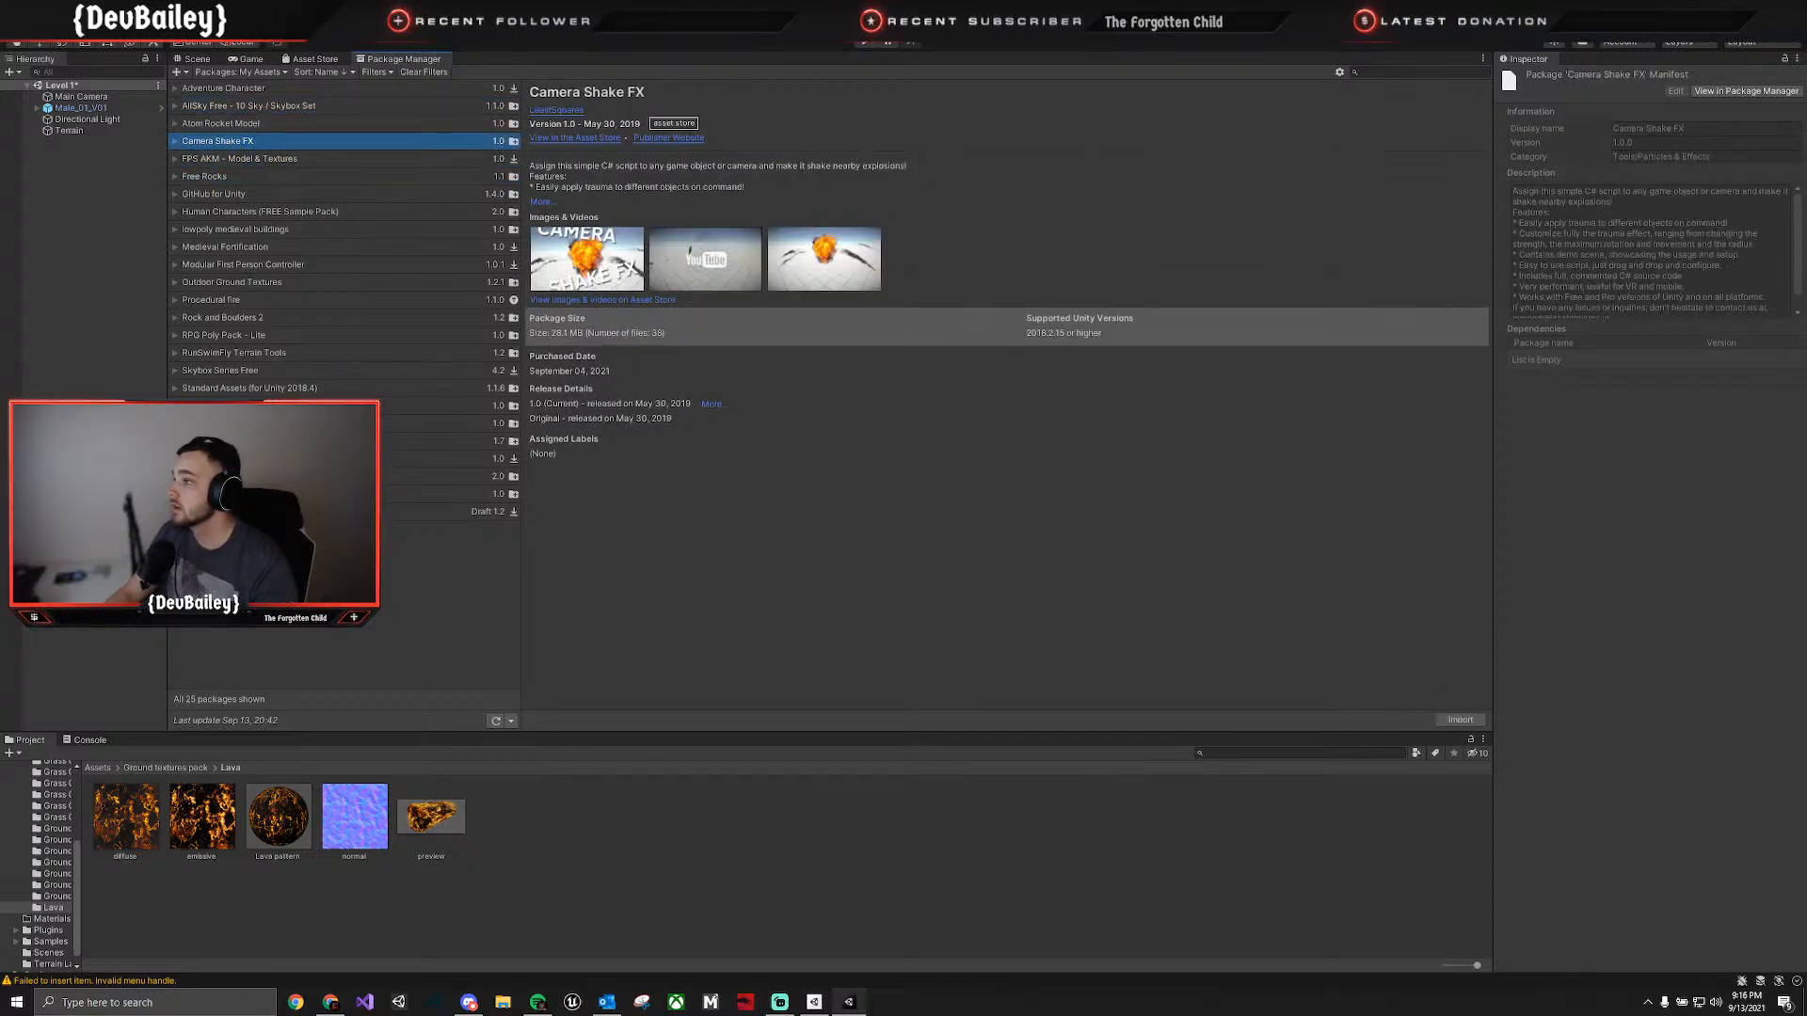
pyautogui.click(247, 406)
pyautogui.click(228, 389)
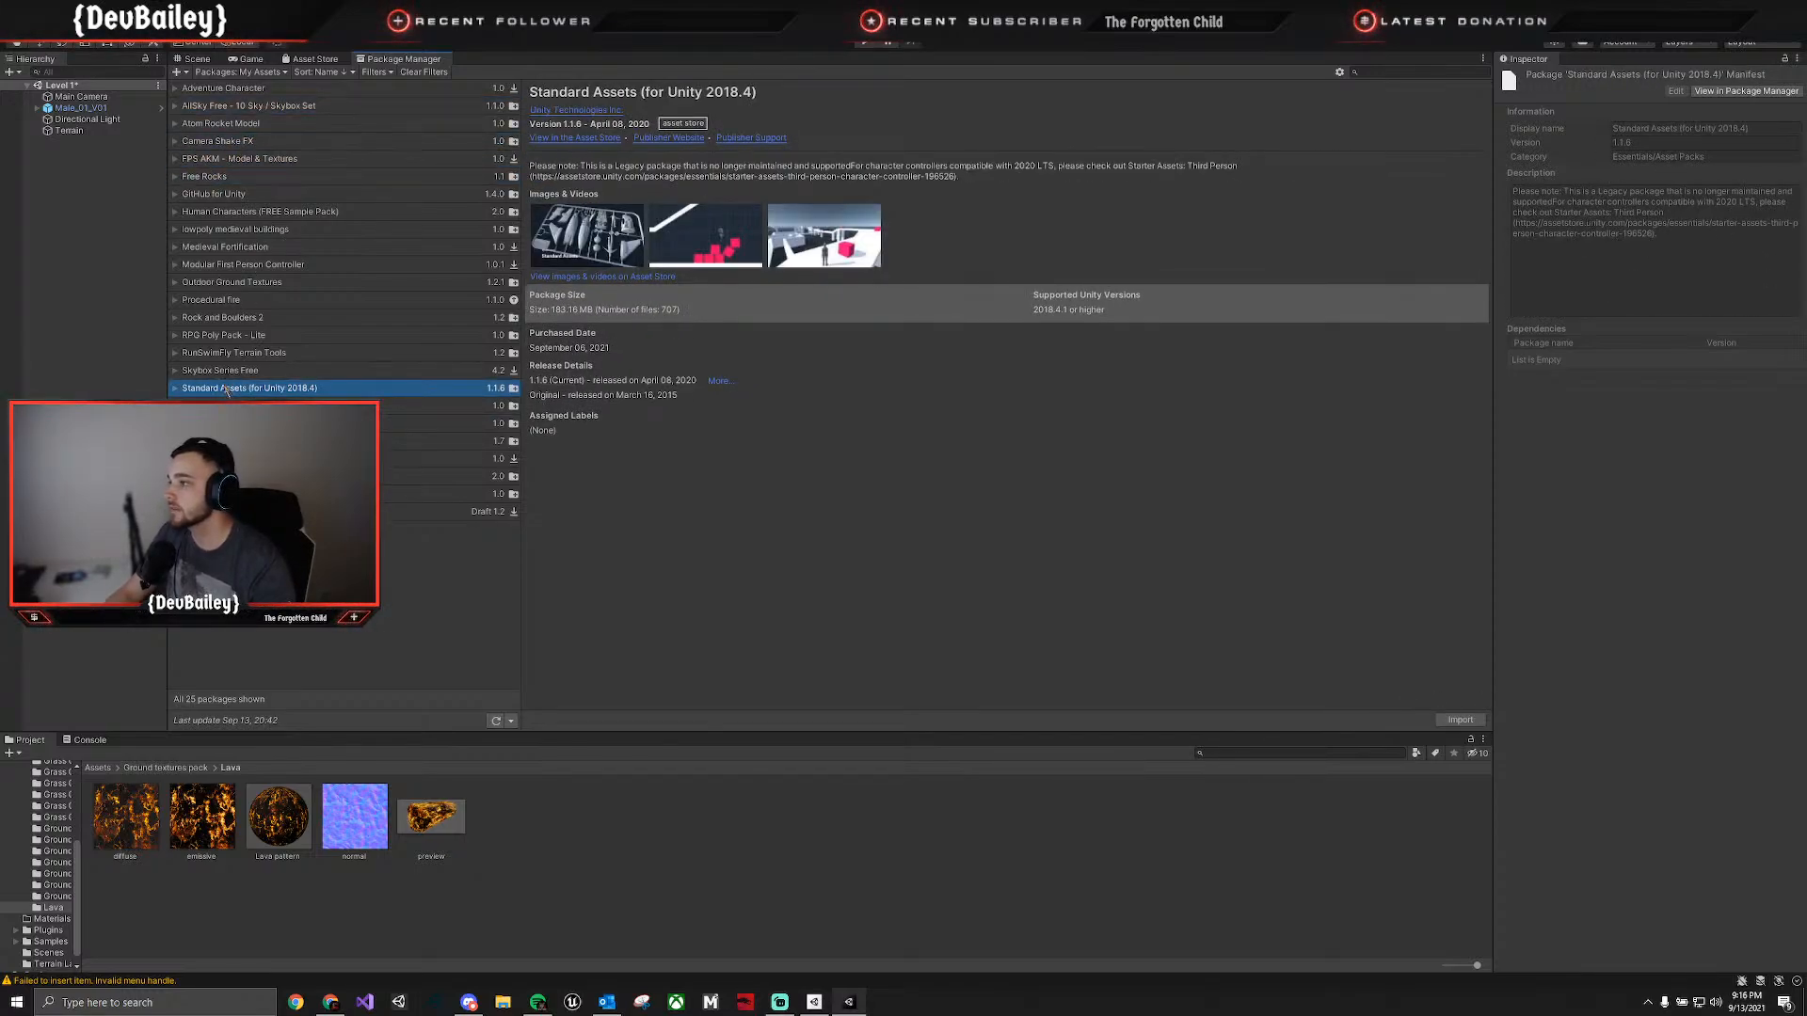
pyautogui.click(243, 248)
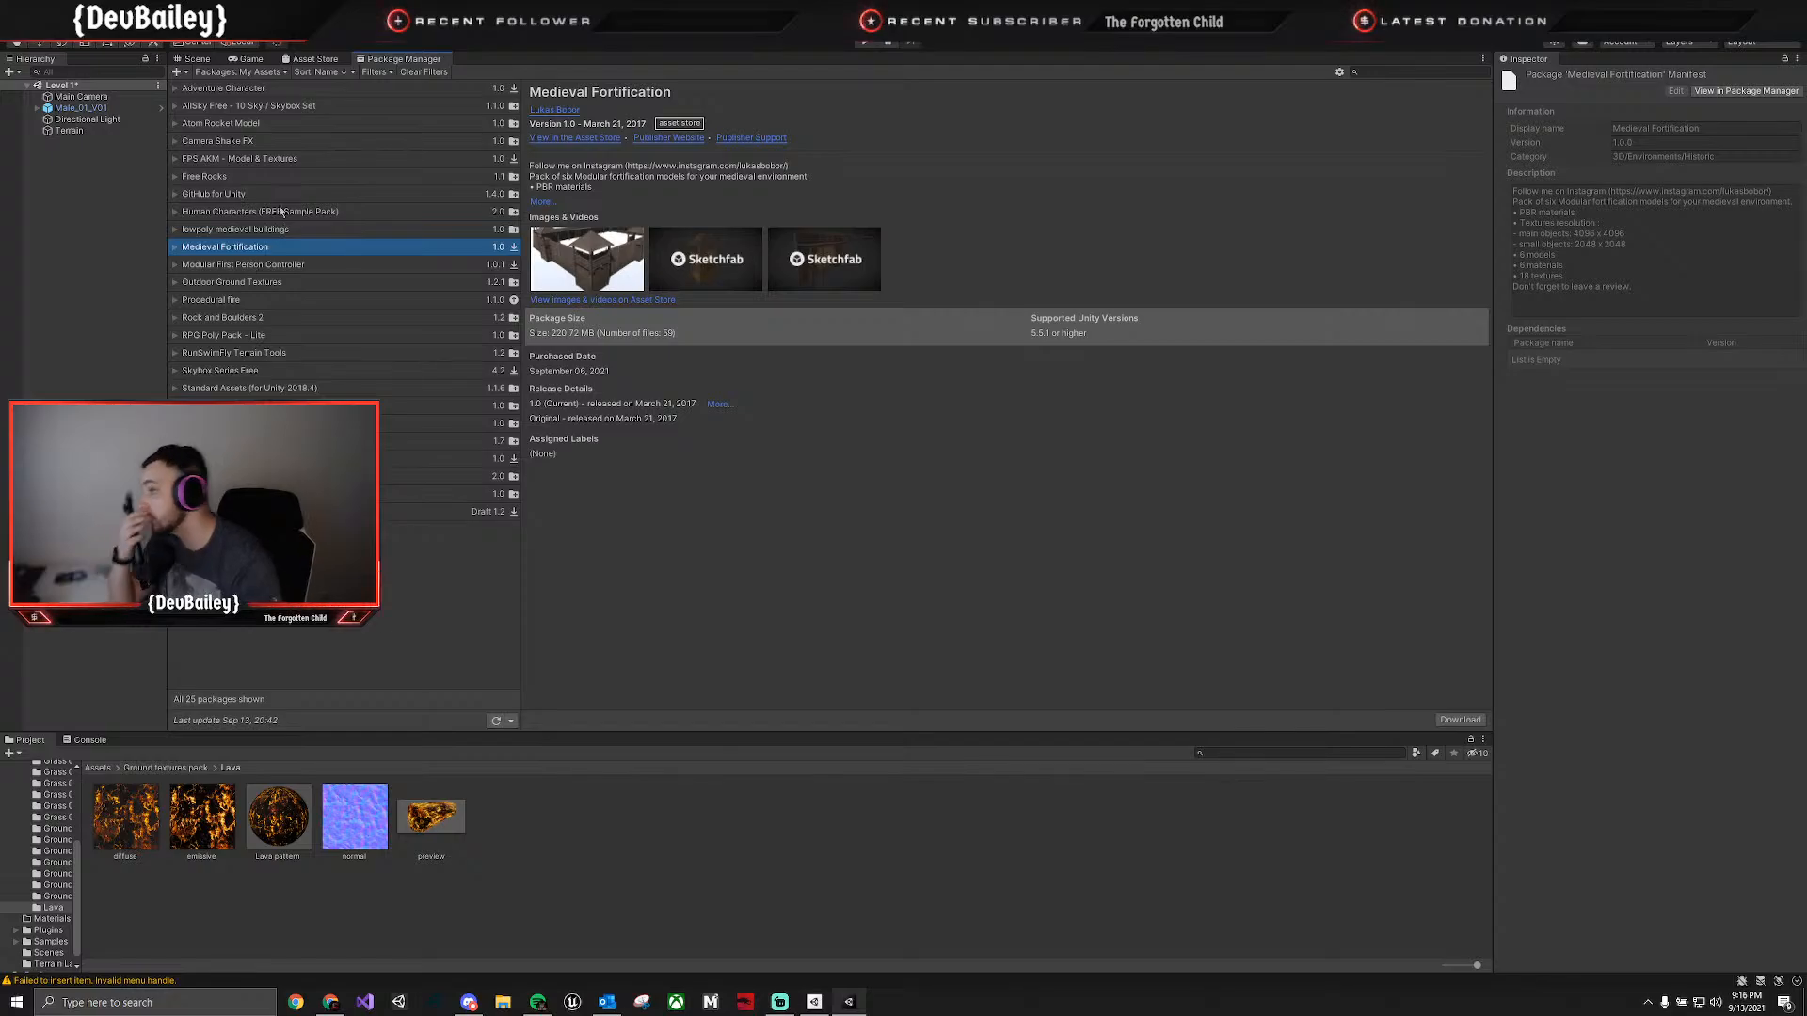
pyautogui.click(269, 283)
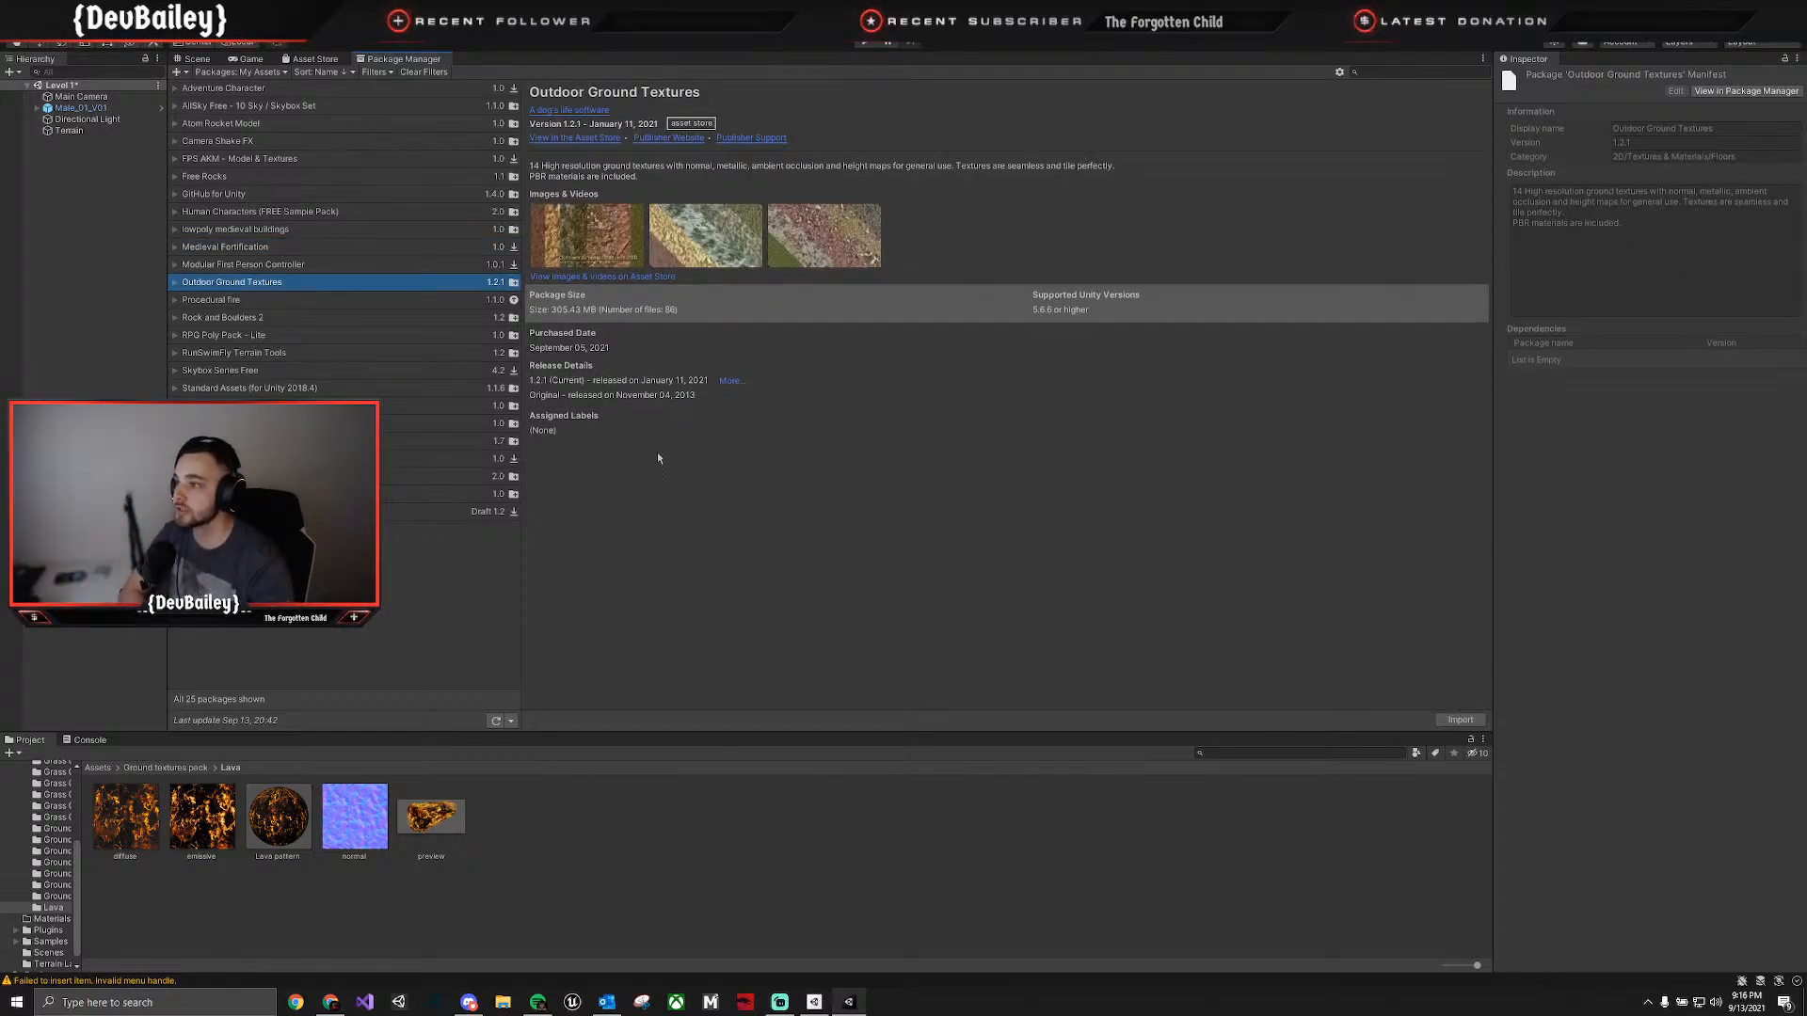
pyautogui.click(1461, 719)
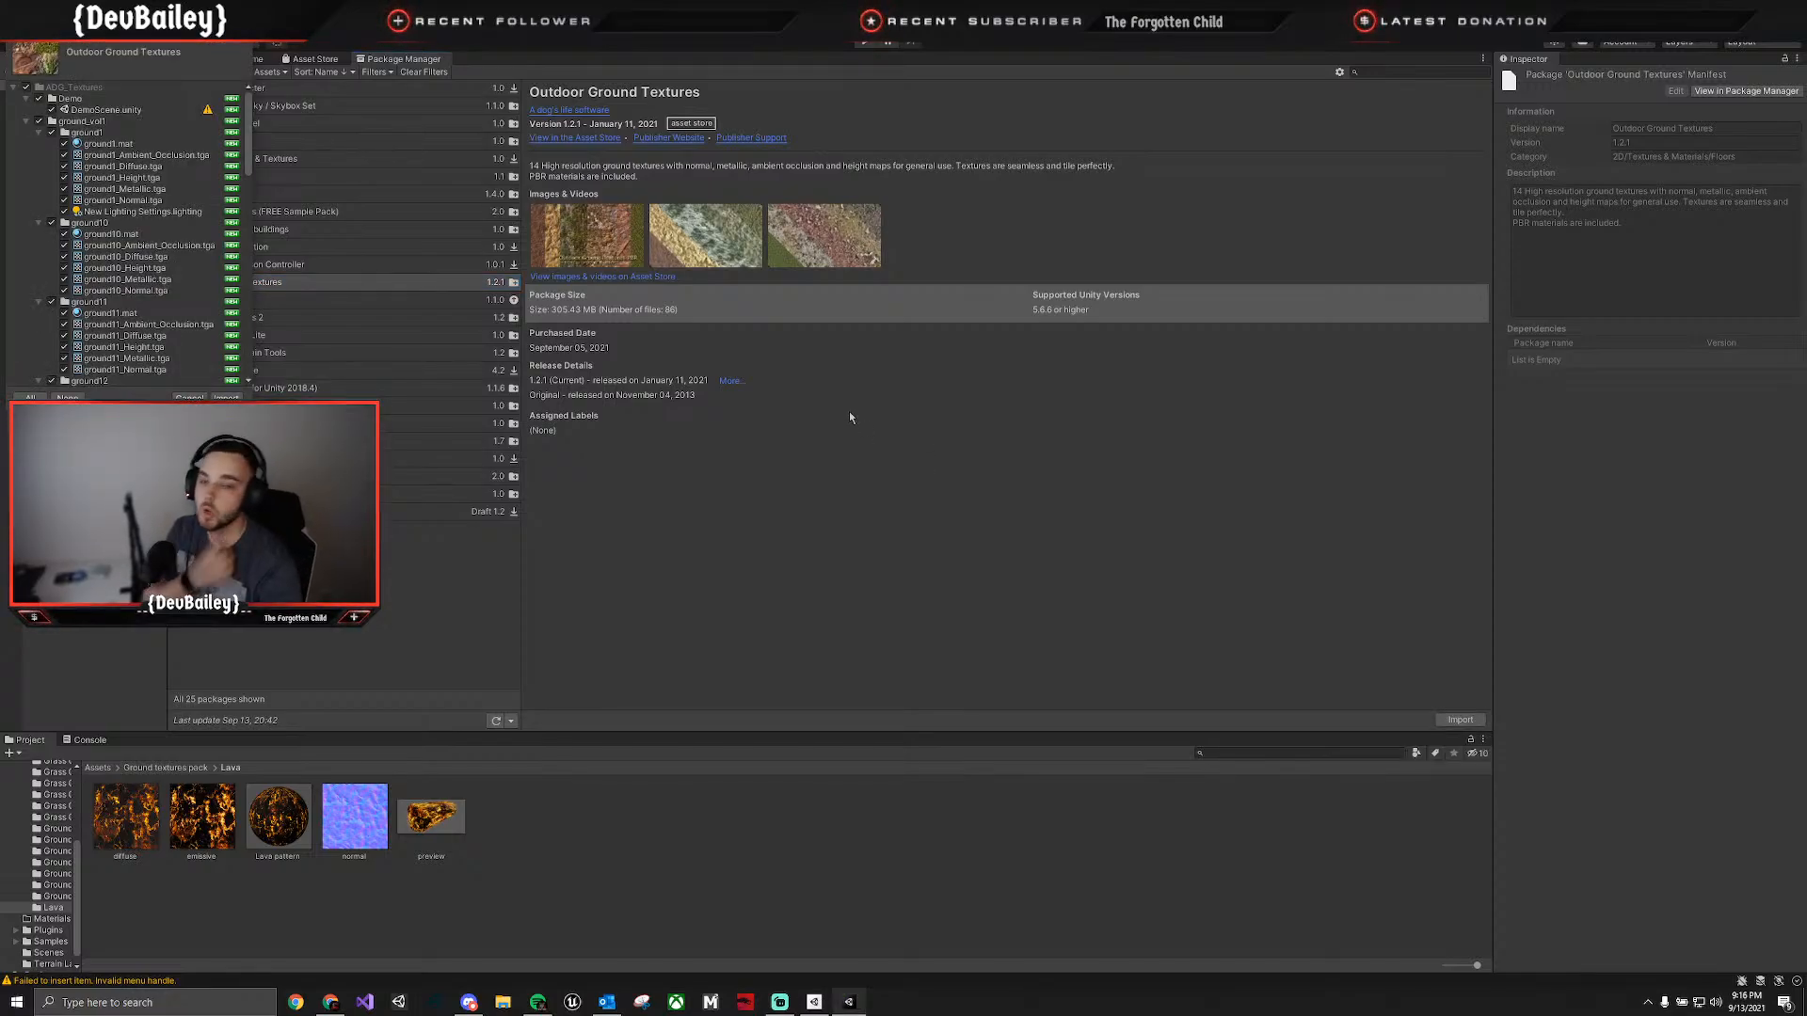
pyautogui.click(226, 399)
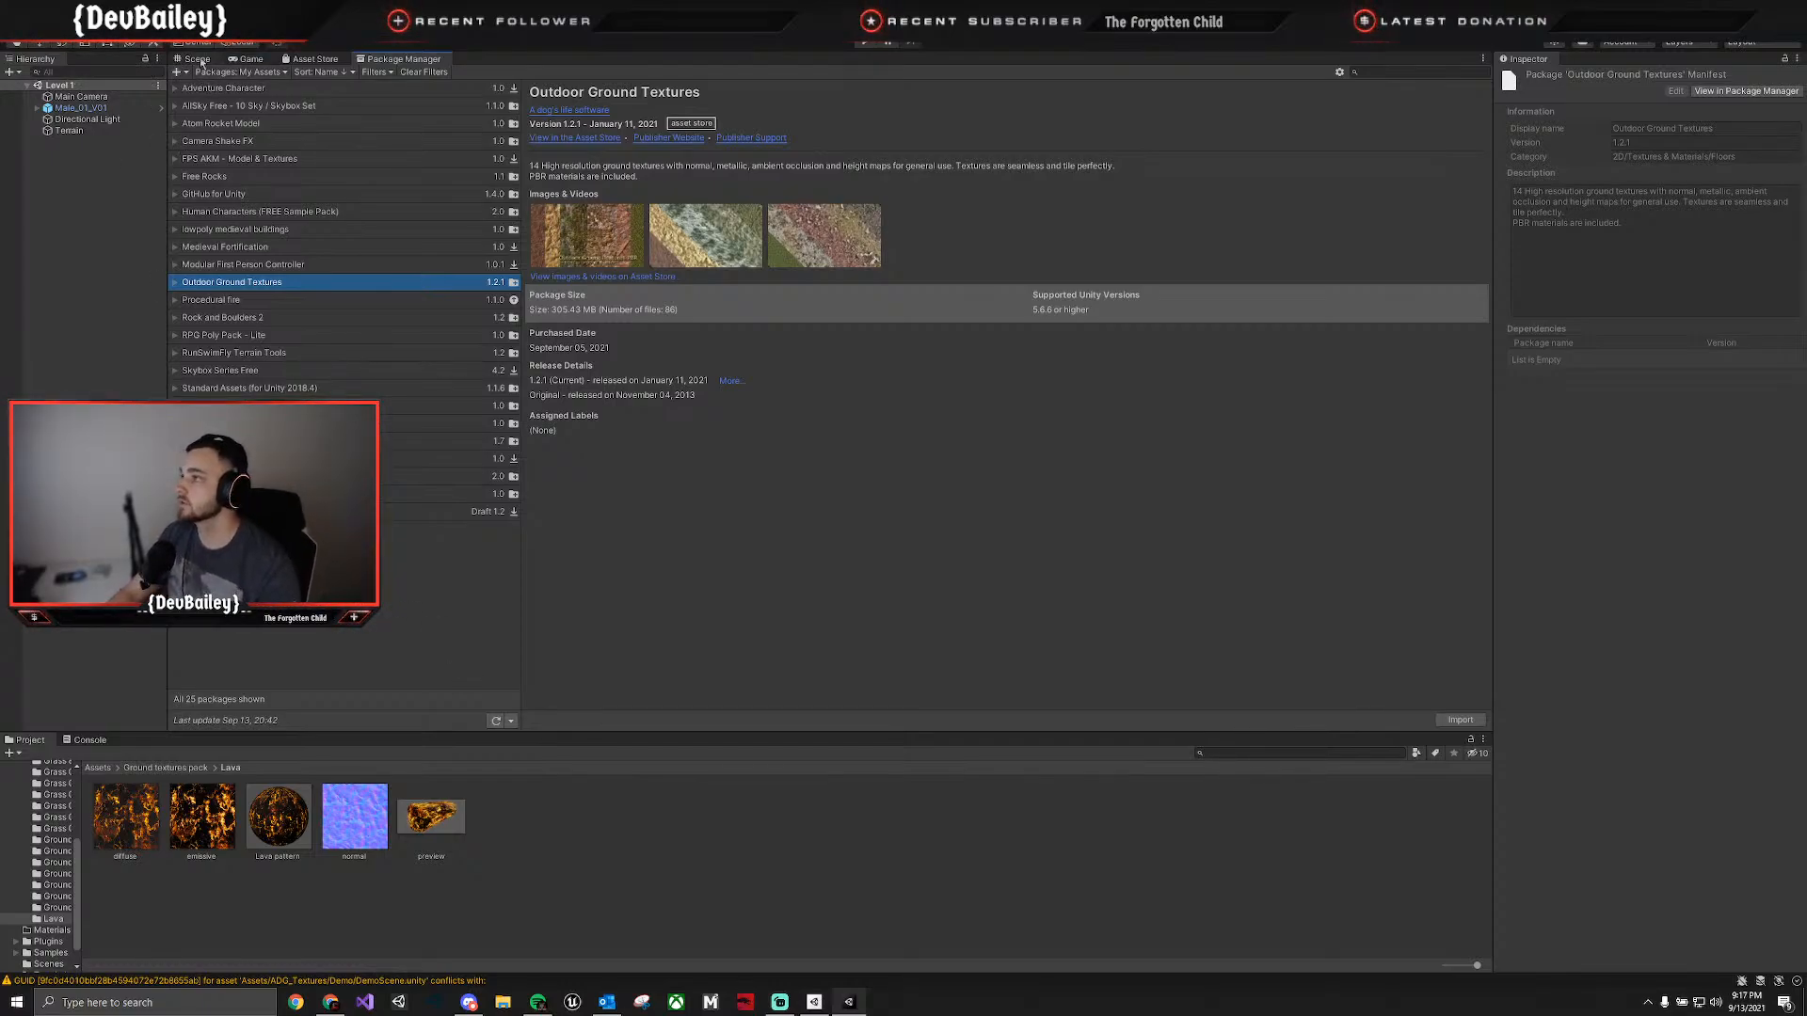
# Return to the scene facing the mountain ring and sky, and open the project's AllSkyFree assets folder.
pyautogui.click(198, 59)
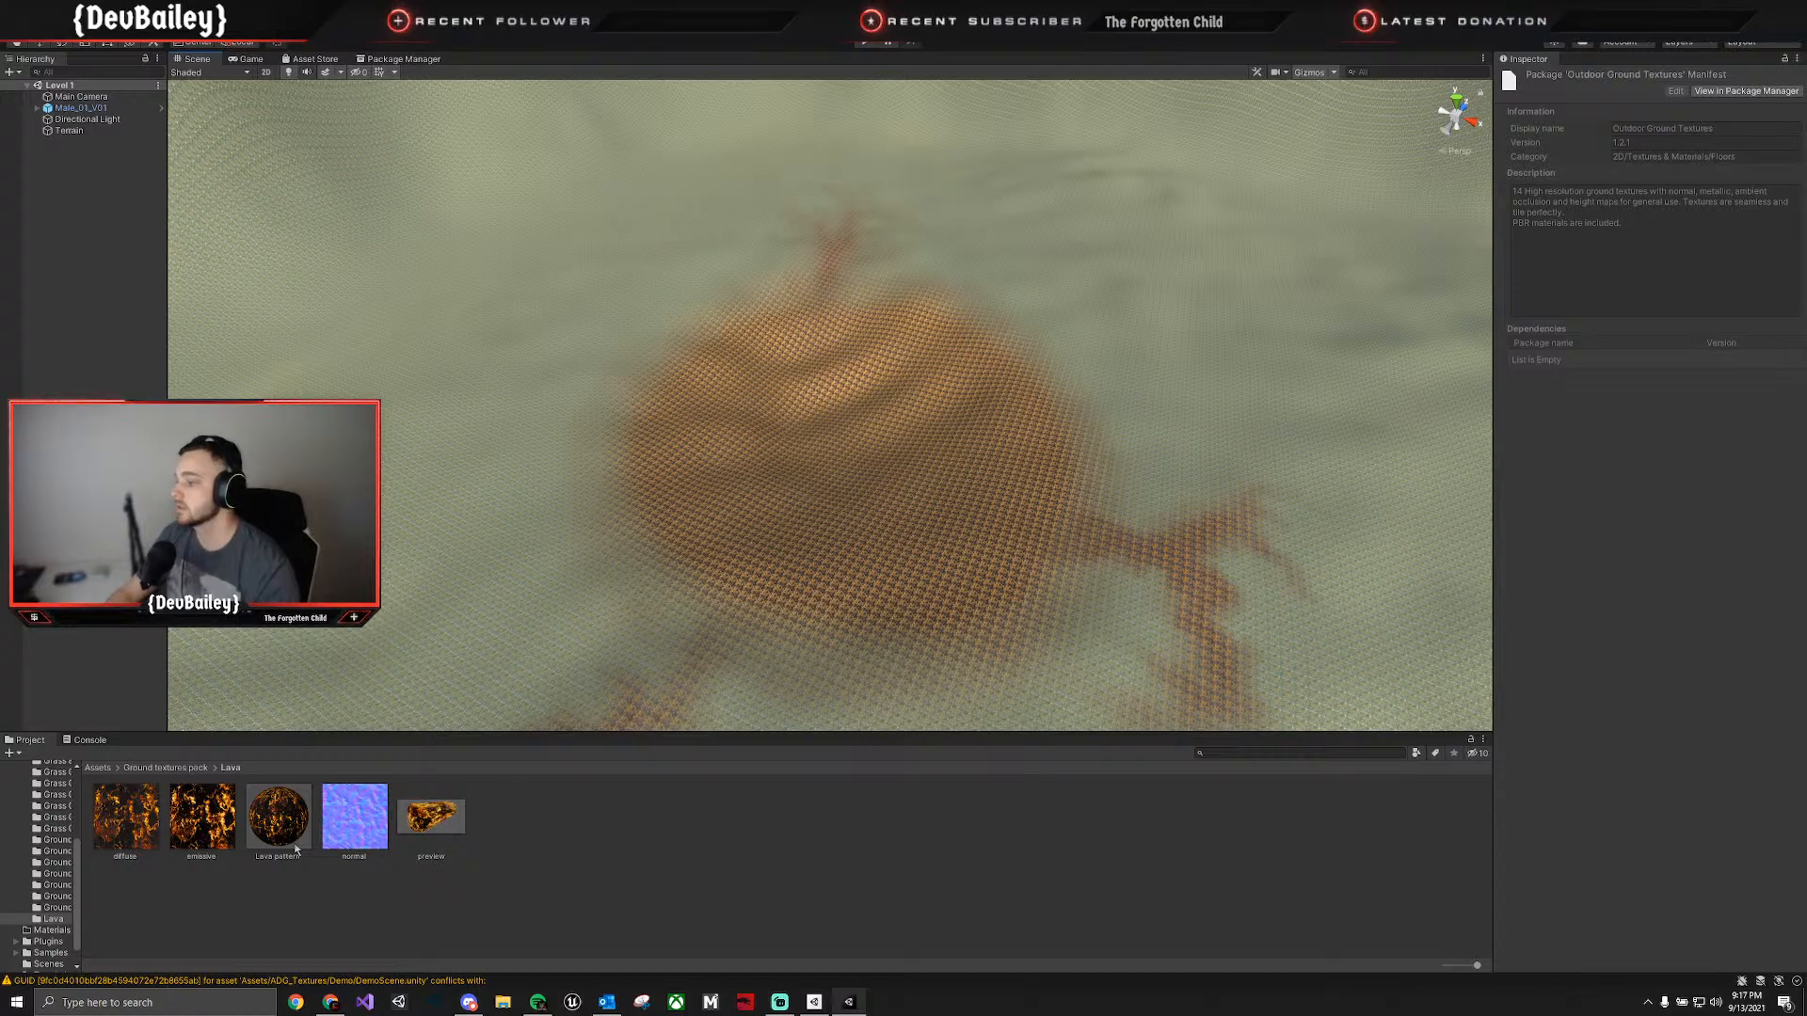
pyautogui.moveTo(607, 513); pyautogui.dragTo(656, 274, button='right')
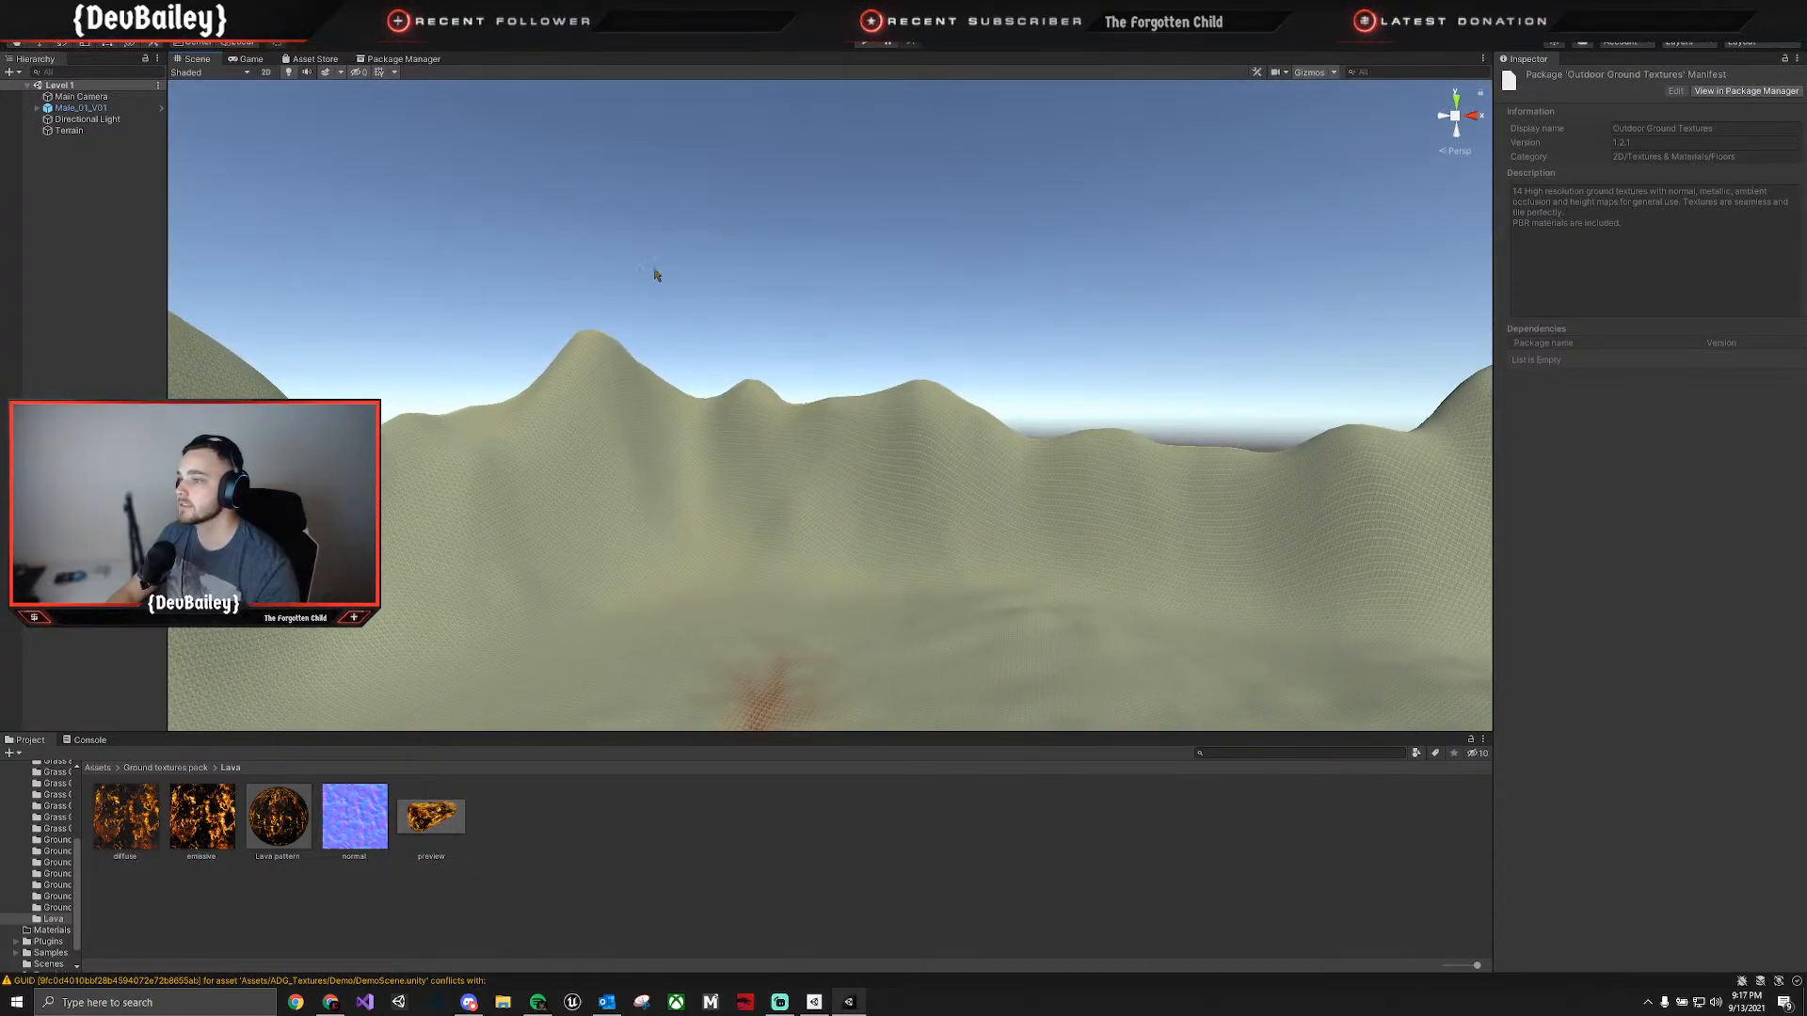
pyautogui.scroll(5, 37, 828)
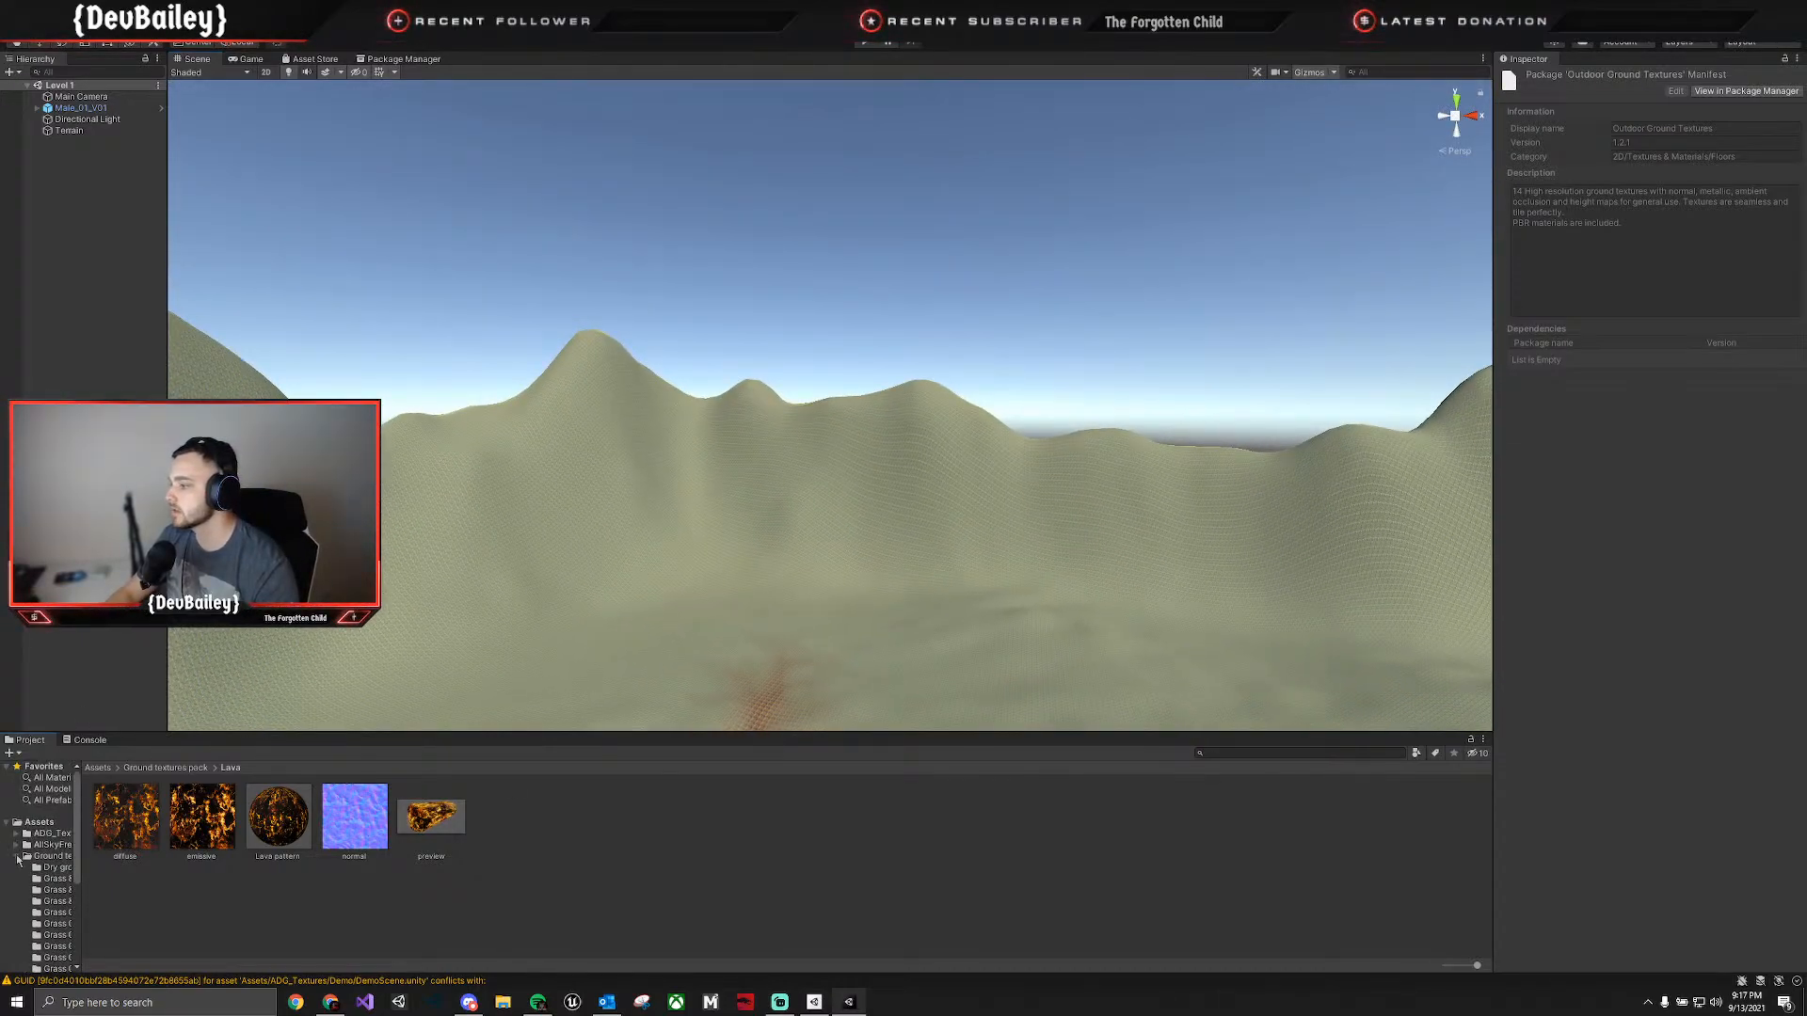
pyautogui.click(17, 857)
pyautogui.click(39, 822)
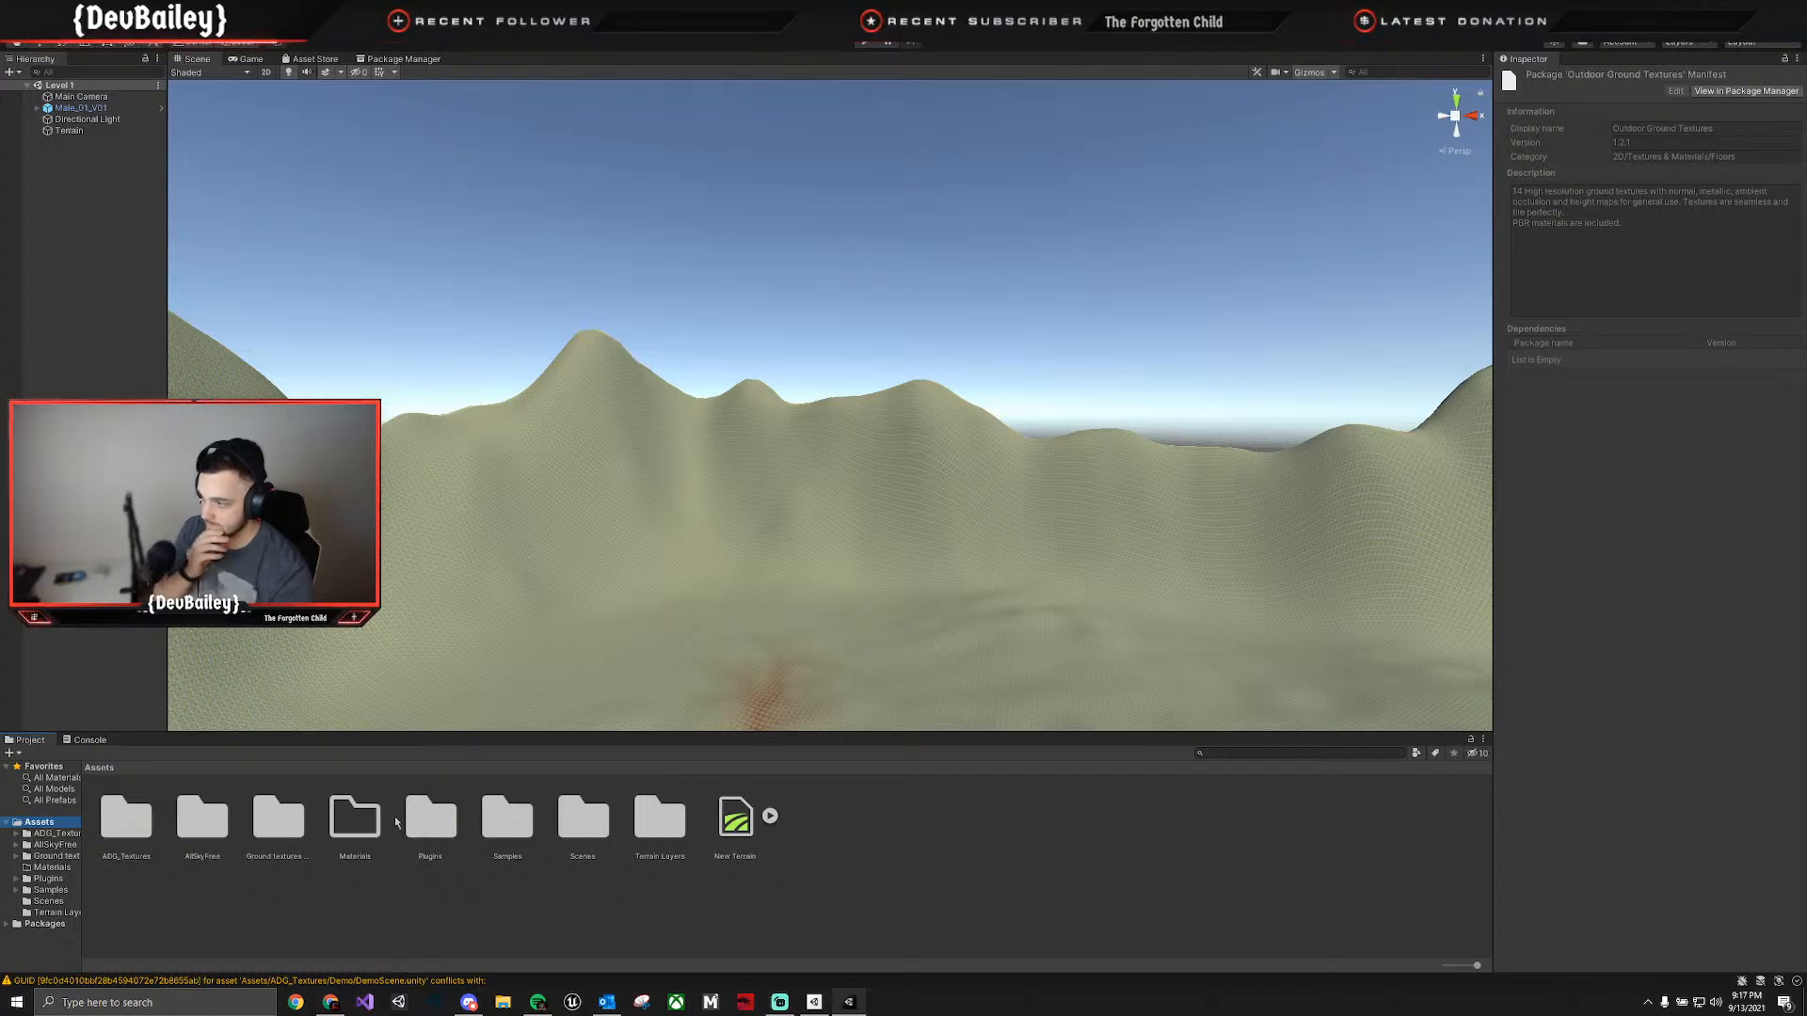
pyautogui.doubleClick(214, 819)
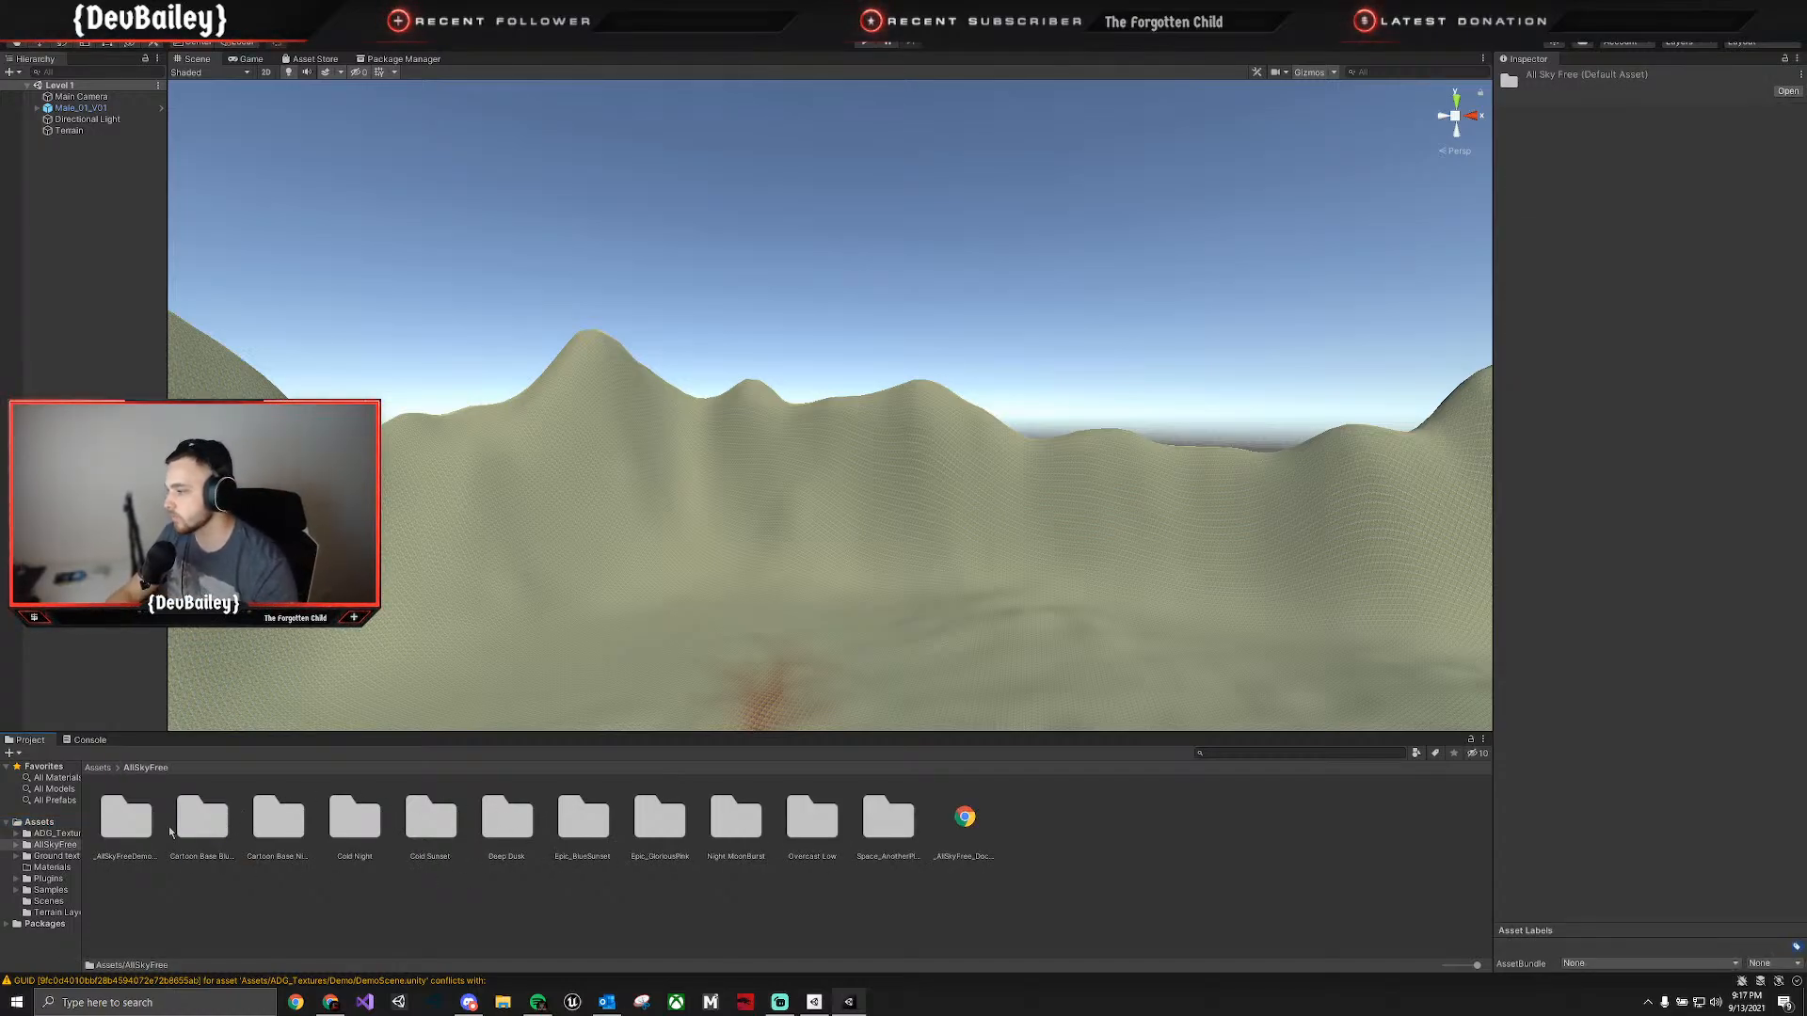
# Examine the AllSkyFree demo environment, Cartoon Base BlueSky, Cartoon Base NightSky, Cold Night, Epic_BlueSunset and Cold Sunset folders for a suitable sky.
pyautogui.doubleClick(142, 820)
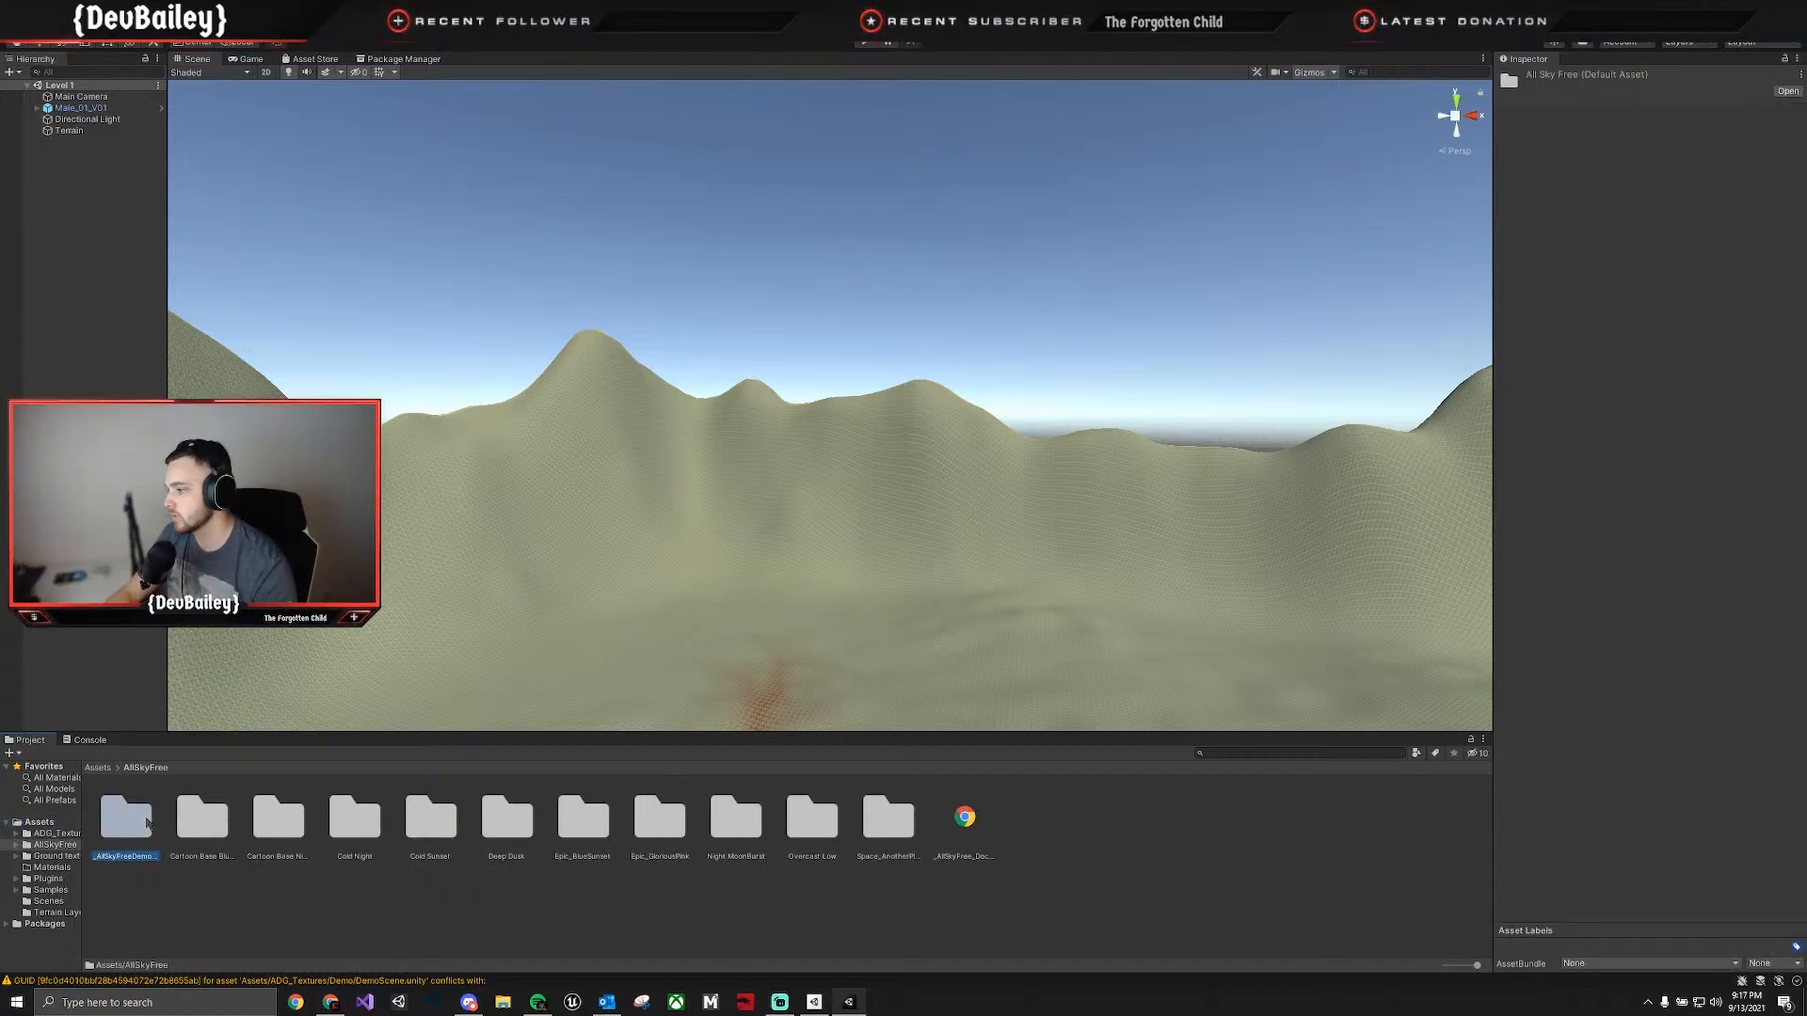
pyautogui.click(154, 768)
pyautogui.doubleClick(192, 817)
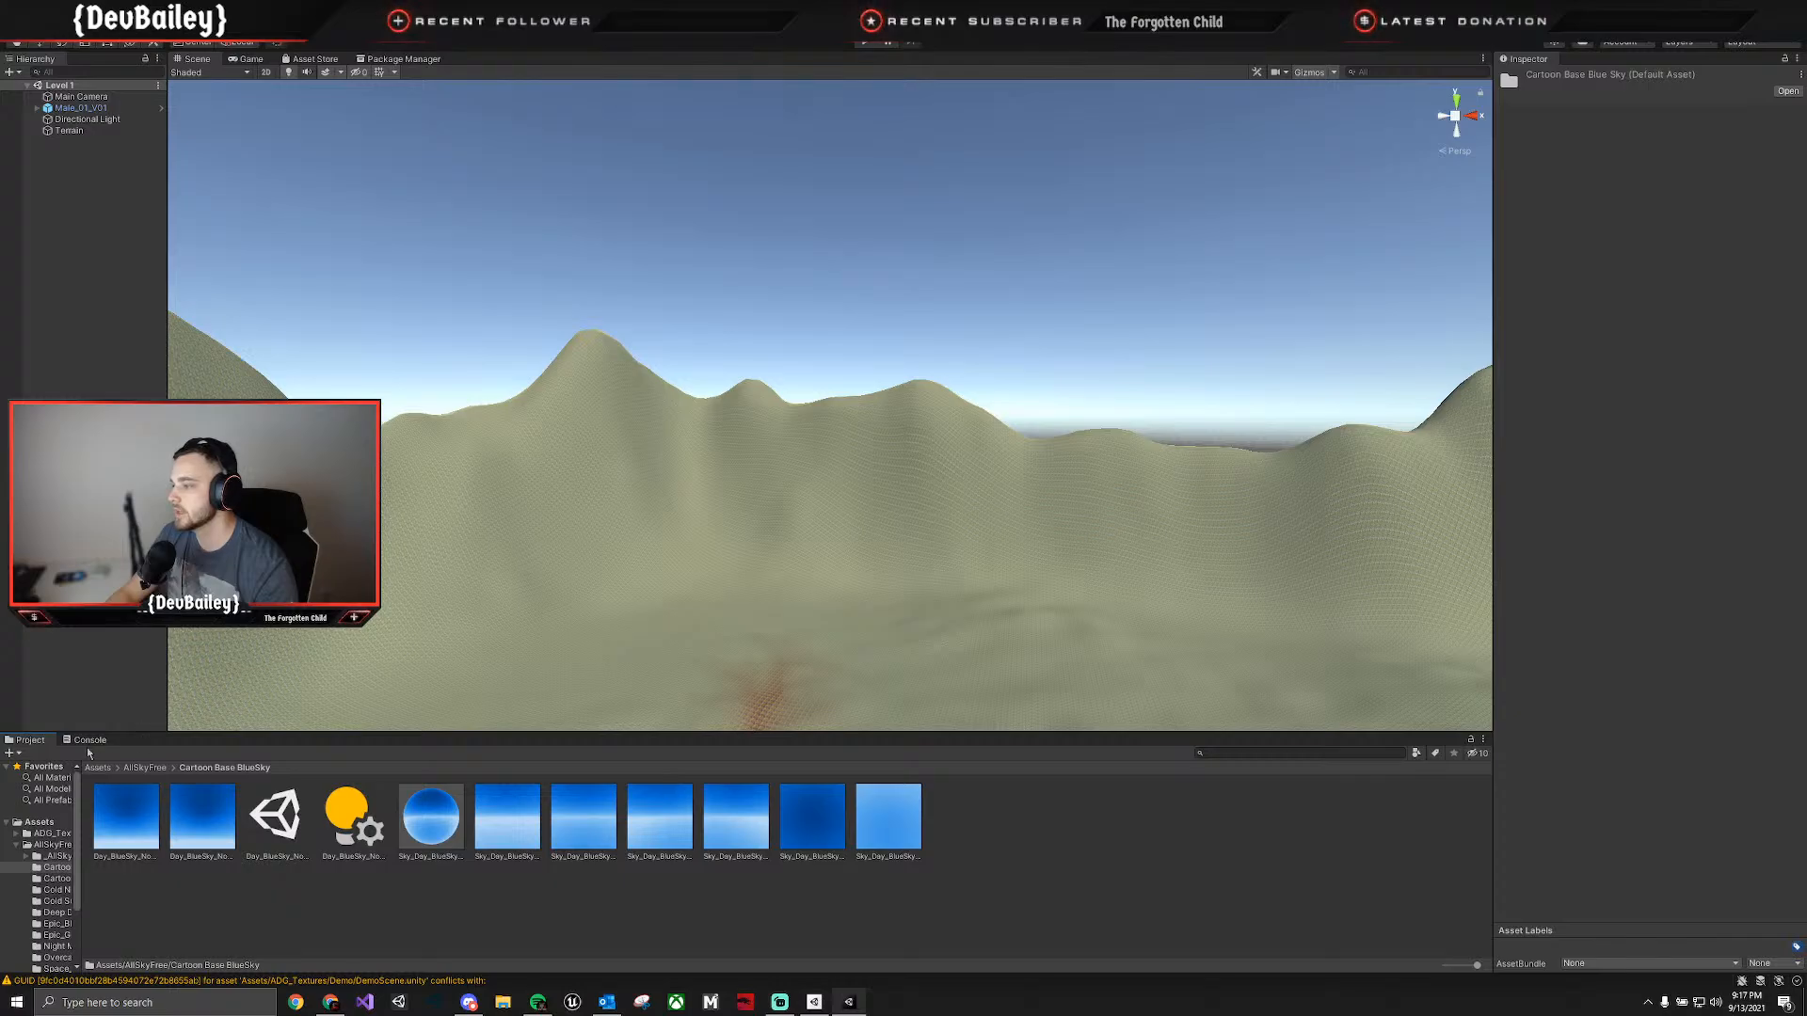
pyautogui.click(142, 767)
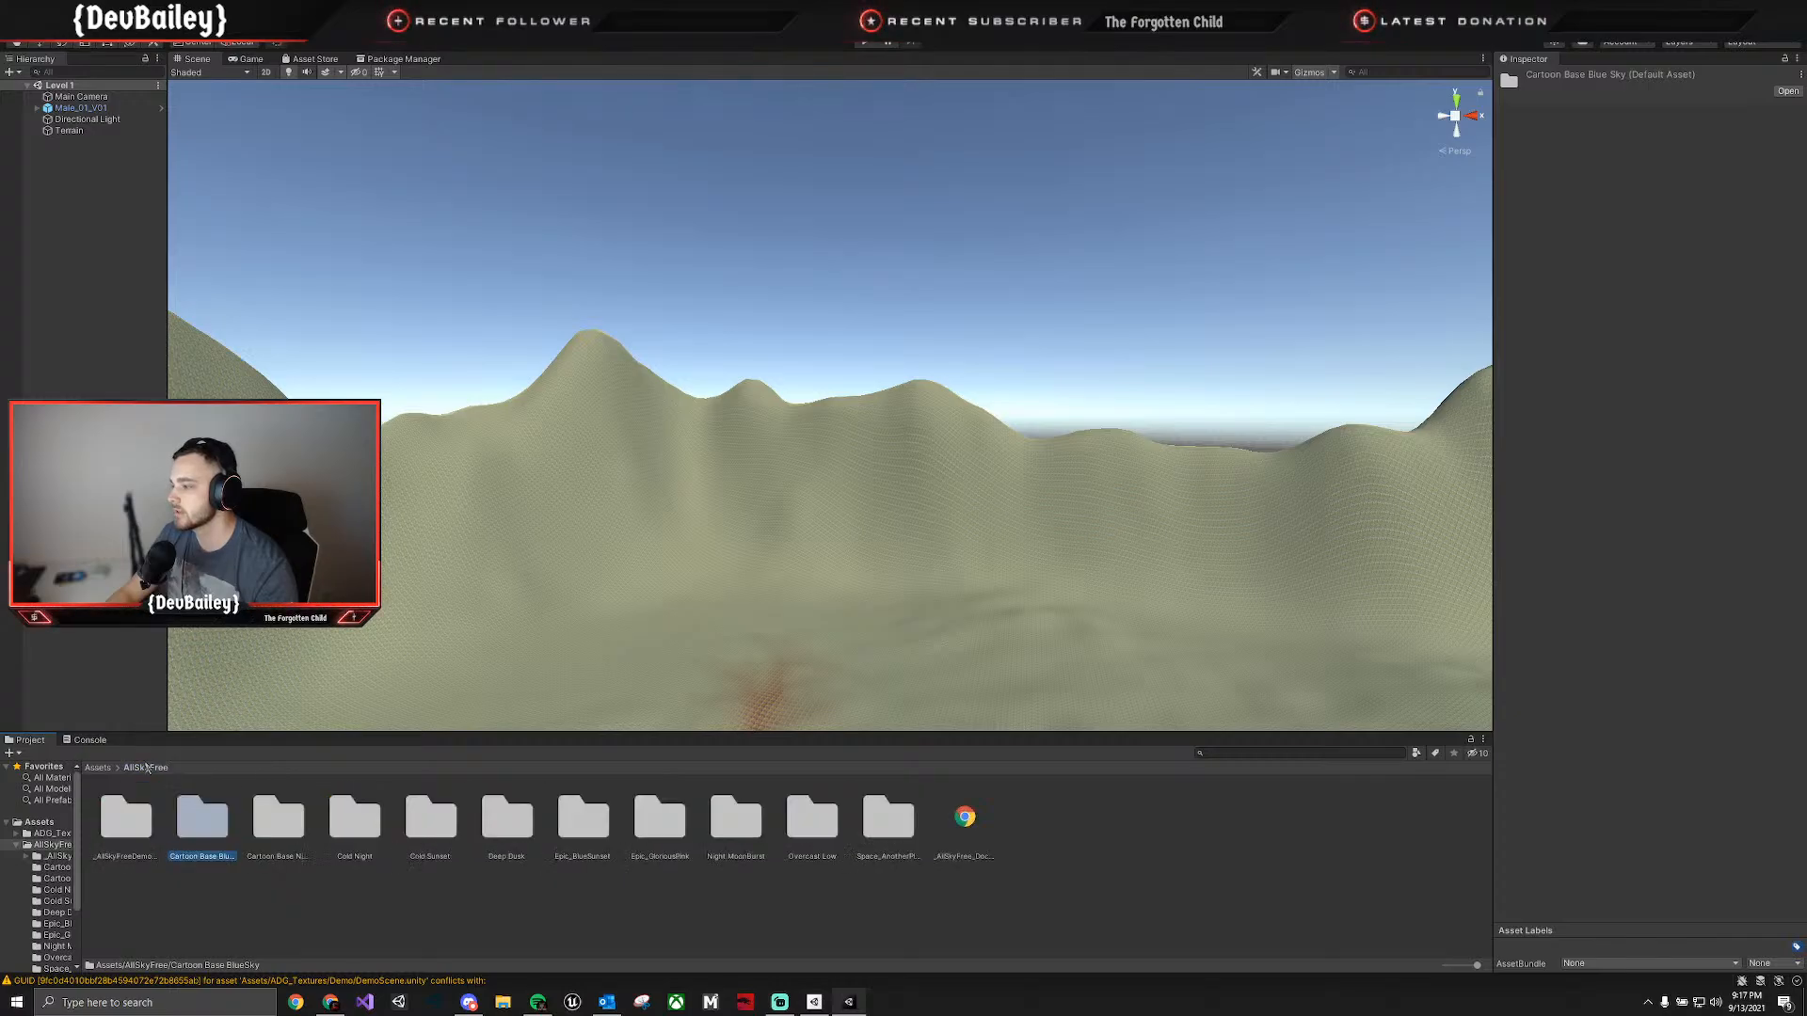
pyautogui.doubleClick(280, 819)
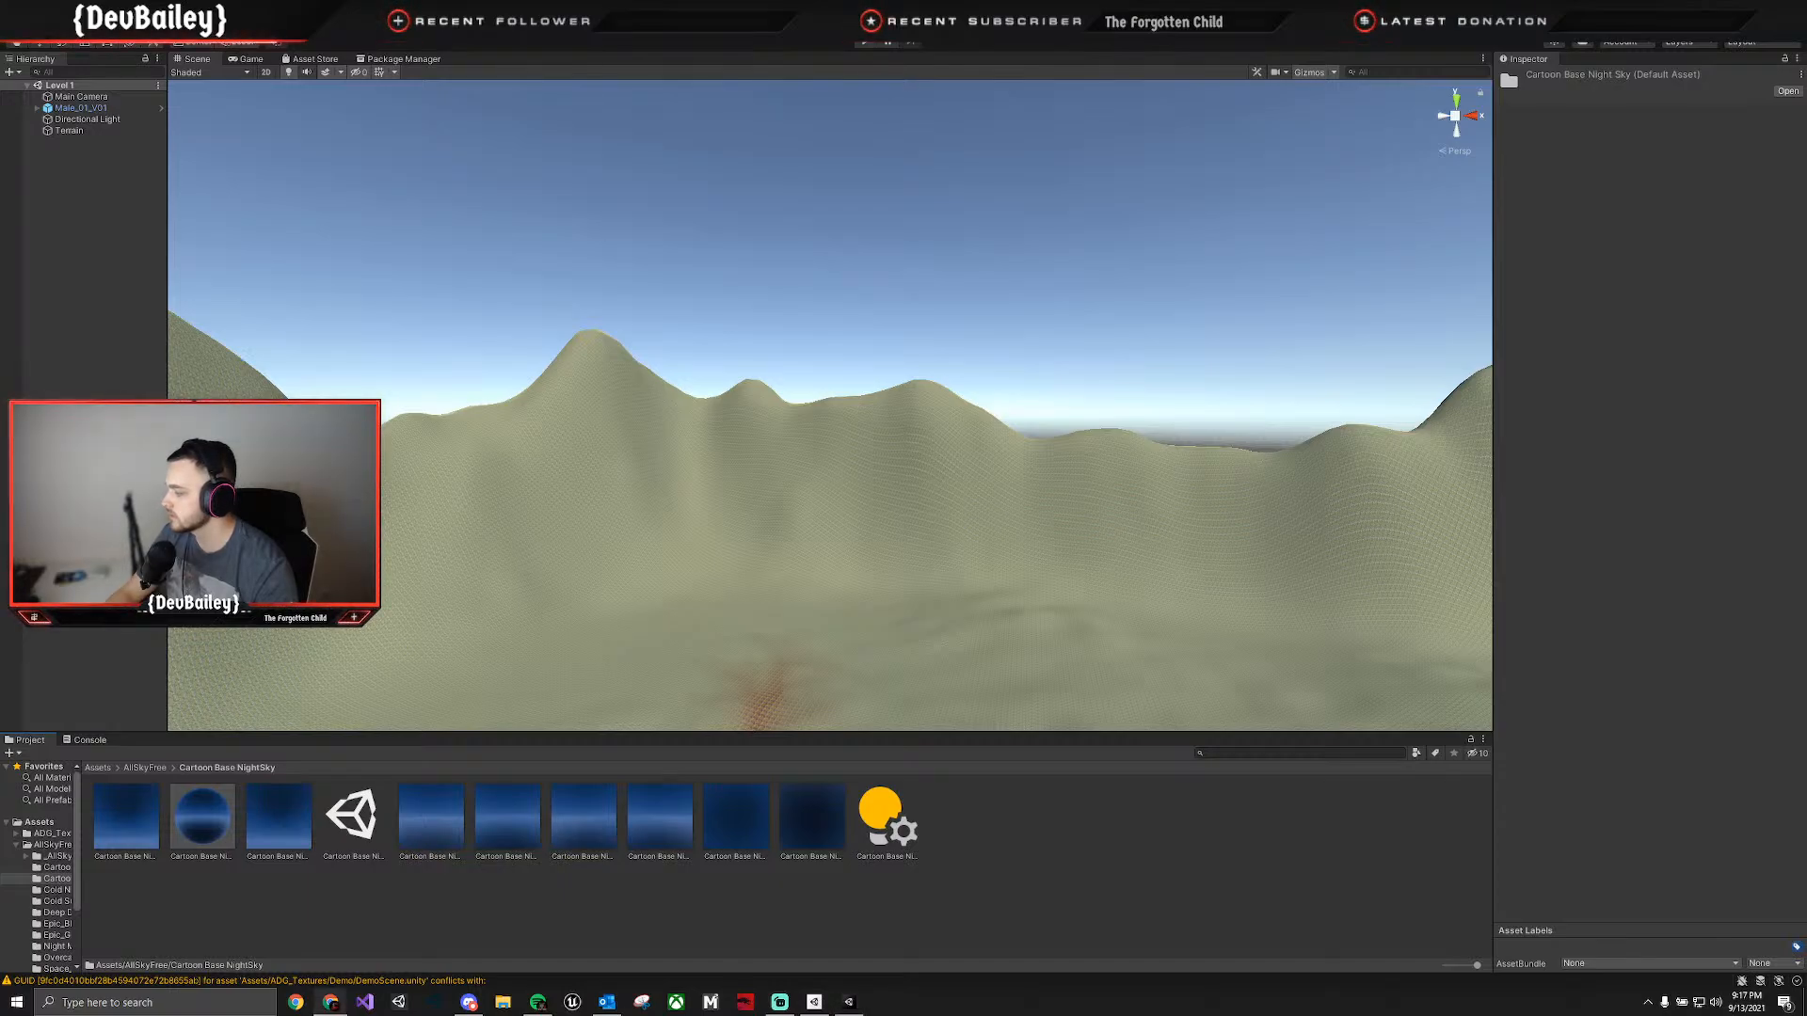
pyautogui.click(581, 935)
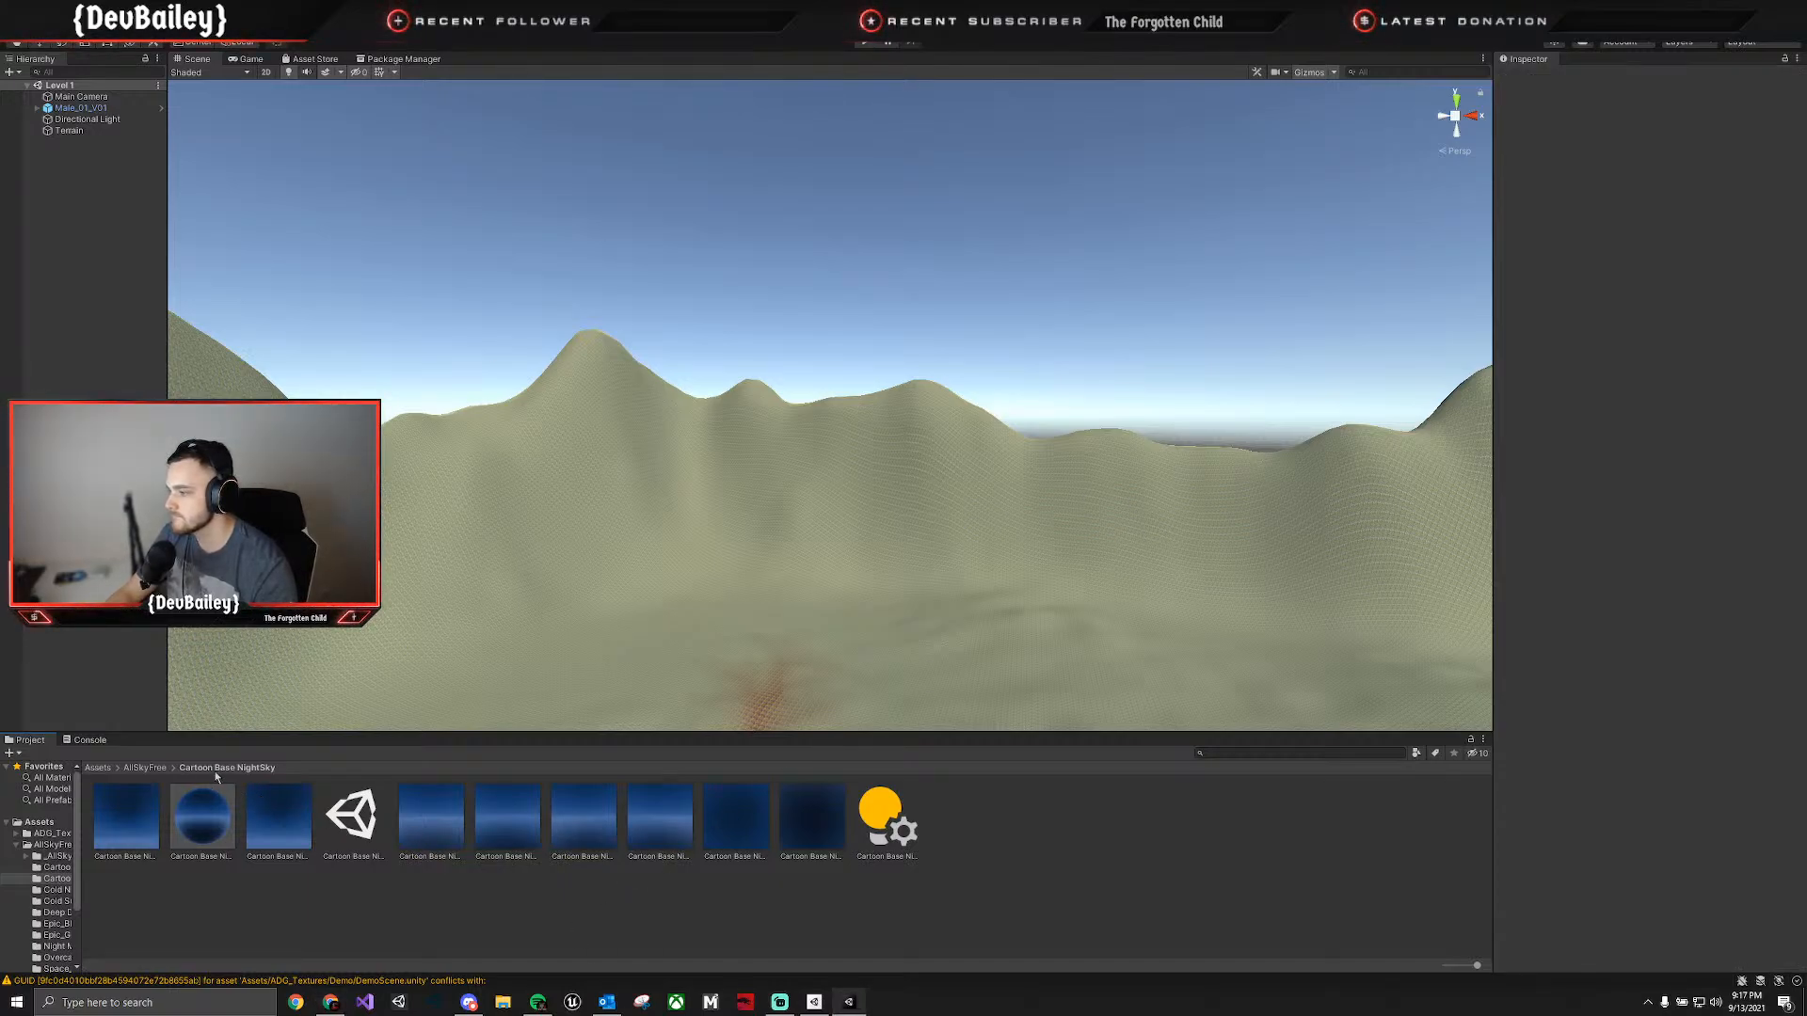
pyautogui.click(157, 769)
pyautogui.doubleClick(340, 827)
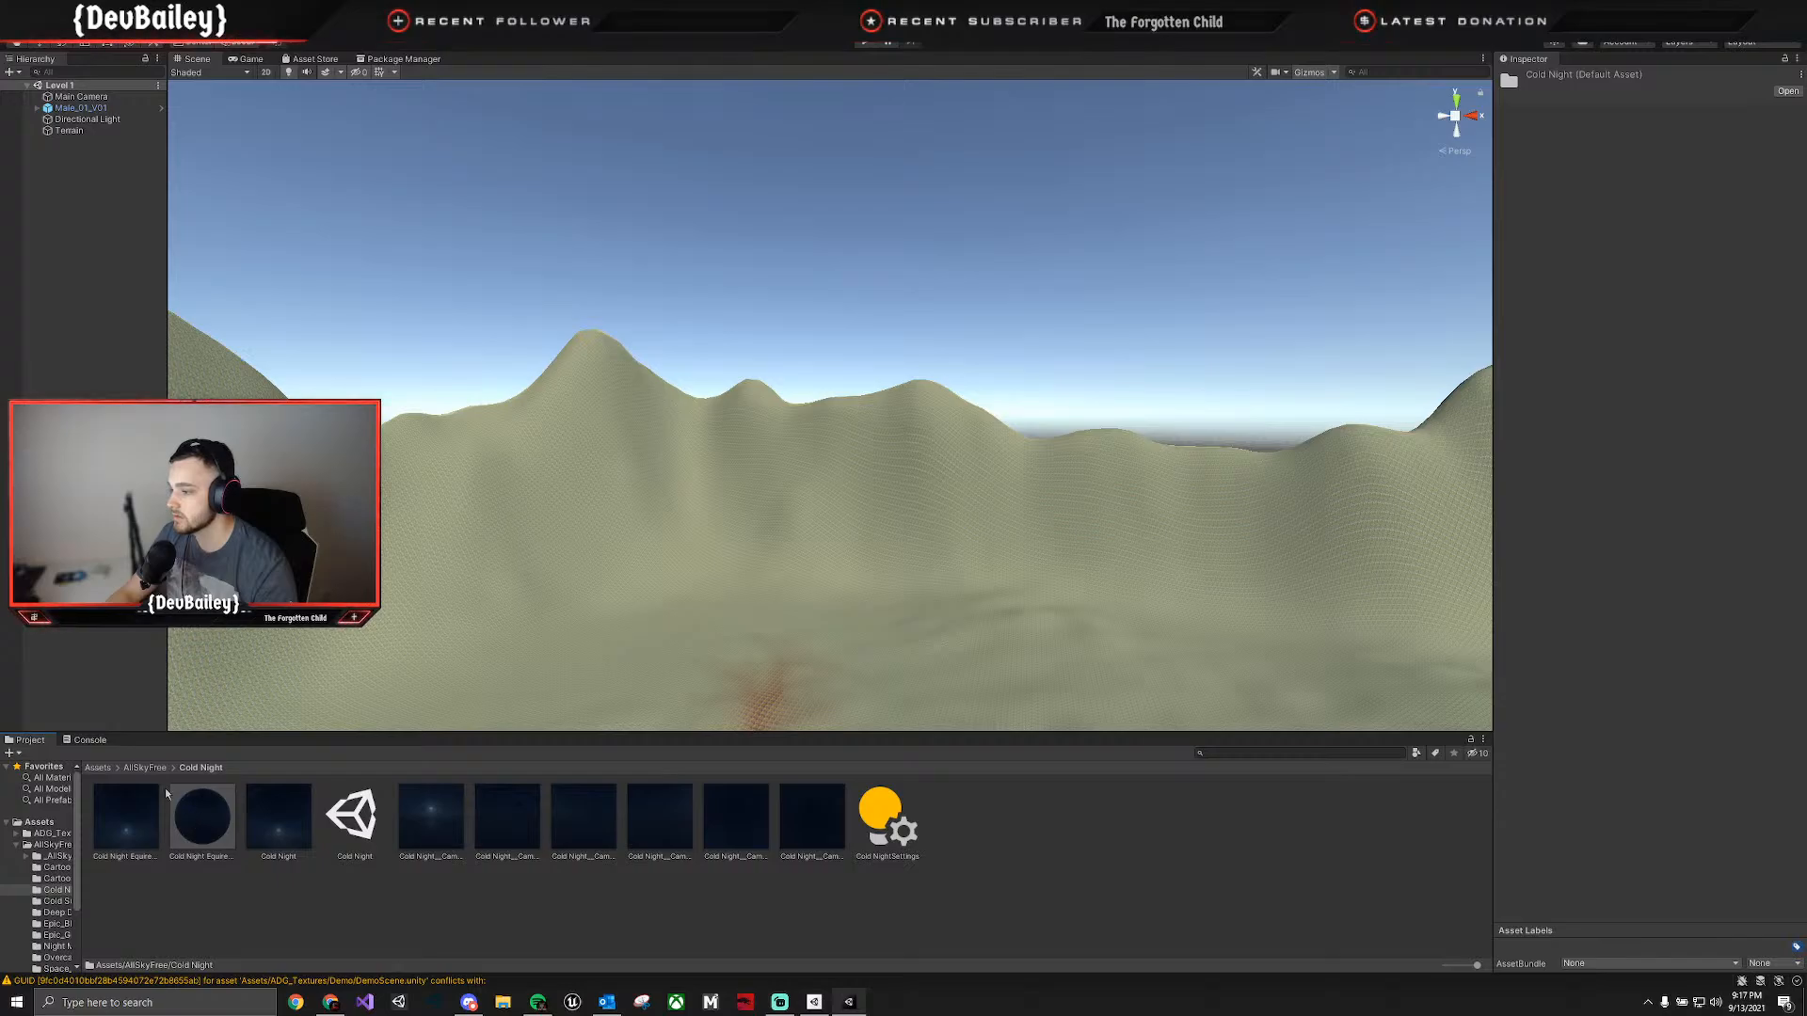
pyautogui.click(145, 768)
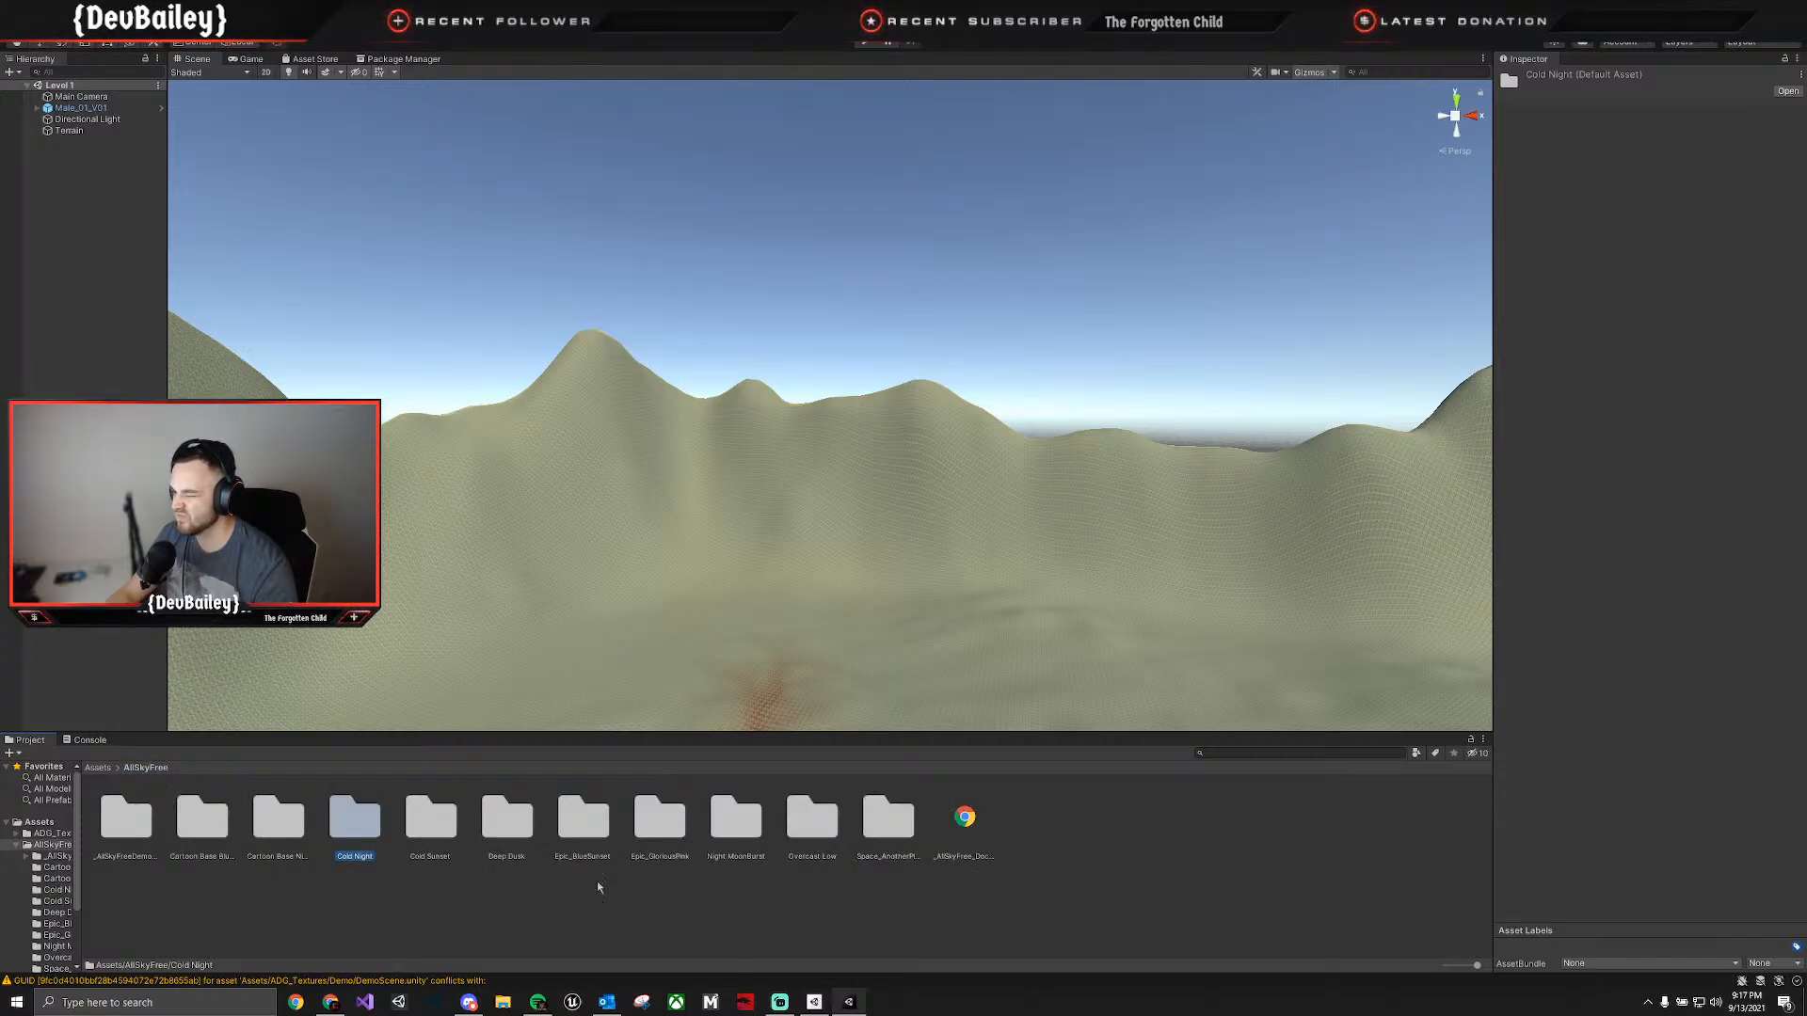
pyautogui.doubleClick(584, 817)
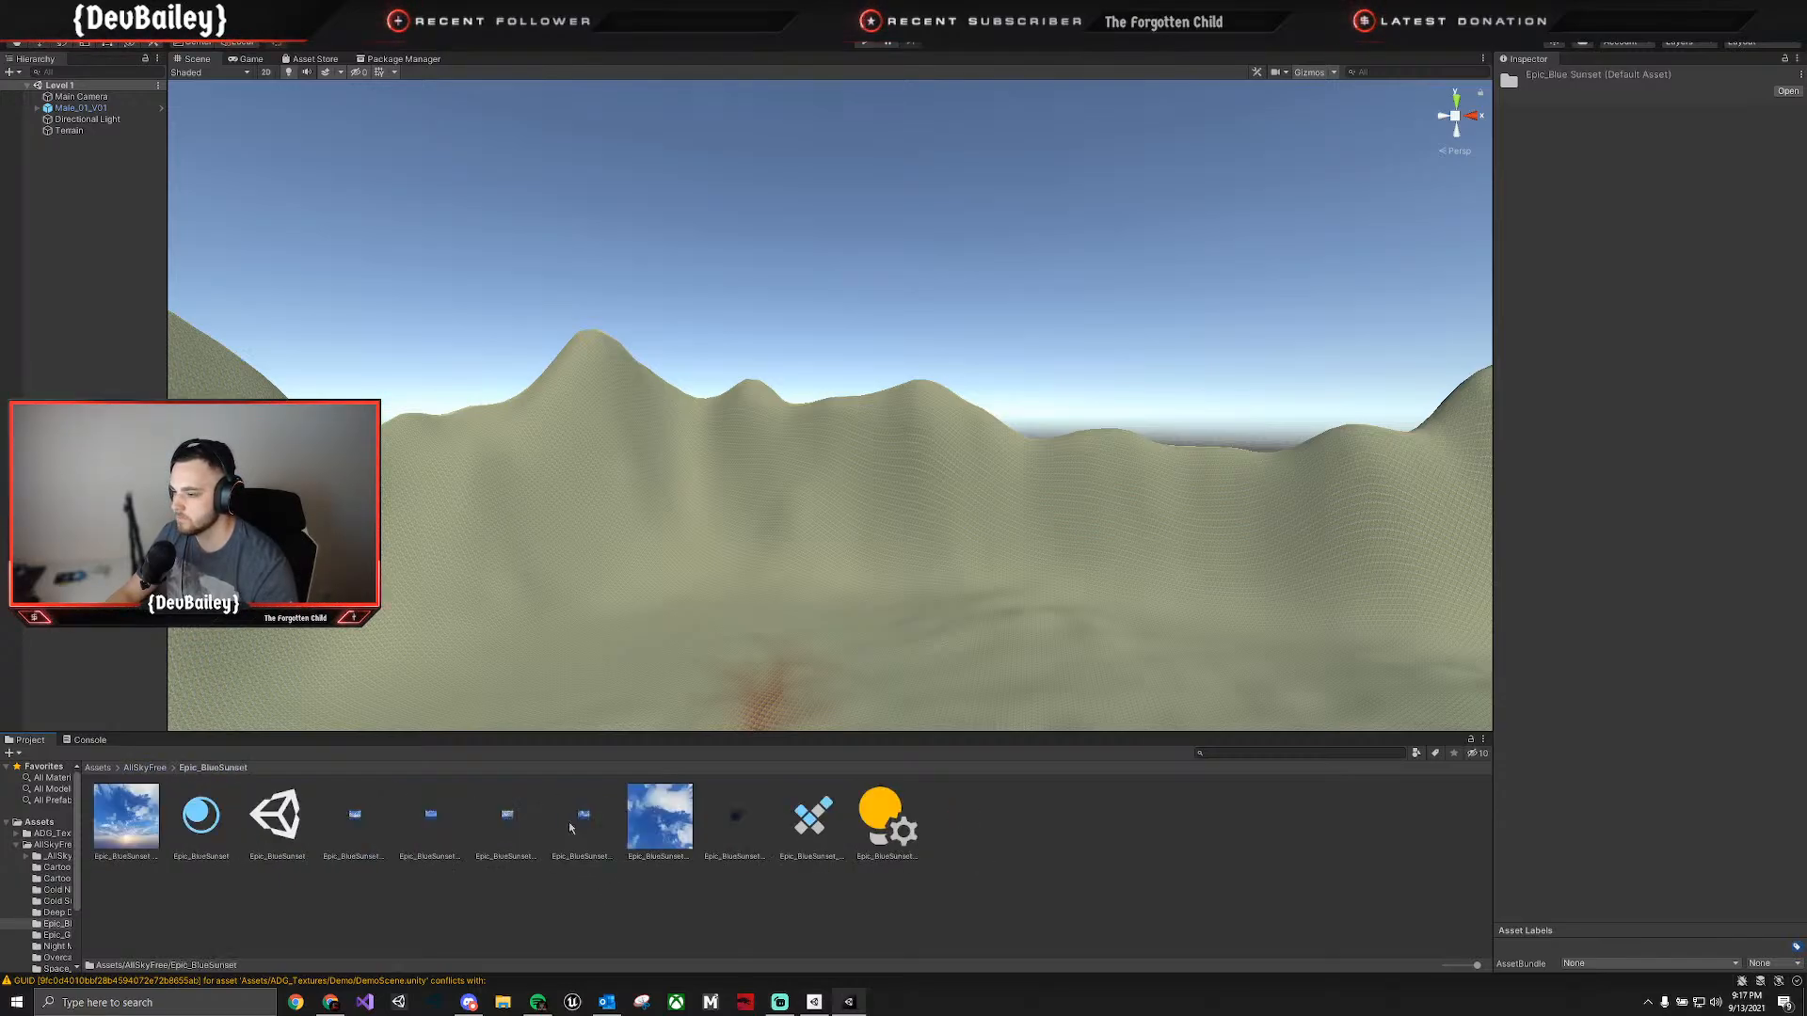
pyautogui.click(135, 769)
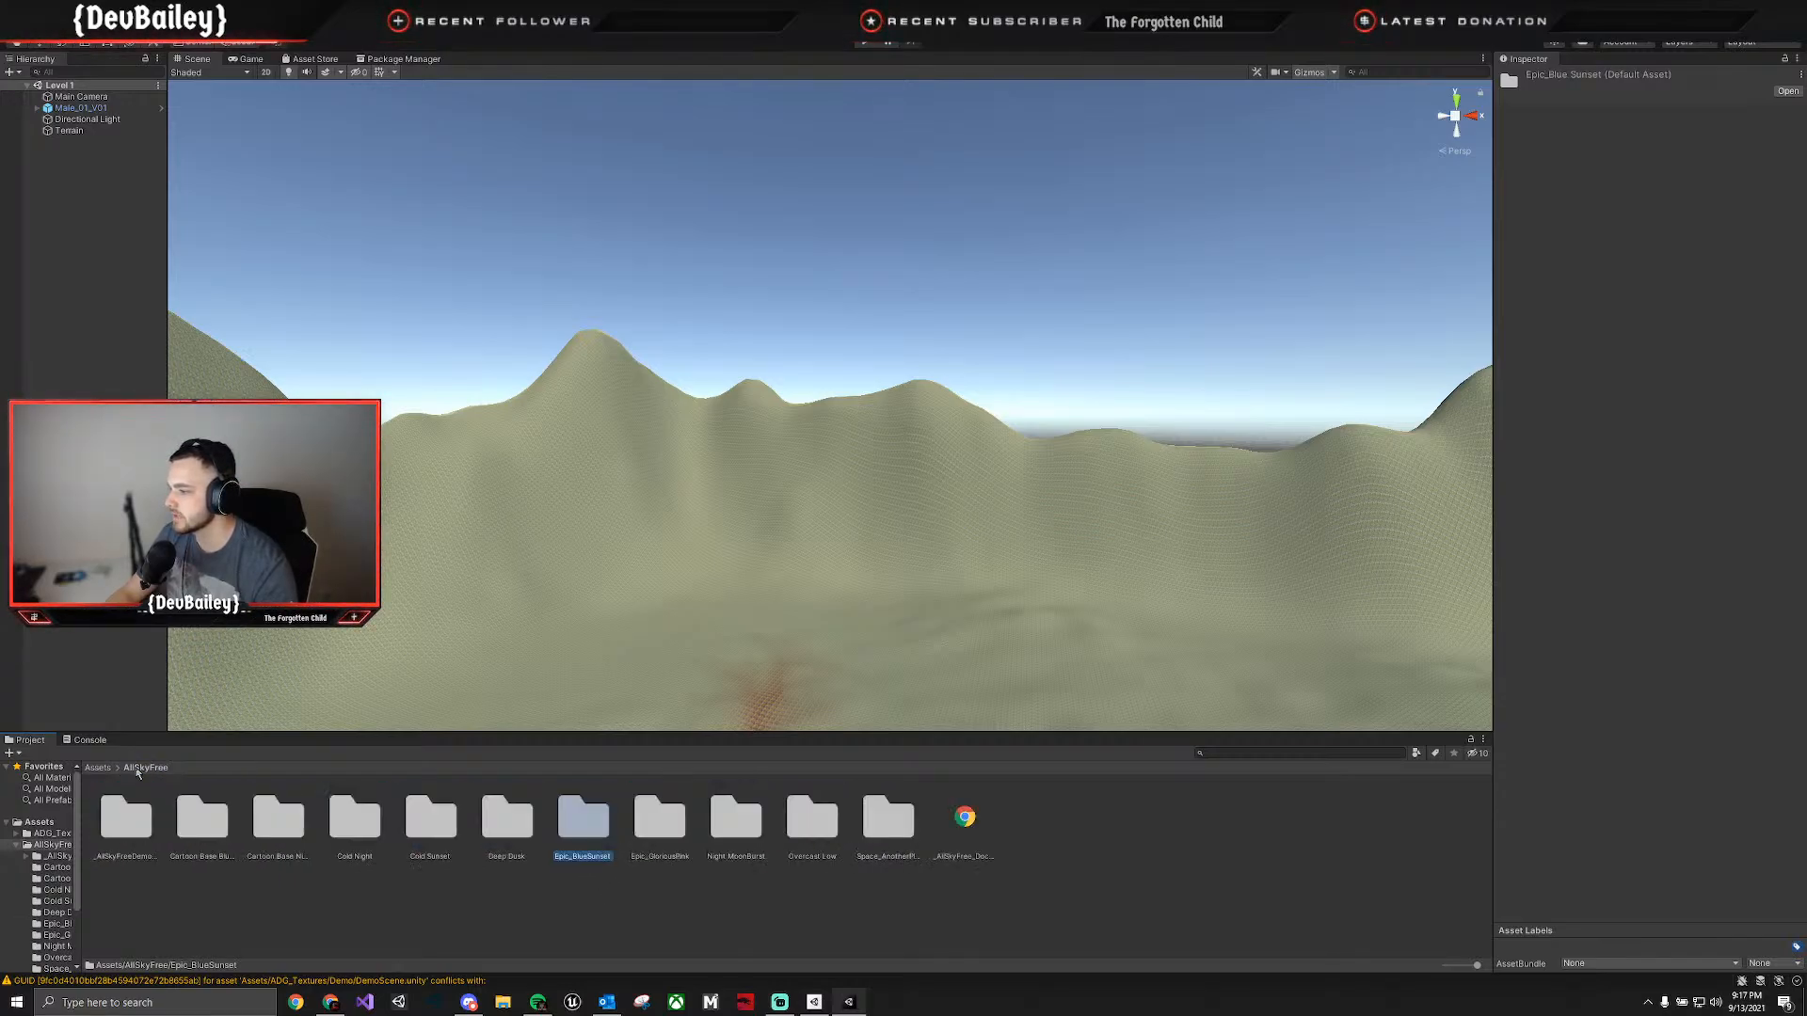
pyautogui.doubleClick(436, 822)
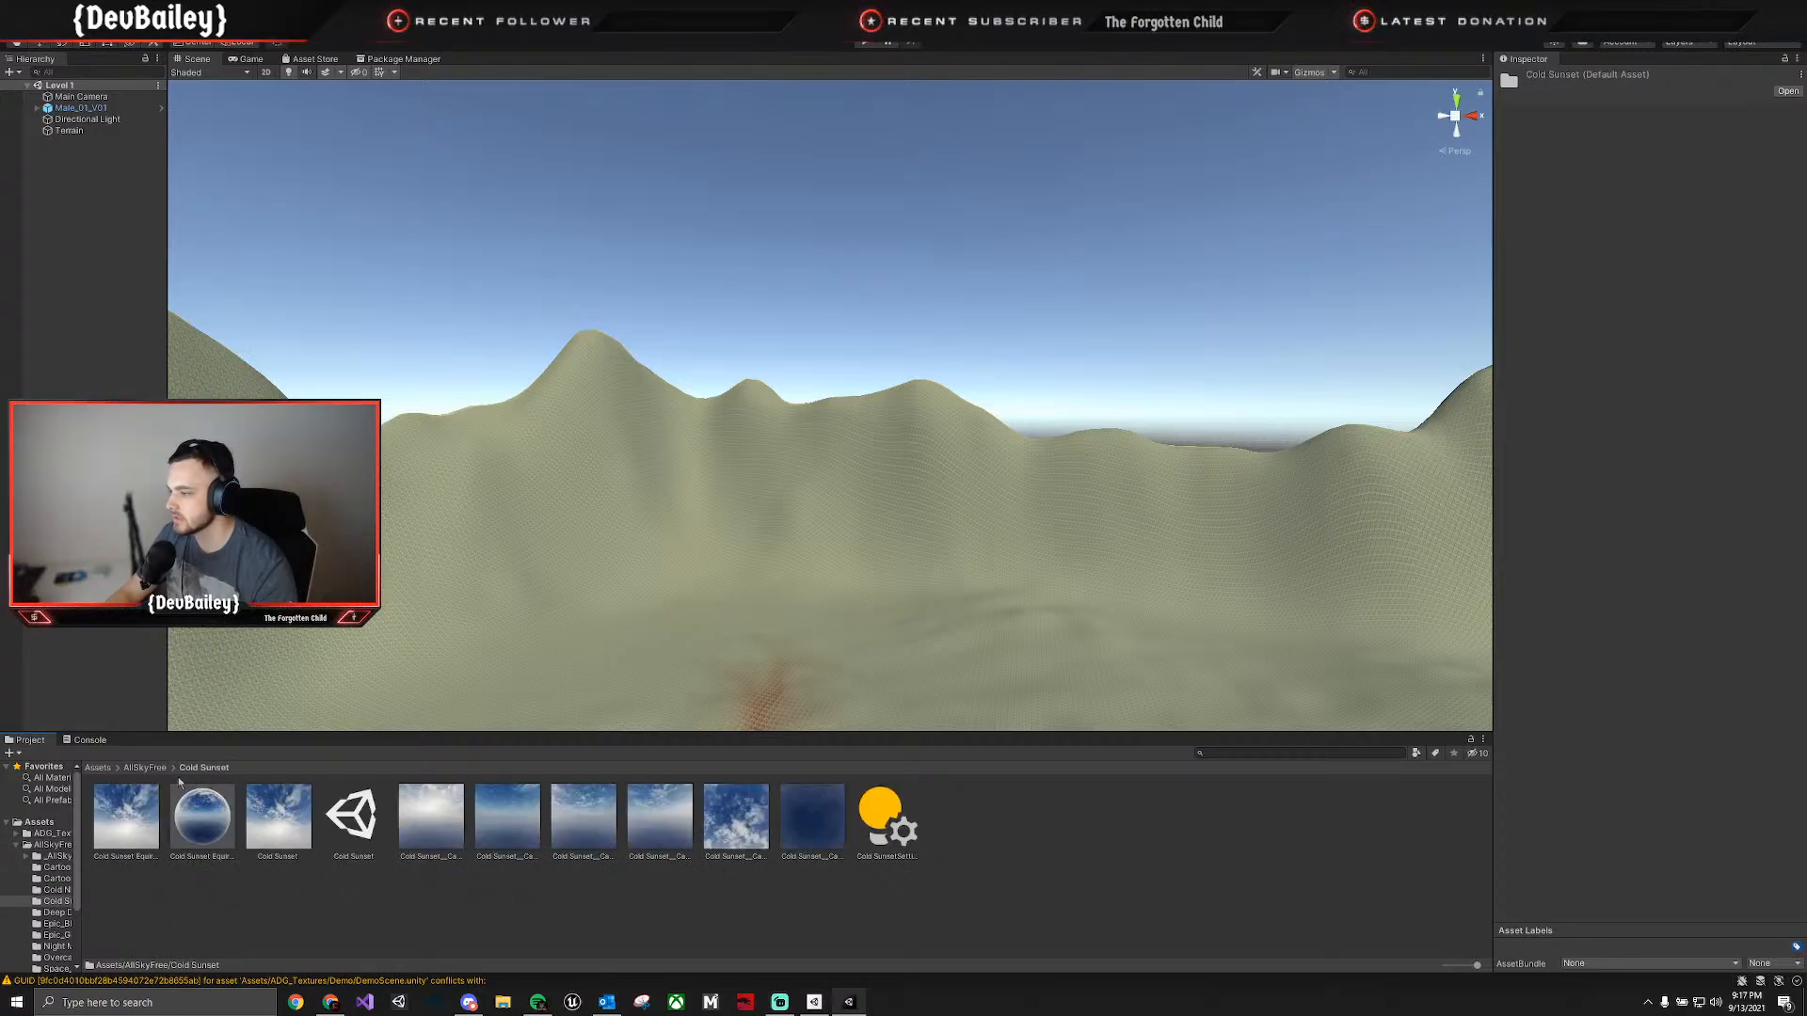
# Apply the AllSky_Overcast4_Low cubemap from the Overcast Low folder as the scene's skybox and check it in the Scene and Game views.
pyautogui.click(145, 768)
pyautogui.doubleClick(807, 841)
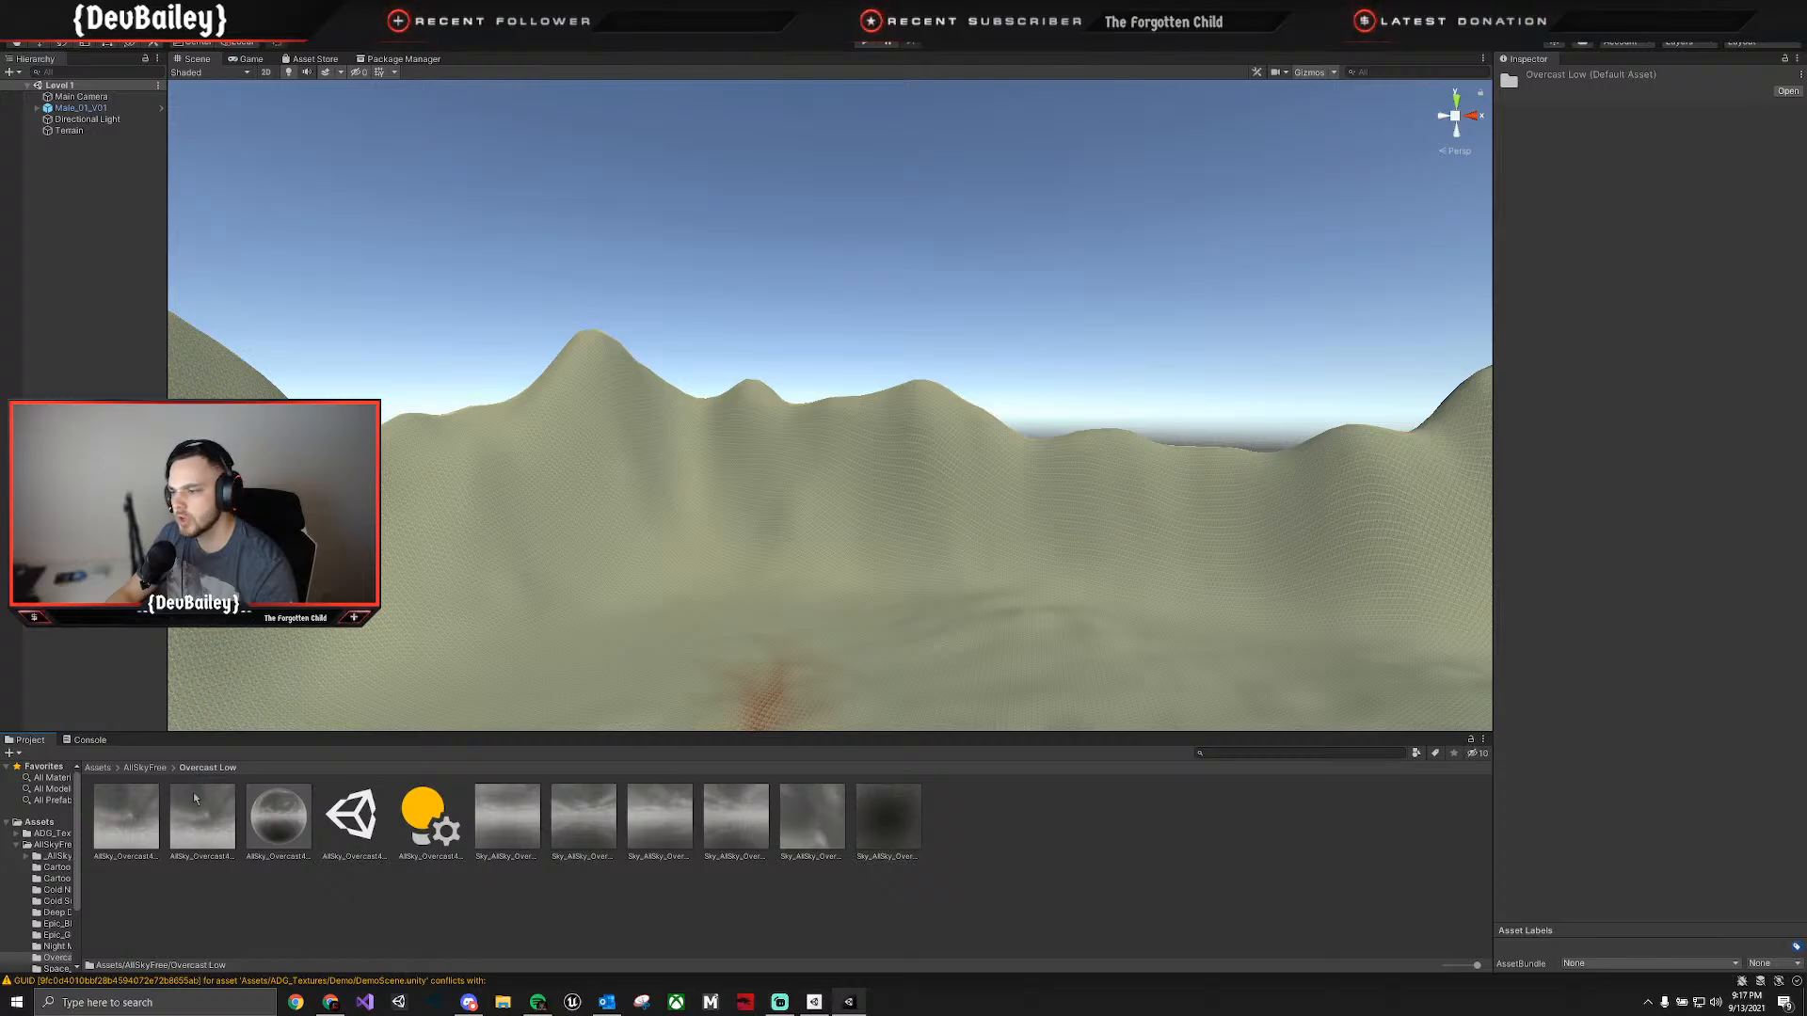
pyautogui.click(136, 821)
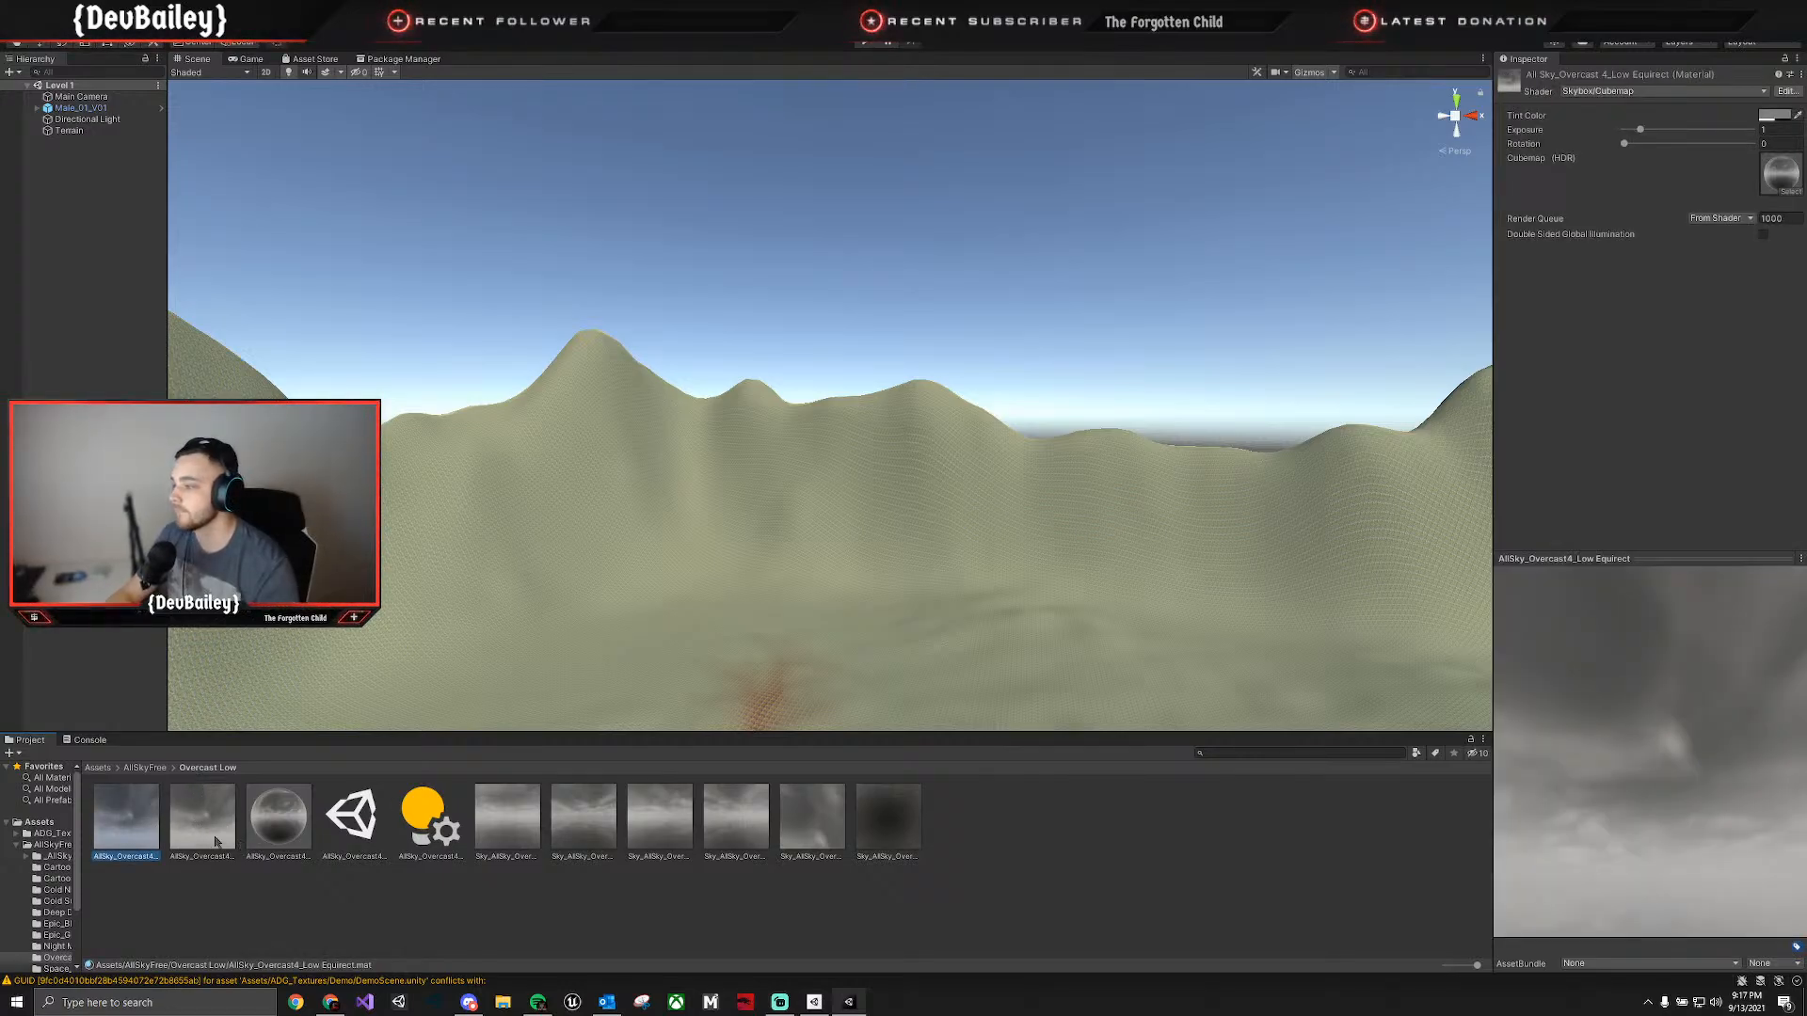
pyautogui.click(273, 825)
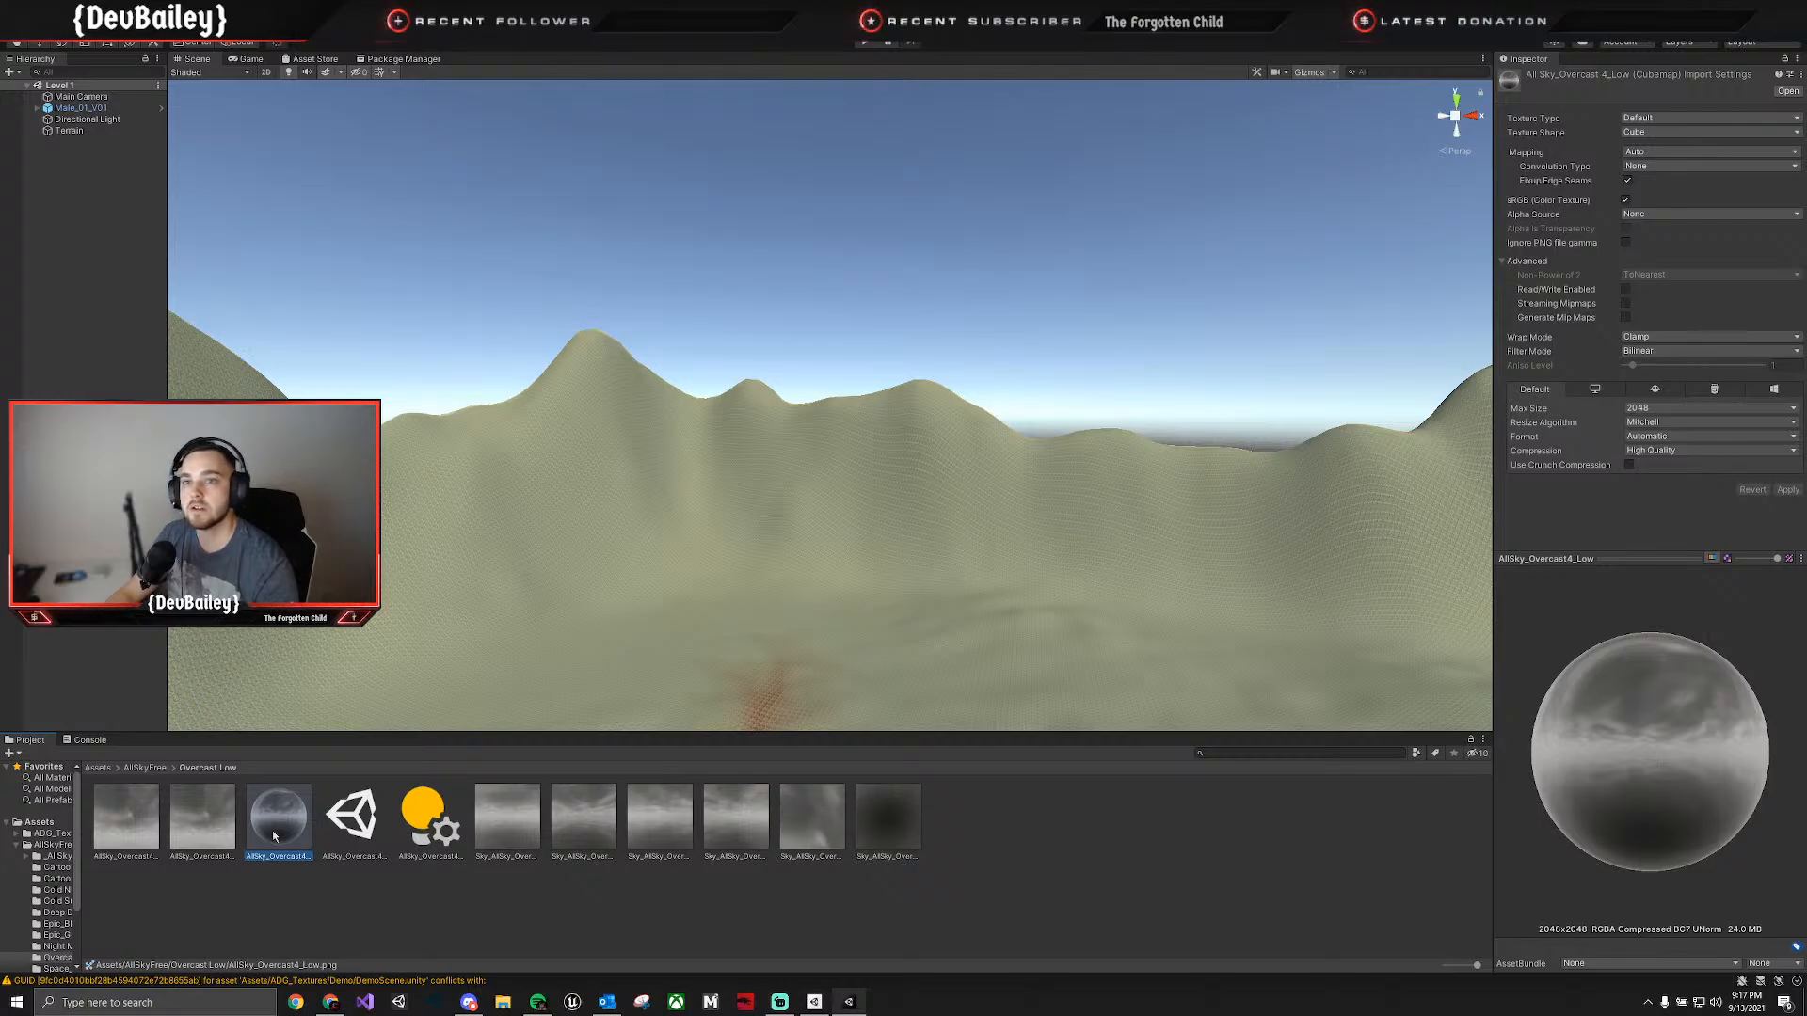
pyautogui.moveTo(273, 834); pyautogui.dragTo(604, 211)
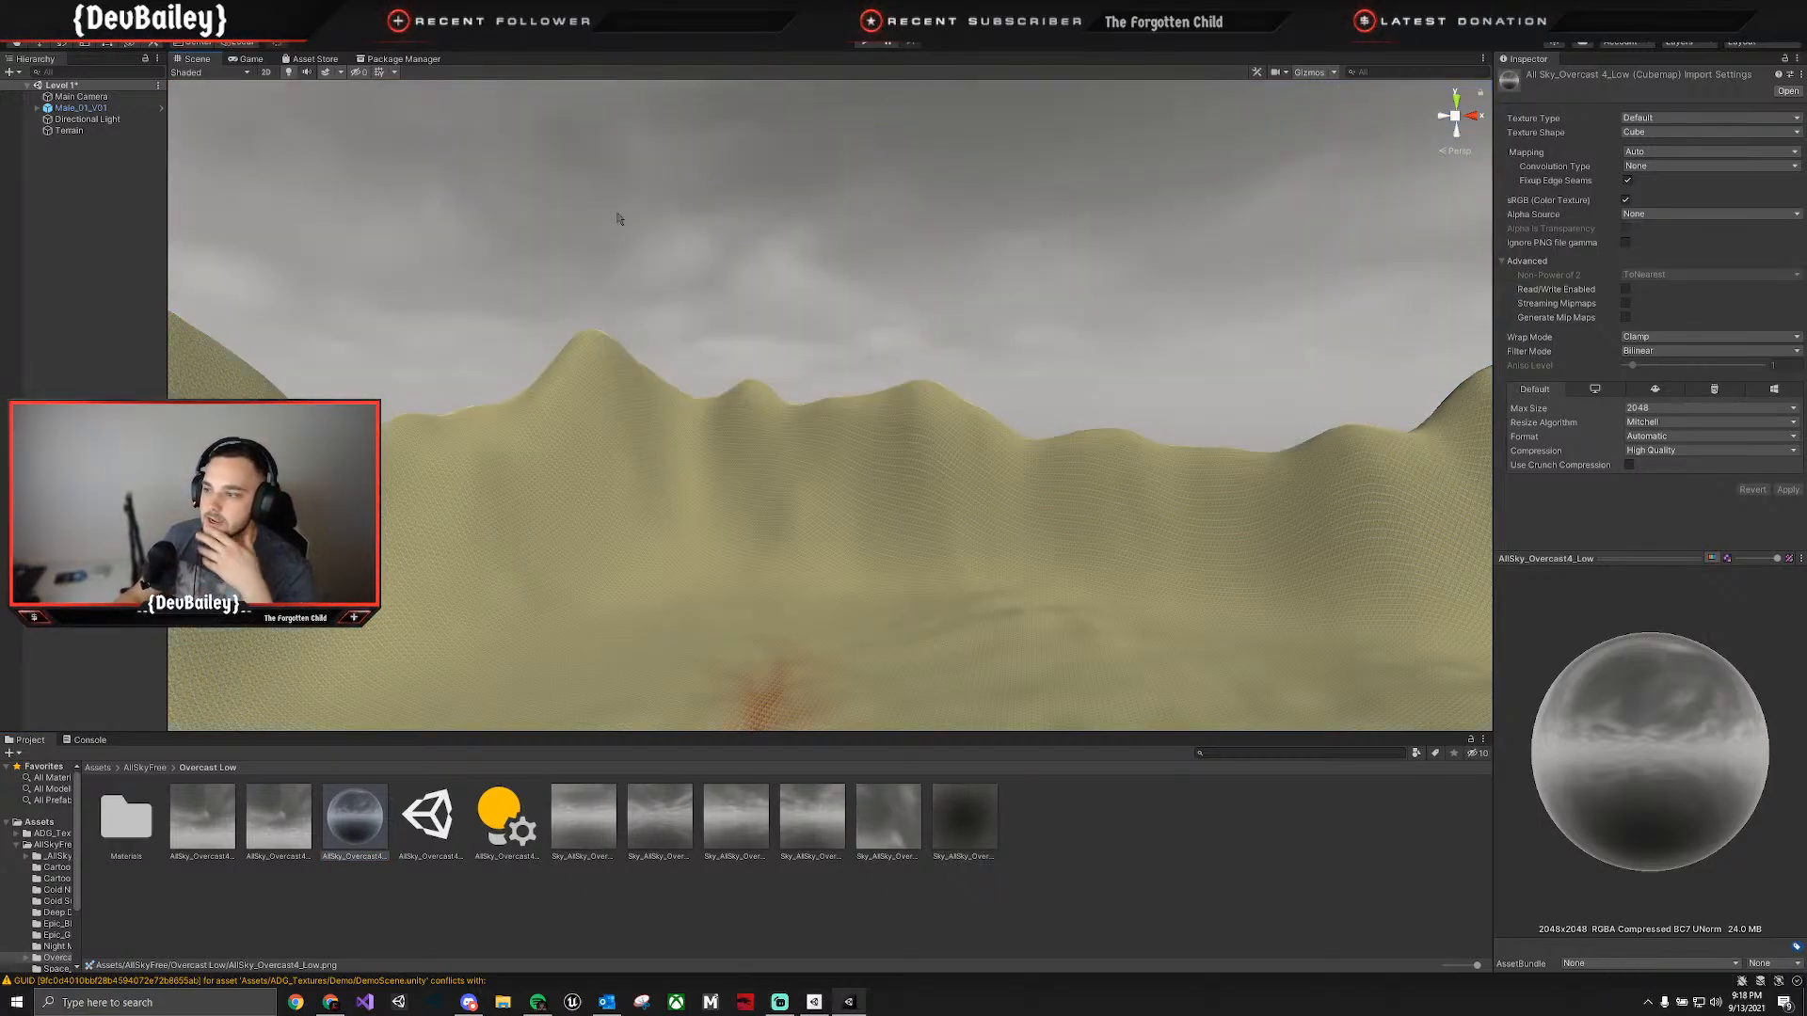
pyautogui.moveTo(598, 266); pyautogui.dragTo(574, 303, button='right')
pyautogui.press('w')
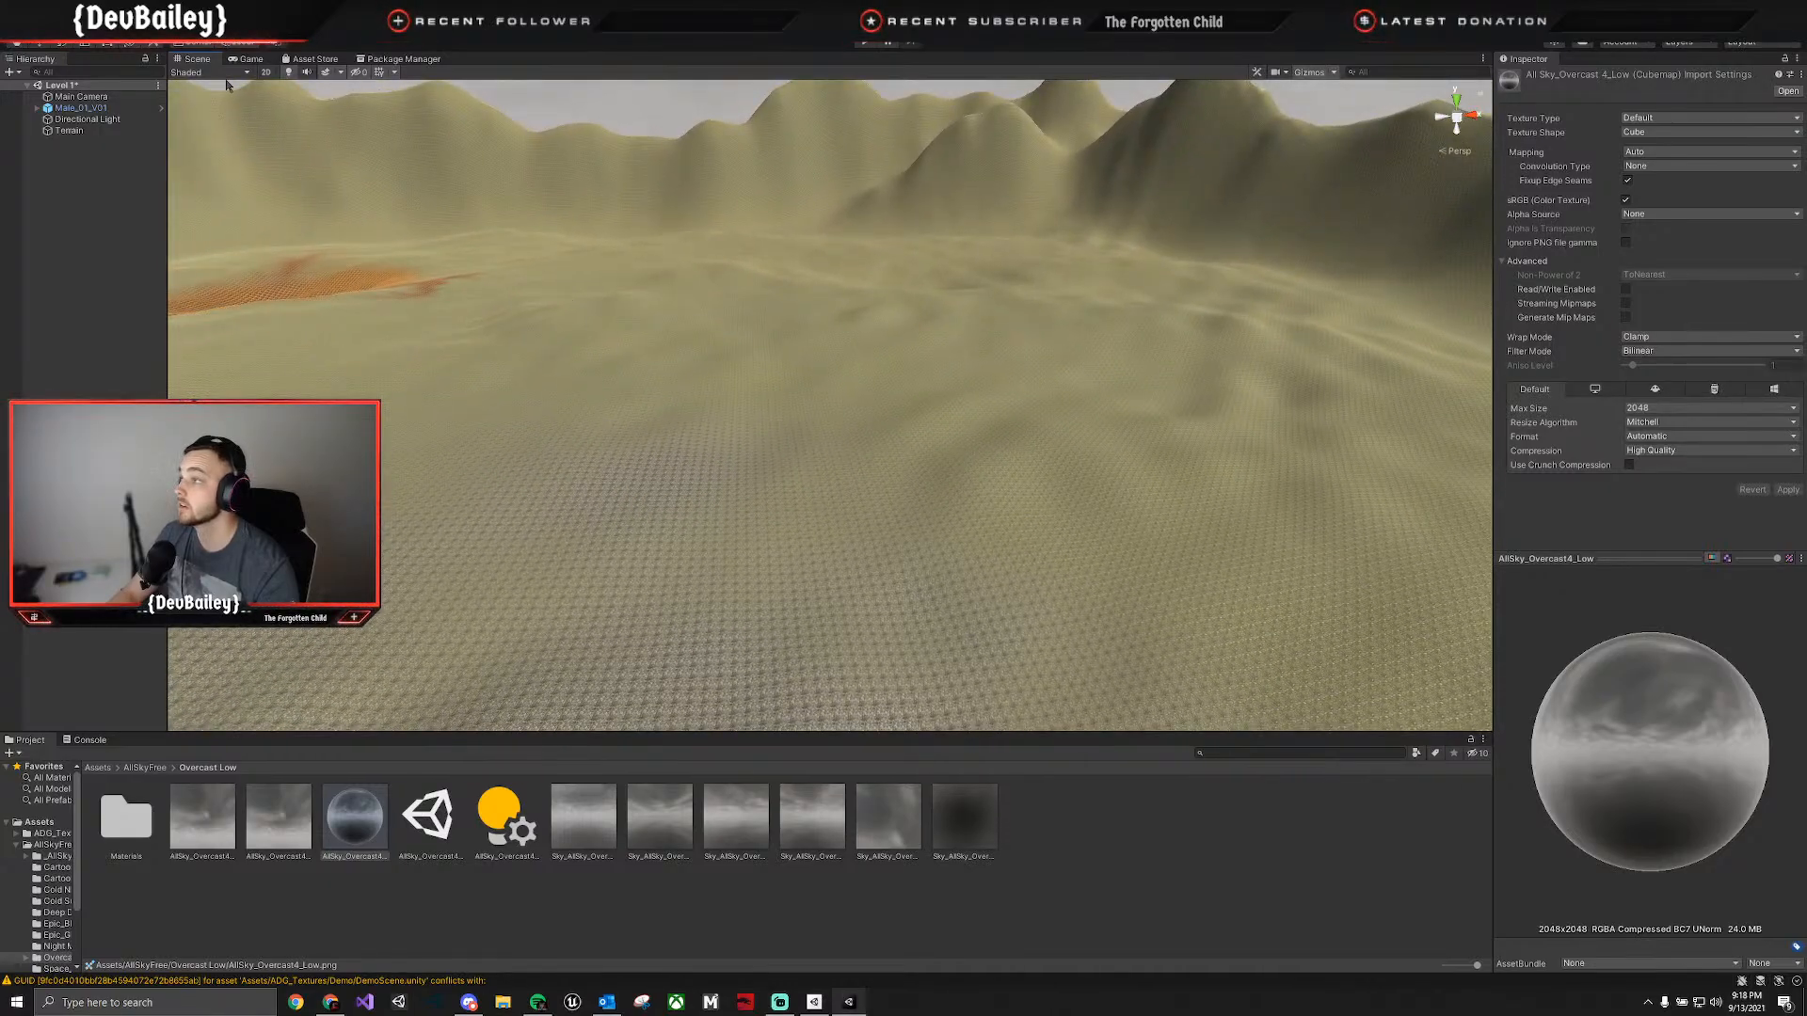
pyautogui.click(247, 58)
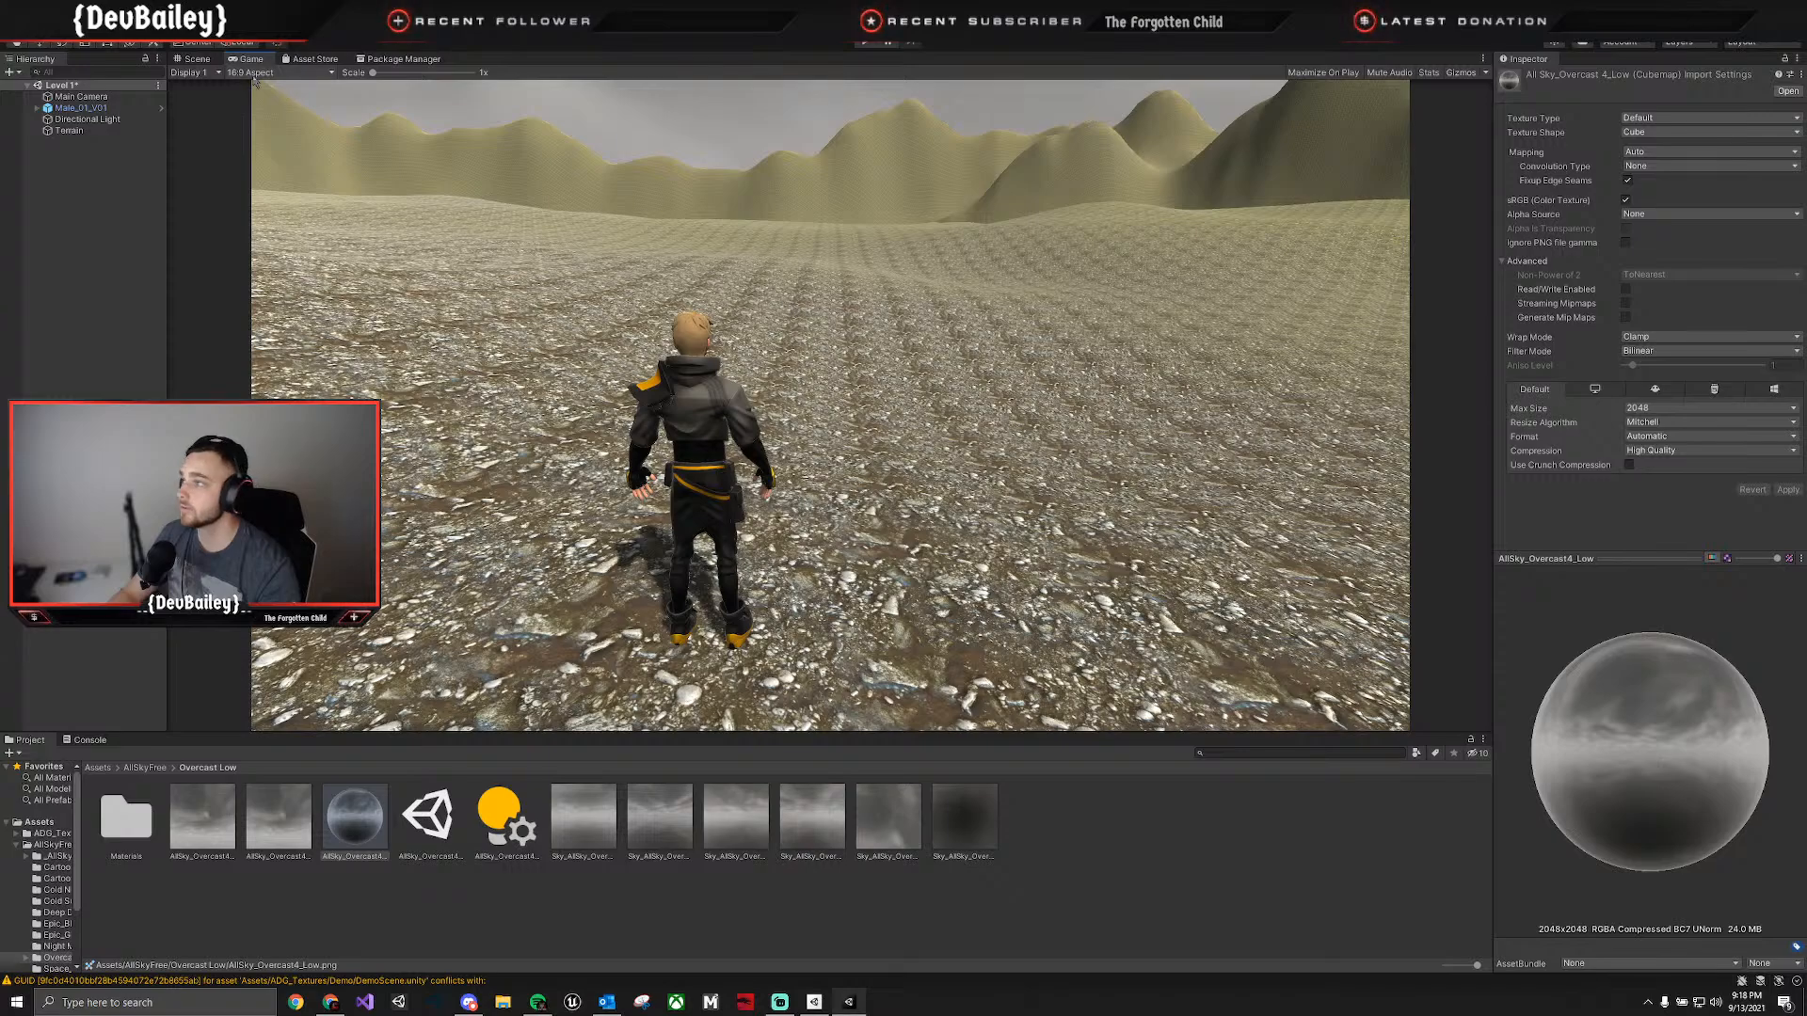
pyautogui.click(197, 58)
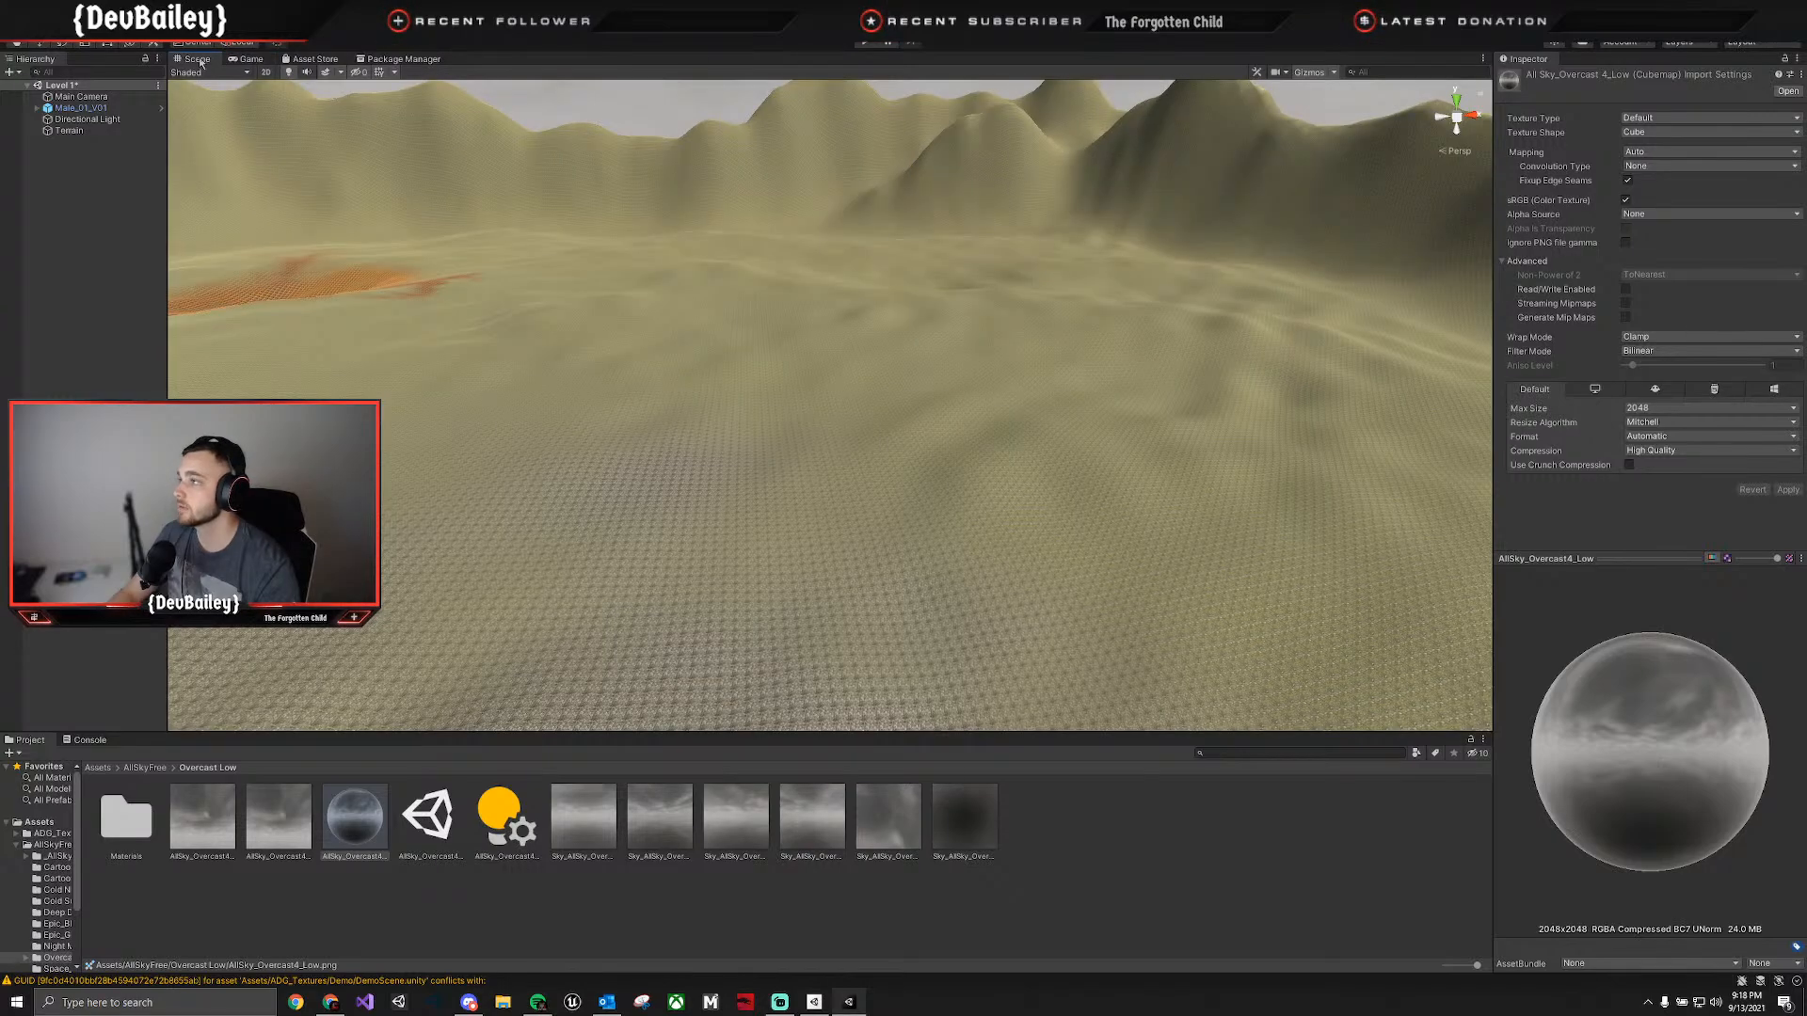
# Look through the Ground textures pack and ADG_Textures folders, including ground5, and open the ground_vol1 collection.
pyautogui.click(98, 768)
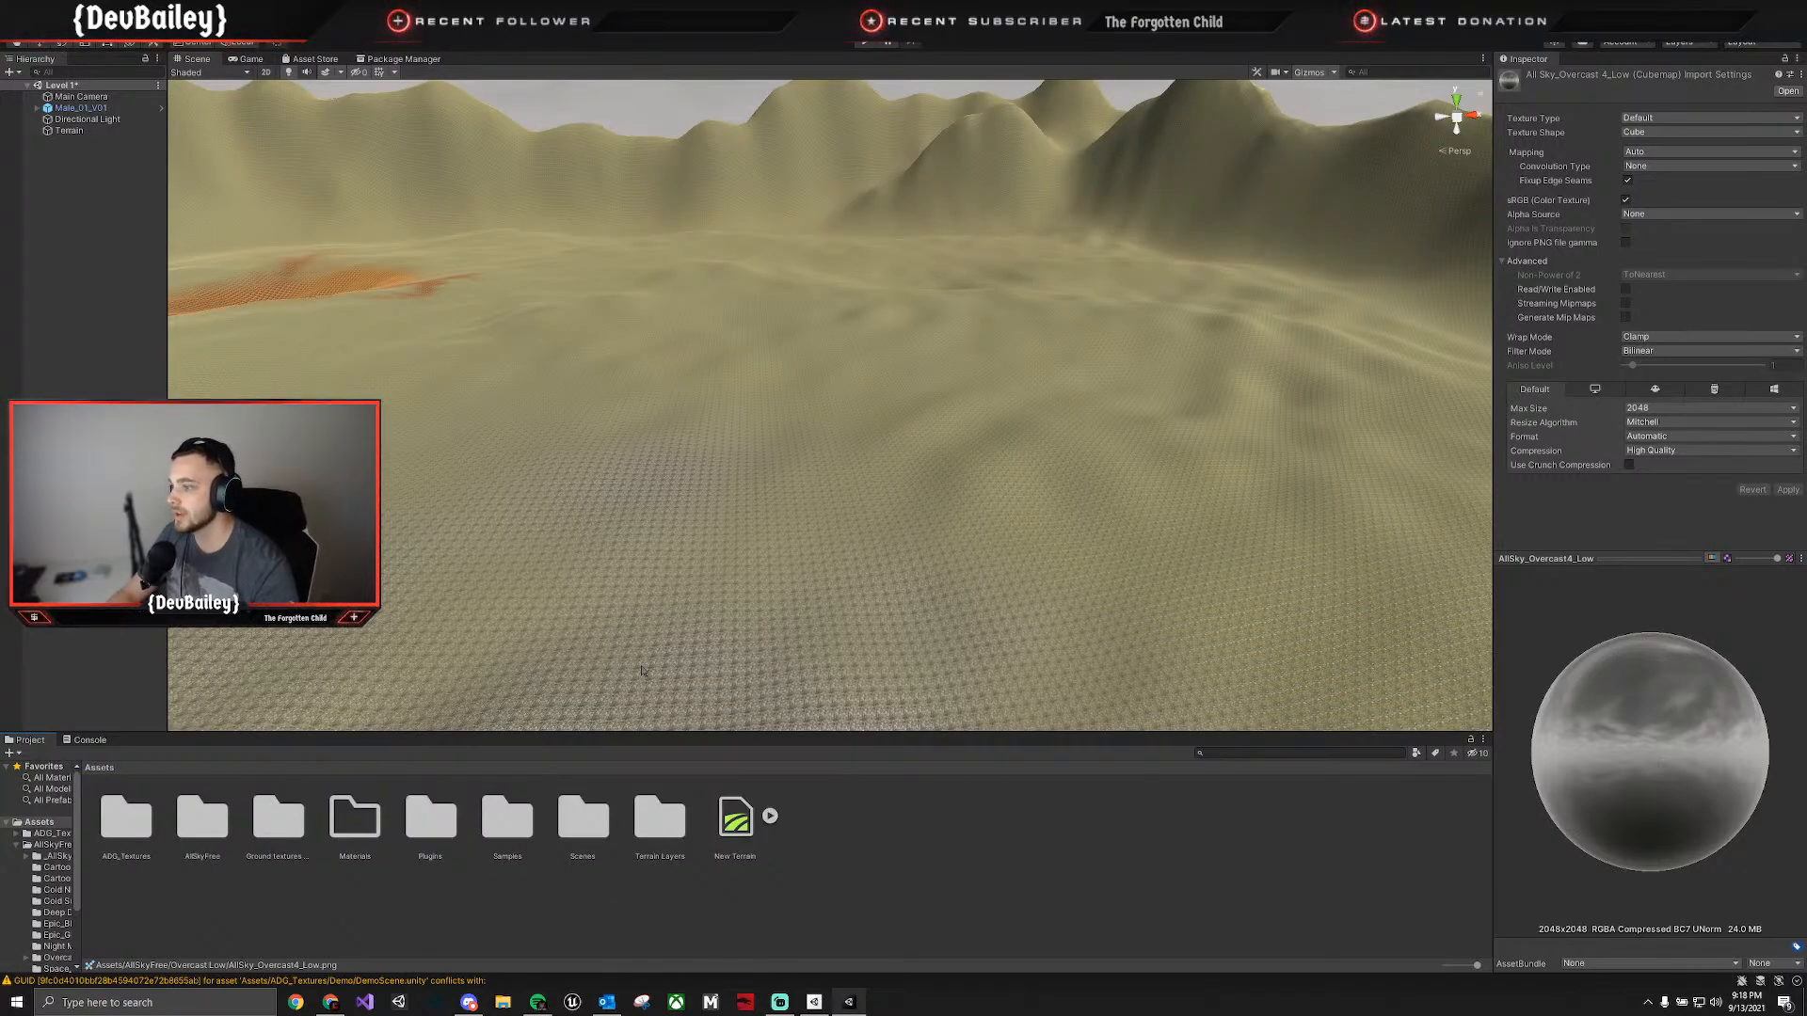
pyautogui.doubleClick(278, 817)
pyautogui.click(98, 768)
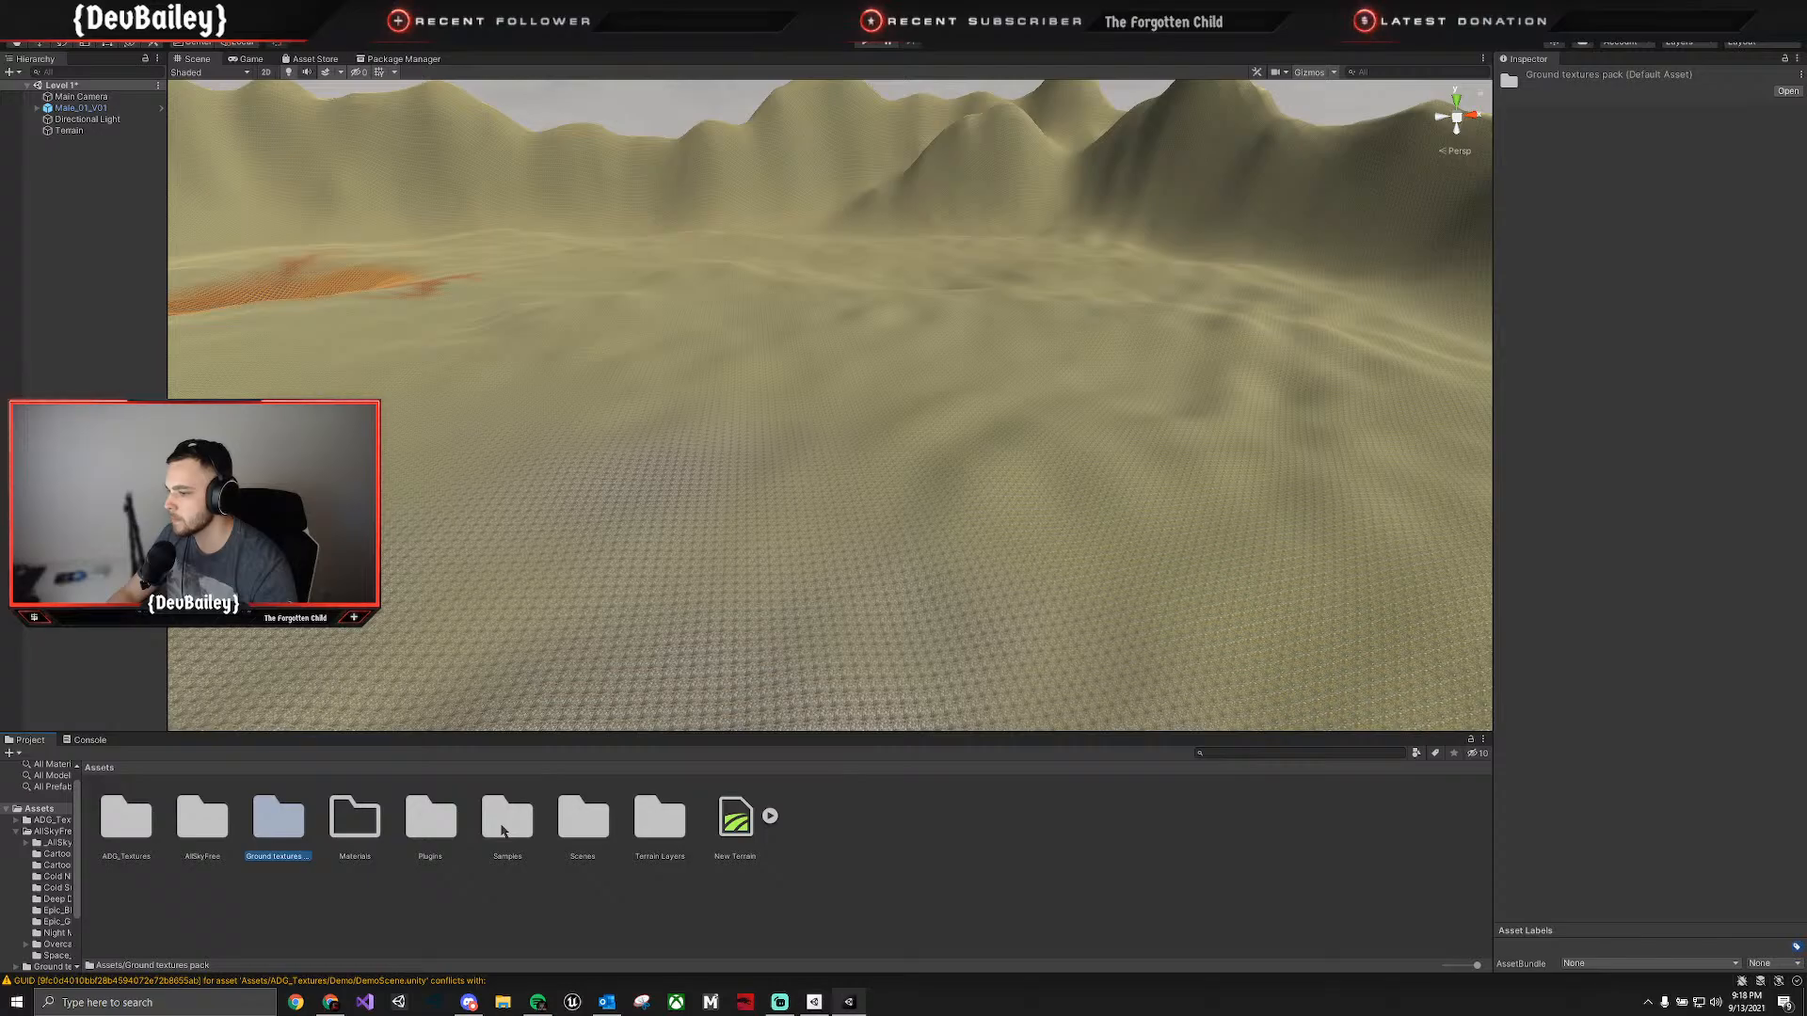
pyautogui.doubleClick(104, 823)
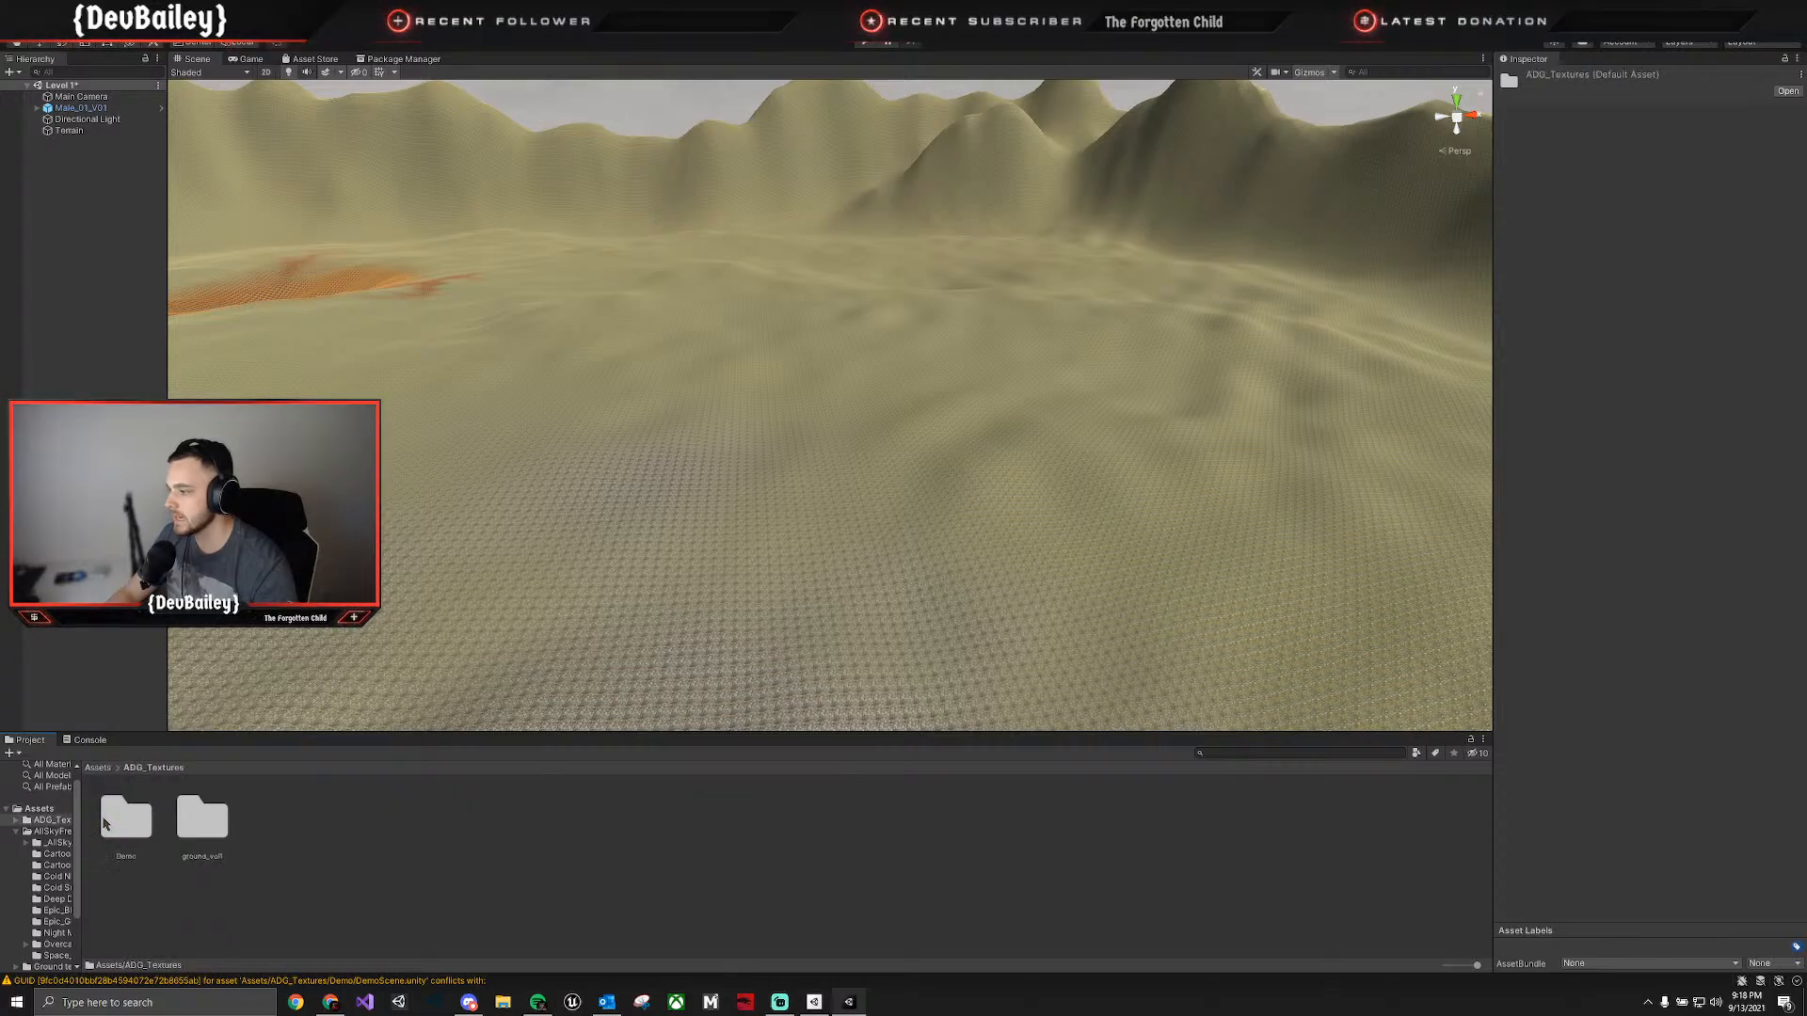
pyautogui.doubleClick(209, 821)
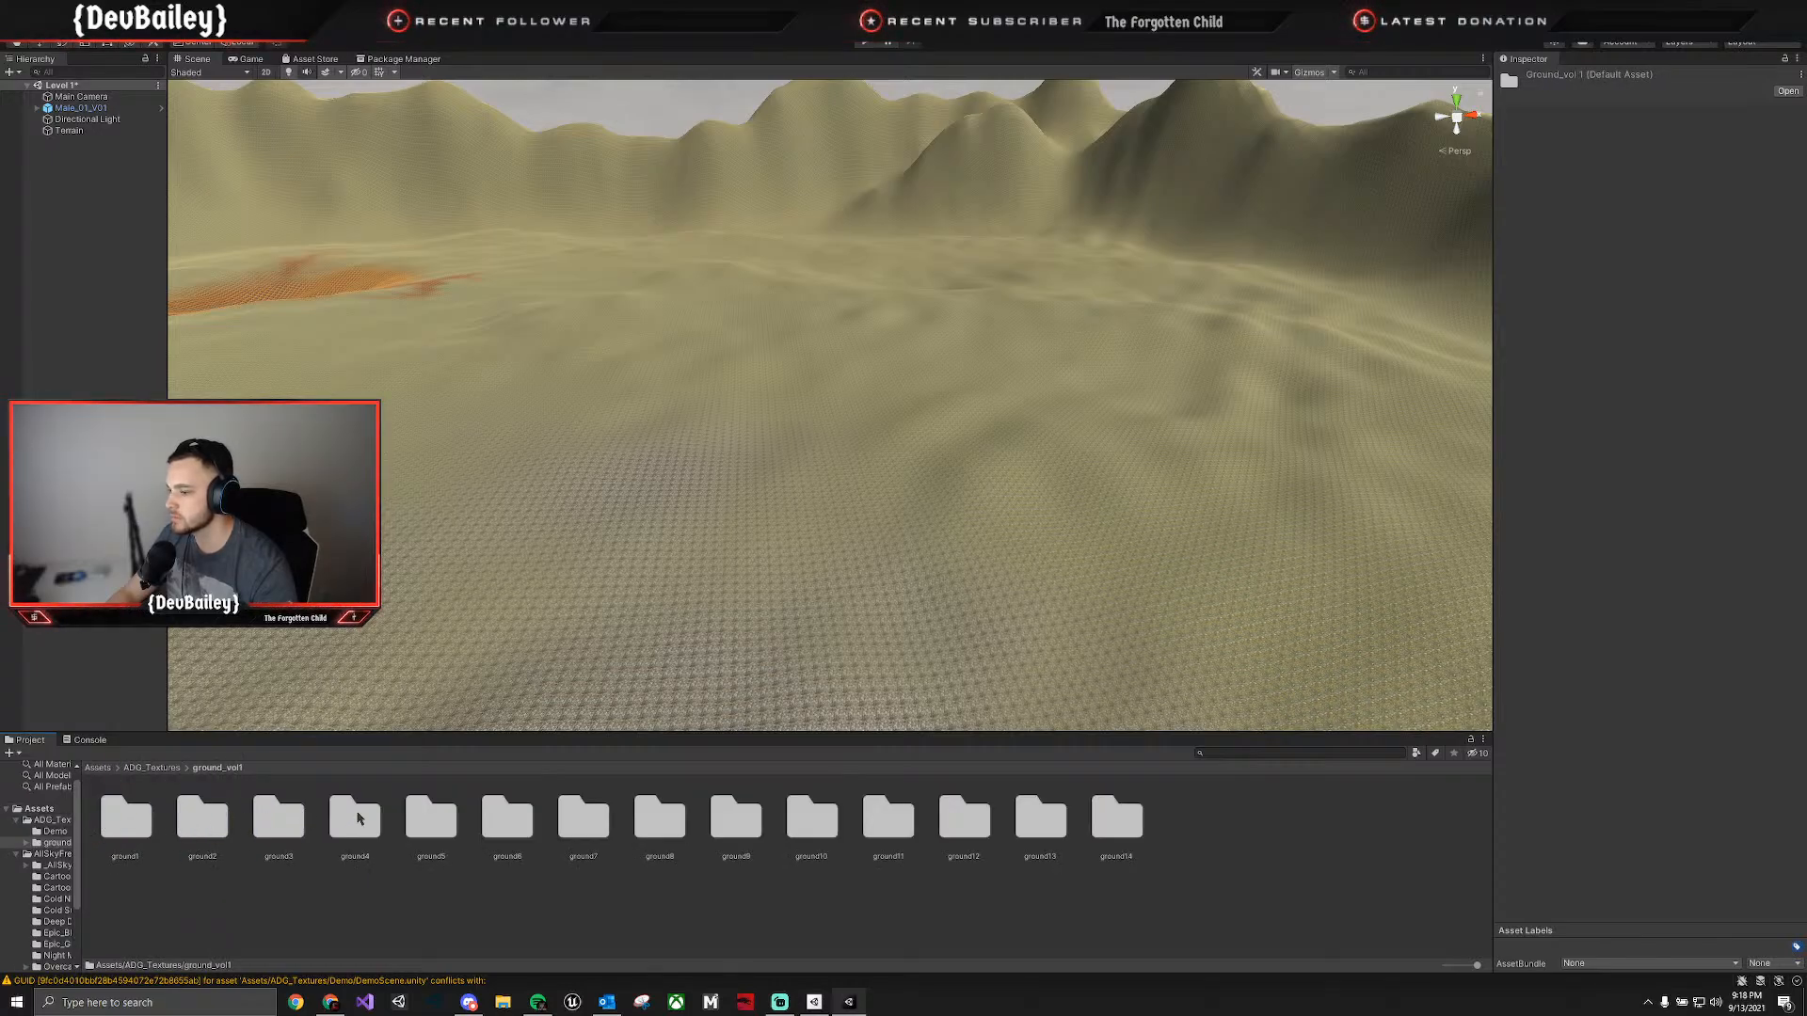
pyautogui.doubleClick(431, 817)
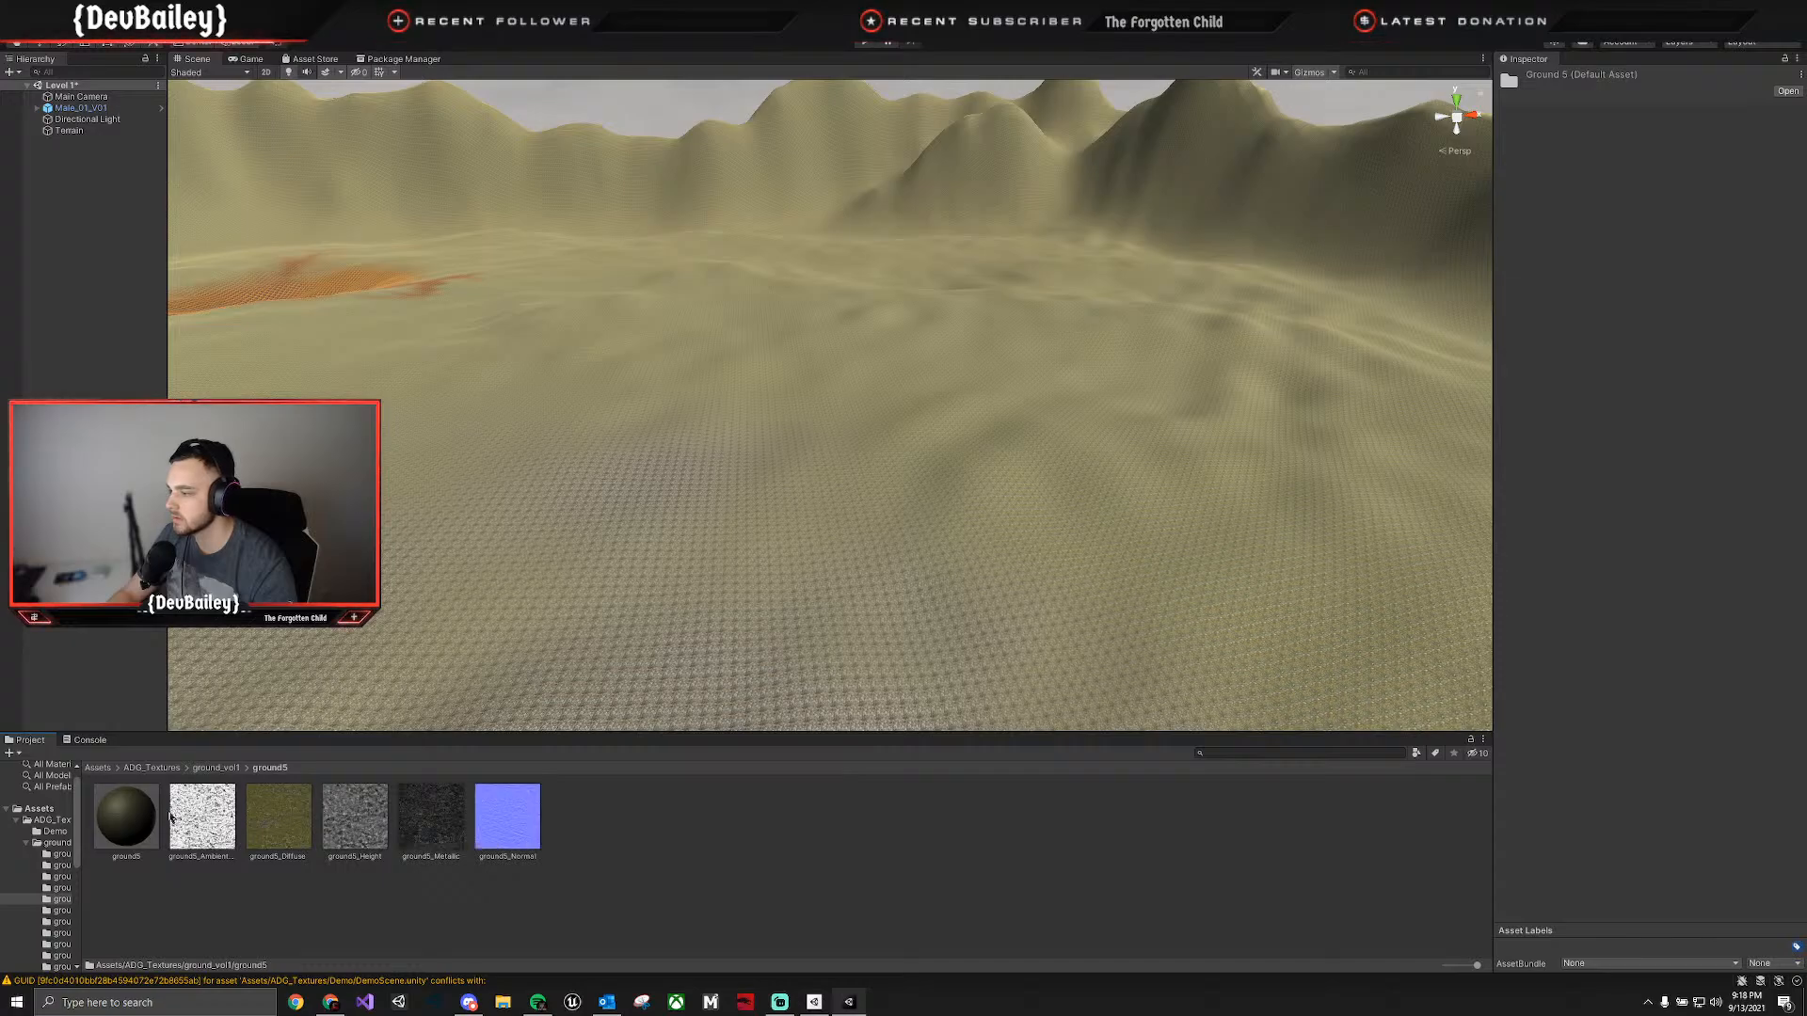
pyautogui.click(152, 769)
pyautogui.click(131, 828)
pyautogui.click(204, 824)
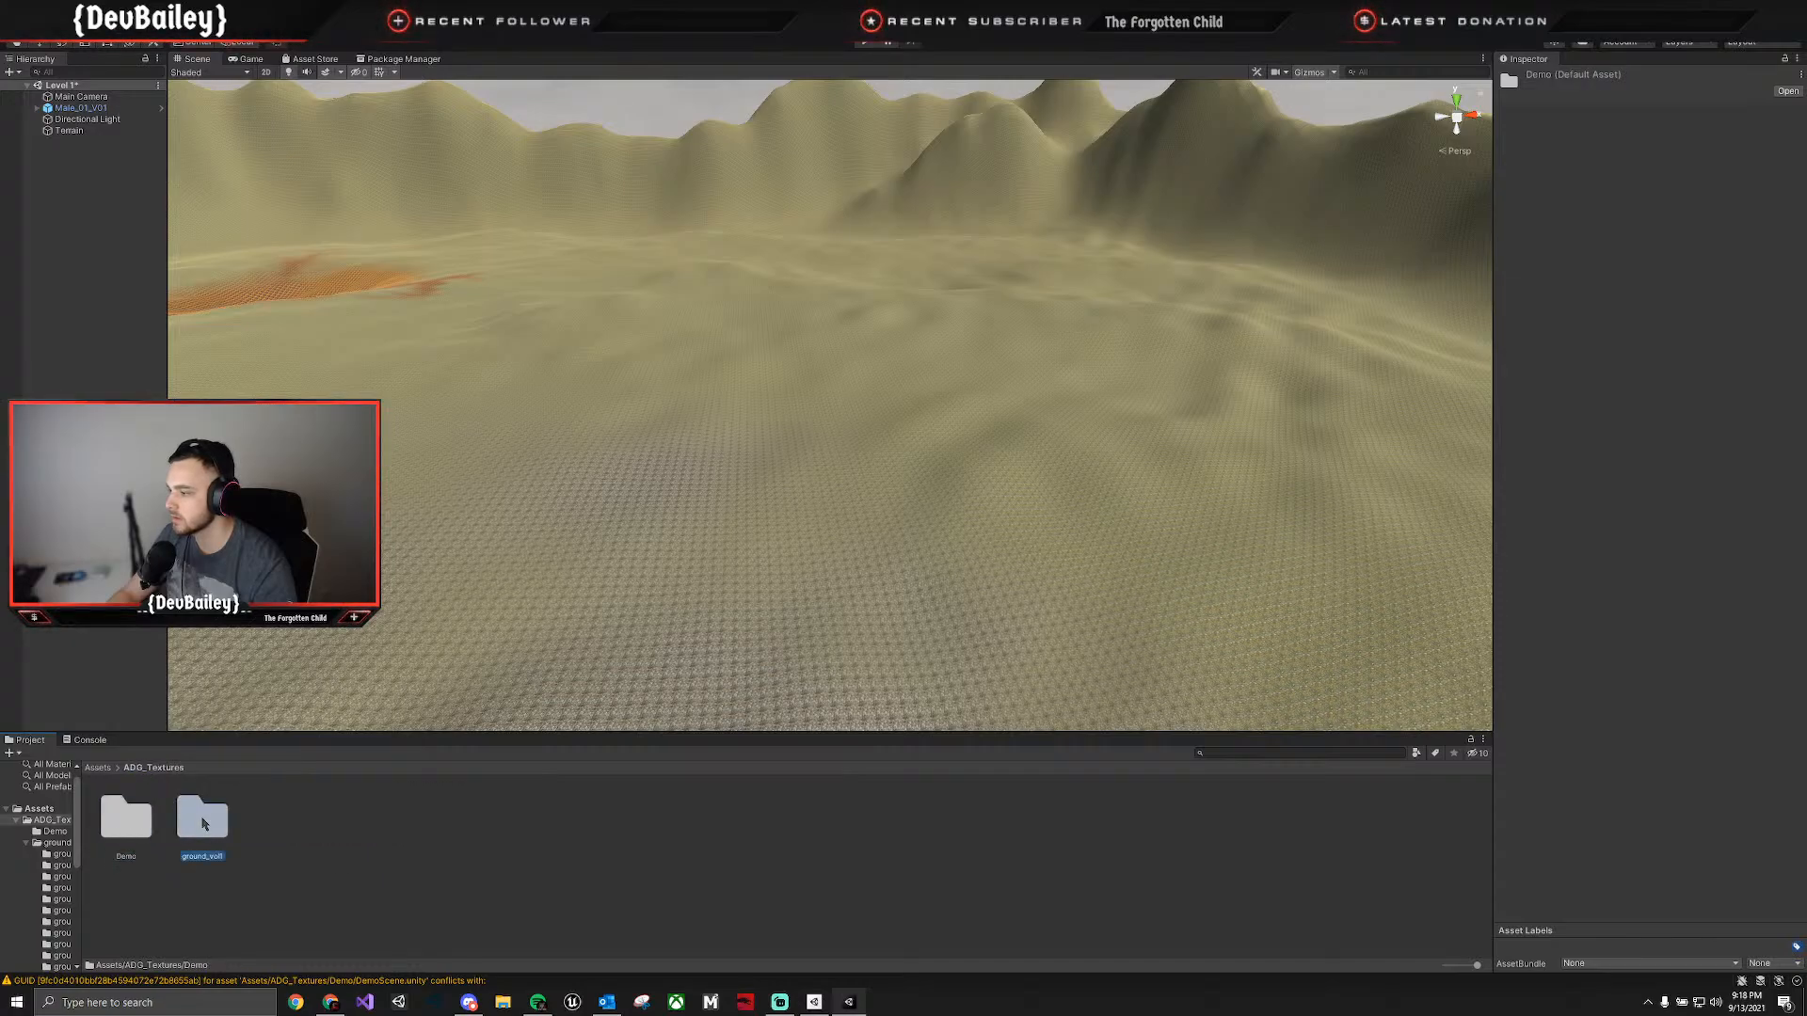
pyautogui.doubleClick(203, 824)
# Examine the texture sets in the ground1 to ground5 folders of ground_vol1 for a suitable ground.
pyautogui.doubleClick(126, 821)
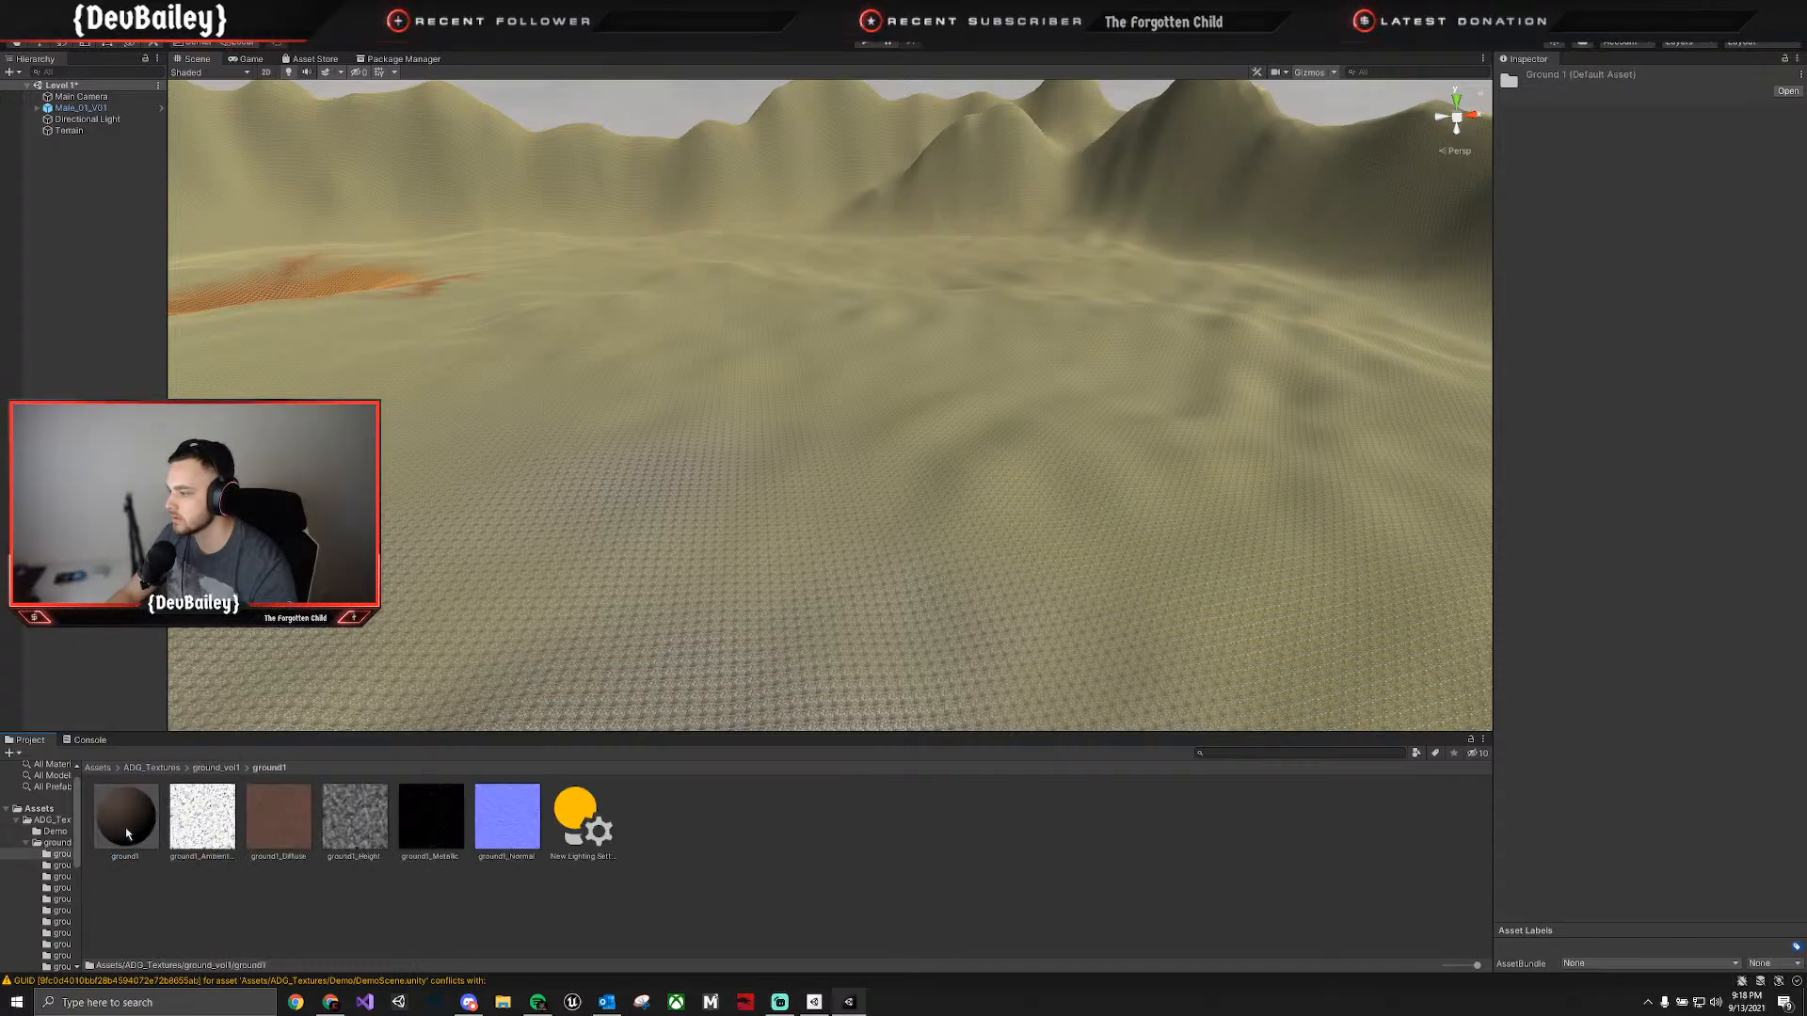
pyautogui.click(153, 769)
pyautogui.doubleClick(203, 823)
pyautogui.doubleClick(205, 820)
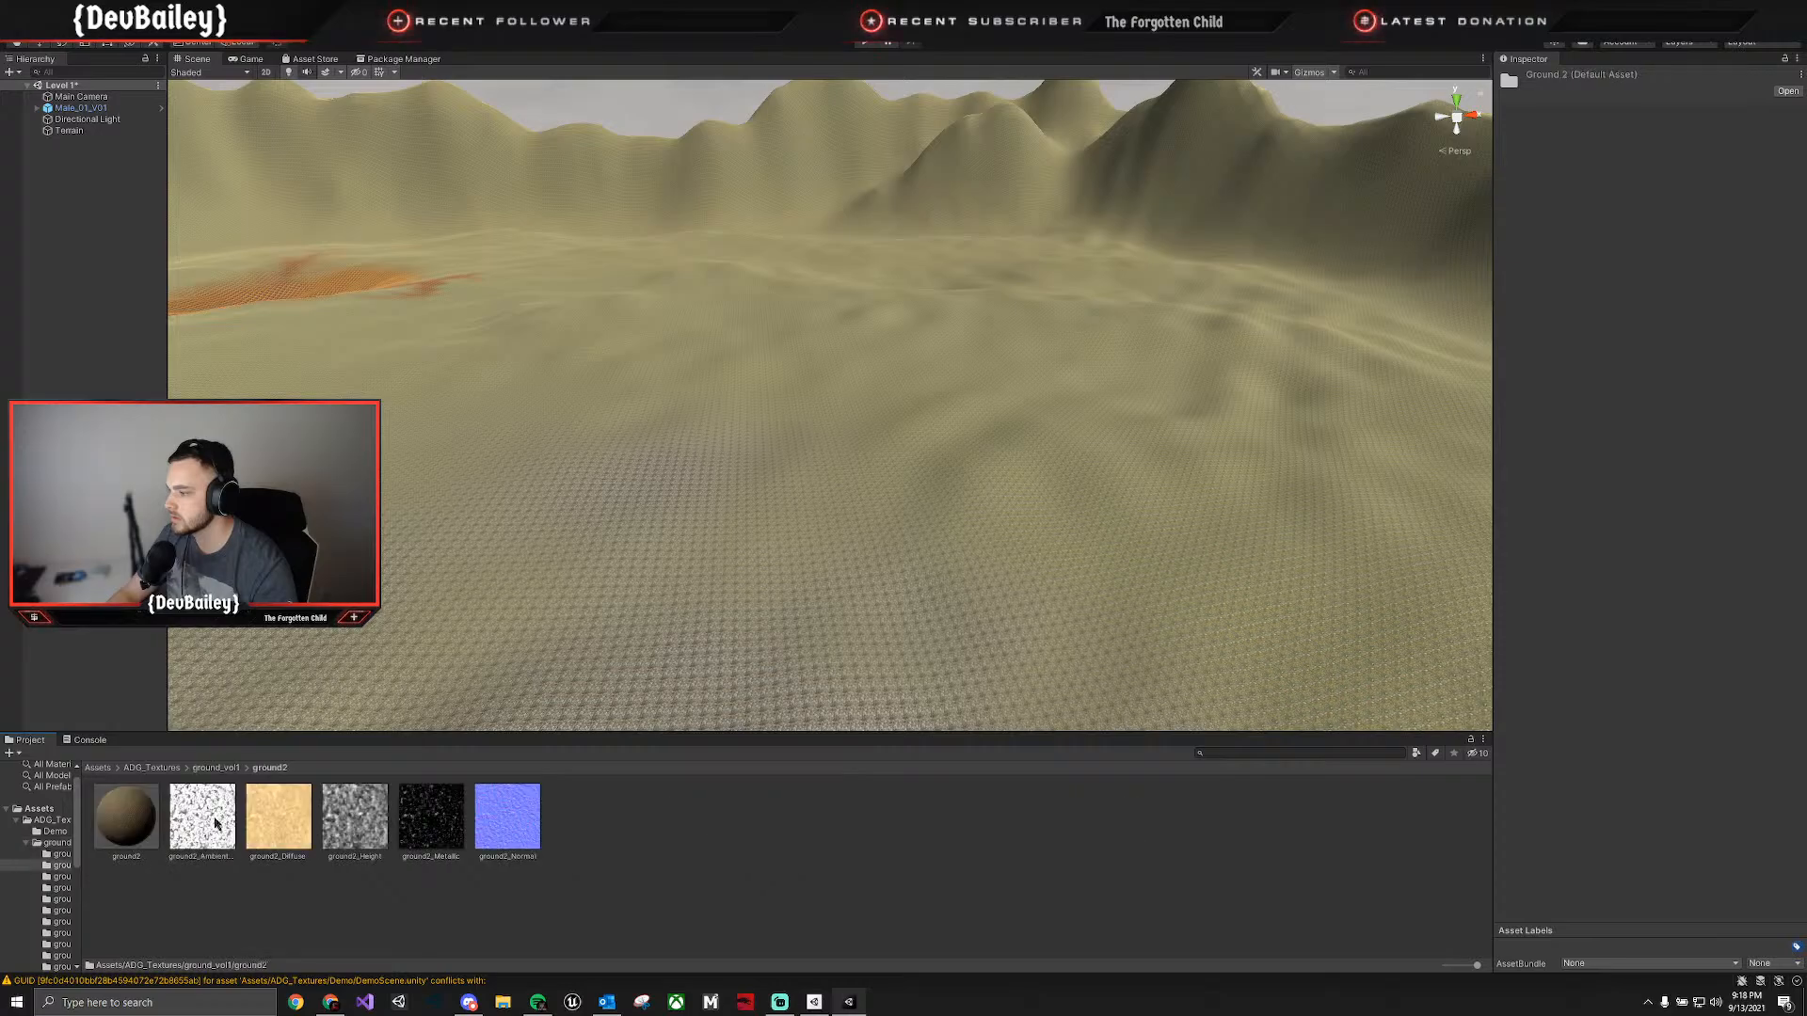
pyautogui.click(216, 769)
pyautogui.doubleClick(278, 818)
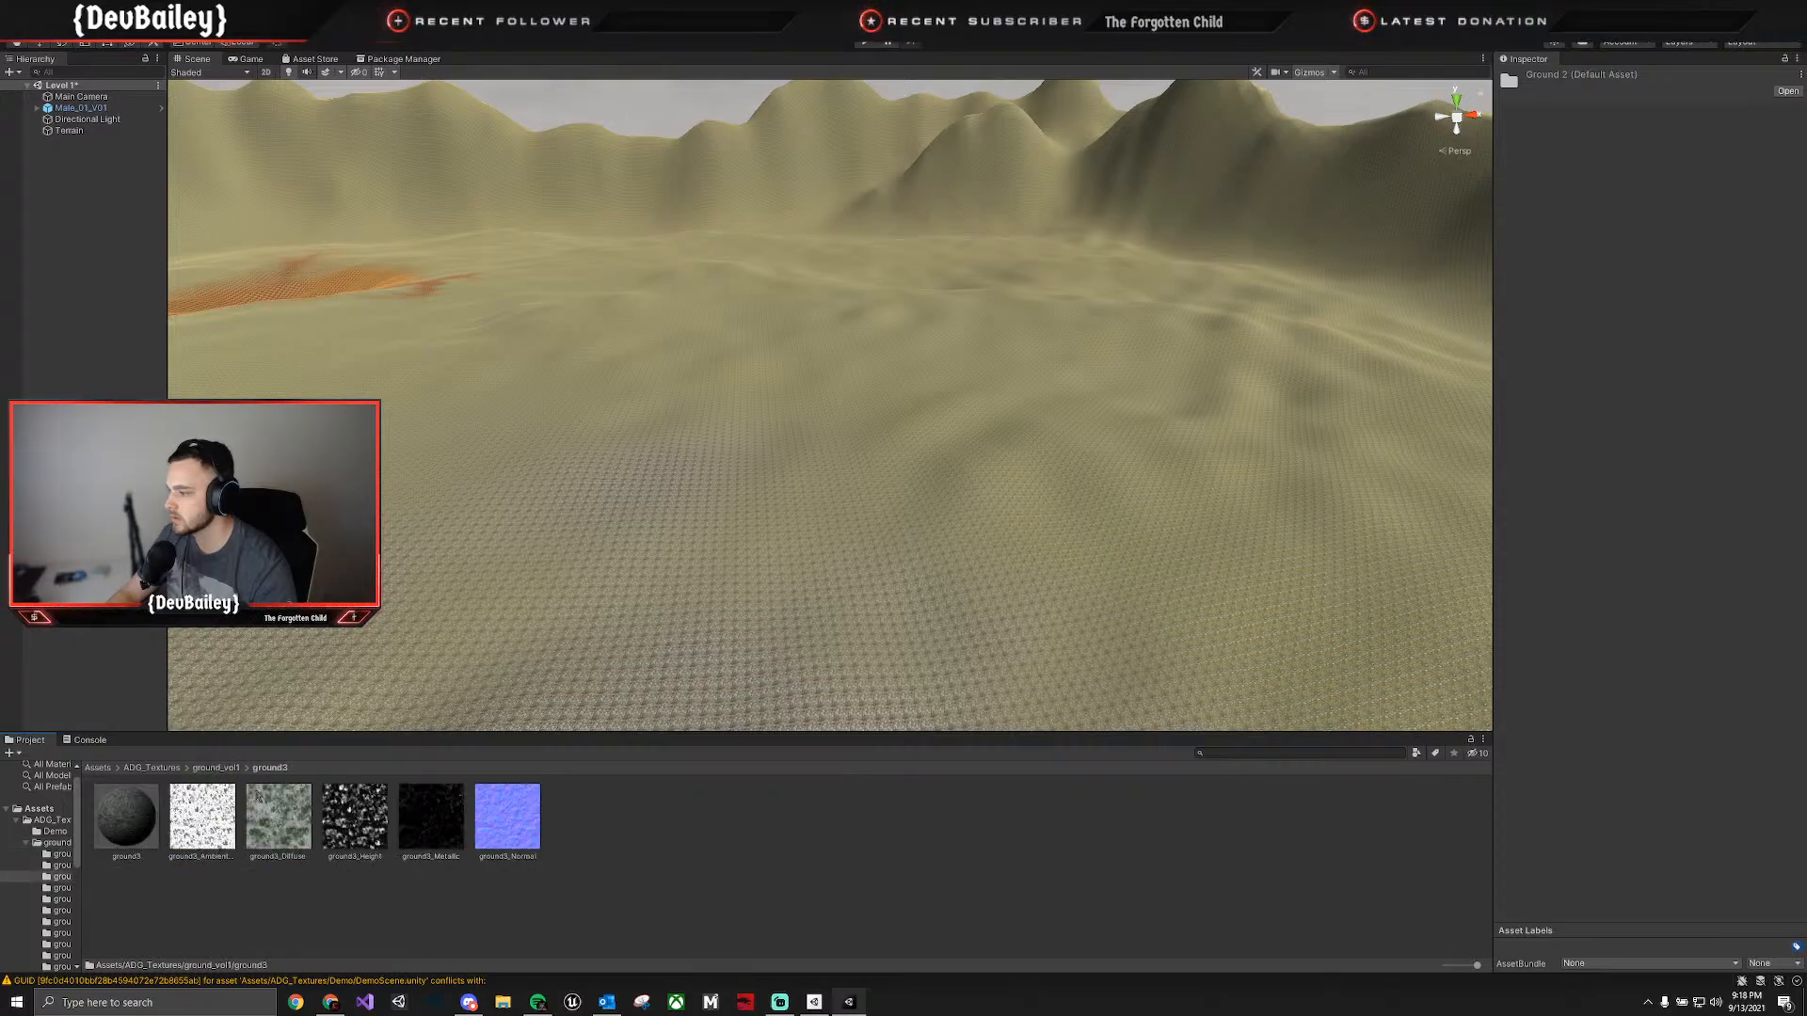
pyautogui.click(217, 768)
pyautogui.doubleClick(376, 822)
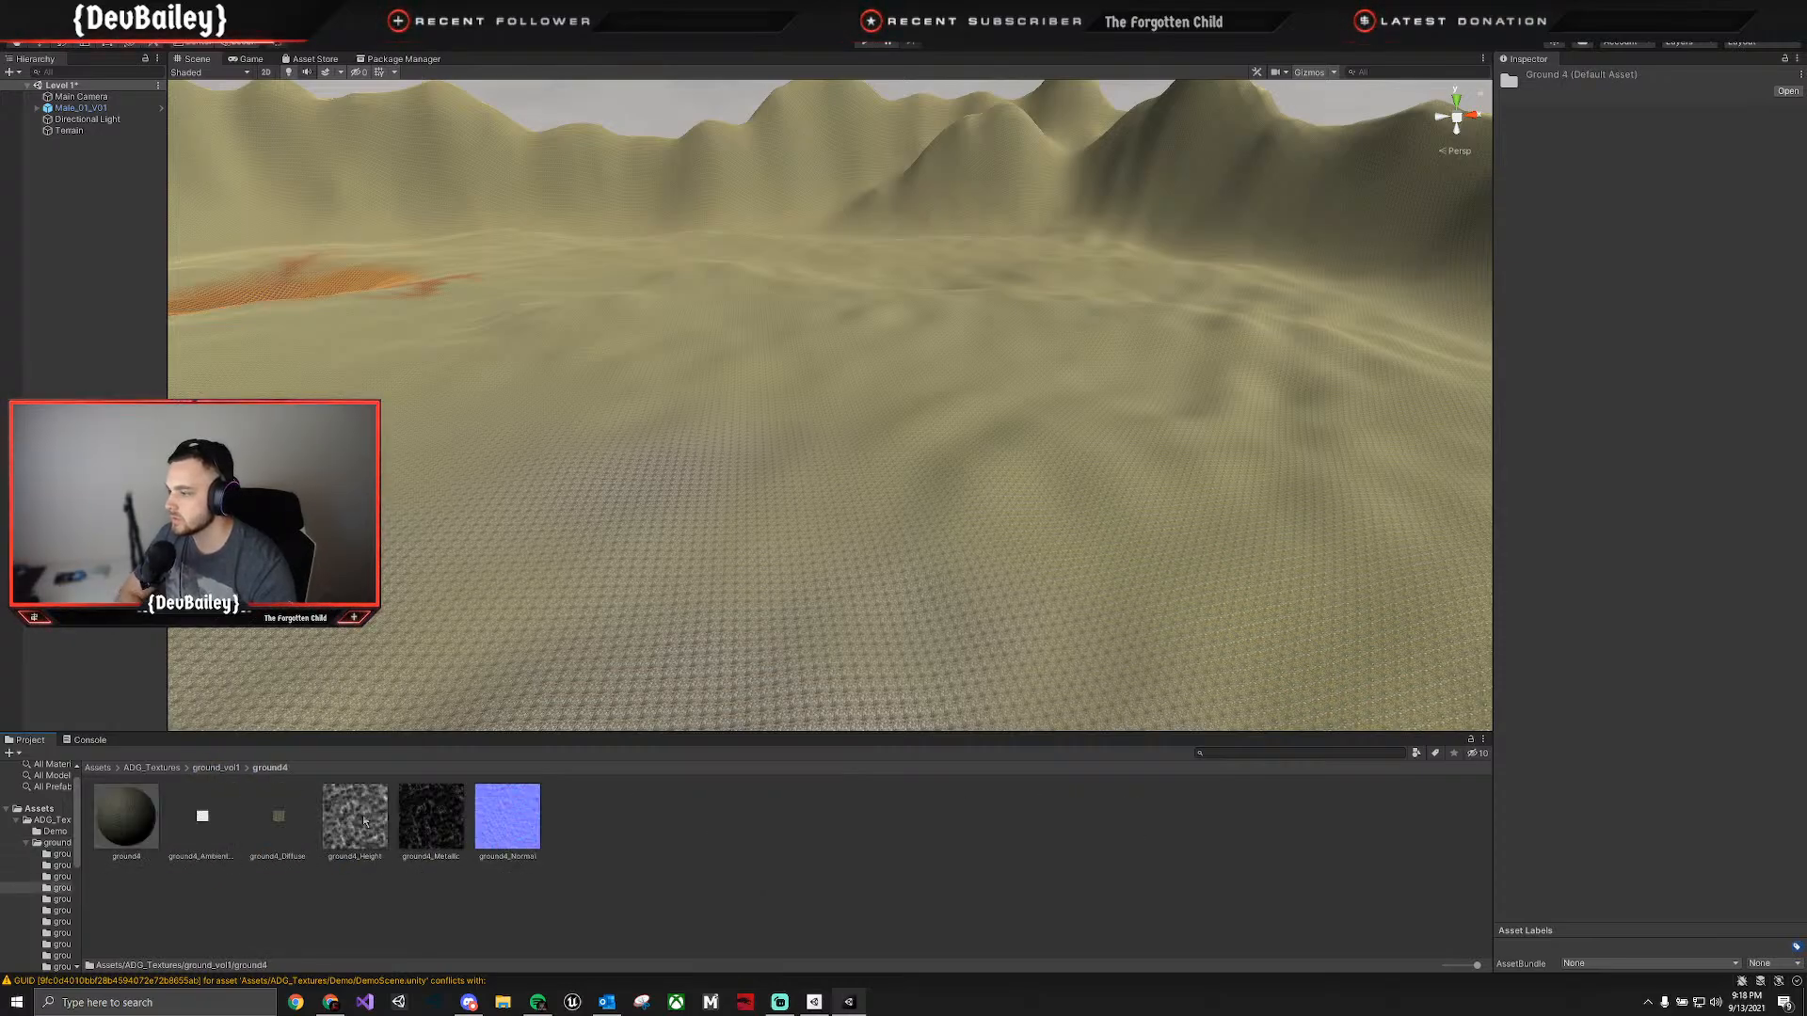
pyautogui.click(230, 769)
pyautogui.doubleClick(432, 822)
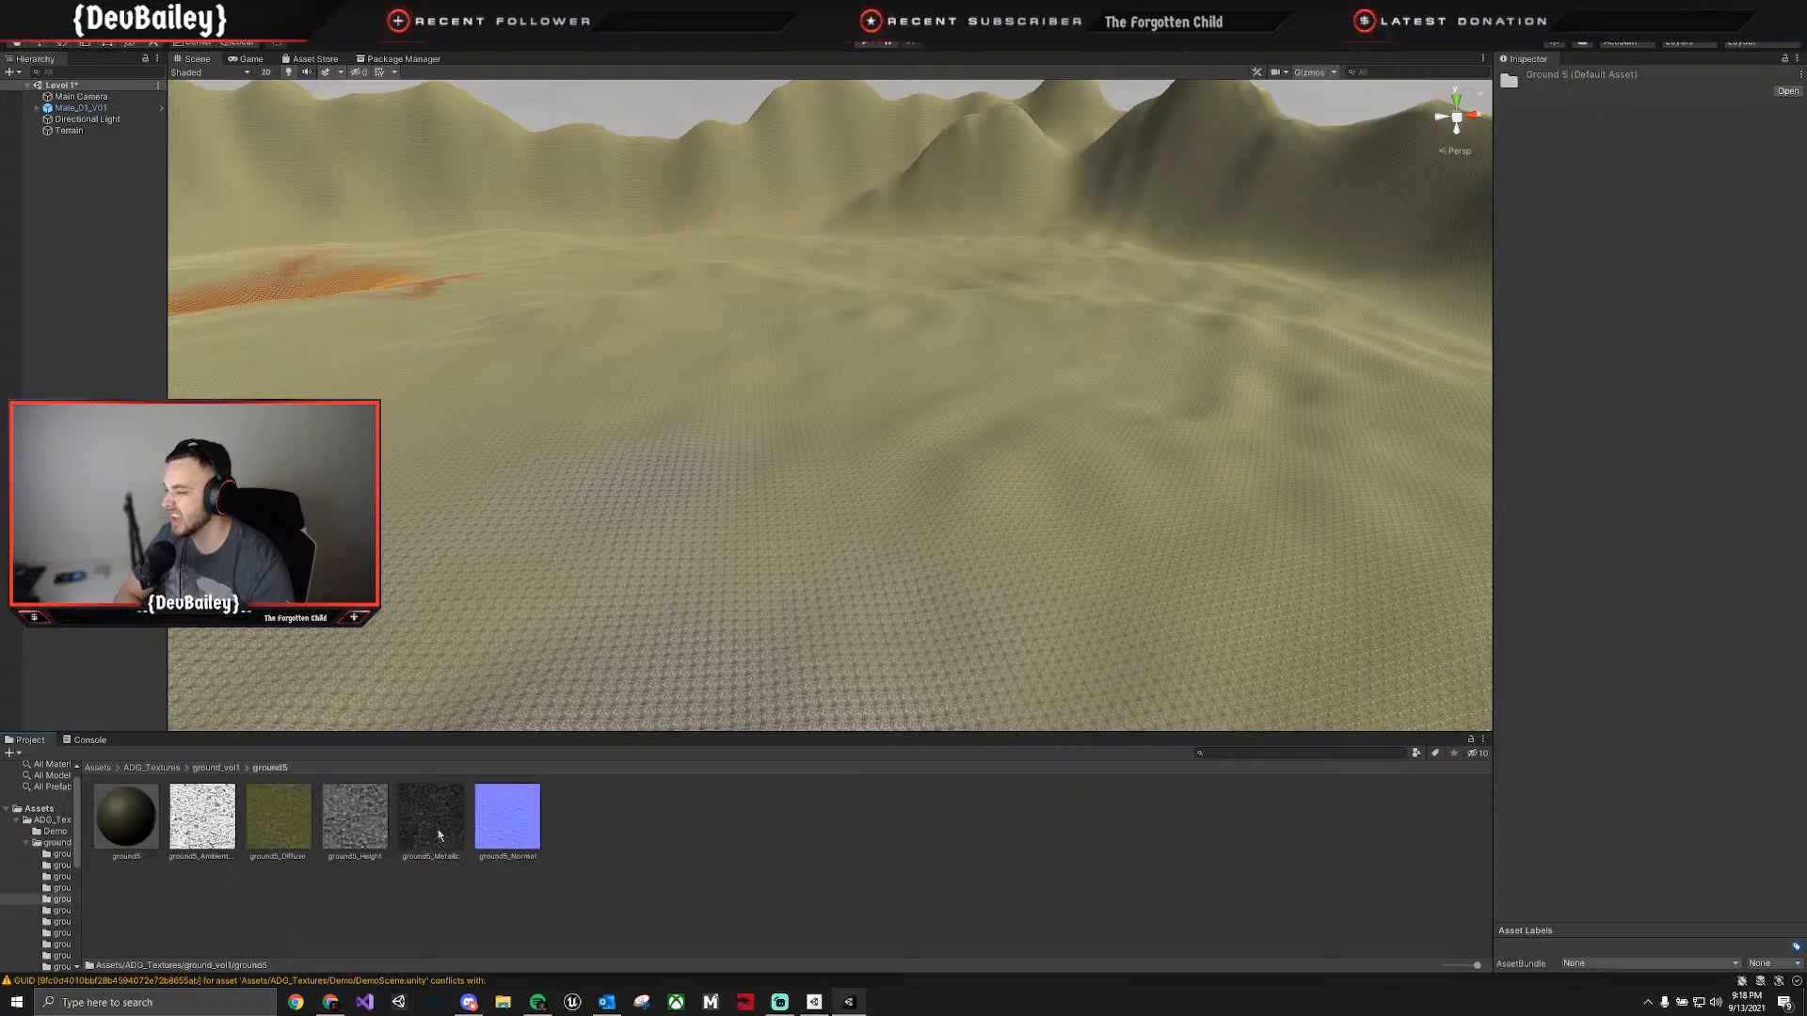
# Examine the texture sets in the ground6 to ground10 folders of ground_vol1 for a suitable ground.
pyautogui.click(217, 768)
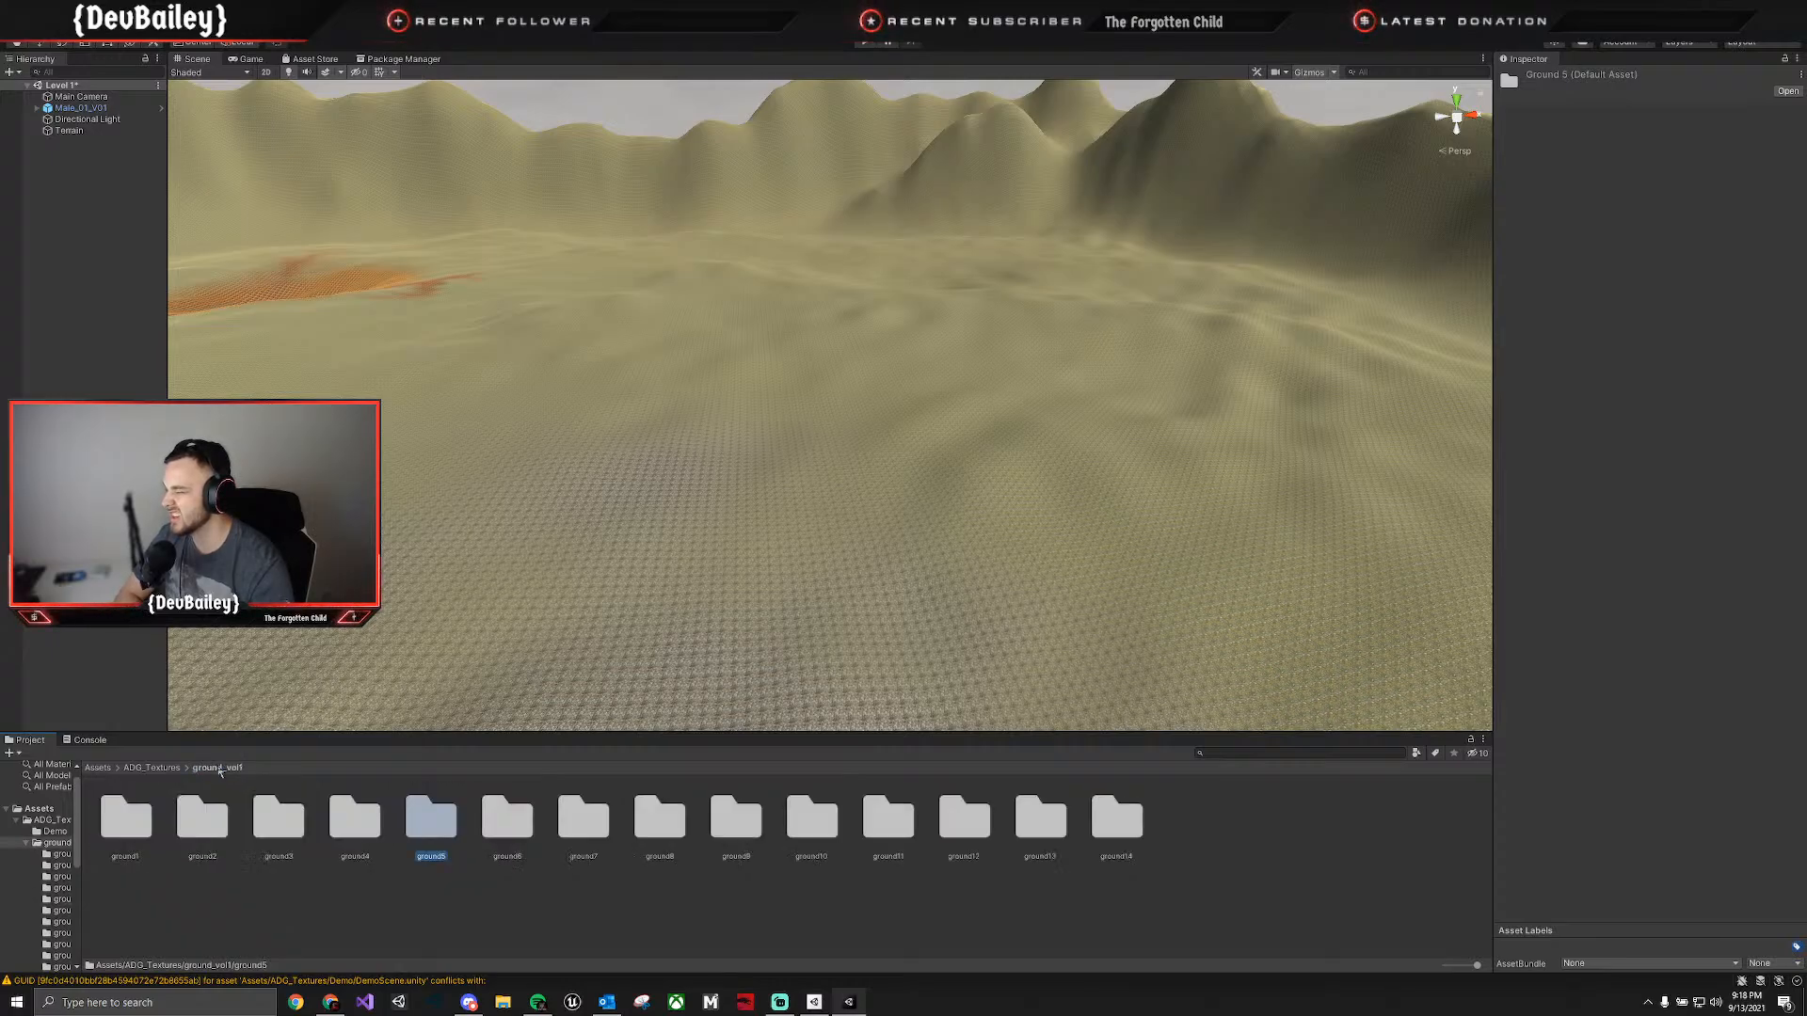
pyautogui.doubleClick(512, 827)
pyautogui.click(217, 768)
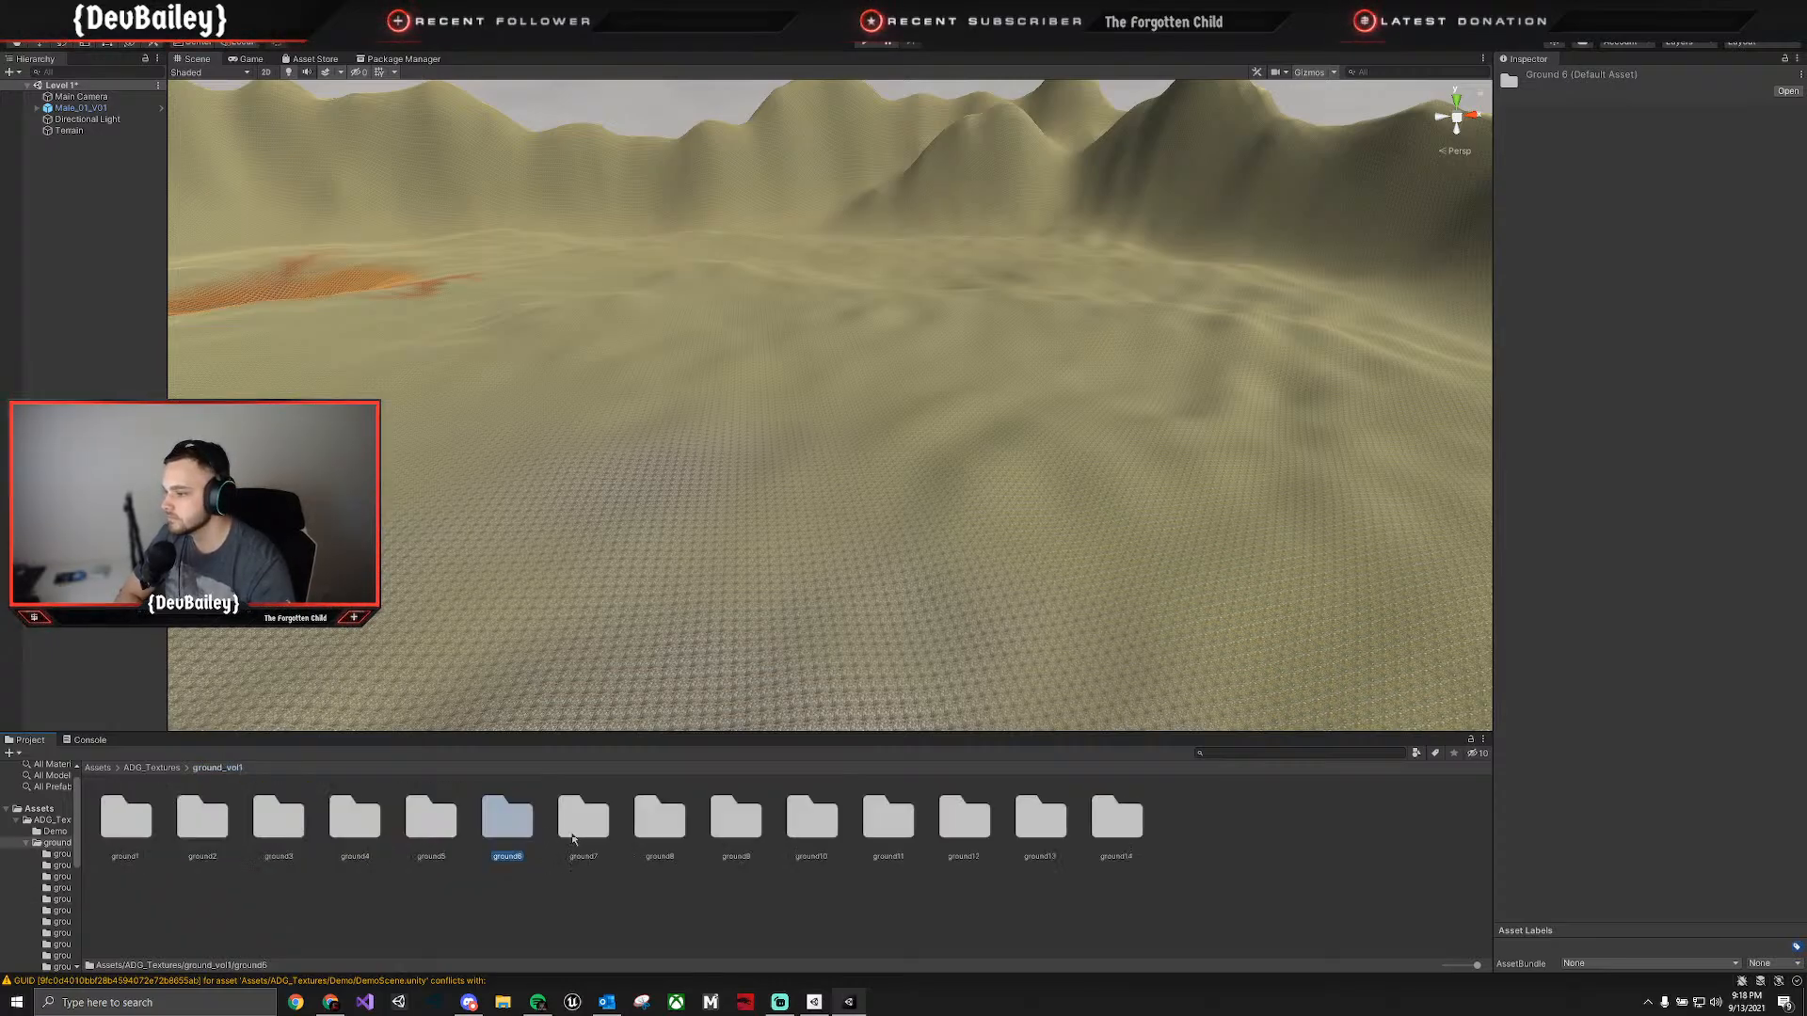
pyautogui.click(584, 838)
pyautogui.doubleClick(575, 821)
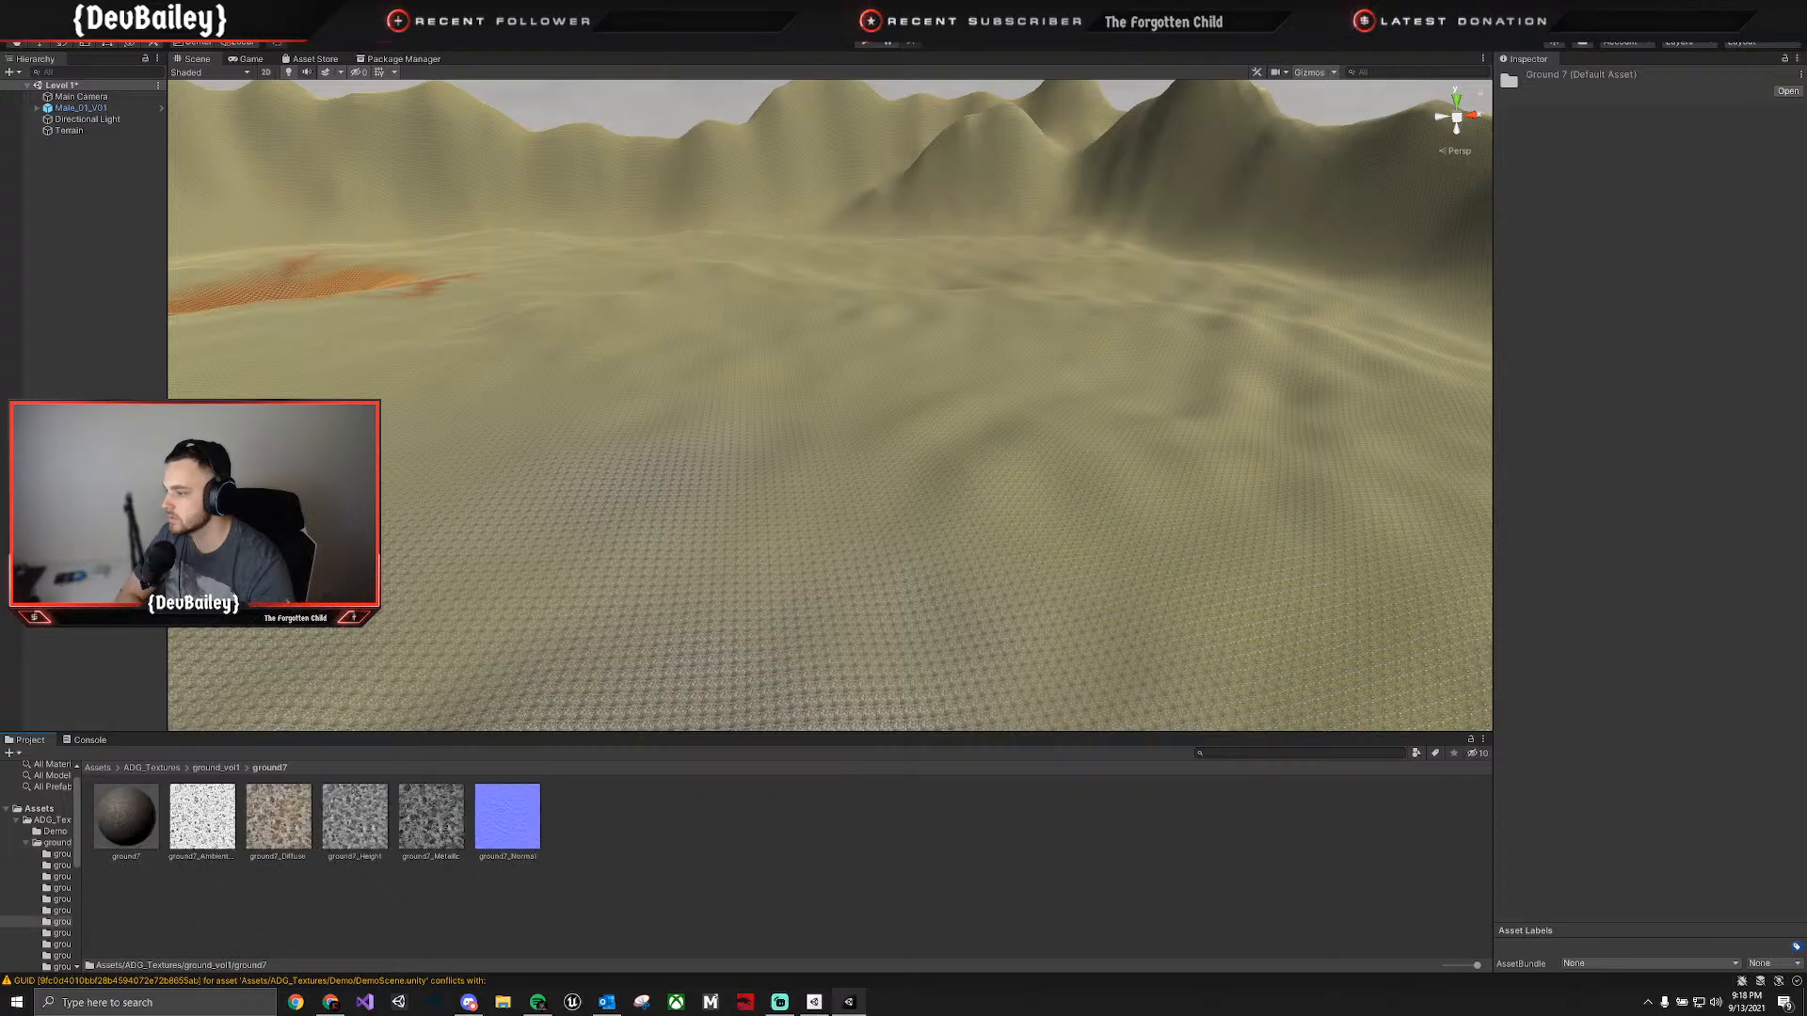
pyautogui.click(226, 768)
pyautogui.doubleClick(659, 826)
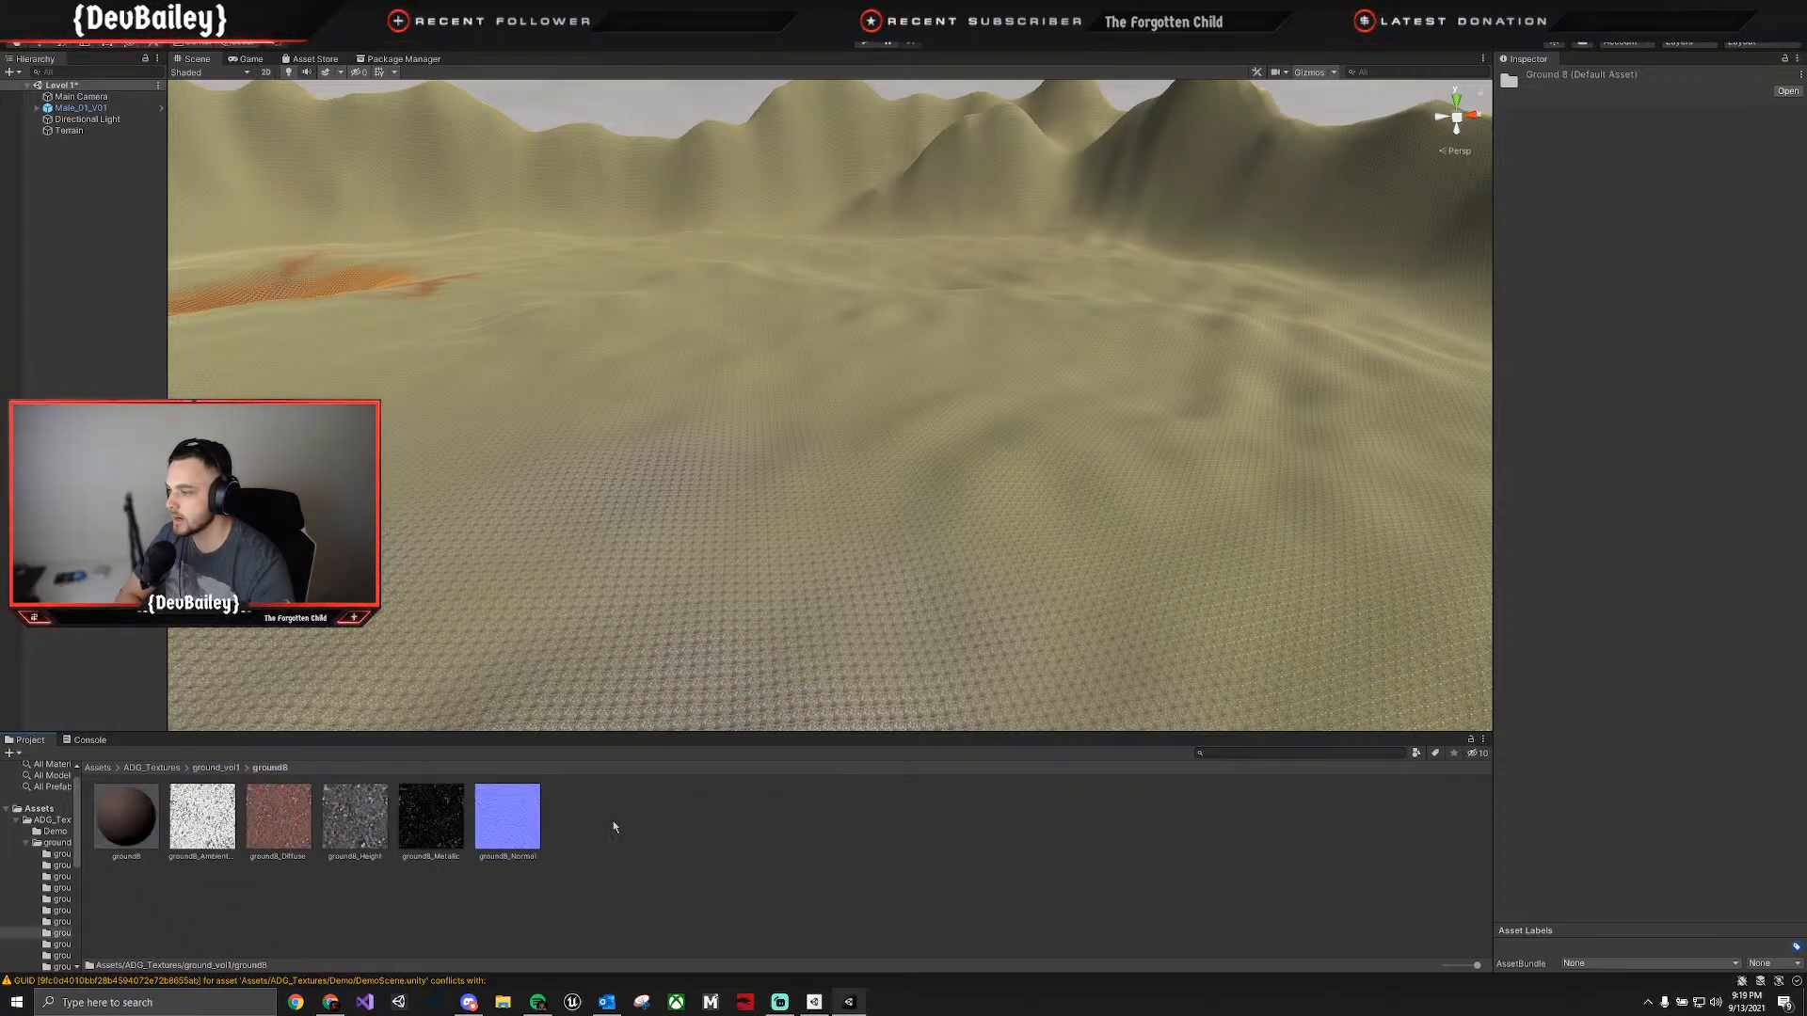
pyautogui.click(217, 768)
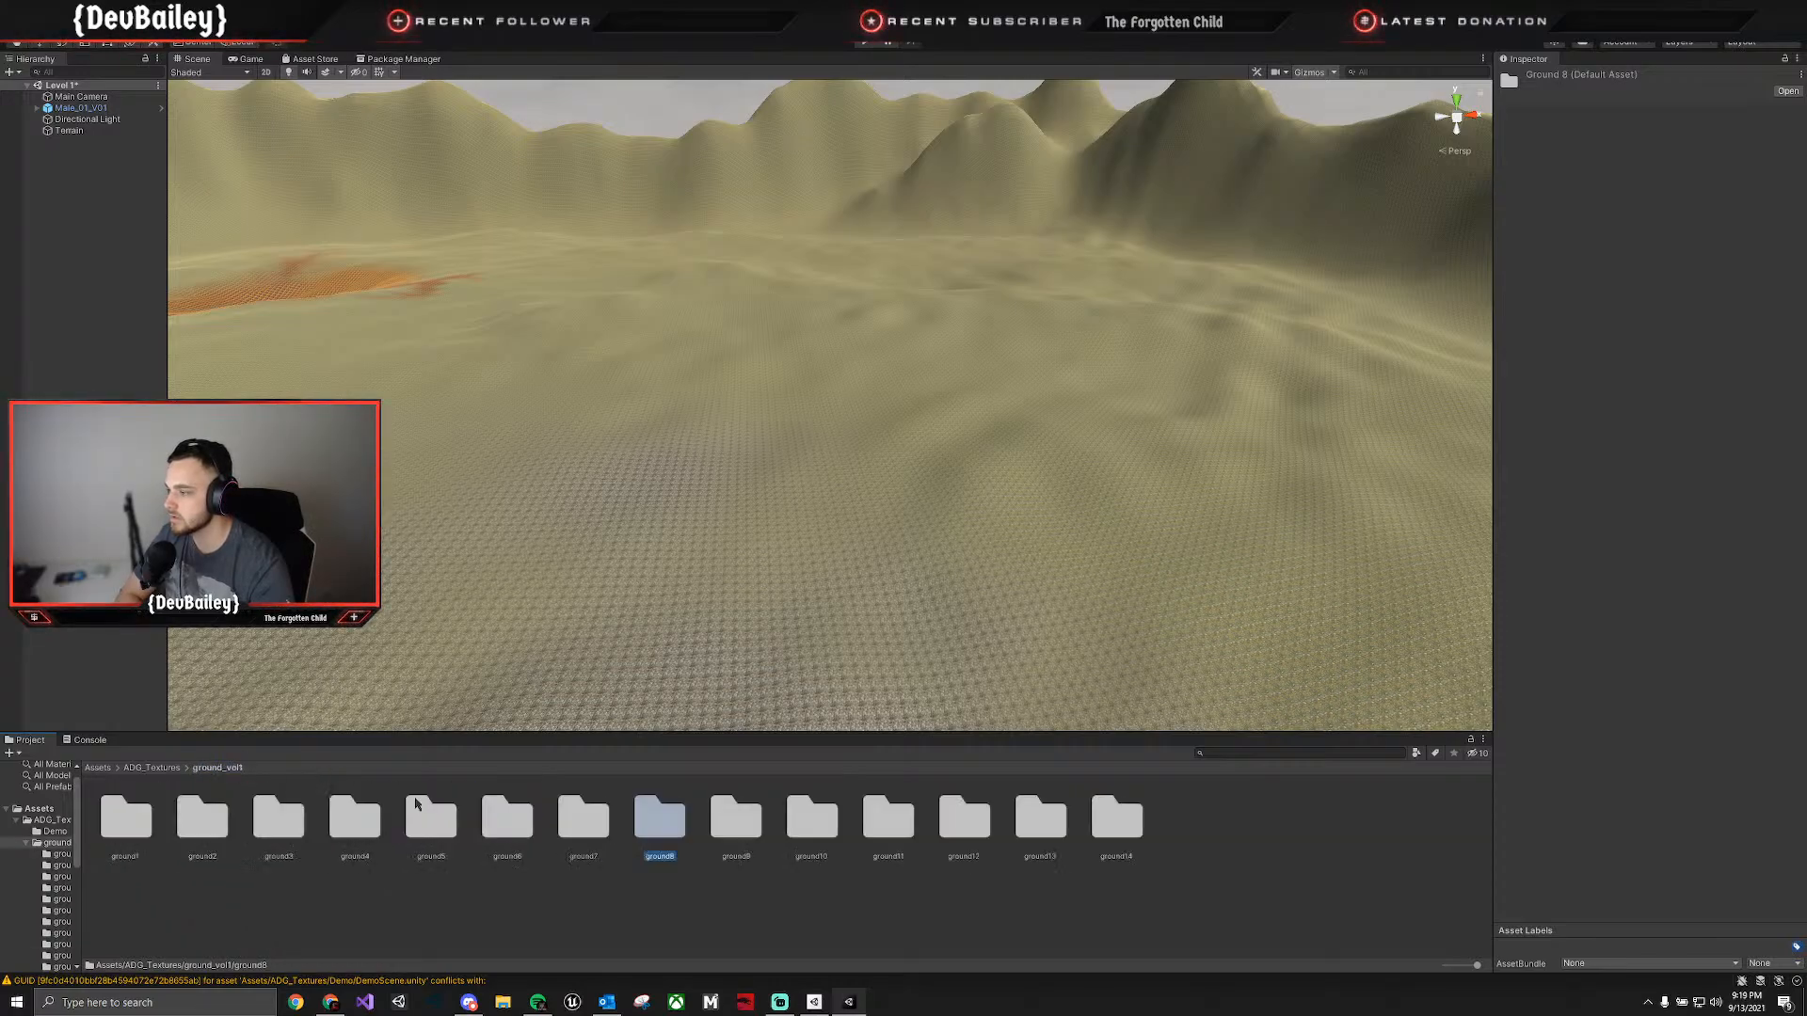
pyautogui.doubleClick(730, 823)
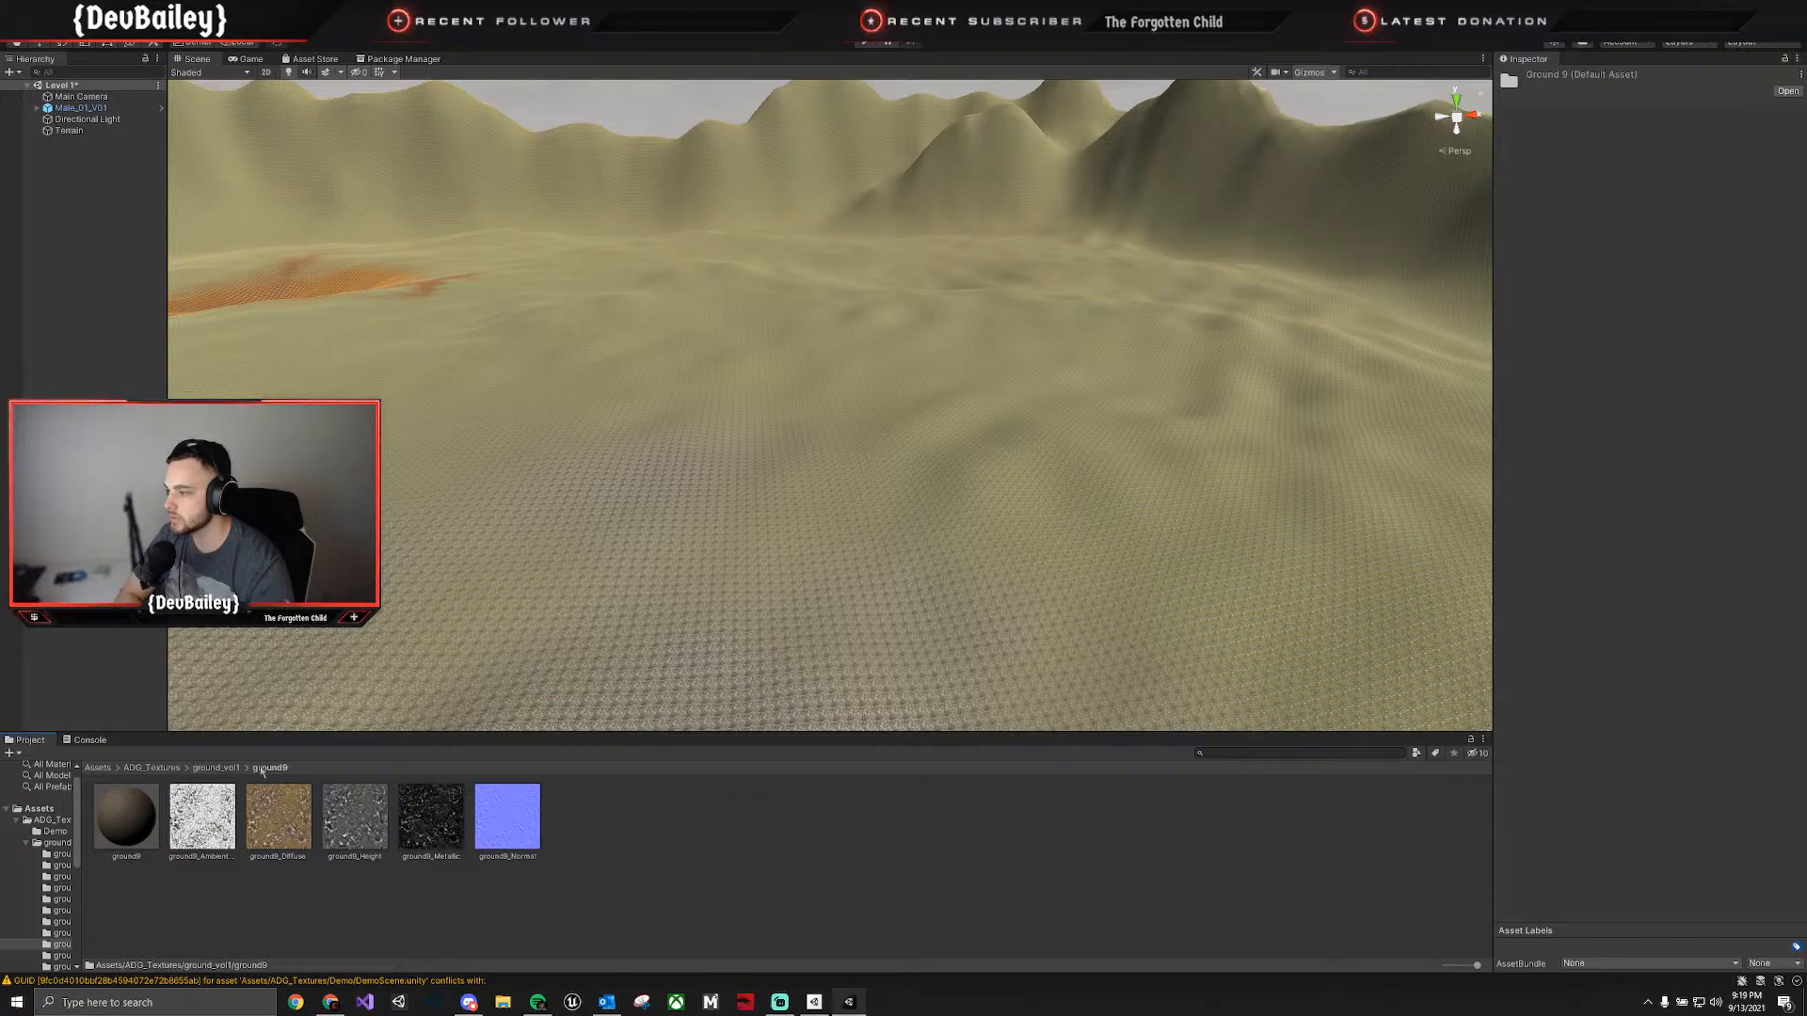
pyautogui.click(220, 770)
pyautogui.doubleClick(810, 823)
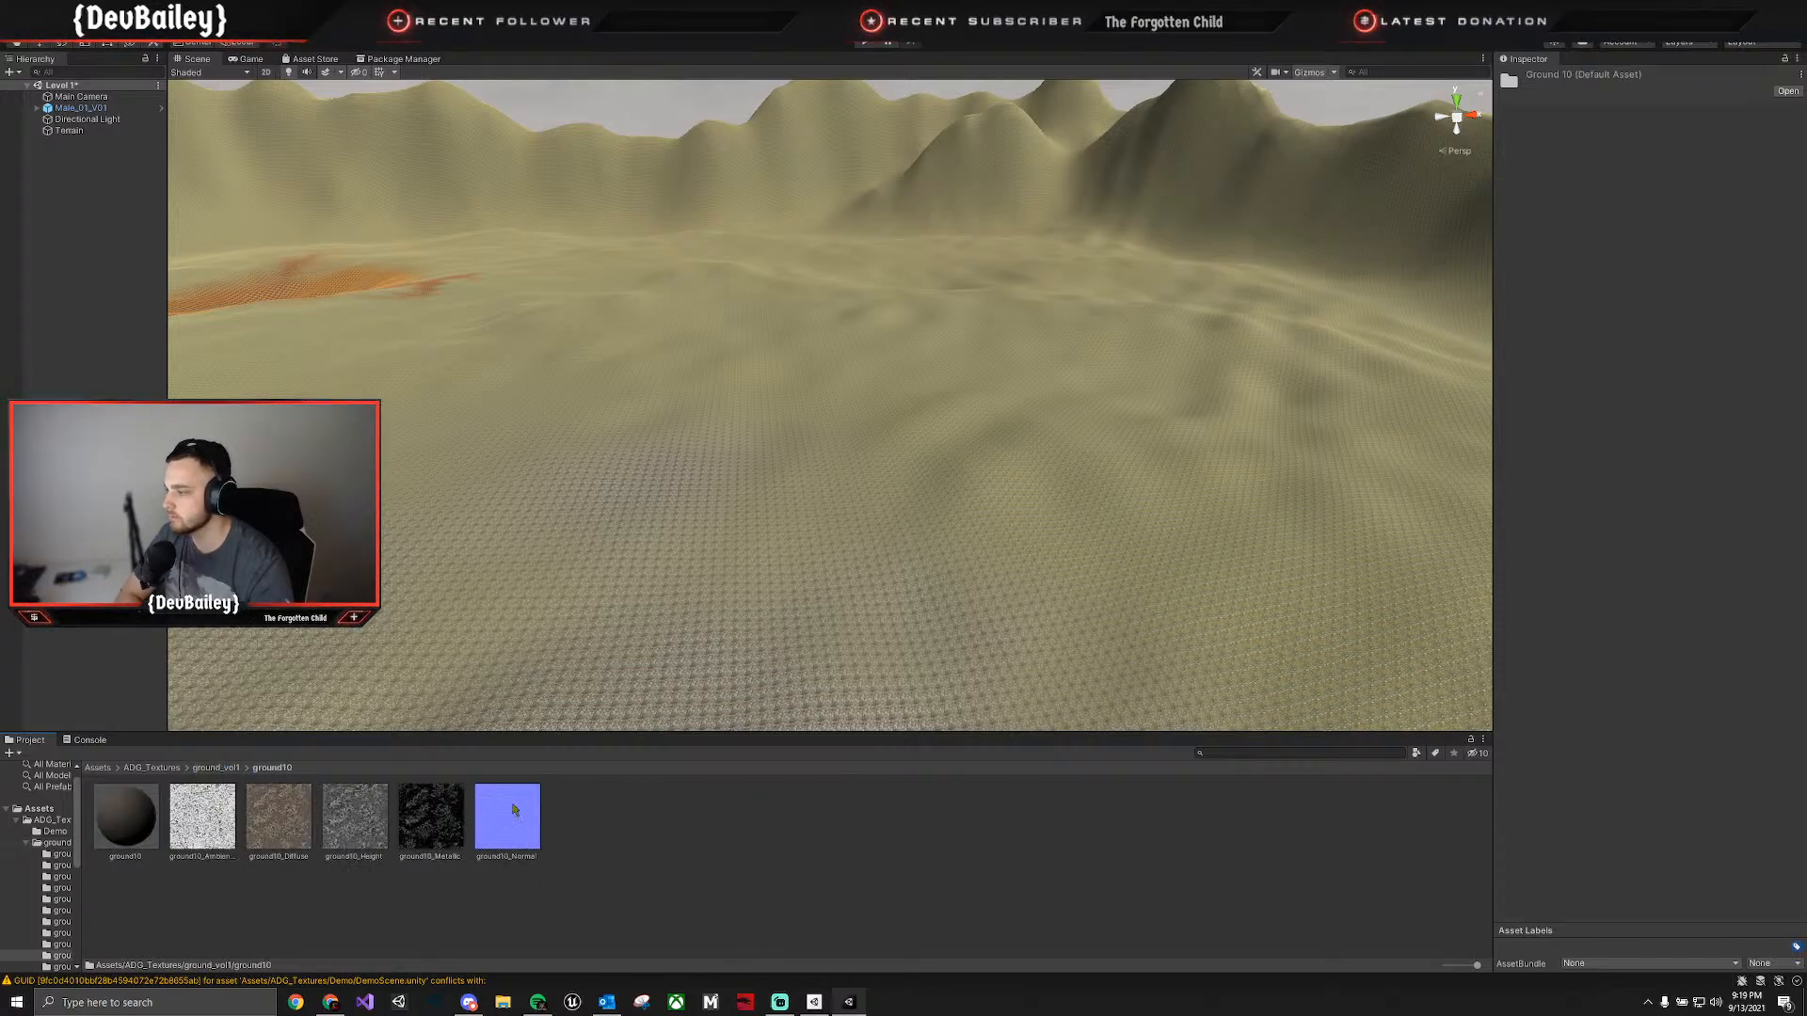
pyautogui.click(218, 768)
# Check the contents of the ADG_Textures Demo folder and collapse the ground_vol1 folder in the project tree.
pyautogui.click(152, 768)
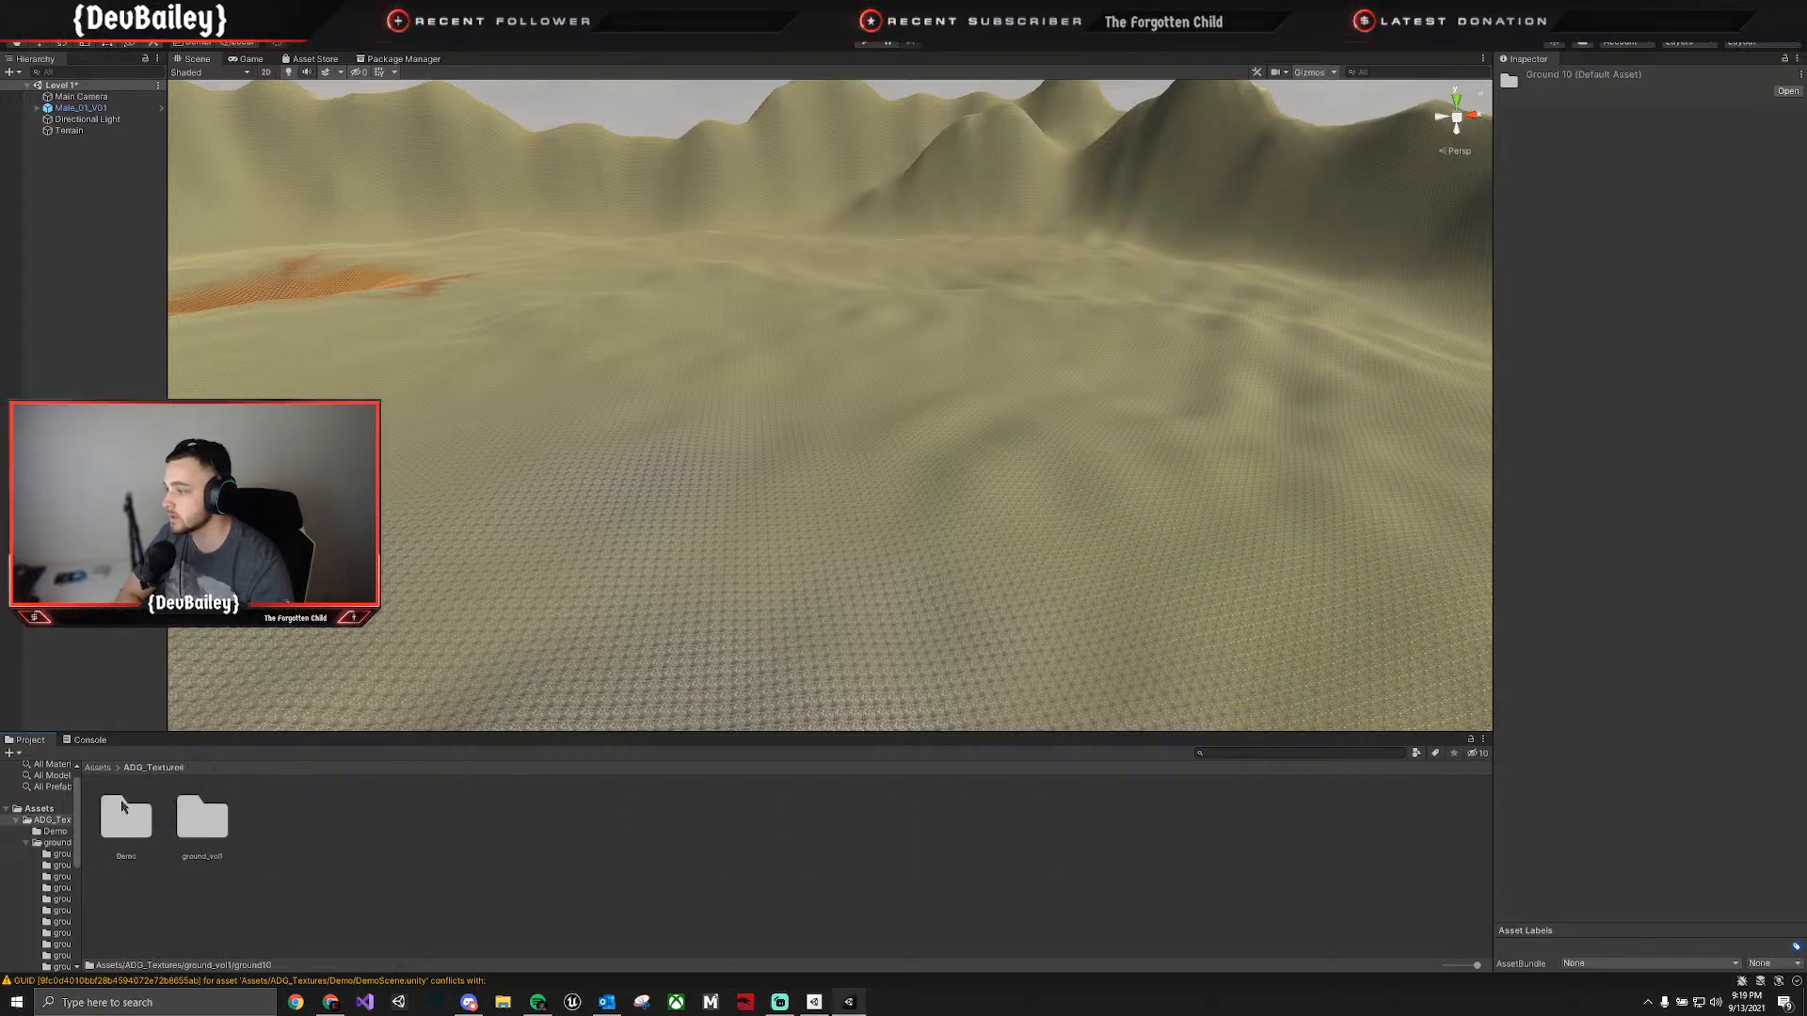
pyautogui.doubleClick(123, 819)
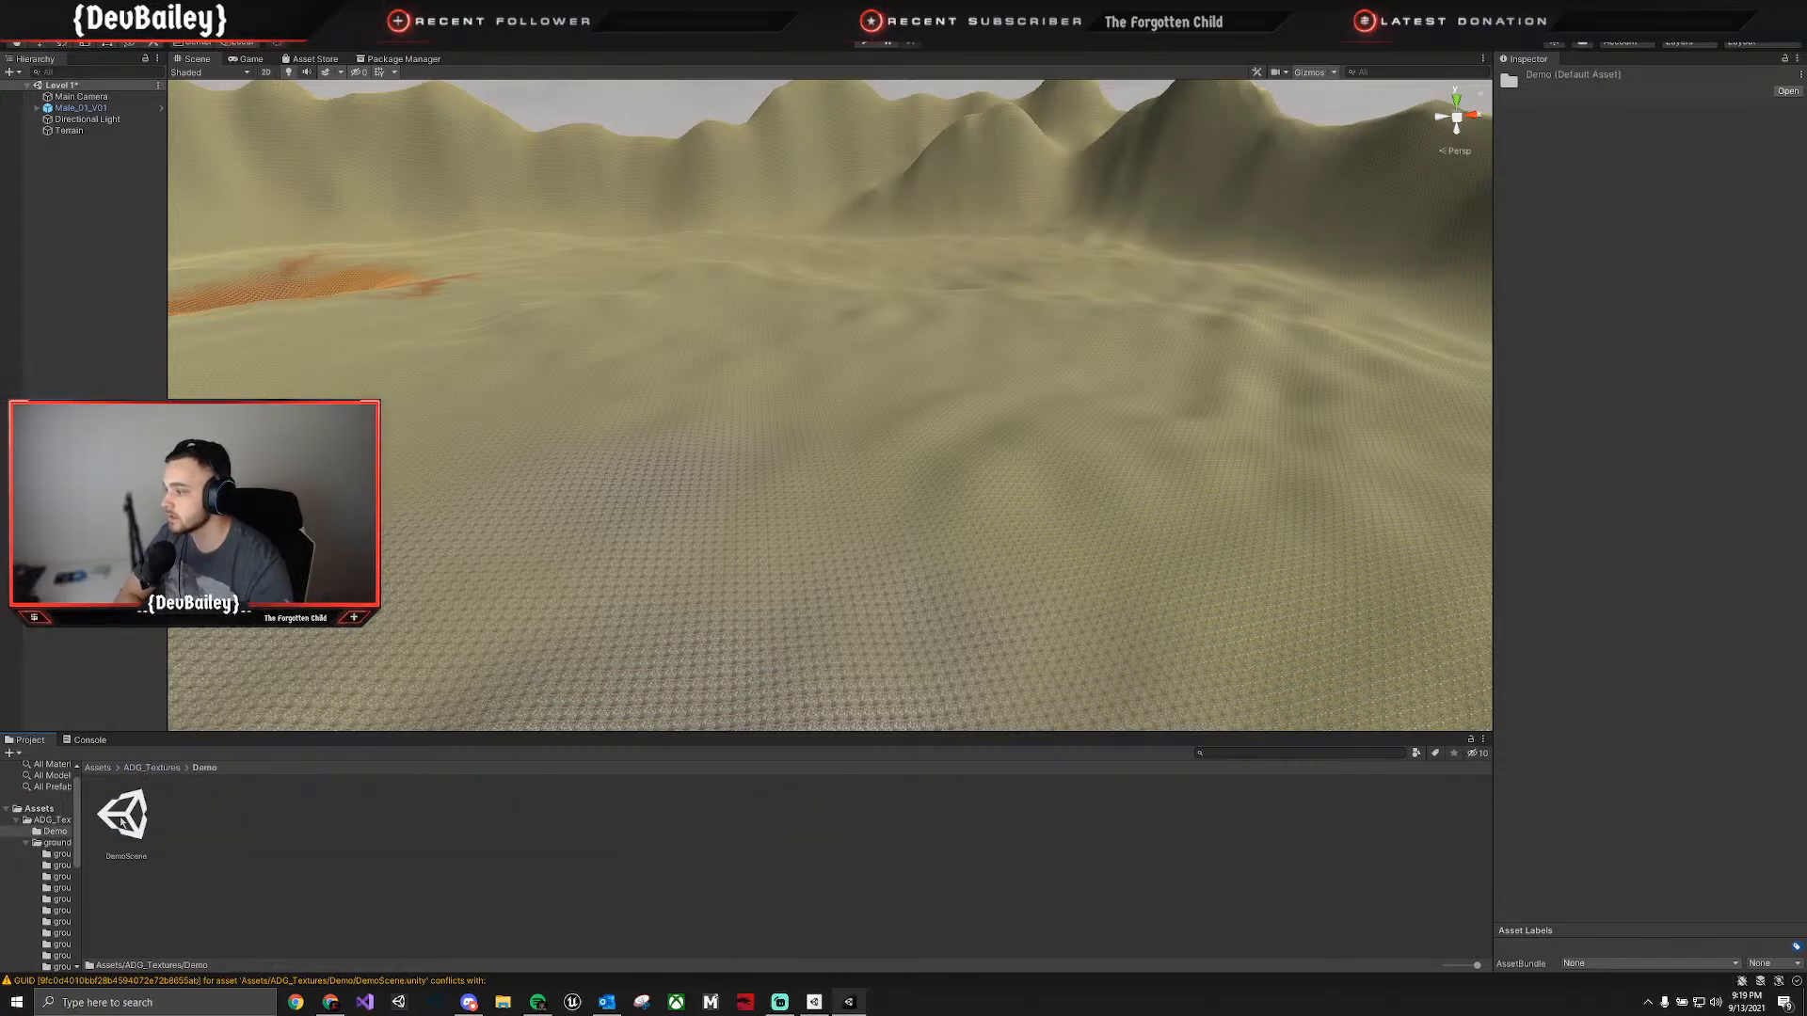
pyautogui.click(26, 843)
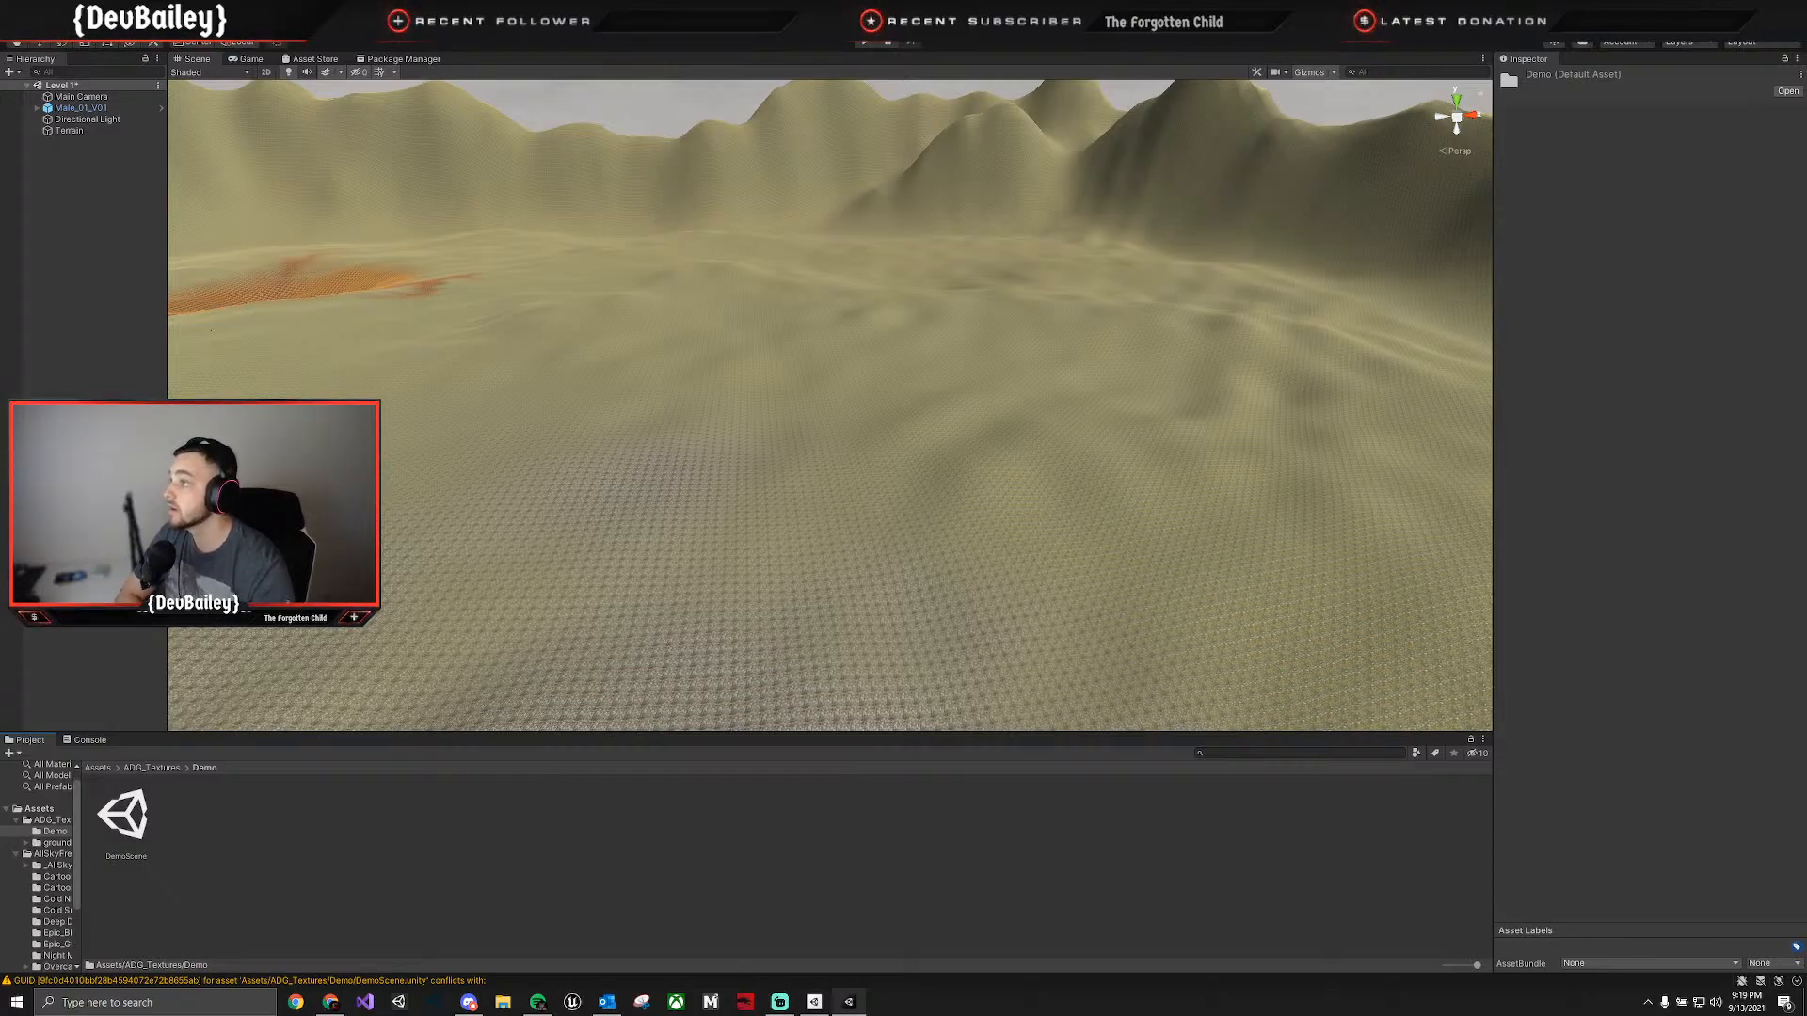
# Browse the owned asset packages from Procedural fire onward and start importing Standard Assets (for Unity 2018.4).
pyautogui.click(396, 59)
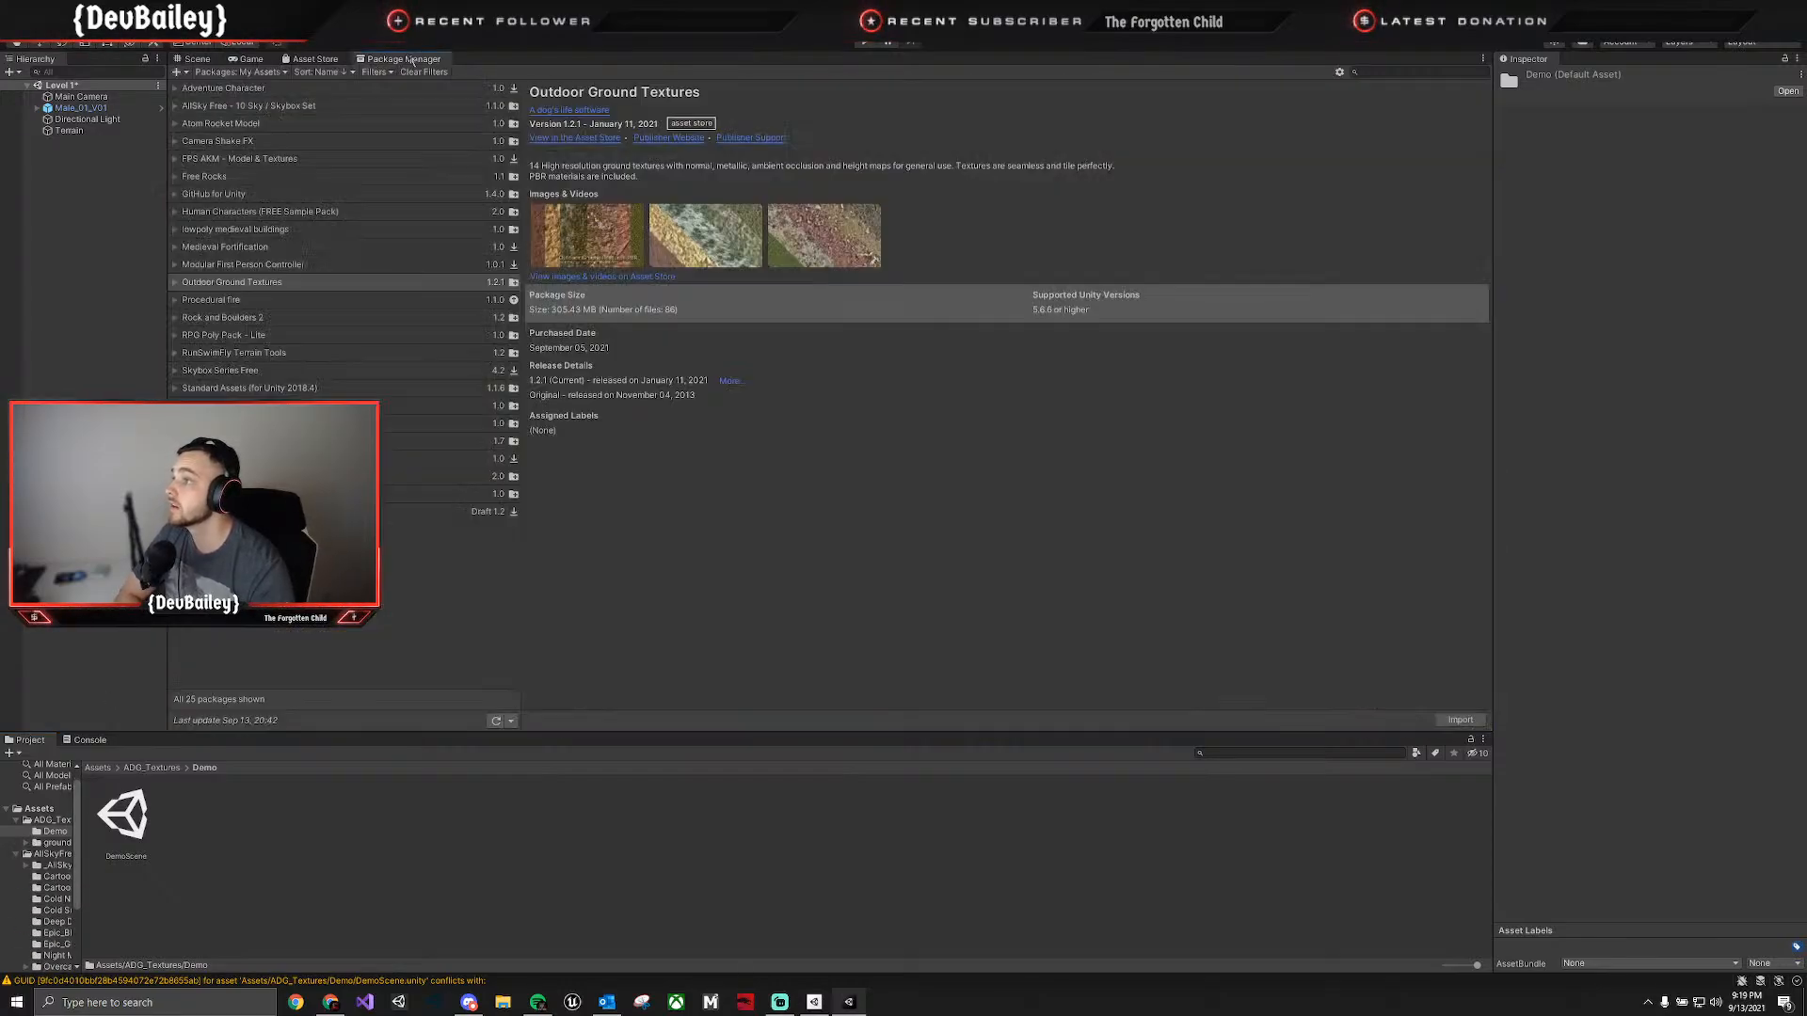
pyautogui.click(273, 300)
pyautogui.click(259, 318)
pyautogui.click(273, 335)
pyautogui.click(288, 353)
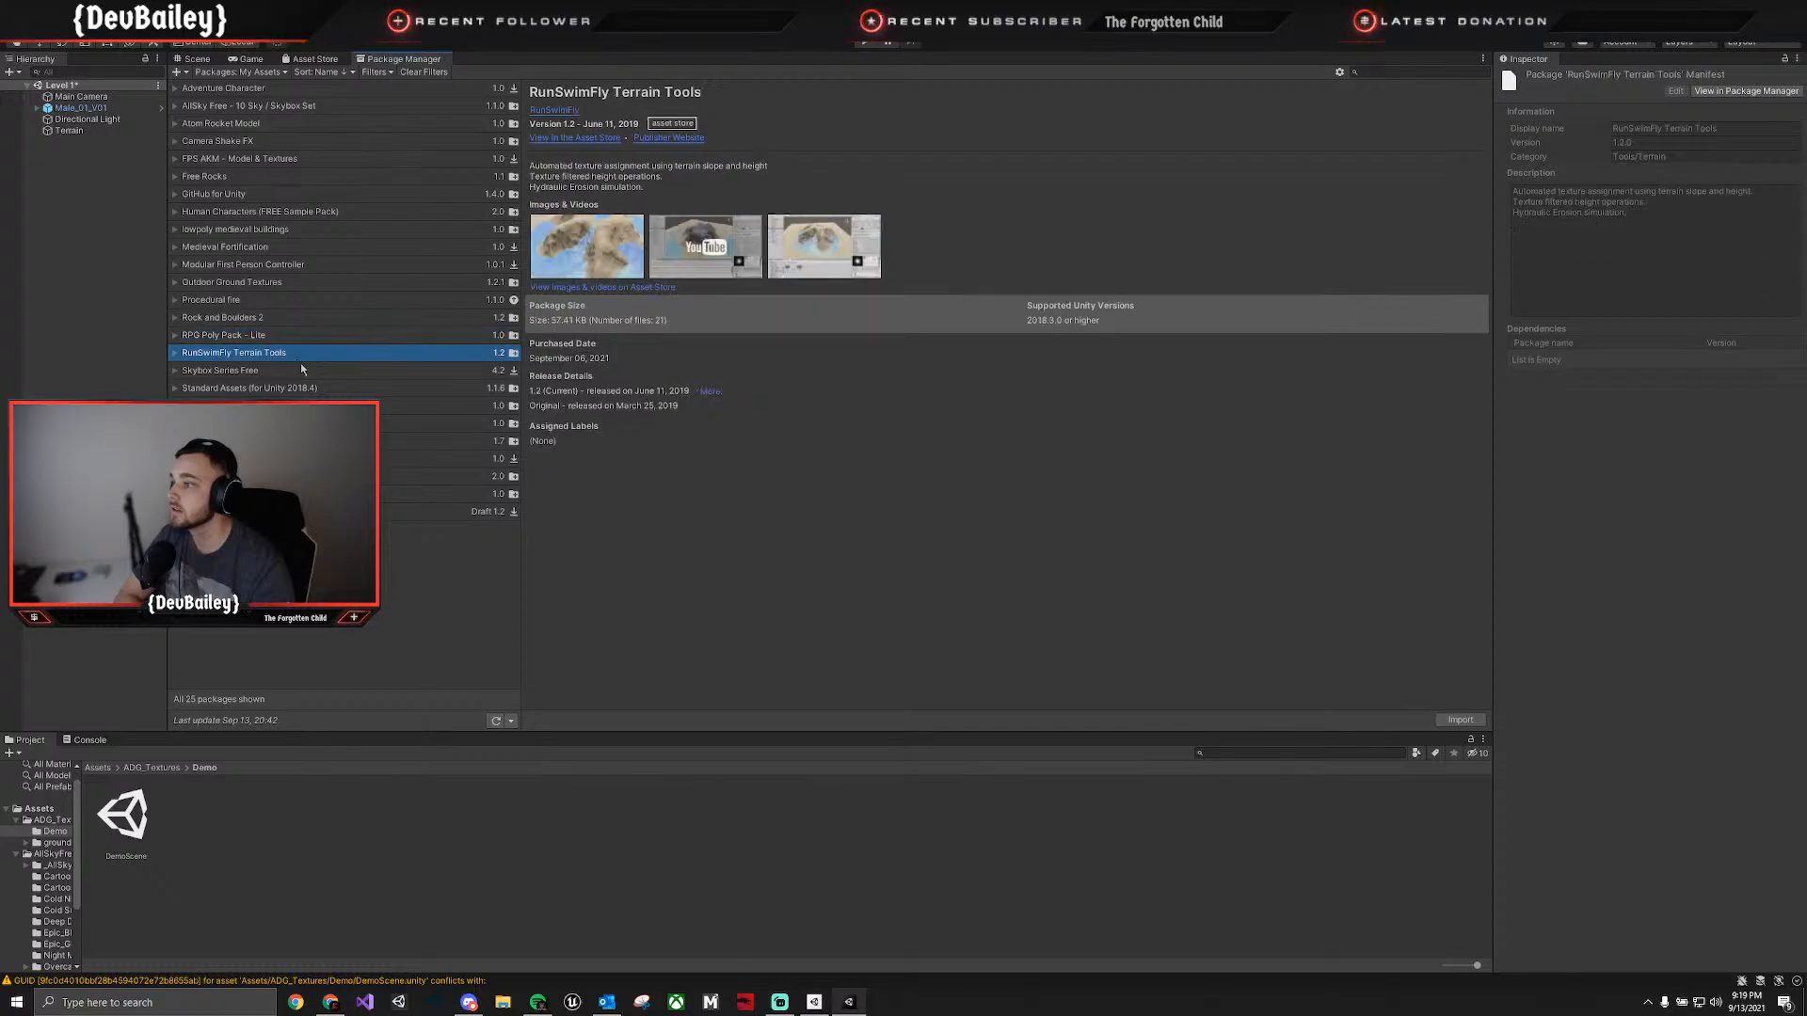
pyautogui.click(306, 371)
pyautogui.click(318, 389)
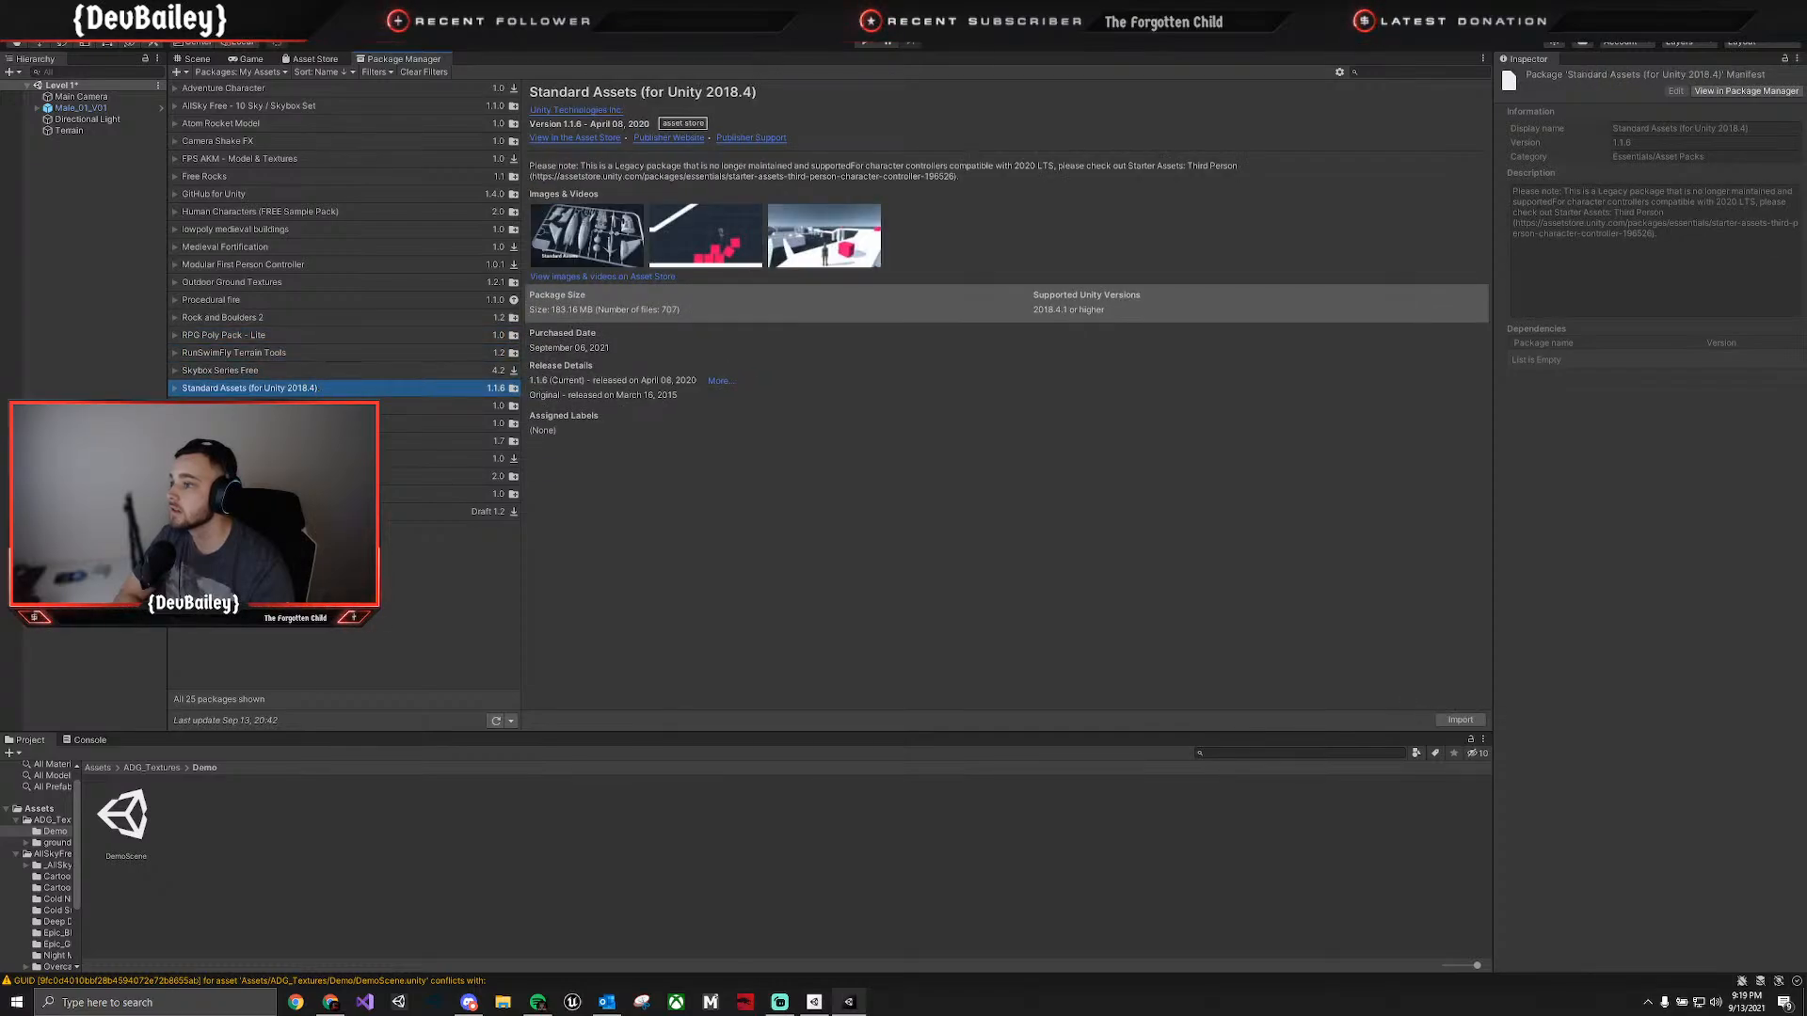
pyautogui.click(325, 405)
pyautogui.click(330, 391)
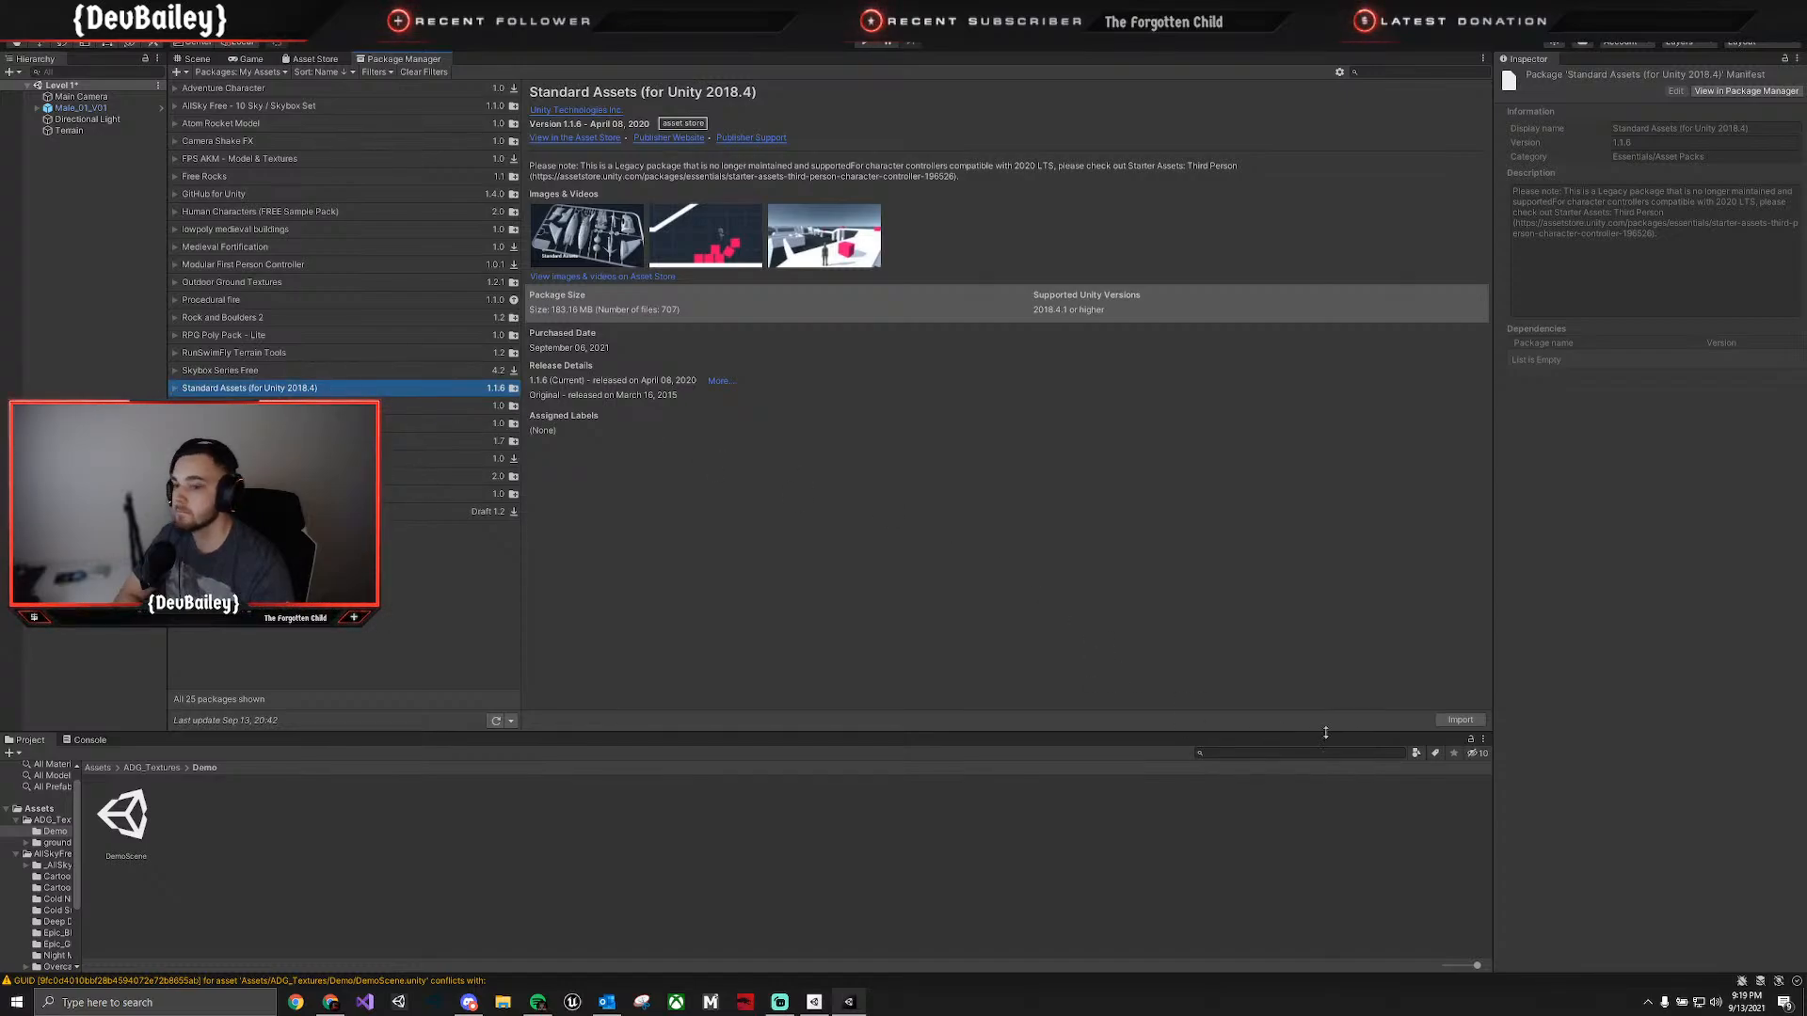
pyautogui.click(1457, 722)
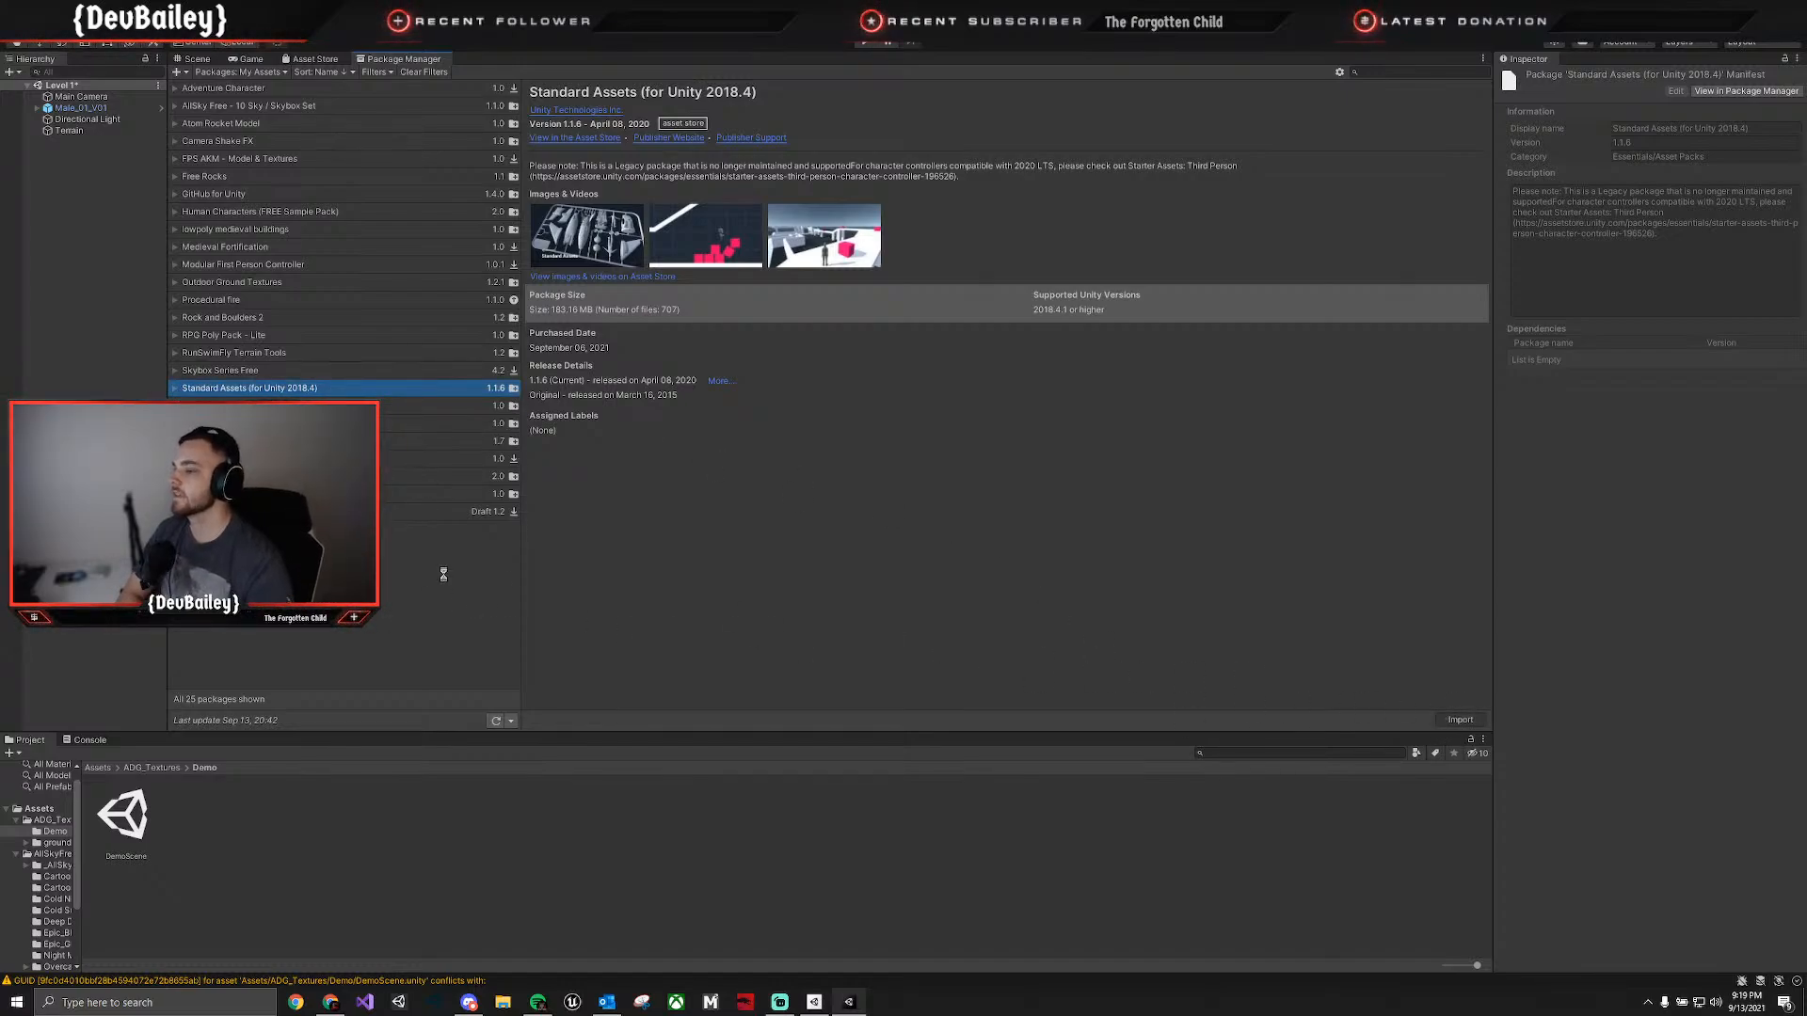
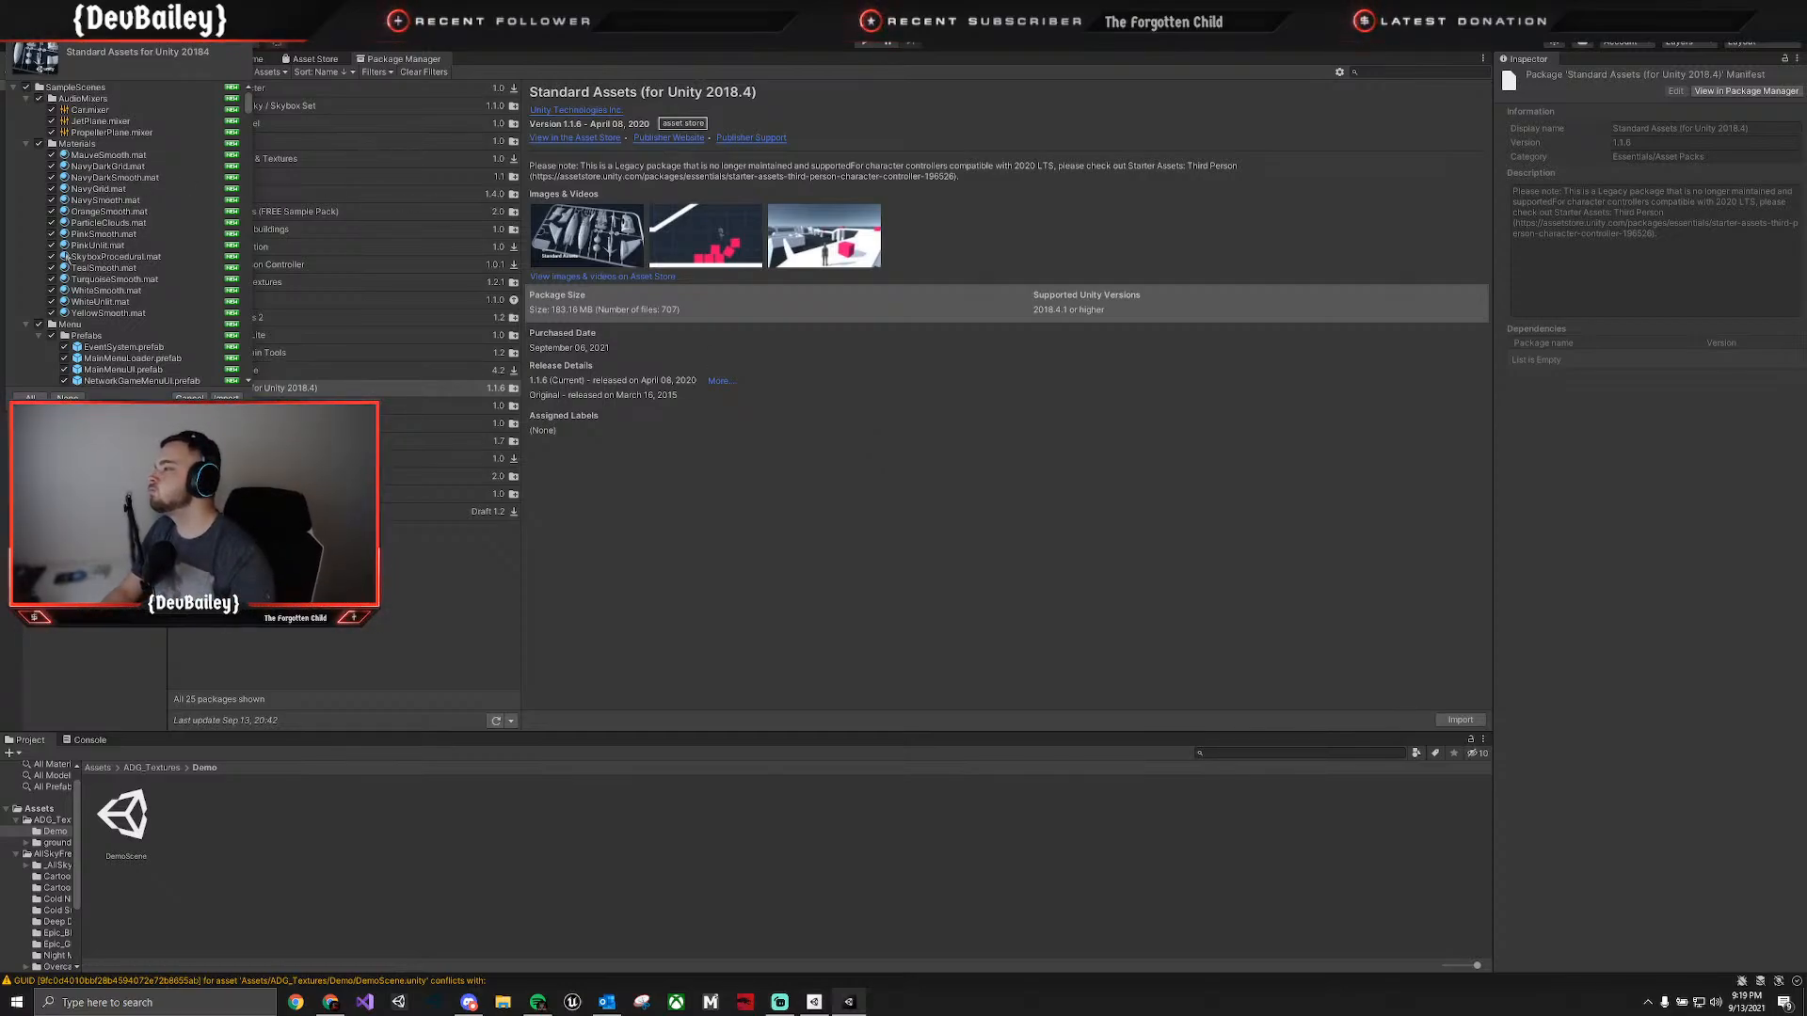
# Review the SampleScenes and Standard Assets folders in the Standard Assets import list, collapsing them one by one, and dismiss the import.
pyautogui.click(27, 98)
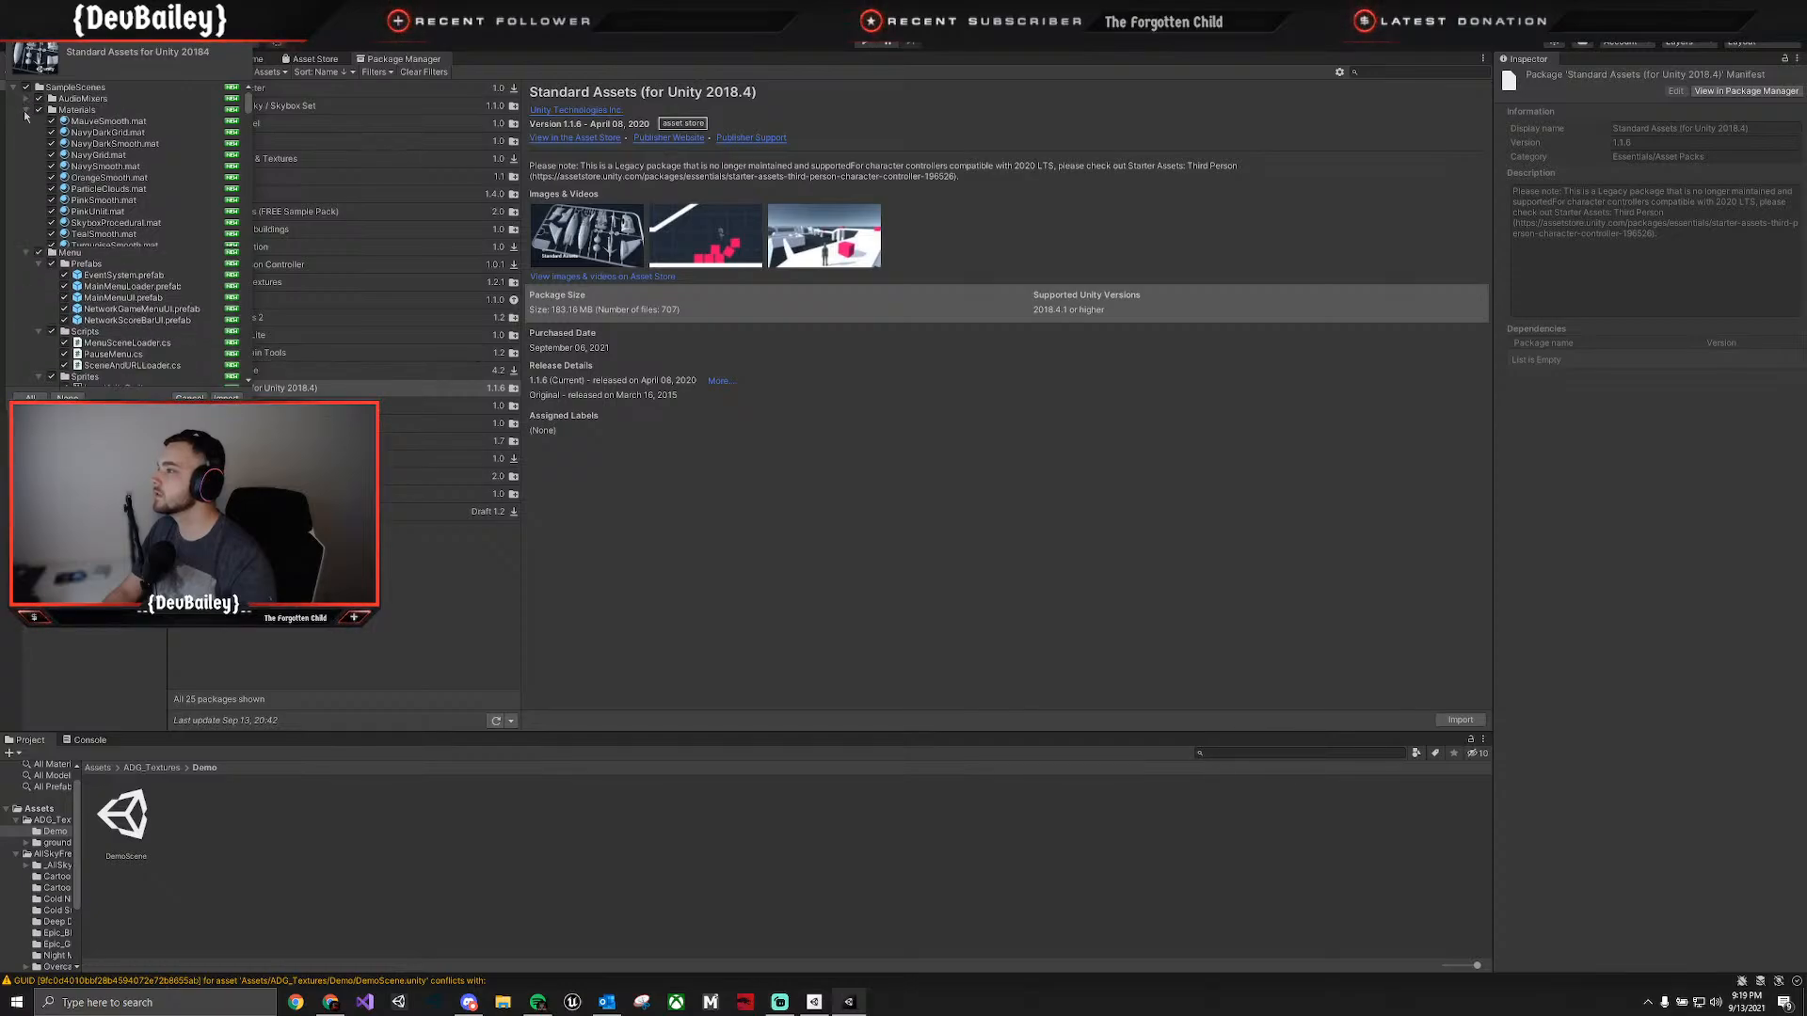
pyautogui.click(26, 109)
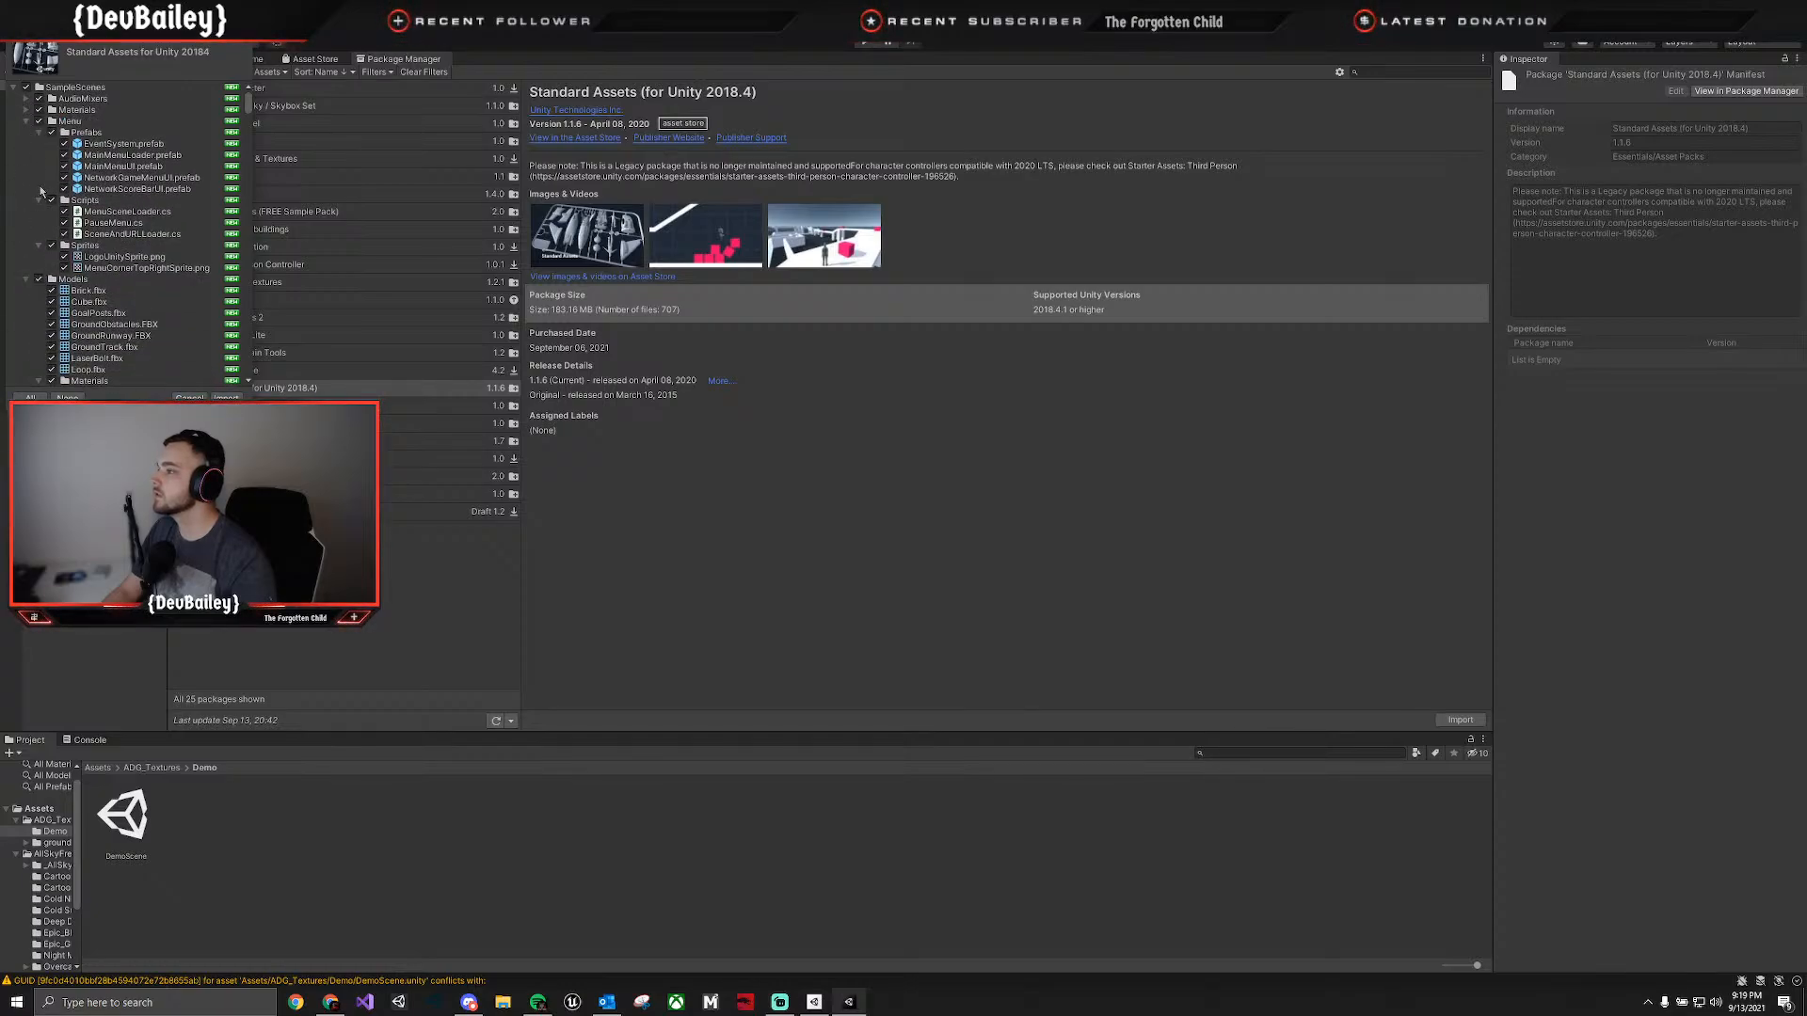
pyautogui.click(27, 120)
pyautogui.click(26, 131)
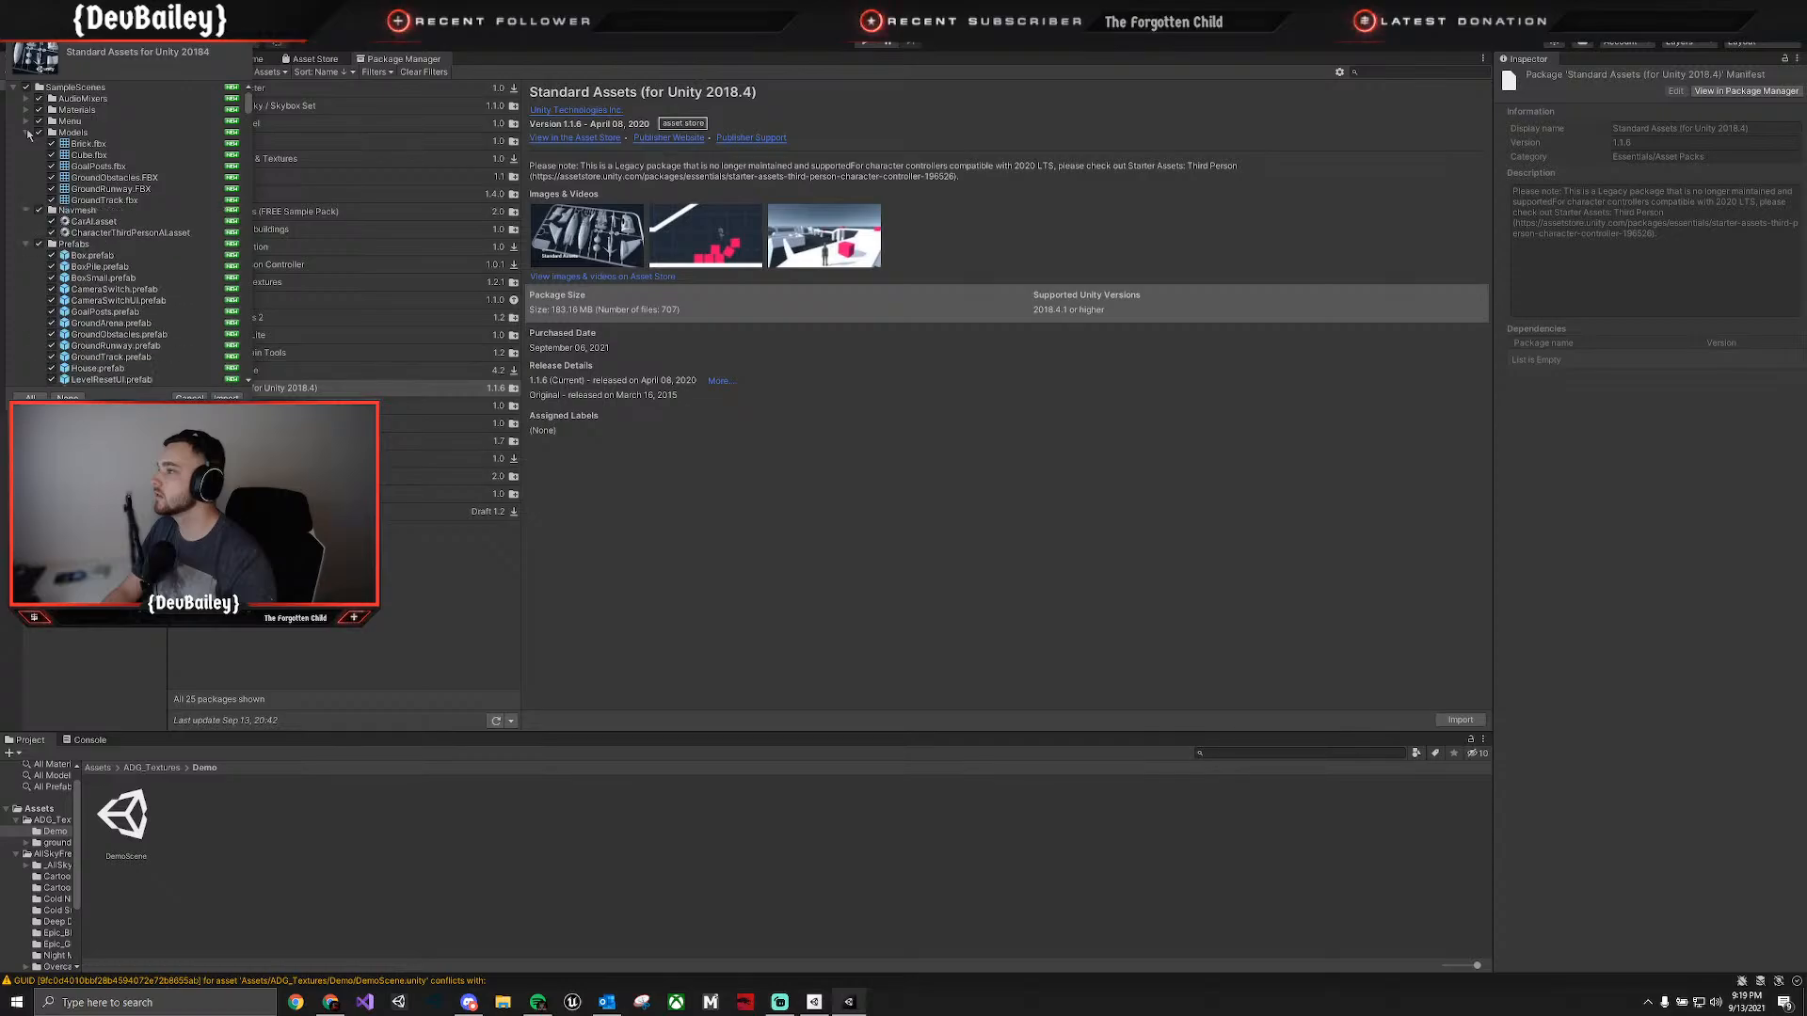
pyautogui.click(26, 143)
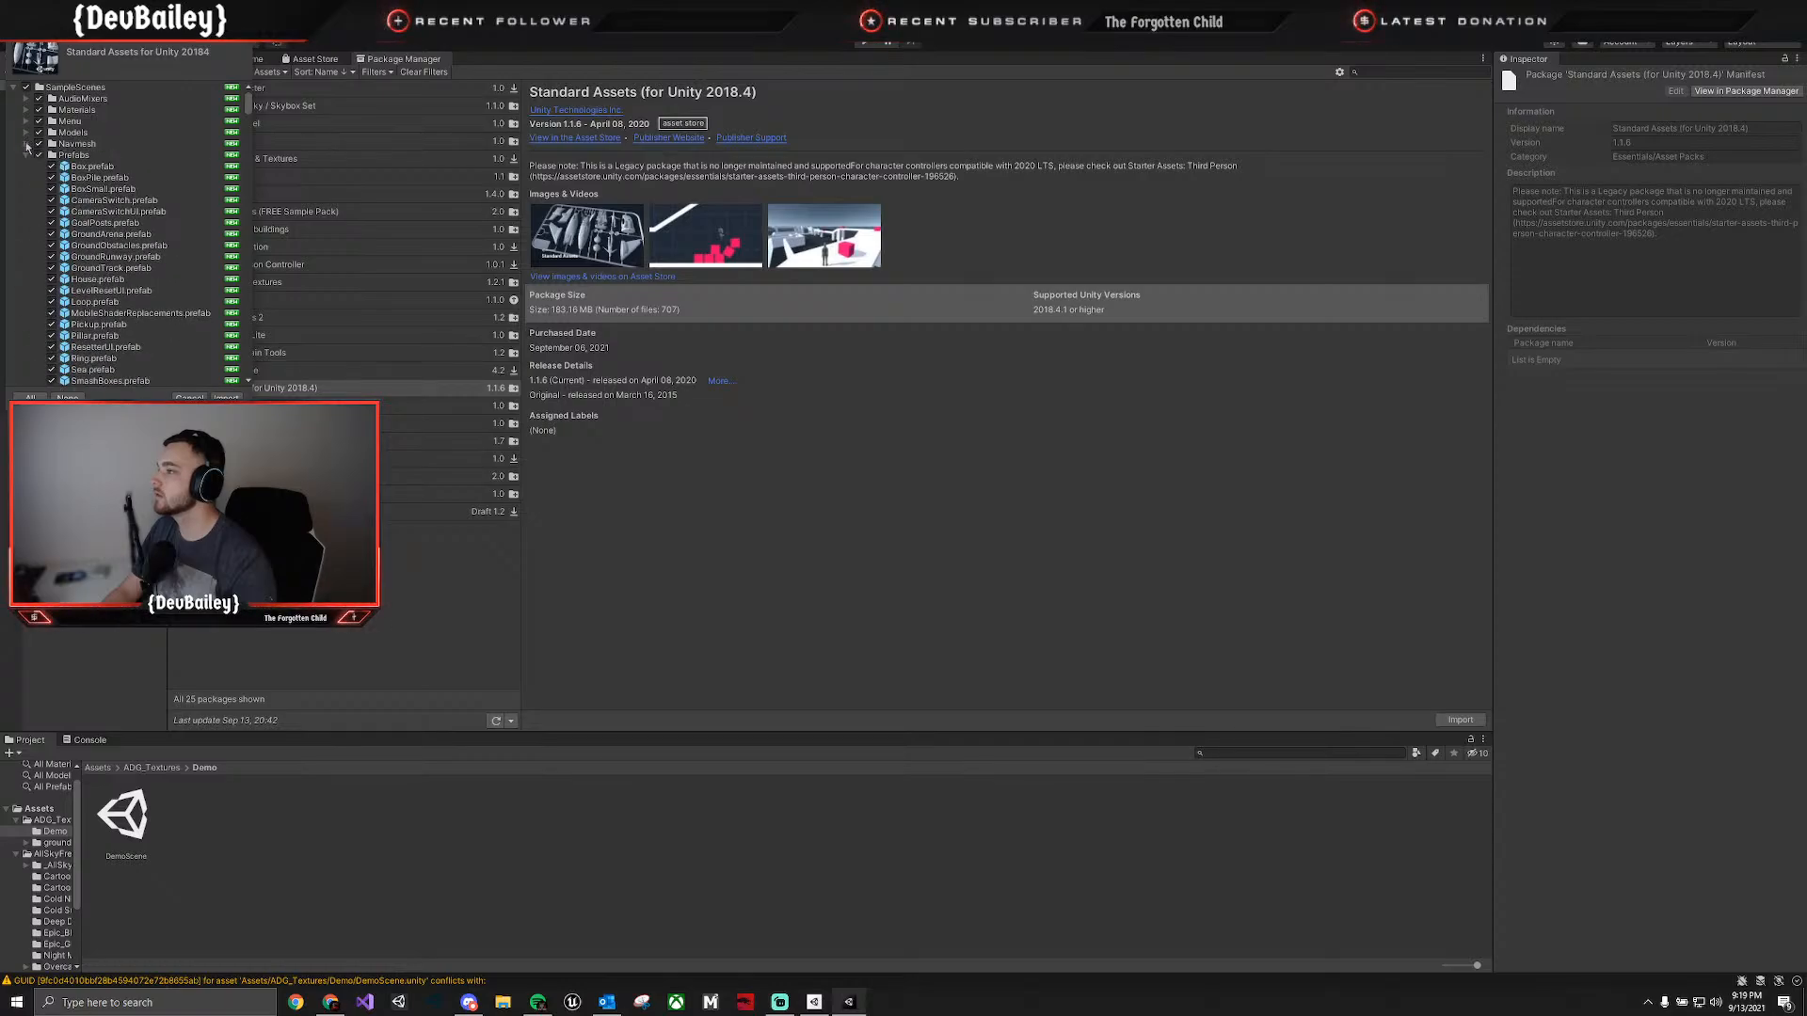
pyautogui.click(26, 154)
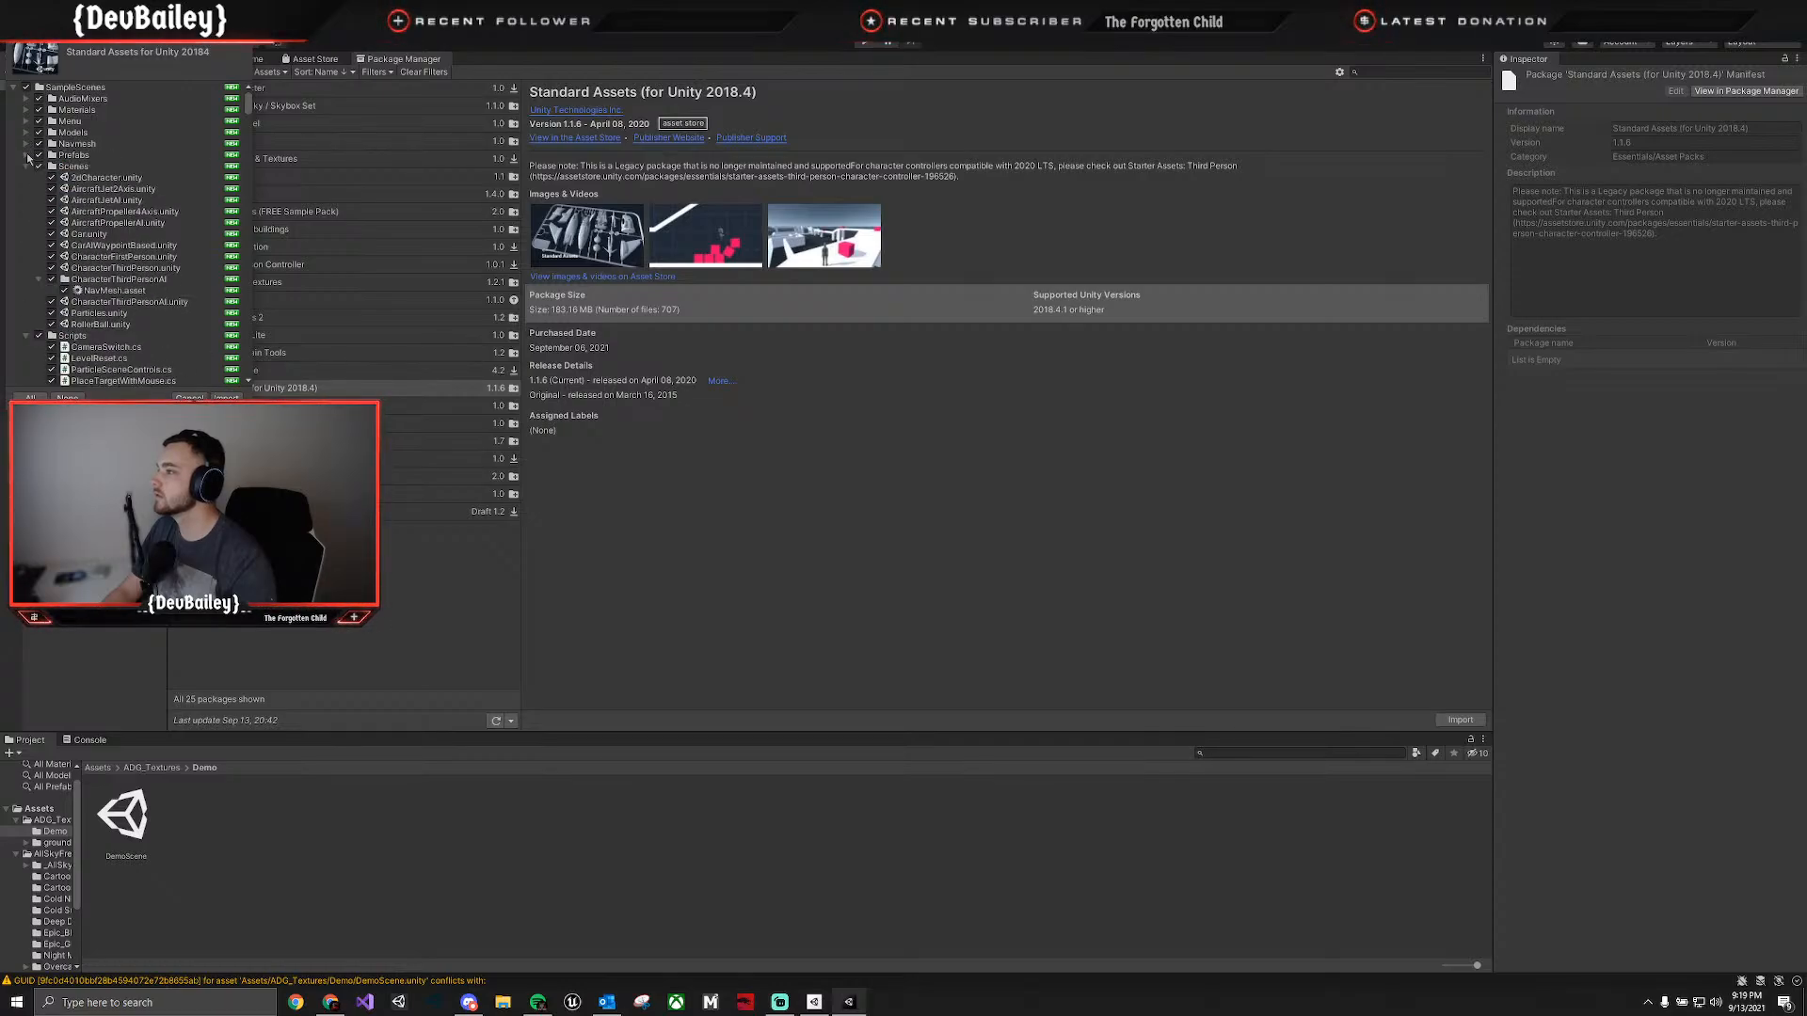
pyautogui.click(26, 166)
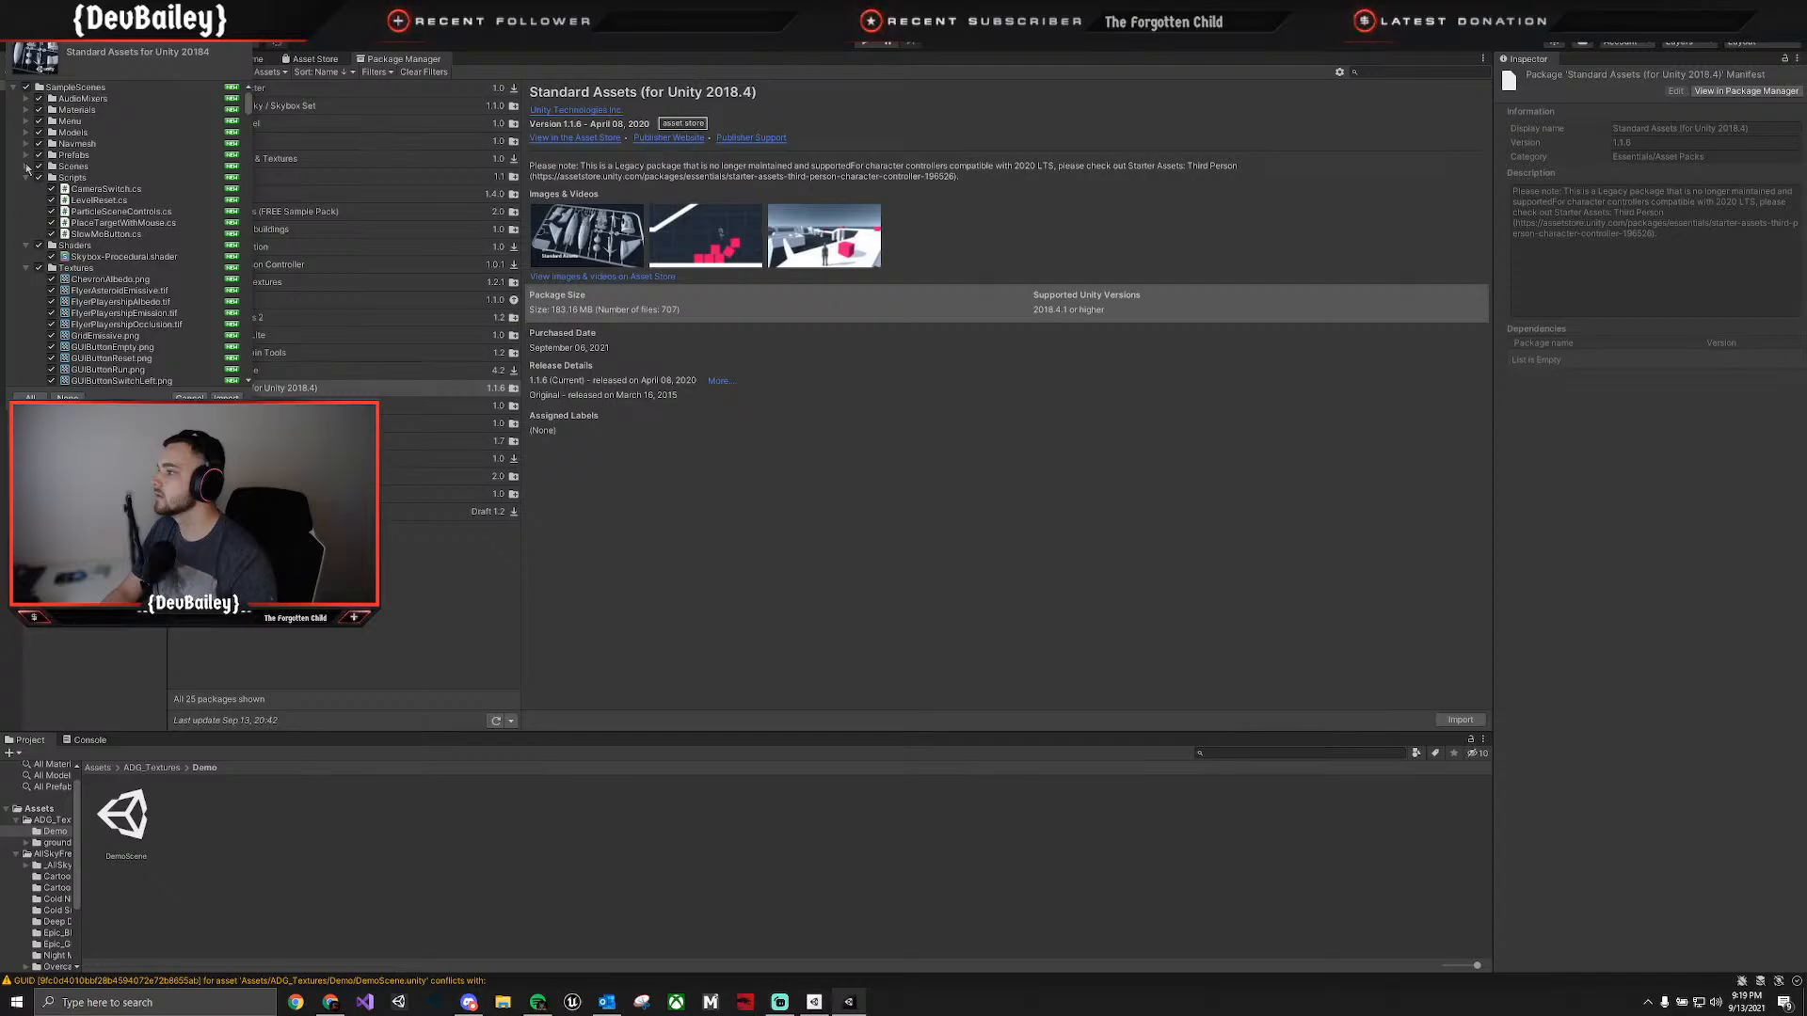
pyautogui.click(26, 177)
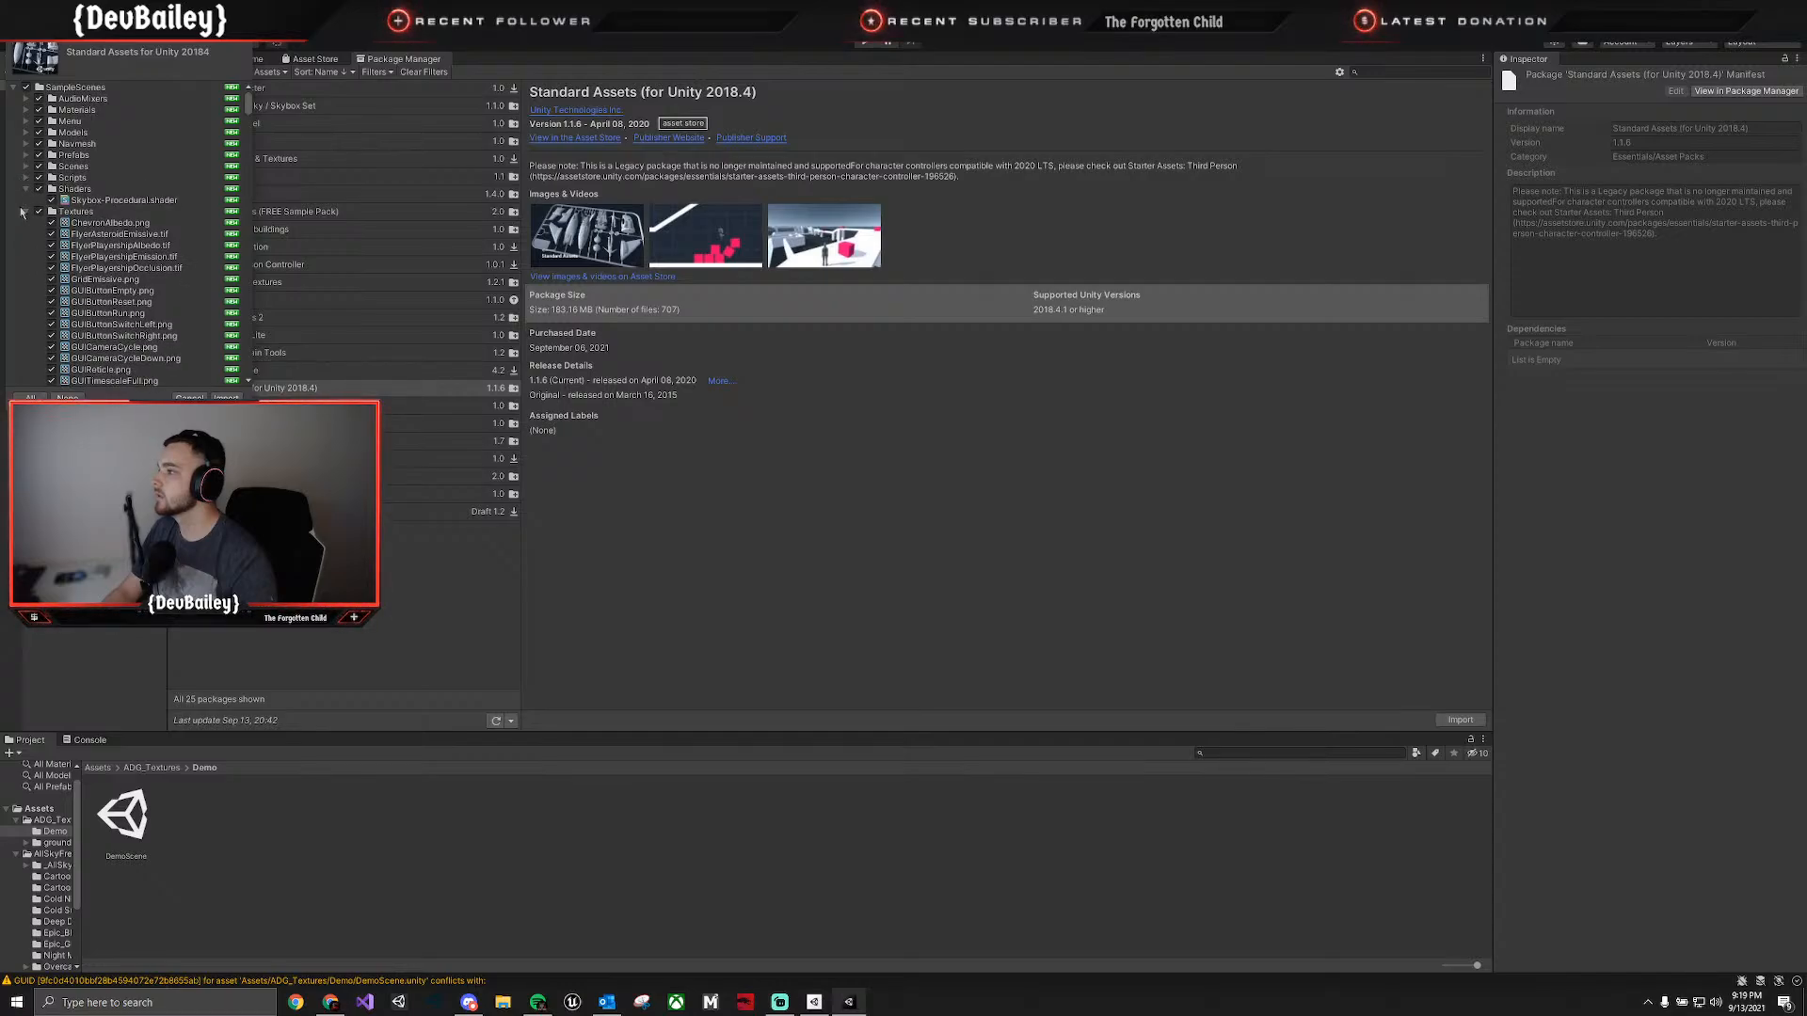
pyautogui.click(25, 212)
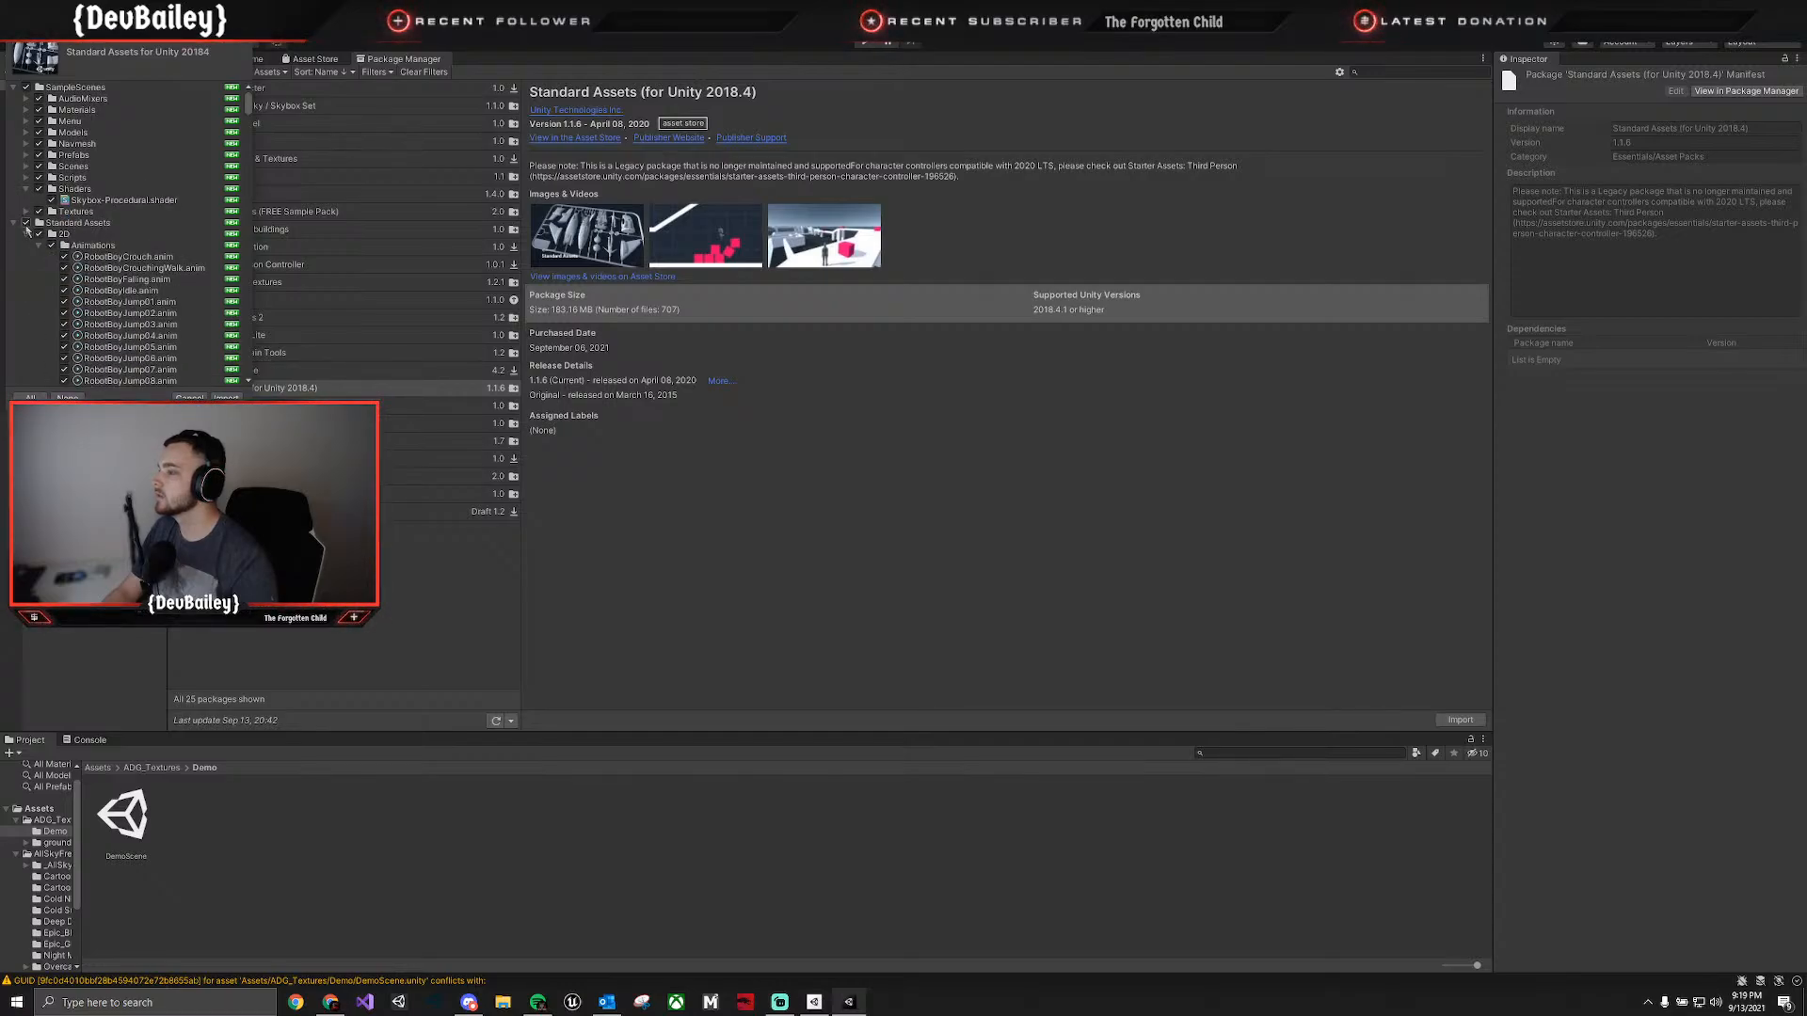
pyautogui.click(16, 224)
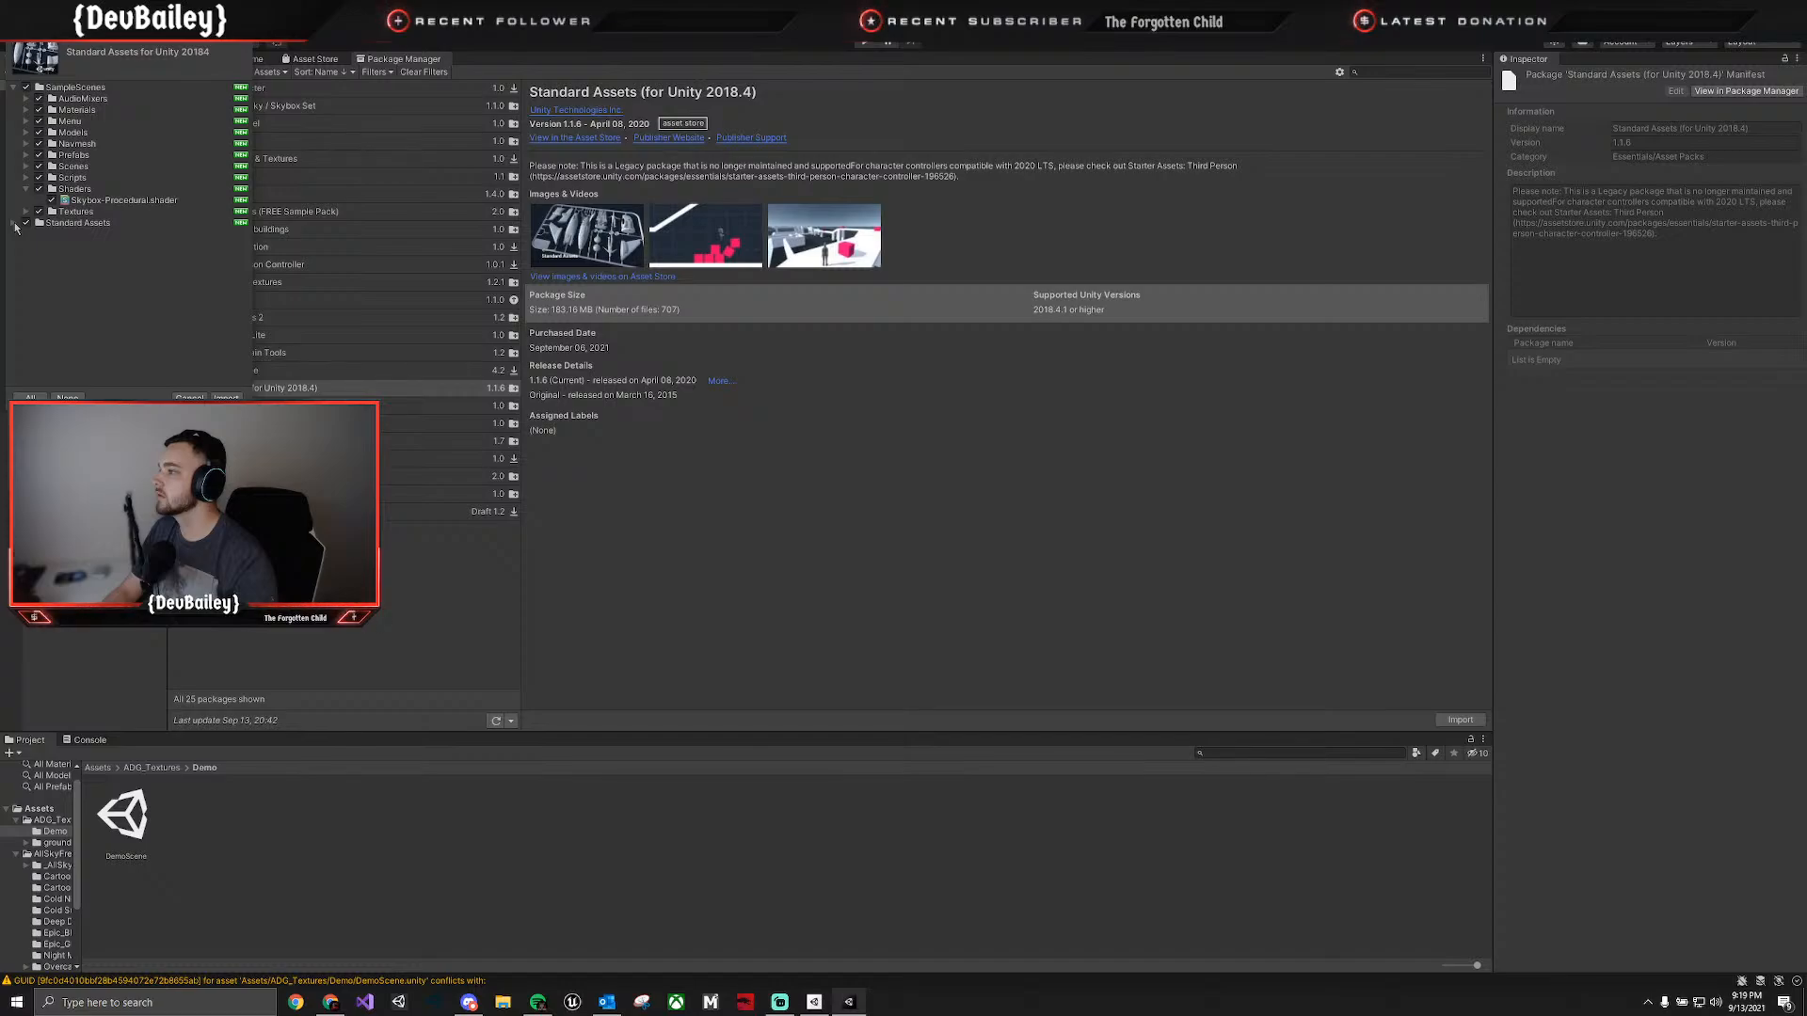
pyautogui.click(15, 224)
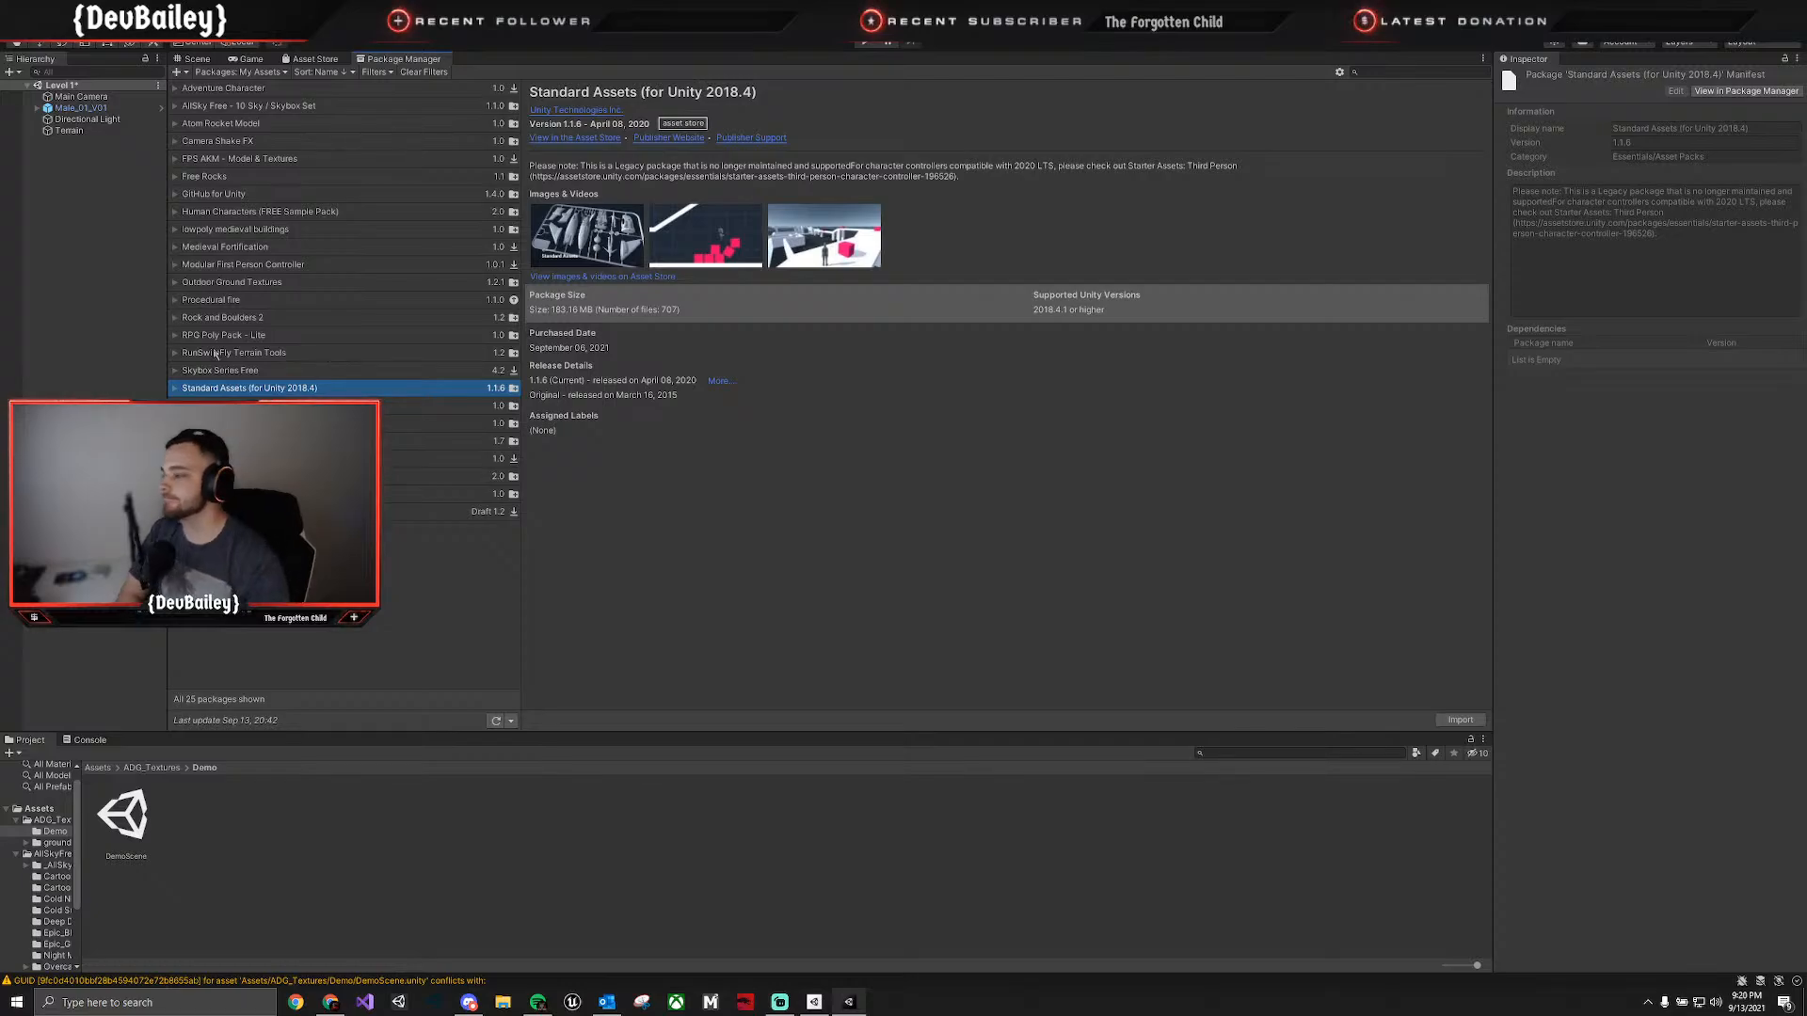
# Browse the details of the owned packages around Village Buildings and on to Zombie at the end of the list.
pyautogui.click(343, 459)
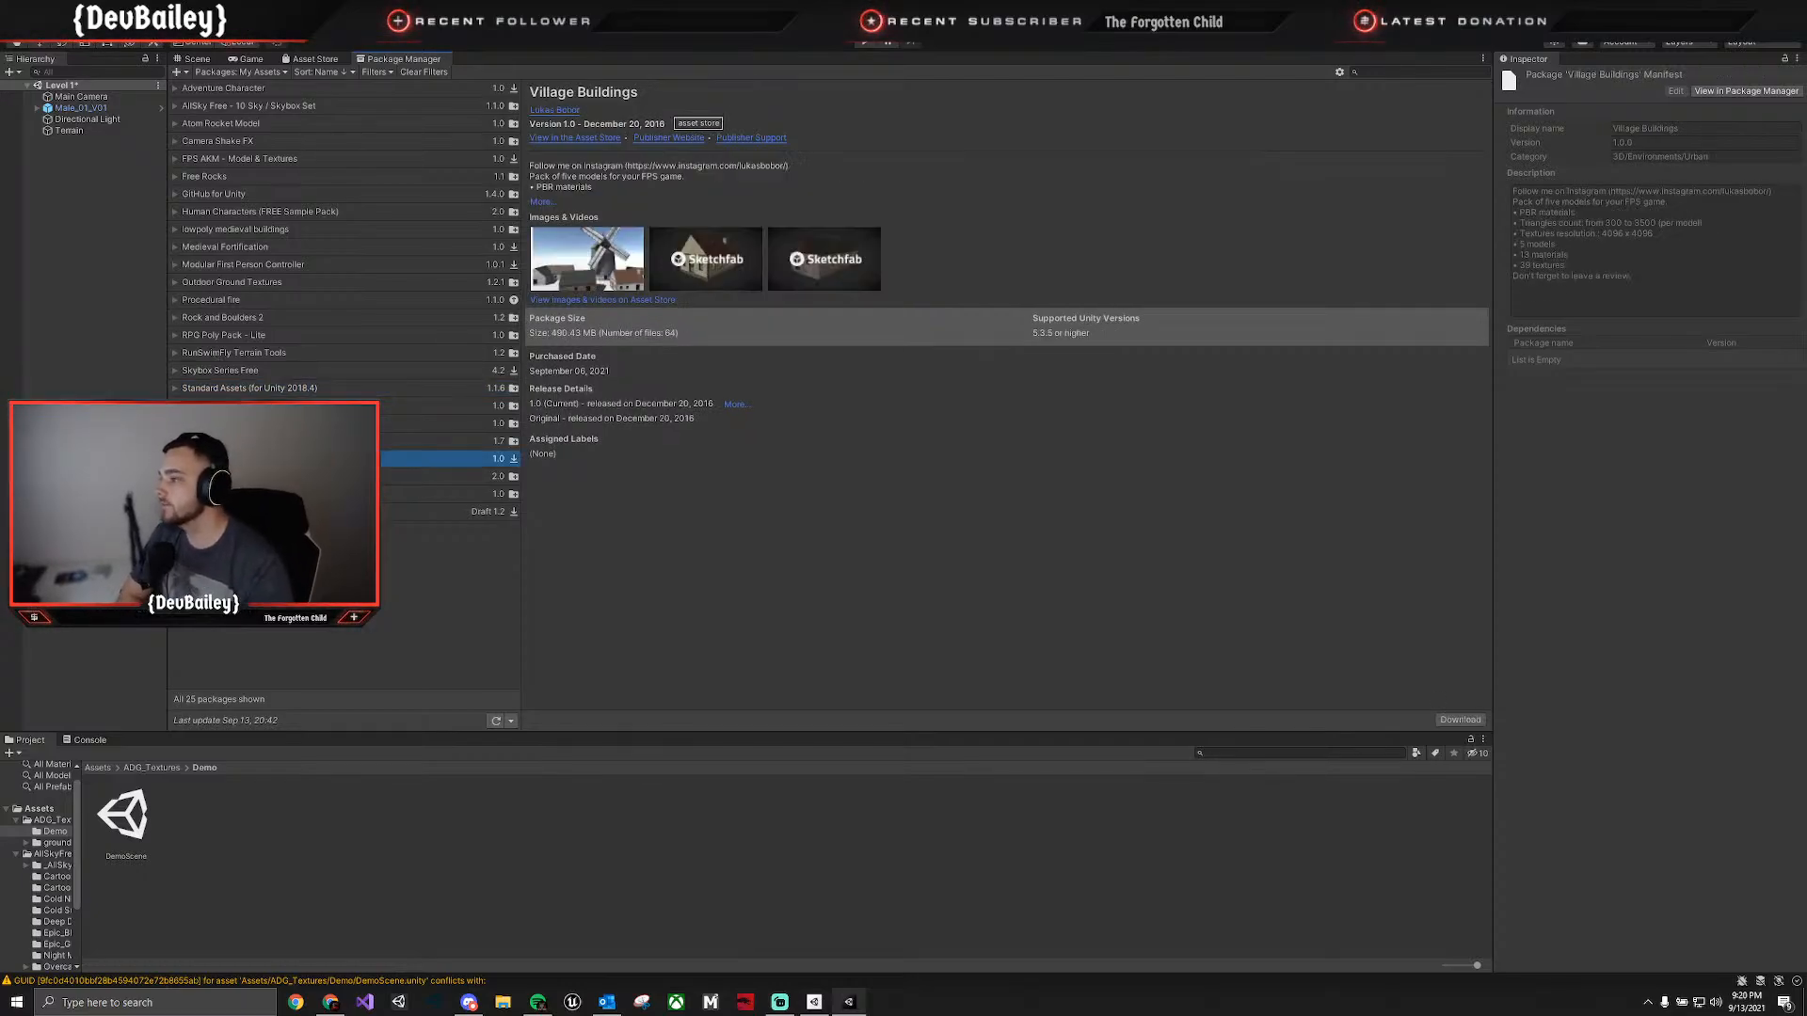
pyautogui.click(344, 441)
pyautogui.click(320, 458)
pyautogui.click(320, 477)
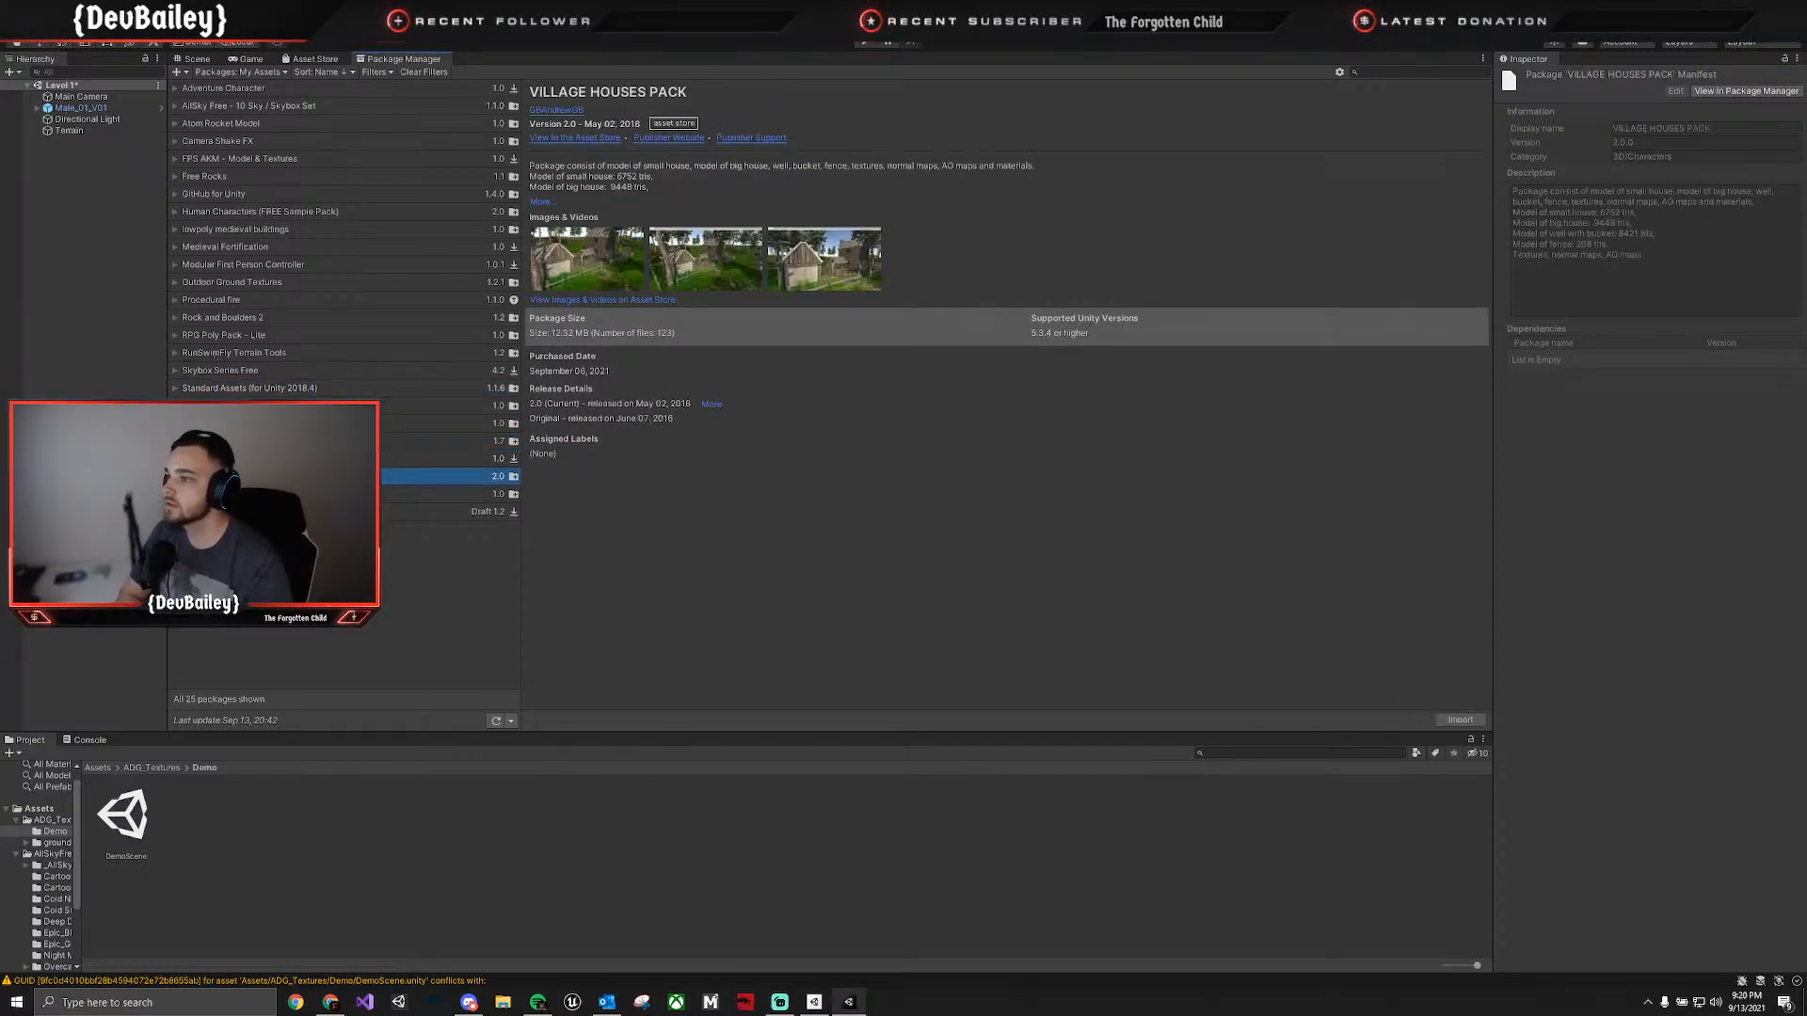
pyautogui.click(320, 494)
pyautogui.click(320, 511)
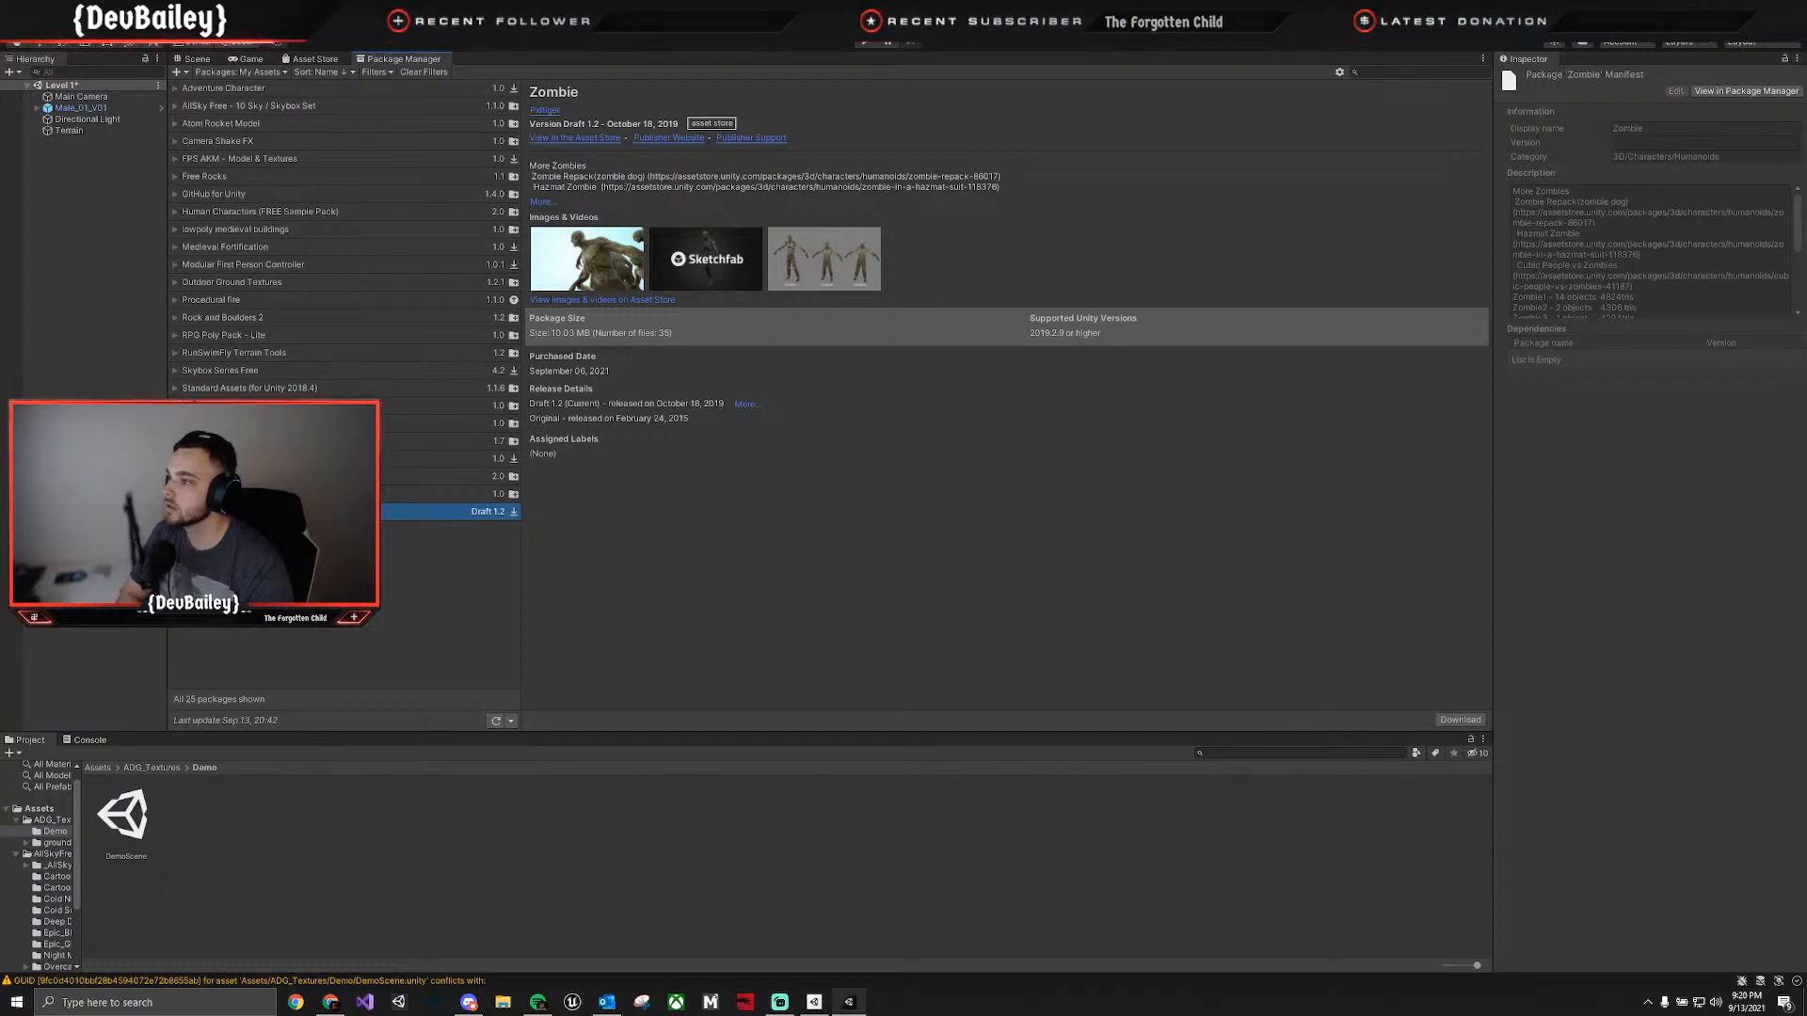
# Browse the details of the owned packages from AllSky Free through Outdoor Ground Textures for usable terrain assets.
pyautogui.click(292, 126)
pyautogui.click(301, 106)
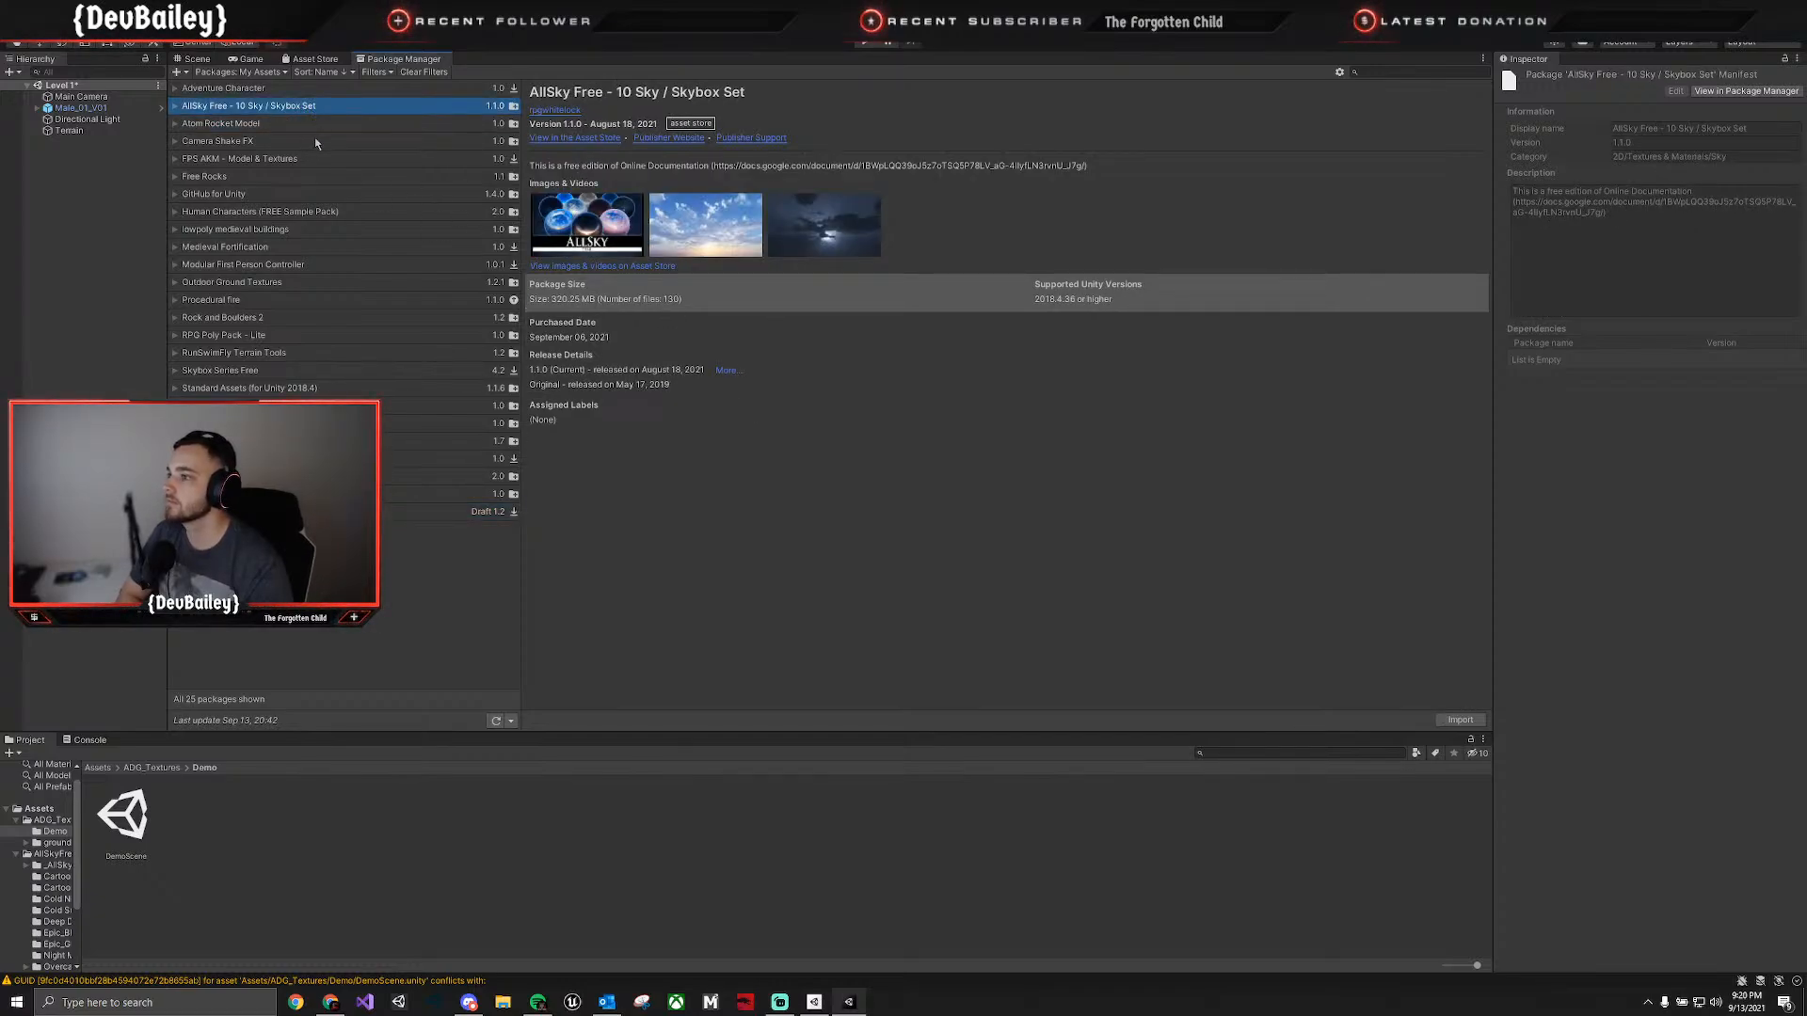
pyautogui.click(306, 141)
pyautogui.click(302, 160)
pyautogui.click(305, 177)
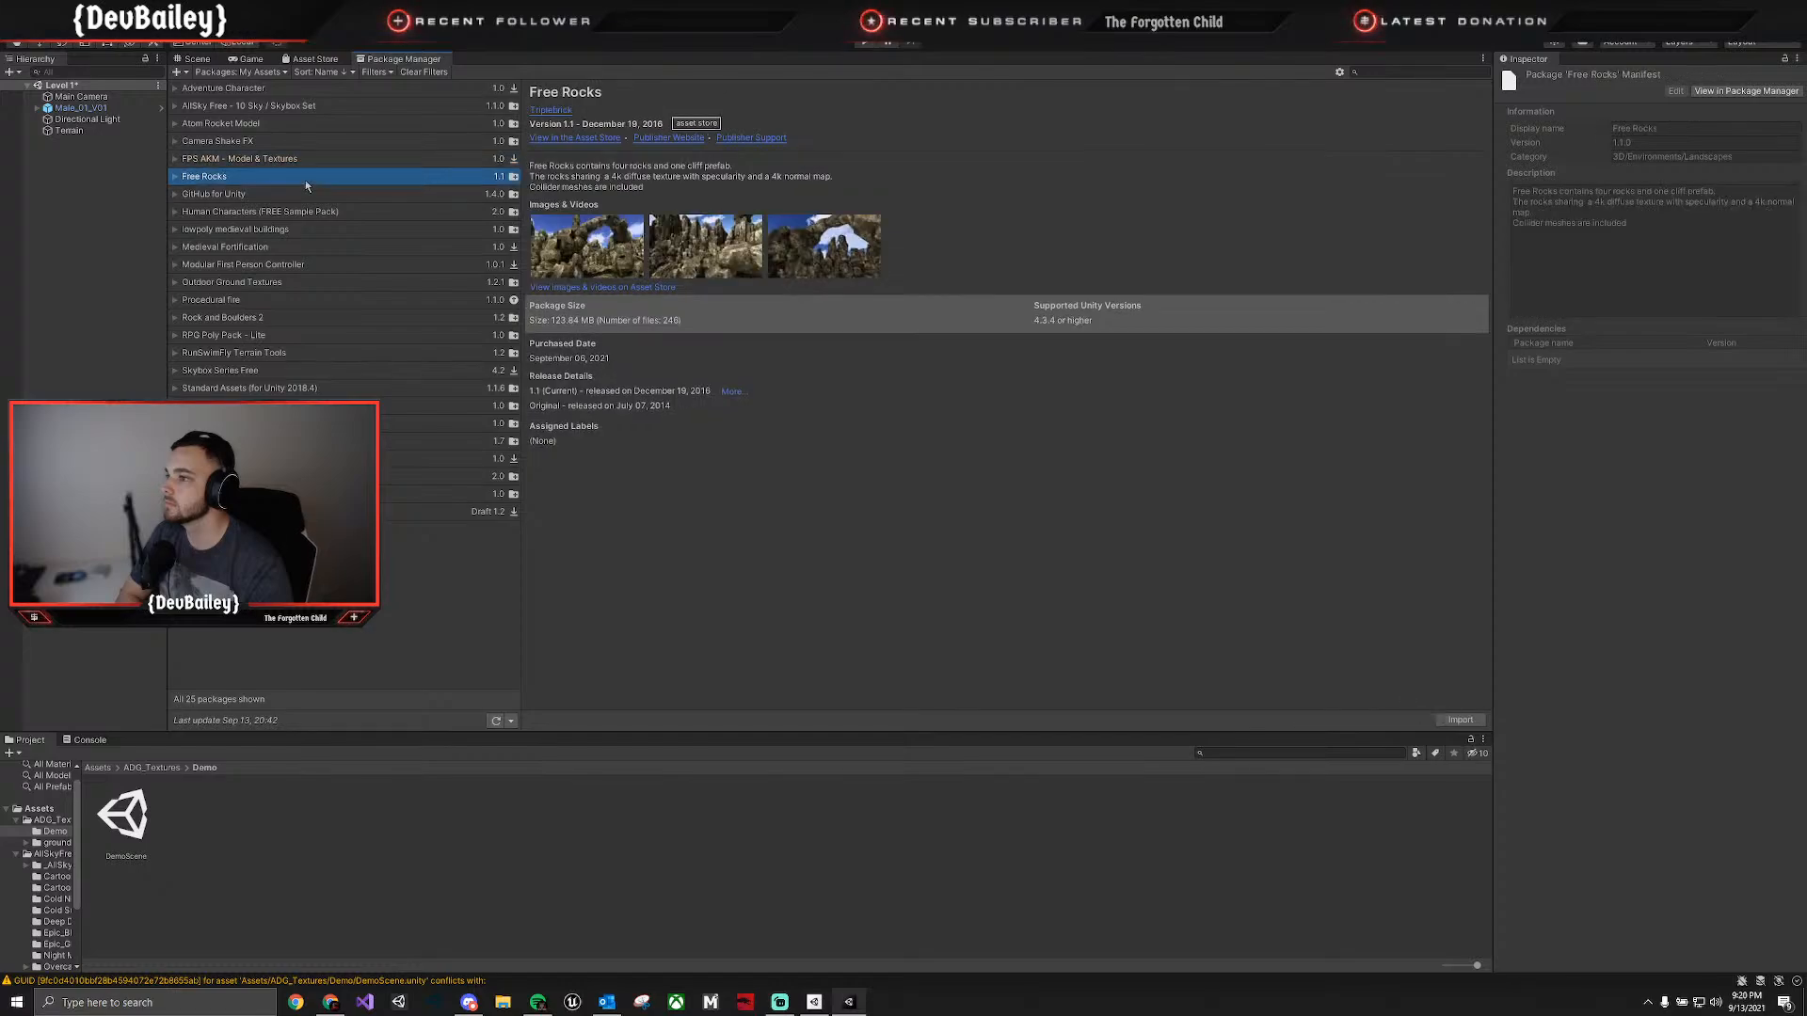
pyautogui.click(311, 194)
pyautogui.click(312, 212)
pyautogui.click(314, 229)
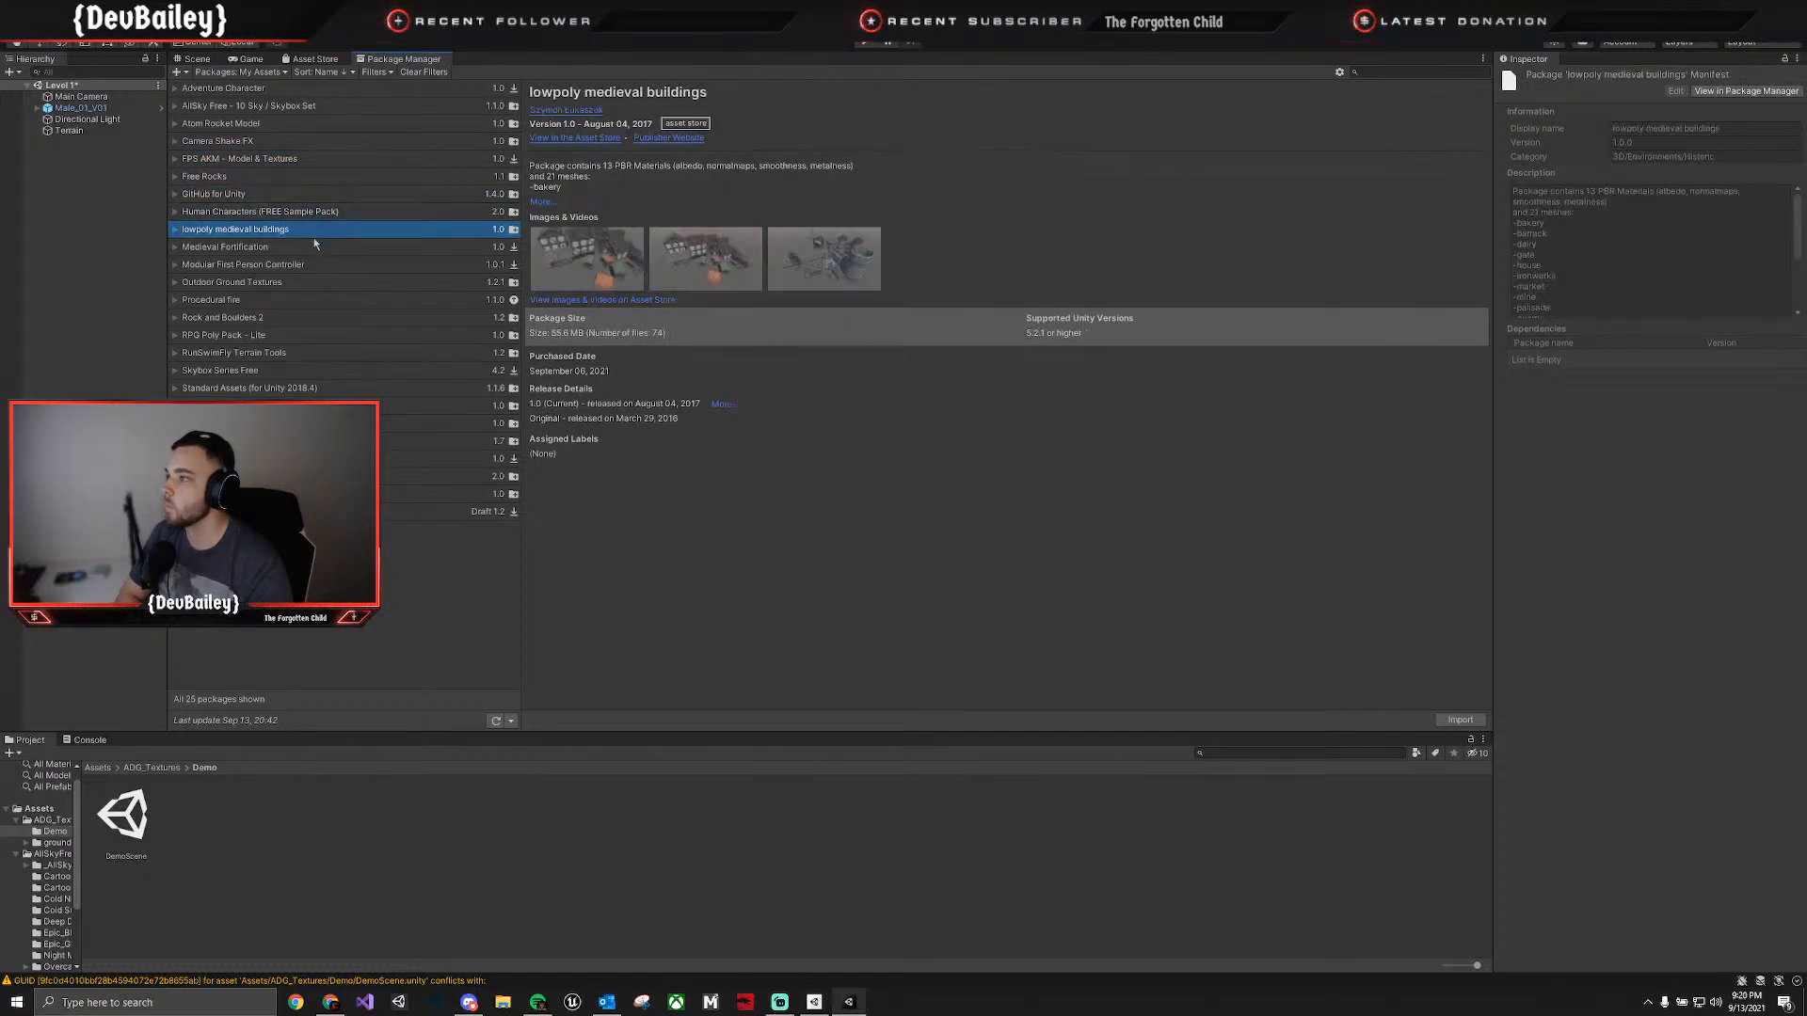
pyautogui.click(313, 247)
pyautogui.click(314, 264)
pyautogui.click(313, 283)
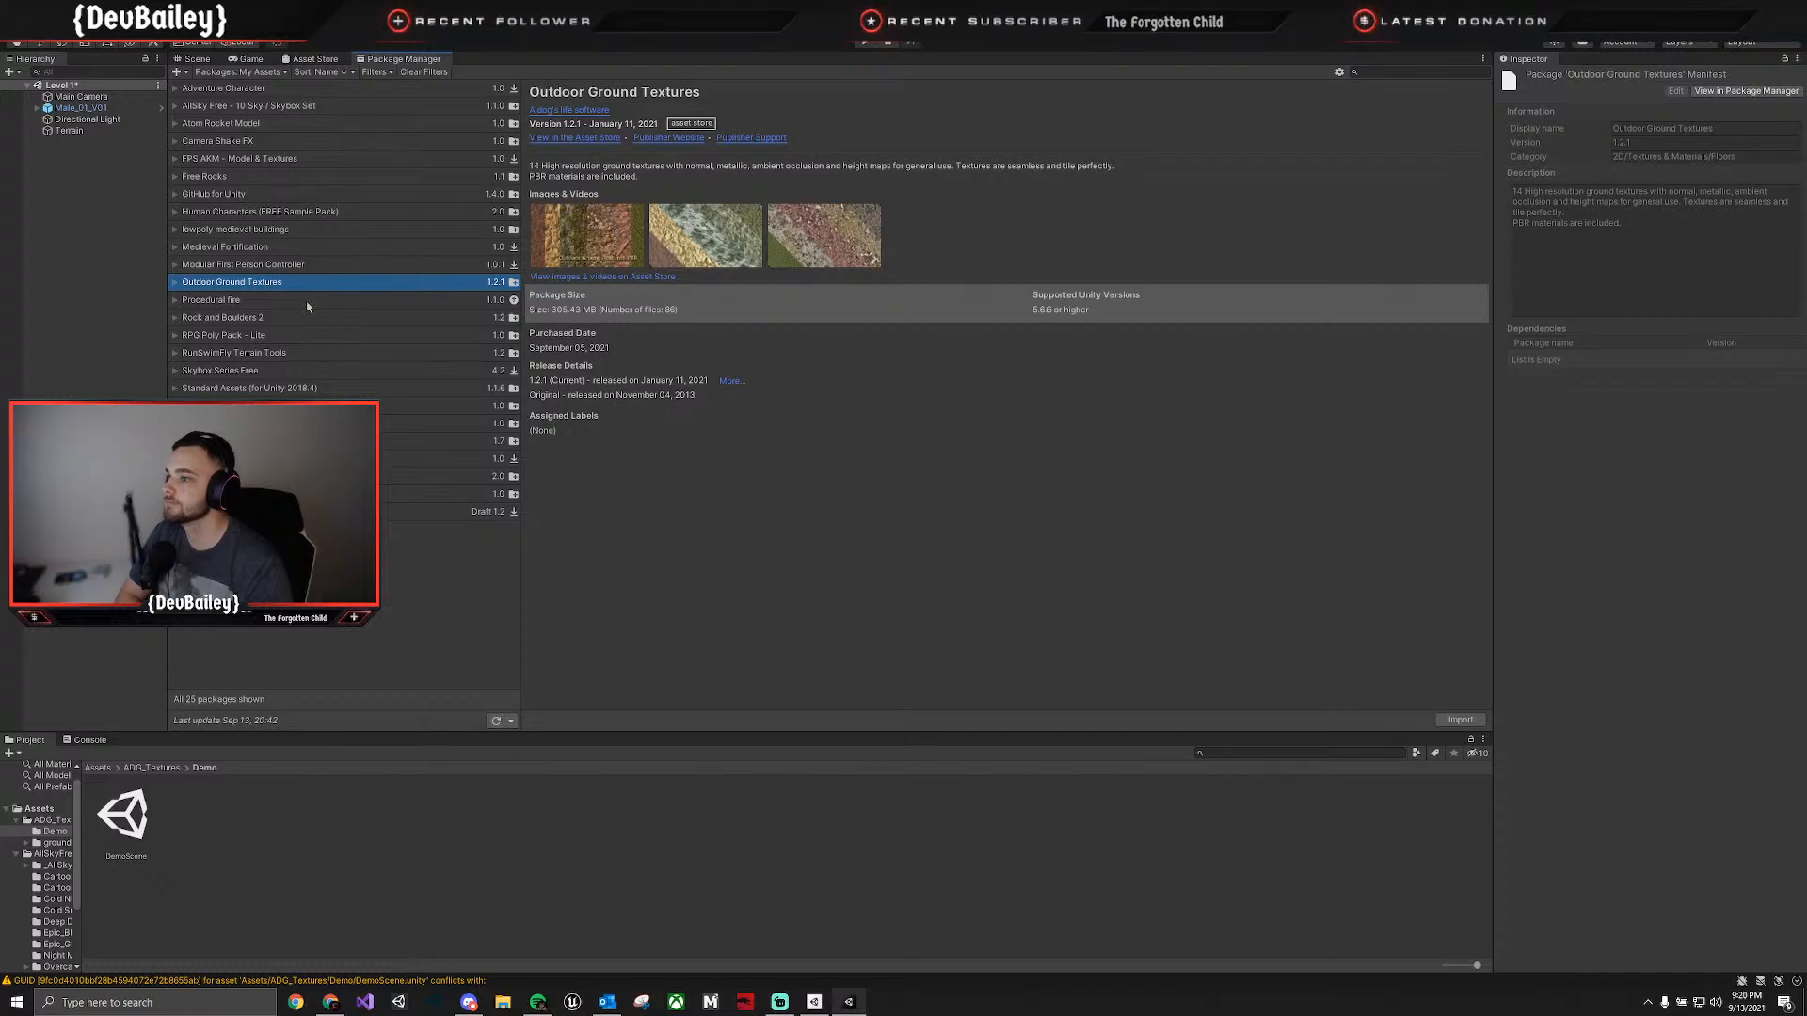
# Browse the details of the owned packages from Procedural fire to the Terrain Tools Sample Asset Pack.
pyautogui.click(307, 303)
pyautogui.click(306, 318)
pyautogui.click(303, 336)
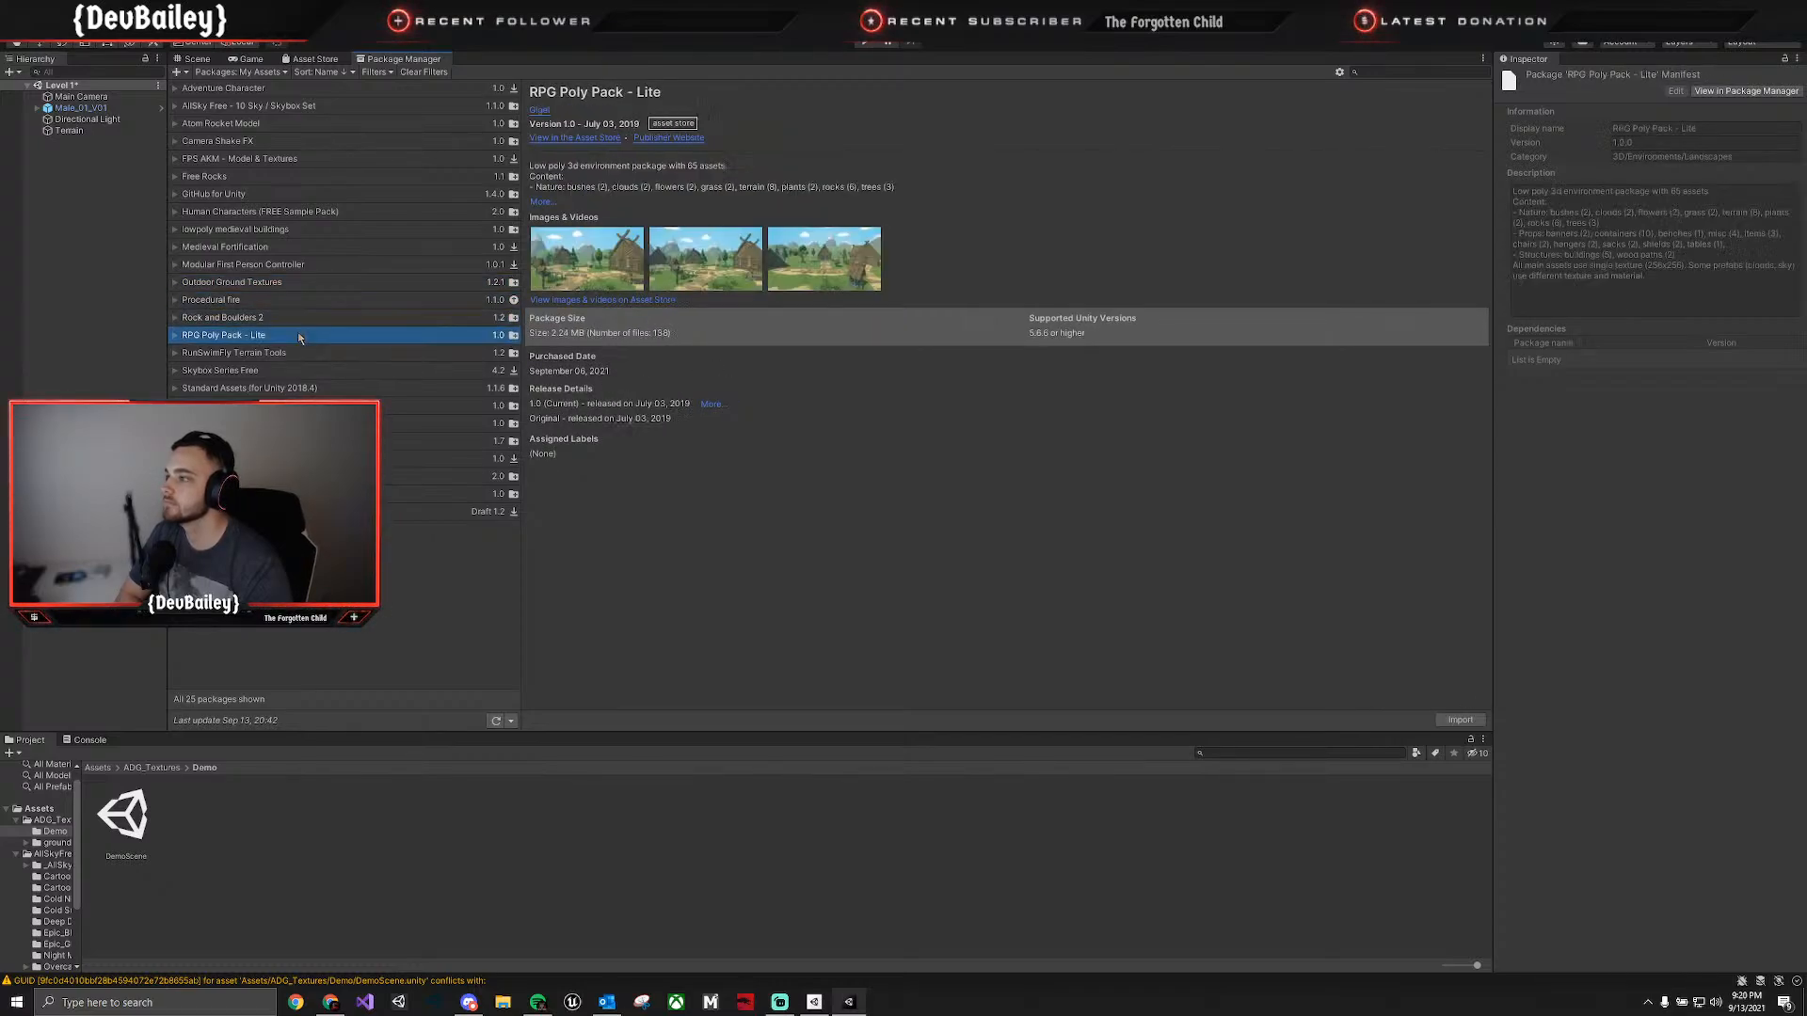
pyautogui.click(294, 354)
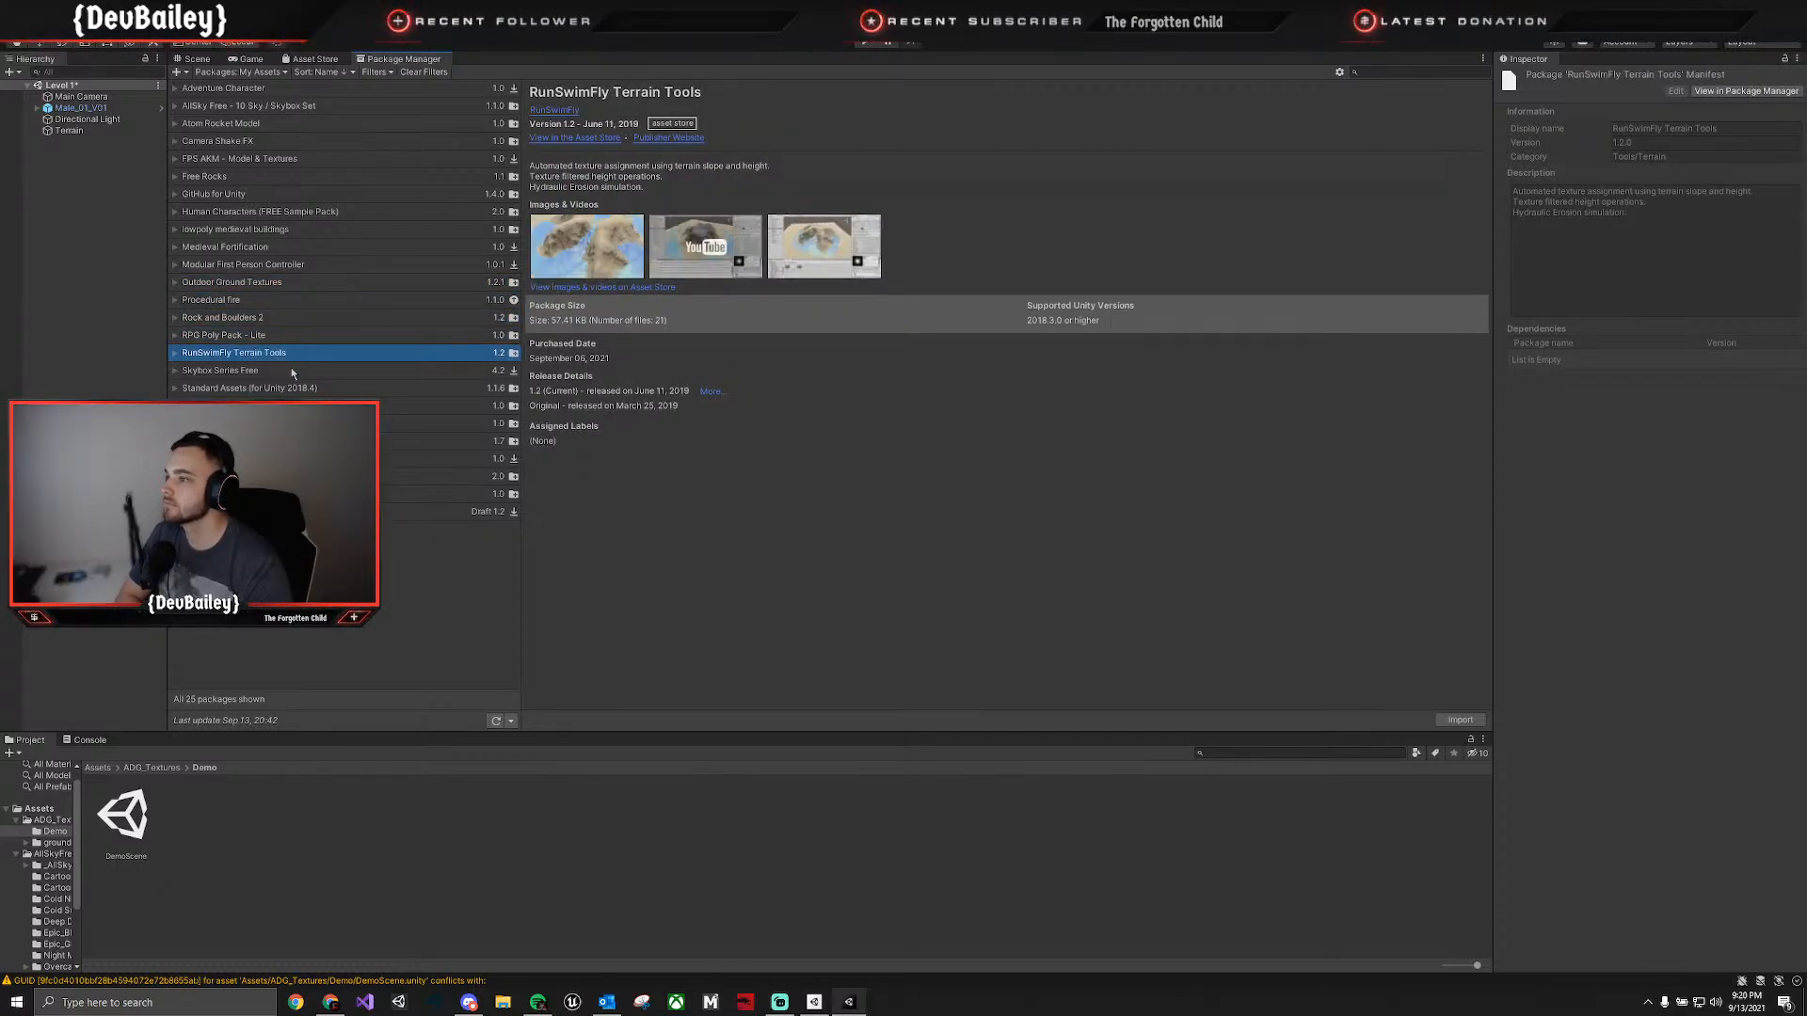
pyautogui.click(292, 371)
pyautogui.click(286, 389)
pyautogui.click(287, 424)
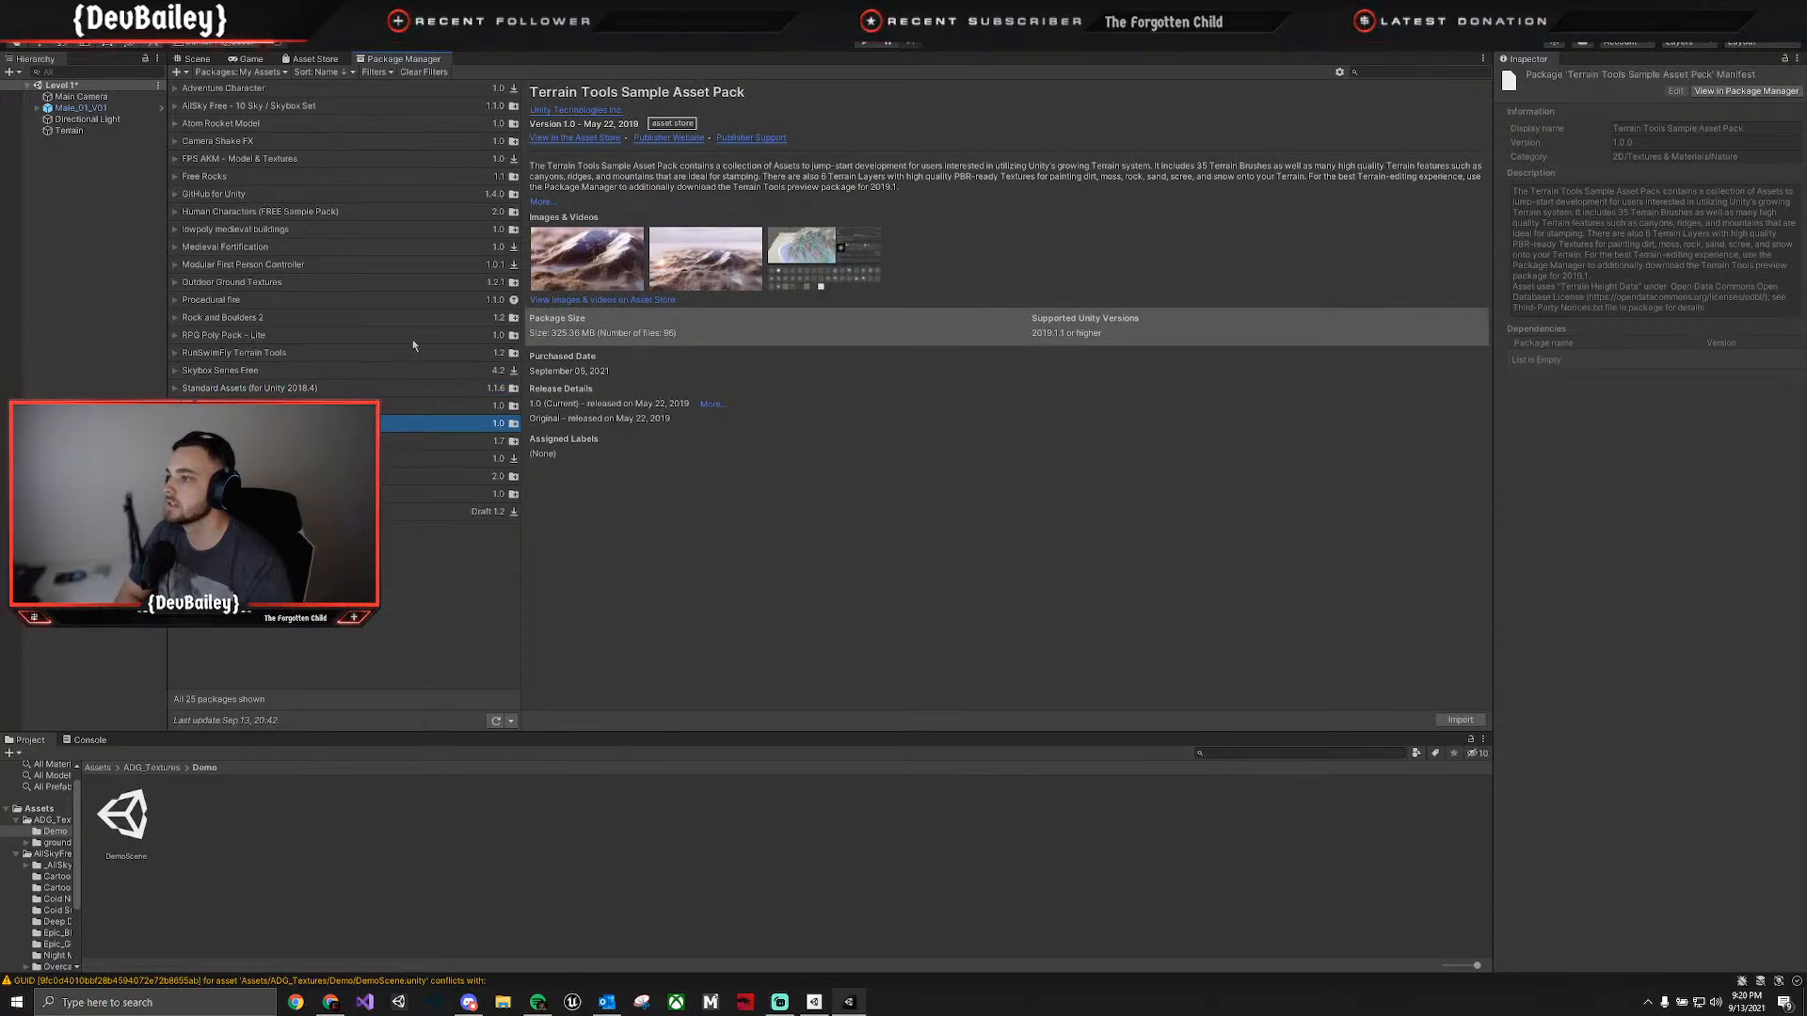
# Check the project's Plugins and Ground textures pack folders, and open Terrain Assets inside Samples > Terrain Tools > 0.1.0-preview.
pyautogui.click(97, 768)
pyautogui.doubleClick(435, 820)
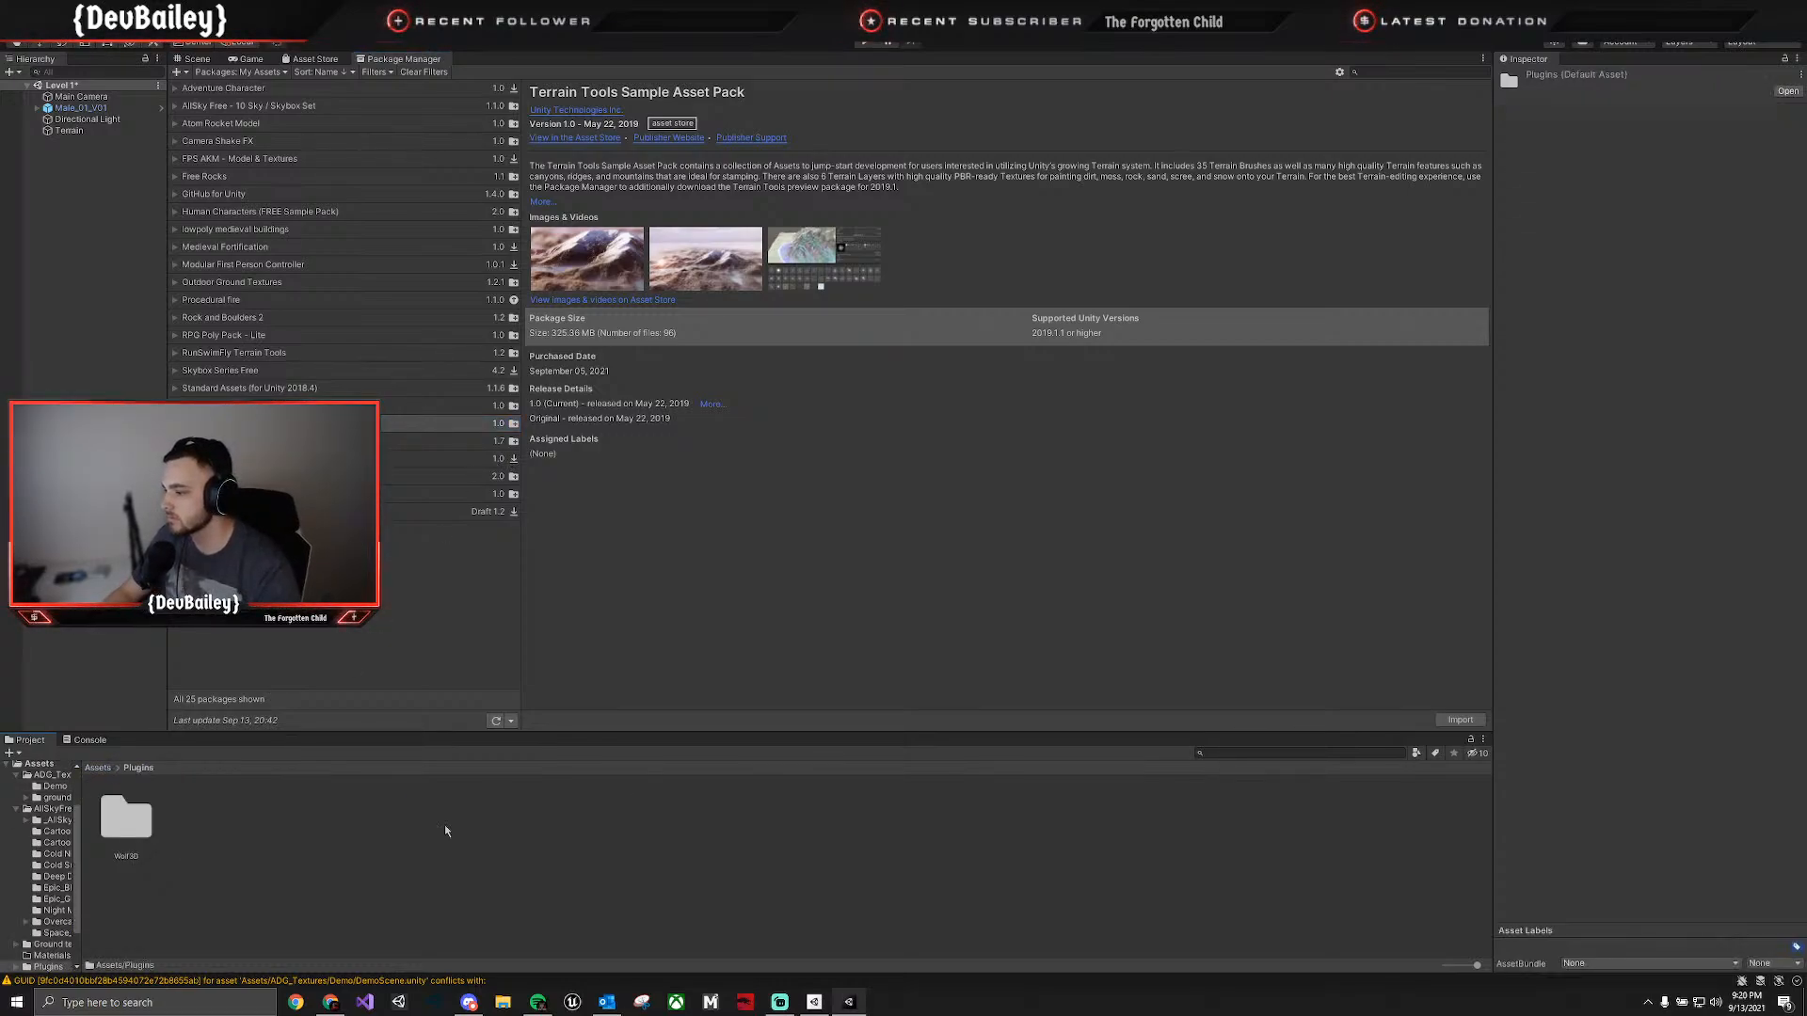
pyautogui.click(96, 769)
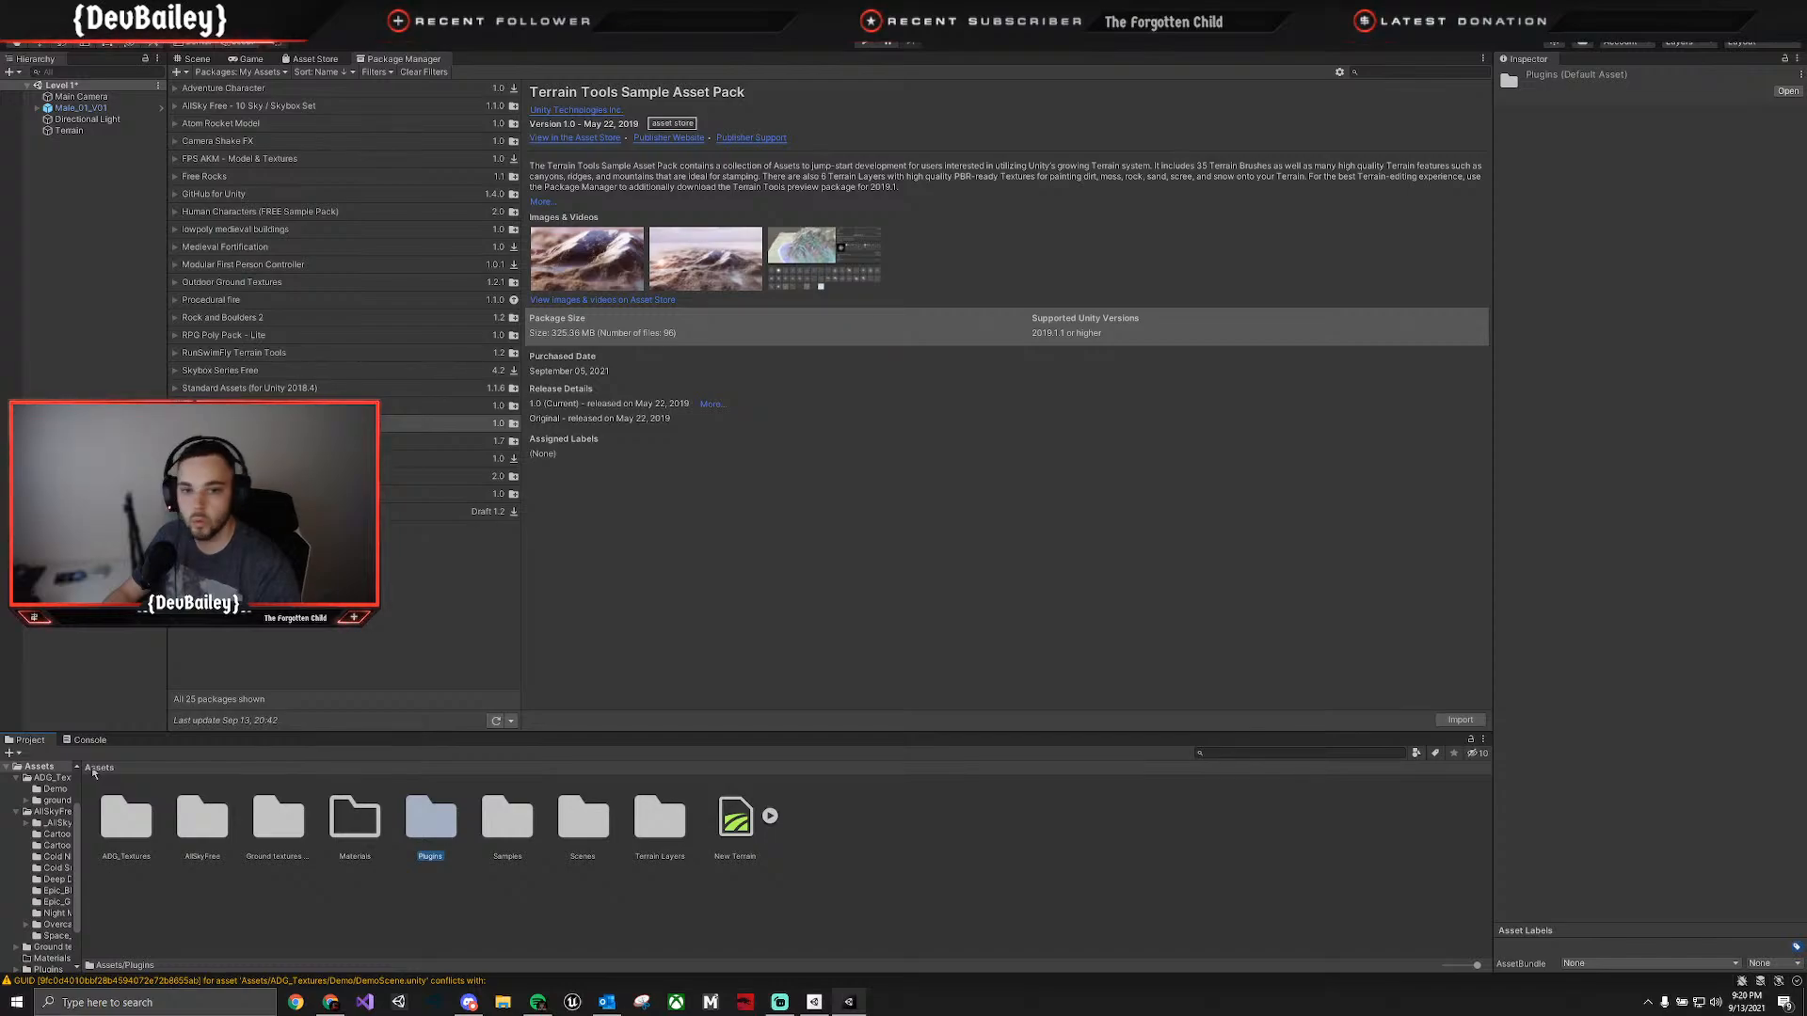
pyautogui.doubleClick(279, 819)
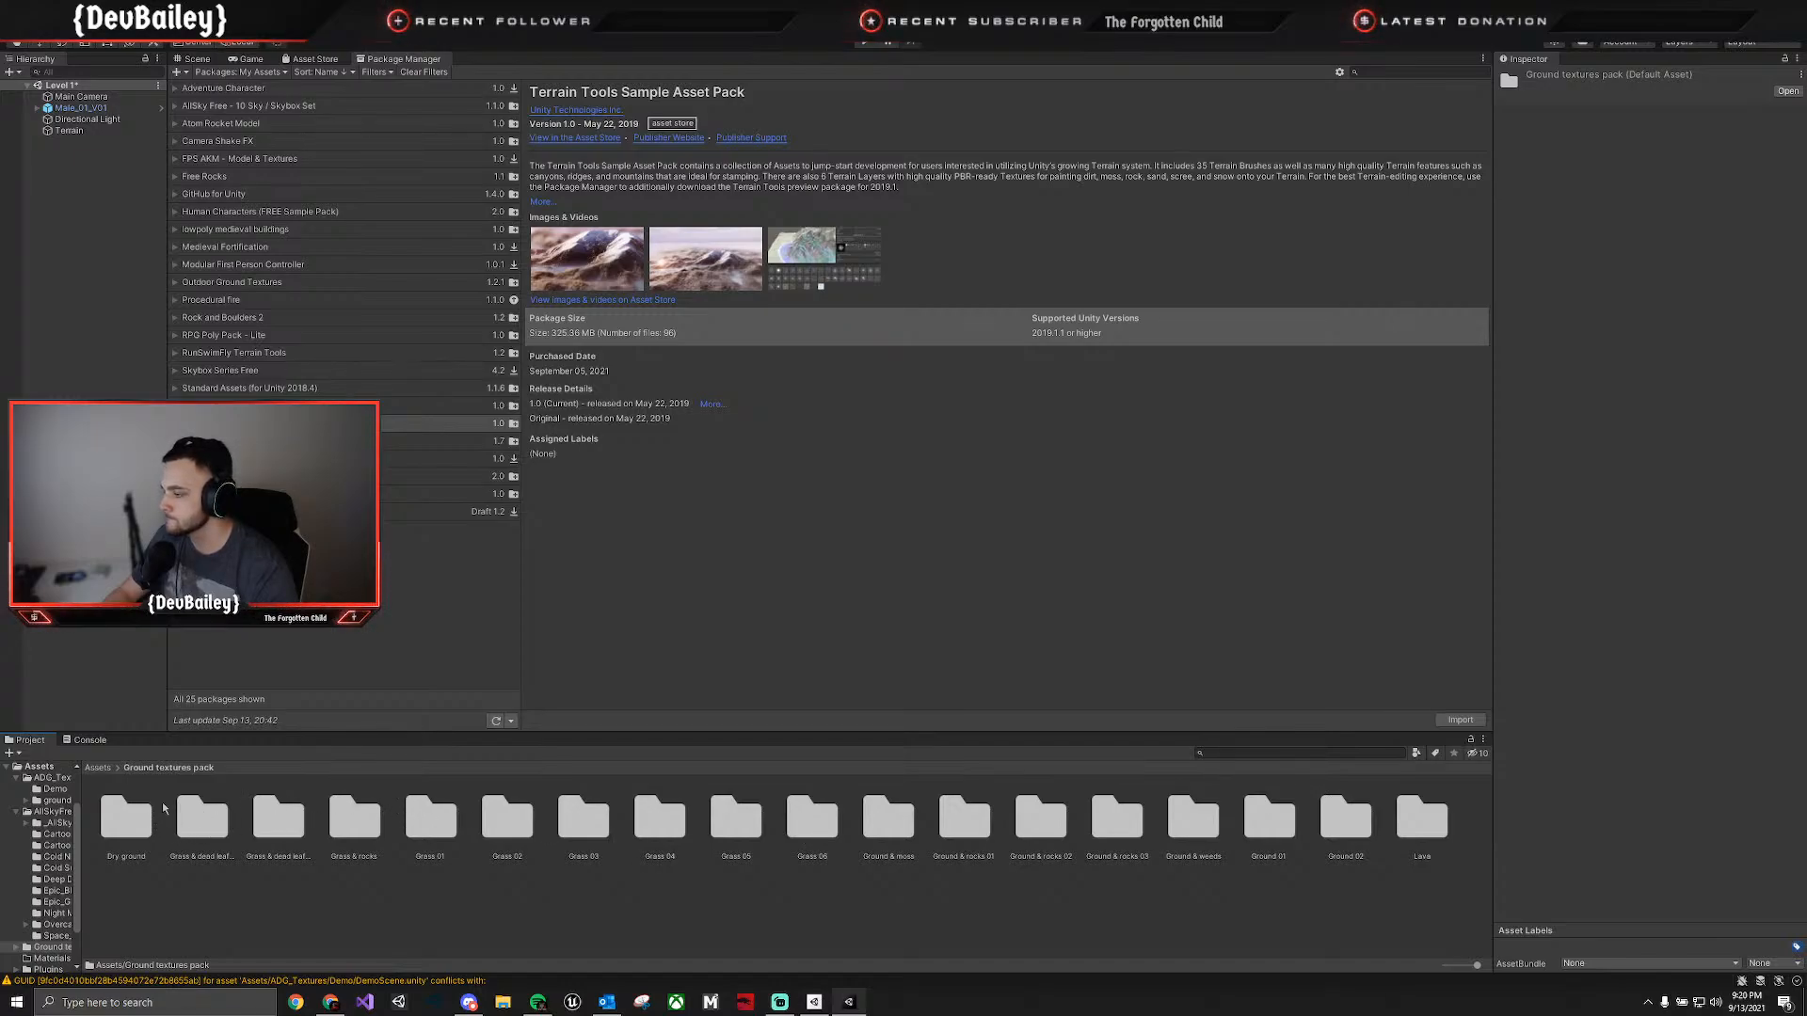
pyautogui.click(99, 769)
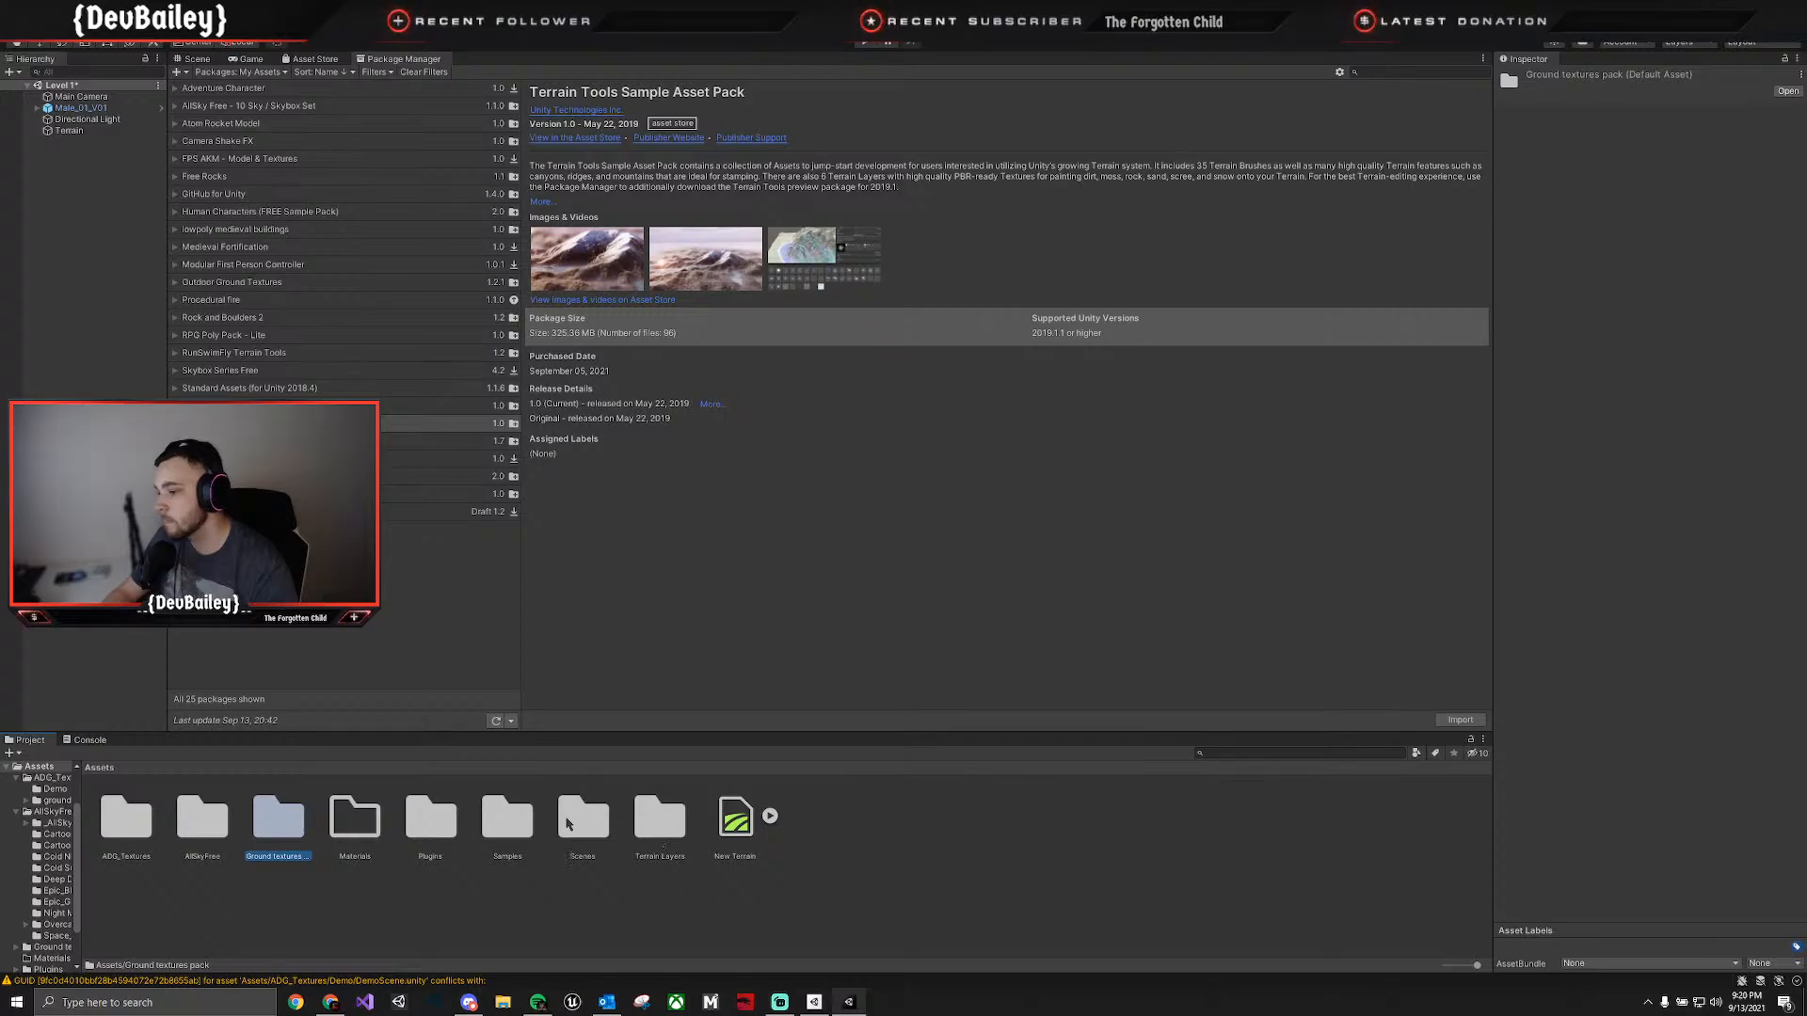
pyautogui.doubleClick(508, 819)
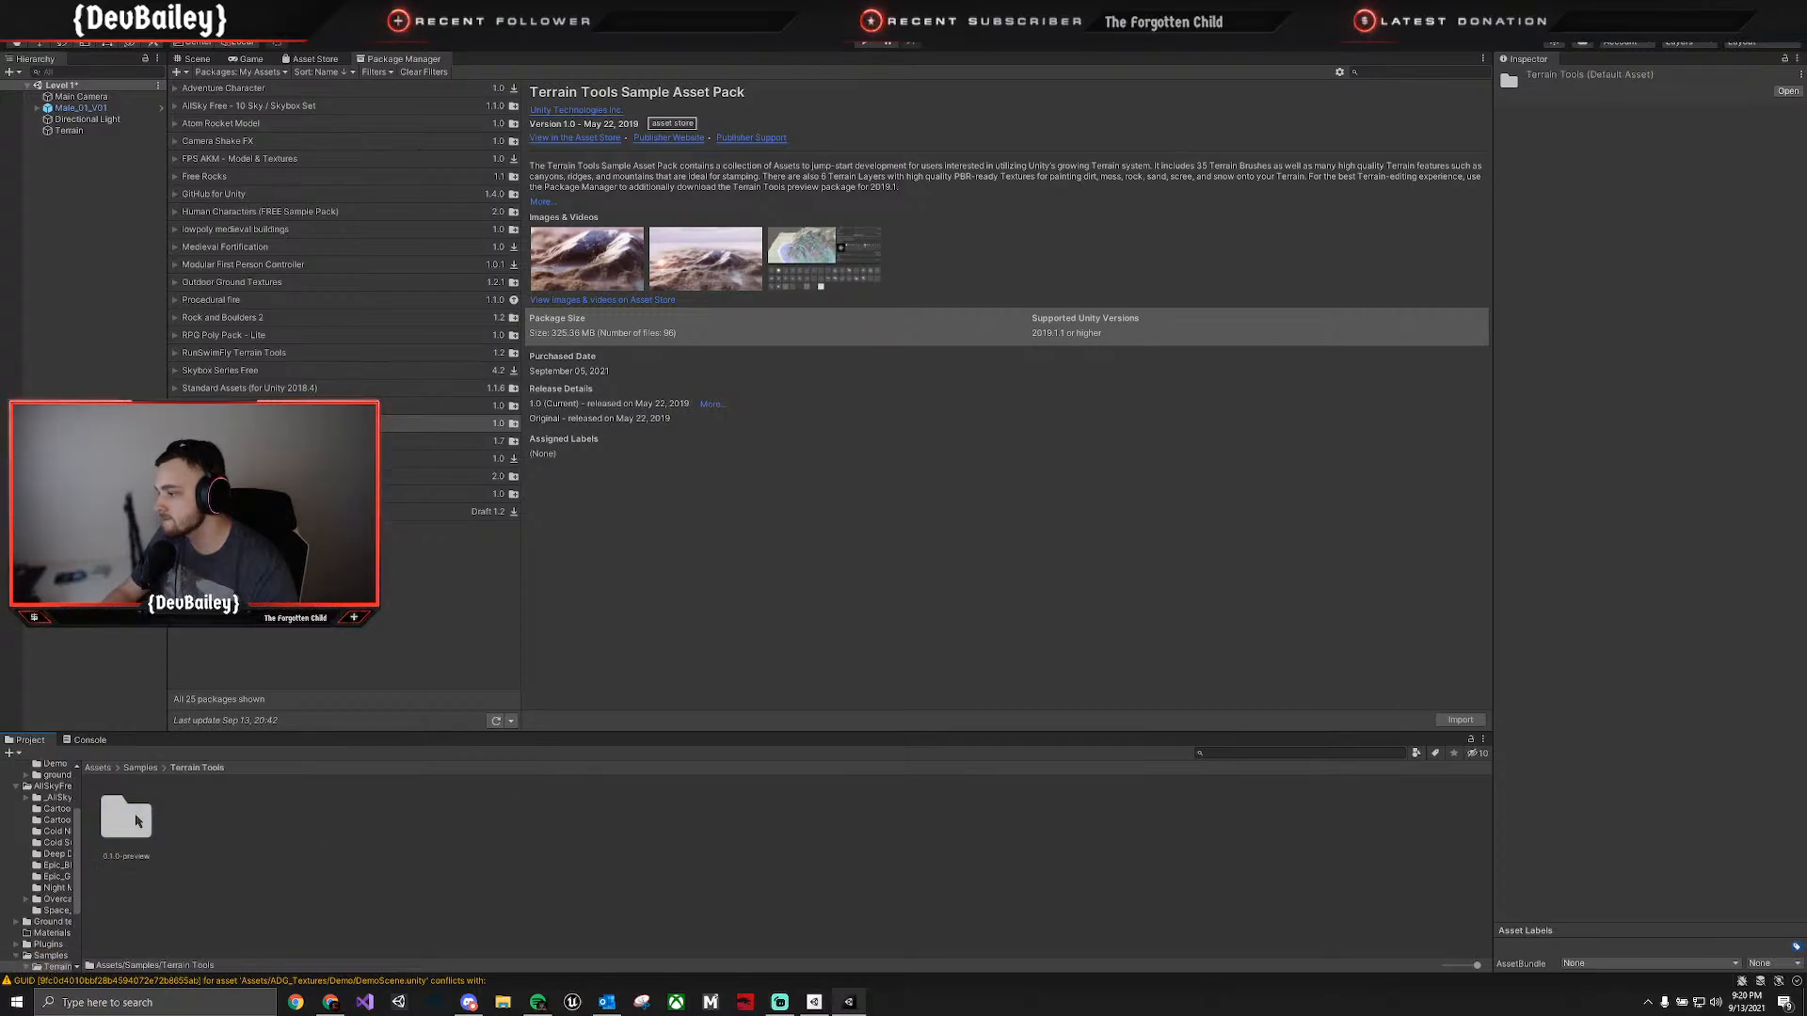
pyautogui.doubleClick(126, 817)
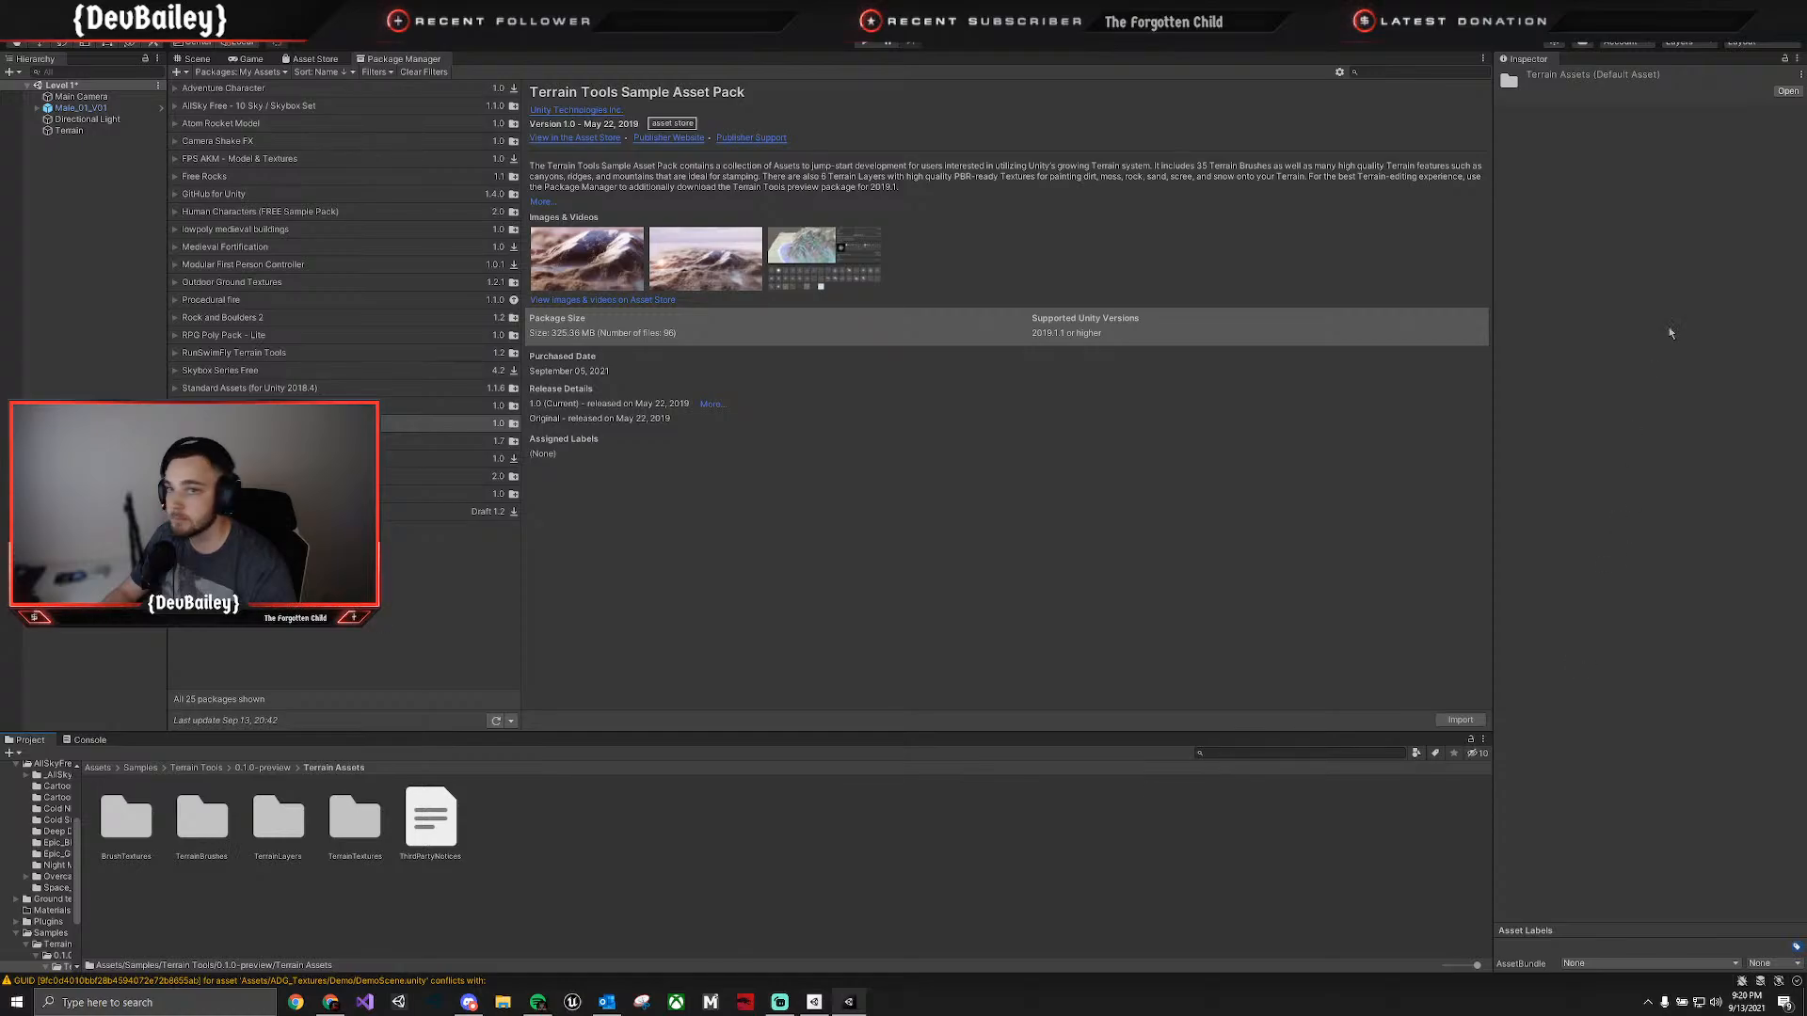
# Return to the scene, select the terrain and add the existing rock terrain layer to its paint layers.
pyautogui.click(197, 59)
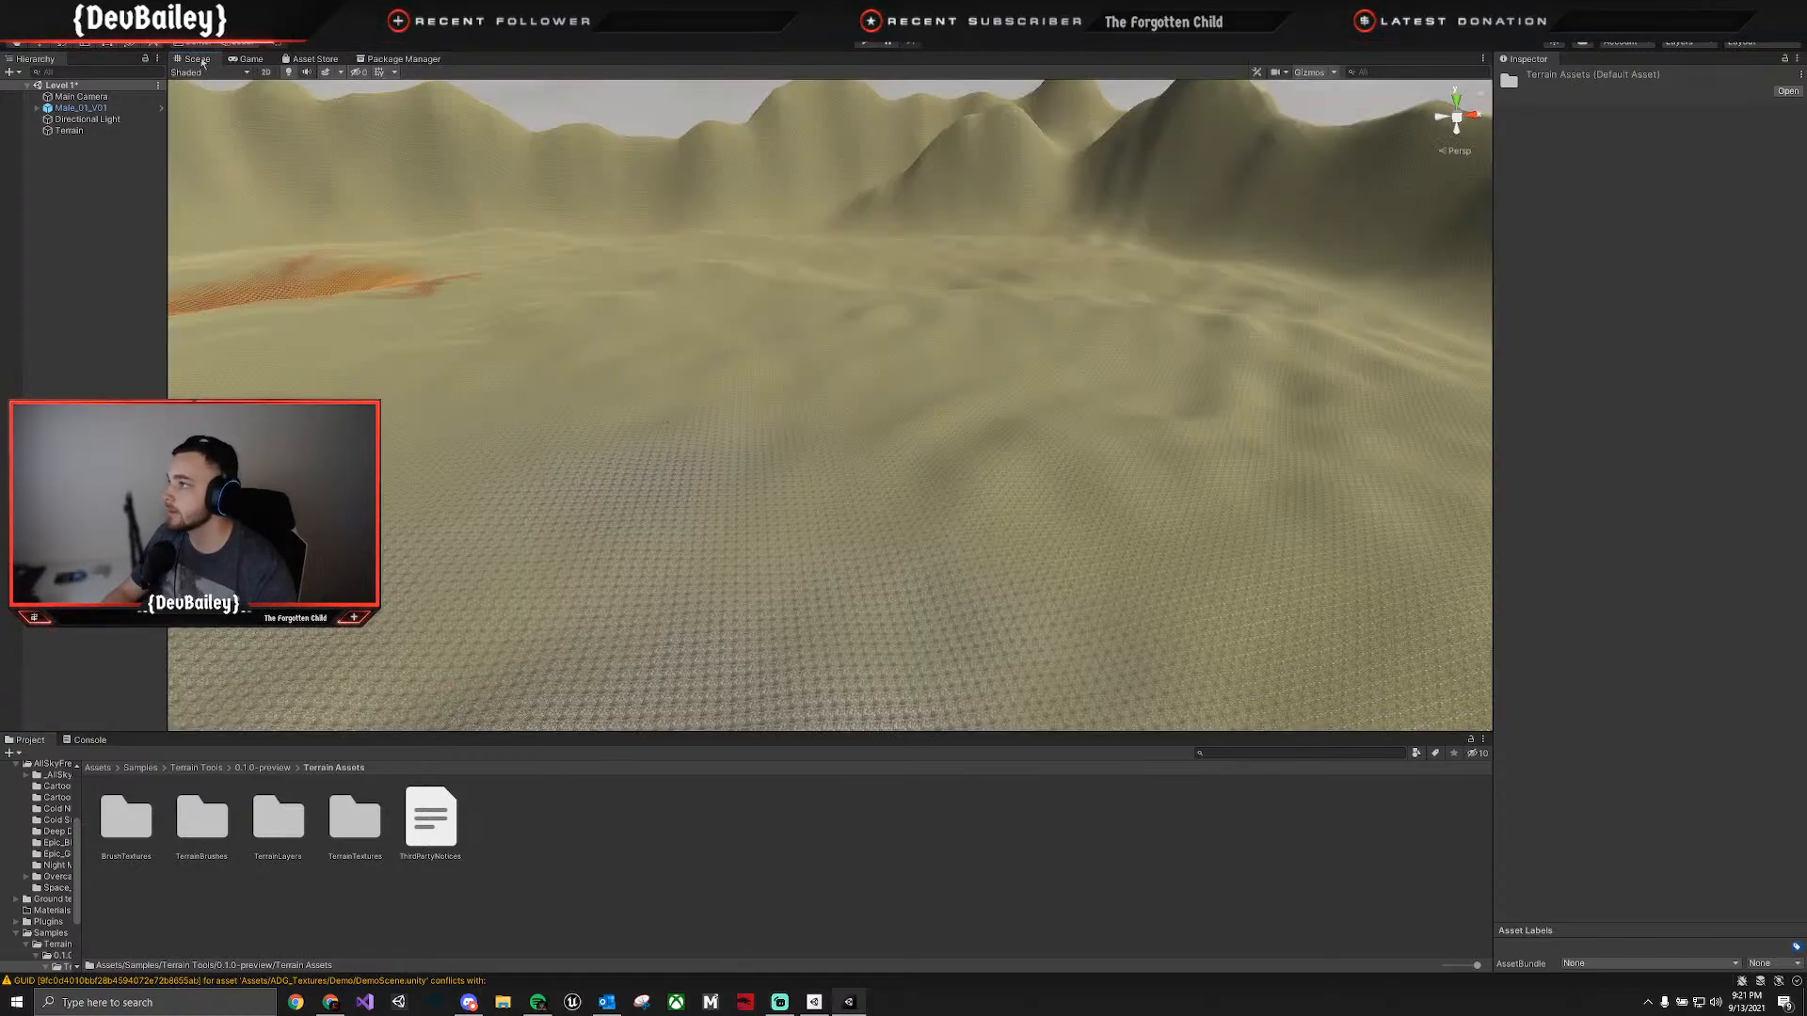
pyautogui.click(1344, 373)
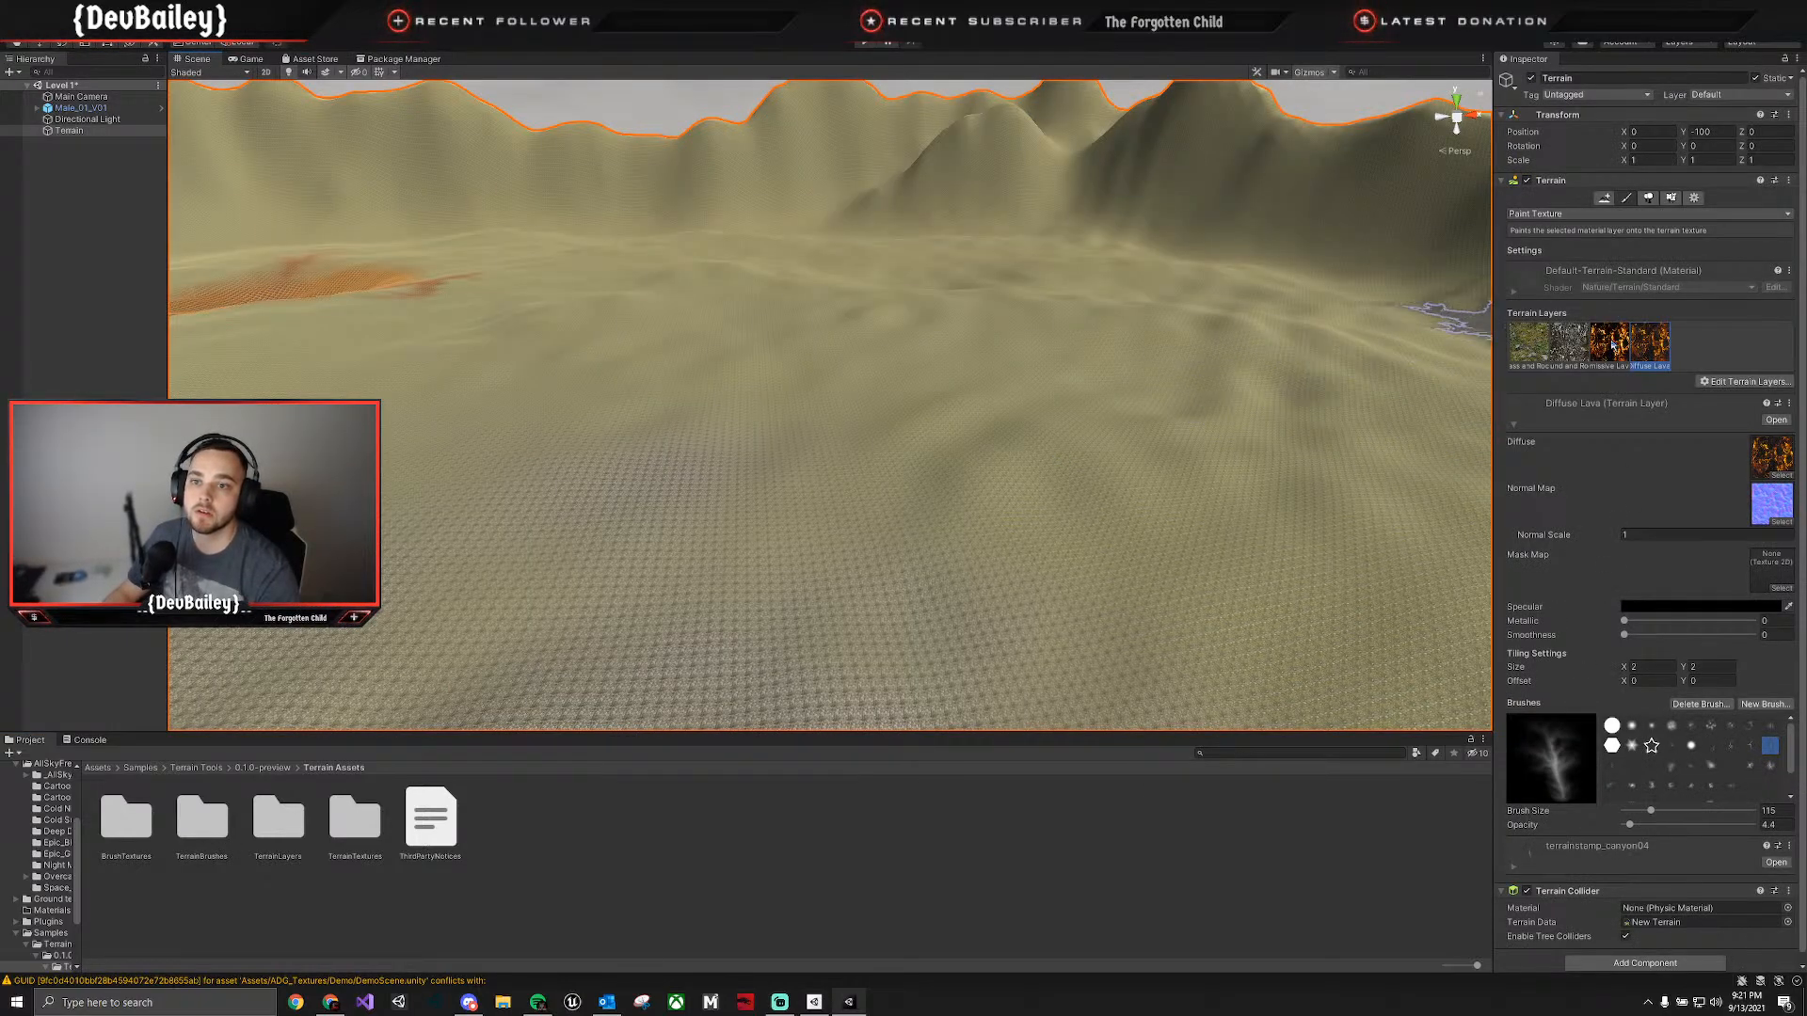
pyautogui.click(1732, 382)
pyautogui.click(1740, 400)
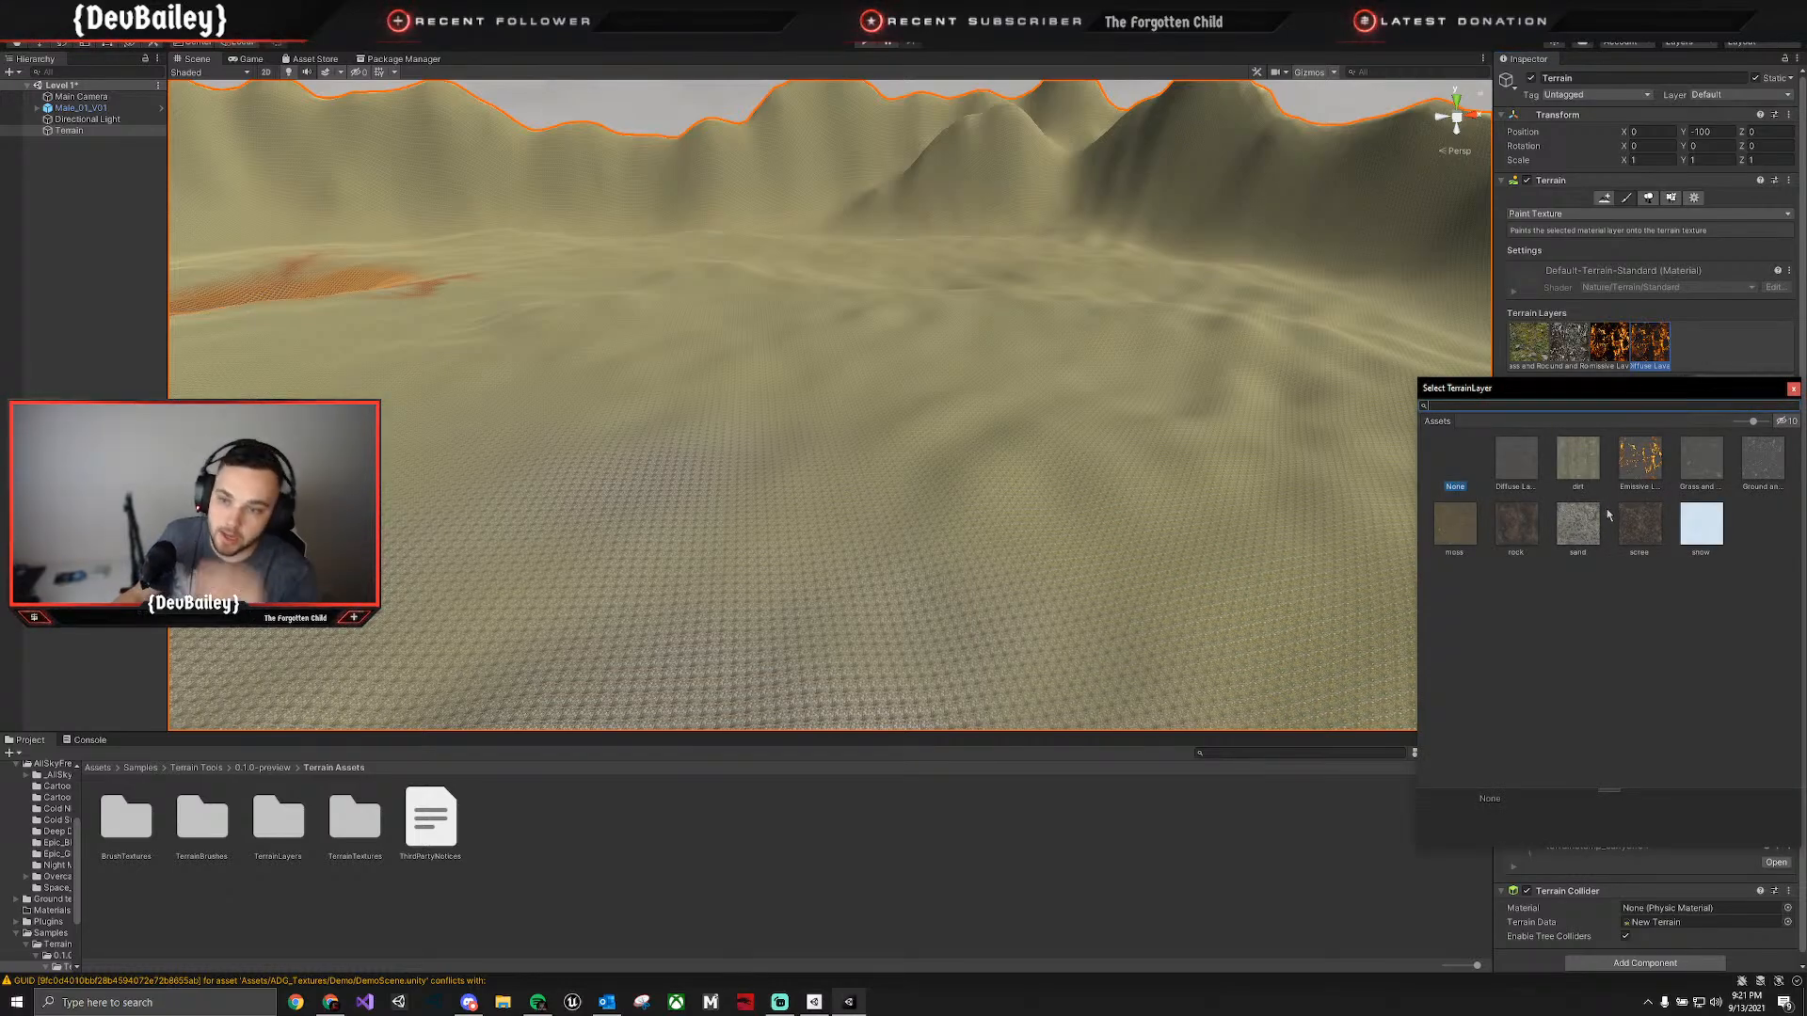
pyautogui.doubleClick(1530, 531)
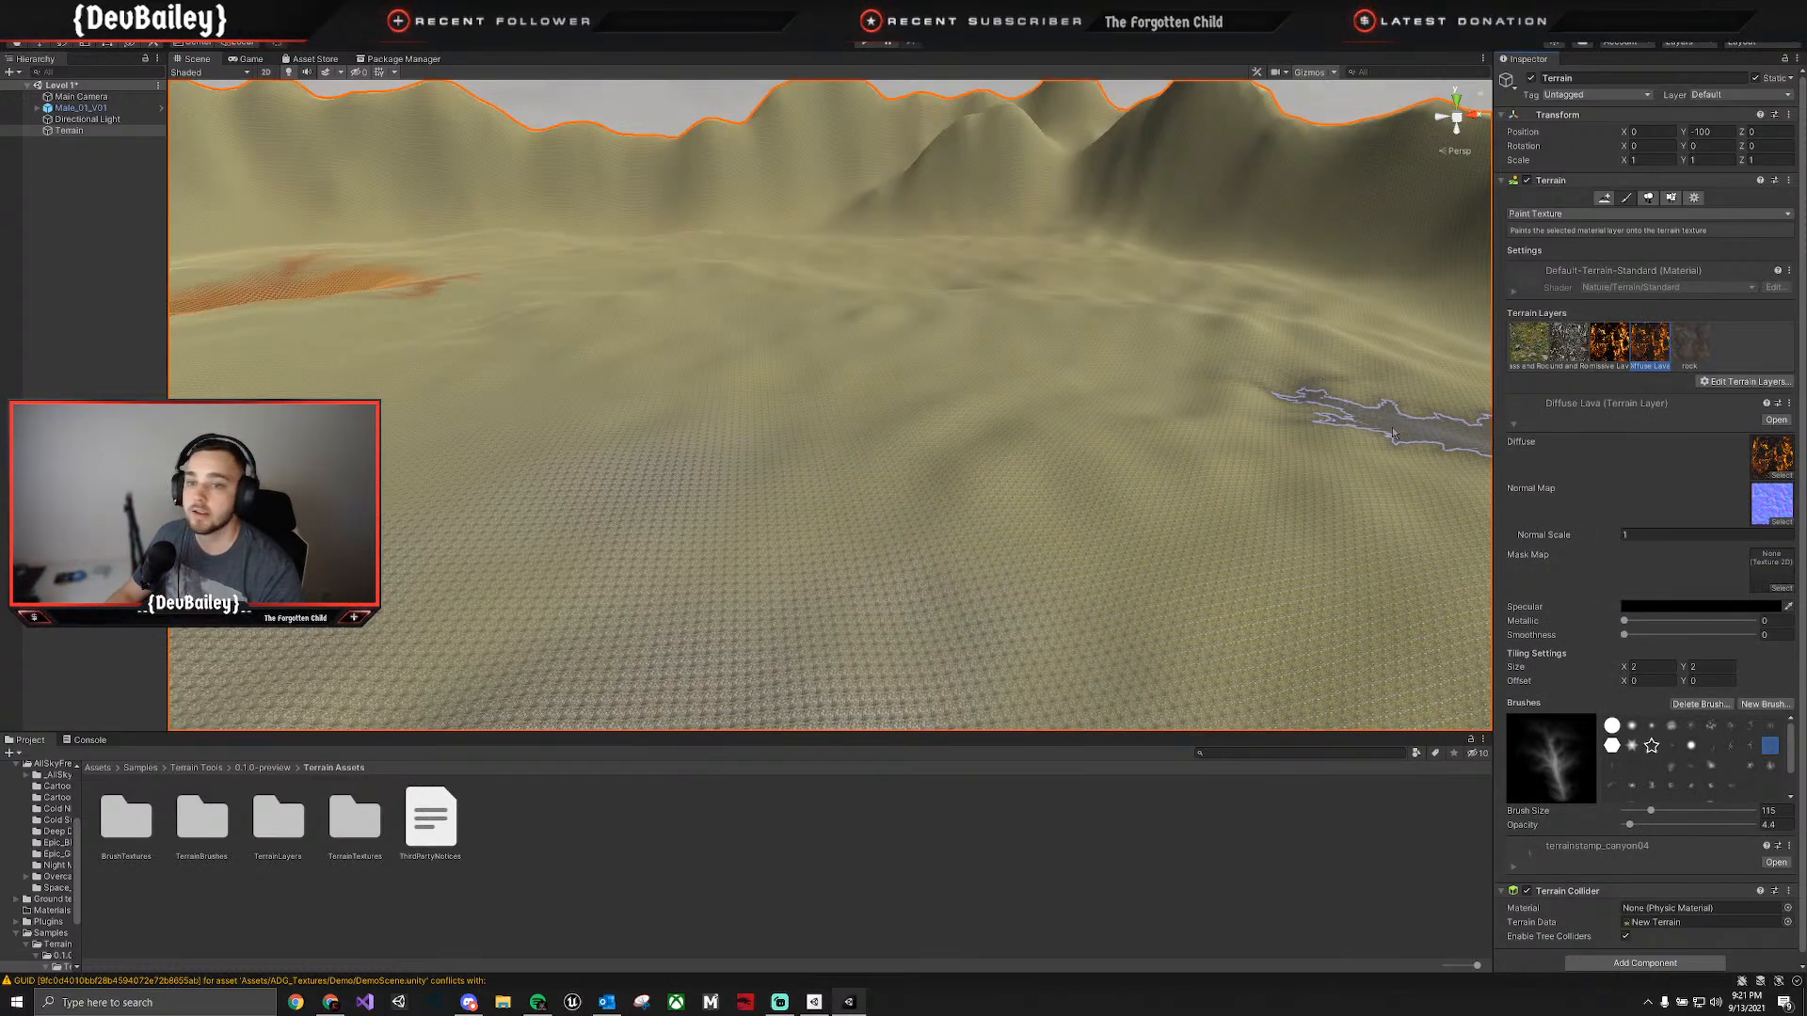
# Paint the rock layer over a stretch of the steep mountain ridge with the soft round brush at size 115.
pyautogui.click(1691, 347)
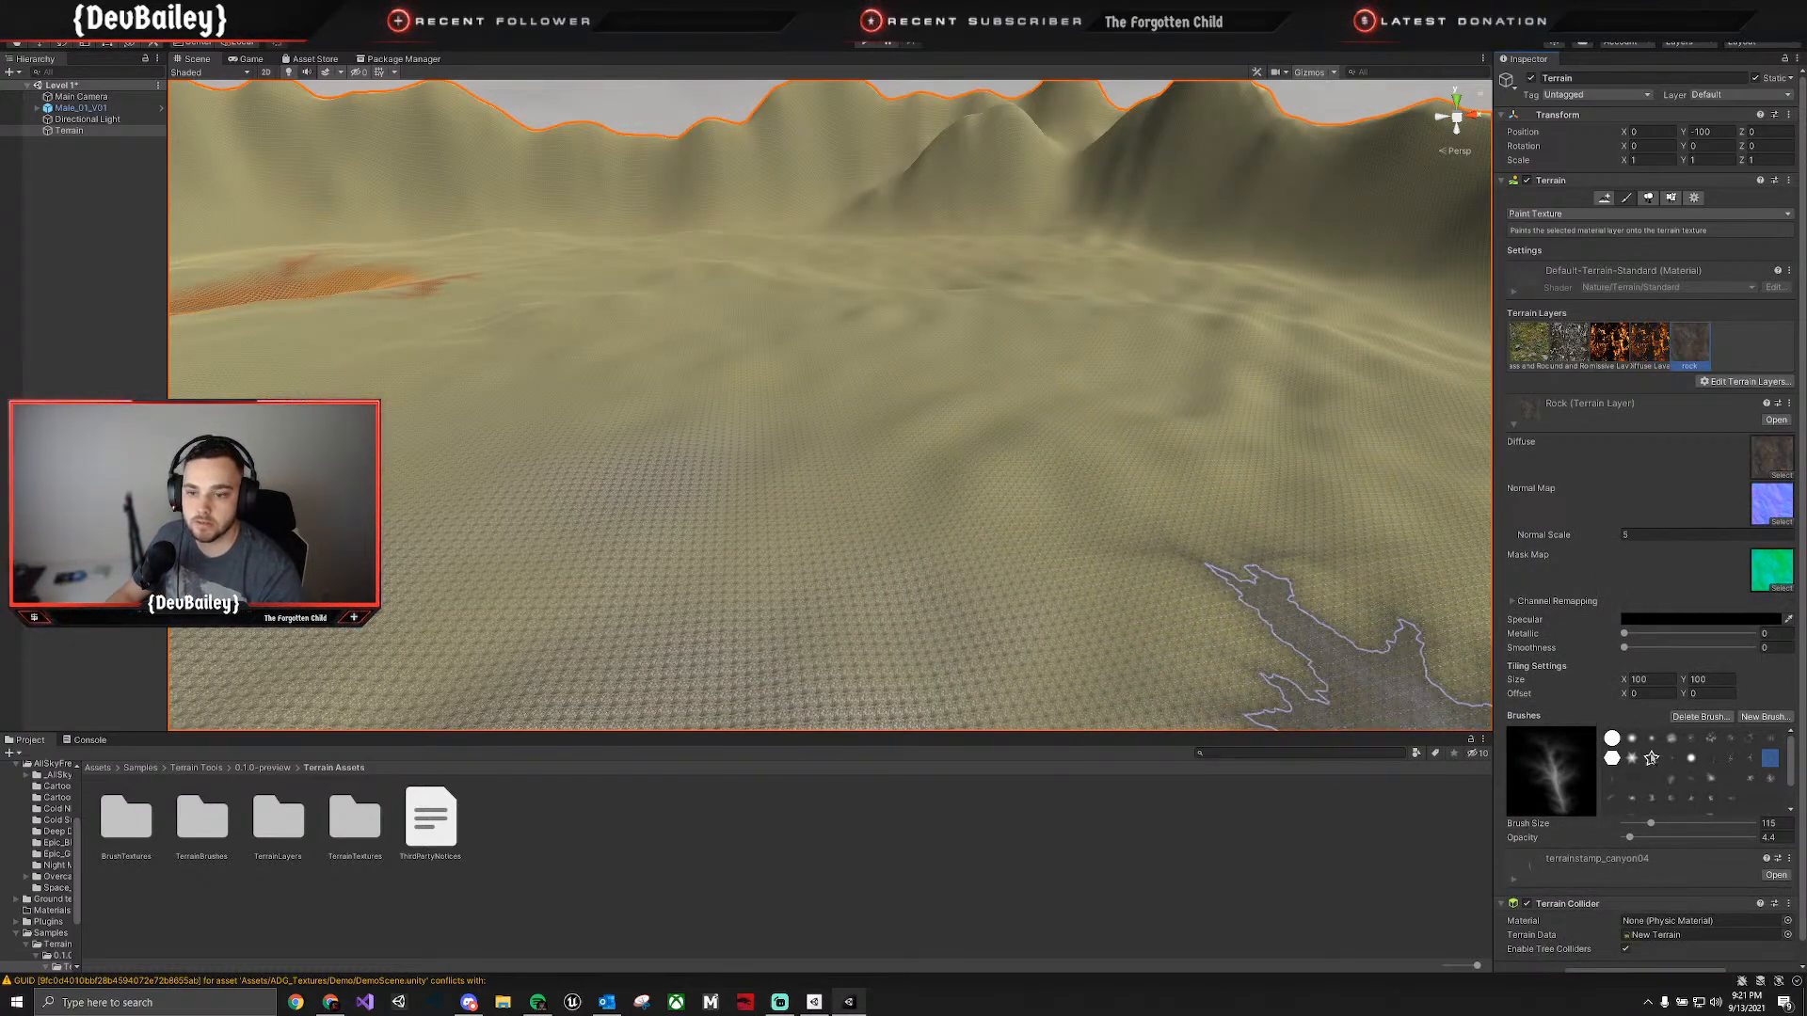
pyautogui.click(1653, 740)
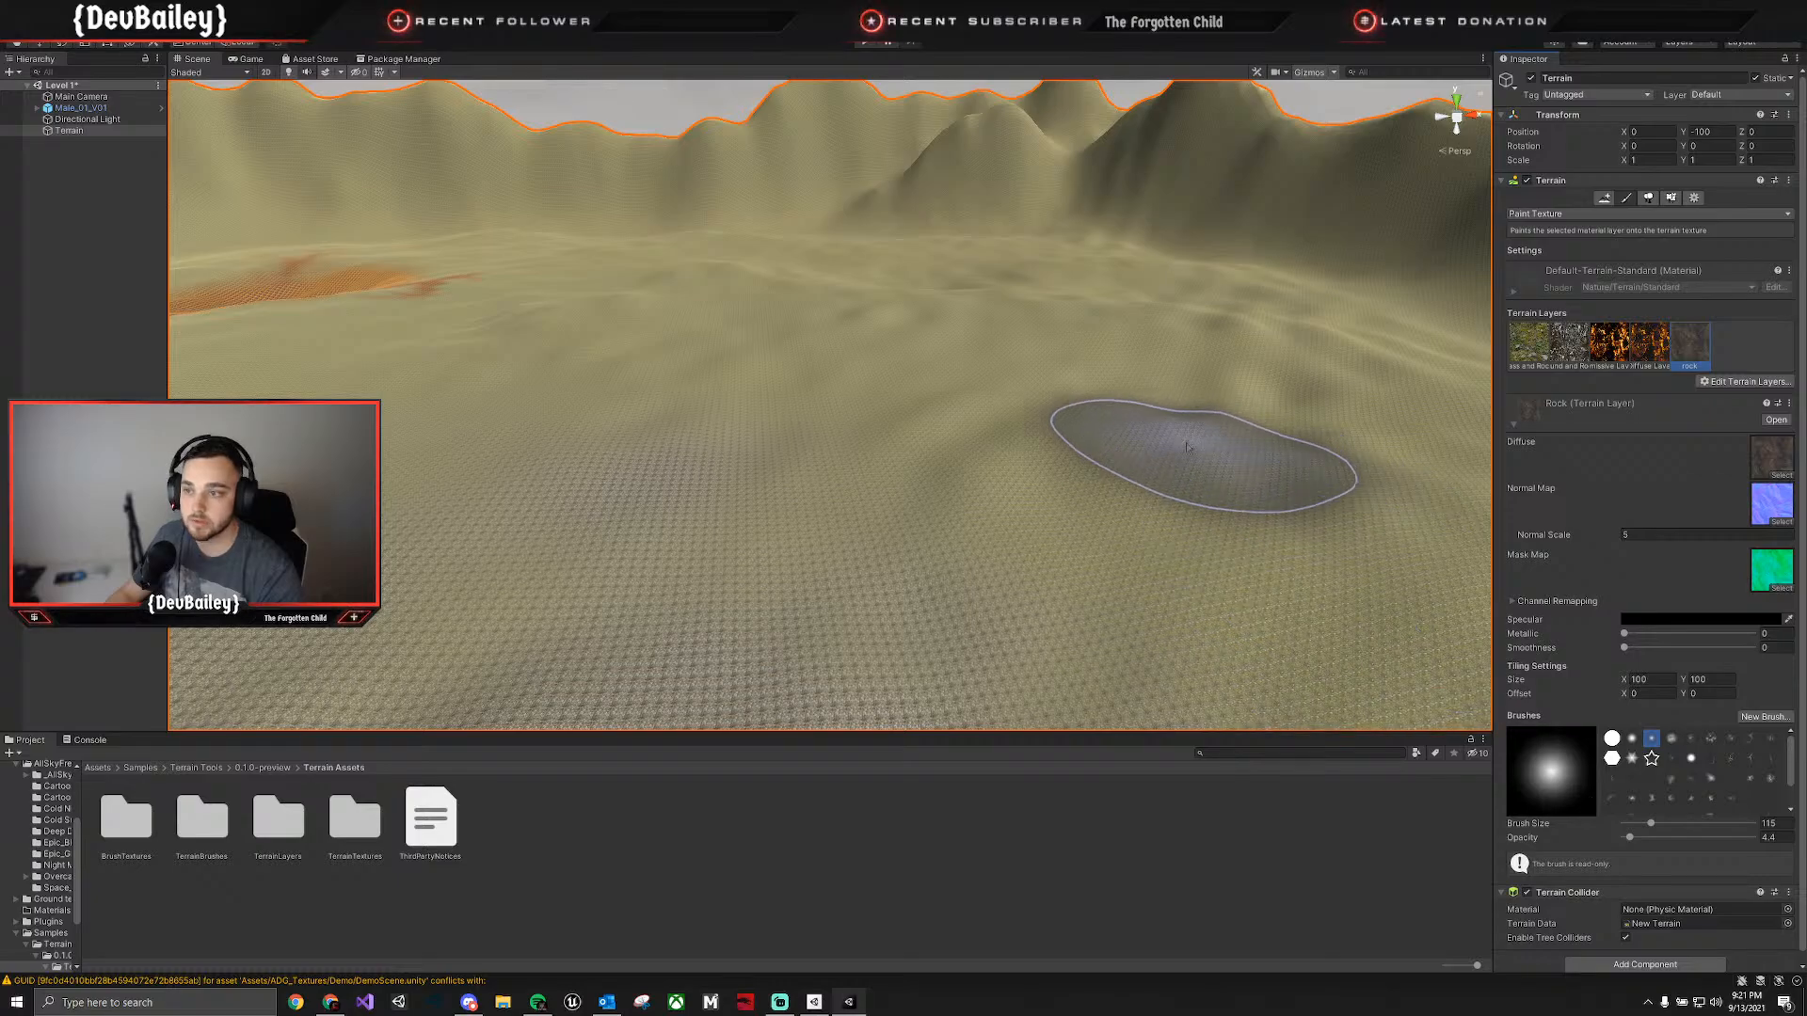
pyautogui.moveTo(1149, 565)
pyautogui.mouseDown(button='right')
pyautogui.moveTo(1088, 404)
pyautogui.moveTo(1251, 432)
pyautogui.moveTo(925, 423)
pyautogui.moveTo(1032, 408)
pyautogui.moveTo(1131, 455)
pyautogui.mouseUp(button='right')
pyautogui.moveTo(1109, 449)
pyautogui.mouseDown()
pyautogui.moveTo(1167, 414)
pyautogui.moveTo(699, 325)
pyautogui.mouseUp()
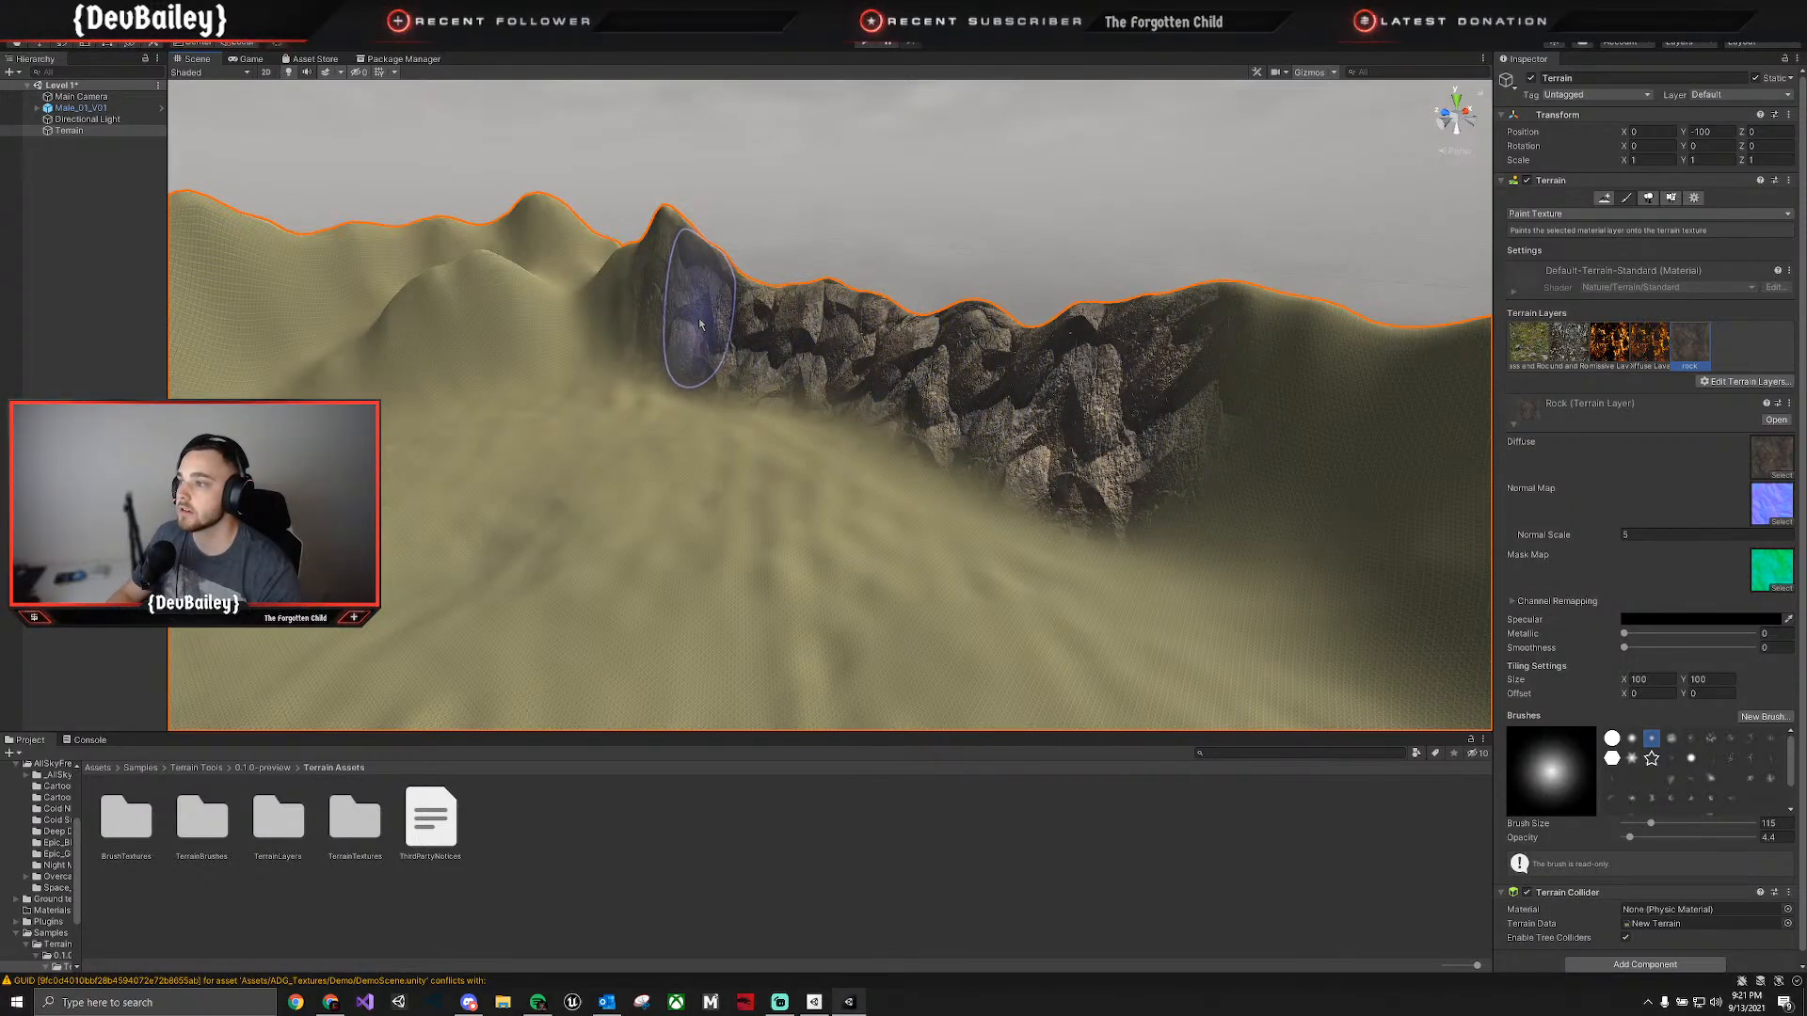
pyautogui.click(751, 299)
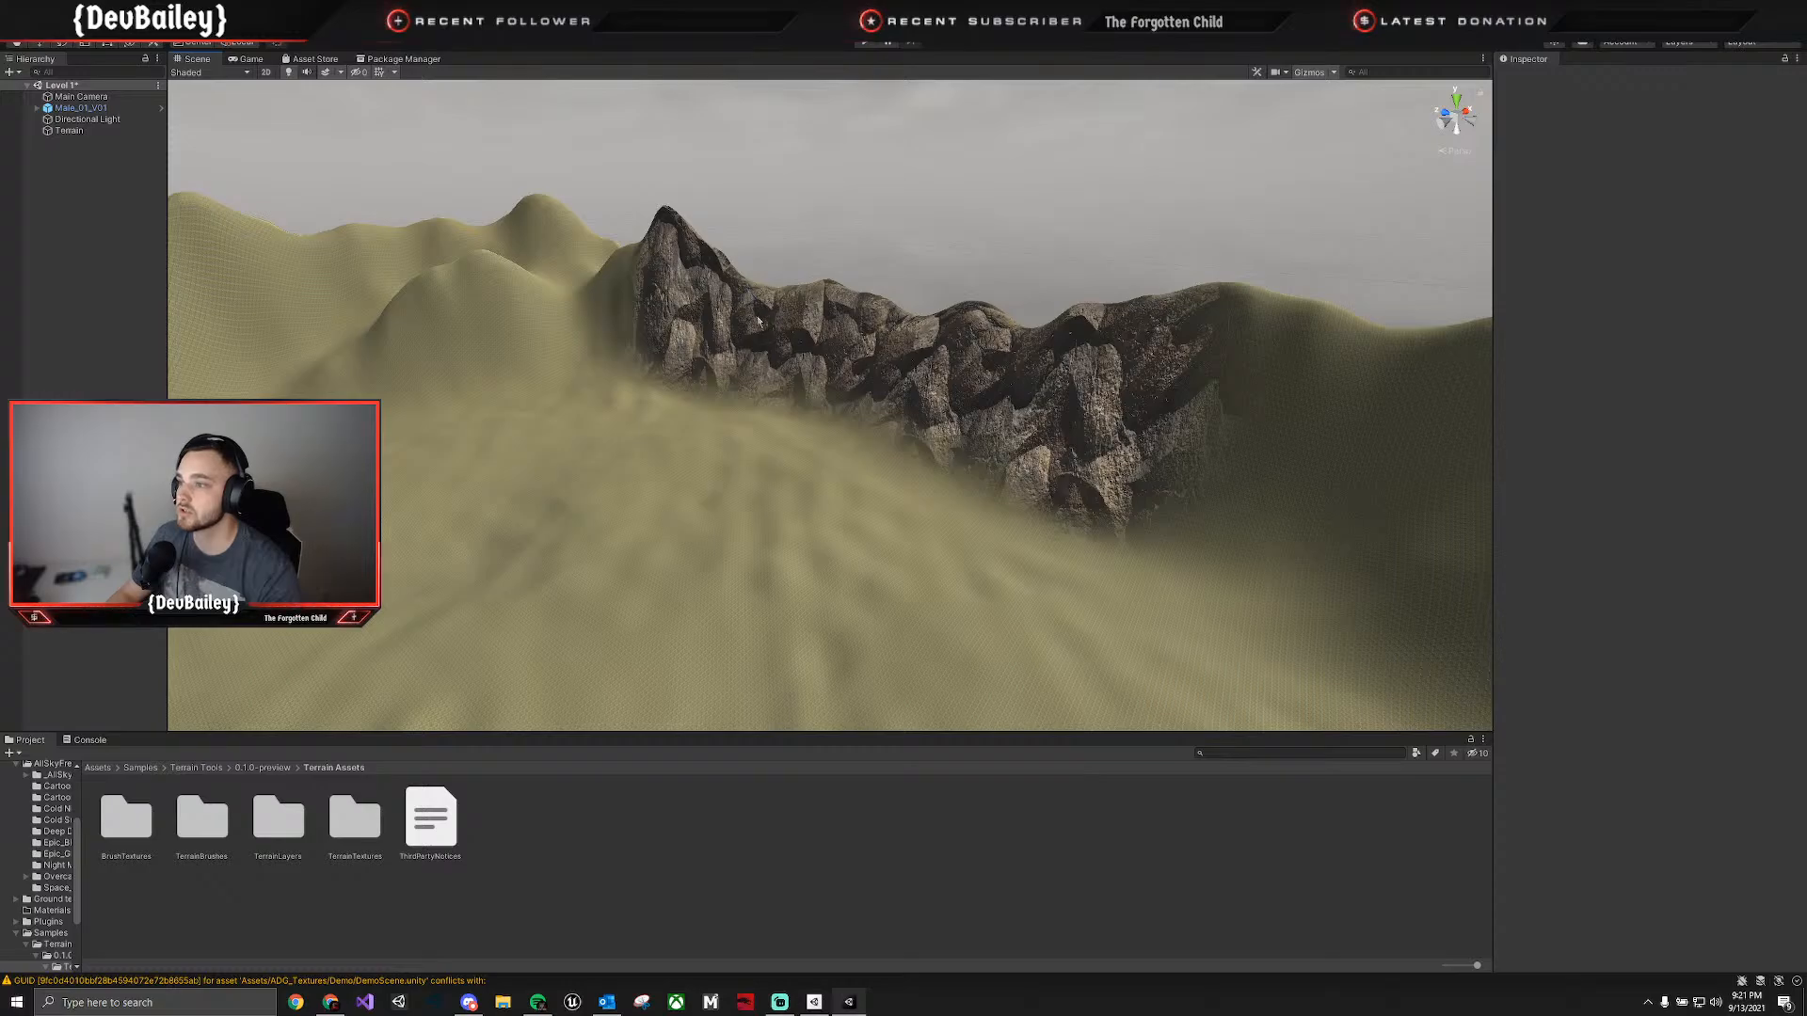
pyautogui.click(759, 321)
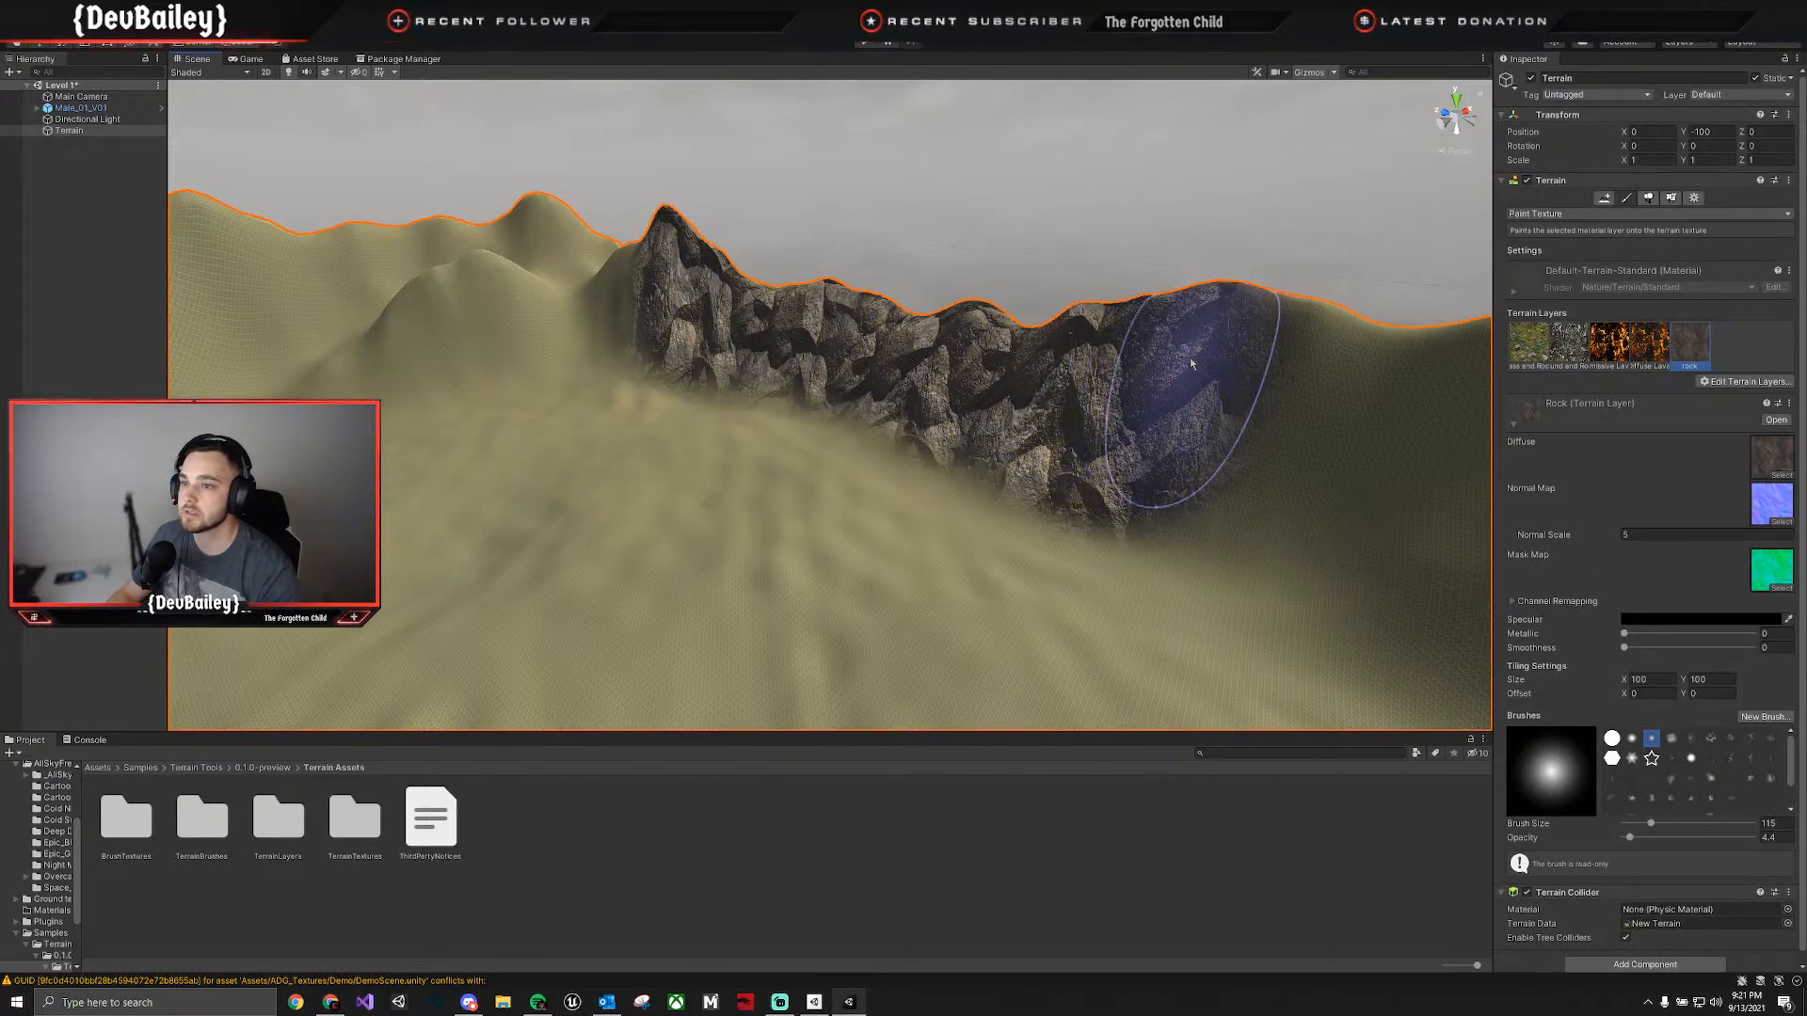
# Continue painting the rock layer along the mountain ridge, over the tall pointed peaks and the broad wall beyond them, down to the slope base.
pyautogui.moveTo(1190, 363)
pyautogui.mouseDown()
pyautogui.moveTo(1327, 414)
pyautogui.moveTo(1011, 394)
pyautogui.moveTo(1292, 415)
pyautogui.mouseUp()
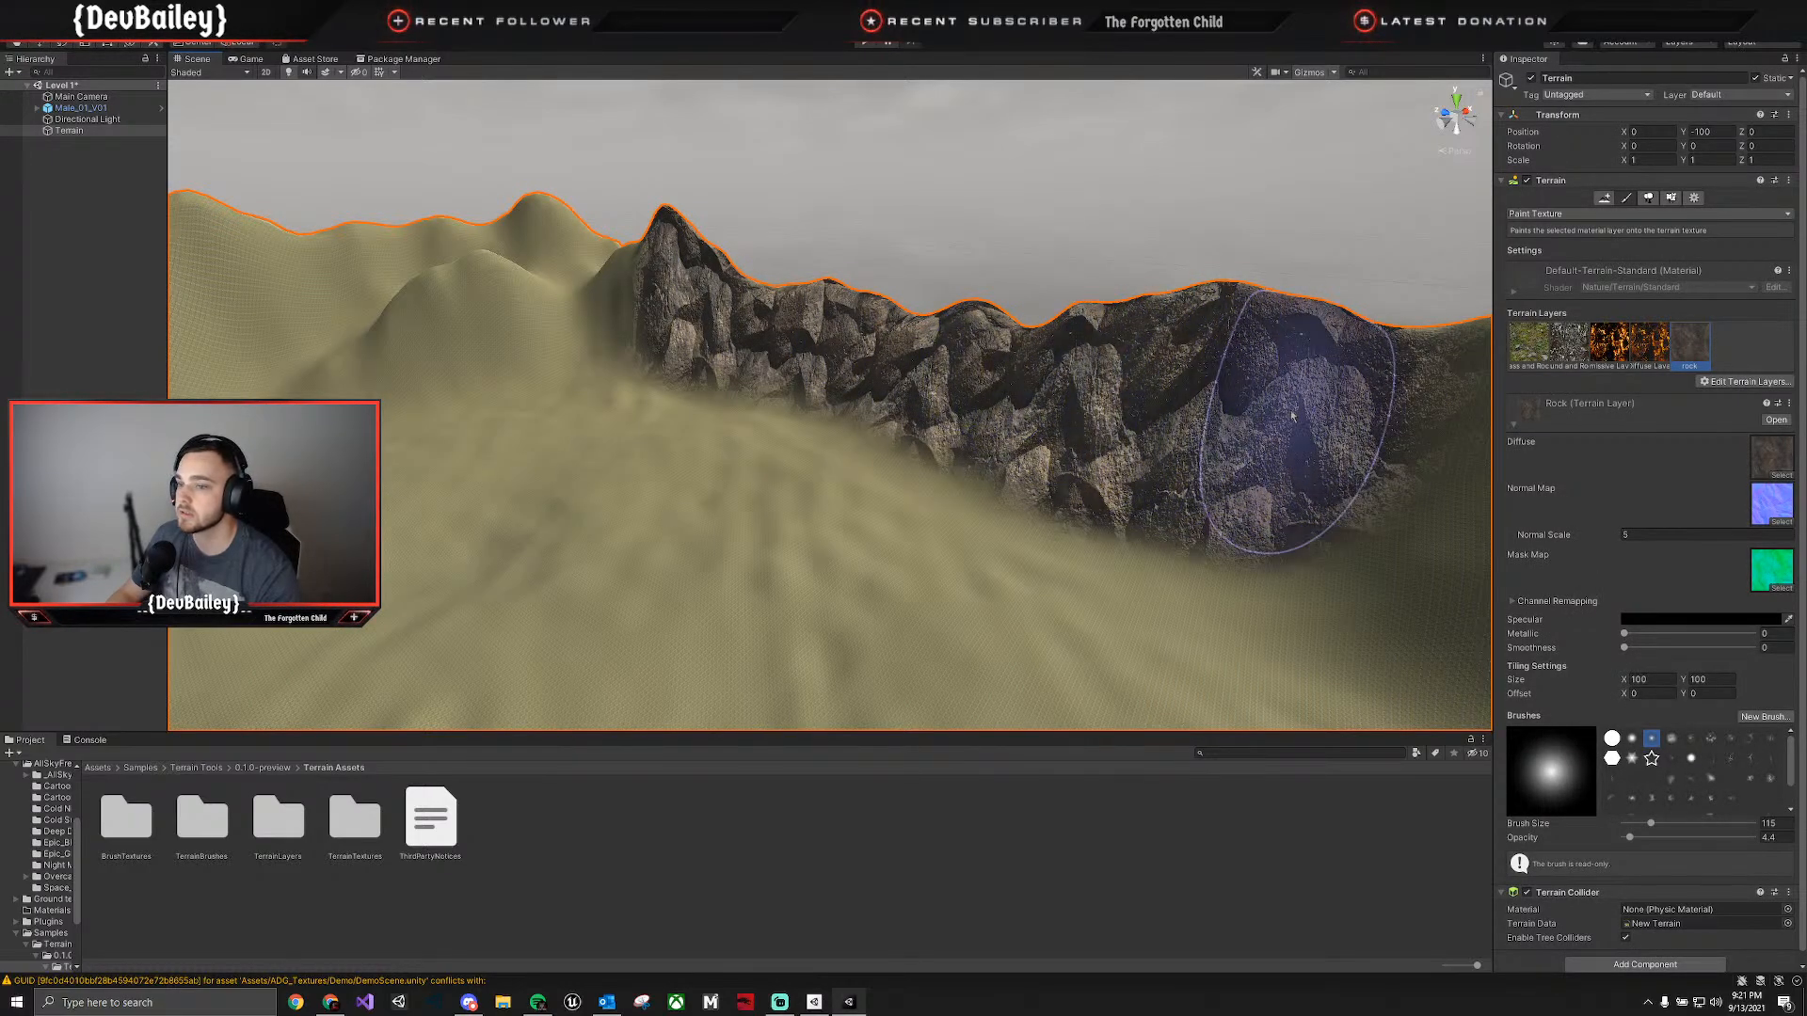
pyautogui.moveTo(1160, 565); pyautogui.dragTo(858, 430)
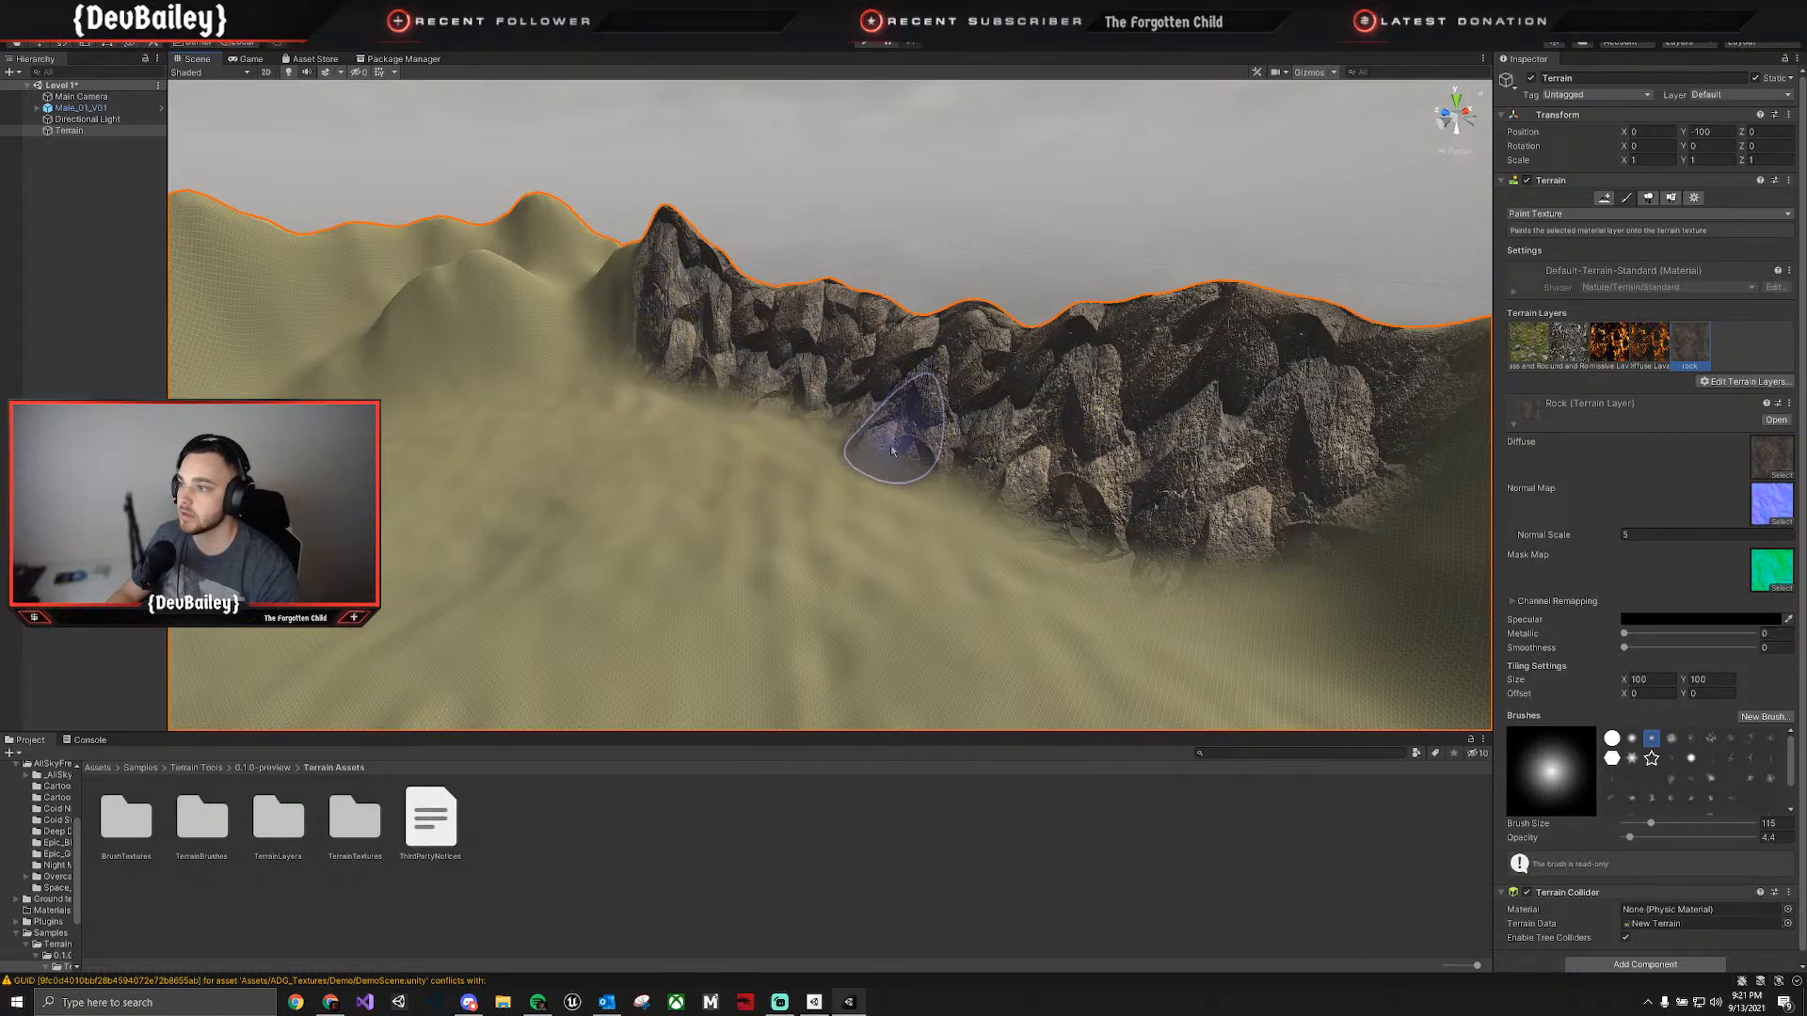
pyautogui.moveTo(950, 419); pyautogui.dragTo(1179, 416, button='right')
pyautogui.moveTo(819, 329)
pyautogui.mouseDown()
pyautogui.moveTo(852, 325)
pyautogui.moveTo(871, 283)
pyautogui.moveTo(756, 379)
pyautogui.moveTo(1041, 424)
pyautogui.moveTo(1170, 415)
pyautogui.moveTo(665, 404)
pyautogui.moveTo(1059, 456)
pyautogui.moveTo(661, 486)
pyautogui.moveTo(740, 491)
pyautogui.moveTo(524, 524)
pyautogui.moveTo(844, 508)
pyautogui.moveTo(592, 515)
pyautogui.moveTo(1053, 452)
pyautogui.moveTo(960, 292)
pyautogui.mouseUp()
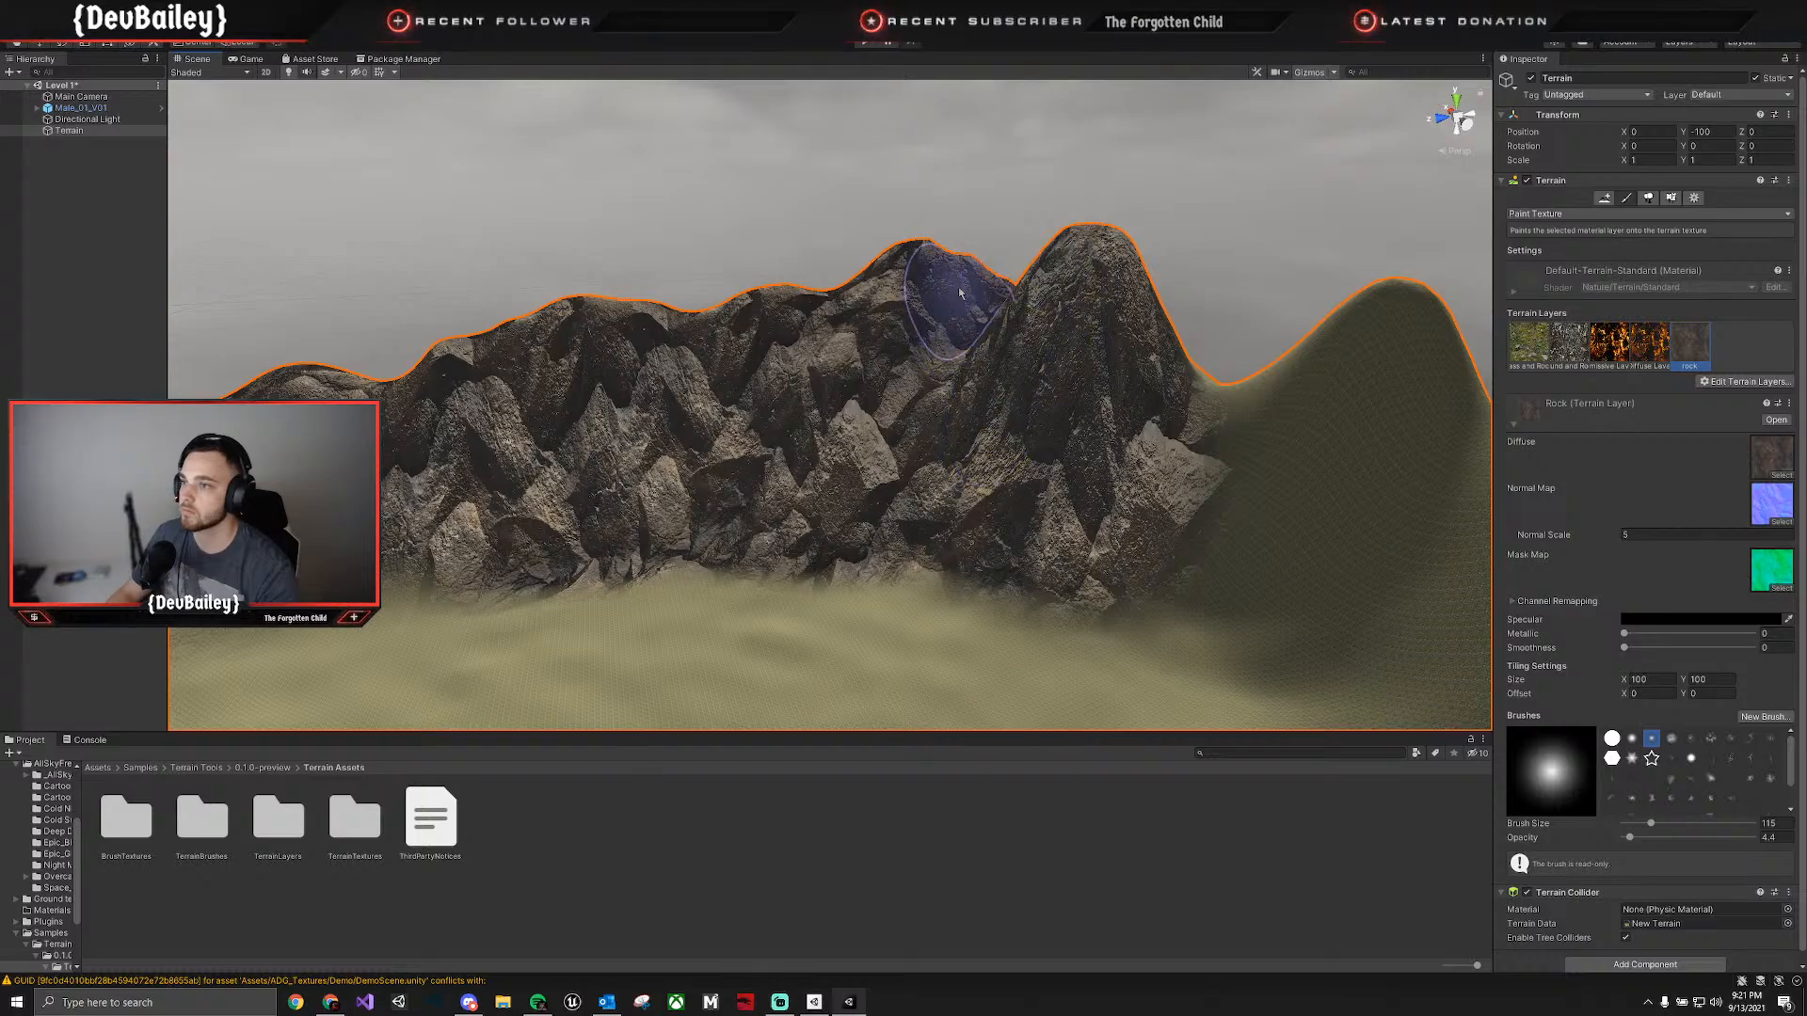
pyautogui.moveTo(746, 311)
pyautogui.mouseDown()
pyautogui.moveTo(423, 325)
pyautogui.moveTo(788, 339)
pyautogui.mouseUp()
pyautogui.moveTo(1026, 273)
pyautogui.mouseDown()
pyautogui.moveTo(1110, 451)
pyautogui.moveTo(927, 462)
pyautogui.moveTo(950, 475)
pyautogui.moveTo(945, 516)
pyautogui.moveTo(1214, 485)
pyautogui.moveTo(1224, 419)
pyautogui.moveTo(1278, 337)
pyautogui.mouseUp()
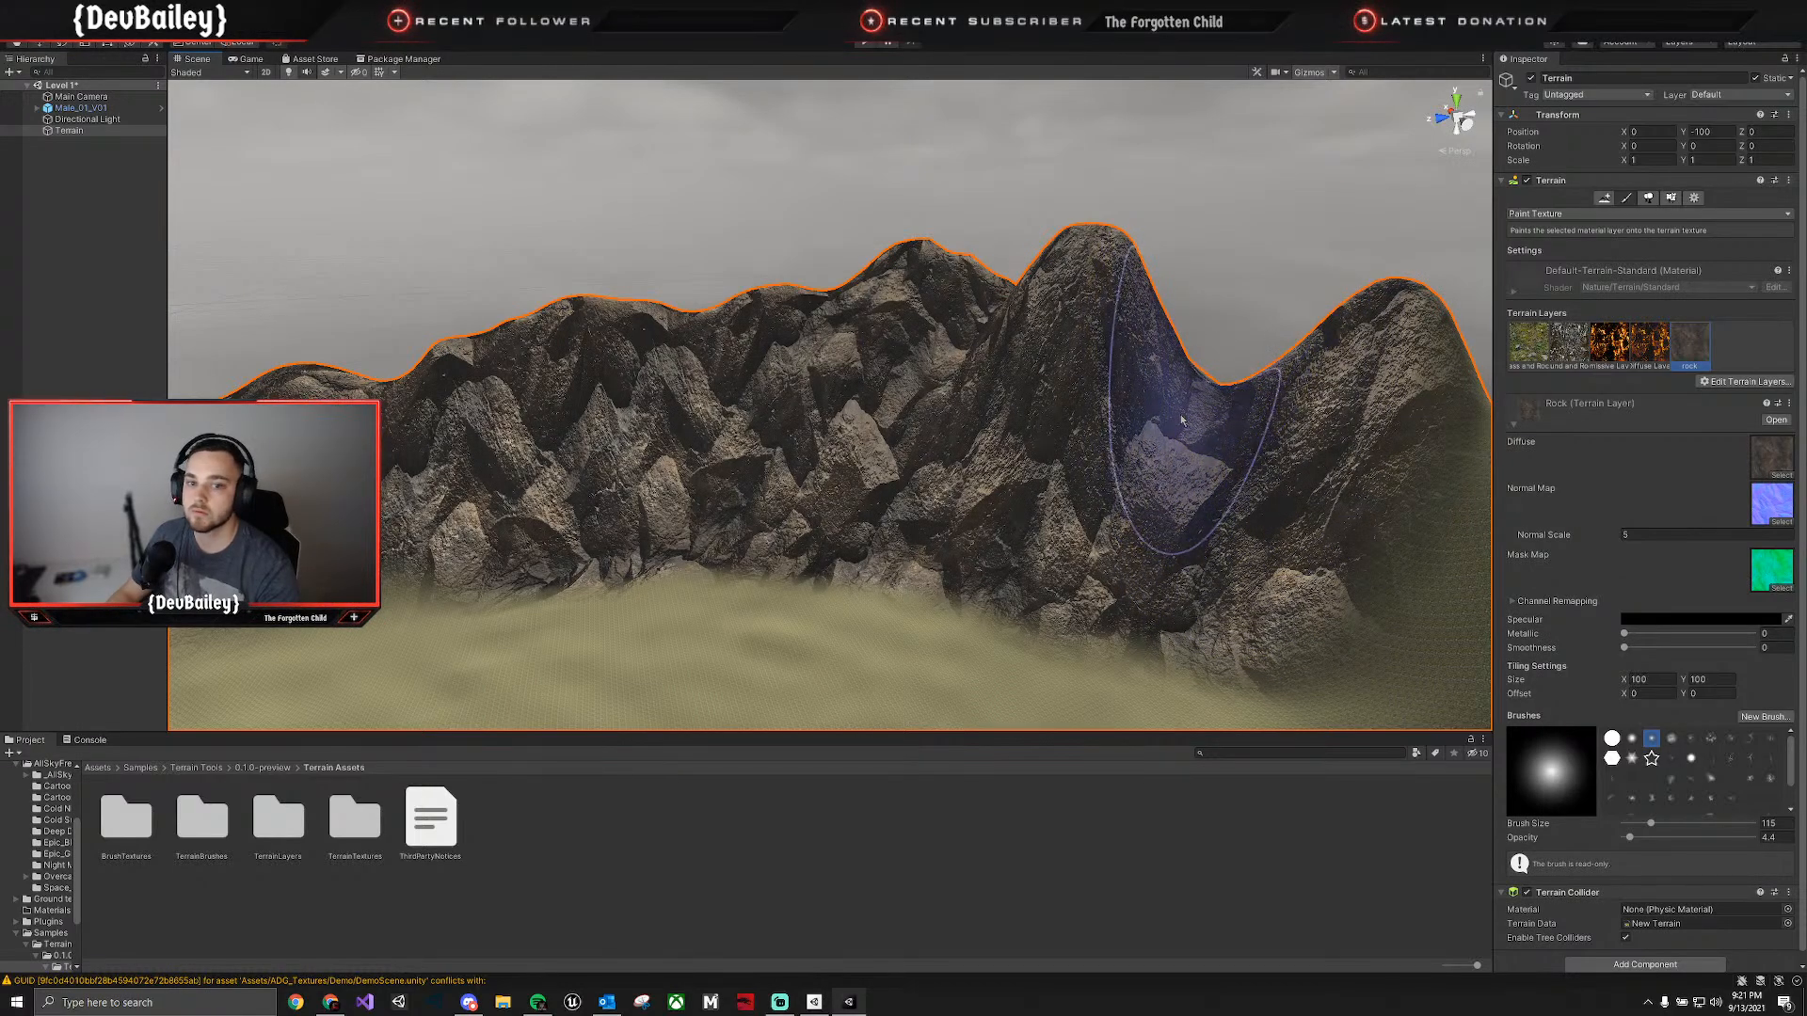
pyautogui.moveTo(1149, 431)
pyautogui.mouseDown(button='right')
pyautogui.moveTo(1268, 441)
pyautogui.moveTo(1280, 470)
pyautogui.mouseUp(button='right')
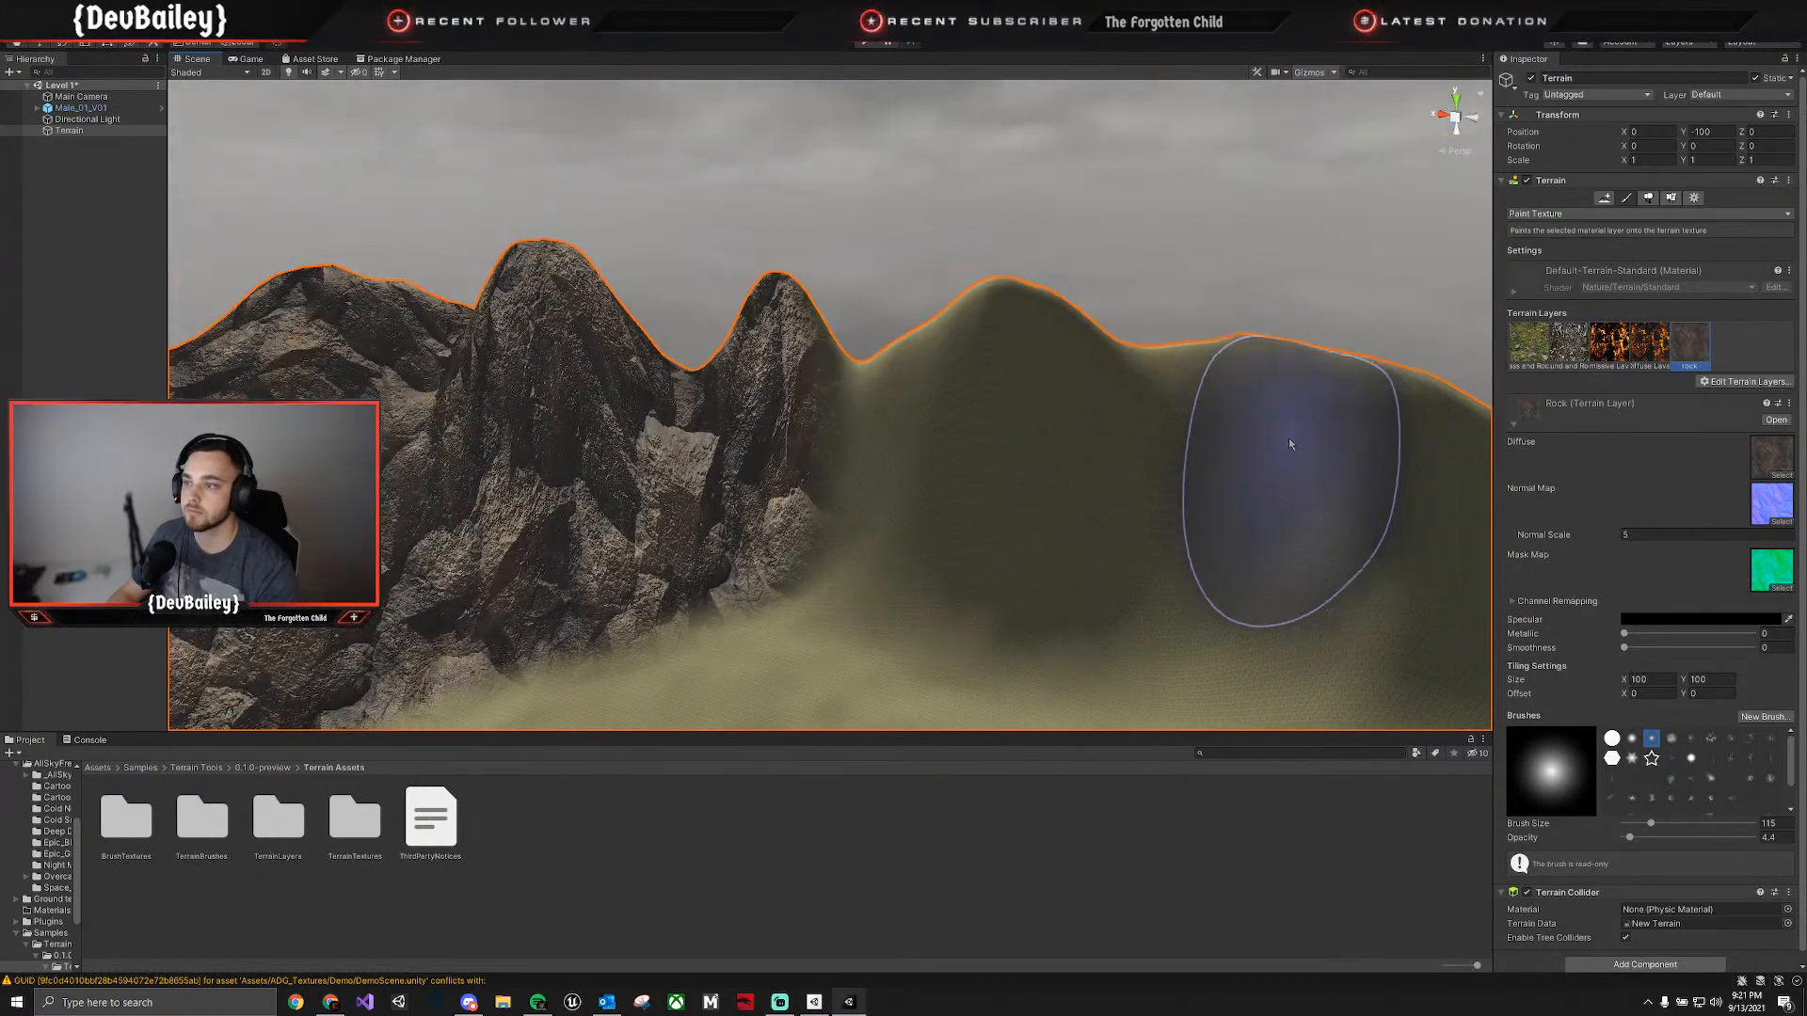
pyautogui.moveTo(919, 378)
pyautogui.mouseDown()
pyautogui.moveTo(942, 405)
pyautogui.moveTo(767, 423)
pyautogui.moveTo(1332, 462)
pyautogui.moveTo(1139, 428)
pyautogui.moveTo(1201, 493)
pyautogui.moveTo(865, 525)
pyautogui.mouseUp()
pyautogui.moveTo(865, 525)
pyautogui.mouseDown(button='right')
pyautogui.moveTo(1098, 516)
pyautogui.moveTo(965, 521)
pyautogui.mouseUp(button='right')
pyautogui.moveTo(706, 438)
pyautogui.mouseDown()
pyautogui.moveTo(883, 469)
pyautogui.moveTo(879, 323)
pyautogui.moveTo(931, 343)
pyautogui.moveTo(937, 302)
pyautogui.moveTo(1069, 321)
pyautogui.moveTo(1149, 383)
pyautogui.moveTo(1049, 442)
pyautogui.moveTo(787, 436)
pyautogui.moveTo(947, 516)
pyautogui.moveTo(1160, 404)
pyautogui.moveTo(1156, 330)
pyautogui.moveTo(1122, 247)
pyautogui.mouseUp()
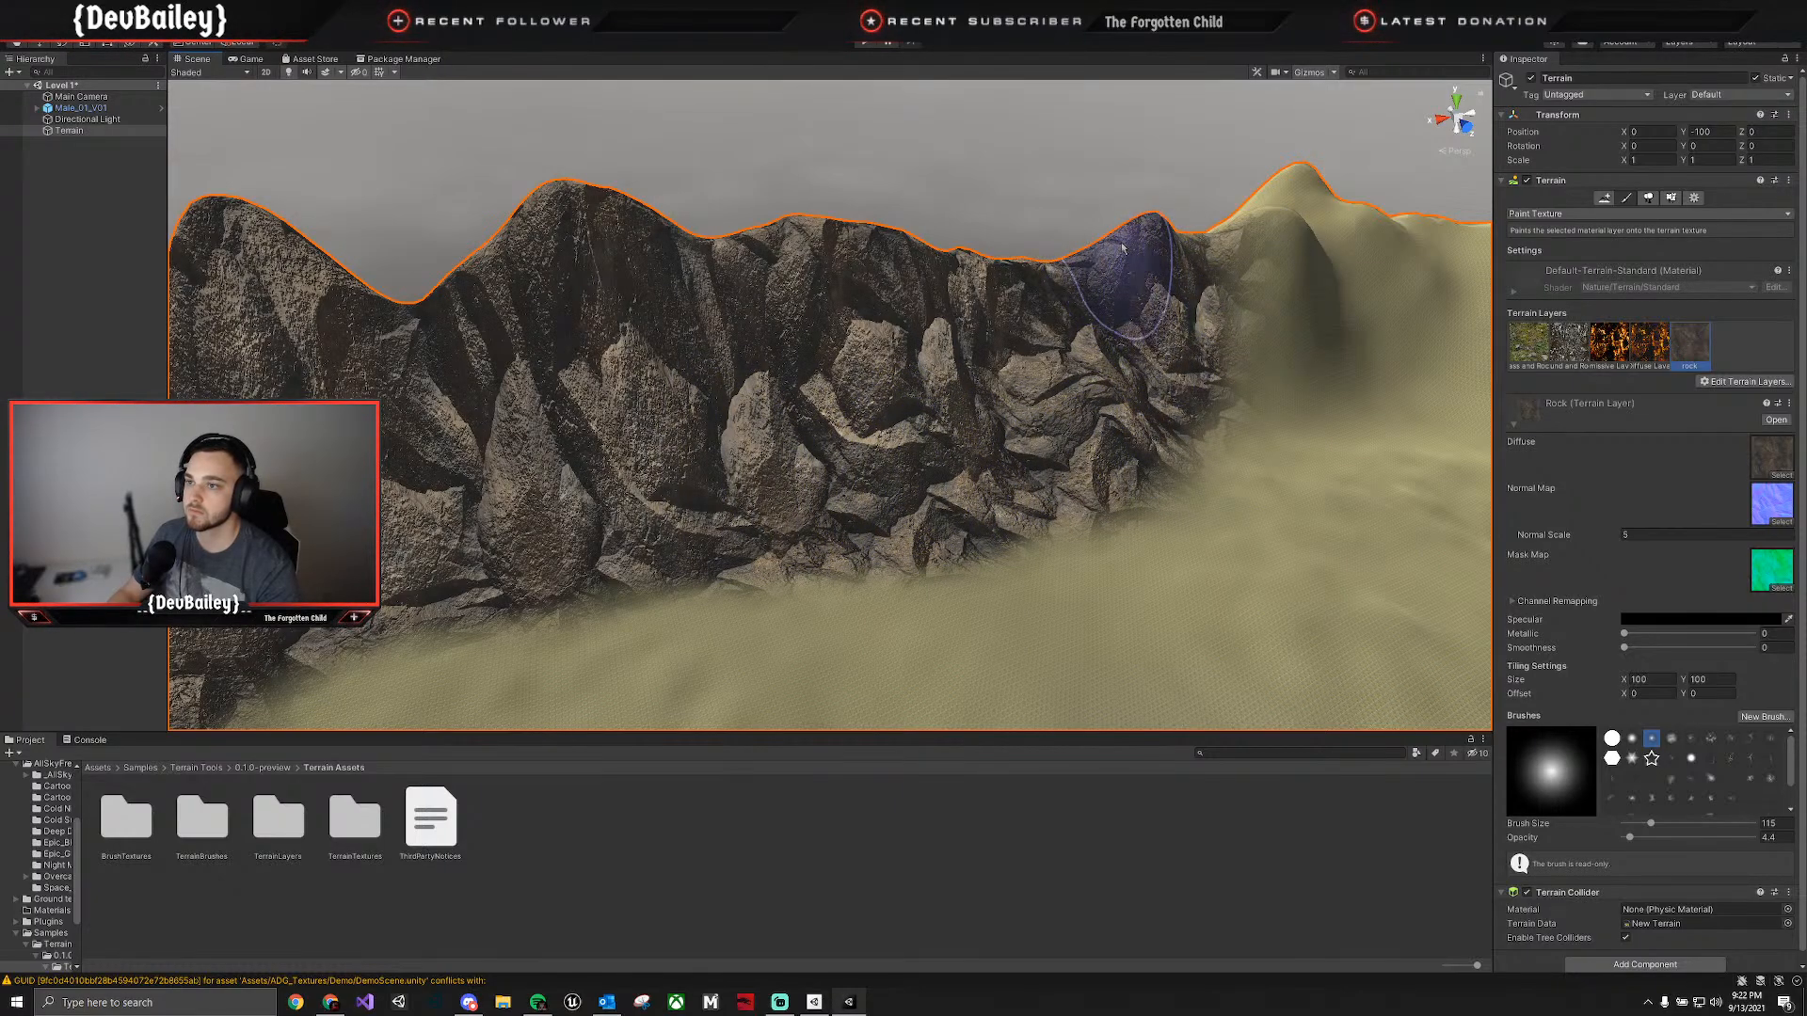
pyautogui.moveTo(946, 278)
pyautogui.mouseDown()
pyautogui.moveTo(1221, 239)
pyautogui.moveTo(1281, 330)
pyautogui.moveTo(1145, 452)
pyautogui.mouseUp()
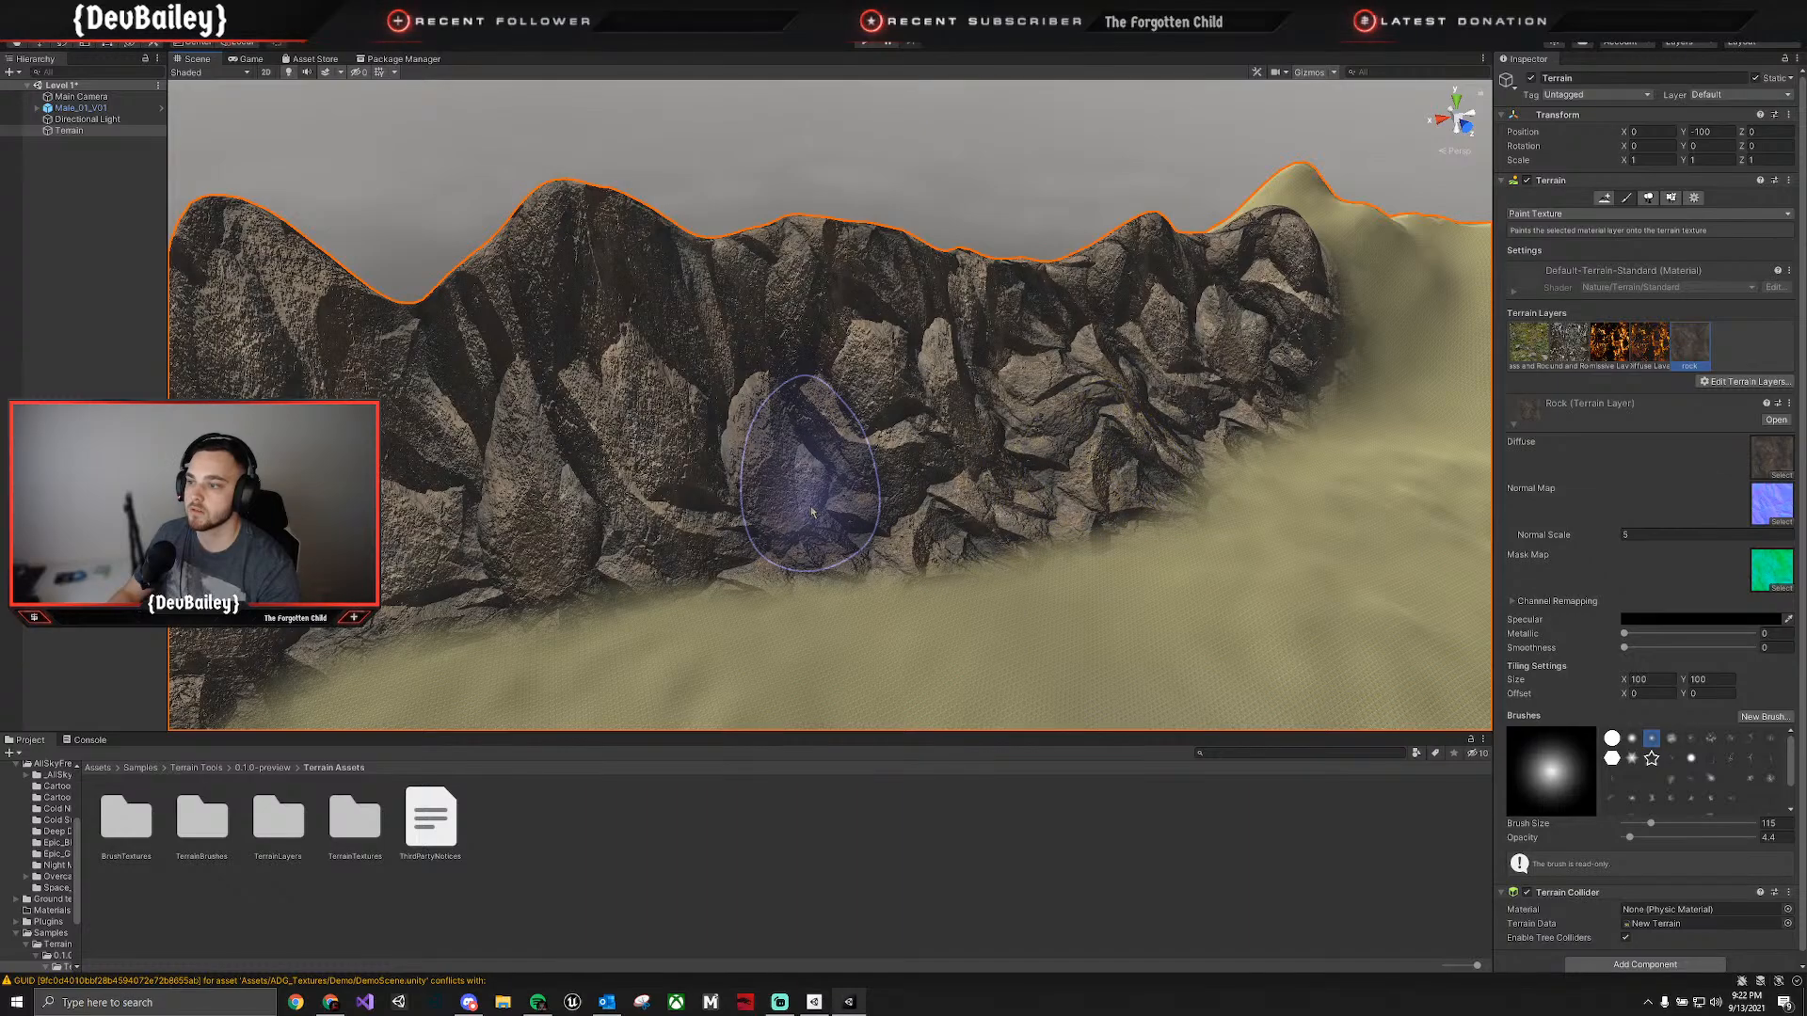
pyautogui.moveTo(665, 540)
pyautogui.mouseDown(button='right')
pyautogui.moveTo(771, 569)
pyautogui.moveTo(590, 626)
pyautogui.moveTo(464, 605)
pyautogui.moveTo(866, 472)
pyautogui.moveTo(821, 480)
pyautogui.moveTo(876, 597)
pyautogui.moveTo(903, 593)
pyautogui.moveTo(822, 633)
pyautogui.moveTo(837, 621)
pyautogui.mouseUp(button='right')
# Paint the rock layer over the remaining bare mountains, including the wall behind the lava patch, until the rock ring around the terrain is closed.
pyautogui.click(1633, 199)
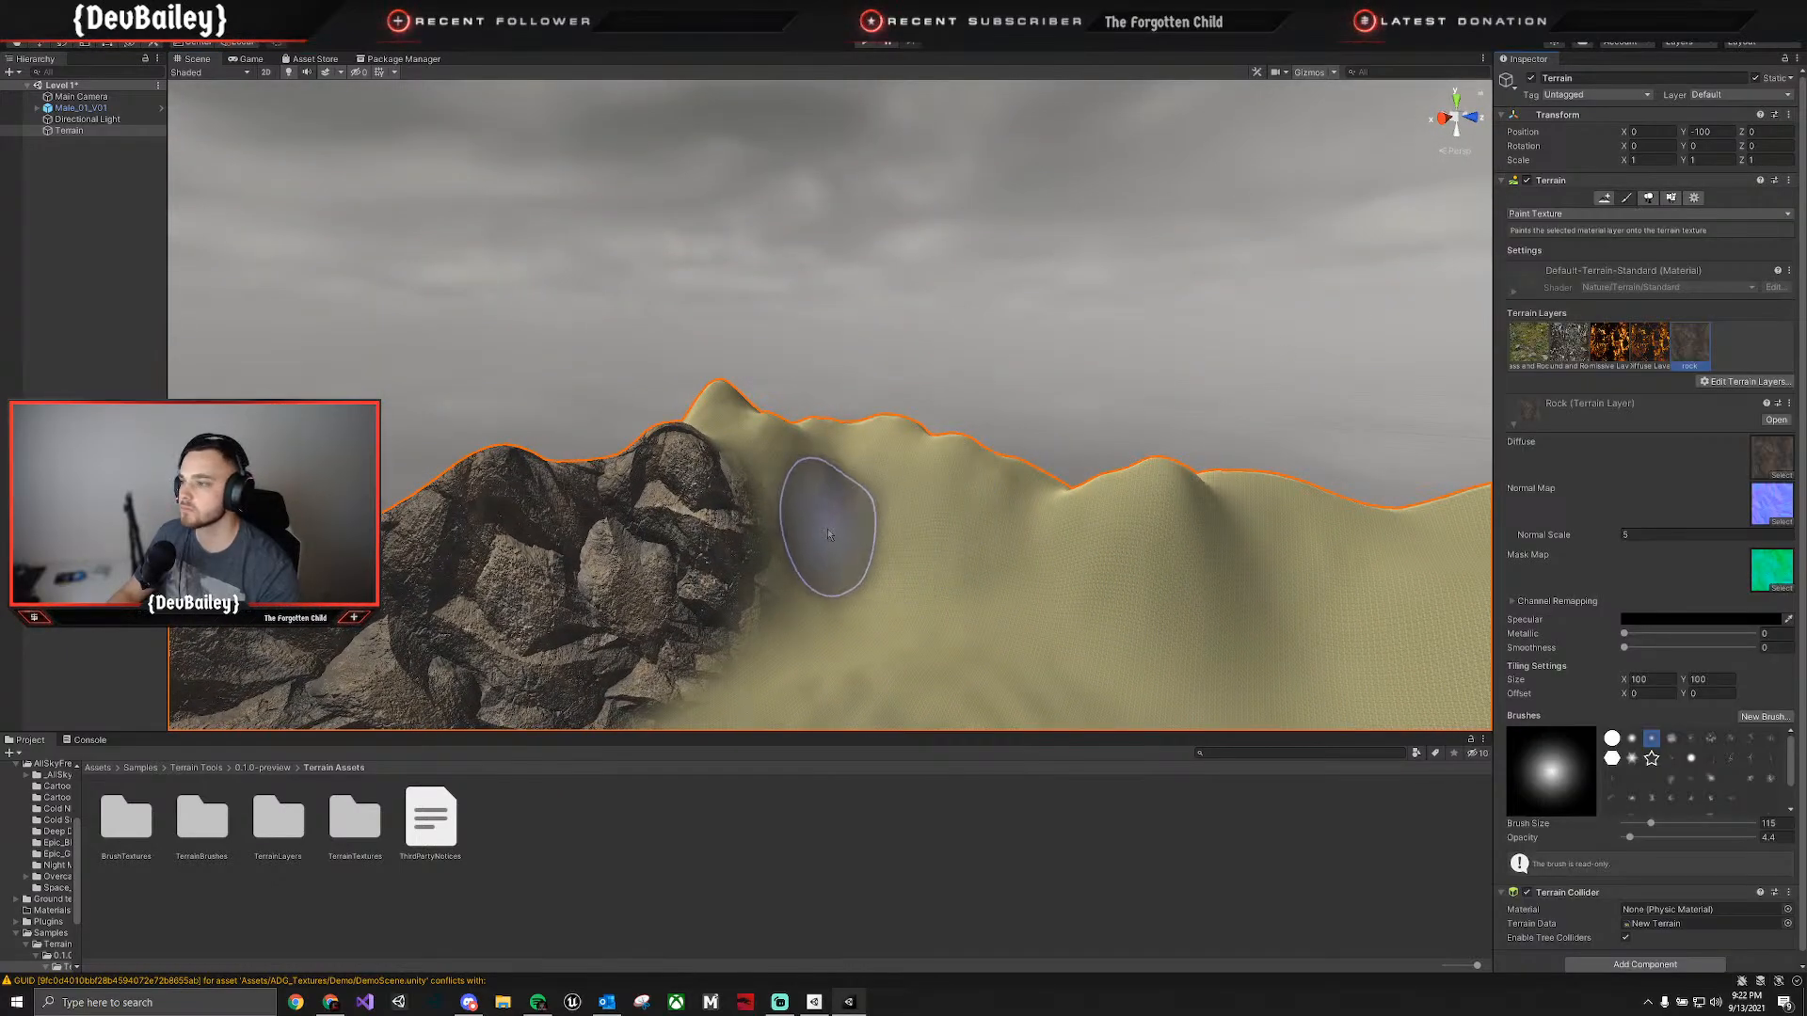
pyautogui.moveTo(734, 406)
pyautogui.mouseDown()
pyautogui.moveTo(787, 525)
pyautogui.moveTo(753, 574)
pyautogui.moveTo(855, 453)
pyautogui.moveTo(923, 503)
pyautogui.moveTo(1064, 545)
pyautogui.moveTo(1089, 491)
pyautogui.moveTo(827, 516)
pyautogui.moveTo(1098, 565)
pyautogui.moveTo(1054, 560)
pyautogui.moveTo(1090, 600)
pyautogui.moveTo(1233, 513)
pyautogui.moveTo(1219, 546)
pyautogui.moveTo(1124, 480)
pyautogui.moveTo(1057, 577)
pyautogui.mouseUp()
pyautogui.moveTo(1057, 577); pyautogui.dragTo(1150, 607, button='right')
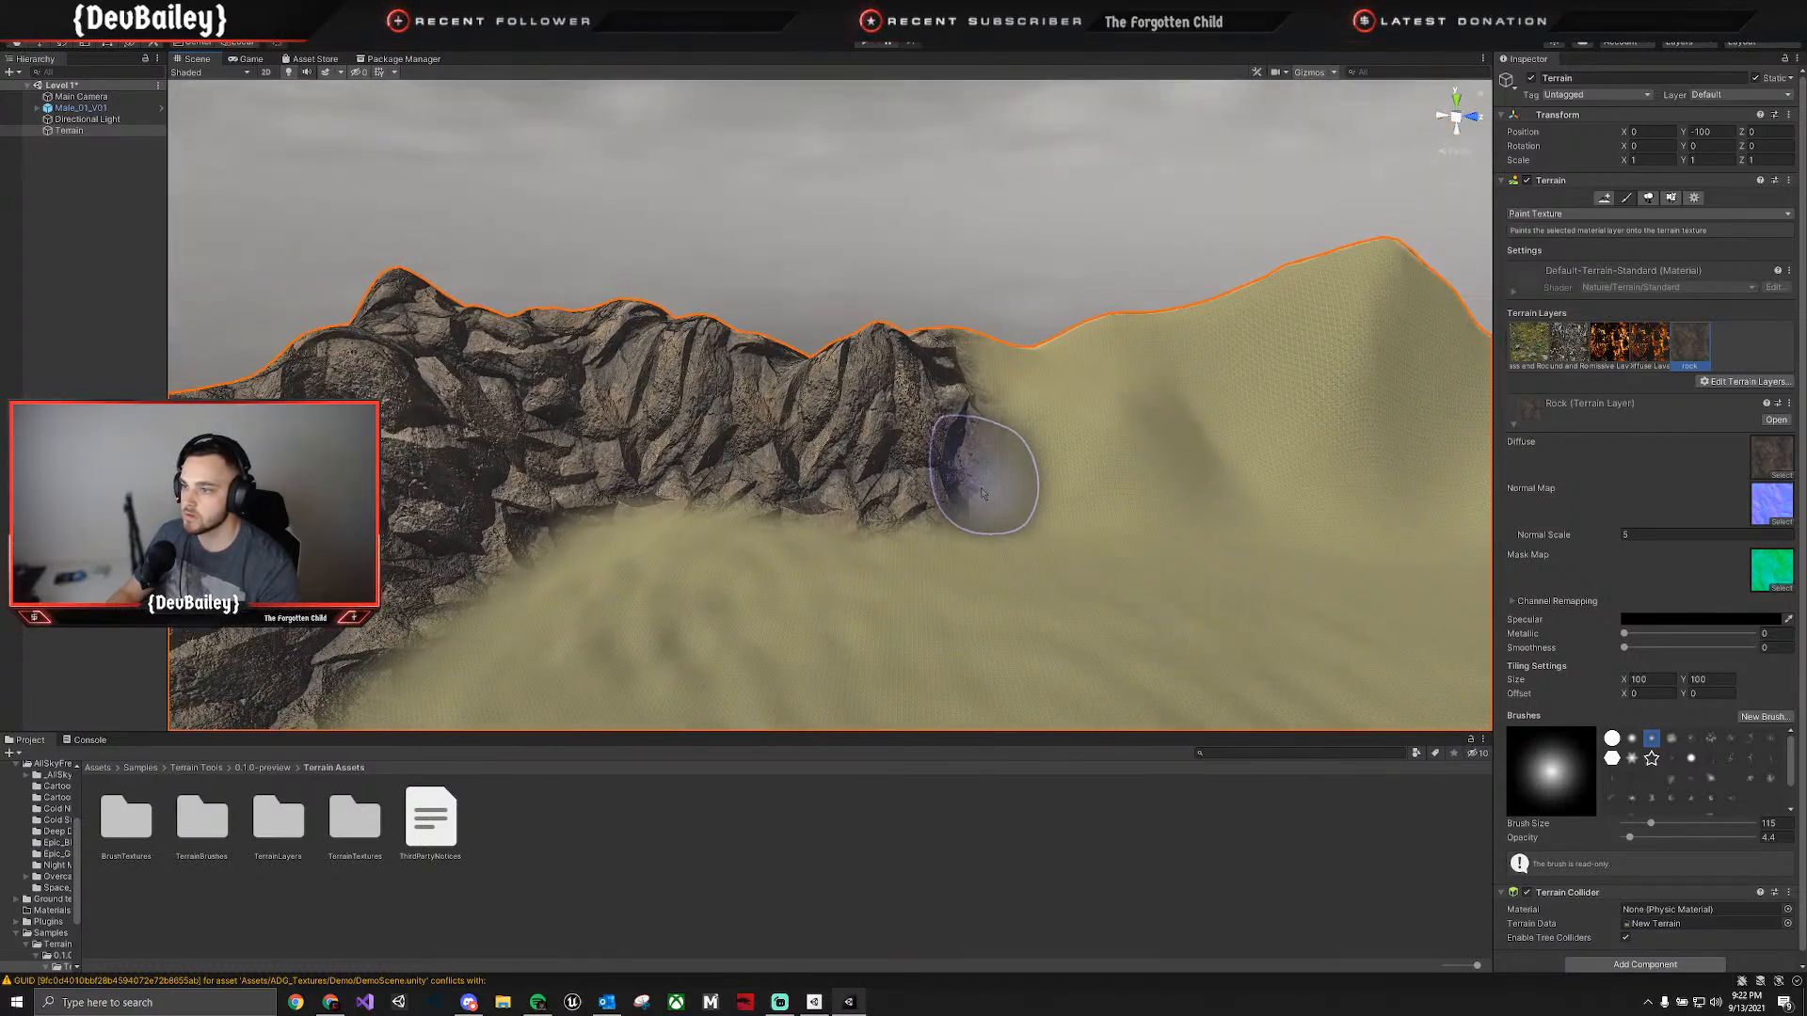
pyautogui.moveTo(979, 480)
pyautogui.mouseDown()
pyautogui.moveTo(1163, 452)
pyautogui.moveTo(941, 391)
pyautogui.moveTo(968, 370)
pyautogui.moveTo(1182, 347)
pyautogui.moveTo(1214, 325)
pyautogui.moveTo(1331, 343)
pyautogui.moveTo(911, 450)
pyautogui.moveTo(557, 467)
pyautogui.moveTo(1113, 507)
pyautogui.moveTo(1386, 403)
pyautogui.moveTo(1510, 432)
pyautogui.mouseUp()
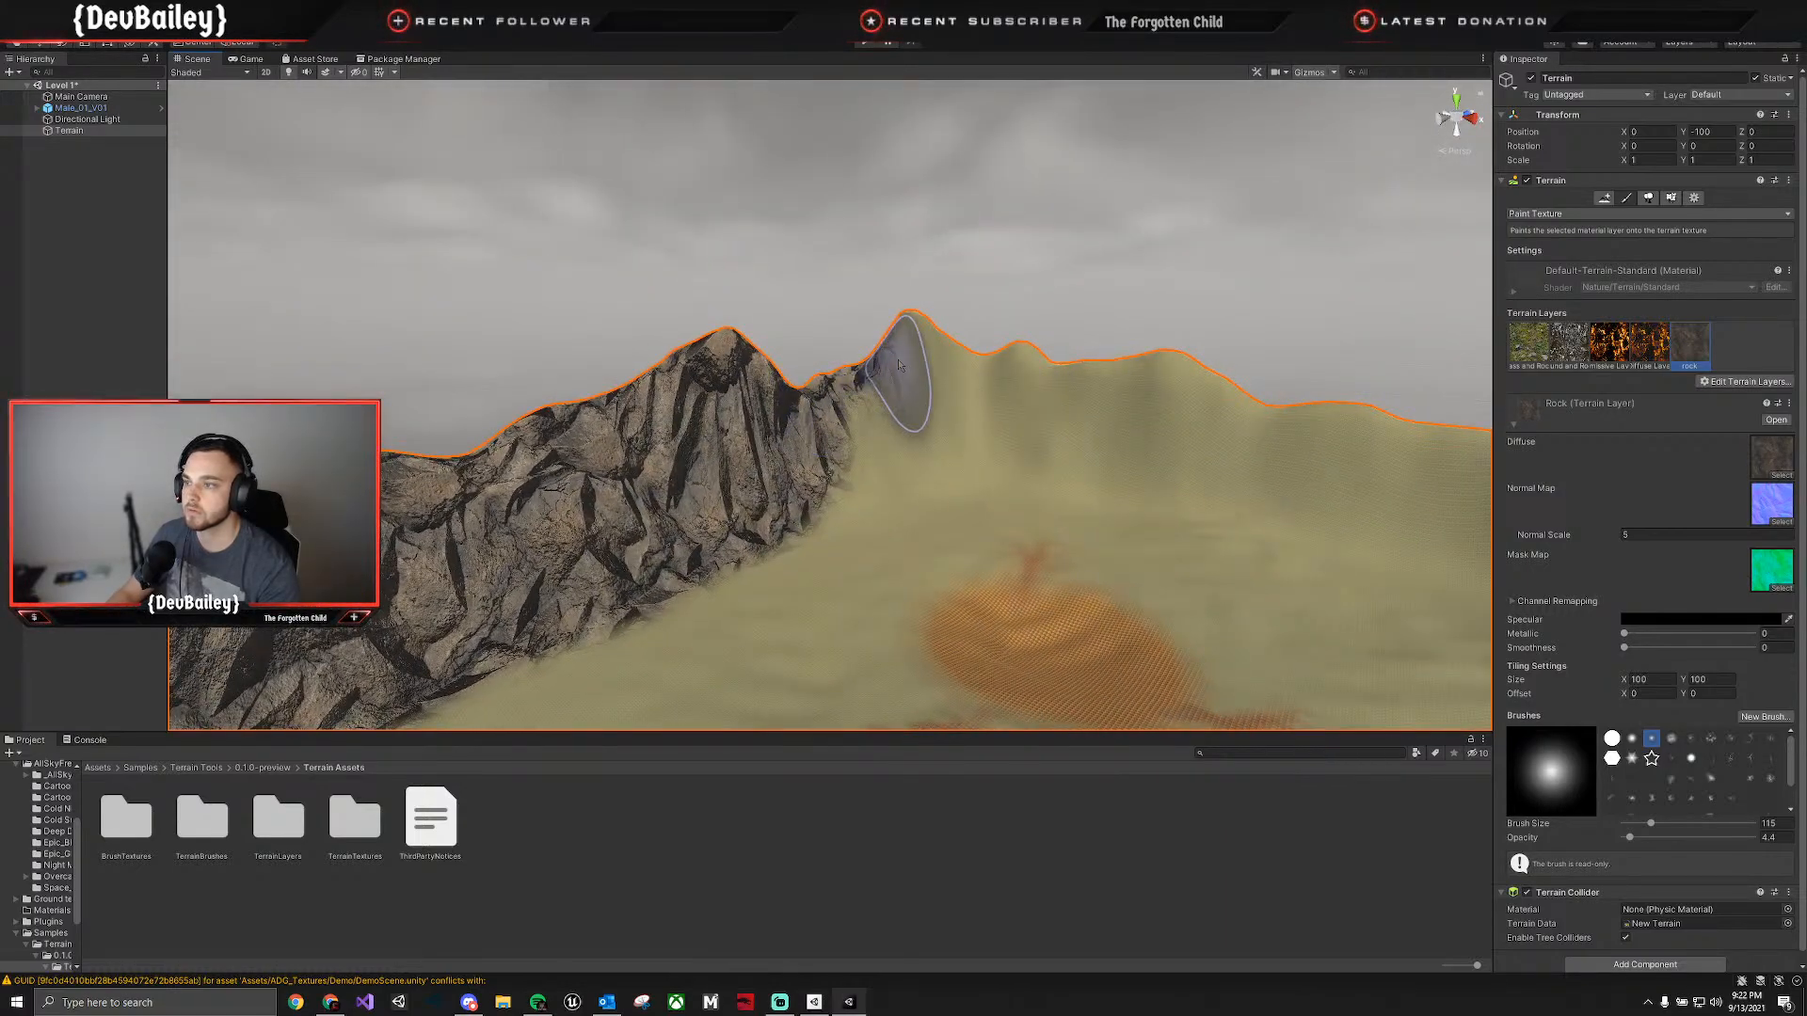
pyautogui.moveTo(898, 365)
pyautogui.mouseDown()
pyautogui.moveTo(936, 331)
pyautogui.moveTo(905, 414)
pyautogui.moveTo(860, 464)
pyautogui.moveTo(770, 471)
pyautogui.moveTo(883, 489)
pyautogui.moveTo(965, 369)
pyautogui.moveTo(1209, 407)
pyautogui.moveTo(1004, 444)
pyautogui.moveTo(1317, 442)
pyautogui.moveTo(795, 395)
pyautogui.mouseUp()
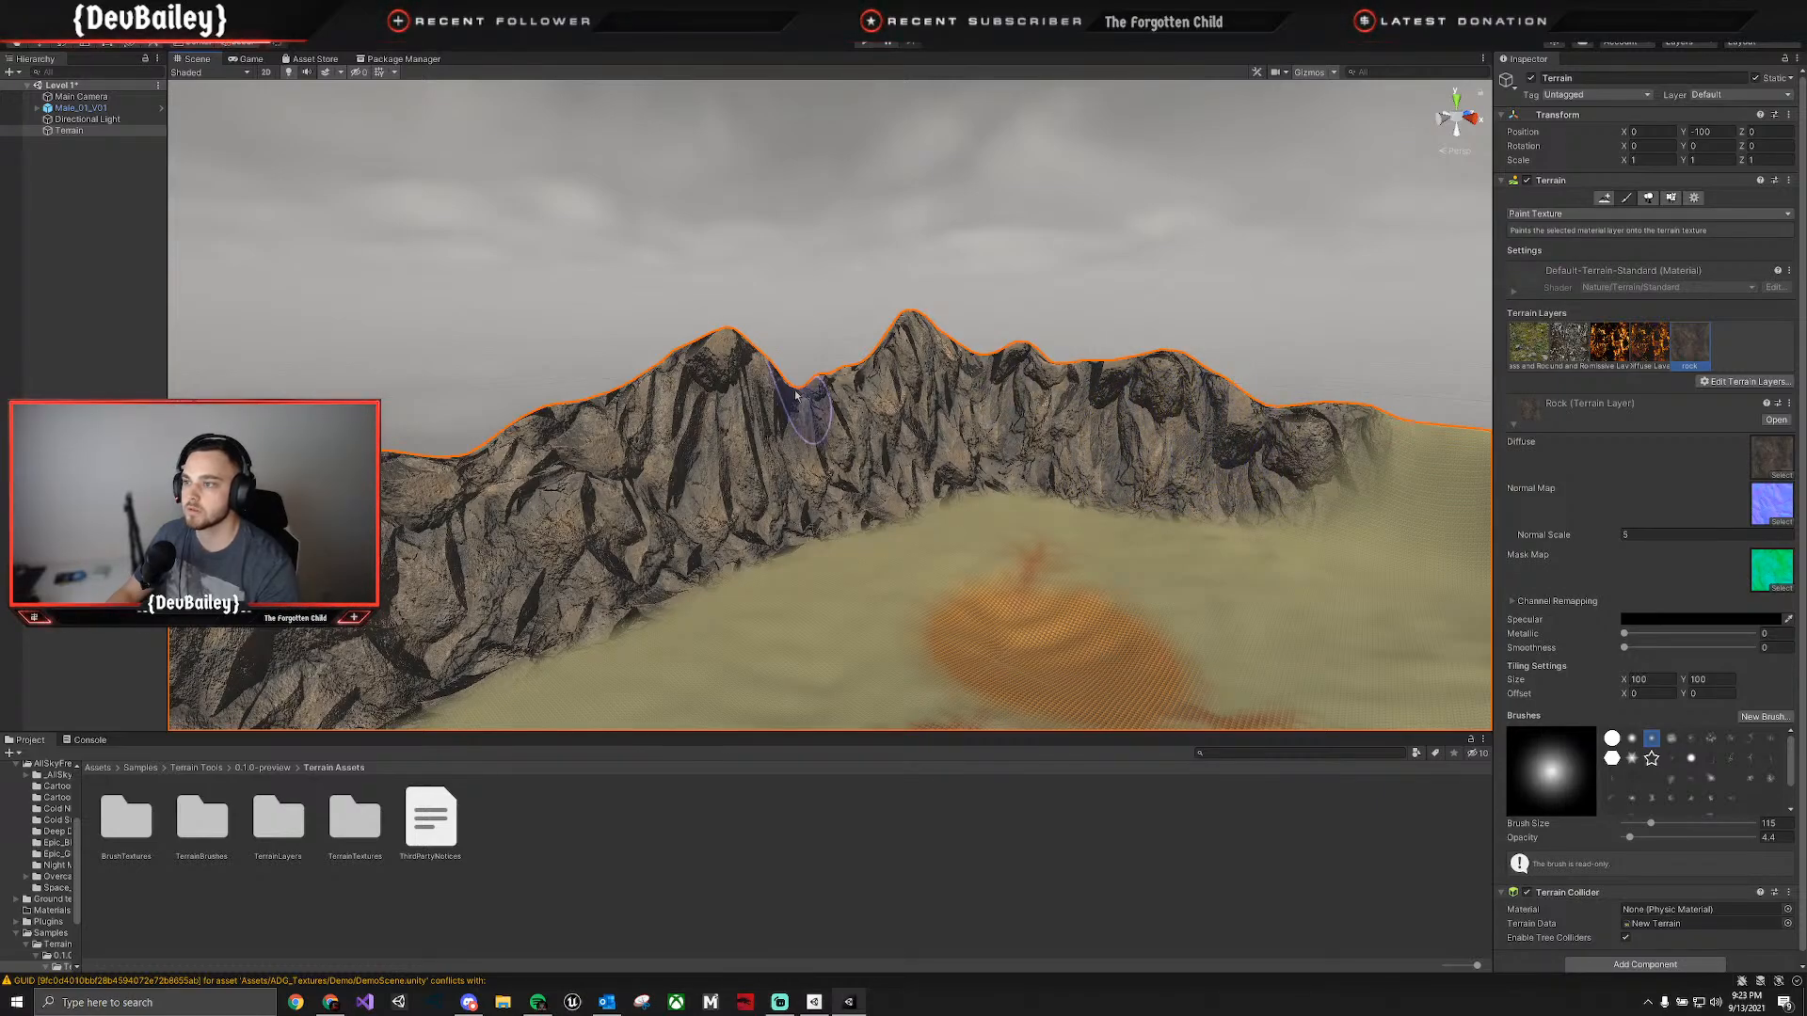
pyautogui.moveTo(1152, 435); pyautogui.dragTo(1365, 425, button='right')
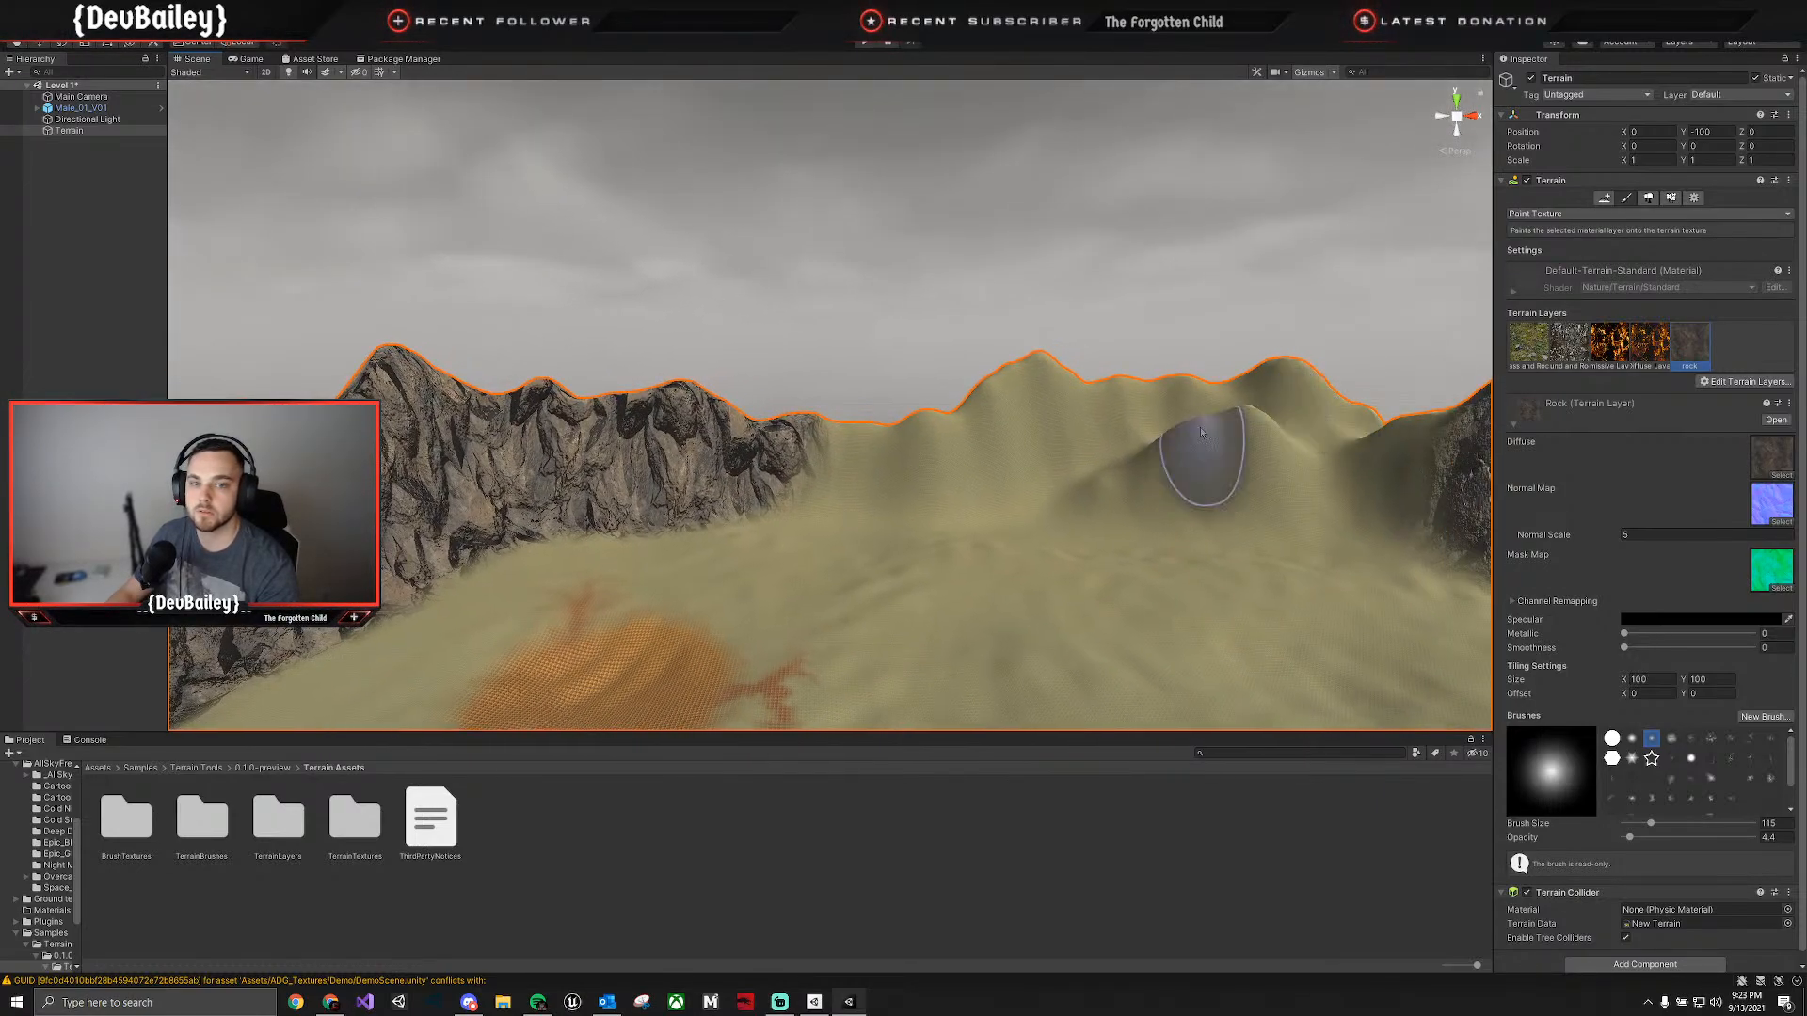
pyautogui.moveTo(844, 449)
pyautogui.mouseDown()
pyautogui.moveTo(875, 451)
pyautogui.moveTo(726, 443)
pyautogui.moveTo(1041, 424)
pyautogui.moveTo(1038, 380)
pyautogui.mouseUp()
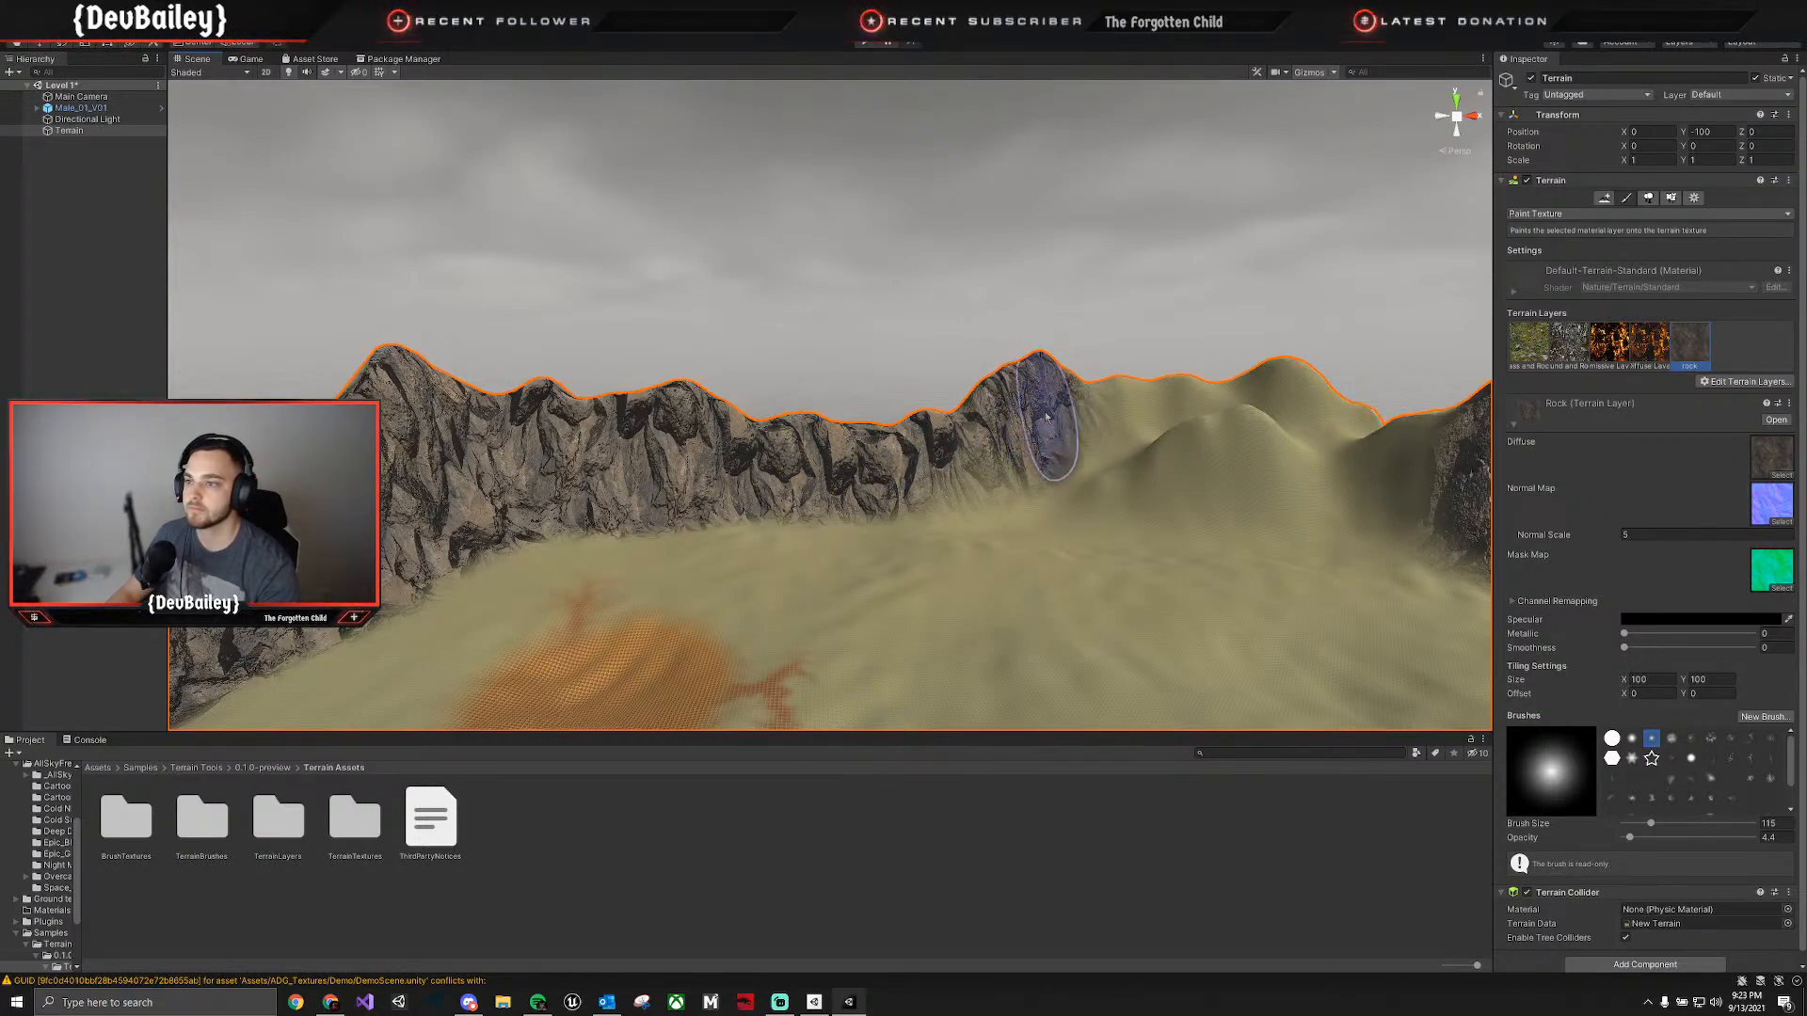
pyautogui.moveTo(1180, 414)
pyautogui.mouseDown()
pyautogui.moveTo(1222, 423)
pyautogui.moveTo(1153, 405)
pyautogui.moveTo(986, 478)
pyautogui.moveTo(1094, 481)
pyautogui.mouseUp()
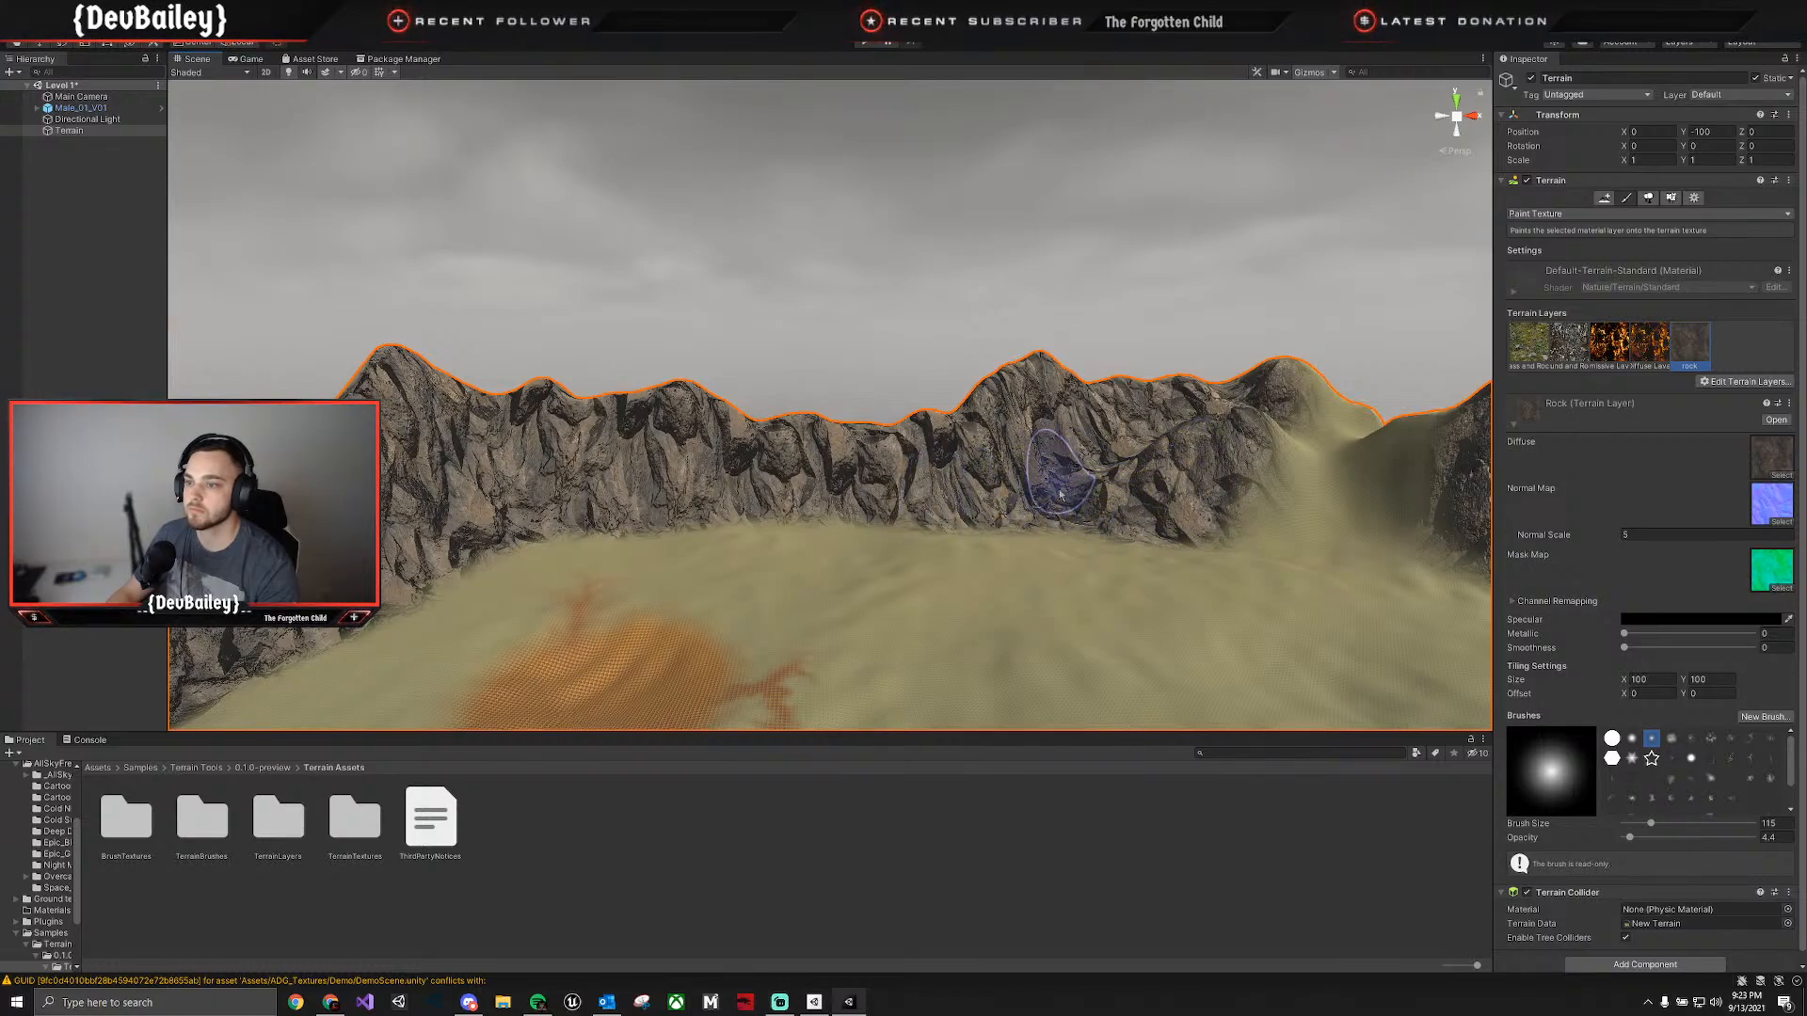
pyautogui.moveTo(1061, 494)
pyautogui.mouseDown()
pyautogui.moveTo(1337, 468)
pyautogui.moveTo(1274, 429)
pyautogui.moveTo(1398, 451)
pyautogui.mouseUp()
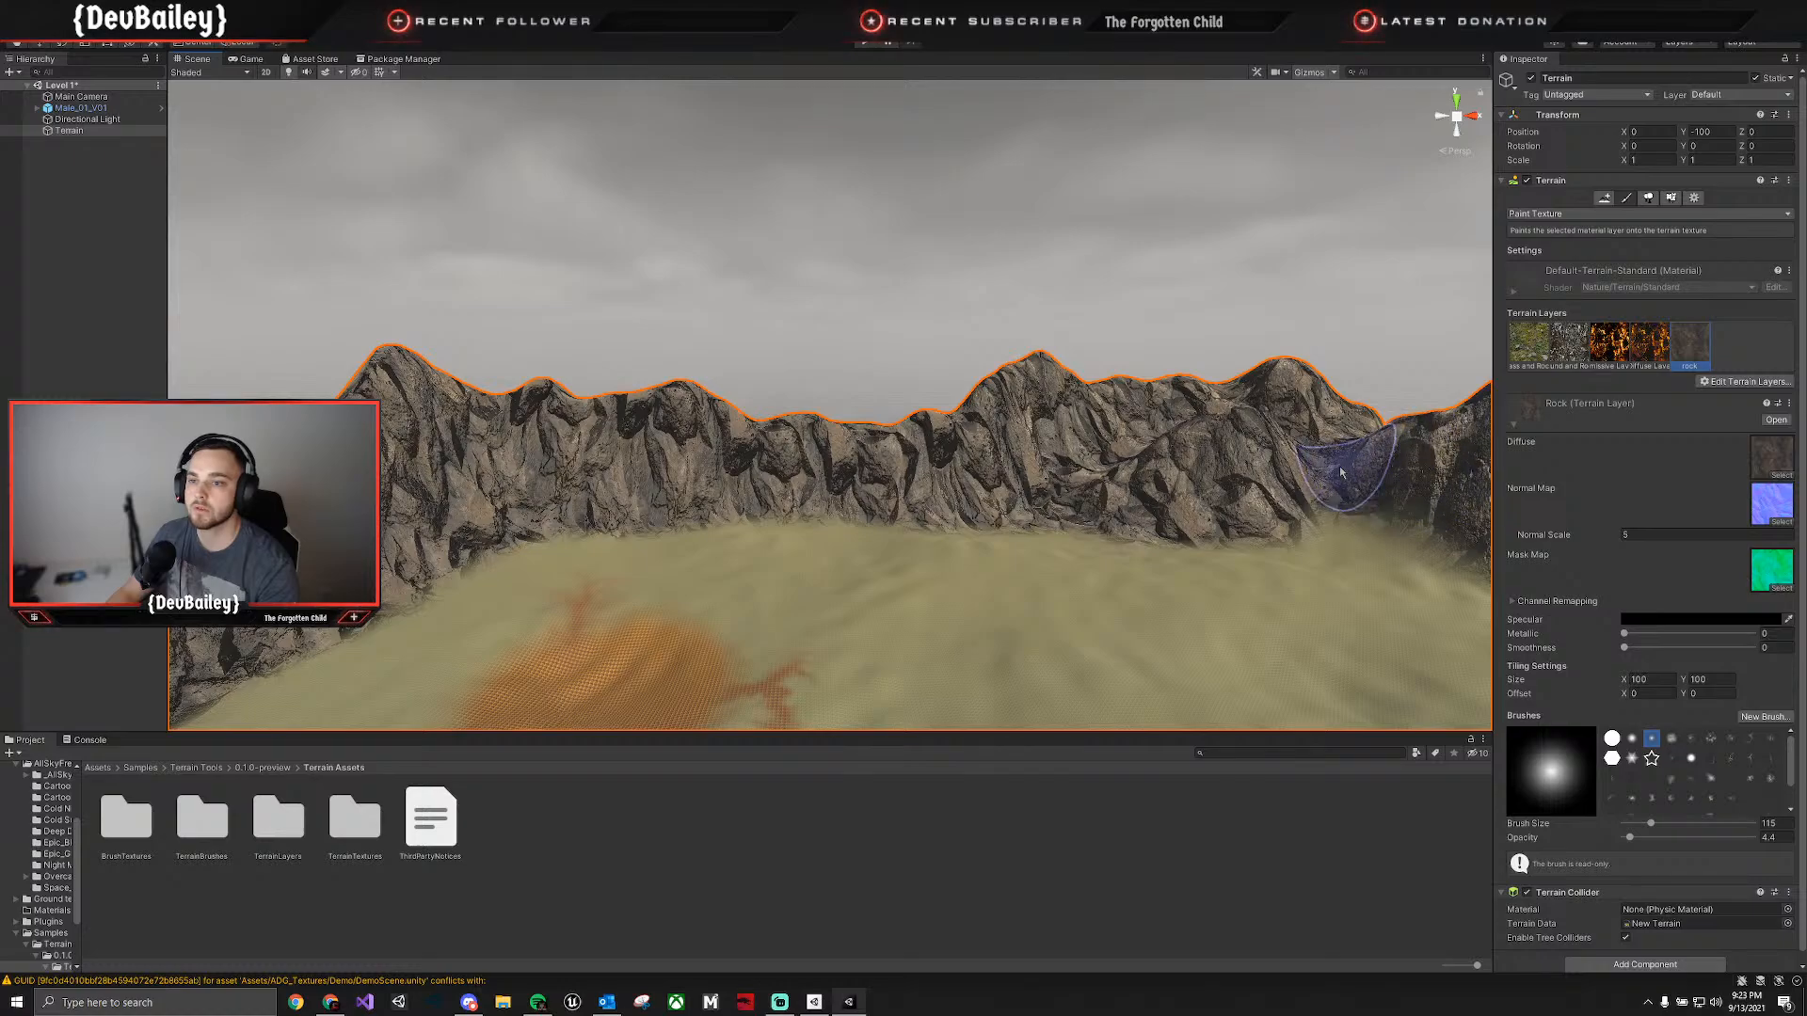
pyautogui.moveTo(1295, 491); pyautogui.dragTo(1396, 495)
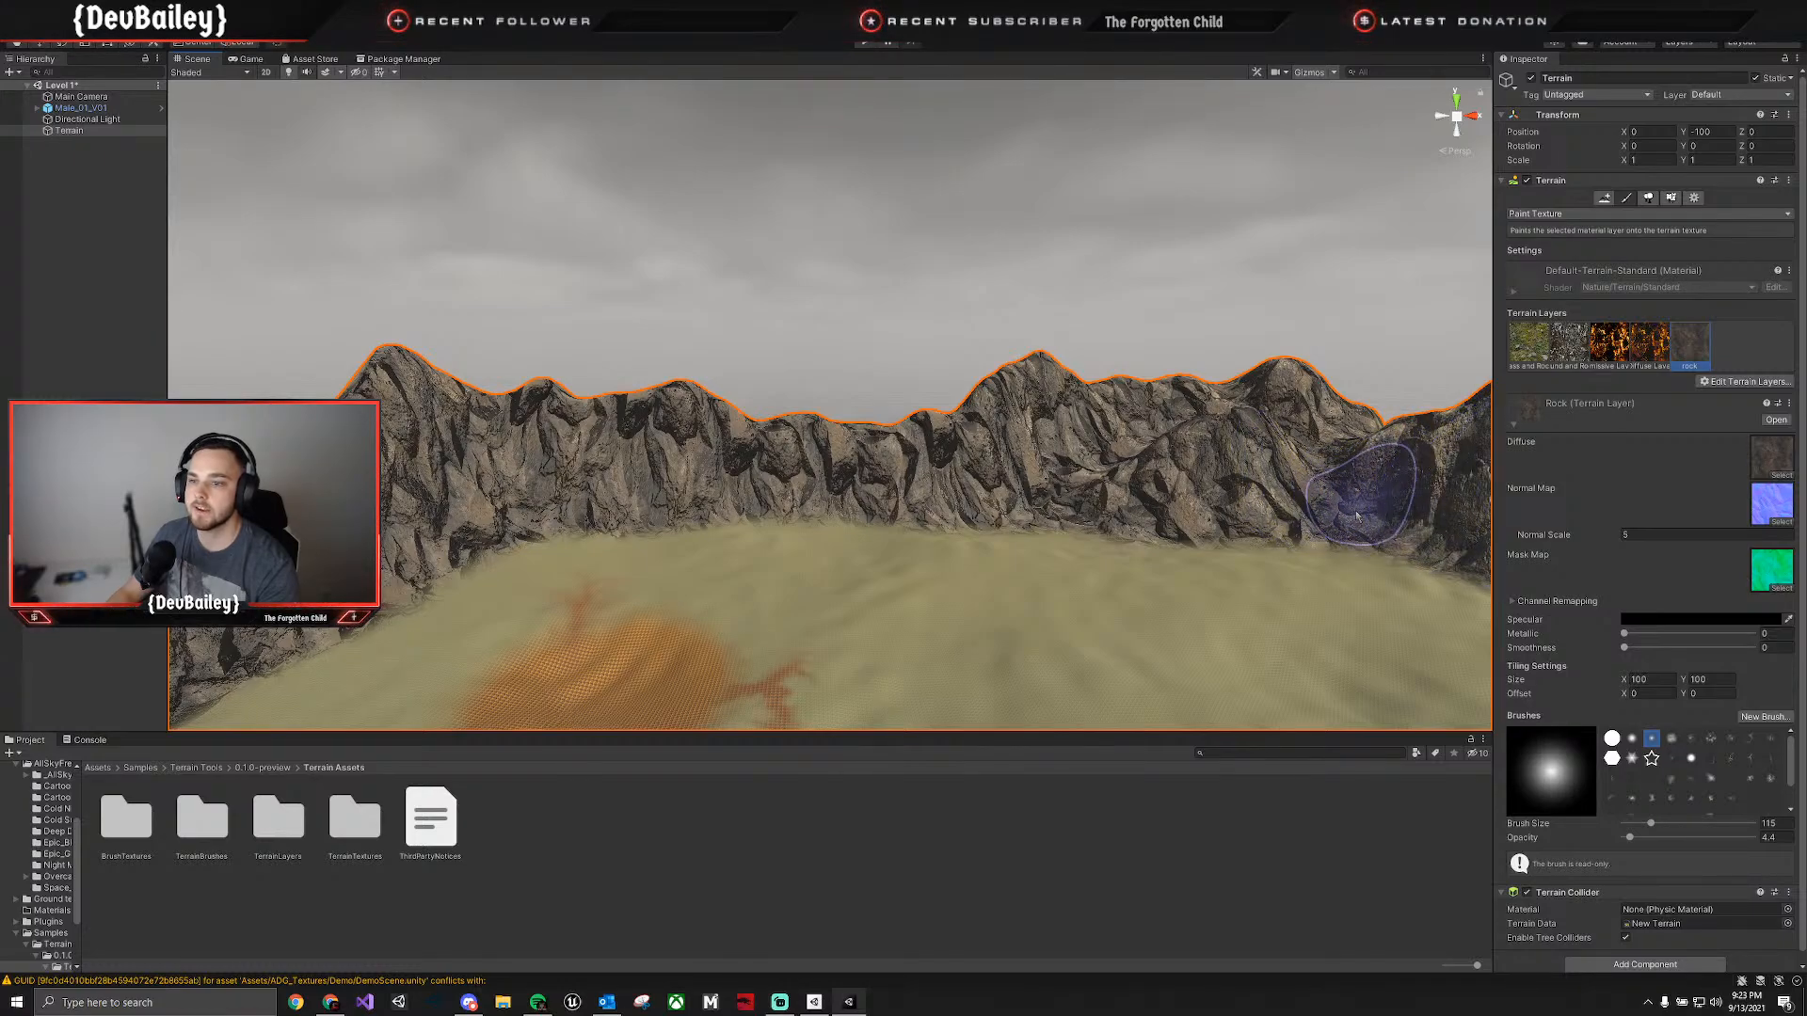
# Look around the whole mountain ring and the ground inside it to check the rock coverage for gaps.
pyautogui.moveTo(440, 538); pyautogui.dragTo(761, 565, button='right')
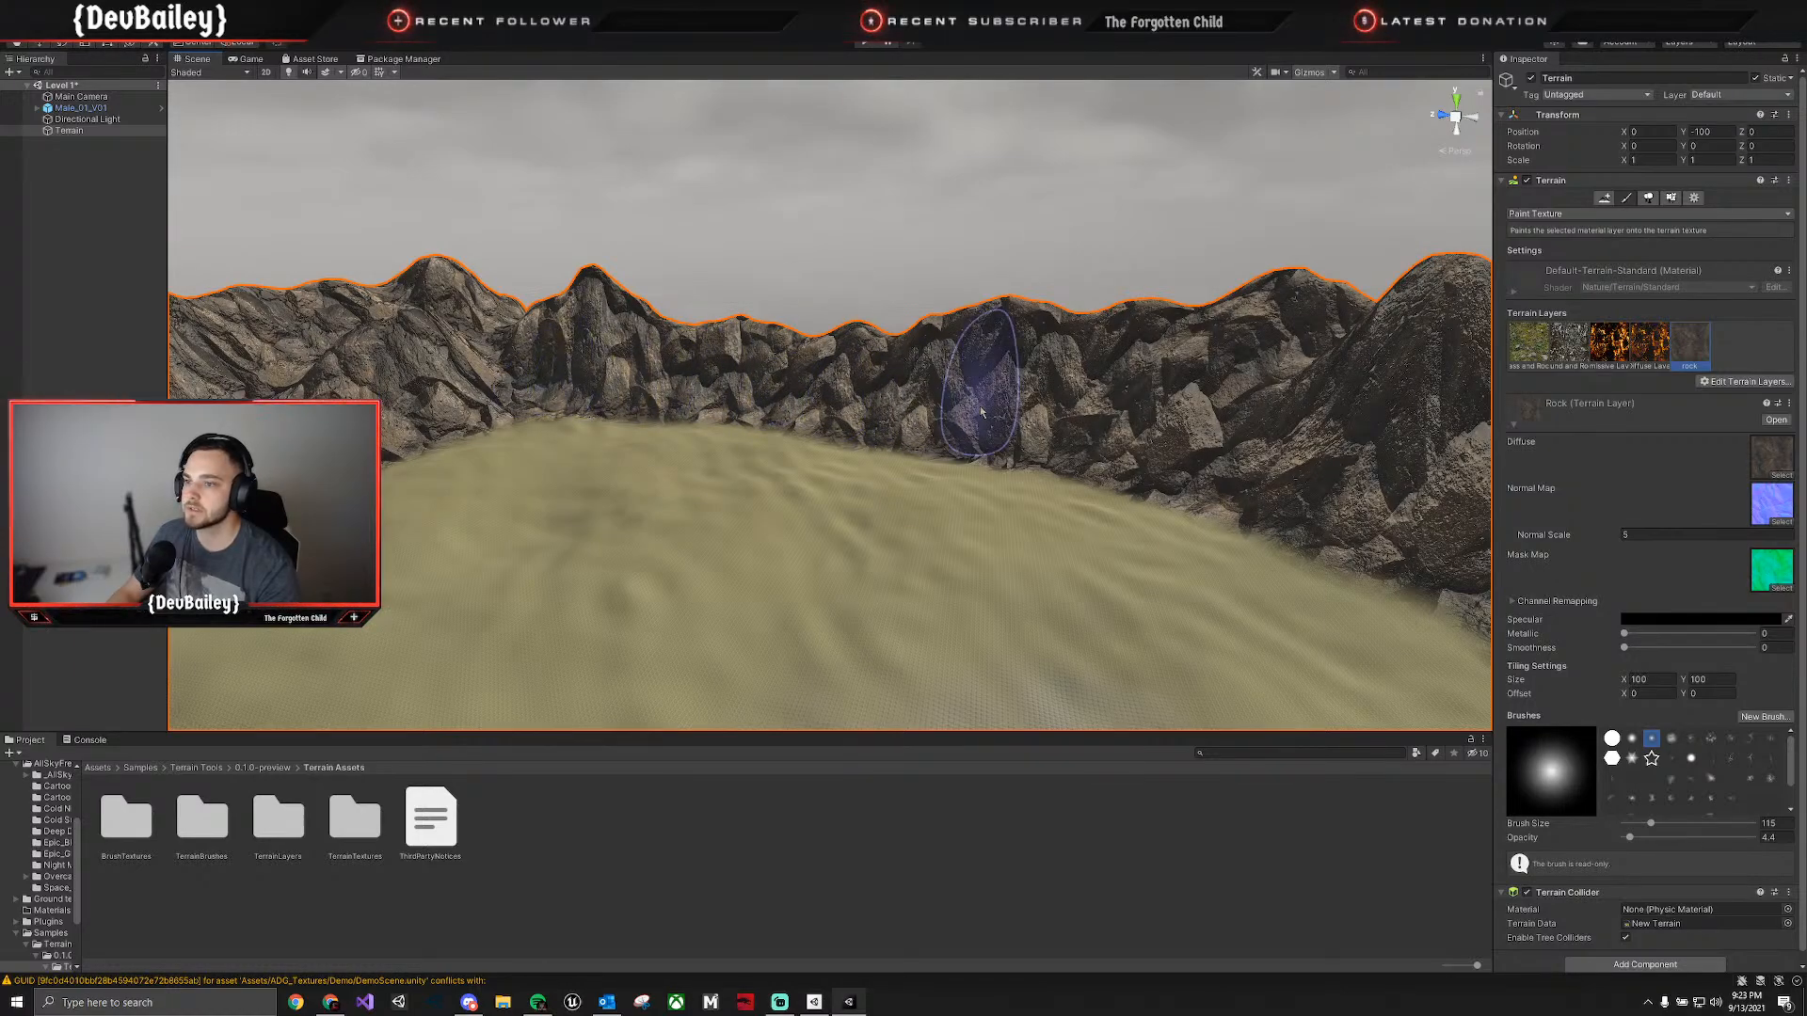
pyautogui.moveTo(1266, 511)
pyautogui.mouseDown(button='right')
pyautogui.moveTo(1319, 496)
pyautogui.moveTo(1464, 518)
pyautogui.mouseUp(button='right')
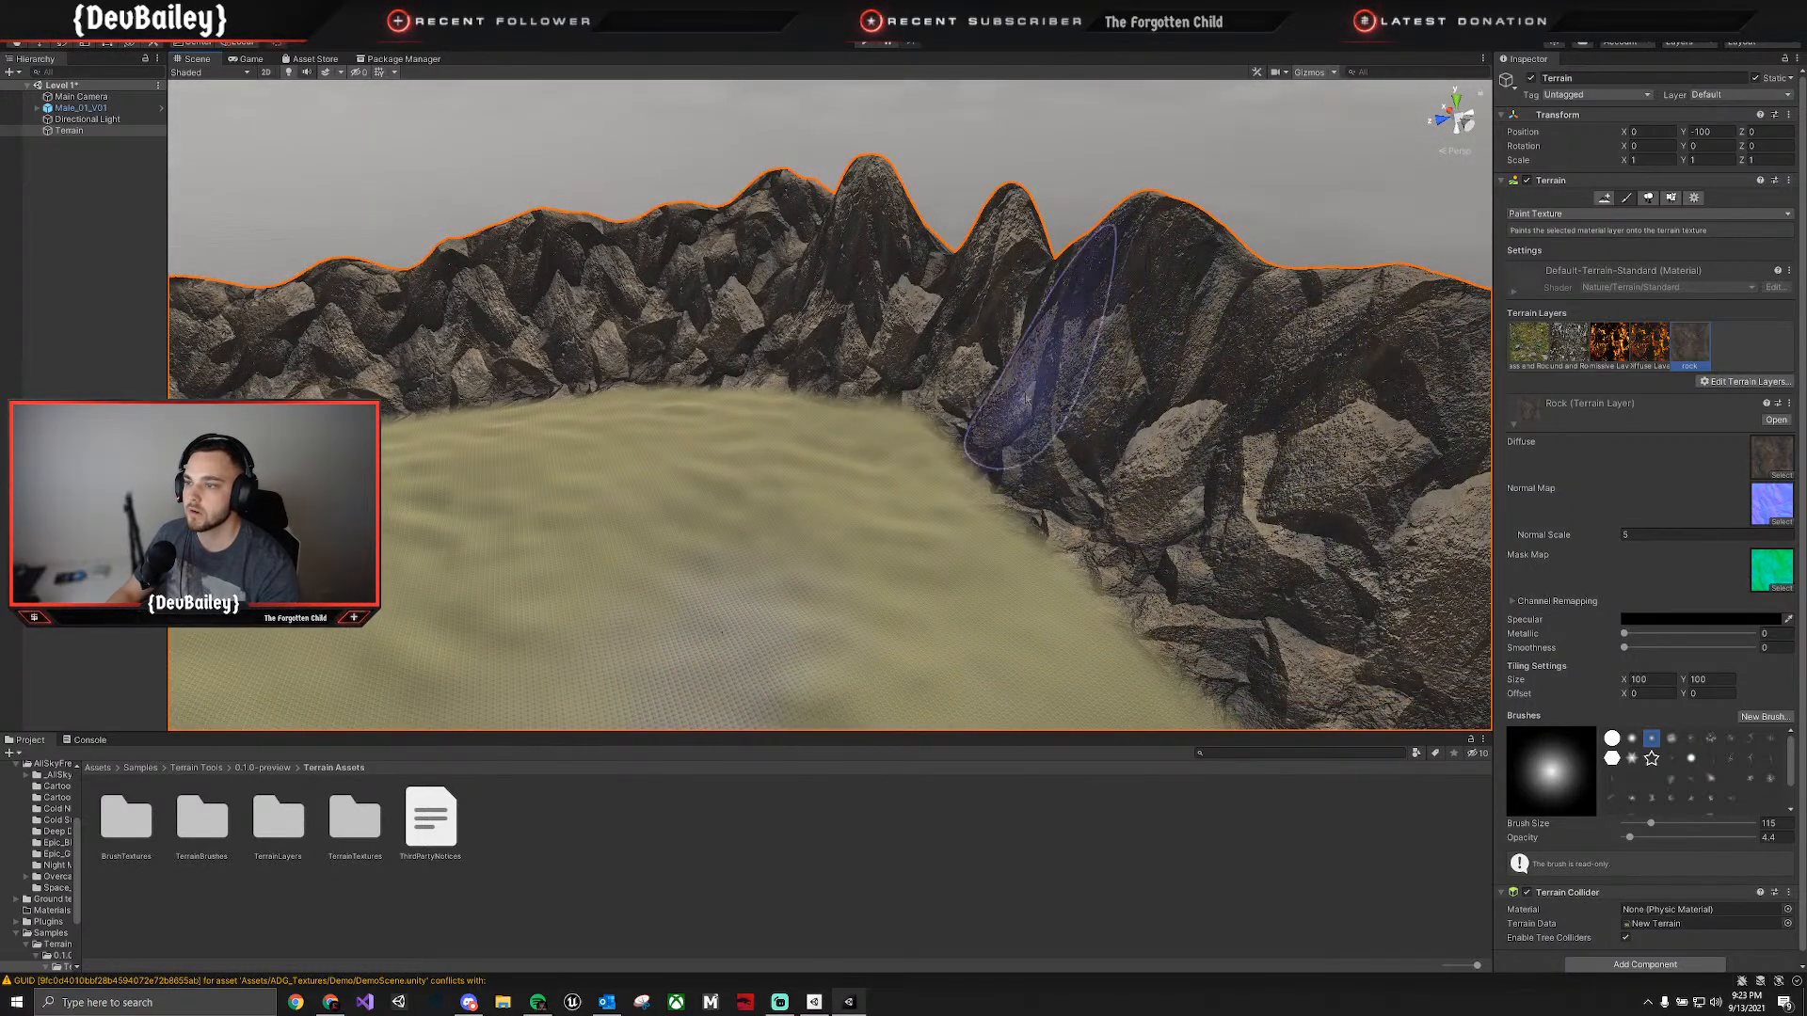
pyautogui.moveTo(892, 403); pyautogui.dragTo(1213, 478, button='right')
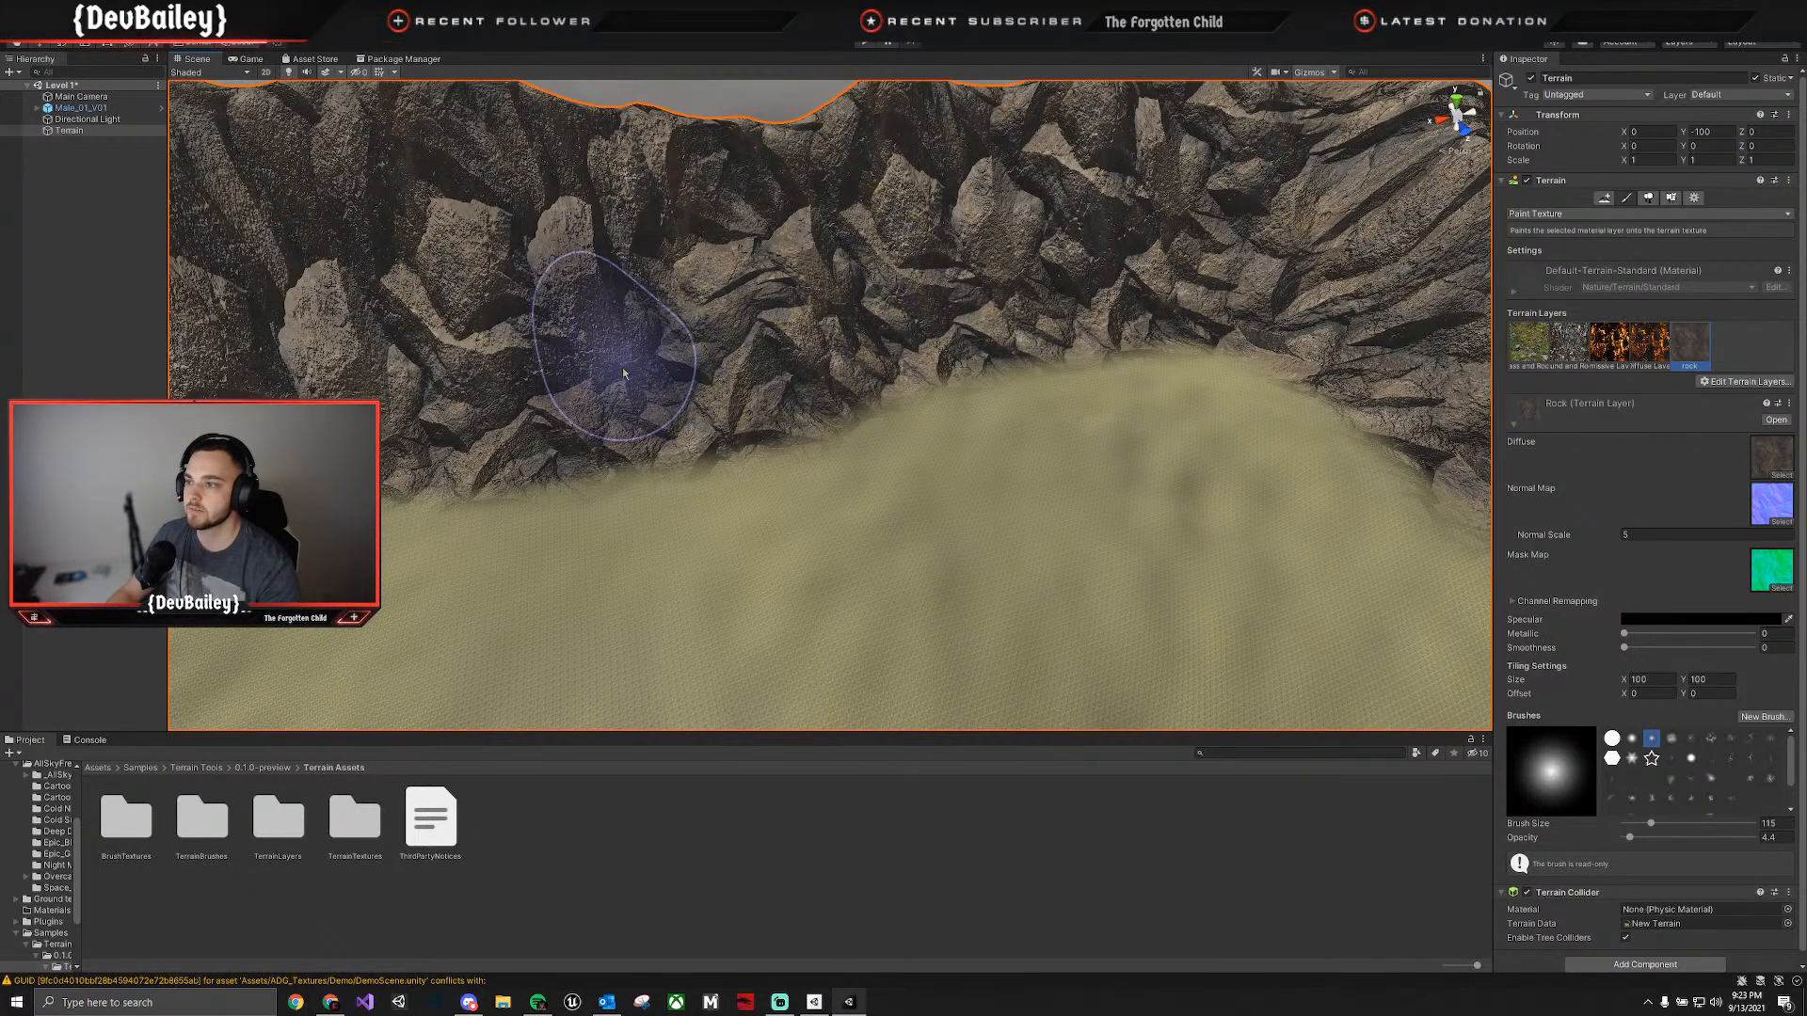
pyautogui.moveTo(598, 365); pyautogui.dragTo(851, 305, button='right')
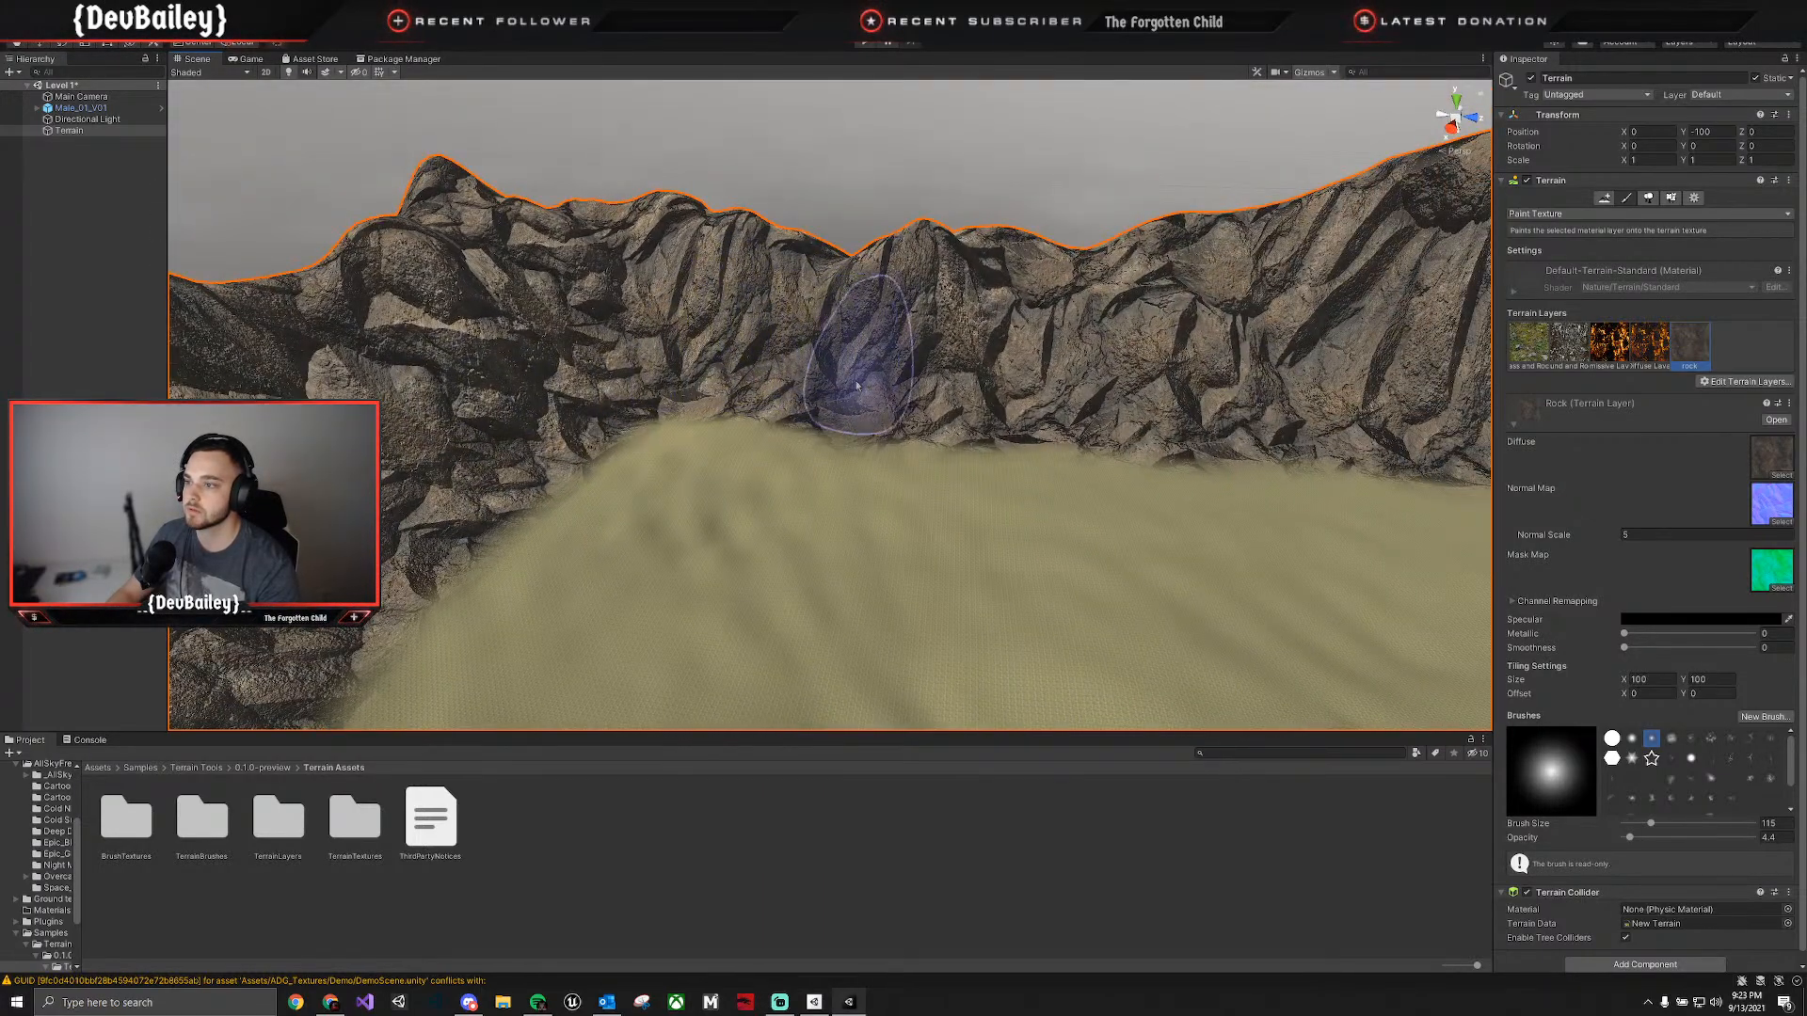
pyautogui.moveTo(1000, 476)
pyautogui.mouseDown(button='right')
pyautogui.moveTo(1288, 464)
pyautogui.moveTo(1041, 496)
pyautogui.moveTo(1088, 477)
pyautogui.moveTo(1170, 545)
pyautogui.moveTo(1250, 546)
pyautogui.moveTo(1210, 504)
pyautogui.mouseUp(button='right')
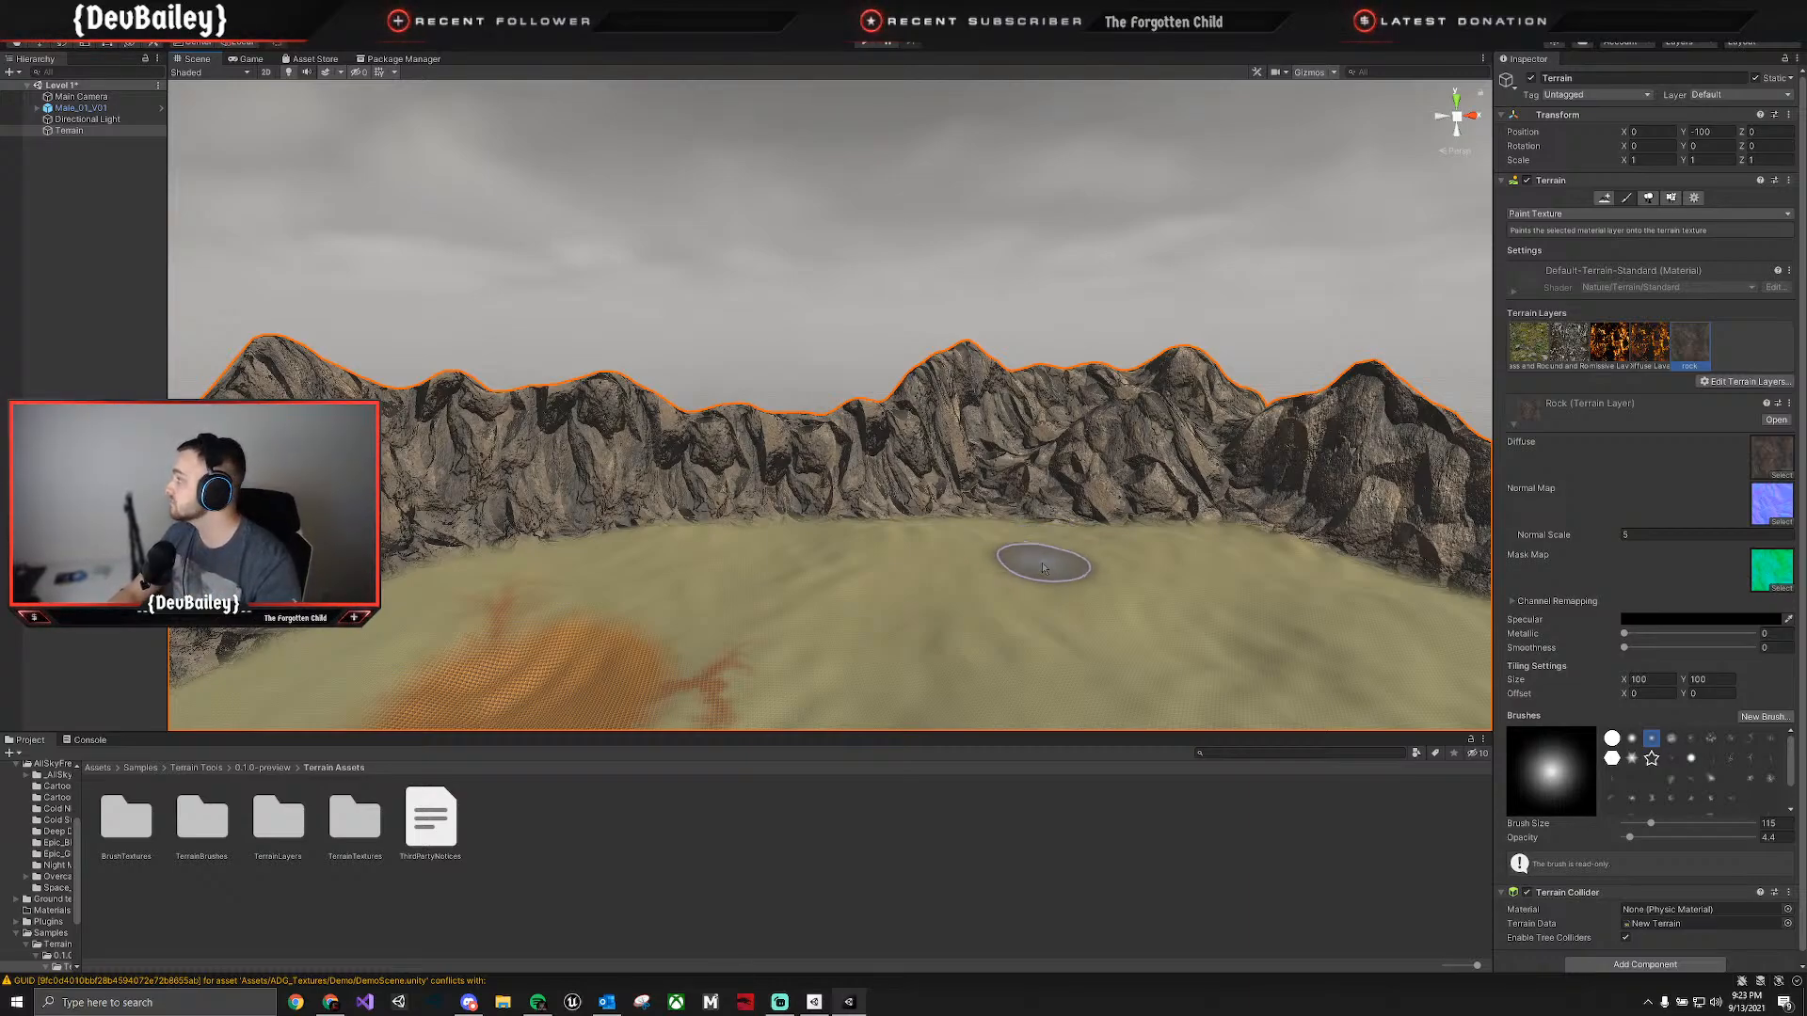
pyautogui.moveTo(880, 678)
pyautogui.mouseDown(button='right')
pyautogui.moveTo(1113, 686)
pyautogui.moveTo(1039, 753)
pyautogui.mouseUp(button='right')
pyautogui.moveTo(1116, 594); pyautogui.dragTo(1210, 658, button='right')
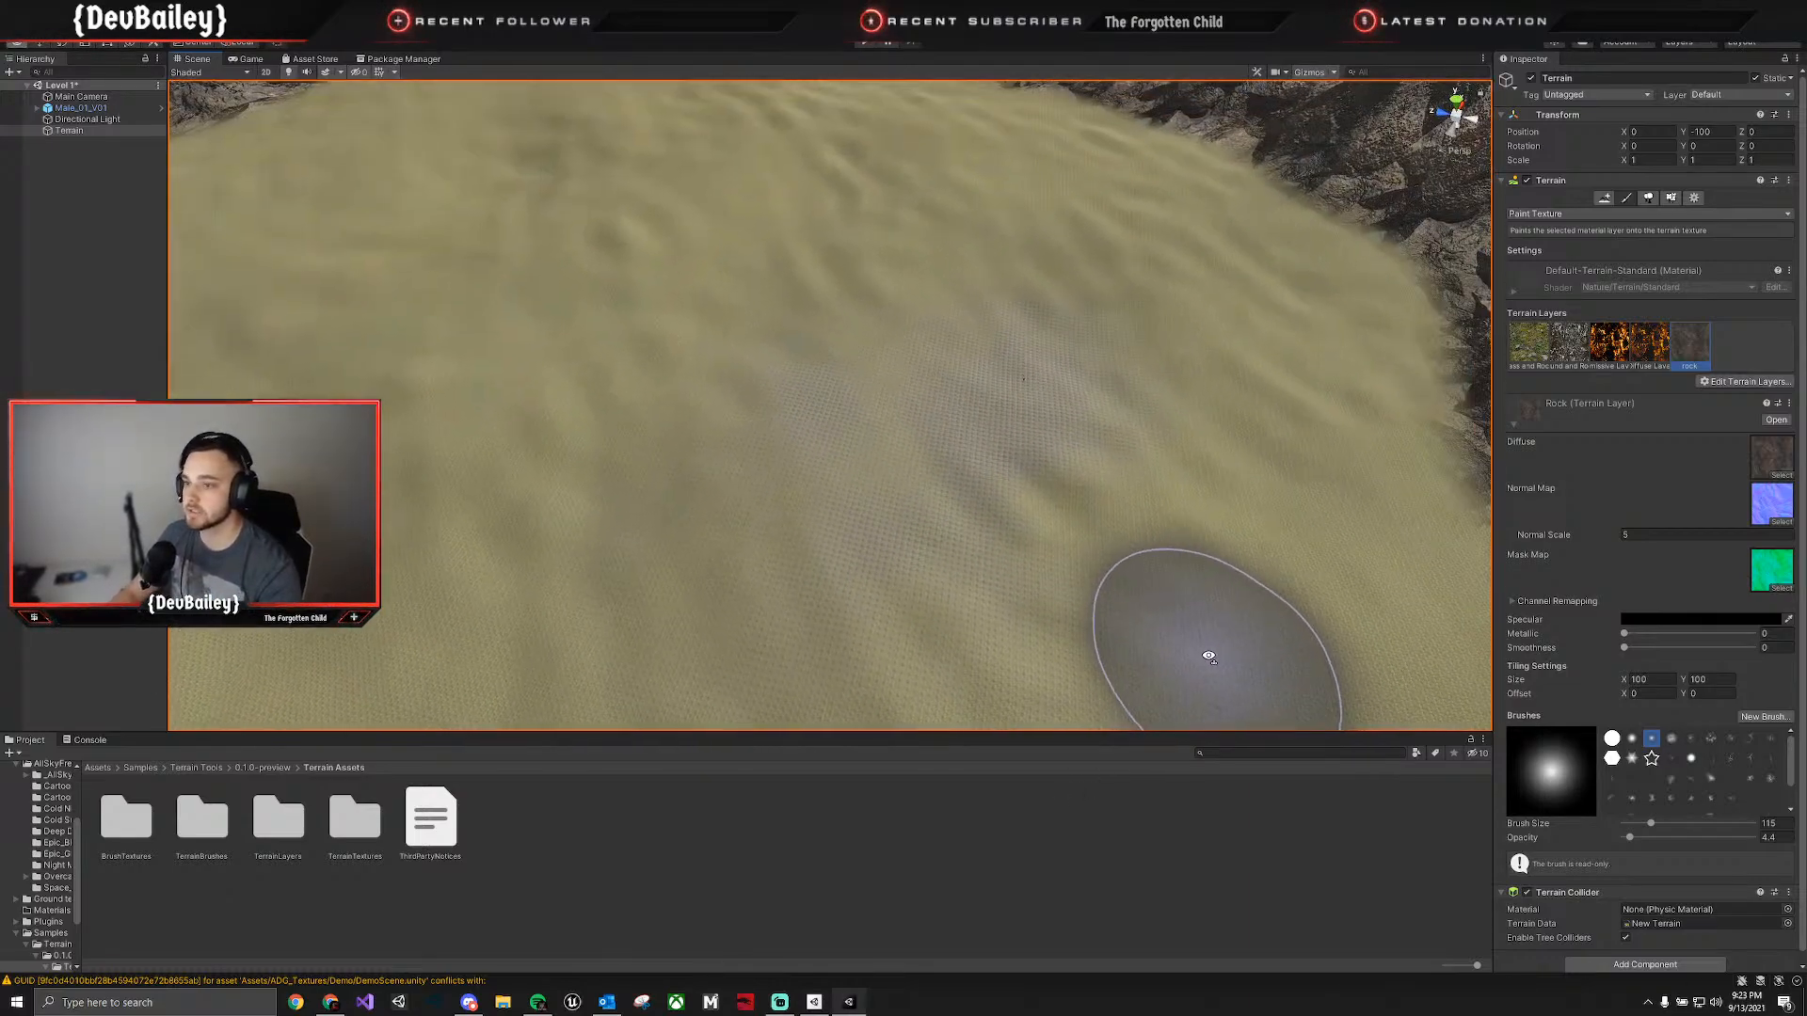
# Preview the character and painted mountains in a maximized Game view, and restore the normal editor layout.
pyautogui.click(249, 59)
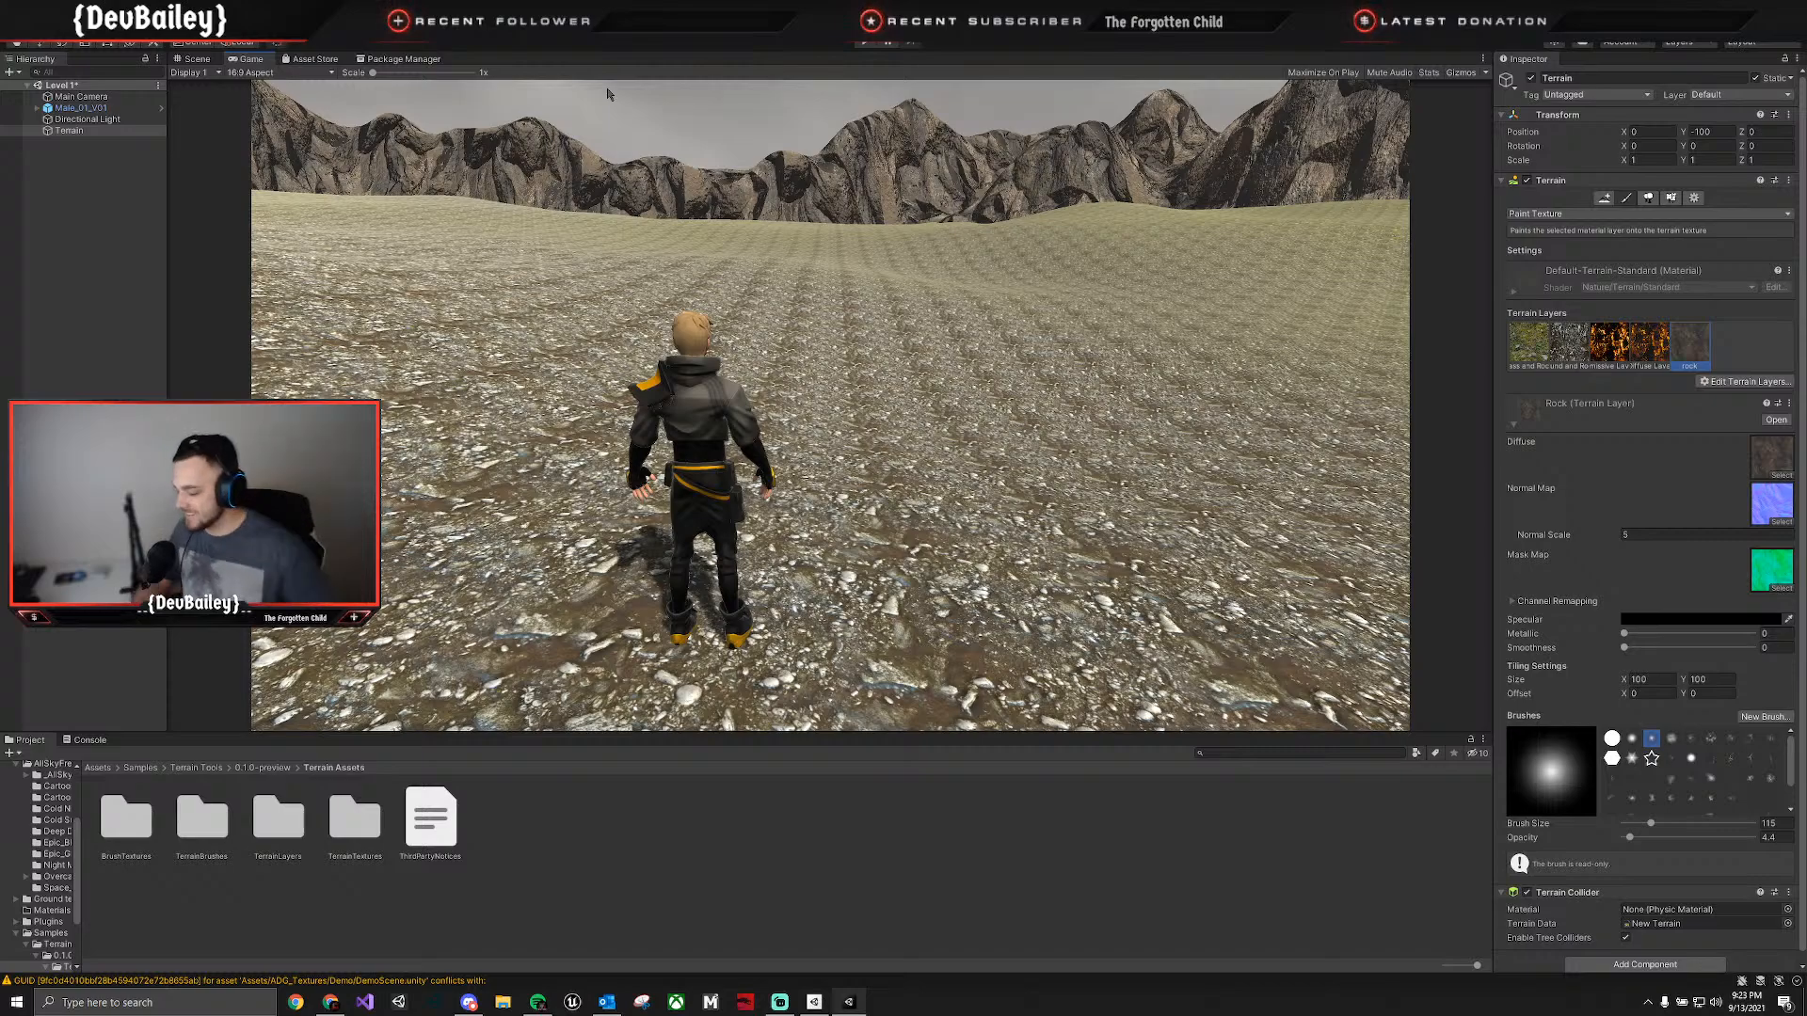
pyautogui.hotkey('shift', 'space')
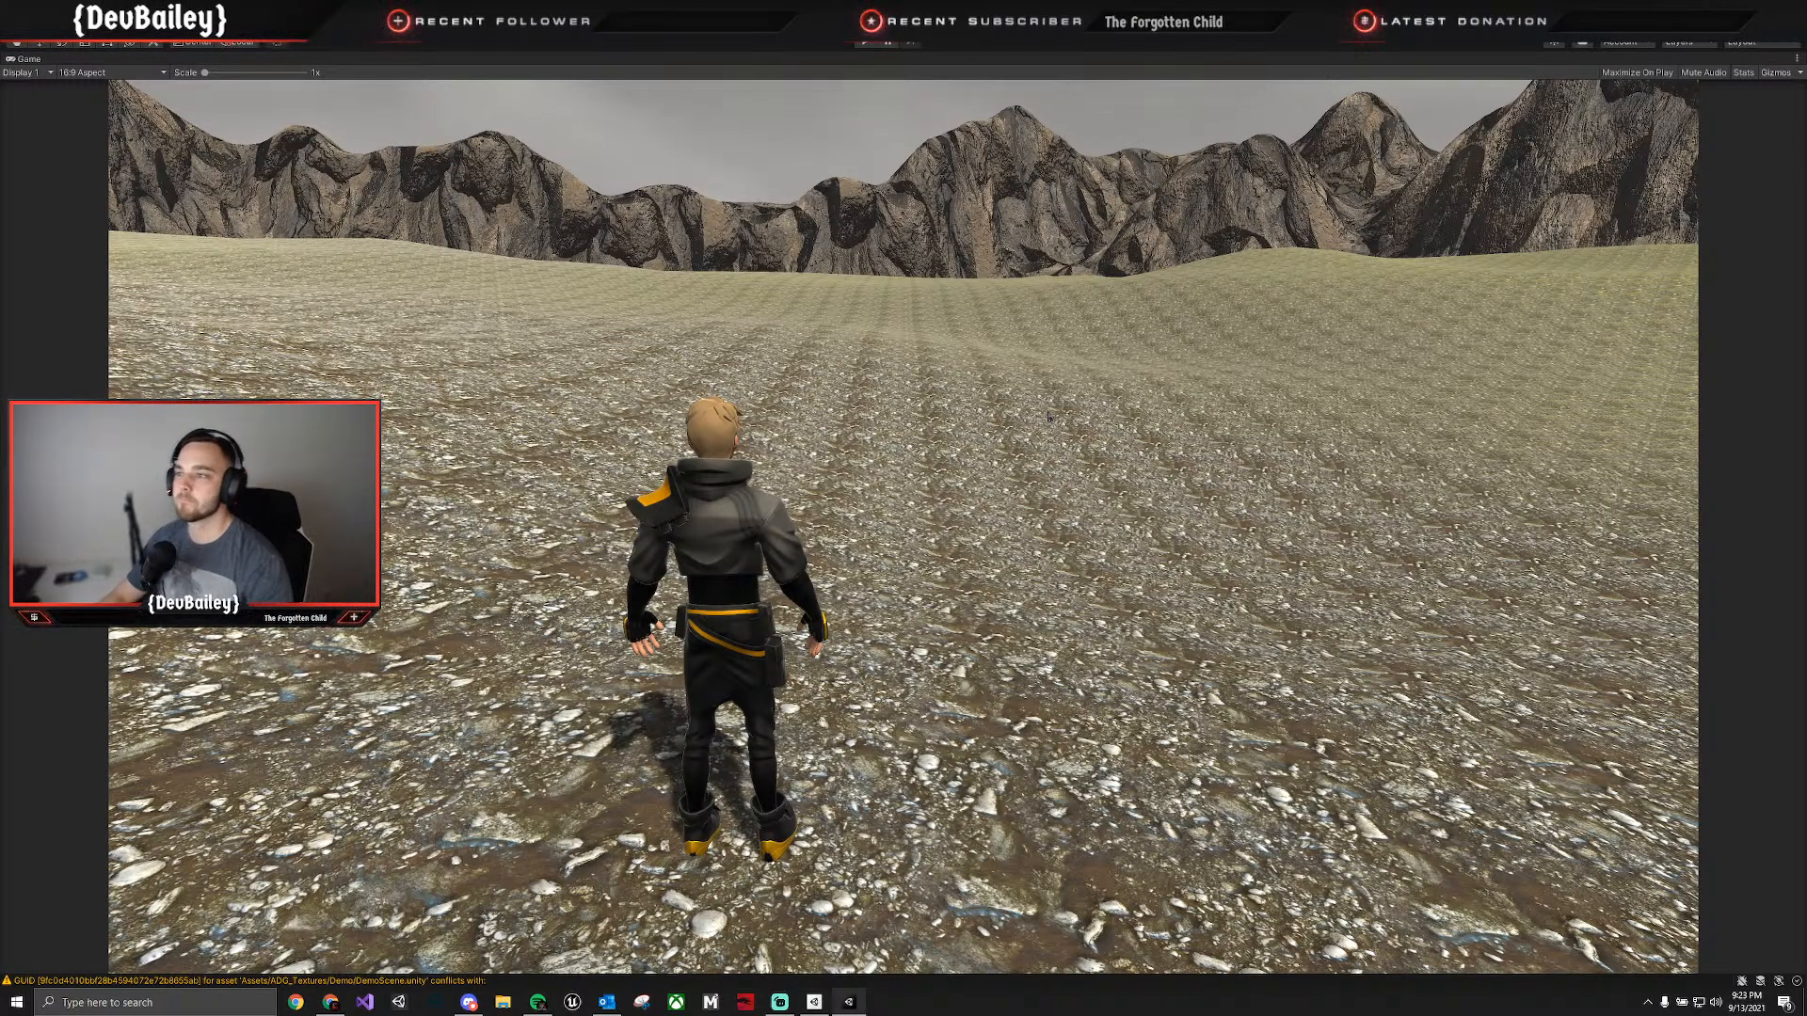
pyautogui.hotkey('shift', 'space')
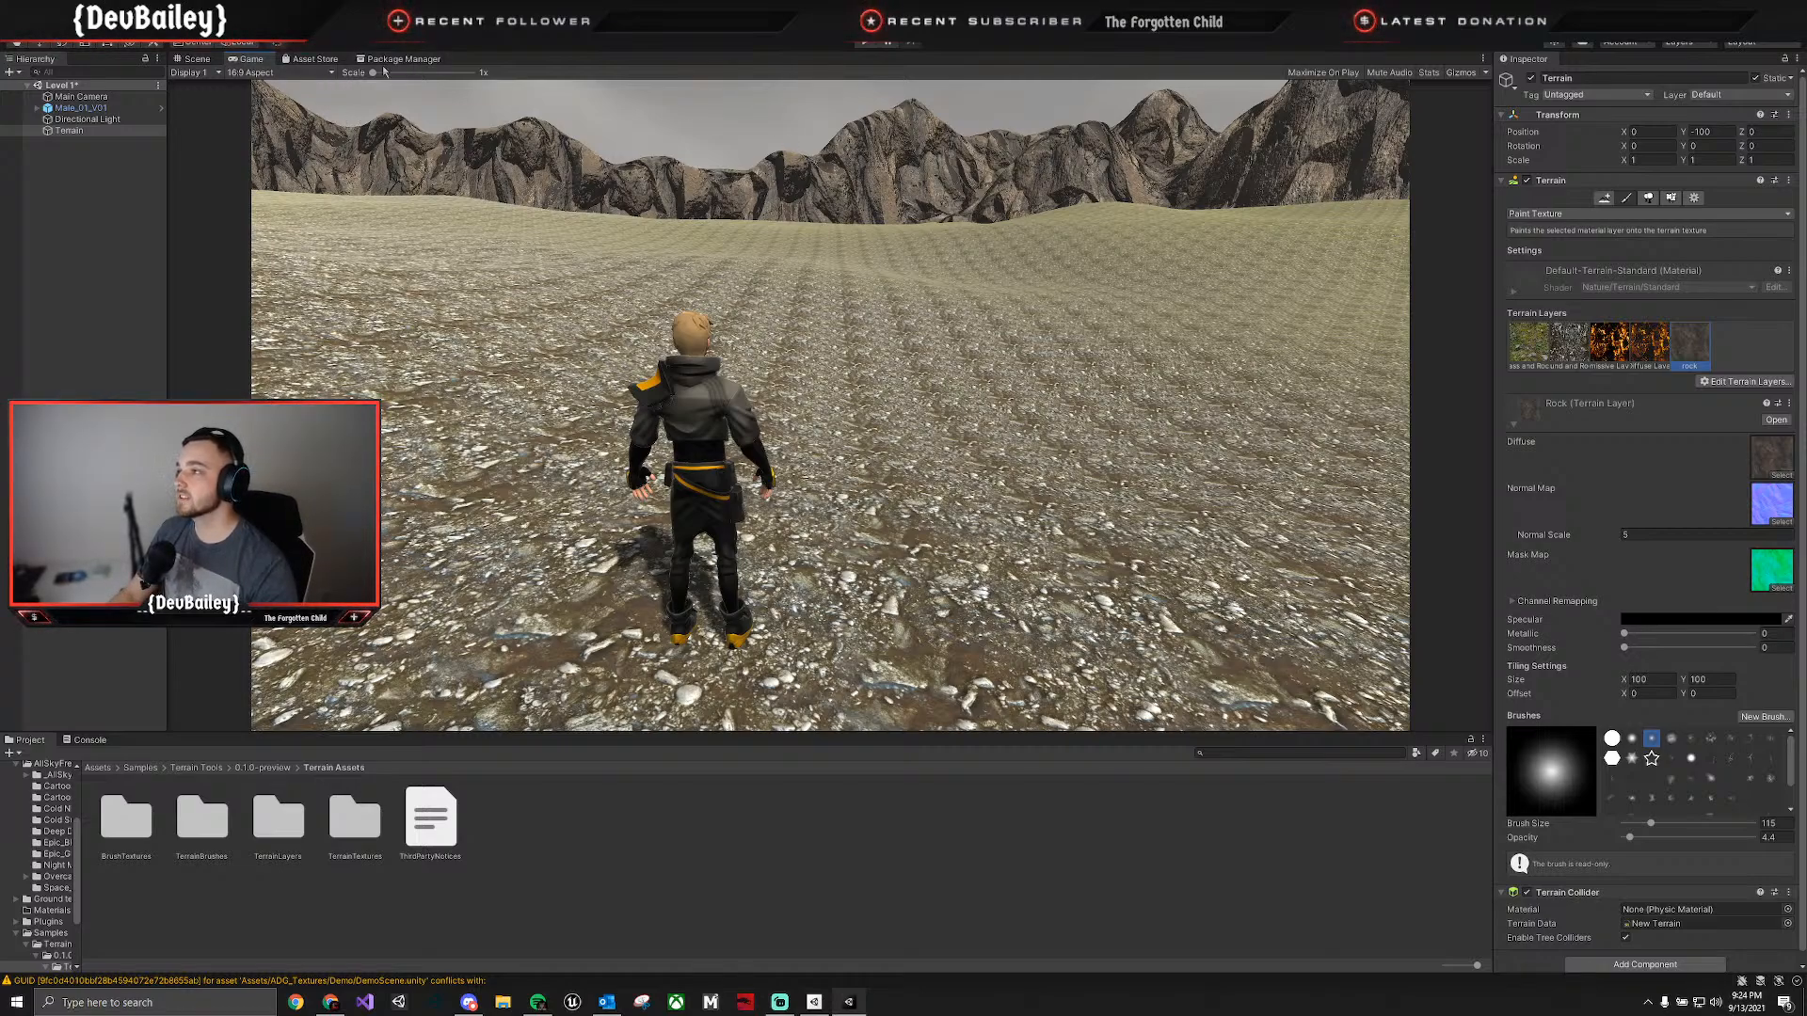
pyautogui.moveTo(375, 75); pyautogui.dragTo(129, 124)
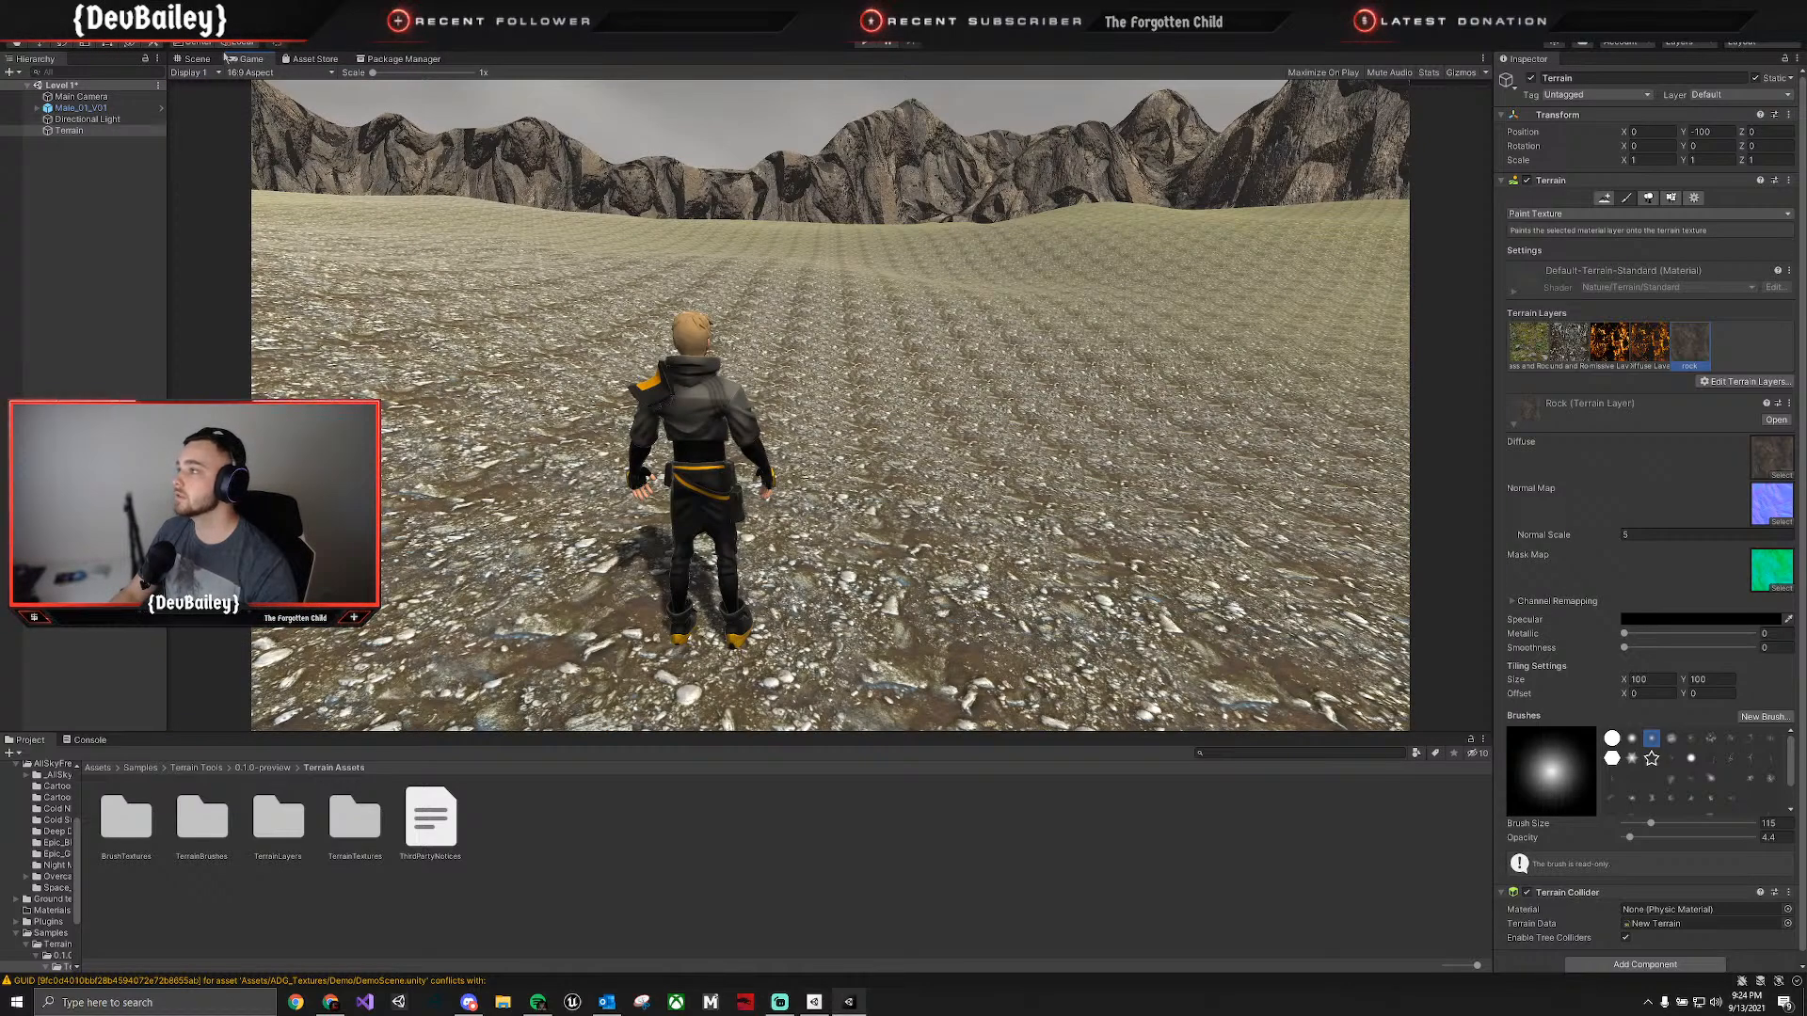
# Return to the Scene view, browse the project's textures for a new terrain layer, and close the texture picker without choosing one.
pyautogui.click(215, 58)
pyautogui.moveTo(766, 314); pyautogui.dragTo(603, 346, button='right')
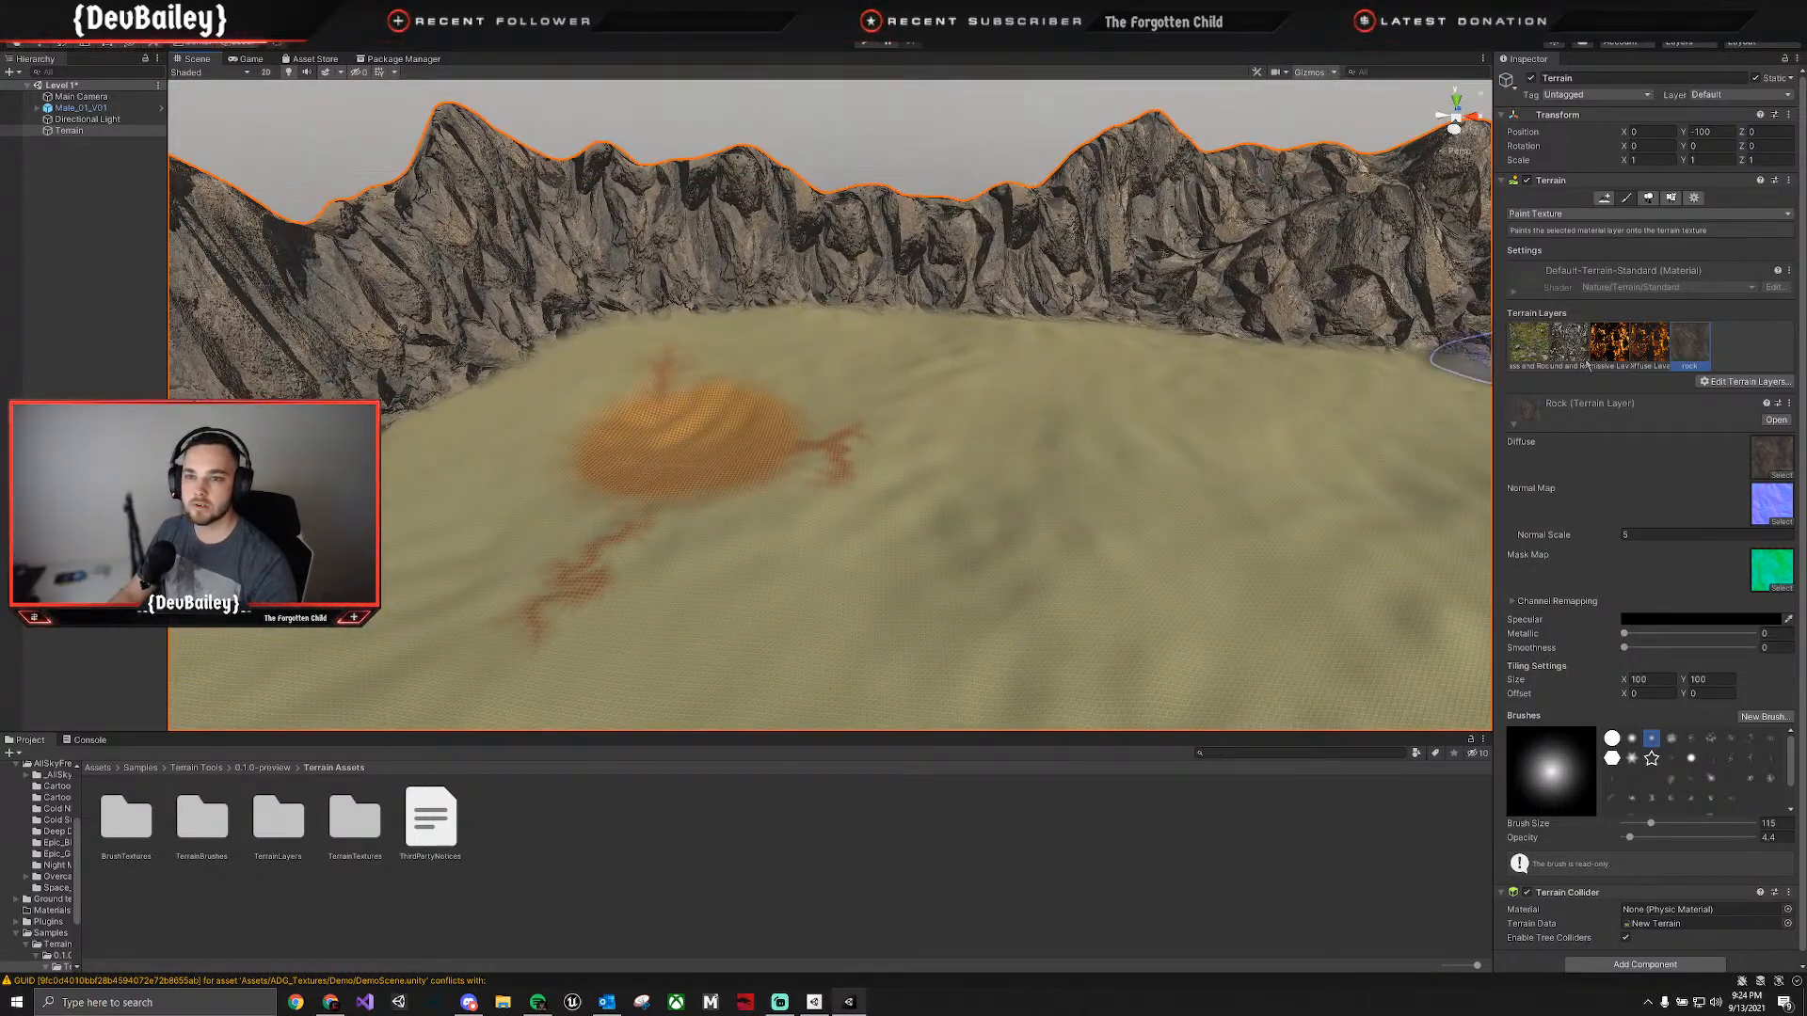
pyautogui.click(1716, 384)
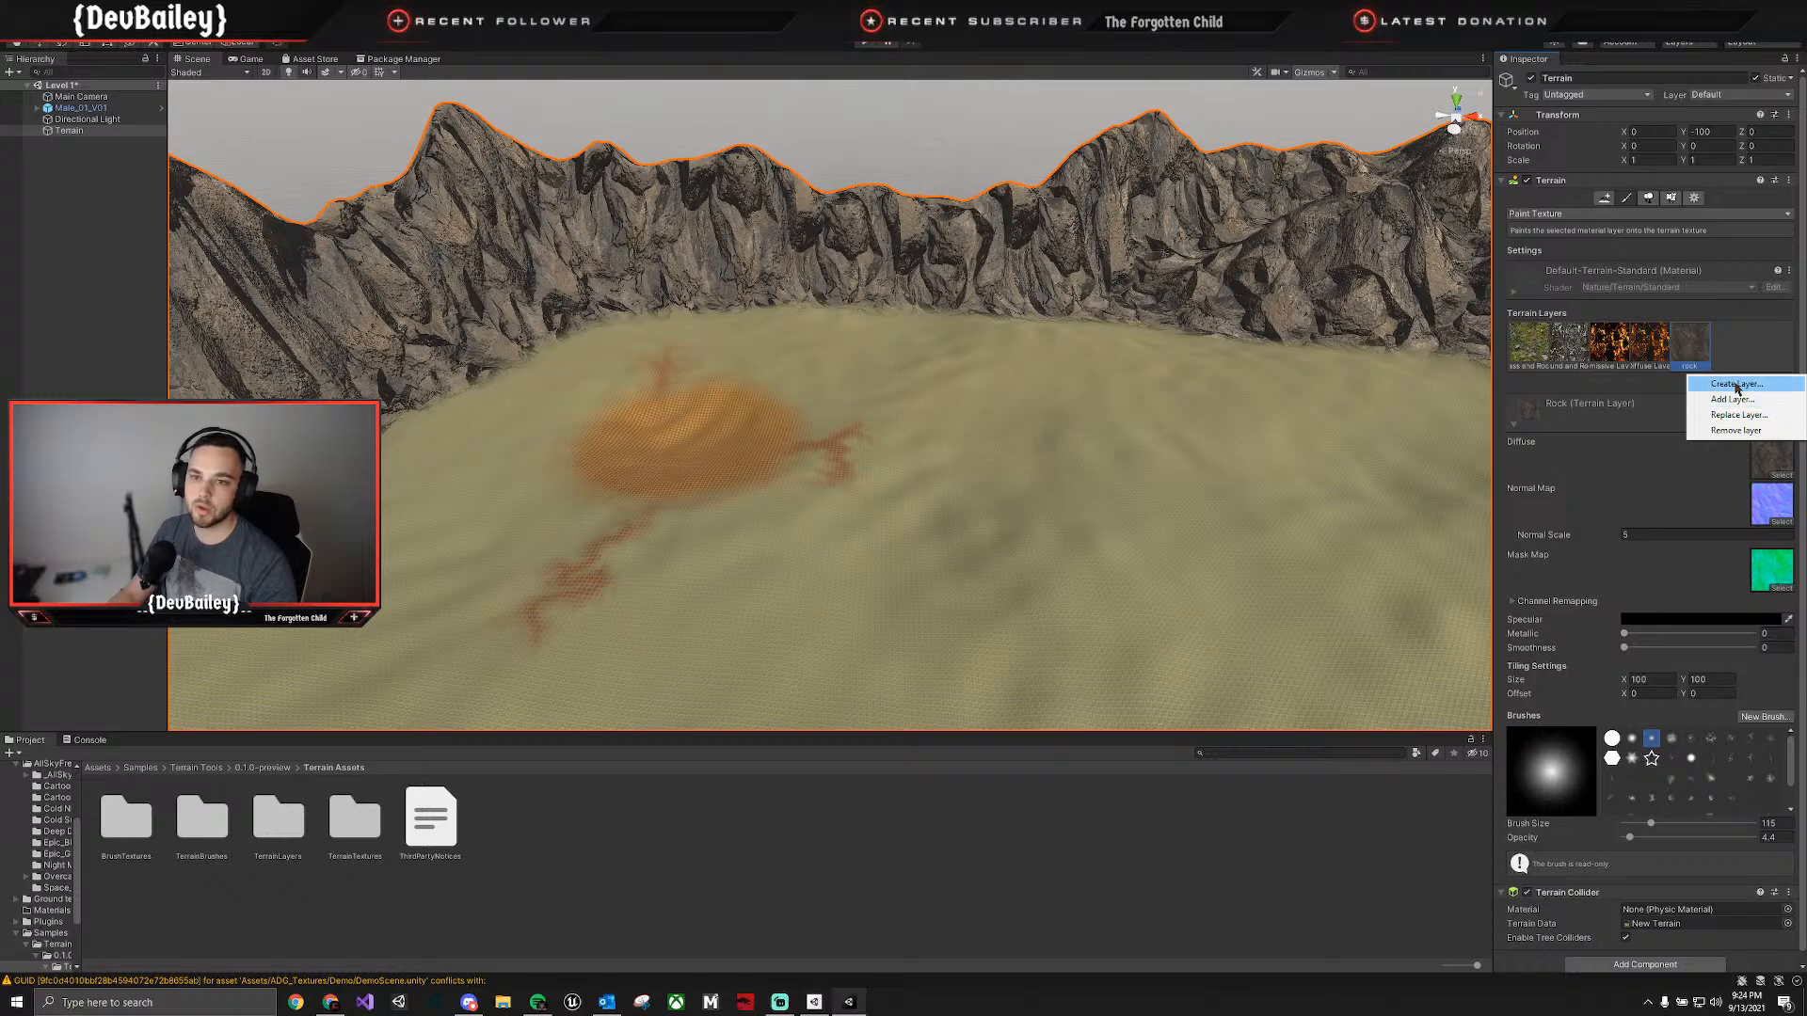
pyautogui.click(1733, 399)
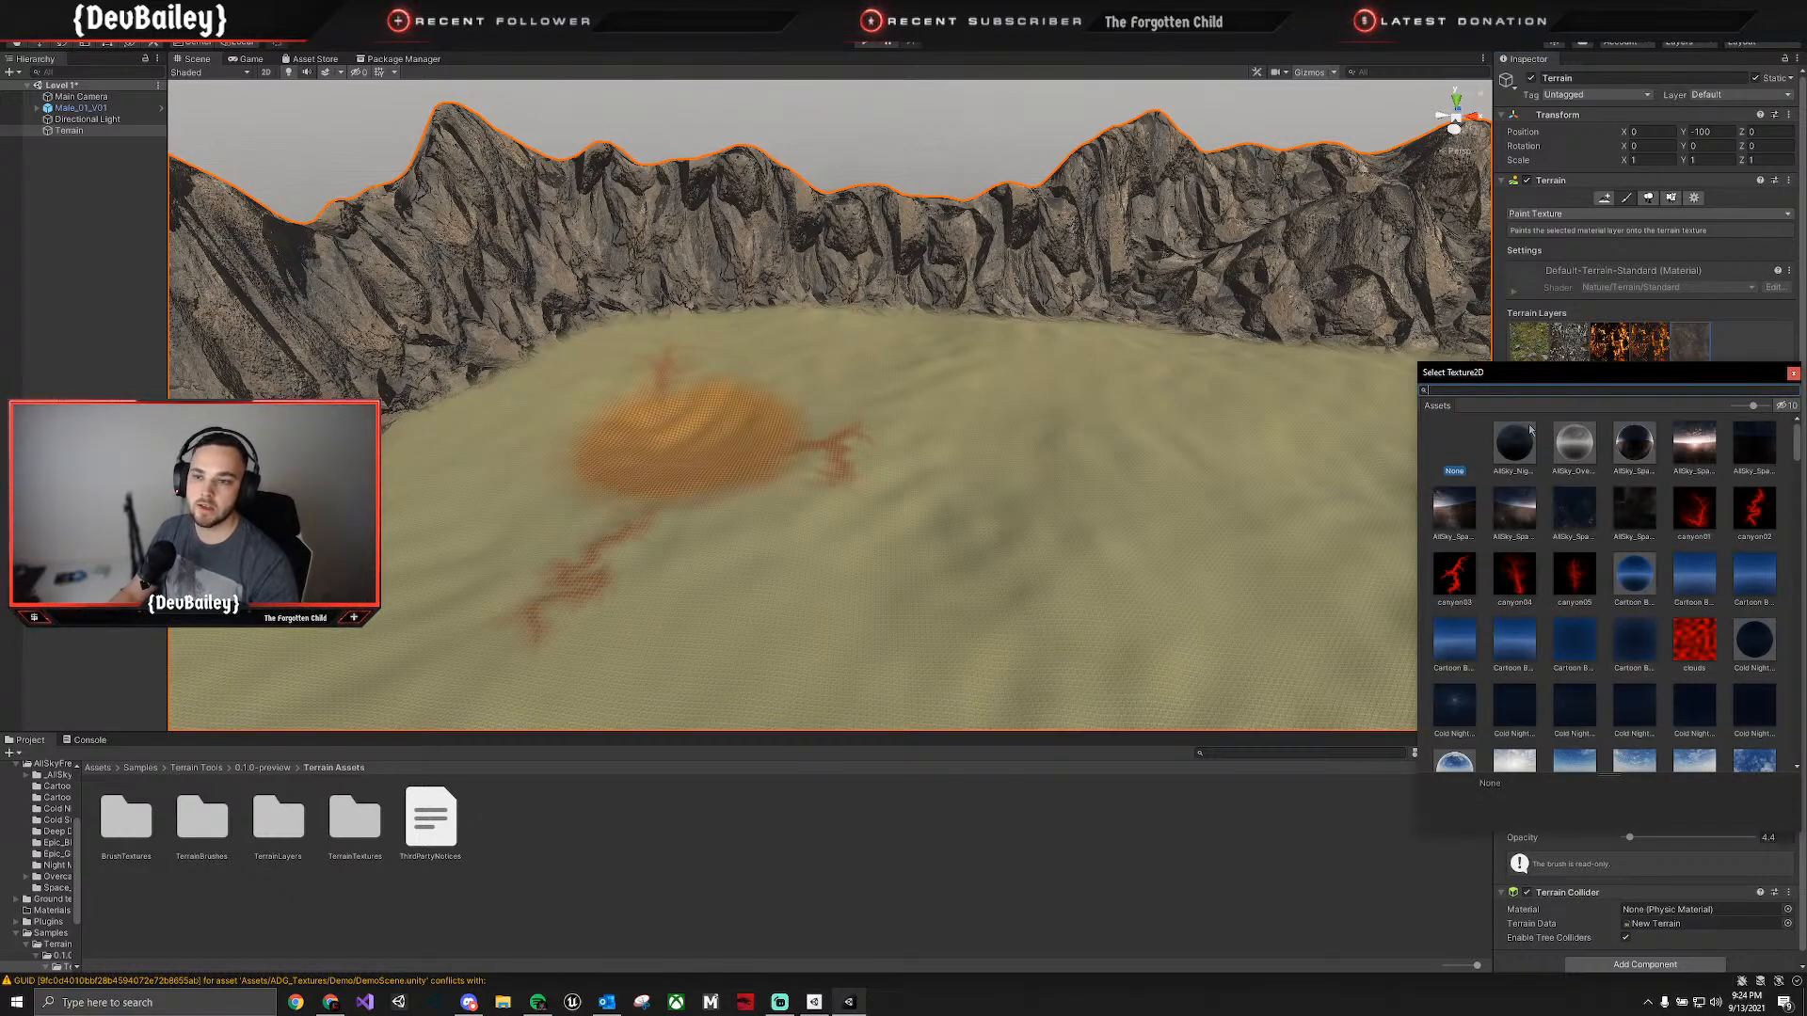
pyautogui.scroll(-10, 1527, 446)
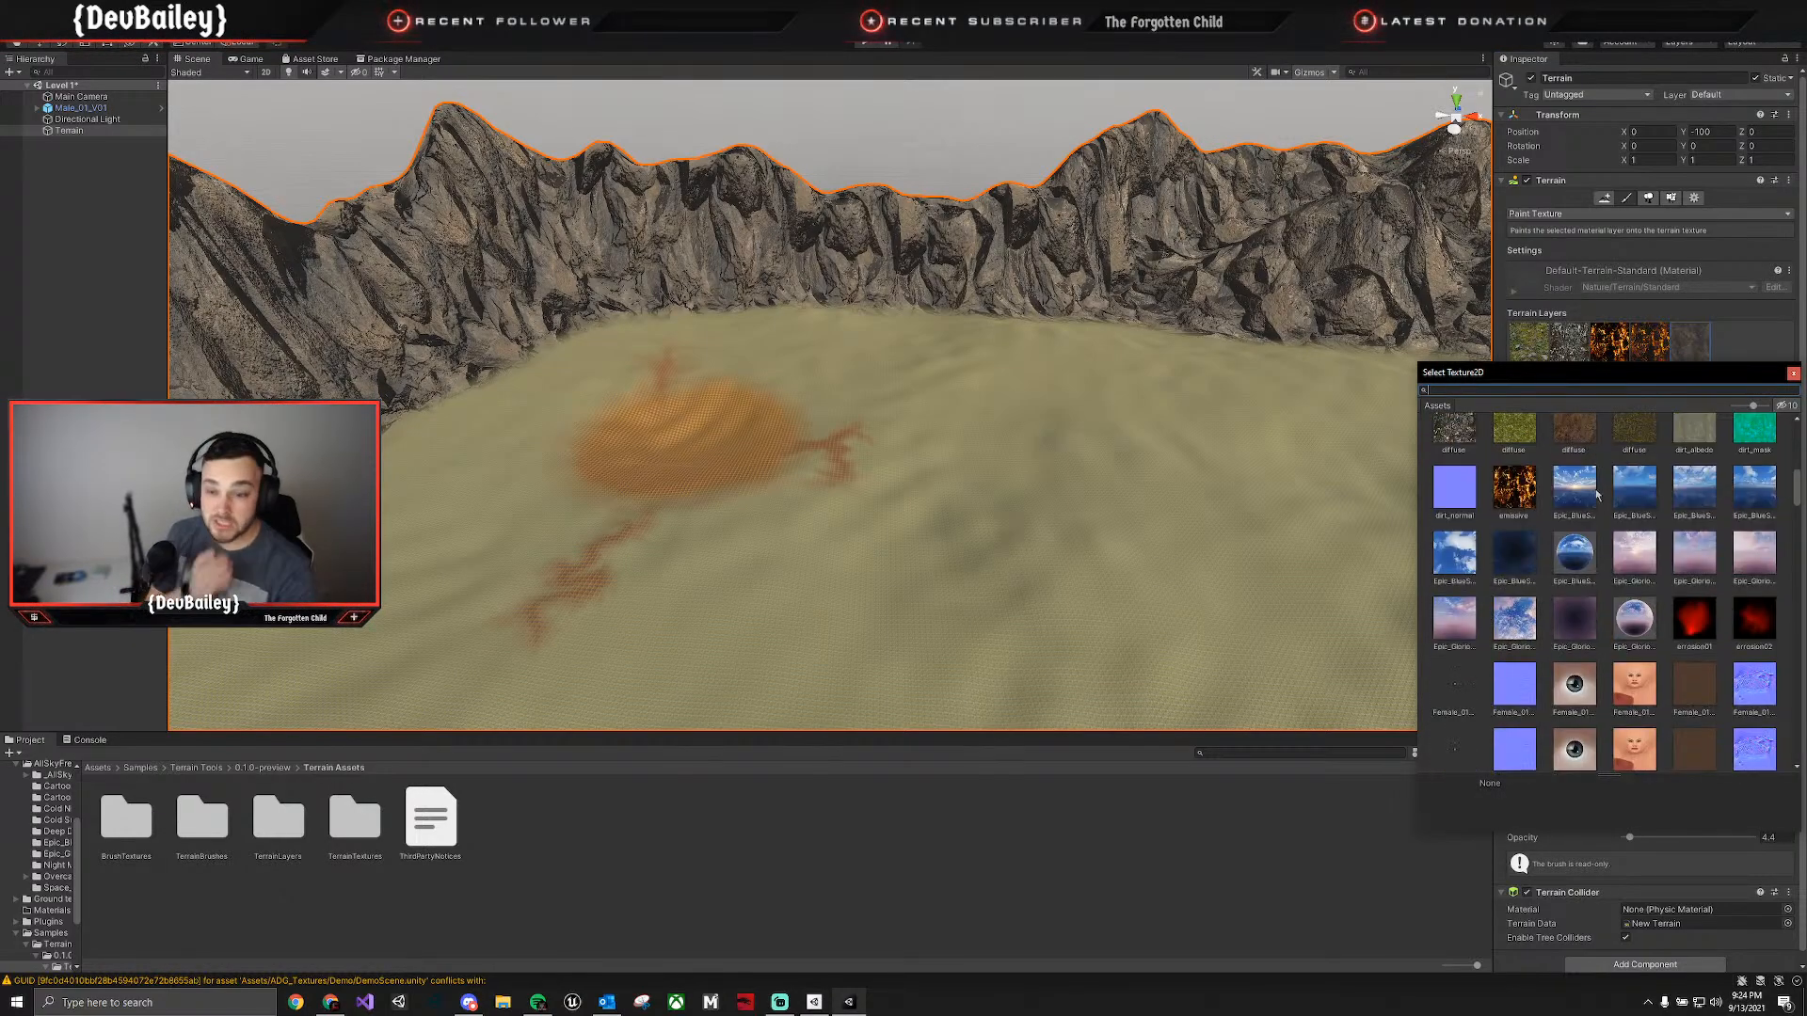
pyautogui.scroll(-15, 1601, 496)
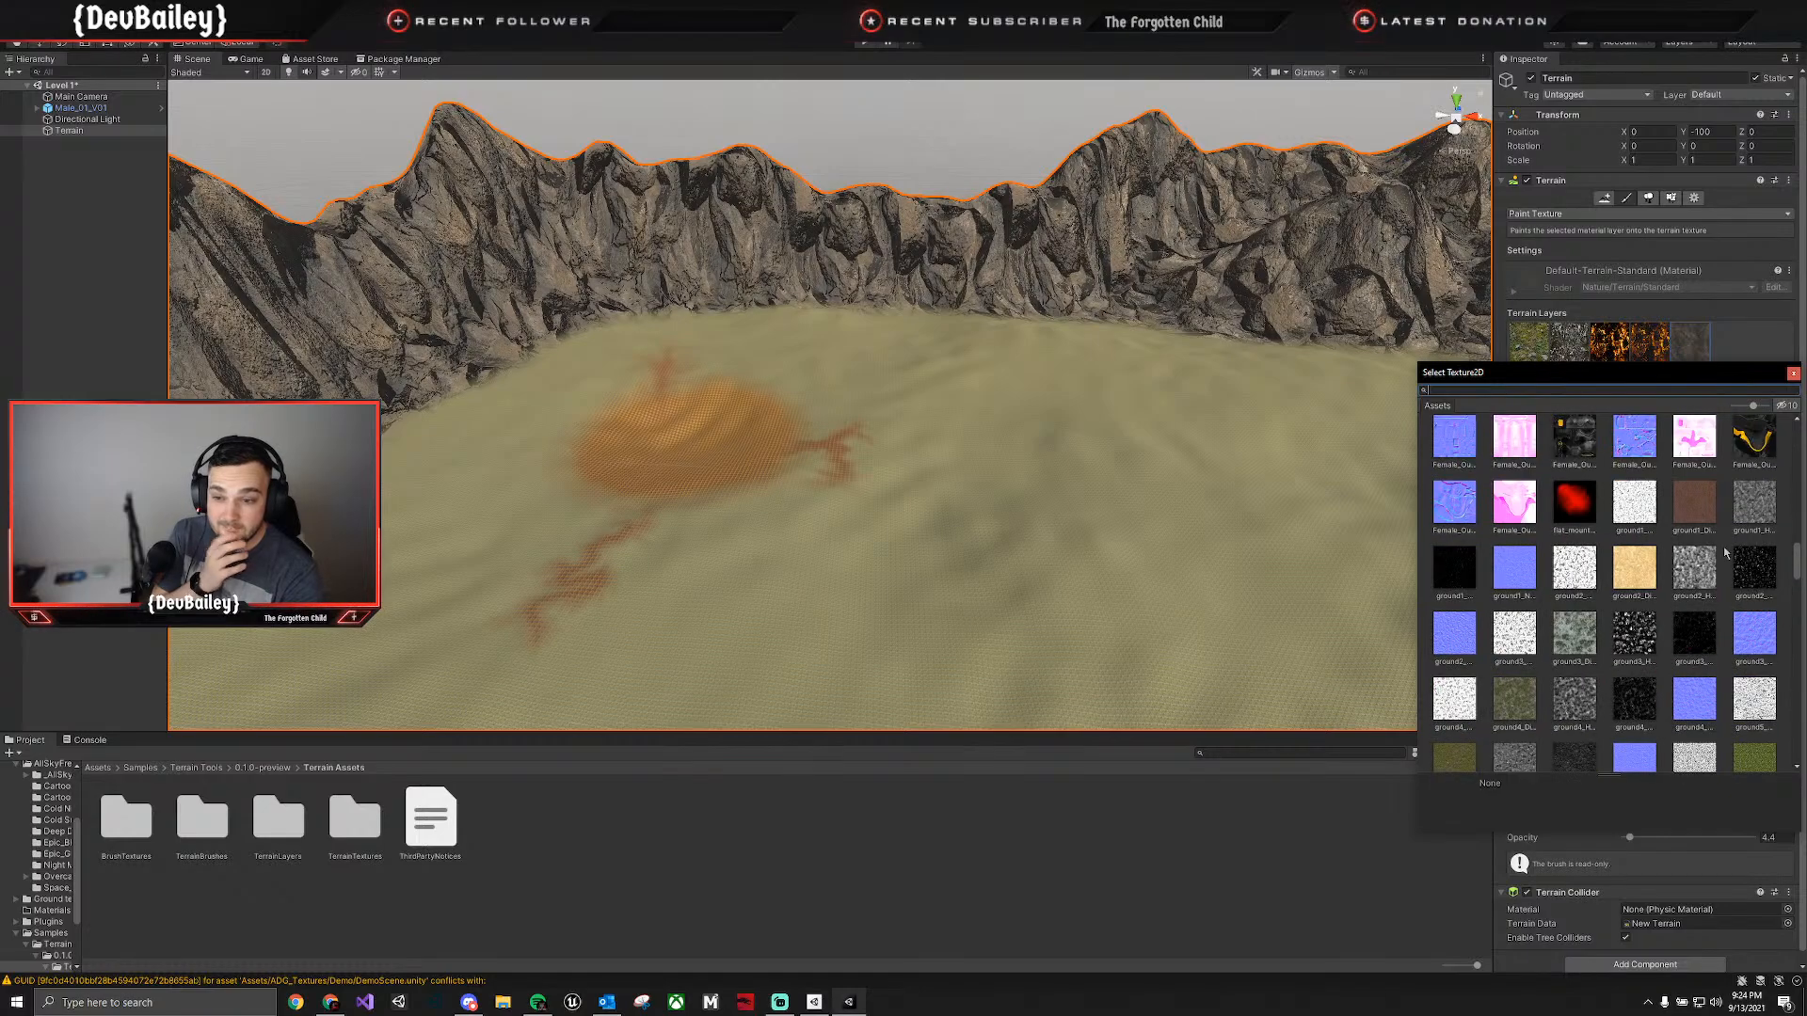
pyautogui.scroll(-10, 1662, 505)
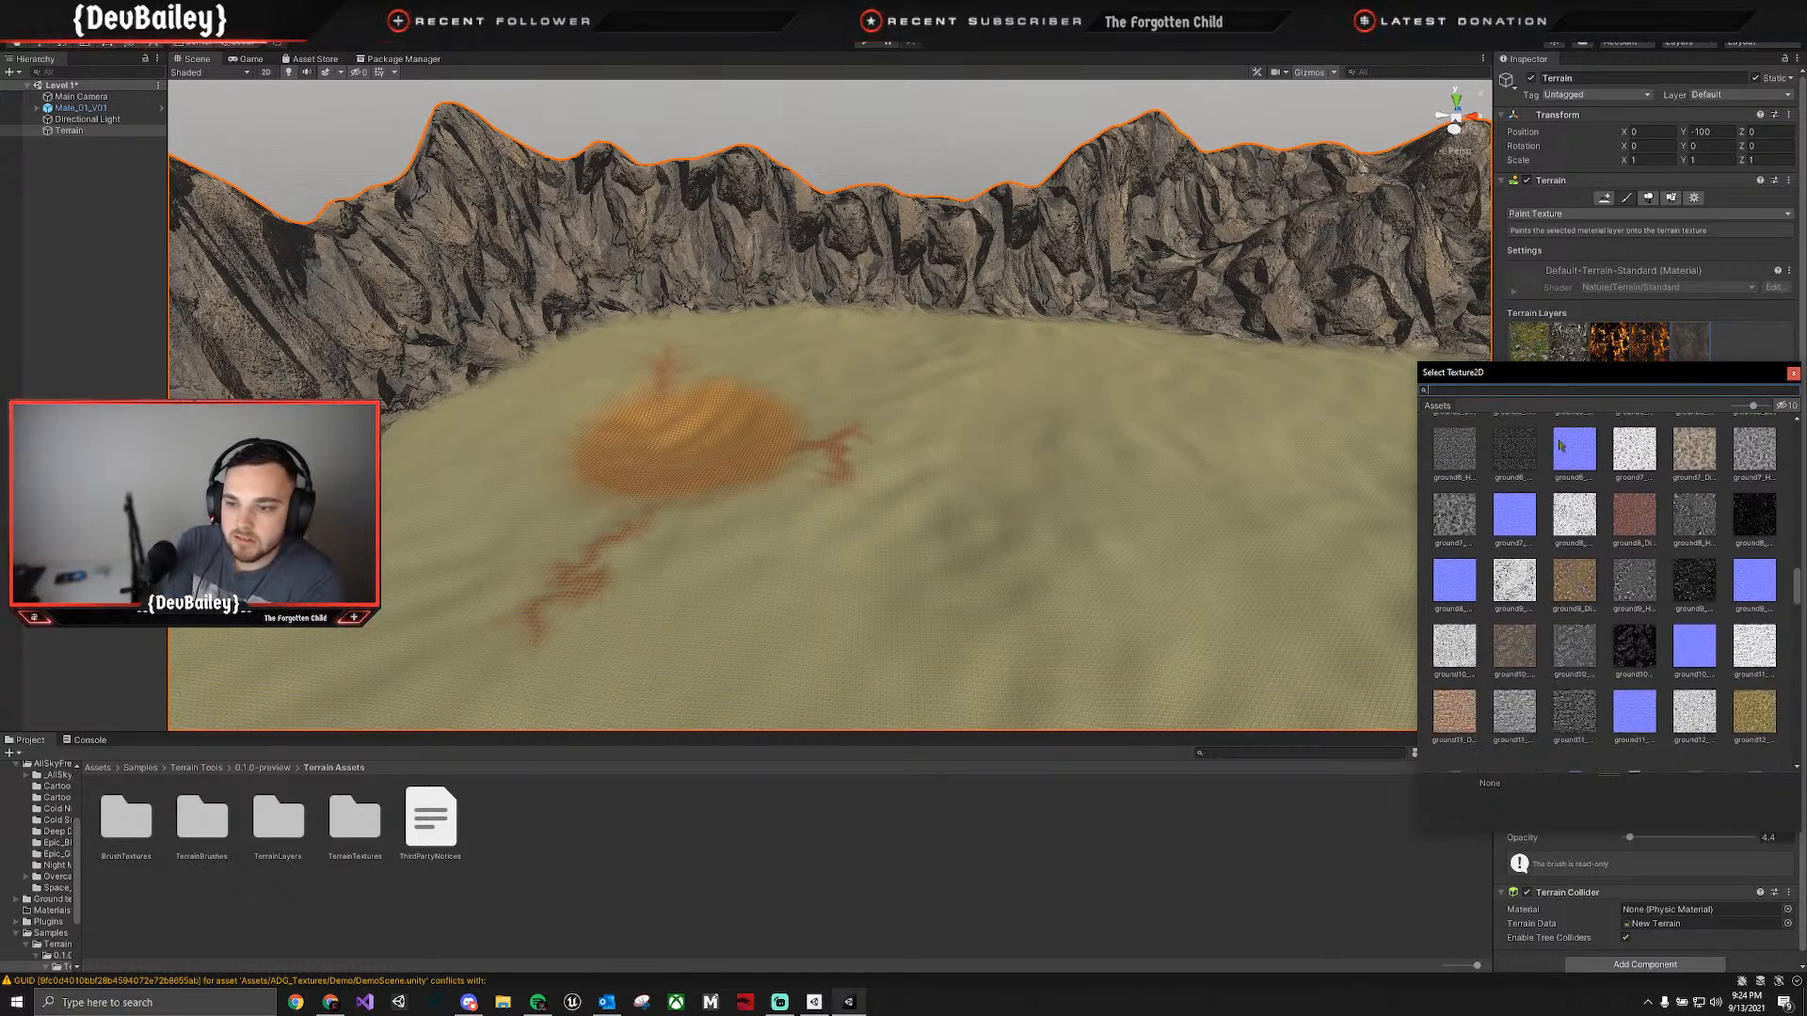
pyautogui.scroll(-10, 1644, 583)
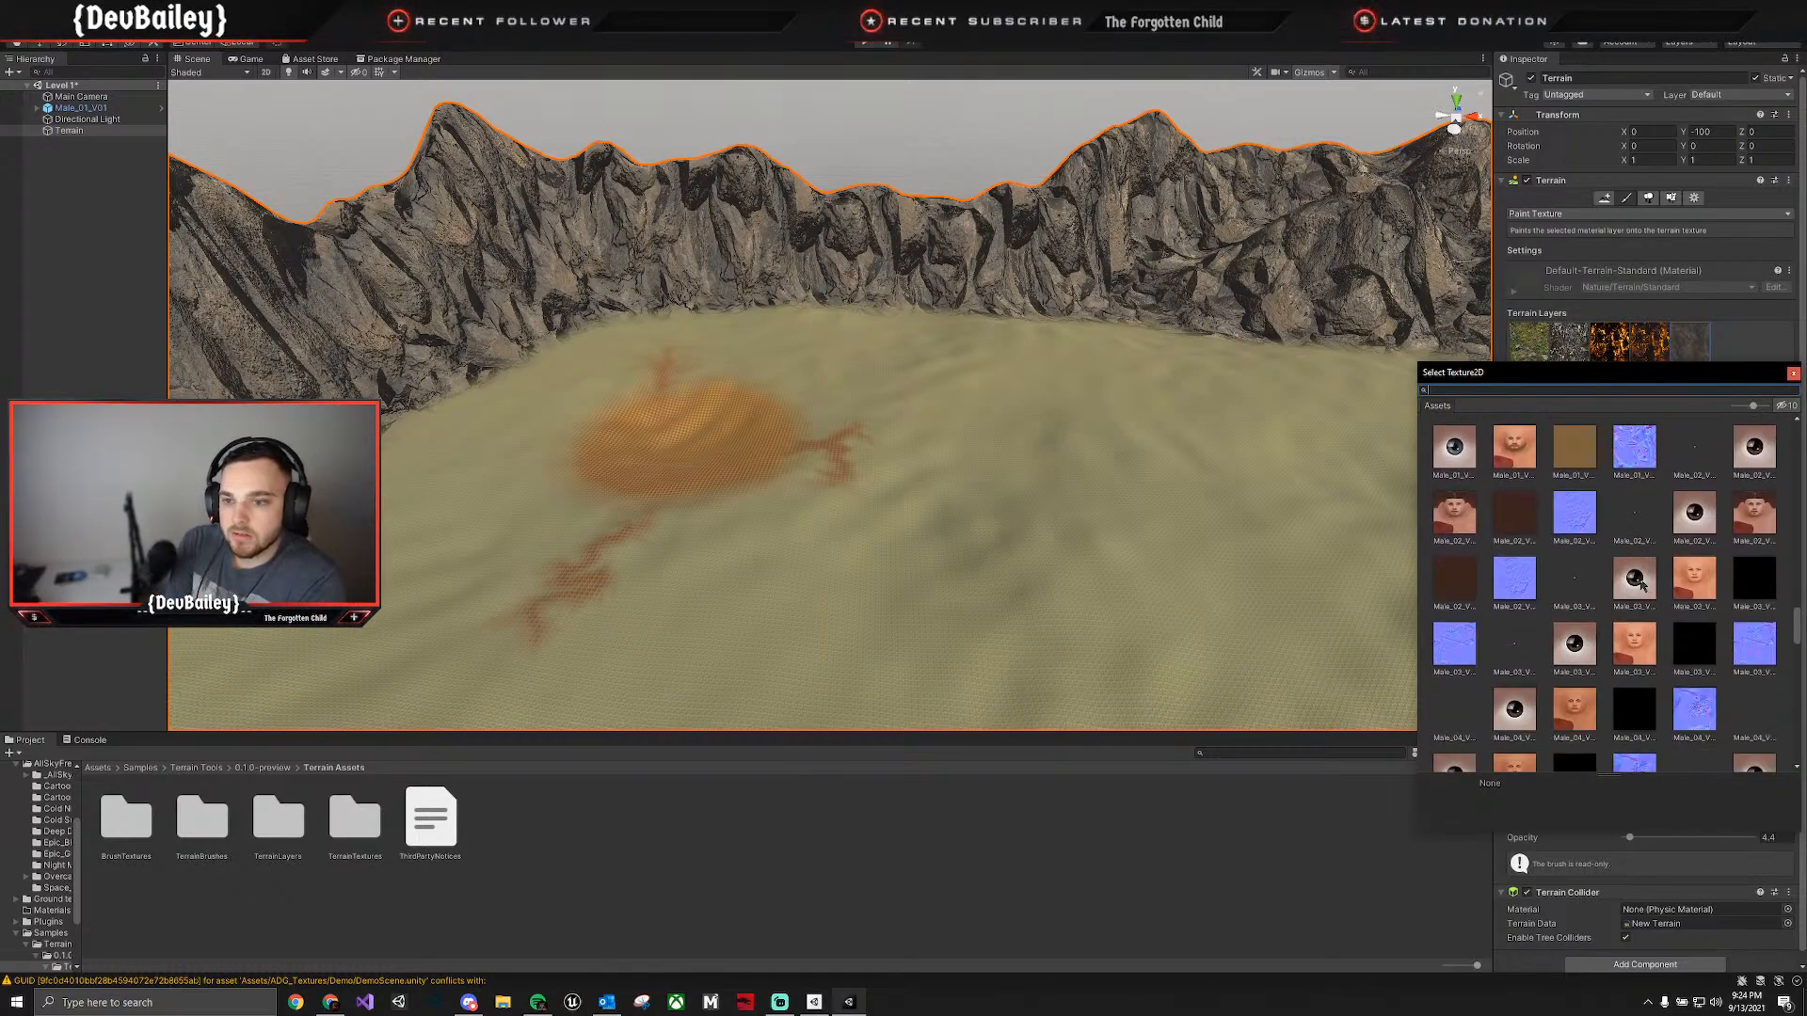
pyautogui.scroll(-10, 1664, 585)
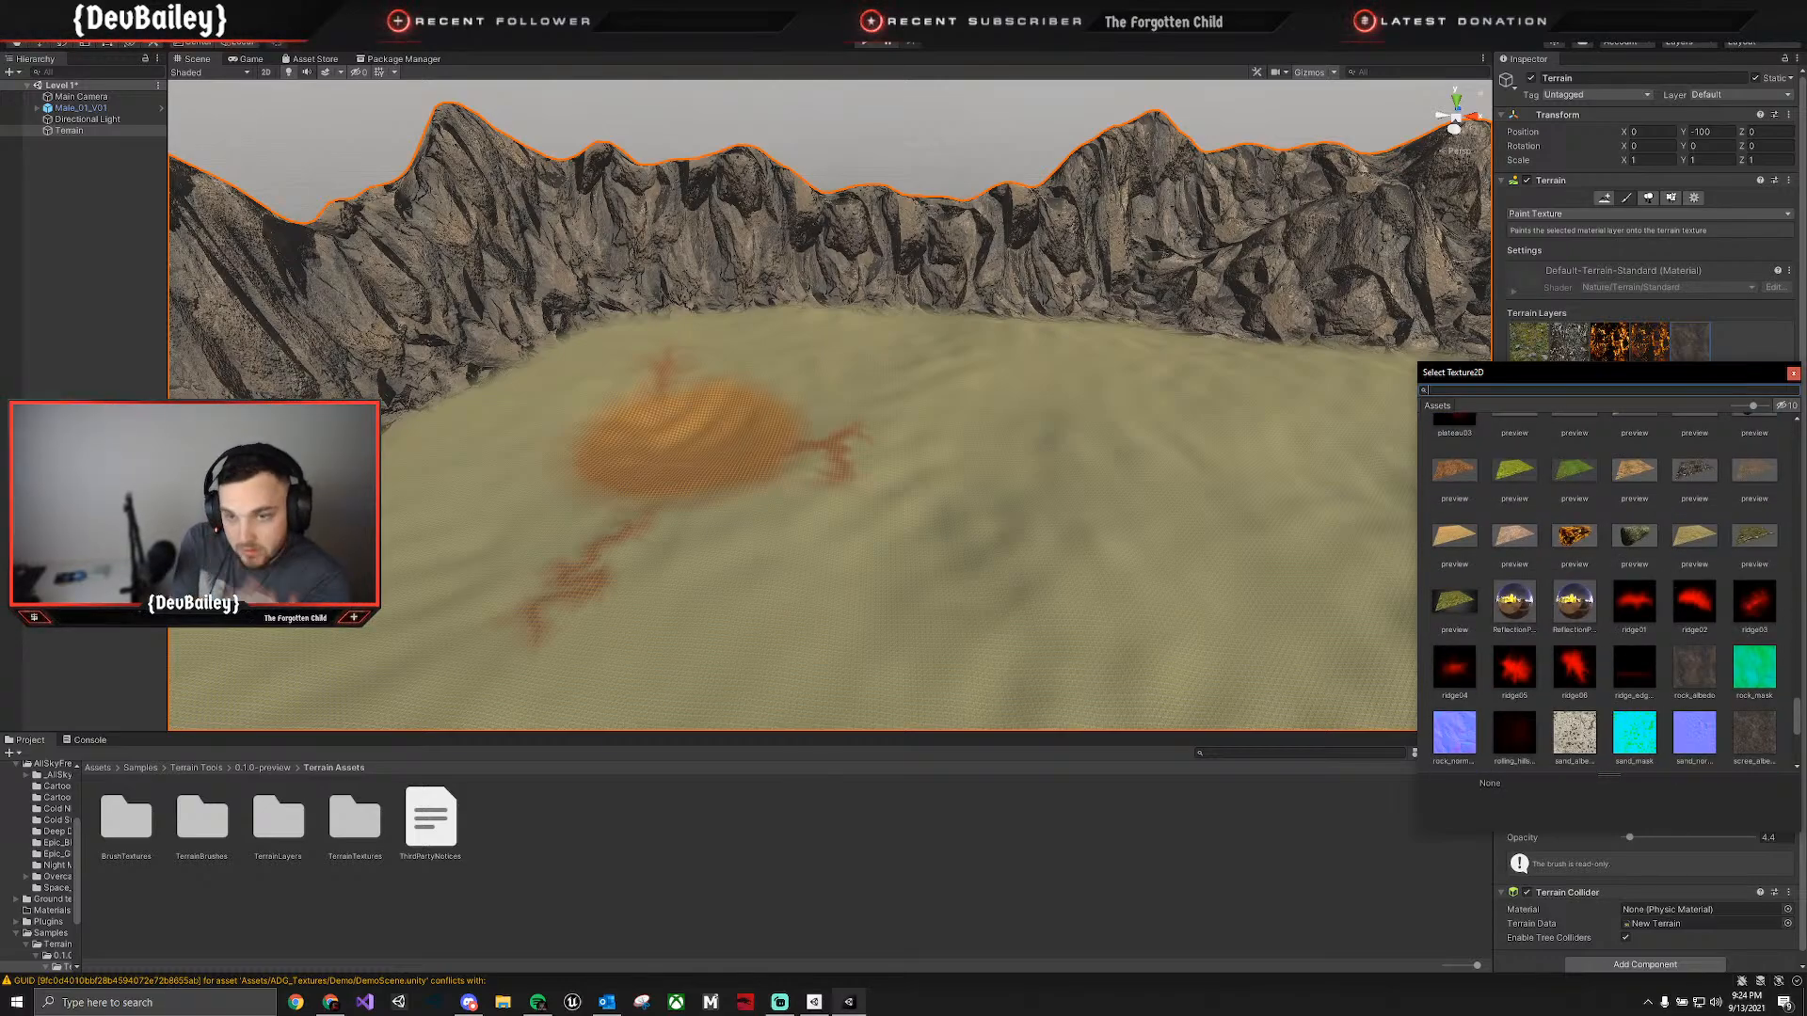
pyautogui.click(1793, 373)
# Add the project's existing snow layer to the terrain layers.
pyautogui.click(1745, 381)
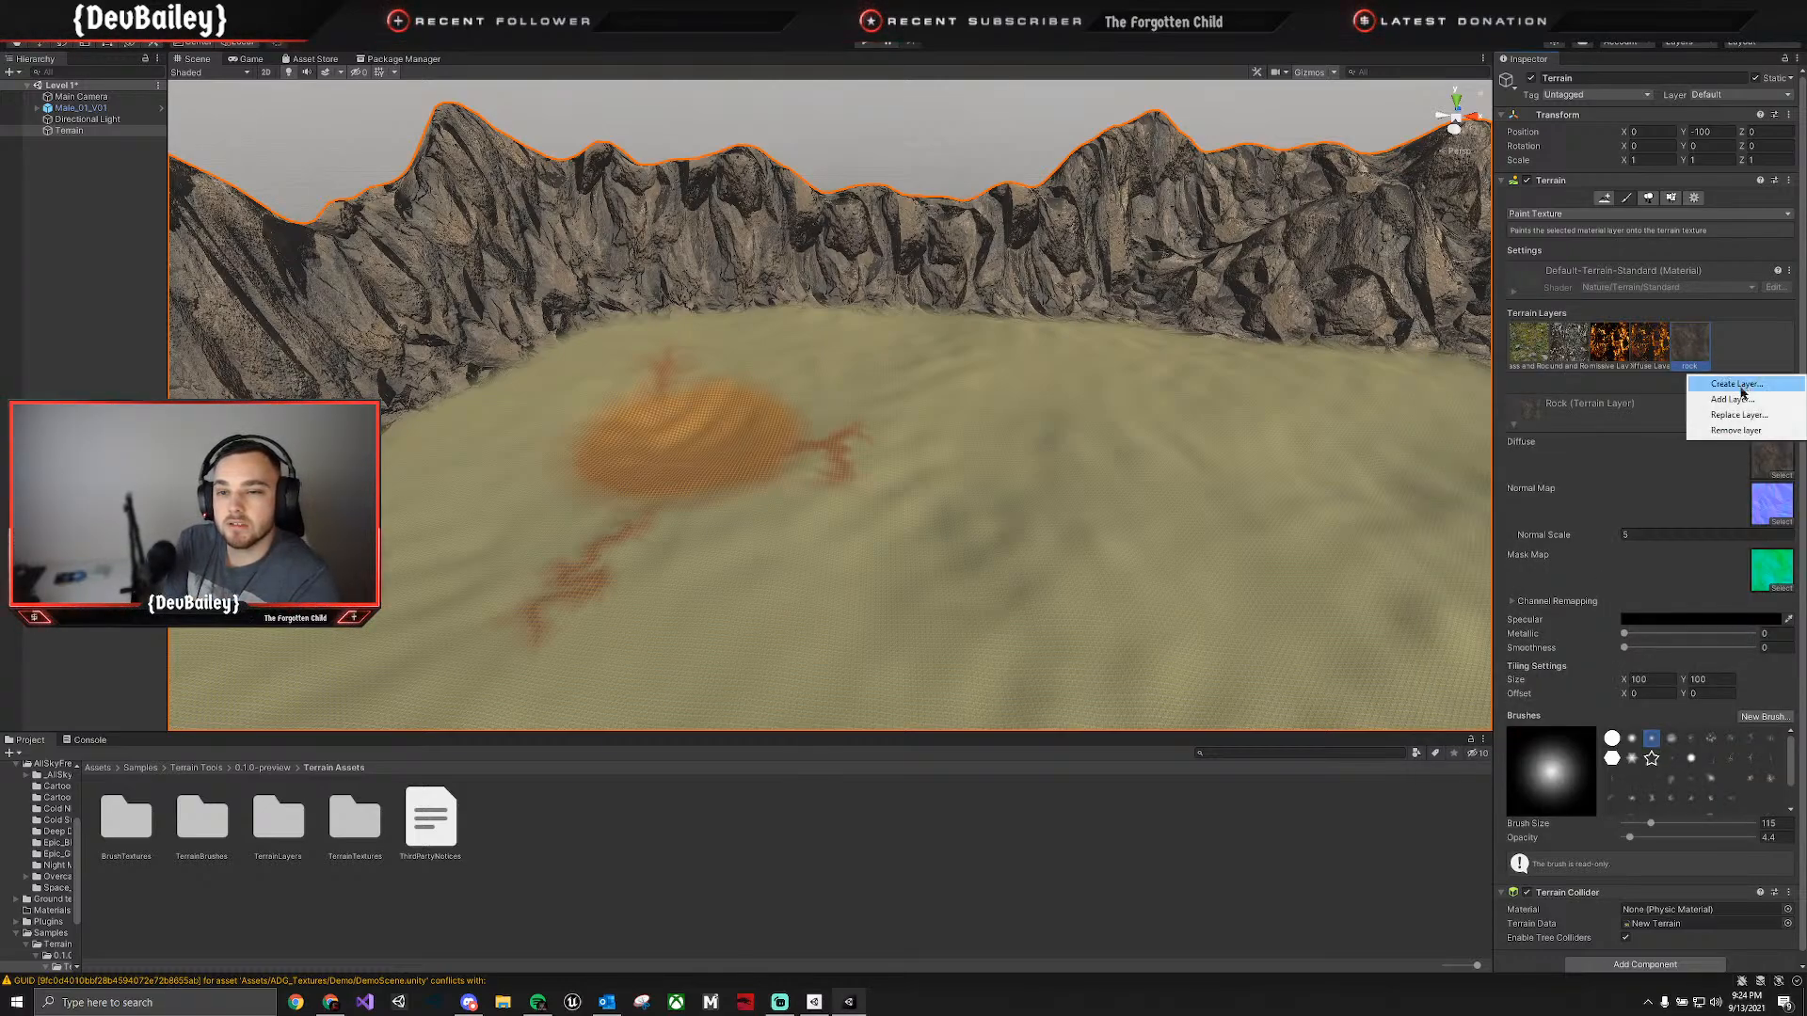
pyautogui.click(1741, 402)
pyautogui.doubleClick(1701, 523)
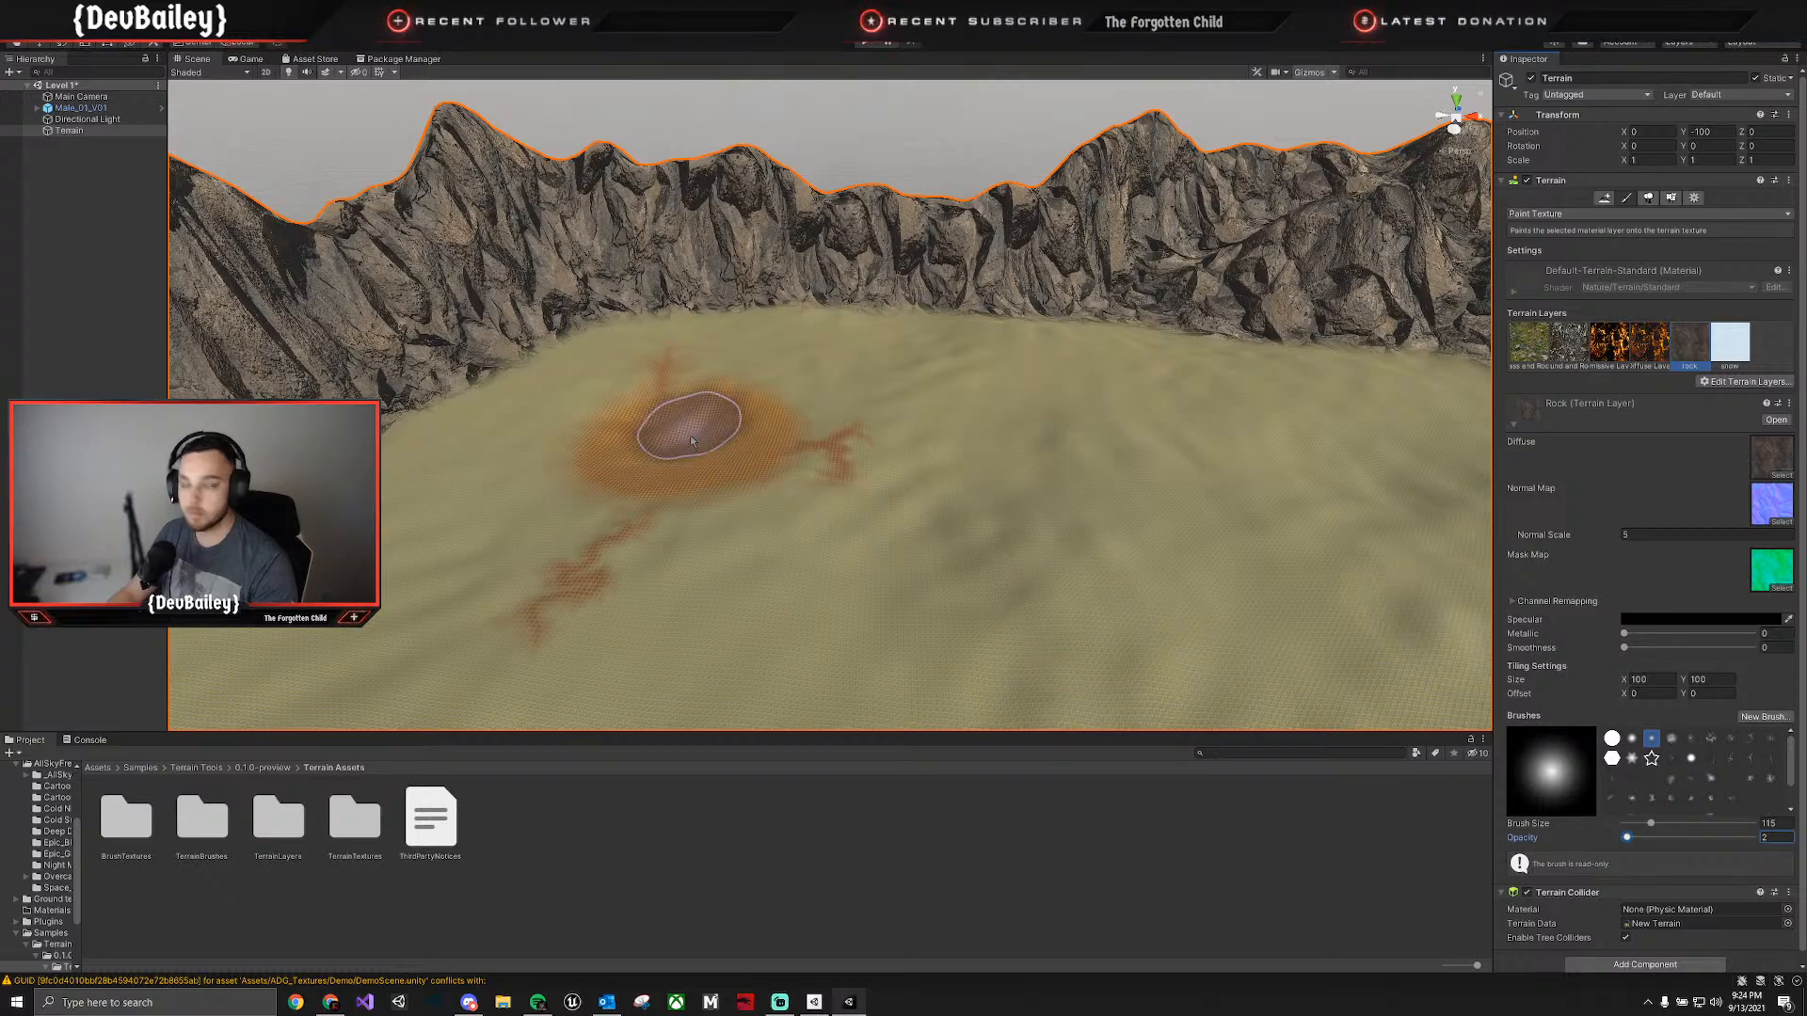
# Set the brush opacity to 4.3 and brush a first light coat of the snow layer onto the tallest peak.
pyautogui.click(467, 158)
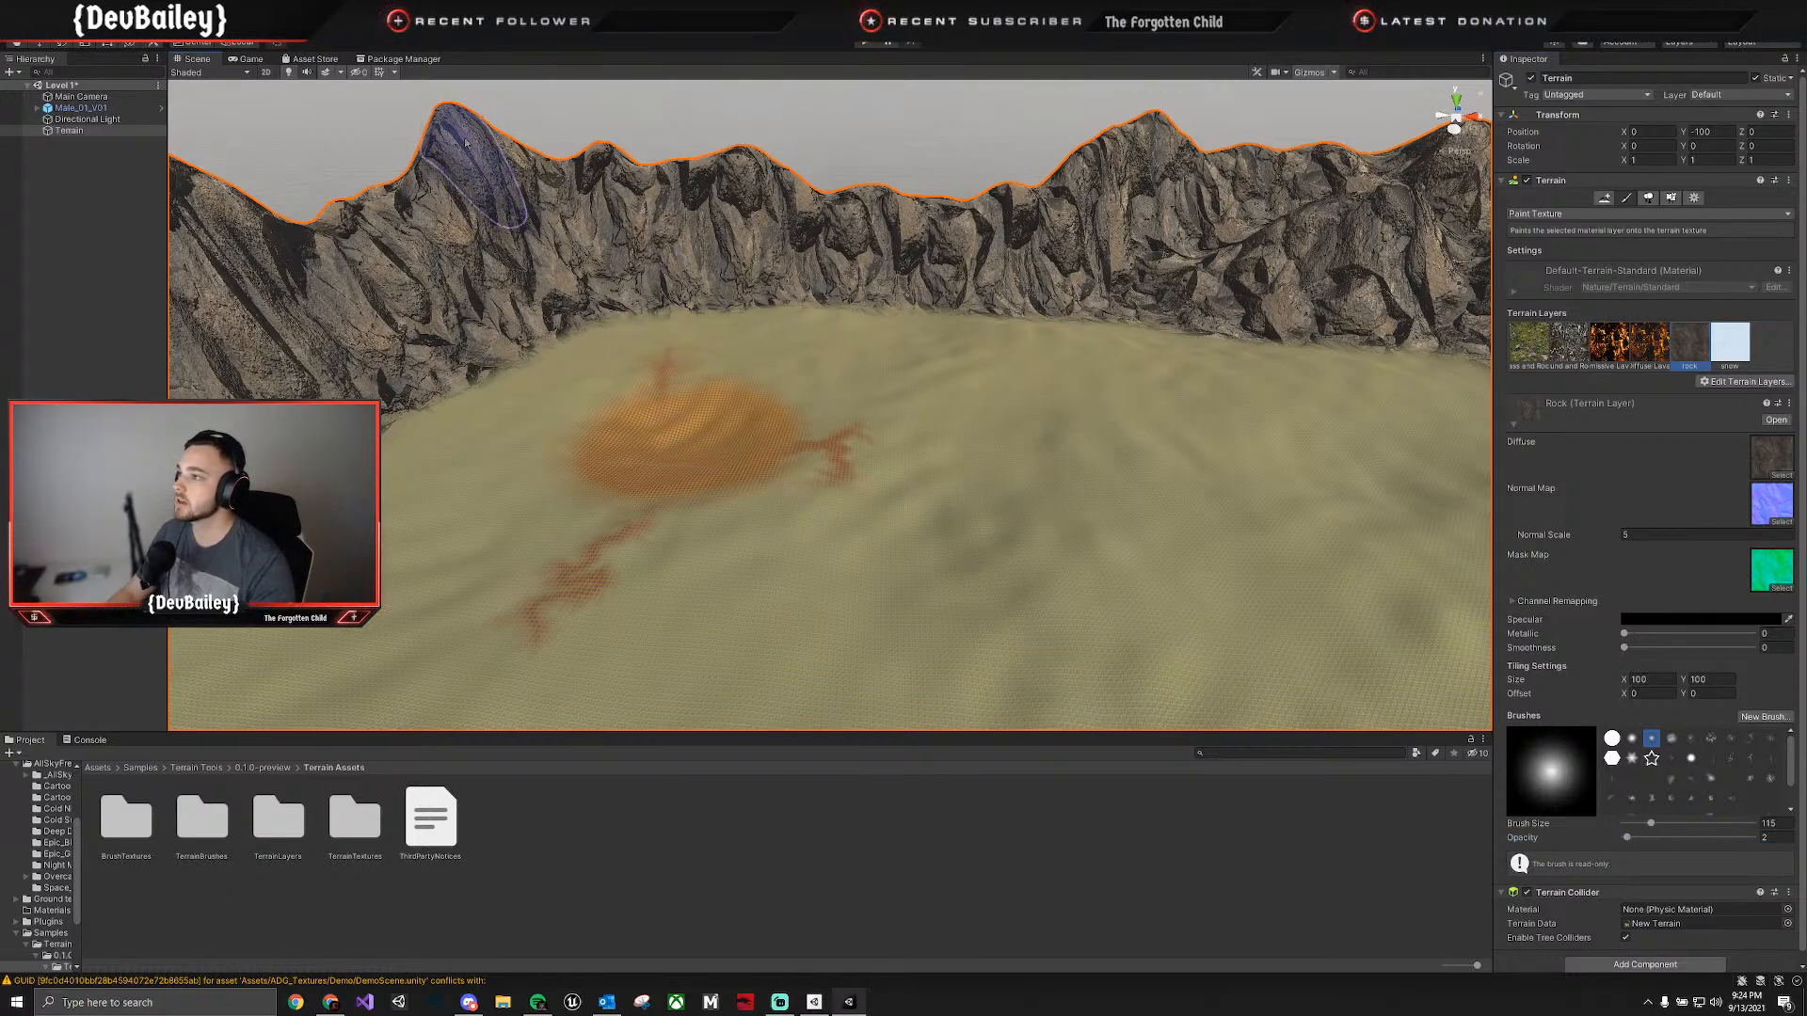
pyautogui.click(1546, 840)
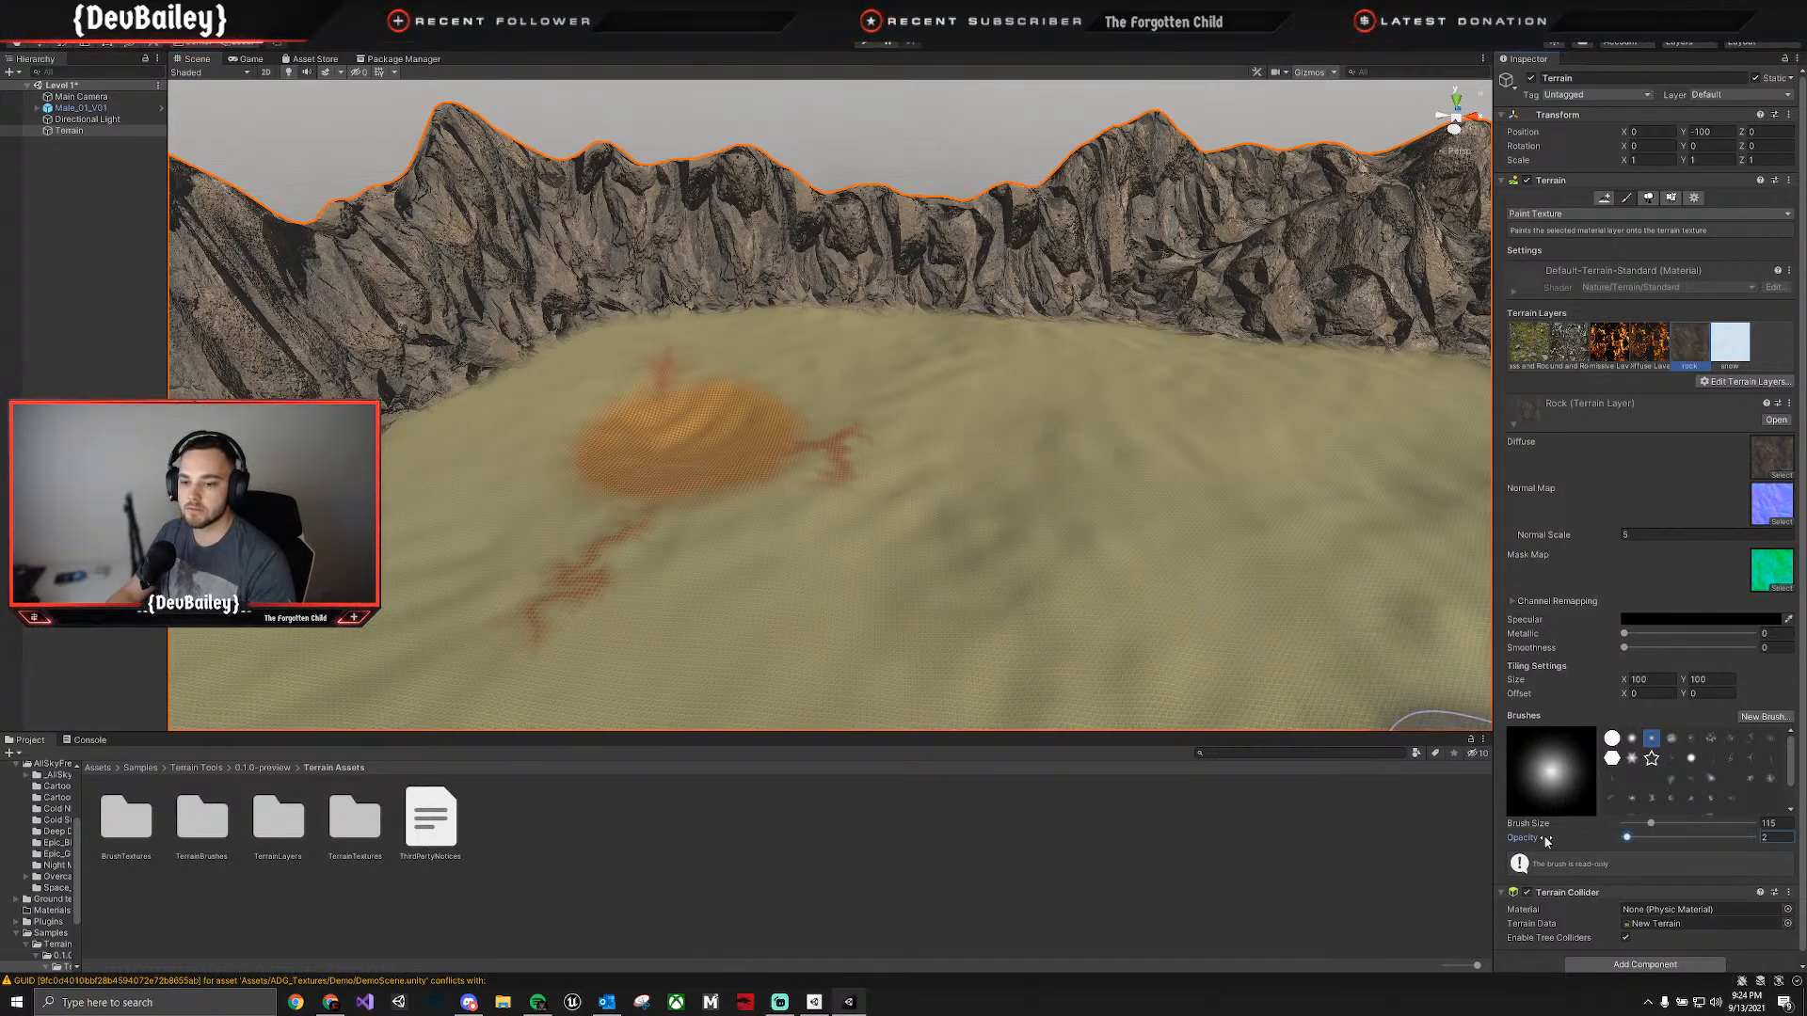
pyautogui.moveTo(1551, 838); pyautogui.dragTo(1579, 838)
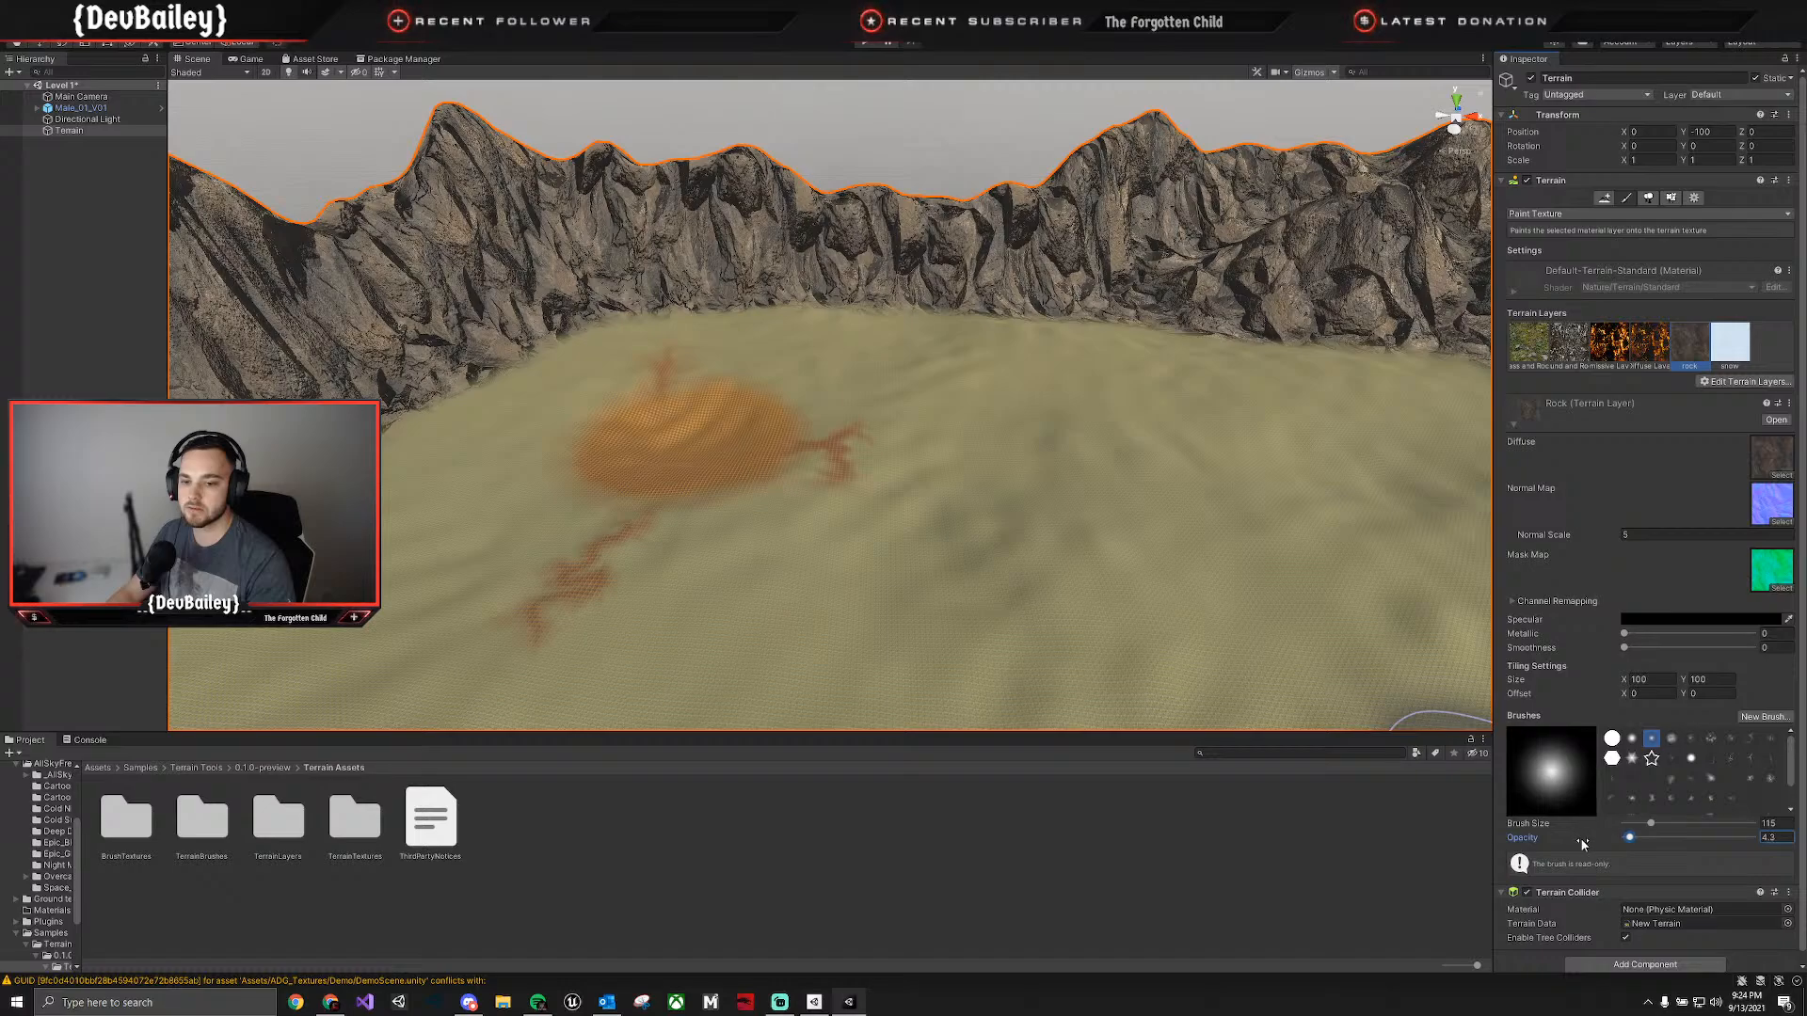
pyautogui.moveTo(455, 150)
pyautogui.mouseDown()
pyautogui.moveTo(488, 153)
pyautogui.moveTo(471, 142)
pyautogui.mouseUp()
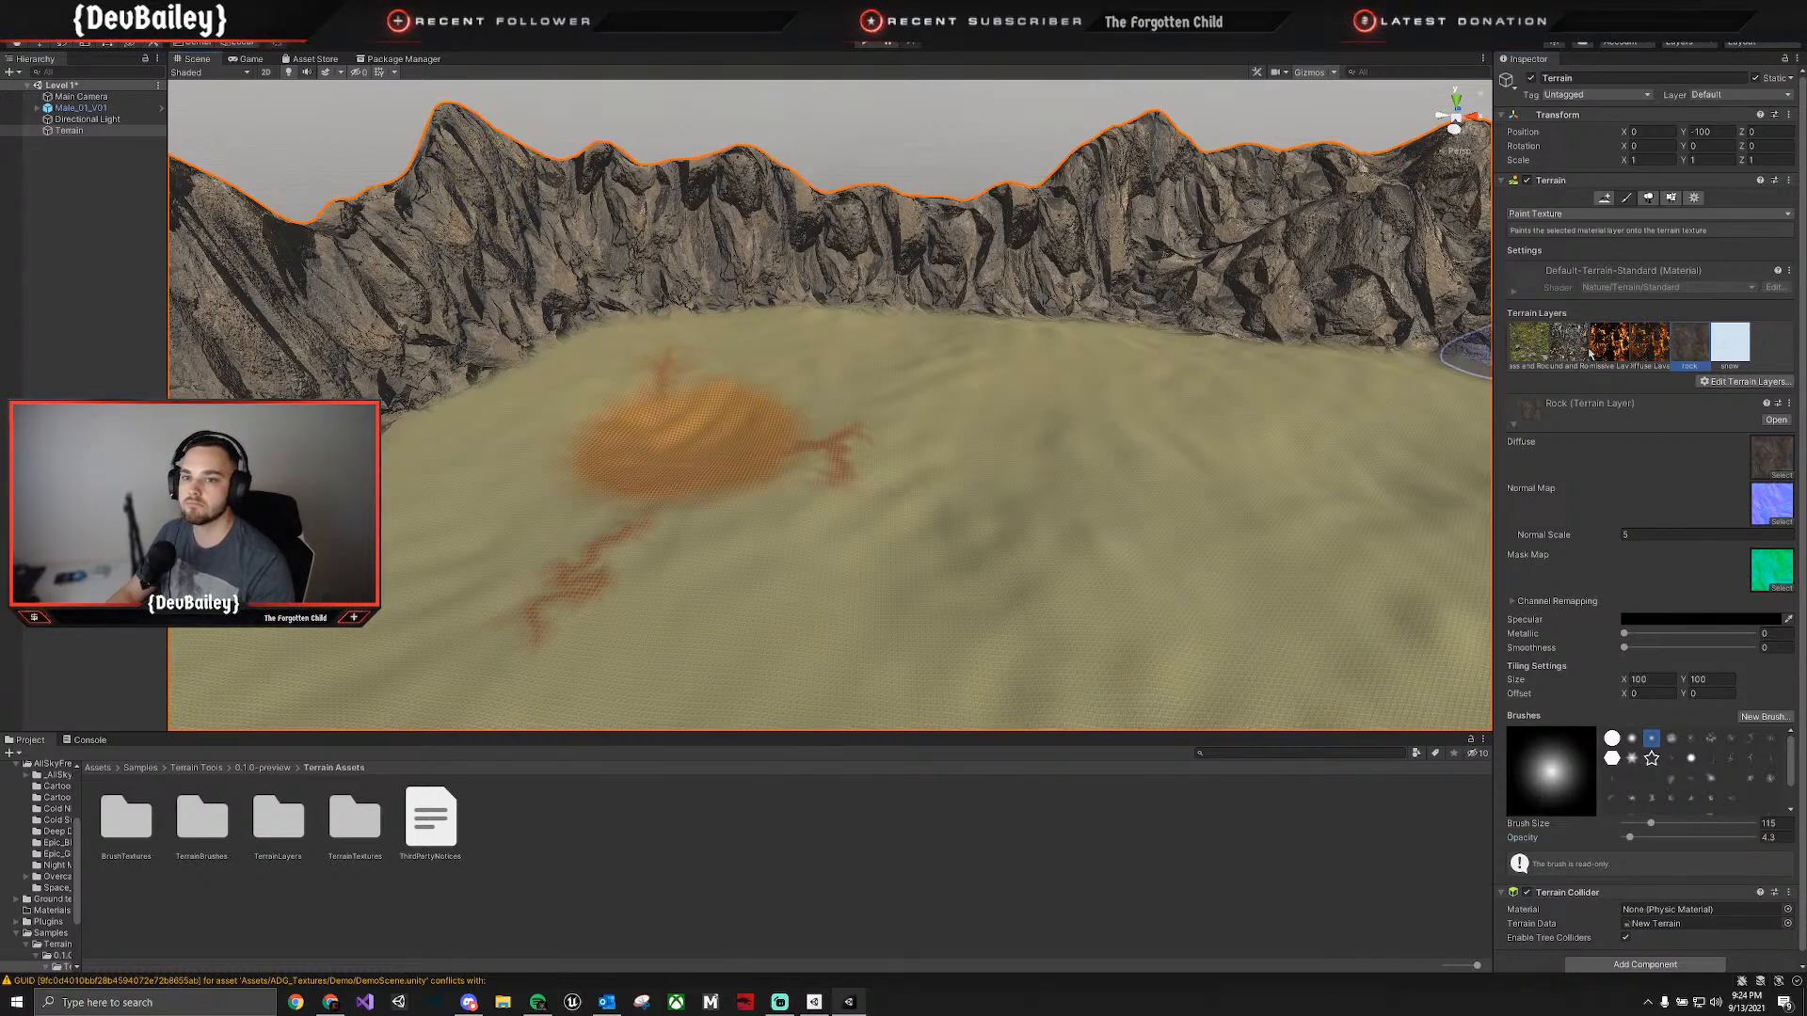
pyautogui.click(1744, 365)
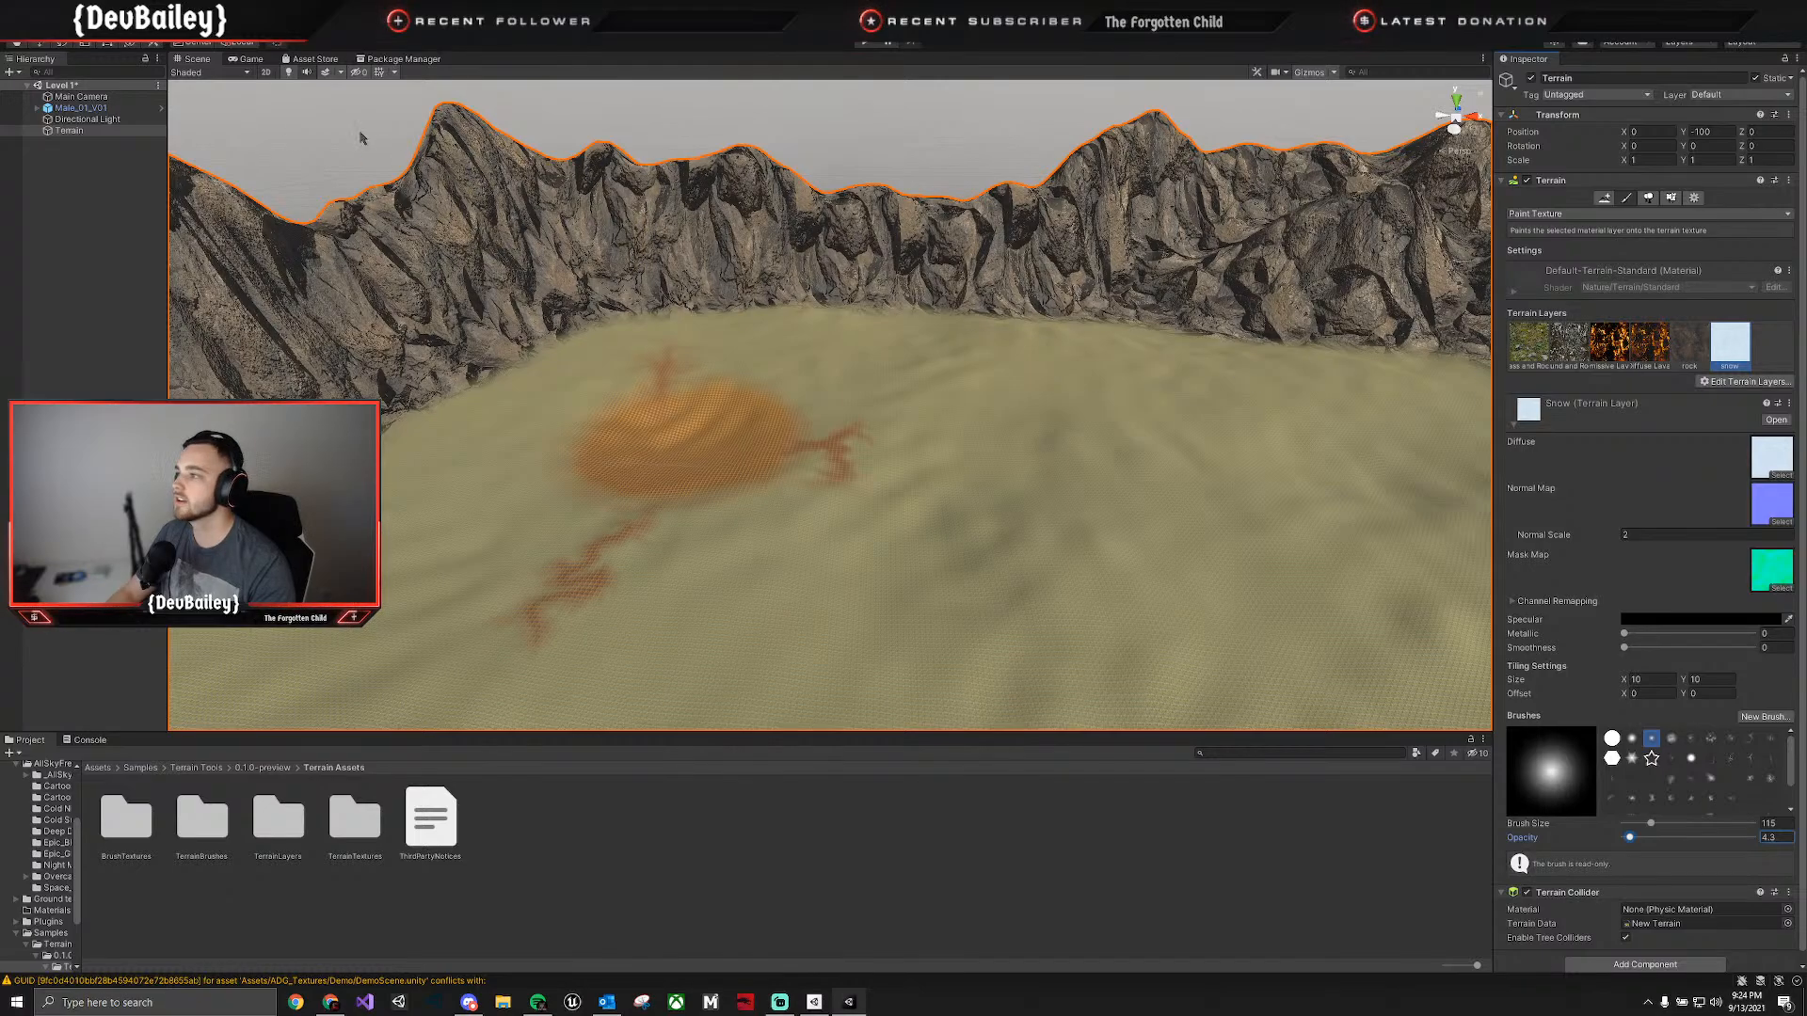
pyautogui.moveTo(443, 136); pyautogui.dragTo(475, 125)
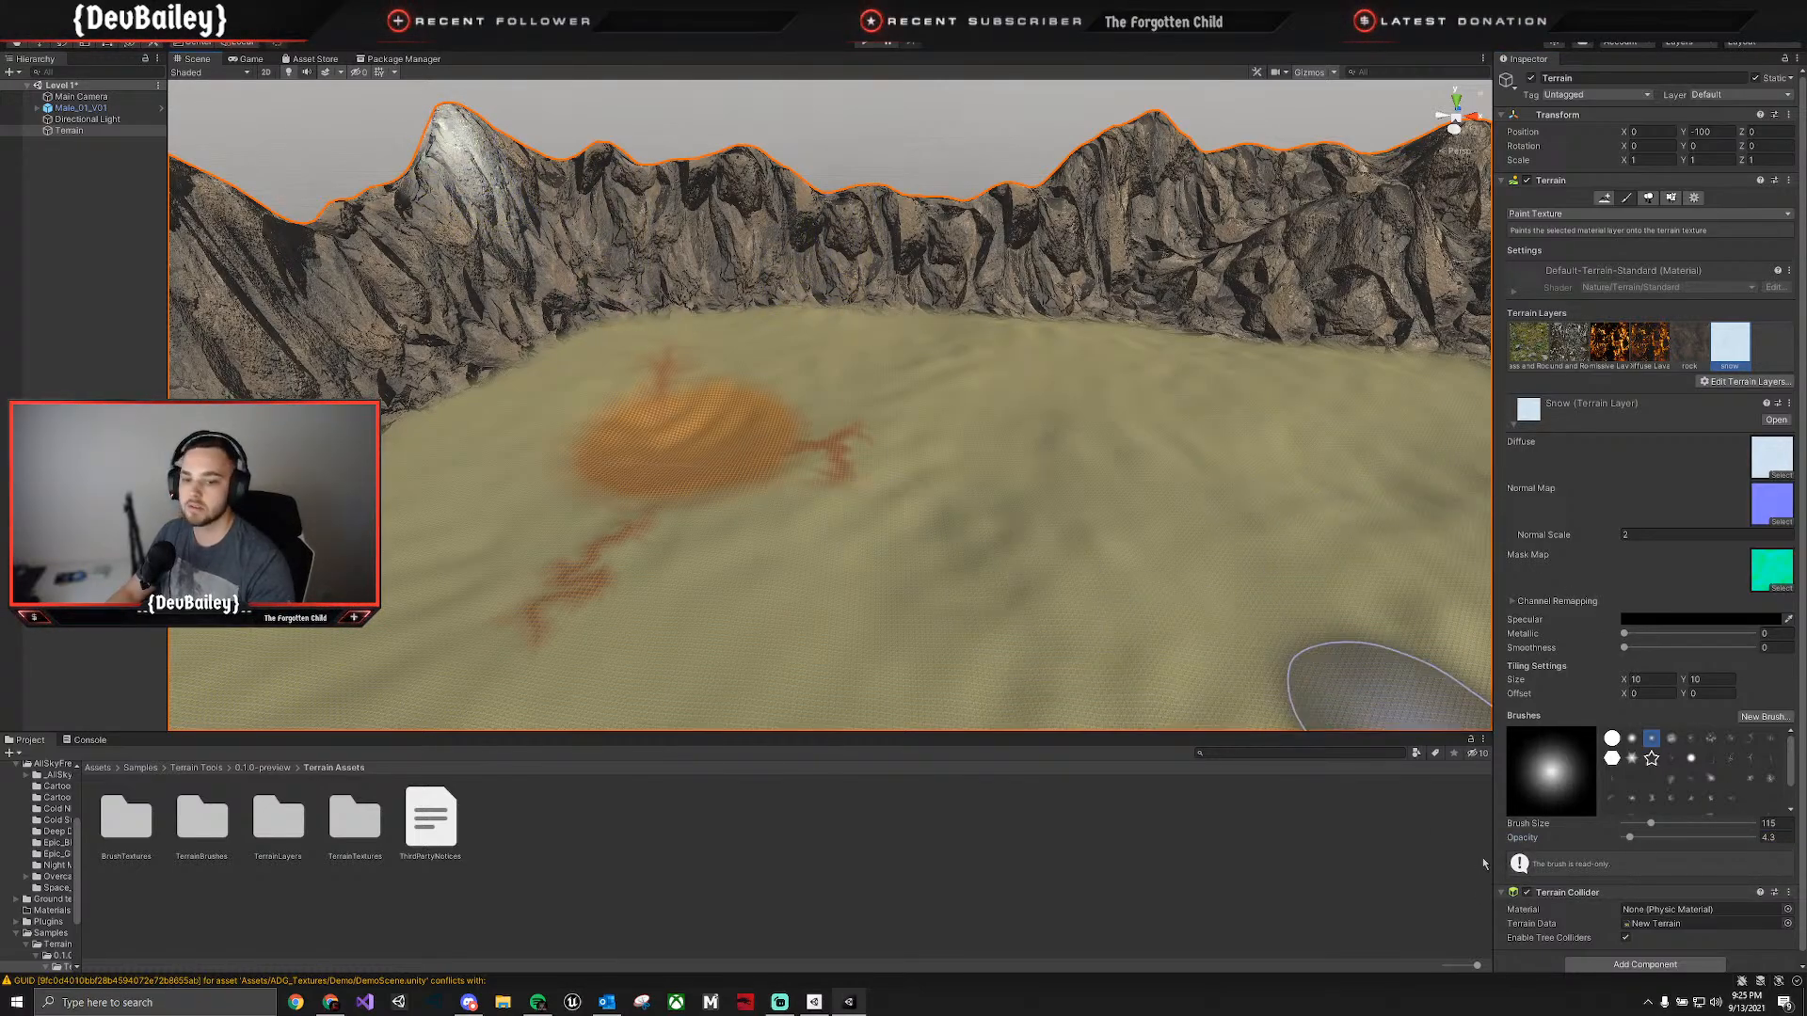
# Set the brush opacity to 1.9 and build up the snow cap over the tall peak and its slope.
pyautogui.moveTo(1541, 839); pyautogui.dragTo(1532, 841)
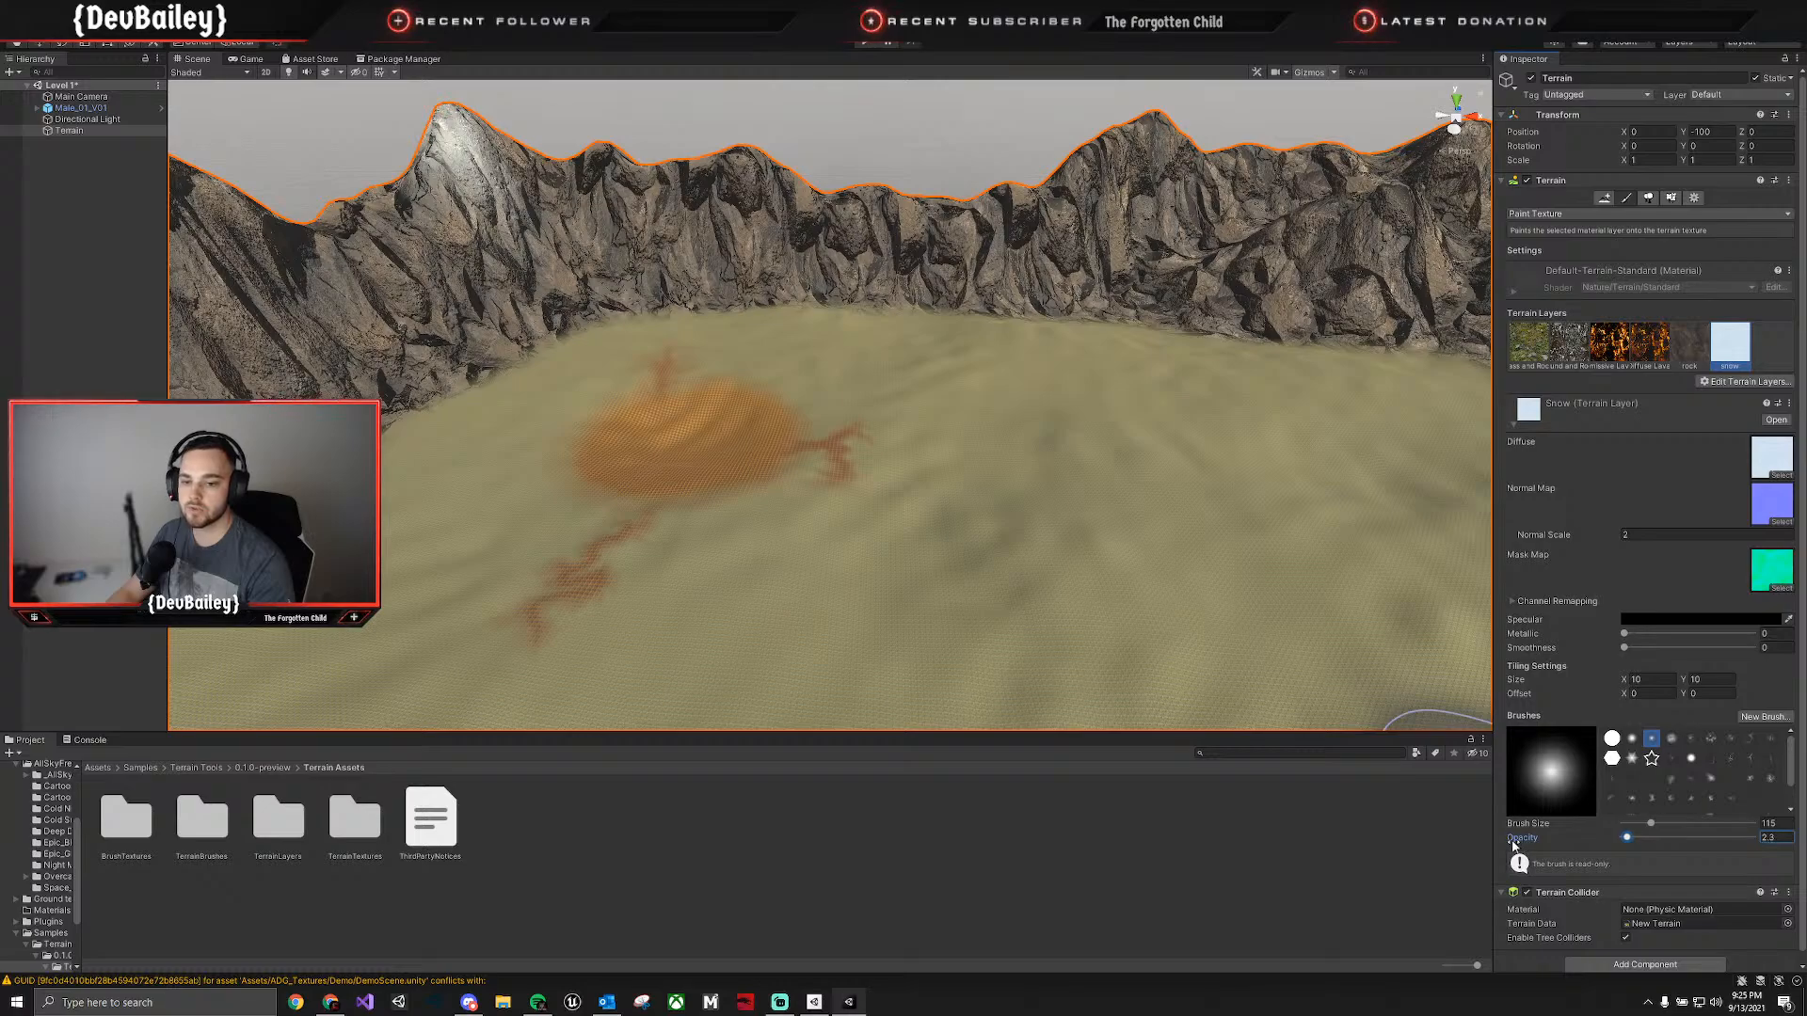
pyautogui.moveTo(463, 141)
pyautogui.mouseDown()
pyautogui.moveTo(506, 155)
pyautogui.moveTo(395, 225)
pyautogui.moveTo(443, 179)
pyautogui.moveTo(540, 247)
pyautogui.moveTo(442, 197)
pyautogui.moveTo(452, 184)
pyautogui.moveTo(396, 193)
pyautogui.moveTo(462, 160)
pyautogui.moveTo(675, 200)
pyautogui.mouseUp()
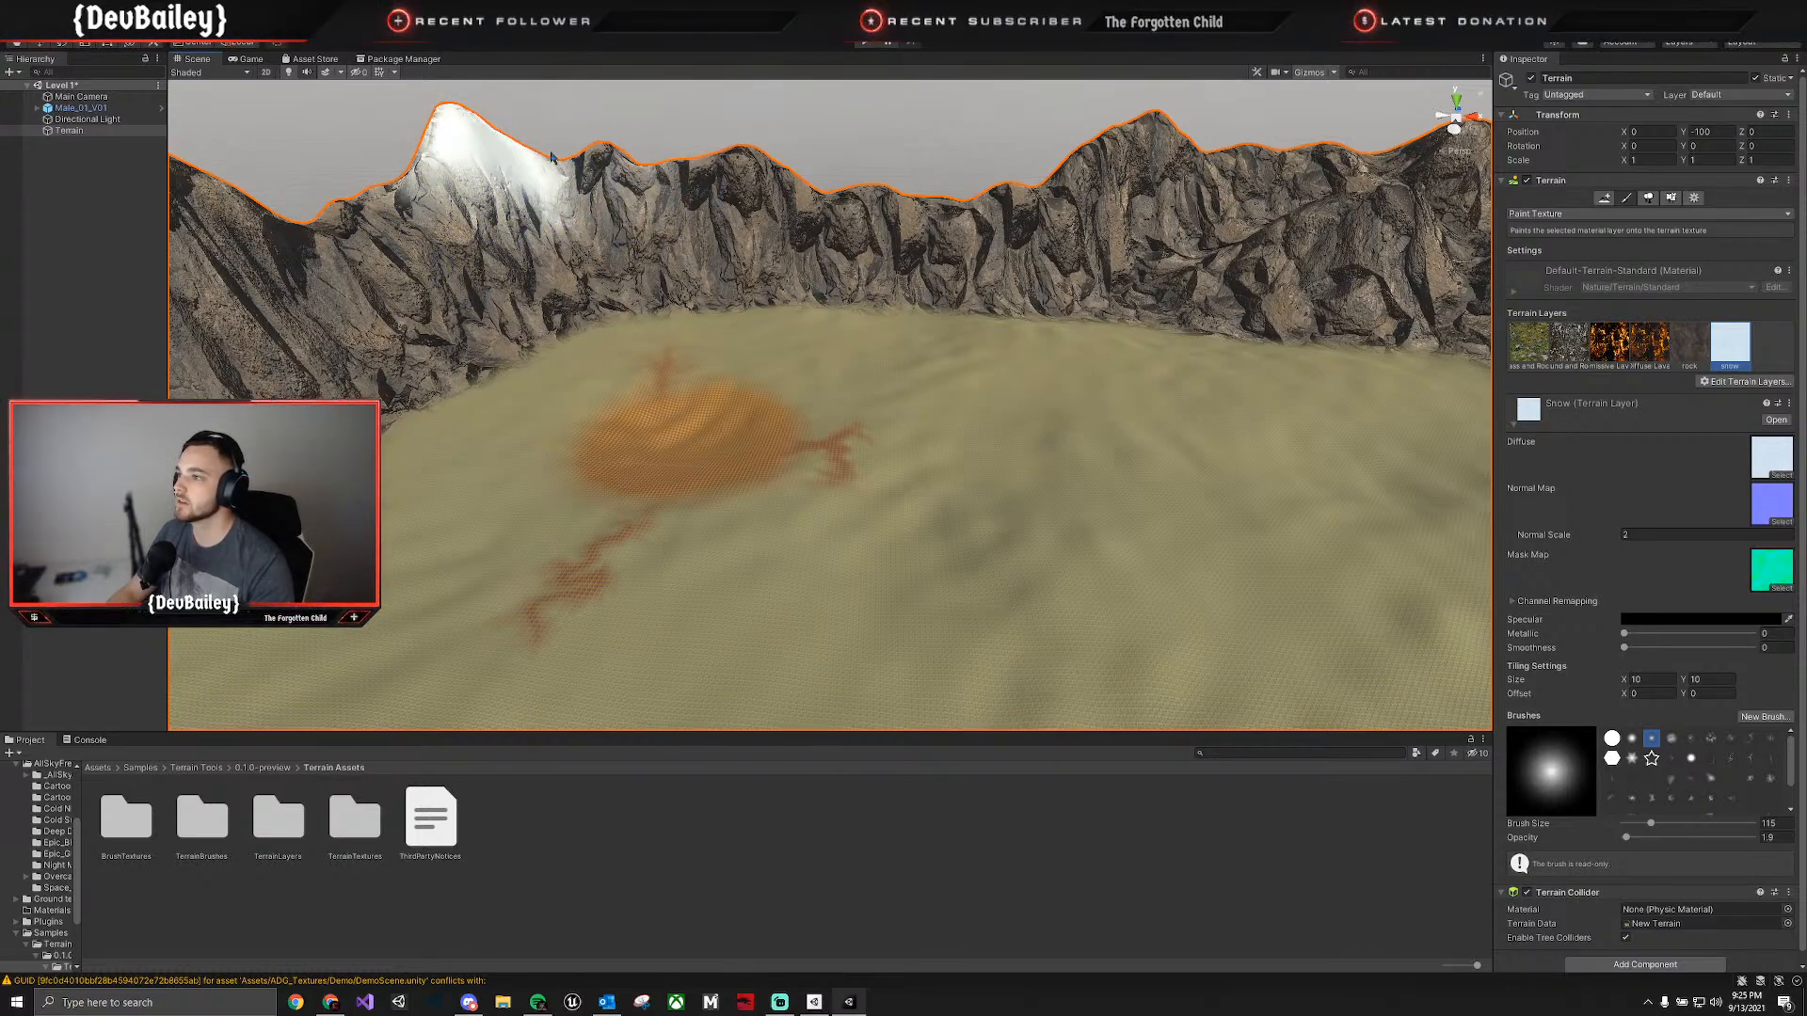
pyautogui.click(556, 184)
pyautogui.click(542, 191)
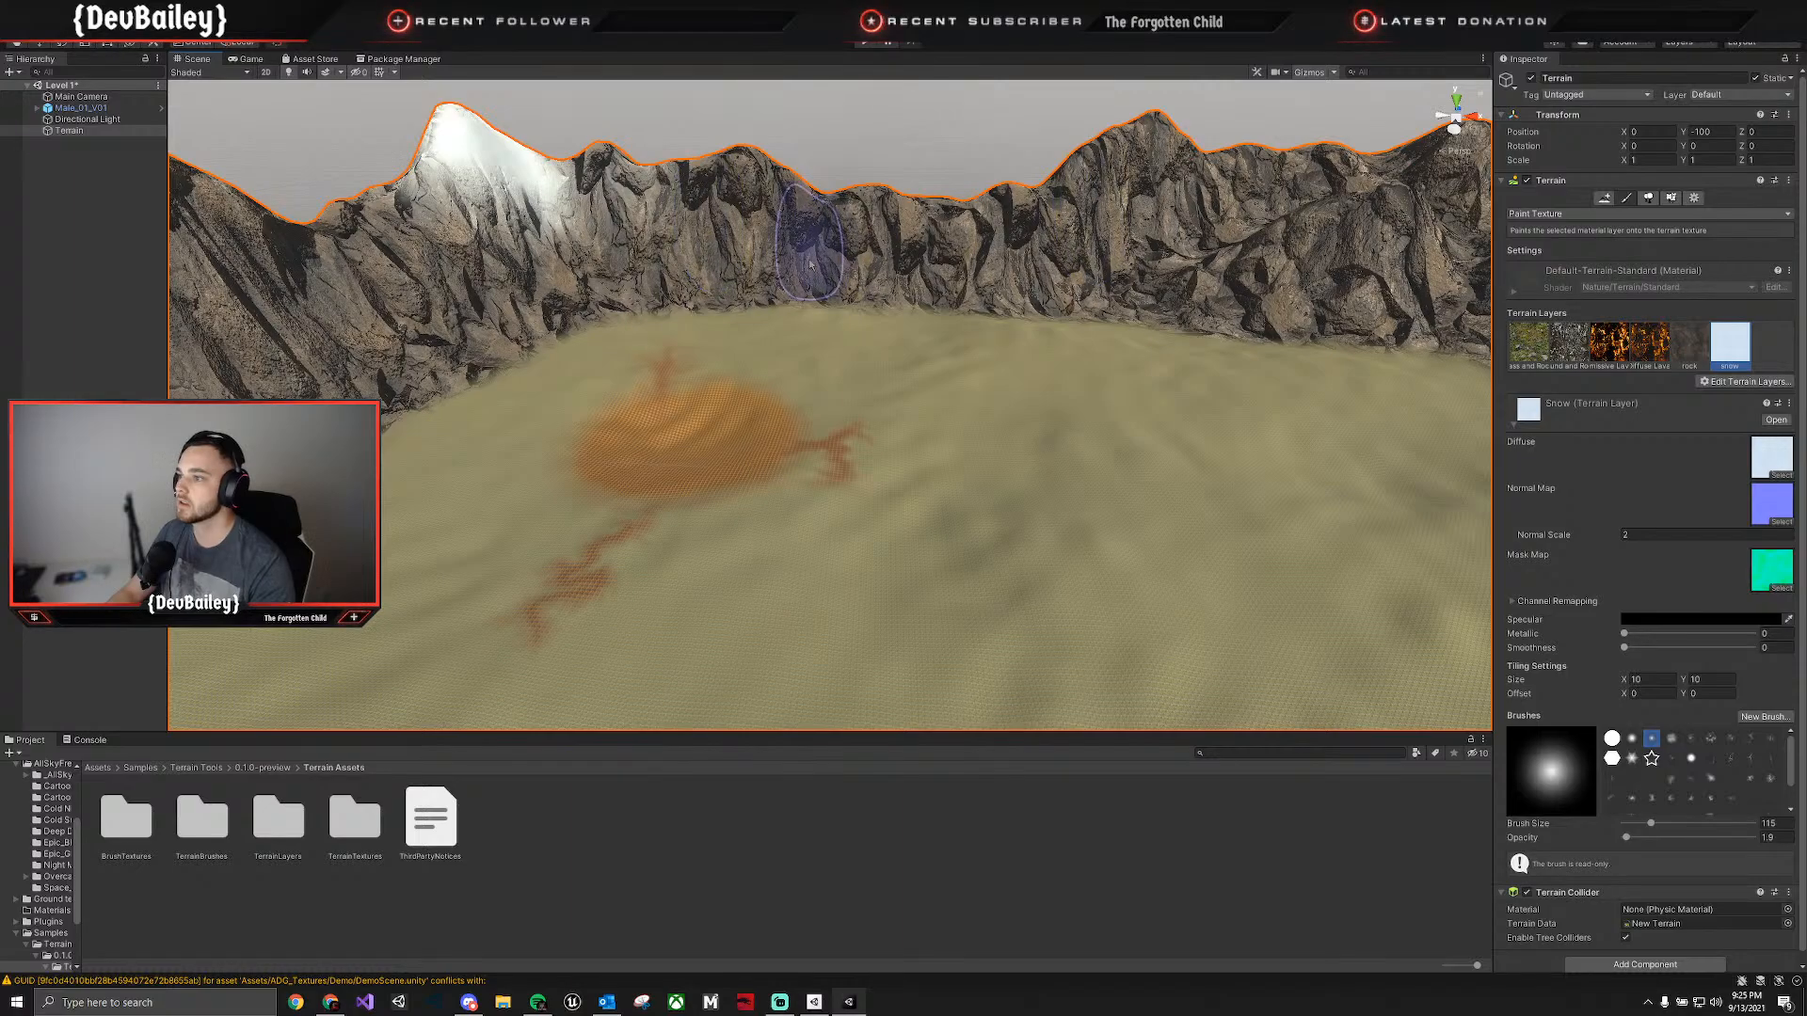
# Extend the snow along the ridge that joins the tall peak to the neighbouring peak.
pyautogui.moveTo(811, 226)
pyautogui.mouseDown(button='right')
pyautogui.moveTo(851, 233)
pyautogui.moveTo(840, 217)
pyautogui.mouseUp(button='right')
pyautogui.moveTo(841, 216)
pyautogui.mouseDown()
pyautogui.moveTo(833, 240)
pyautogui.moveTo(847, 235)
pyautogui.moveTo(779, 267)
pyautogui.moveTo(828, 230)
pyautogui.moveTo(901, 247)
pyautogui.moveTo(725, 302)
pyautogui.moveTo(885, 283)
pyautogui.mouseUp()
pyautogui.moveTo(885, 291); pyautogui.dragTo(960, 292, button='right')
pyautogui.moveTo(774, 275); pyautogui.dragTo(802, 267)
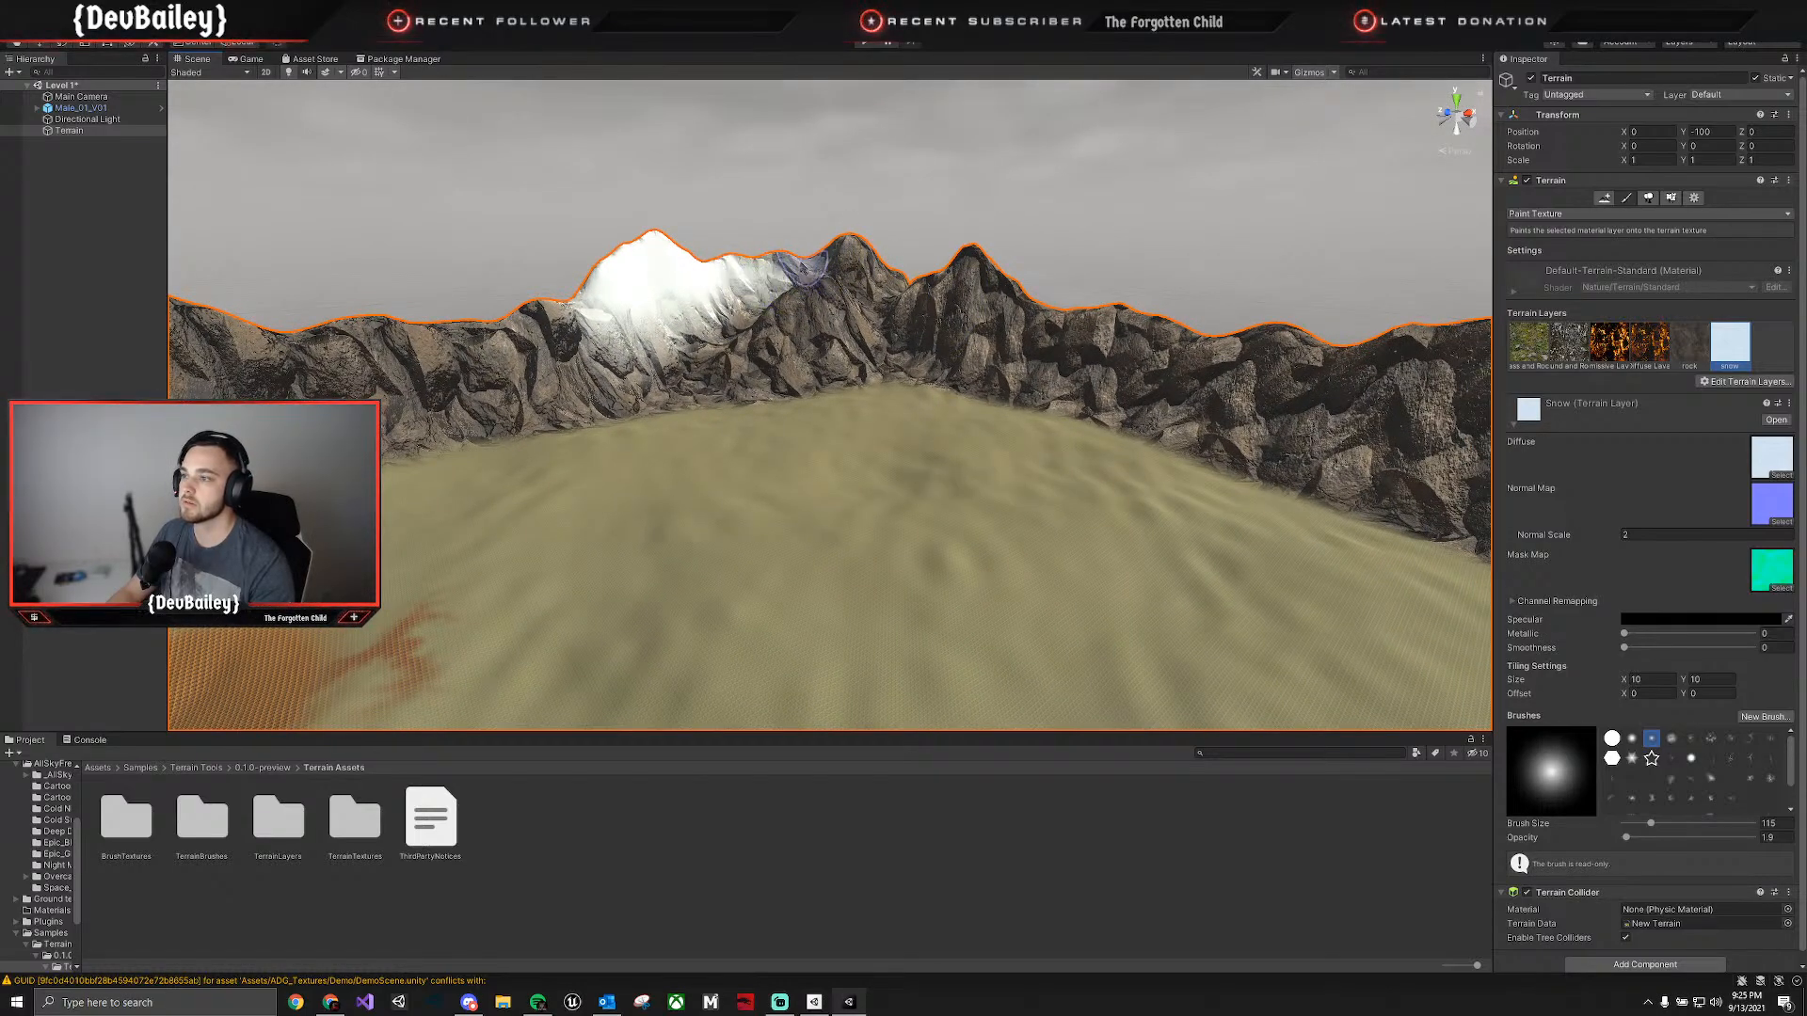
# Reselect the terrain and paint snow over the second peak and the pointed peak beside it.
pyautogui.click(844, 232)
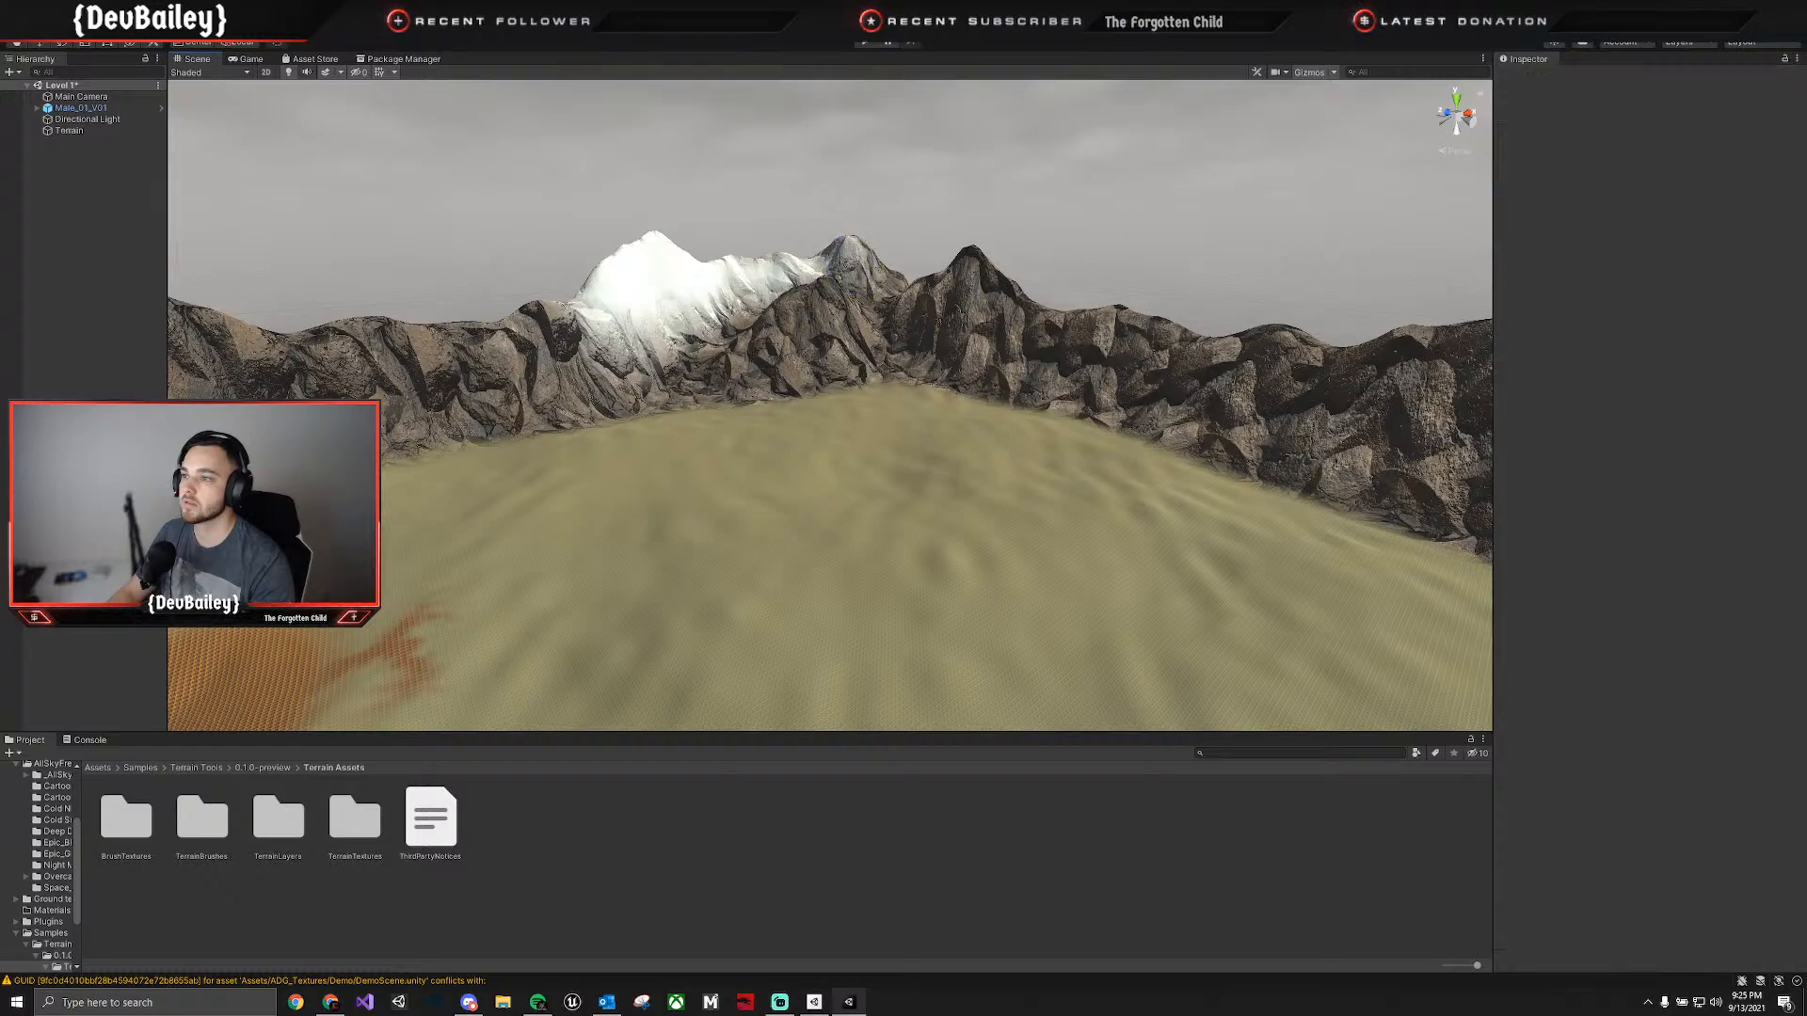
pyautogui.click(840, 247)
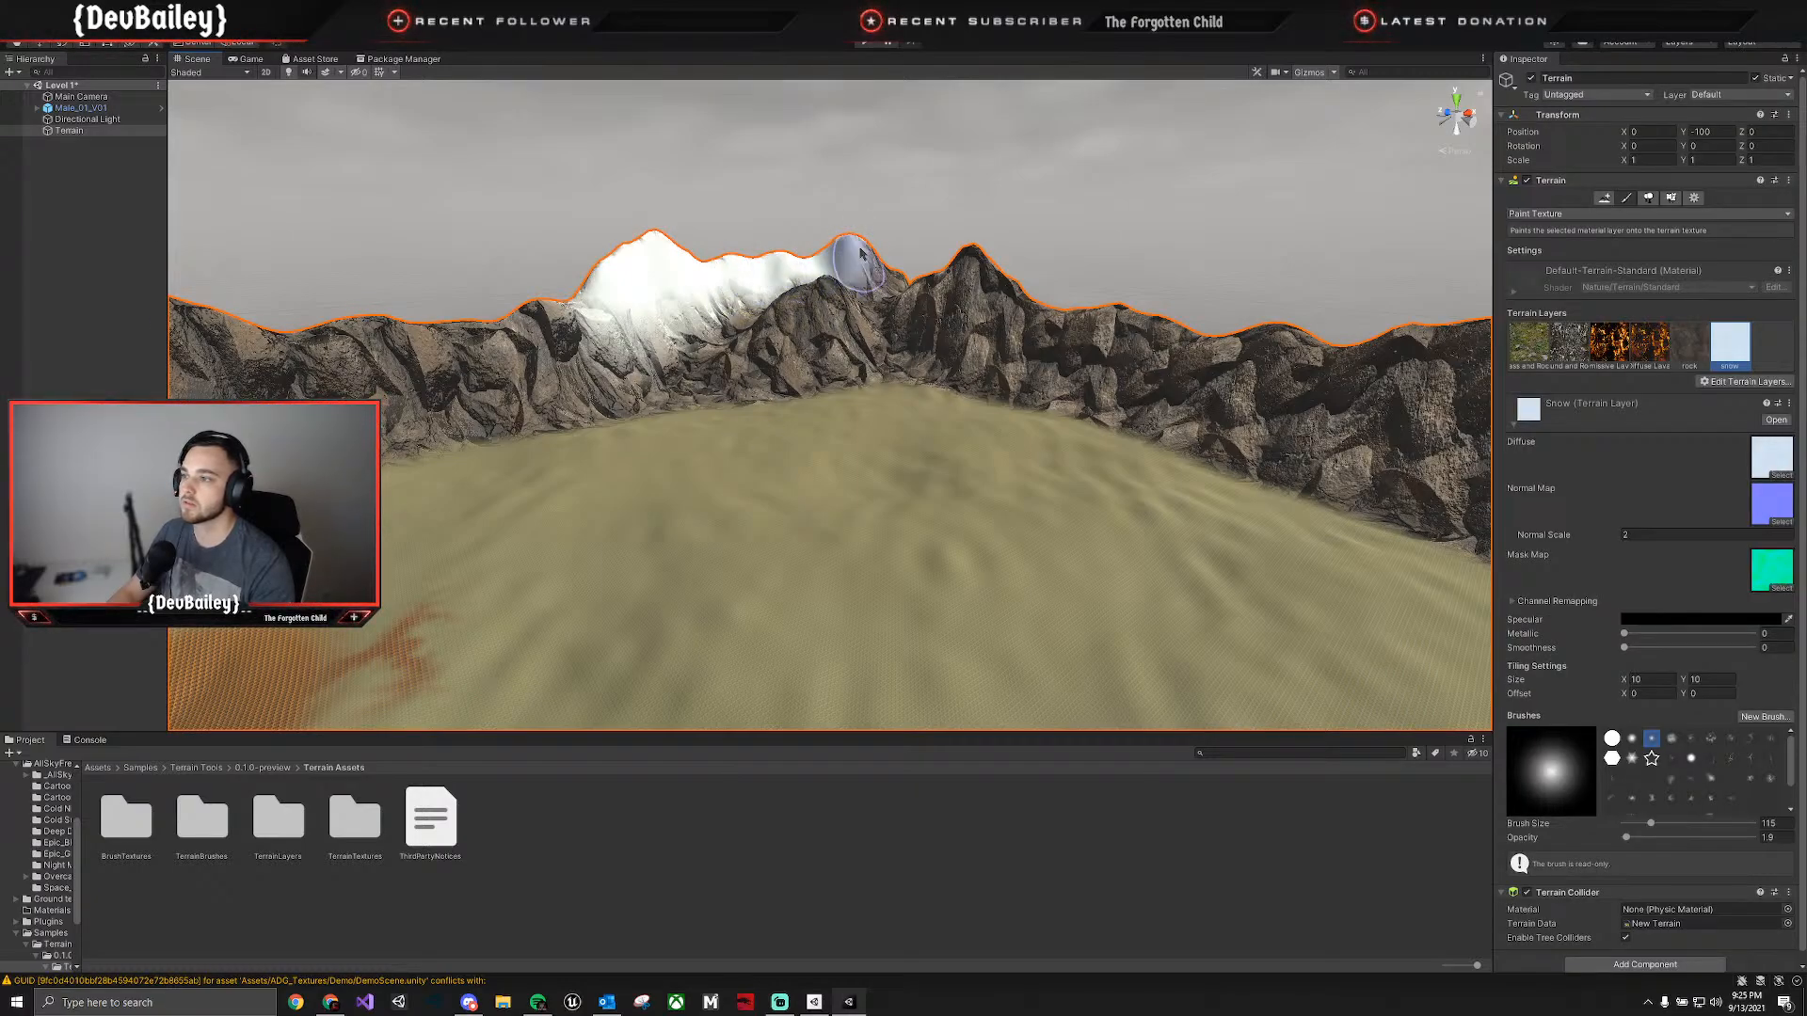
pyautogui.click(920, 262)
pyautogui.moveTo(865, 258)
pyautogui.mouseDown()
pyautogui.moveTo(1013, 280)
pyautogui.moveTo(978, 303)
pyautogui.mouseUp()
pyautogui.click(966, 259)
# Paint snow on the steep rounded peak farther around the ring, the peak behind it and the saddles beside them.
pyautogui.moveTo(1059, 354); pyautogui.dragTo(1283, 364, button='right')
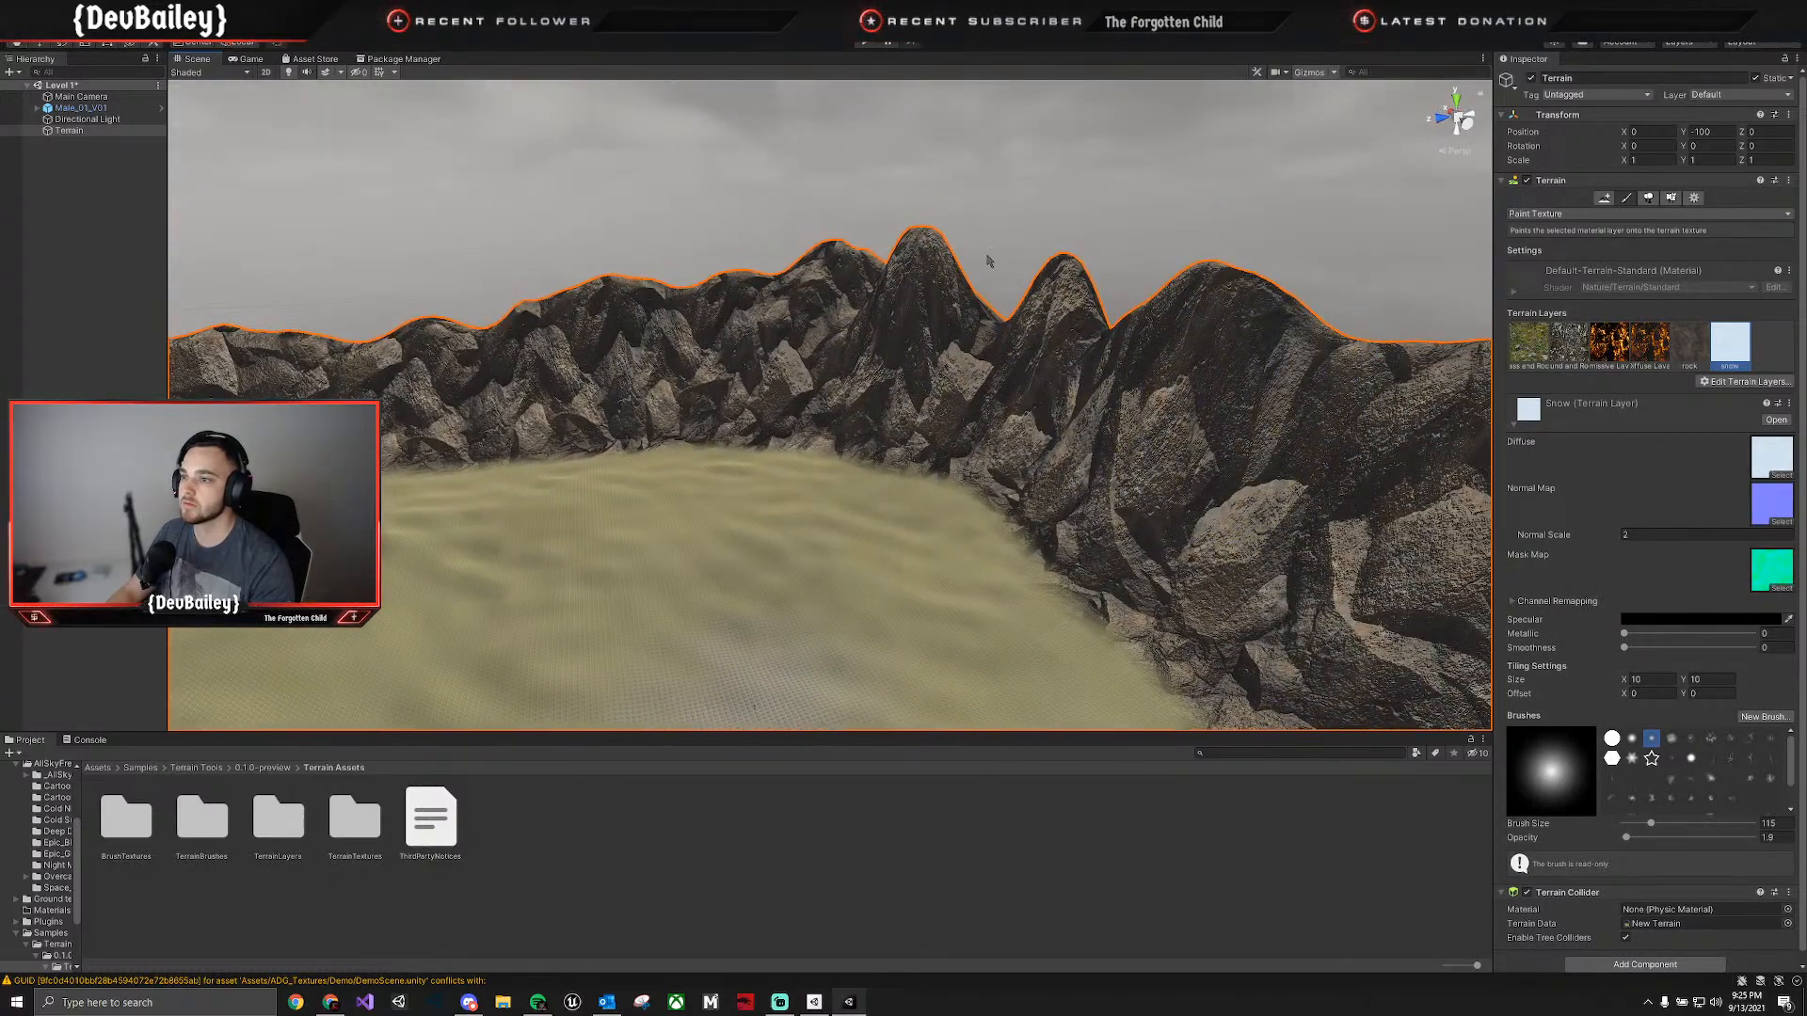
pyautogui.moveTo(989, 261)
pyautogui.mouseDown()
pyautogui.moveTo(919, 302)
pyautogui.moveTo(907, 274)
pyautogui.moveTo(912, 302)
pyautogui.moveTo(815, 259)
pyautogui.mouseUp()
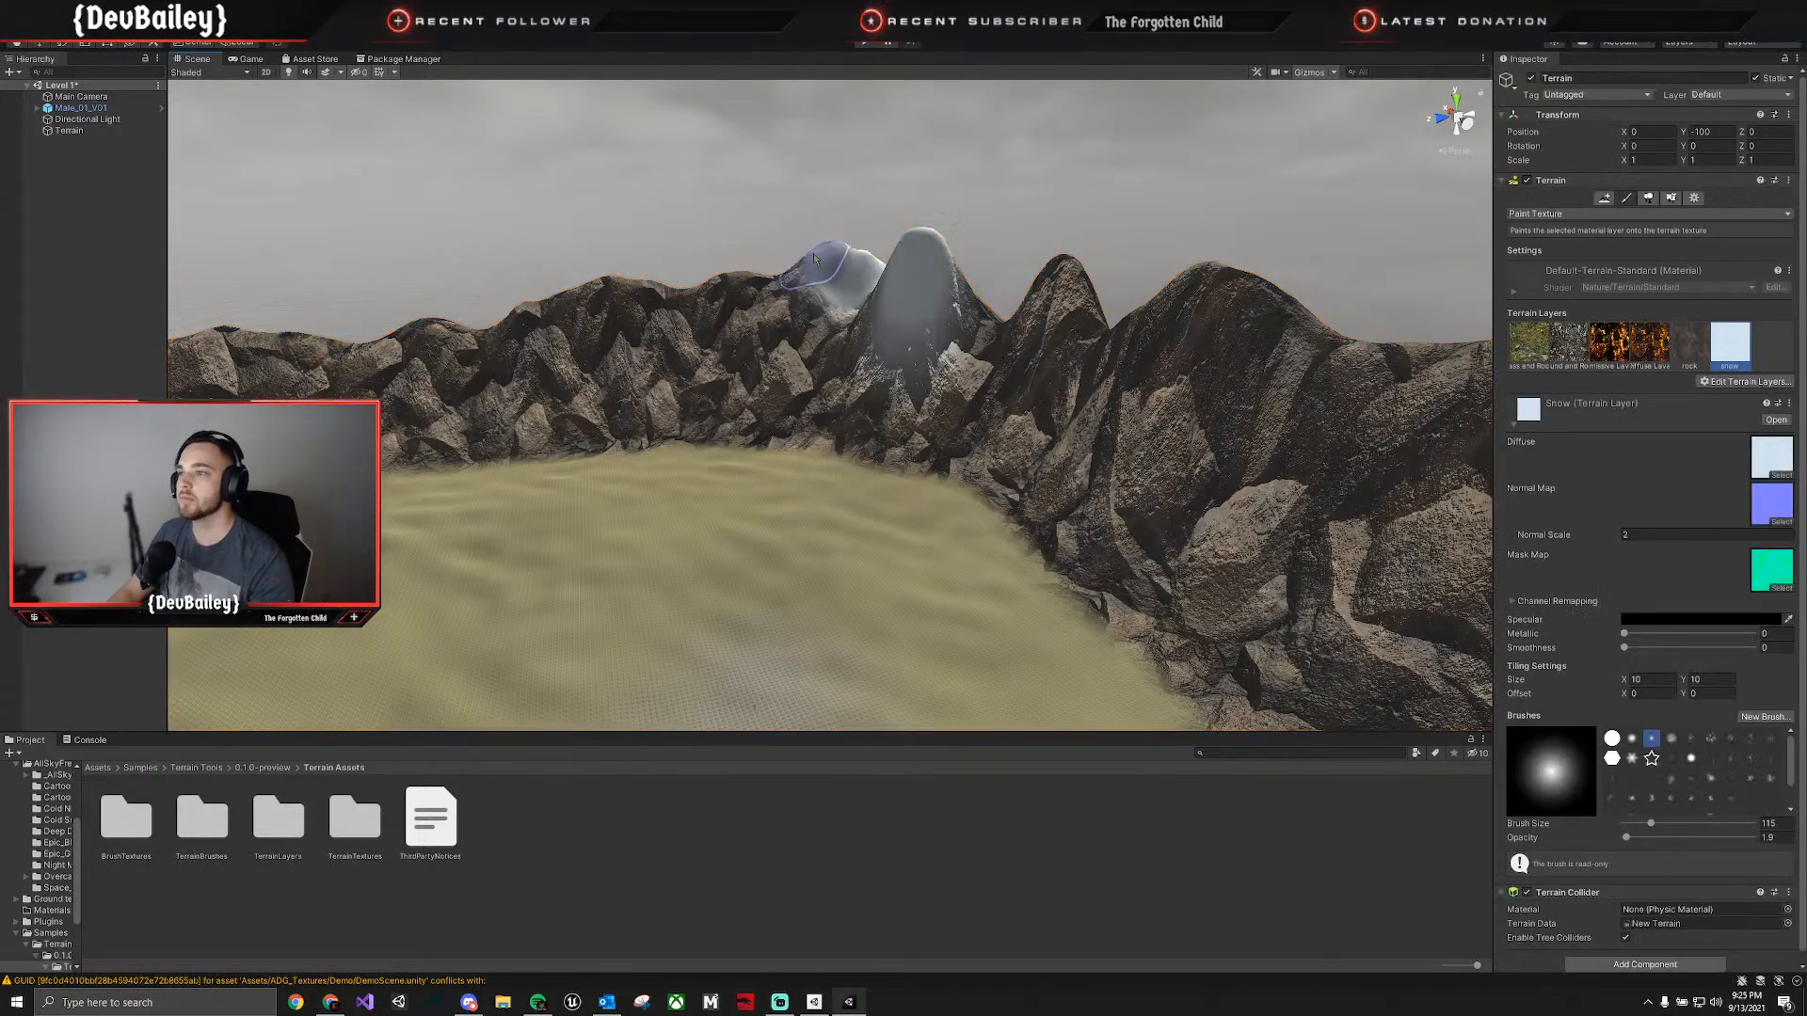
pyautogui.click(809, 271)
pyautogui.click(819, 247)
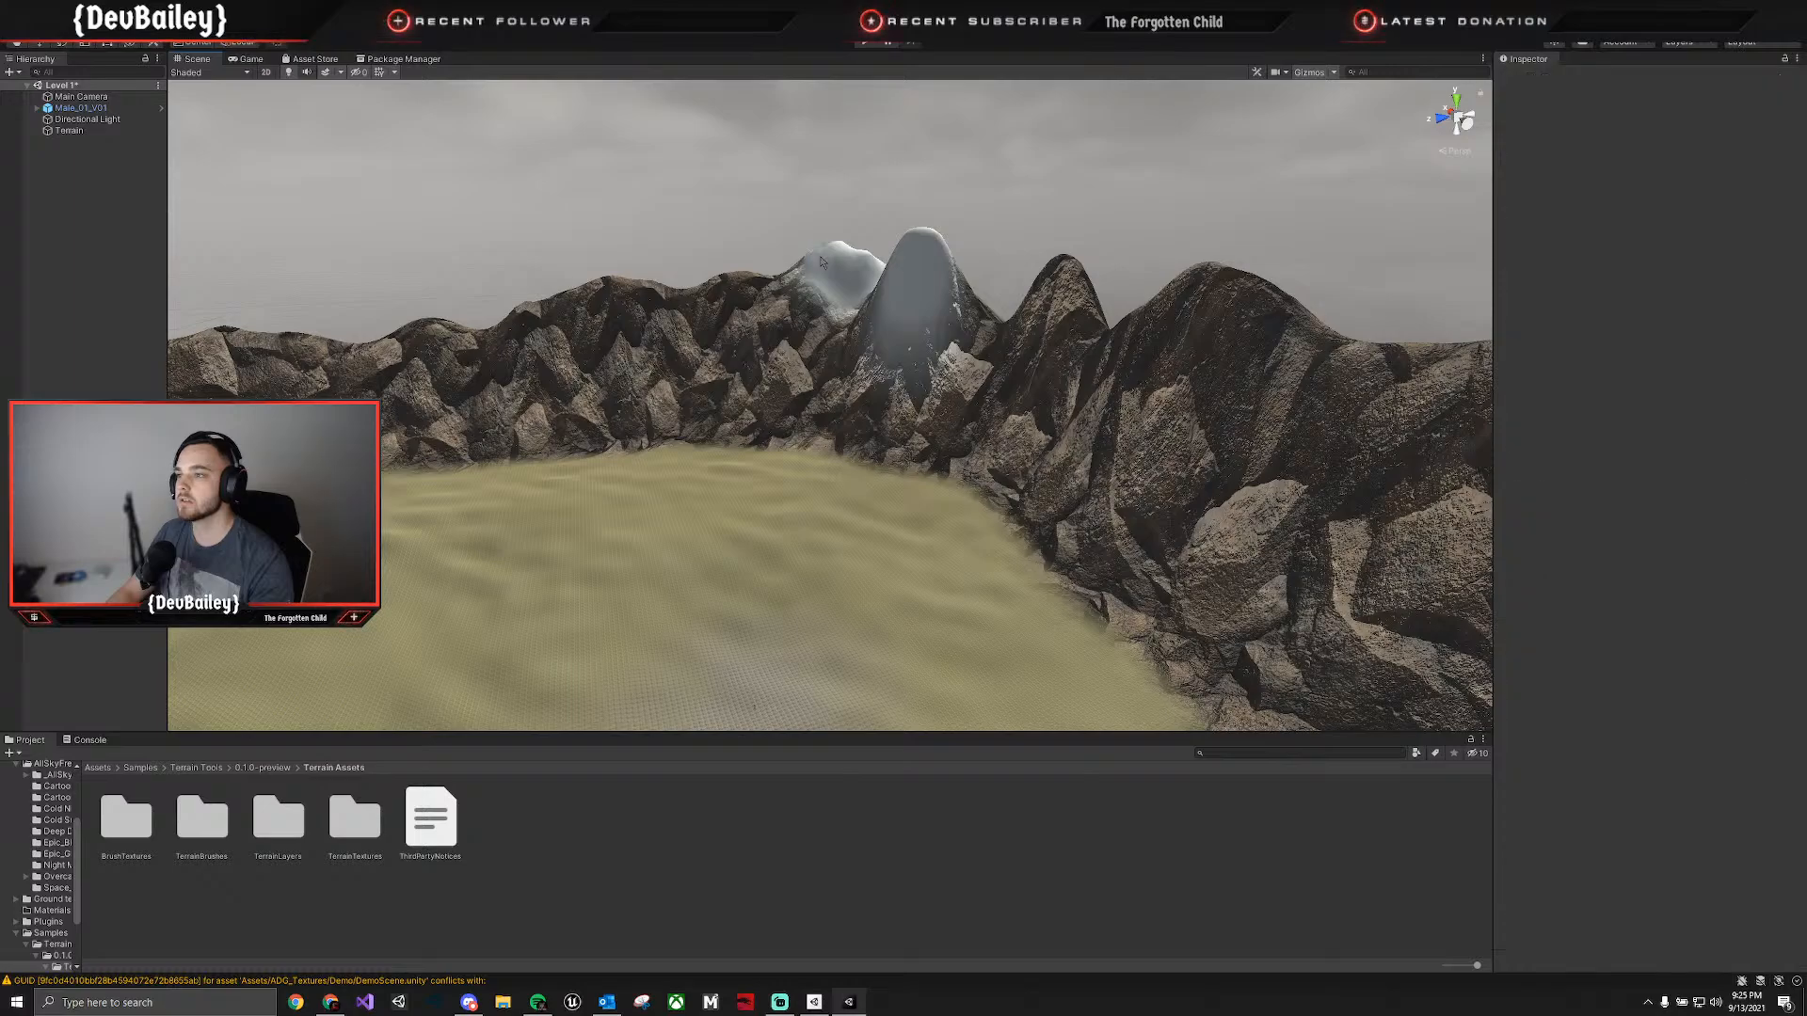
pyautogui.click(821, 258)
pyautogui.moveTo(786, 288)
pyautogui.mouseDown()
pyautogui.moveTo(715, 311)
pyautogui.moveTo(874, 290)
pyautogui.moveTo(847, 283)
pyautogui.moveTo(953, 351)
pyautogui.moveTo(953, 311)
pyautogui.moveTo(1059, 344)
pyautogui.moveTo(1091, 377)
pyautogui.mouseUp()
pyautogui.moveTo(941, 423)
pyautogui.mouseDown(button='right')
pyautogui.moveTo(805, 393)
pyautogui.moveTo(1005, 375)
pyautogui.mouseUp(button='right')
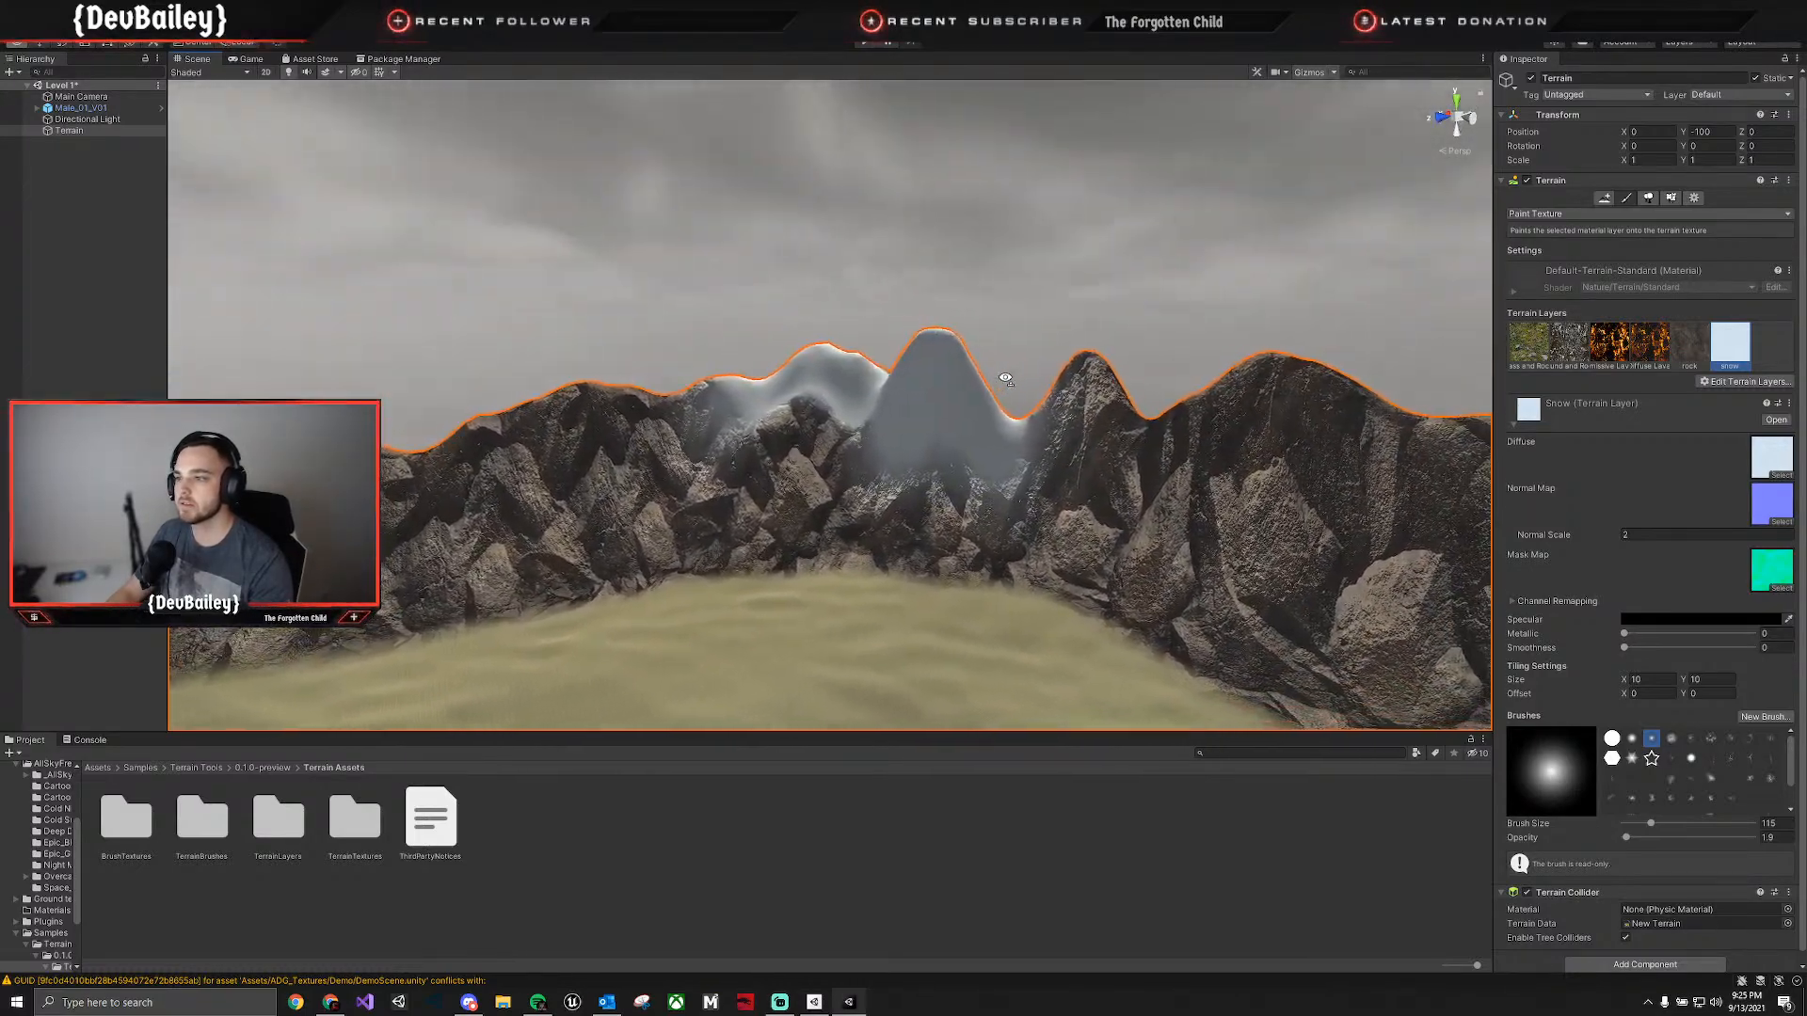
# Continue painting snow on the remaining high peaks and ridge tops around the mountain ring.
pyautogui.moveTo(972, 448); pyautogui.dragTo(1223, 468, button='right')
pyautogui.moveTo(542, 385)
pyautogui.mouseDown()
pyautogui.moveTo(451, 368)
pyautogui.moveTo(810, 376)
pyautogui.moveTo(715, 374)
pyautogui.moveTo(794, 377)
pyautogui.moveTo(781, 388)
pyautogui.mouseUp()
pyautogui.moveTo(840, 394); pyautogui.dragTo(1022, 401, button='right')
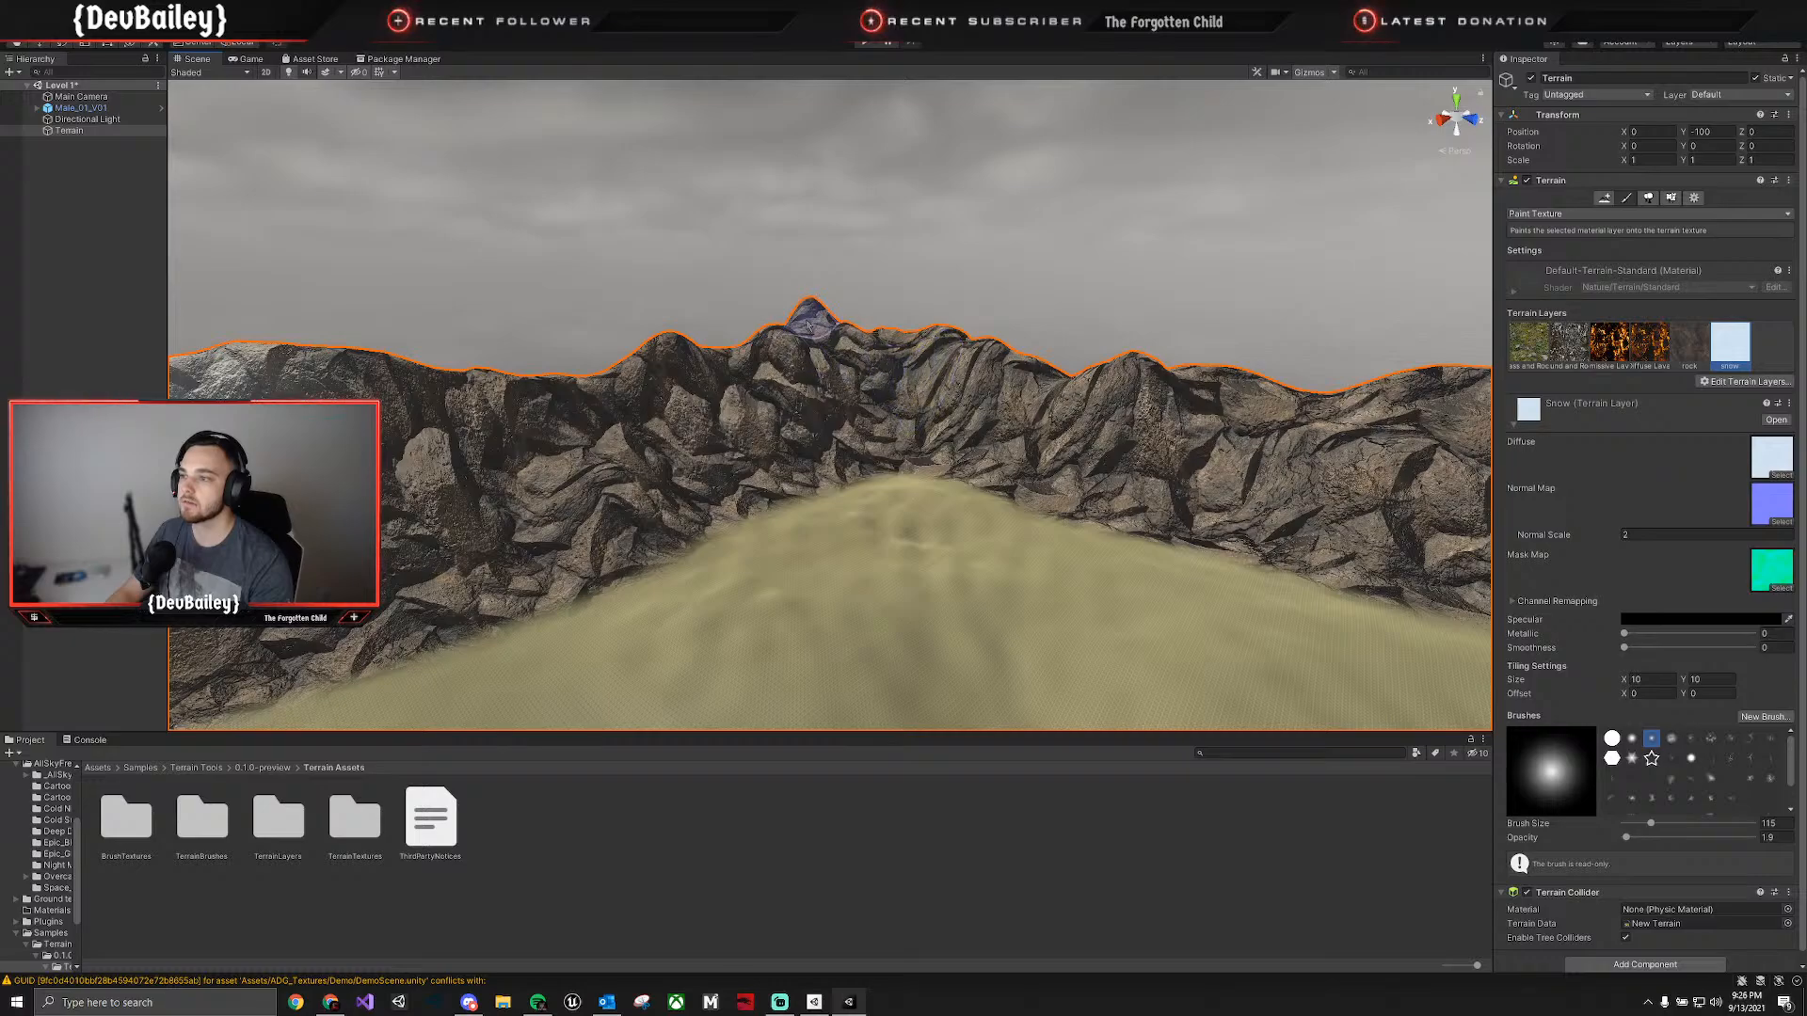
pyautogui.moveTo(819, 311)
pyautogui.mouseDown()
pyautogui.moveTo(787, 381)
pyautogui.moveTo(827, 343)
pyautogui.moveTo(932, 372)
pyautogui.moveTo(904, 350)
pyautogui.moveTo(698, 376)
pyautogui.moveTo(780, 398)
pyautogui.mouseUp()
pyautogui.moveTo(819, 405); pyautogui.dragTo(1118, 430, button='right')
pyautogui.moveTo(1057, 379)
pyautogui.mouseDown()
pyautogui.moveTo(996, 371)
pyautogui.moveTo(959, 287)
pyautogui.moveTo(1130, 363)
pyautogui.moveTo(1042, 341)
pyautogui.moveTo(1130, 310)
pyautogui.moveTo(1007, 348)
pyautogui.mouseUp()
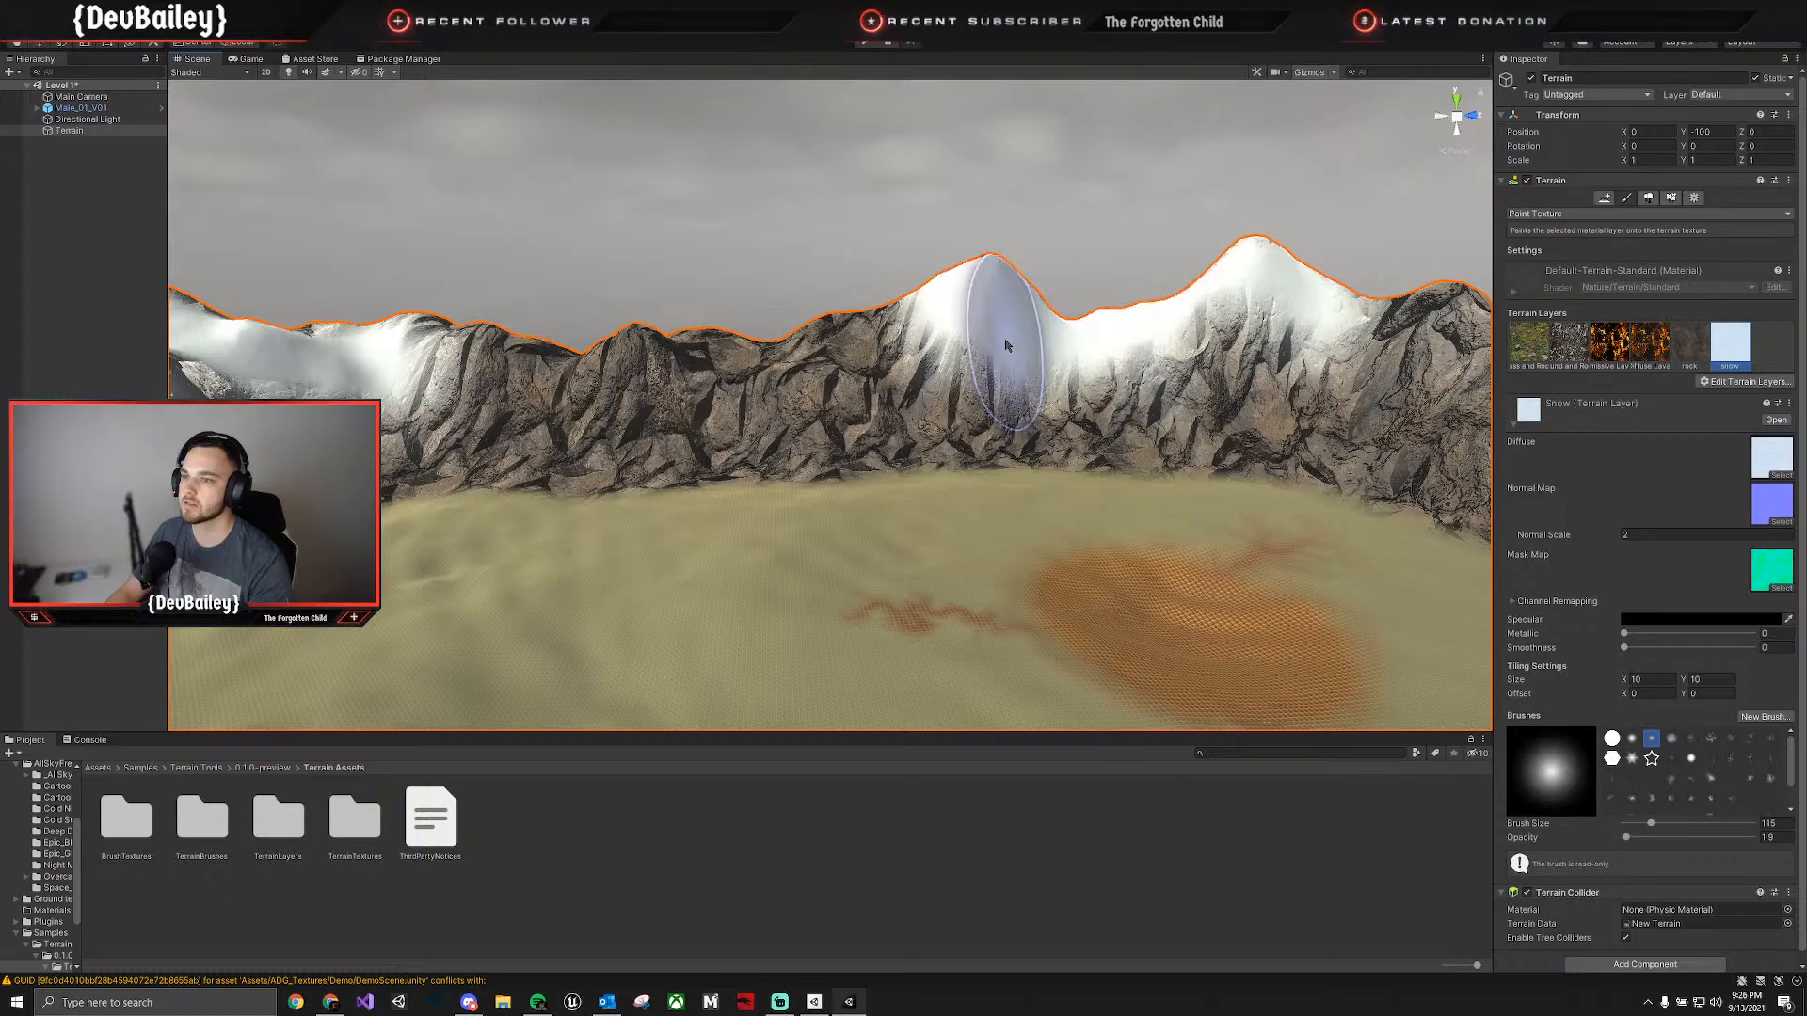
# Preview the character and snow-capped mountains in the Game view, and stop play mode.
pyautogui.click(248, 59)
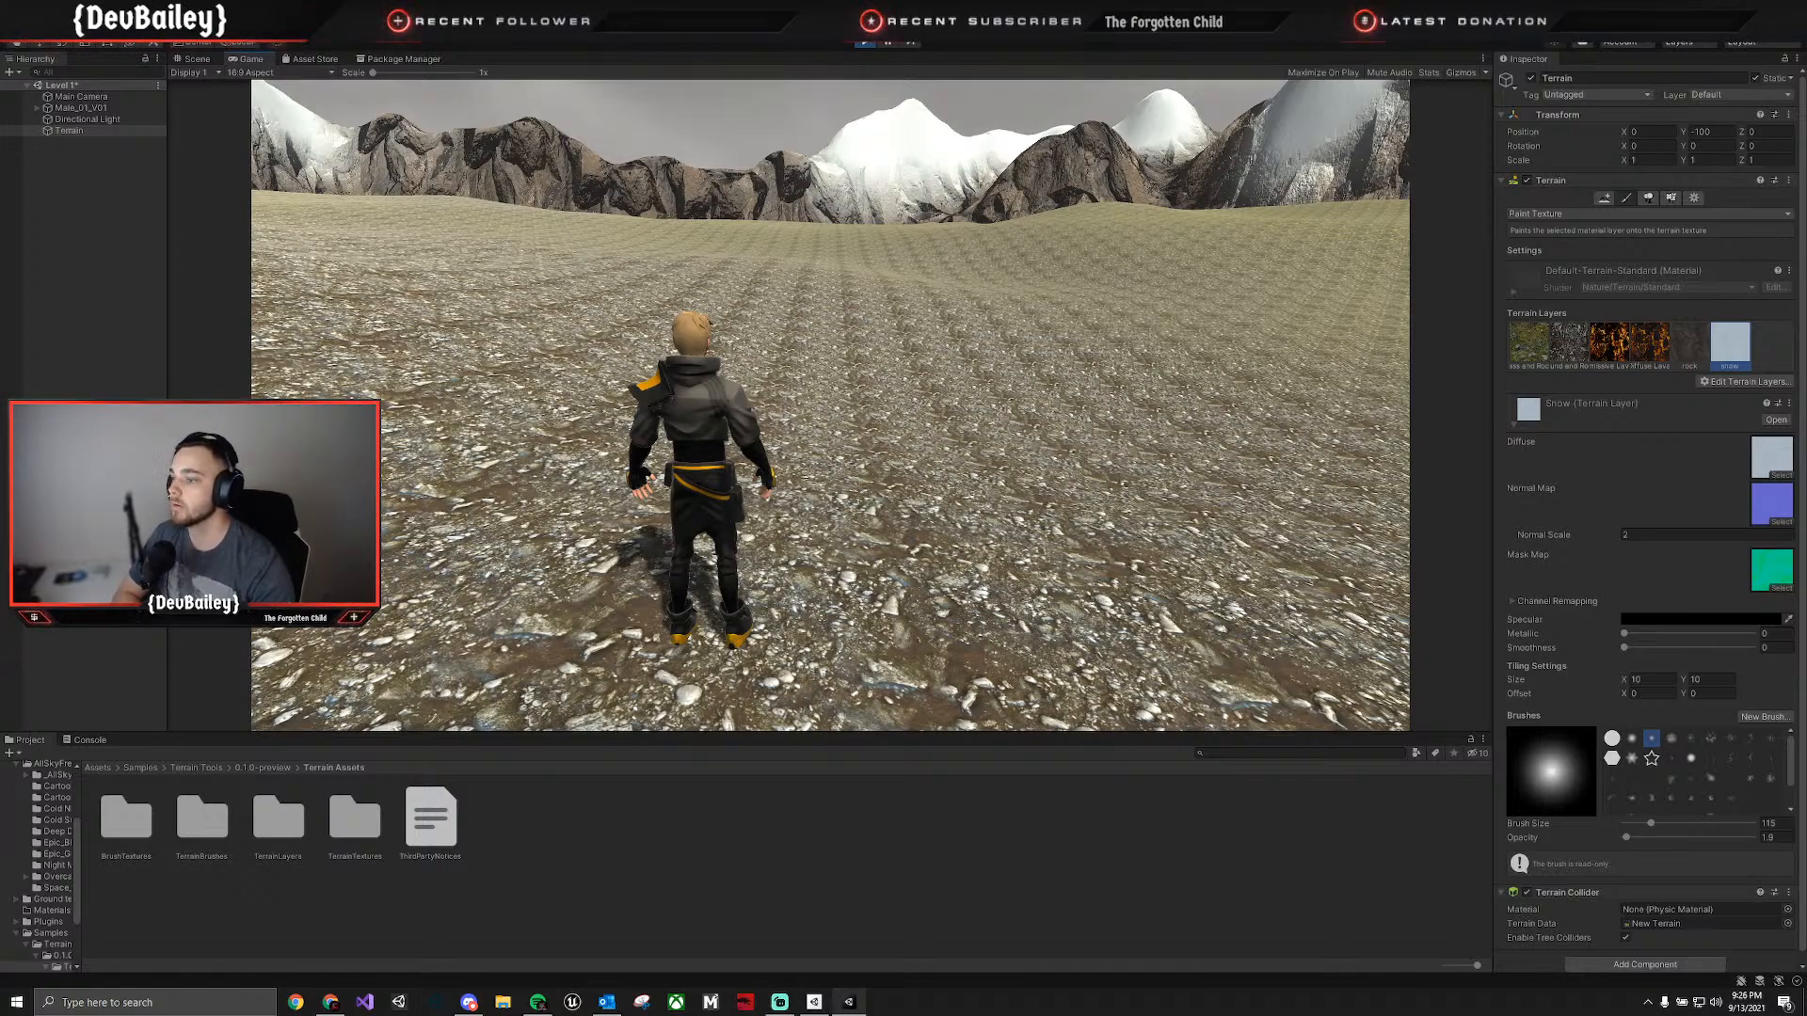
pyautogui.click(866, 42)
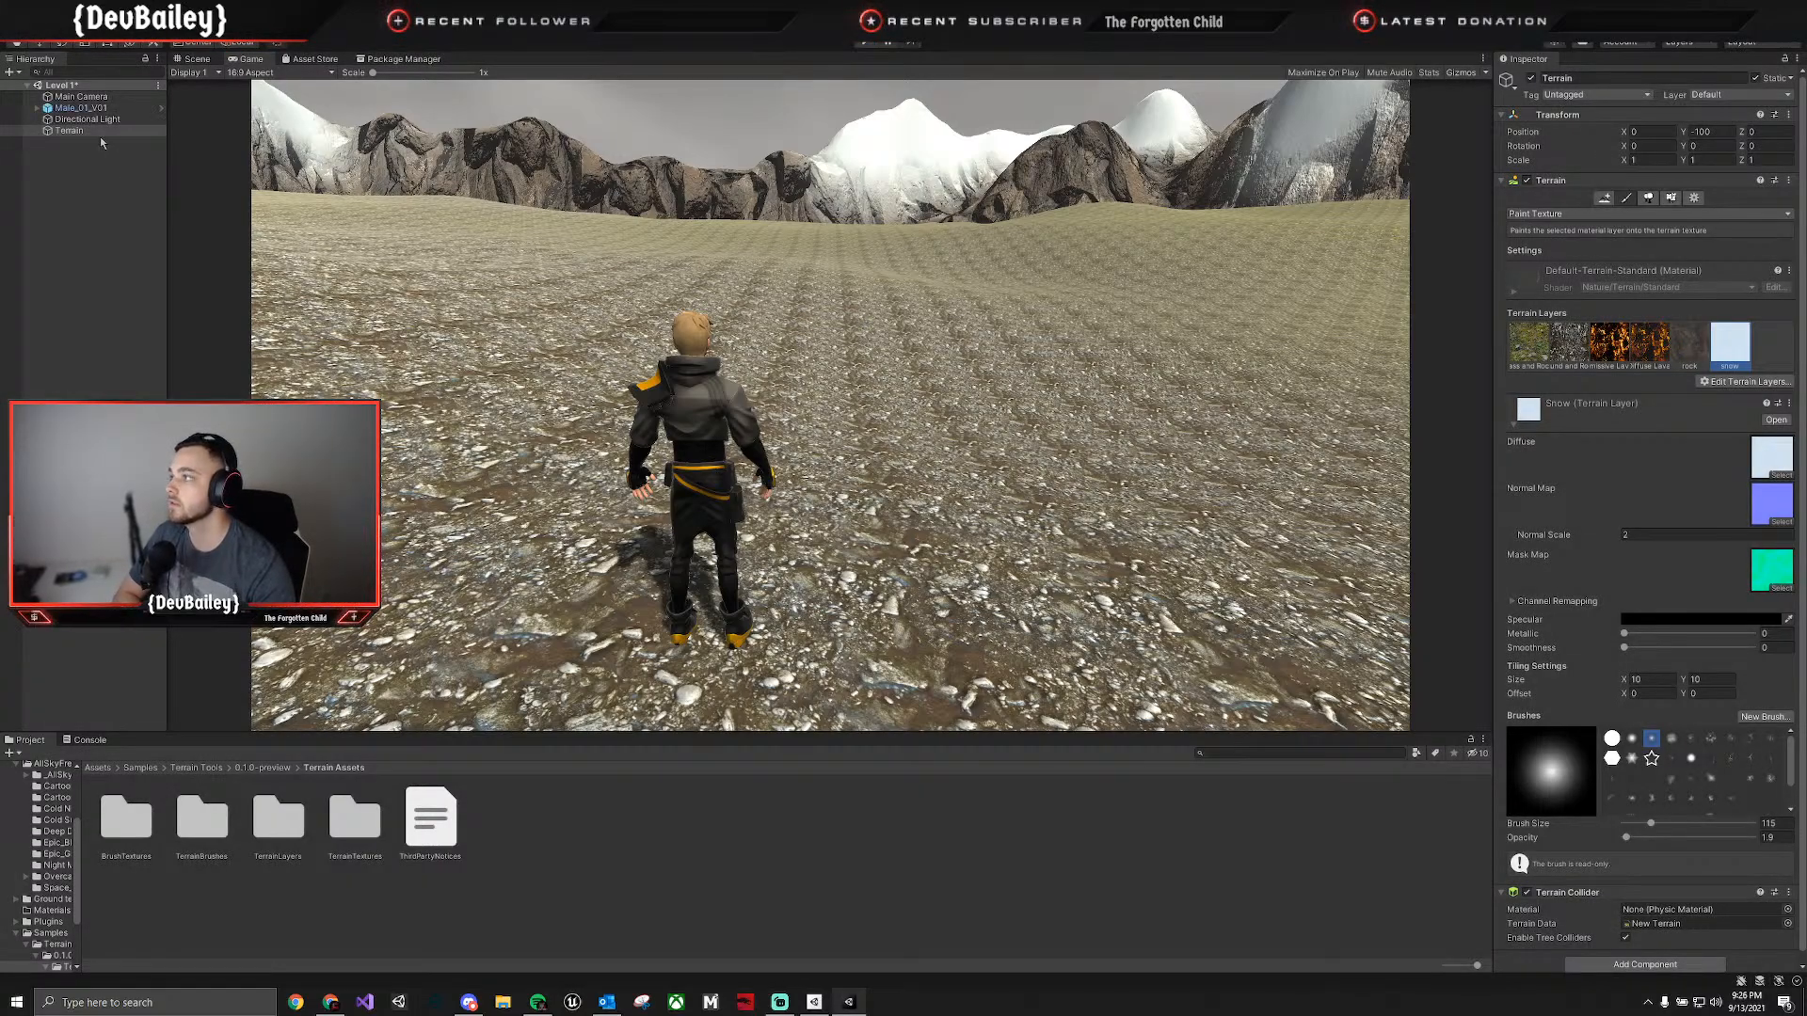
# Check the available animator controllers for the male character, and close the picker without choosing one.
pyautogui.click(78, 108)
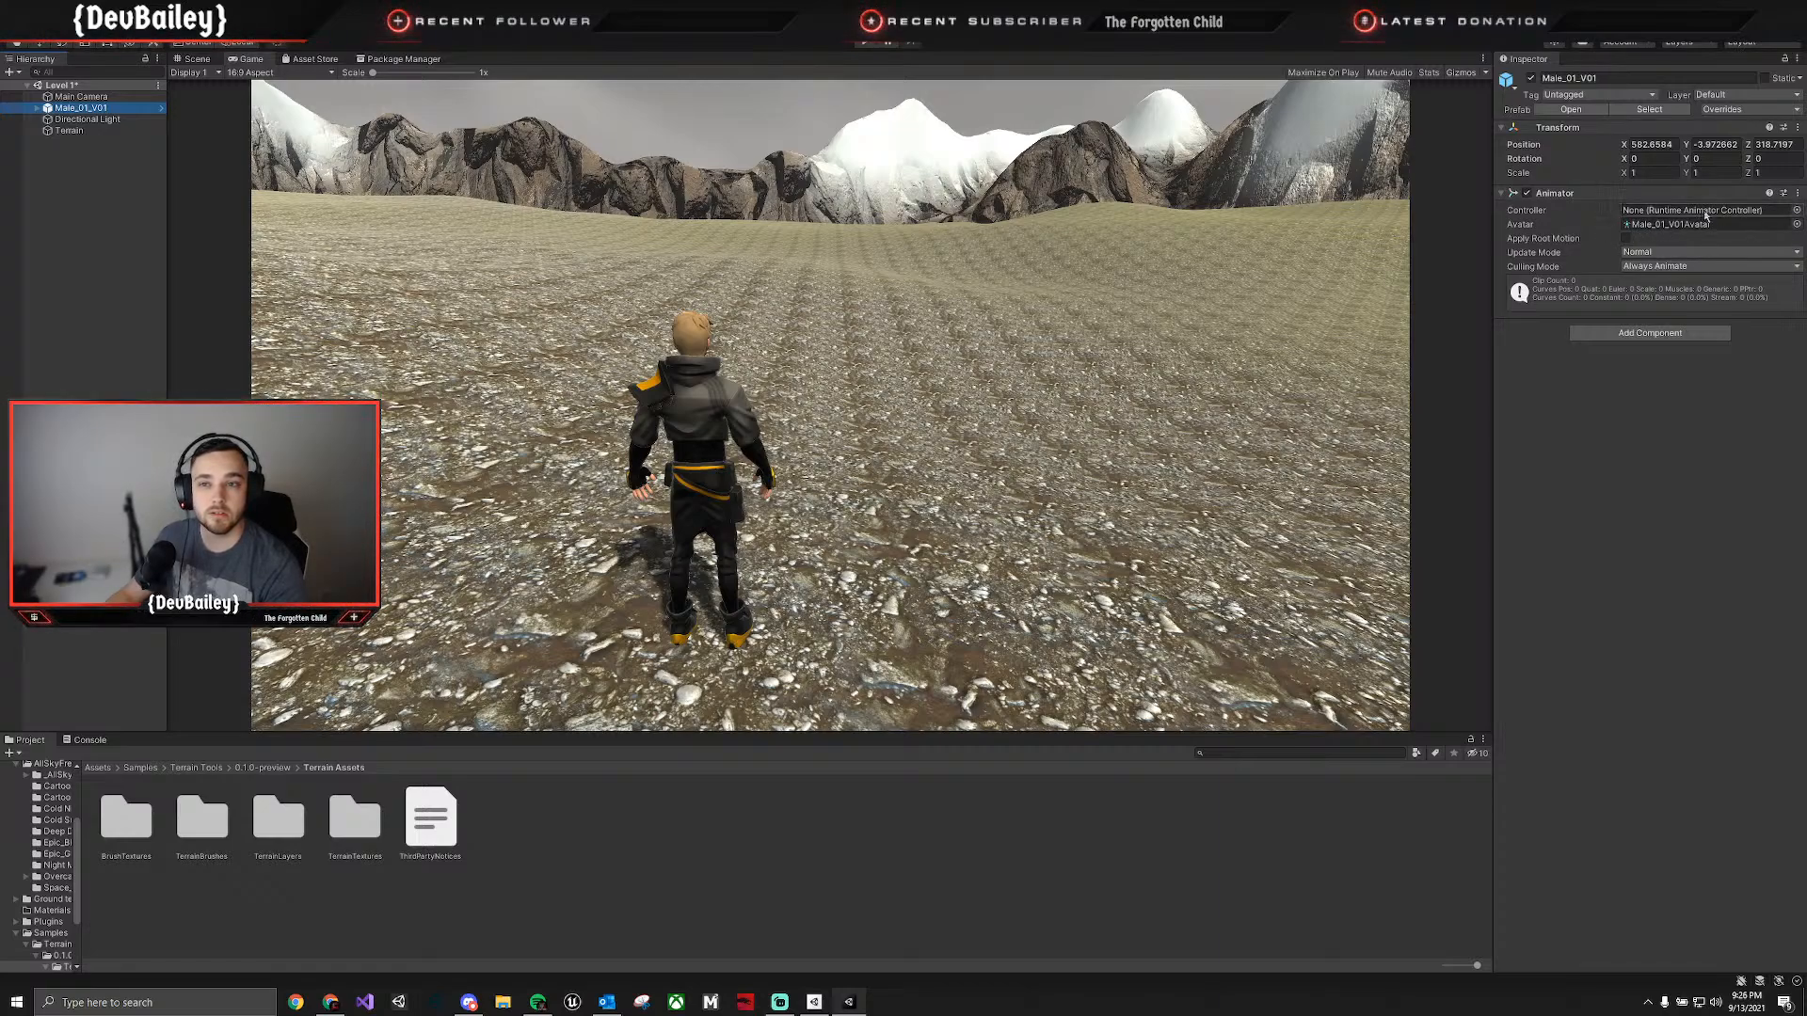
pyautogui.click(1796, 211)
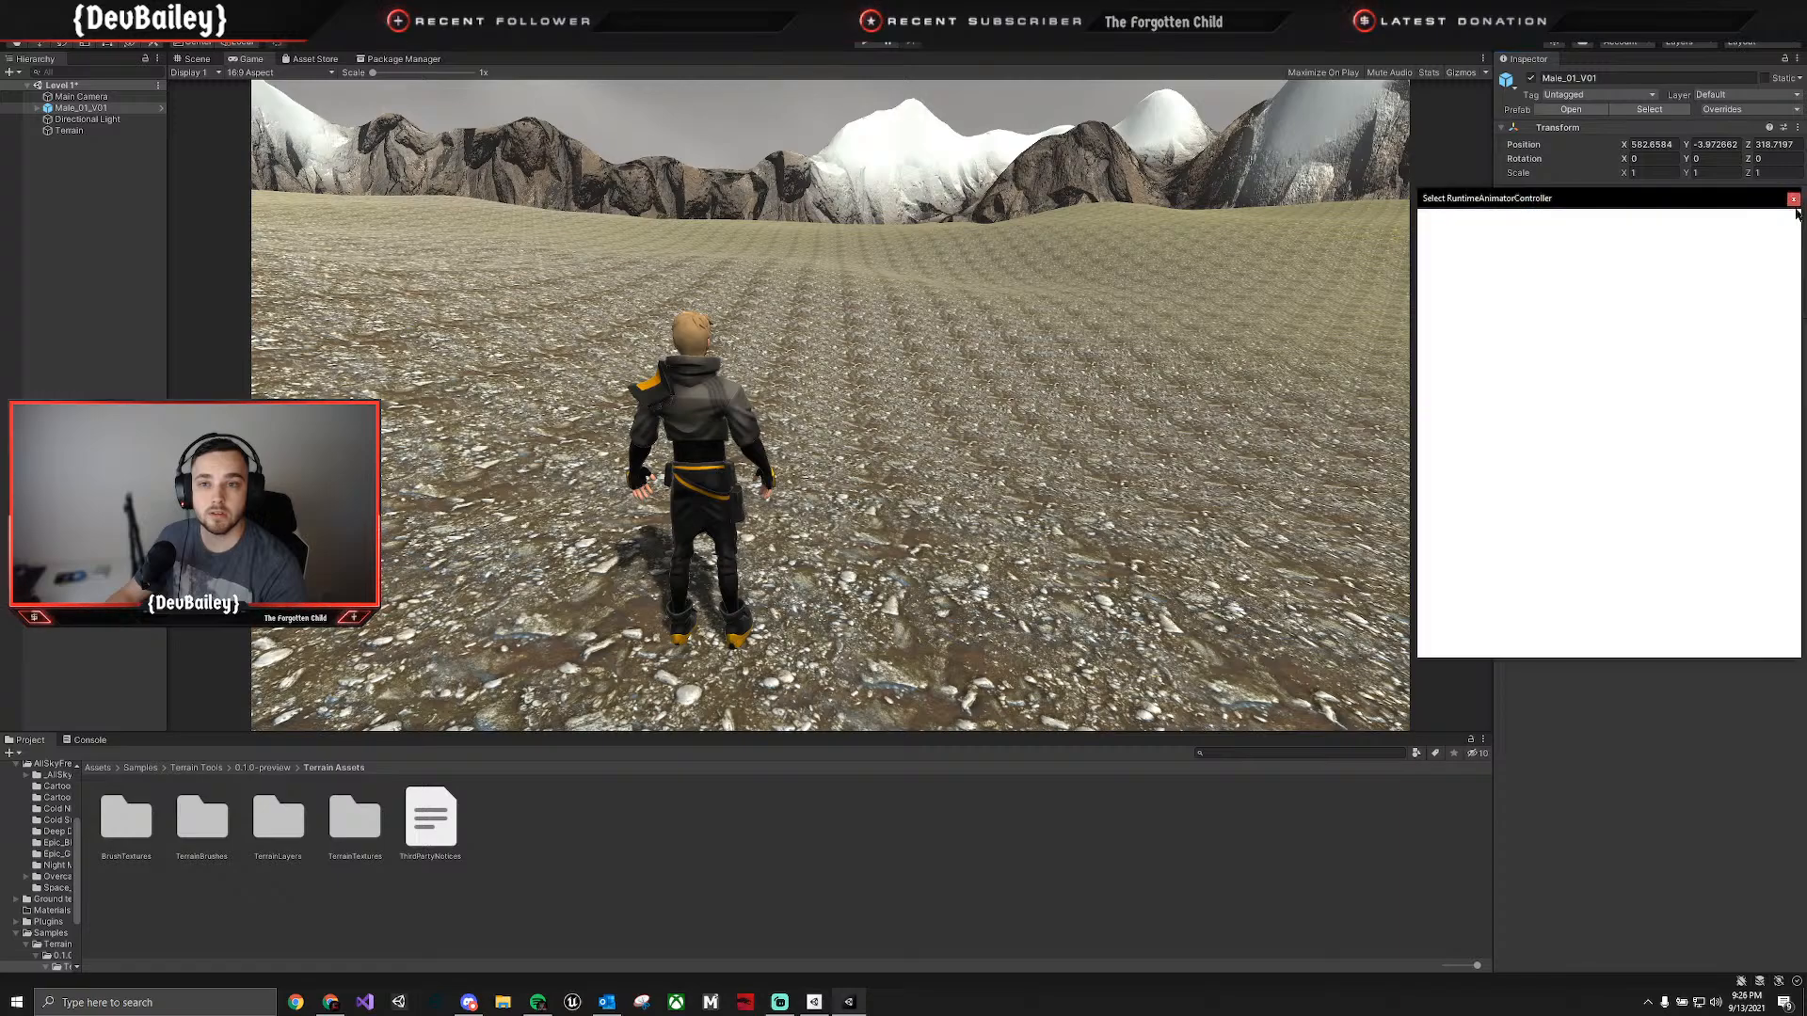
pyautogui.click(1794, 201)
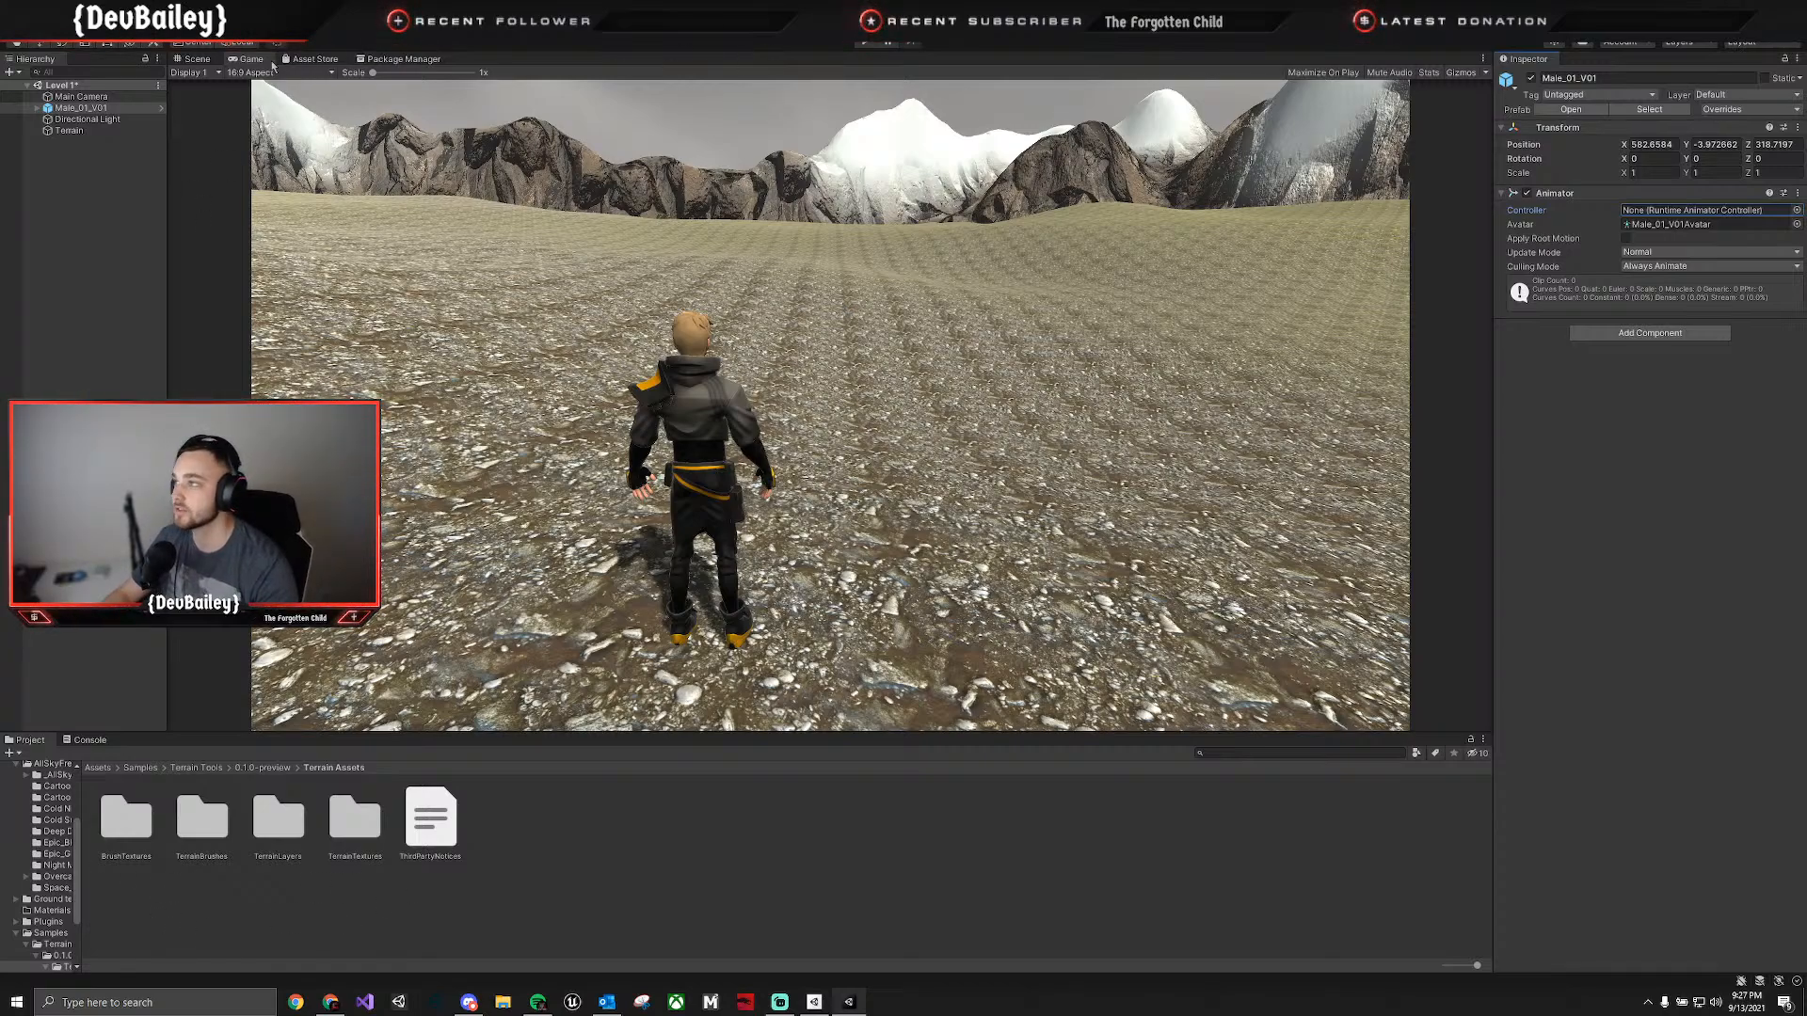
# Return to the Scene view, choose the terrain's Ground and Rocks layer, and look over the ground inside the mountains.
pyautogui.click(196, 59)
pyautogui.moveTo(791, 508); pyautogui.dragTo(1210, 512, button='right')
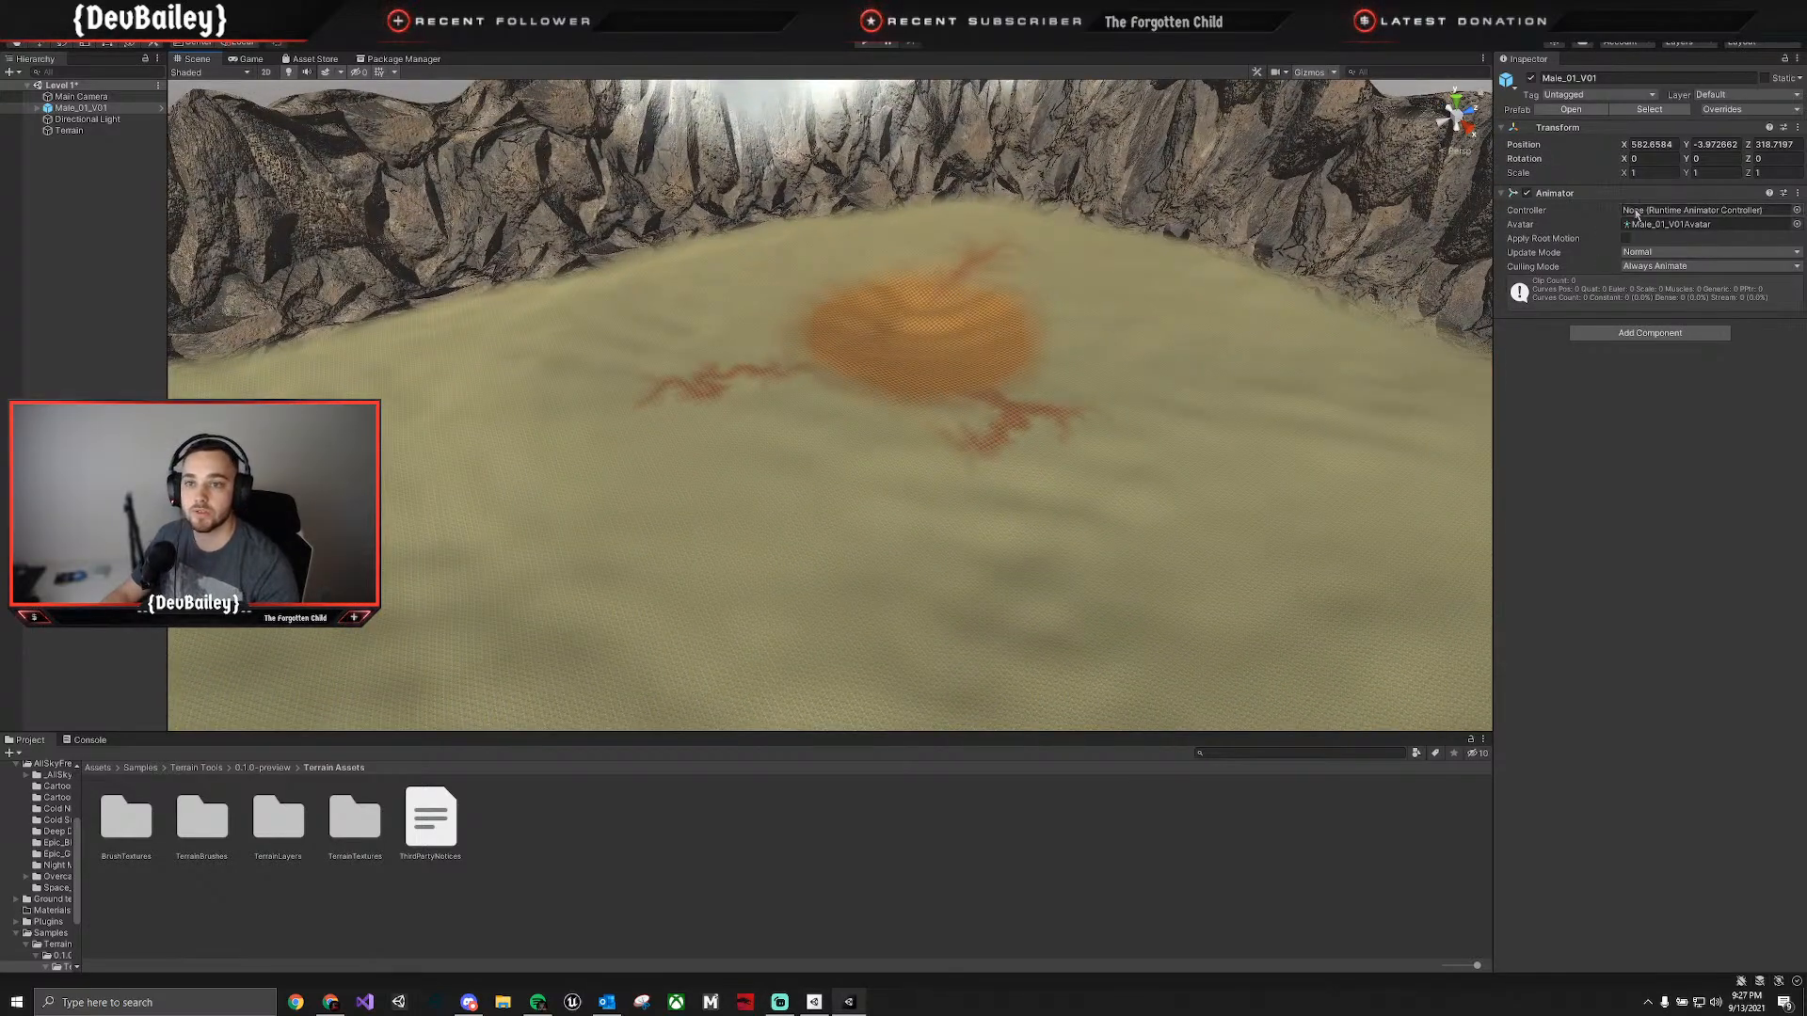
pyautogui.click(1117, 439)
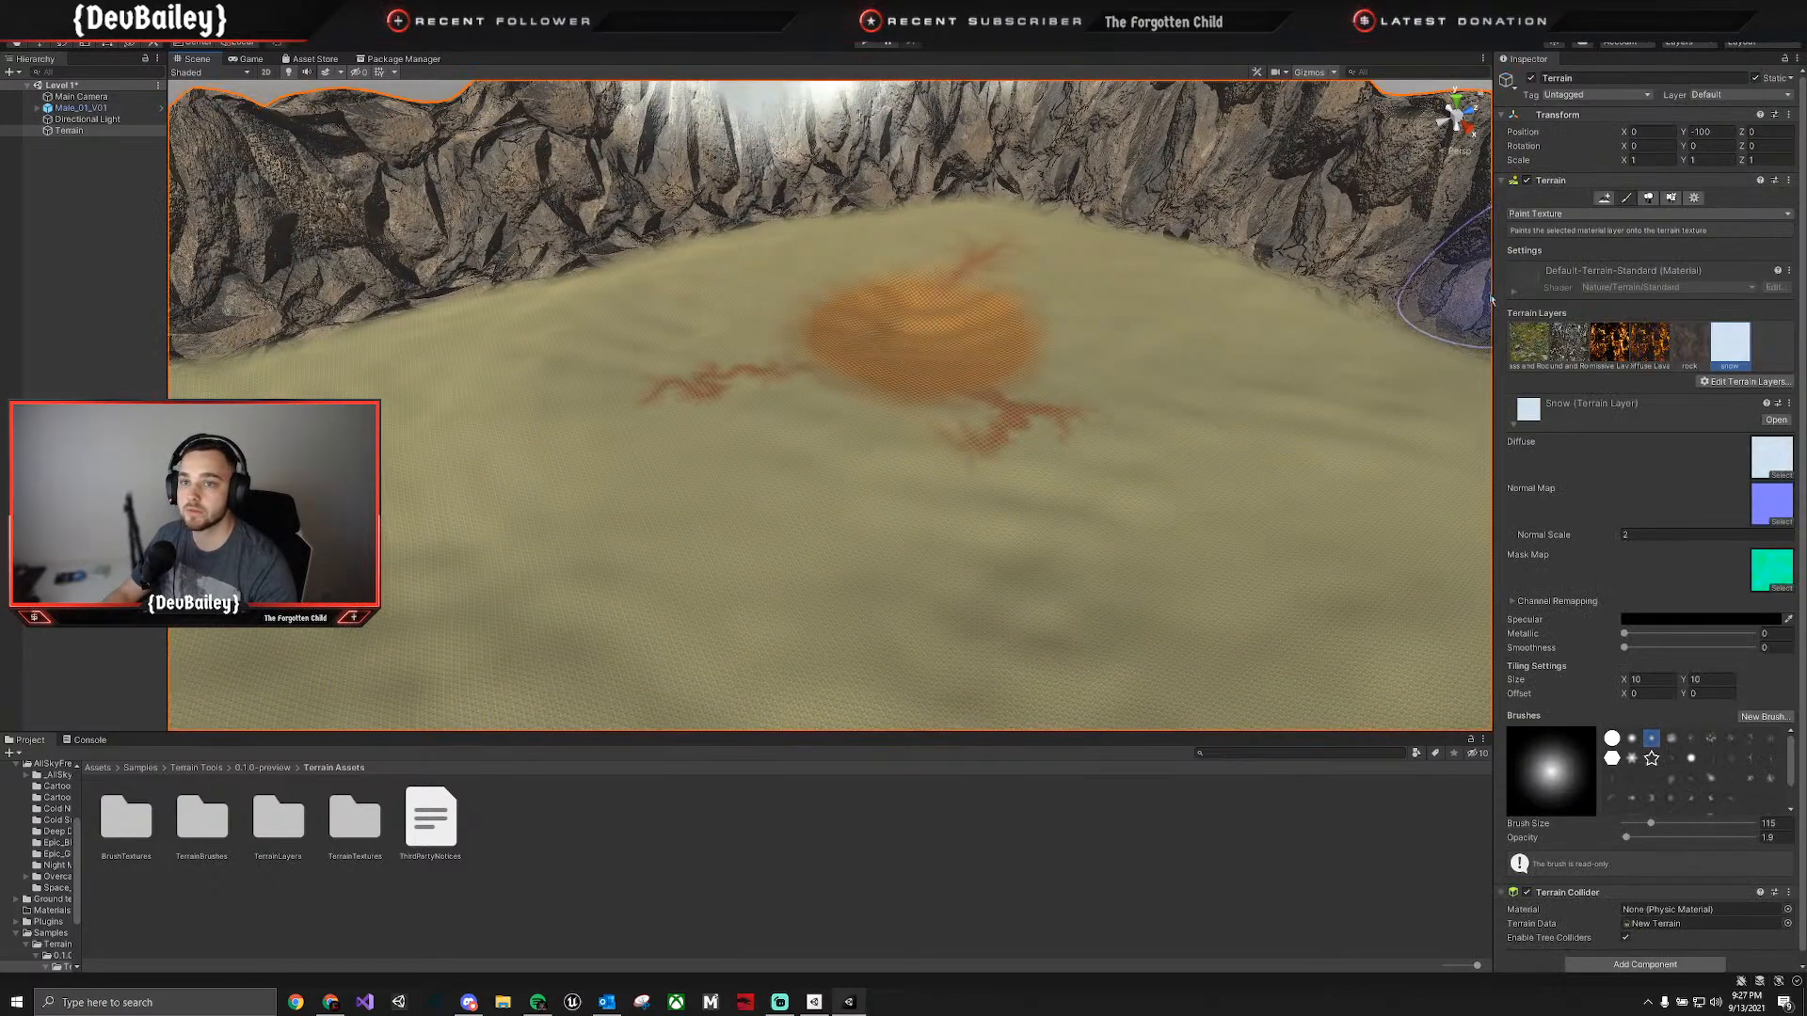
pyautogui.click(1587, 355)
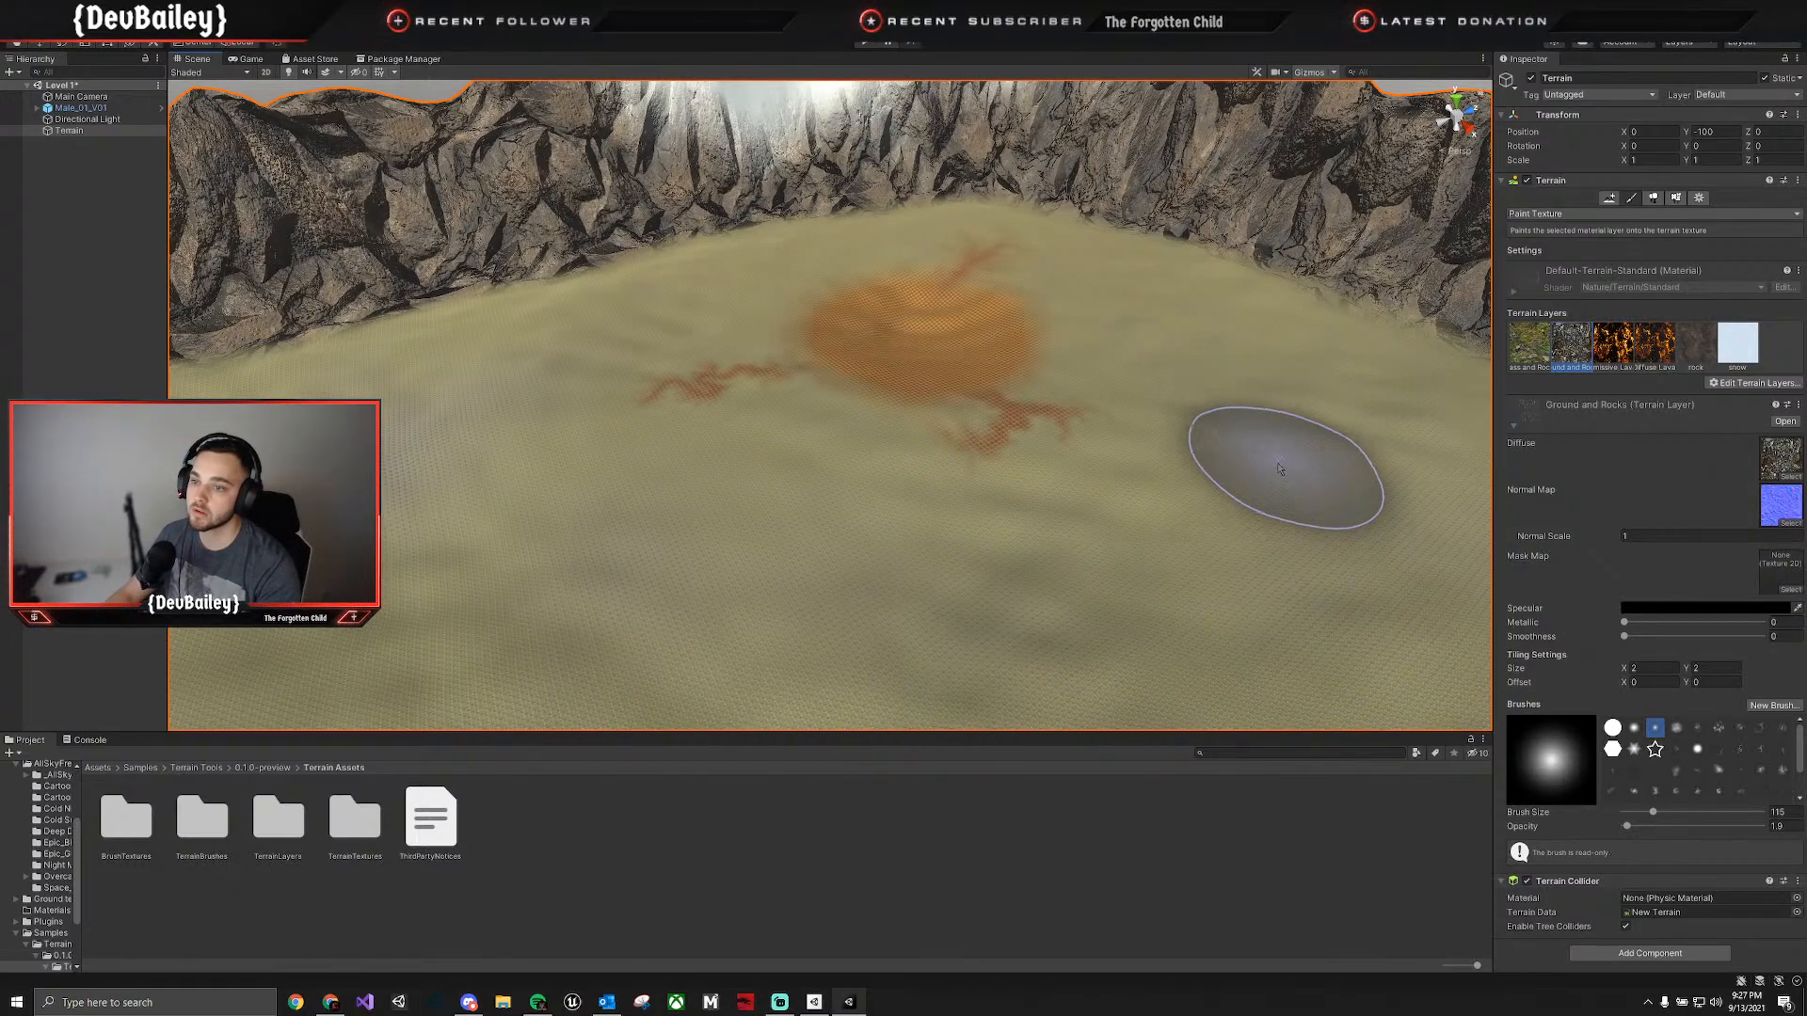
pyautogui.moveTo(1083, 564)
pyautogui.mouseDown(button='right')
pyautogui.moveTo(1359, 565)
pyautogui.moveTo(1355, 508)
pyautogui.mouseUp(button='right')
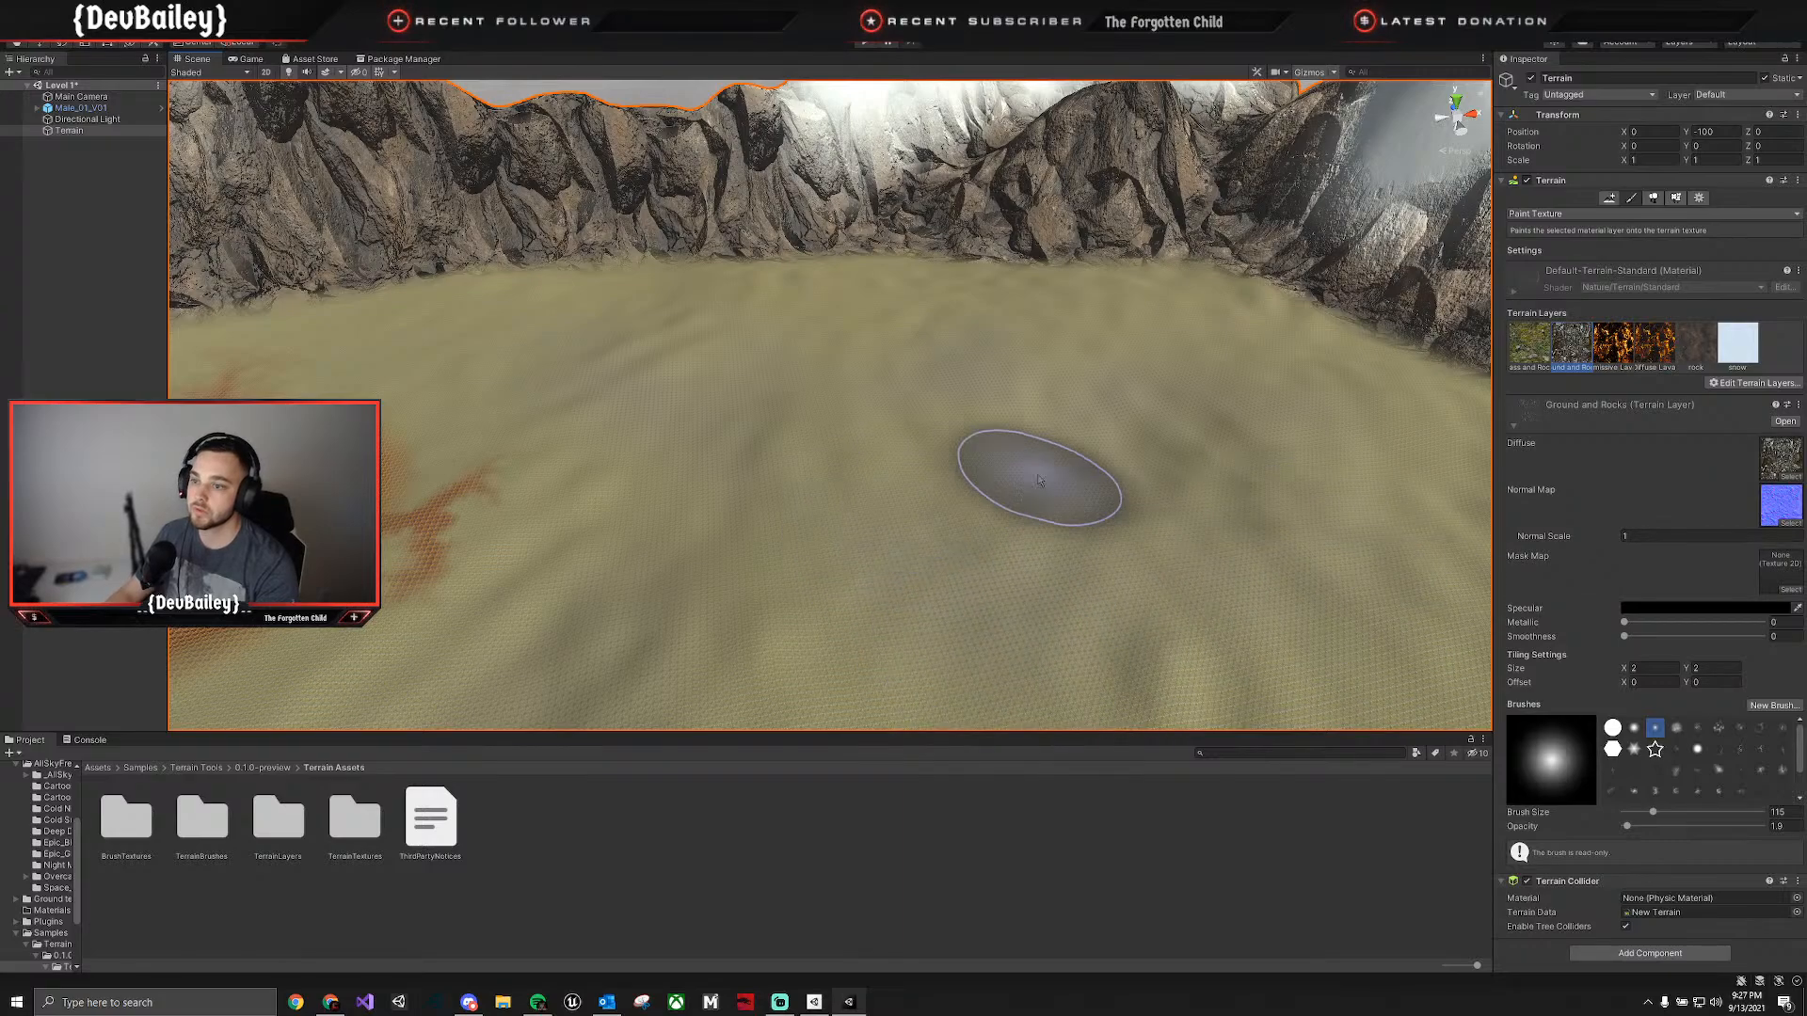
pyautogui.moveTo(1081, 476)
pyautogui.mouseDown(button='right')
pyautogui.moveTo(1290, 517)
pyautogui.moveTo(1033, 351)
pyautogui.mouseUp(button='right')
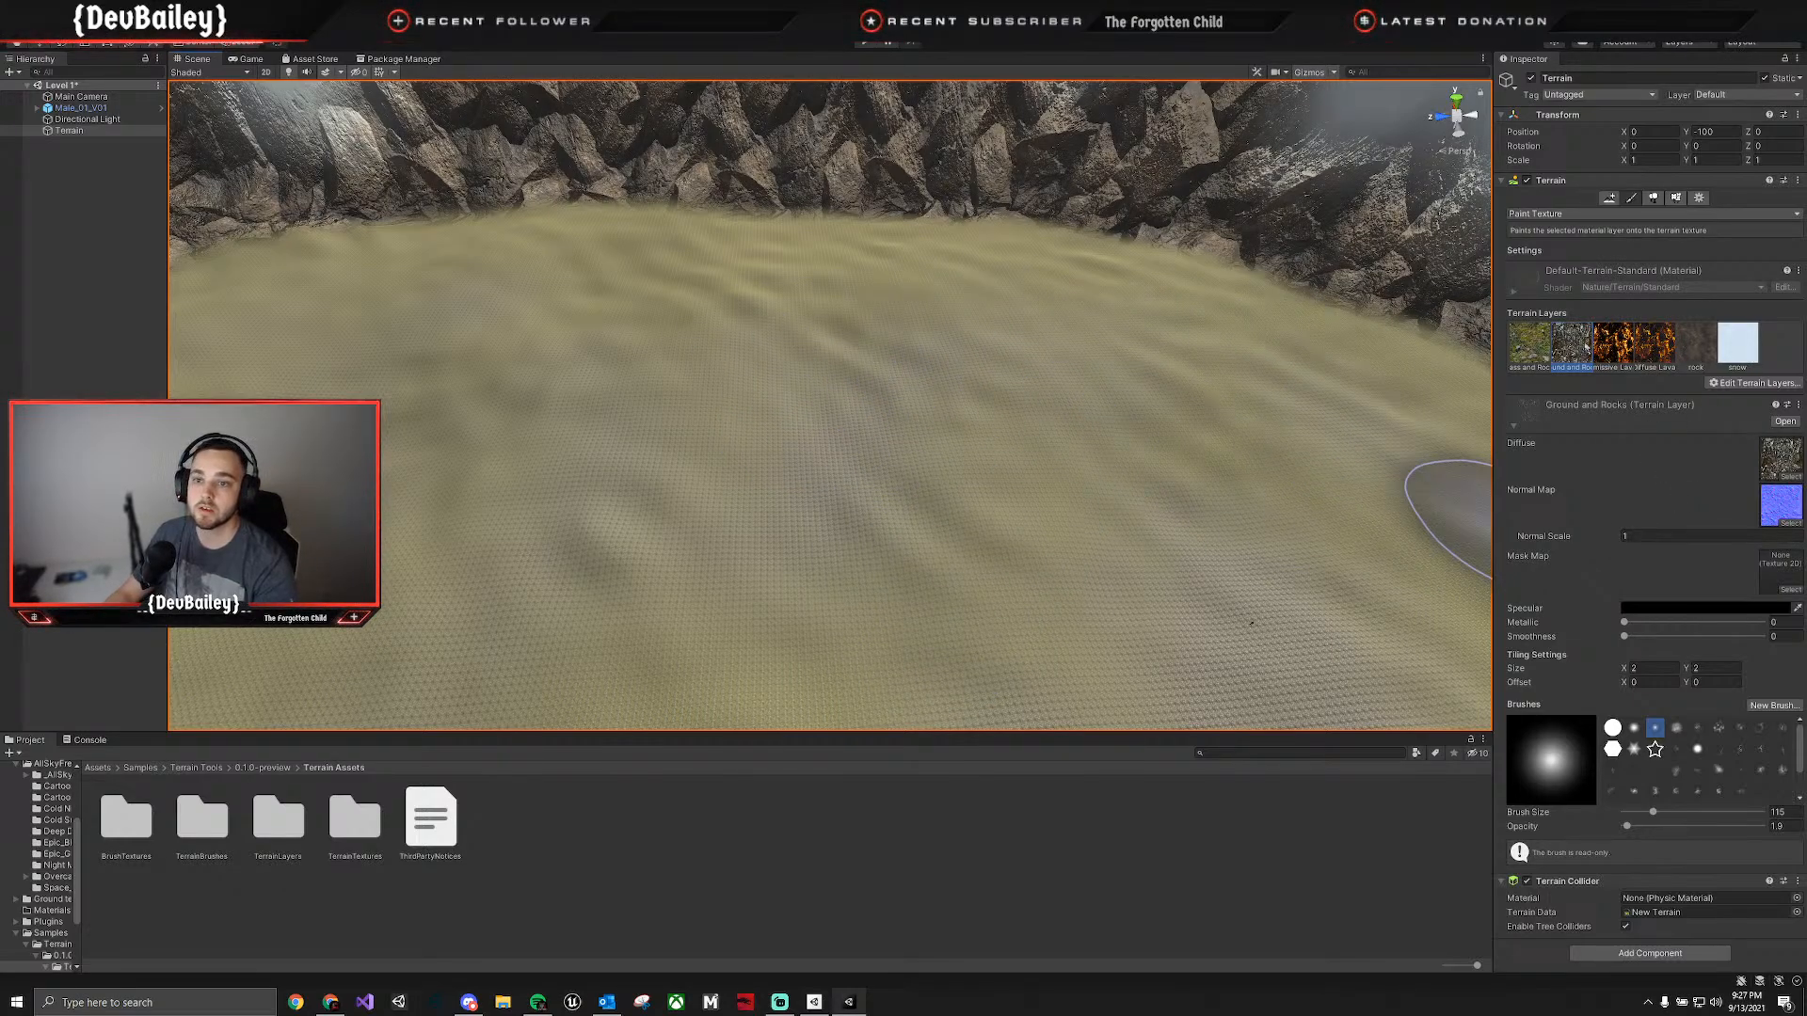
# Look through the existing terrain layers available to add, and close the picker without choosing one.
pyautogui.click(1778, 407)
pyautogui.click(1723, 403)
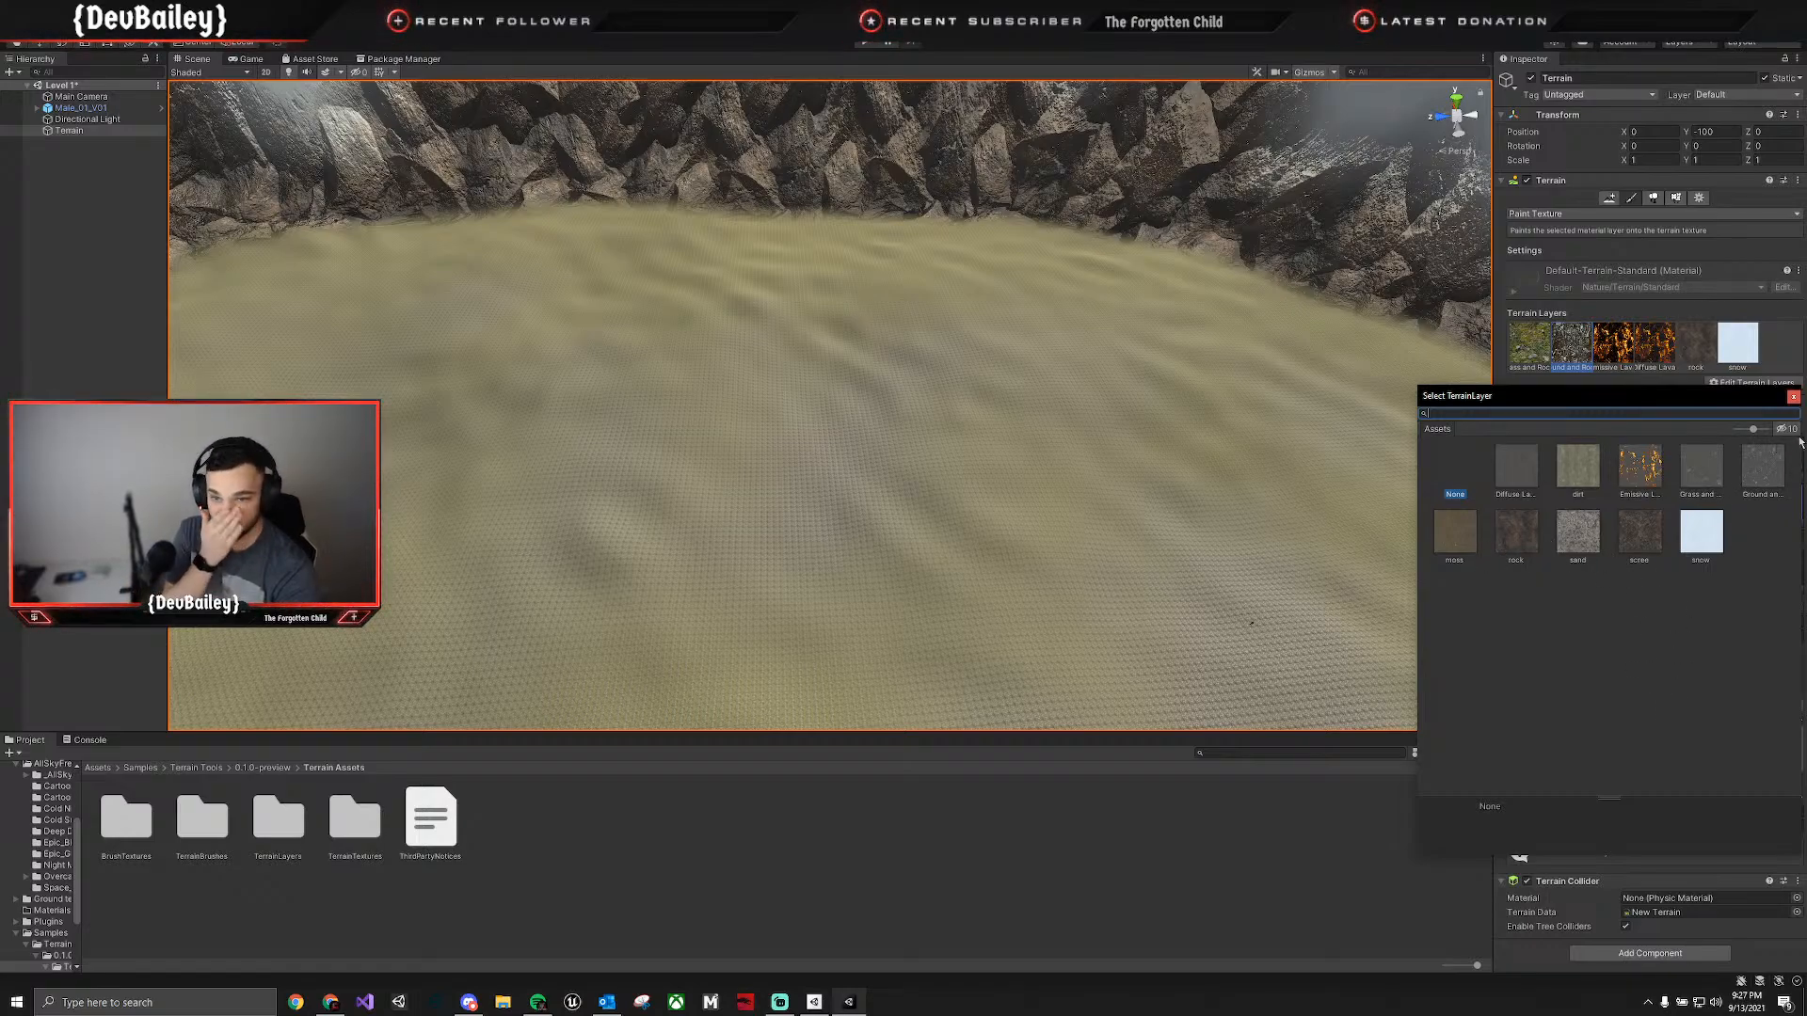
pyautogui.click(1795, 398)
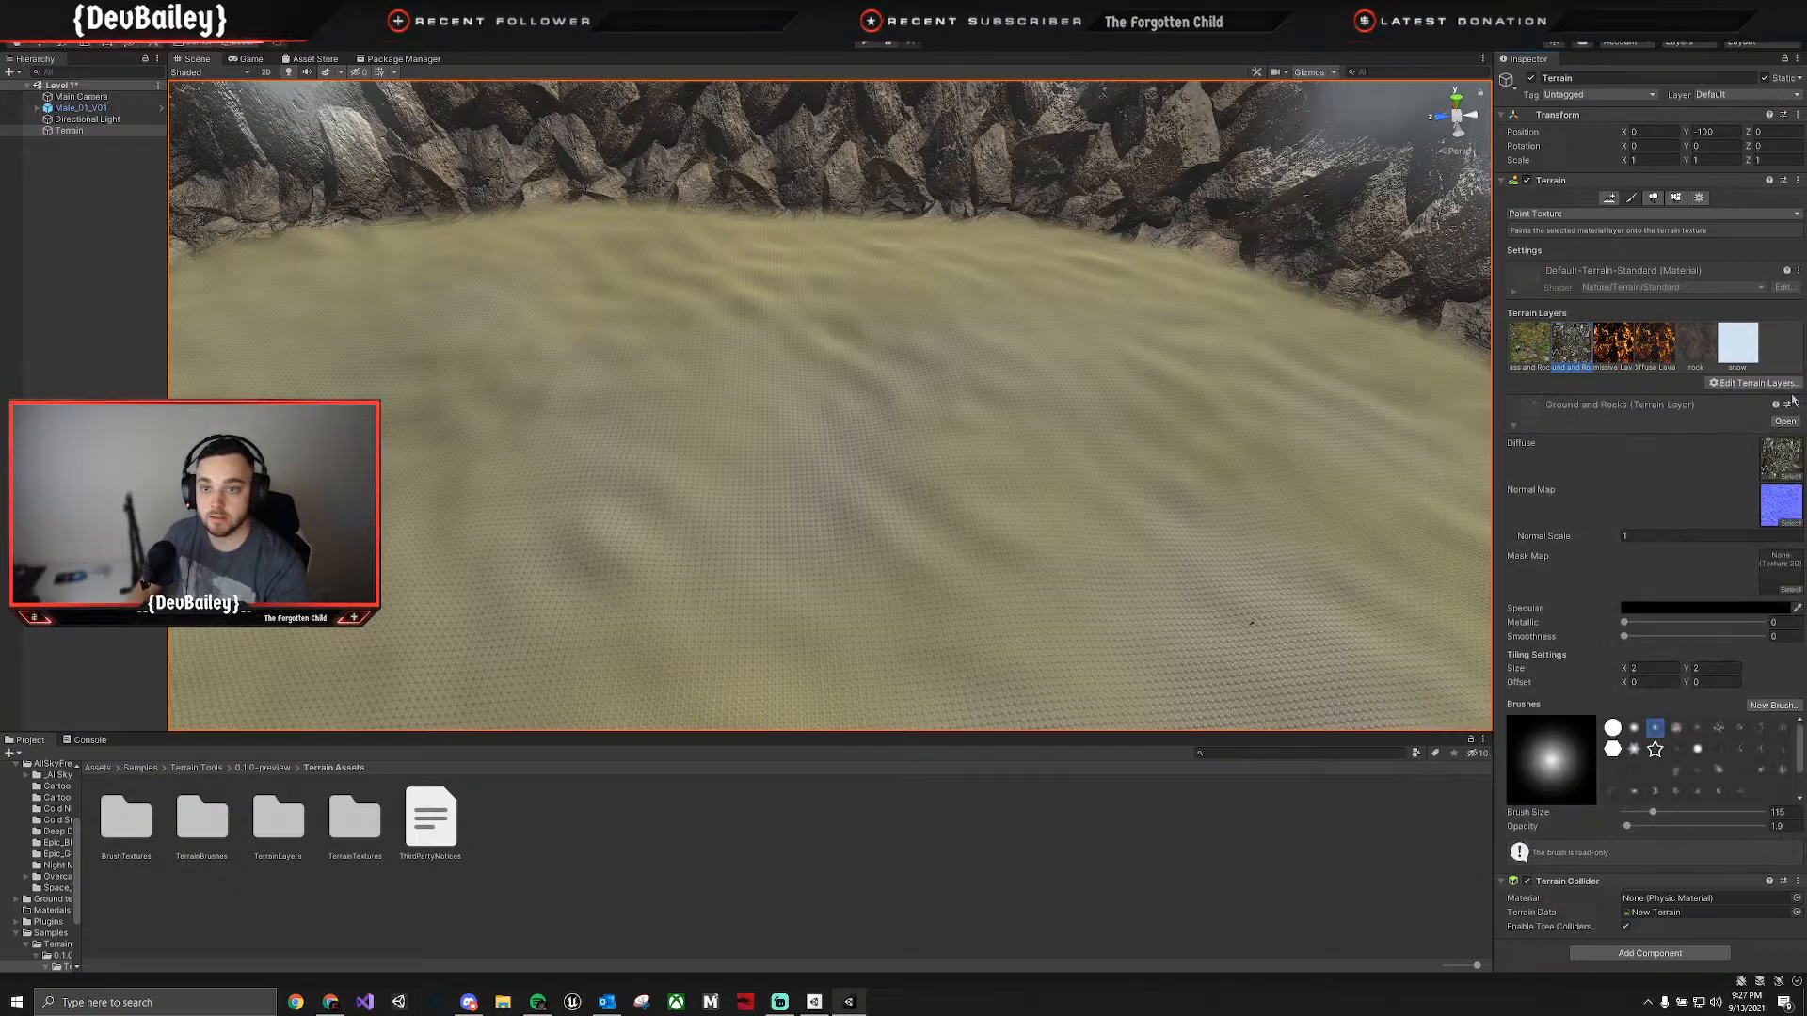
# Create a new terrain layer from the diffuse texture of Grass & dead leafs 02.
pyautogui.click(1787, 384)
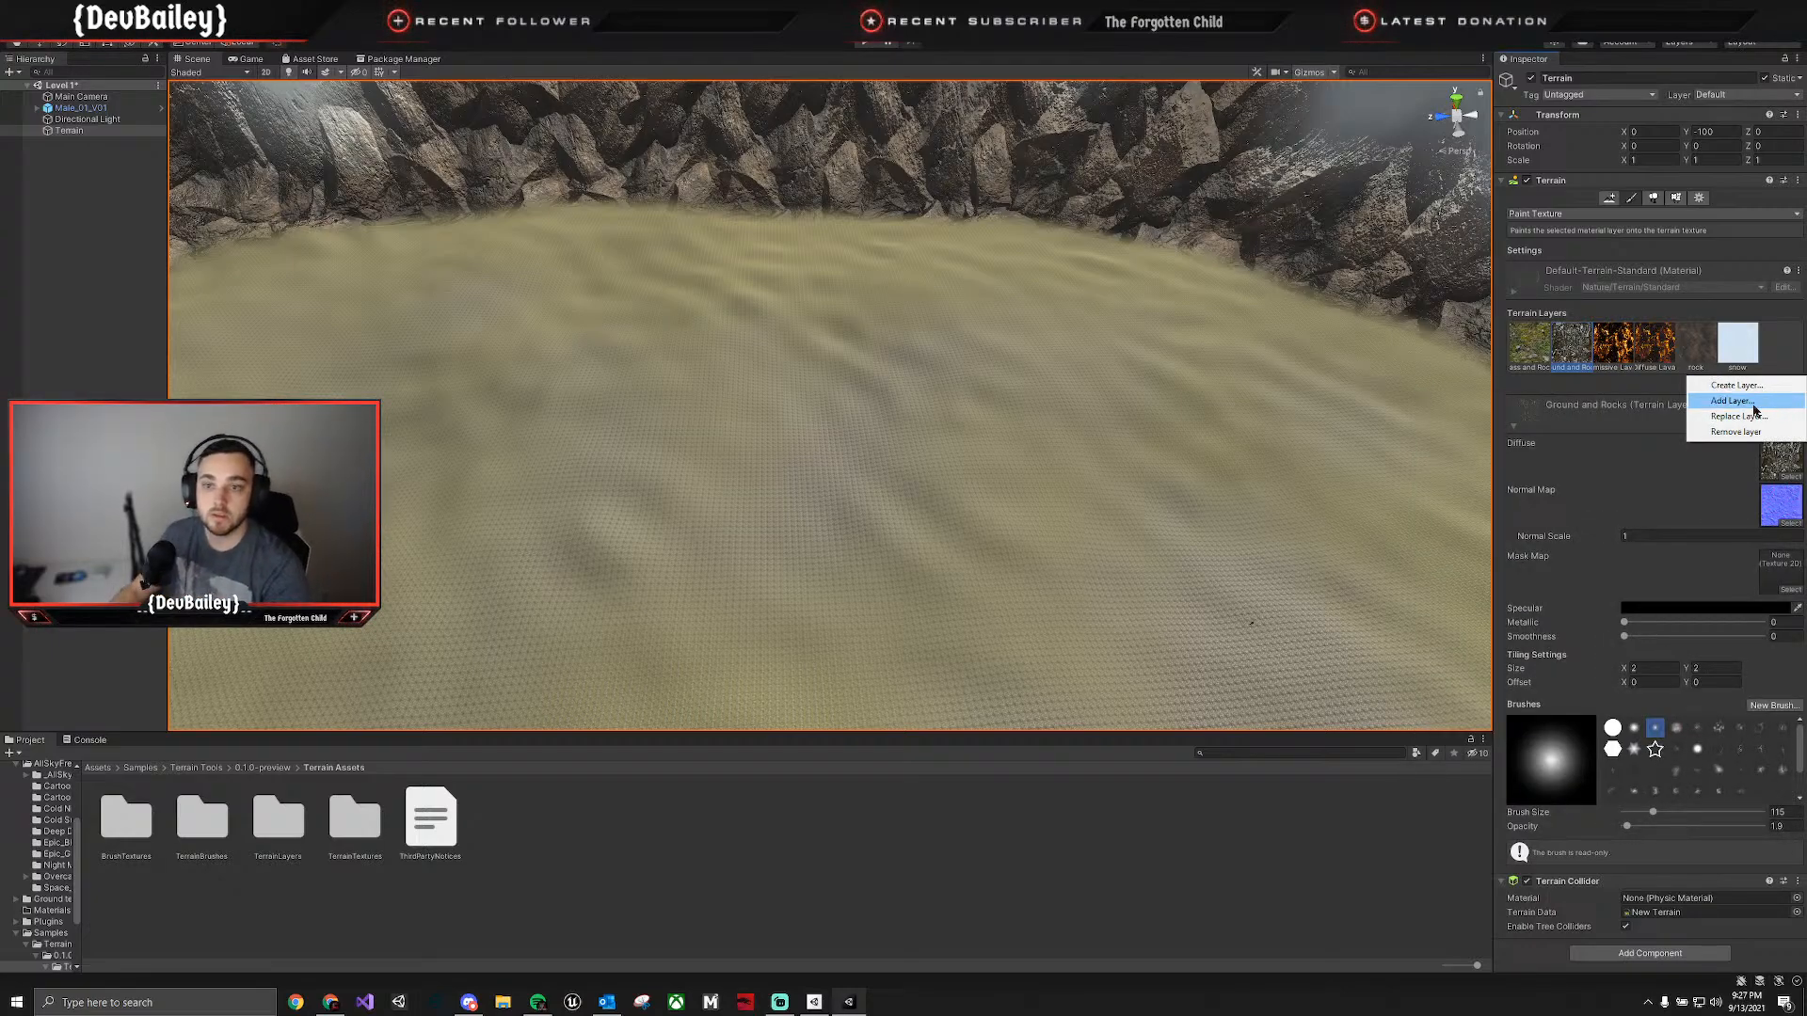
pyautogui.click(1749, 401)
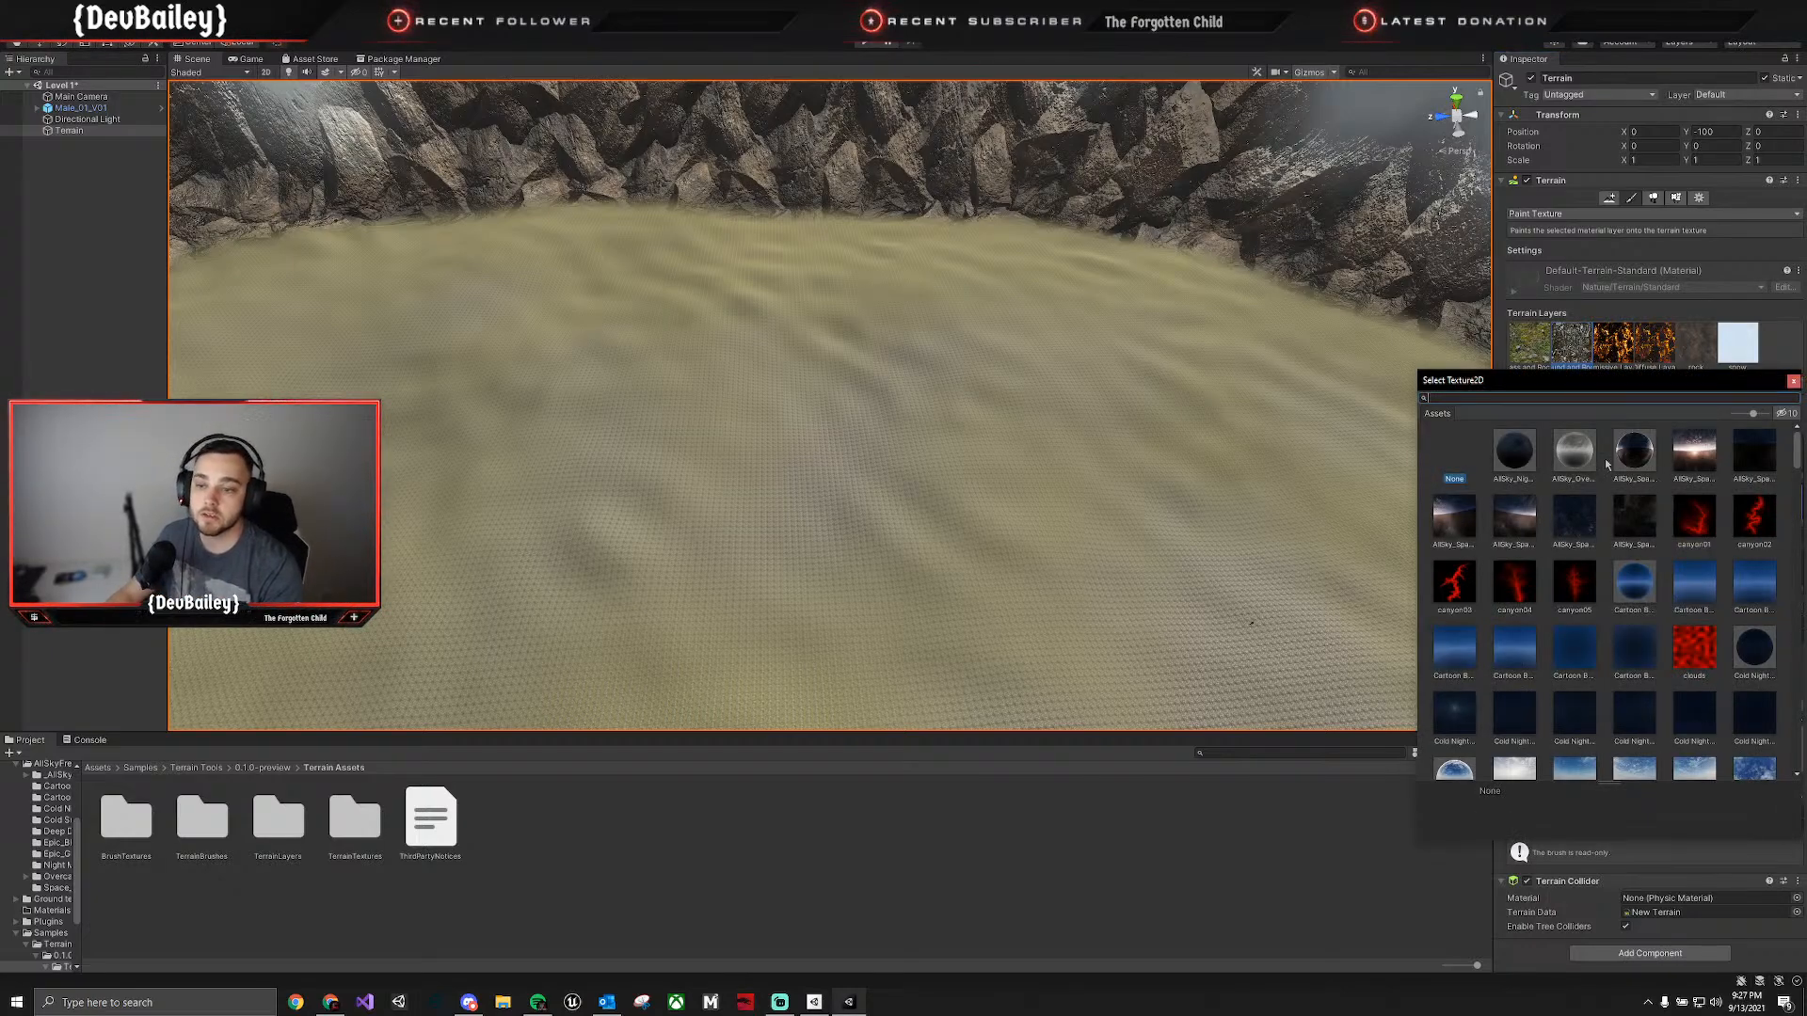
pyautogui.scroll(-10, 1607, 463)
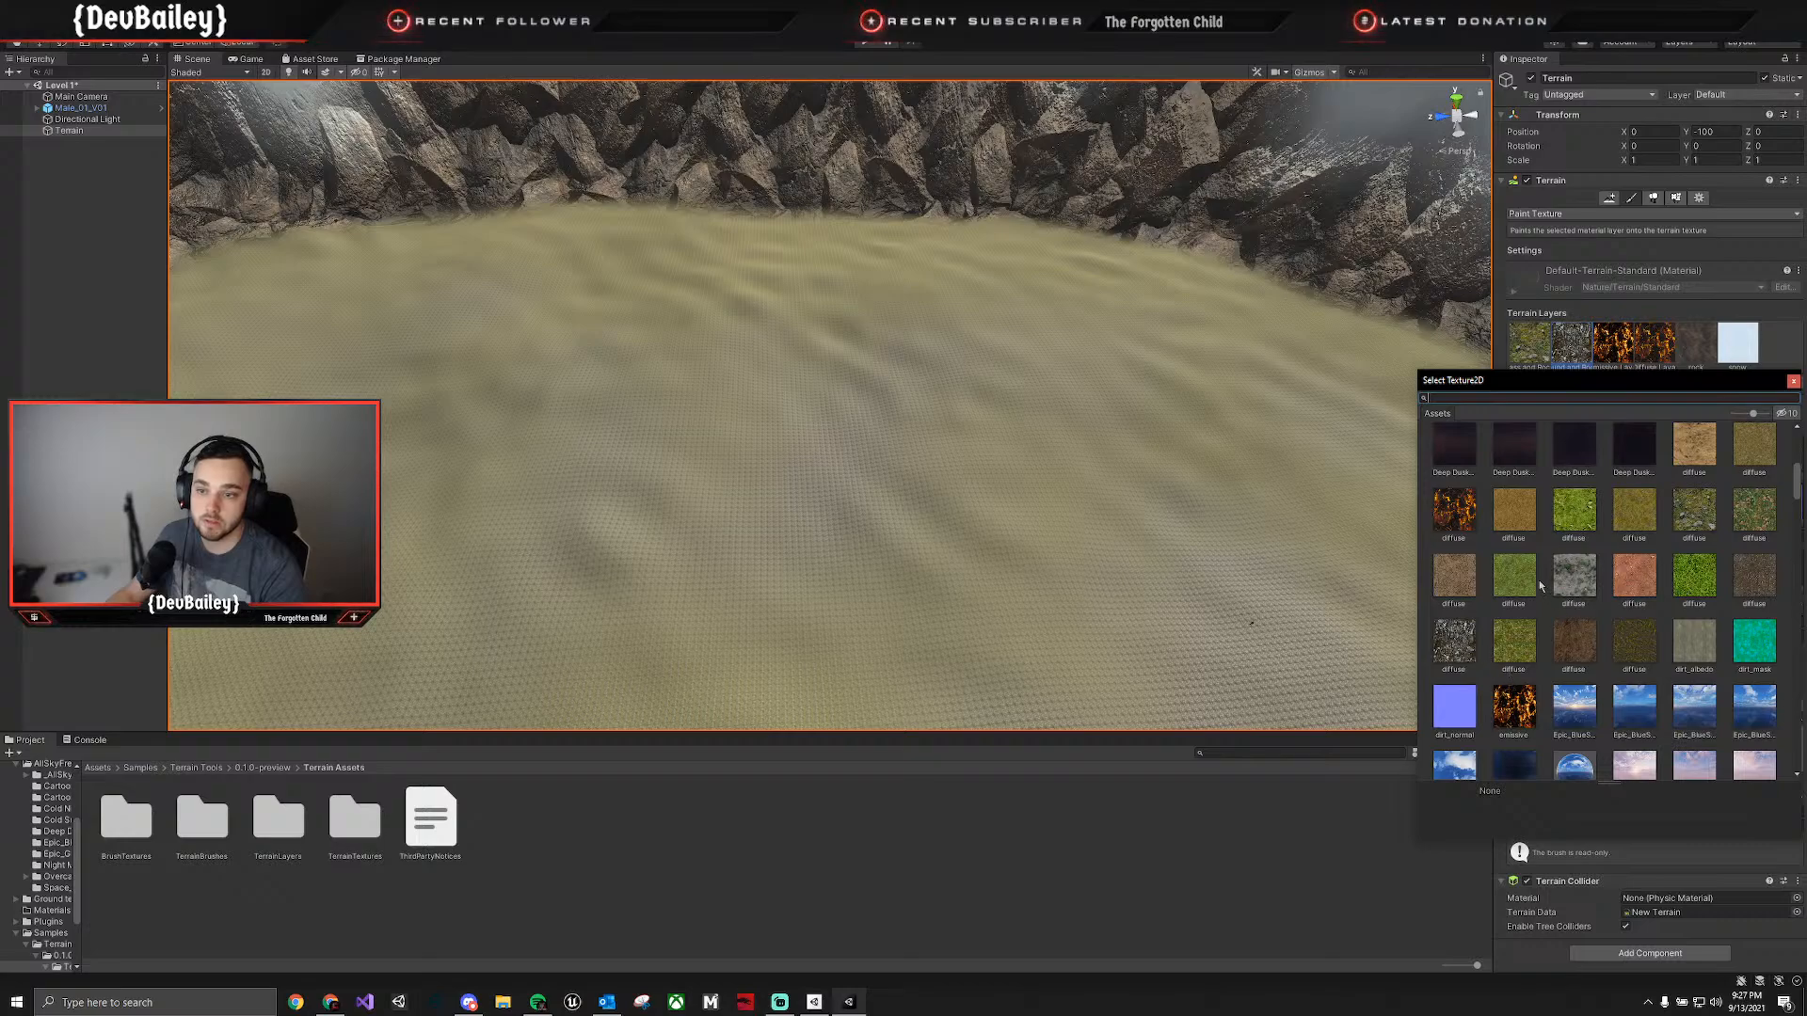
pyautogui.click(1514, 658)
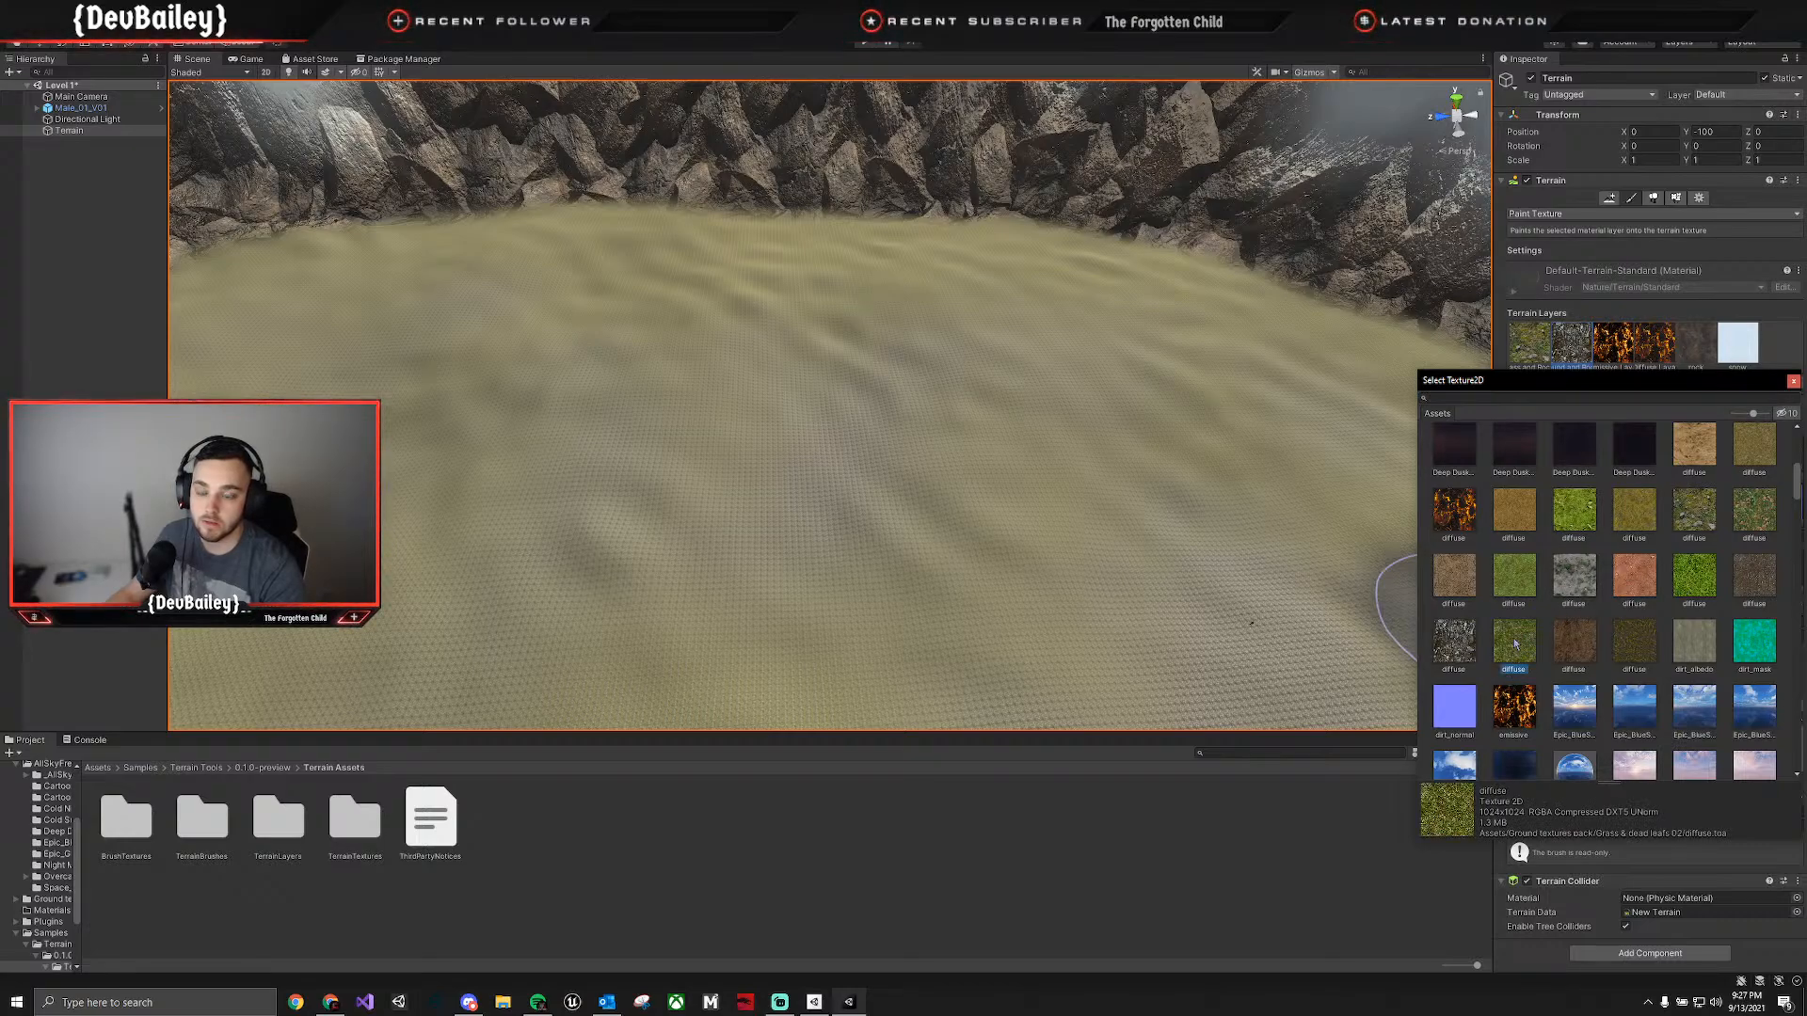
# Assign the normal map from the Ground textures pack's Grass & dead leafs 02 folder to the new terrain layer.
pyautogui.click(98, 768)
pyautogui.doubleClick(272, 821)
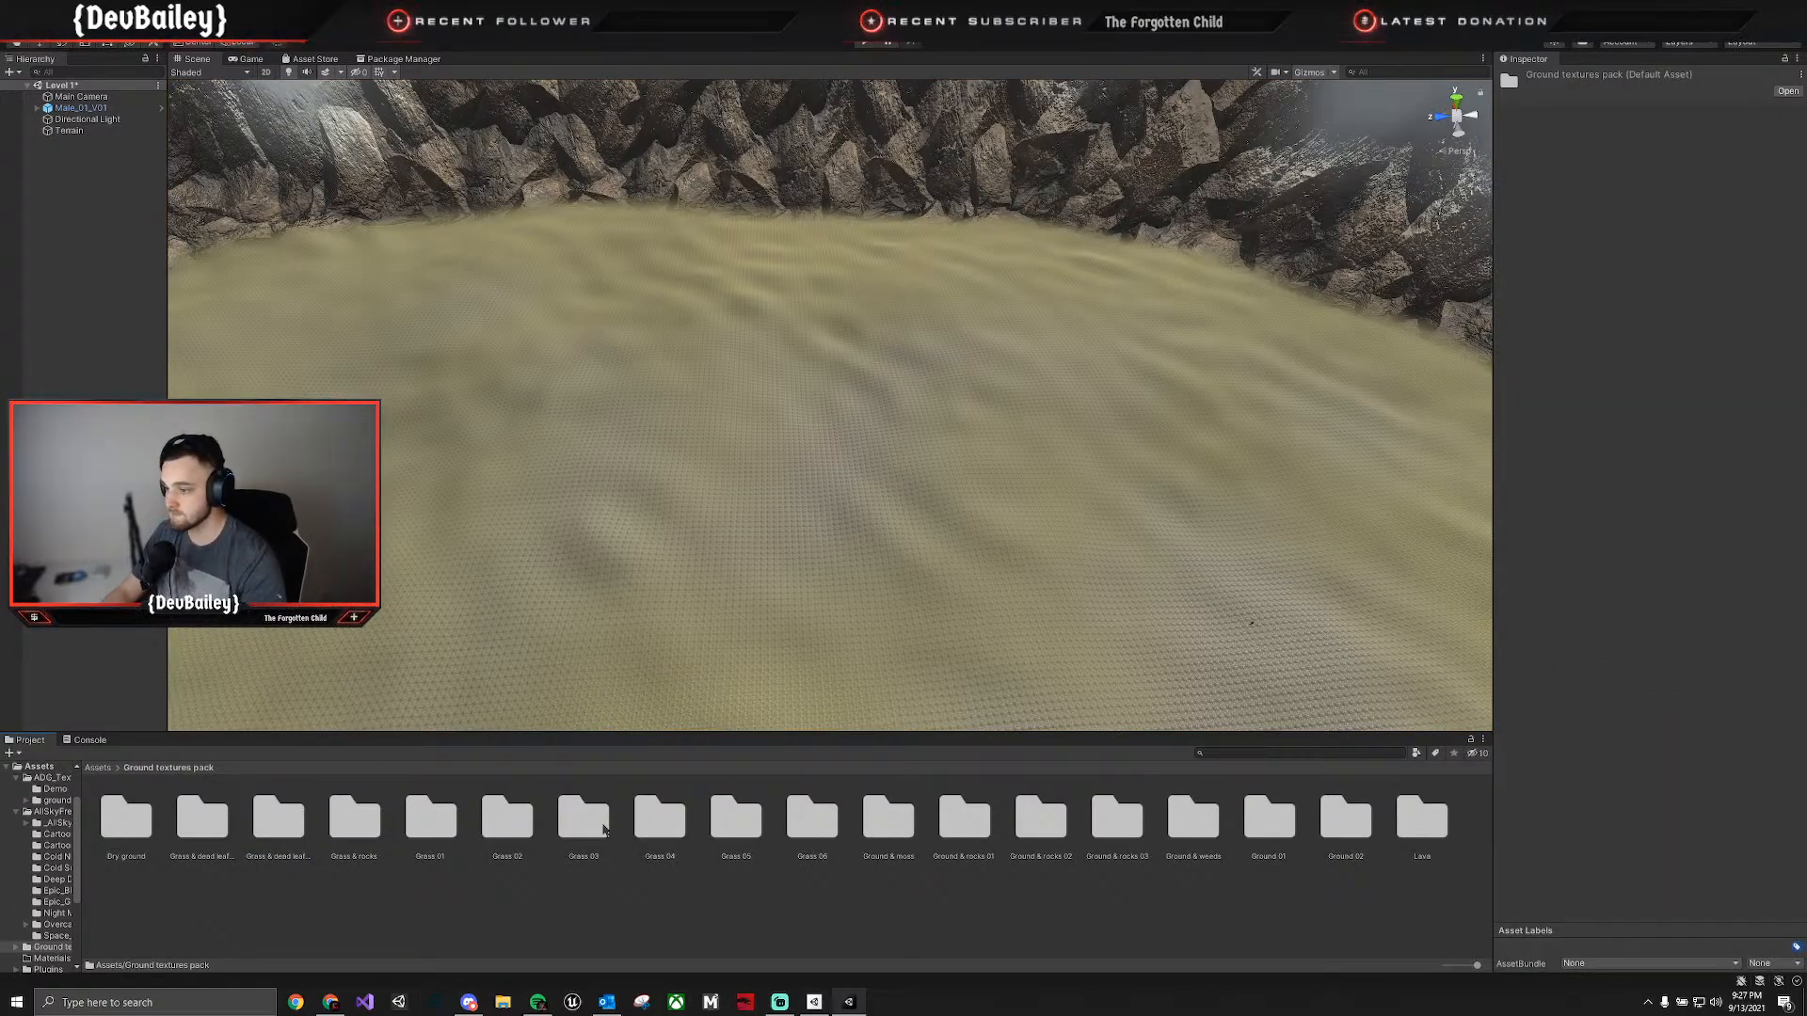
pyautogui.doubleClick(200, 819)
pyautogui.click(179, 768)
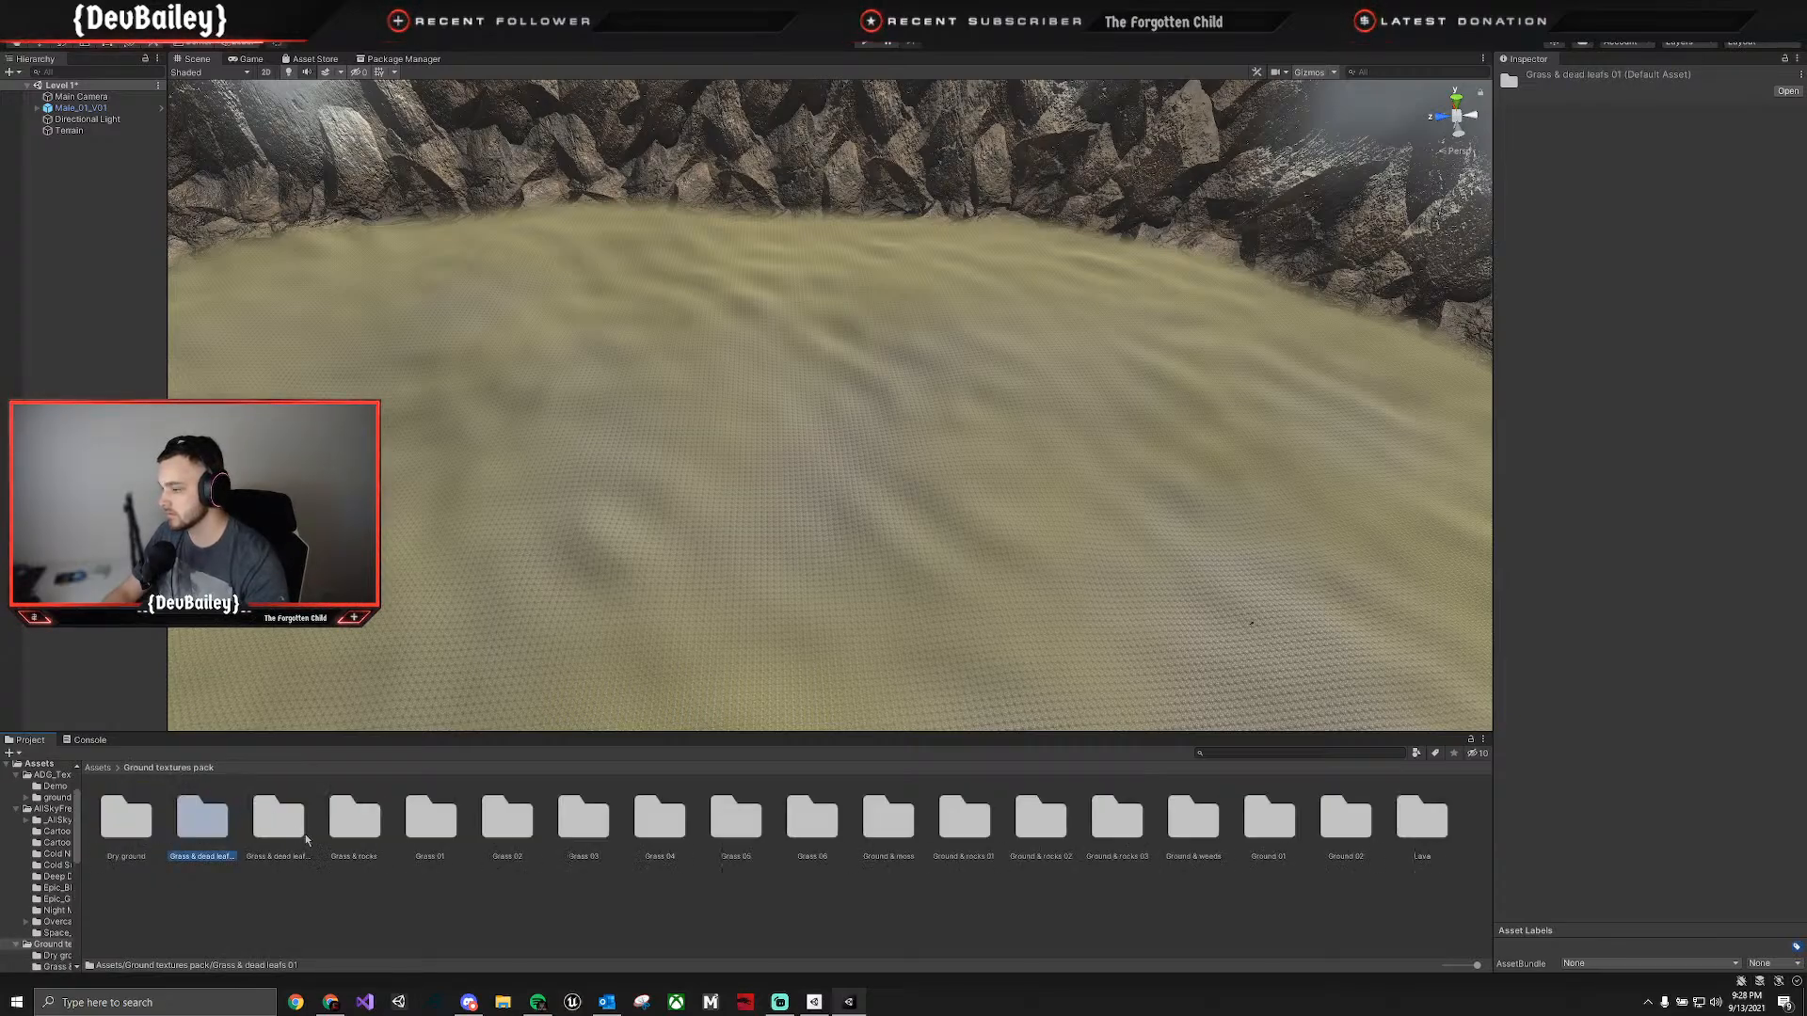
pyautogui.doubleClick(275, 828)
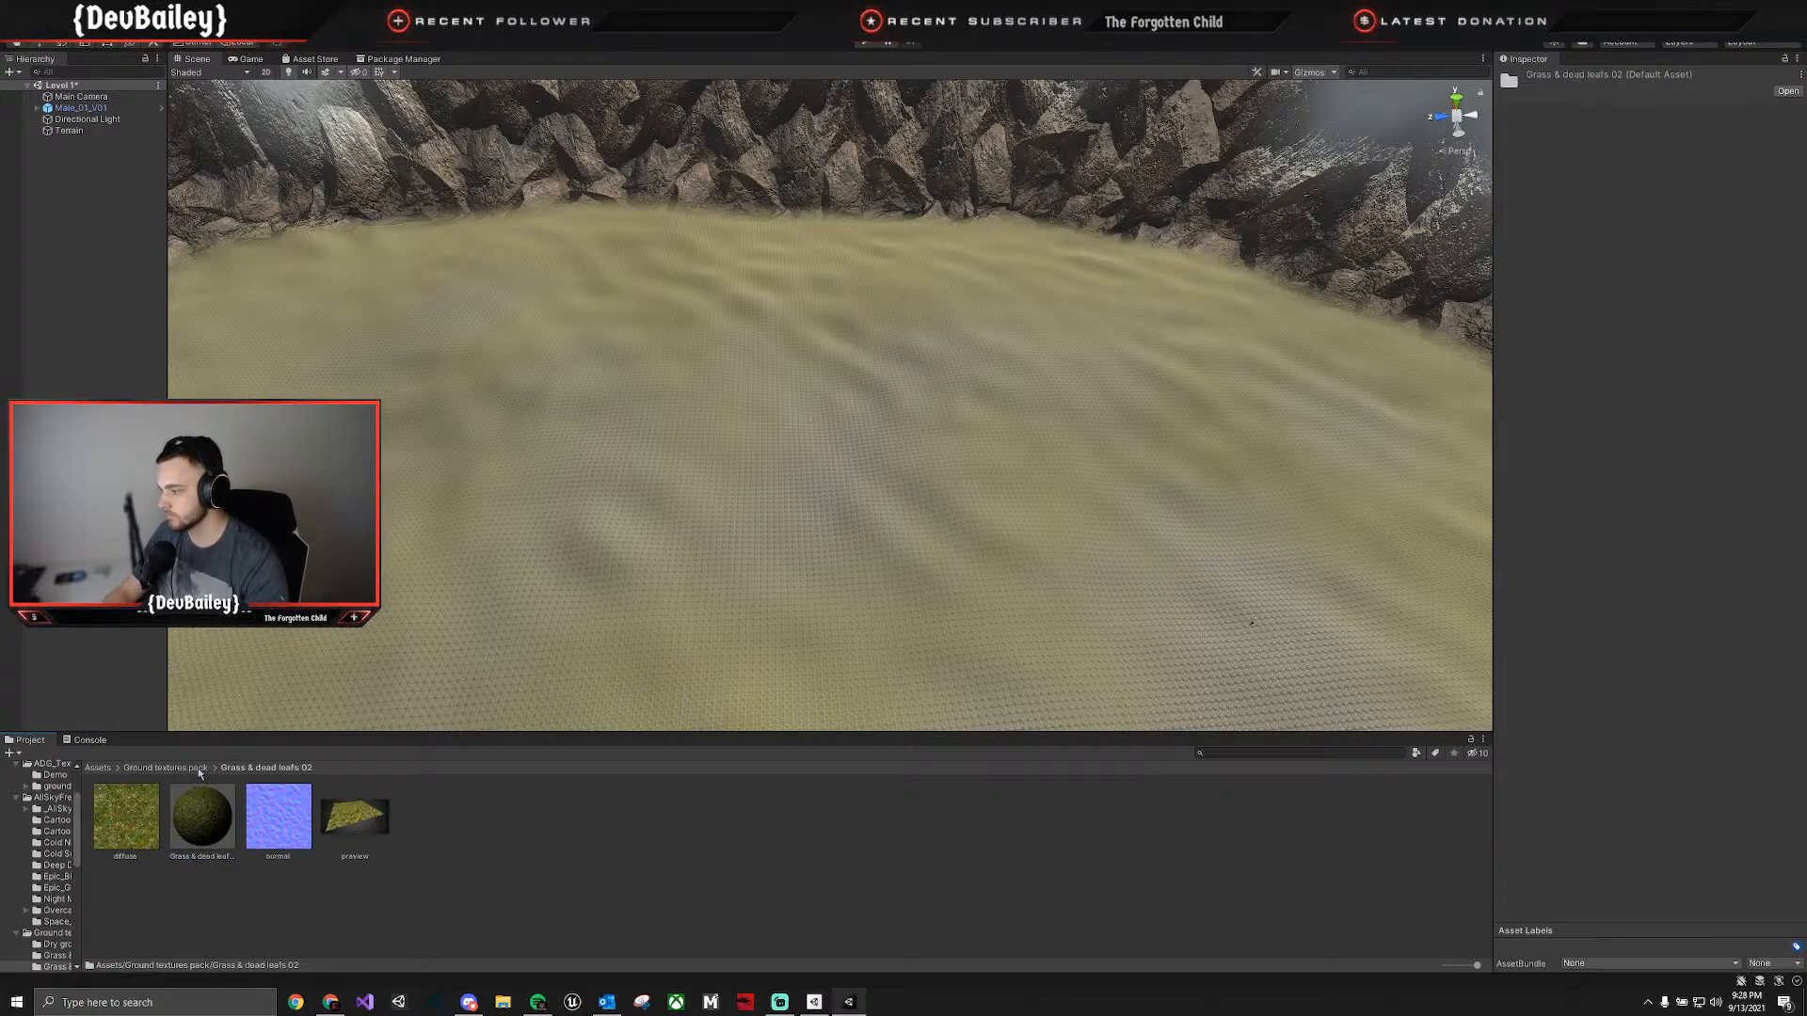
pyautogui.click(199, 771)
pyautogui.doubleClick(264, 833)
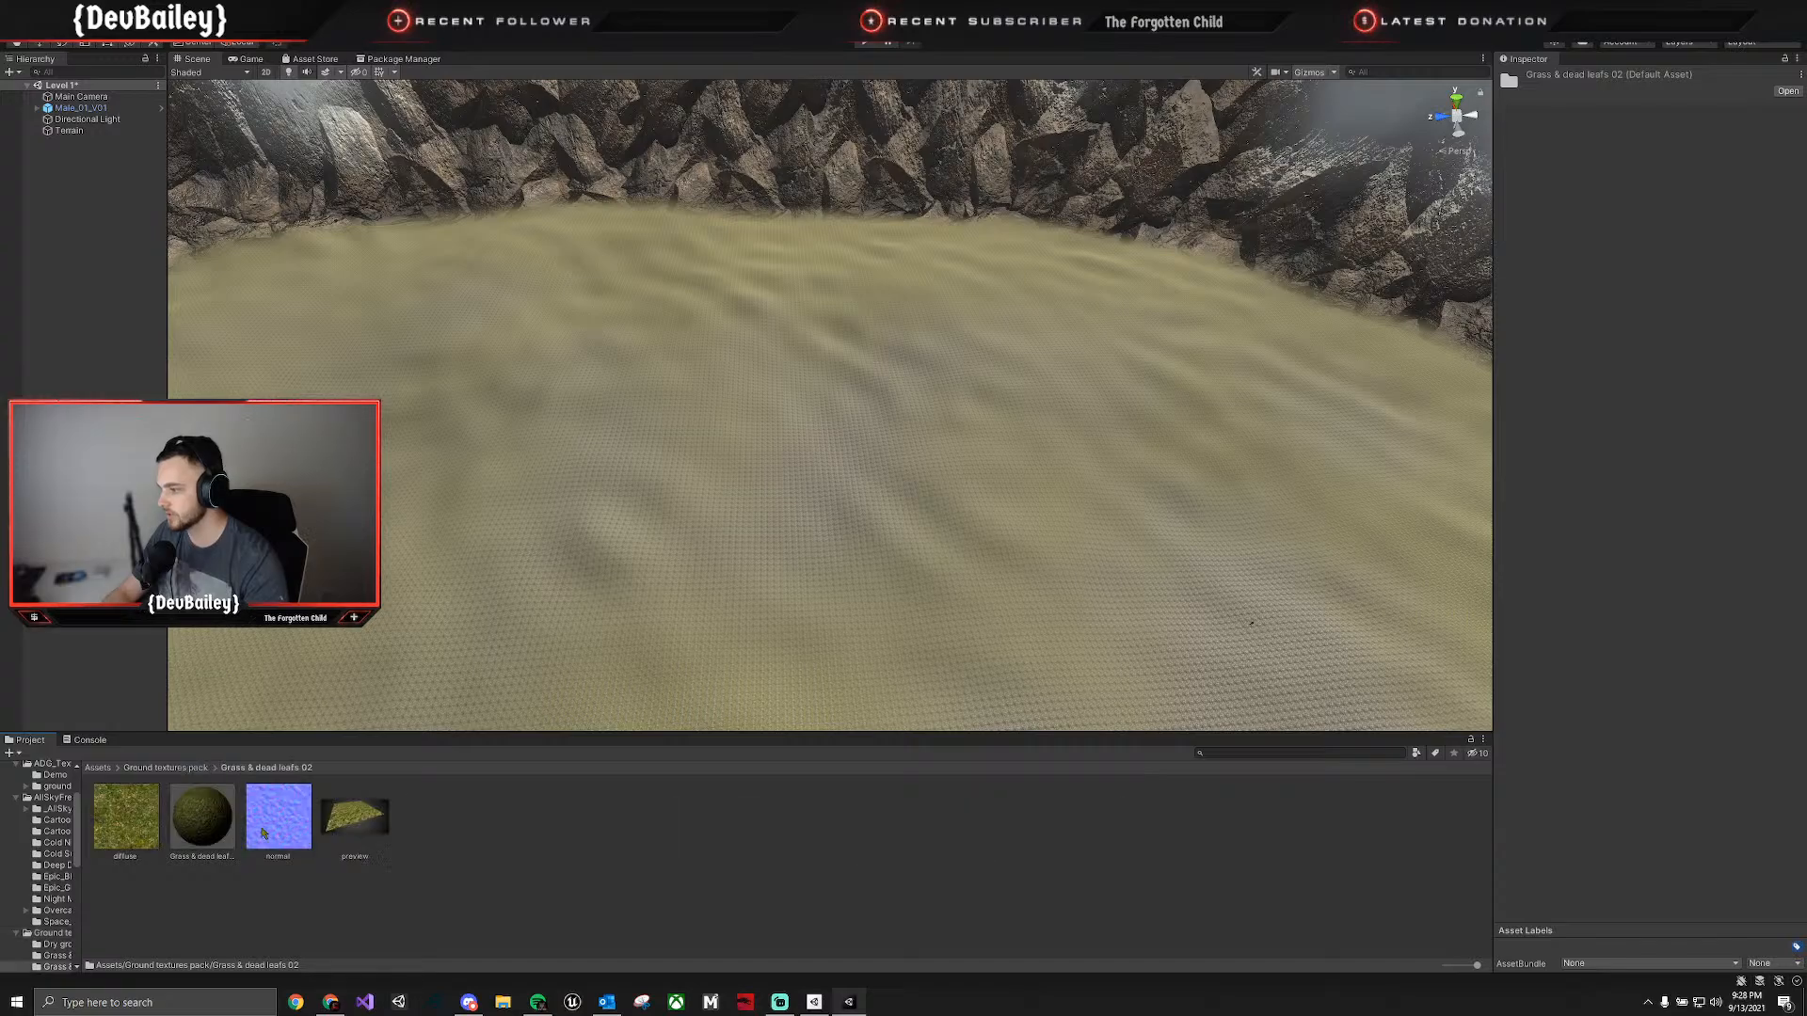
pyautogui.click(195, 823)
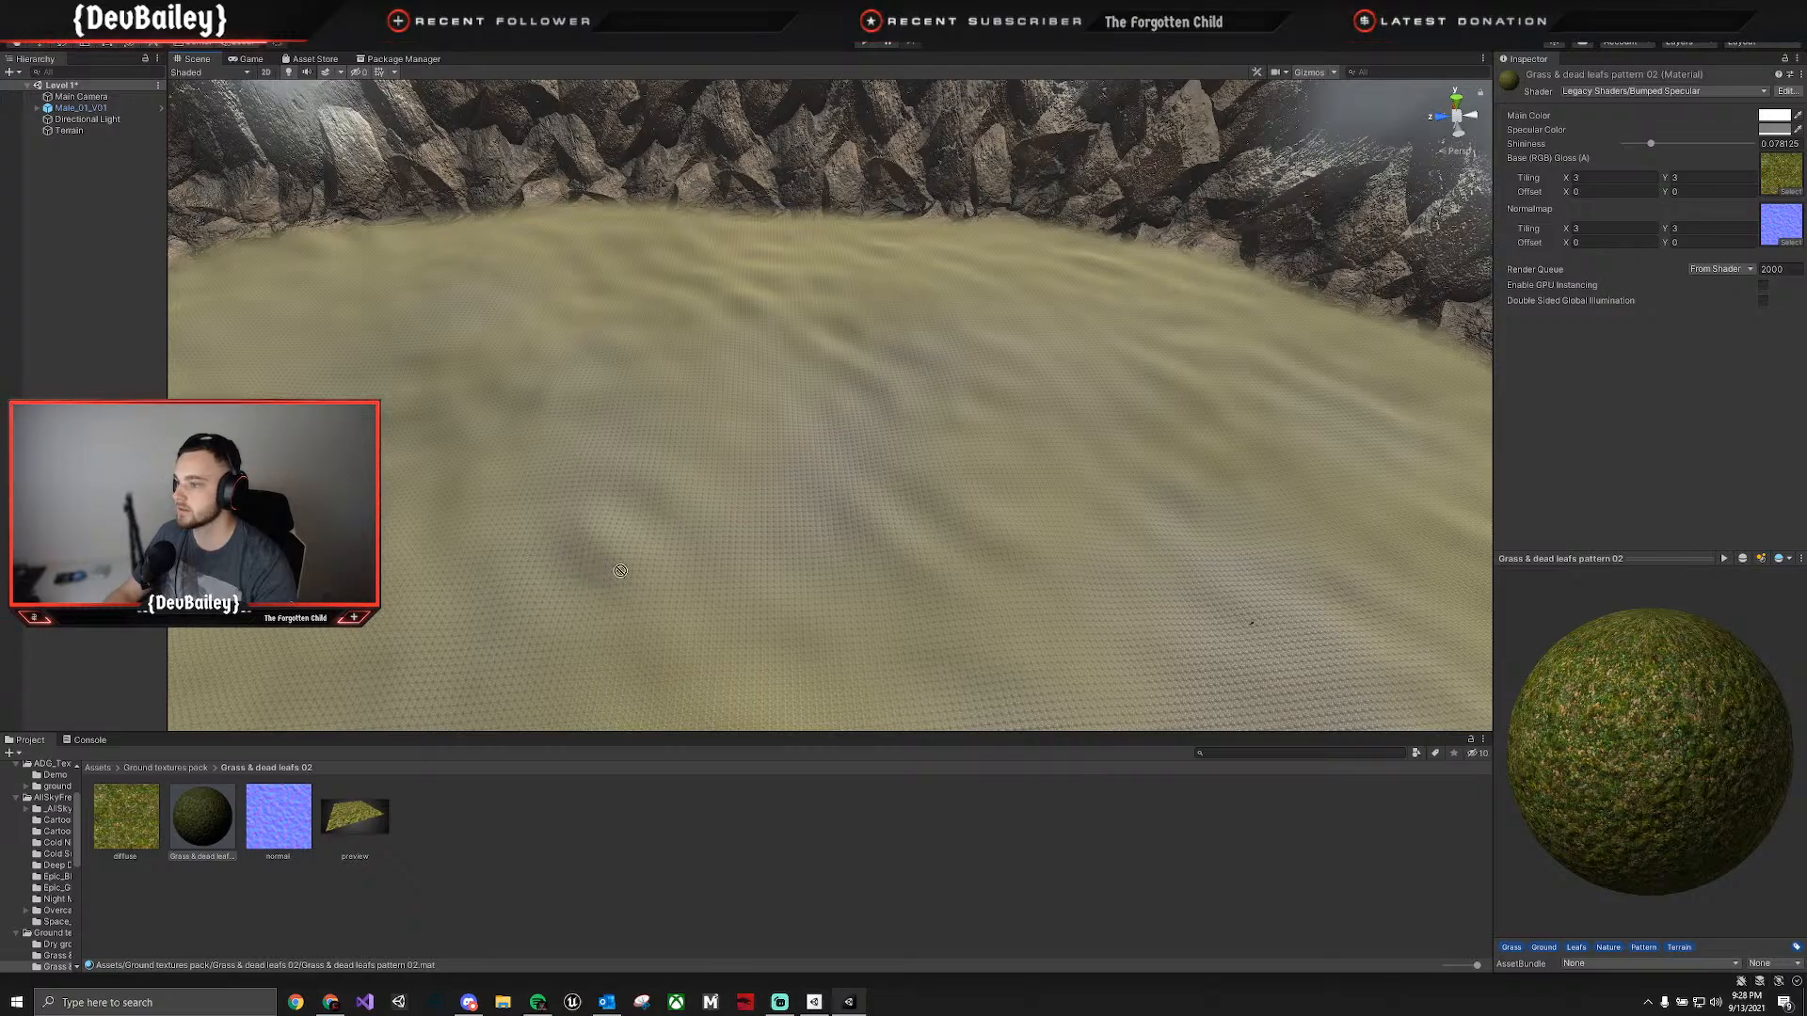
pyautogui.click(1120, 460)
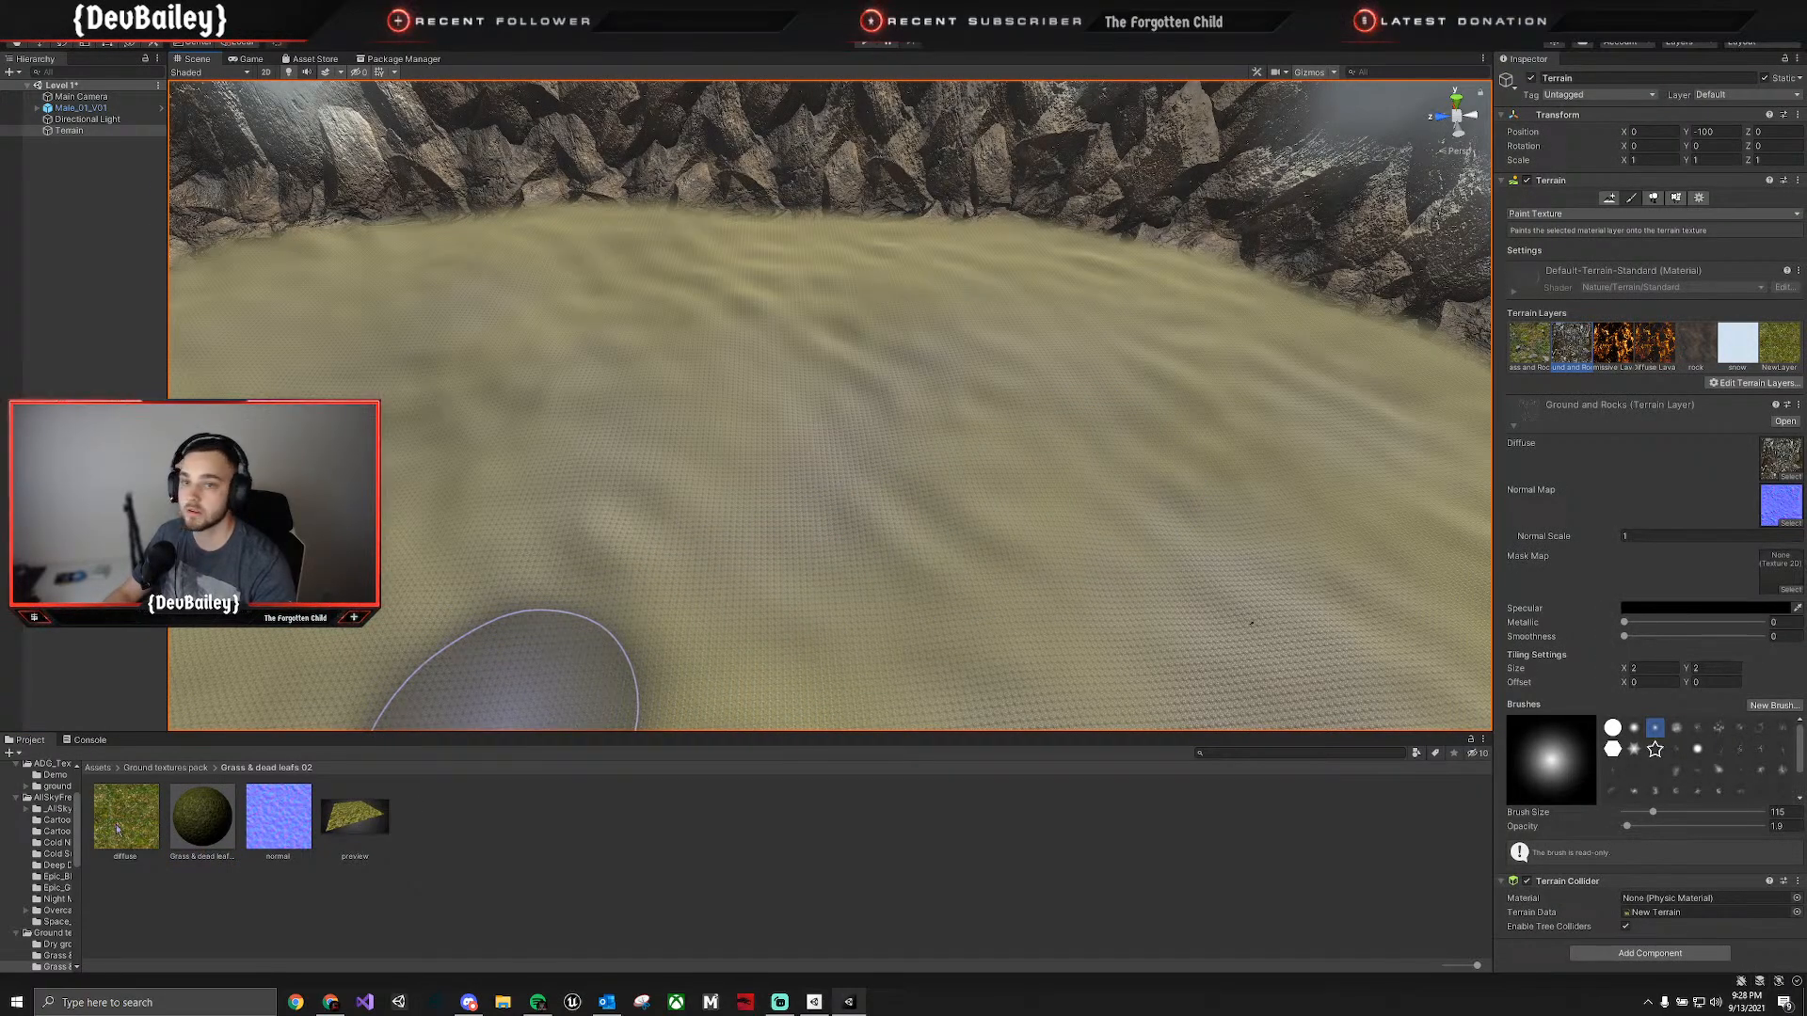
pyautogui.click(1766, 372)
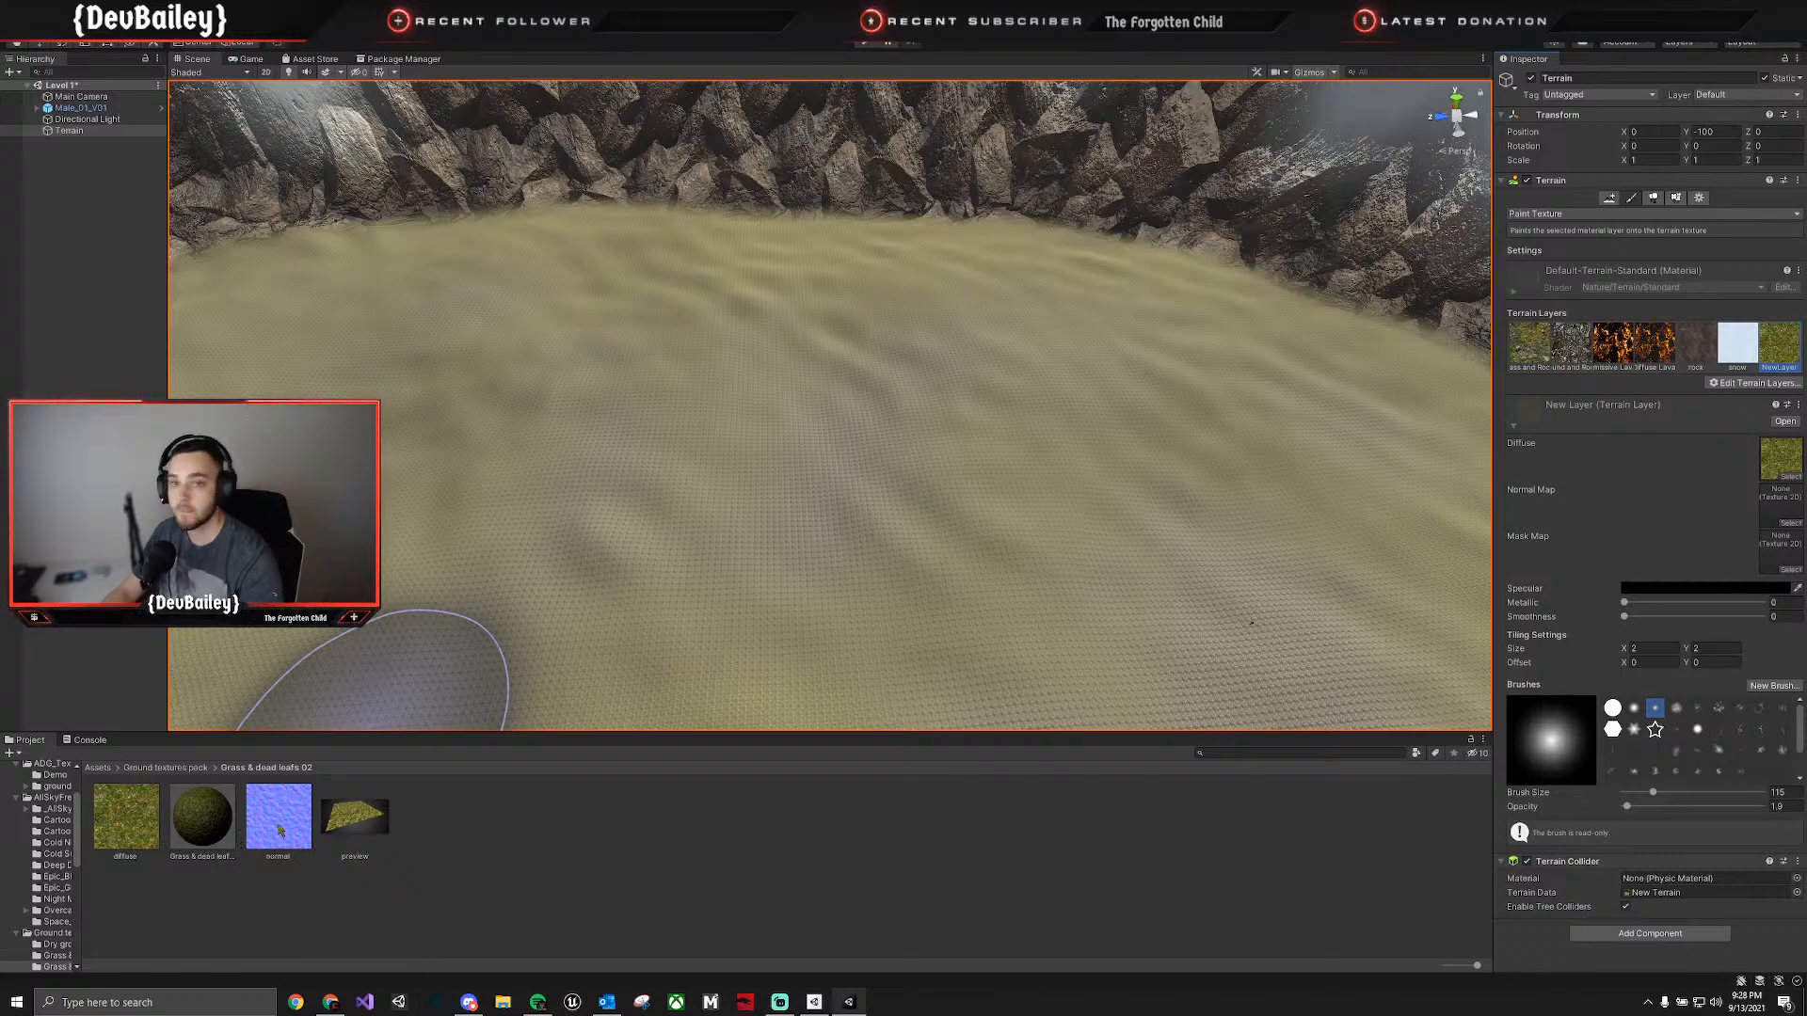
pyautogui.moveTo(279, 830); pyautogui.dragTo(1782, 506)
pyautogui.click(169, 768)
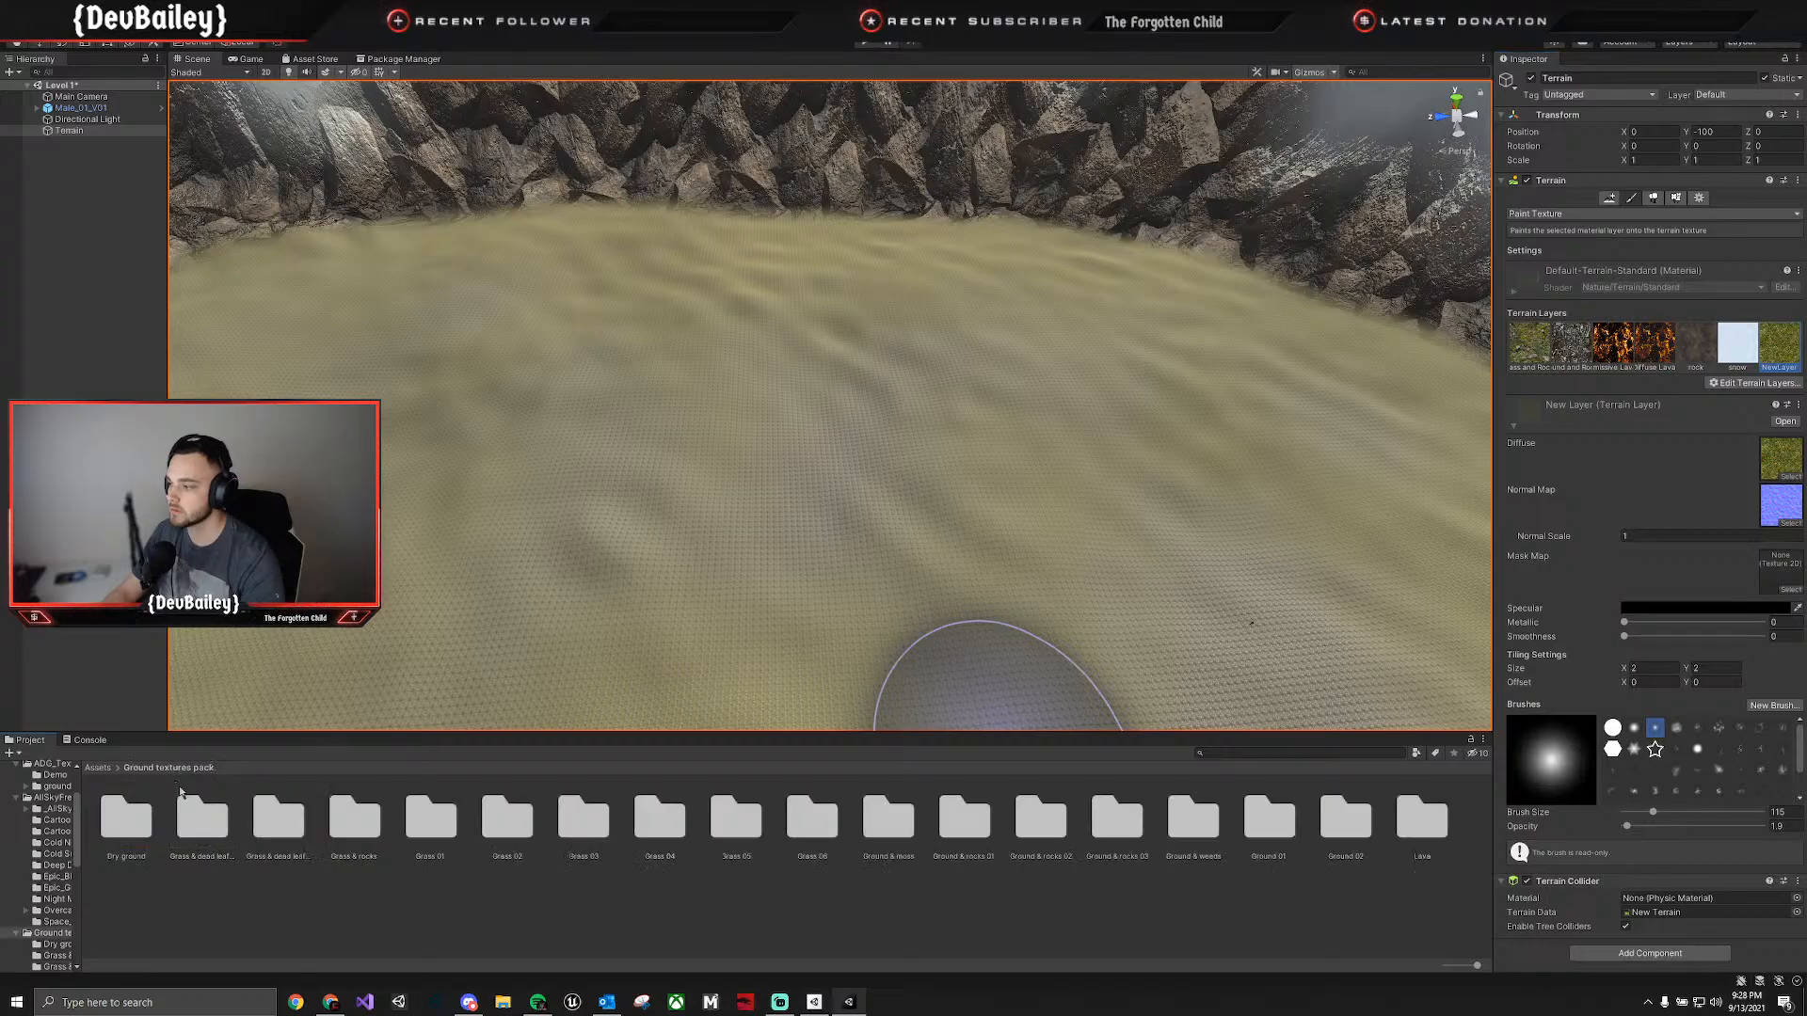
pyautogui.click(98, 768)
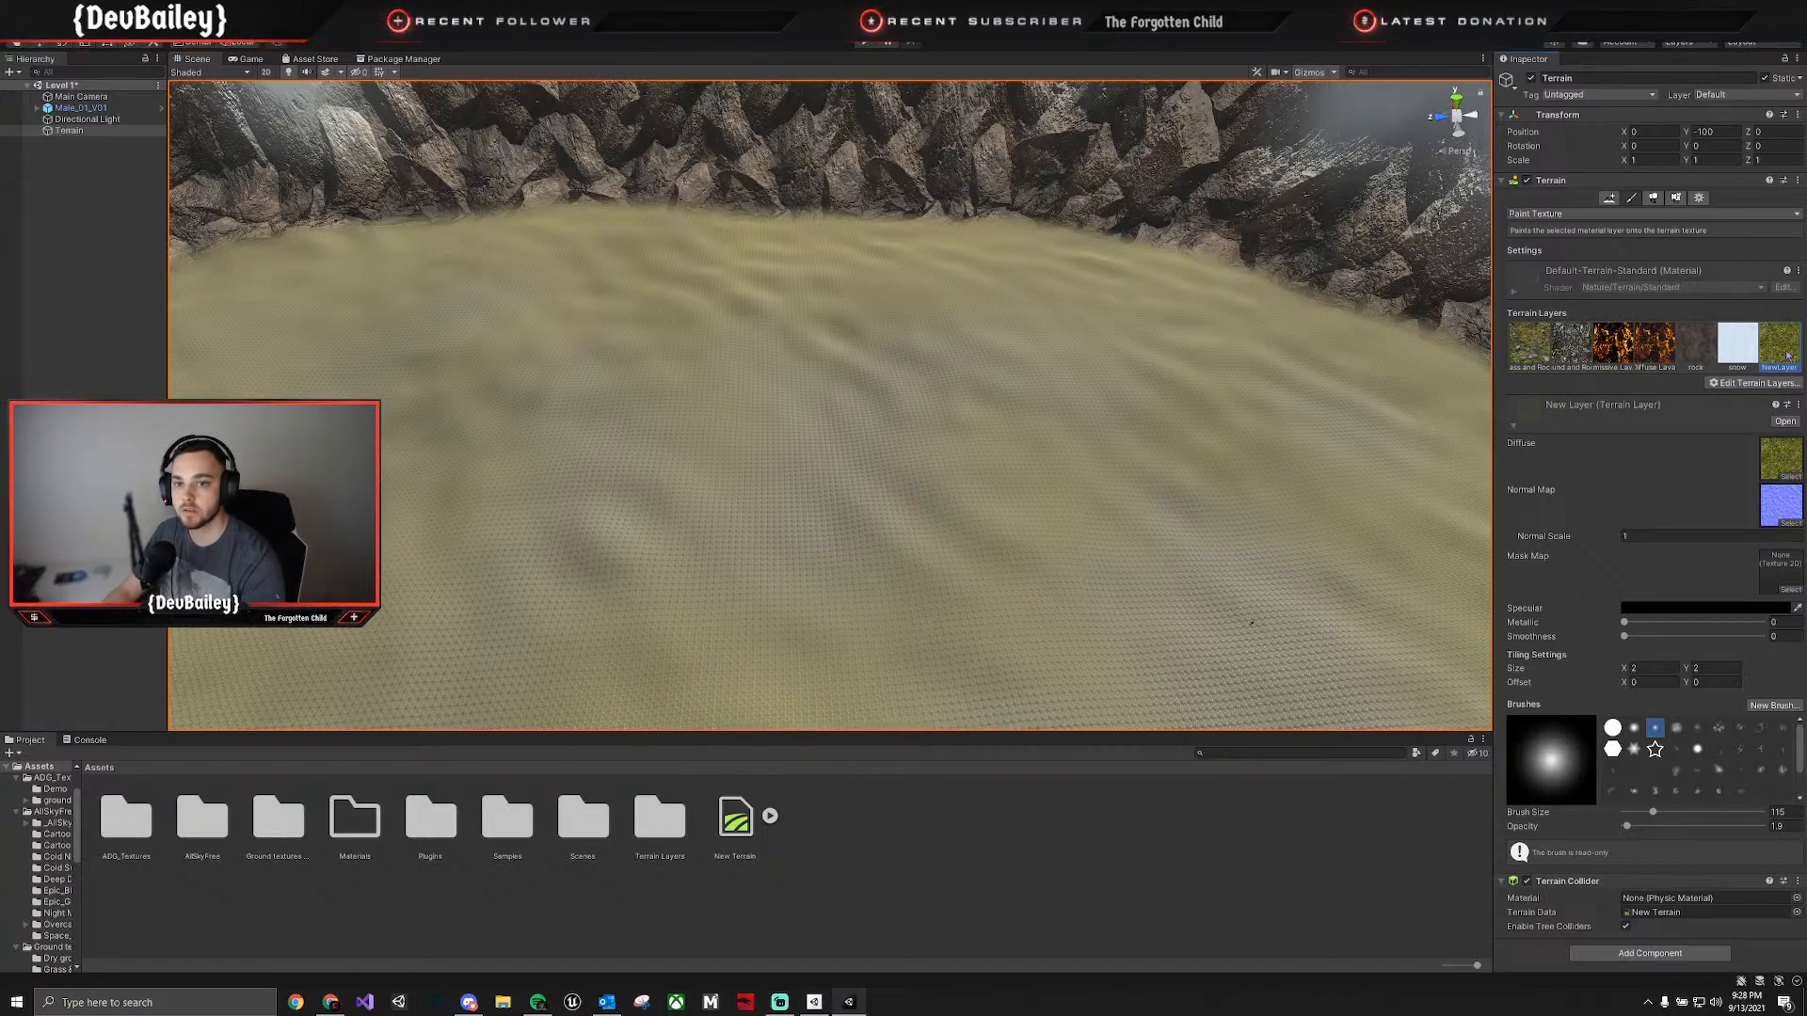
pyautogui.doubleClick(1766, 471)
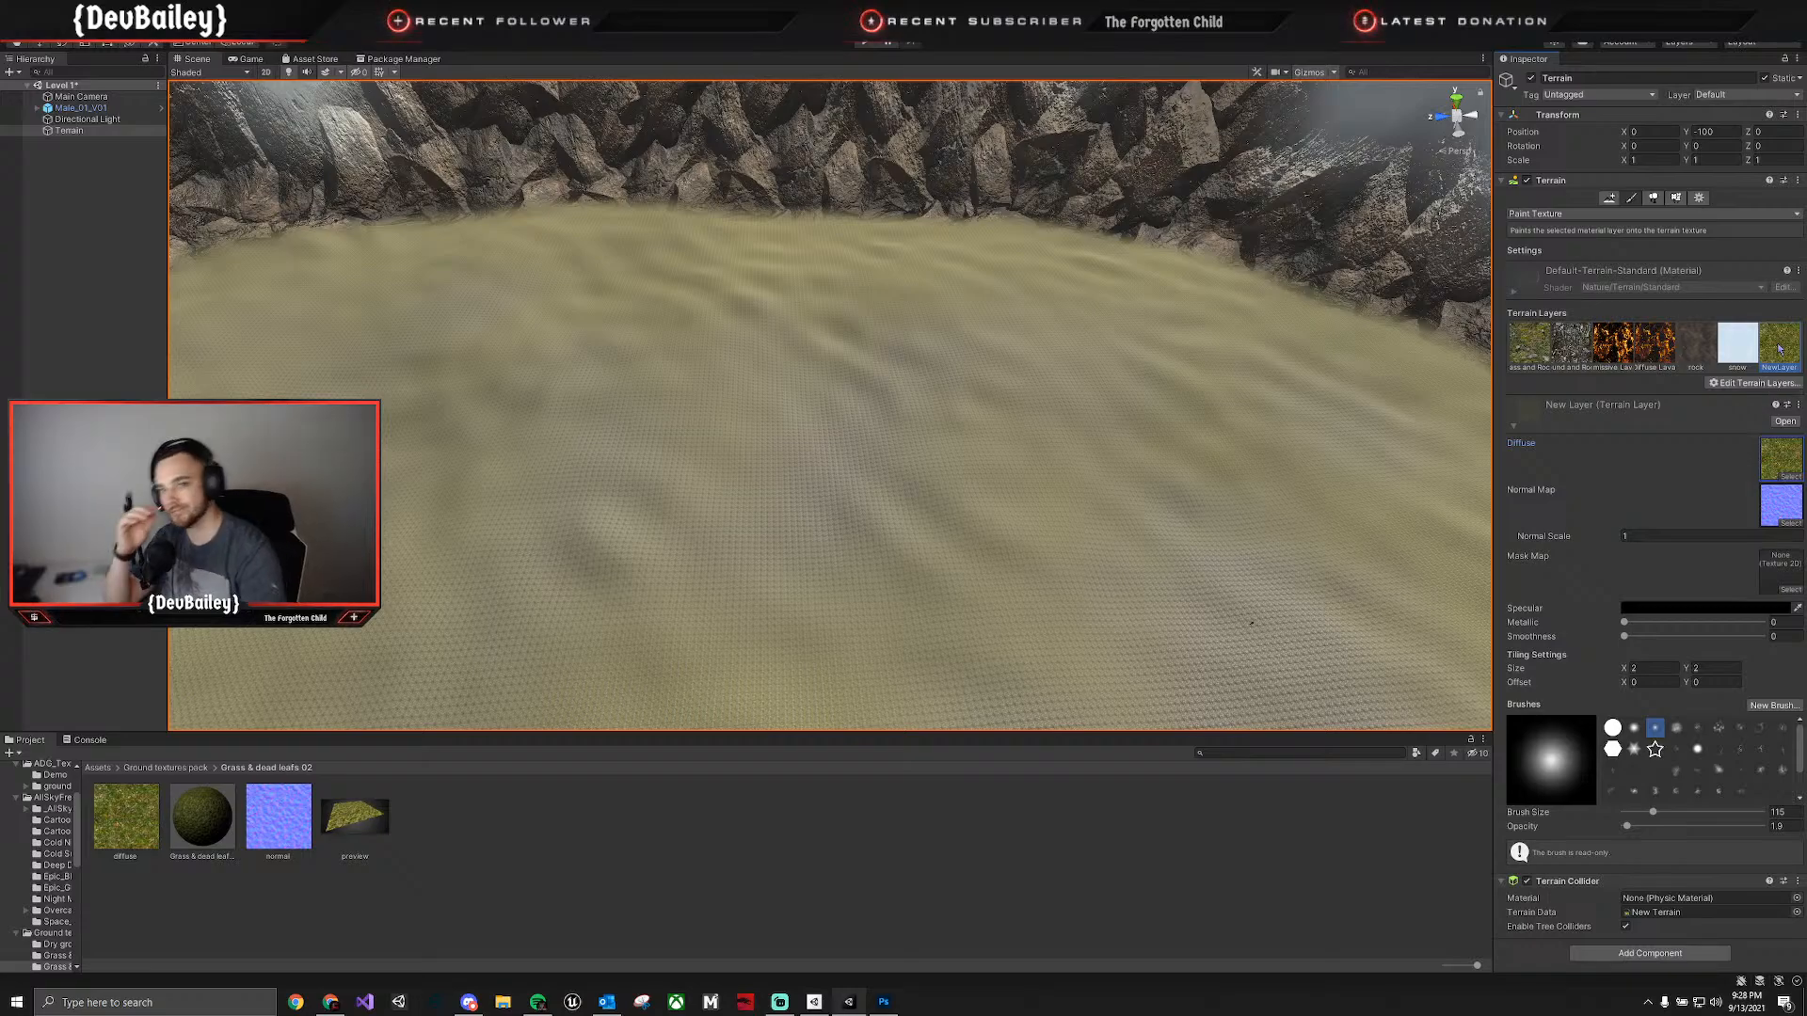
pyautogui.press('f')
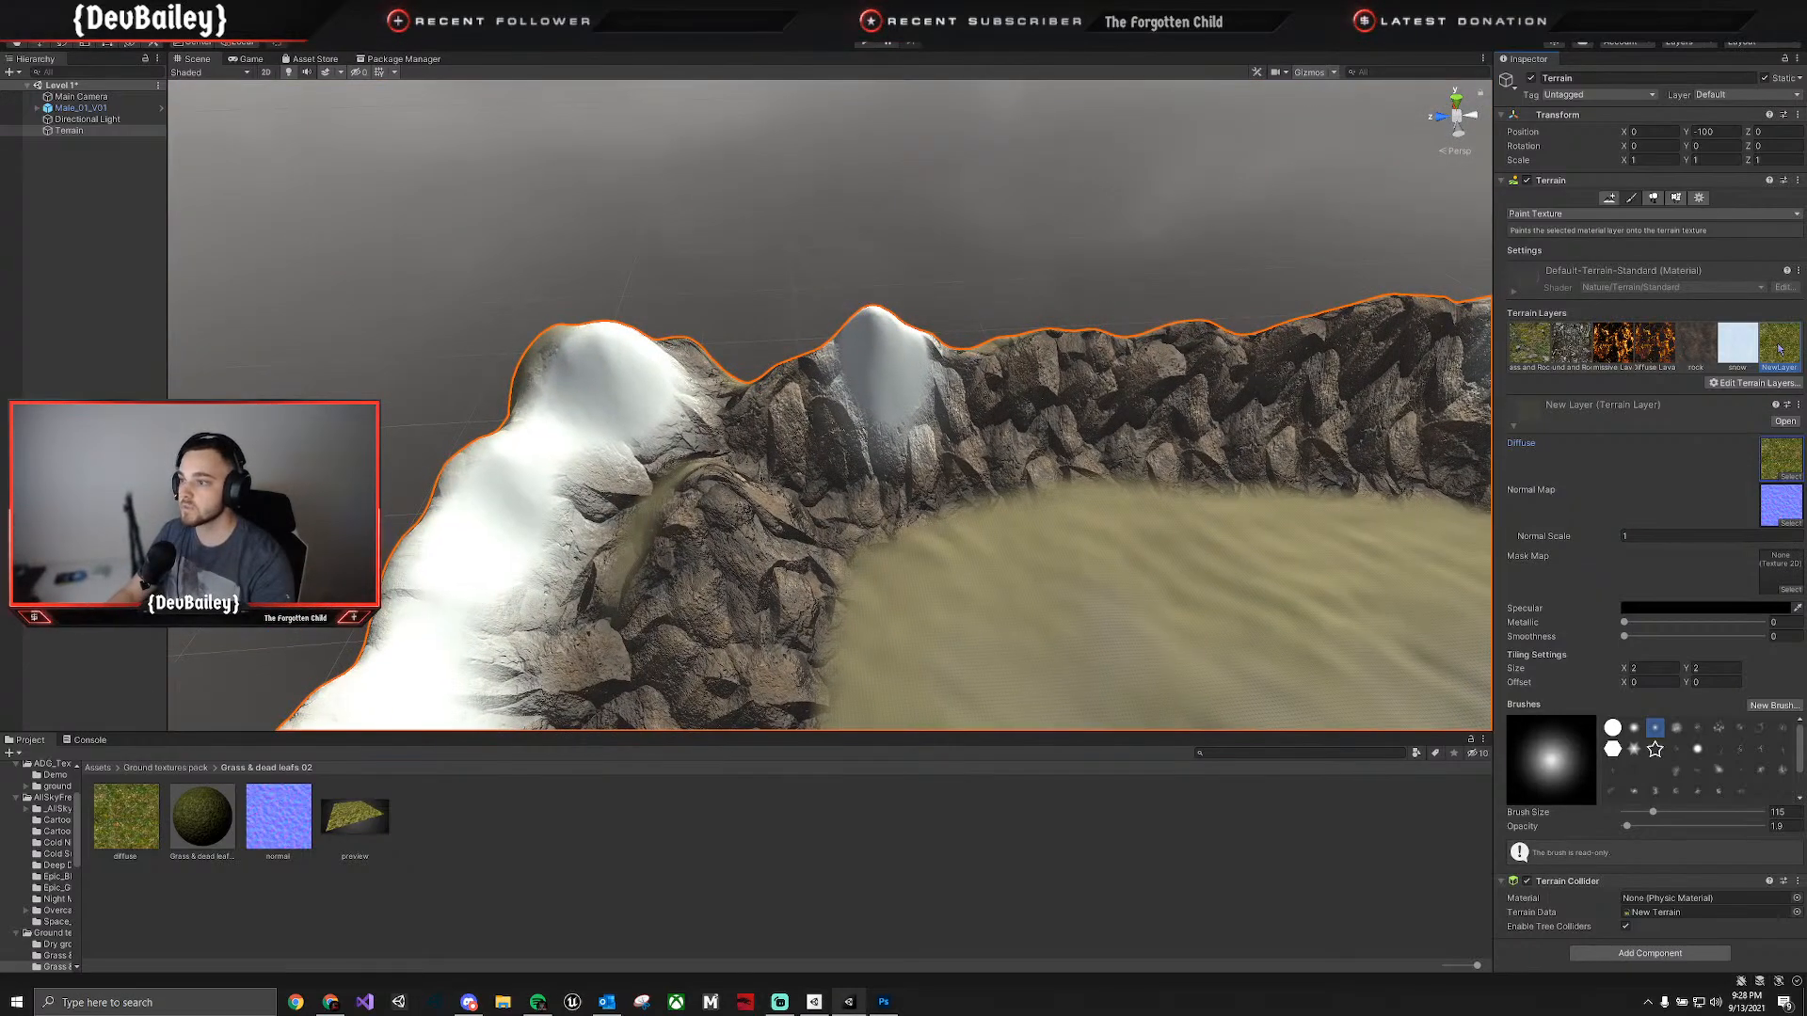
pyautogui.press('f')
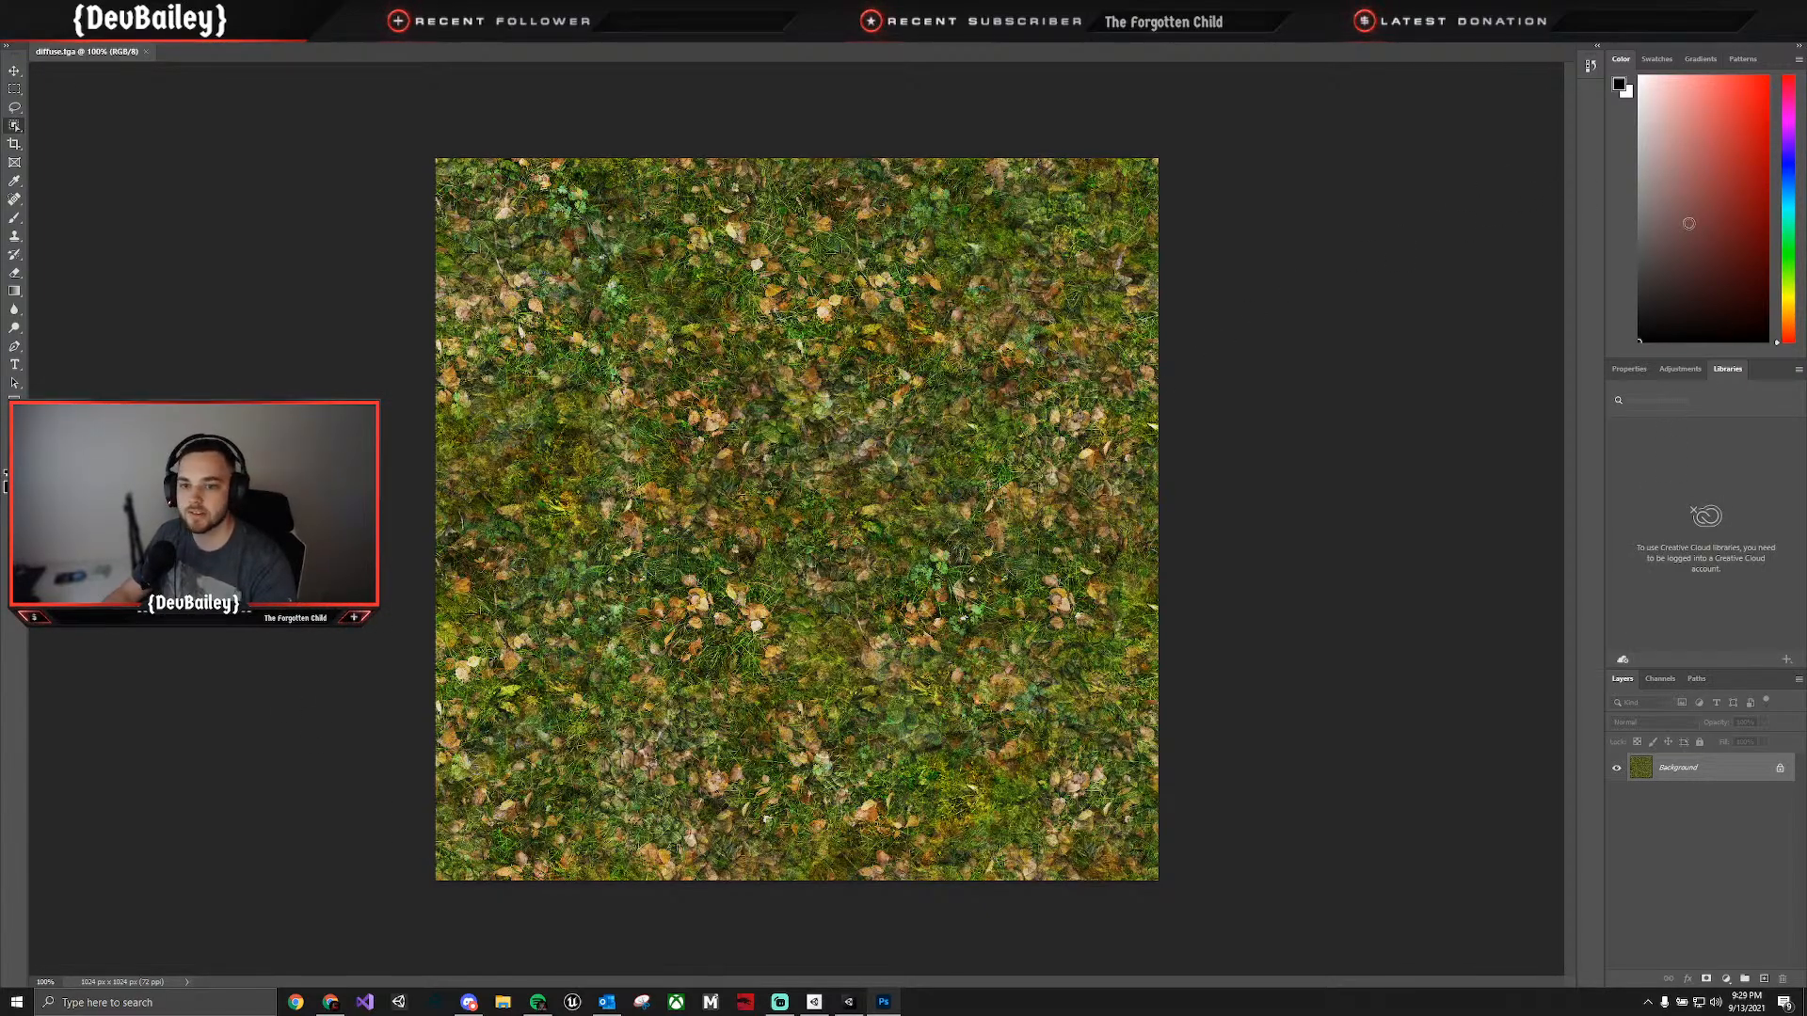
pyautogui.click(1787, 8)
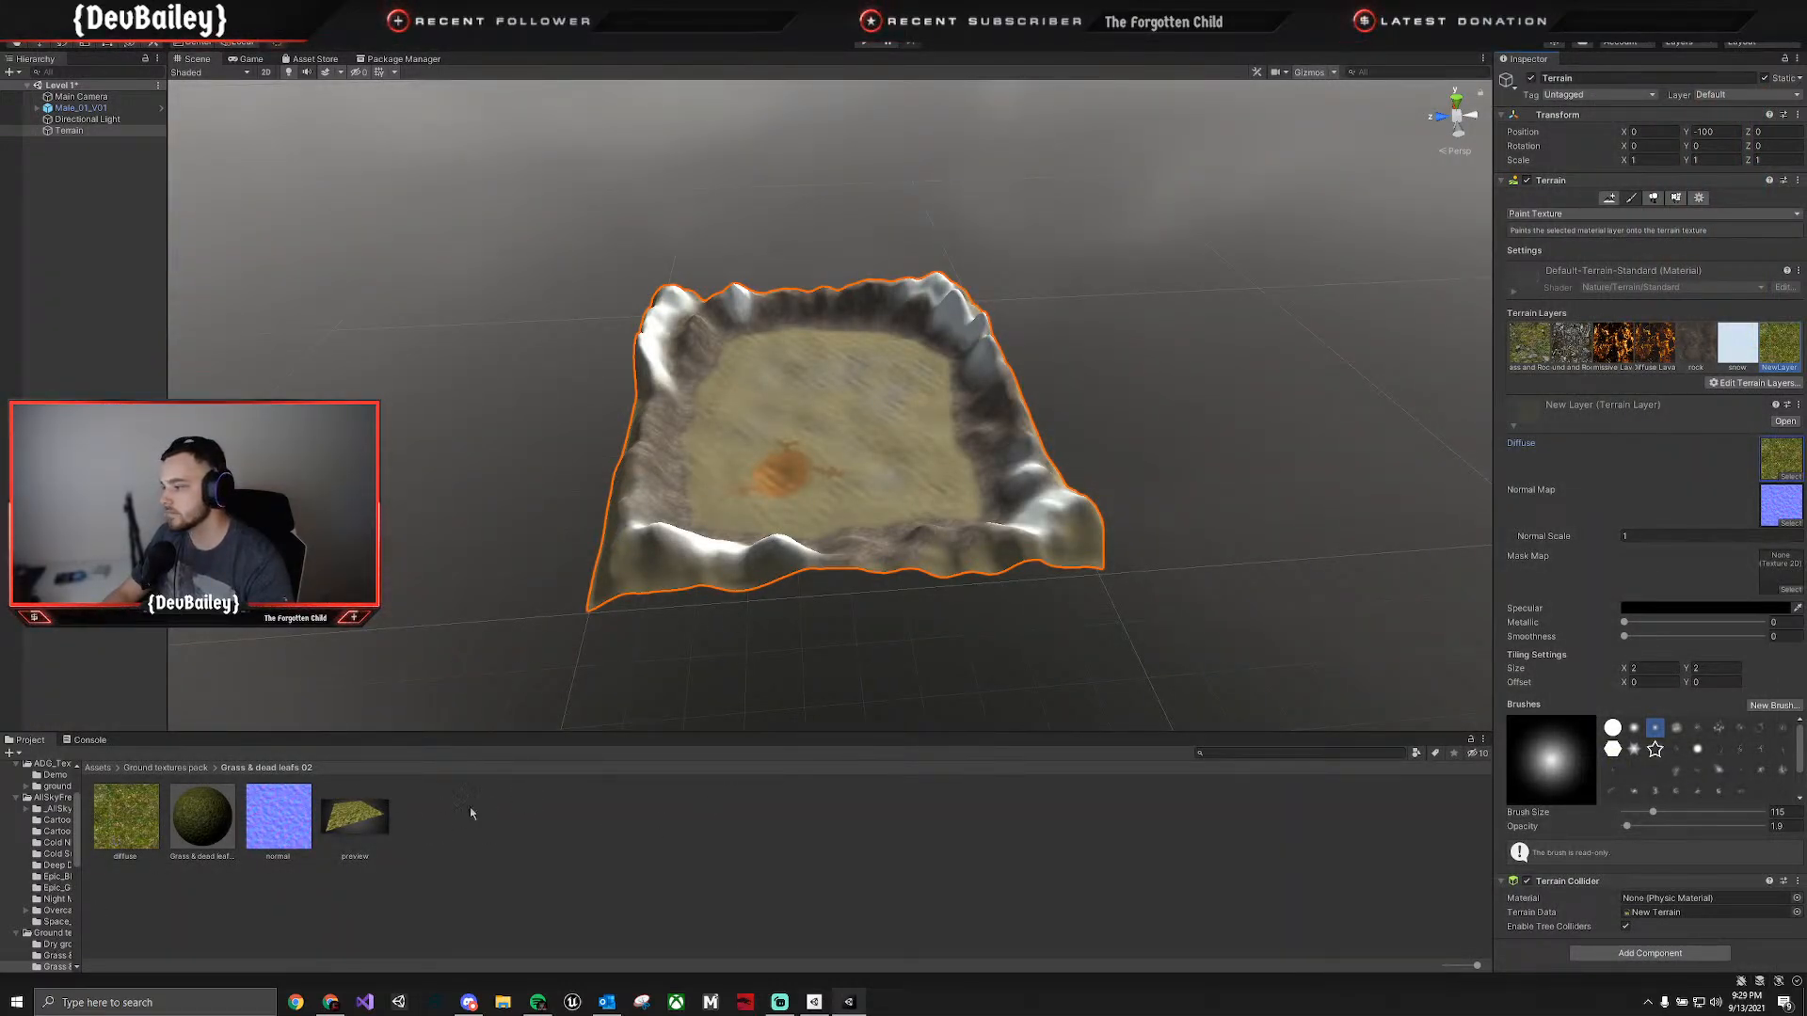
pyautogui.click(1787, 477)
pyautogui.click(1796, 467)
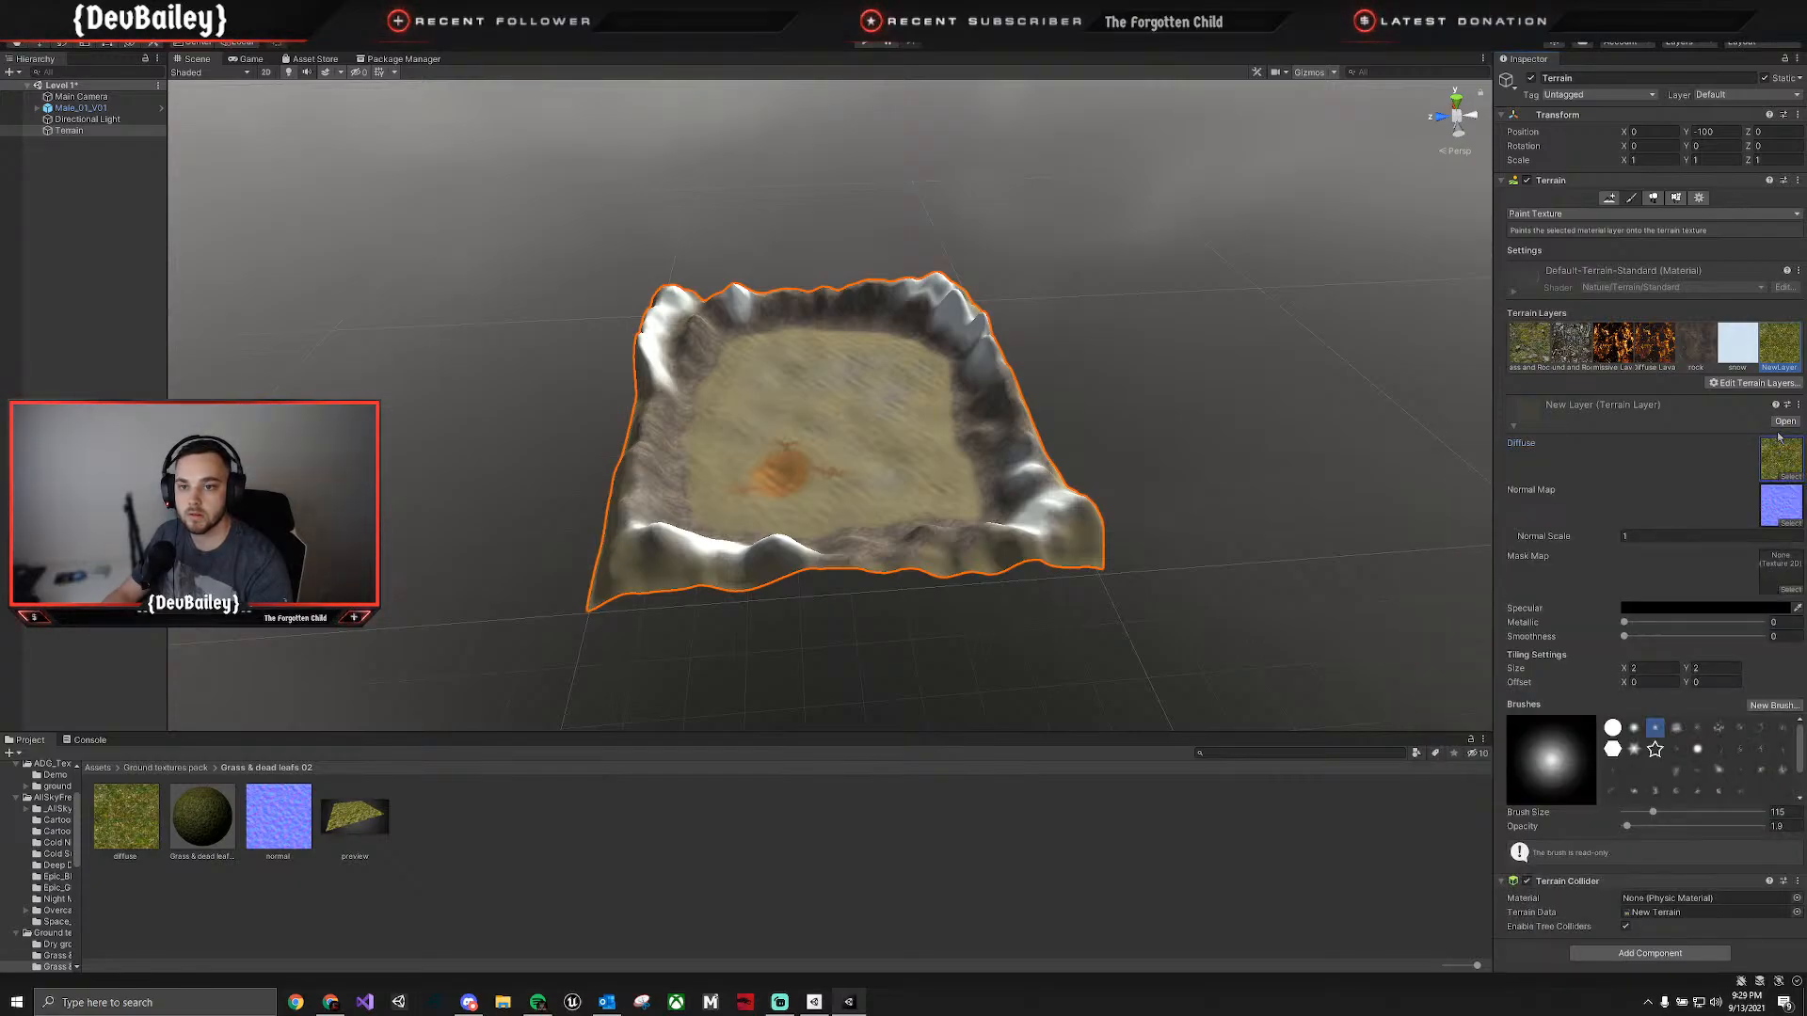
# Locate the new terrain layer's asset and move it into the Terrain Layers folder.
pyautogui.click(1785, 421)
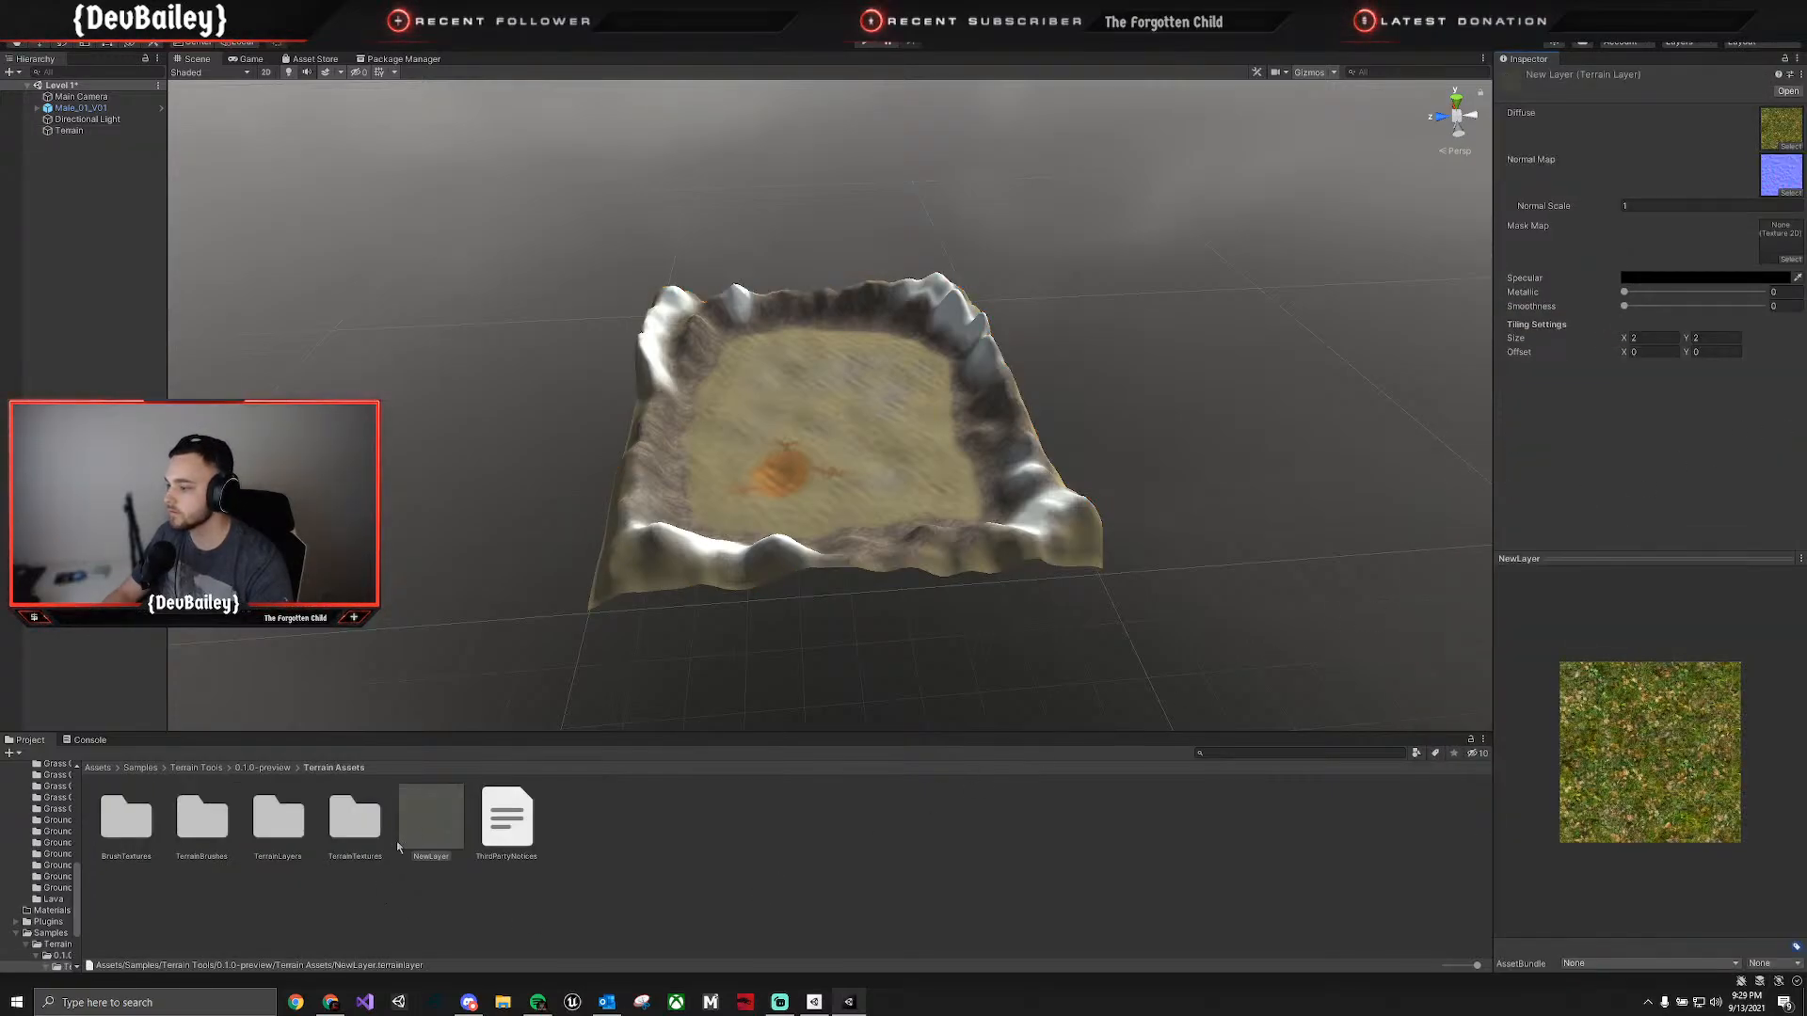
pyautogui.moveTo(432, 821); pyautogui.dragTo(47, 953)
pyautogui.click(49, 952)
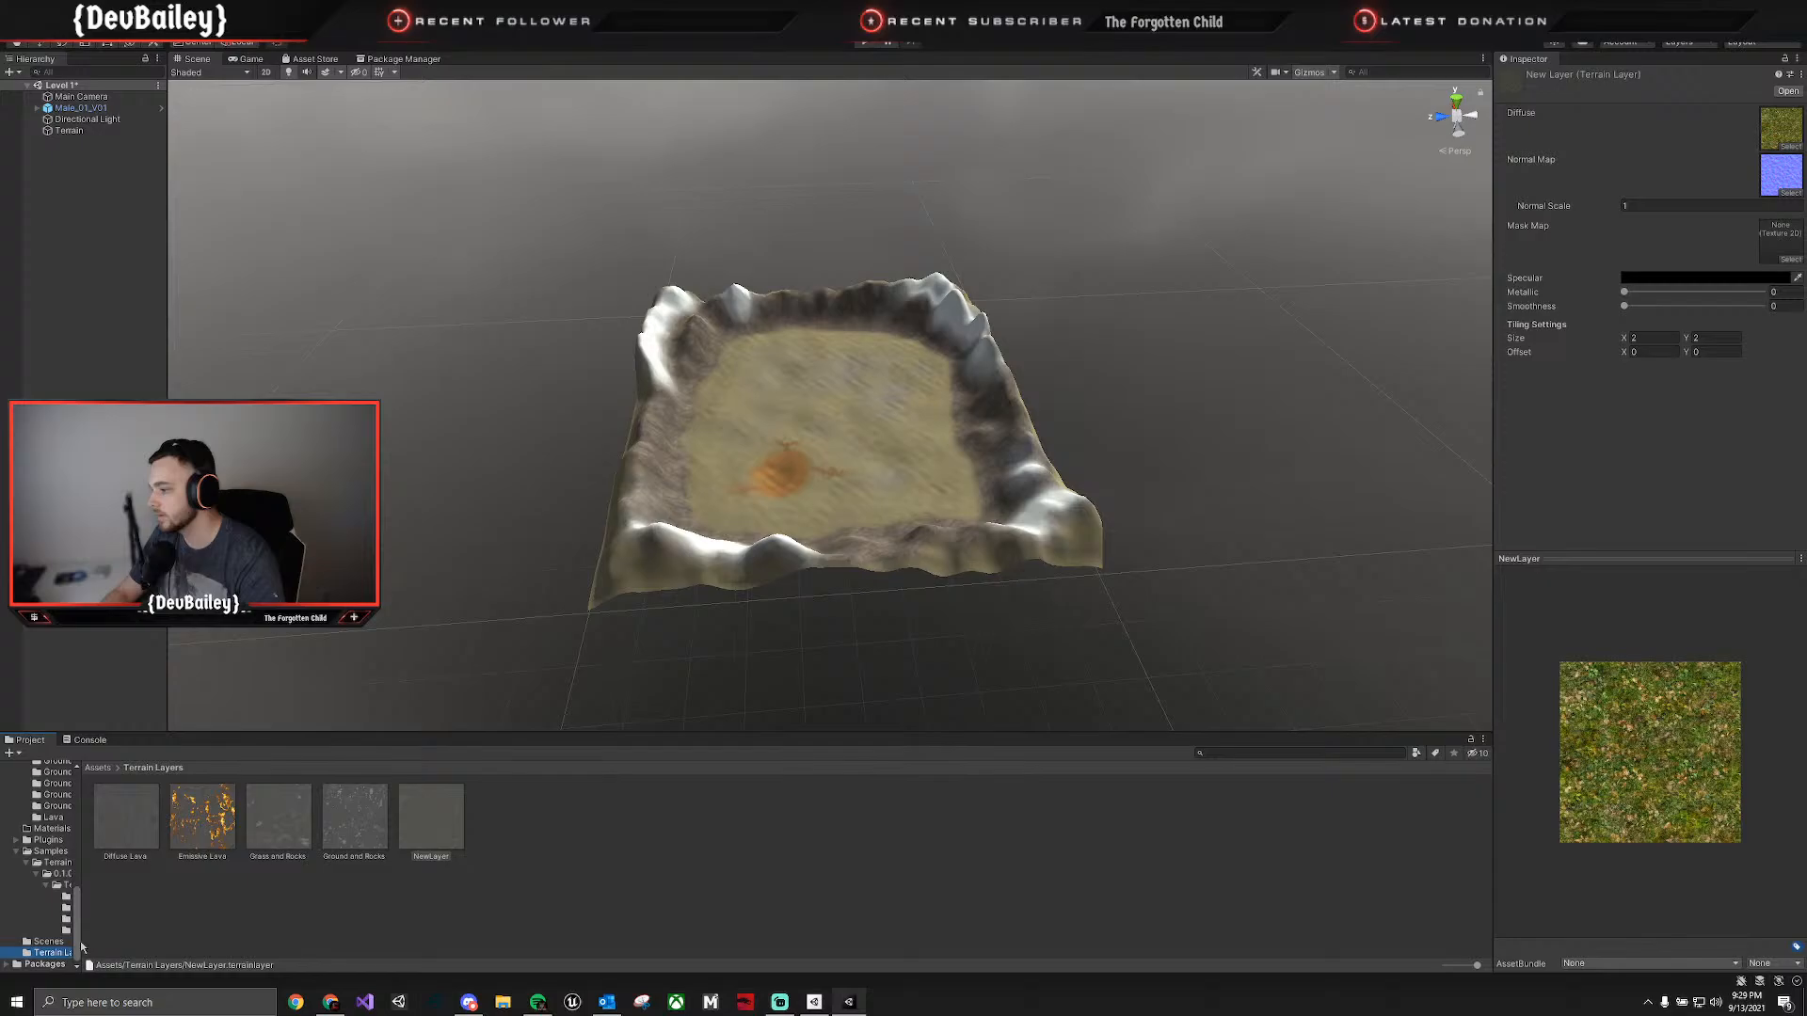
# Rename the new terrain layer asset as Grass and Dead Leaf.
pyautogui.click(448, 857)
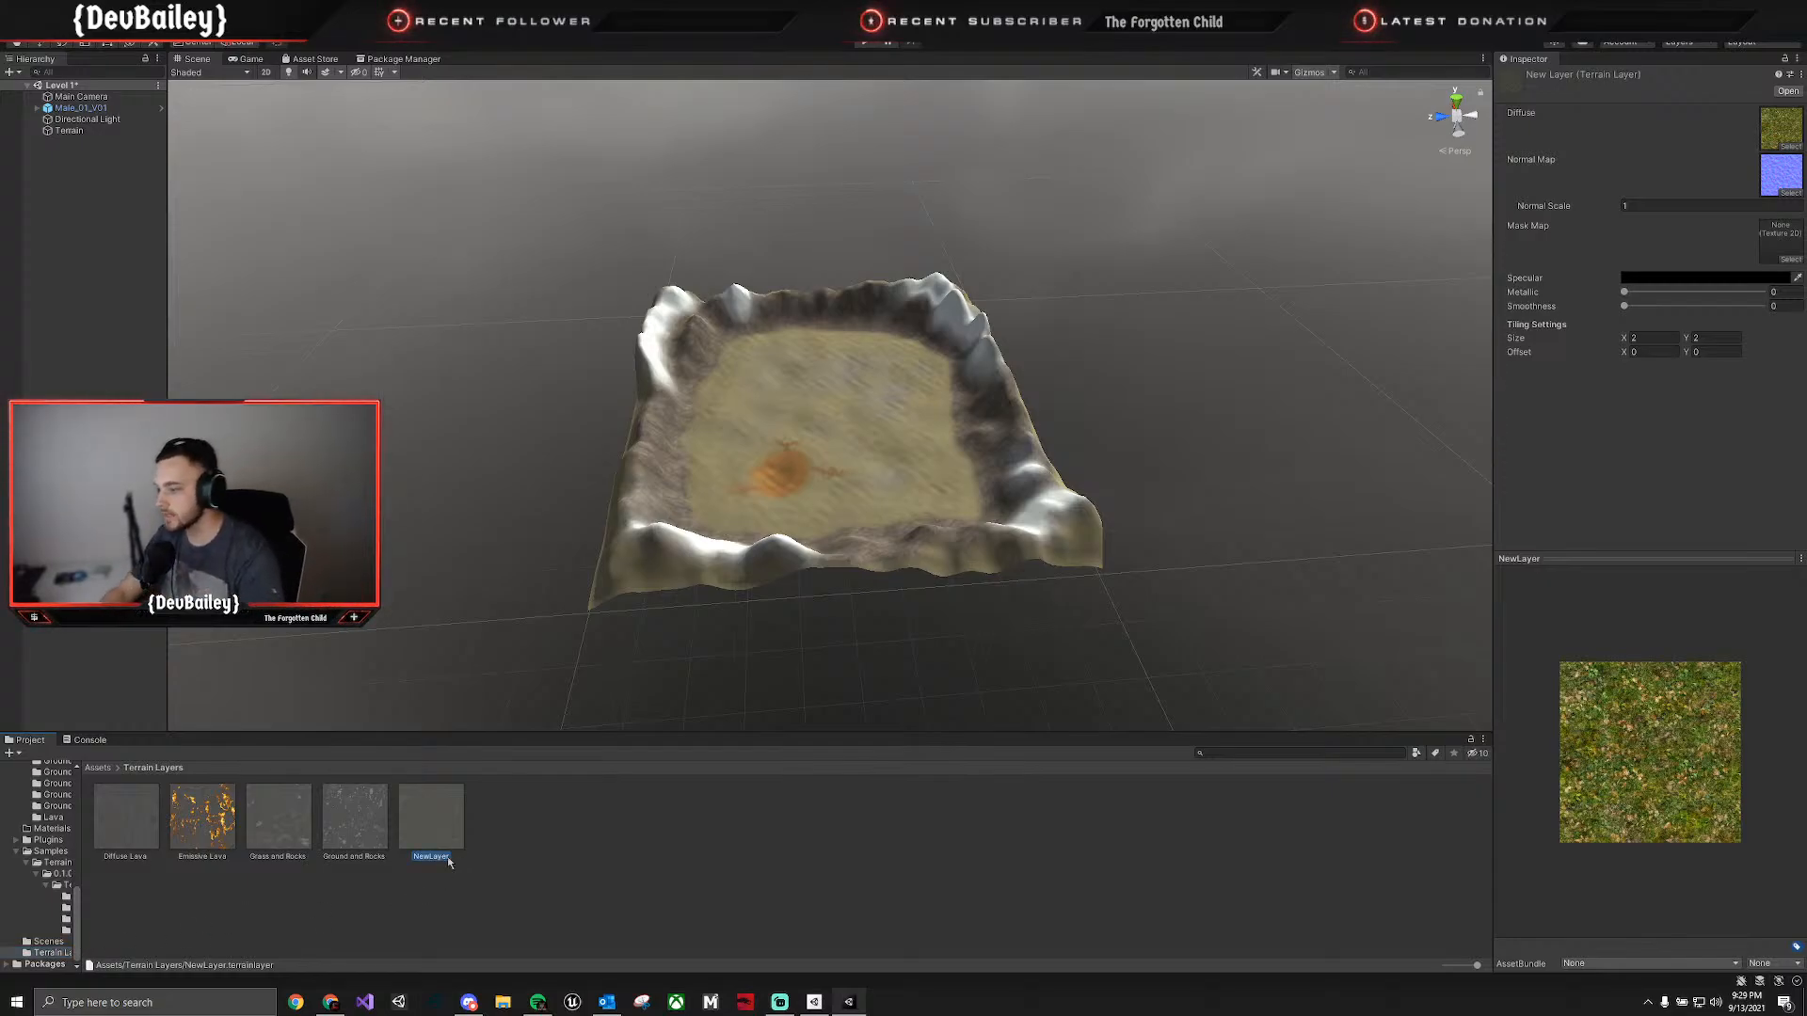
pyautogui.write('Grass a')
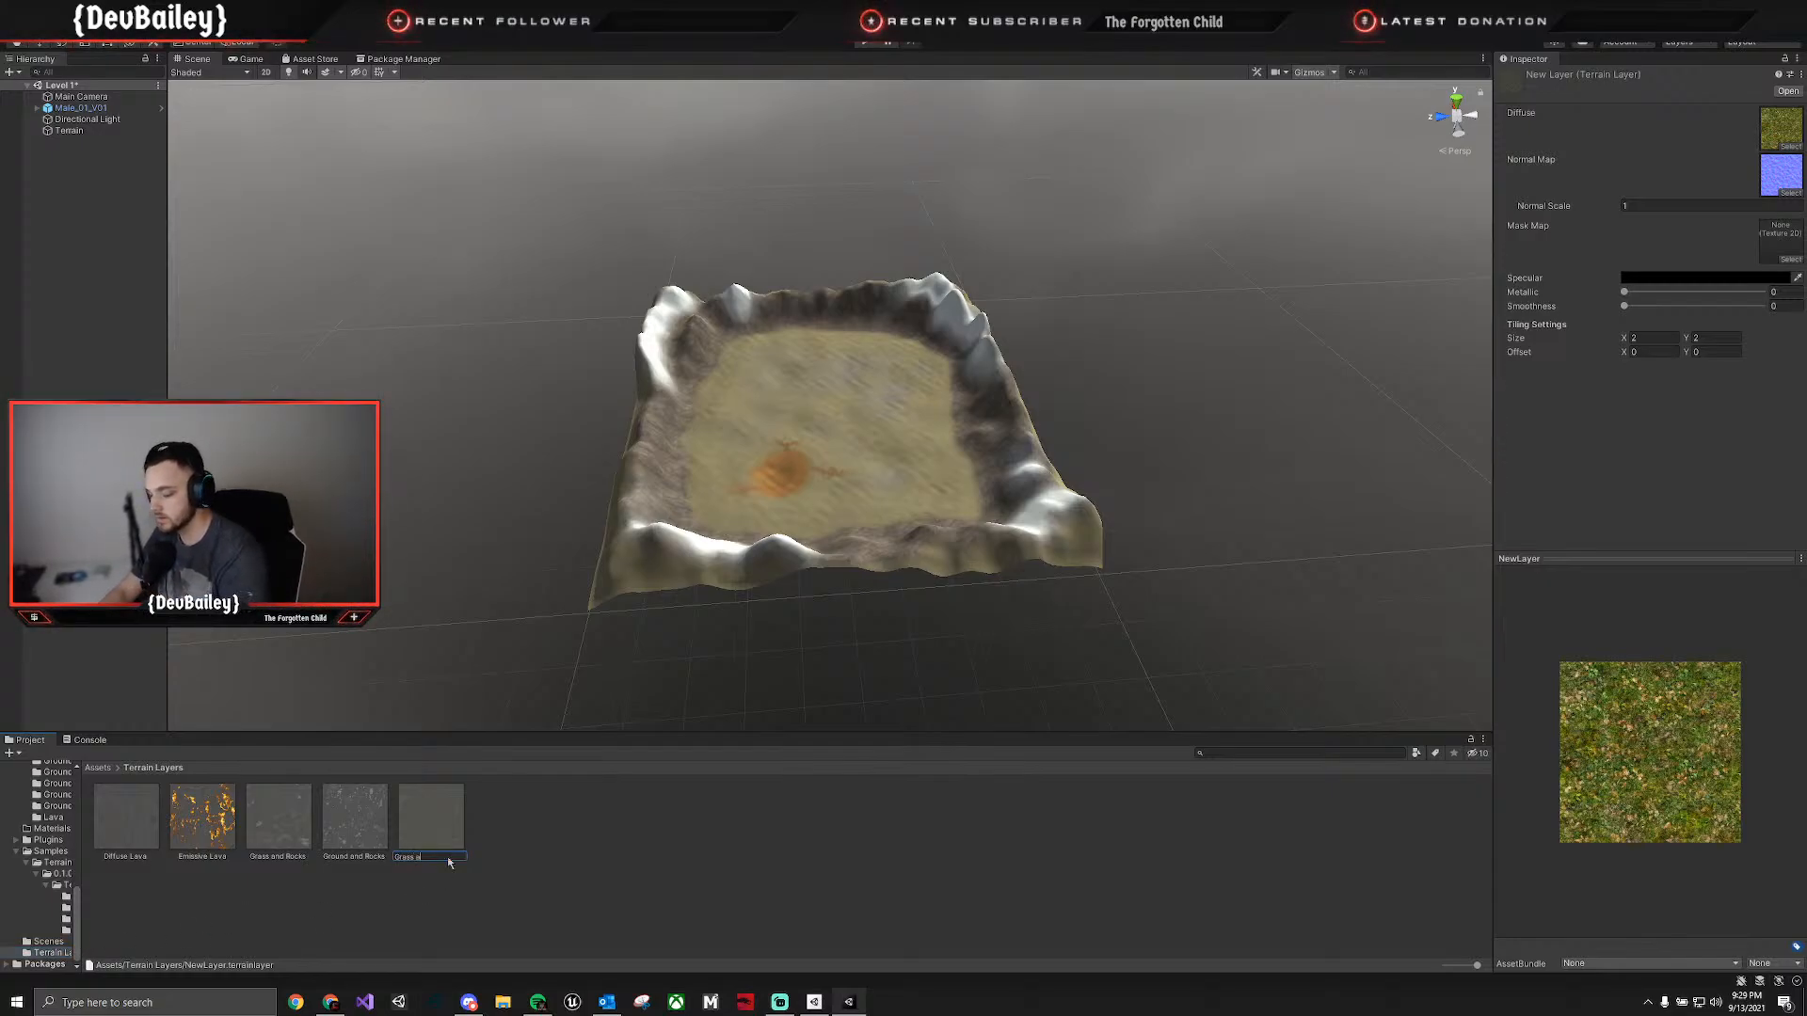
pyautogui.write('nd Dea')
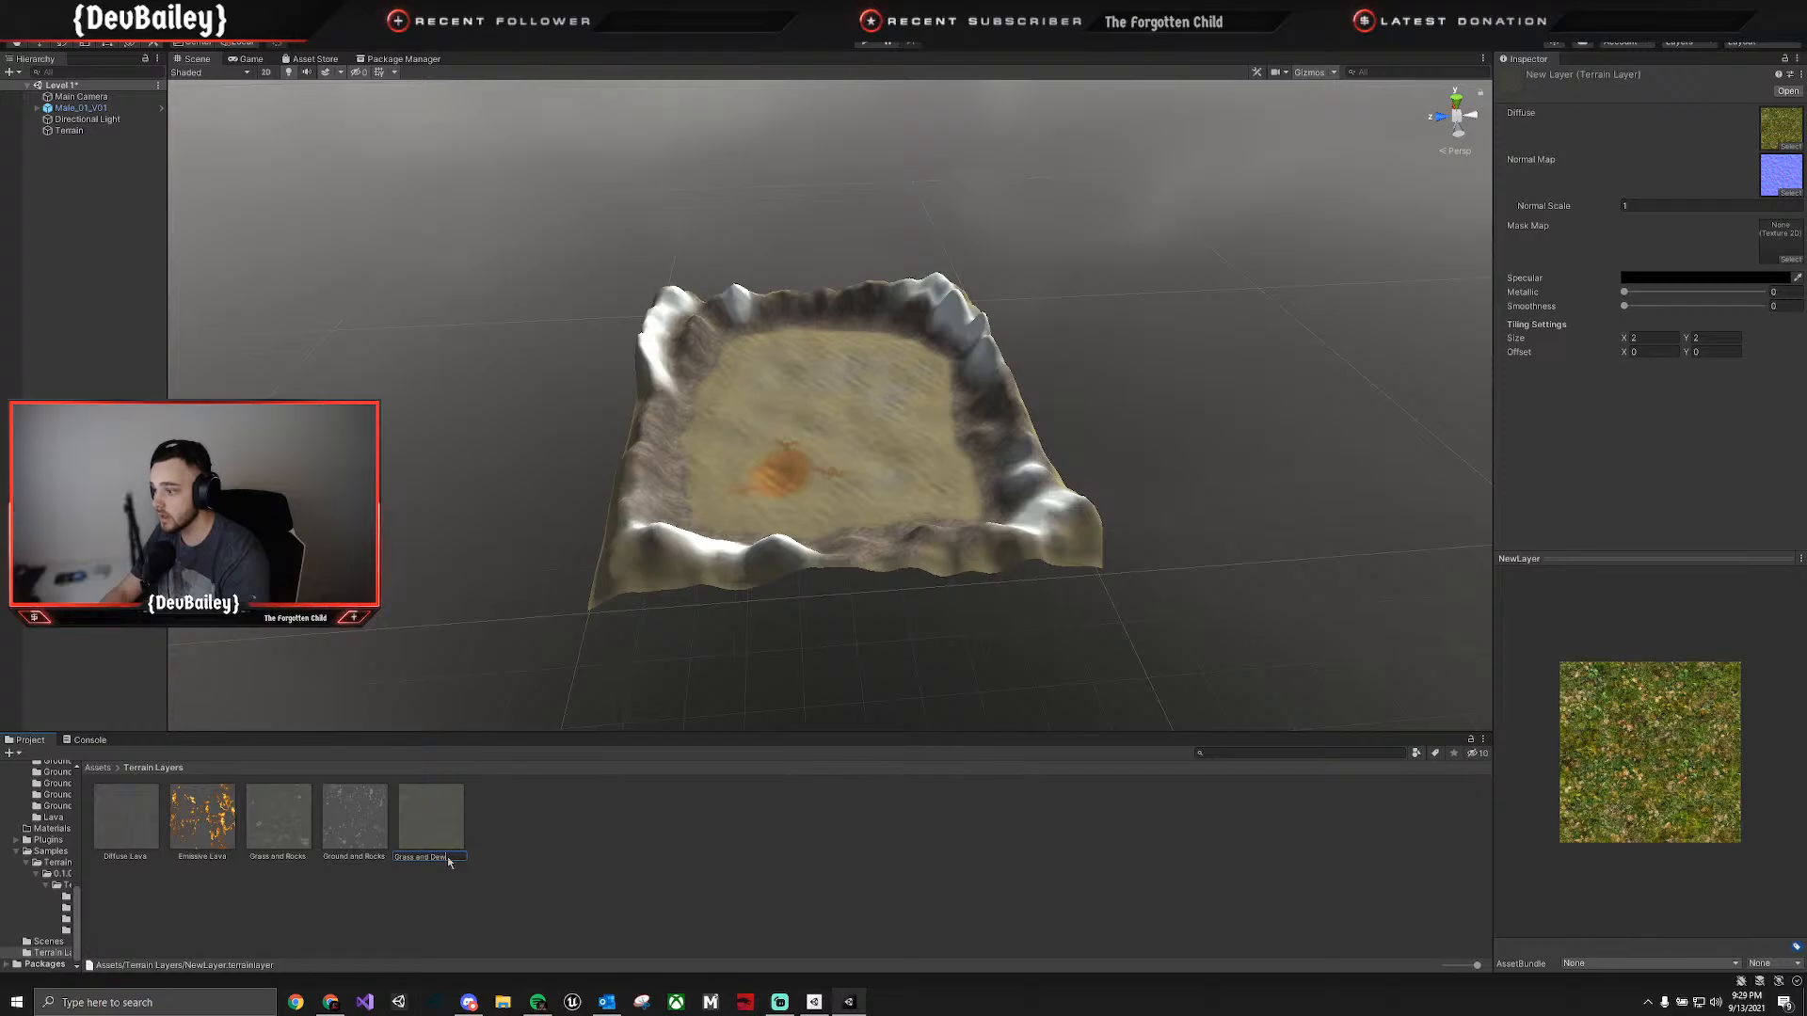
pyautogui.write('d Leaf')
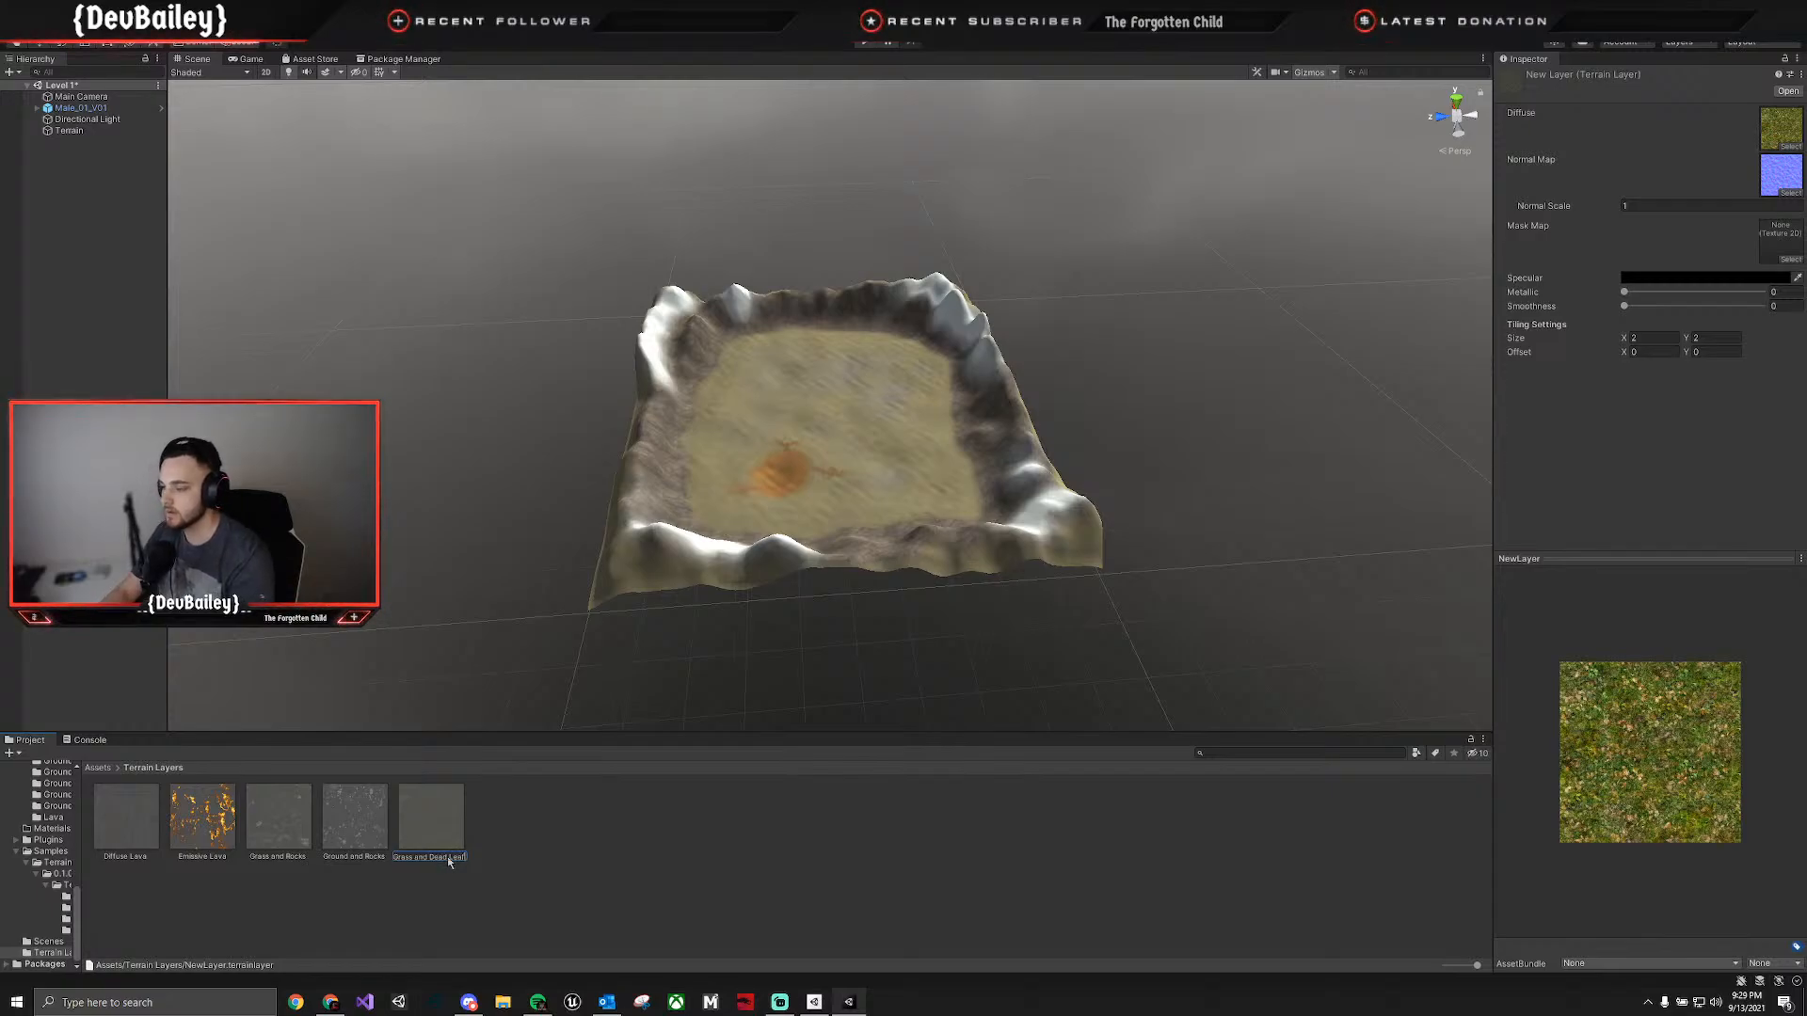
pyautogui.press('Return')
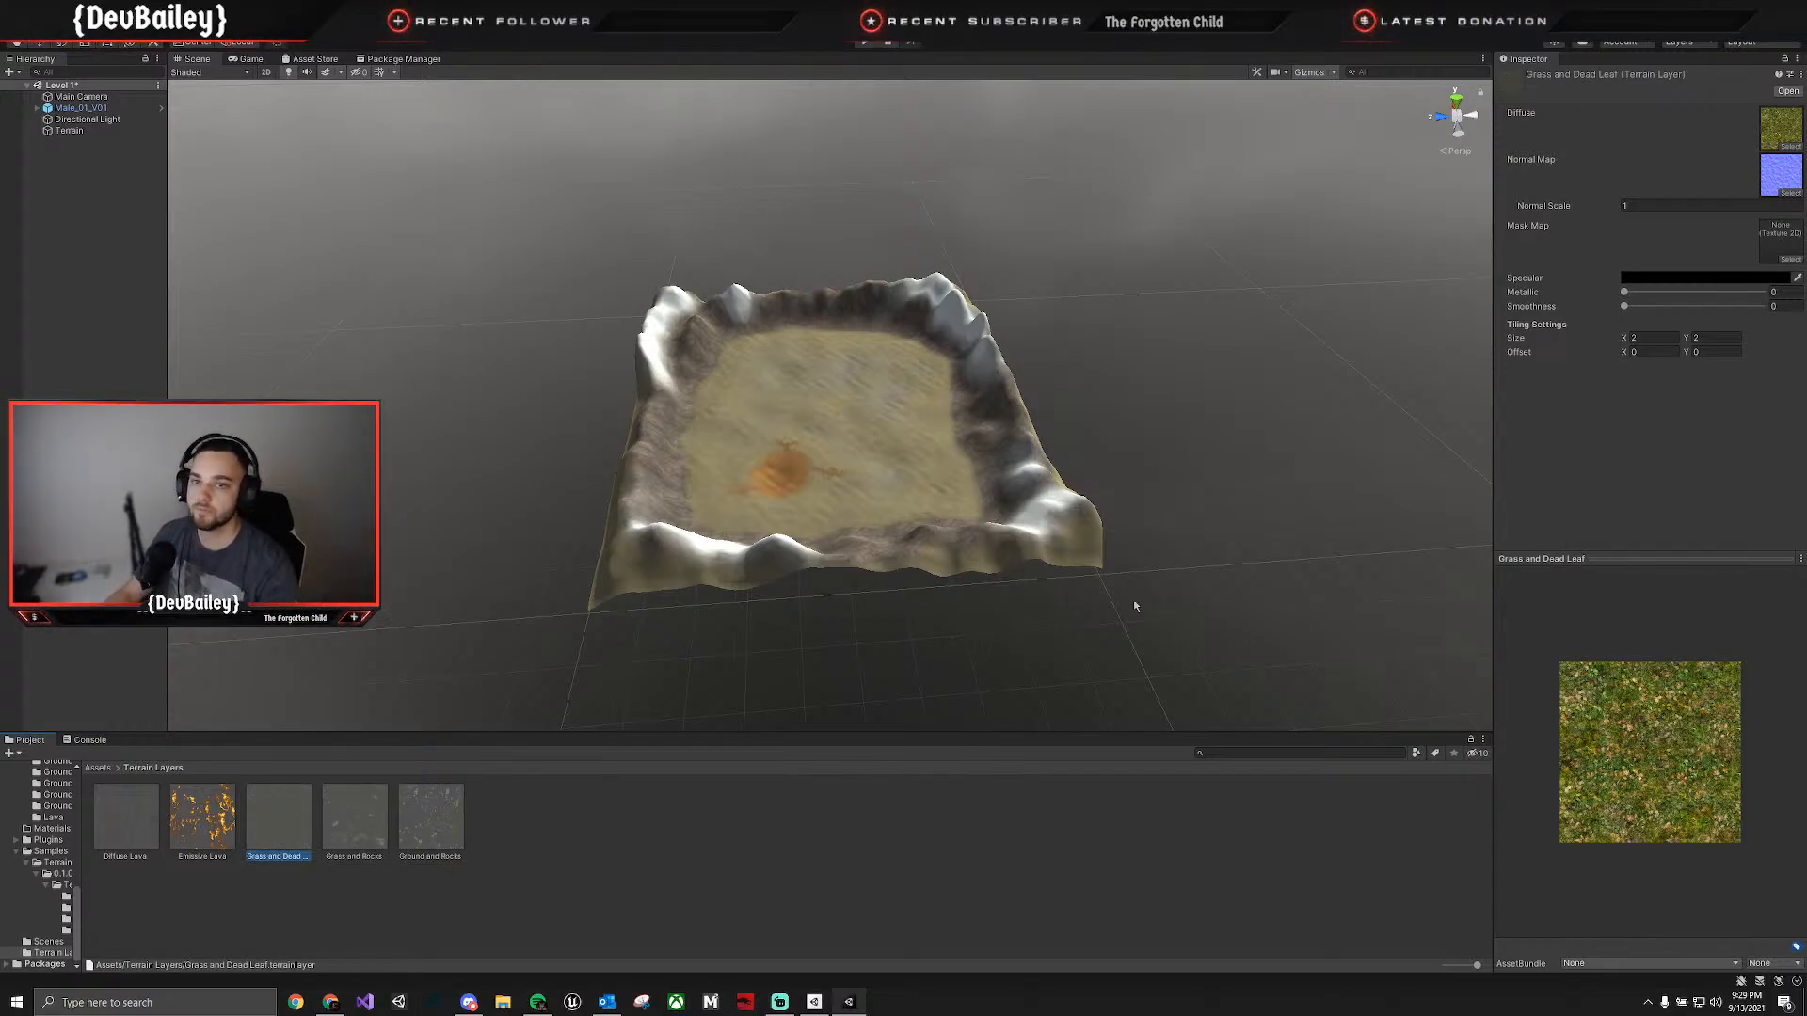
# Paint the Grass and Dead Leaf layer with the soft round brush over the ground inside the mountains, around the lava patch.
pyautogui.click(858, 540)
pyautogui.scroll(5, 910, 485)
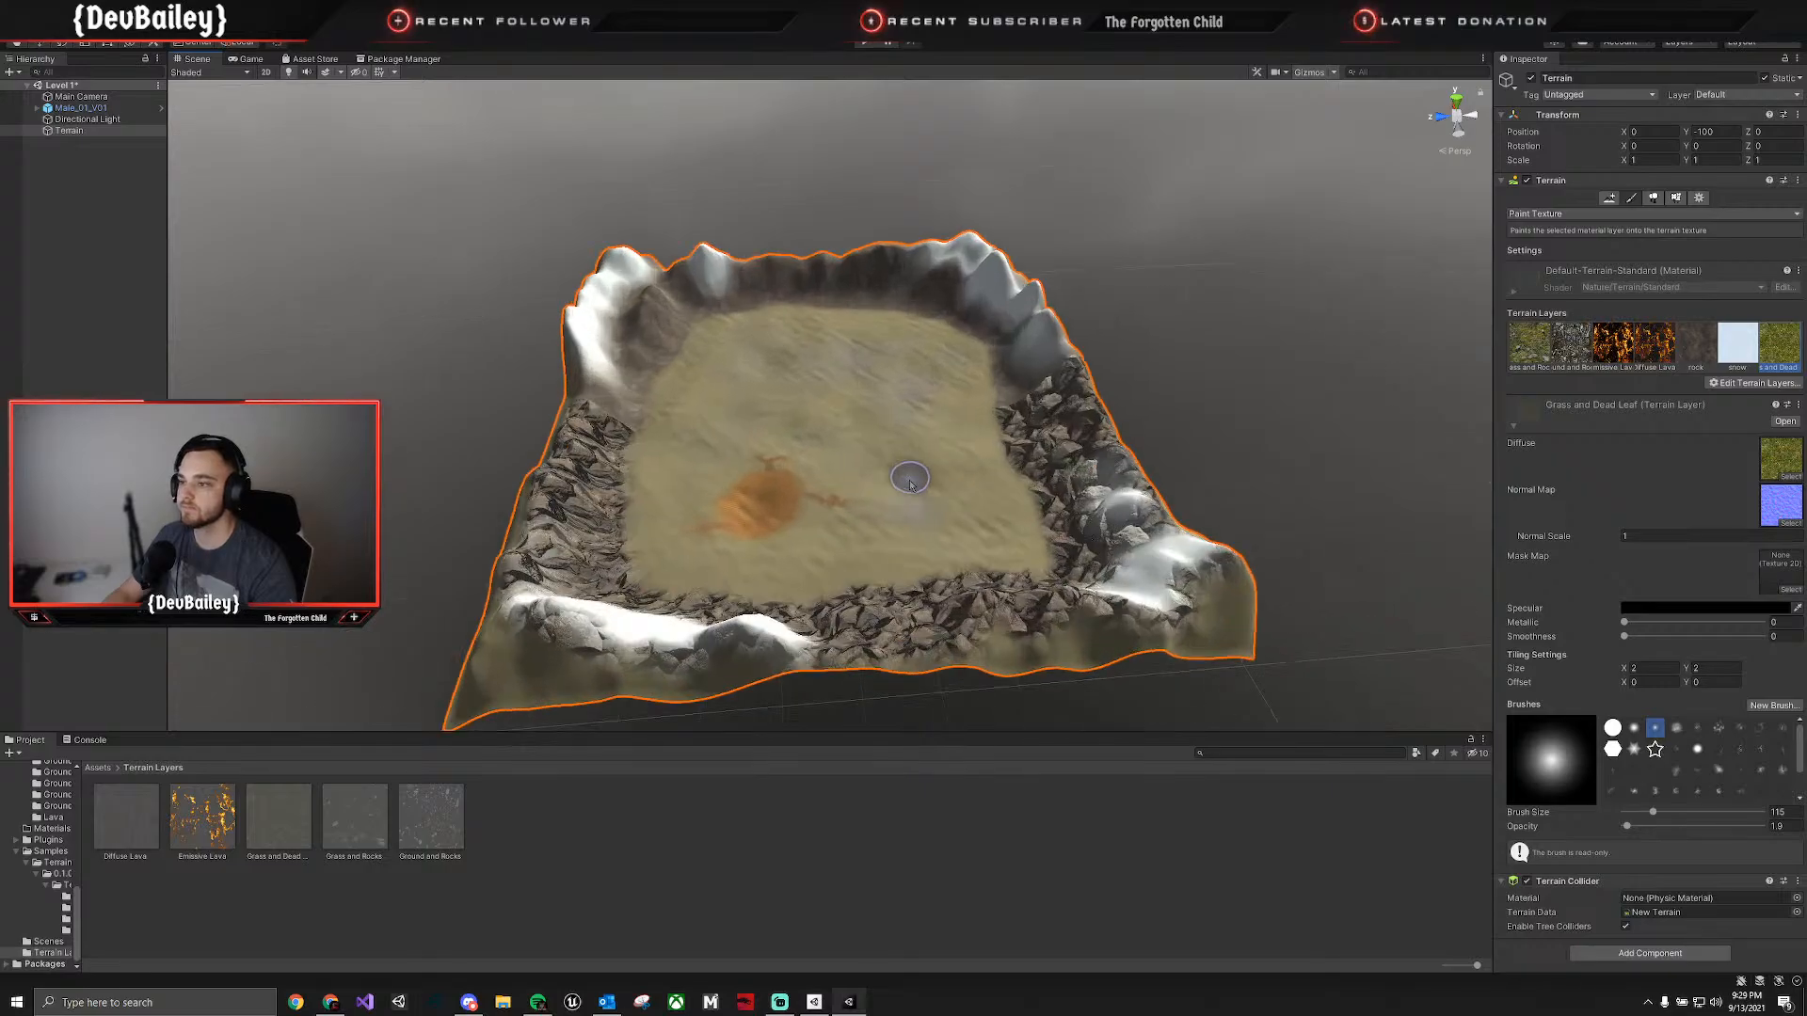
pyautogui.scroll(6, 911, 484)
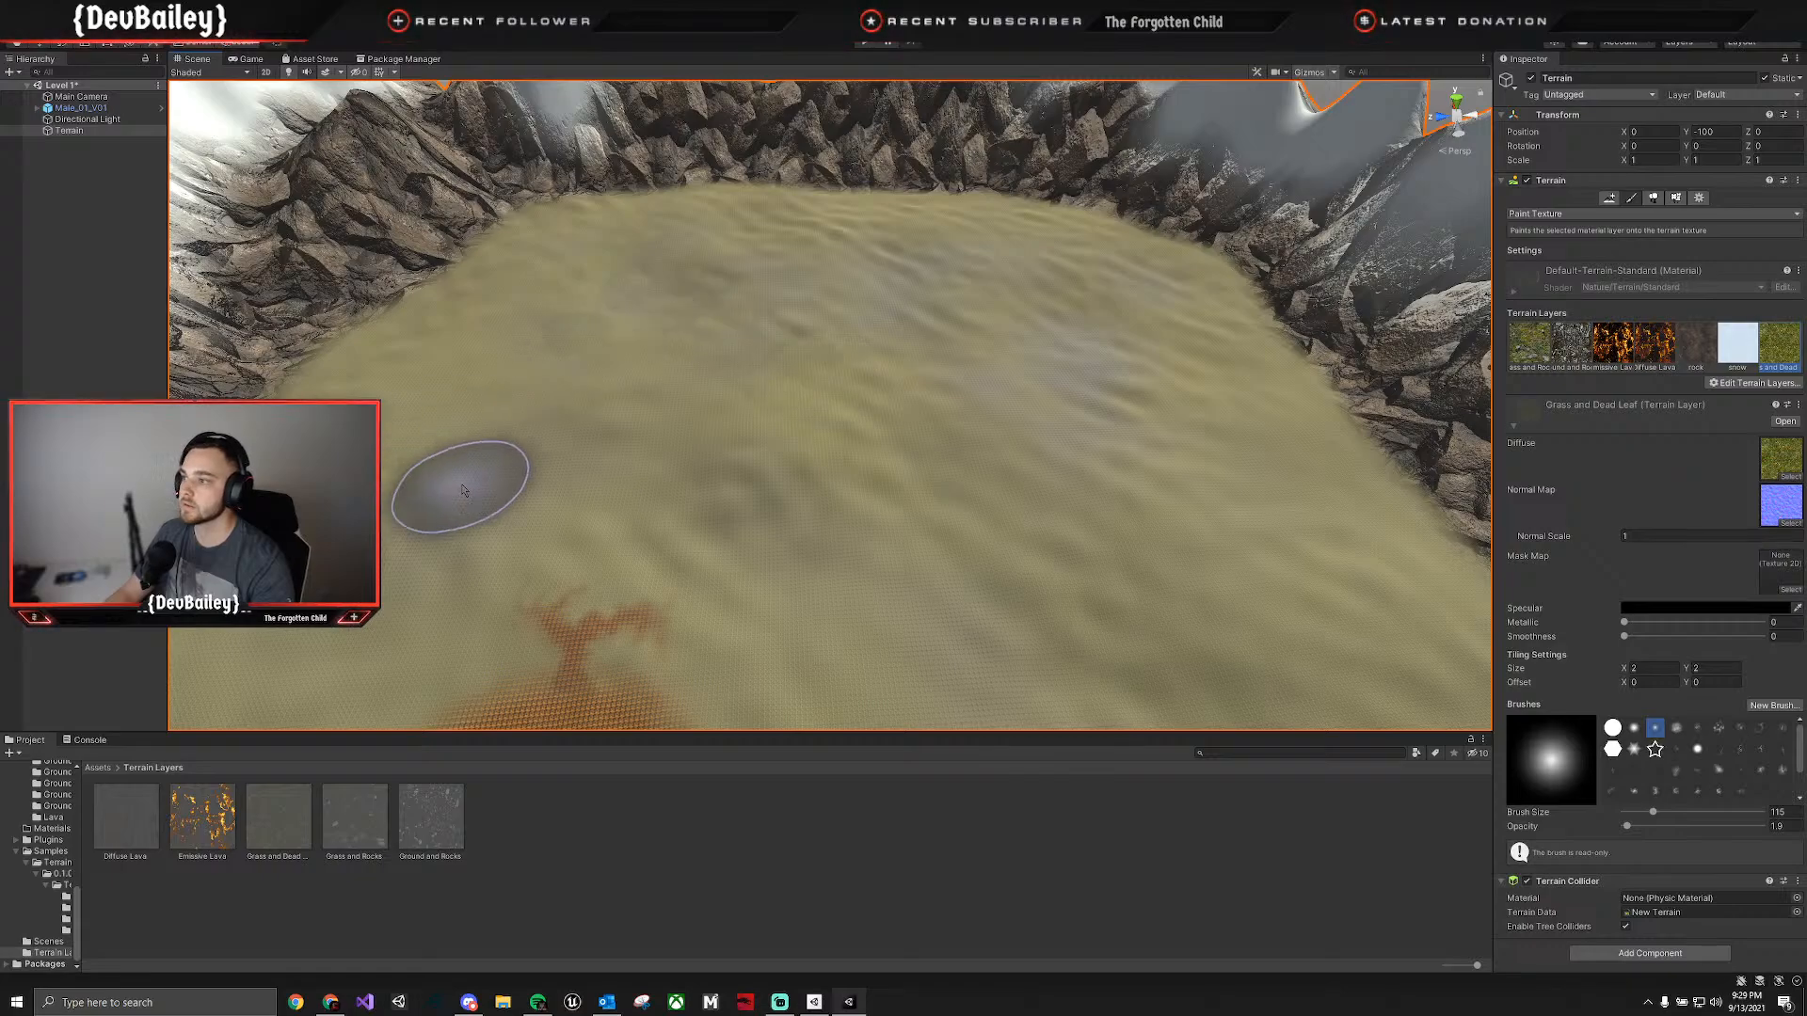
pyautogui.moveTo(1198, 484)
pyautogui.mouseDown(button='right')
pyautogui.moveTo(688, 389)
pyautogui.moveTo(849, 491)
pyautogui.mouseUp(button='right')
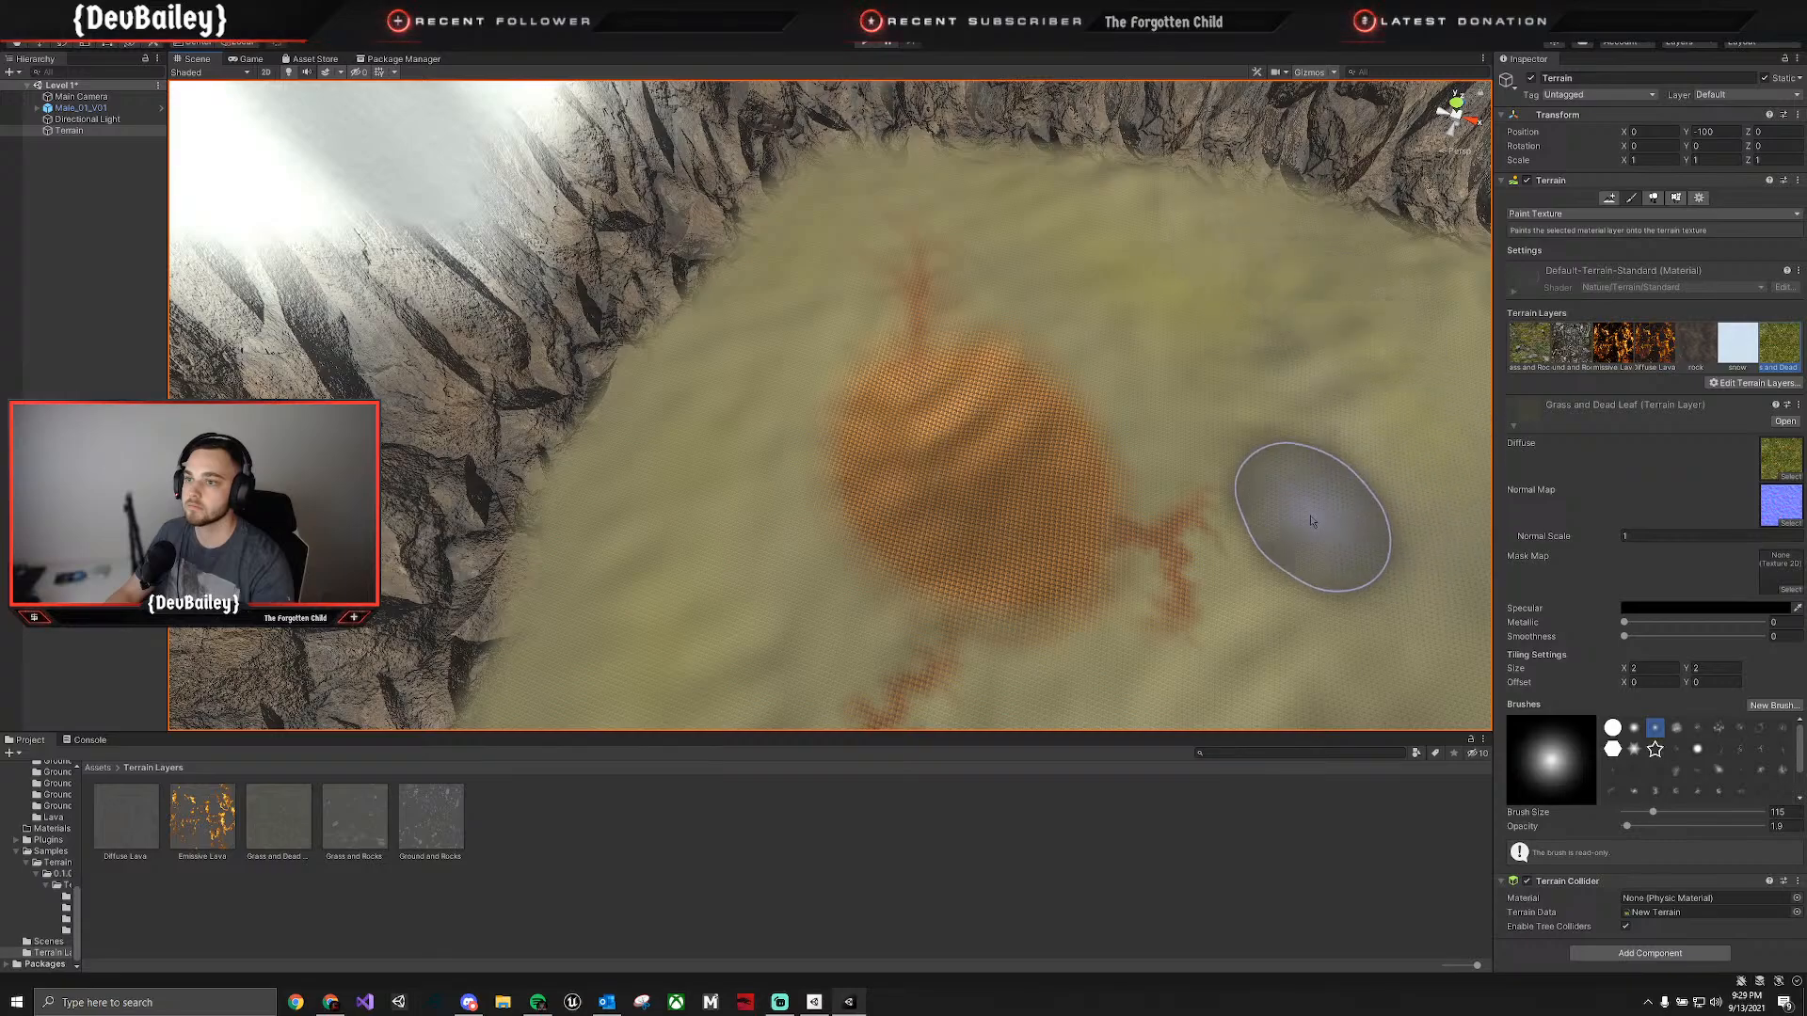
pyautogui.moveTo(1299, 516); pyautogui.dragTo(1387, 459, button='right')
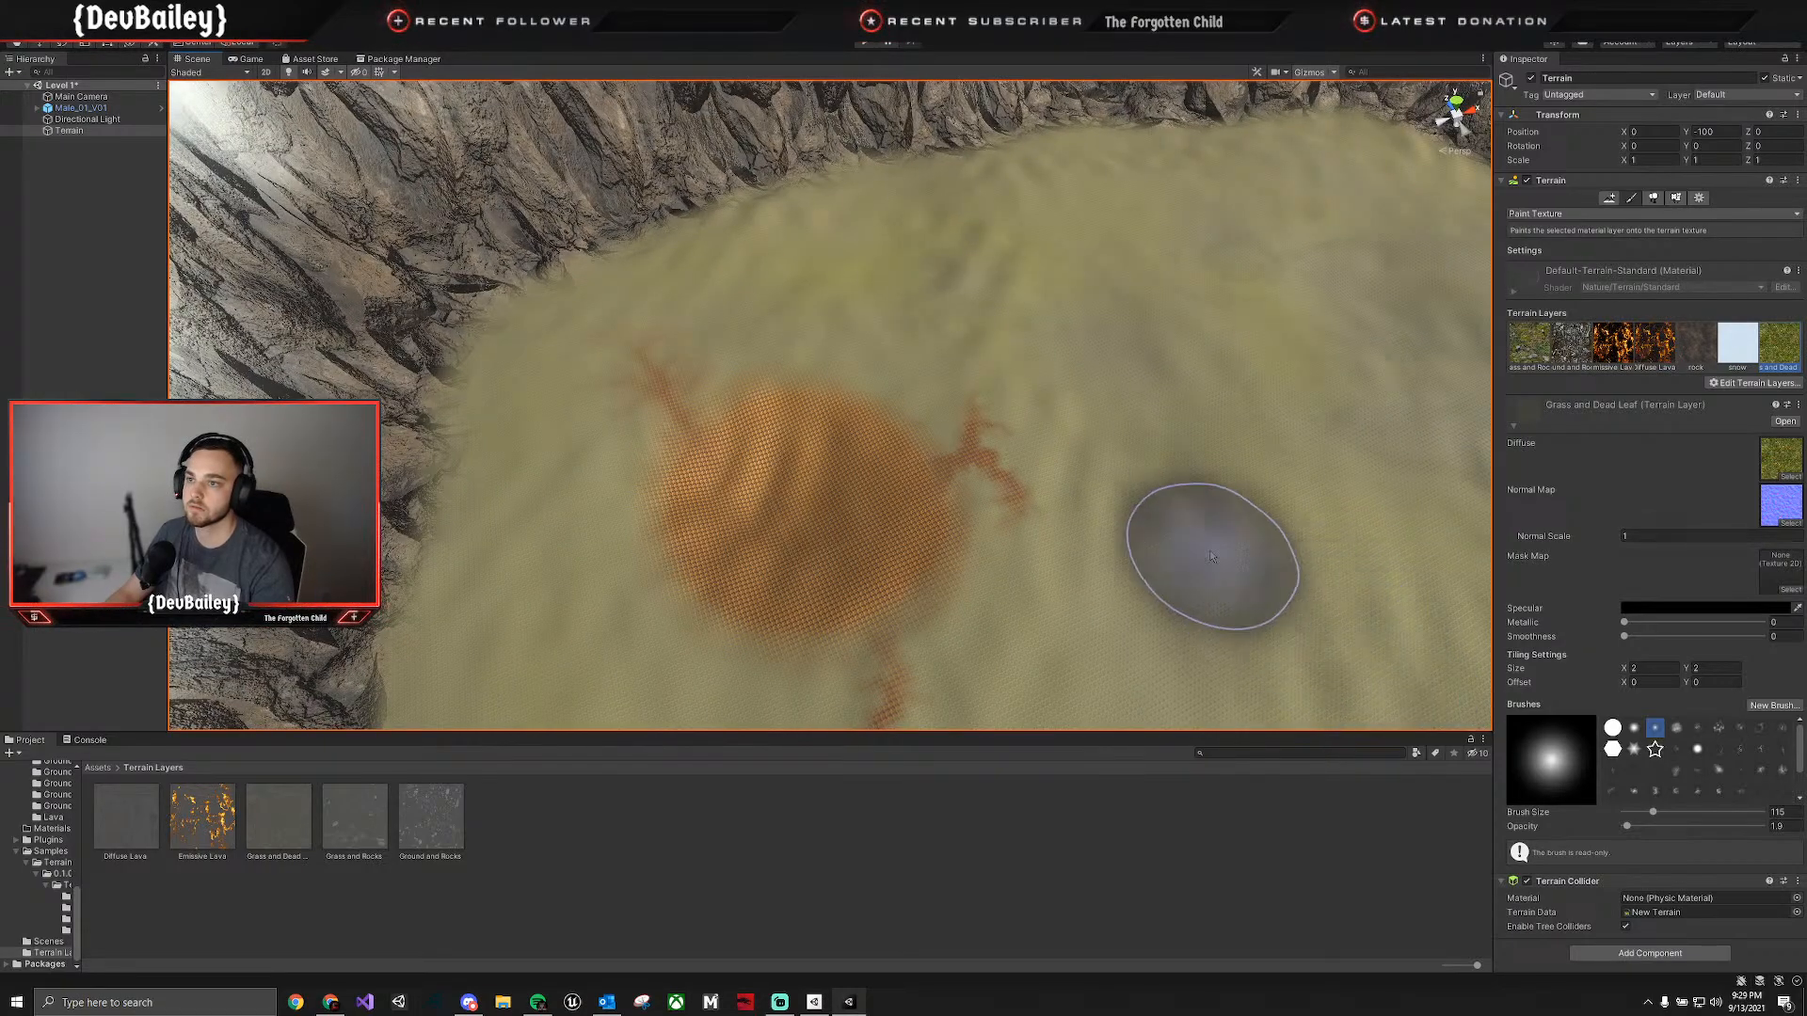
pyautogui.moveTo(1202, 552)
pyautogui.mouseDown(button='right')
pyautogui.moveTo(1373, 576)
pyautogui.moveTo(1210, 658)
pyautogui.moveTo(1097, 665)
pyautogui.moveTo(1144, 674)
pyautogui.mouseUp(button='right')
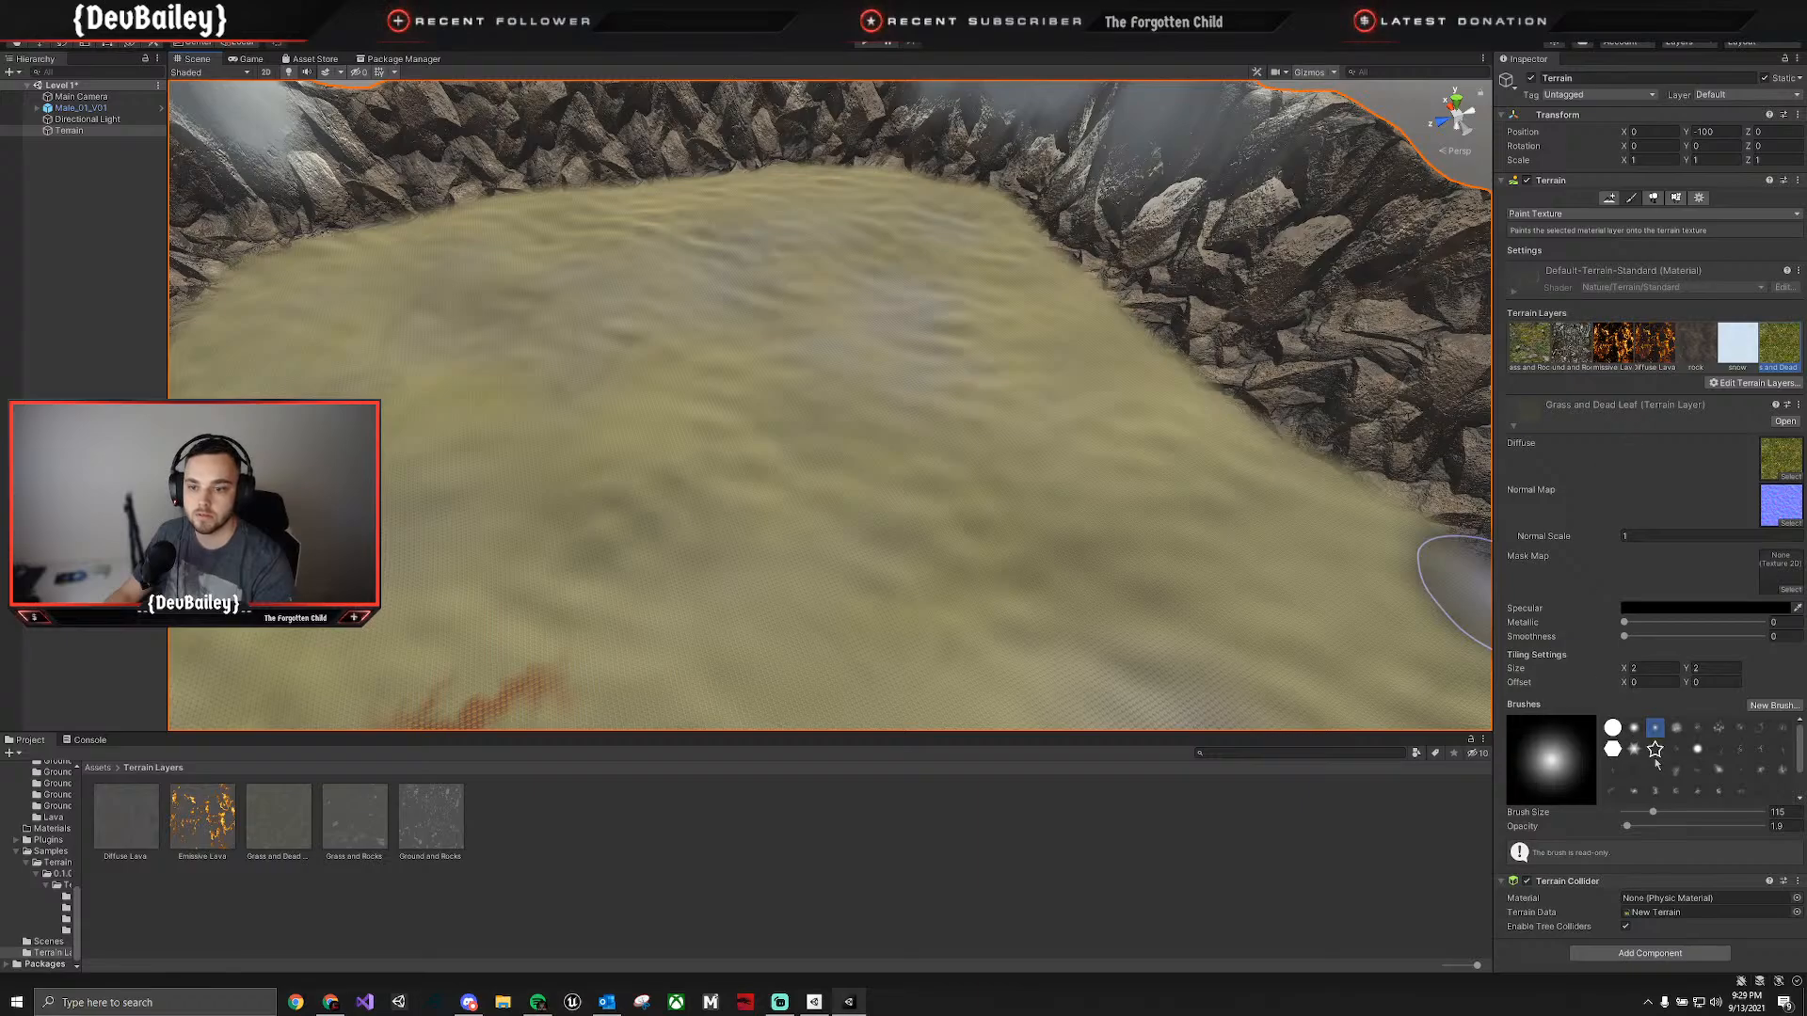
# Paint more Grass and Dead Leaf patches across the ground with the blotchy speckled brush, and check the scene in the Game view.
pyautogui.click(1675, 770)
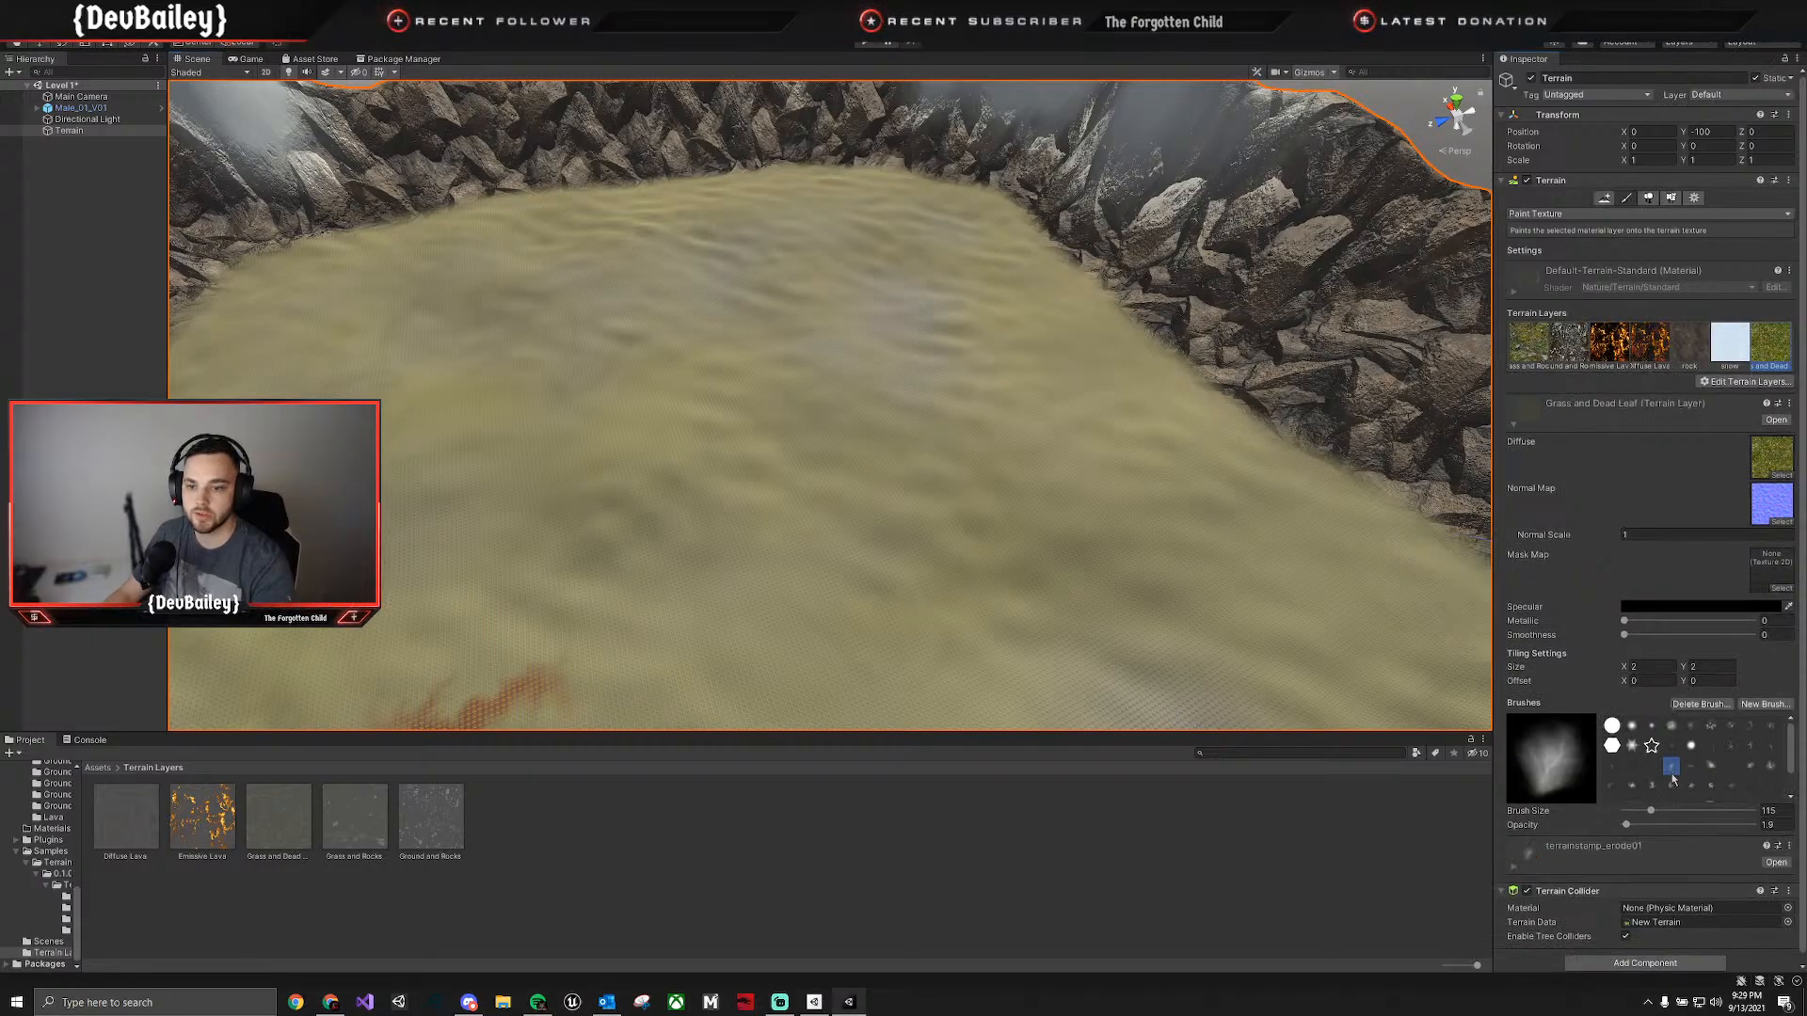
pyautogui.click(1711, 726)
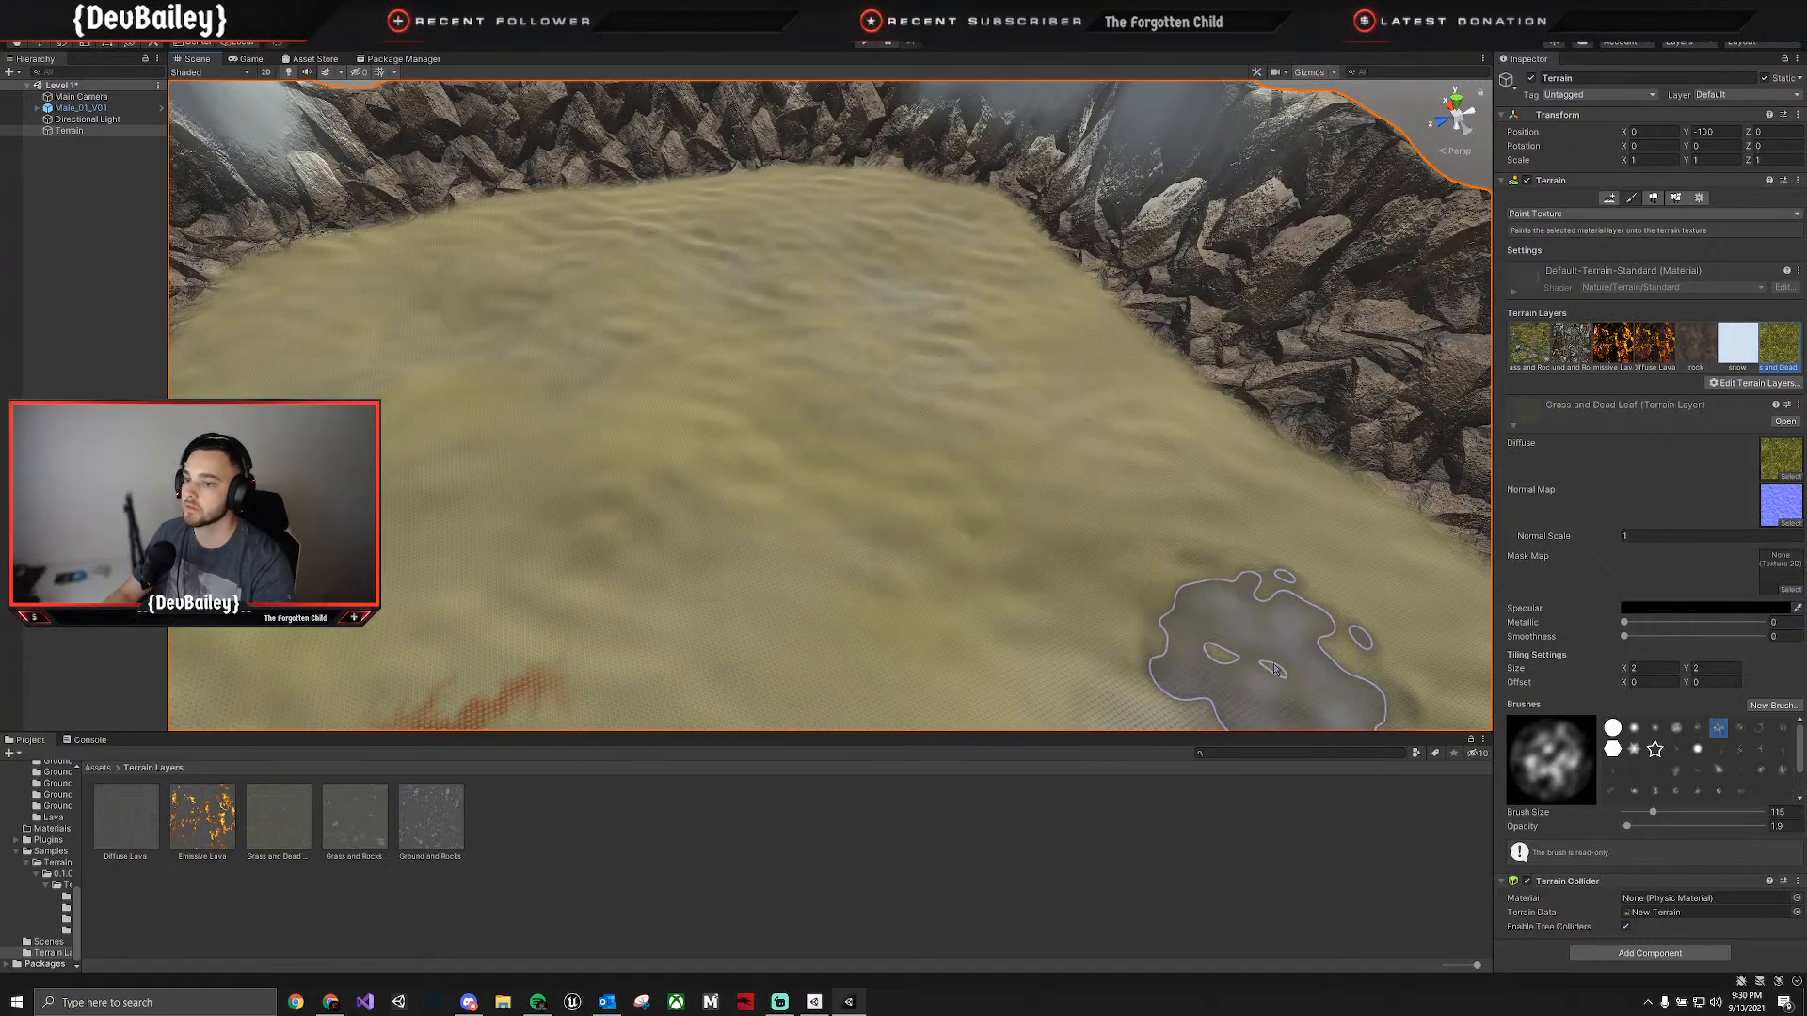
pyautogui.moveTo(1221, 617)
pyautogui.mouseDown(button='right')
pyautogui.moveTo(1246, 629)
pyautogui.moveTo(901, 411)
pyautogui.mouseUp(button='right')
pyautogui.moveTo(717, 309)
pyautogui.mouseDown()
pyautogui.moveTo(578, 483)
pyautogui.moveTo(891, 595)
pyautogui.moveTo(868, 498)
pyautogui.moveTo(598, 408)
pyautogui.mouseUp()
pyautogui.moveTo(599, 408)
pyautogui.mouseDown(button='right')
pyautogui.moveTo(385, 484)
pyautogui.moveTo(766, 625)
pyautogui.moveTo(767, 524)
pyautogui.moveTo(564, 342)
pyautogui.moveTo(544, 378)
pyautogui.moveTo(508, 311)
pyautogui.mouseUp(button='right')
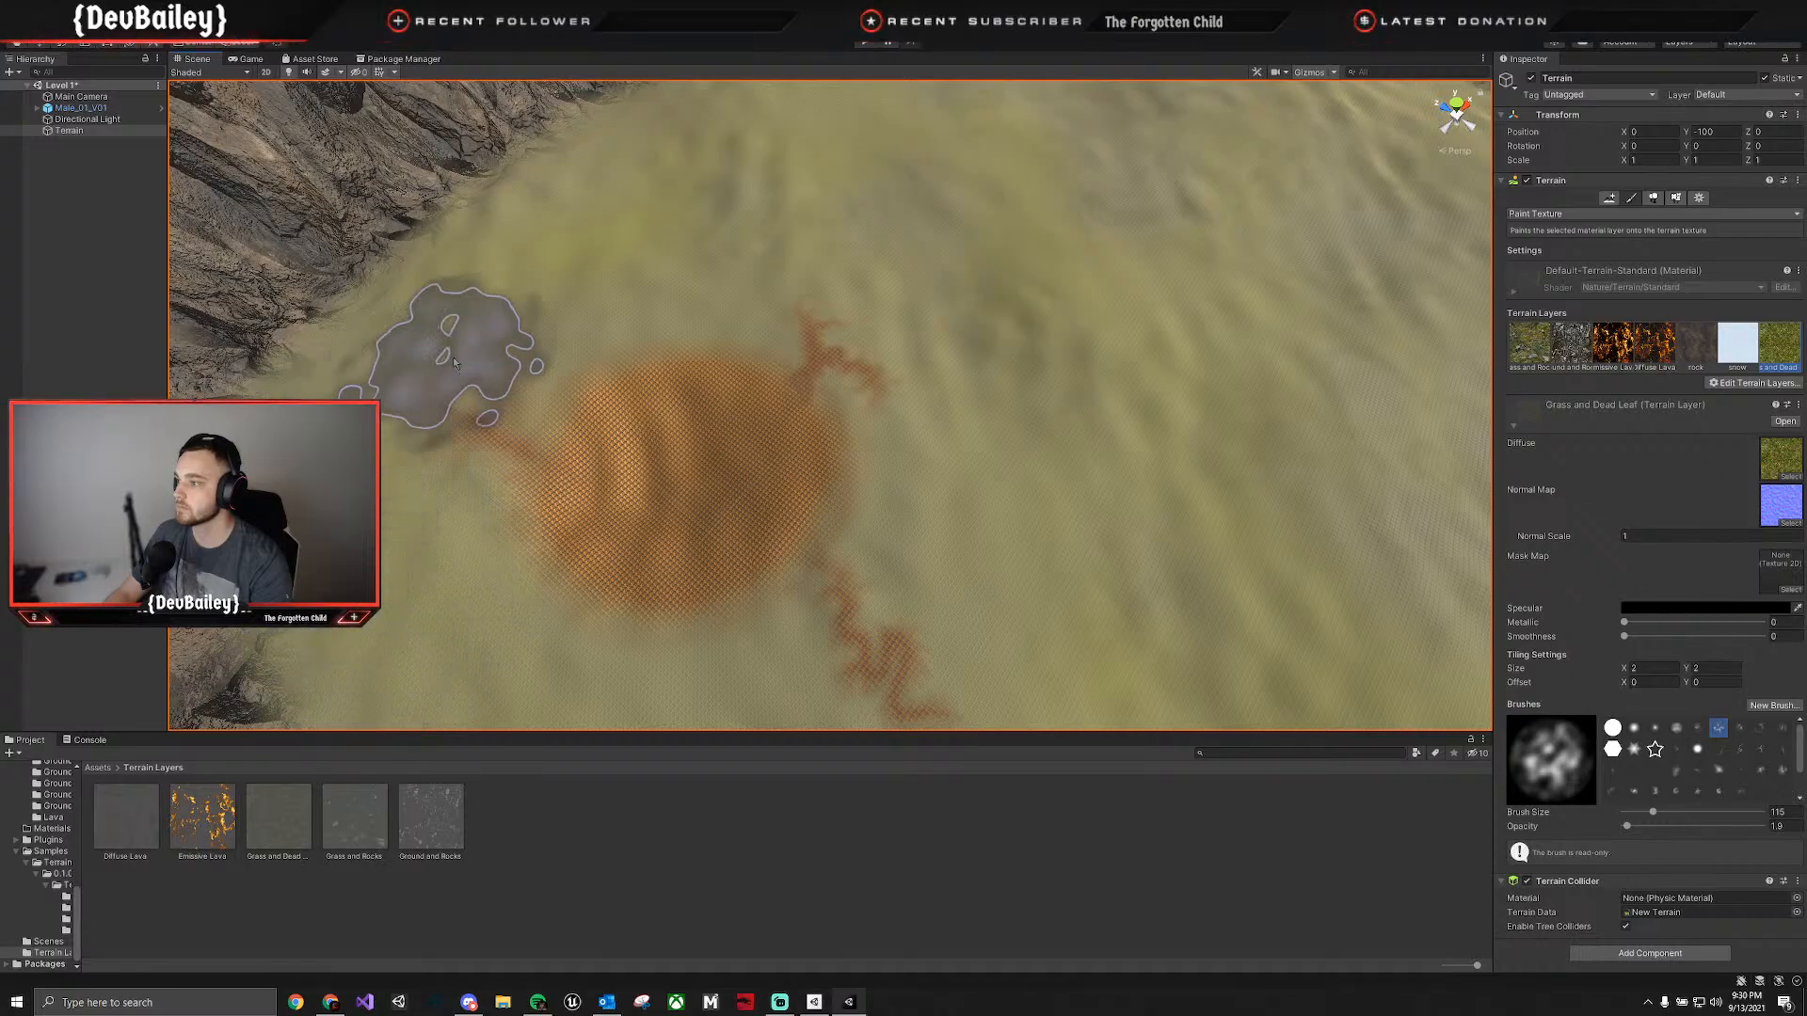
pyautogui.moveTo(1169, 339)
pyautogui.mouseDown(button='right')
pyautogui.moveTo(1193, 297)
pyautogui.moveTo(1285, 265)
pyautogui.mouseUp(button='right')
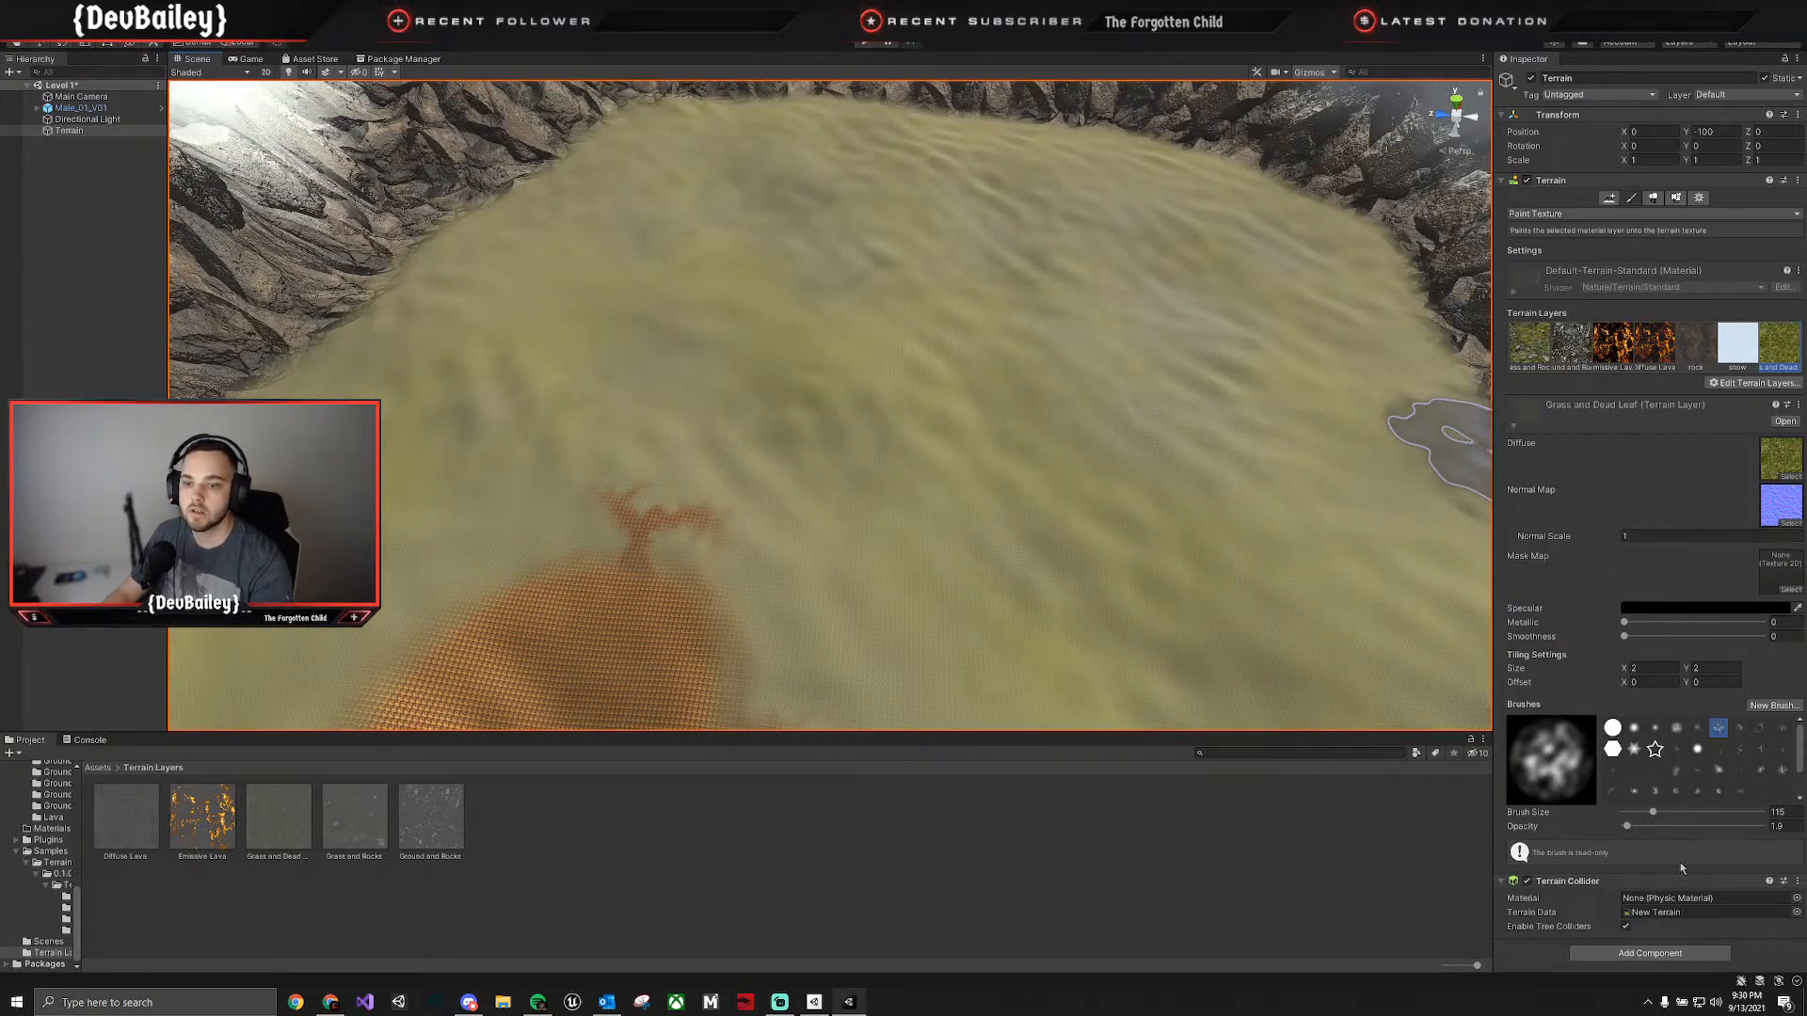
pyautogui.click(245, 59)
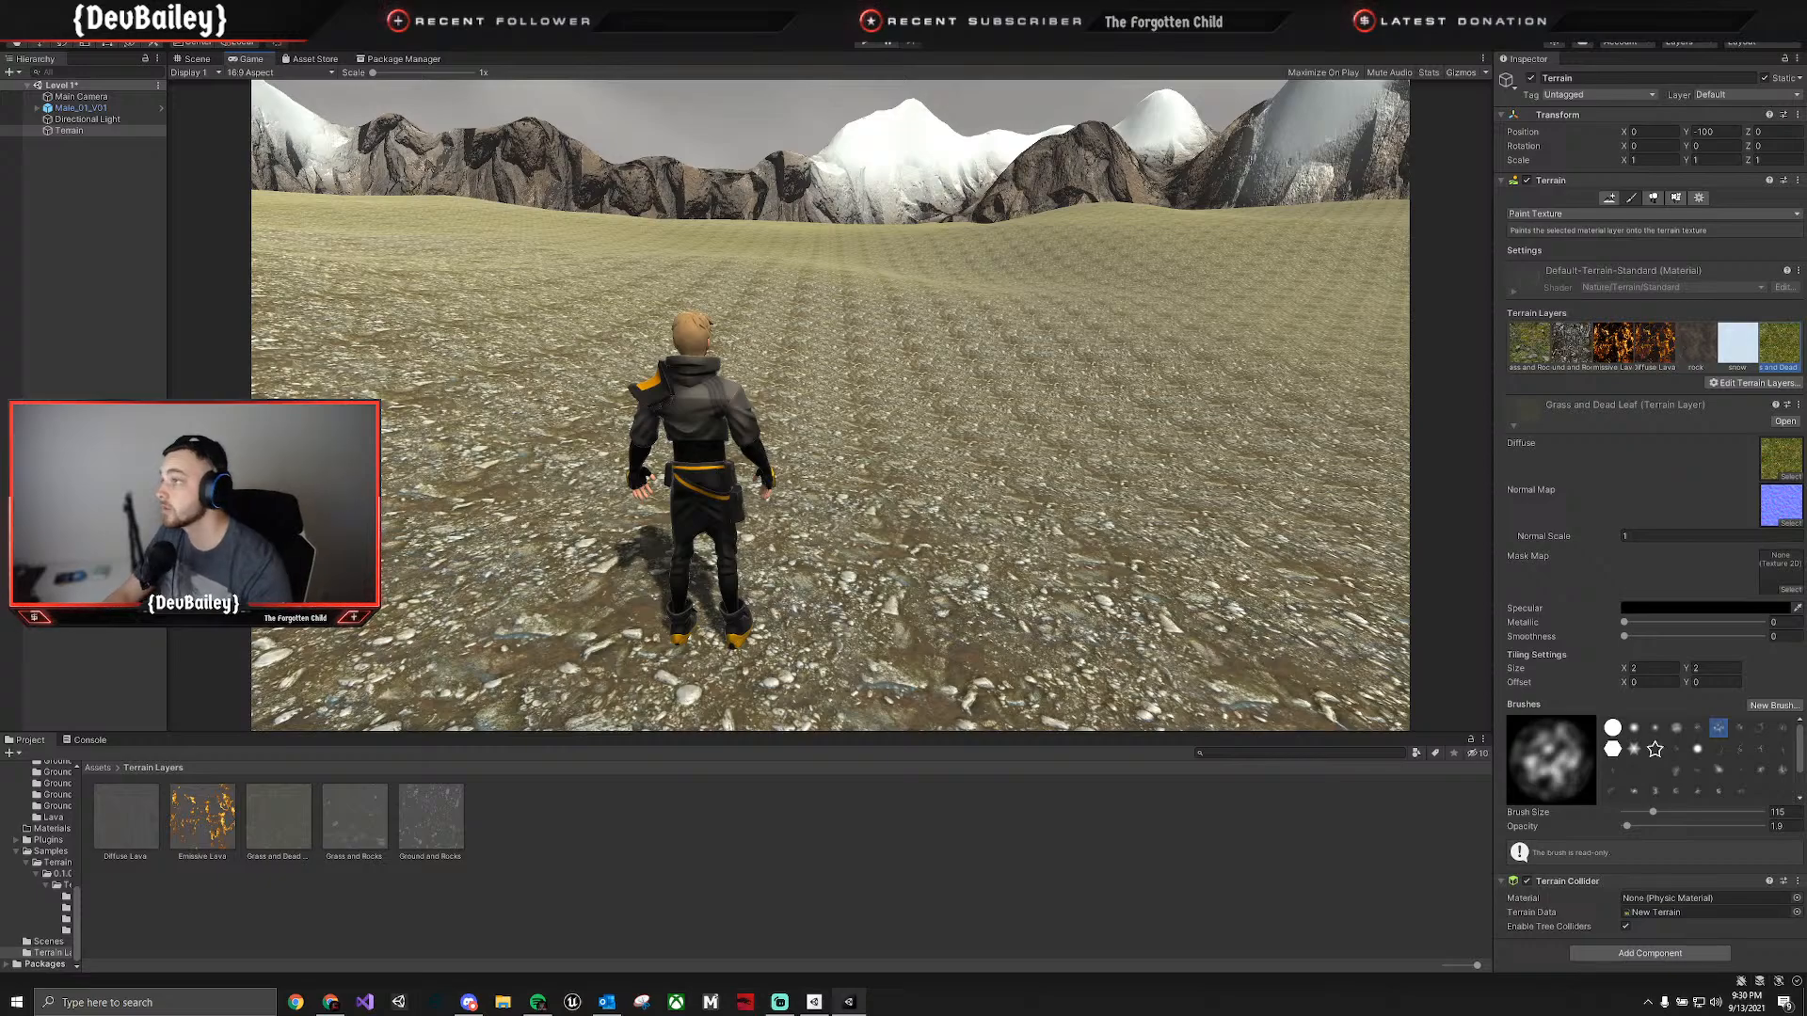
# Compare the painted ground in the Scene and Game views, and frame the male character and camera in the Scene view.
pyautogui.click(197, 59)
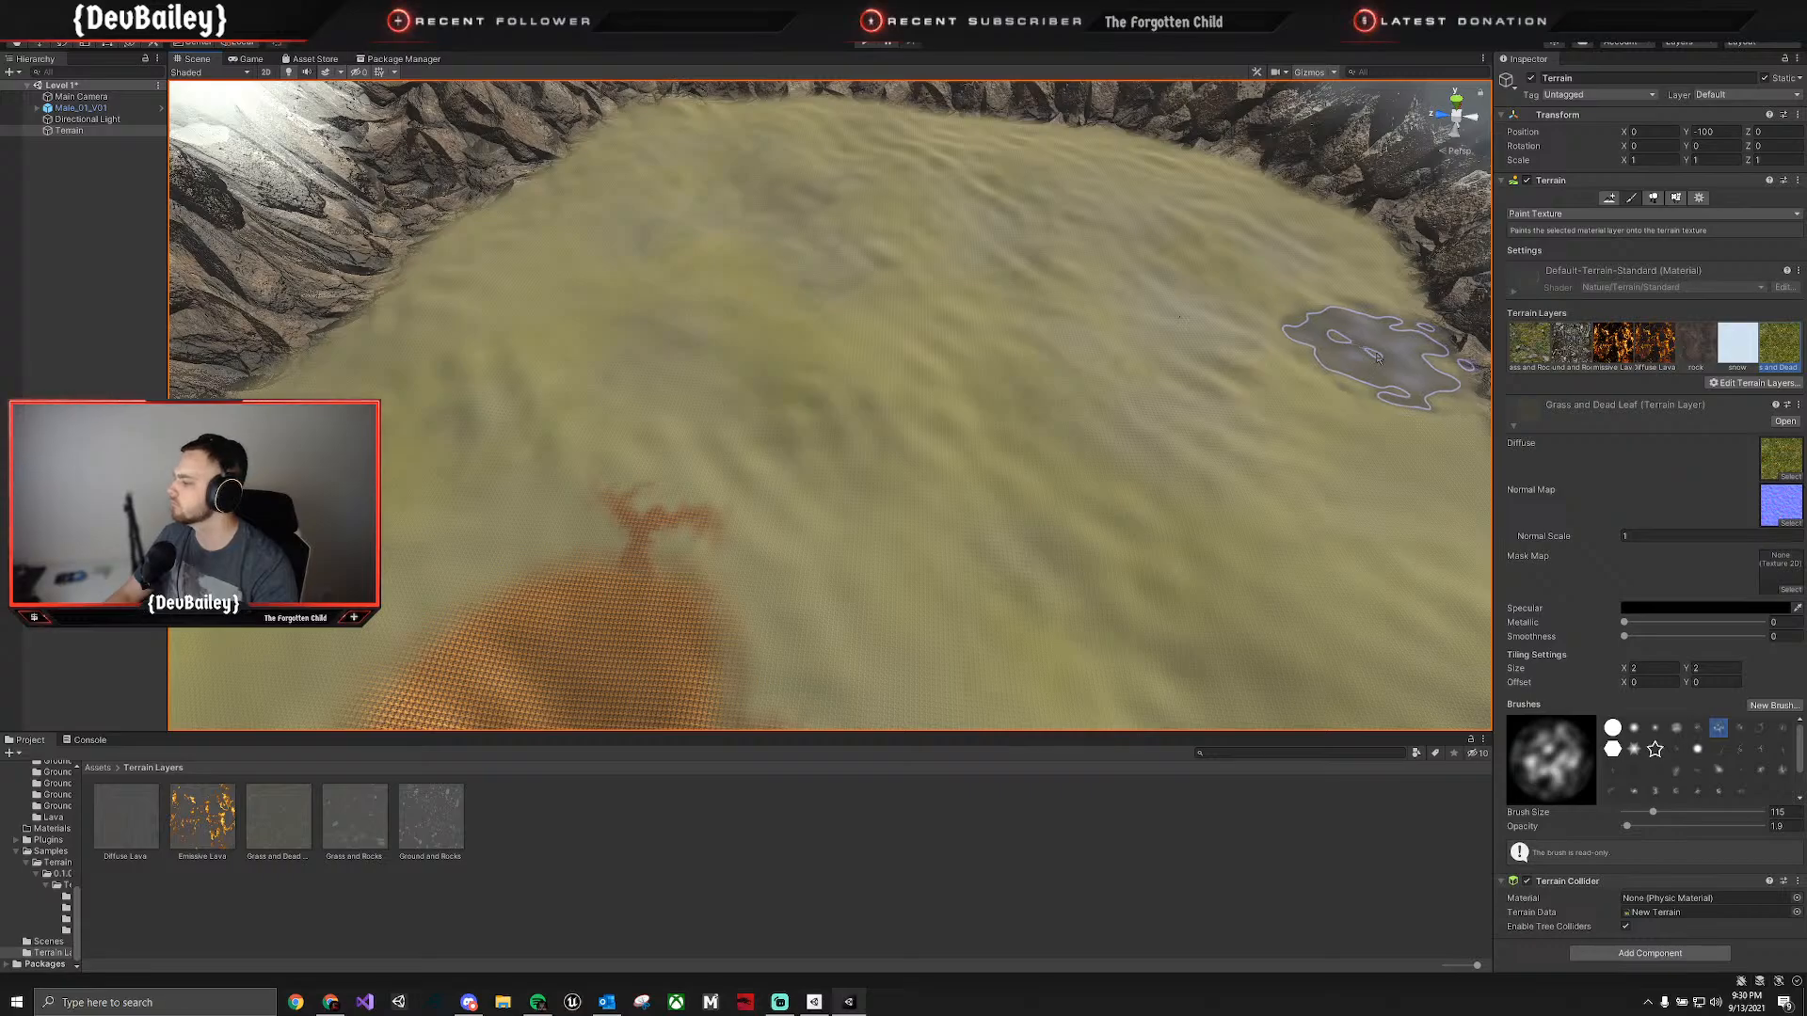
pyautogui.click(247, 59)
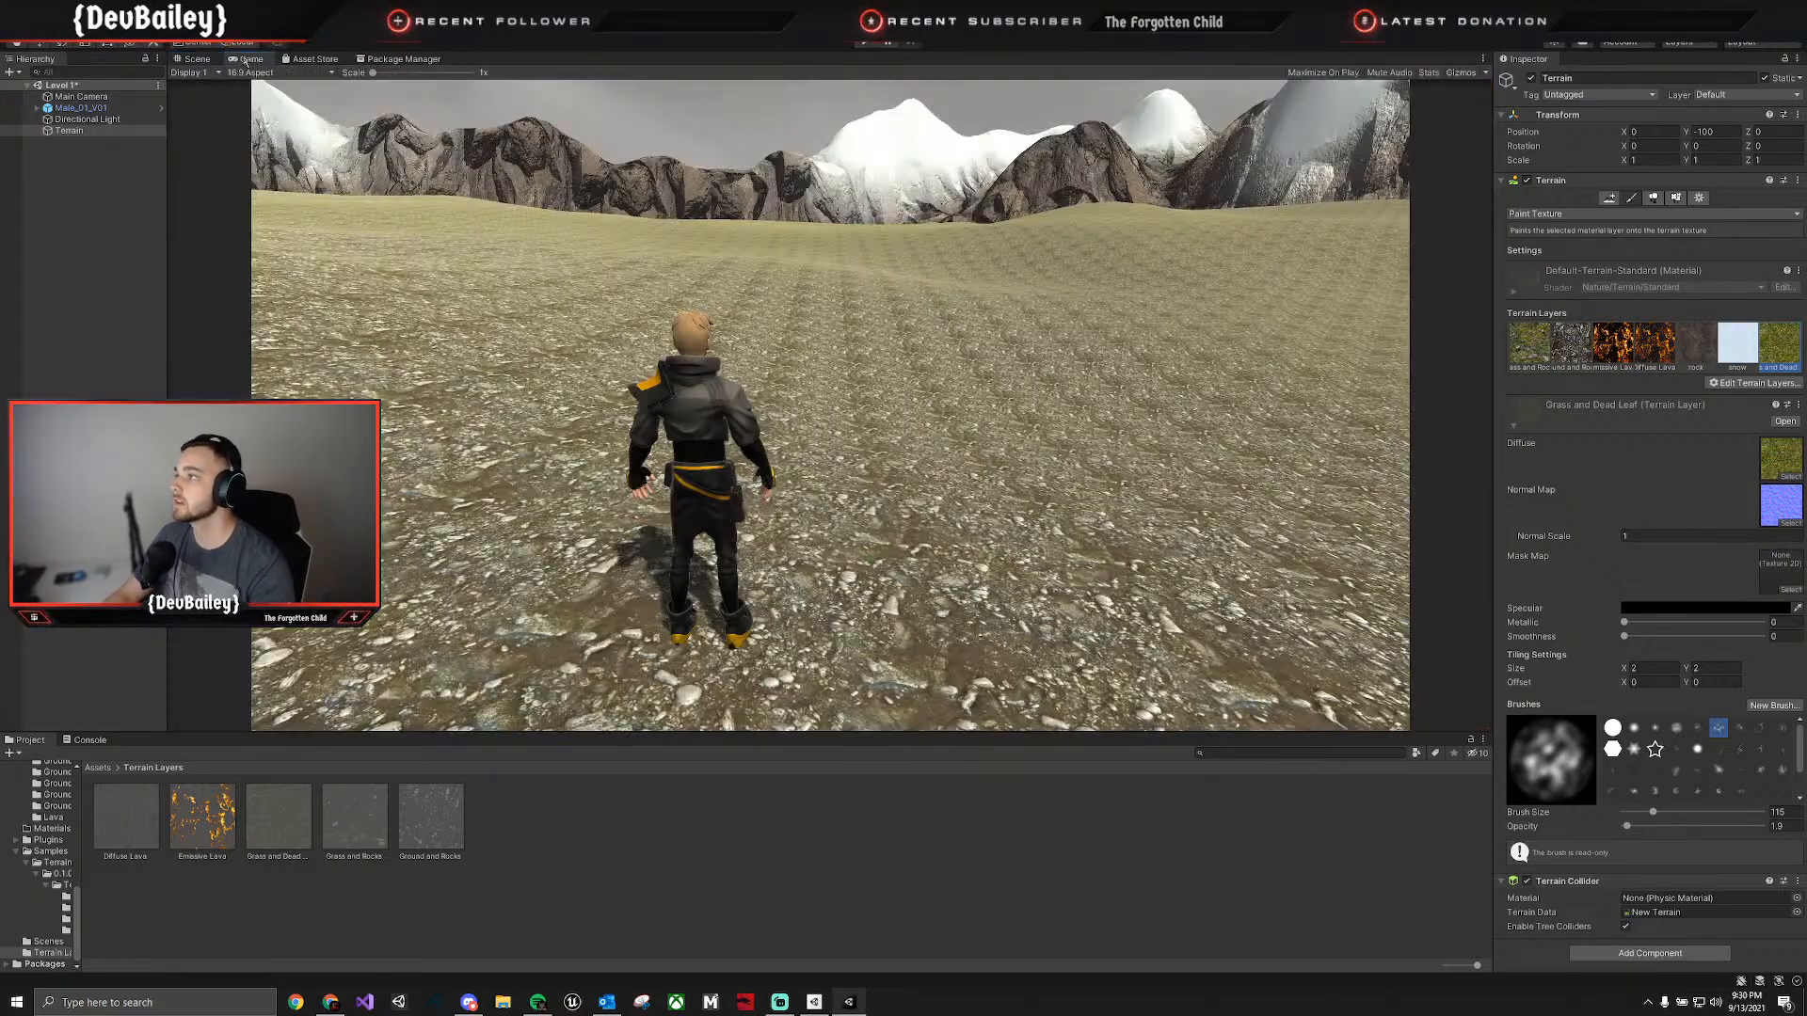
pyautogui.click(196, 60)
pyautogui.click(127, 279)
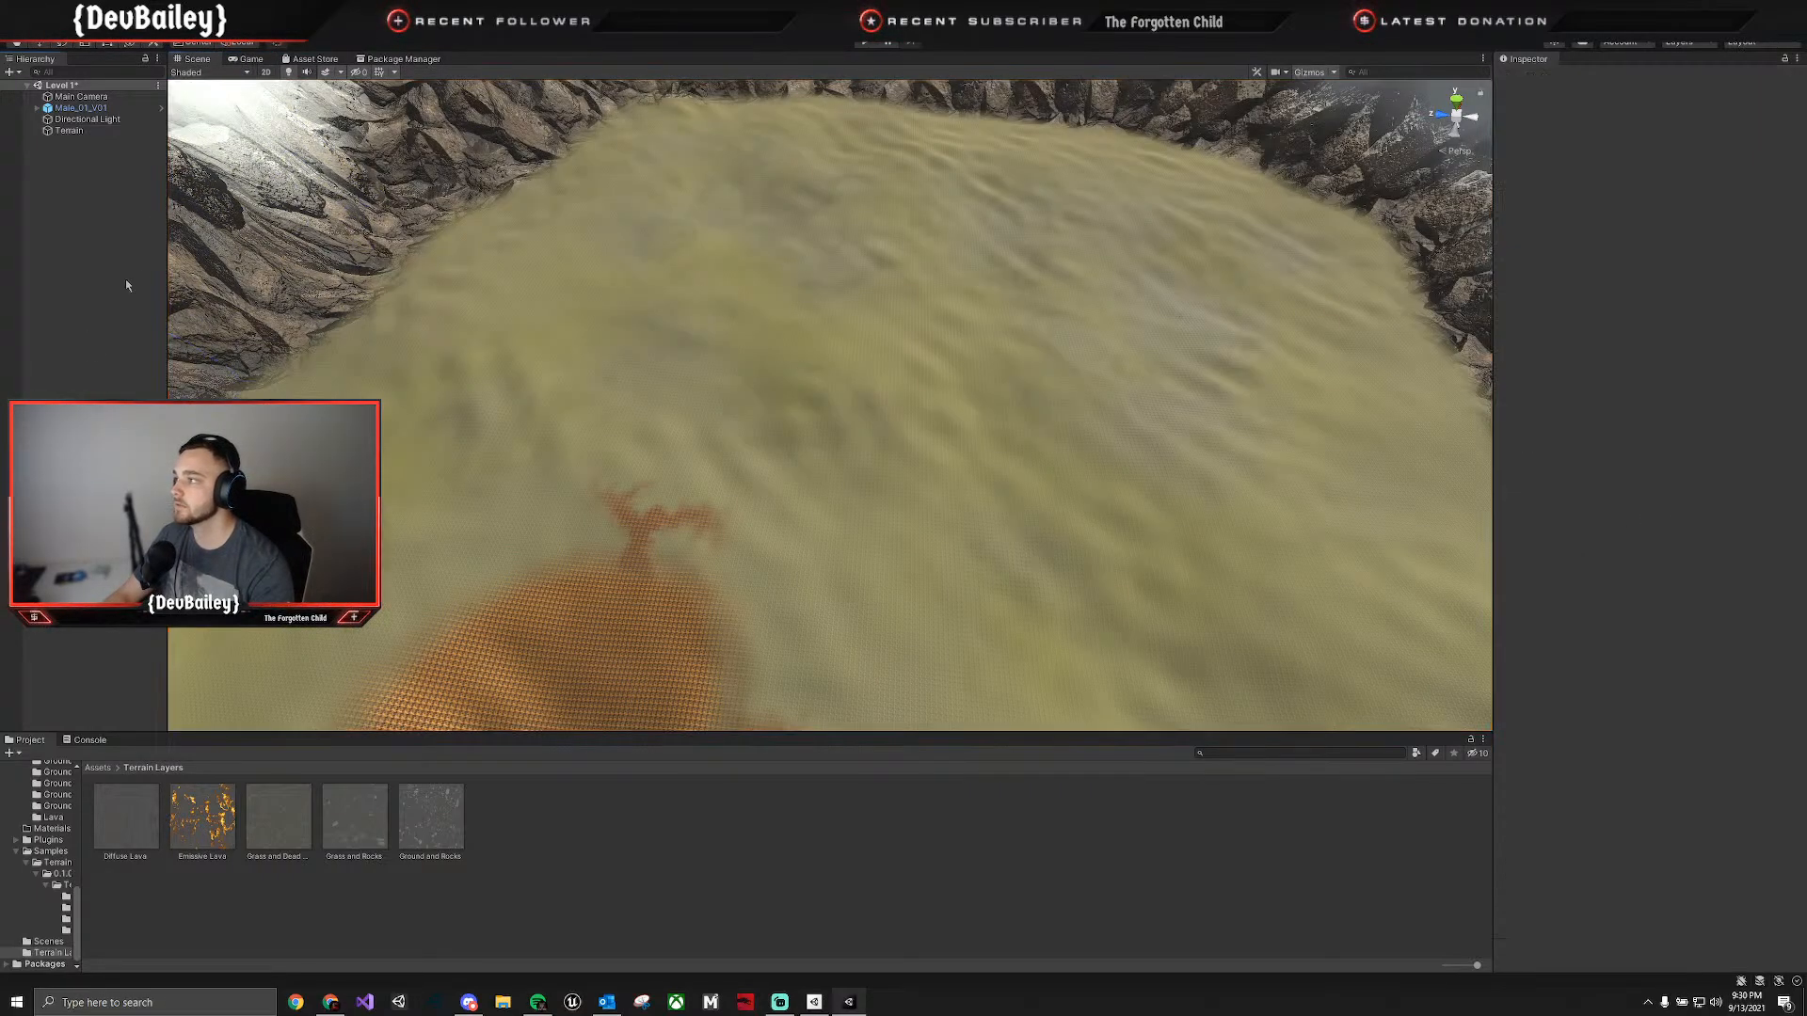
pyautogui.moveTo(847, 423); pyautogui.dragTo(703, 287, button='right')
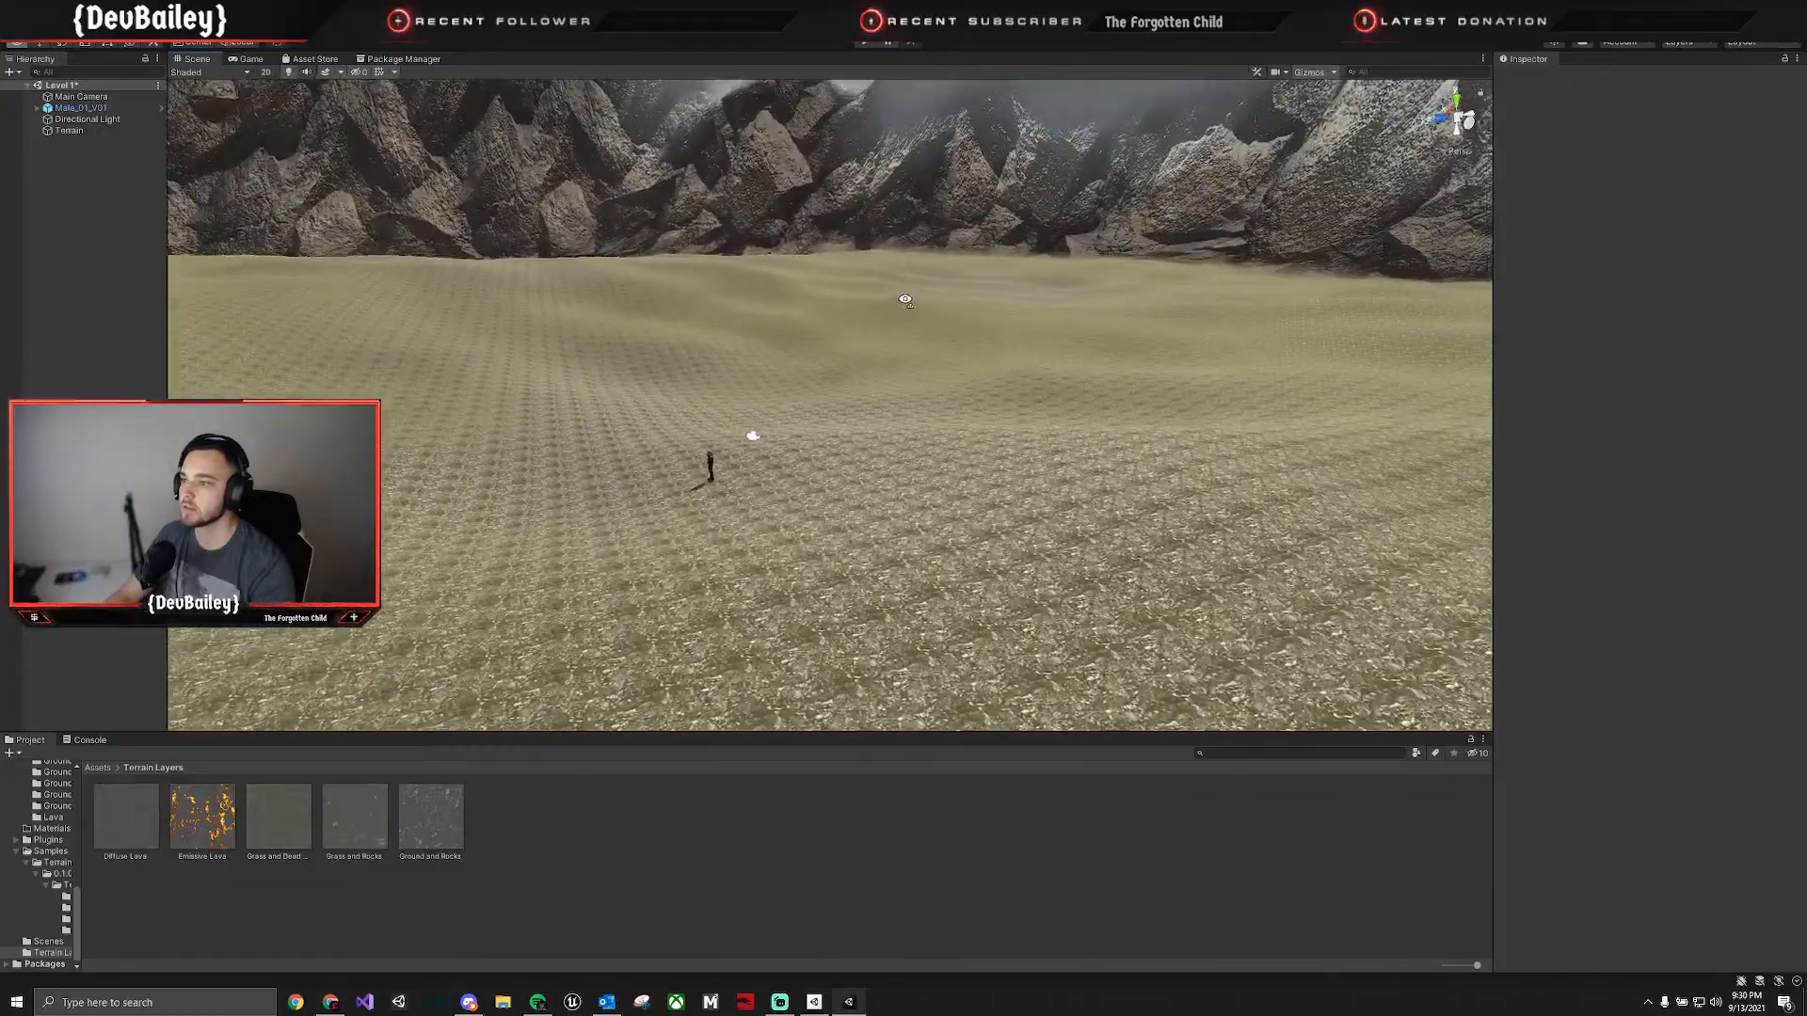
pyautogui.moveTo(935, 337); pyautogui.dragTo(722, 481, button='right')
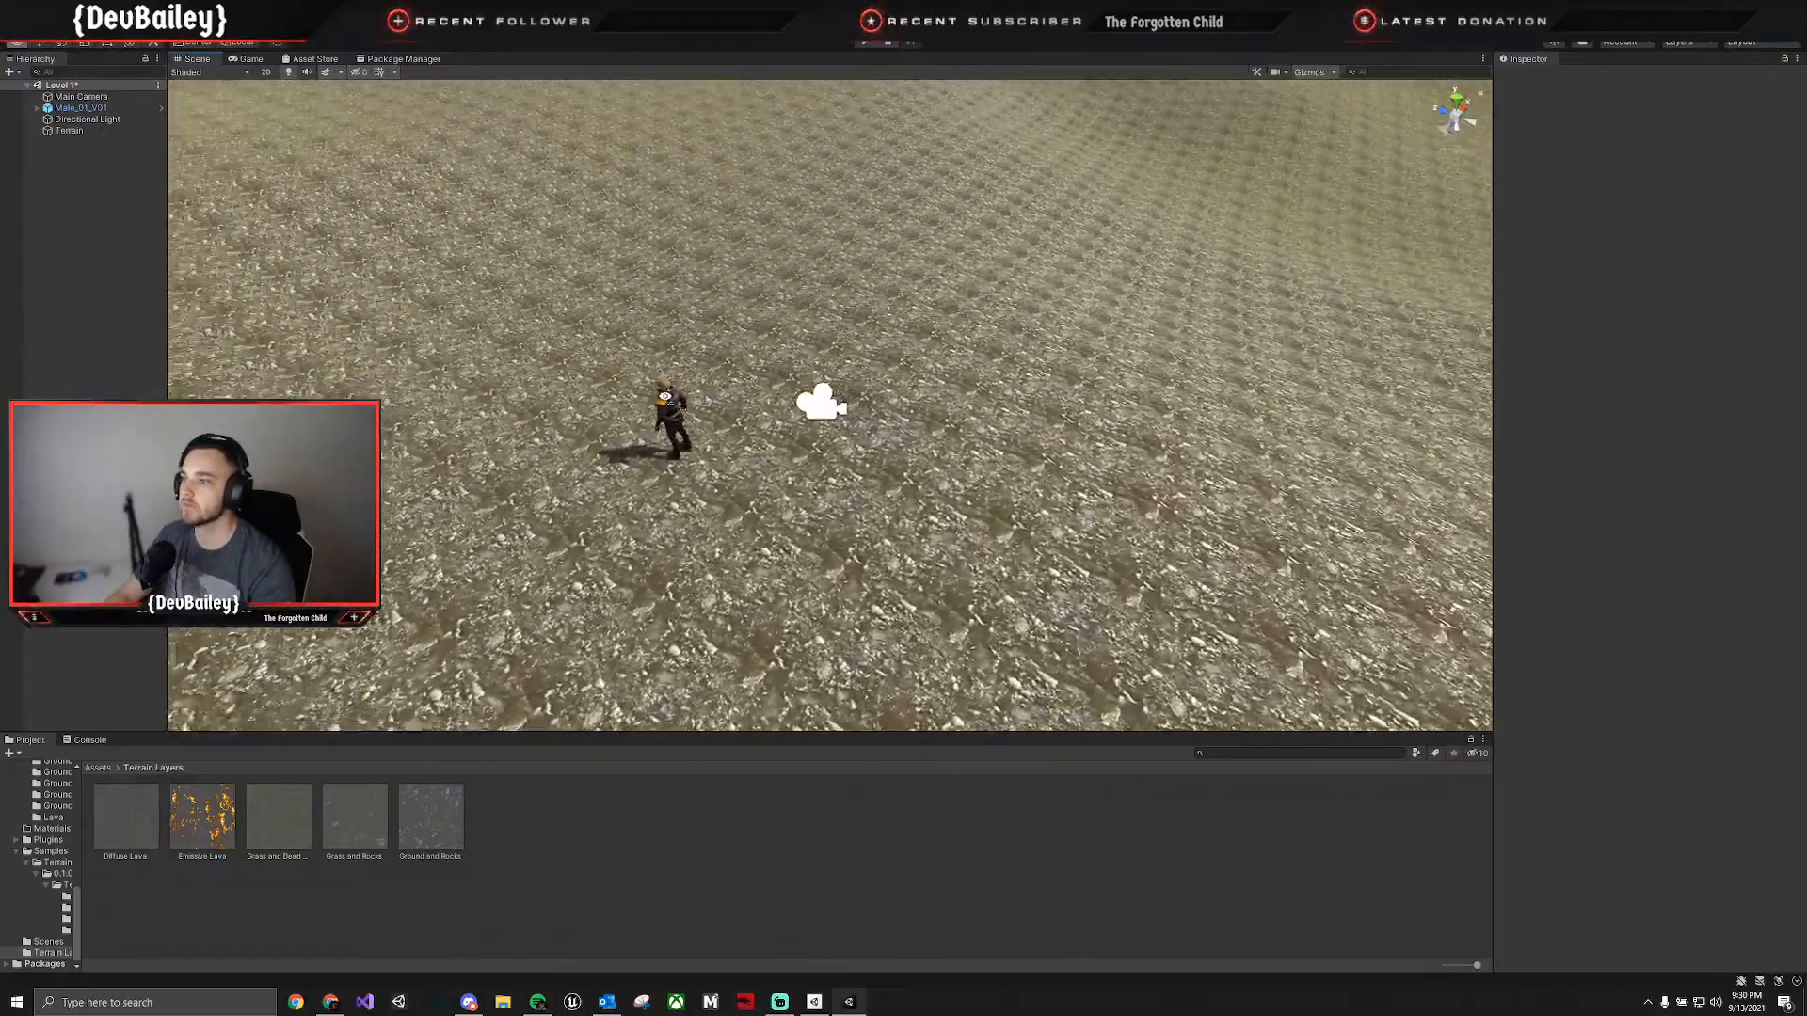
pyautogui.moveTo(665, 396); pyautogui.dragTo(744, 381, button='right')
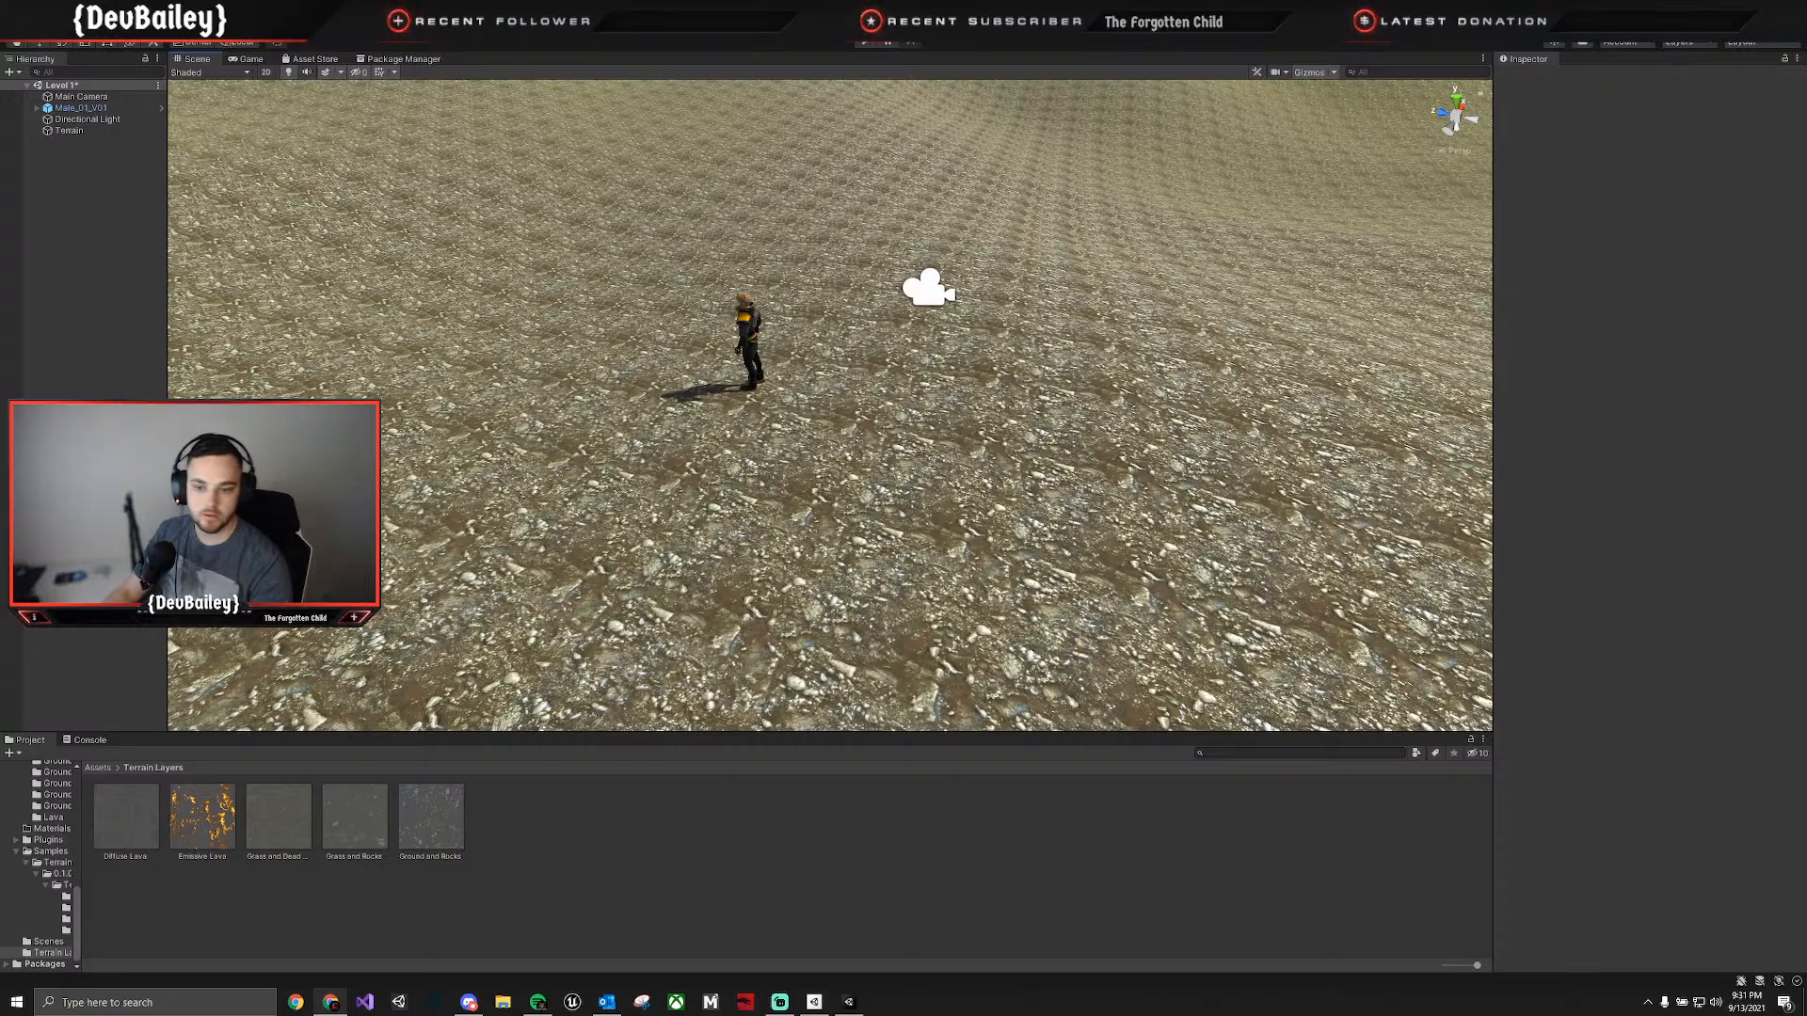
pyautogui.rightClick(1712, 1005)
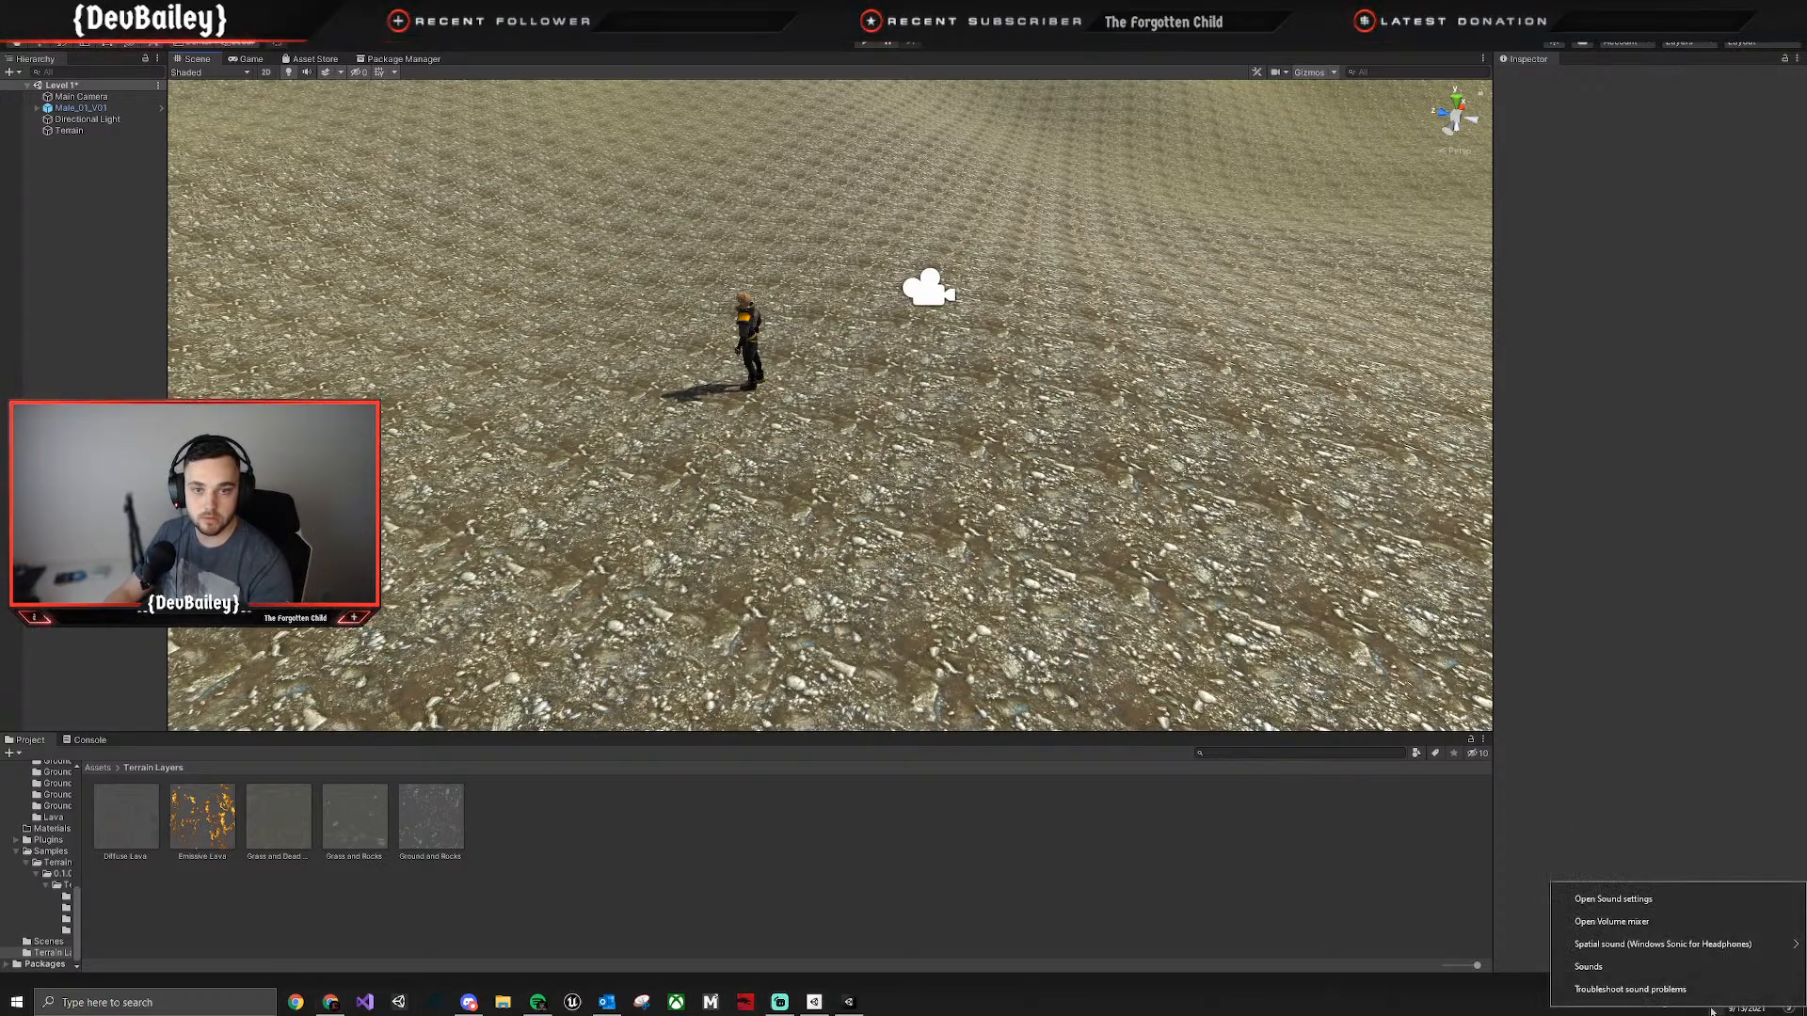
pyautogui.click(1679, 908)
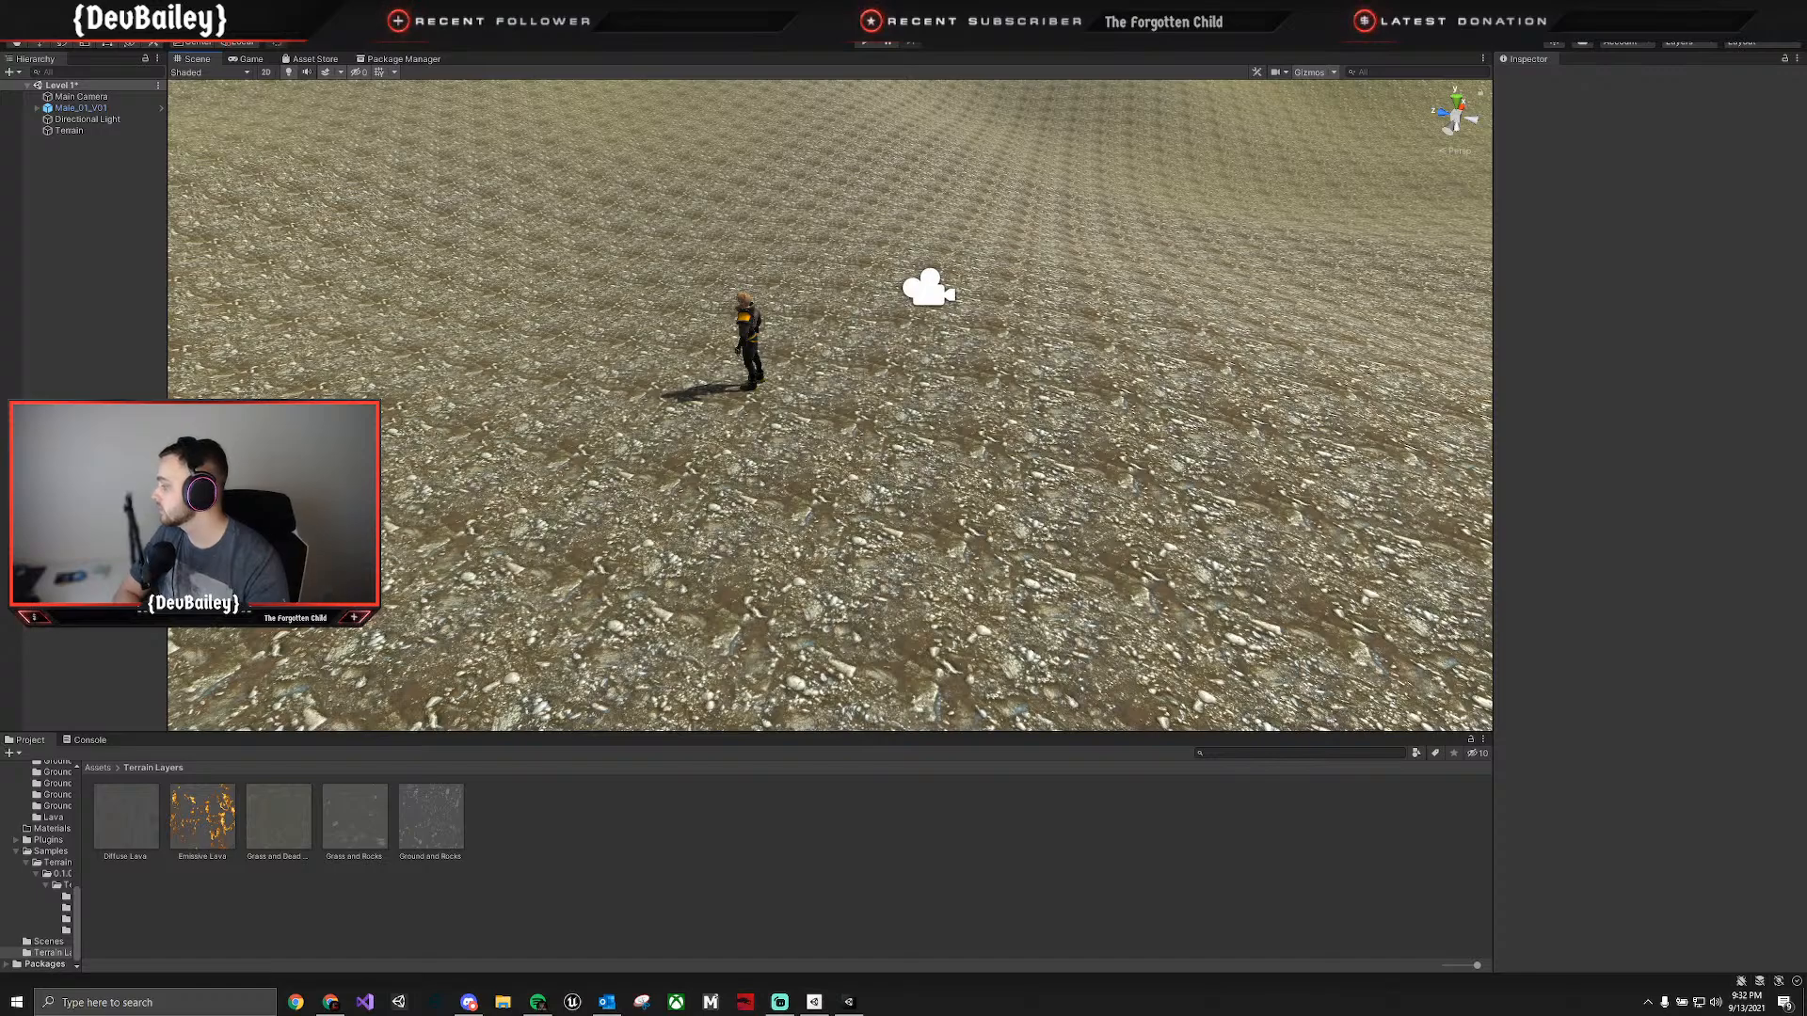
# Switch to YouTube, watch the opening of Creating a Third Person Camera using Cinemachine in Unity! in theater mode, and return to Unity.
pyautogui.click(332, 1004)
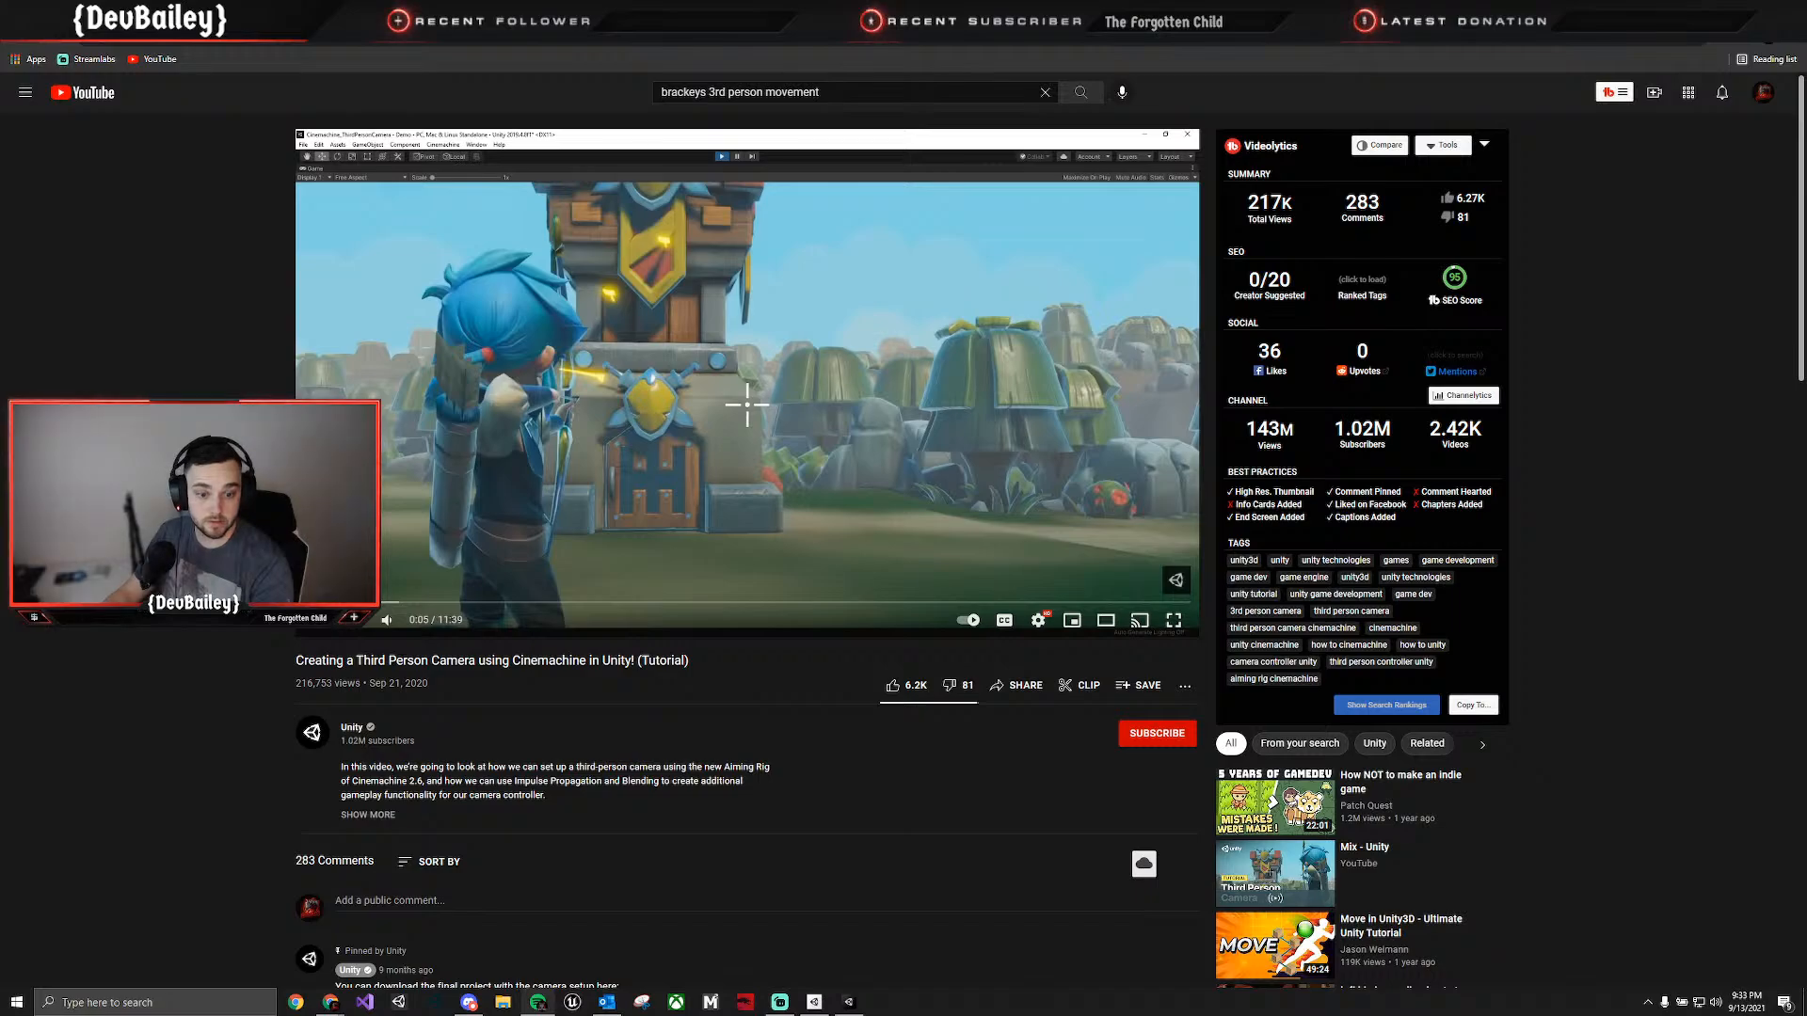
pyautogui.click(925, 468)
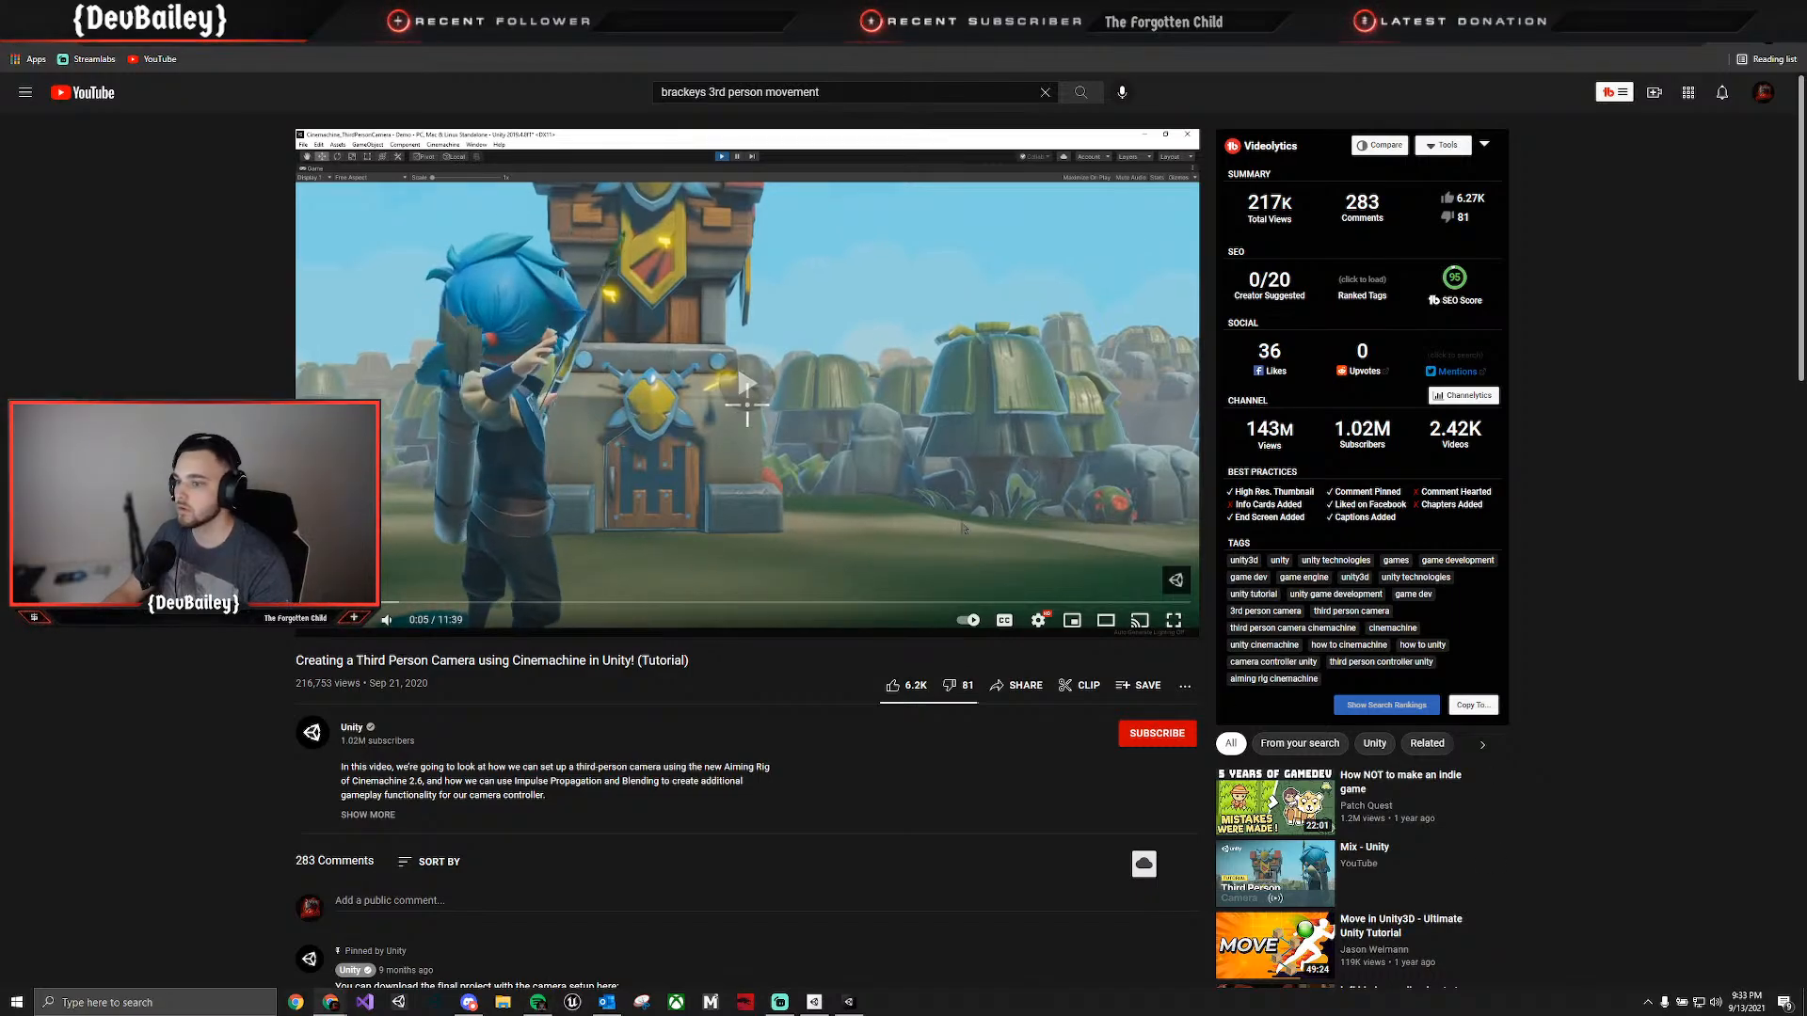
pyautogui.click(1098, 620)
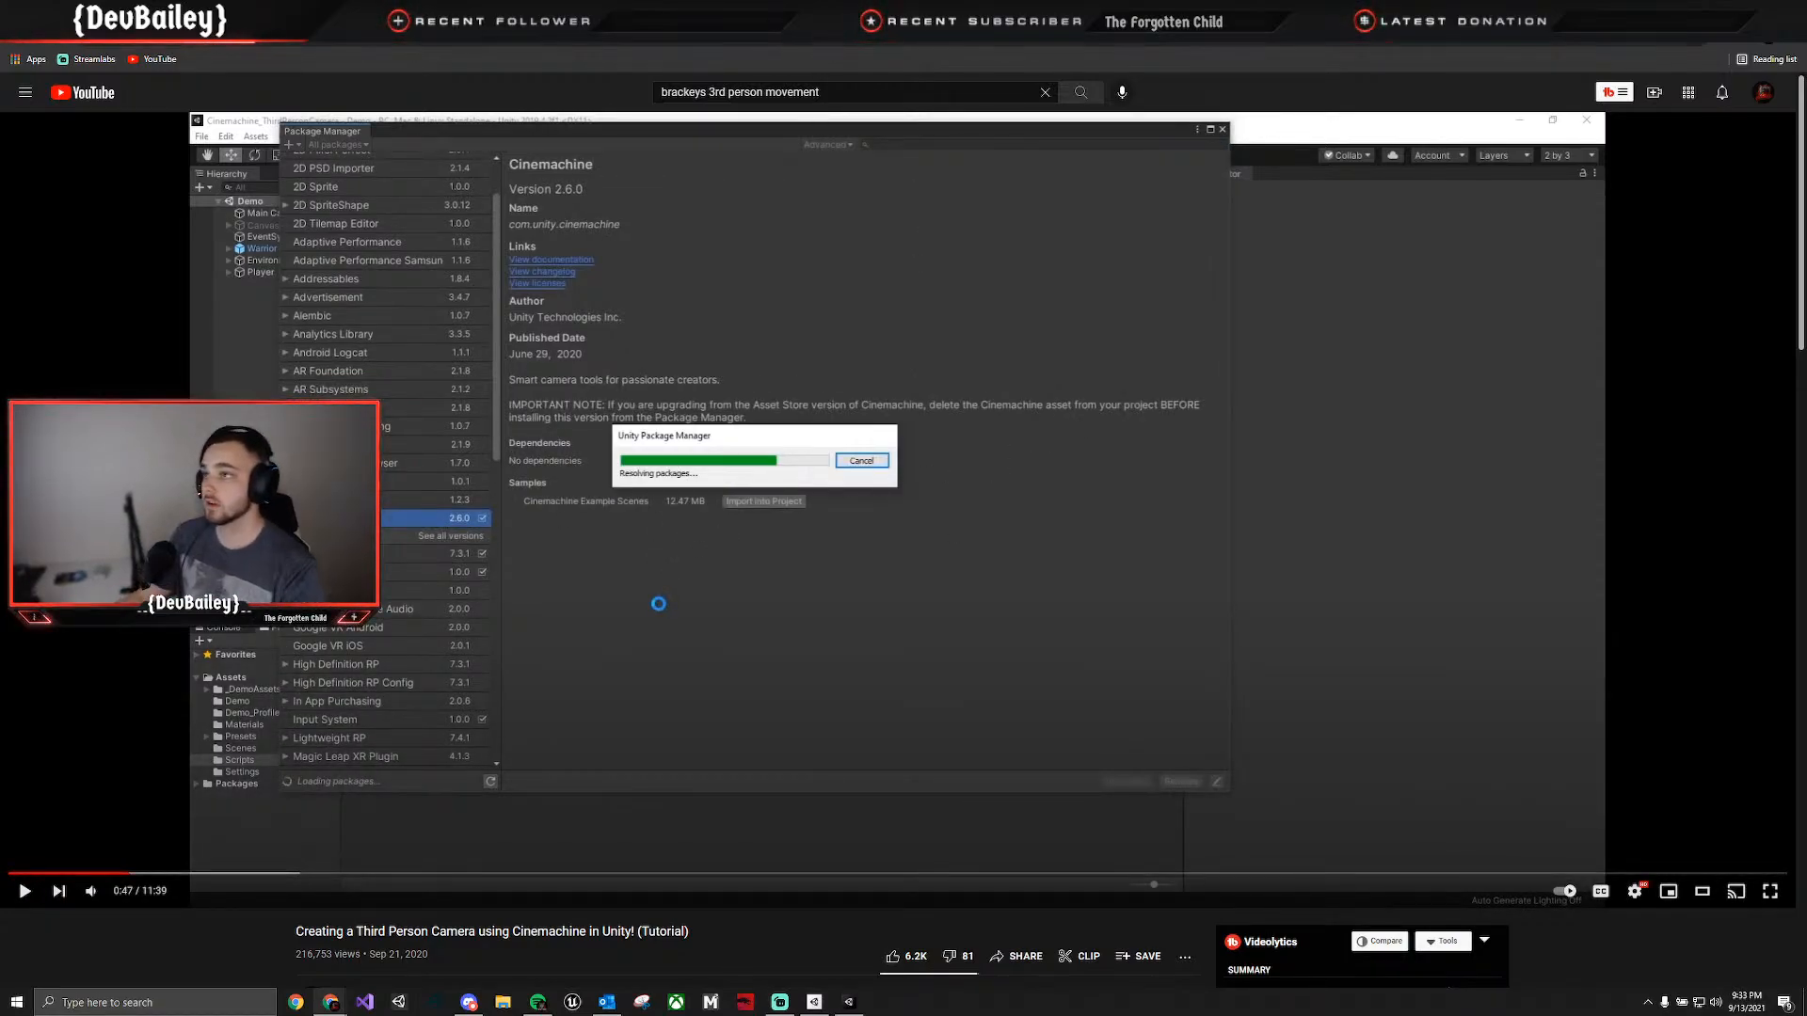
pyautogui.hotkey('alt', 'Tab')
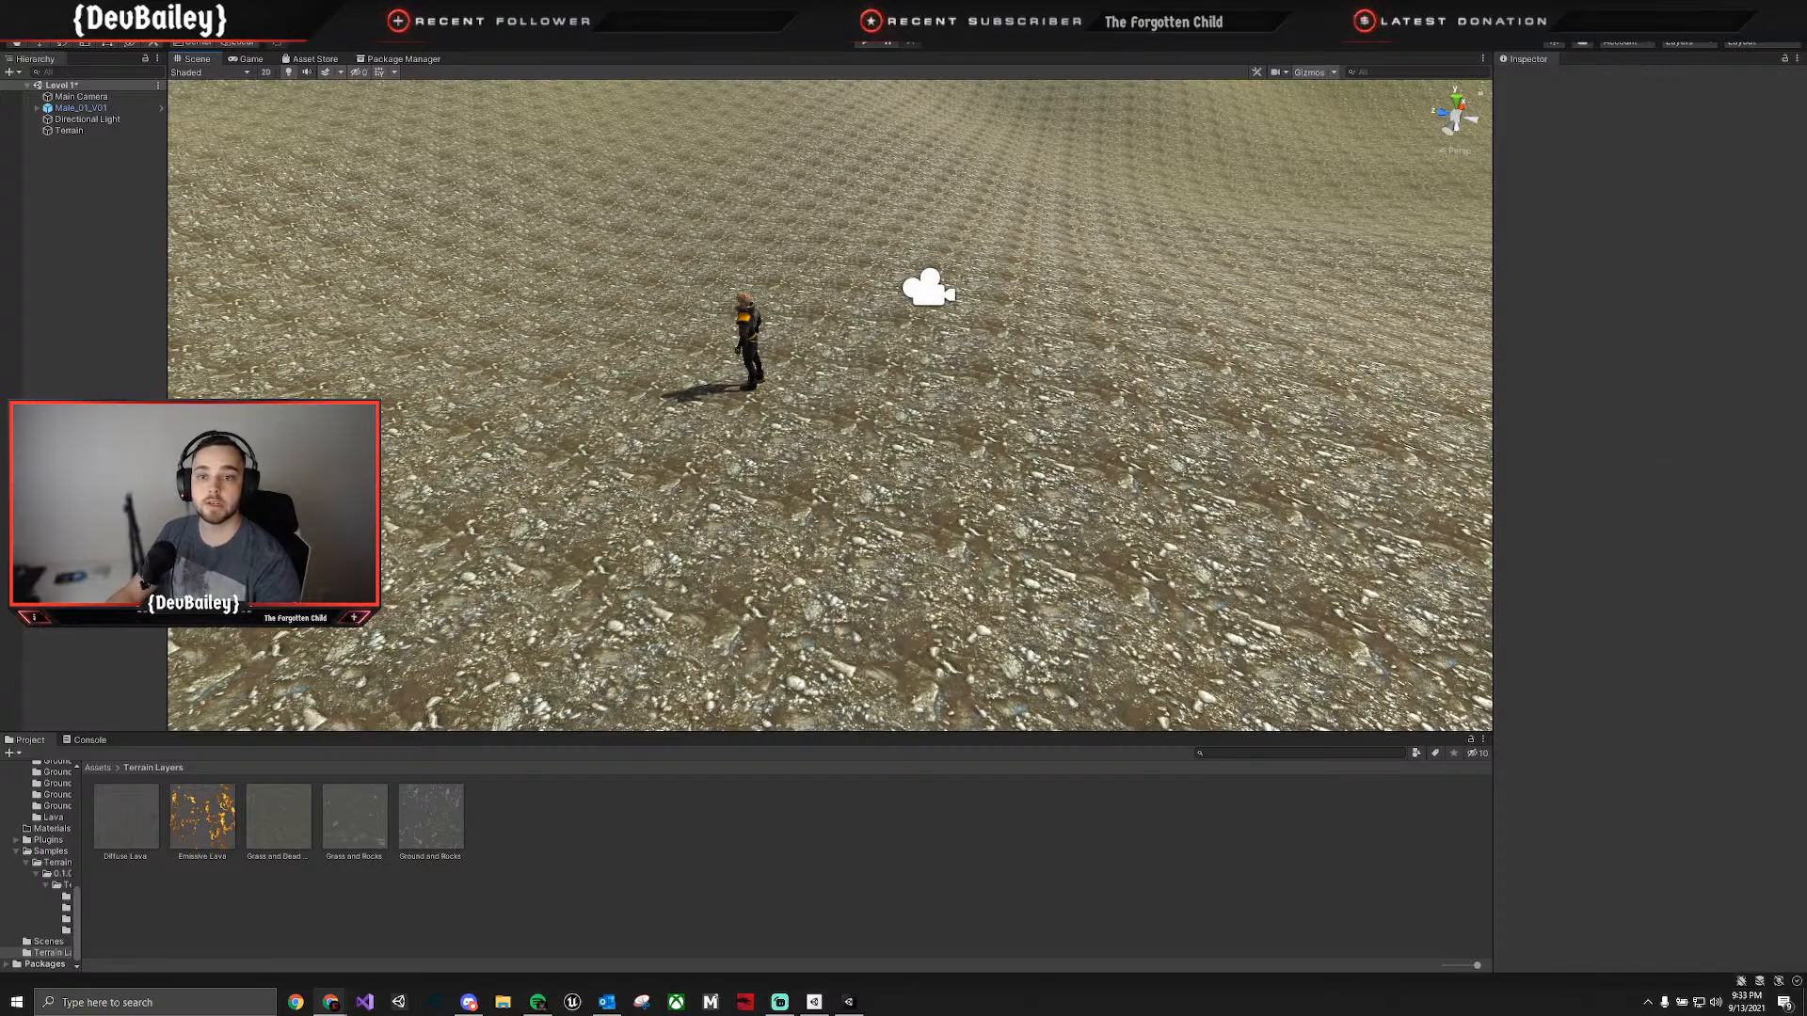
# Find Cinemachine 2.6.10 in the Package Manager's Unity Registry and install it.
pyautogui.click(107, 22)
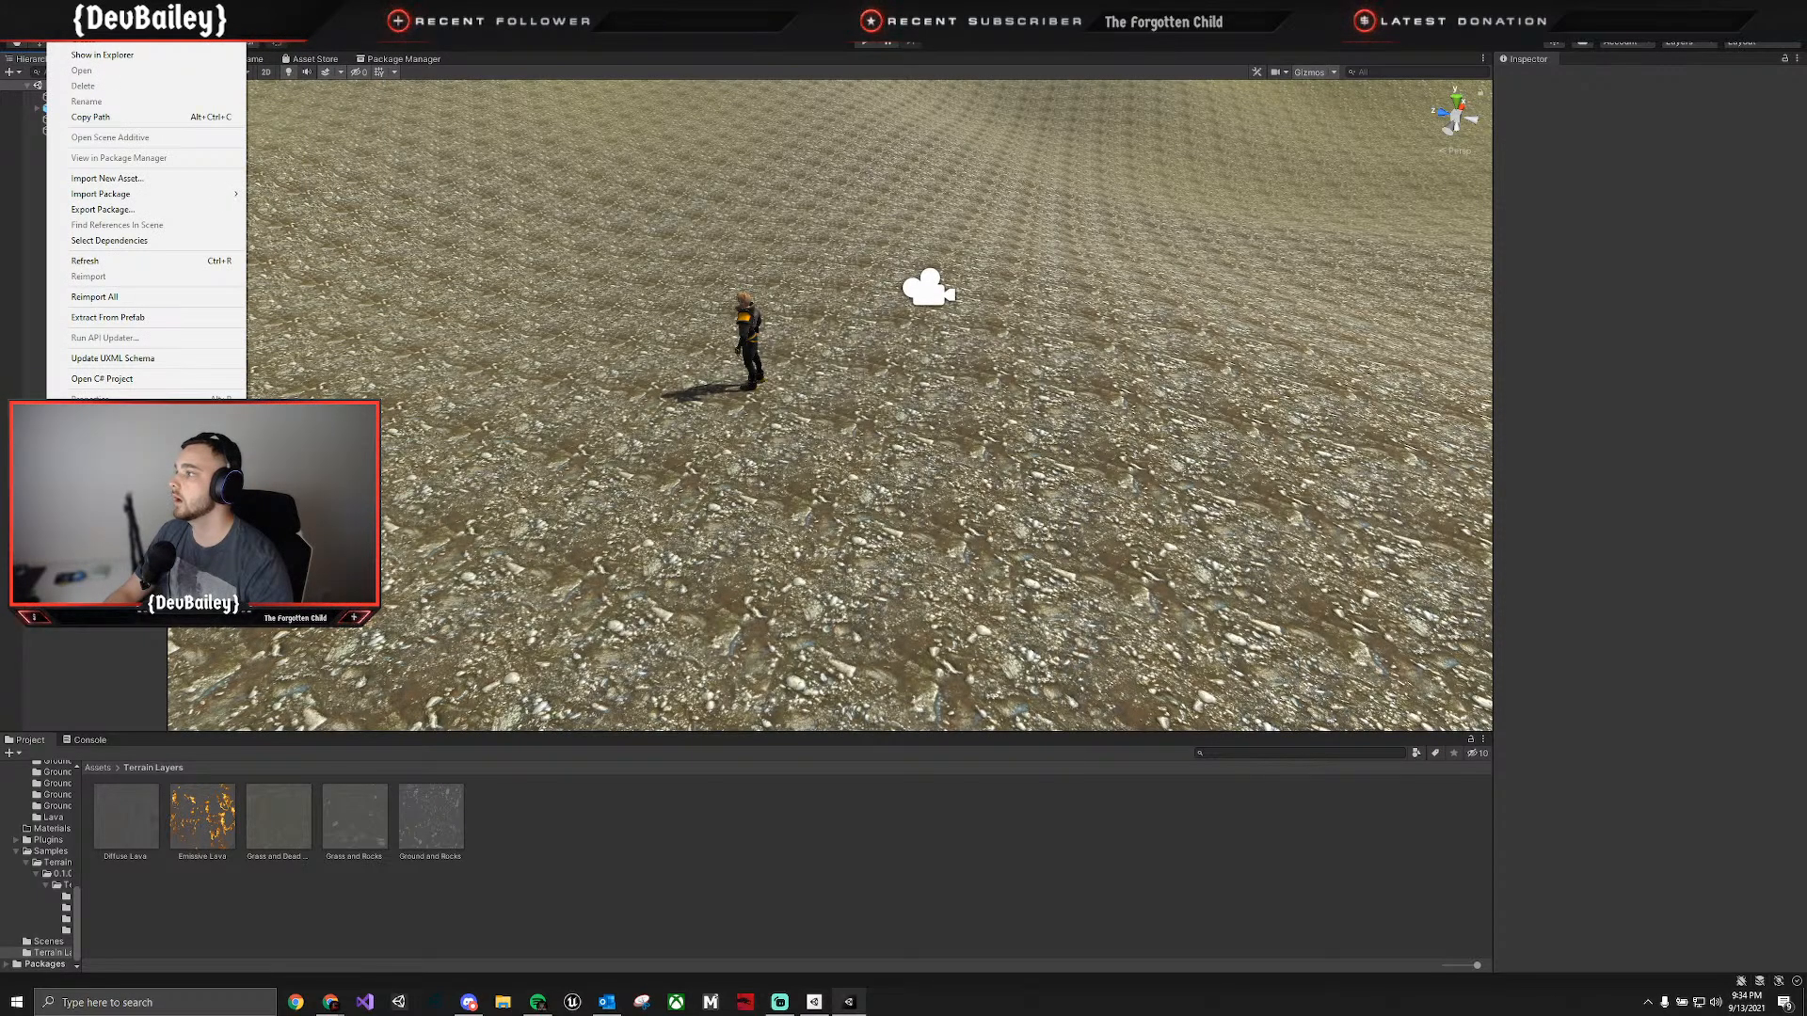
pyautogui.moveTo(147, 195)
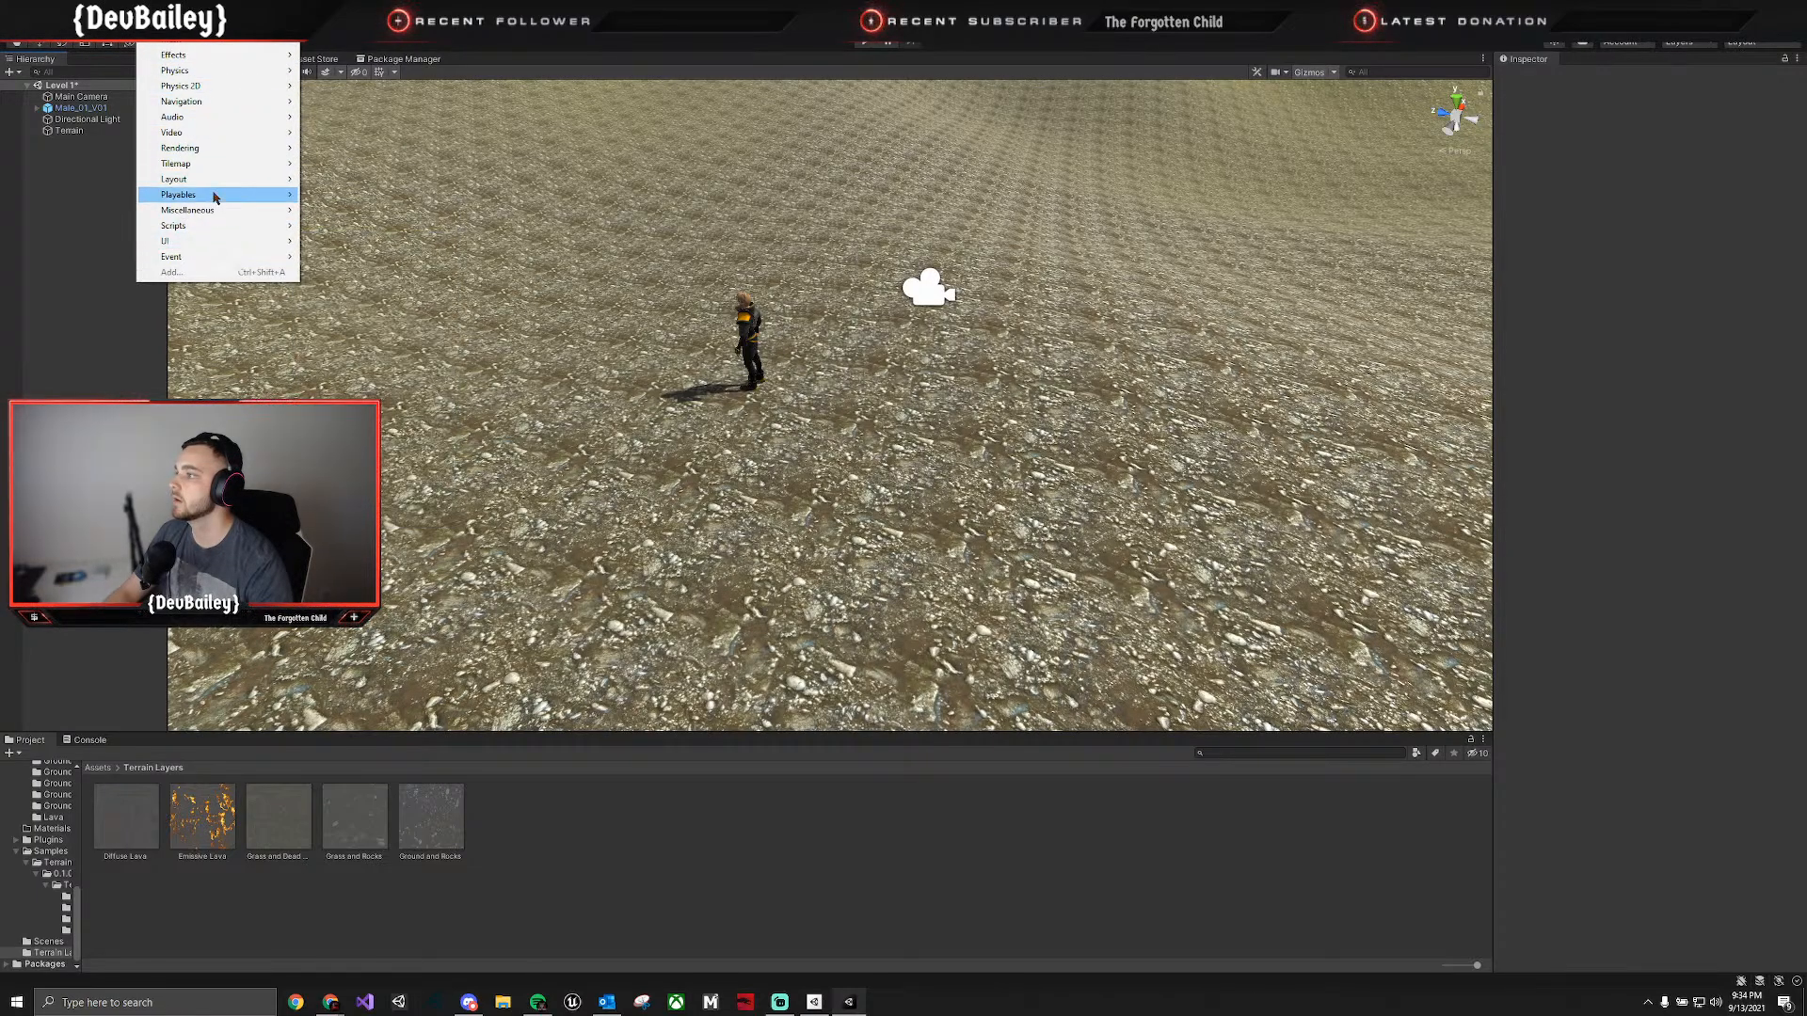
pyautogui.moveTo(202, 44)
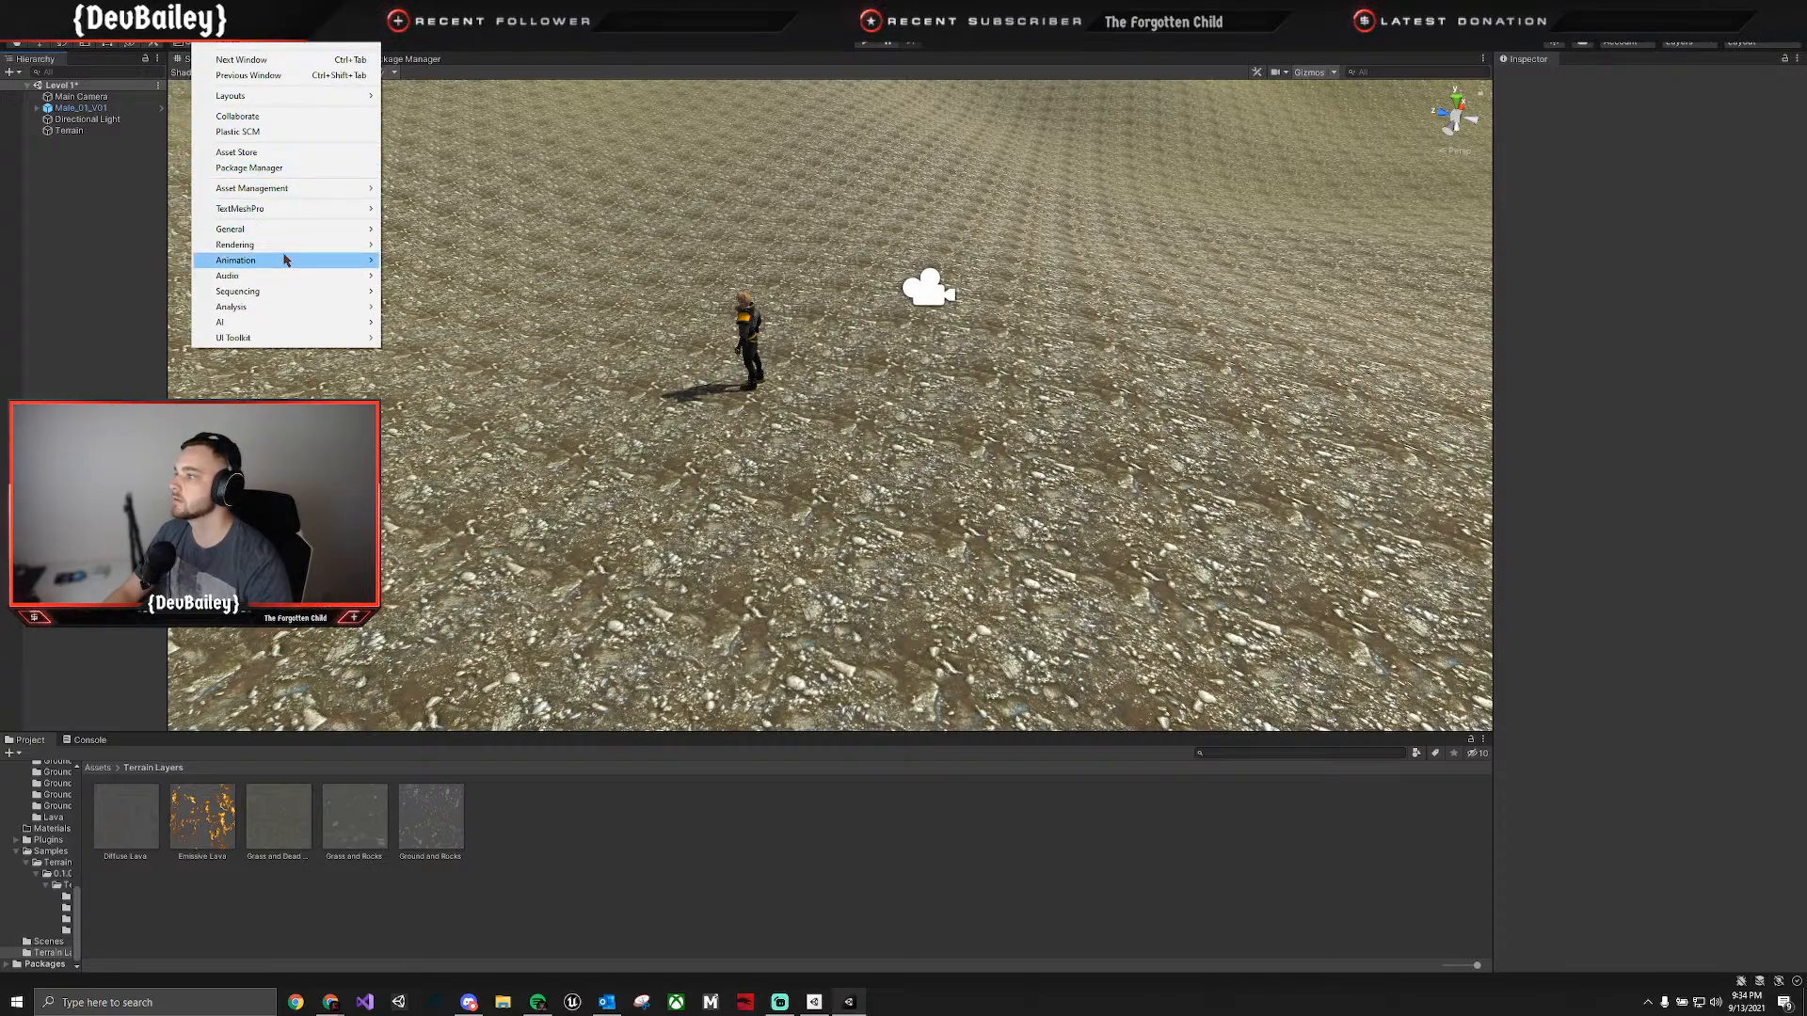
pyautogui.moveTo(289, 262)
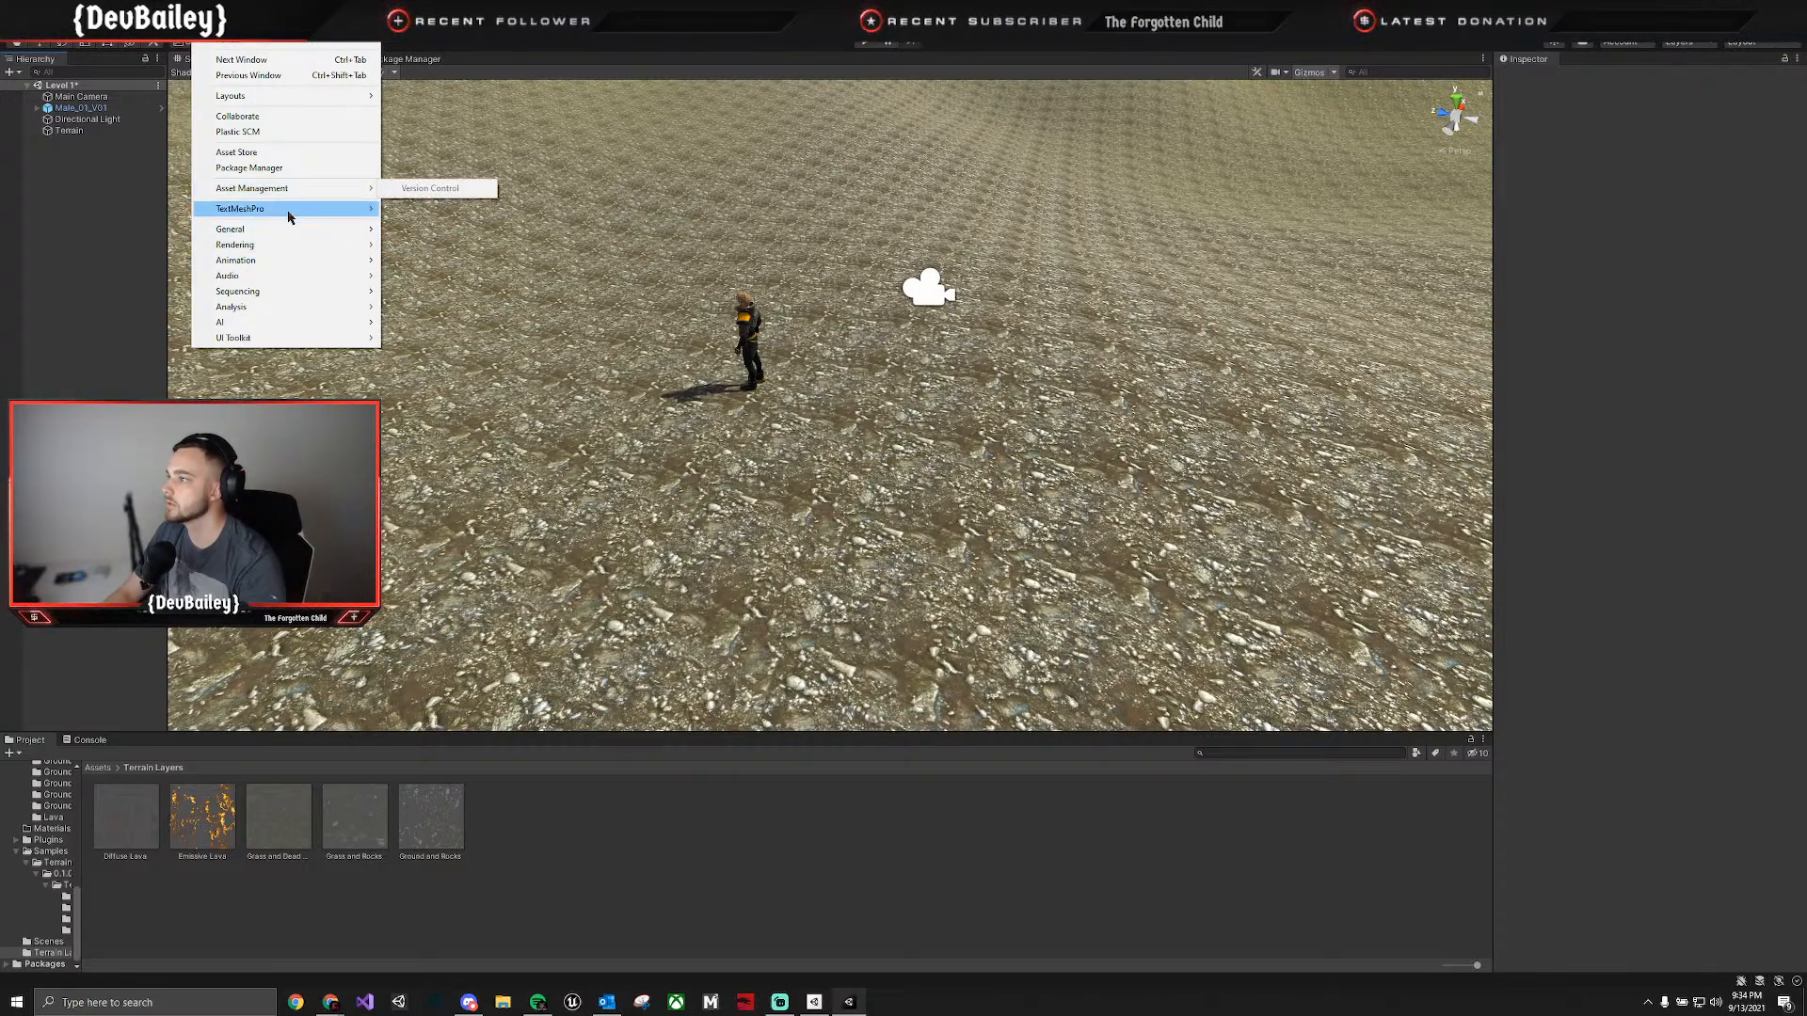
pyautogui.click(271, 167)
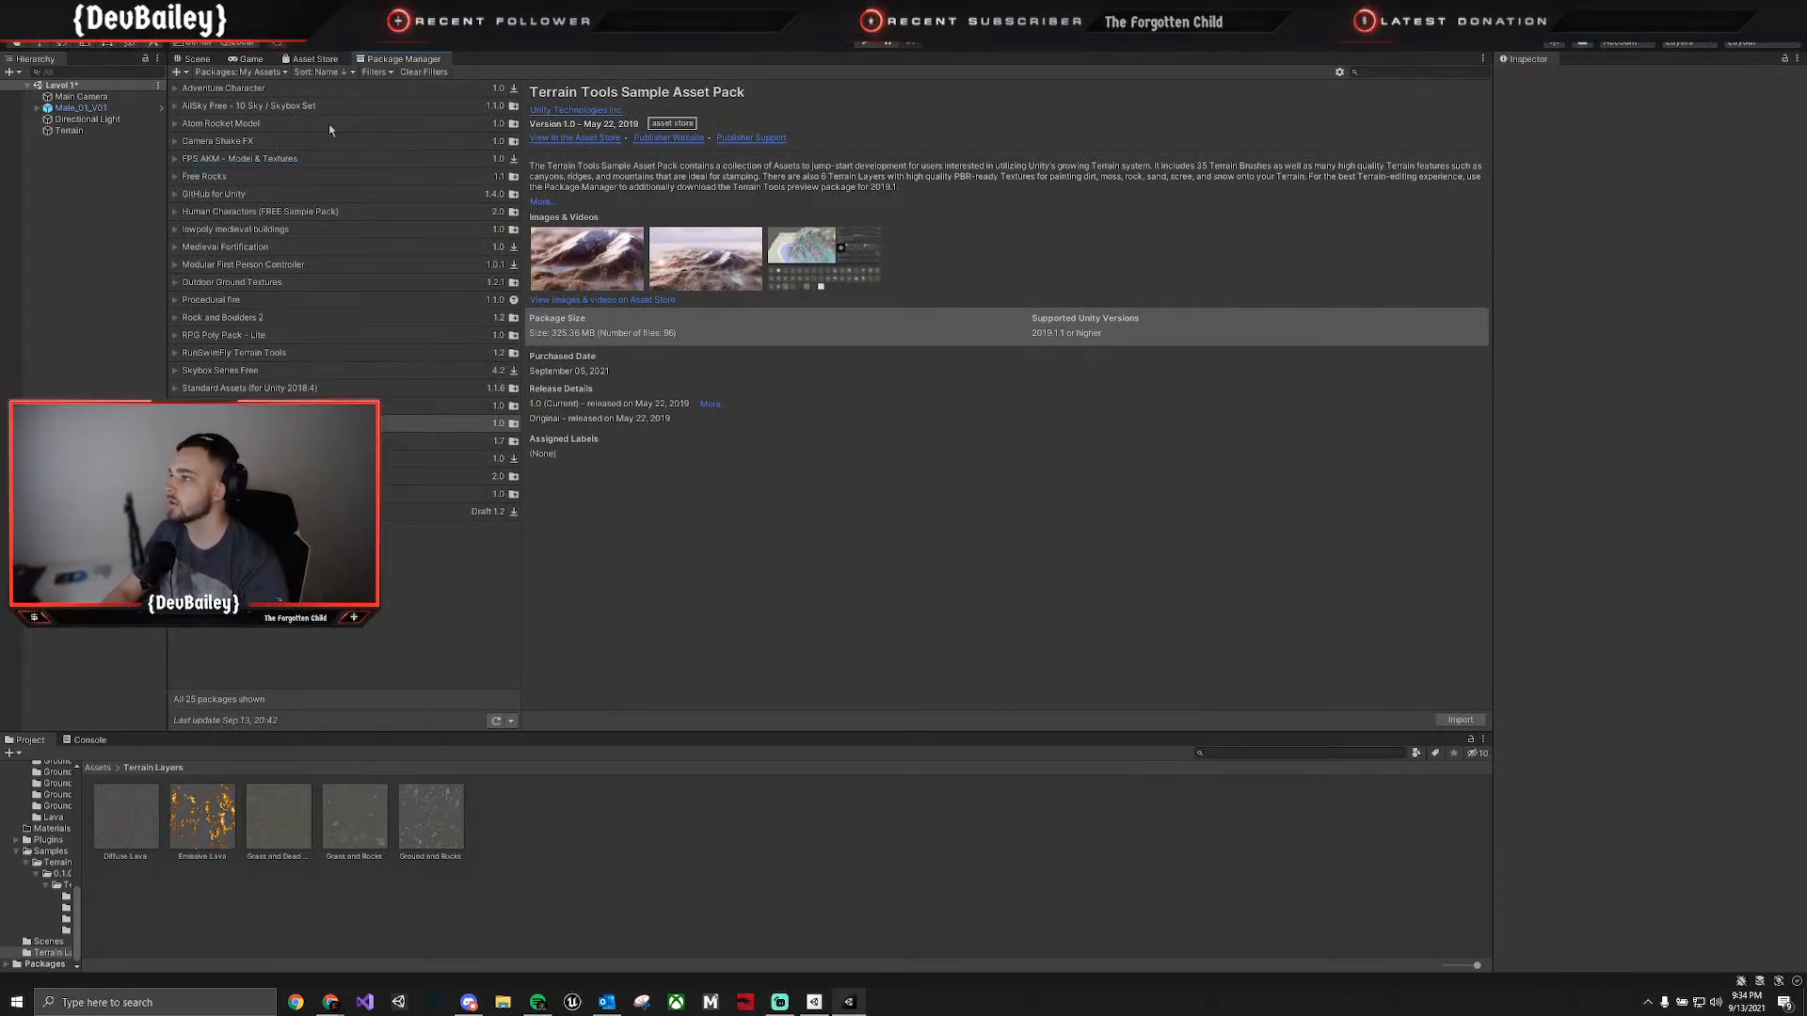
pyautogui.click(241, 73)
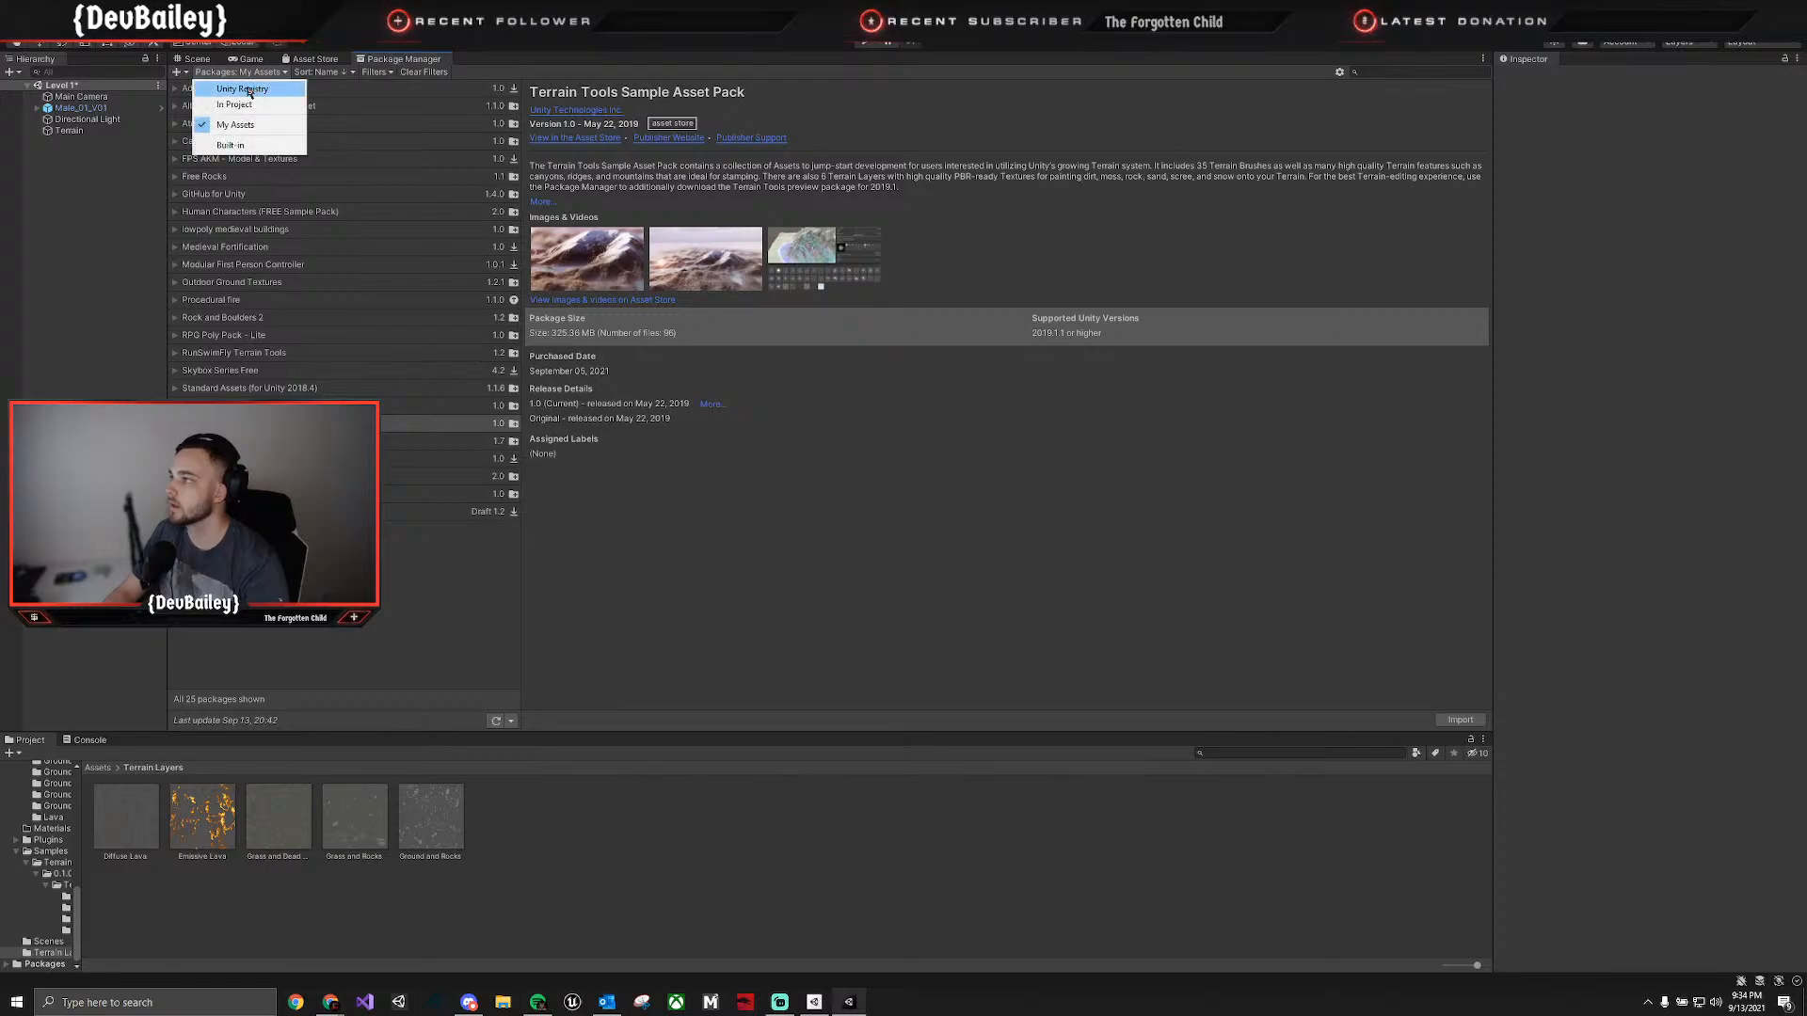
pyautogui.click(249, 89)
pyautogui.click(1416, 75)
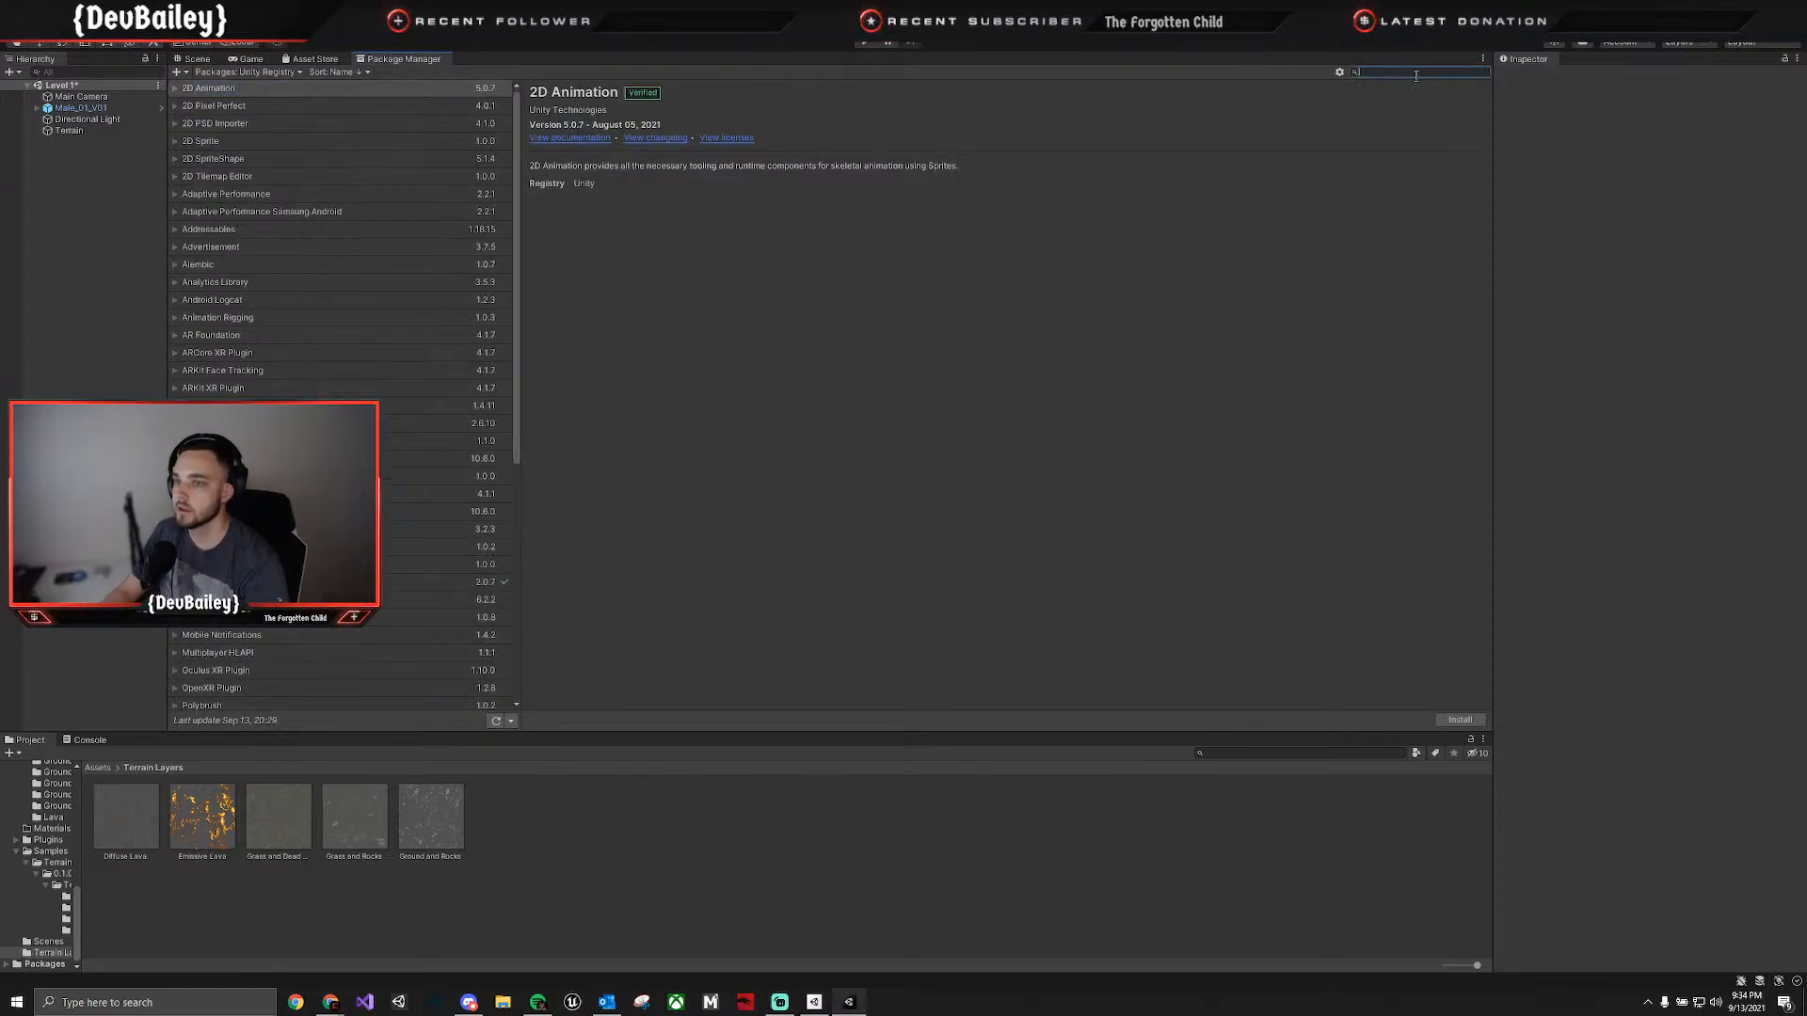
pyautogui.write('cinem')
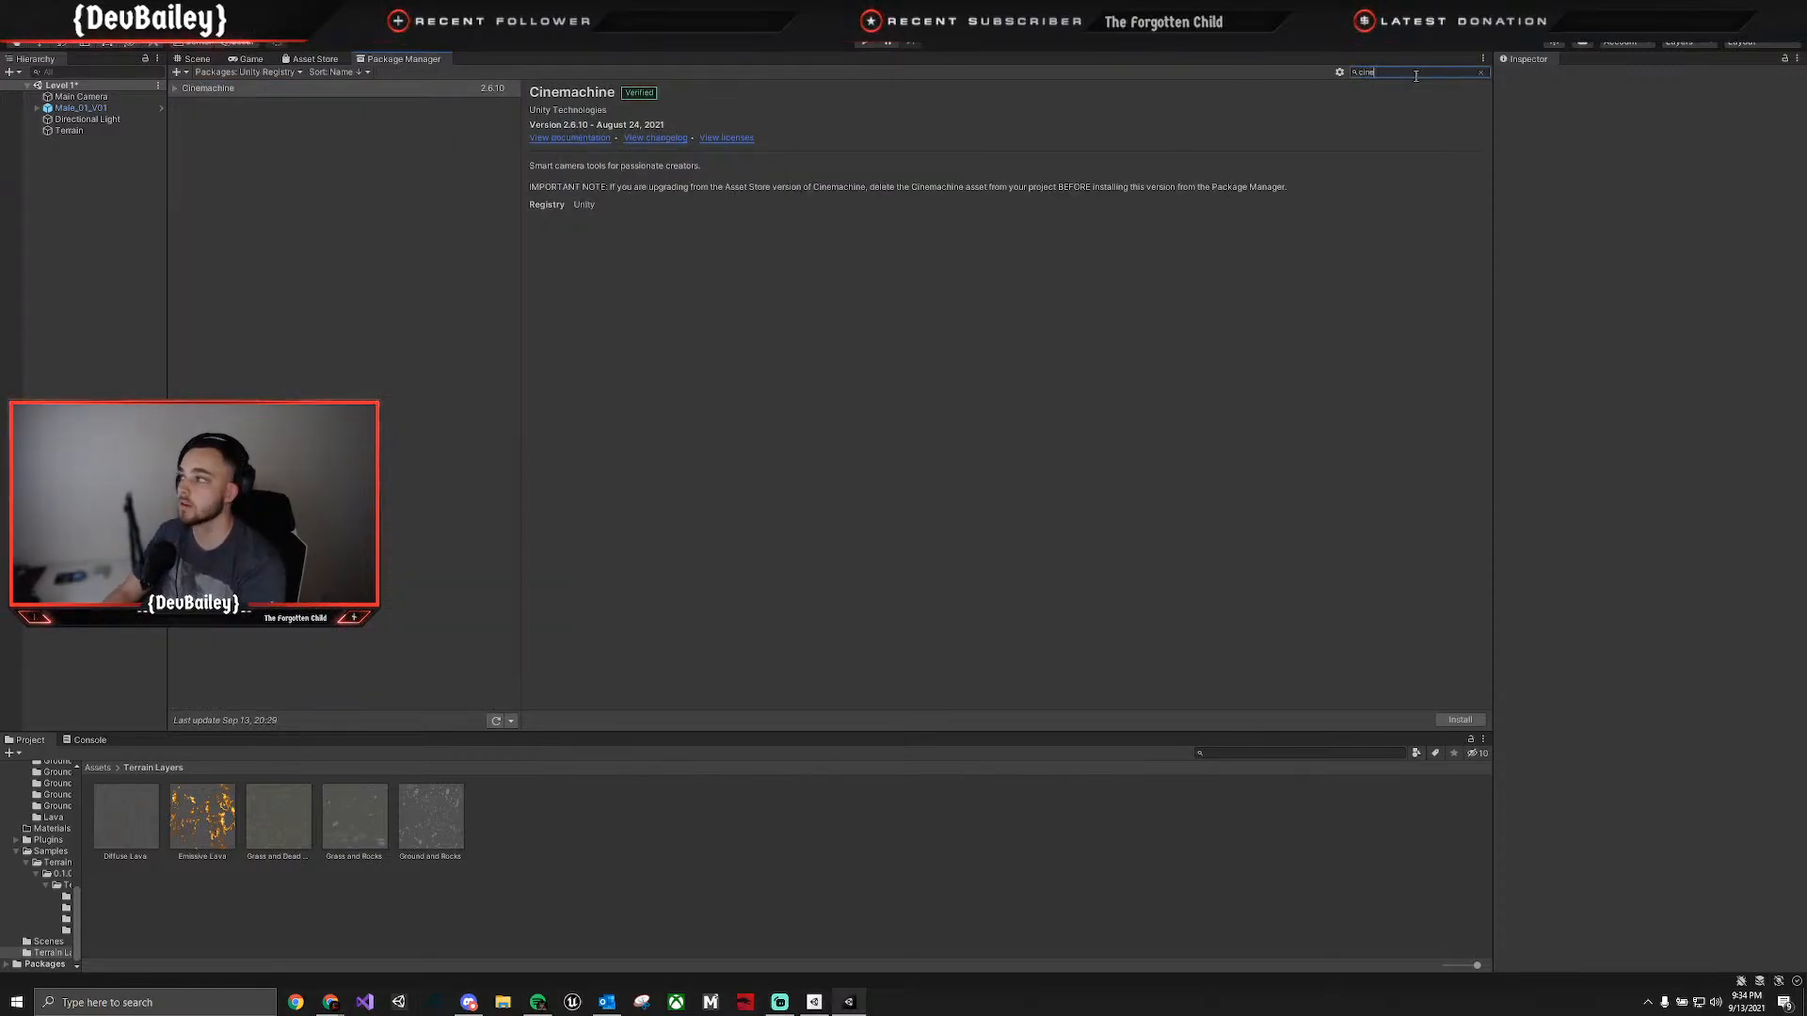
pyautogui.click(226, 90)
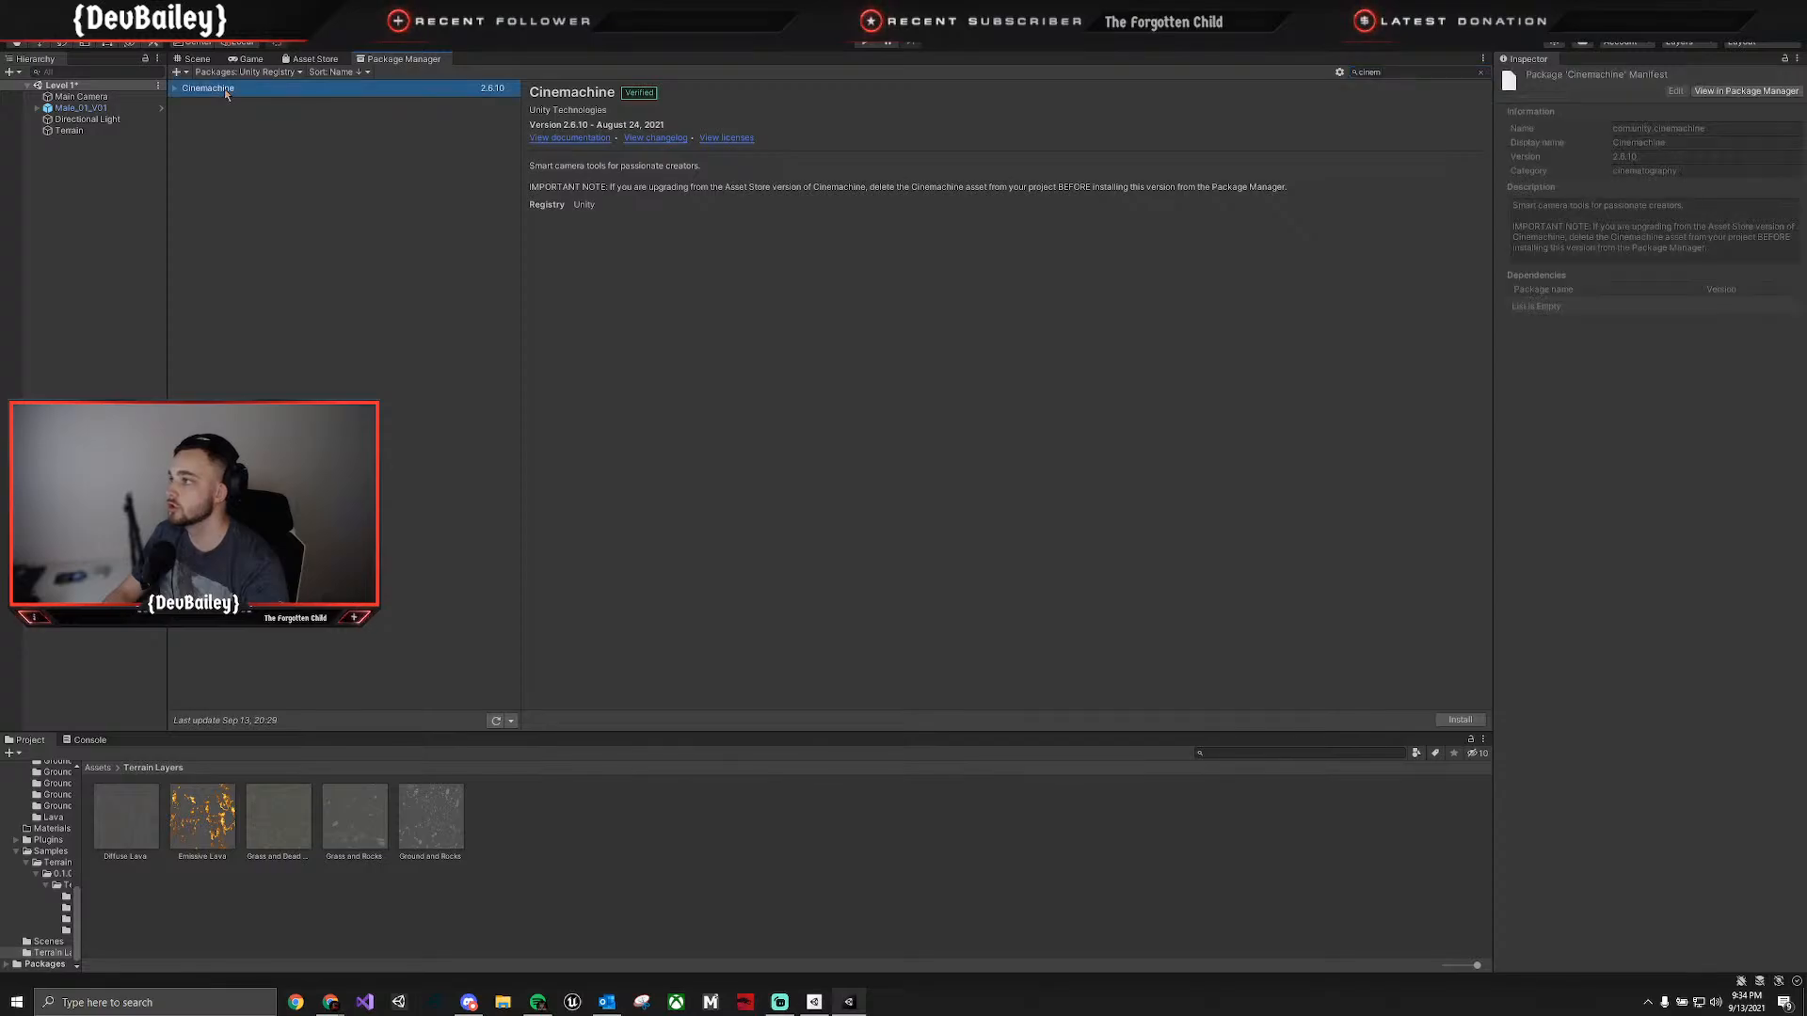
pyautogui.click(1447, 722)
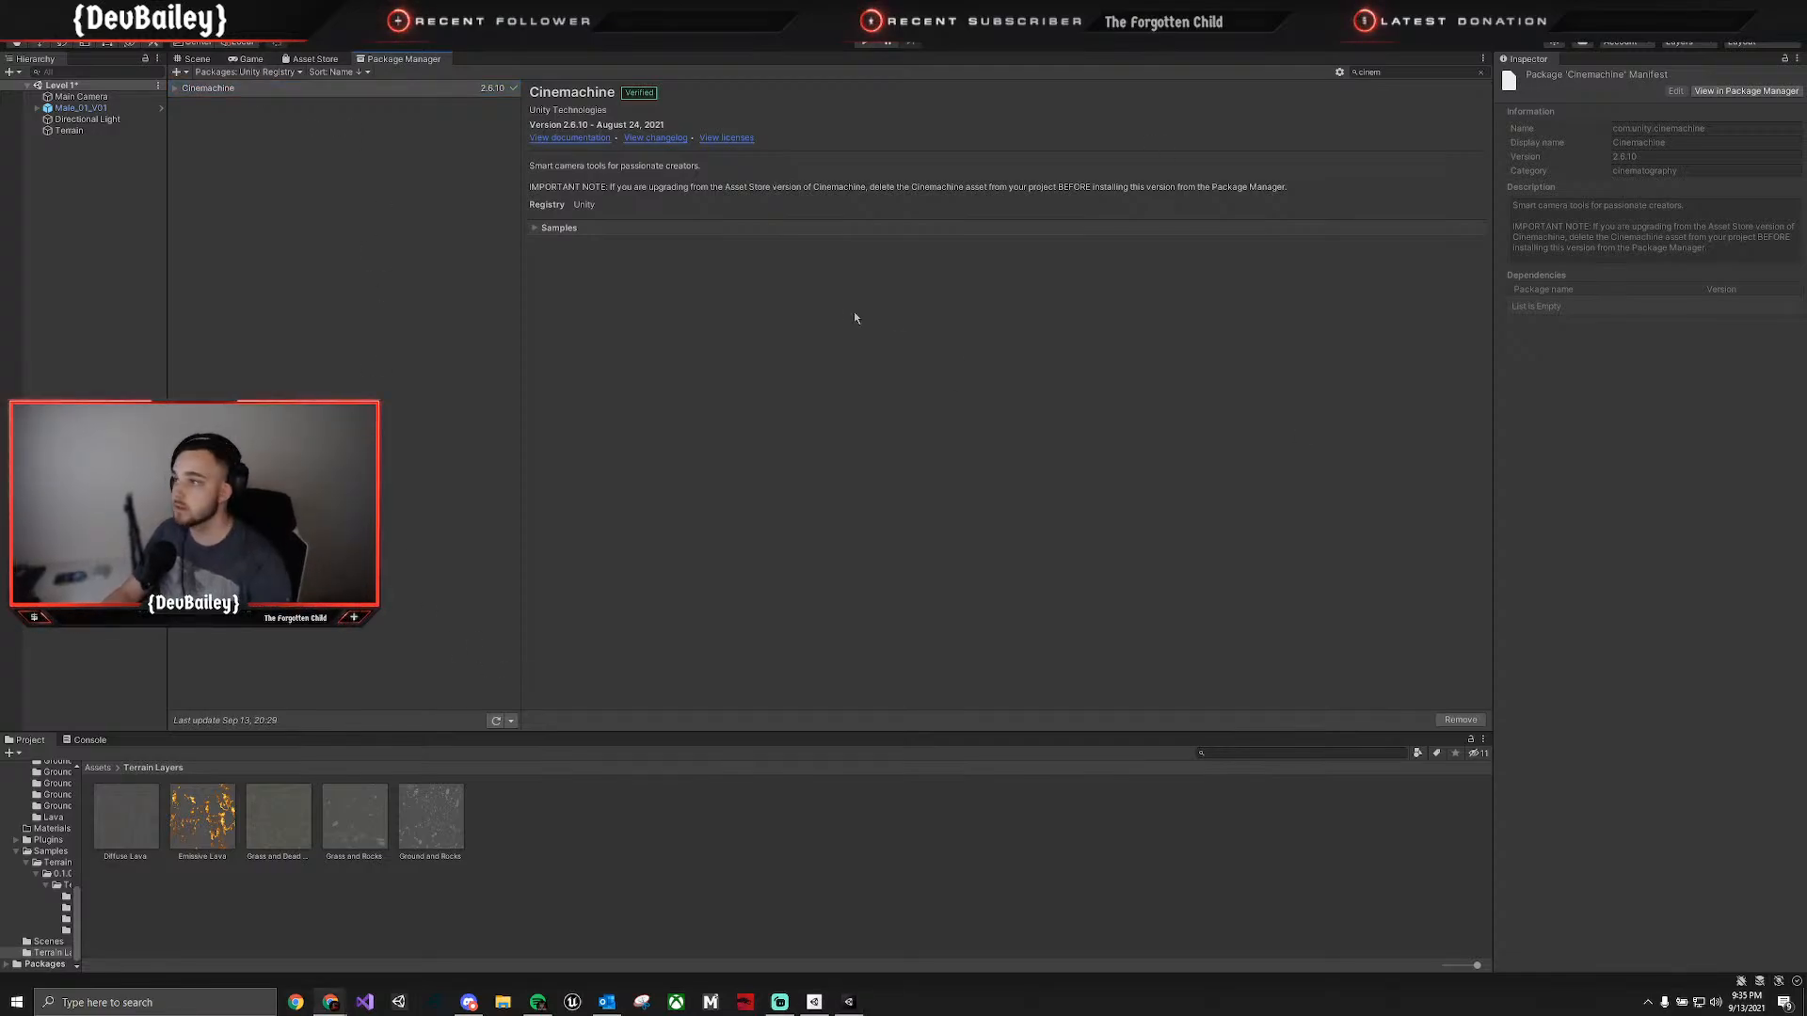
# Add a Cinemachine virtual camera to the Level 1 scene.
pyautogui.click(198, 58)
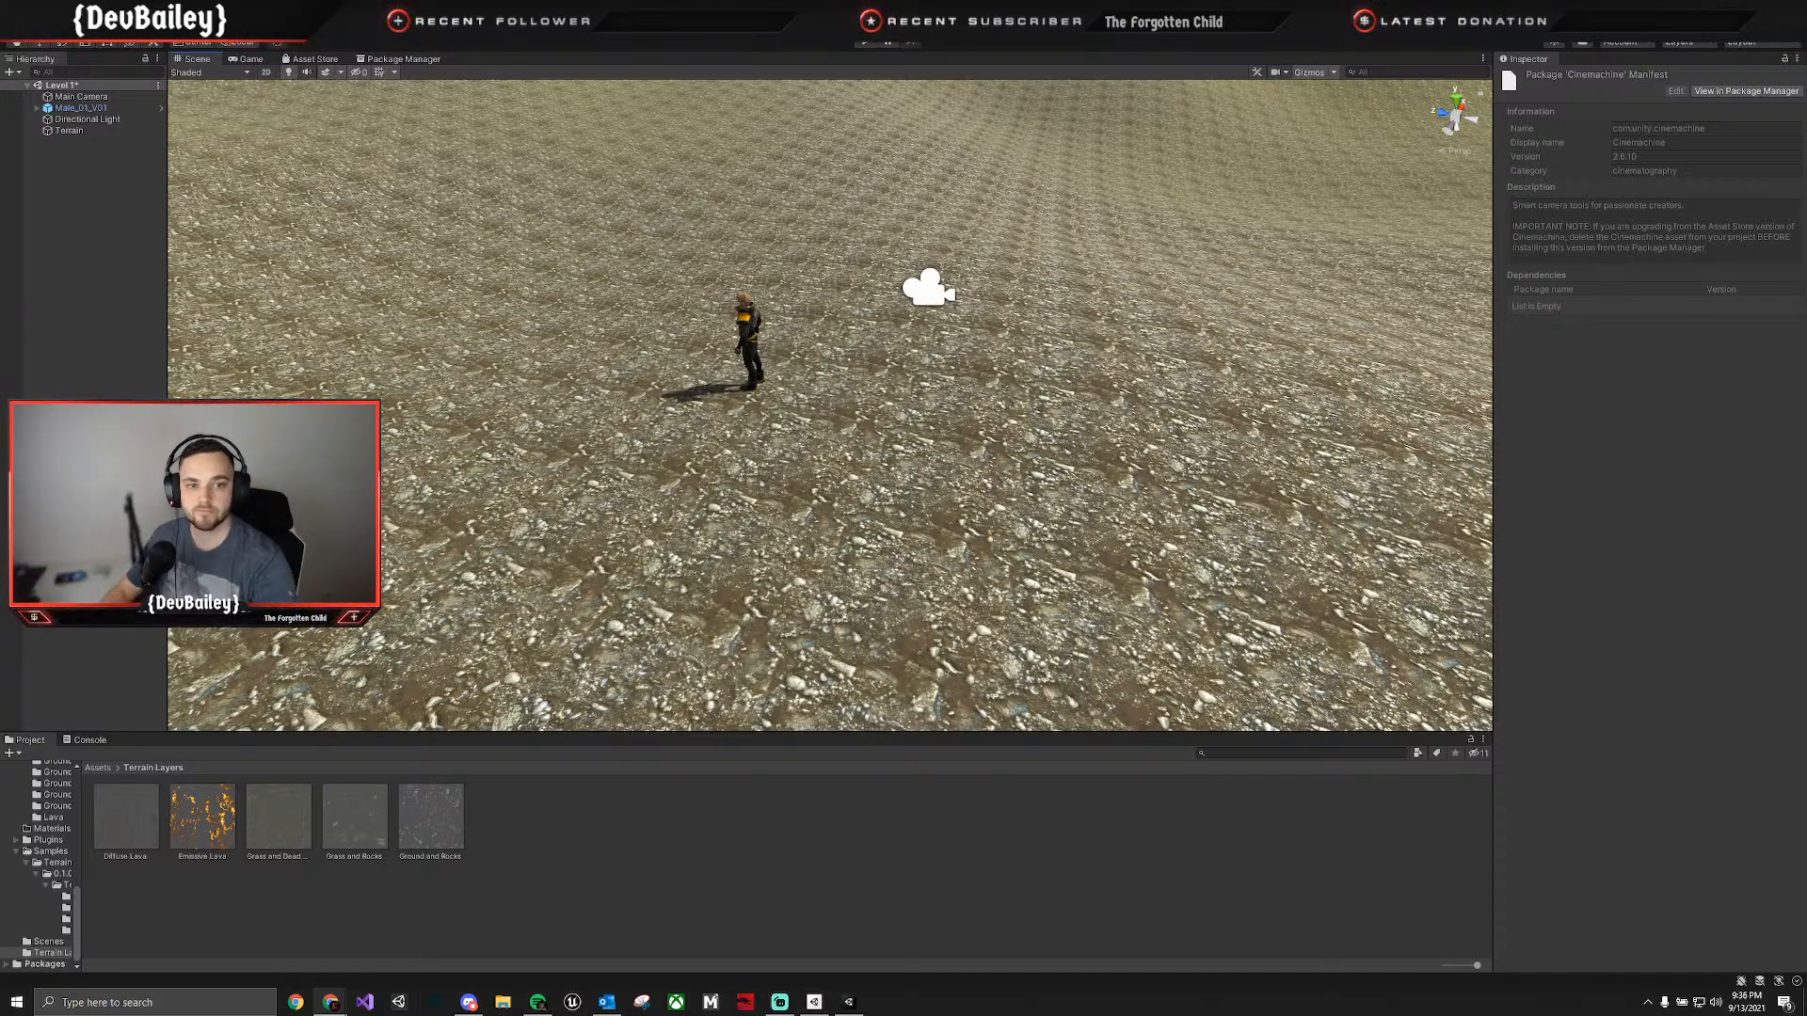
pyautogui.rightClick(59, 228)
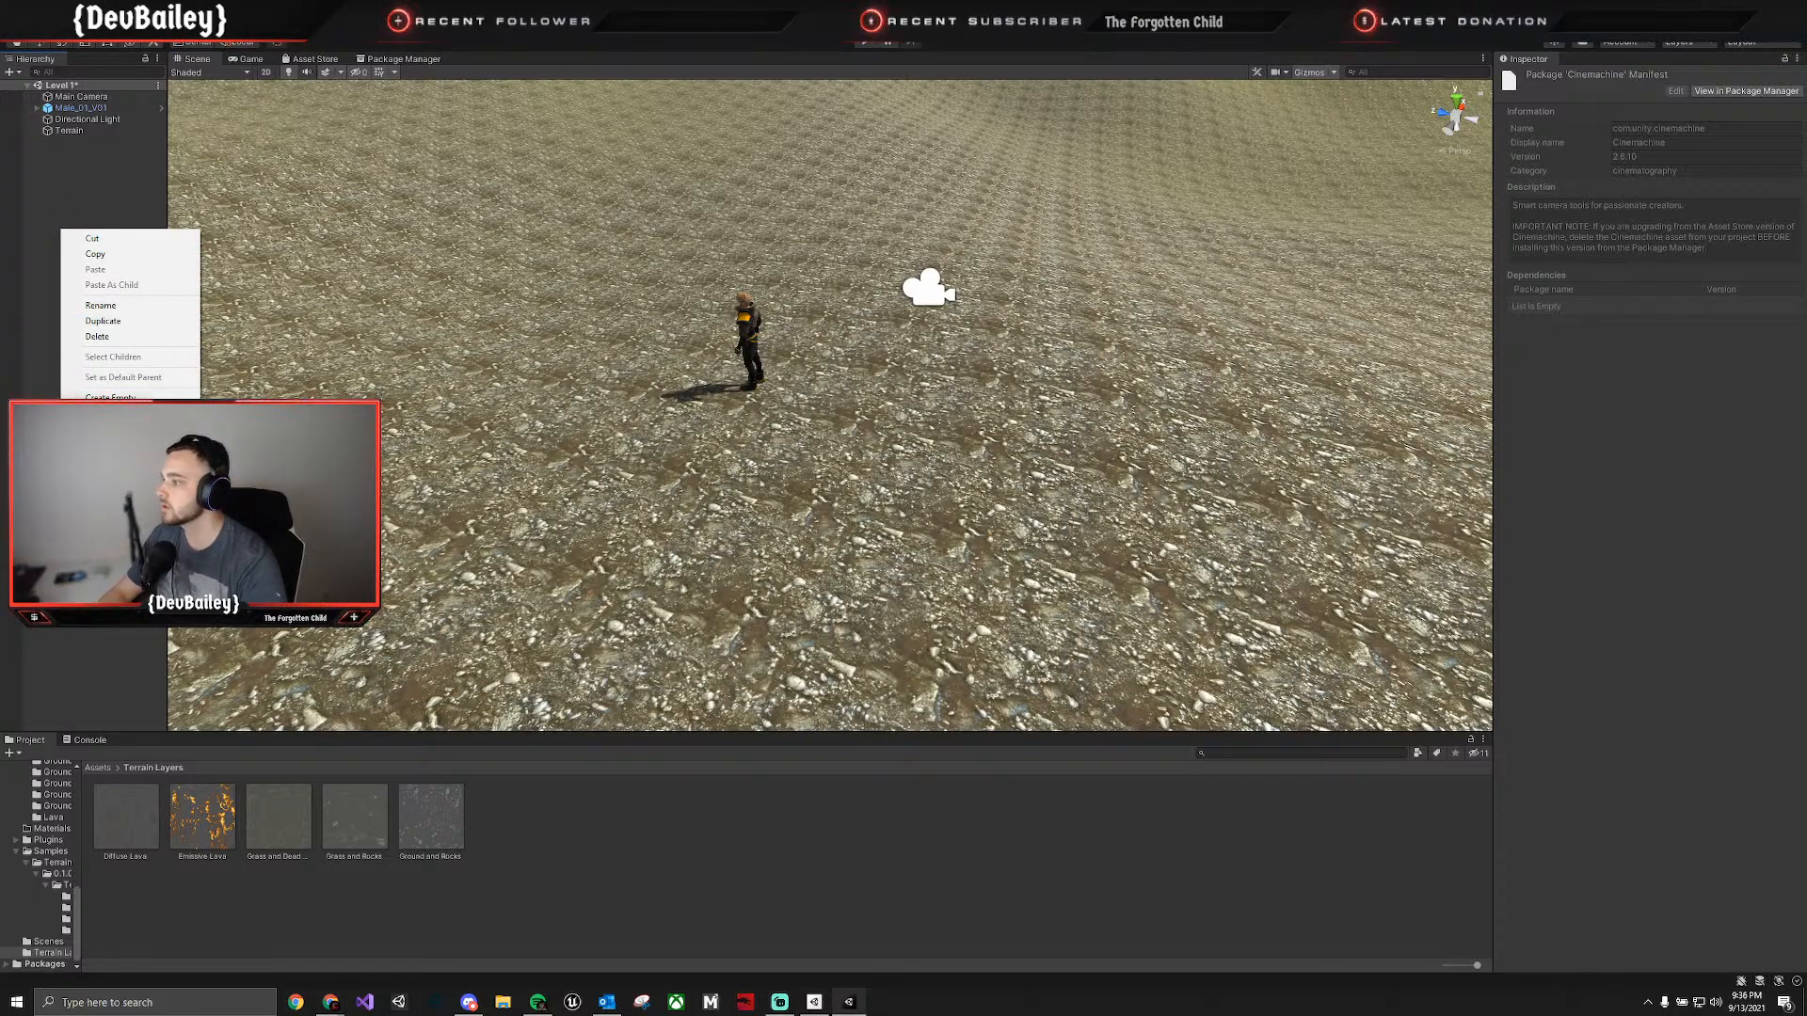
pyautogui.moveTo(113, 491)
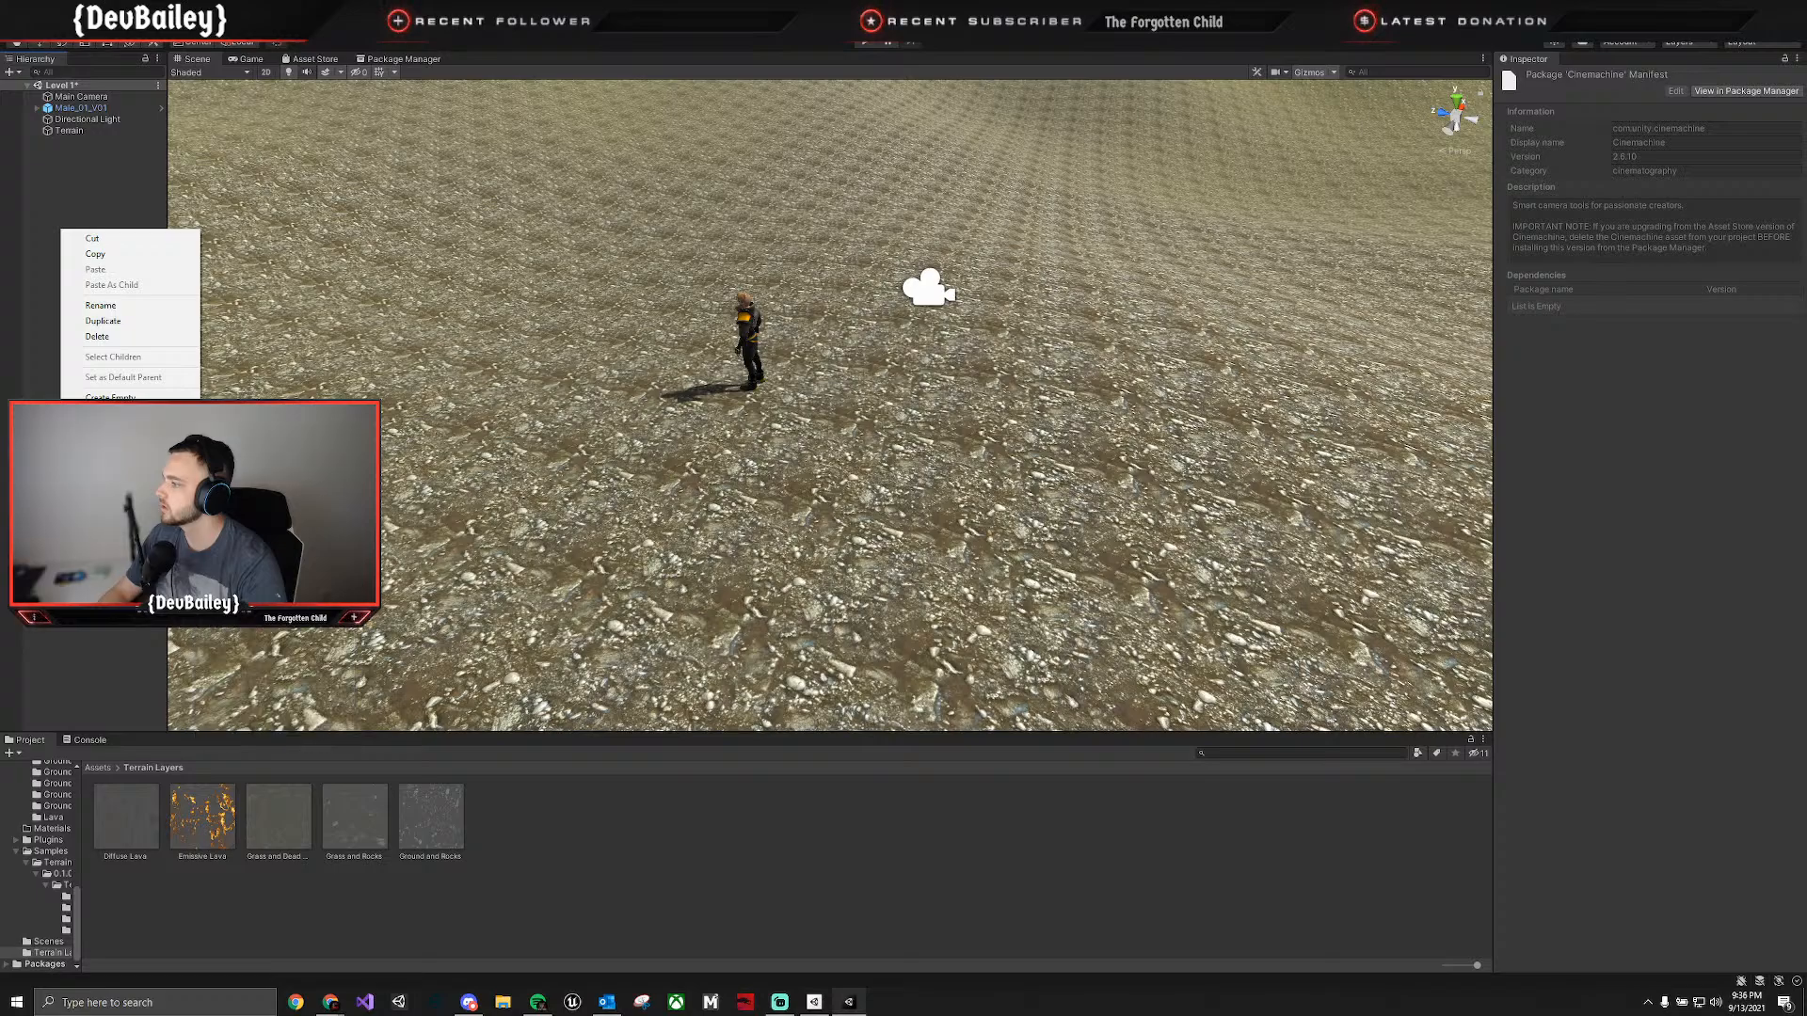
pyautogui.click(49, 388)
pyautogui.rightClick(77, 368)
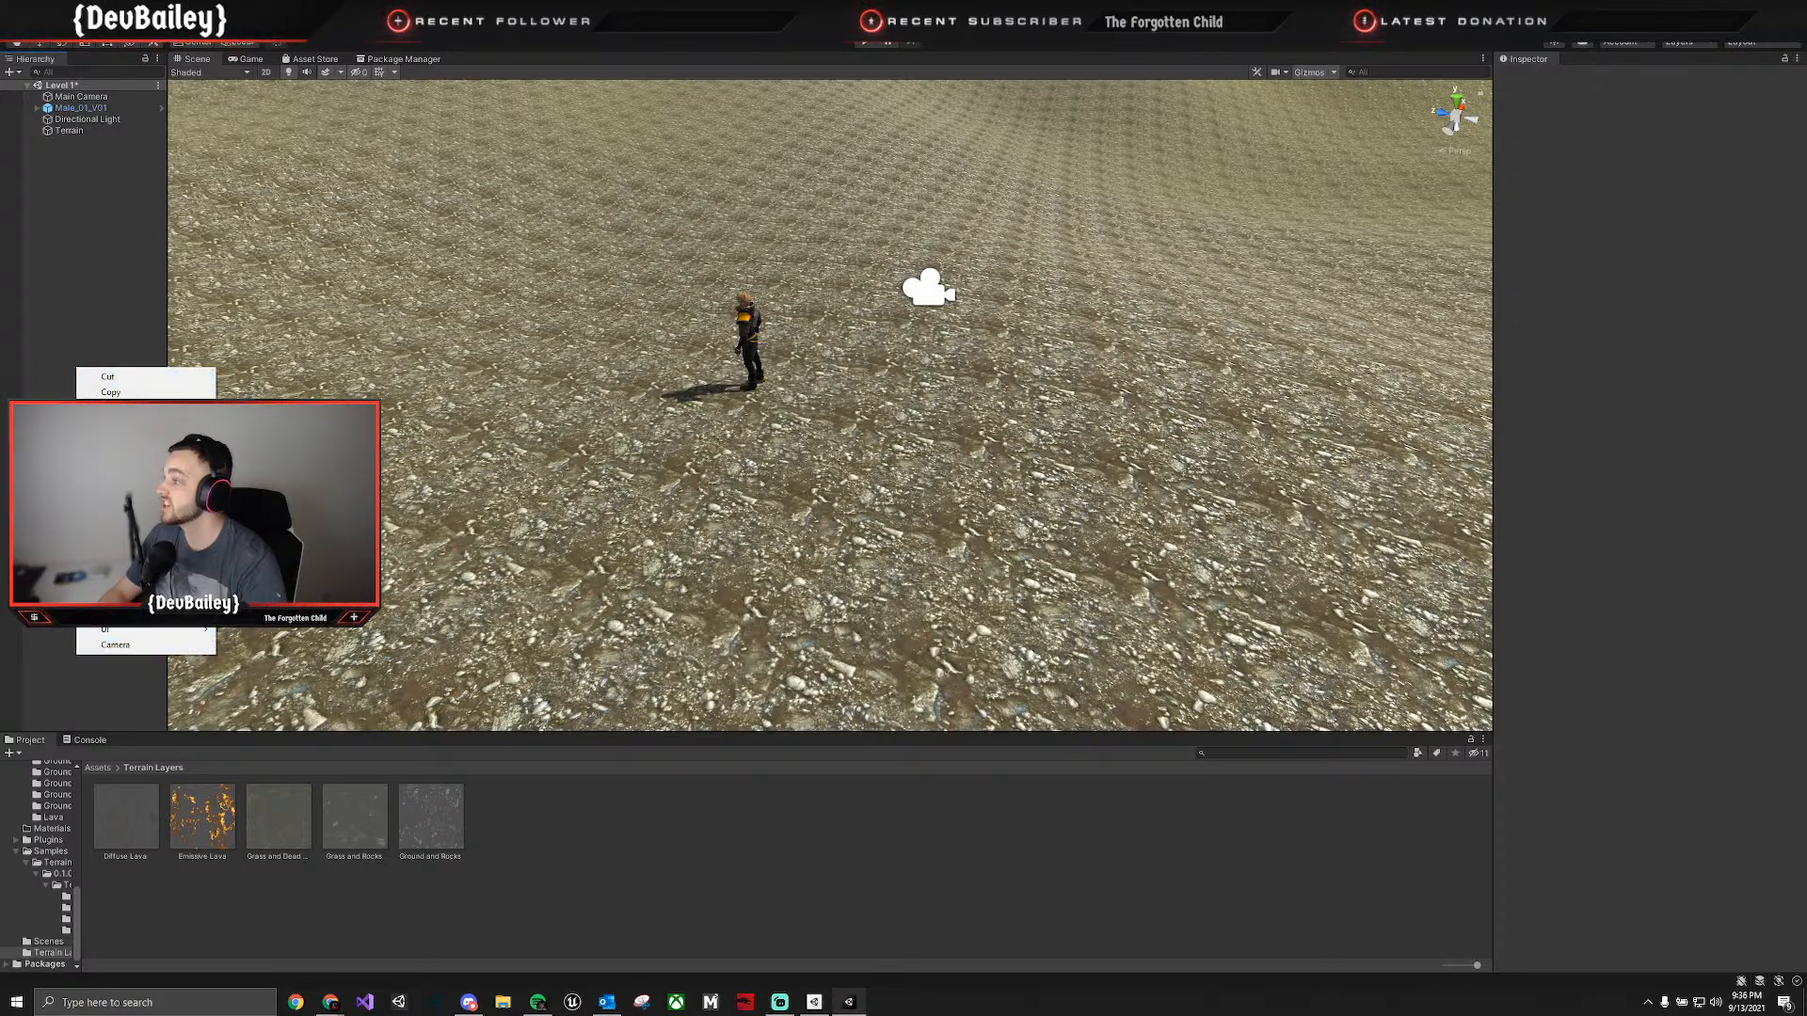
pyautogui.click(218, 23)
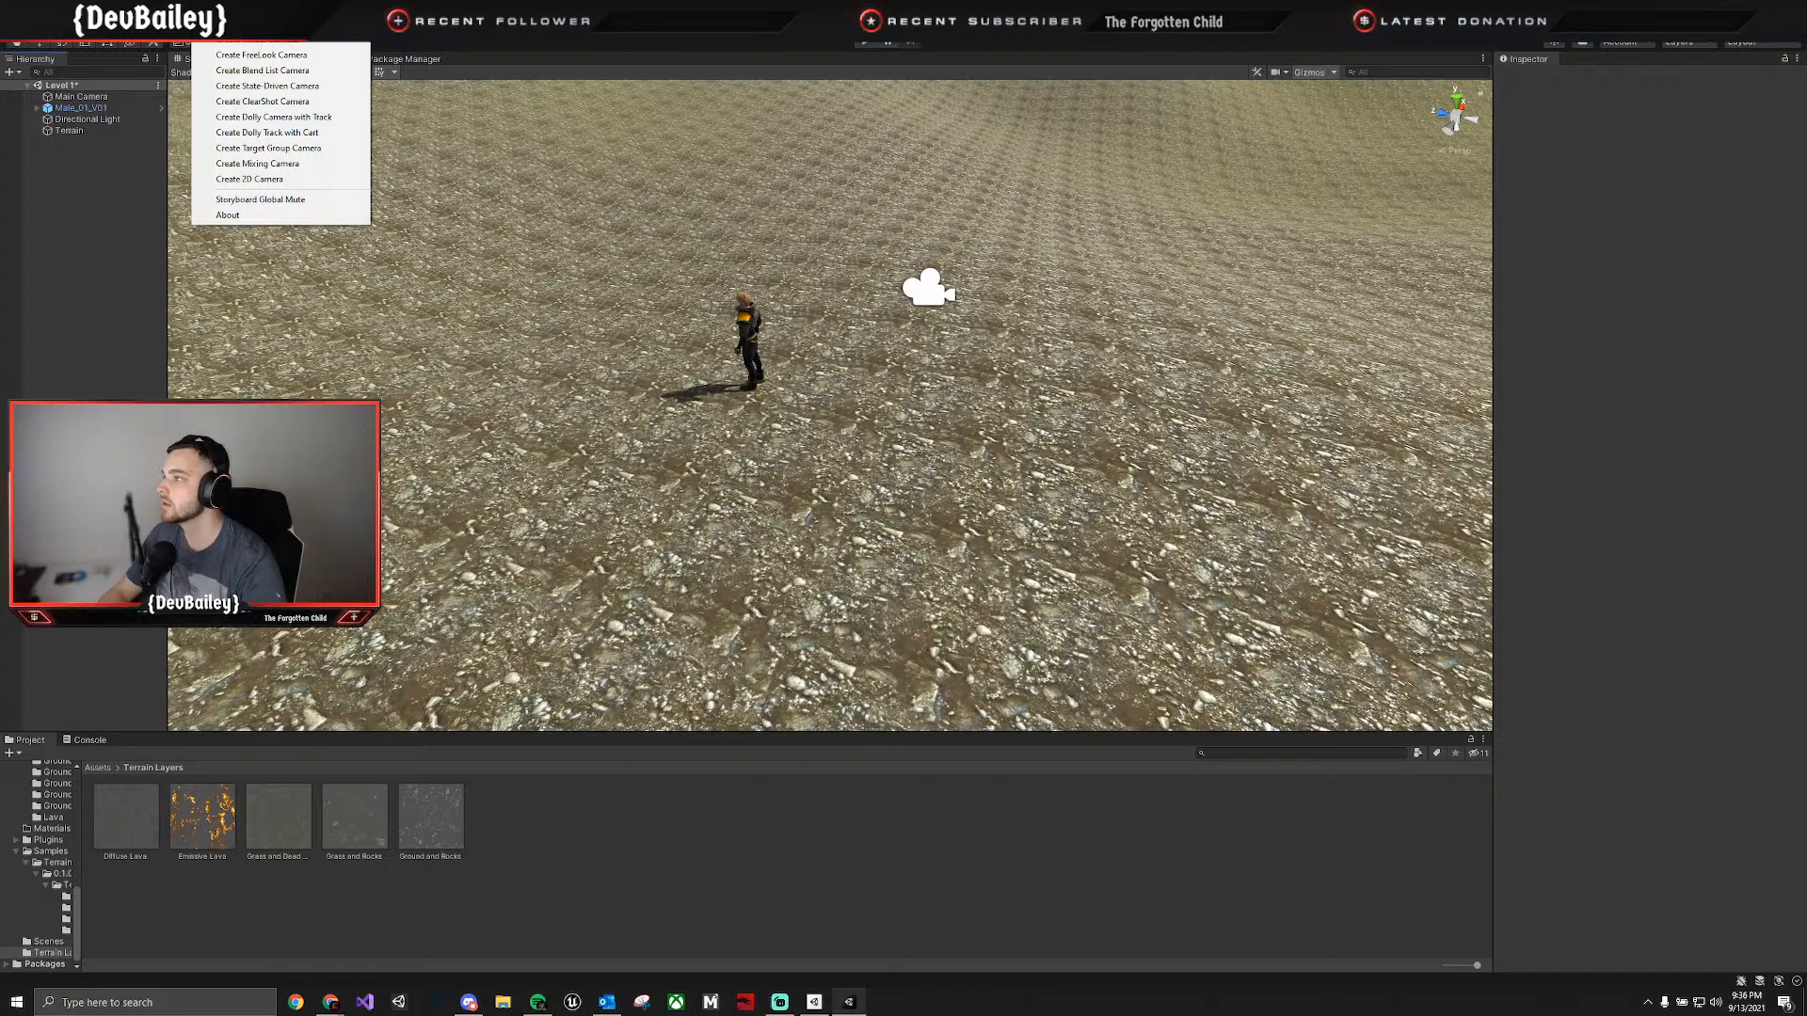
pyautogui.click(263, 42)
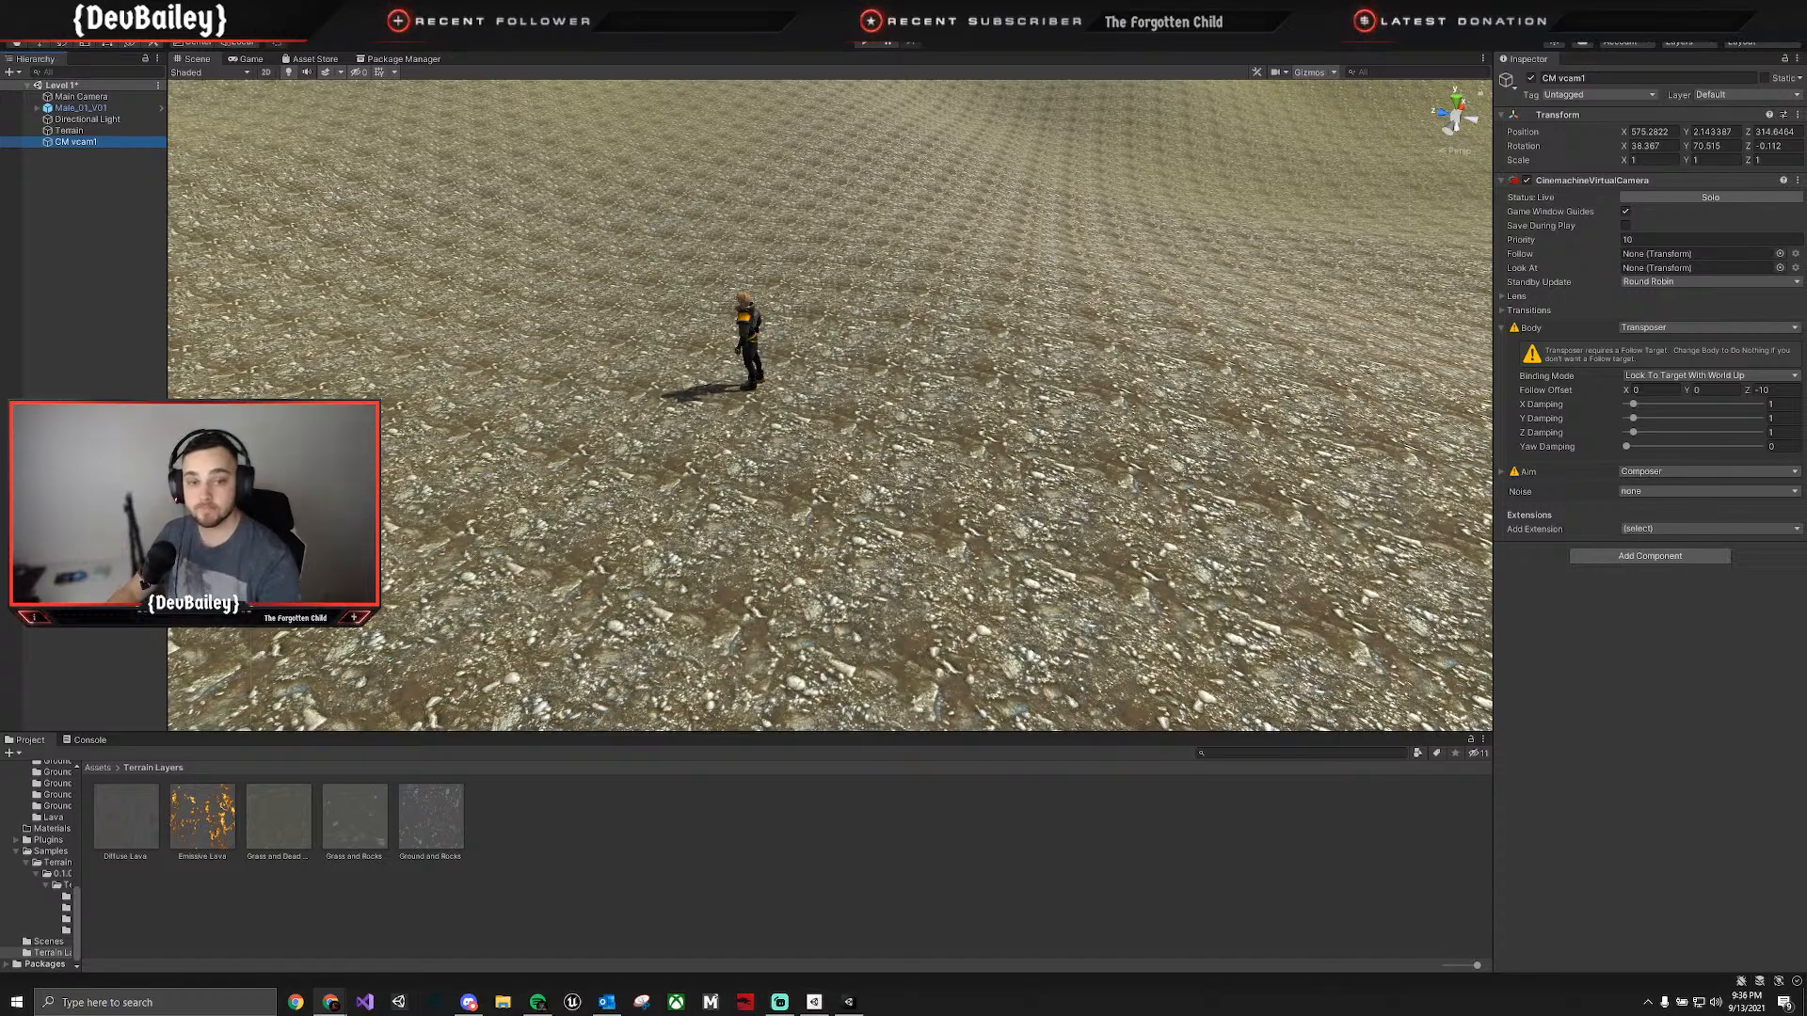
# Set the Body of the CM vcam1 virtual camera to 3rd Person Follow.
pyautogui.click(1089, 460)
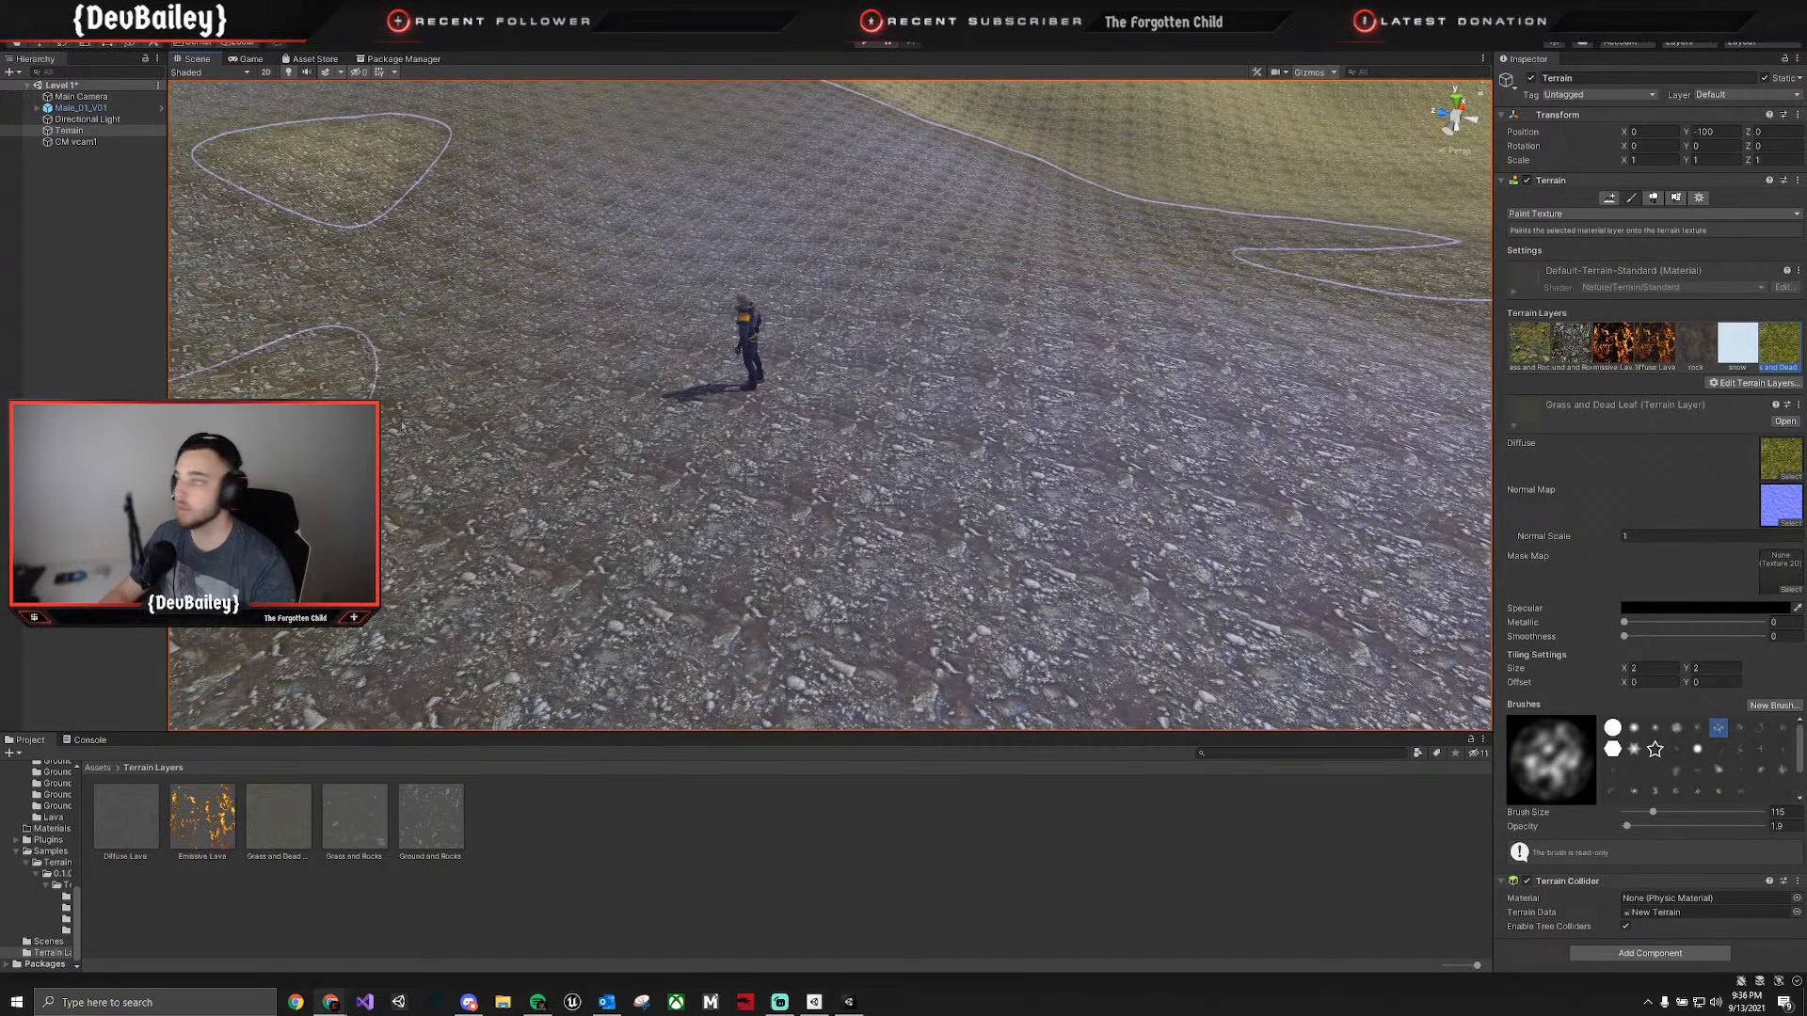
pyautogui.click(75, 141)
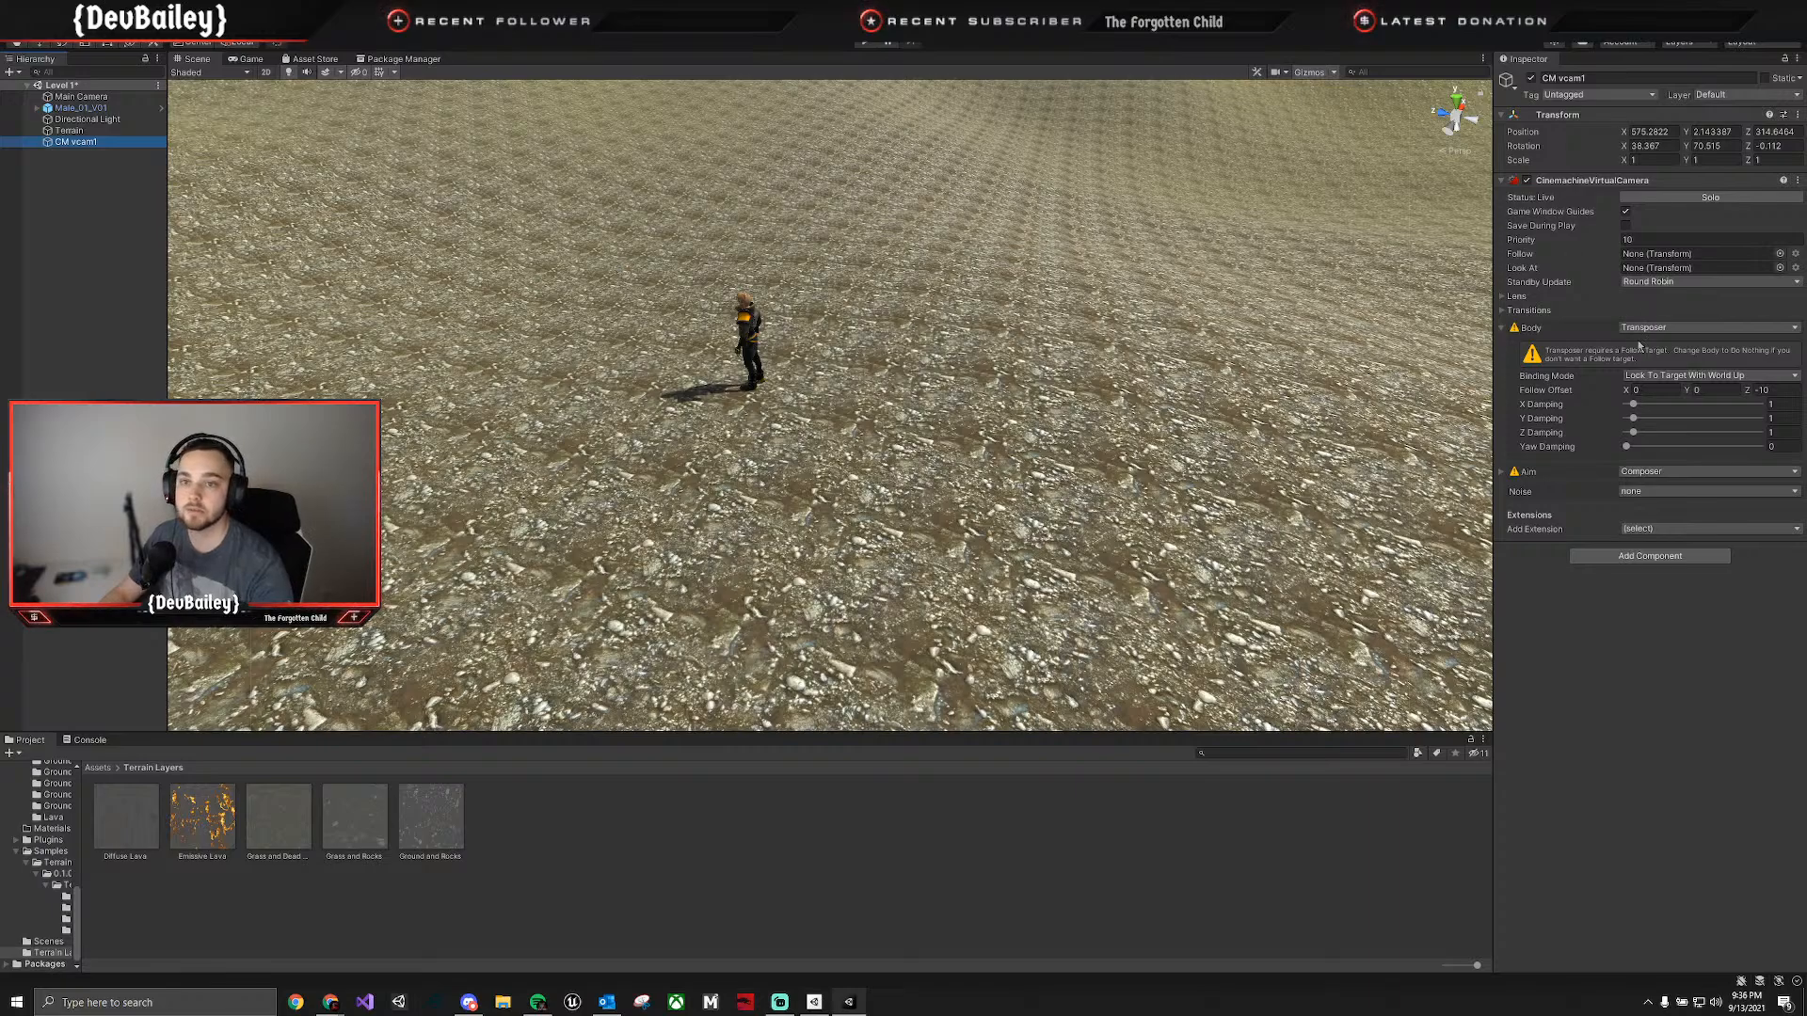
pyautogui.click(1642, 328)
pyautogui.click(1658, 354)
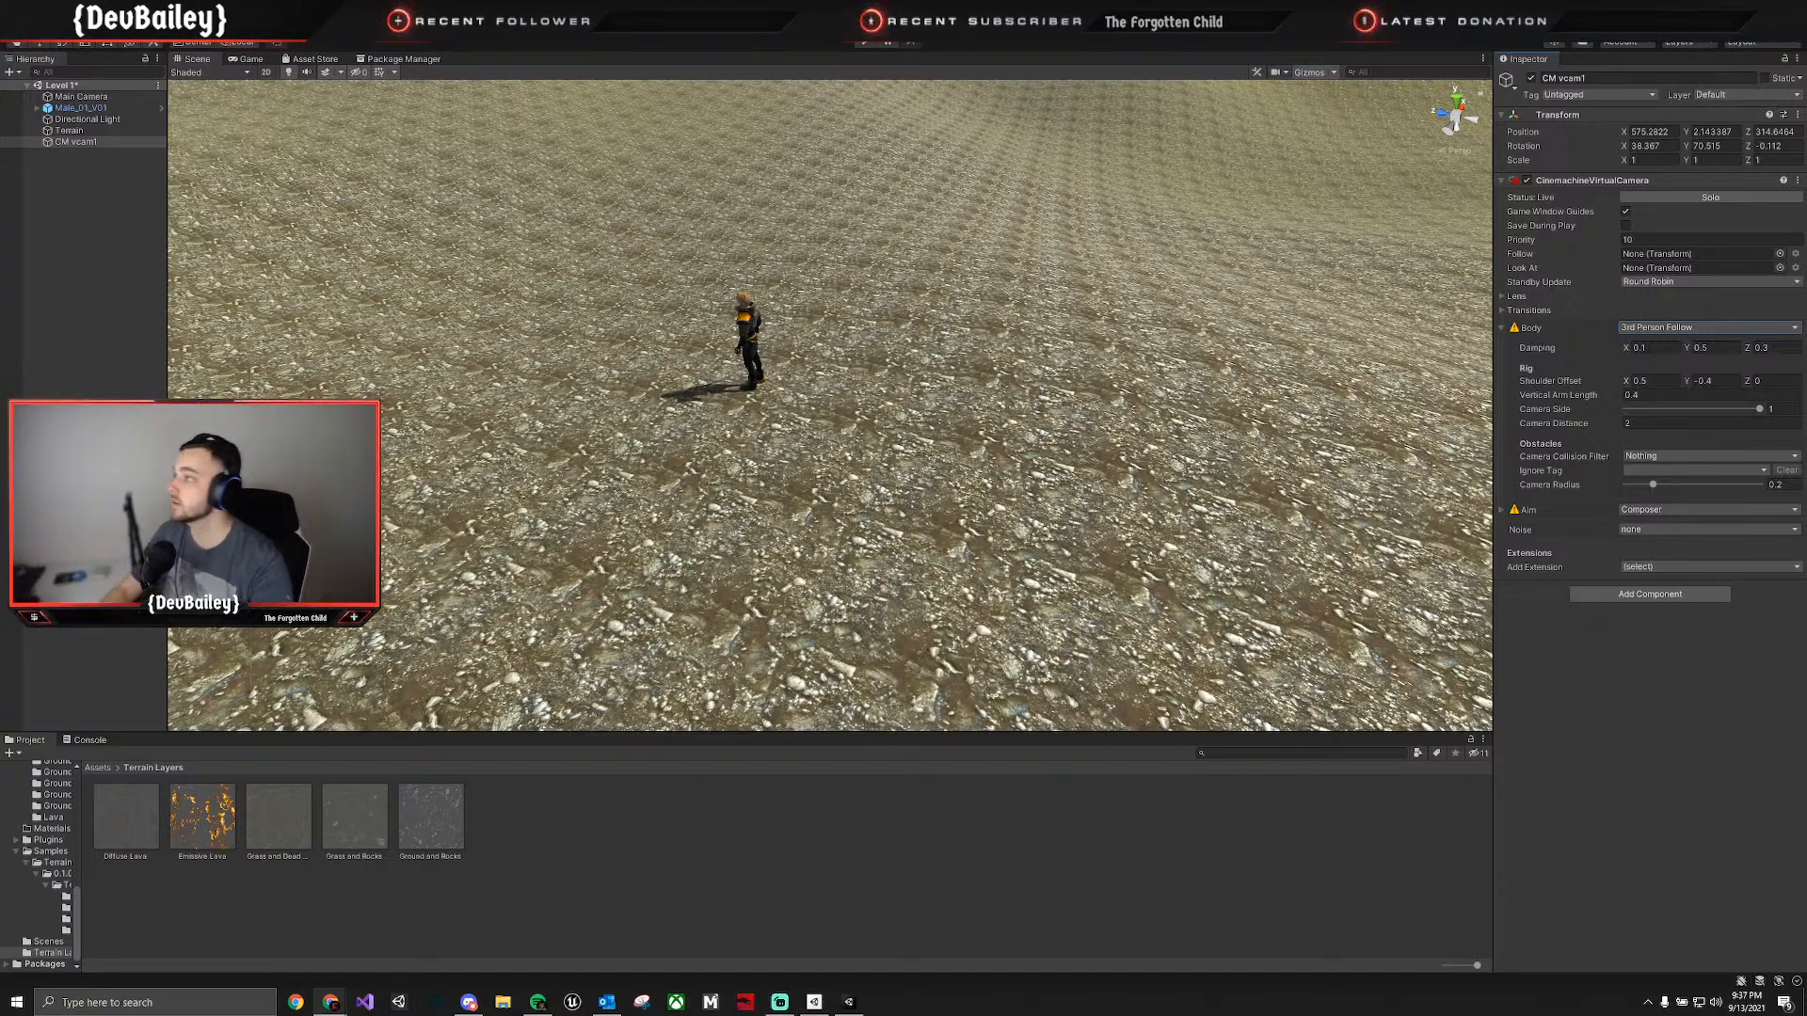
# Create an empty child object under the Male_01_V01 character.
pyautogui.click(81, 96)
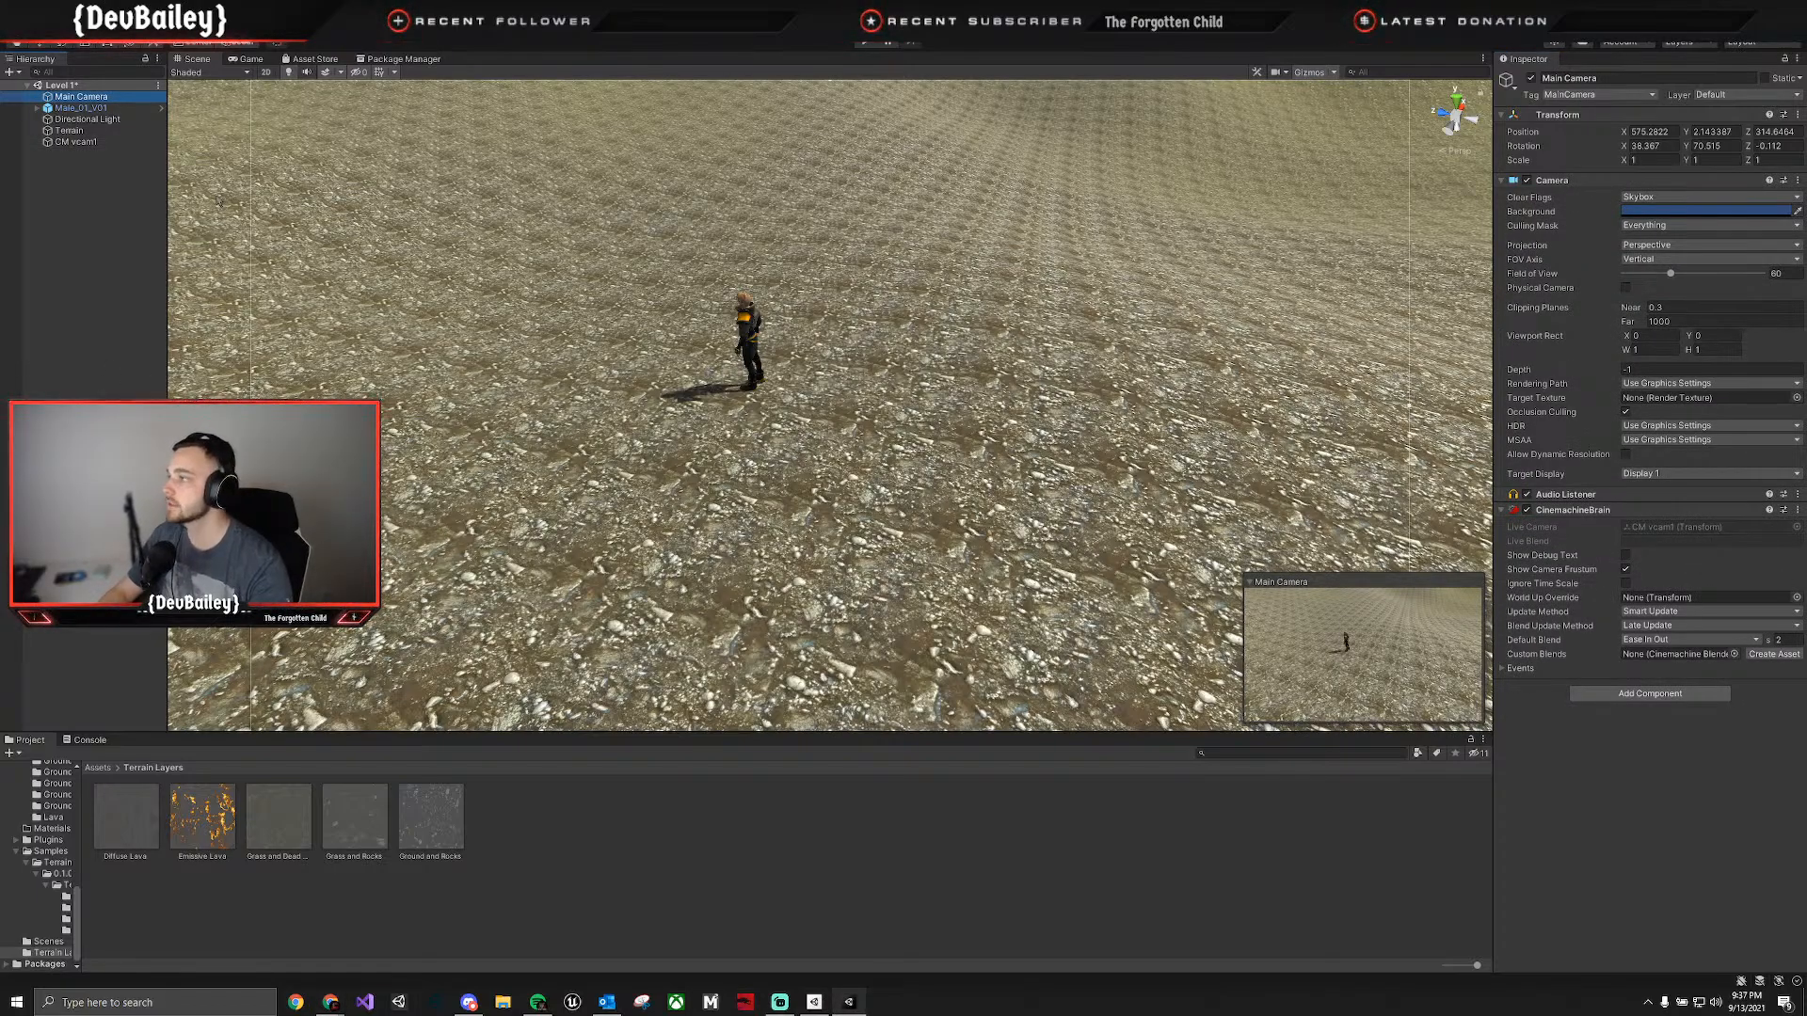
pyautogui.click(57, 108)
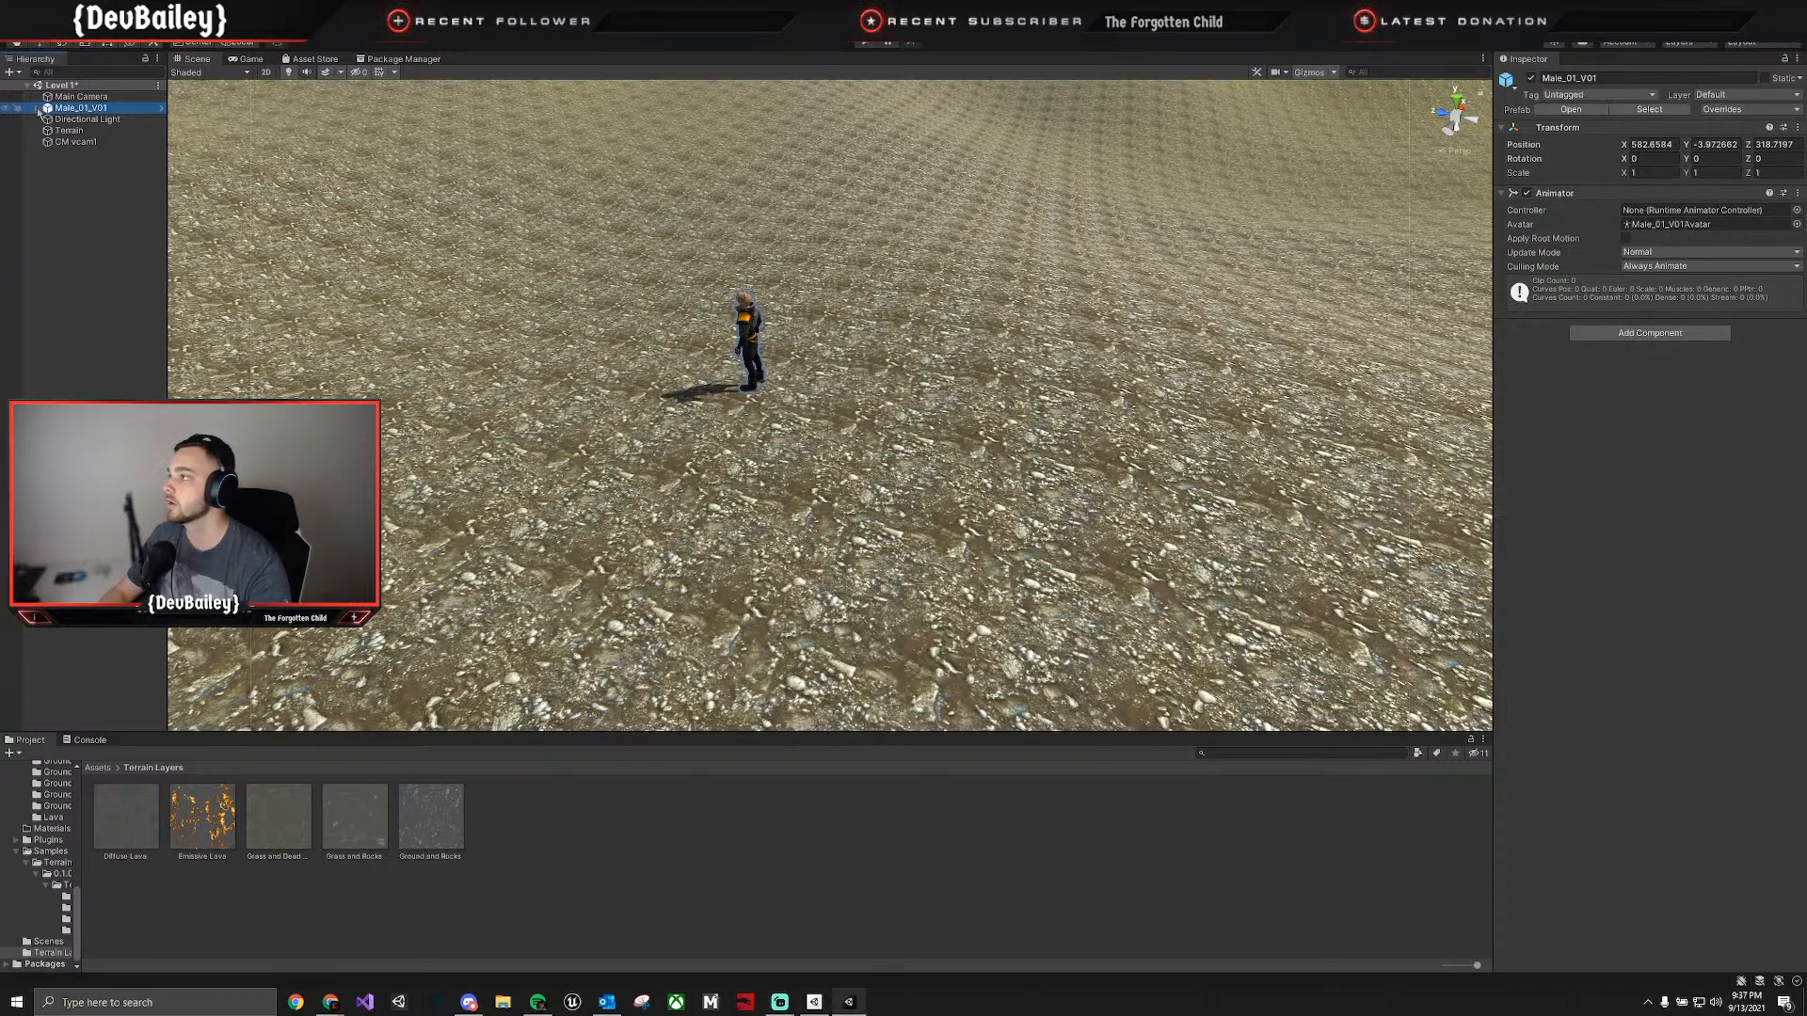
pyautogui.click(39, 109)
pyautogui.click(37, 108)
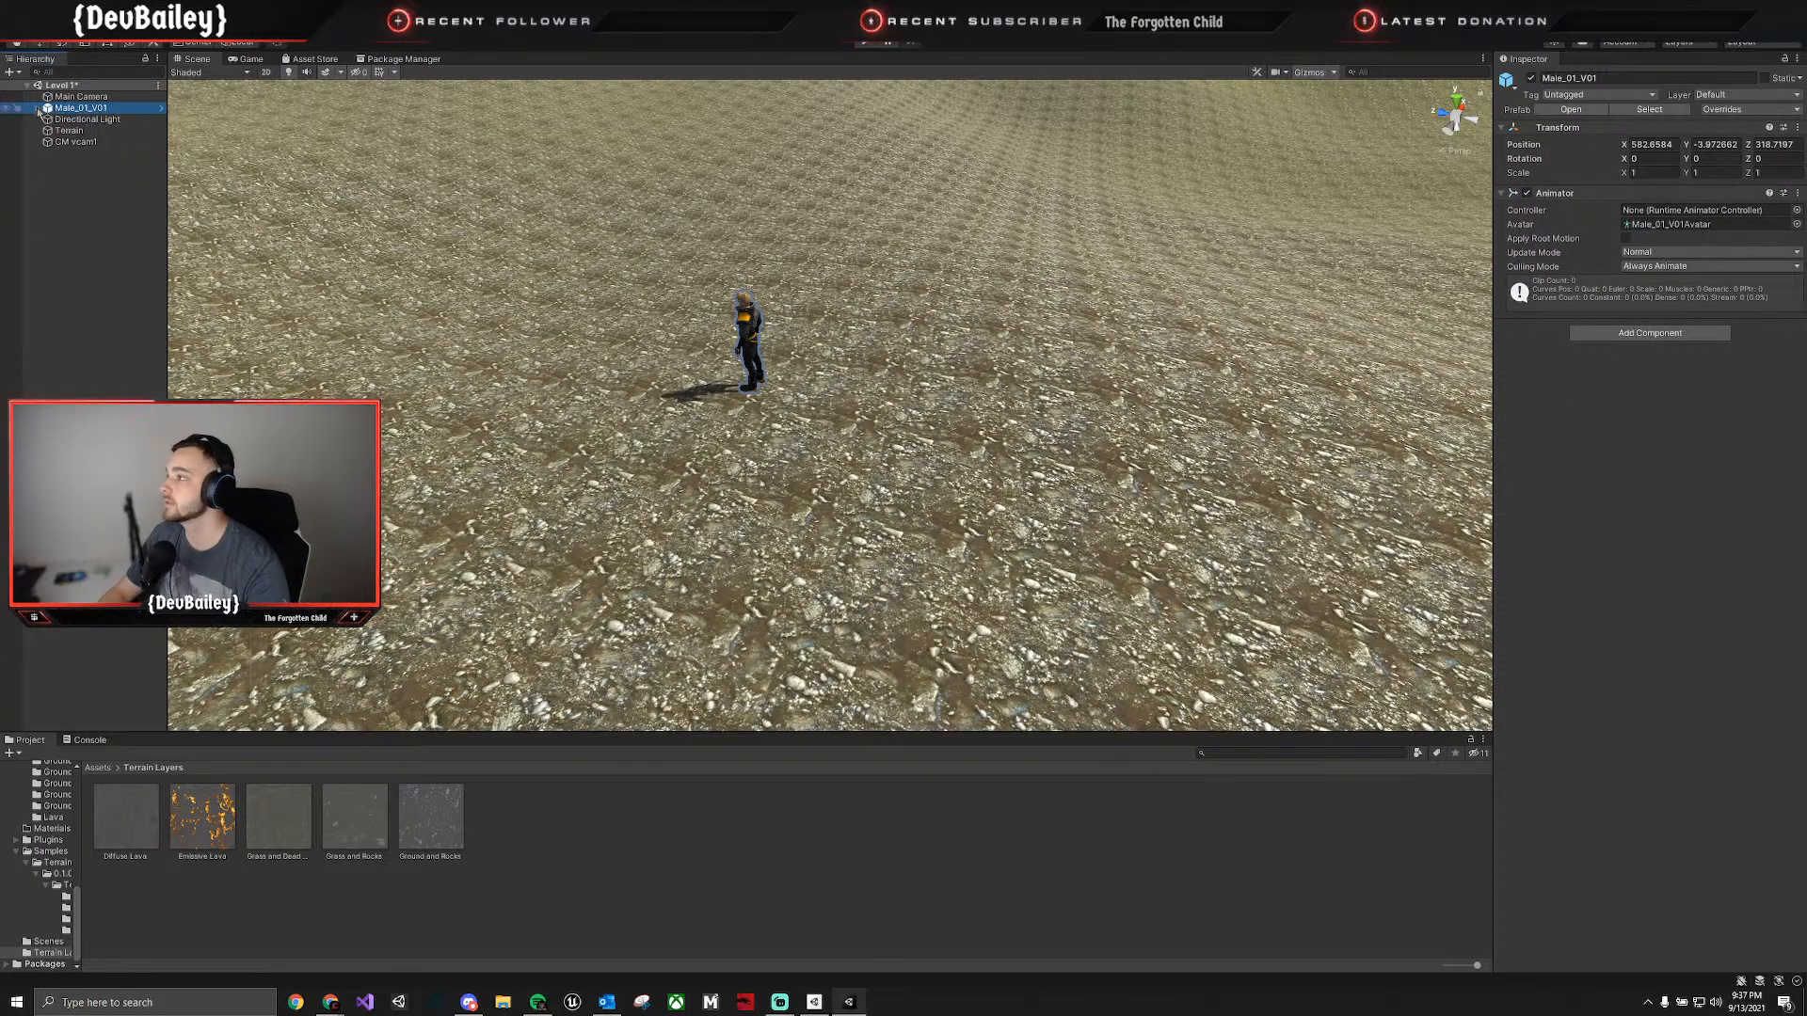
pyautogui.click(37, 108)
pyautogui.rightClick(74, 111)
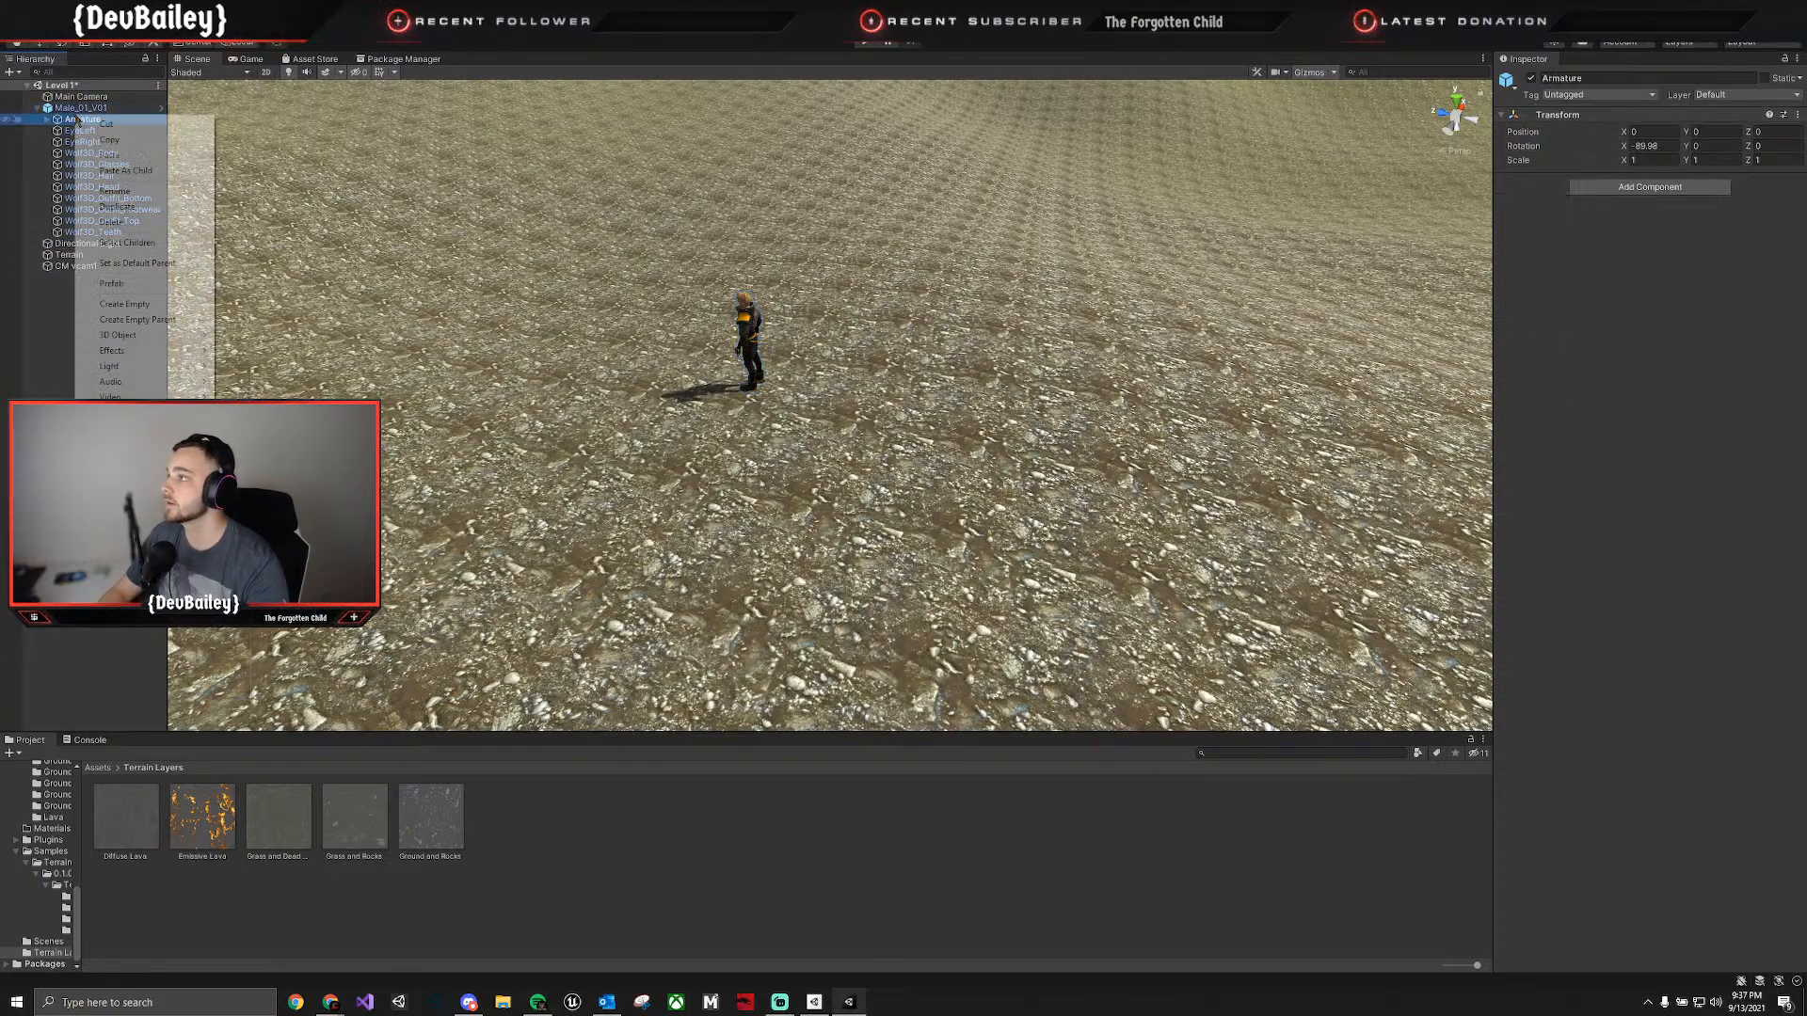
pyautogui.press('Escape')
pyautogui.rightClick(73, 111)
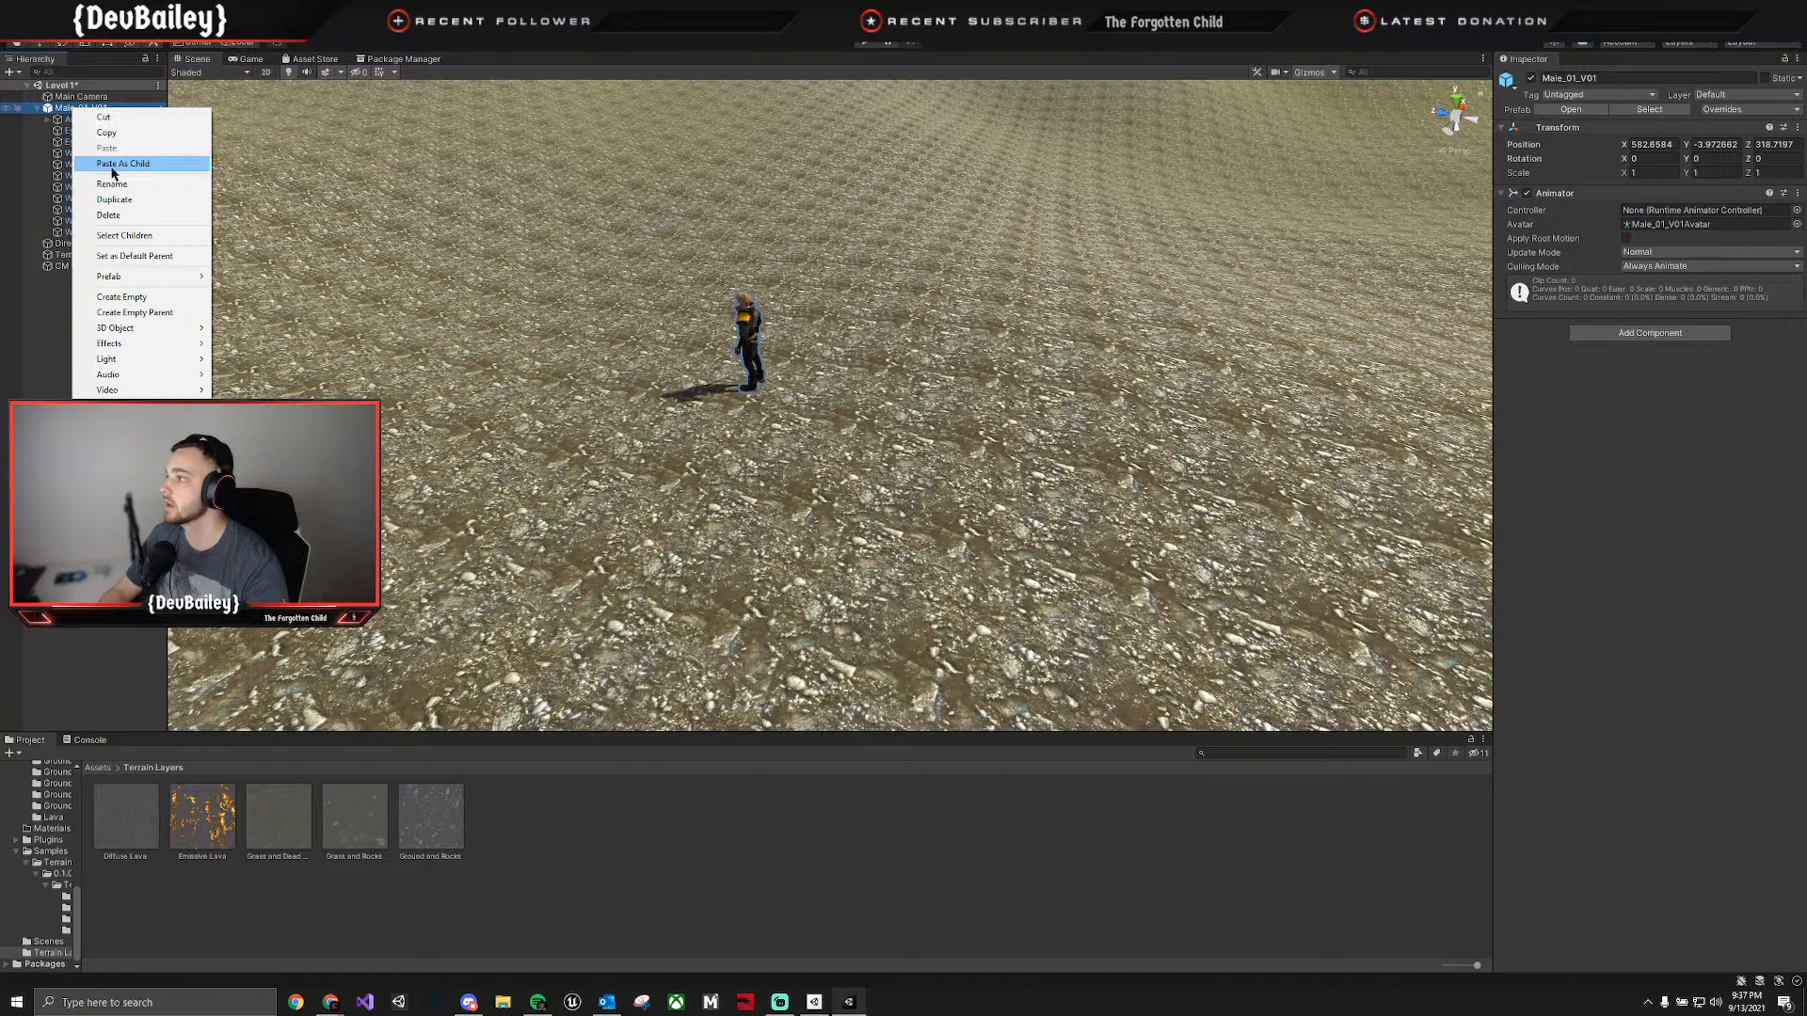
pyautogui.click(141, 298)
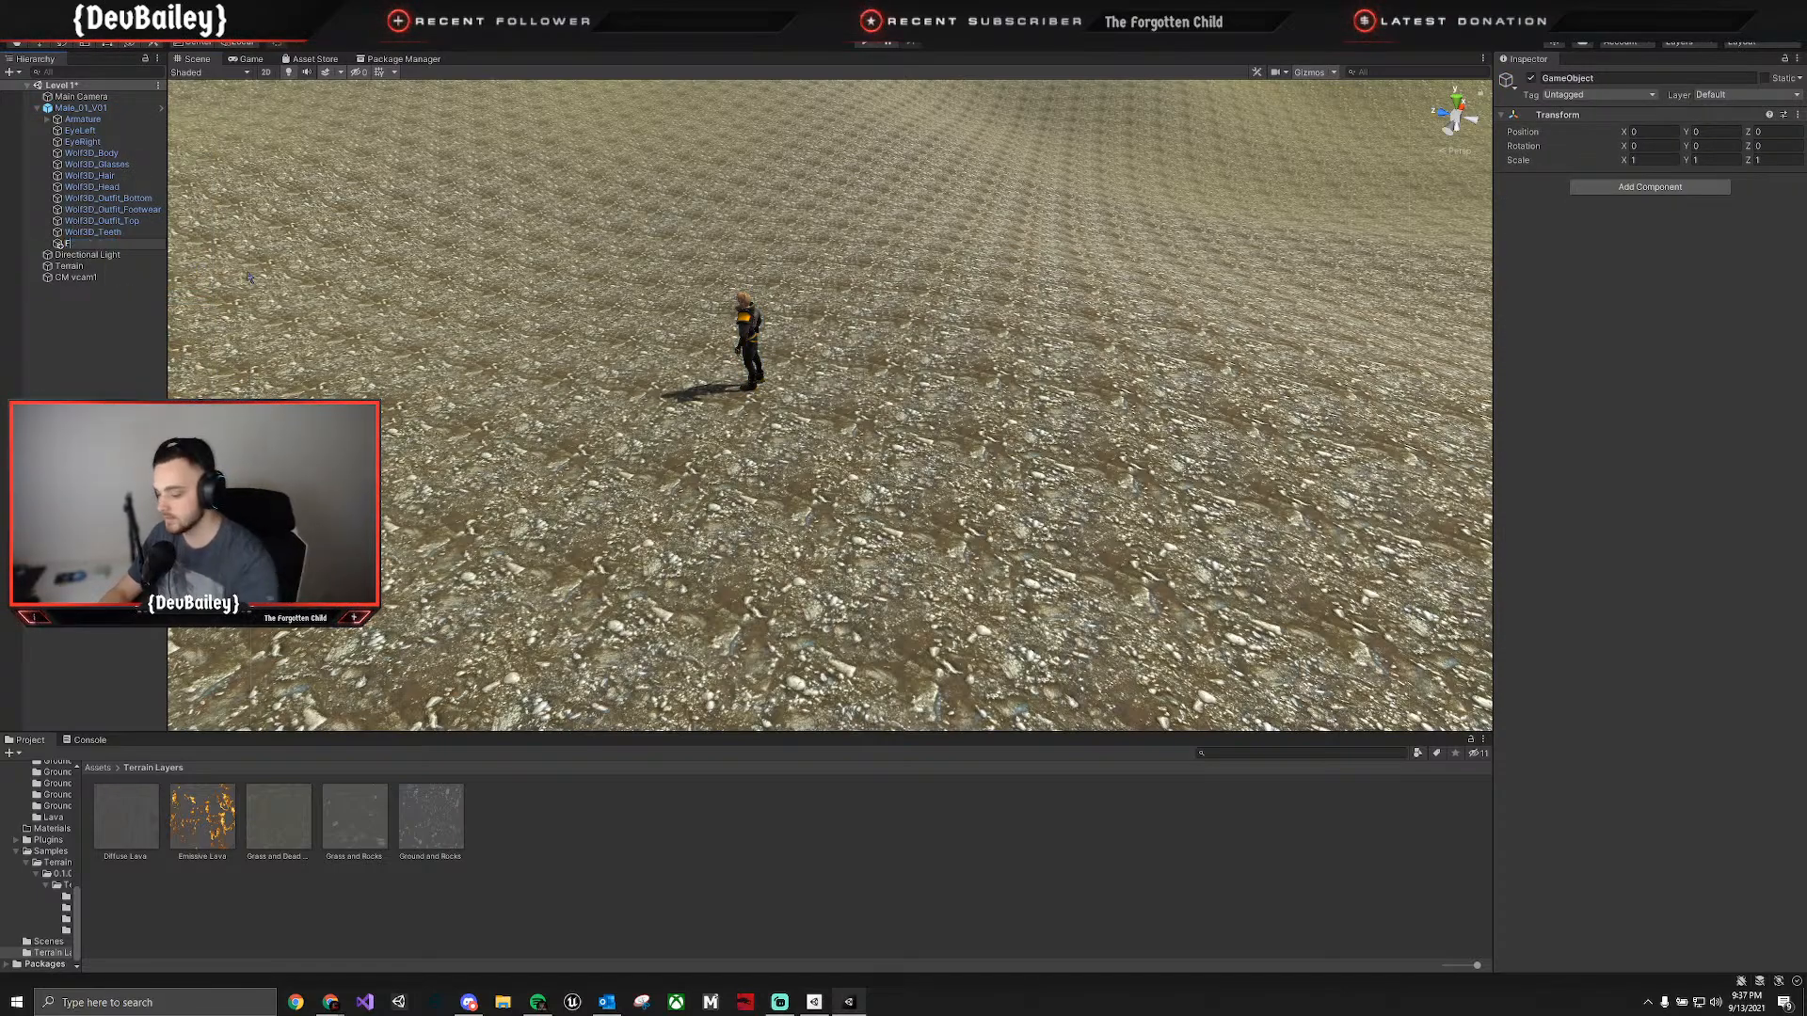
# Name the new empty object Follow Target and save the Level 1 scene.
pyautogui.write('Follow ')
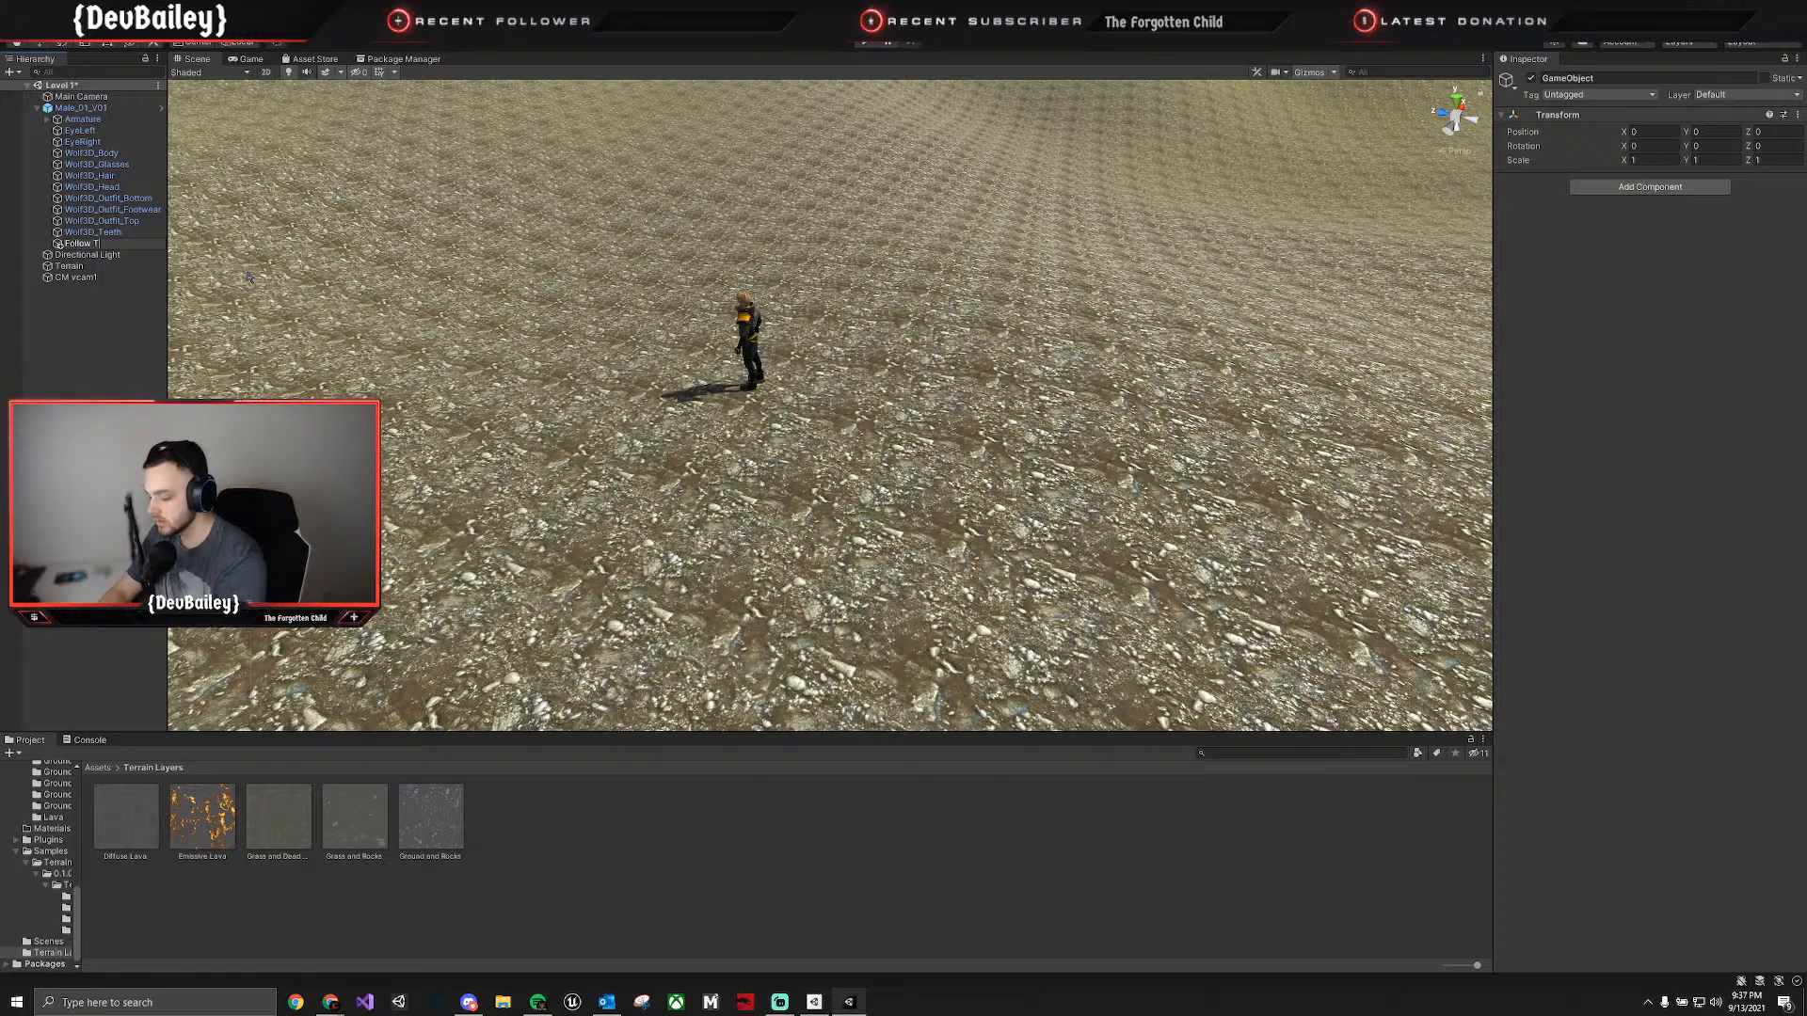
pyautogui.write('Target')
pyautogui.press('Return')
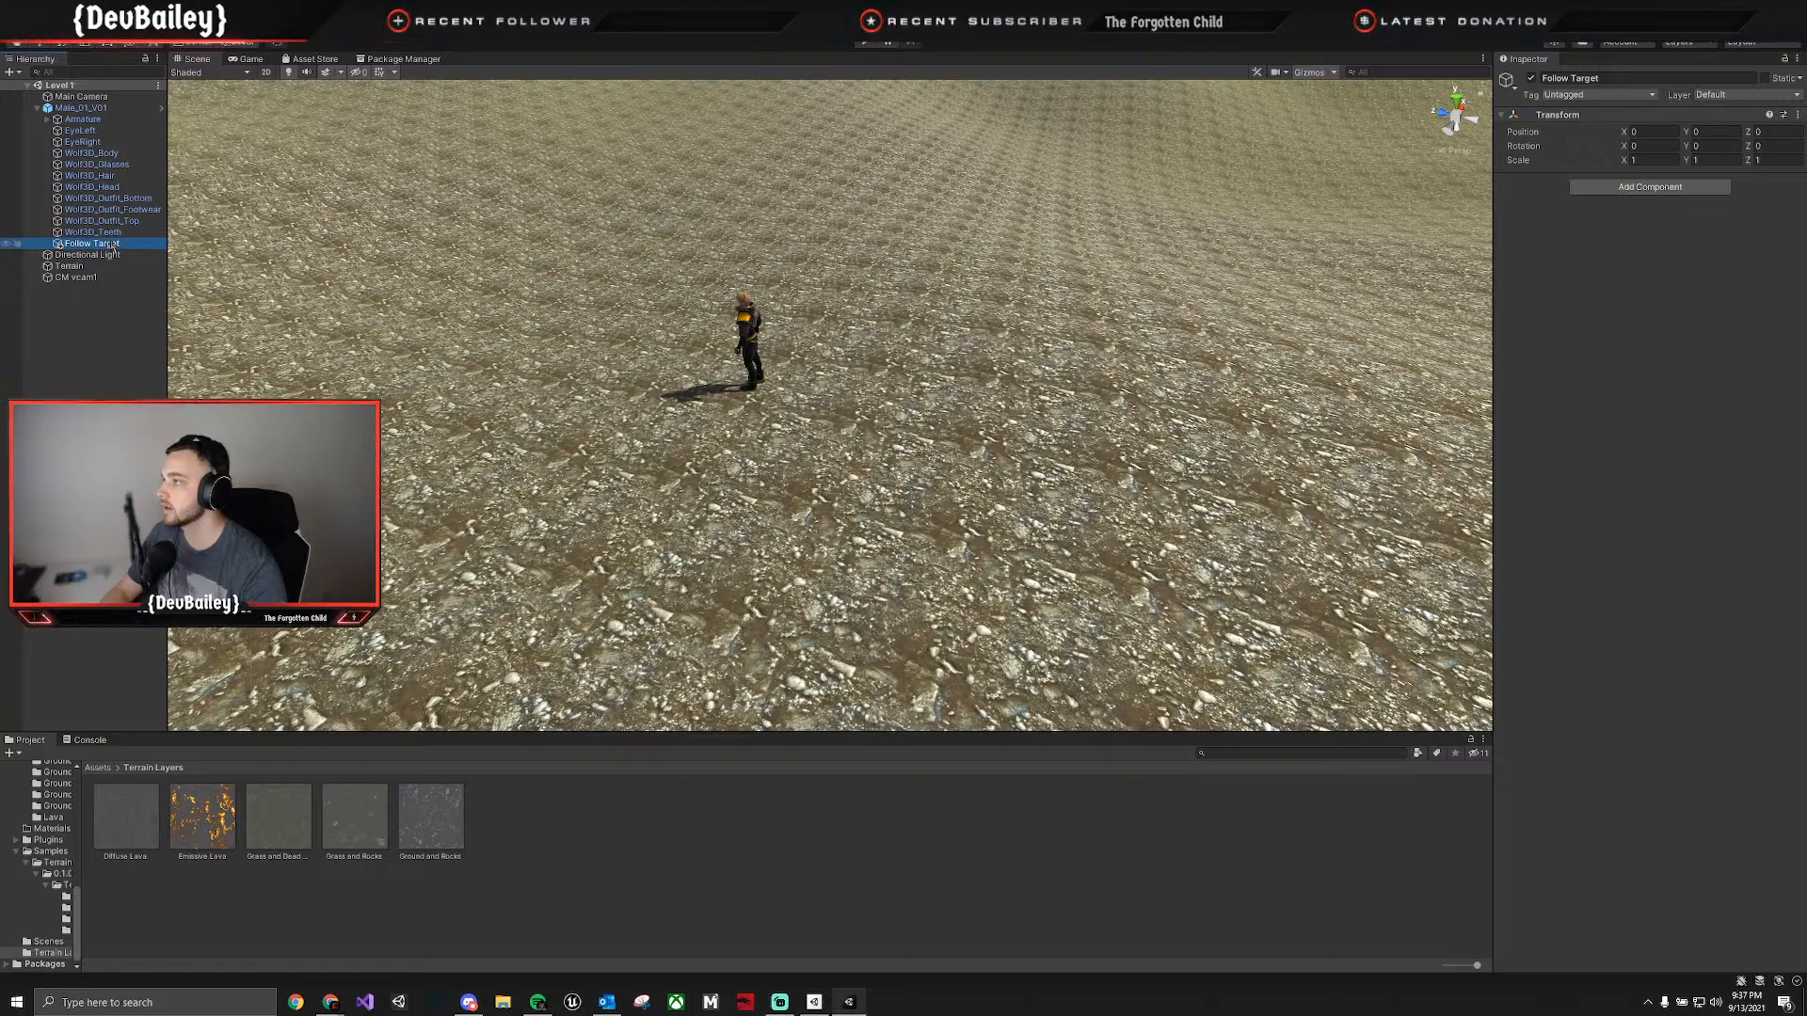
pyautogui.hotkey('ctrl', 's')
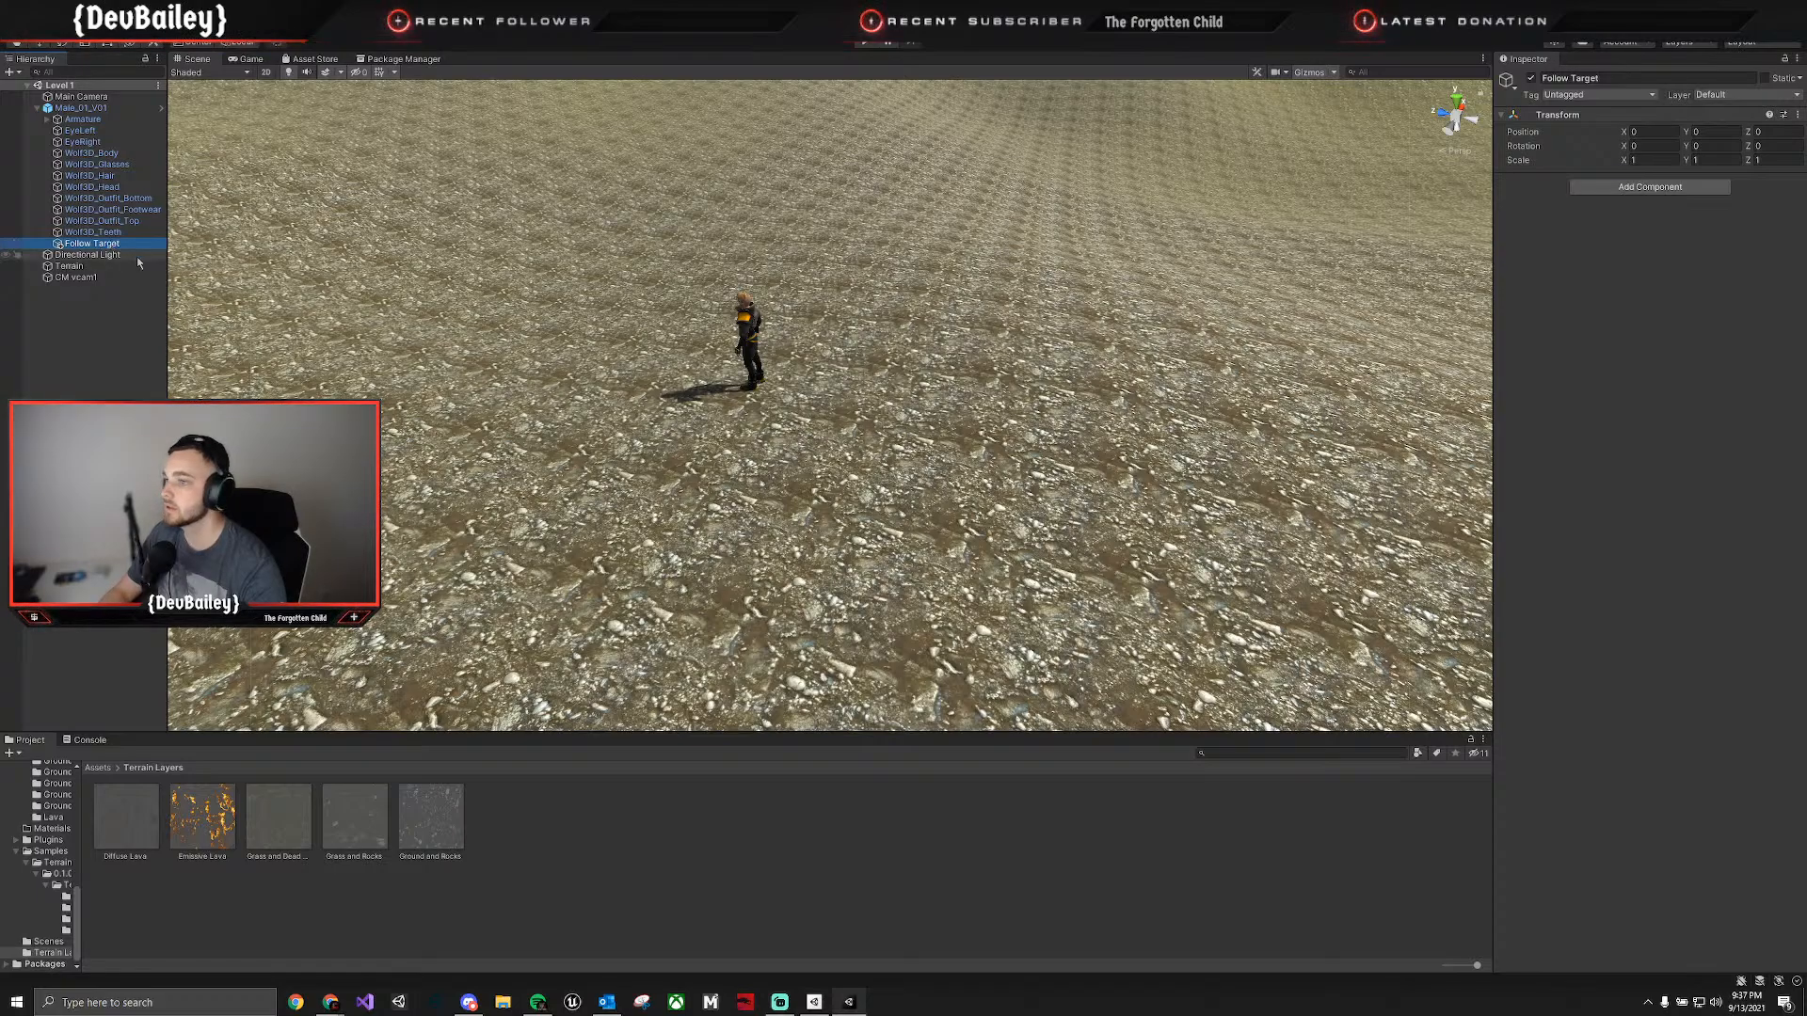
# Move the Follow Target object vertically from the character's feet up to head height.
pyautogui.click(1595, 116)
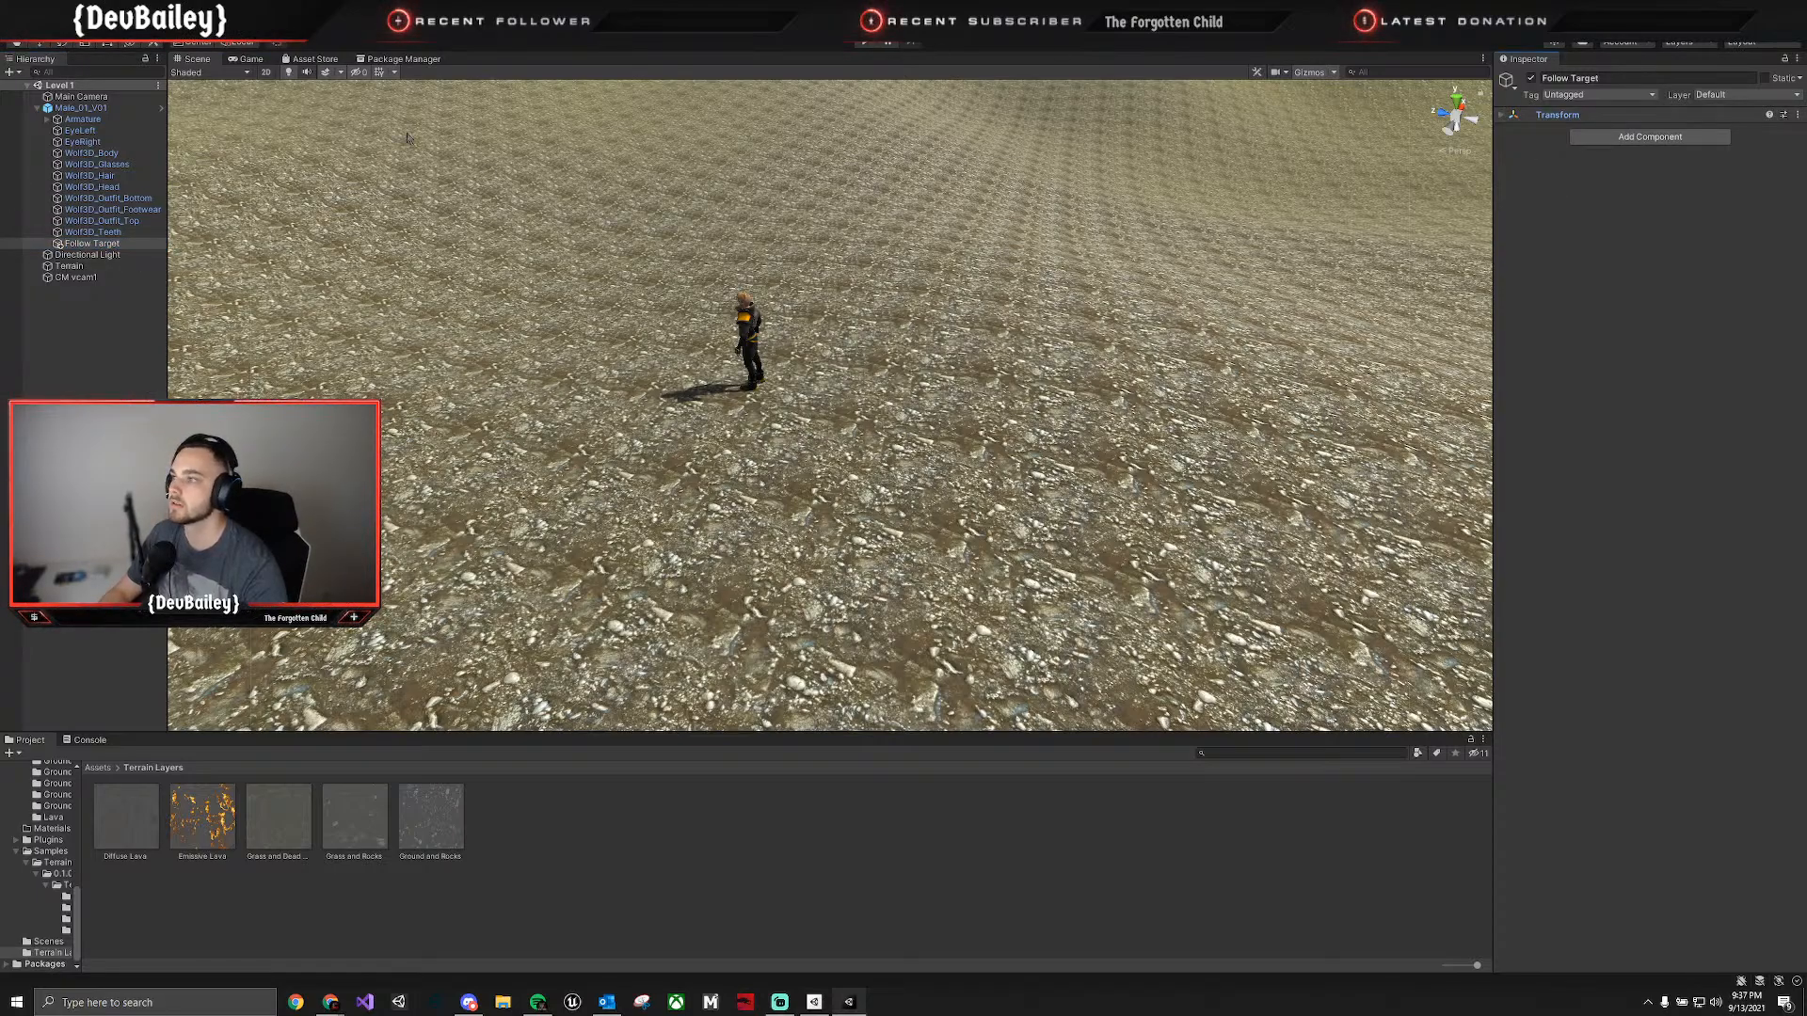
pyautogui.moveTo(376, 282); pyautogui.dragTo(433, 170, button='right')
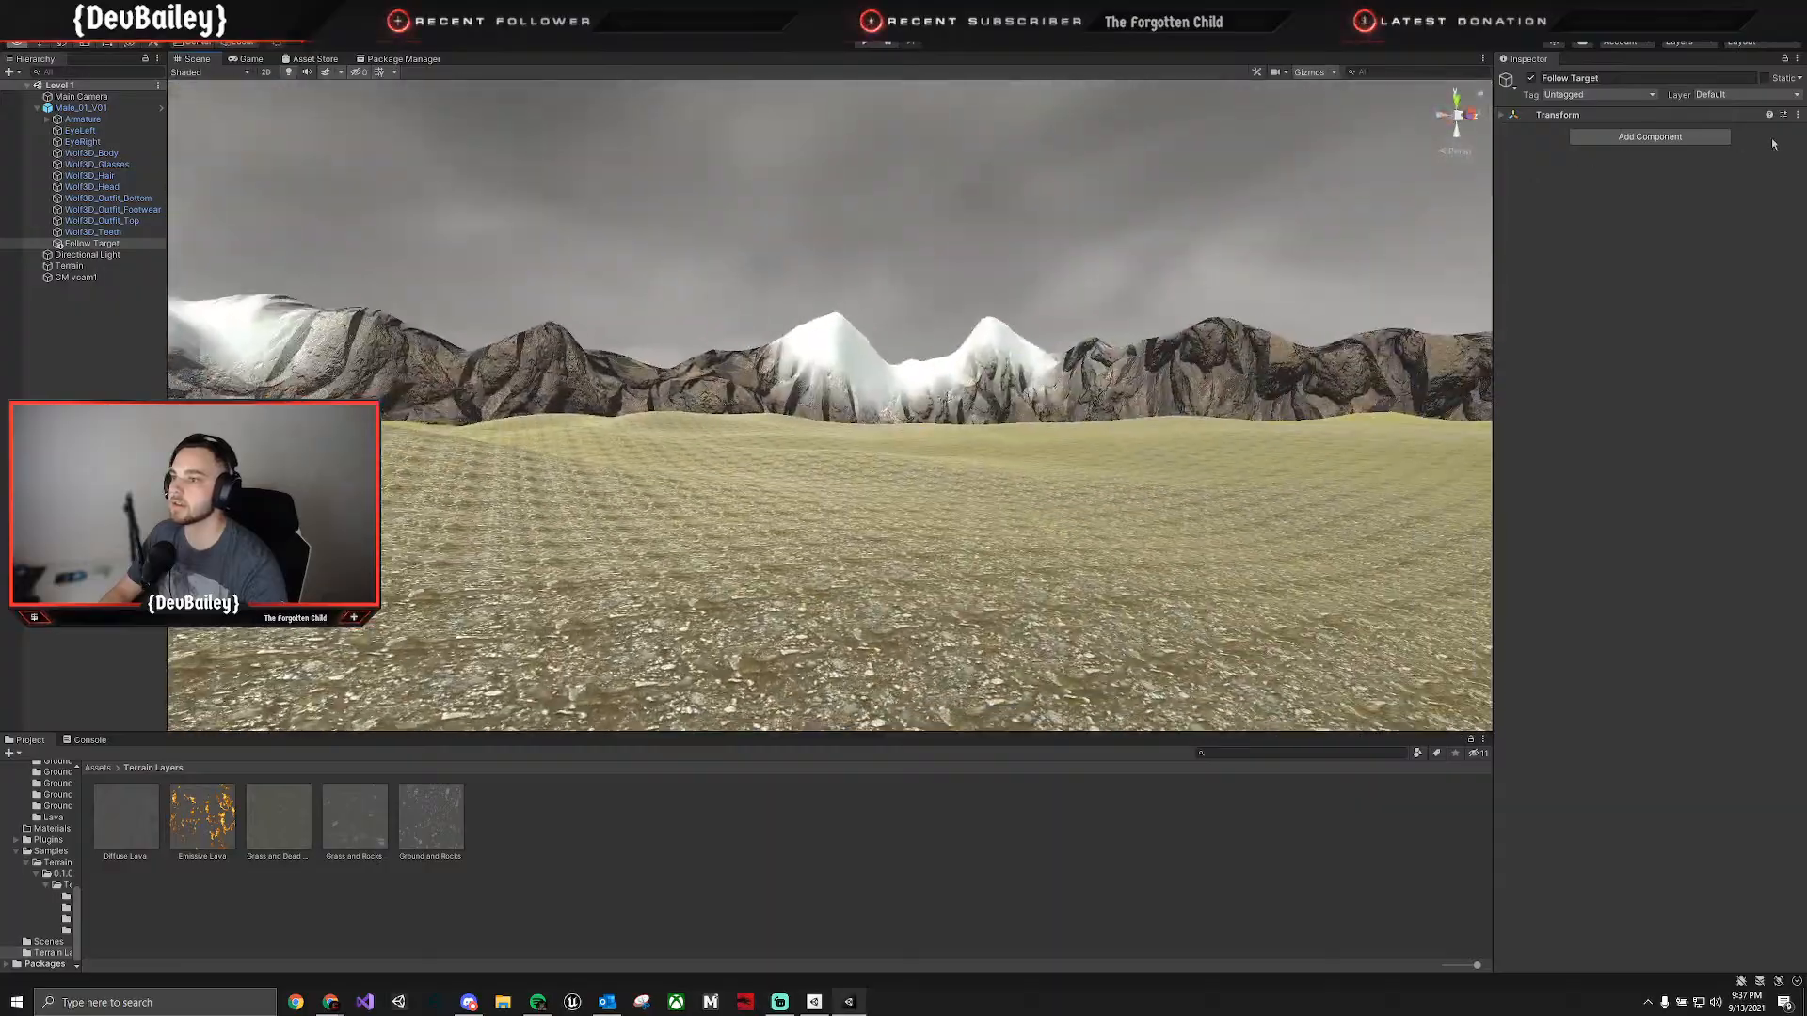
pyautogui.moveTo(1113, 269); pyautogui.dragTo(552, 448, button='right')
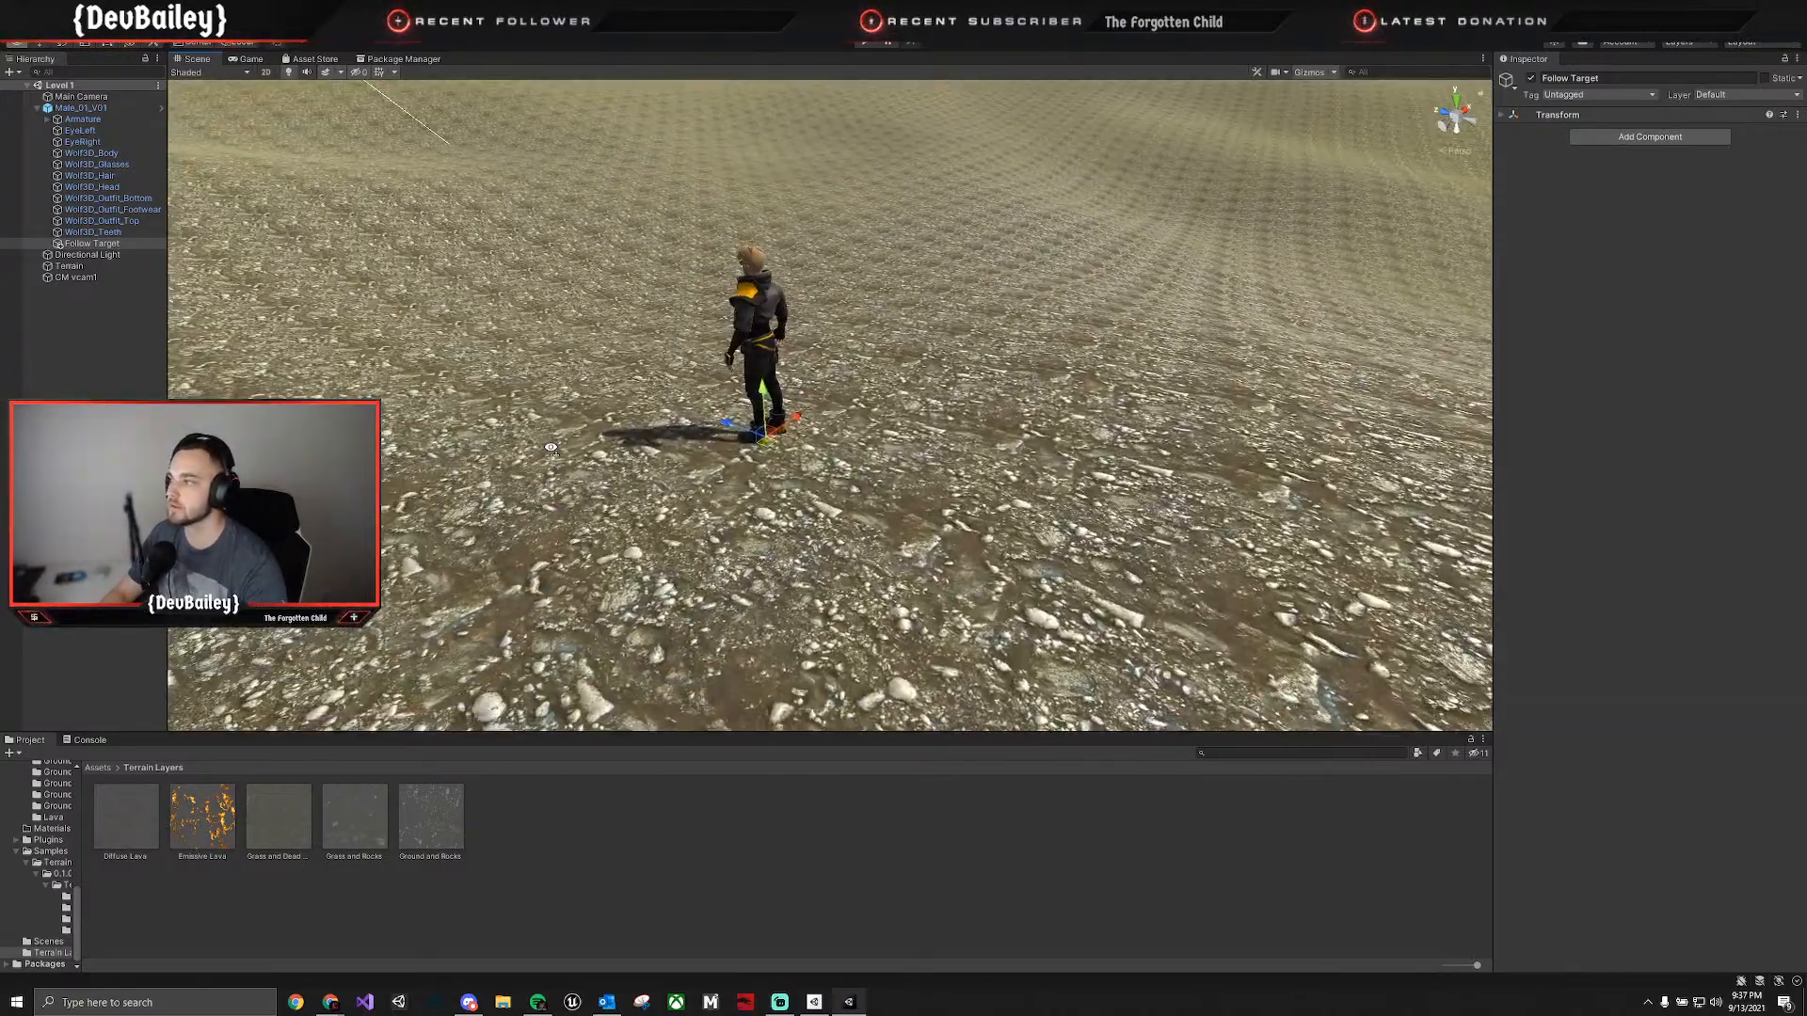
pyautogui.click(118, 245)
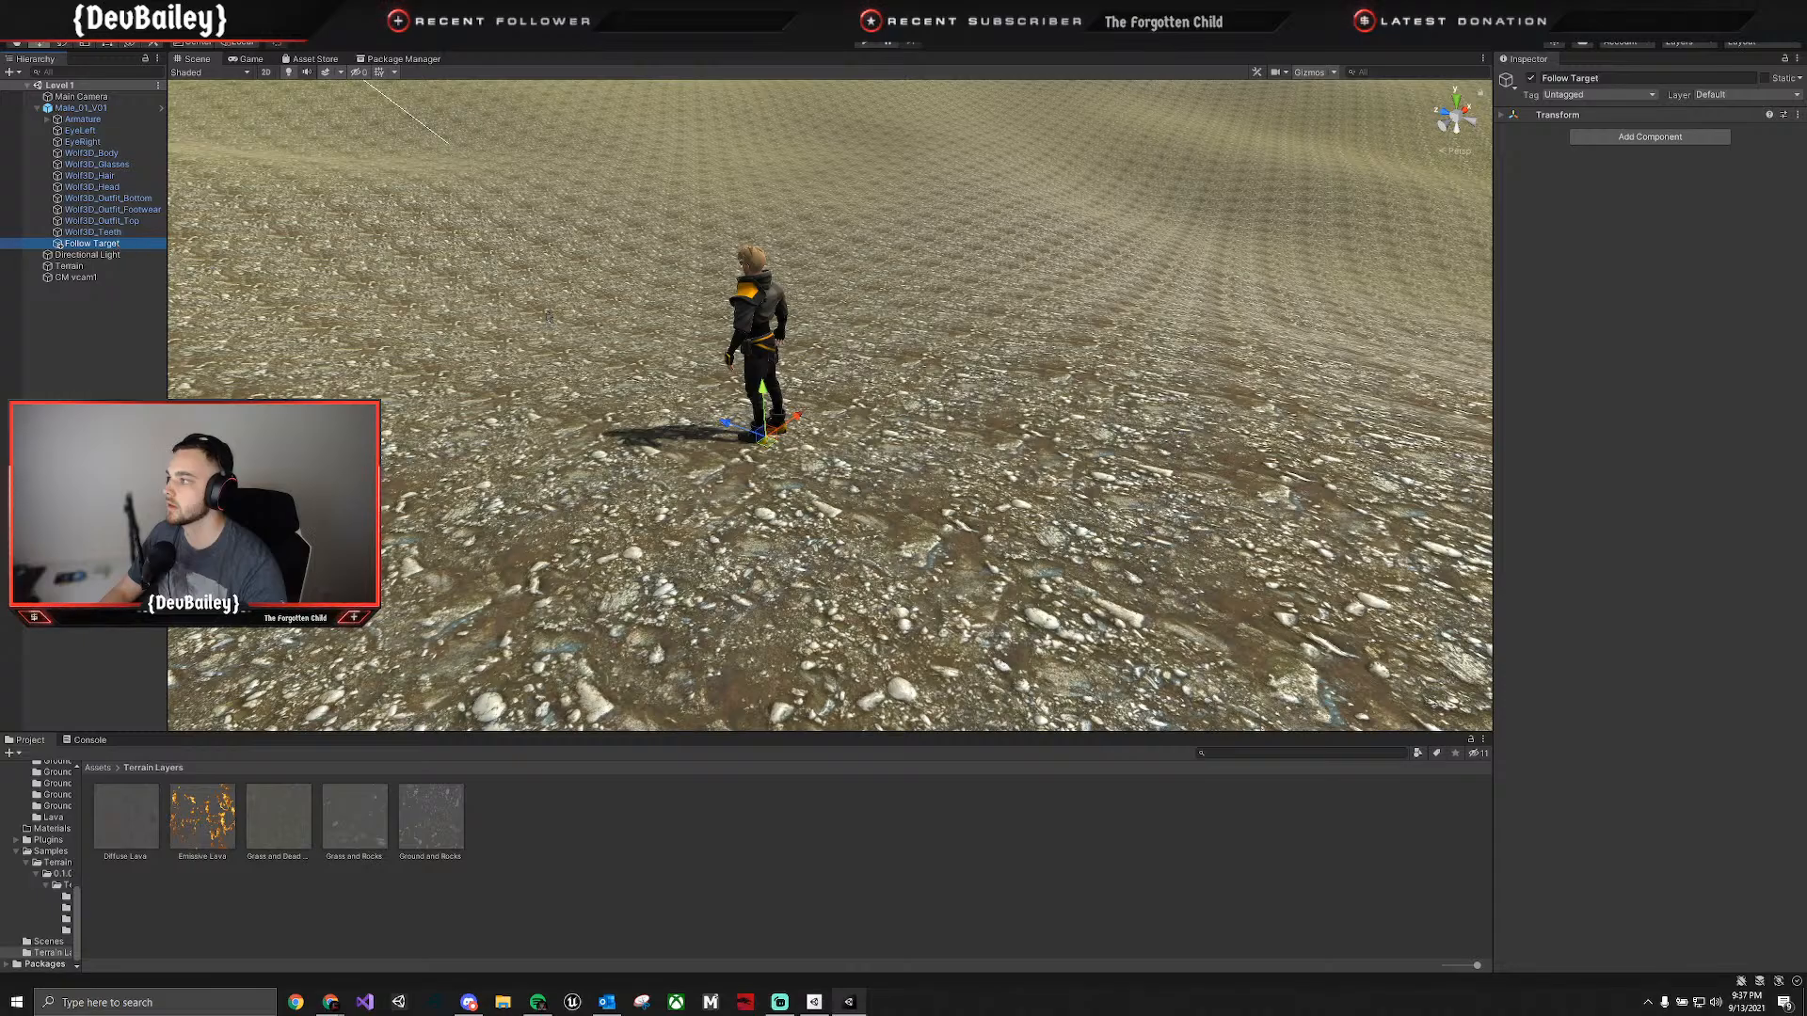
pyautogui.moveTo(758, 357); pyautogui.dragTo(753, 216)
pyautogui.moveTo(778, 232); pyautogui.dragTo(1047, 297, button='right')
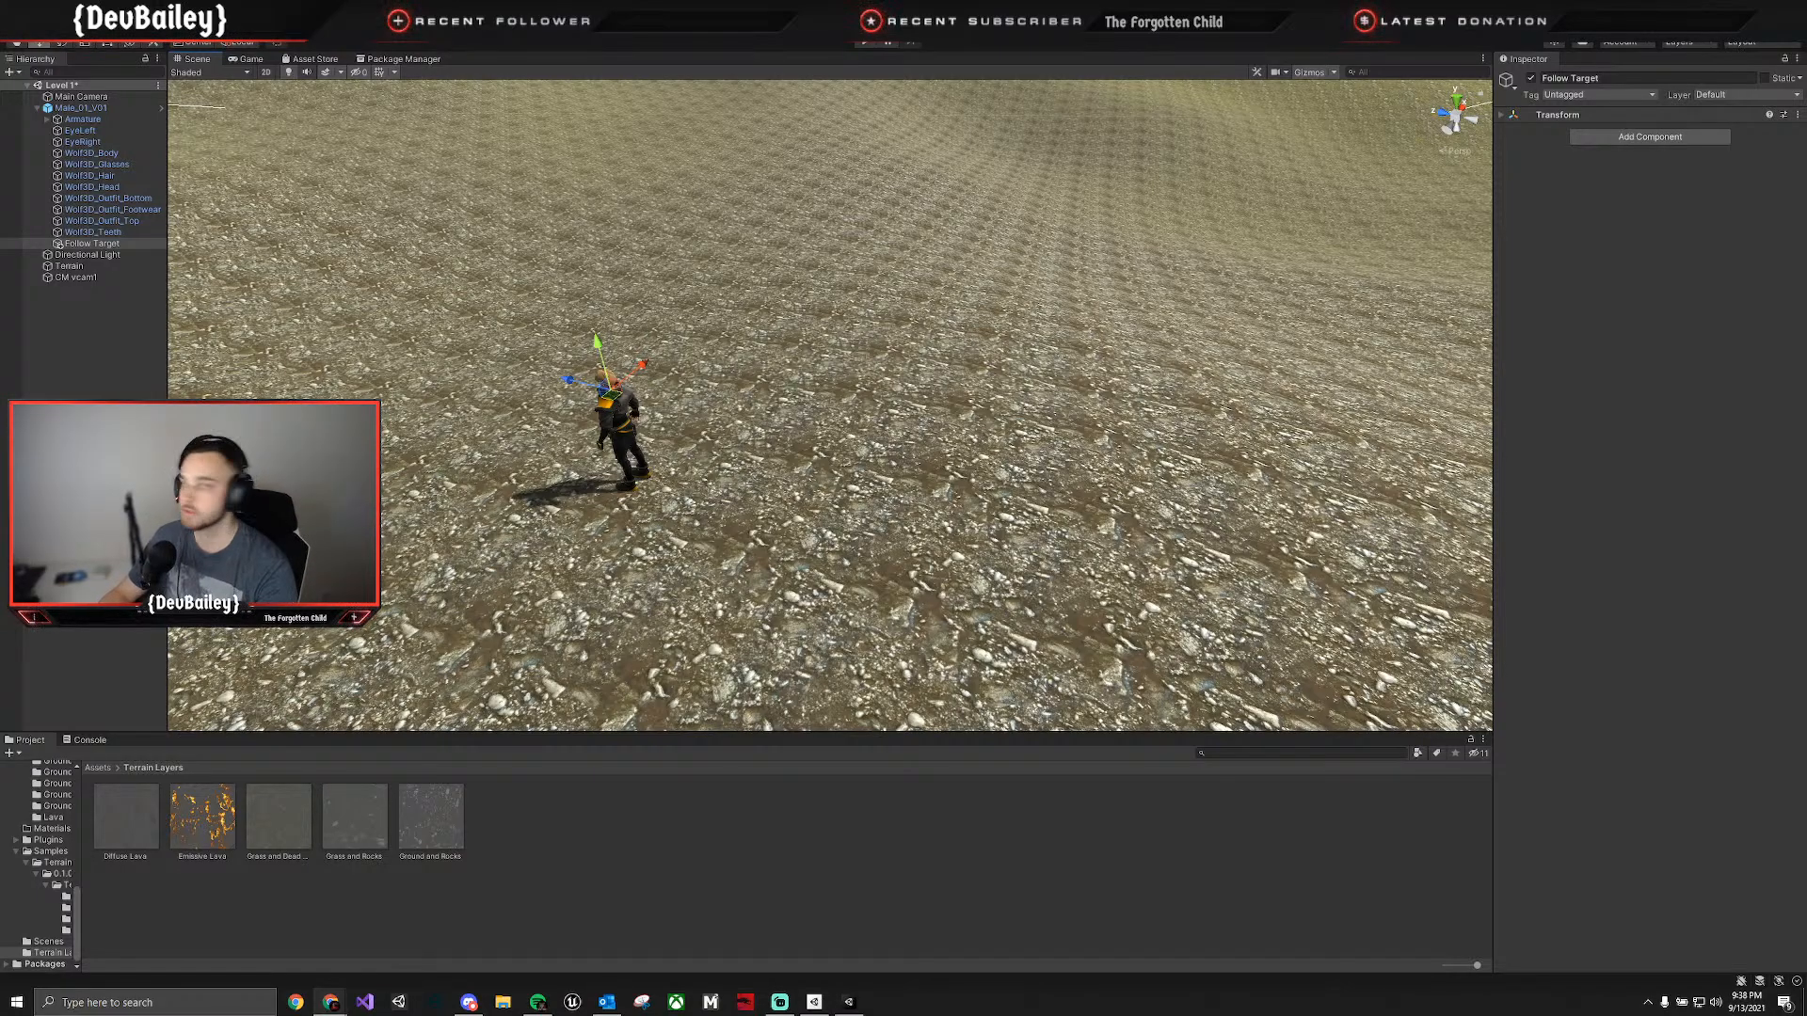
# Assign Follow Target as the Follow transform of CM vcam1 and check the framing in the Game view.
pyautogui.click(75, 277)
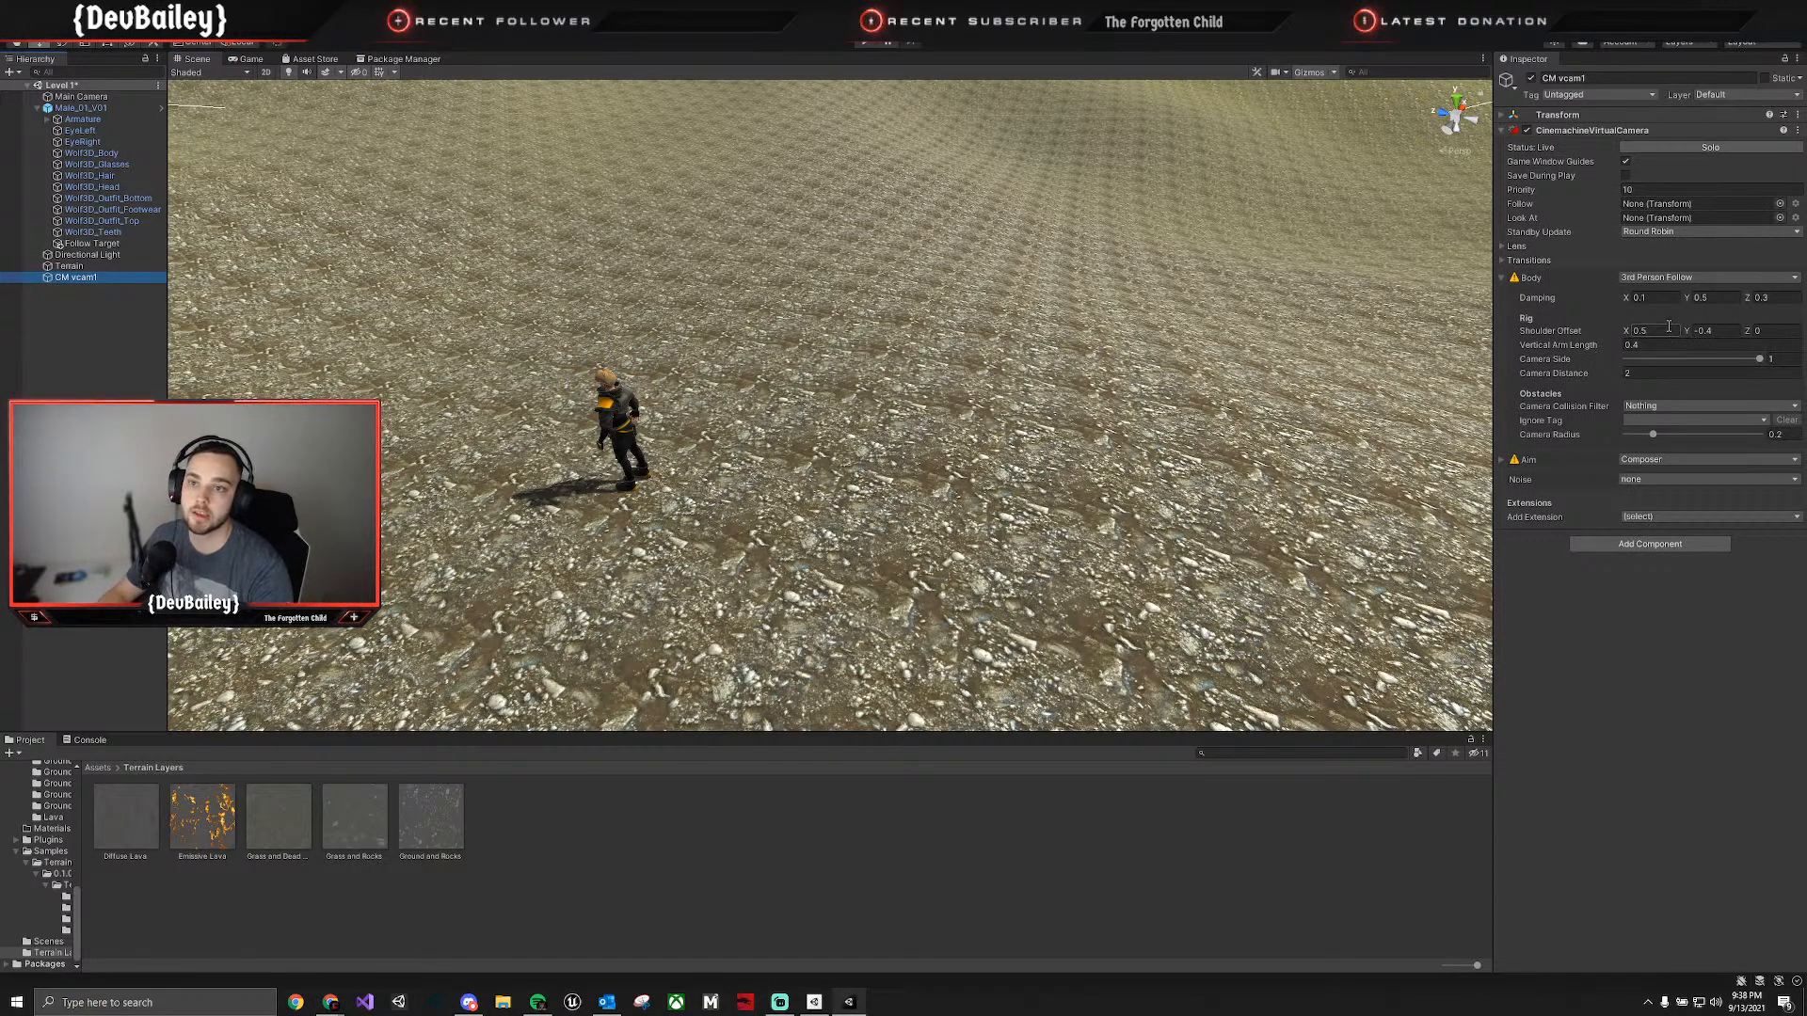
pyautogui.click(1659, 204)
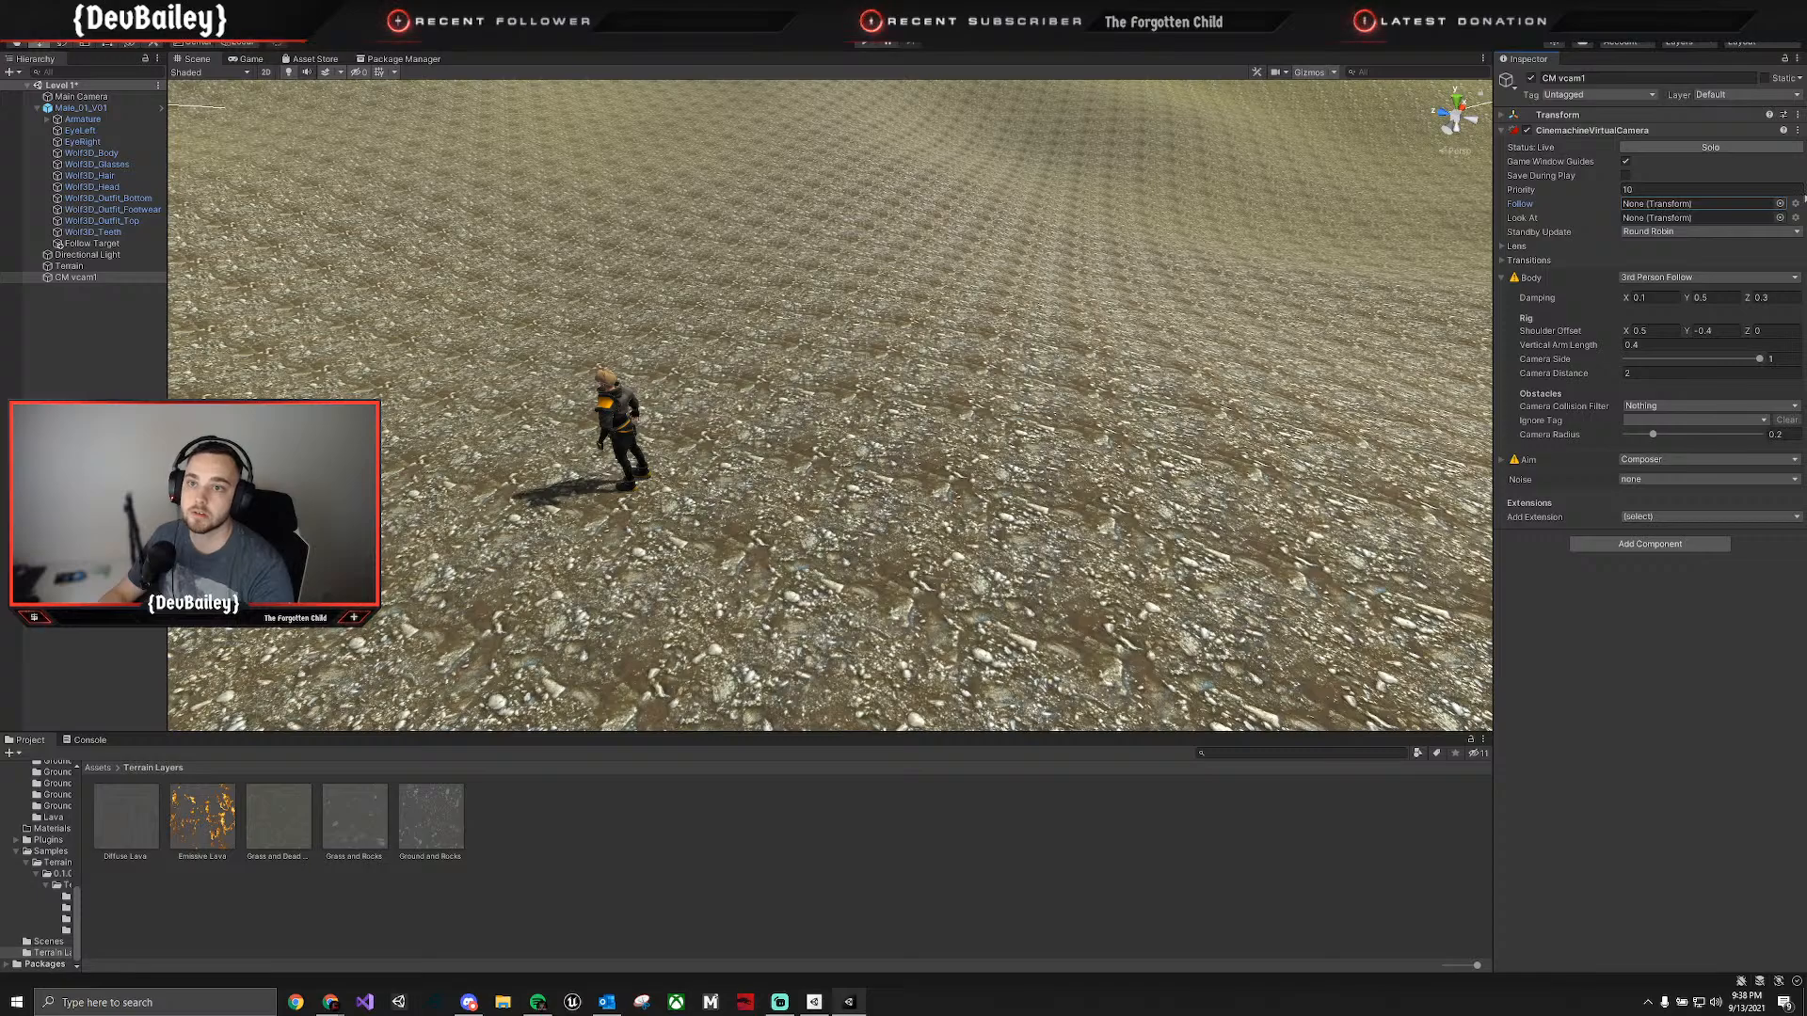
pyautogui.click(1781, 204)
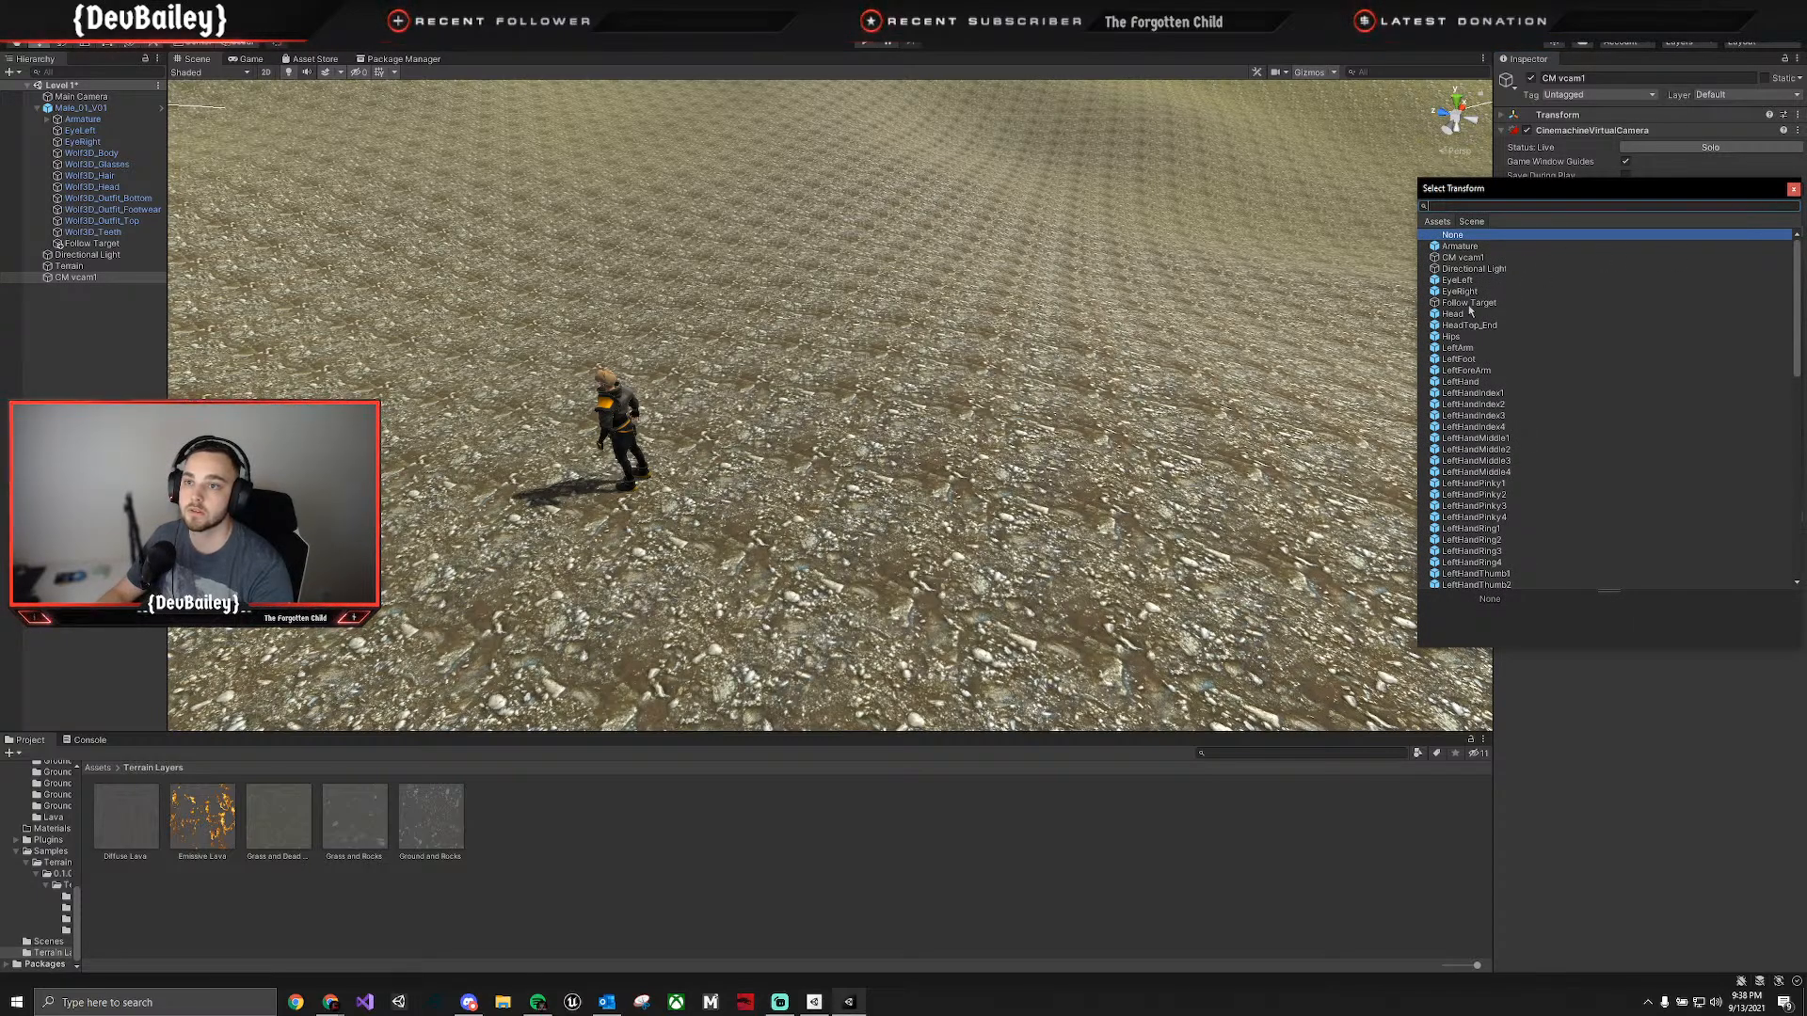
pyautogui.click(1515, 302)
pyautogui.click(1794, 190)
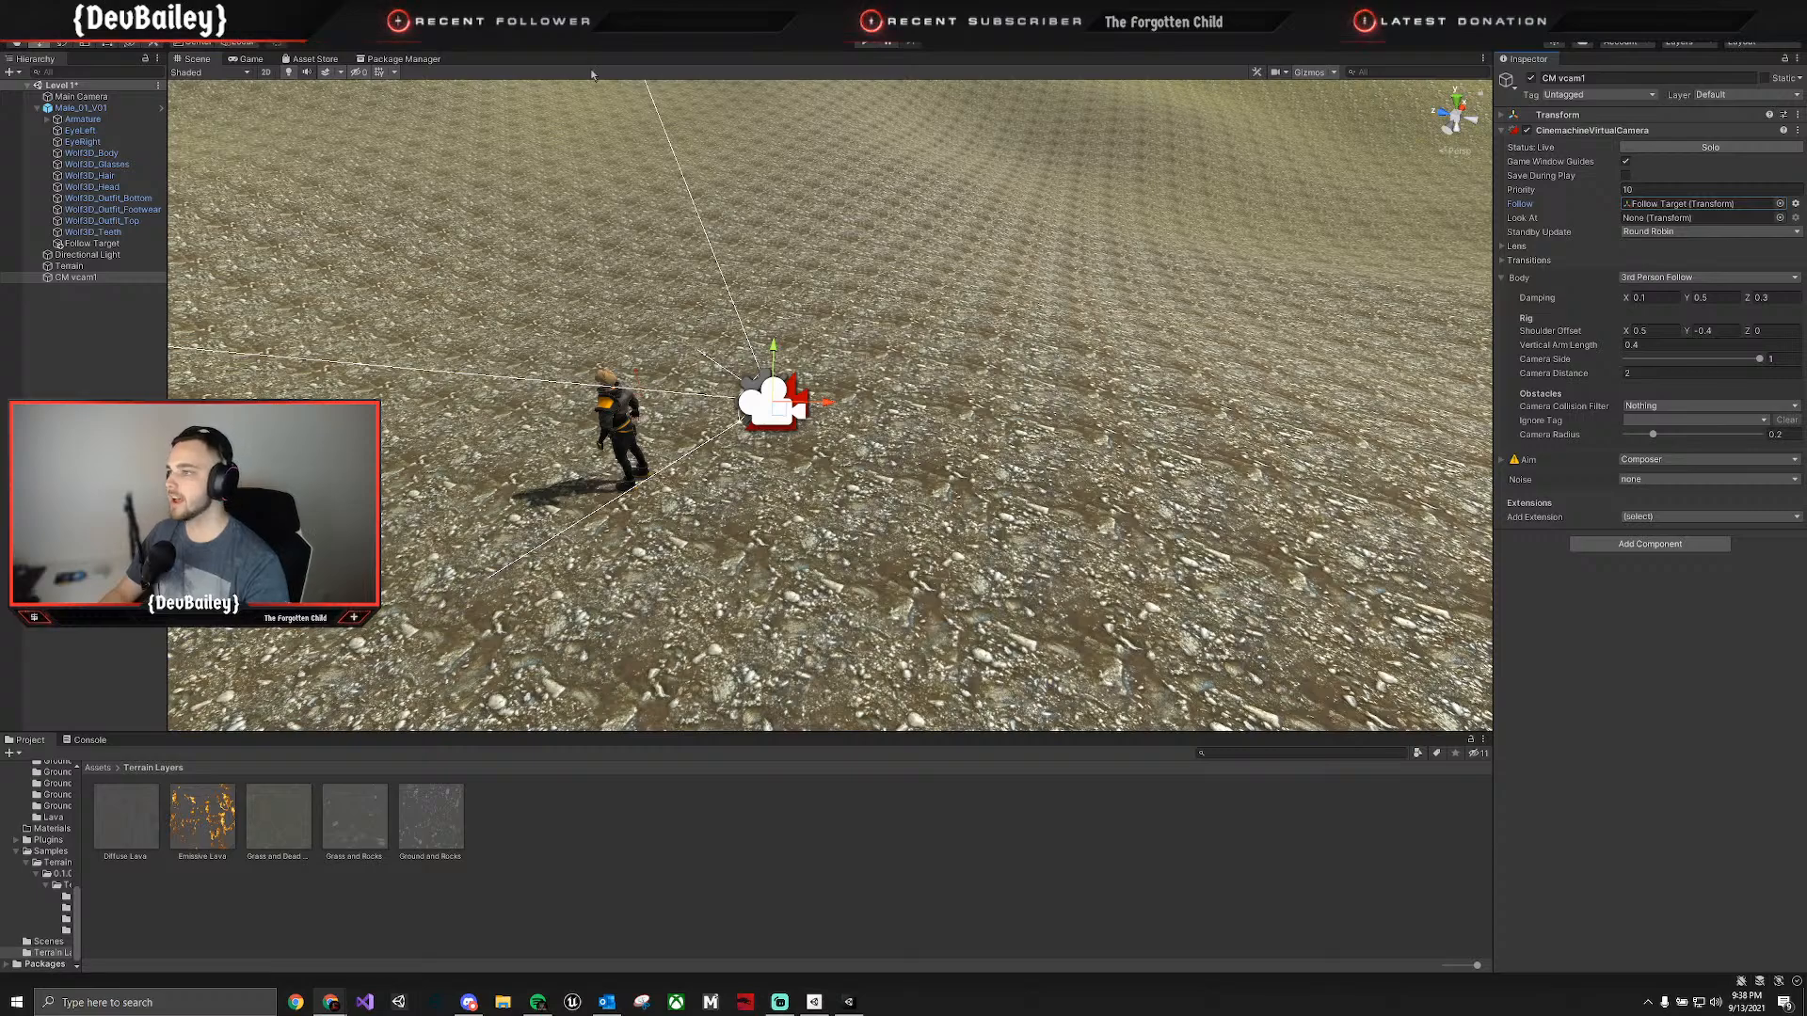
pyautogui.click(250, 60)
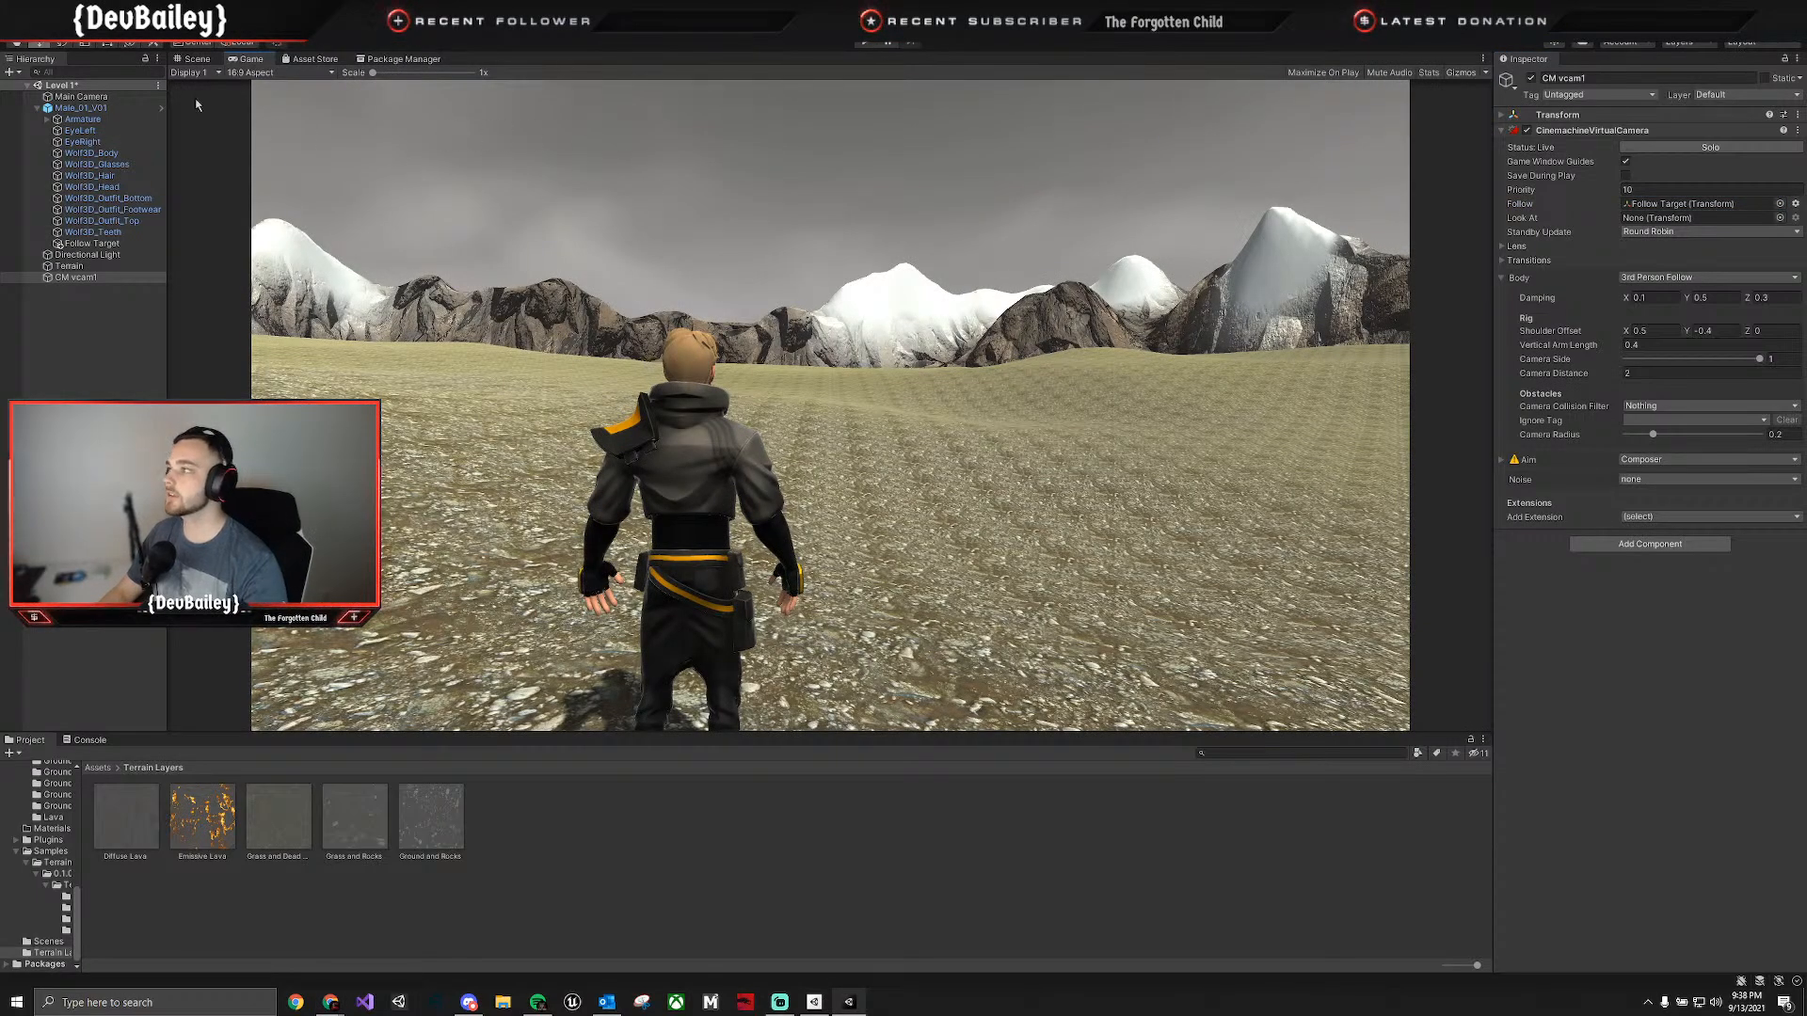
# Return to the Scene view and try to move CM vcam1 and the Main Camera vertically.
pyautogui.click(197, 58)
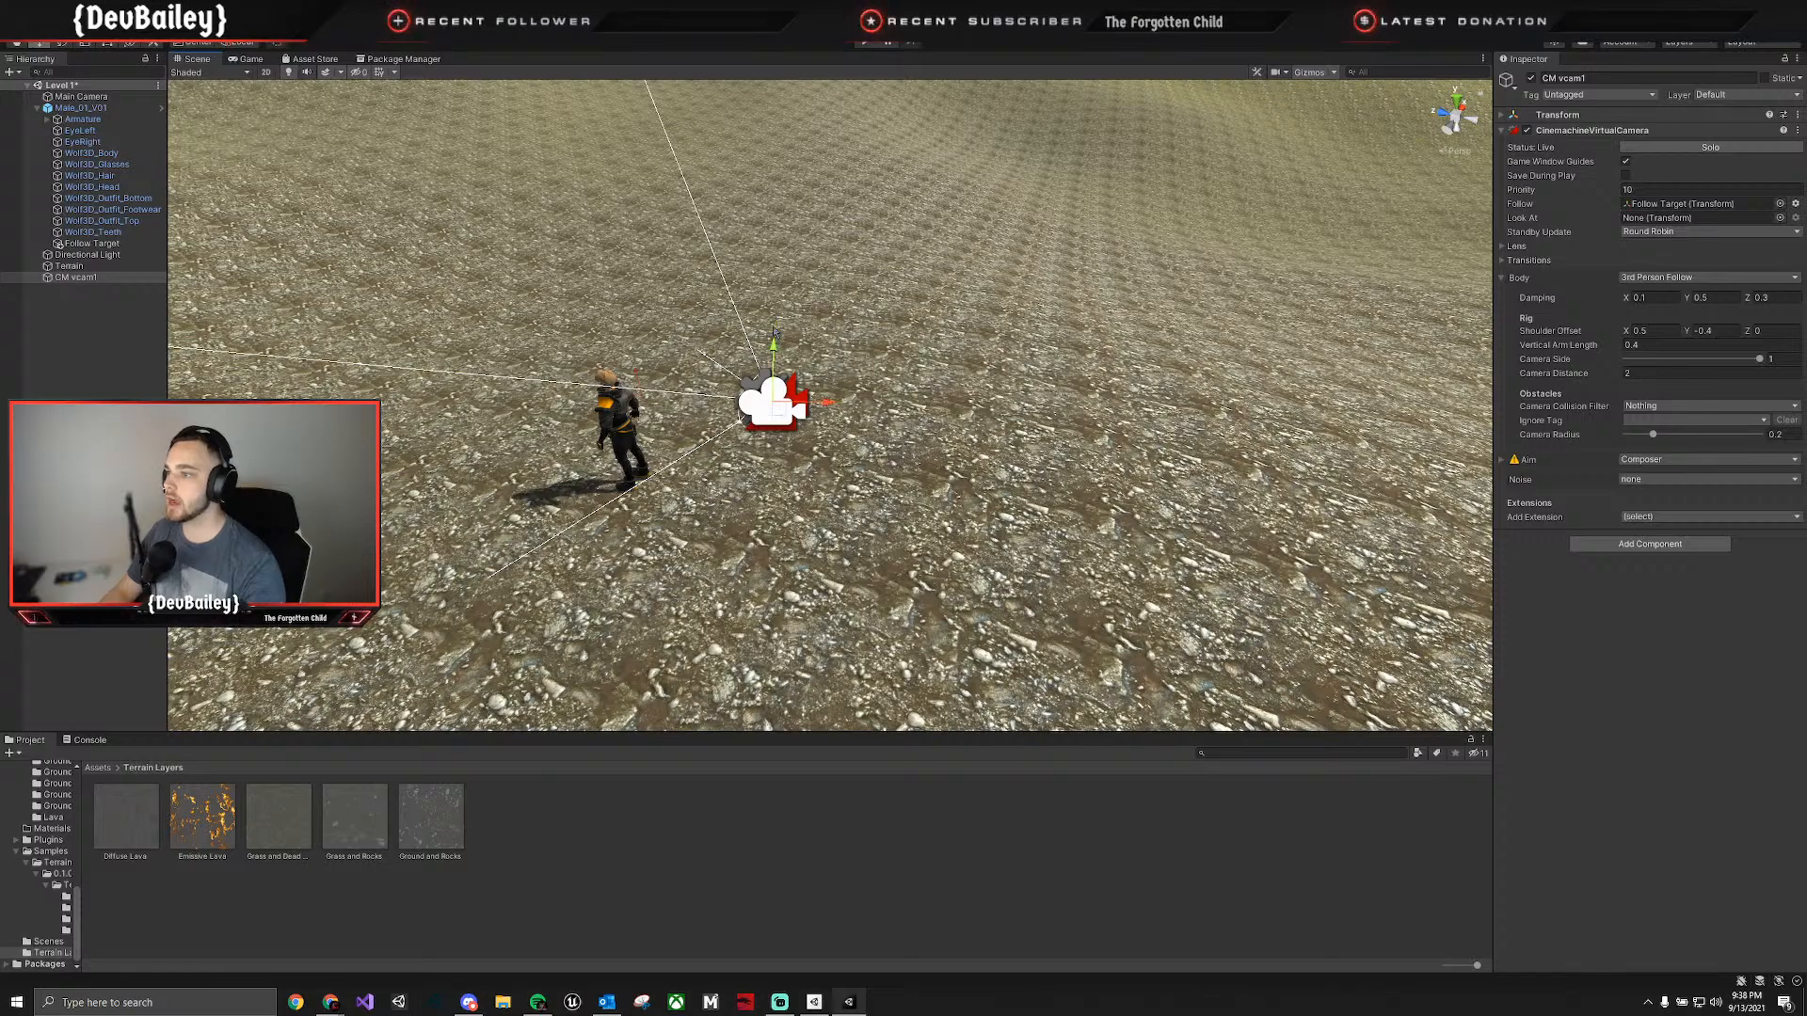
pyautogui.click(90, 110)
pyautogui.click(108, 278)
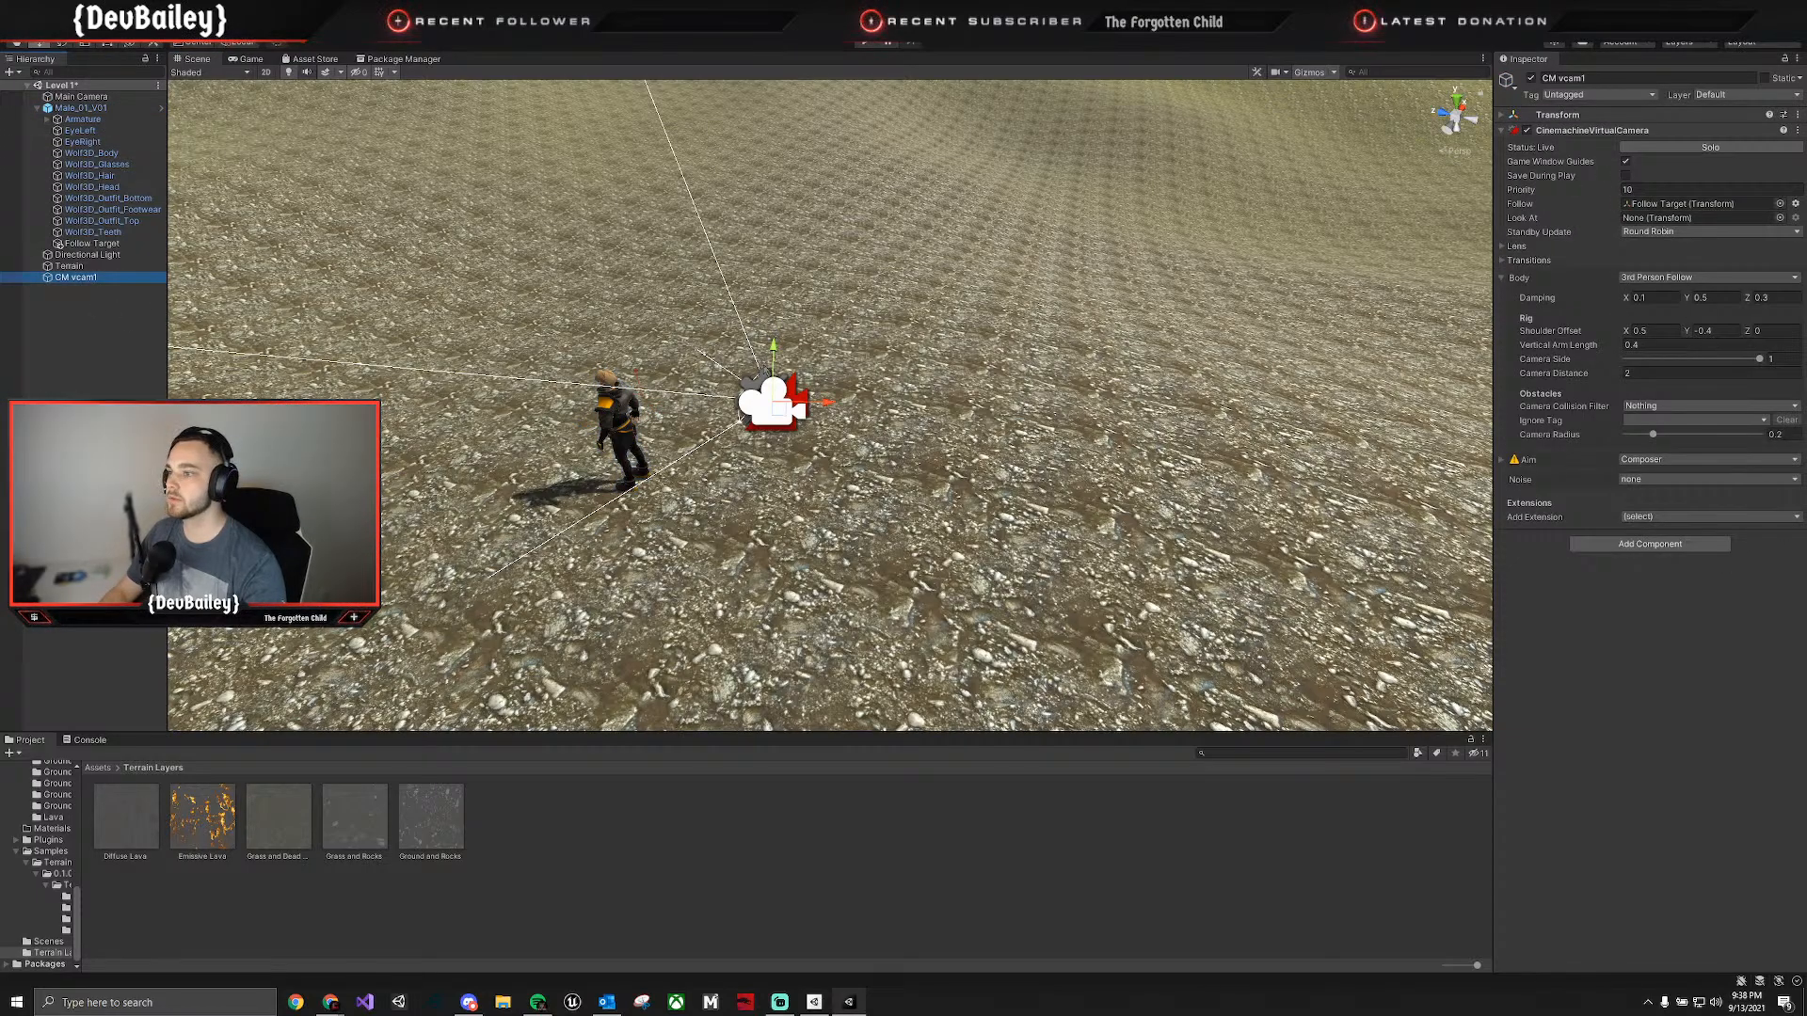
pyautogui.moveTo(776, 353); pyautogui.dragTo(774, 331)
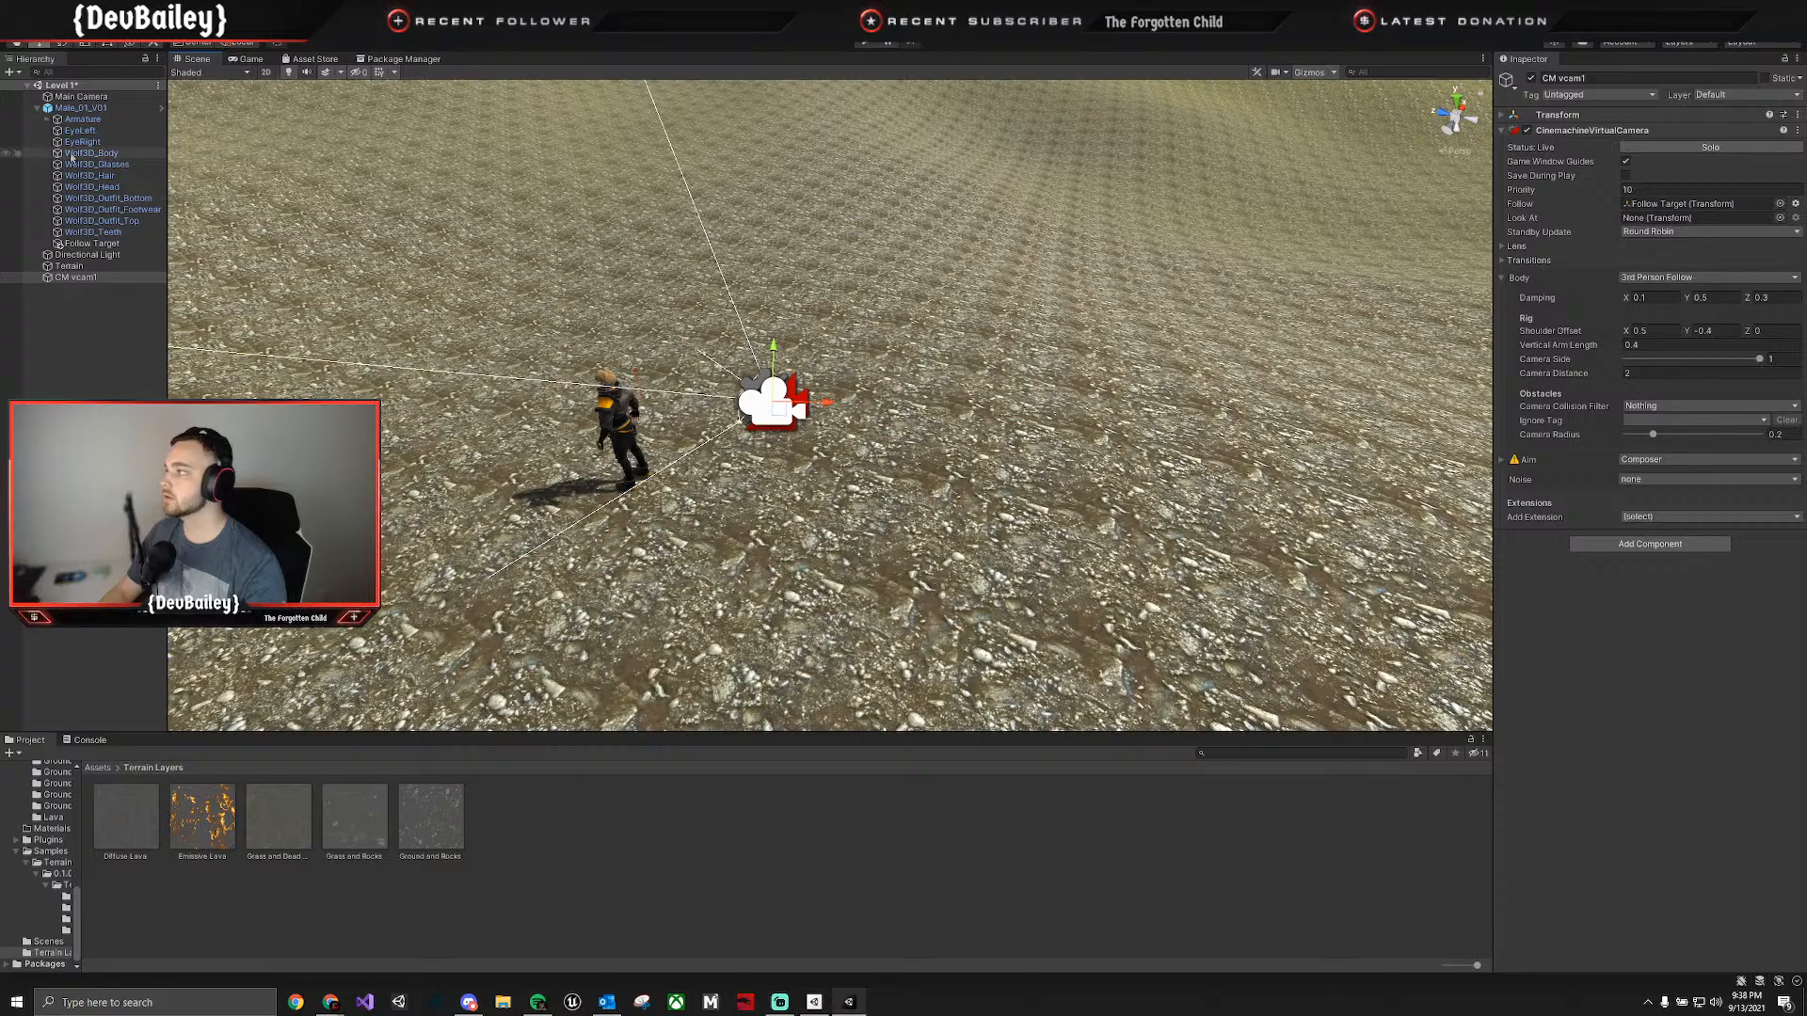
pyautogui.click(91, 243)
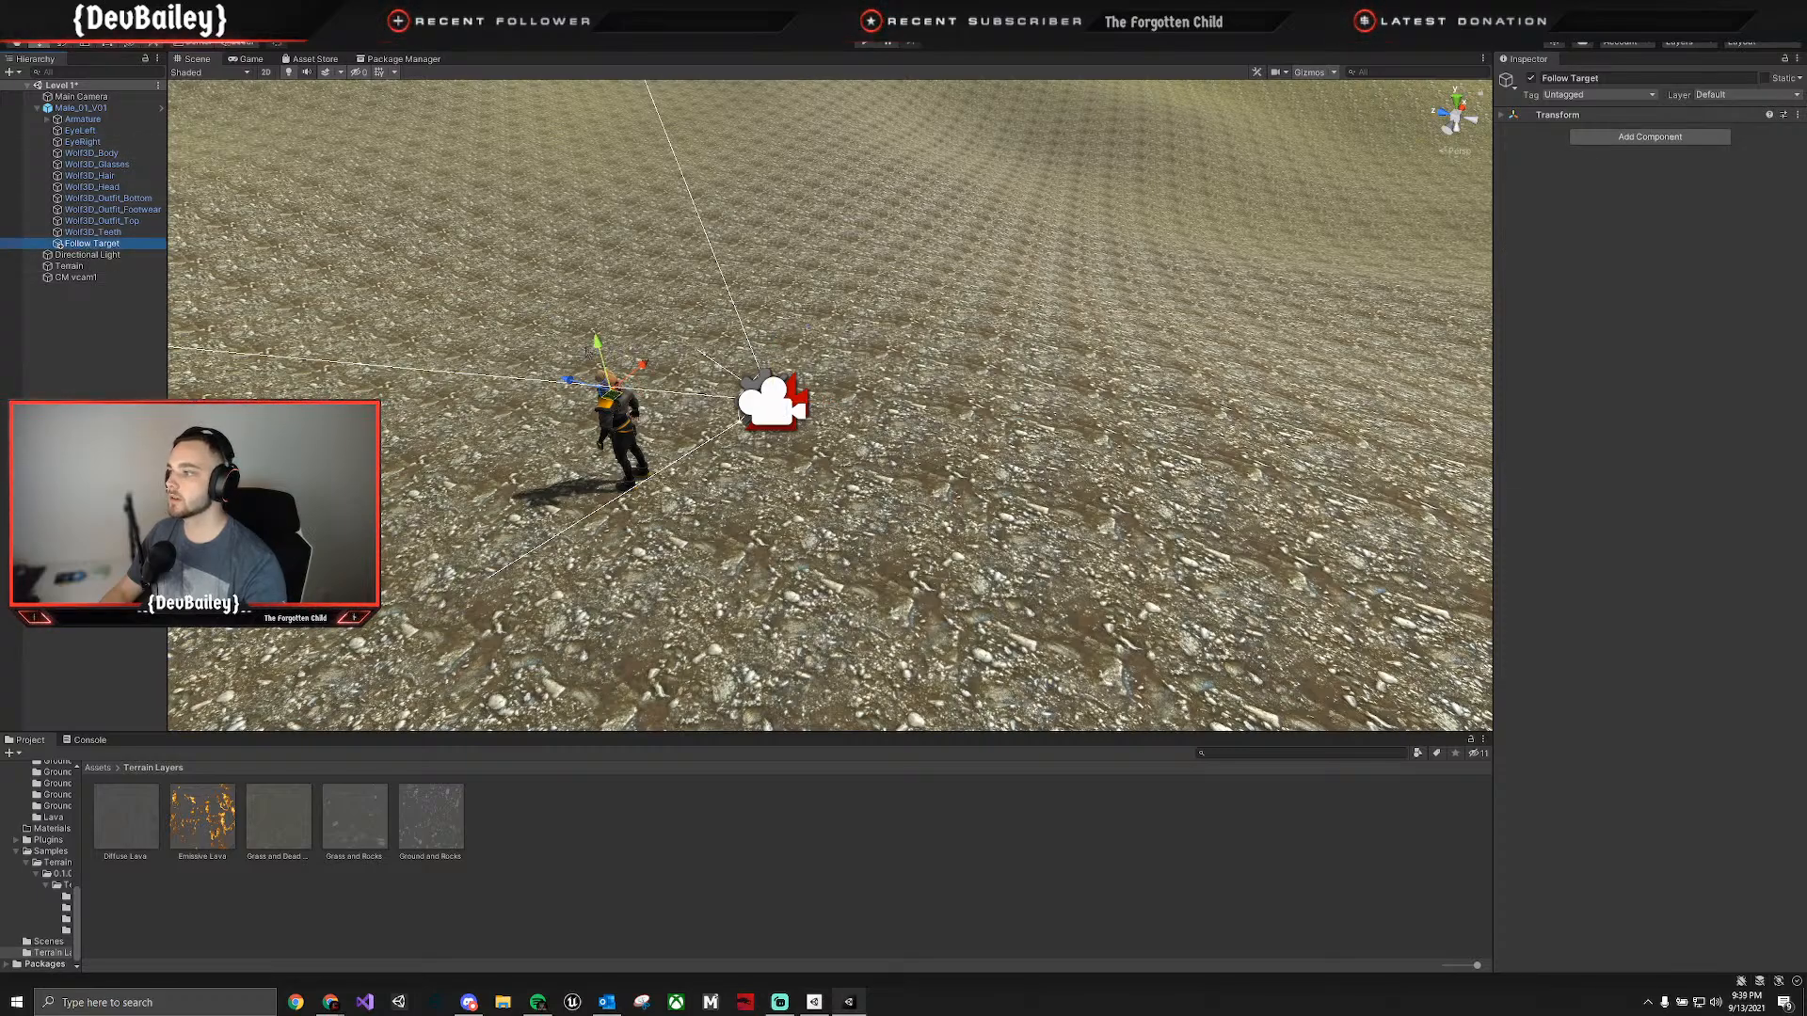
pyautogui.click(81, 96)
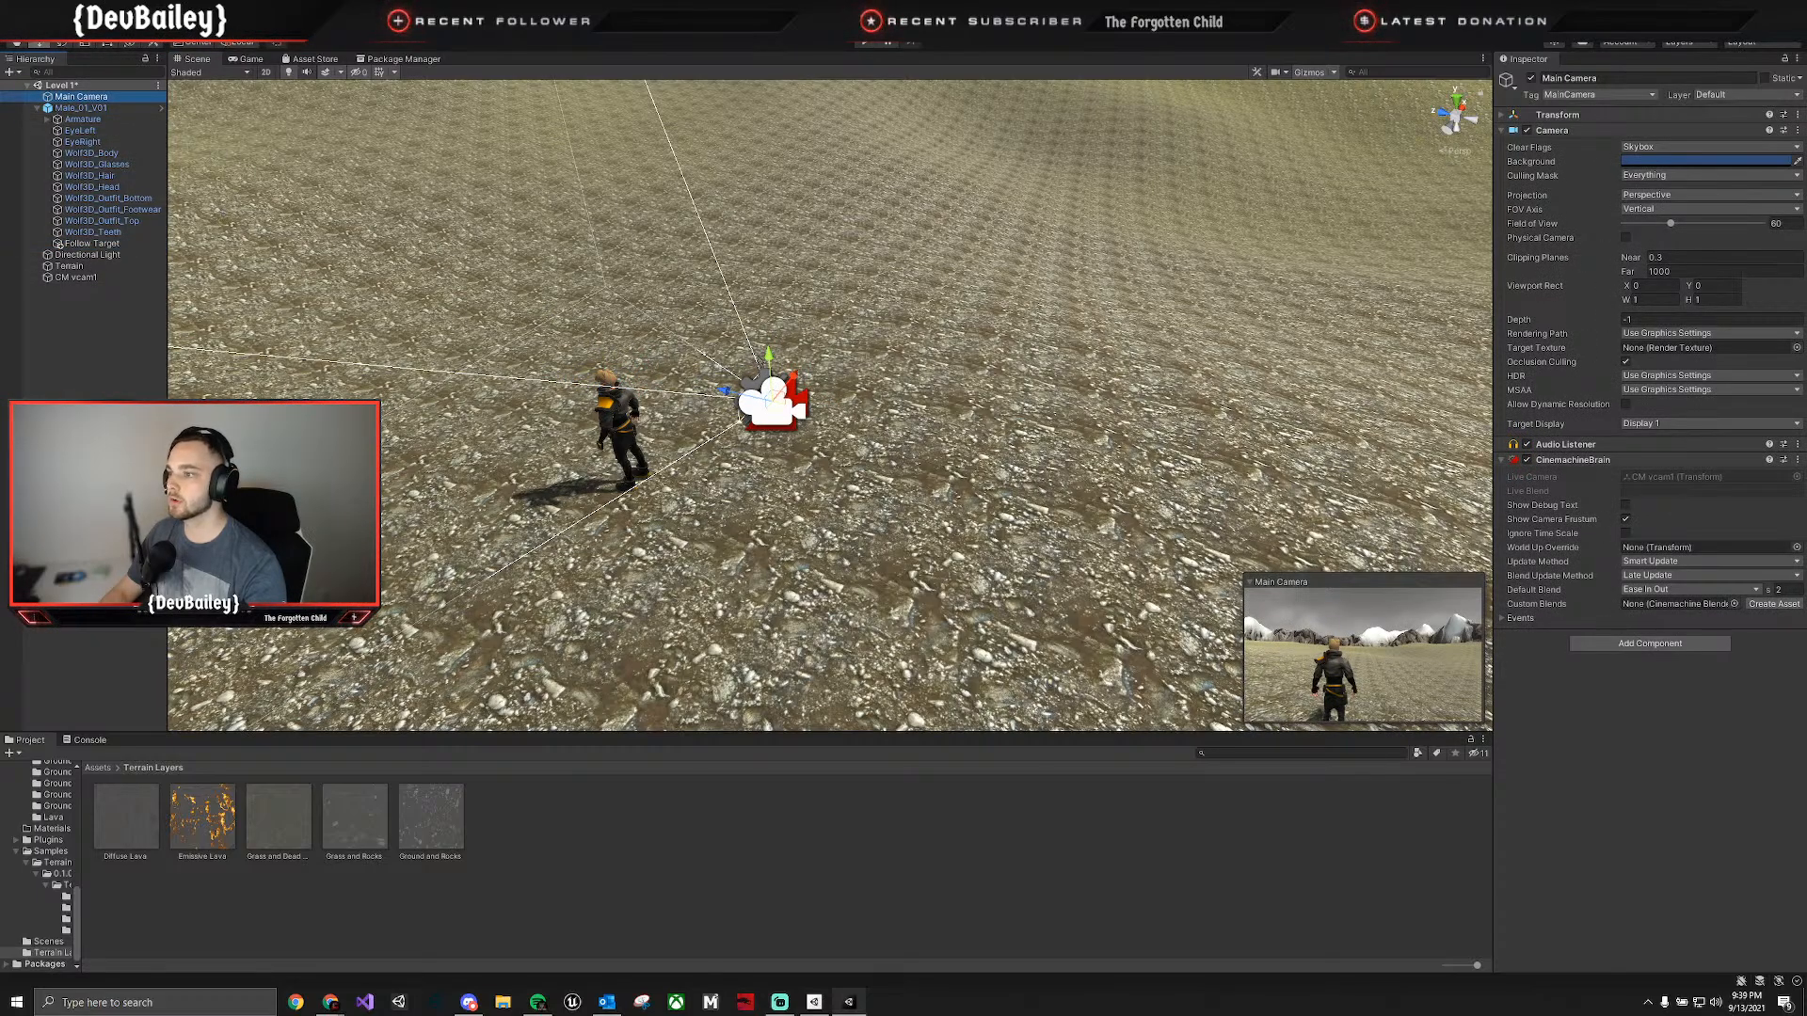
pyautogui.moveTo(770, 357); pyautogui.dragTo(772, 365)
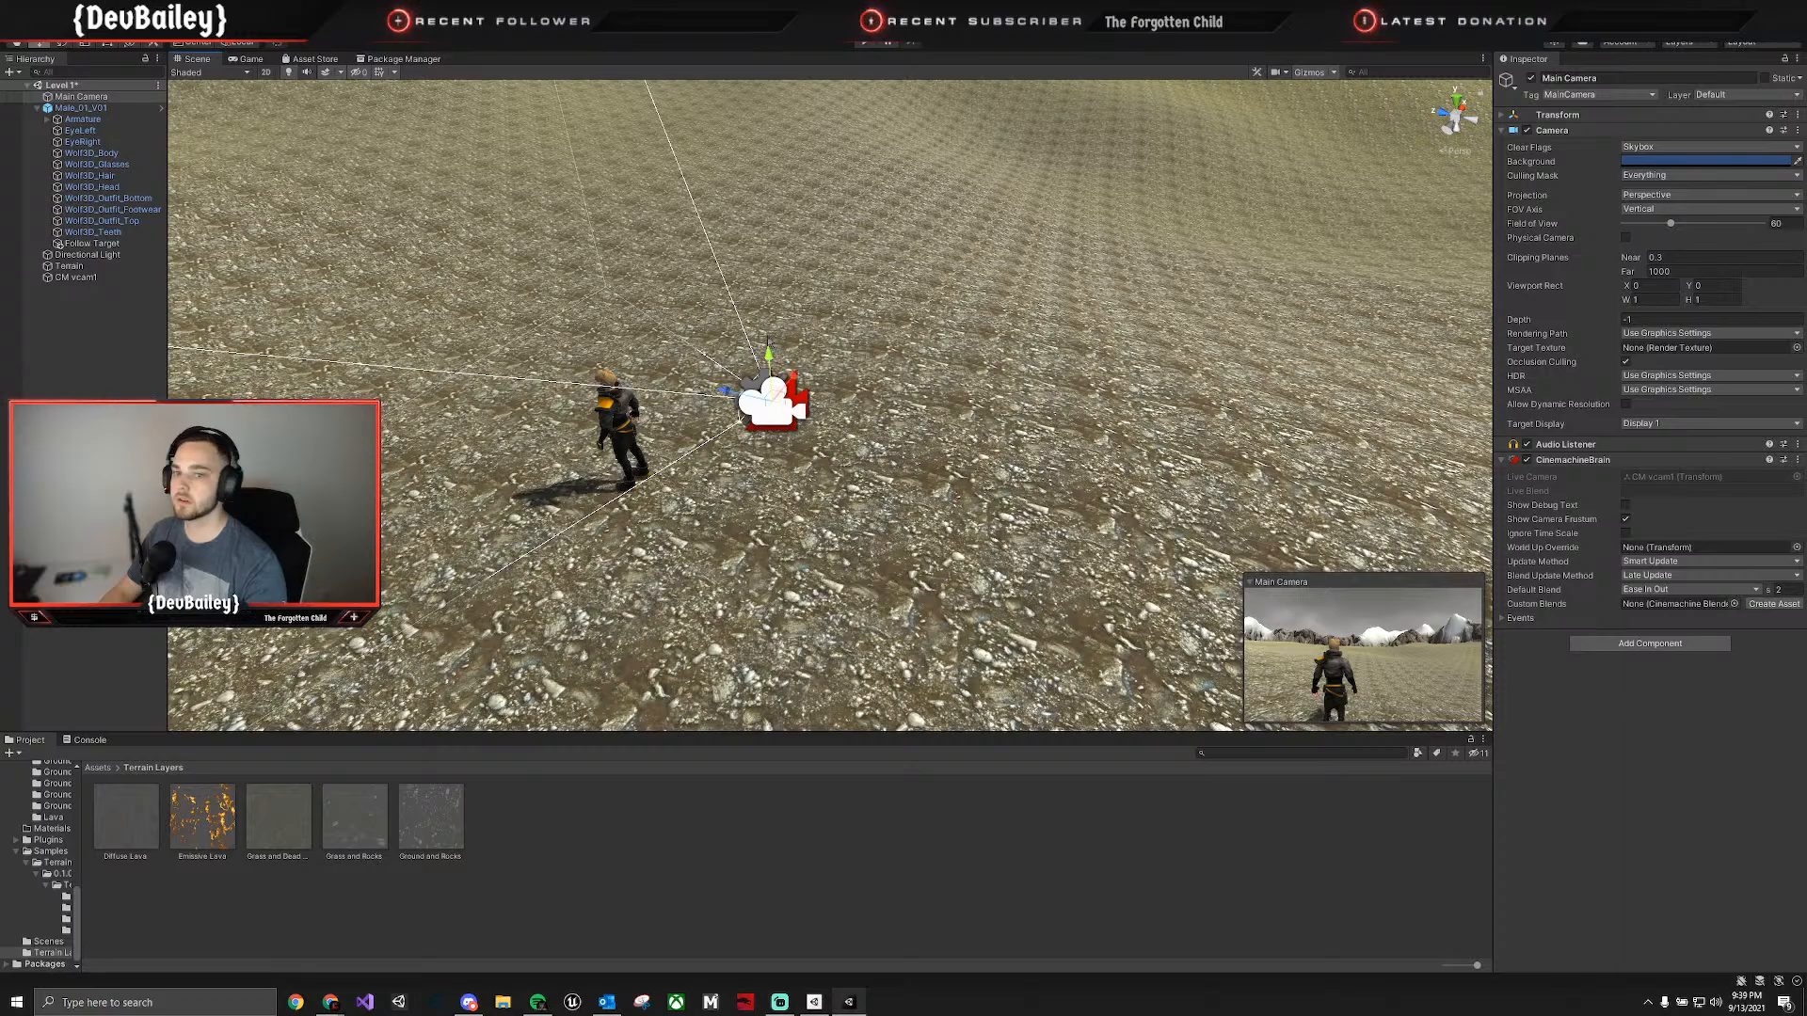
# Adjust the Y value of CM vcam1's Shoulder Offset to -0.17.
pyautogui.click(92, 277)
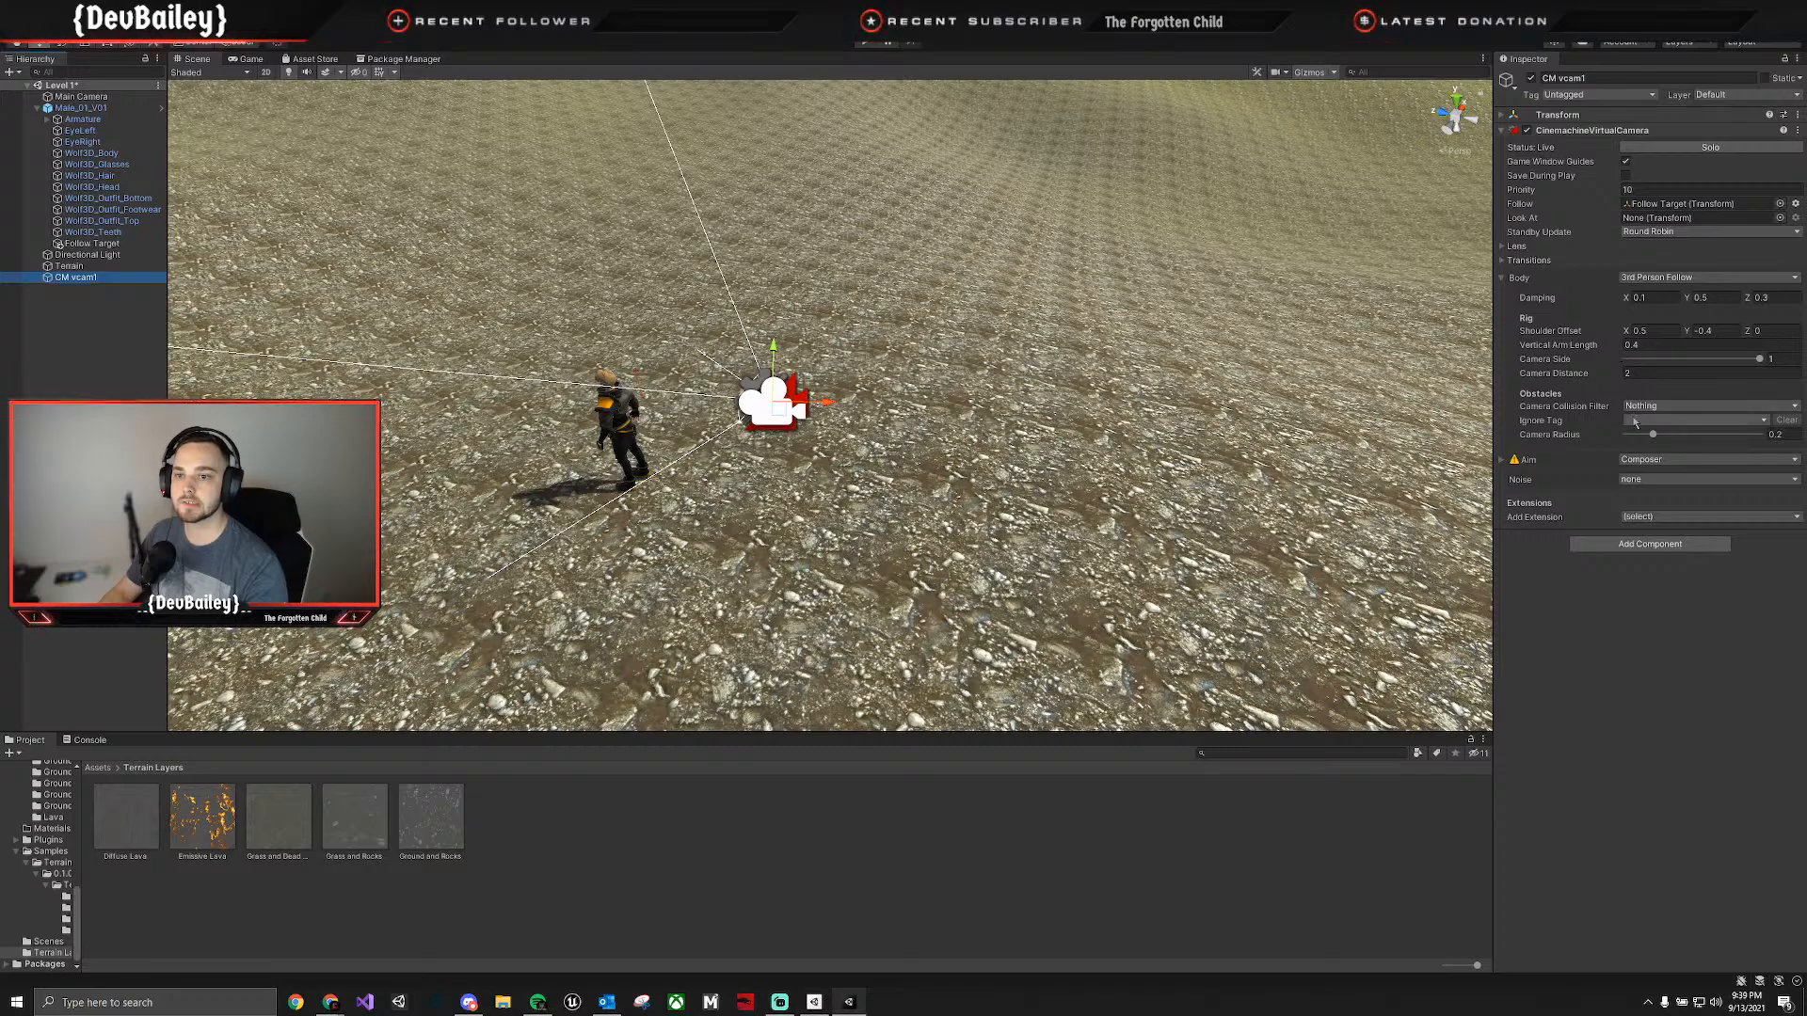
pyautogui.click(1702, 333)
pyautogui.write('-0.35')
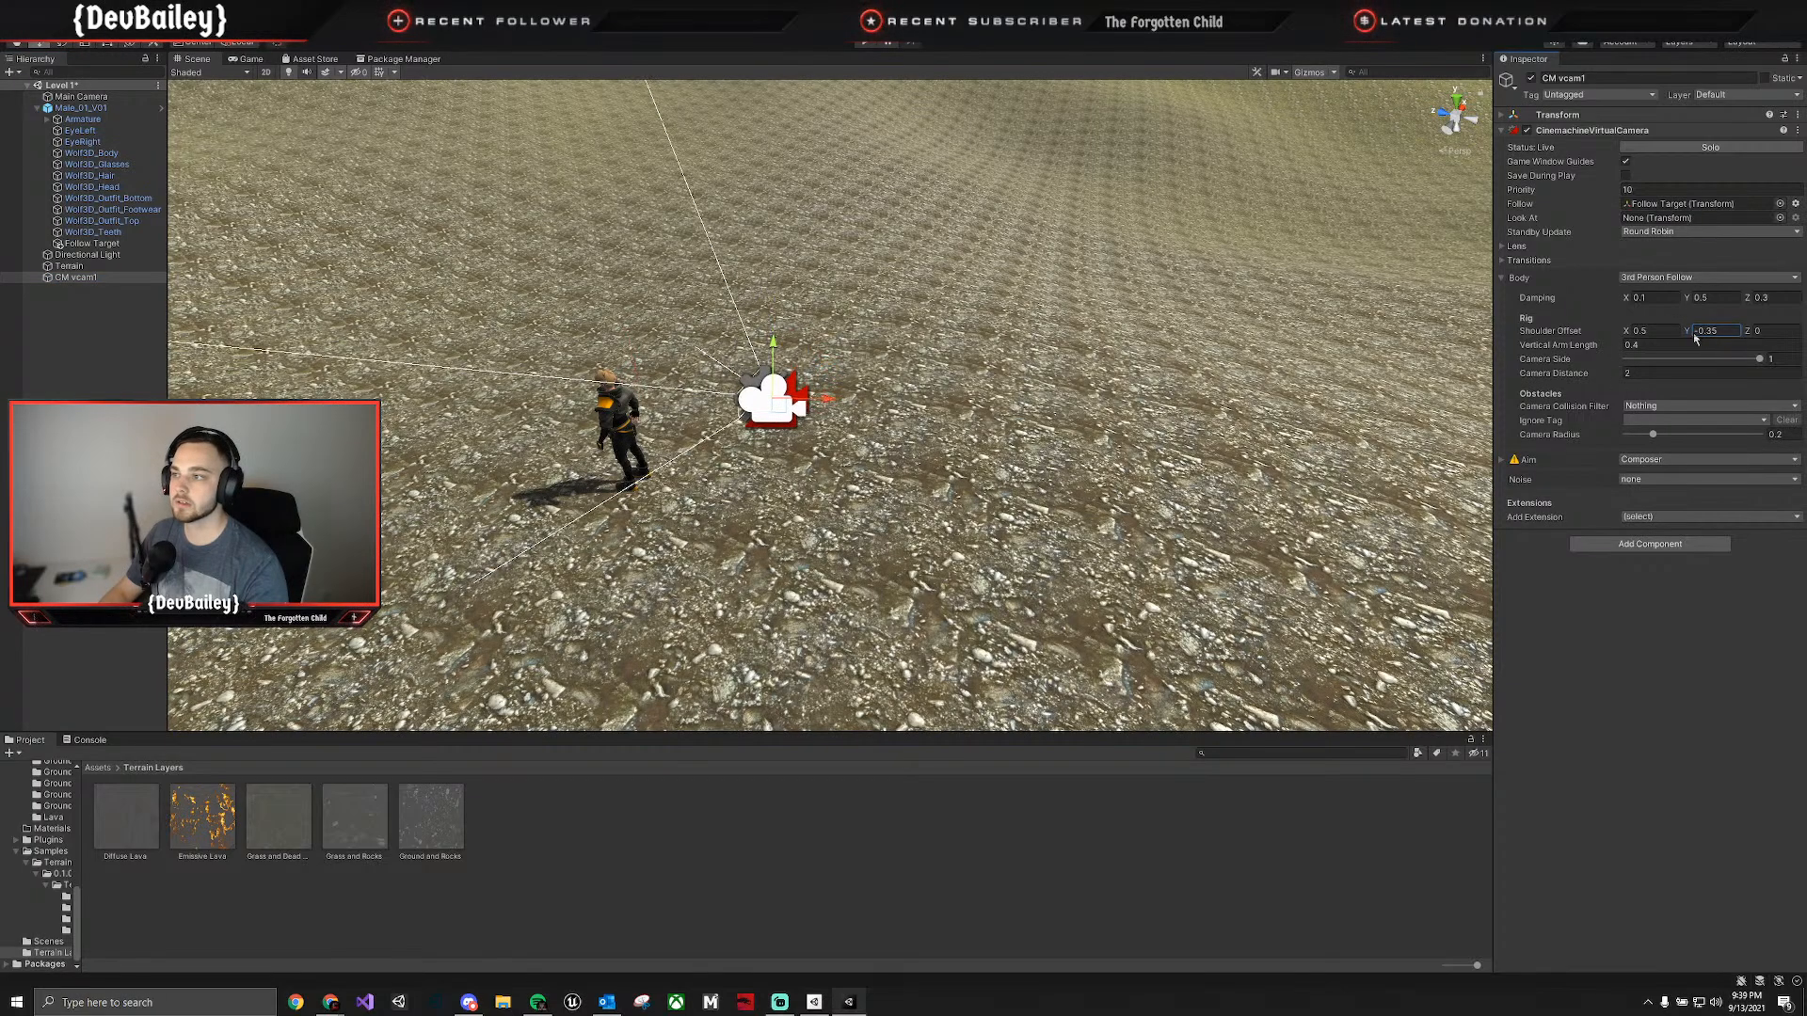
pyautogui.moveTo(1695, 334); pyautogui.dragTo(1700, 335)
# Dock an enlarged Game view beside the Scene view and adjust CM vcam1's Shoulder Offset to X 0.86 and Z -1.74.
pyautogui.moveTo(256, 61); pyautogui.dragTo(1426, 451)
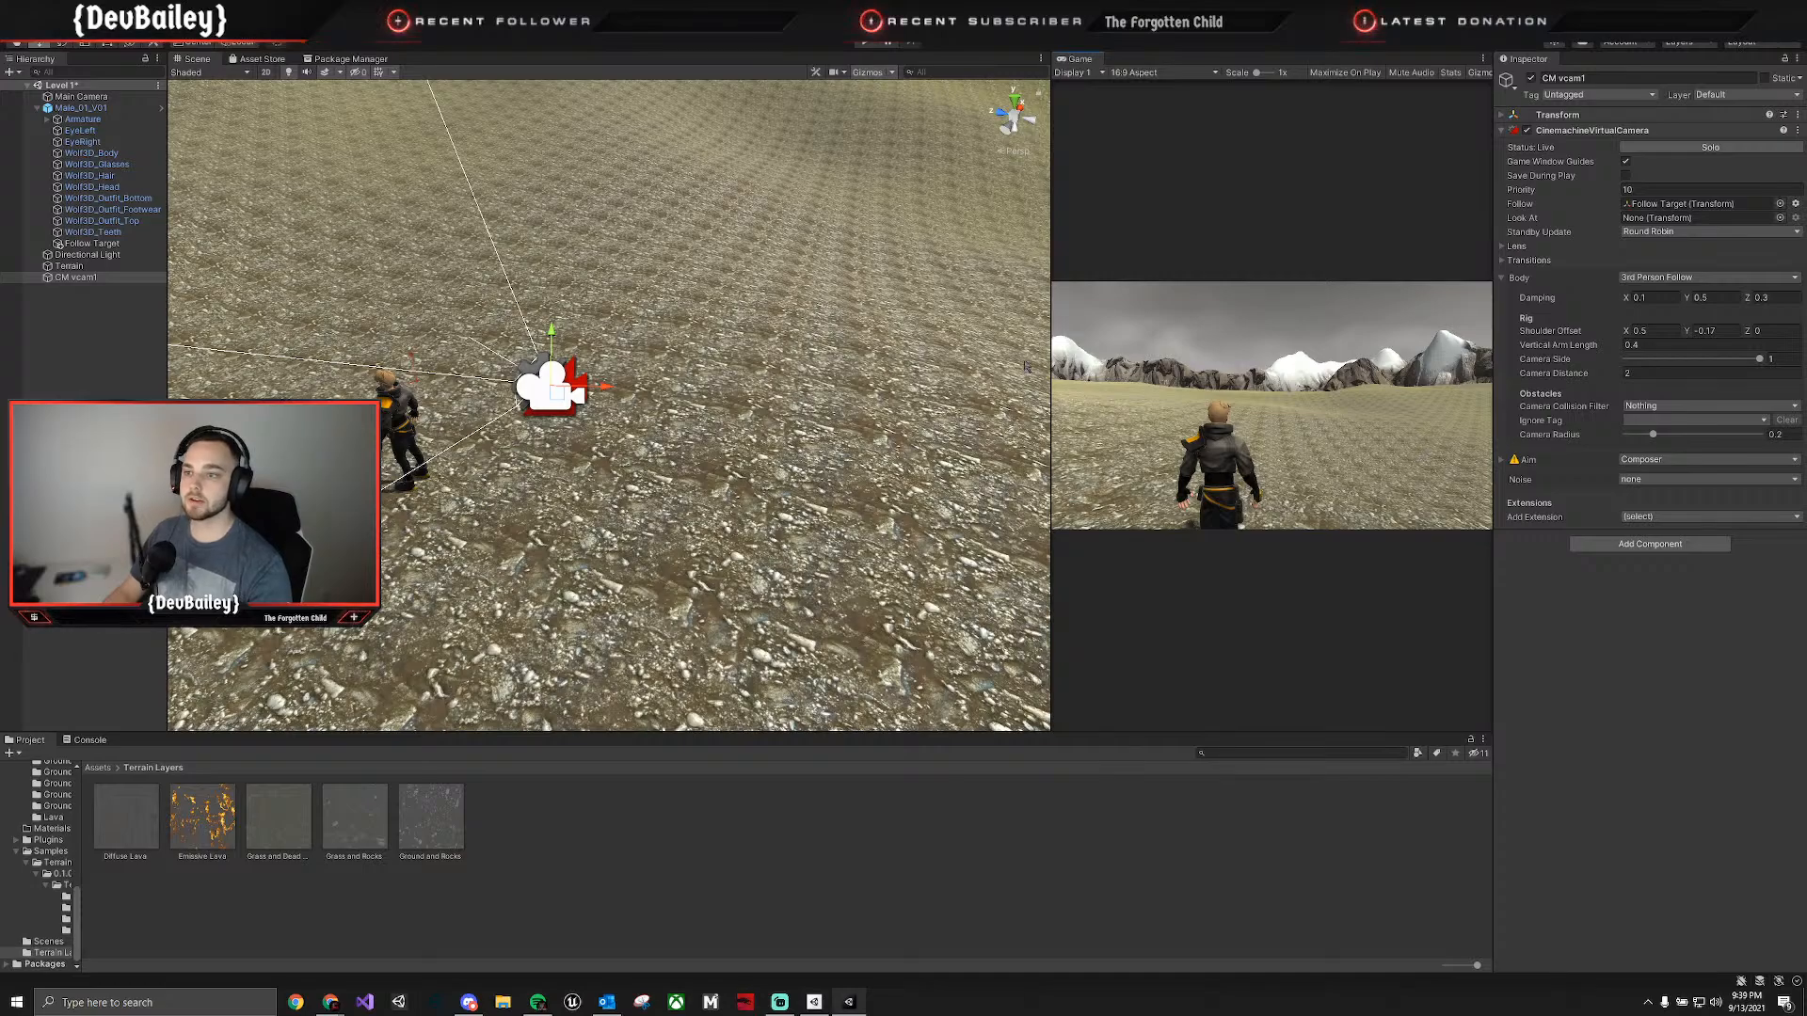
pyautogui.moveTo(1050, 404); pyautogui.dragTo(624, 405)
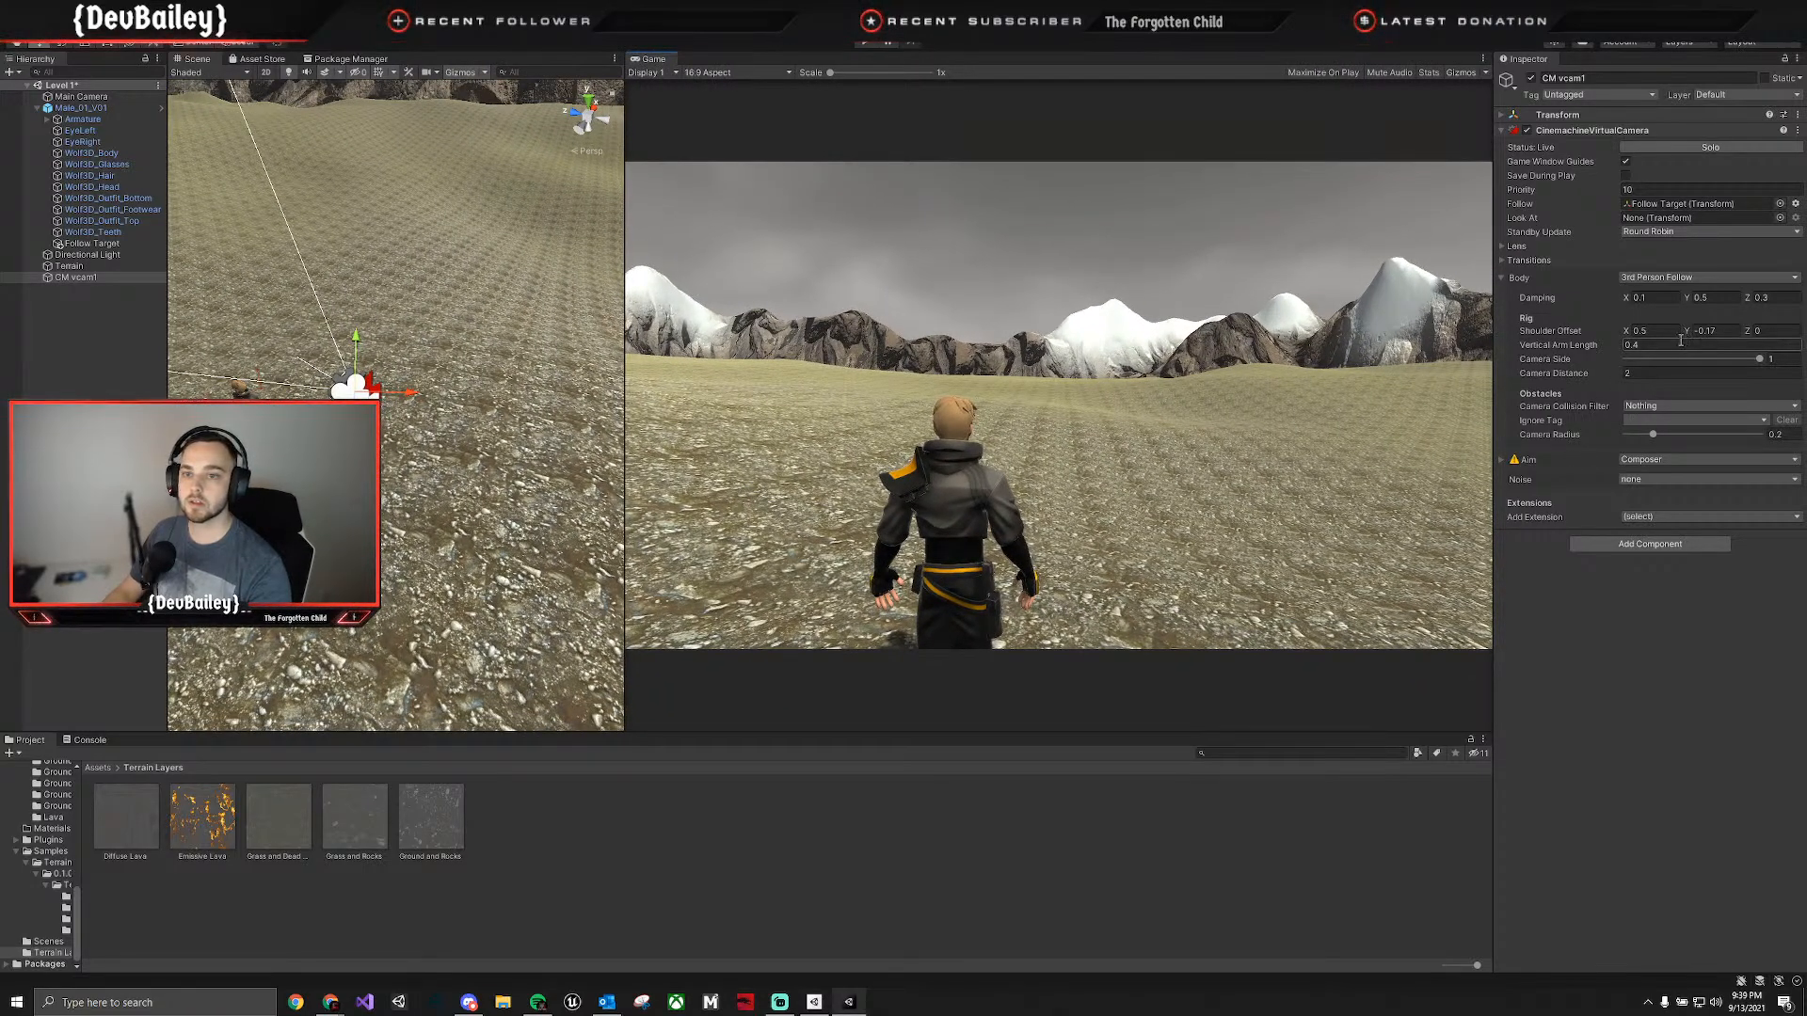
pyautogui.moveTo(1687, 335); pyautogui.dragTo(1639, 327)
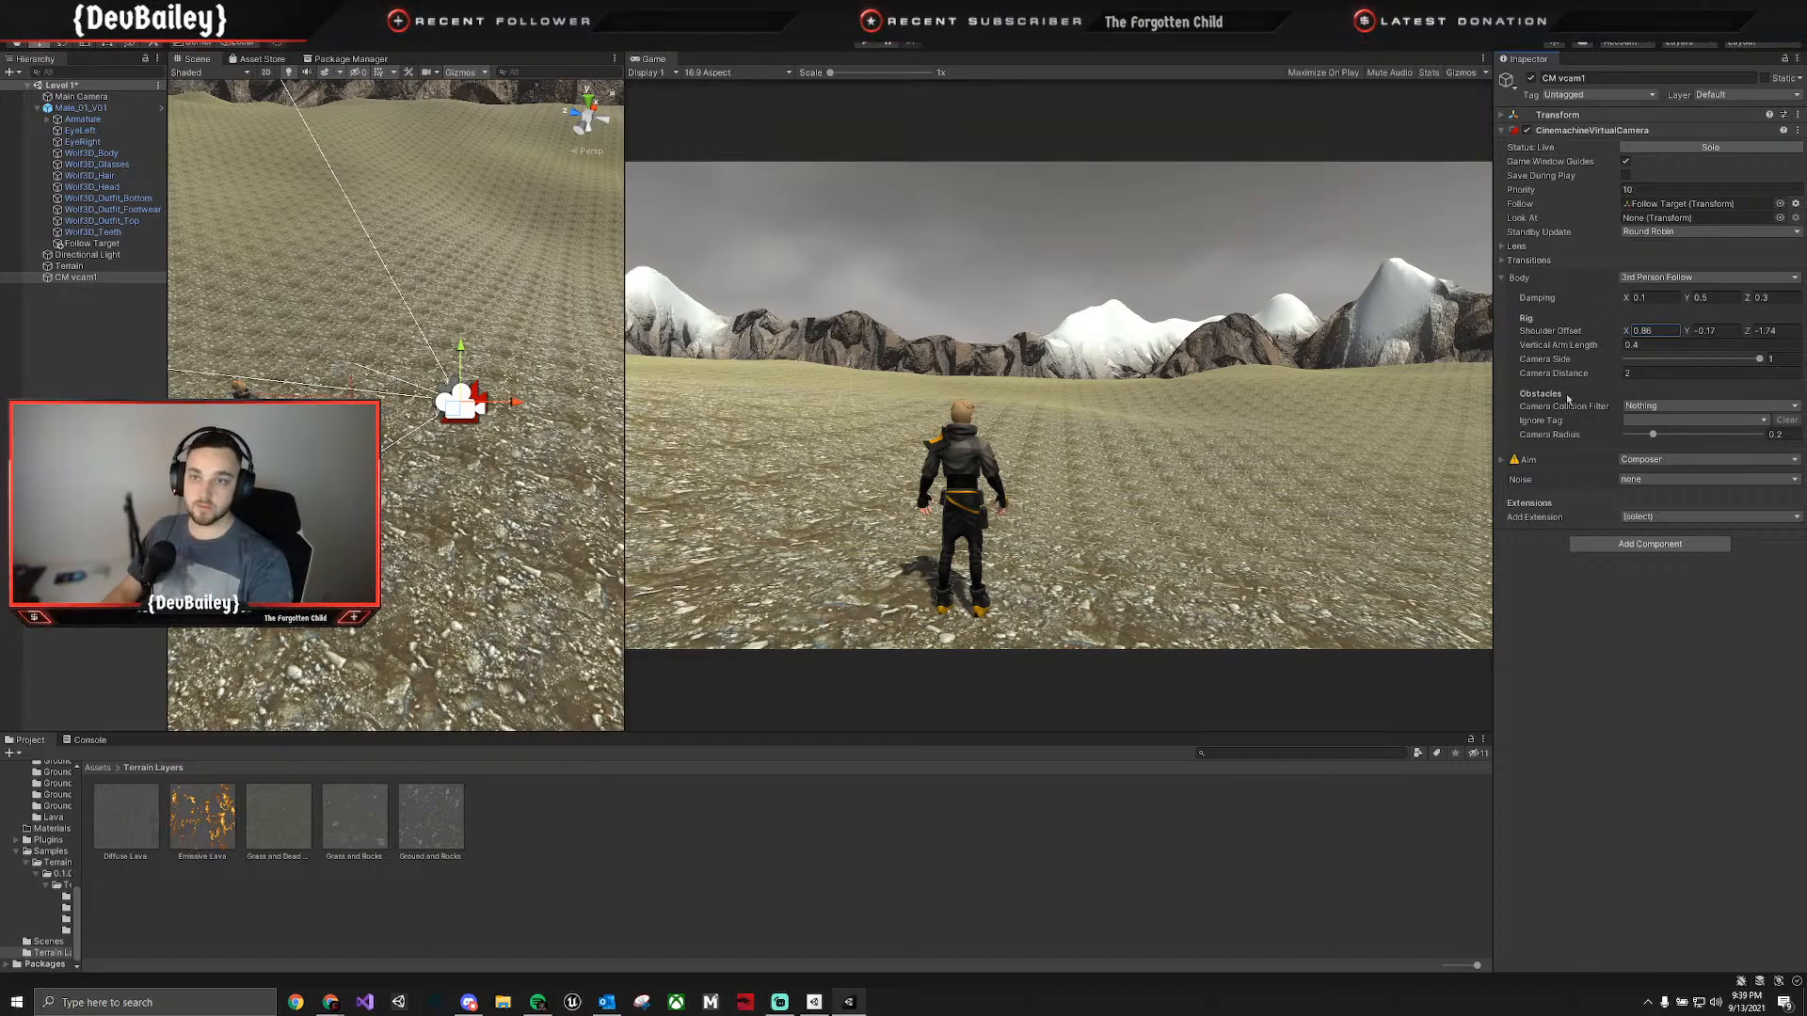
# Try to rotate CM vcam1 and the Main Camera in the Scene view with the Rotate tool.
pyautogui.press('e')
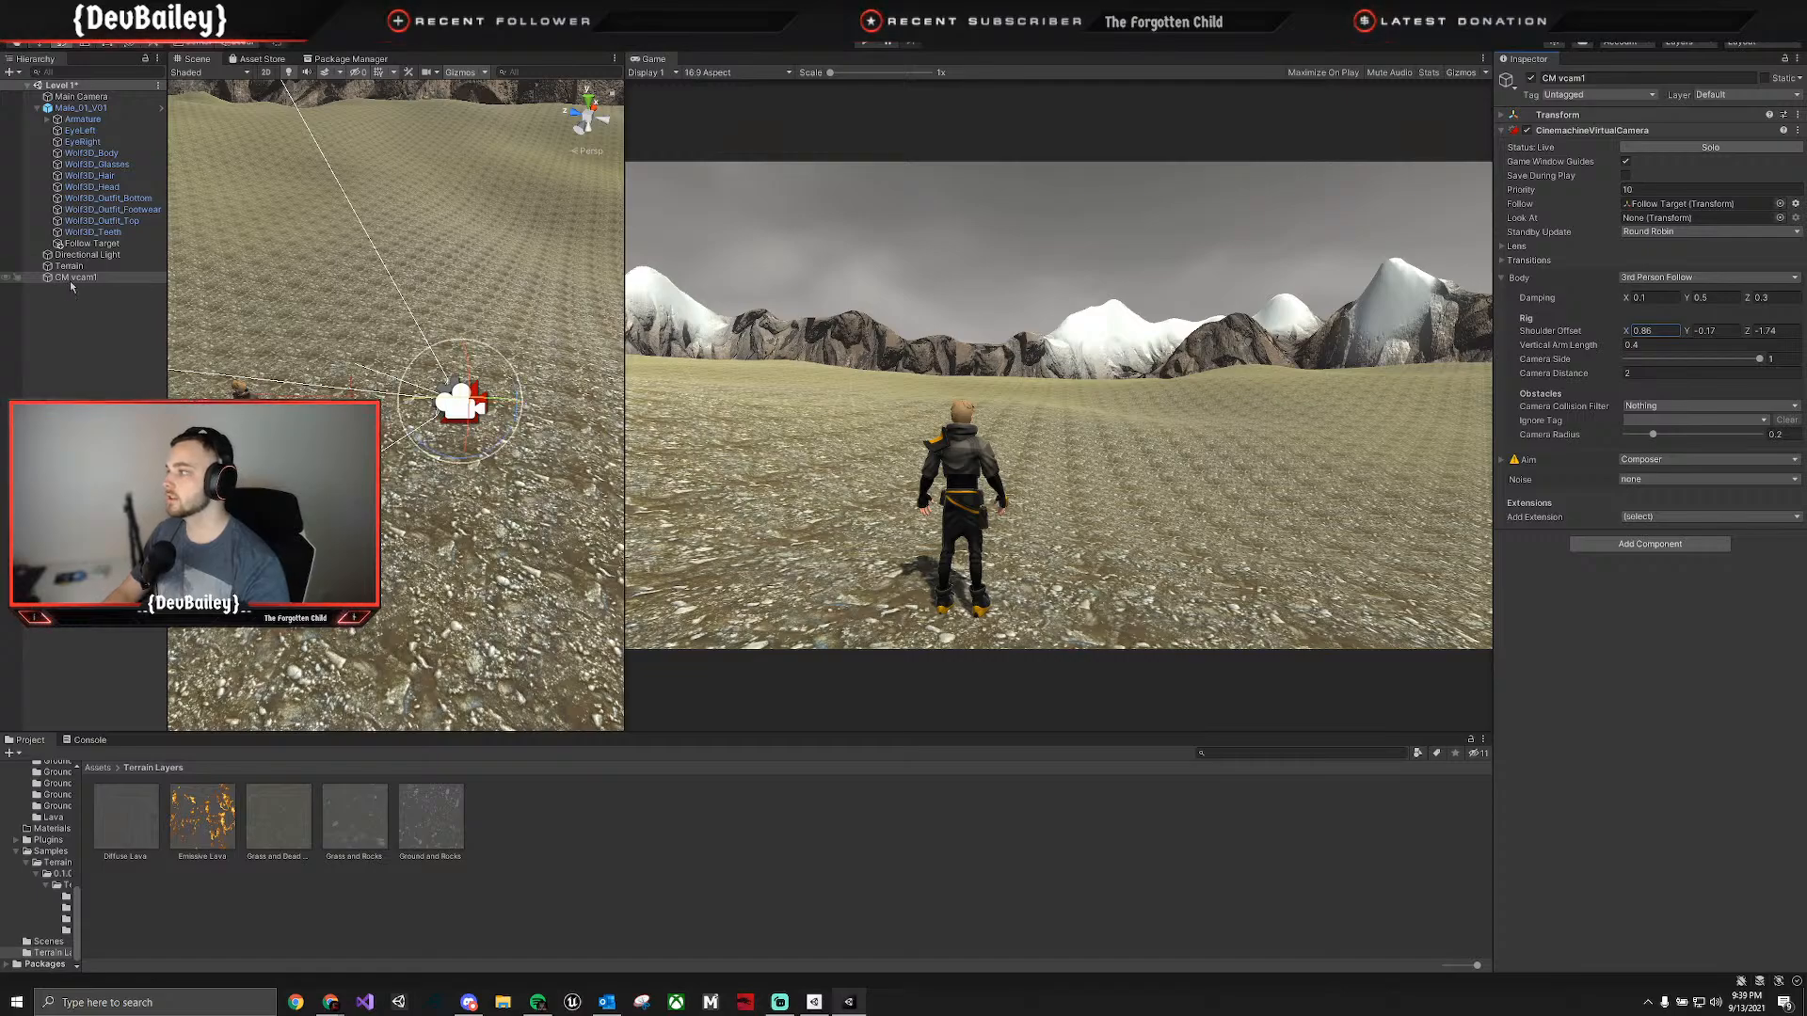
pyautogui.moveTo(485, 429)
pyautogui.mouseDown(button='right')
pyautogui.moveTo(567, 408)
pyautogui.moveTo(485, 416)
pyautogui.mouseUp(button='right')
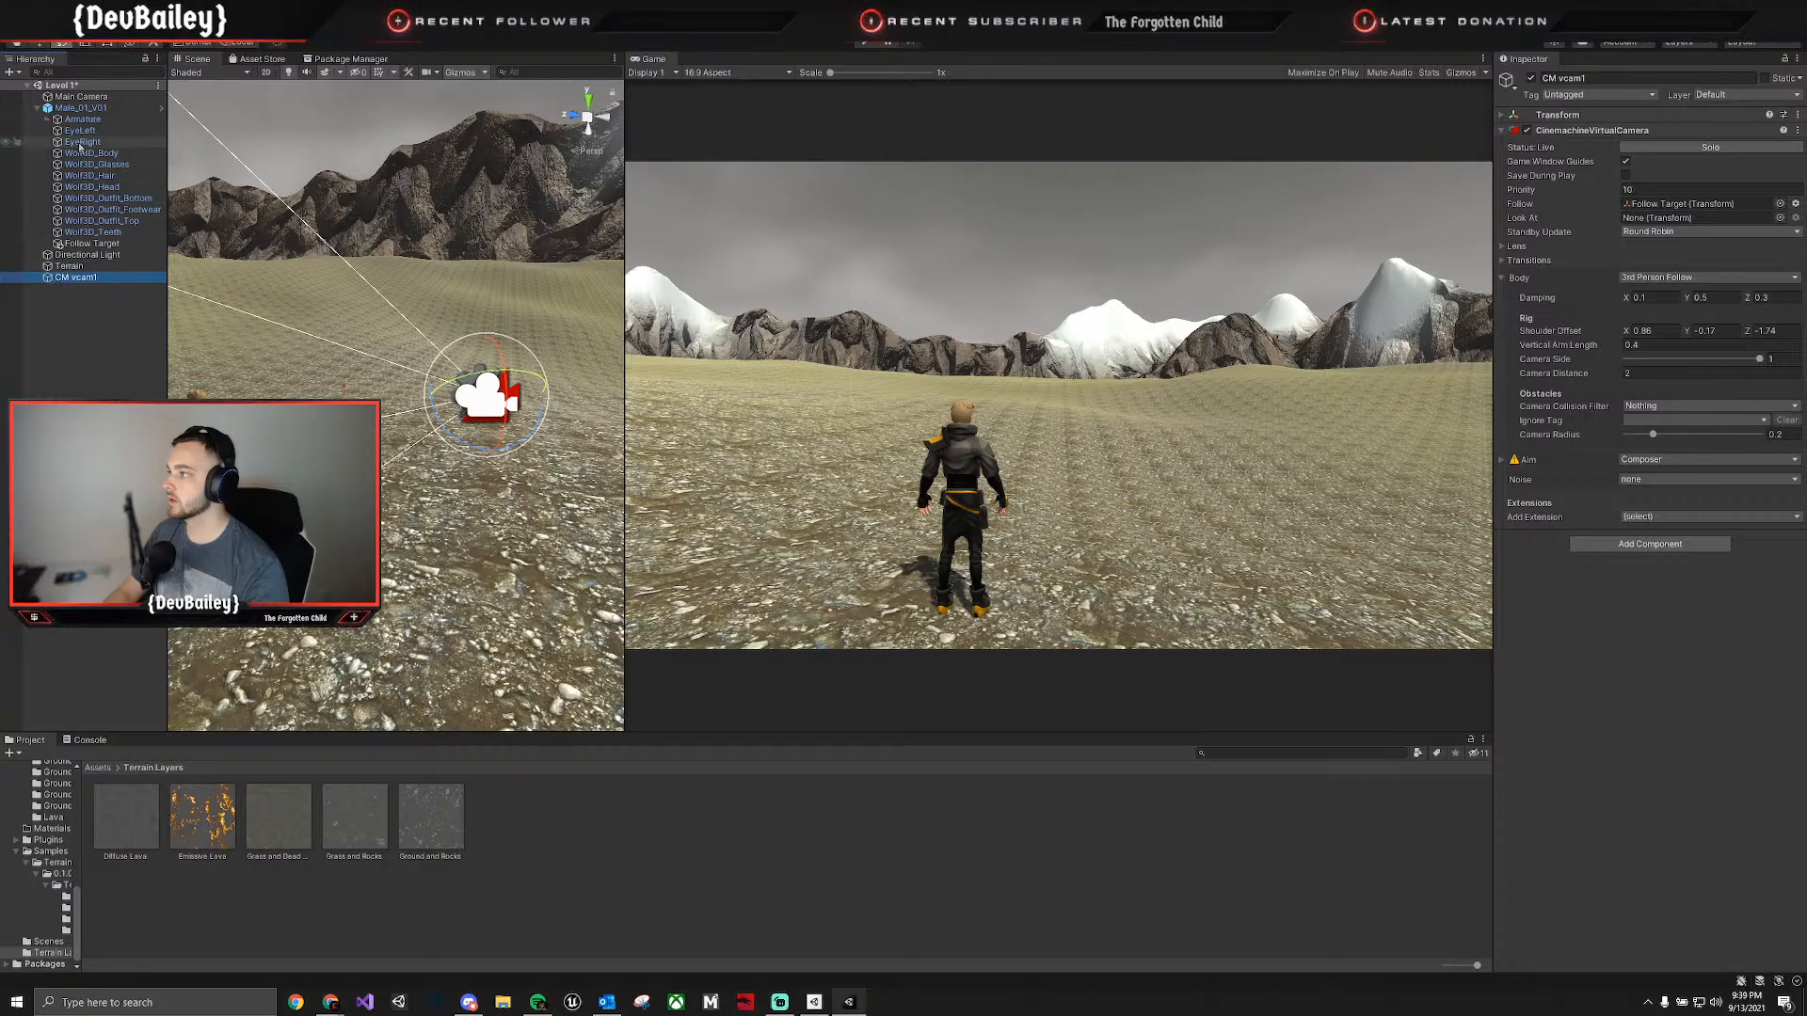
pyautogui.click(86, 97)
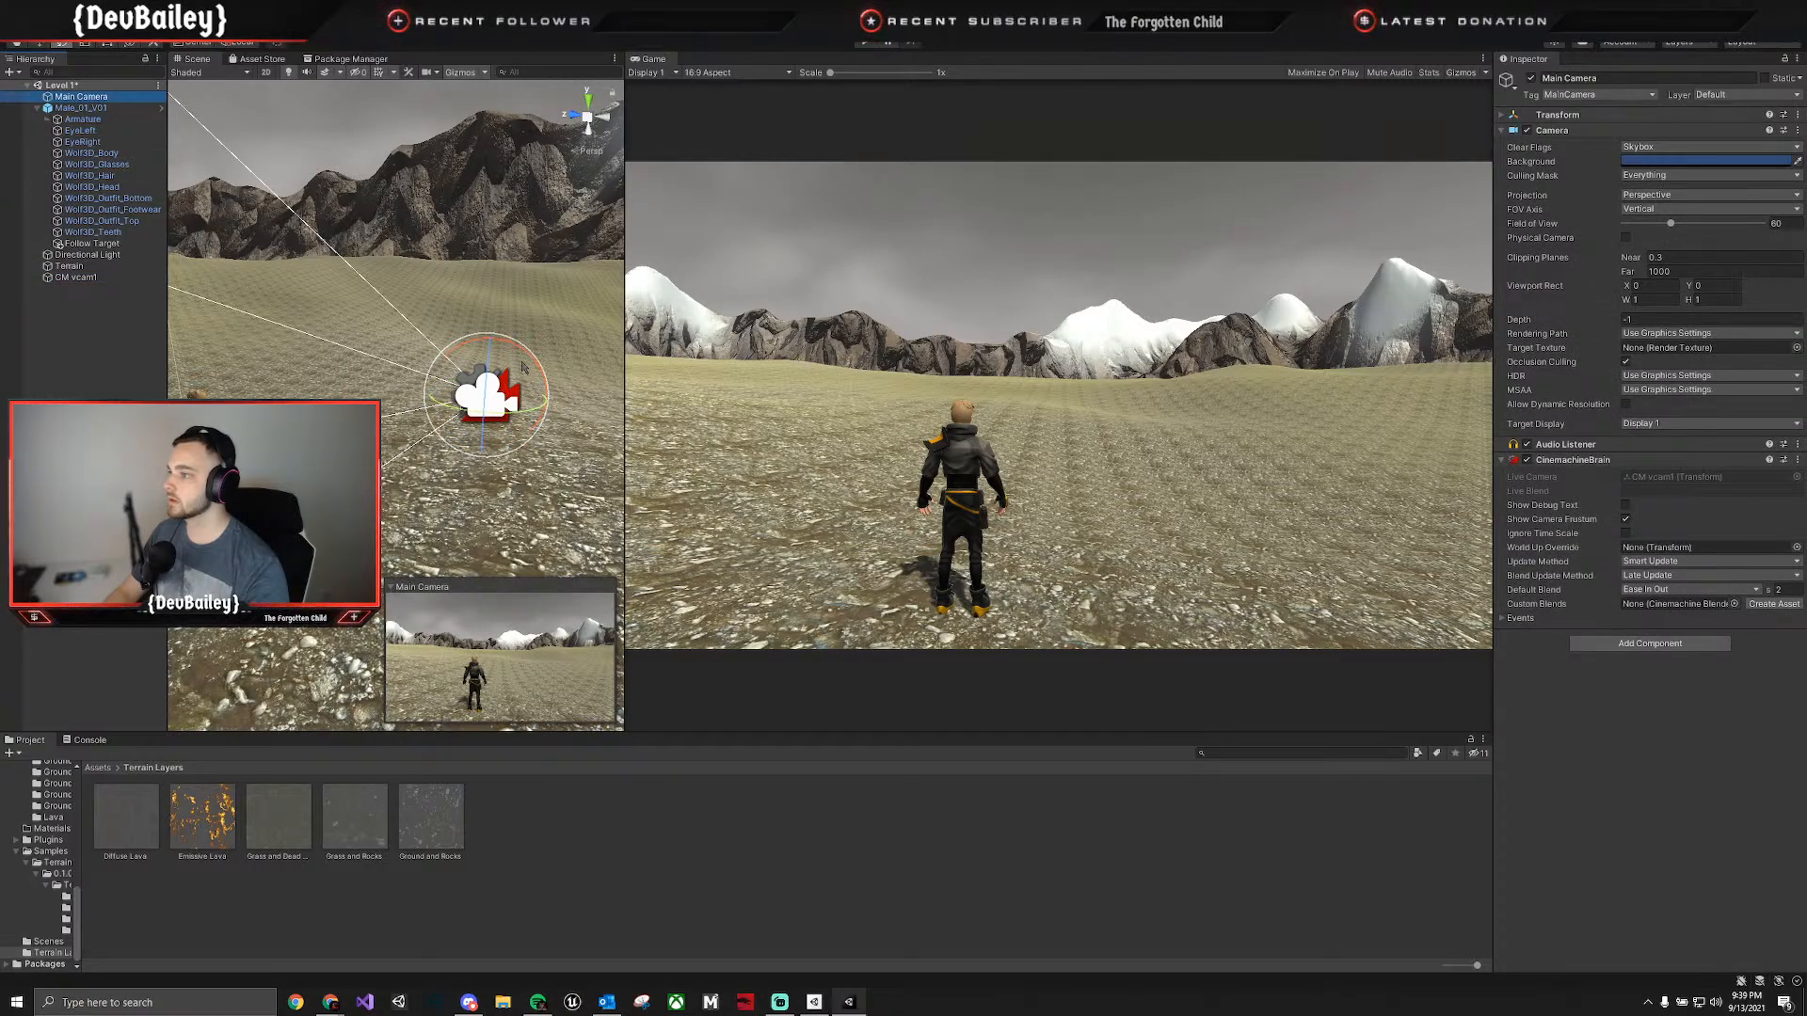
pyautogui.moveTo(526, 353); pyautogui.dragTo(476, 325)
pyautogui.click(490, 395)
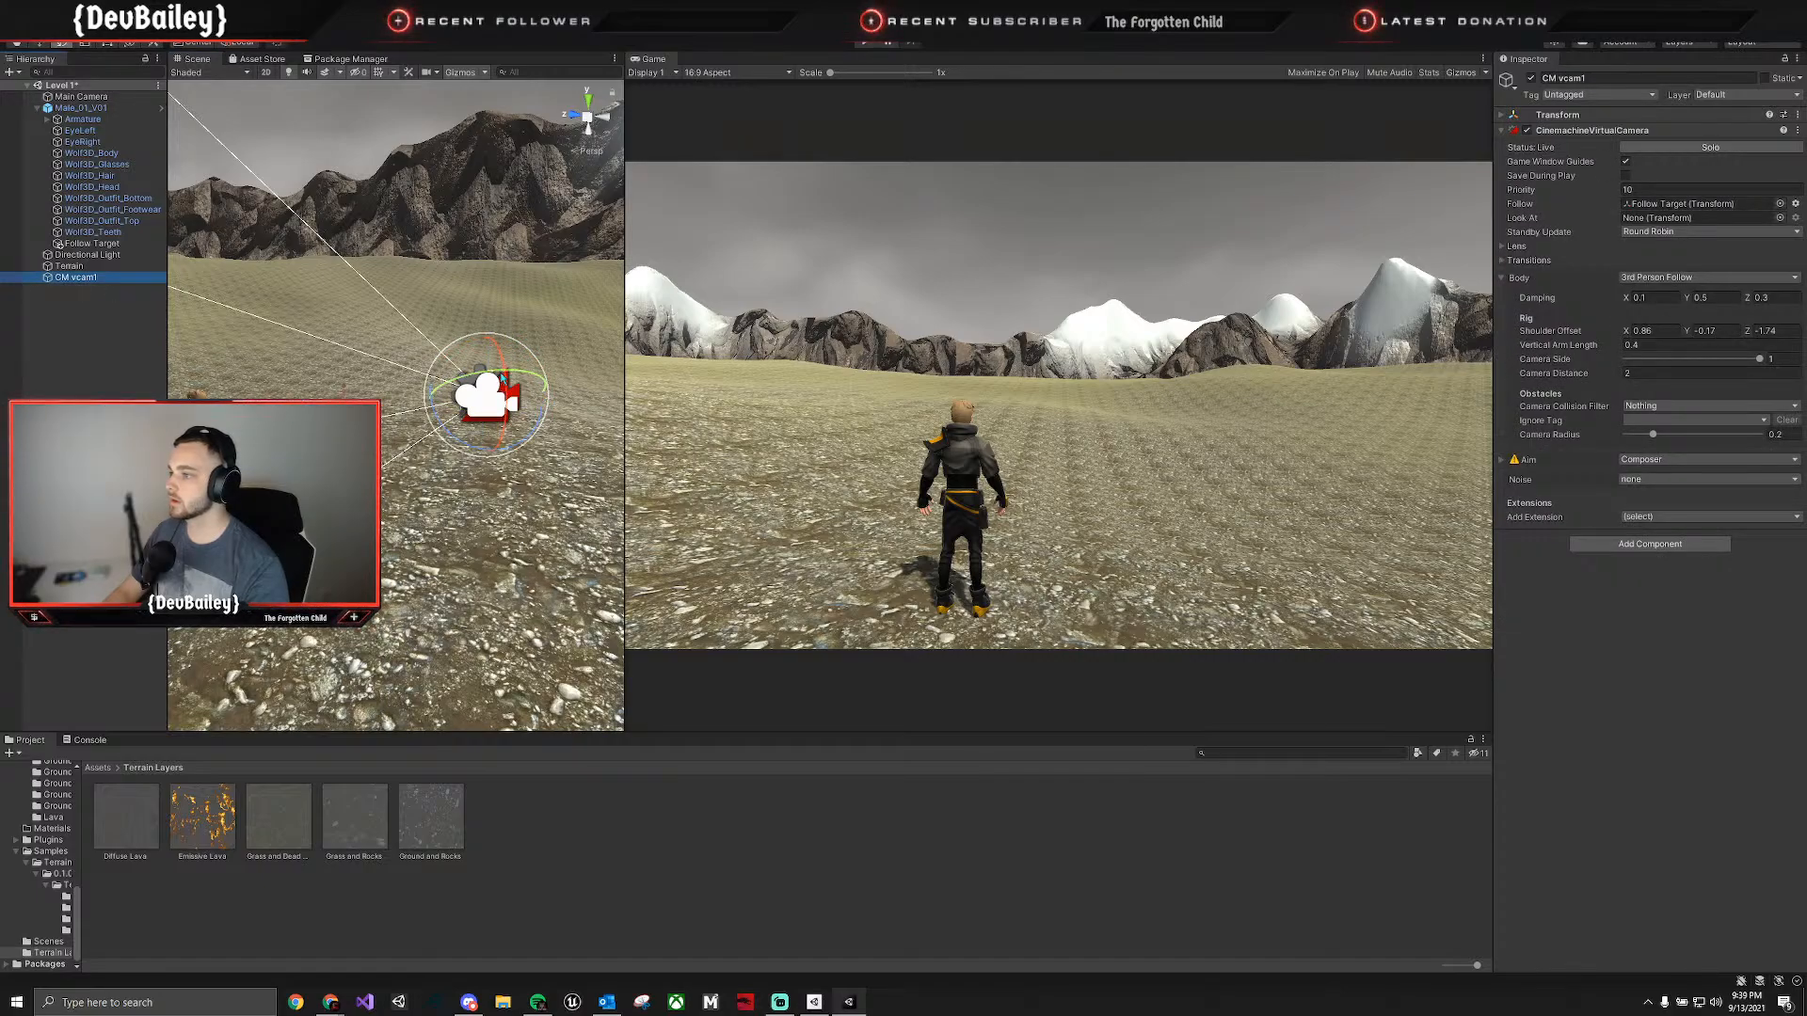
pyautogui.moveTo(476, 449); pyautogui.dragTo(493, 453)
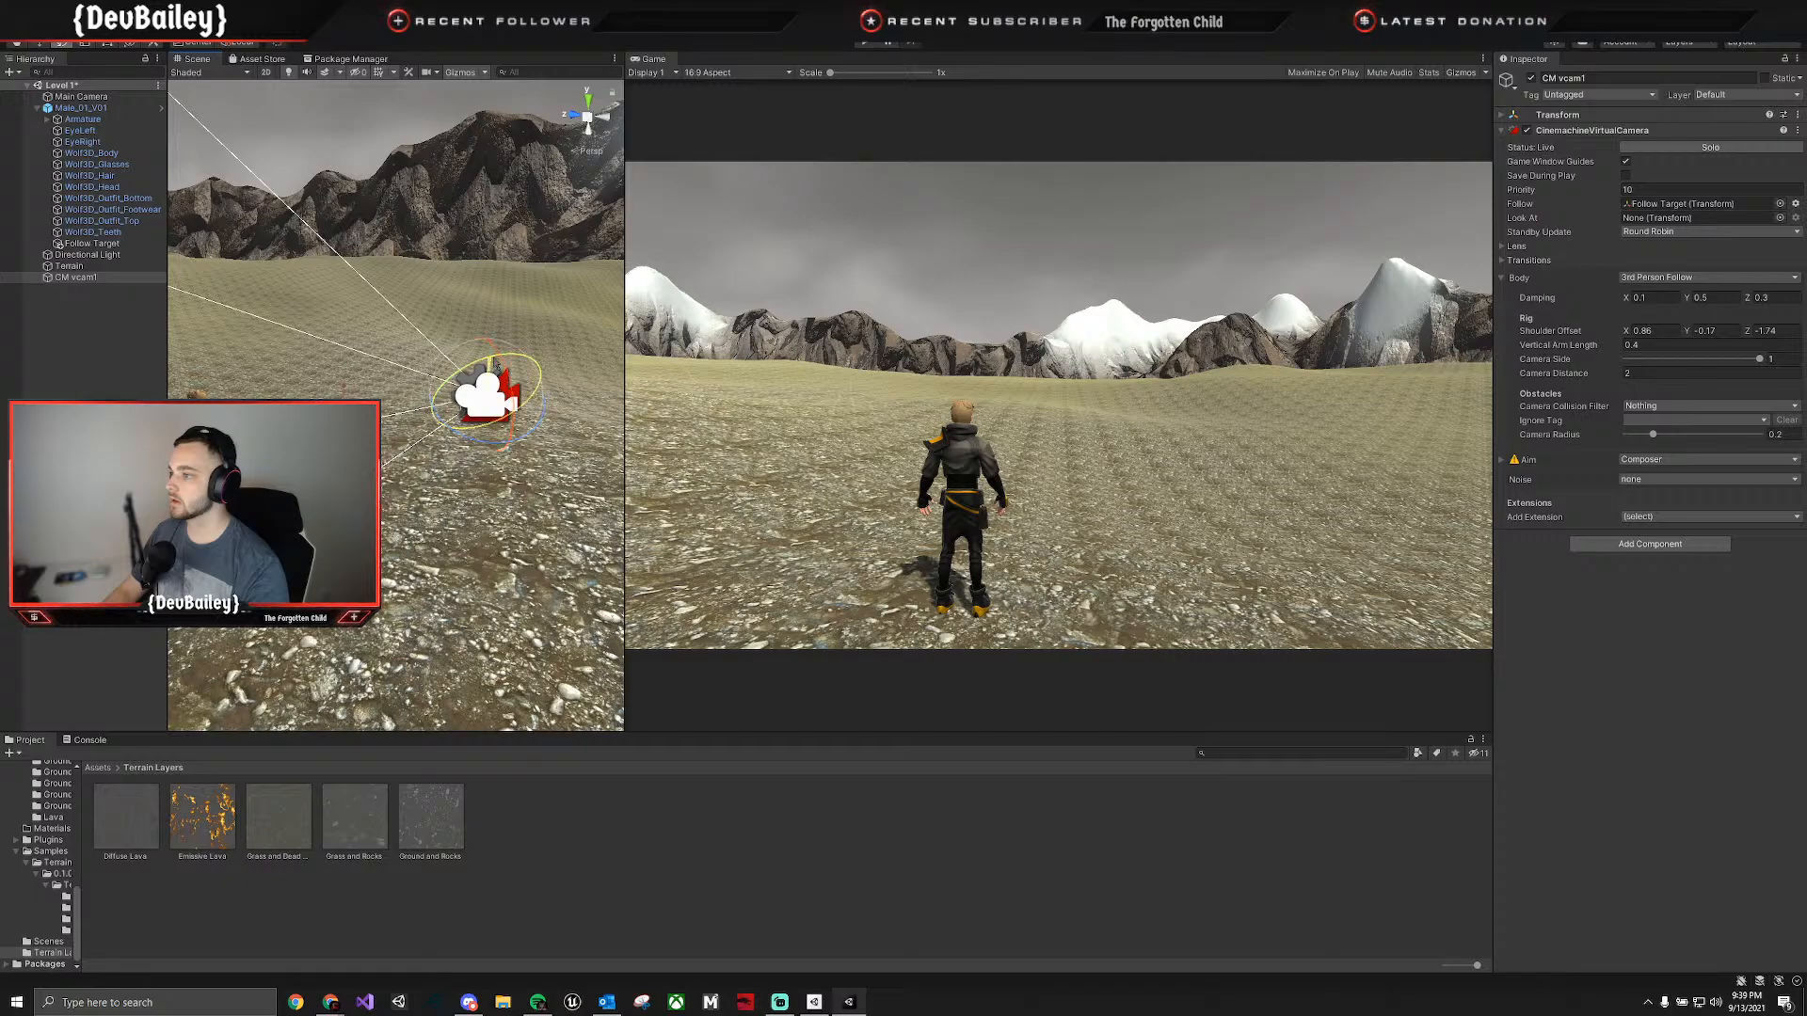
# Rotate the Follow Target slightly so the camera tilts down toward the character, and select Male_01_V01.
pyautogui.click(91, 243)
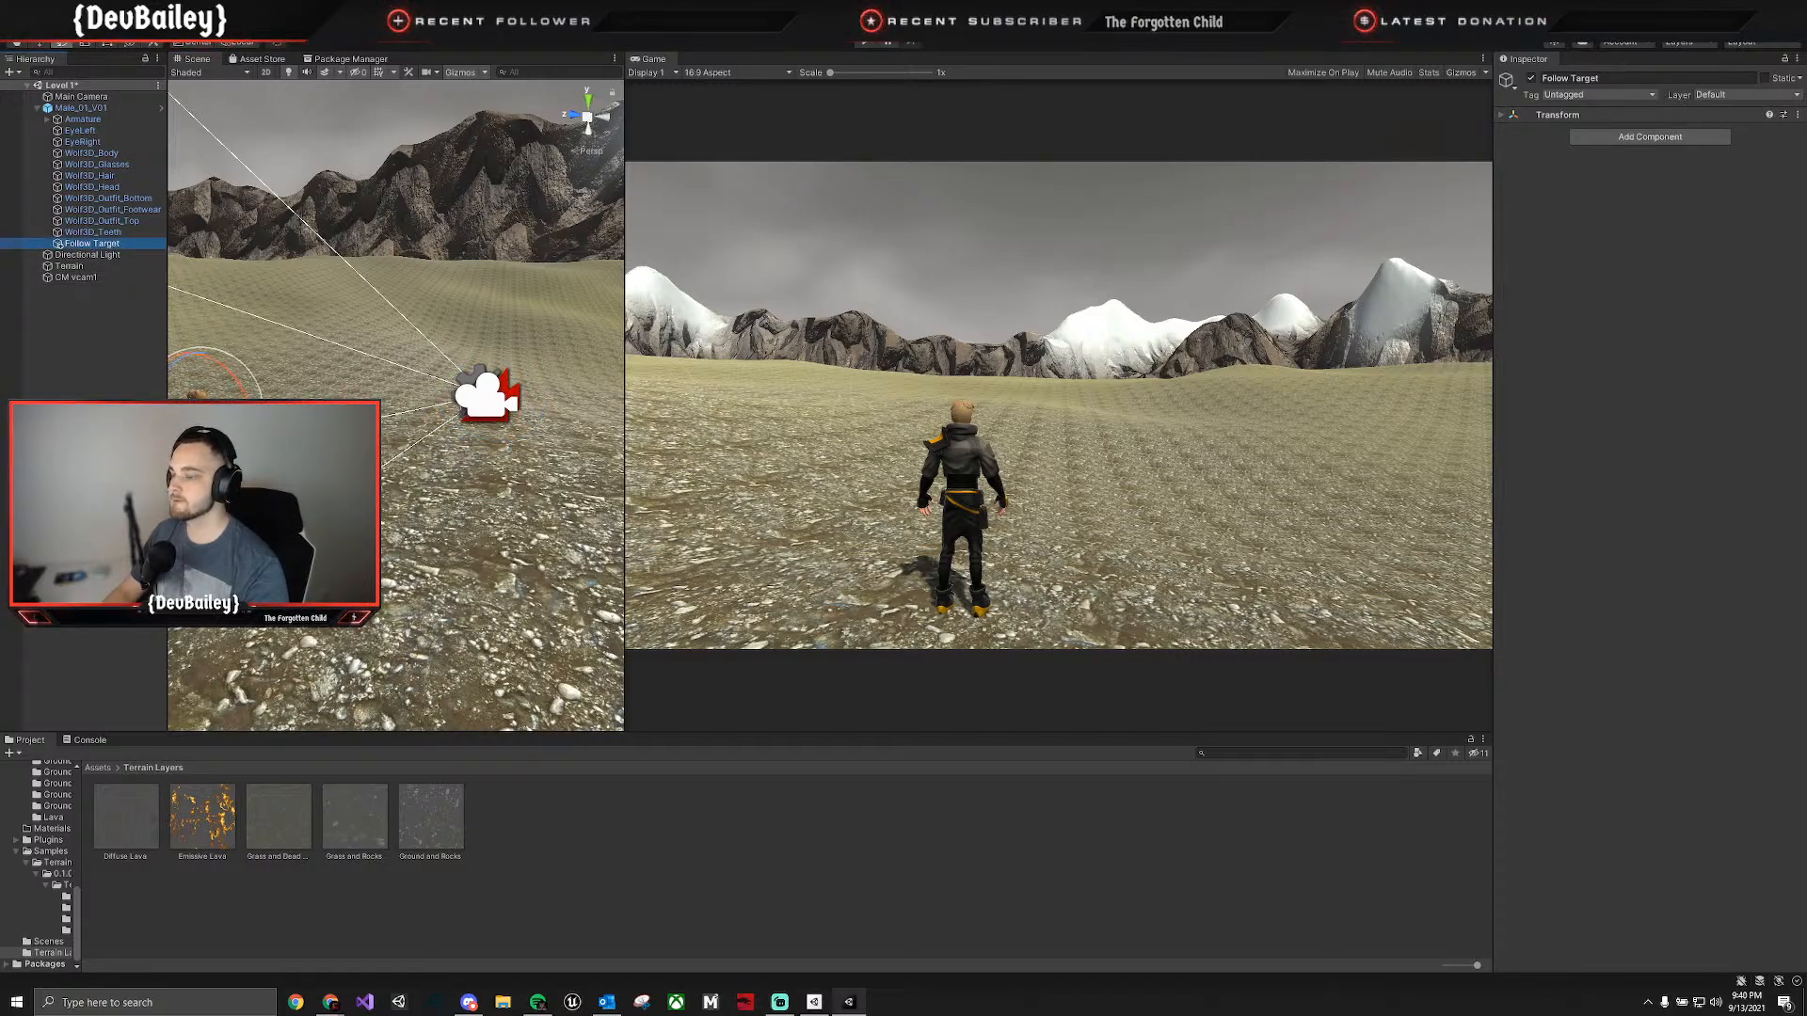
pyautogui.moveTo(231, 375); pyautogui.dragTo(237, 381)
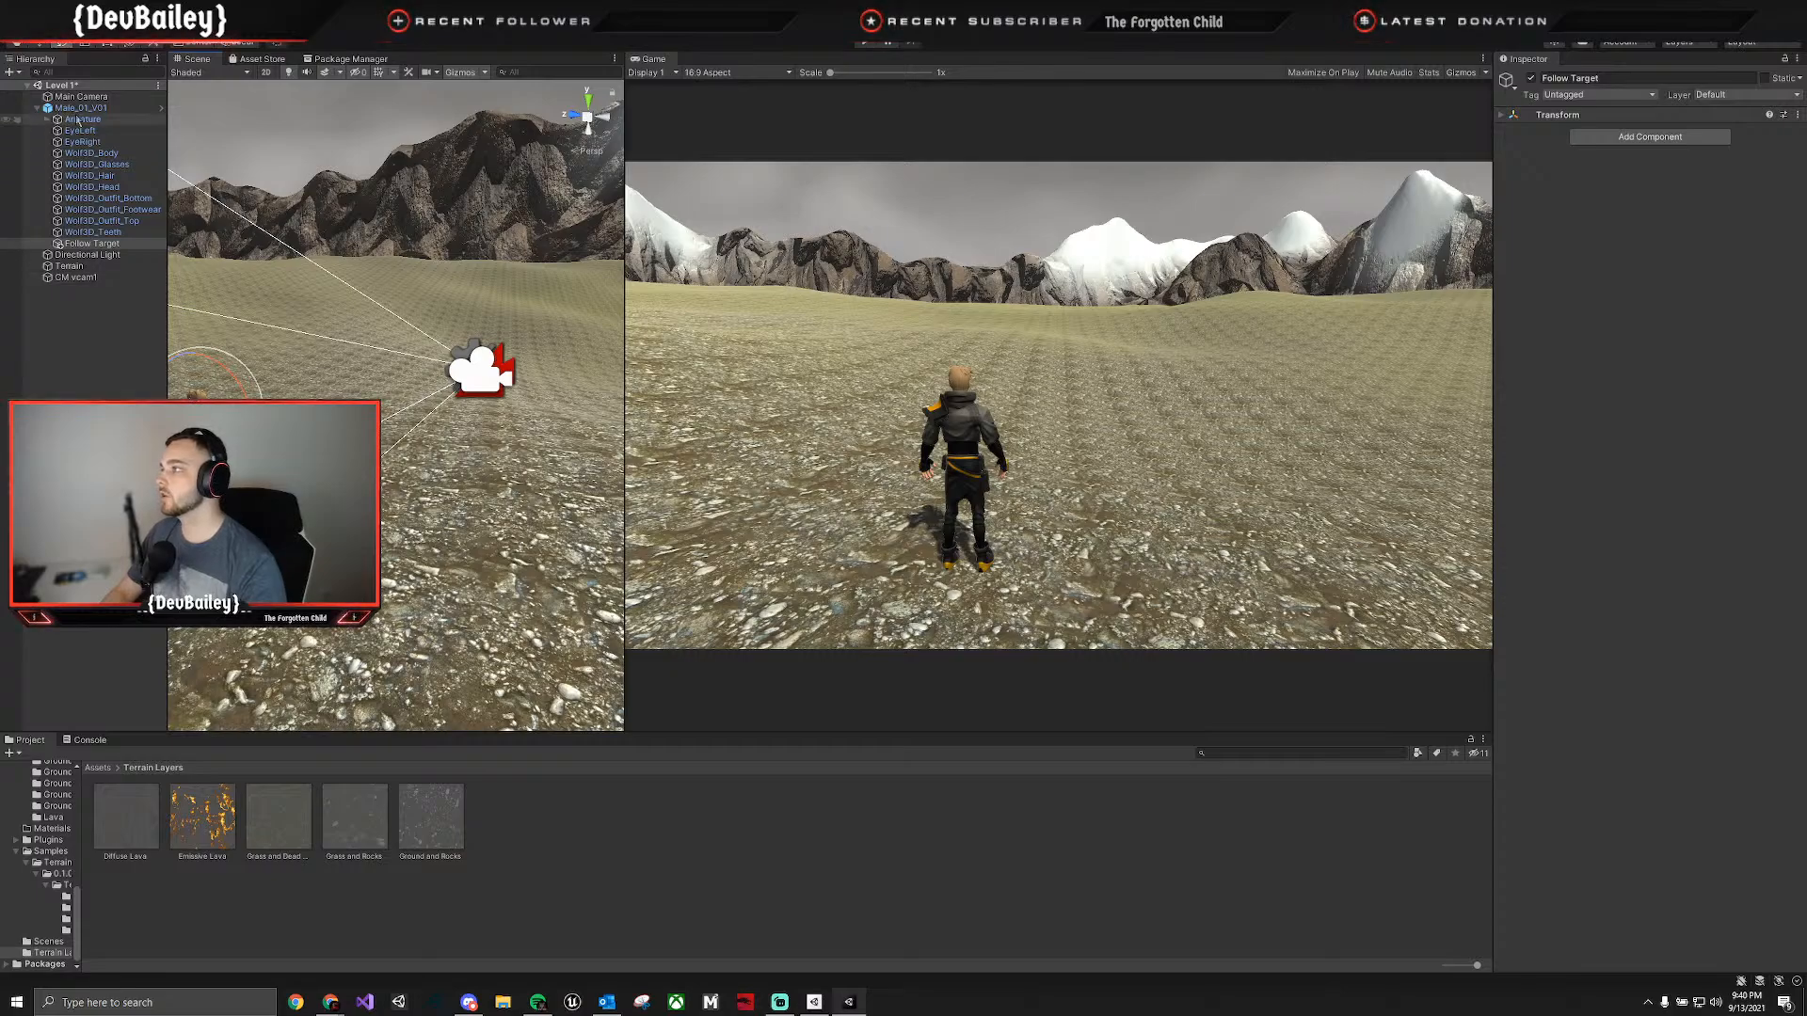
pyautogui.click(81, 109)
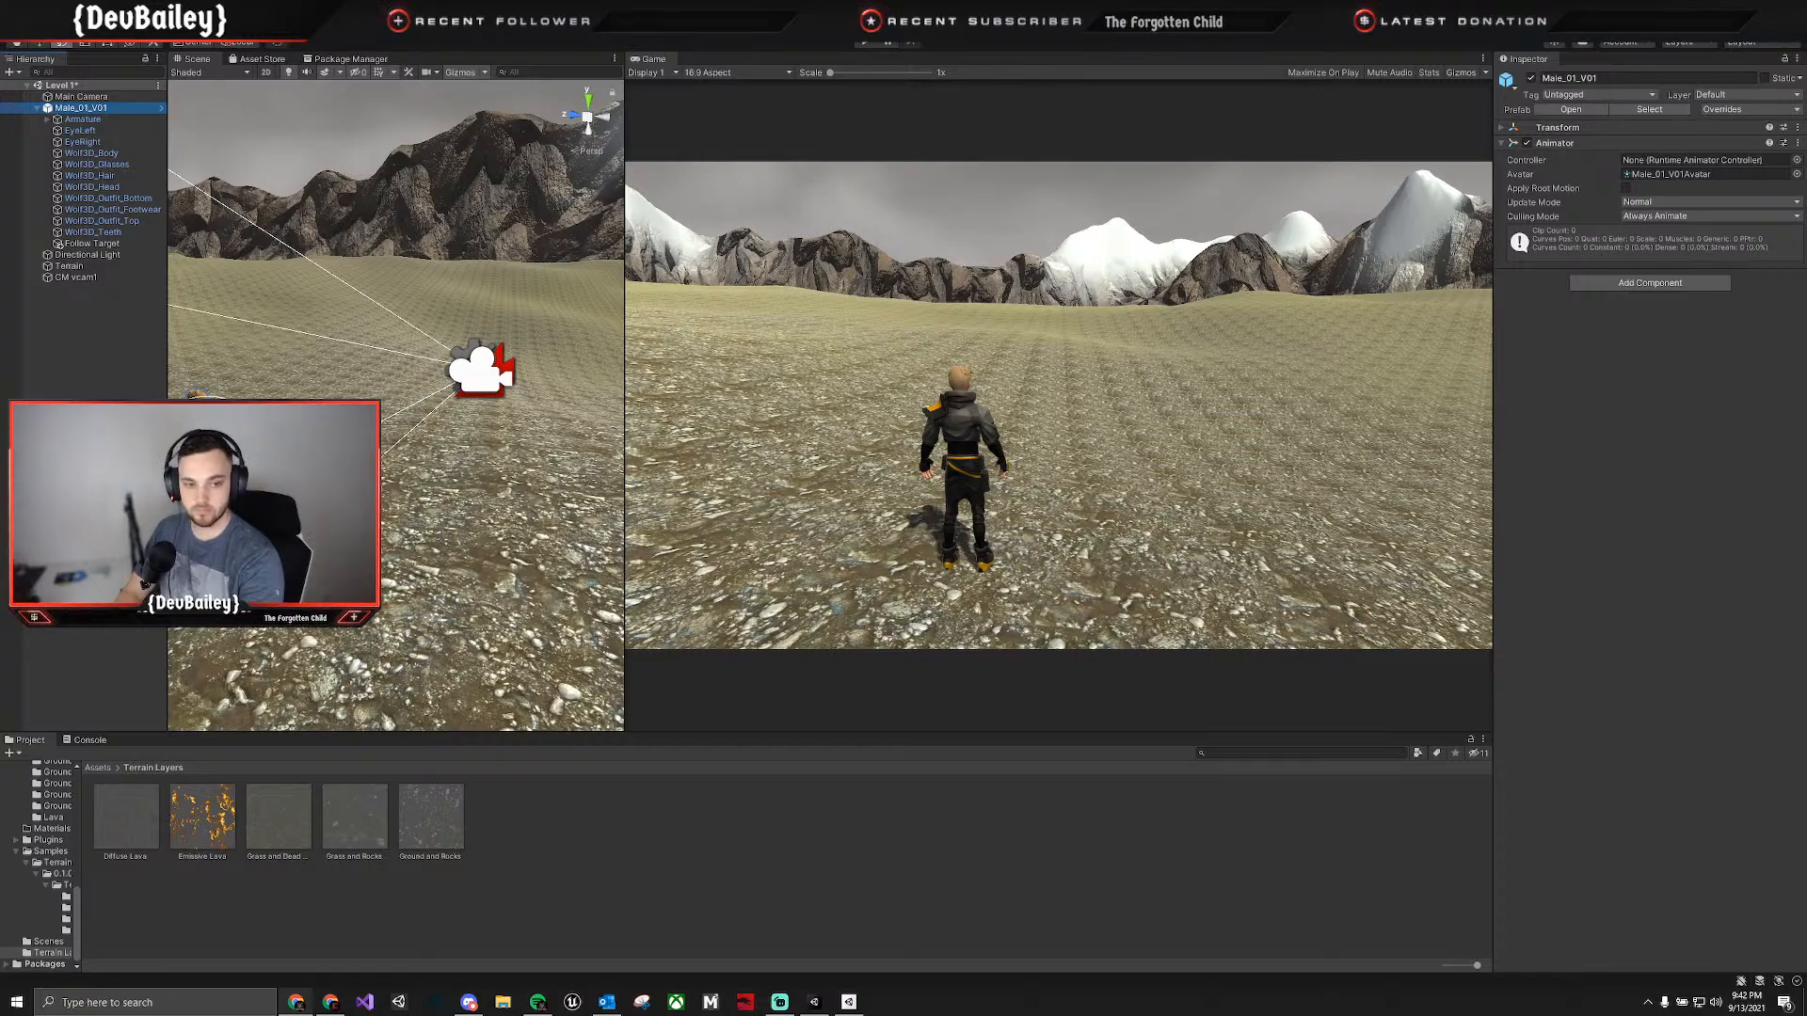
pyautogui.press('XF86AudioPlay')
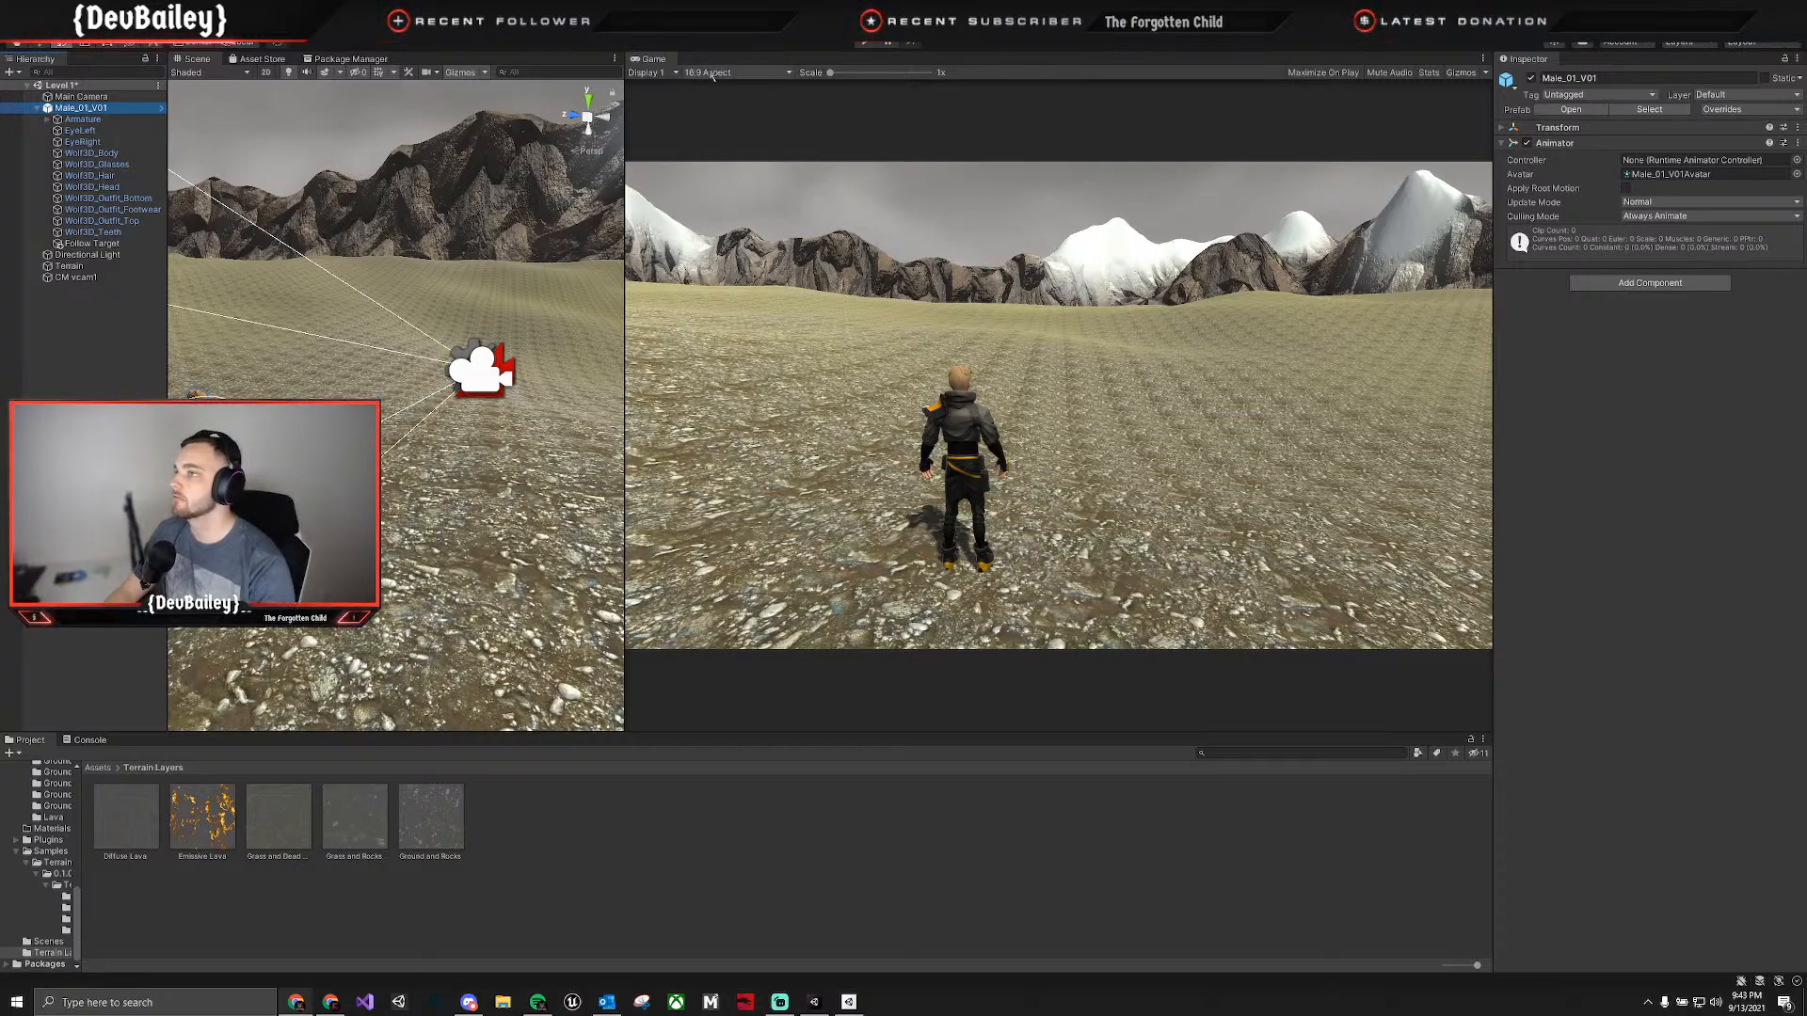
# Dock the Game view in the same tab group as the Scene view and Package Manager.
pyautogui.click(363, 59)
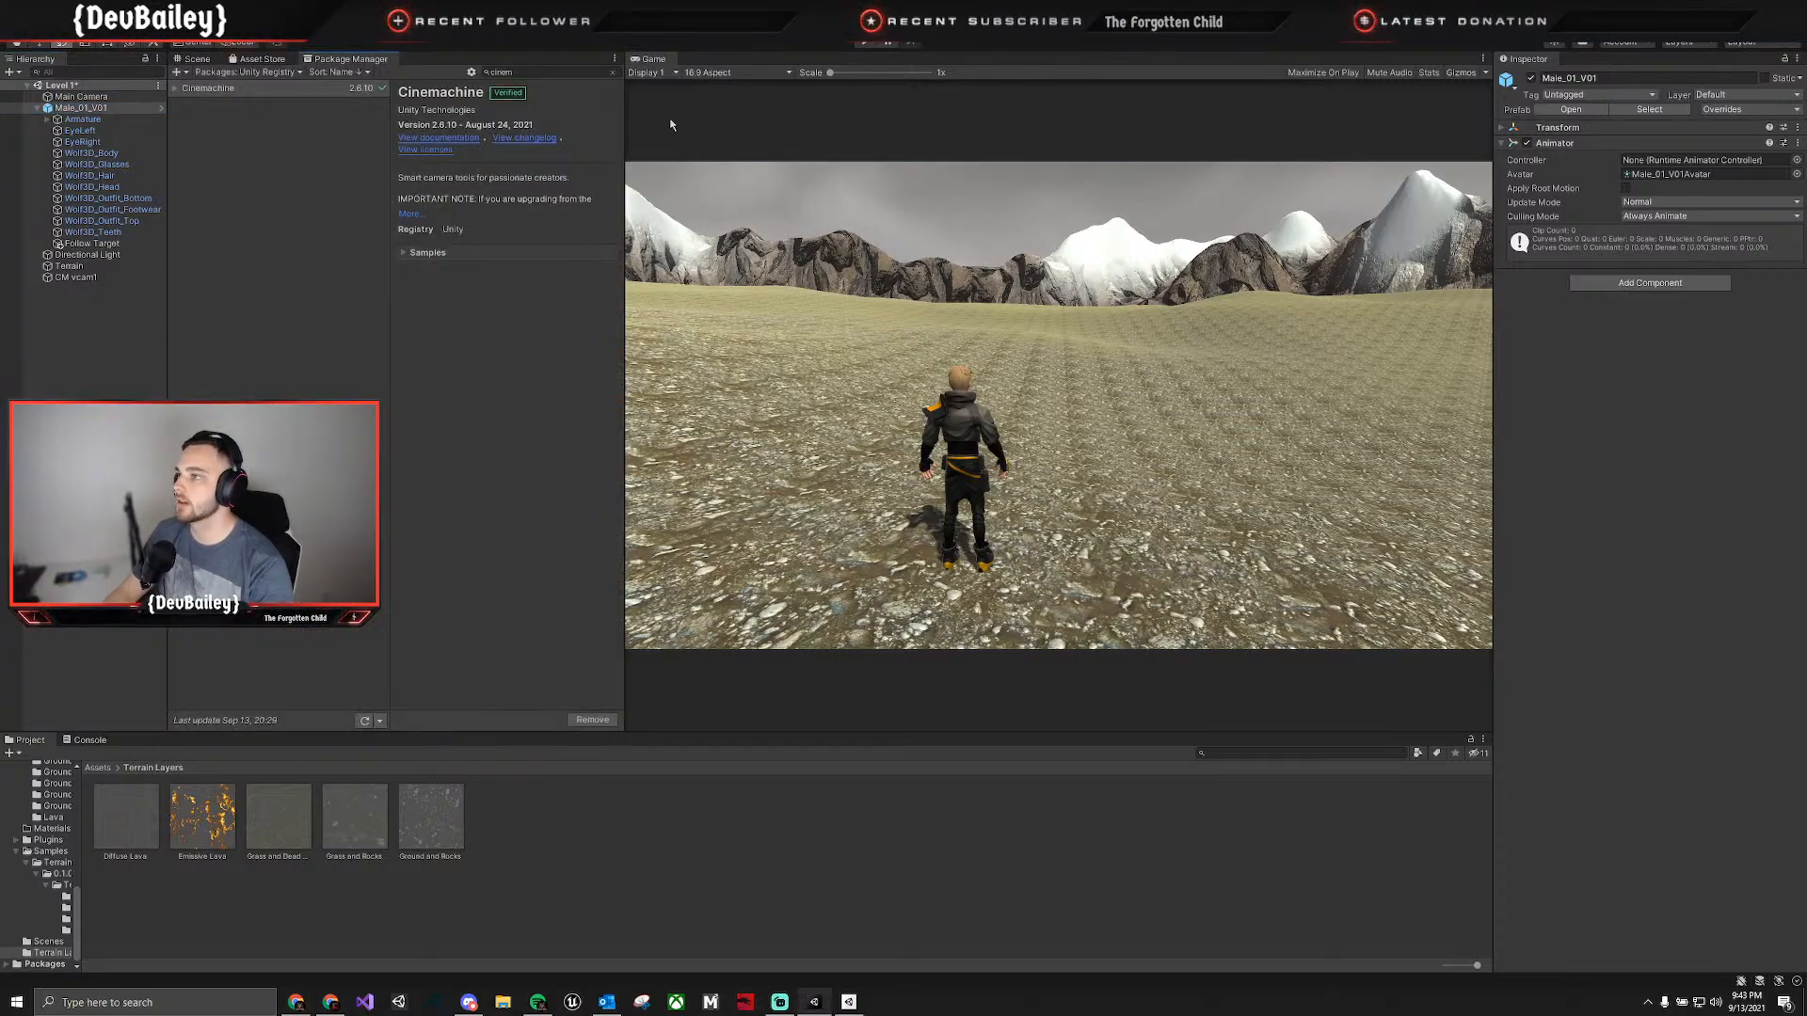
pyautogui.moveTo(646, 63); pyautogui.dragTo(414, 60)
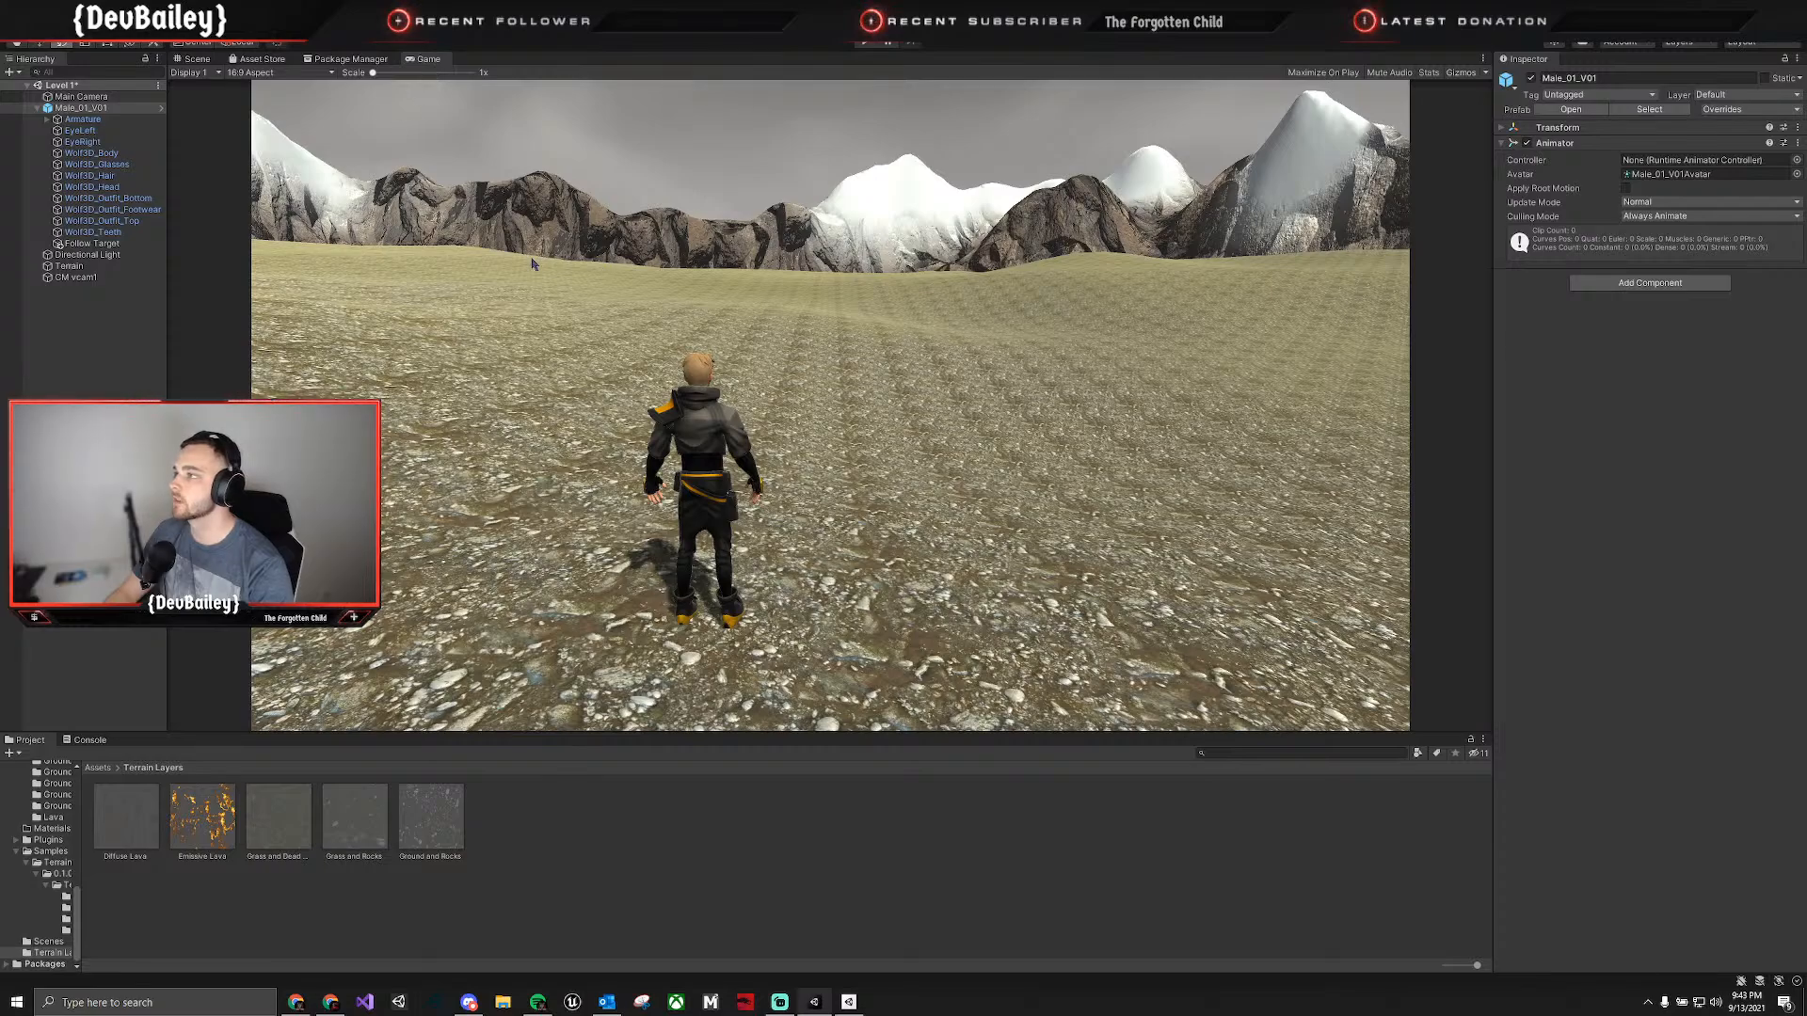
# List the My Assets packages in the Package Manager and open the import contents of Standard Assets (for Unity 2018.4).
pyautogui.click(373, 60)
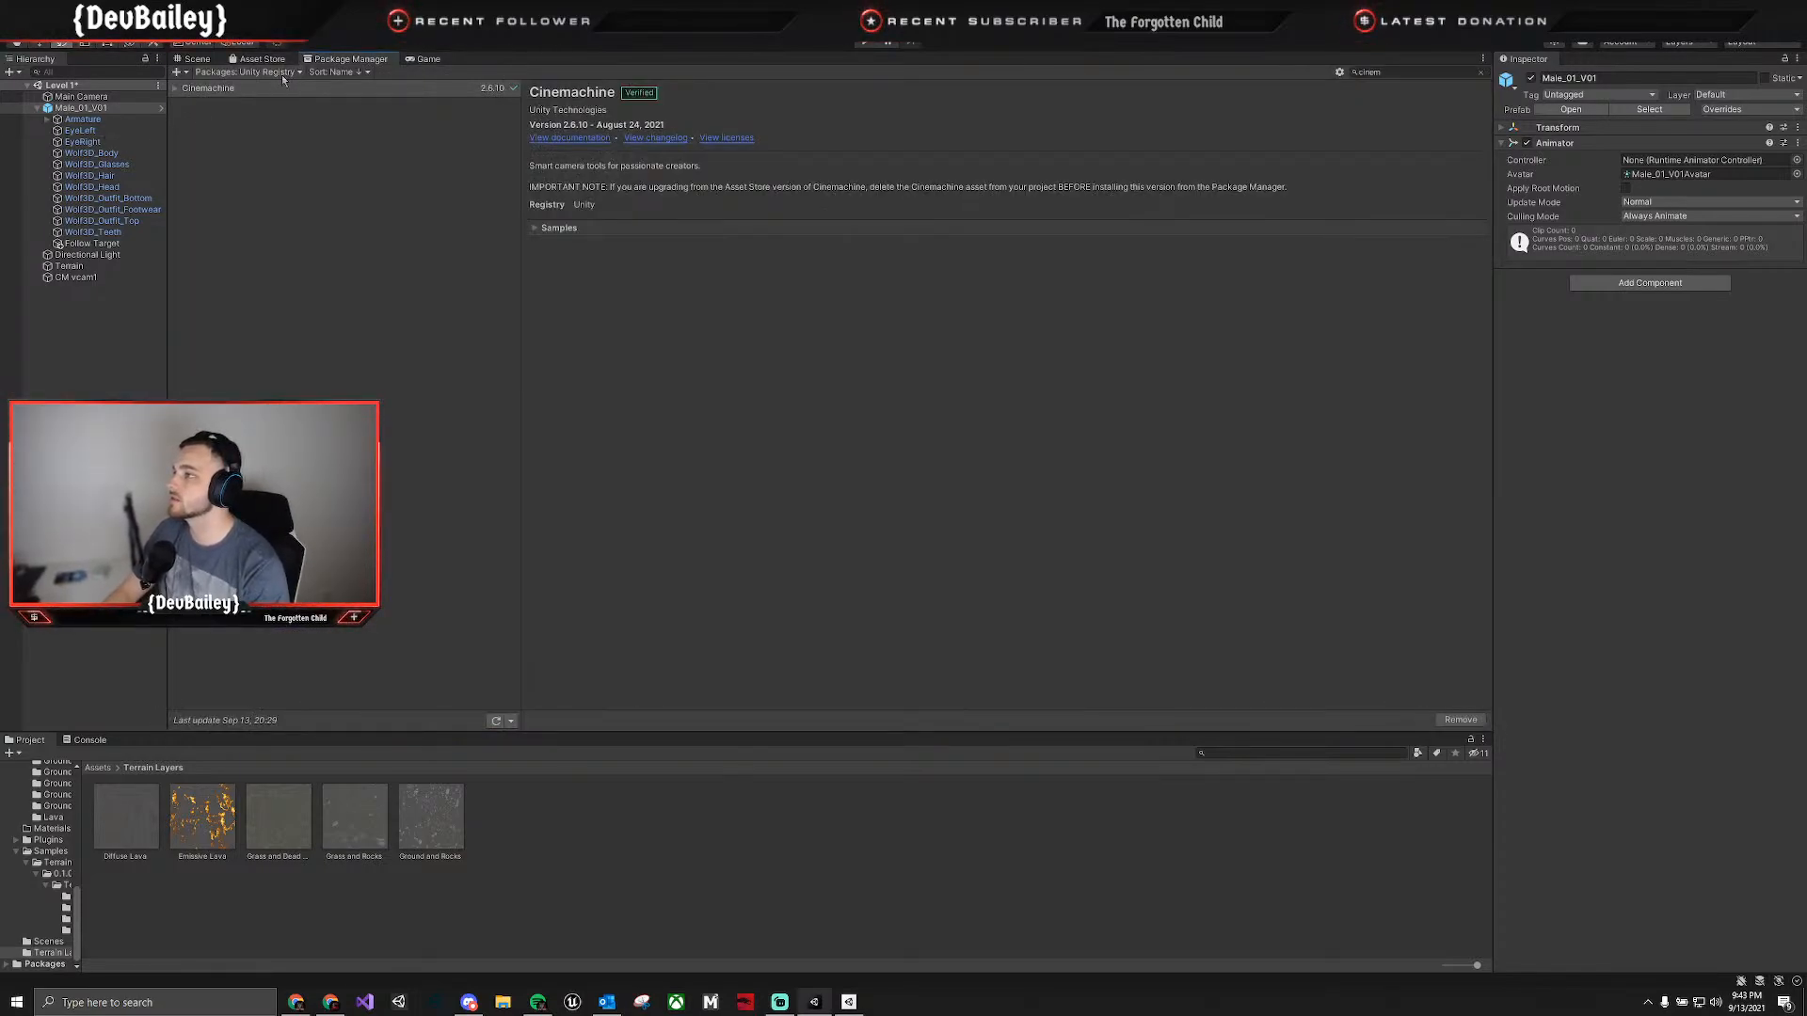
pyautogui.click(249, 72)
pyautogui.click(254, 131)
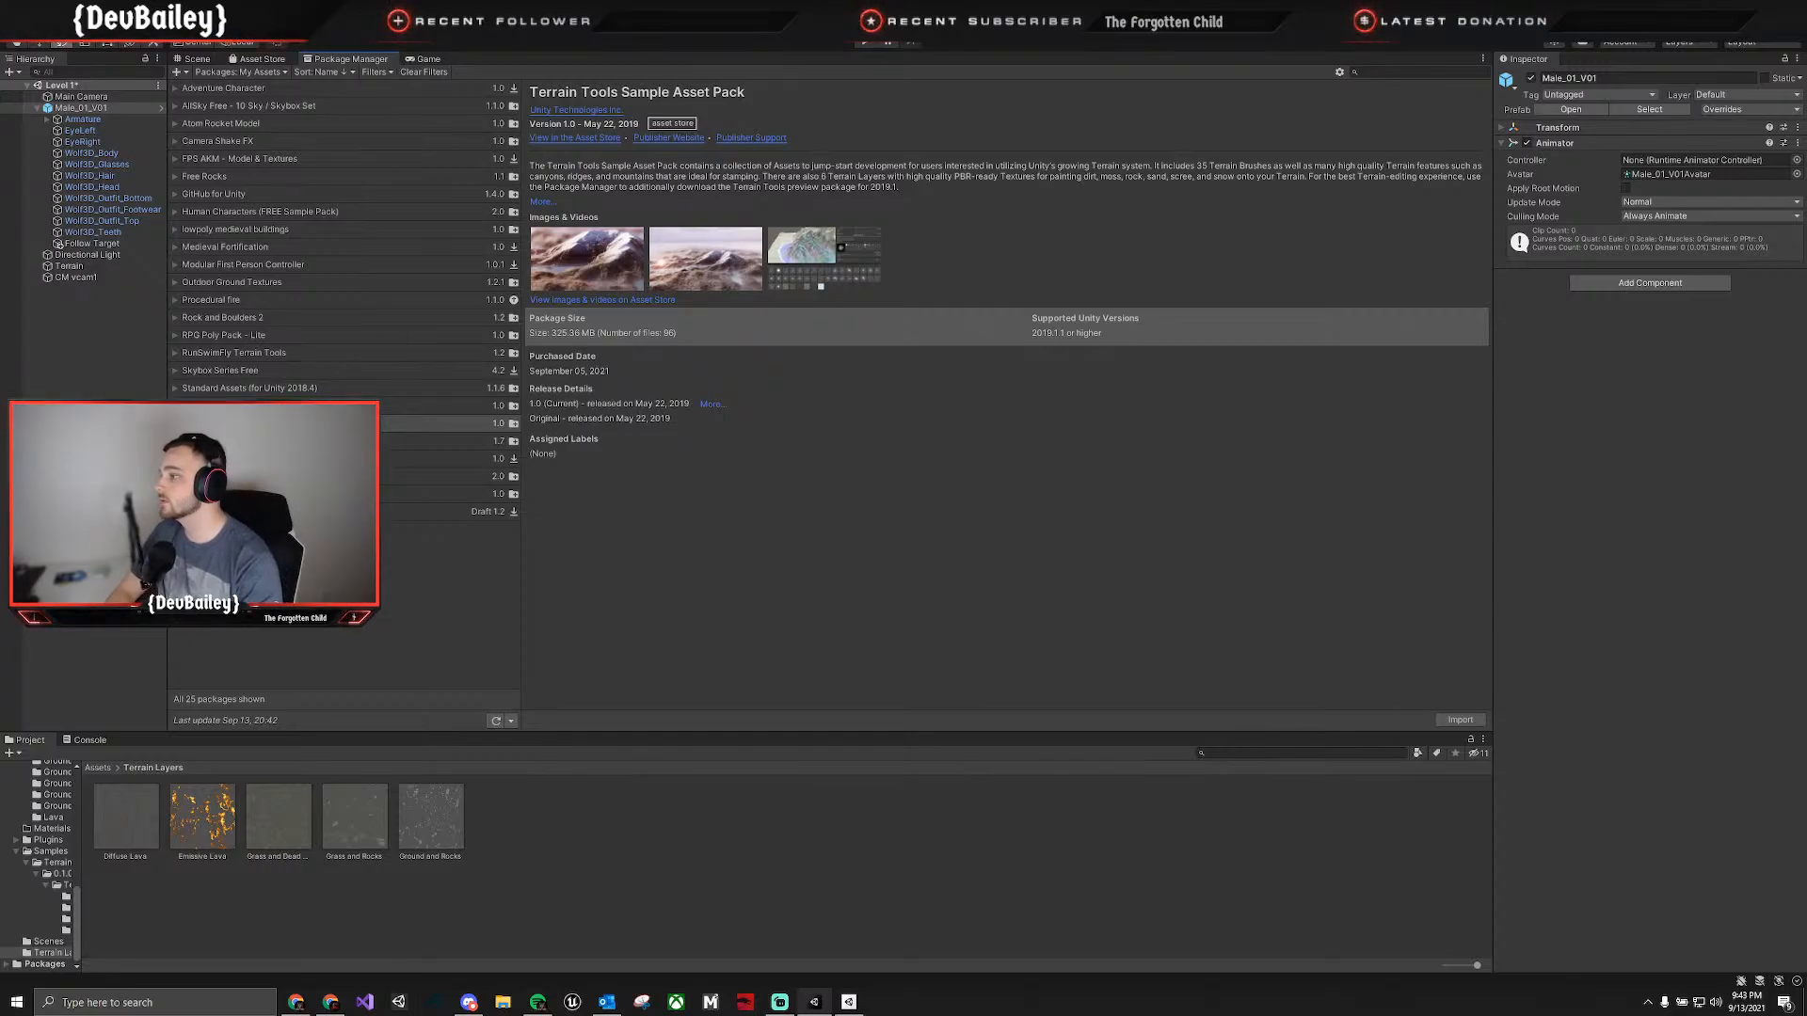
pyautogui.press('Up')
pyautogui.press('Up')
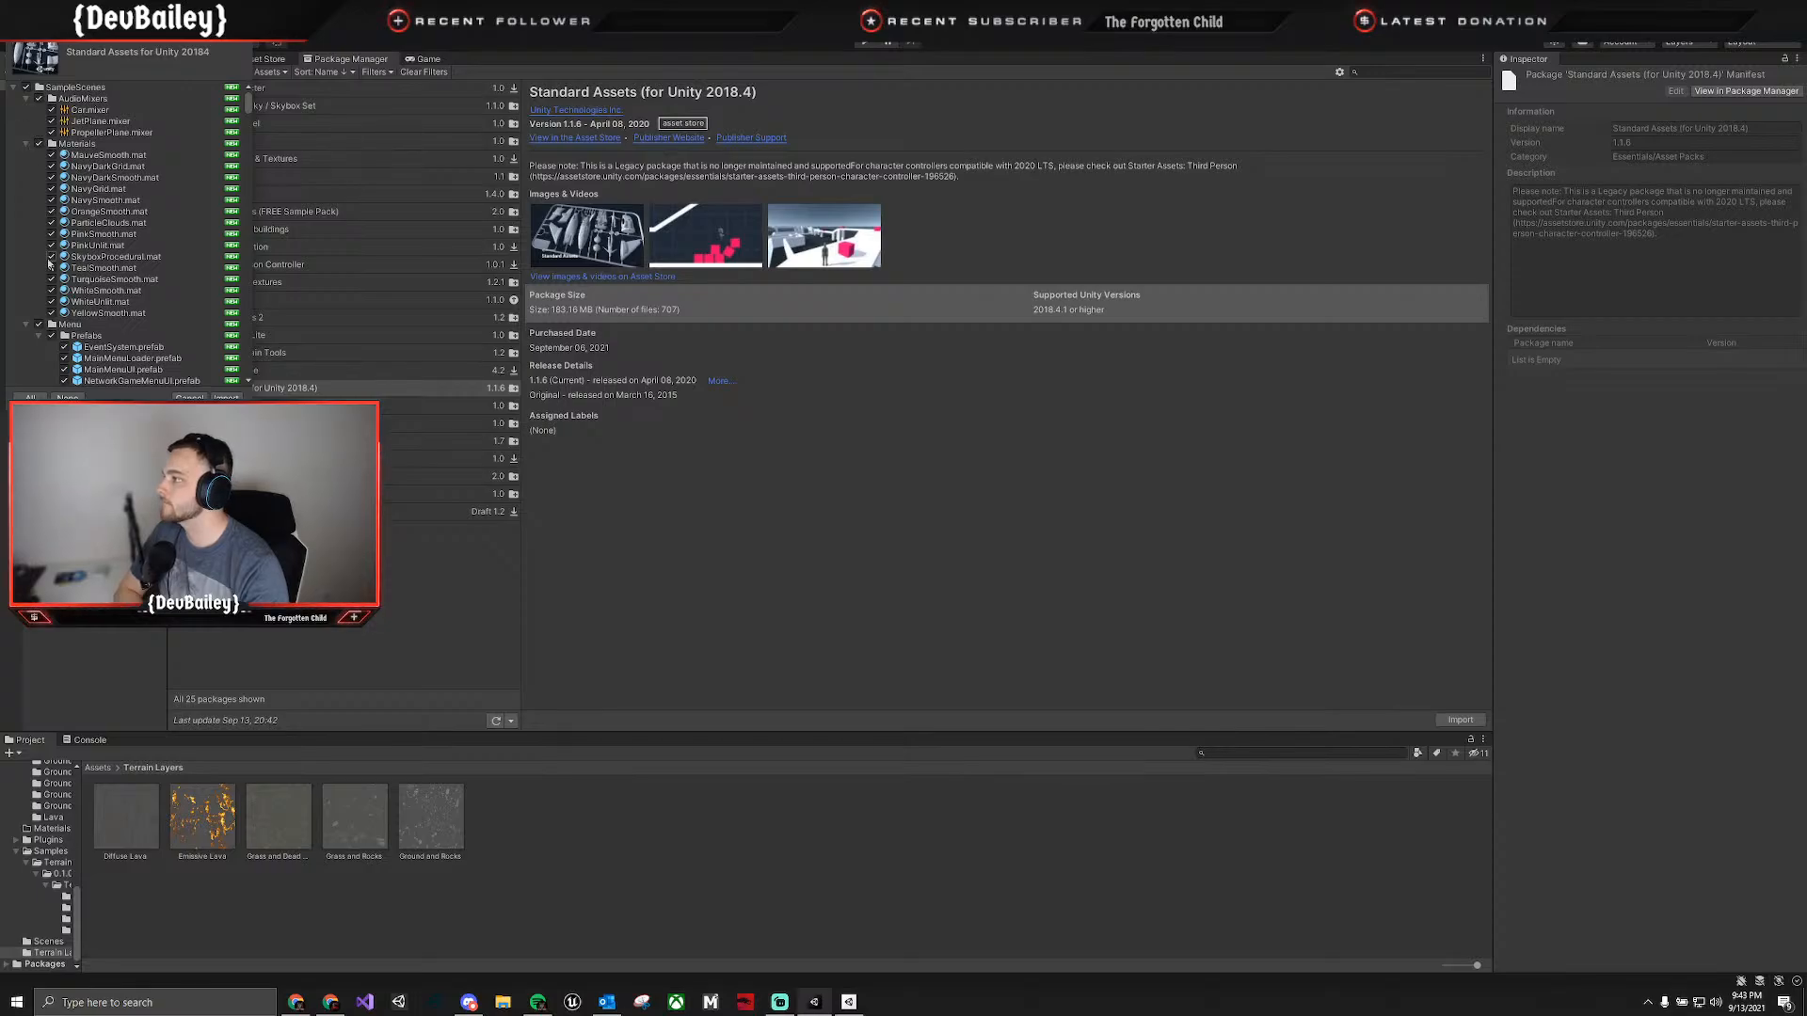
# Exclude the SampleScenes and 2D folders from the Standard Assets import and collapse them.
pyautogui.click(27, 87)
pyautogui.click(14, 88)
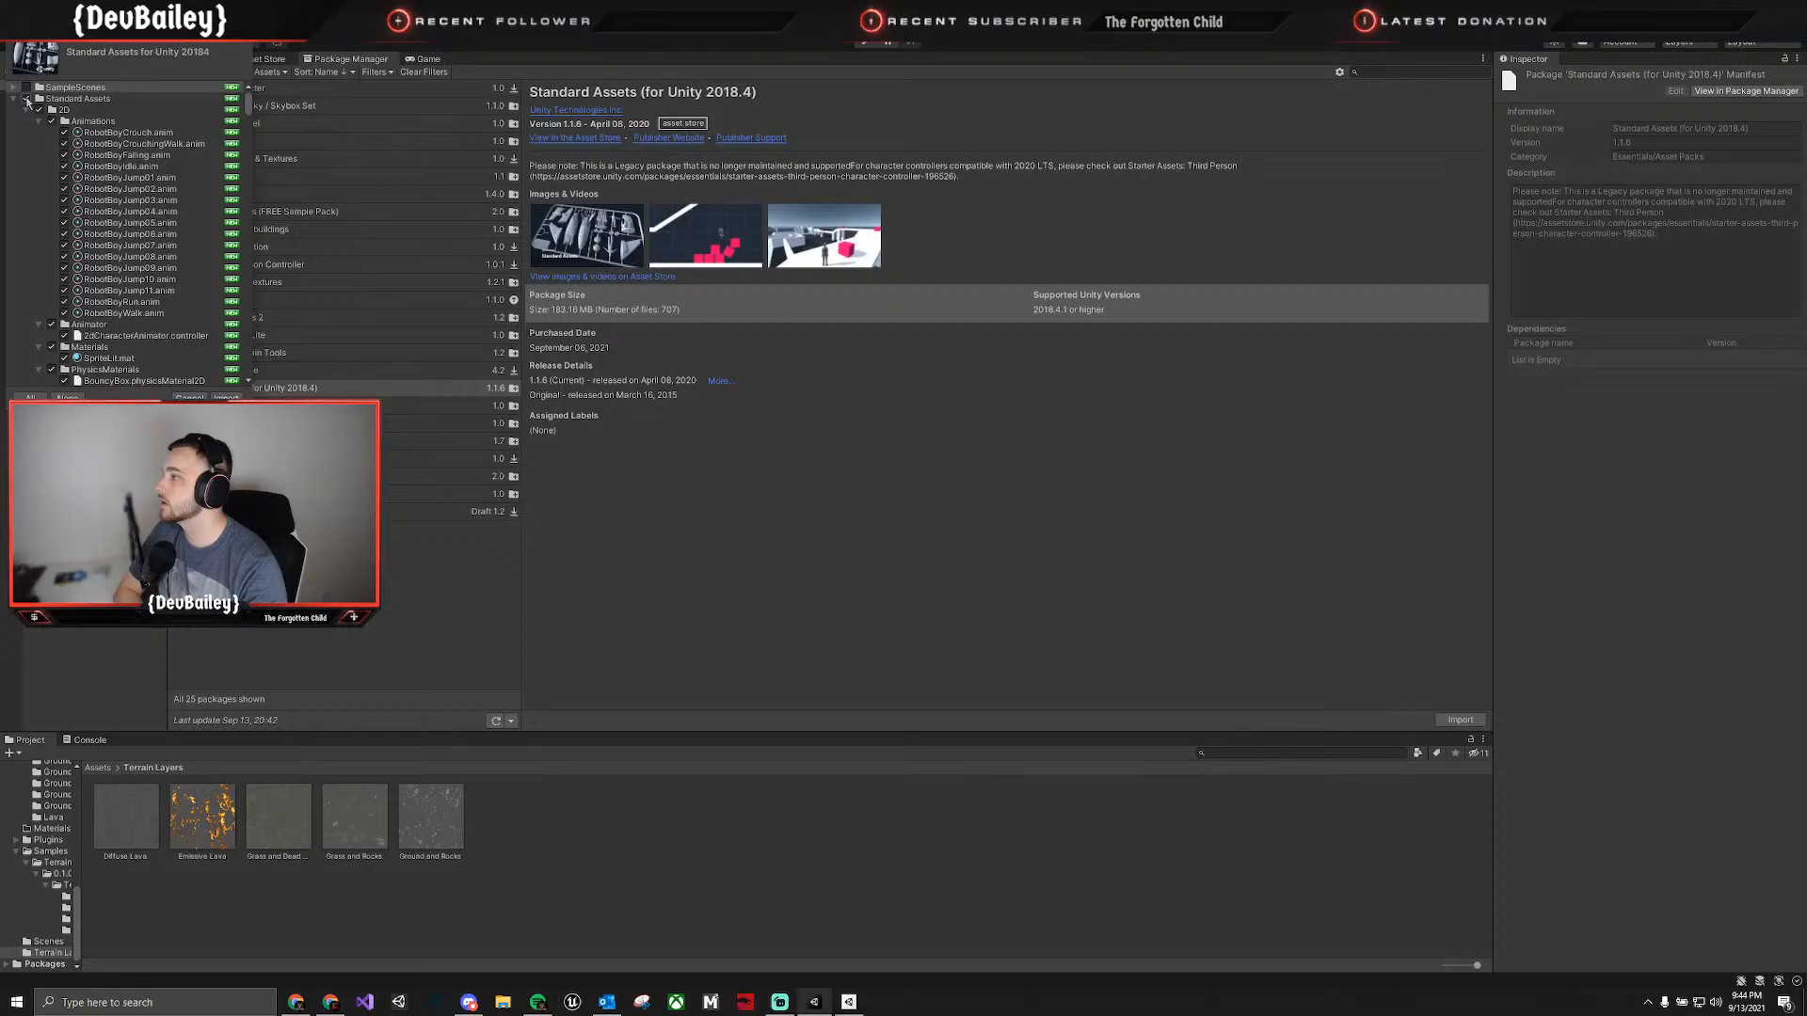
pyautogui.click(38, 110)
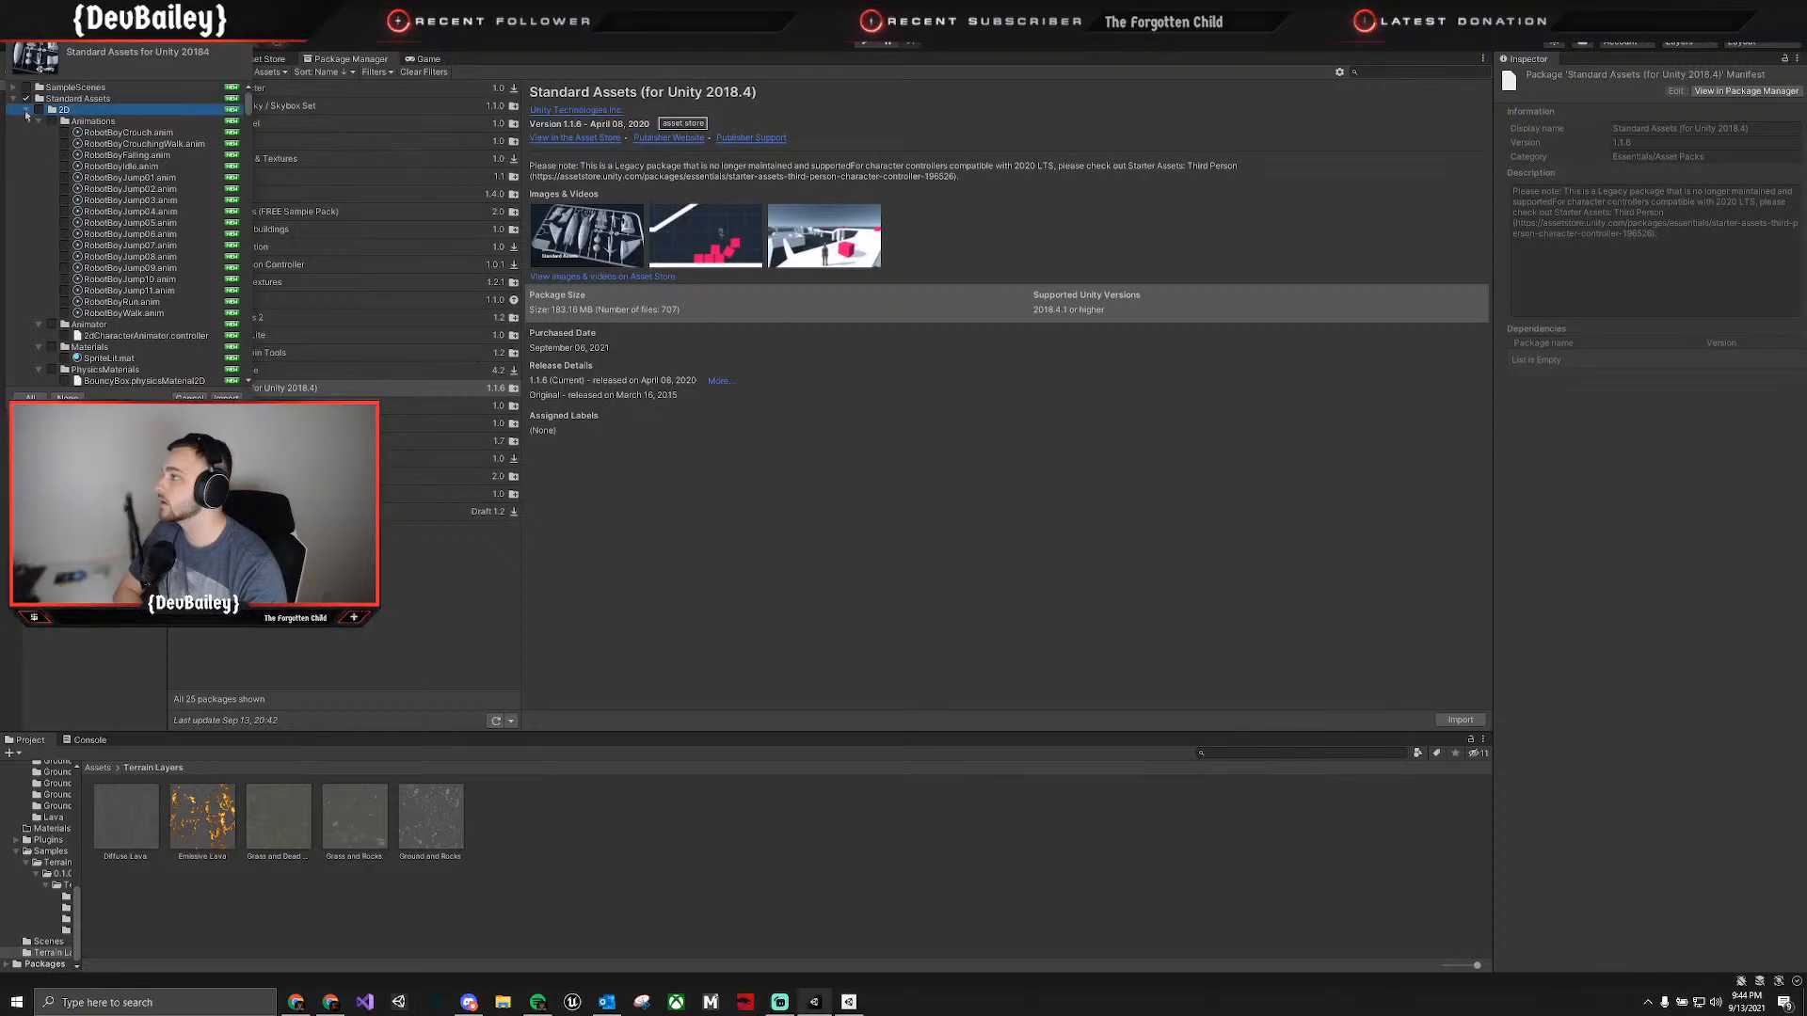
pyautogui.click(26, 111)
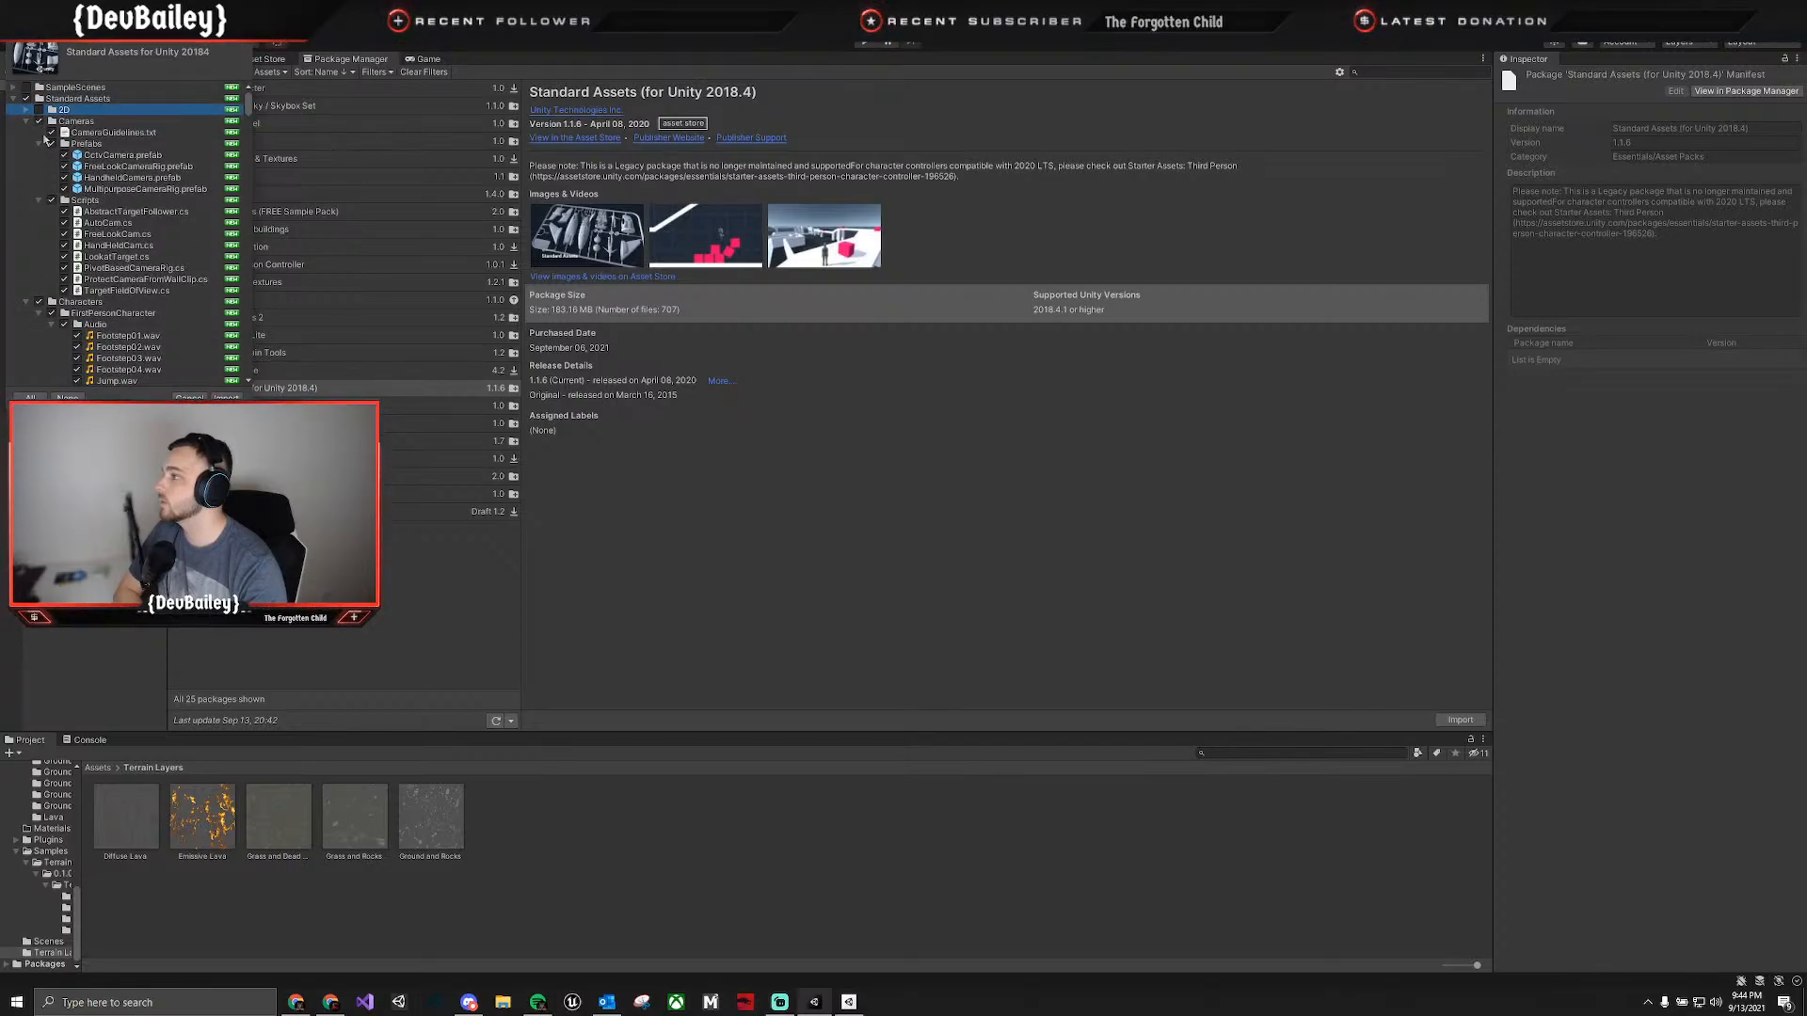
# Collapse the Standard Assets folders from Cameras through PhysicsMaterials and exclude PhysicsMaterials from the import.
pyautogui.click(26, 121)
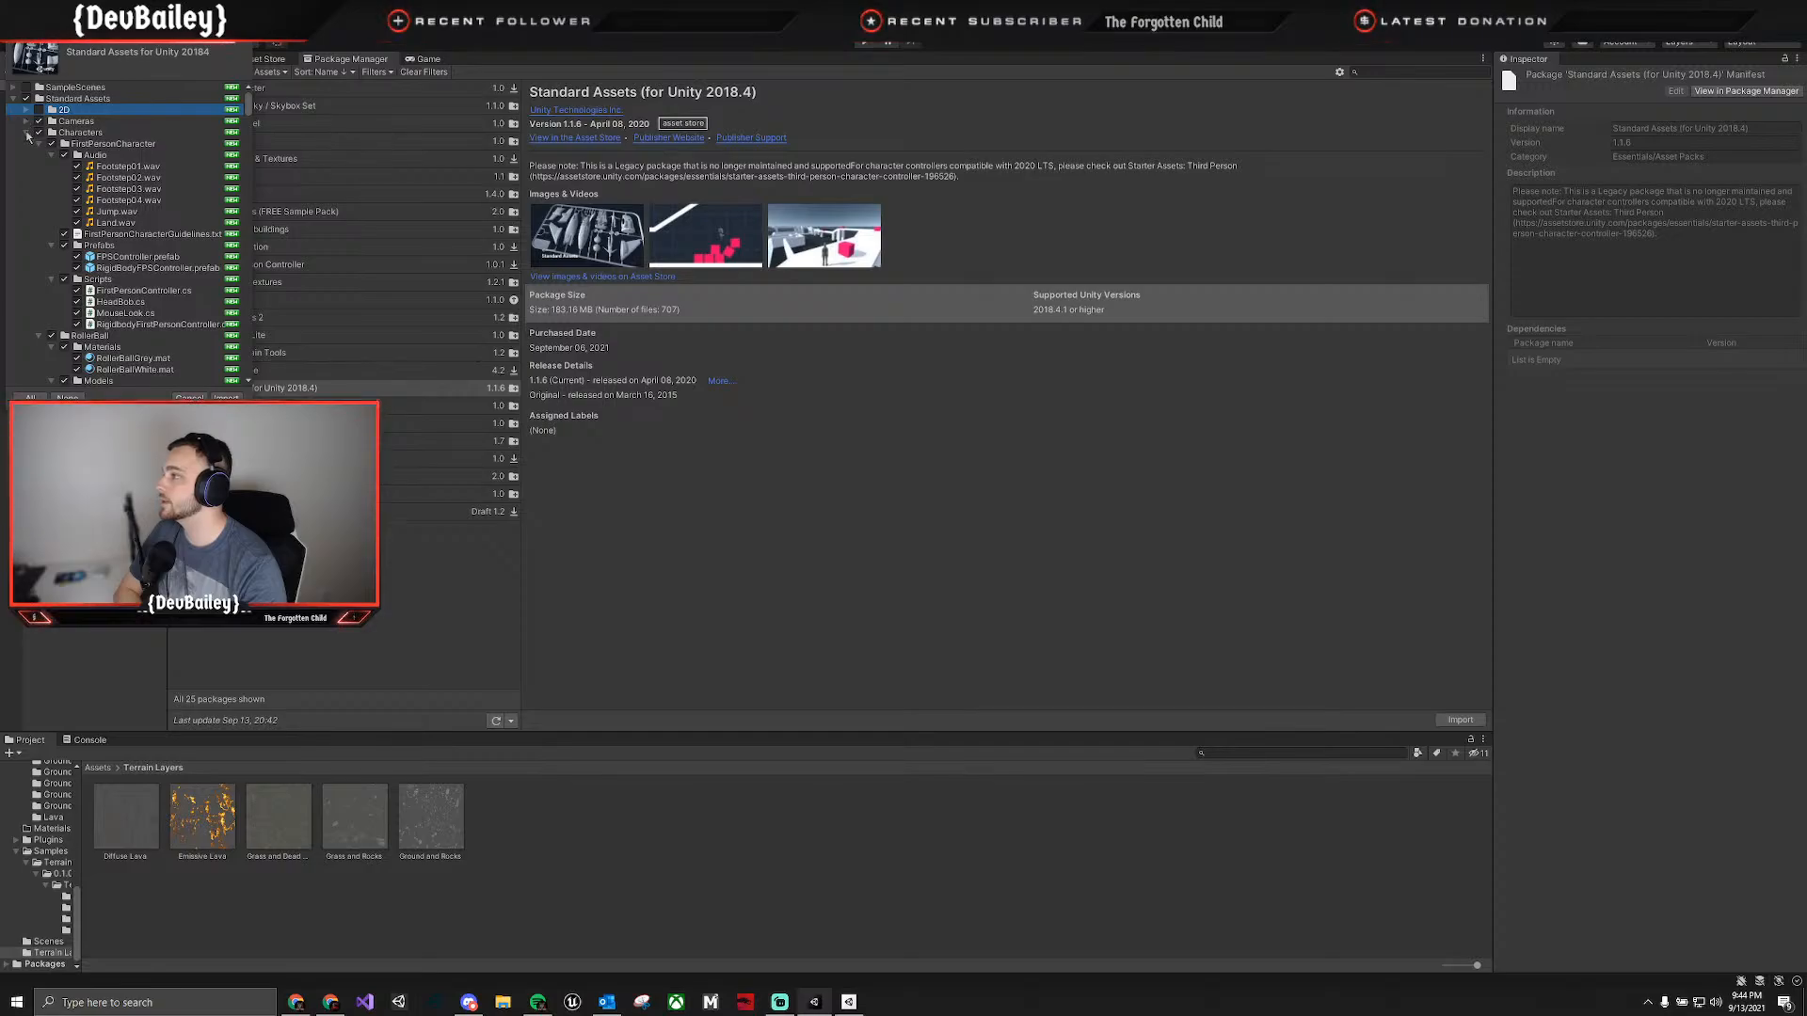
pyautogui.click(27, 133)
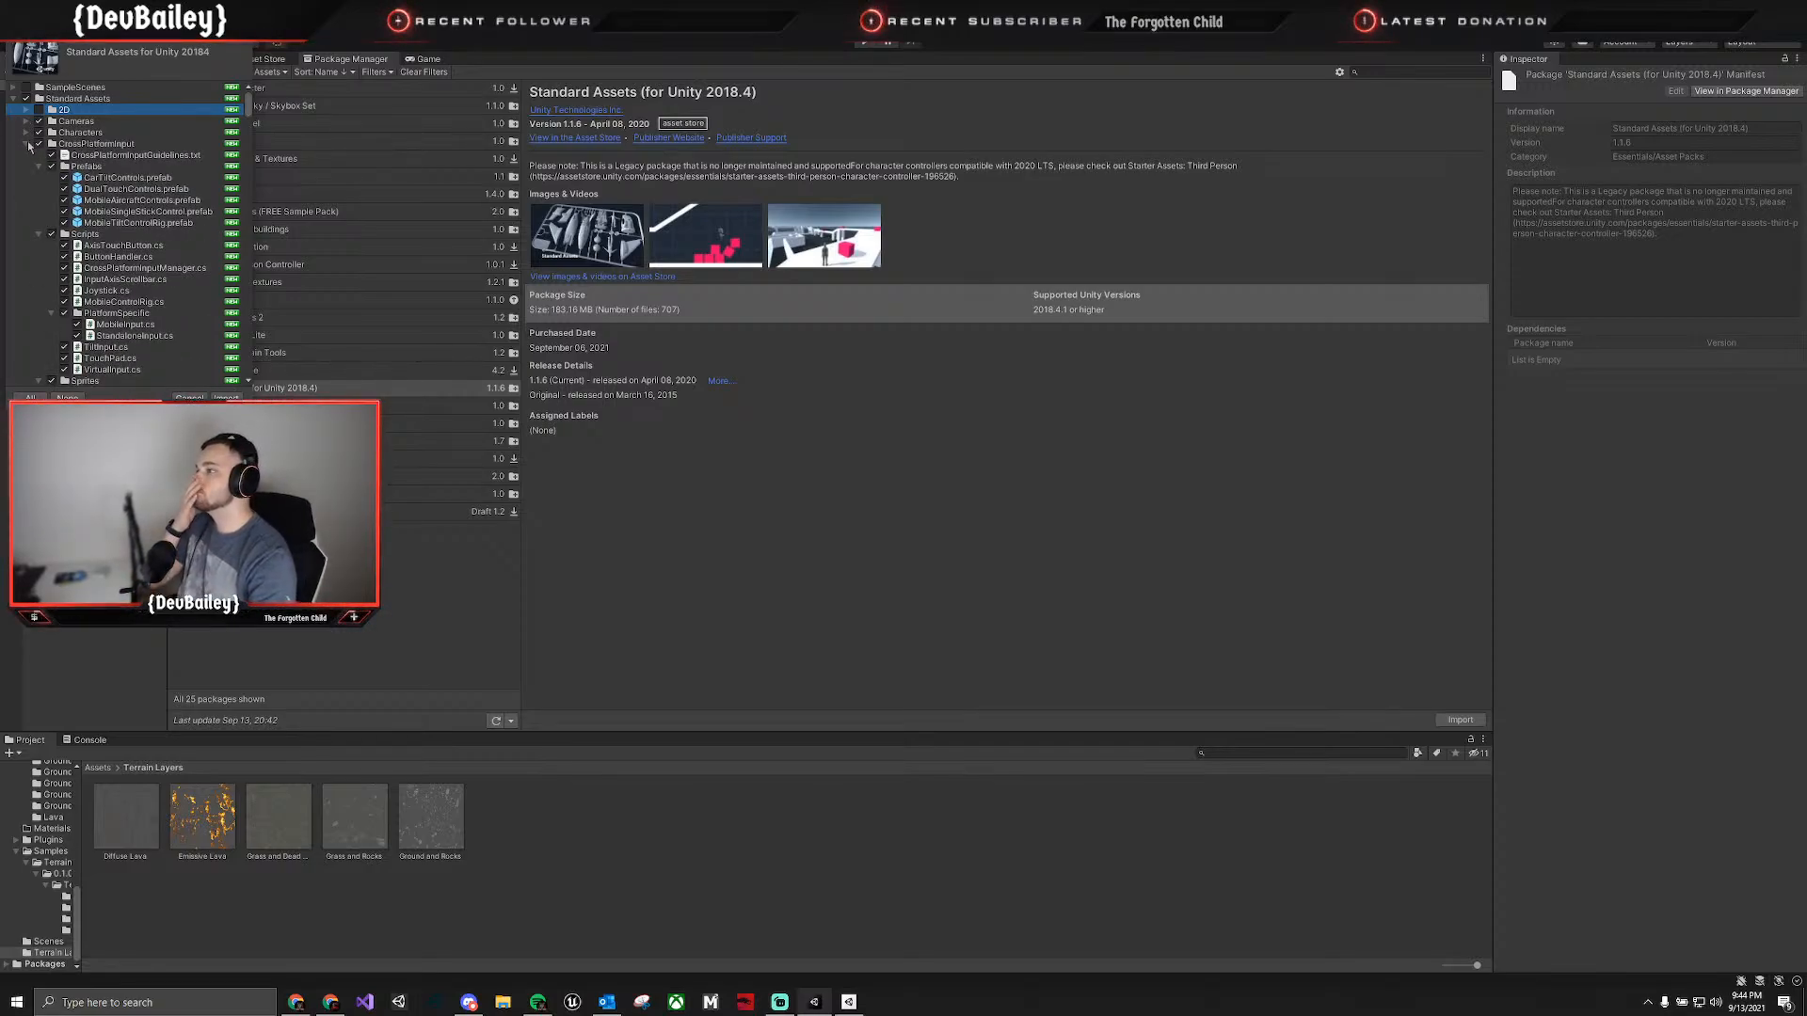
pyautogui.click(26, 144)
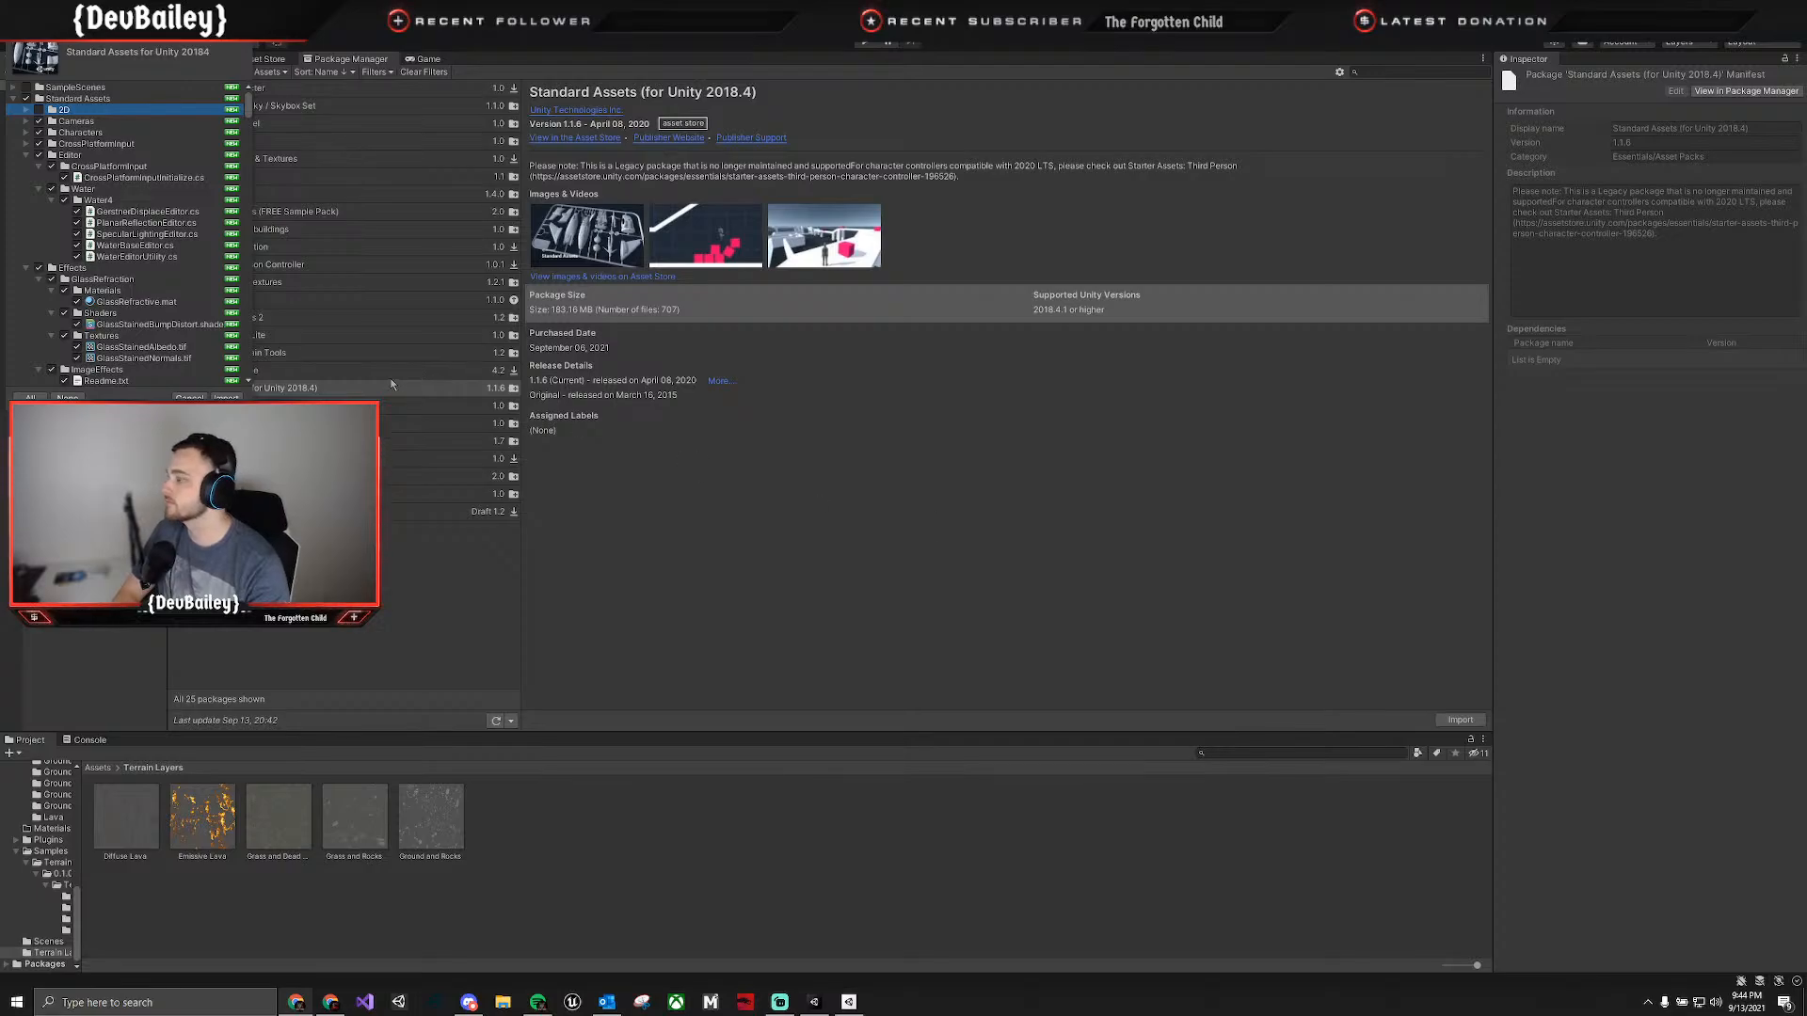
pyautogui.click(28, 155)
pyautogui.click(26, 167)
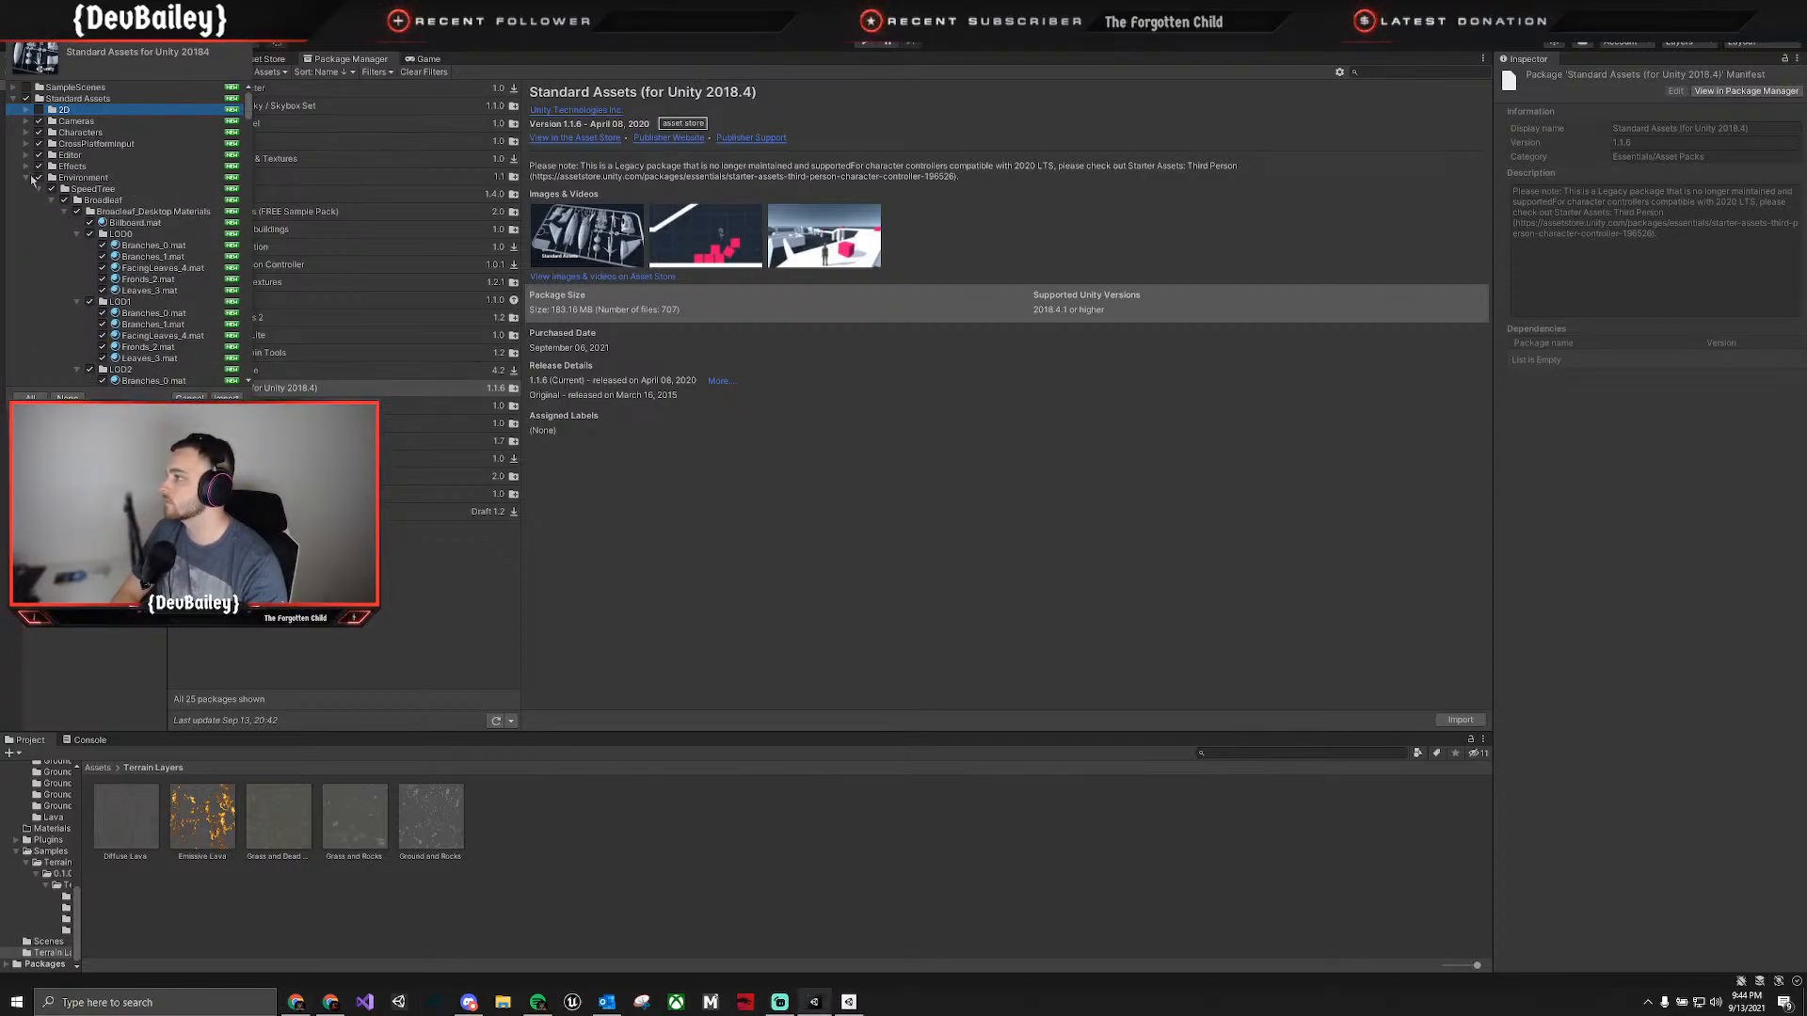
pyautogui.click(28, 177)
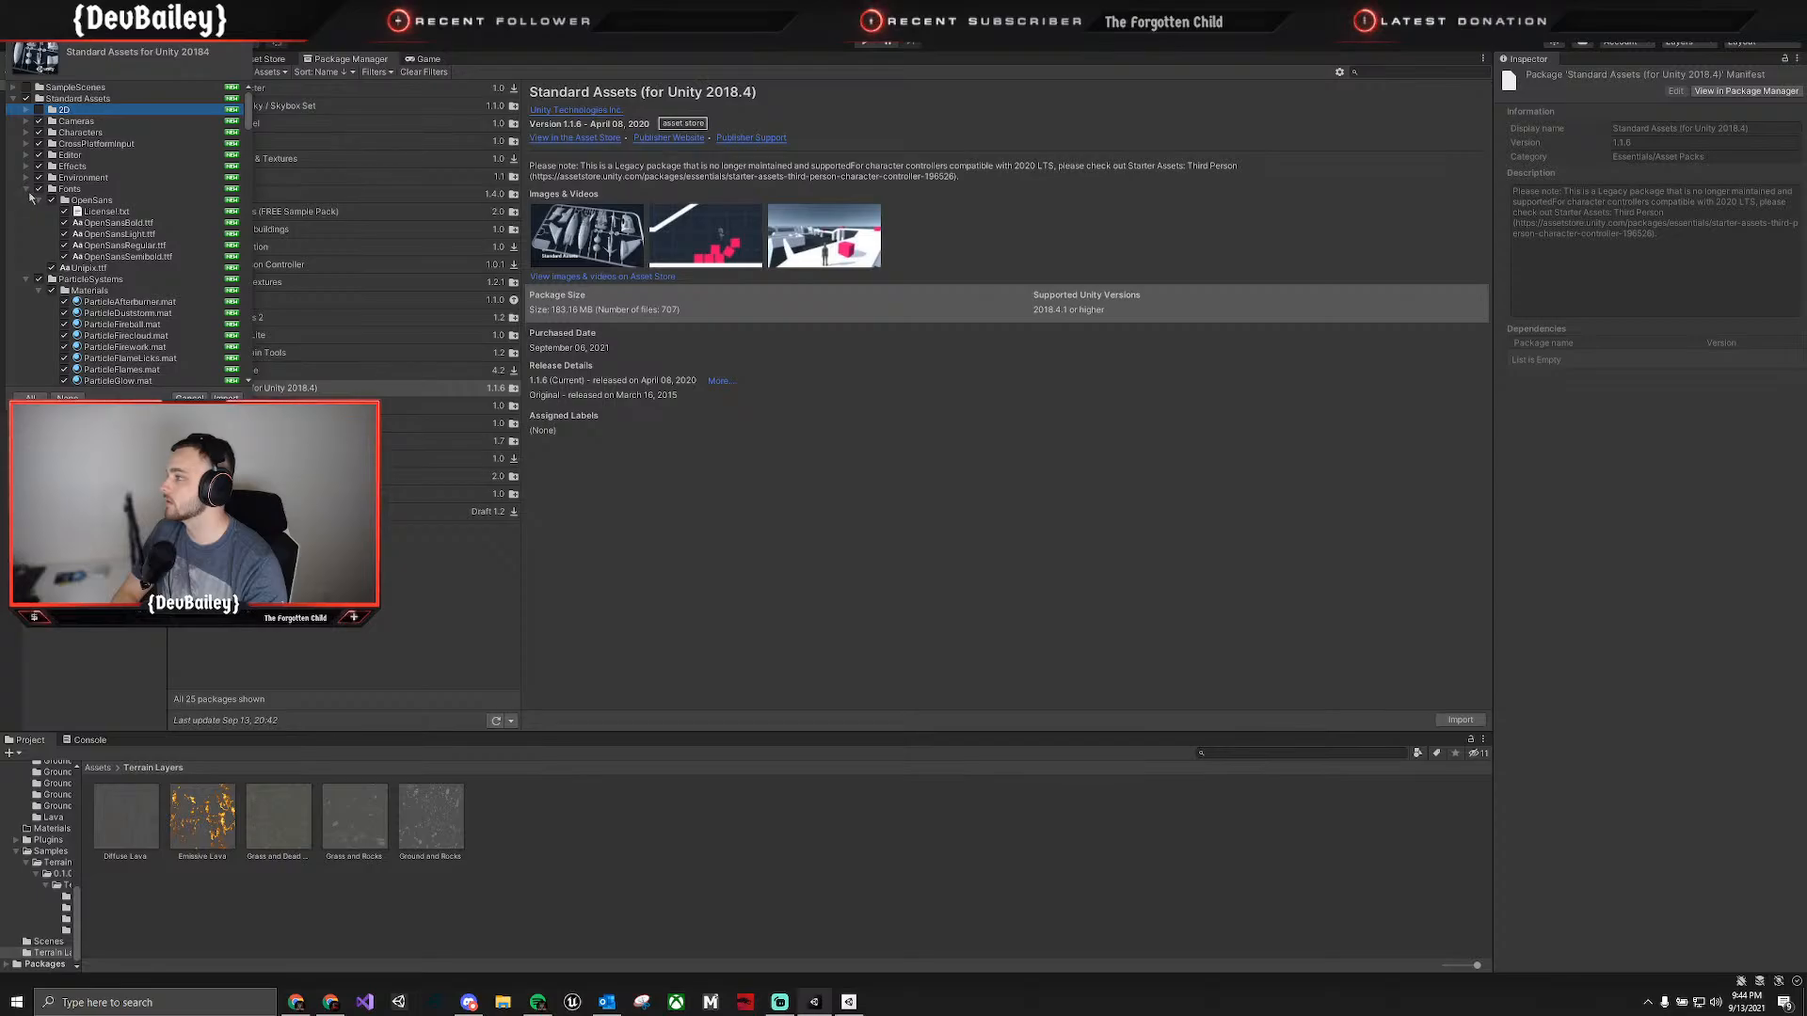
pyautogui.click(27, 190)
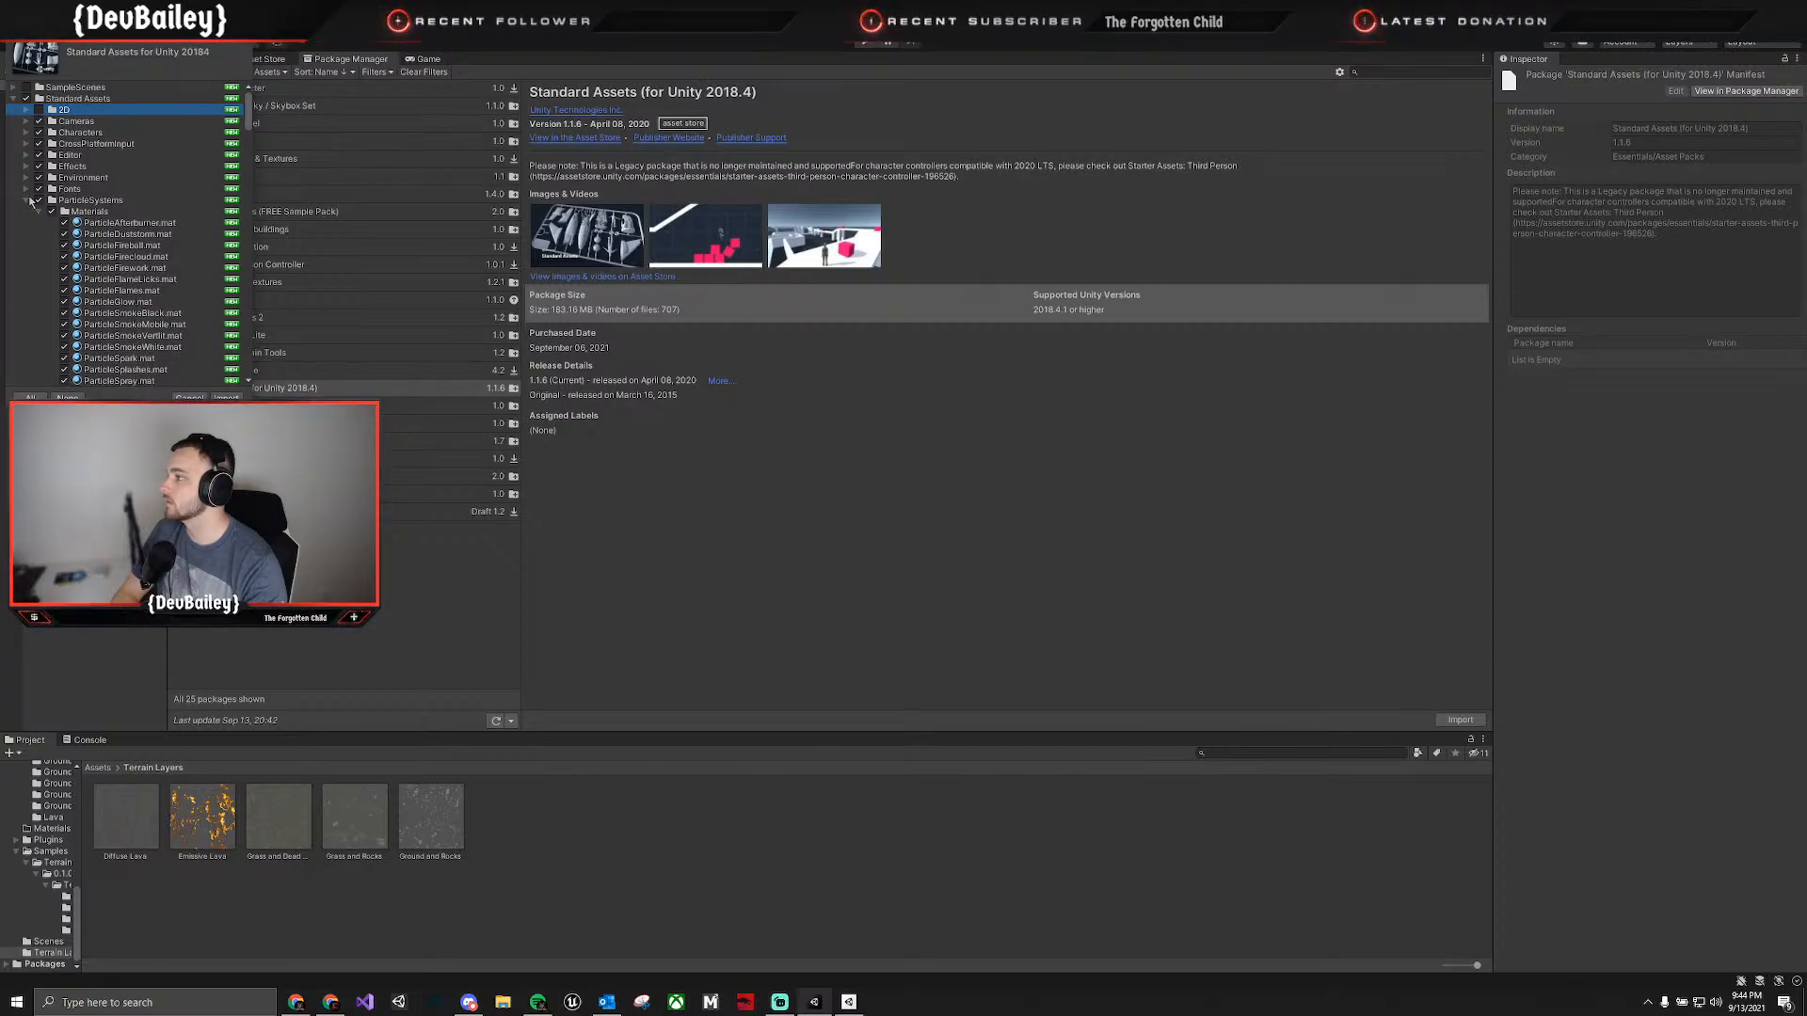
pyautogui.click(26, 200)
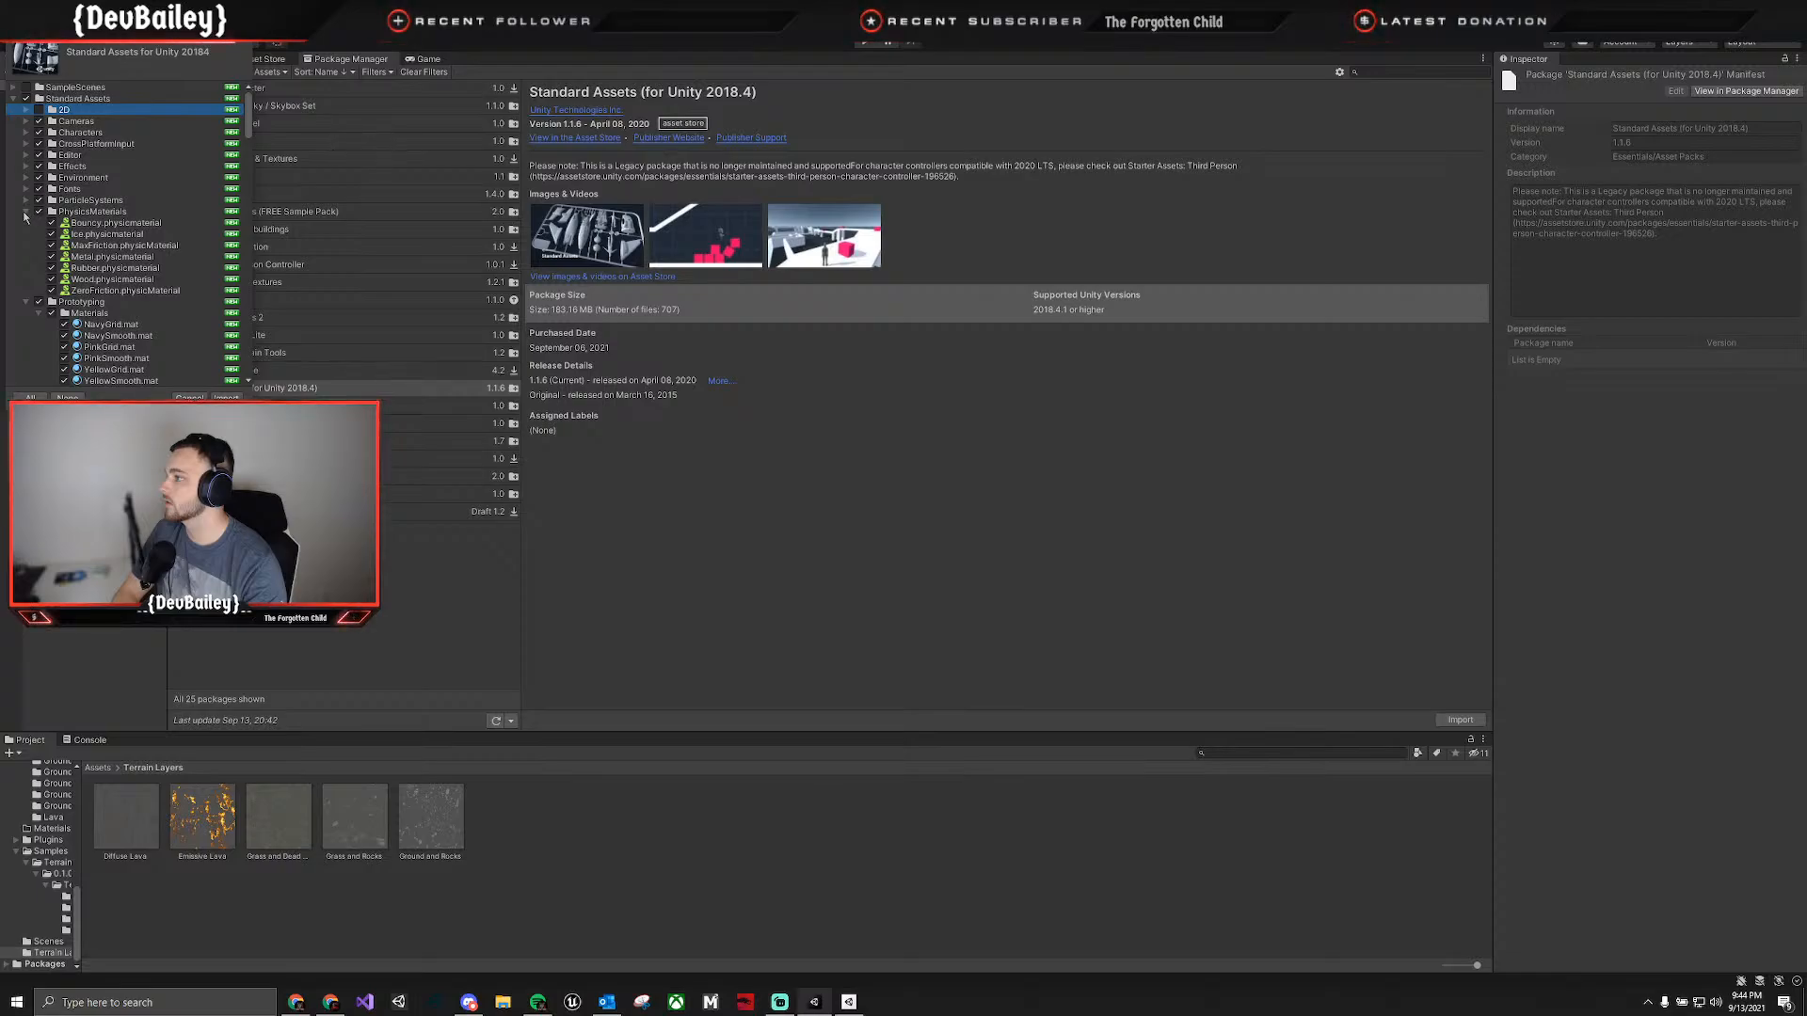
pyautogui.click(27, 214)
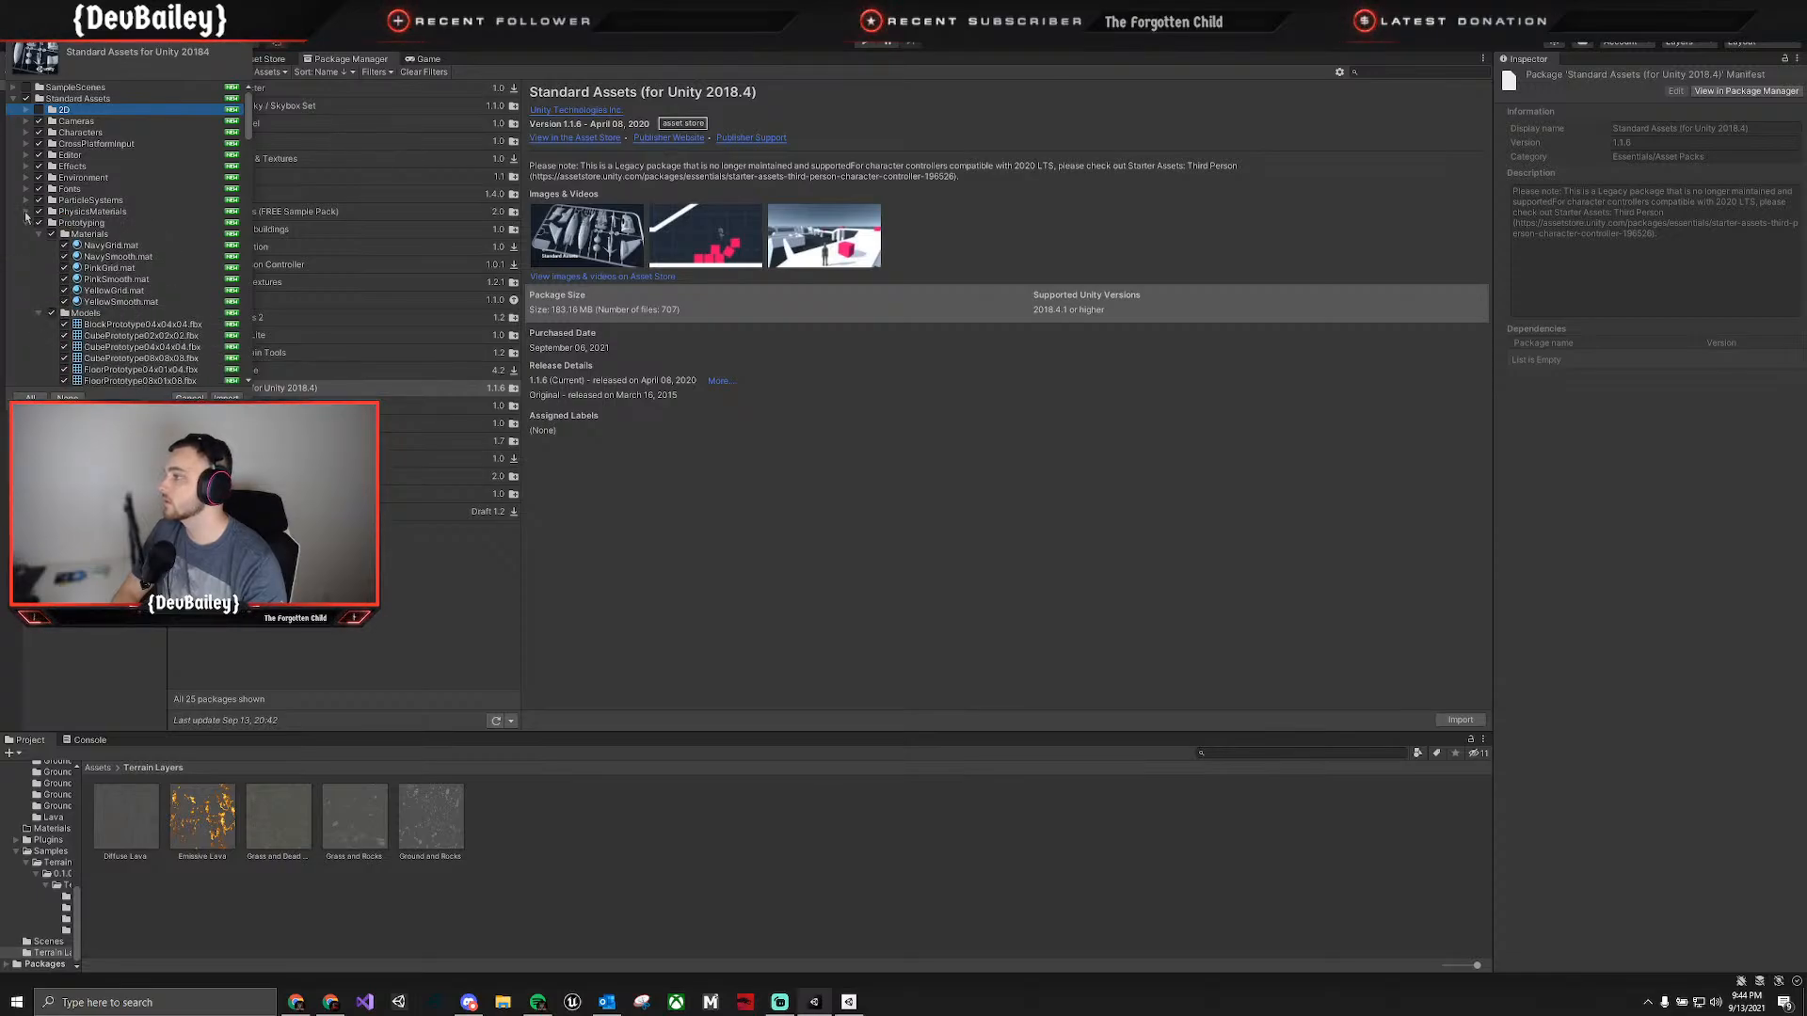
pyautogui.click(39, 216)
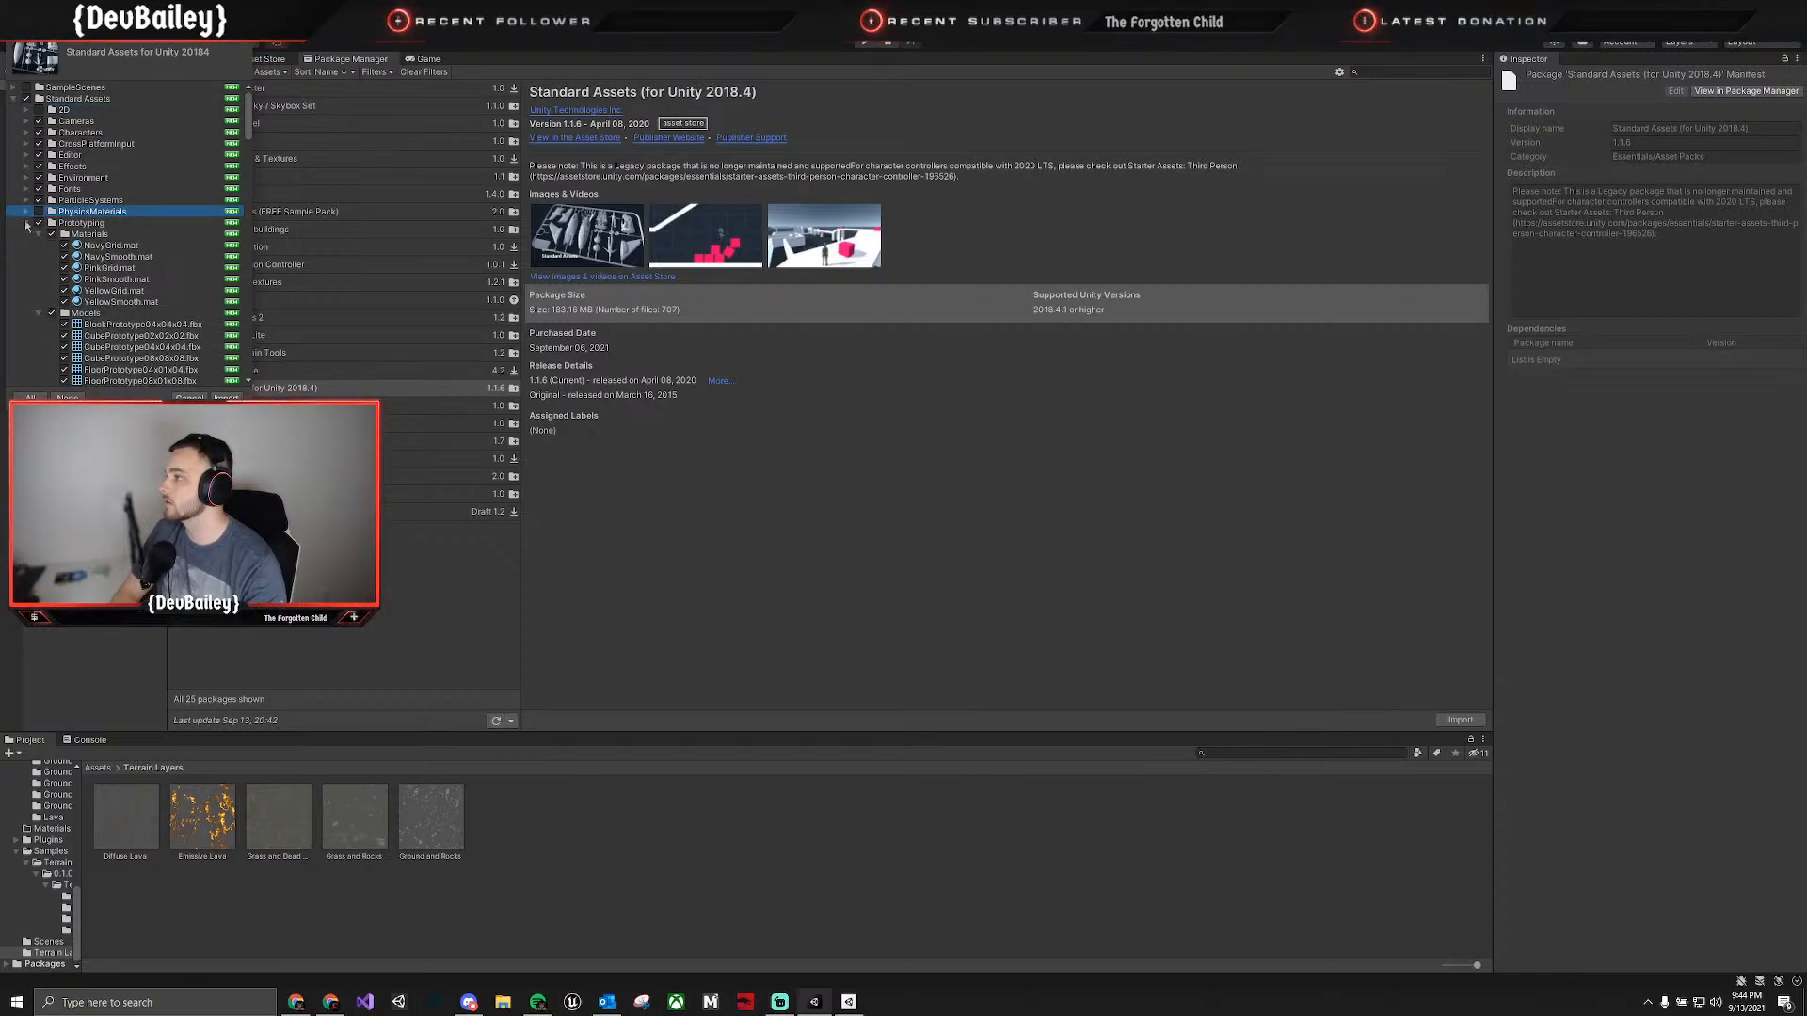
# Collapse the remaining folders, exclude Vehicles, and import the selected Standard Assets content.
pyautogui.click(26, 223)
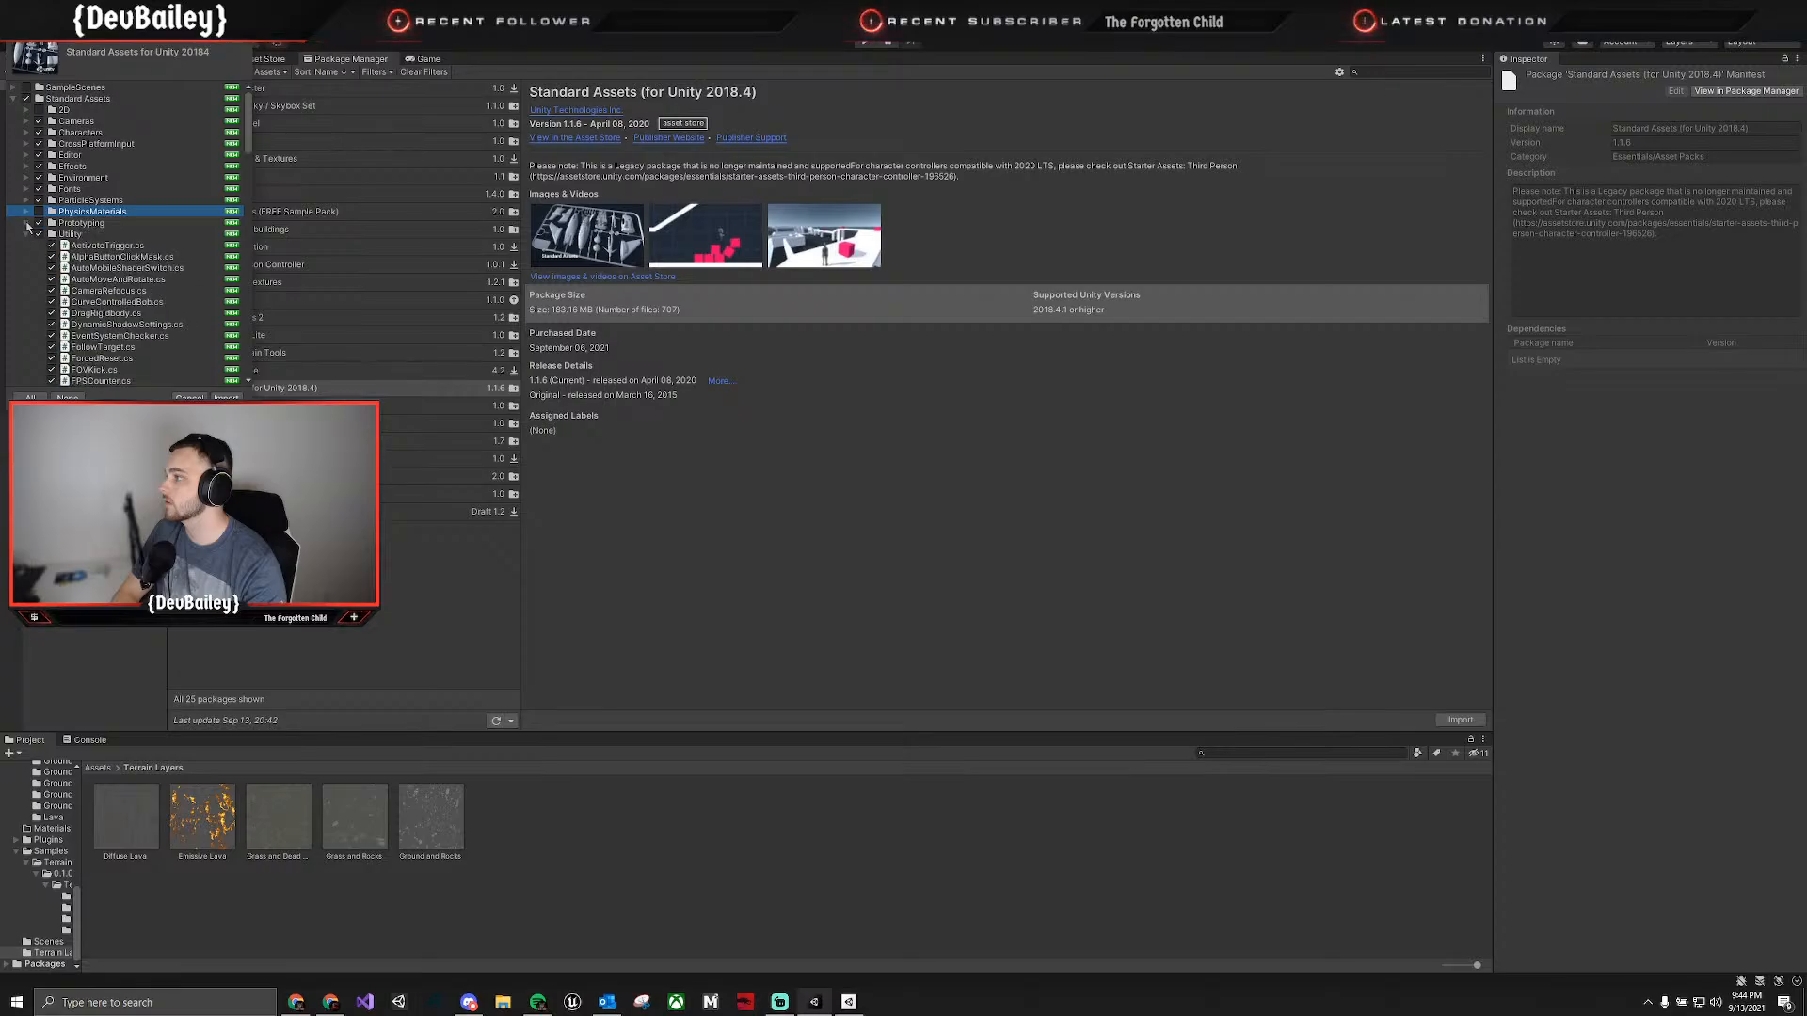
pyautogui.click(26, 234)
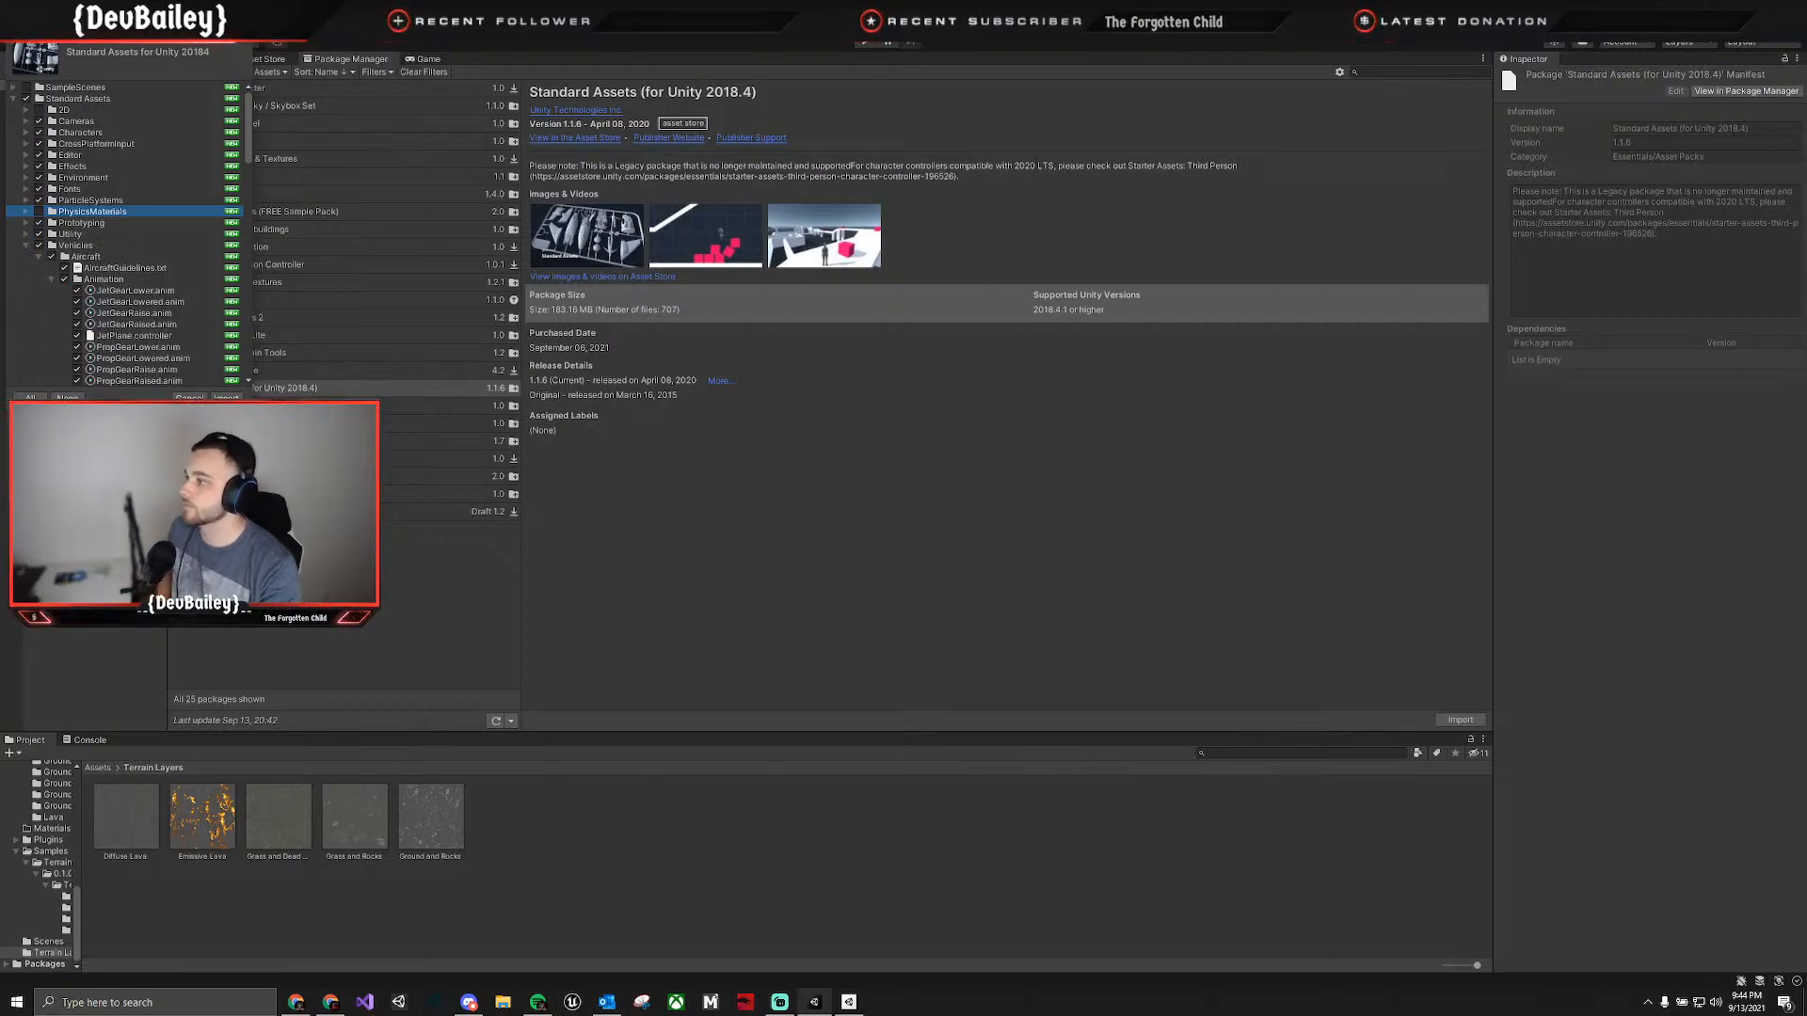
pyautogui.click(25, 245)
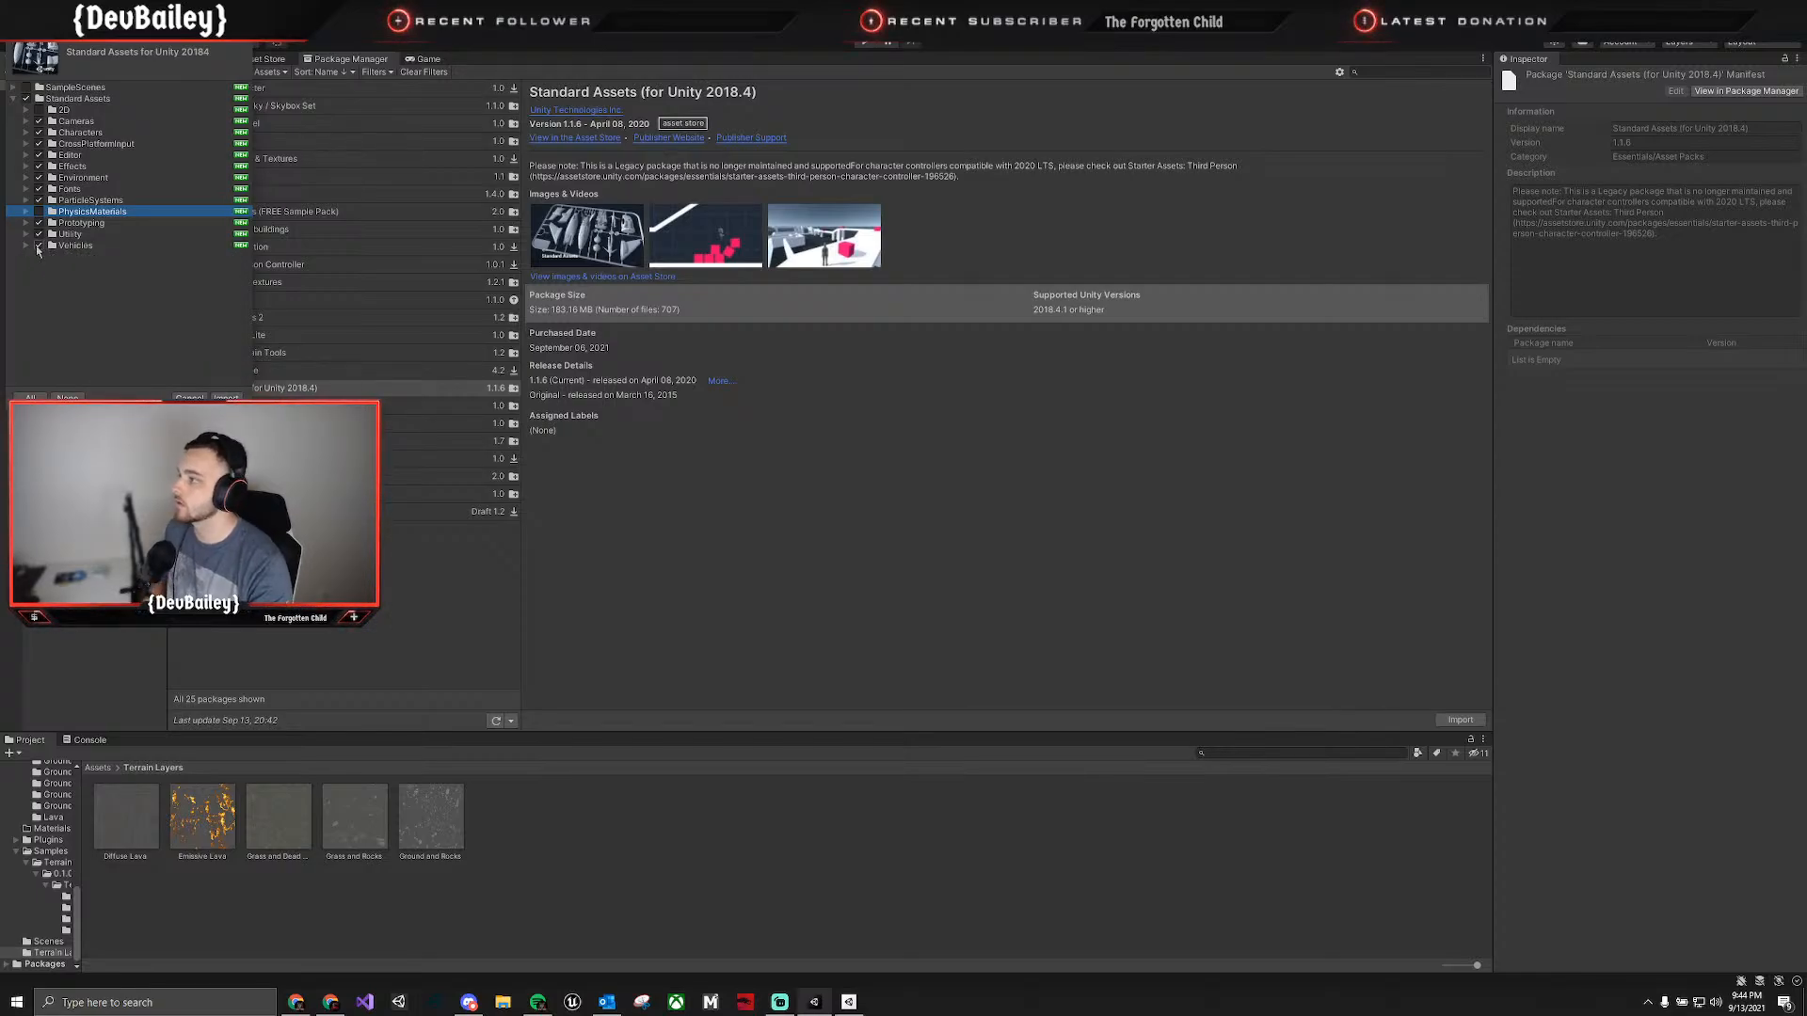
pyautogui.click(38, 246)
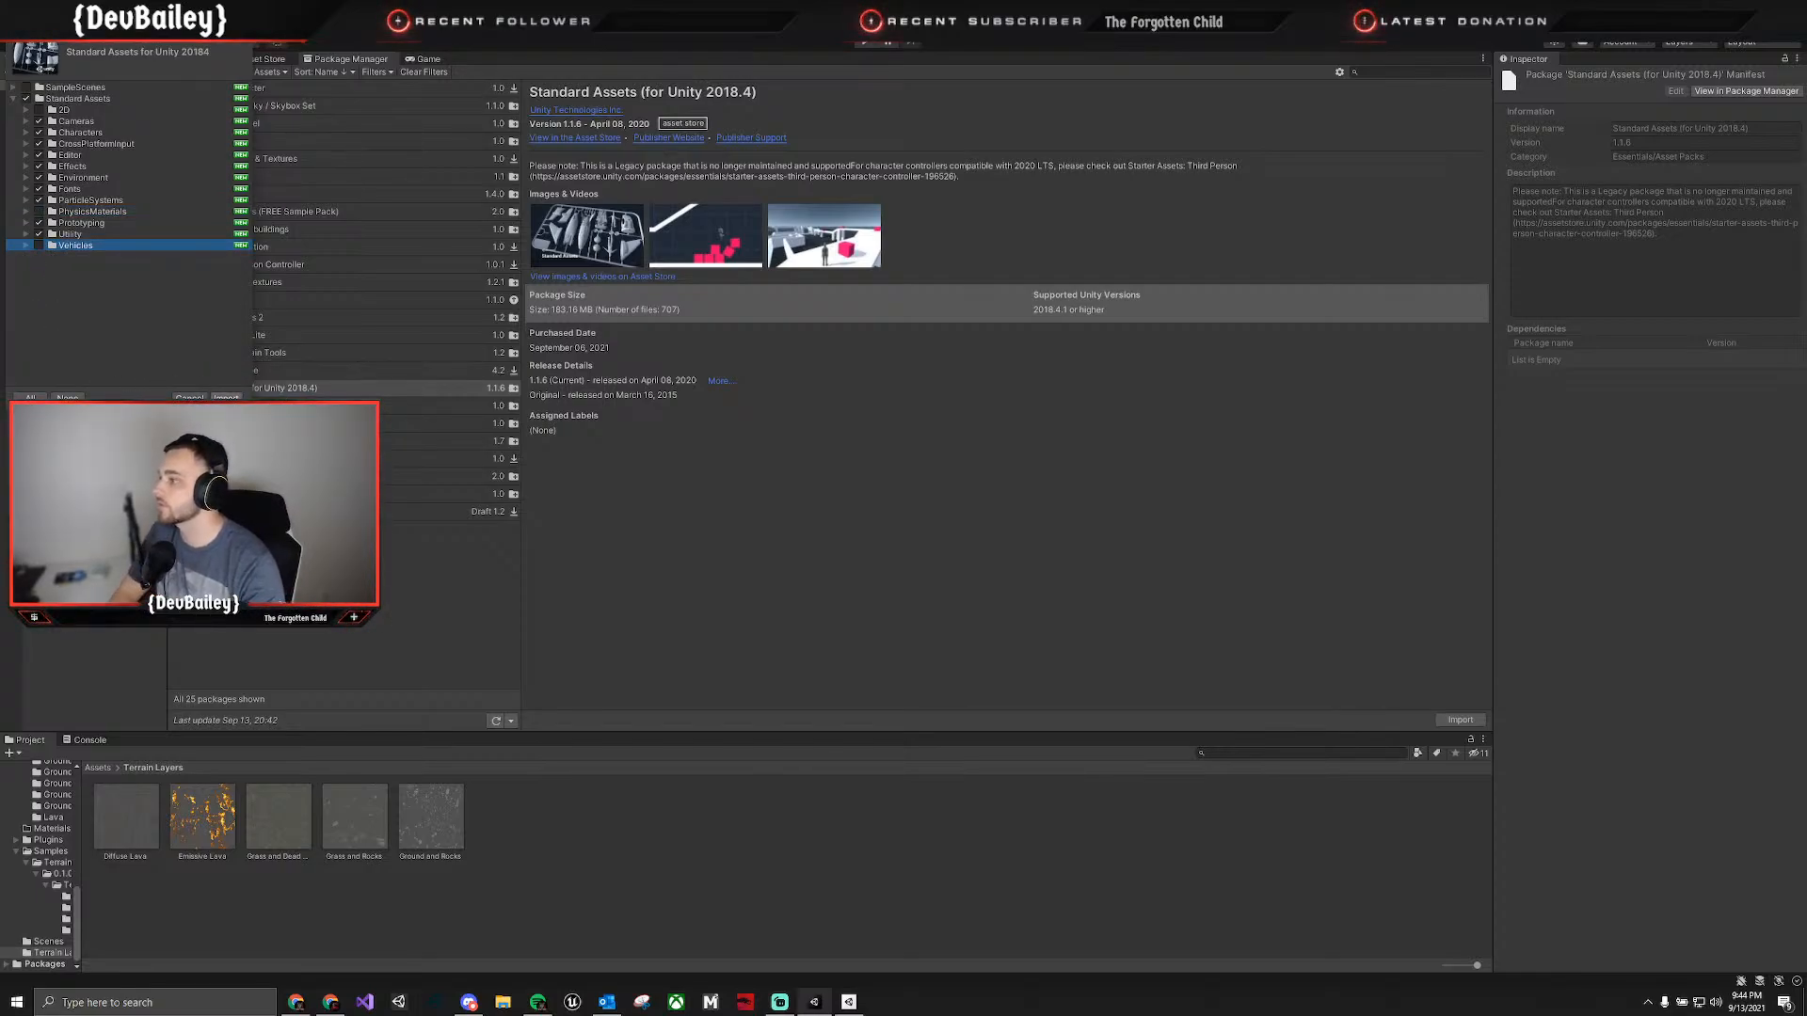
pyautogui.click(227, 397)
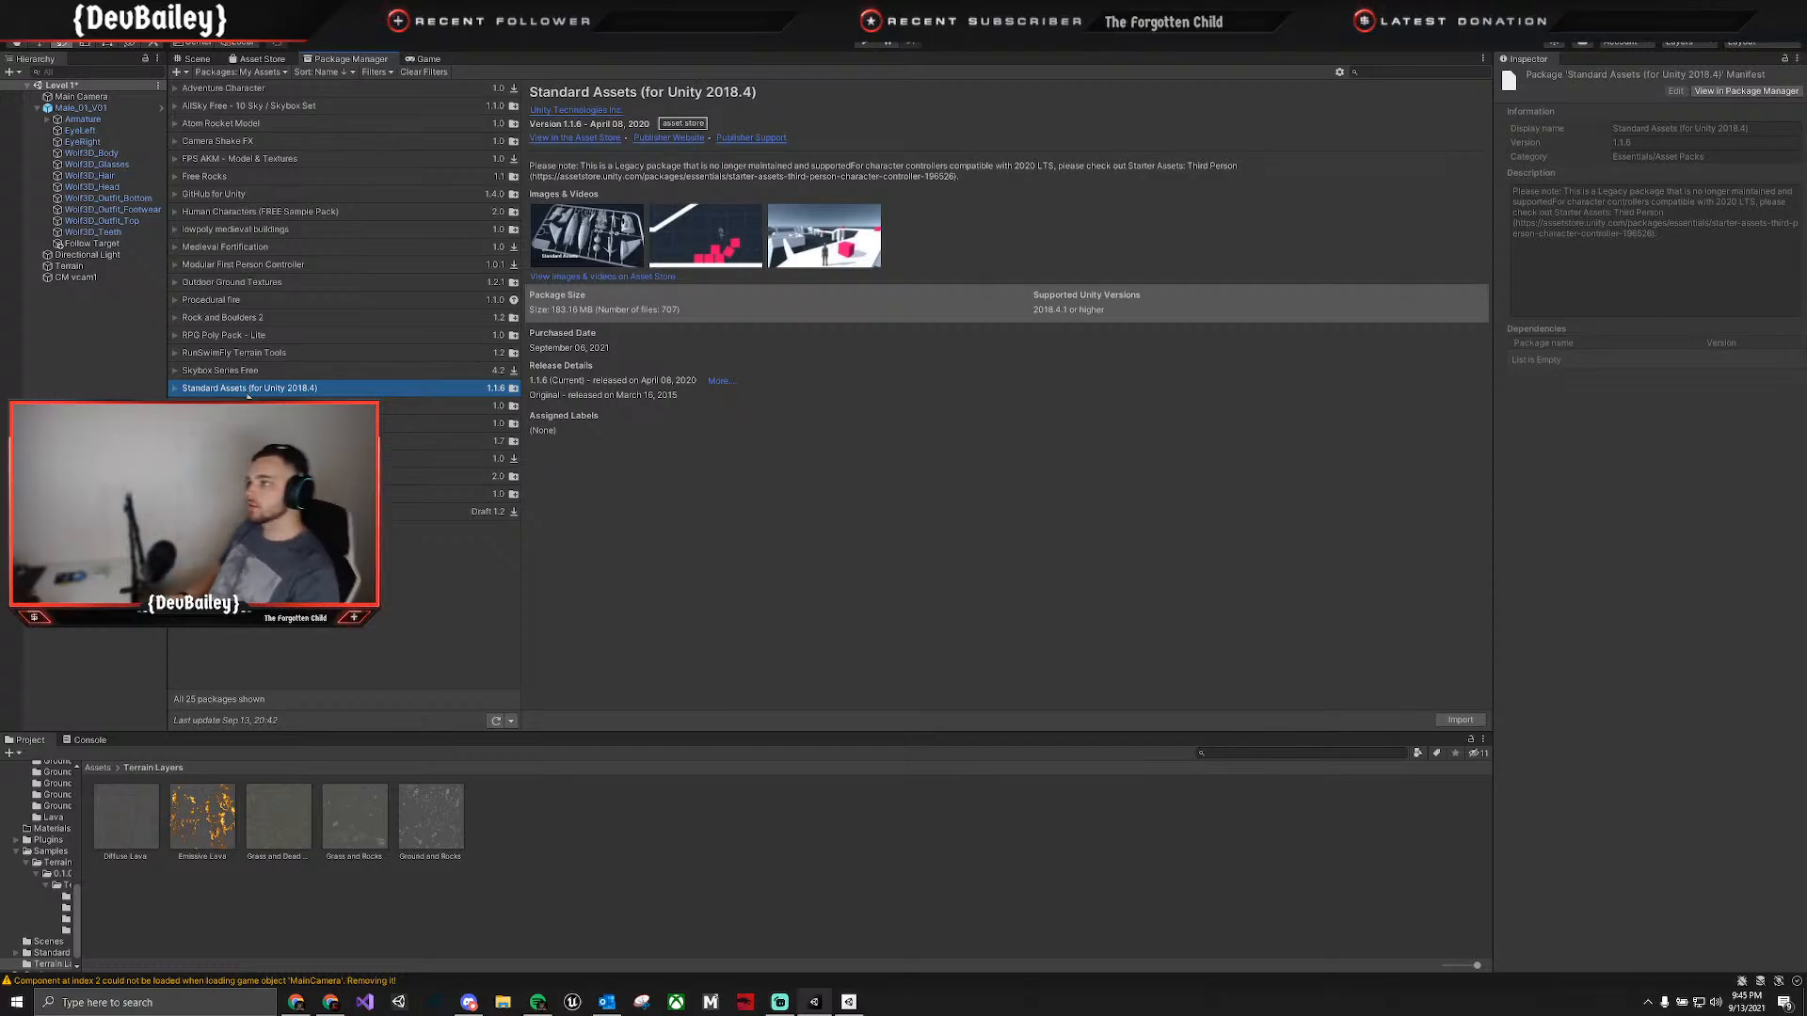
# Return to the Scene view and open the ThirdPersonCharacter Prefabs folder inside Standard Assets > Characters.
pyautogui.click(195, 59)
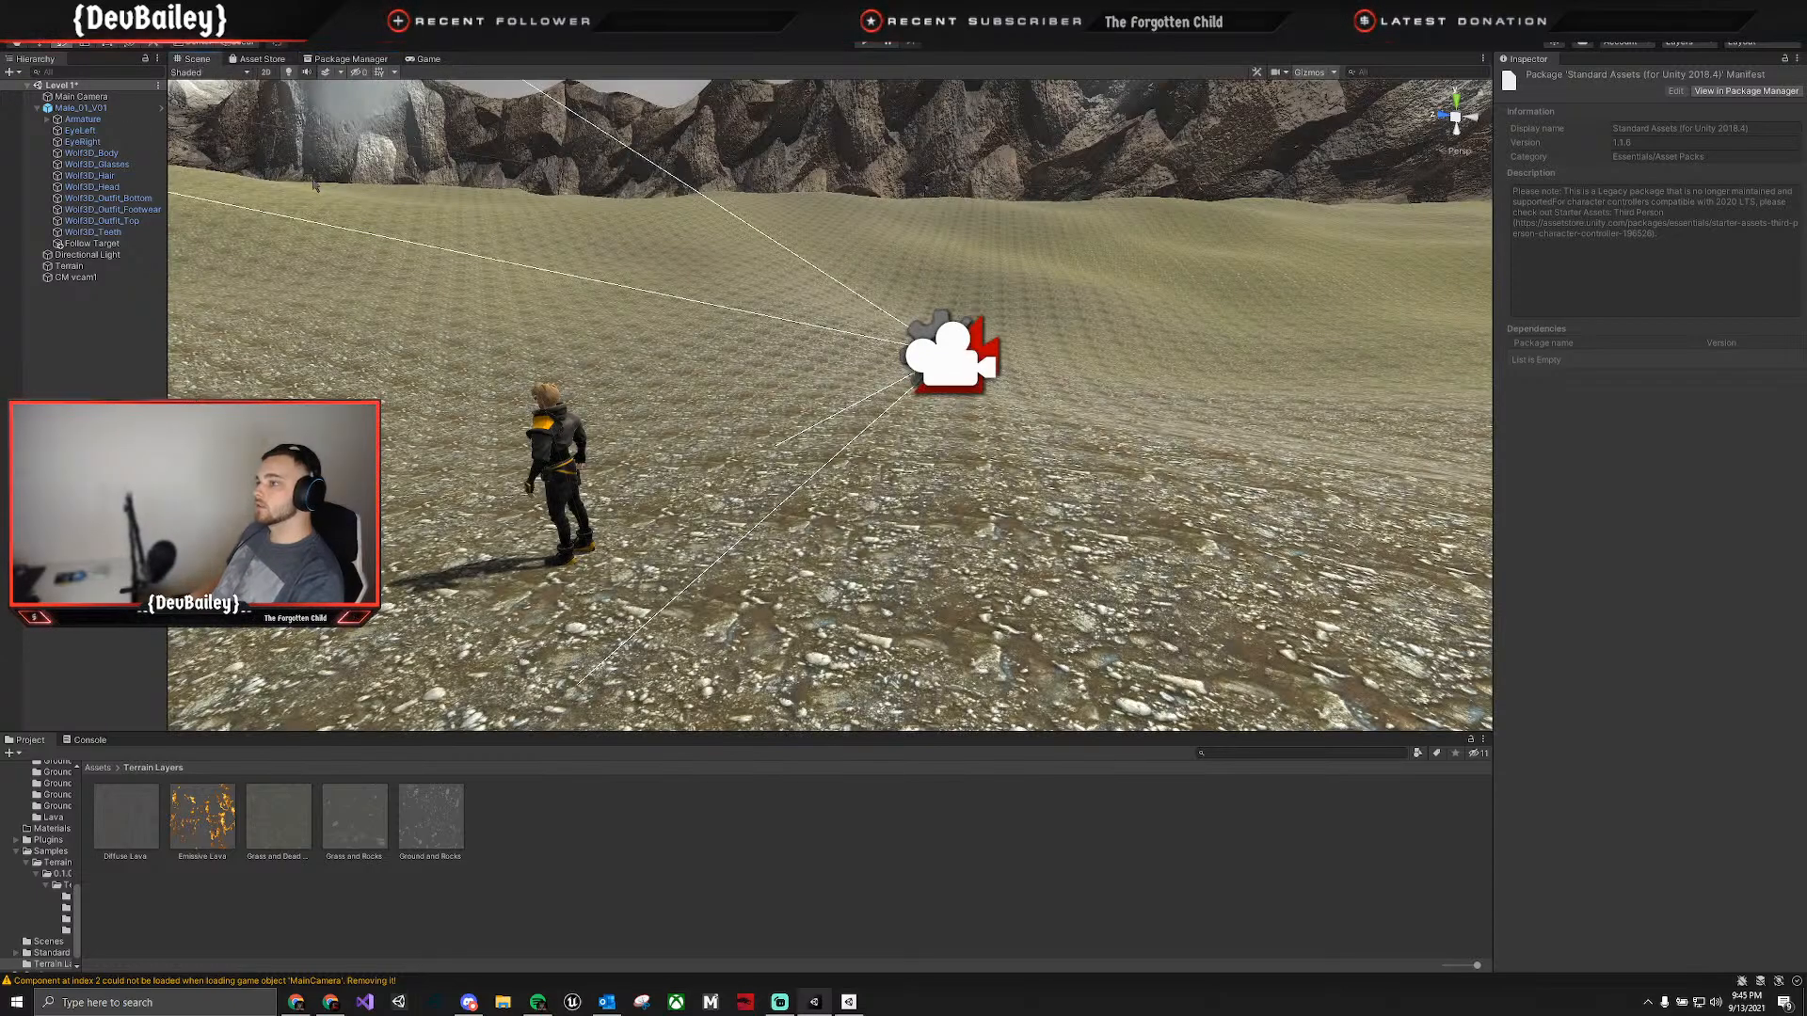
pyautogui.moveTo(805, 511); pyautogui.dragTo(354, 745, button='right')
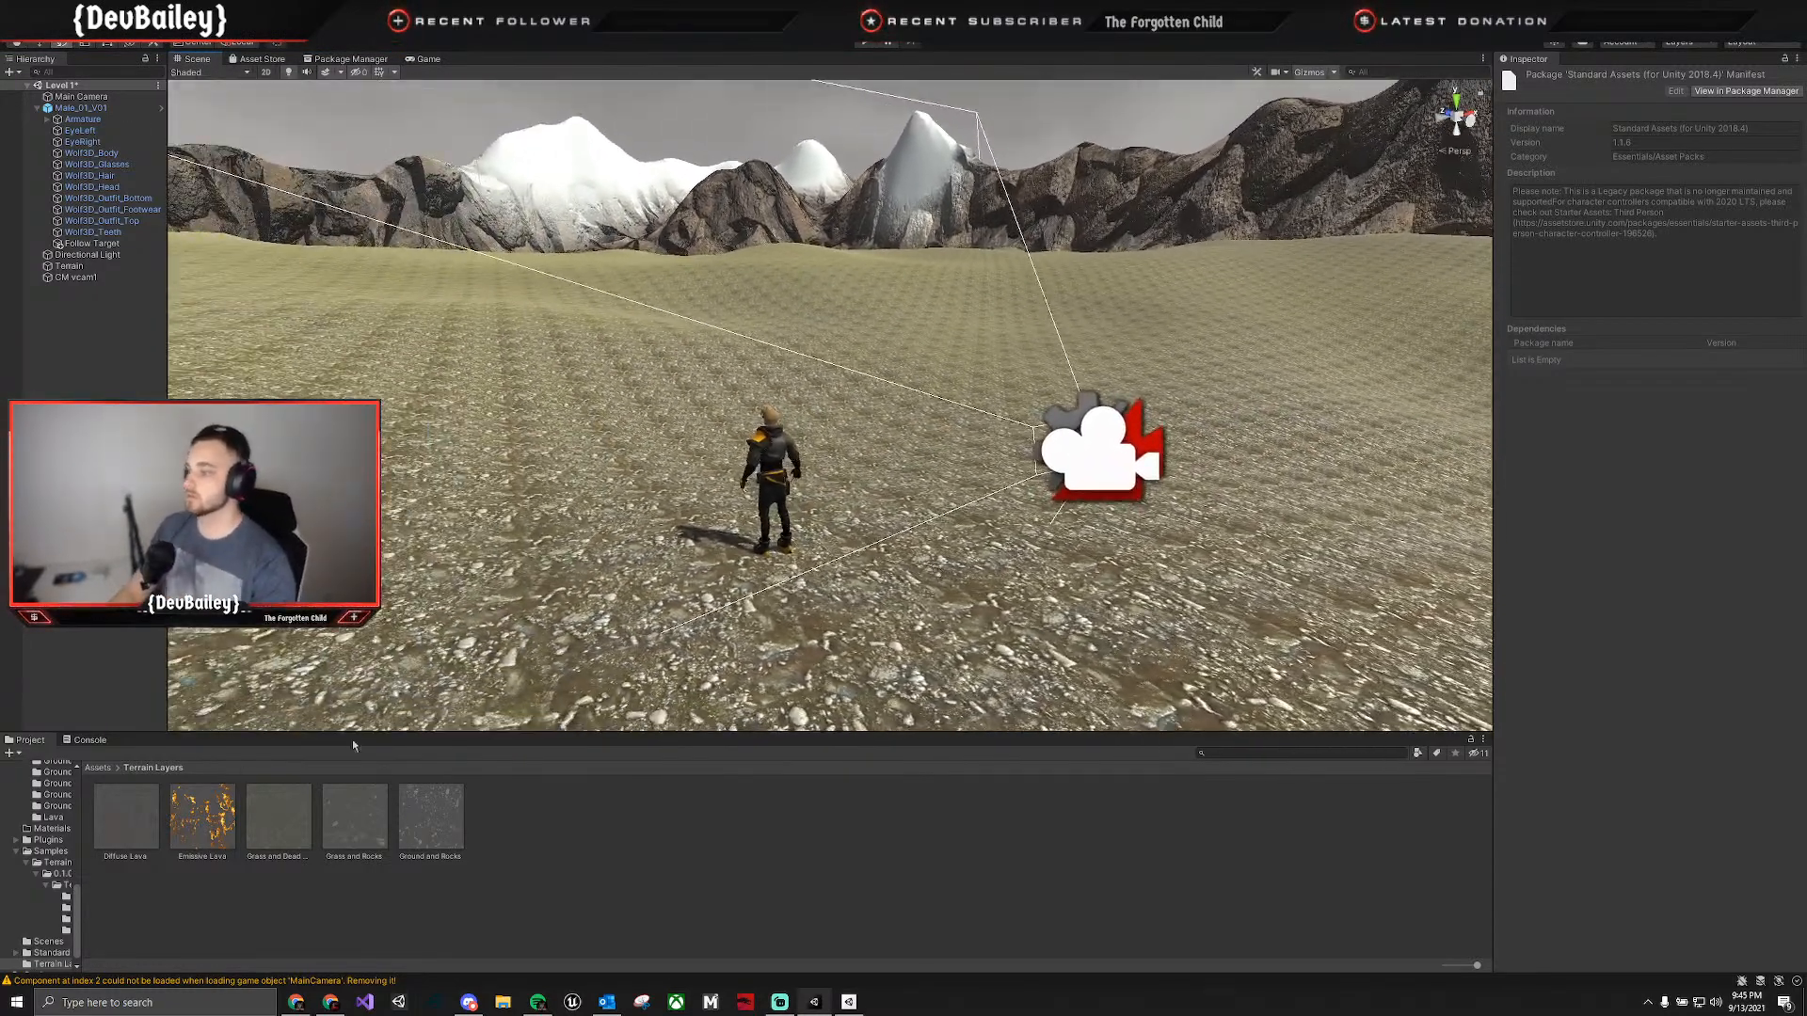
pyautogui.click(98, 768)
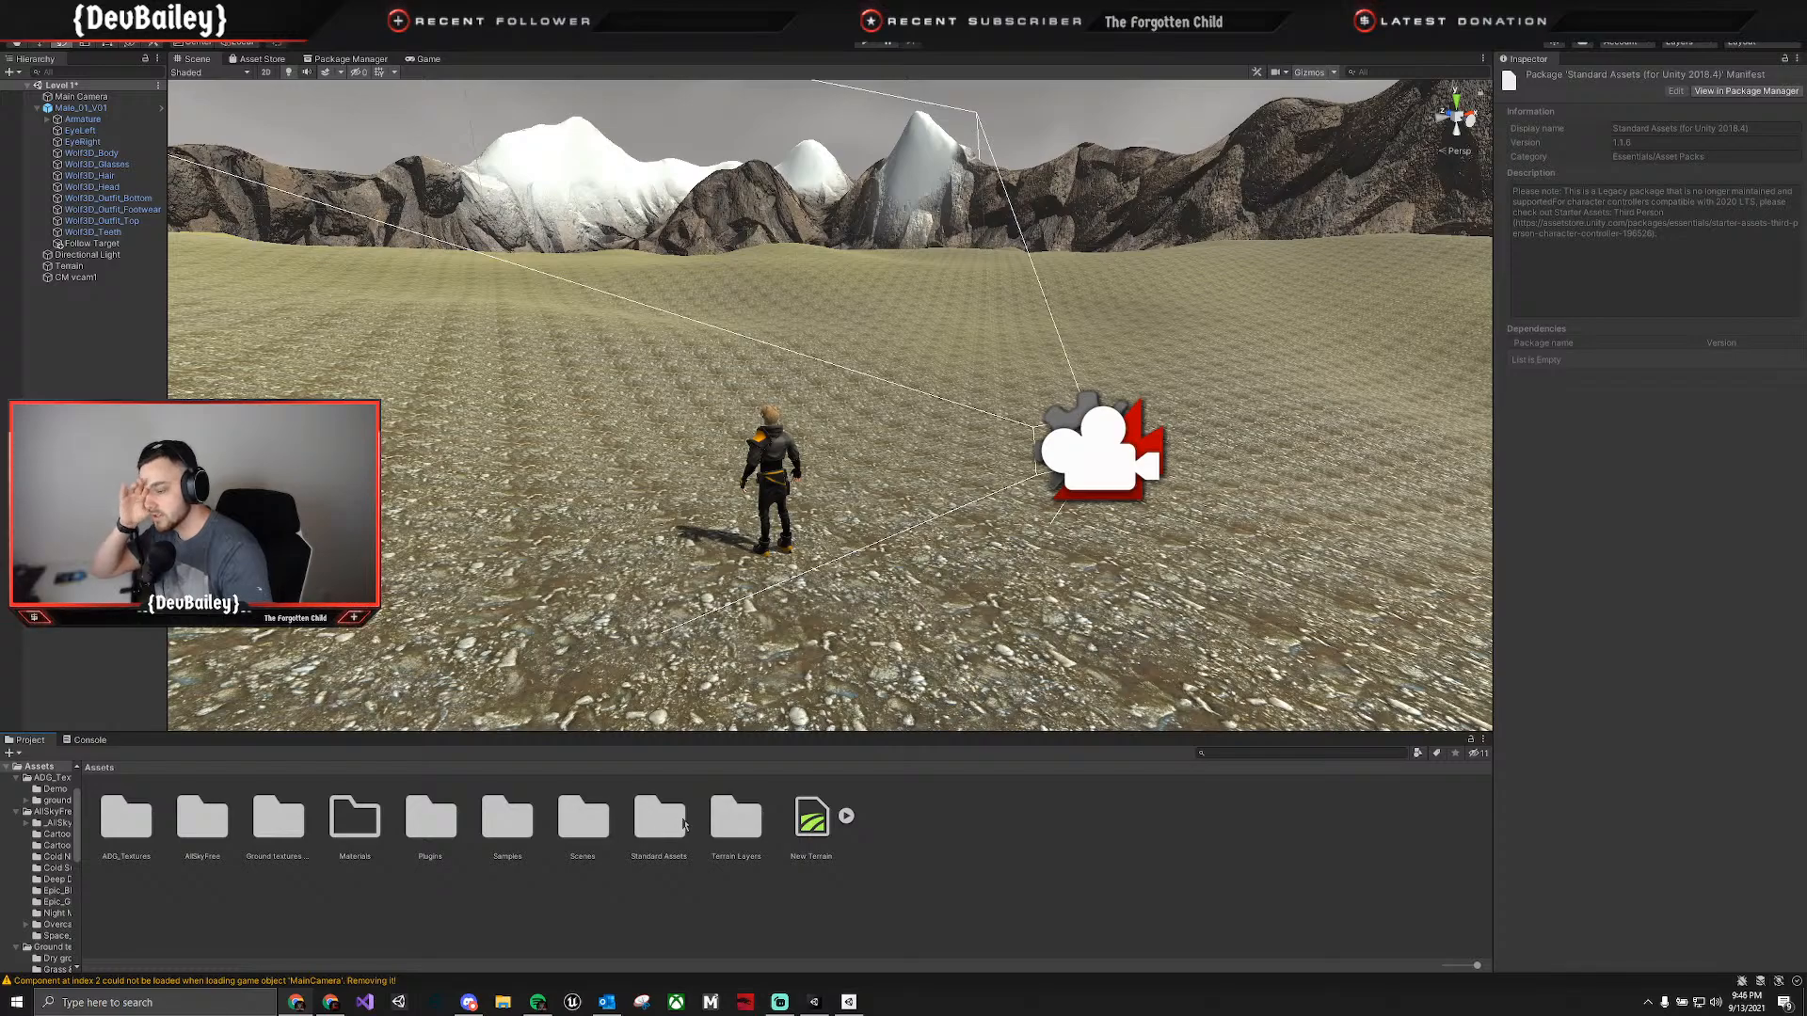
pyautogui.doubleClick(678, 825)
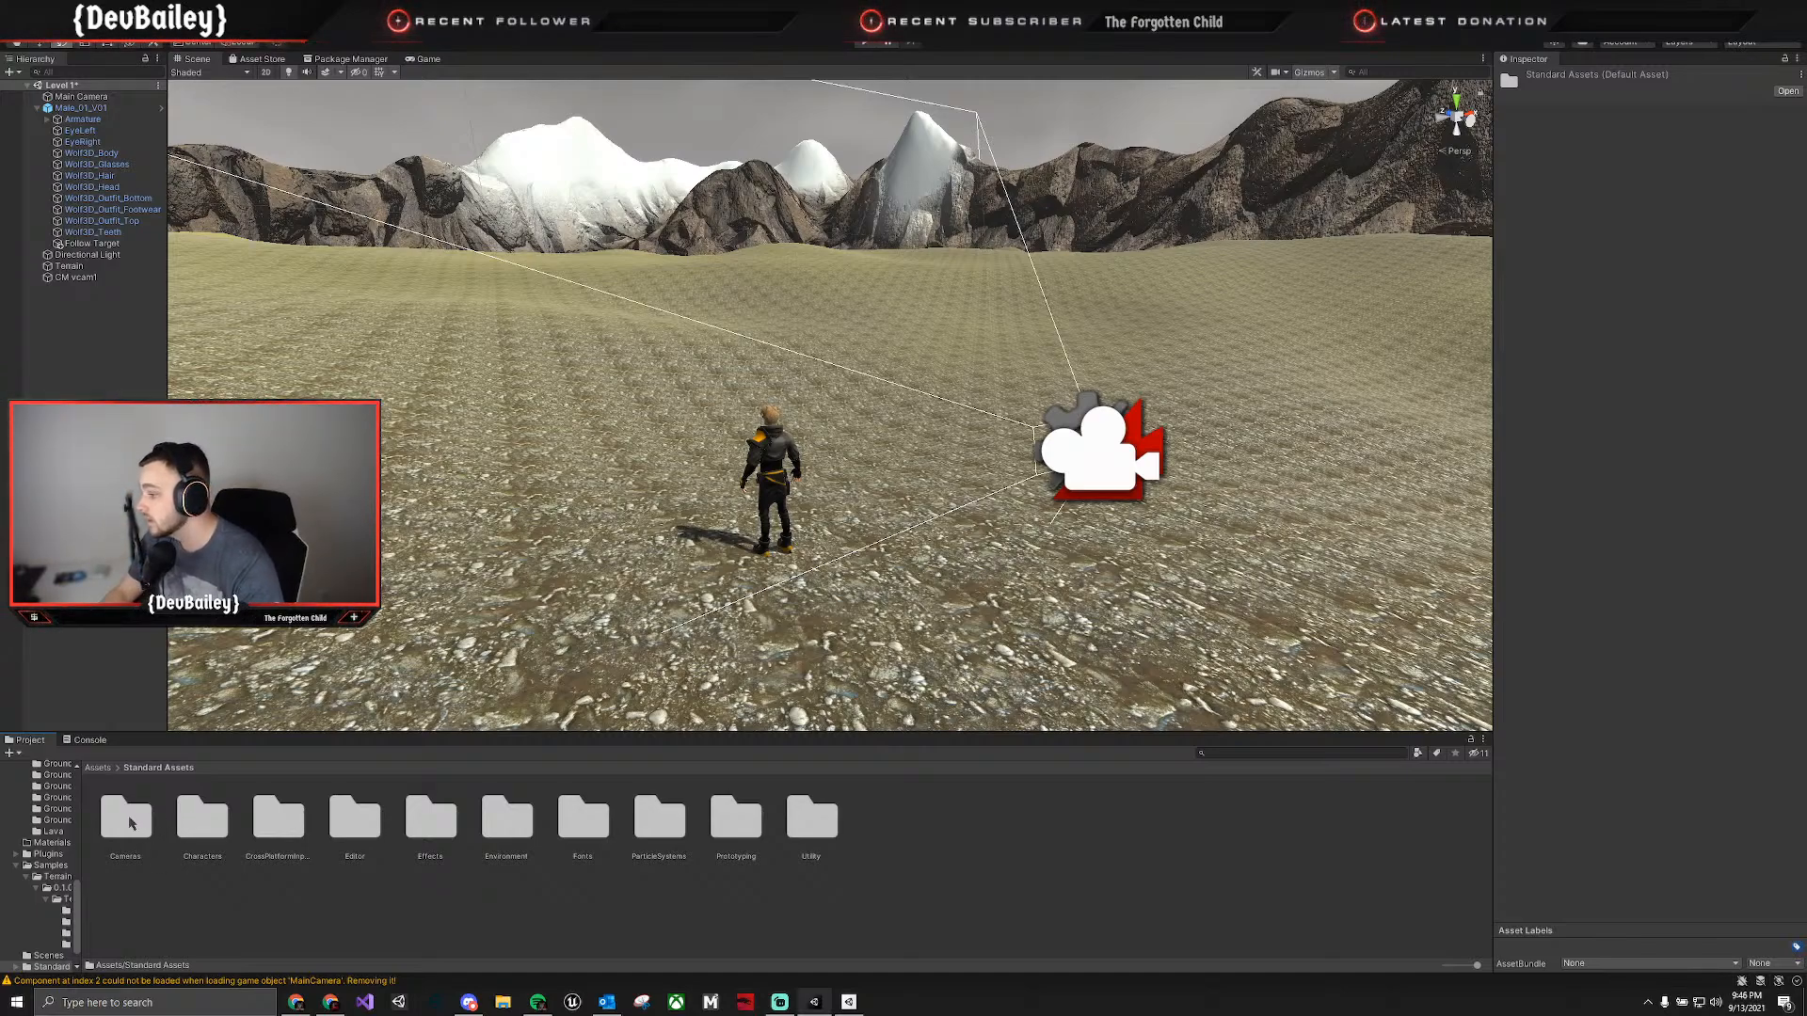
pyautogui.doubleClick(220, 831)
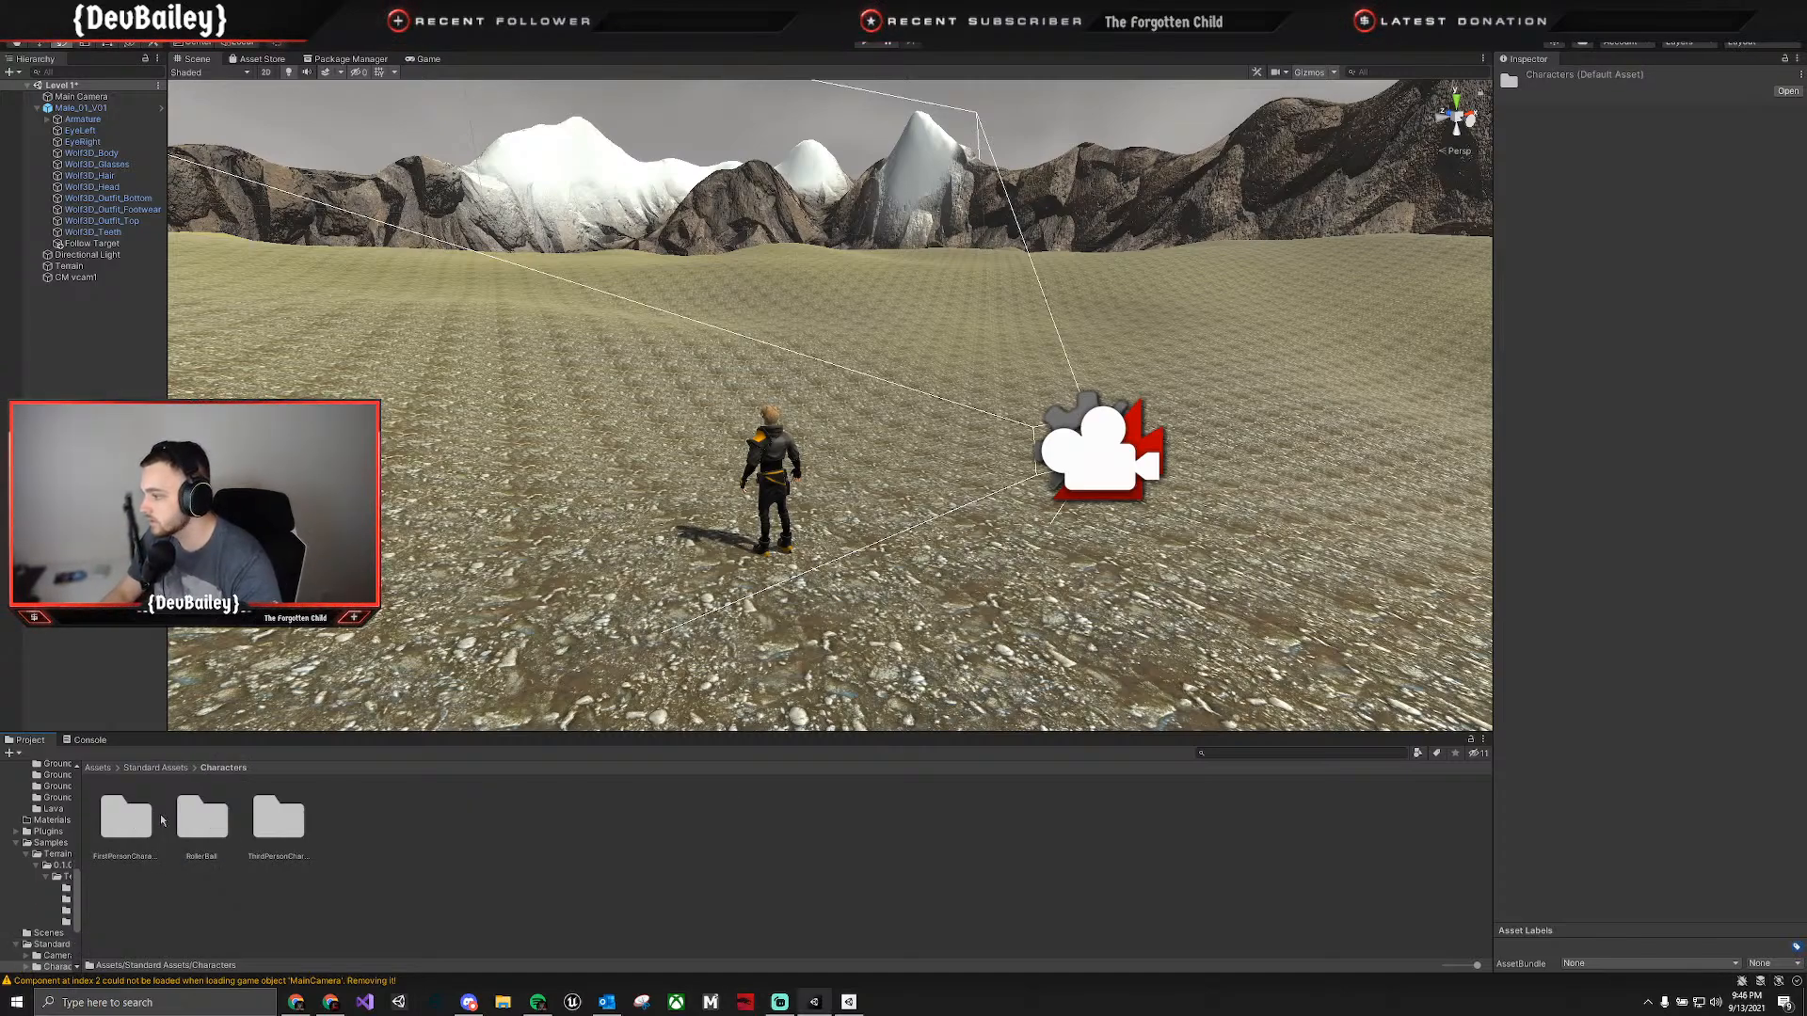
pyautogui.doubleClick(279, 815)
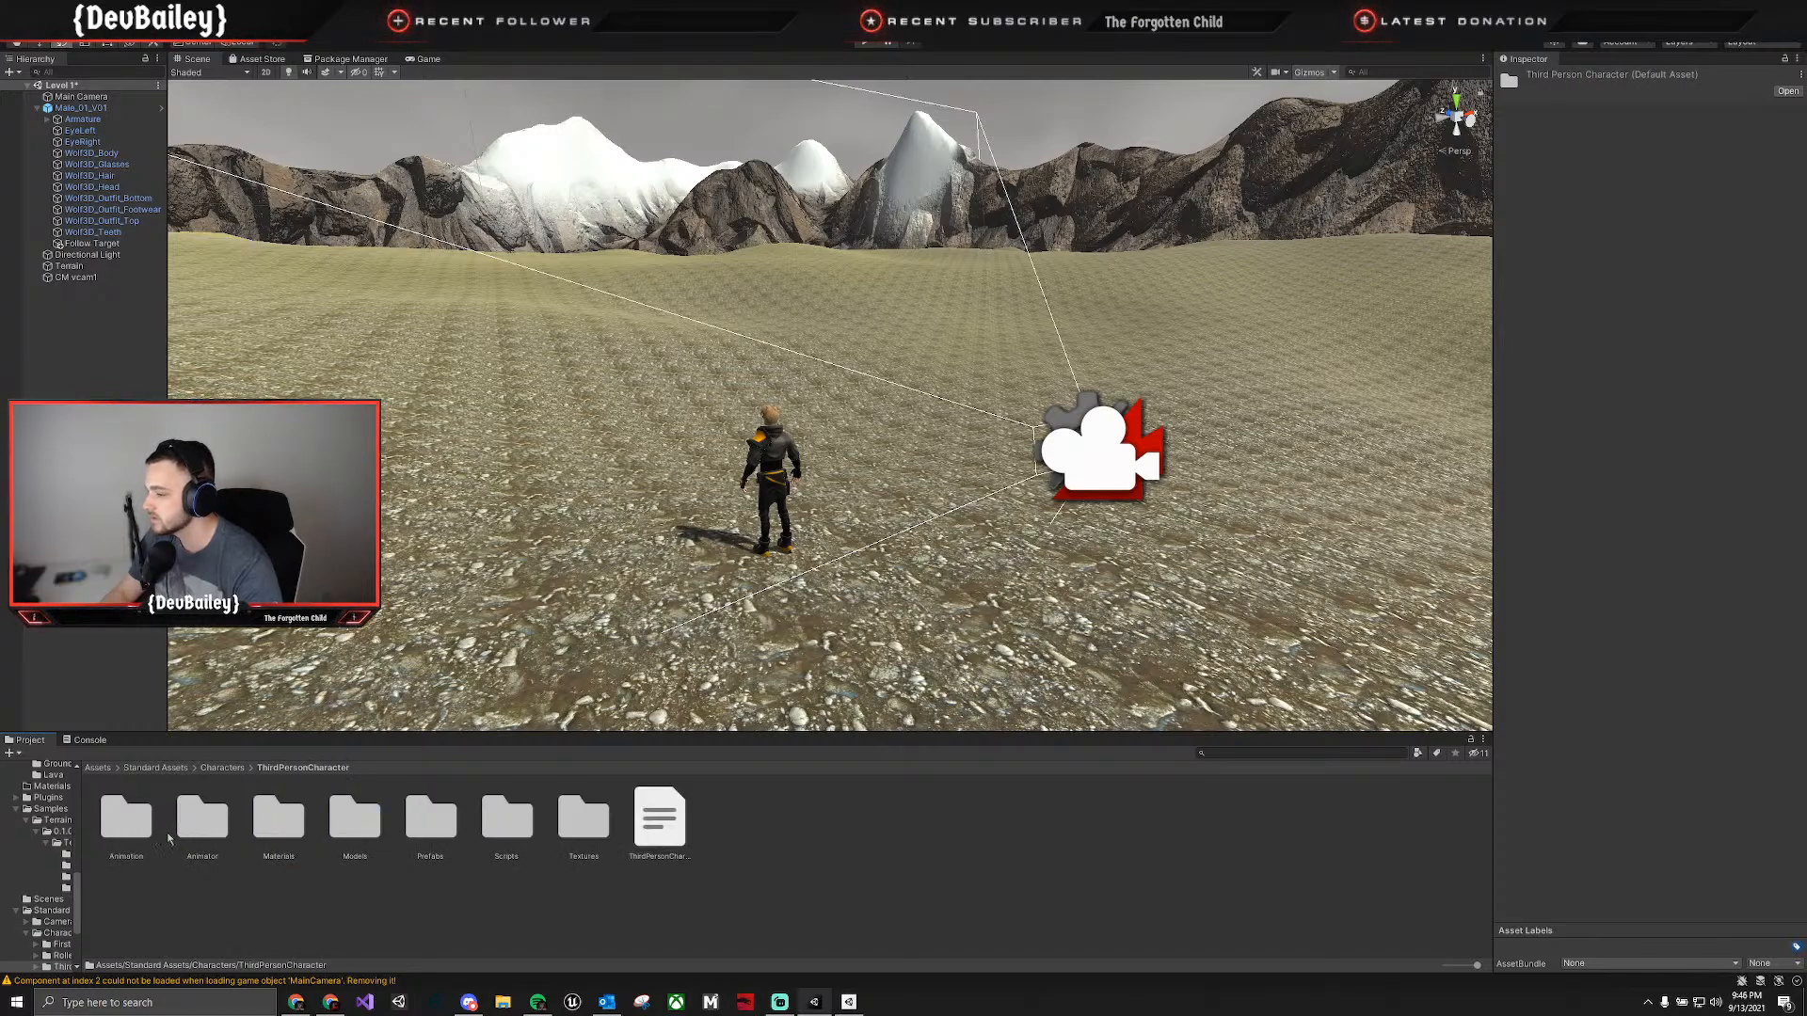
pyautogui.doubleClick(132, 821)
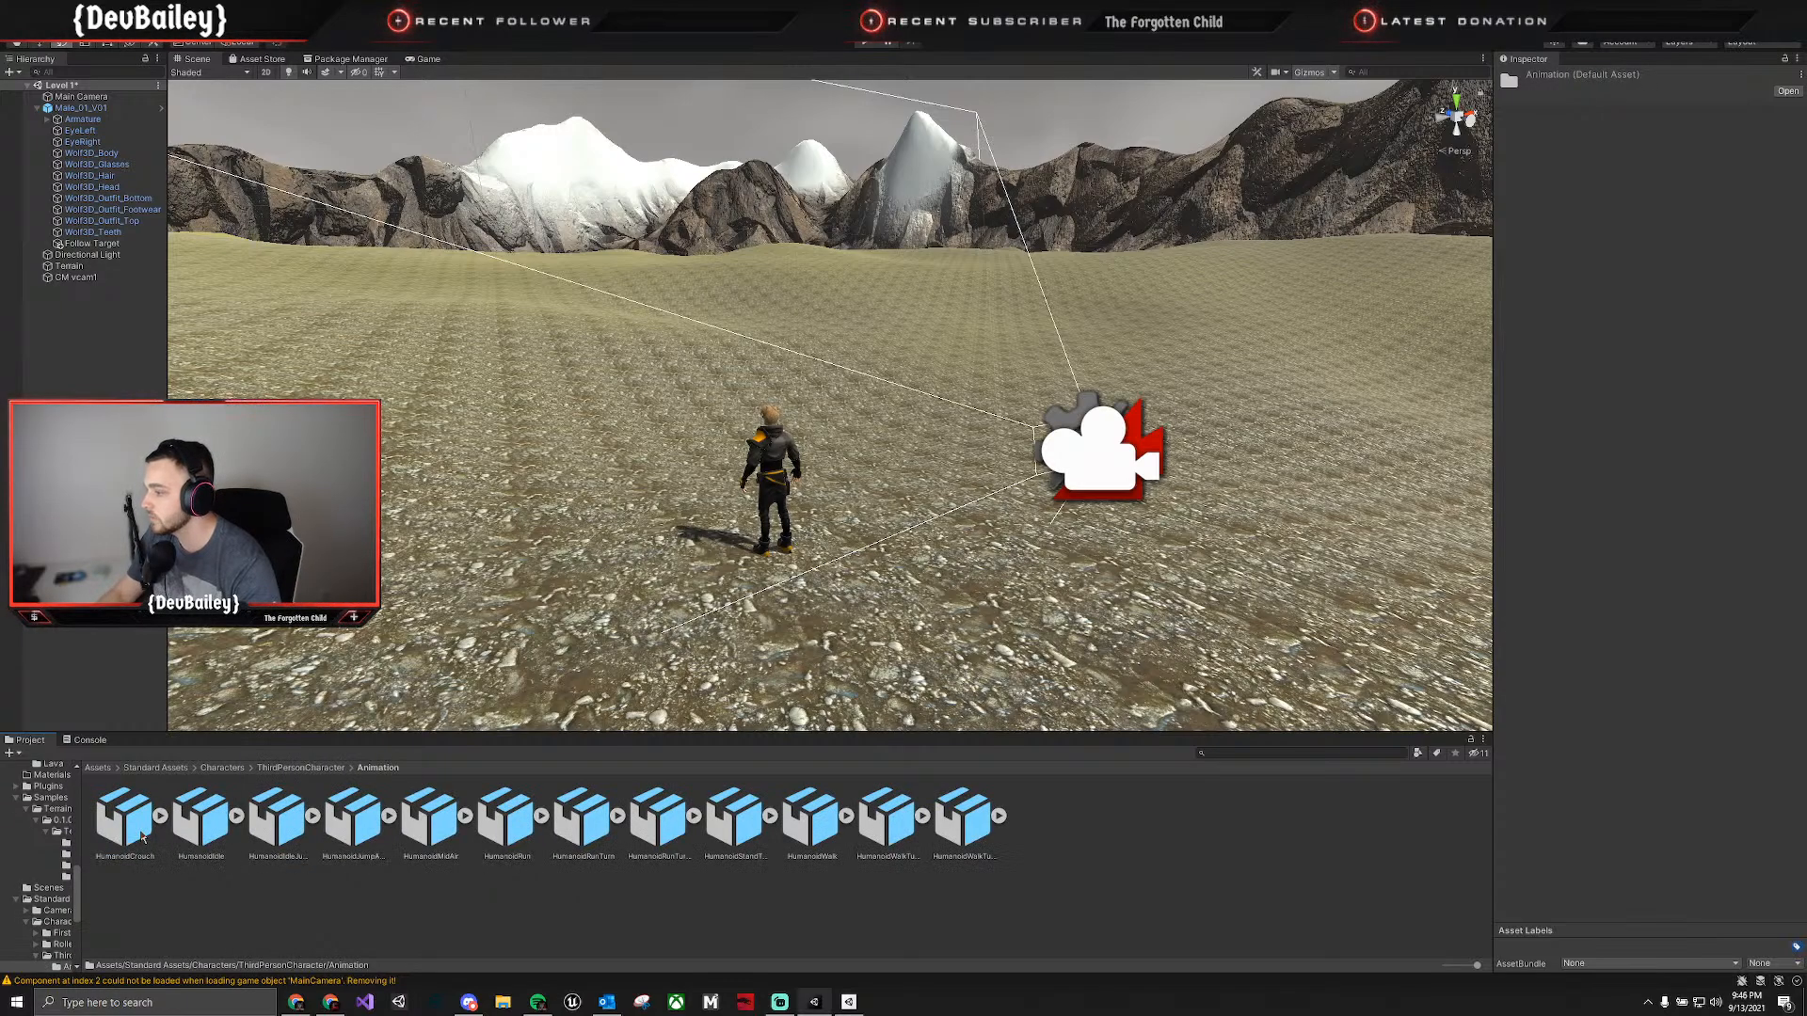
pyautogui.click(303, 769)
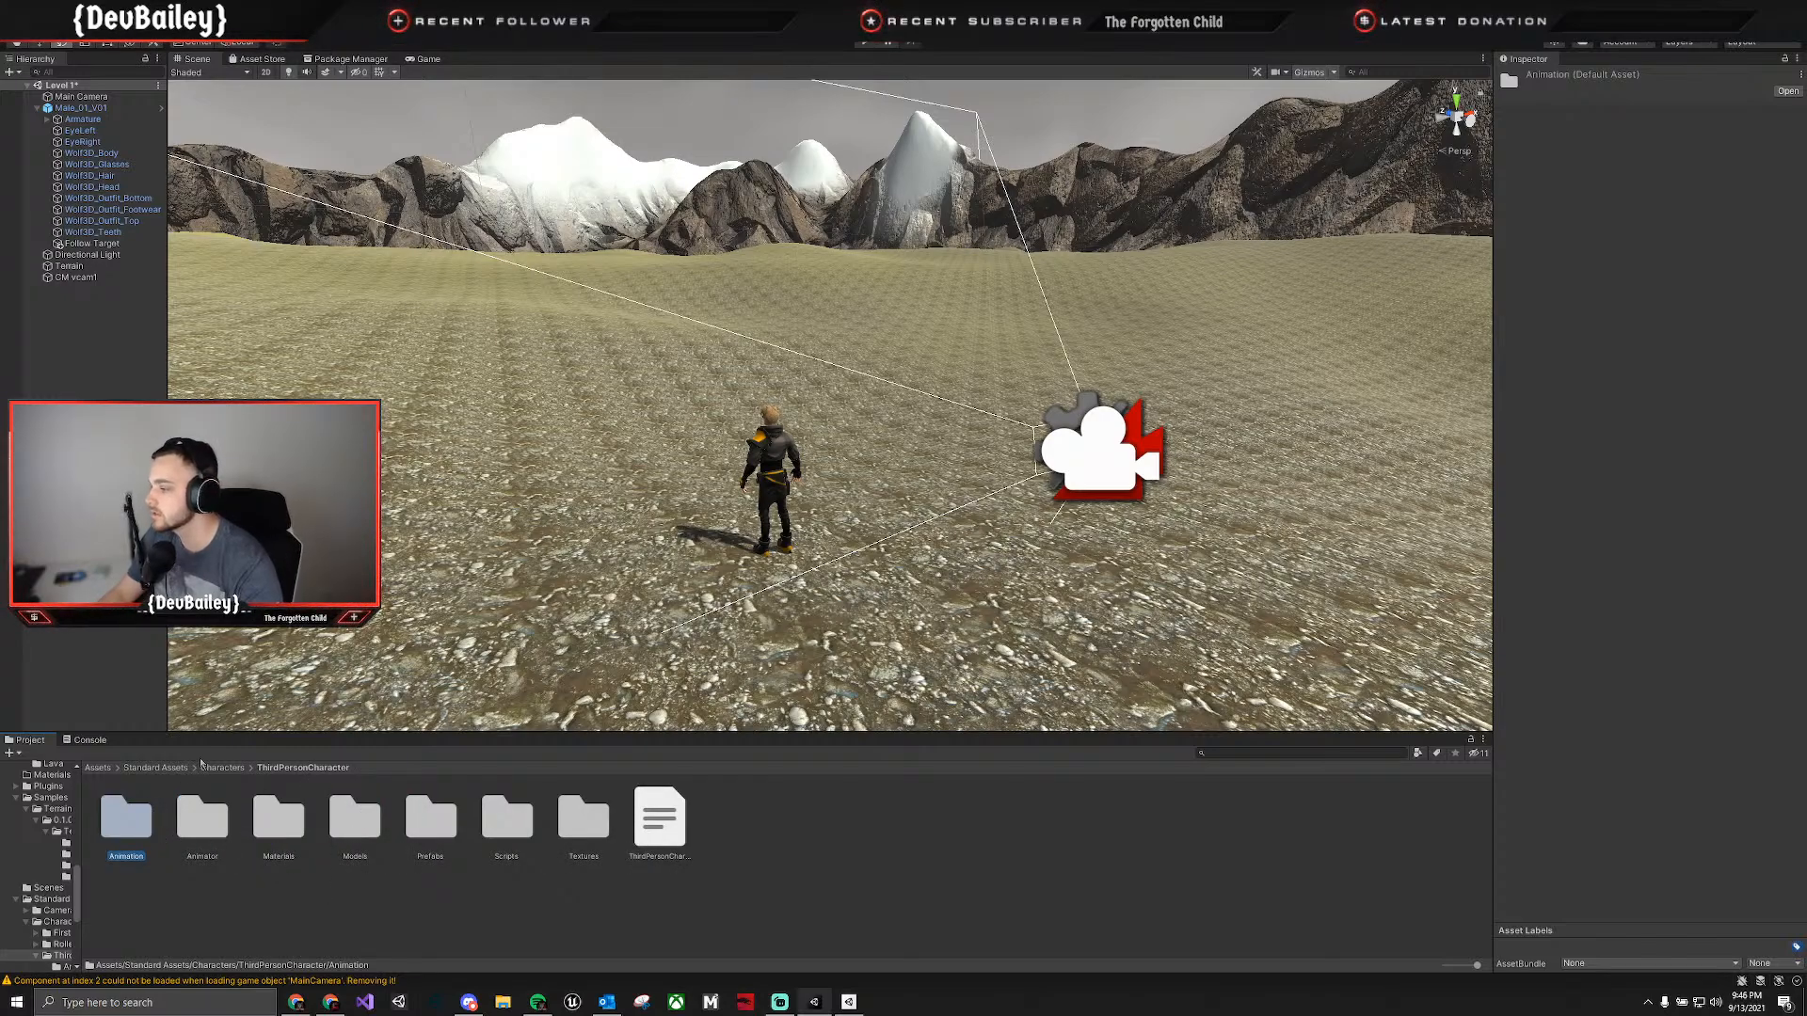
pyautogui.doubleClick(428, 824)
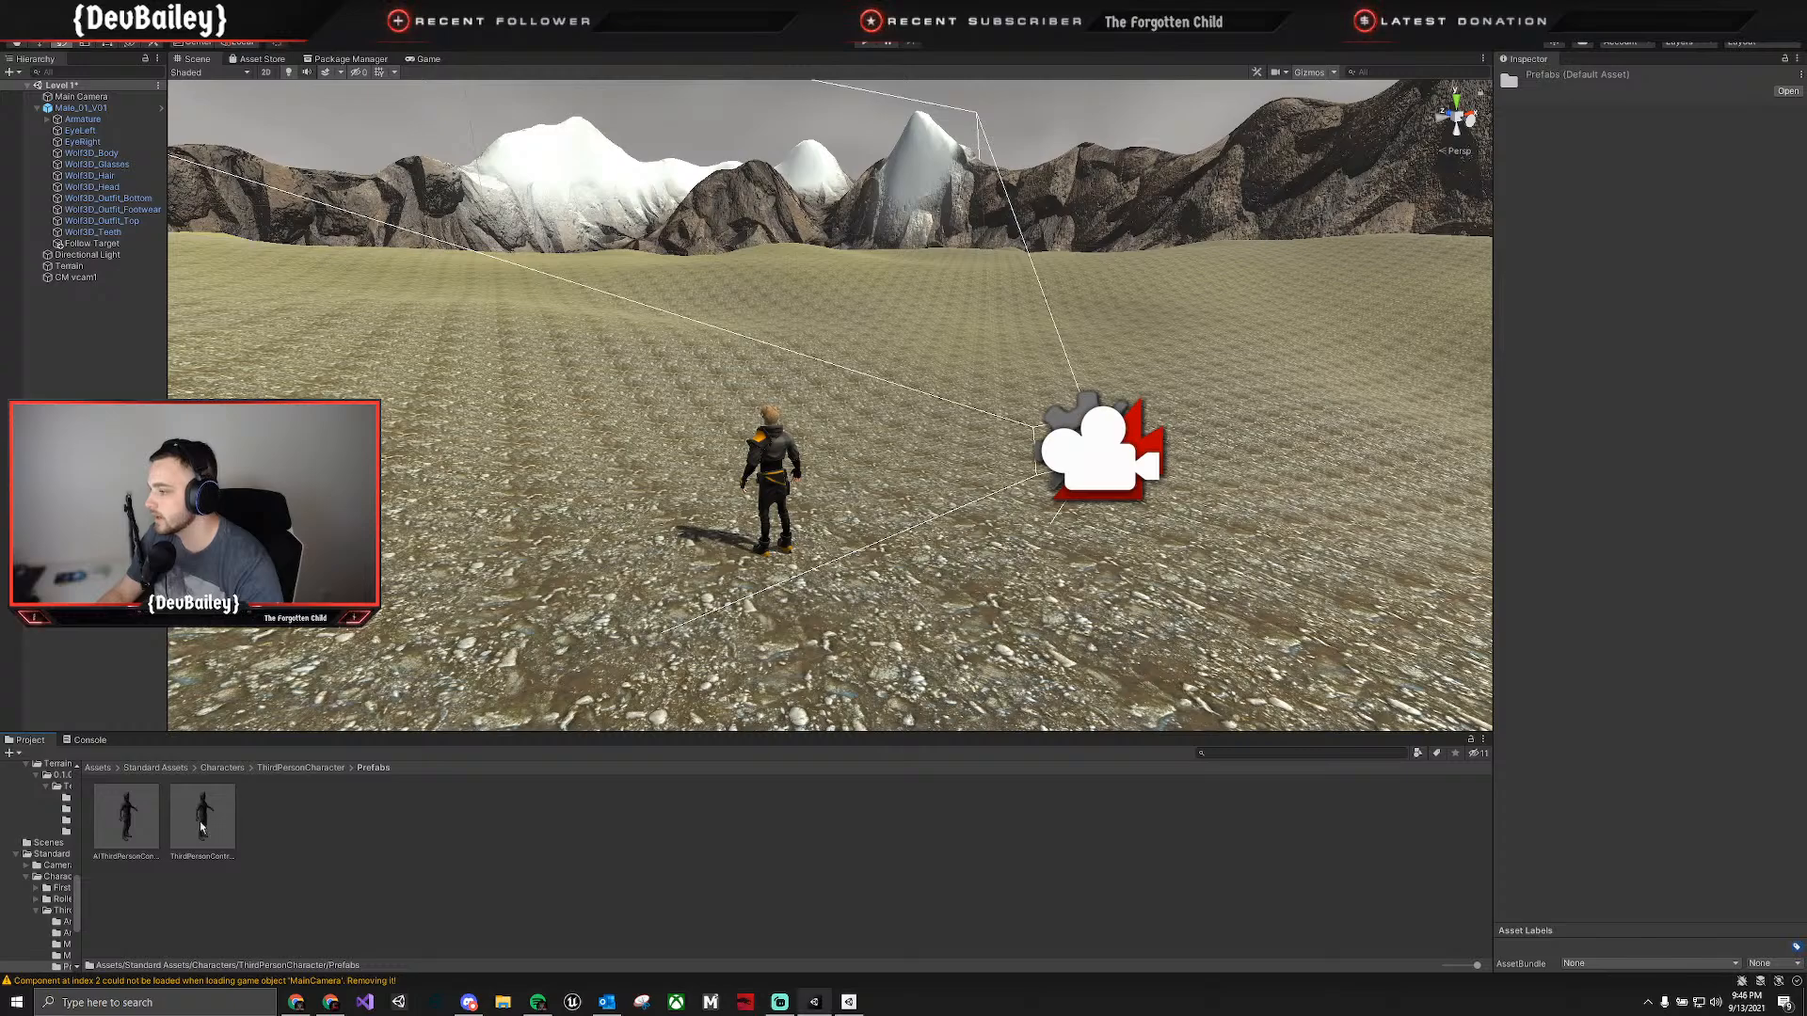
# Place the ThirdPersonController prefab on the terrain beside the male character.
pyautogui.moveTo(203, 825); pyautogui.dragTo(568, 563)
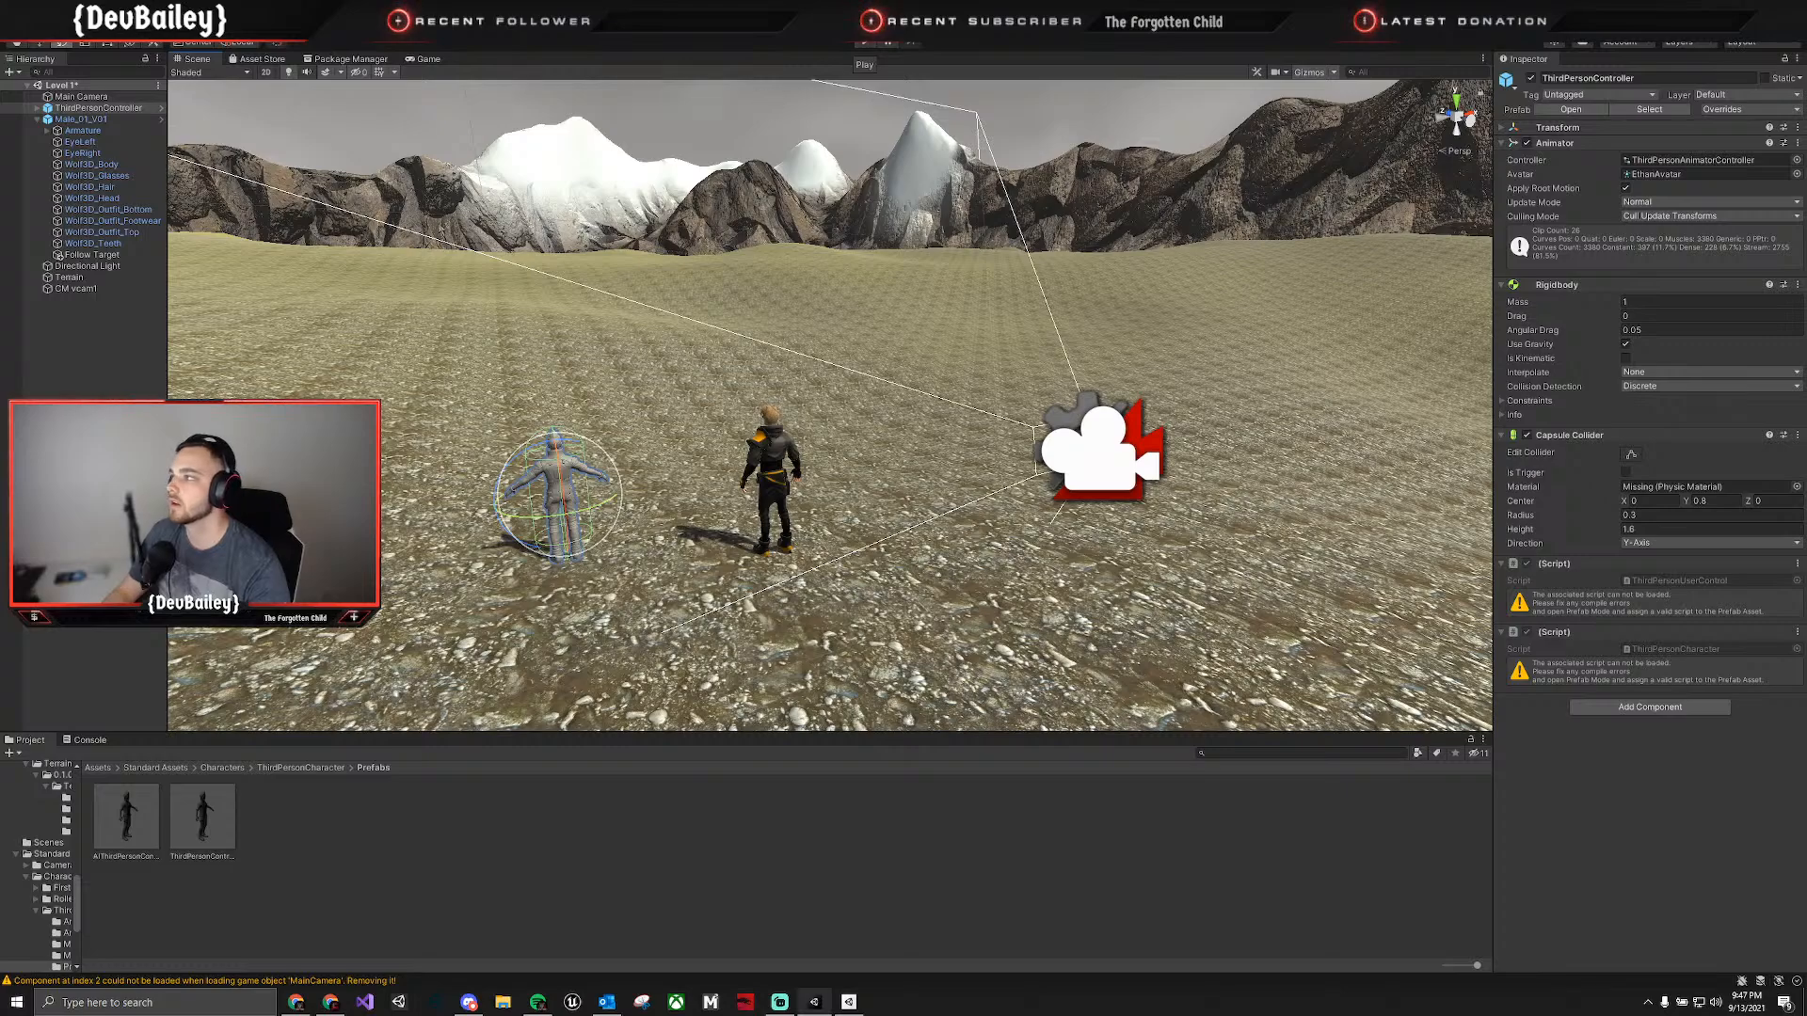
# Delete the CM vcam1 virtual camera and the Male_01_V01 character from the scene.
pyautogui.rightClick(85, 97)
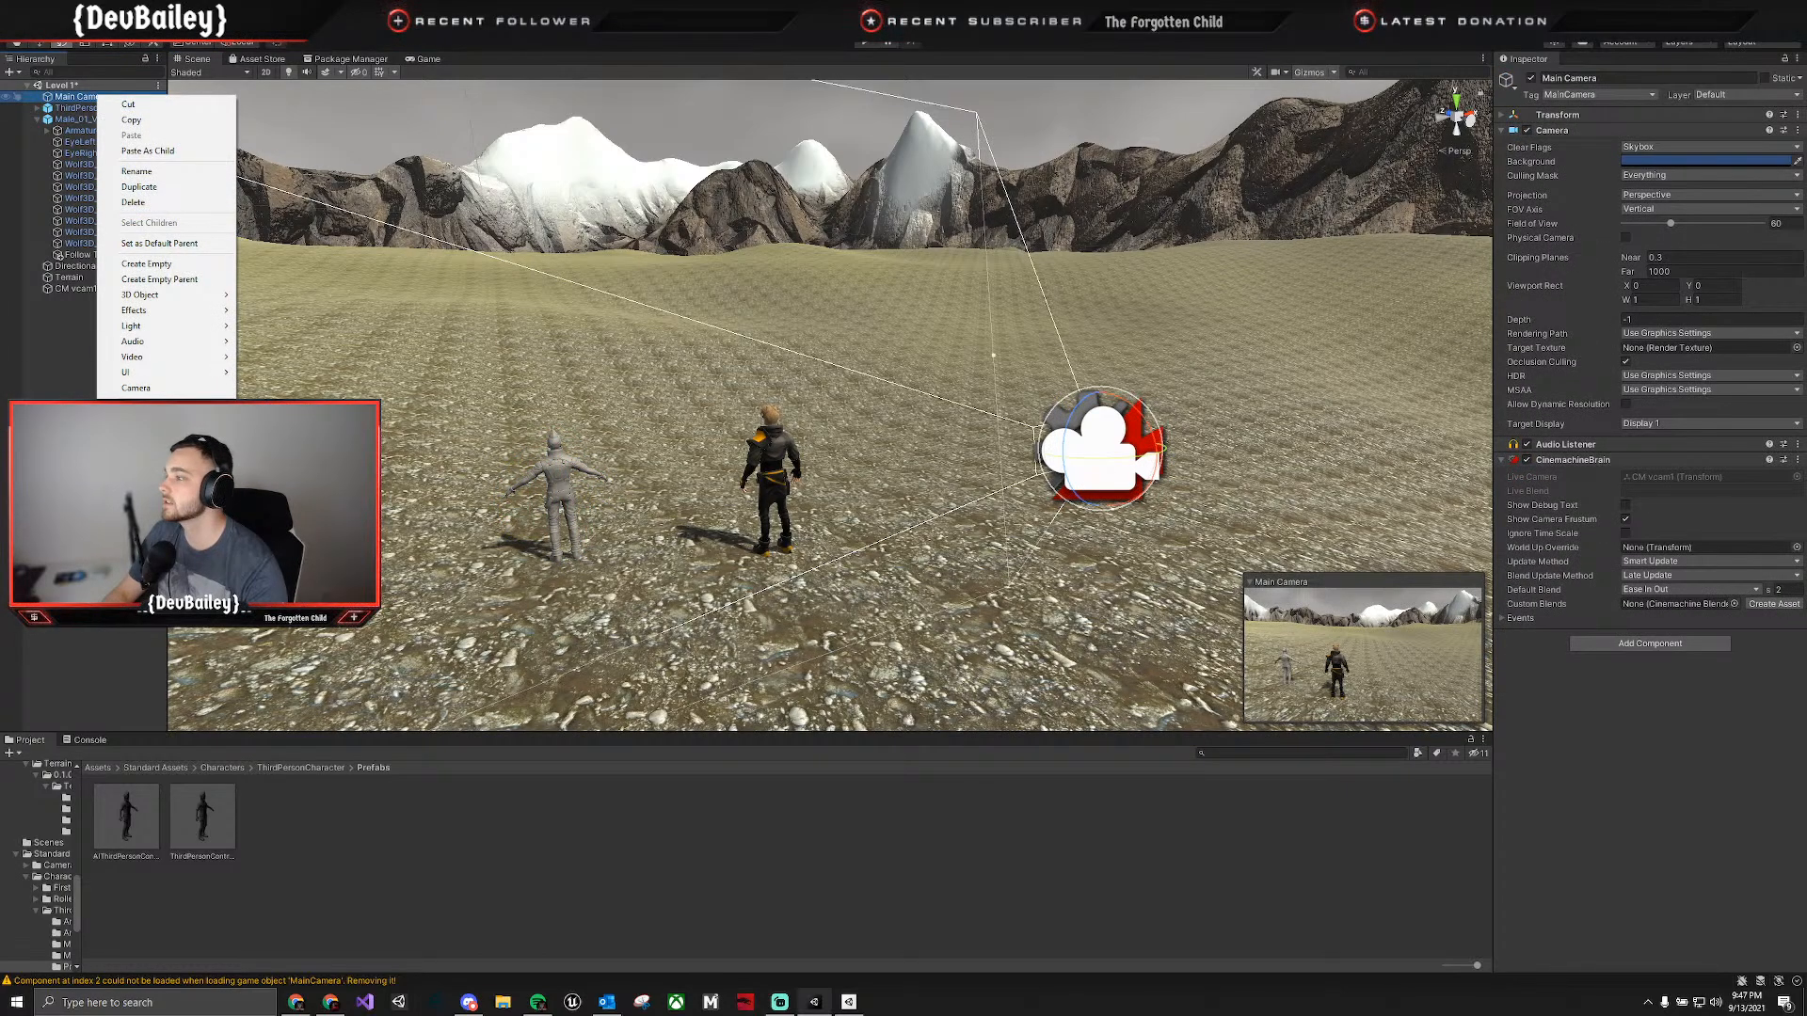
pyautogui.click(98, 310)
pyautogui.click(83, 288)
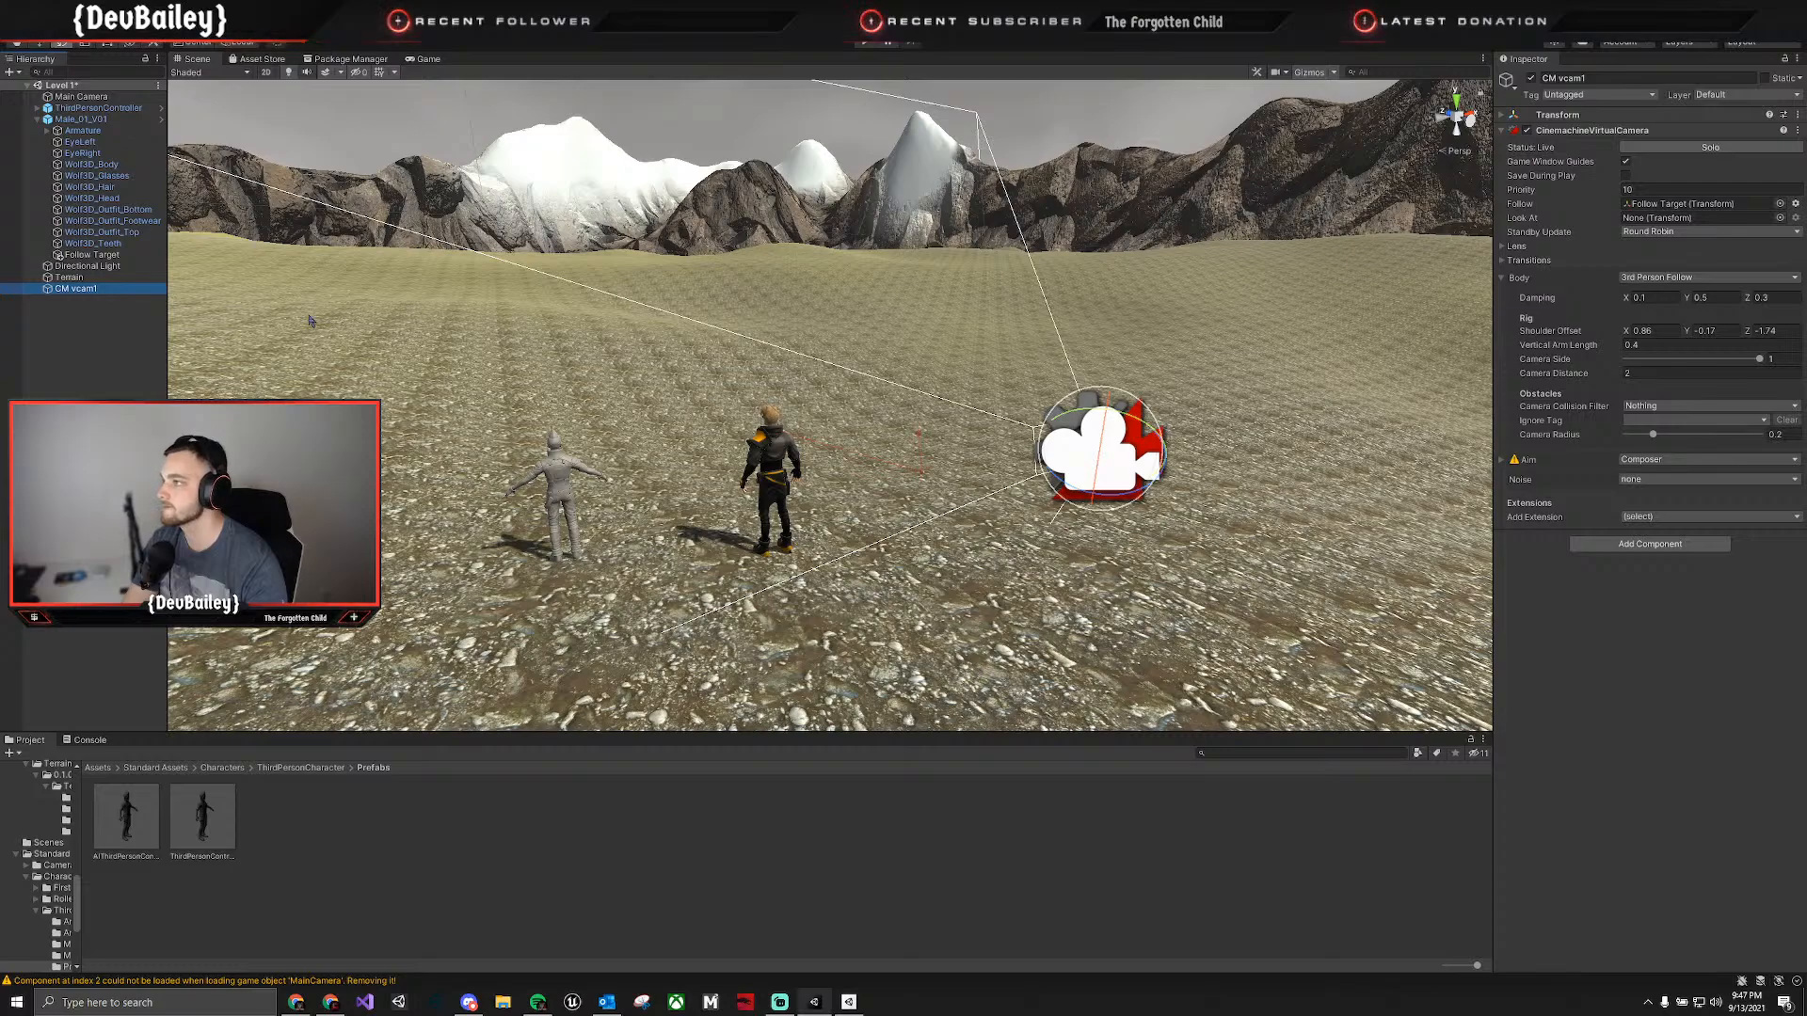
pyautogui.click(99, 120)
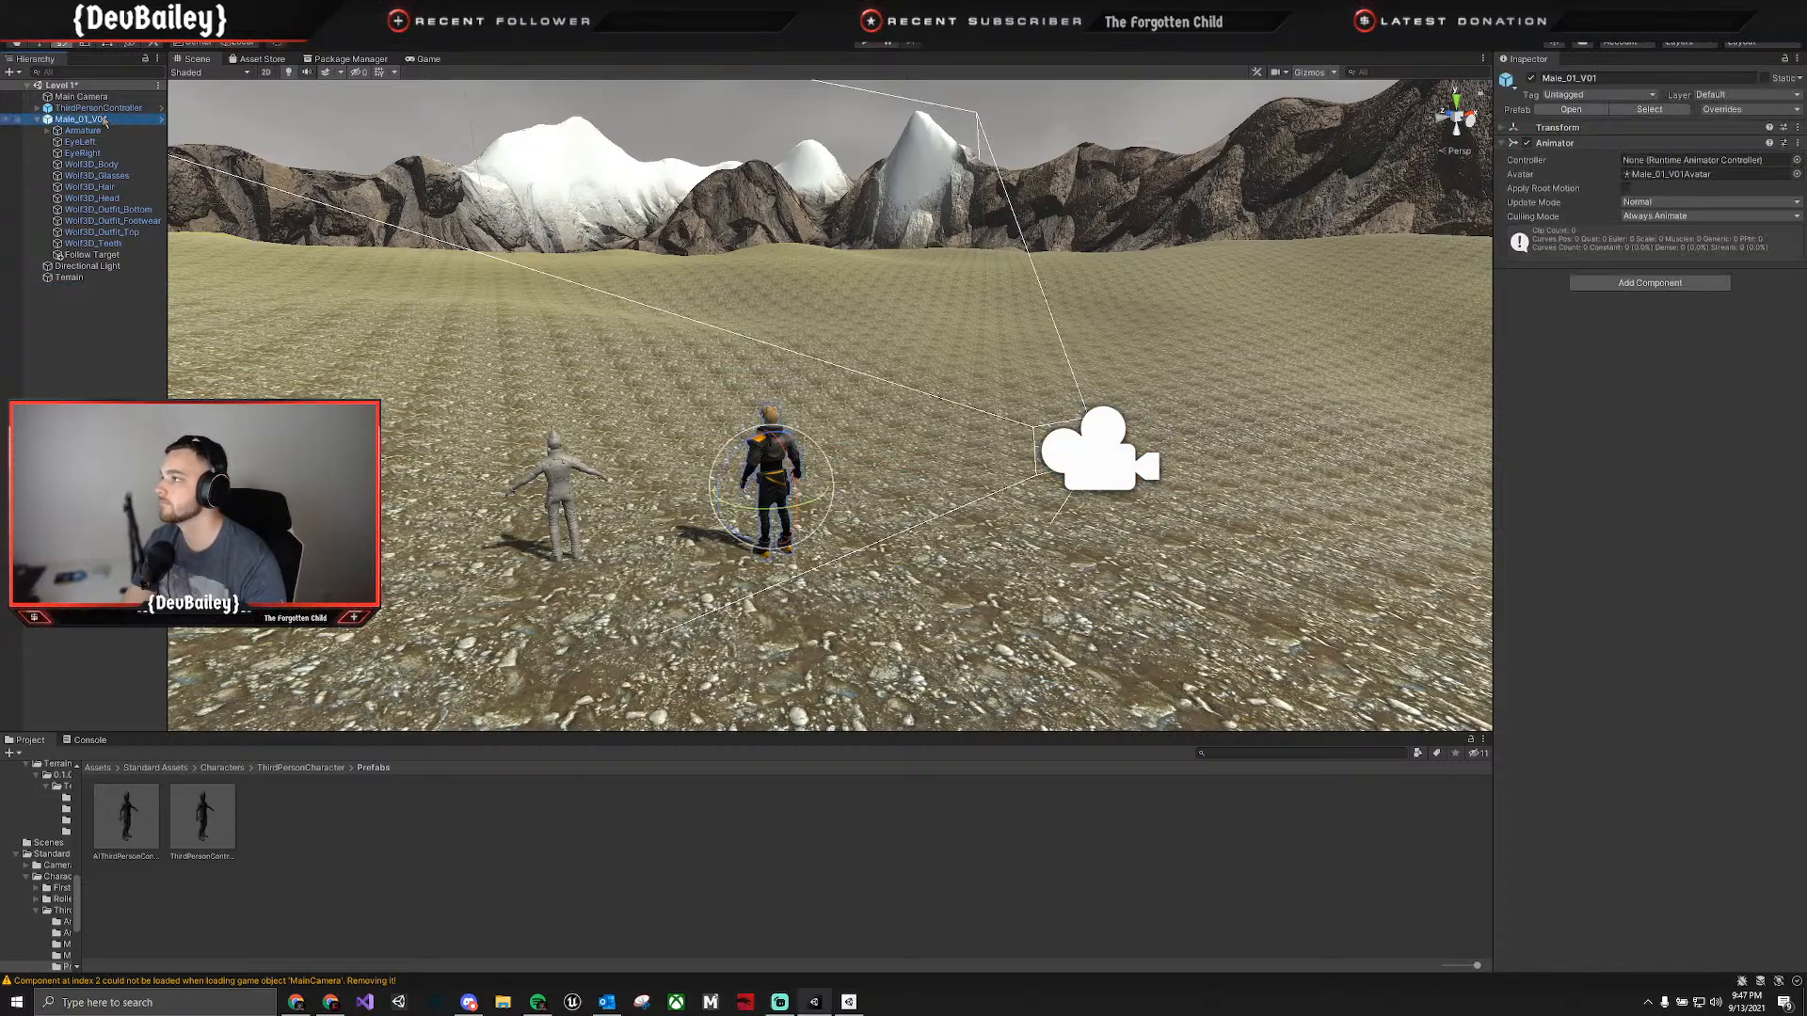
pyautogui.press('Delete')
# Inspect the components of ThirdPersonController and the Main Camera, and try to run the scene.
pyautogui.click(94, 107)
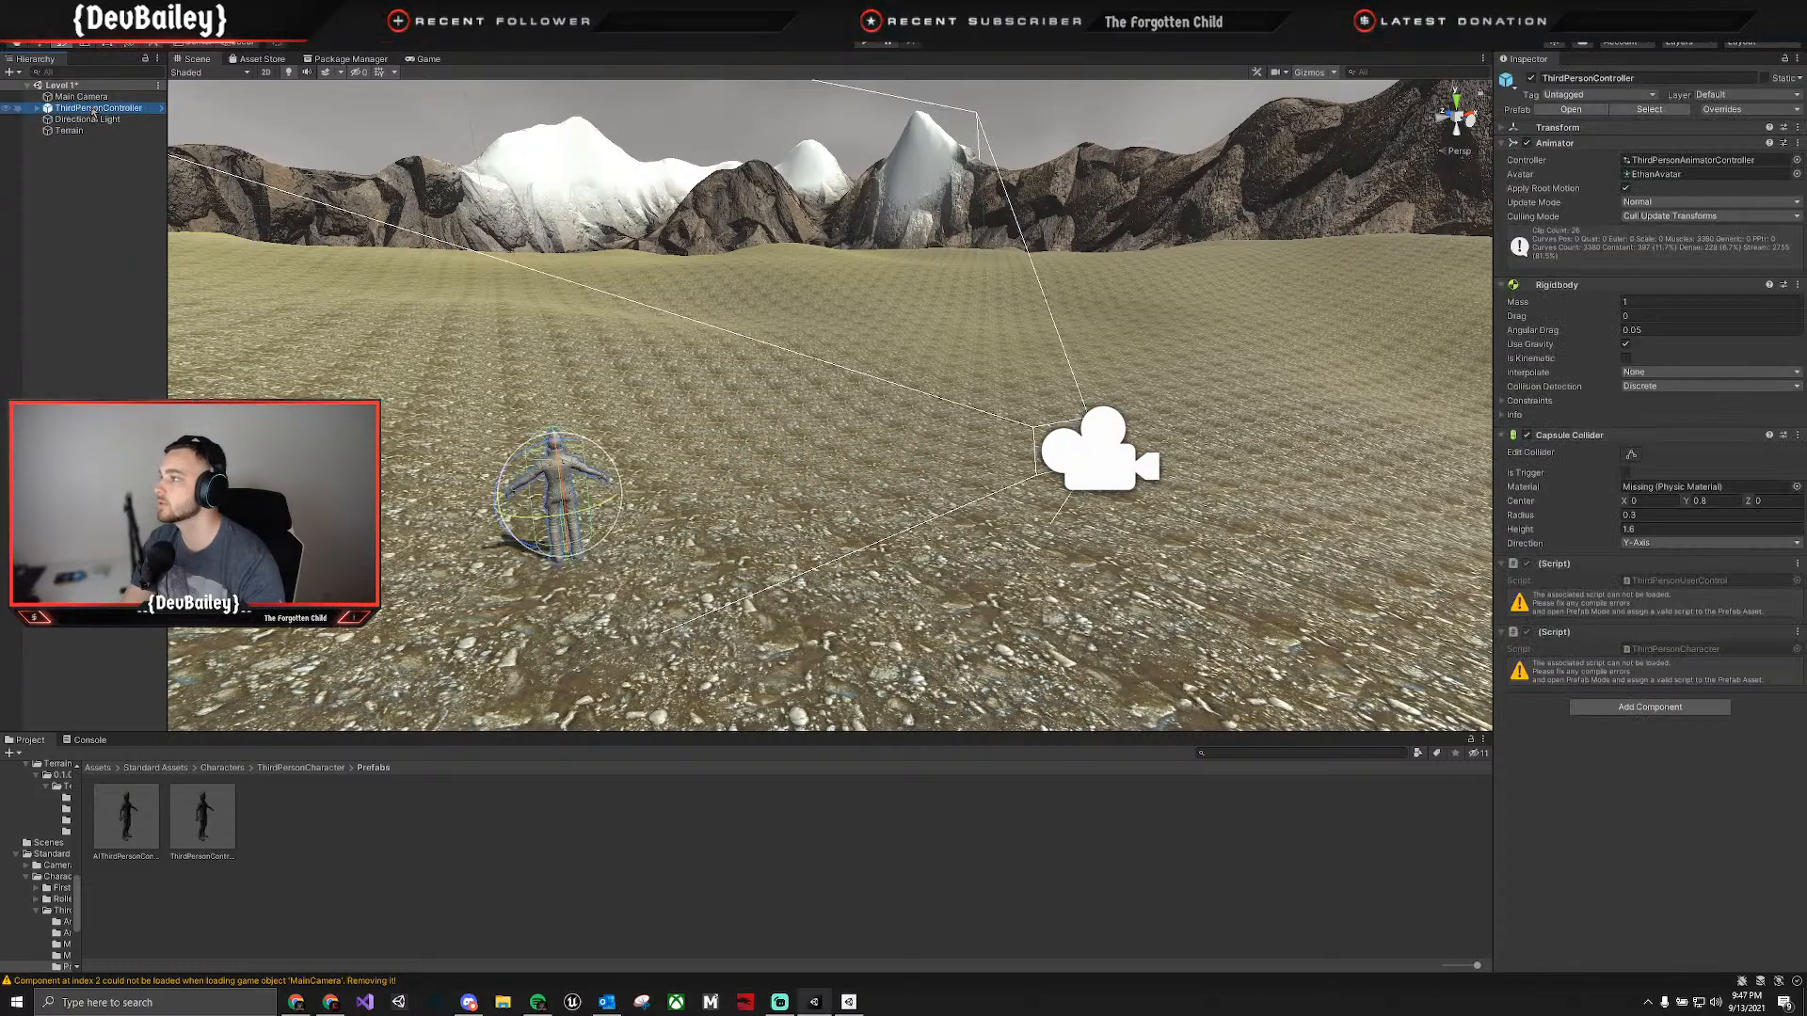
pyautogui.click(83, 97)
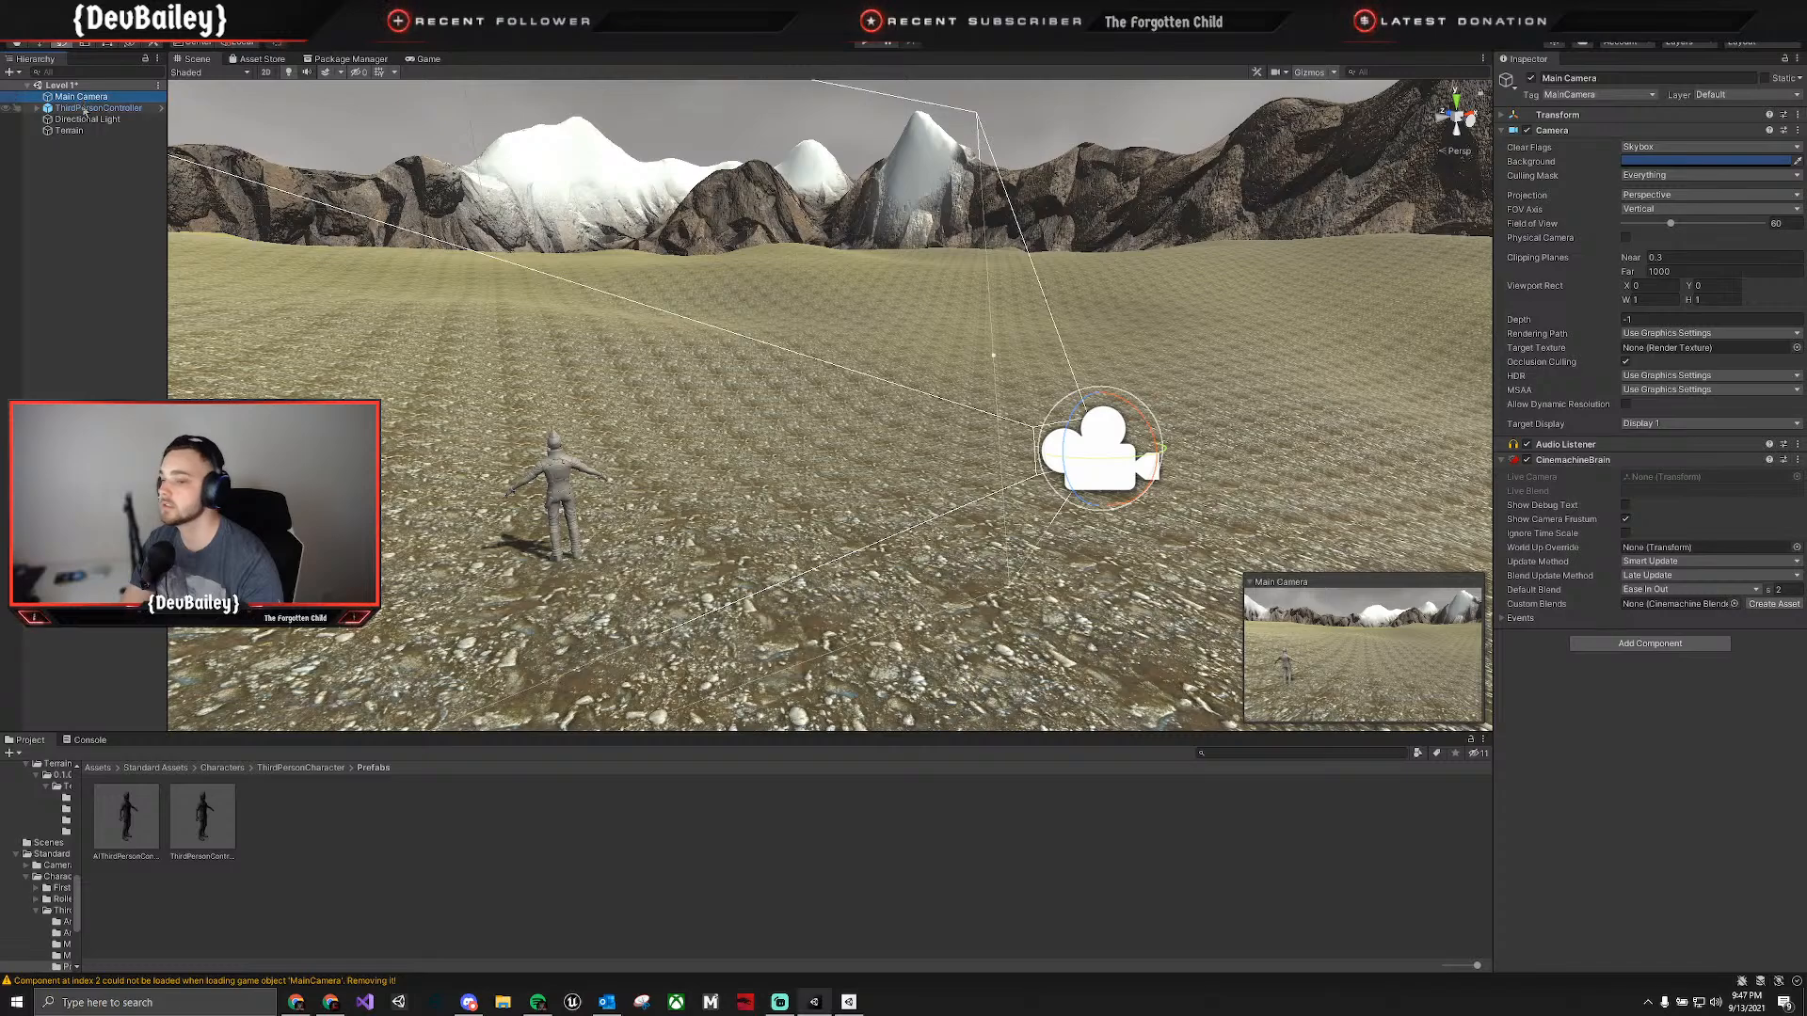
pyautogui.click(81, 107)
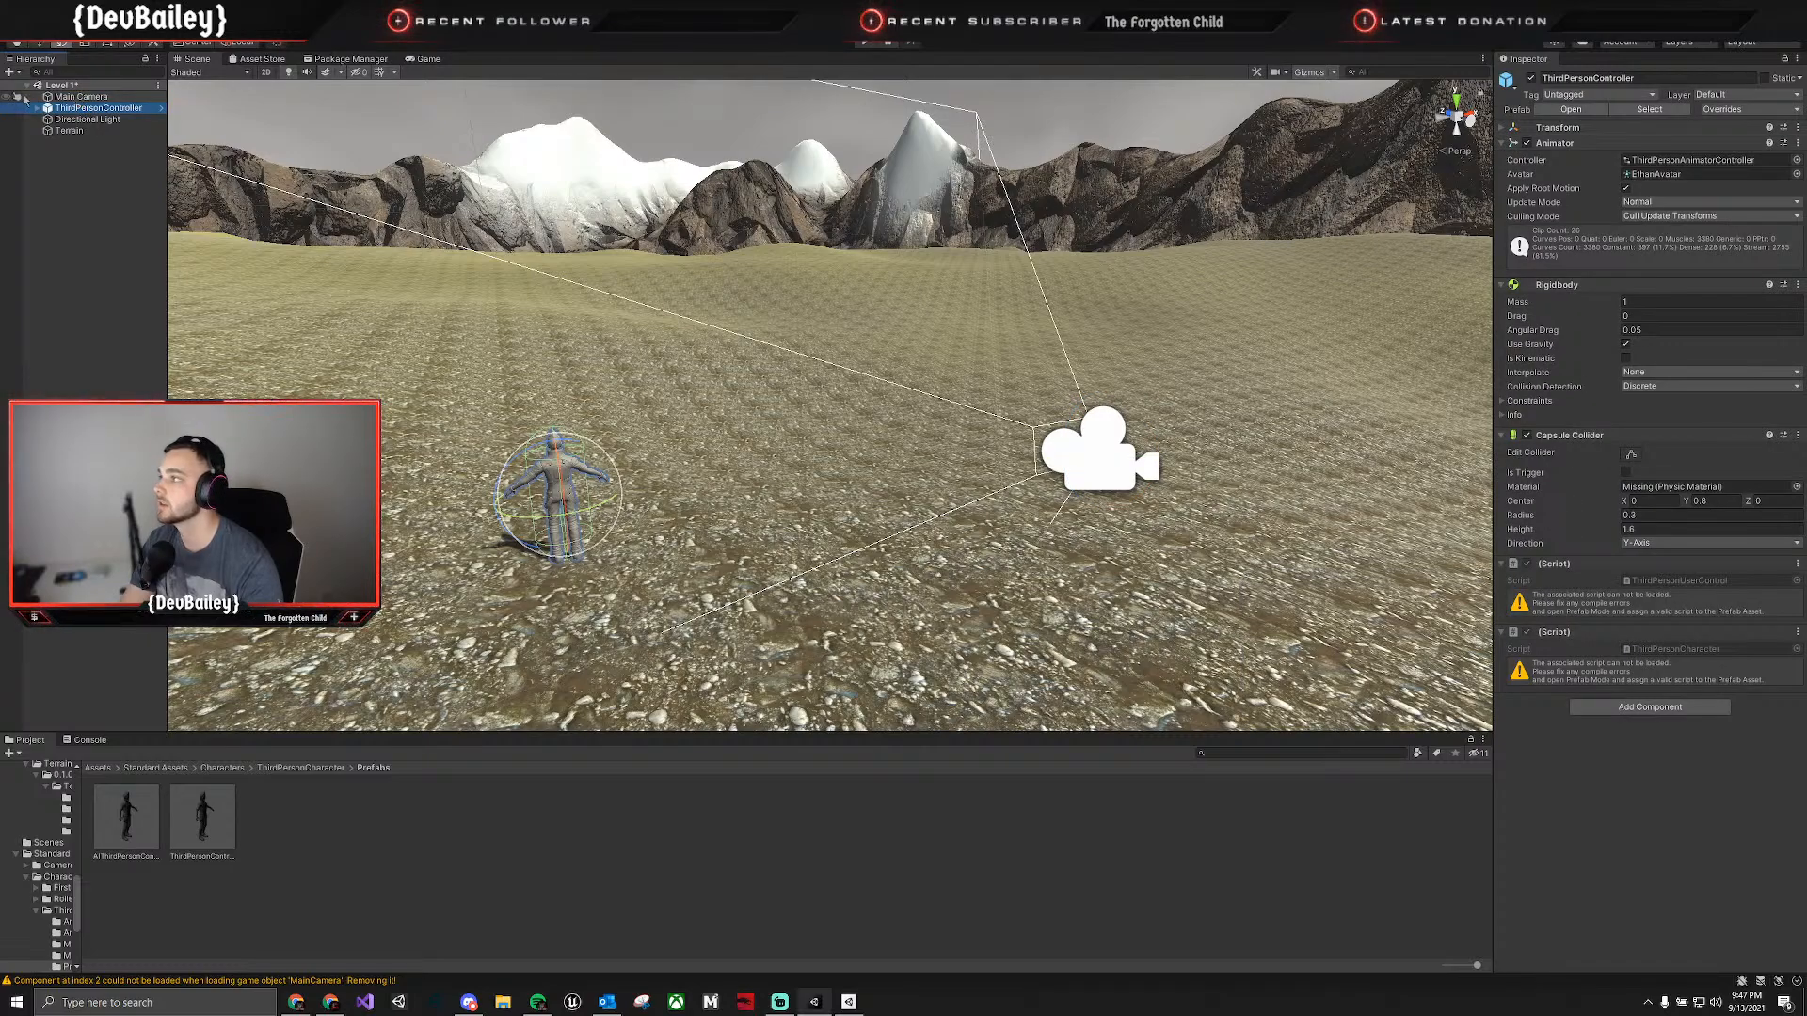
pyautogui.click(83, 97)
pyautogui.click(81, 107)
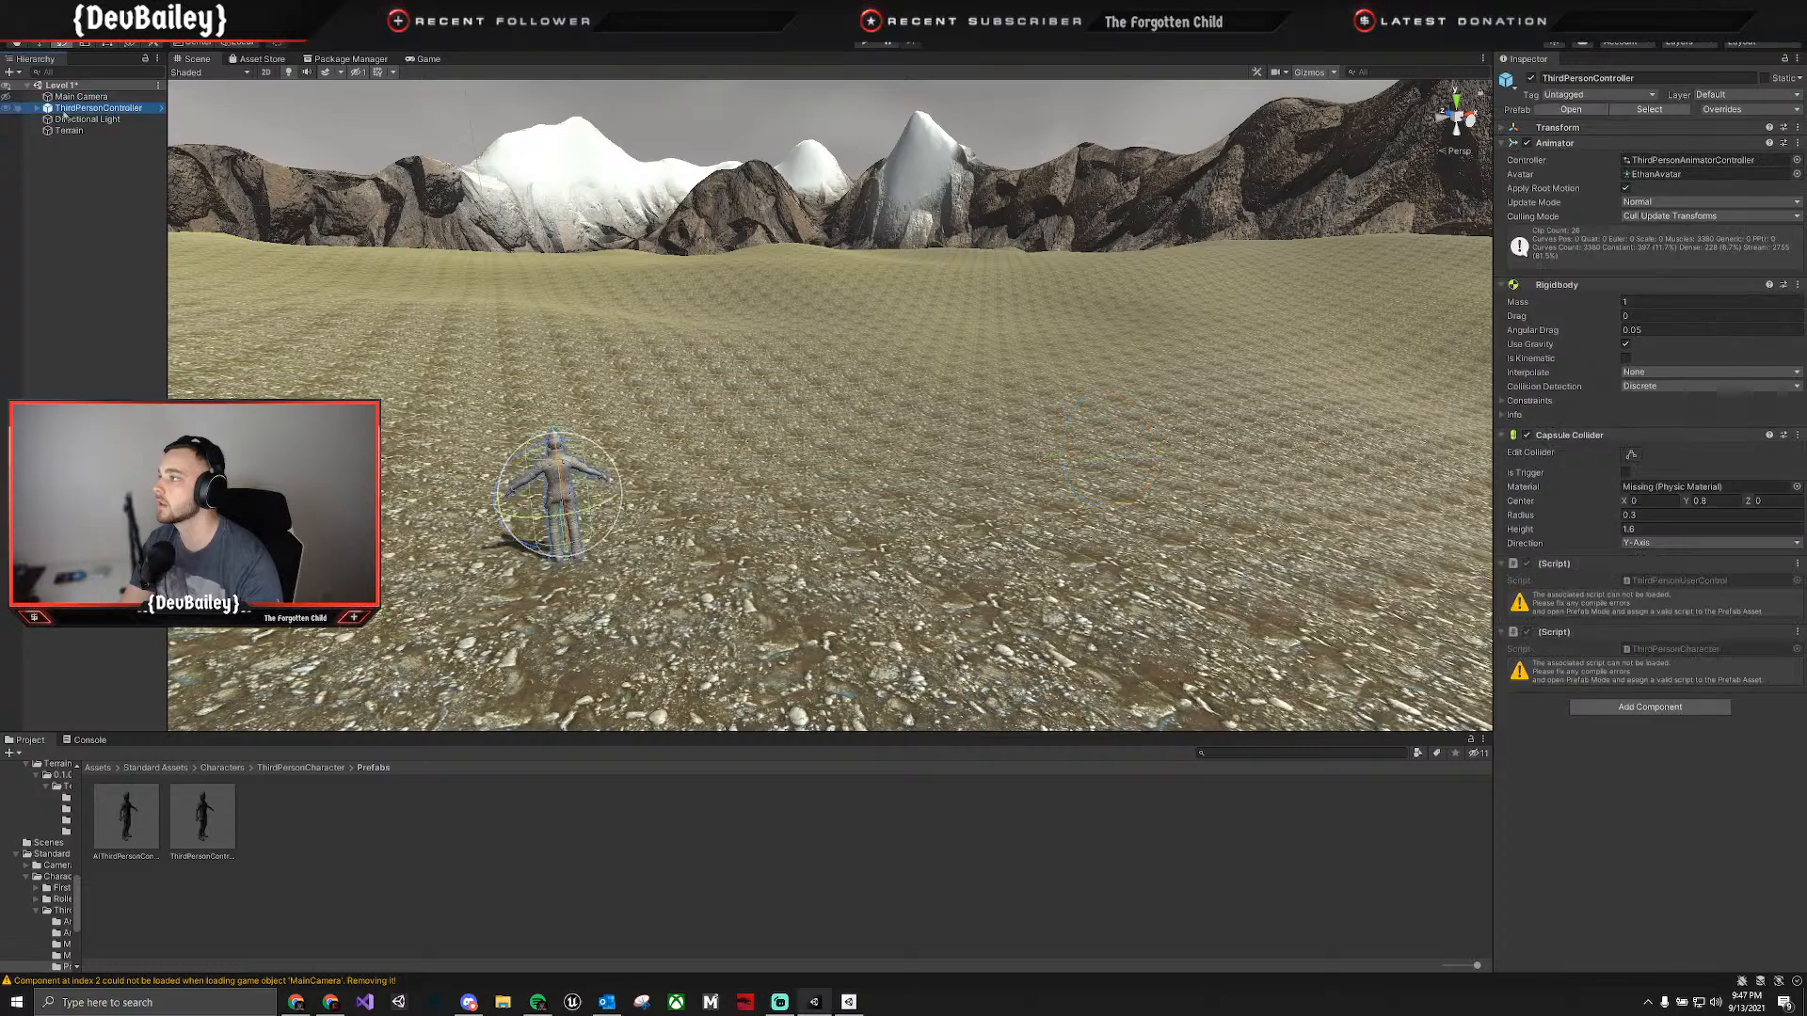
pyautogui.click(866, 43)
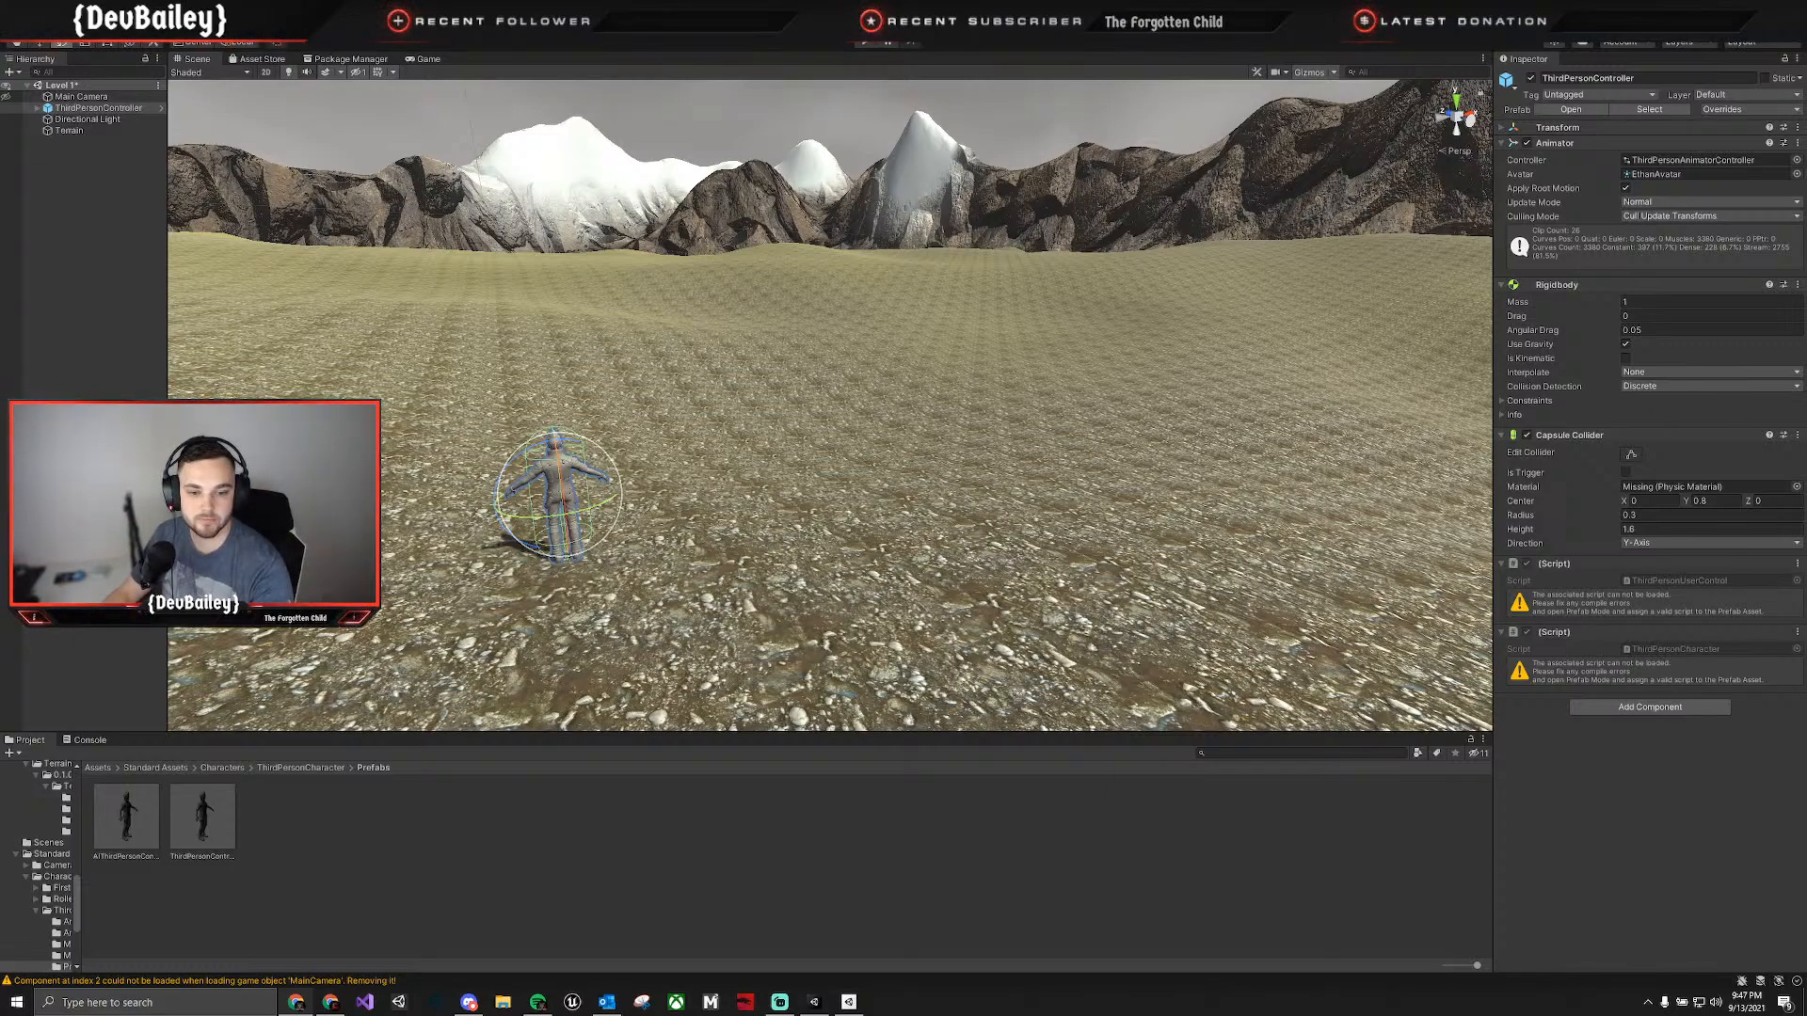
# Remove the CinemachineBrain component from the Main Camera.
pyautogui.click(72, 98)
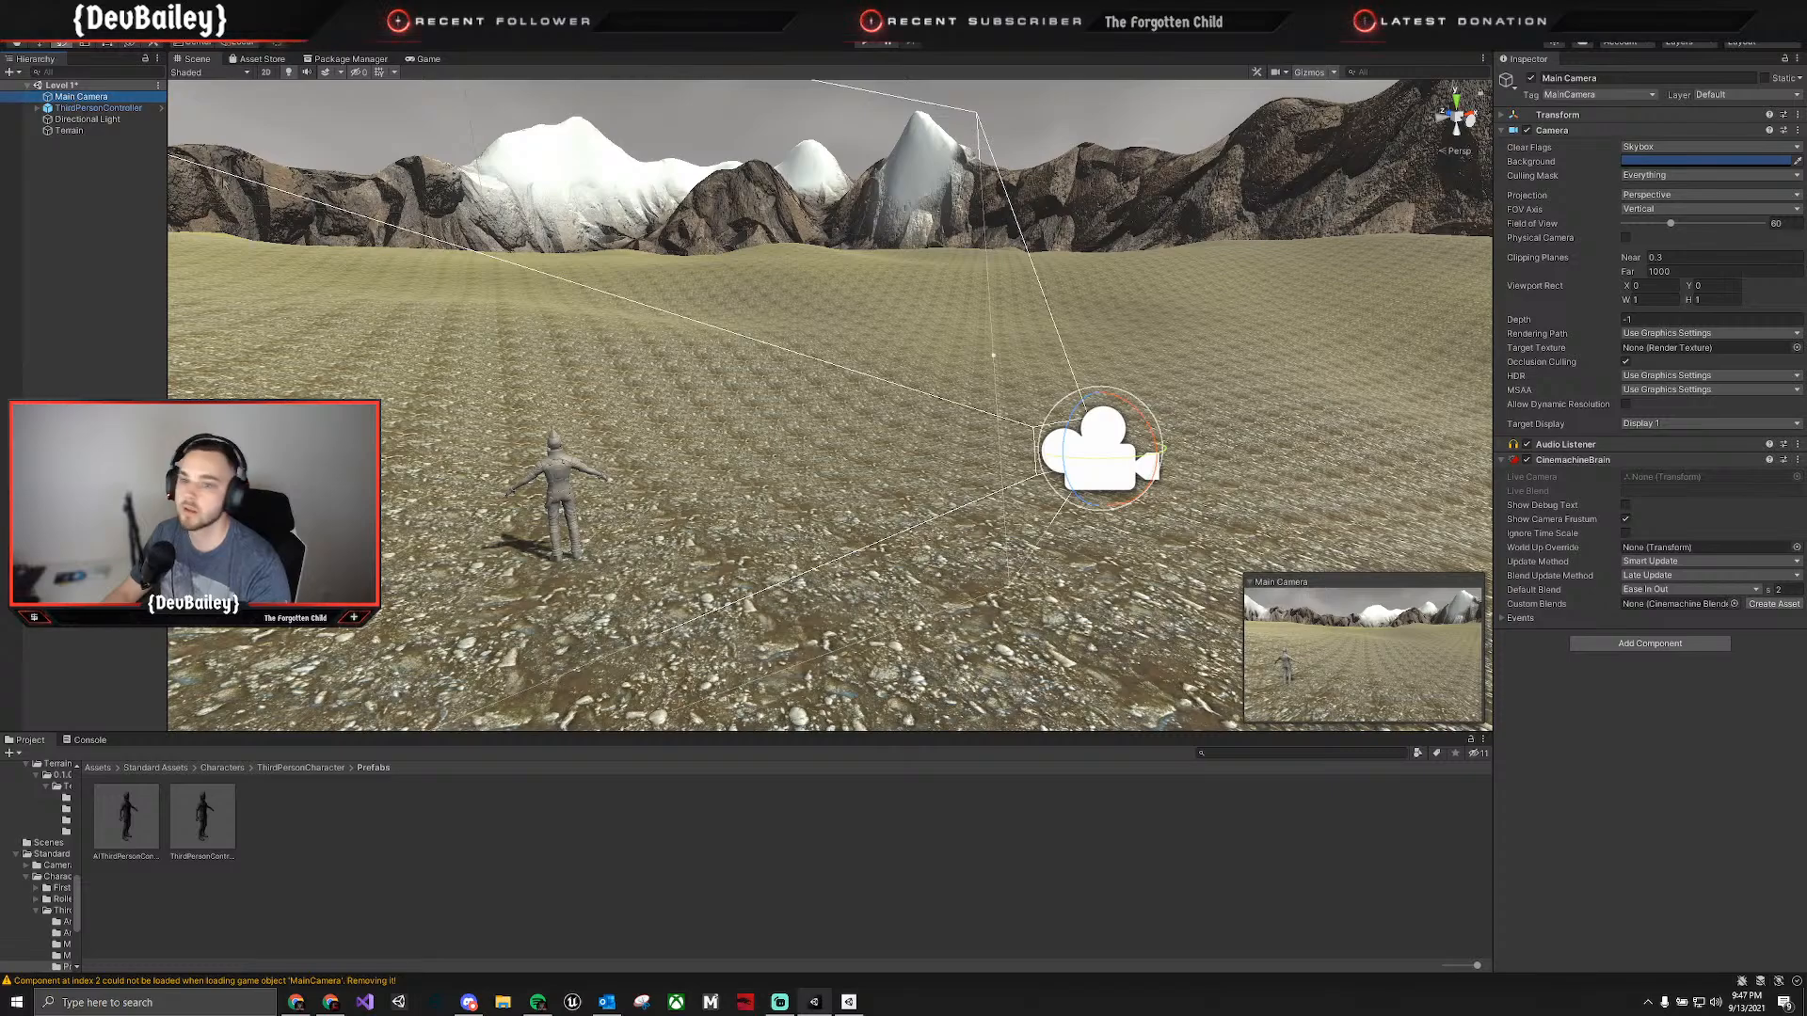
pyautogui.rightClick(1646, 461)
pyautogui.click(1706, 526)
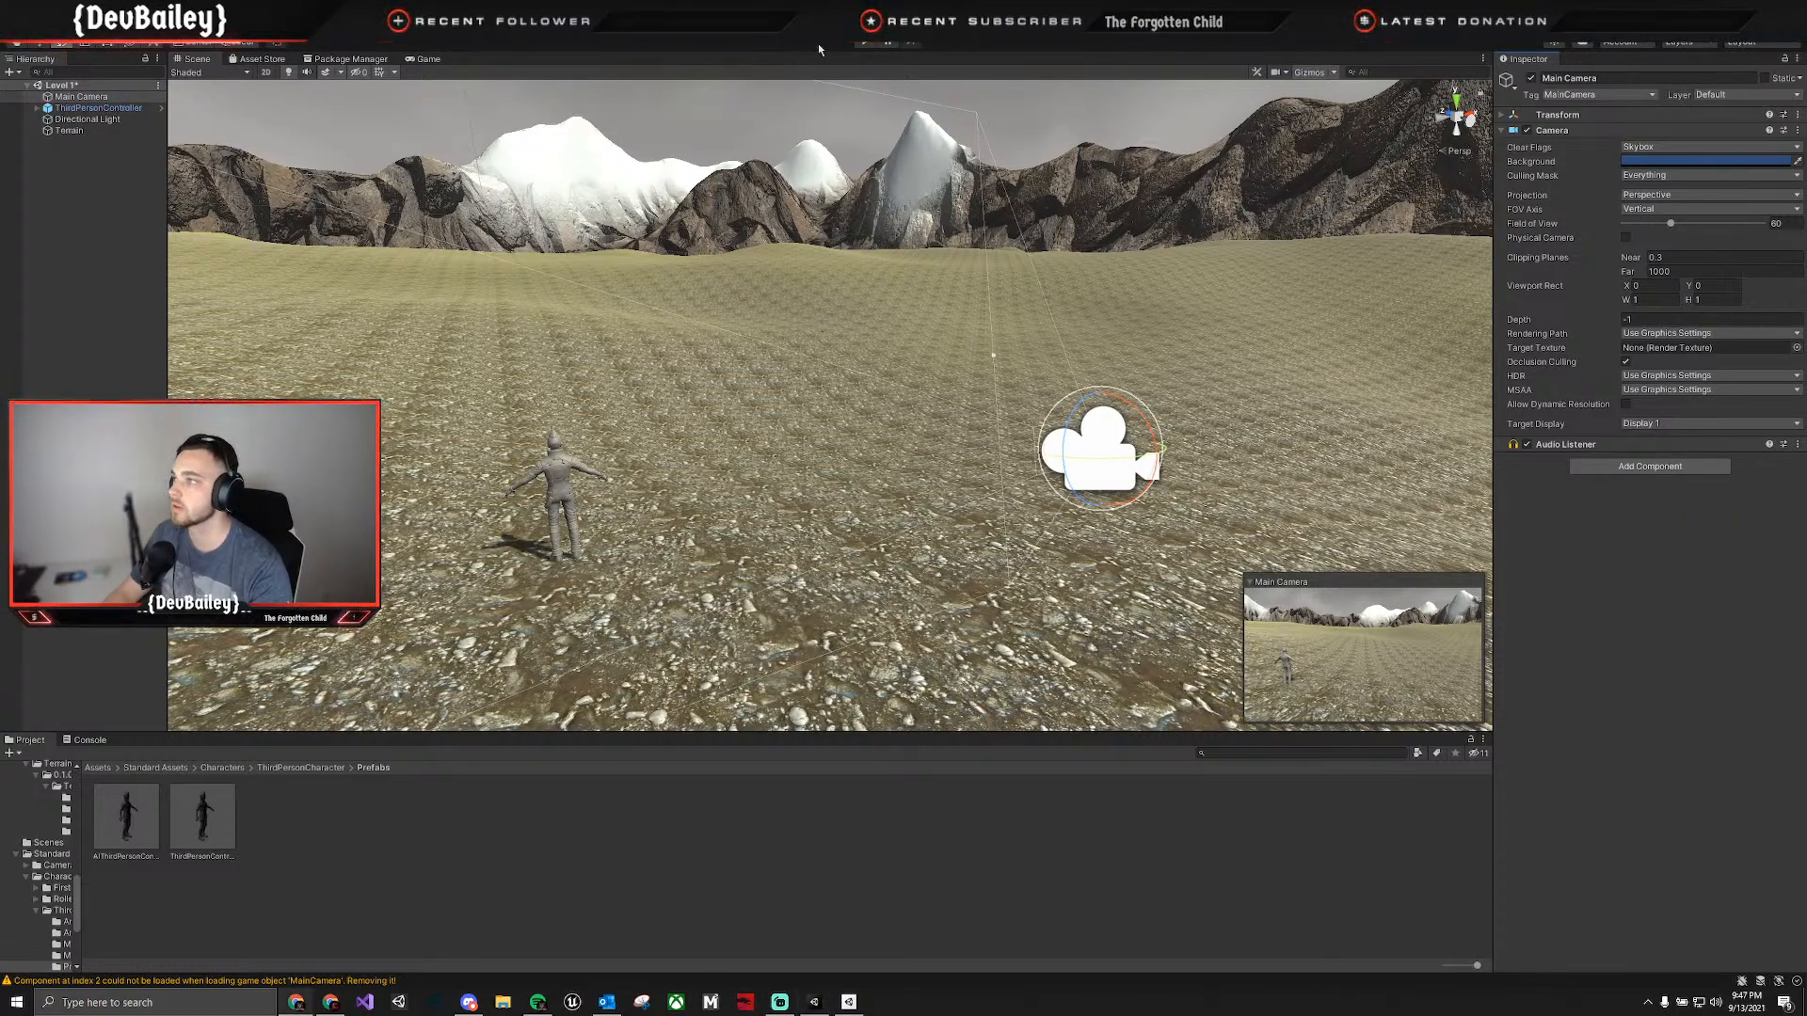
# Try to enter Play mode without the Cinemachine setup, and clear the Console messages.
pyautogui.click(863, 42)
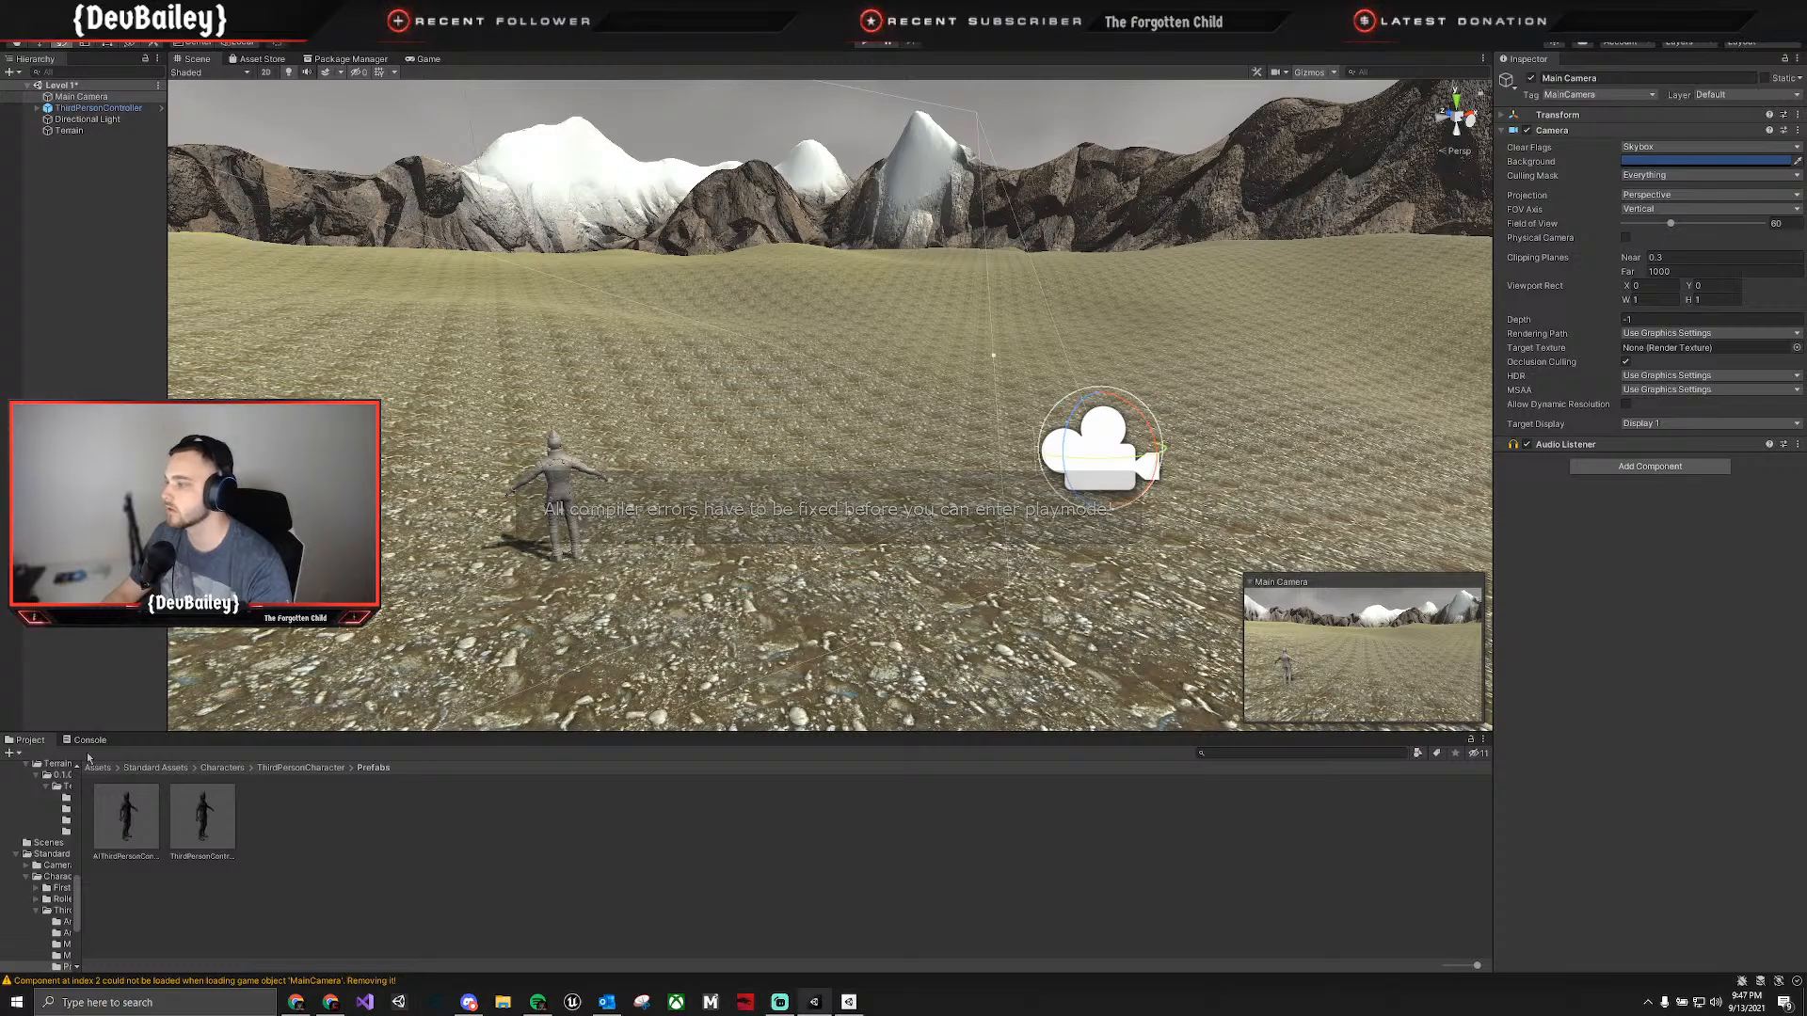
pyautogui.click(90, 739)
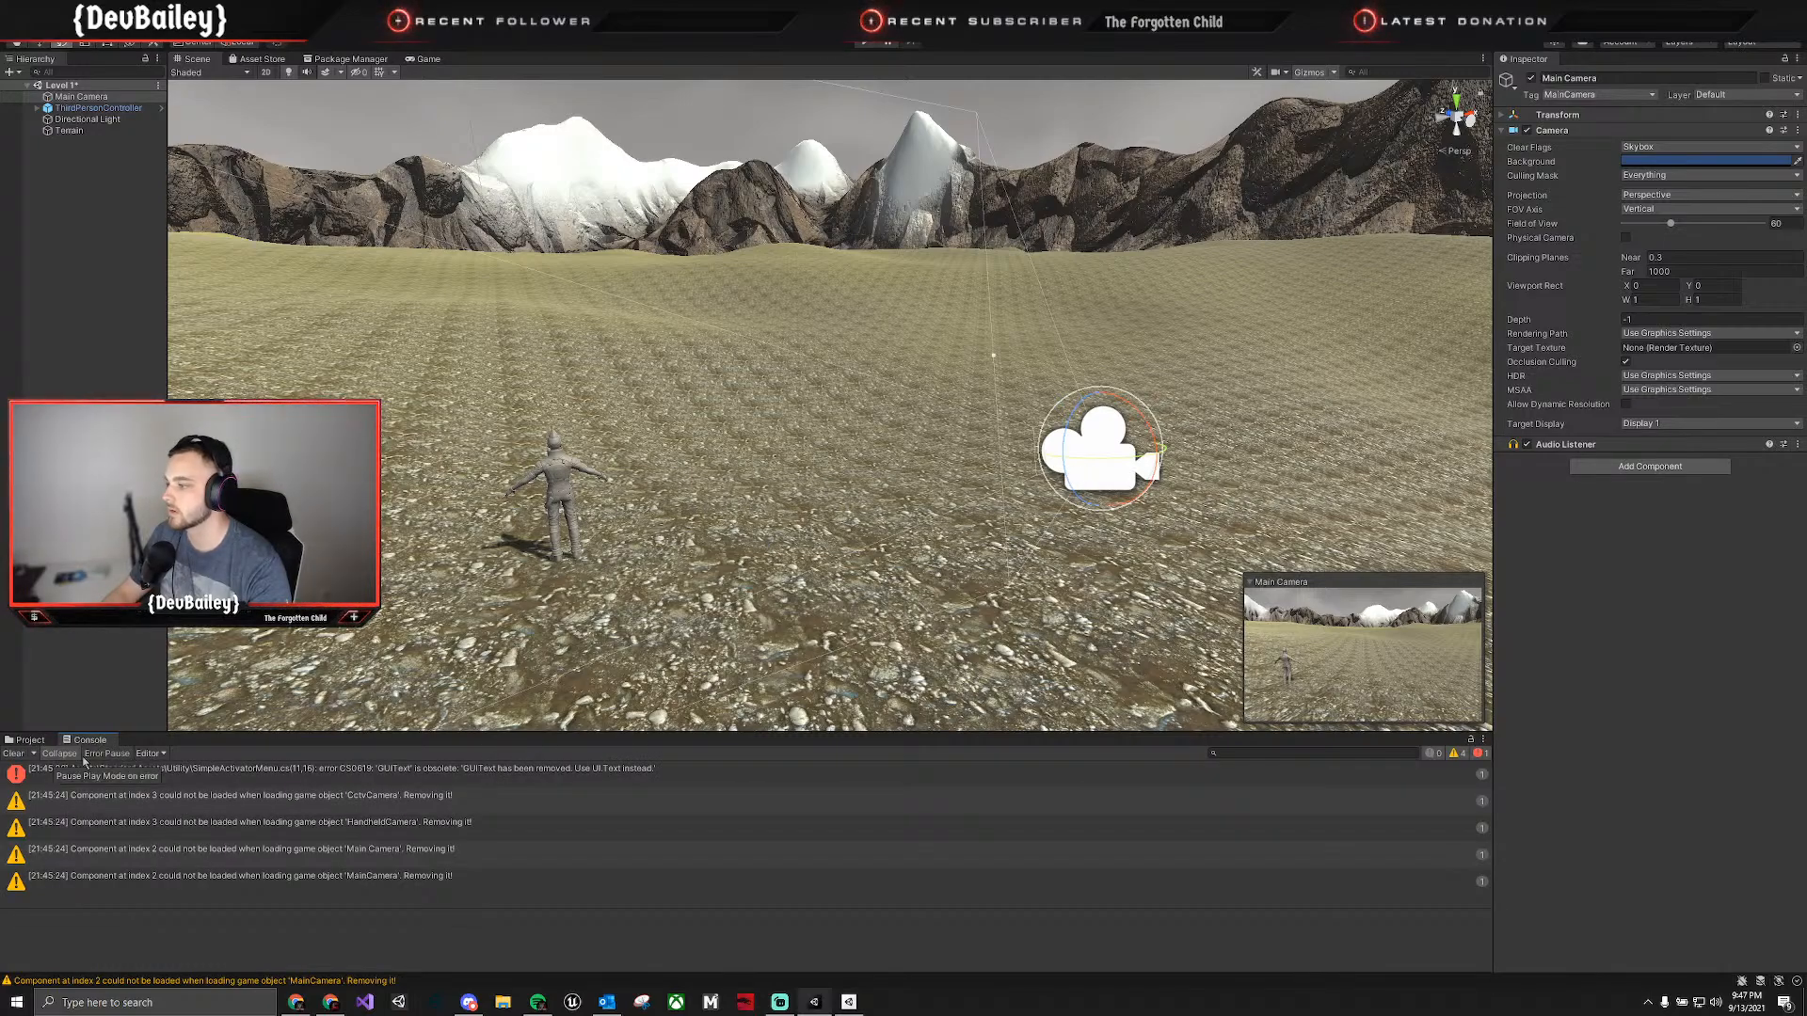
pyautogui.click(13, 752)
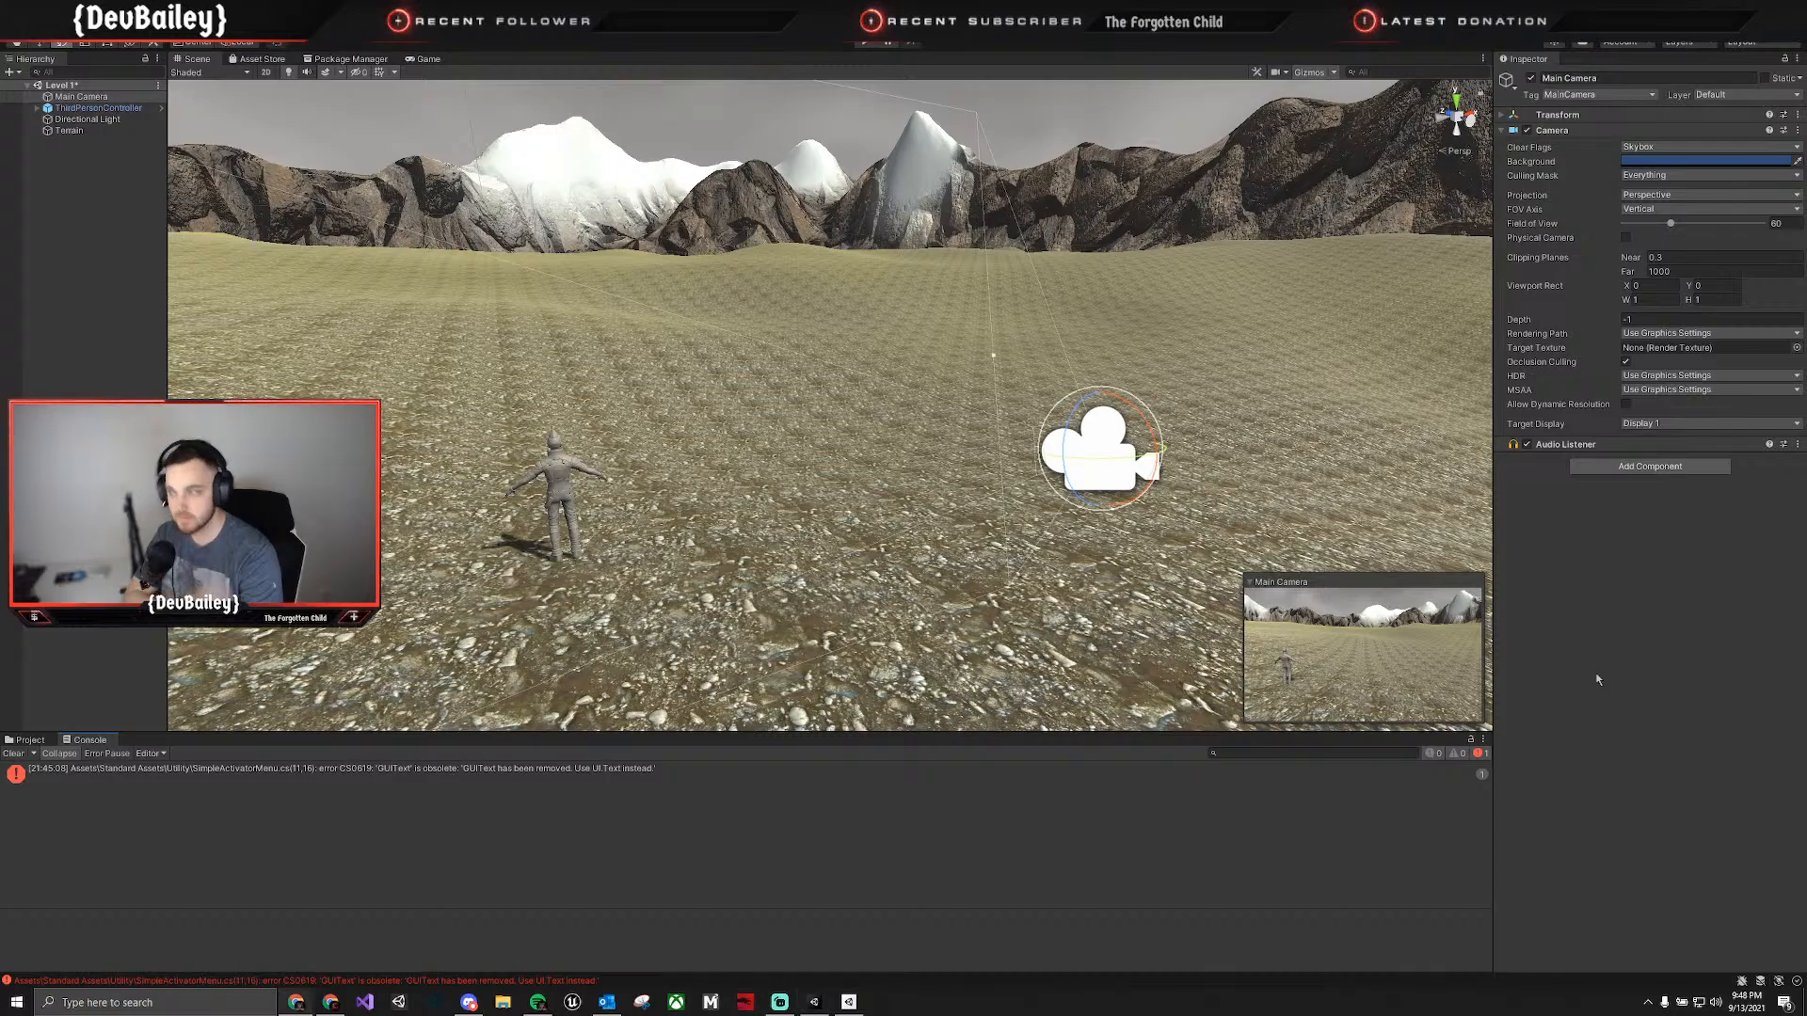
# Delete the ThirdPersonController character from the scene.
pyautogui.click(574, 482)
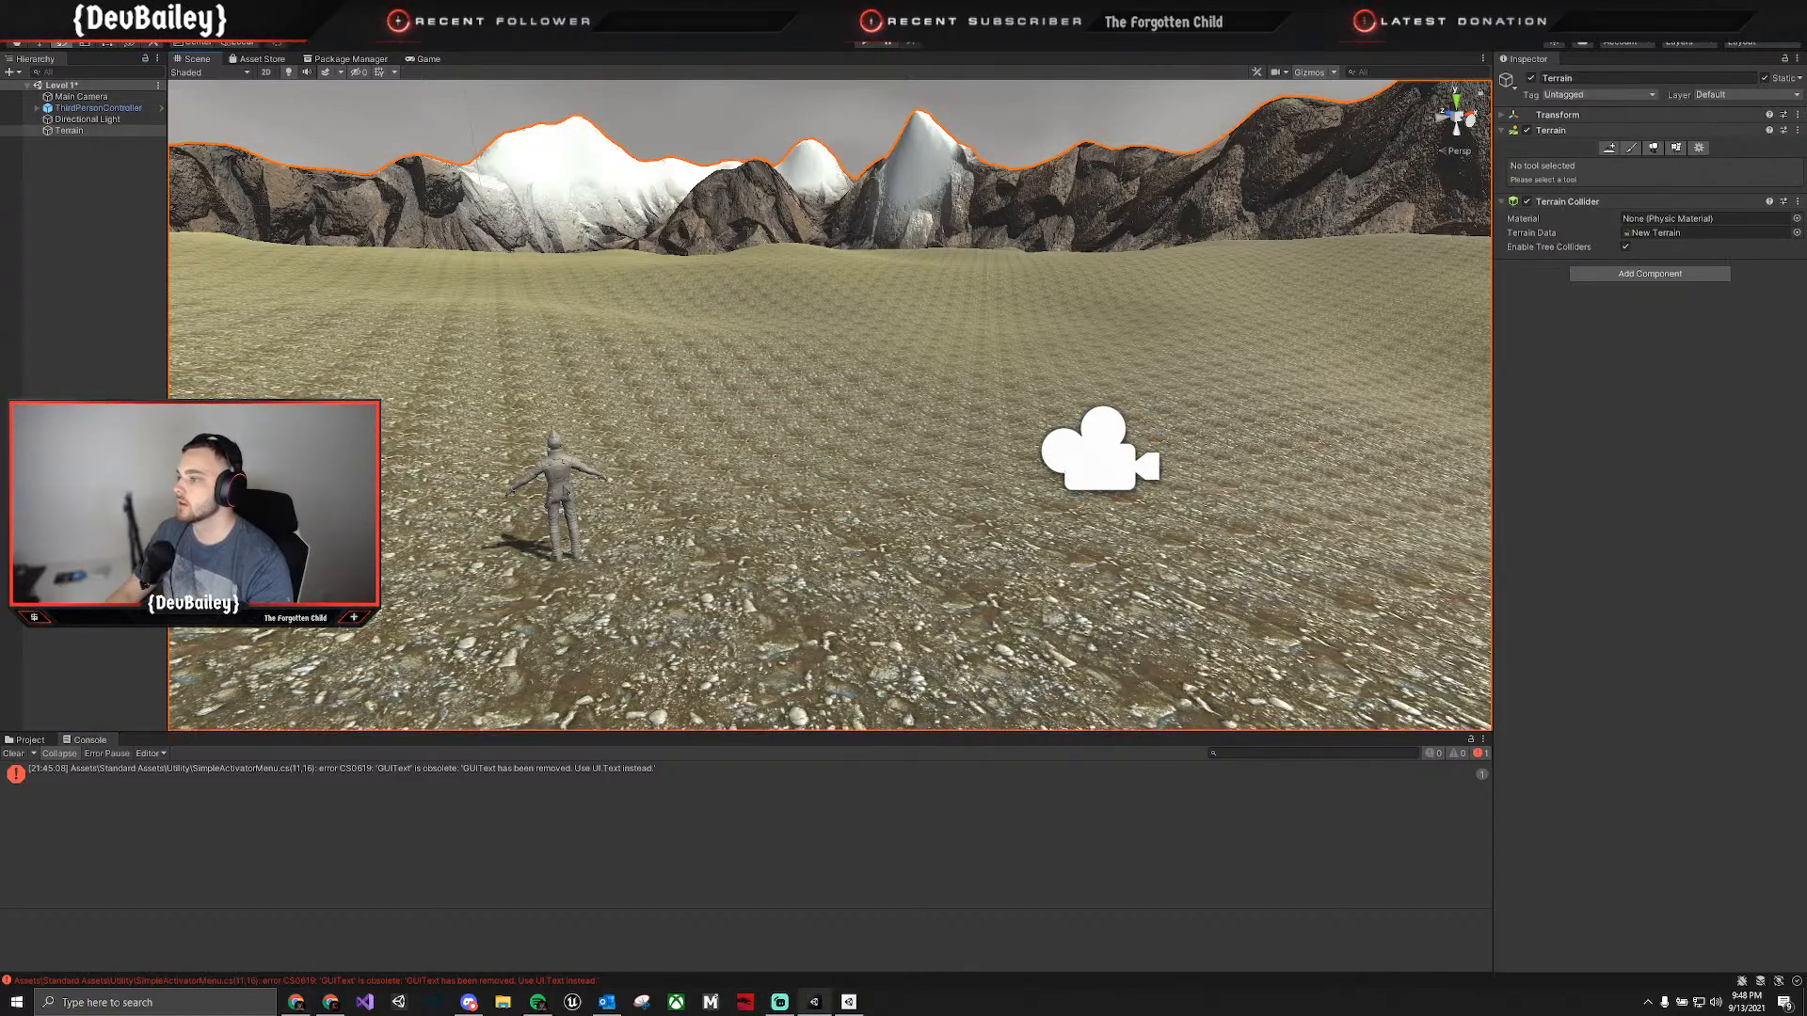
pyautogui.click(562, 494)
pyautogui.press('Delete')
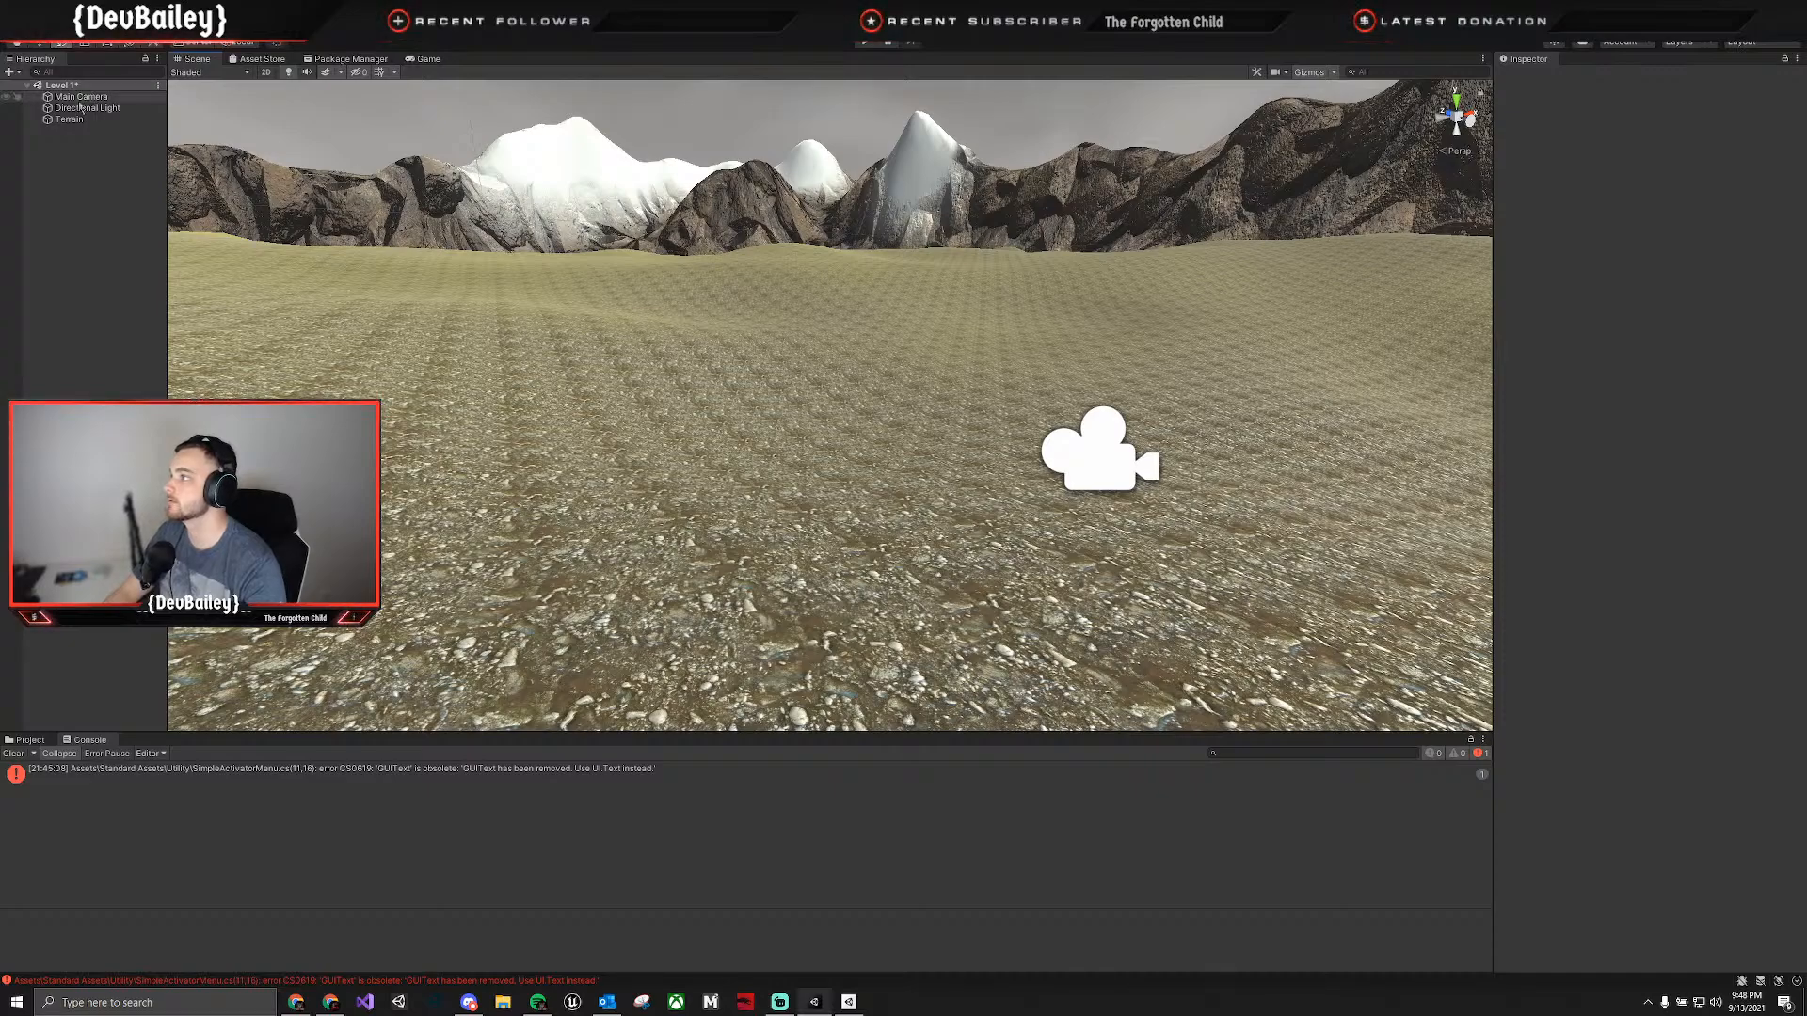
# Place the RigidBodyFPSController prefab from Standard Assets > Characters > FirstPersonCharacter on the terrain and raise it above the ground.
pyautogui.click(33, 741)
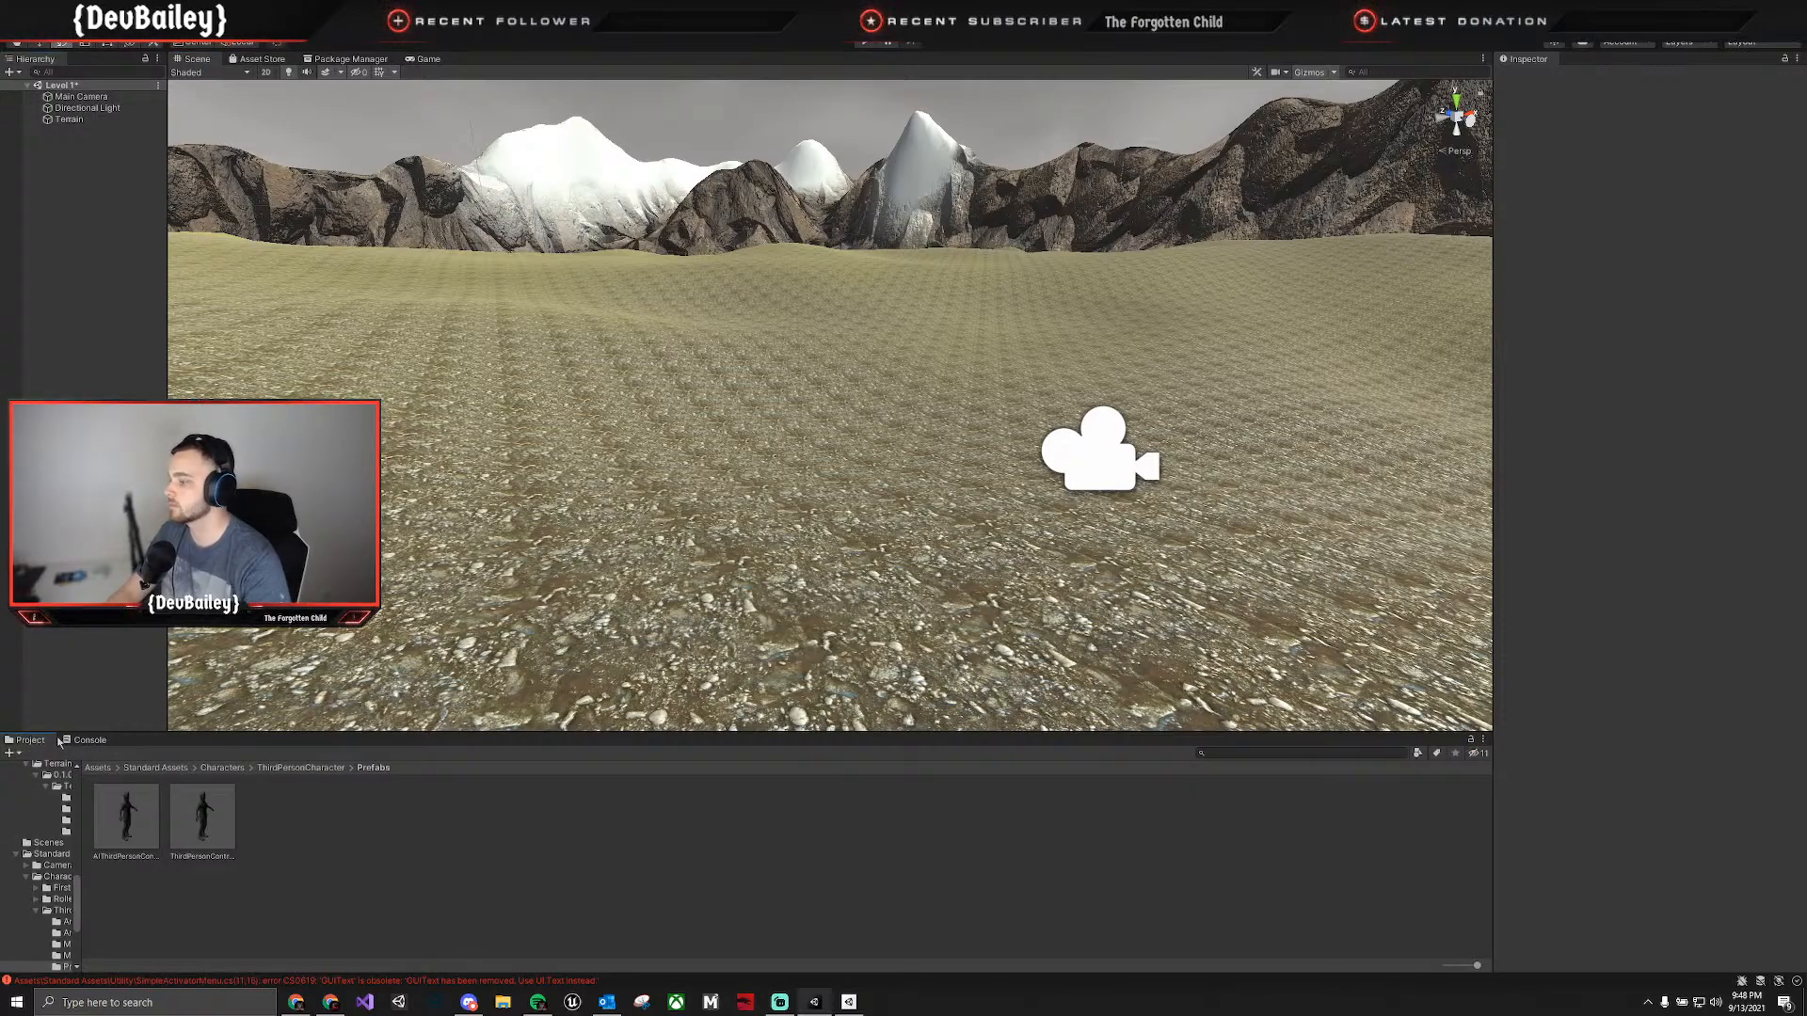
pyautogui.click(301, 768)
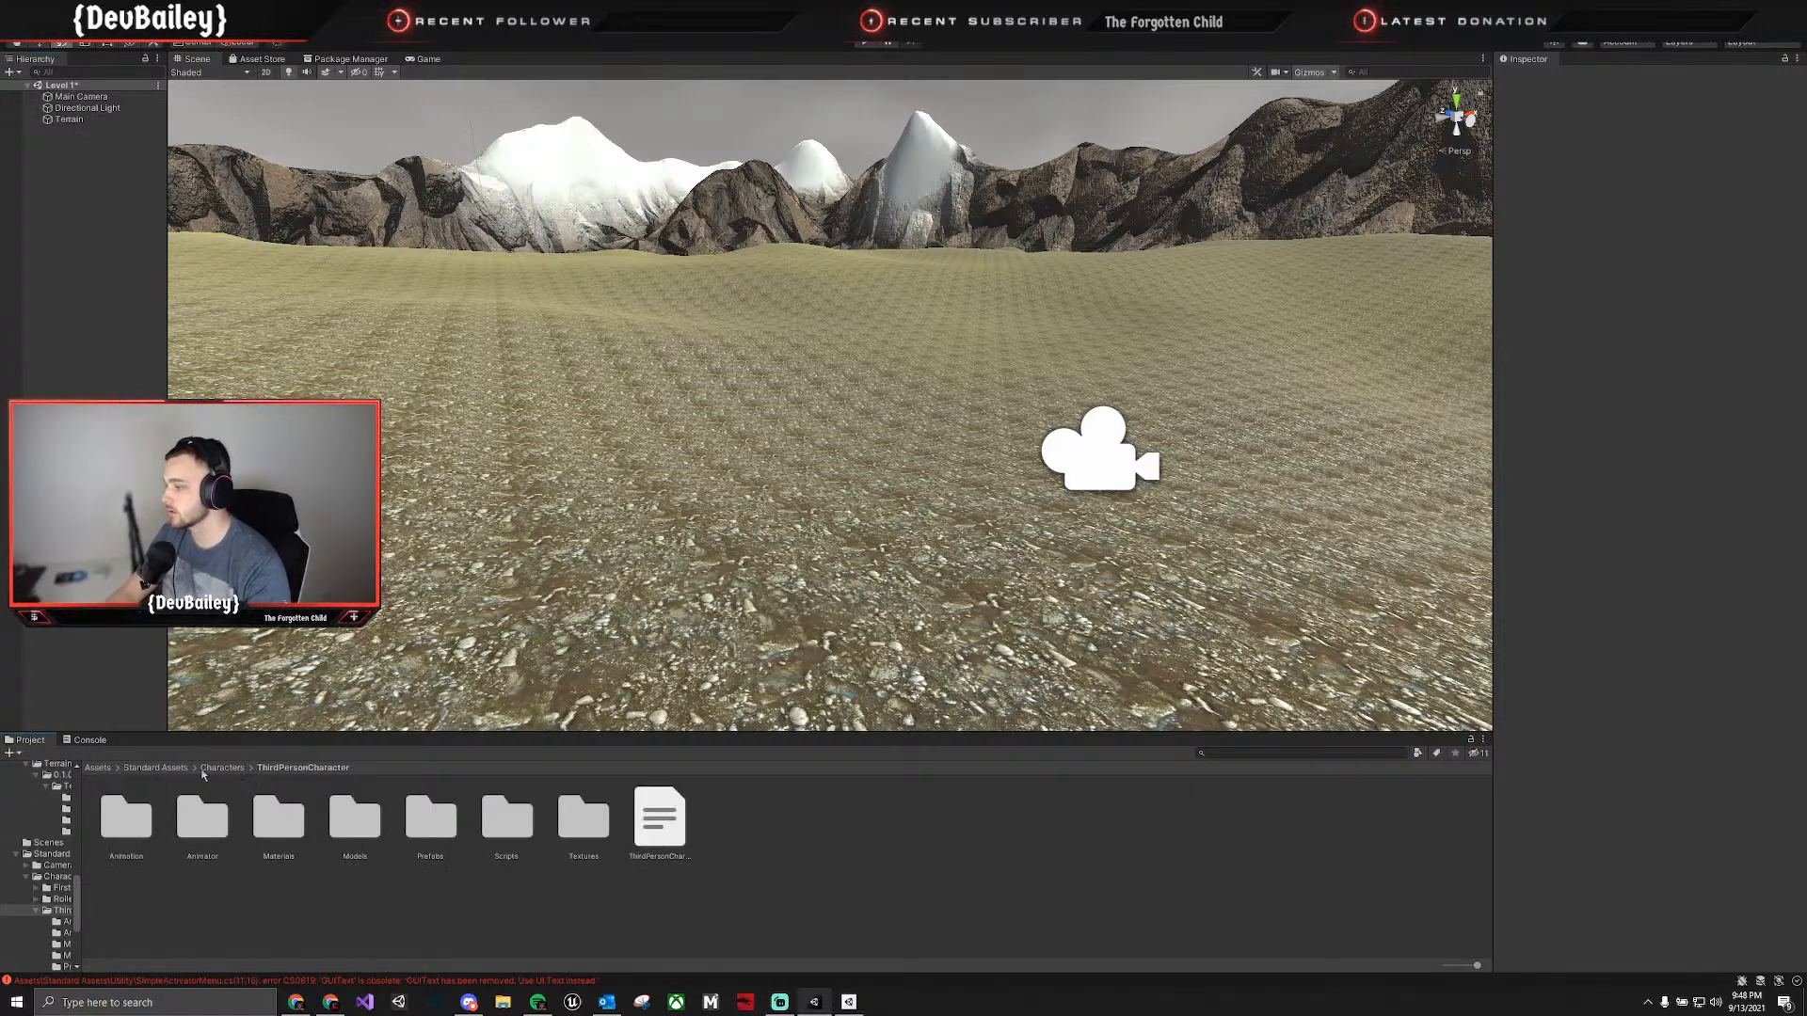
pyautogui.click(207, 769)
pyautogui.doubleClick(126, 819)
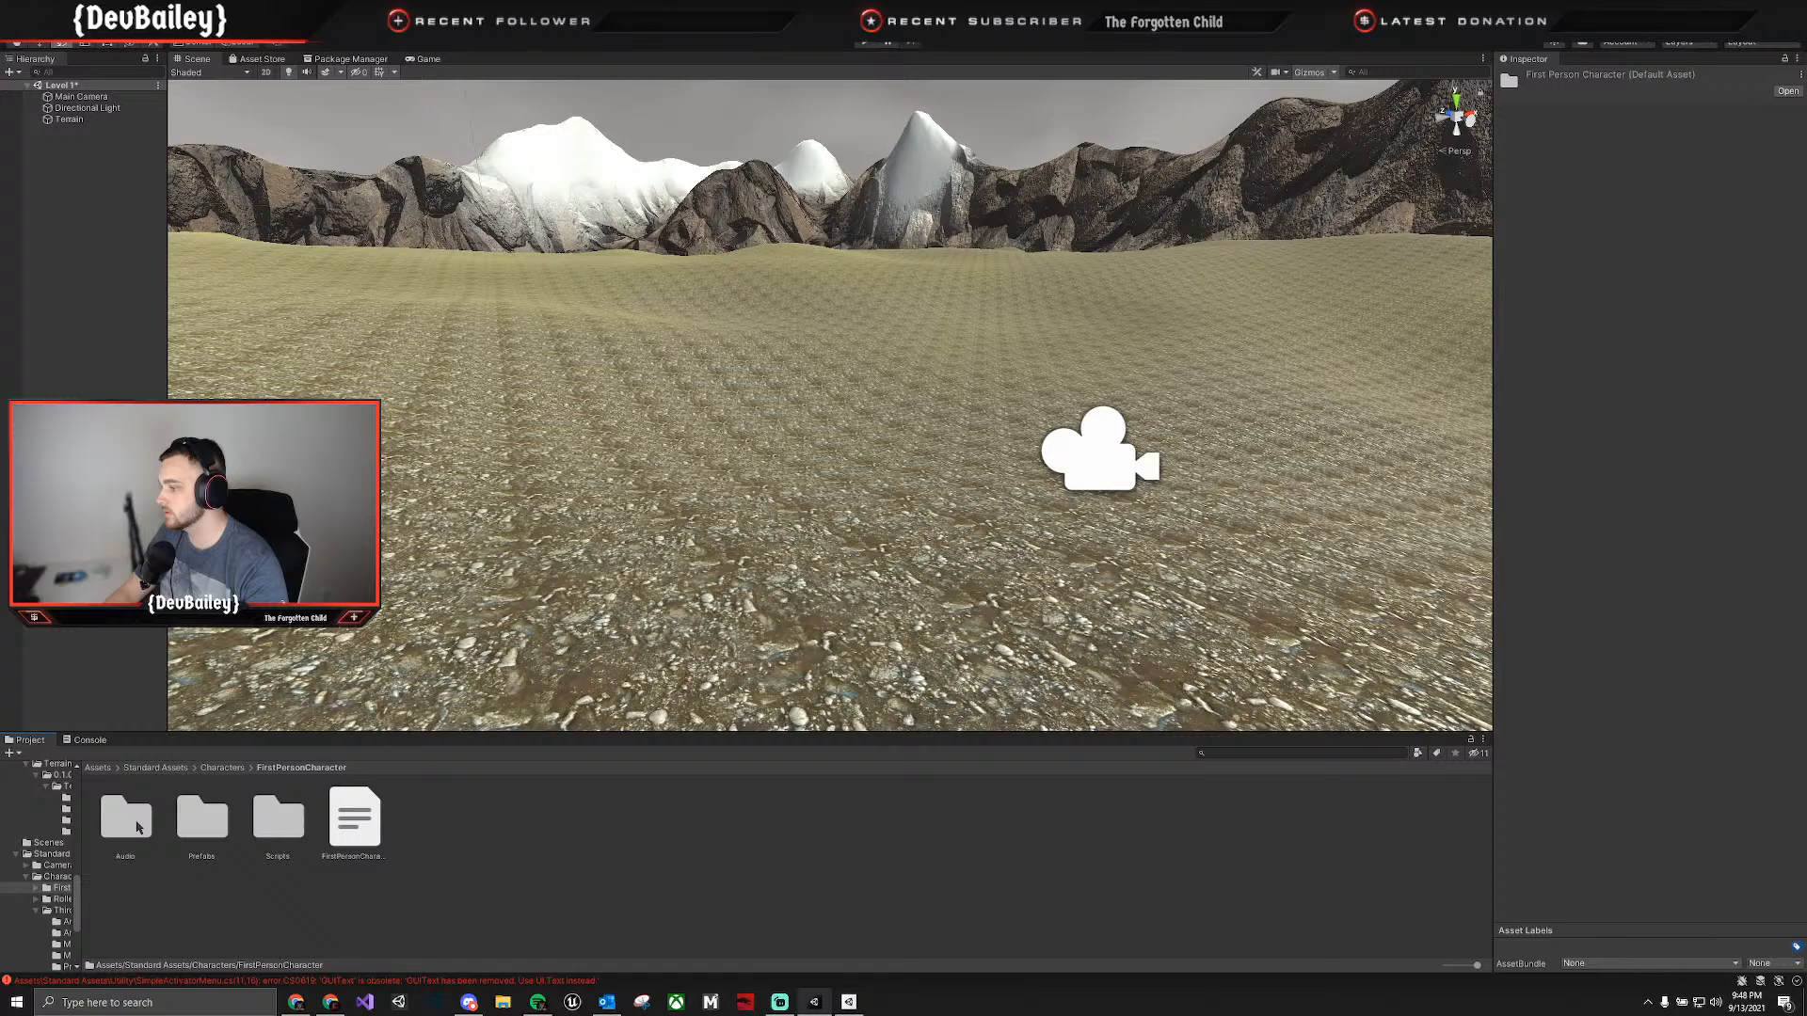
pyautogui.doubleClick(202, 828)
pyautogui.moveTo(200, 821); pyautogui.dragTo(555, 559)
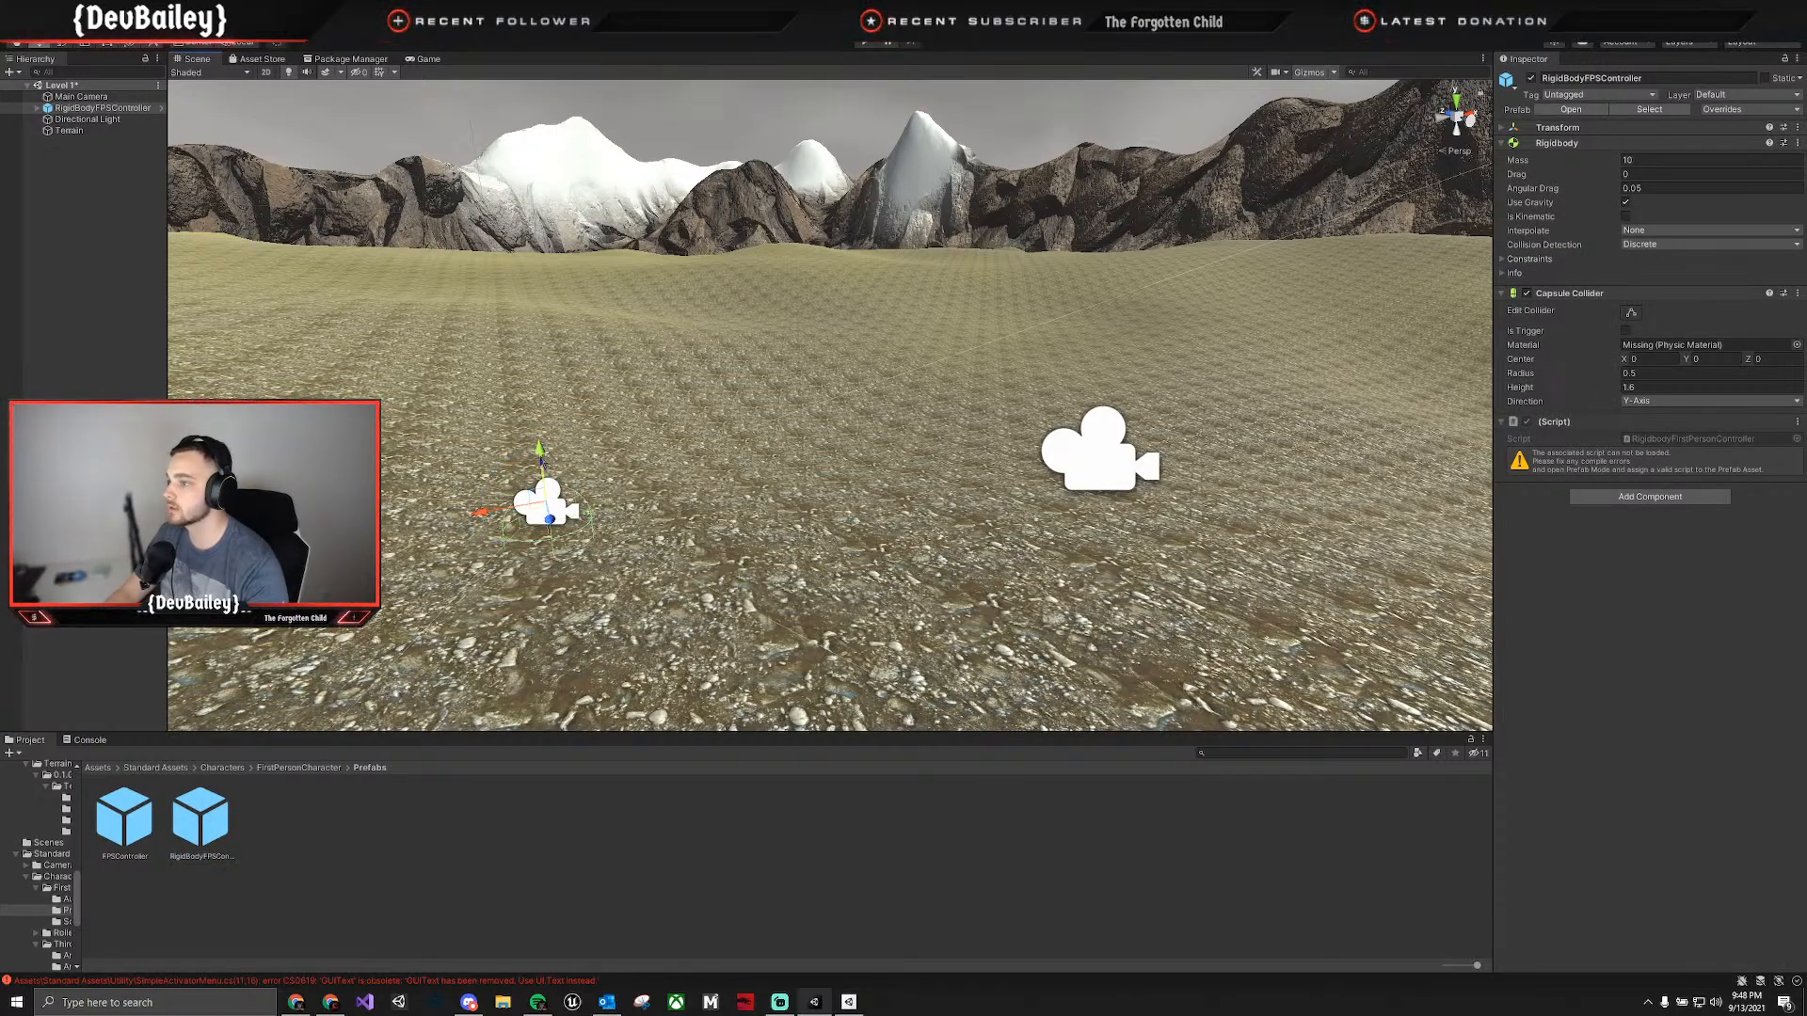
pyautogui.moveTo(539, 450); pyautogui.dragTo(528, 346)
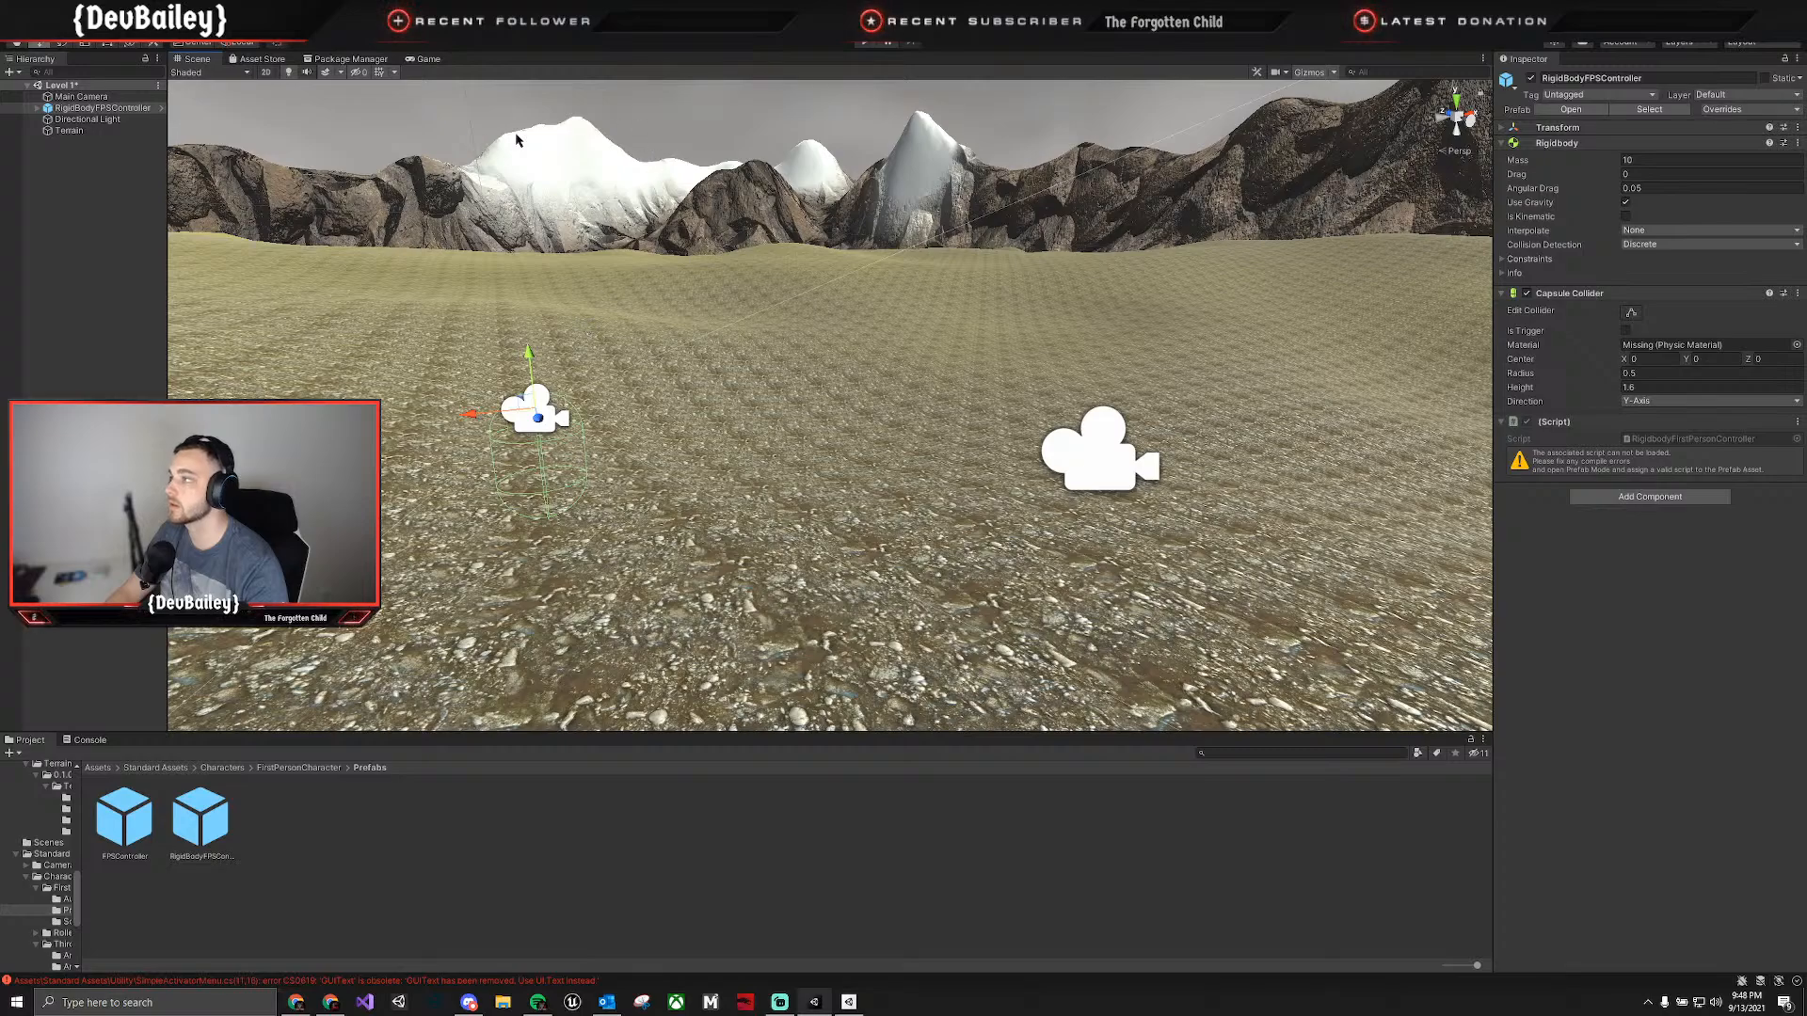
# Try to run the scene with RigidBodyFPSController and examine the remaining compile error in the Console.
pyautogui.click(864, 43)
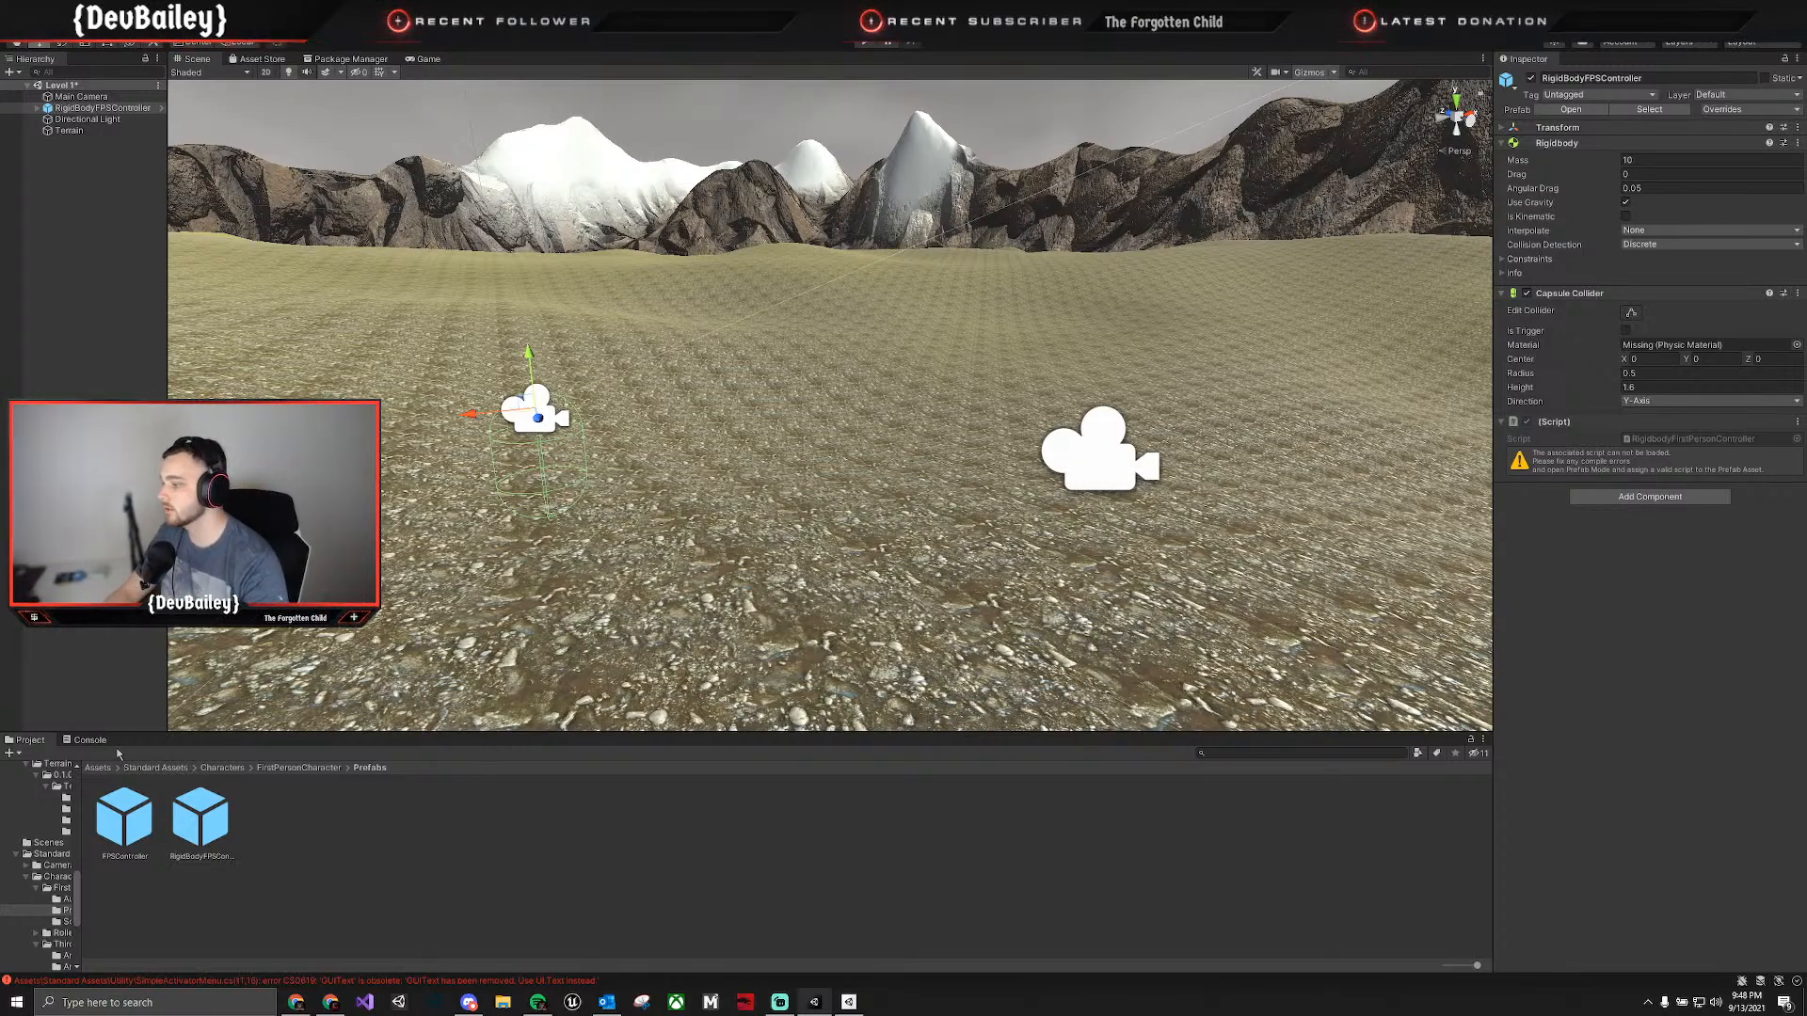
pyautogui.click(90, 739)
pyautogui.click(137, 770)
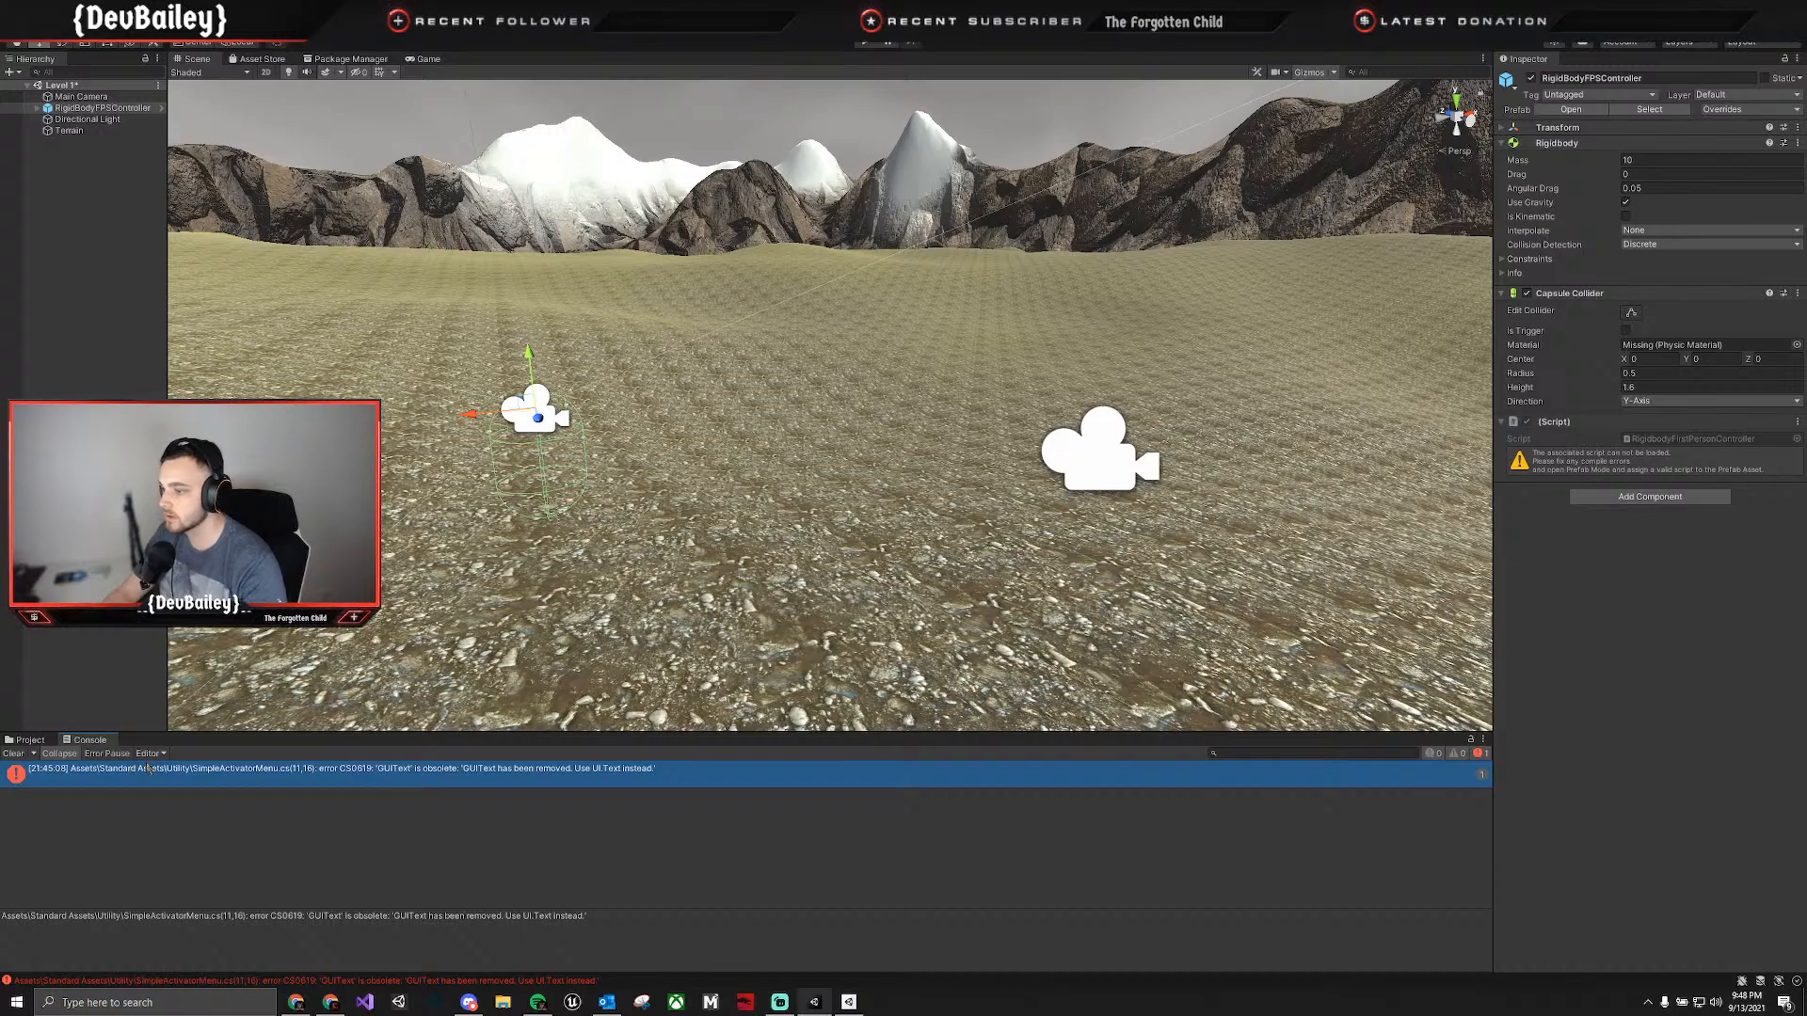
# Open the SimpleActivatorMenu.cs script from the GUIText error in Visual Studio 2019 and allow it through the firewall on private networks.
pyautogui.doubleClick(416, 770)
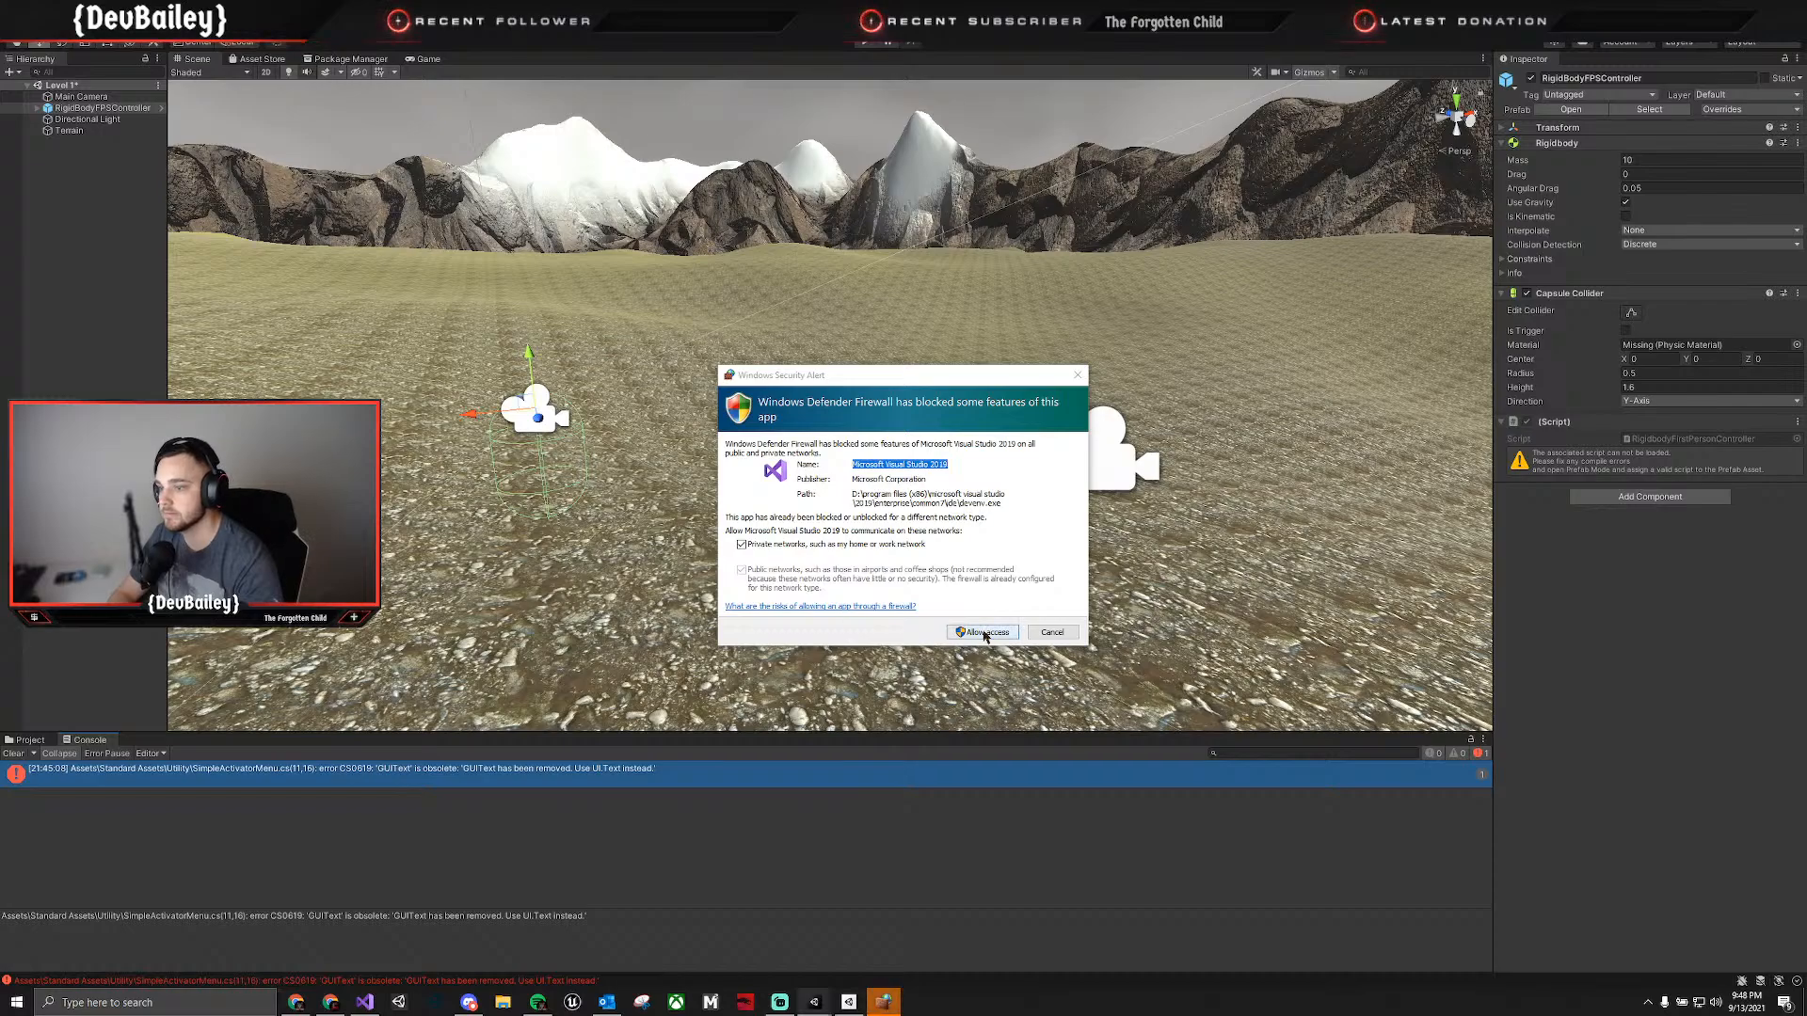
pyautogui.click(983, 632)
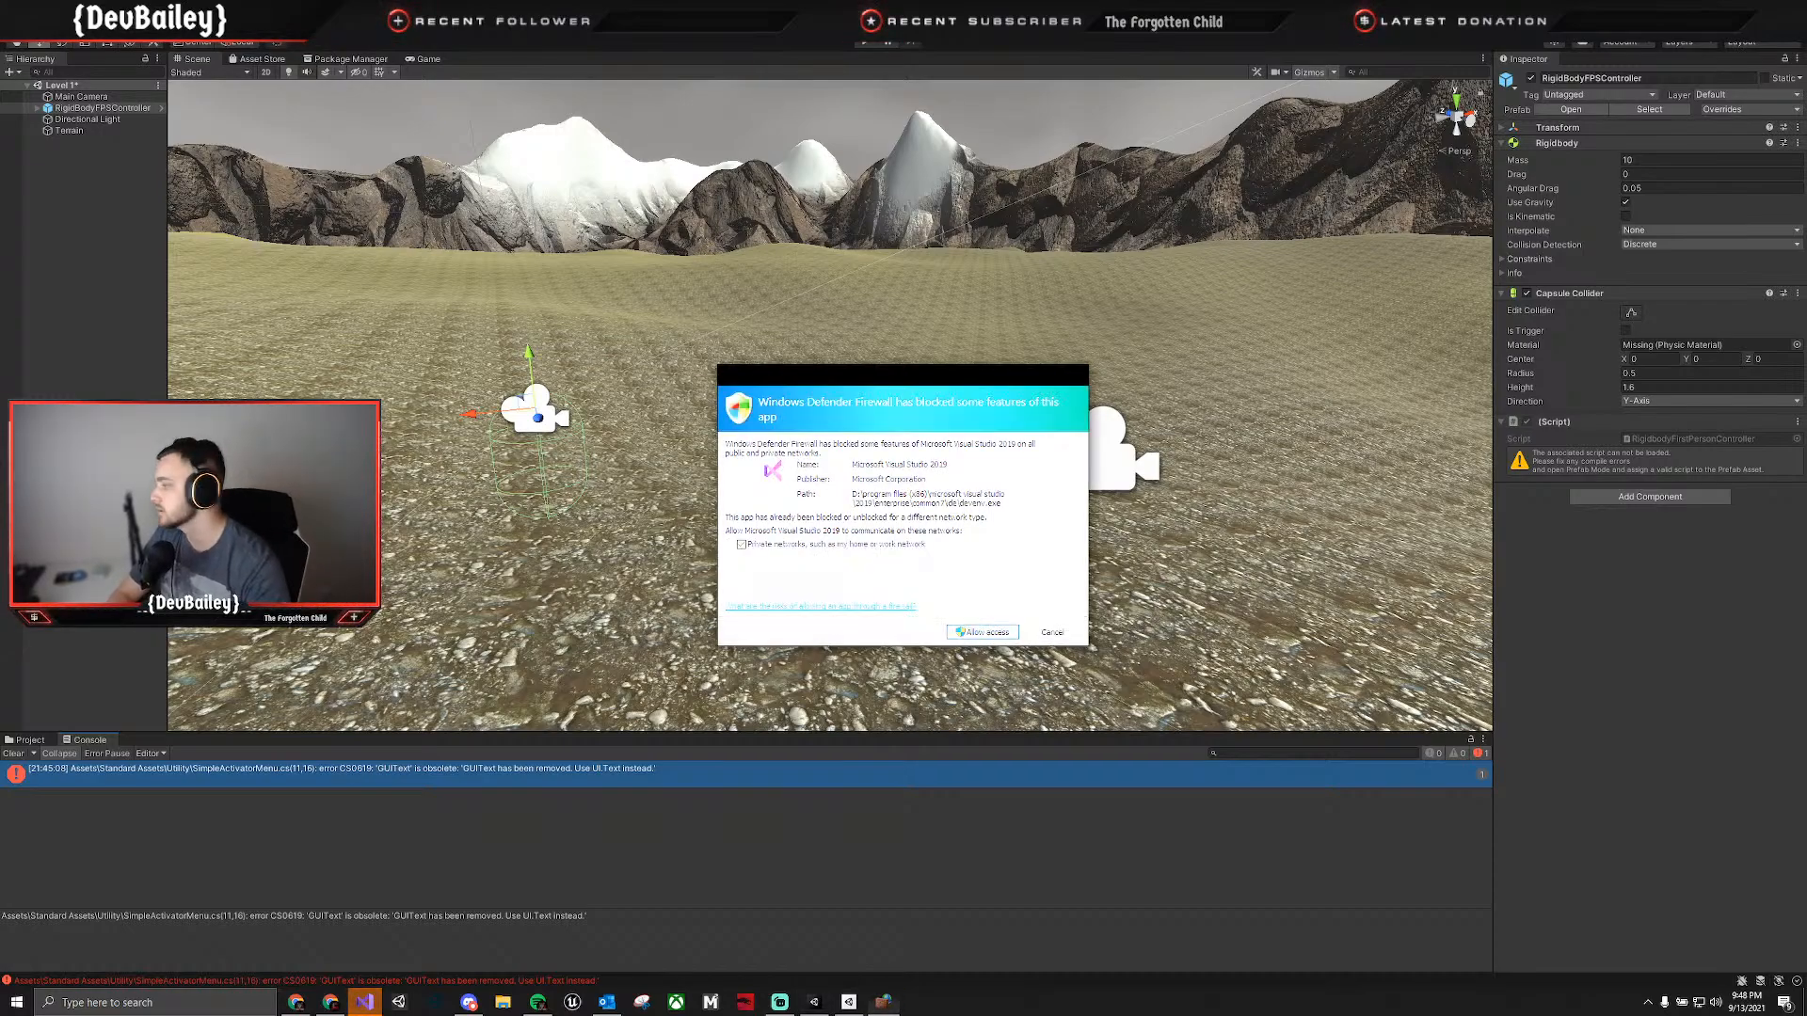
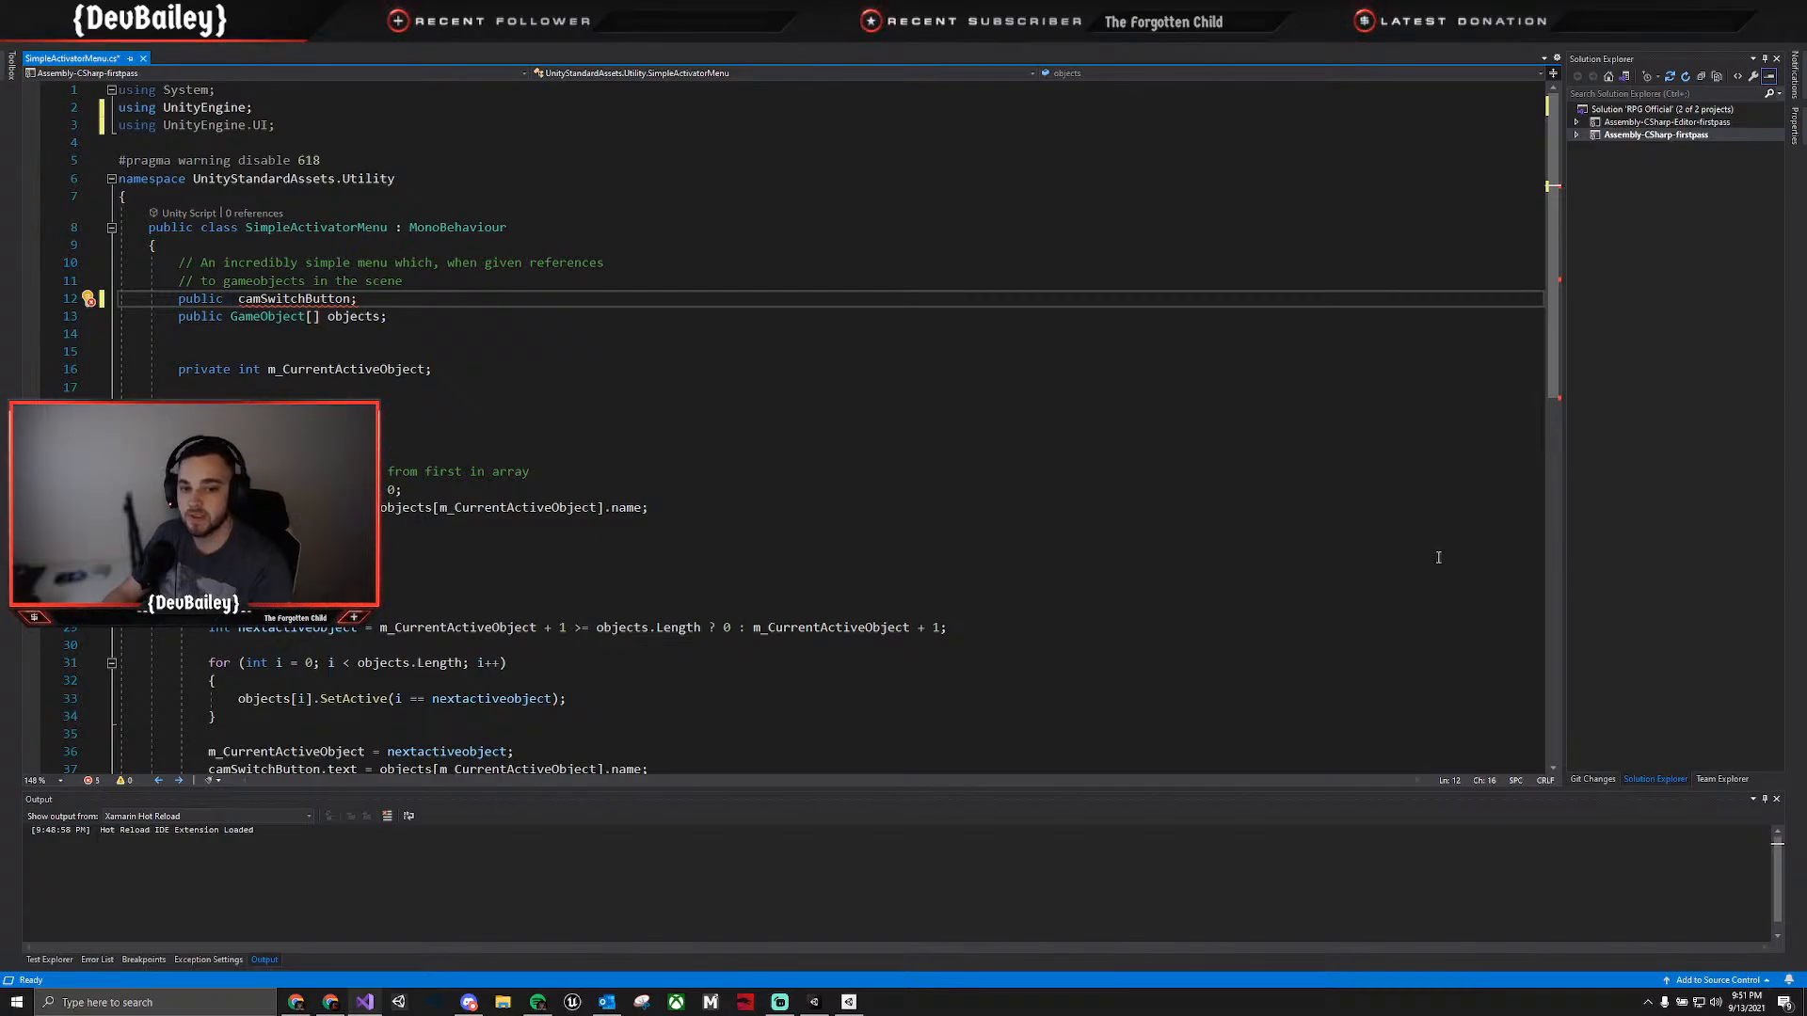
# Declare the public camSwitchButton field as type Text and save the SimpleActivatorMenu script.
pyautogui.write('Text')
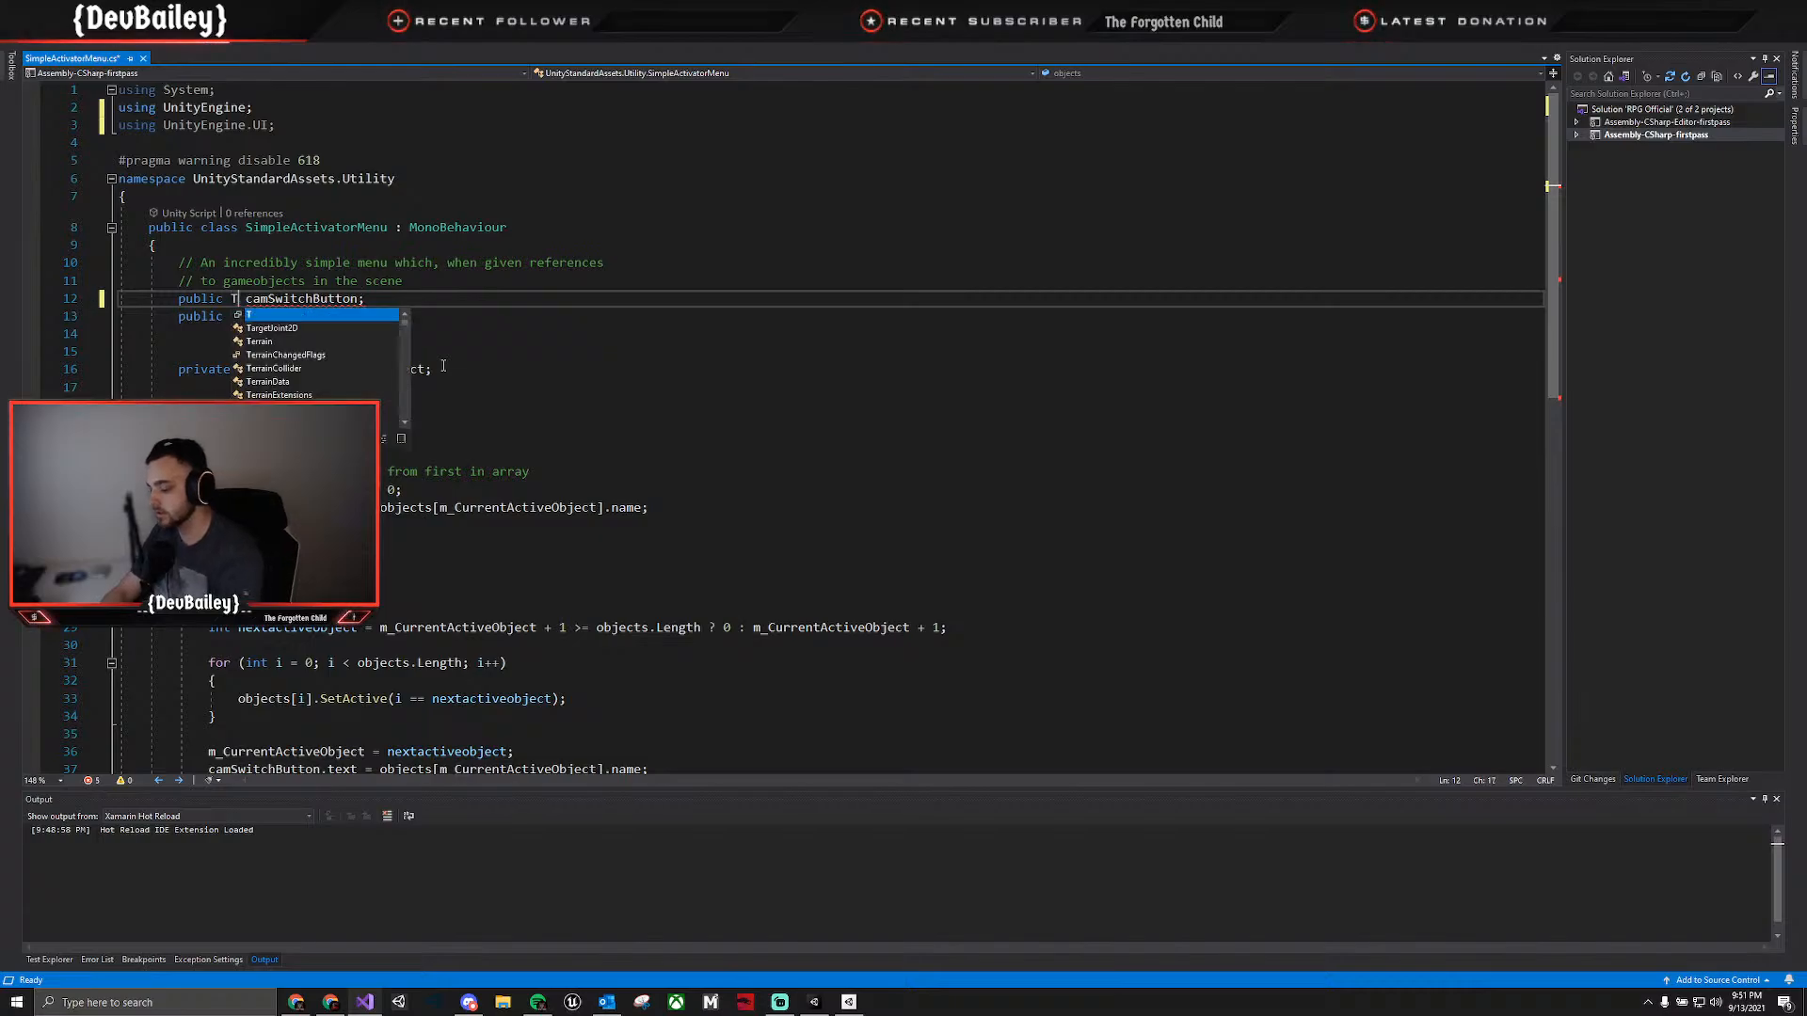
pyautogui.hotkey('ctrl', 's')
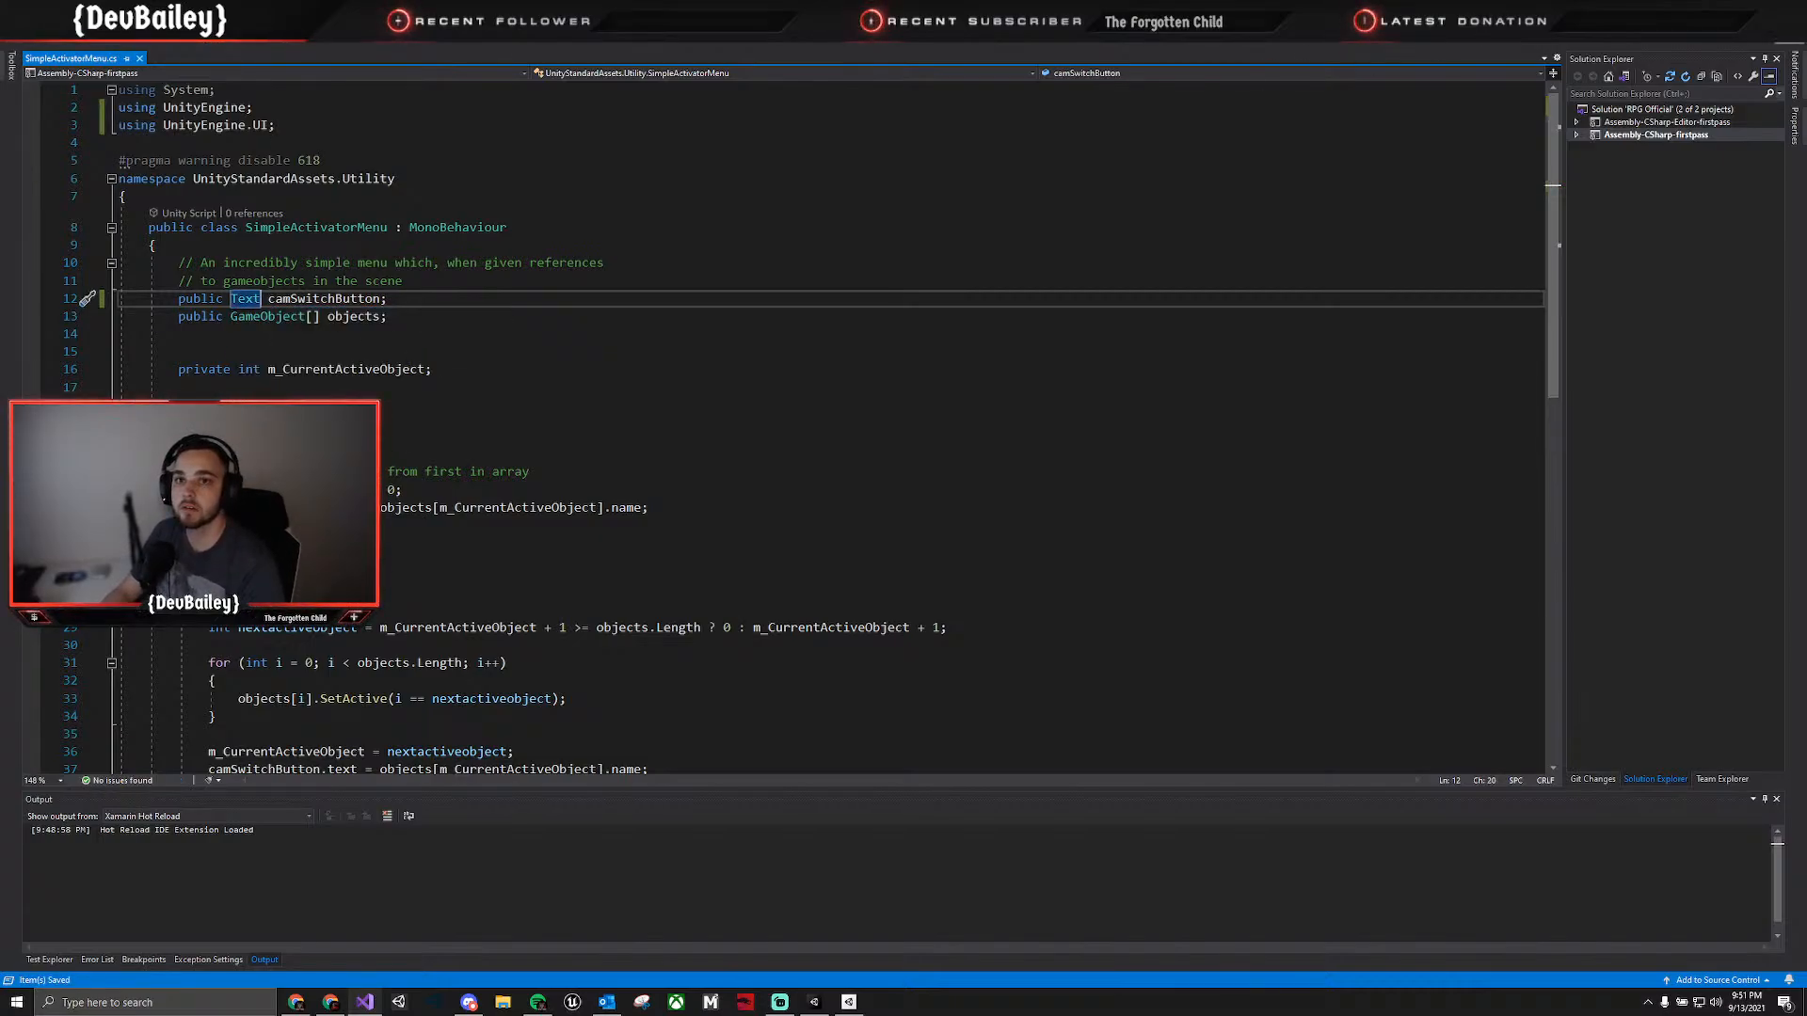
# Switch to Unity, run the Level 1 scene and walk the first-person controller across the terrain.
pyautogui.hotkey('alt', 'Tab')
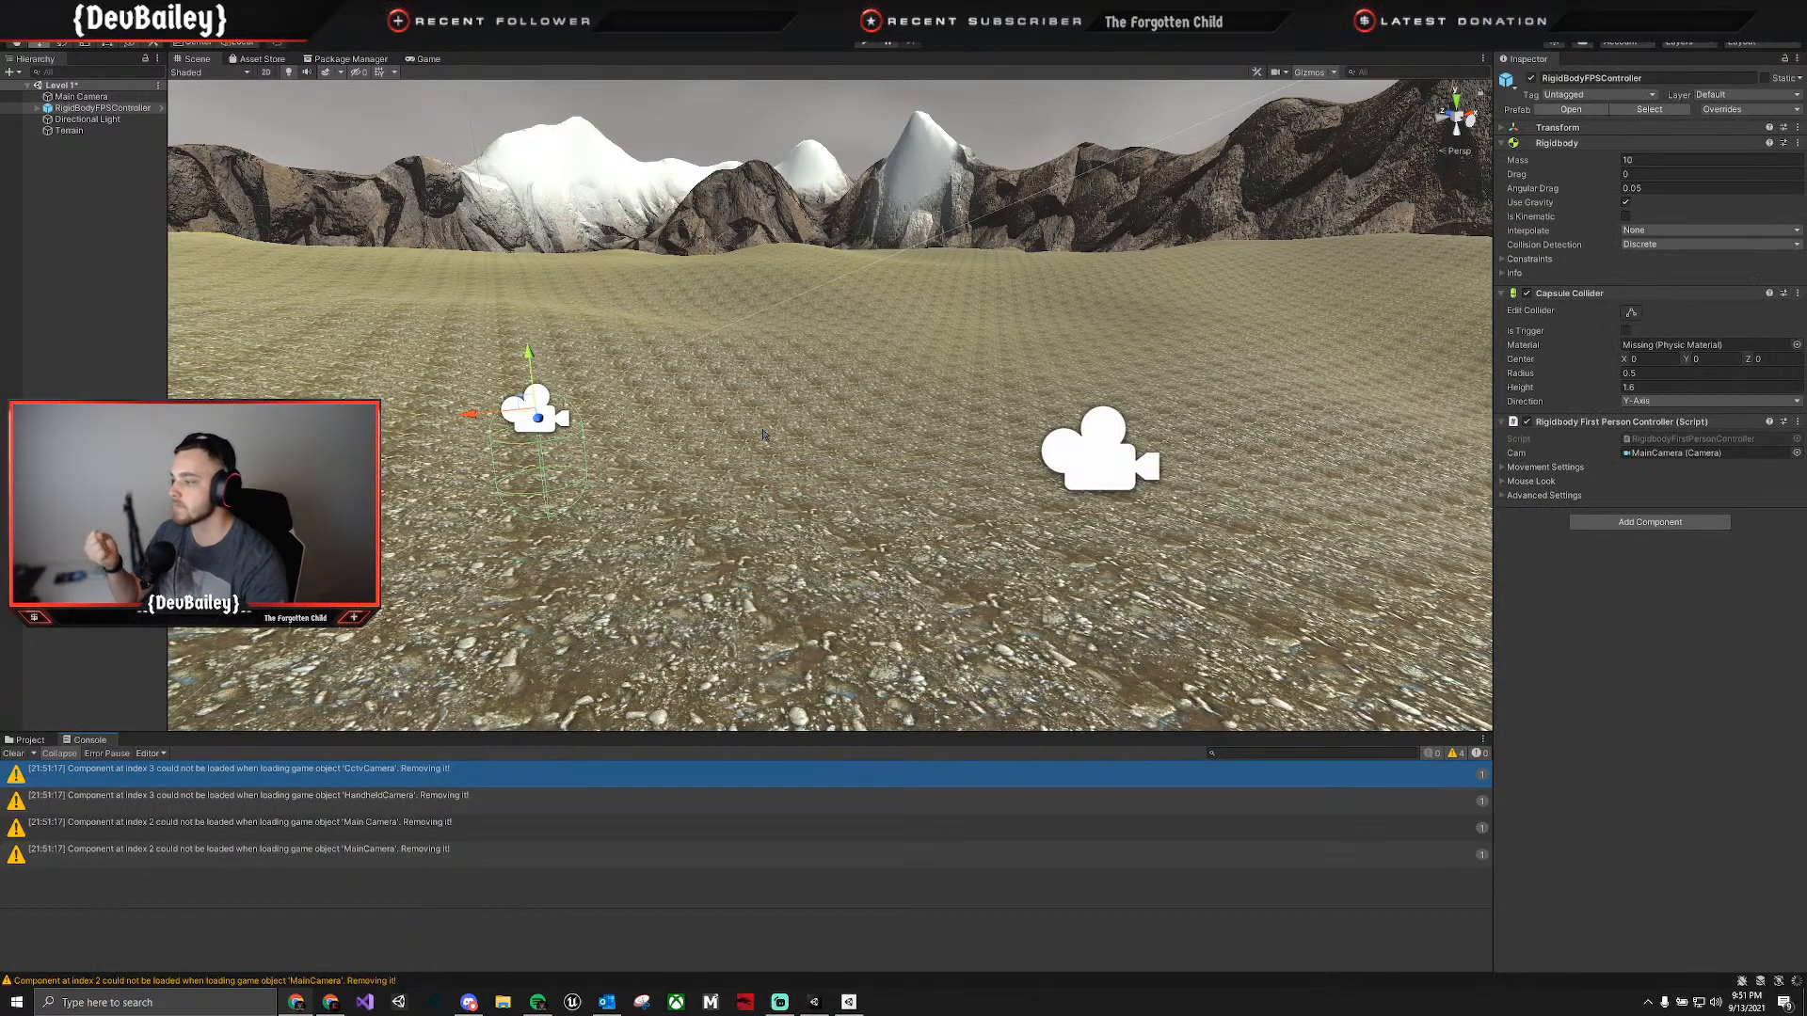
pyautogui.click(864, 44)
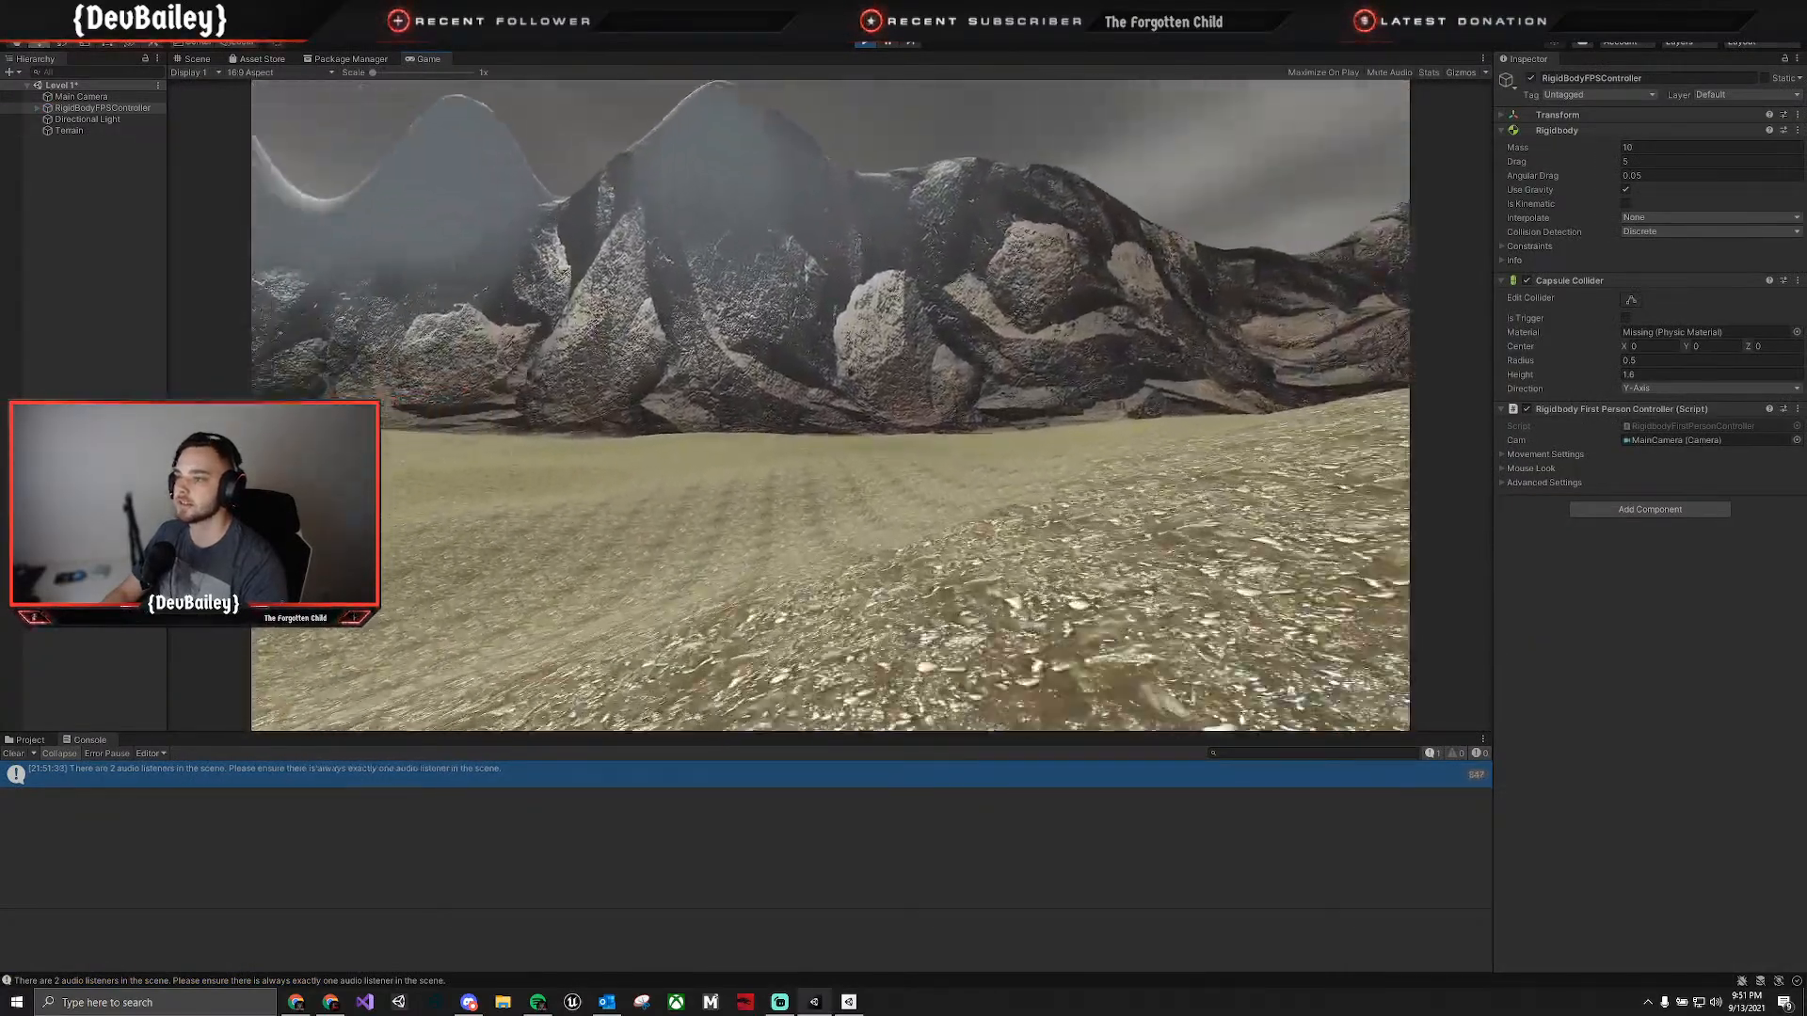
pyautogui.press('w')
pyautogui.press('w')
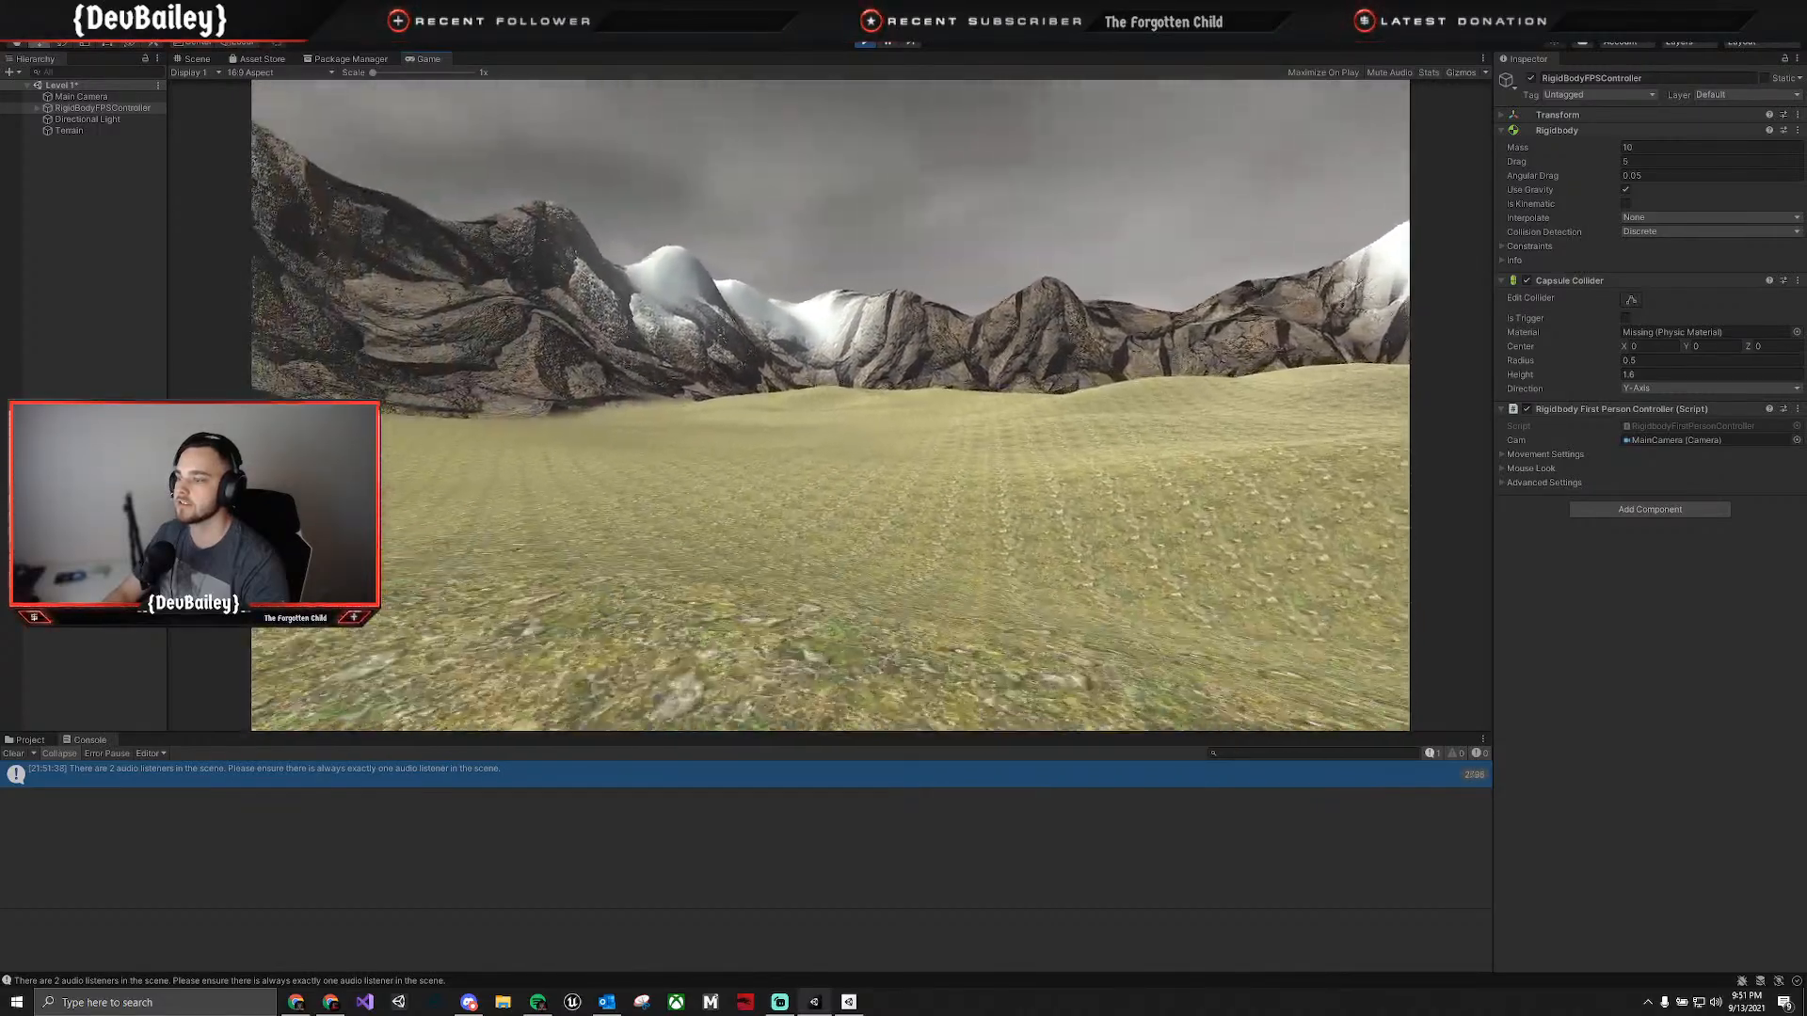
pyautogui.press('w')
pyautogui.press('w')
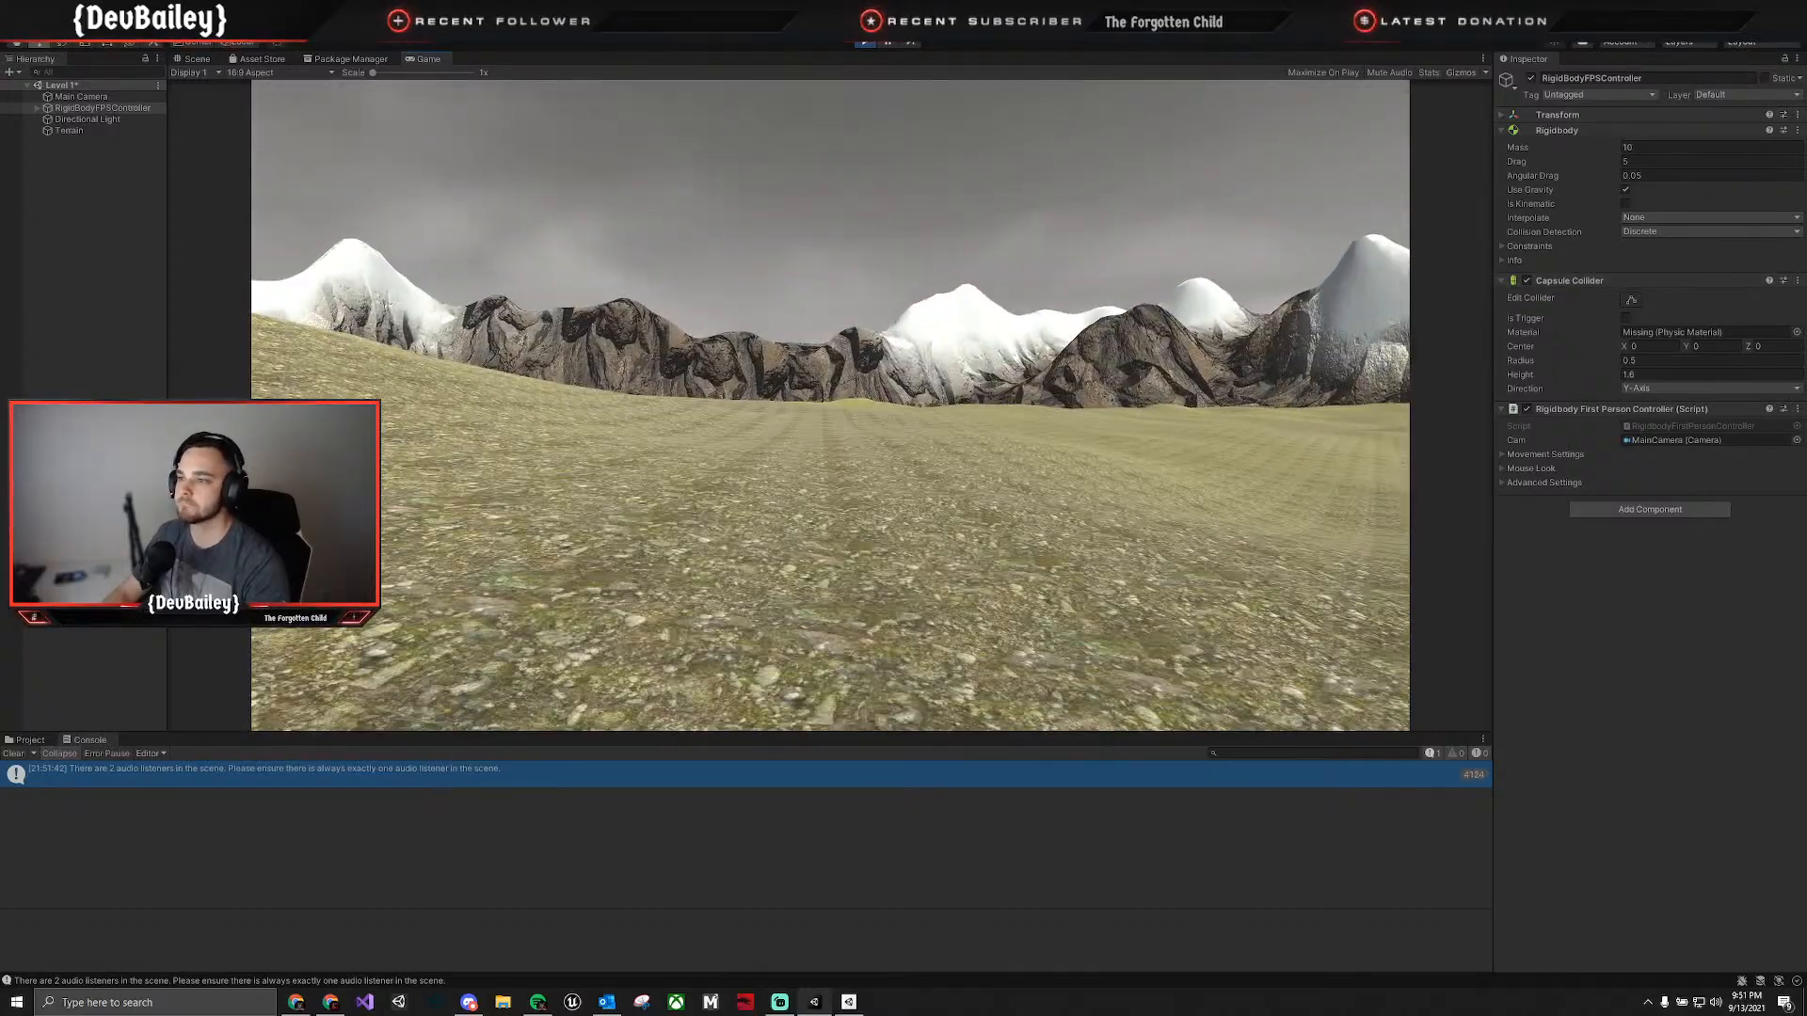
pyautogui.press('w')
pyautogui.press('w')
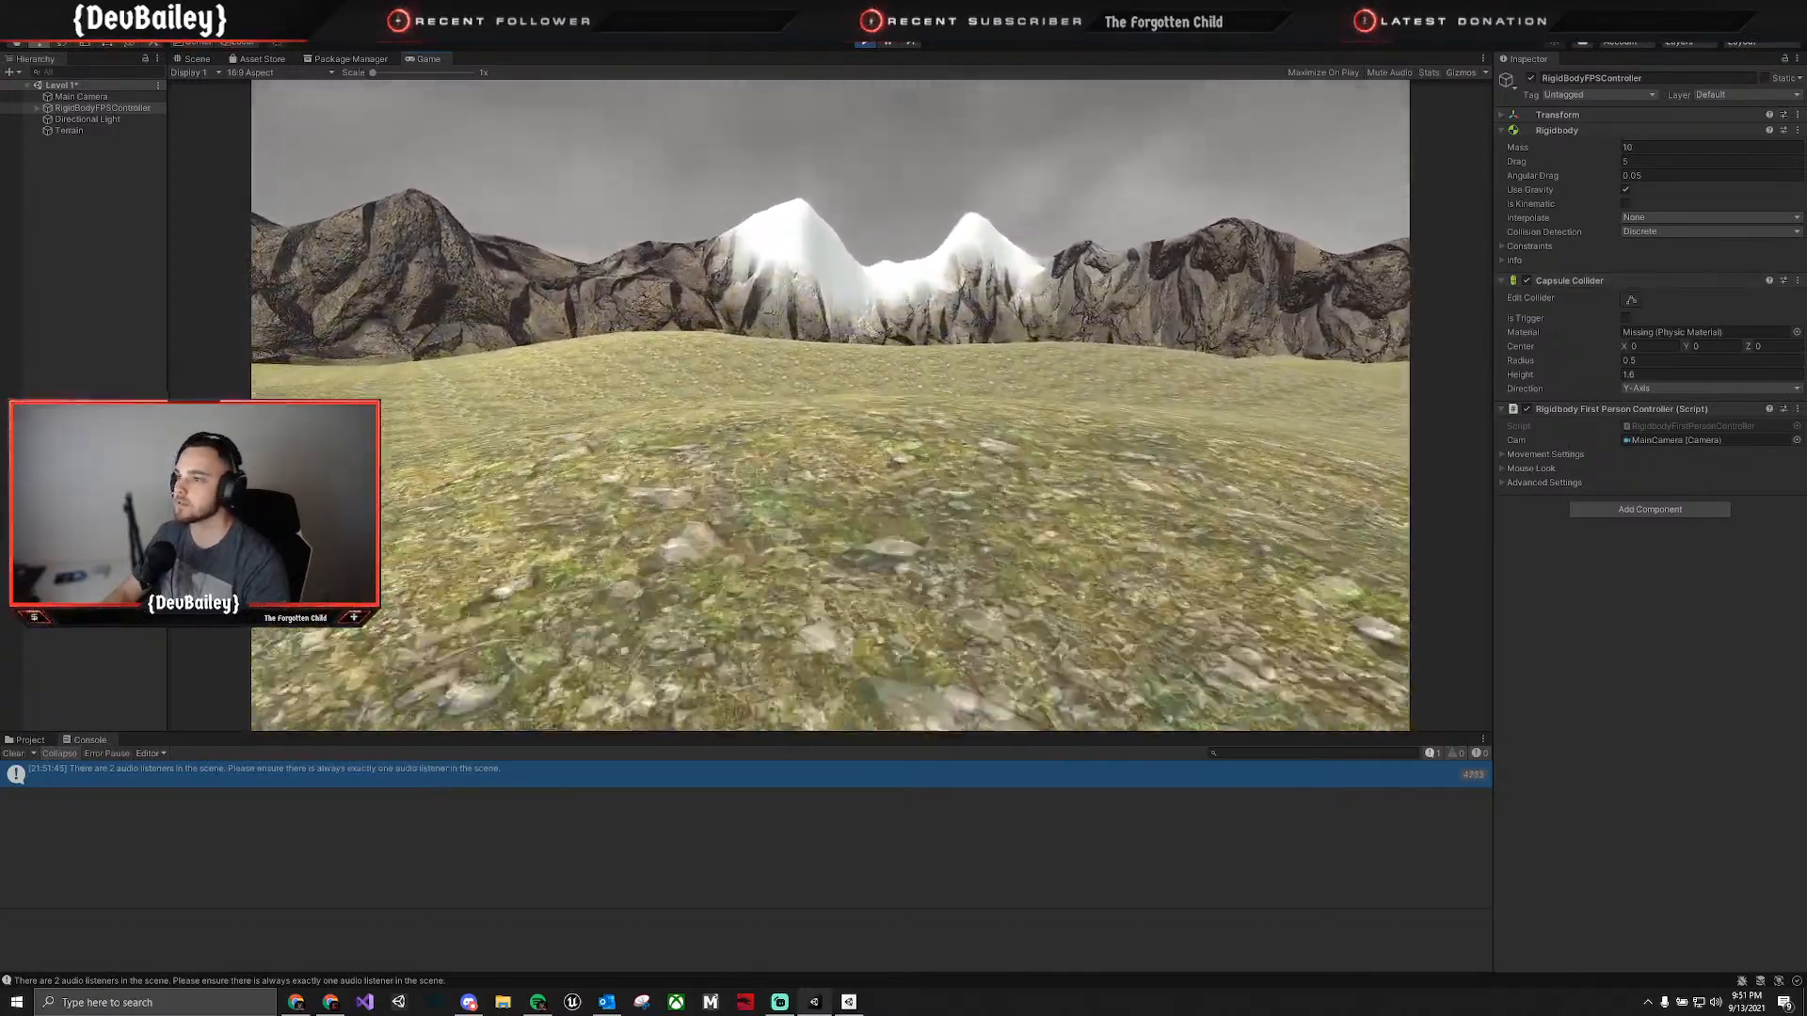
pyautogui.press('w')
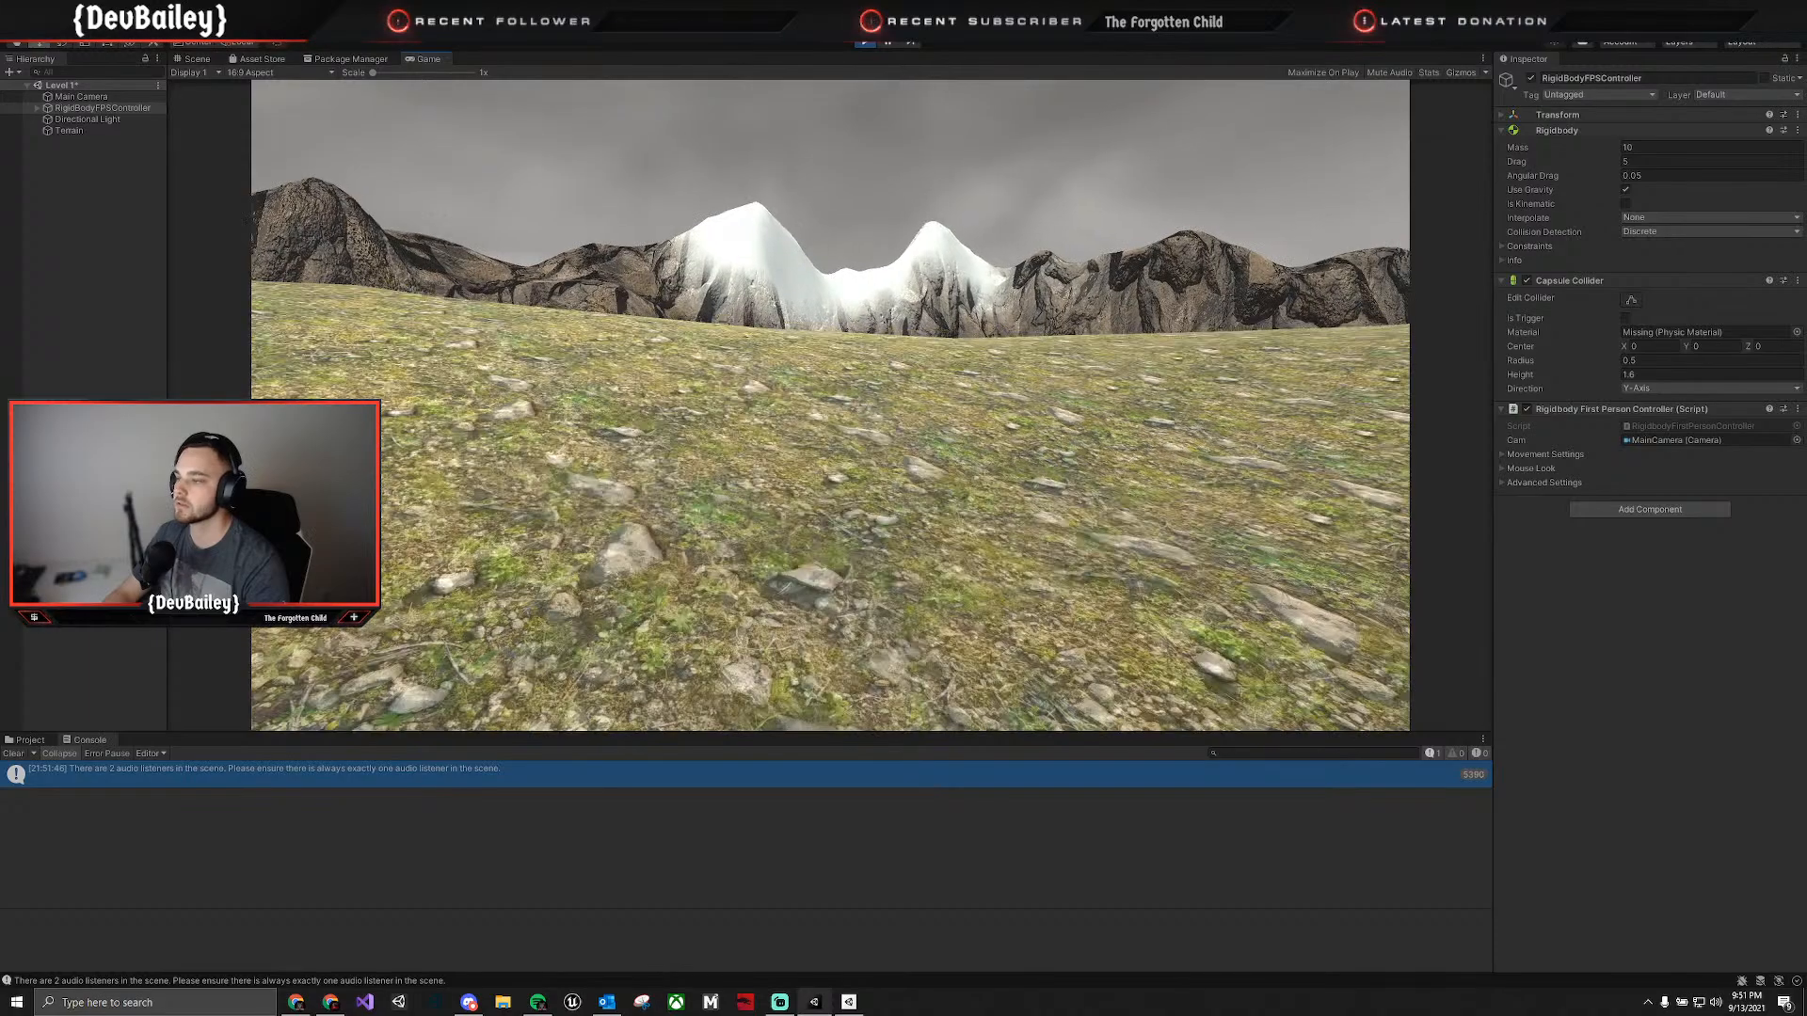
pyautogui.press('w')
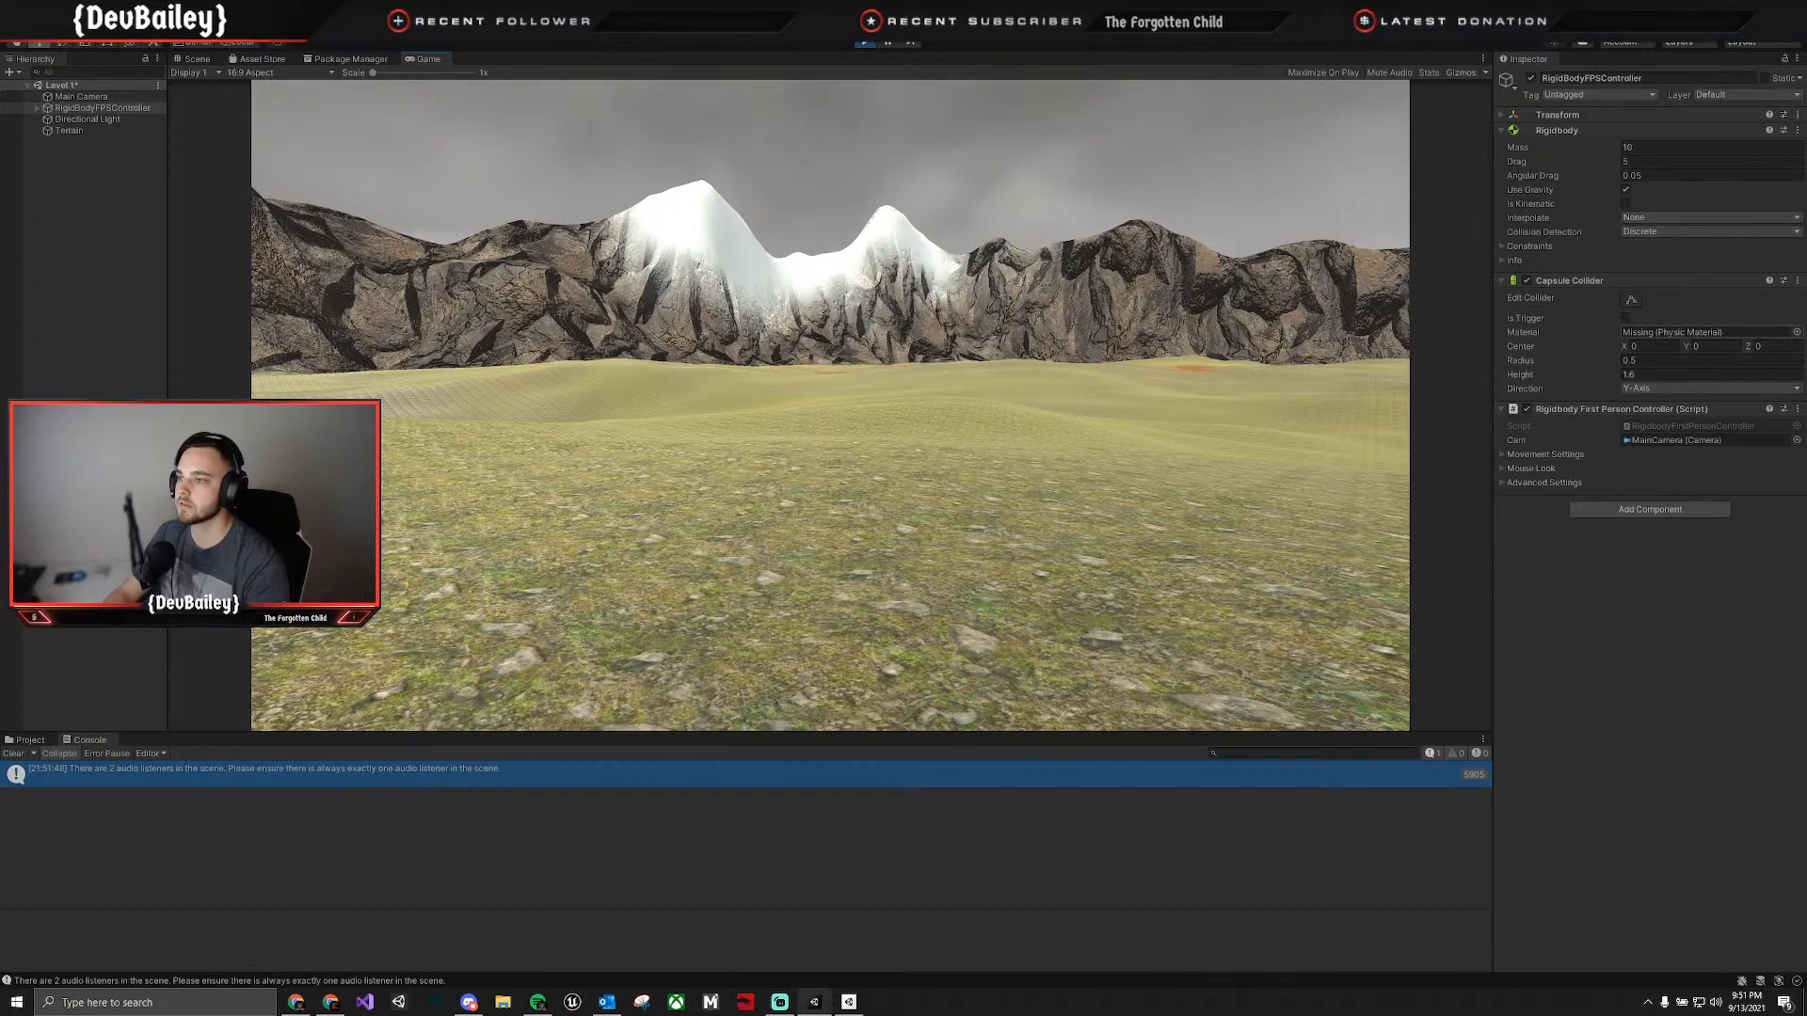
pyautogui.press('w')
pyautogui.press('w')
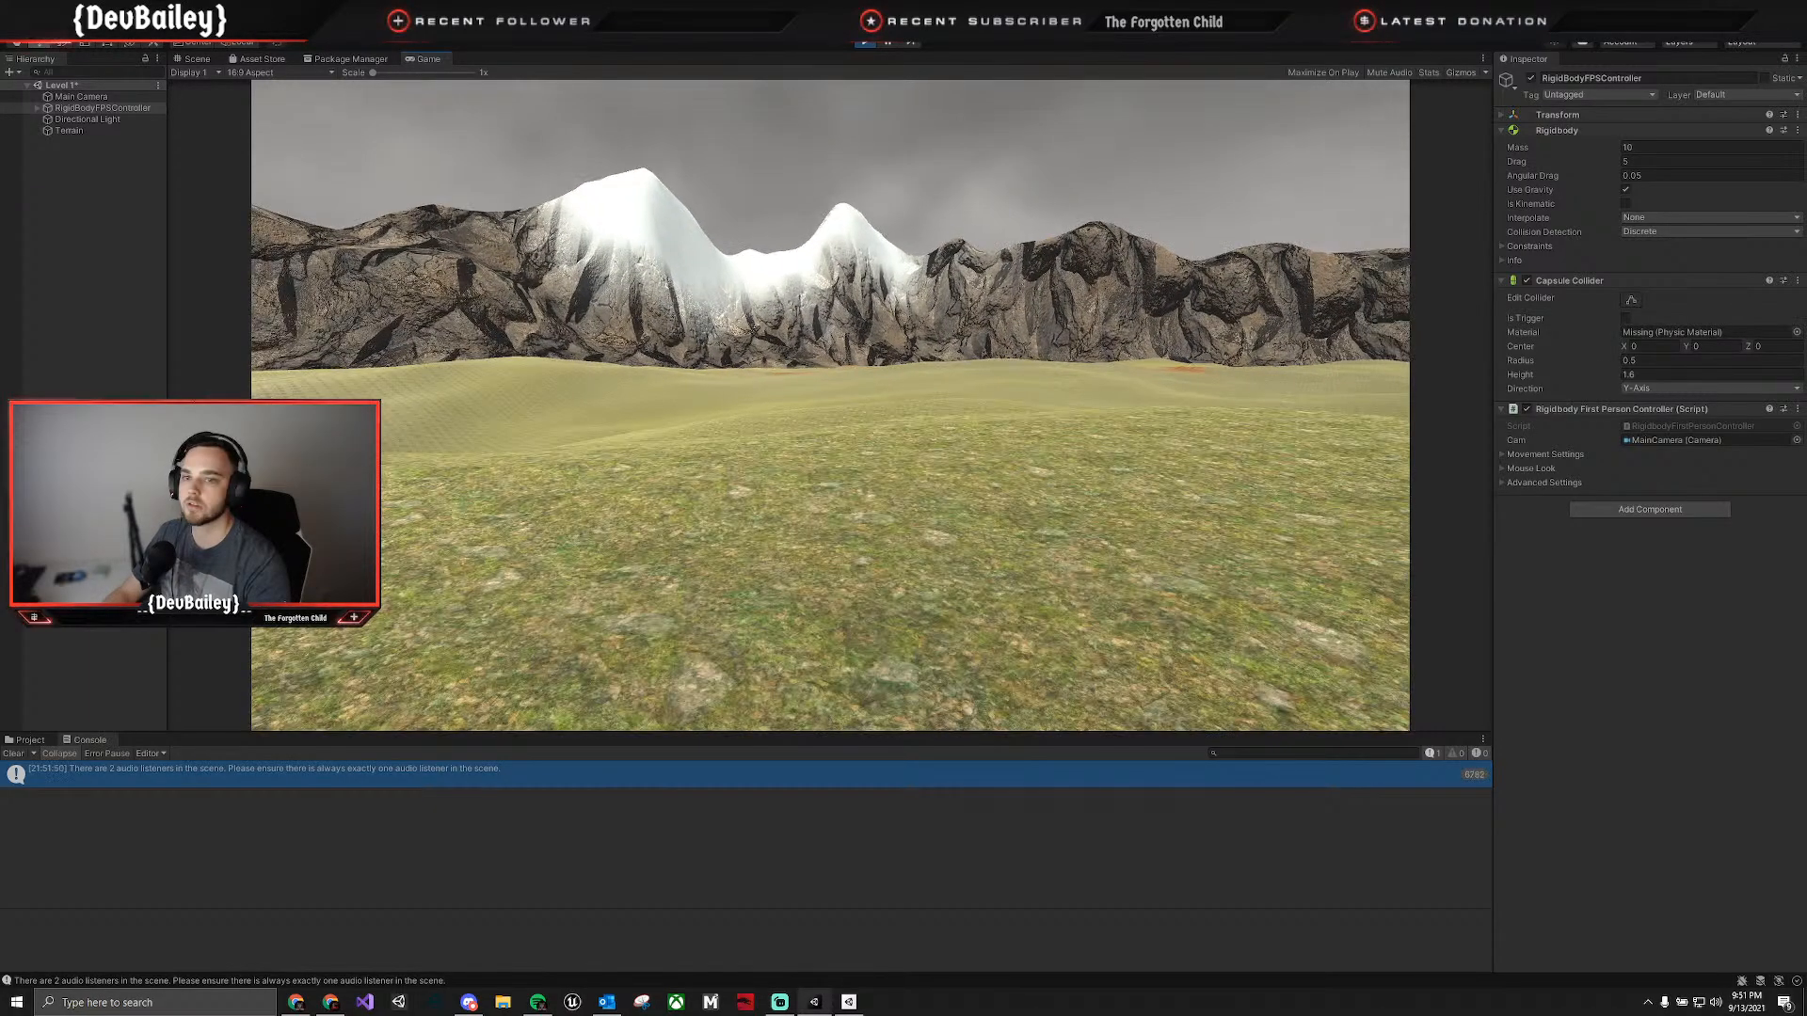
pyautogui.press('w')
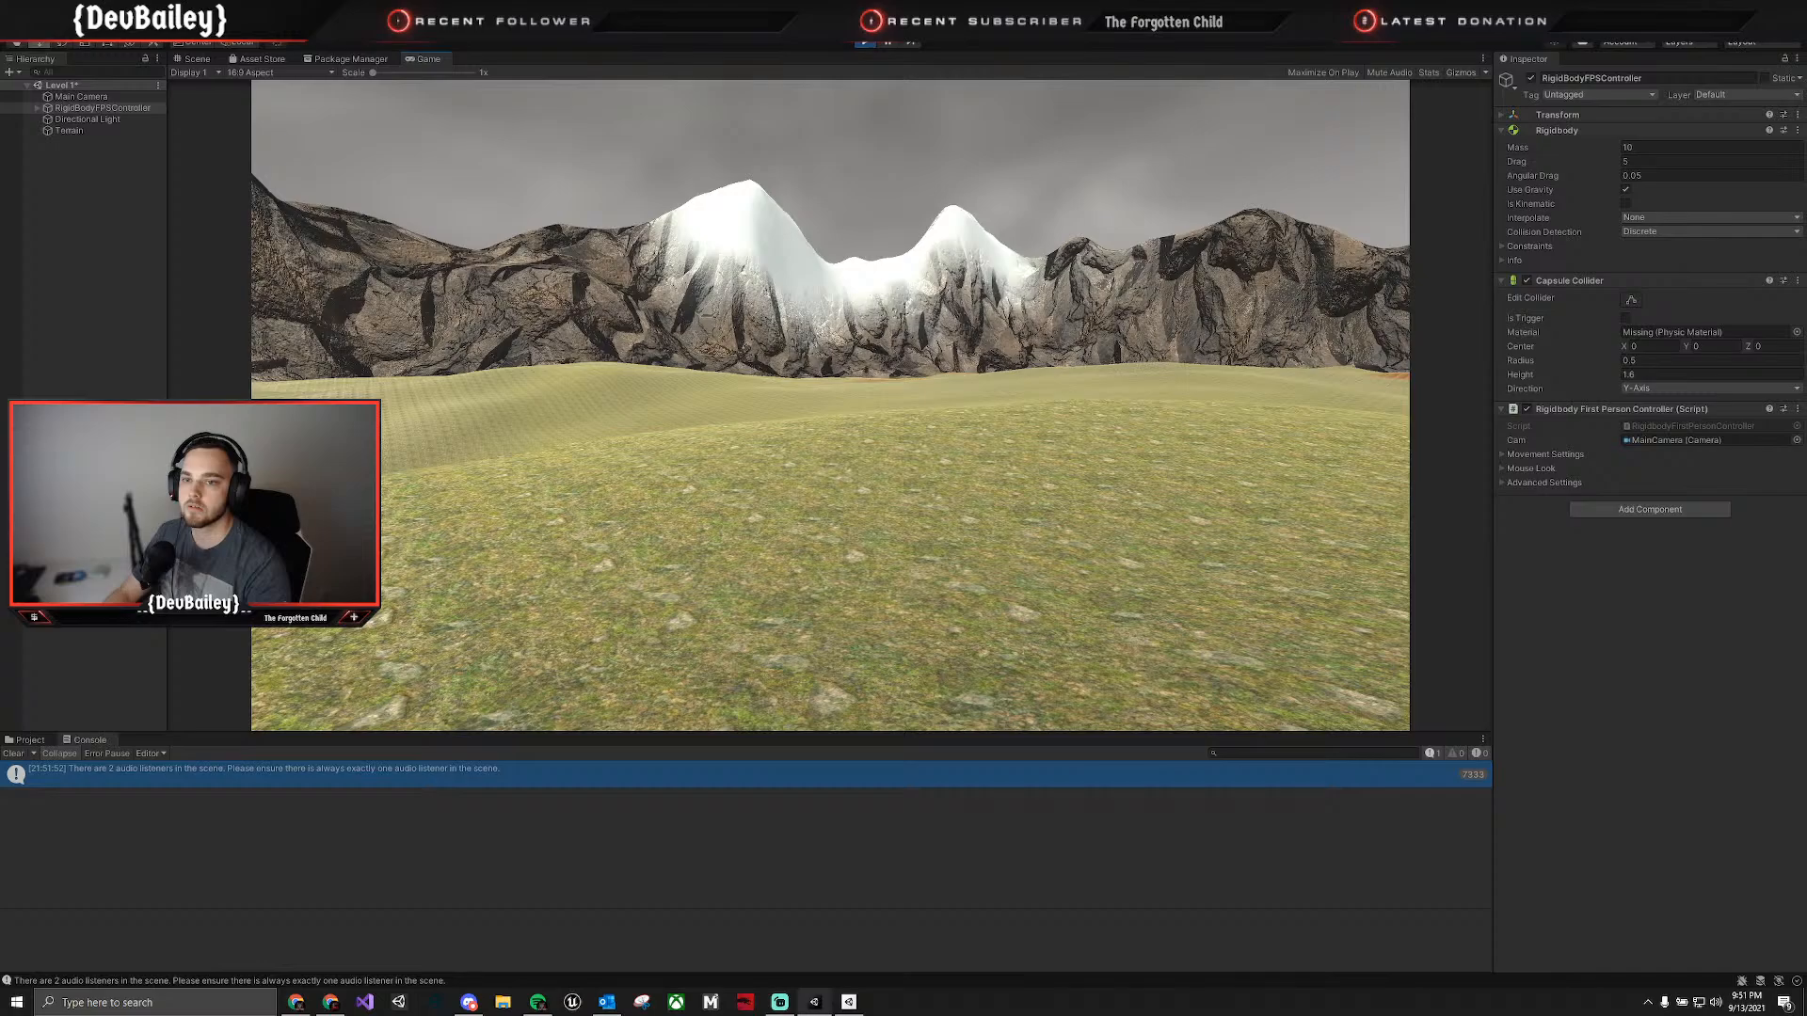
pyautogui.press('w')
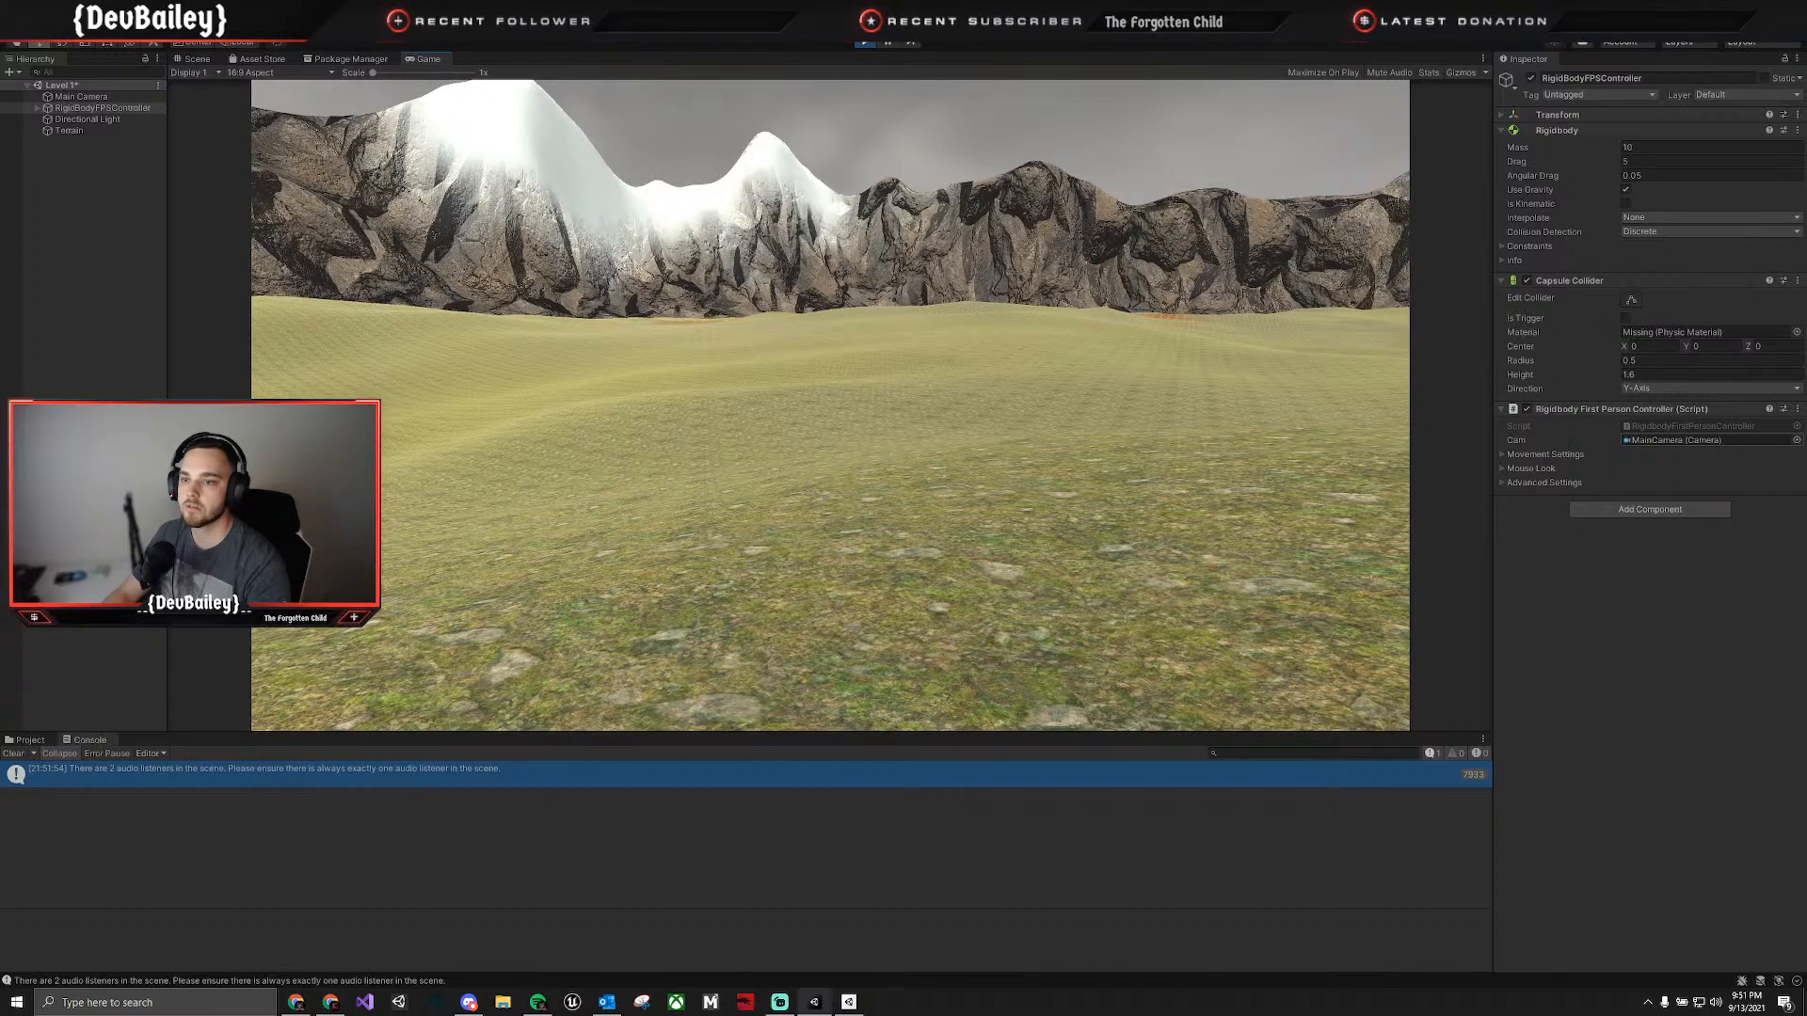
pyautogui.press('w')
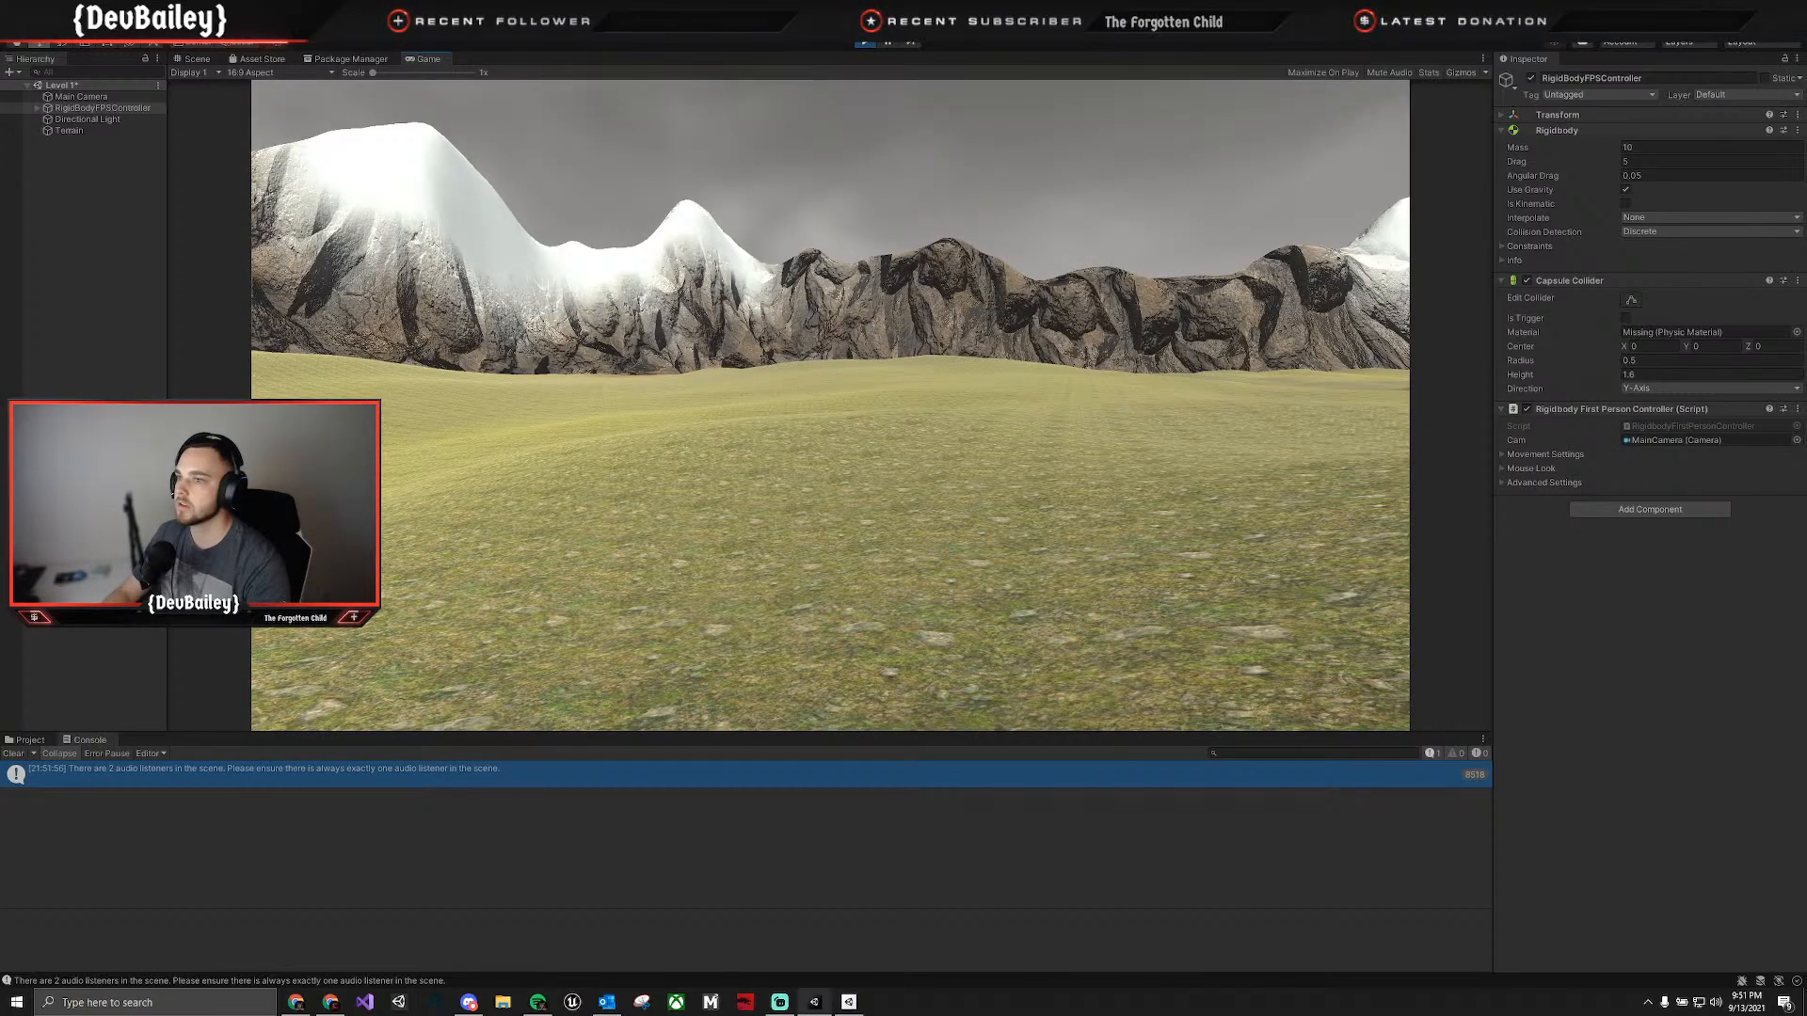
pyautogui.press('w')
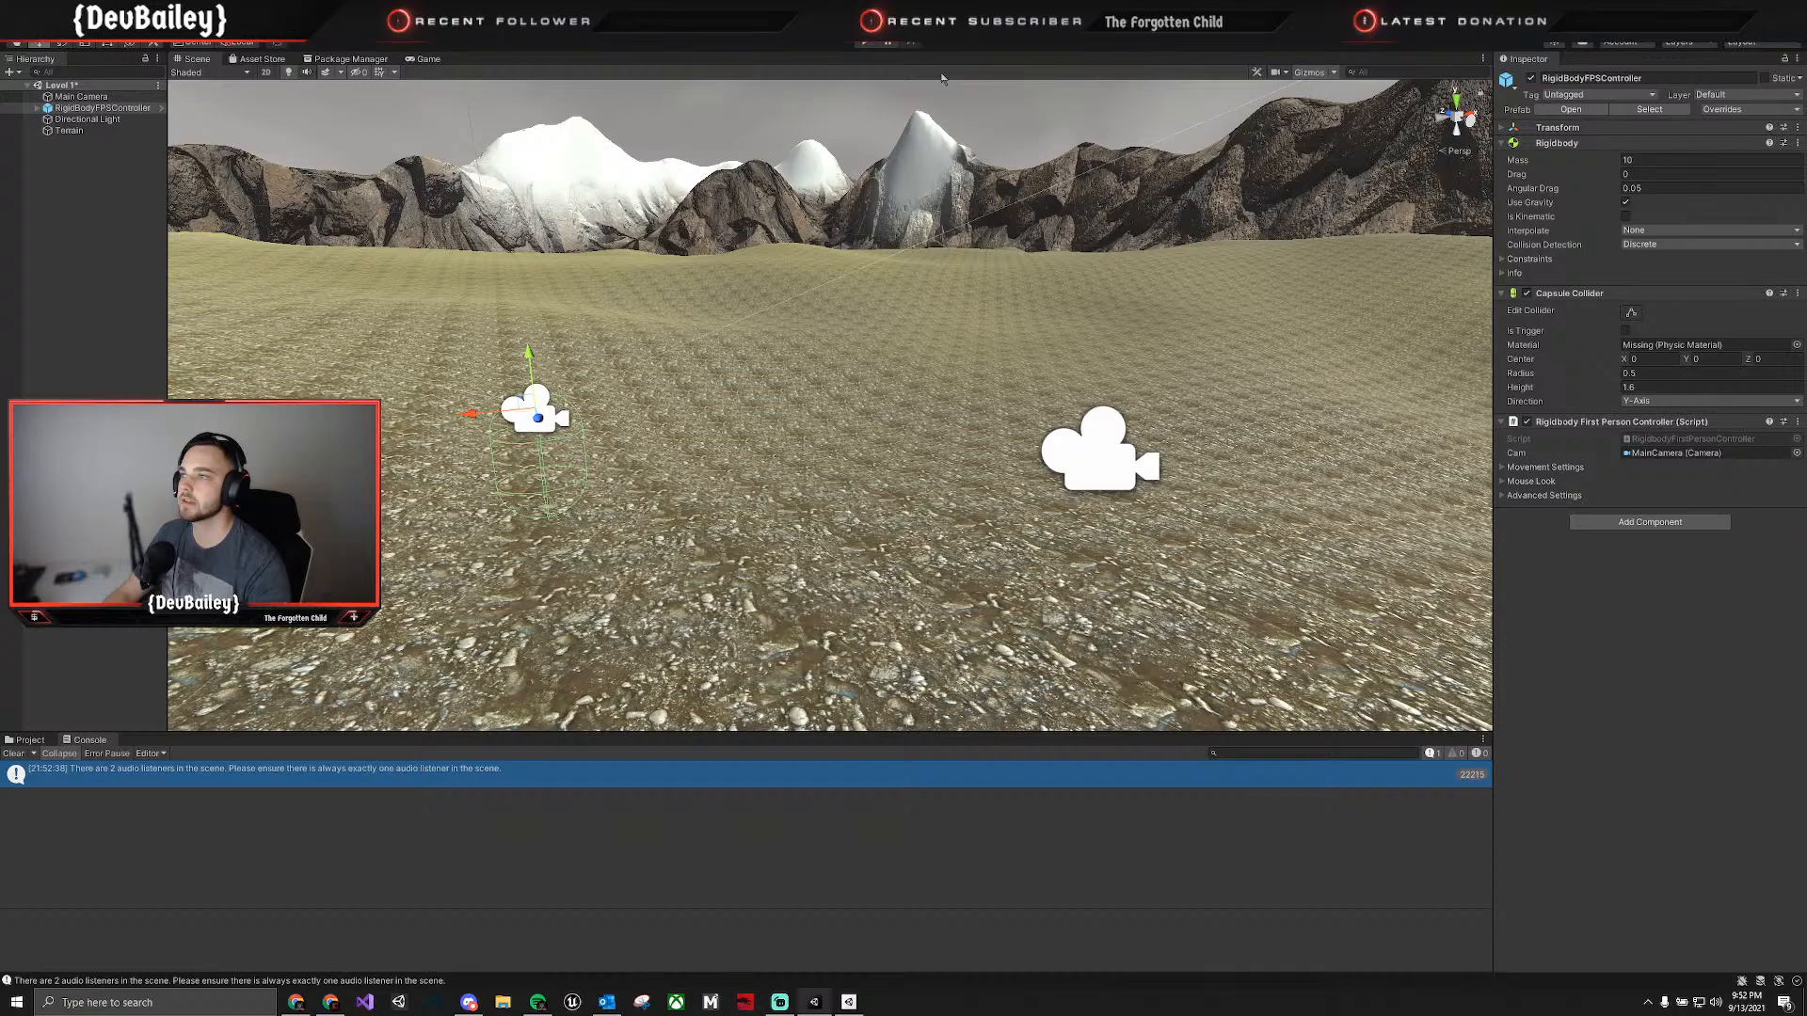
# Show the Game view statistics and set the game resolution to Full HD (1920x1080).
pyautogui.click(866, 43)
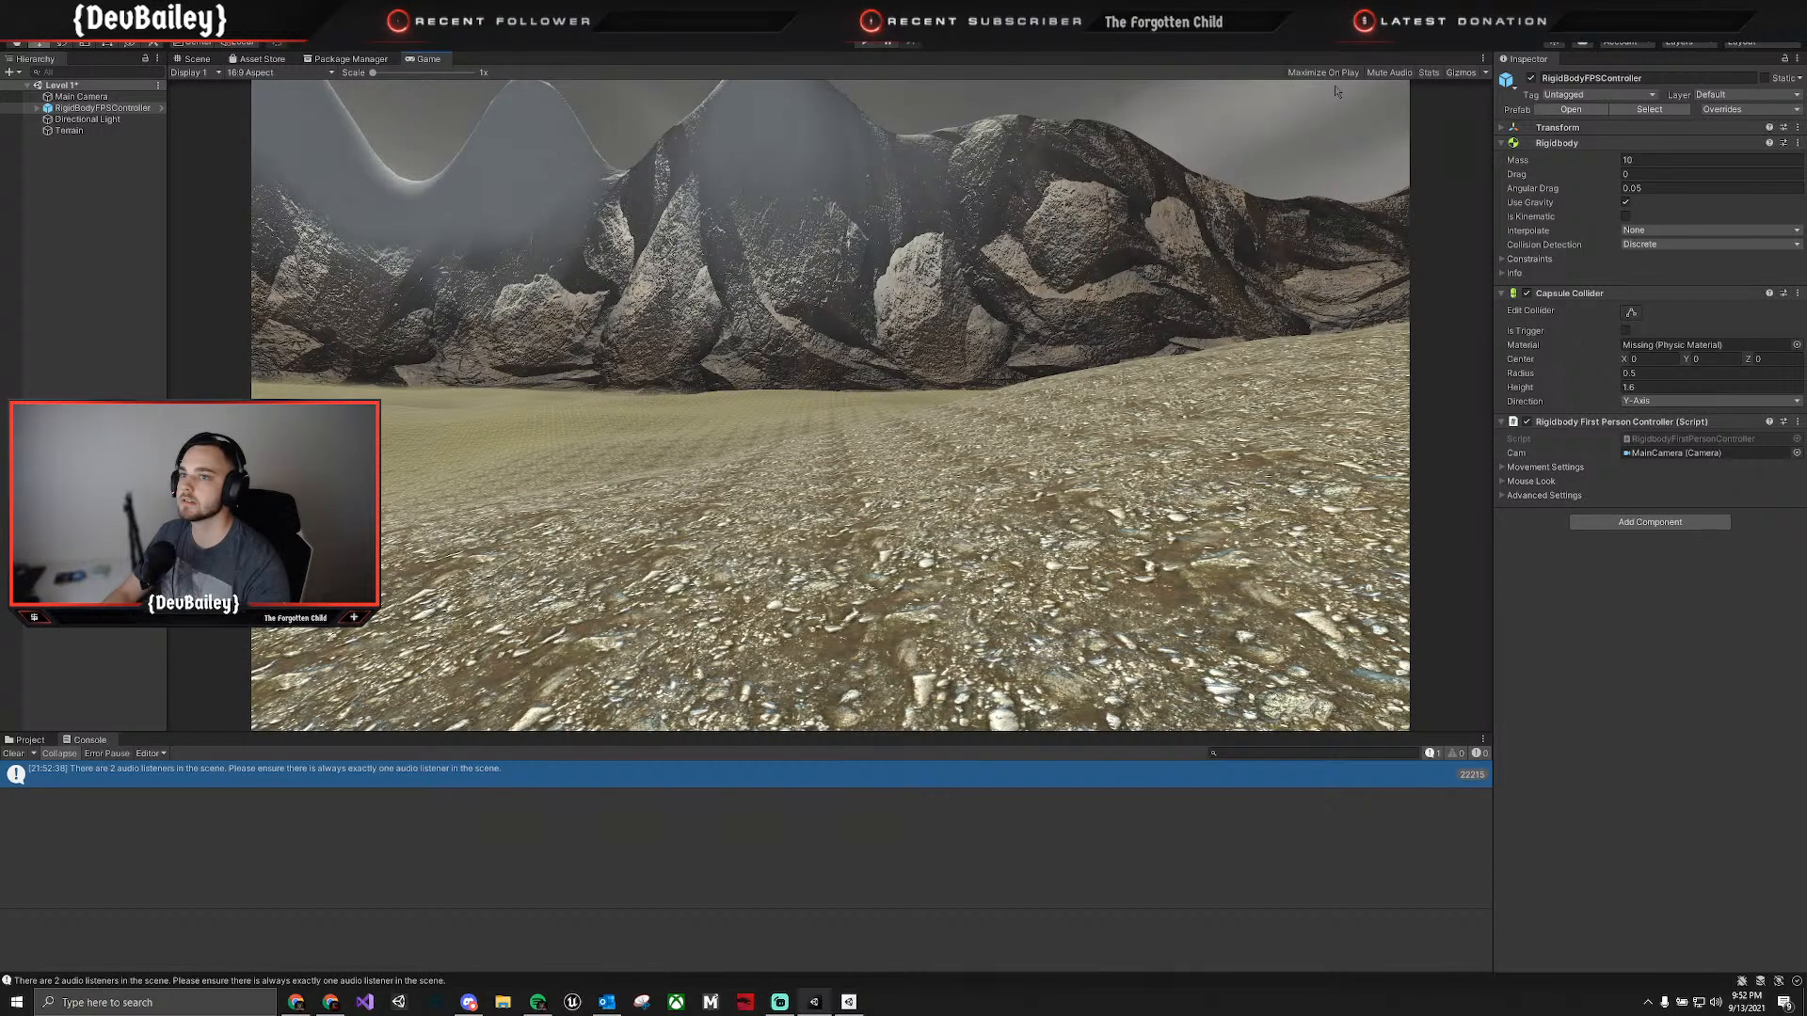
pyautogui.click(1429, 72)
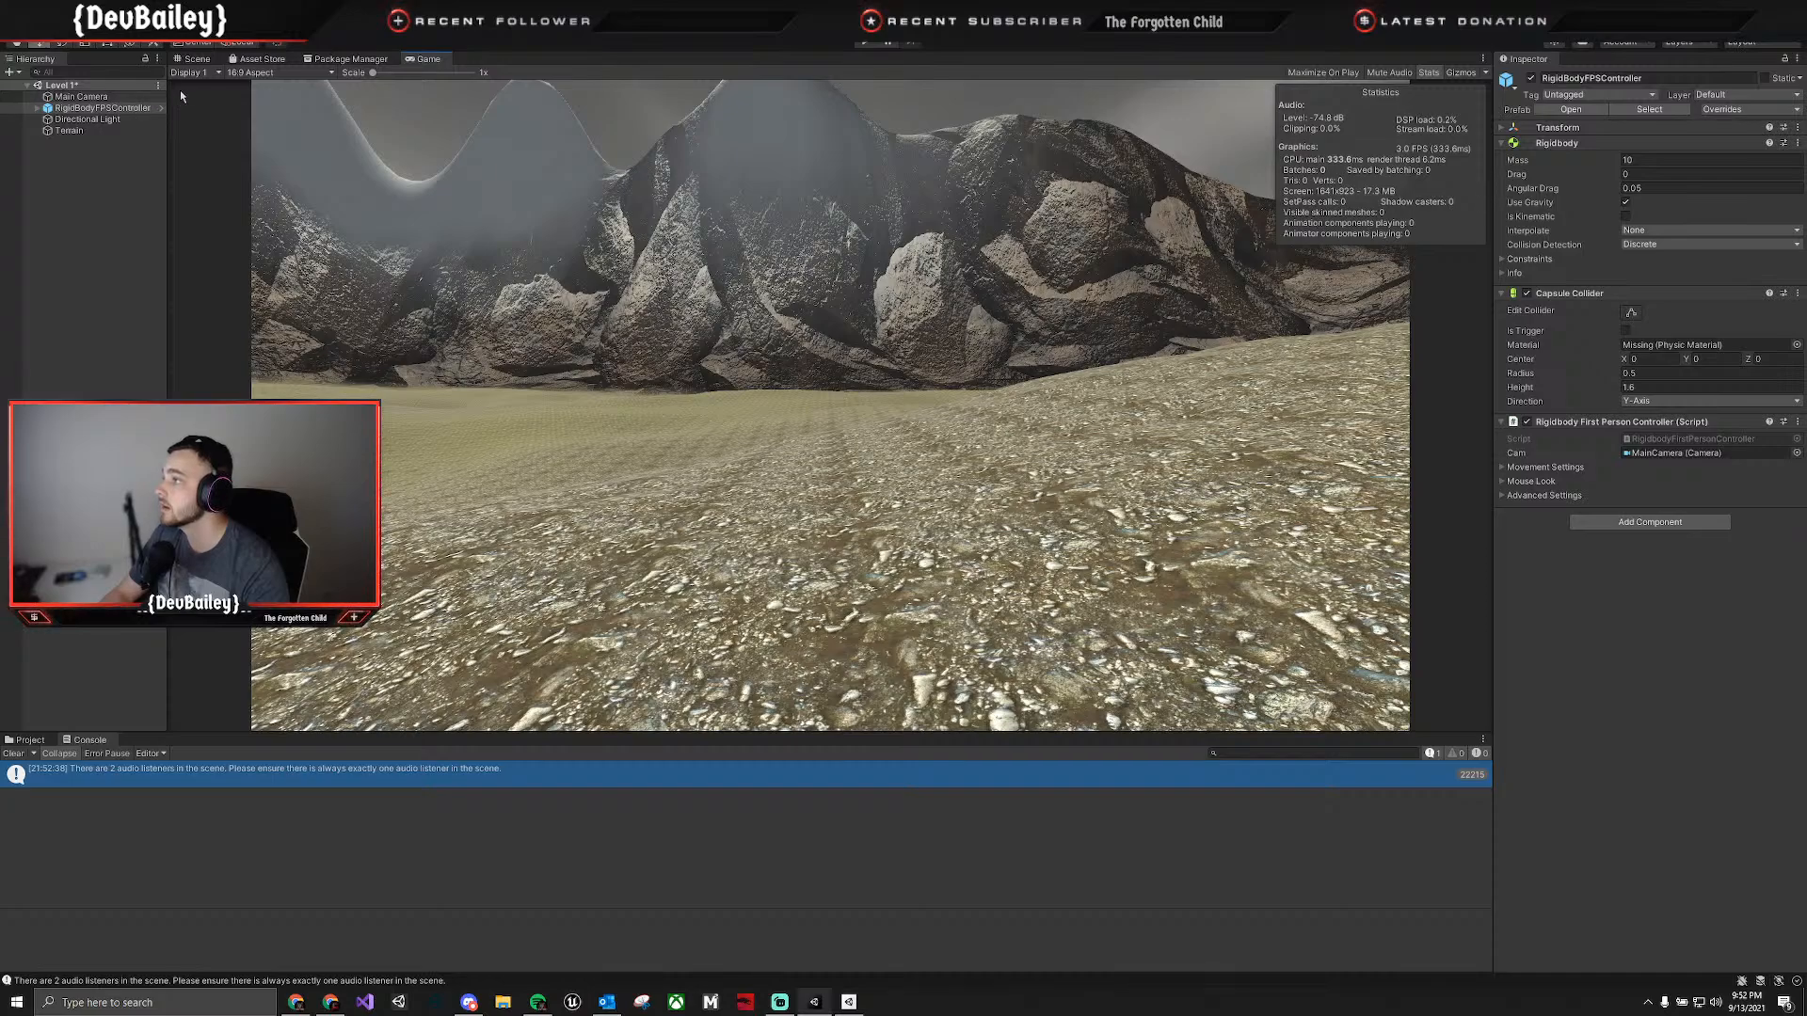
pyautogui.click(329, 74)
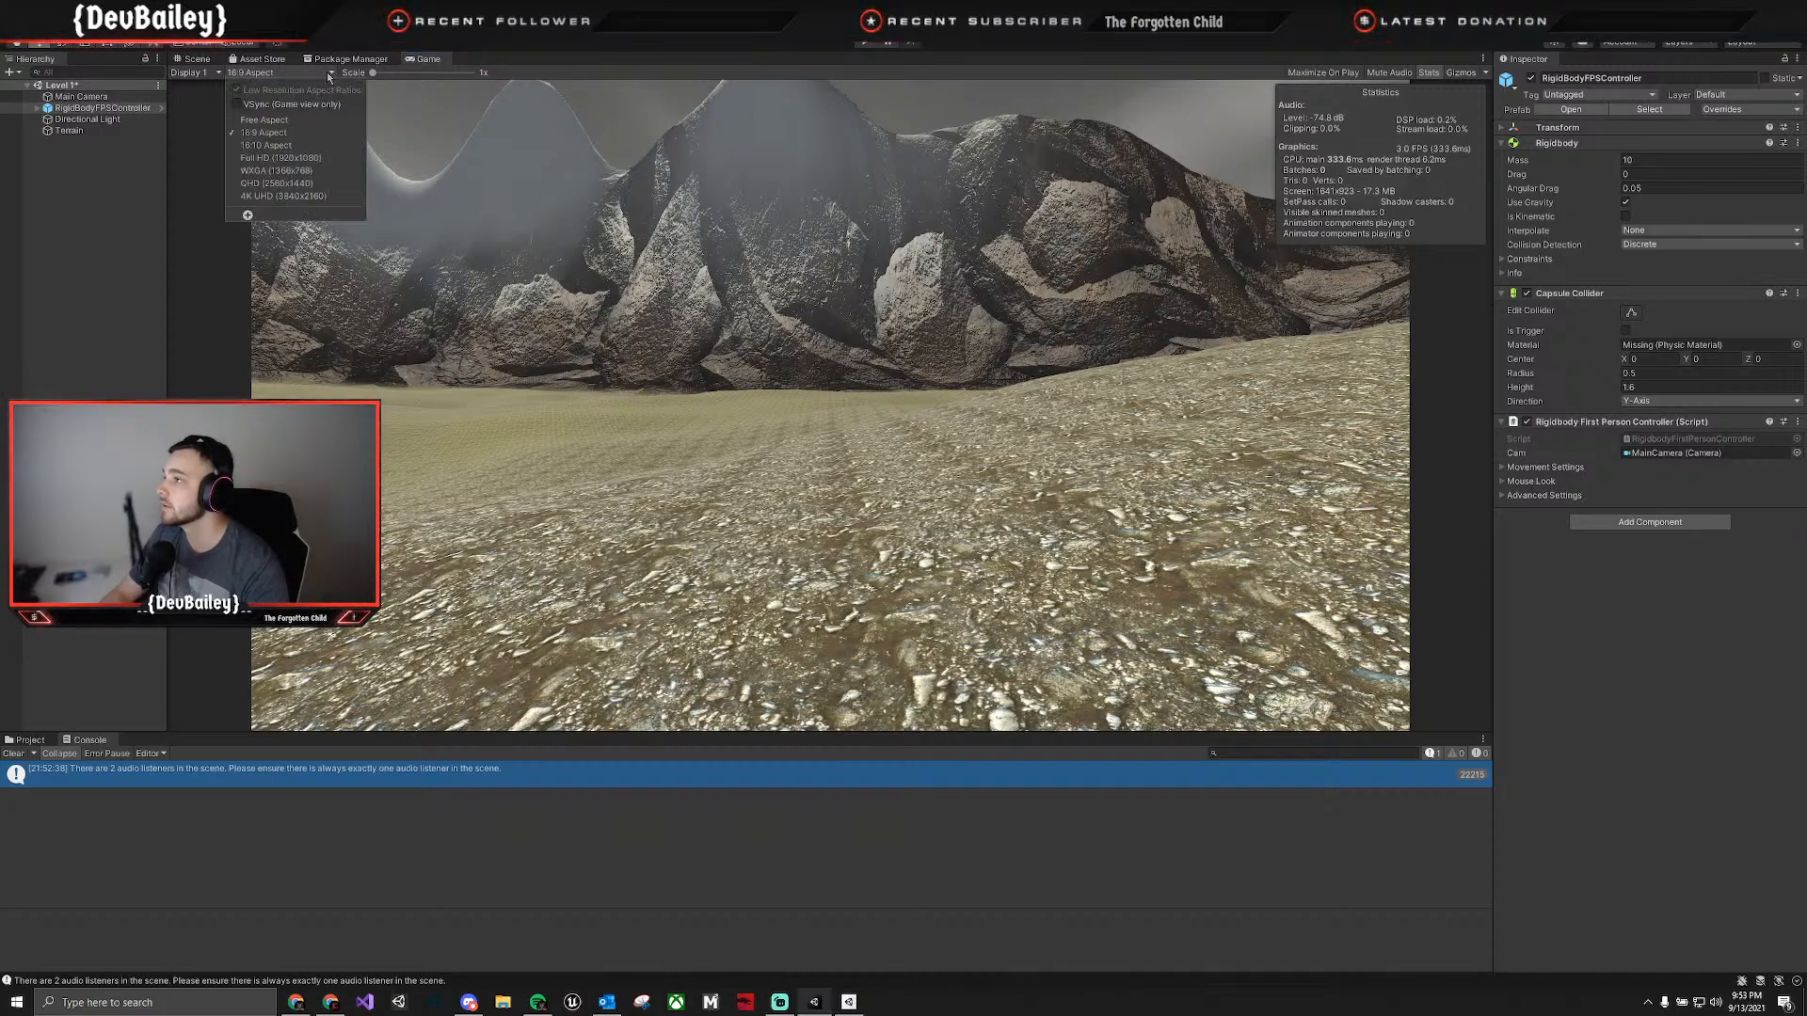
pyautogui.click(324, 74)
pyautogui.click(316, 76)
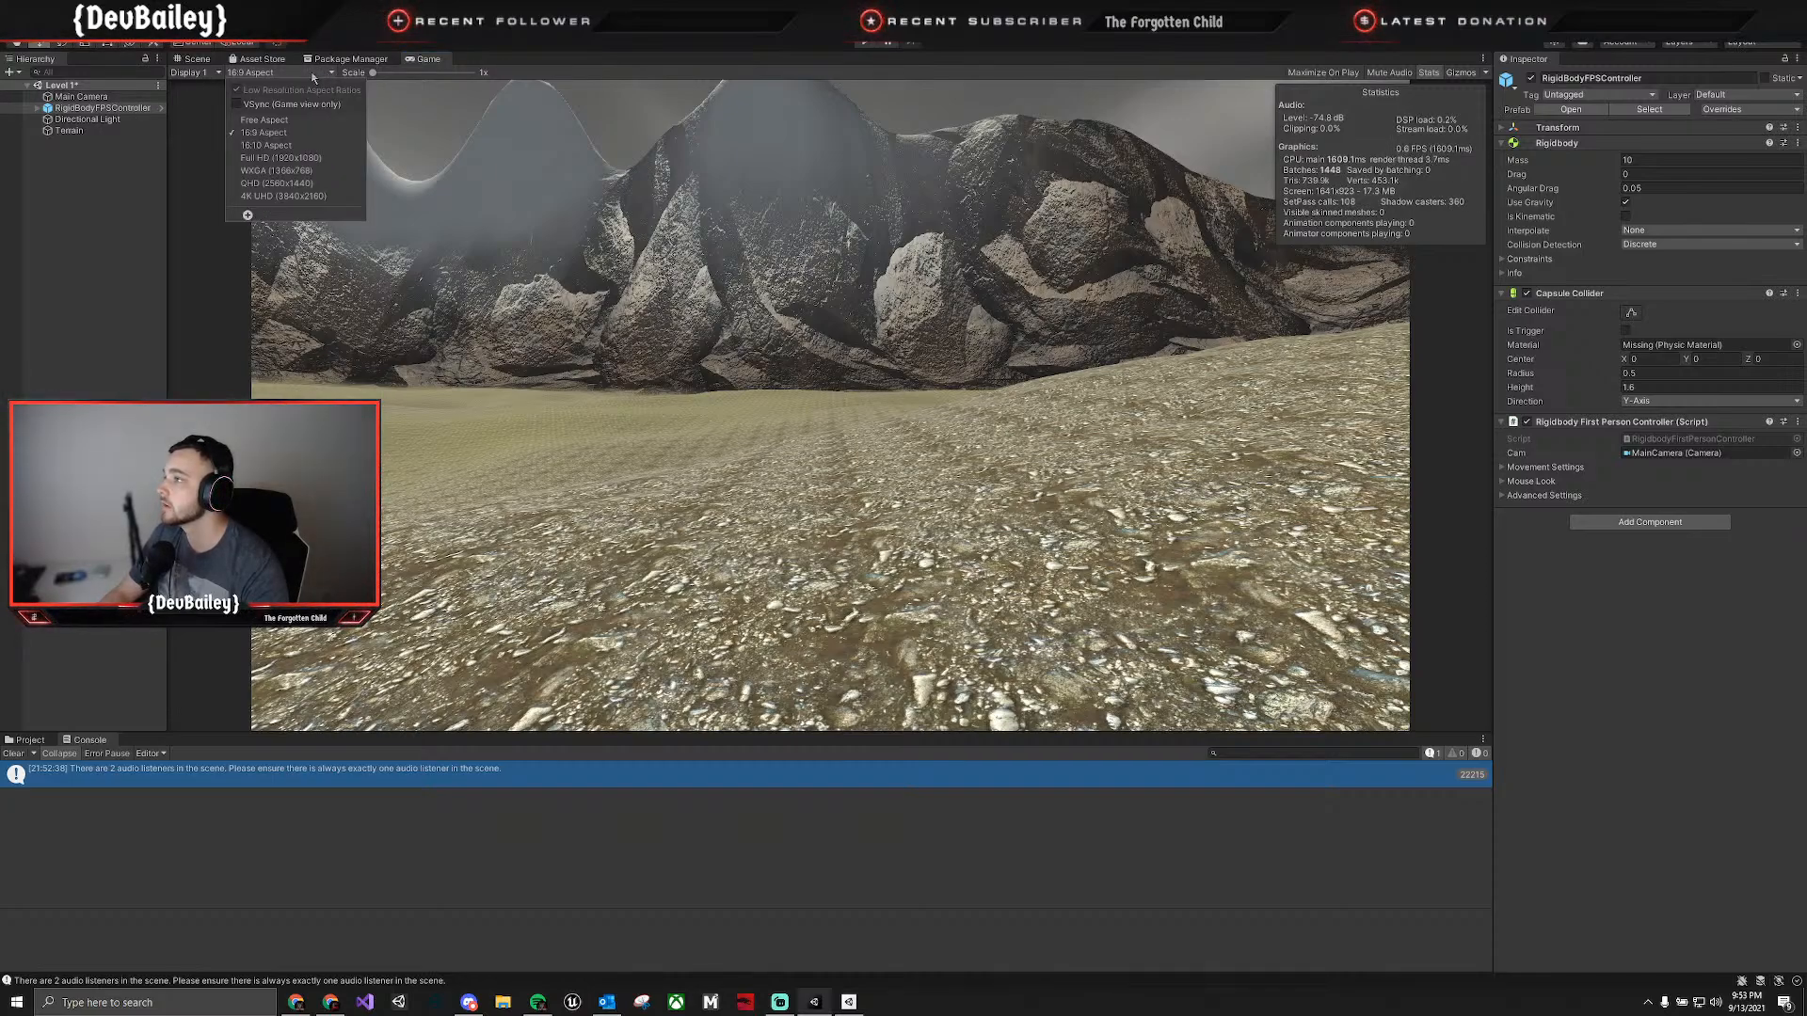
pyautogui.click(283, 157)
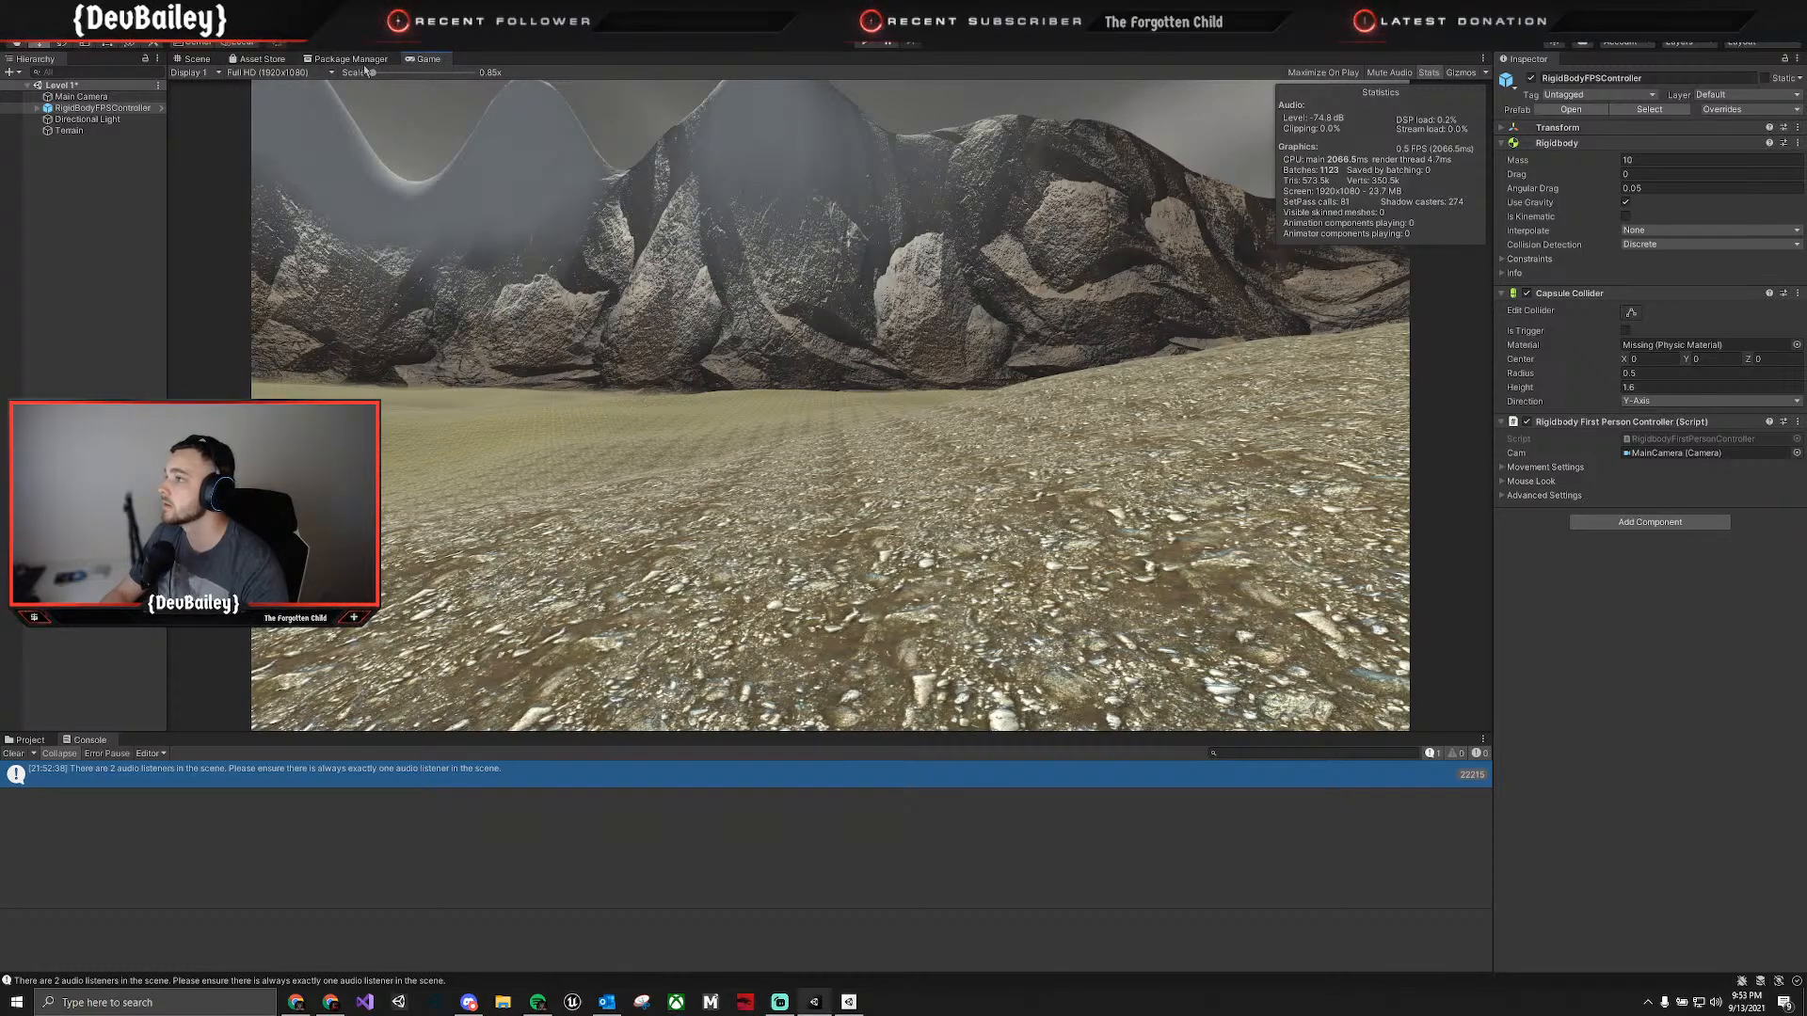
# Play-test the scene at the Full HD resolution with the statistics displayed, and stop play mode.
pyautogui.click(866, 43)
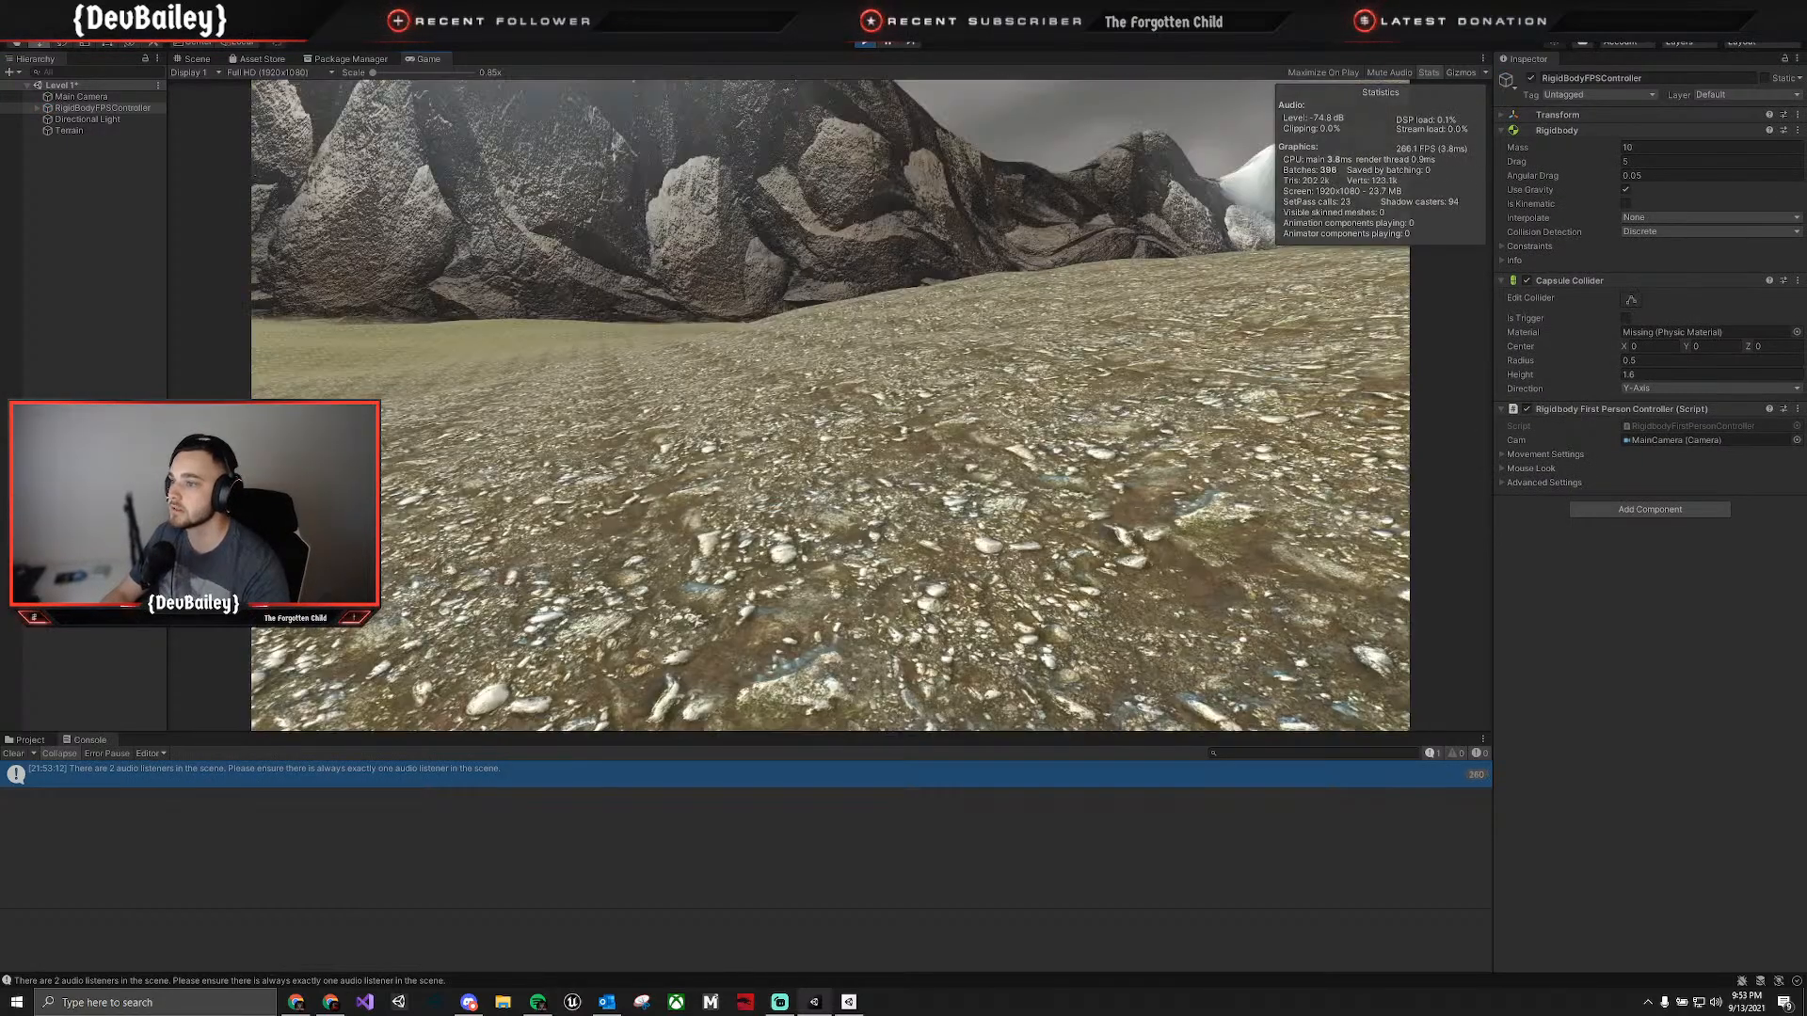
pyautogui.press('w')
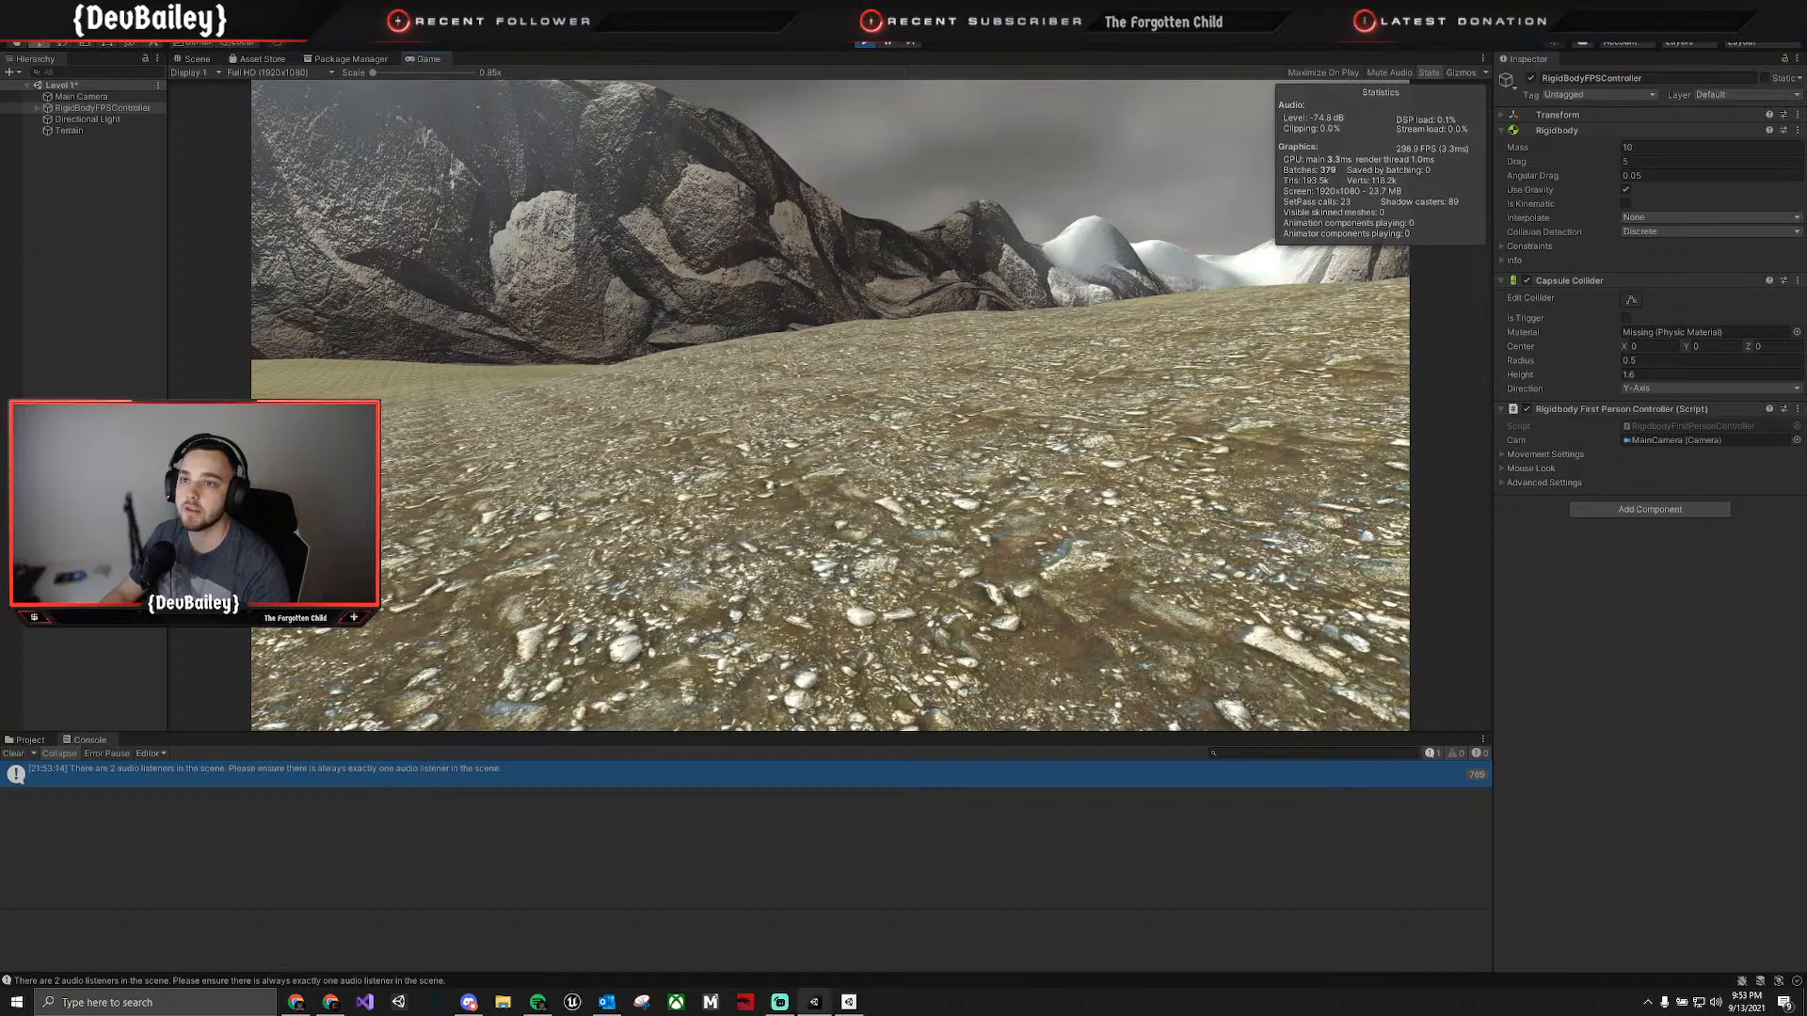
pyautogui.hotkey('ctrl', 'p')
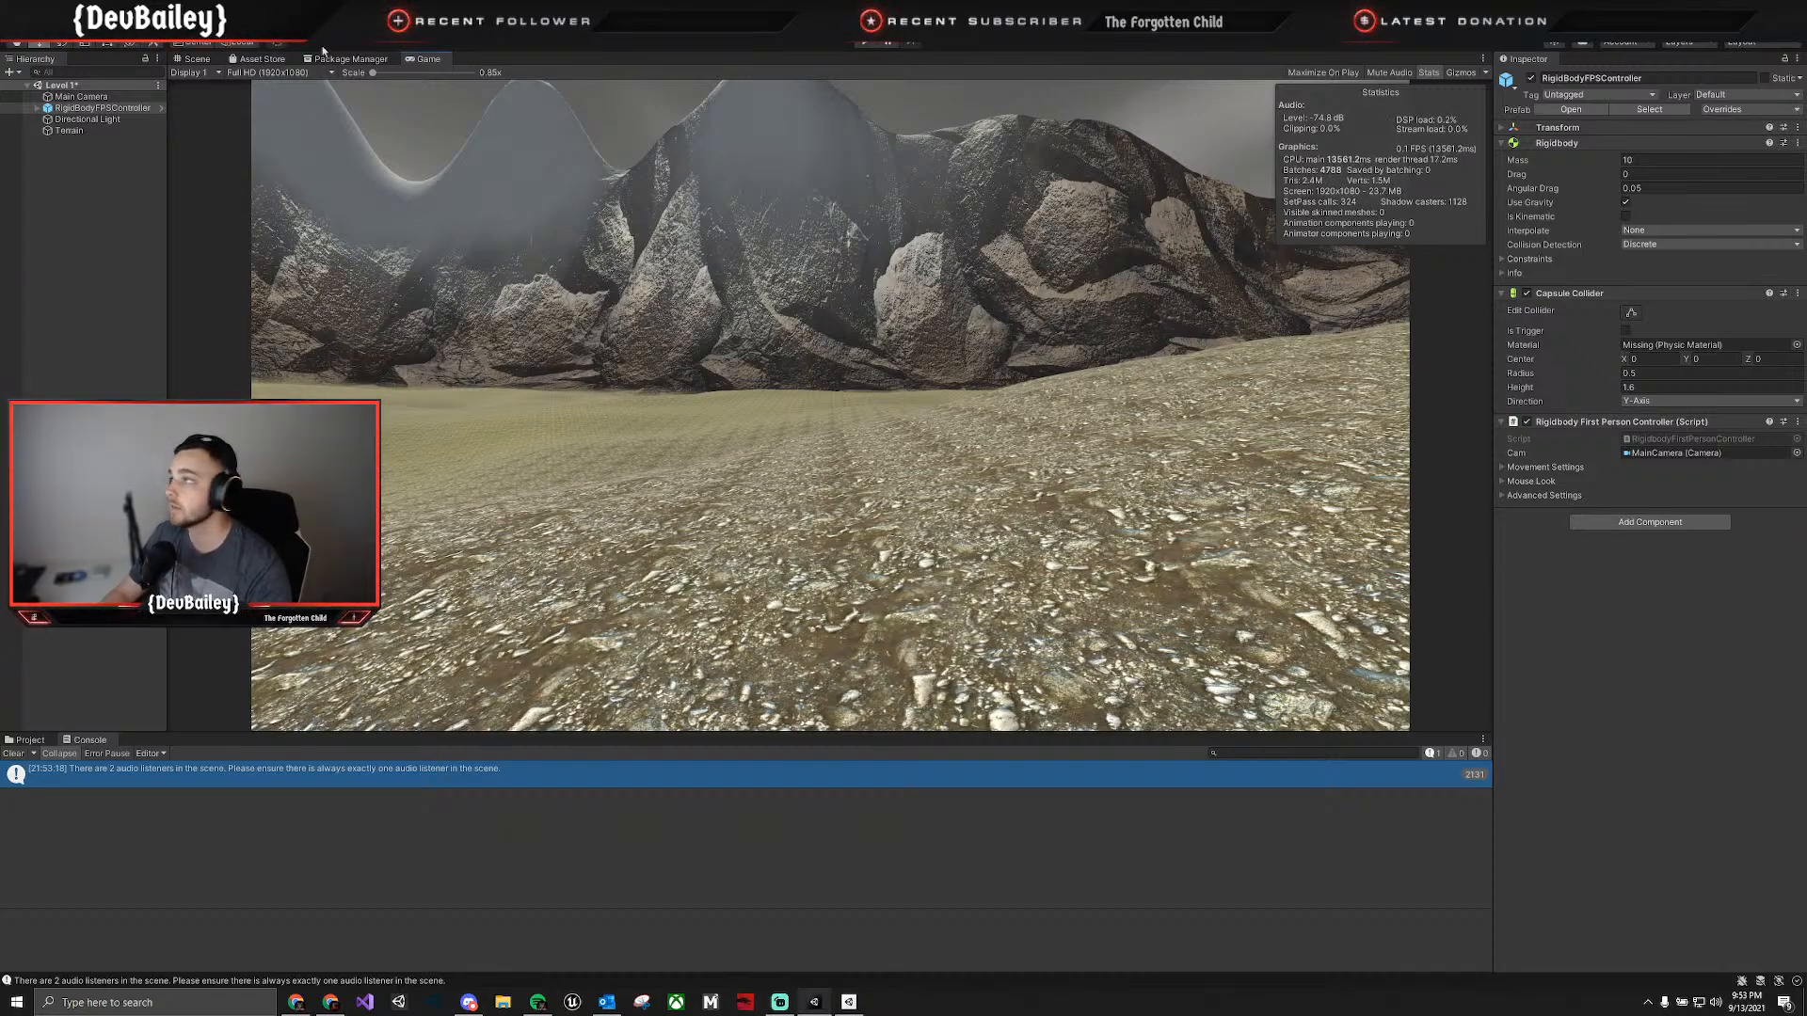
# Hide the game statistics and return to the Scene view of the terrain.
pyautogui.click(1430, 74)
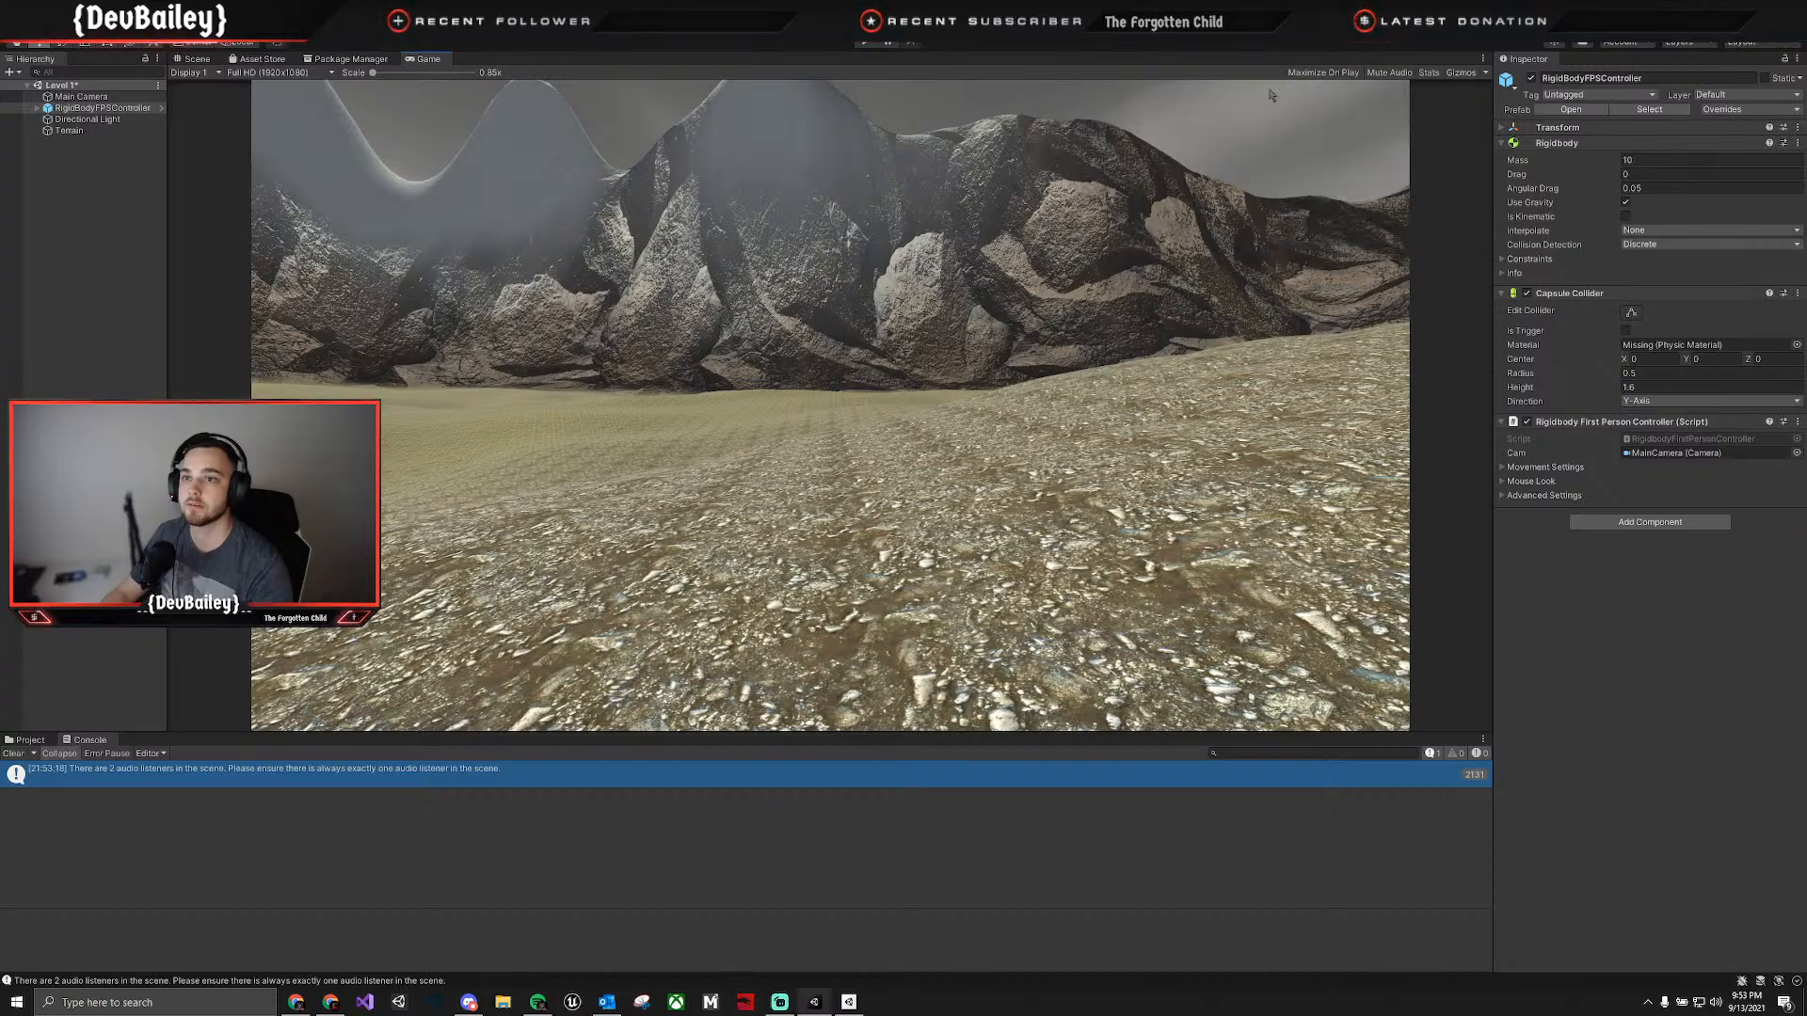
pyautogui.click(197, 59)
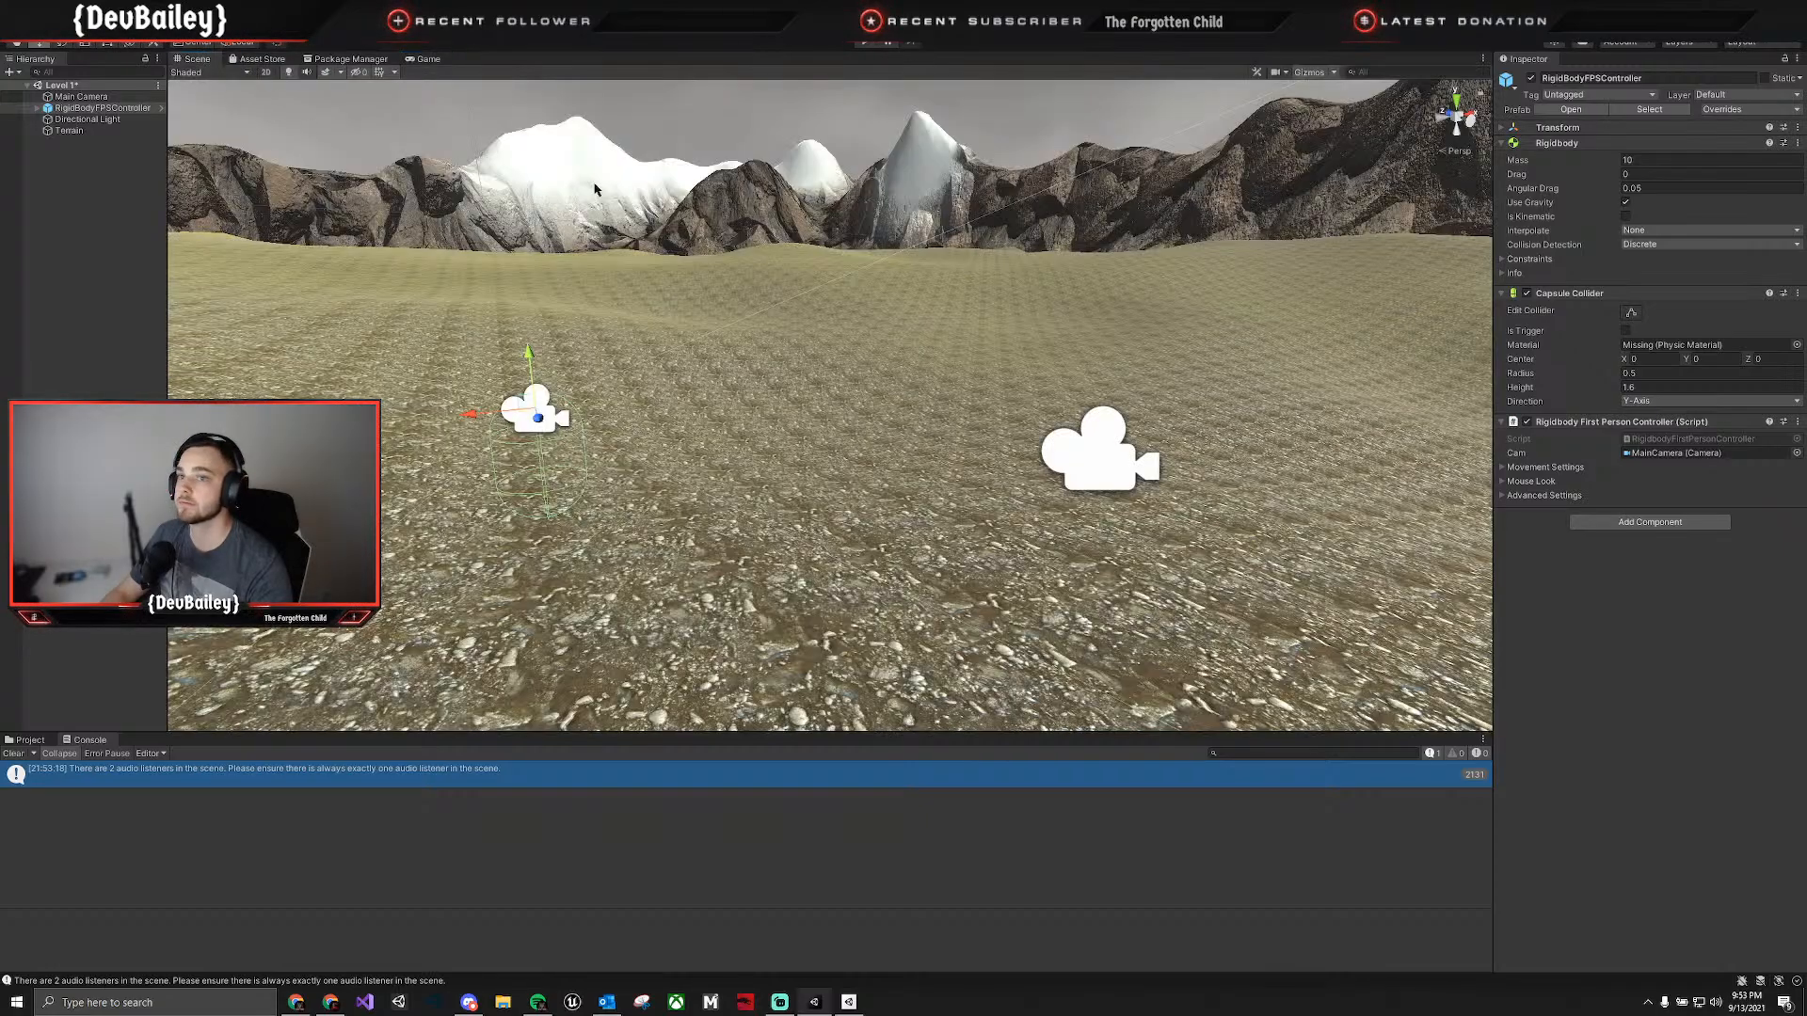
pyautogui.moveTo(903, 386); pyautogui.dragTo(1012, 461, button='right')
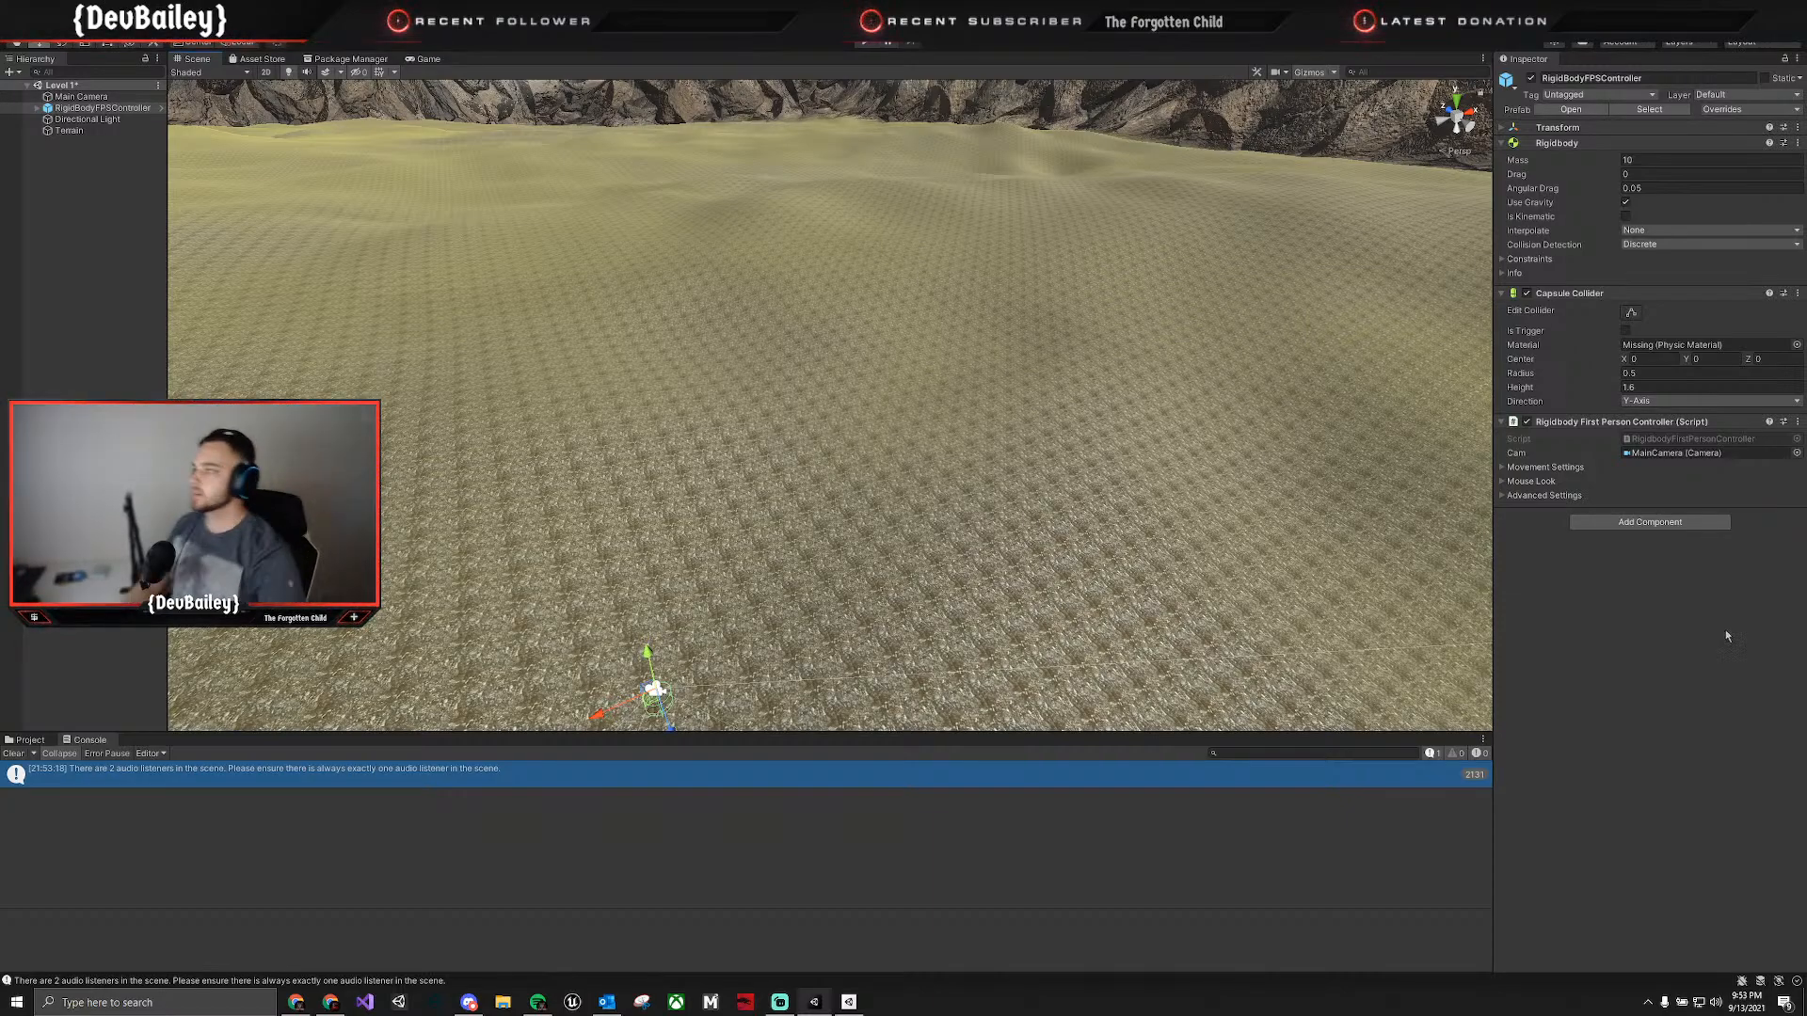
pyautogui.hotkey('alt', 'Tab')
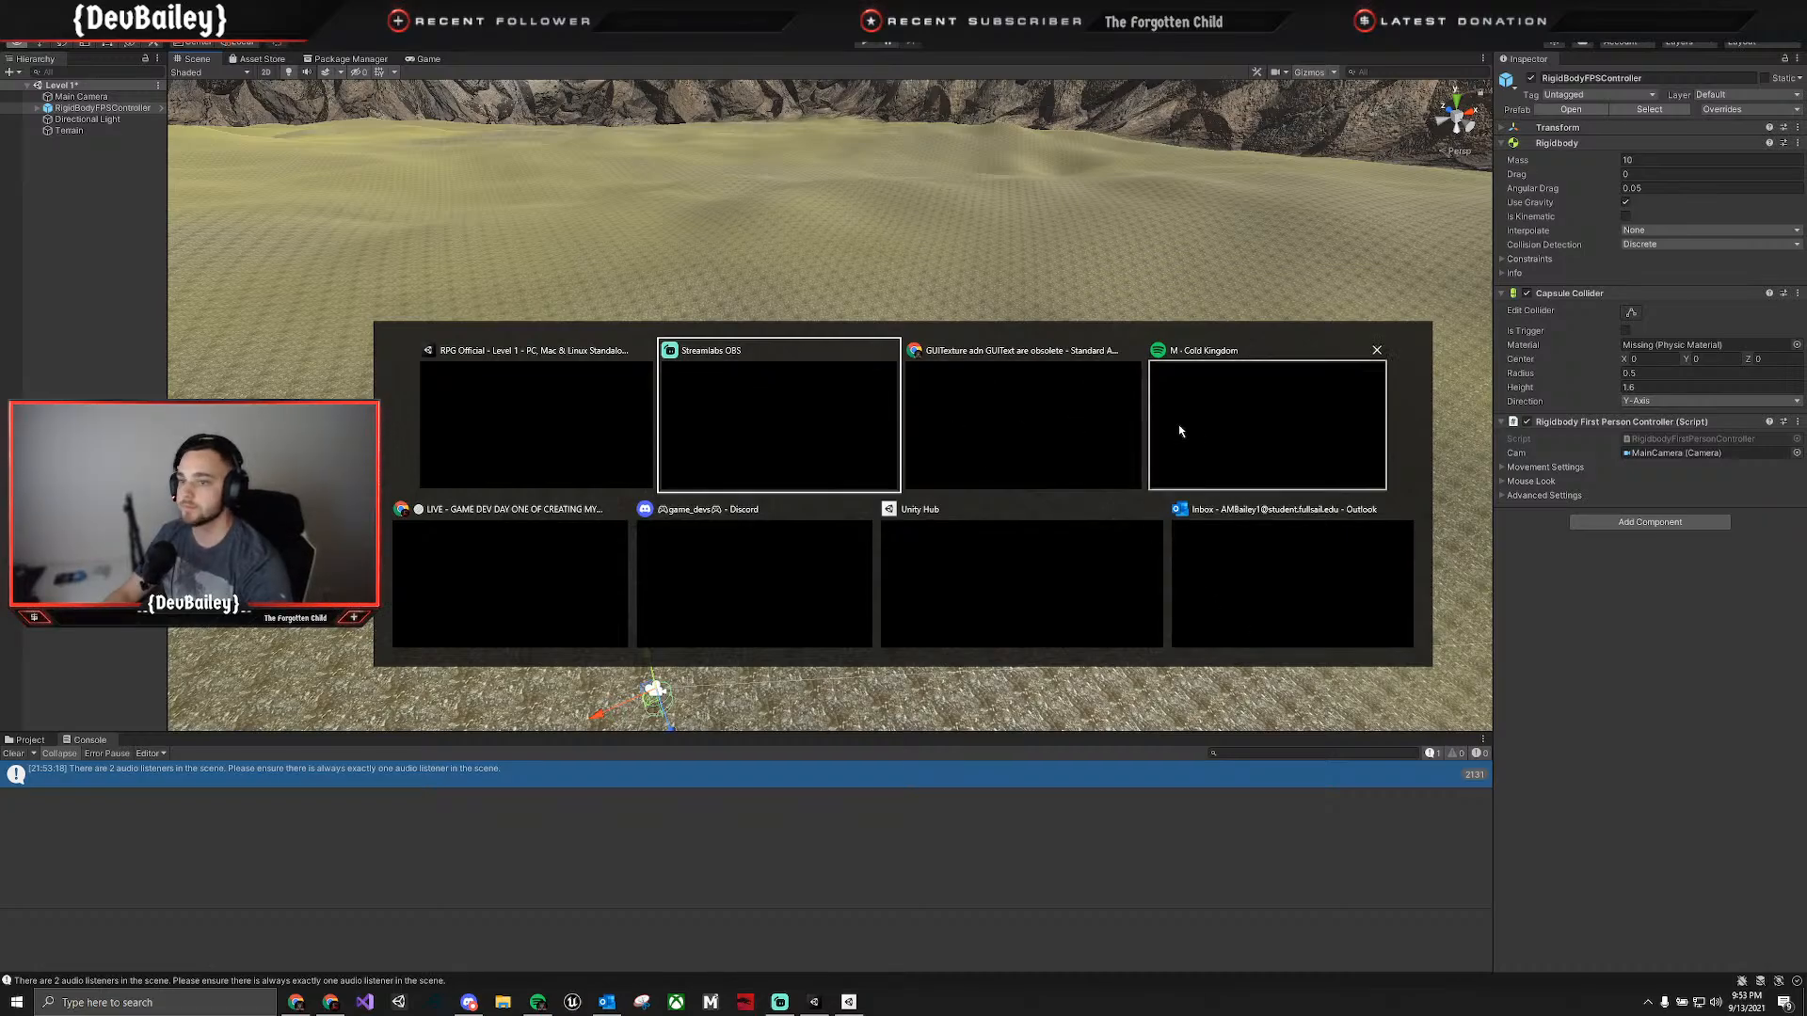
pyautogui.hotkey('alt', 'Tab')
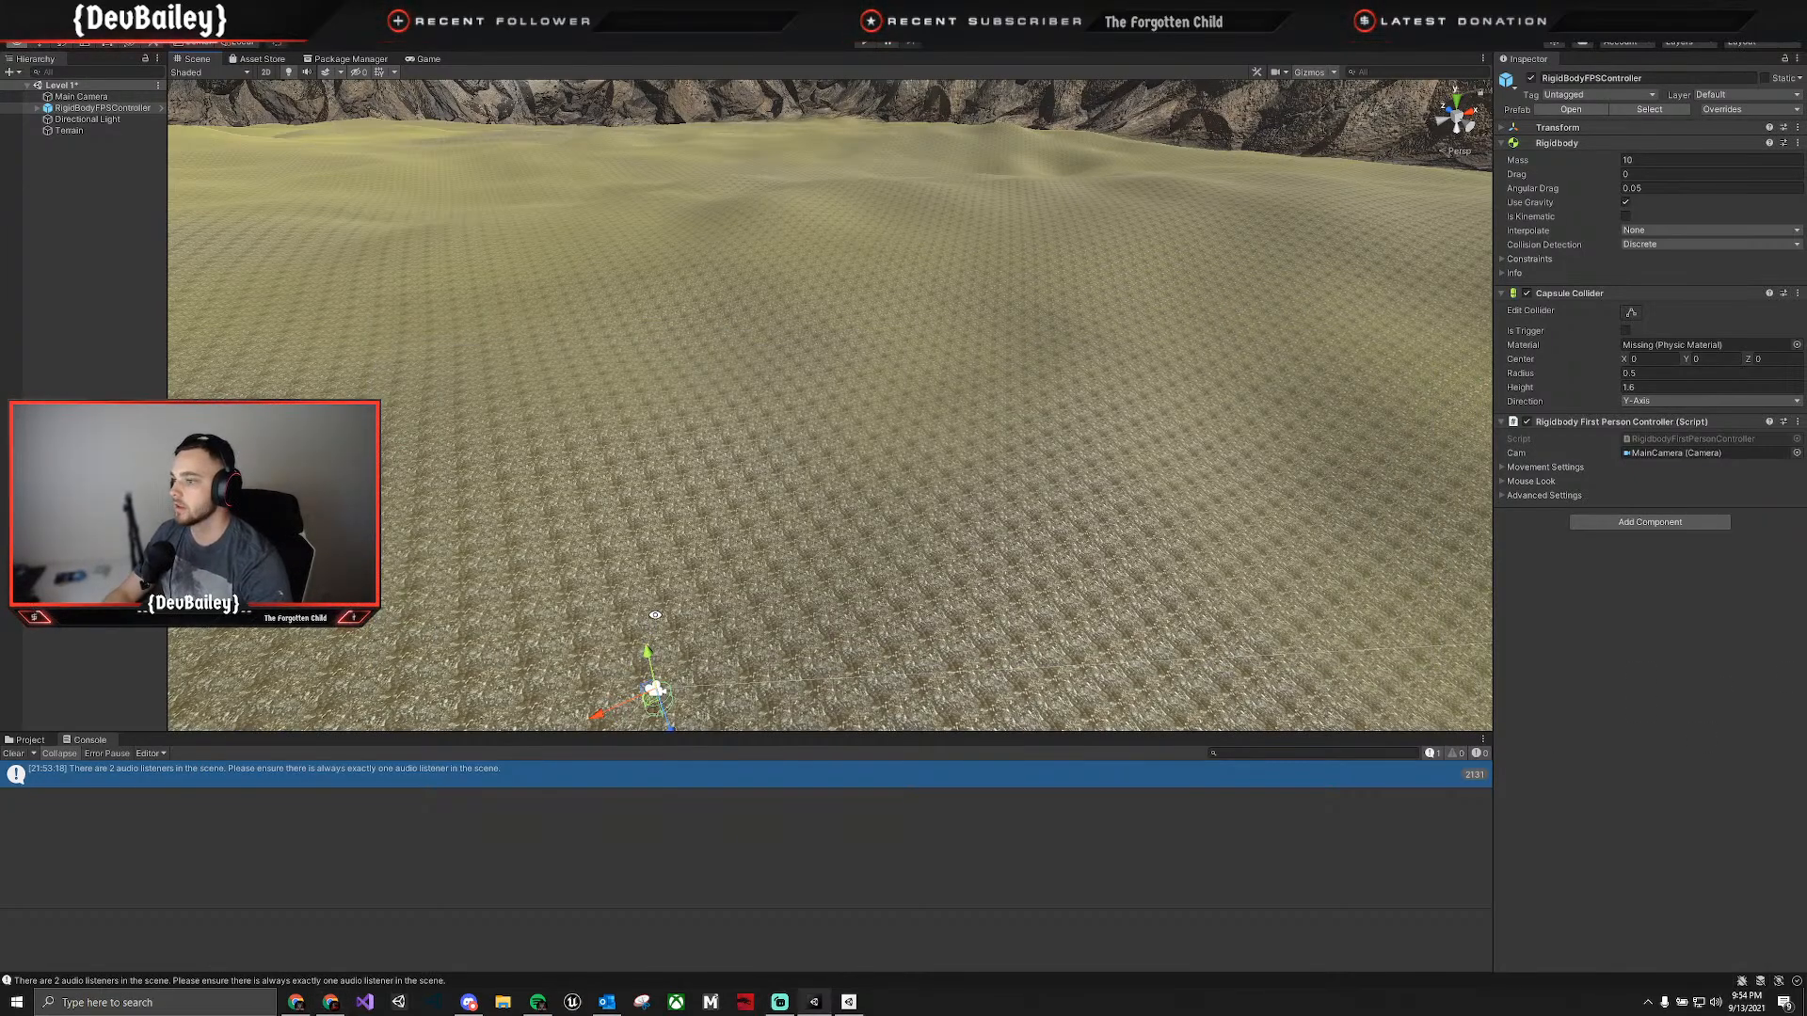
pyautogui.hotkey('alt', 'Tab')
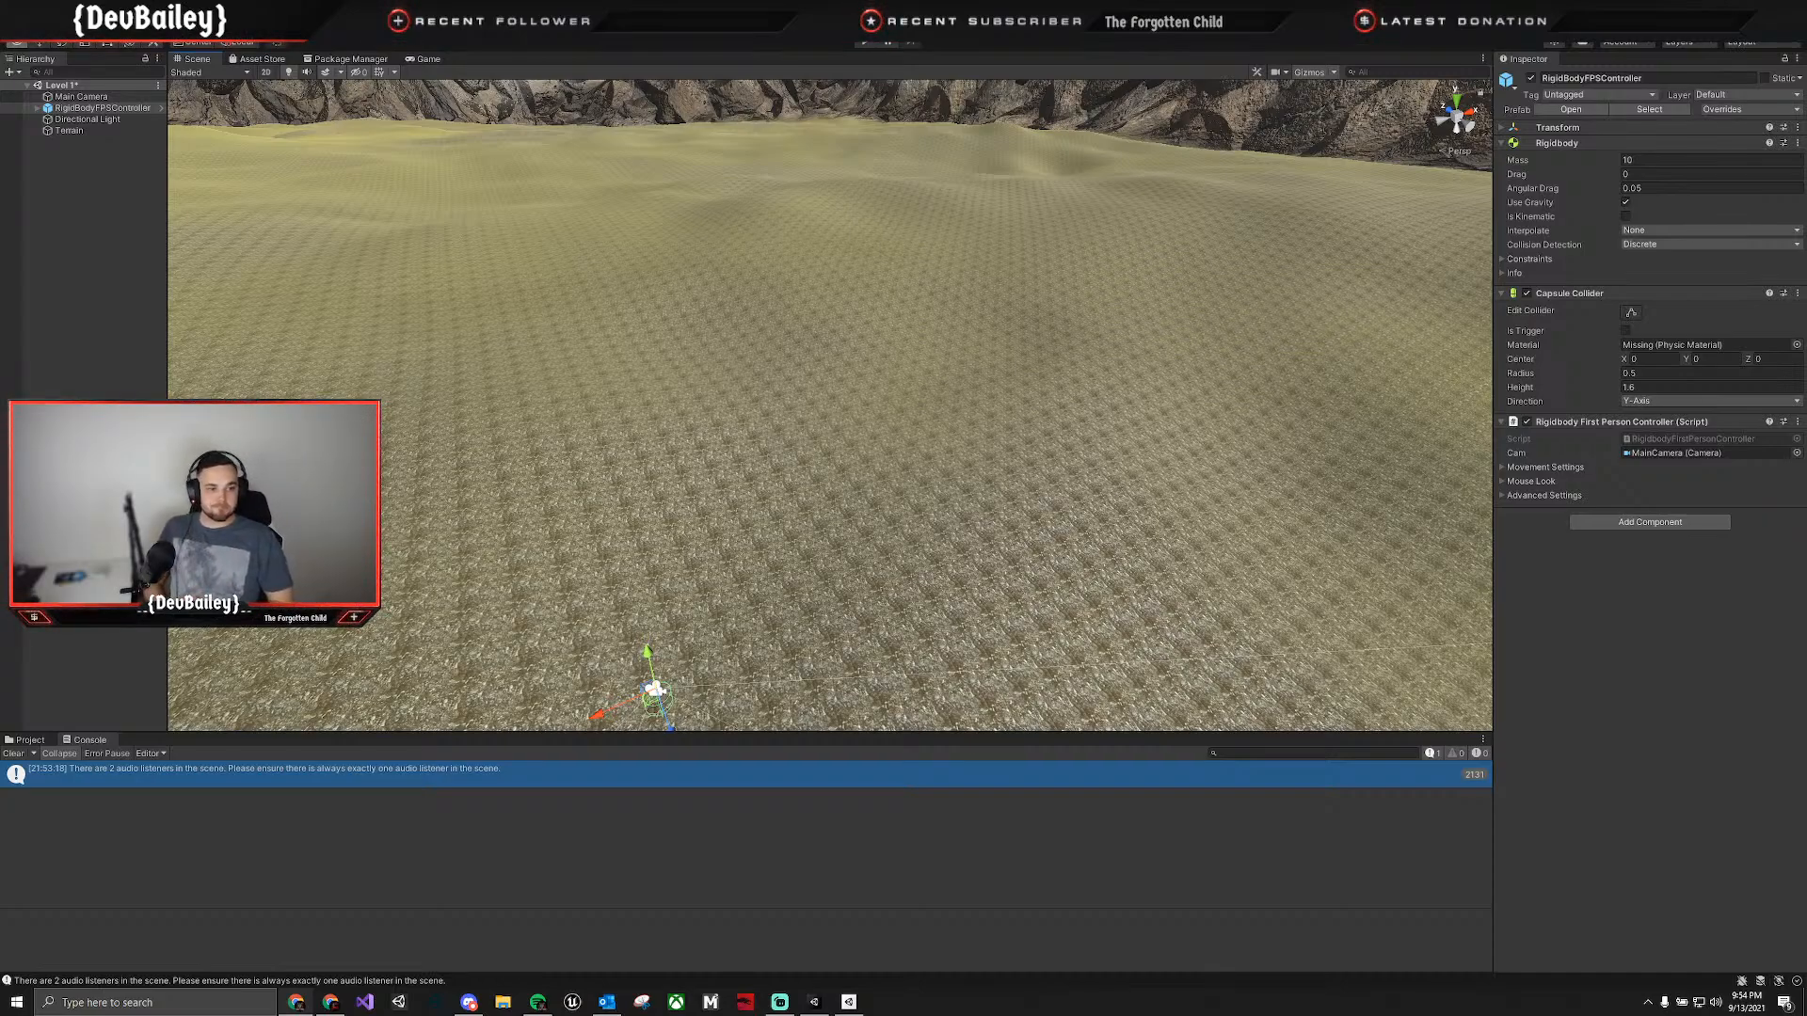
# Try a Smooth Time of 0 in the first-person controller's Mouse Look settings and undo the change.
pyautogui.click(1503, 482)
pyautogui.click(1623, 581)
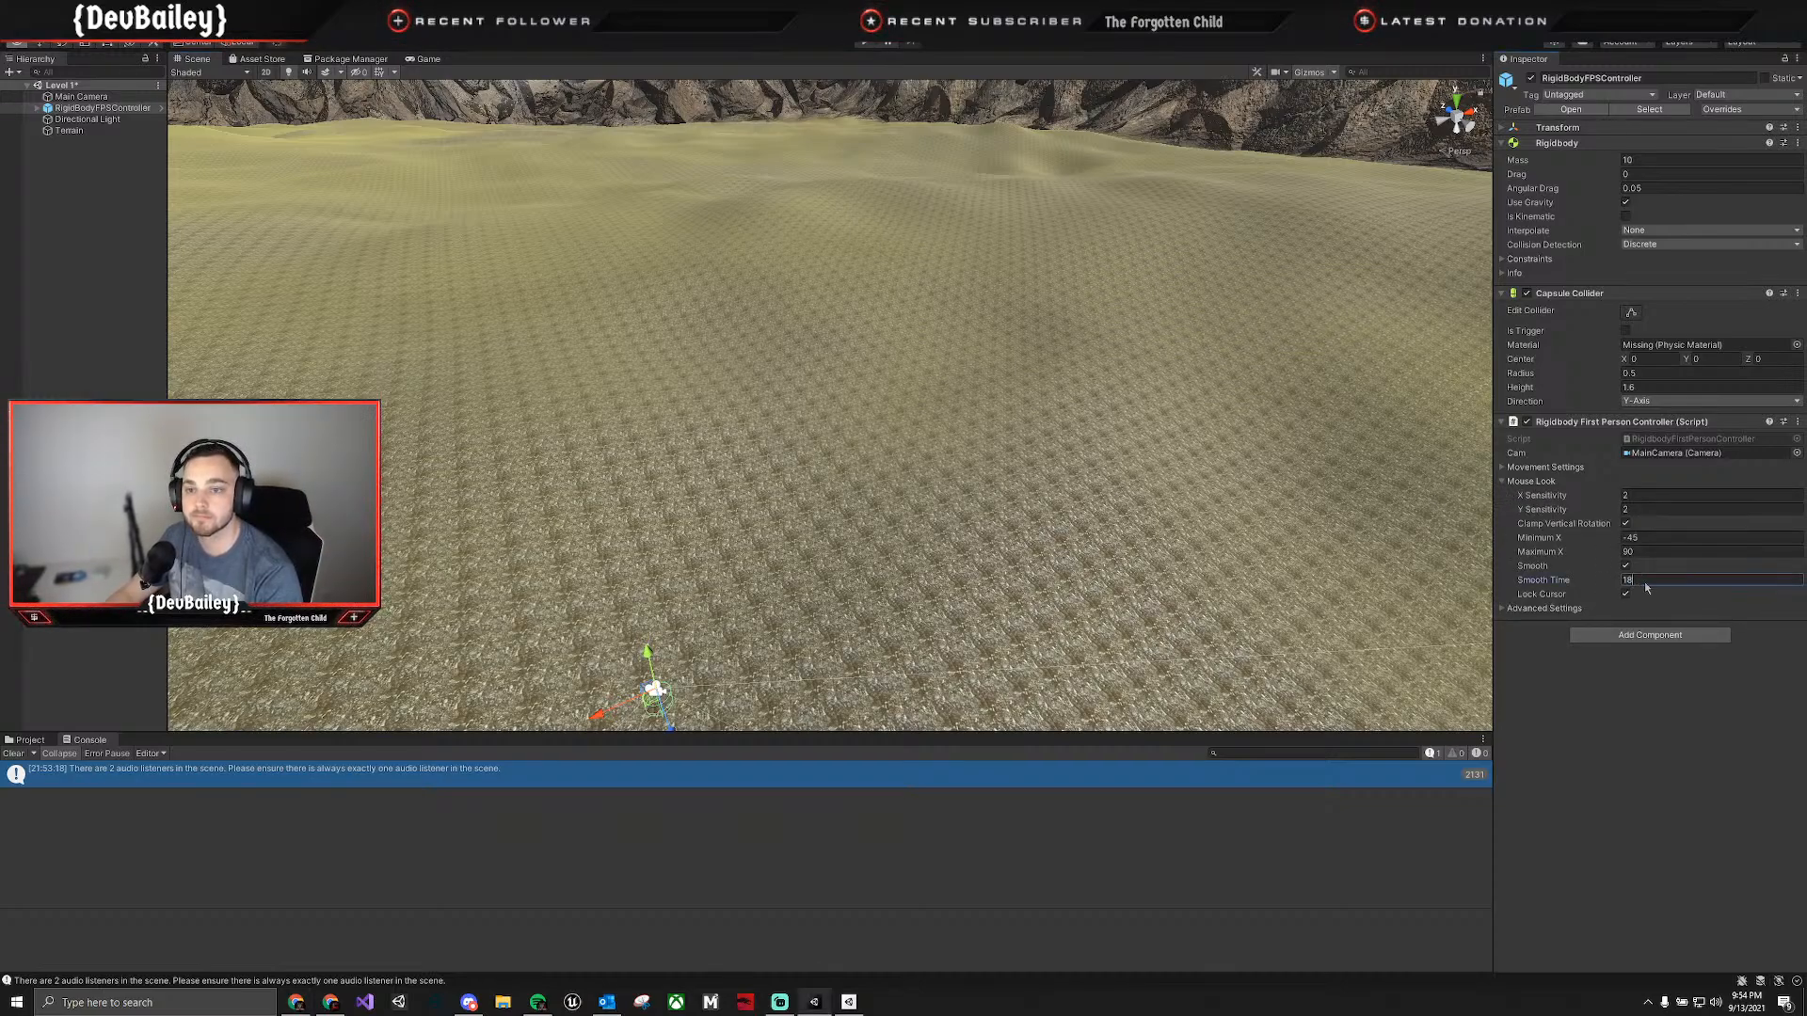
pyautogui.write('0')
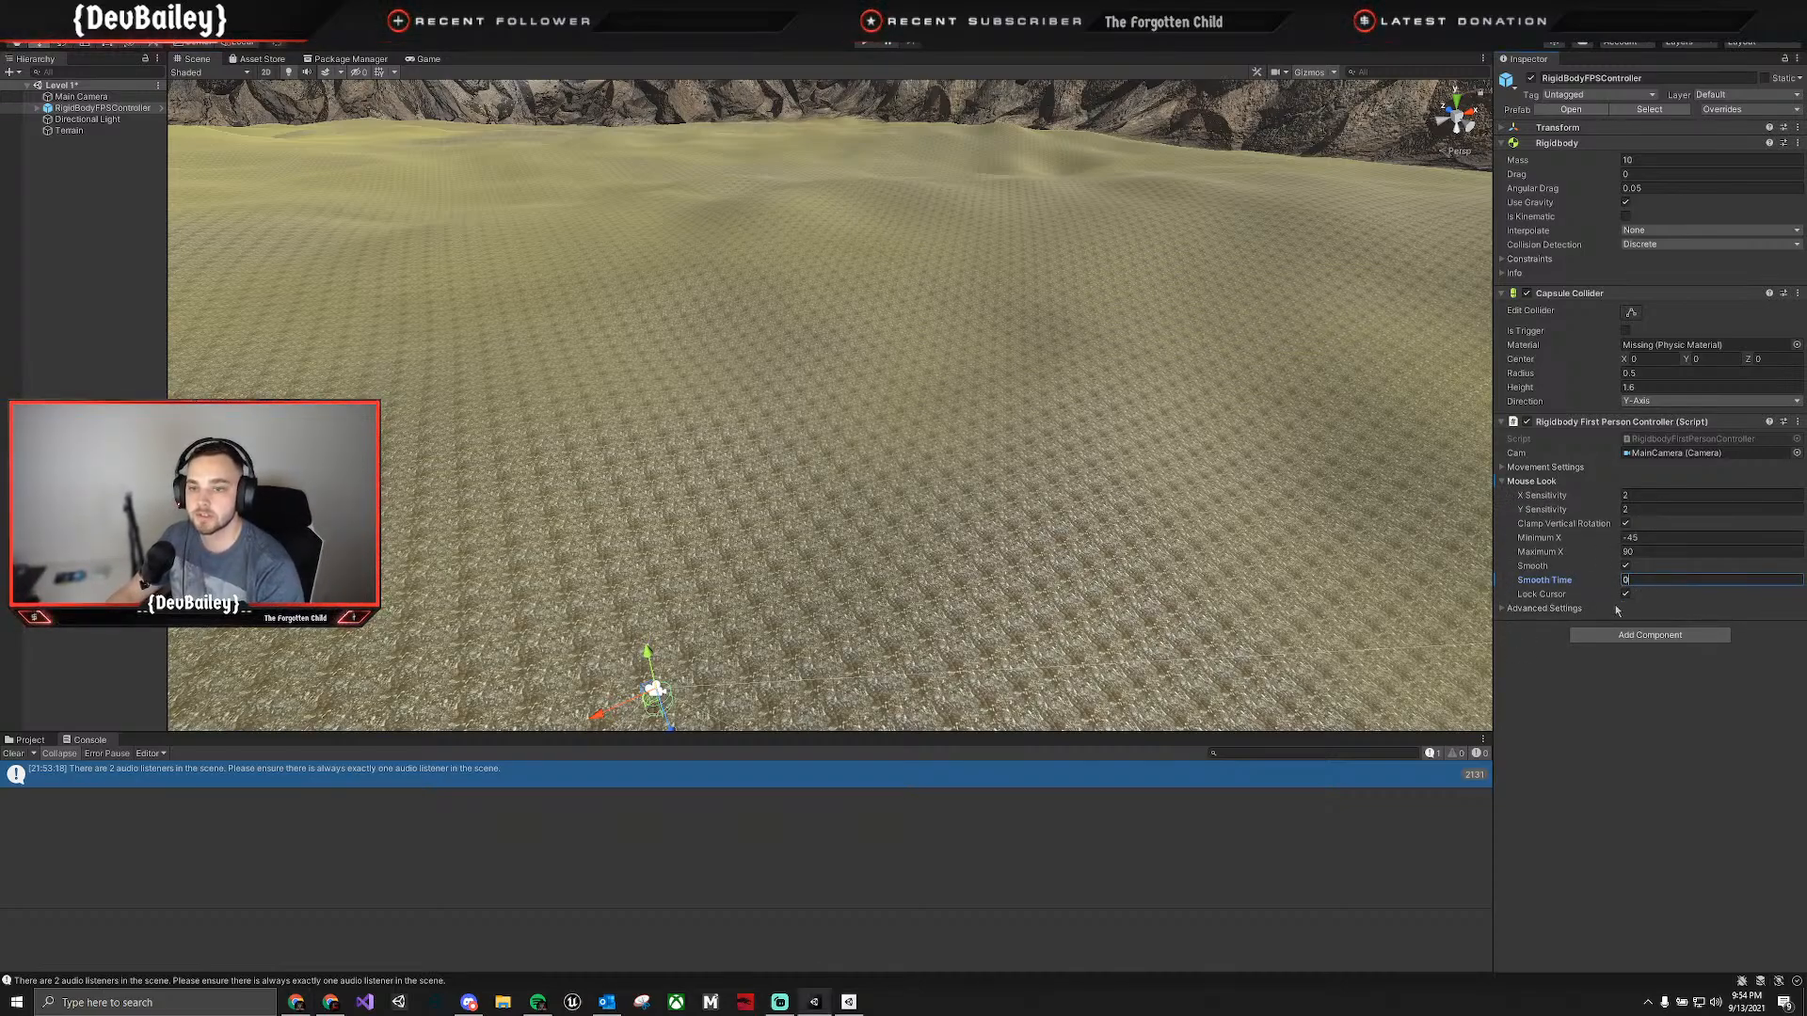
pyautogui.hotkey('ctrl', 'z')
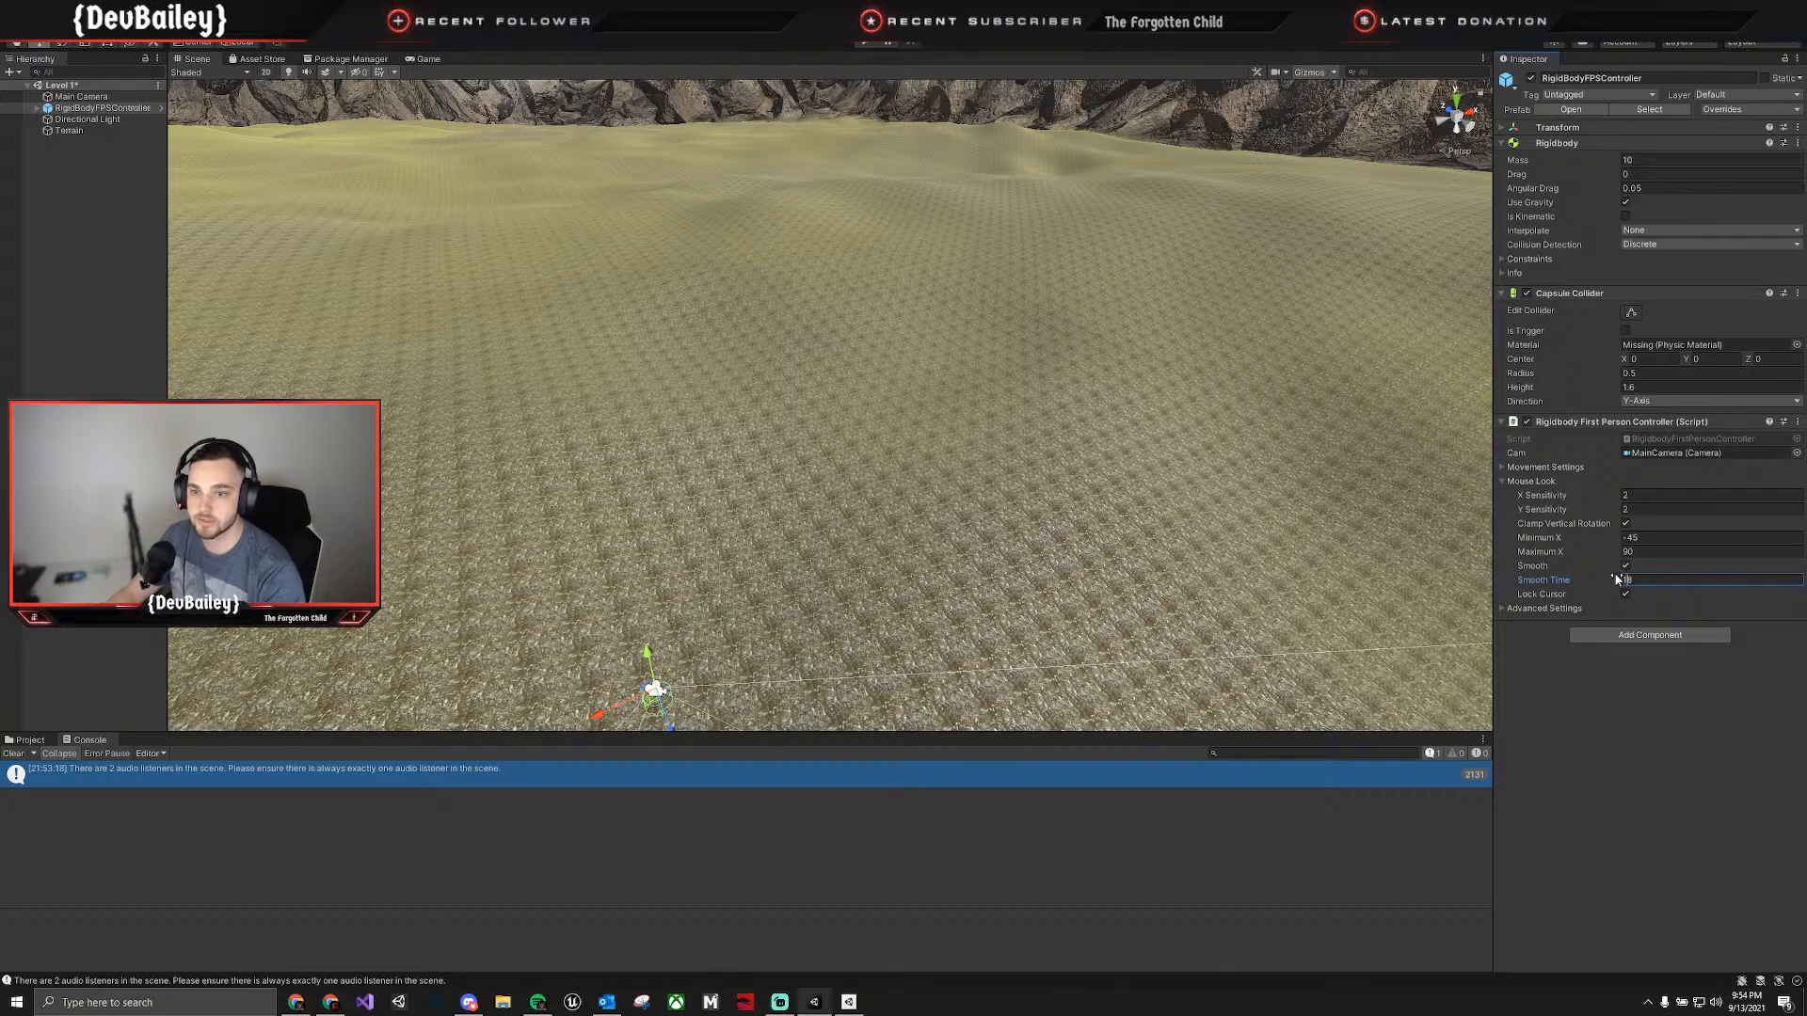
# Disable Smooth in the controller's Mouse Look settings and play-test the camera movement in Level 1.
pyautogui.click(1625, 566)
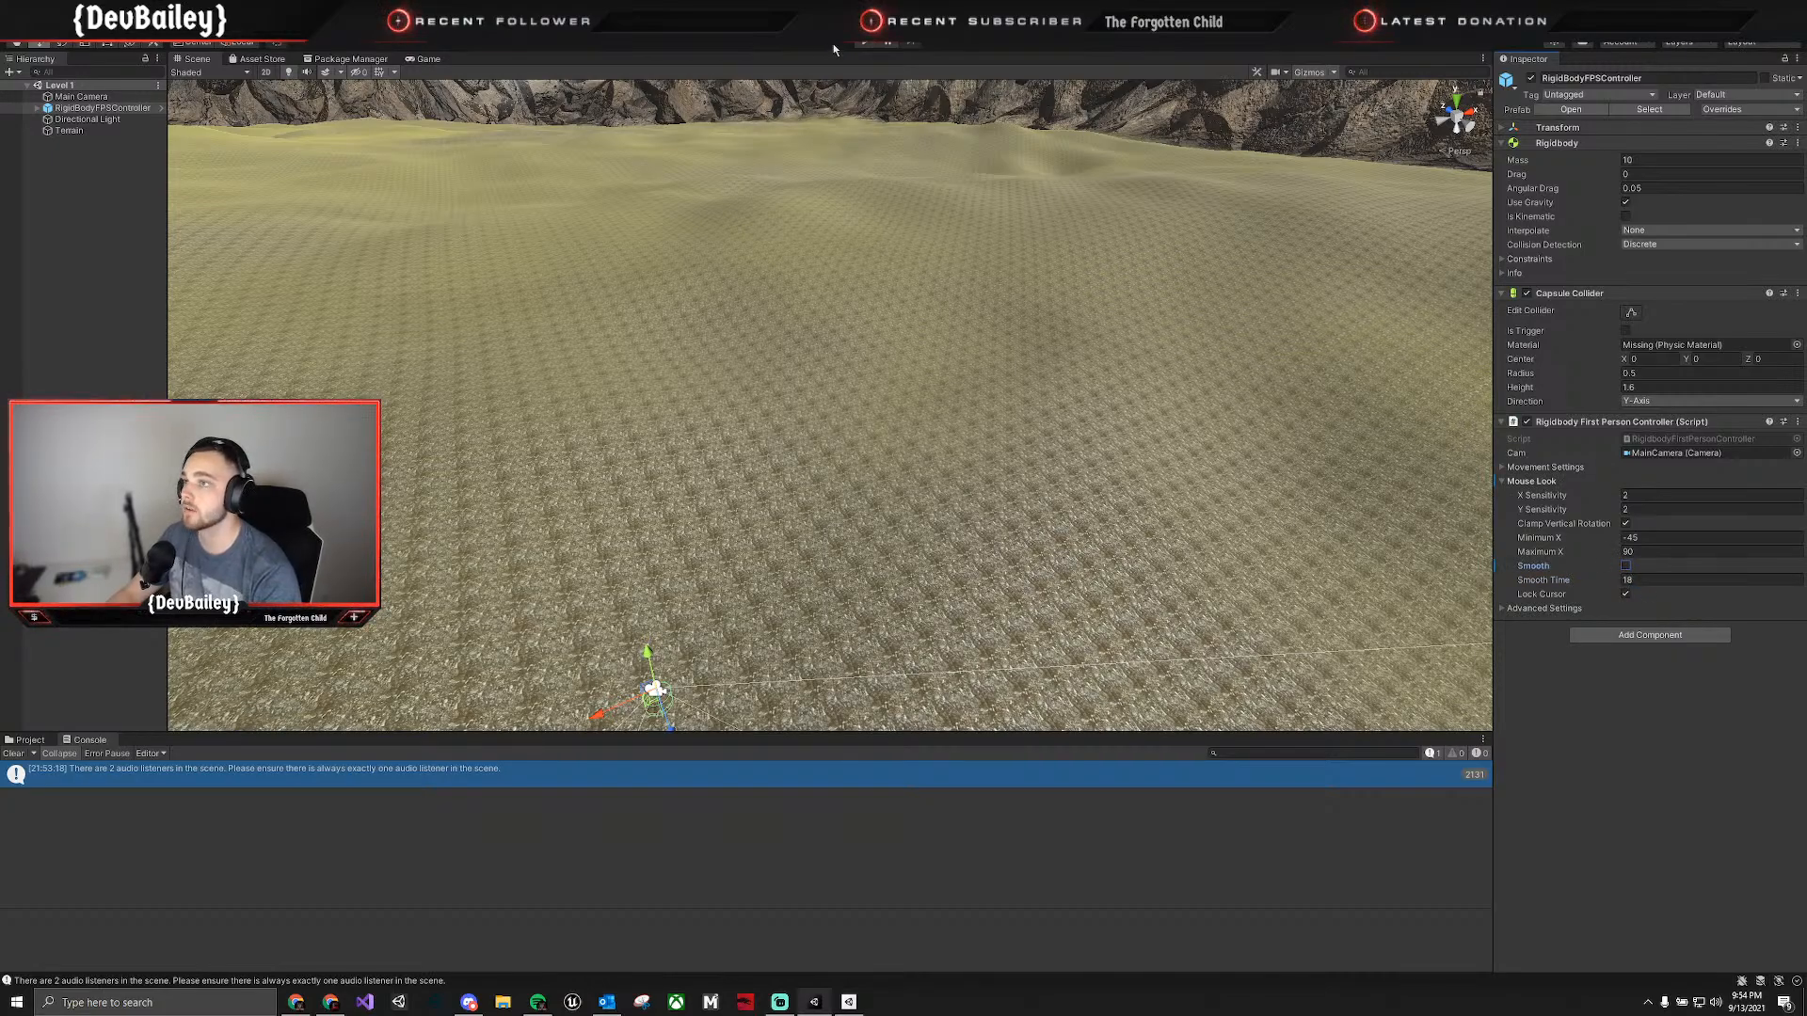
pyautogui.click(864, 42)
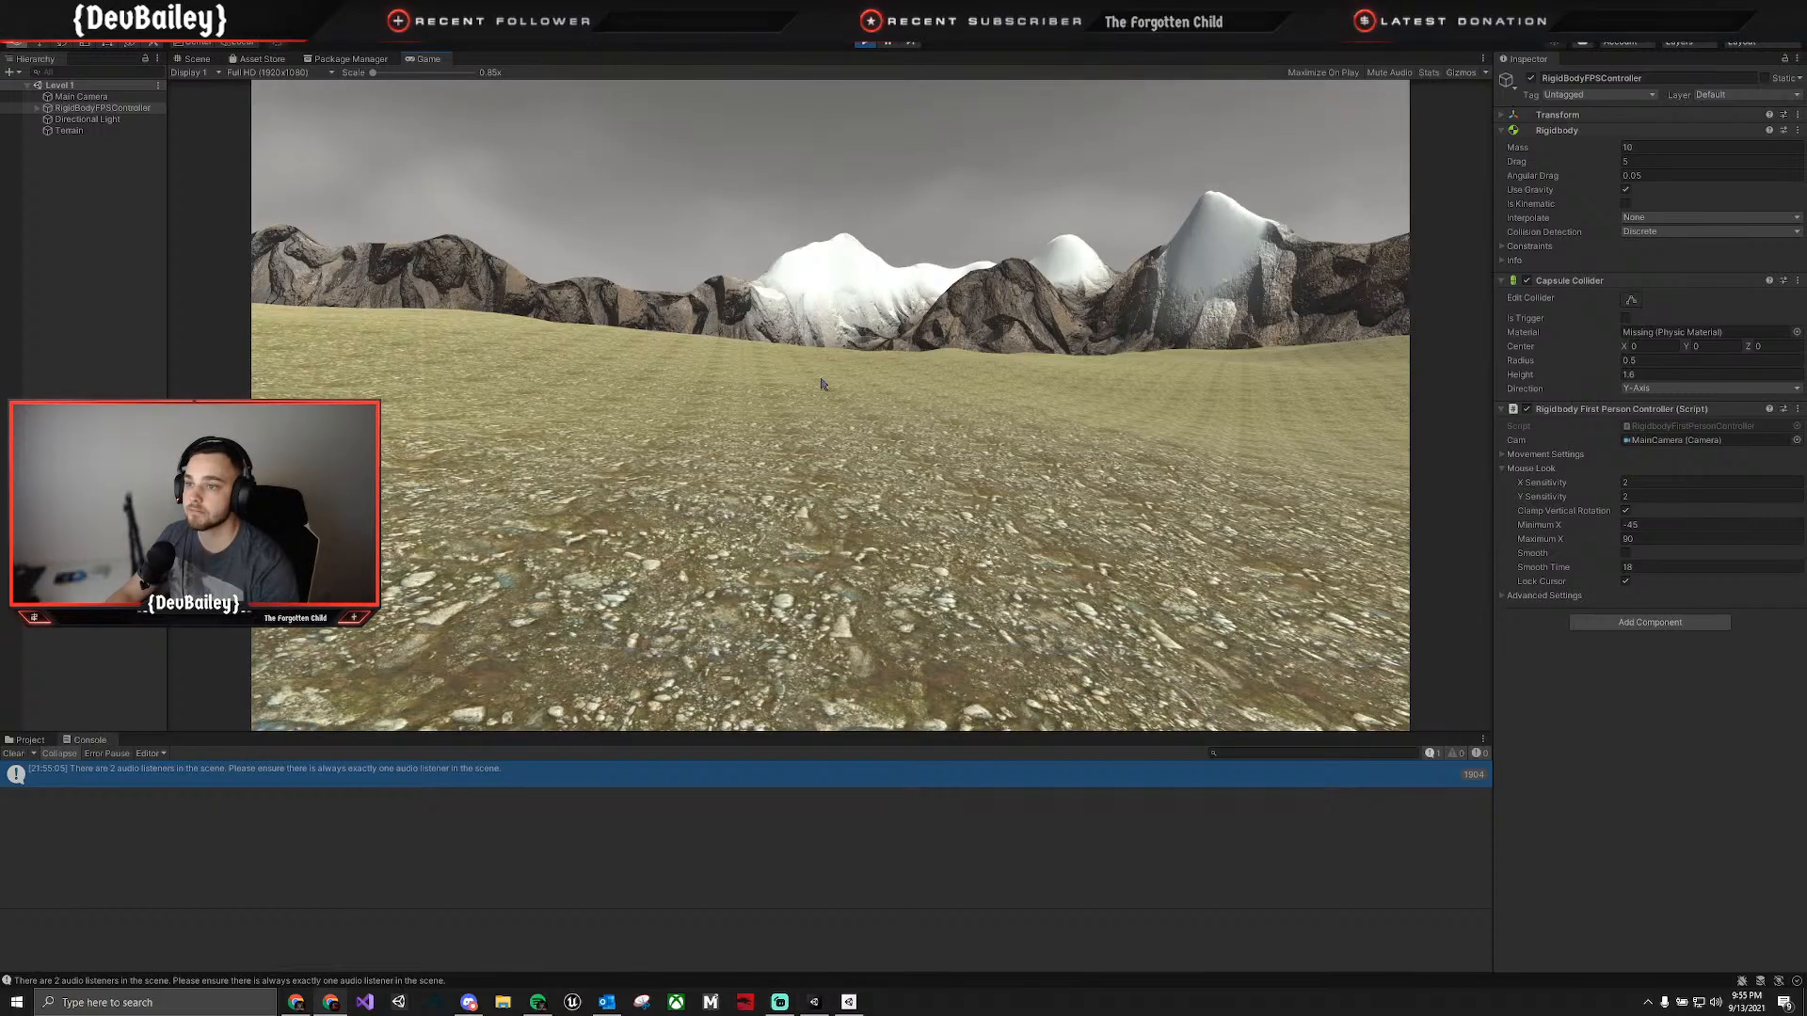
pyautogui.hotkey('alt', 'Tab')
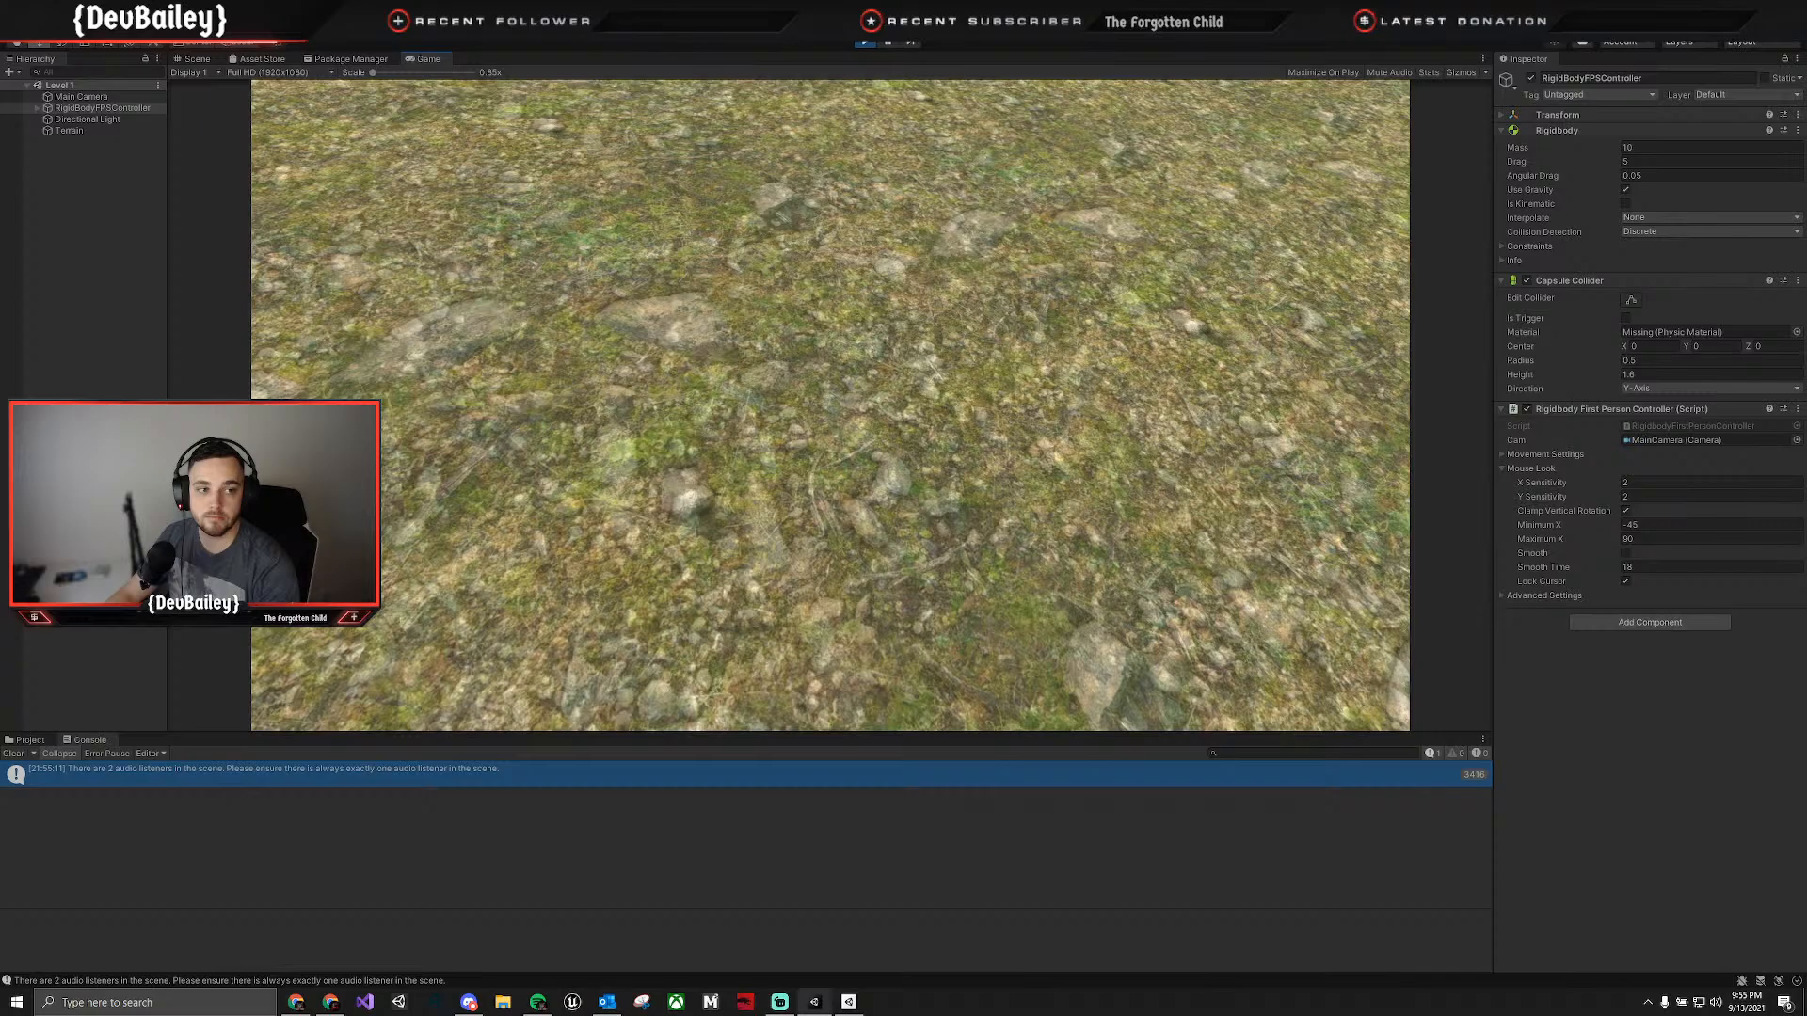
pyautogui.click(864, 41)
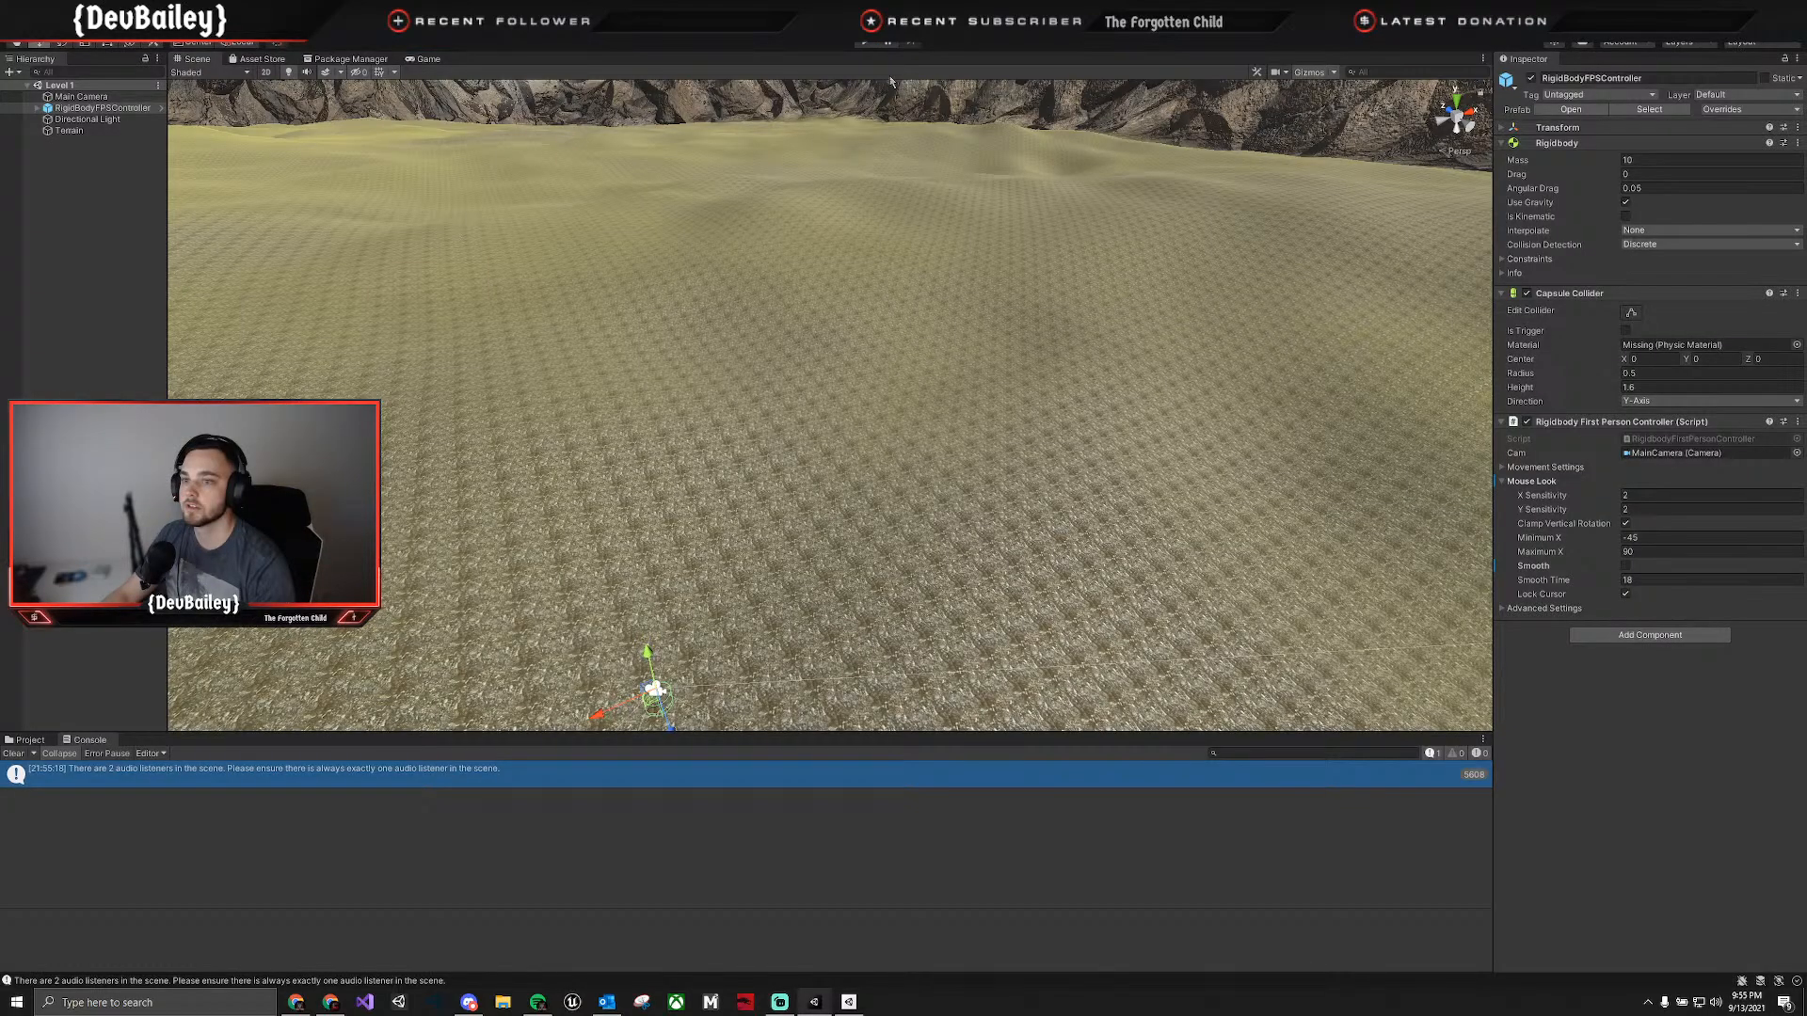
# Expand the first-person controller's Movement Settings and examine the Slope Curve Modifier curve.
pyautogui.click(1545, 467)
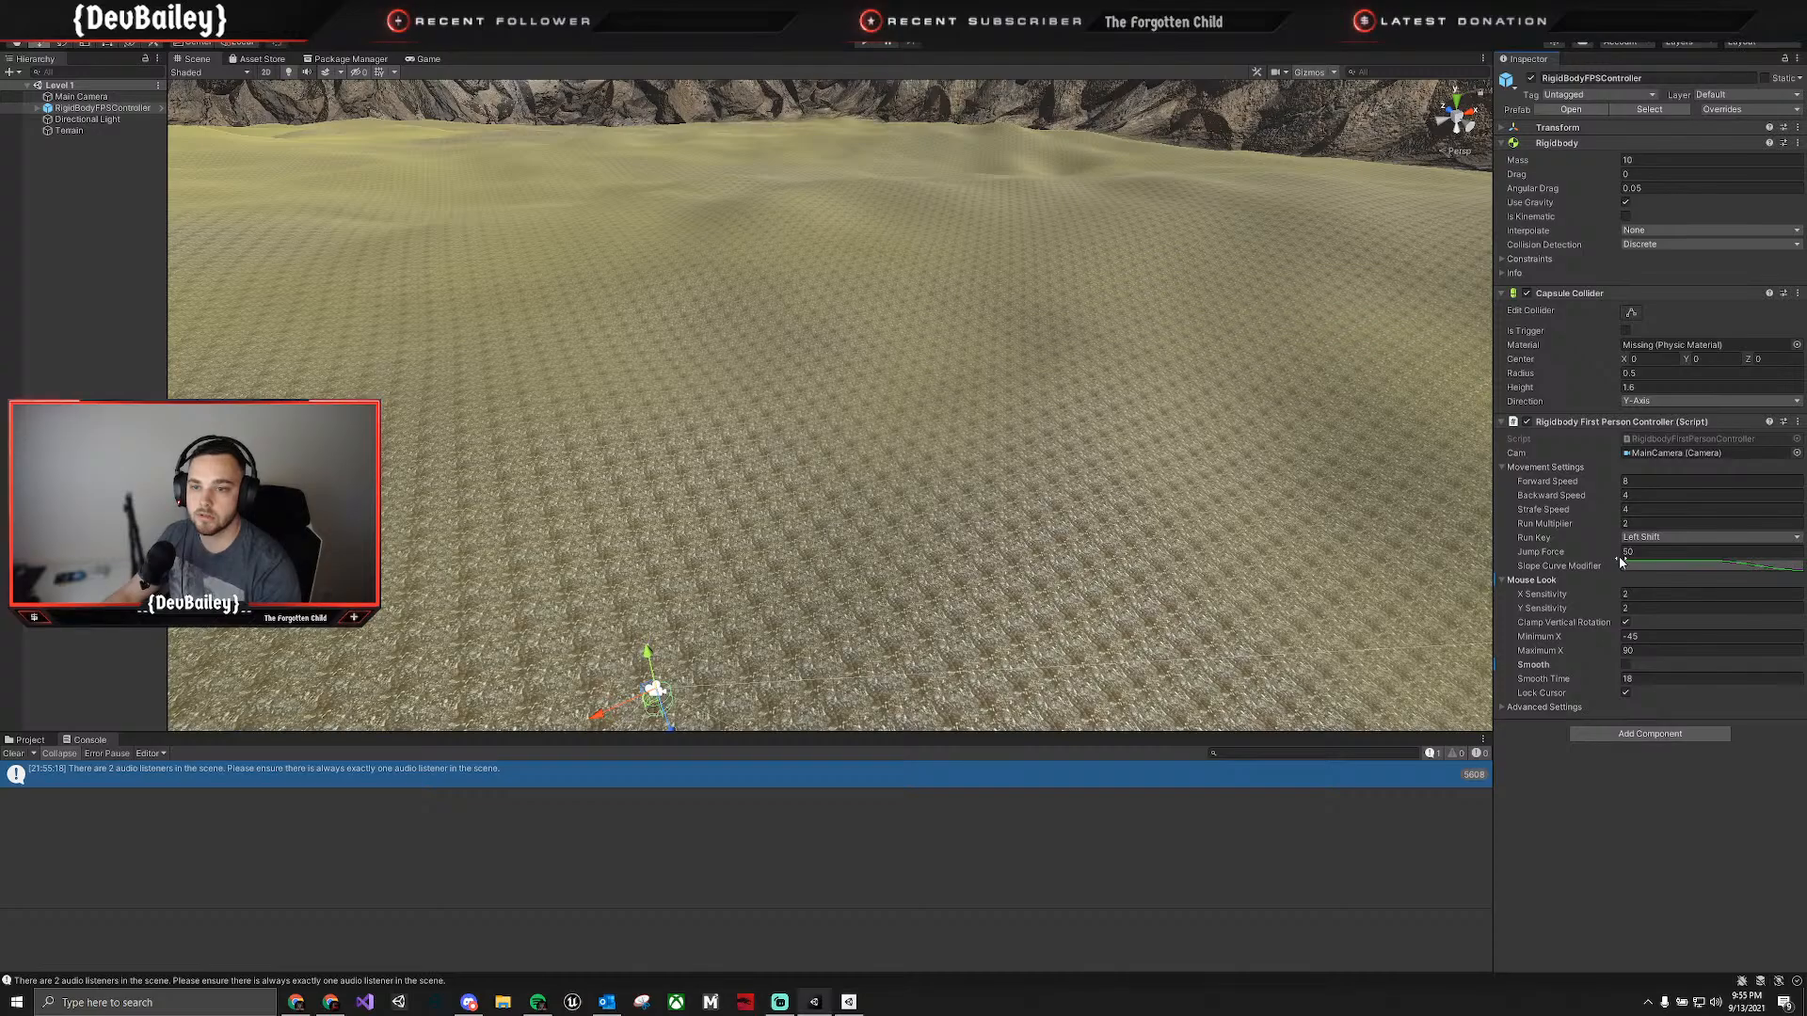
pyautogui.click(1672, 565)
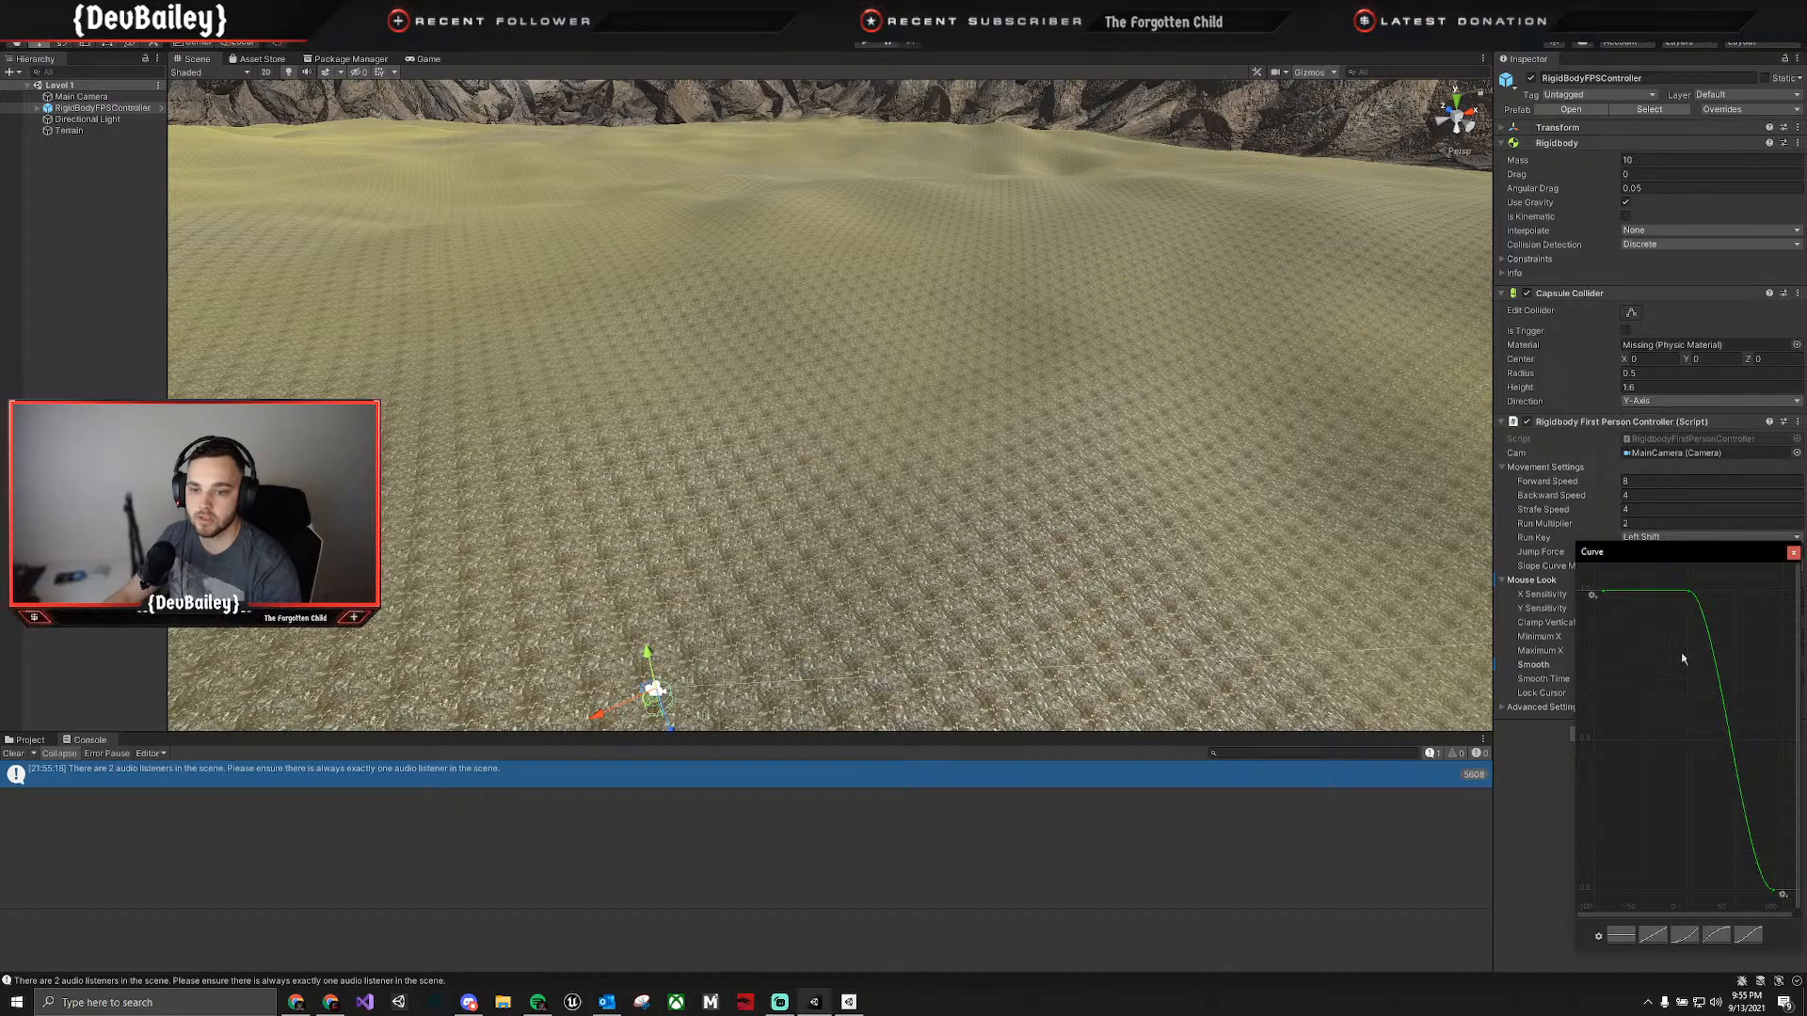
pyautogui.click(1793, 553)
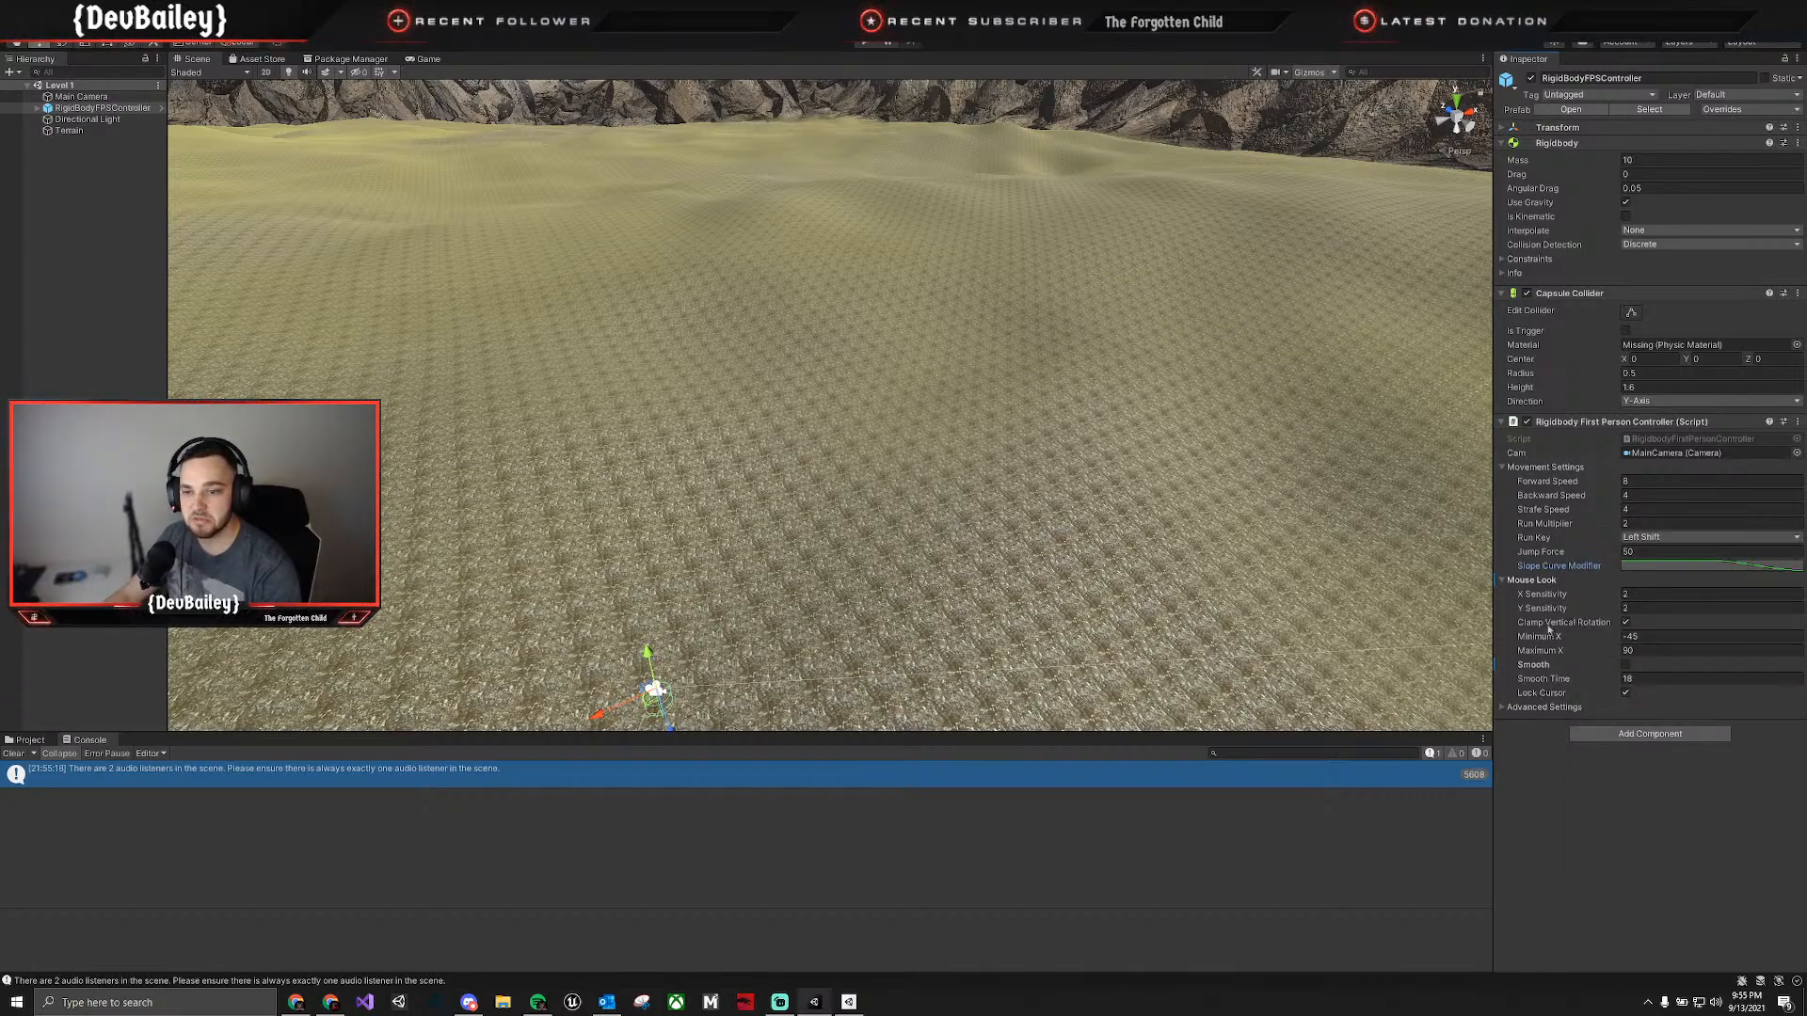
pyautogui.hotkey('alt', 'Tab')
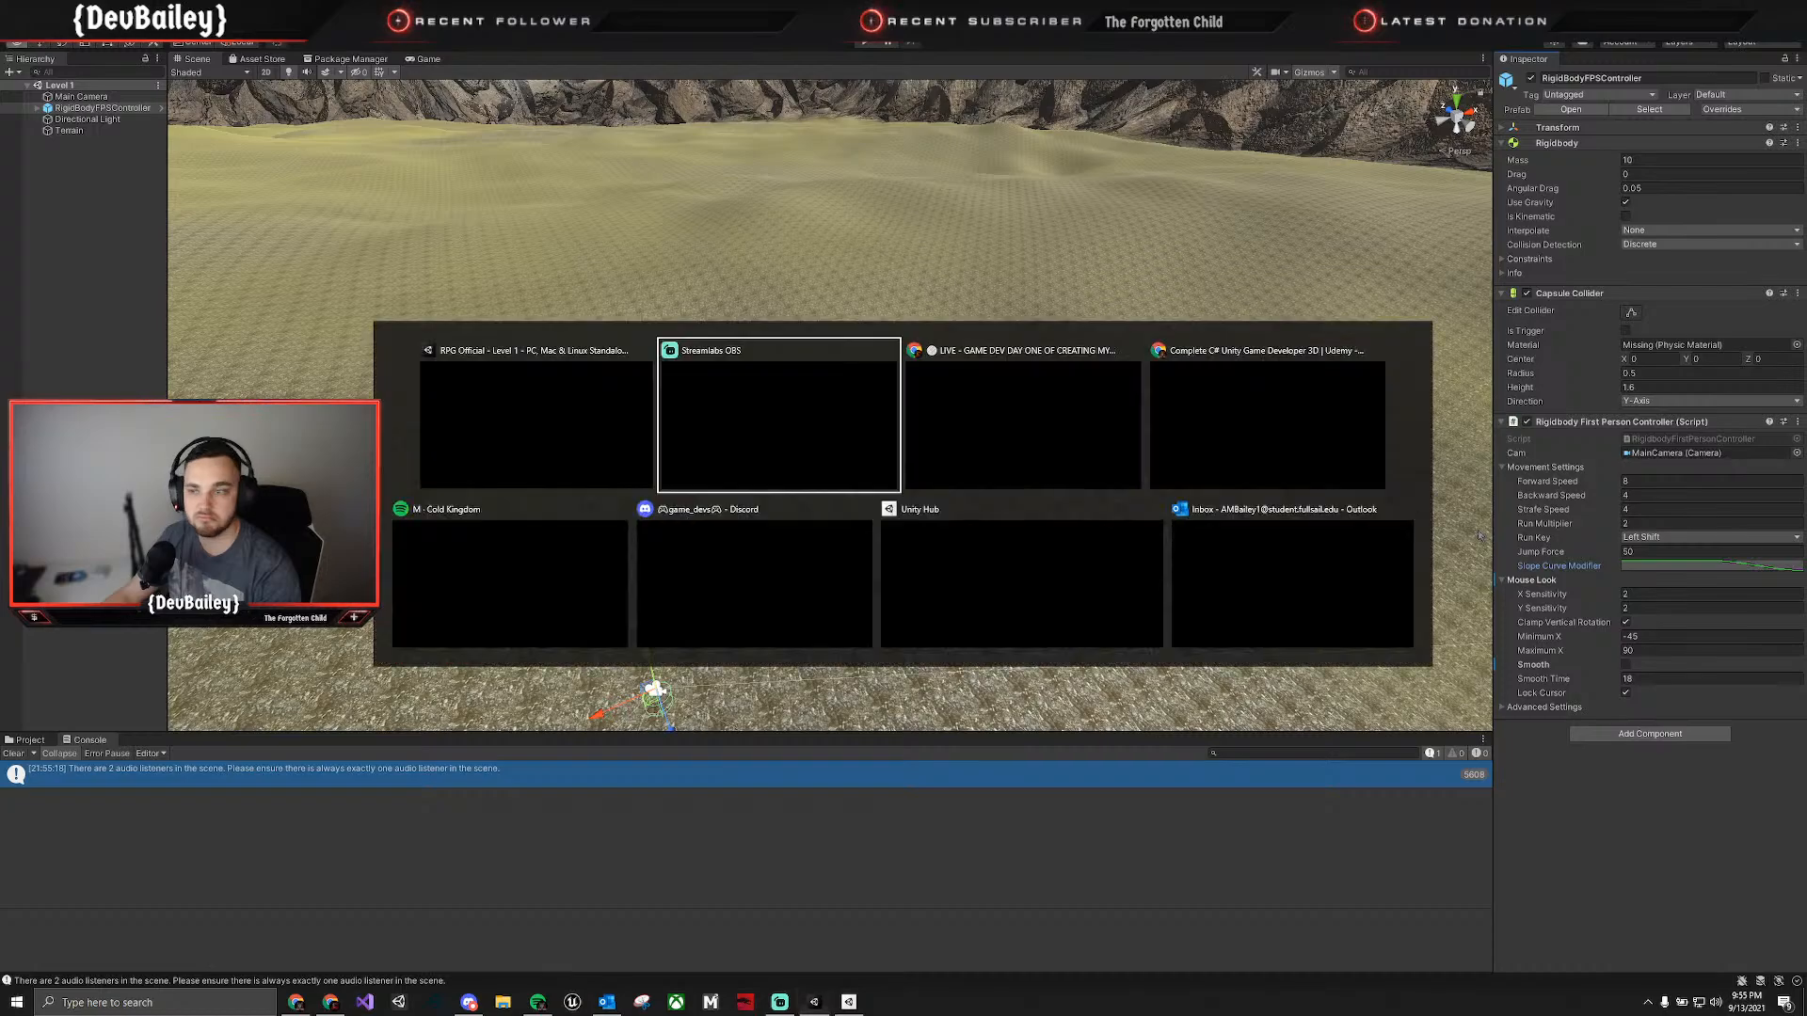
pyautogui.click(1289, 430)
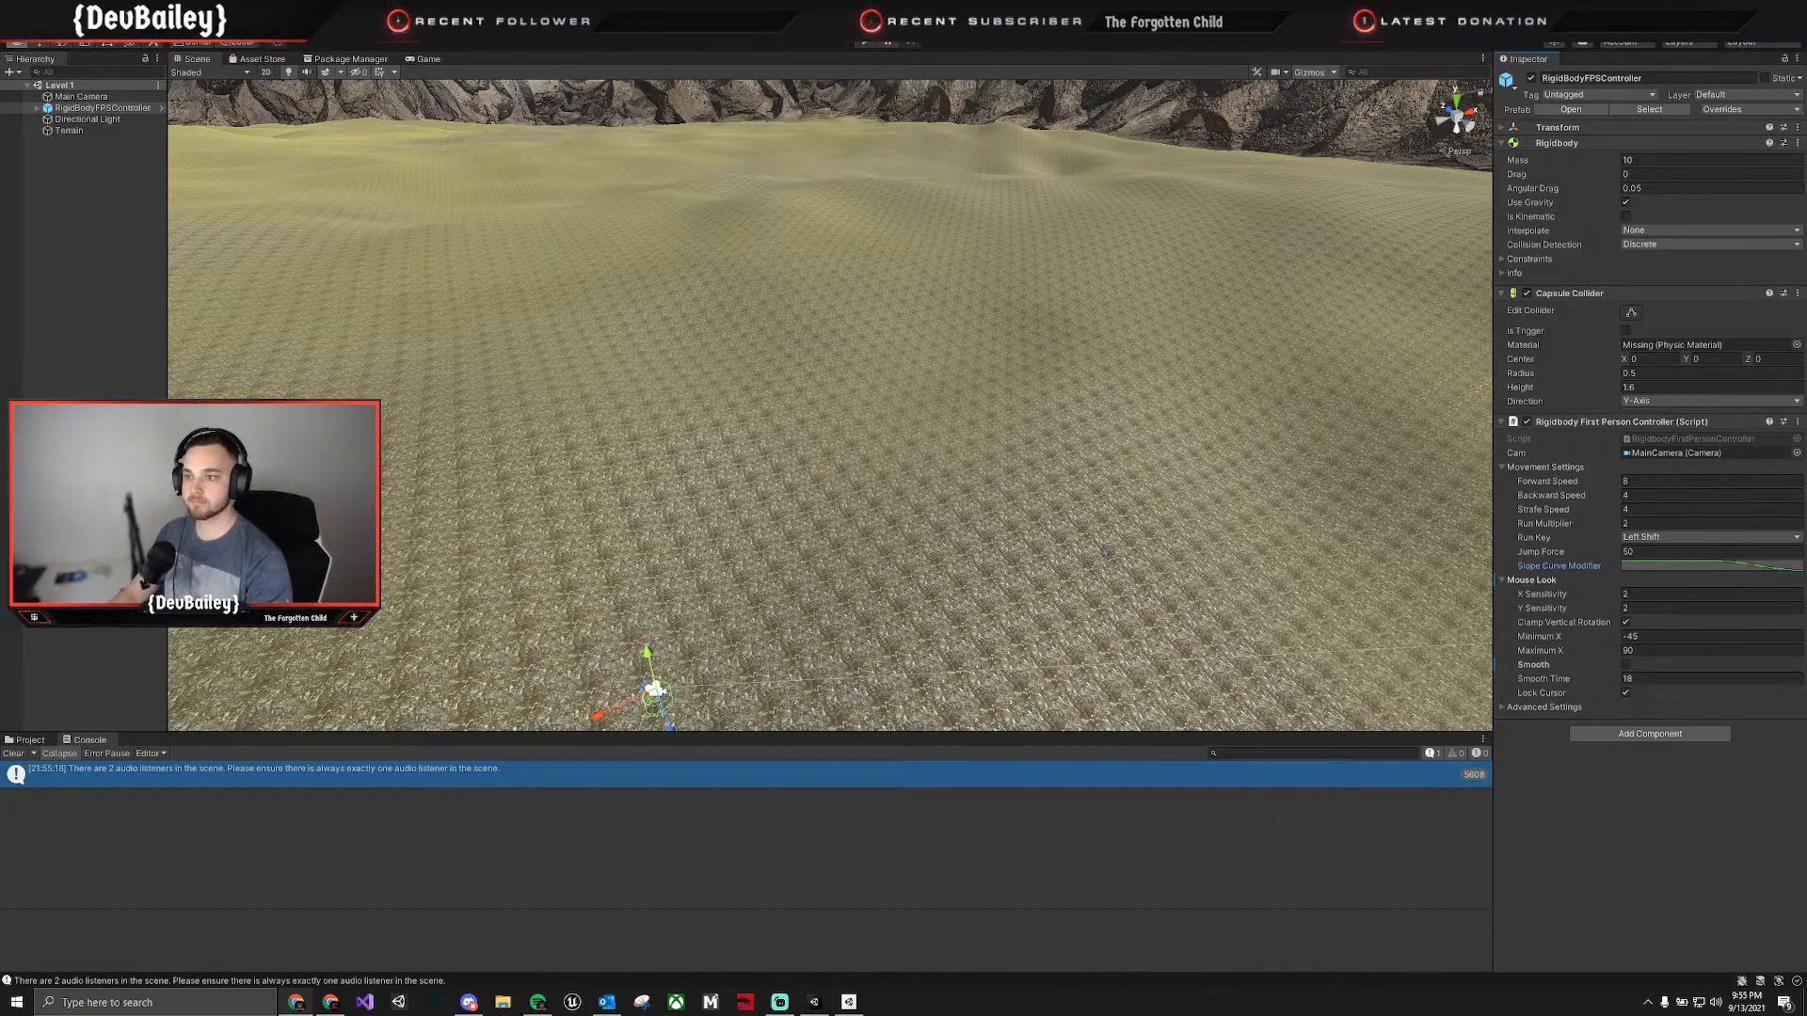
pyautogui.moveTo(1058, 527); pyautogui.dragTo(726, 605, button='right')
pyautogui.press('w')
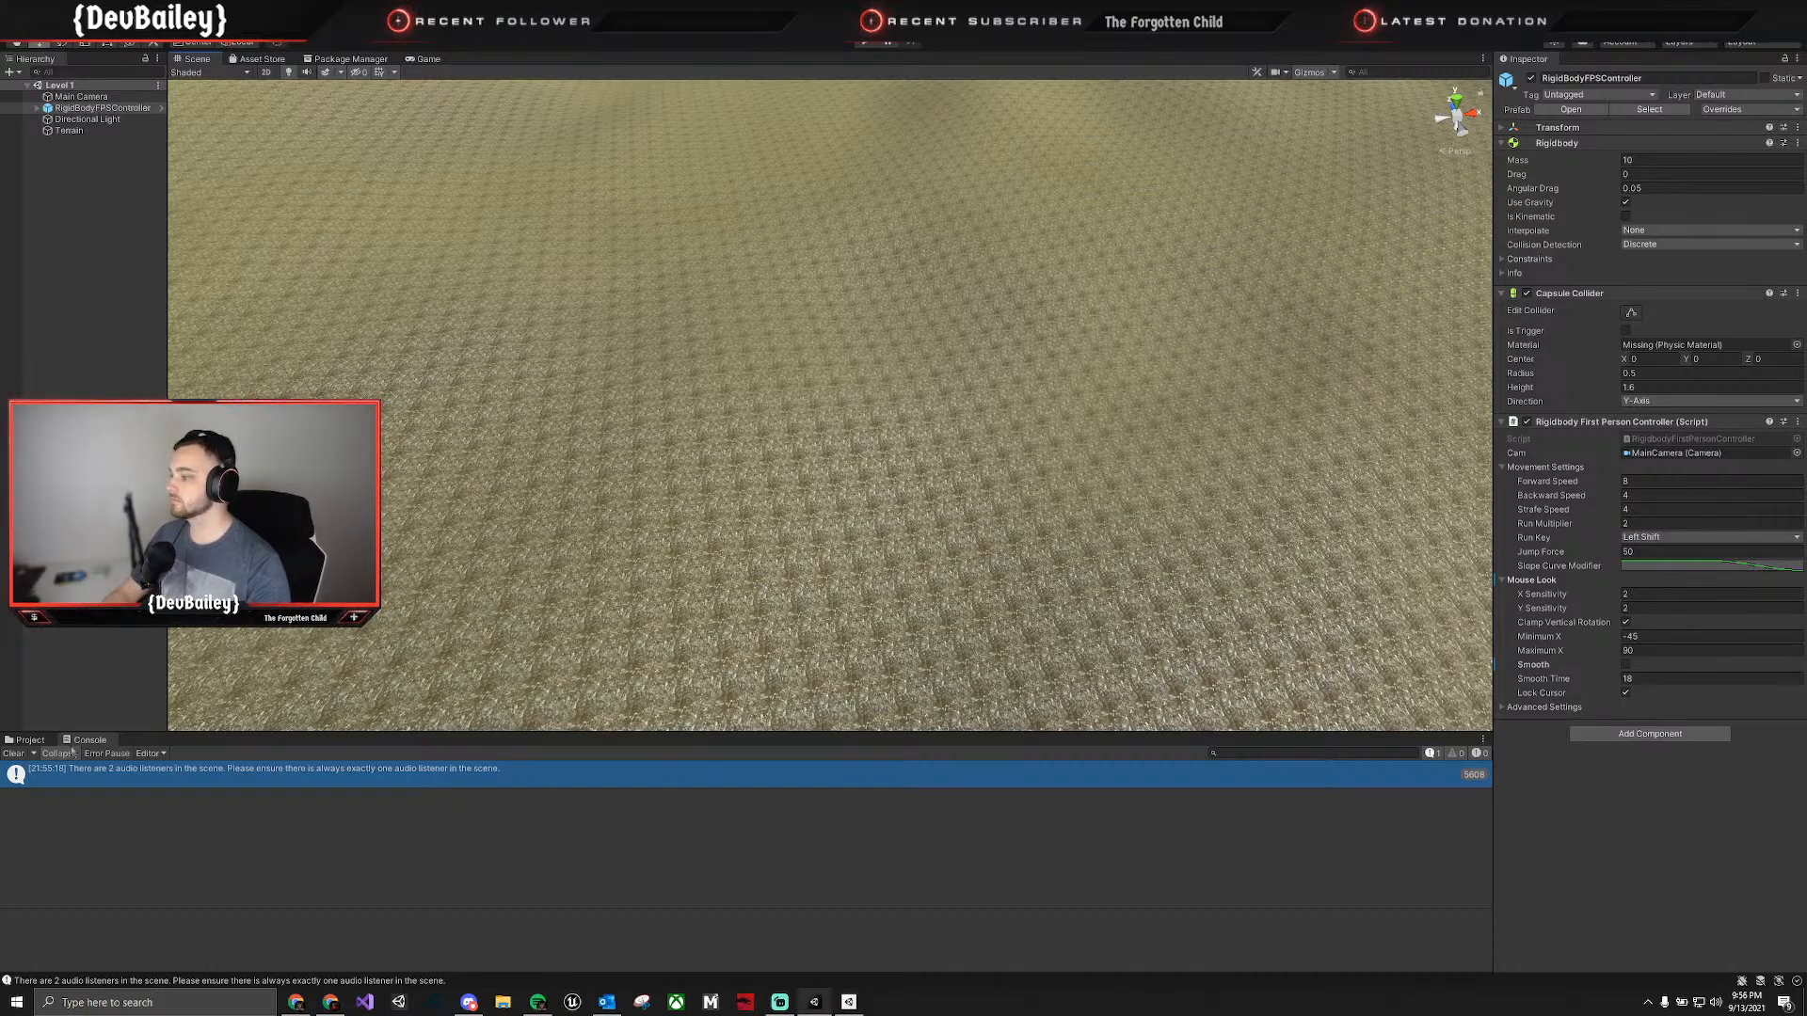
# Browse the project assets to the Scenes folder and open the C# project from the Level 1 scene asset.
pyautogui.click(43, 741)
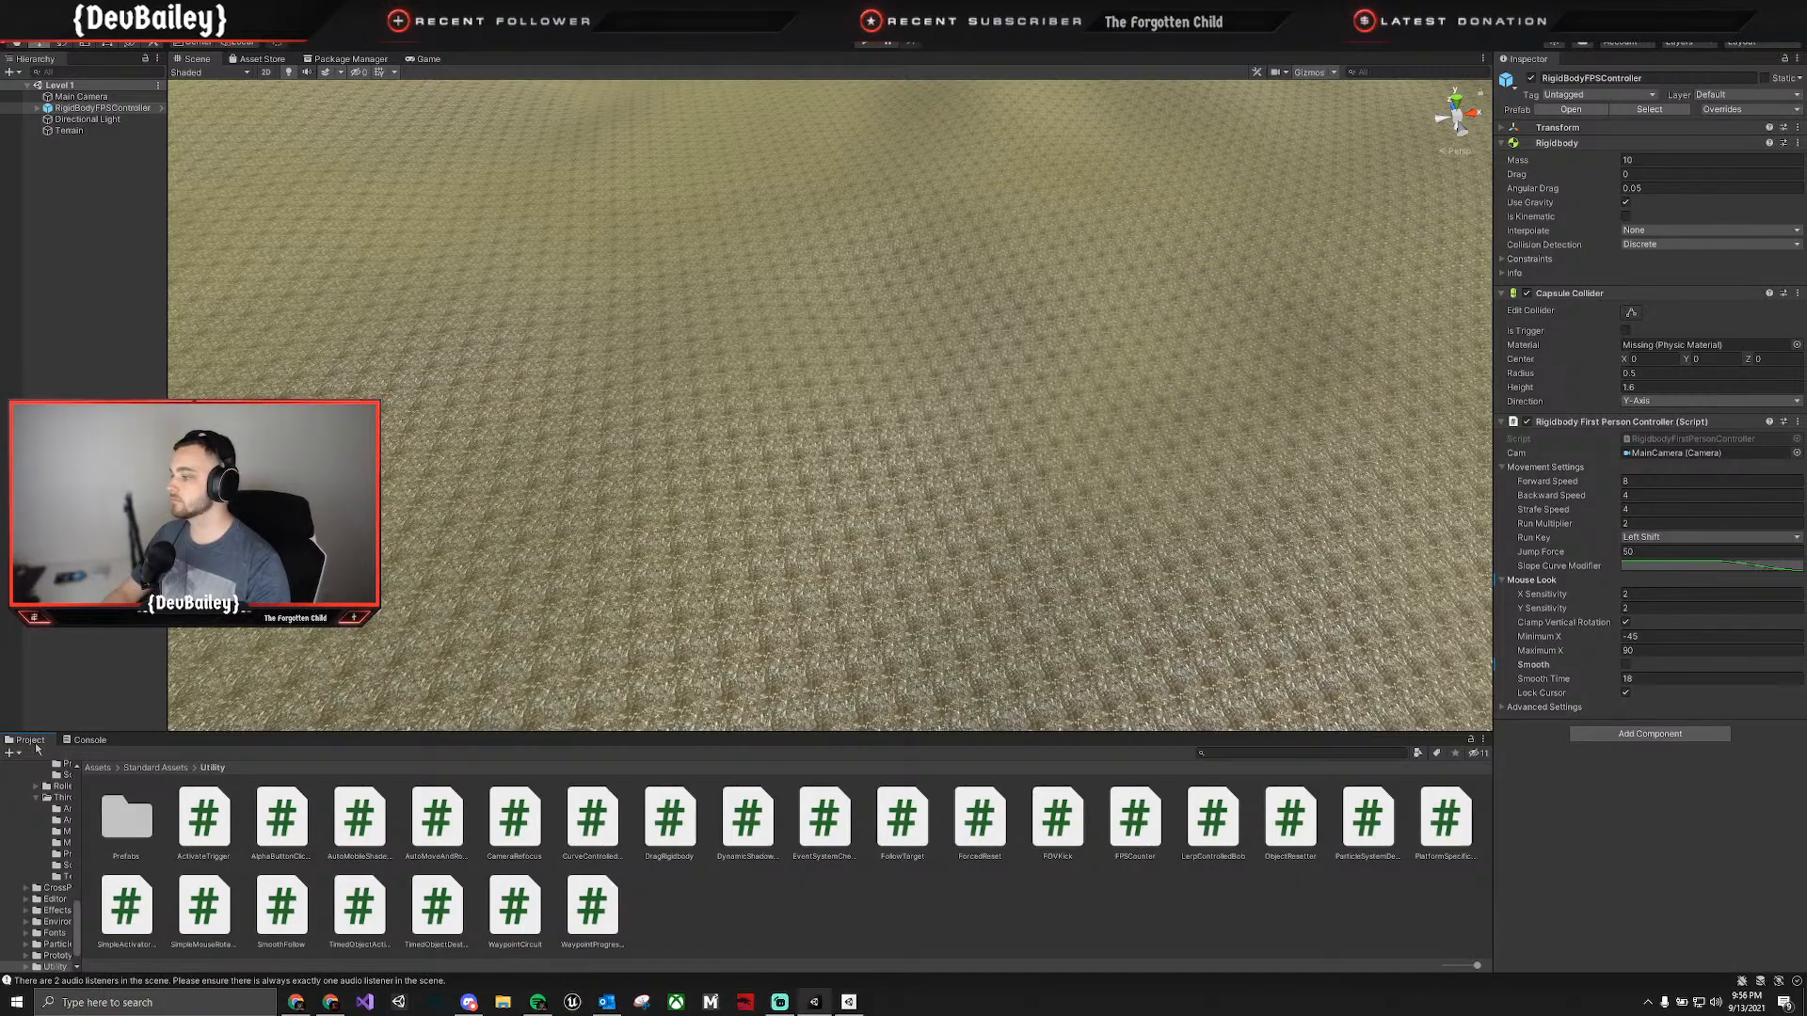
pyautogui.click(157, 768)
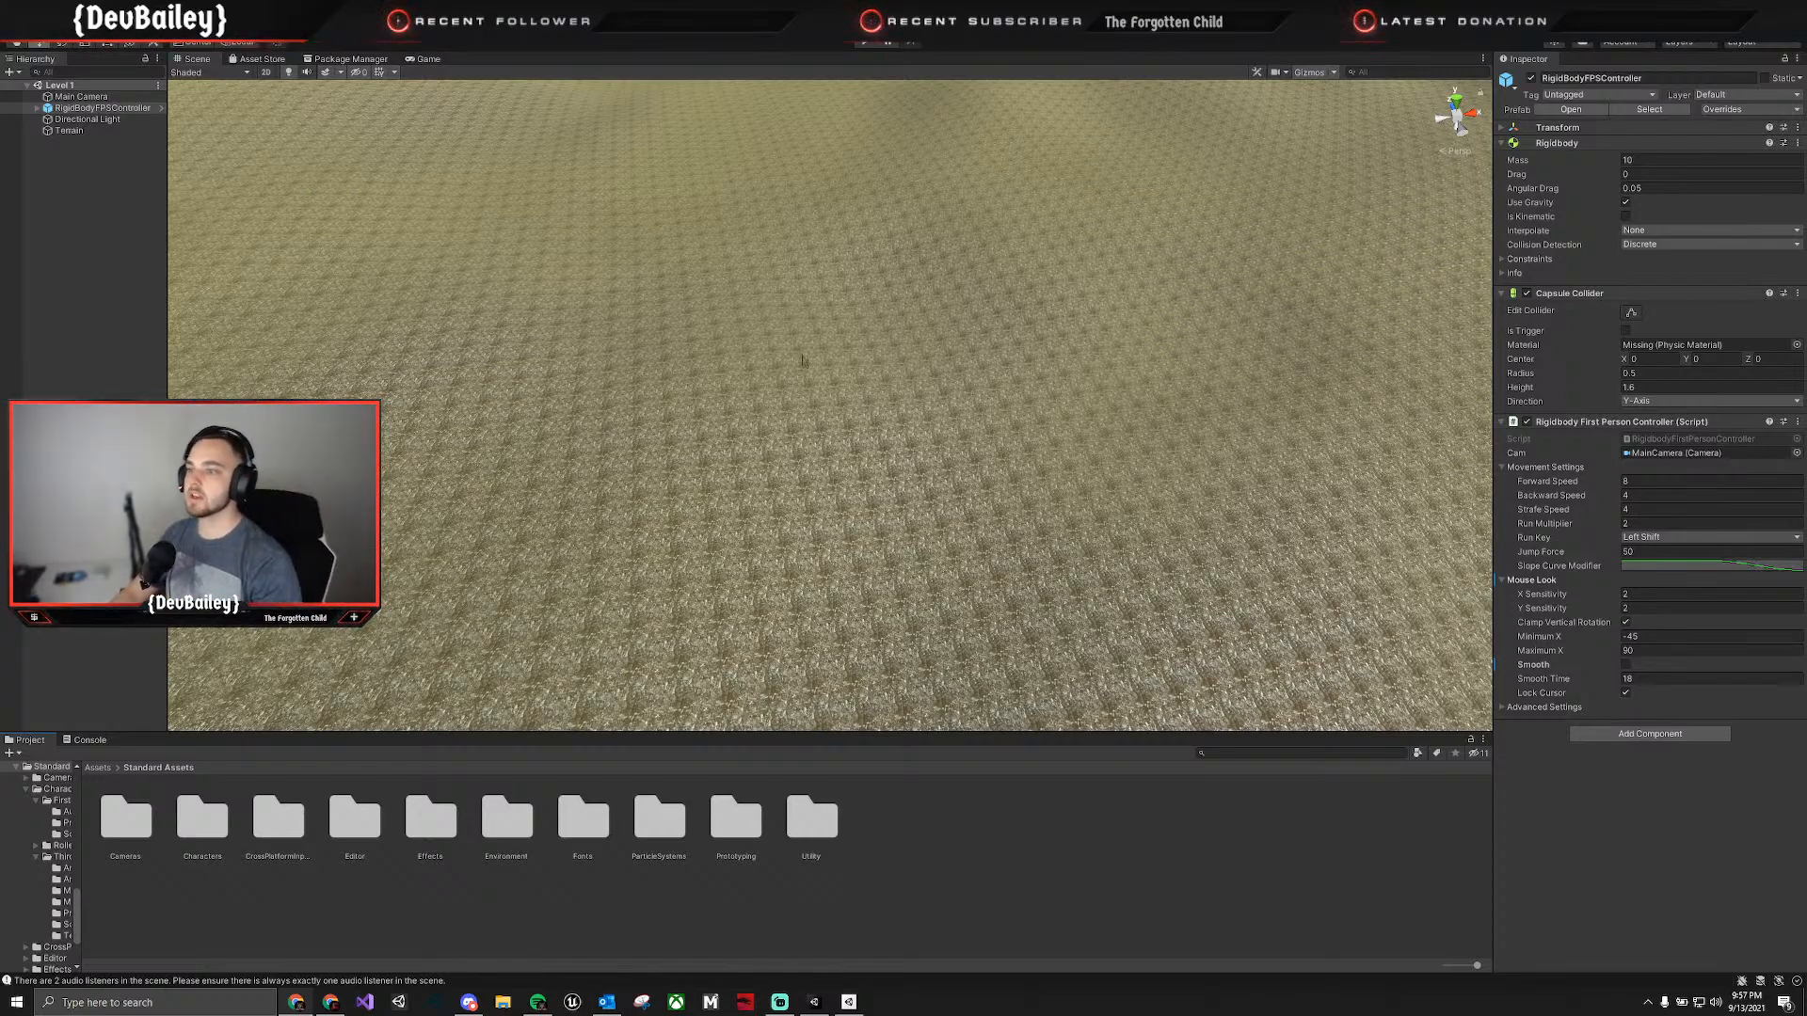
pyautogui.moveTo(805, 357); pyautogui.dragTo(608, 161, button='right')
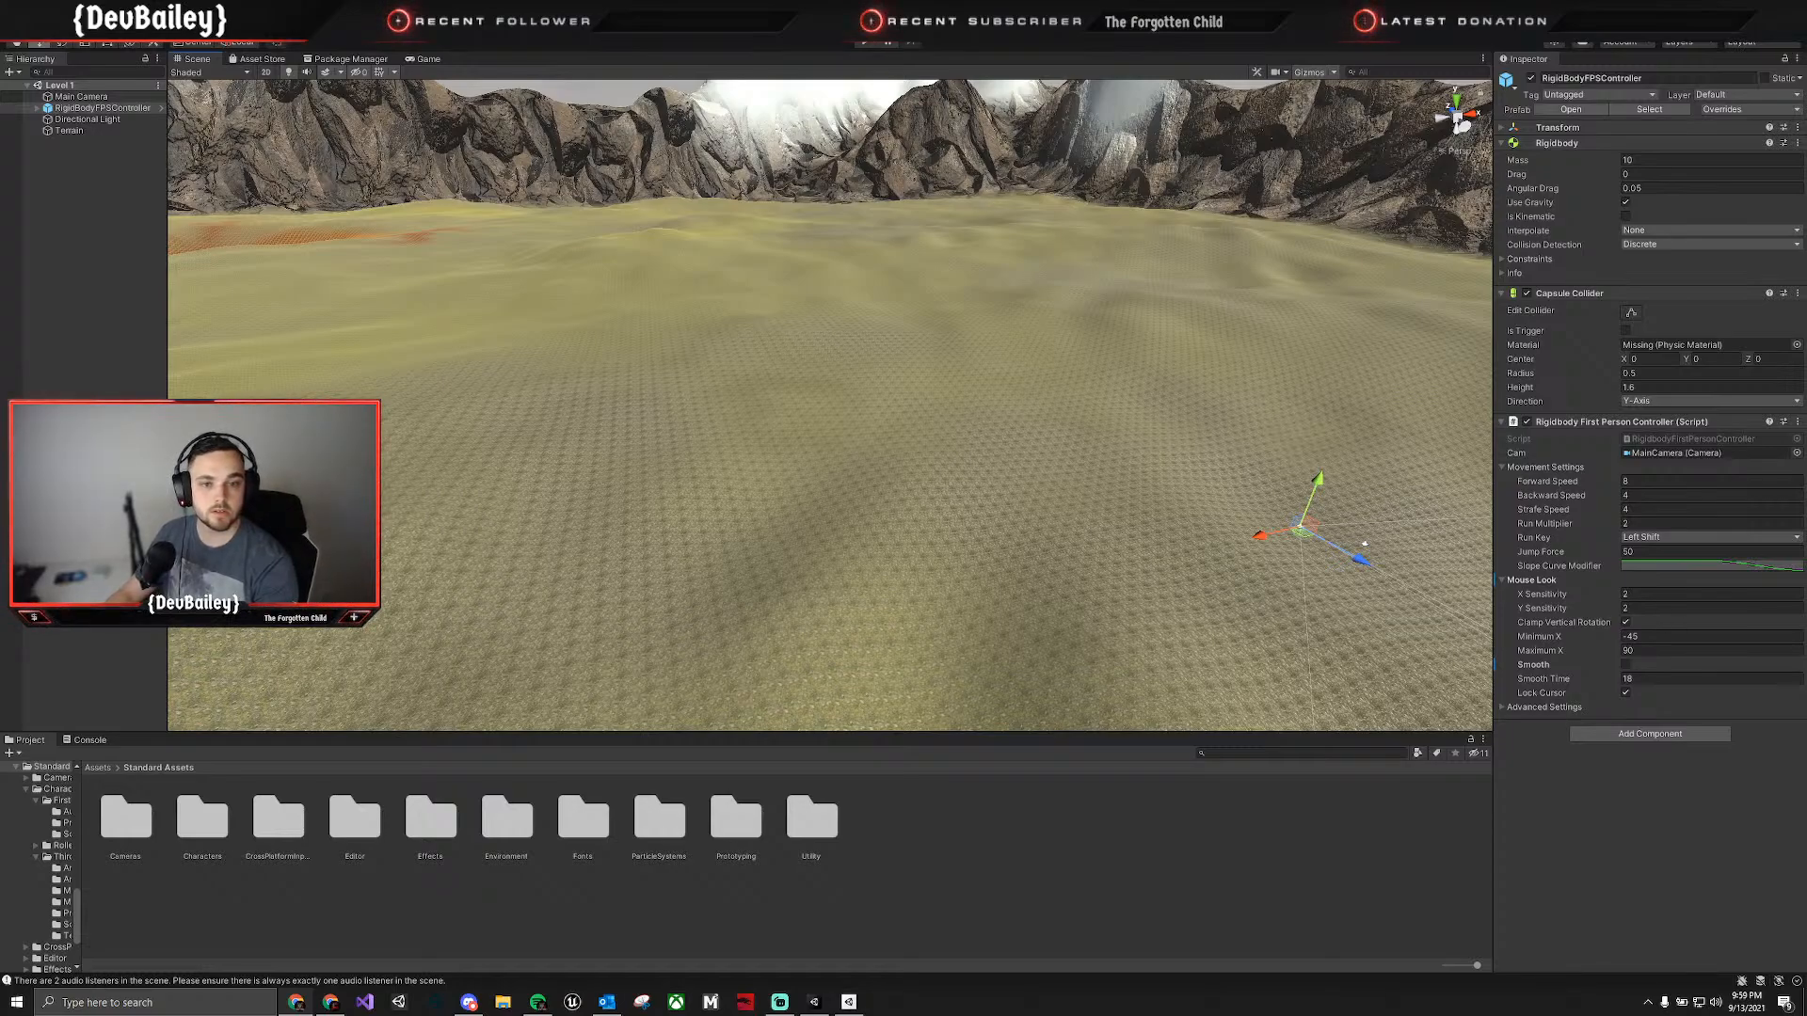
pyautogui.click(99, 768)
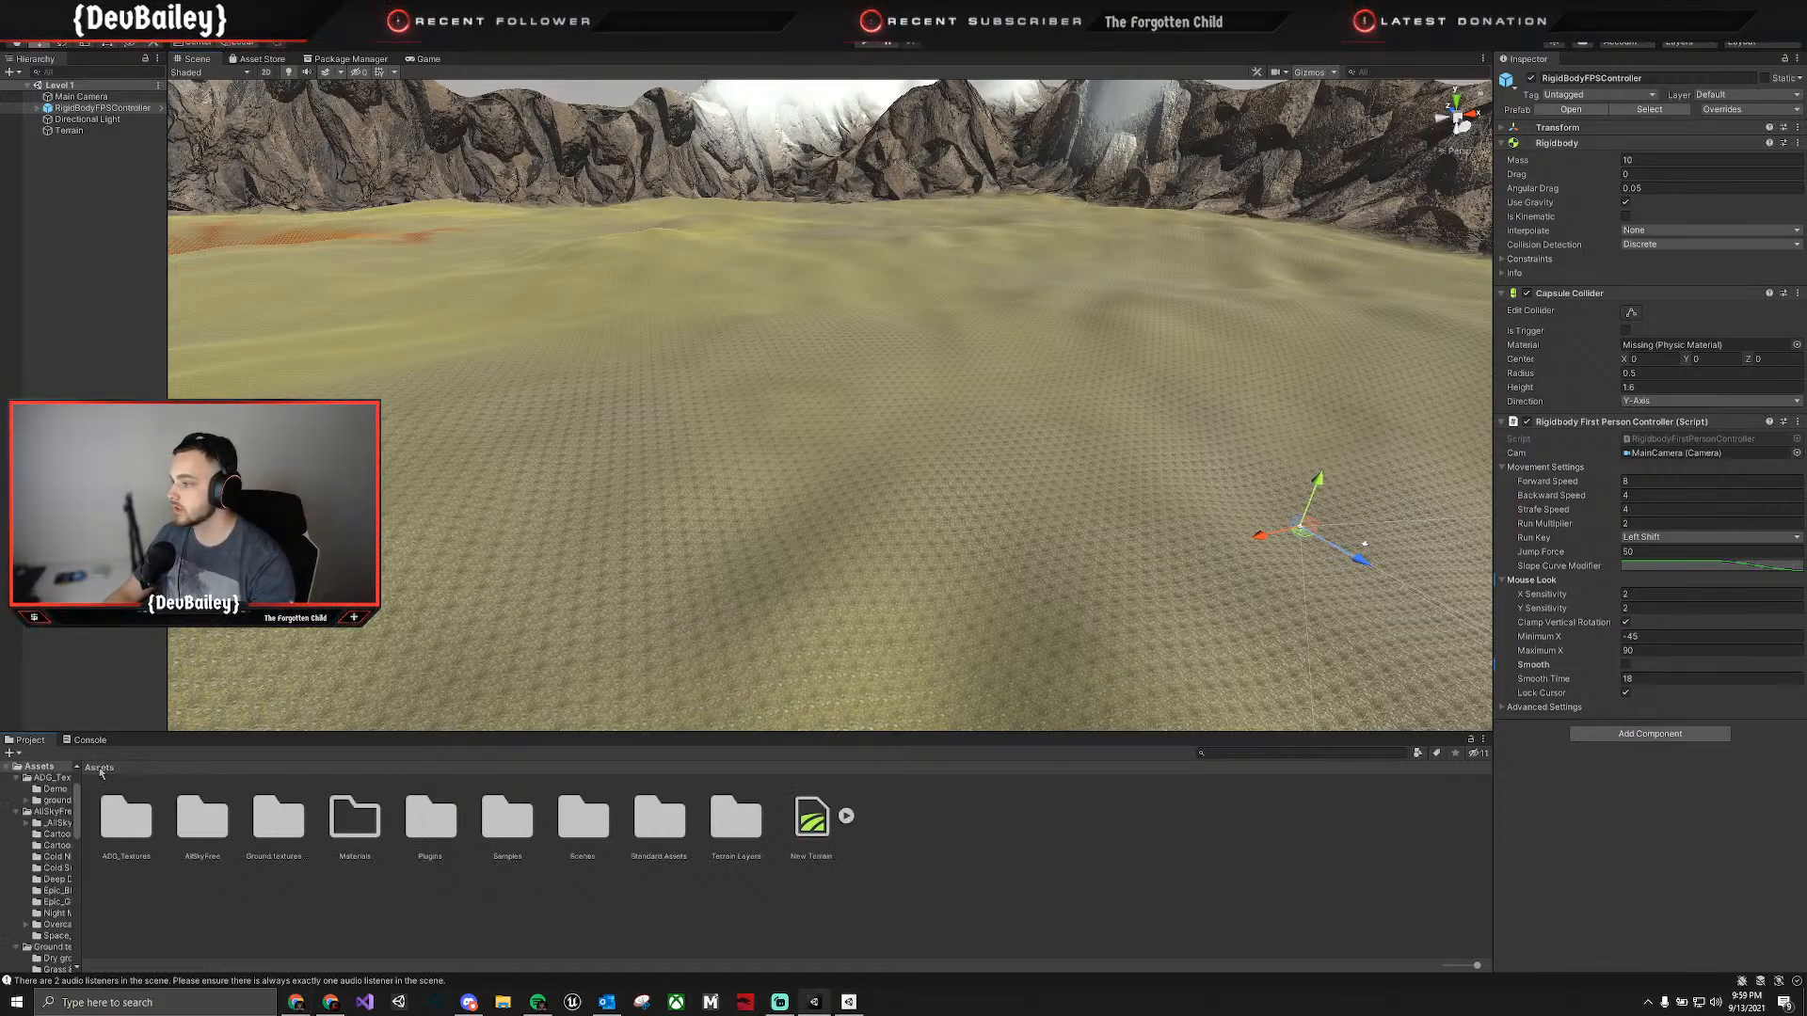
pyautogui.doubleClick(582, 817)
pyautogui.rightClick(147, 820)
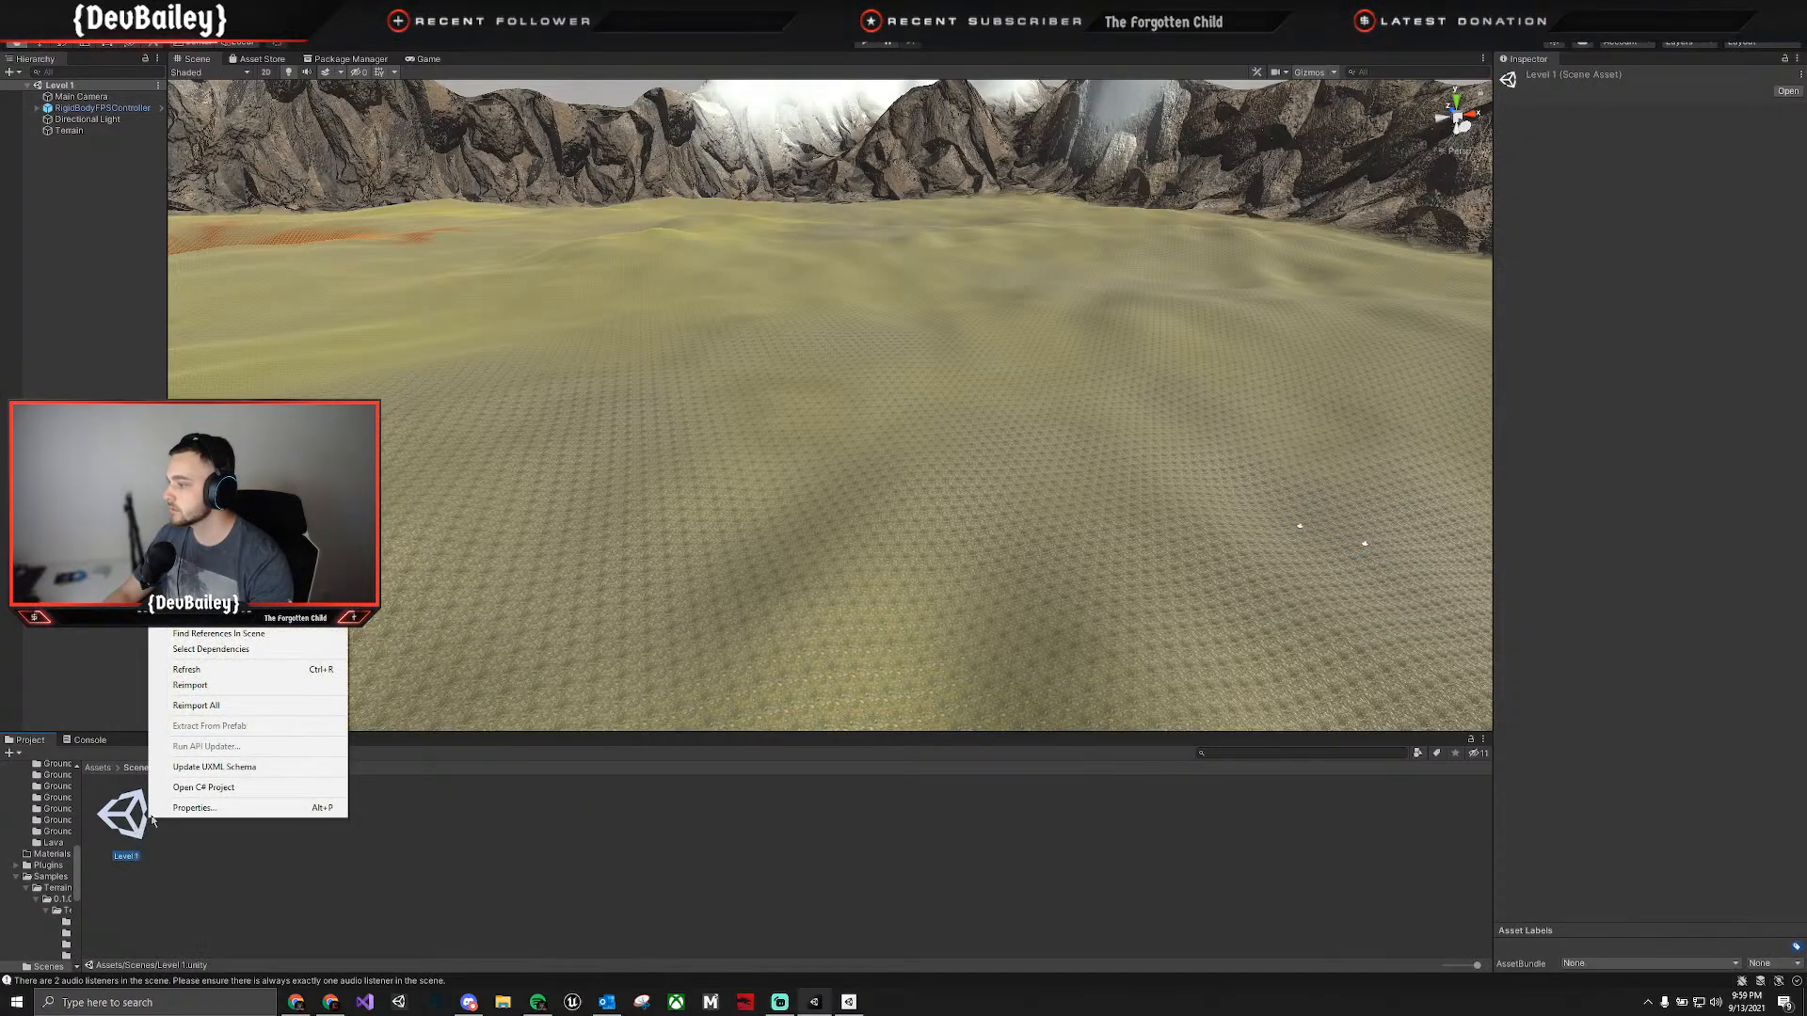
pyautogui.click(212, 787)
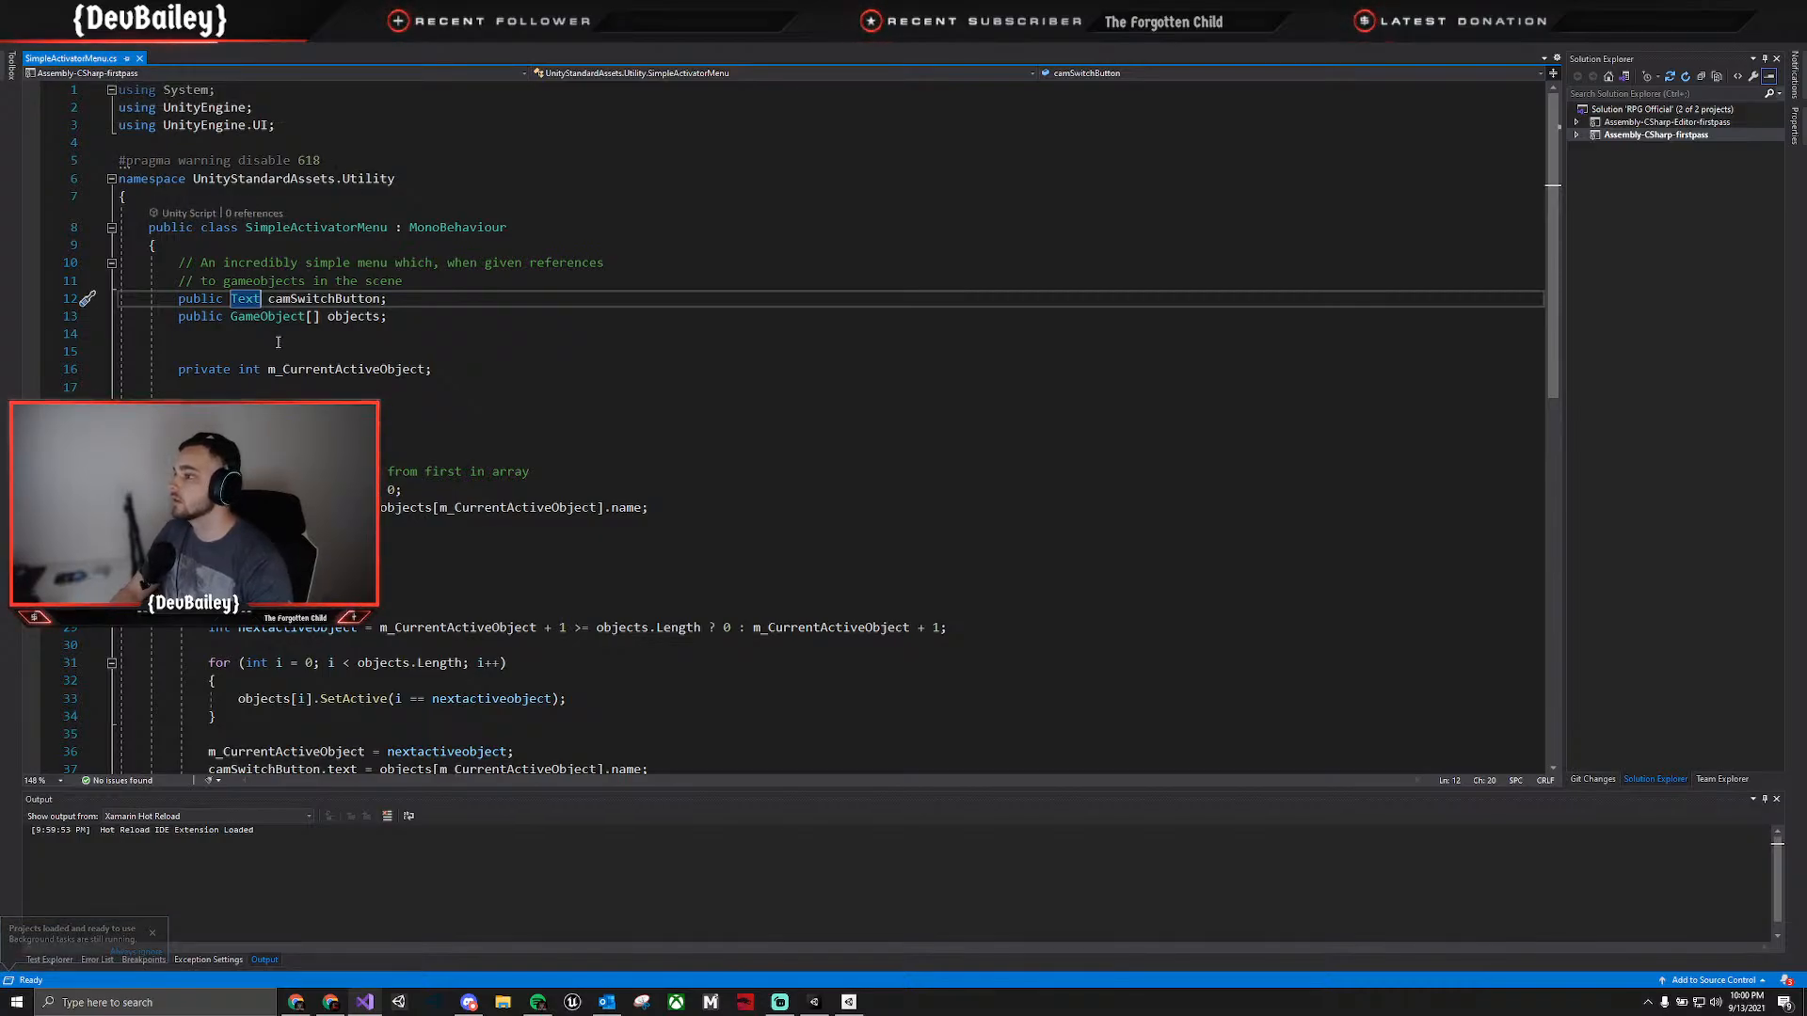
# Try pasting the copied settings assignment with value 0 at the start of OnEnable in SimpleActivatorMenu.cs, and save the script.
pyautogui.scroll(-6, 383, 423)
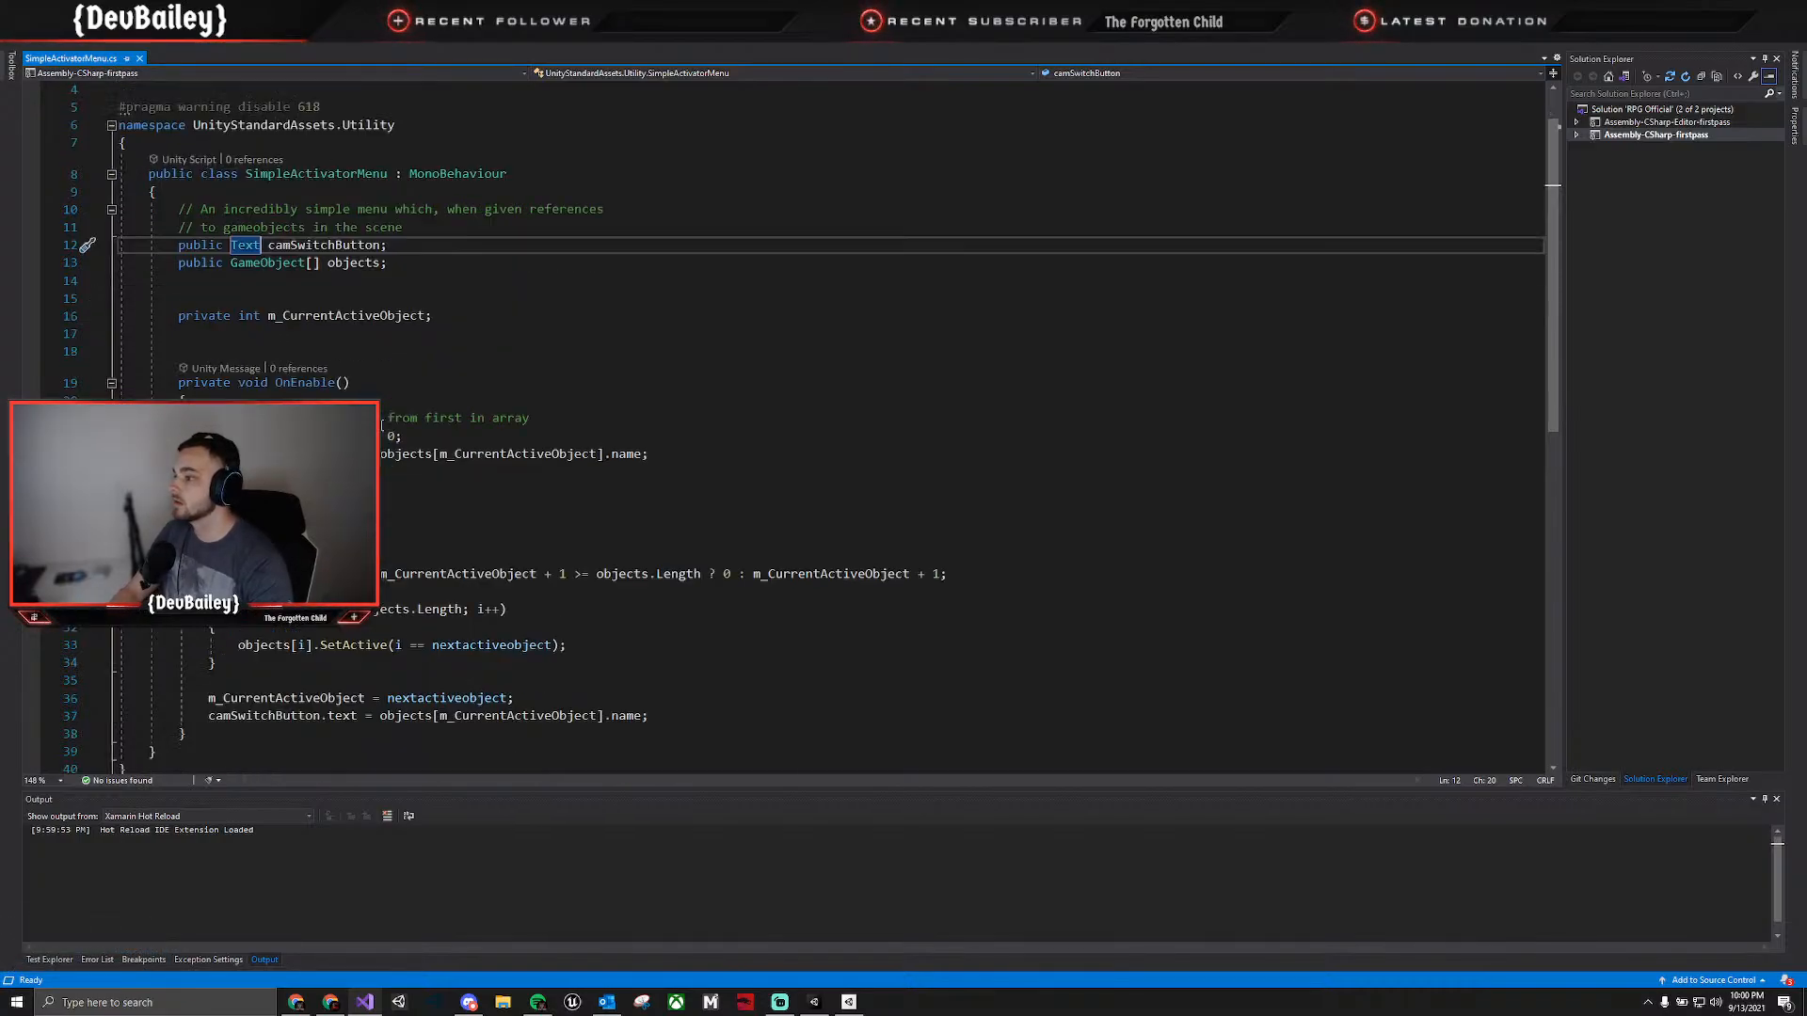
pyautogui.scroll(6, 382, 422)
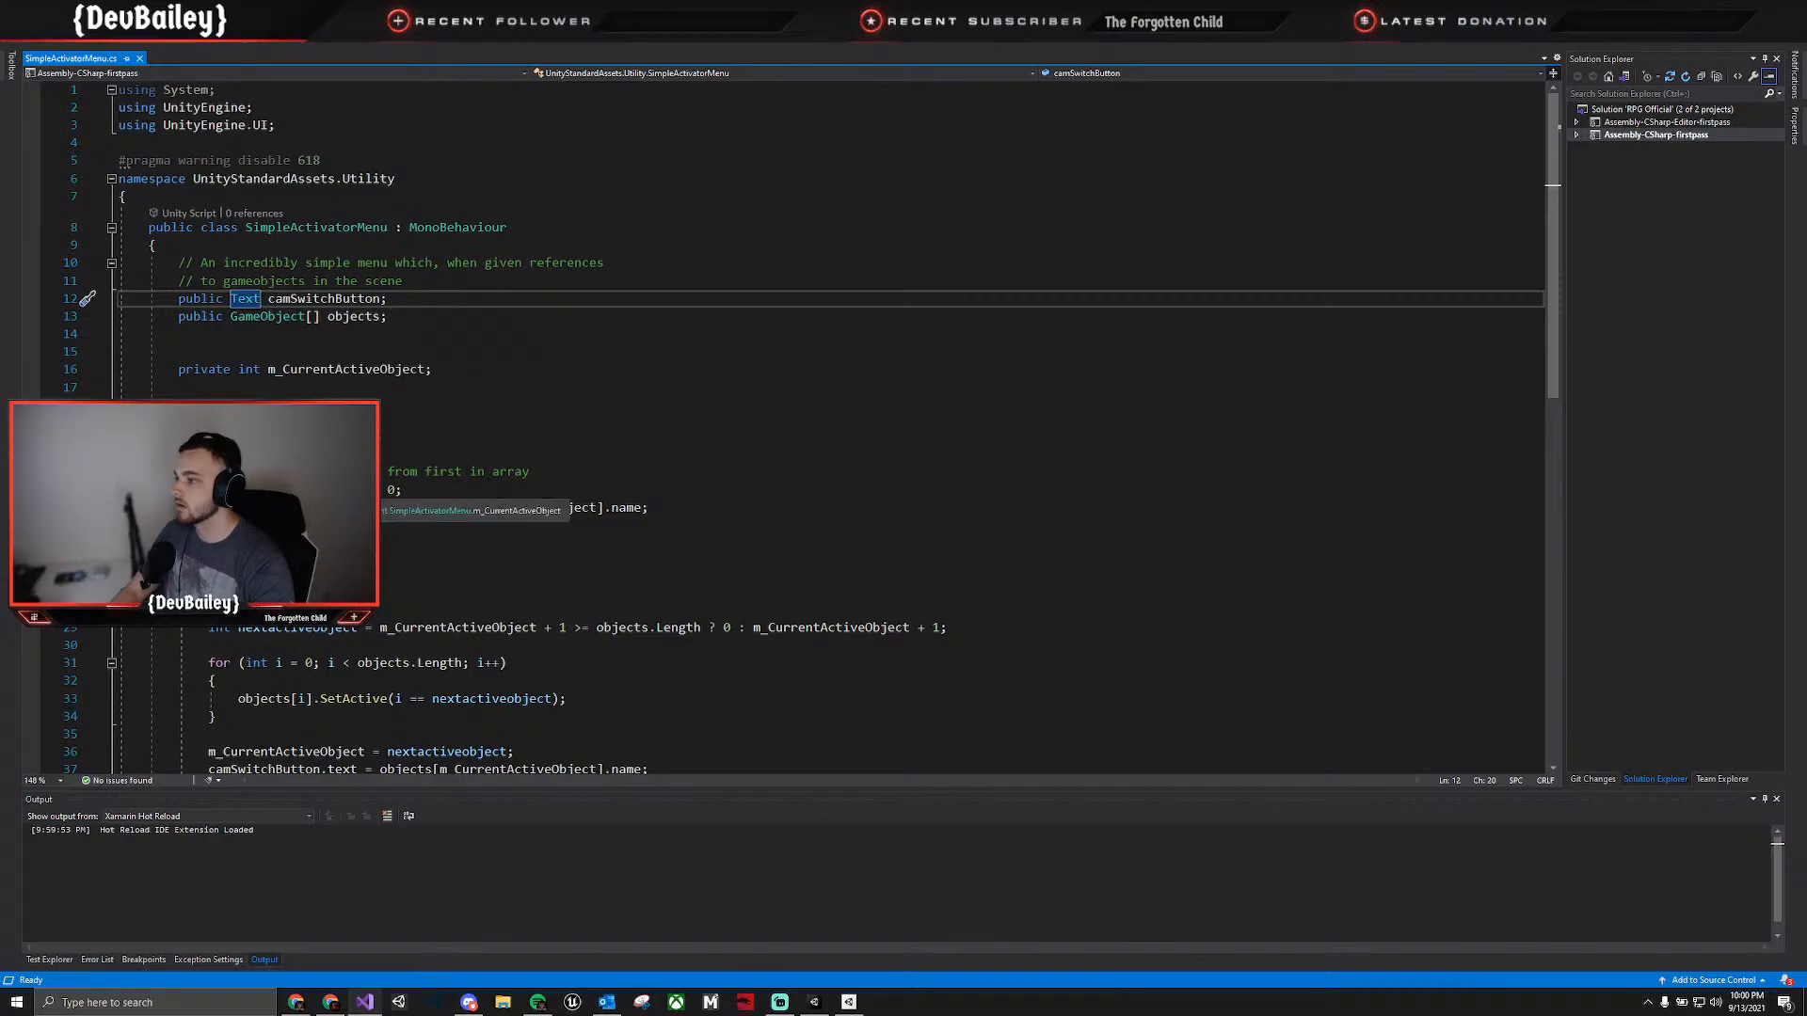
pyautogui.click(187, 455)
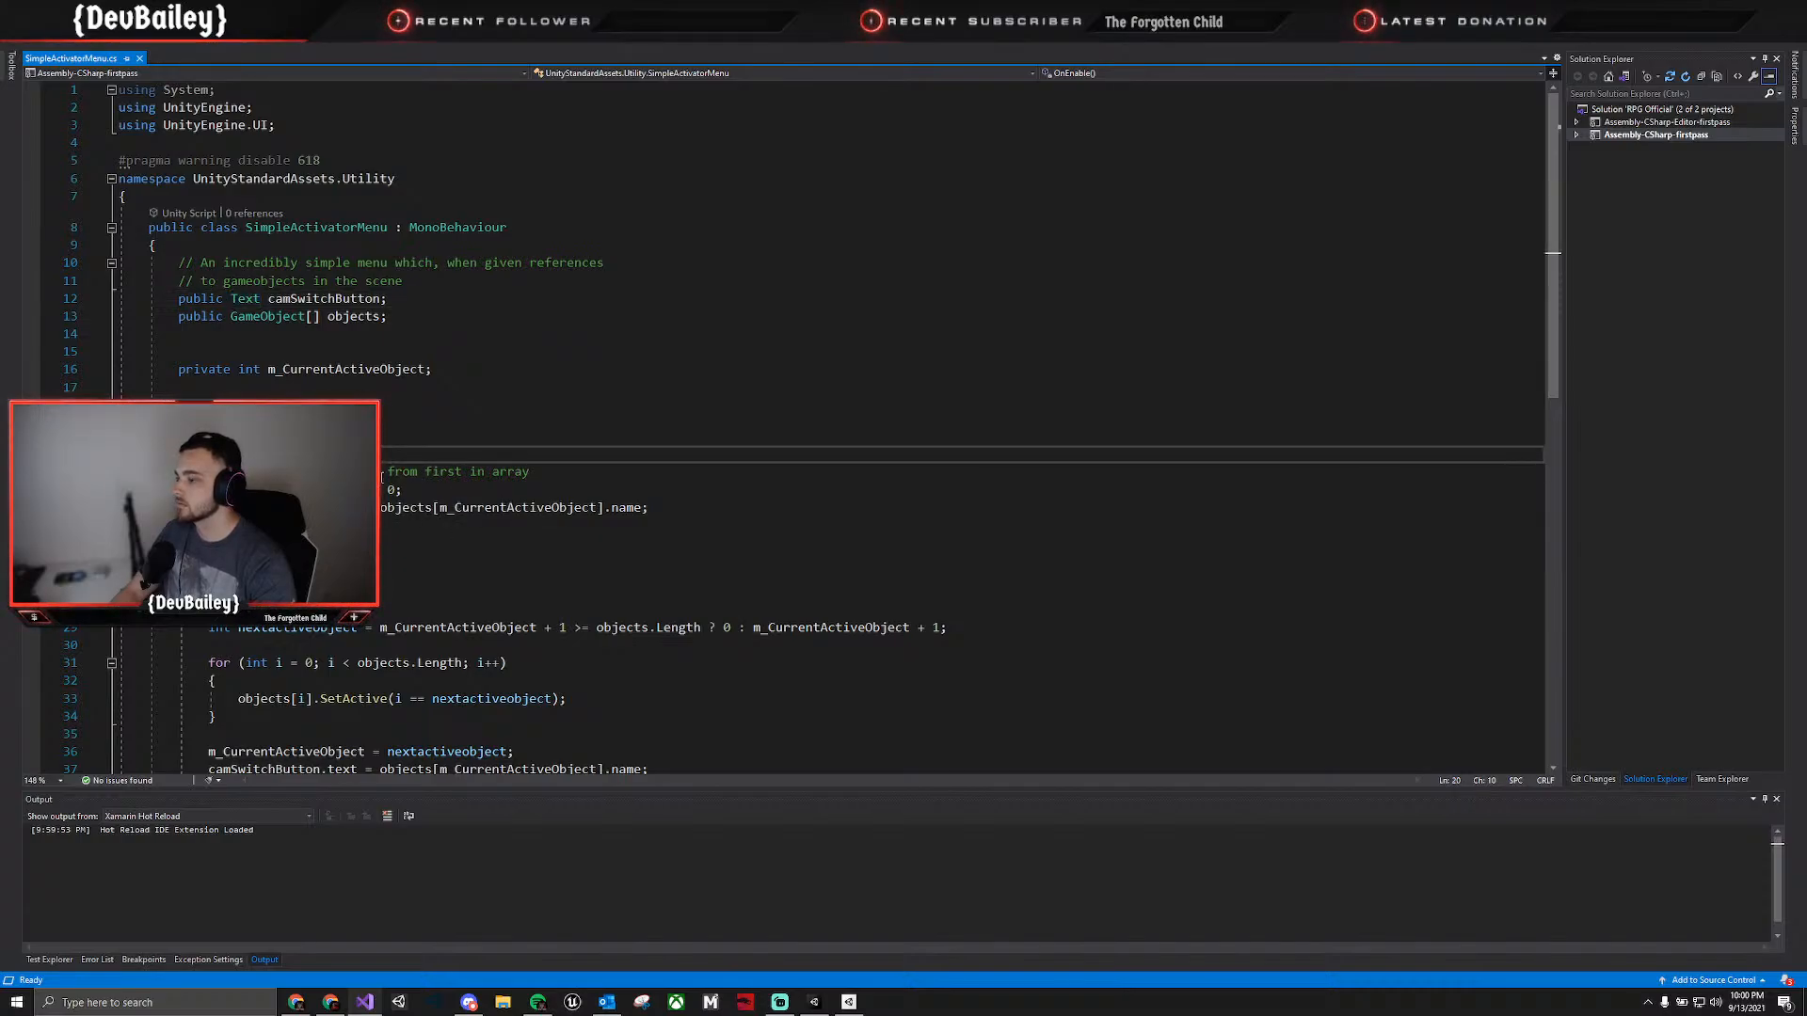
pyautogui.press('Return')
pyautogui.hotkey('ctrl', 'v')
pyautogui.hotkey('ctrl', 's')
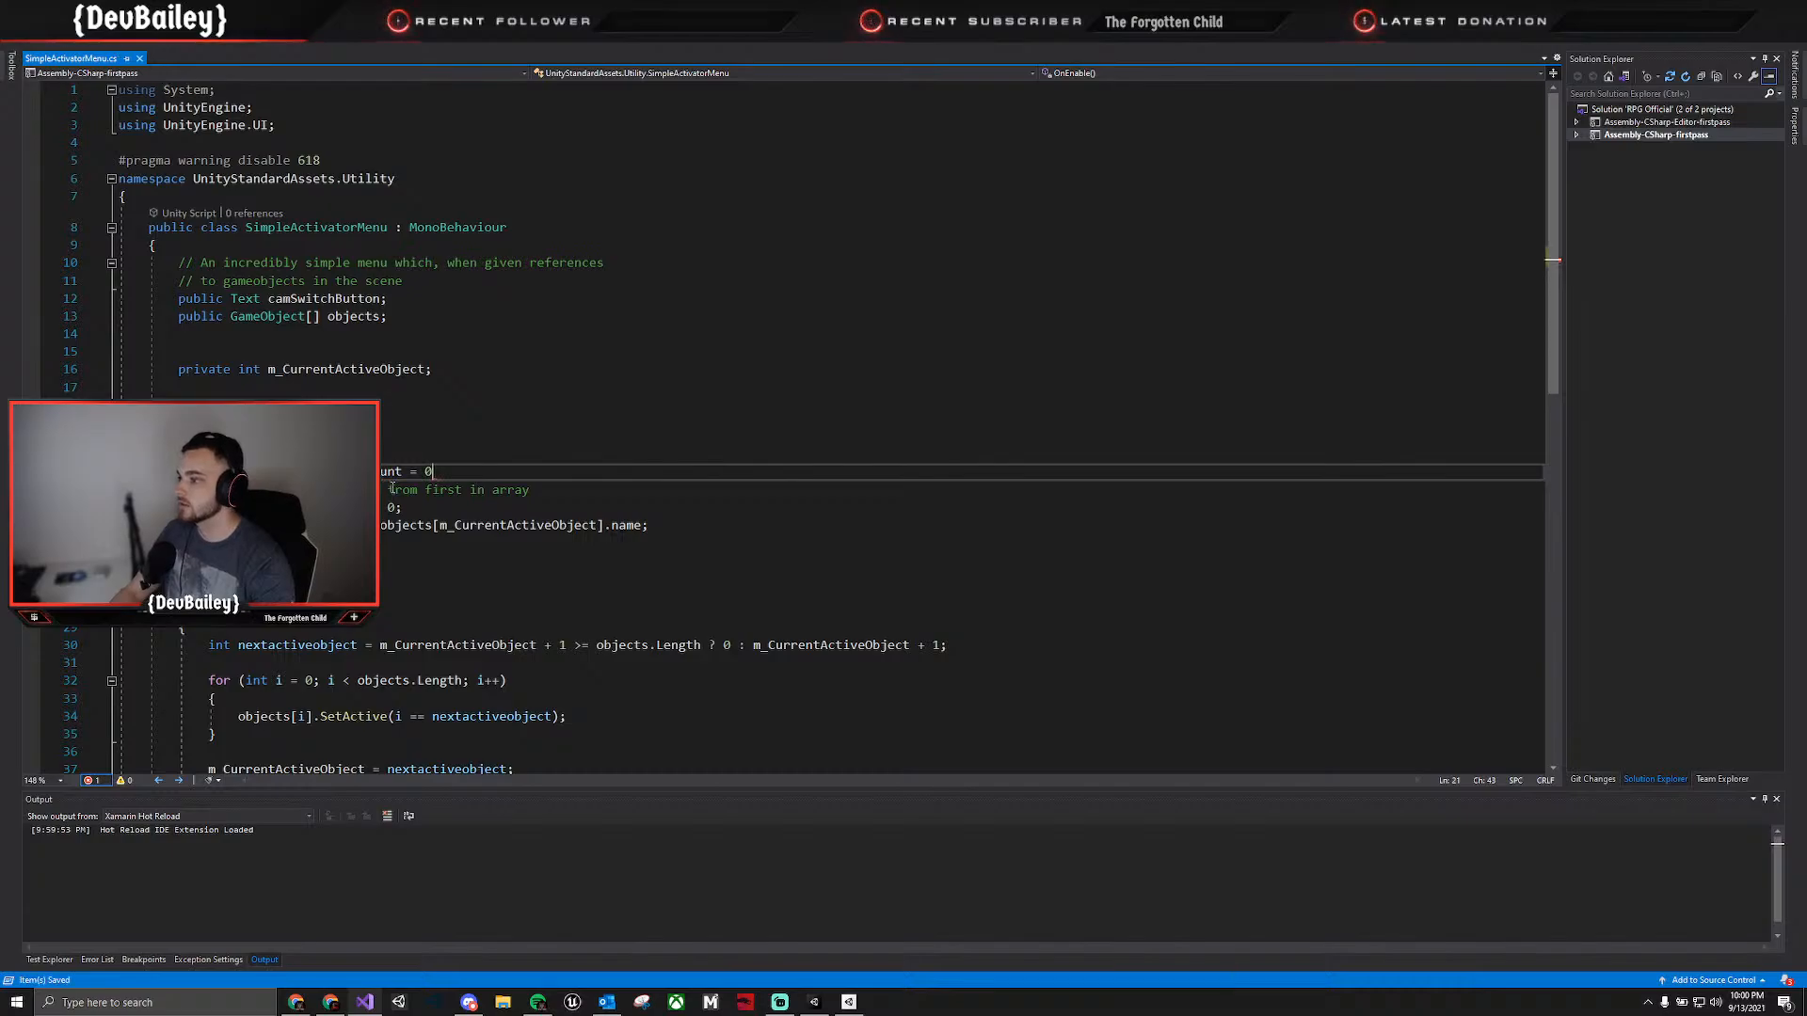
pyautogui.write(';')
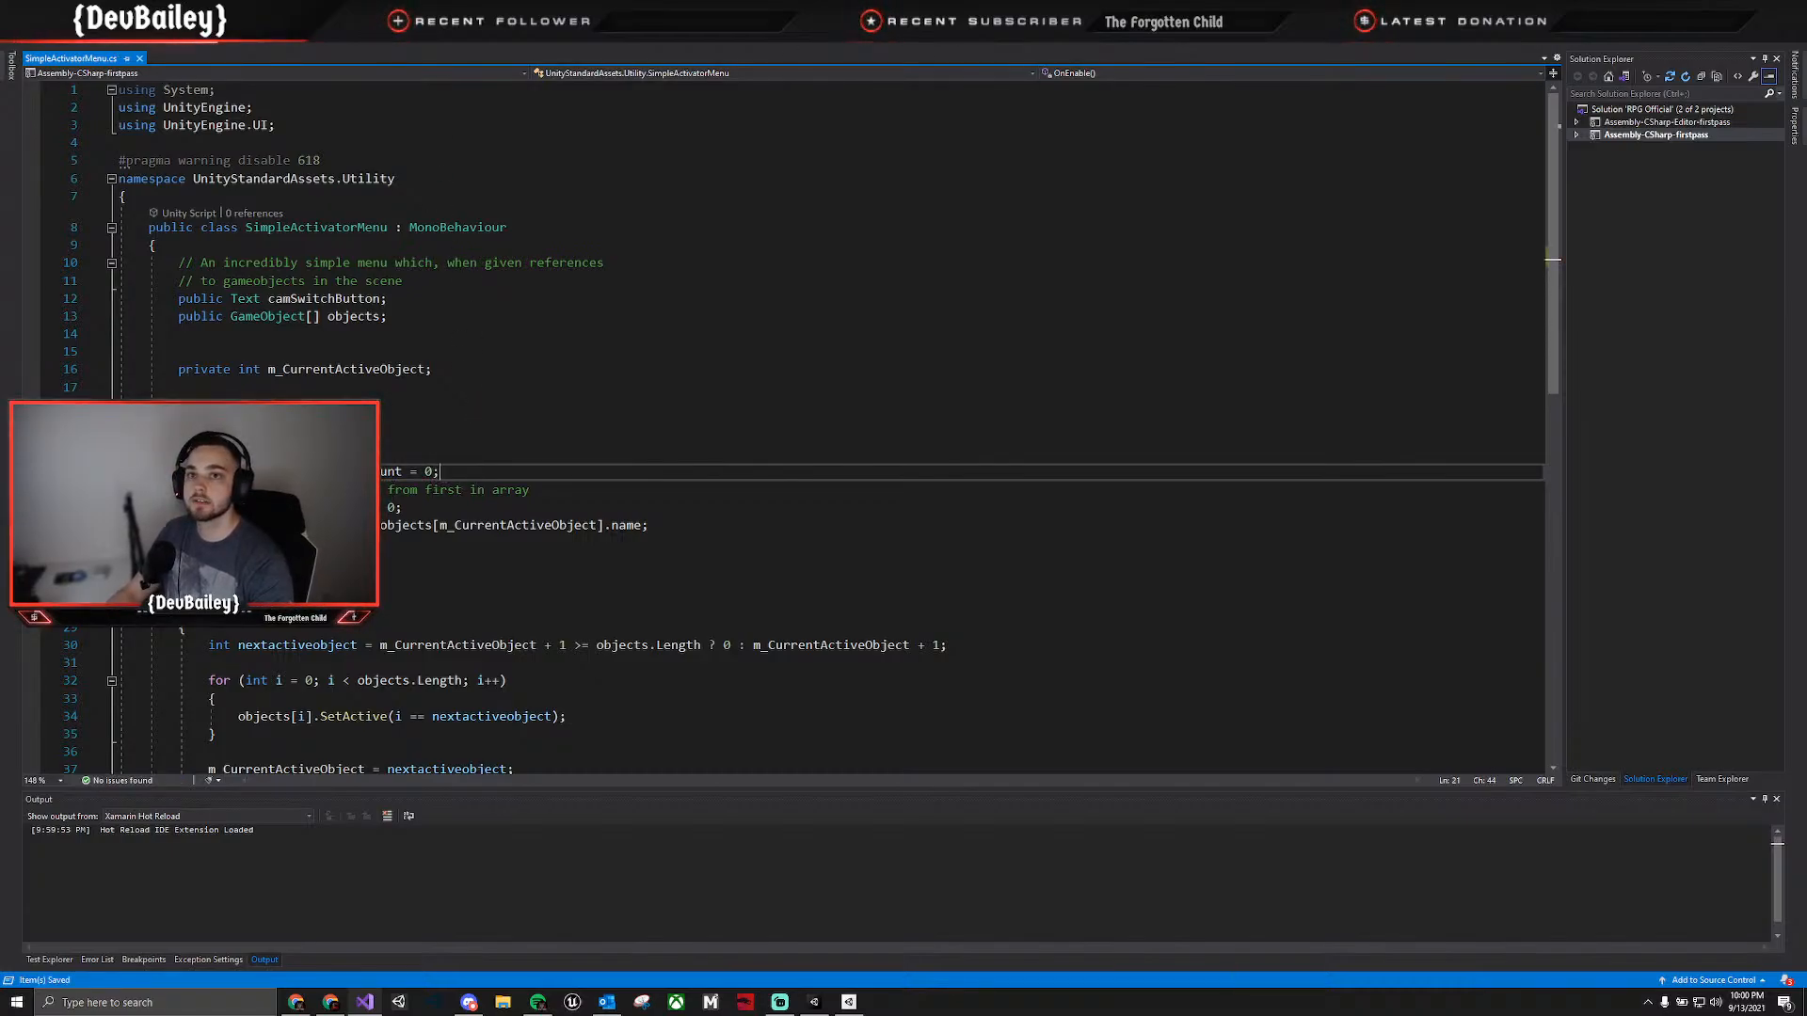
# Switch to Unity, play-test the controller's movement and camera in Level 1, and stop play mode.
pyautogui.hotkey('alt', 'Tab')
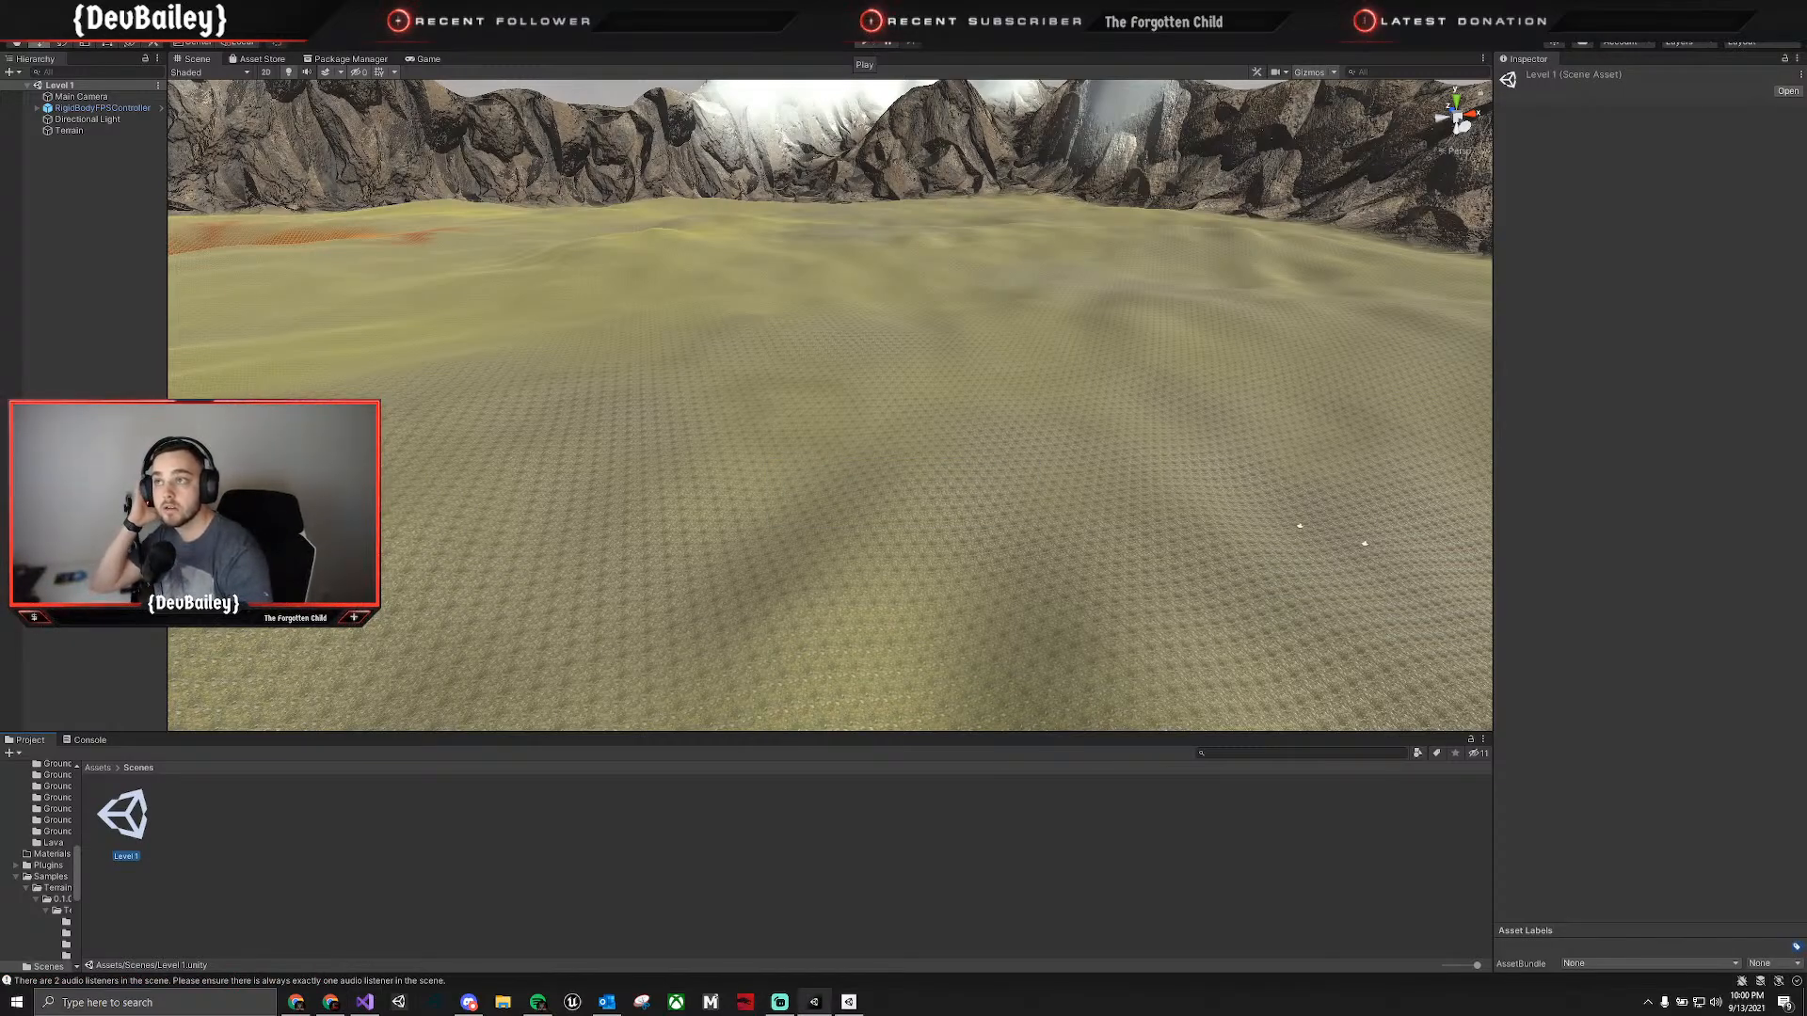
pyautogui.click(869, 42)
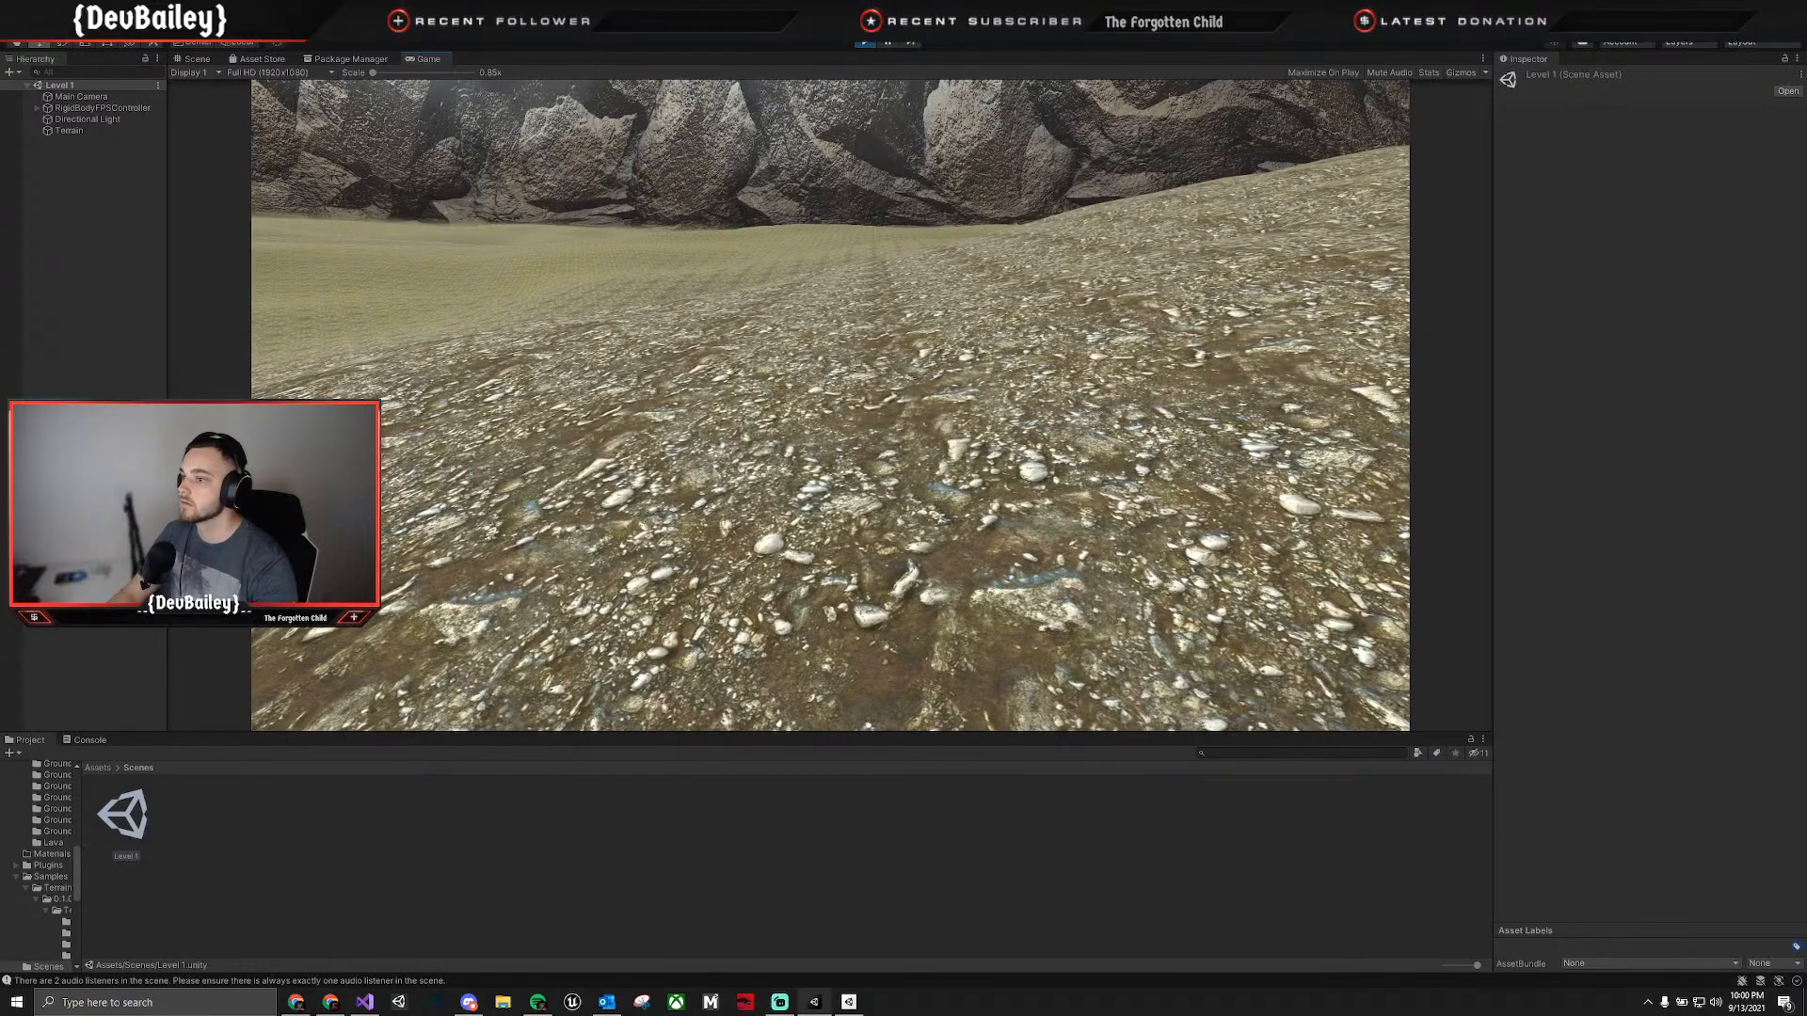
pyautogui.hotkey('alt', 'Tab')
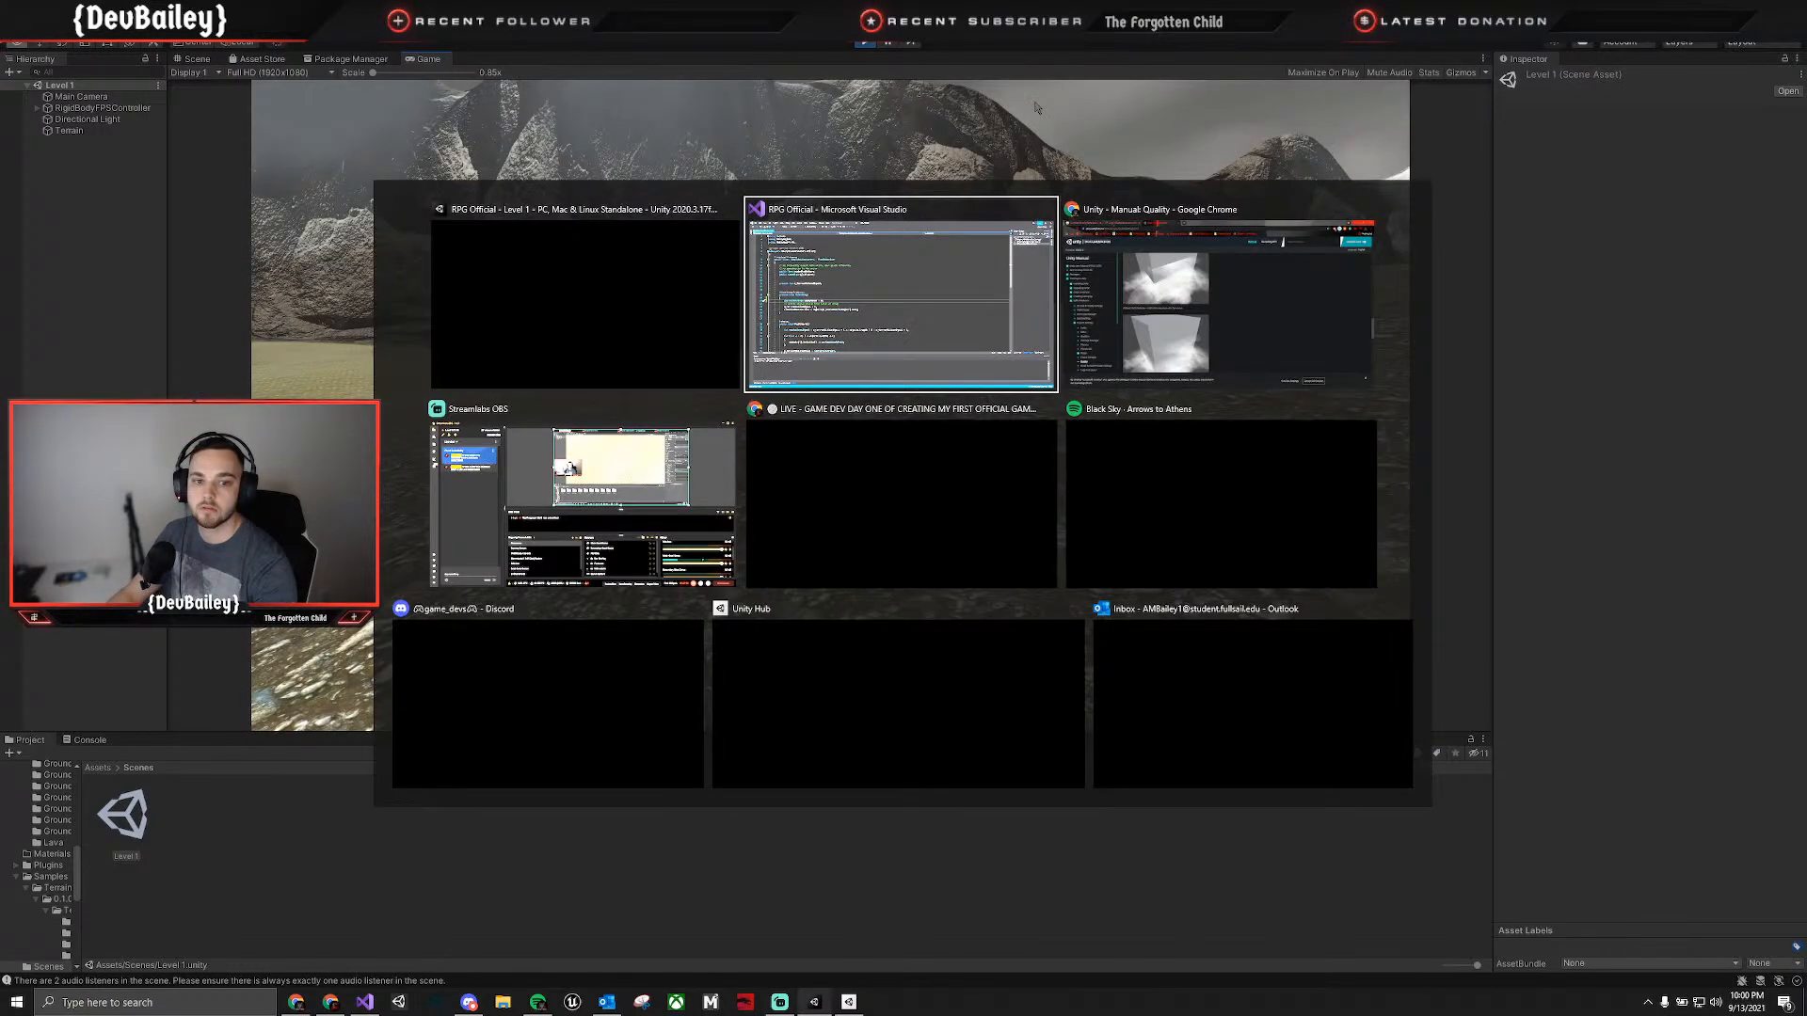
pyautogui.press('Escape')
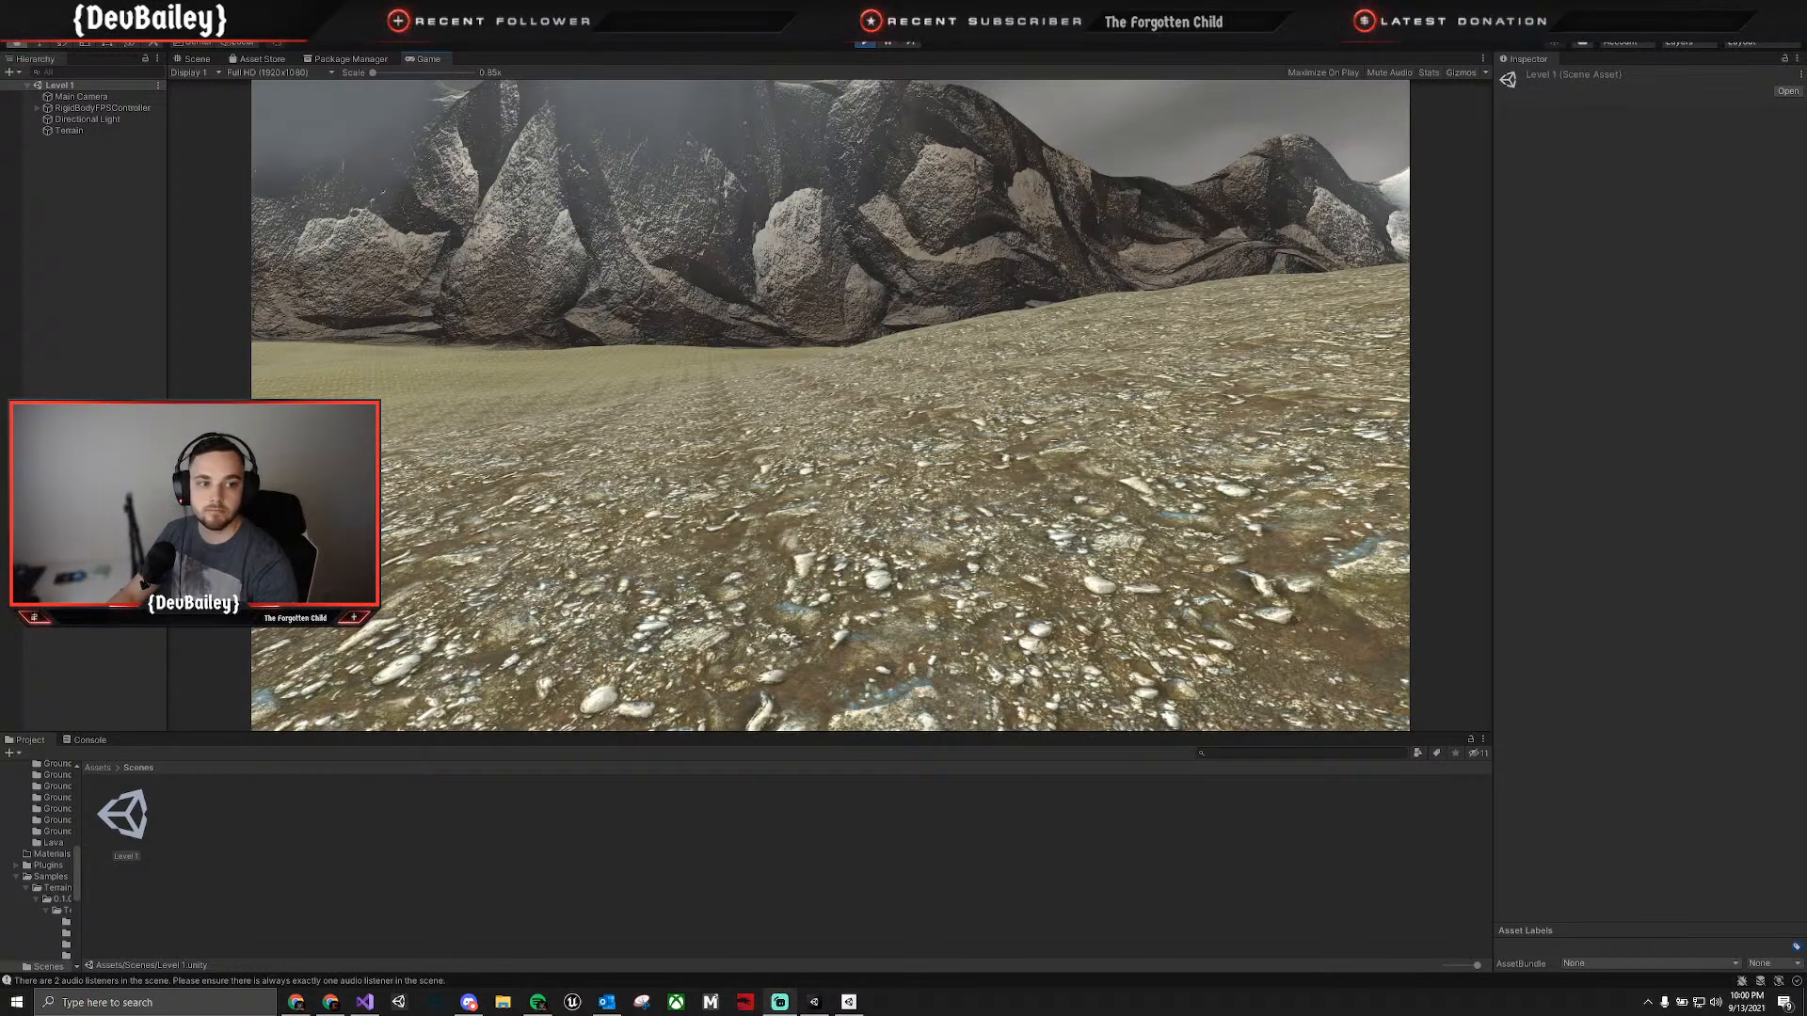
pyautogui.press('s')
pyautogui.press('d')
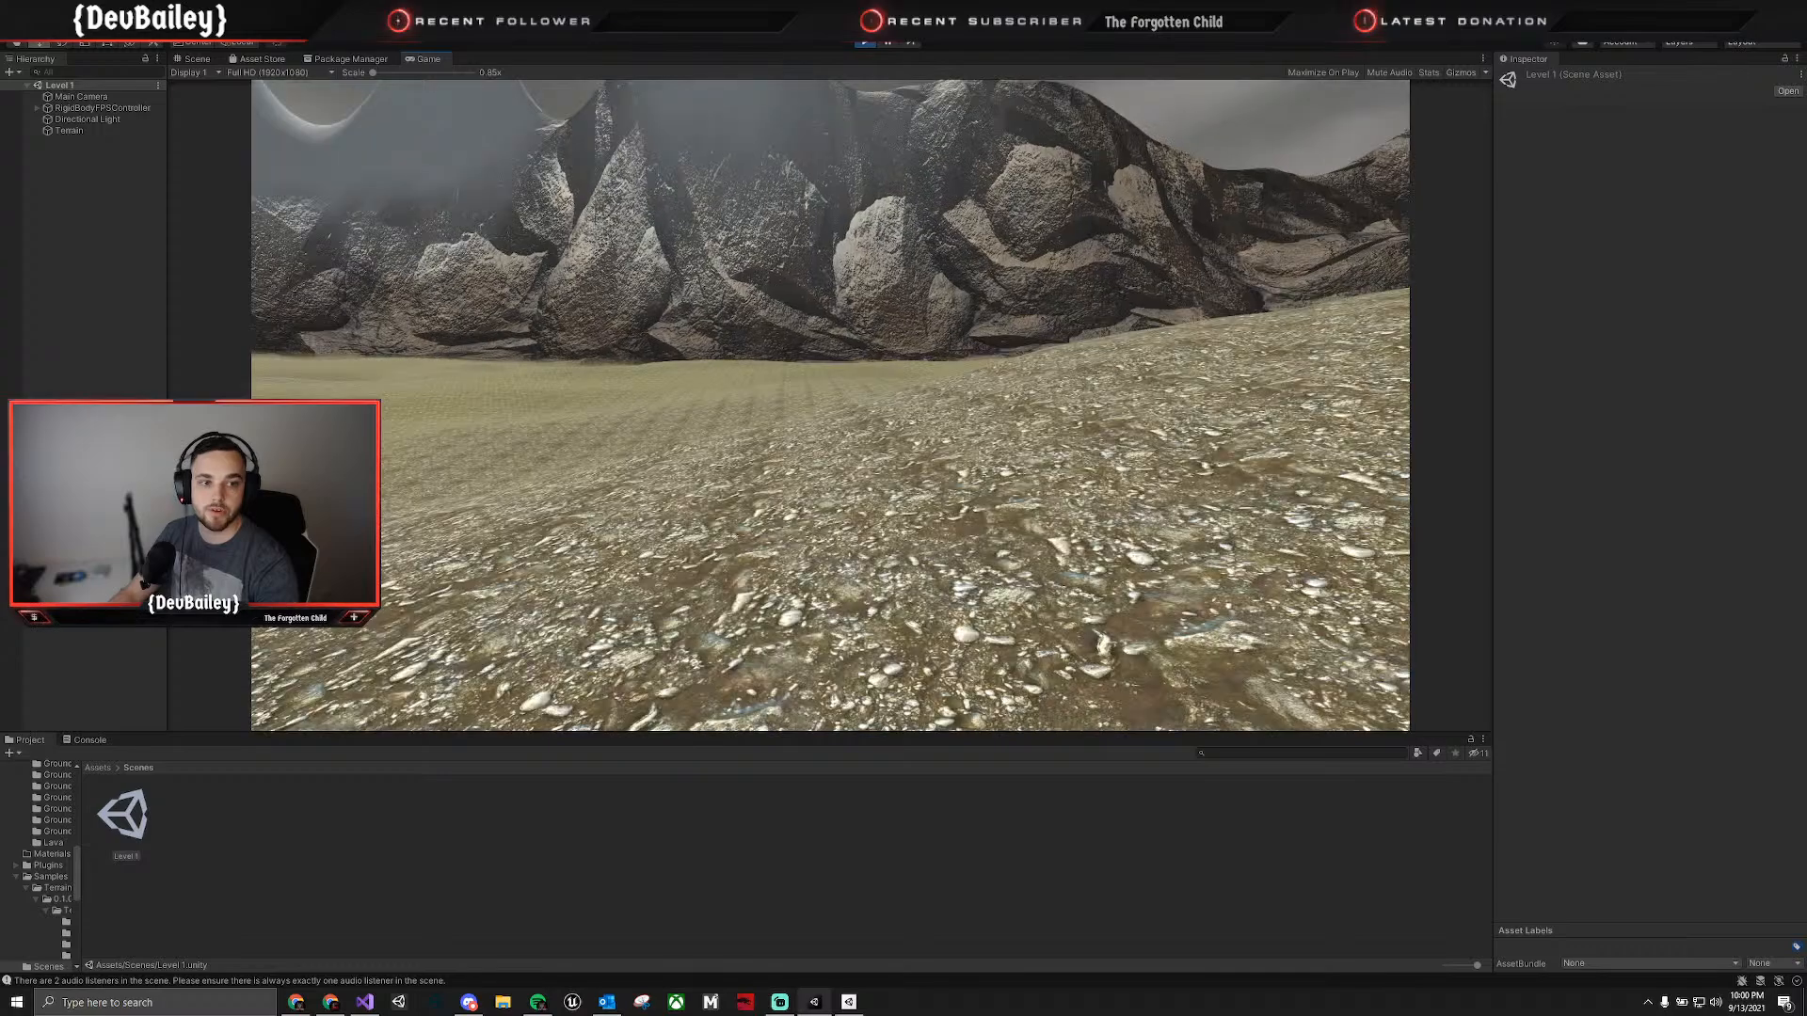
pyautogui.press('w')
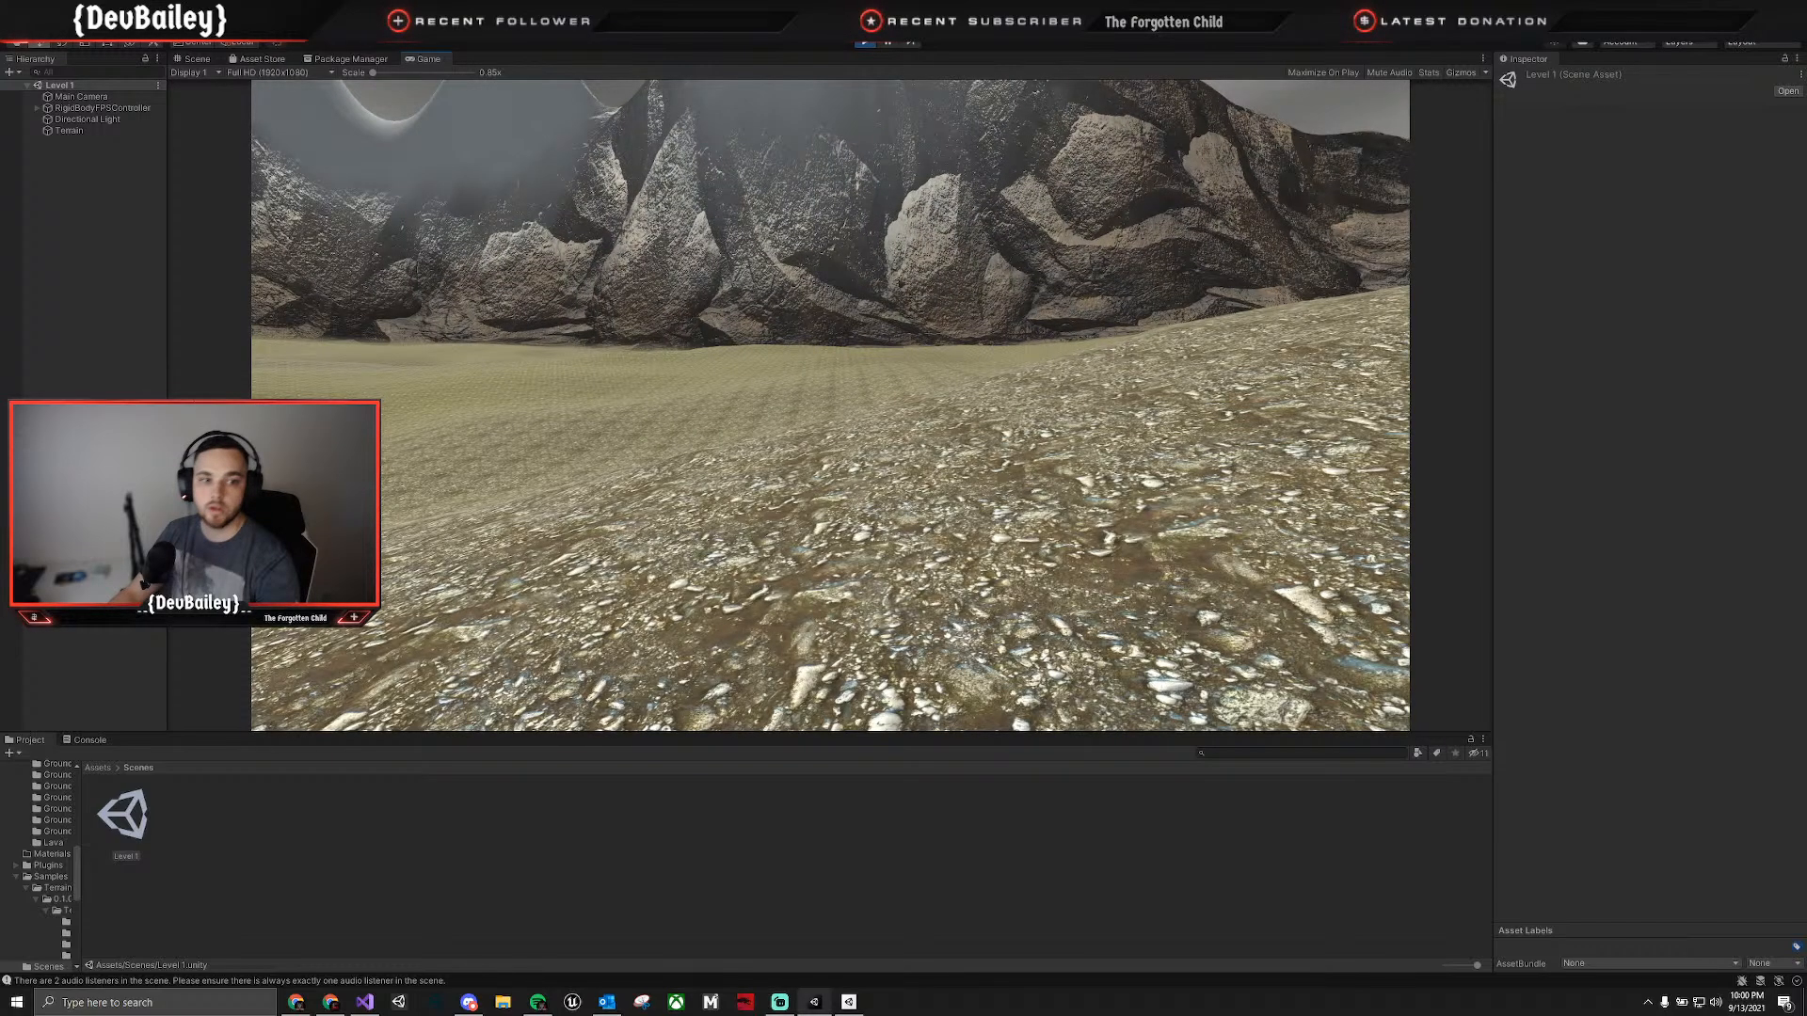
pyautogui.hotkey('ctrl', 'p')
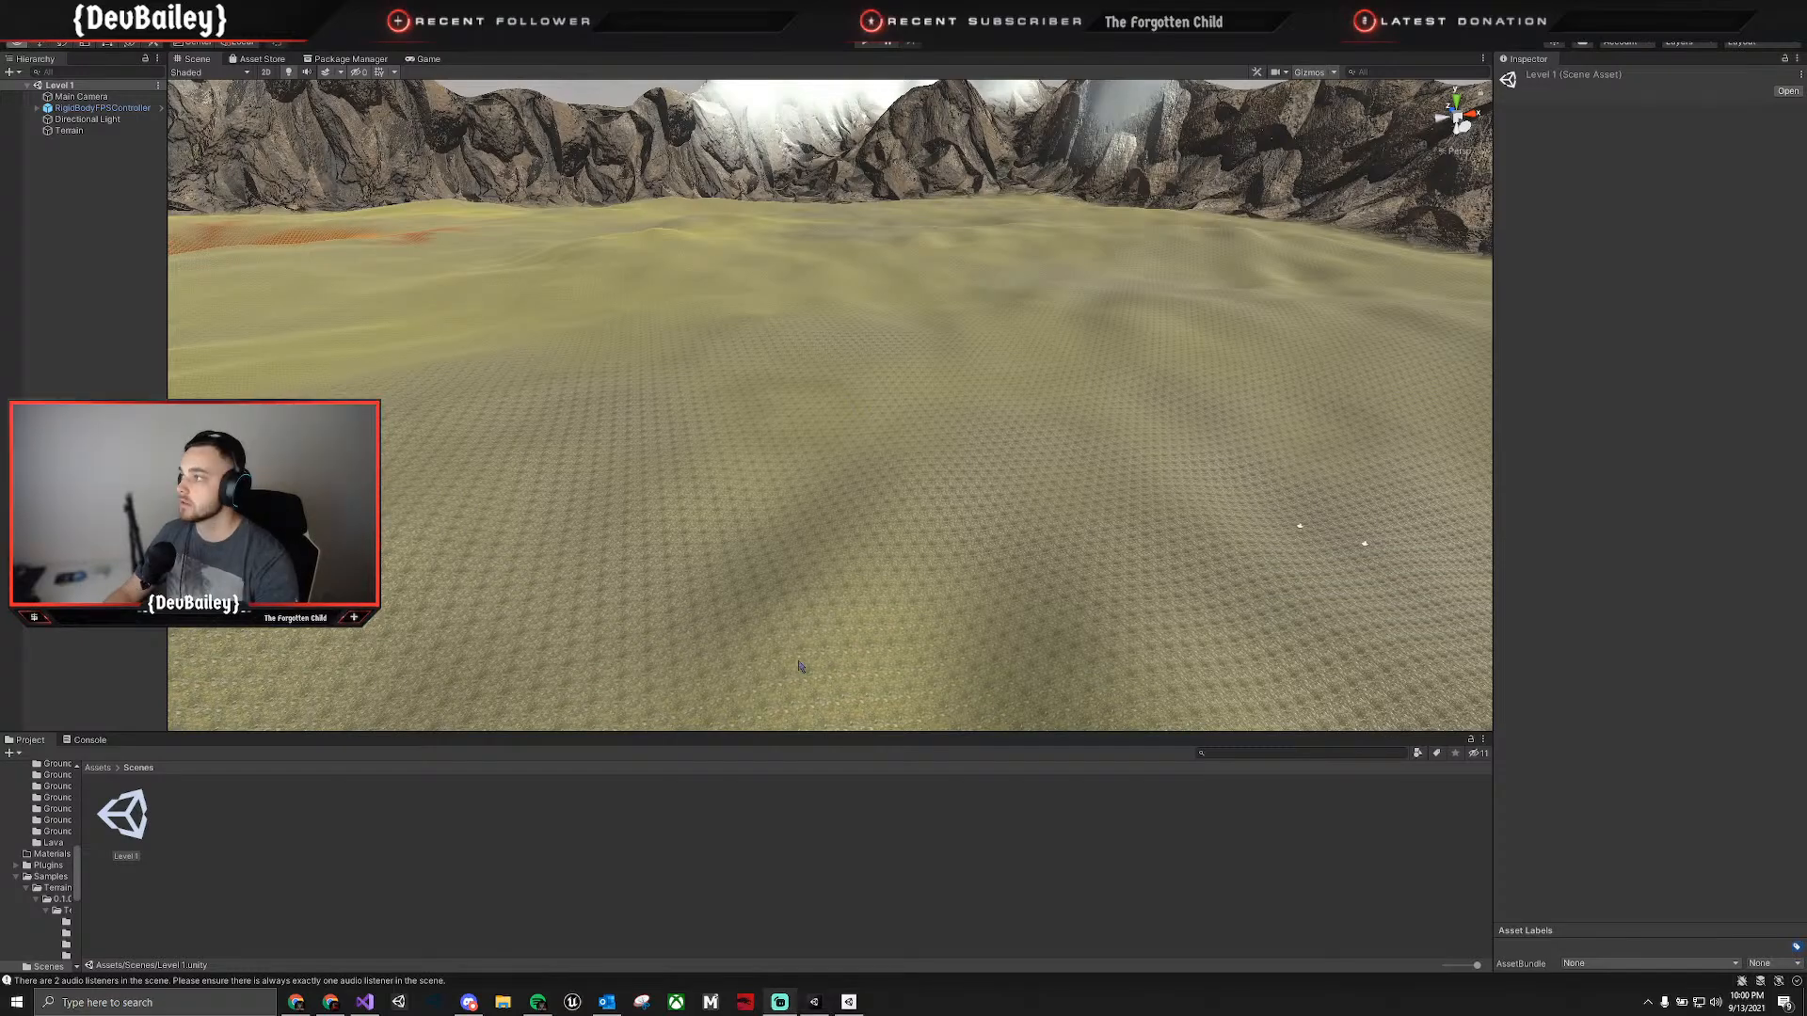
# Switch back to Visual Studio and remove the pasted assignment from OnEnable in SimpleActivatorMenu.cs.
pyautogui.hotkey('alt', 'Tab')
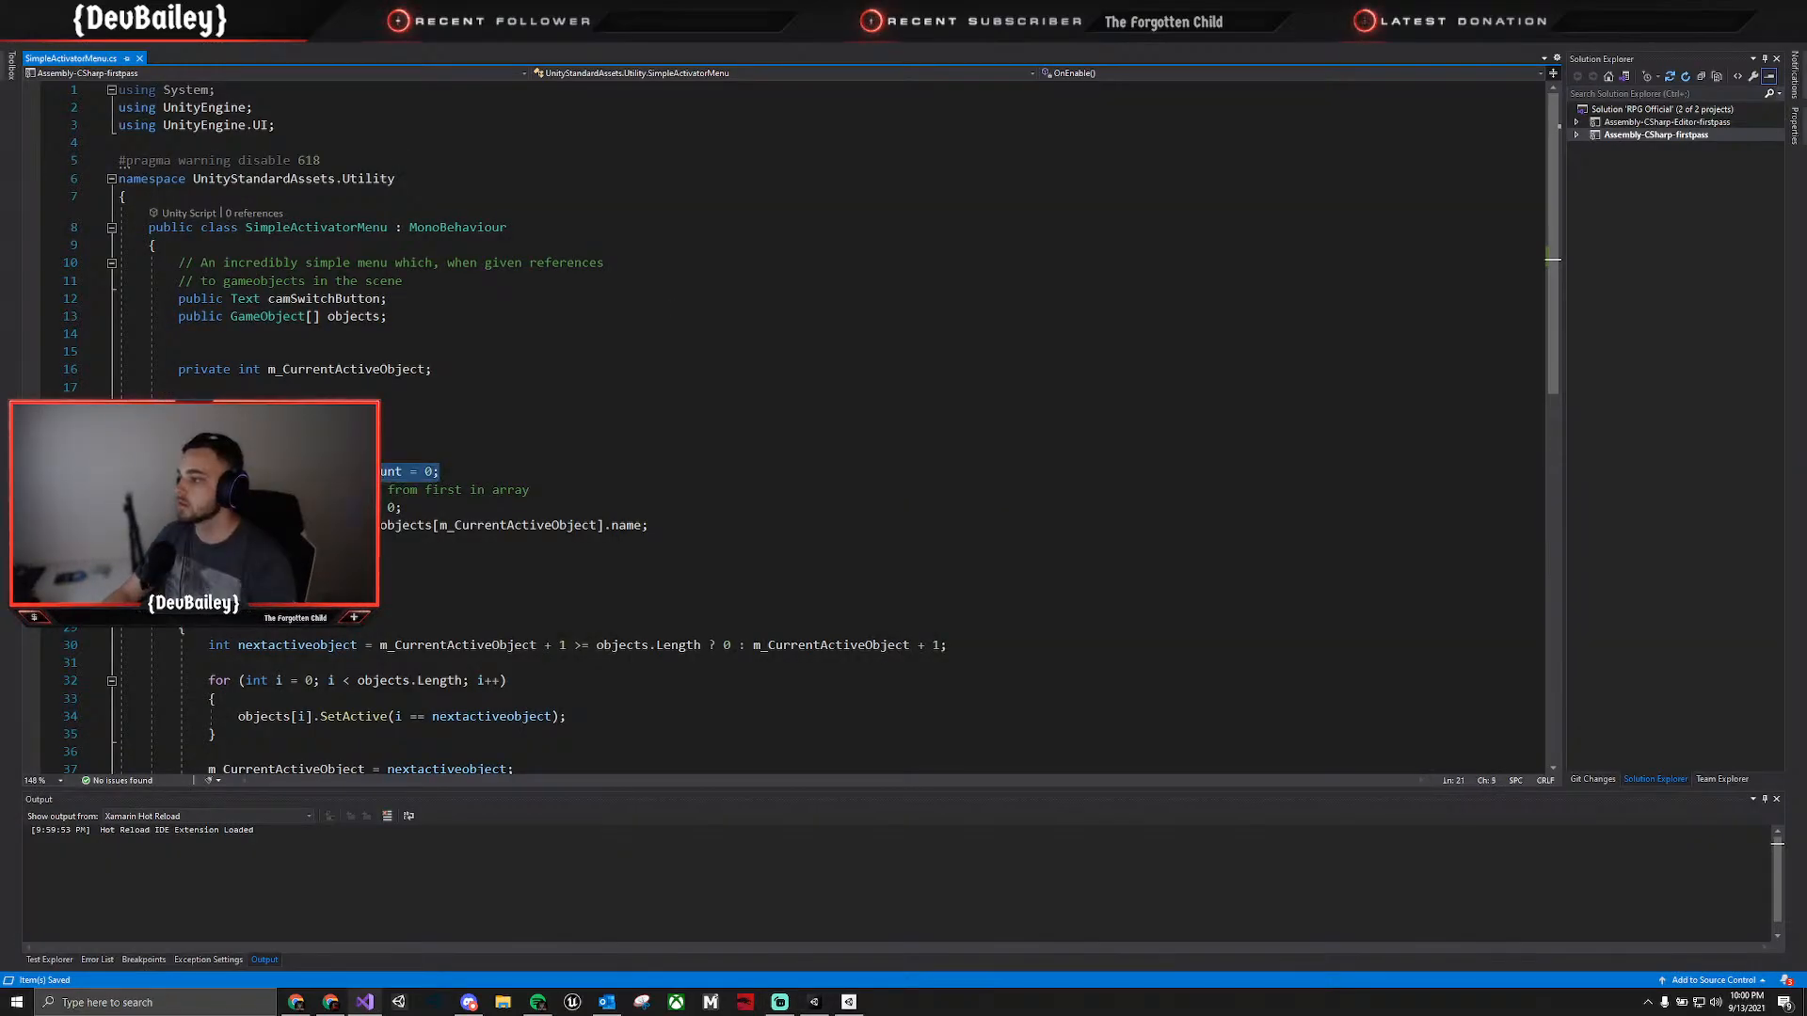
pyautogui.press('BackSpace')
pyautogui.press('BackSpace')
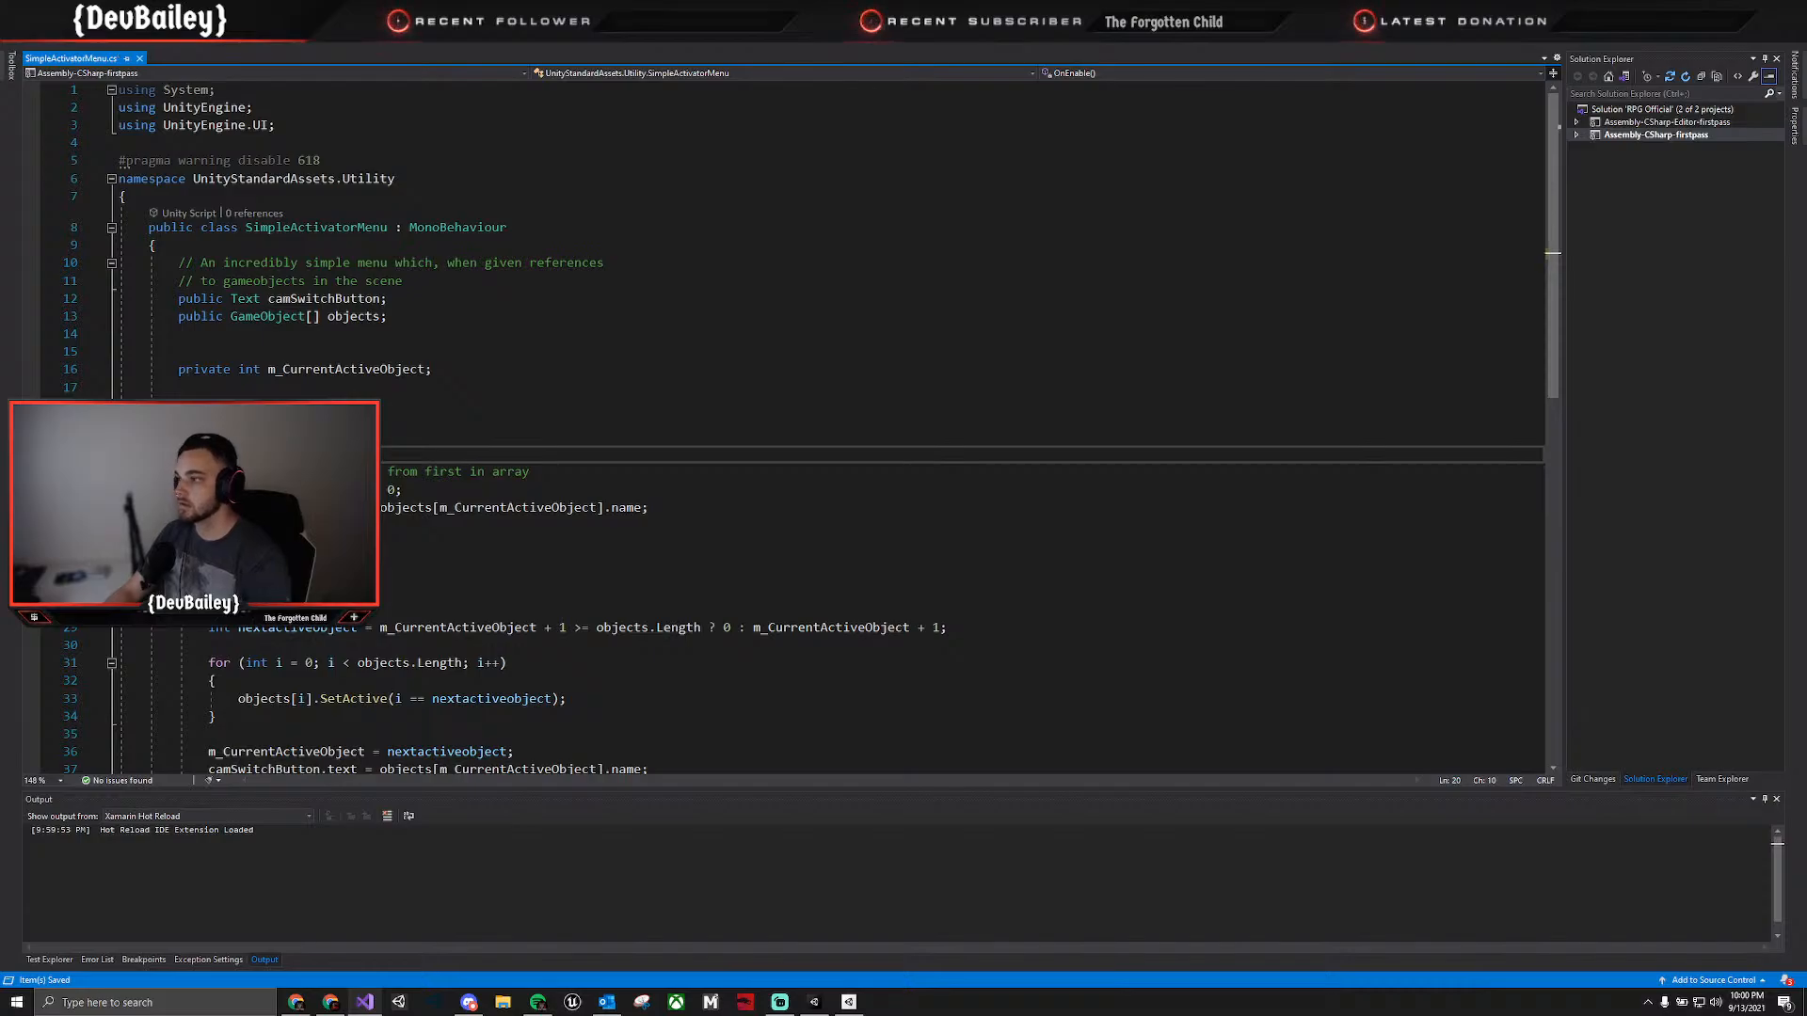
# Paste the Start method from Unity's targetFrameRate documentation above OnEnable in SimpleActivatorMenu.cs, set the target frame rate to 60, and save.
pyautogui.hotkey('alt', 'Tab')
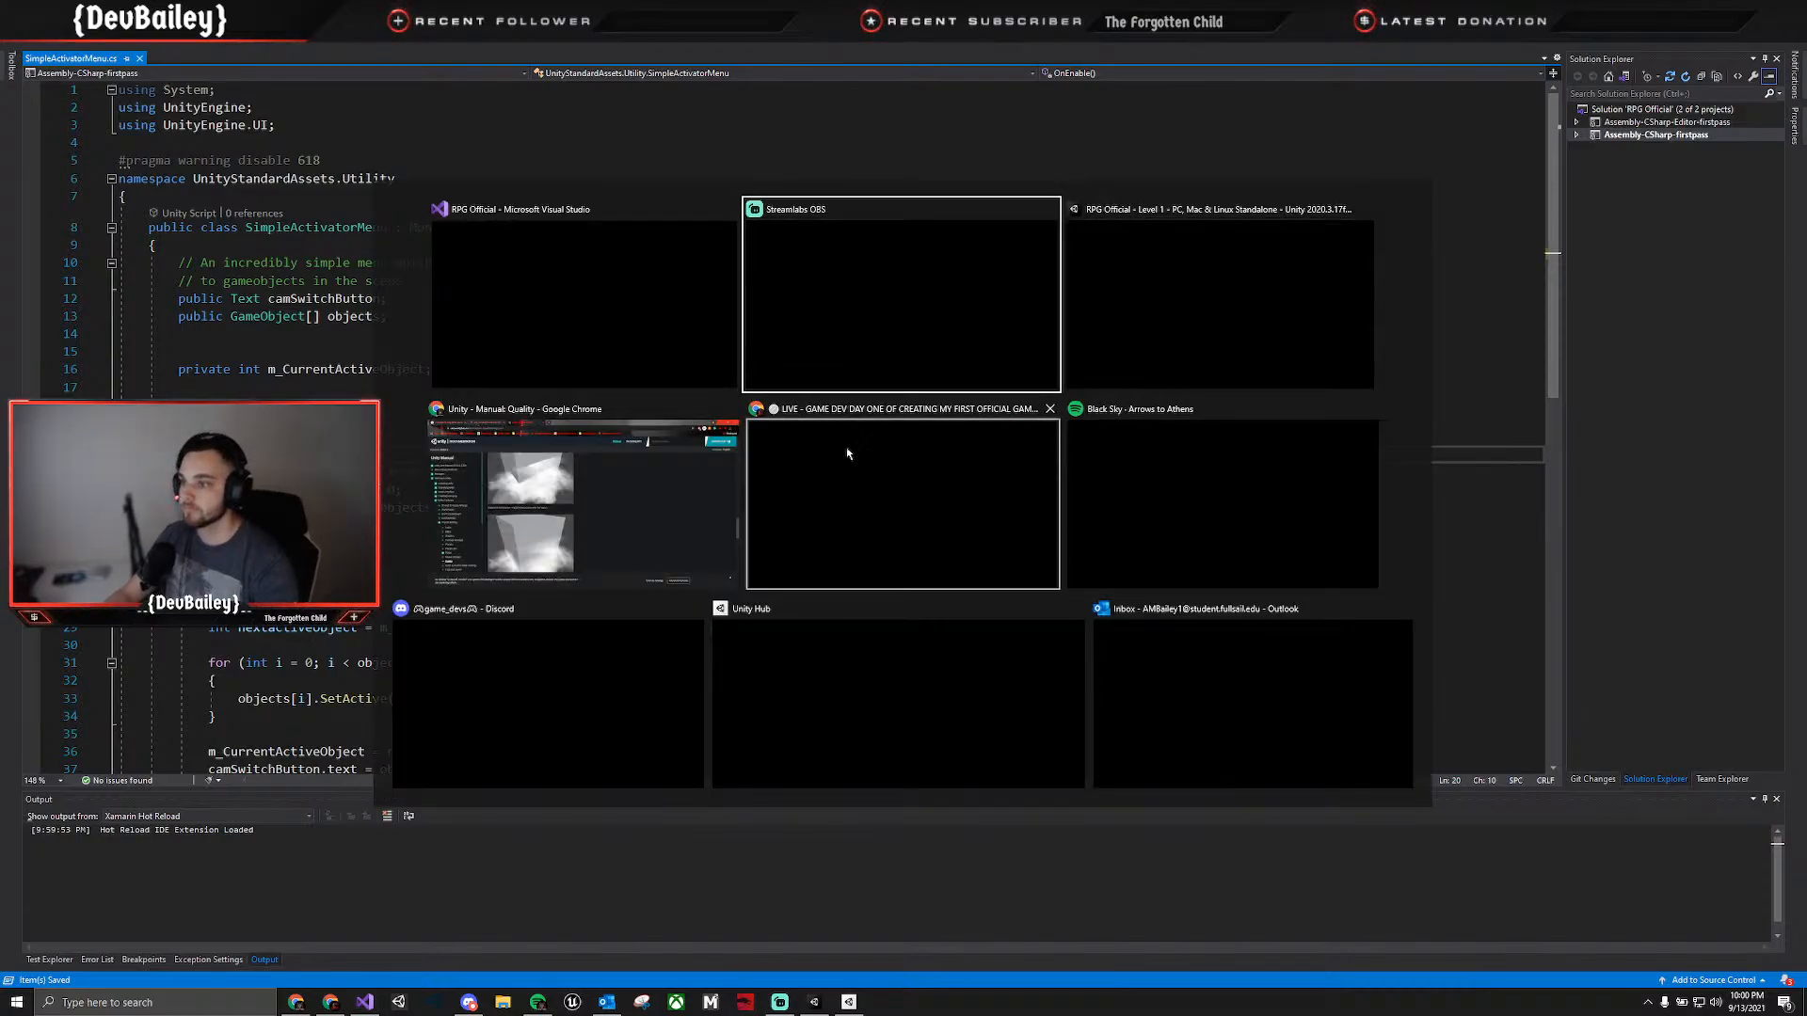
pyautogui.click(657, 488)
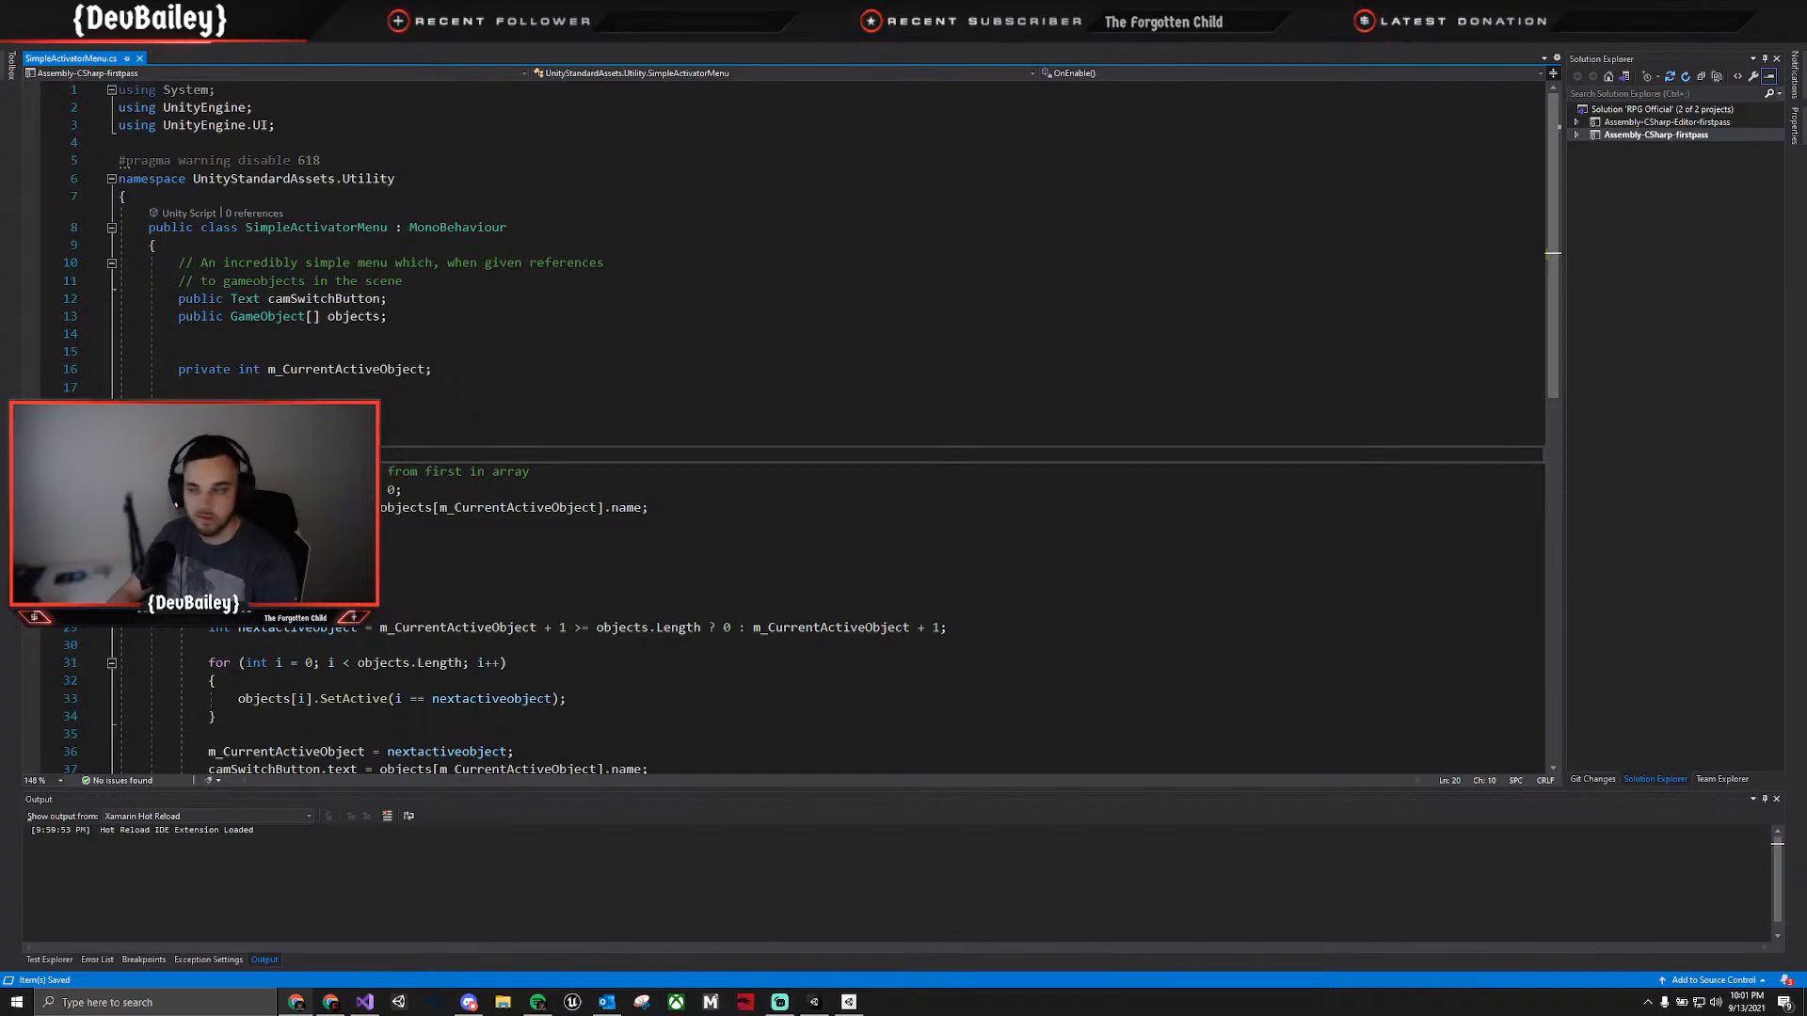
pyautogui.click(267, 393)
pyautogui.hotkey('ctrl', 'v')
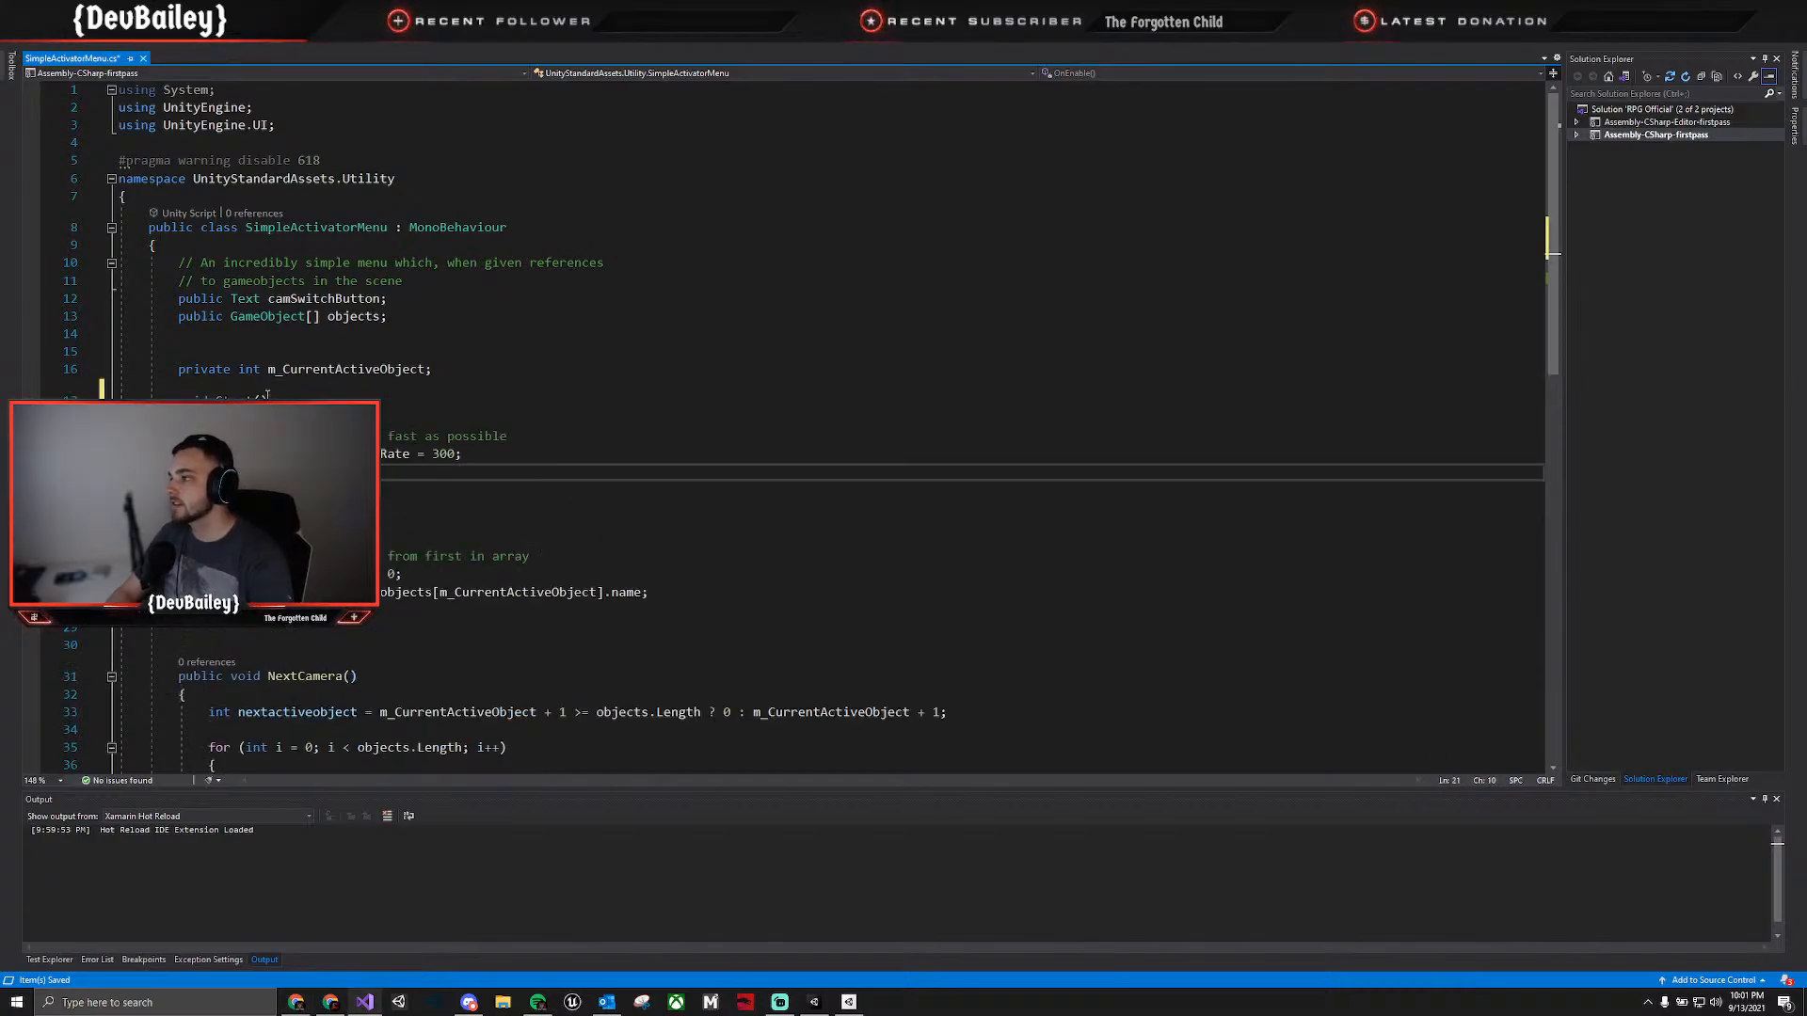
pyautogui.doubleClick(444, 455)
pyautogui.press('BackSpace')
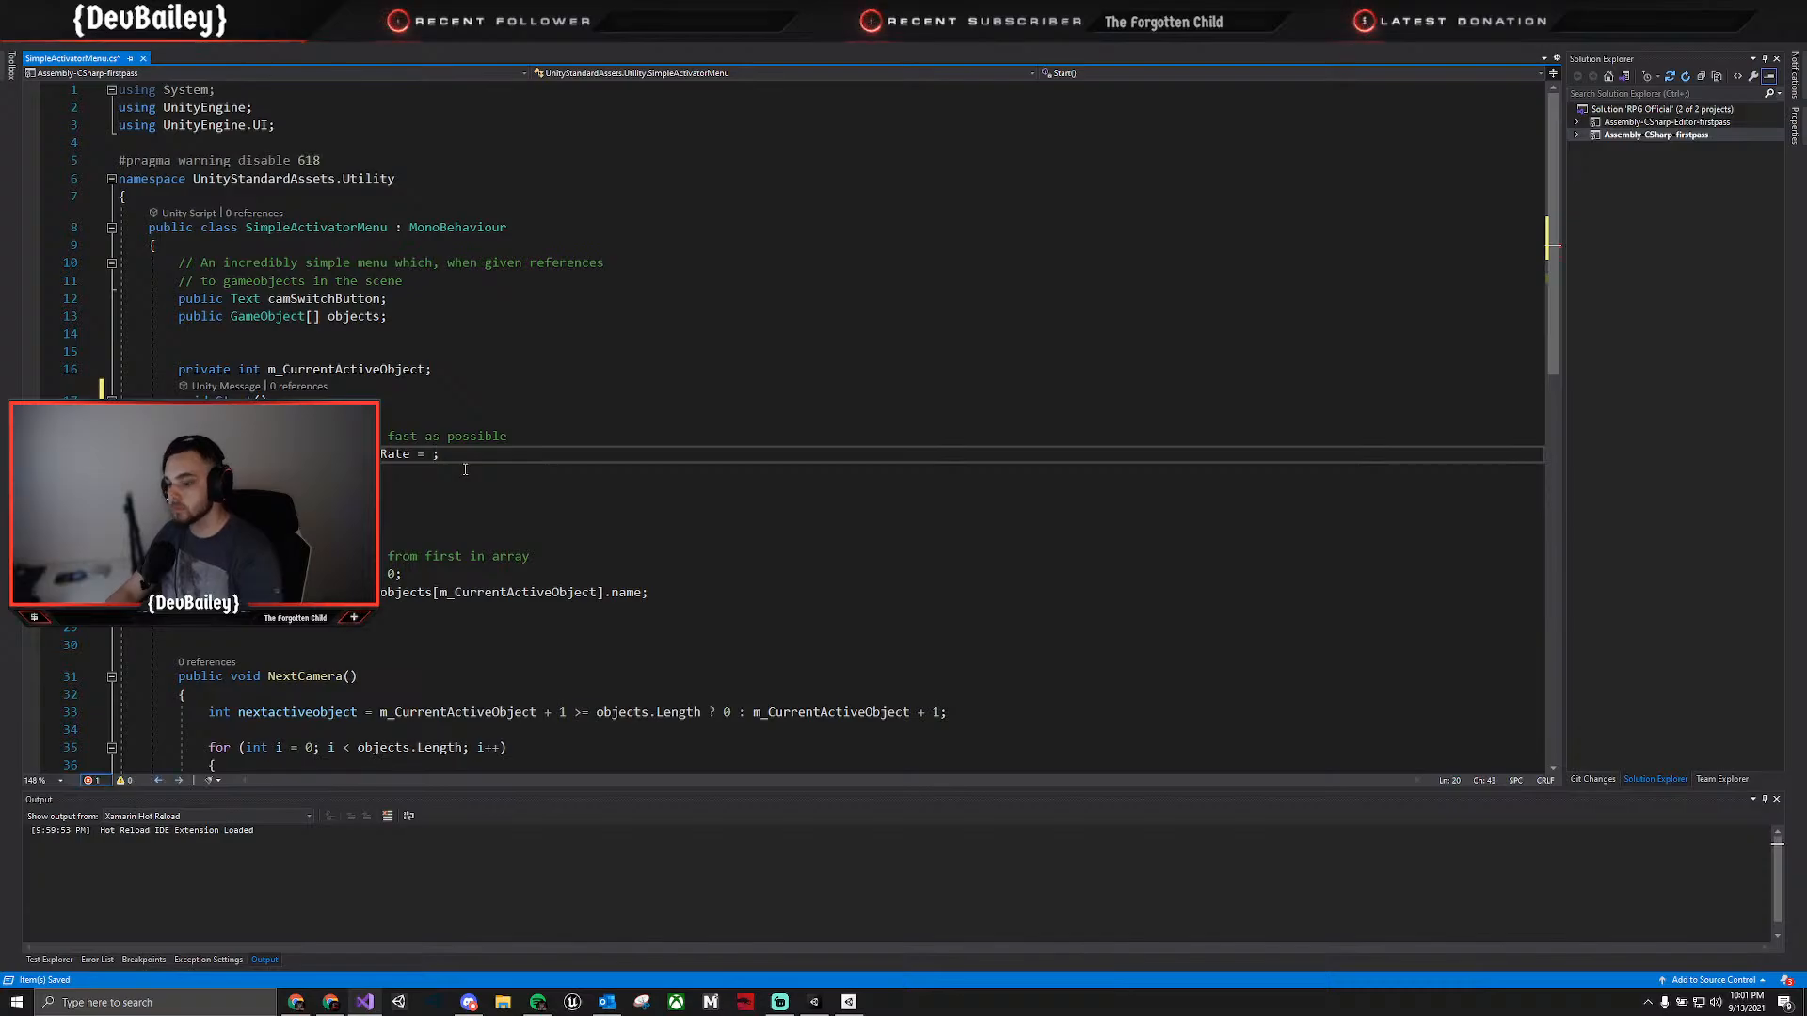
pyautogui.write('60')
pyautogui.hotkey('ctrl', 's')
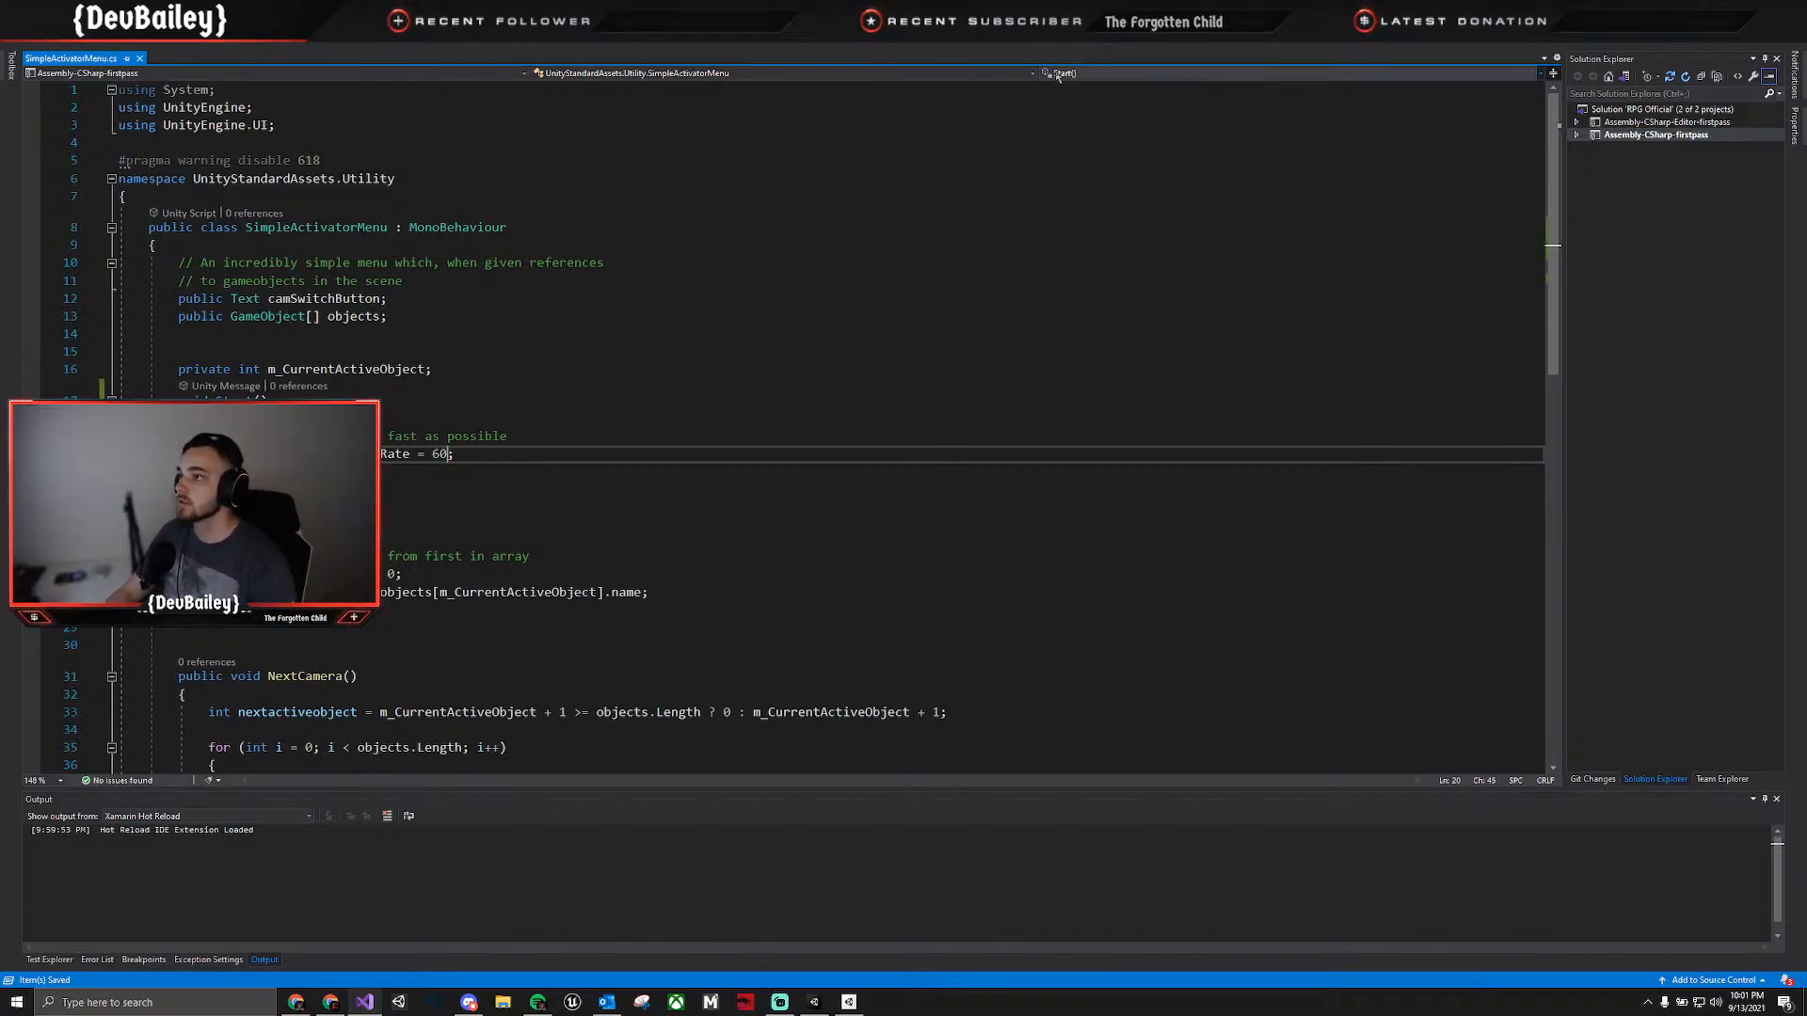
# Return to Unity and play-test Level 1 with the edited script.
pyautogui.hotkey('alt', 'Tab')
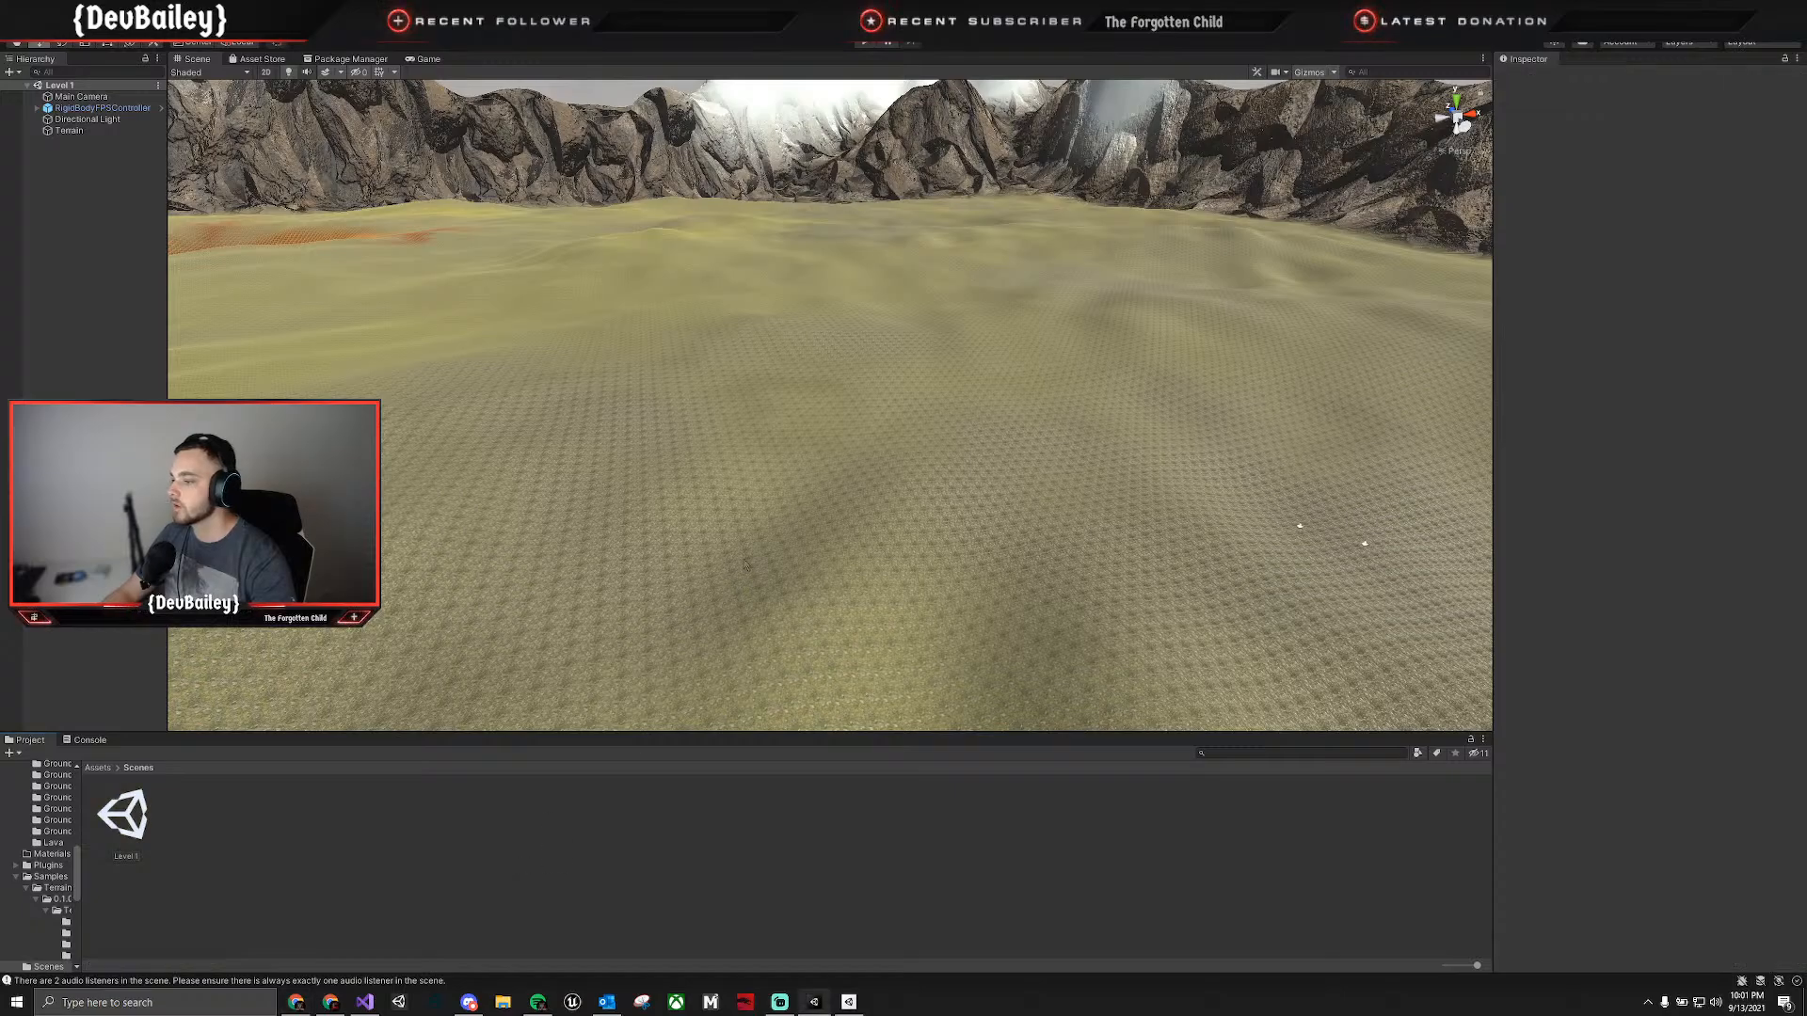
pyautogui.click(781, 374)
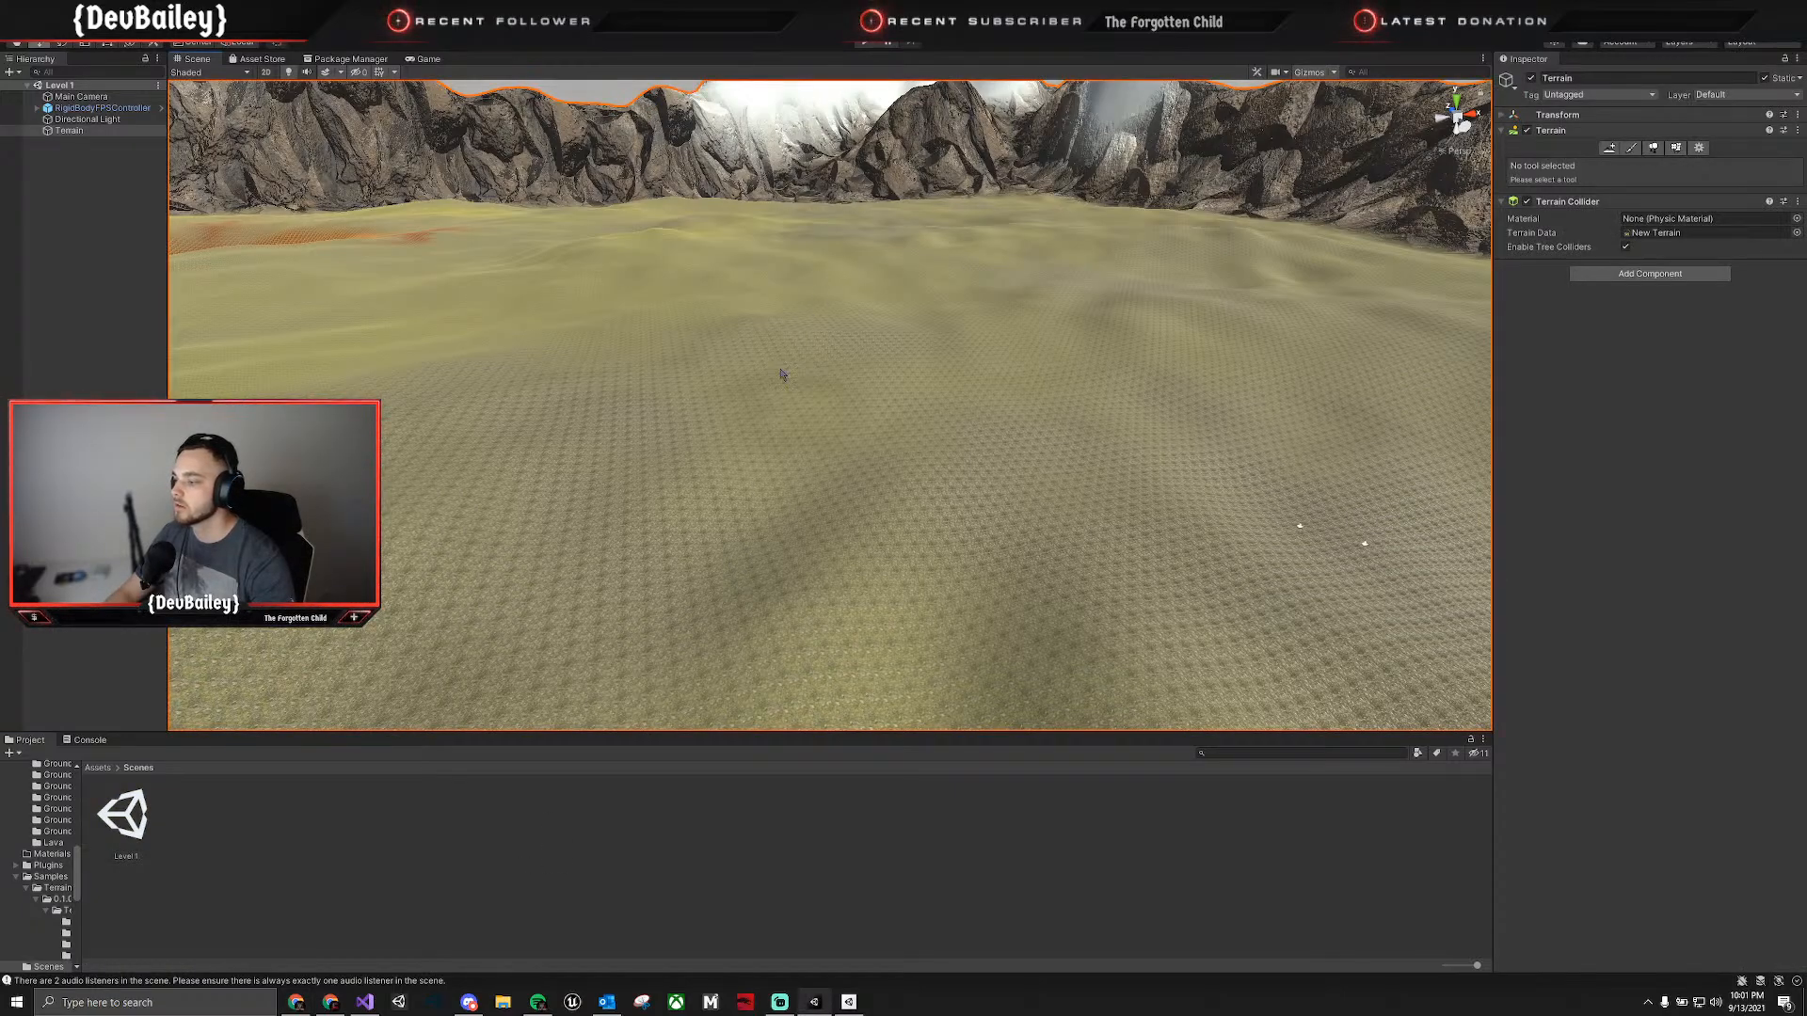
pyautogui.click(865, 43)
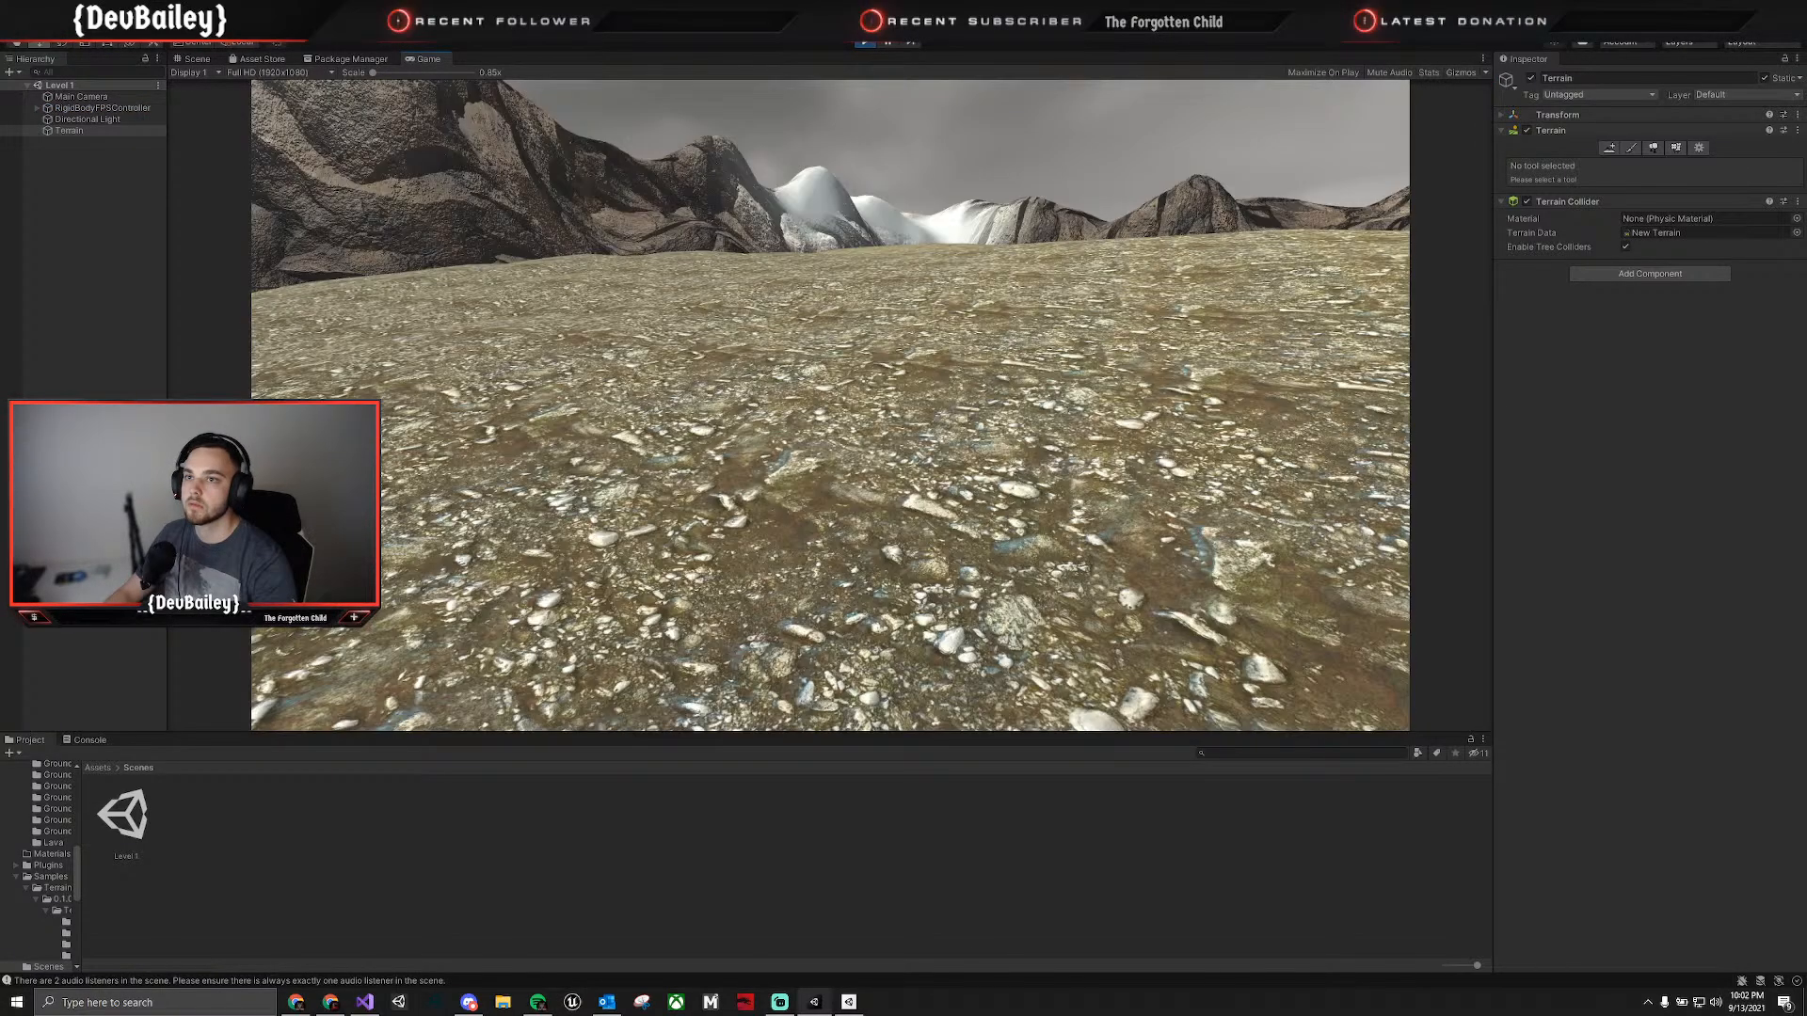
pyautogui.hotkey('alt', 'Tab')
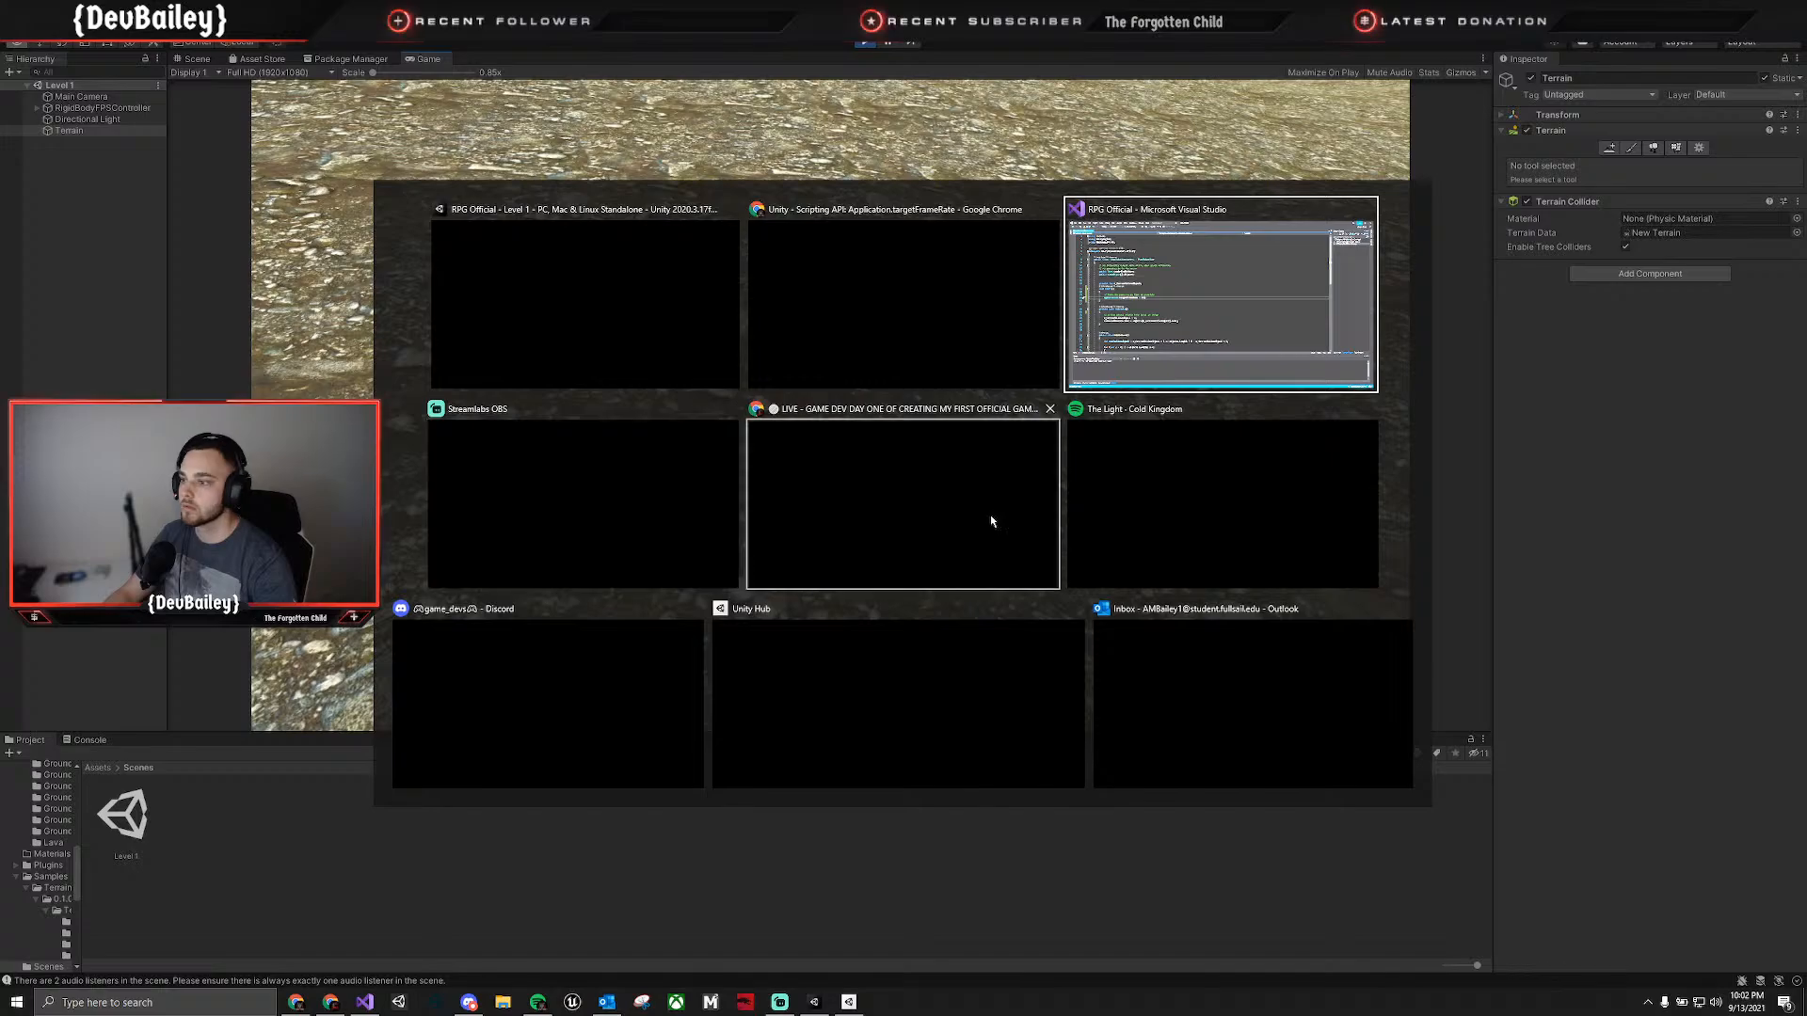
# Show the rendering statistics in the Game view while Level 1 is playing, and stop play mode.
pyautogui.press('Escape')
pyautogui.click(1428, 73)
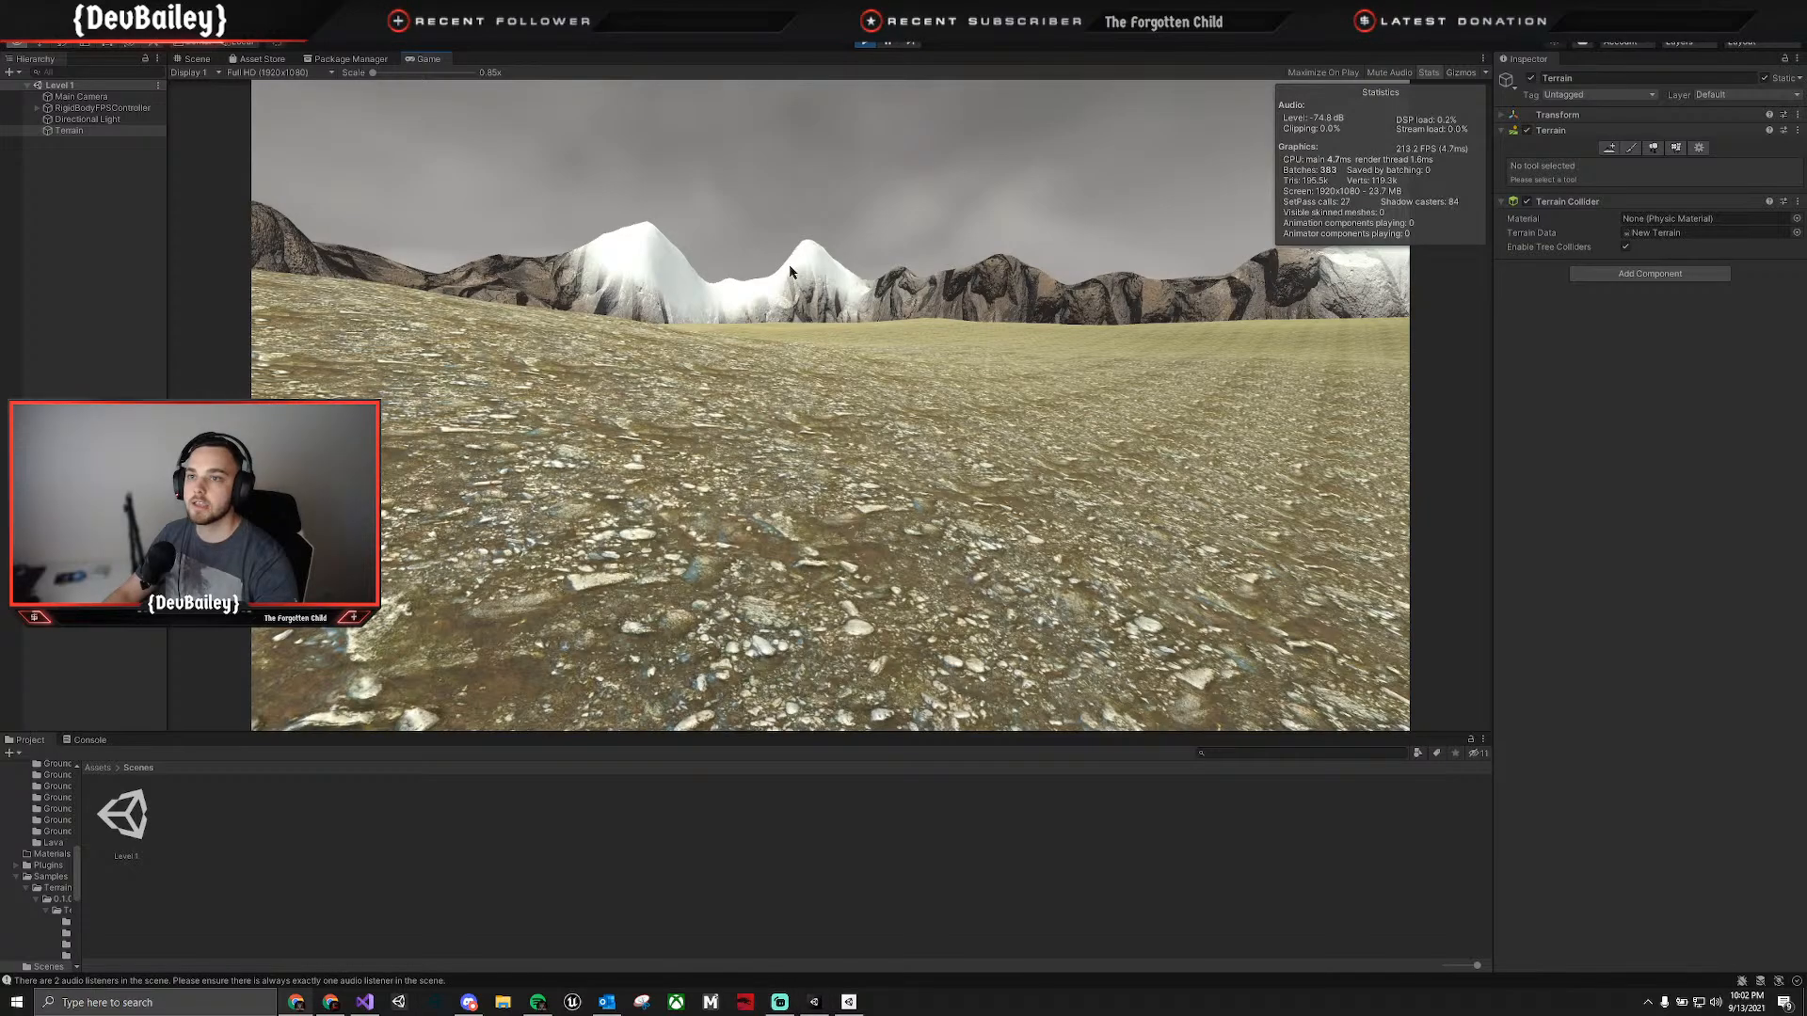
pyautogui.hotkey('ctrl', 'p')
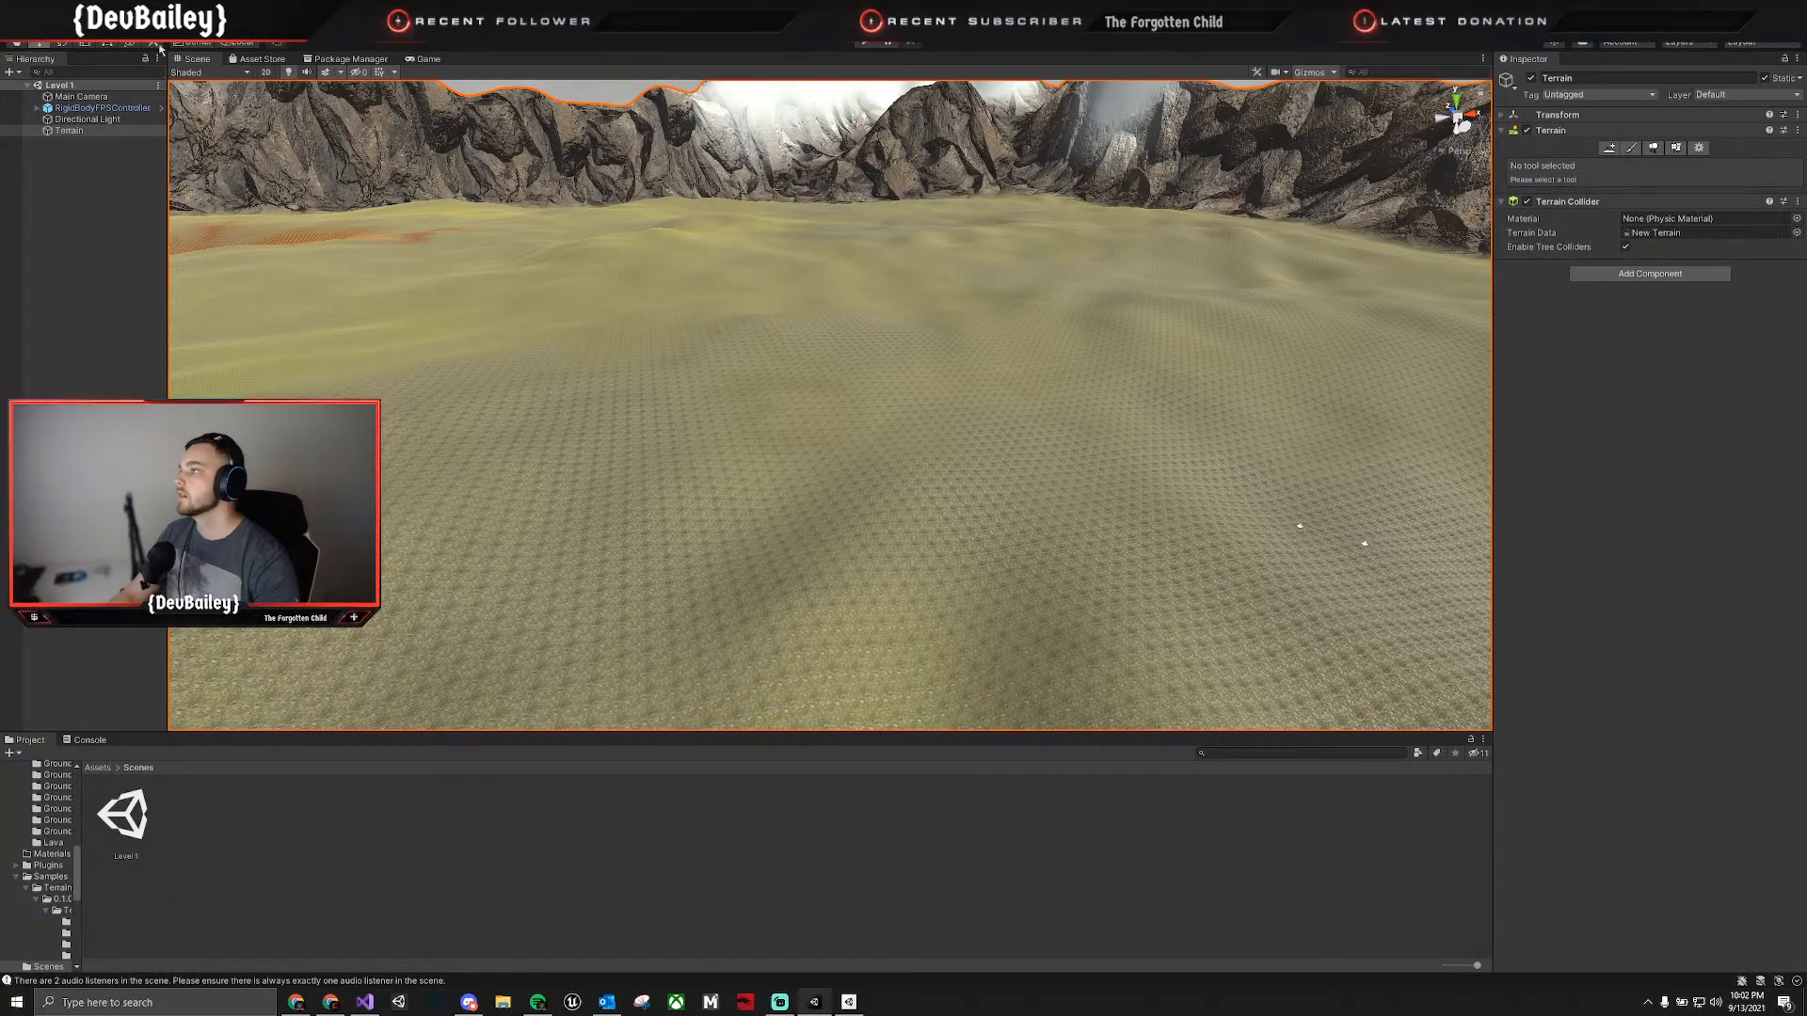
# Open the project settings and check the Preset Manager, Player and Input Manager pages for a frame rate option.
pyautogui.click(17, 30)
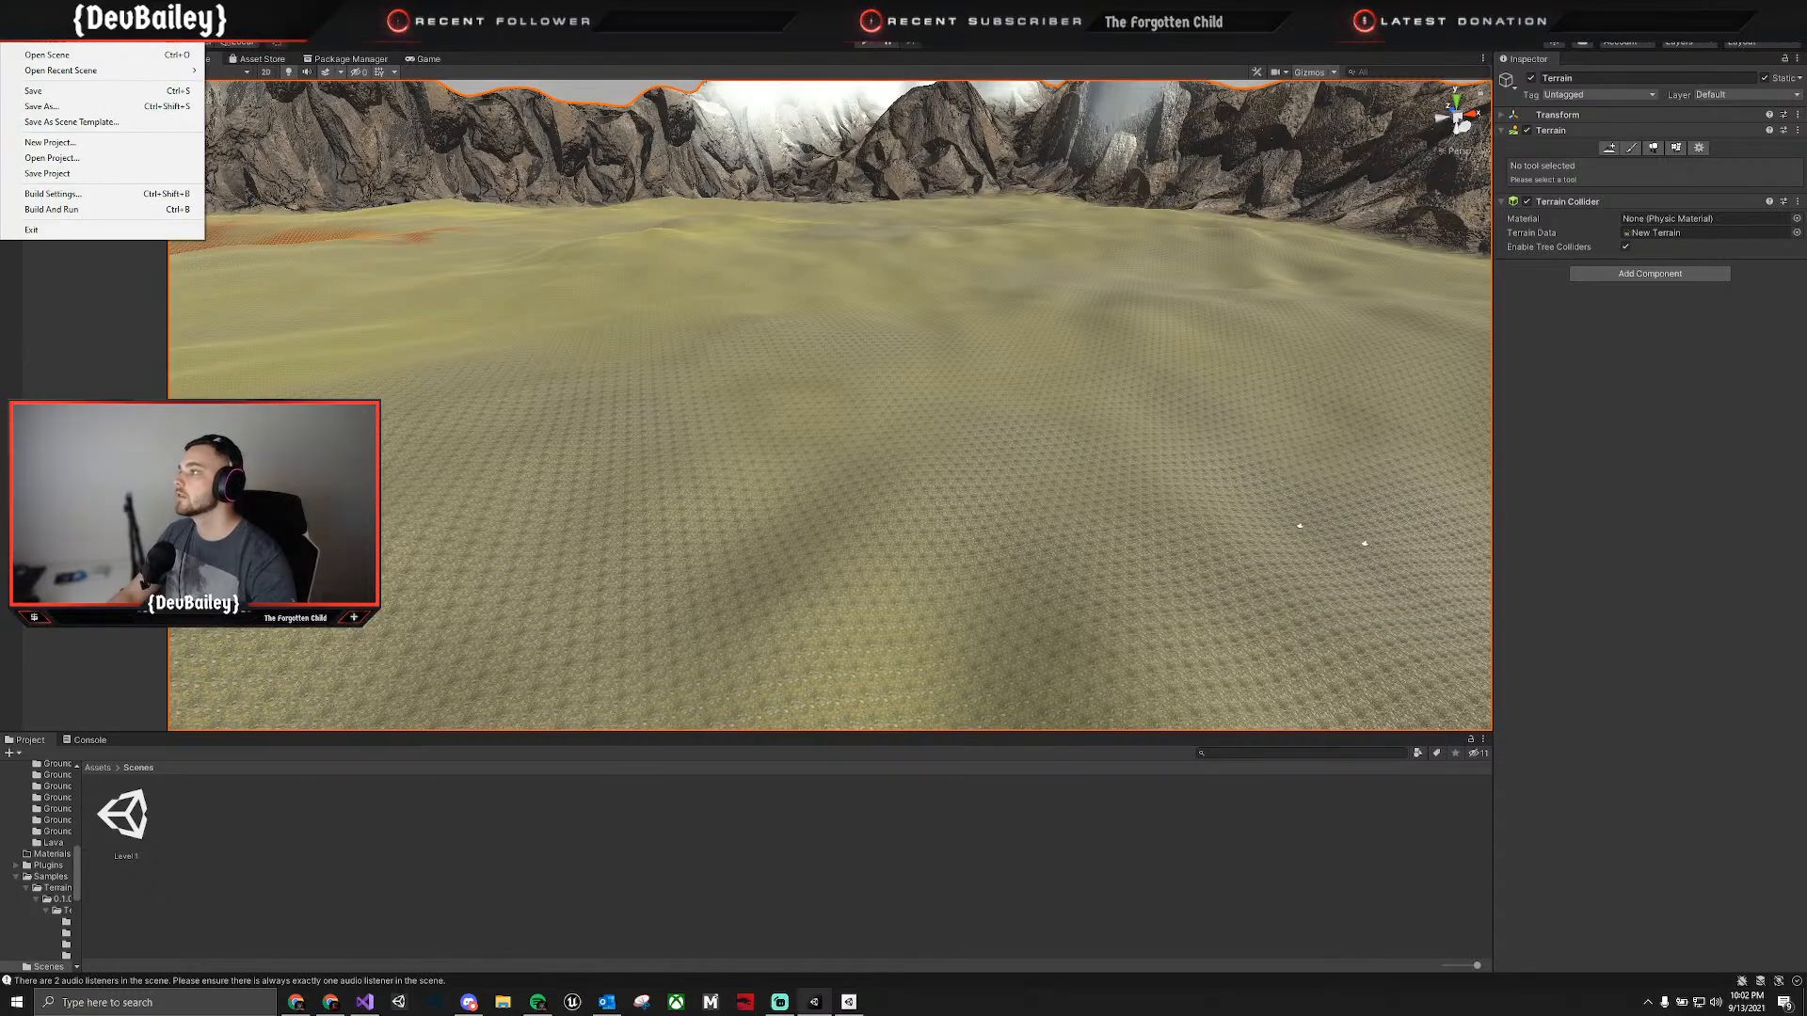
pyautogui.moveTo(64, 25)
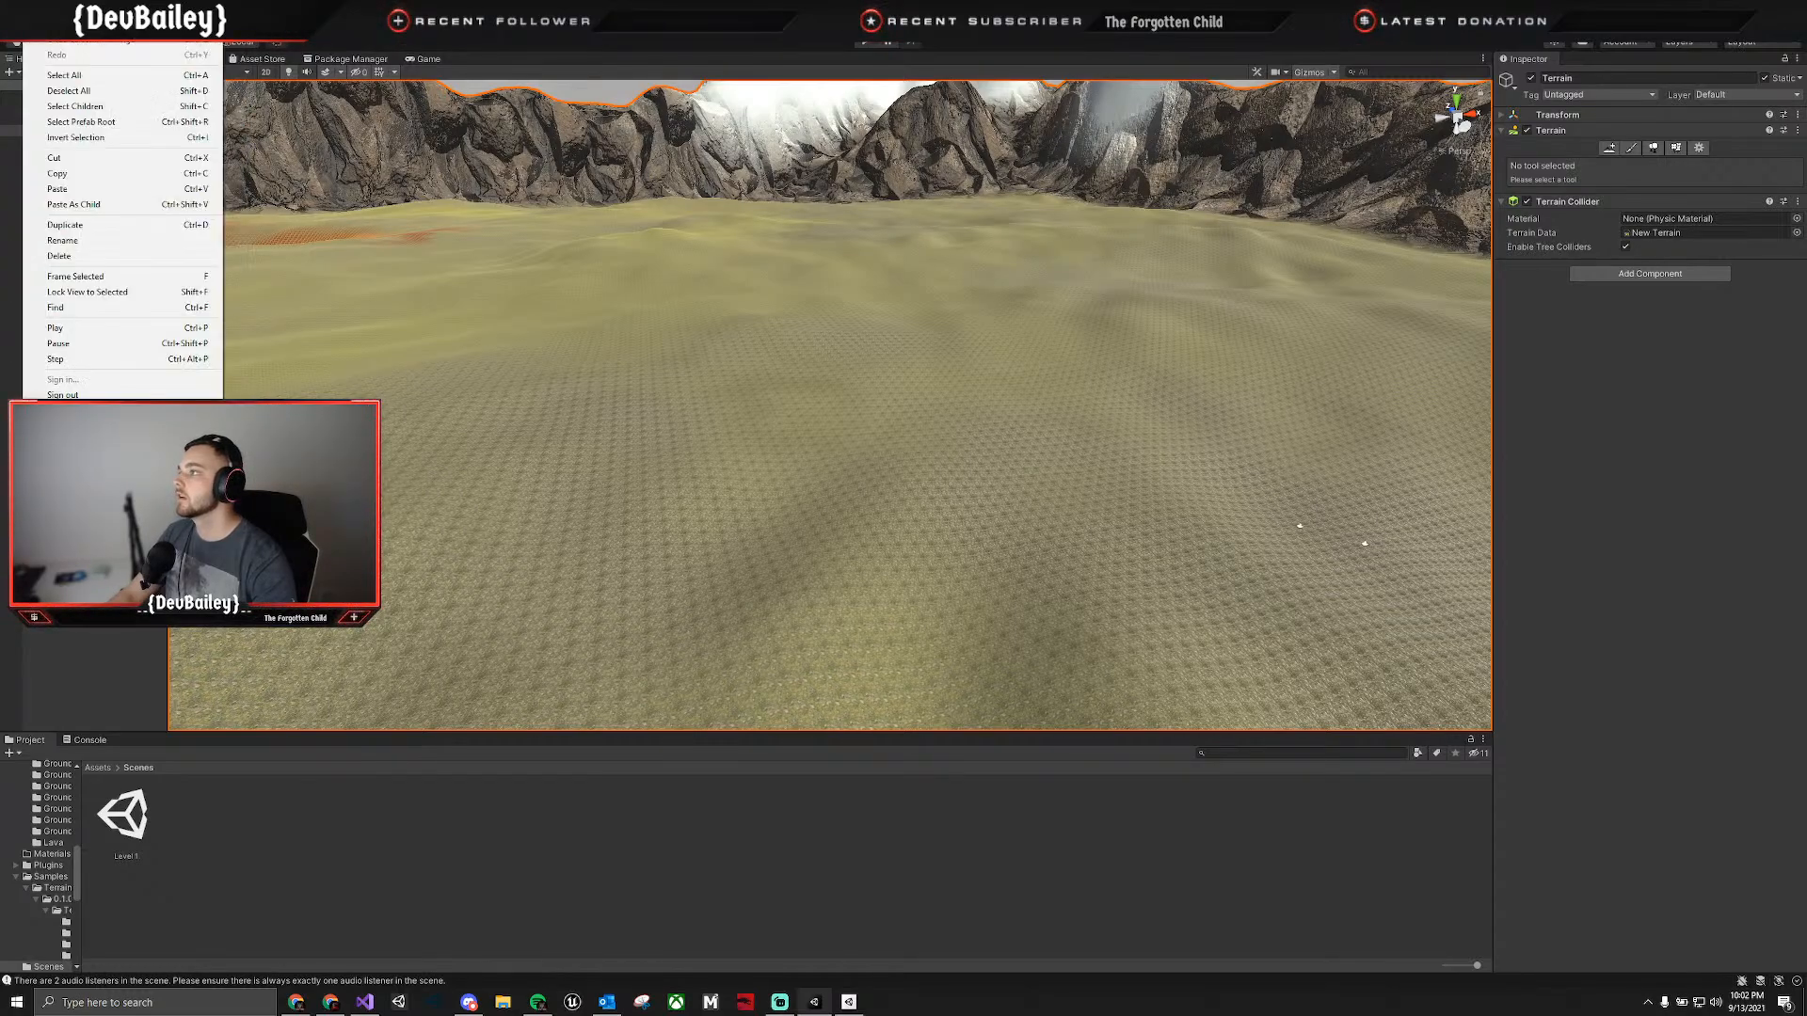
pyautogui.click(75, 430)
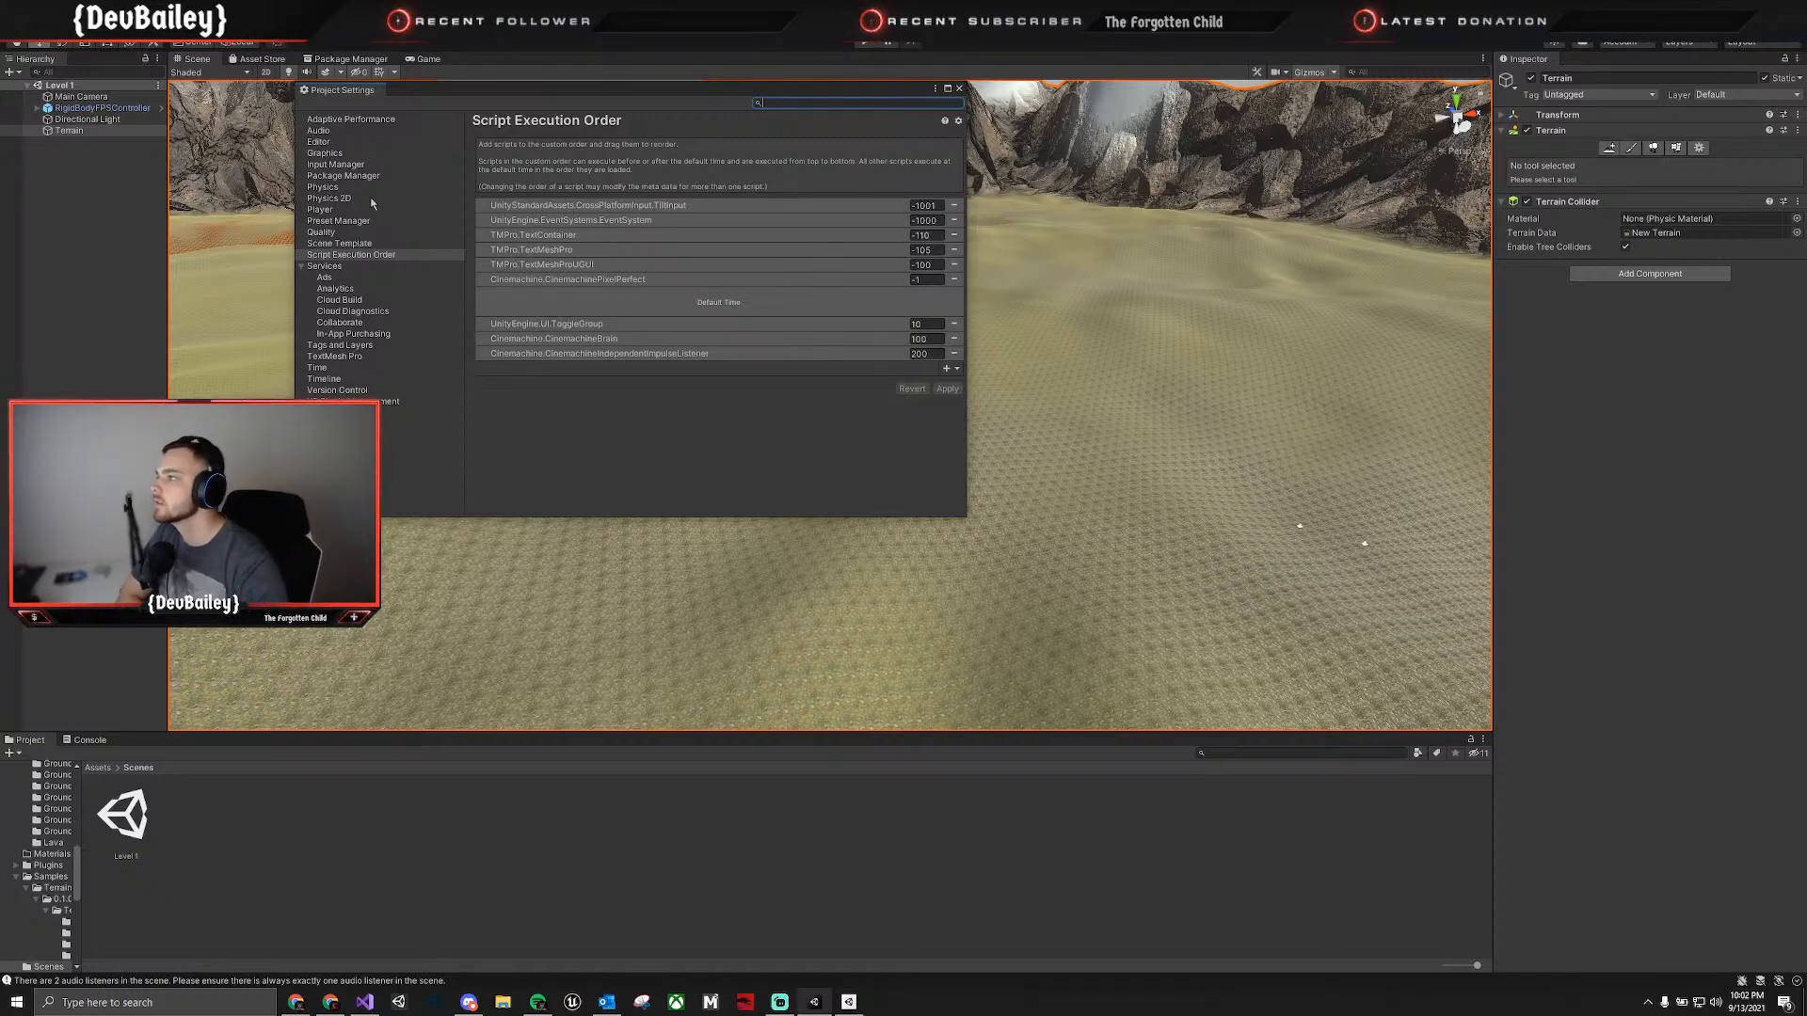
pyautogui.click(358, 222)
pyautogui.click(350, 210)
pyautogui.click(348, 165)
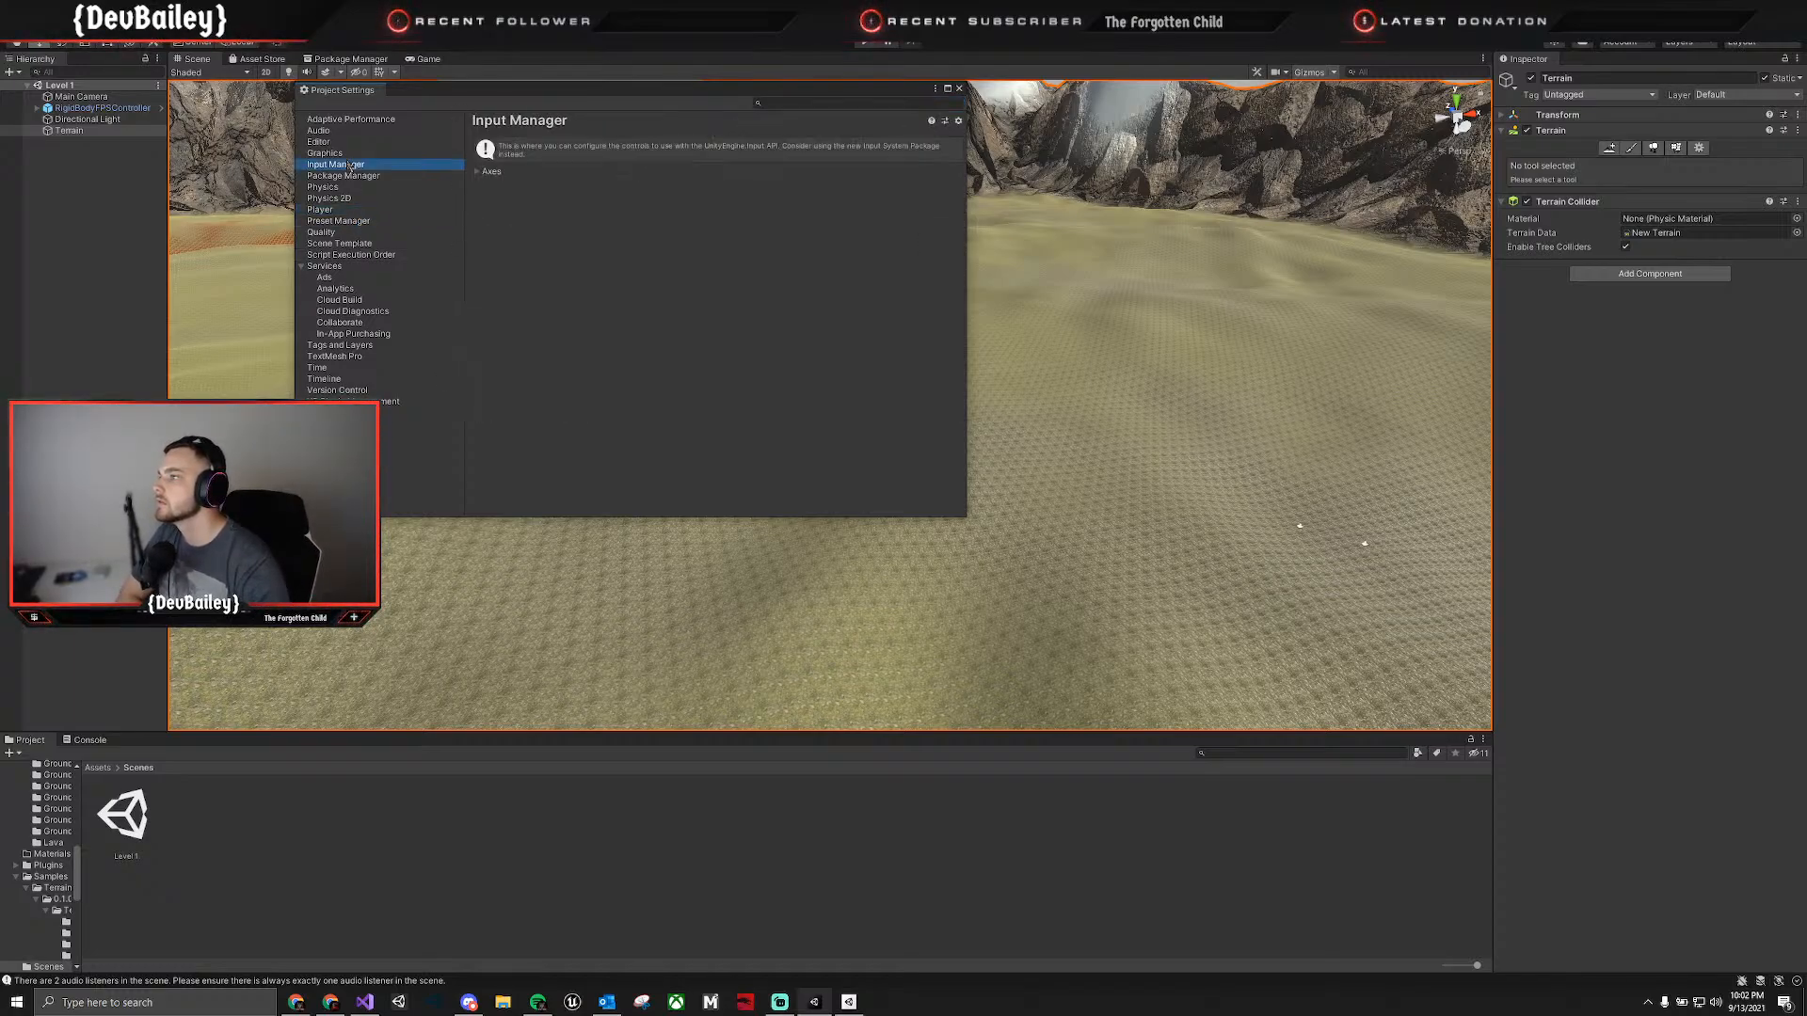
# Look through the project's Editor settings, including the available cache server modes.
pyautogui.click(345, 143)
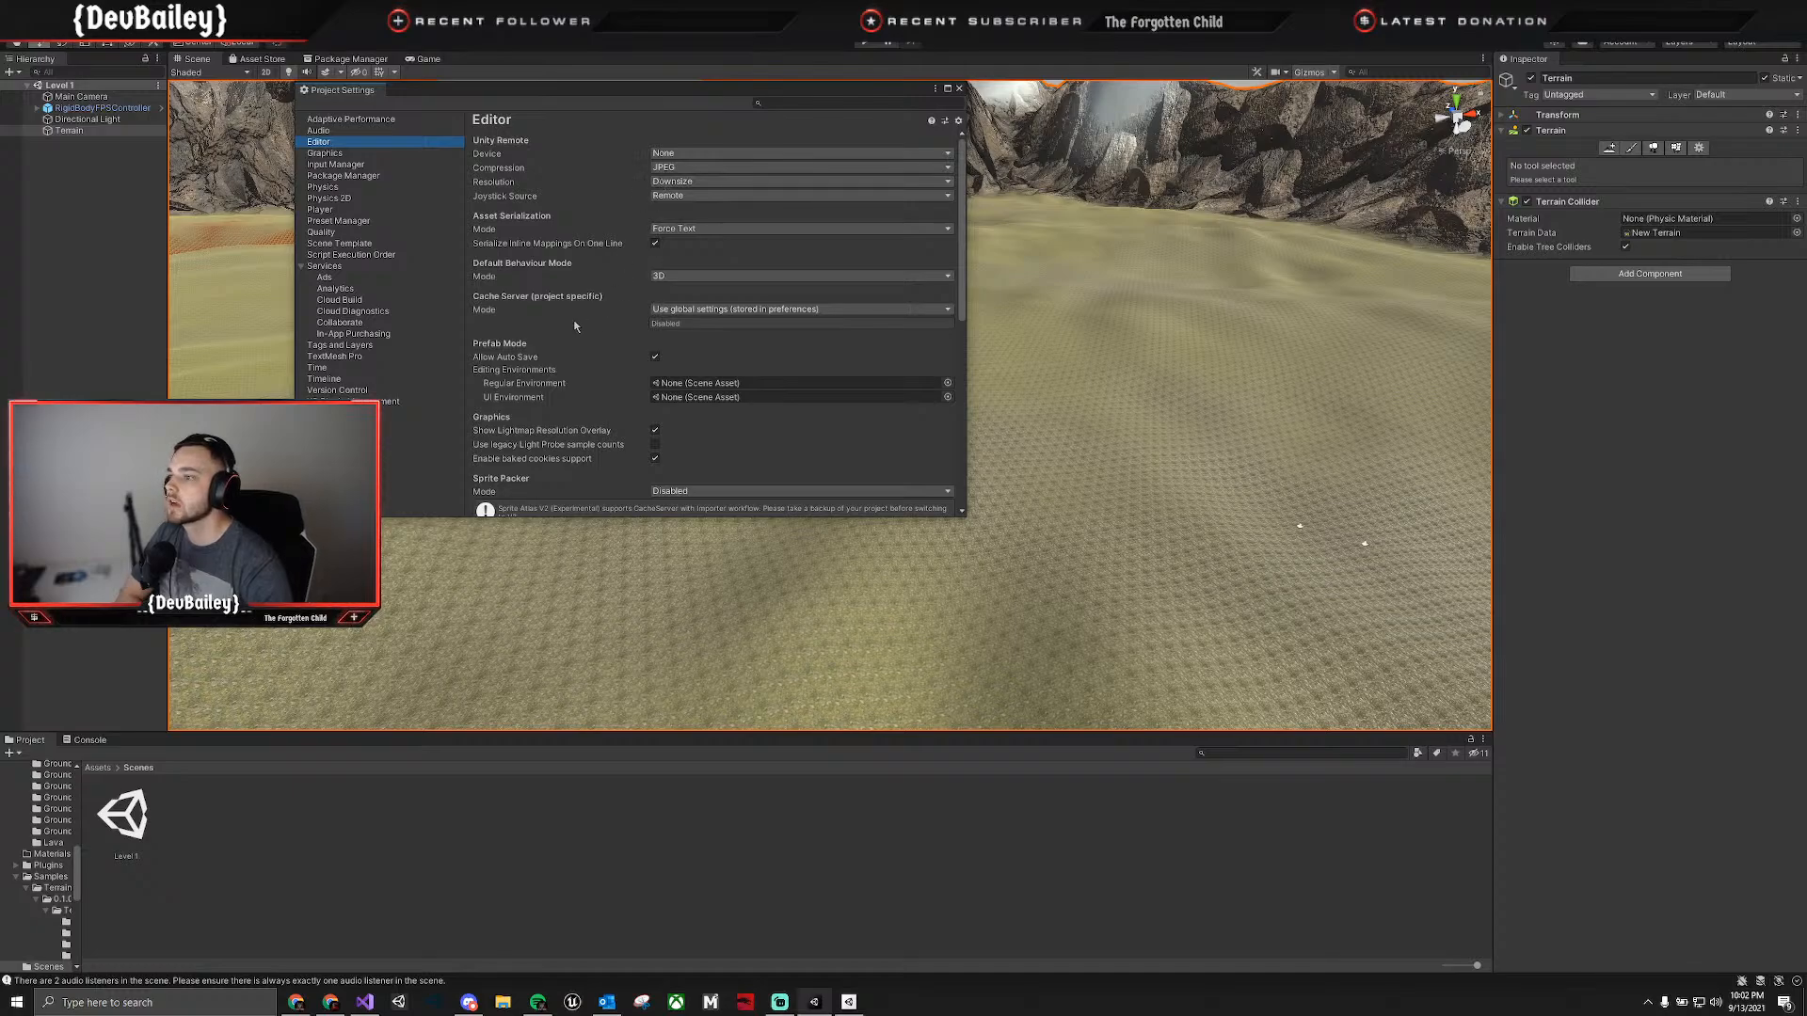
pyautogui.scroll(-4, 568, 308)
pyautogui.scroll(-1, 567, 308)
pyautogui.scroll(-5, 568, 309)
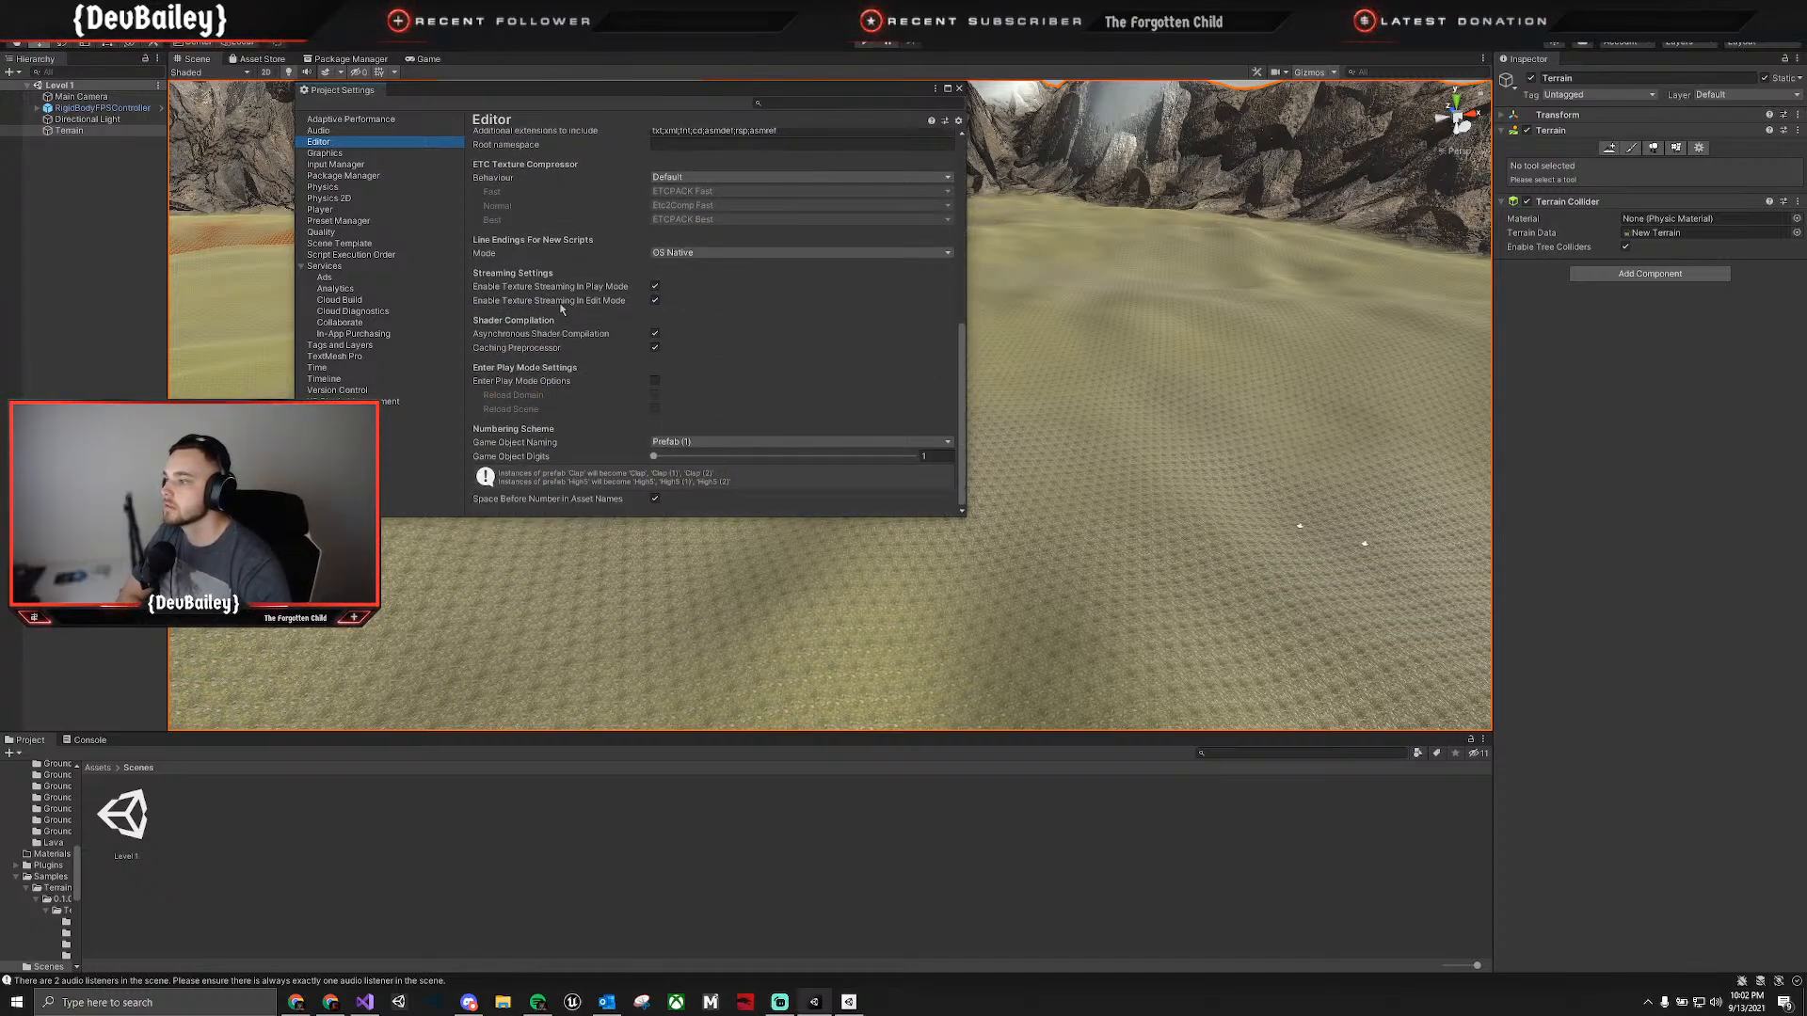
pyautogui.scroll(6, 560, 306)
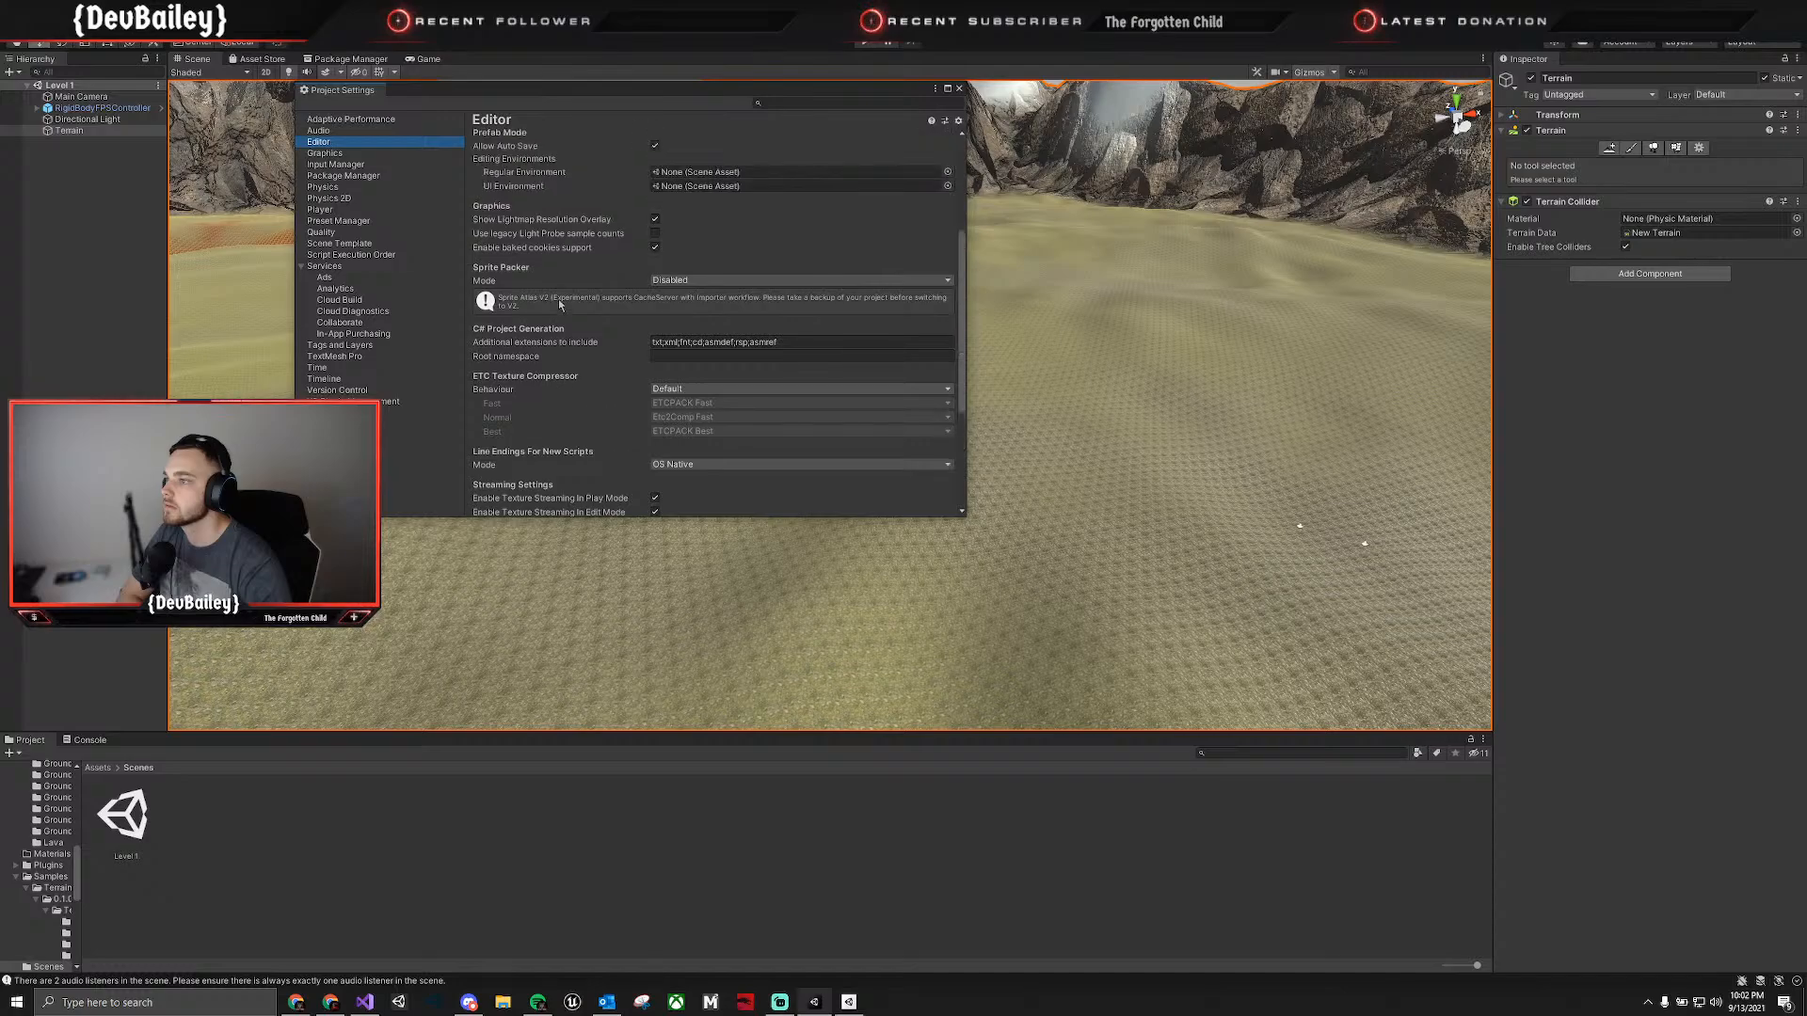
pyautogui.scroll(4, 560, 303)
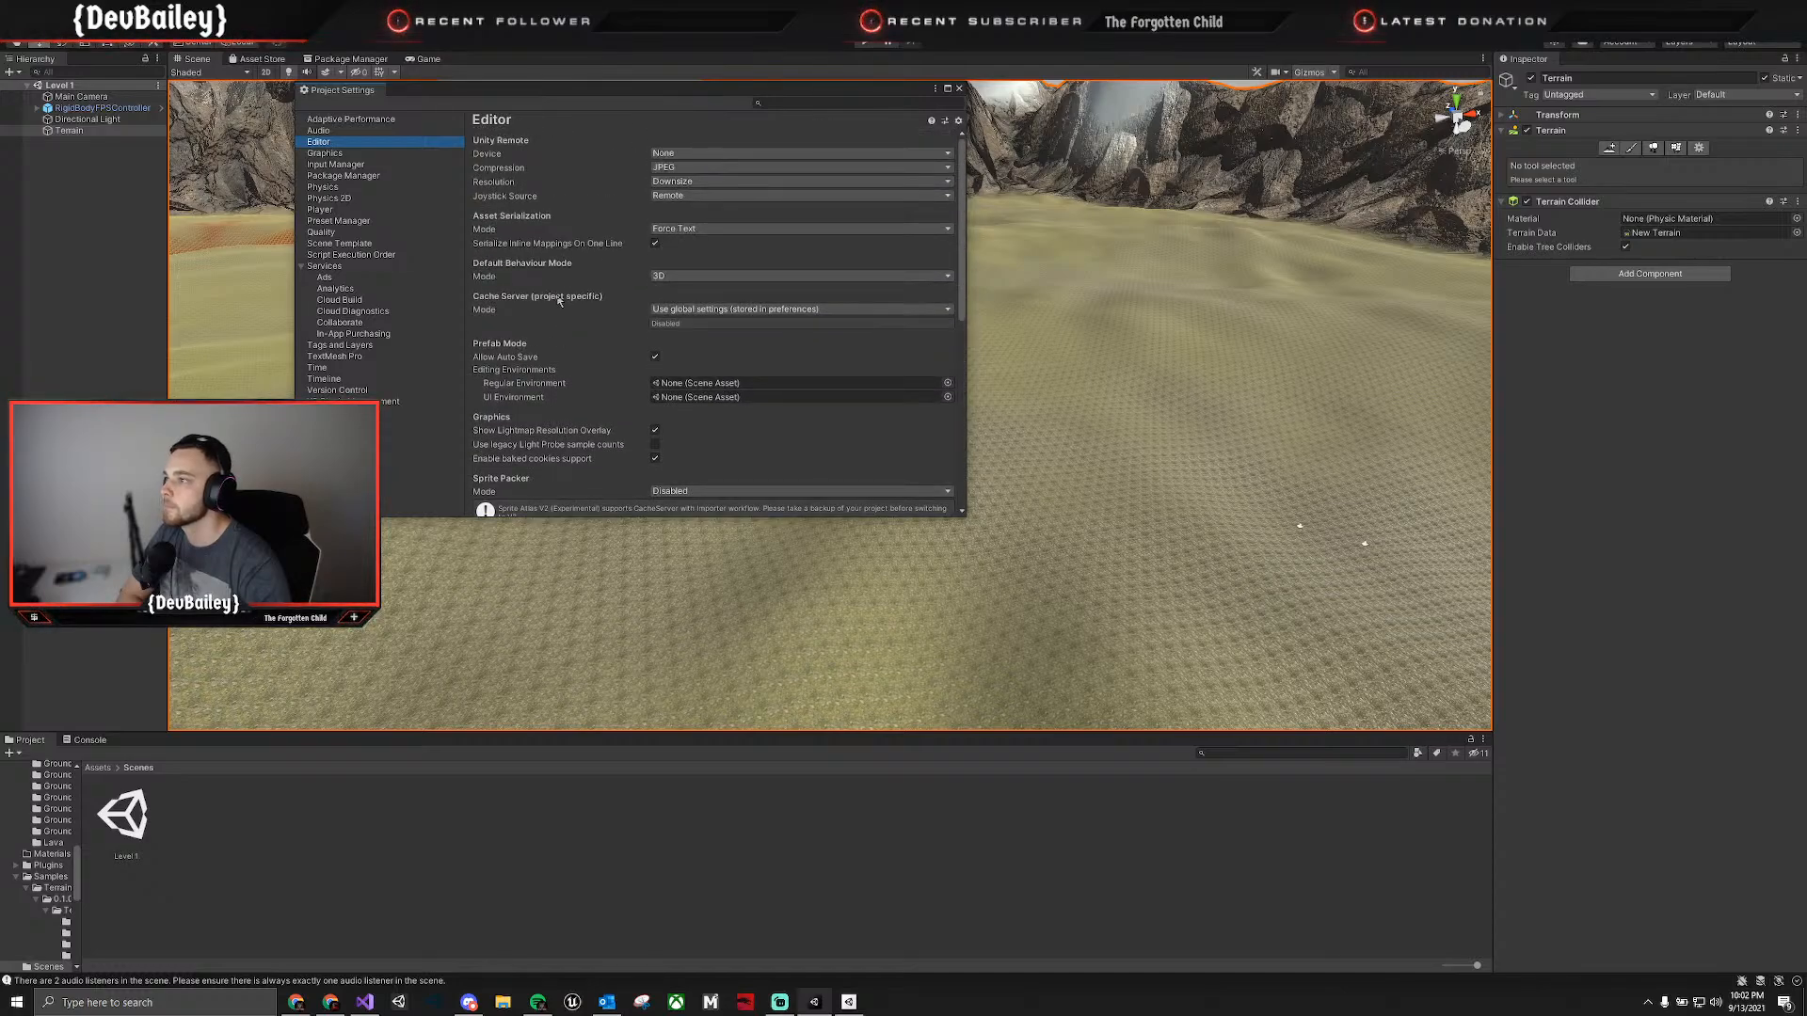
pyautogui.click(704, 315)
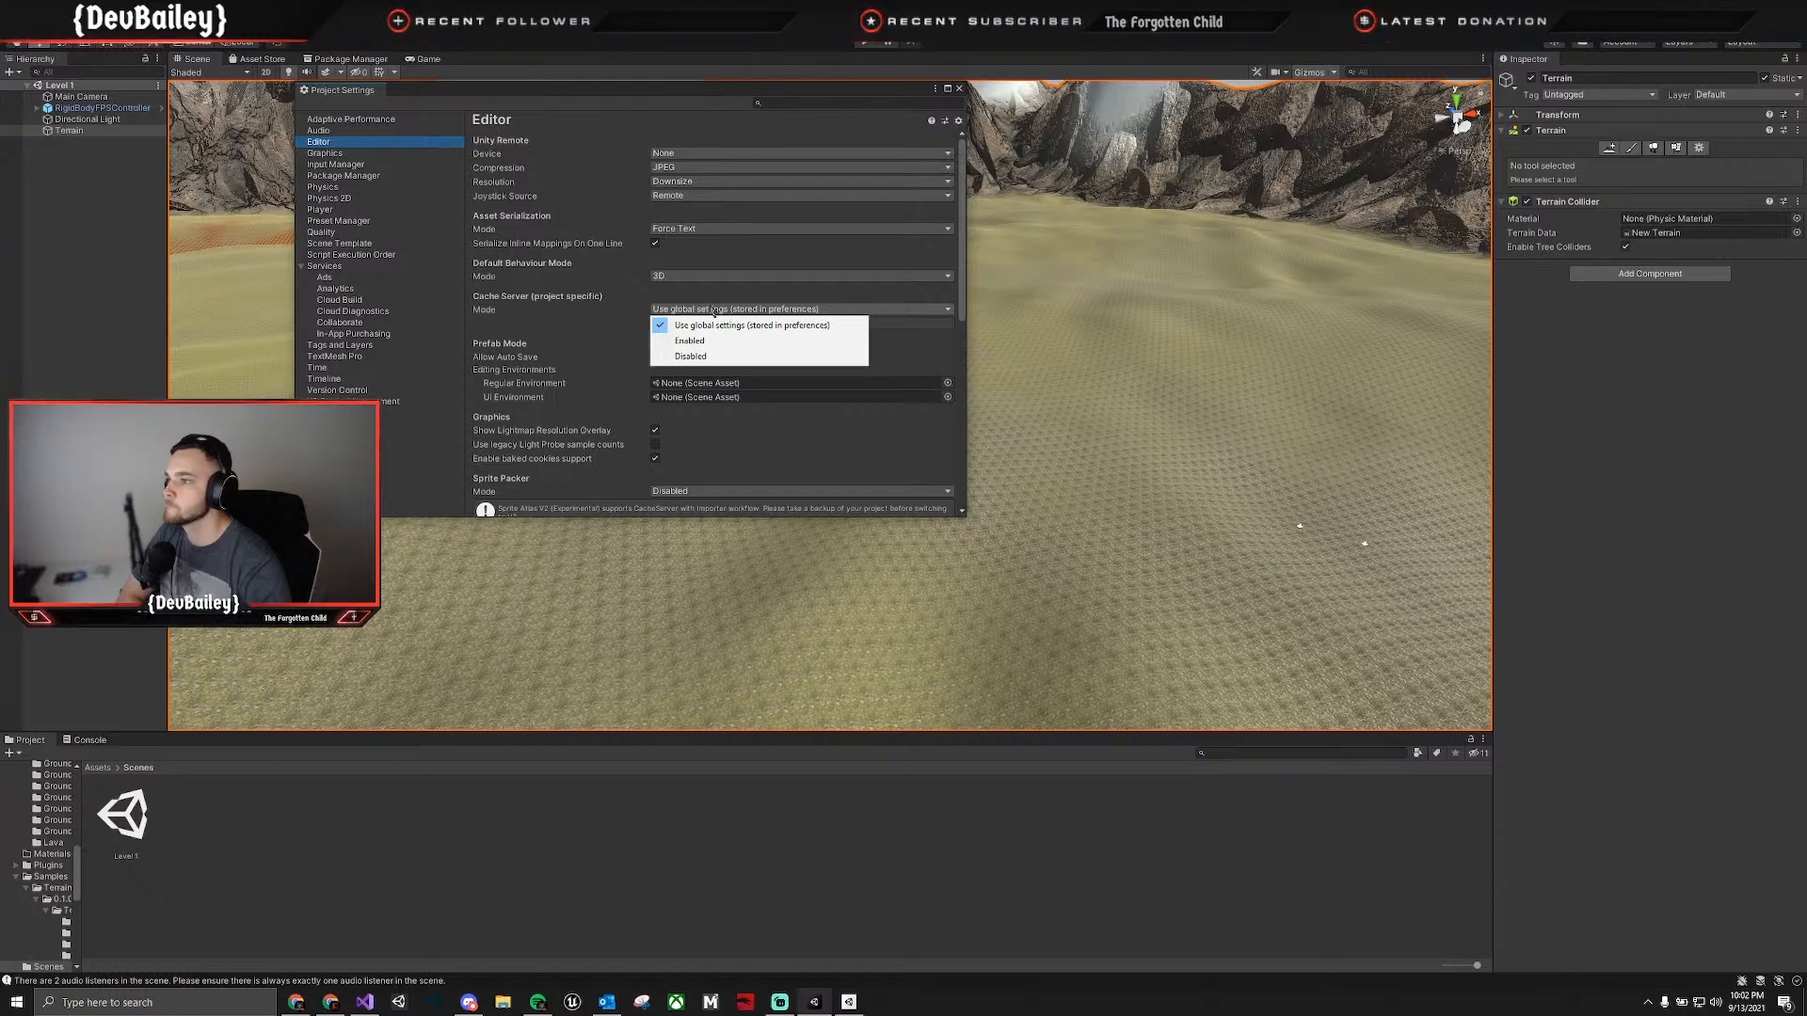
pyautogui.click(588, 311)
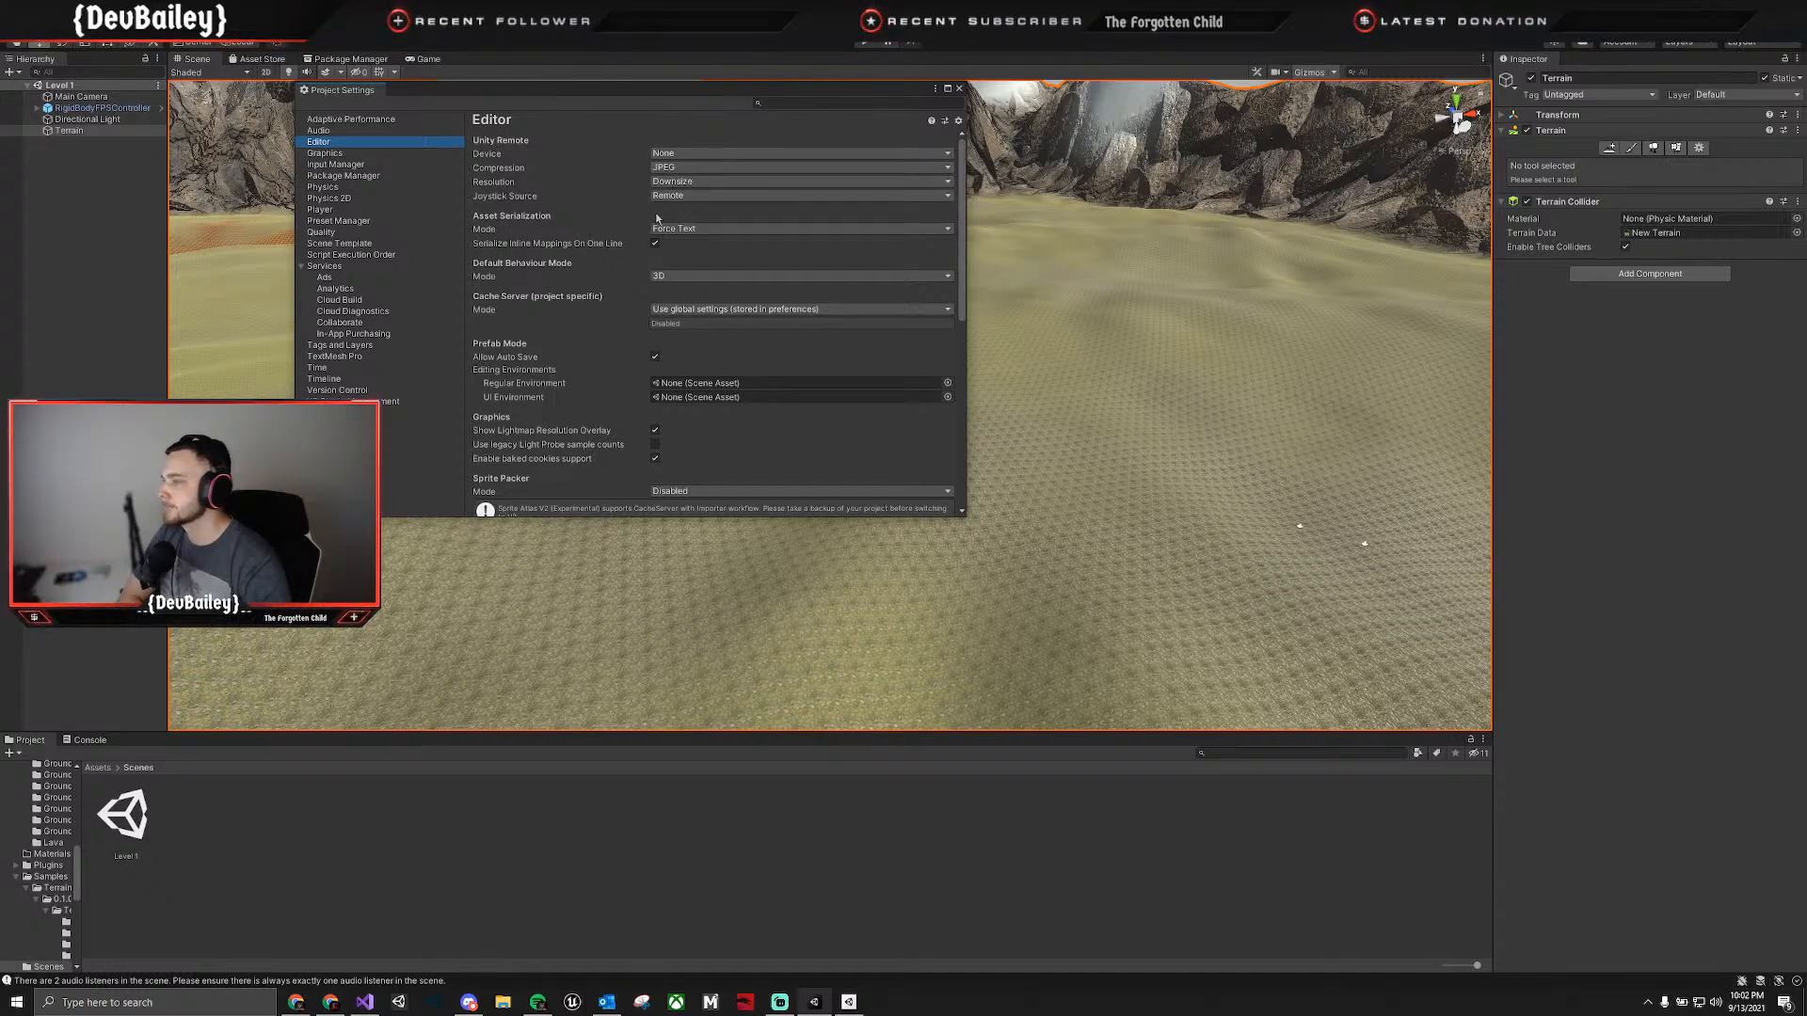
# Look through the project's Graphics settings, from the render pipeline and tier settings to shader loading.
pyautogui.click(323, 154)
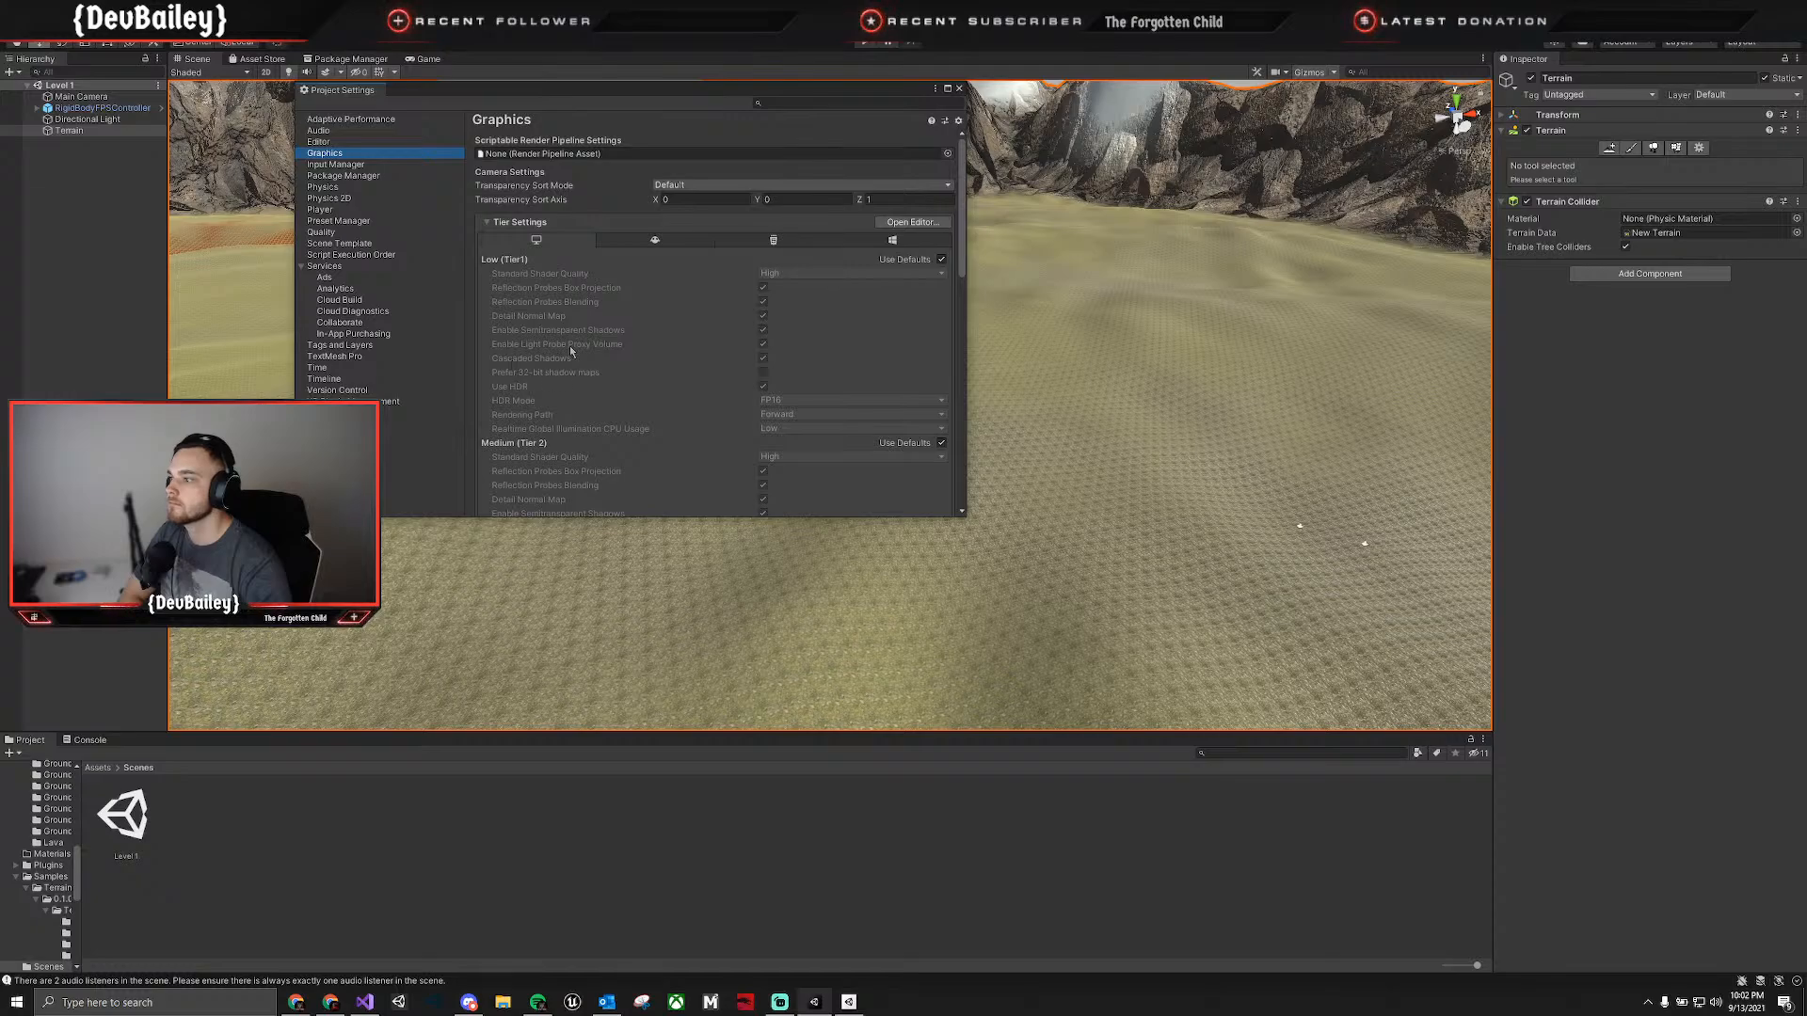
pyautogui.scroll(-2, 573, 331)
pyautogui.scroll(2, 573, 332)
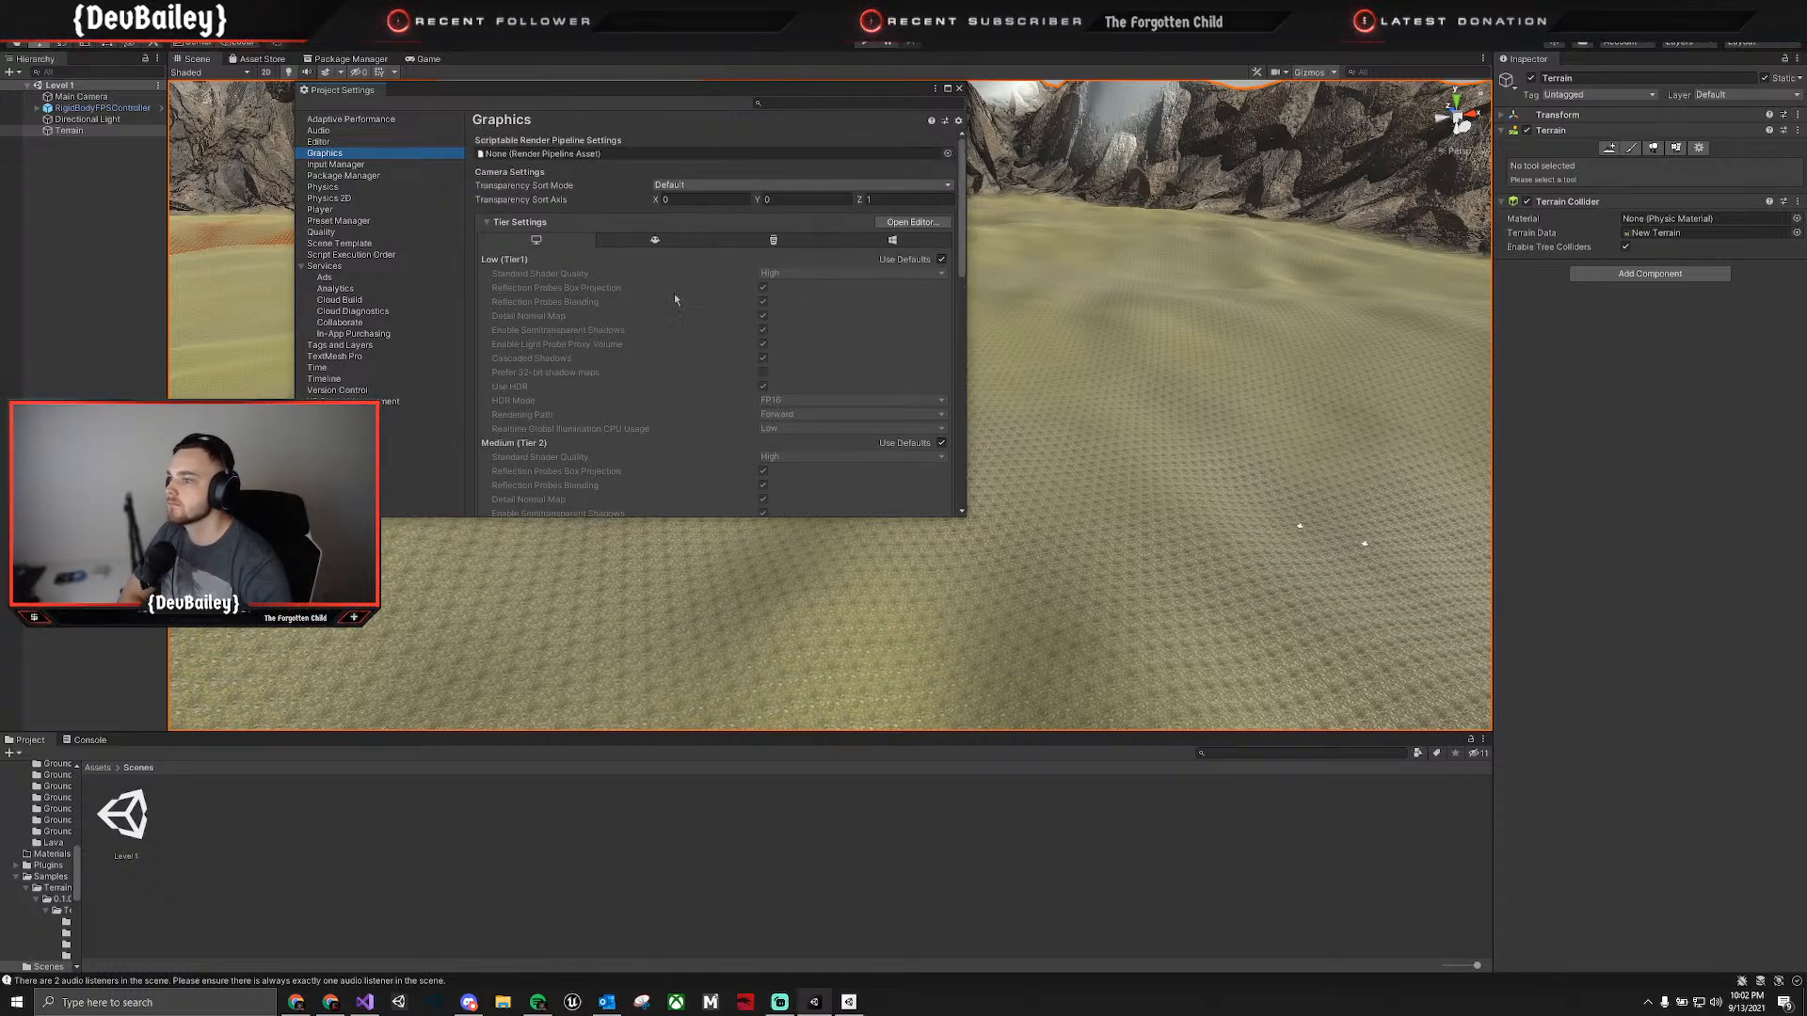
pyautogui.scroll(-8, 674, 297)
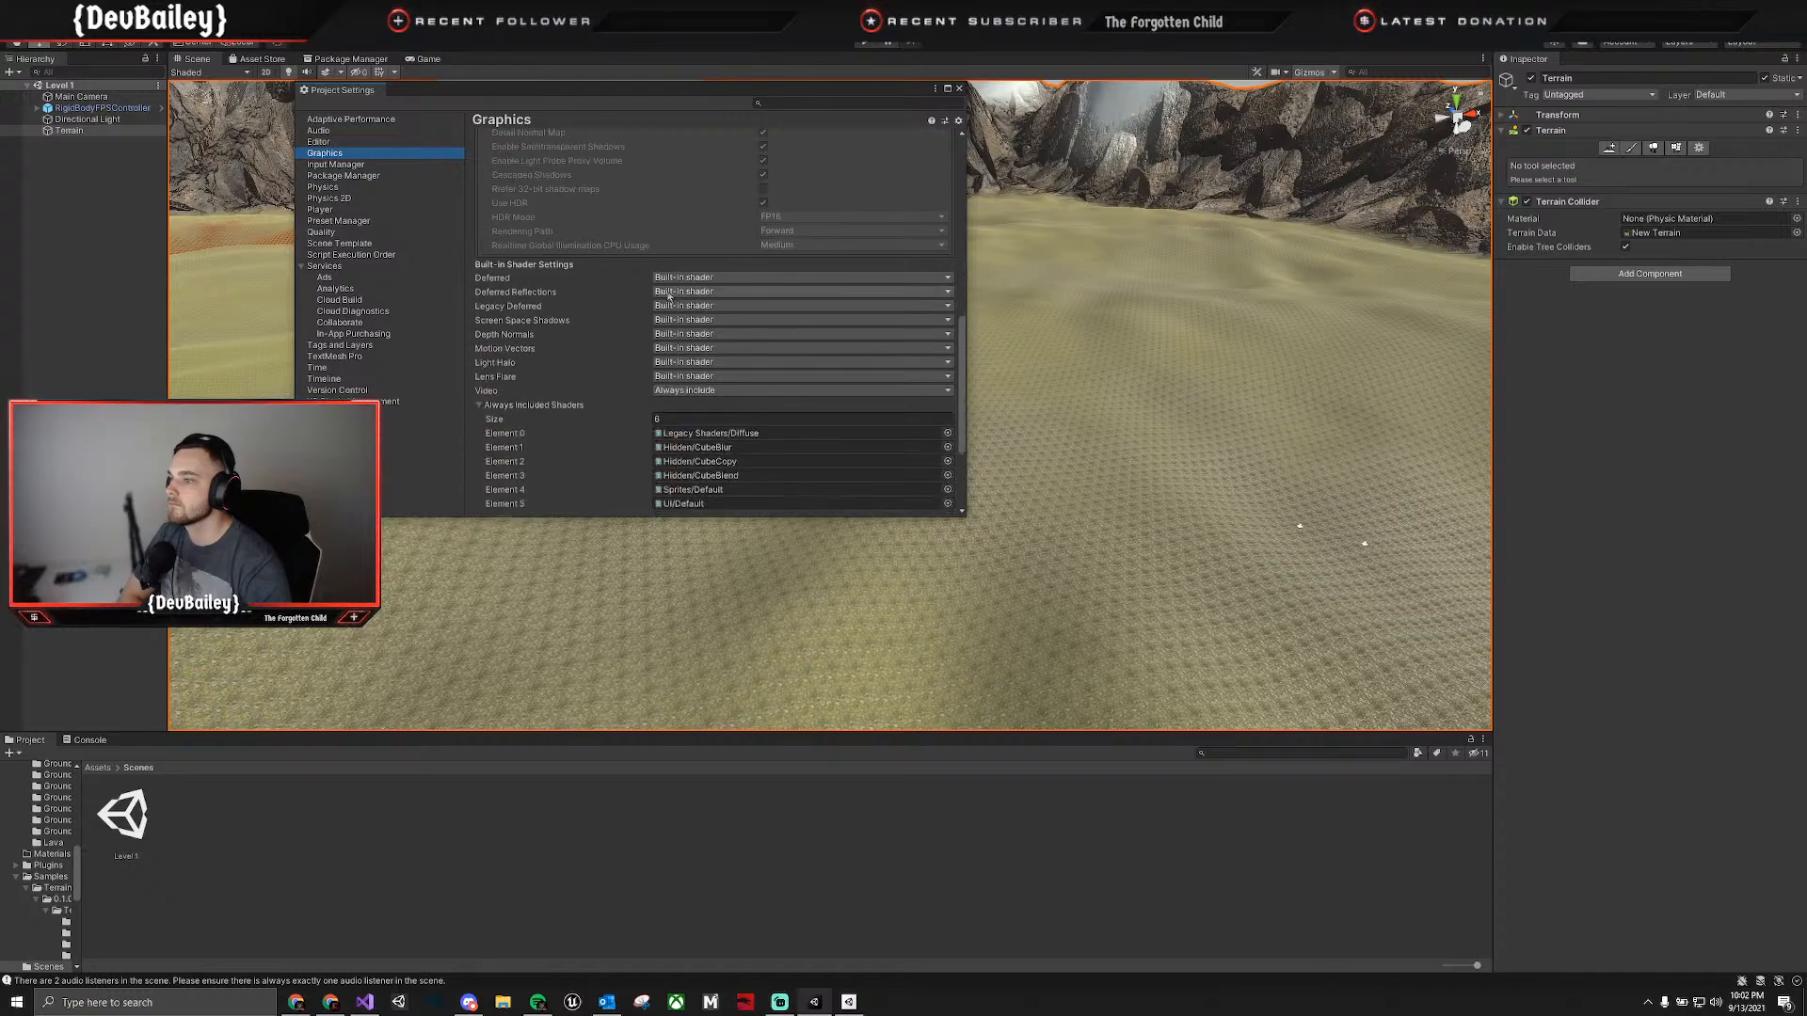
pyautogui.scroll(-4, 525, 407)
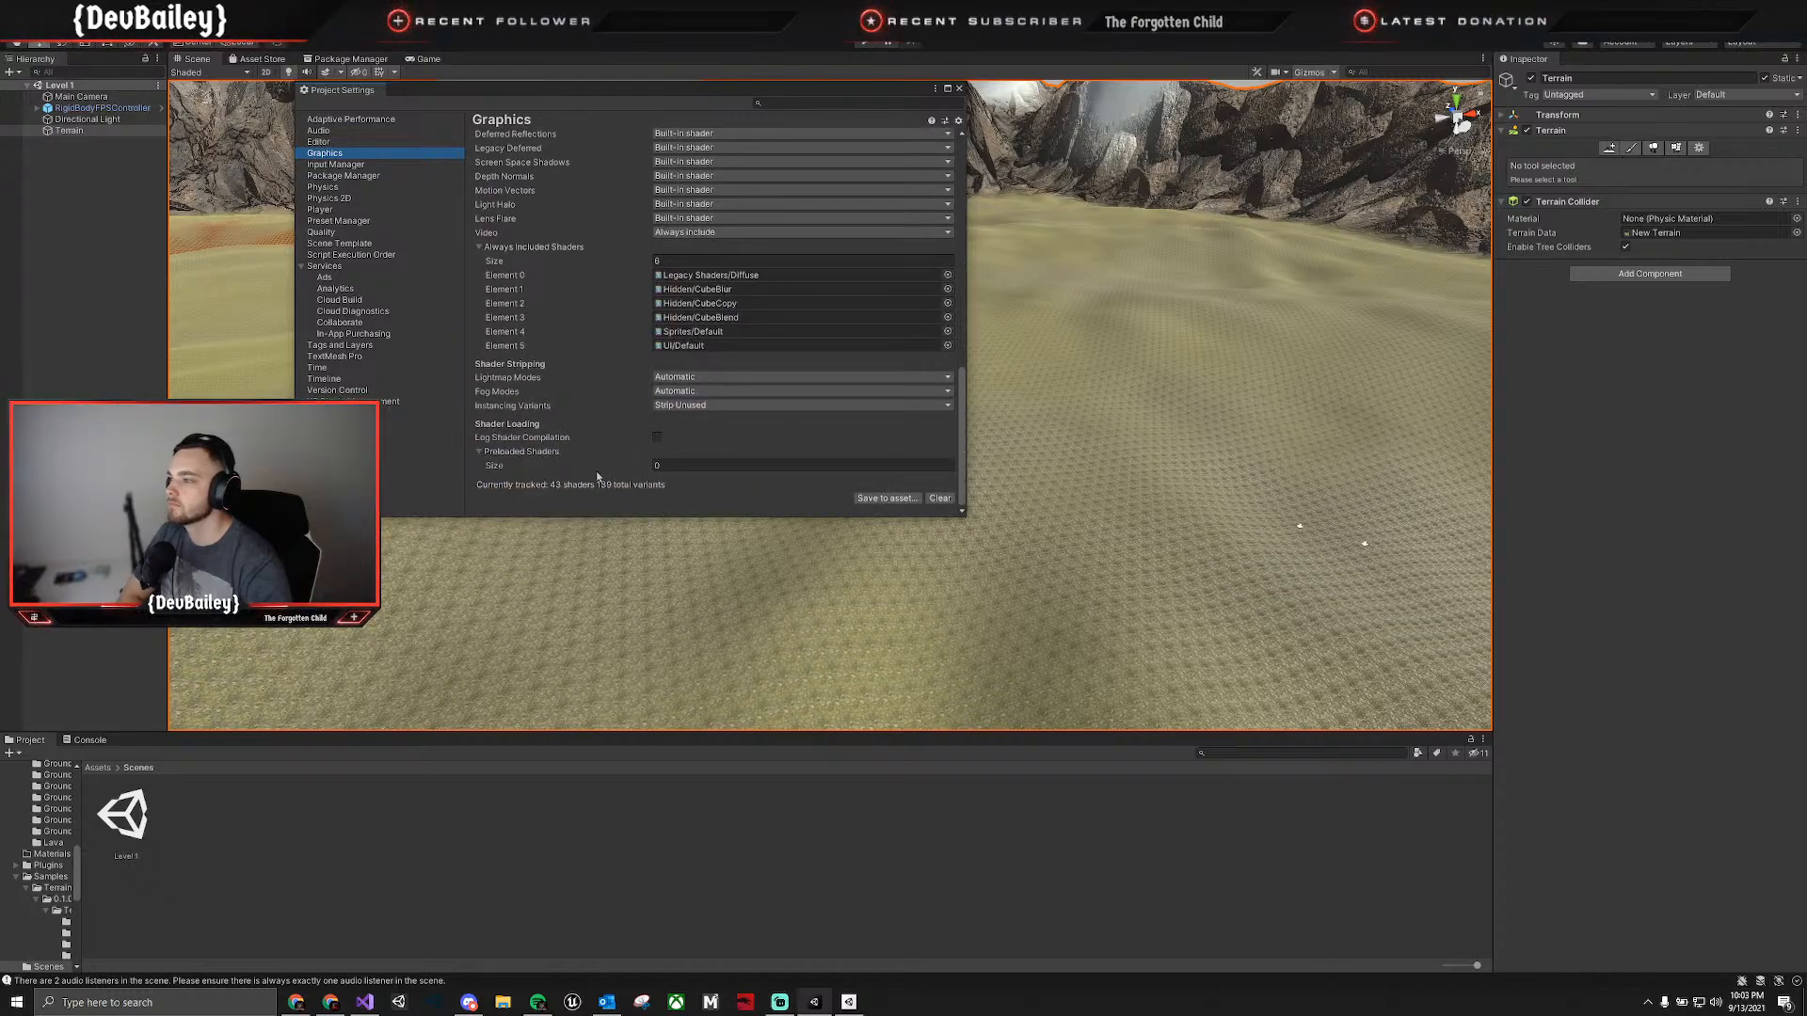
pyautogui.scroll(15, 603, 462)
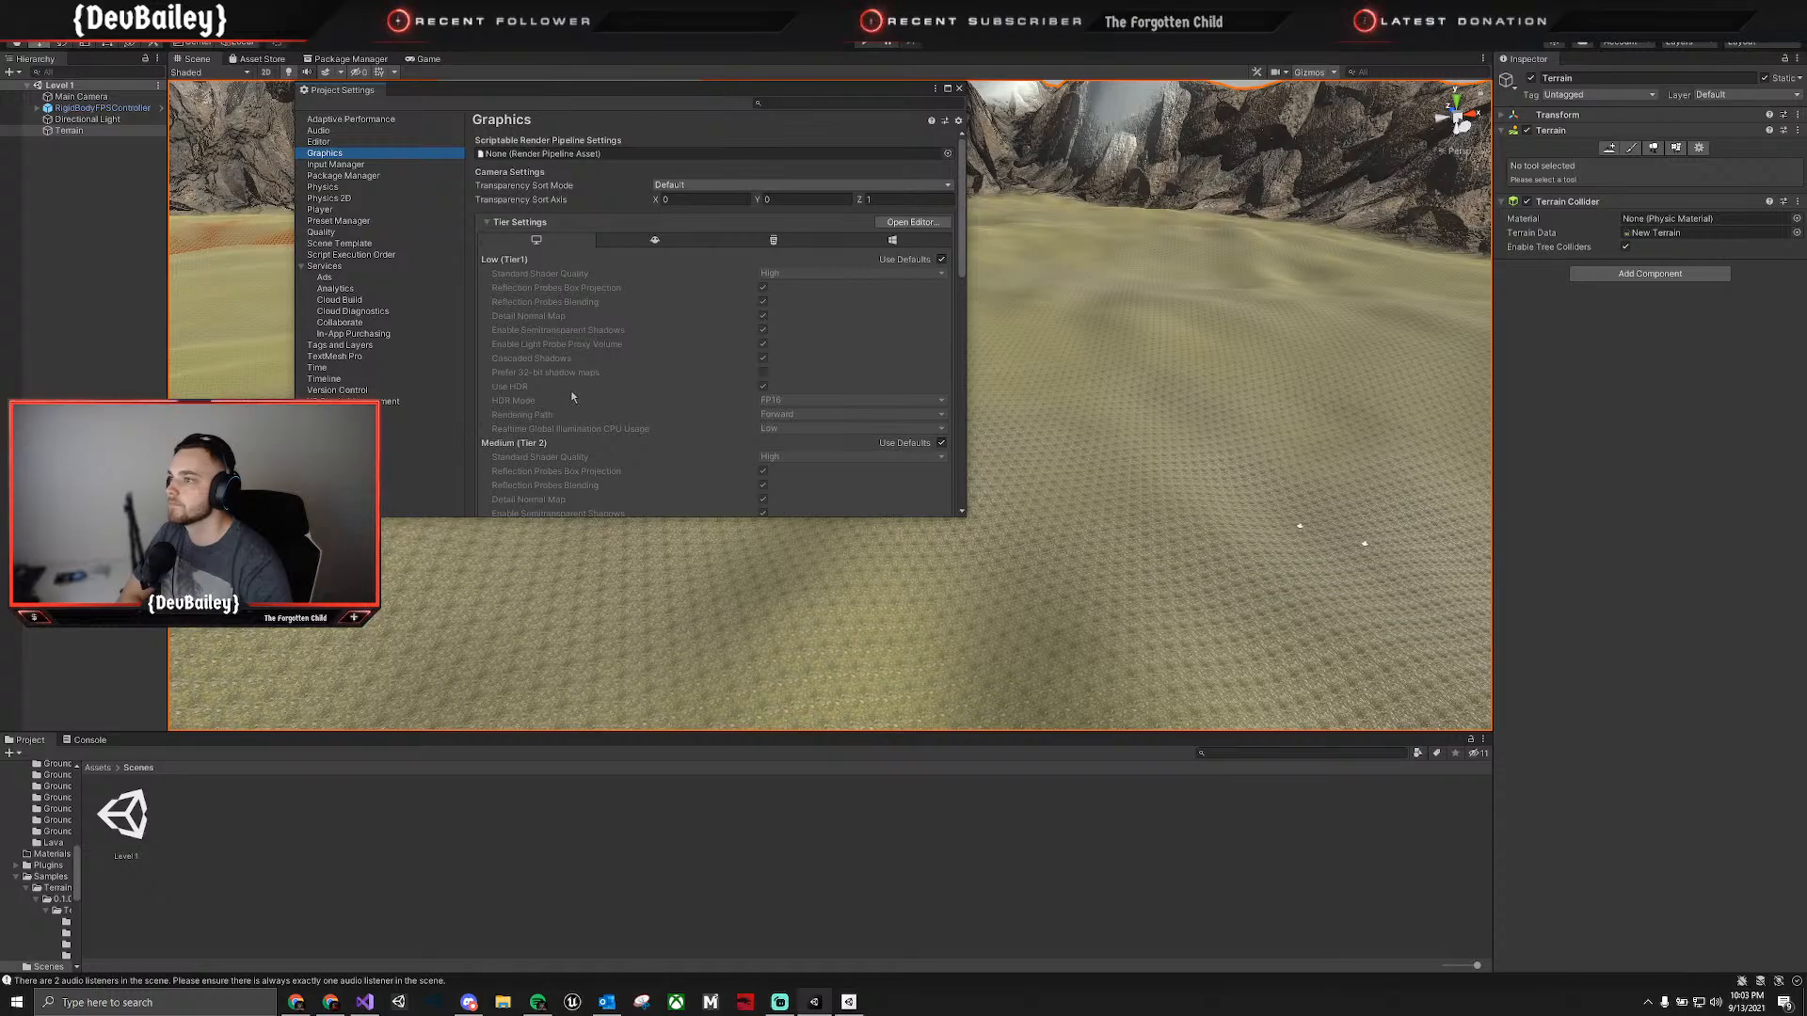
pyautogui.click(610, 154)
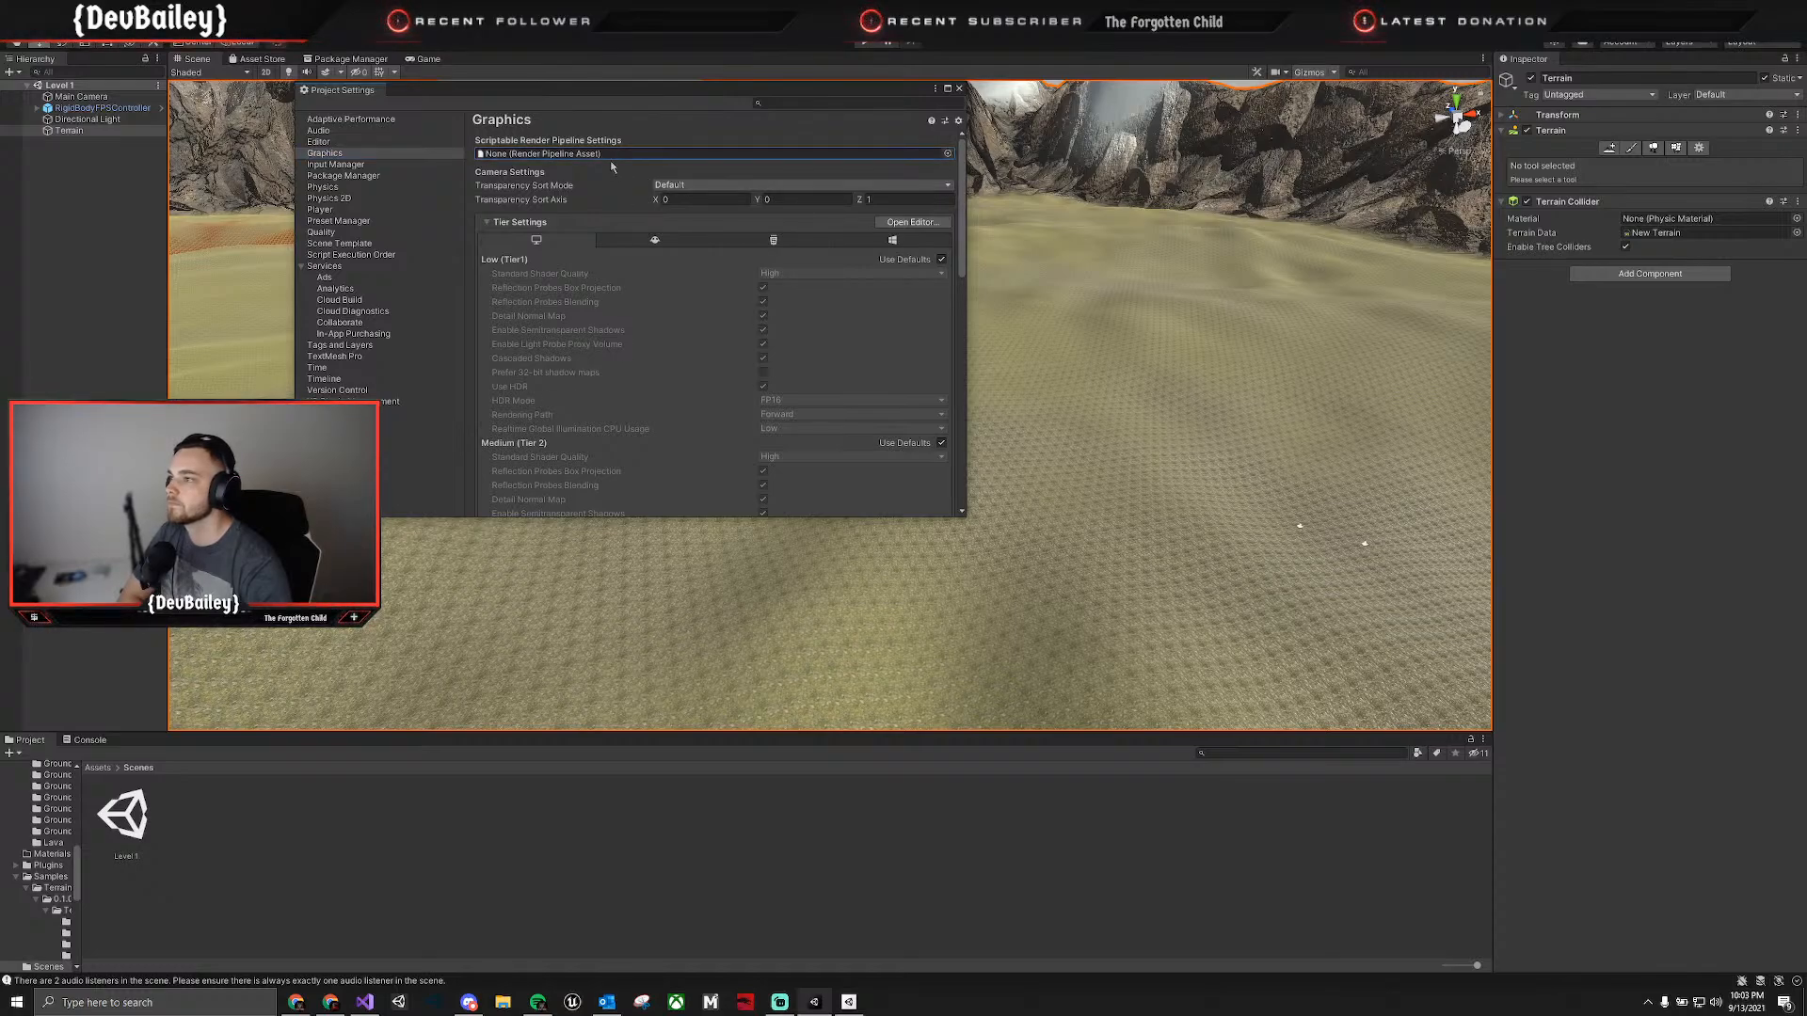
pyautogui.click(688, 186)
pyautogui.click(699, 175)
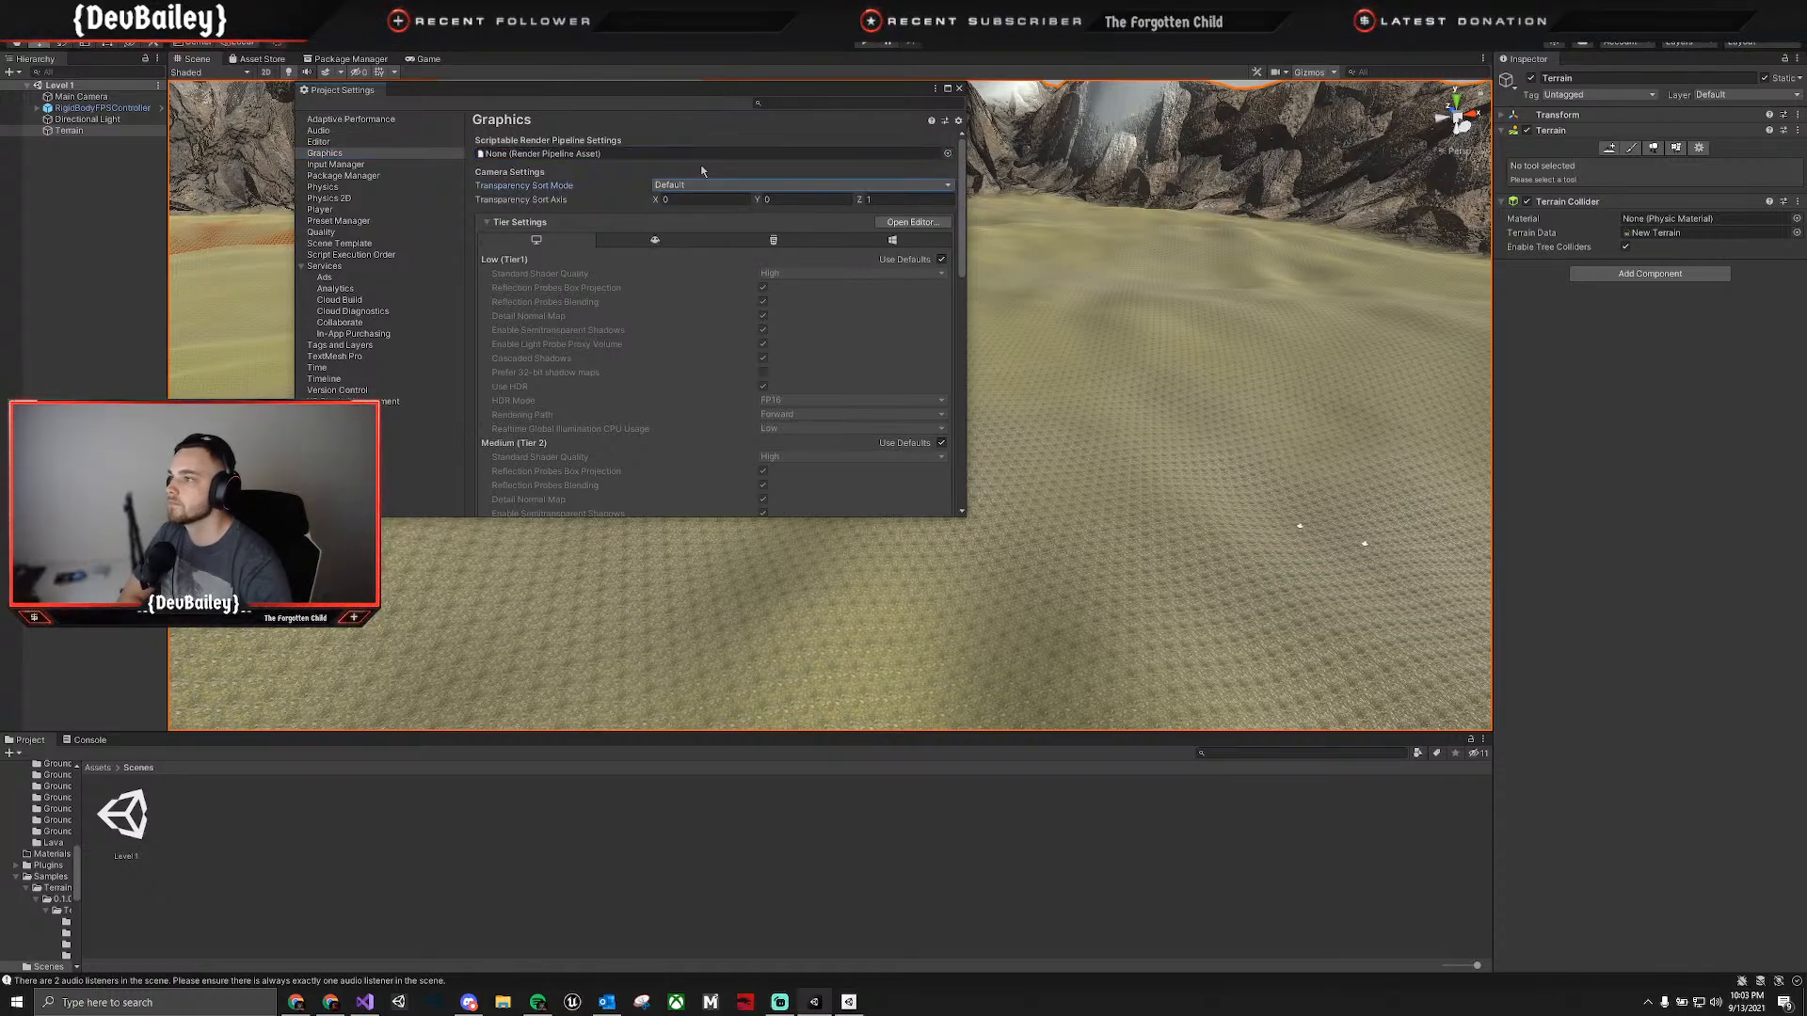
# Check the Package Manager, Physics and Quality settings, reading the Ultra level's rendering, shadow and VSync options, and close the project settings.
pyautogui.click(321, 166)
pyautogui.click(343, 176)
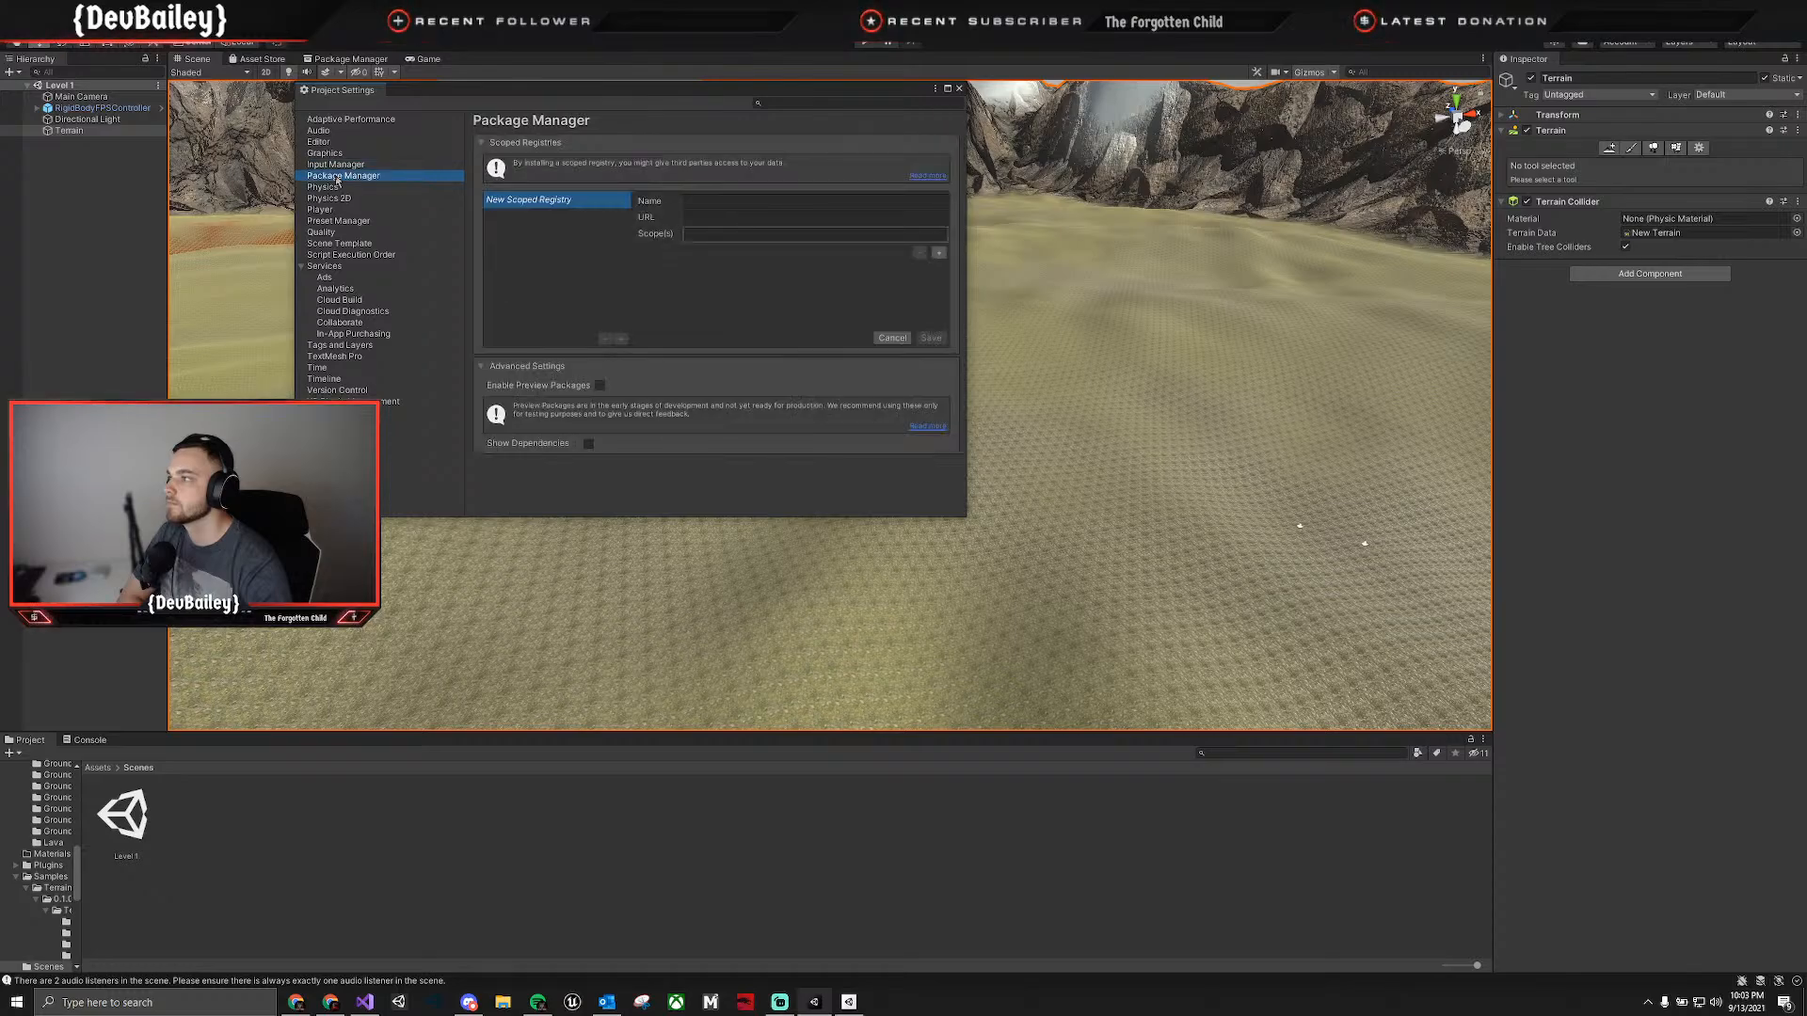
pyautogui.click(344, 185)
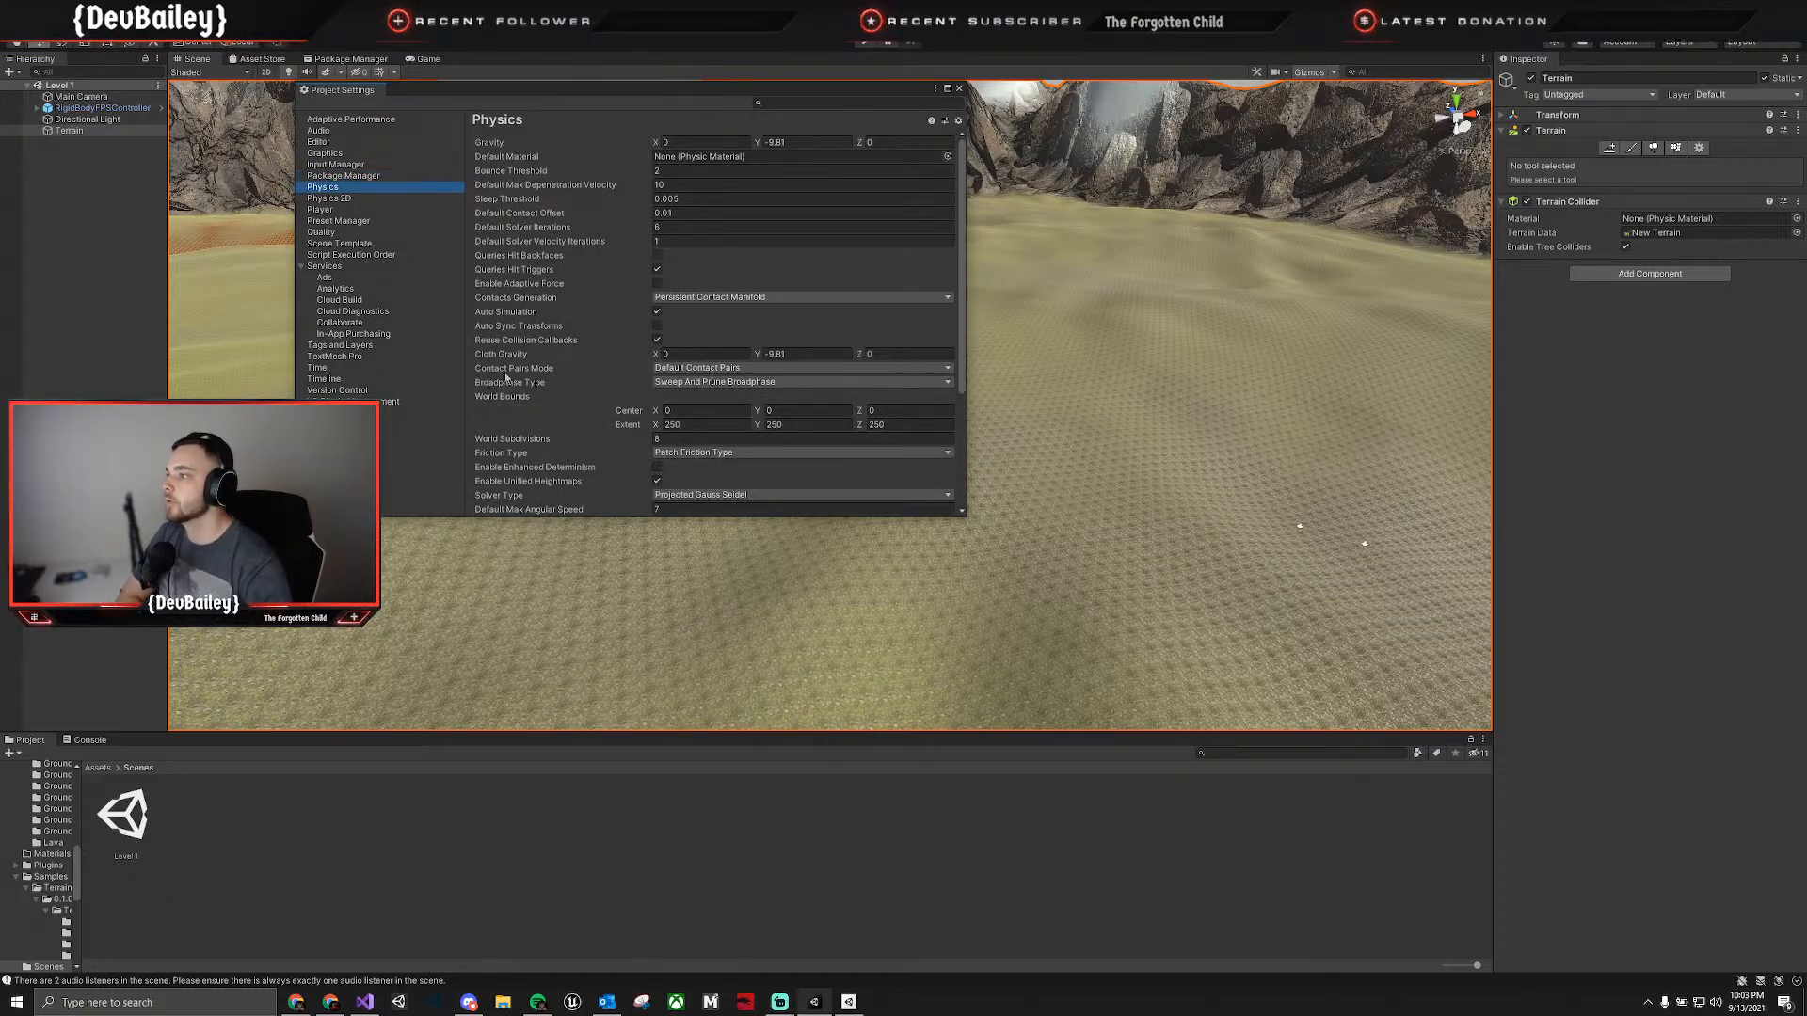
pyautogui.click(321, 231)
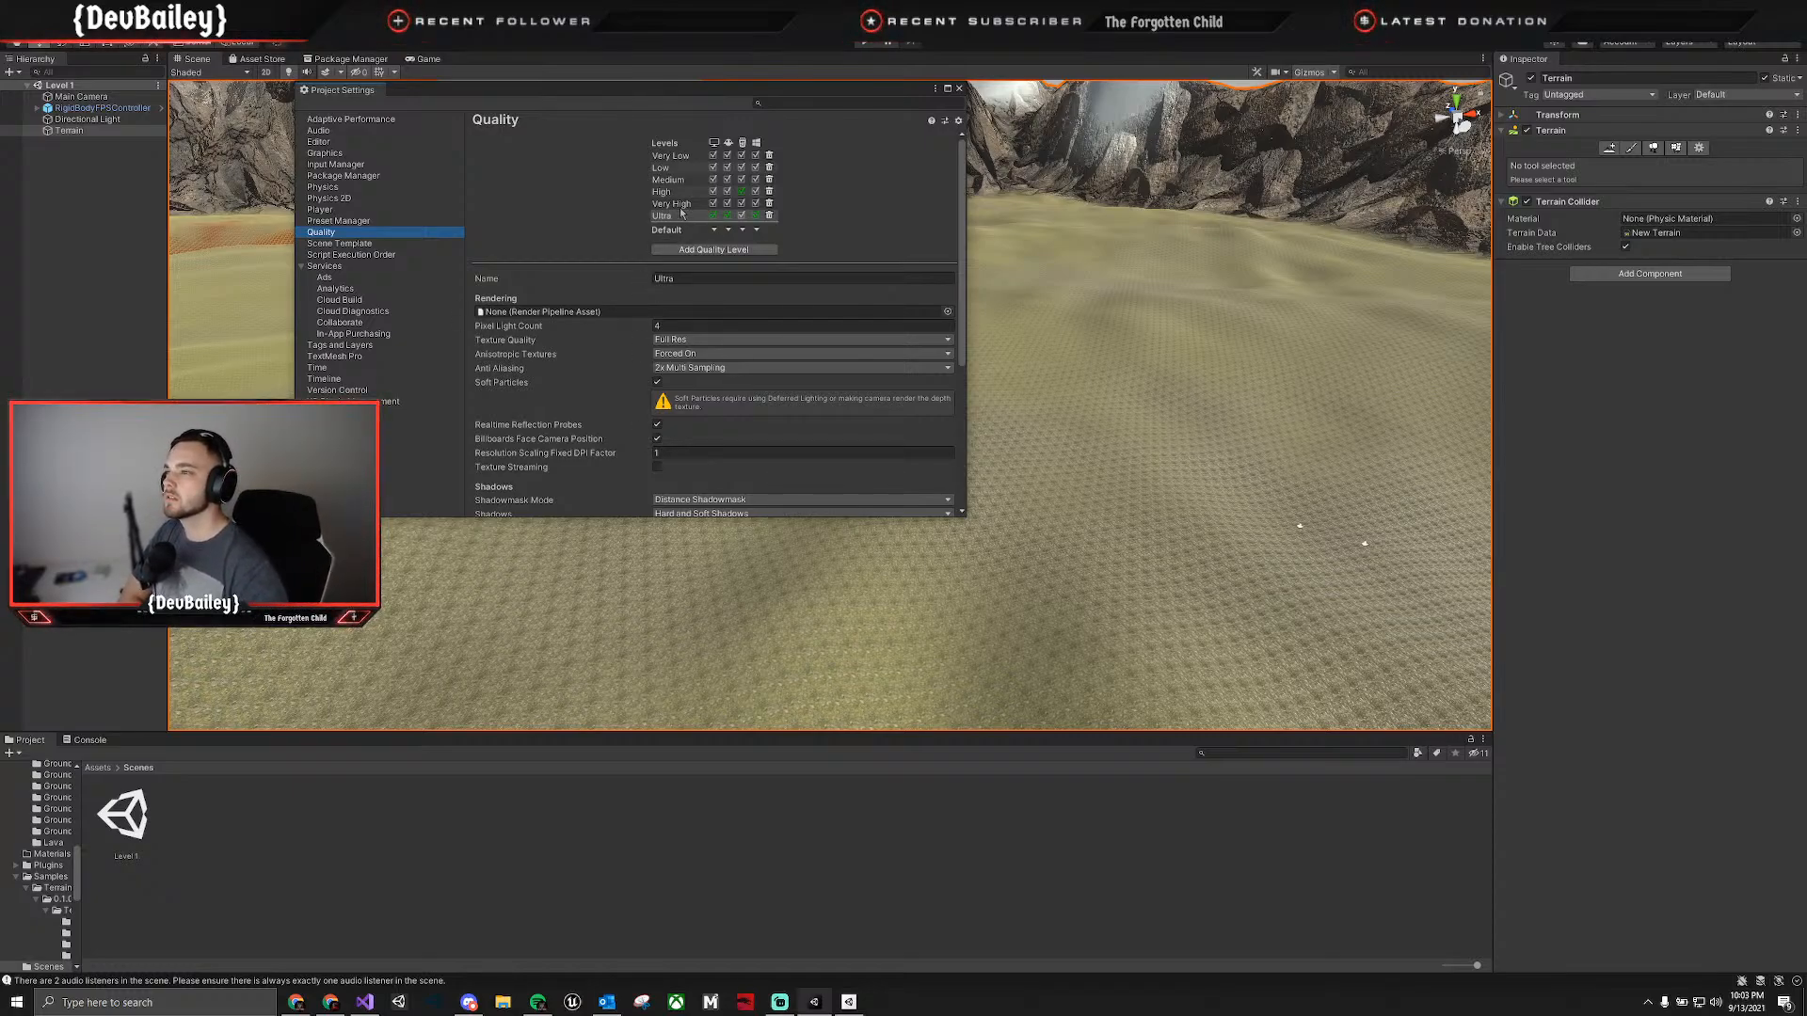
pyautogui.scroll(-1, 588, 275)
pyautogui.scroll(-3, 589, 274)
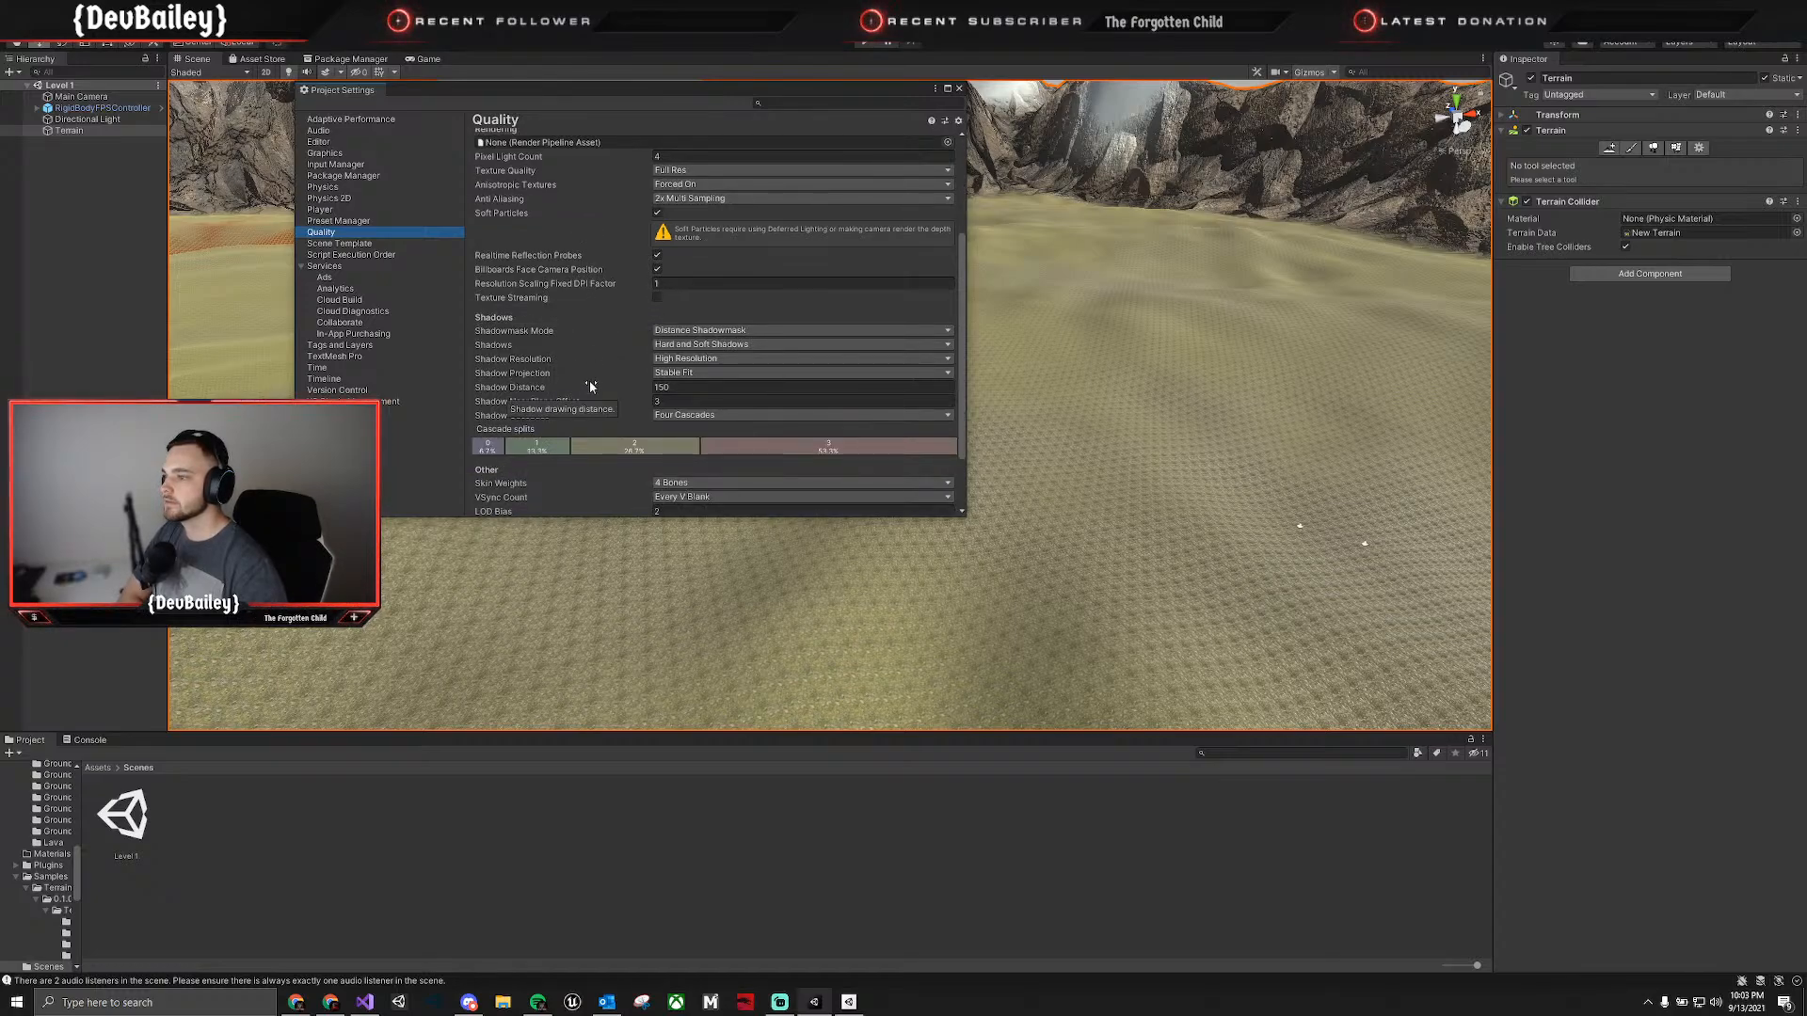
pyautogui.scroll(-2, 568, 455)
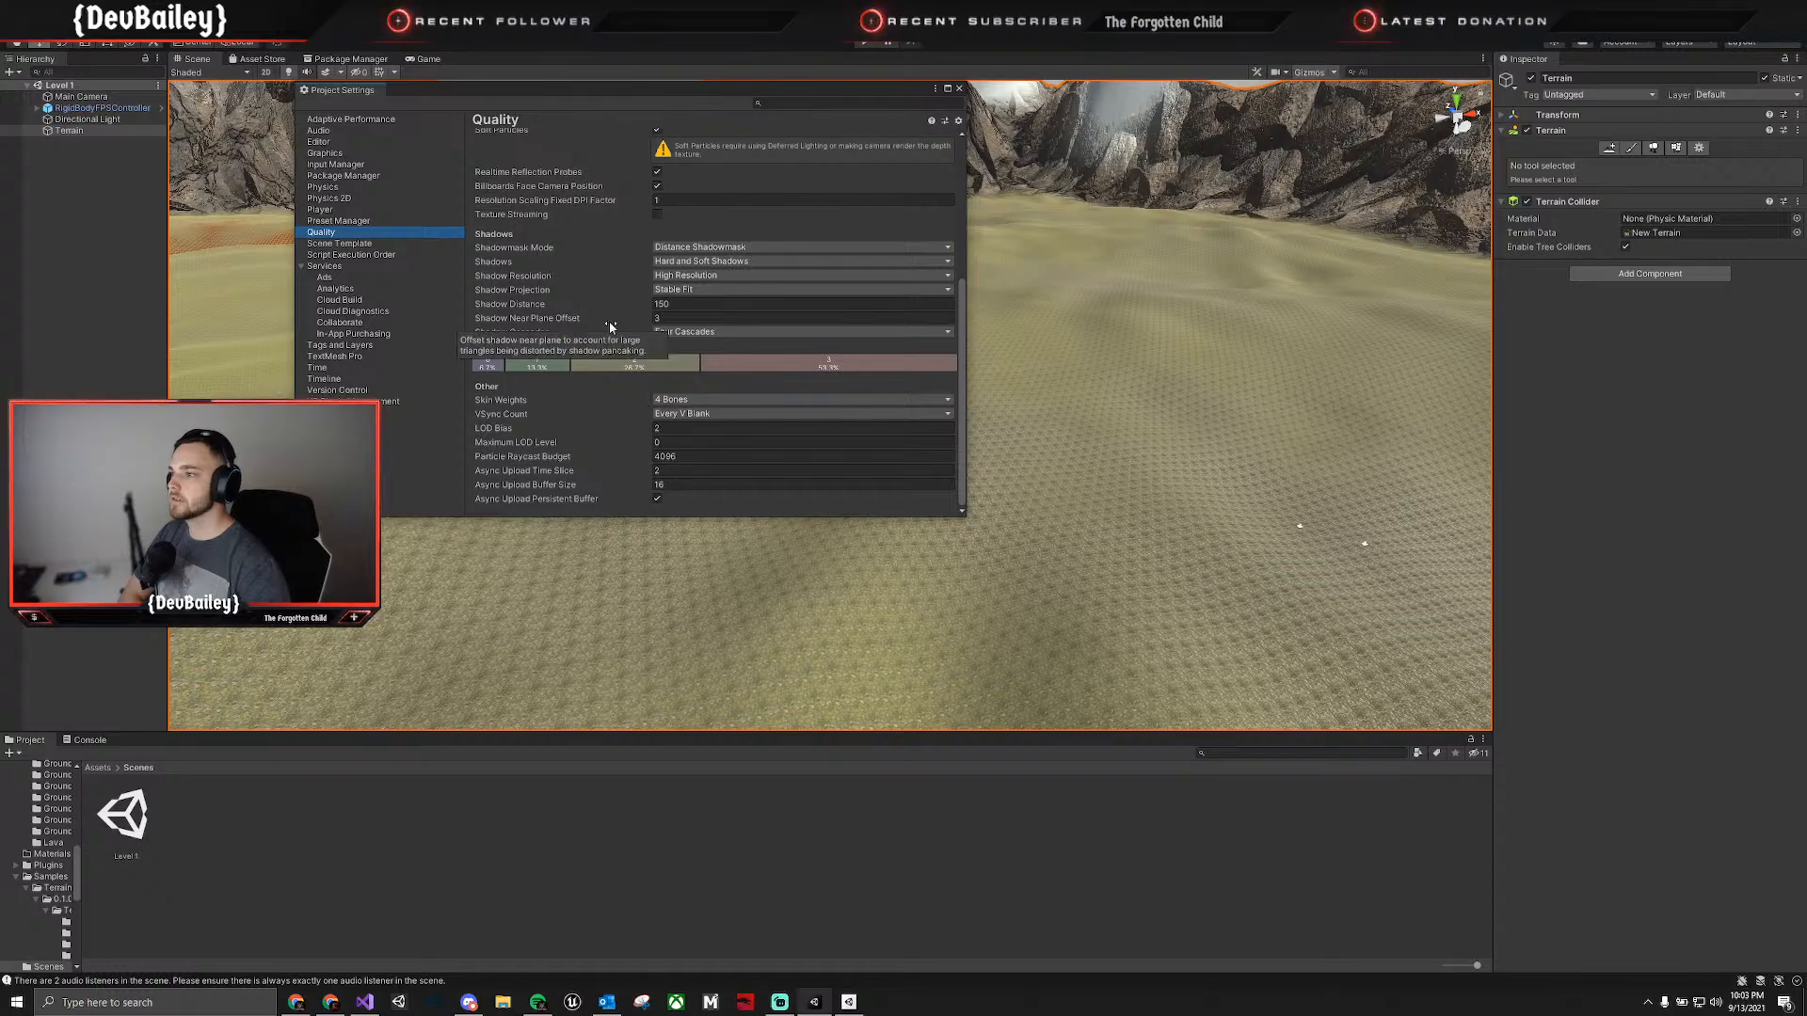
pyautogui.scroll(1, 611, 327)
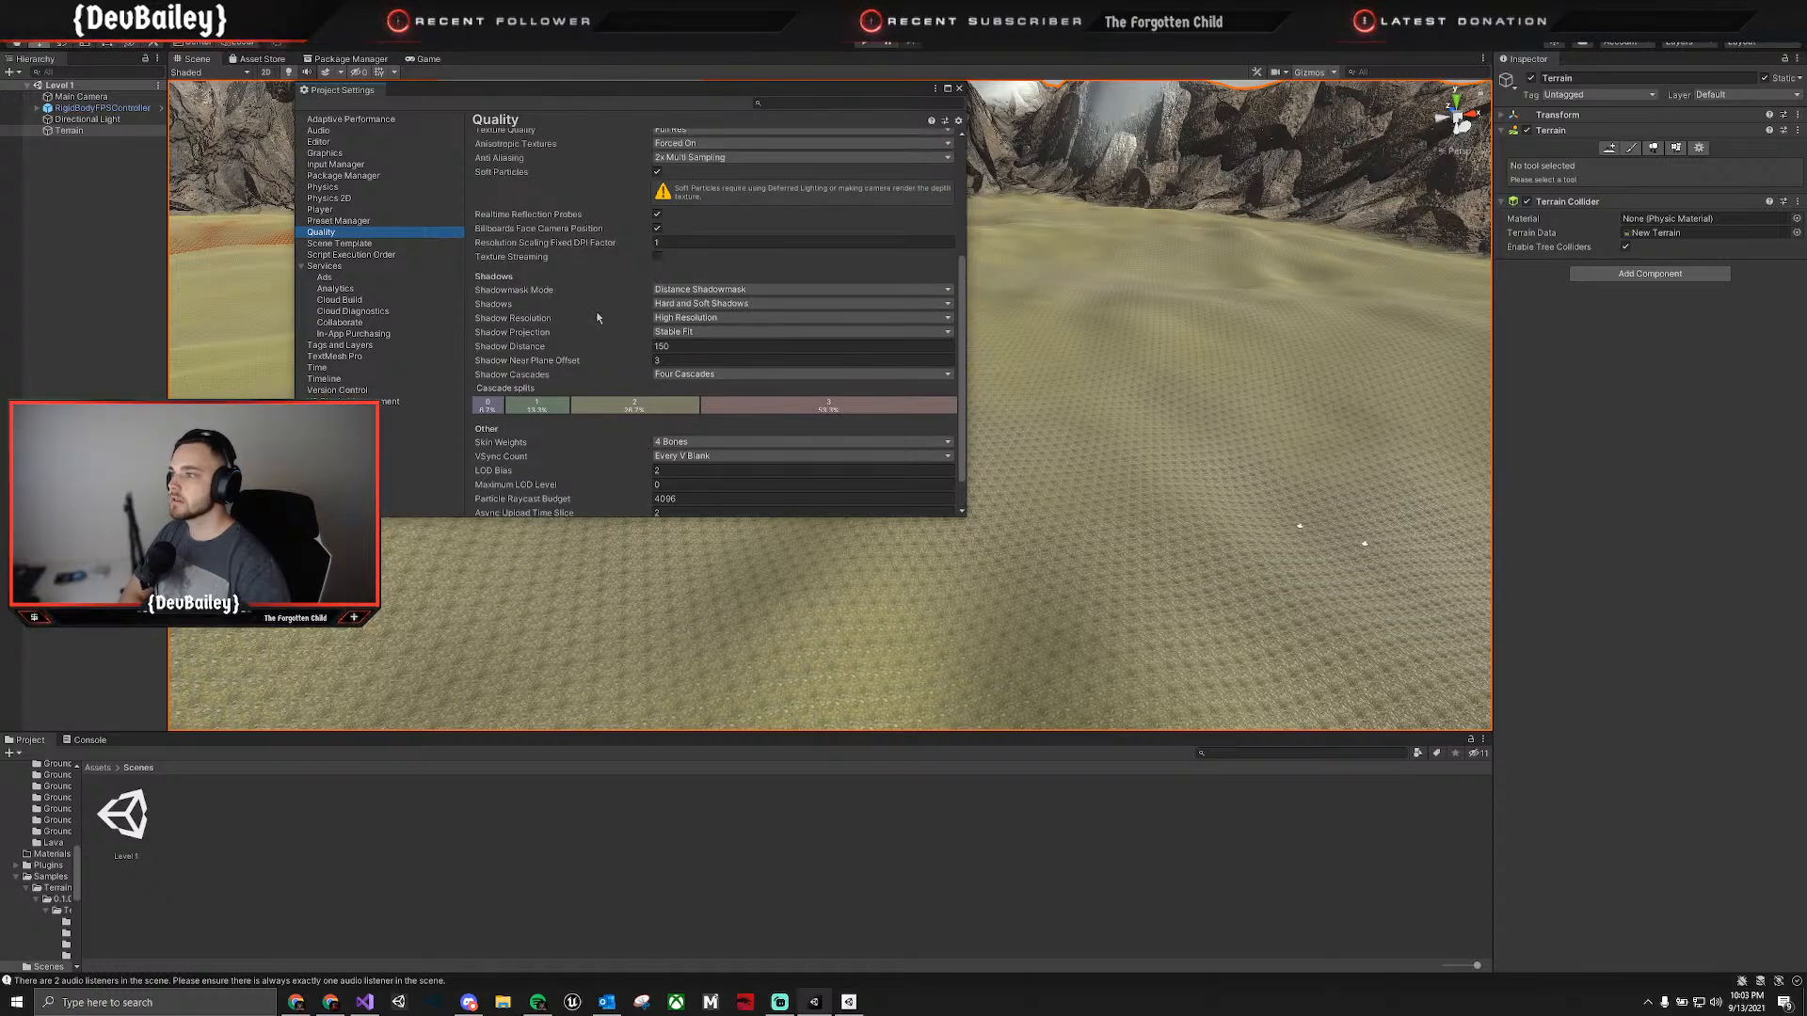
pyautogui.scroll(2, 597, 318)
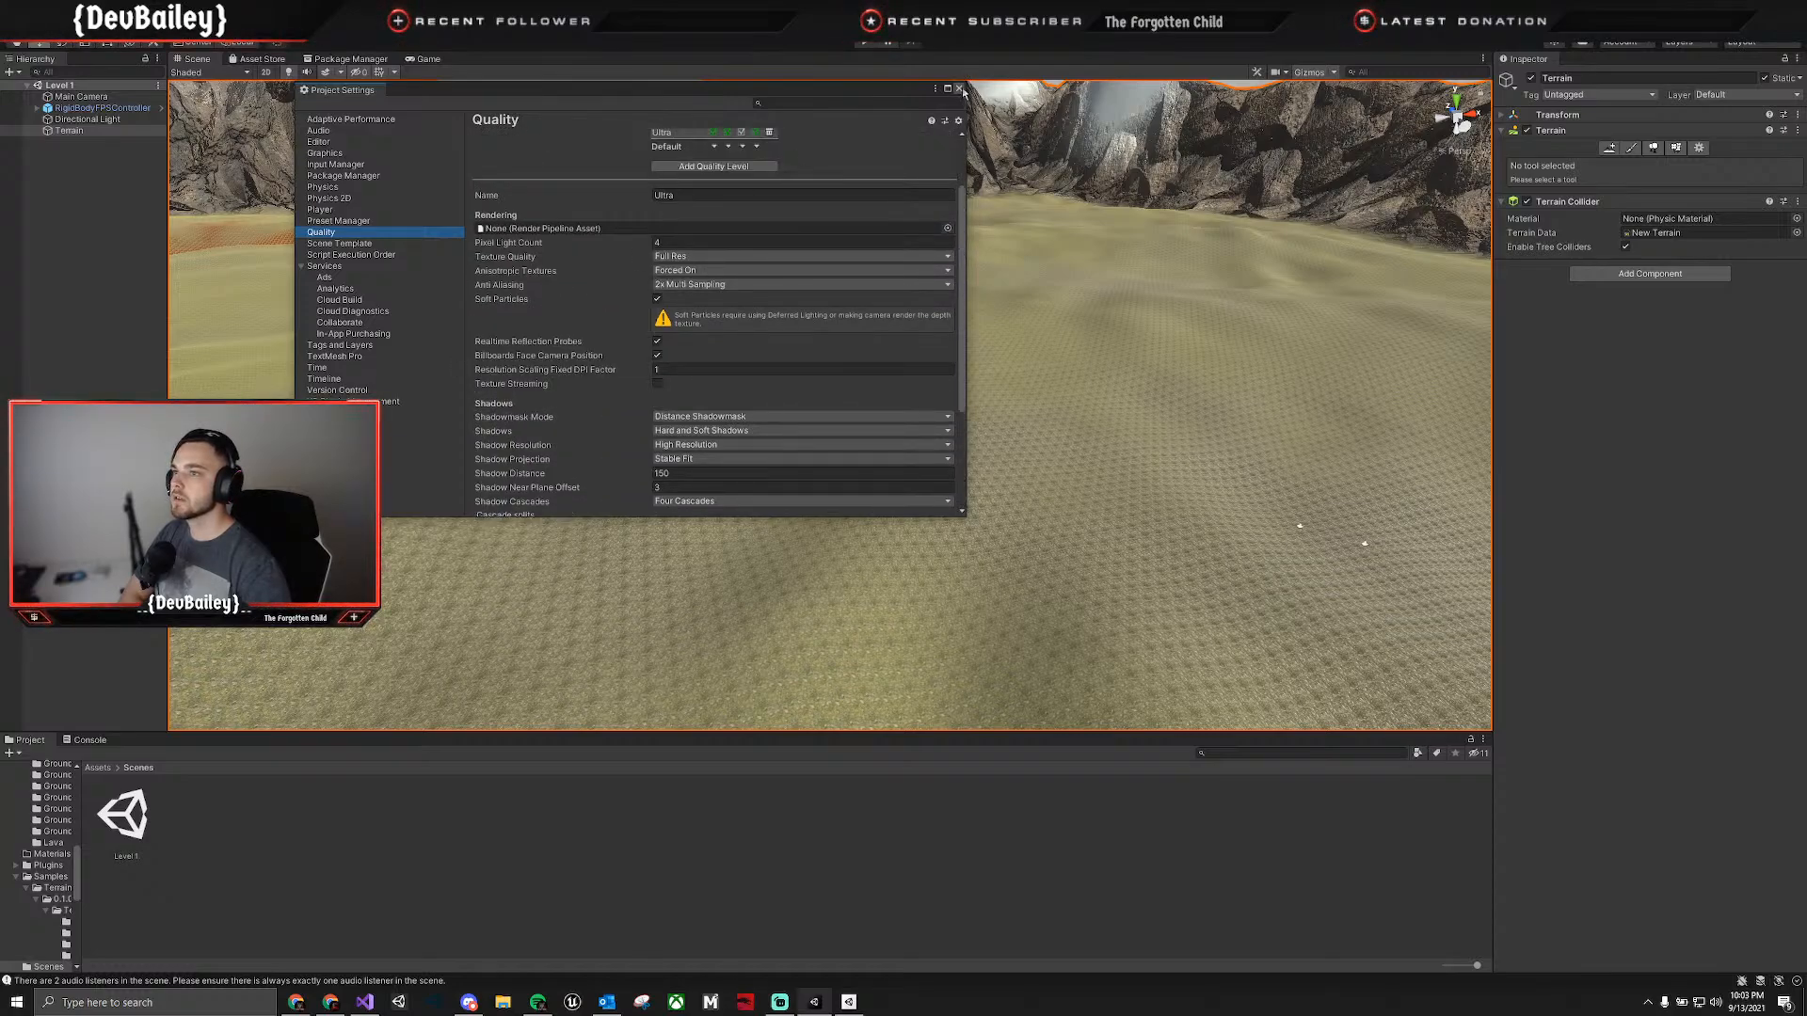
pyautogui.click(959, 89)
# Check the Scene view's component tools, scene camera and gizmo options.
pyautogui.click(1258, 72)
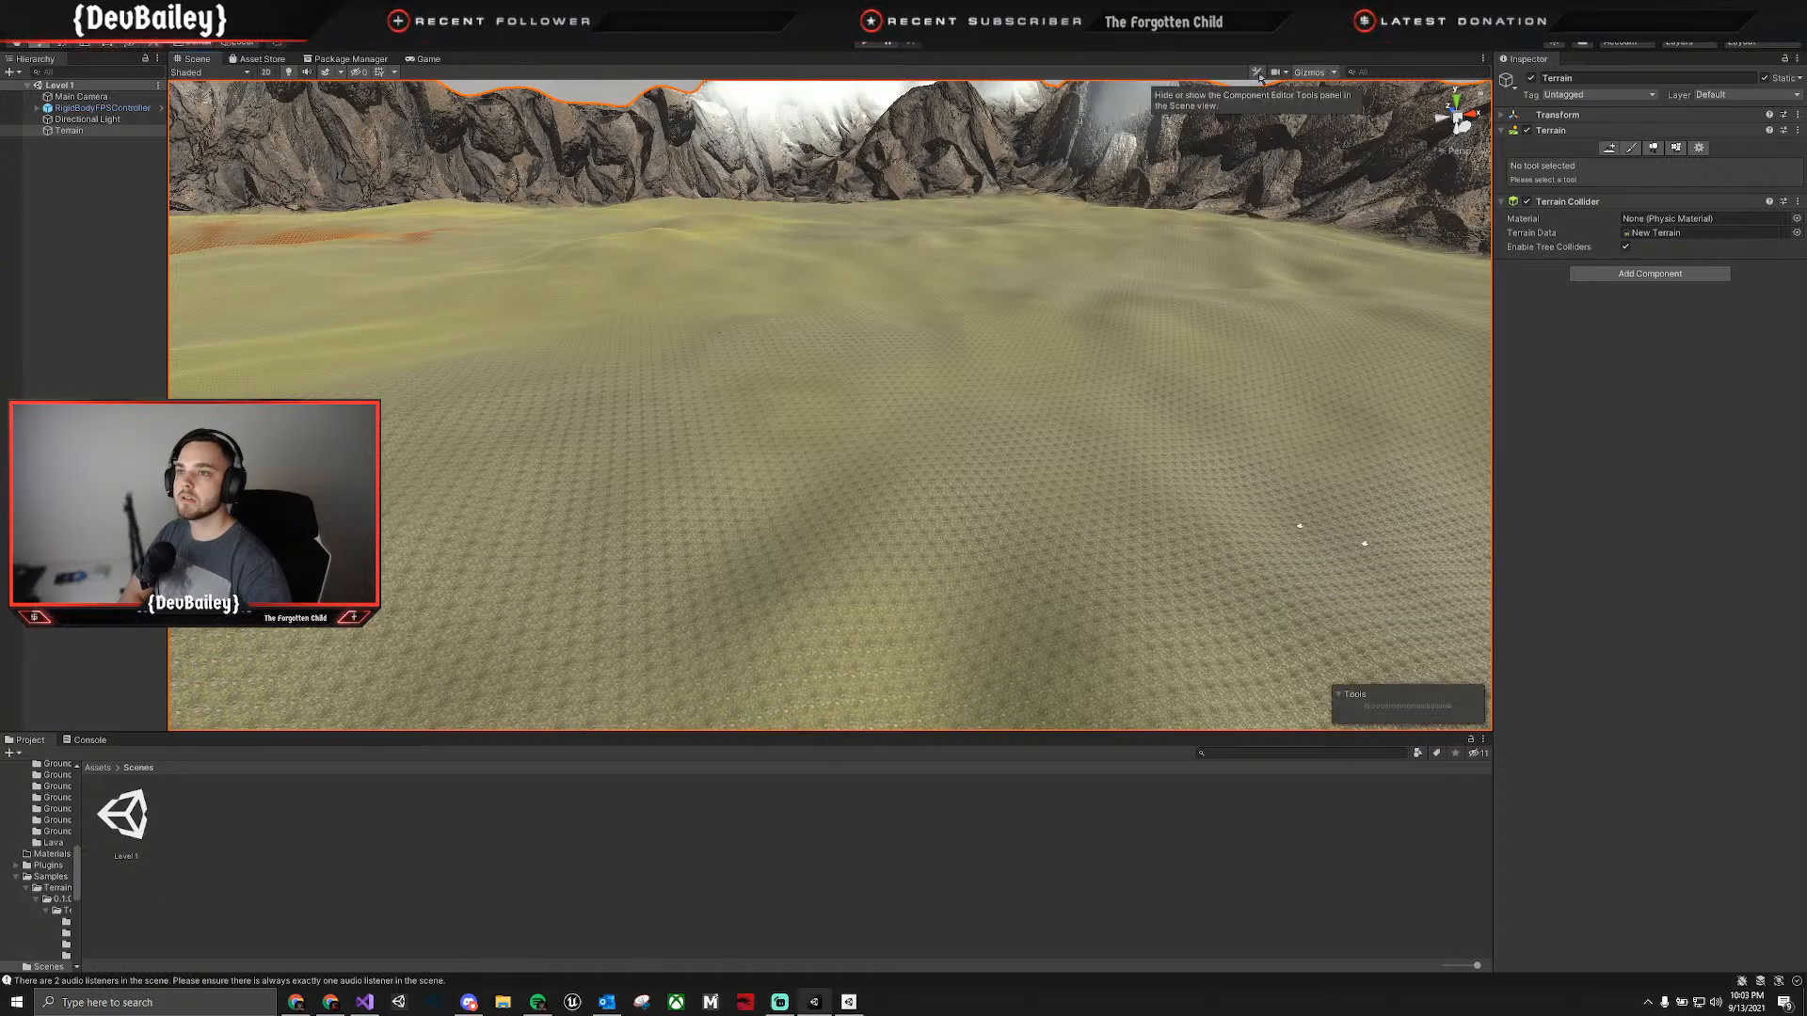
pyautogui.click(1258, 73)
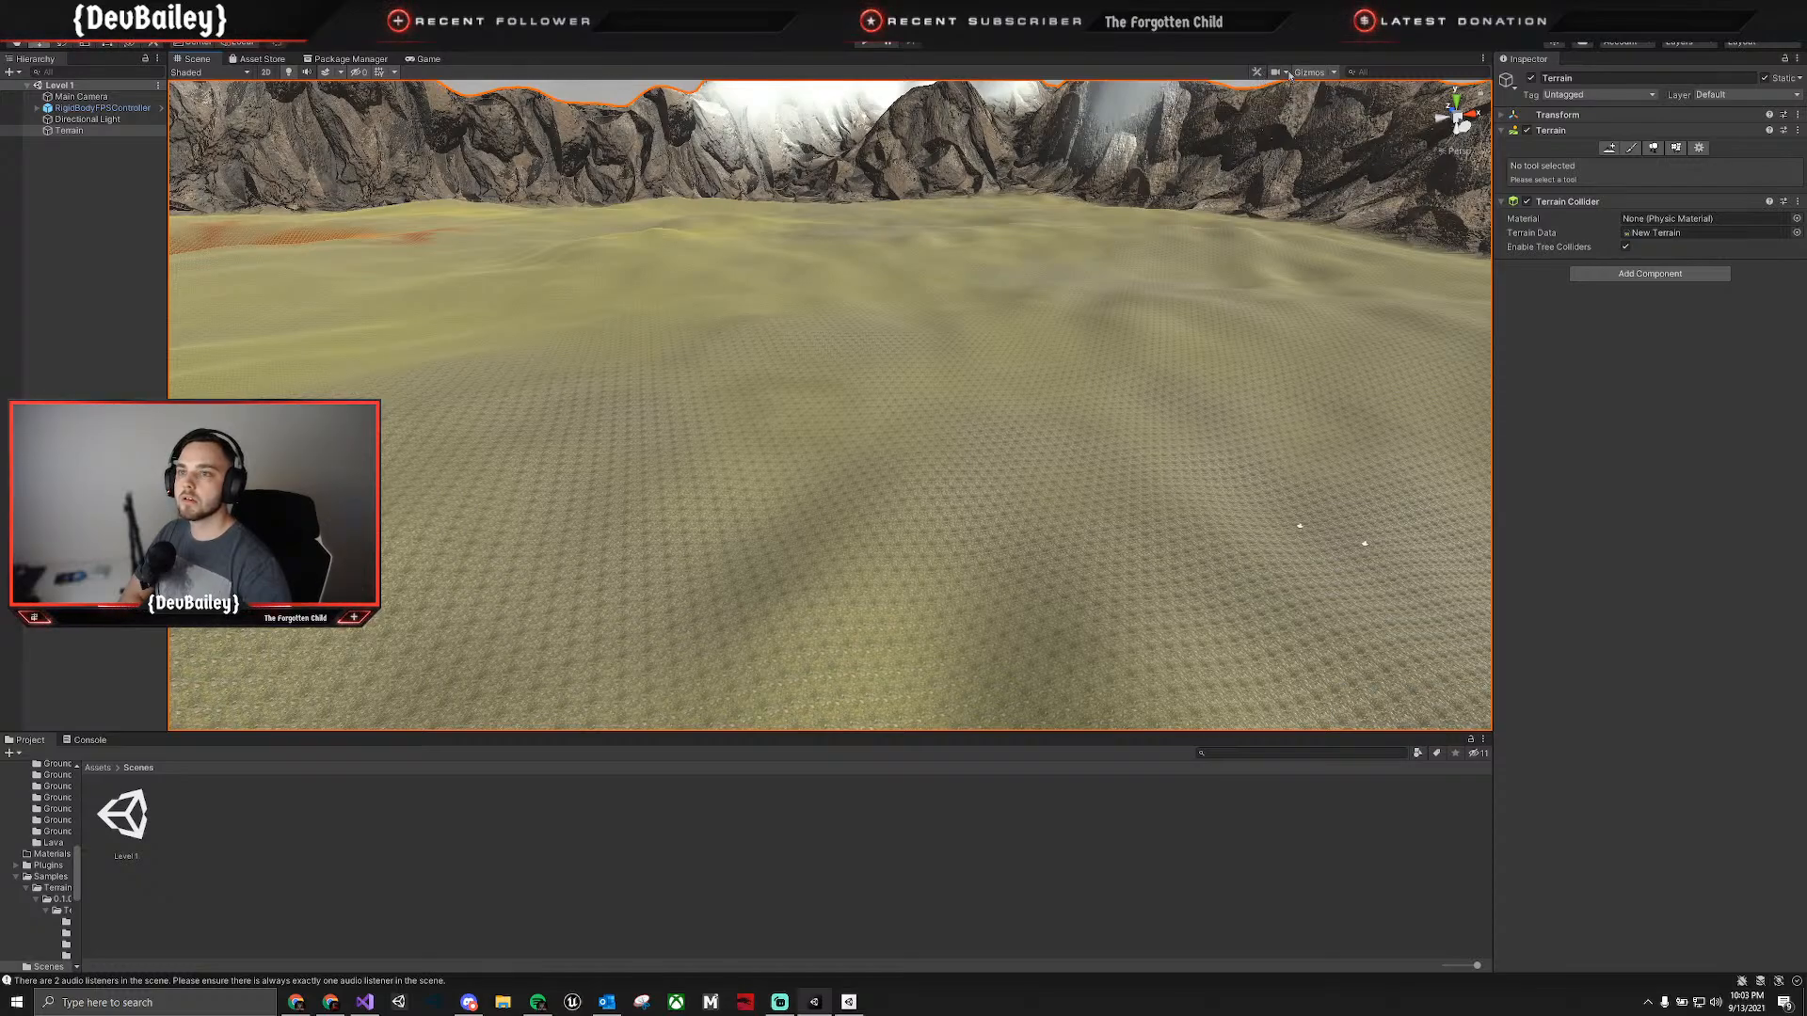
pyautogui.click(1287, 74)
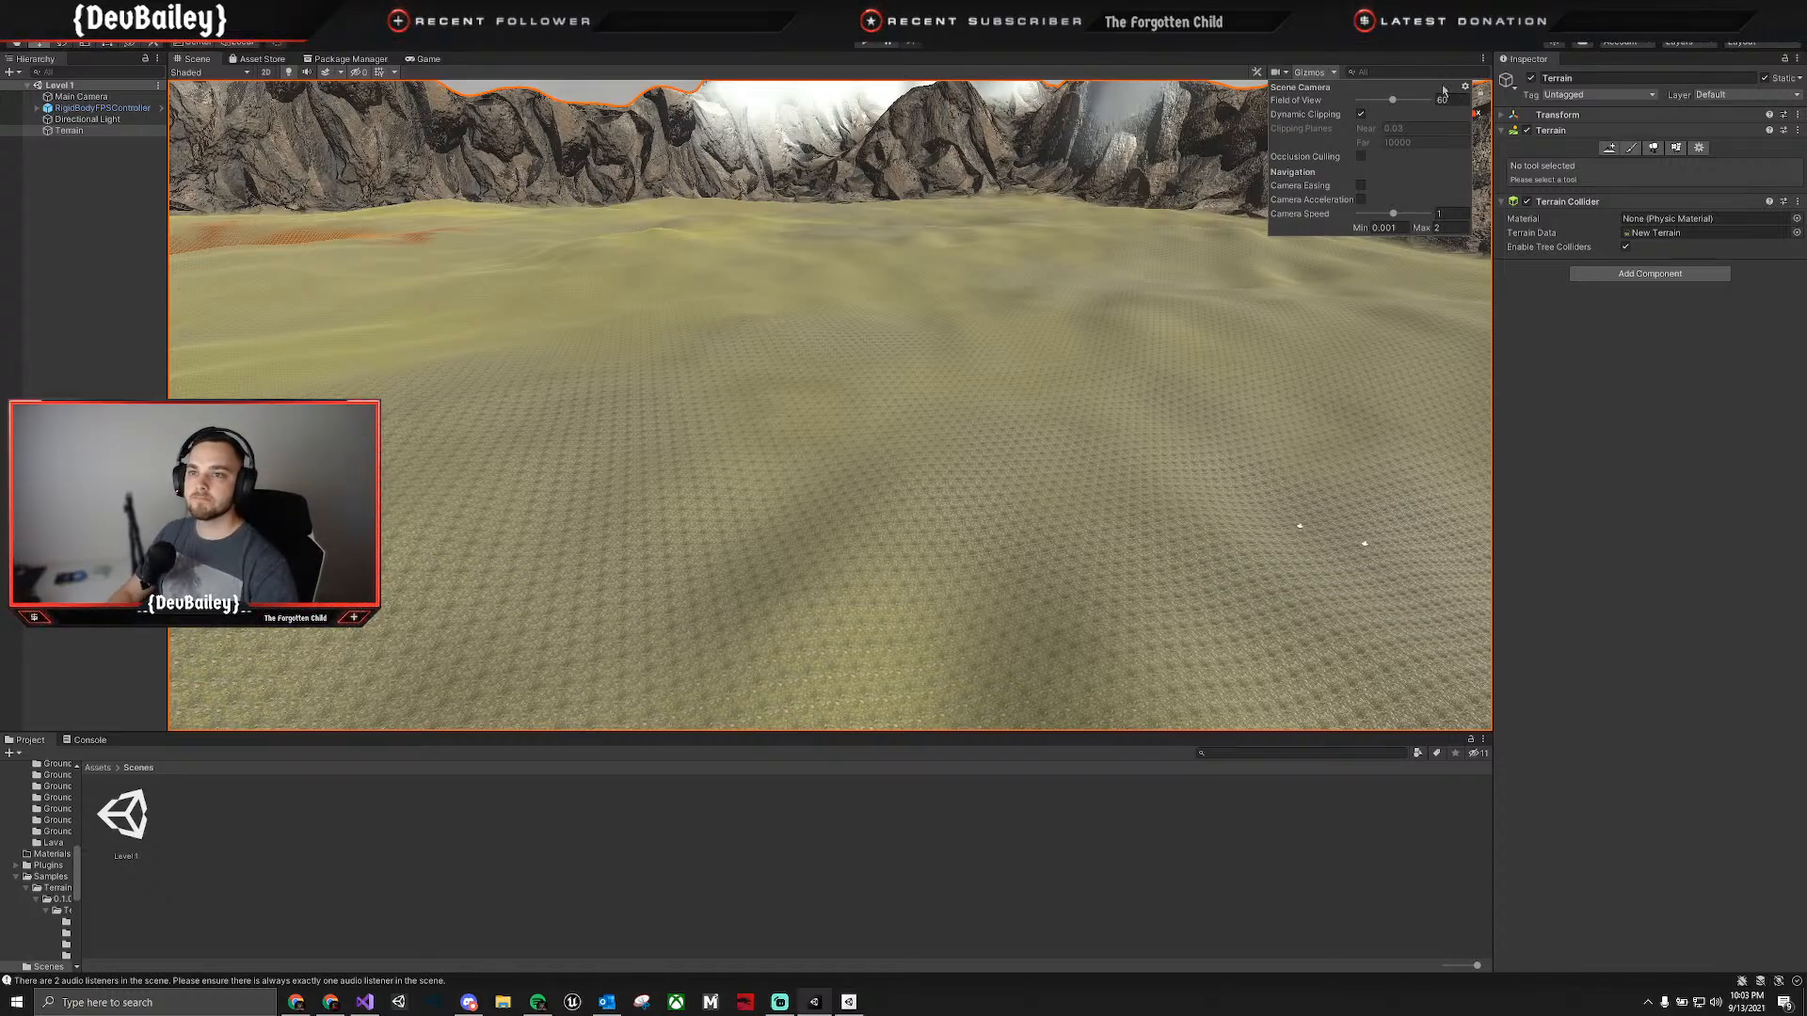
pyautogui.click(1334, 74)
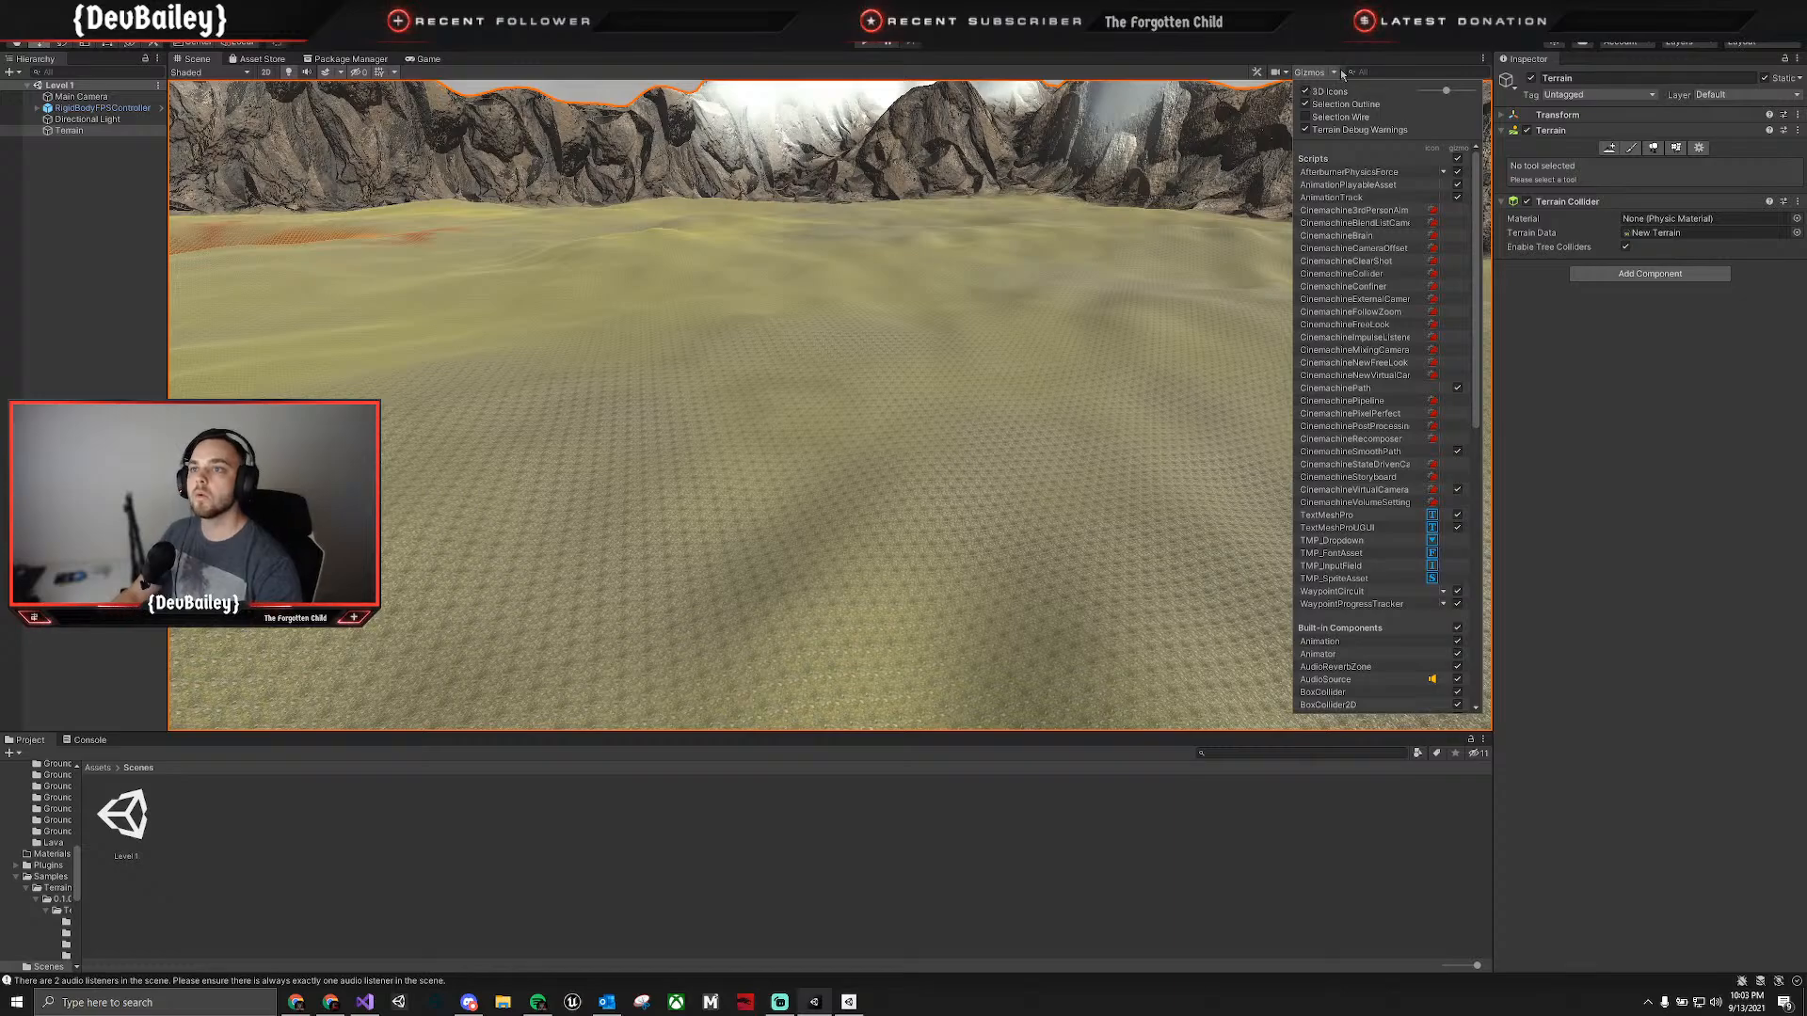
pyautogui.click(1299, 528)
# Check the Game view's options, including its resolution presets, the types available for a custom resolution and the view's display settings.
pyautogui.click(428, 59)
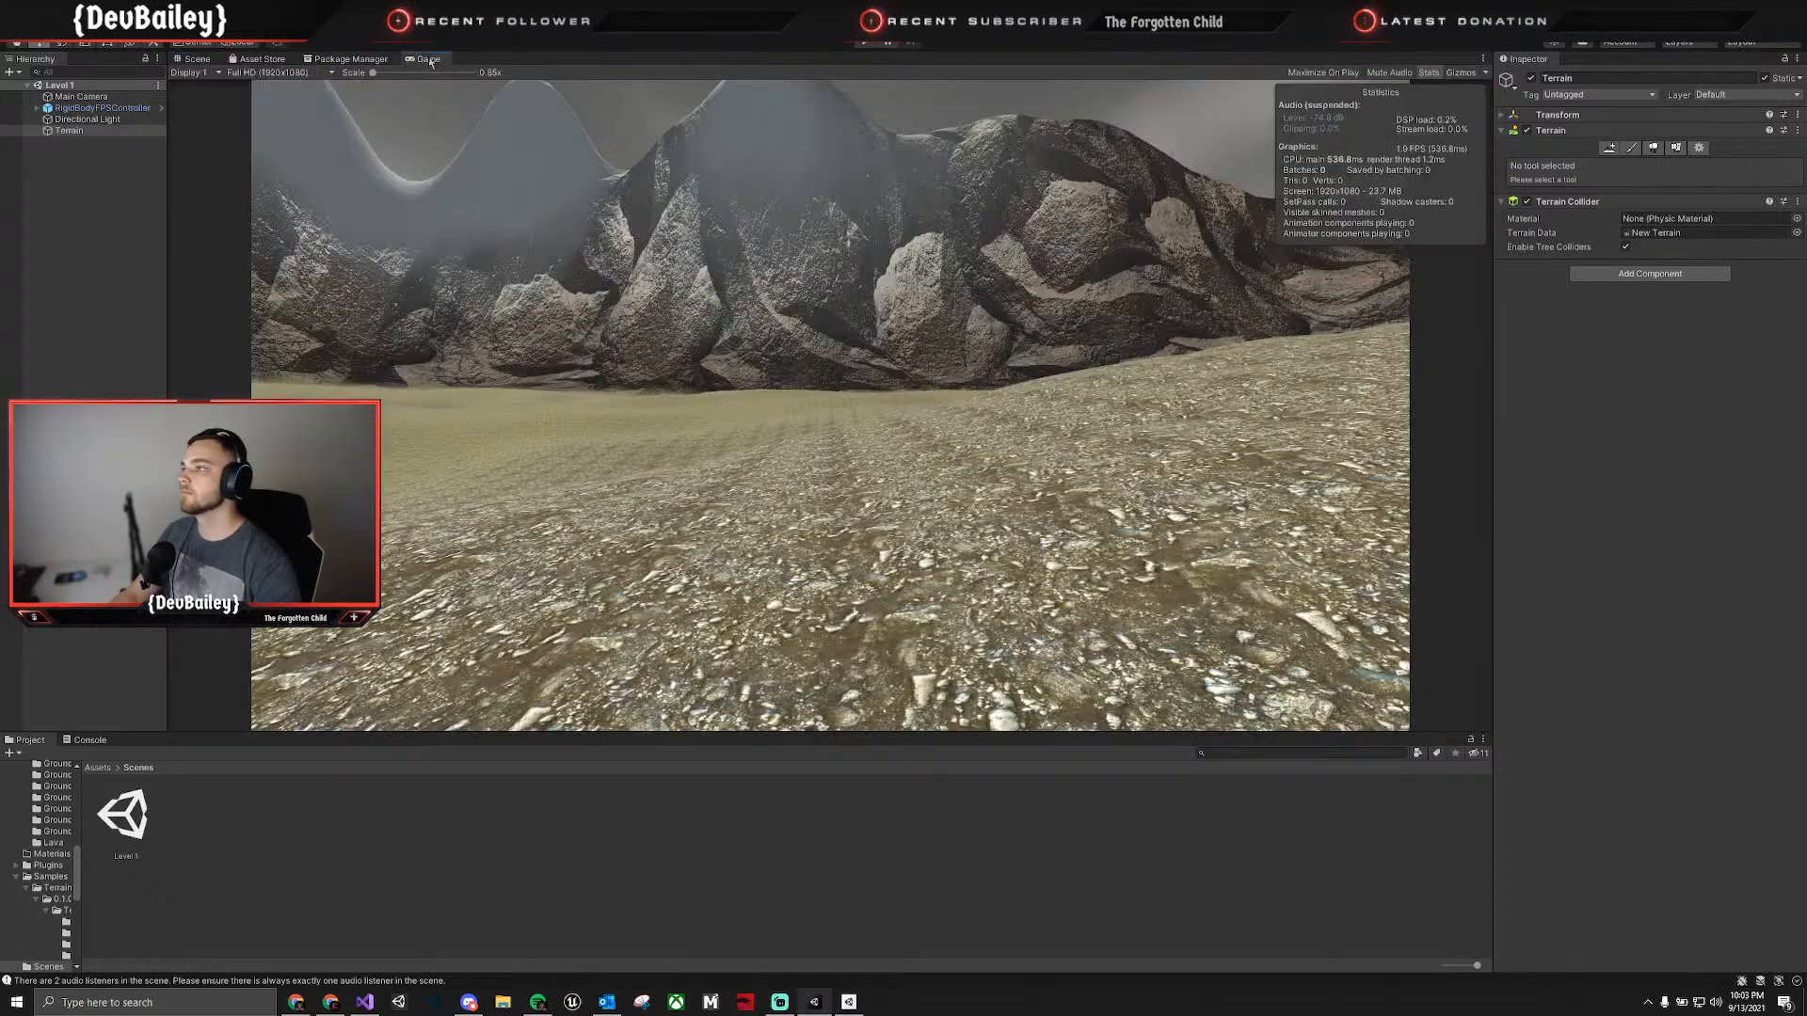
pyautogui.rightClick(423, 60)
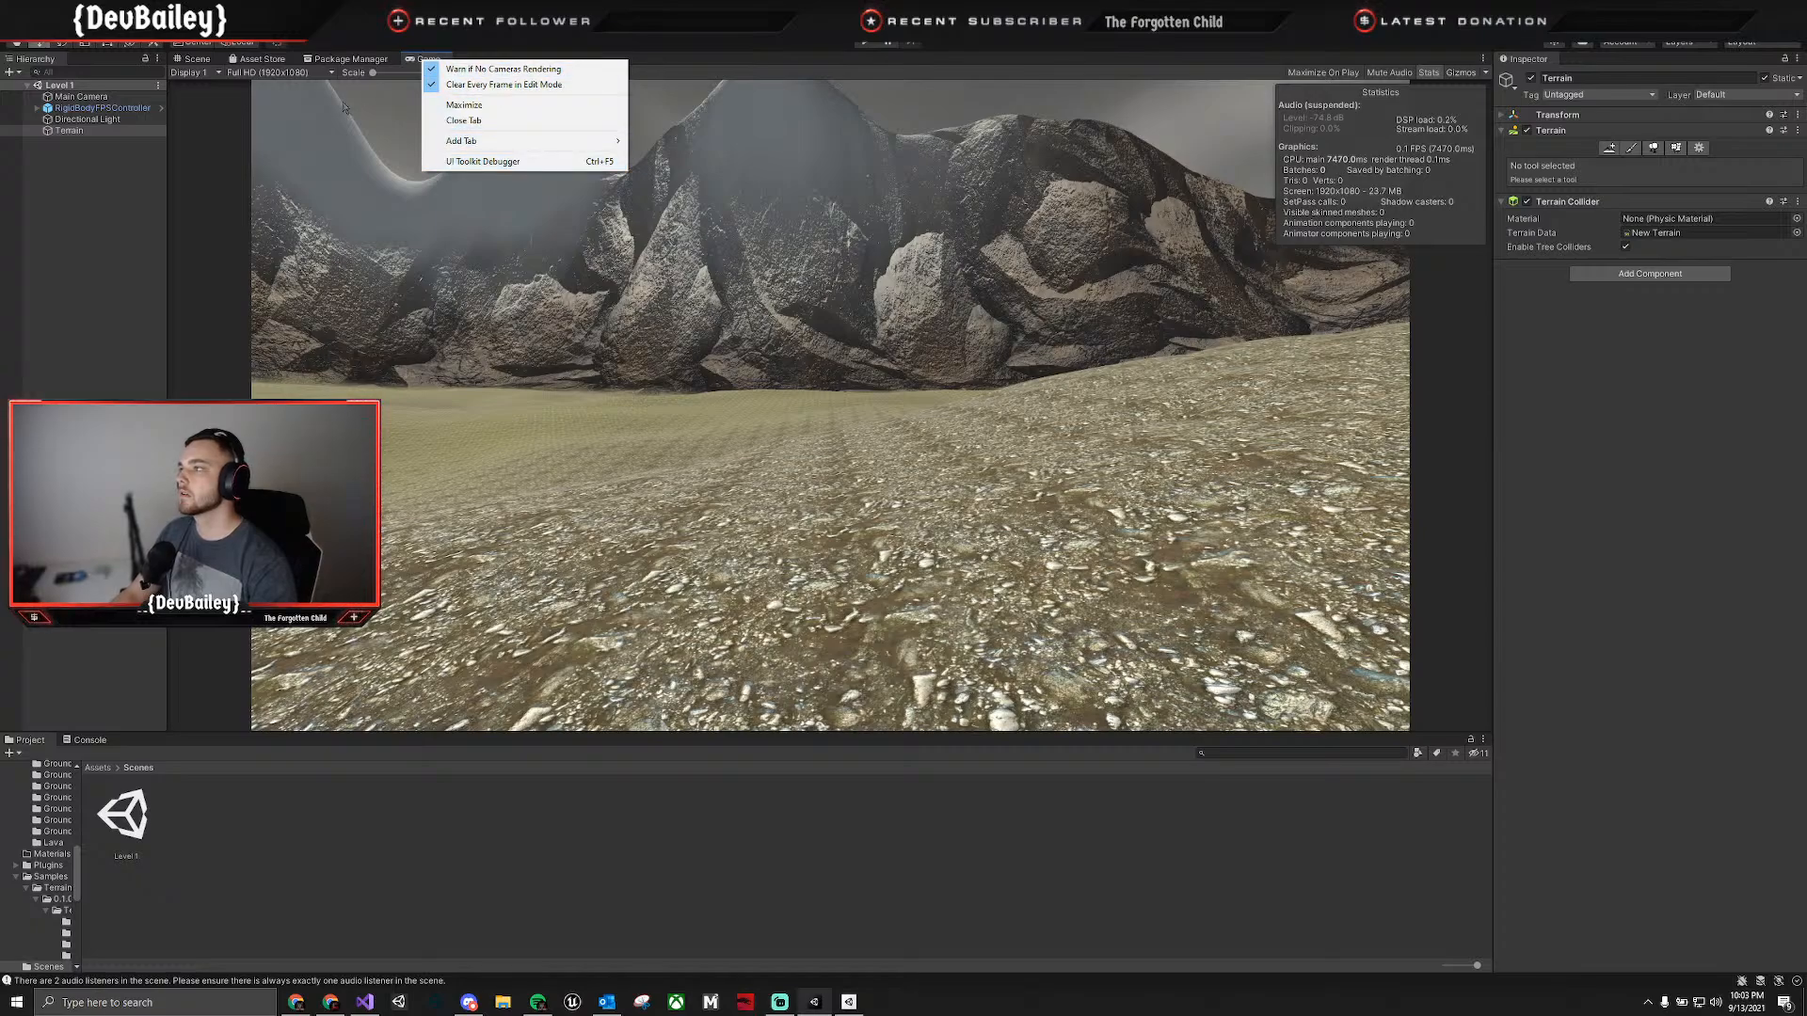
pyautogui.click(240, 74)
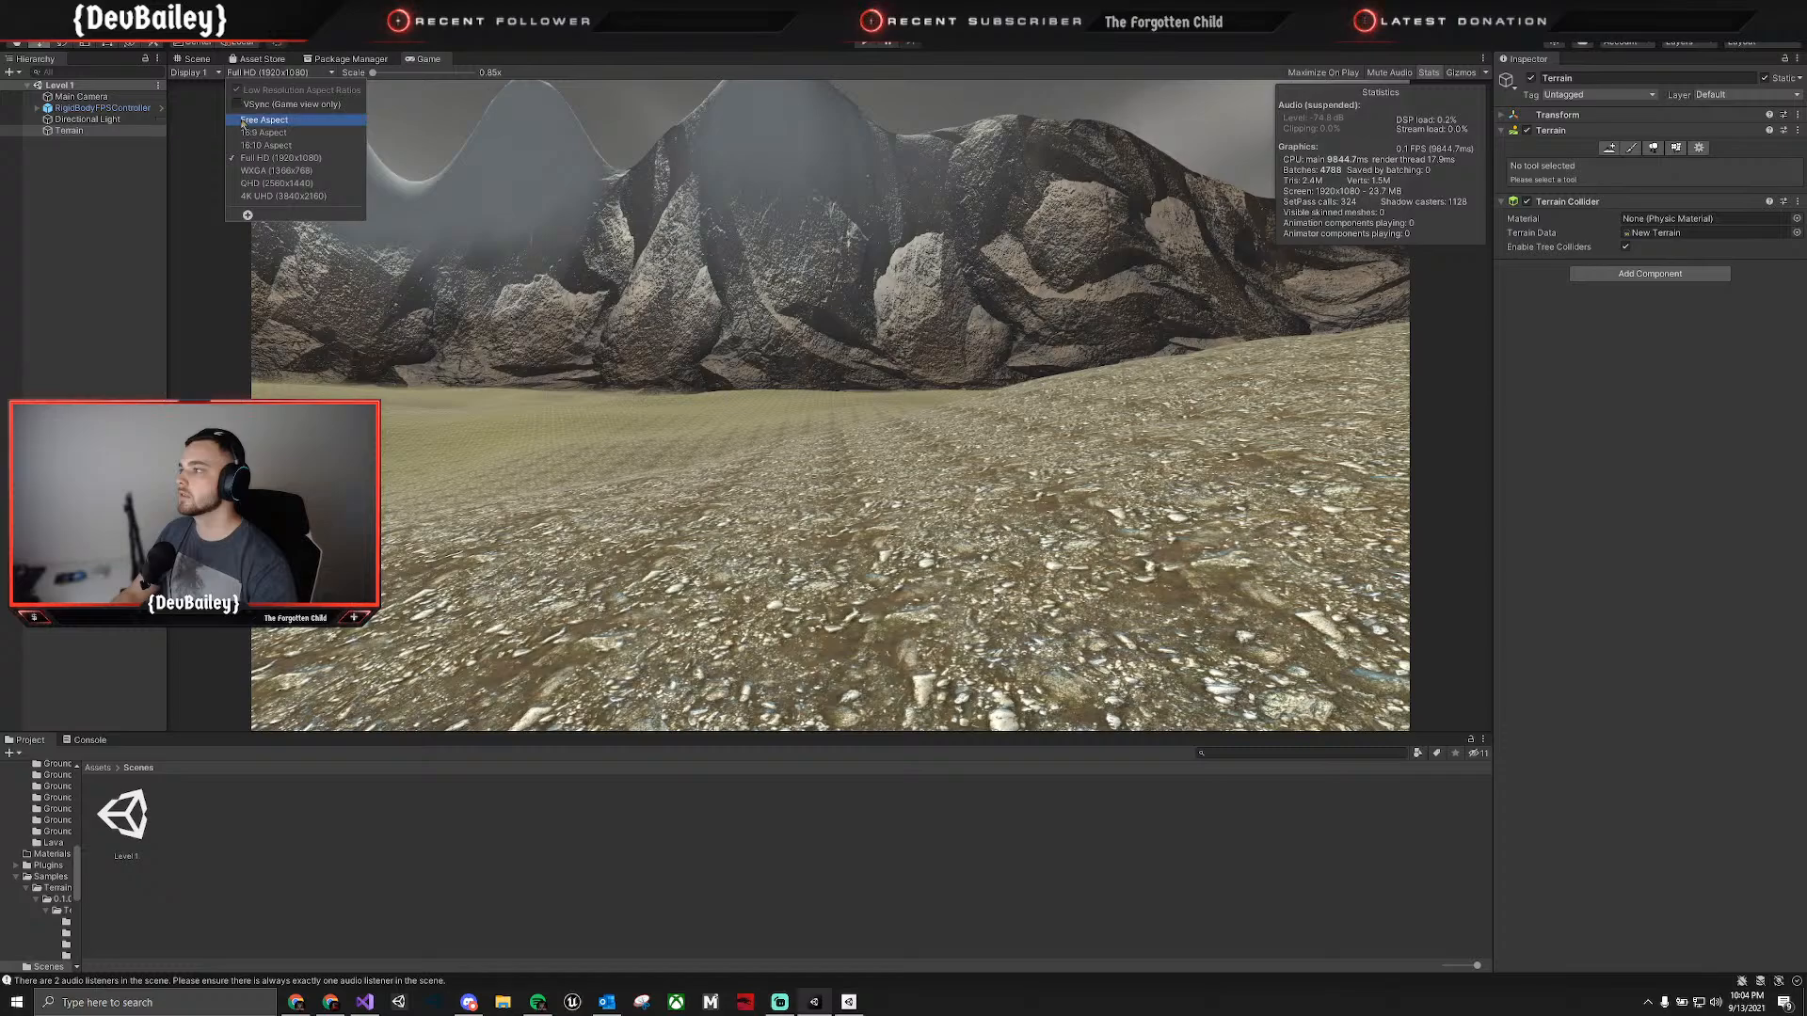
pyautogui.click(248, 215)
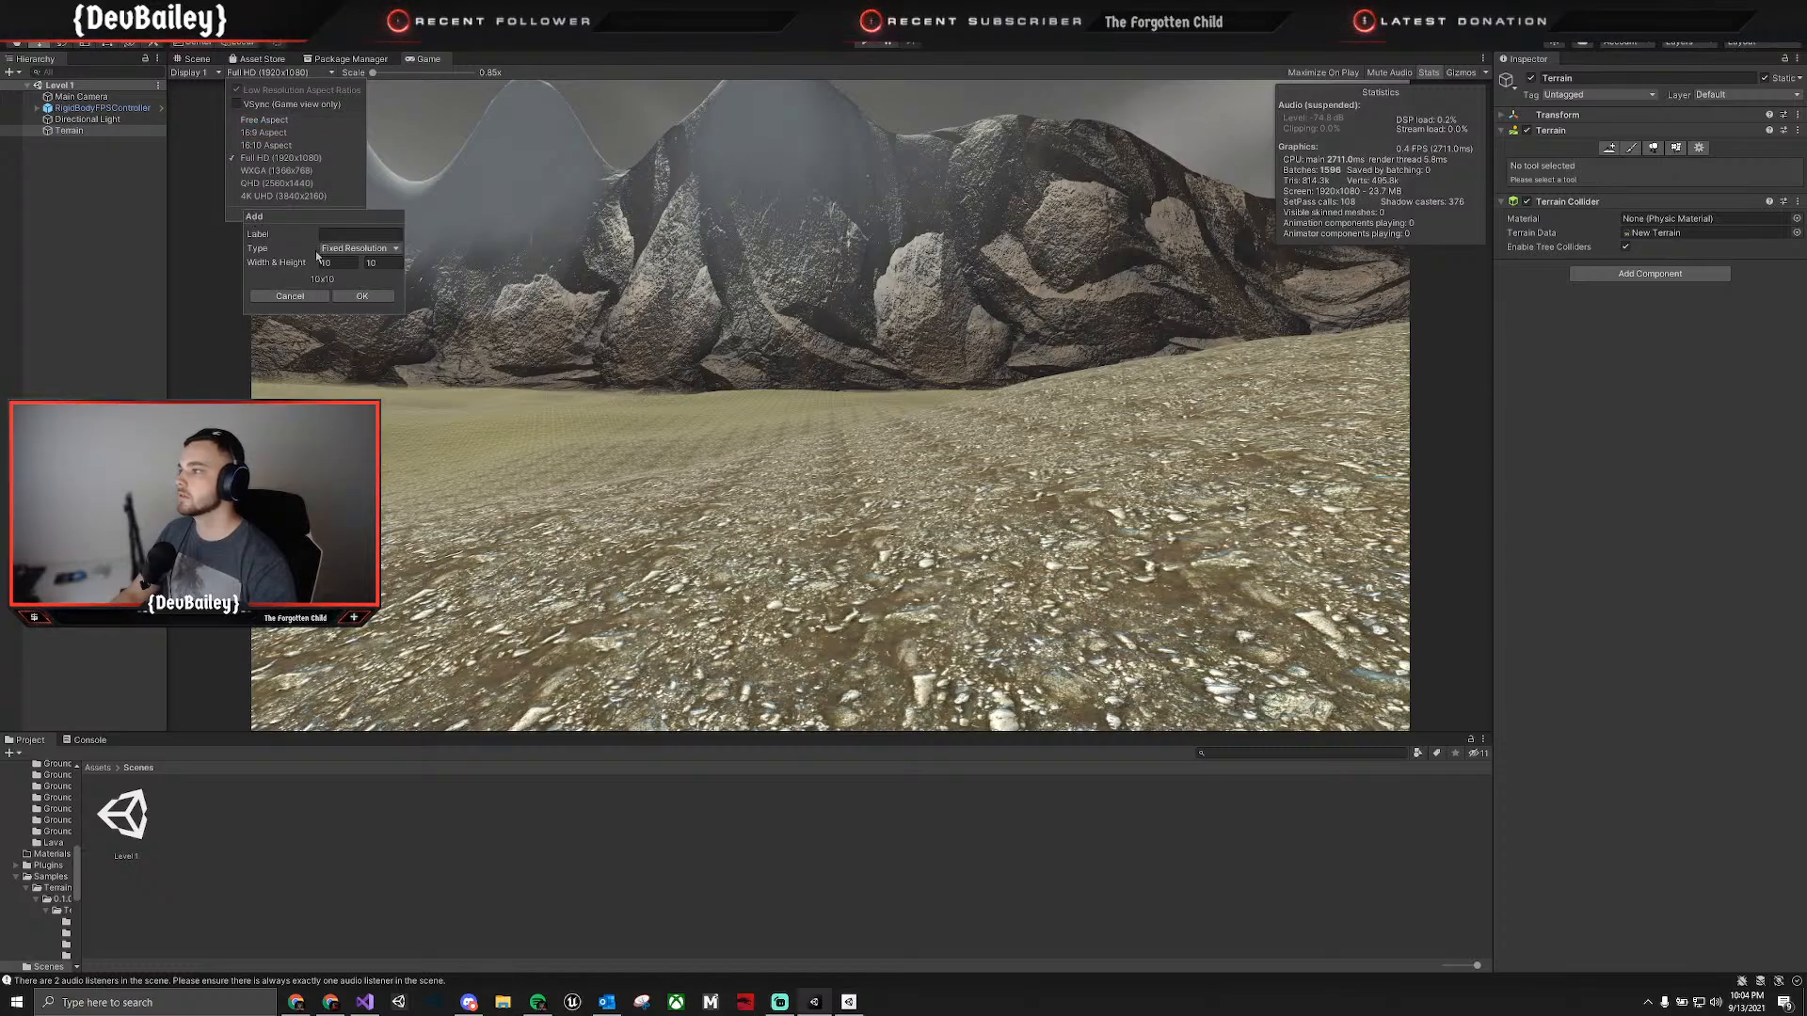
pyautogui.click(358, 248)
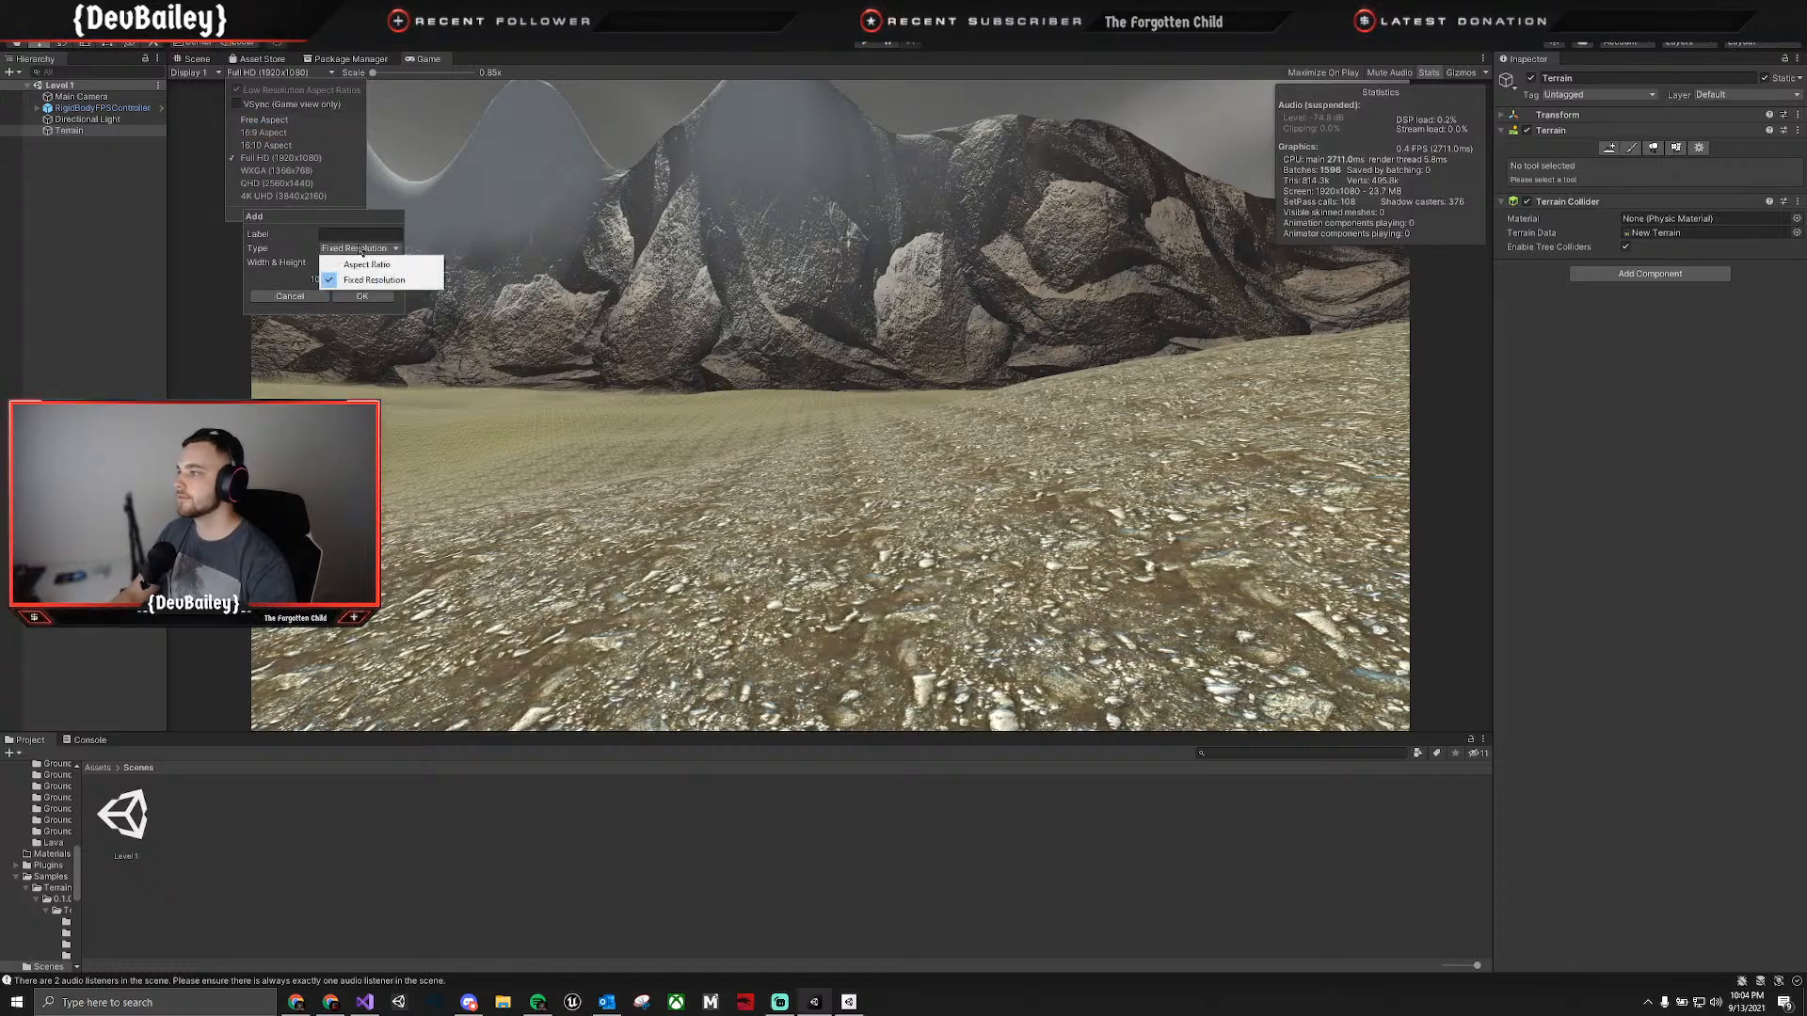
pyautogui.click(312, 297)
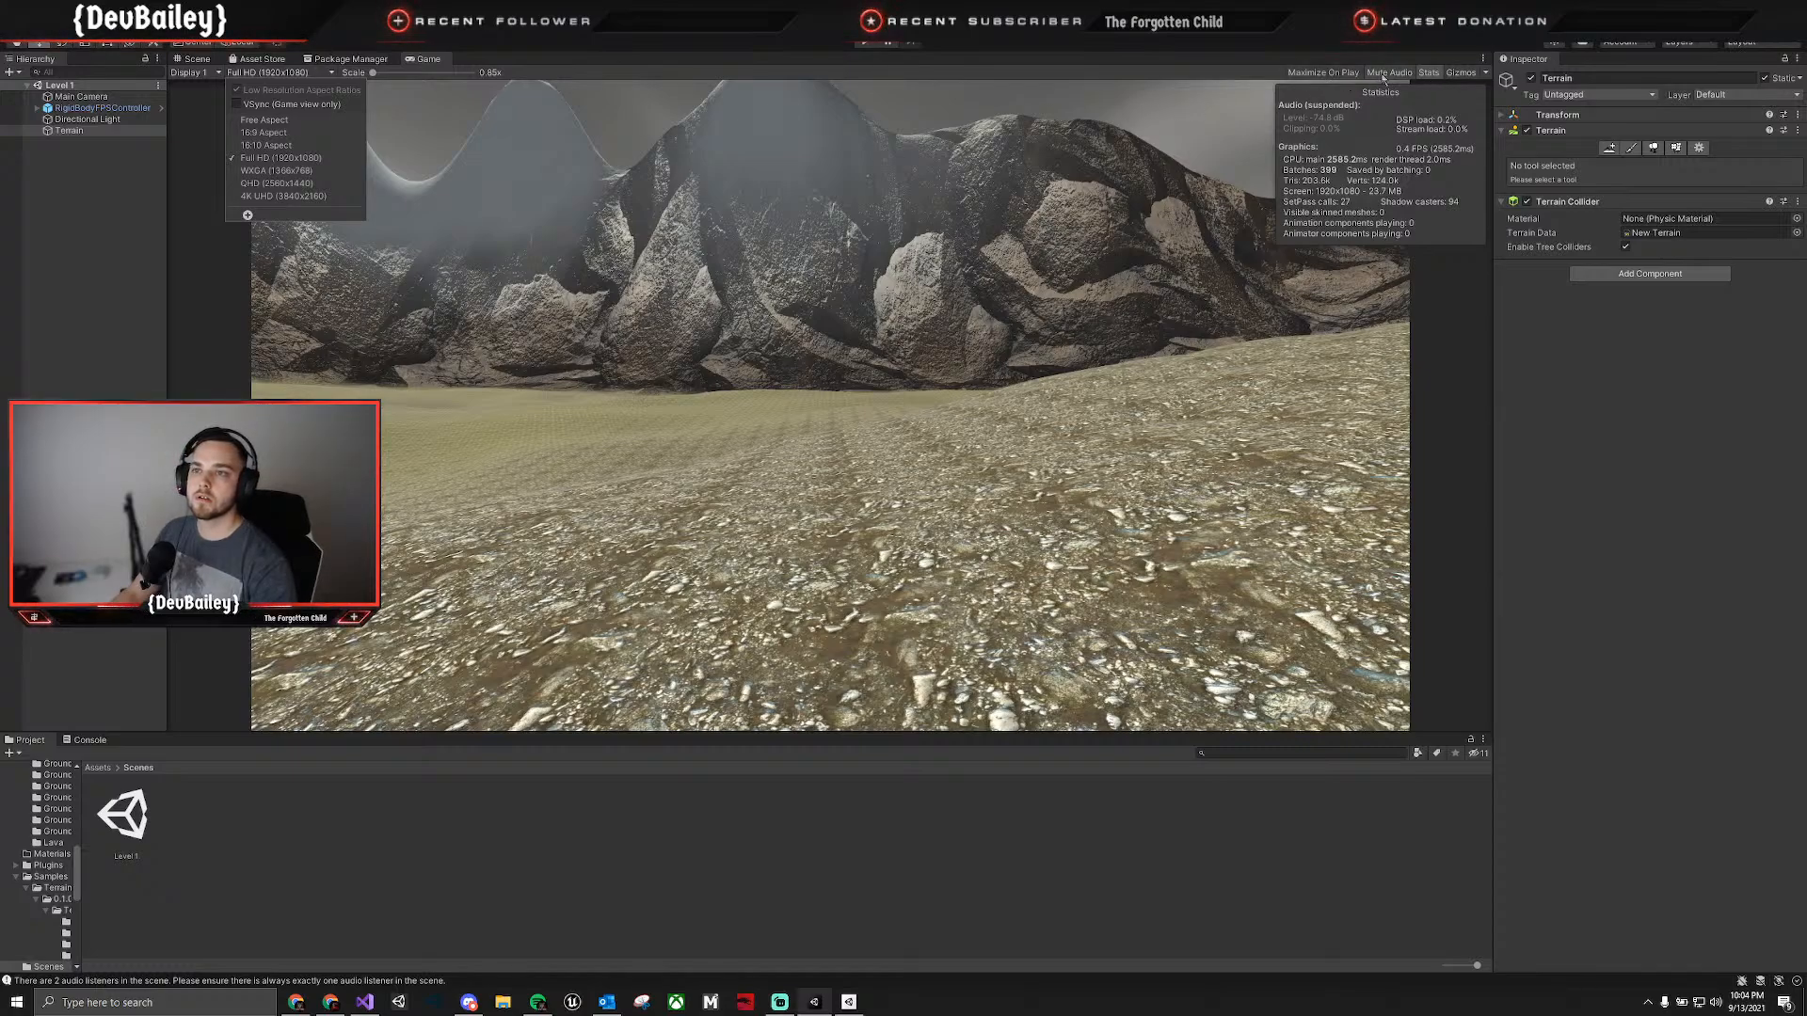
pyautogui.click(1483, 59)
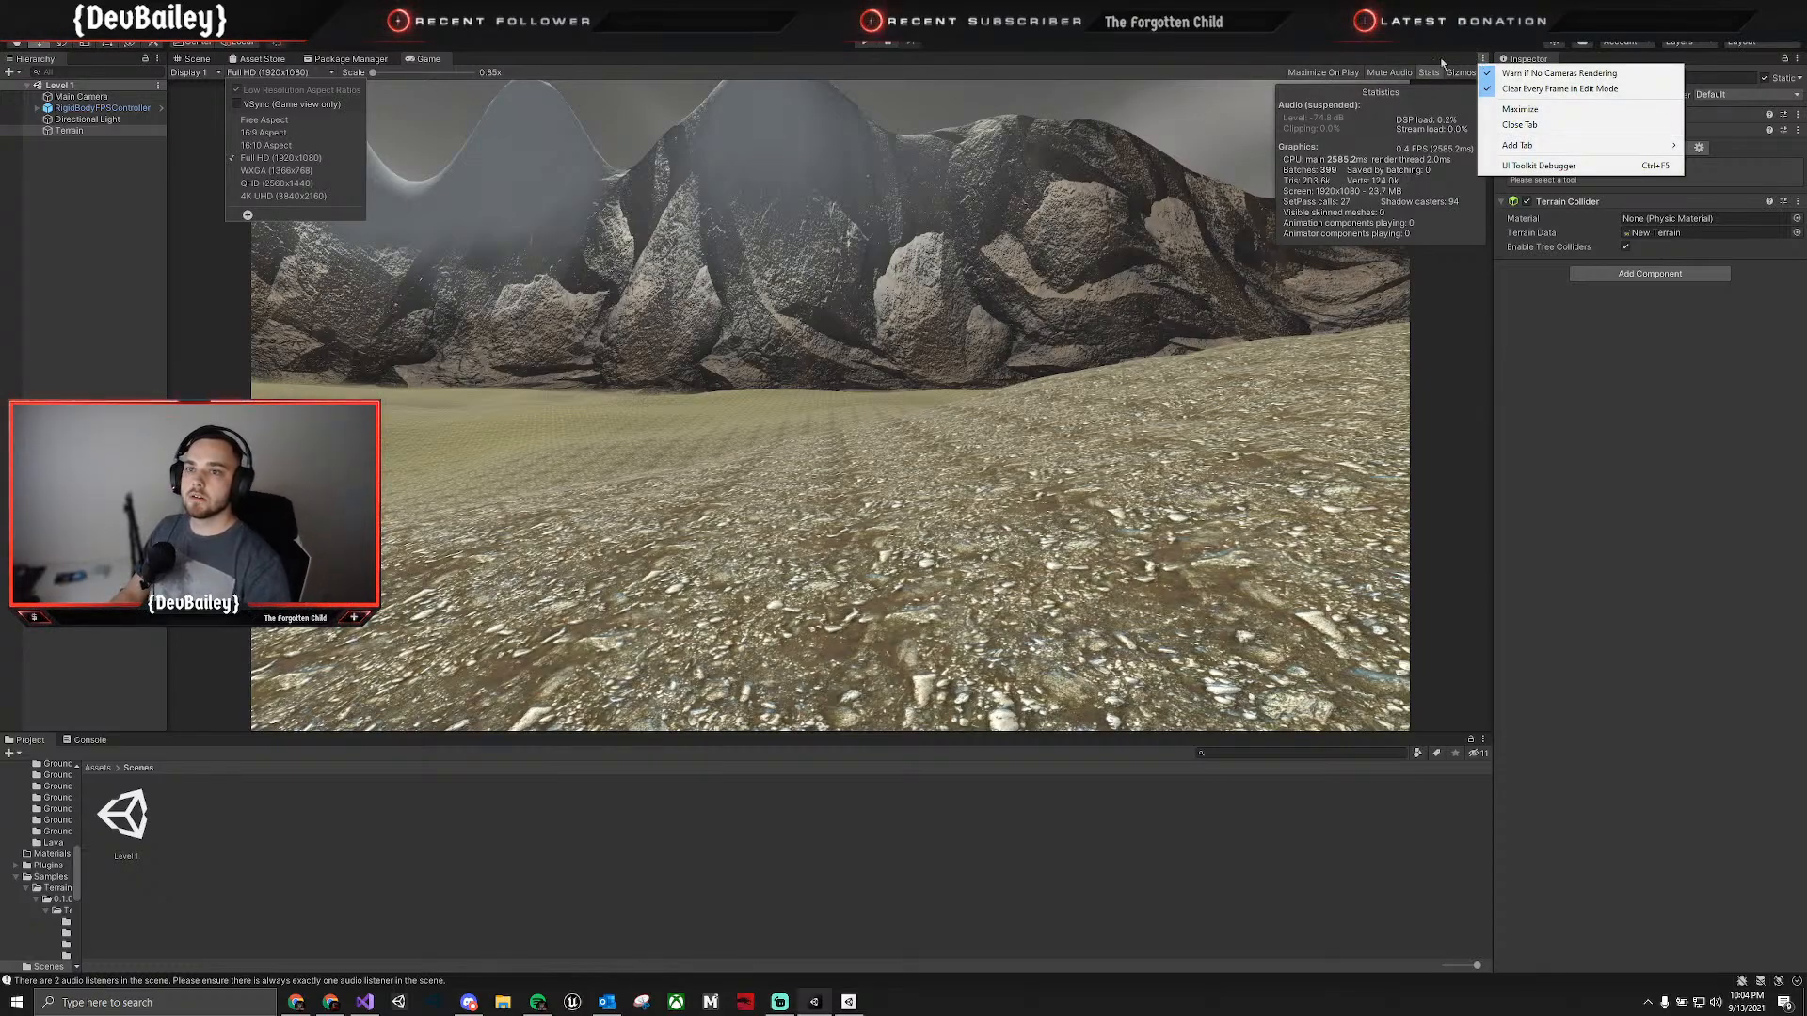
pyautogui.click(1122, 60)
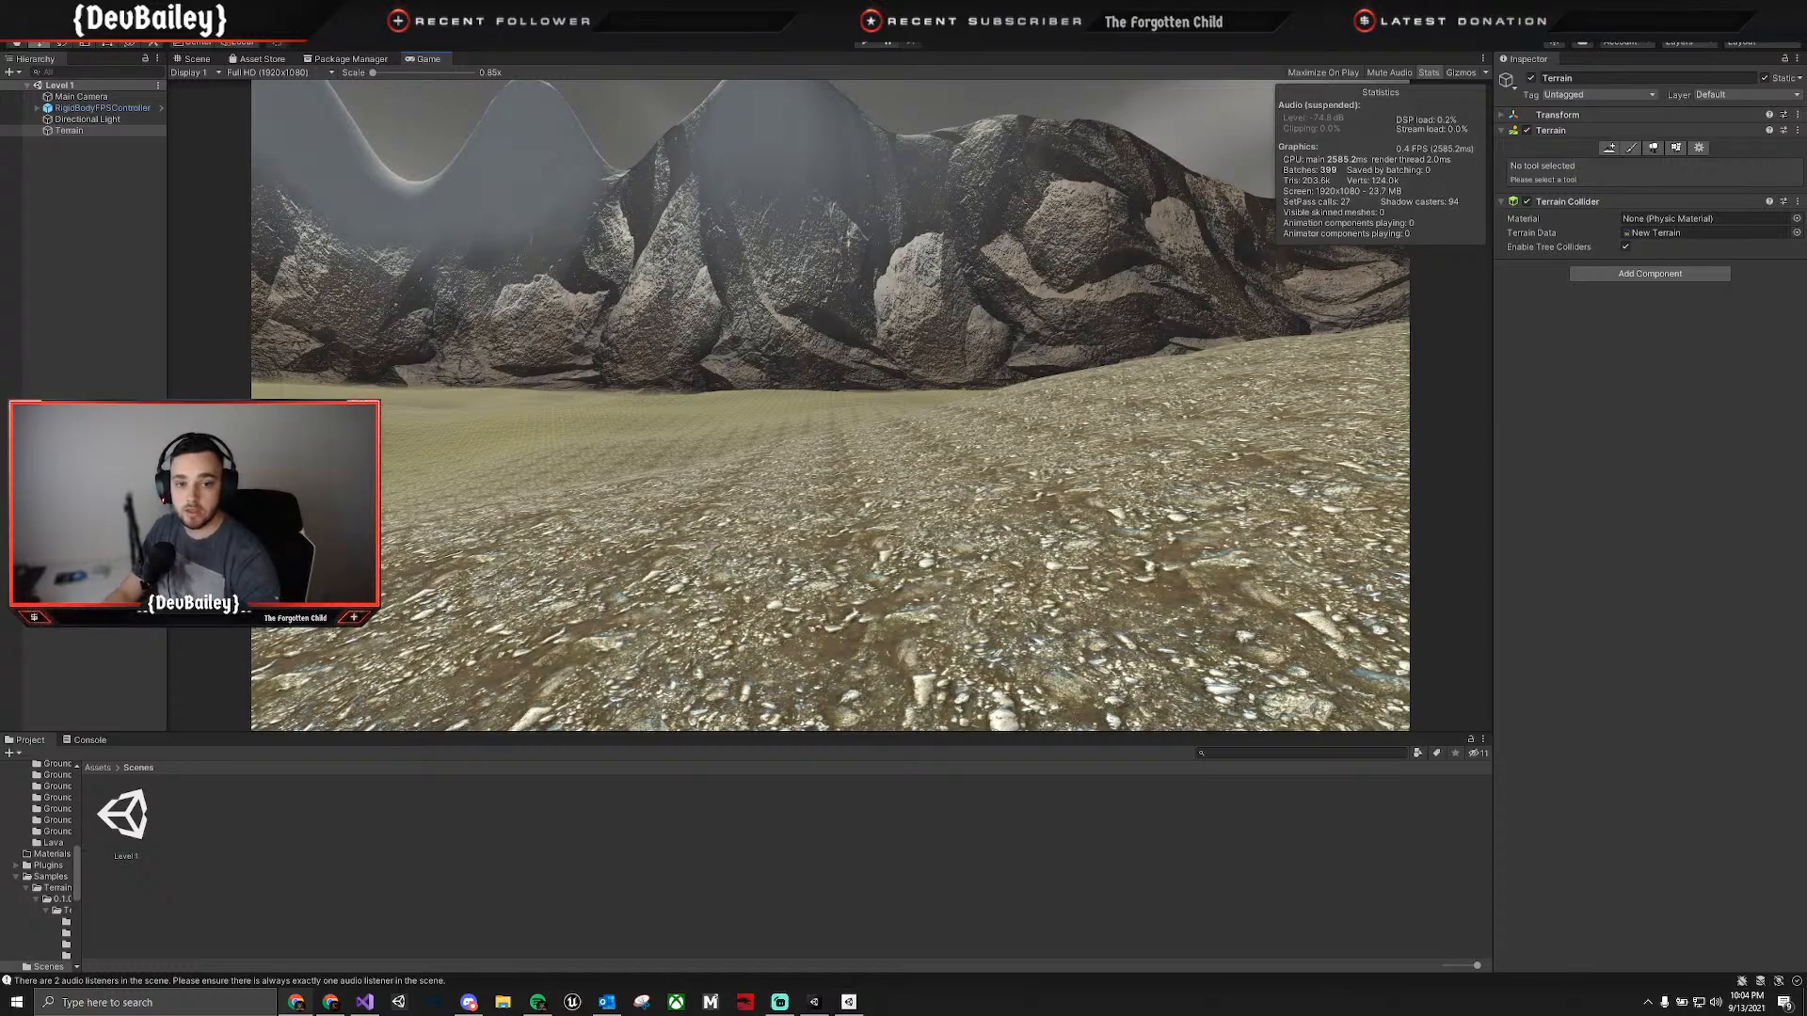
# Create a C# script named LockFPS in the project's Assets folder.
pyautogui.click(96, 769)
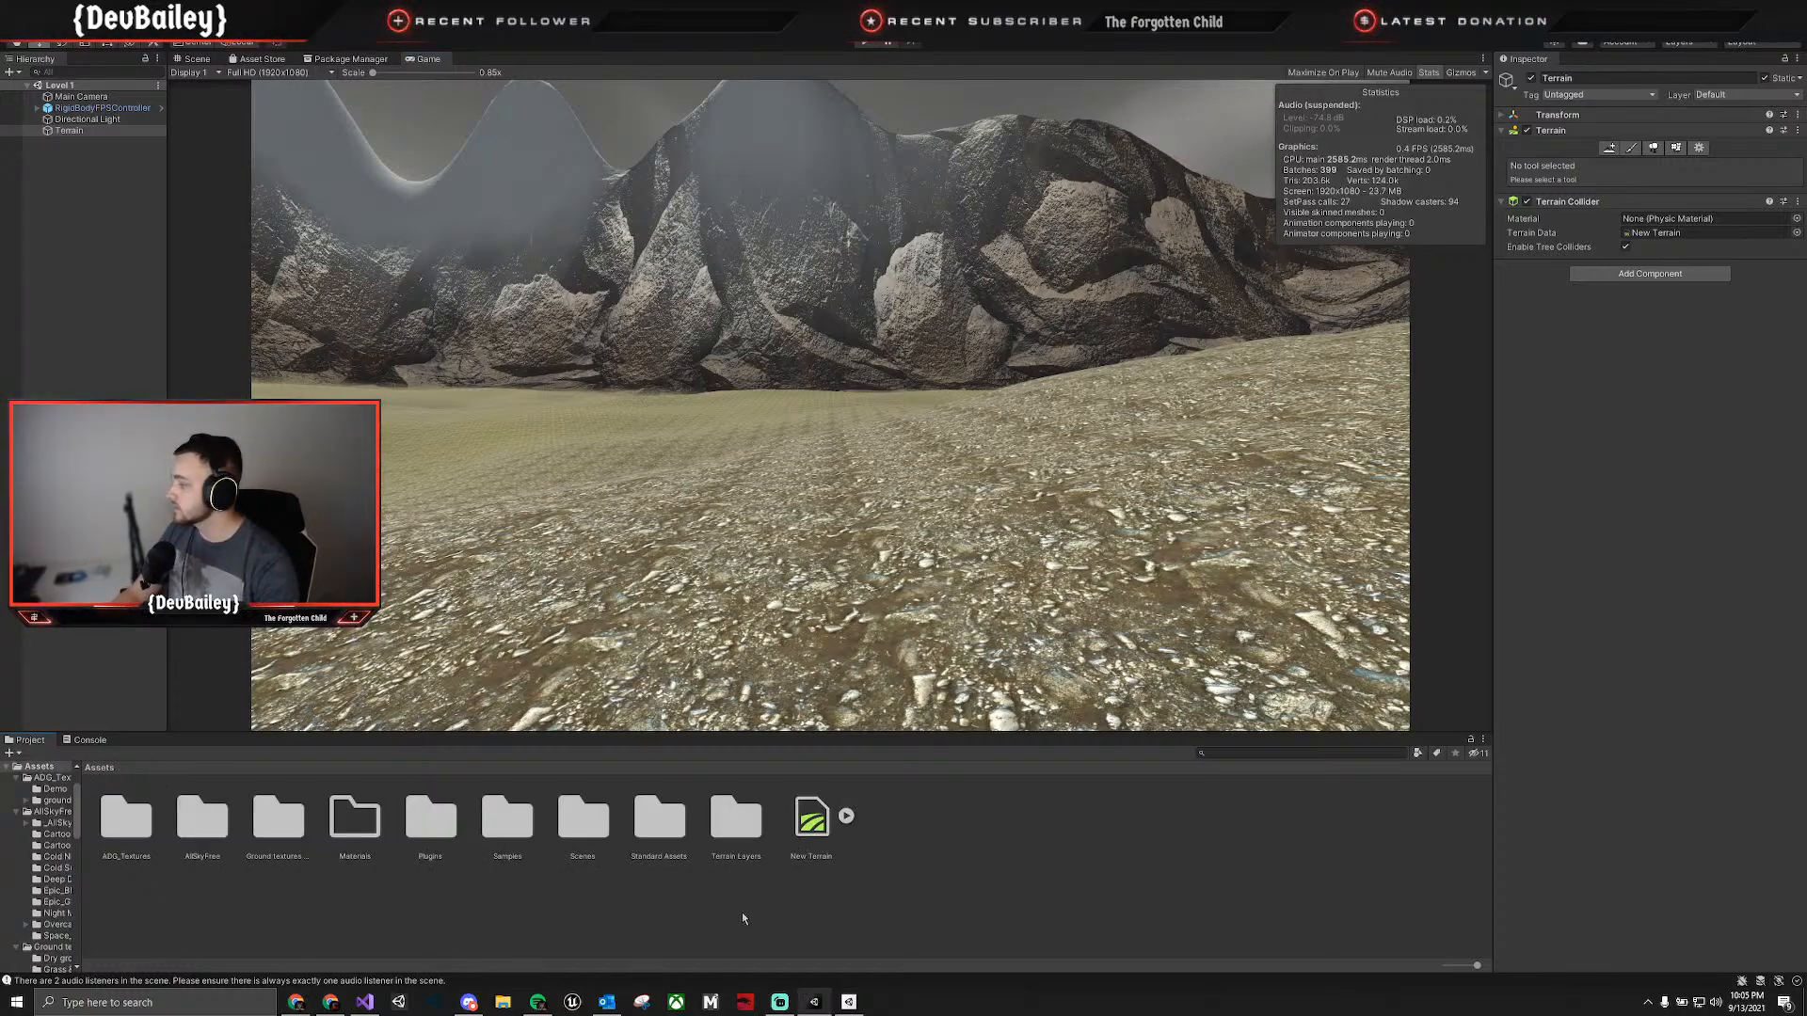
pyautogui.rightClick(911, 876)
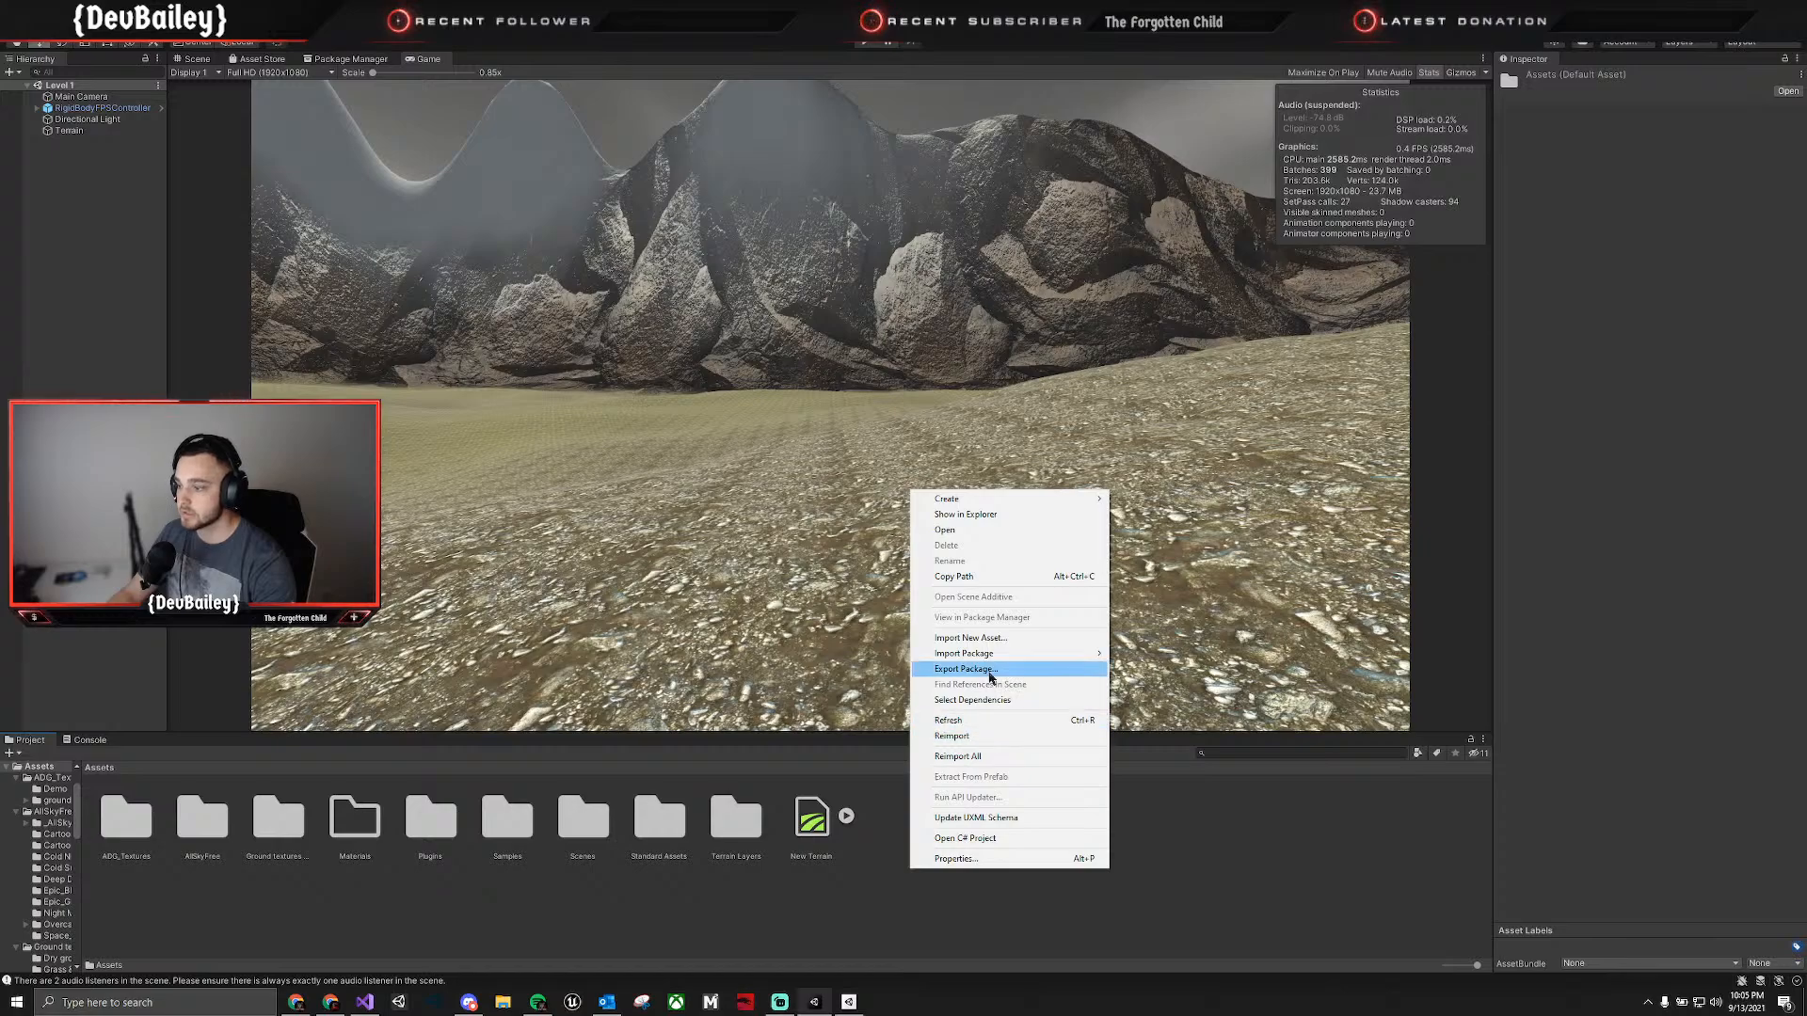
pyautogui.moveTo(1006, 497)
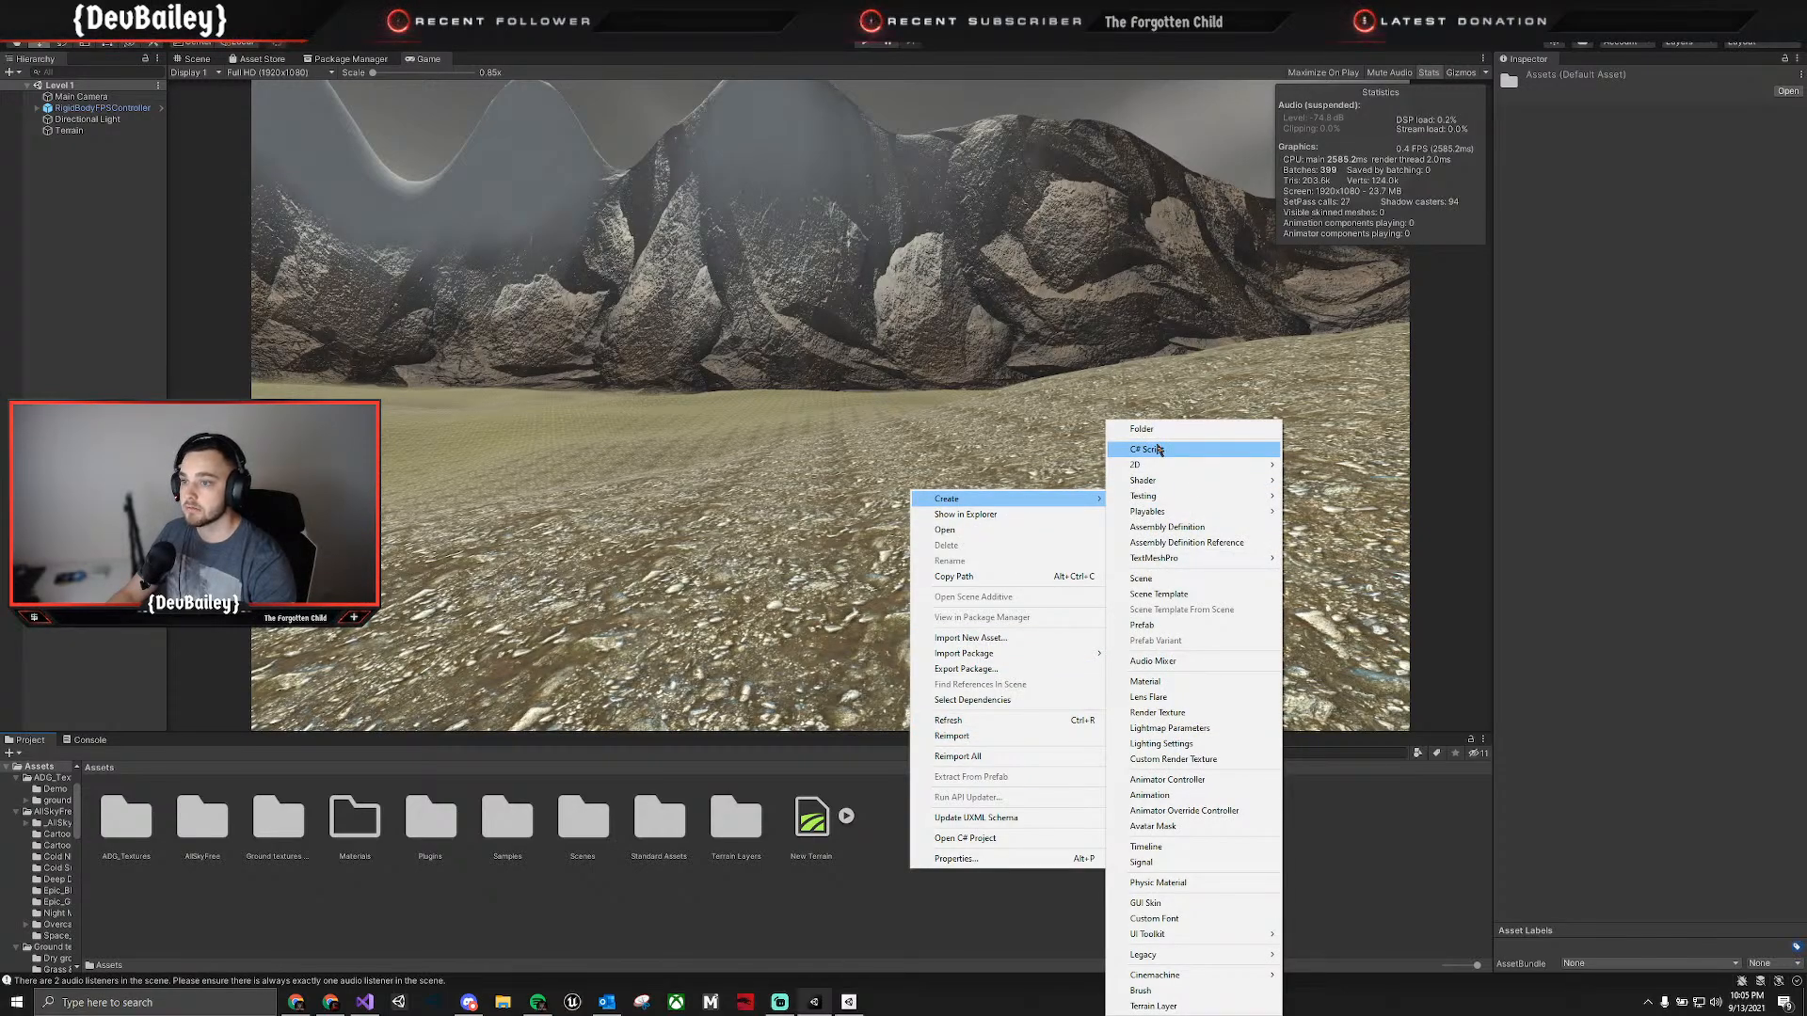
pyautogui.click(1149, 449)
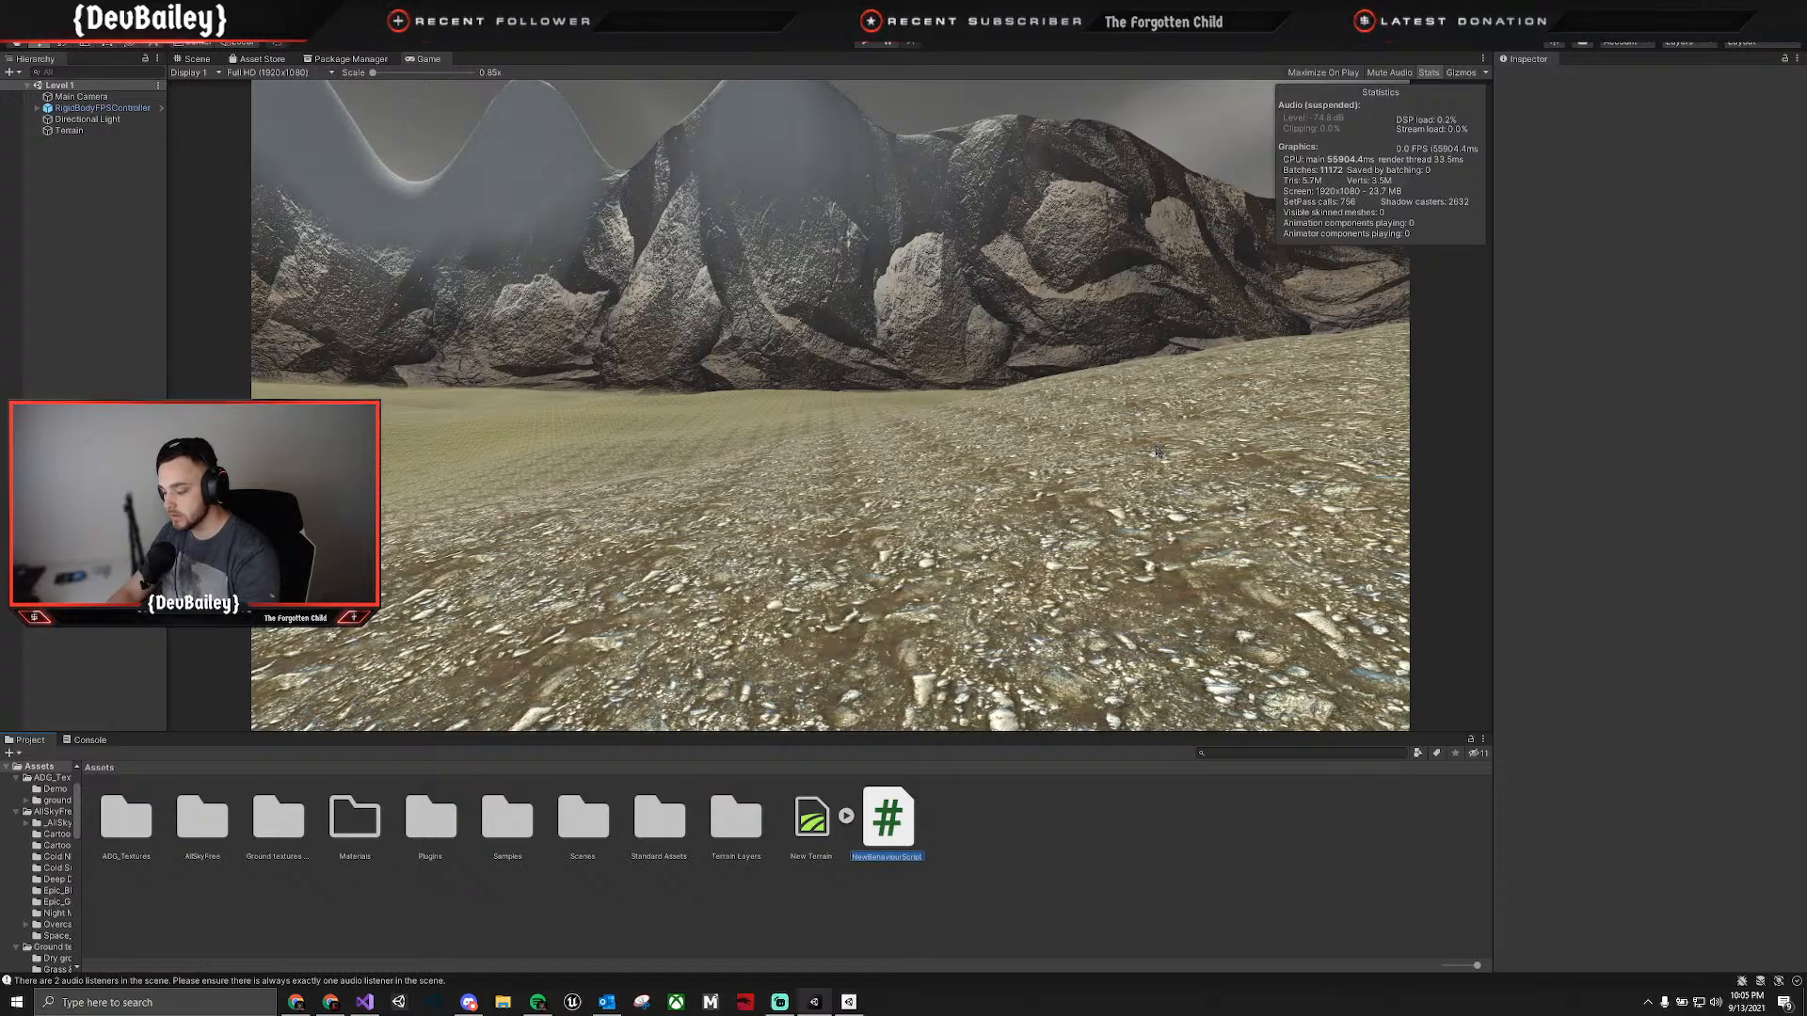
pyautogui.write('FiLec')
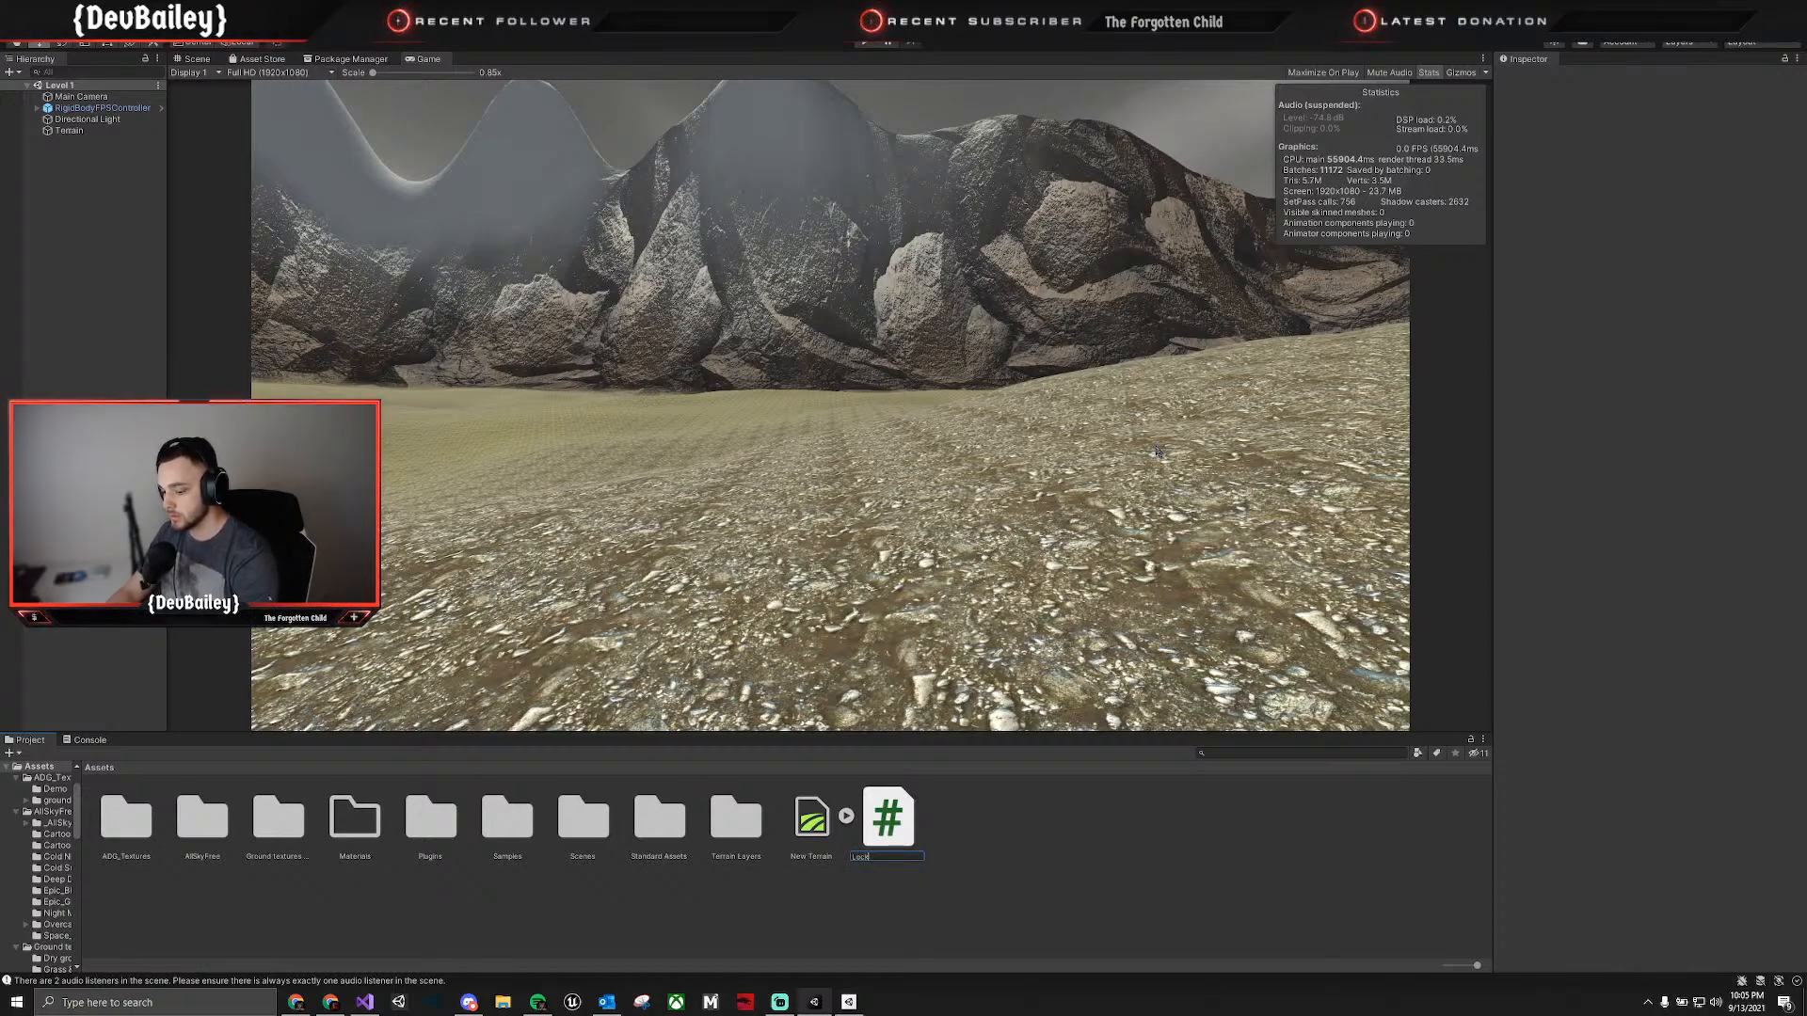
pyautogui.write('kFPS')
pyautogui.press('Return')
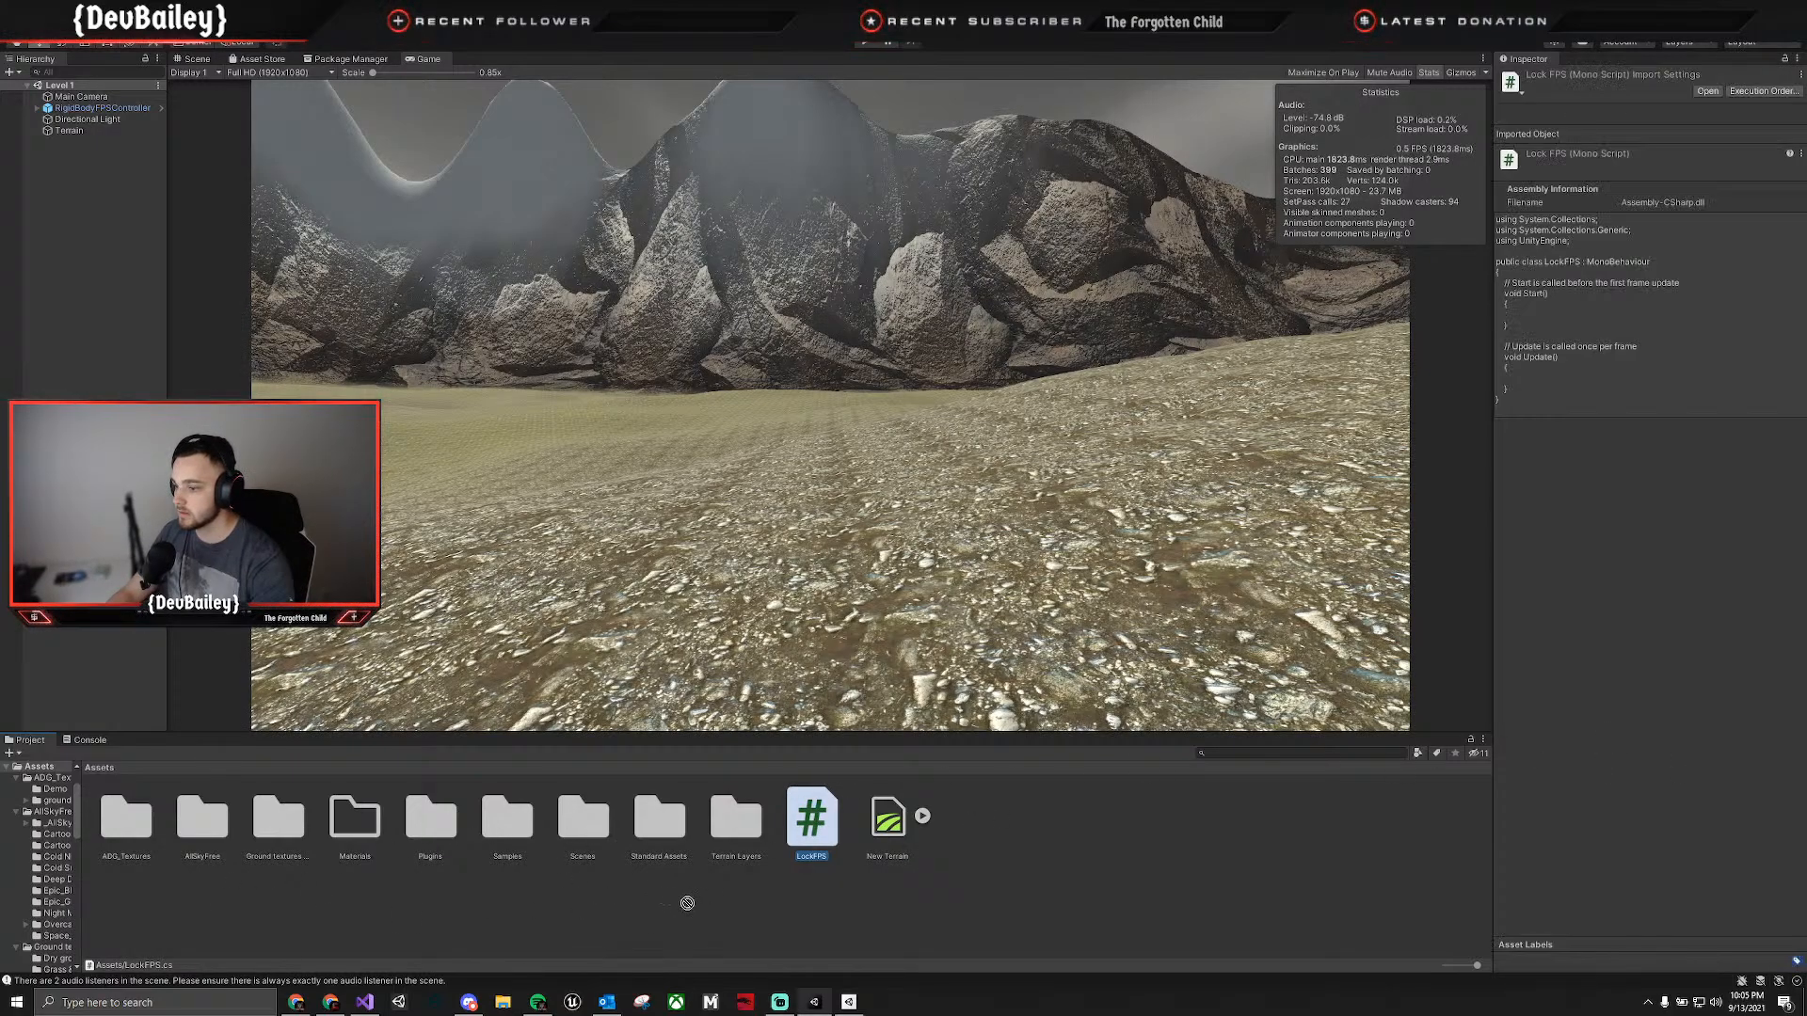
# Create a Scripts folder in Assets and move the LockFPS script into it.
pyautogui.rightClick(1069, 858)
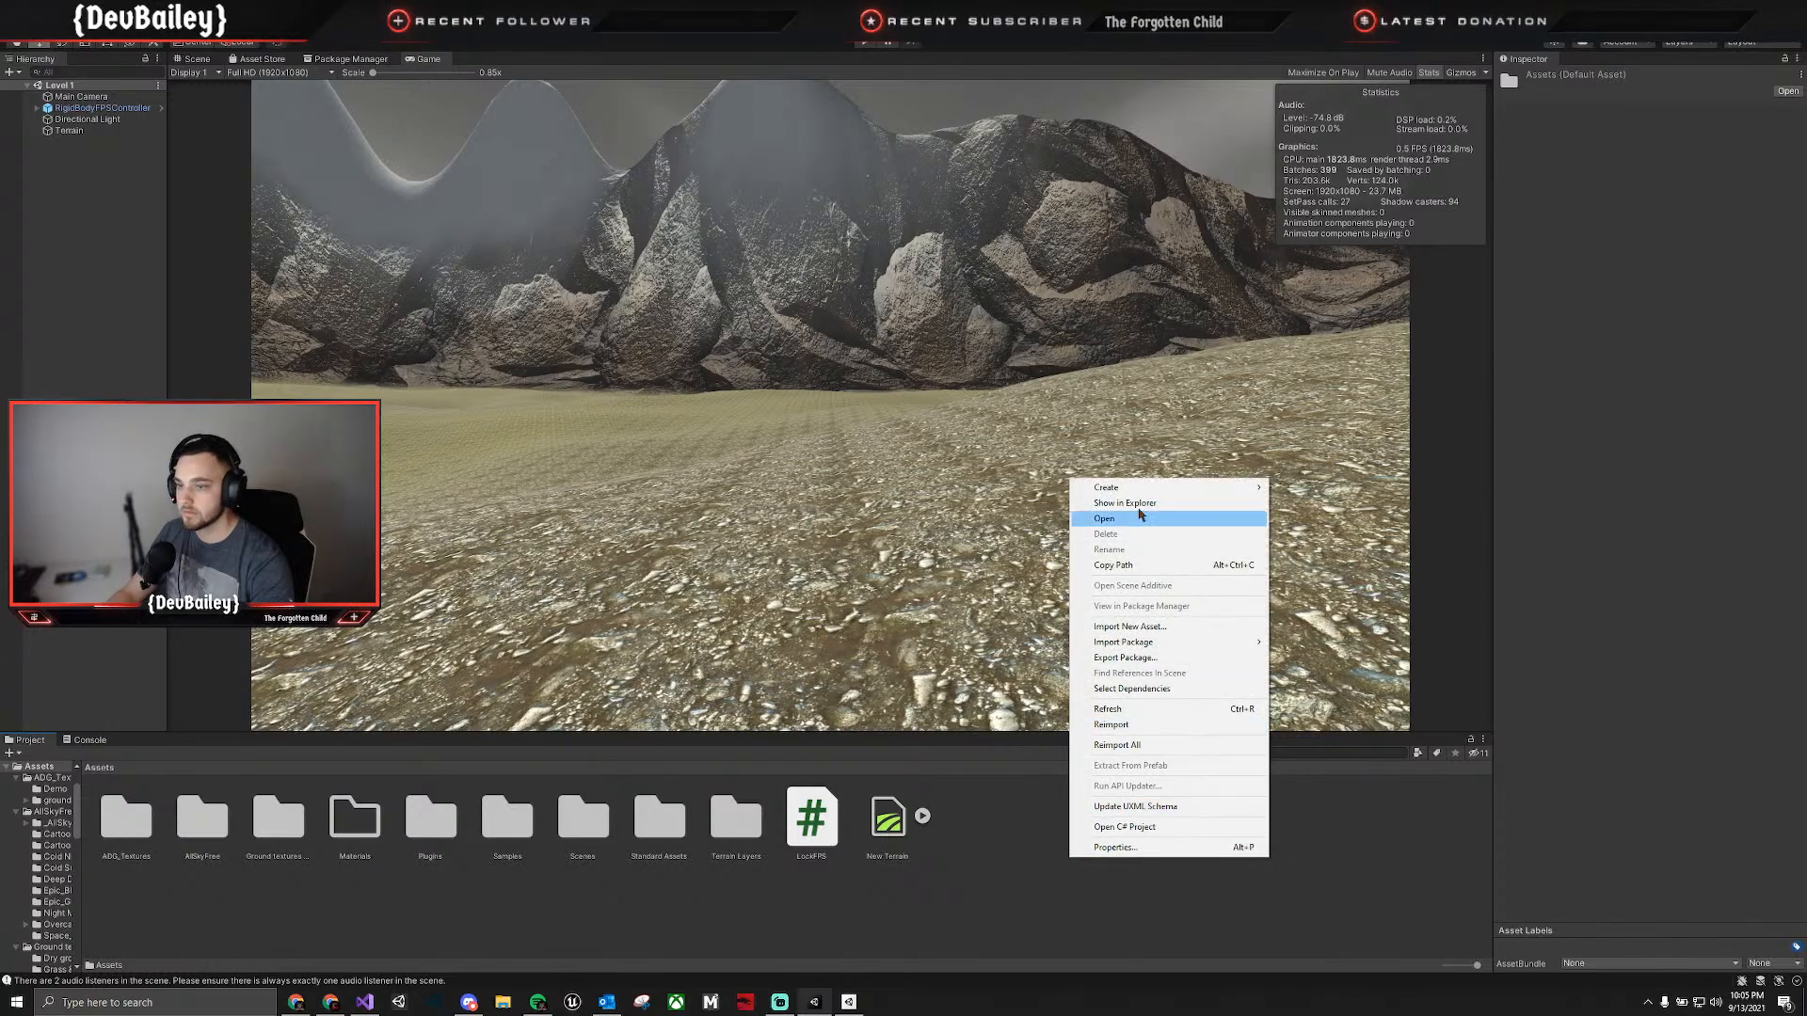
pyautogui.moveTo(1167, 488)
pyautogui.click(1280, 431)
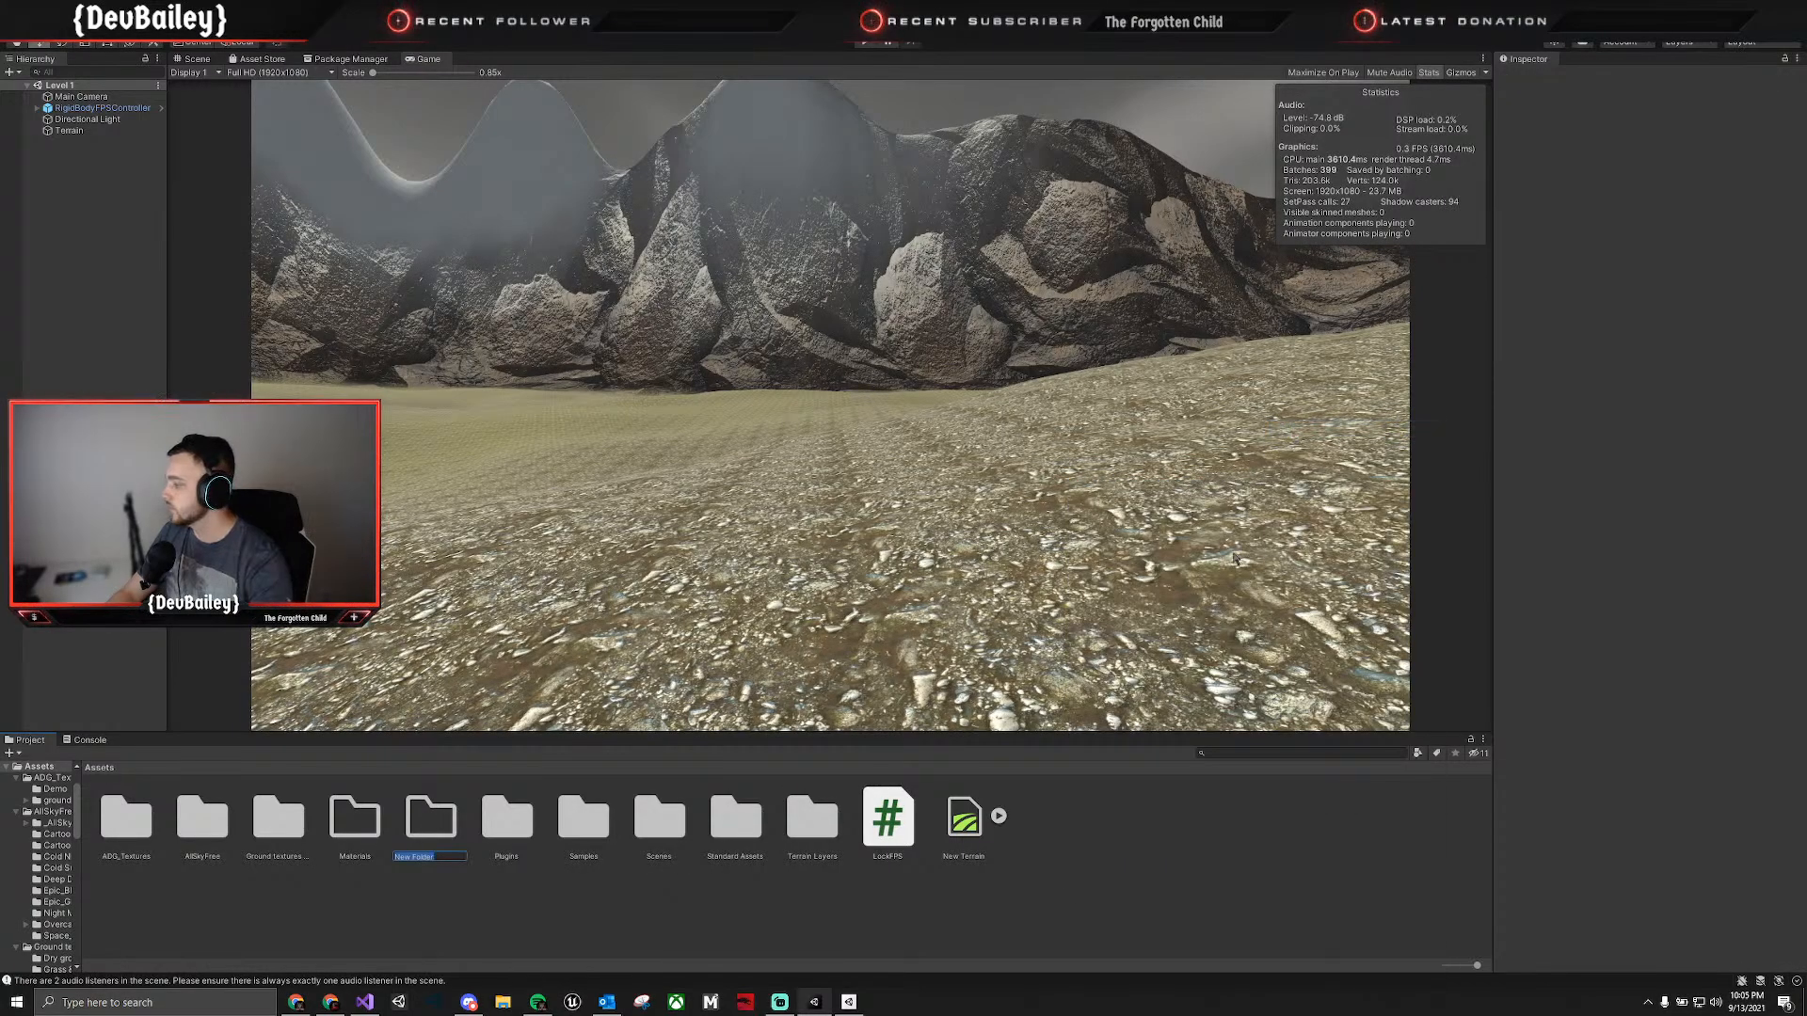
pyautogui.write('Scripts')
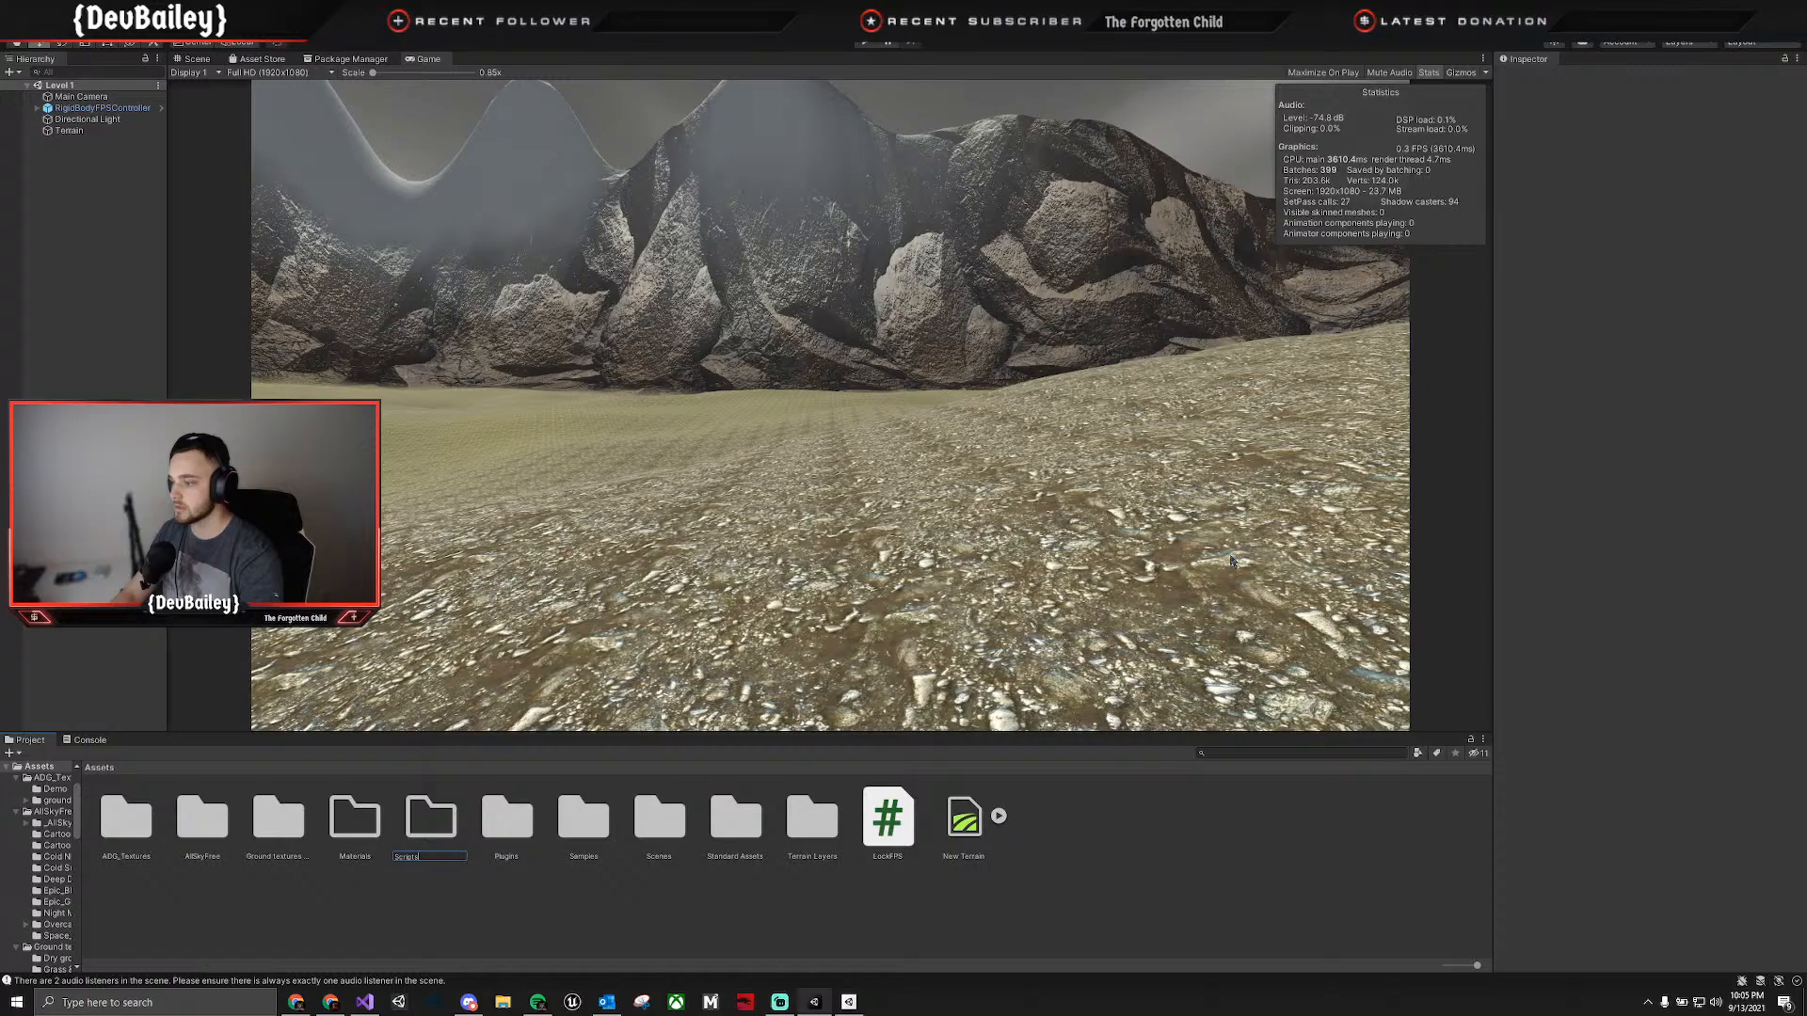
pyautogui.press('Return')
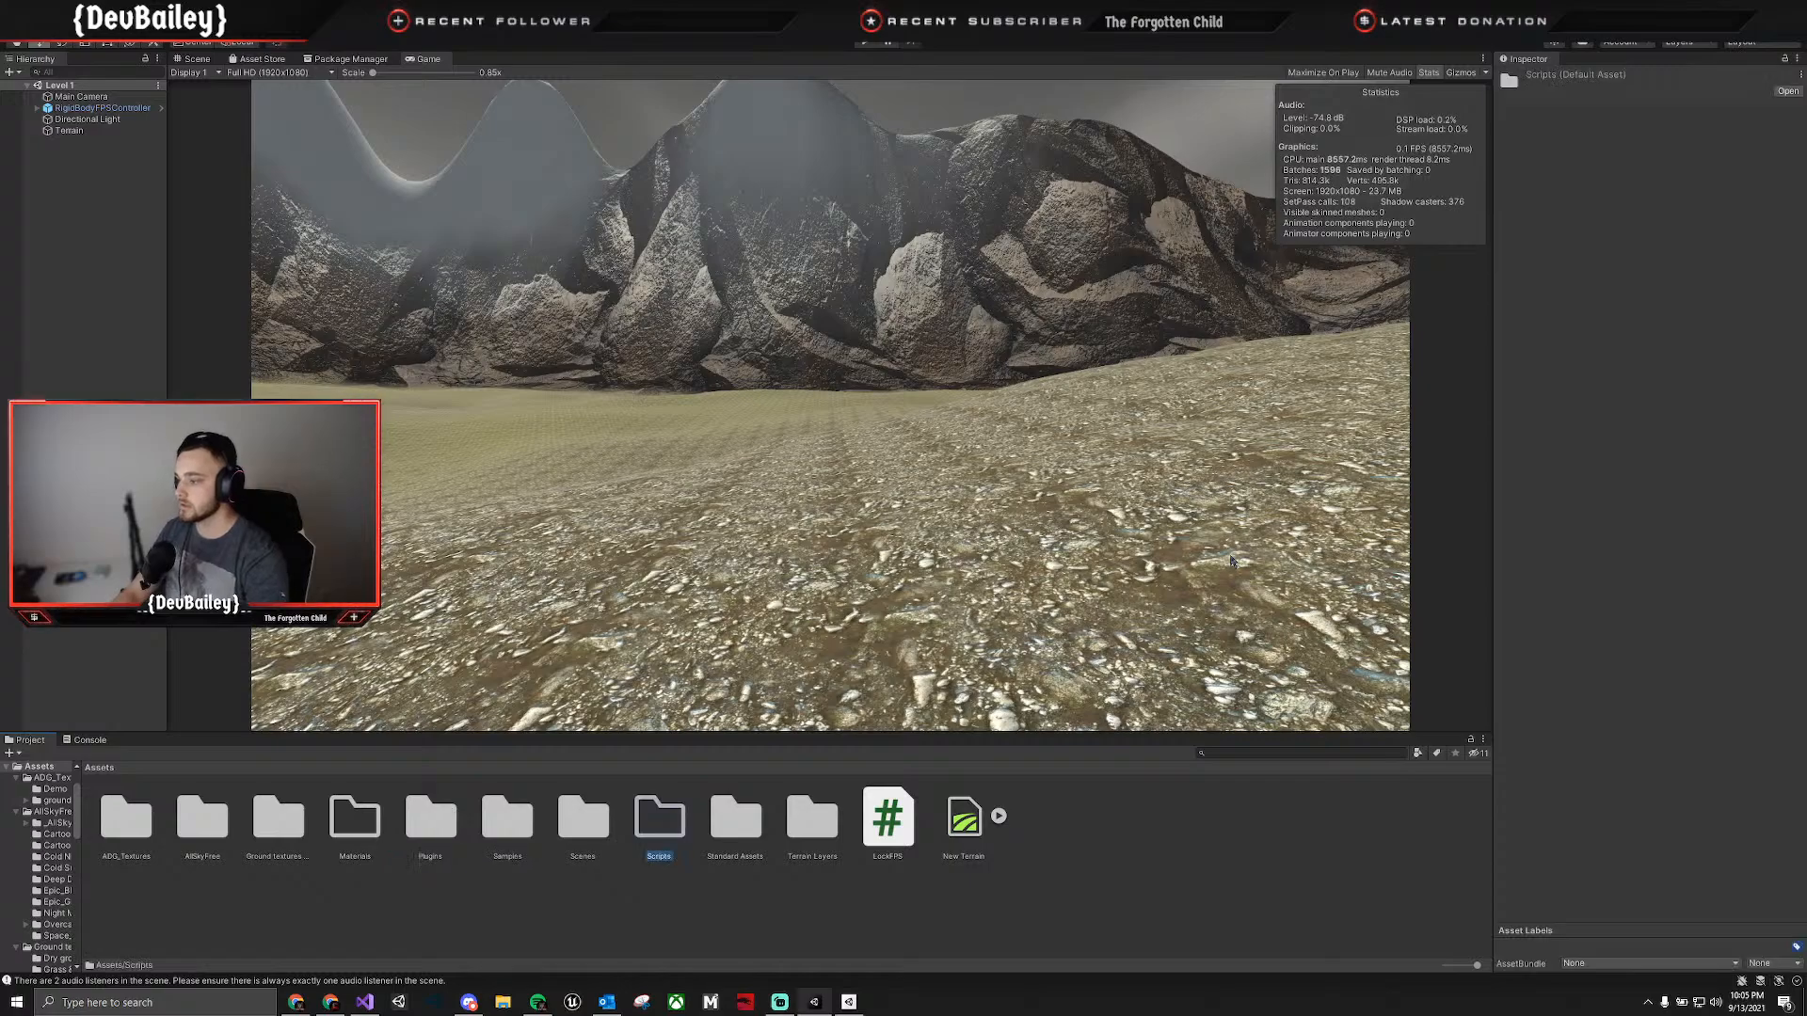
pyautogui.moveTo(887, 817); pyautogui.dragTo(660, 824)
# Open LockFPS from the Scripts folder in Visual Studio and reload the modified solution.
pyautogui.doubleClick(662, 826)
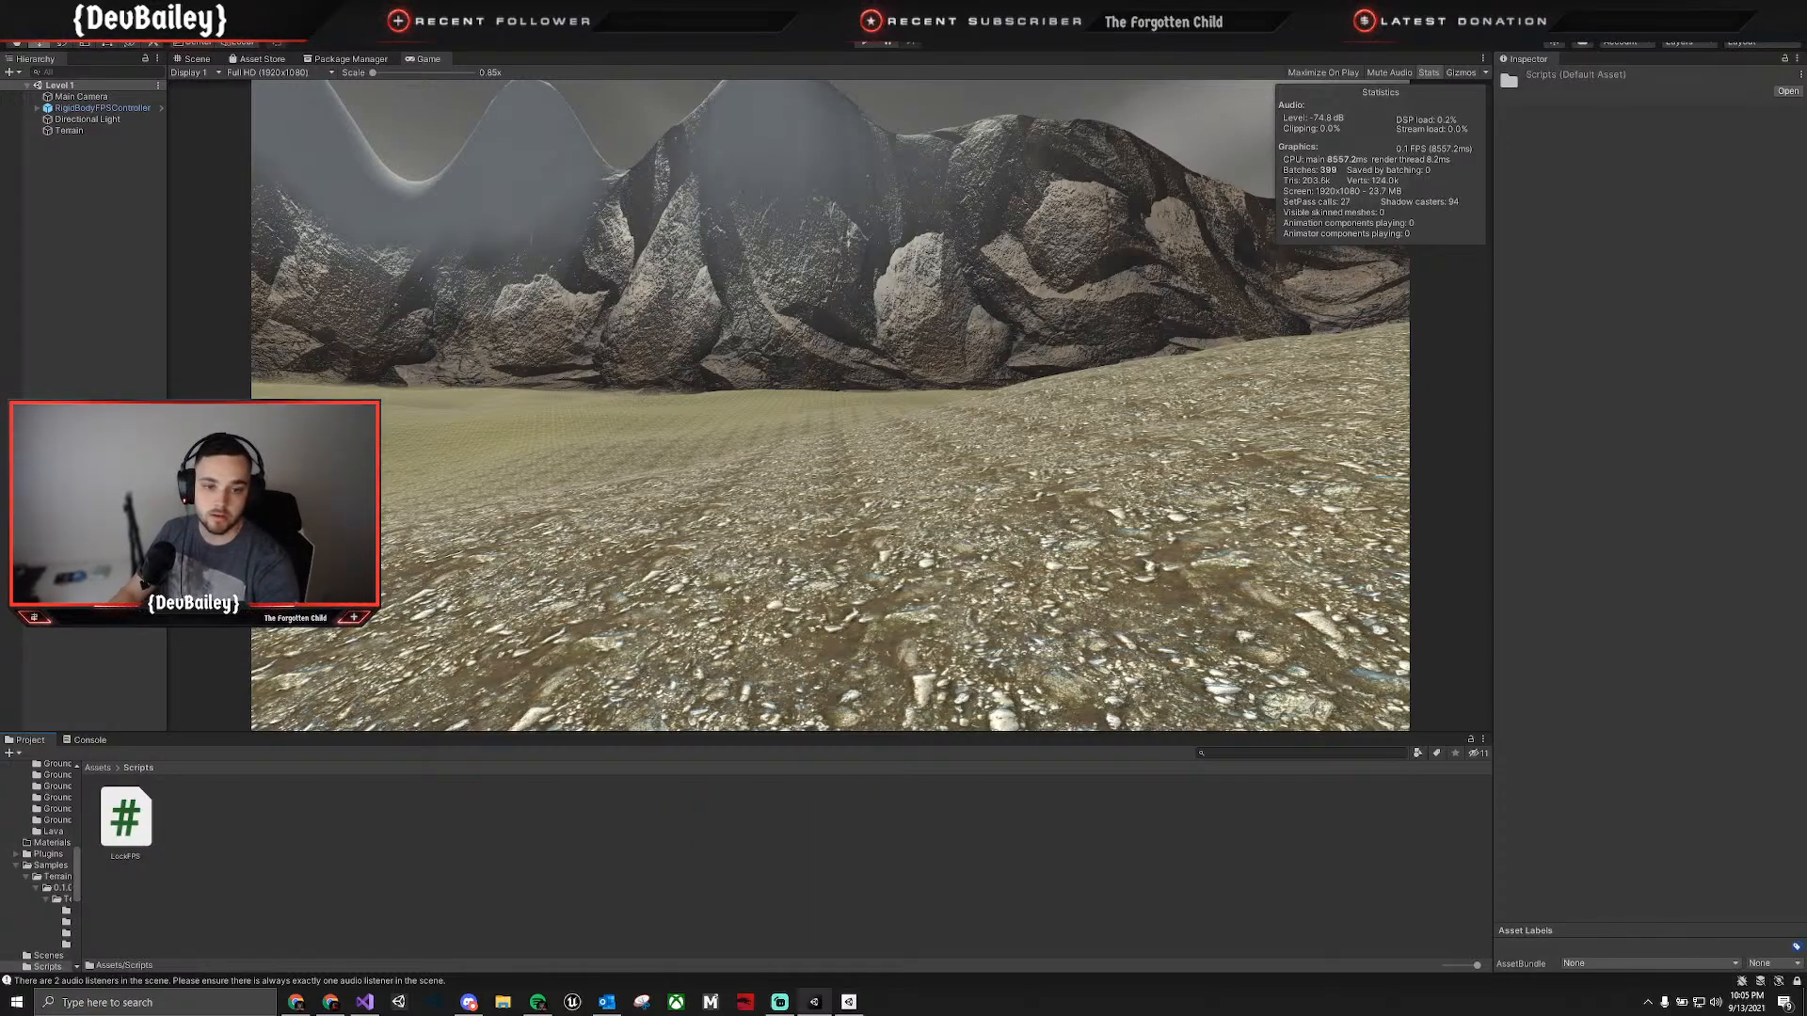
pyautogui.doubleClick(129, 824)
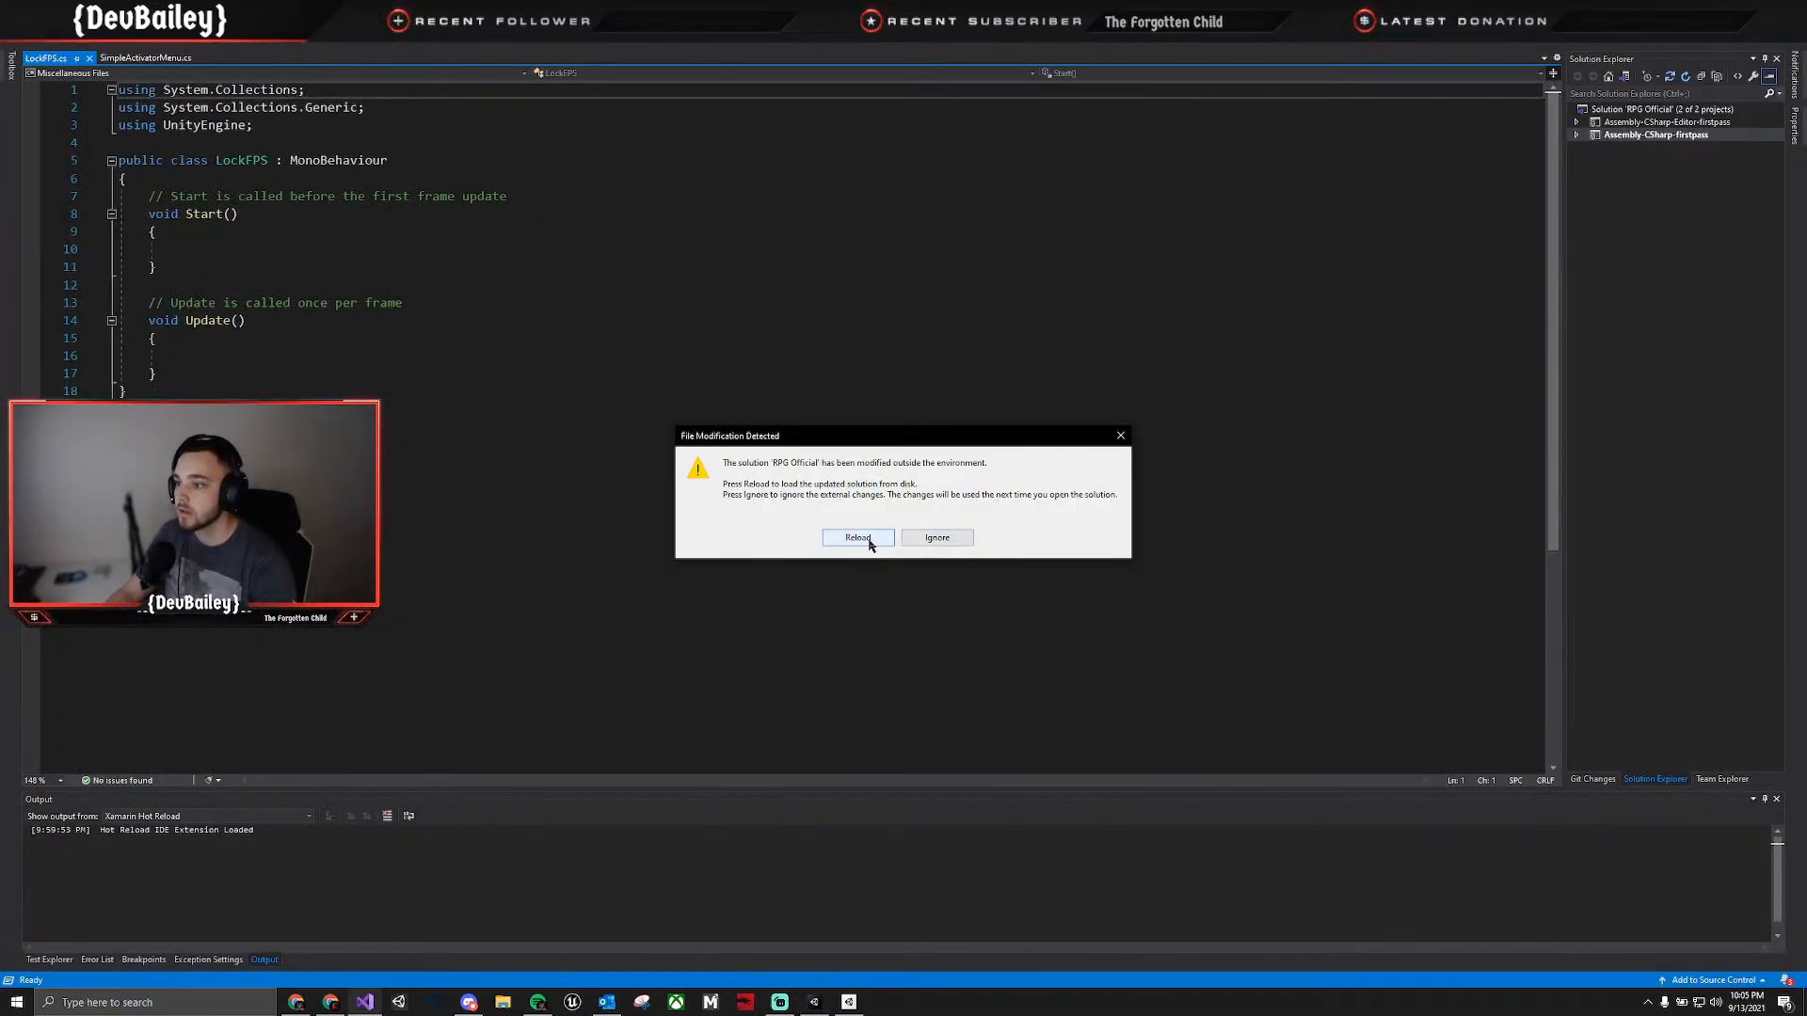
pyautogui.click(867, 540)
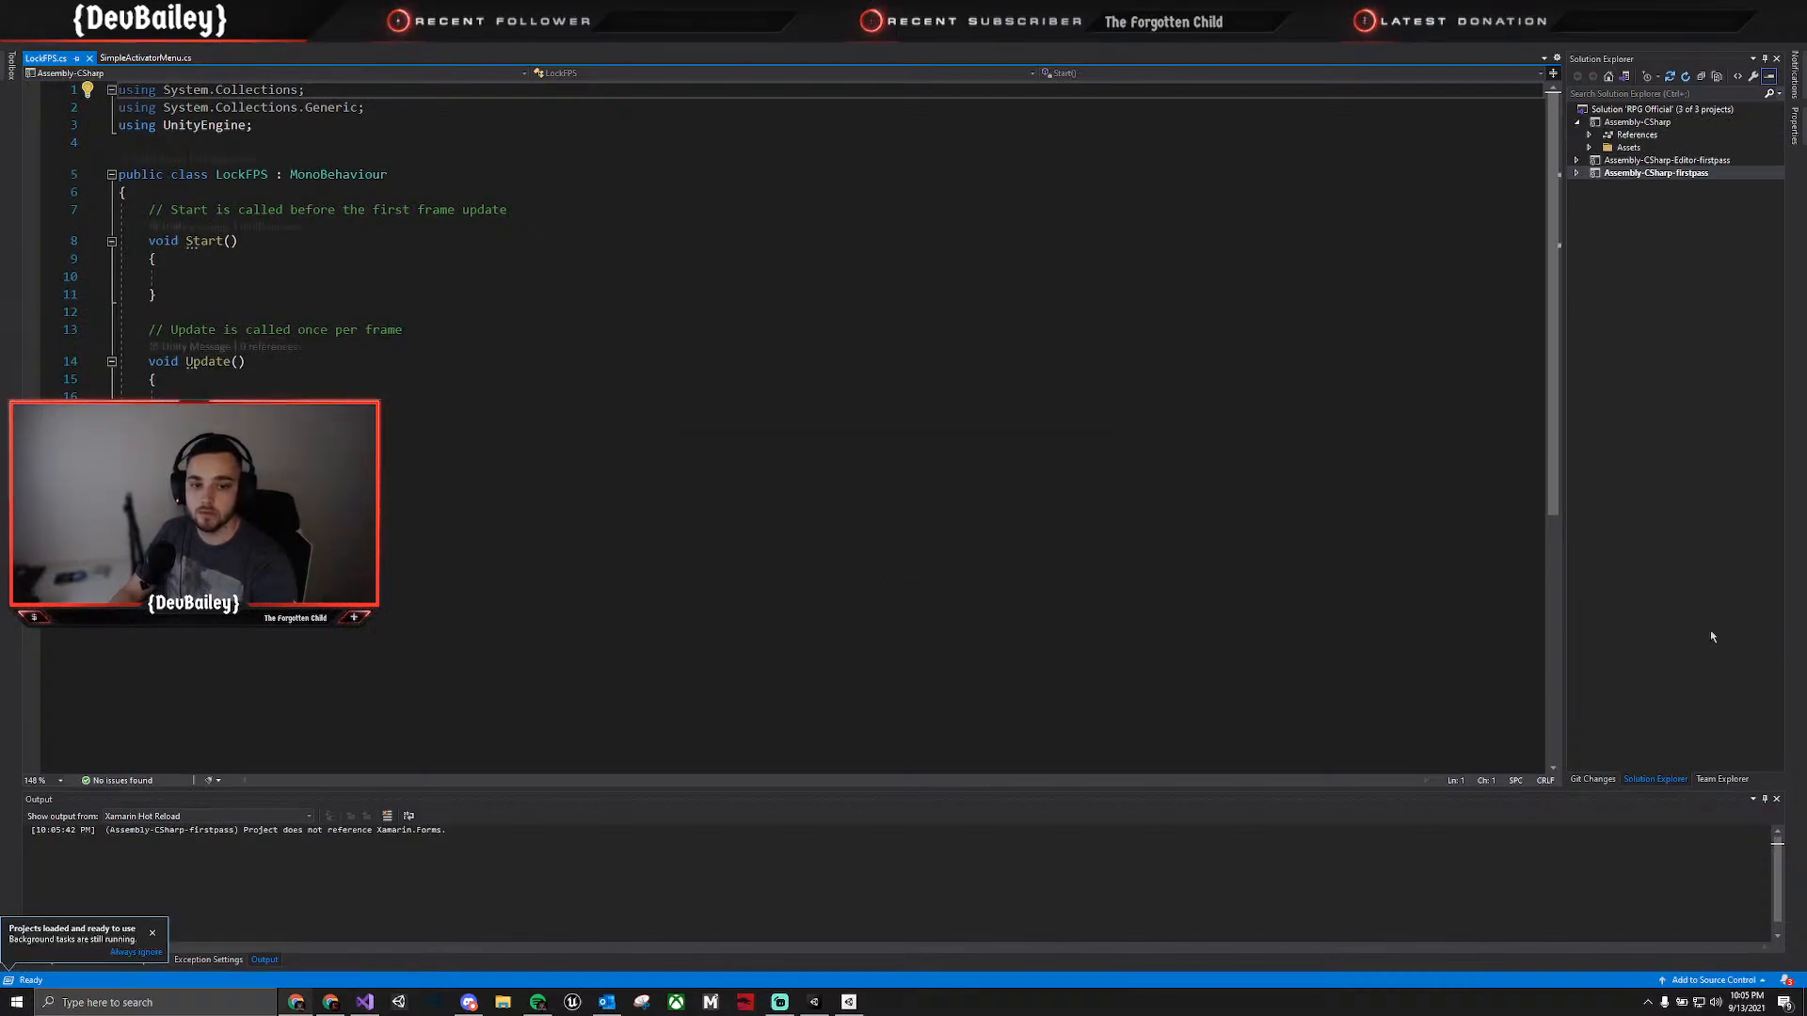
# Paste the commented Application.targetFrameRate line into the Start method and set its value to 60.
pyautogui.click(203, 280)
pyautogui.write('// Make the game run as fast as possible Application.targetFrameRate = 300;')
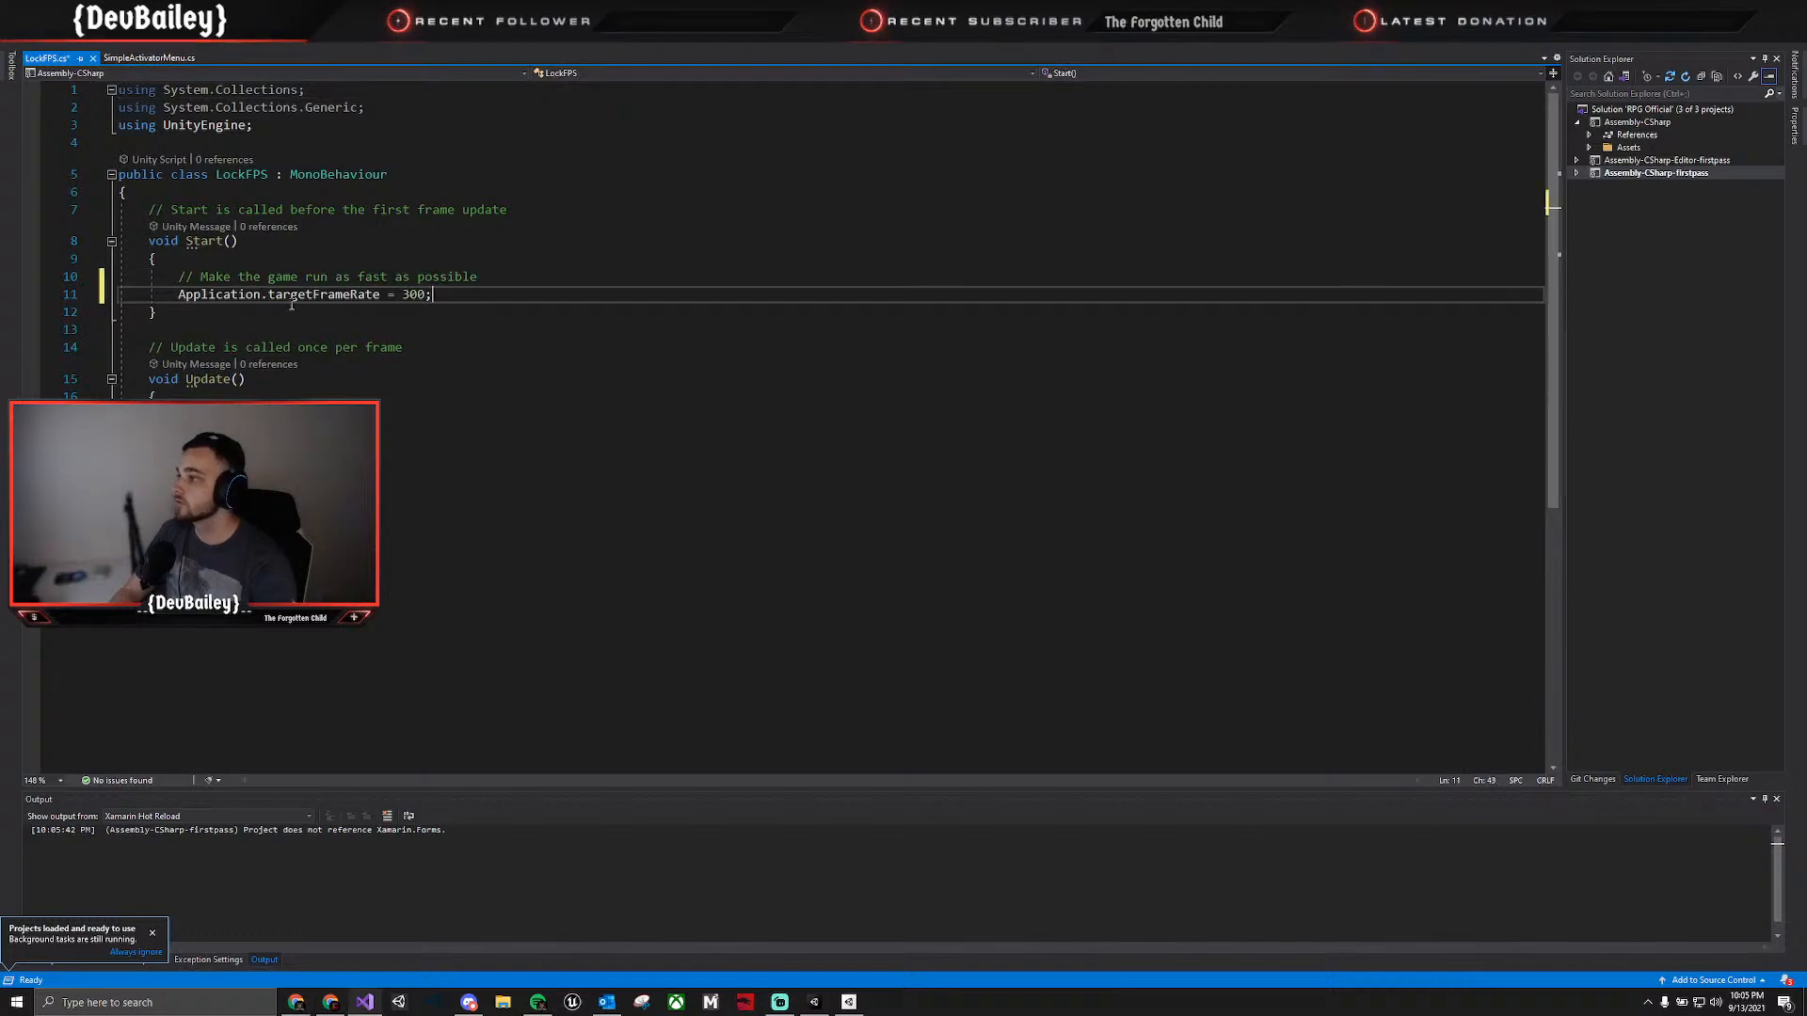
pyautogui.click(418, 294)
pyautogui.moveTo(411, 294); pyautogui.dragTo(404, 294)
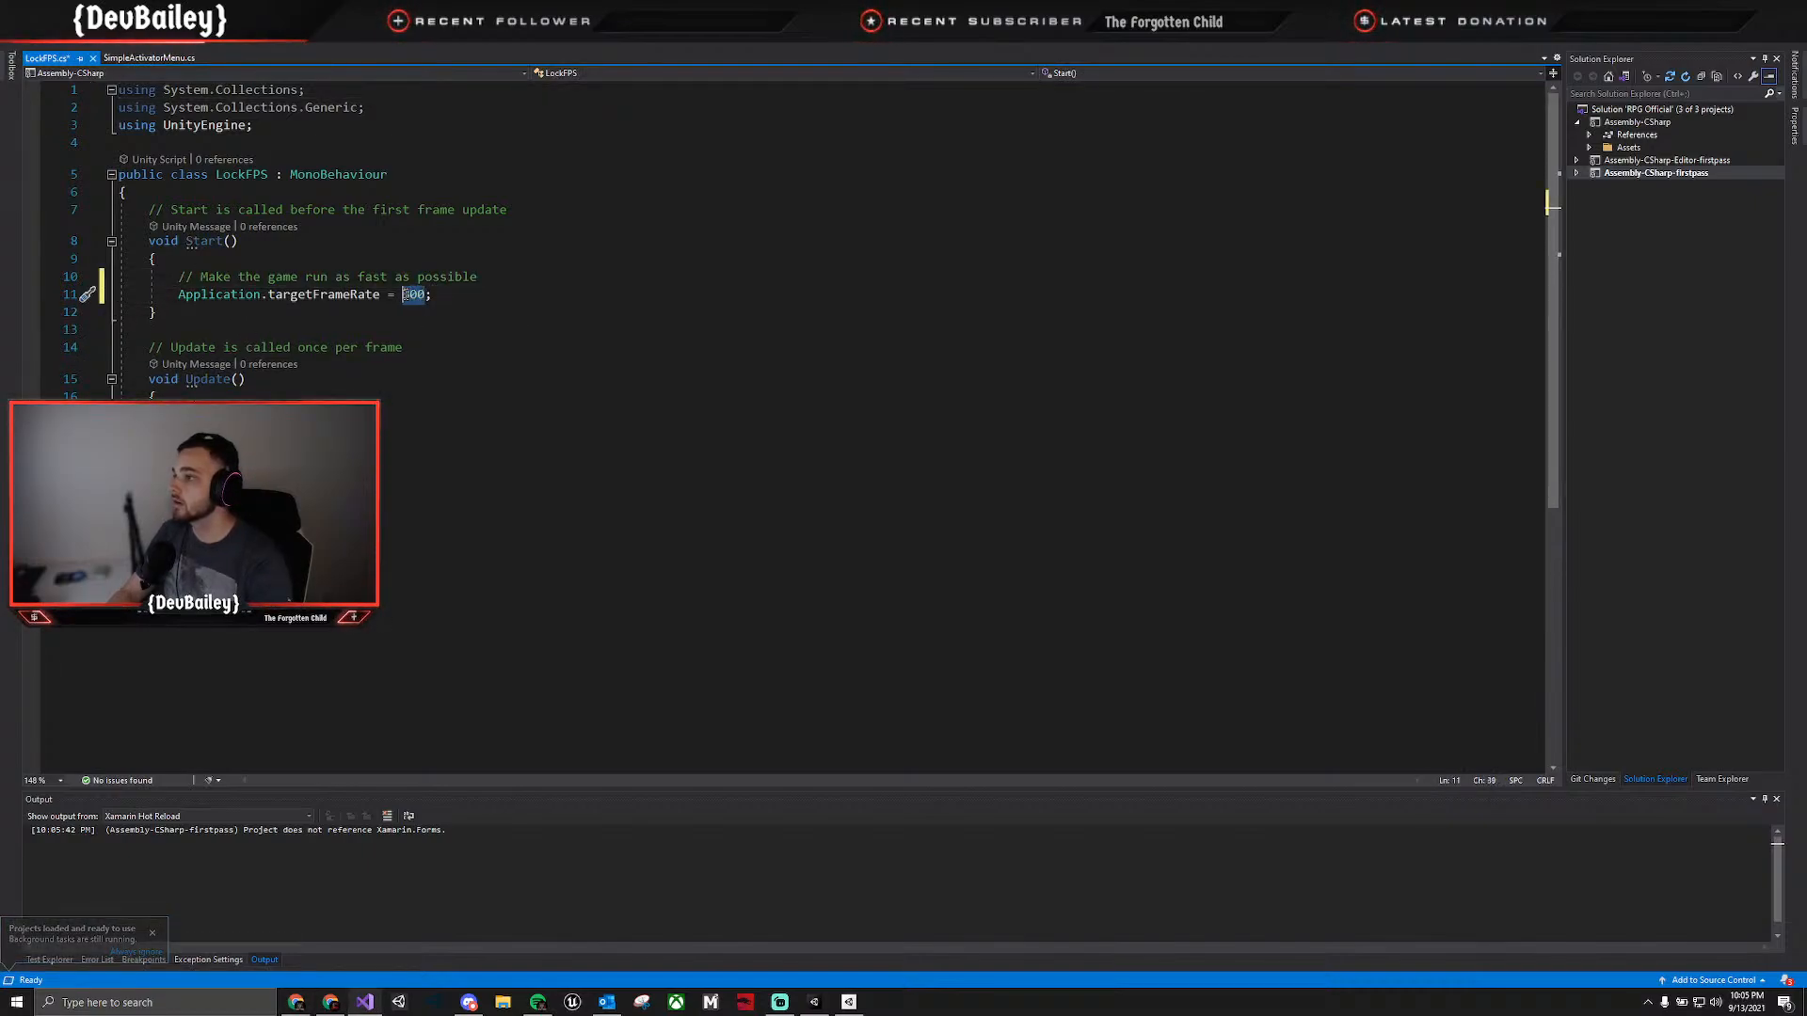
pyautogui.write('6')
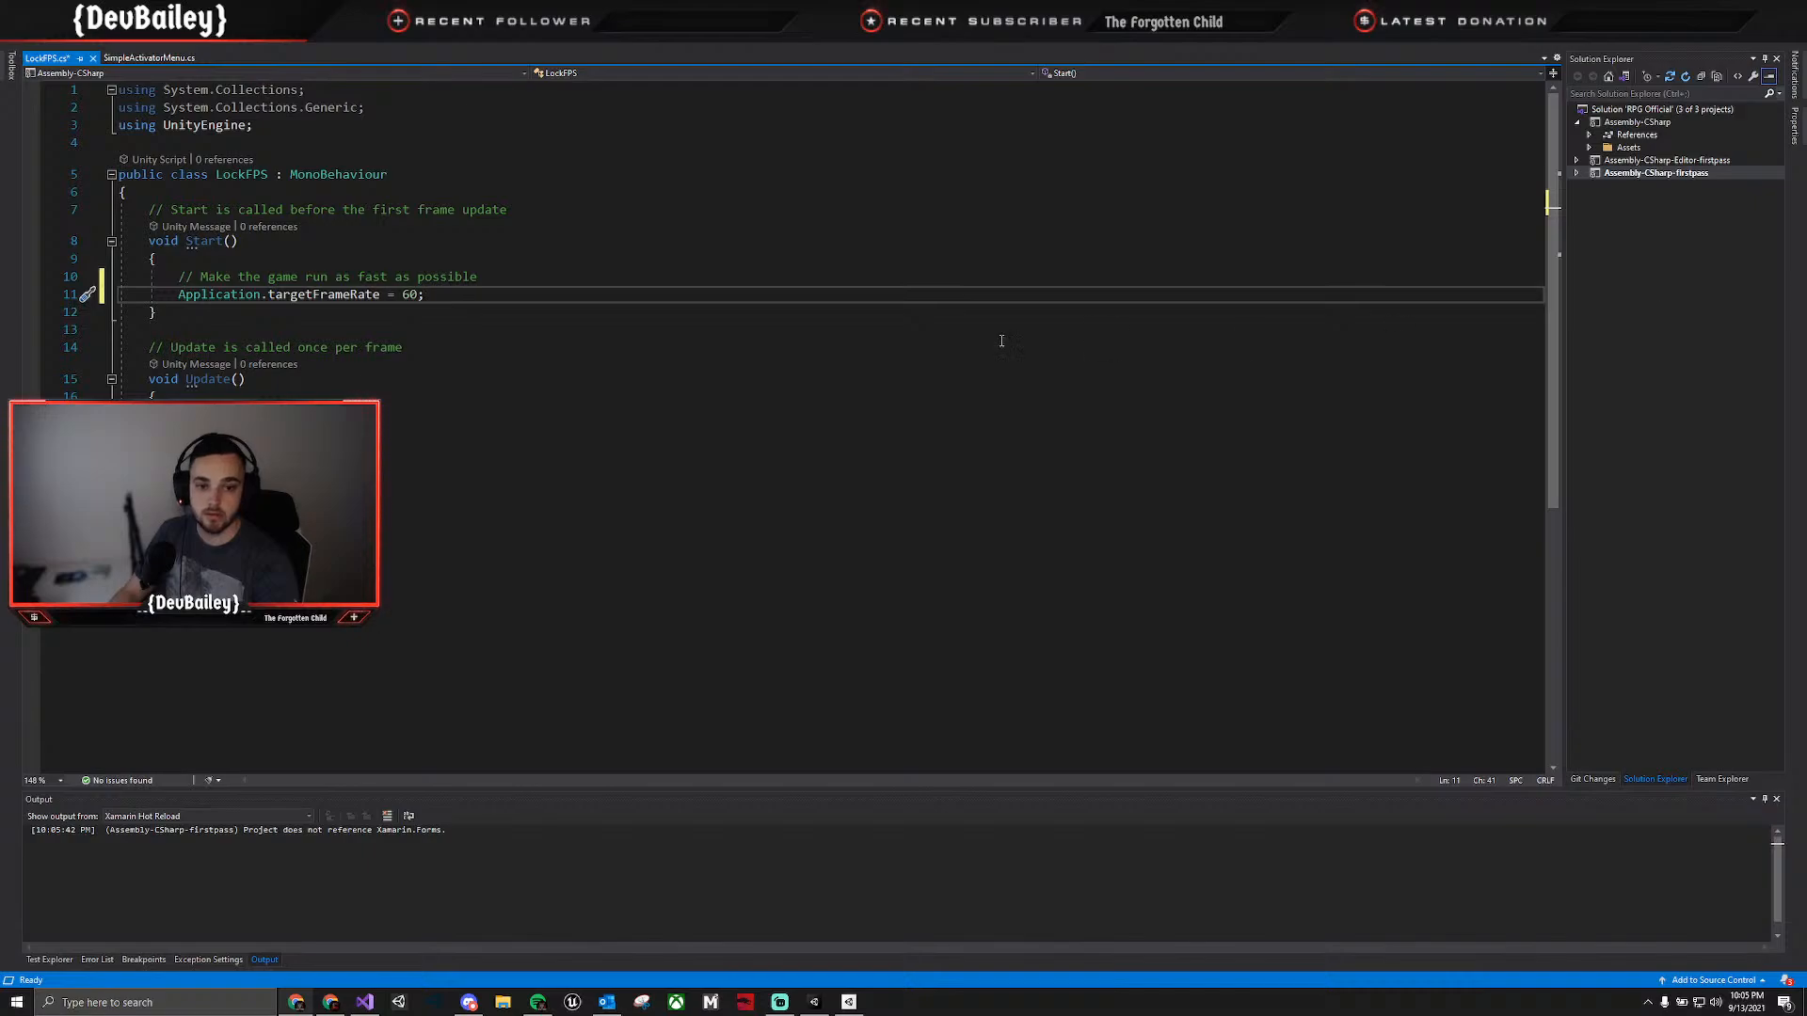
# Add the commented line QualitySettings.vSyncCount = 1 below the target frame rate and save the script.
pyautogui.click(462, 301)
pyautogui.press('Return')
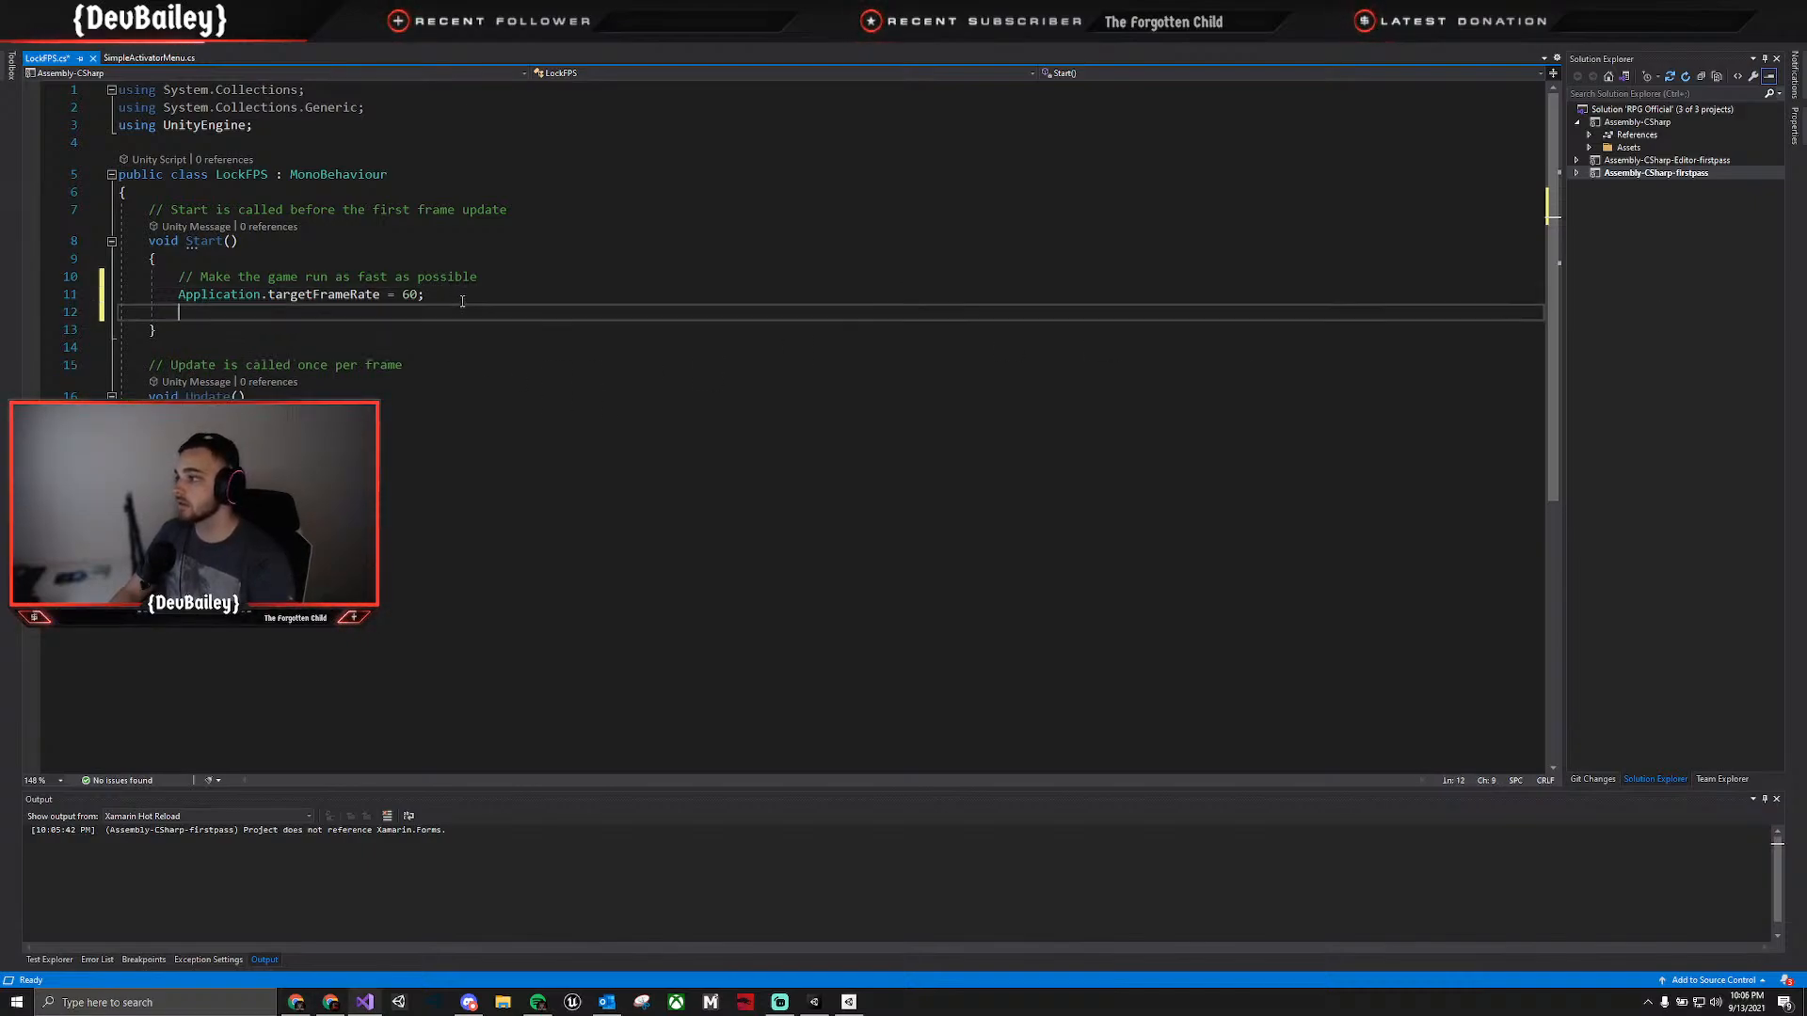
pyautogui.write('// Sync framerate to monitors refresh rate QualitySettings.vSyncCount = 1;')
pyautogui.hotkey('ctrl', 's')
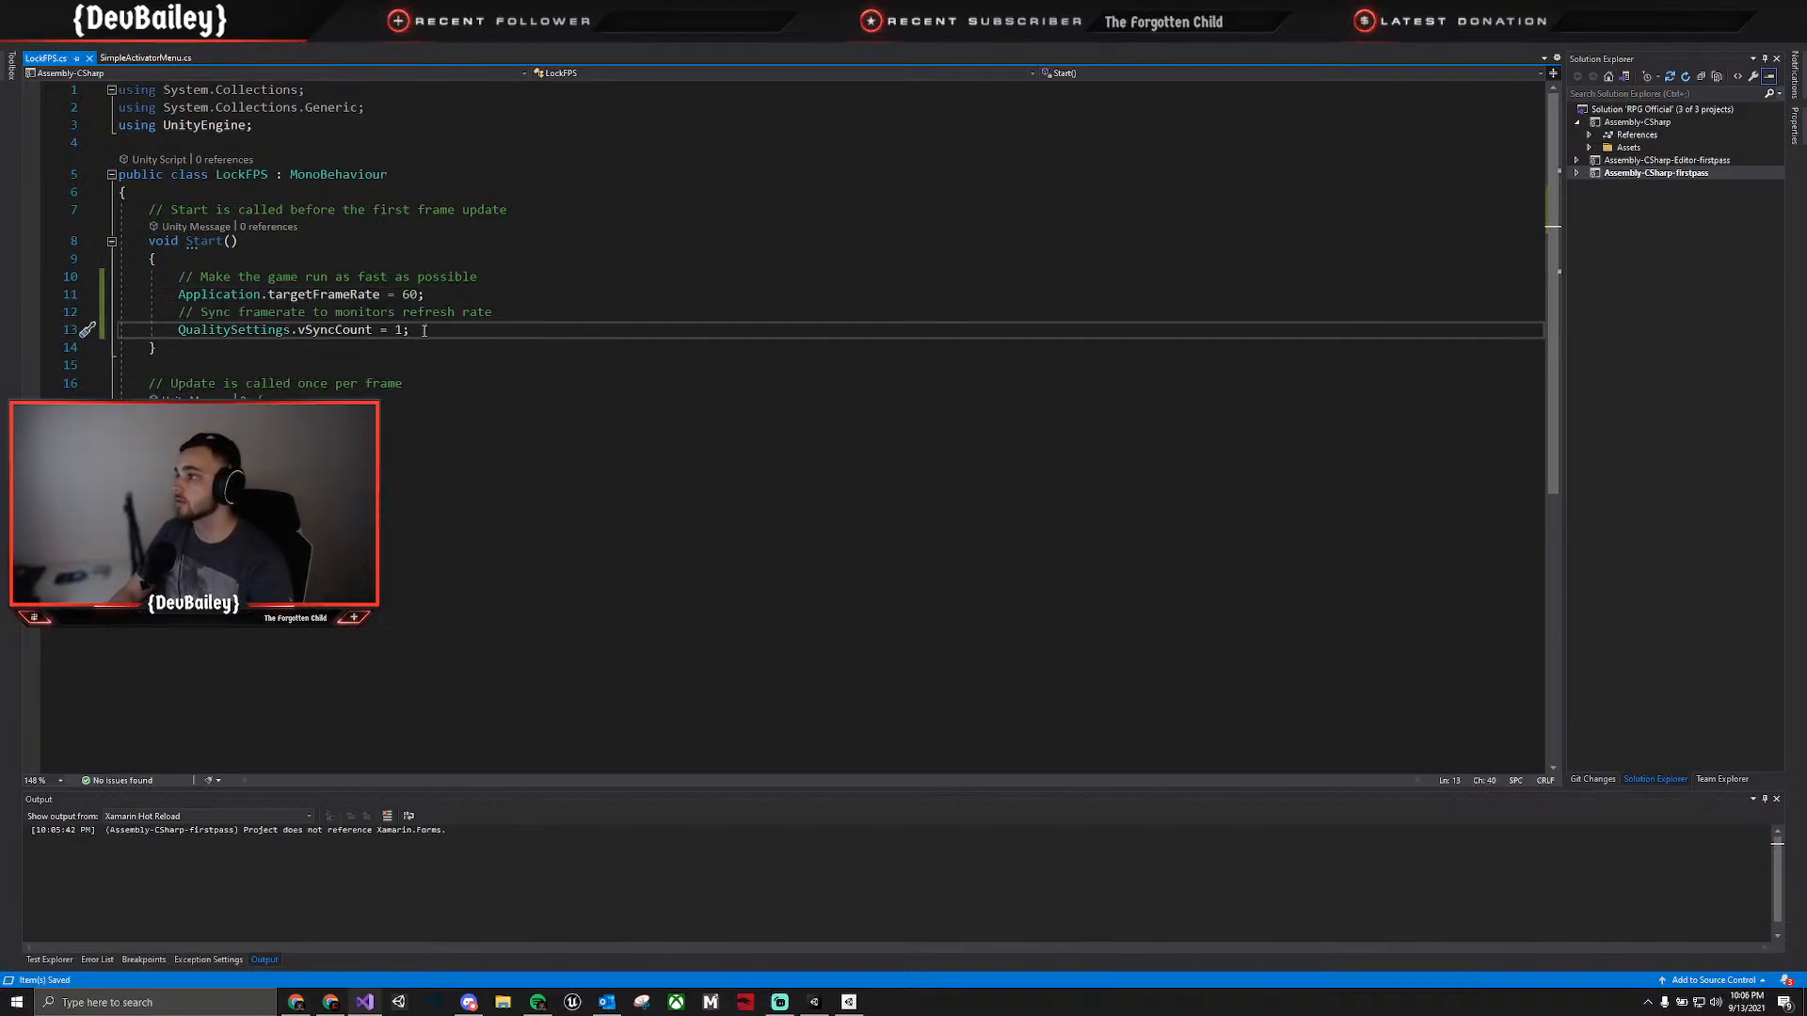
pyautogui.moveTo(157, 348); pyautogui.dragTo(92, 241)
pyautogui.click(595, 259)
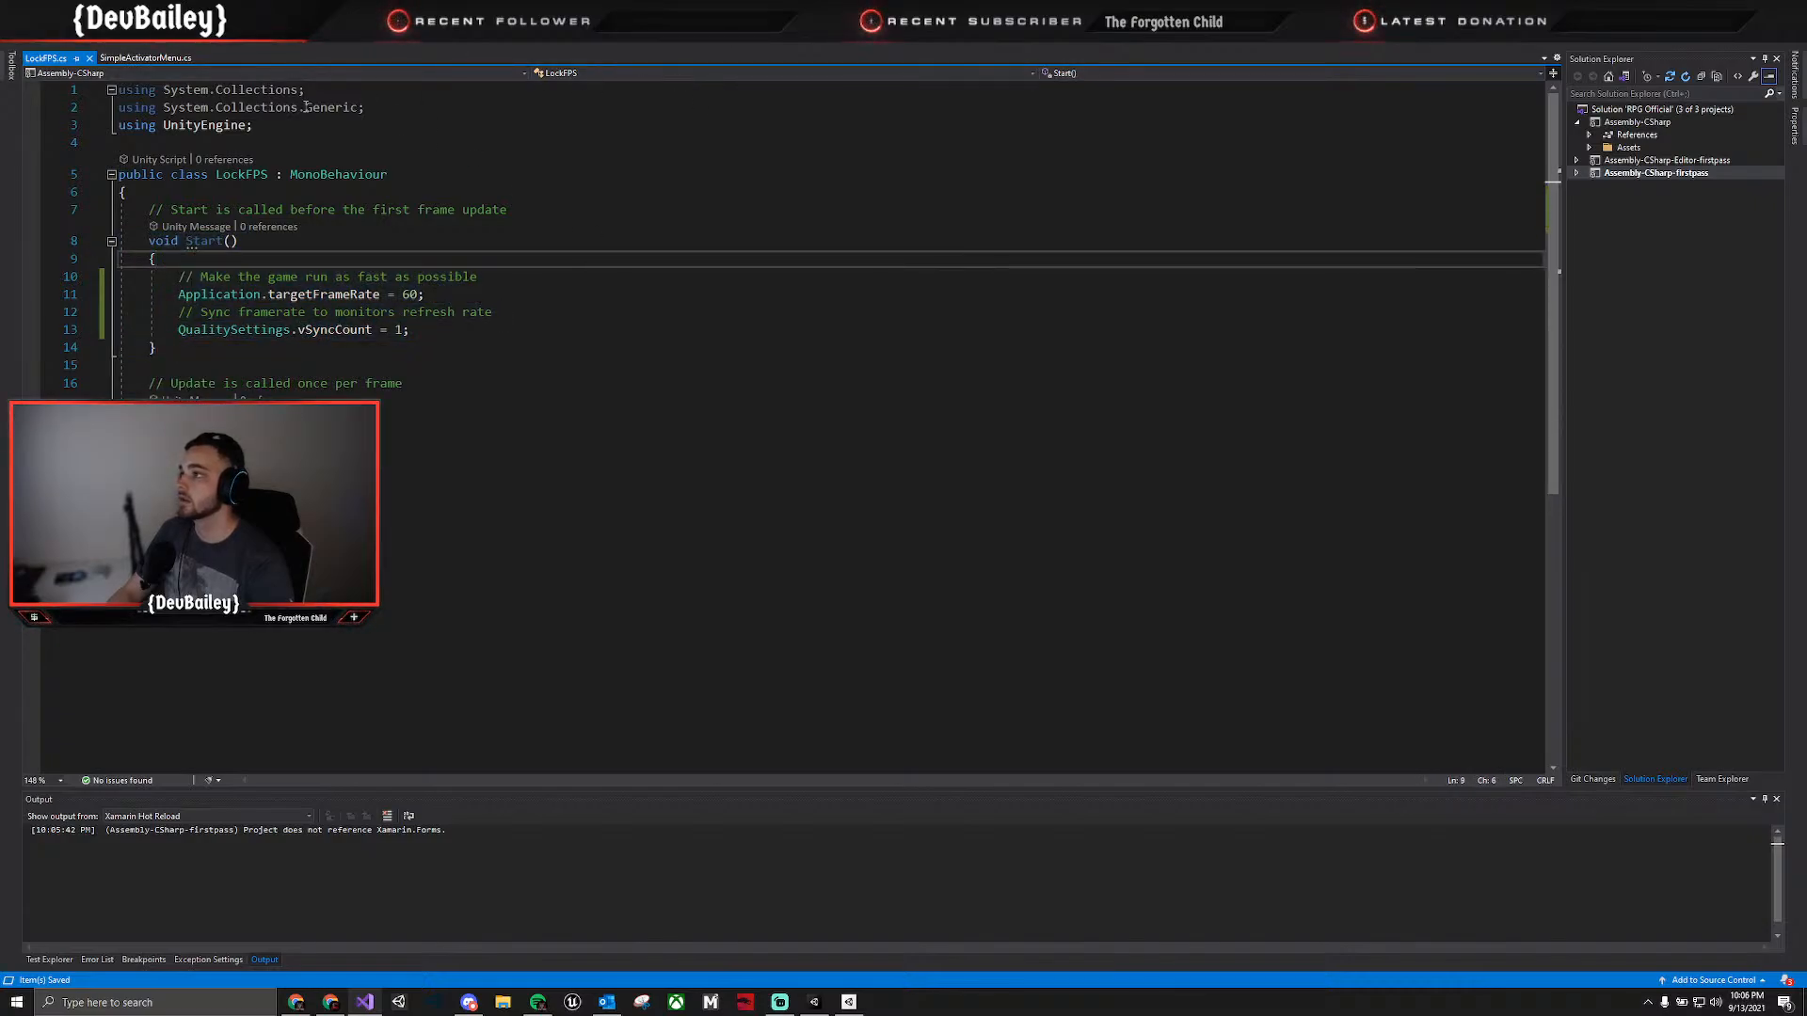
# Switch to Unity and back to Visual Studio, and rename the Start method of LockFPS as Awake.
pyautogui.hotkey('alt', 'Tab')
pyautogui.click(1214, 282)
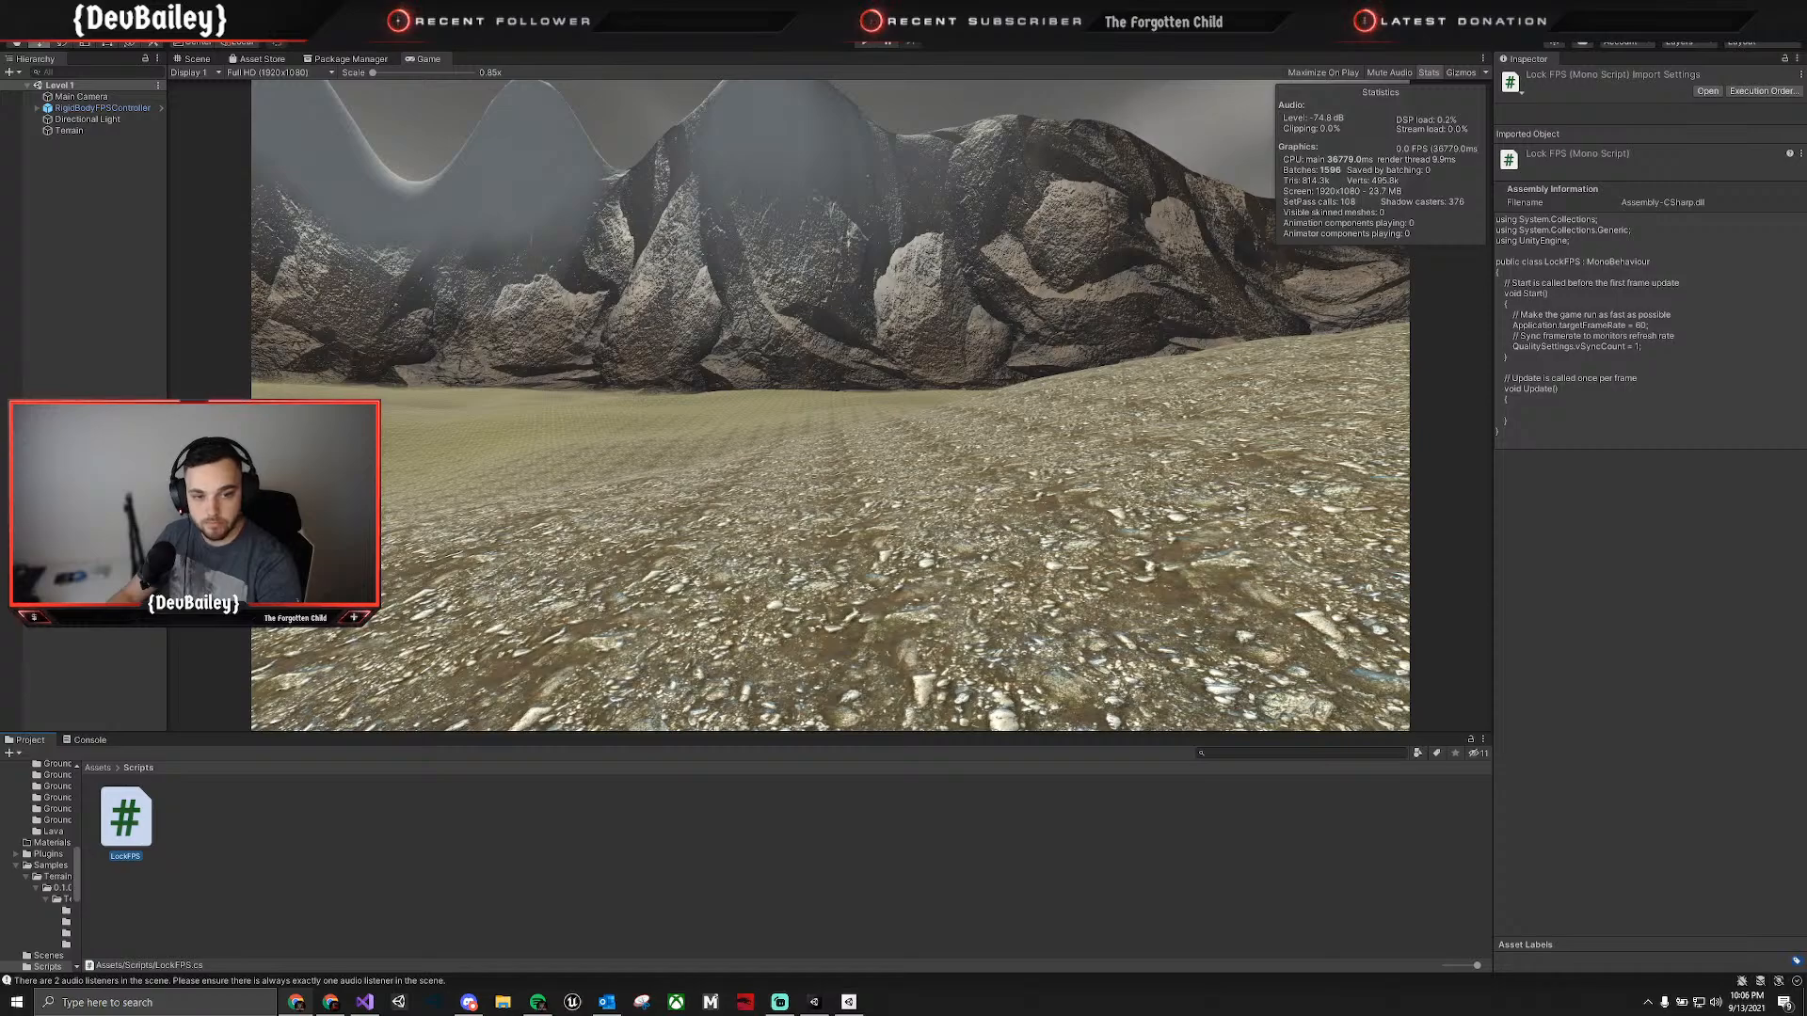
pyautogui.hotkey('alt', 'Tab')
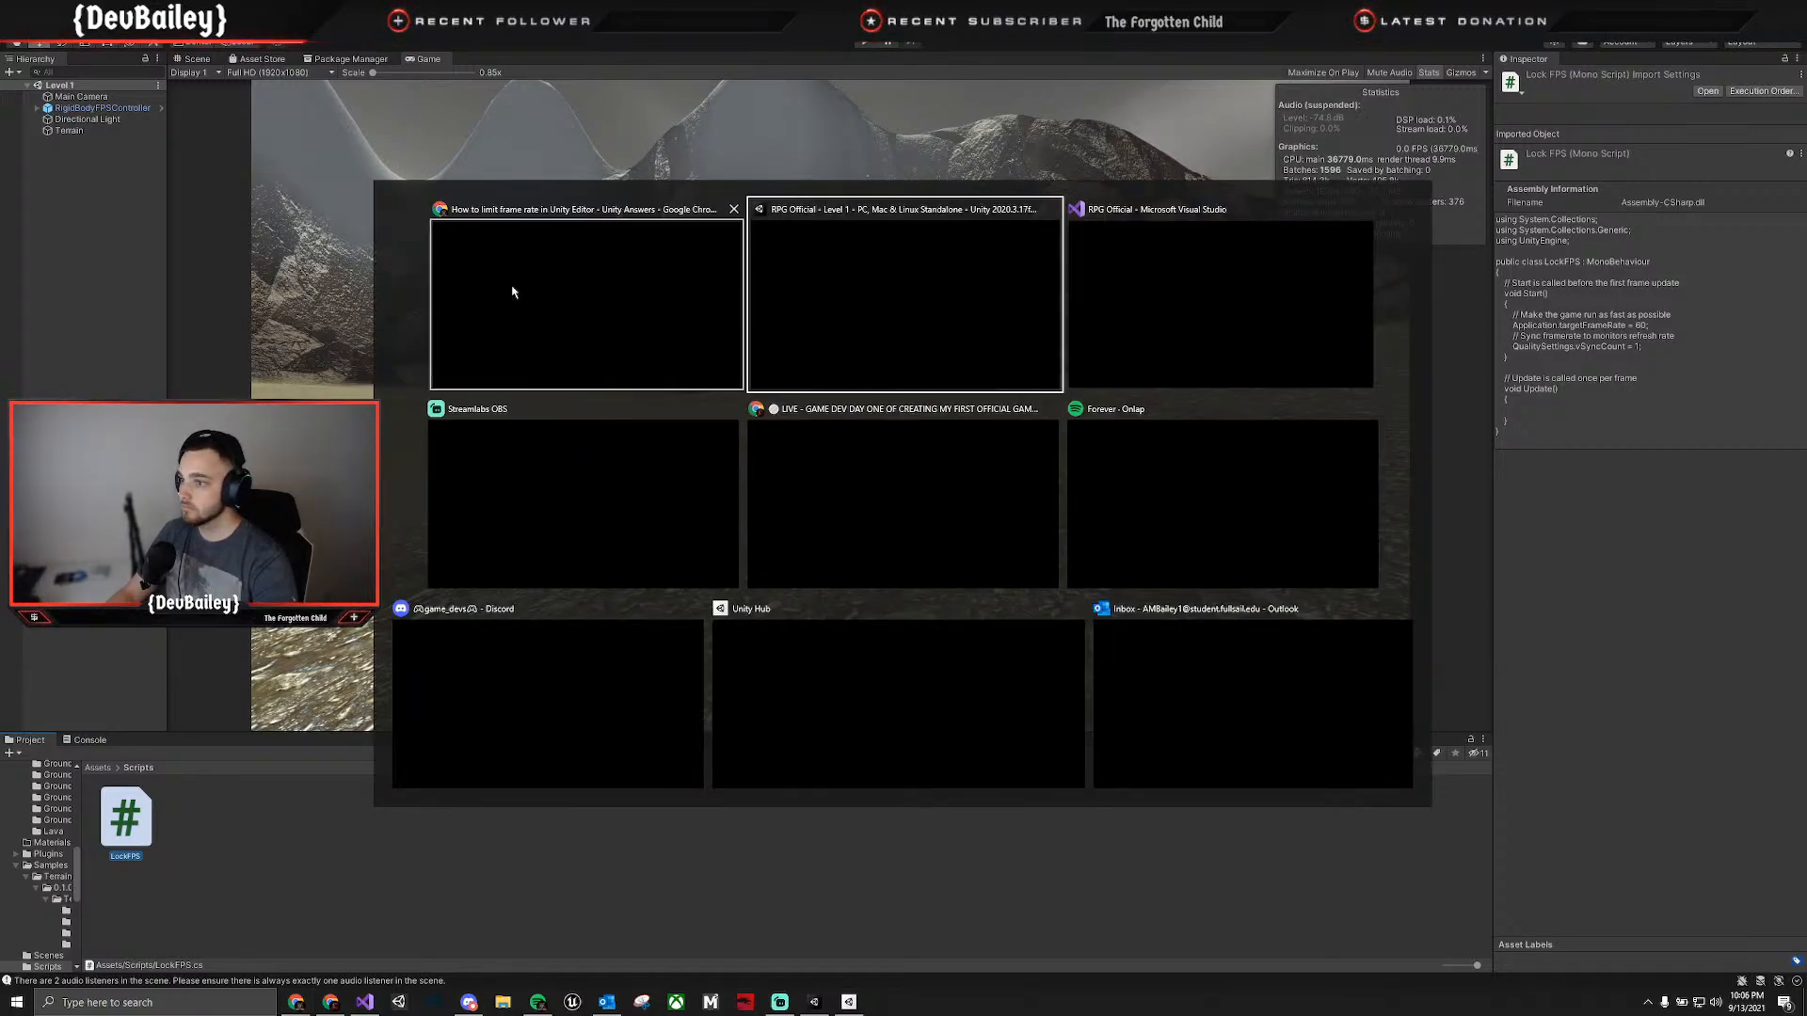
pyautogui.click(1199, 345)
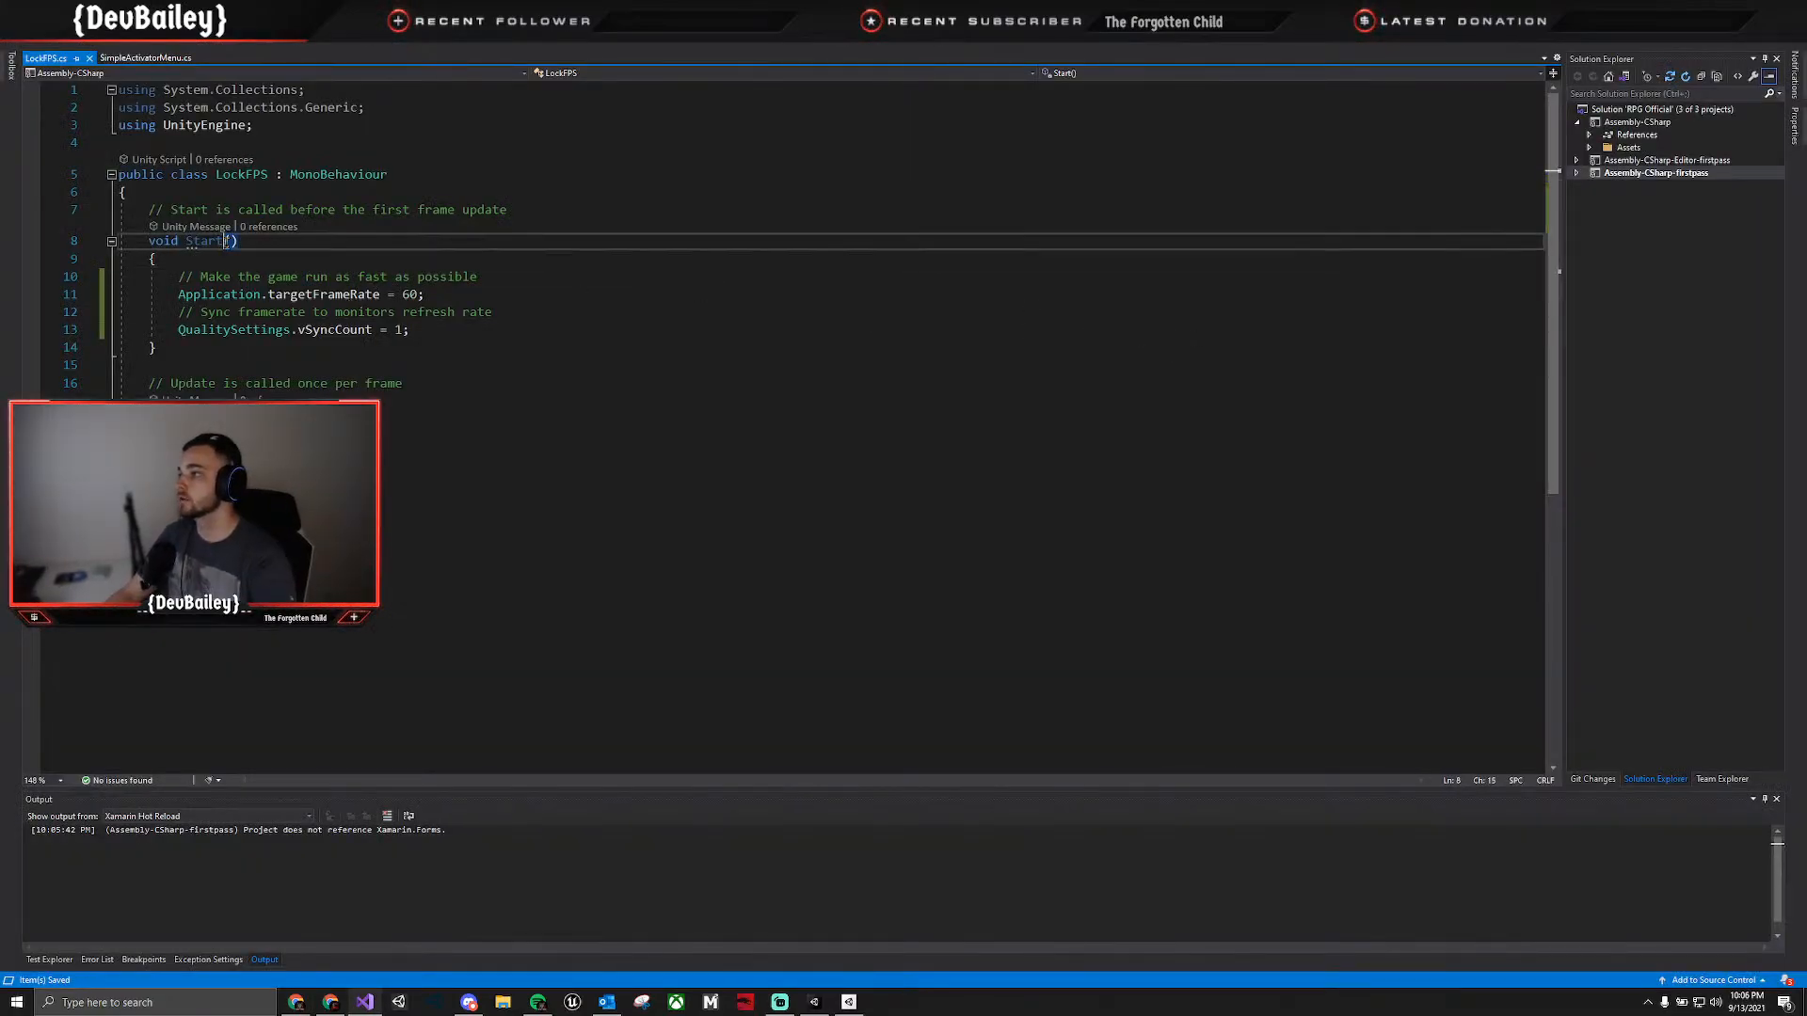
pyautogui.doubleClick(224, 242)
pyautogui.write('A')
pyautogui.write('wake')
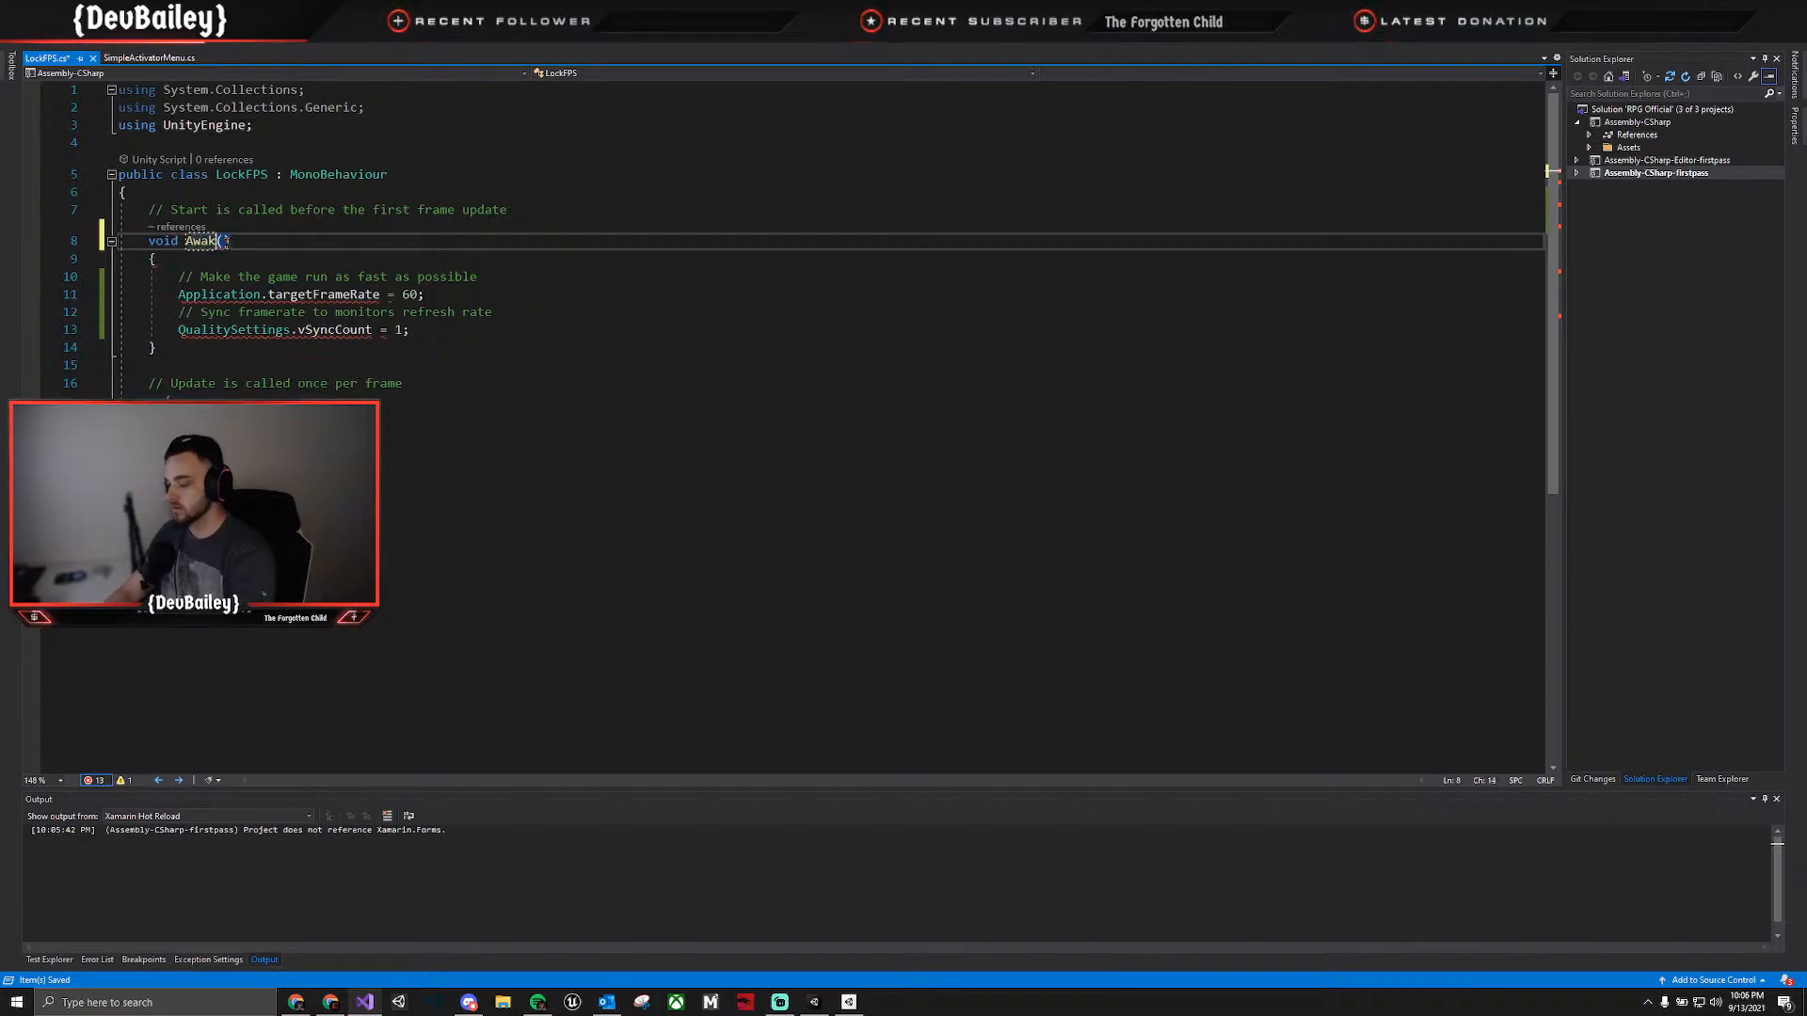
# Delete the empty Update method with its comment from LockFPS and save the script.
pyautogui.click(230, 488)
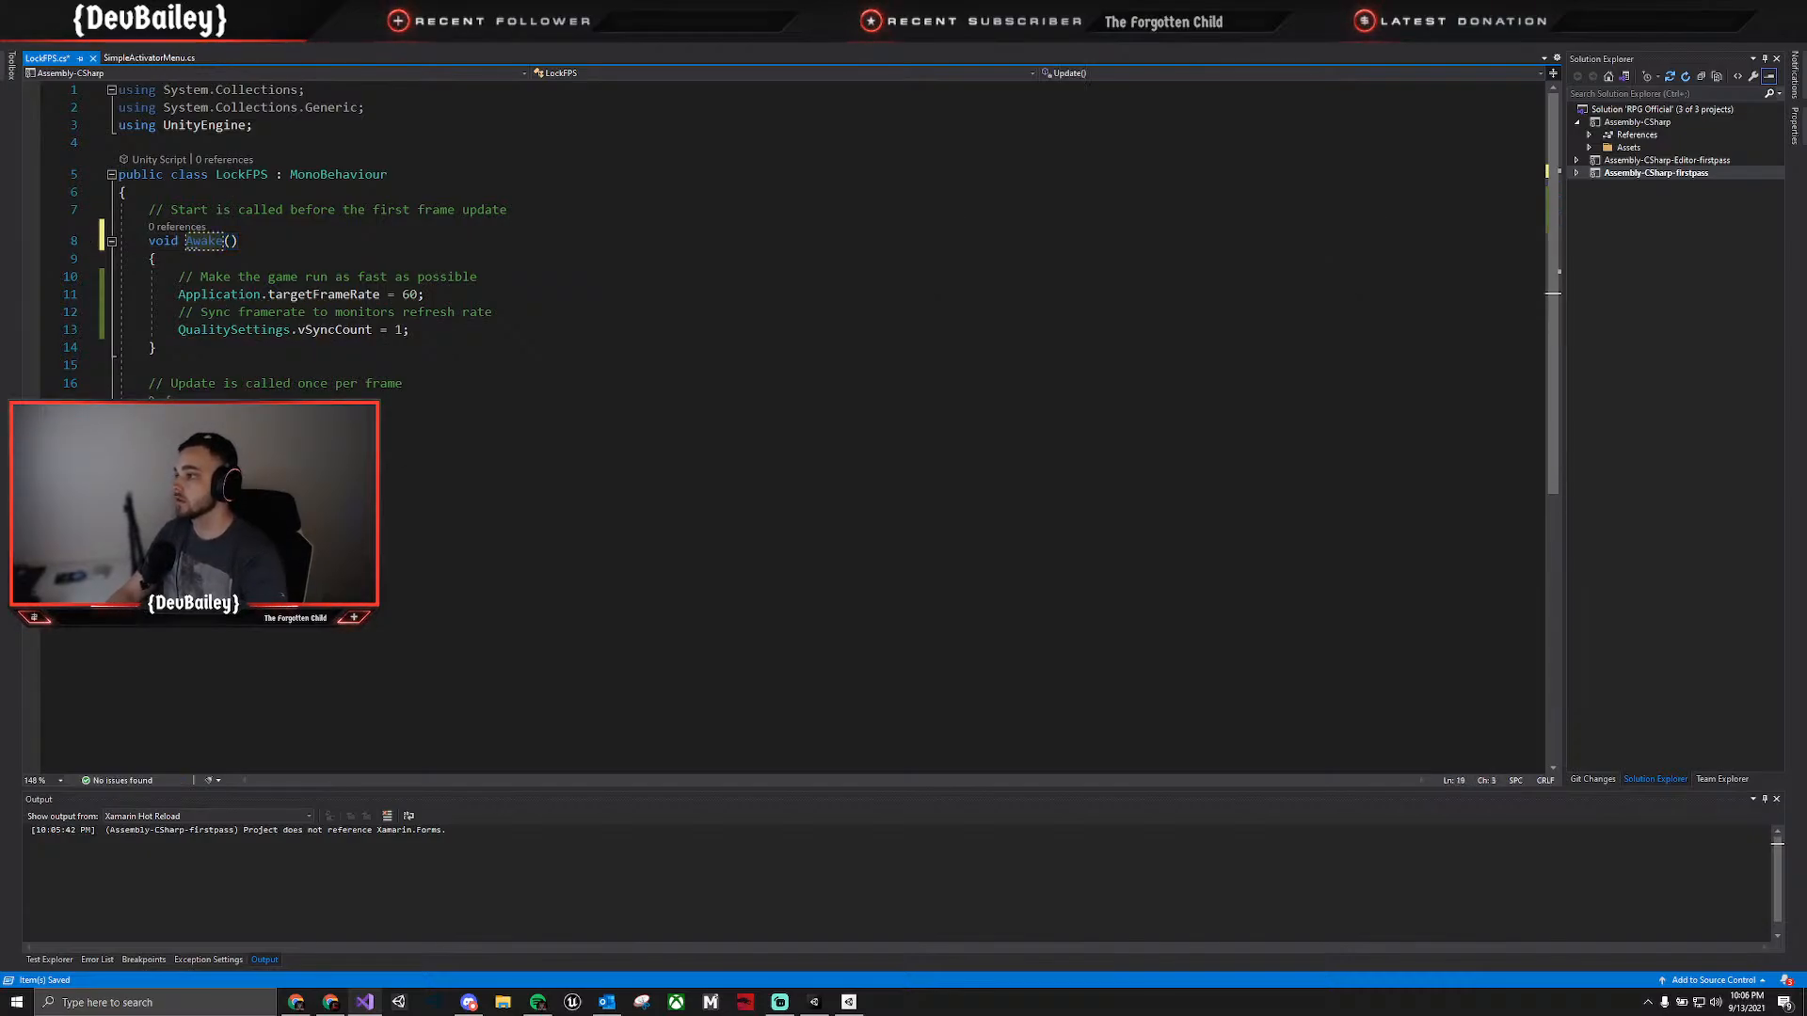
pyautogui.moveTo(411, 383); pyautogui.dragTo(74, 388)
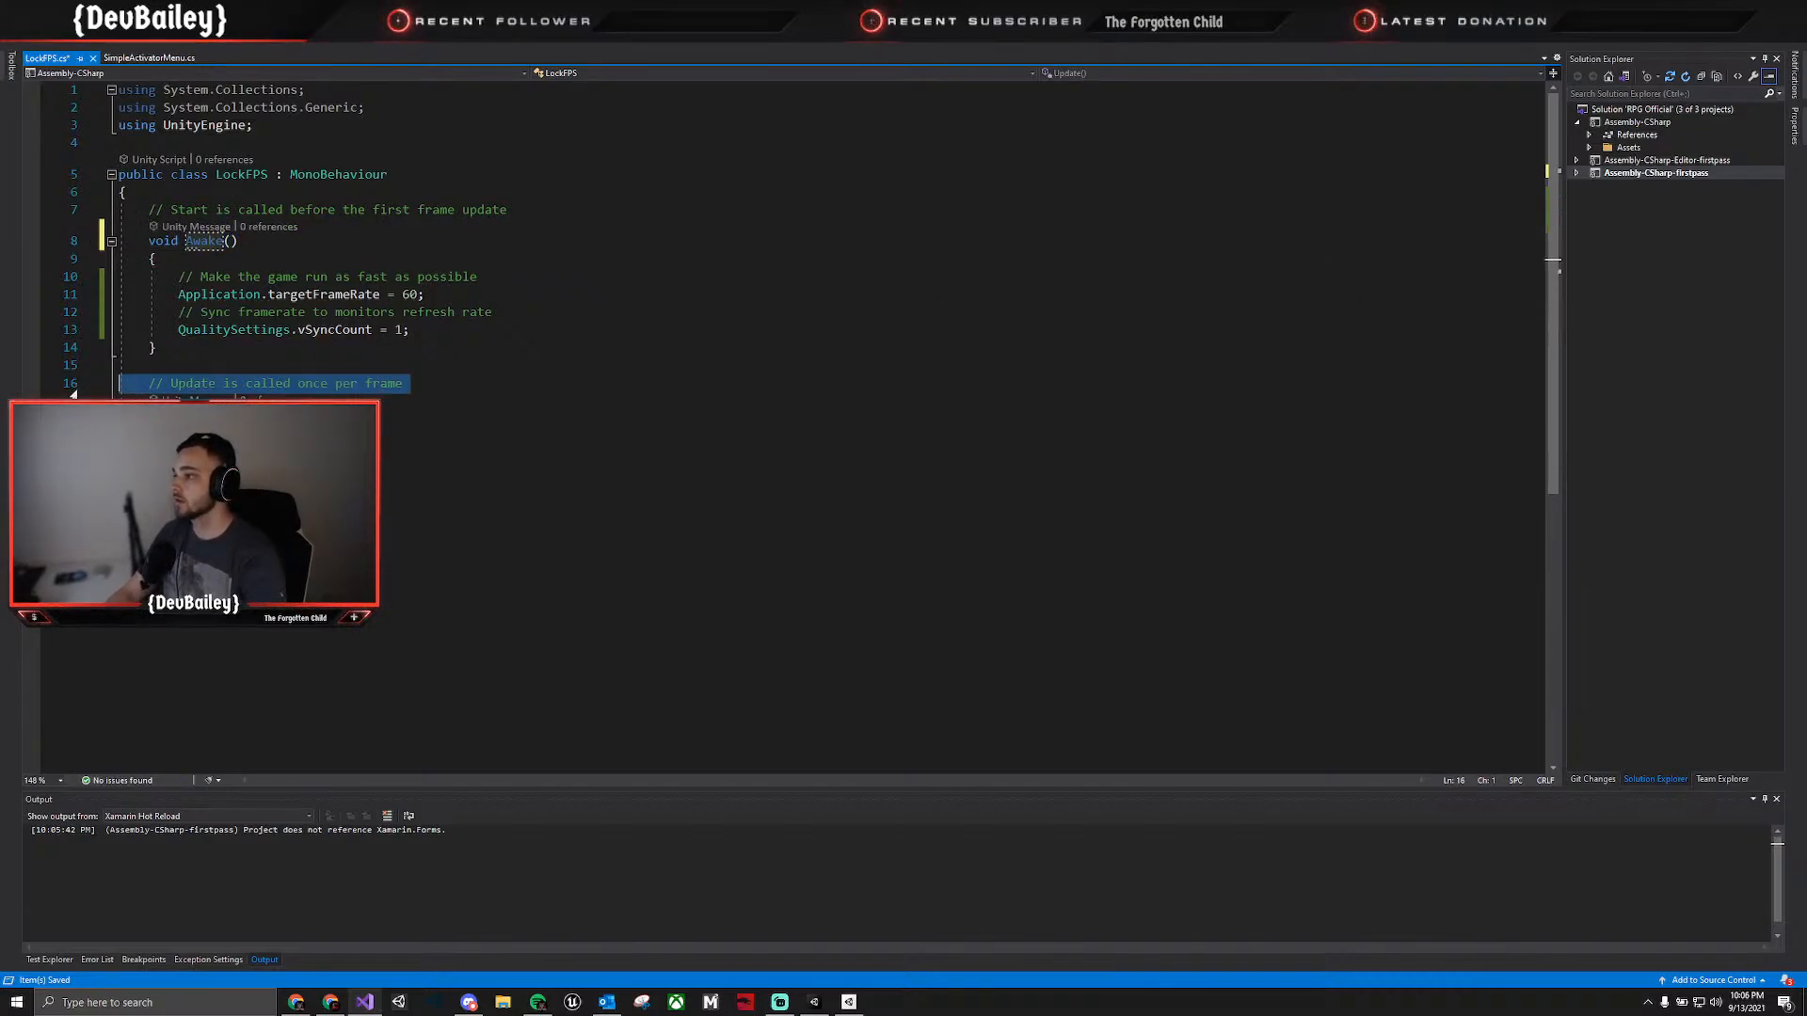
pyautogui.press('BackSpace')
pyautogui.press('BackSpace')
pyautogui.press('BackSpace')
pyautogui.hotkey('ctrl', 's')
# Set QualitySettings.vSyncCount to 0 in the Awake method.
pyautogui.hotkey('alt', 'Tab')
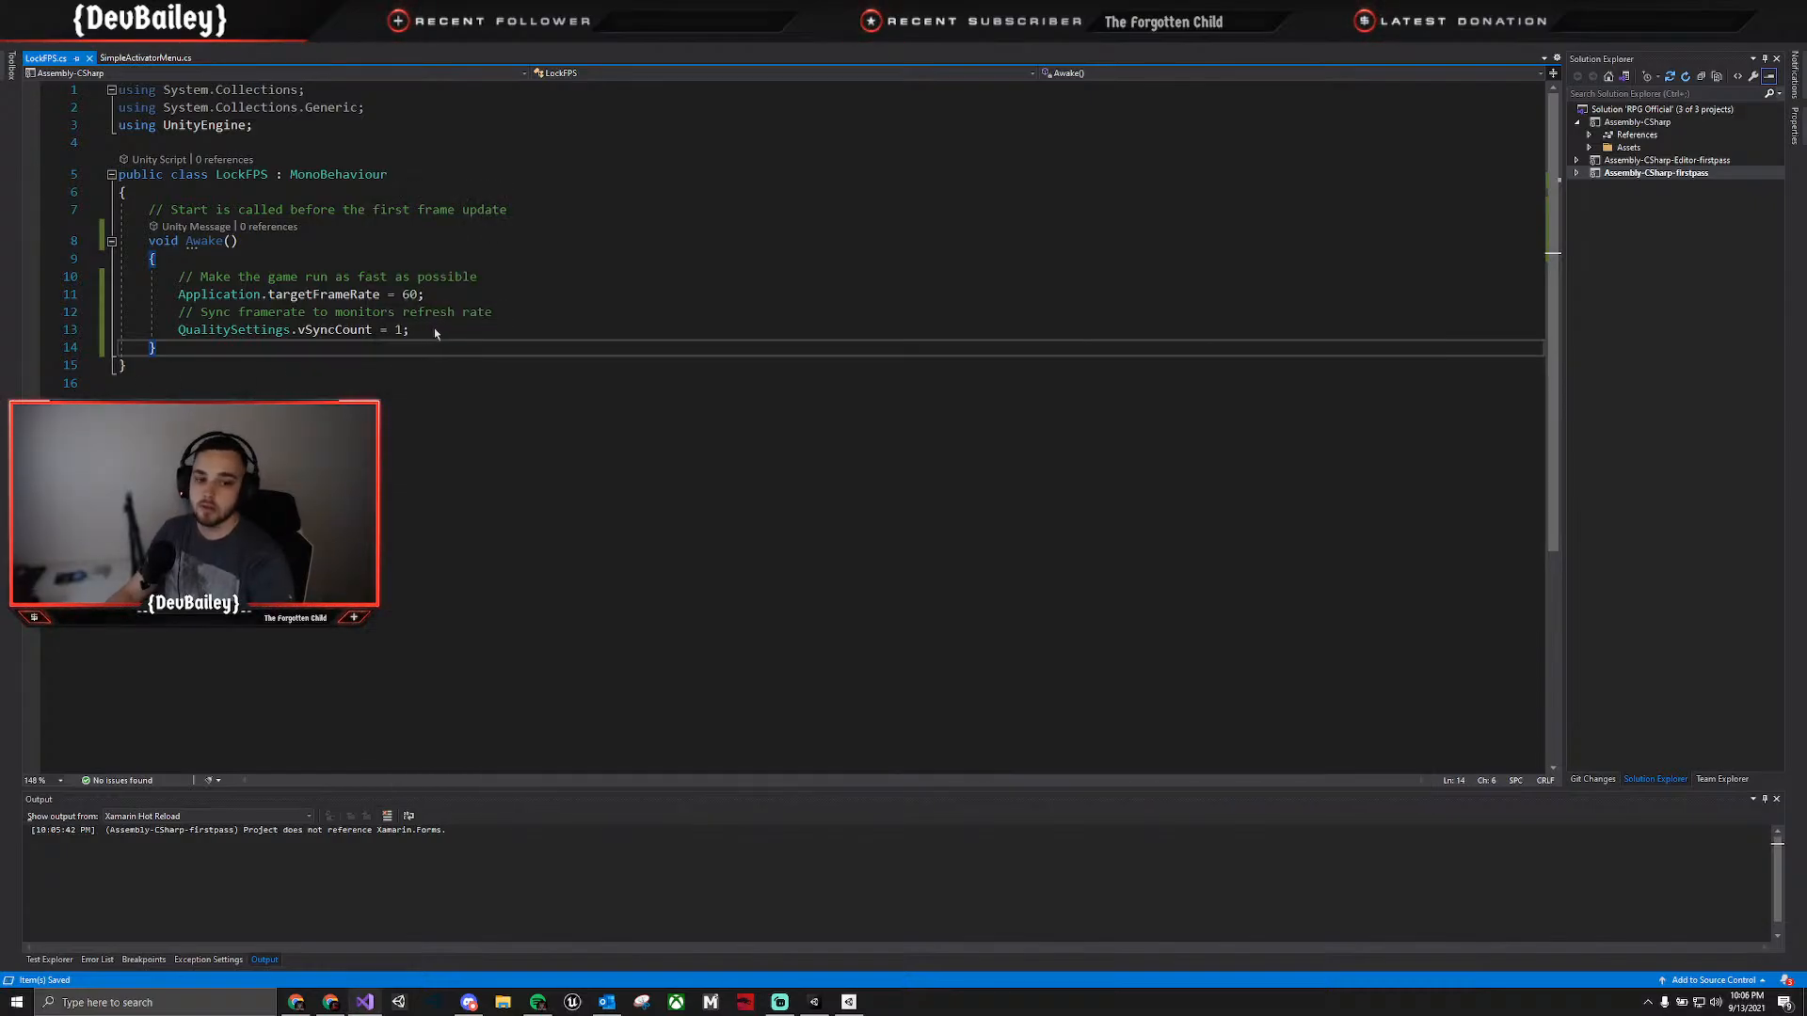
pyautogui.click(400, 331)
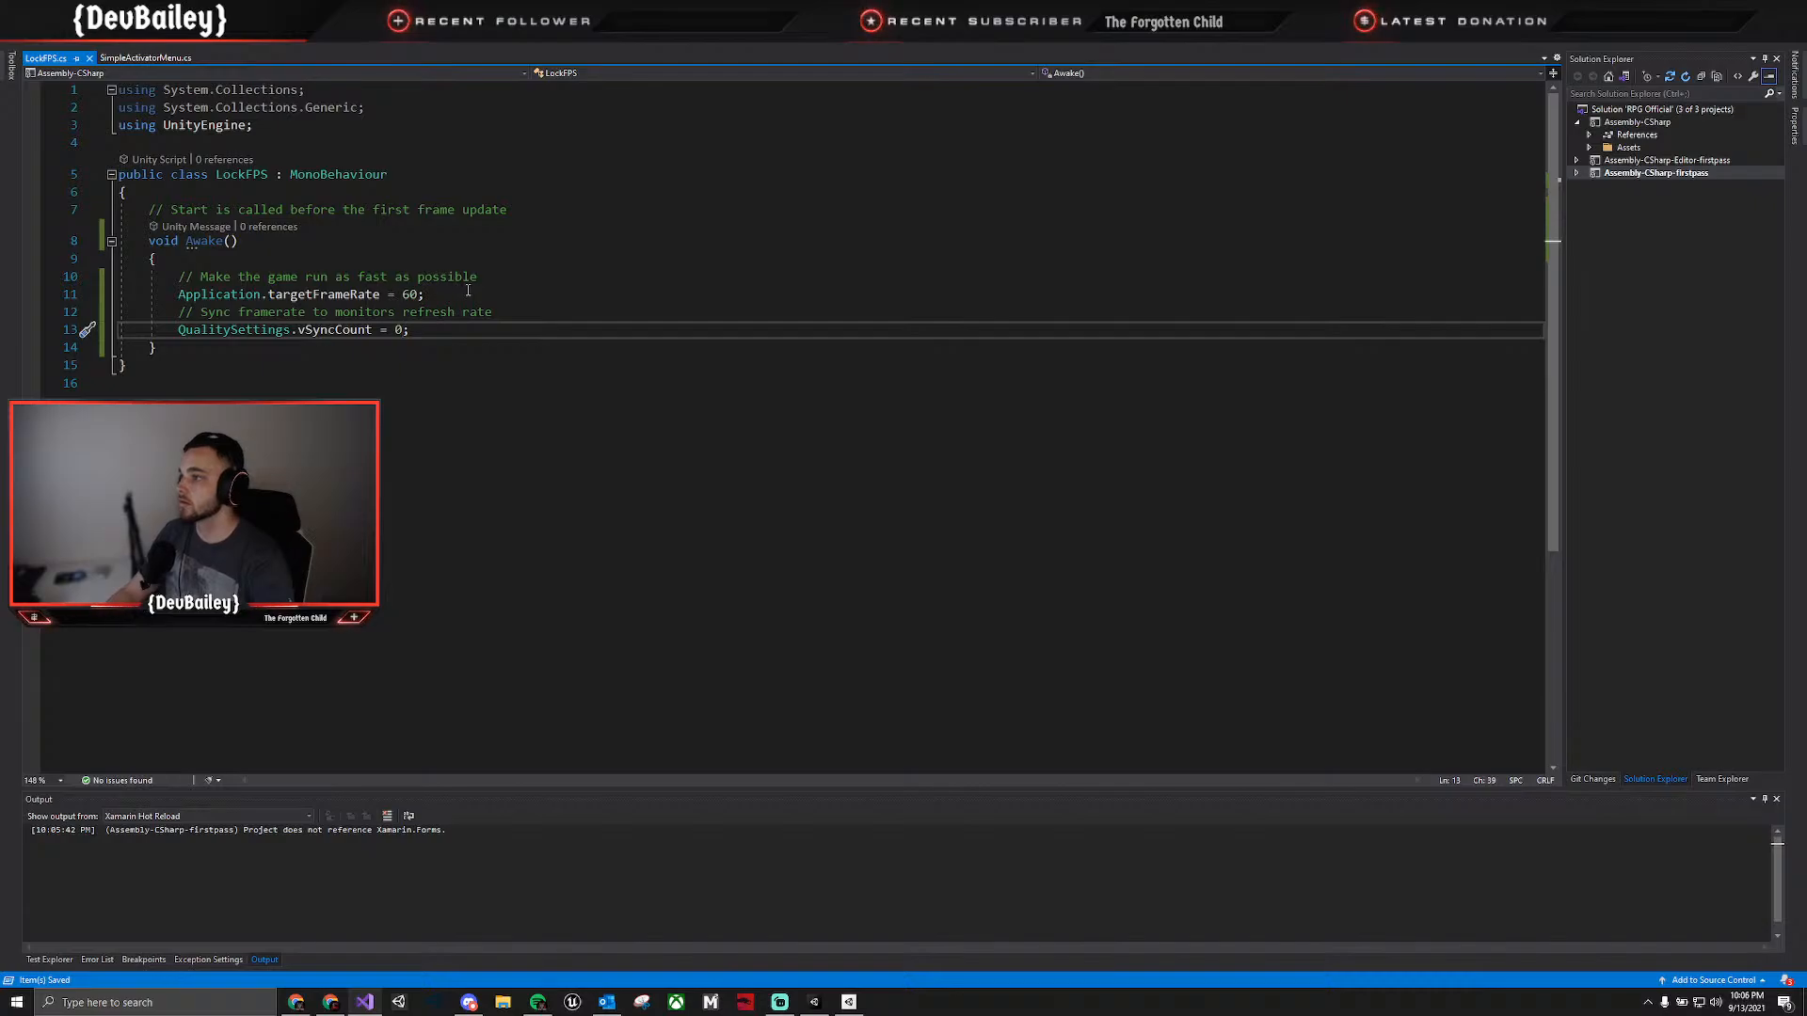
# Add the comment "// VSync Must be disabled" at the end of the targetFrameRate line in the Awake method.
pyautogui.click(503, 300)
pyautogui.write('//')
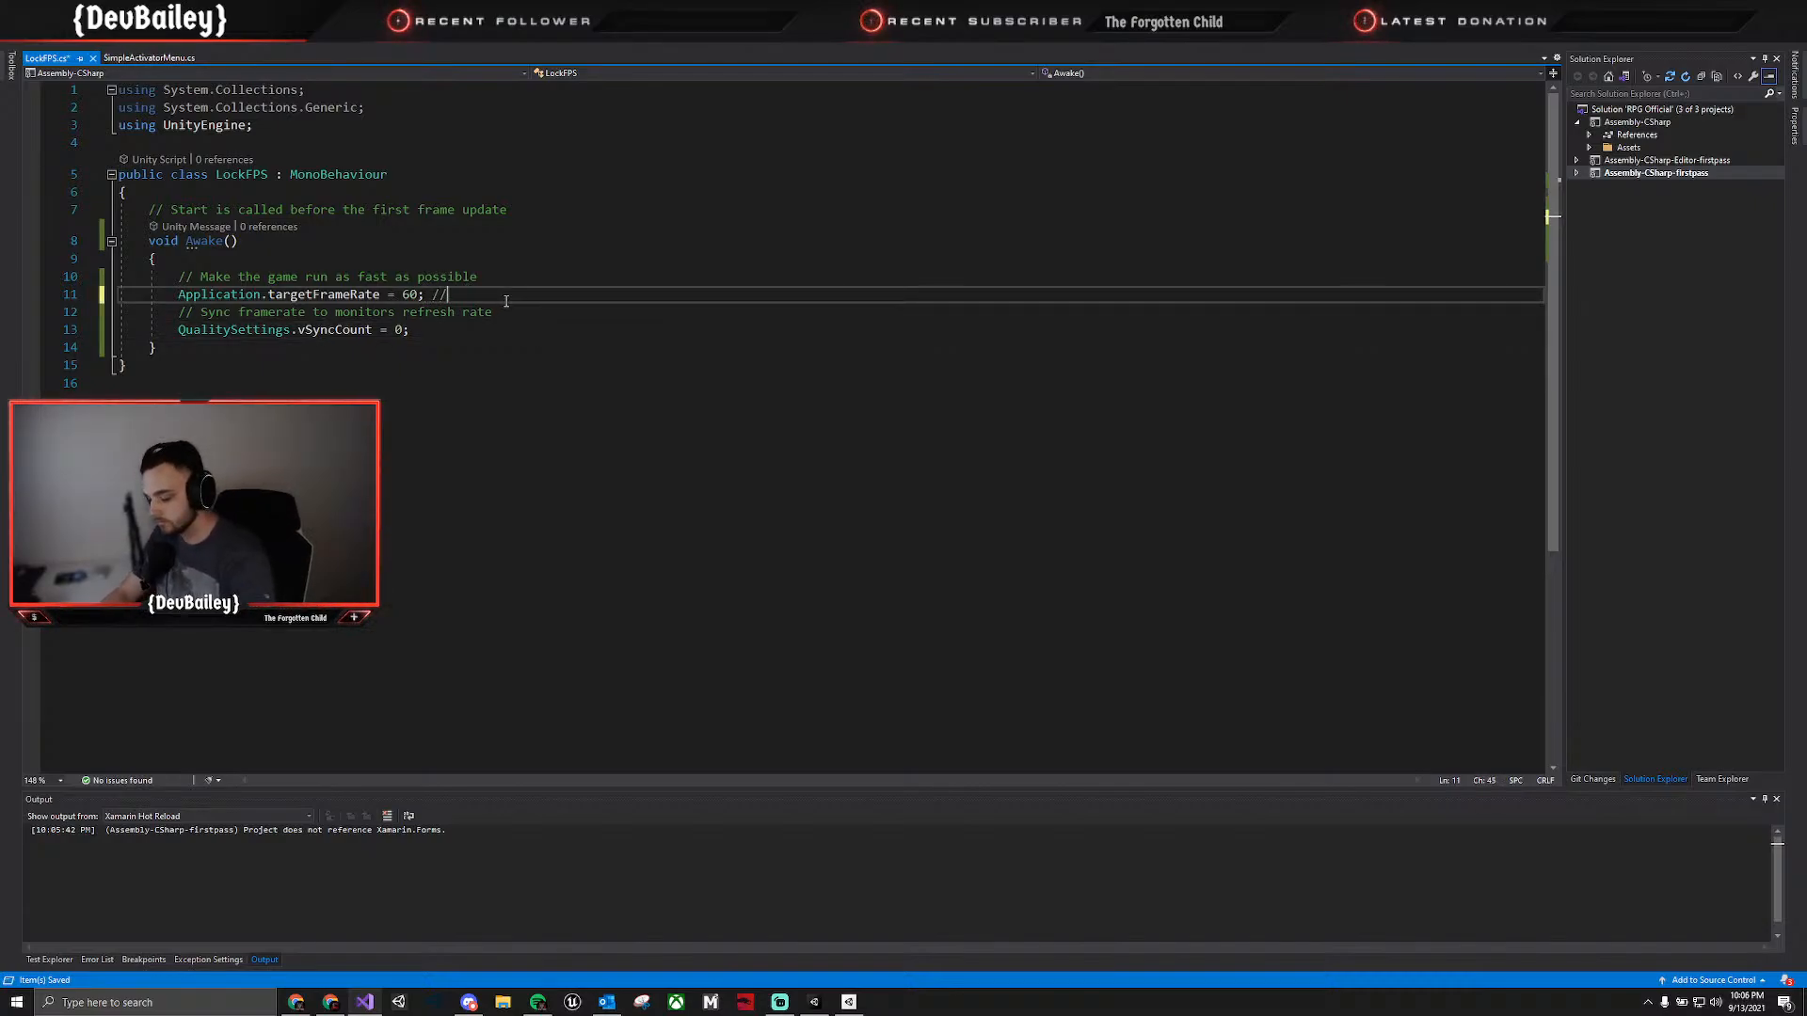
pyautogui.write(' VSync ')
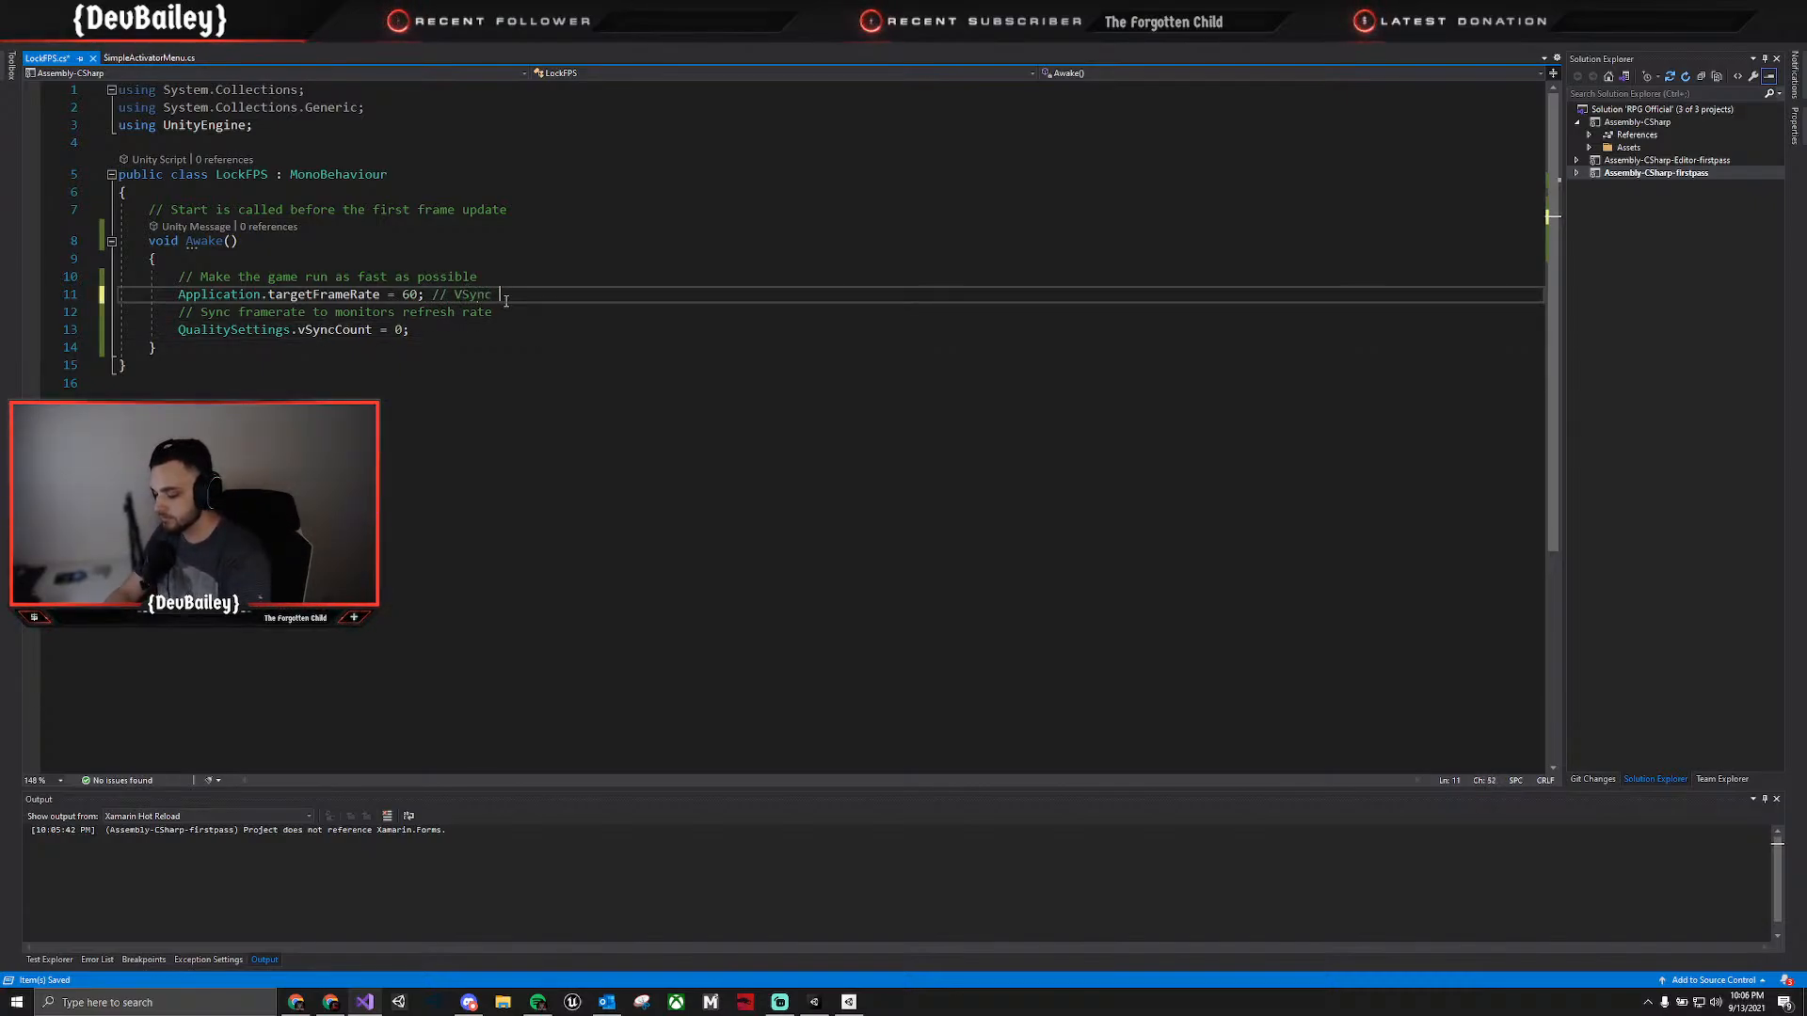
pyautogui.write('Must be disabled')
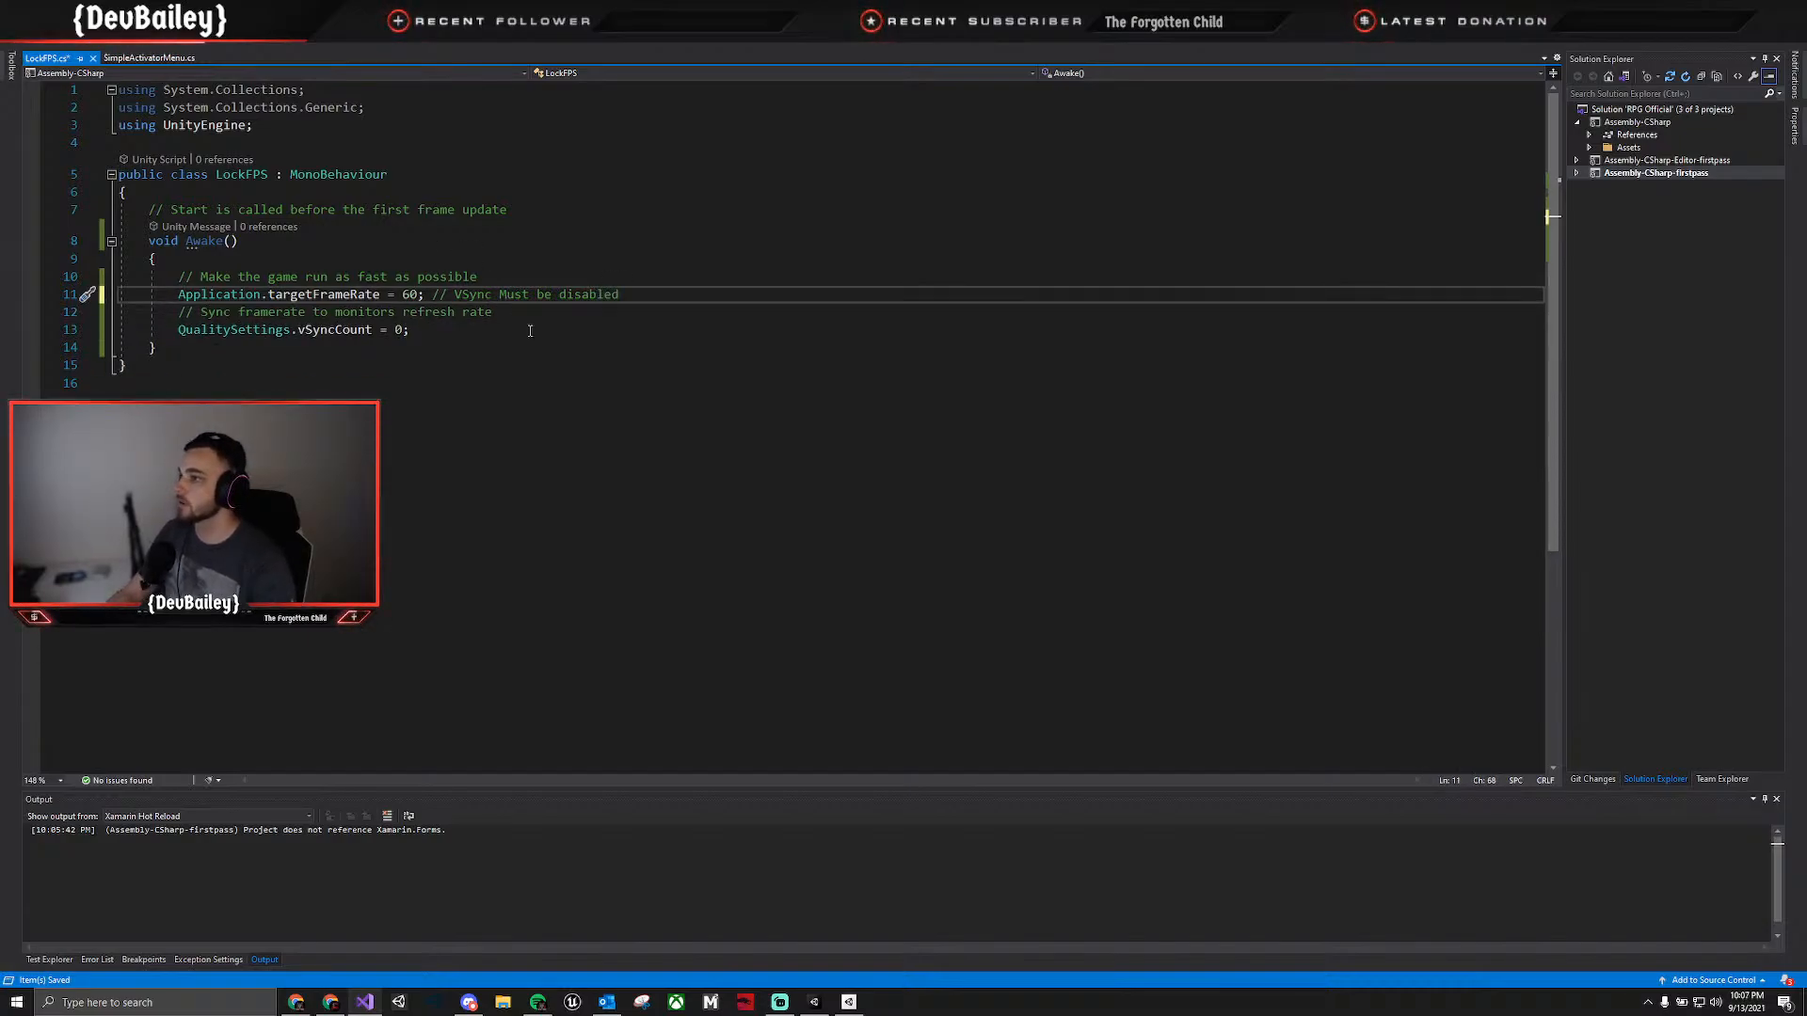
# Switch to Unity, attach the LockFPS script to the Main Camera, and check its component there.
pyautogui.hotkey('alt', 'Tab')
pyautogui.click(1226, 318)
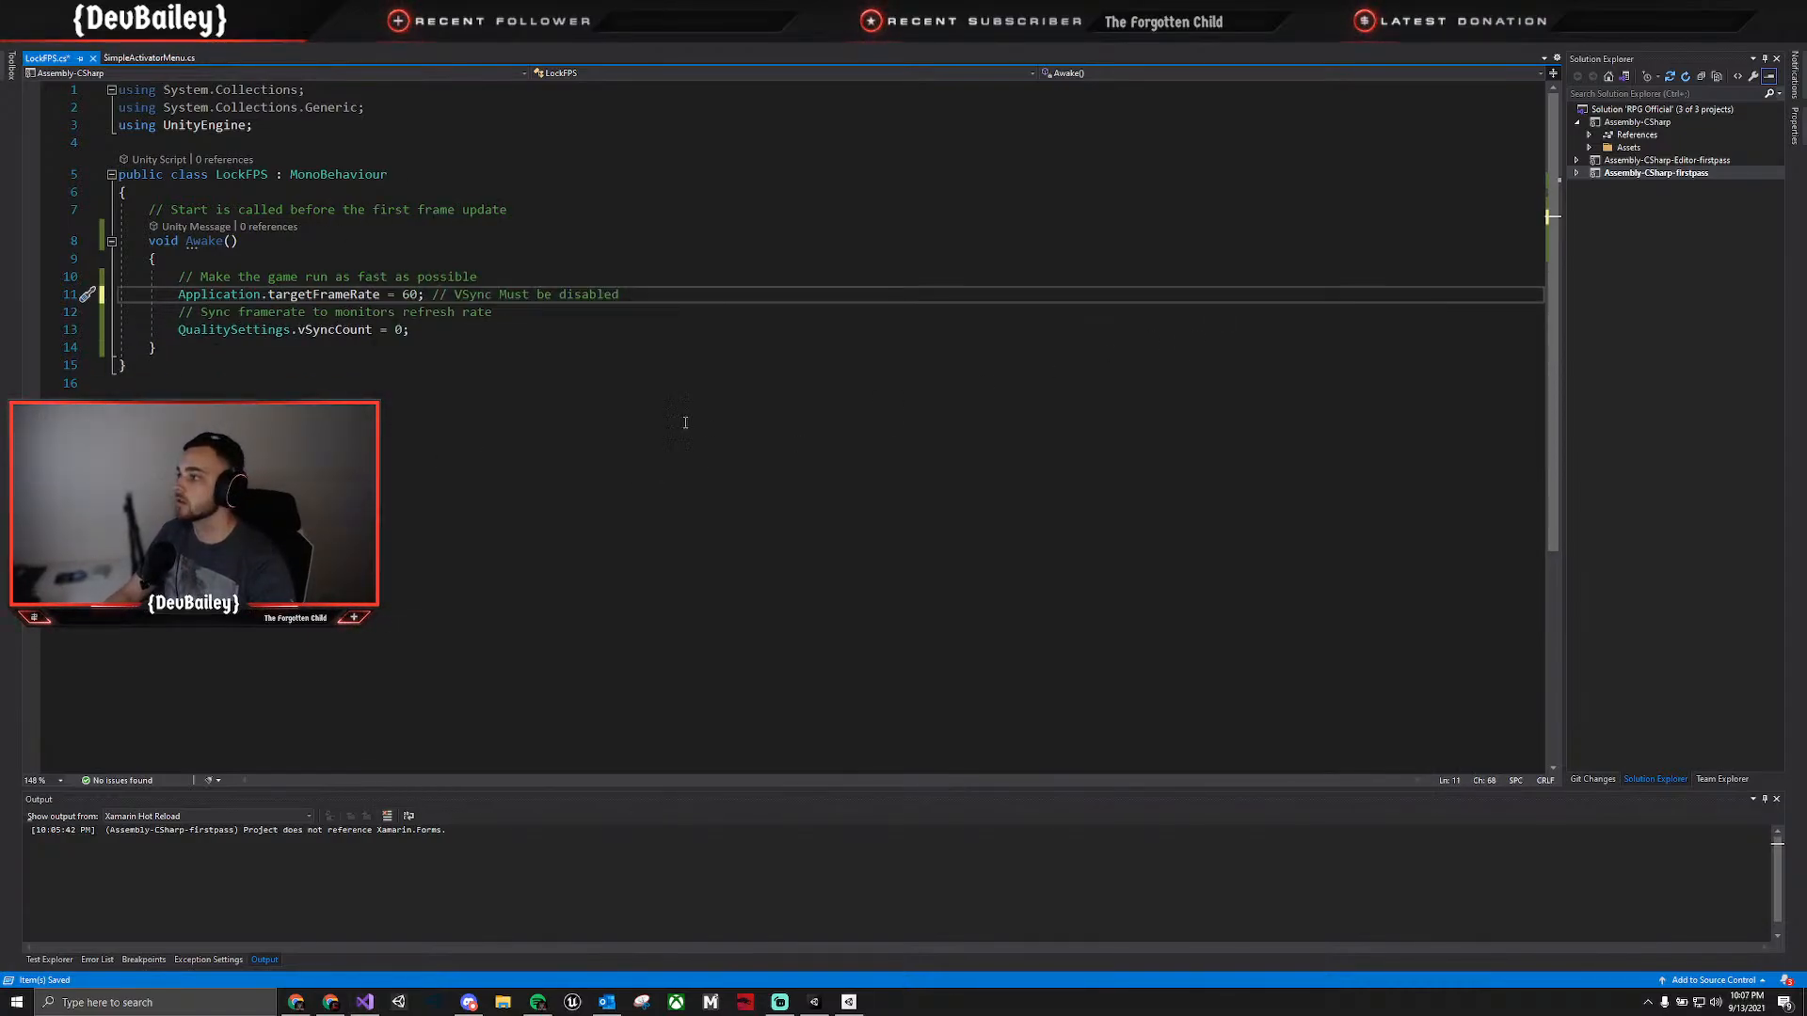
pyautogui.hotkey('alt', 'Tab')
pyautogui.click(133, 829)
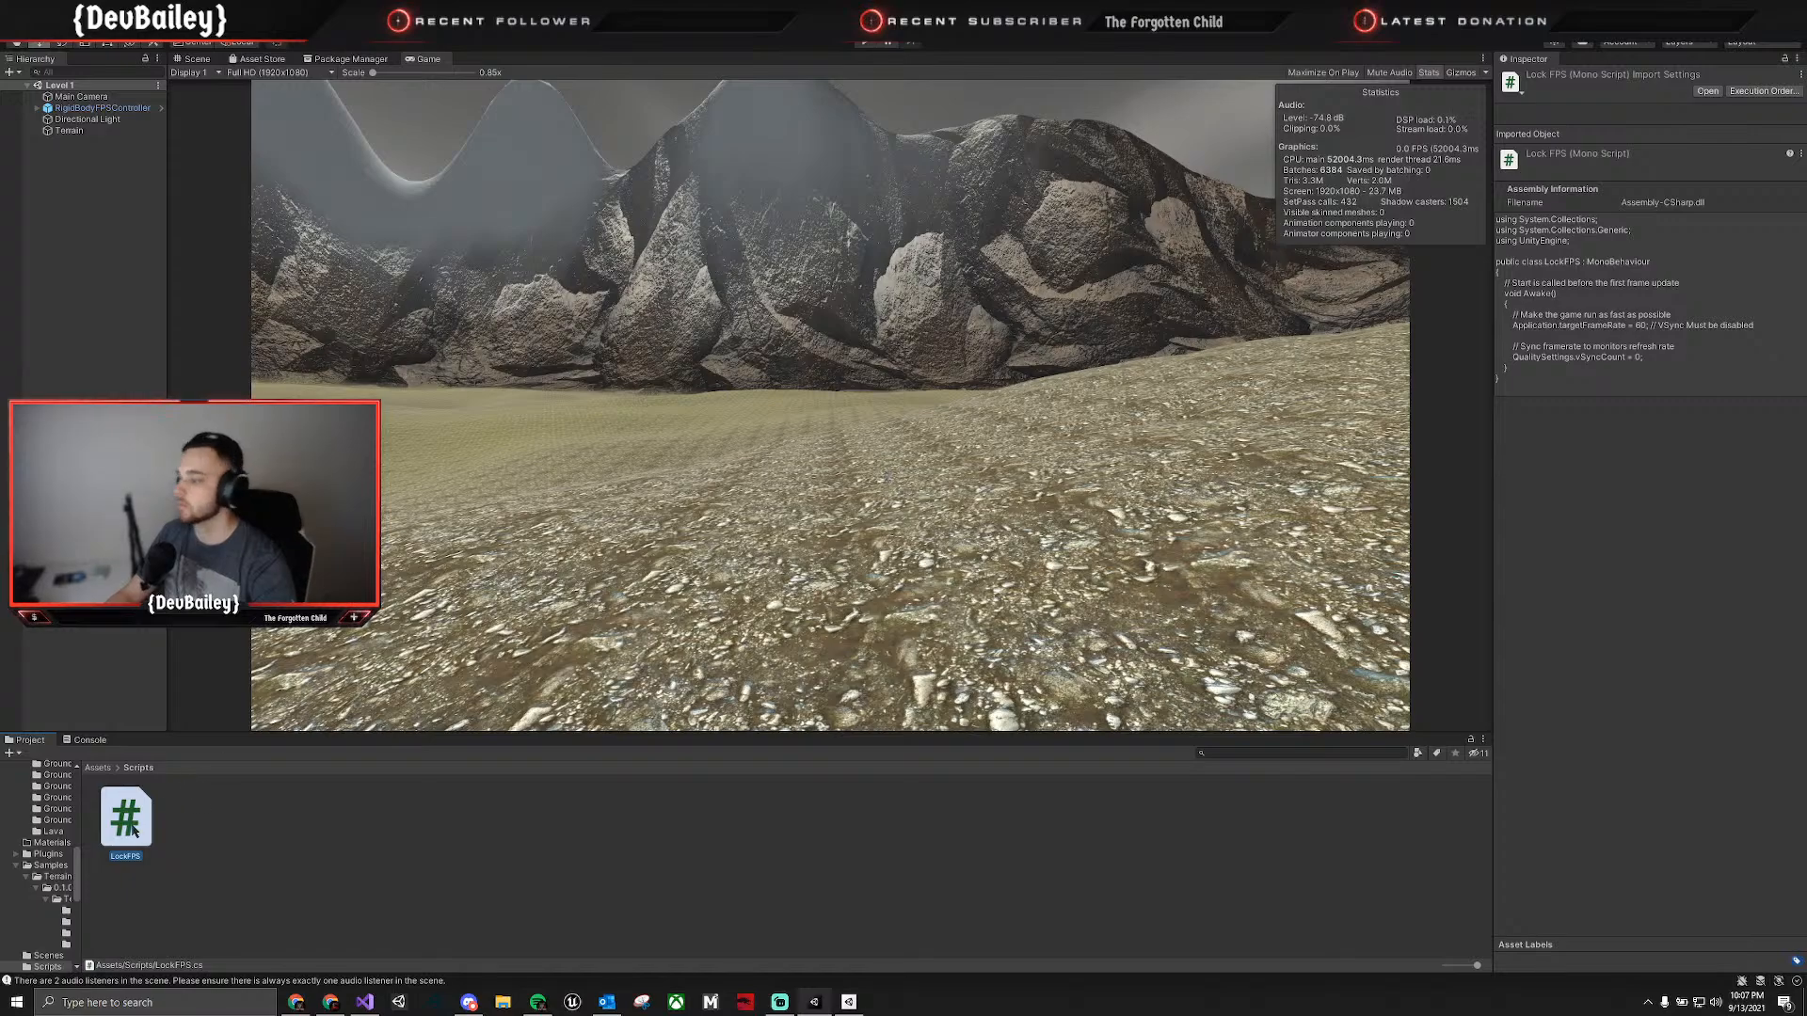
pyautogui.moveTo(138, 820); pyautogui.dragTo(66, 98)
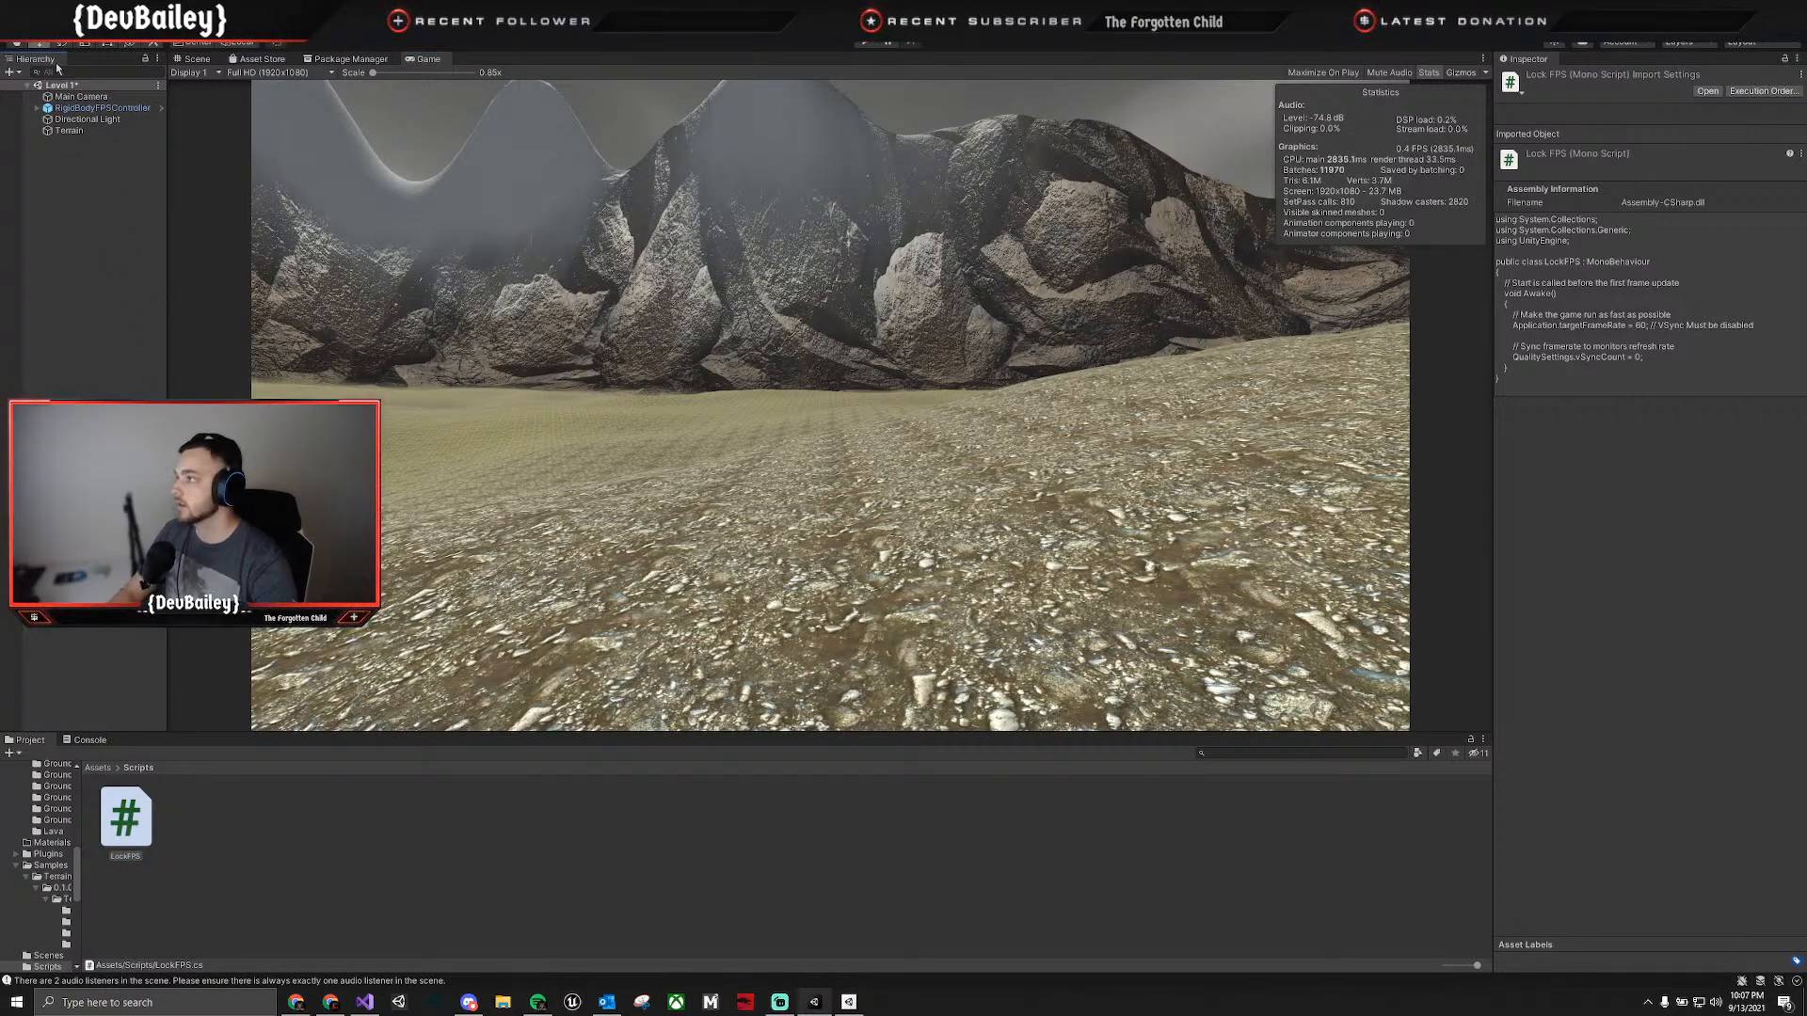
pyautogui.click(81, 96)
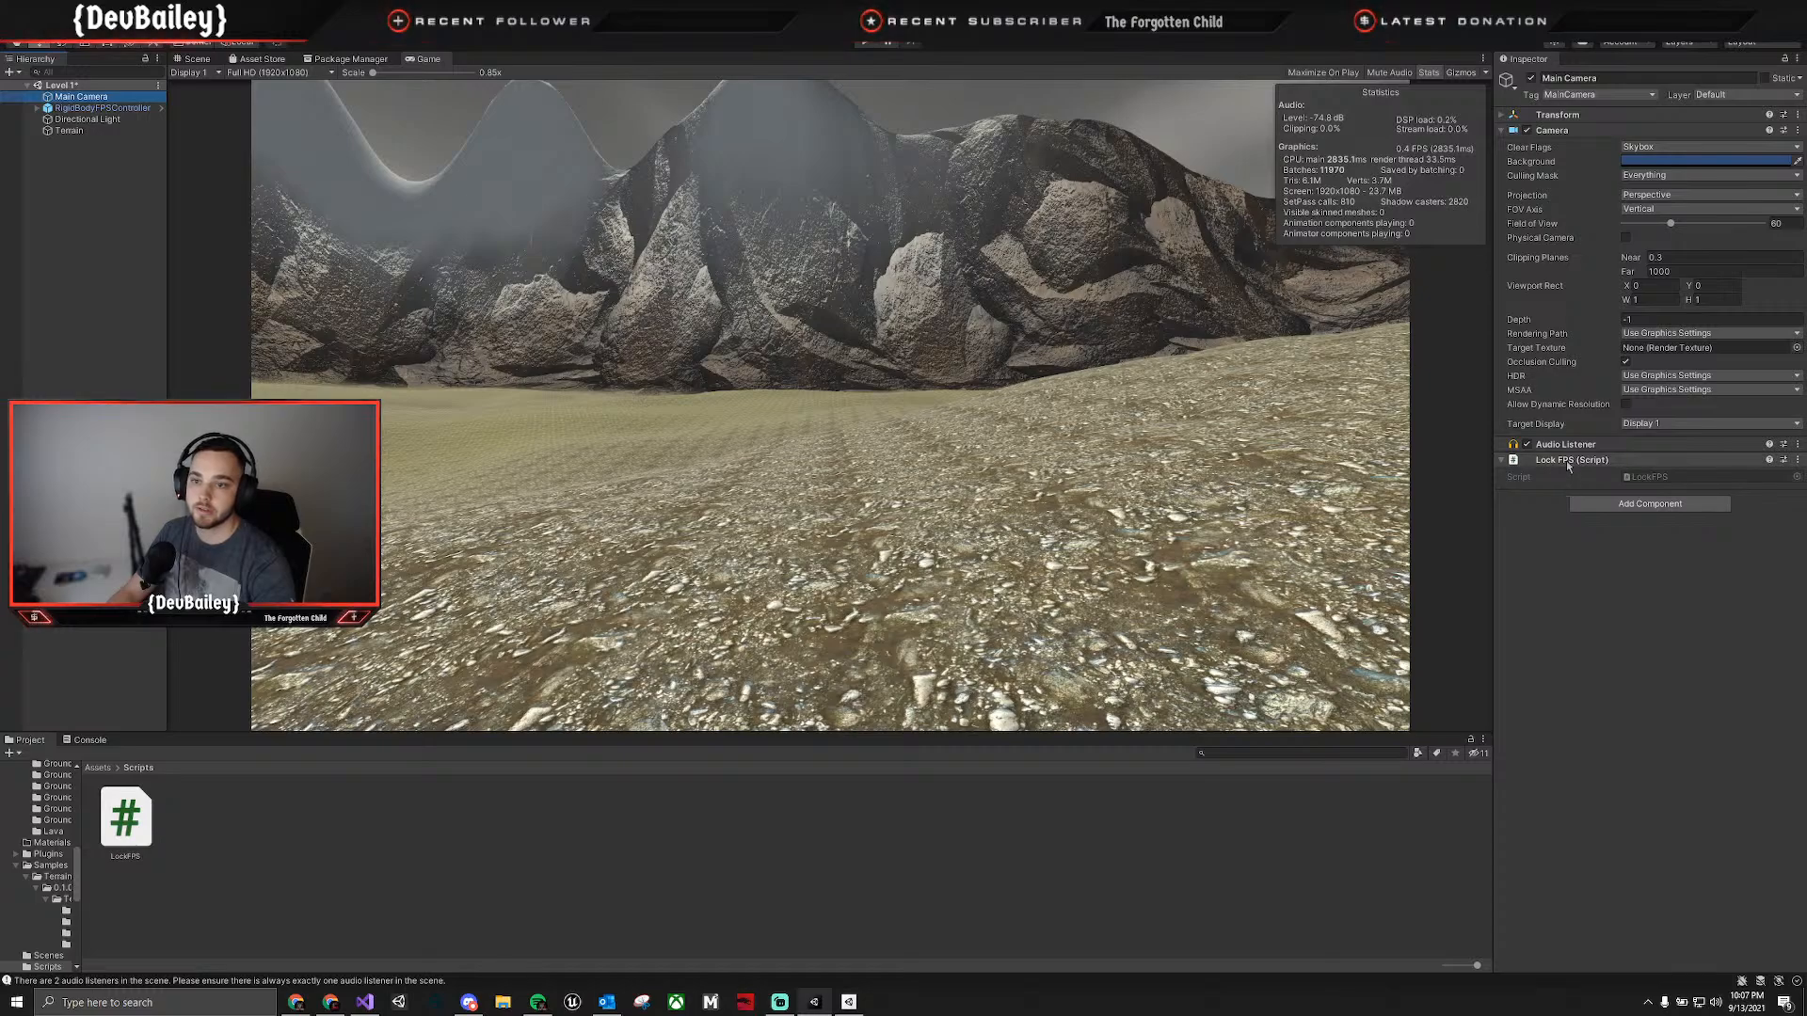
pyautogui.click(1568, 462)
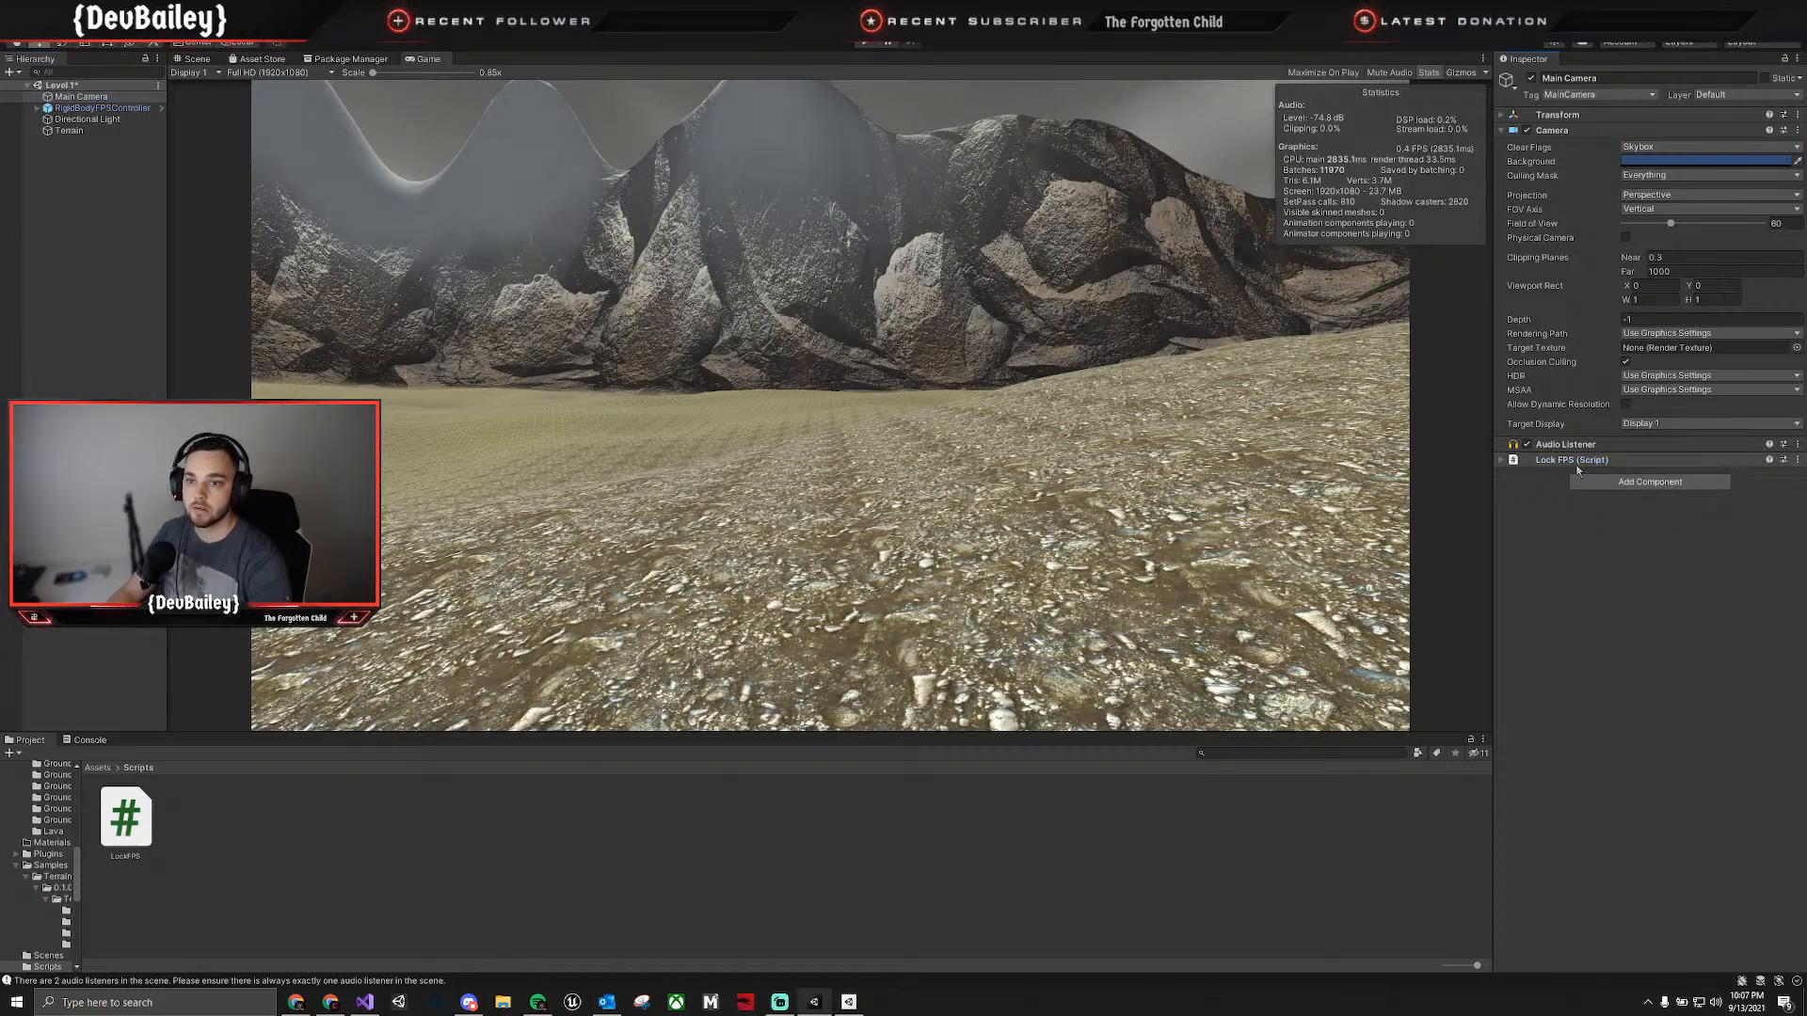
pyautogui.rightClick(1574, 468)
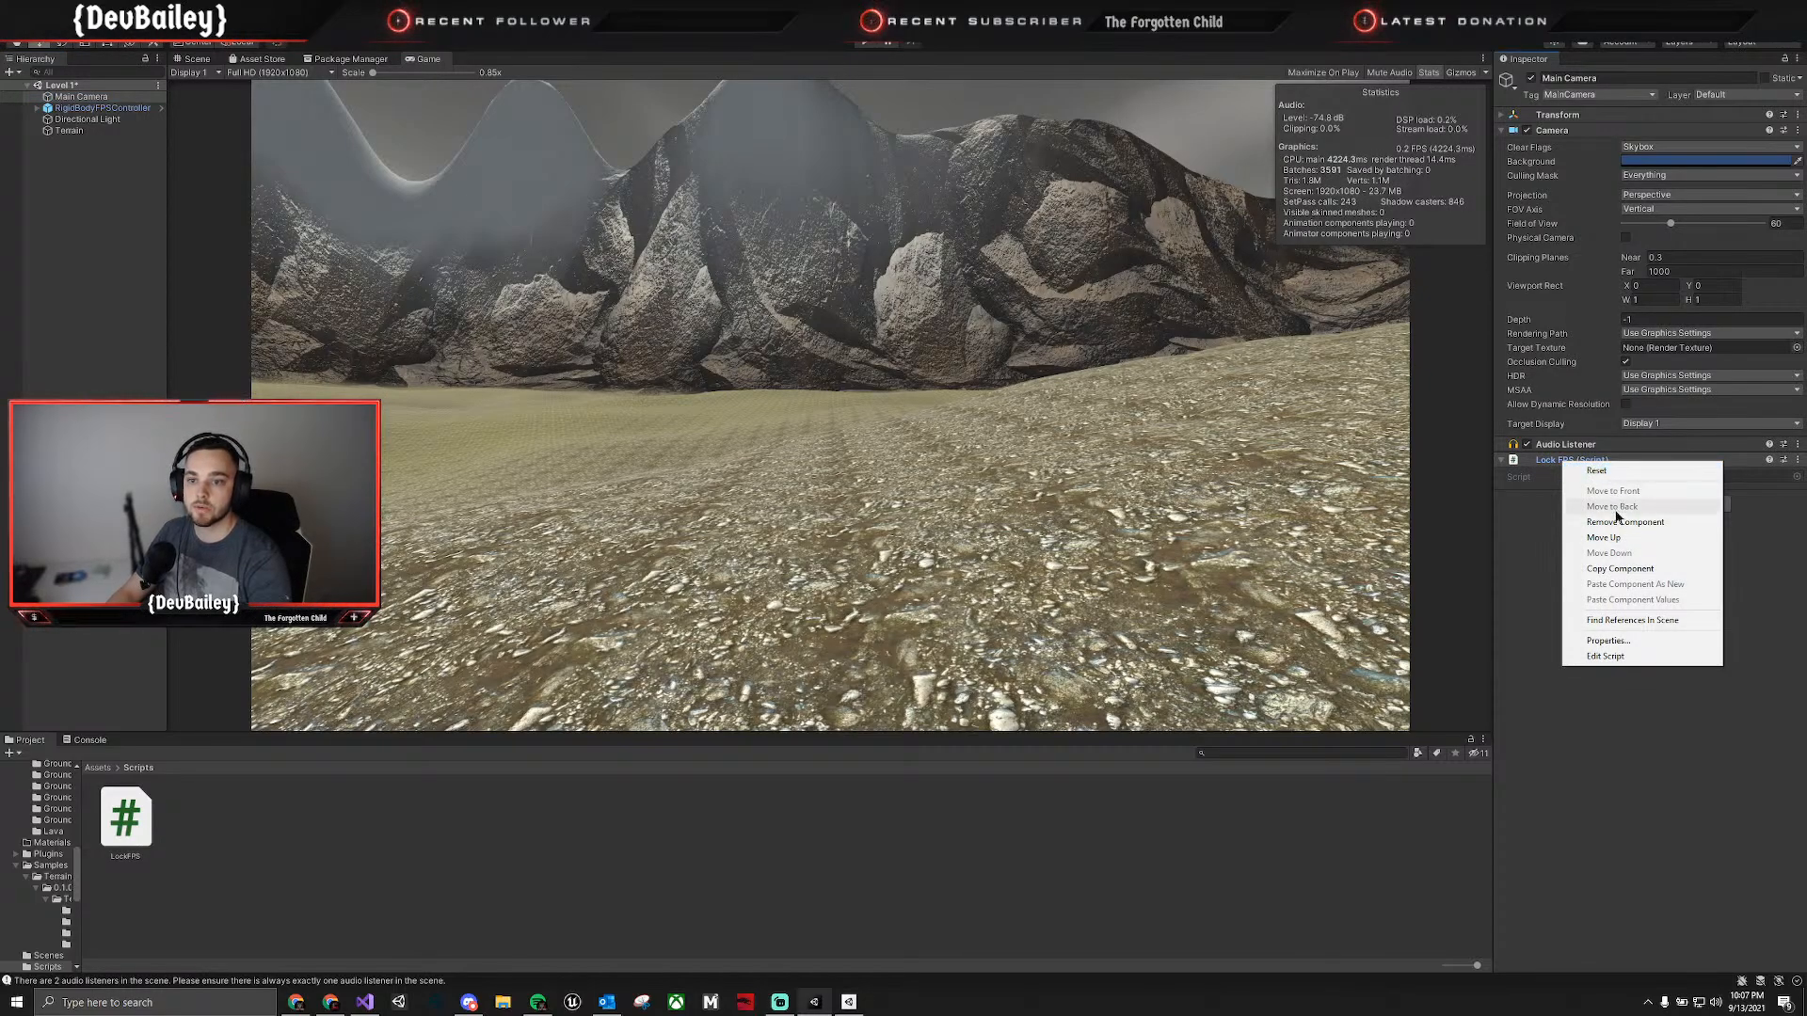
pyautogui.click(1553, 584)
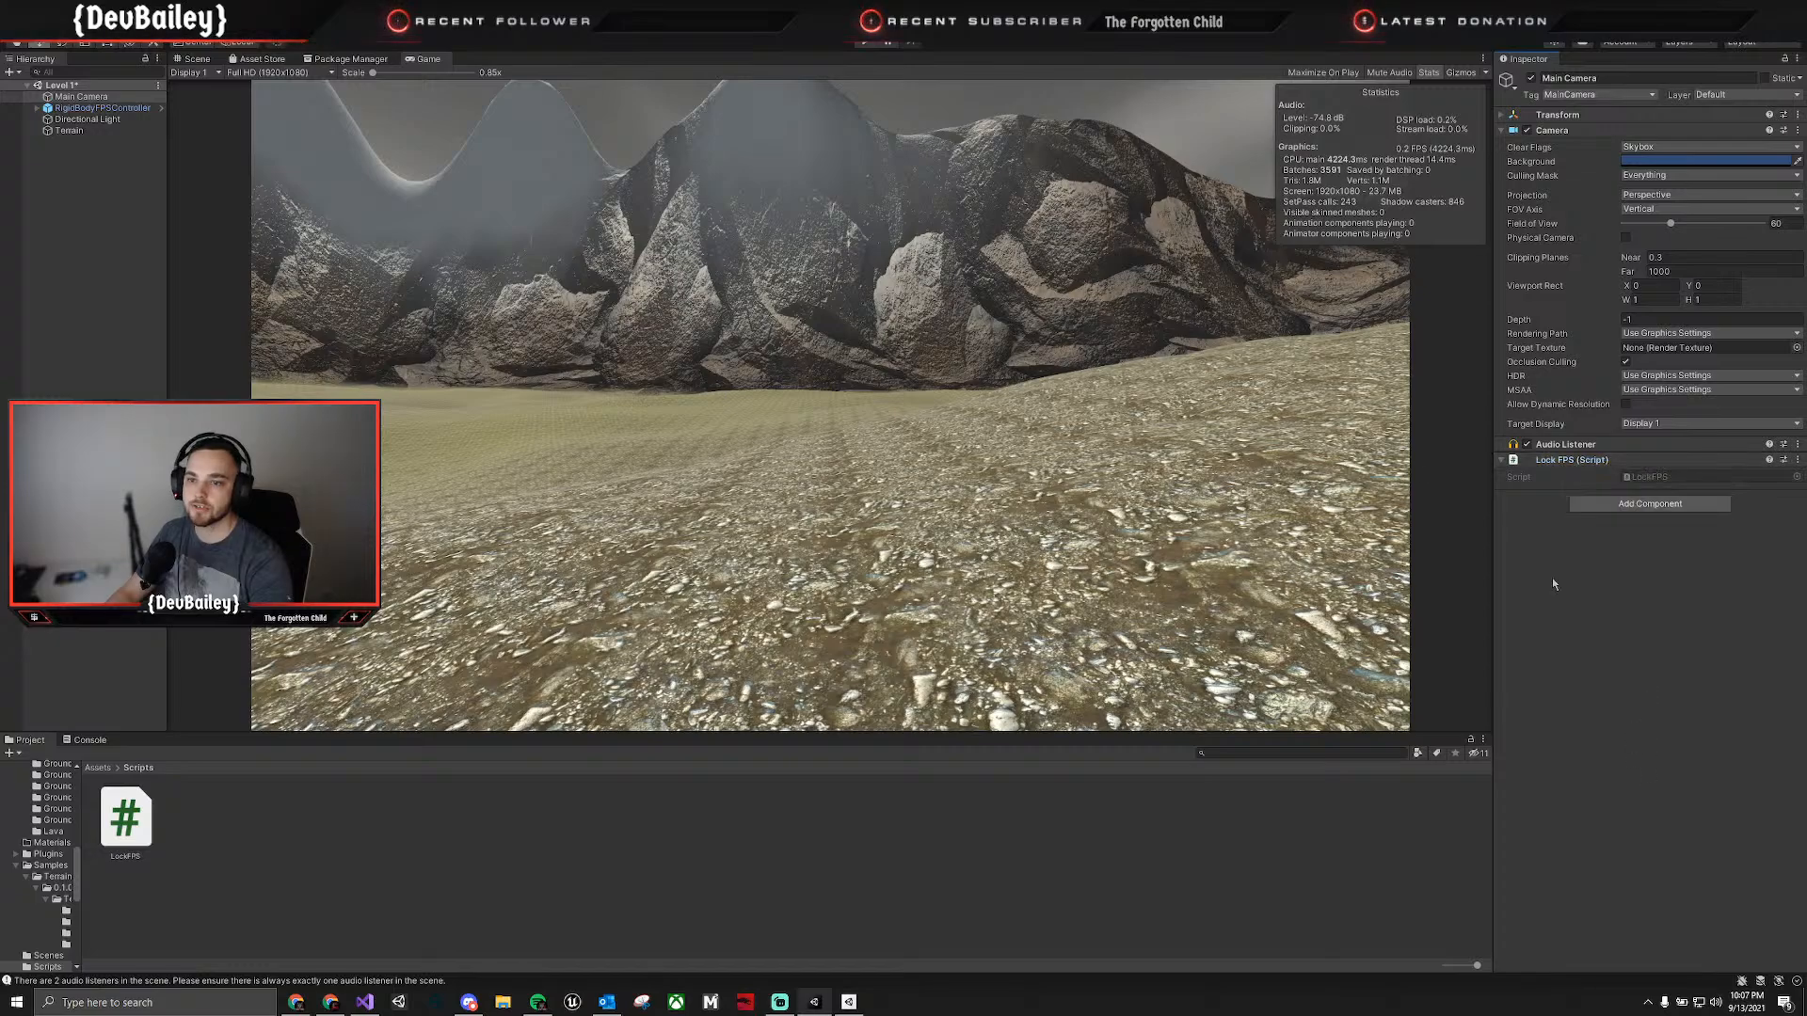
# Switch to Visual Studio to save the LockFPS script, and return to Unity.
pyautogui.hotkey('alt', 'Tab')
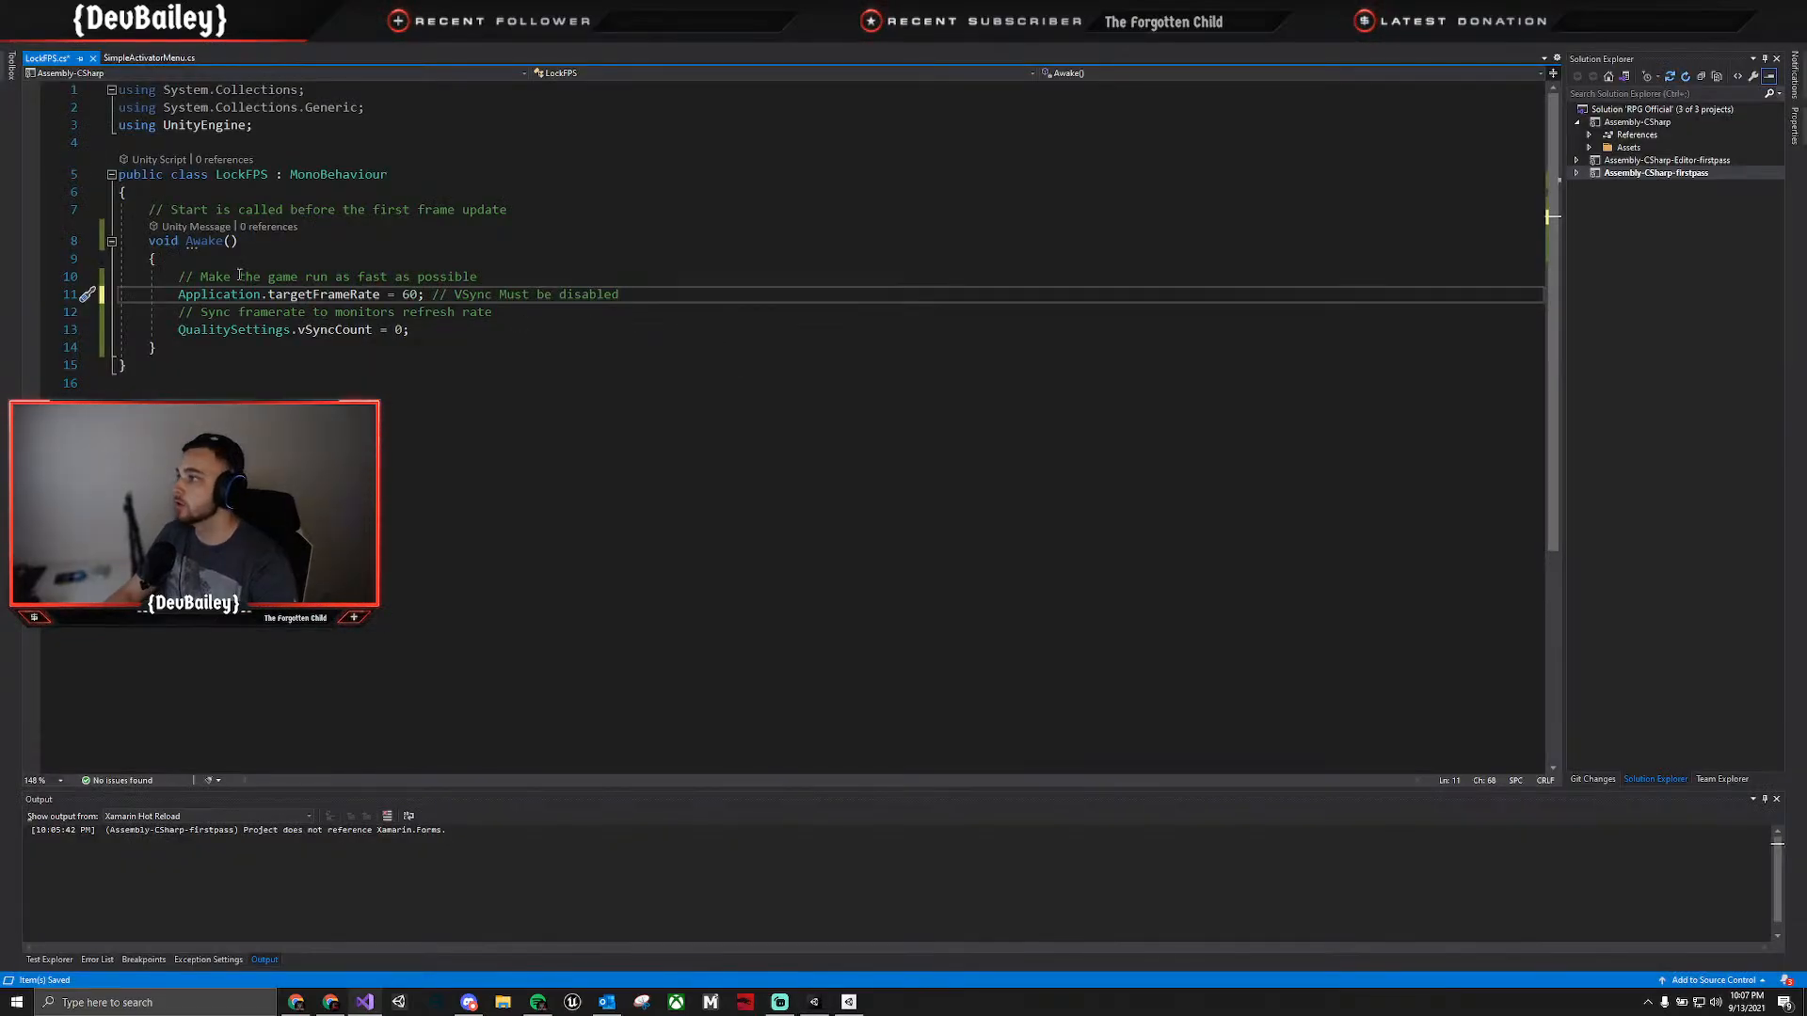
pyautogui.hotkey('alt', 'Tab')
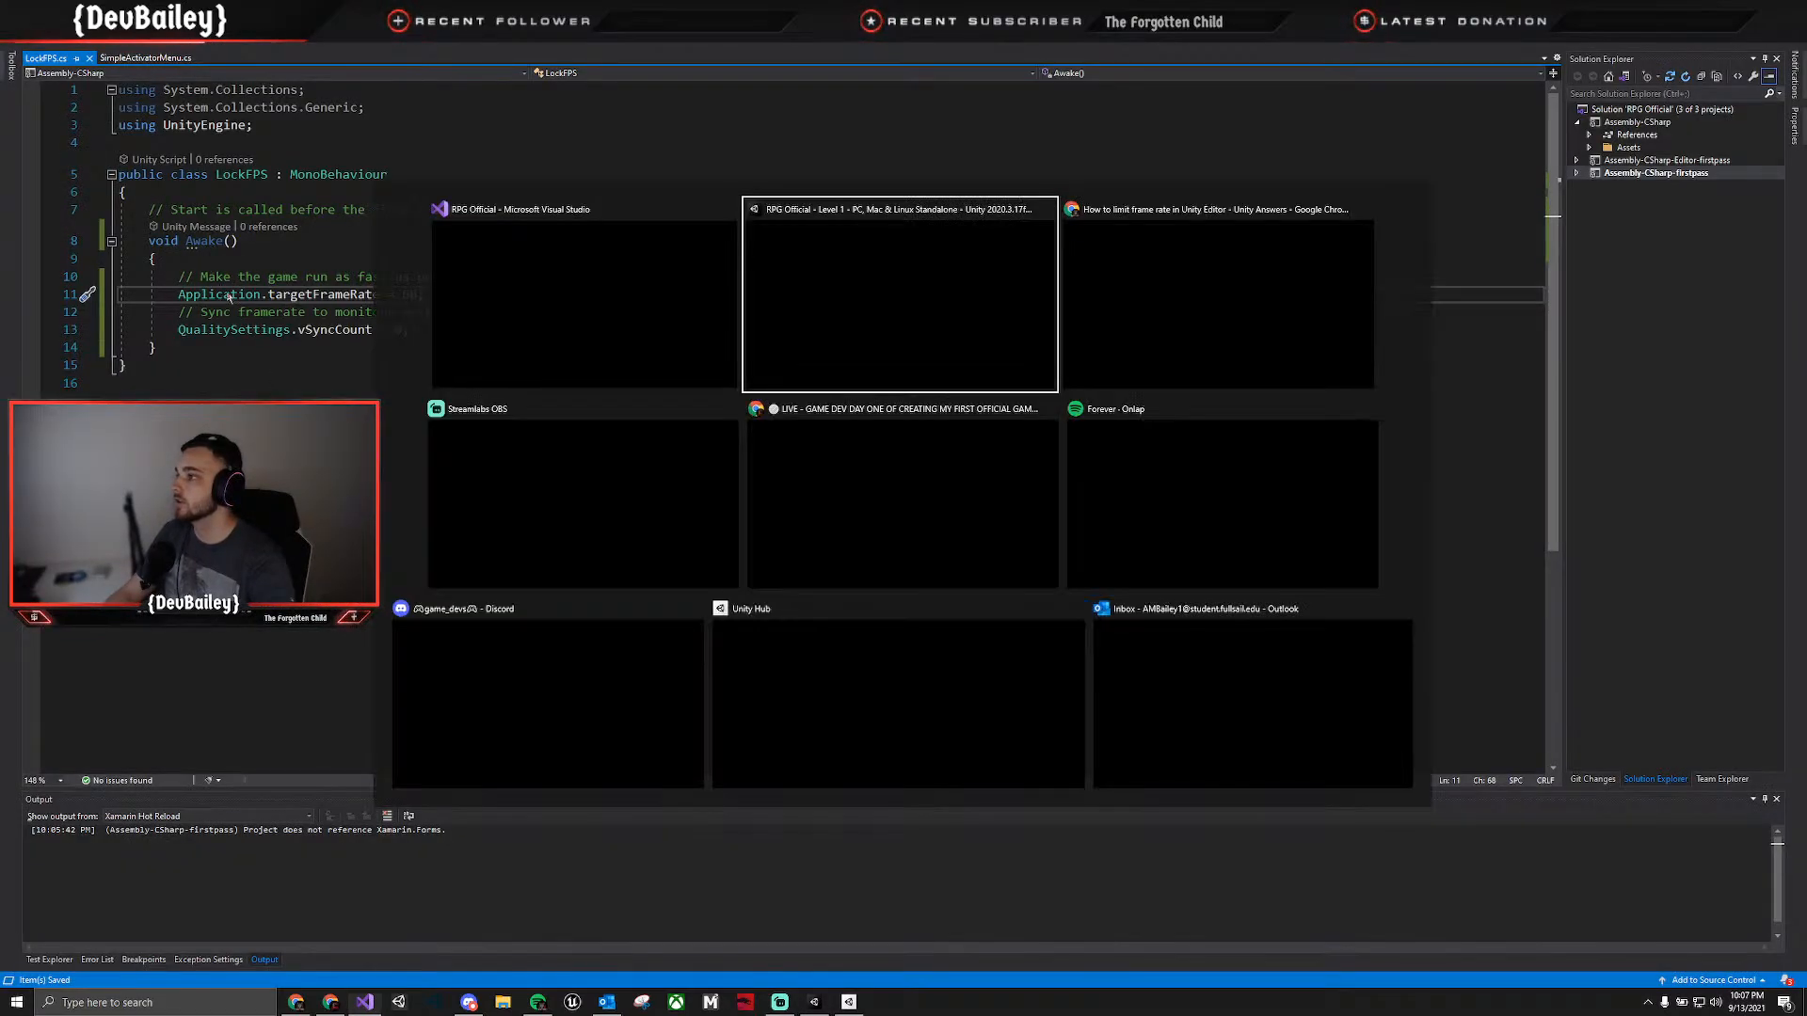
pyautogui.hotkey('alt', 'Tab')
pyautogui.hotkey('alt', 'Tab')
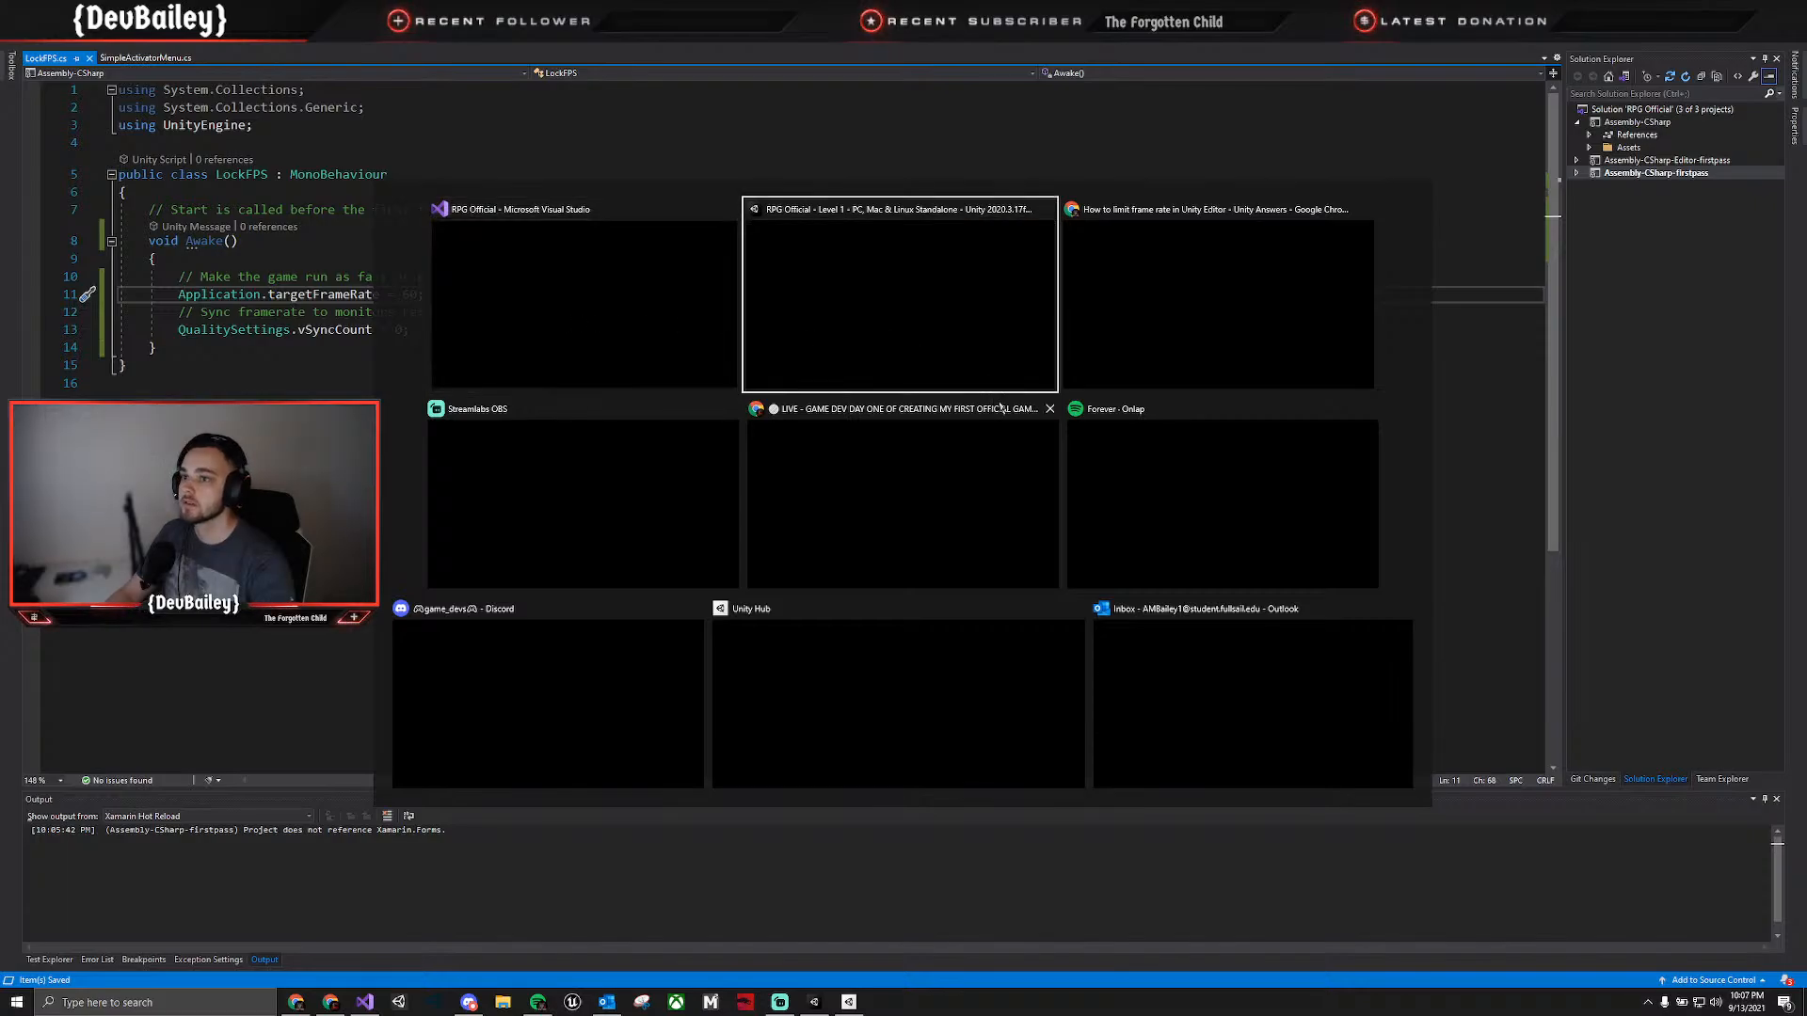
pyautogui.hotkey('alt', 'Tab')
pyautogui.click(888, 352)
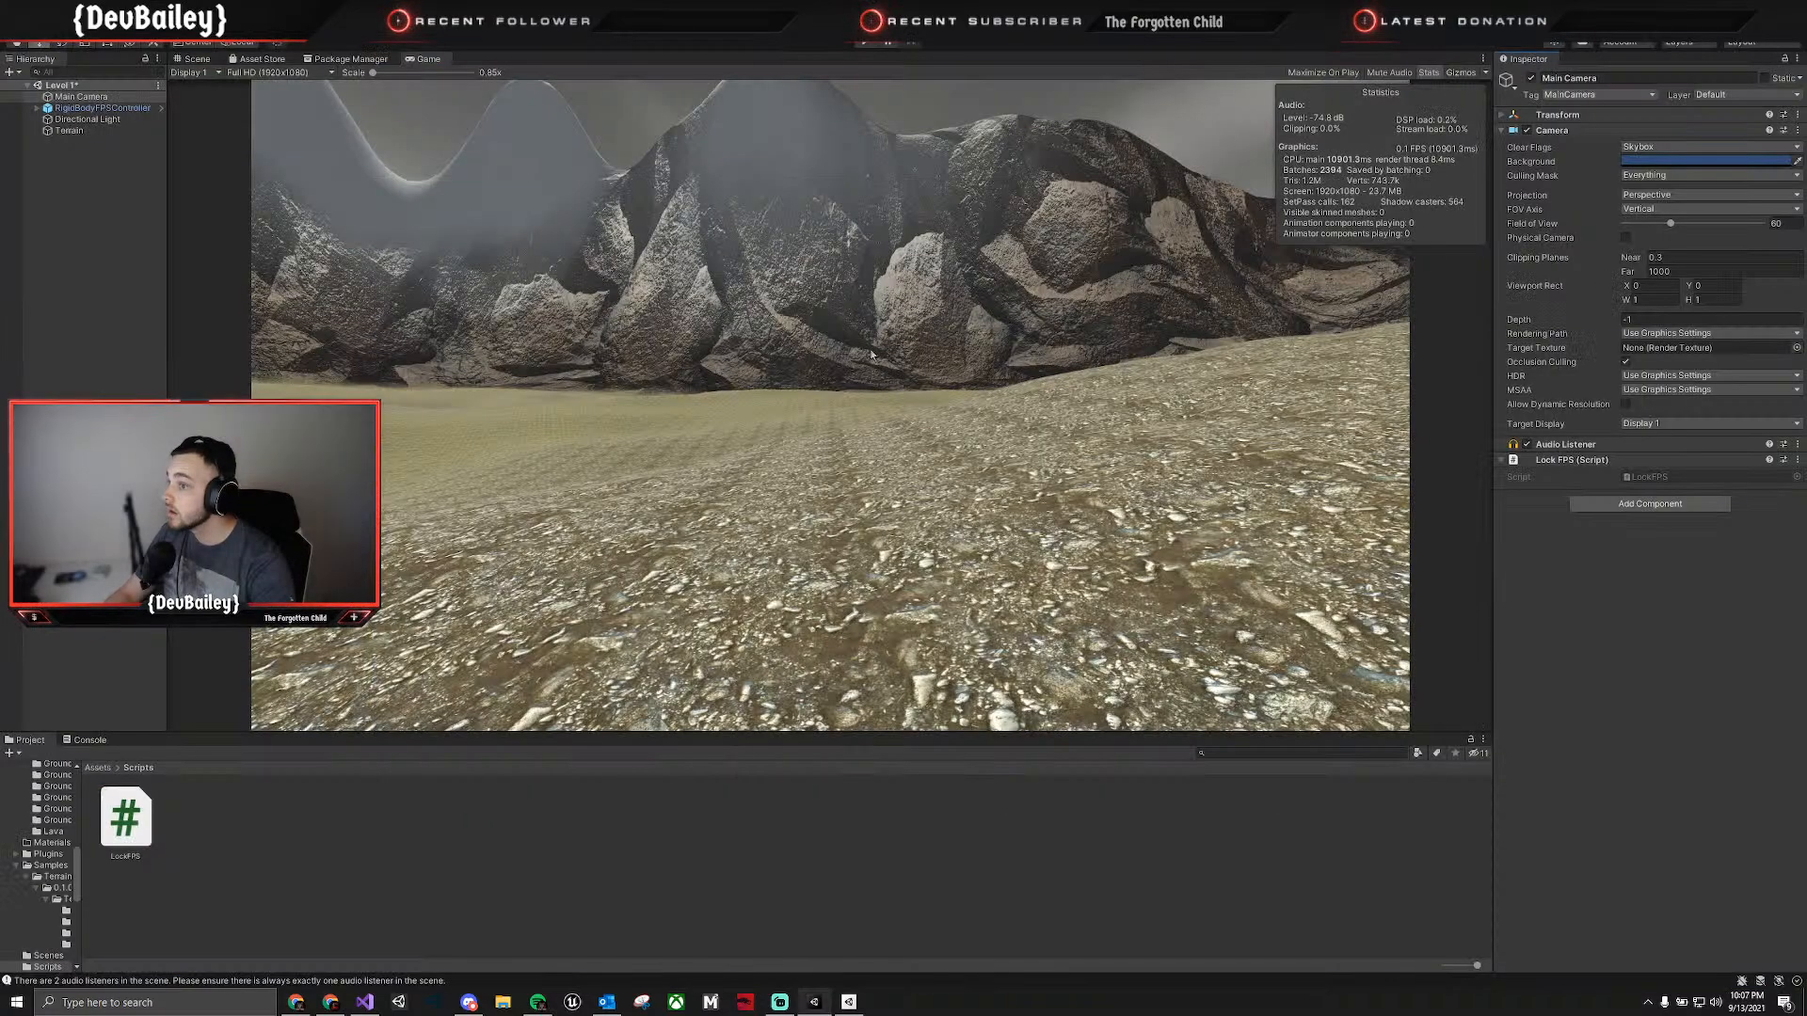
# Play the Level 1 scene and walk the first-person controller across the terrain to check the frame rate in the statistics.
pyautogui.click(867, 42)
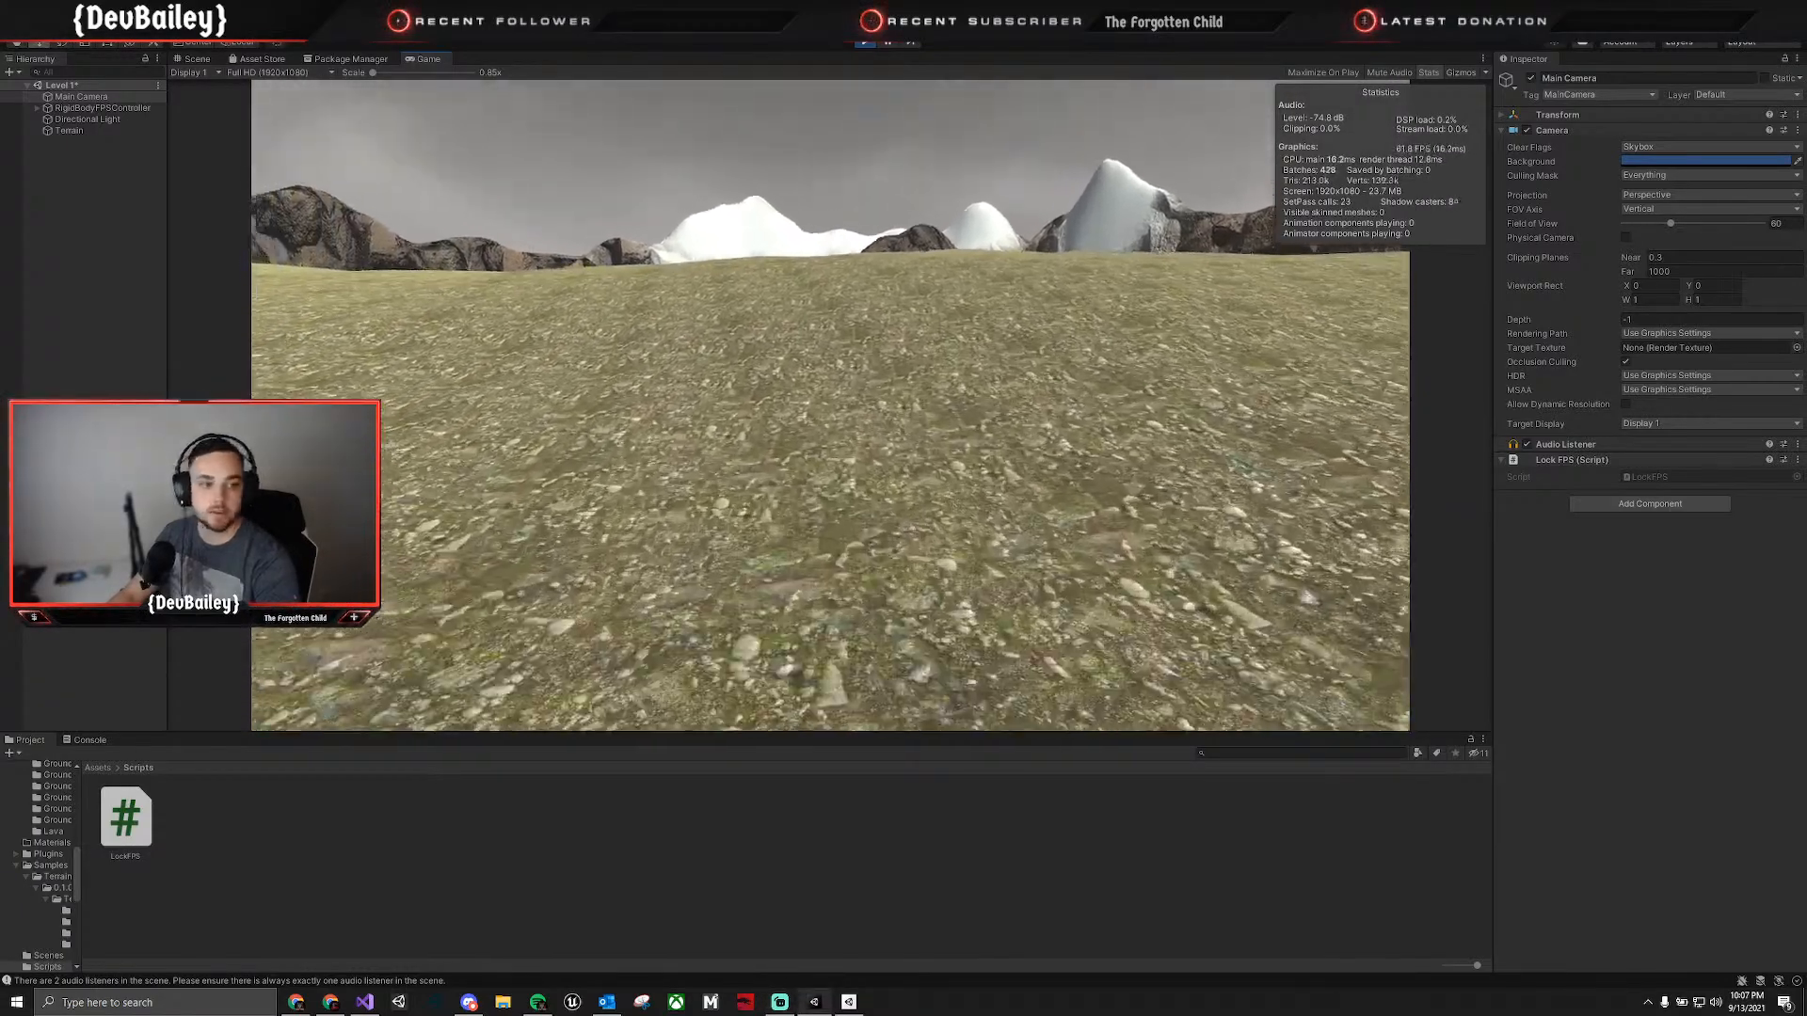
pyautogui.press('w')
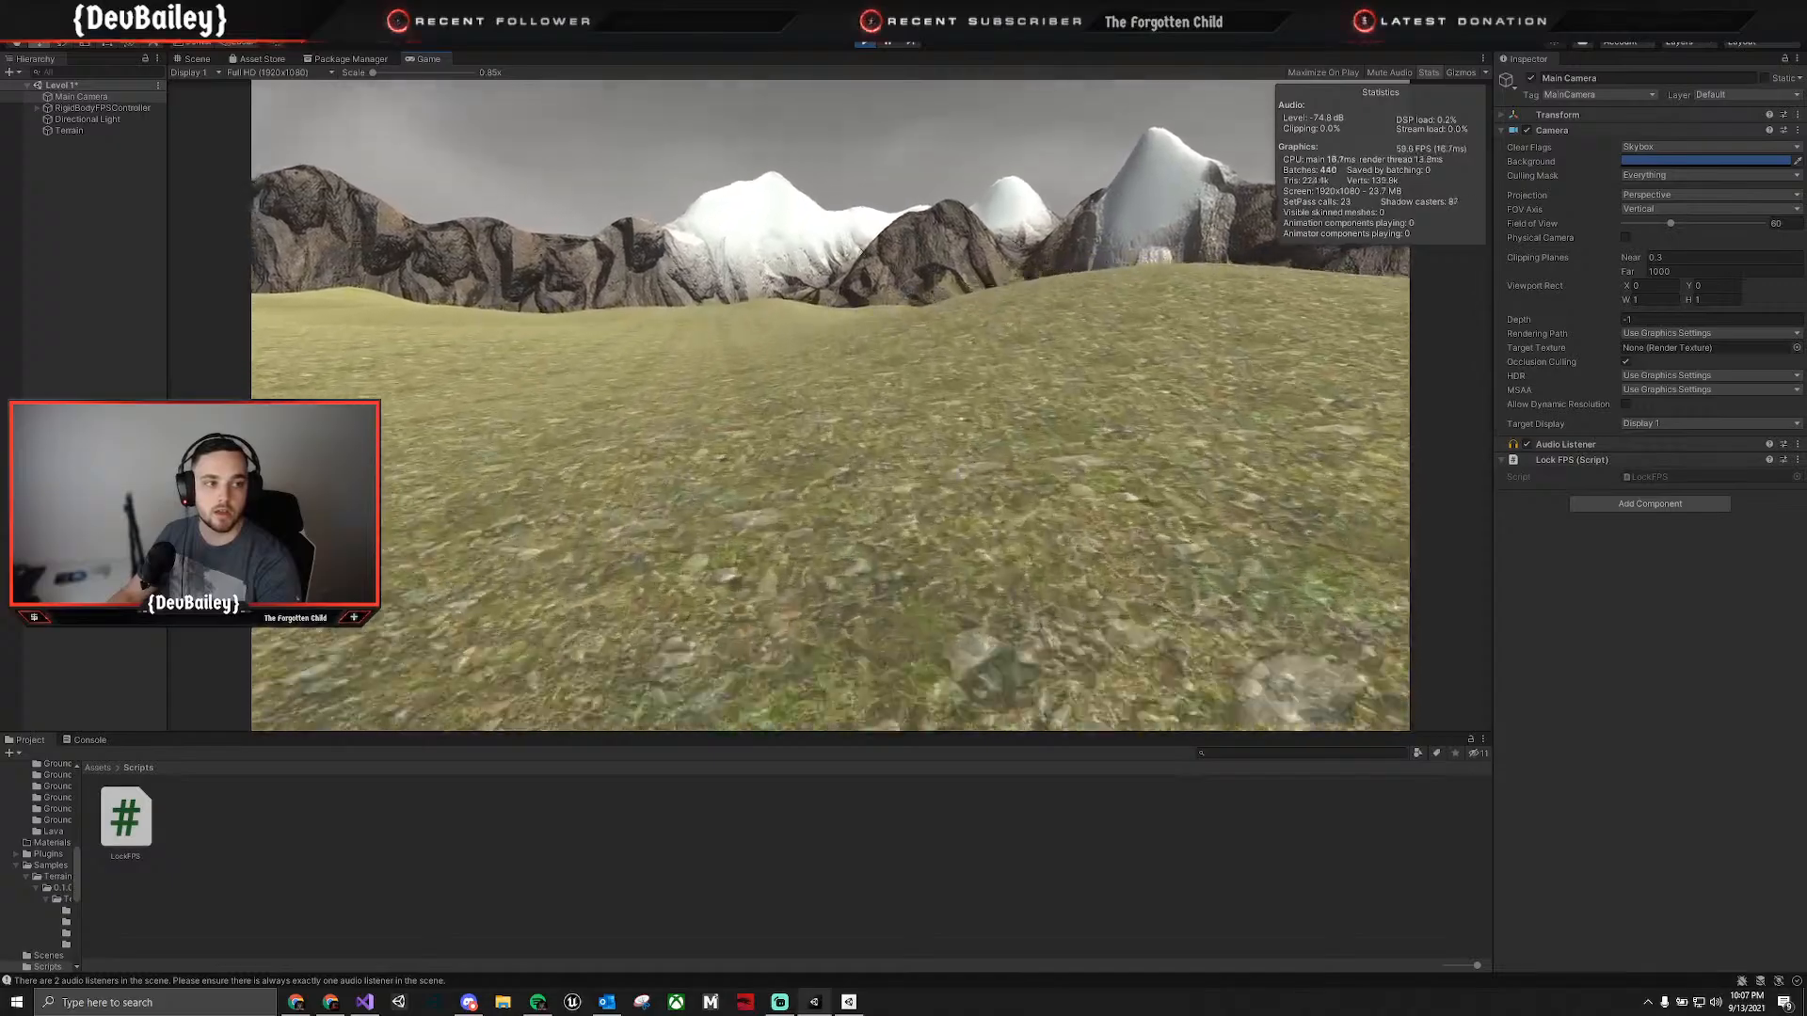
pyautogui.press('w')
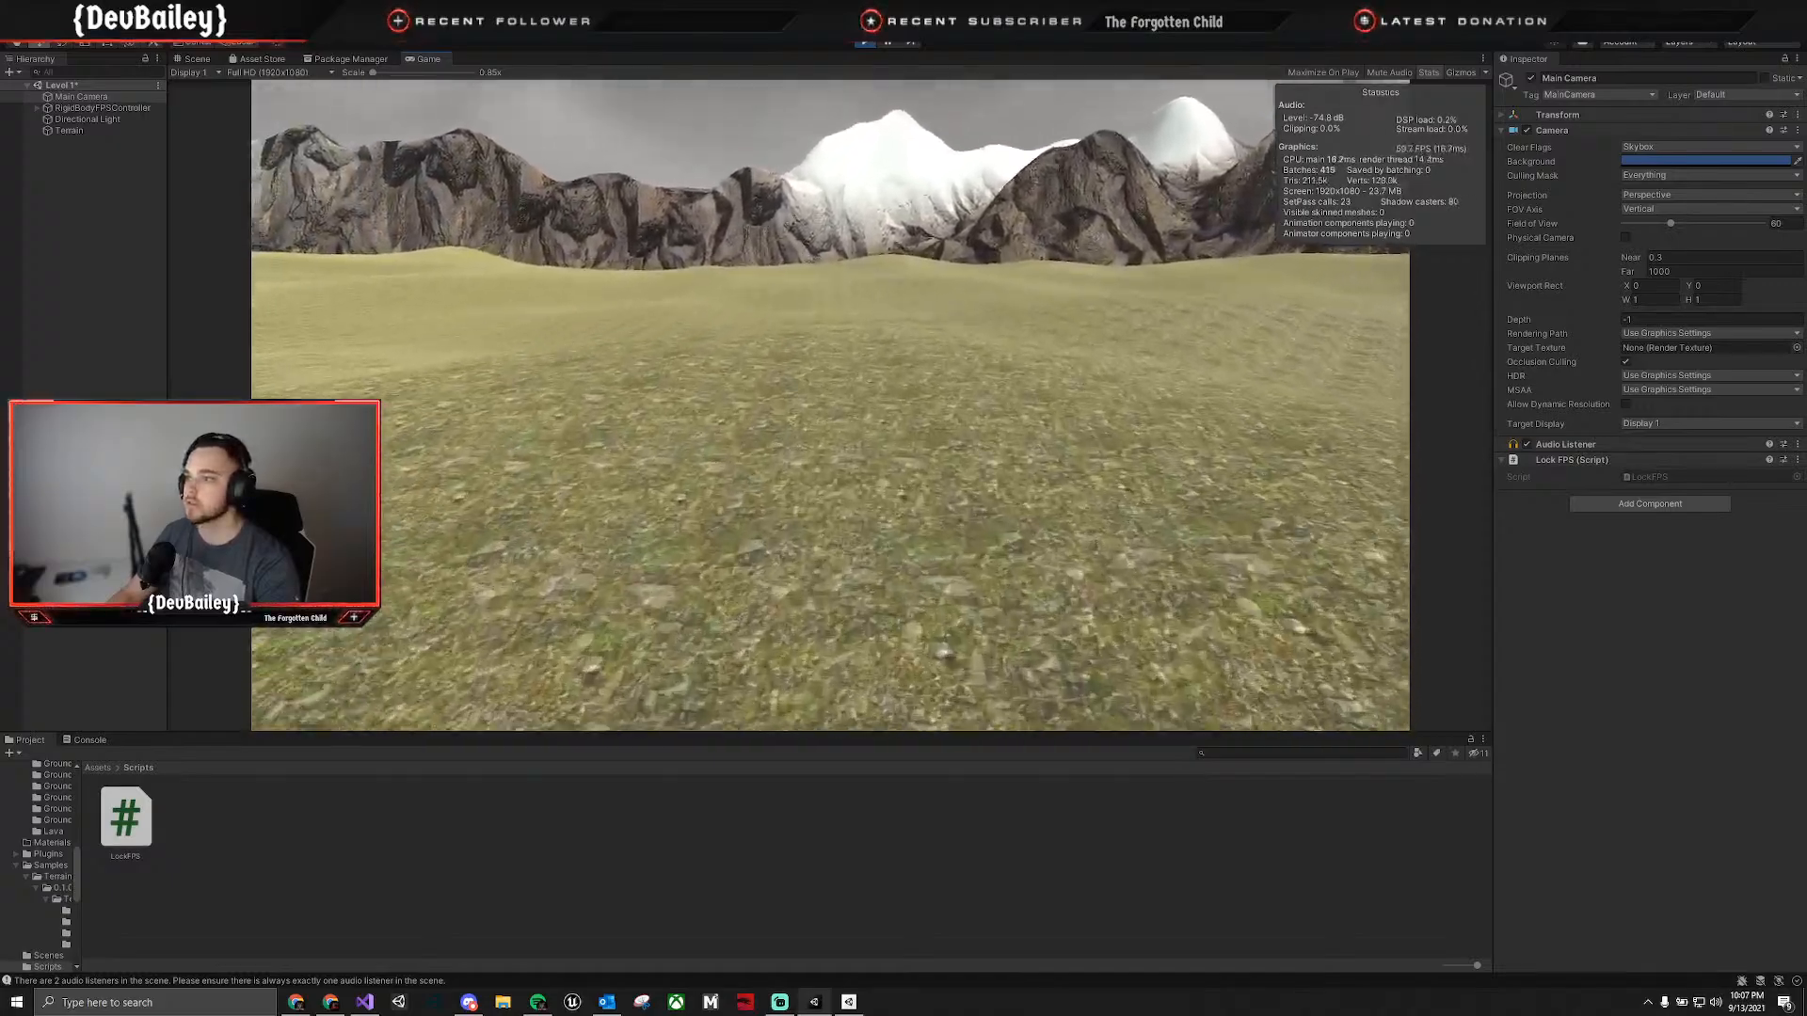
pyautogui.press('w')
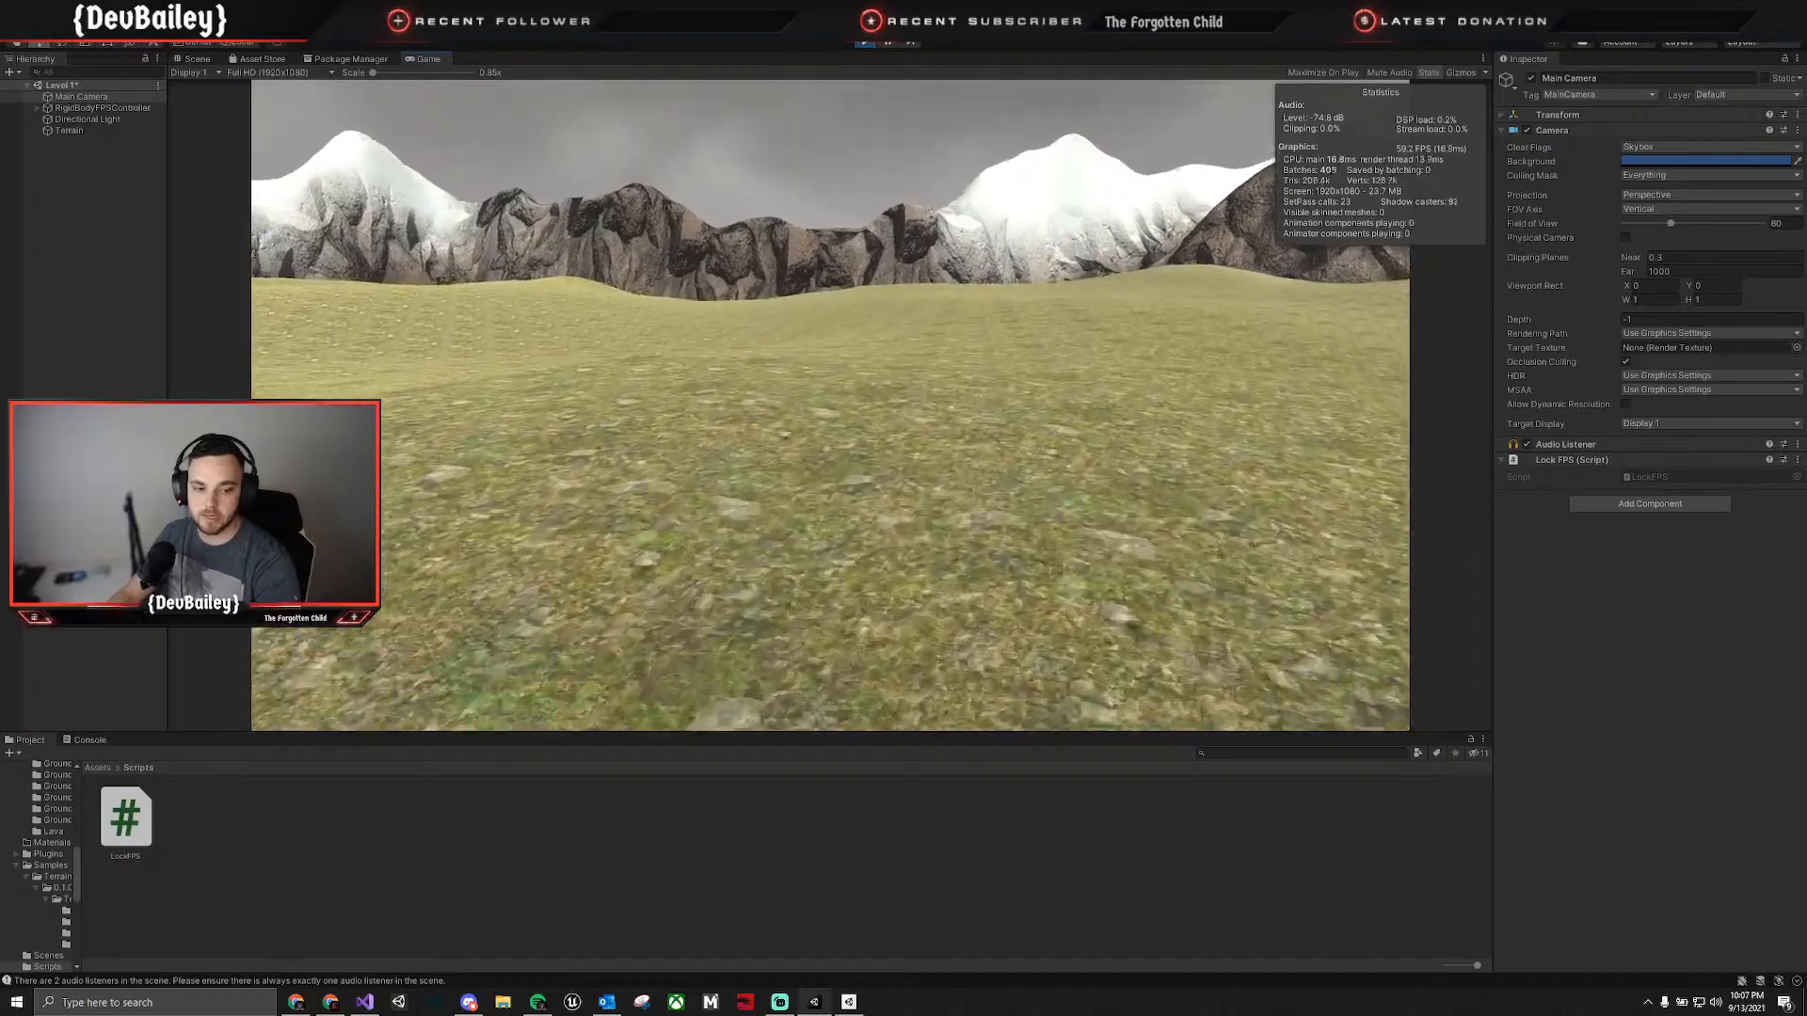
pyautogui.press('w')
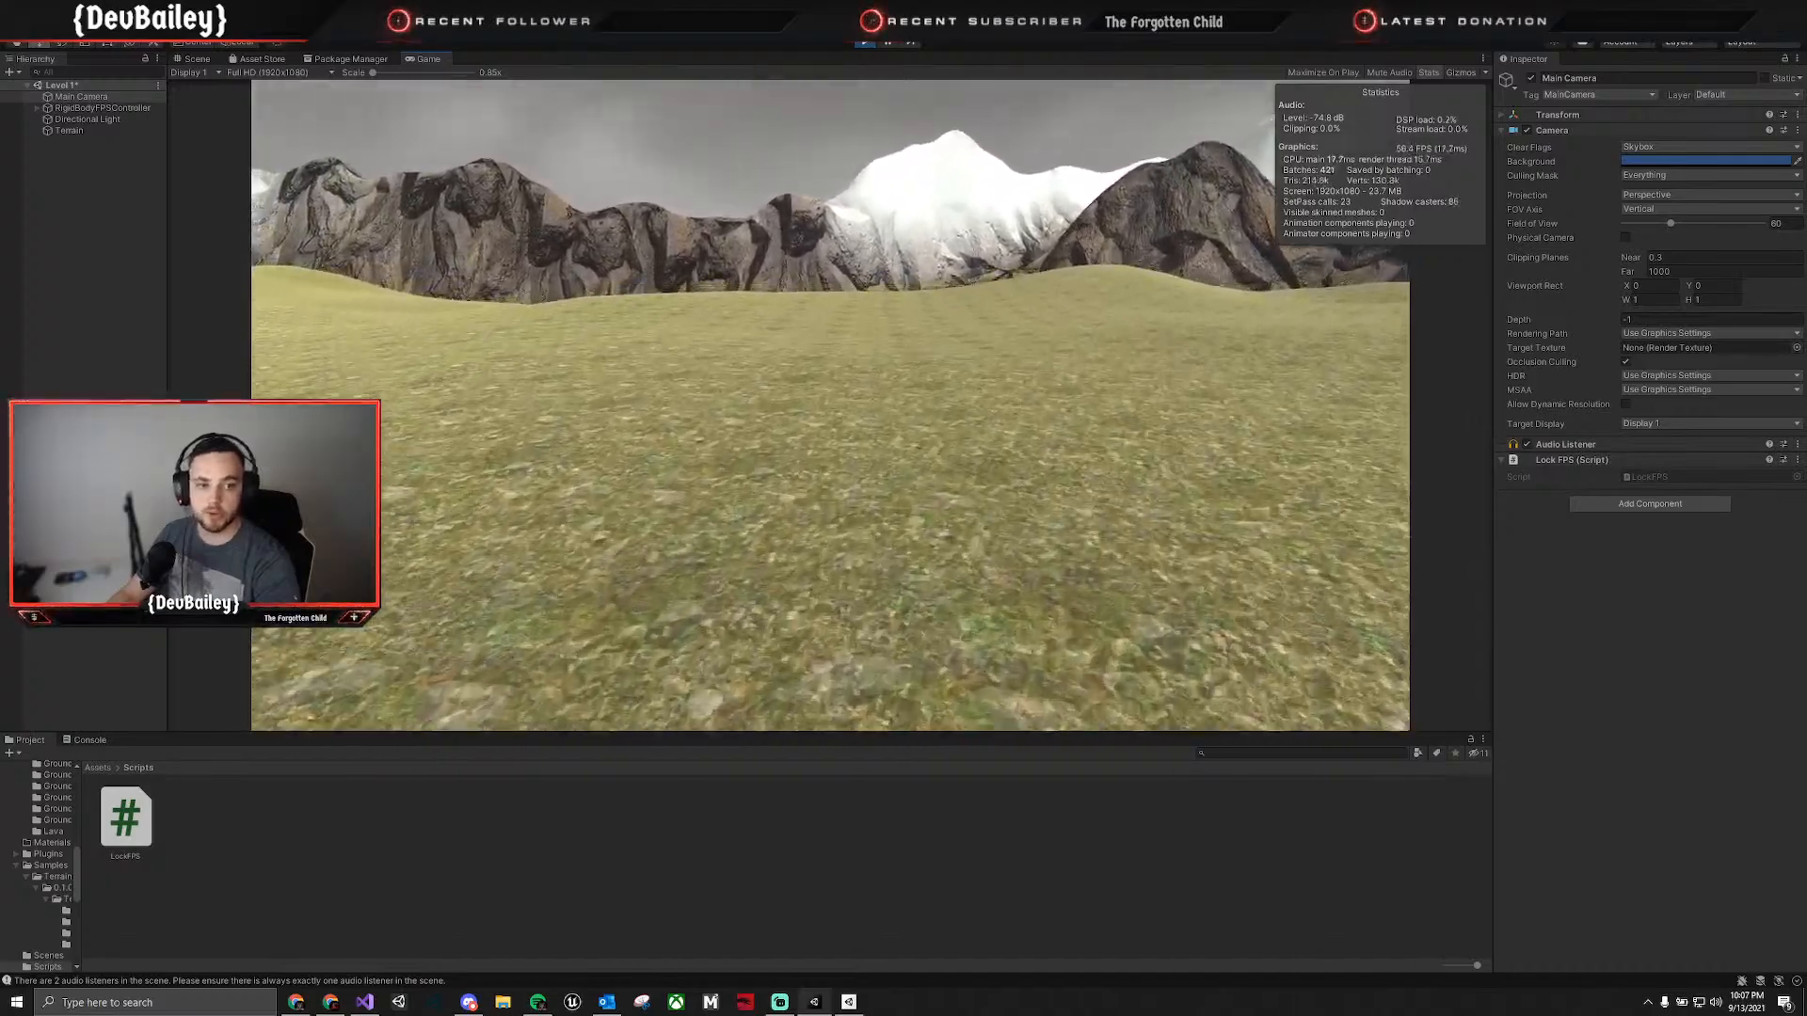
pyautogui.press('w')
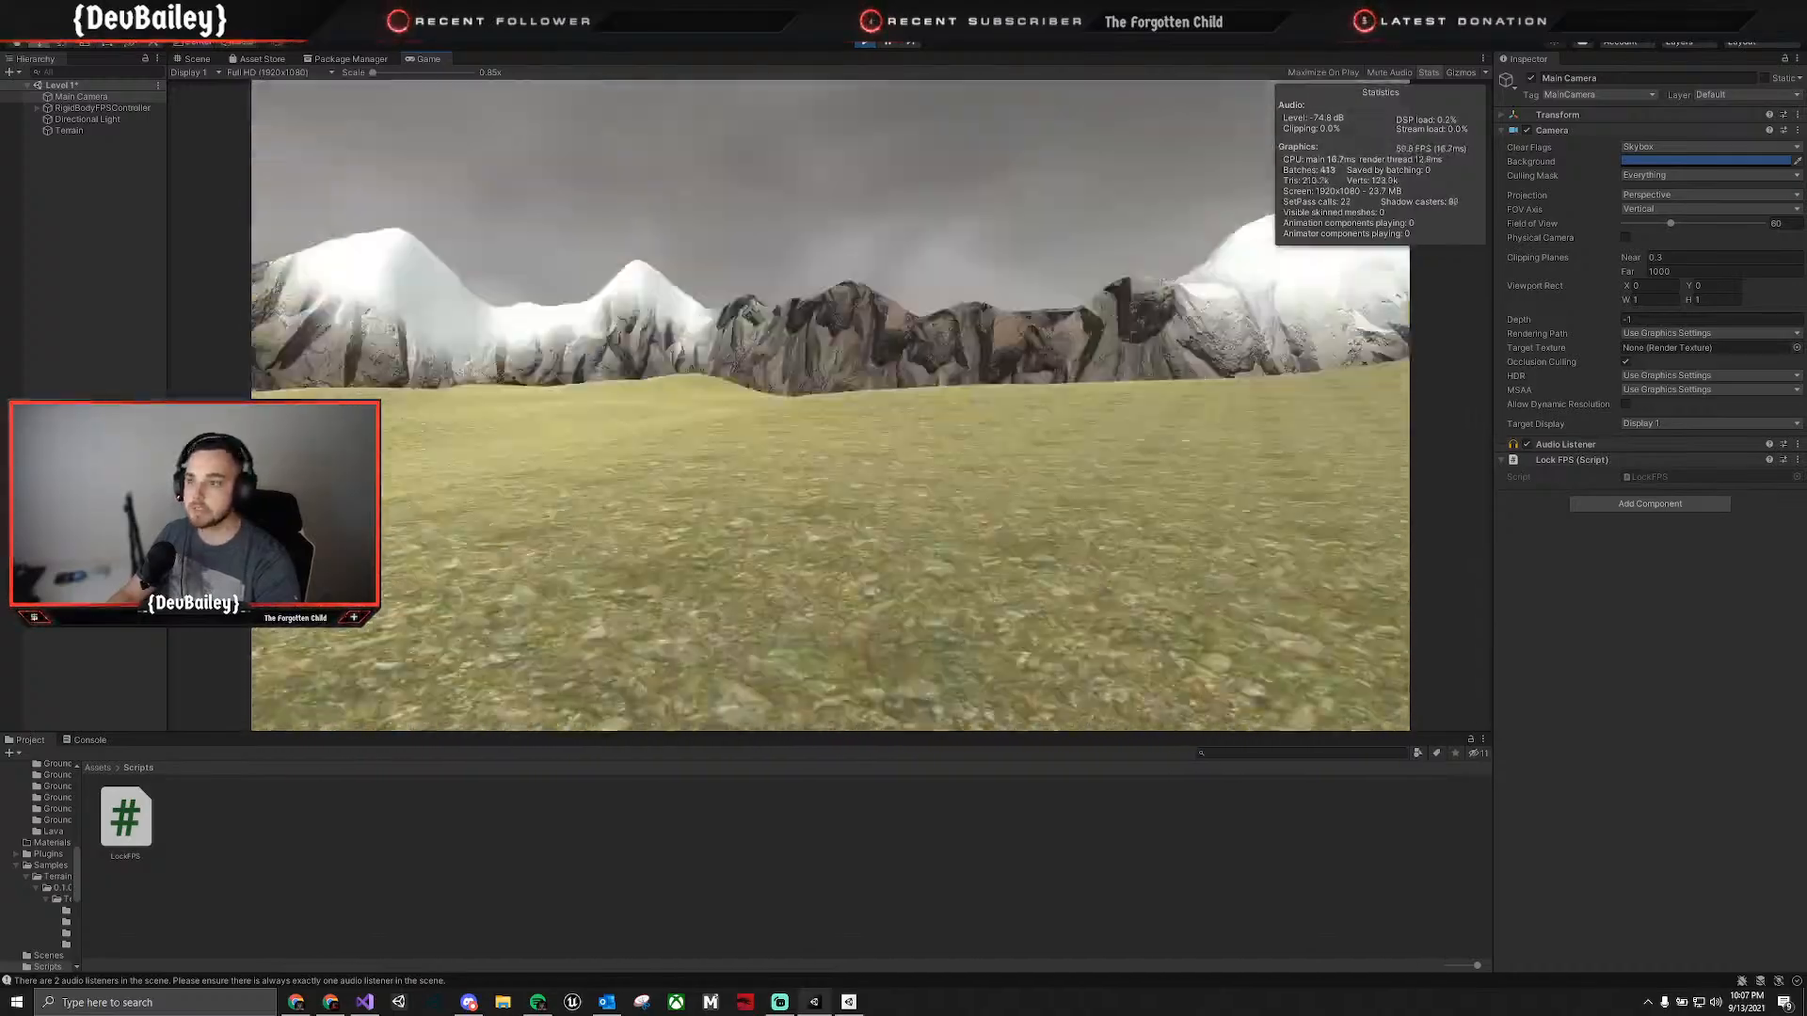
pyautogui.press('w')
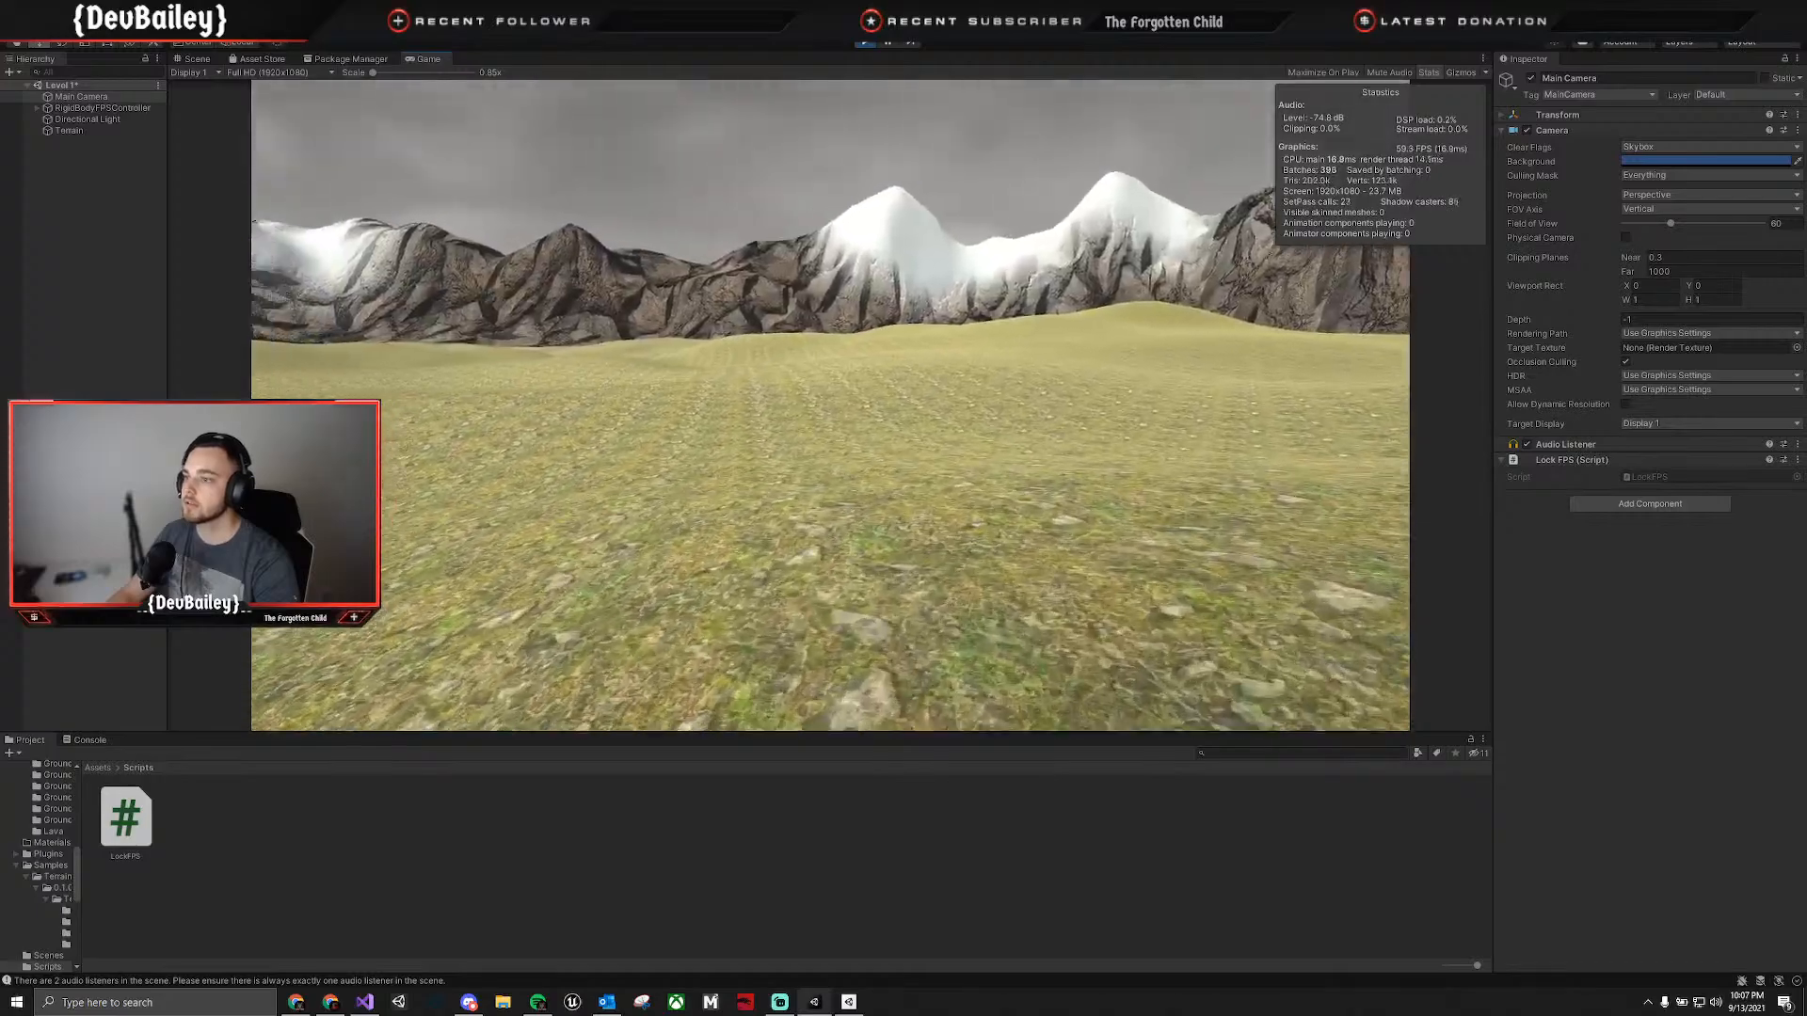
pyautogui.press('w')
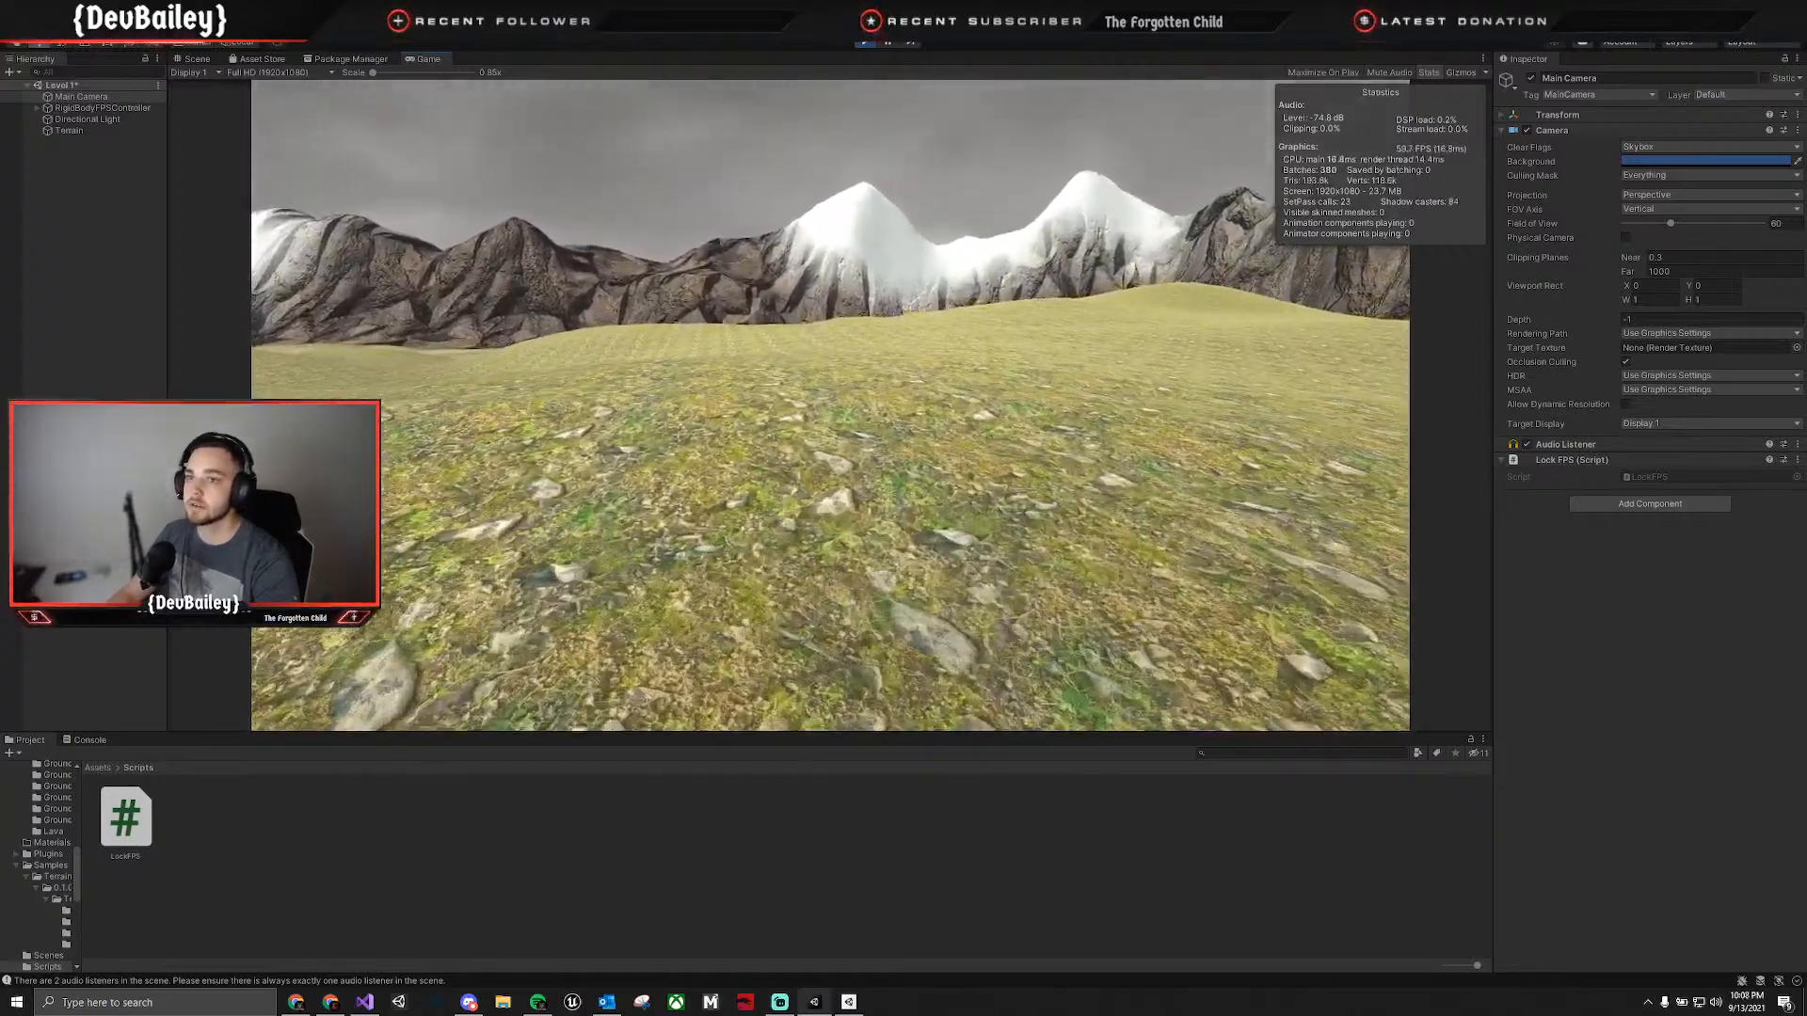
pyautogui.press('w')
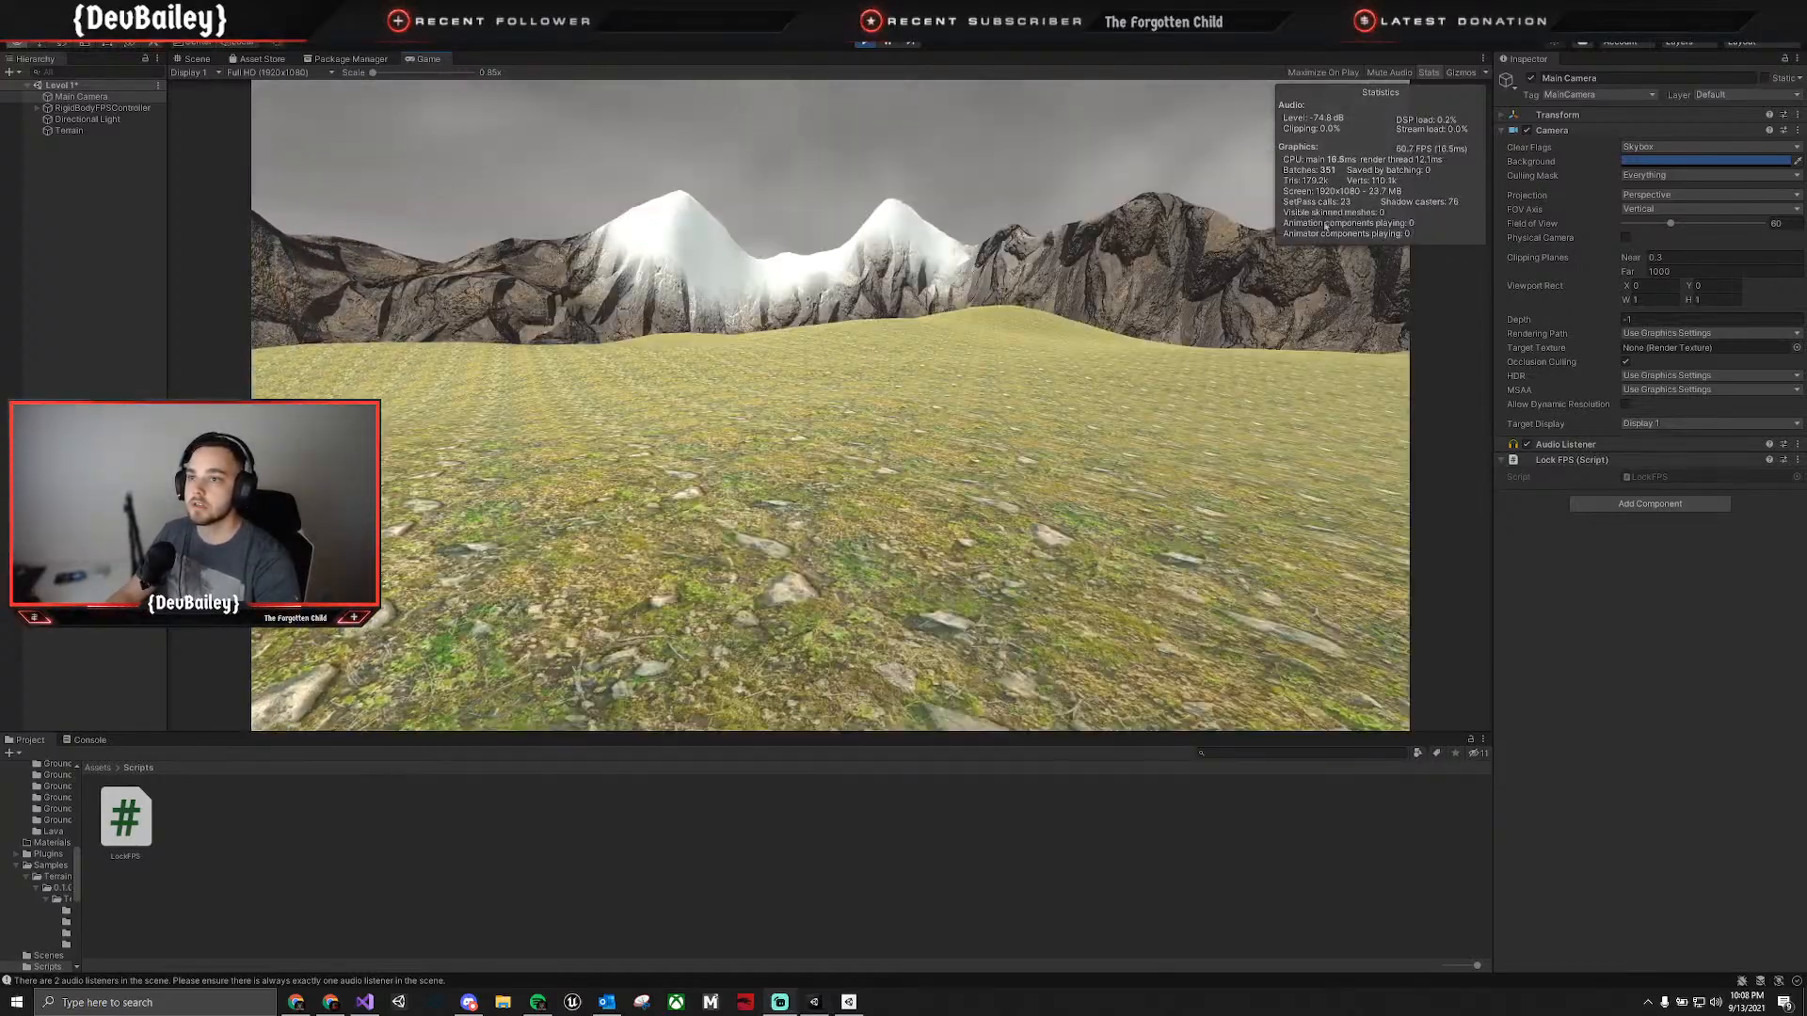
pyautogui.press('w')
# Hide the game statistics, walk on to the lava area to judge the movement, and end play mode.
pyautogui.click(1428, 73)
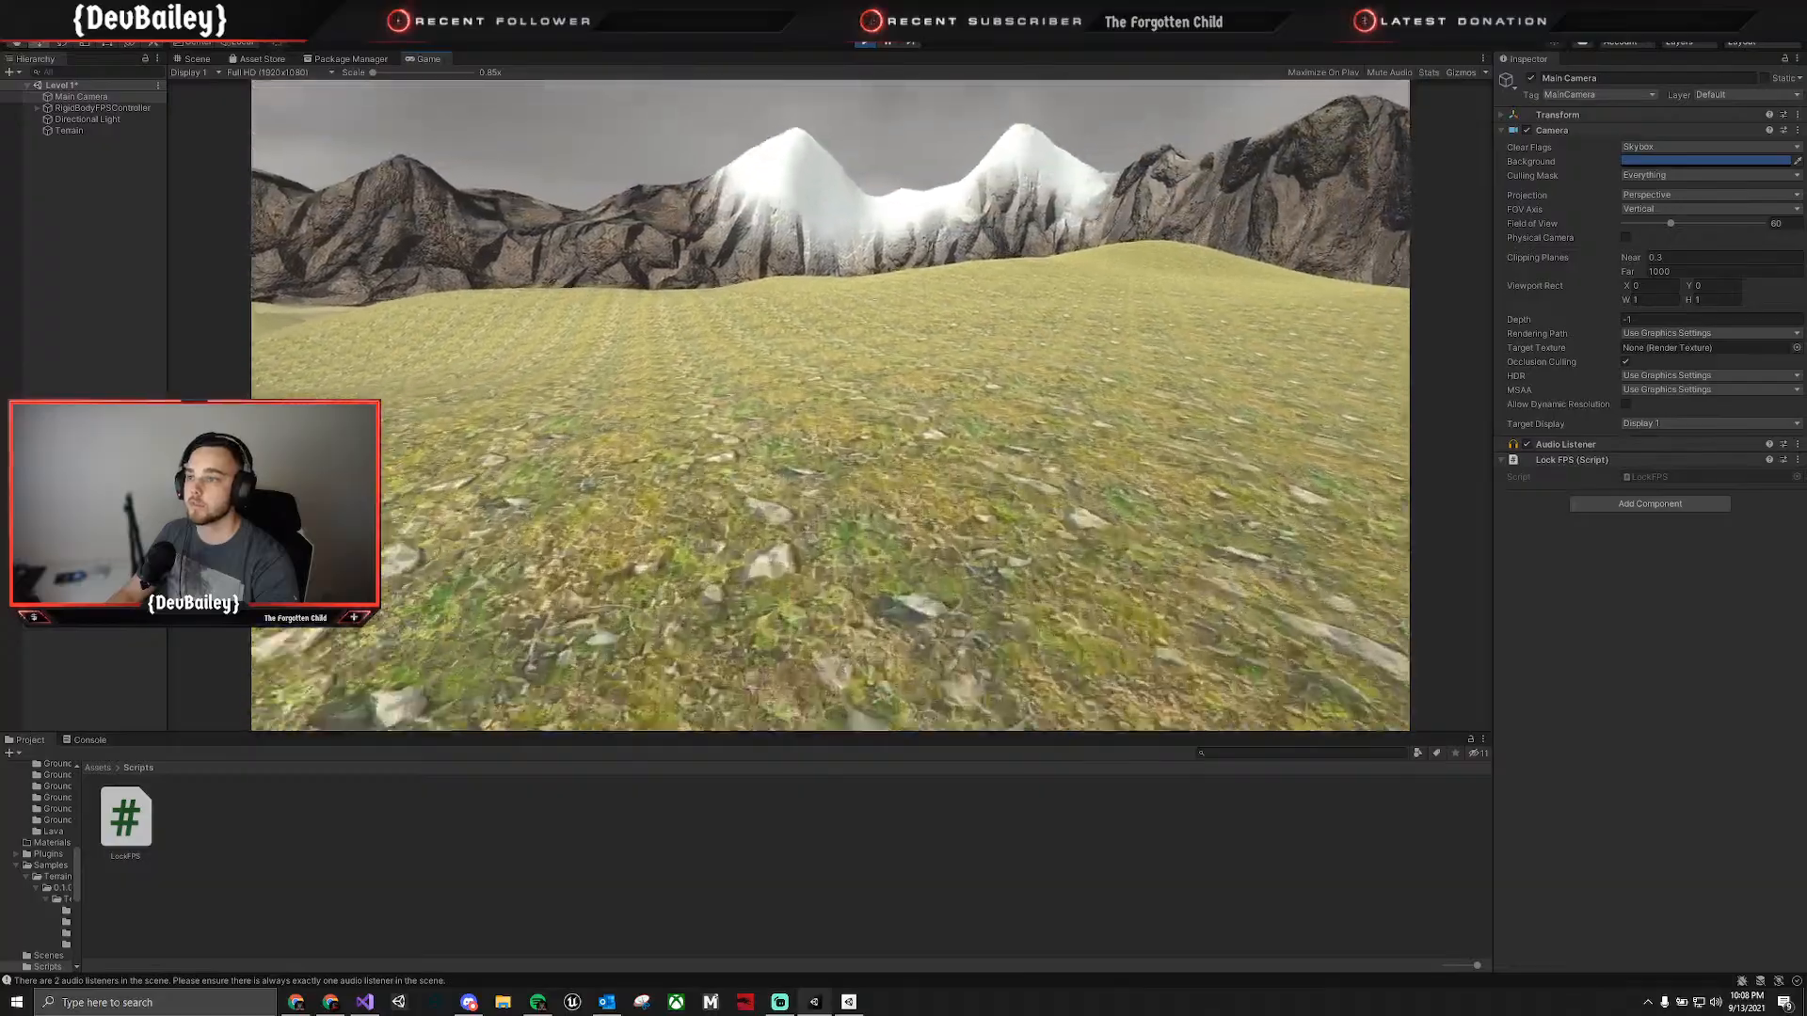
pyautogui.press('w')
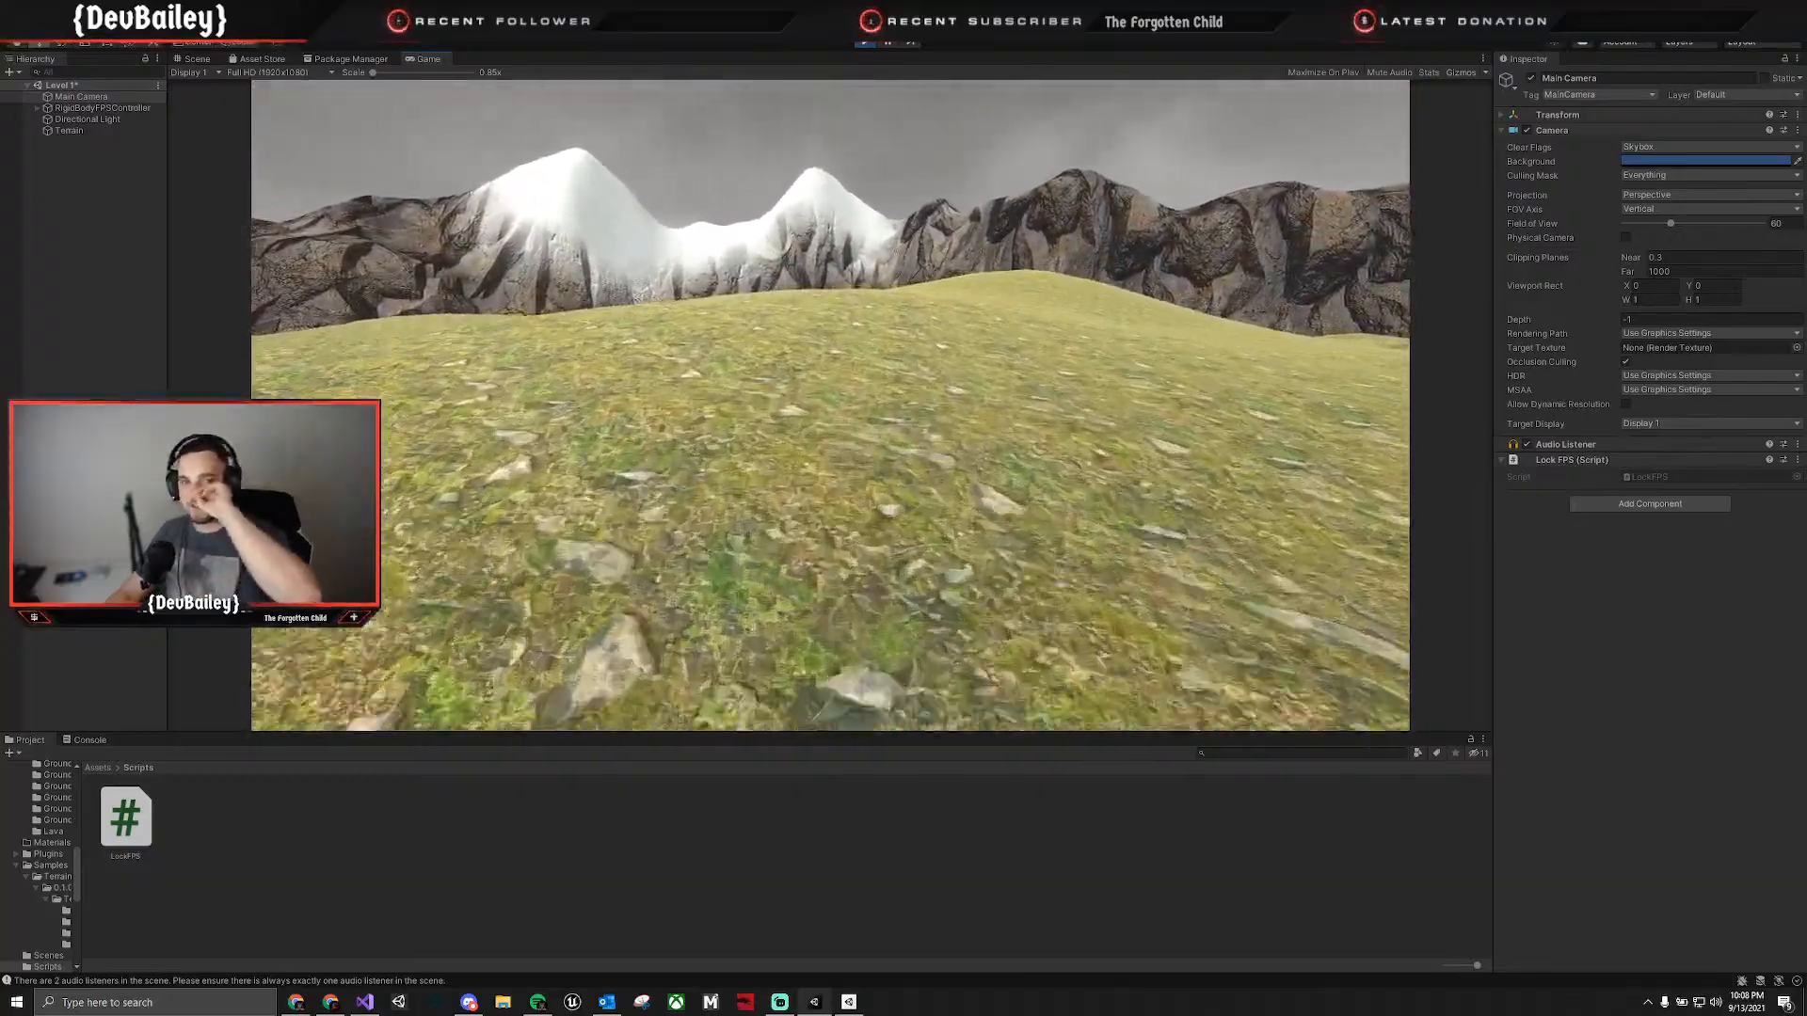
pyautogui.press('w')
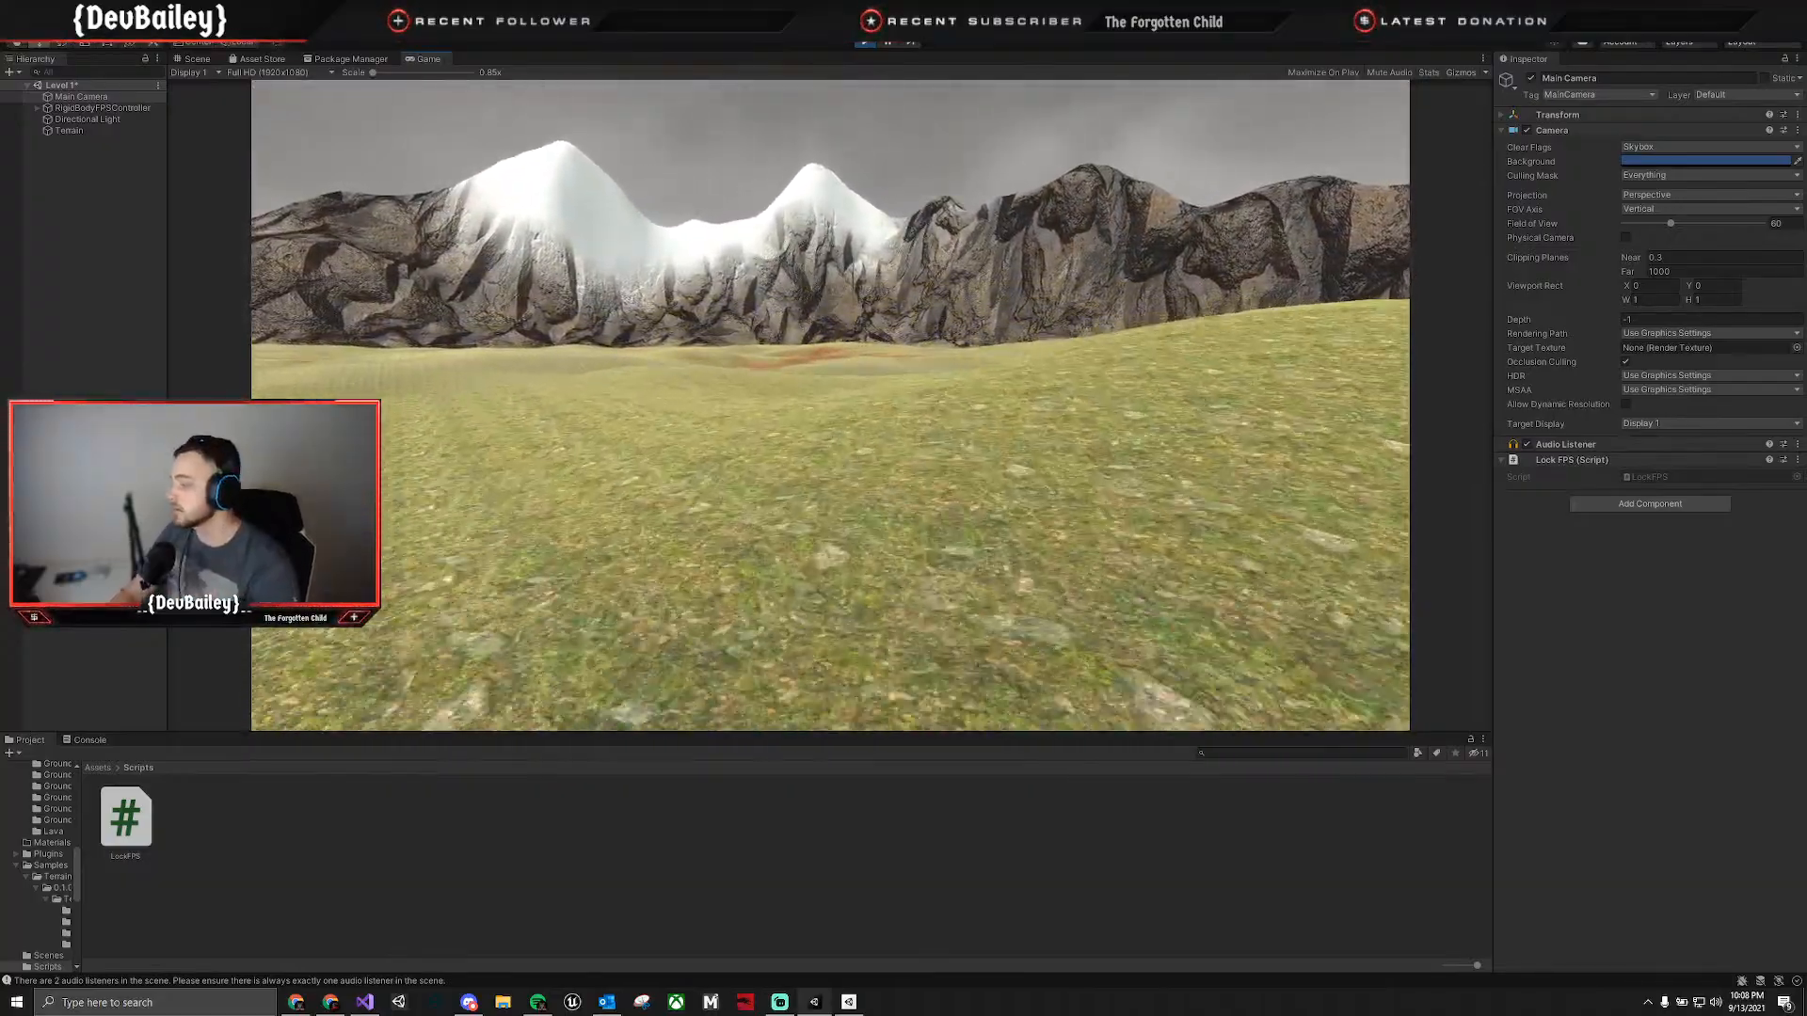
pyautogui.press('w')
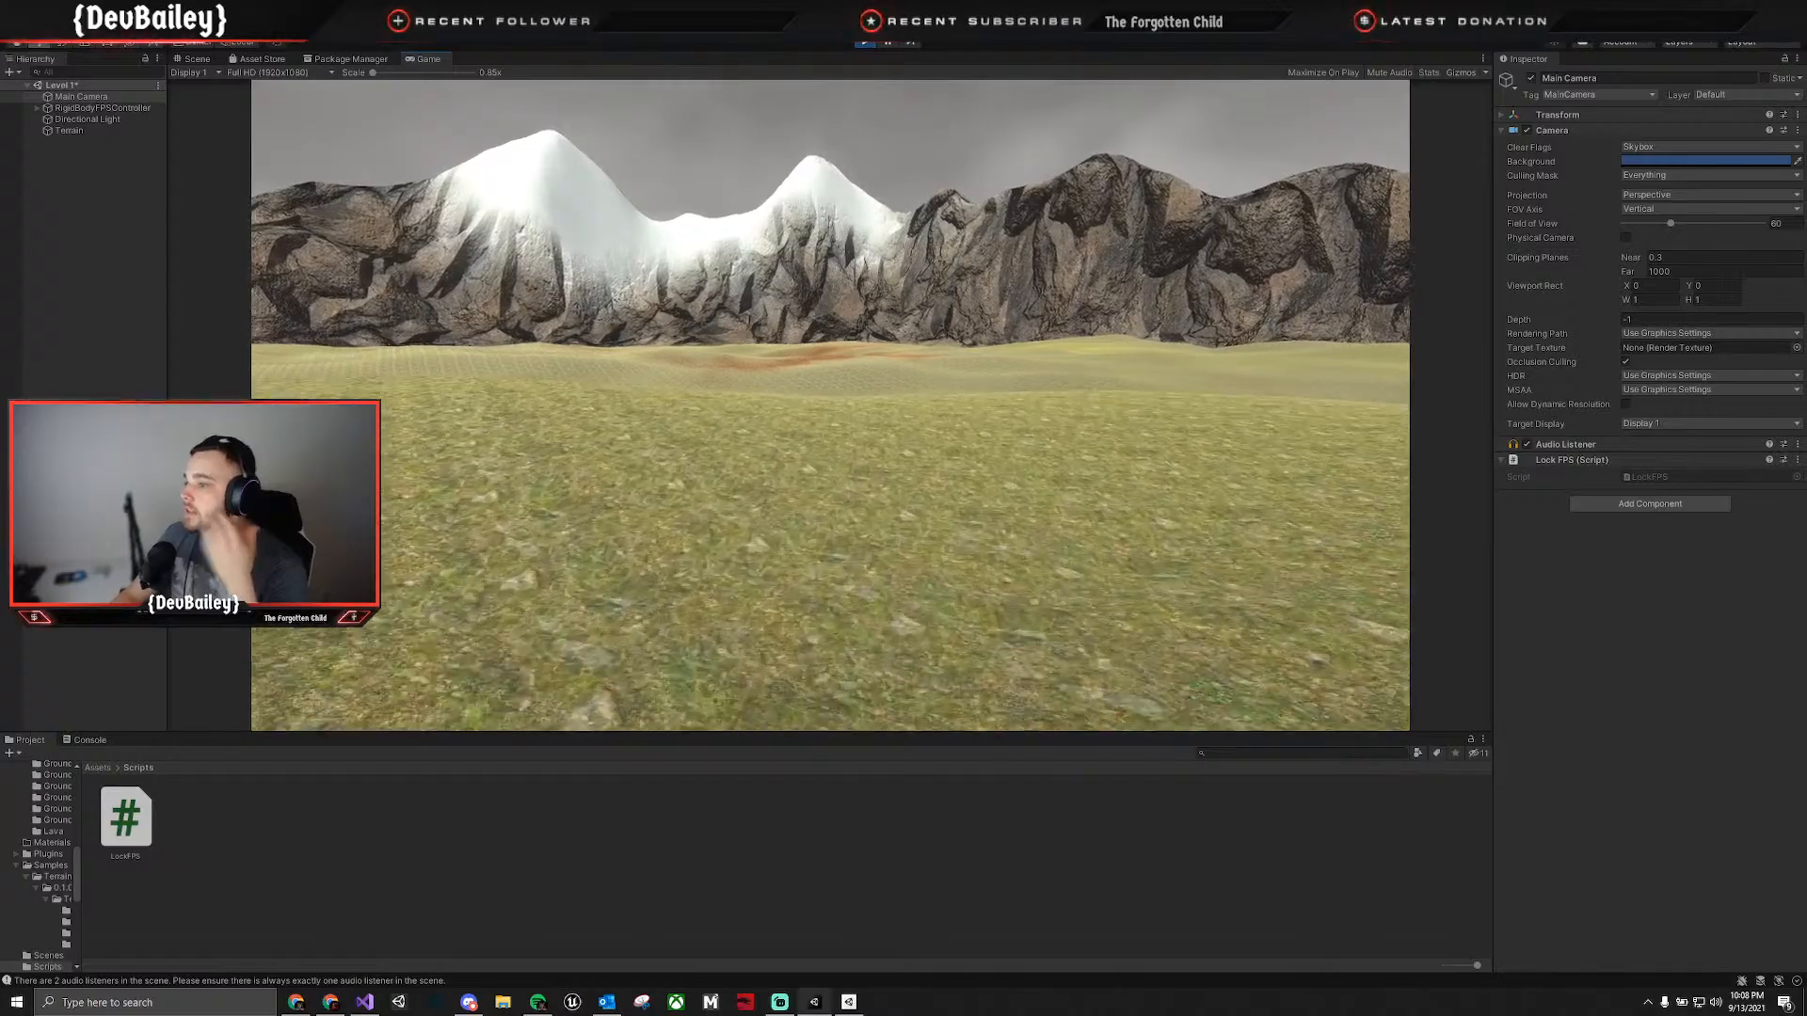
pyautogui.press('w')
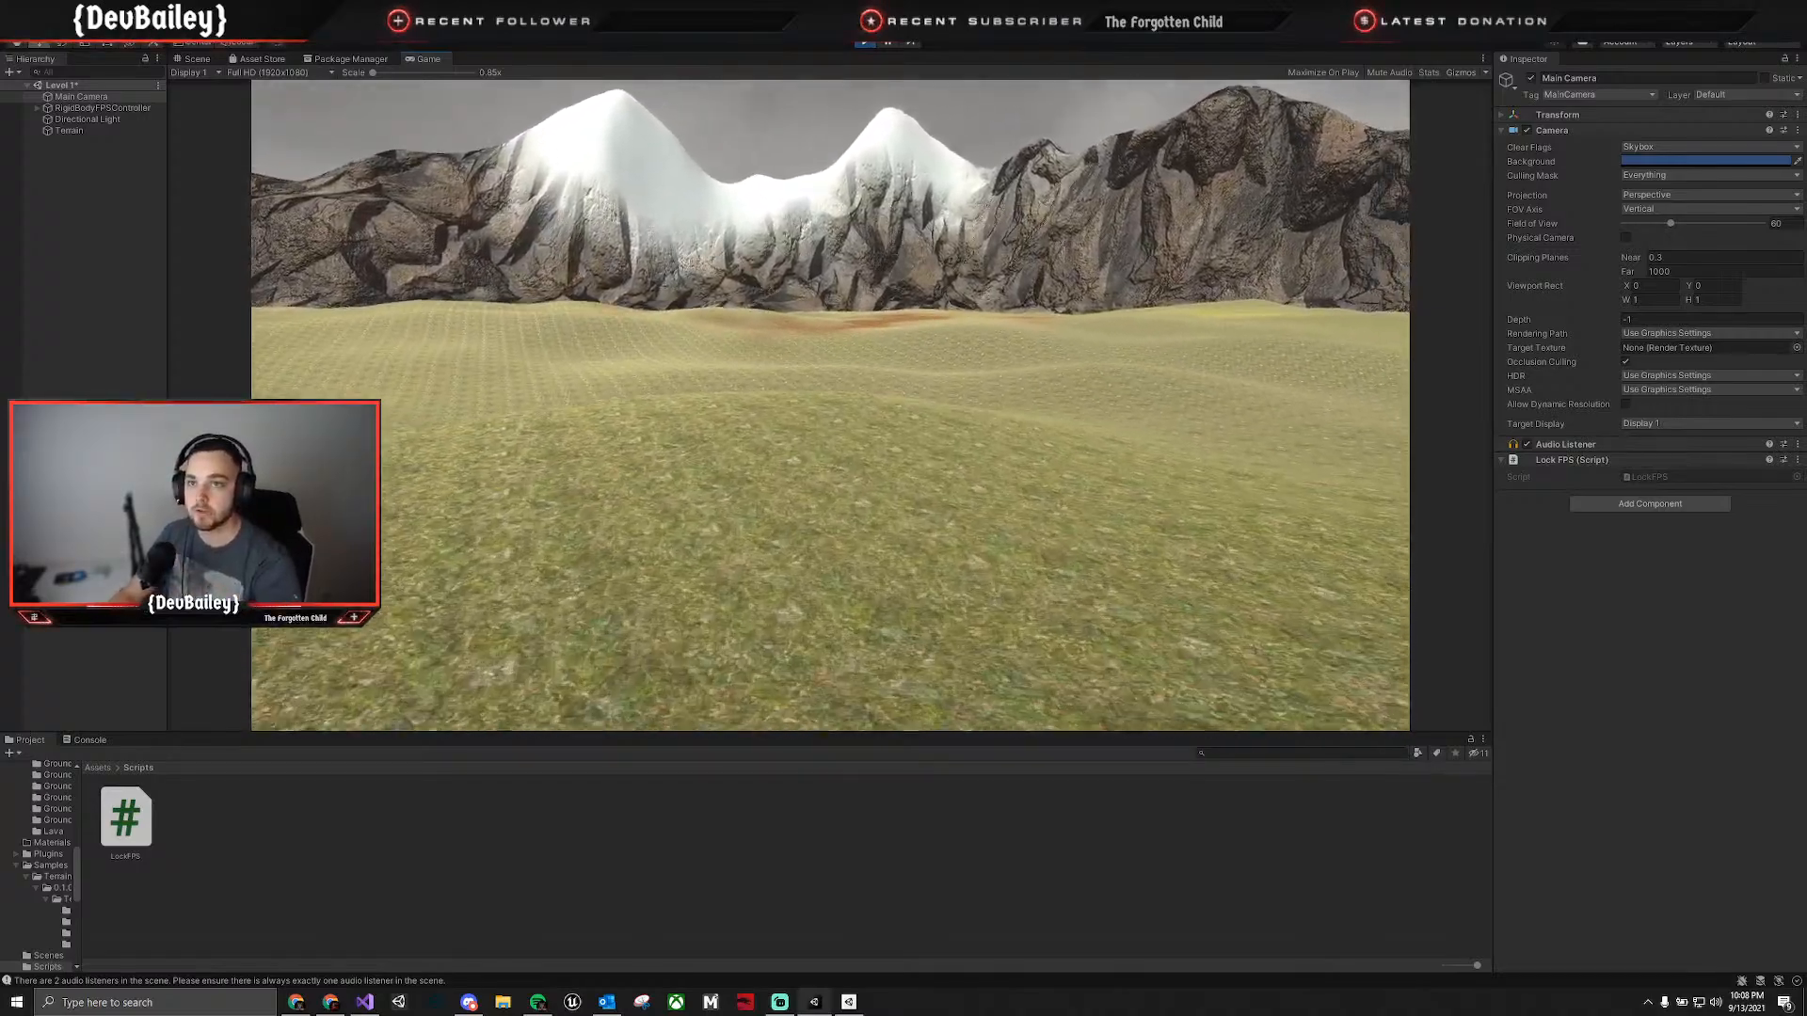
pyautogui.press('w')
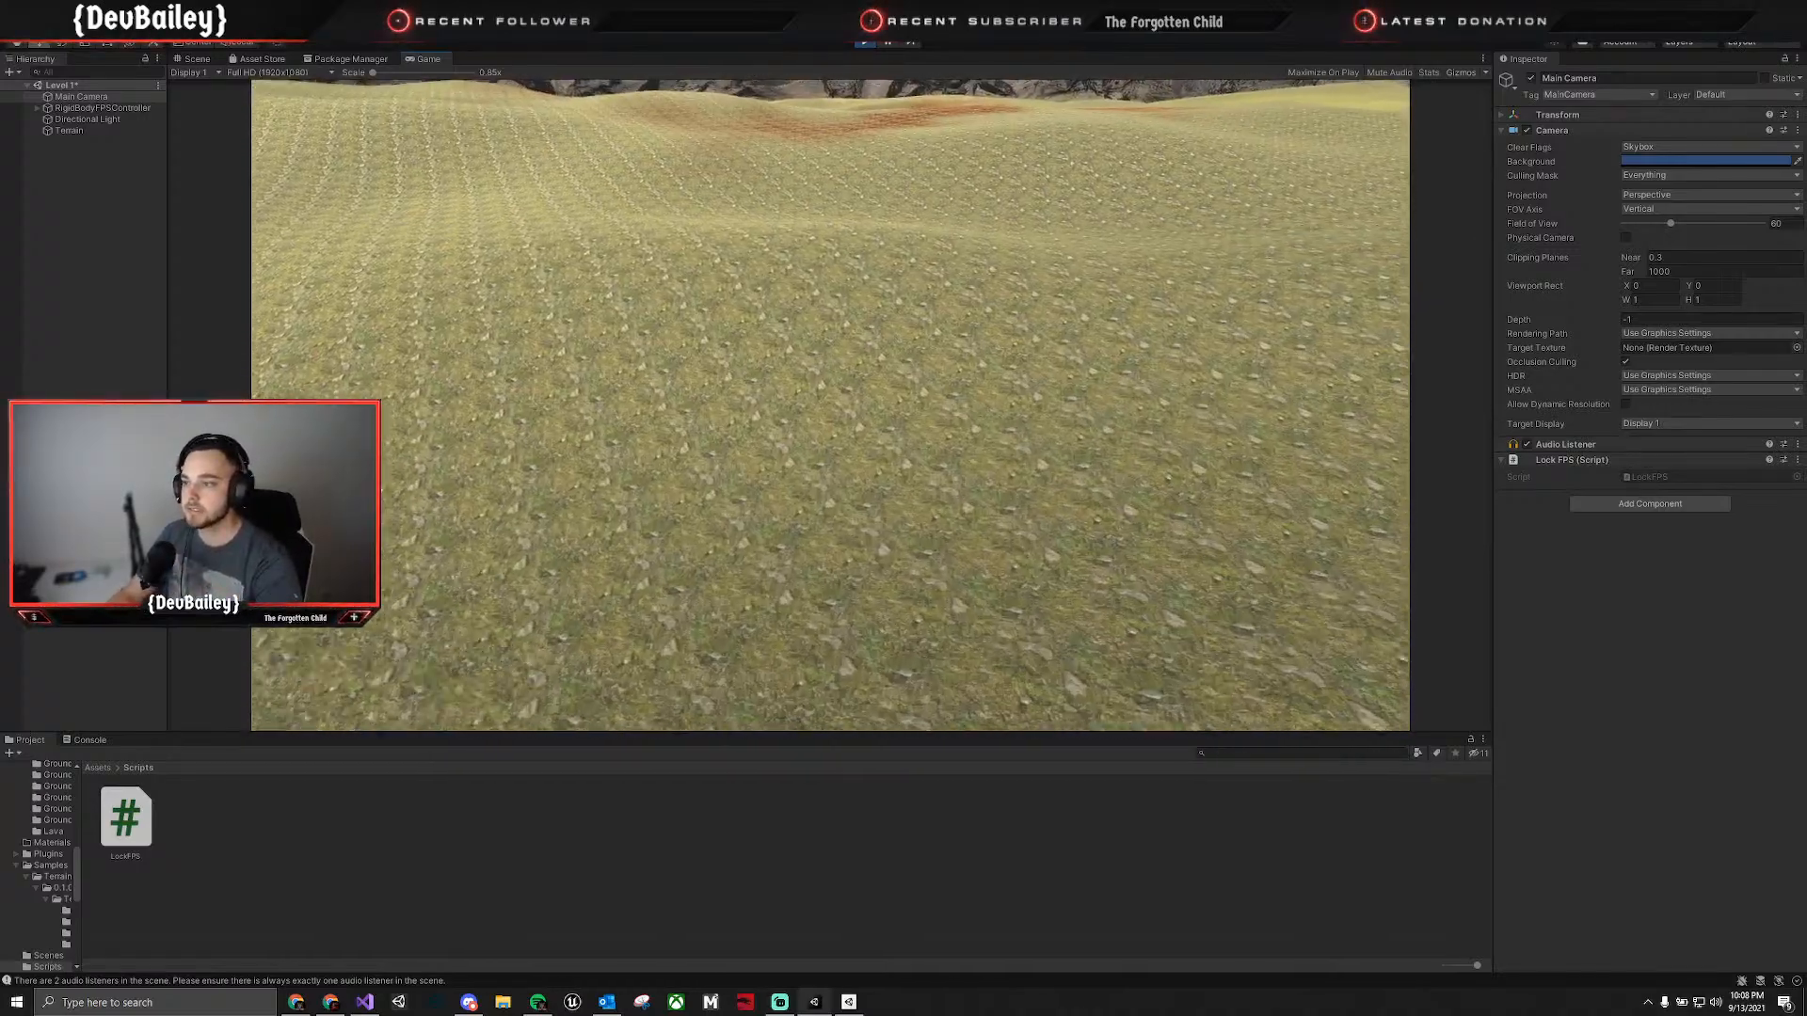
pyautogui.press('w')
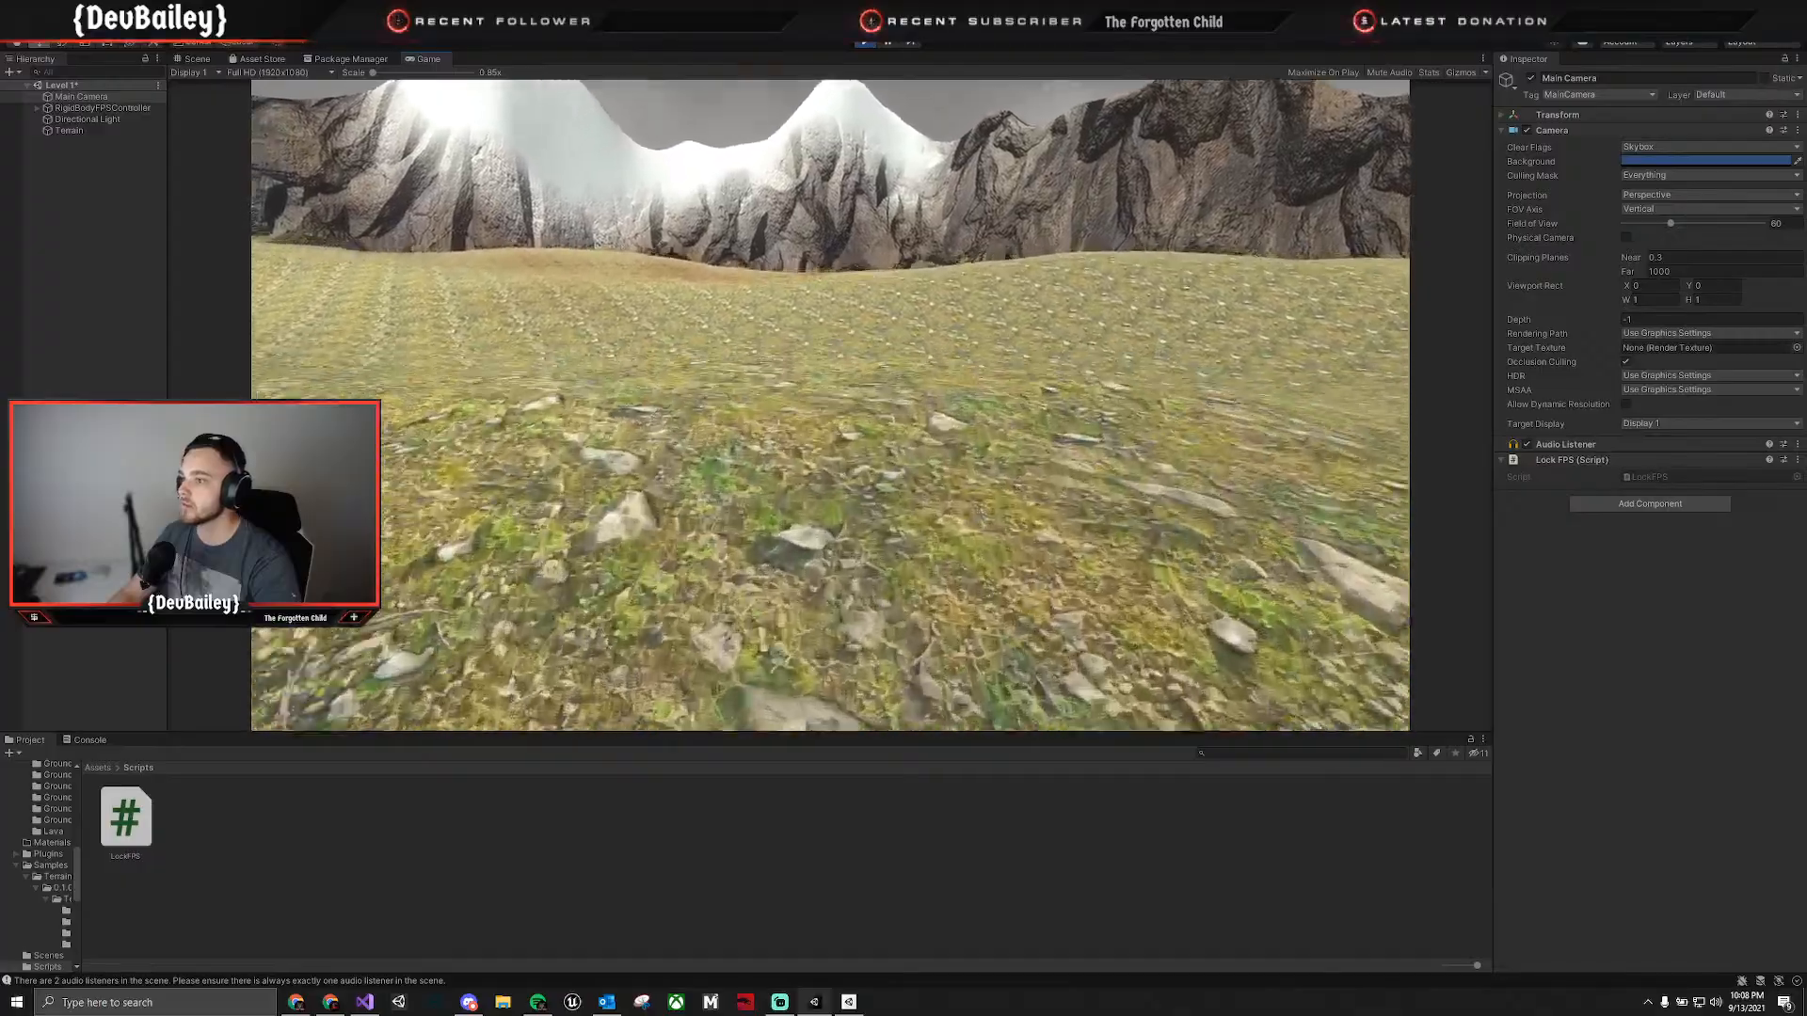
pyautogui.press('w')
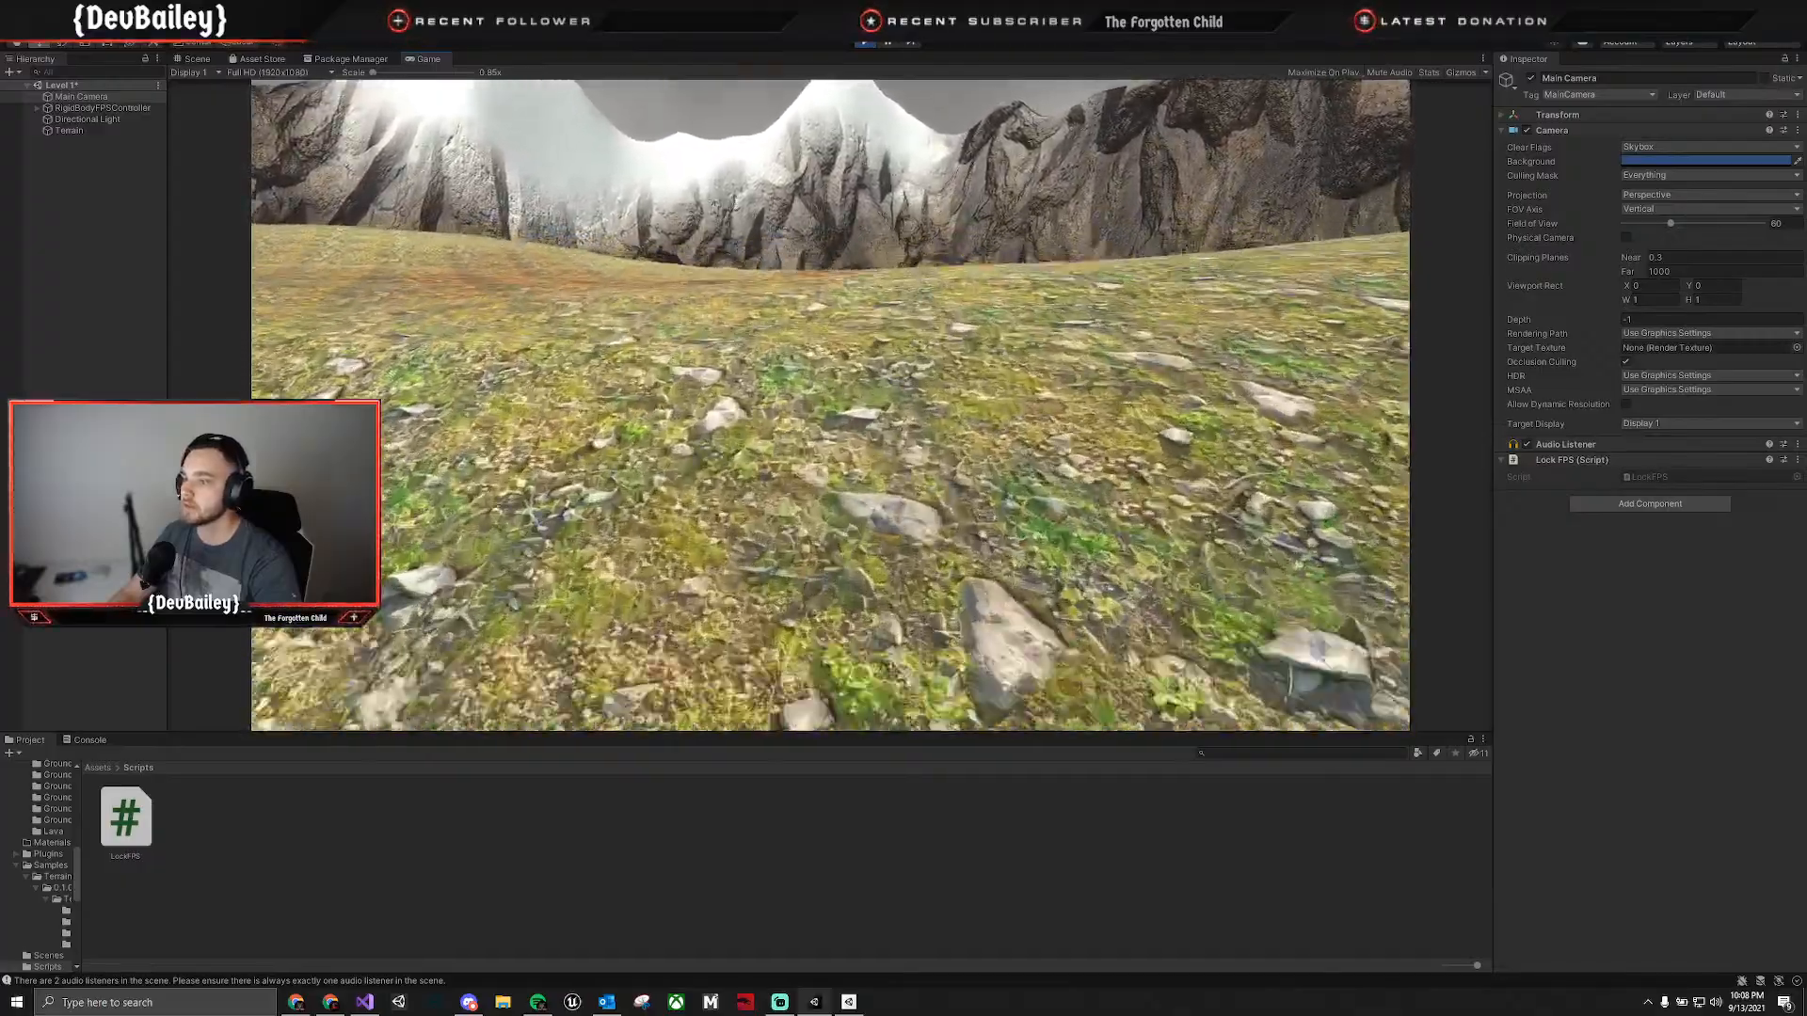
pyautogui.press('s')
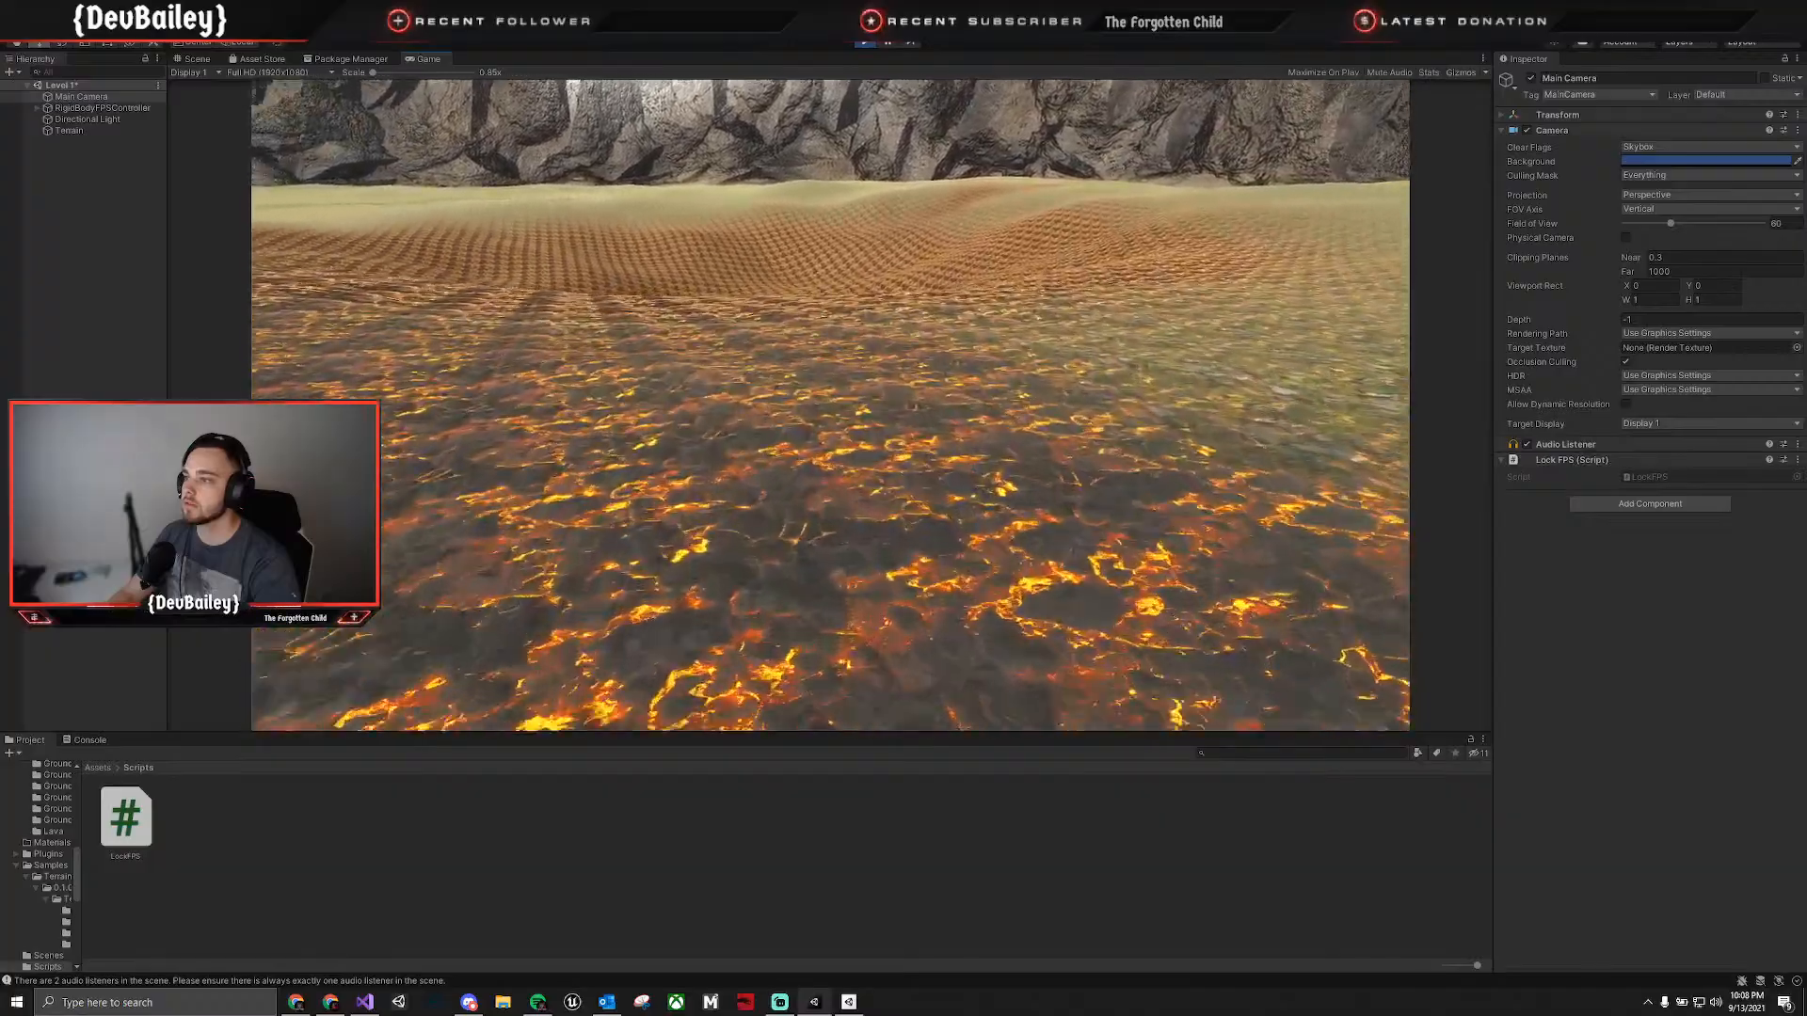
pyautogui.press('w')
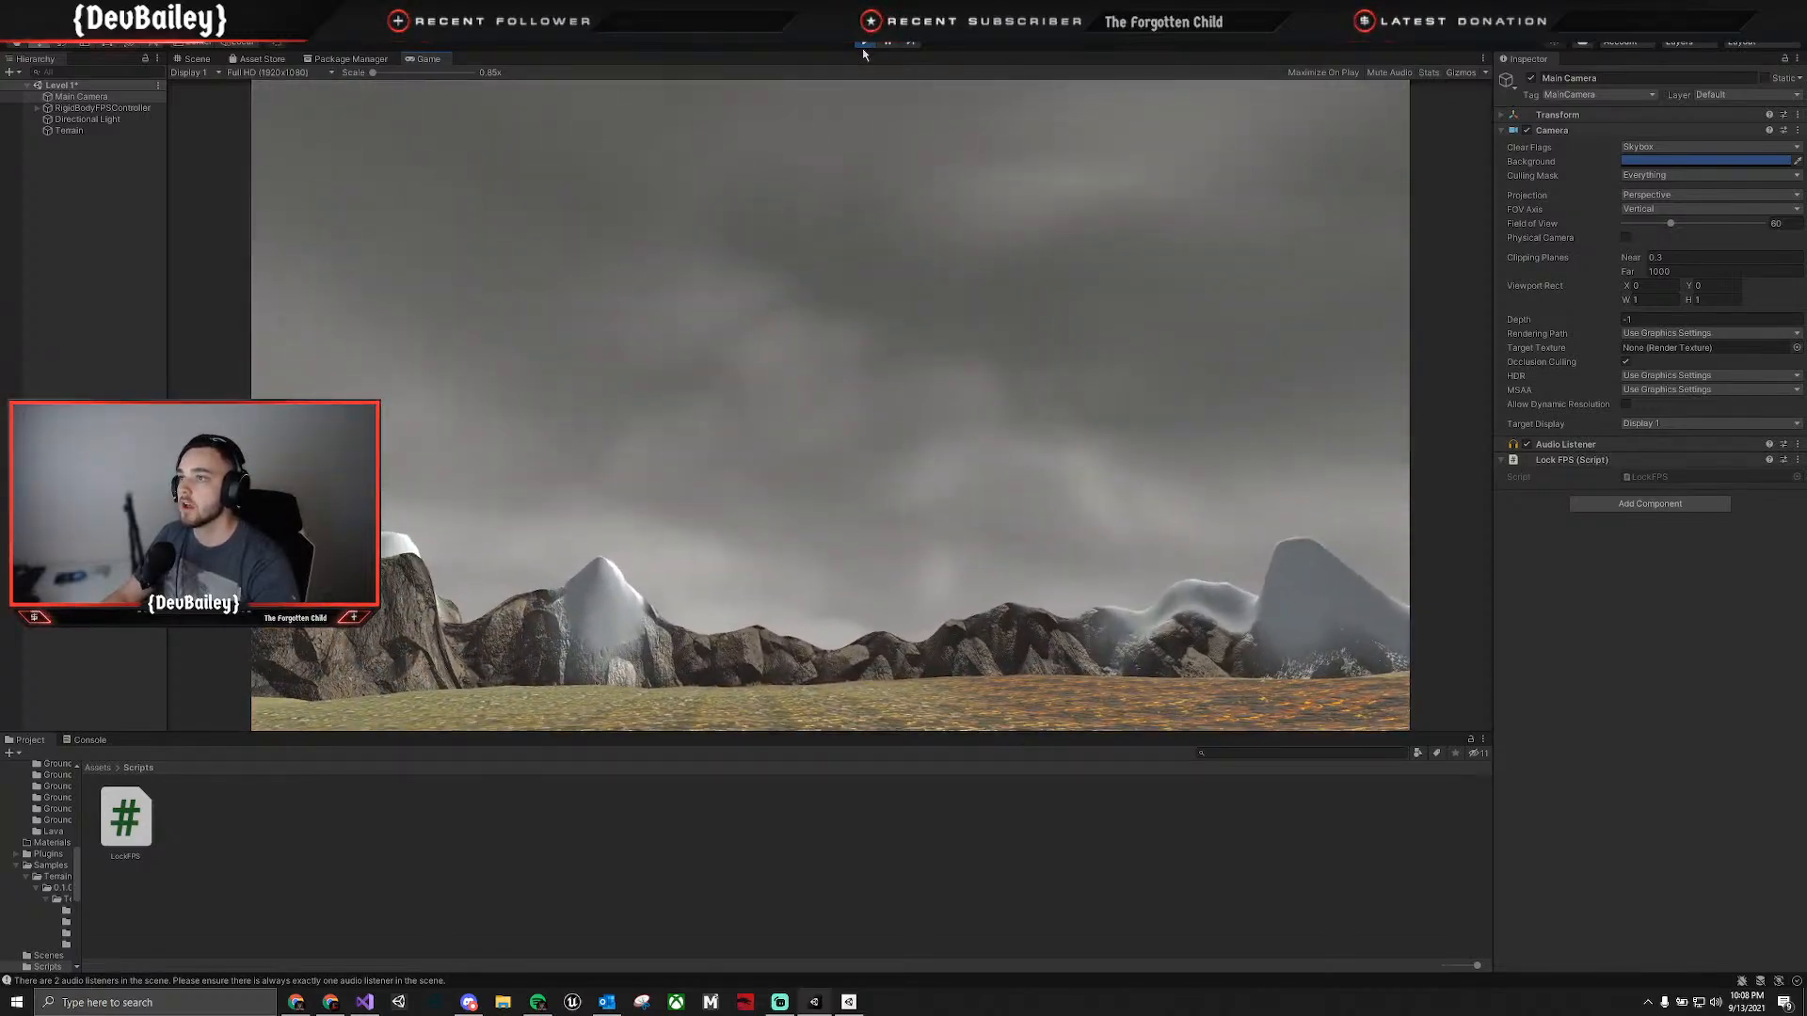
pyautogui.click(865, 42)
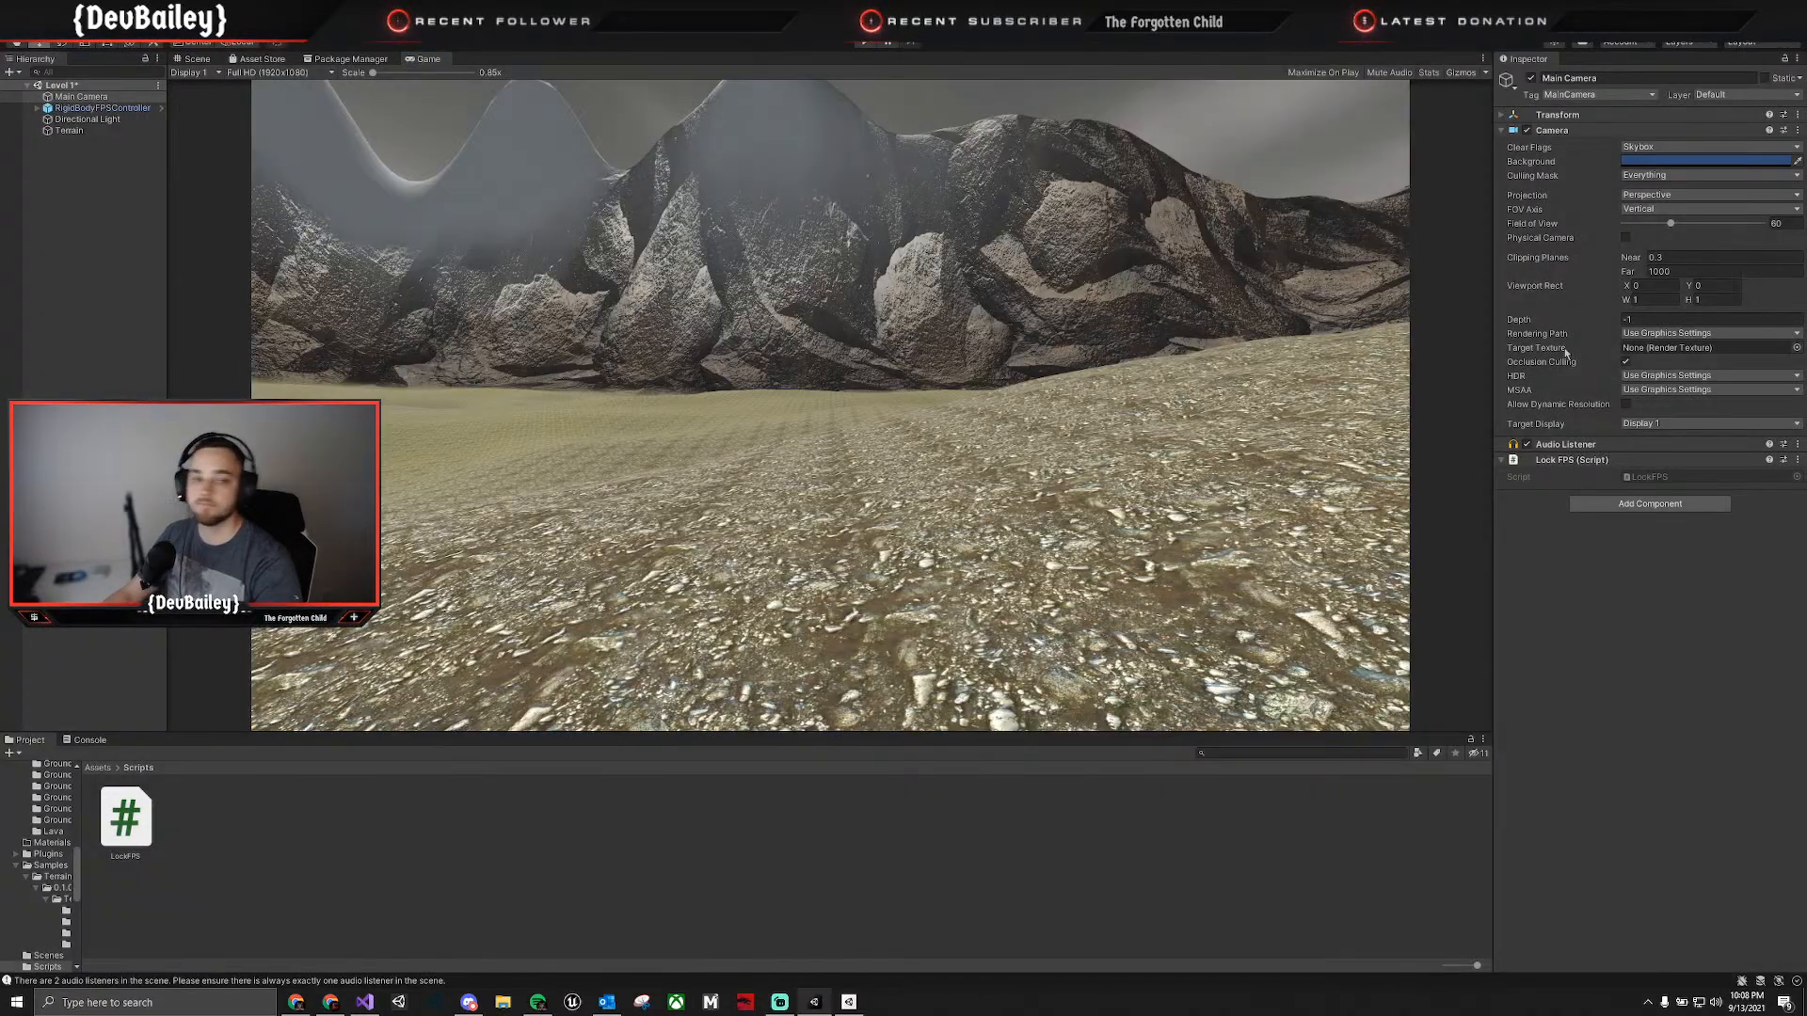
pyautogui.hotkey('alt', 'Tab')
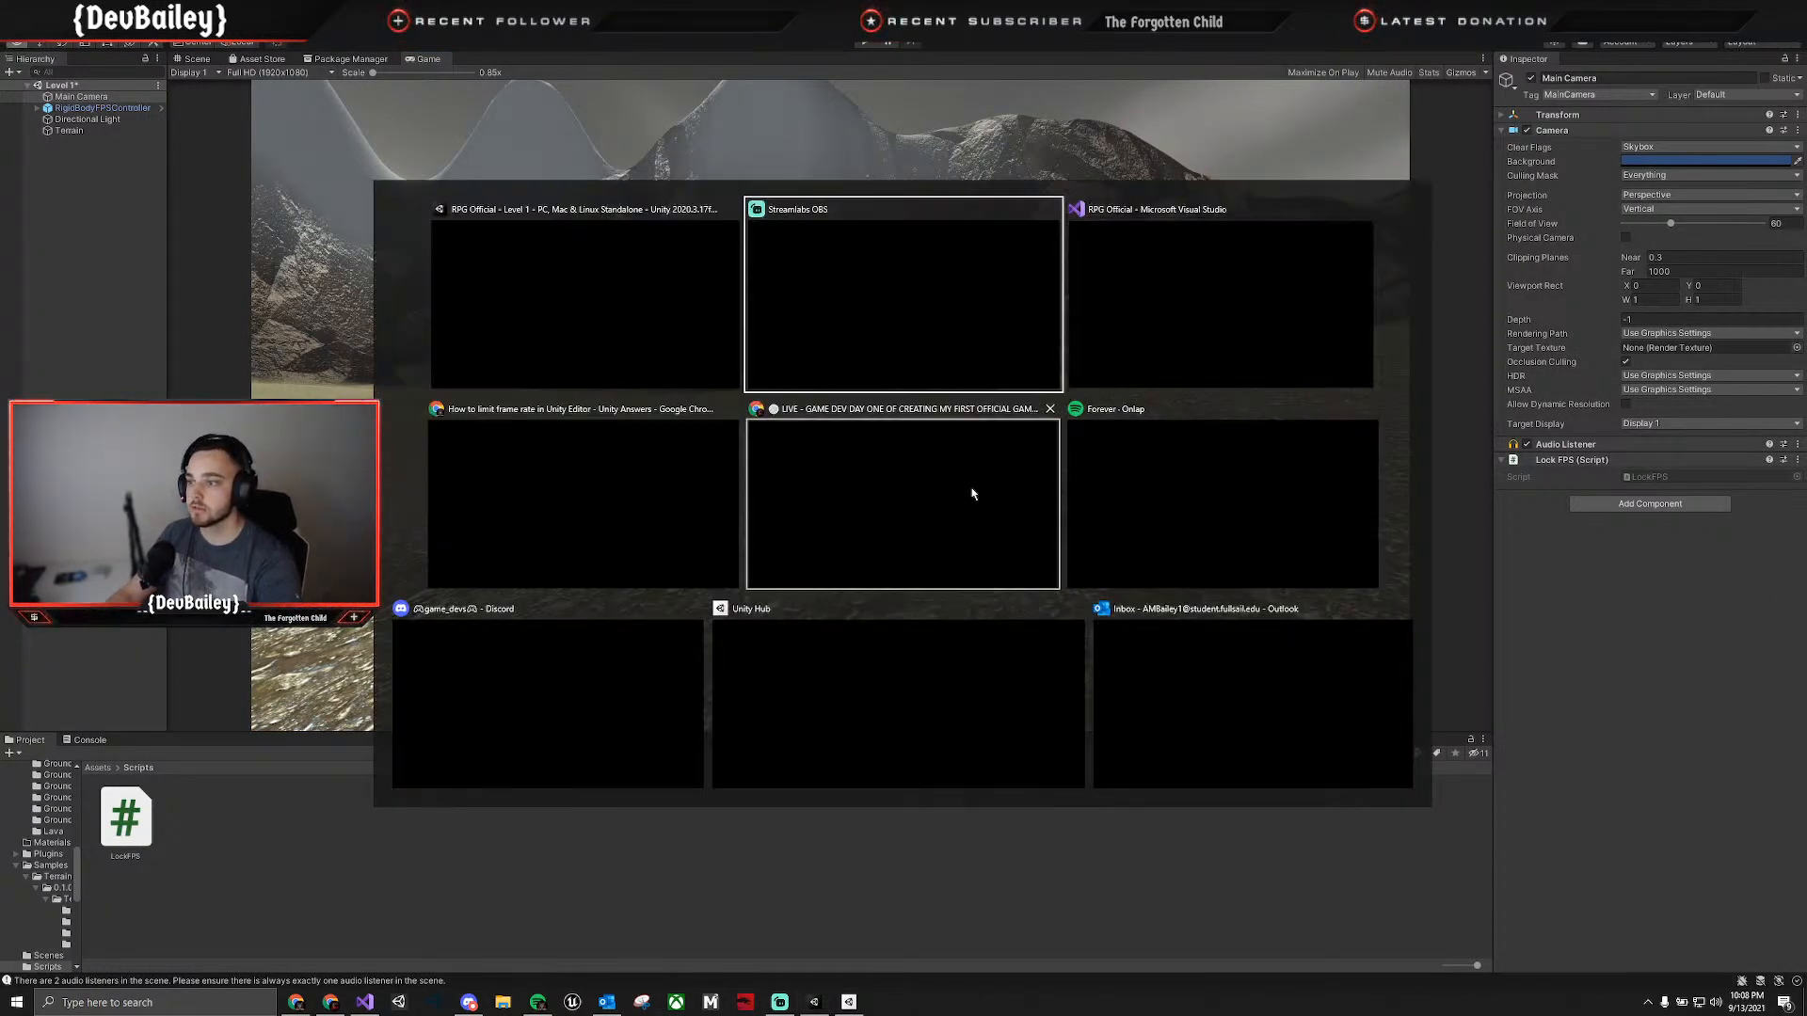
pyautogui.click(914, 514)
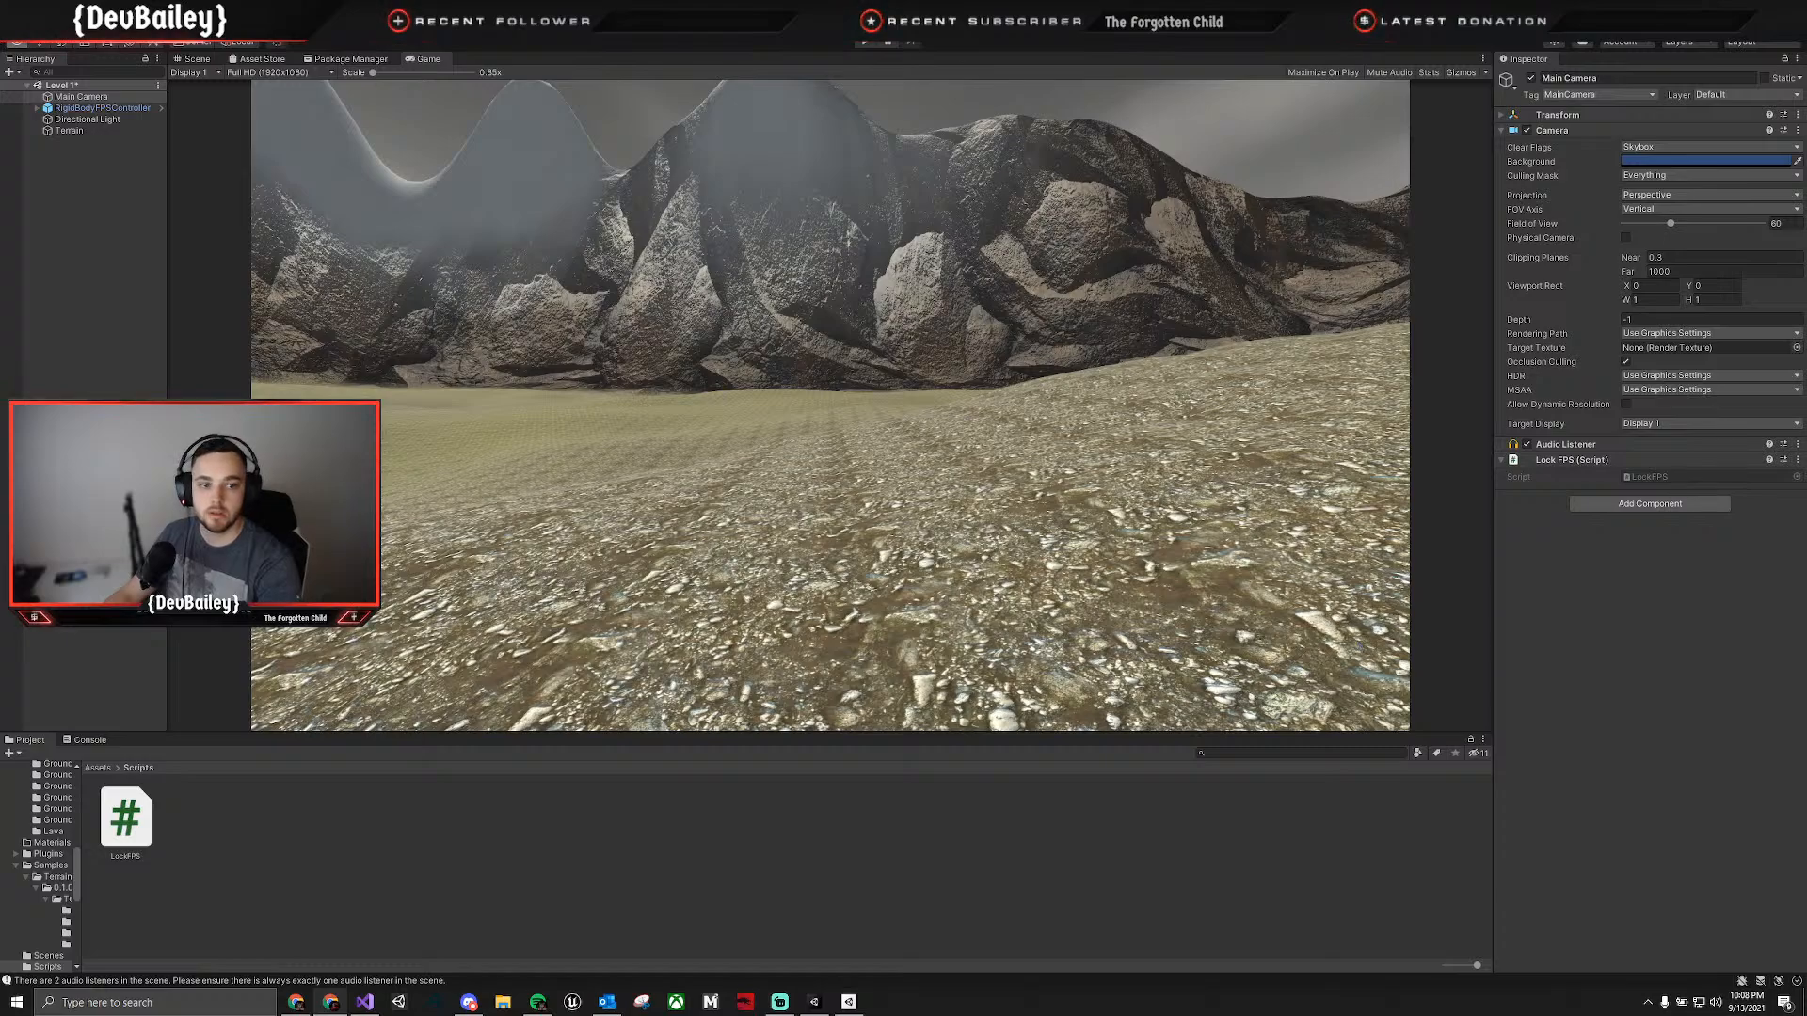
pyautogui.hotkey('alt', 'Tab')
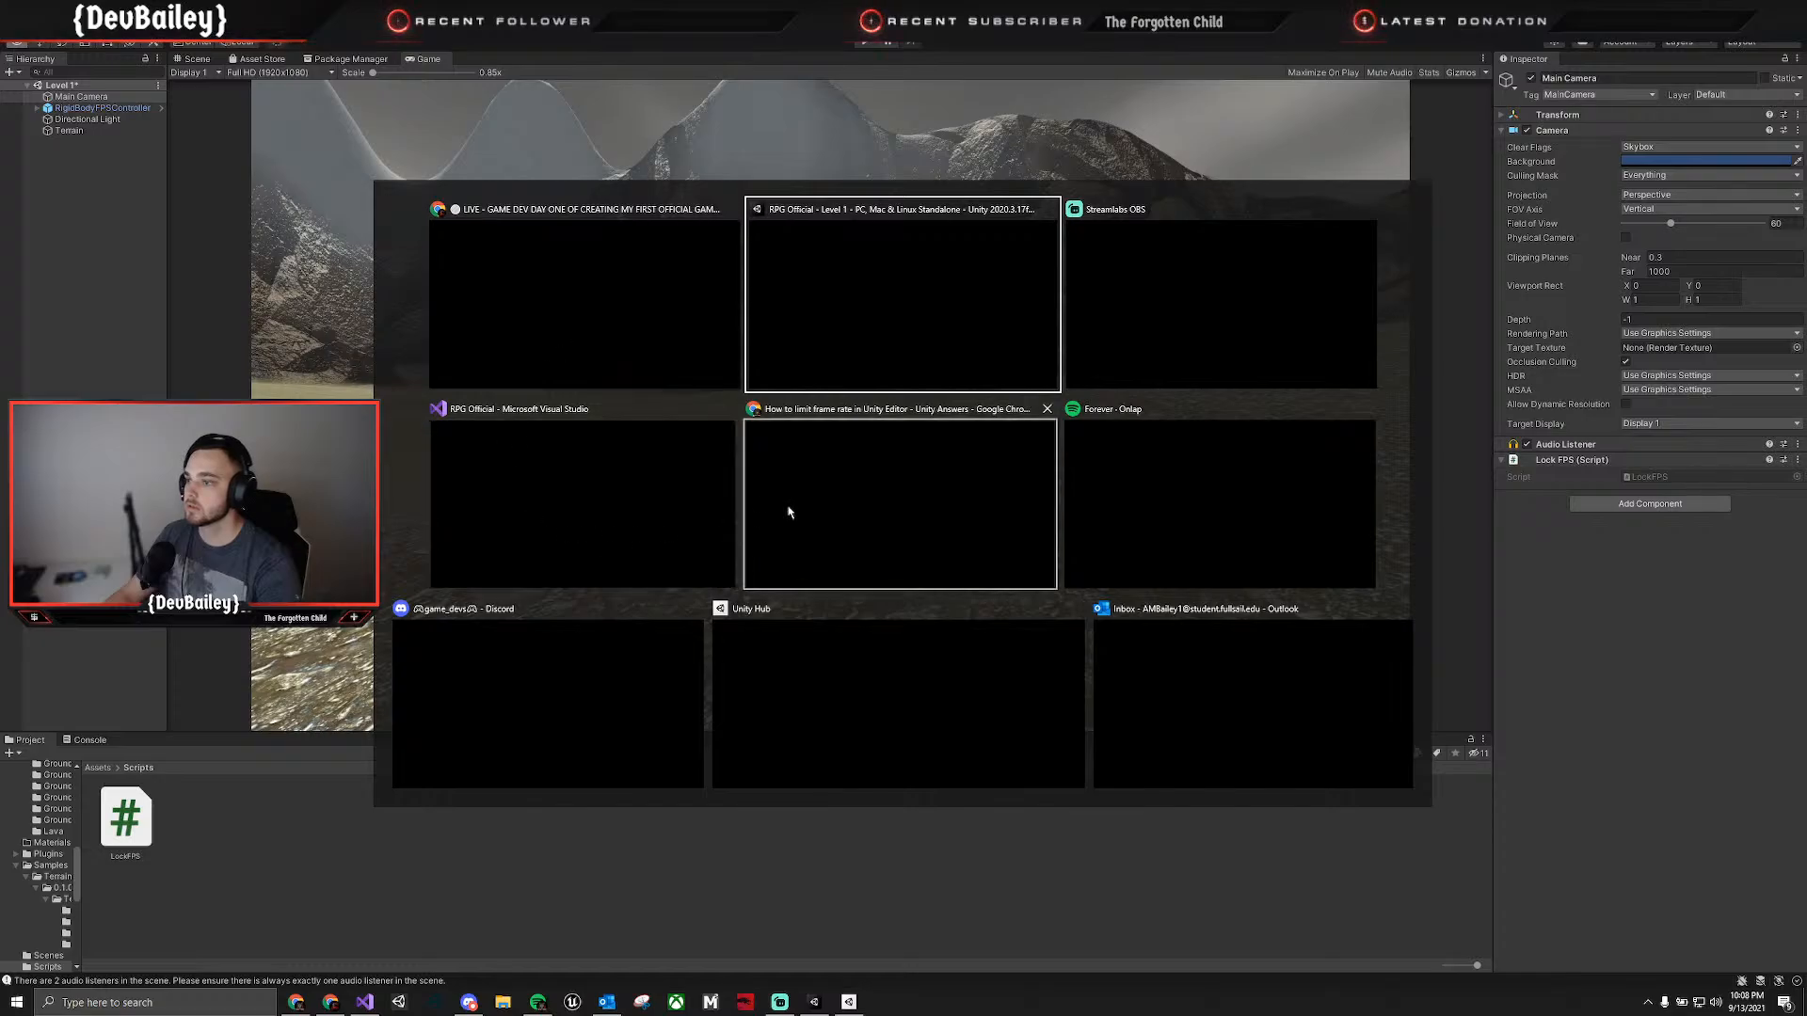
pyautogui.press('Escape')
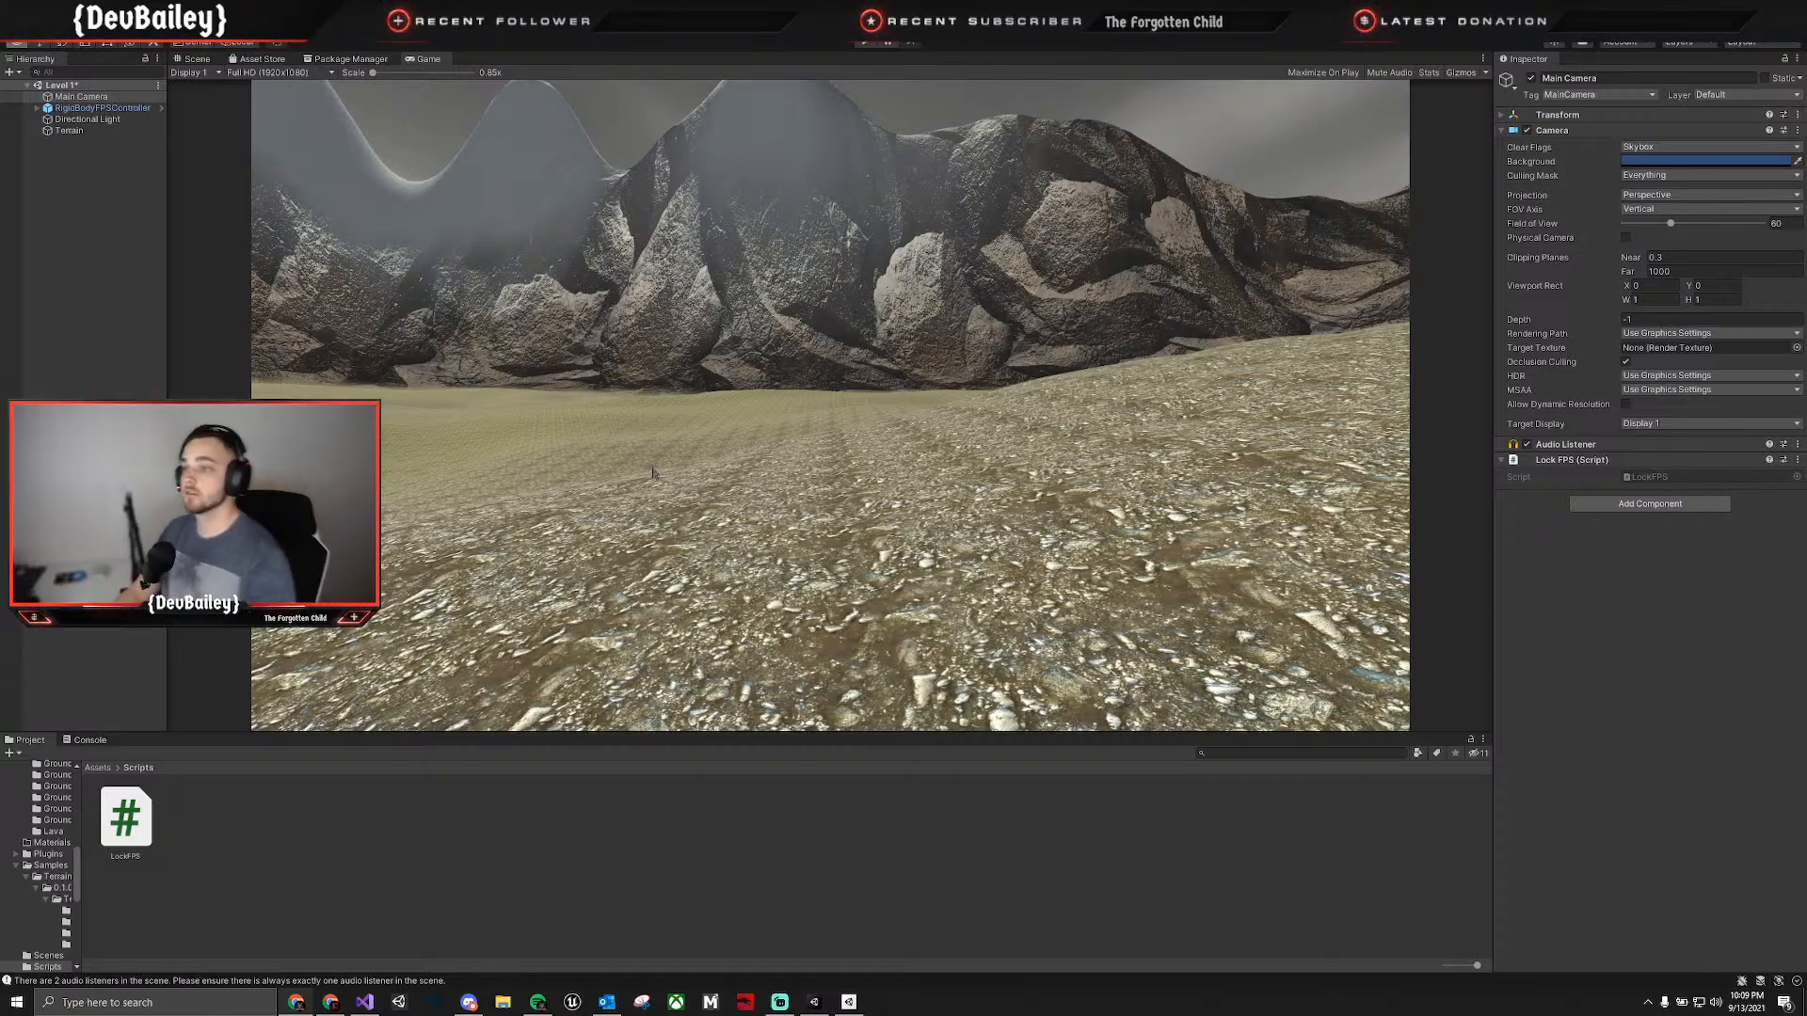
# Check the RigidBodyFPSController's child camera in the scene, and delete the standalone Main Camera from the Level 1 hierarchy.
pyautogui.click(202, 60)
pyautogui.moveTo(716, 325); pyautogui.dragTo(875, 386, button='right')
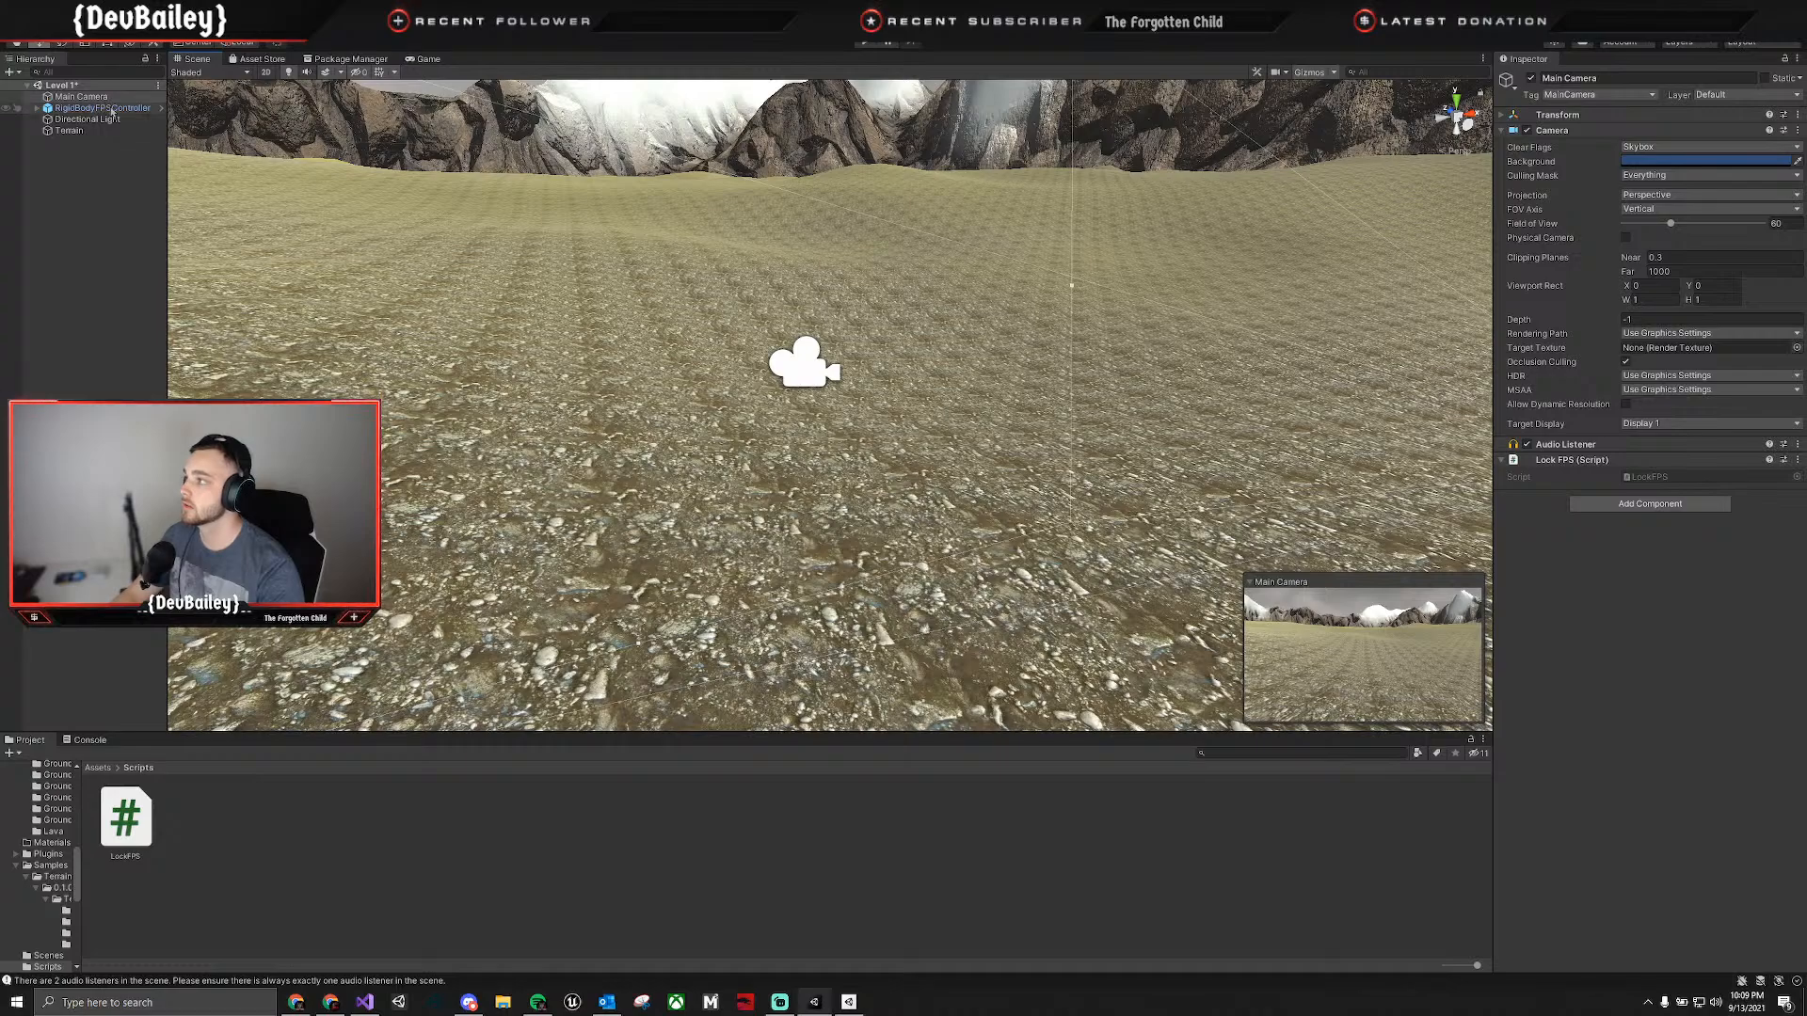
pyautogui.click(38, 104)
pyautogui.click(38, 109)
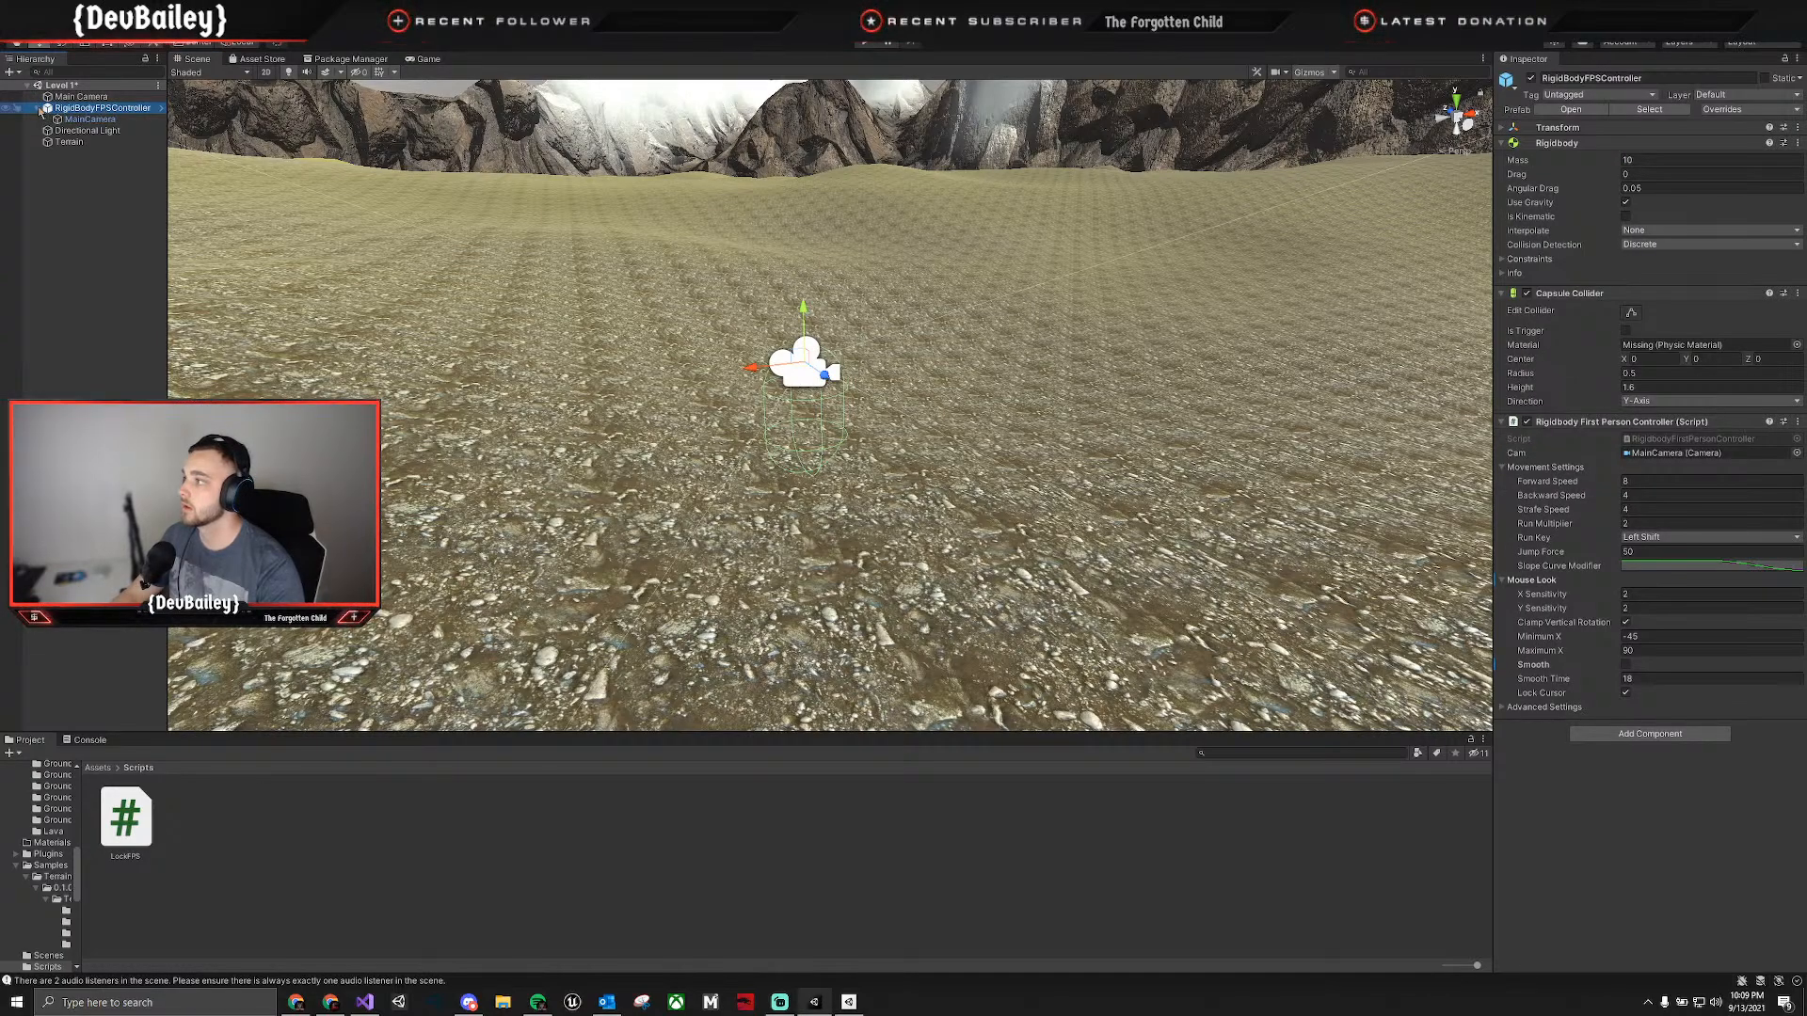
pyautogui.click(39, 108)
pyautogui.click(66, 97)
pyautogui.press('Delete')
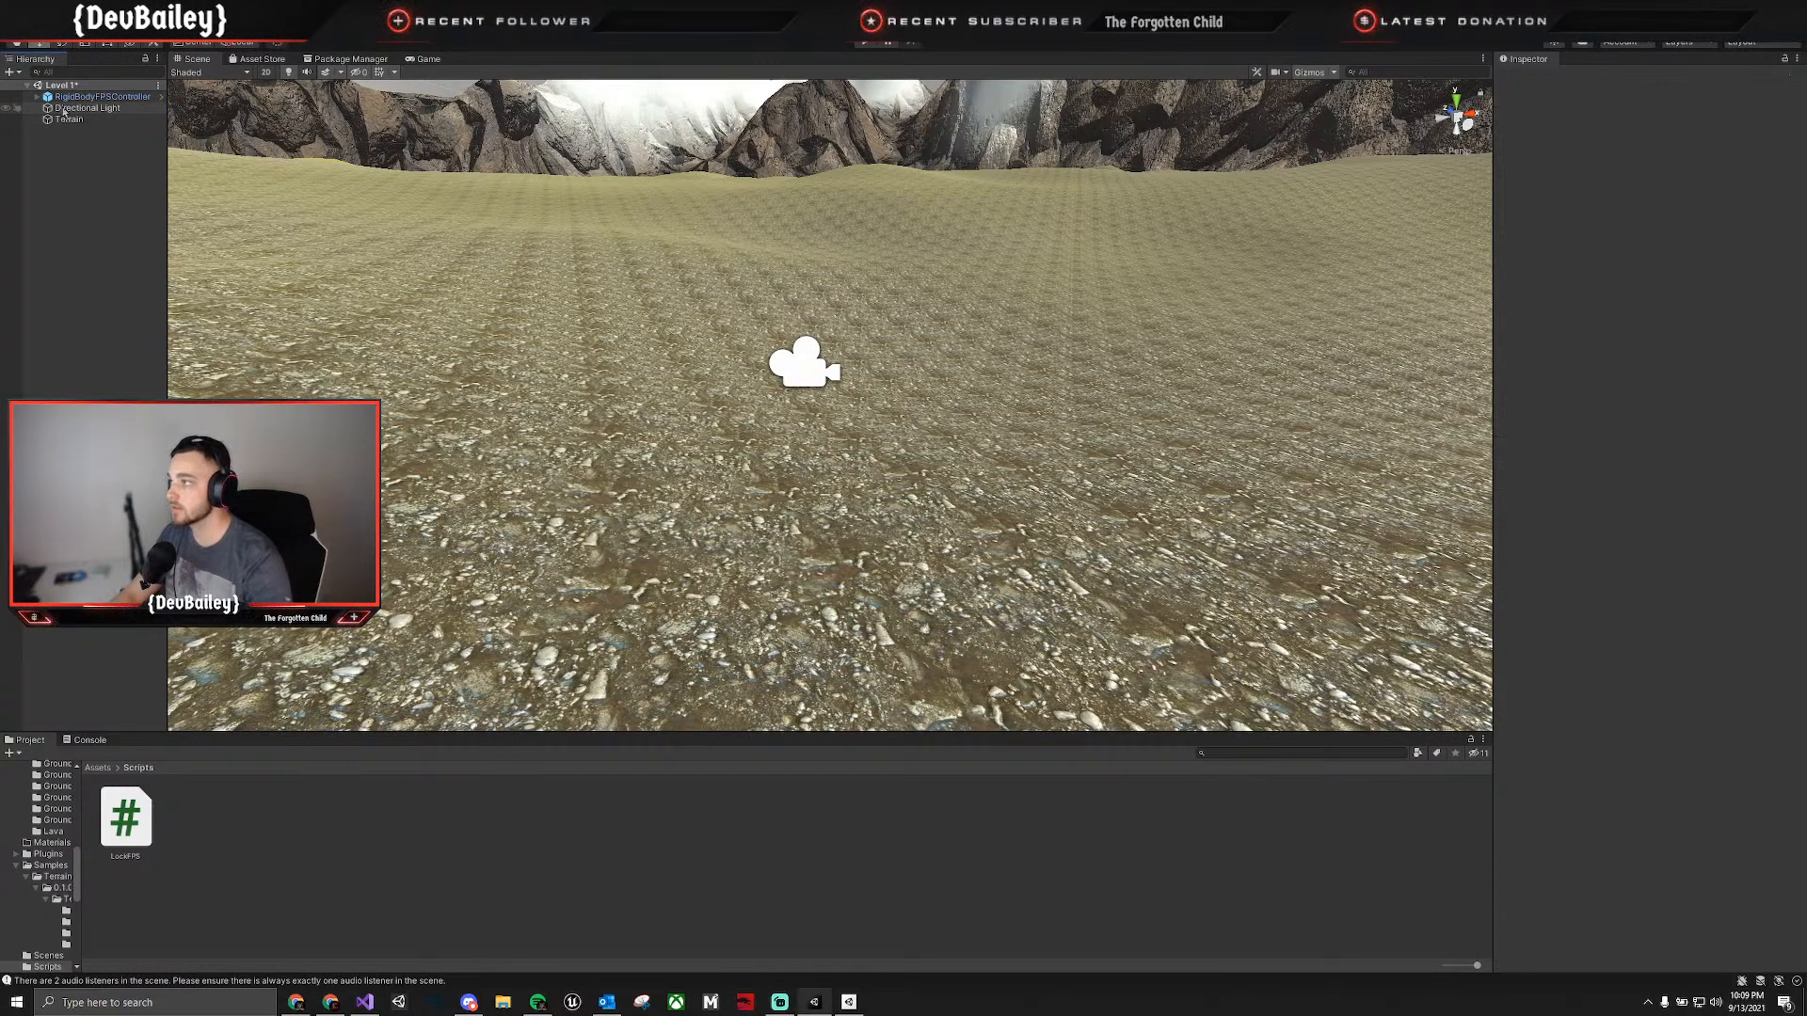
pyautogui.moveTo(996, 358); pyautogui.dragTo(571, 383, button='right')
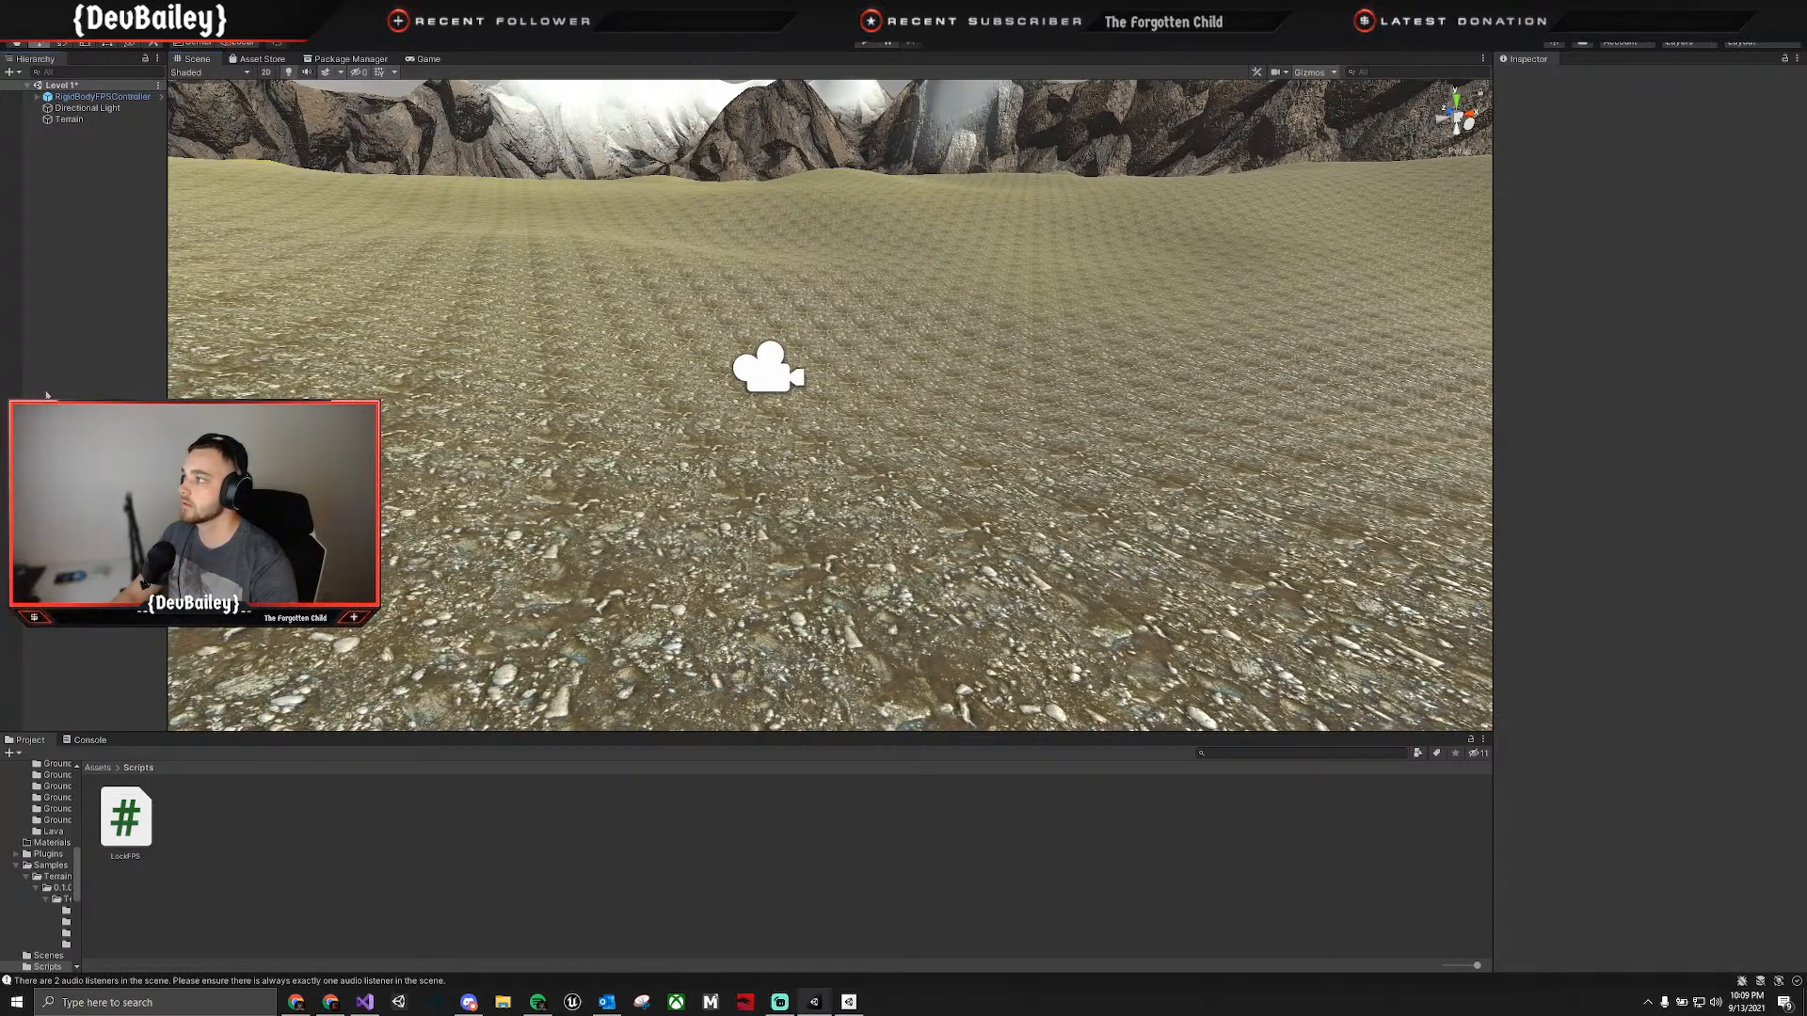
pyautogui.click(773, 359)
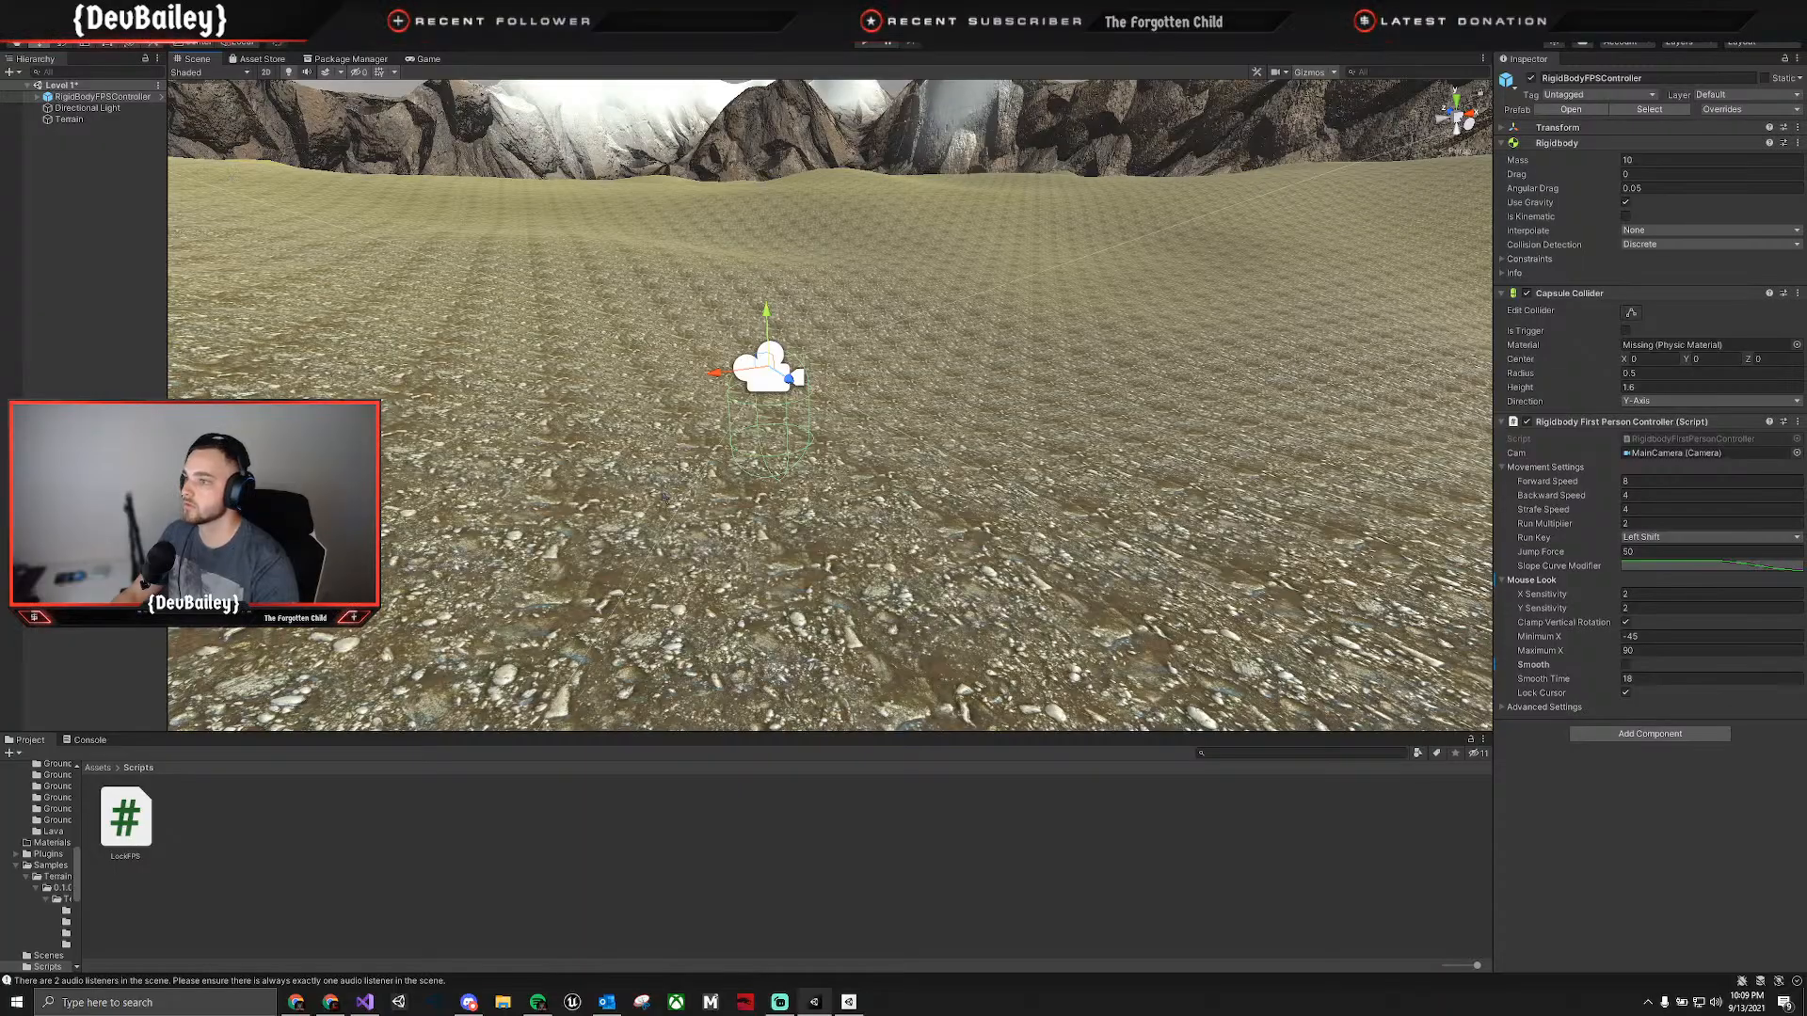
pyautogui.moveTo(800, 564); pyautogui.dragTo(937, 487, button='right')
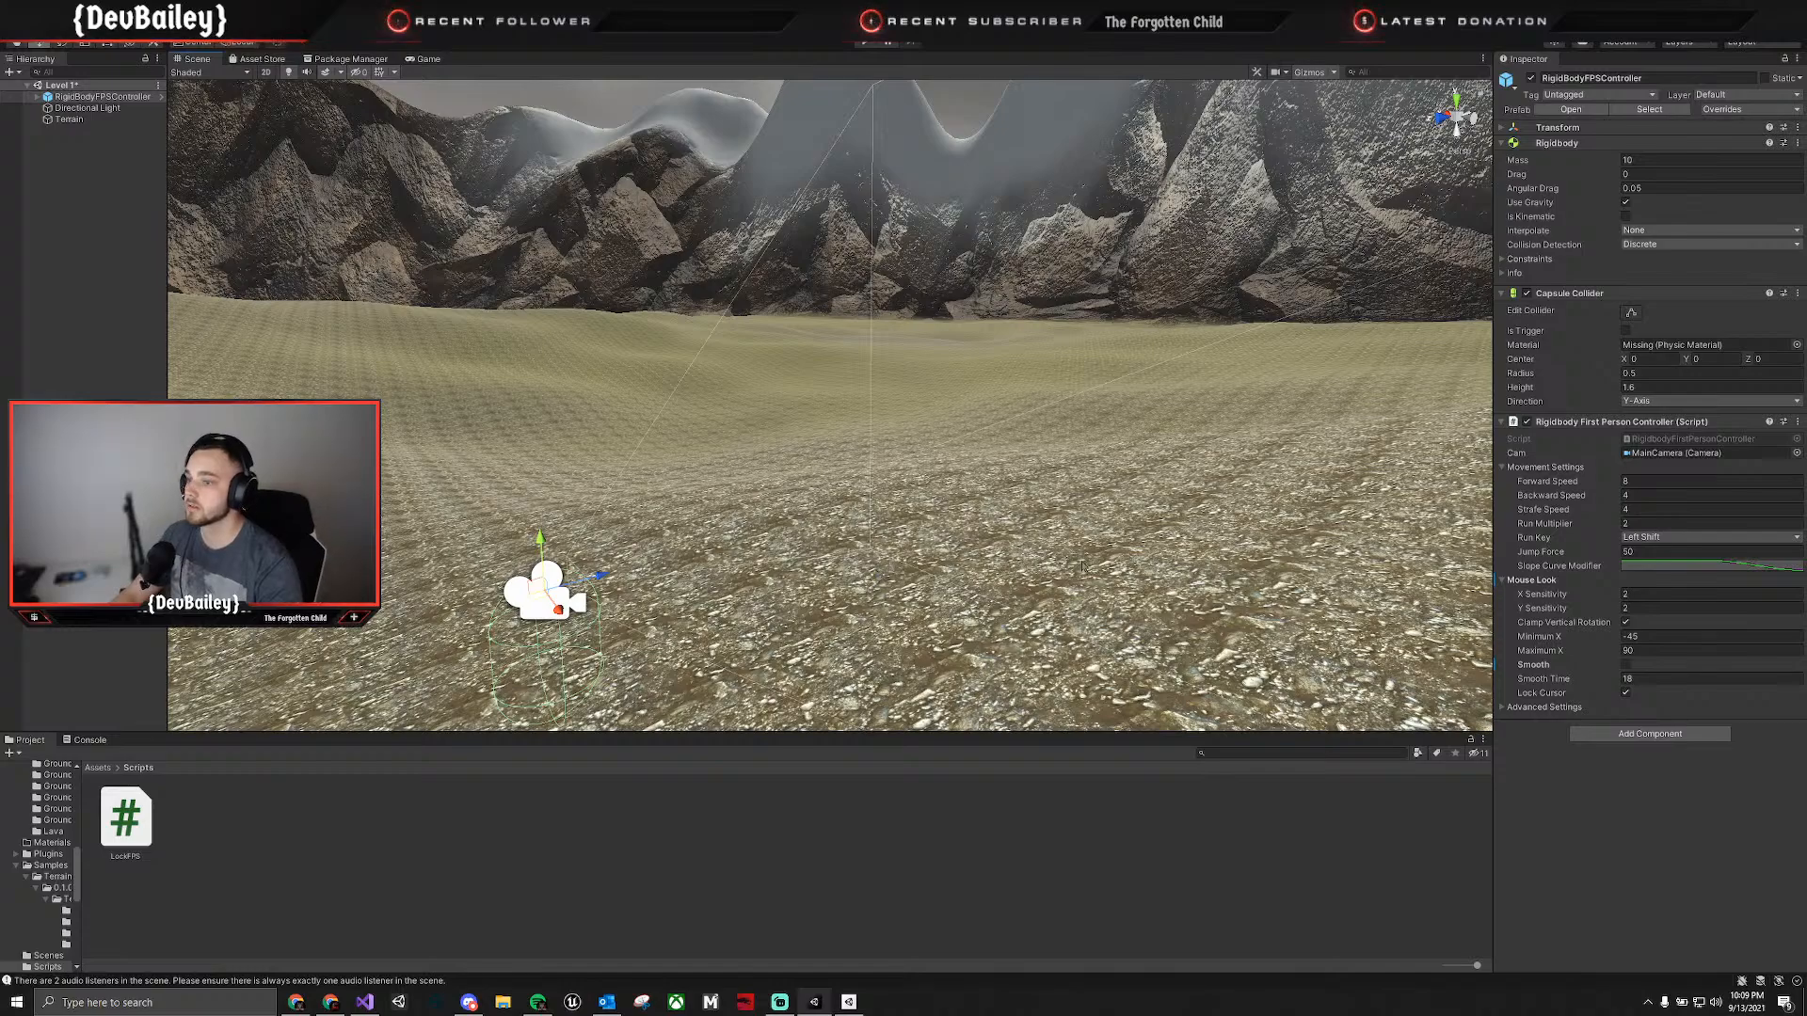
pyautogui.click(1167, 554)
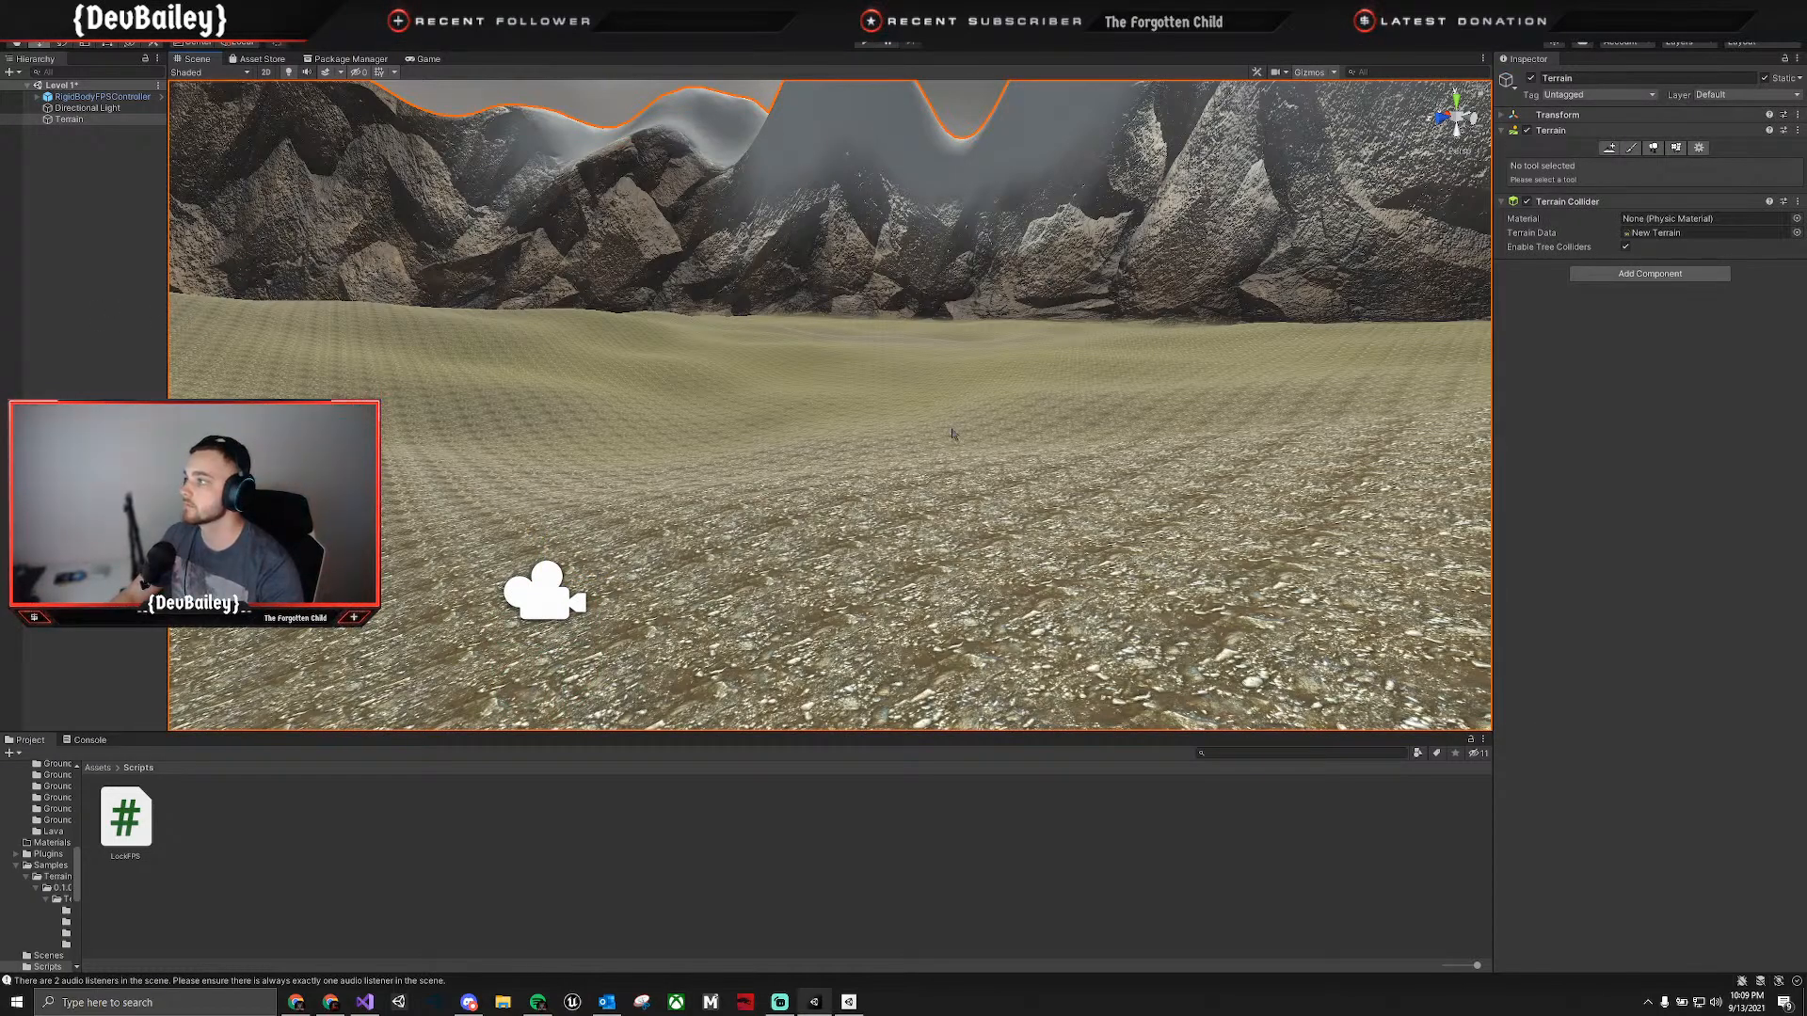
pyautogui.press('Left')
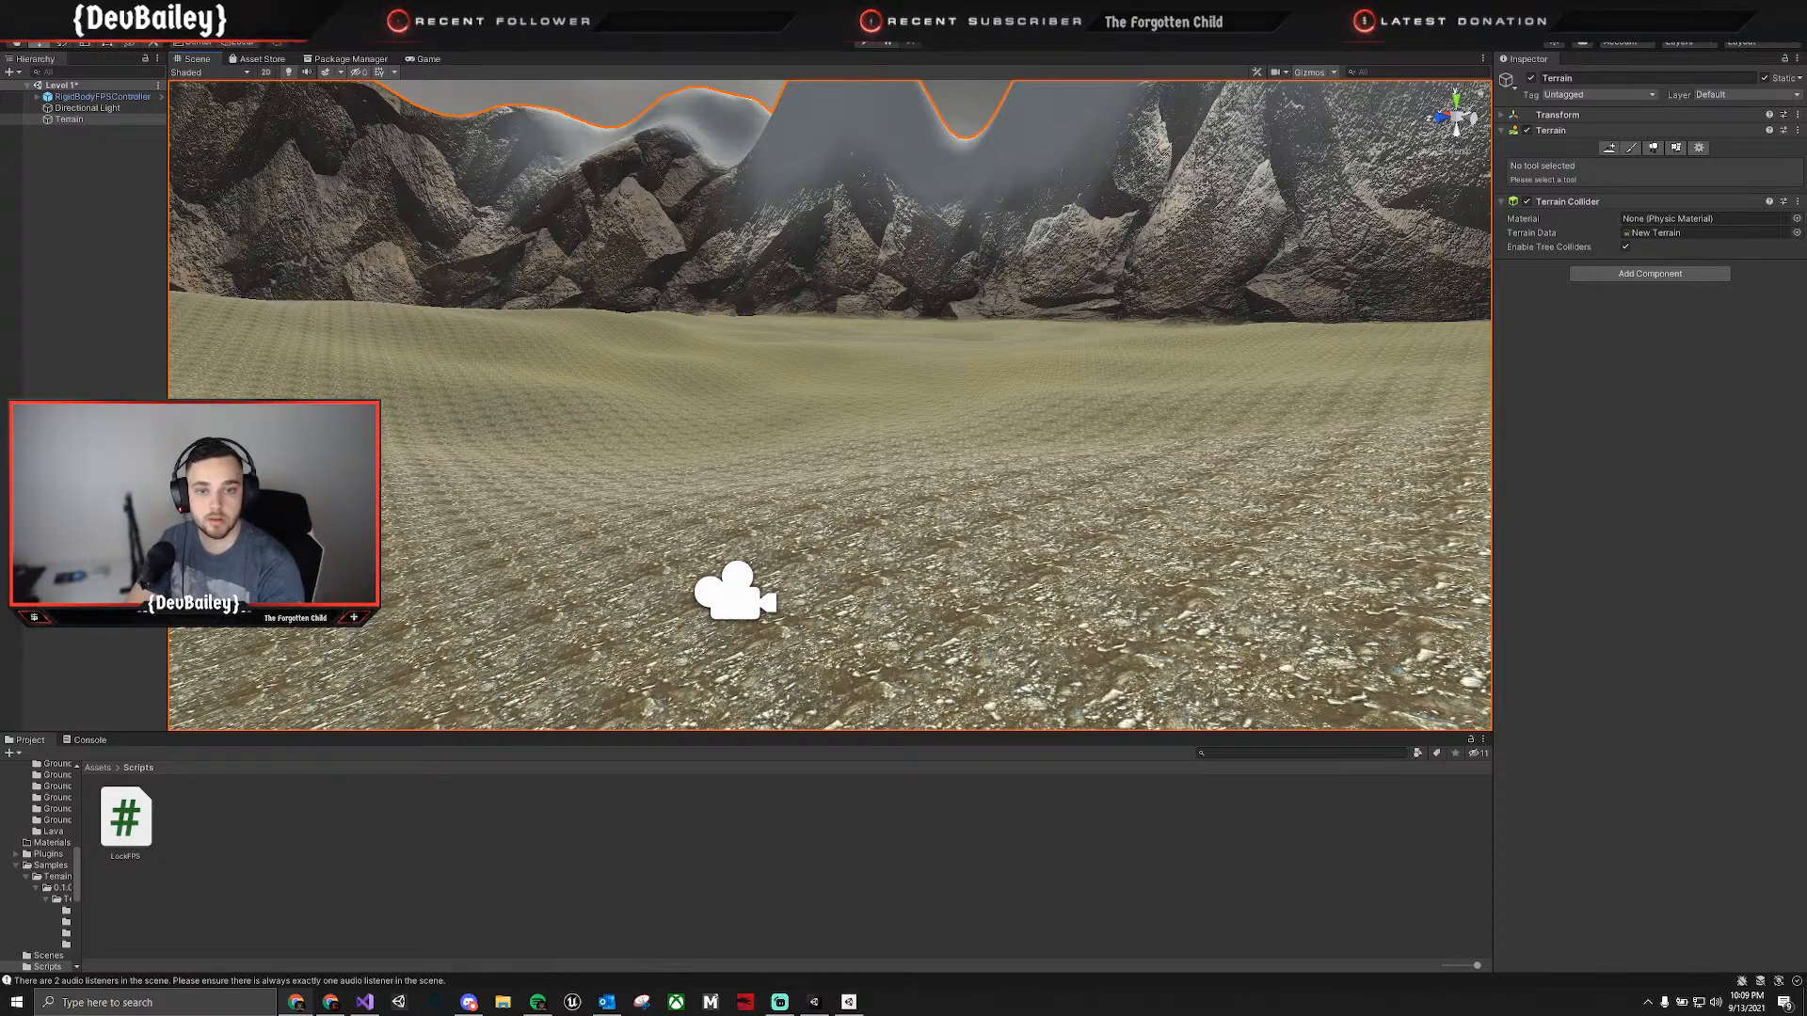
# Rename the RigidBodyFPSController object to Player.
pyautogui.click(104, 97)
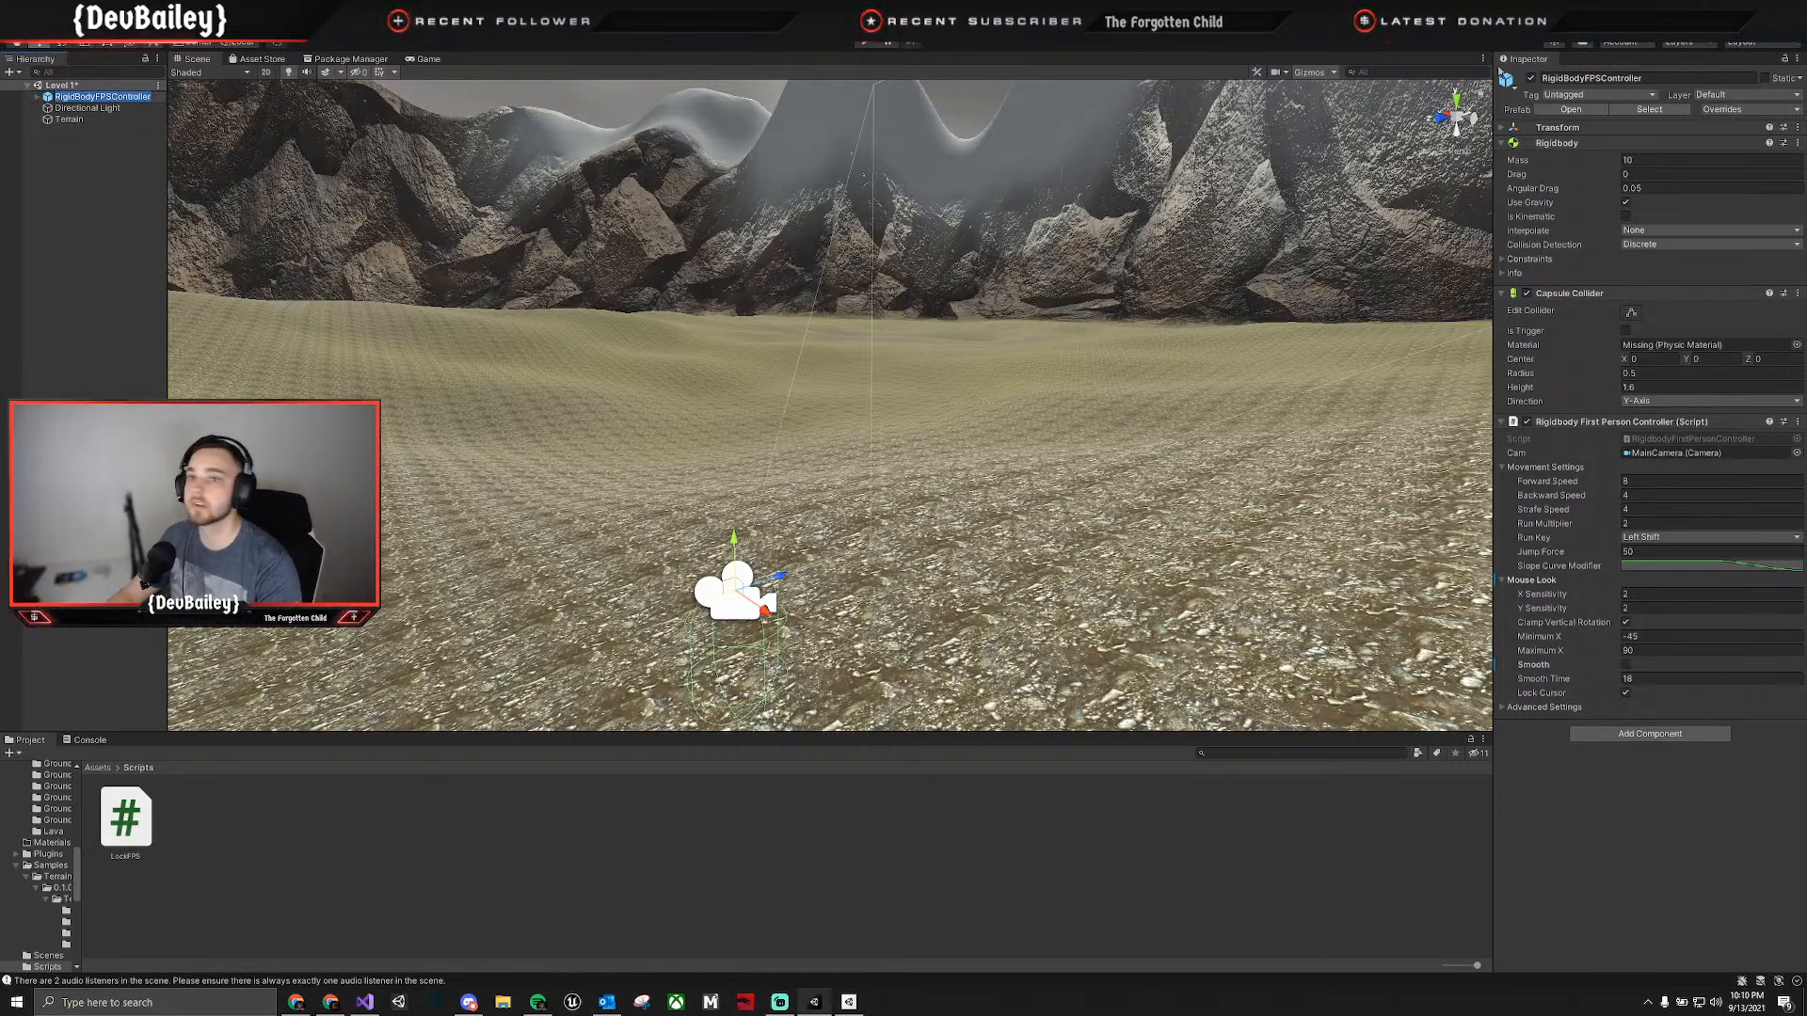
pyautogui.click(1600, 78)
pyautogui.hotkey('ctrl', 'a')
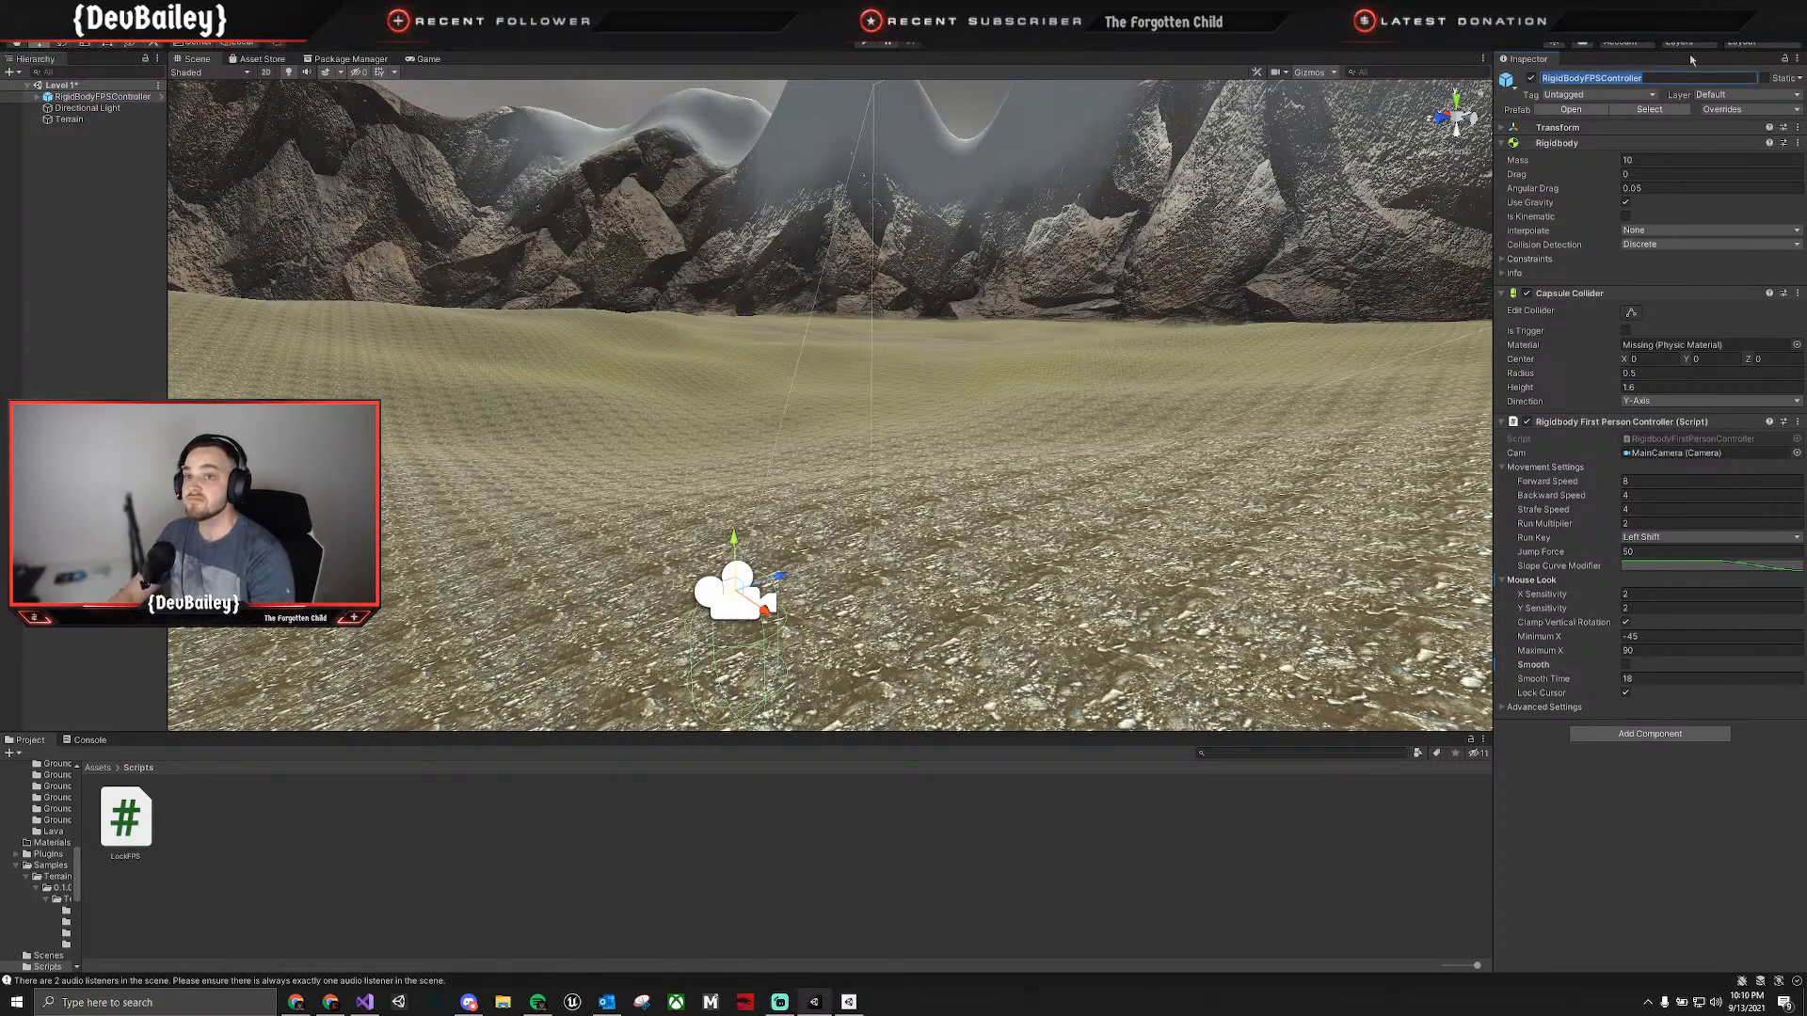
pyautogui.write('P')
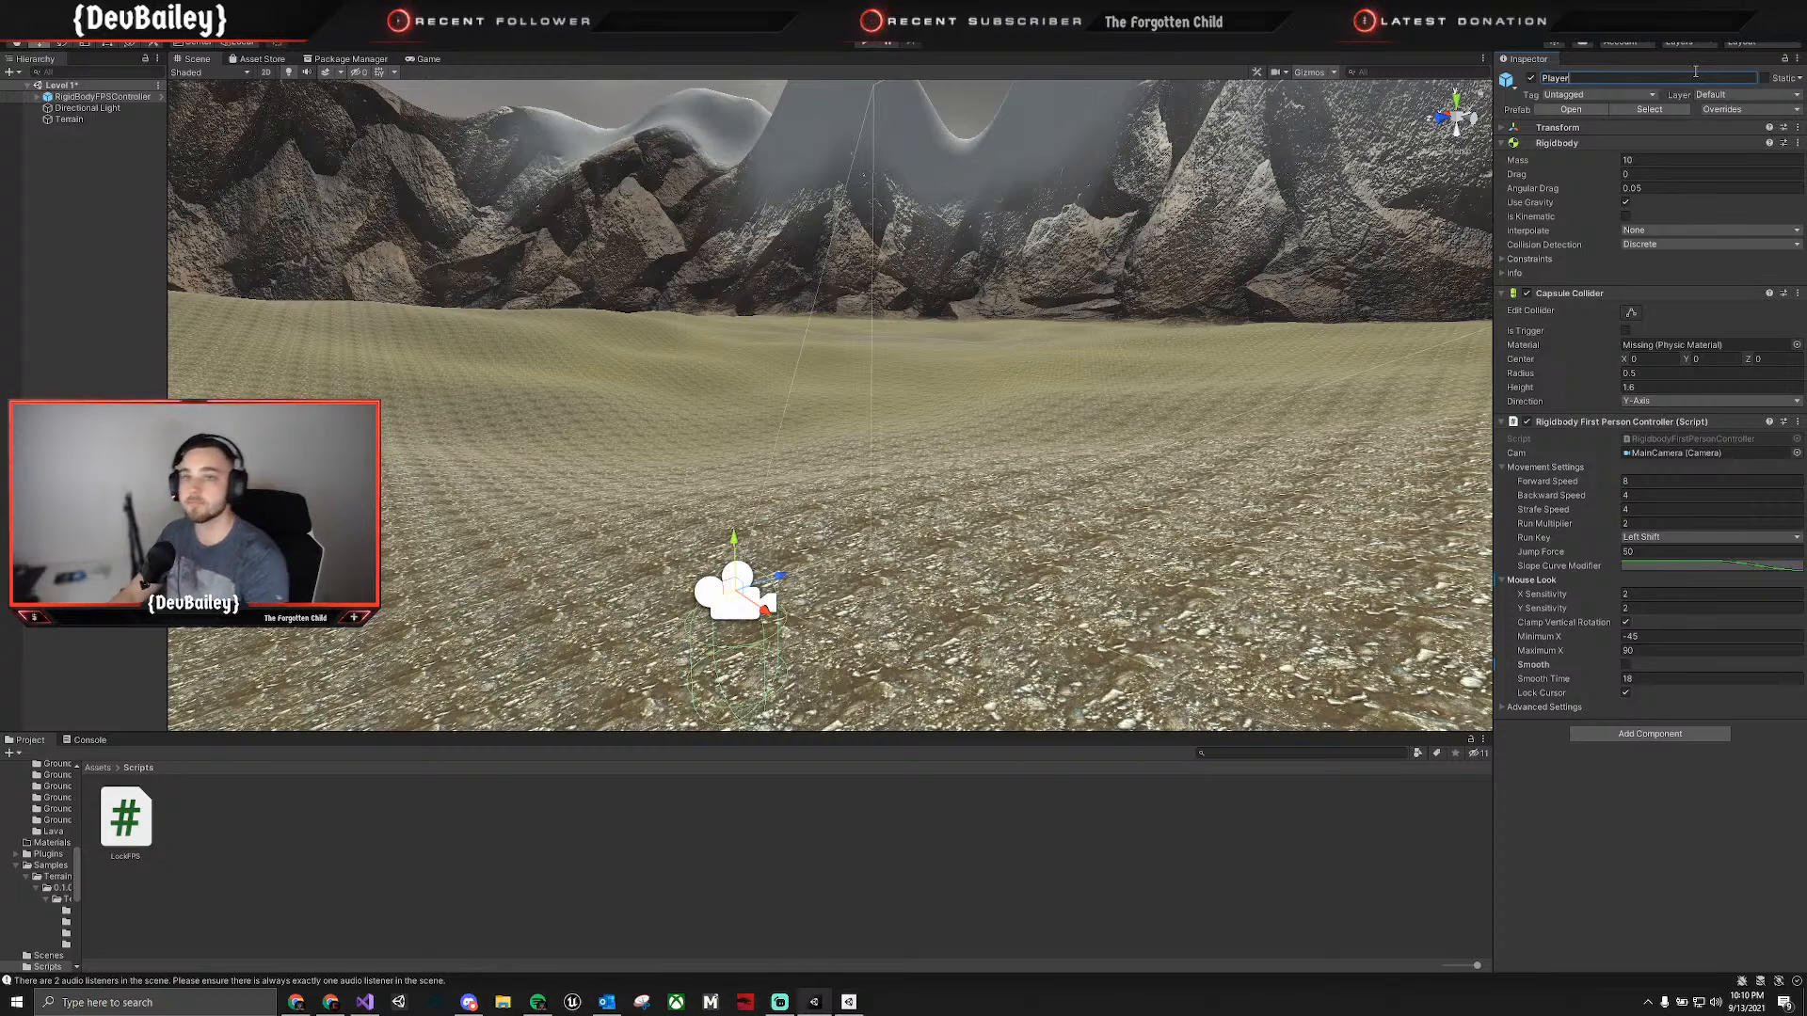
pyautogui.write('layer')
pyautogui.press('Return')
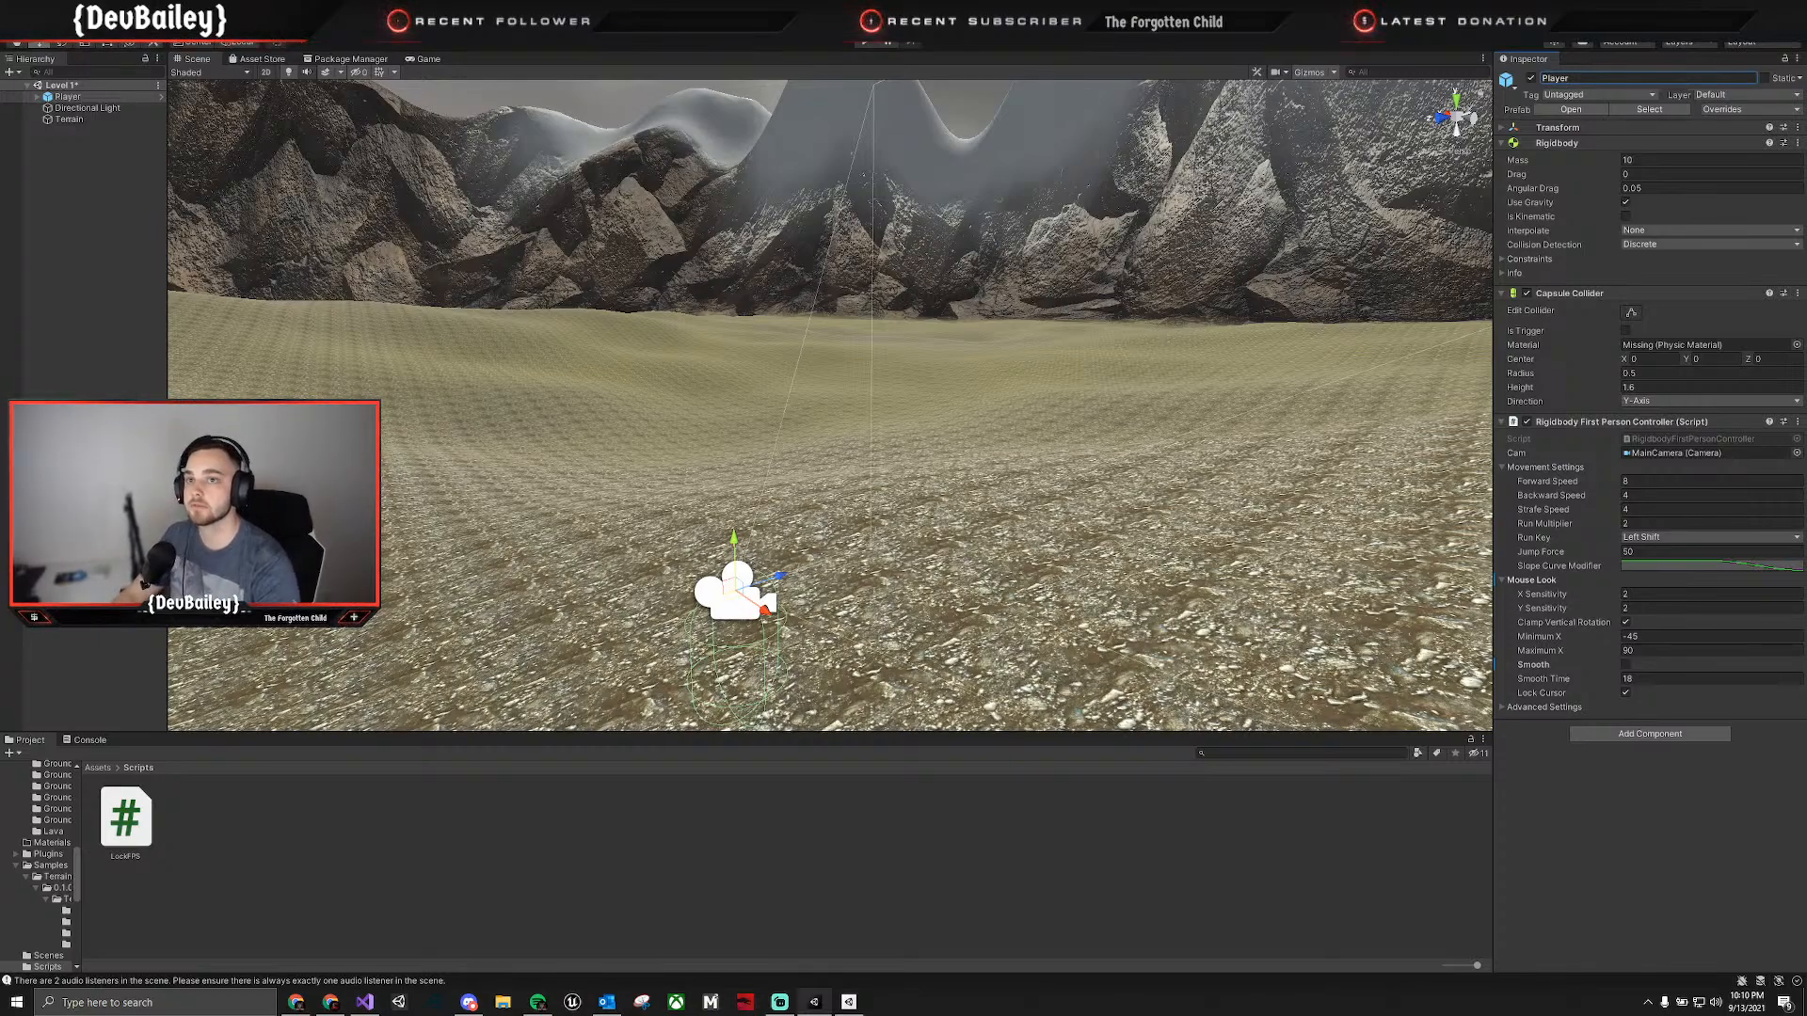
# Bring the player into view in the scene and show the project's root Assets folder.
pyautogui.press('s')
pyautogui.moveTo(710, 491); pyautogui.dragTo(689, 576, button='right')
pyautogui.click(96, 768)
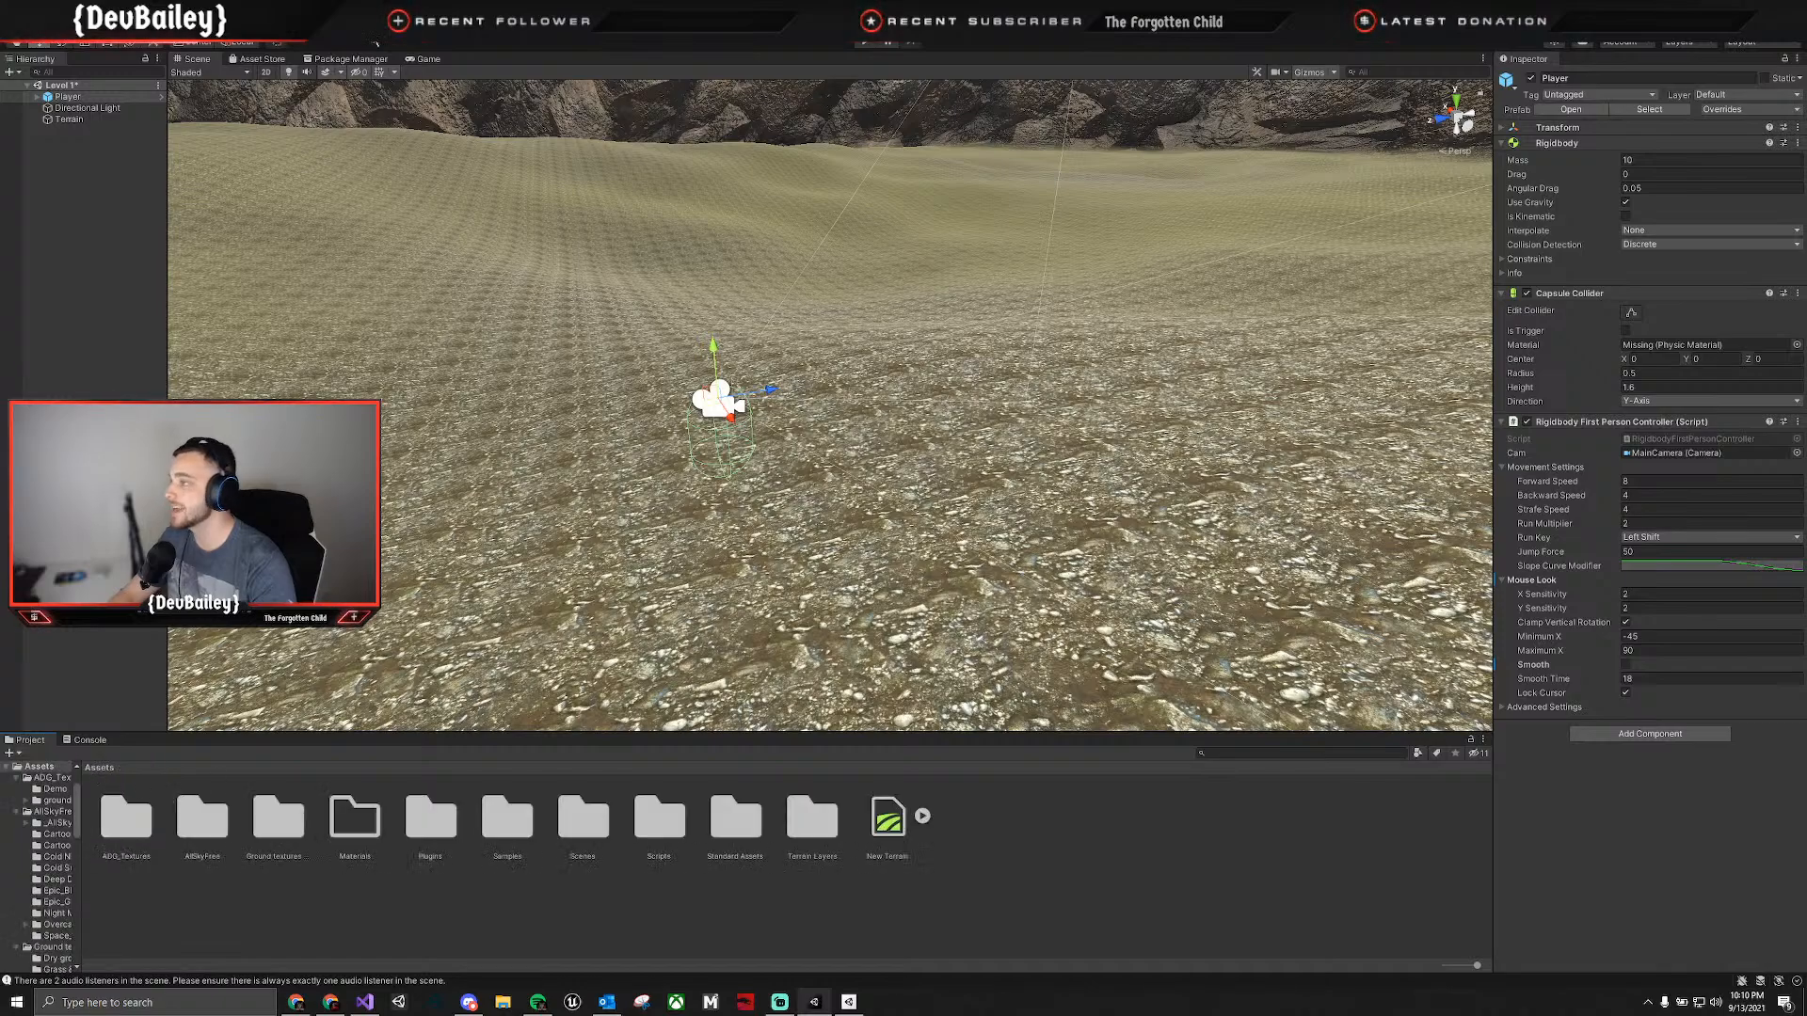
pyautogui.click(423, 58)
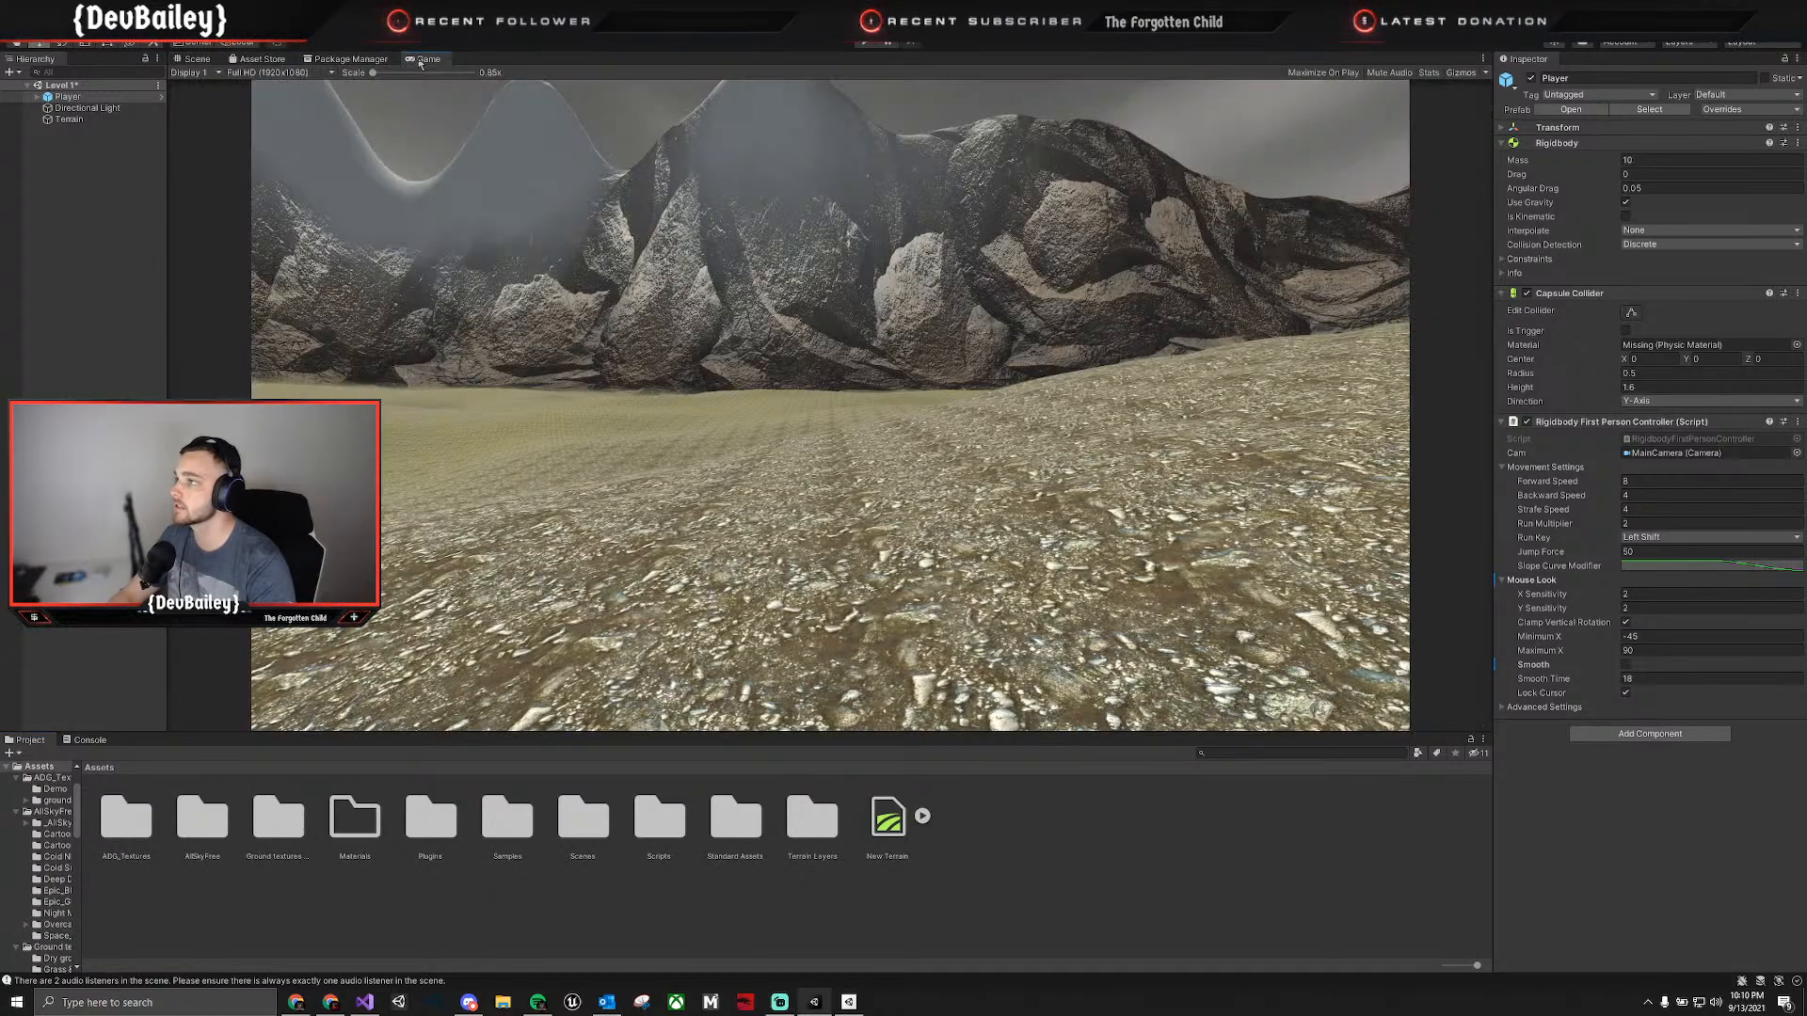
pyautogui.click(363, 59)
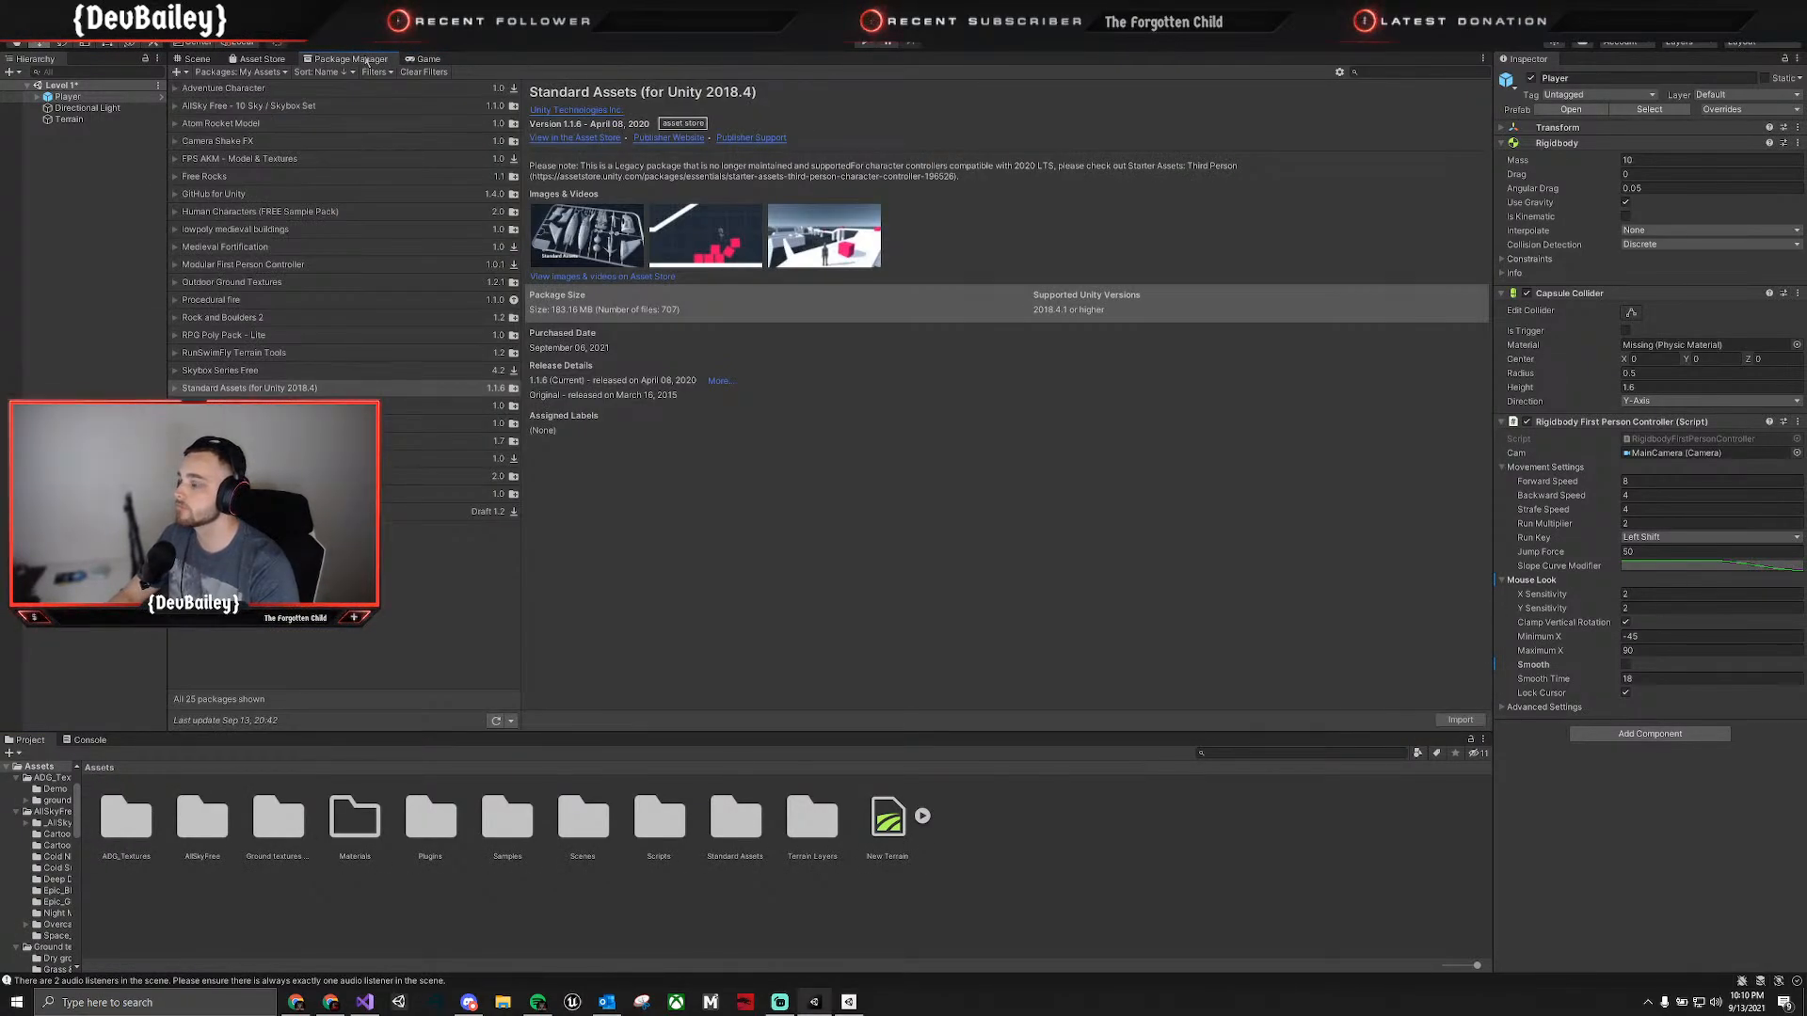
pyautogui.click(424, 60)
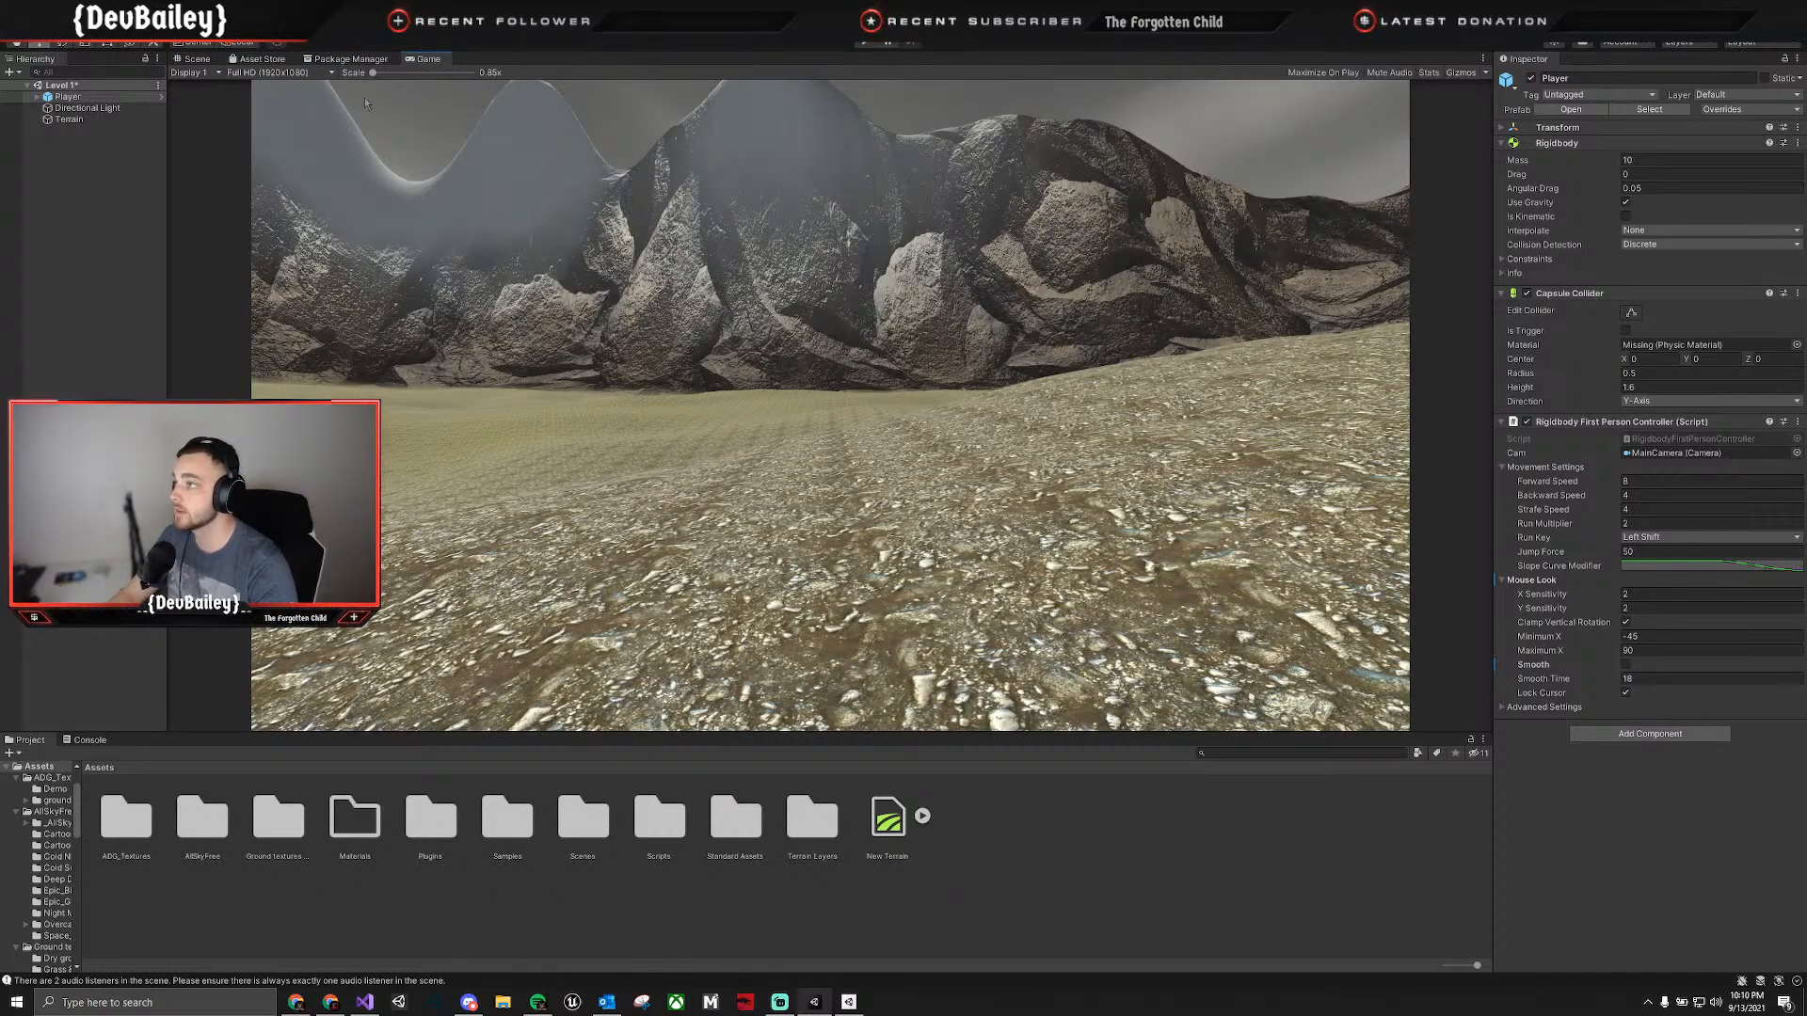
pyautogui.click(193, 59)
pyautogui.moveTo(841, 388); pyautogui.dragTo(774, 390, button='right')
pyautogui.press('s')
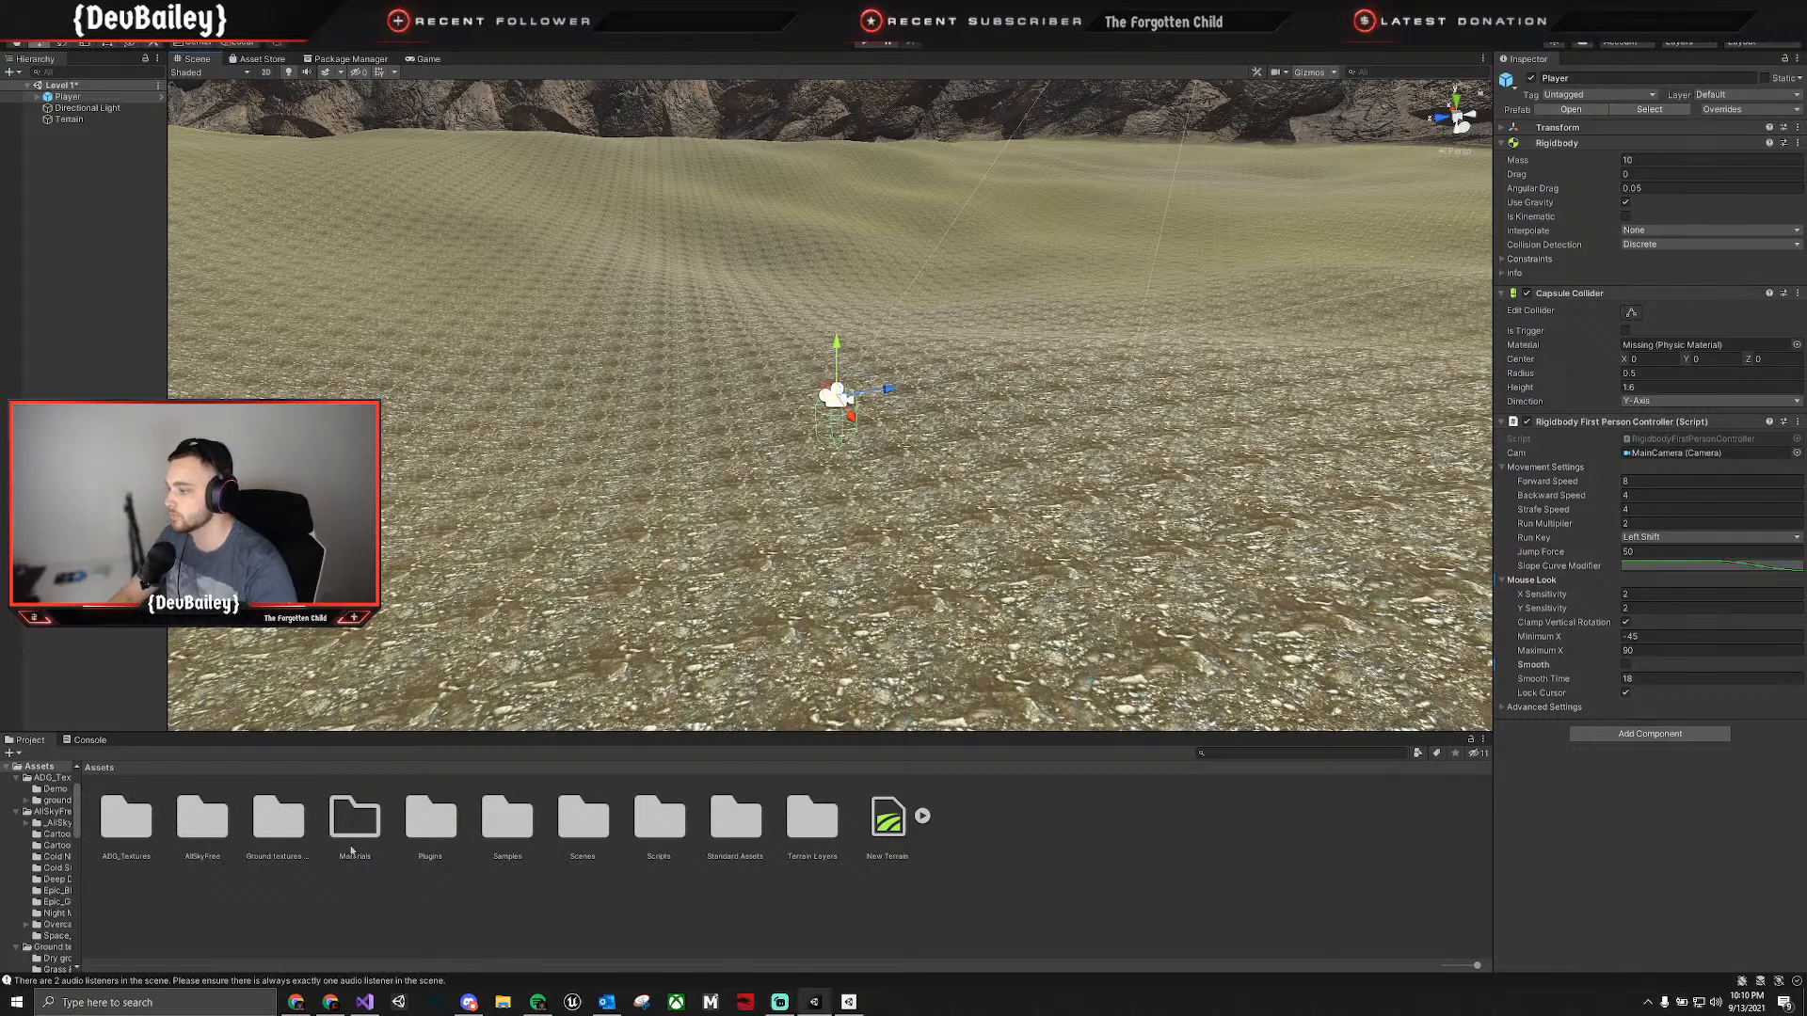
# Open the Prefabs folder of Prototyping in Standard Assets and place the HousePrototype16x16x24 prefab on the terrain near the player.
pyautogui.doubleClick(746, 824)
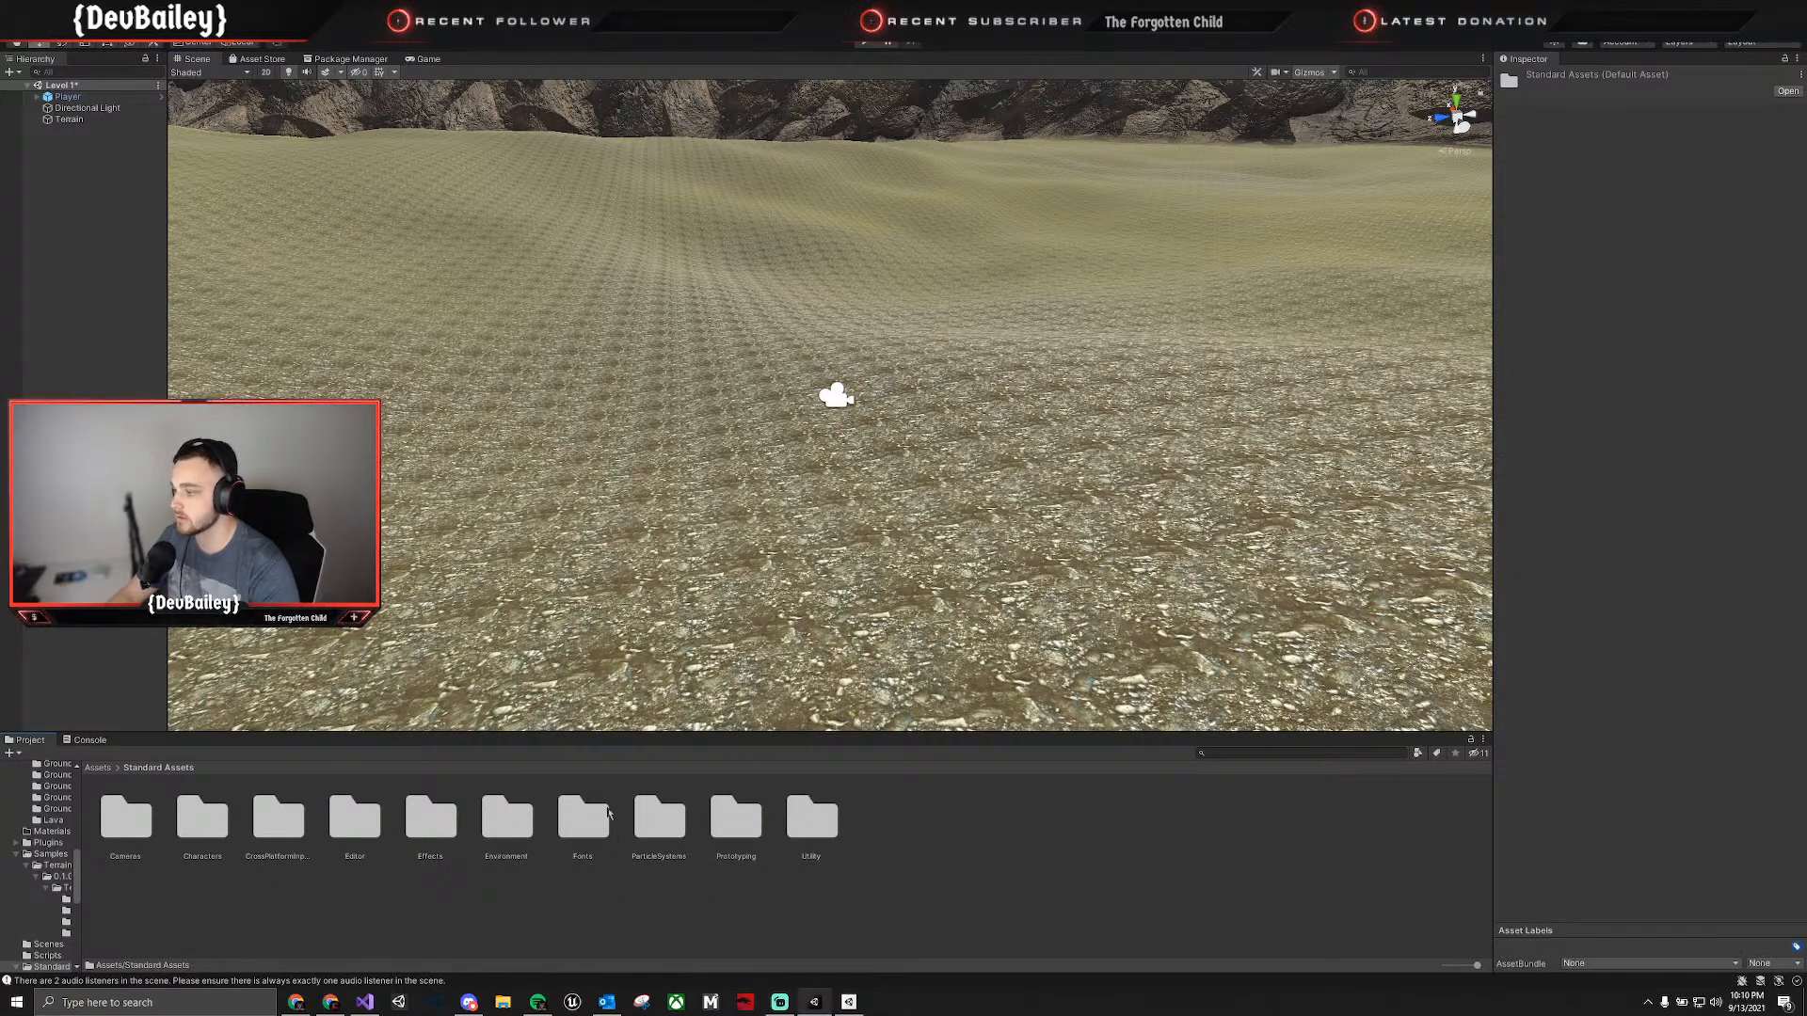
pyautogui.doubleClick(743, 819)
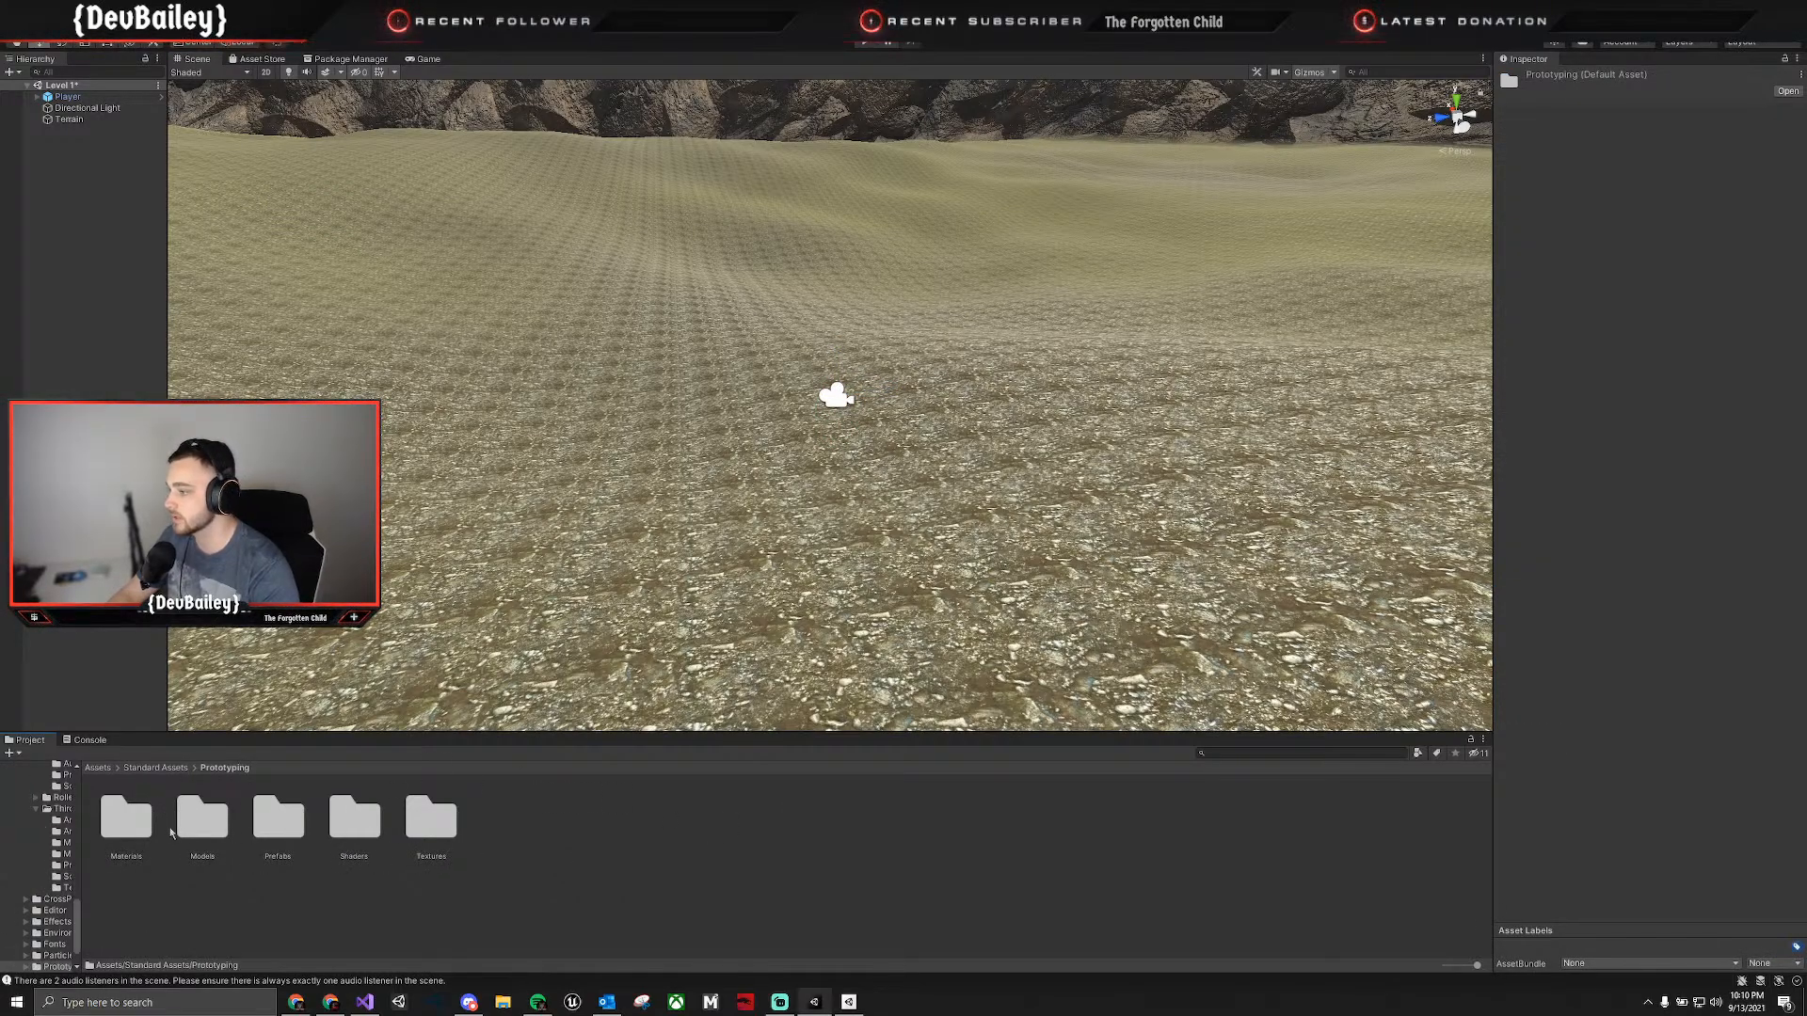
pyautogui.doubleClick(279, 815)
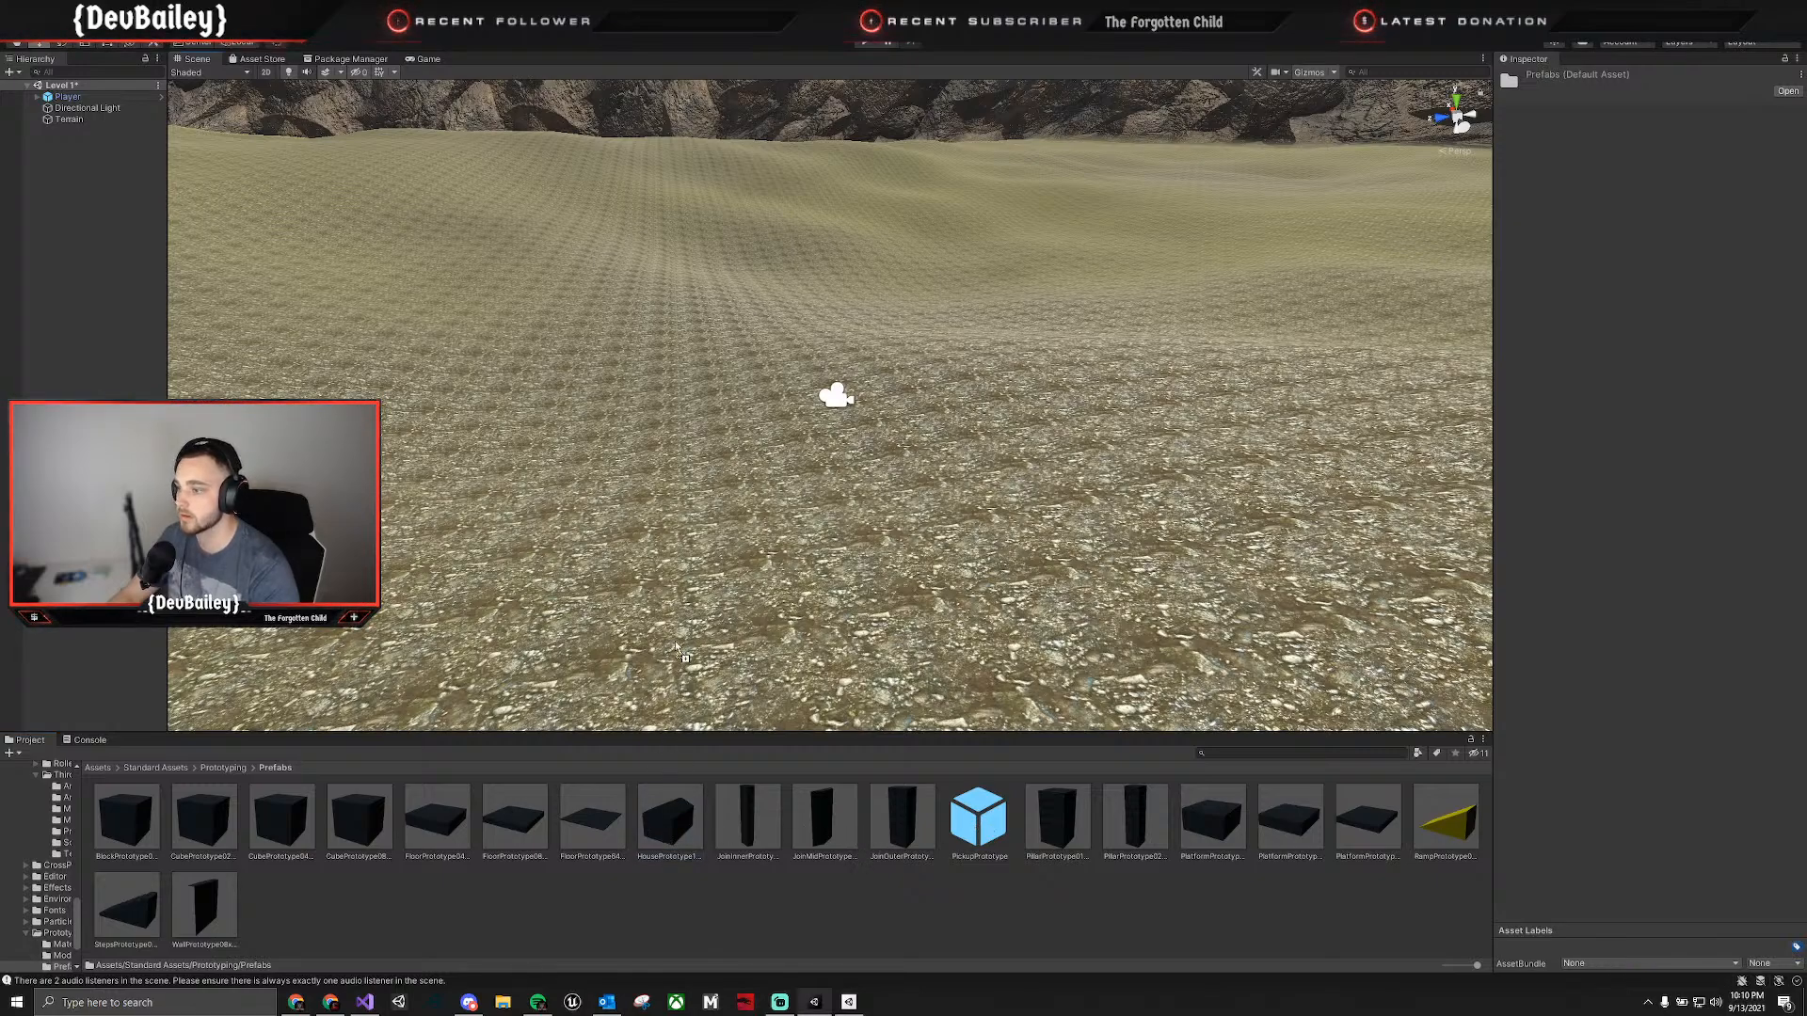
pyautogui.moveTo(532, 546); pyautogui.dragTo(330, 391)
pyautogui.moveTo(602, 456); pyautogui.dragTo(516, 363, button='right')
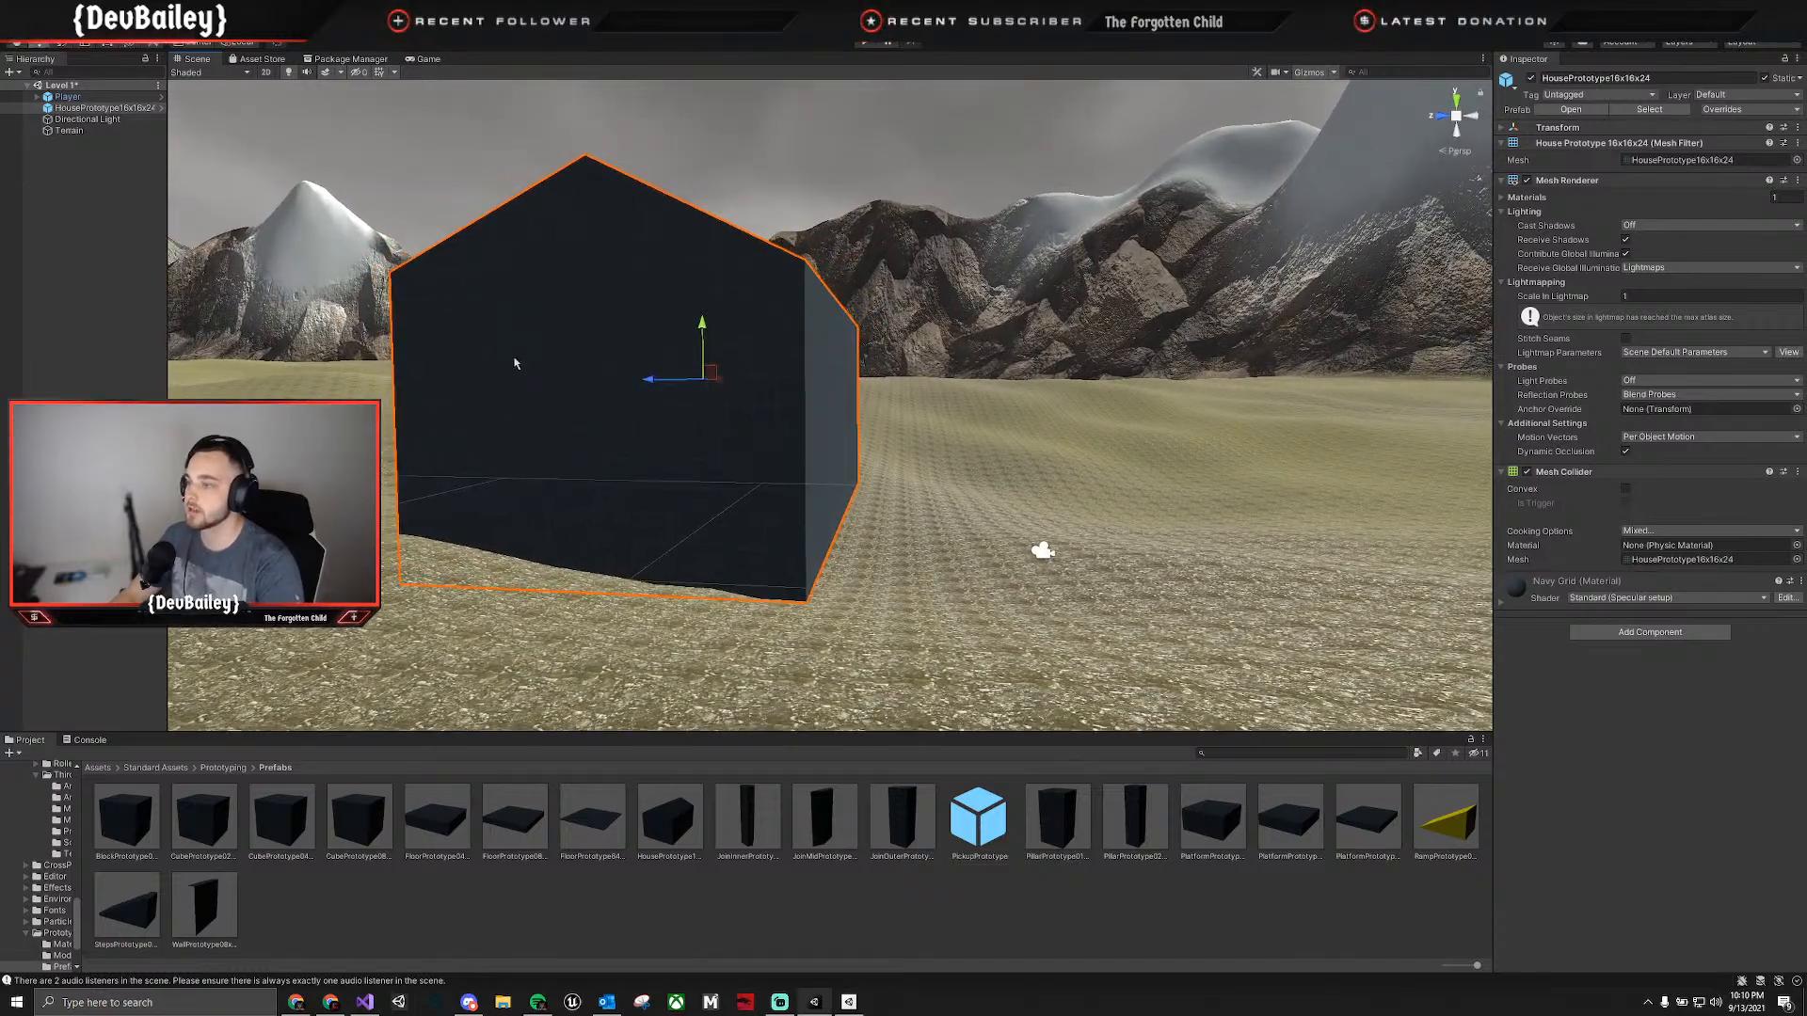
# Rotate the house prototype about its vertical axis and move it across the terrain, further away from the player.
pyautogui.press('e')
pyautogui.moveTo(651, 372); pyautogui.dragTo(826, 407)
pyautogui.press('w')
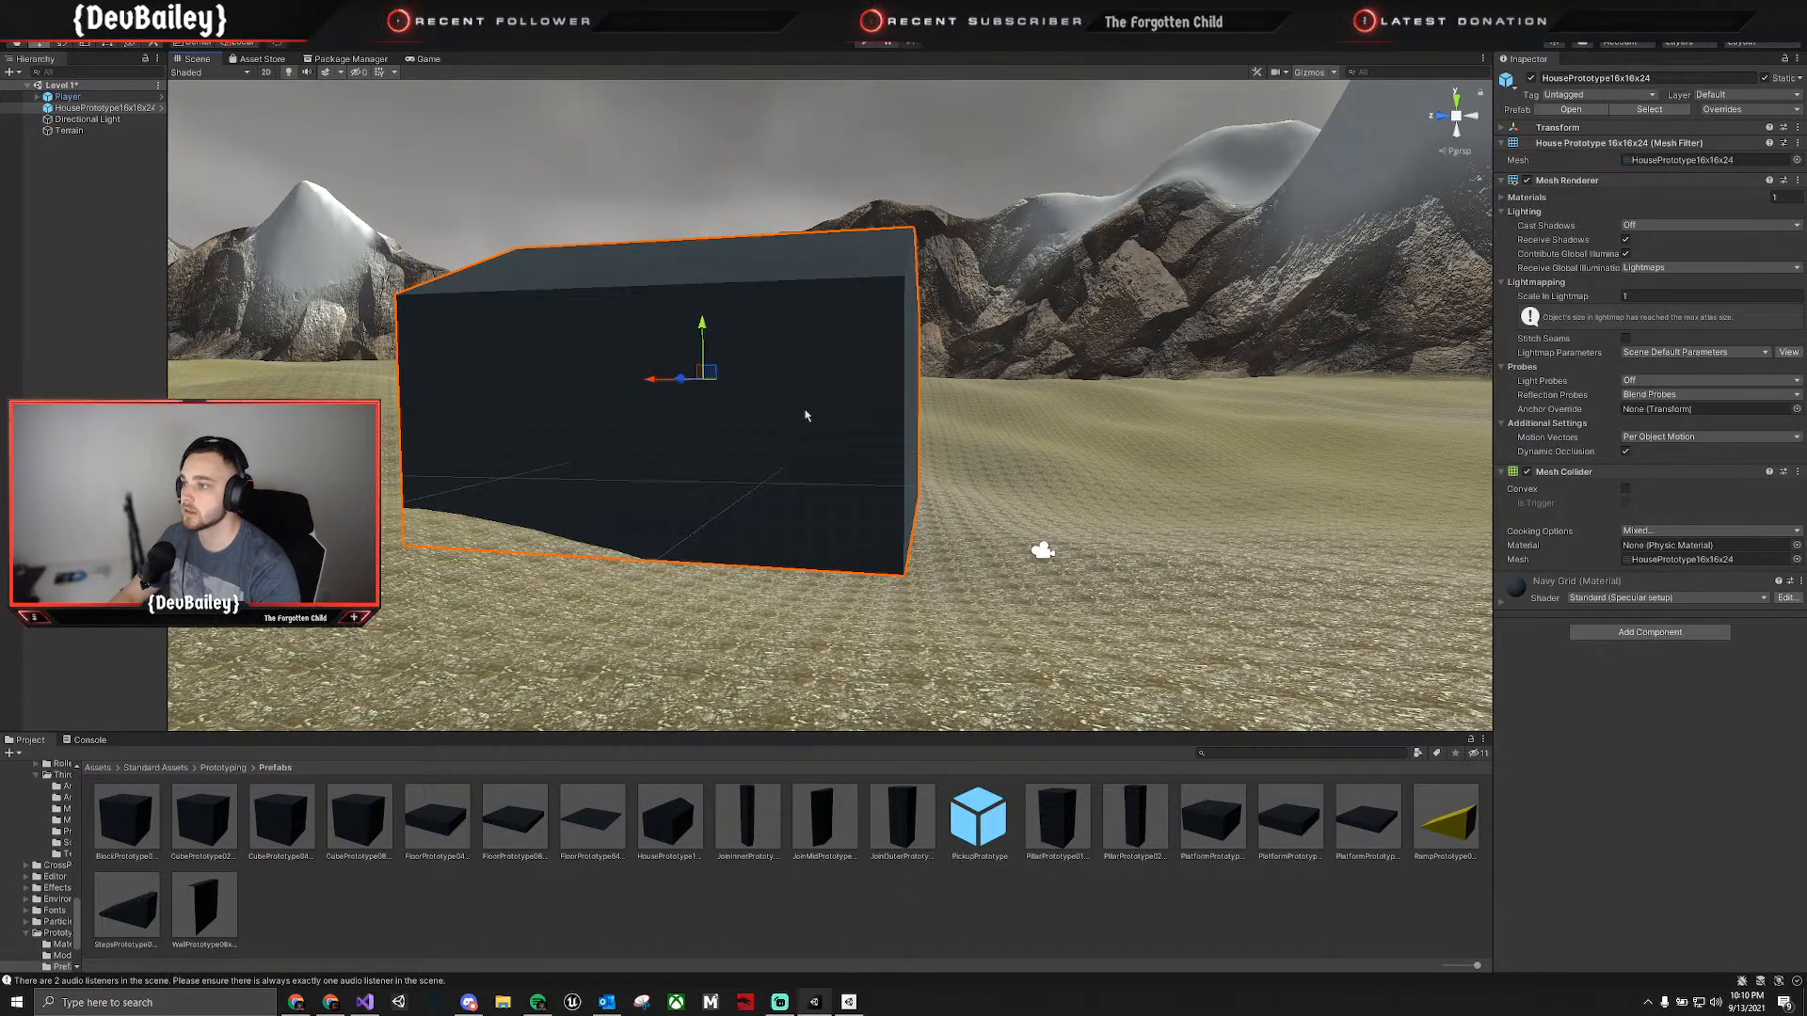
pyautogui.moveTo(687, 381); pyautogui.dragTo(311, 321)
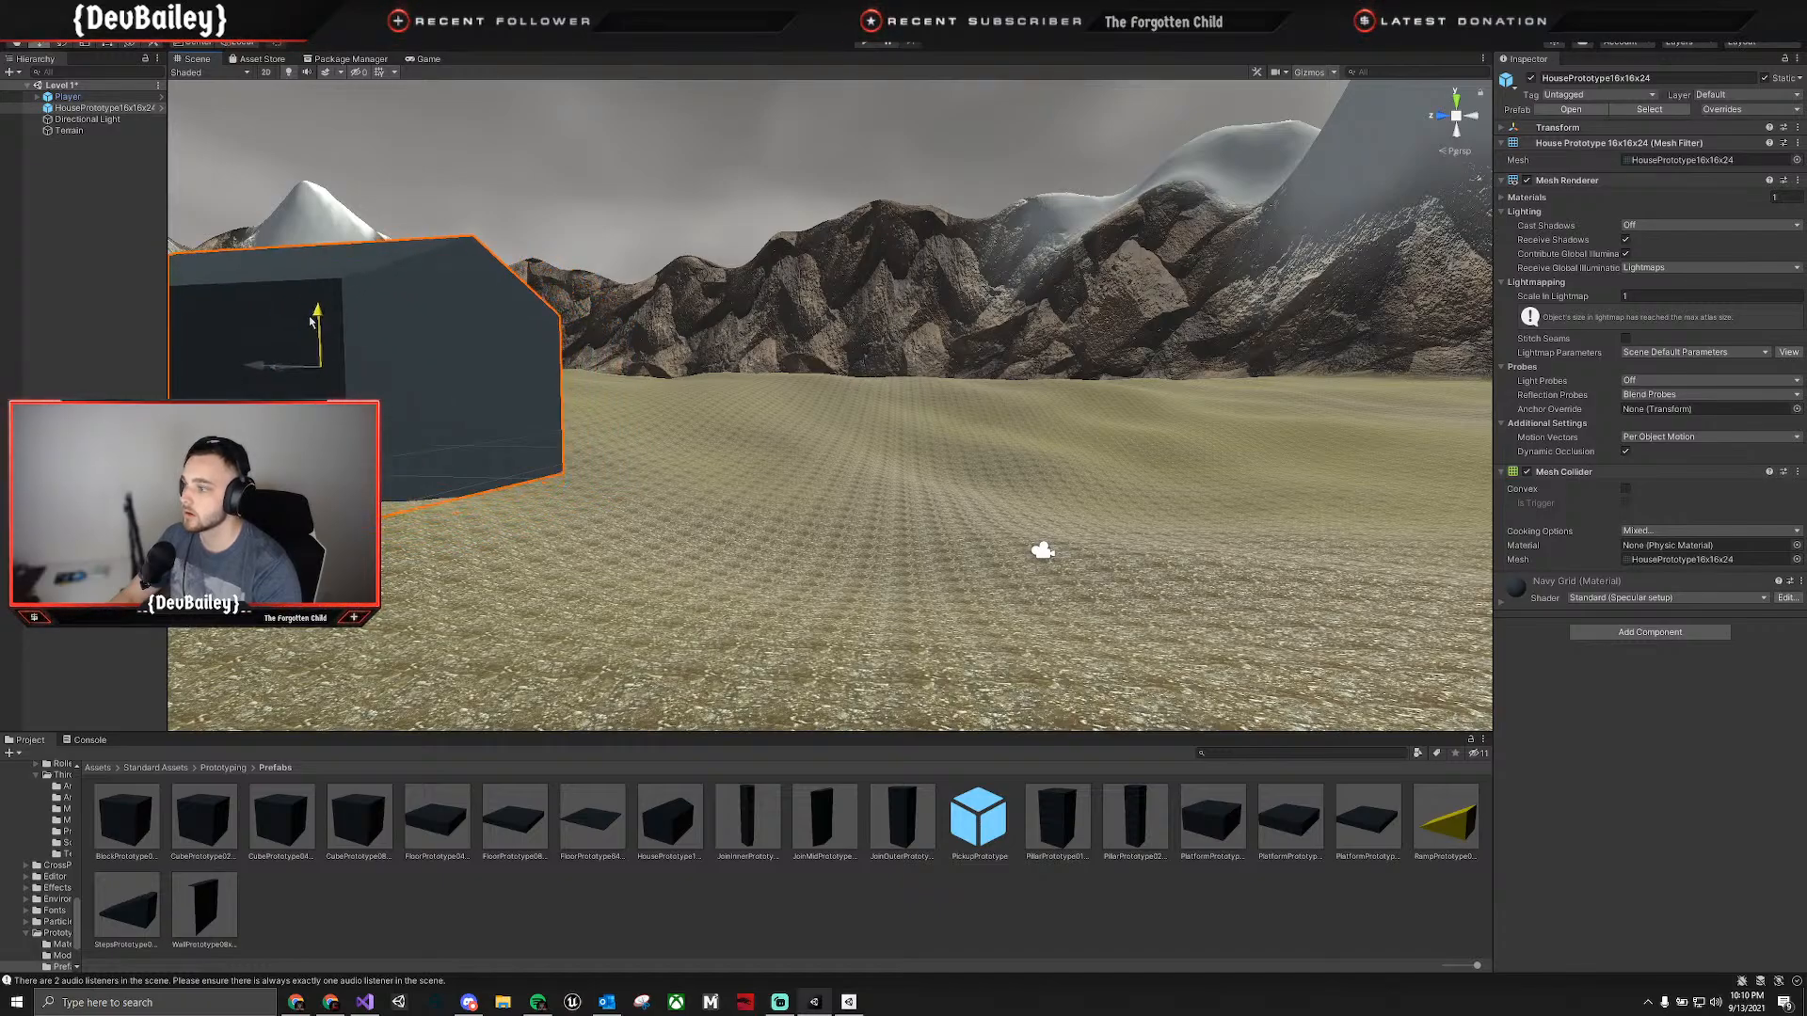
pyautogui.moveTo(554, 391); pyautogui.dragTo(433, 393, button='right')
# Tilt the house prototype slightly to follow the slope of the terrain.
pyautogui.press('e')
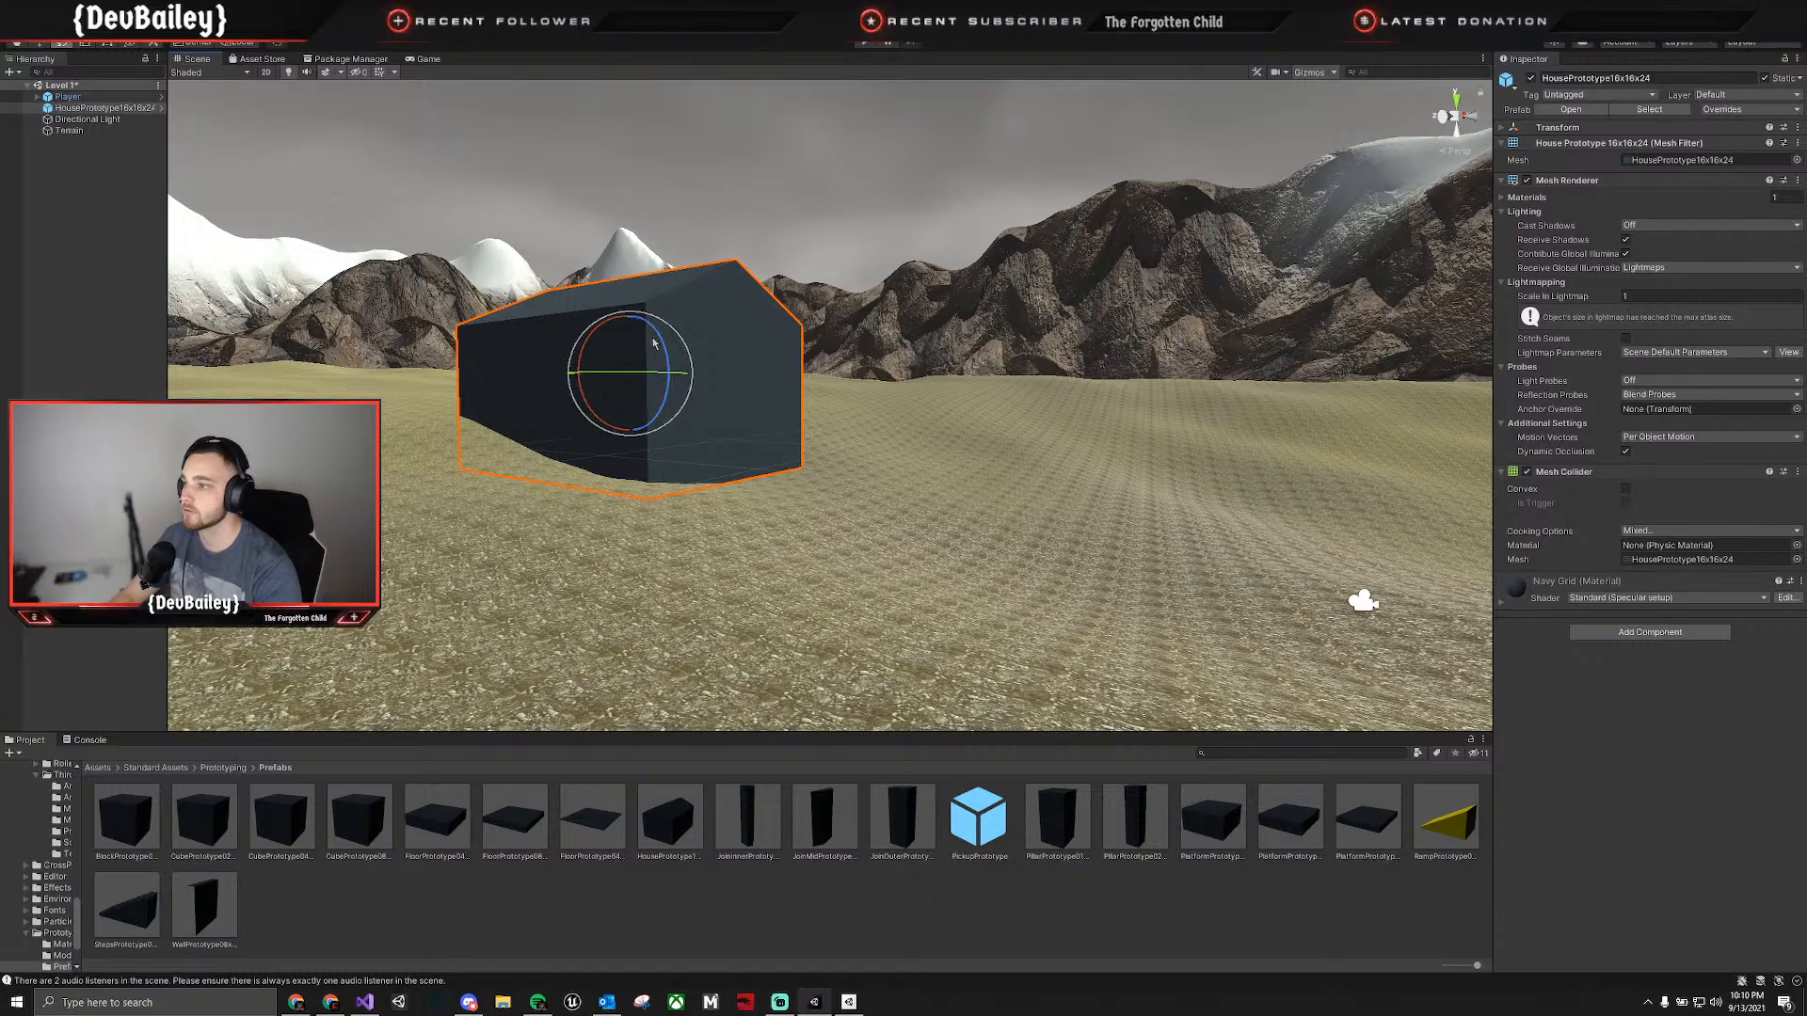
pyautogui.moveTo(654, 344); pyautogui.dragTo(635, 299)
pyautogui.press('w')
pyautogui.press('e')
pyautogui.press('w')
pyautogui.press('q')
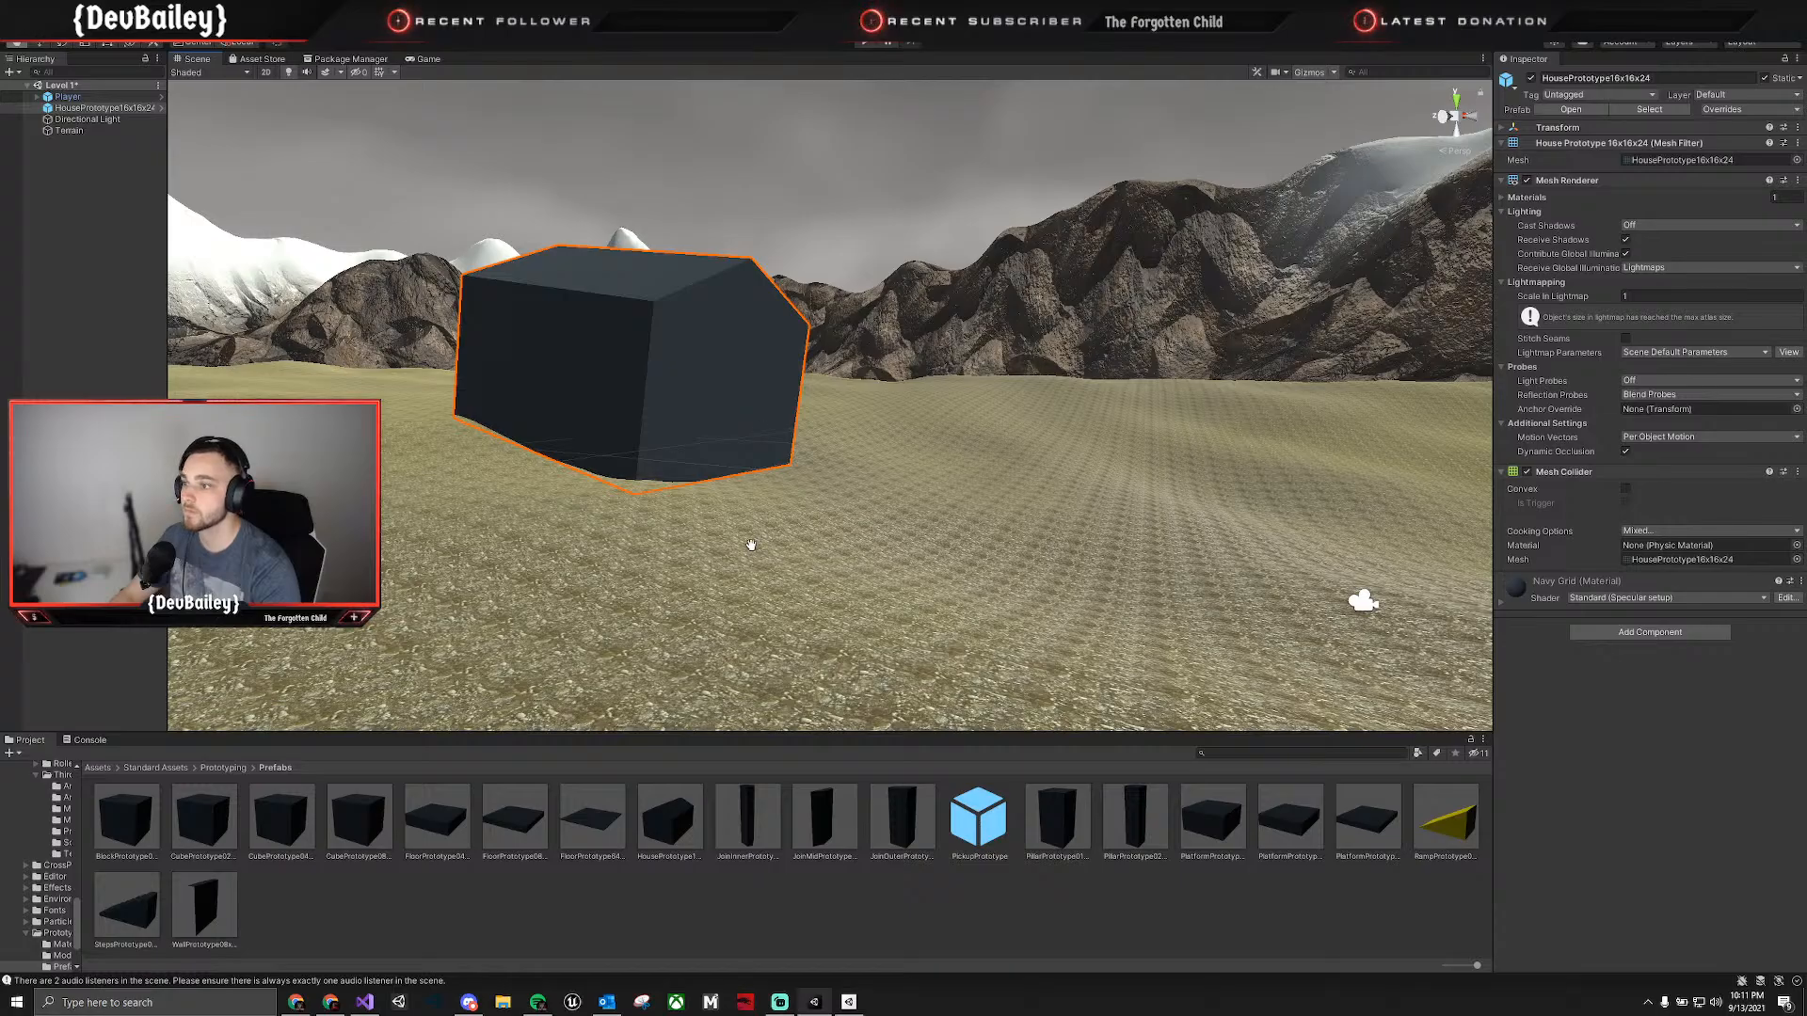
# Place the StepsPrototype04x02x02 prefab on the terrain beside the house and raise it out of the ground.
pyautogui.moveTo(751, 545); pyautogui.dragTo(808, 528, button='right')
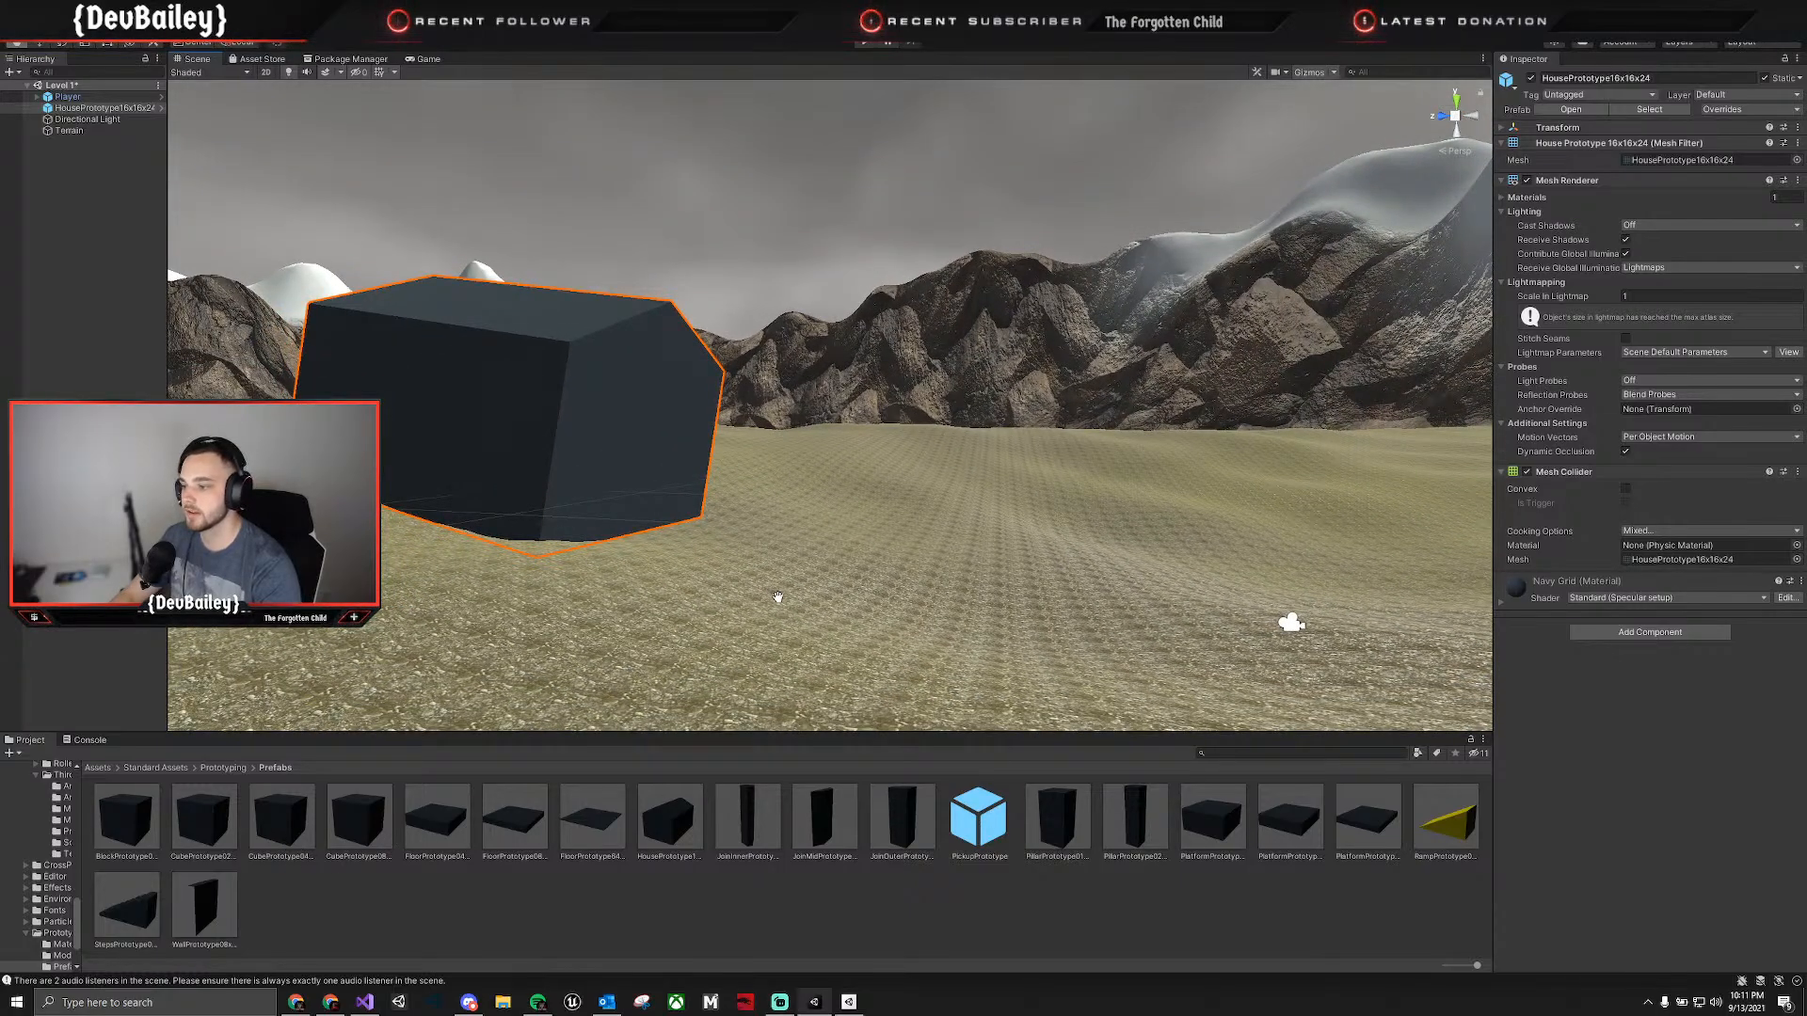
pyautogui.moveTo(778, 598); pyautogui.dragTo(593, 728, button='right')
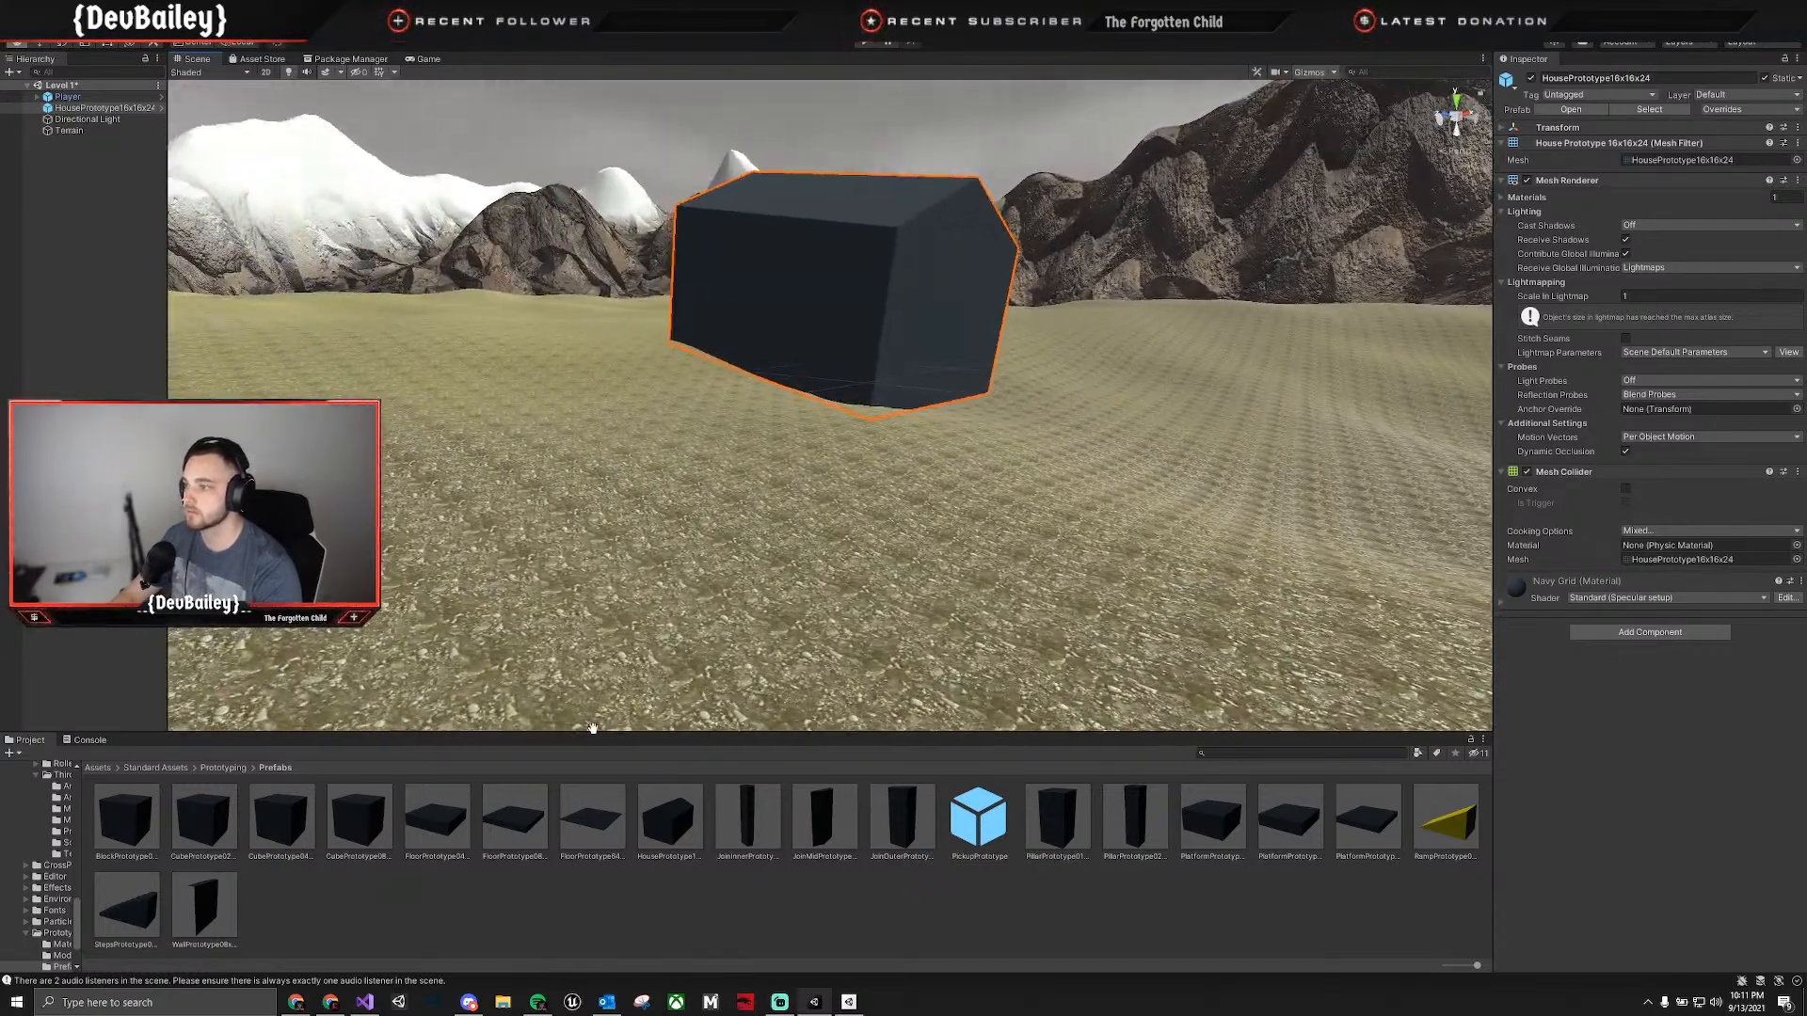
pyautogui.moveTo(158, 925); pyautogui.dragTo(864, 414)
pyautogui.press('e')
pyautogui.press('w')
# Rotate the steps prototype so that its stairs climb towards the house.
pyautogui.press('w')
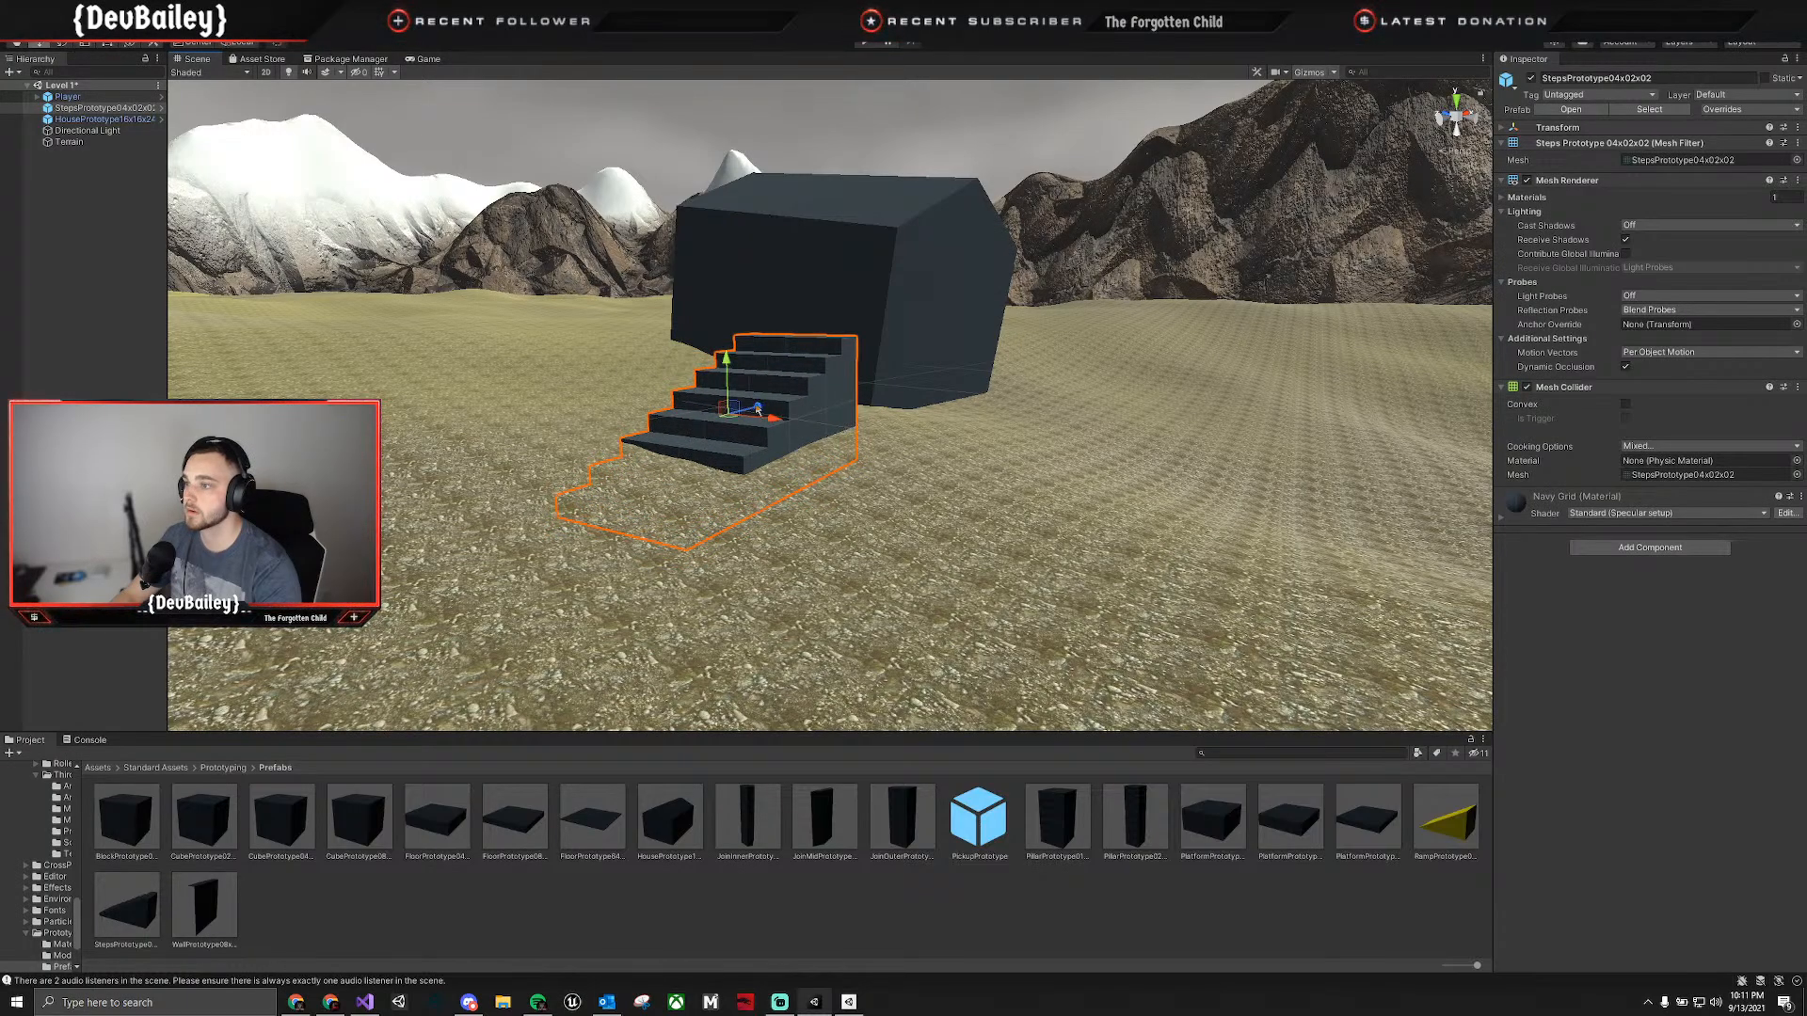
pyautogui.moveTo(727, 389); pyautogui.dragTo(787, 399)
pyautogui.press('e')
pyautogui.press('d')
pyautogui.moveTo(922, 390); pyautogui.dragTo(714, 409, button='right')
pyautogui.press('w')
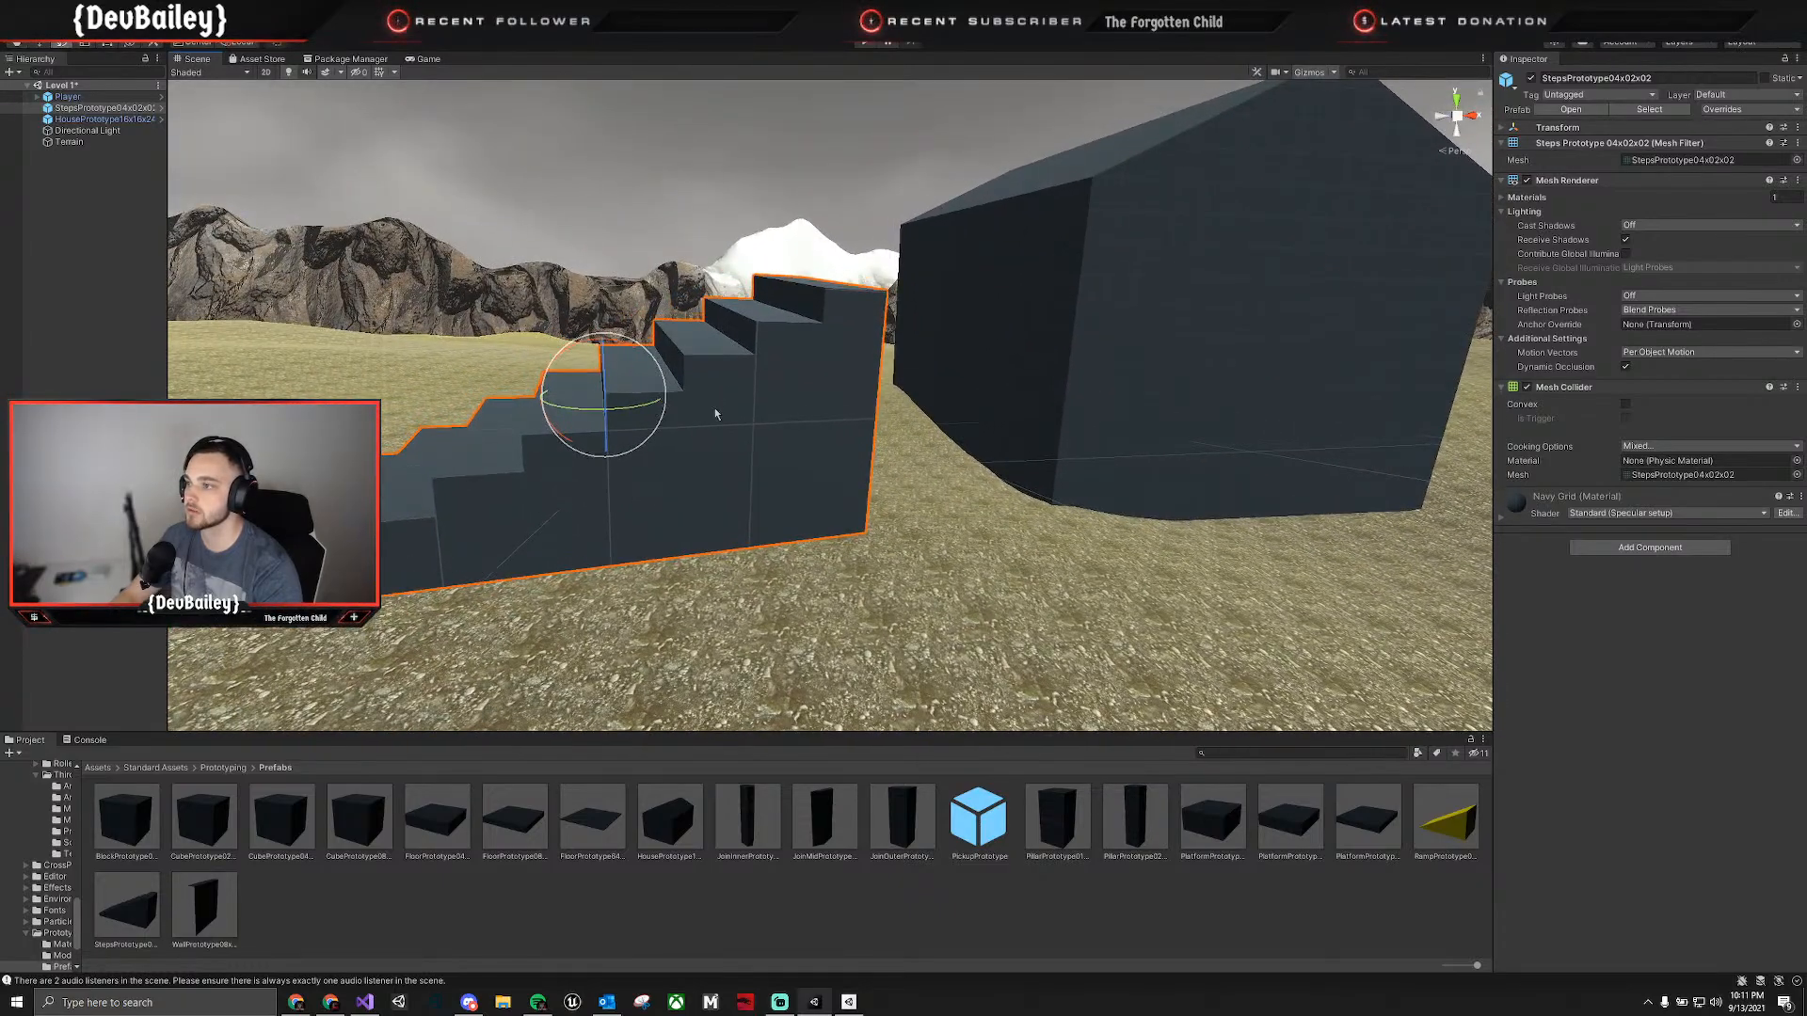
# Move the steps prototype up against the house wall and lower it onto the terrain.
pyautogui.press('w')
pyautogui.moveTo(662, 401); pyautogui.dragTo(917, 371)
pyautogui.moveTo(917, 377); pyautogui.dragTo(1223, 396, button='right')
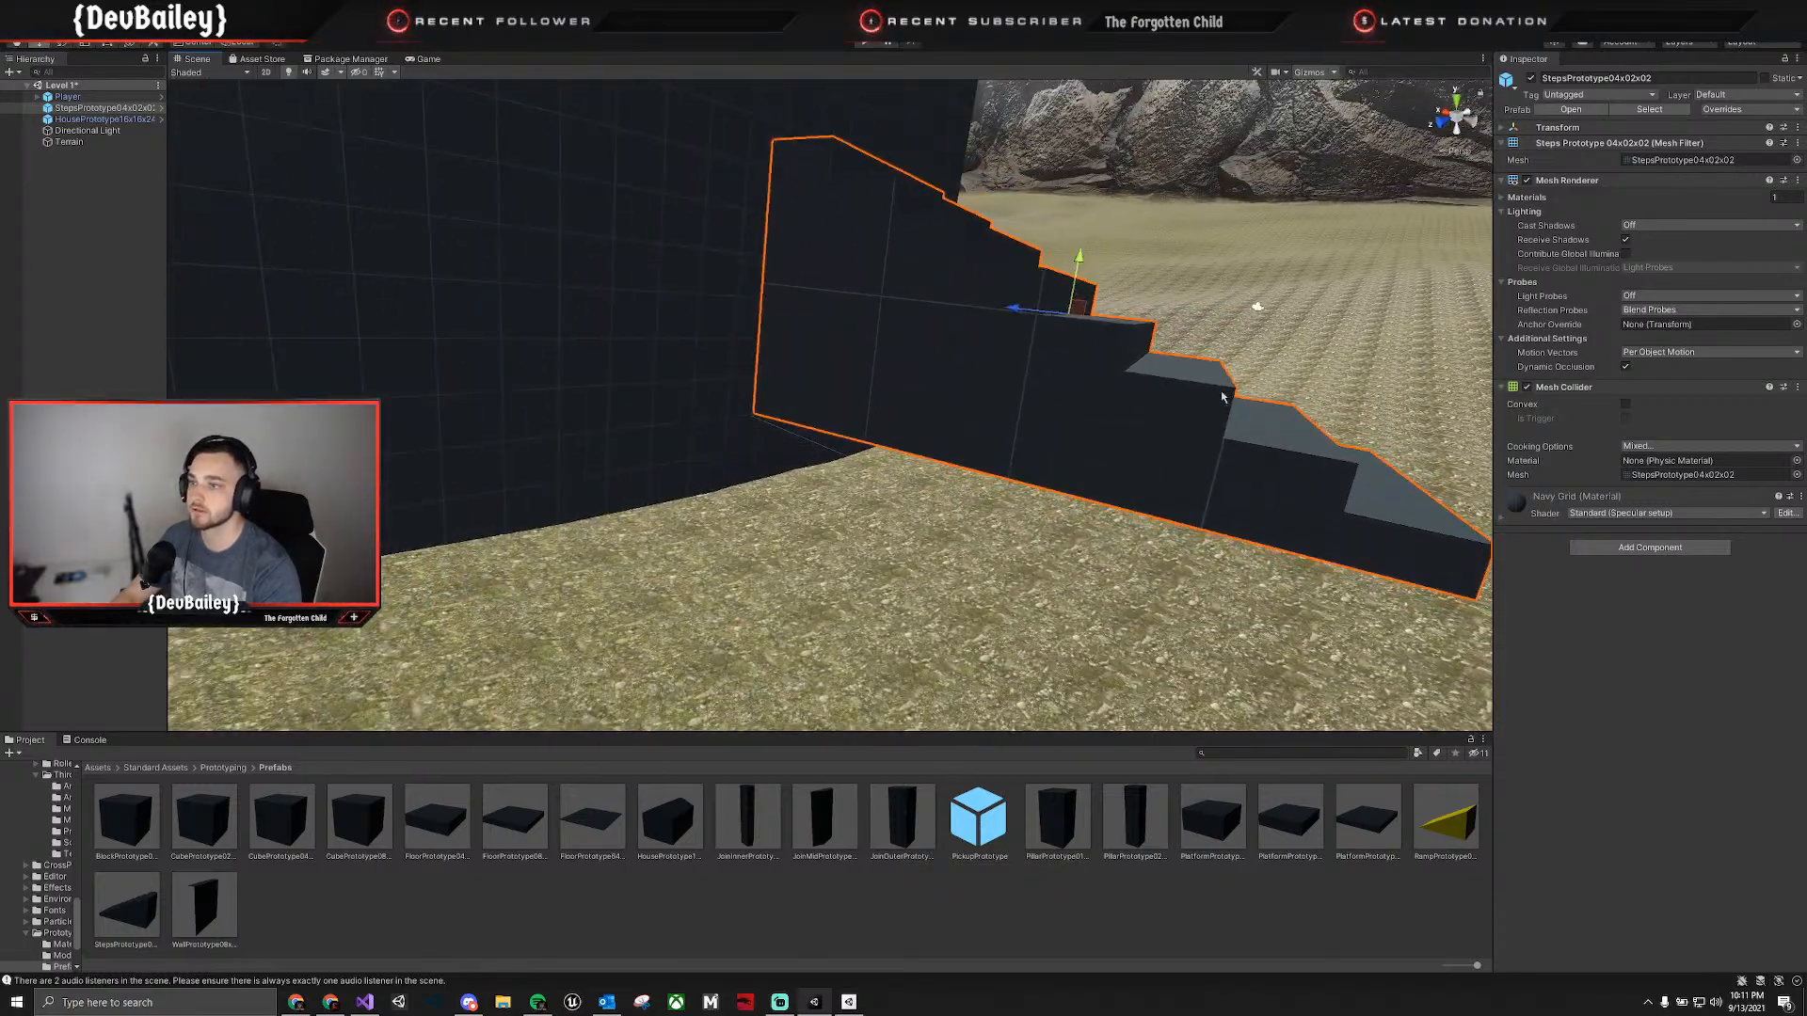
pyautogui.moveTo(1075, 261); pyautogui.dragTo(1036, 372)
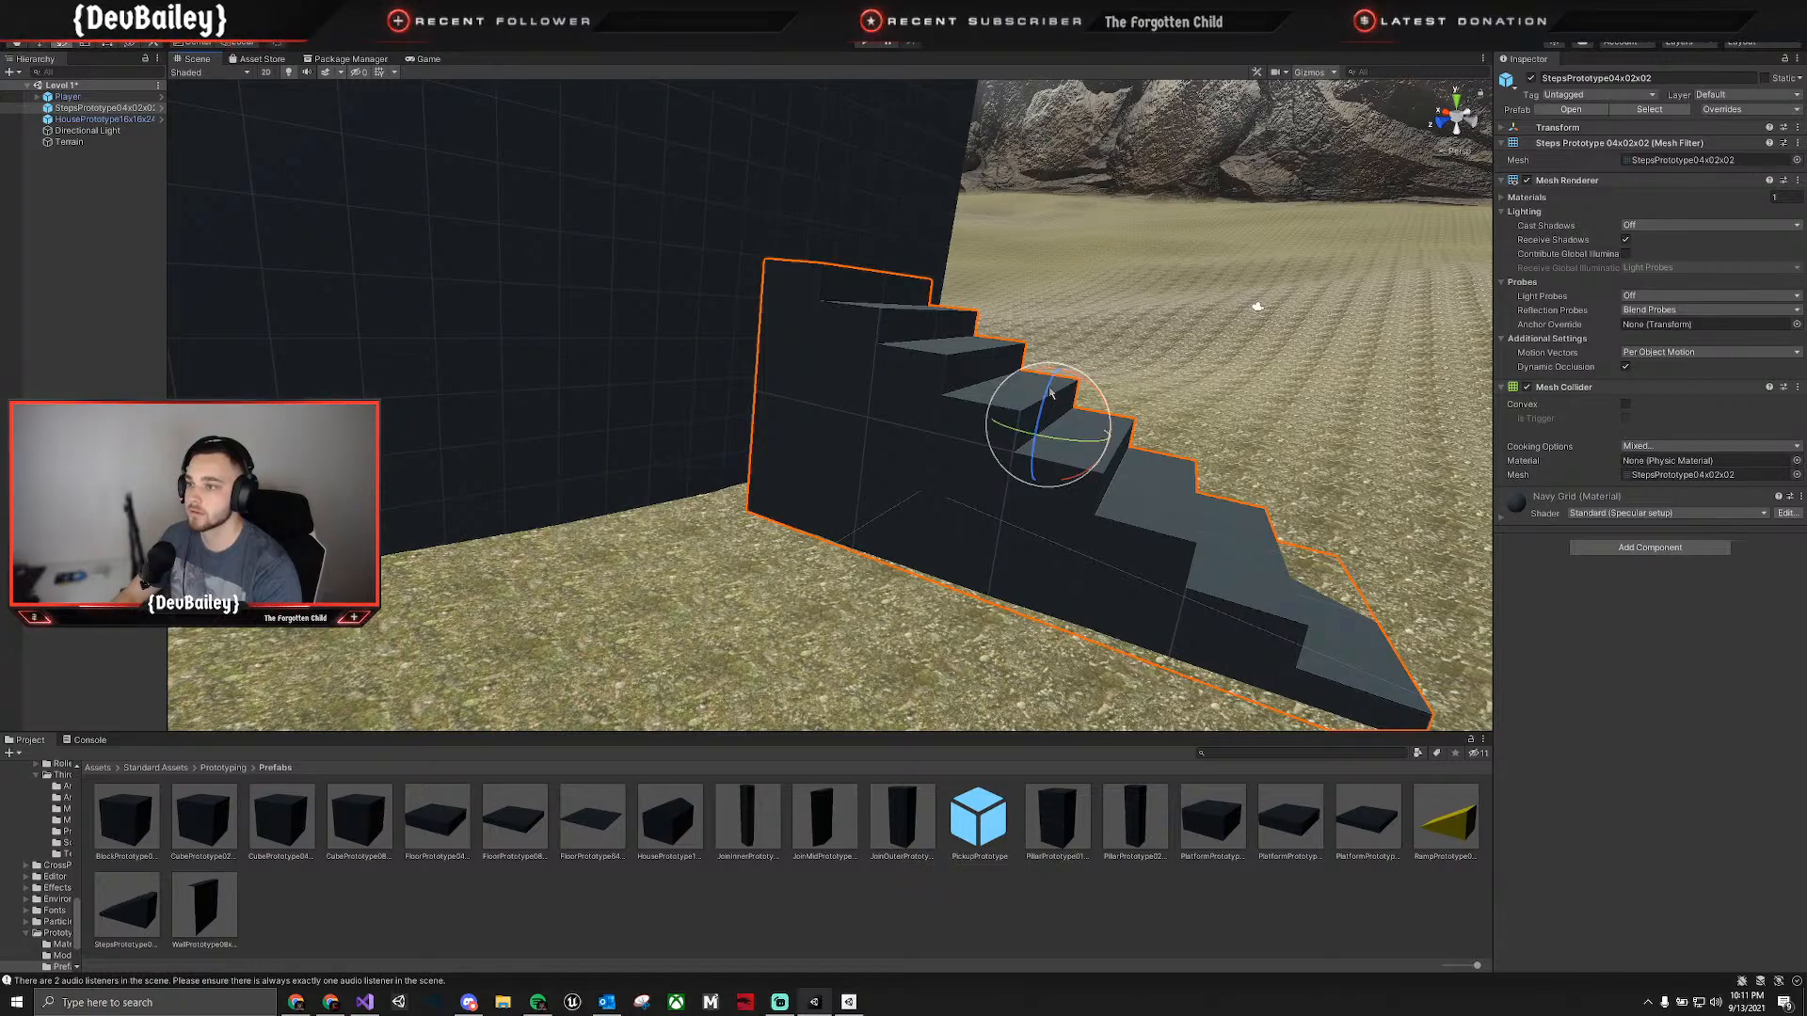
# Delete the steps prototype standing against the house wall.
pyautogui.moveTo(1052, 394); pyautogui.dragTo(726, 427)
pyautogui.press('w')
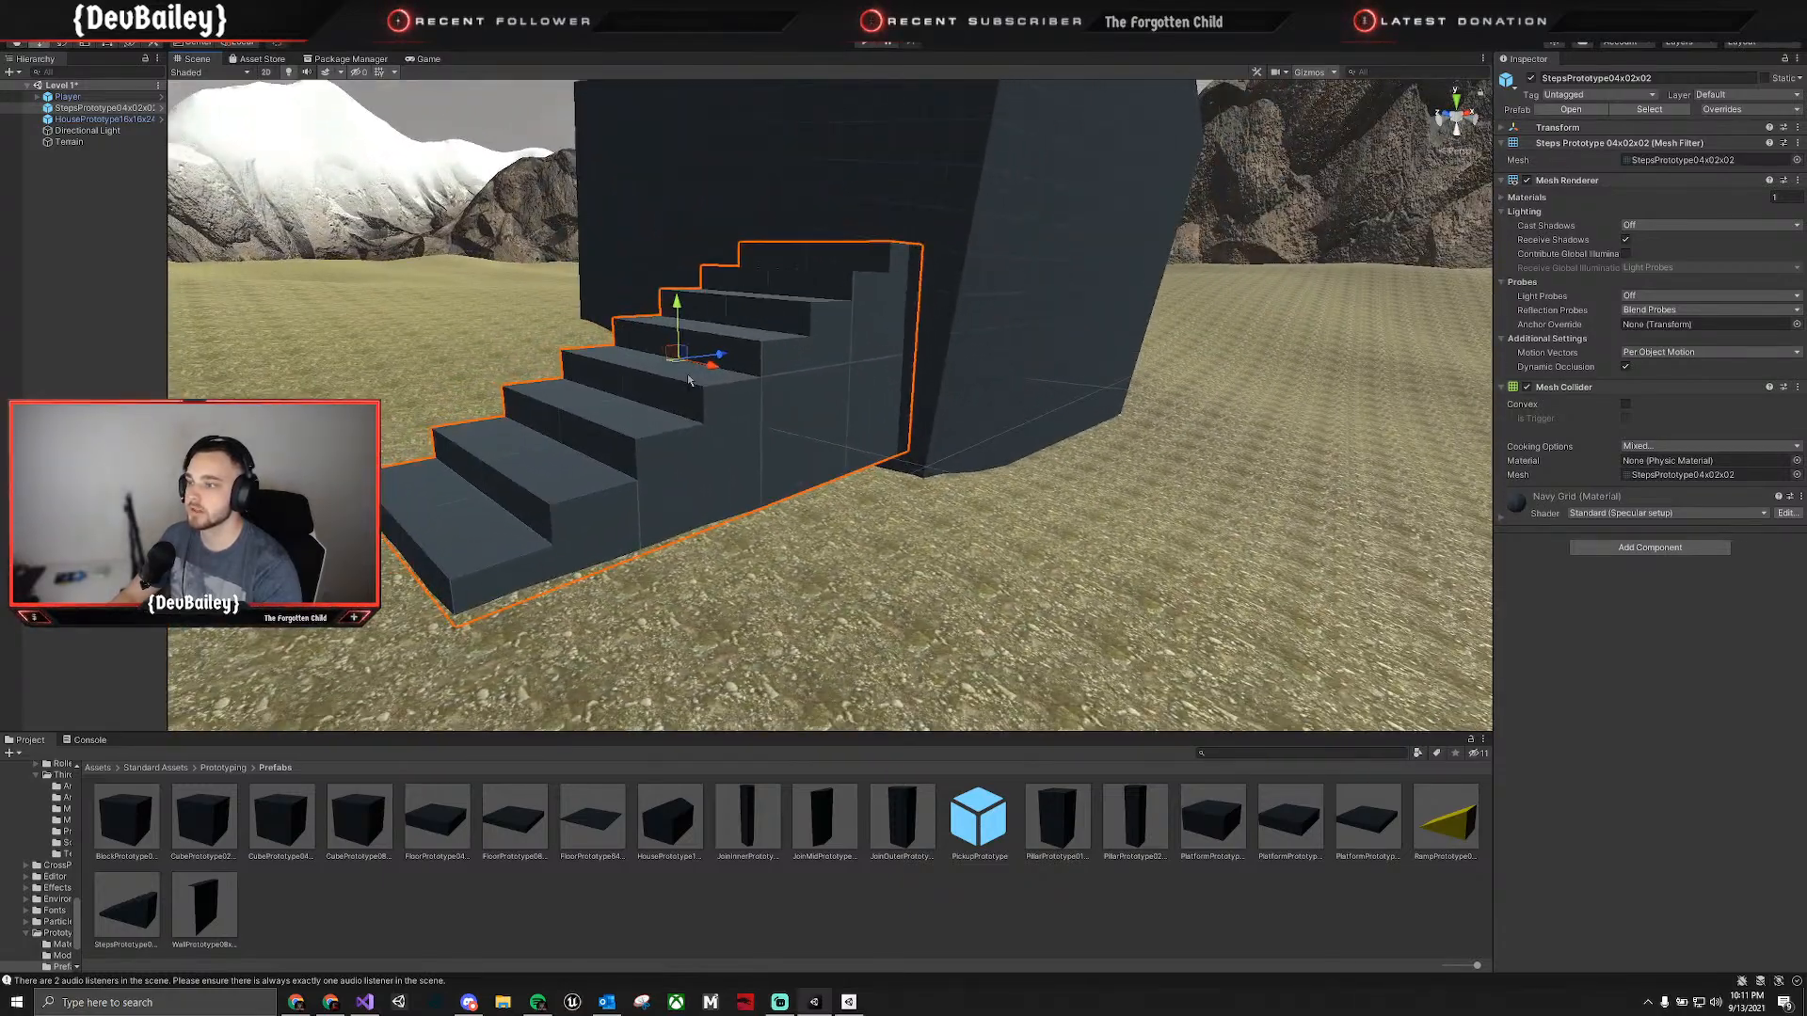
pyautogui.press('Delete')
# Place a second HousePrototype16x16x24 prefab on the open terrain away from the first house and lower it onto the ground.
pyautogui.moveTo(764, 586); pyautogui.dragTo(790, 704, button='right')
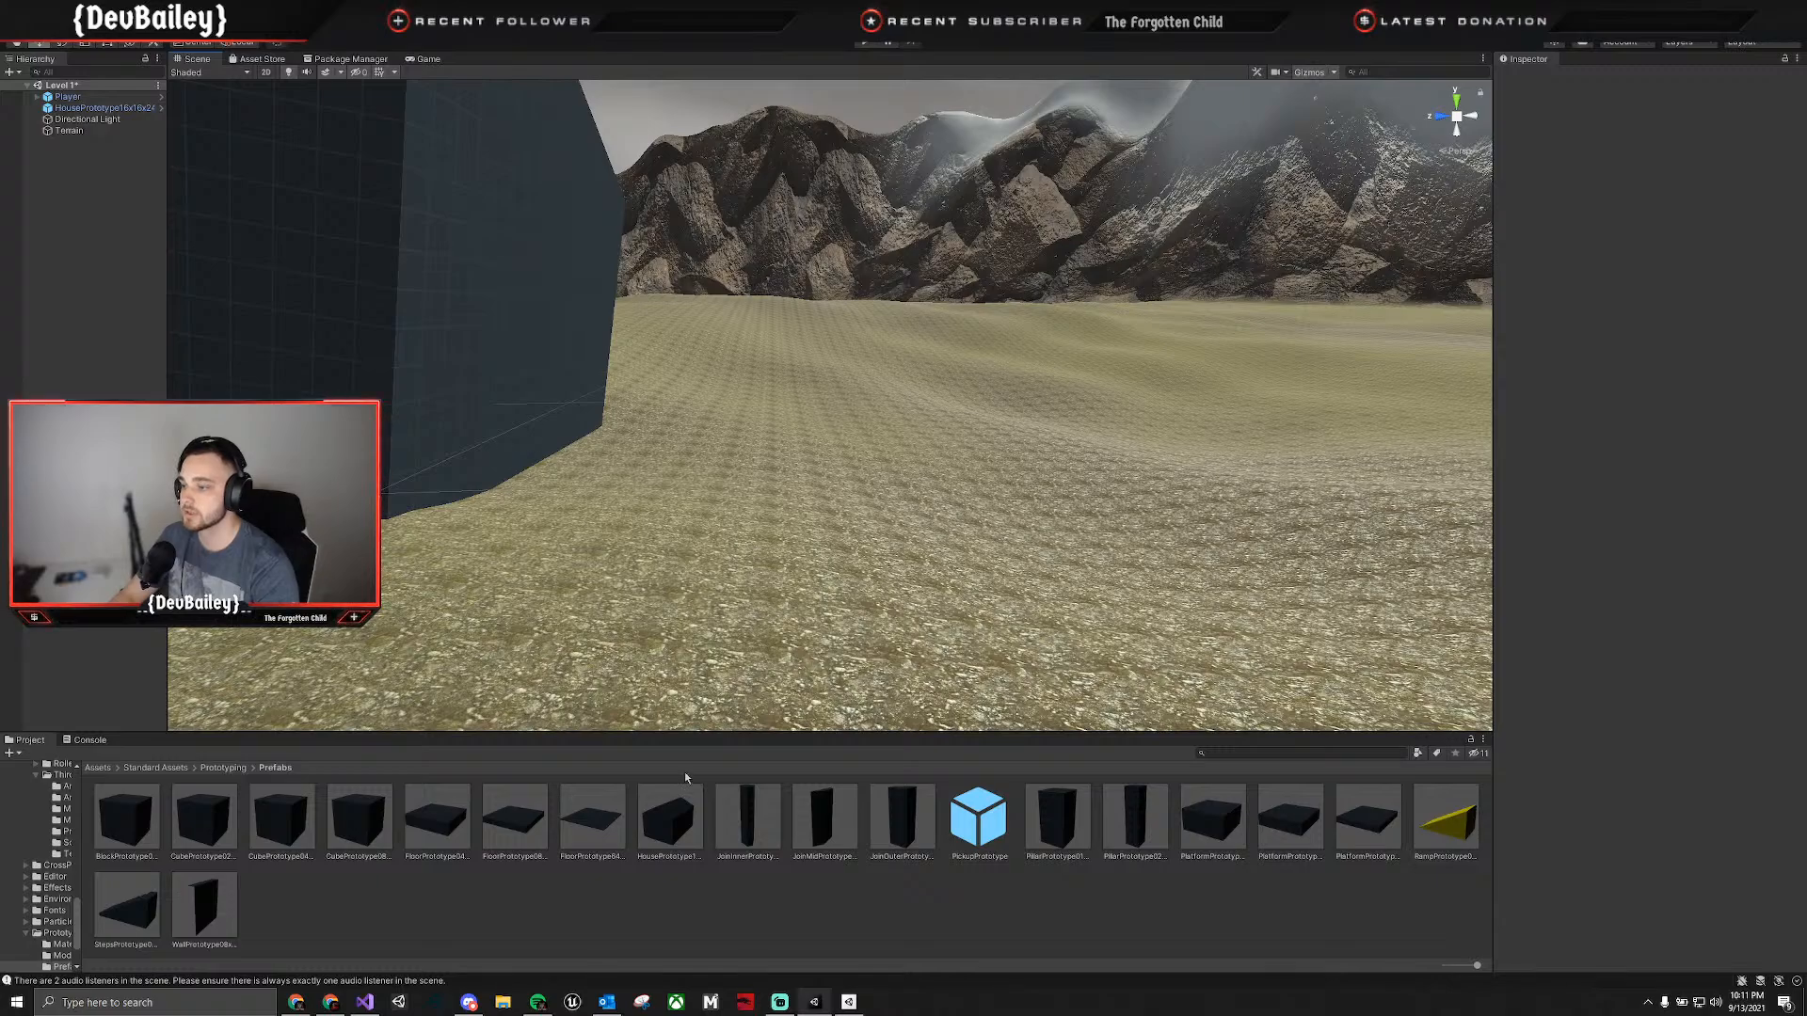
pyautogui.click(667, 826)
pyautogui.moveTo(731, 699); pyautogui.dragTo(972, 408)
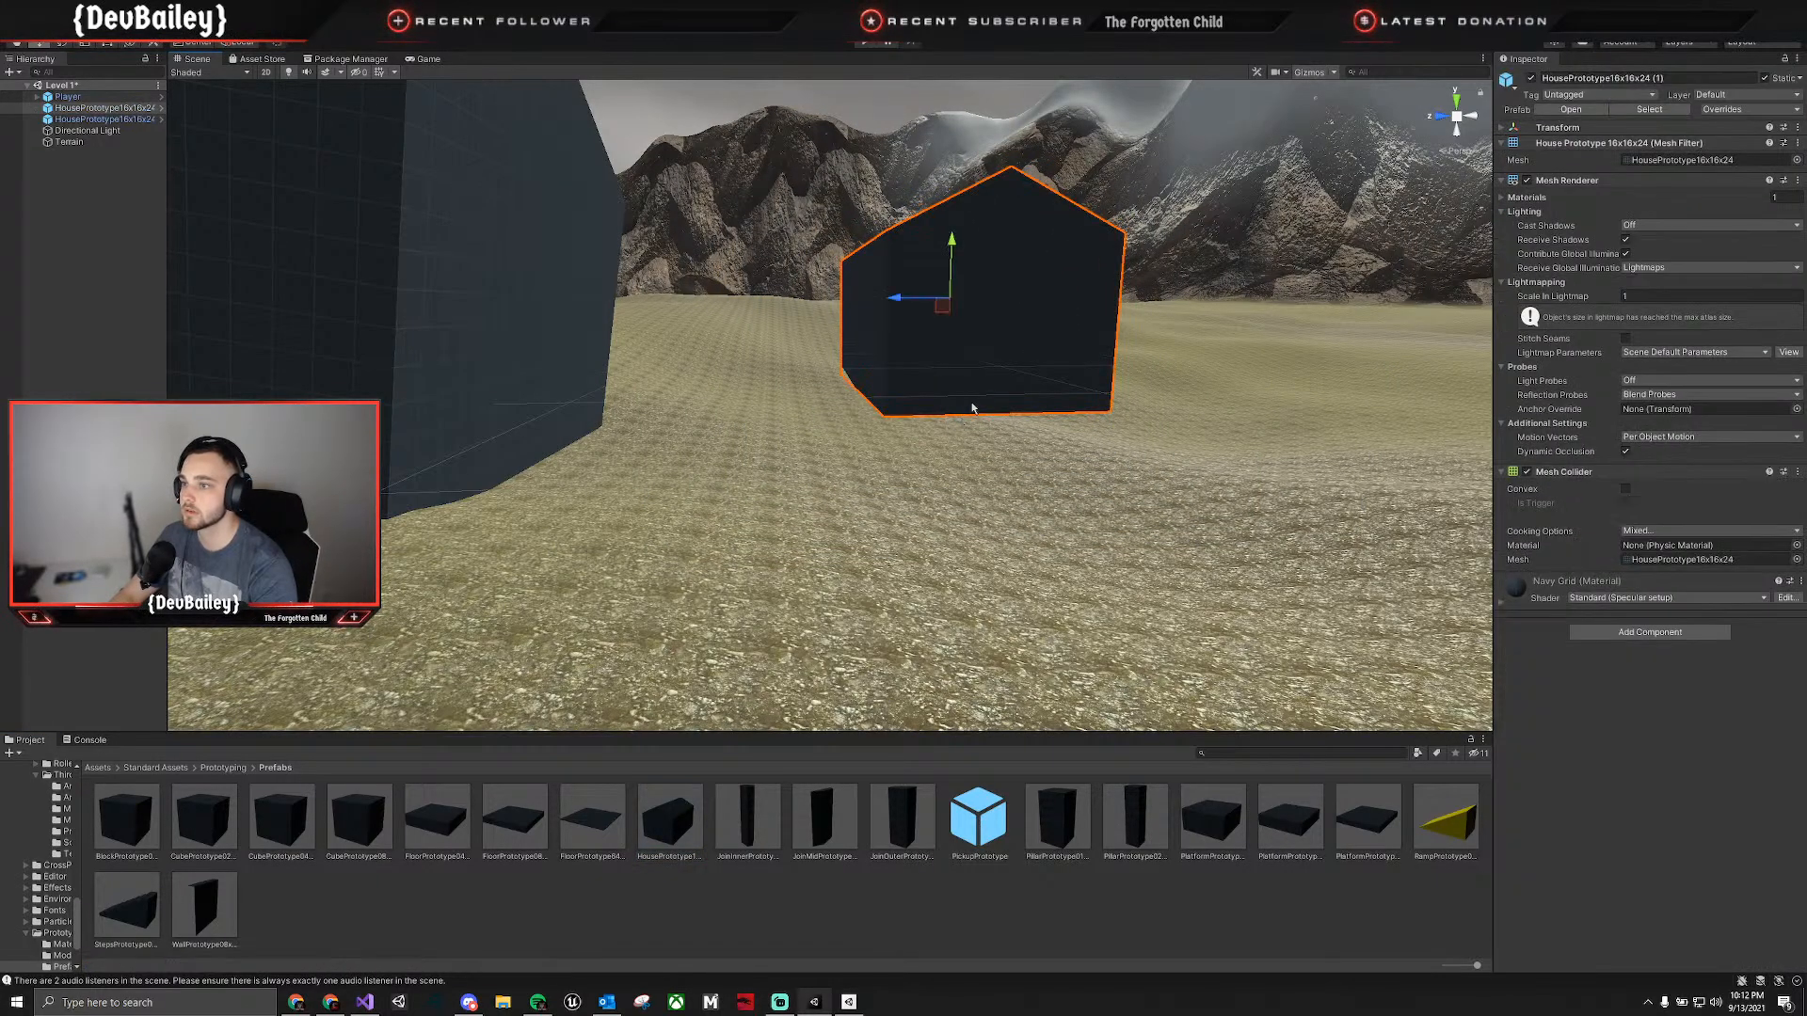
pyautogui.moveTo(951, 245); pyautogui.dragTo(952, 311)
# Place a third HousePrototype16x16x24 prefab across from the second house and shift it slightly farther away from it.
pyautogui.moveTo(952, 311); pyautogui.dragTo(1162, 471, button='right')
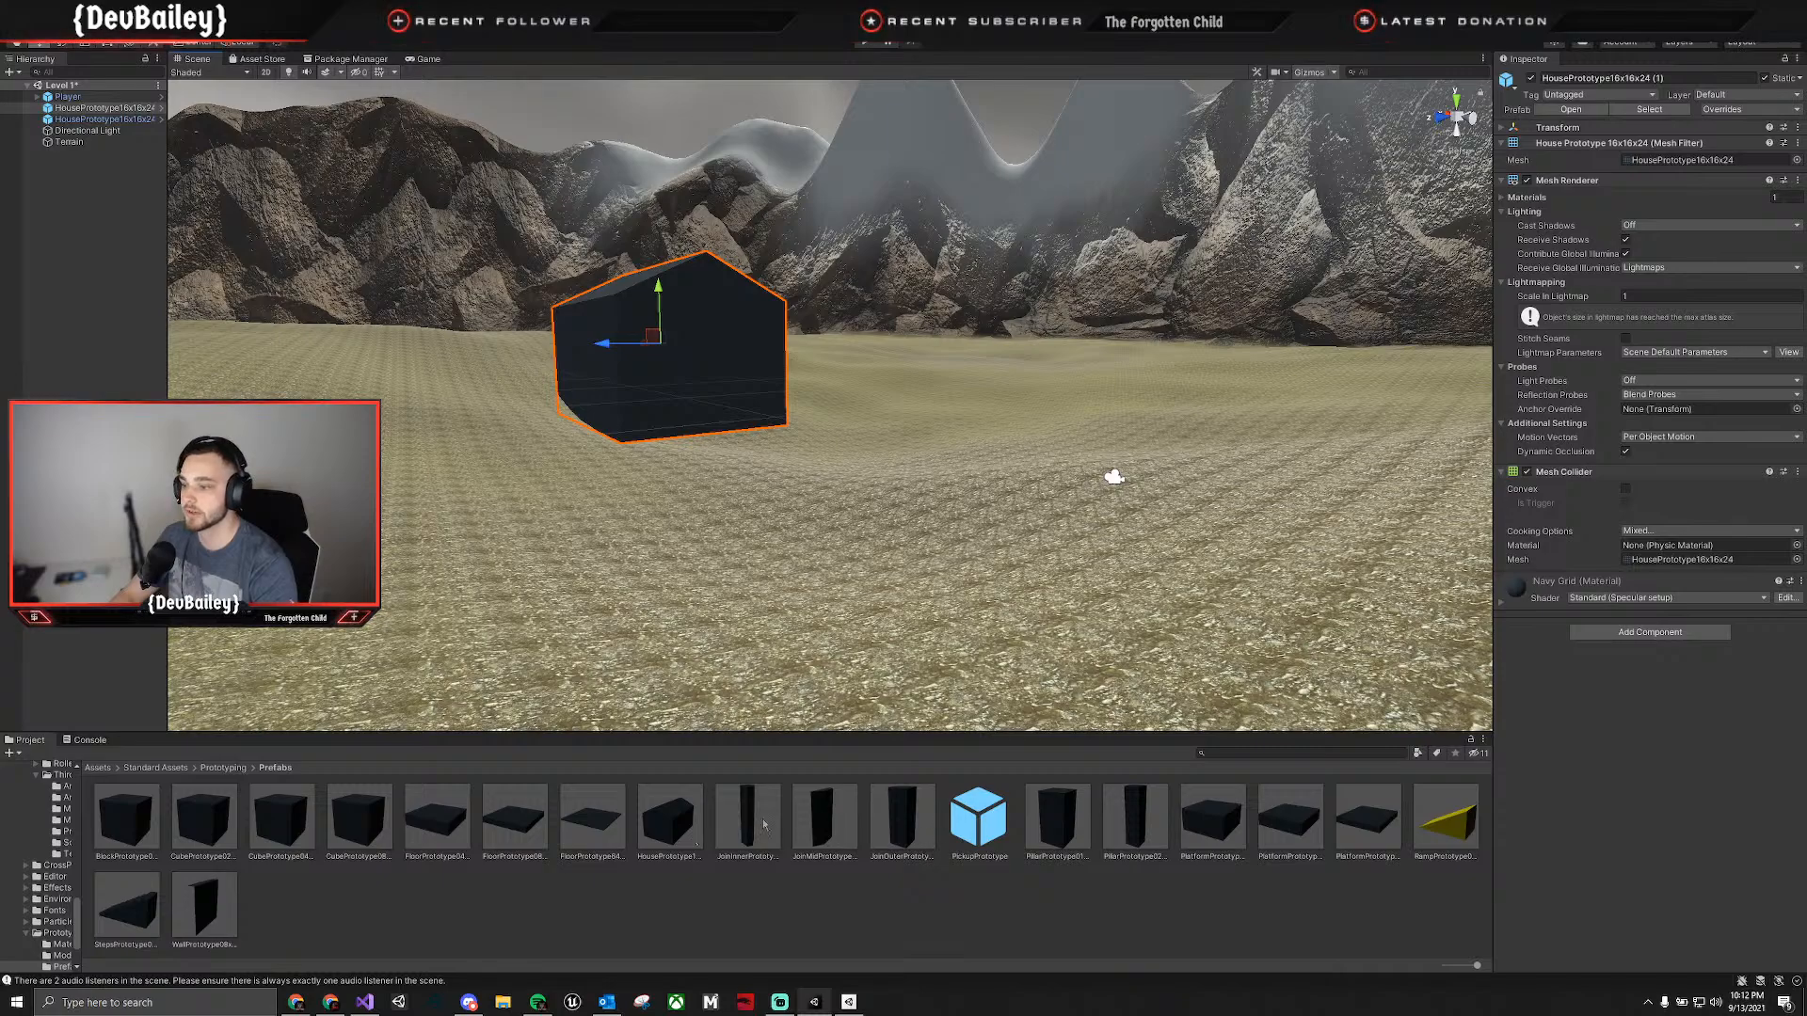
pyautogui.moveTo(669, 817); pyautogui.dragTo(1011, 347)
pyautogui.press('e')
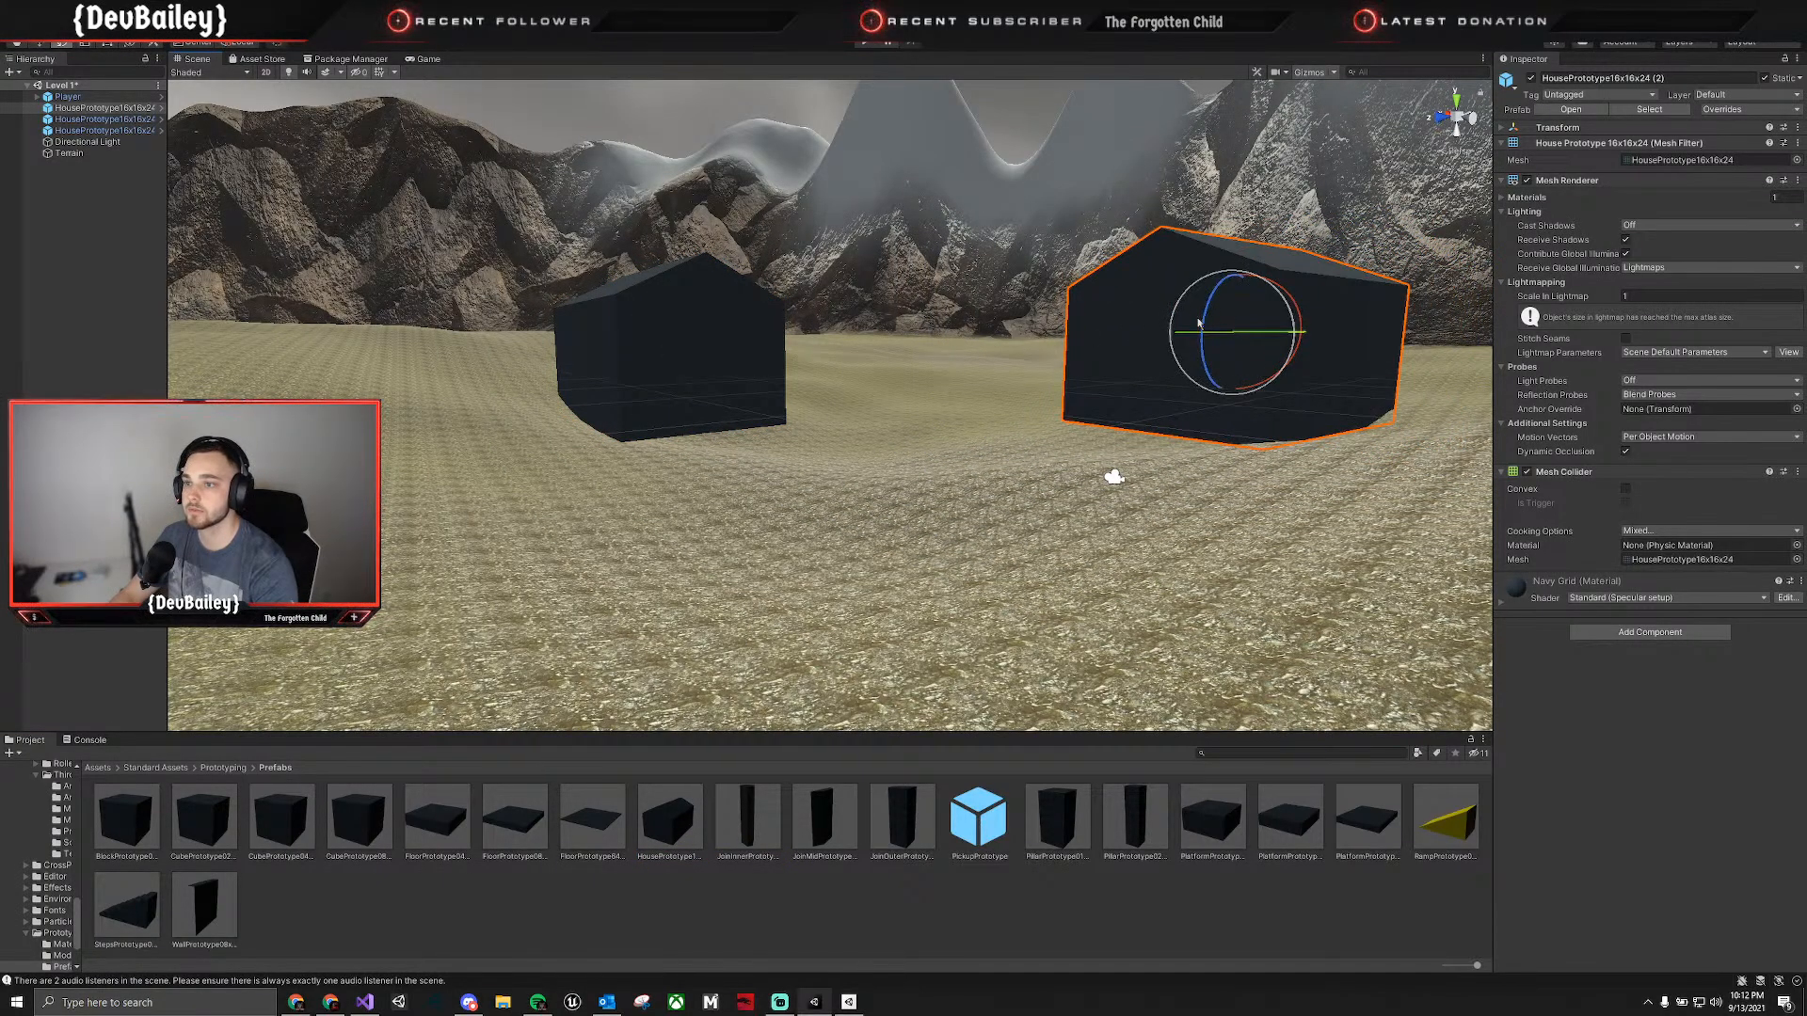
pyautogui.press('w')
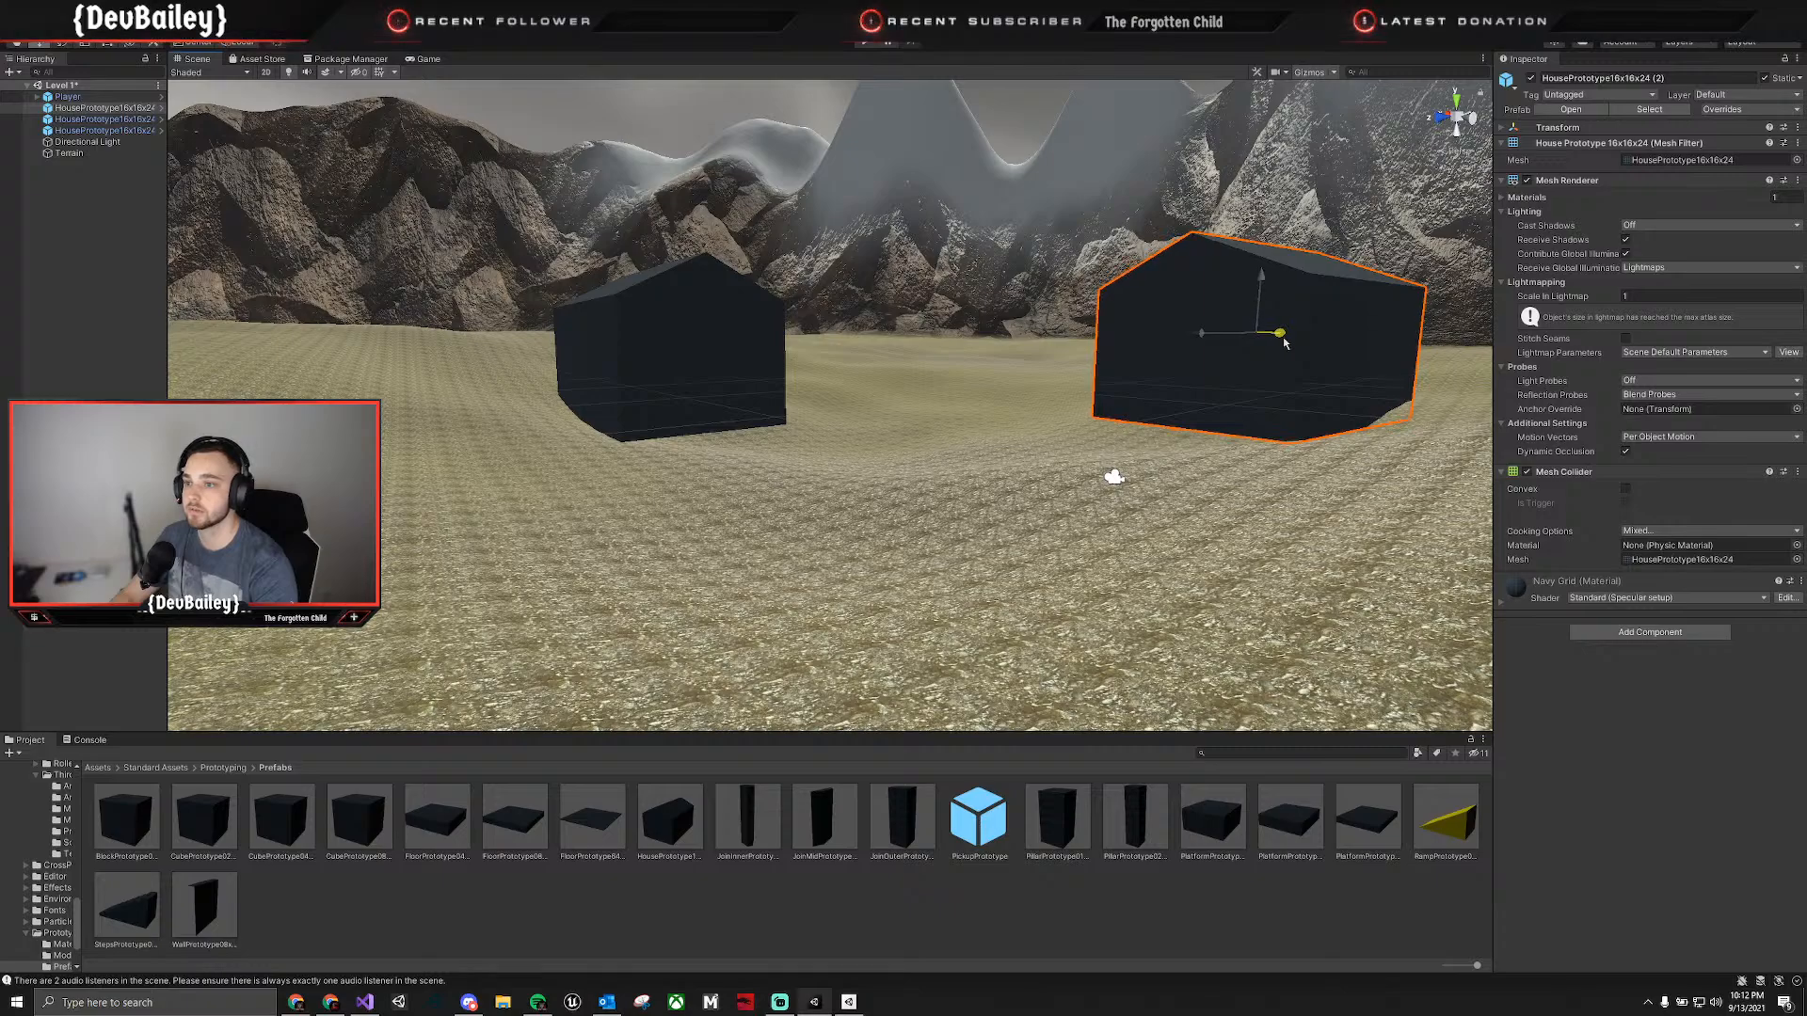
pyautogui.press('f')
# Place a fourth HousePrototype16x16x24 prefab on the terrain near the third house and lower it onto the ground.
pyautogui.press('a')
pyautogui.moveTo(1265, 476); pyautogui.dragTo(1318, 517, button='right')
pyautogui.press('e')
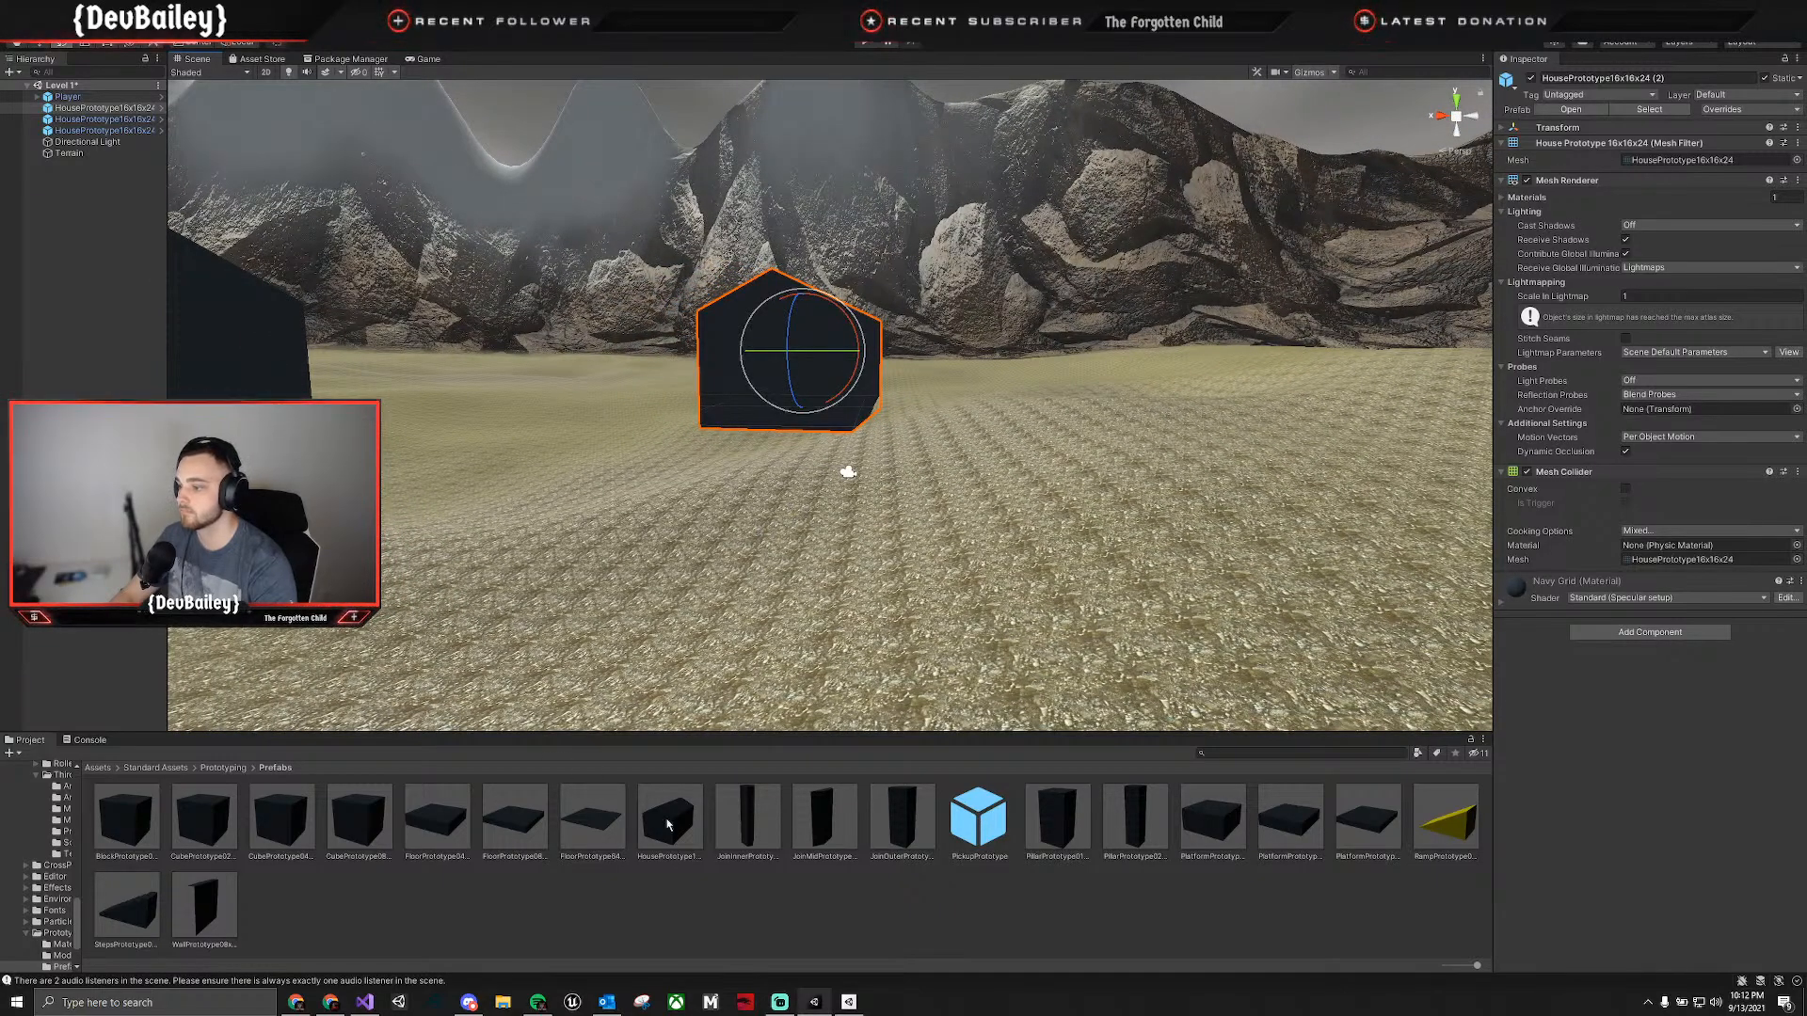
pyautogui.moveTo(674, 824); pyautogui.dragTo(1476, 503)
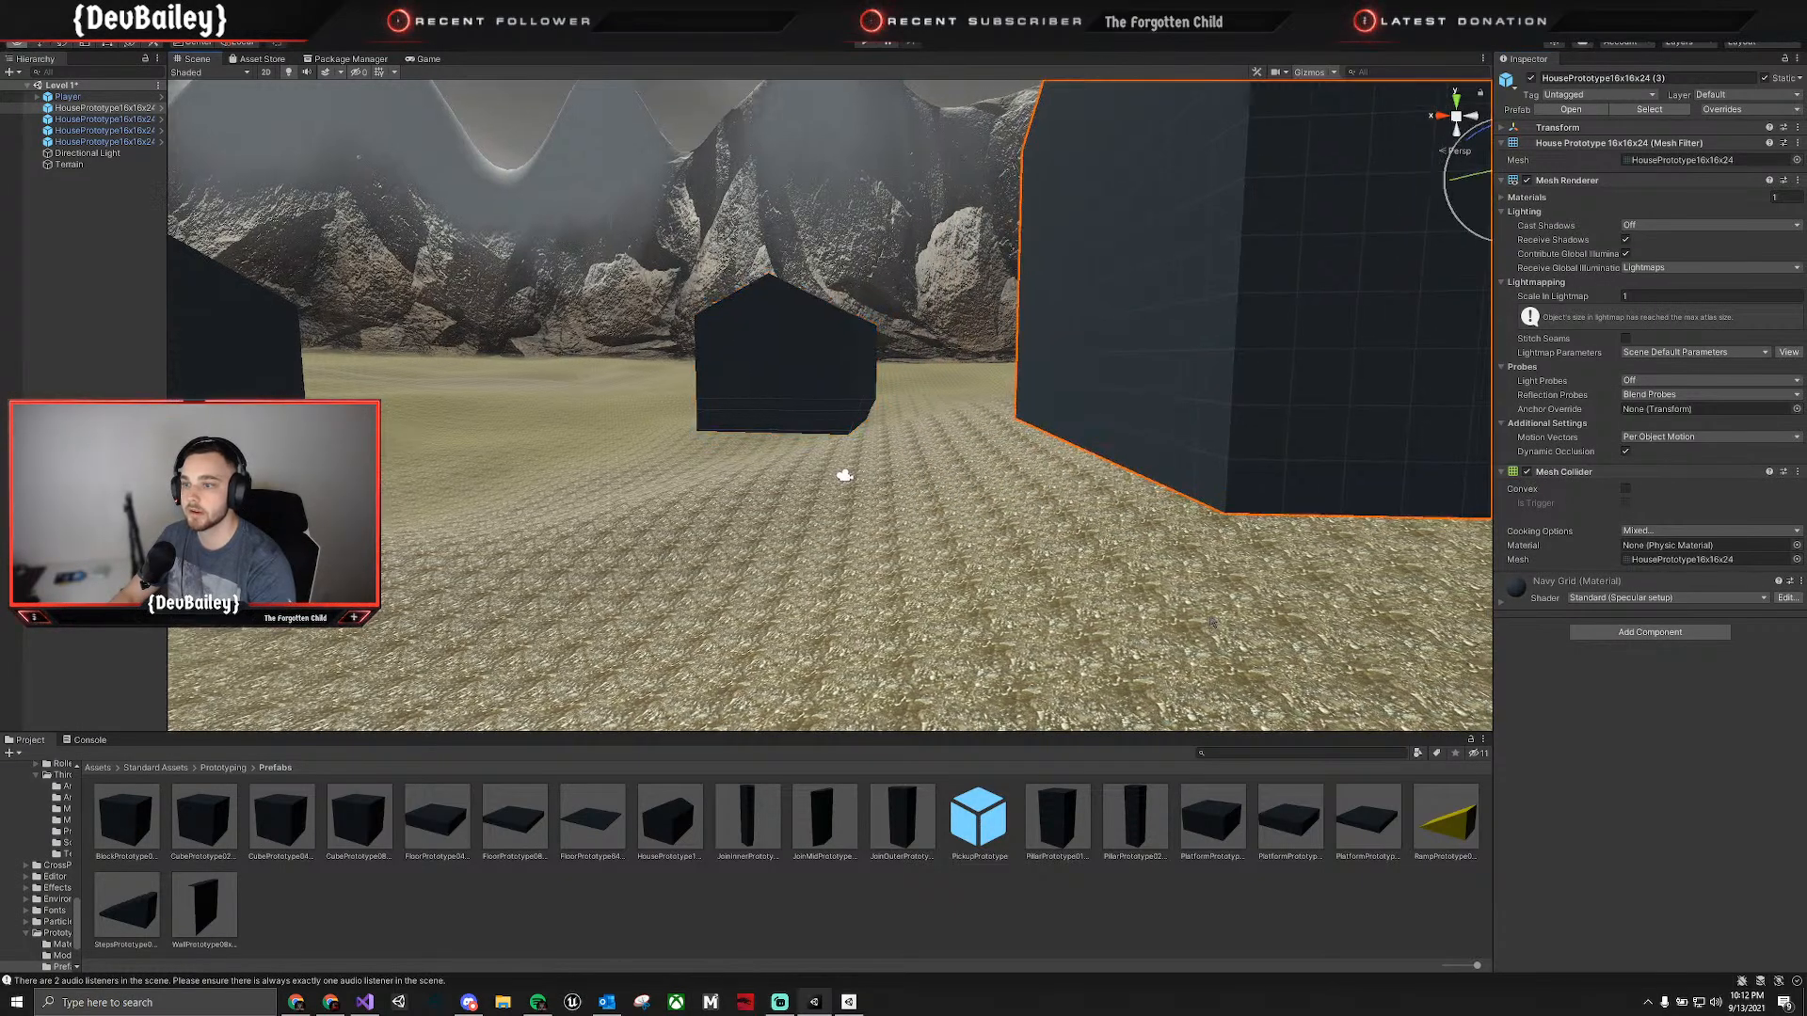
pyautogui.moveTo(950, 475); pyautogui.dragTo(1135, 387, button='right')
pyautogui.press('w')
pyautogui.moveTo(1001, 339); pyautogui.dragTo(1035, 570)
pyautogui.moveTo(1079, 362); pyautogui.dragTo(1081, 406)
# Try placing the PickupPrototype prefab on the terrain between the houses and undo its placement.
pyautogui.moveTo(1081, 407); pyautogui.dragTo(765, 634, button='right')
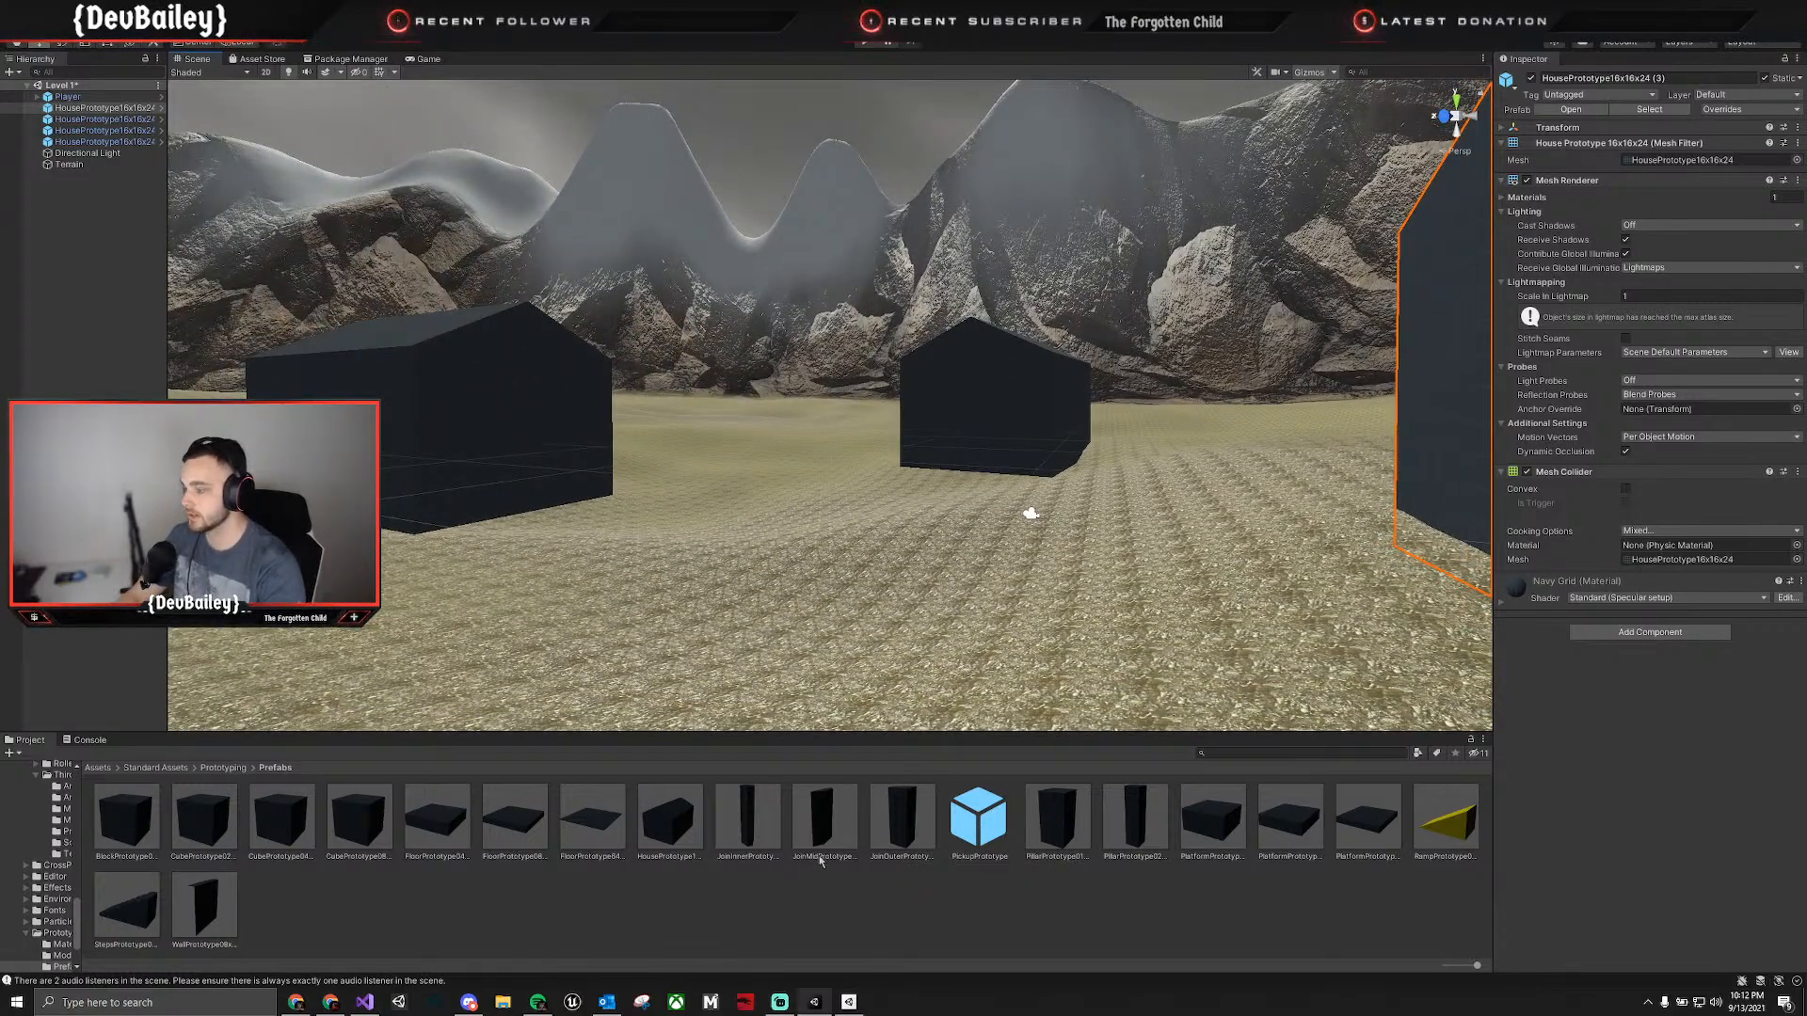
pyautogui.click(970, 832)
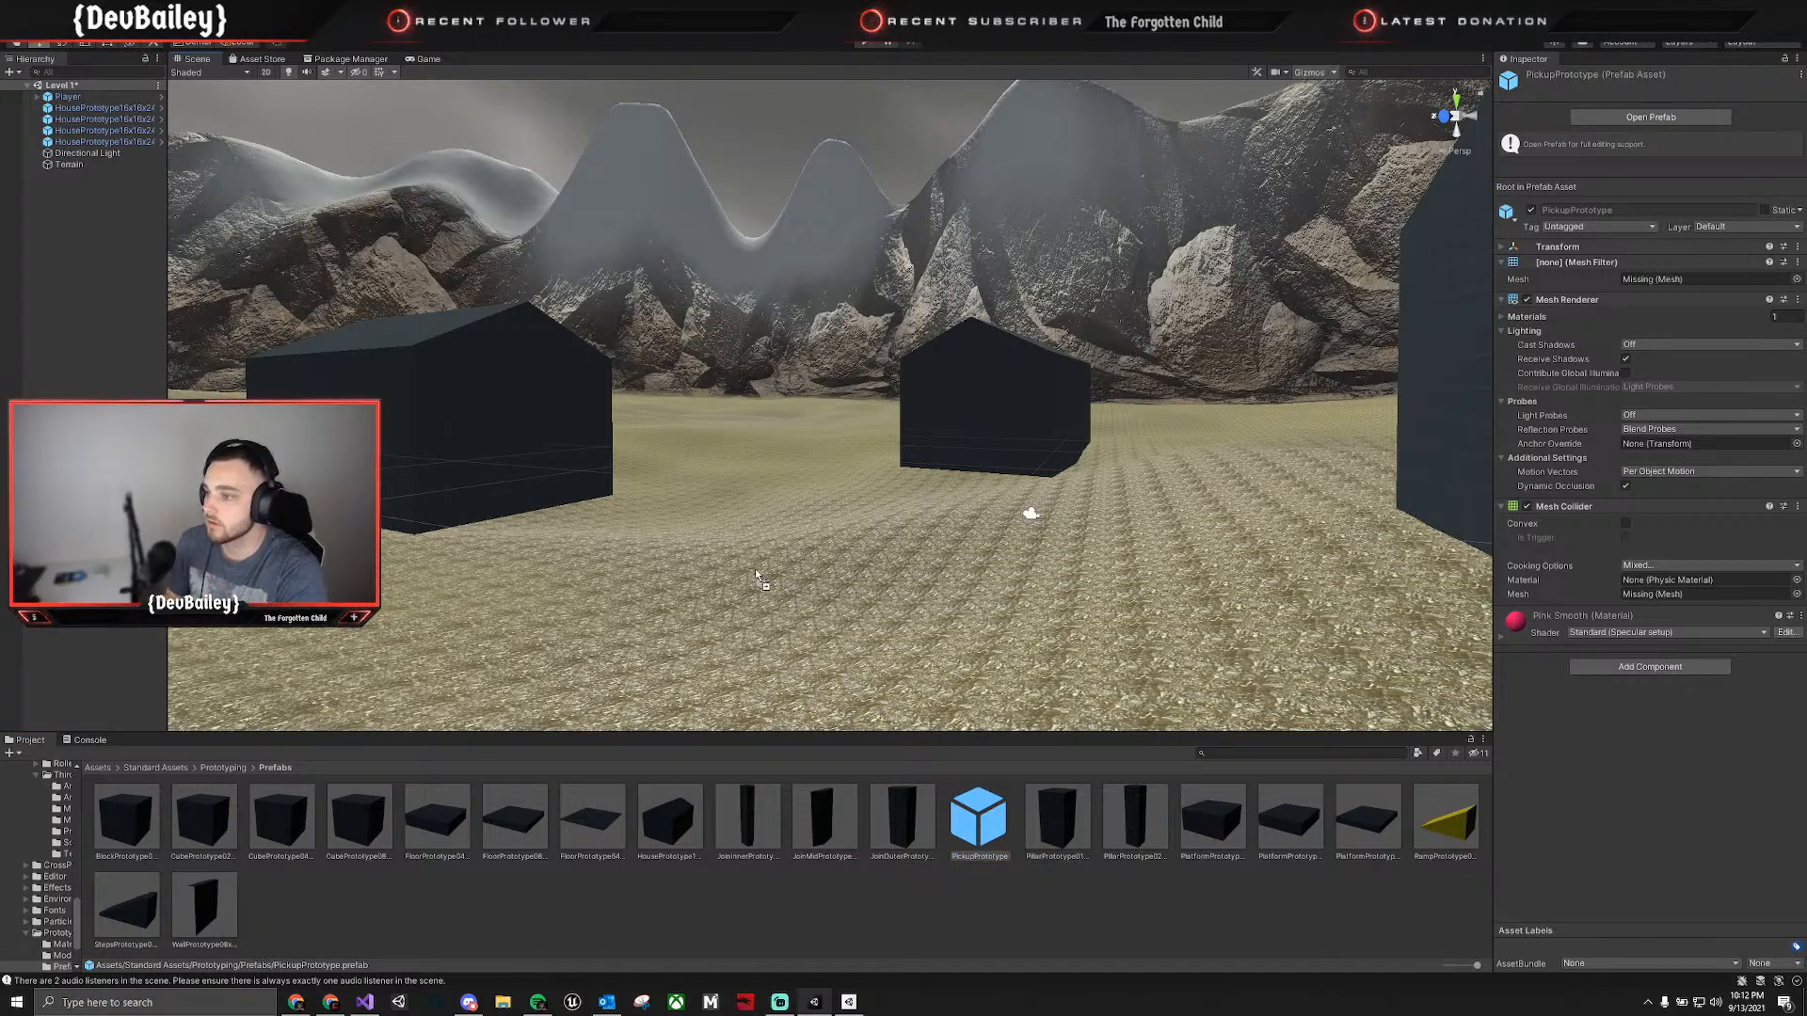
pyautogui.moveTo(755, 576); pyautogui.dragTo(757, 574)
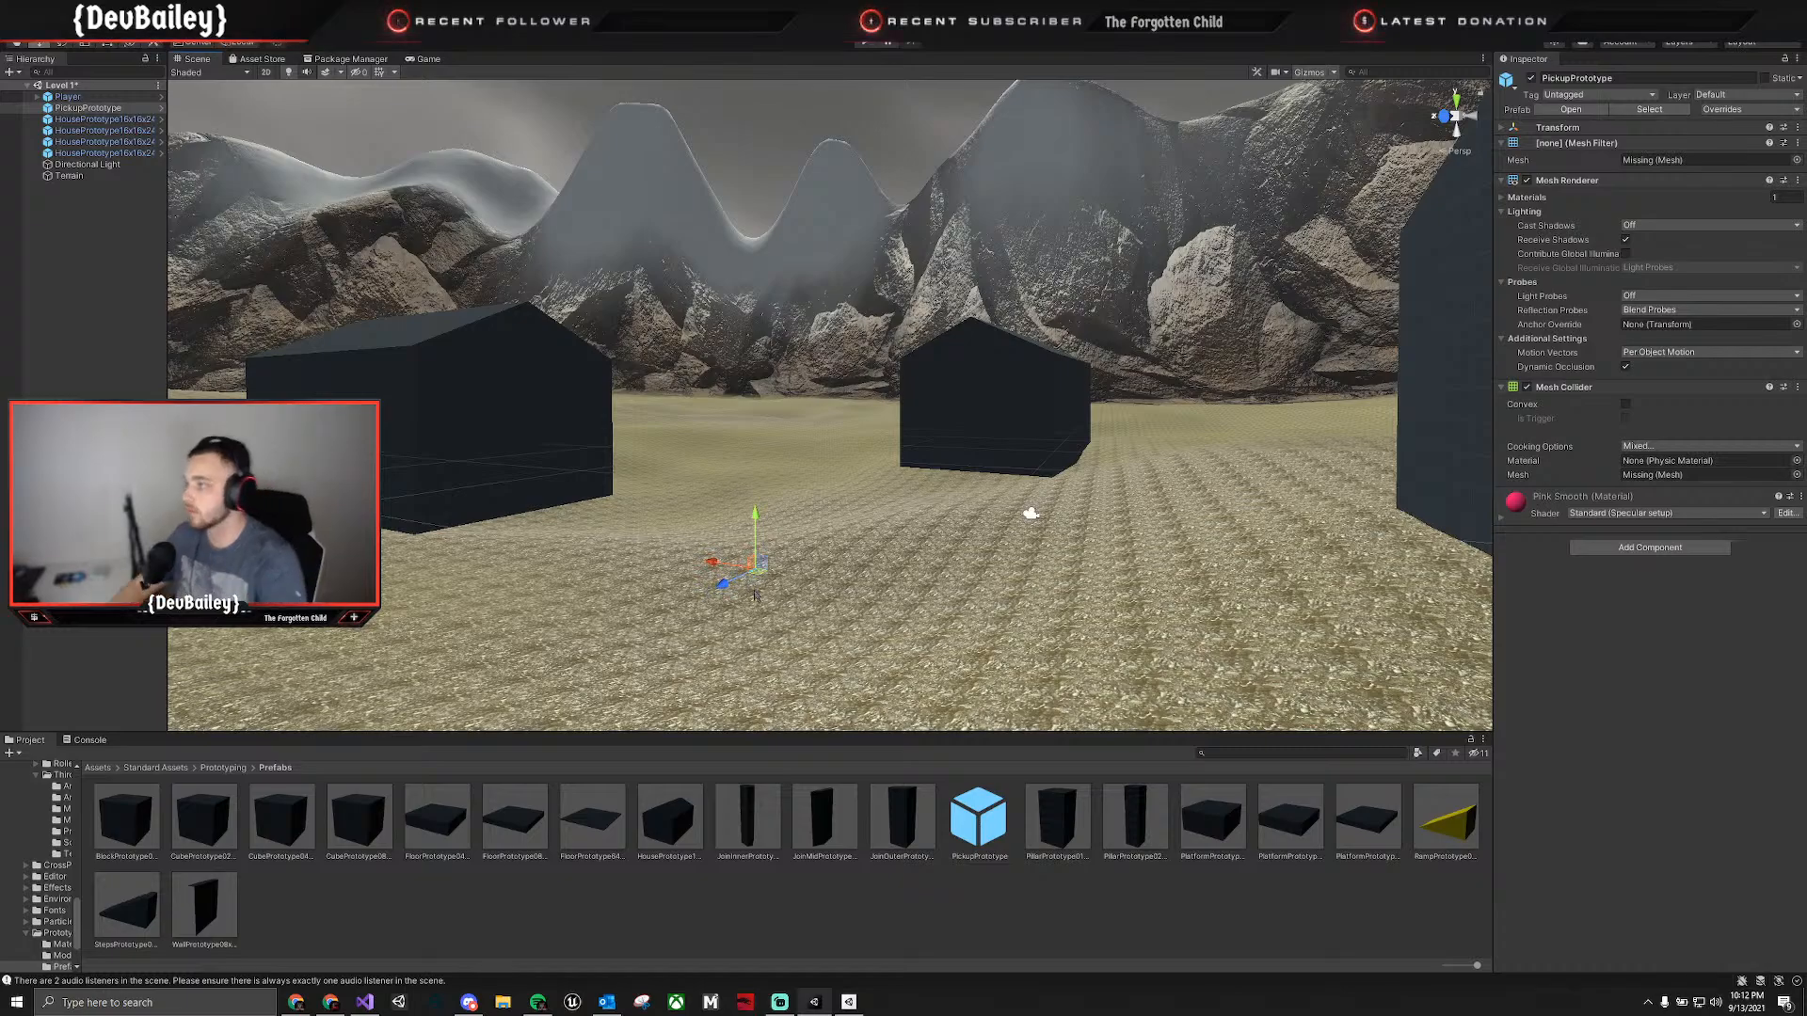
pyautogui.hotkey('ctrl', 'z')
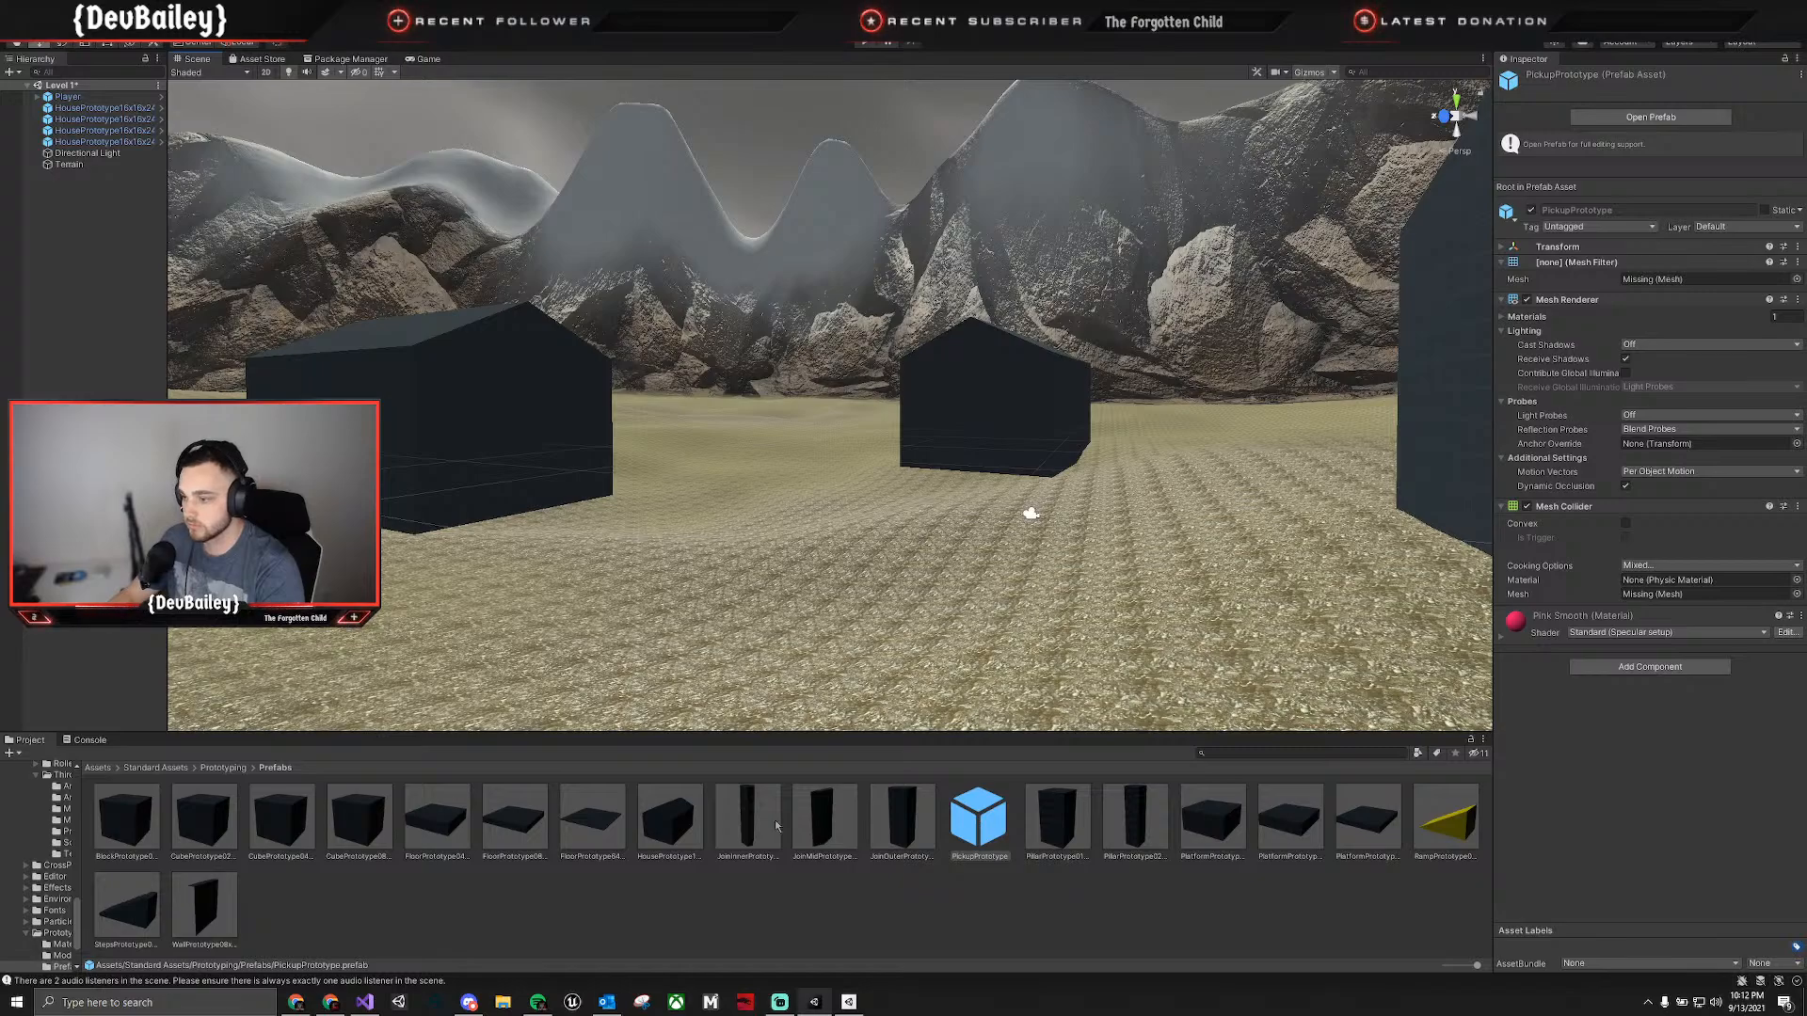
# Place a CubePrototype08x08x08 prefab on the terrain between the houses and scale it down uniformly to a small box.
pyautogui.moveTo(367, 840); pyautogui.dragTo(679, 647)
pyautogui.press('e')
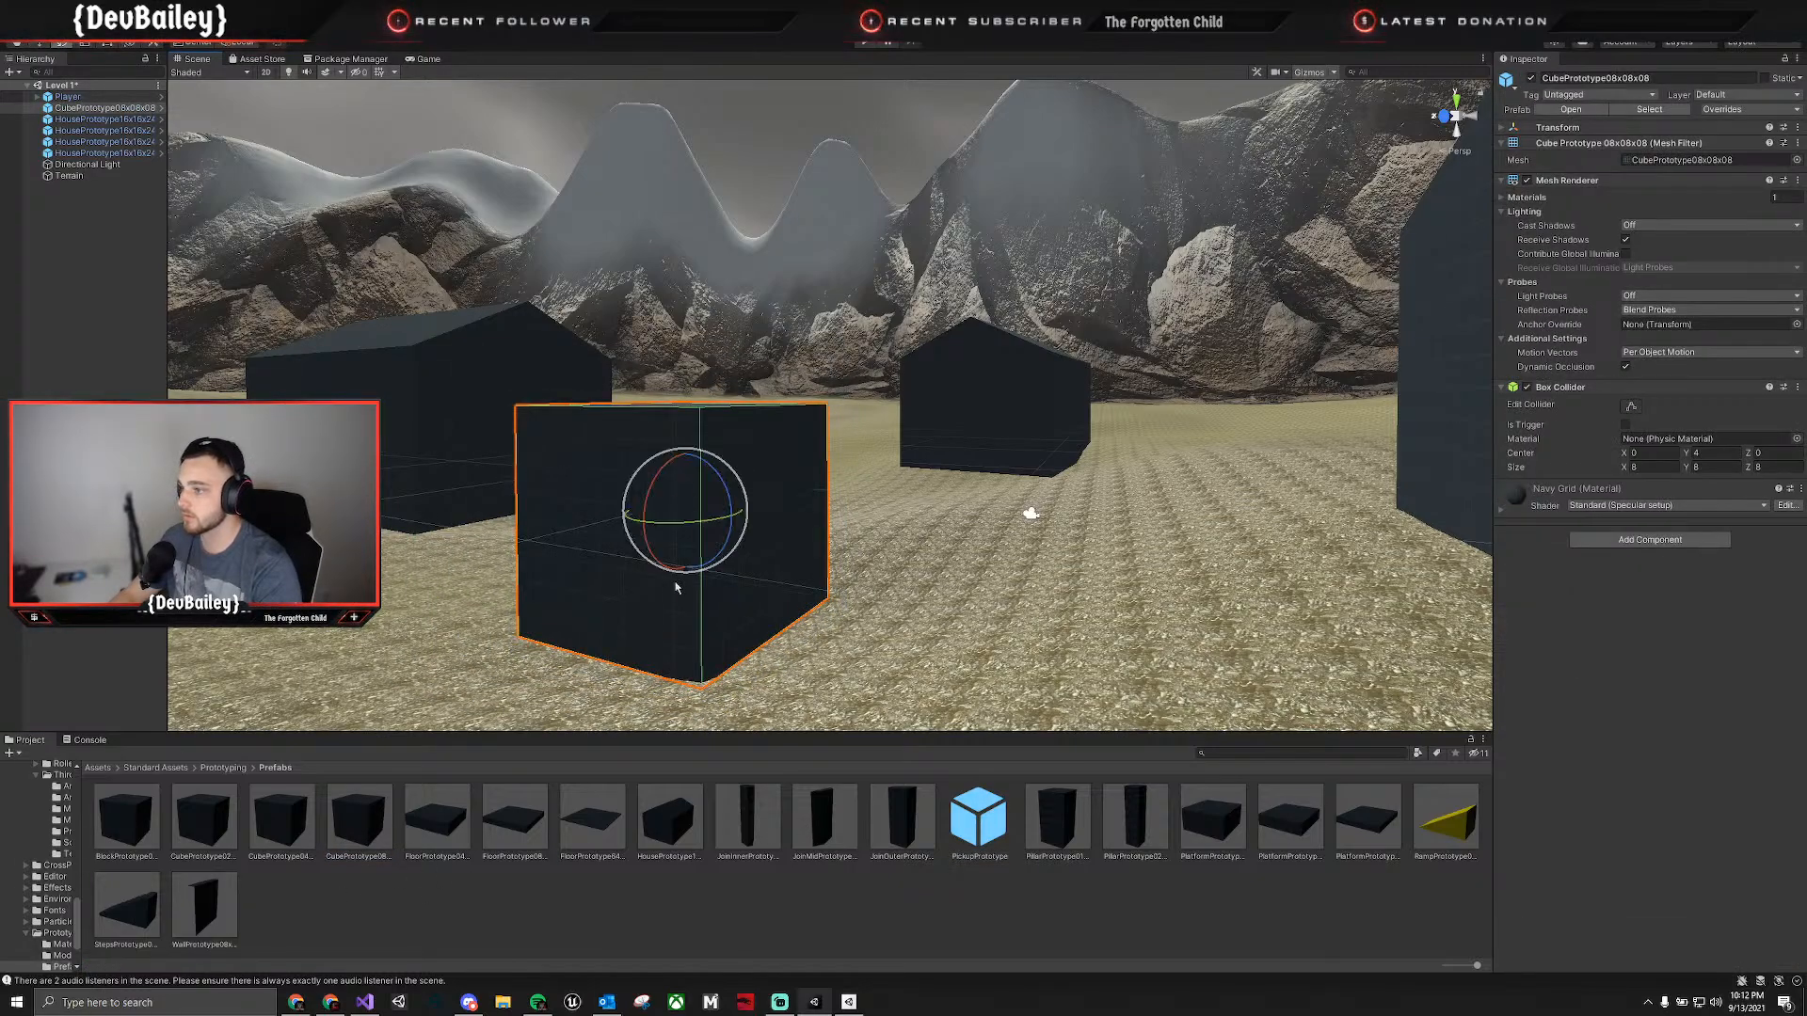
pyautogui.press('f')
pyautogui.press('r')
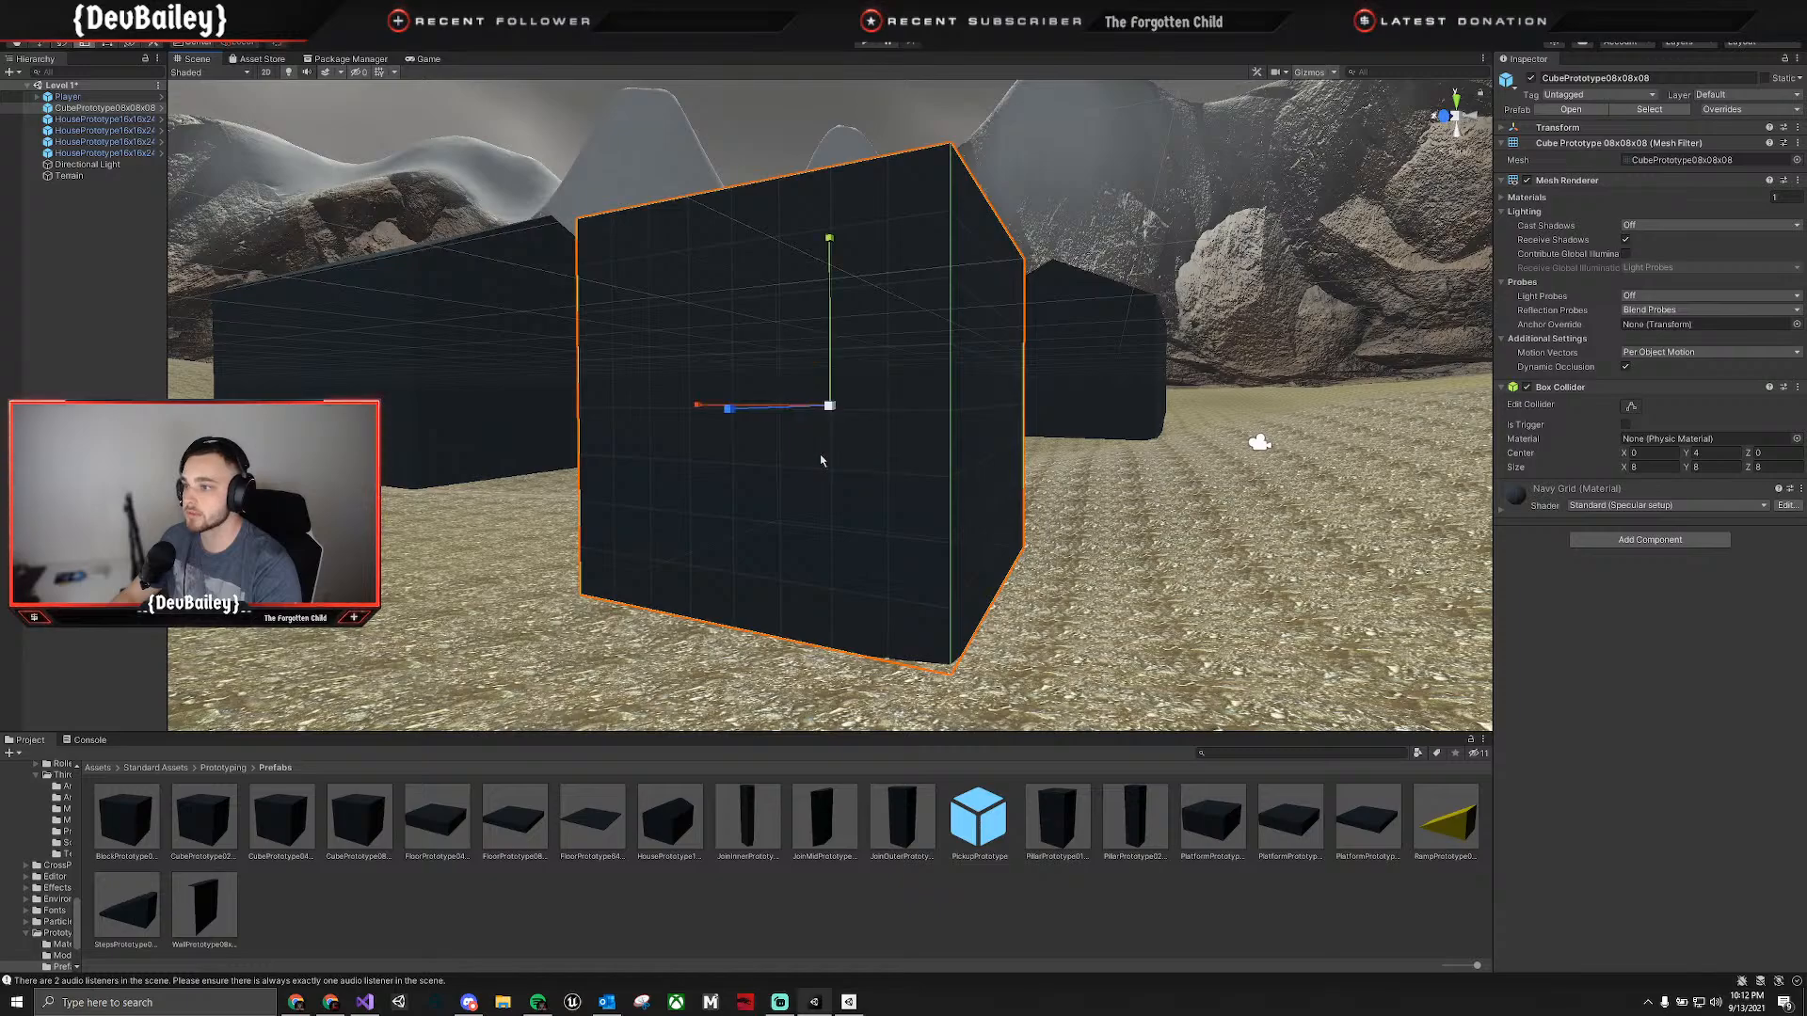
pyautogui.moveTo(836, 412); pyautogui.dragTo(832, 455)
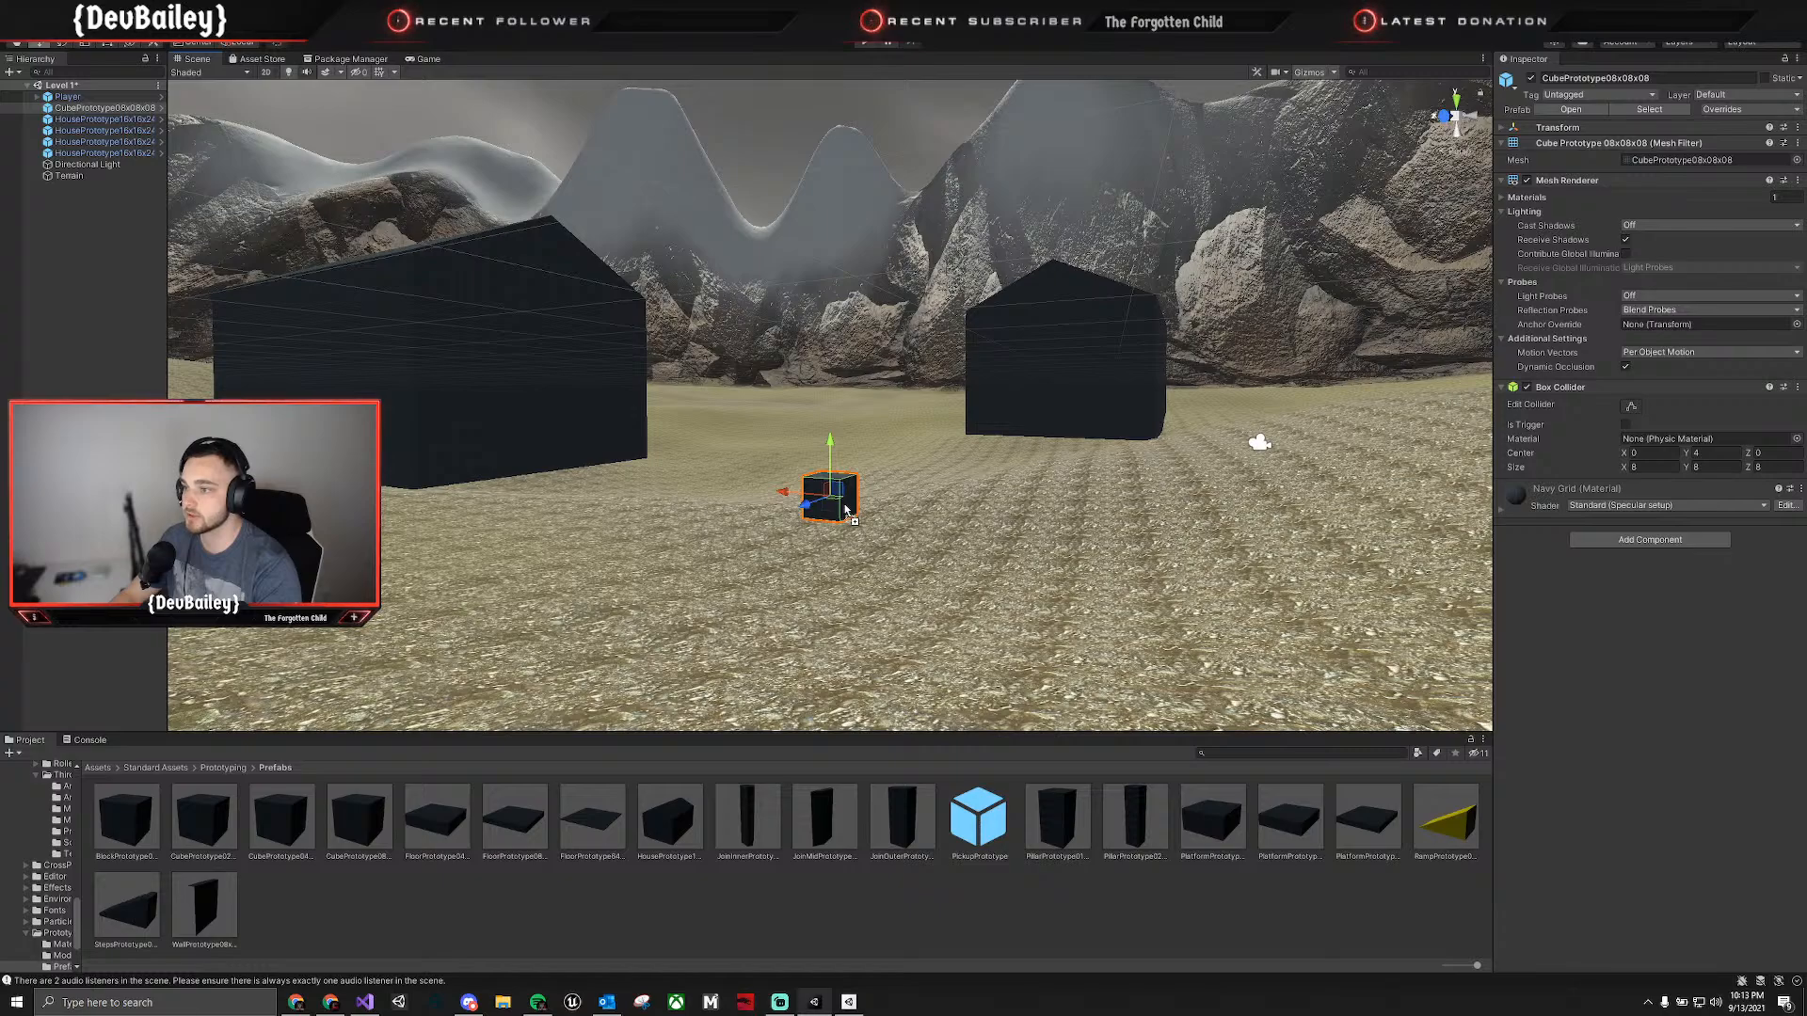
pyautogui.moveTo(832, 511); pyautogui.dragTo(833, 511)
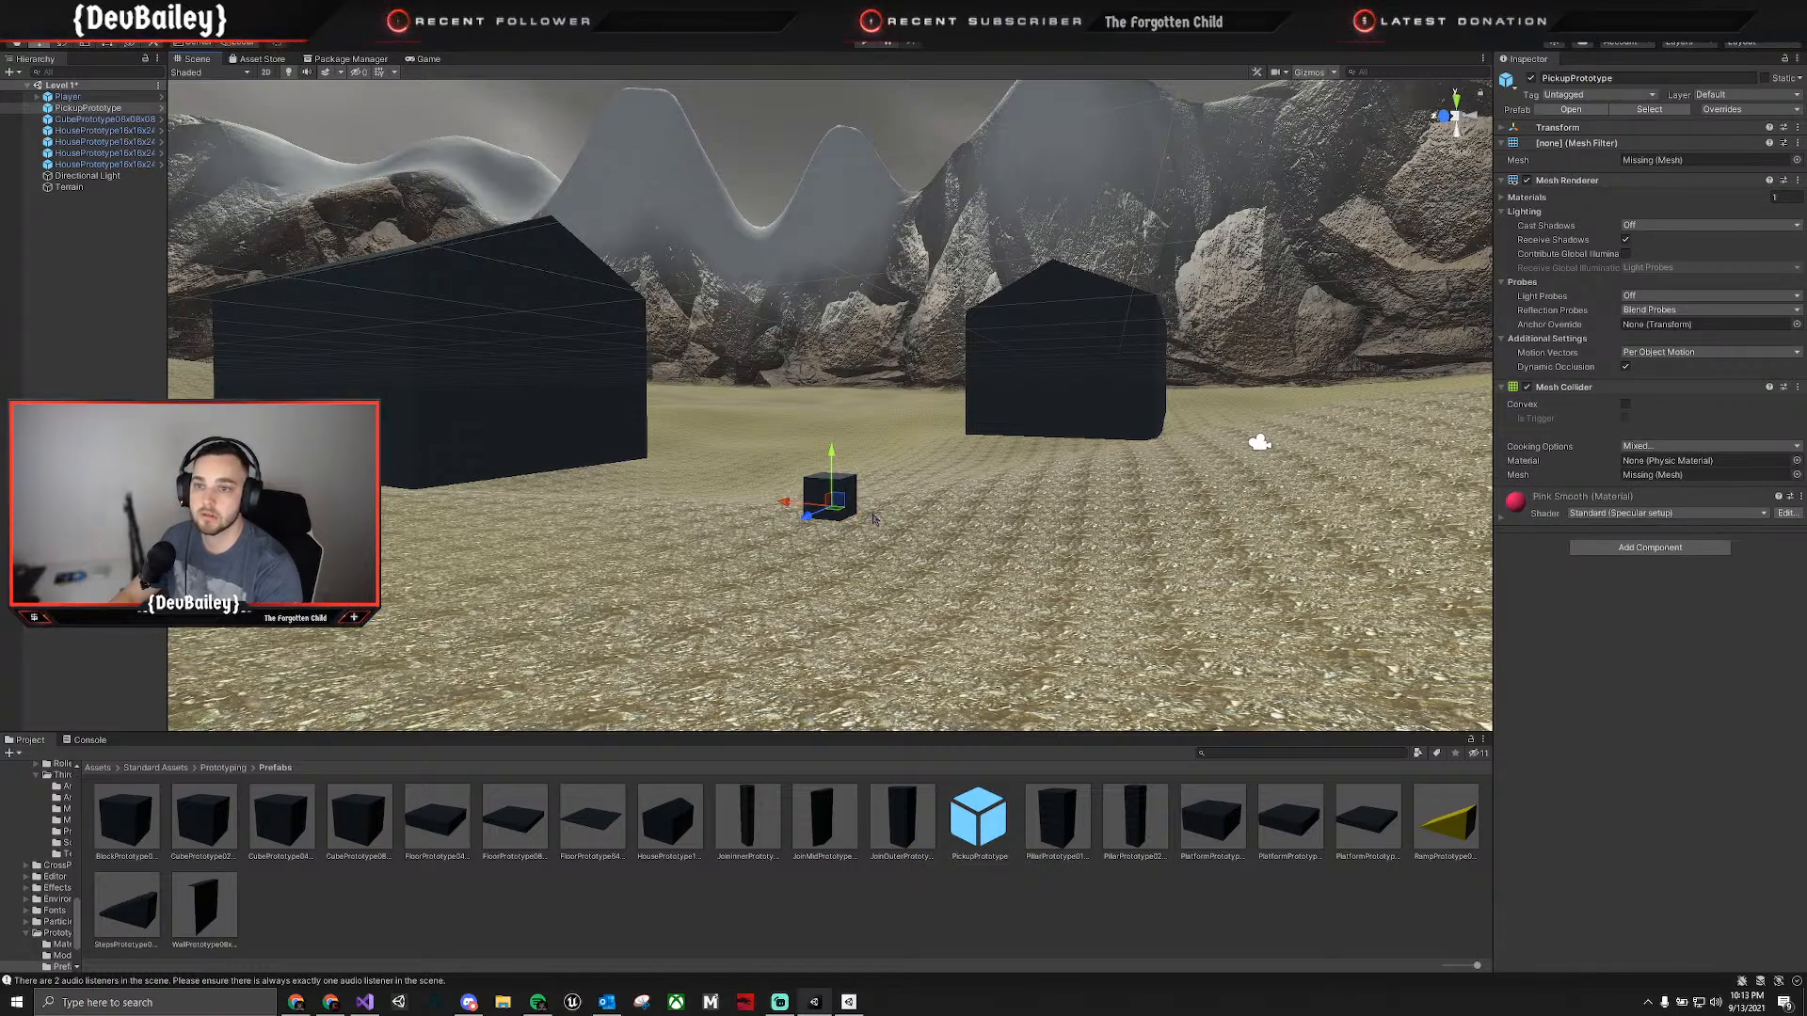
pyautogui.hotkey('ctrl', 'z')
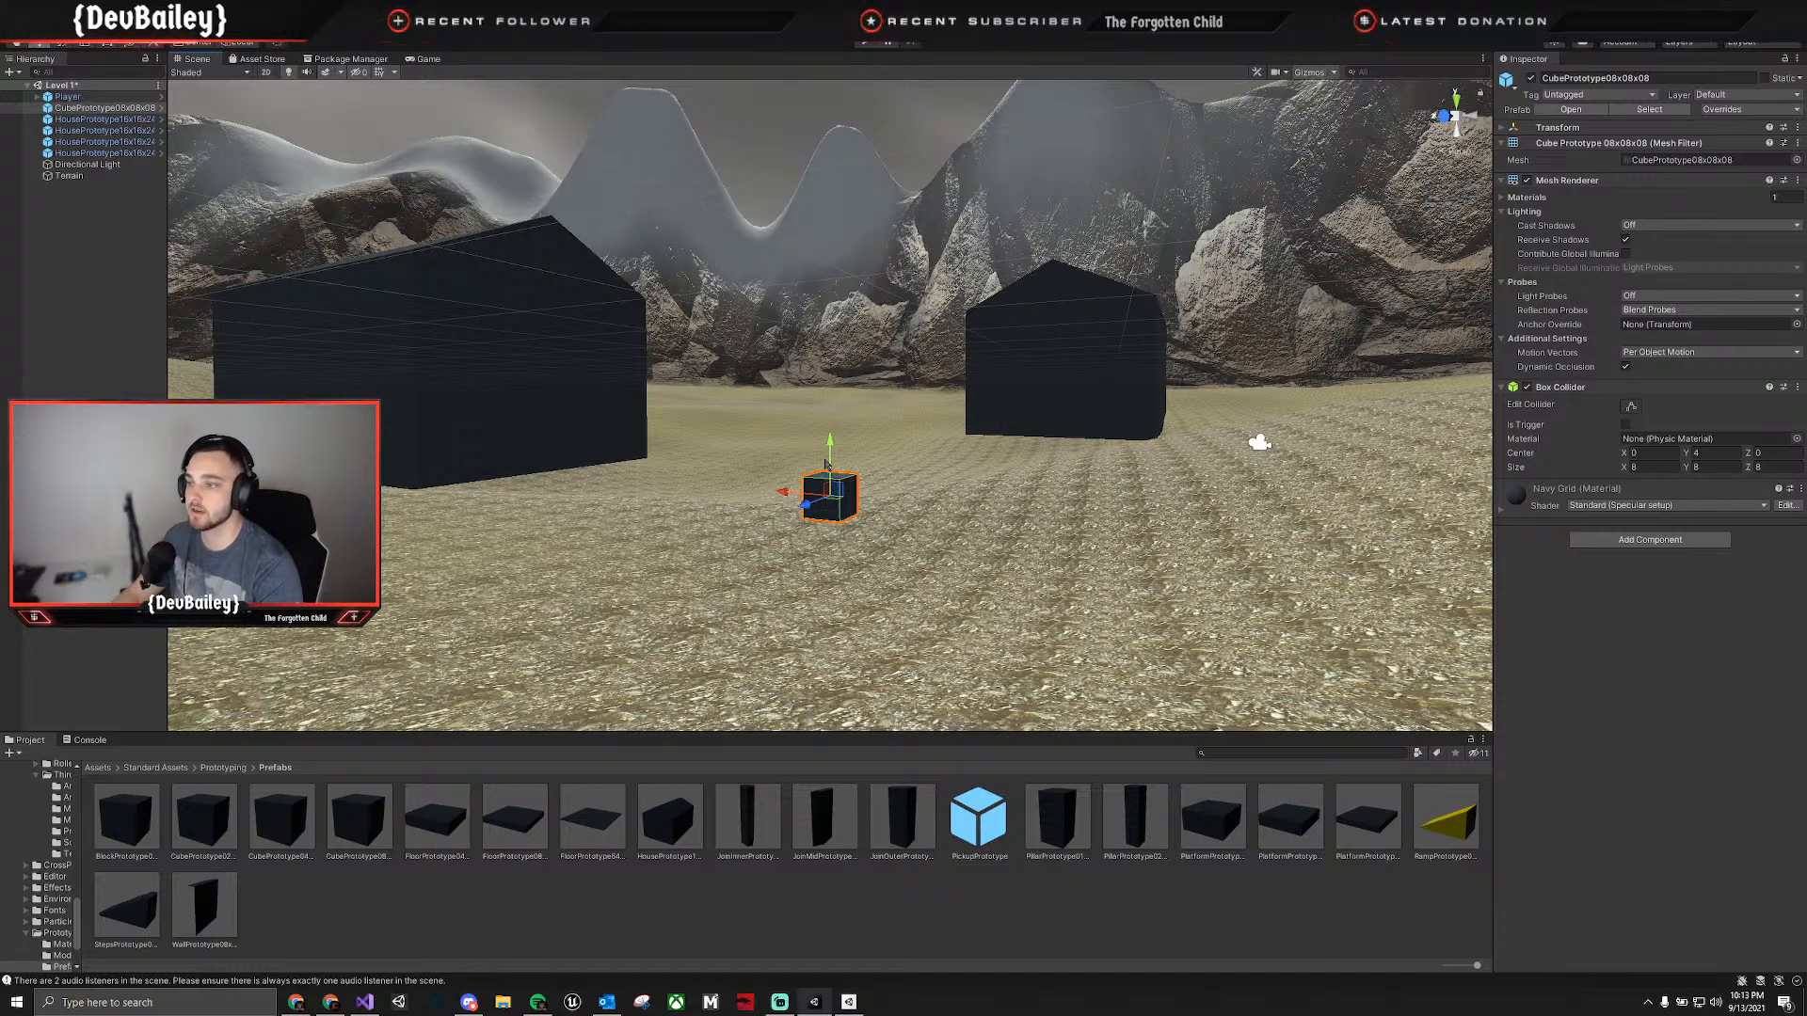
# Adjust the small cube's height so that it sits on the terrain surface.
pyautogui.moveTo(829, 462); pyautogui.dragTo(830, 436)
pyautogui.press('d')
pyautogui.moveTo(992, 422); pyautogui.dragTo(783, 403, button='right')
pyautogui.moveTo(797, 408); pyautogui.dragTo(797, 418)
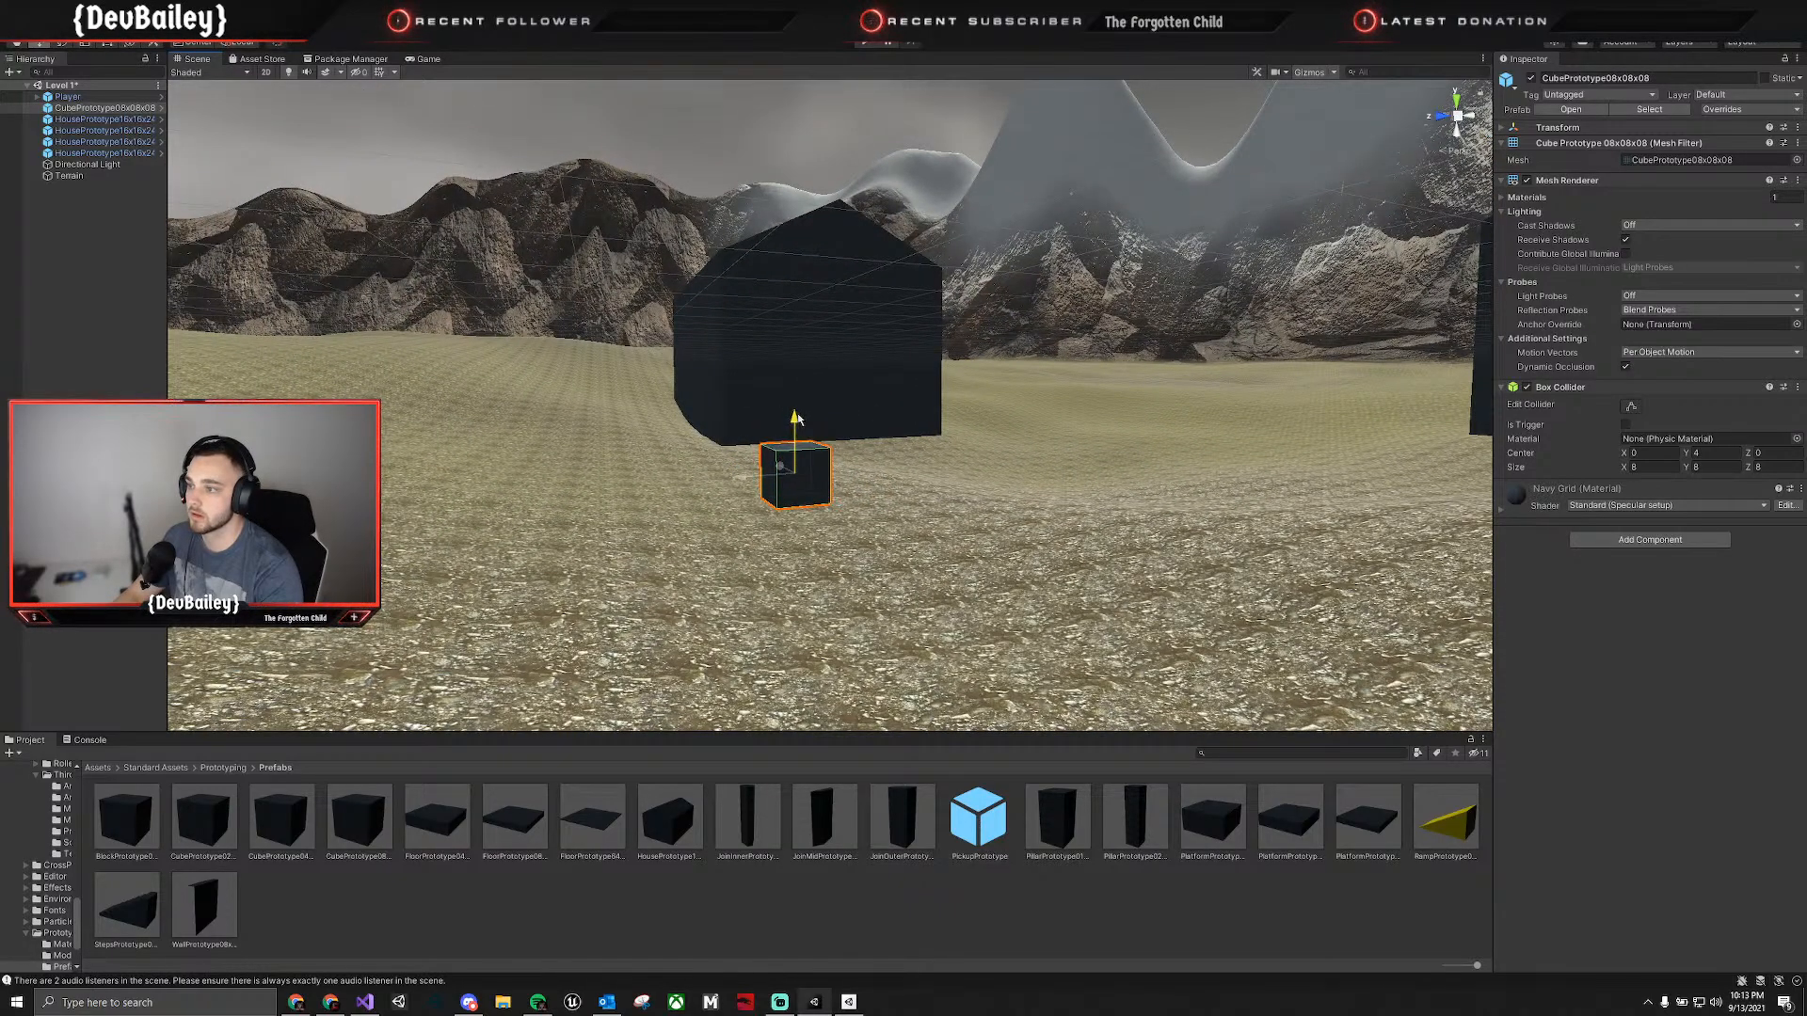
# Place a second CubePrototype08x08x08 prefab near the small cube and scale it down uniformly to a medium-sized box.
pyautogui.moveTo(352, 832); pyautogui.dragTo(620, 473)
pyautogui.press('e')
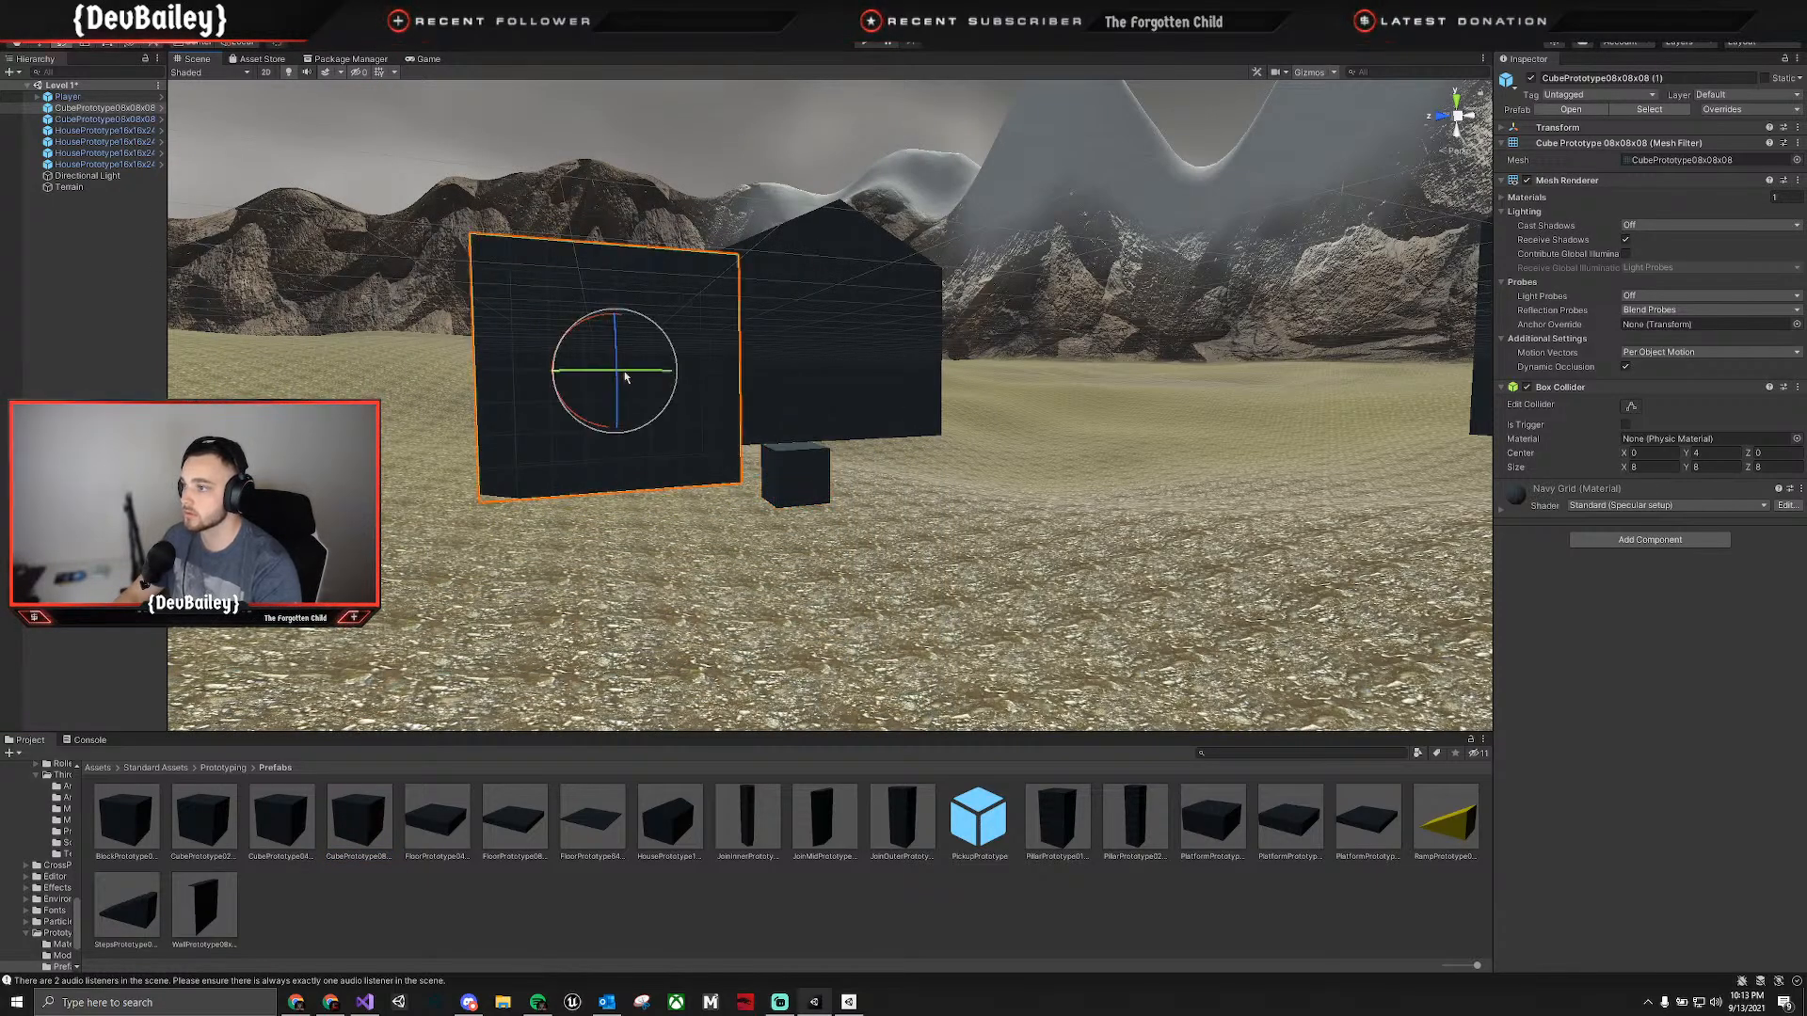
pyautogui.press('r')
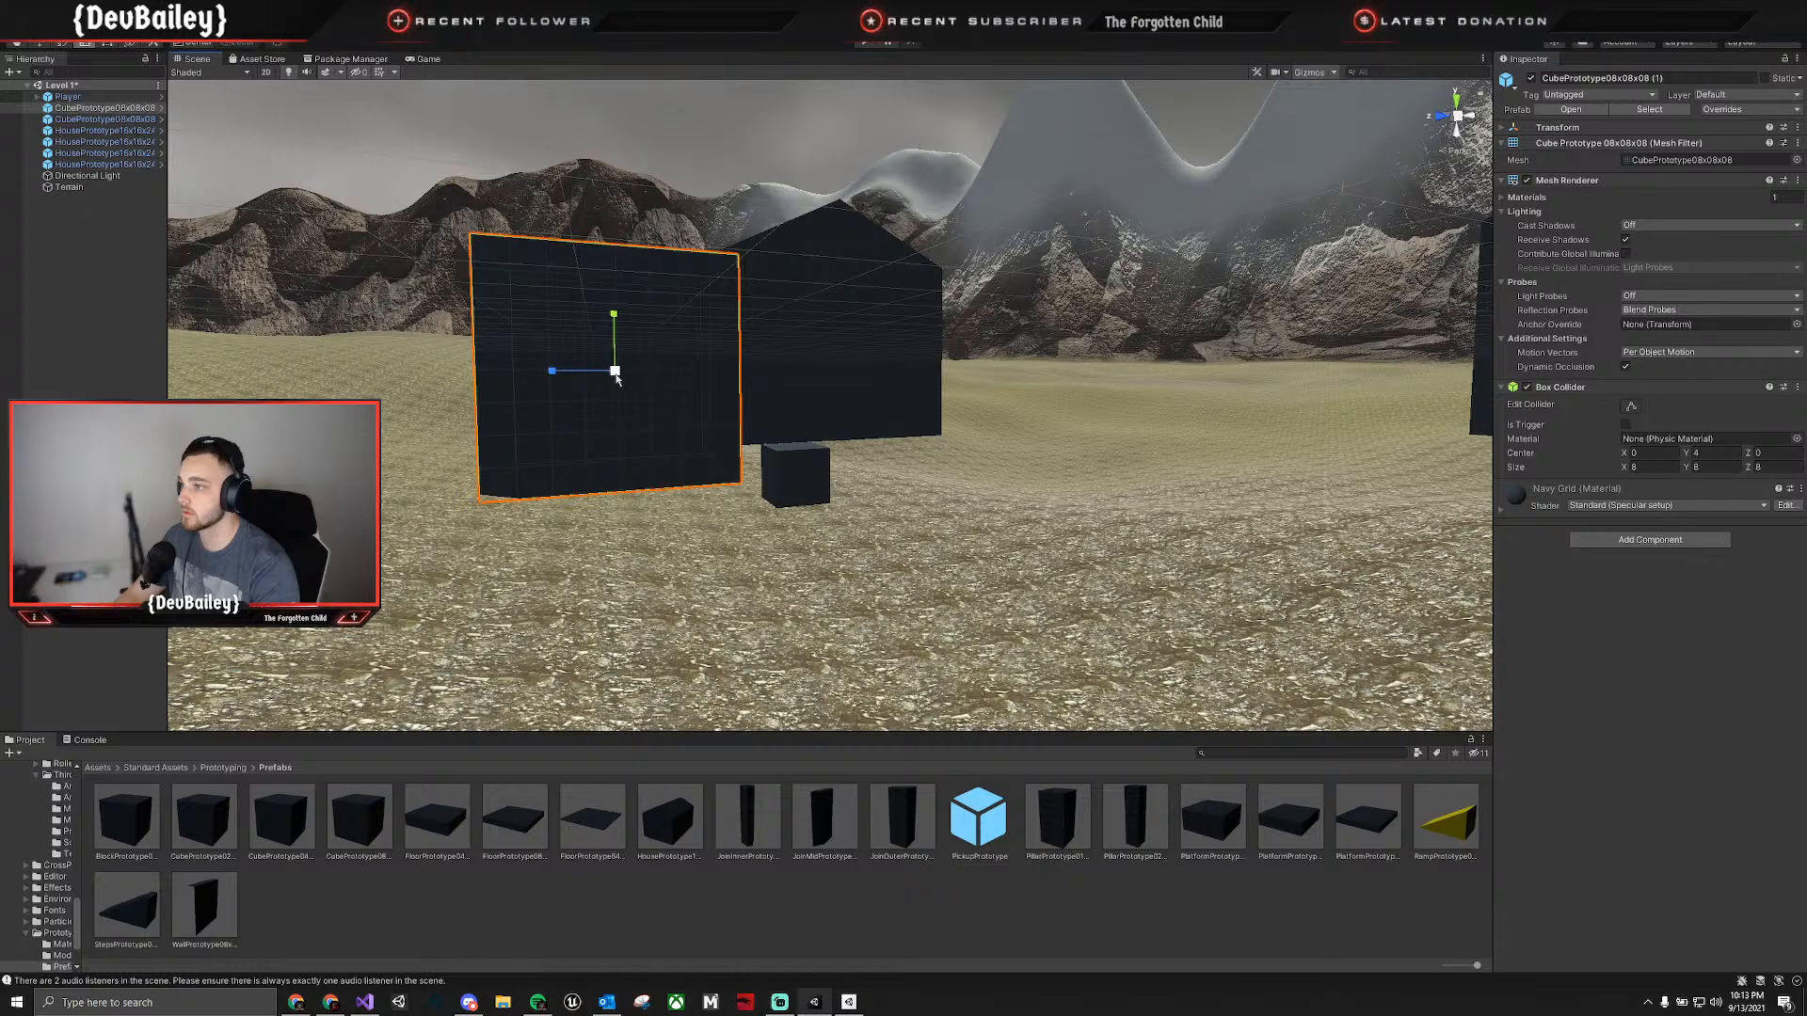
pyautogui.moveTo(617, 375); pyautogui.dragTo(584, 455)
# Move the medium-sized cube across the terrain to beside the nearby house and lower it onto the ground.
pyautogui.press('a')
pyautogui.moveTo(572, 464); pyautogui.dragTo(698, 413, button='right')
pyautogui.press('w')
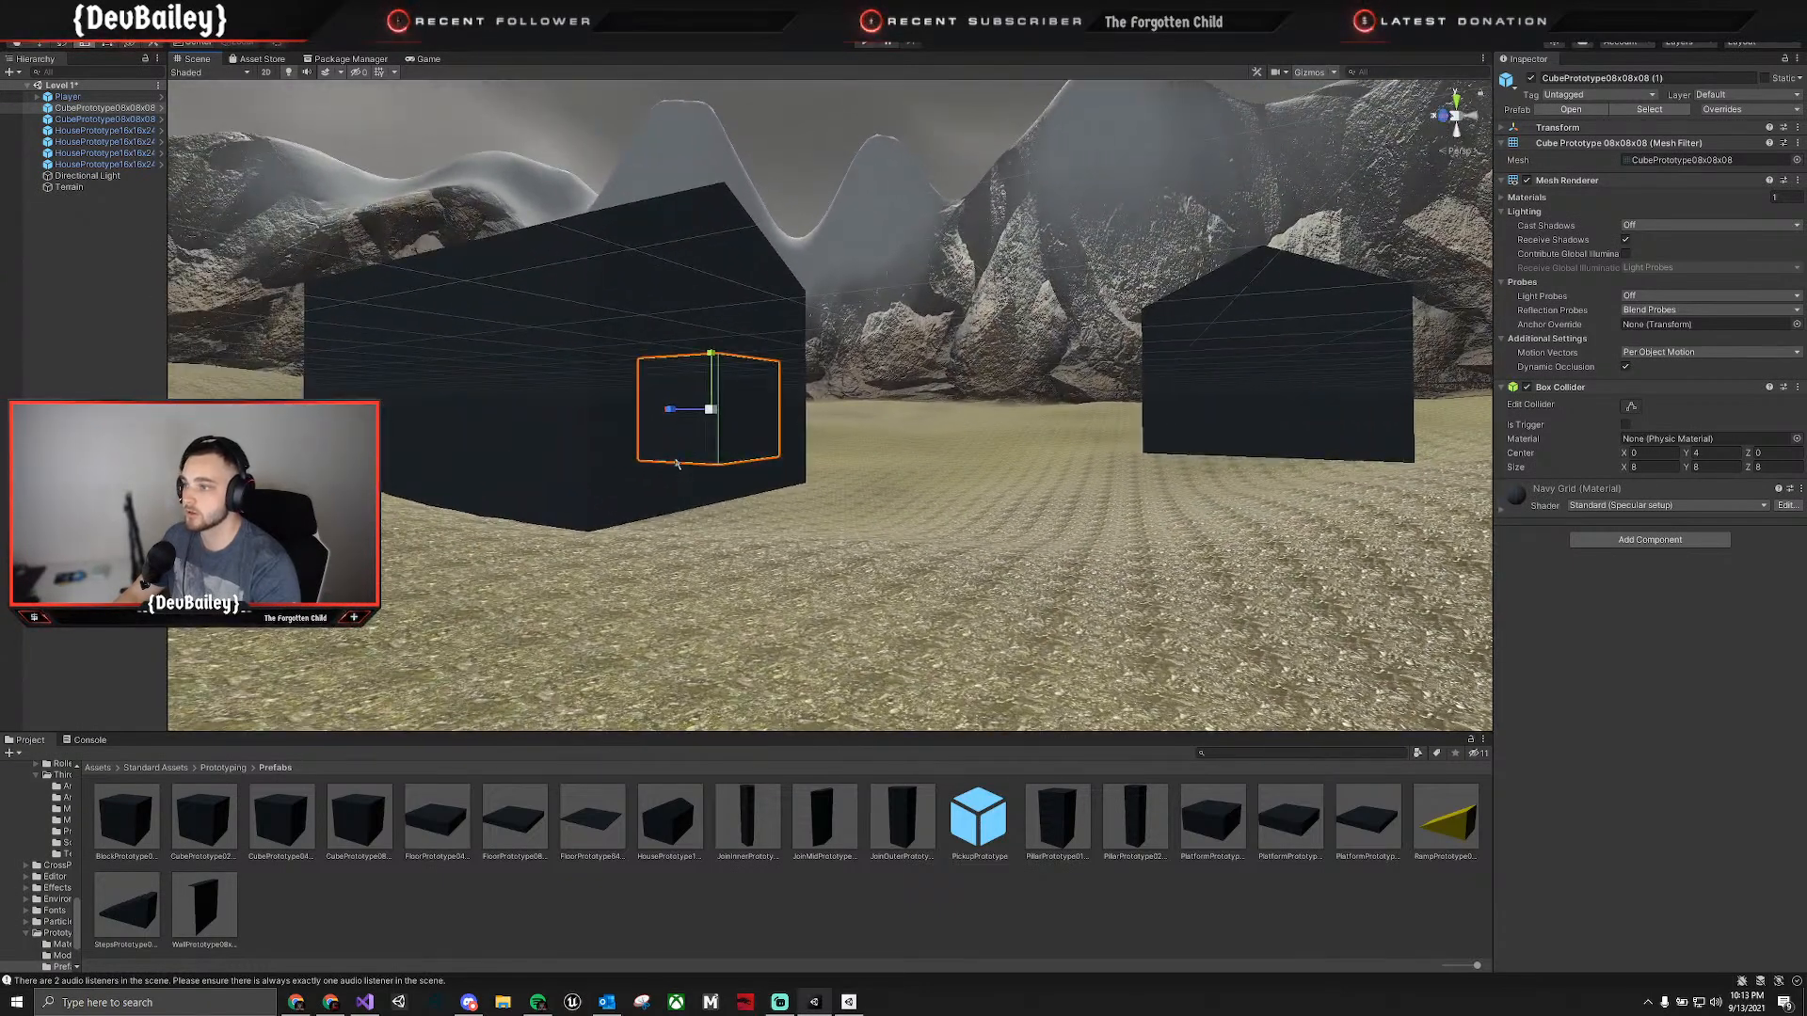
pyautogui.press('e')
pyautogui.press('w')
pyautogui.moveTo(669, 412); pyautogui.dragTo(1150, 516)
pyautogui.moveTo(1150, 516); pyautogui.dragTo(948, 381, button='right')
pyautogui.moveTo(777, 272); pyautogui.dragTo(823, 313)
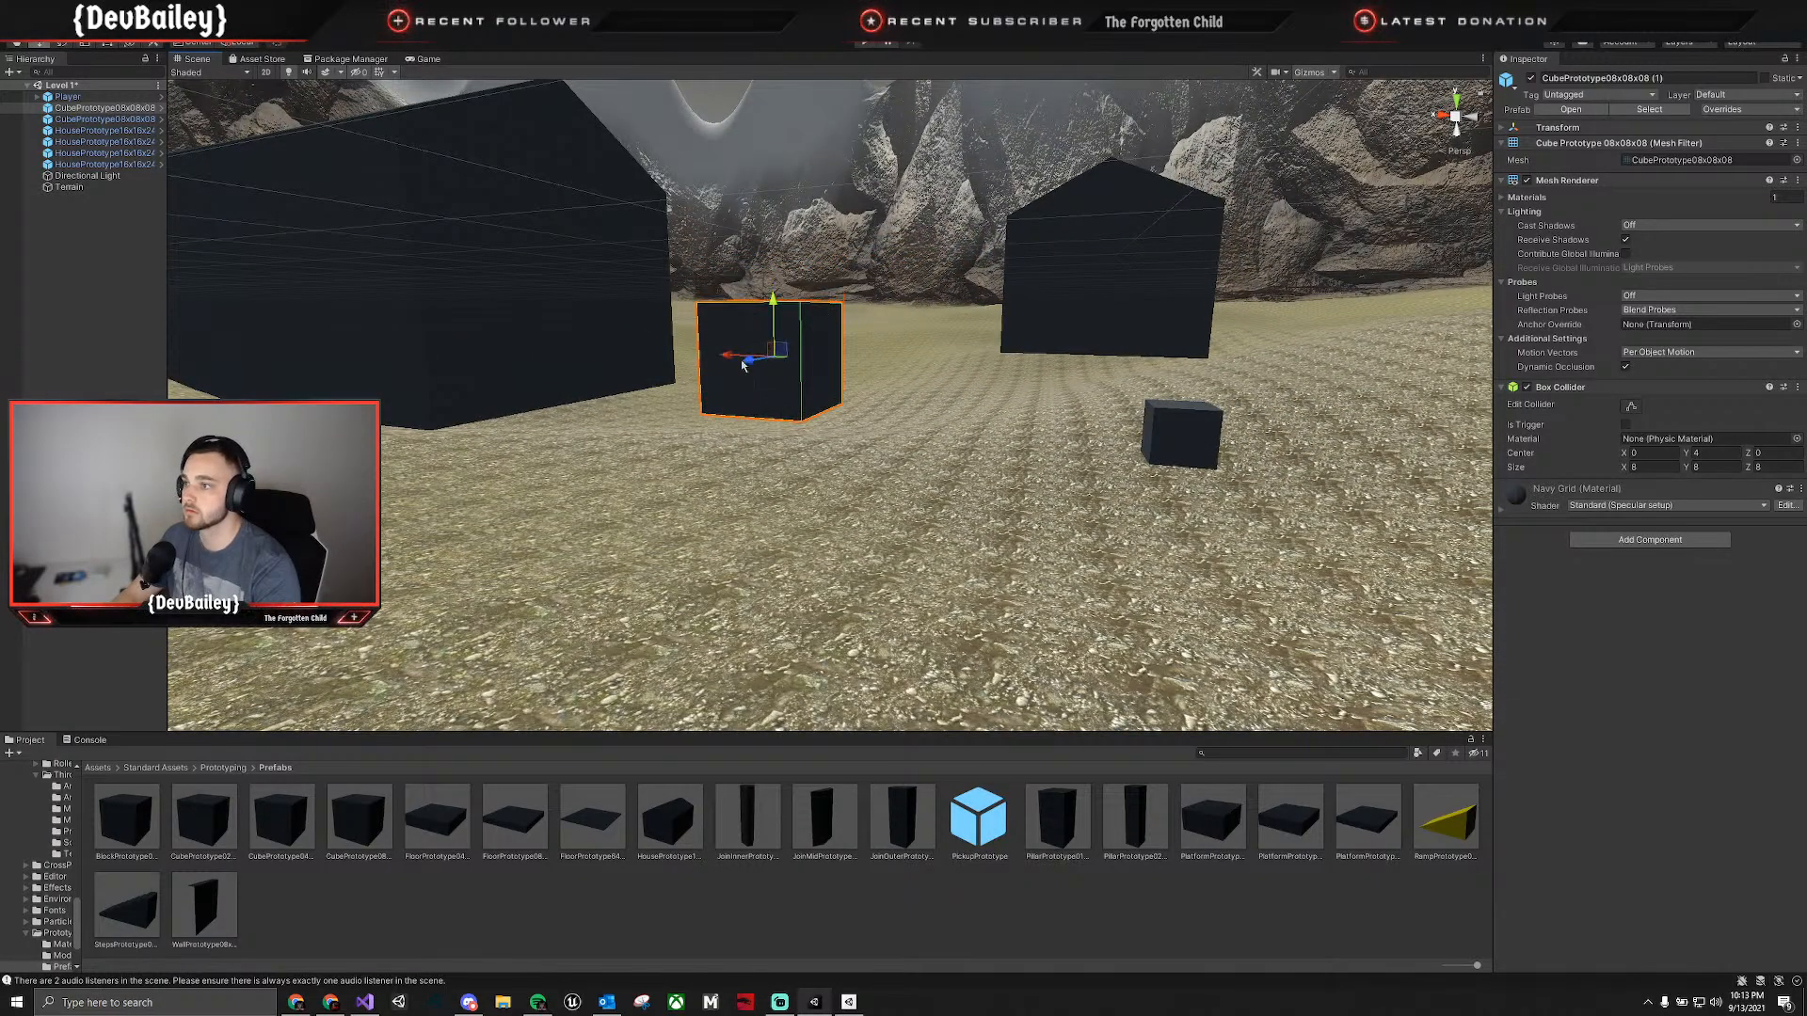
pyautogui.moveTo(740, 362); pyautogui.dragTo(861, 374)
pyautogui.moveTo(917, 374); pyautogui.dragTo(1286, 461, button='right')
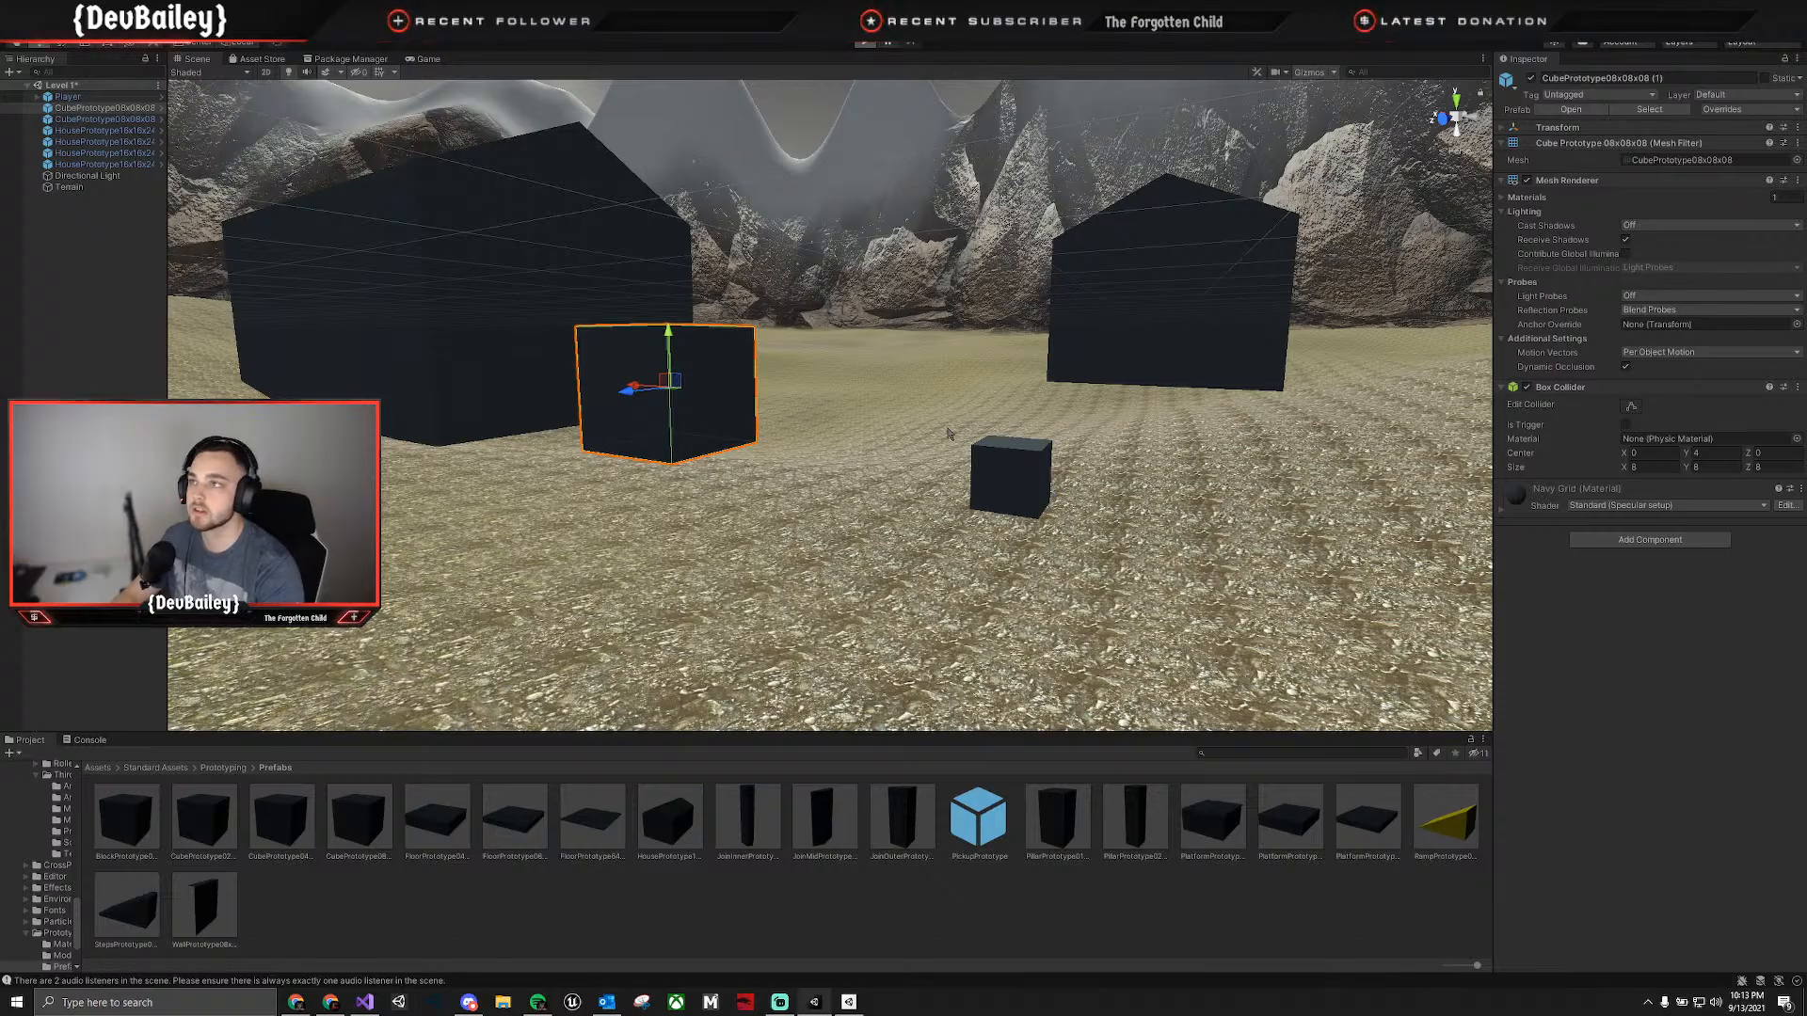
# Play-test the level by walking the Player among the houses and cubes, and stop play mode.
pyautogui.hotkey('ctrl', 'p')
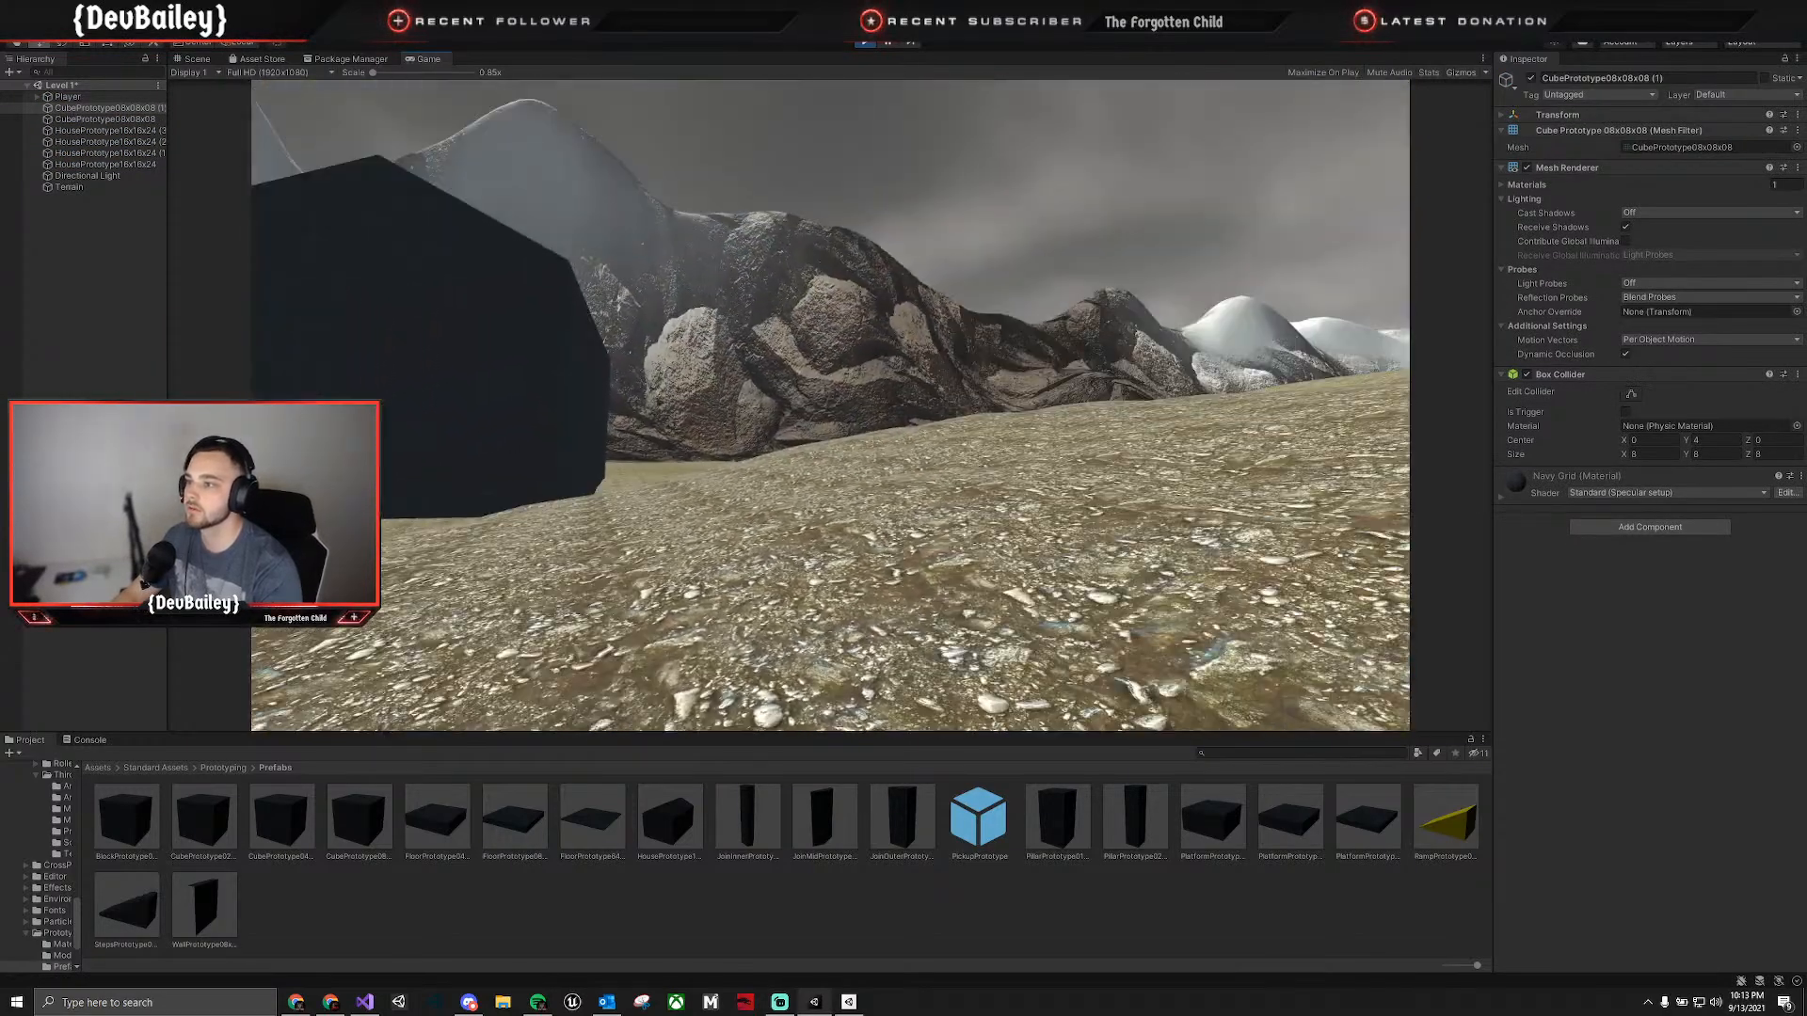
pyautogui.press('w')
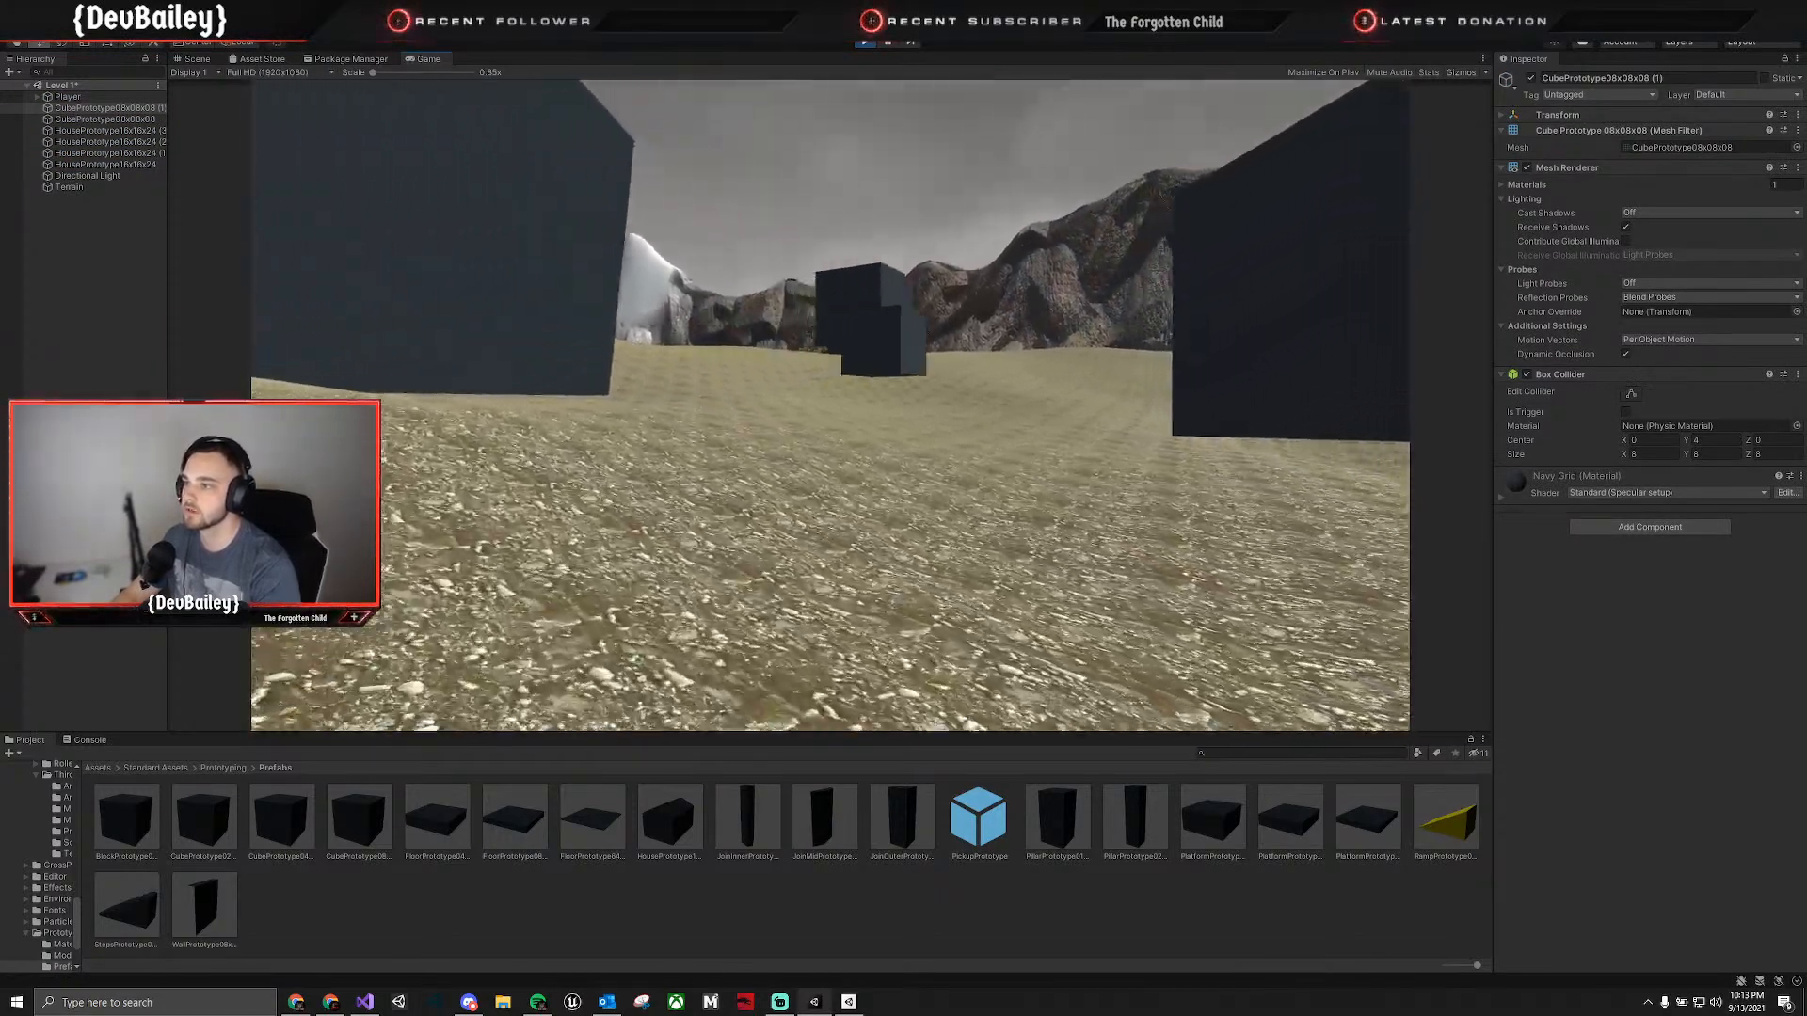
pyautogui.press('w')
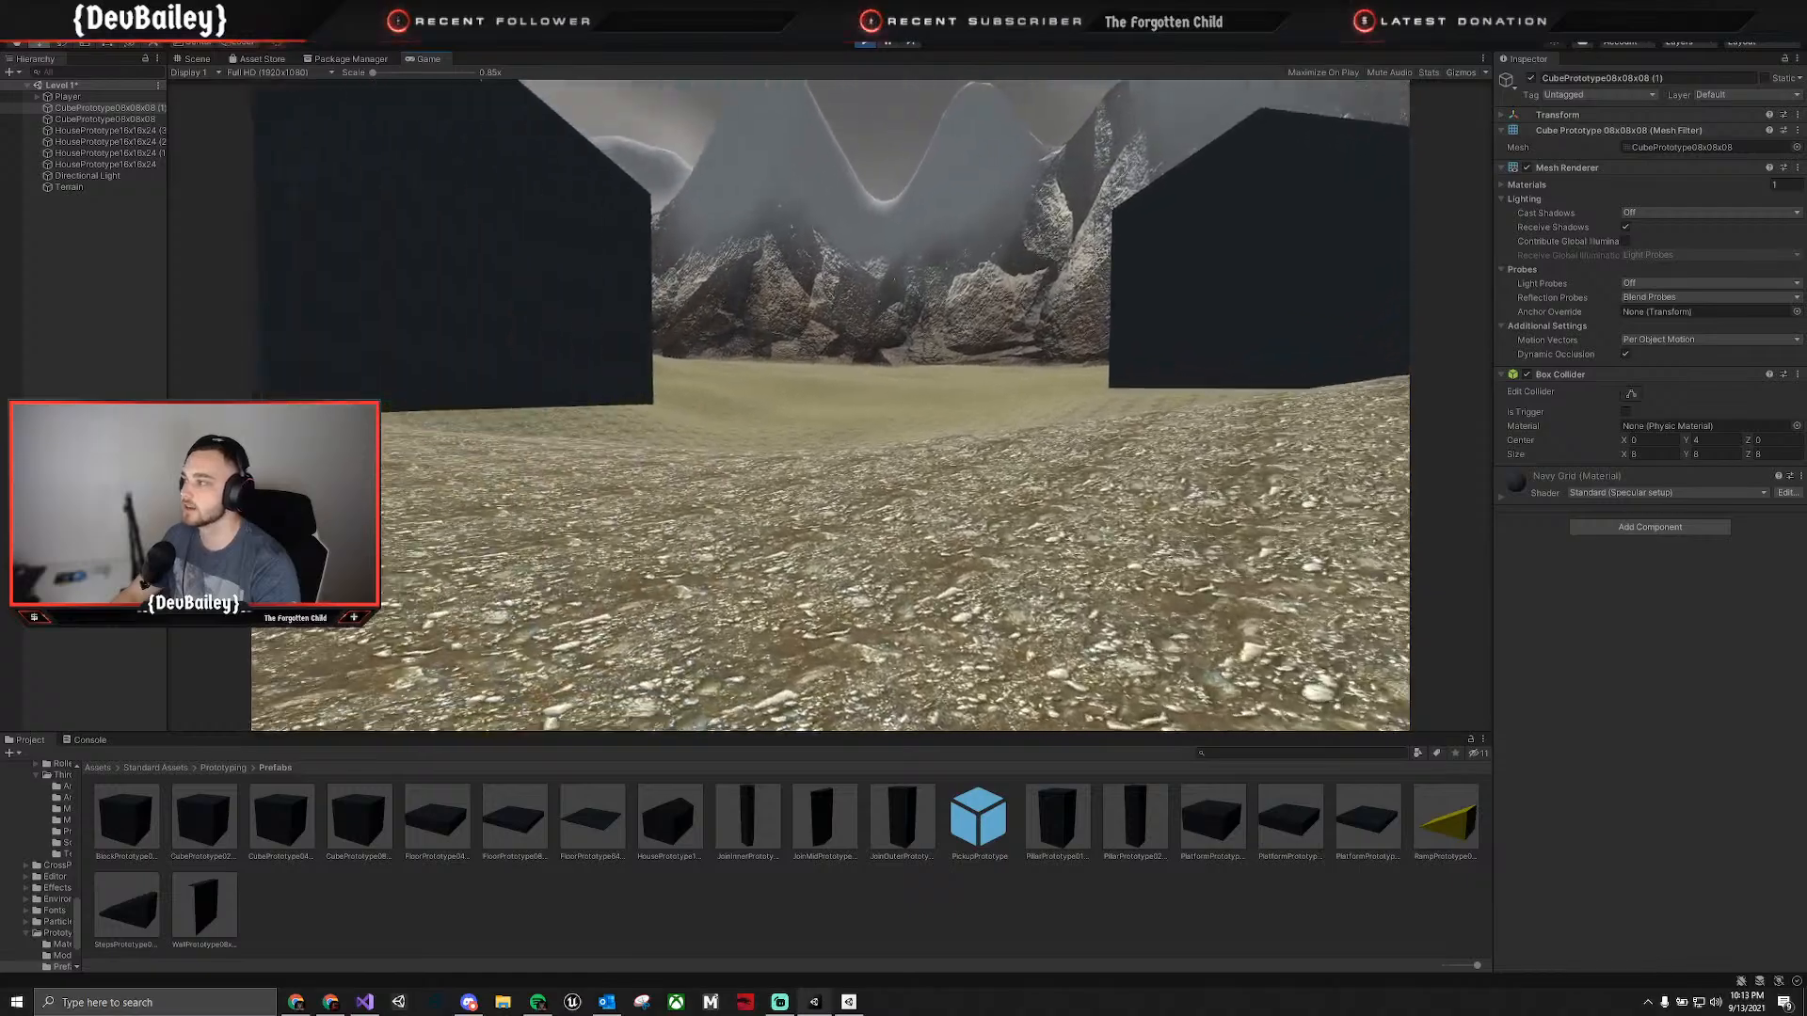
pyautogui.press('w')
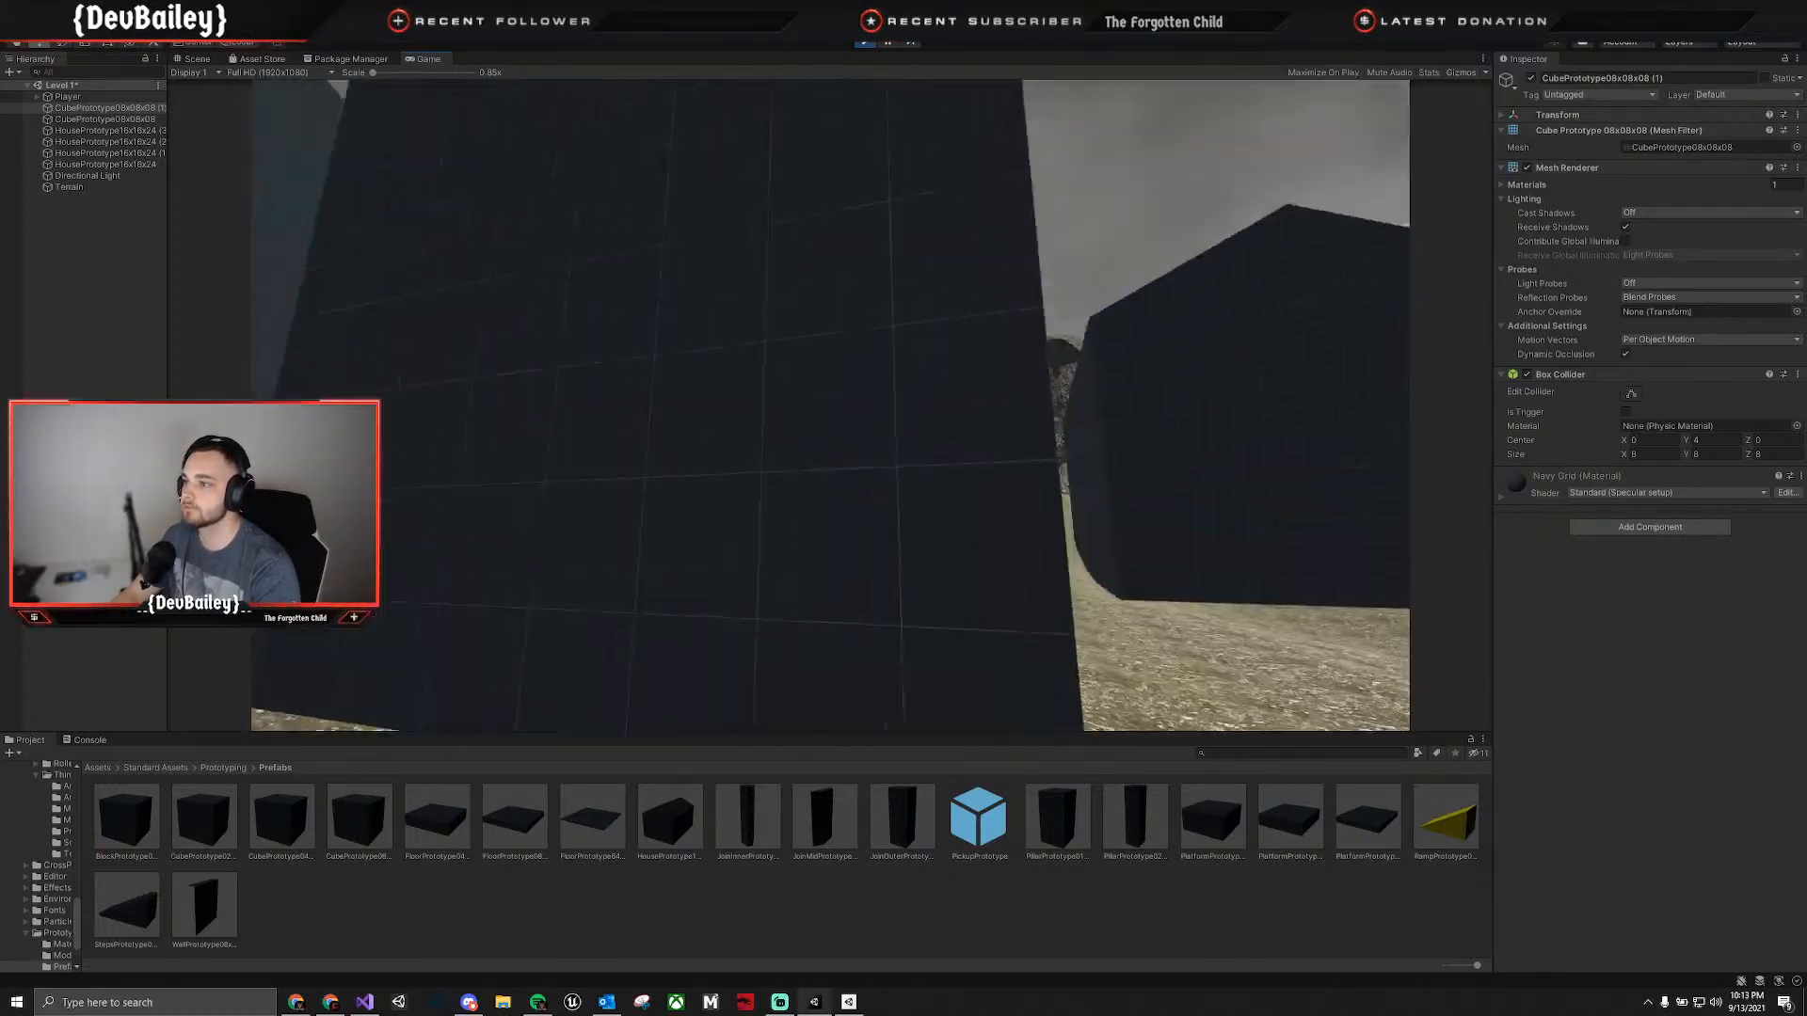
pyautogui.press('w')
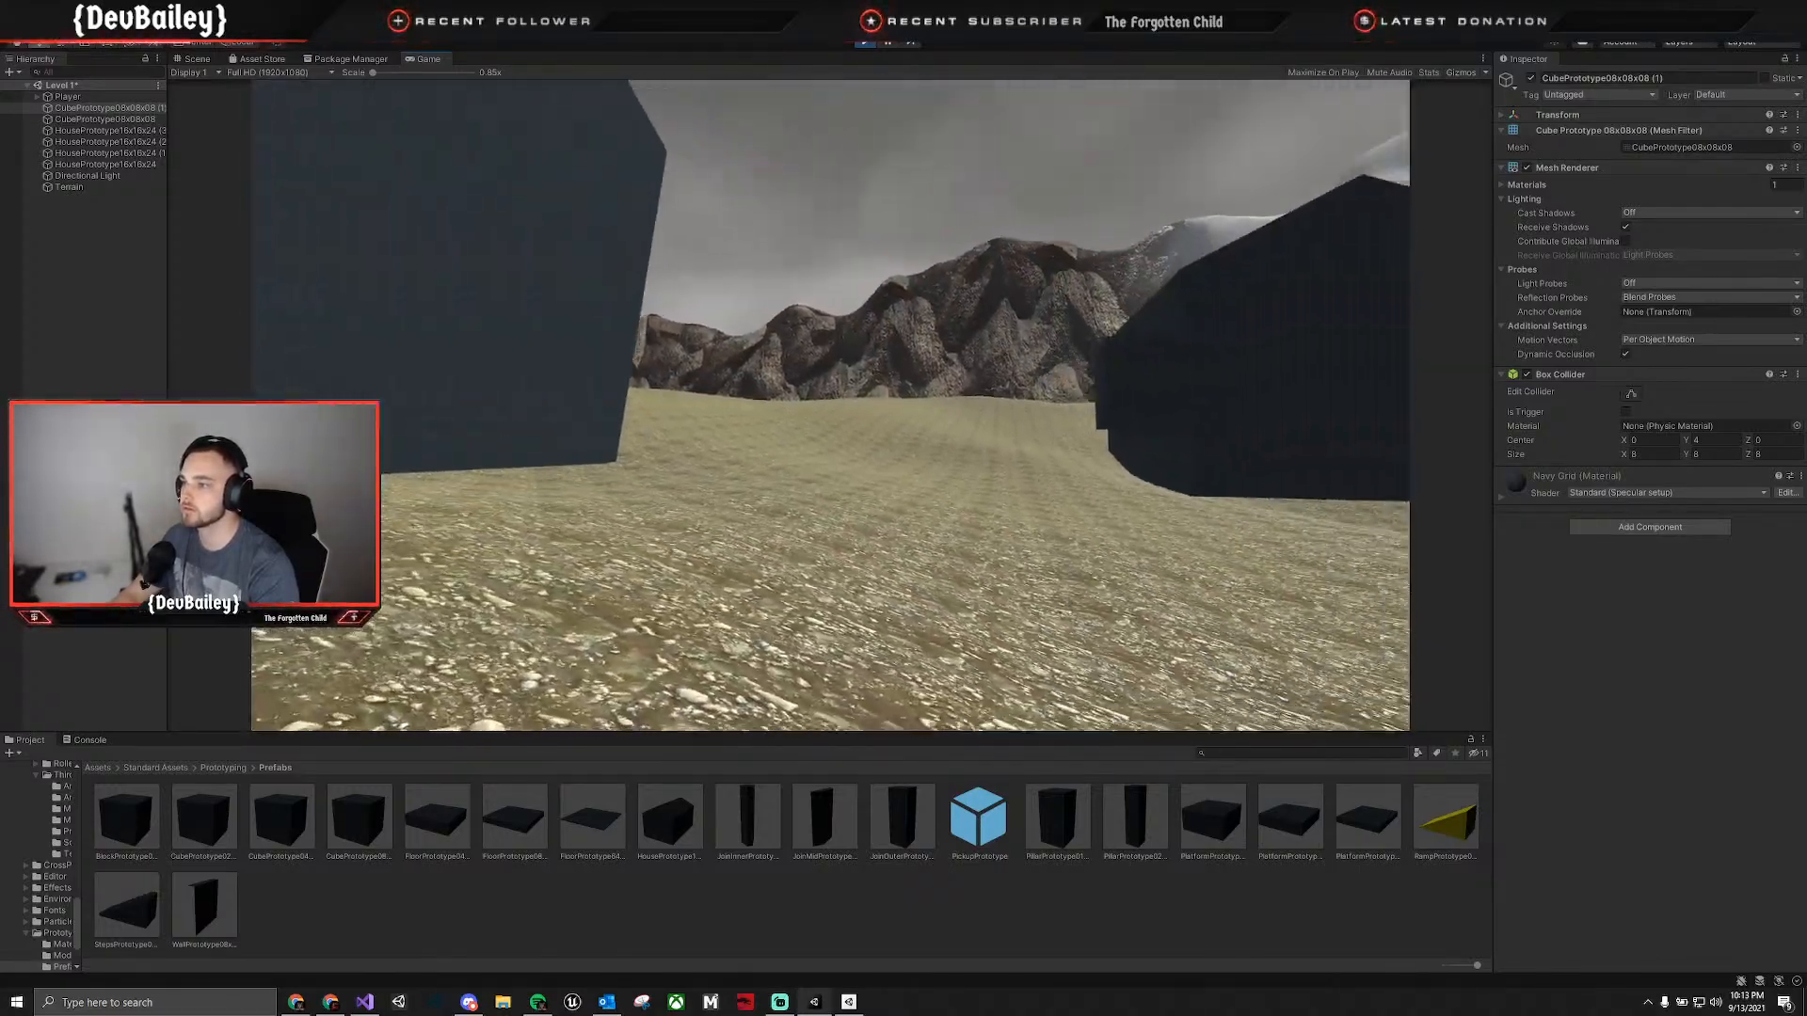
pyautogui.press('w')
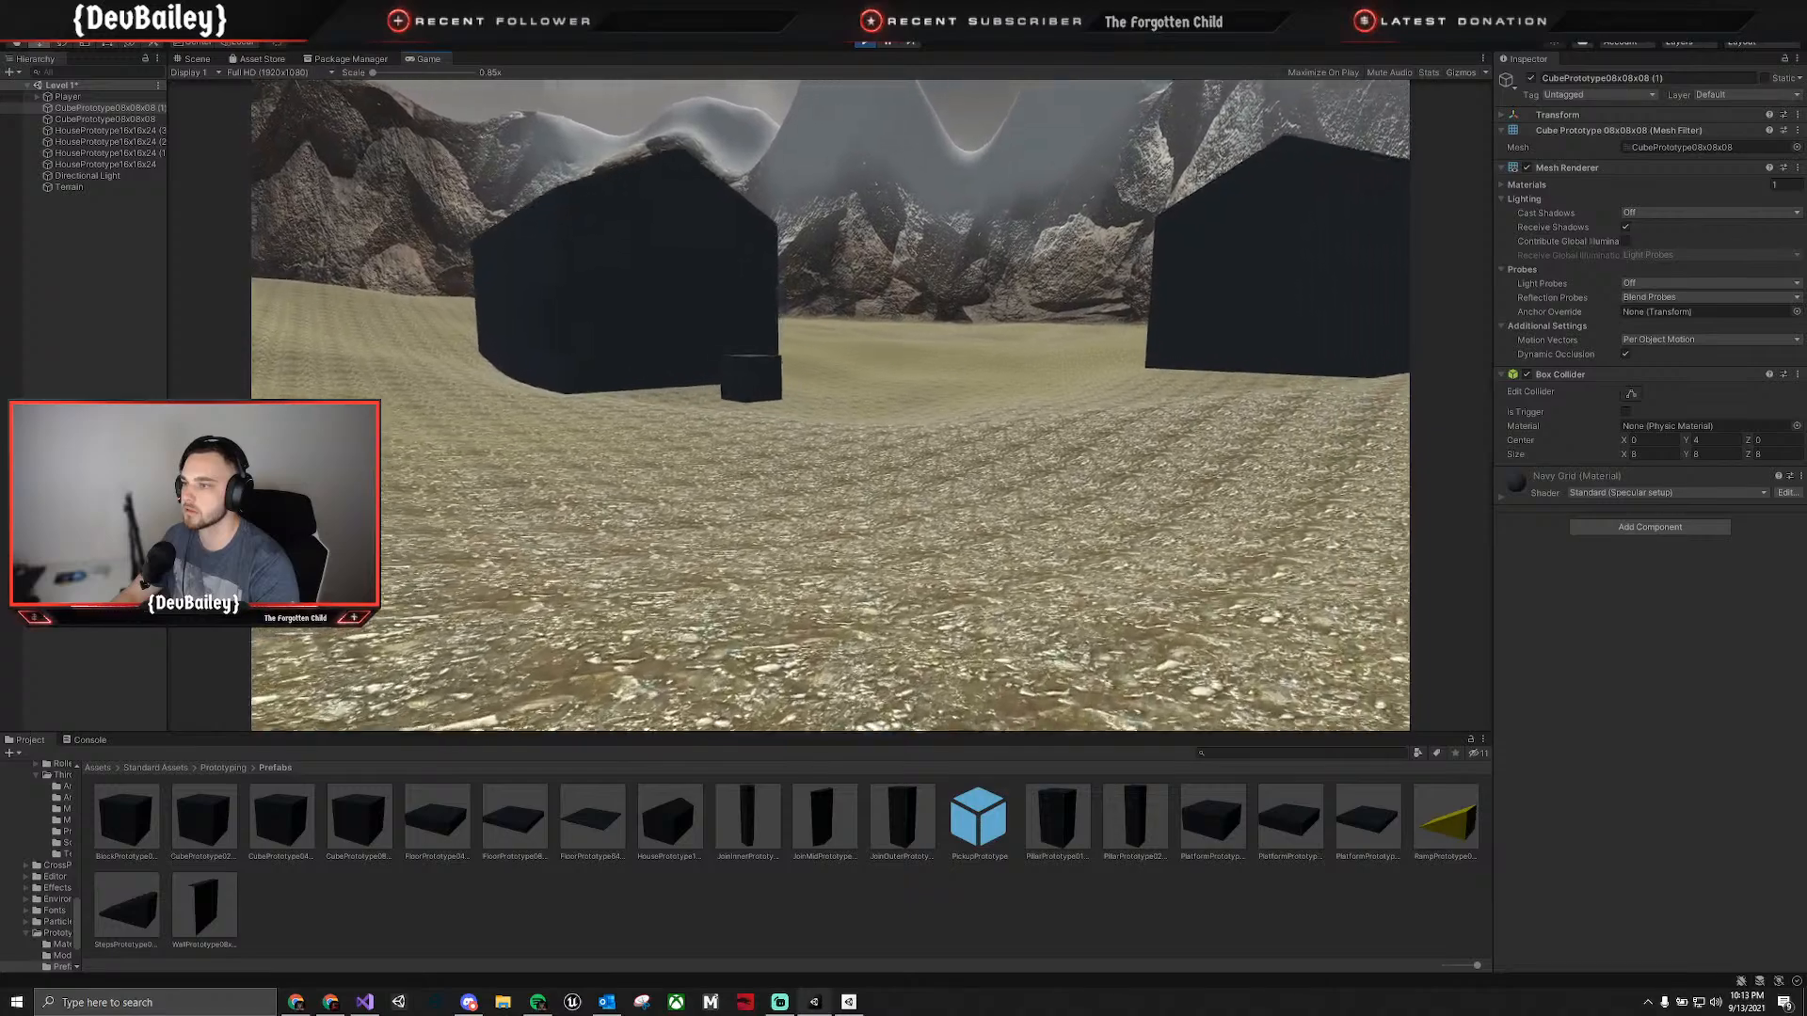
pyautogui.press('w')
pyautogui.press('Escape')
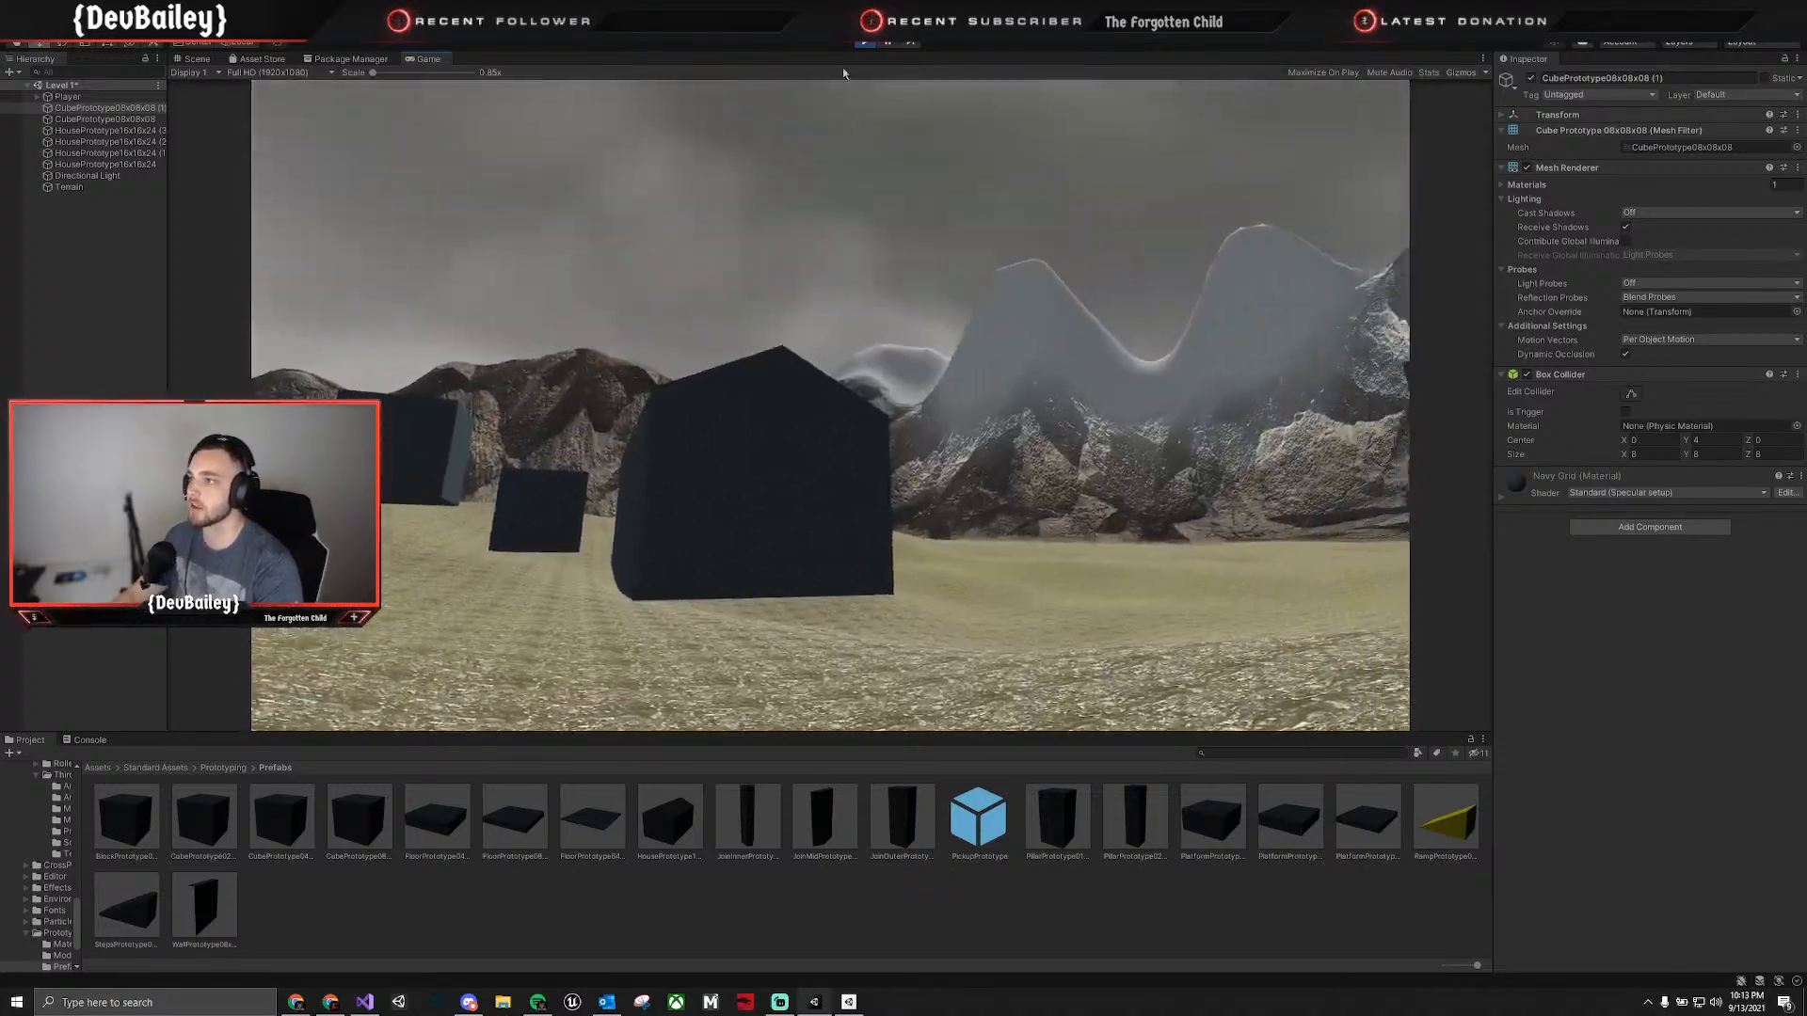
pyautogui.click(863, 41)
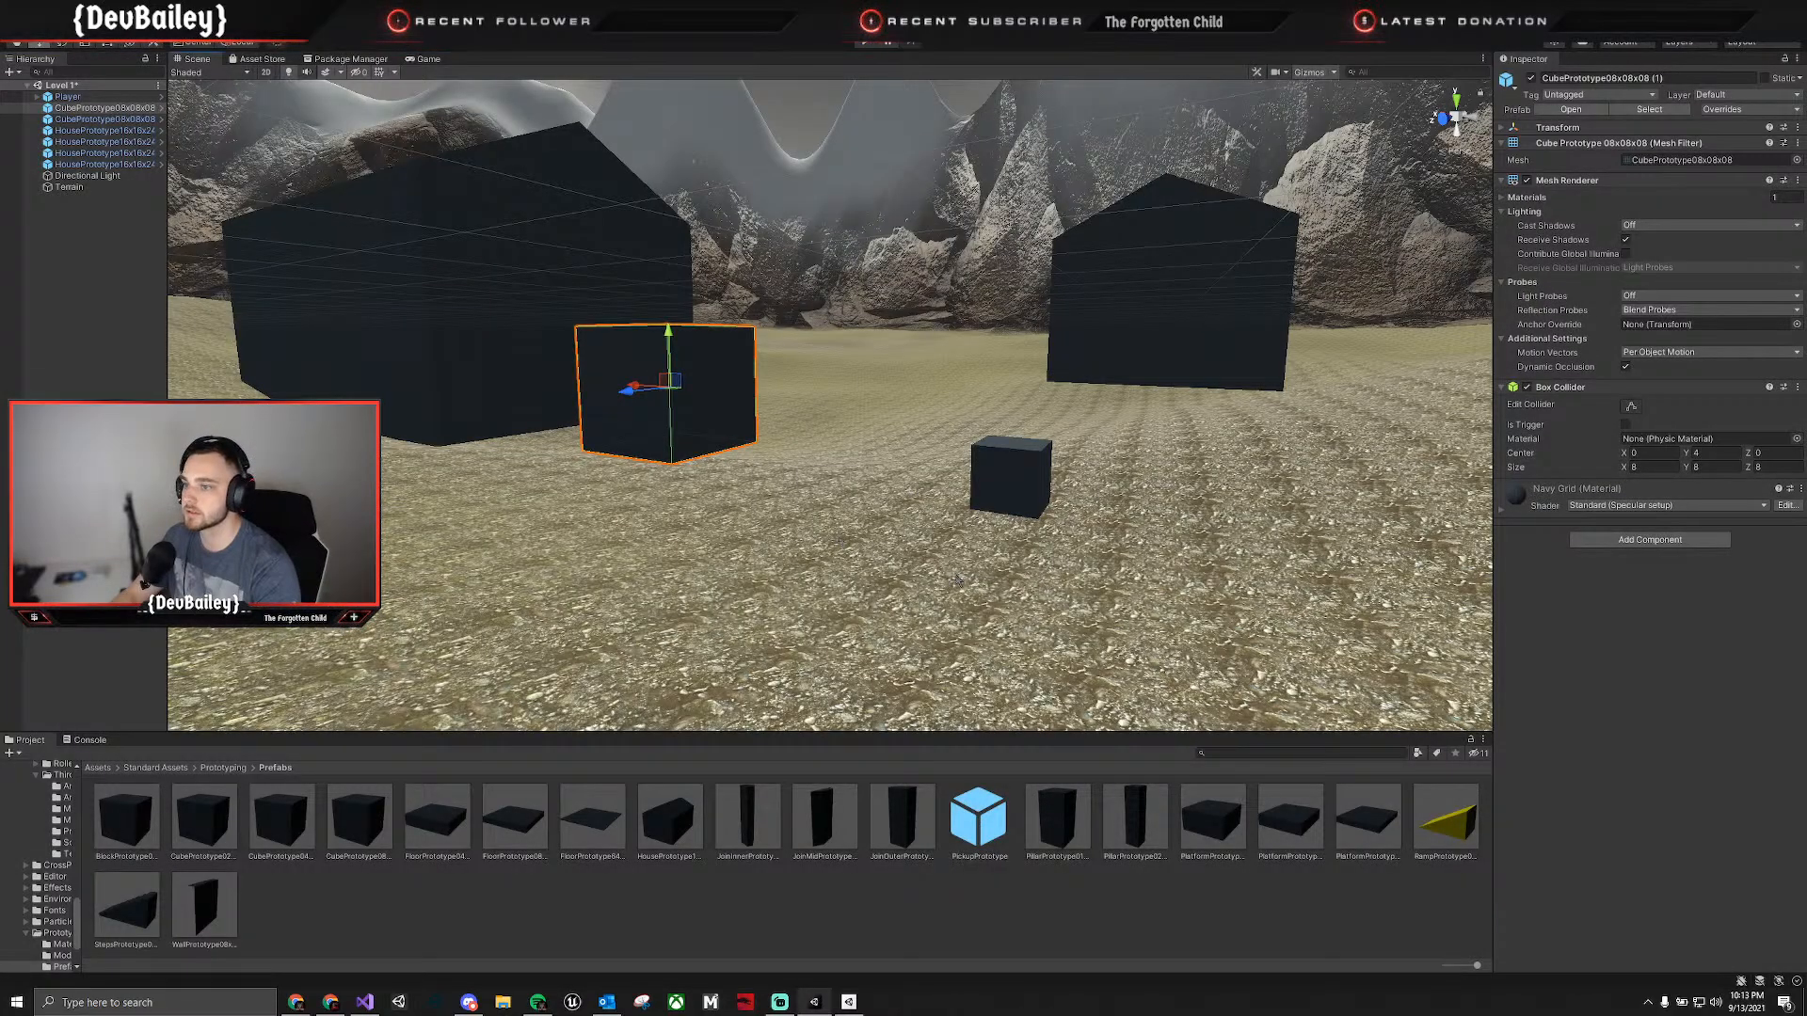
# Duplicate the small cube and move the copy a short distance away across the open terrain.
pyautogui.click(1019, 466)
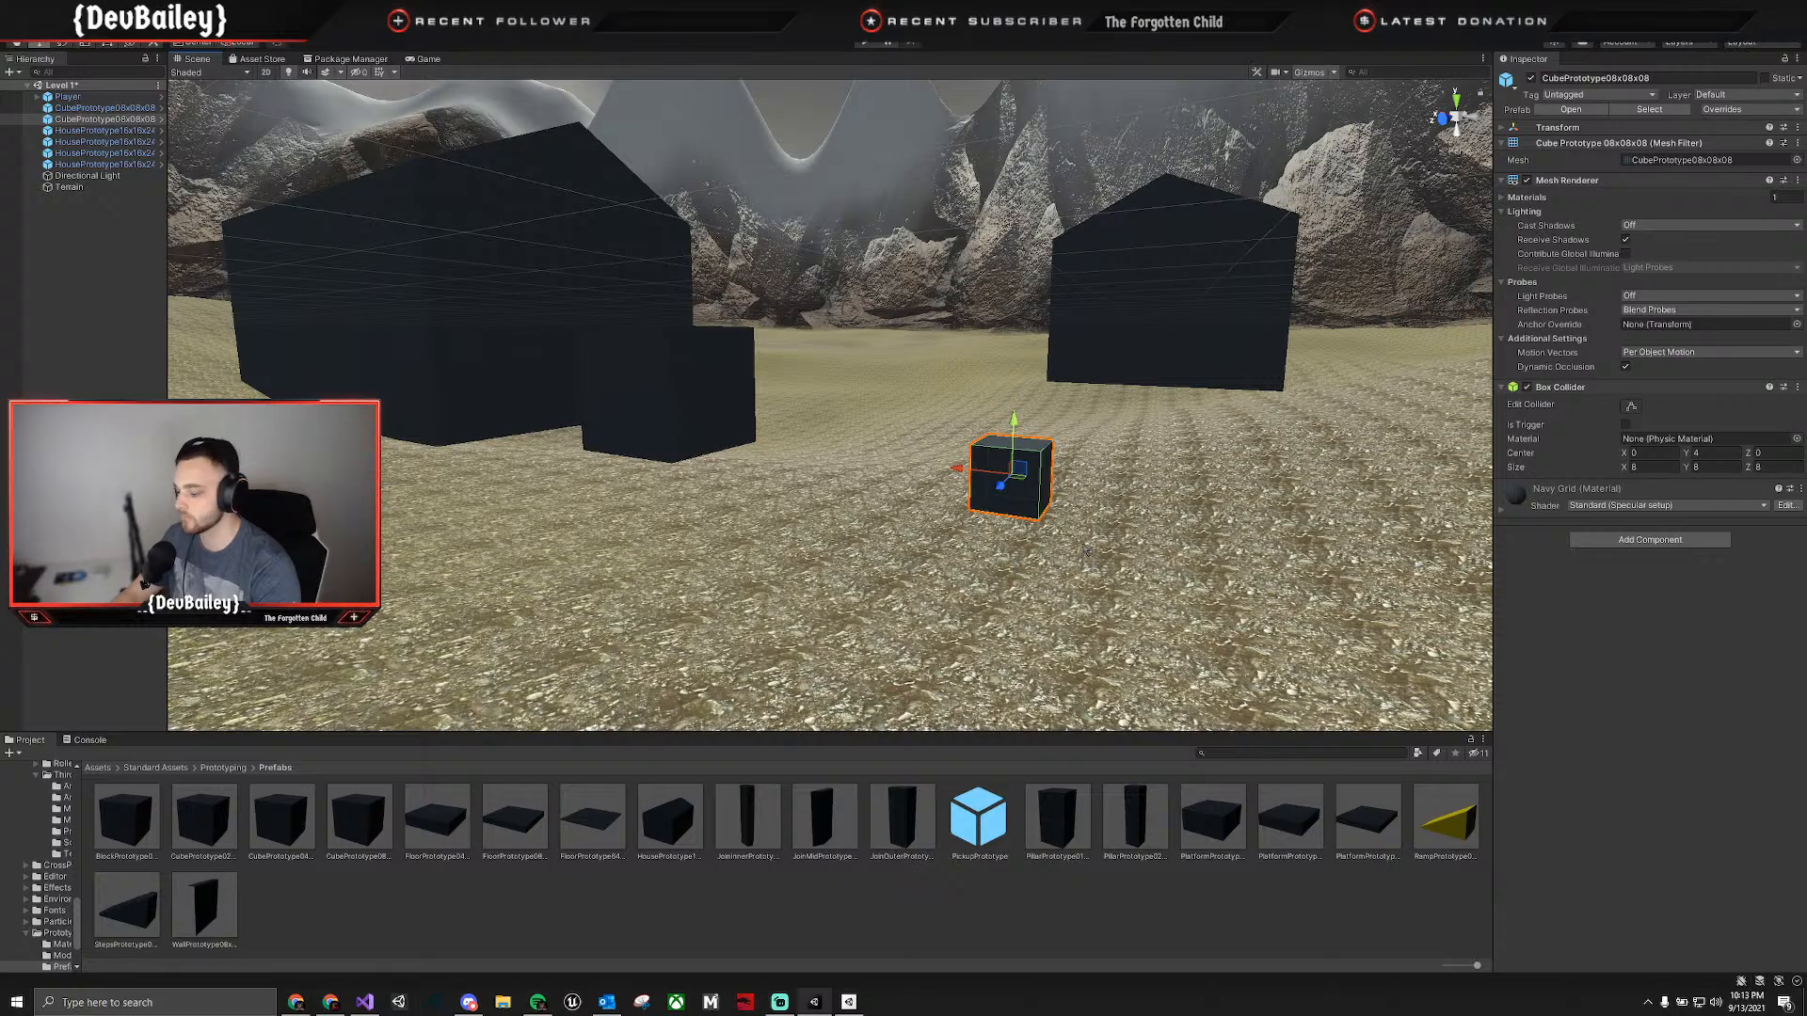
pyautogui.hotkey('ctrl', 'd')
pyautogui.moveTo(1085, 549); pyautogui.dragTo(966, 427, button='right')
pyautogui.press('a')
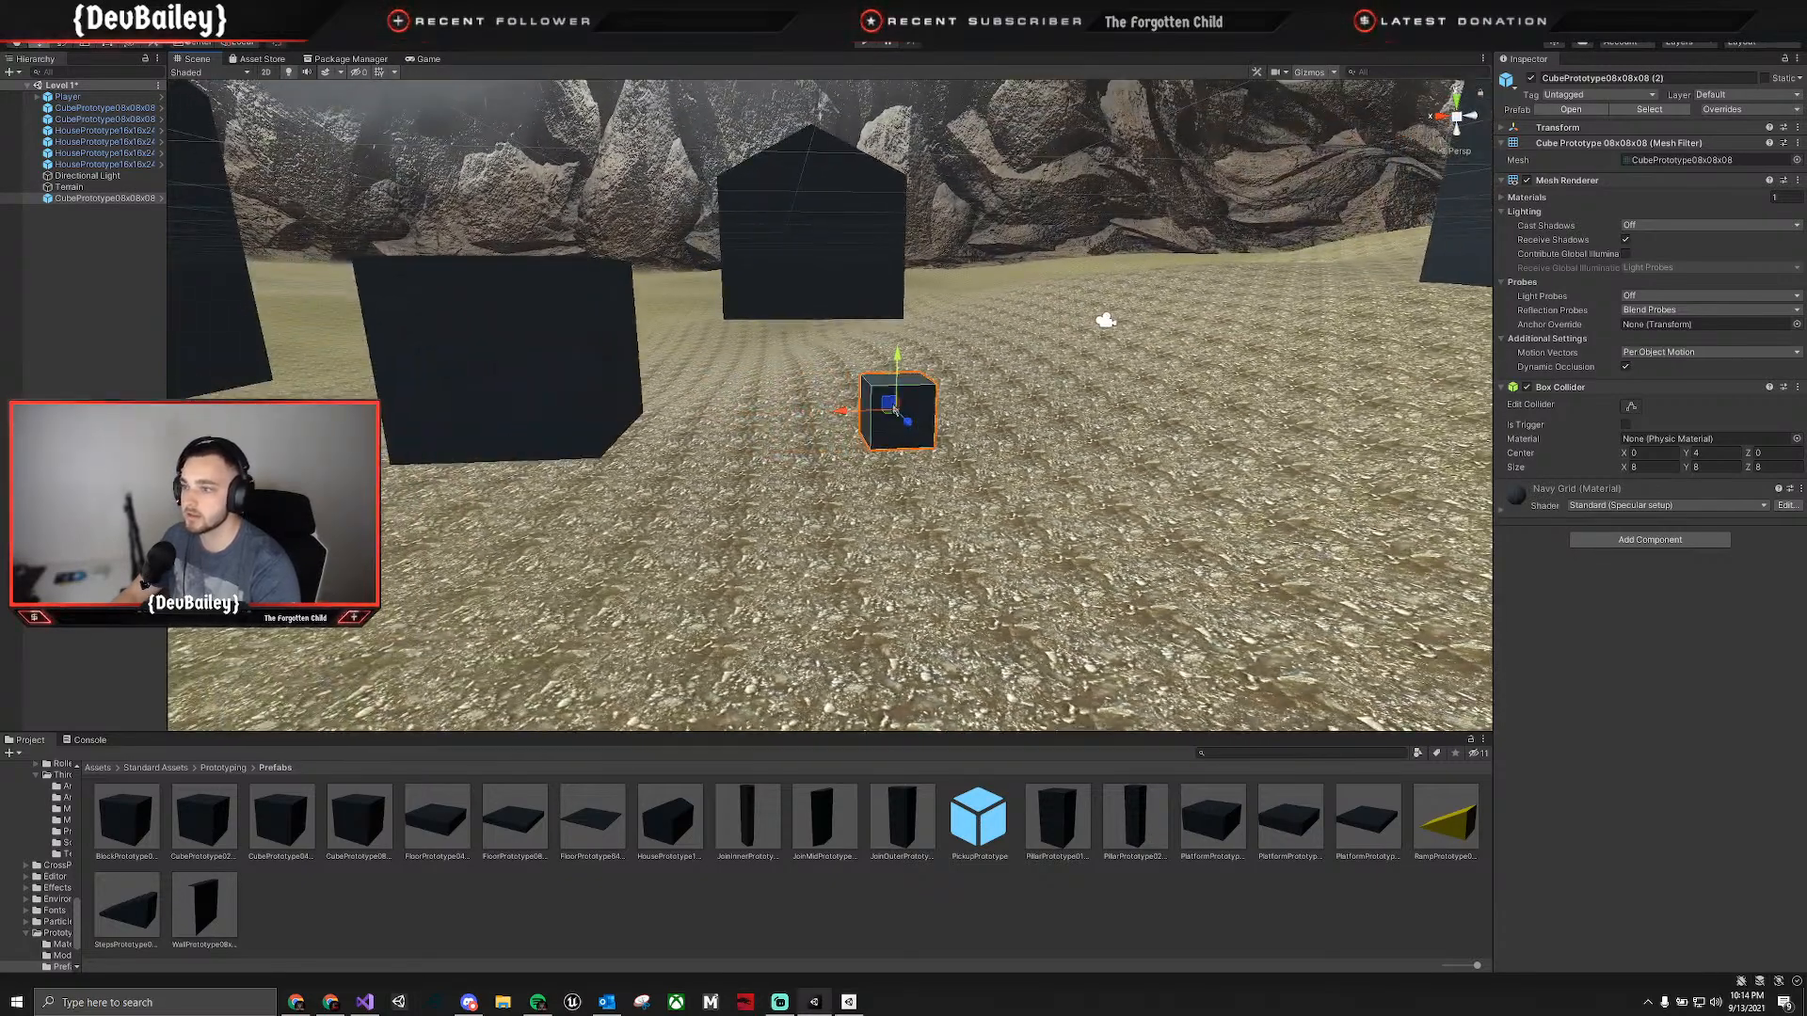
pyautogui.moveTo(894, 408); pyautogui.dragTo(1028, 517)
pyautogui.press('w')
# Duplicate the copied small cube and move the new copy farther out to extend the line of cubes.
pyautogui.moveTo(1122, 509); pyautogui.dragTo(870, 509, button='right')
pyautogui.press('d')
pyautogui.press('s')
pyautogui.moveTo(843, 563); pyautogui.dragTo(905, 642)
pyautogui.hotkey('ctrl', 'd')
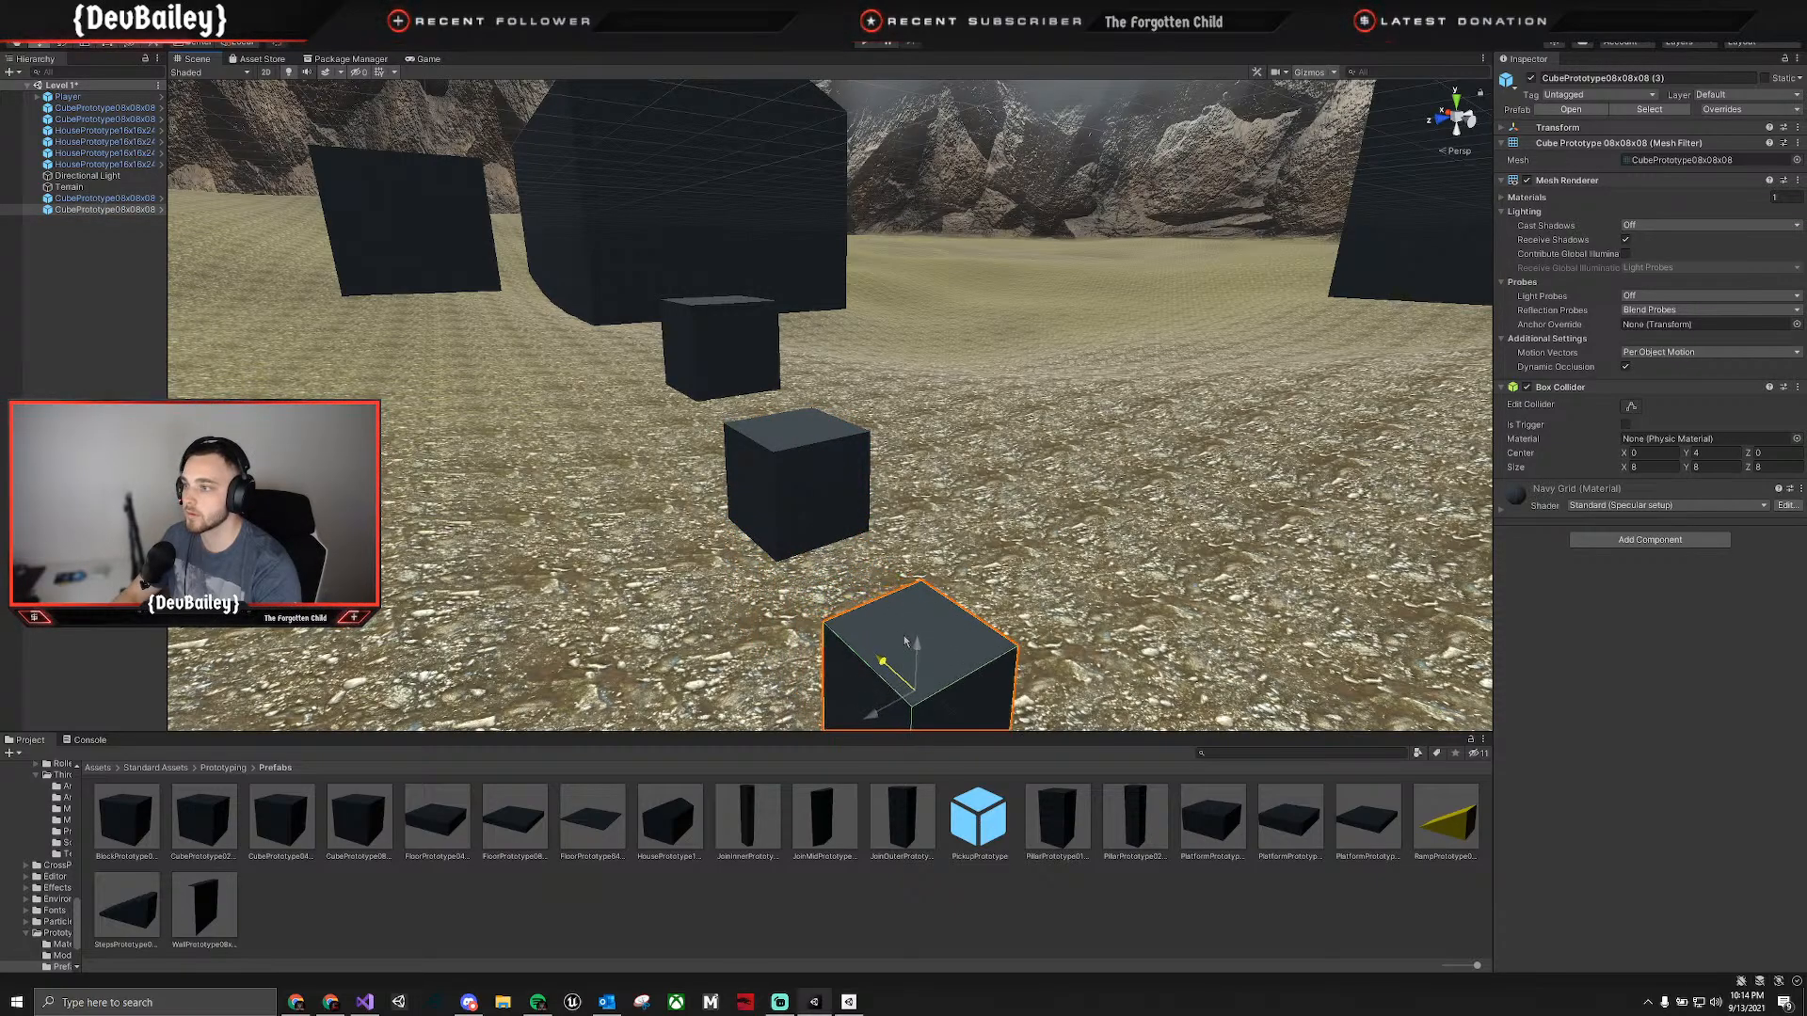
# Duplicate the small cube nearest the house and move the two overlapping cubes apart.
pyautogui.click(733, 363)
pyautogui.hotkey('ctrl', 'd')
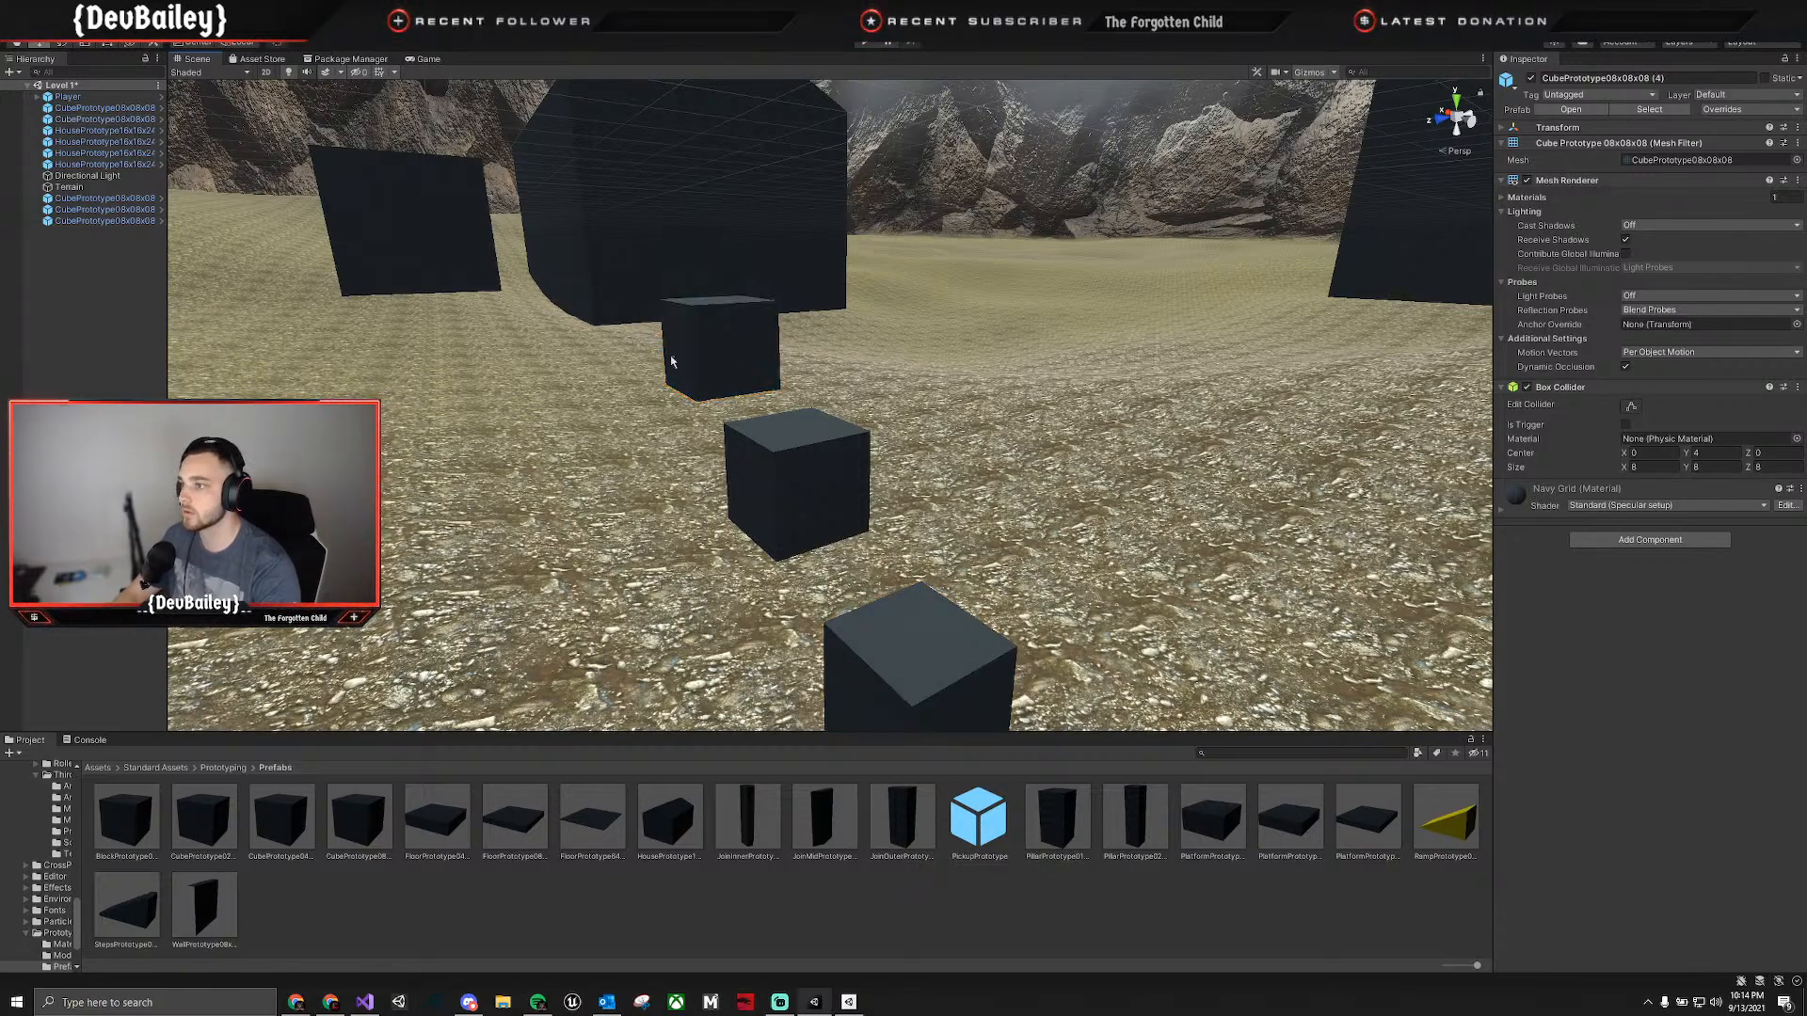
pyautogui.moveTo(670, 359); pyautogui.dragTo(506, 373)
pyautogui.press('w')
pyautogui.moveTo(661, 400); pyautogui.dragTo(955, 373, button='right')
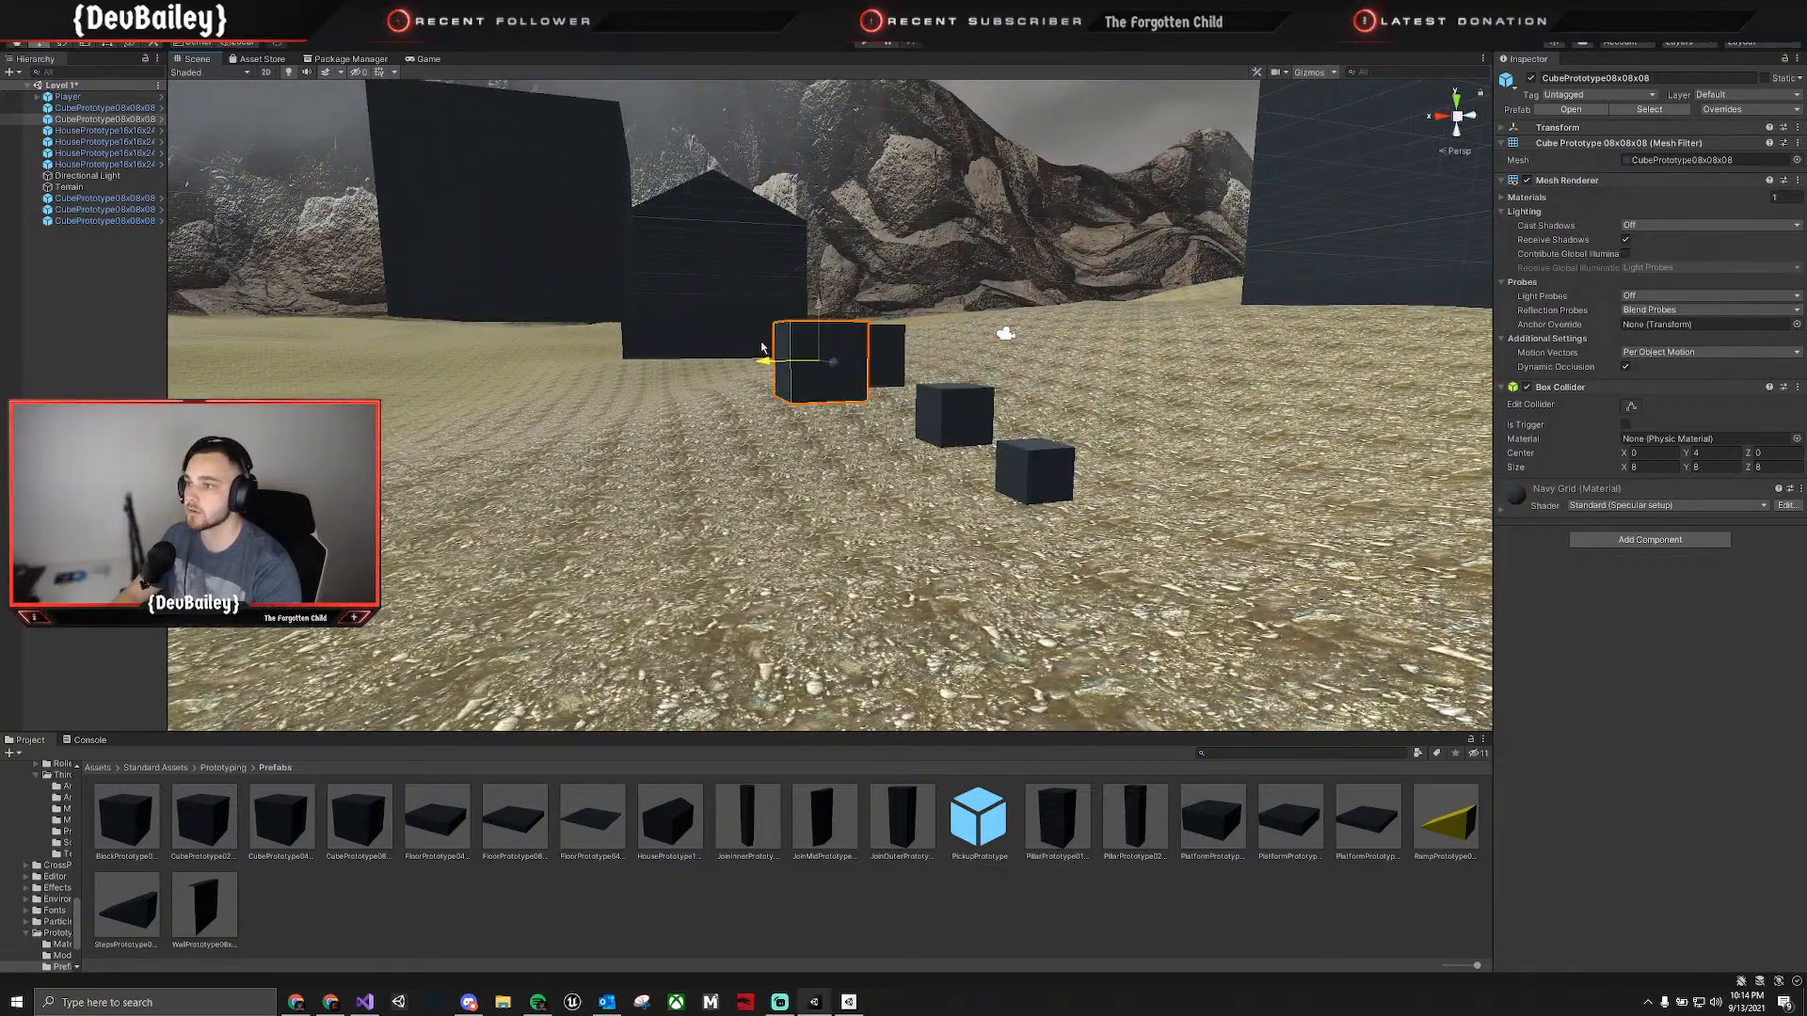
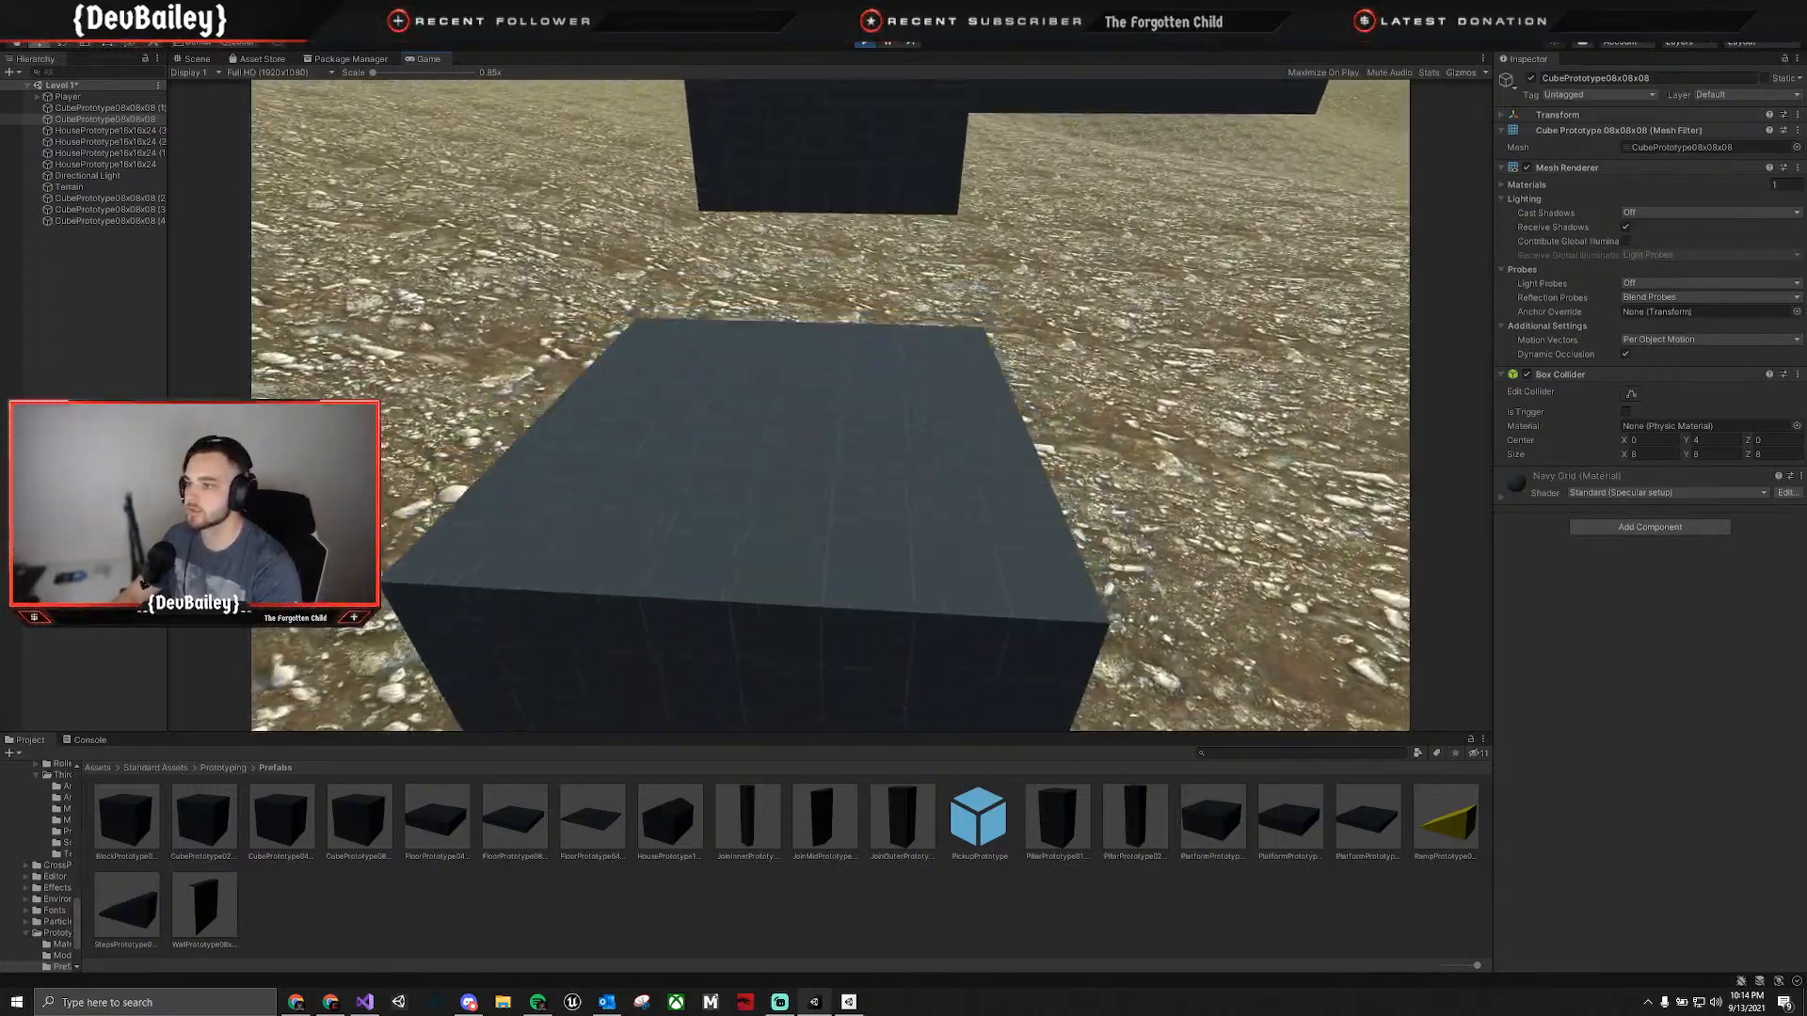
# Play-test jumping the Player onto and between the small cubes in the line beside the house.
pyautogui.press('s')
pyautogui.press('space')
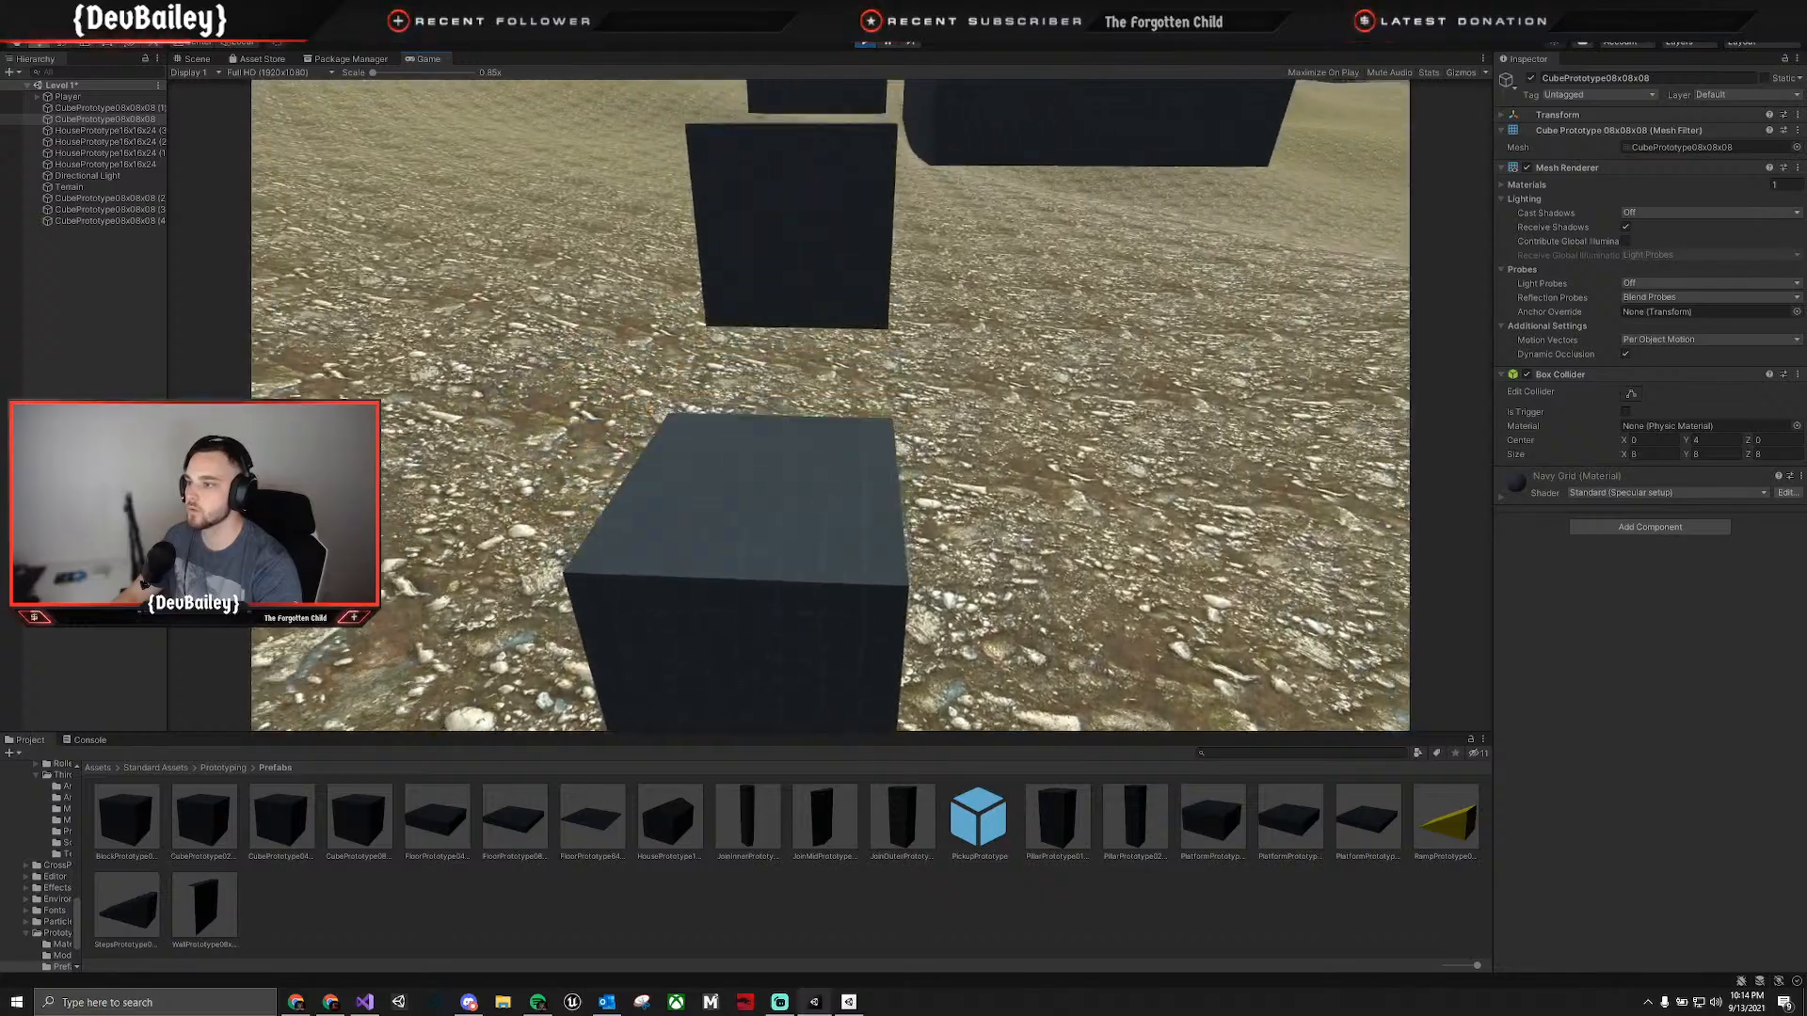
pyautogui.press('w')
pyautogui.press('w')
pyautogui.press('space')
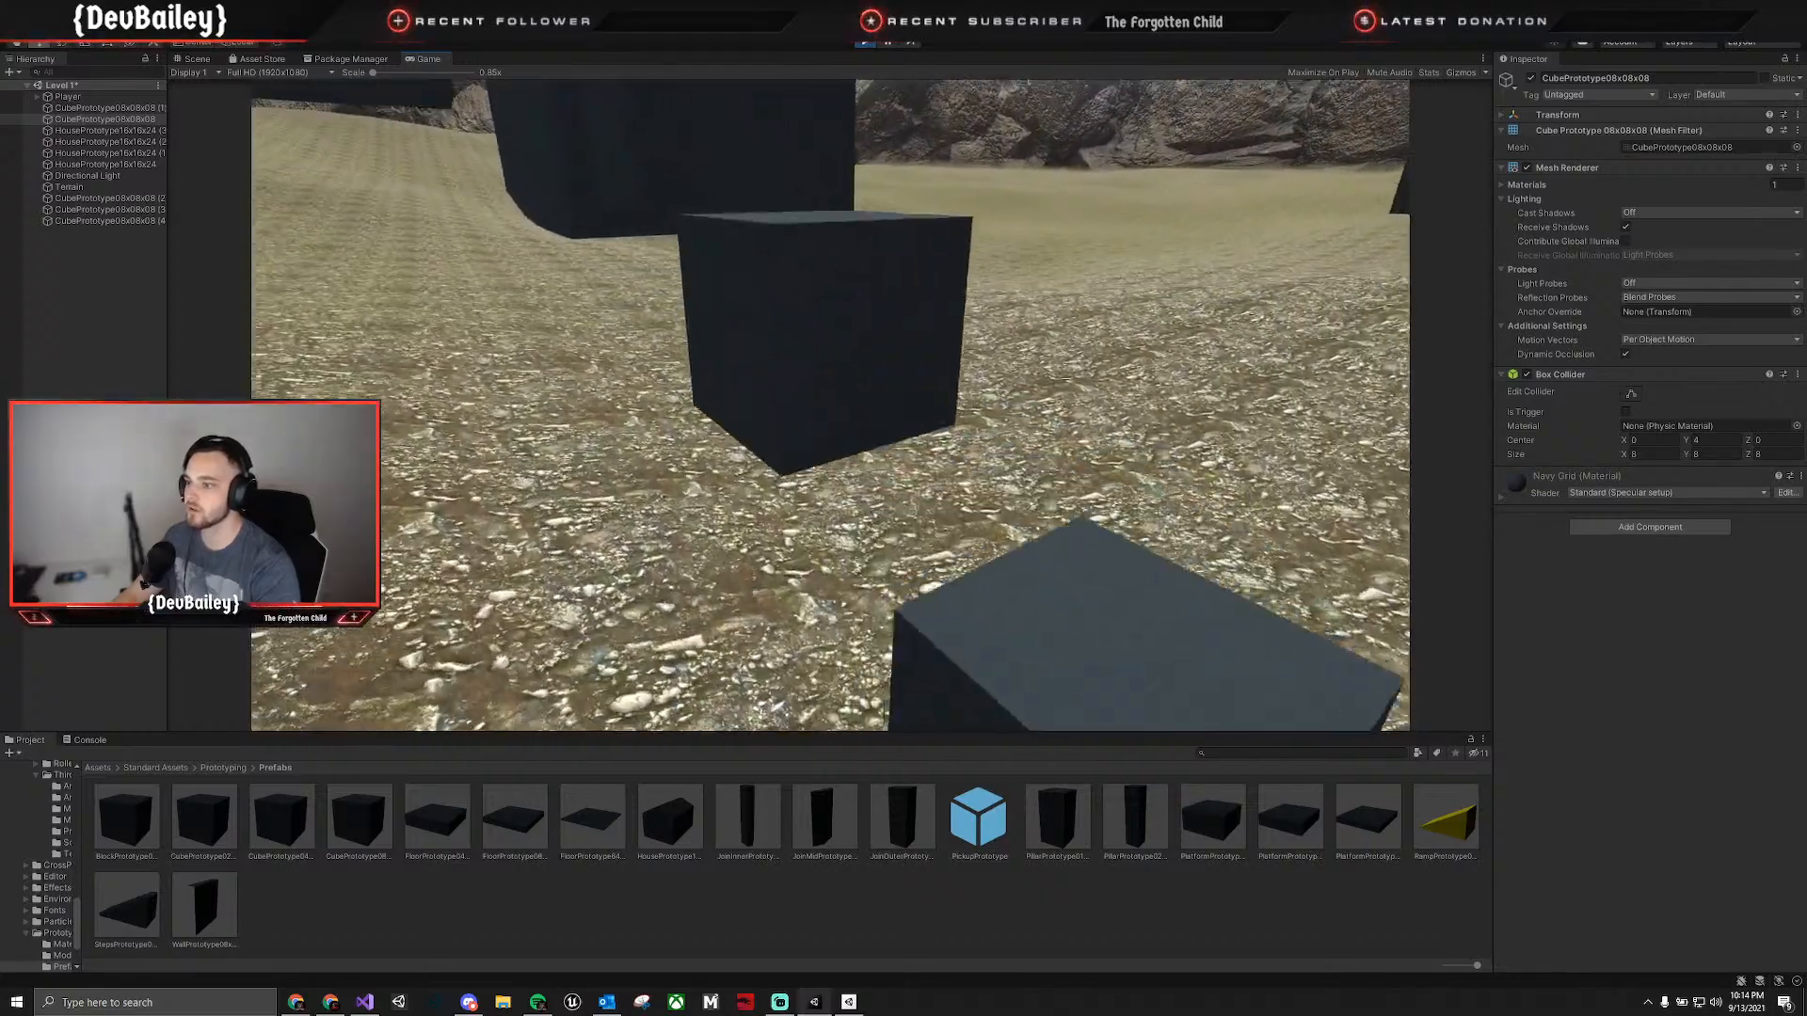
pyautogui.press('w')
pyautogui.press('space')
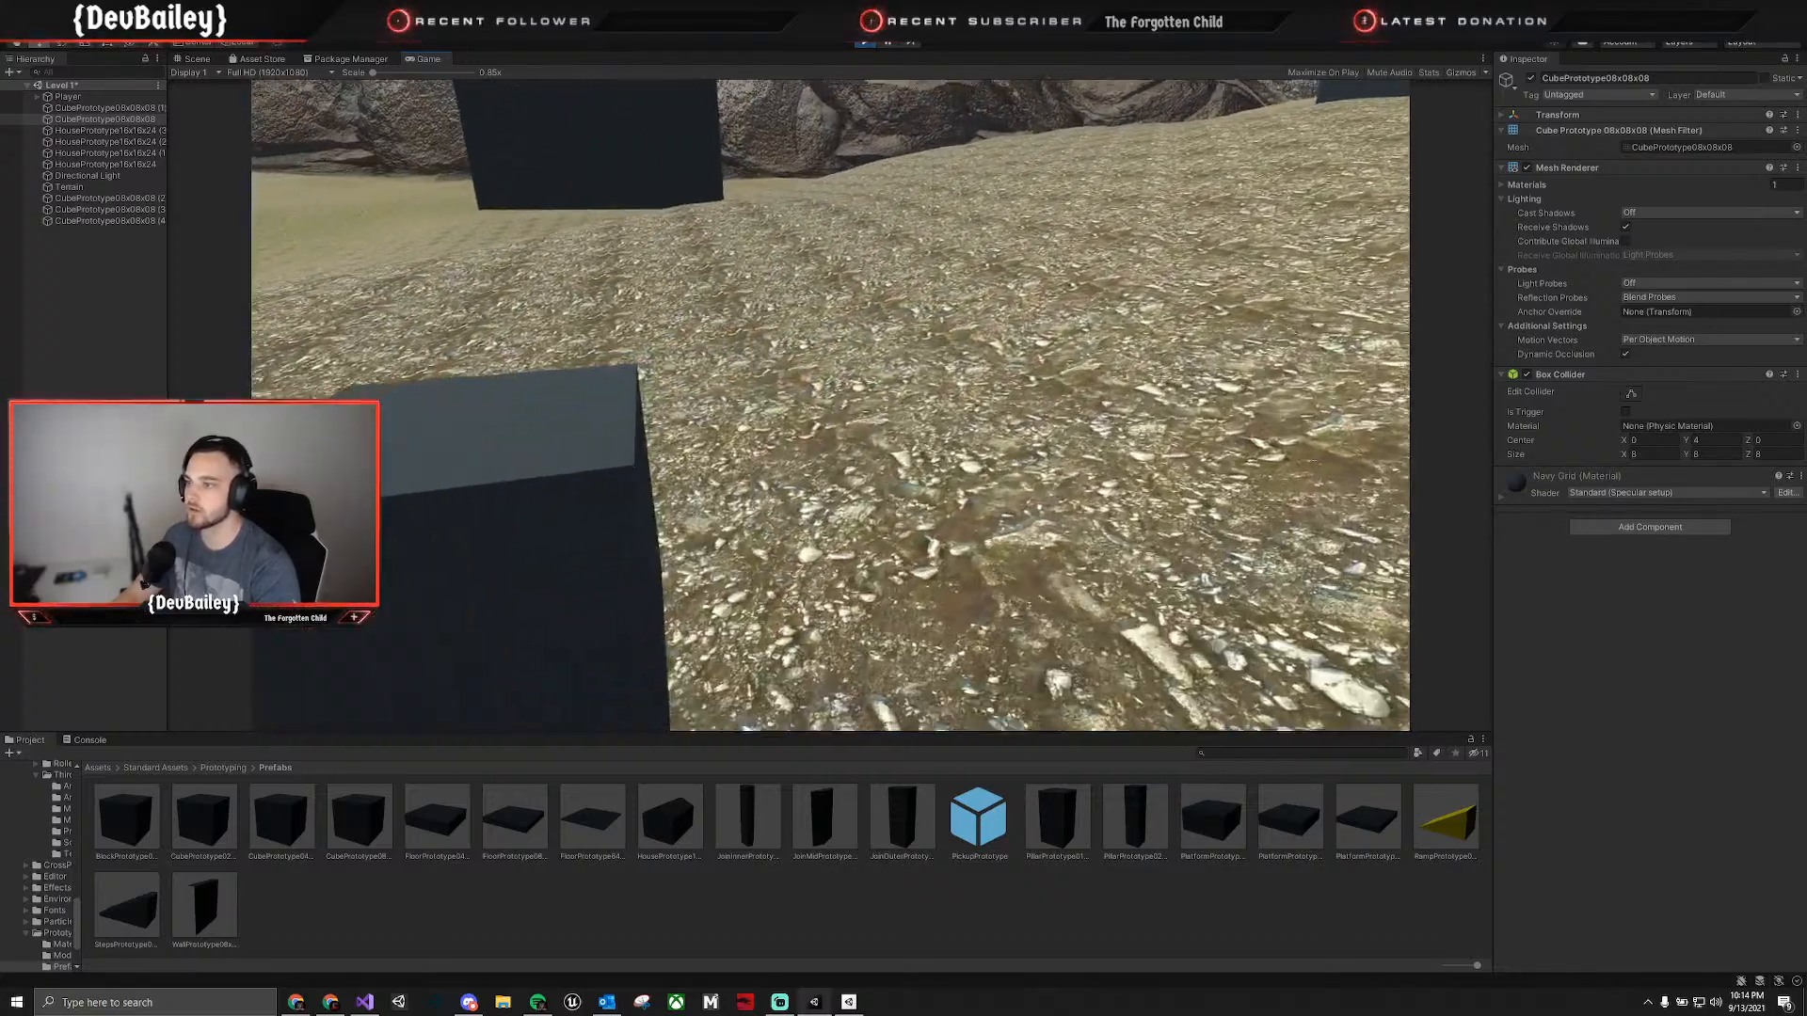
pyautogui.press('w')
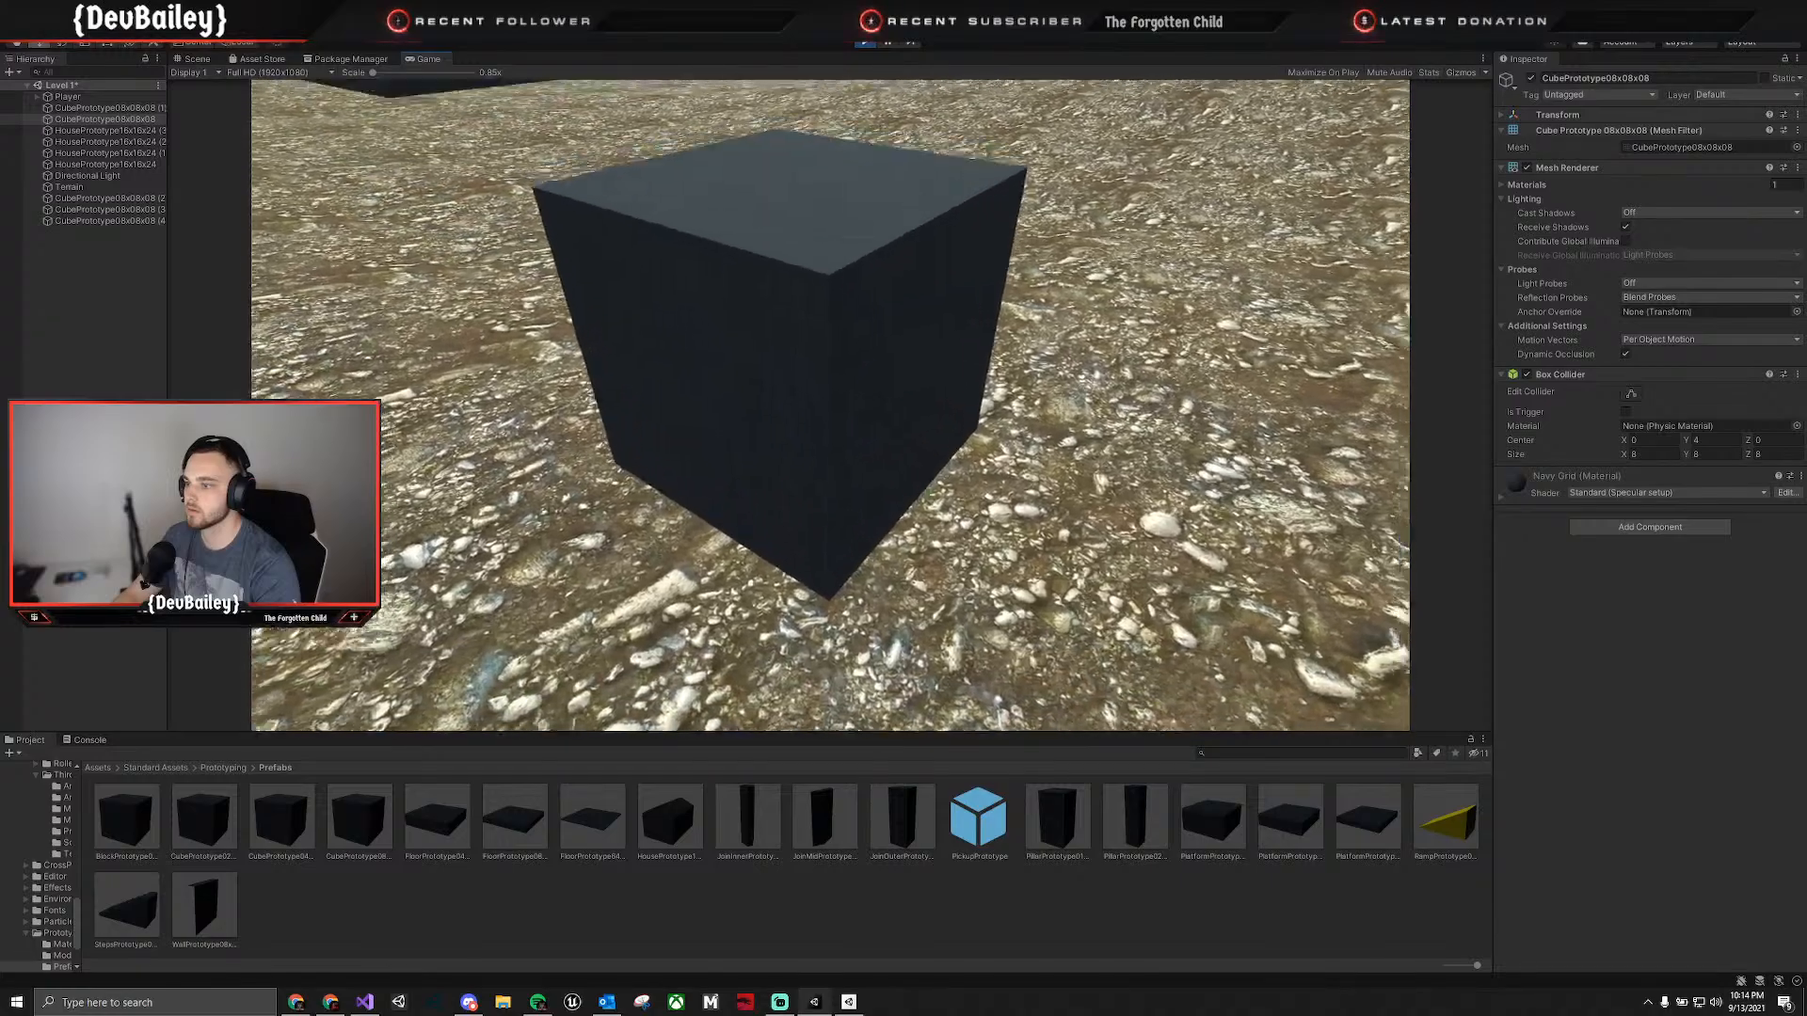
pyautogui.press('s')
pyautogui.press('space')
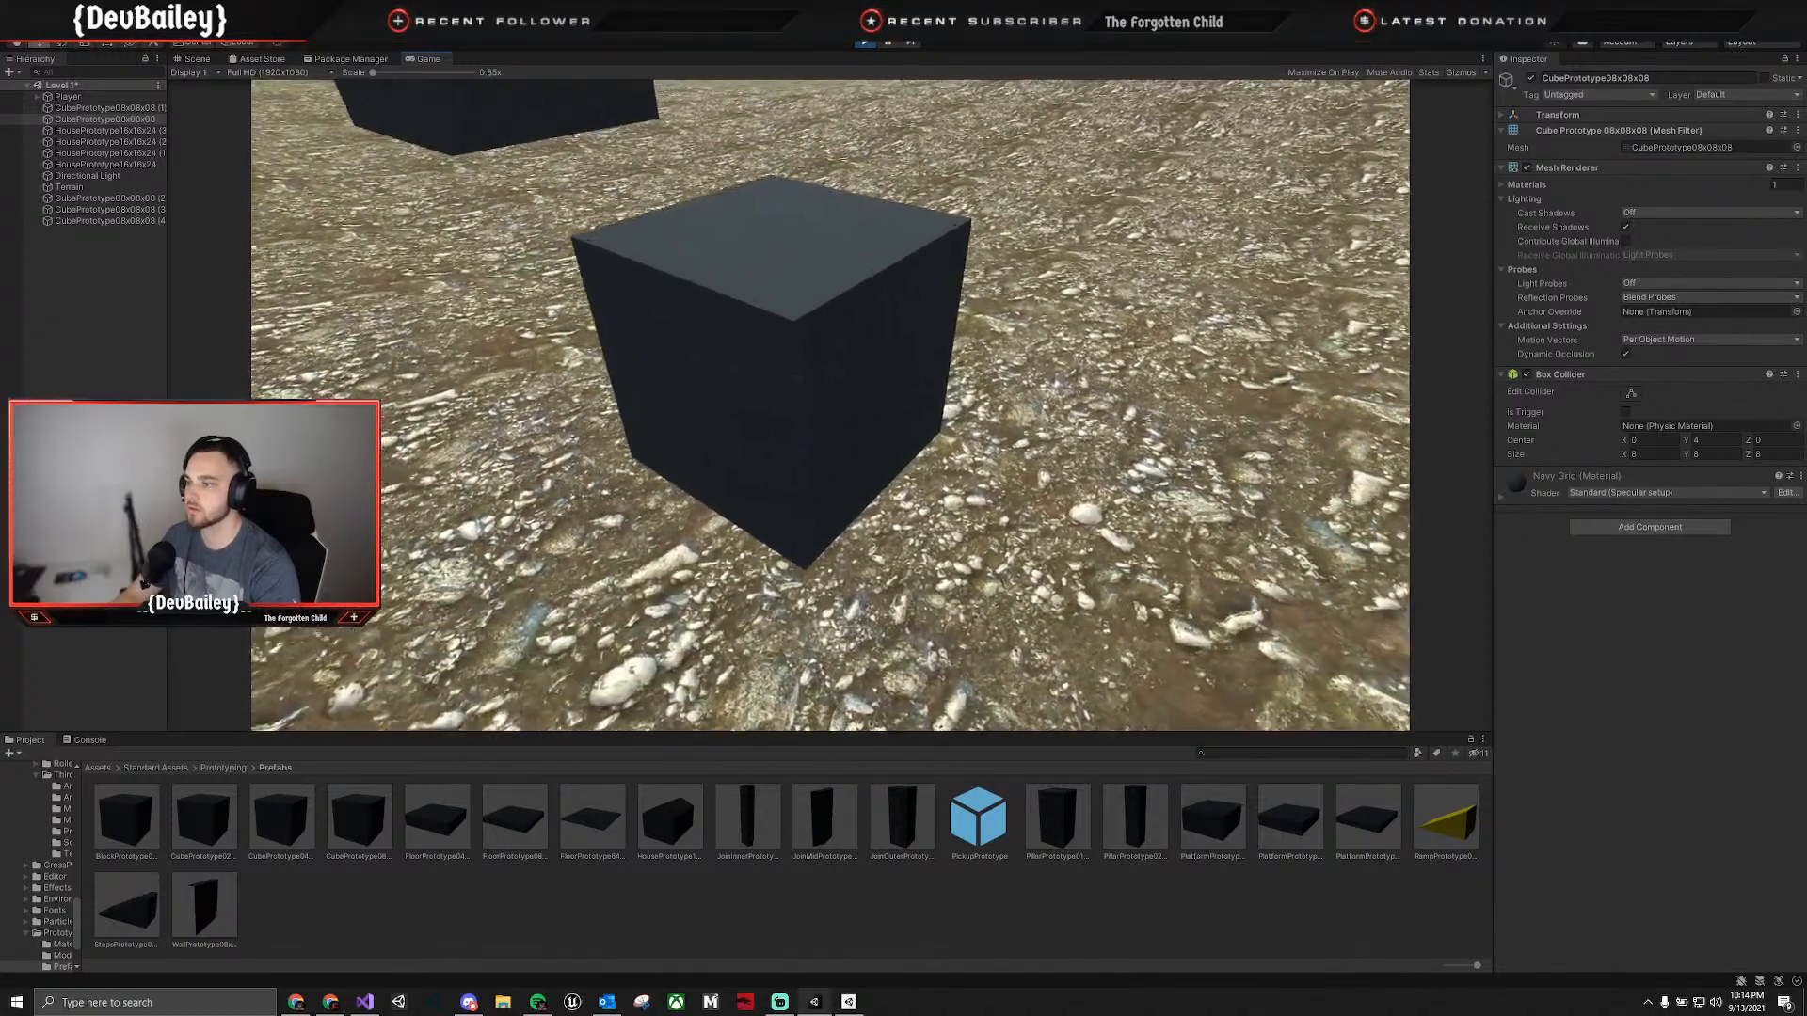
pyautogui.press('space')
pyautogui.press('s')
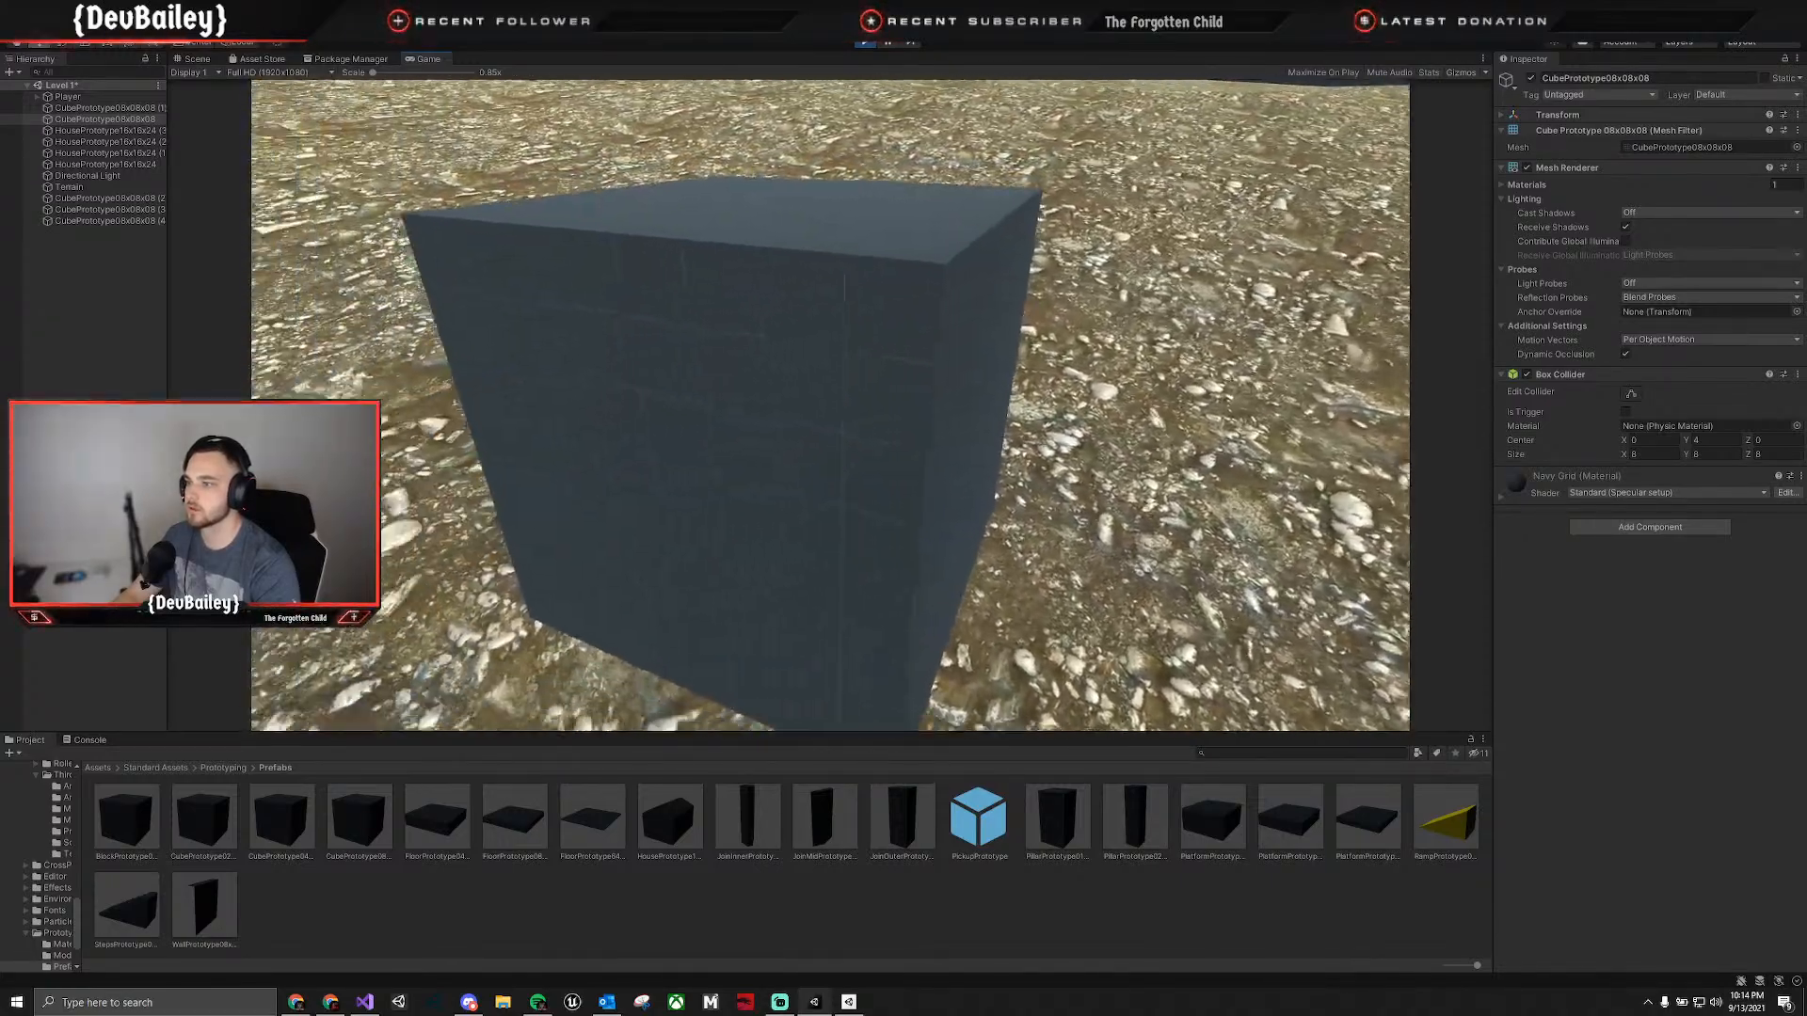
pyautogui.press('w')
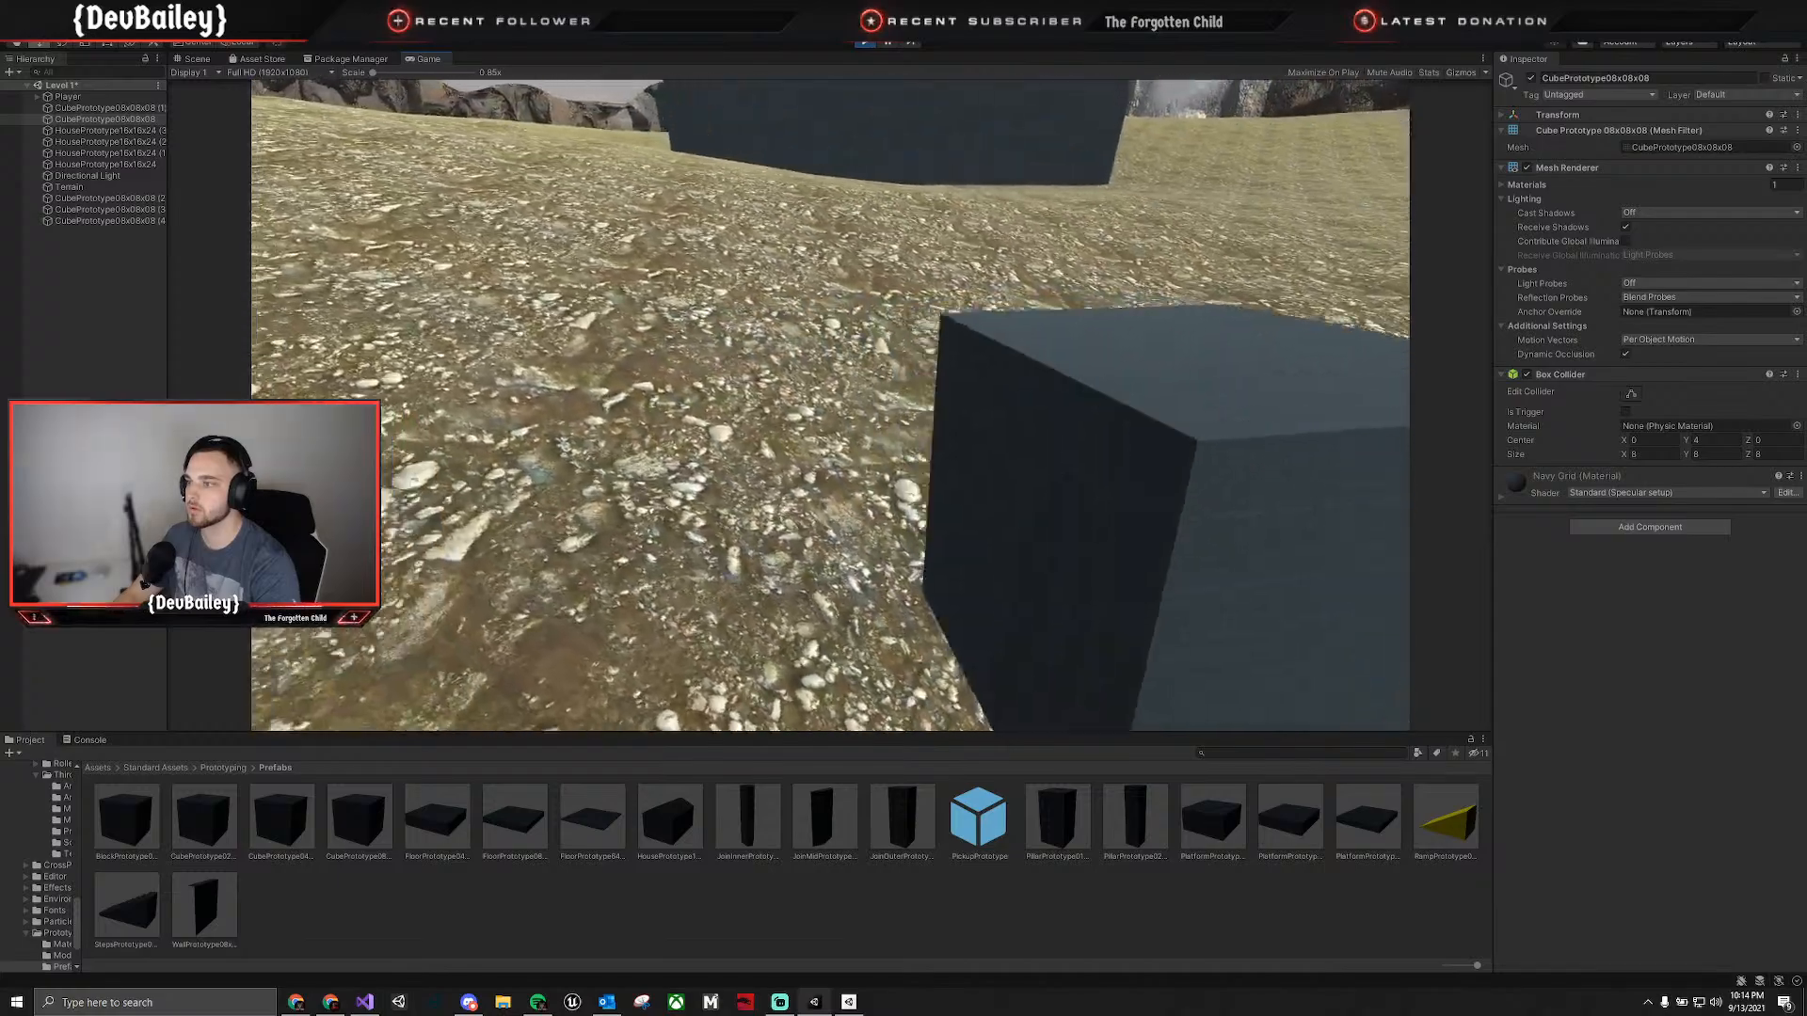
pyautogui.press('s')
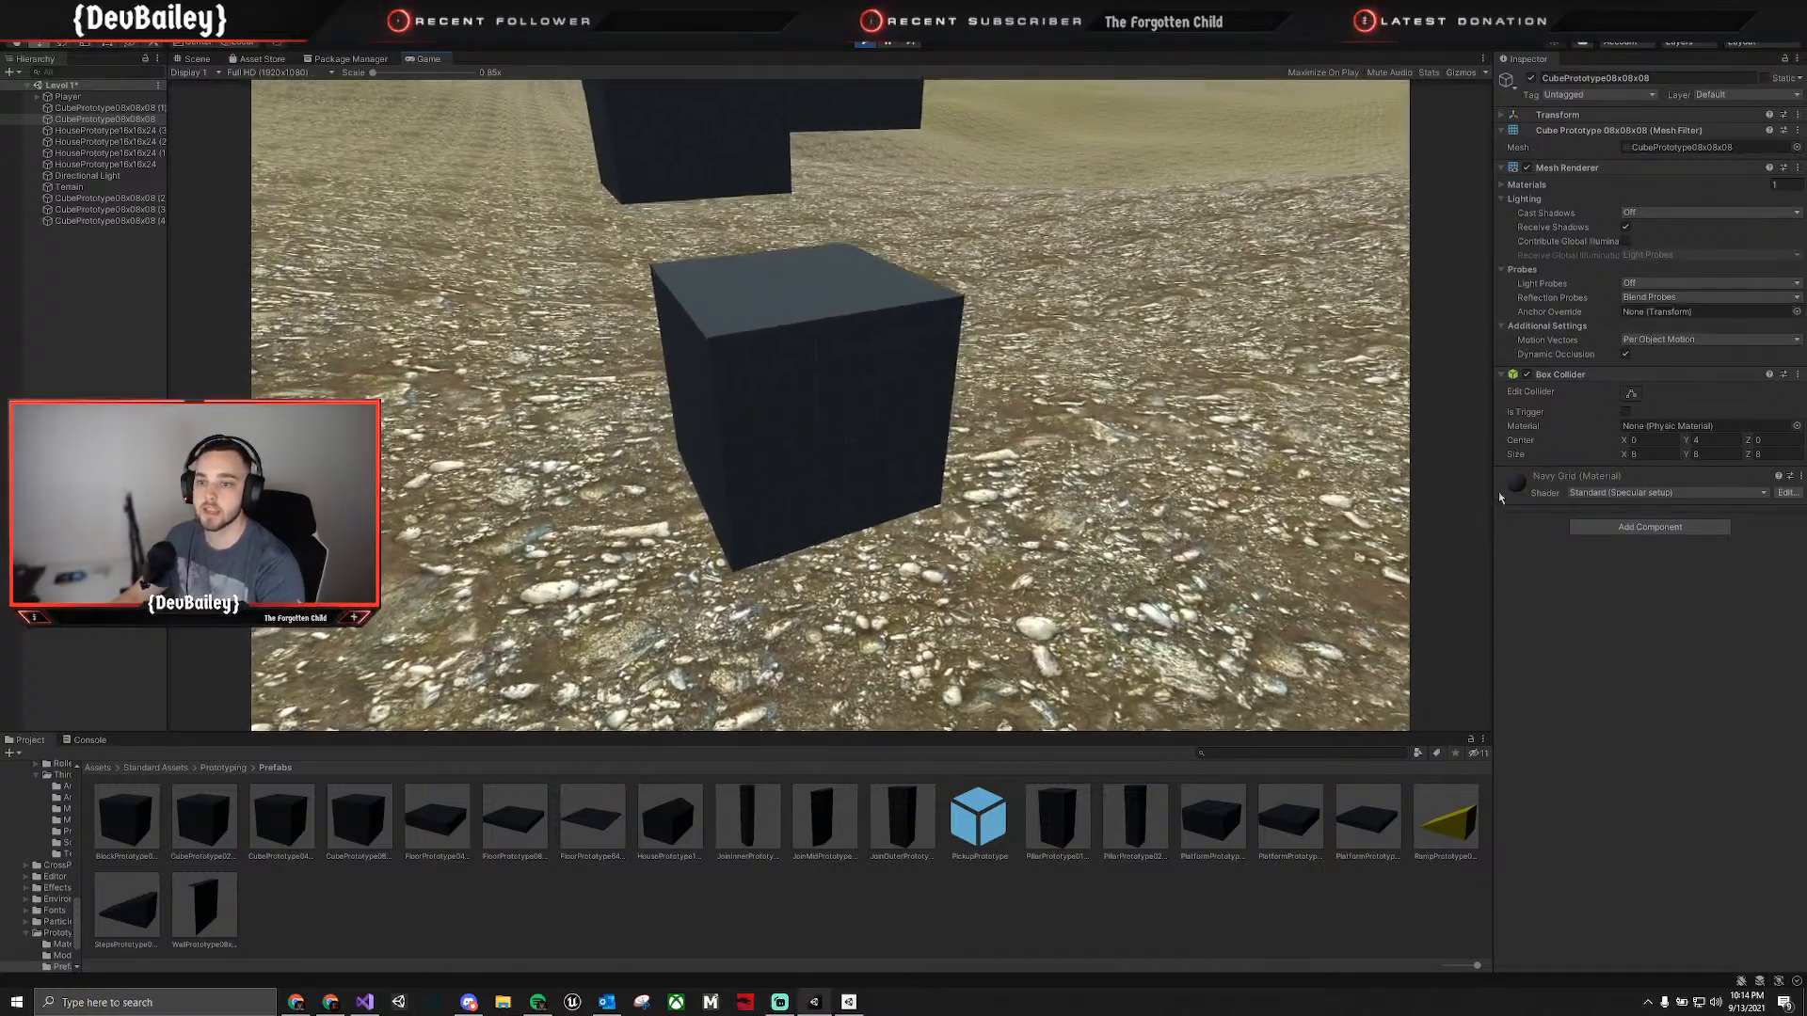
pyautogui.press('w')
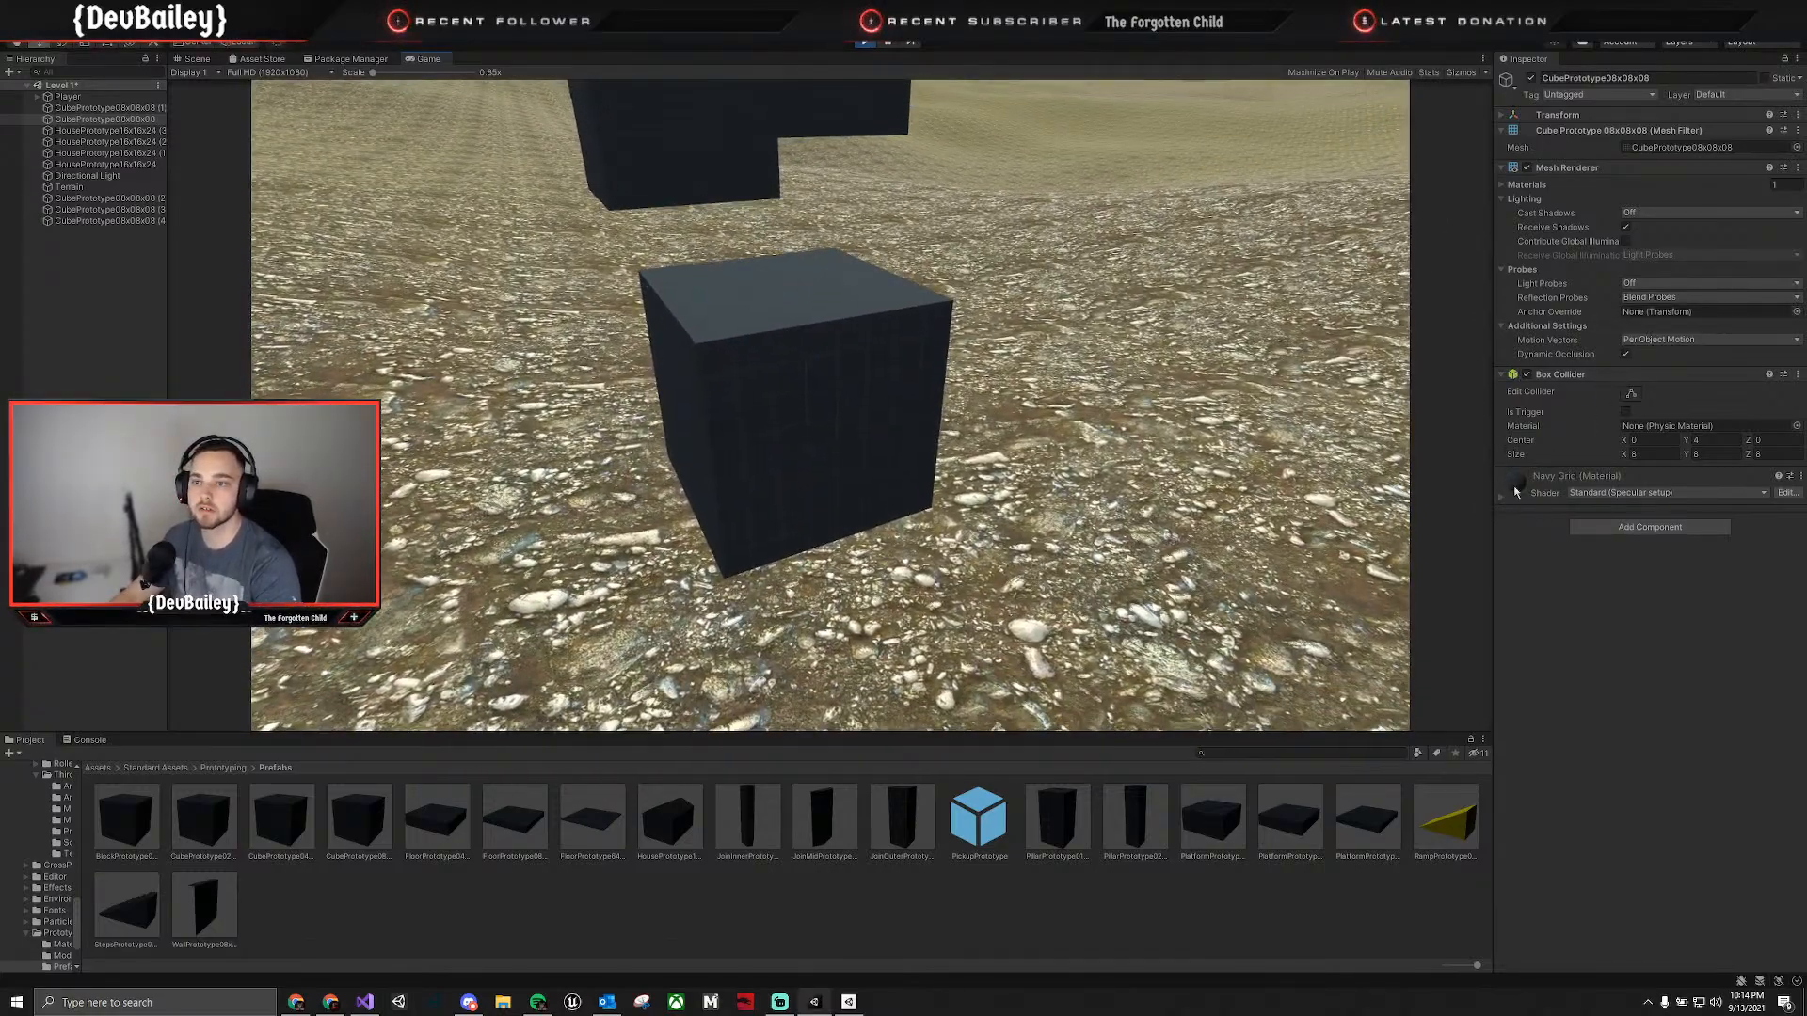
pyautogui.press('w')
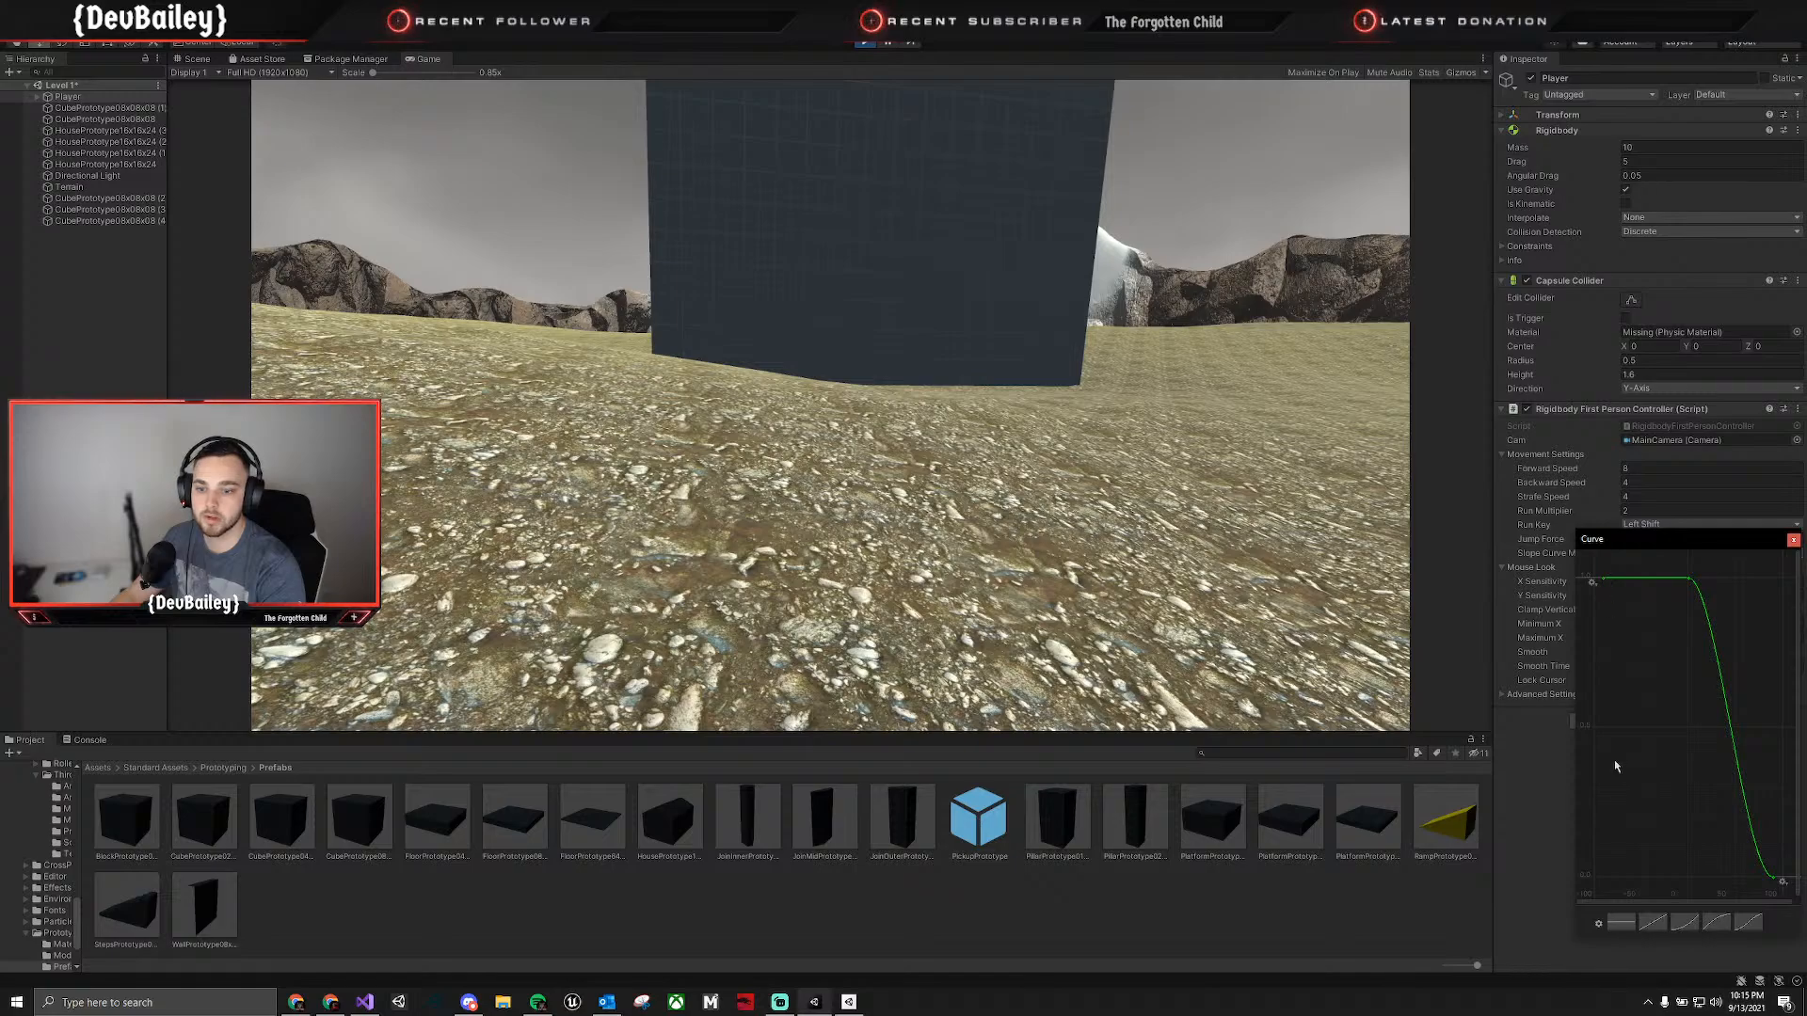
# Close the slope curve editor and retest the Player's jumps onto the cubes, releasing the cursor at the end.
pyautogui.click(919, 517)
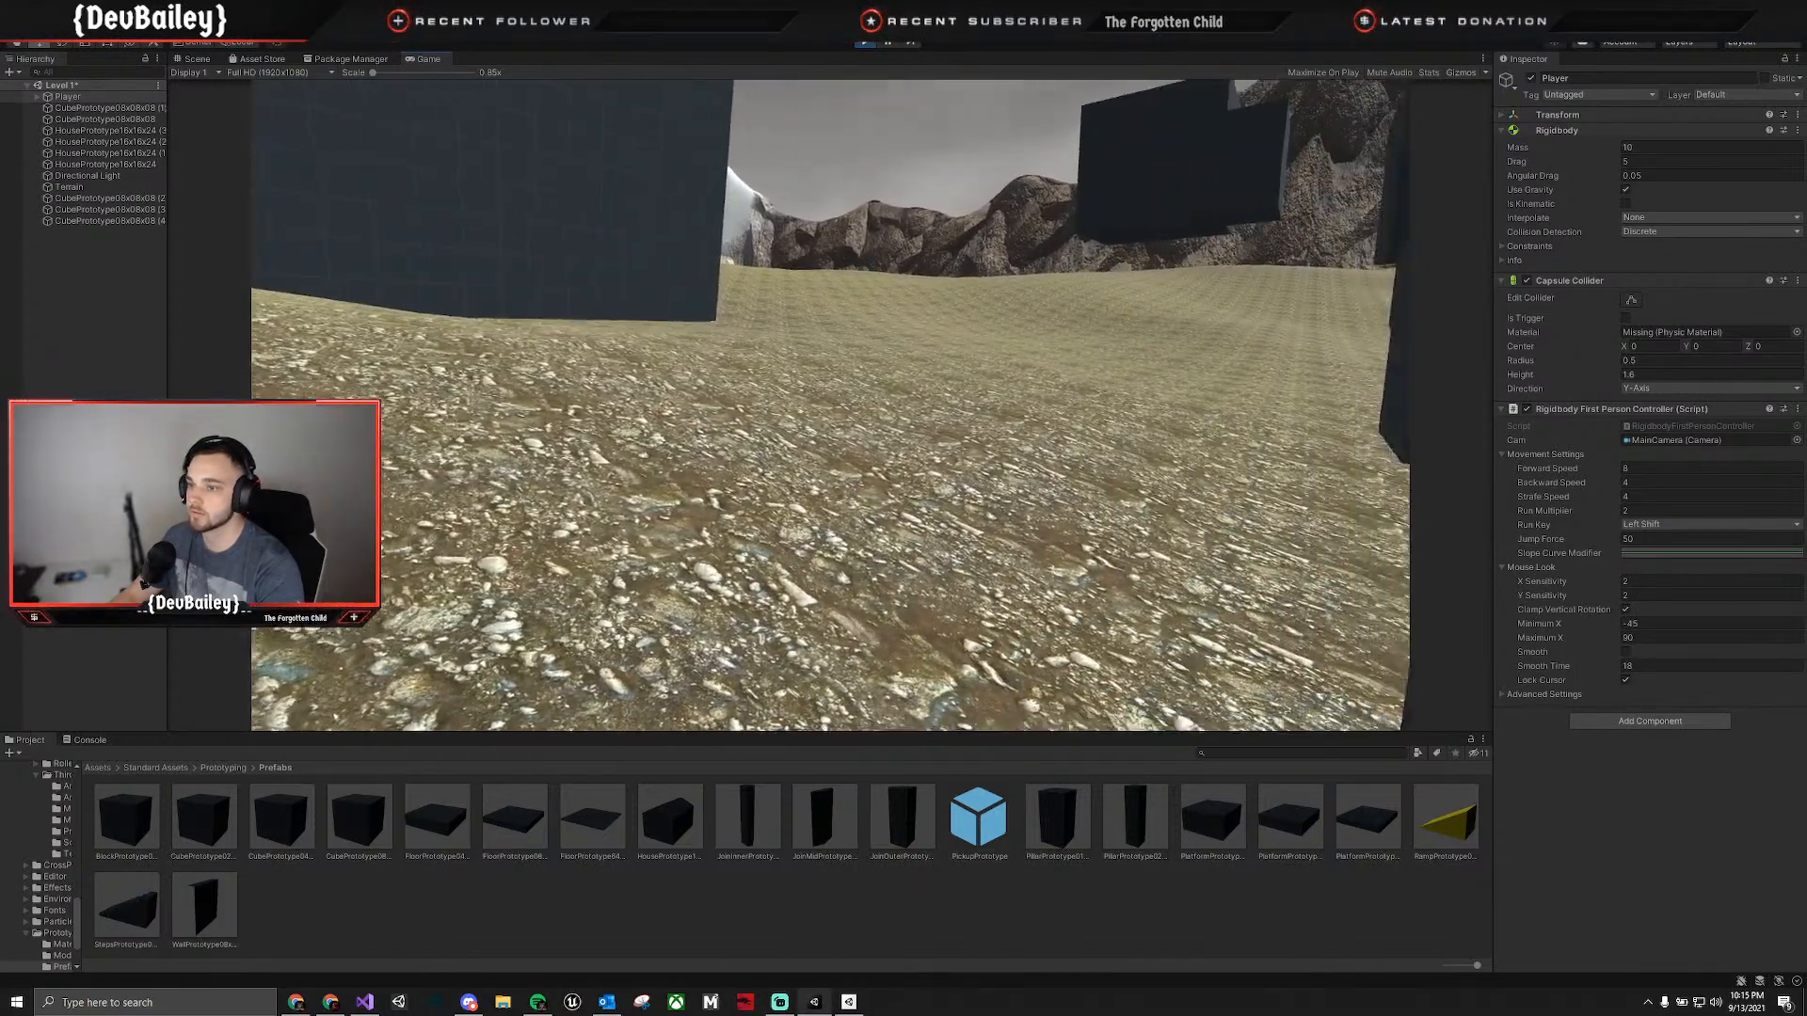
pyautogui.press('w')
pyautogui.press('s')
pyautogui.press('w')
pyautogui.press('space')
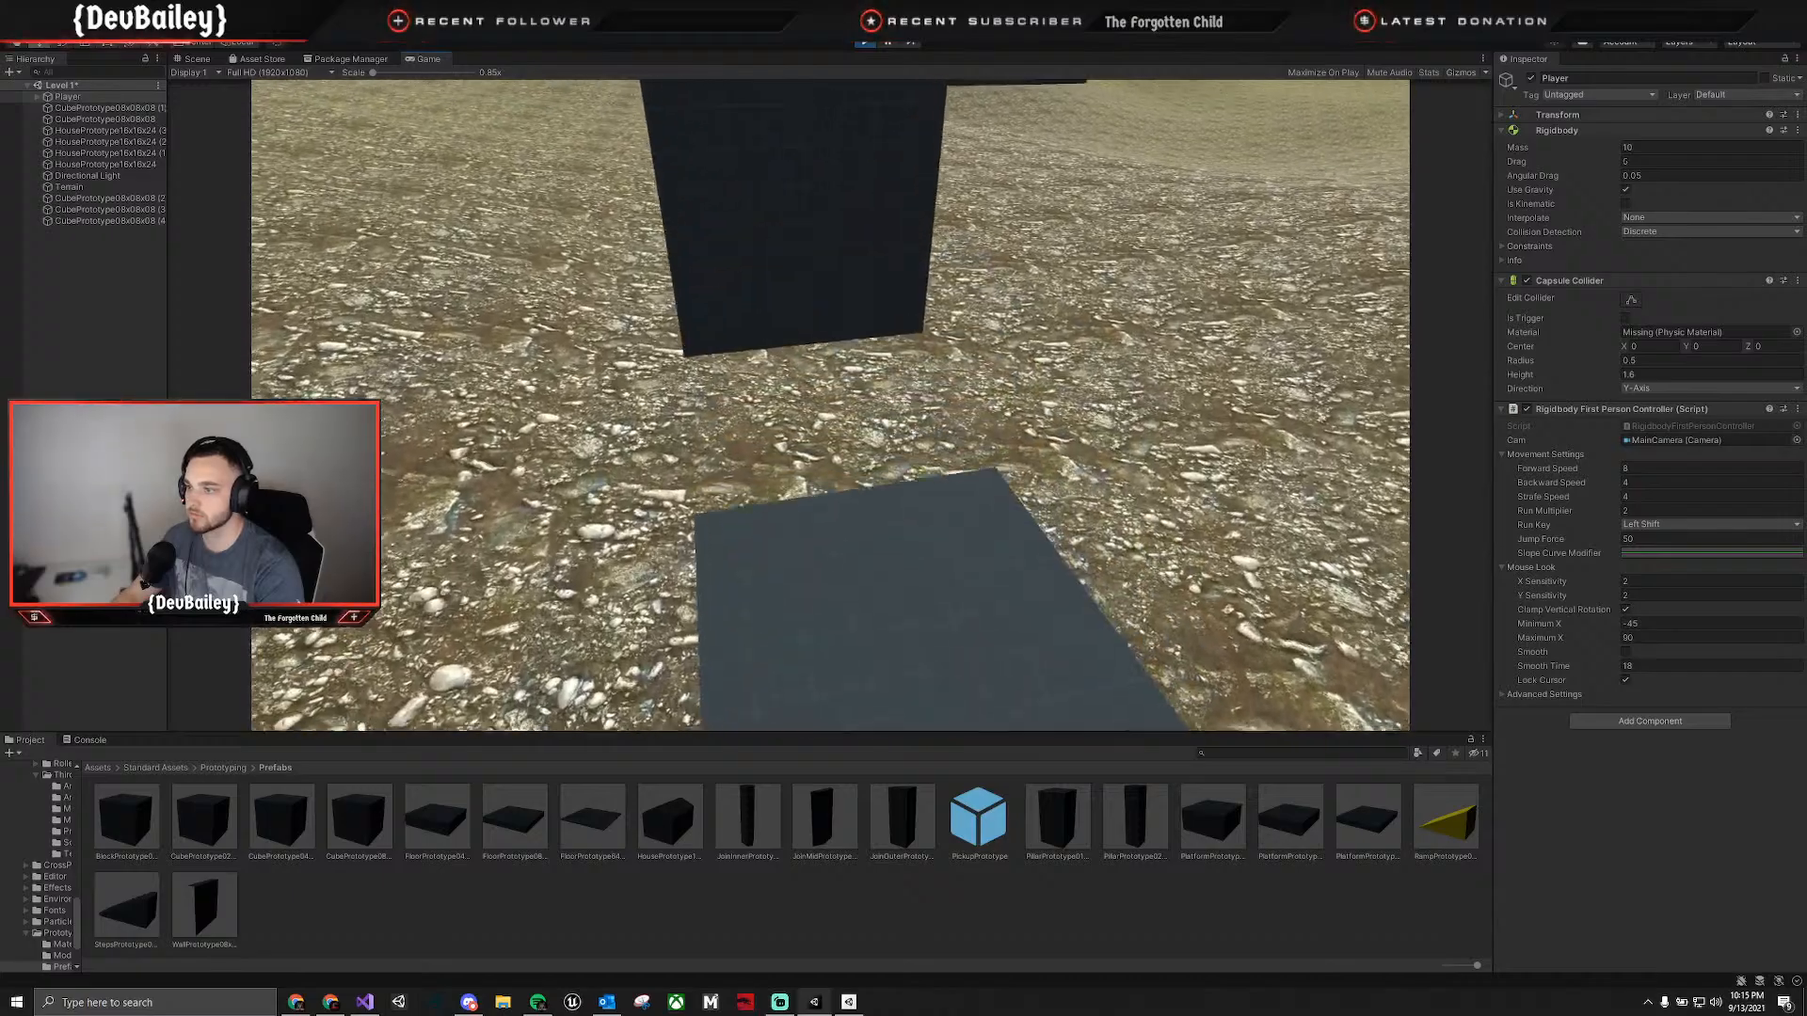
pyautogui.press('w')
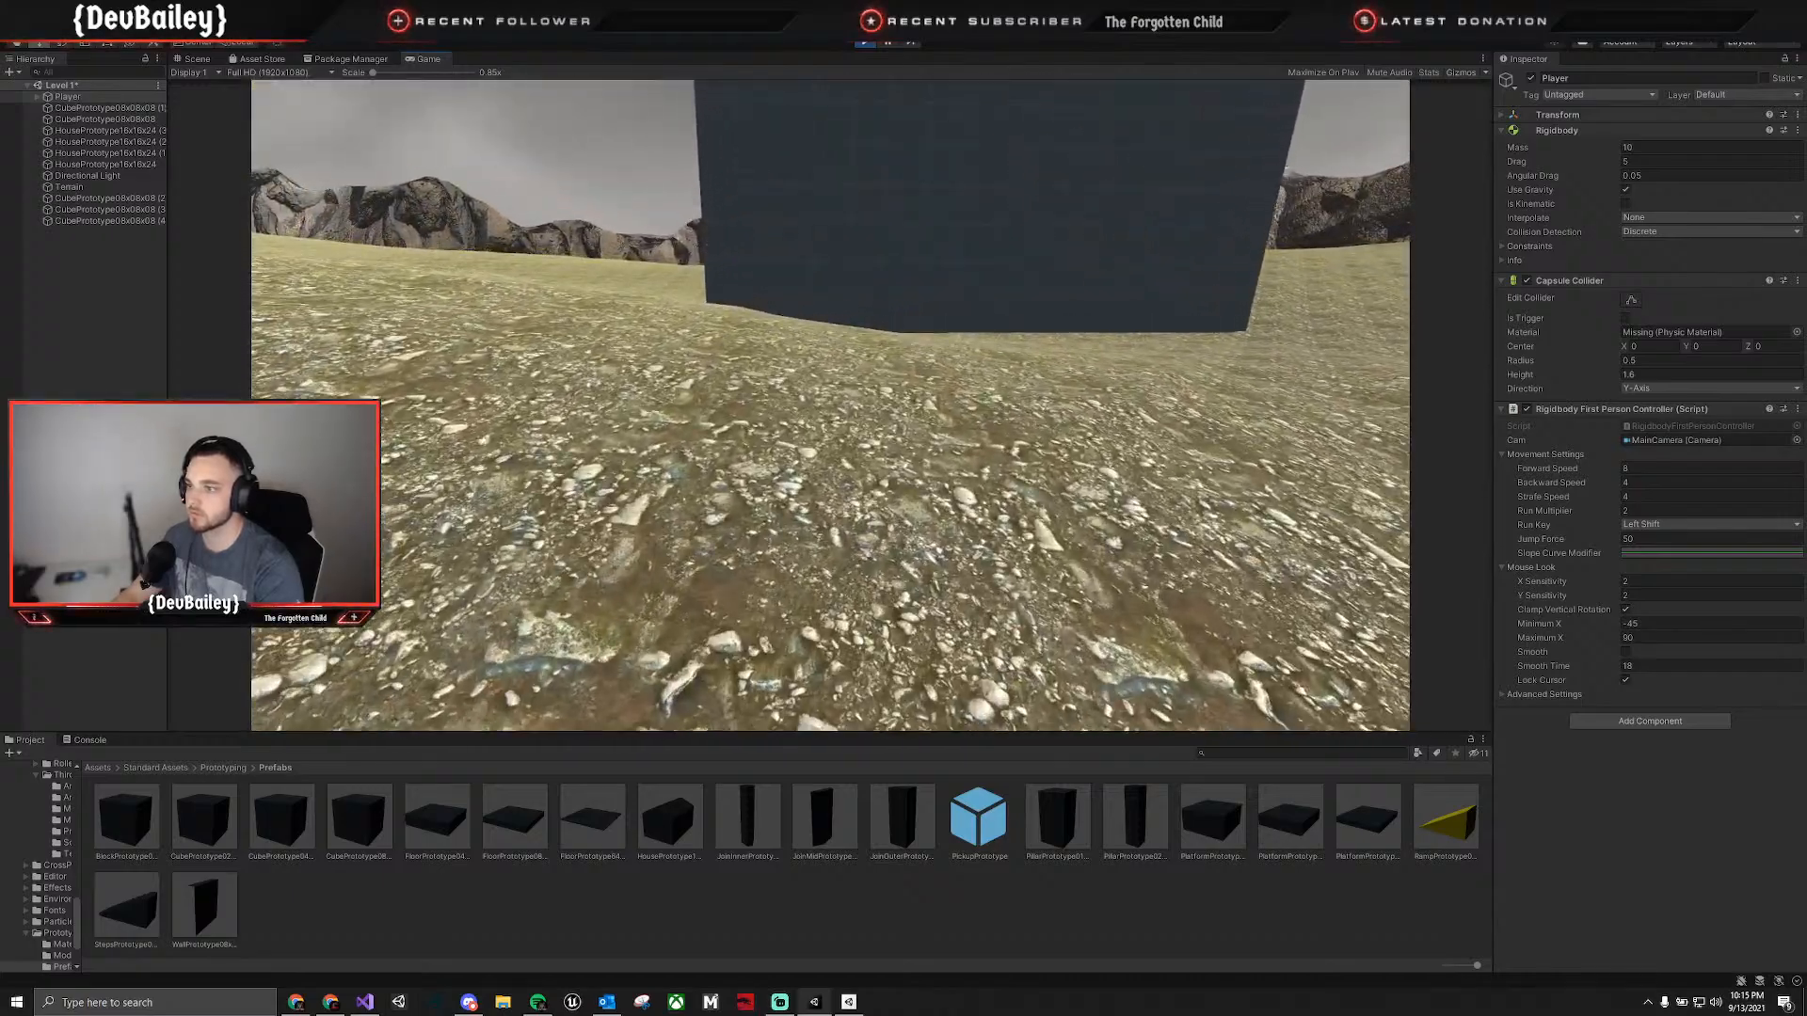
pyautogui.press('w')
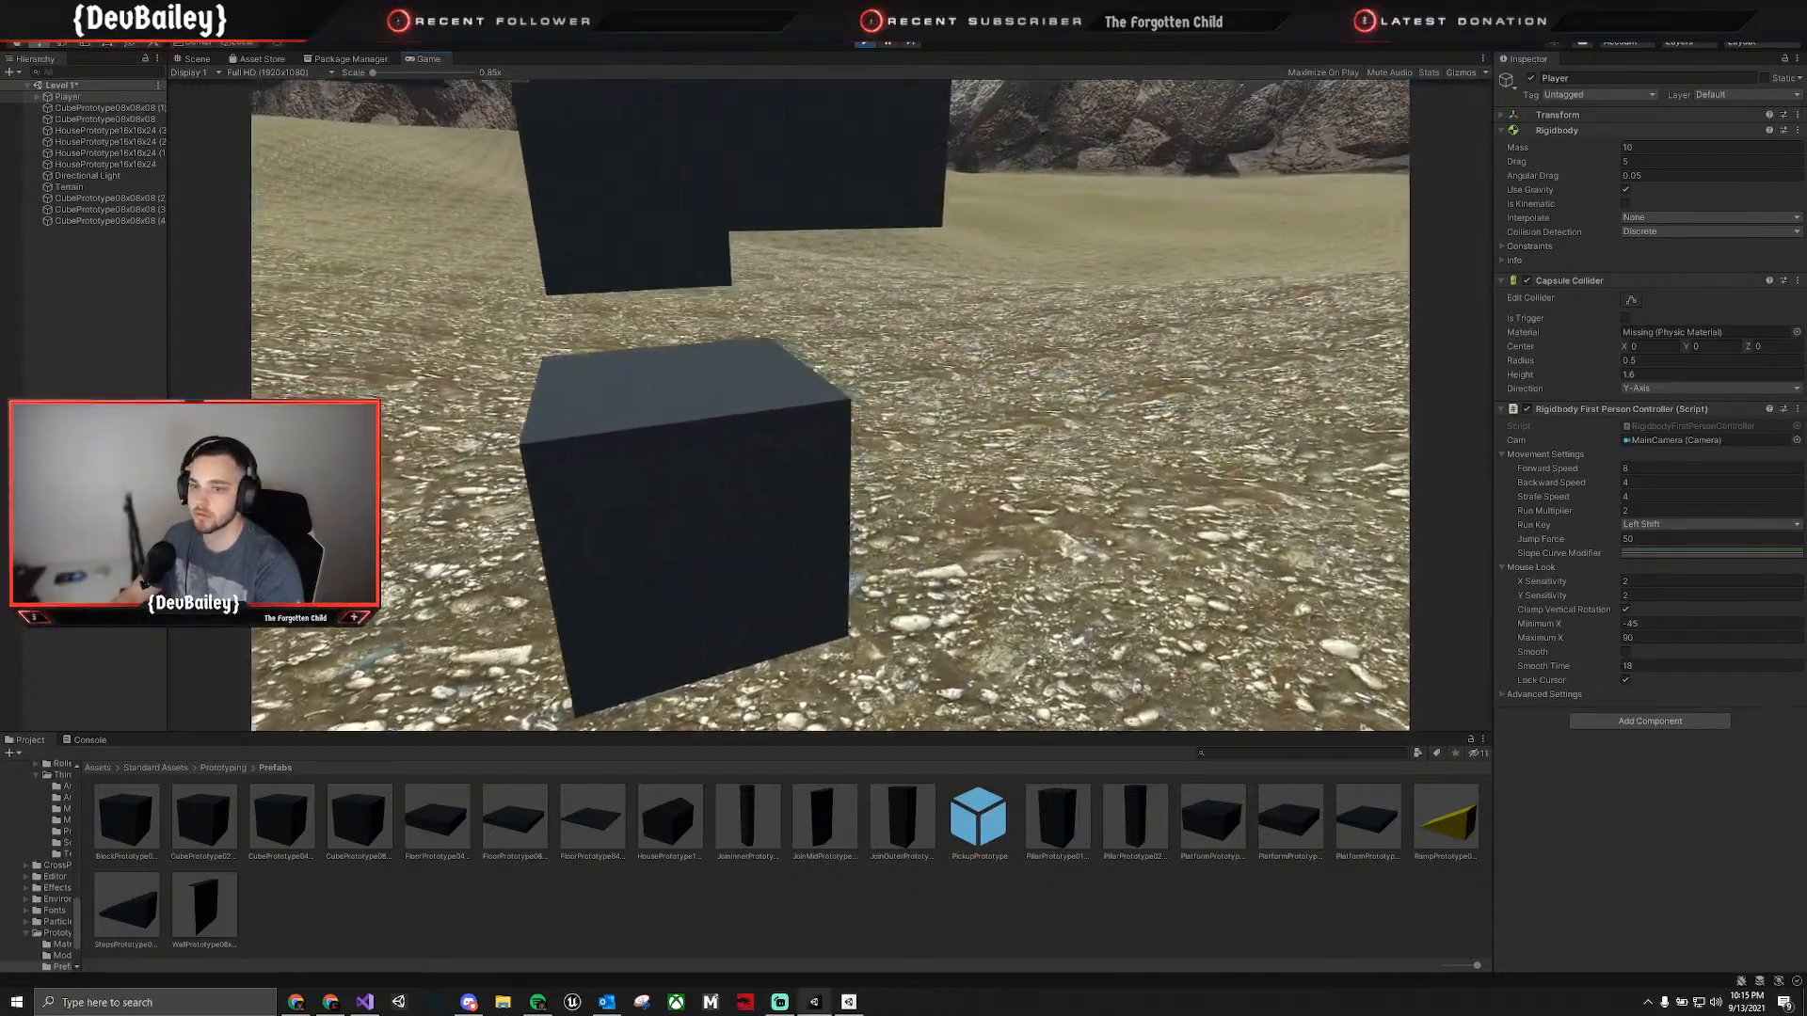
pyautogui.press('w')
pyautogui.press('space')
pyautogui.press('d')
pyautogui.press('Escape')
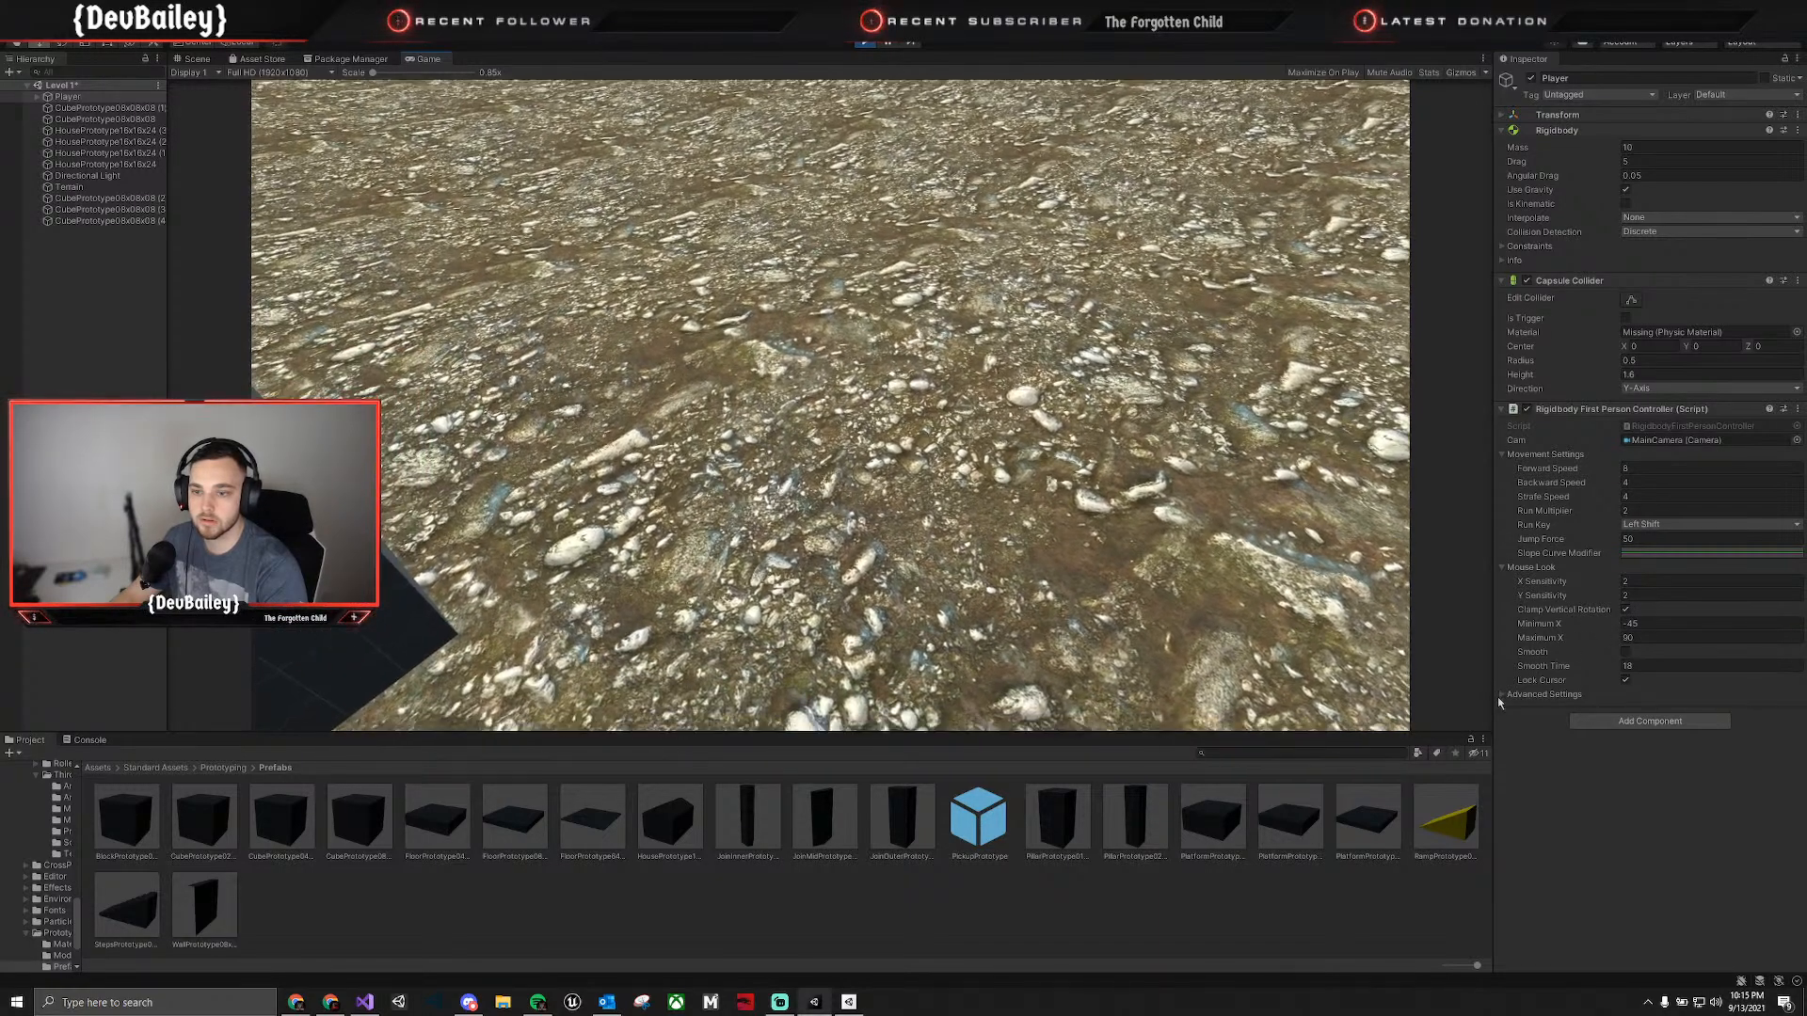
# In the first-person controller's Advanced Settings, try Stick To Ground Helper Distance 0 and Slow Down Rate 0 during play.
pyautogui.click(1503, 696)
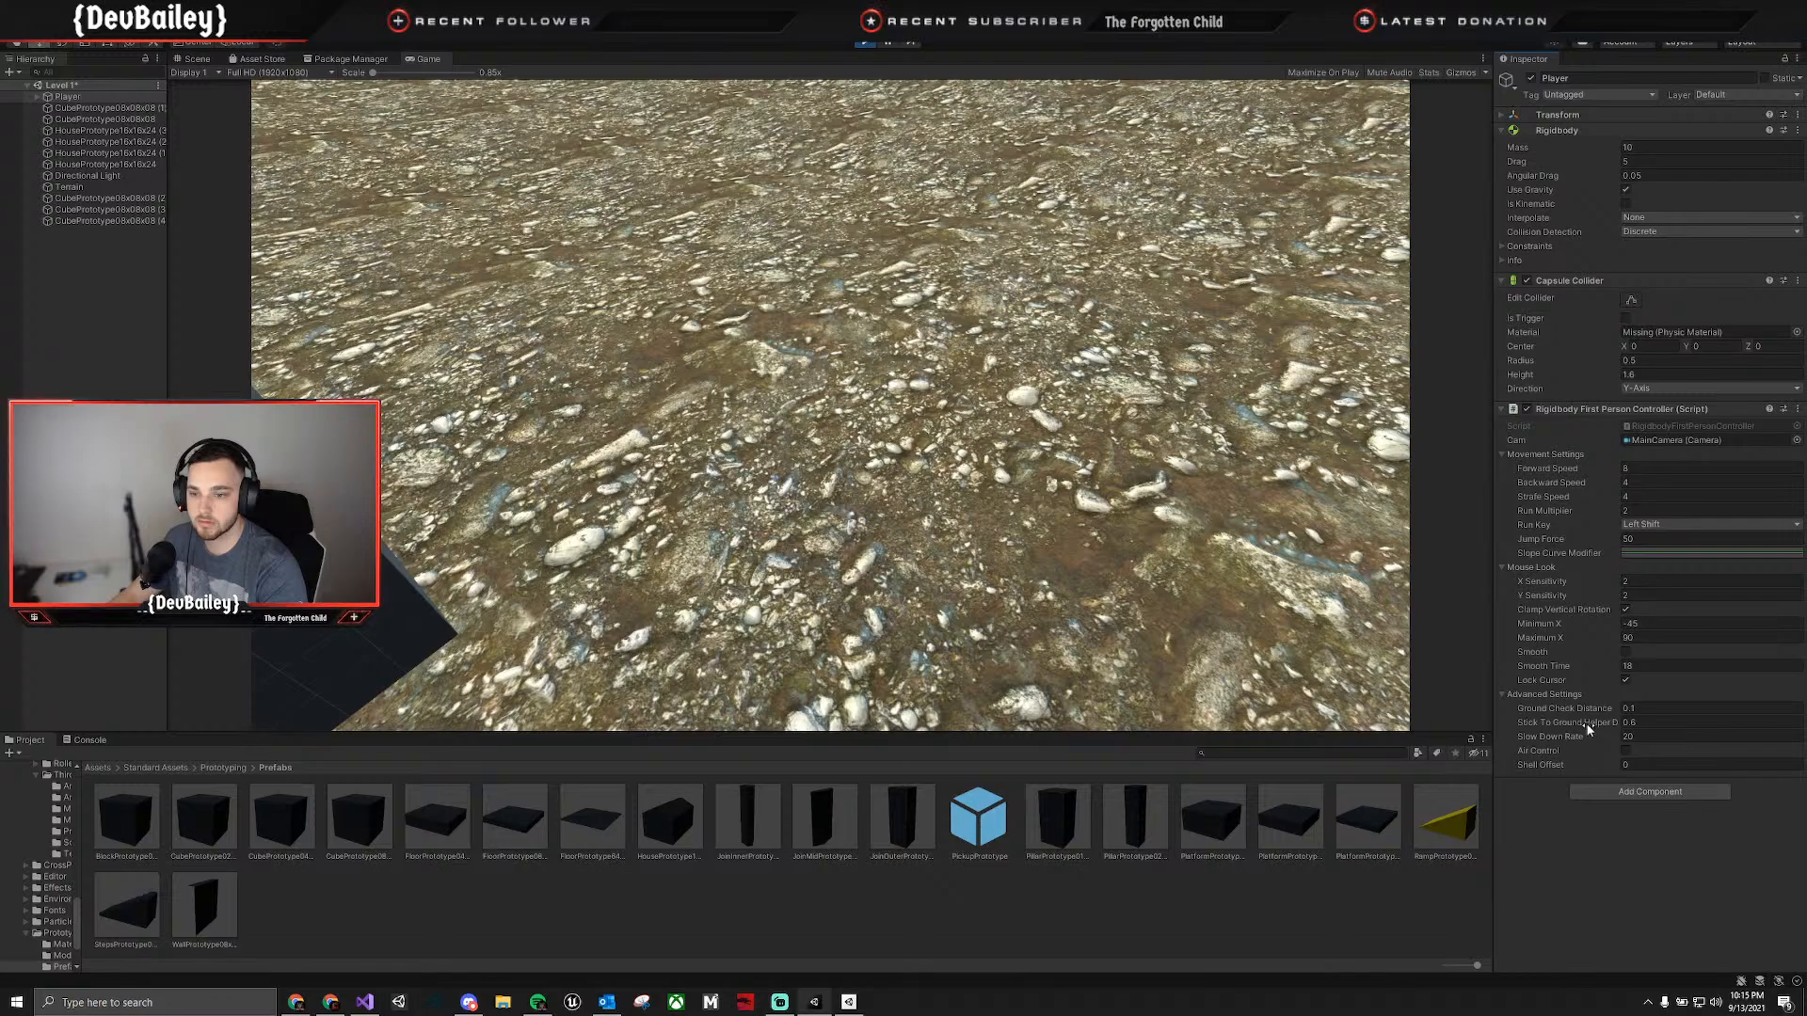
pyautogui.moveTo(1580, 721); pyautogui.dragTo(1563, 718)
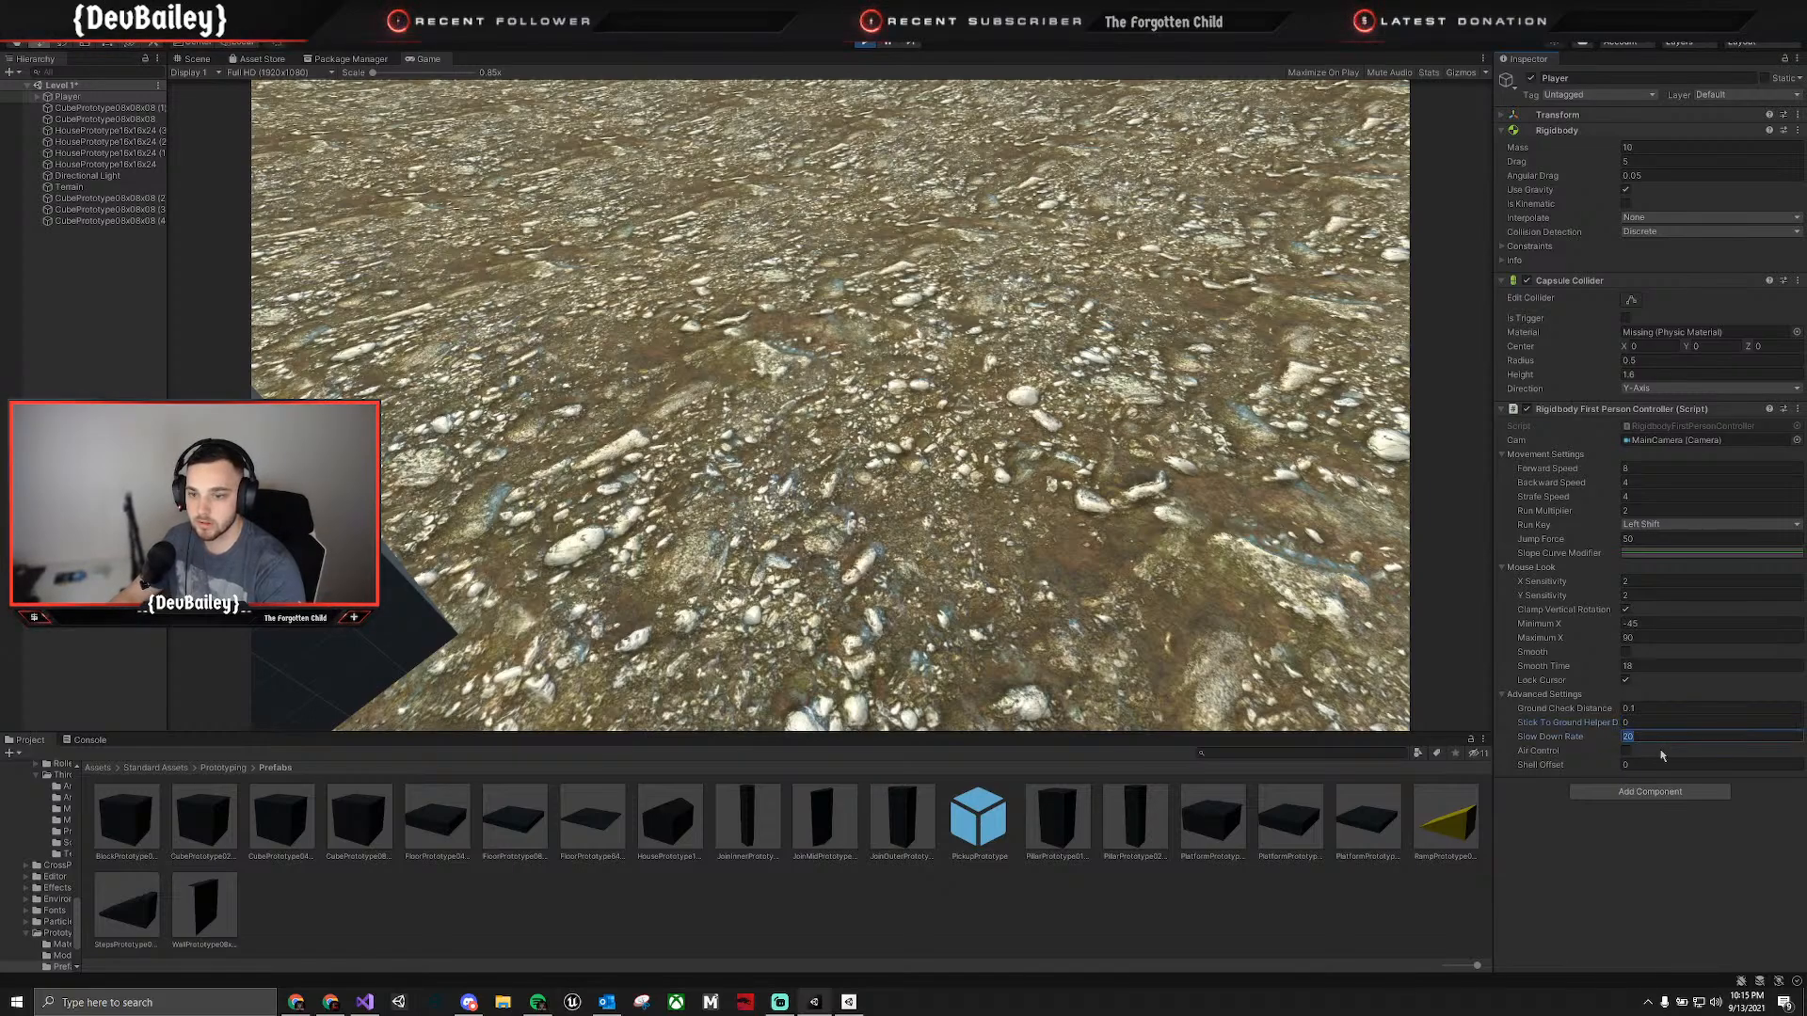
pyautogui.click(1555, 817)
pyautogui.click(1139, 574)
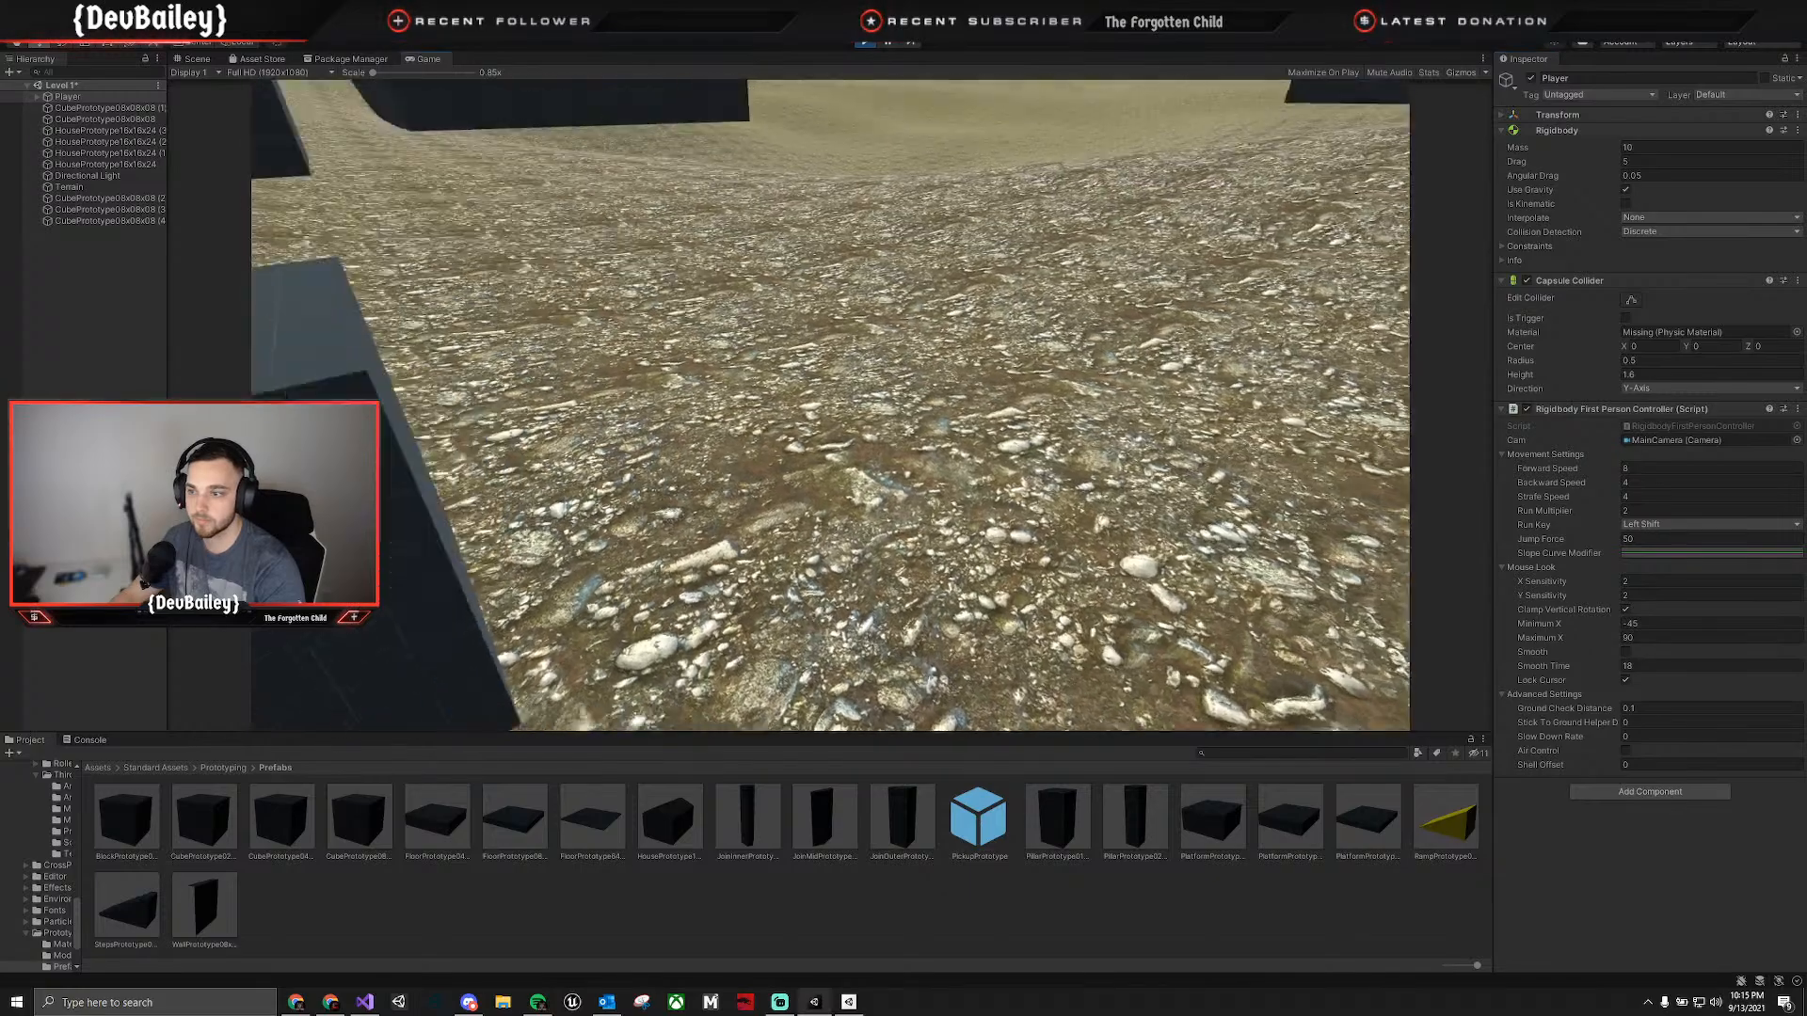
# Test the Player's movement and jumping over the large cube with the changed ground settings.
pyautogui.press('w')
pyautogui.press('w')
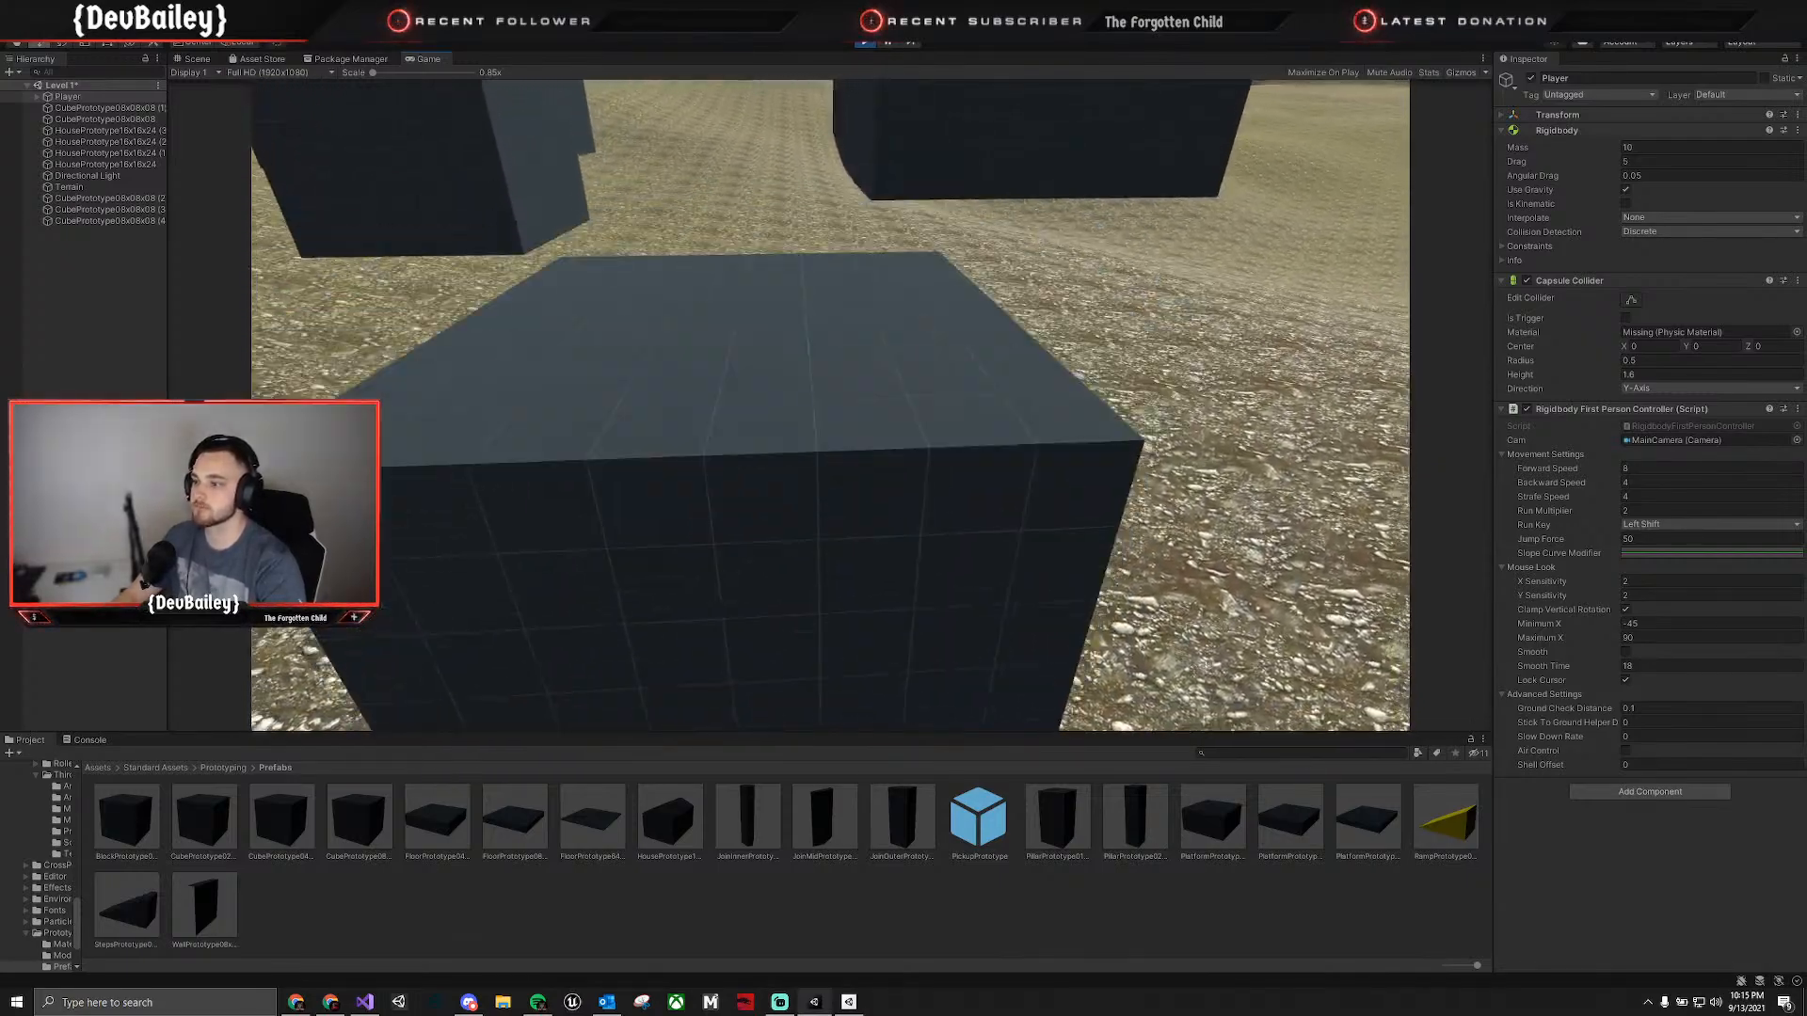
pyautogui.press('s')
pyautogui.press('w')
pyautogui.press('space')
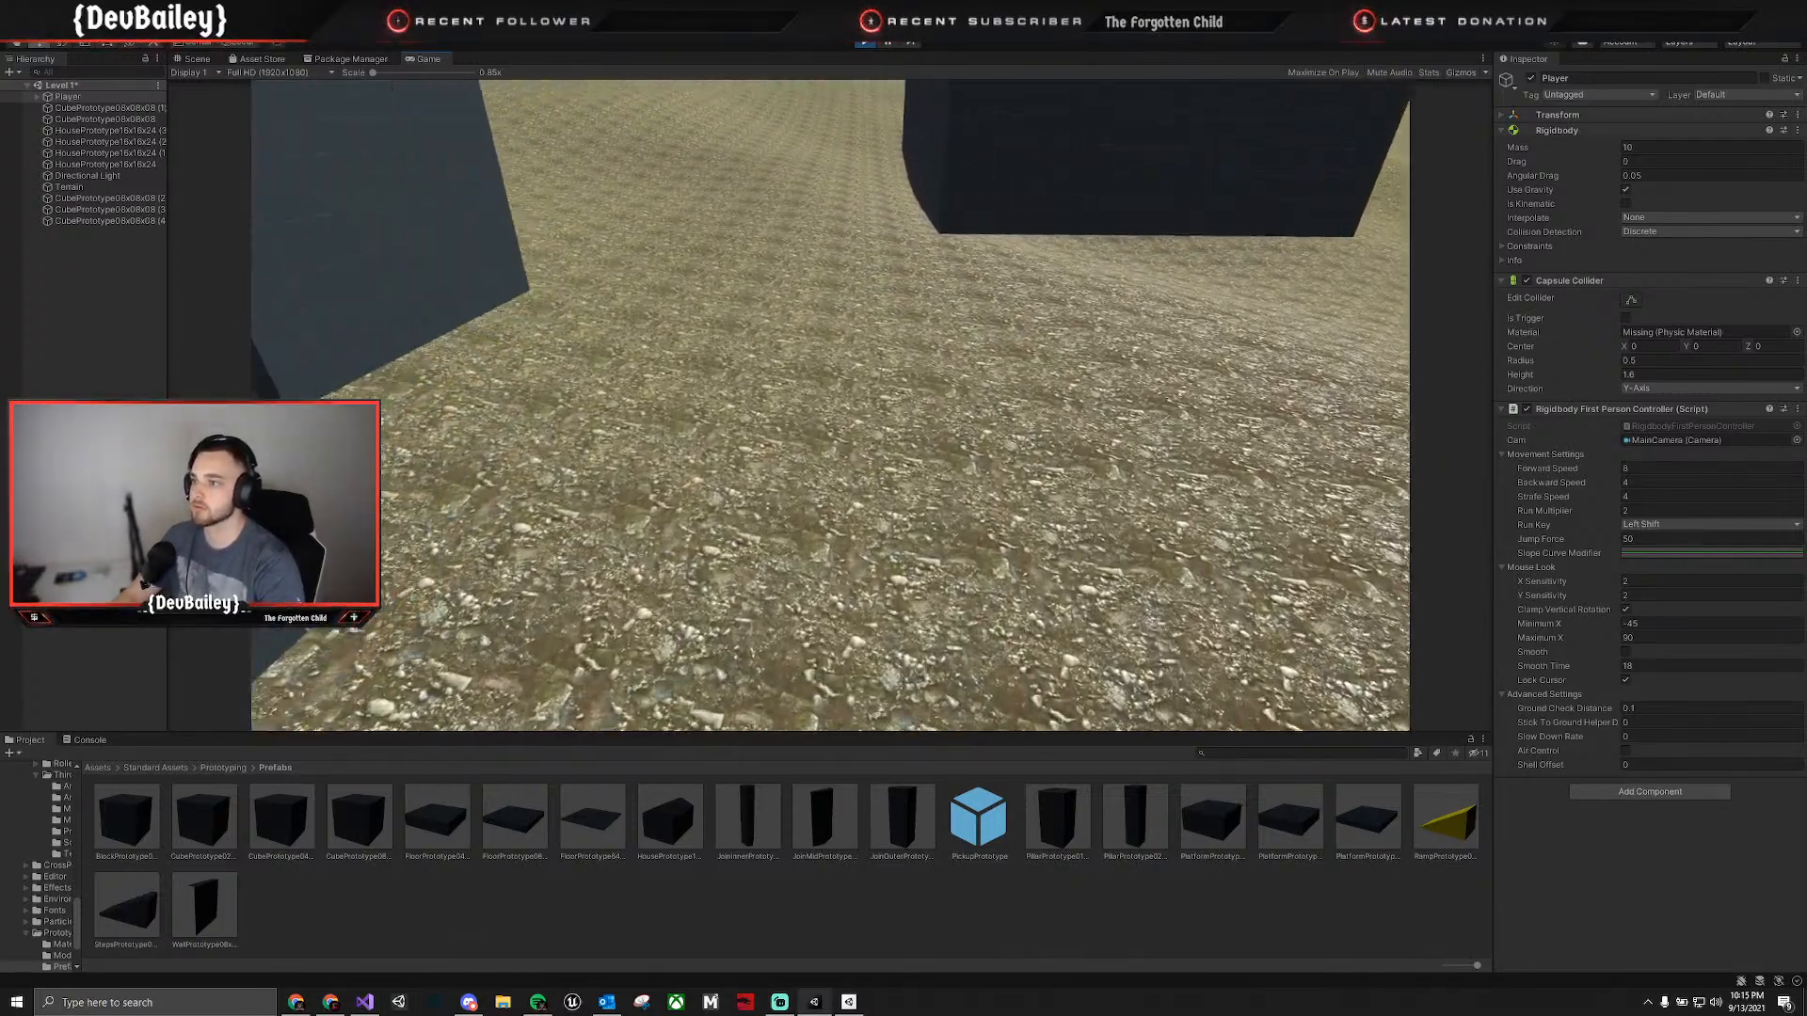
# Walk the Player out past the houses onto the open terrain and look back over the village.
pyautogui.press('w')
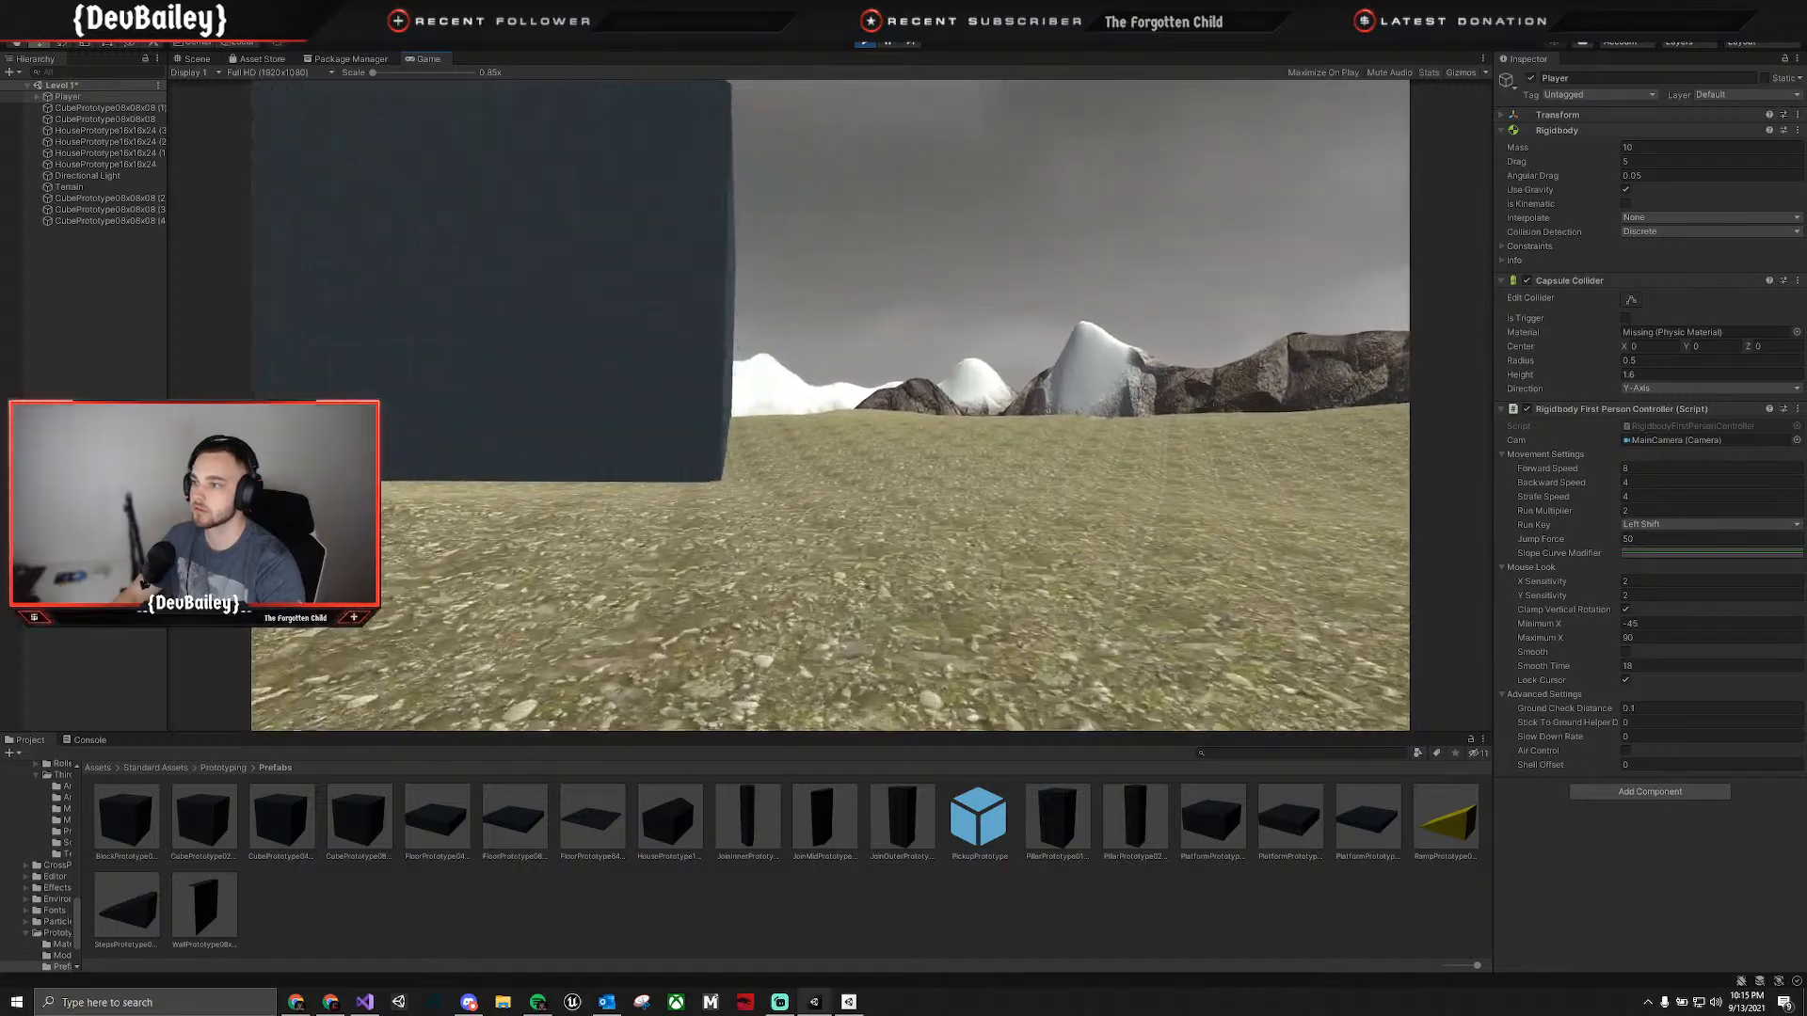
pyautogui.press('w')
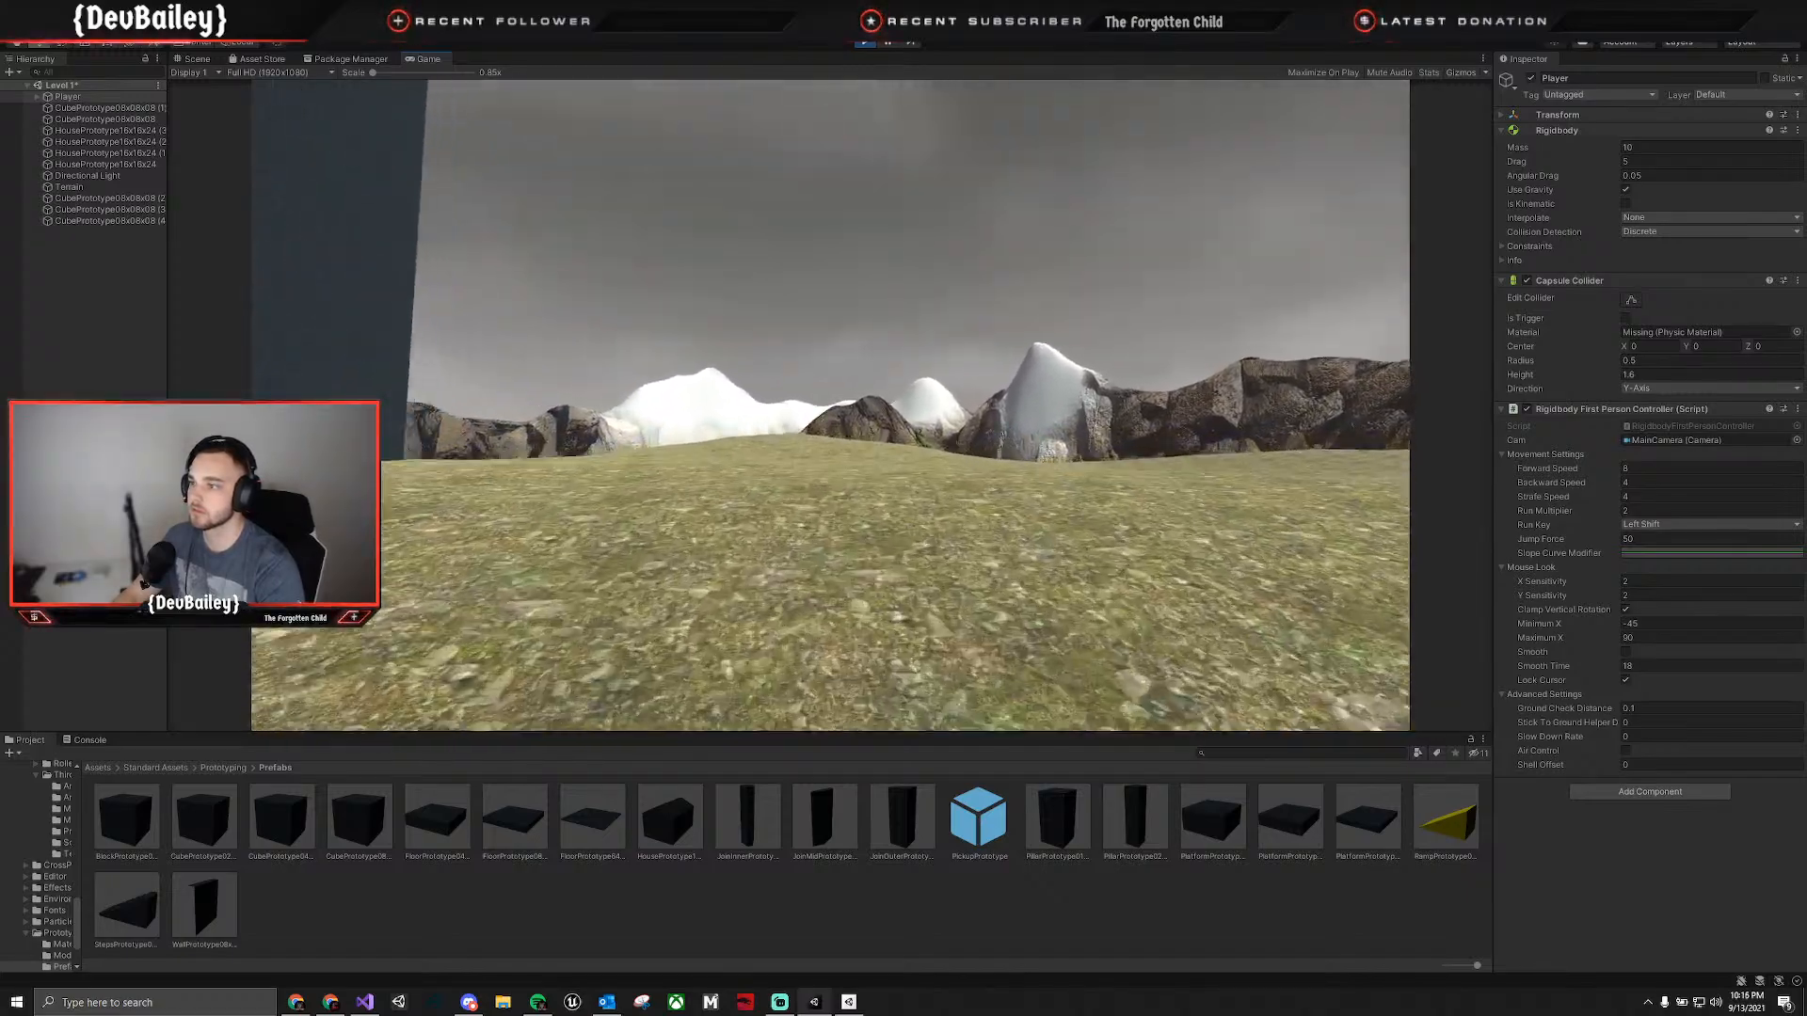
pyautogui.press('w')
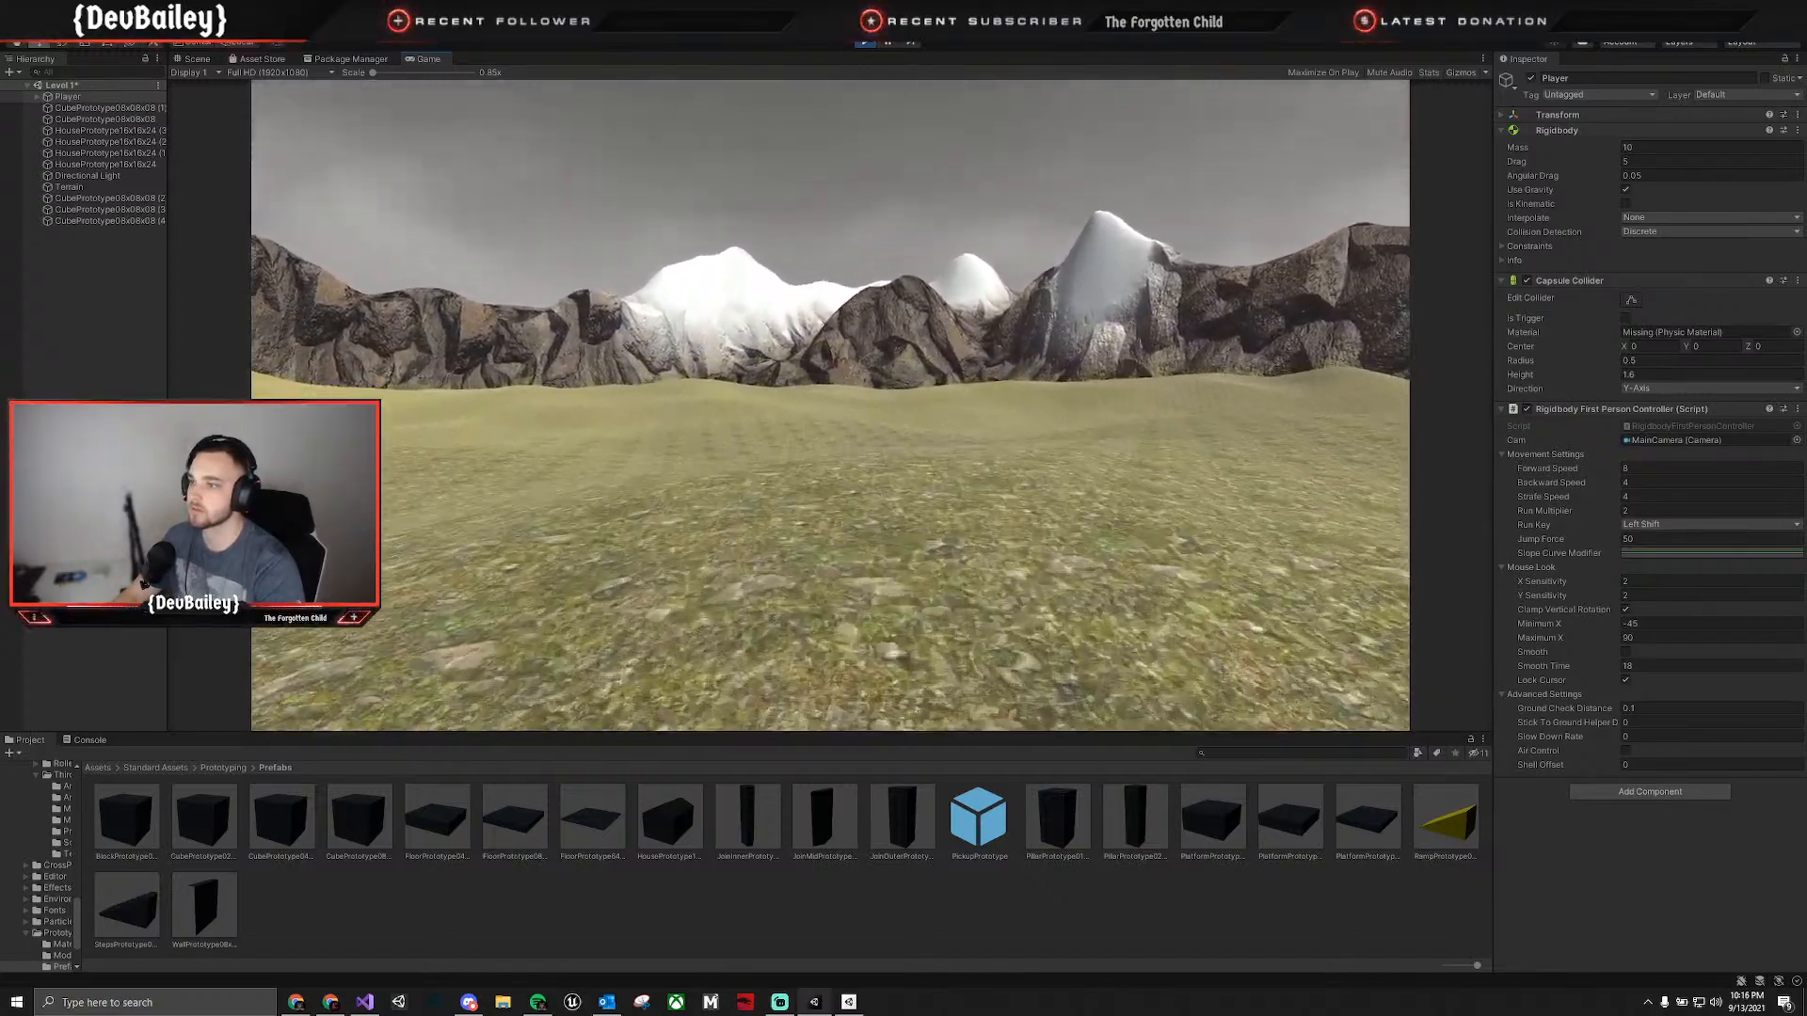
pyautogui.press('w')
pyautogui.press('w')
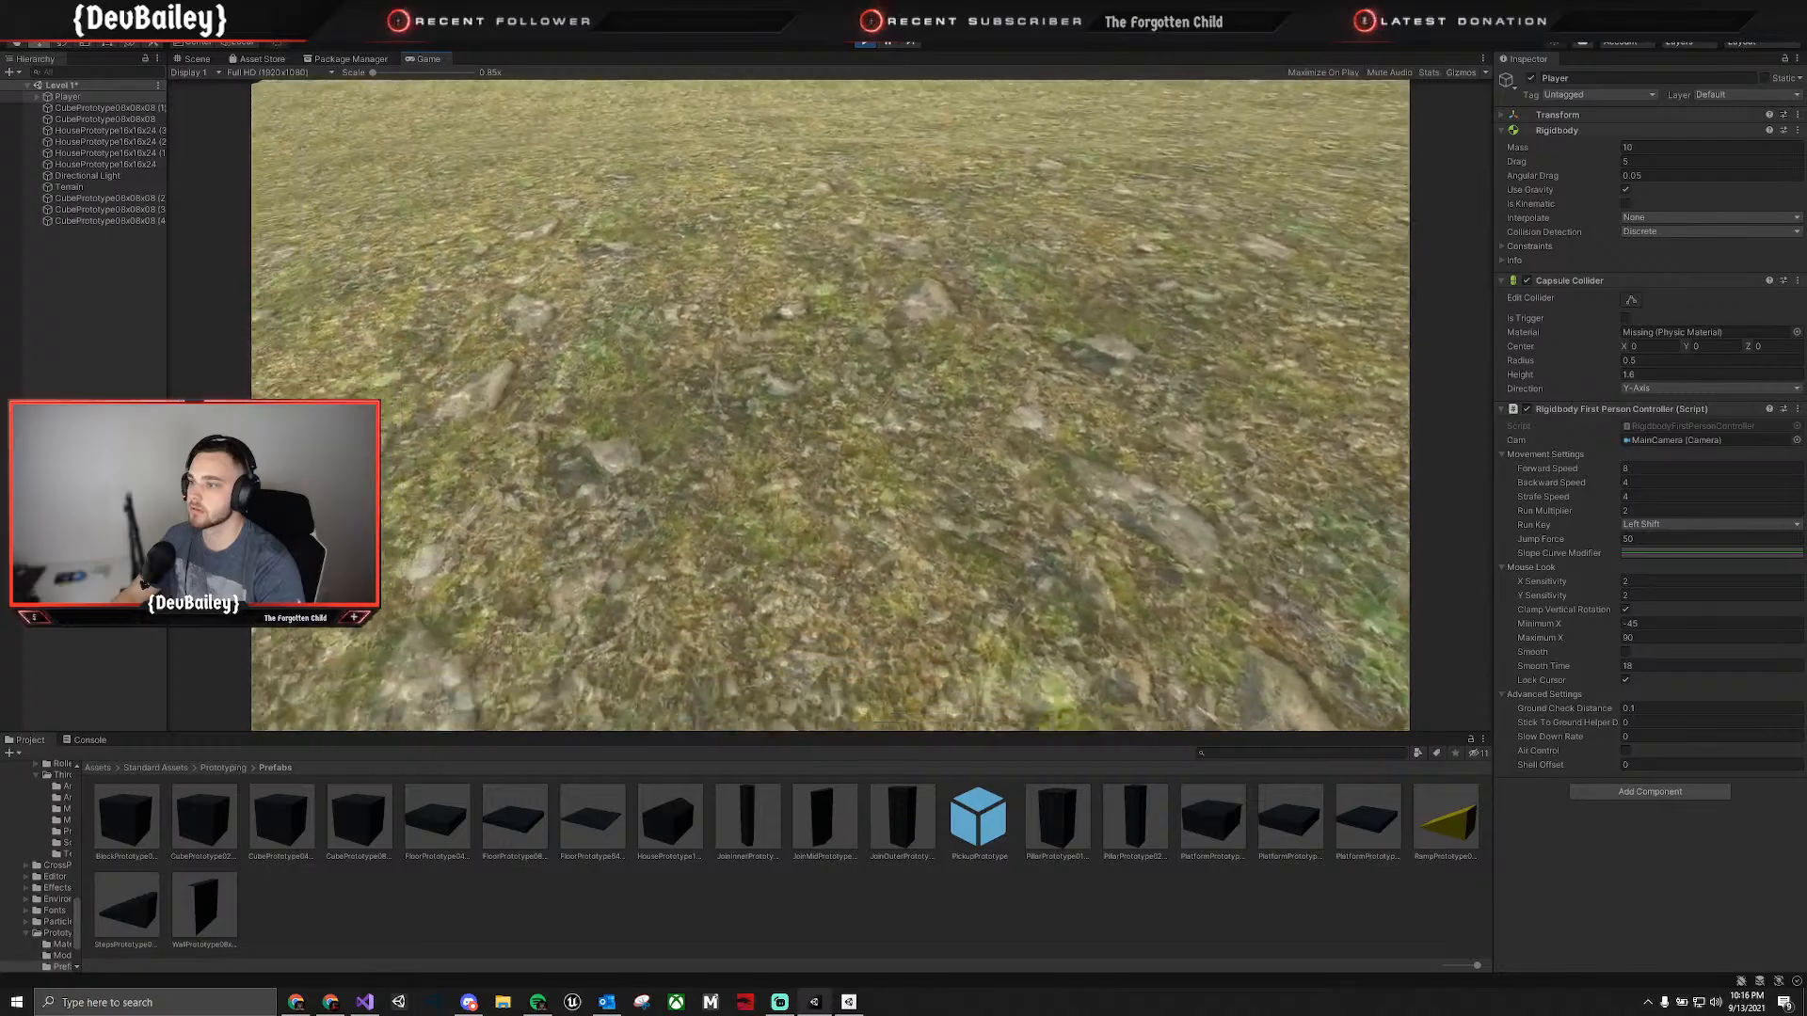
pyautogui.press('w')
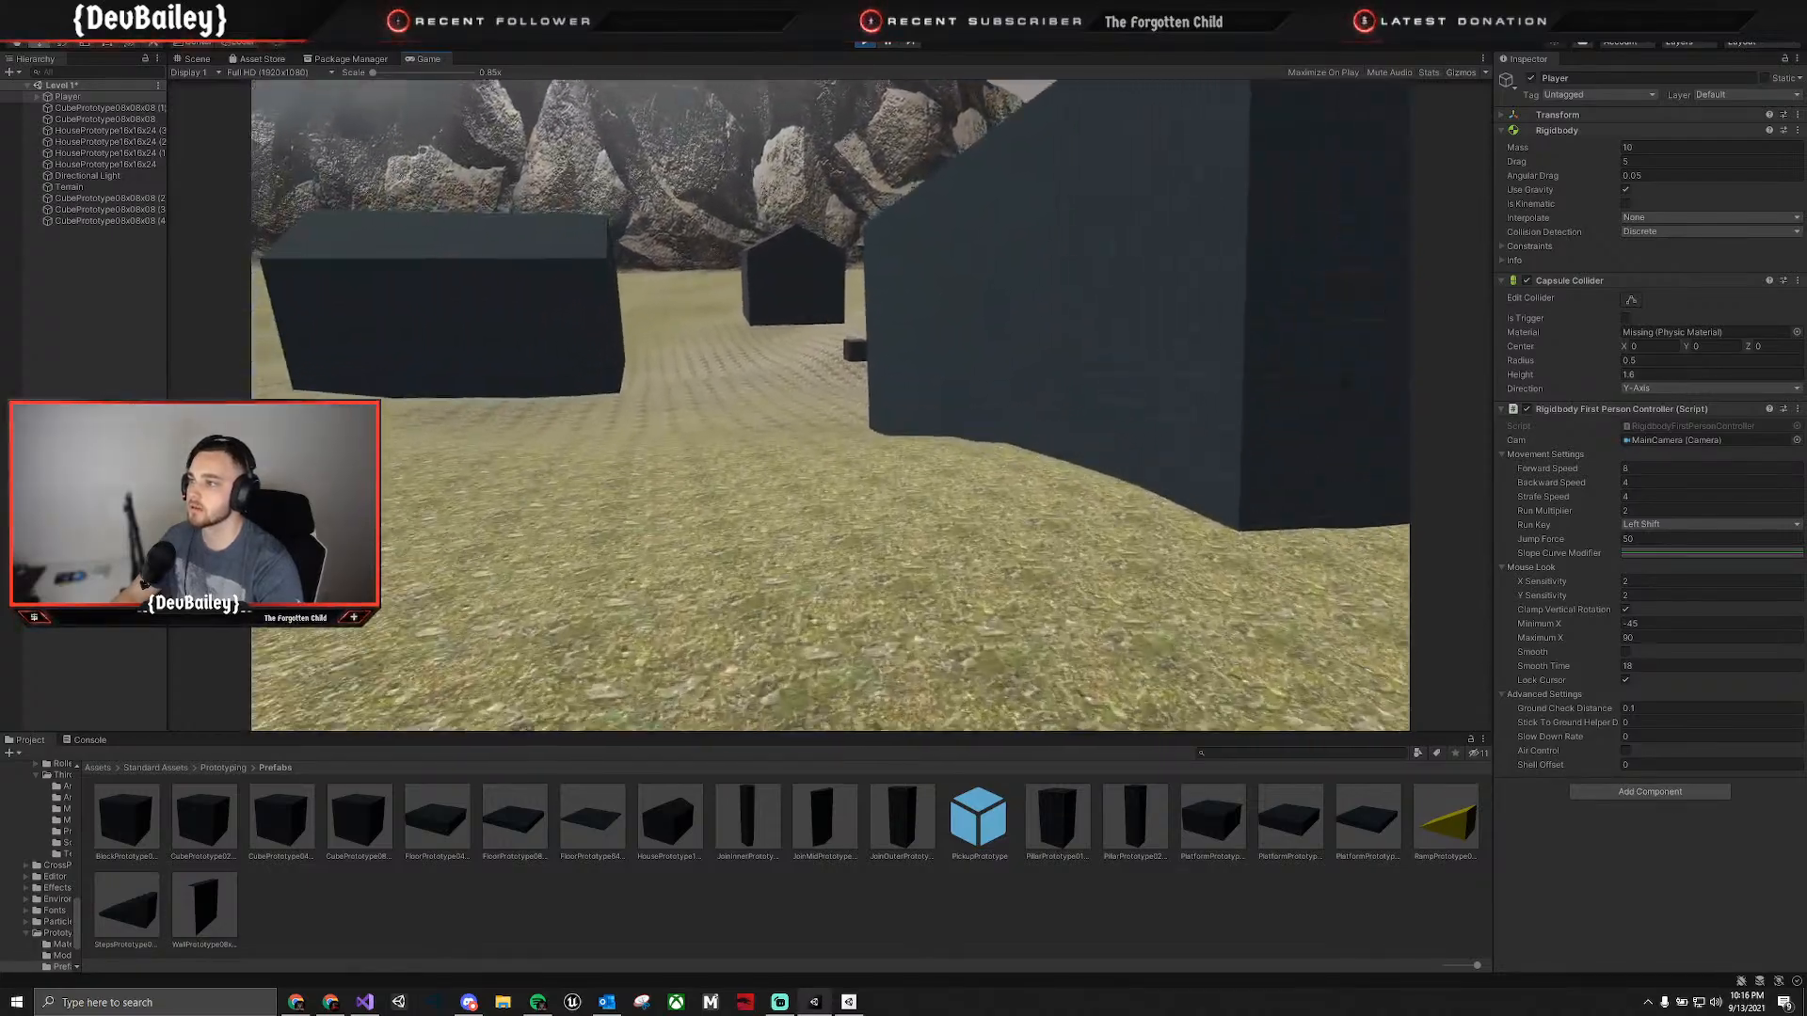
pyautogui.press('w')
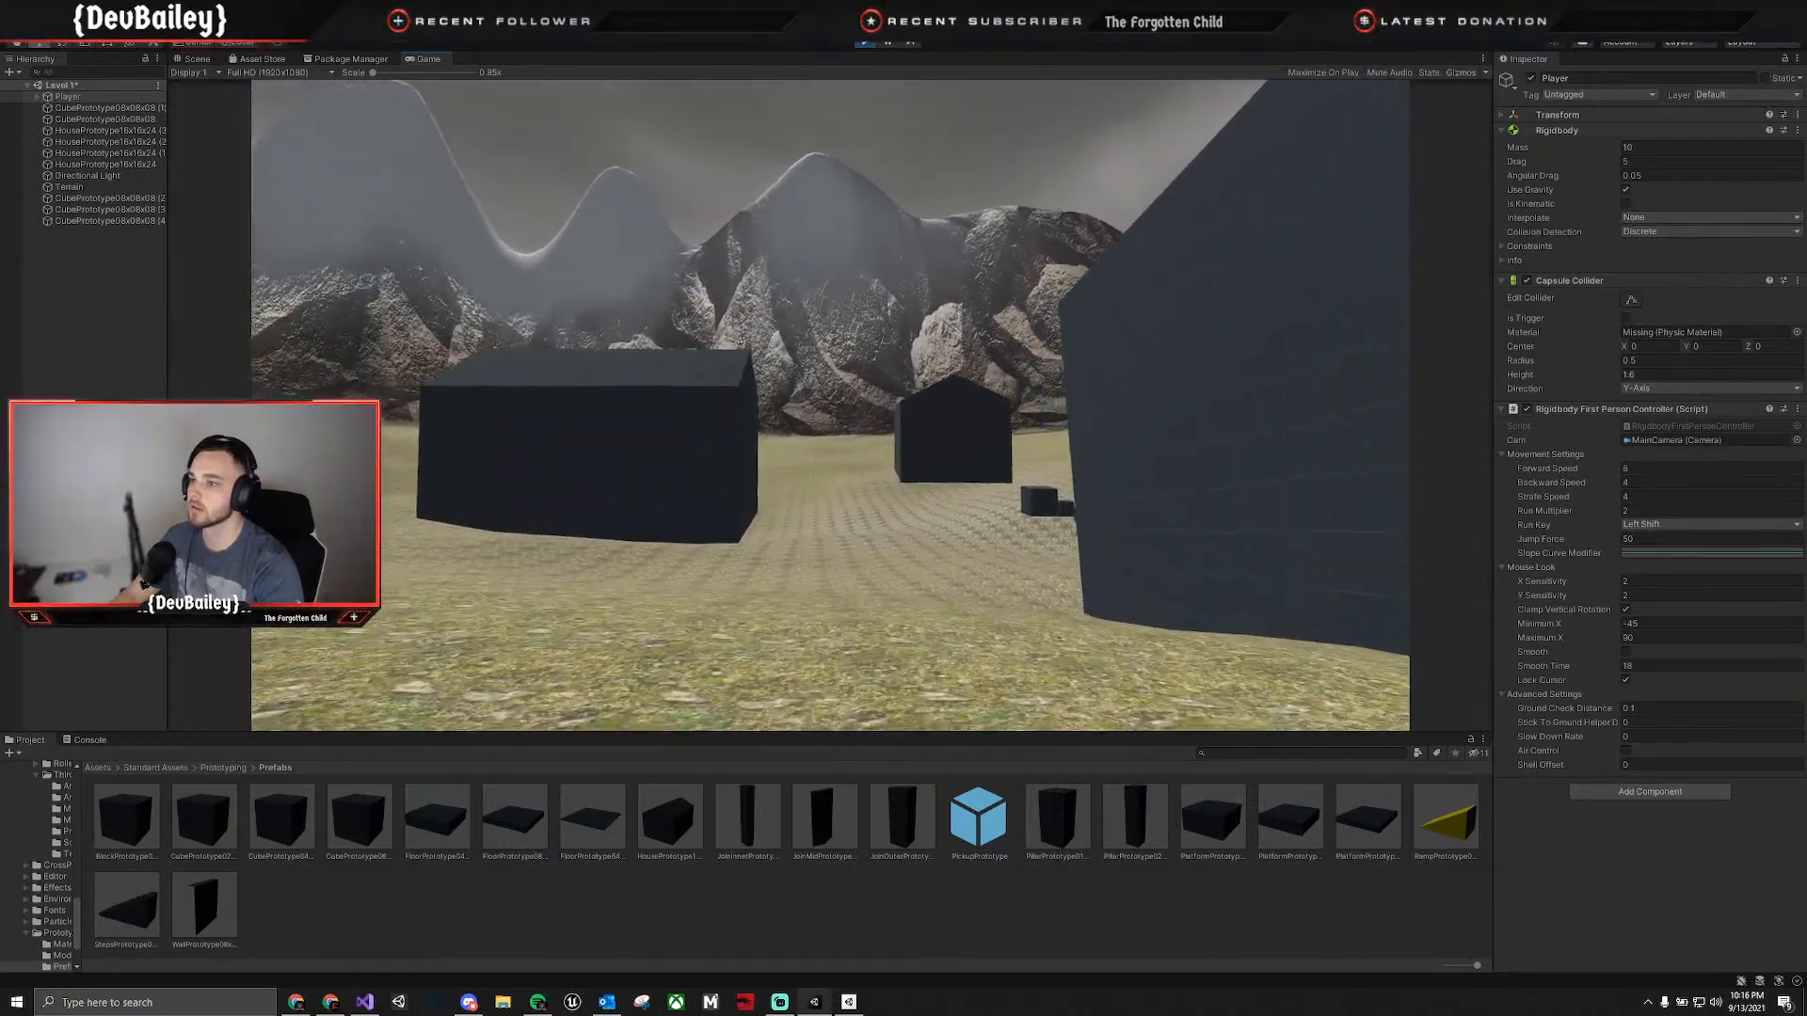
pyautogui.press('w')
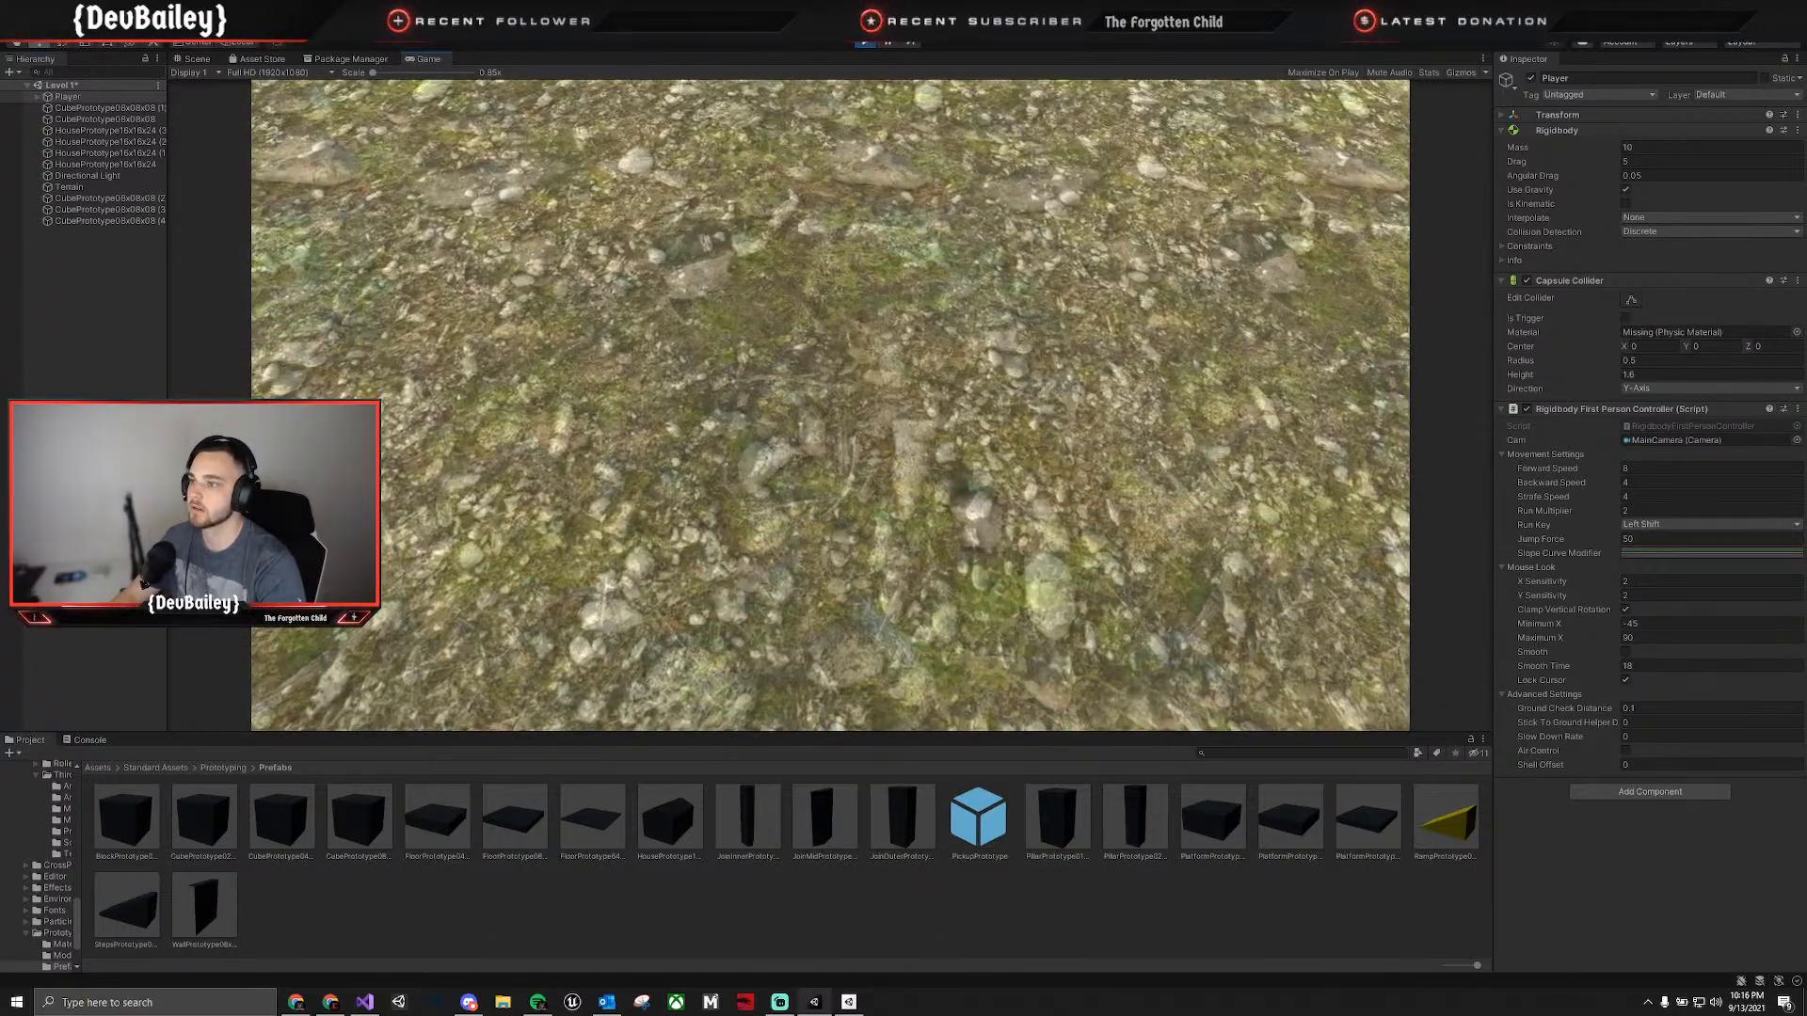
pyautogui.press('w')
# Walk the Player back to the line of cubes, test a jump there, and stop play mode.
pyautogui.press('w')
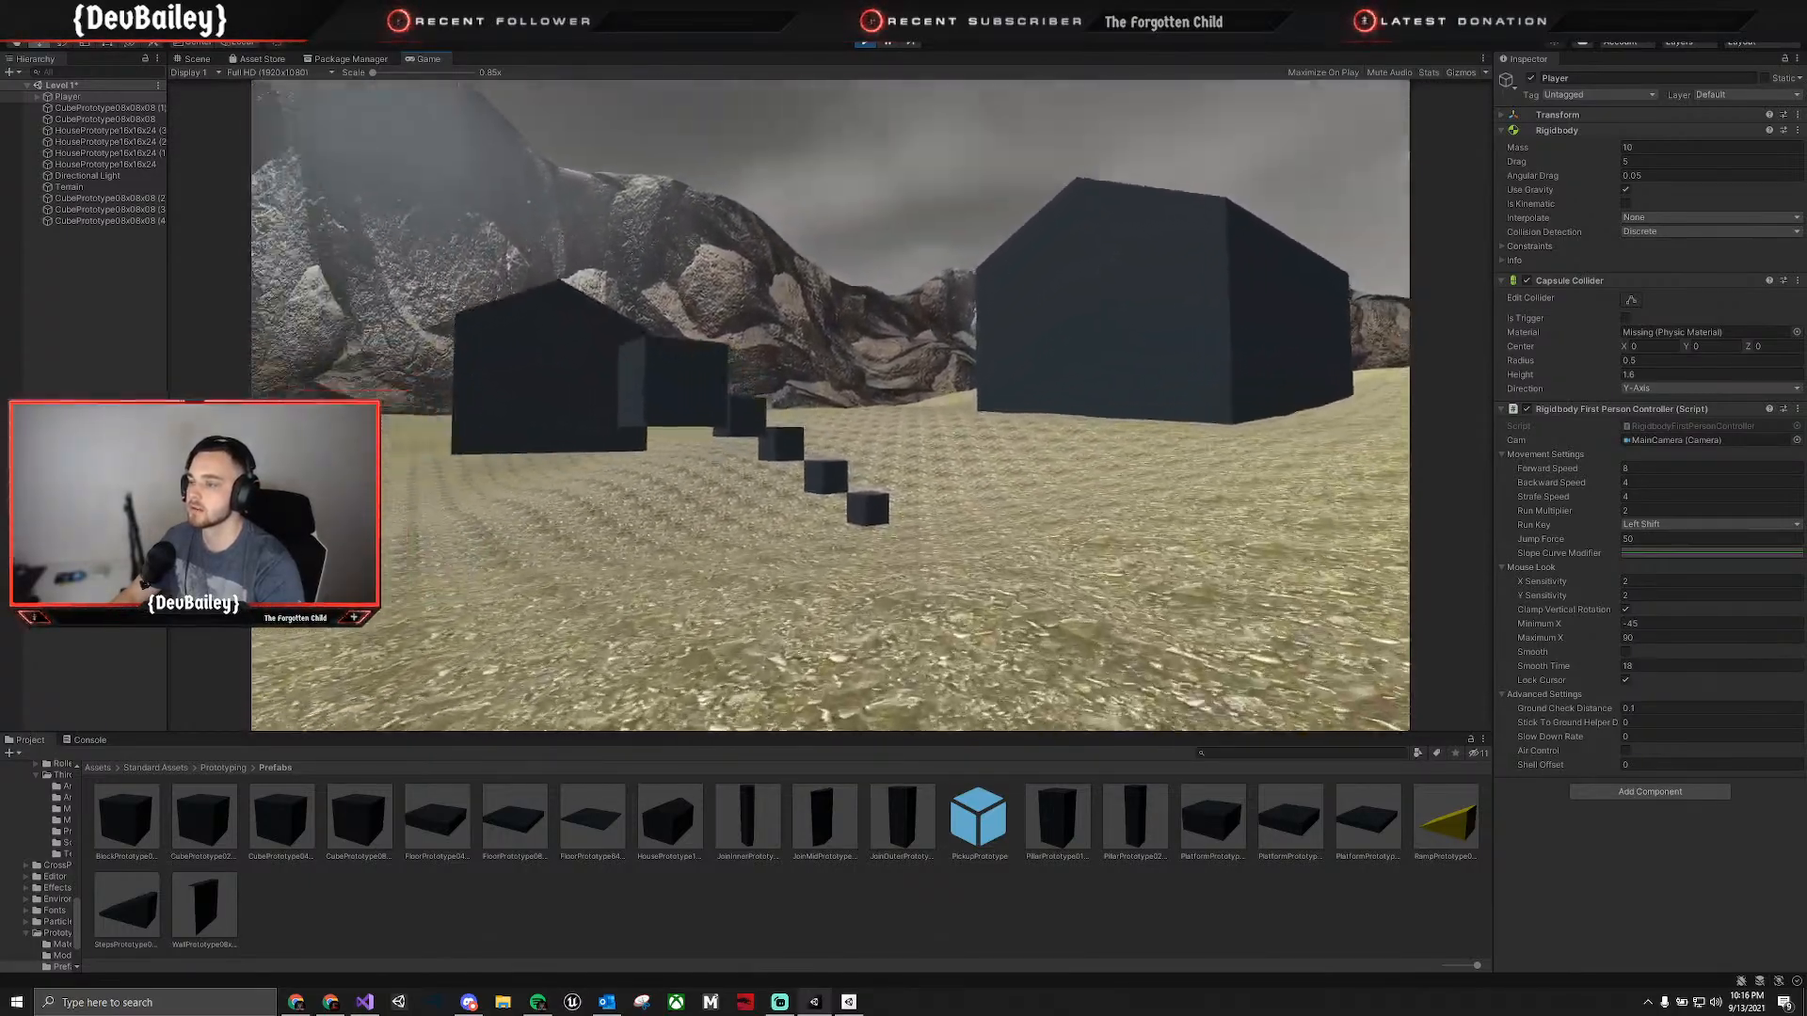
pyautogui.press('w')
pyautogui.press('space')
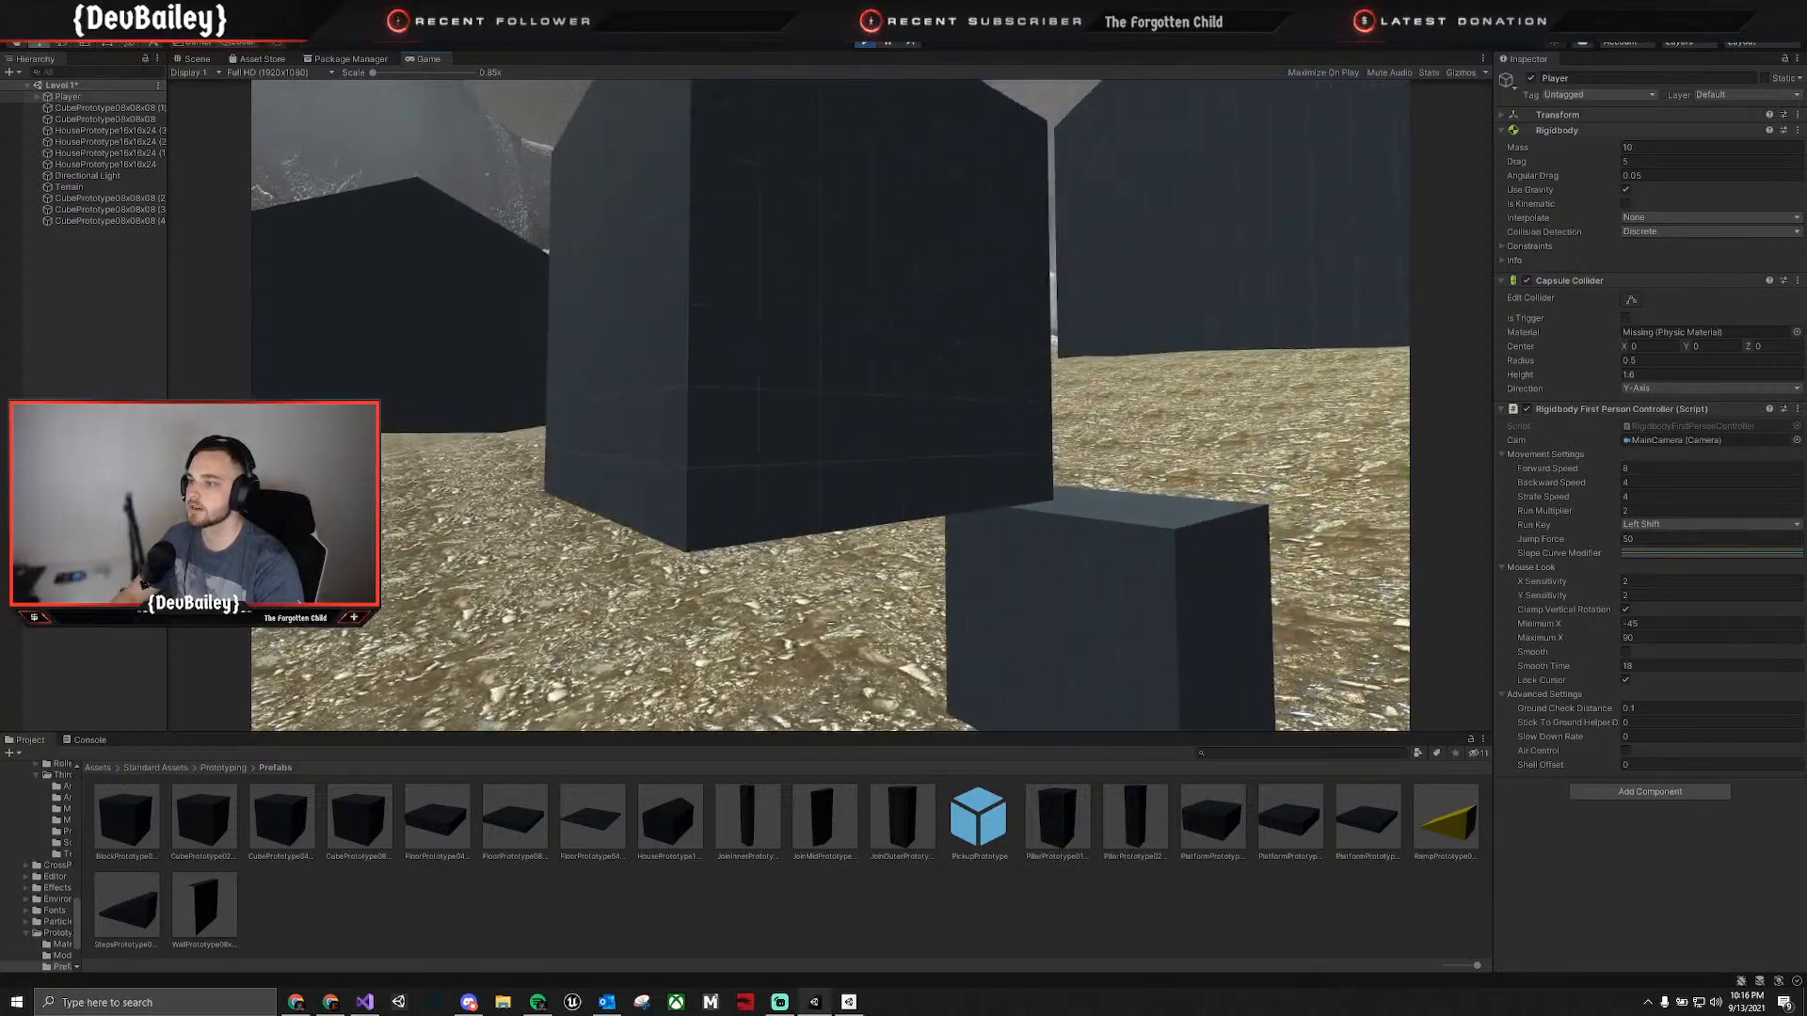
pyautogui.press('w')
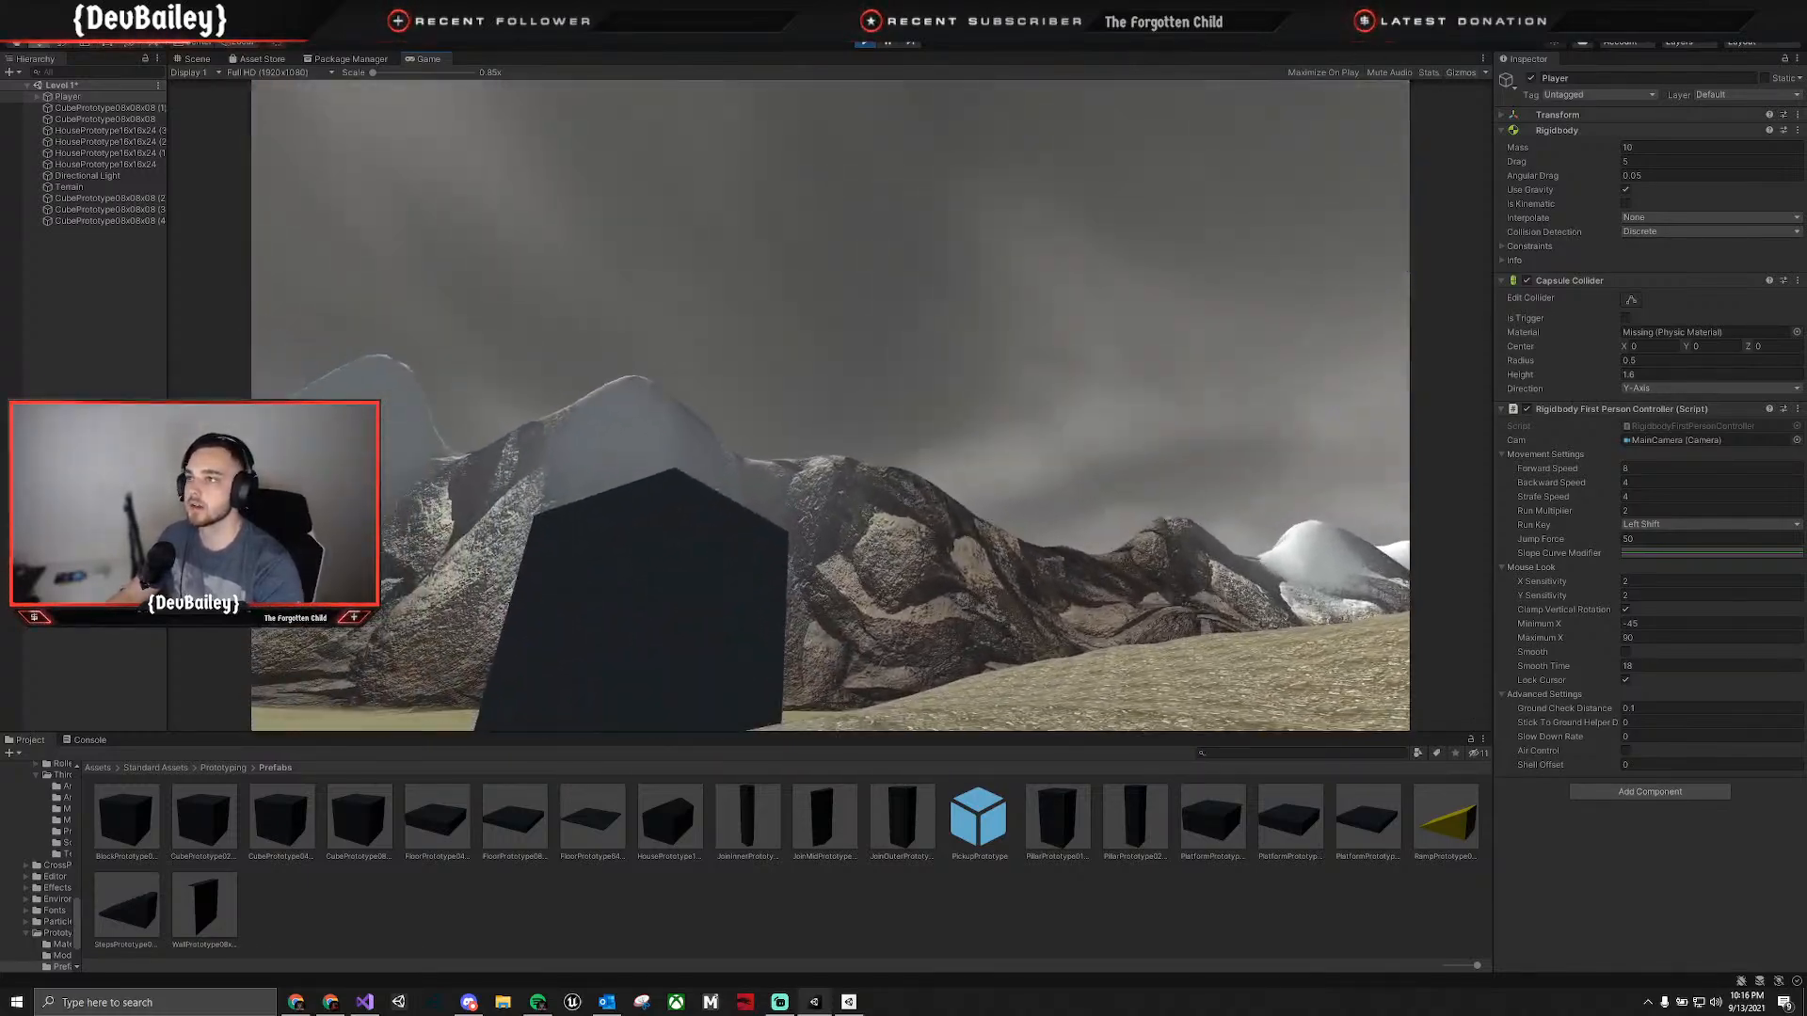
pyautogui.hotkey('ctrl', 'p')
# Set the Terrain's Y position to 0 and deselect it.
pyautogui.moveTo(1065, 393); pyautogui.dragTo(1317, 235, button='right')
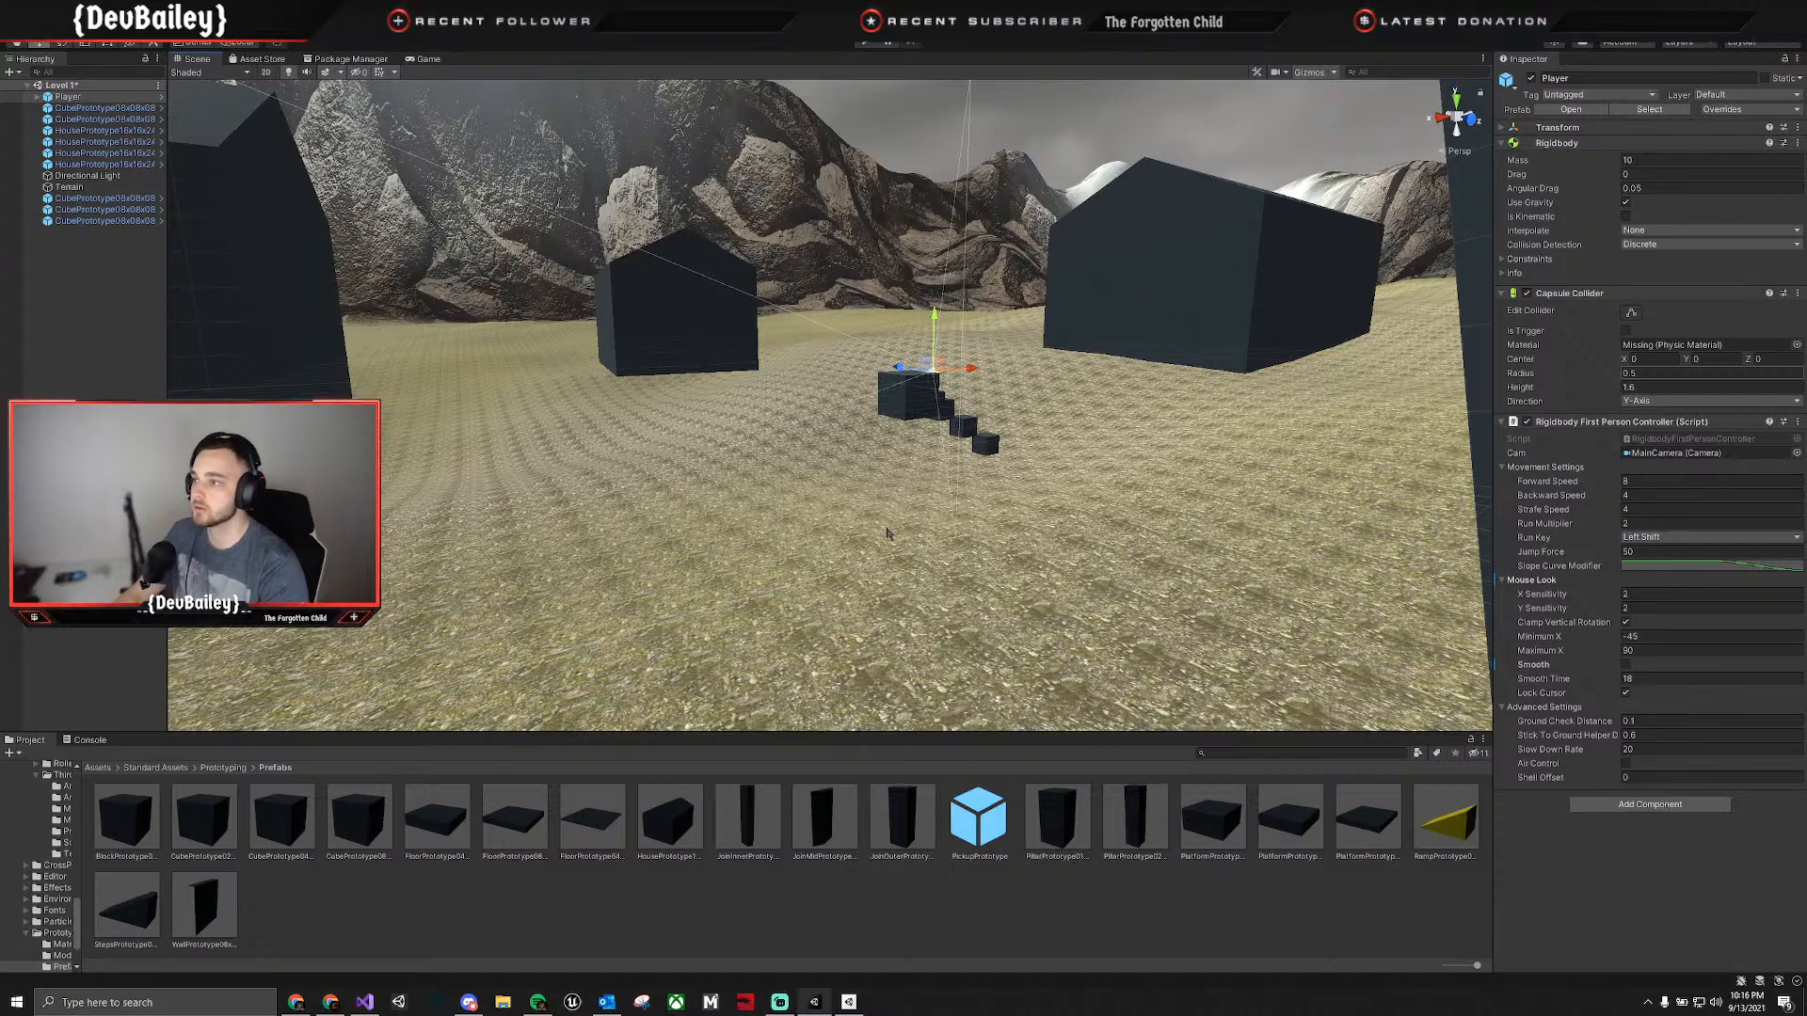
pyautogui.click(930, 595)
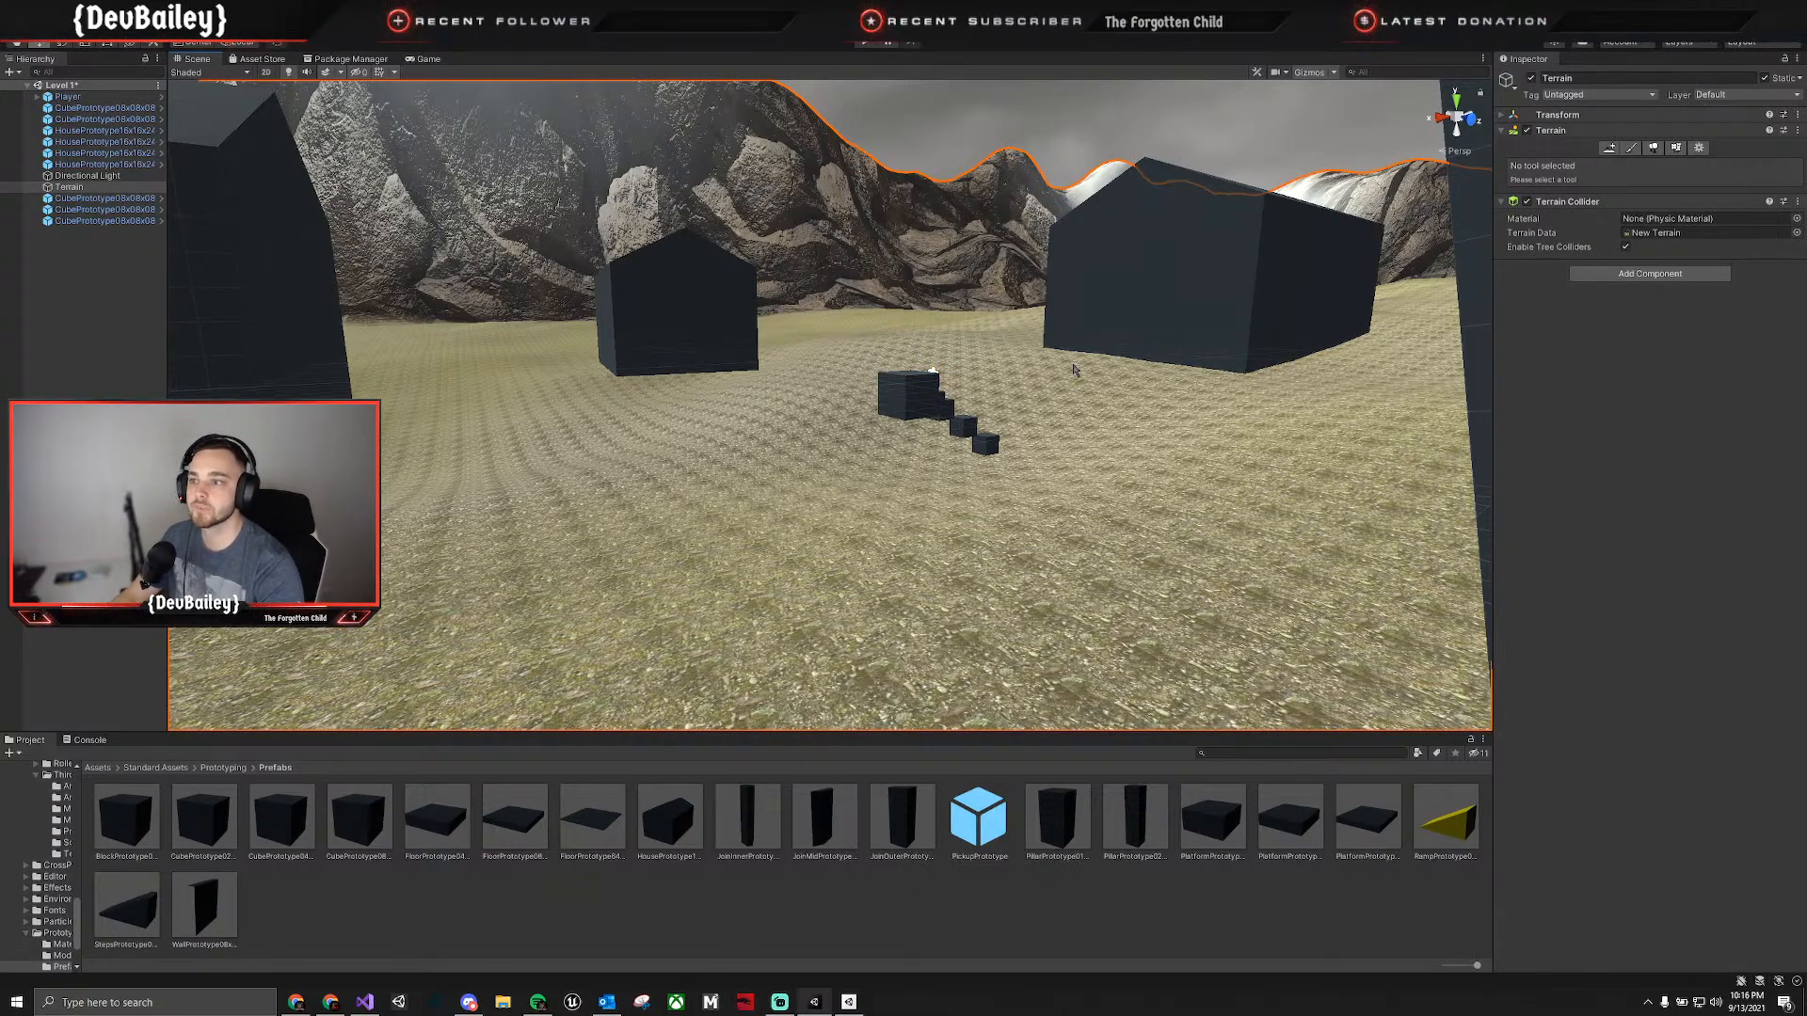
pyautogui.click(1503, 115)
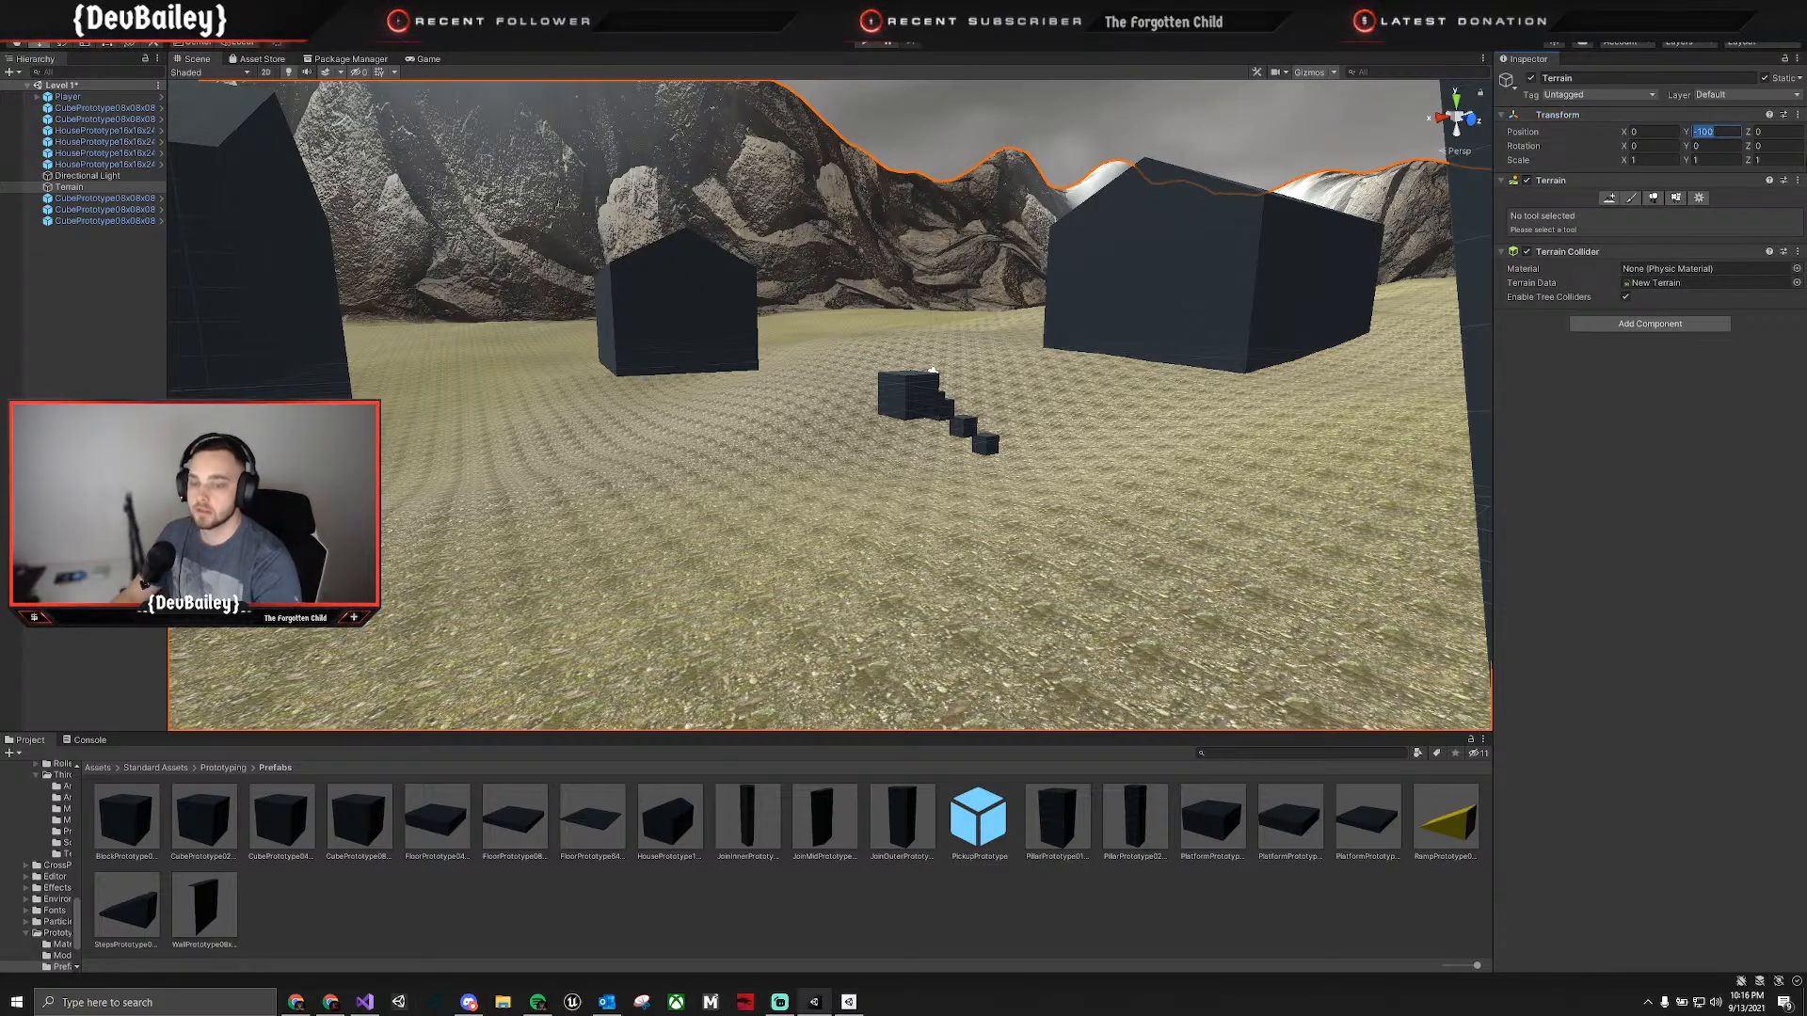
pyautogui.write('0')
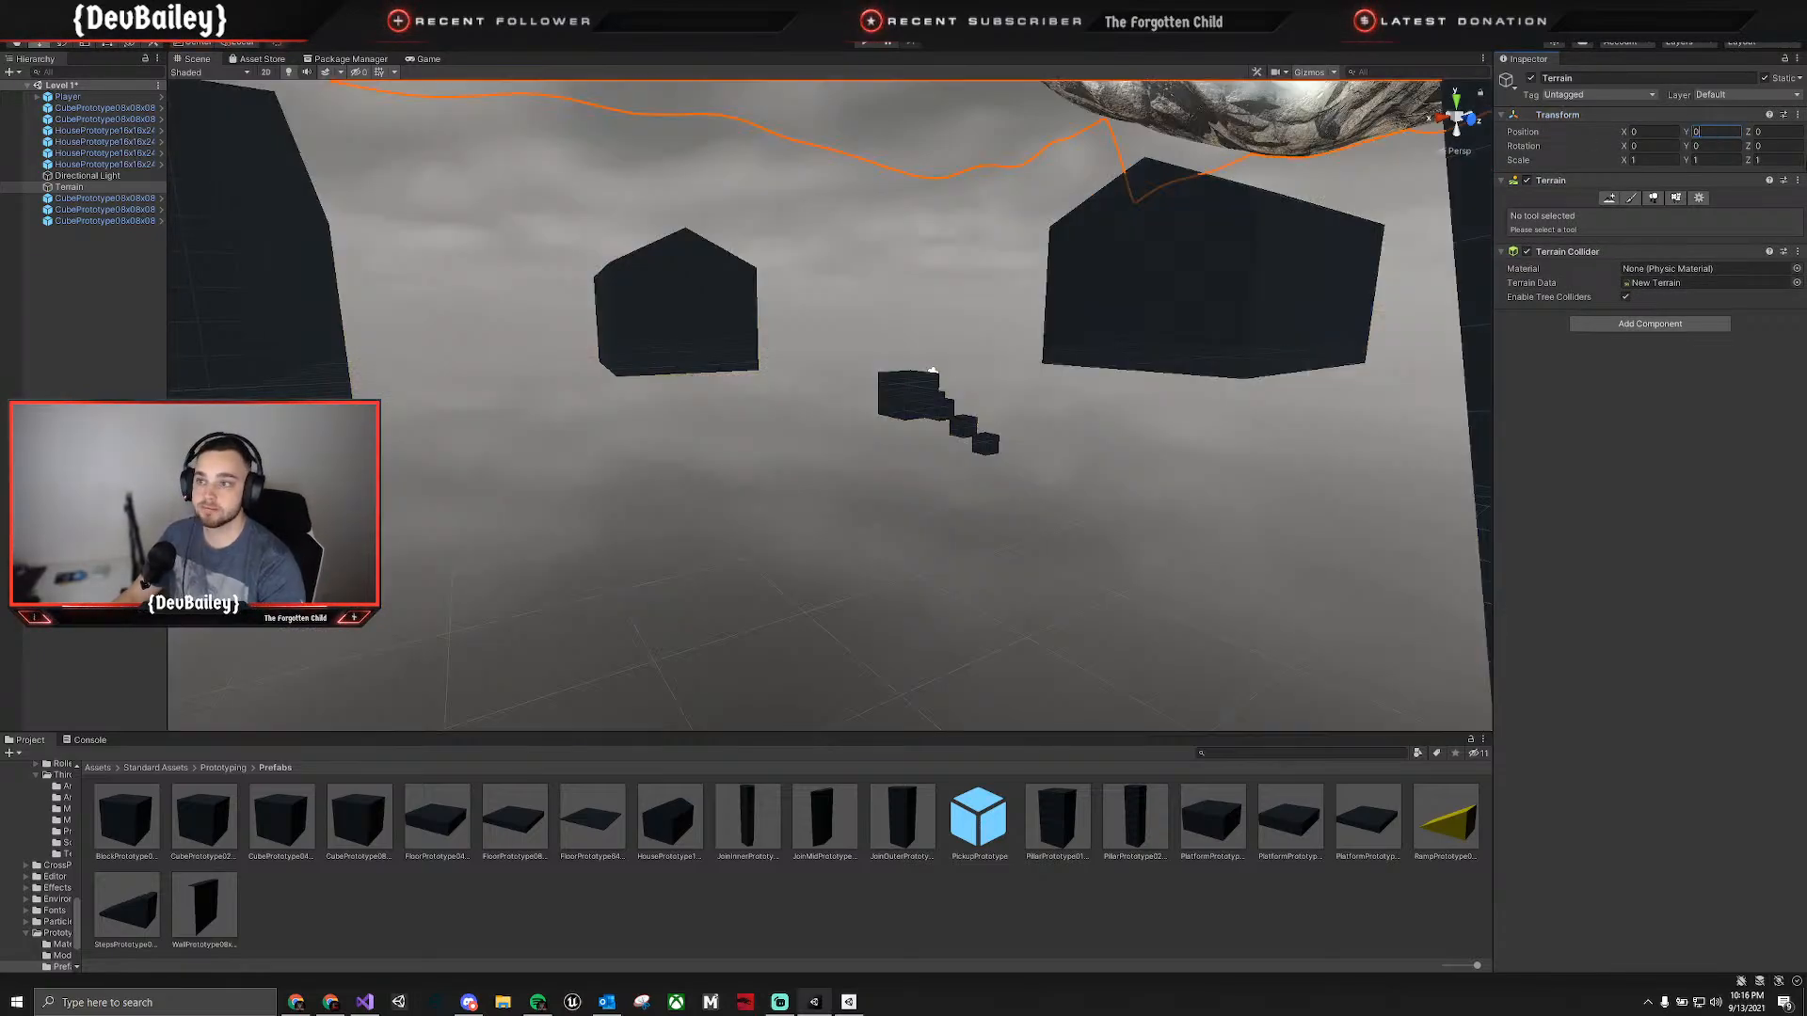
pyautogui.click(1082, 538)
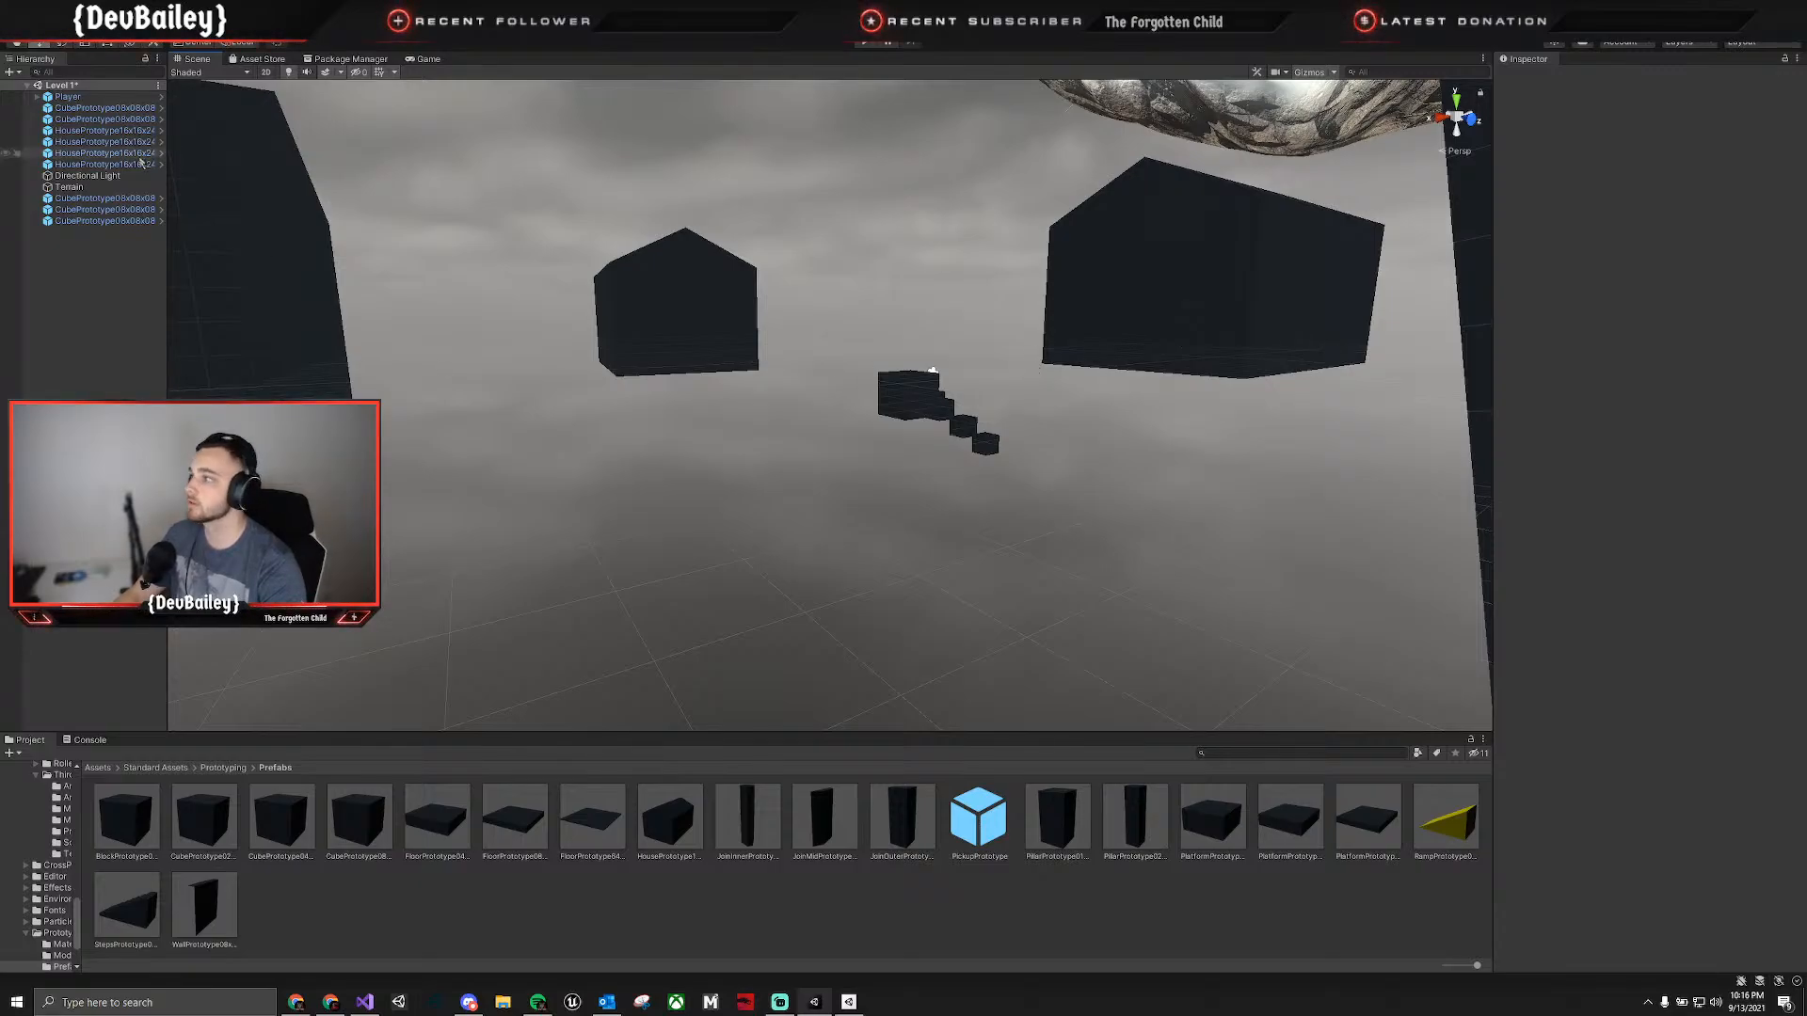
# Select every object in the Level 1 scene except the Terrain and raise the whole group along the Y axis.
pyautogui.click(106, 98)
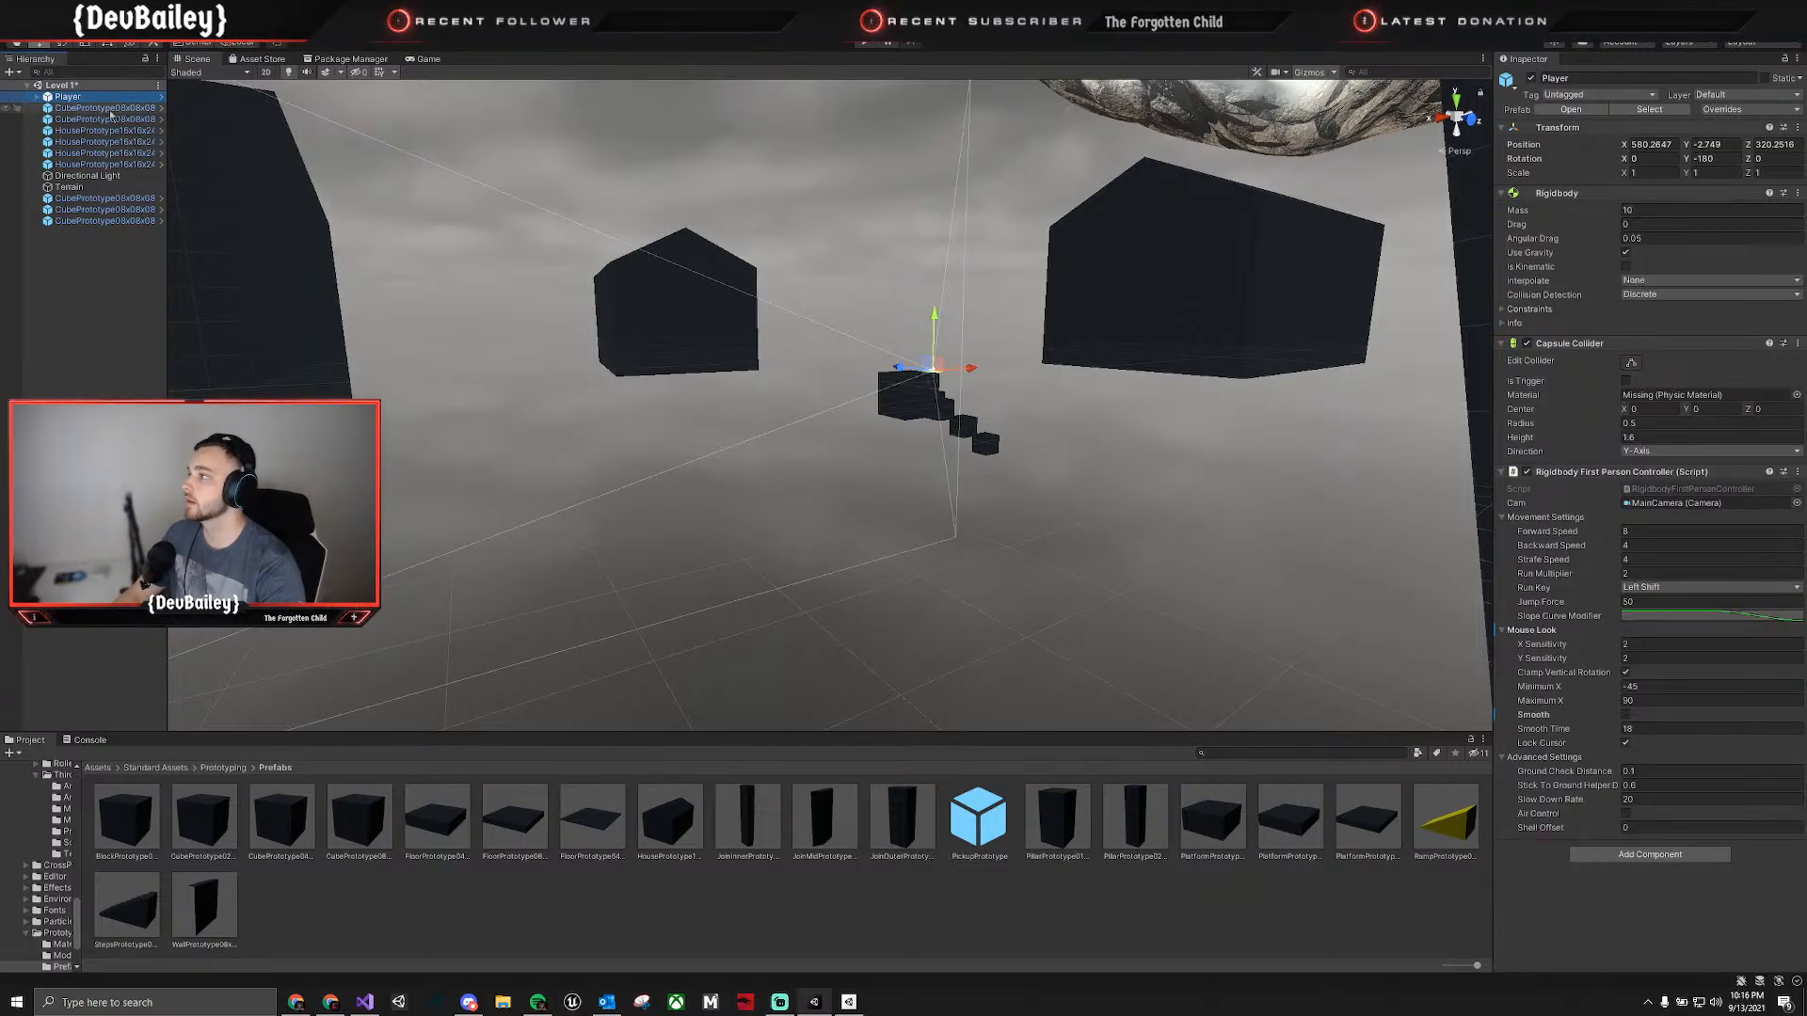
pyautogui.keyDown('ctrl'); pyautogui.click(109, 110); pyautogui.keyUp('ctrl')
pyautogui.keyDown('shift'); pyautogui.click(141, 222); pyautogui.keyUp('shift')
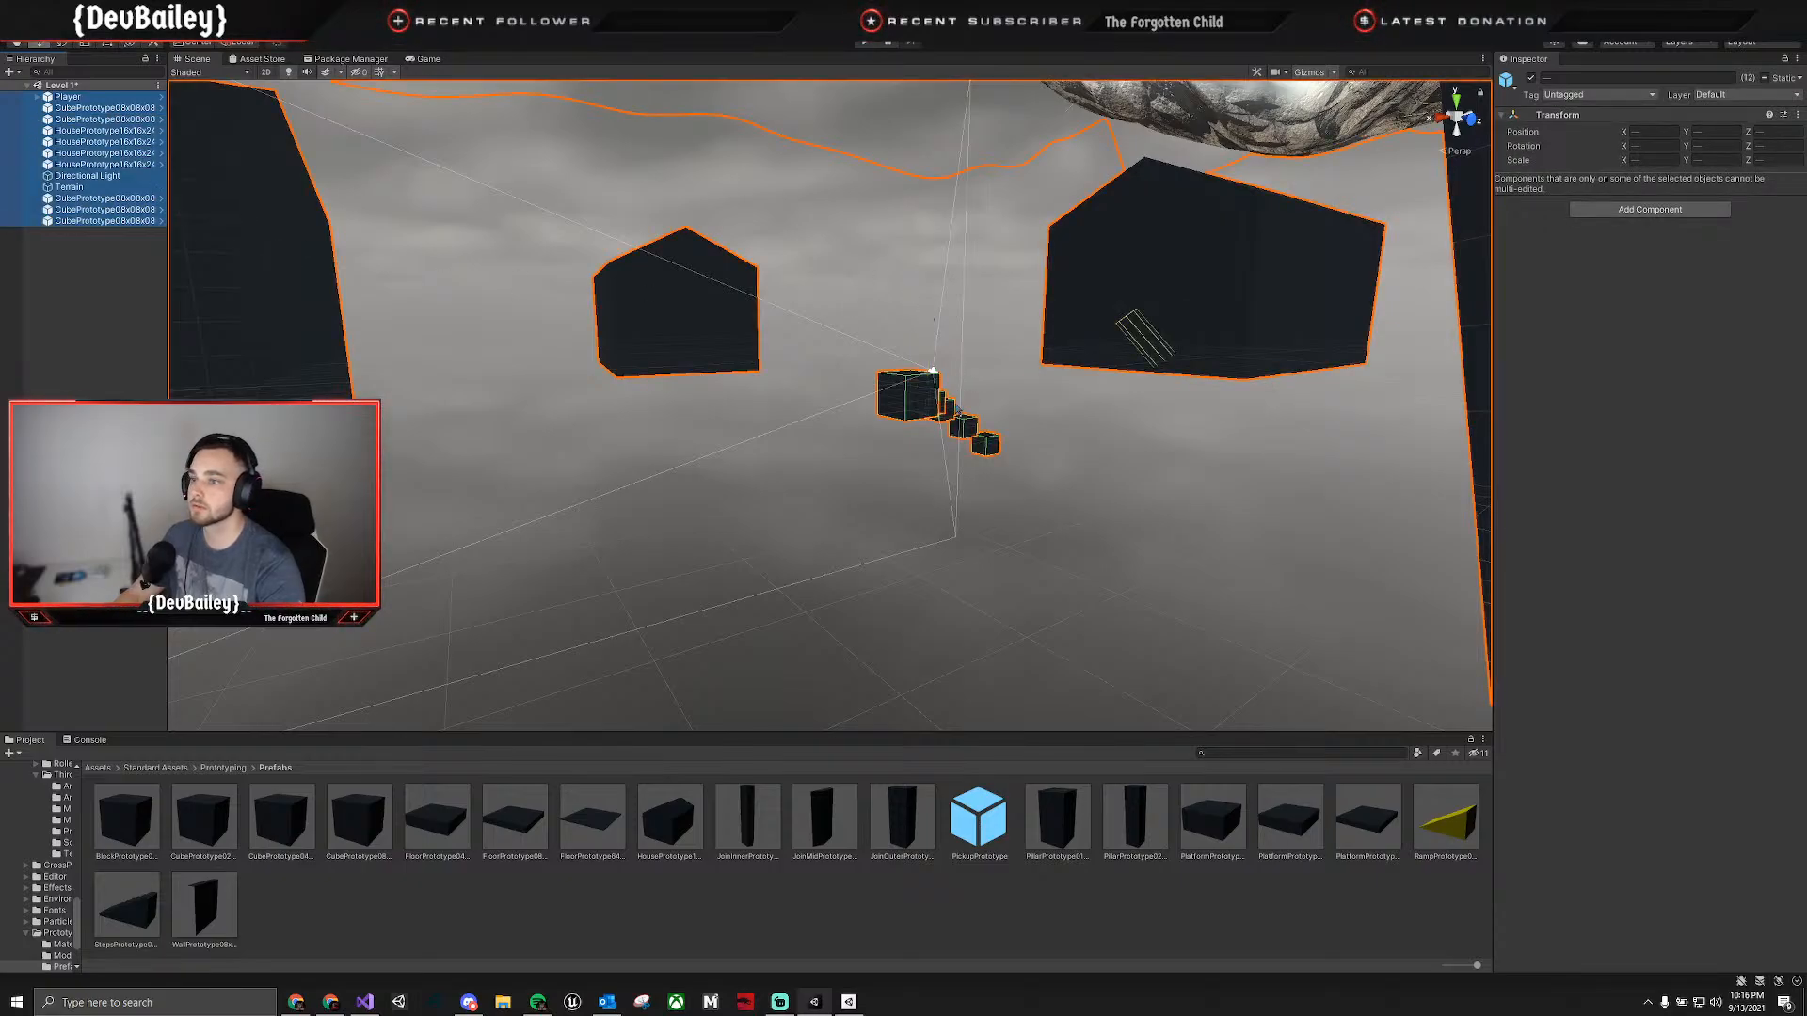
pyautogui.moveTo(1322, 499); pyautogui.dragTo(568, 329, button='right')
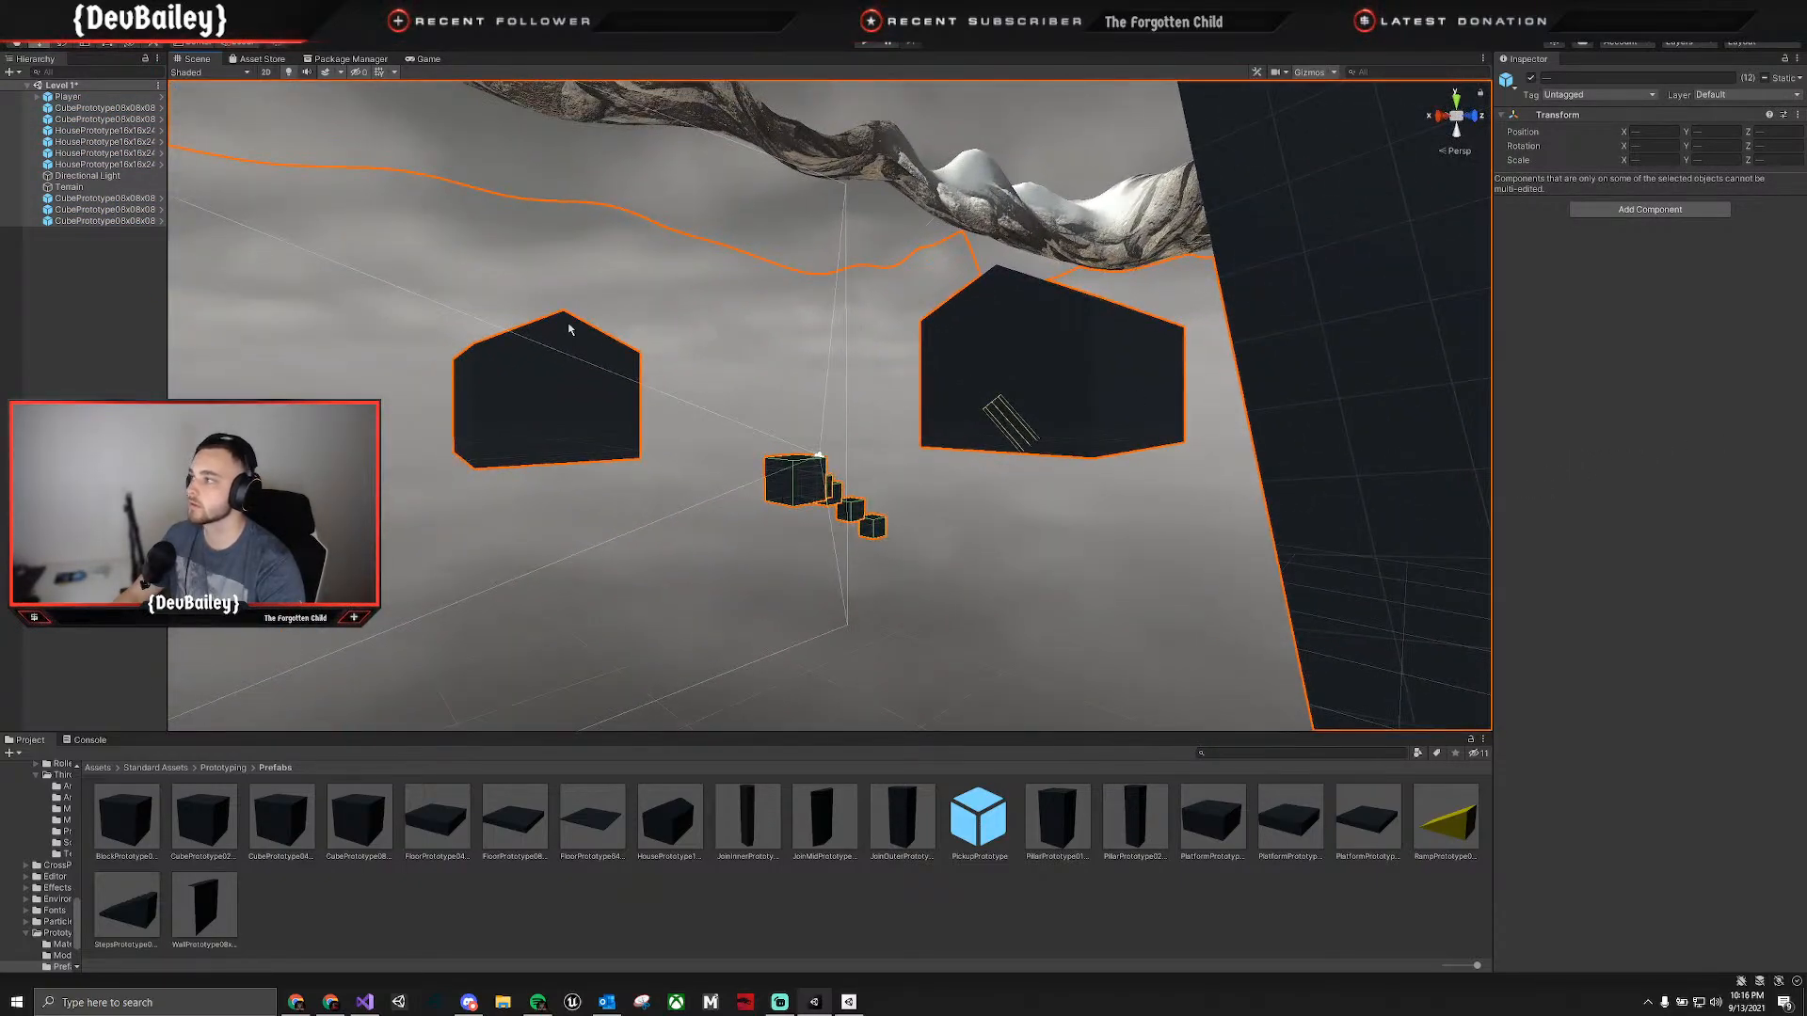
pyautogui.keyDown('ctrl'); pyautogui.click(95, 188); pyautogui.keyUp('ctrl')
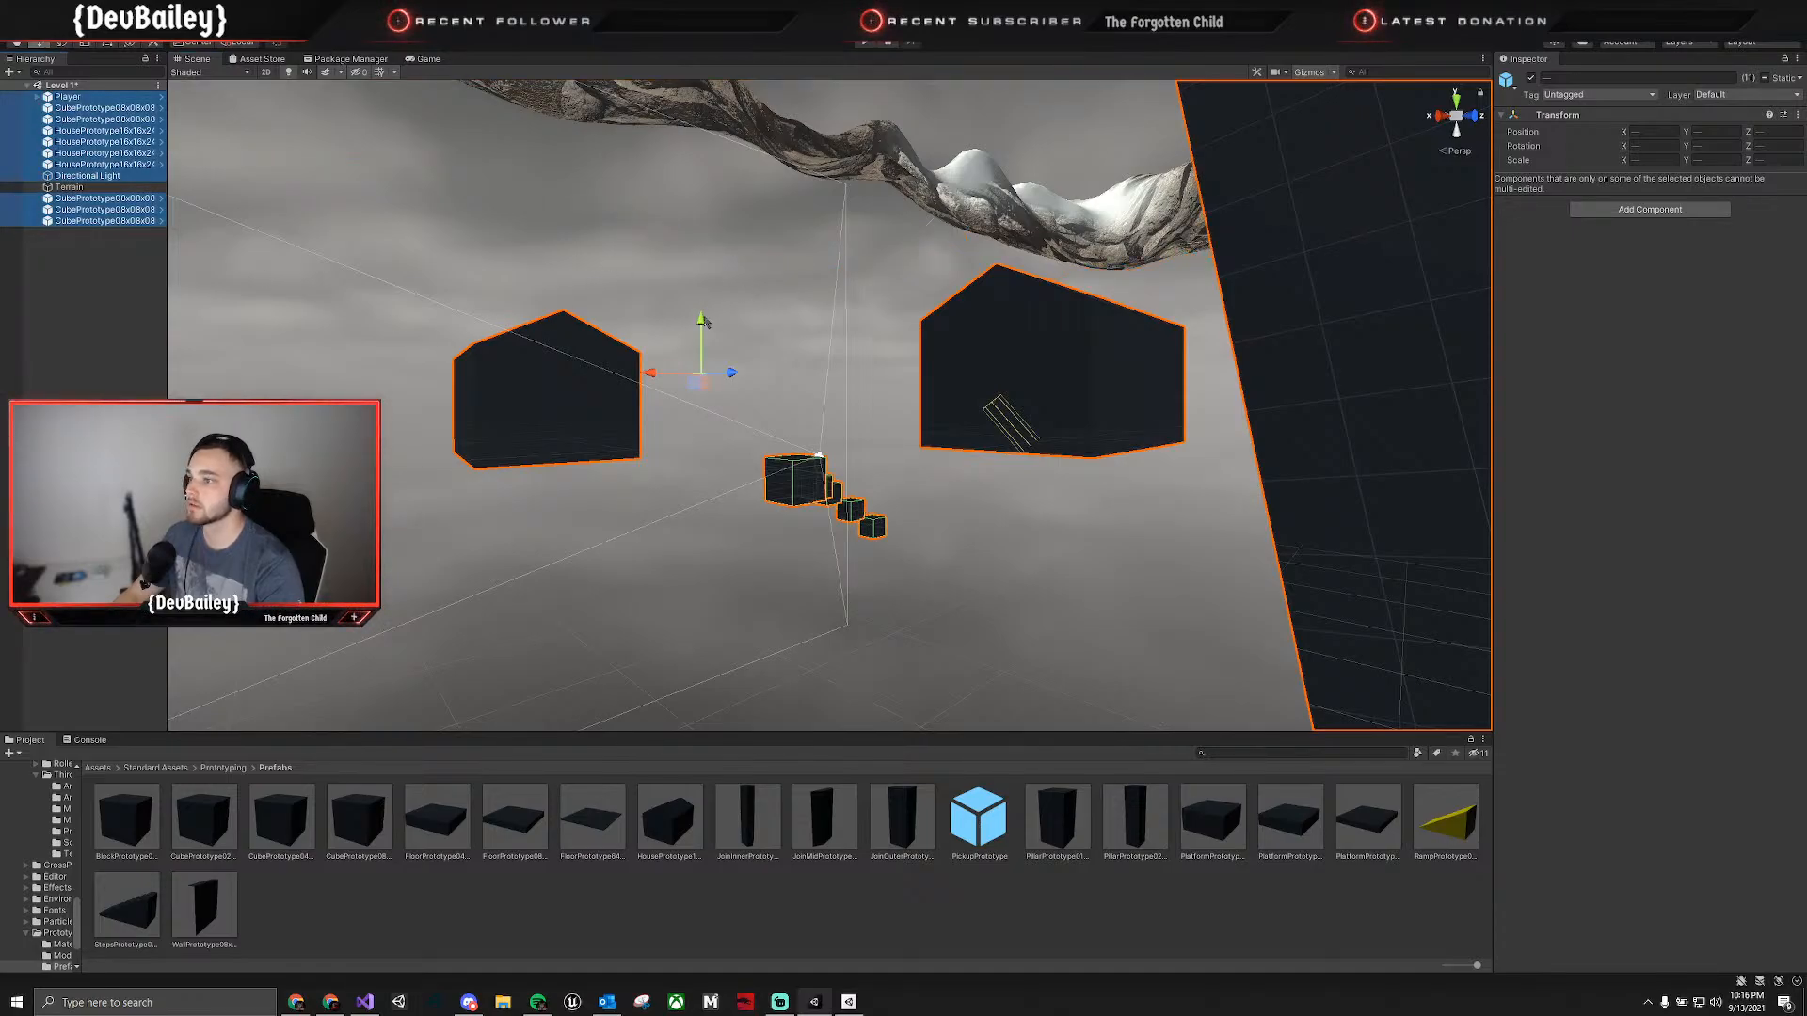
pyautogui.moveTo(704, 323); pyautogui.dragTo(707, 273)
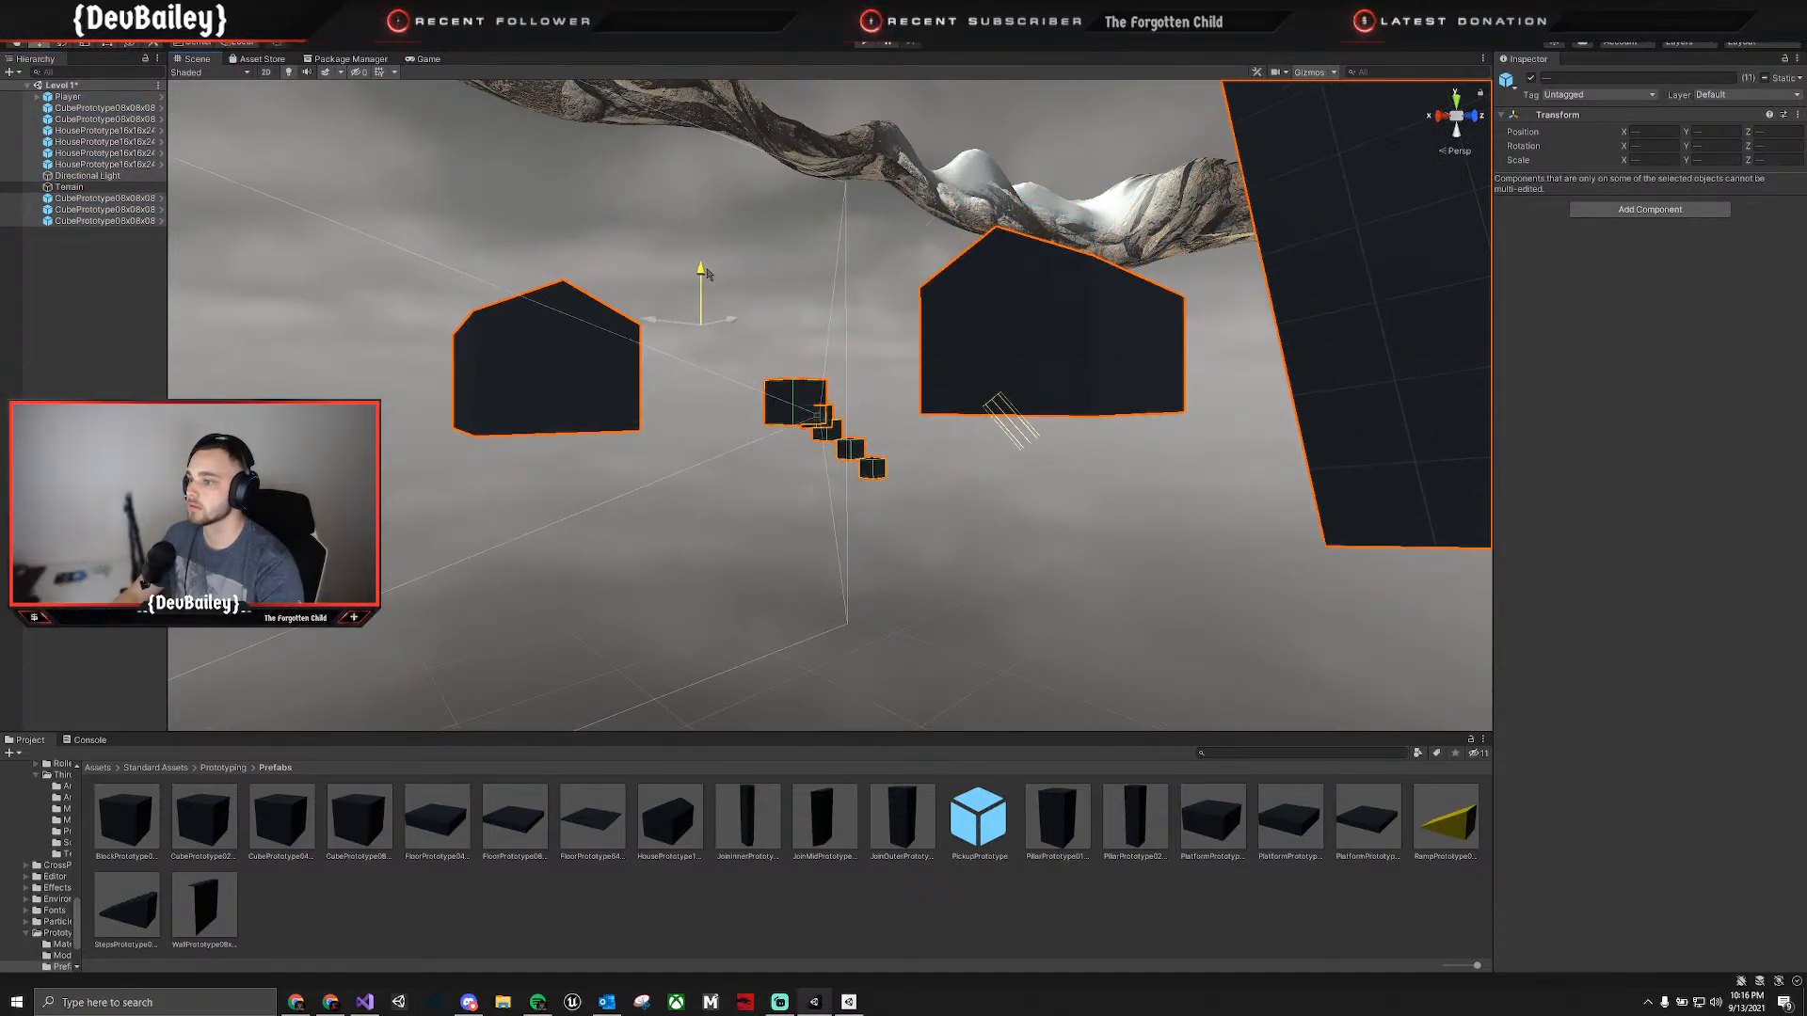
# Lower the Terrain along the Y axis to a Y position of about -90.3, near the village blocks.
pyautogui.click(69, 187)
pyautogui.moveTo(861, 346); pyautogui.dragTo(1317, 162, button='right')
pyautogui.moveTo(867, 281); pyautogui.dragTo(875, 527)
pyautogui.moveTo(875, 527); pyautogui.dragTo(949, 544, button='right')
pyautogui.moveTo(1043, 403); pyautogui.dragTo(1038, 345)
pyautogui.moveTo(1038, 400); pyautogui.dragTo(1034, 520, button='right')
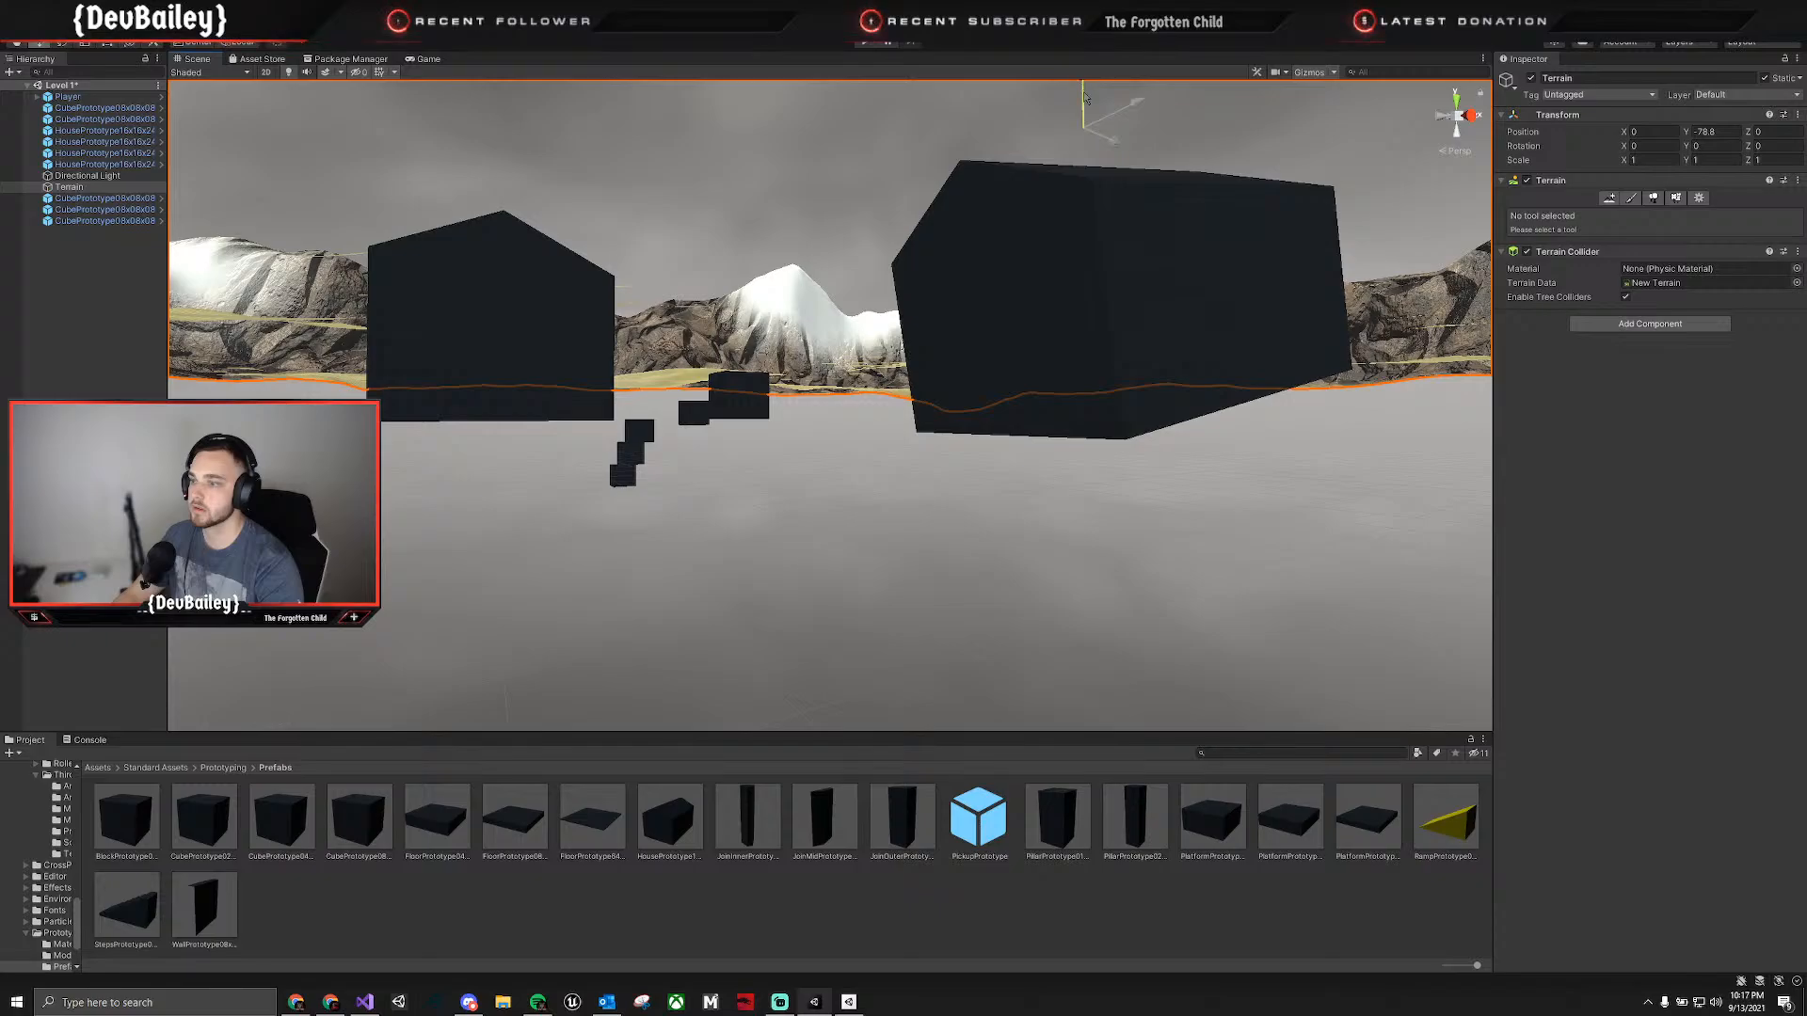
pyautogui.moveTo(1086, 97); pyautogui.dragTo(1088, 128)
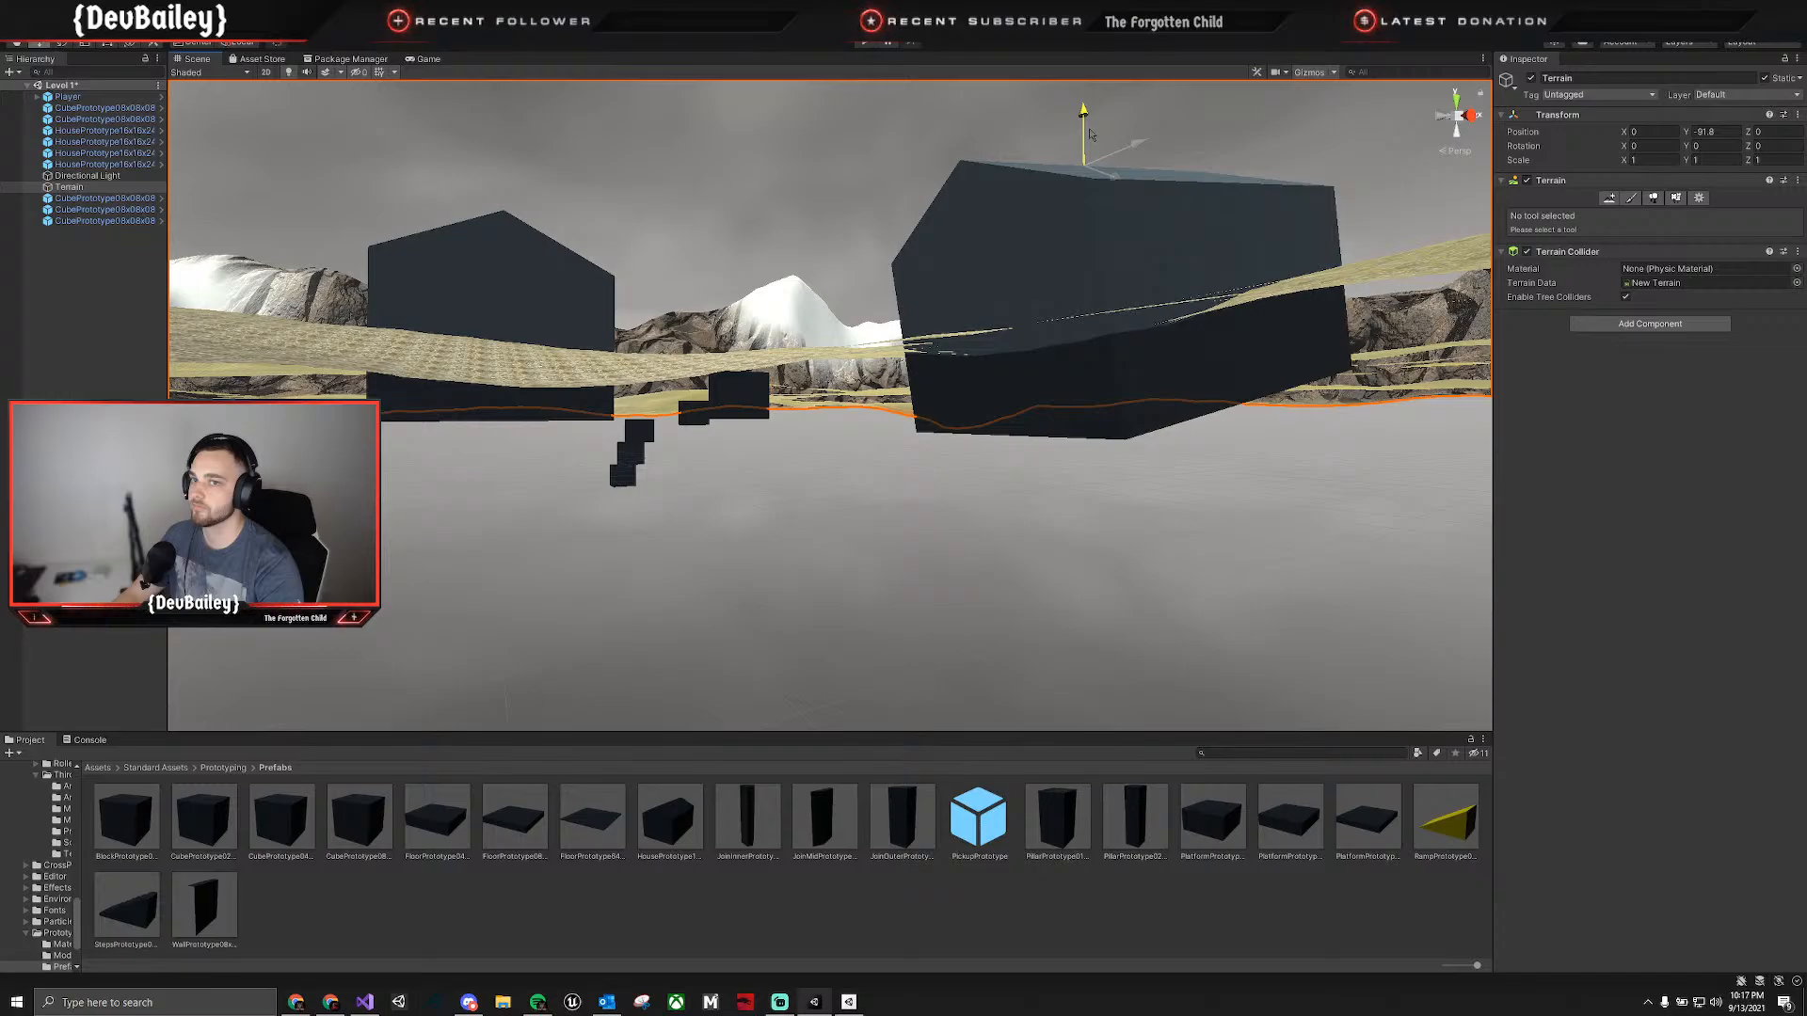
pyautogui.moveTo(1091, 135); pyautogui.dragTo(1091, 129)
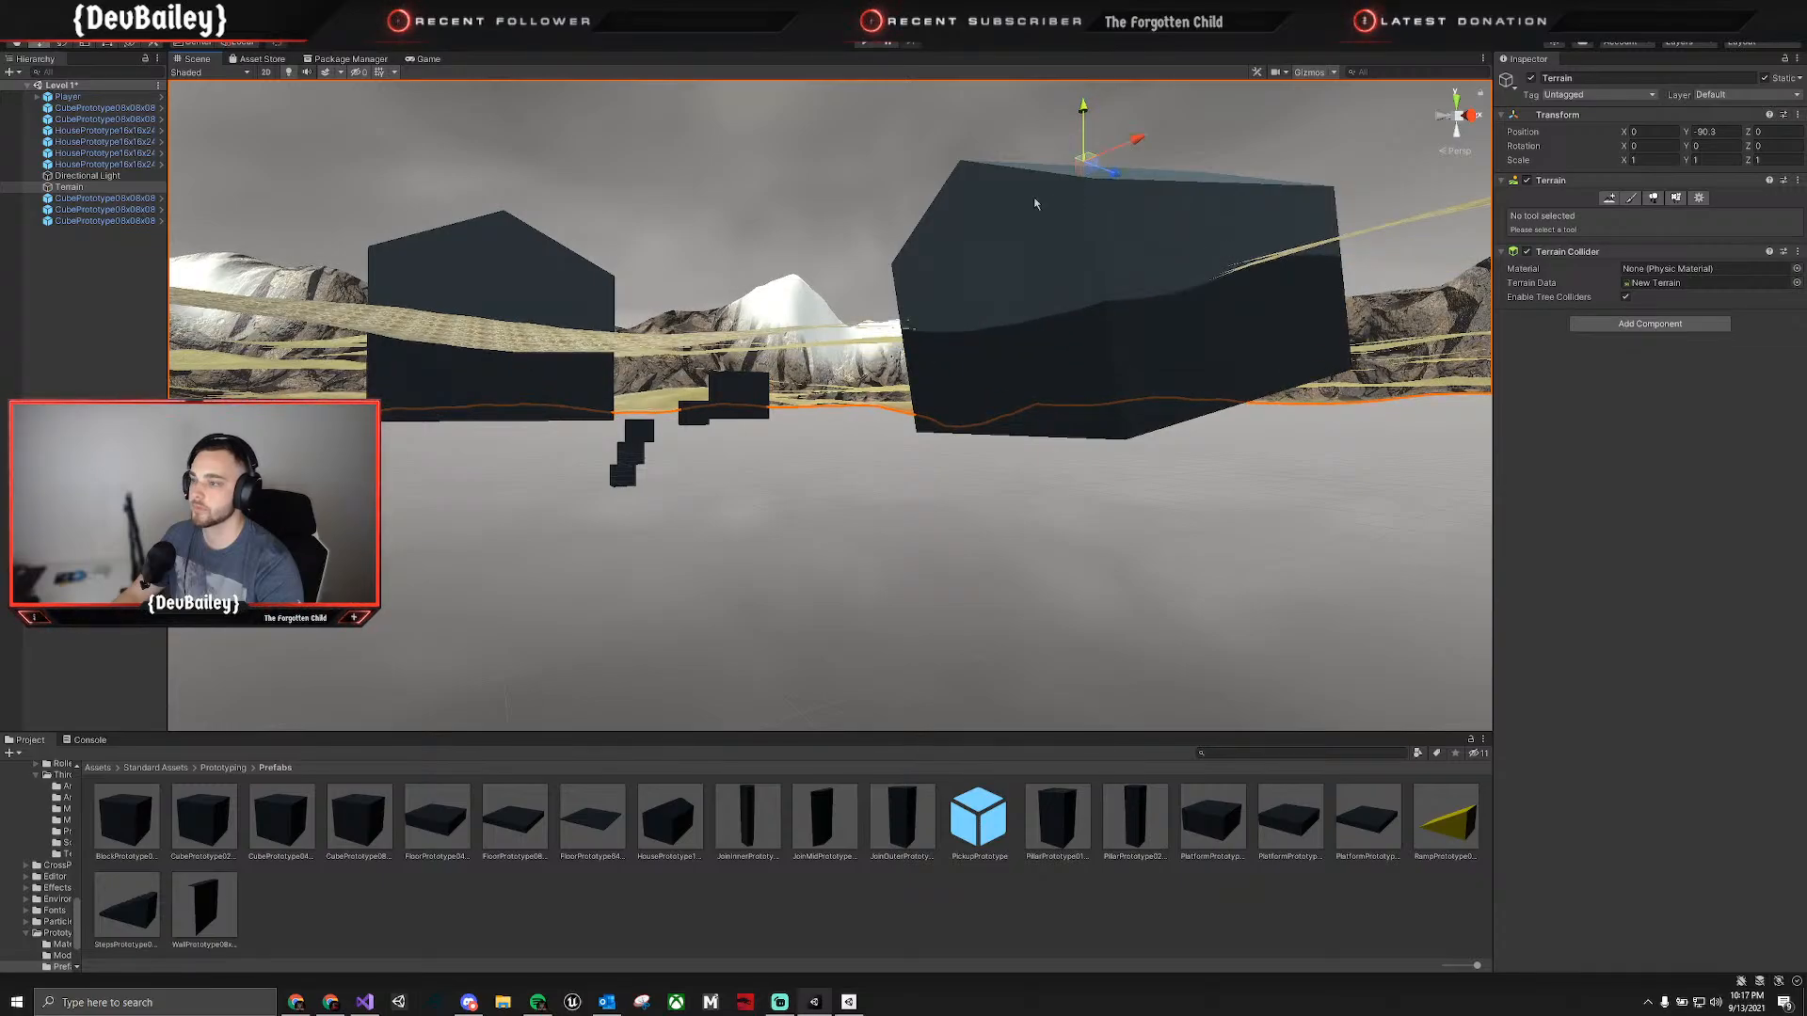
# Raise the Player, cubes, houses and light together, leaving out the Terrain, so the village sits on the ground surface.
pyautogui.moveTo(1035, 203); pyautogui.dragTo(903, 230, button='right')
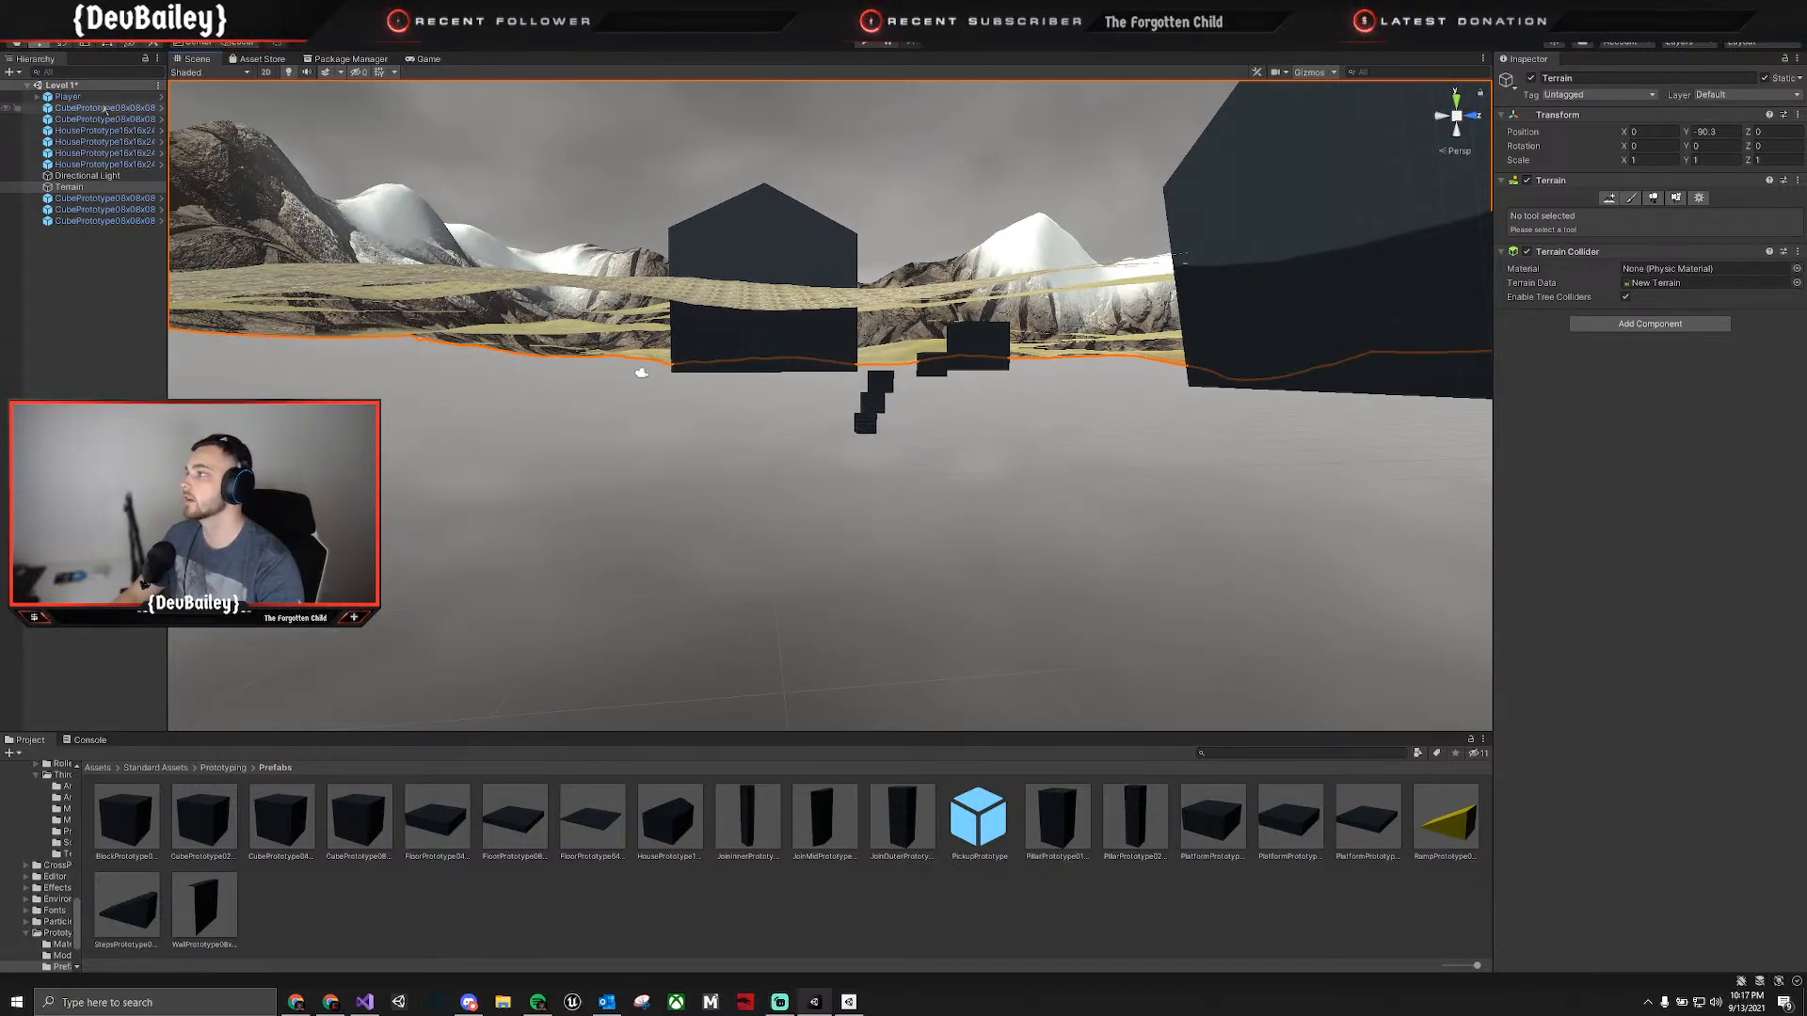
pyautogui.click(68, 97)
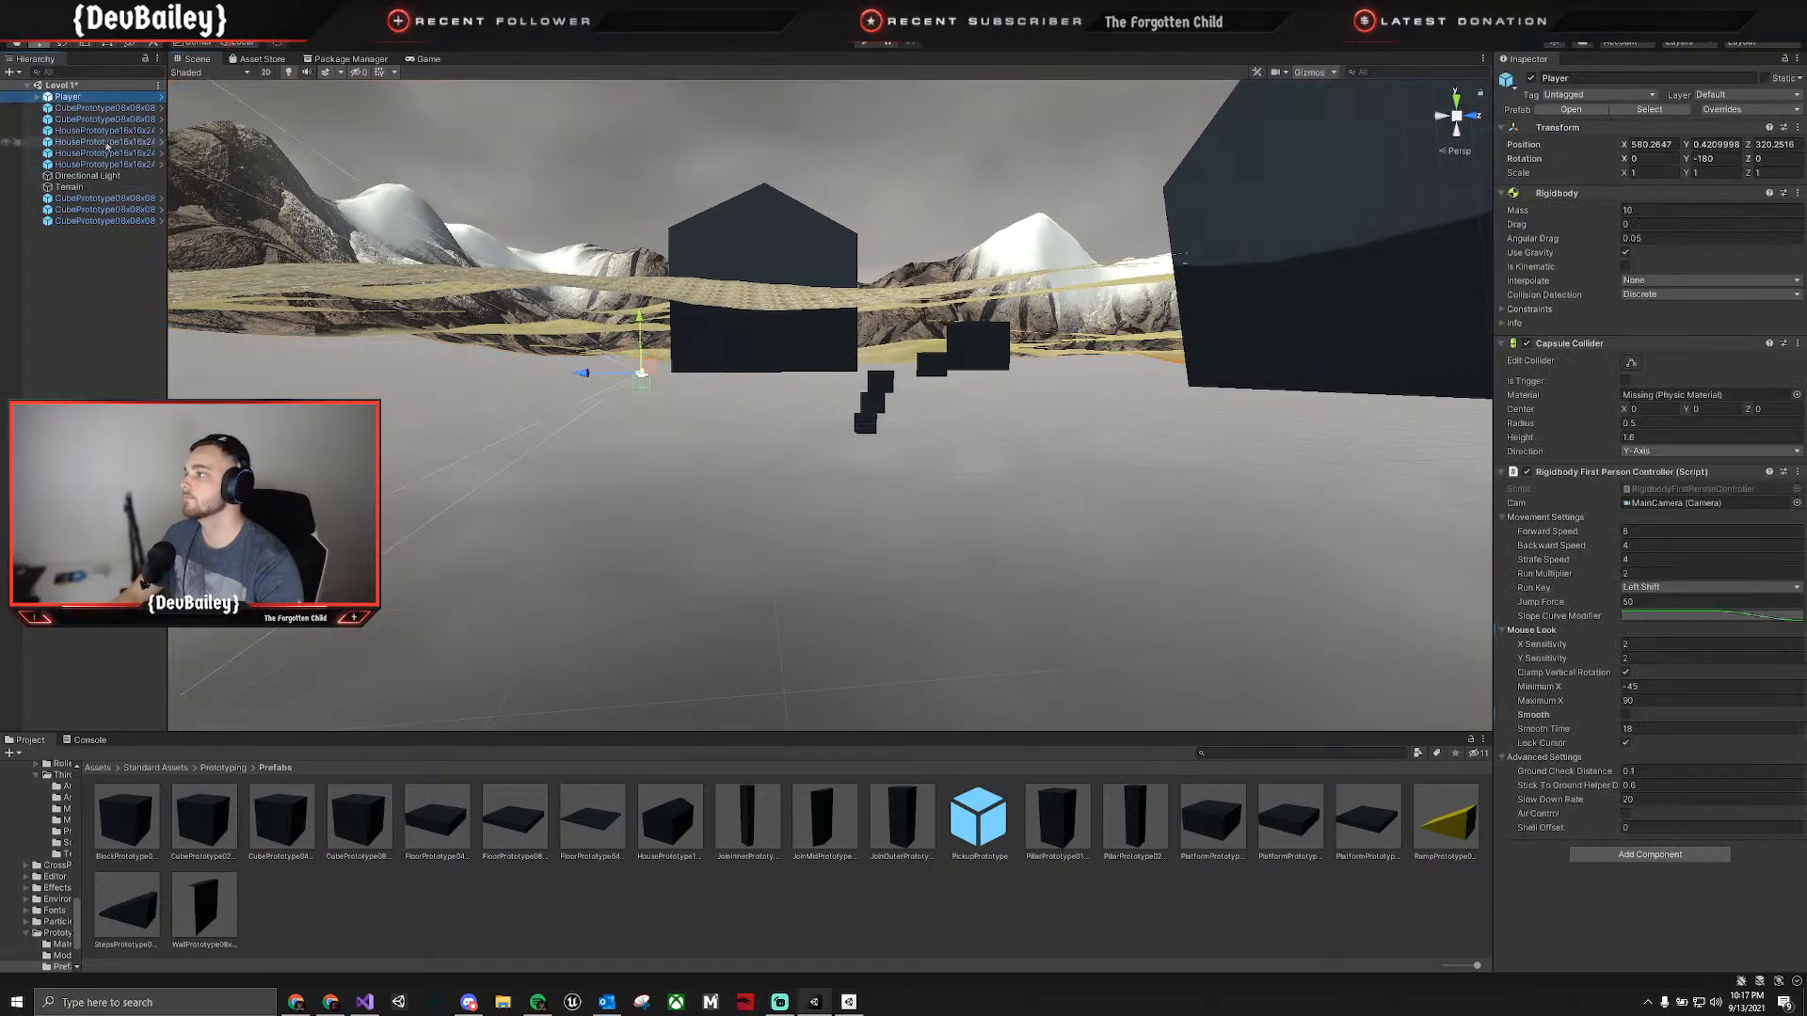
pyautogui.keyDown('shift'); pyautogui.click(100, 220); pyautogui.keyUp('shift')
pyautogui.keyDown('ctrl'); pyautogui.click(100, 188); pyautogui.keyUp('ctrl')
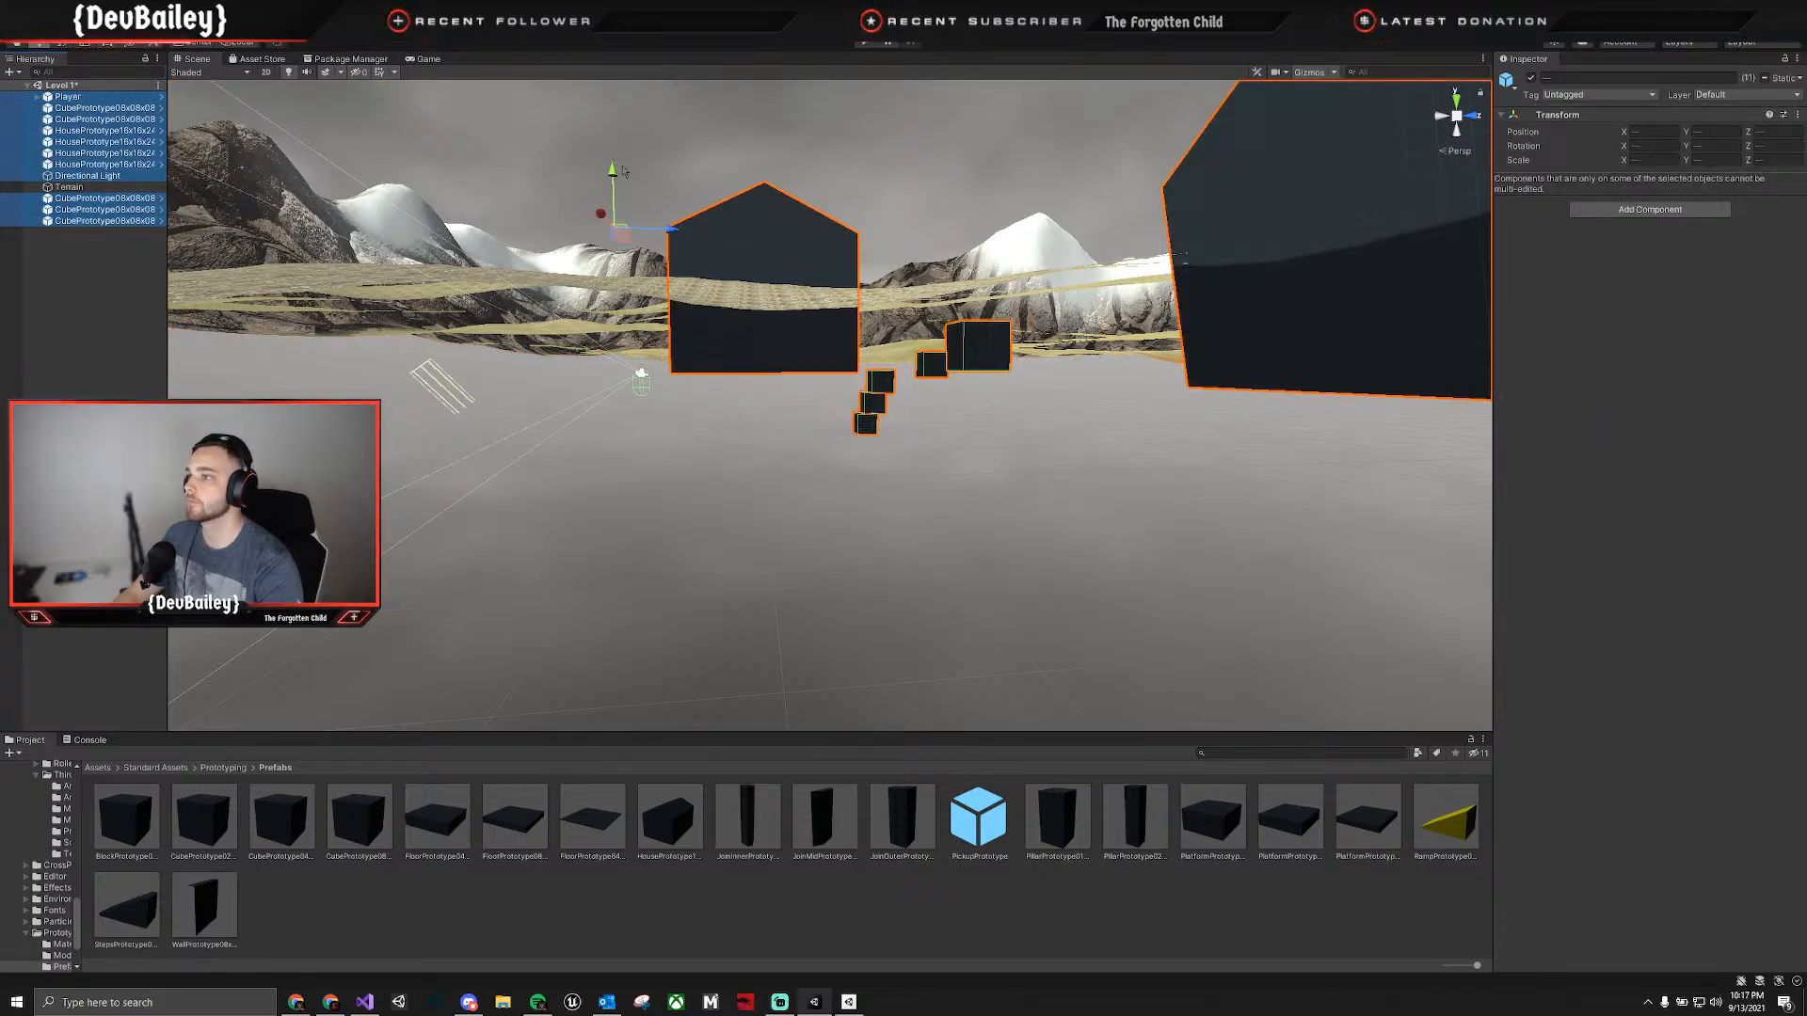
pyautogui.moveTo(622, 171); pyautogui.dragTo(614, 91)
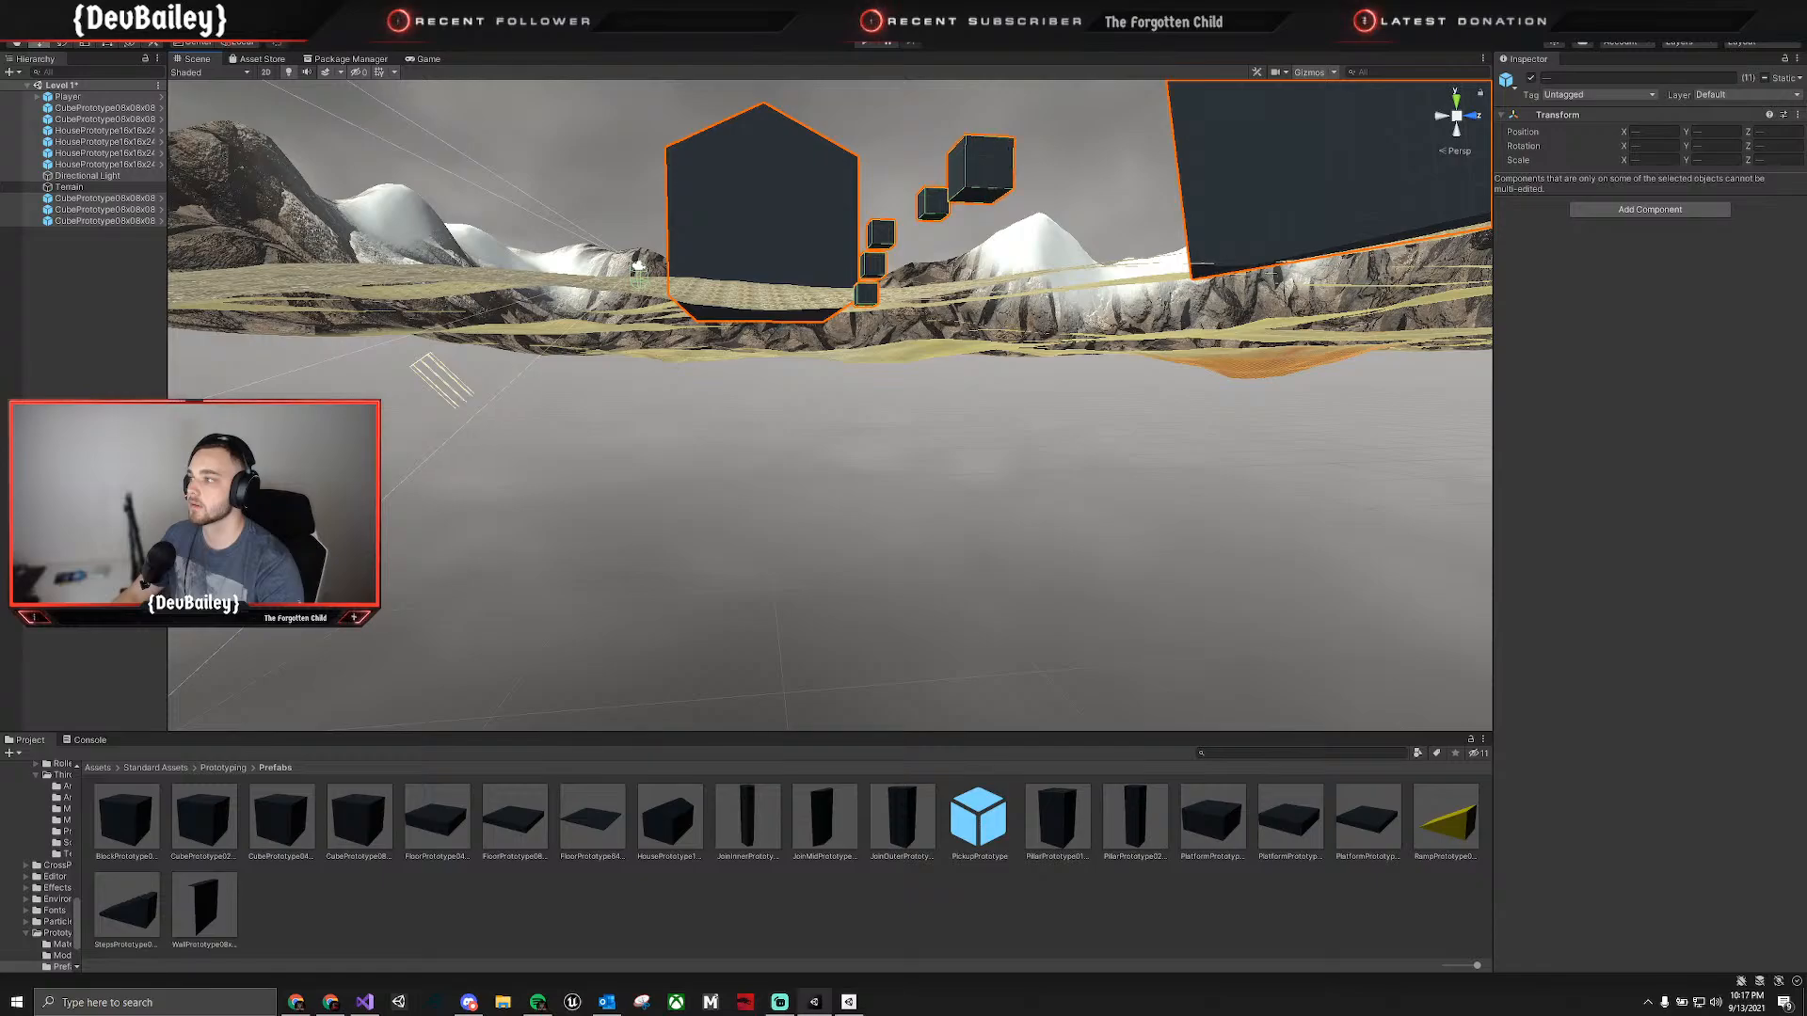
pyautogui.moveTo(812, 293); pyautogui.dragTo(817, 362, button='right')
pyautogui.press('e')
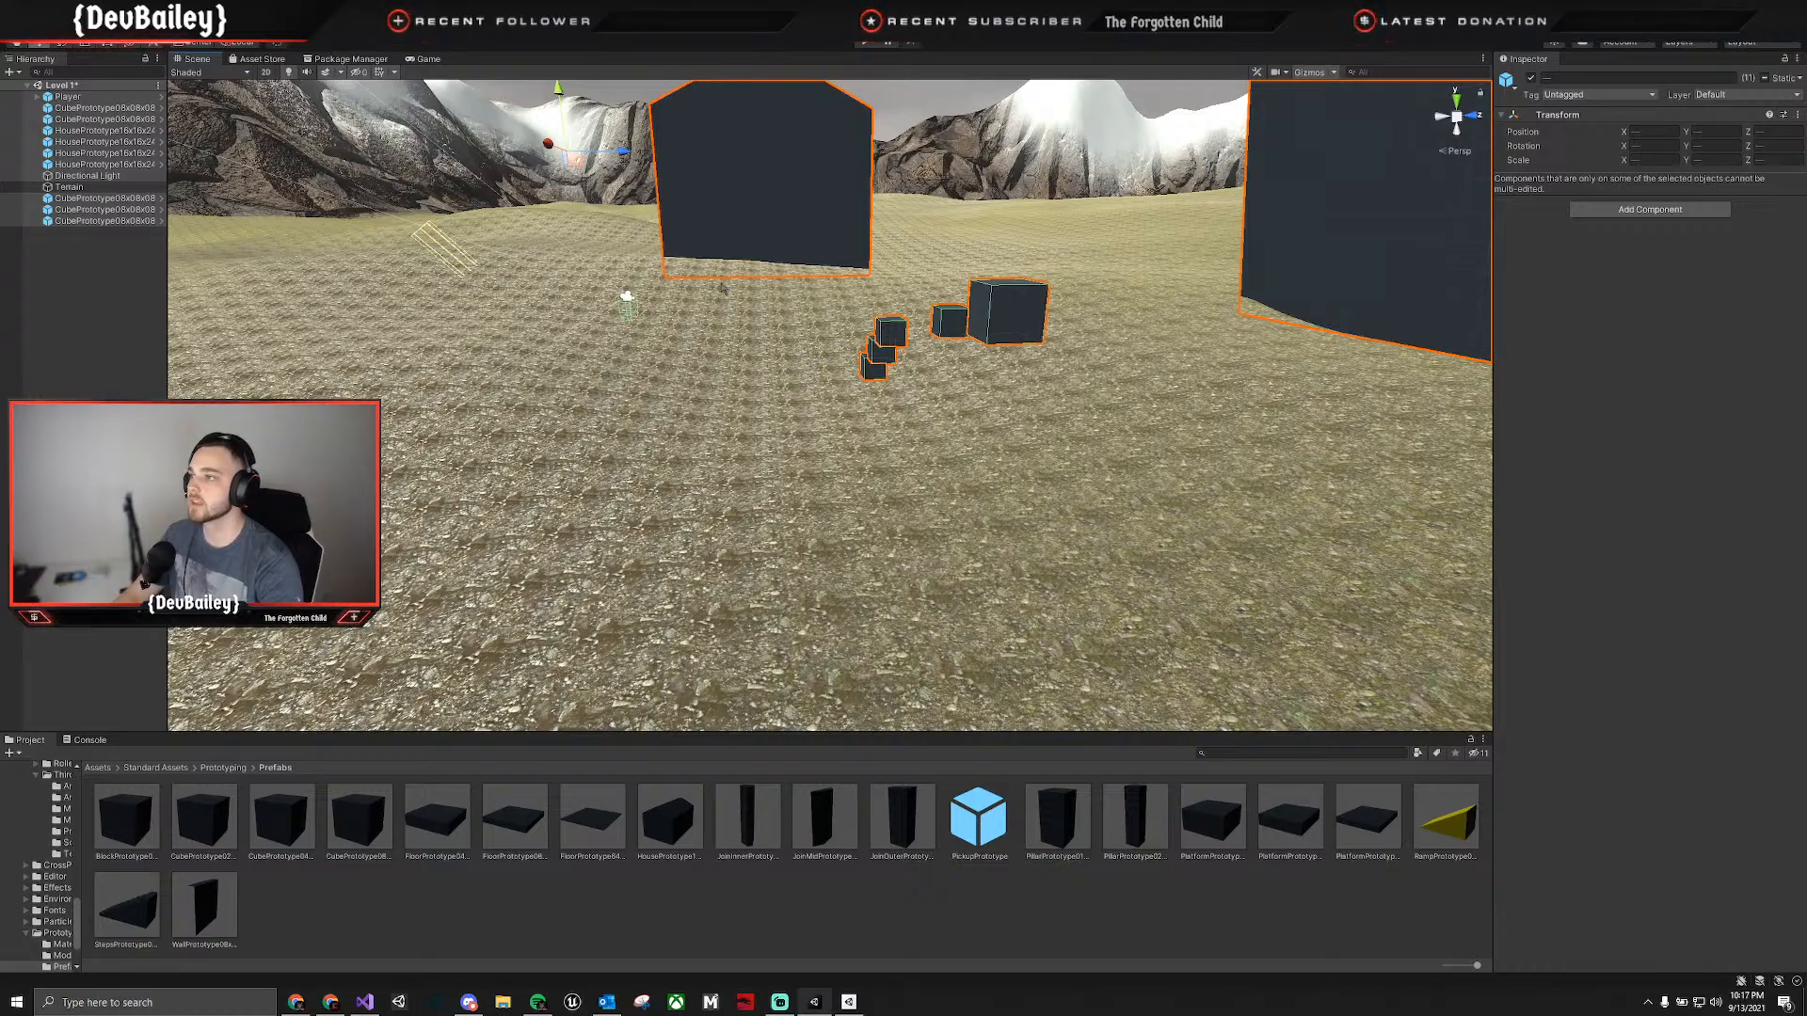
pyautogui.moveTo(508, 301); pyautogui.dragTo(170, 329, button='right')
pyautogui.press('e')
pyautogui.moveTo(49, 282); pyautogui.dragTo(396, 266, button='right')
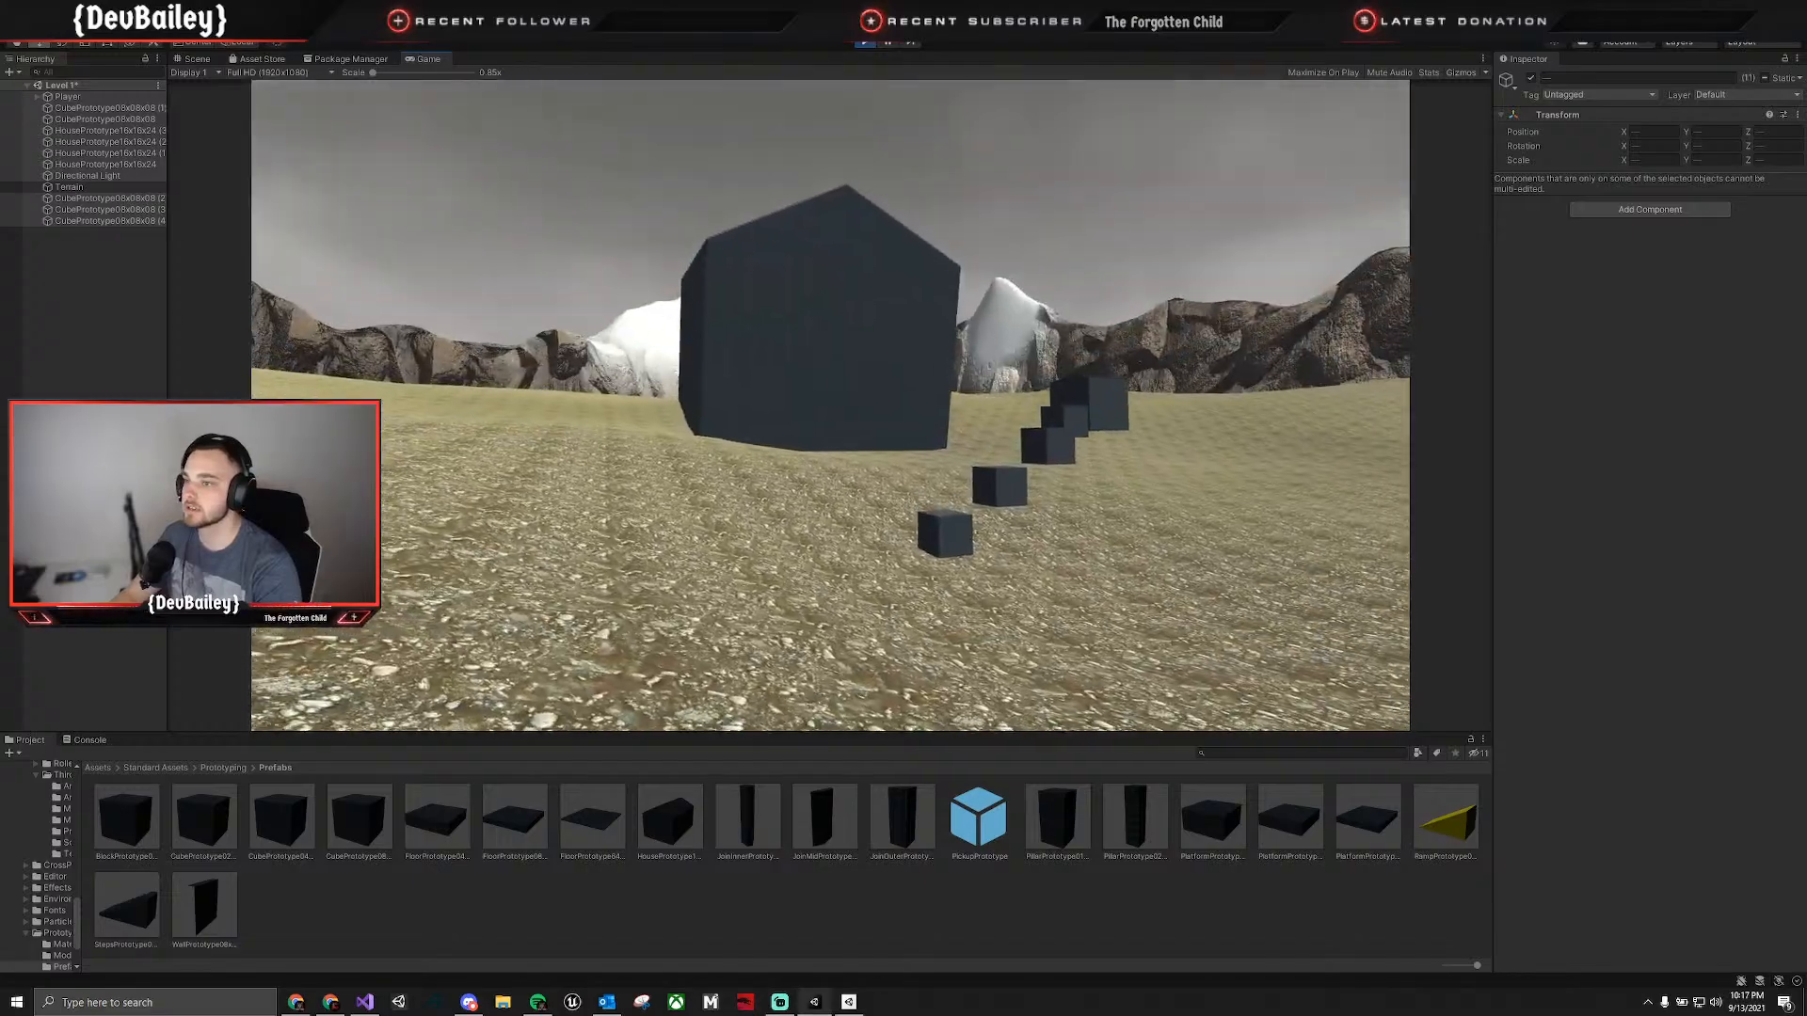
# Test in play mode whether the Player can jump from cube to cube along the rising line.
pyautogui.press('w')
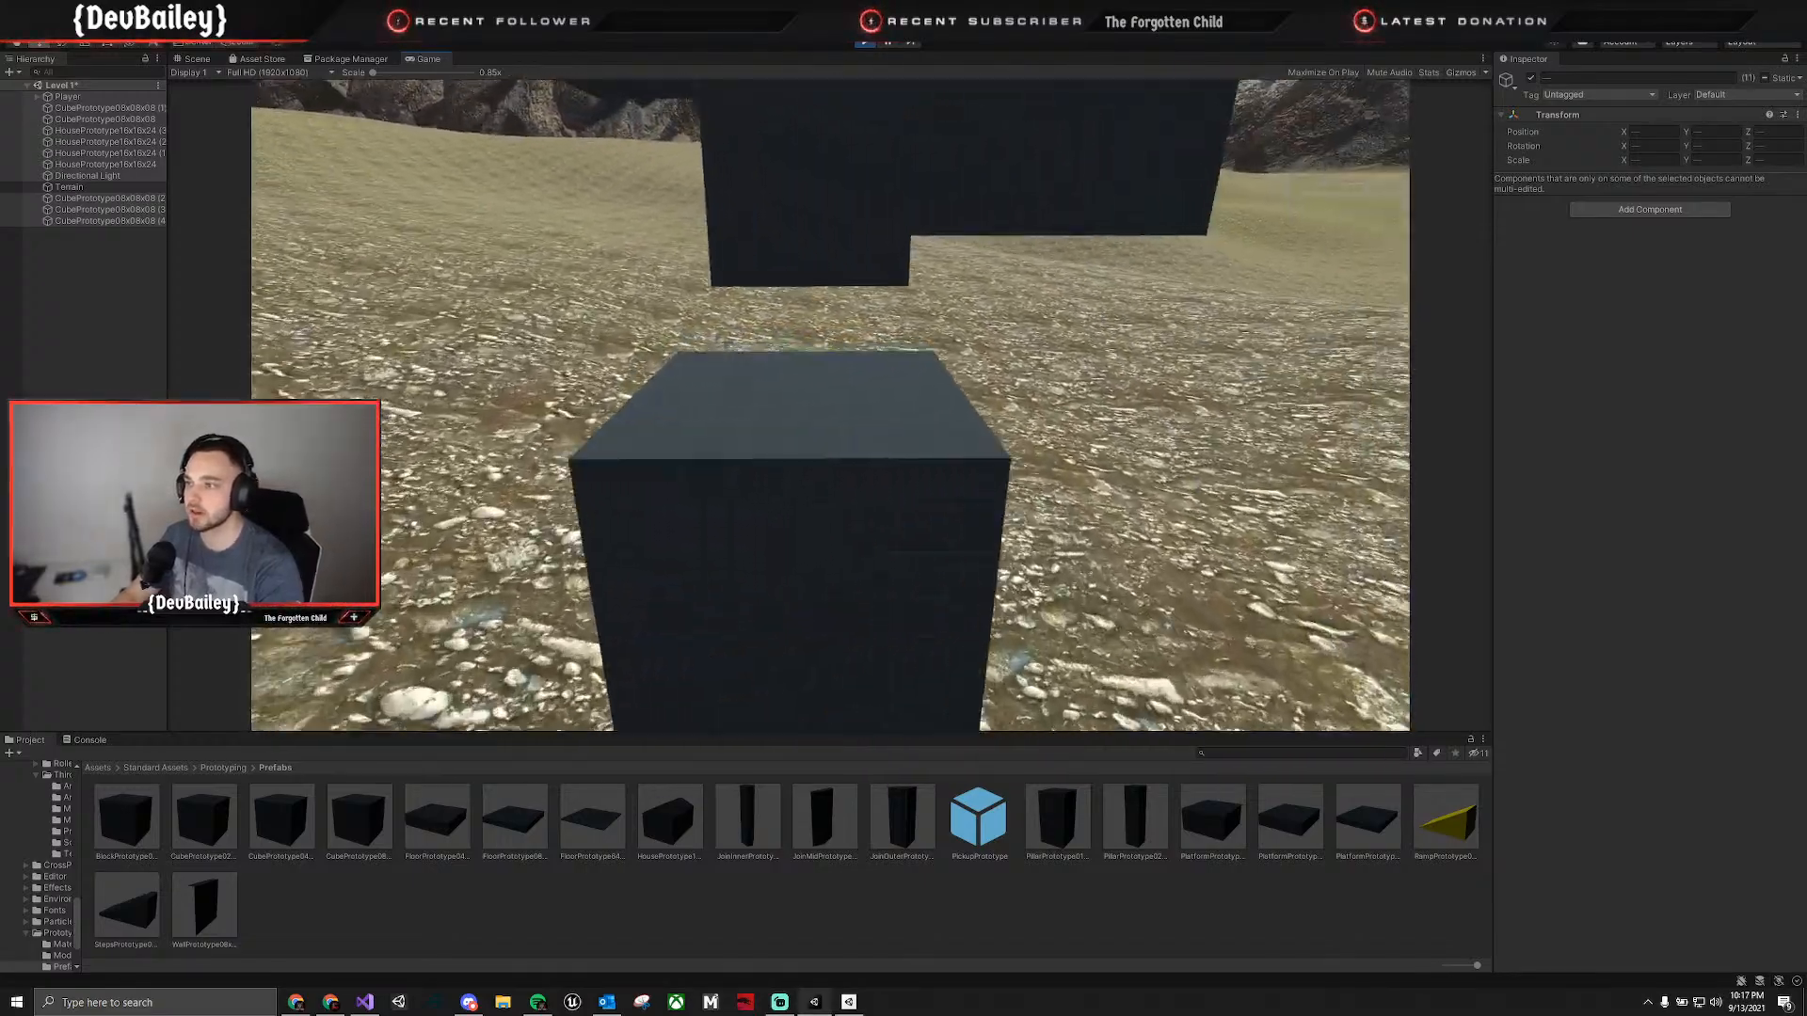
pyautogui.press('w')
pyautogui.press('space')
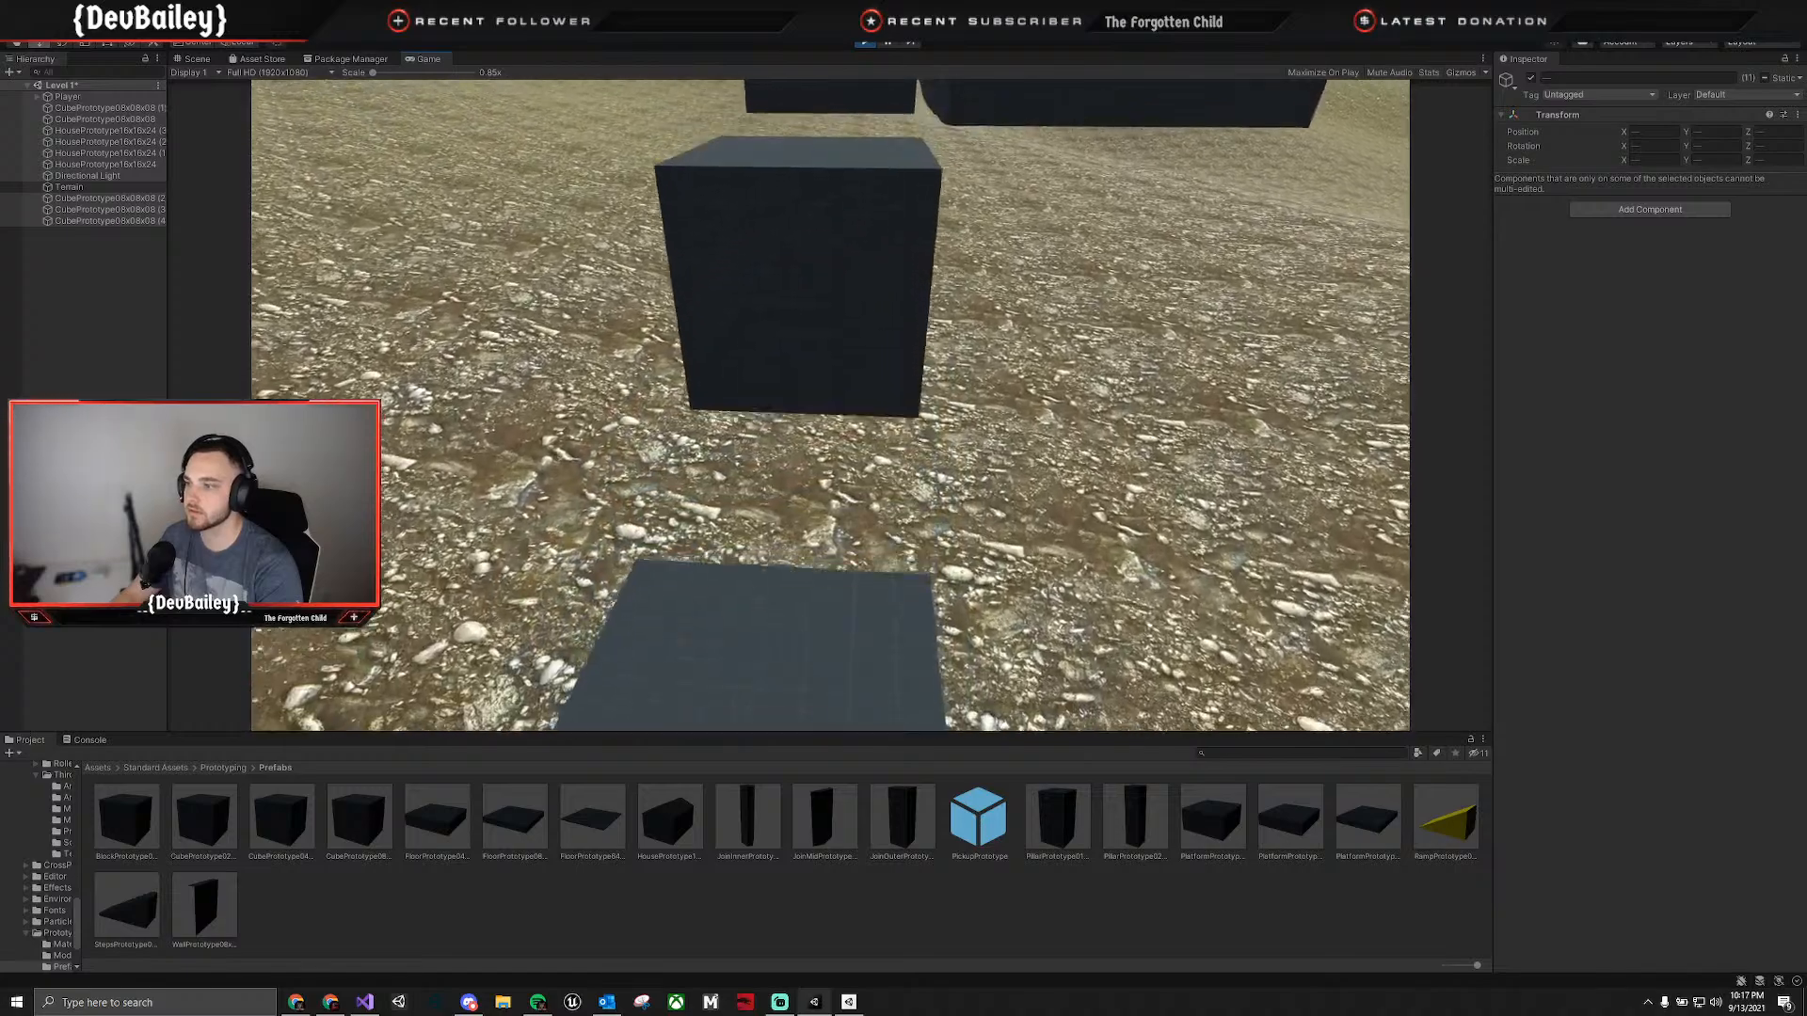
pyautogui.press('s')
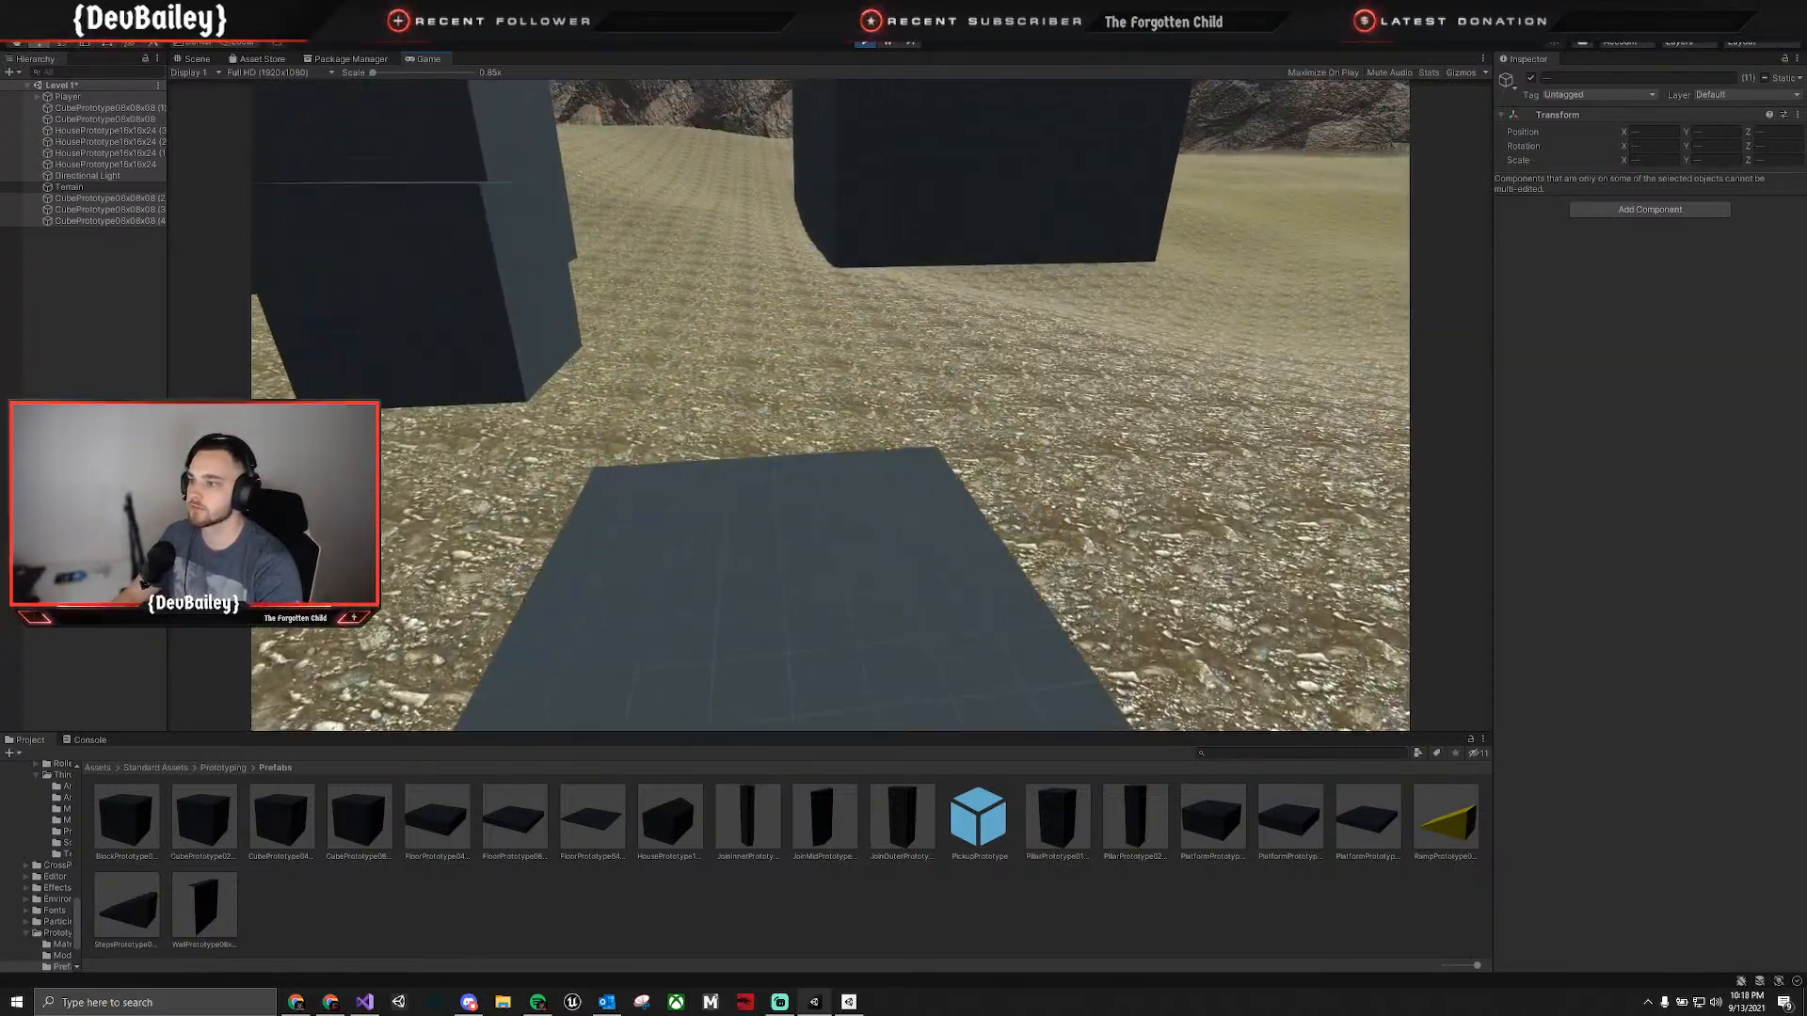
pyautogui.press('s')
pyautogui.press('w')
pyautogui.press('space')
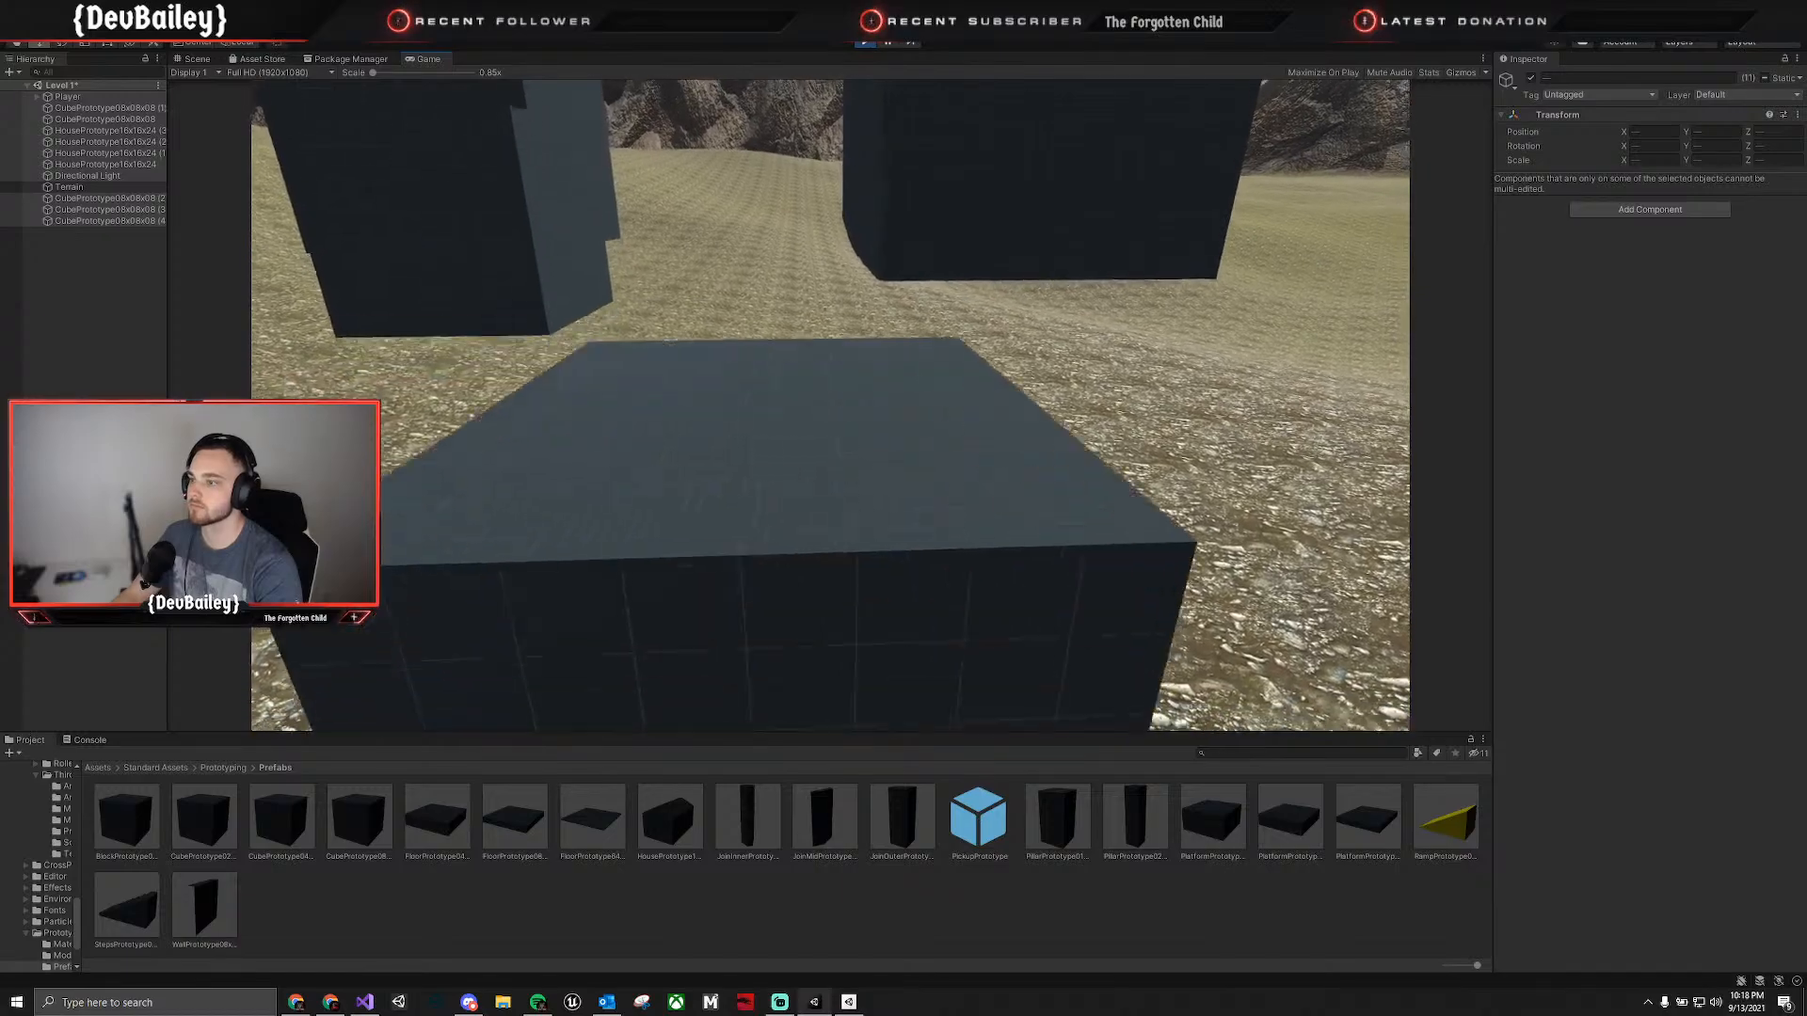
pyautogui.press('space')
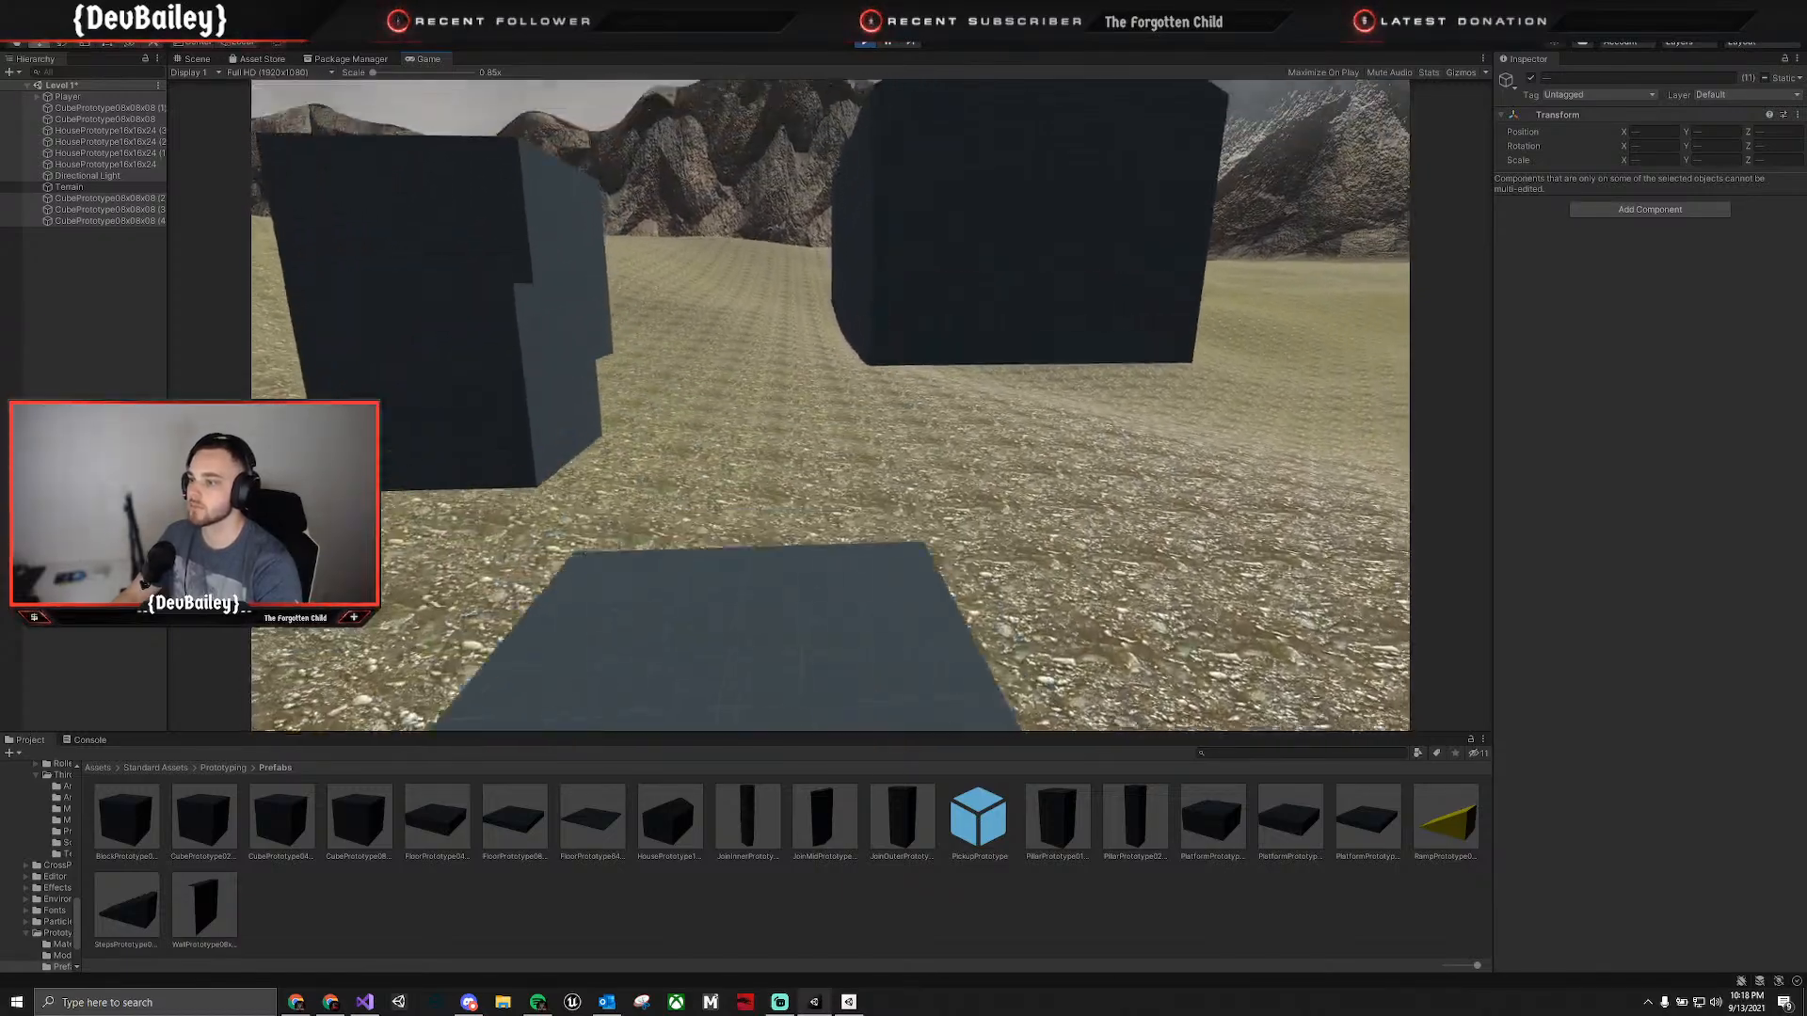
pyautogui.press('d')
pyautogui.press('space')
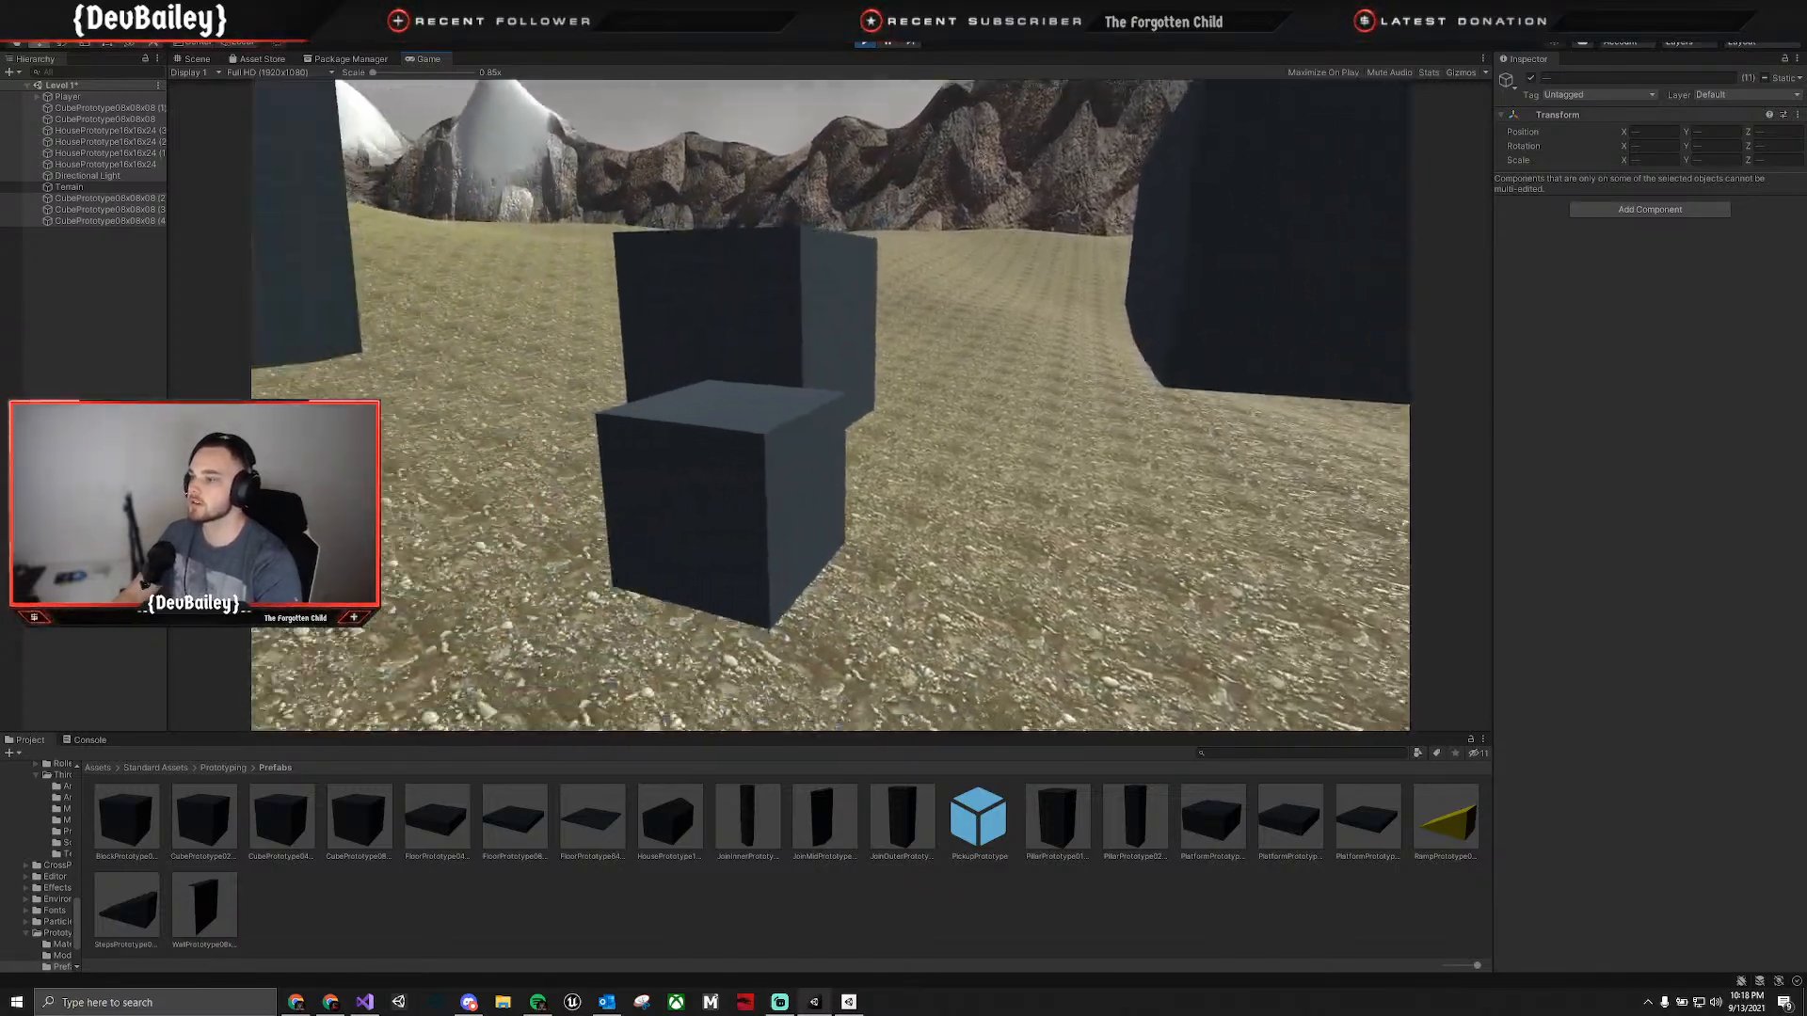
# Return the Player to the start of the cube line and jump up the cubes to the large one.
pyautogui.press('s')
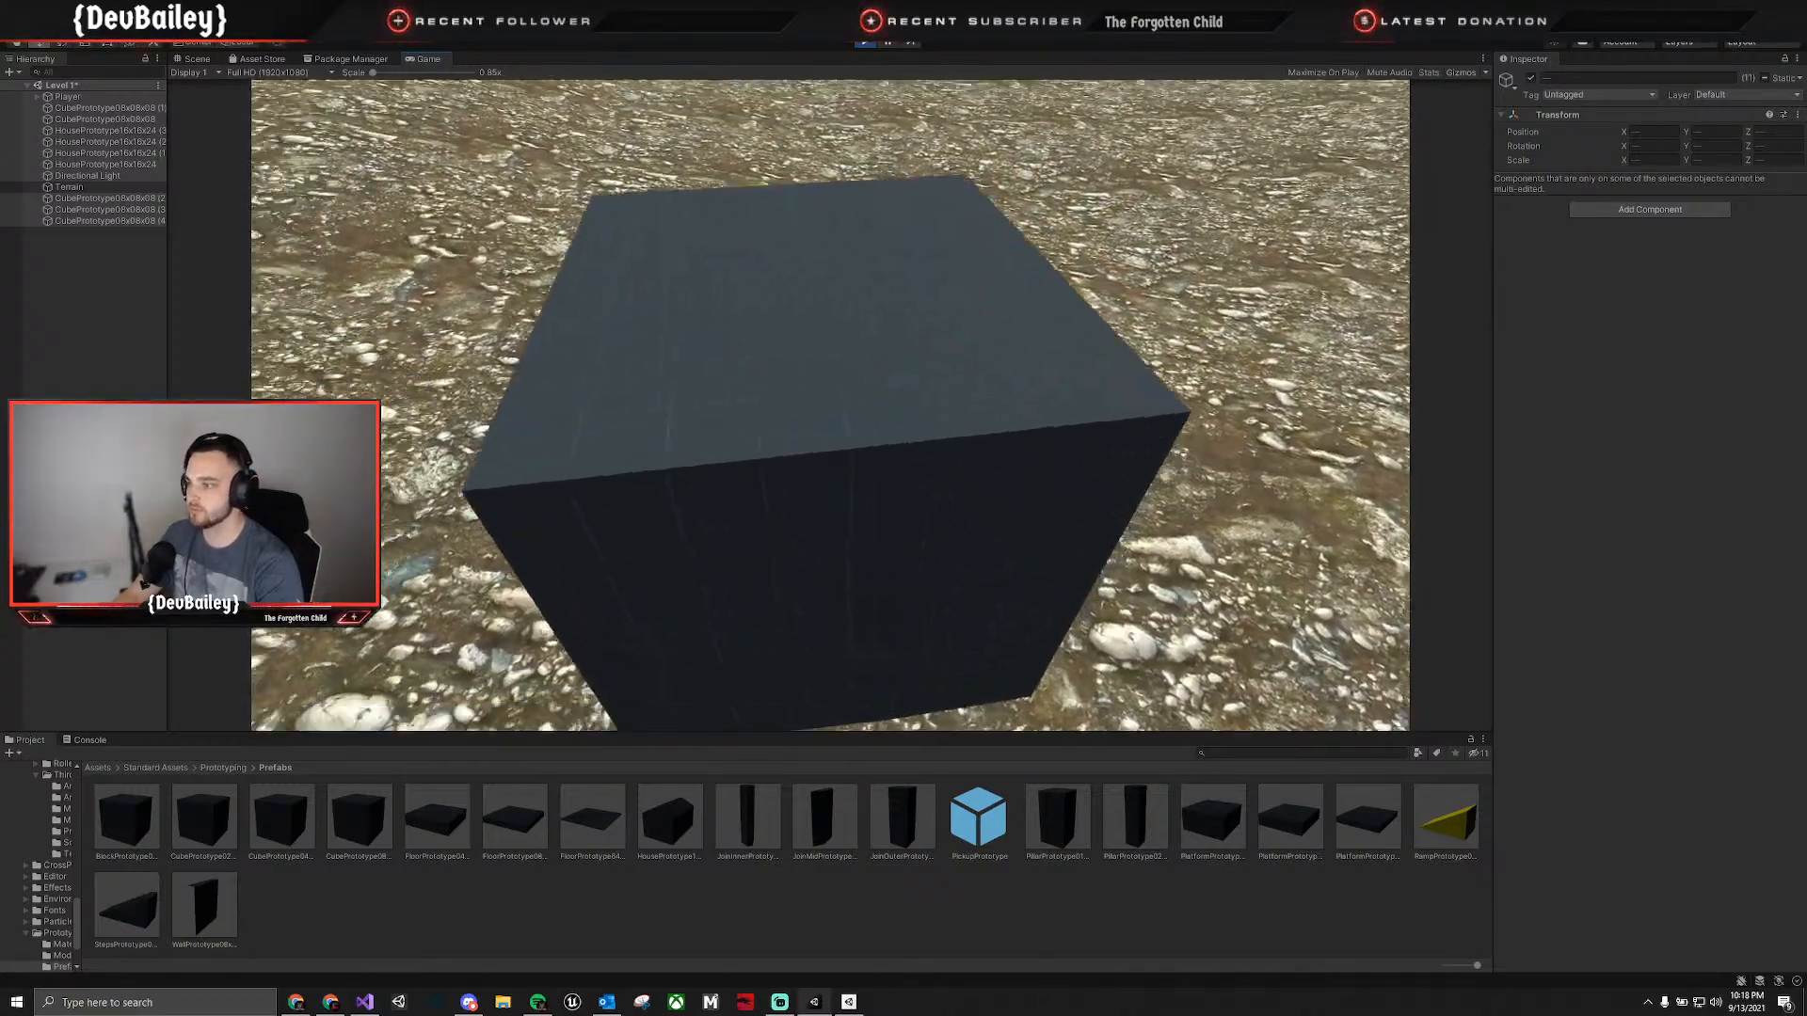
pyautogui.press('s')
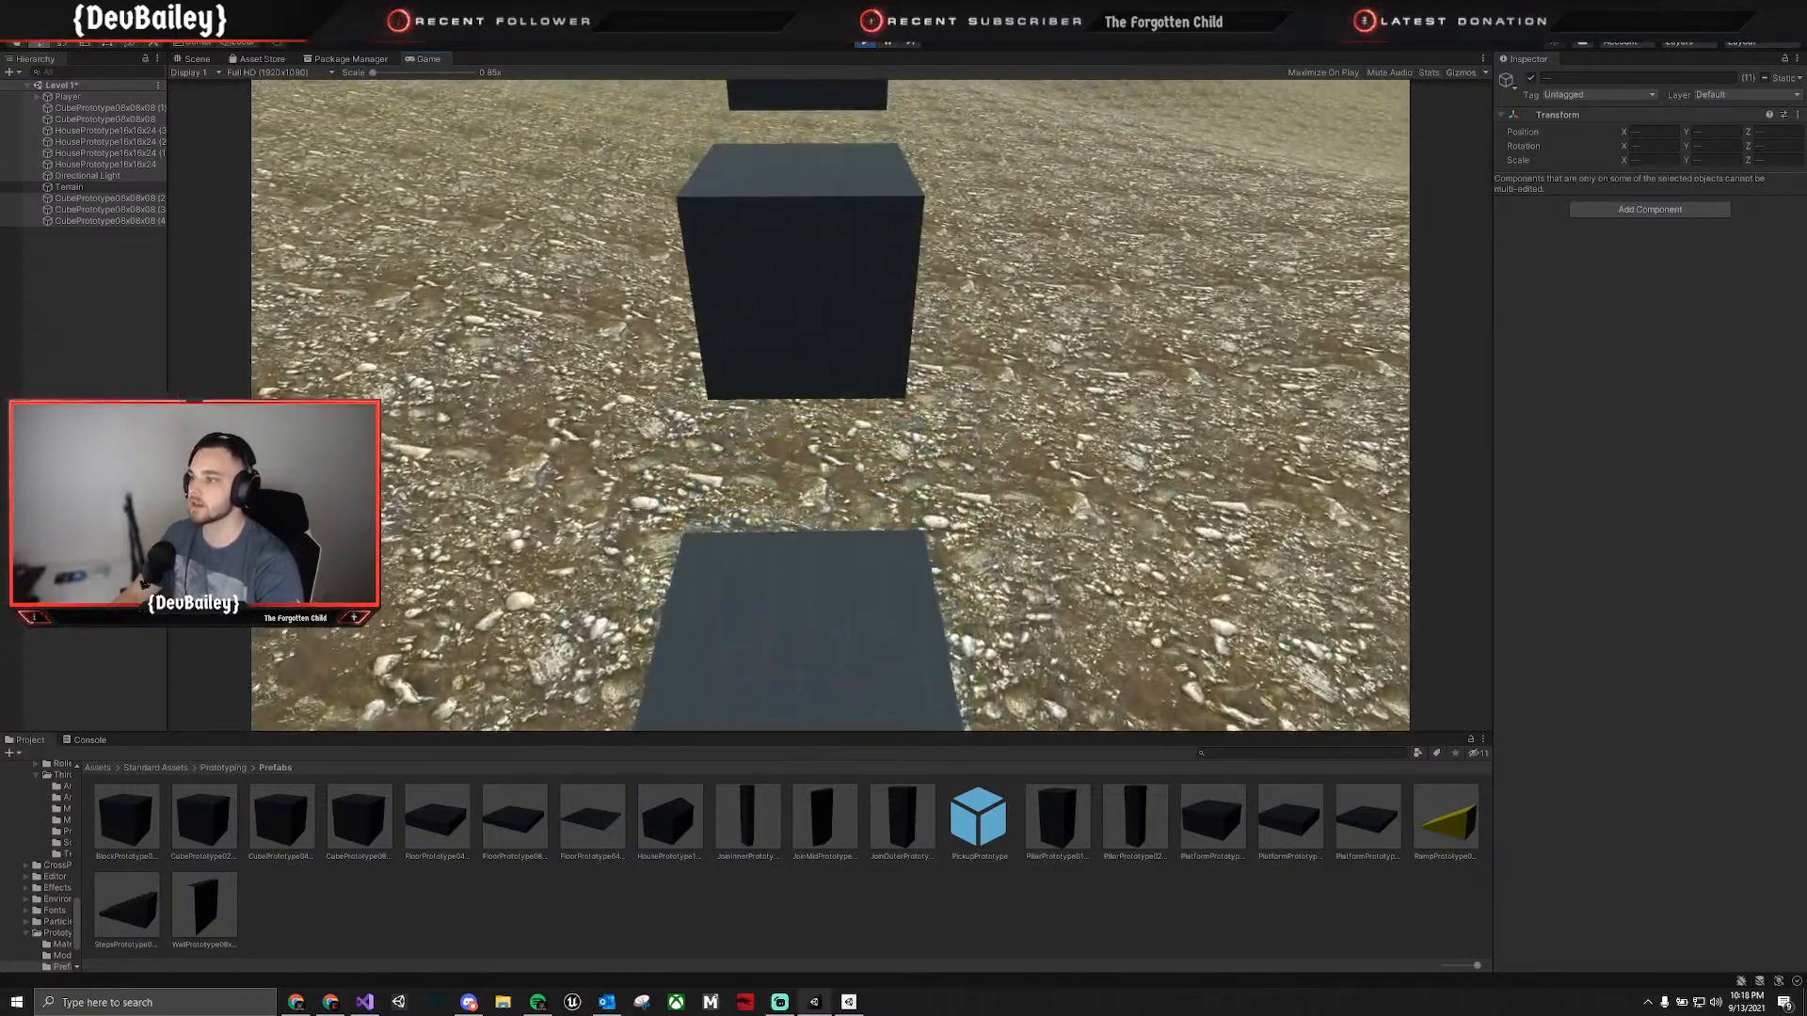
pyautogui.press('w')
pyautogui.press('space')
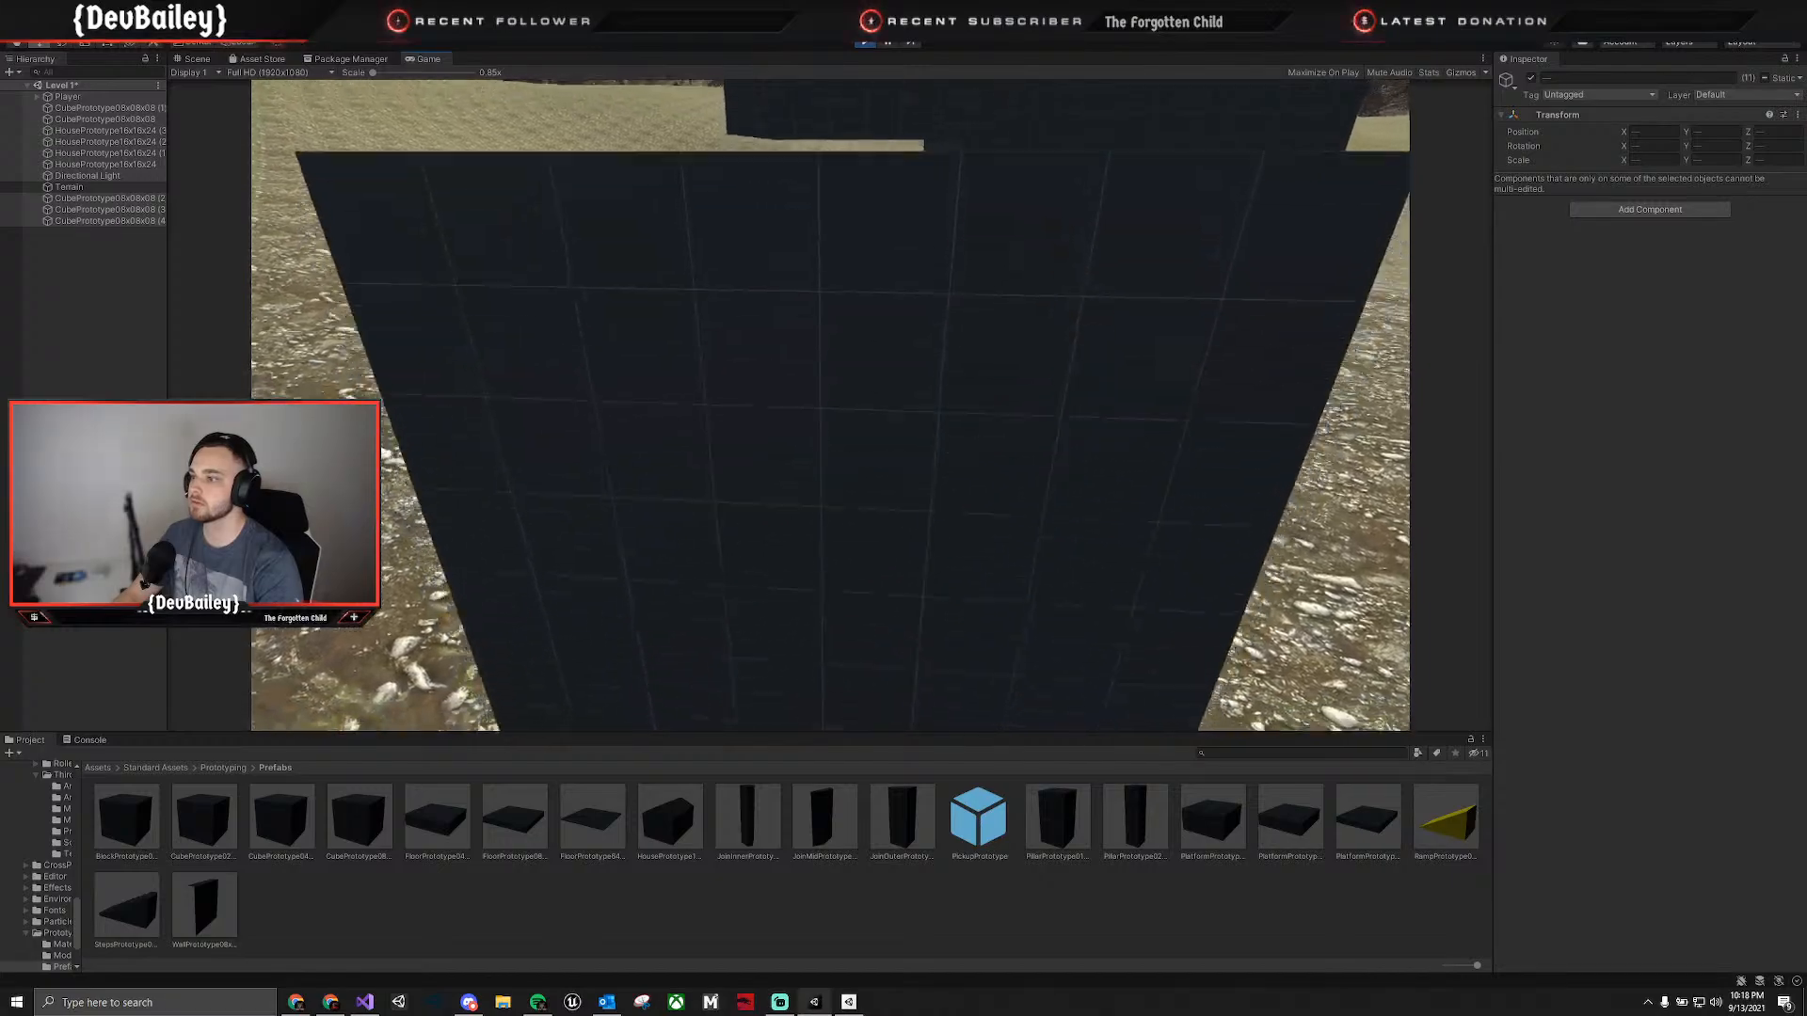
pyautogui.press('space')
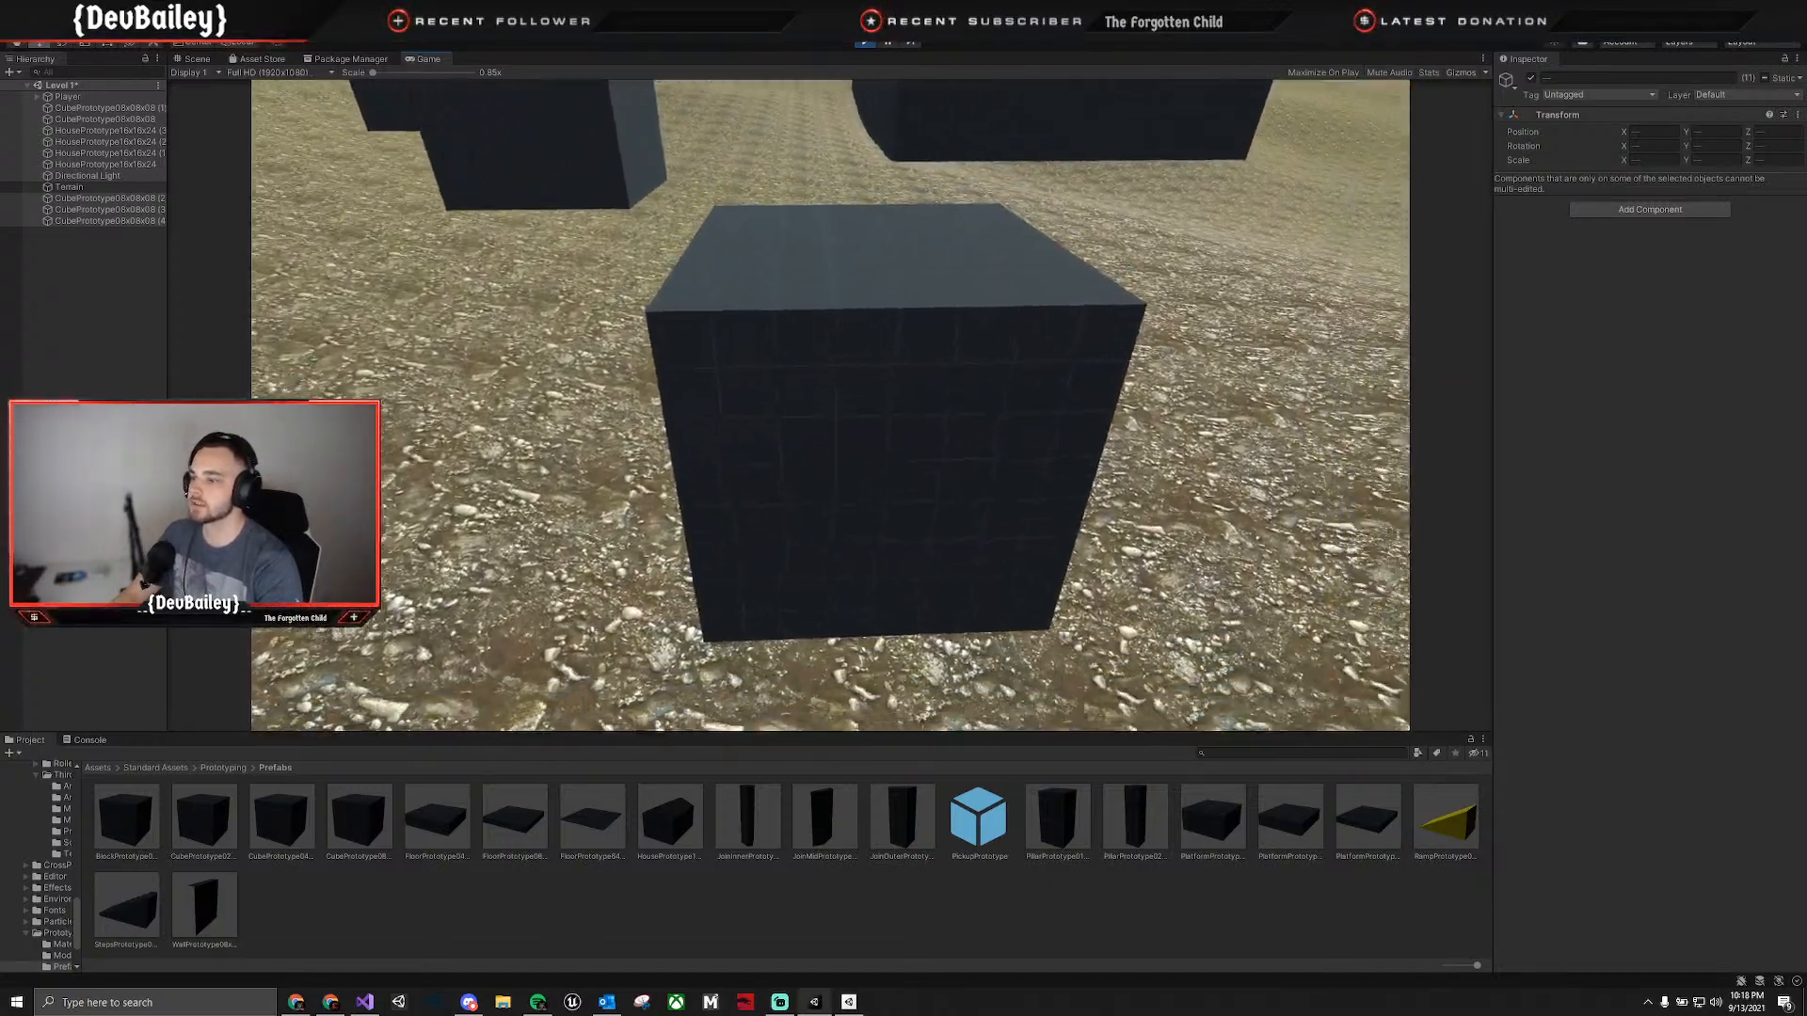
pyautogui.press('w')
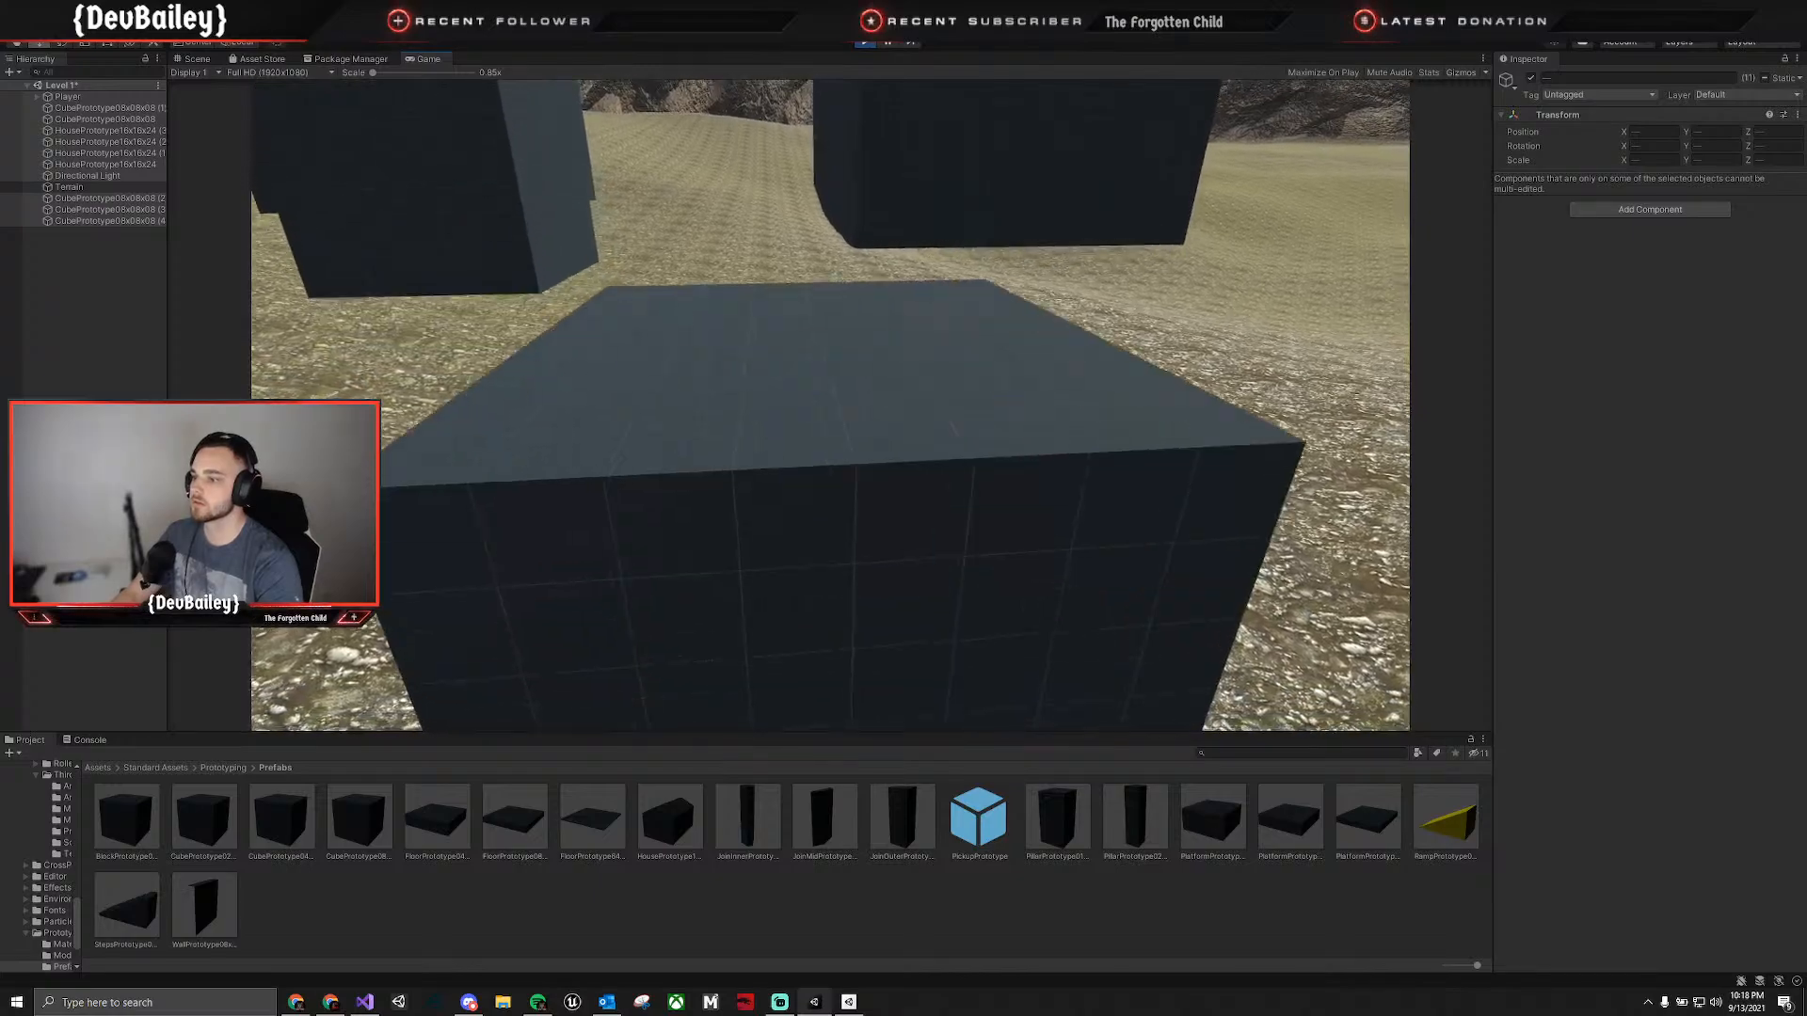
pyautogui.press('s')
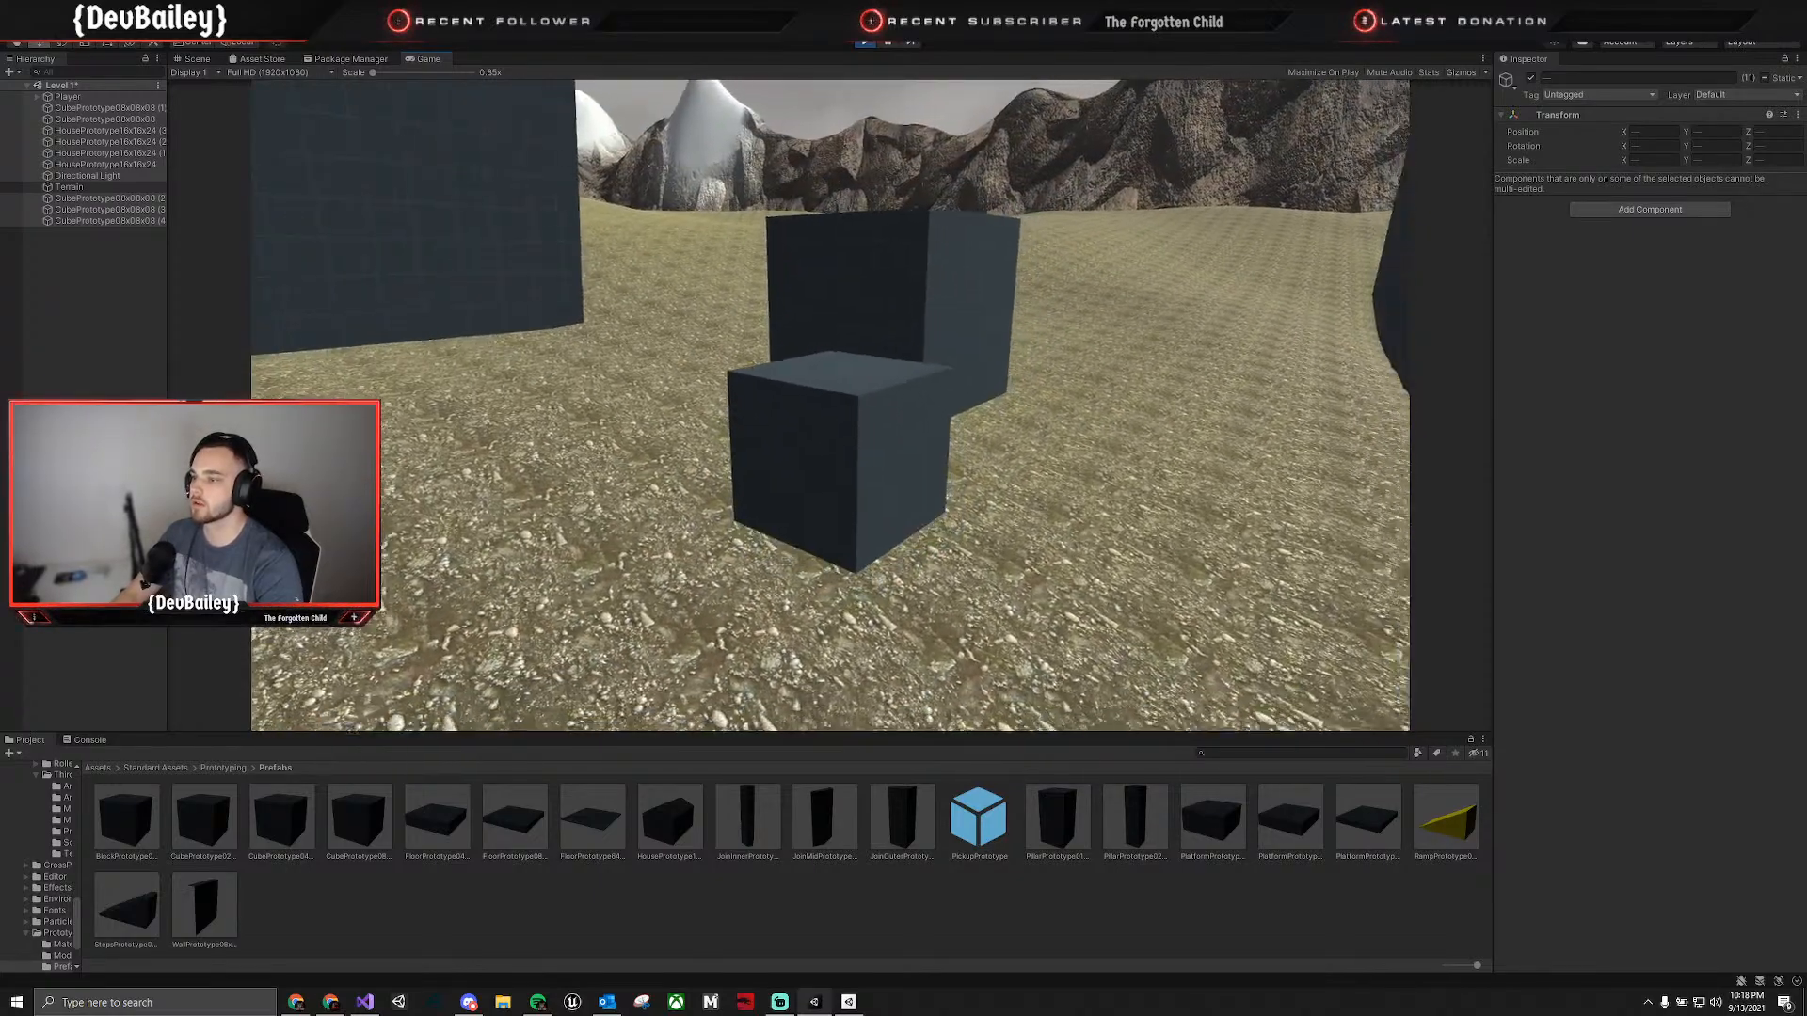
pyautogui.press('w')
pyautogui.press('space')
pyautogui.press('space')
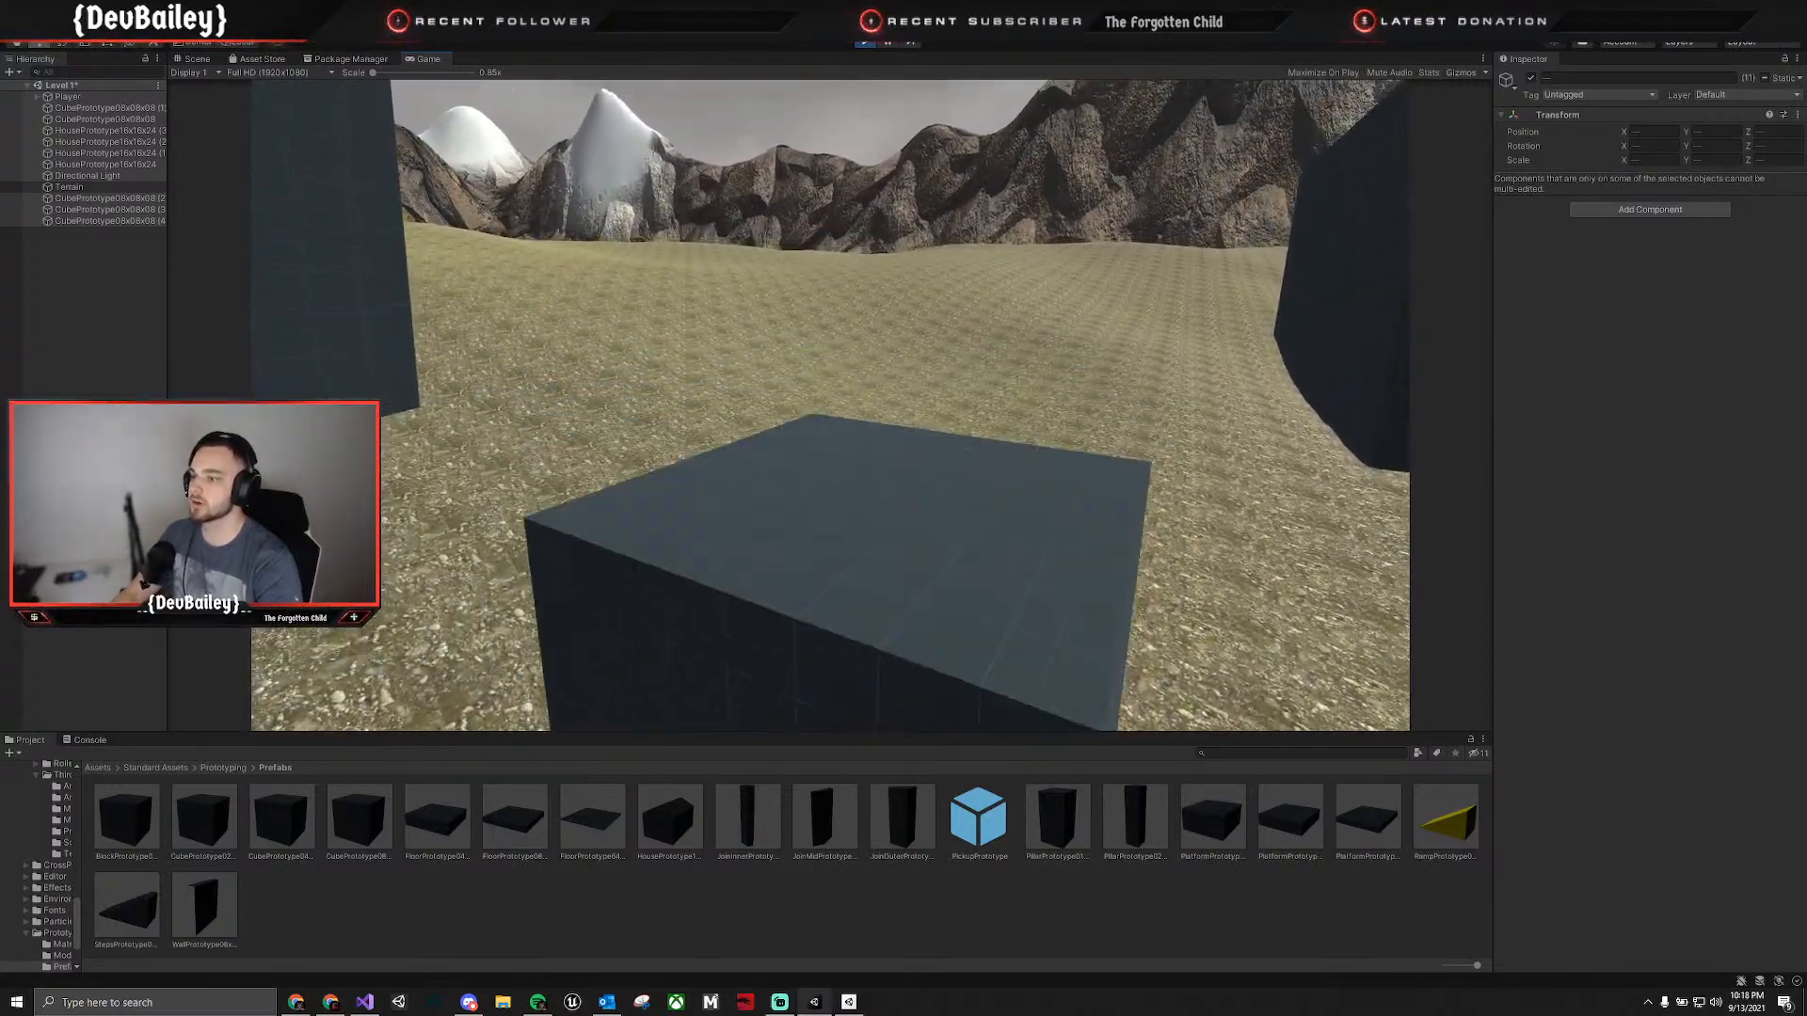
pyautogui.press('w')
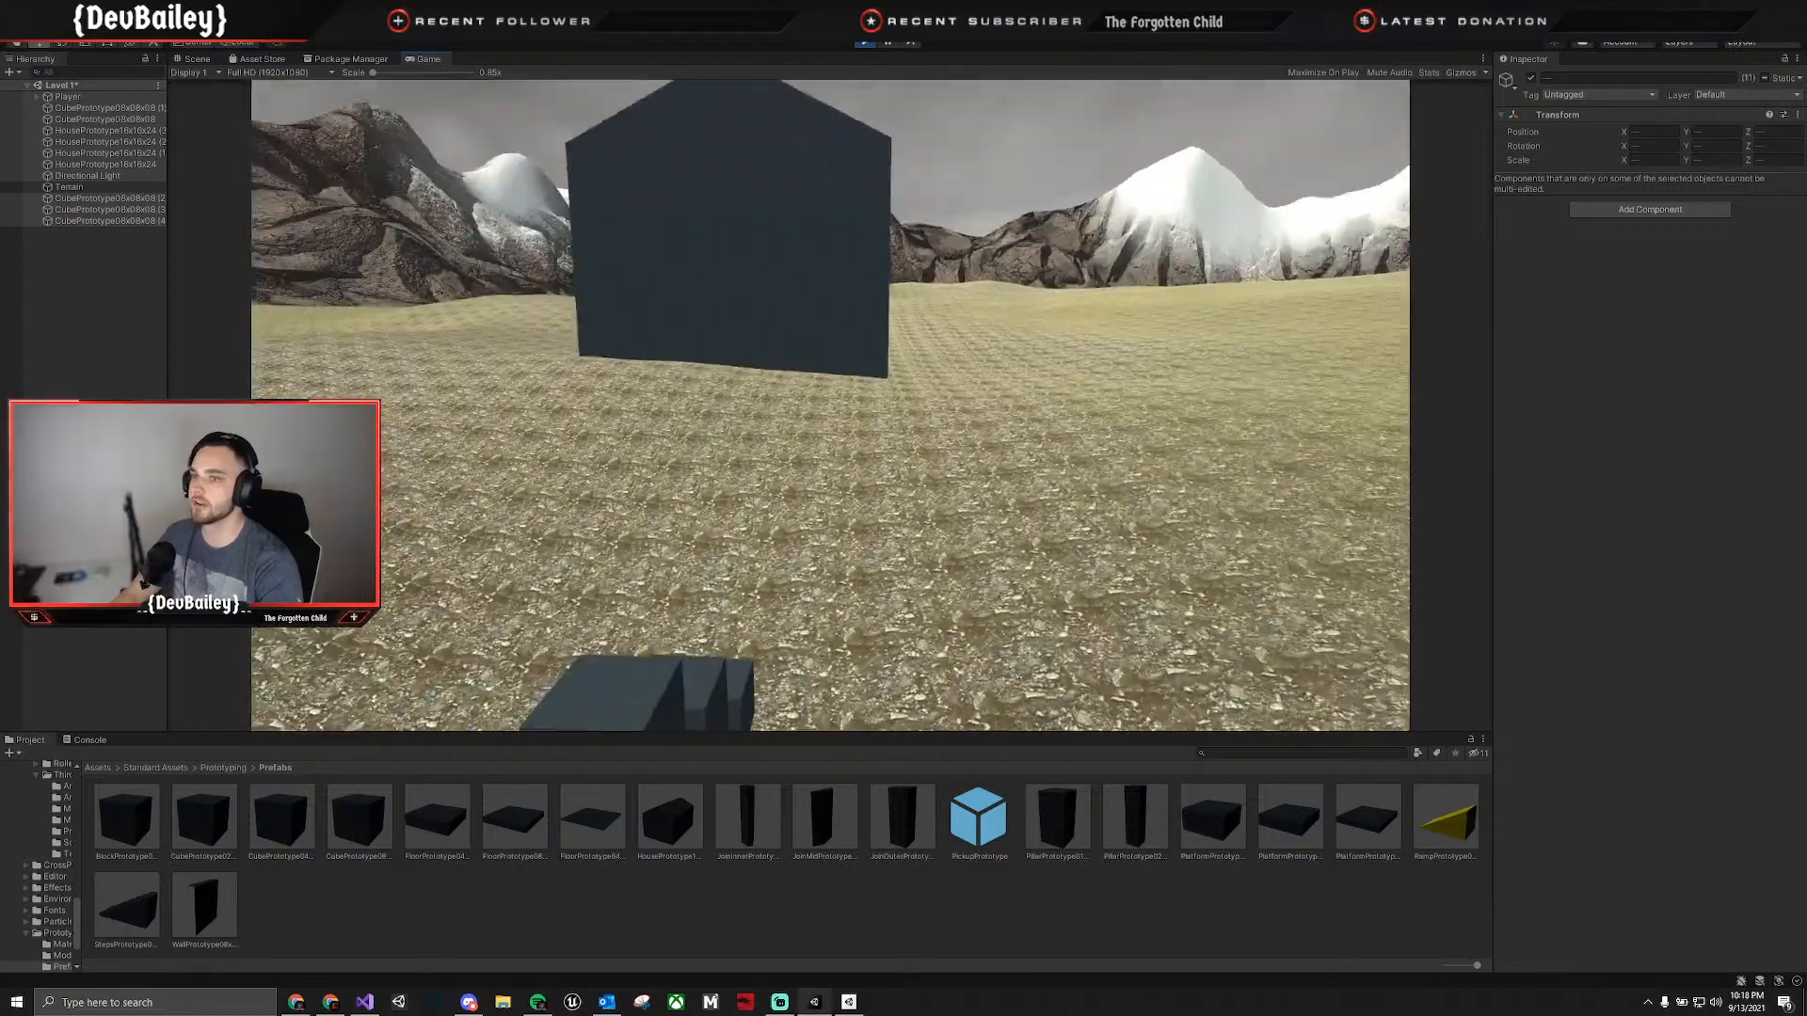
# Move the Player back off the large cube to the ground and stop play mode.
pyautogui.press('s')
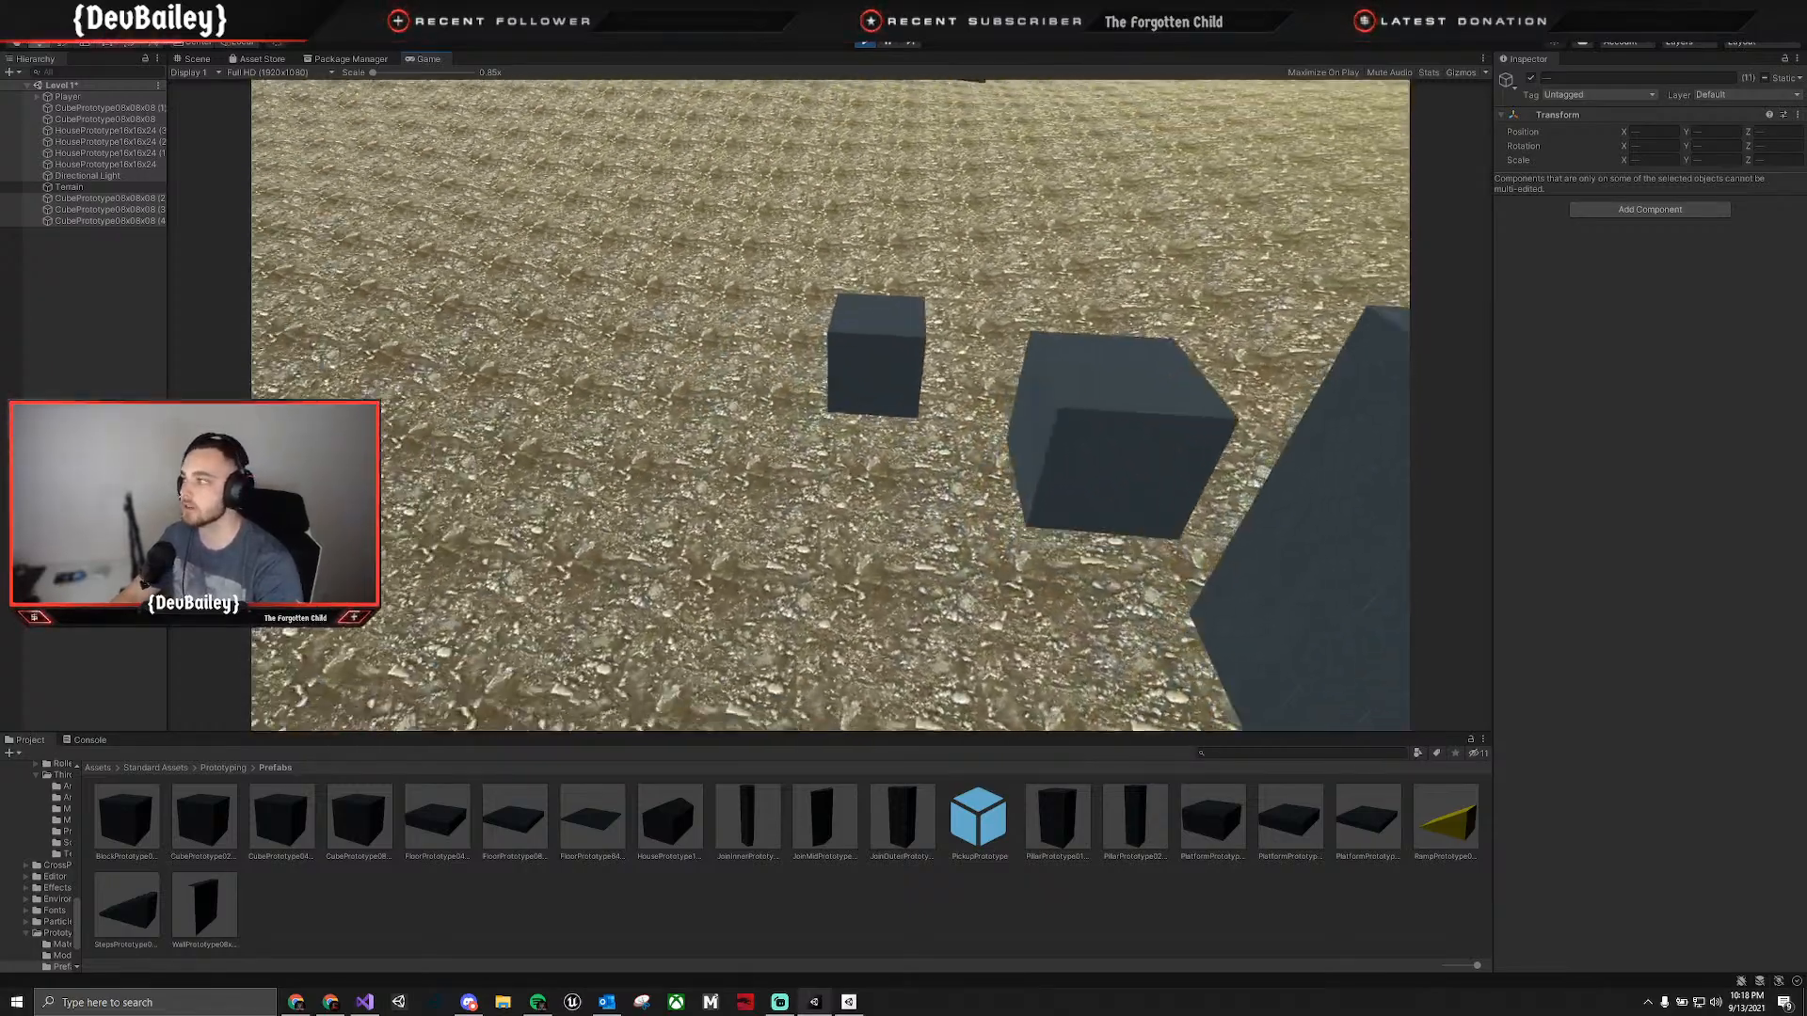
pyautogui.press('Escape')
pyautogui.press('s')
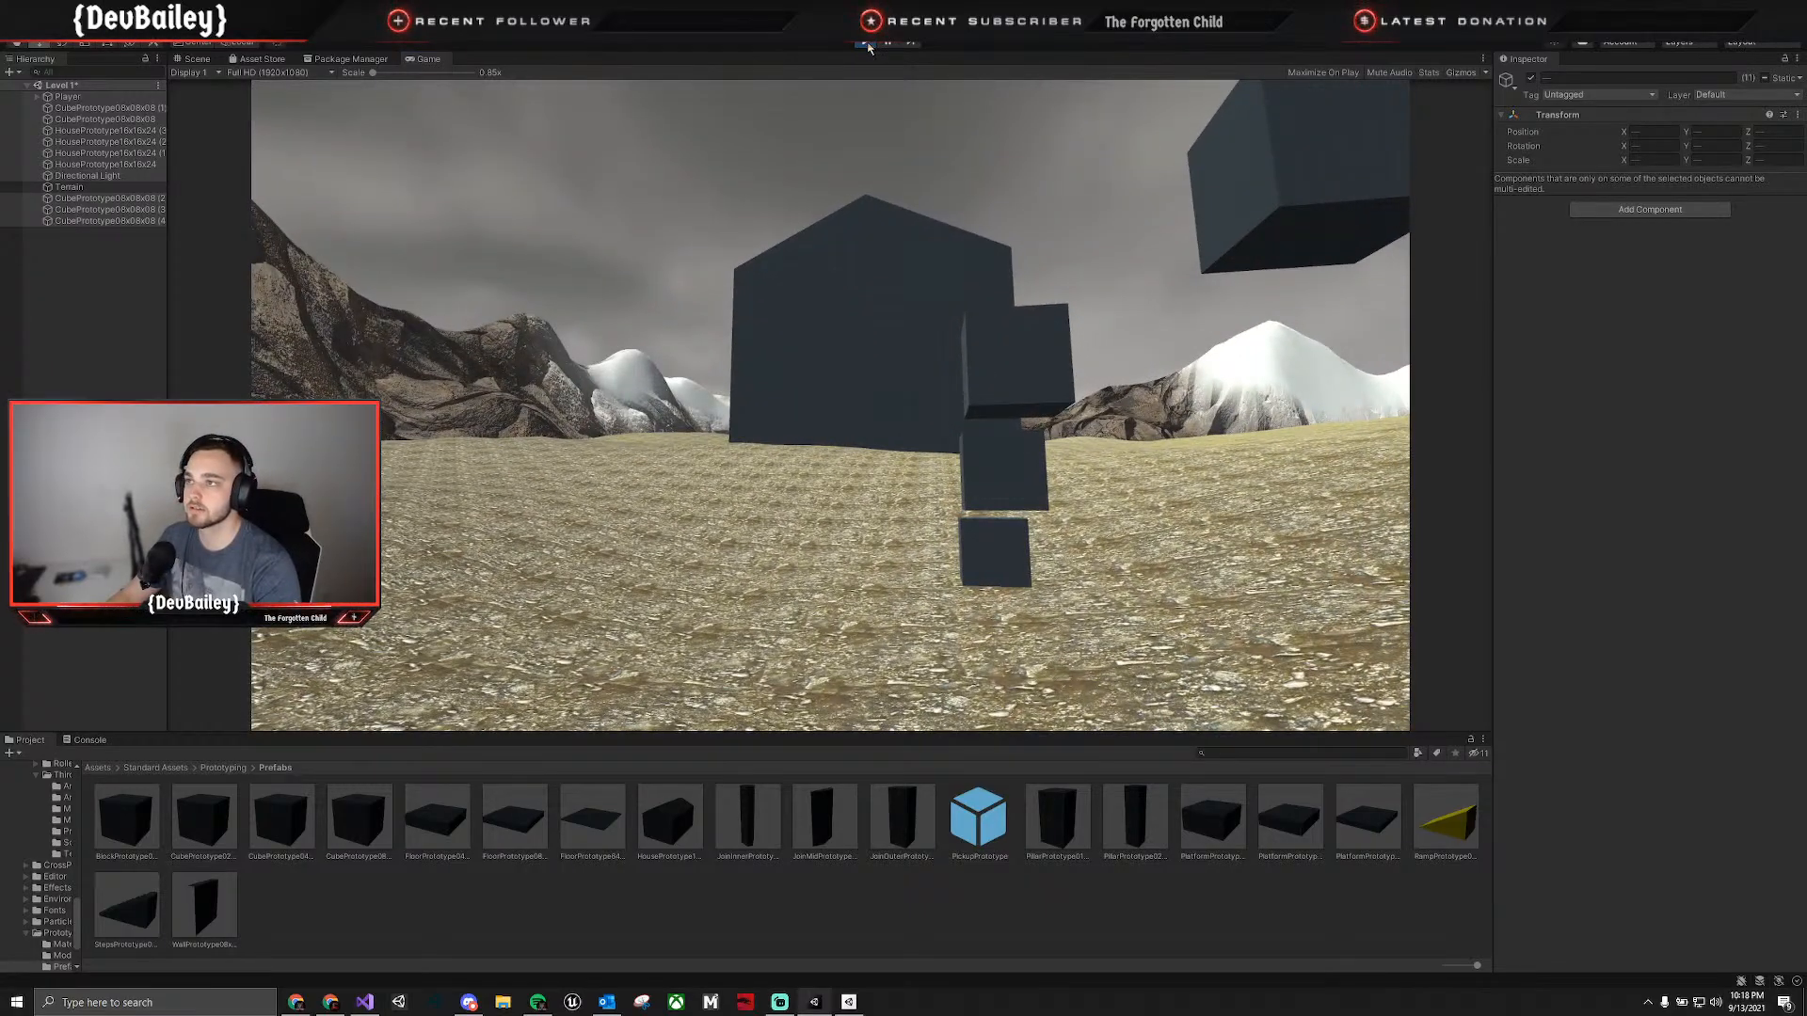
pyautogui.click(866, 43)
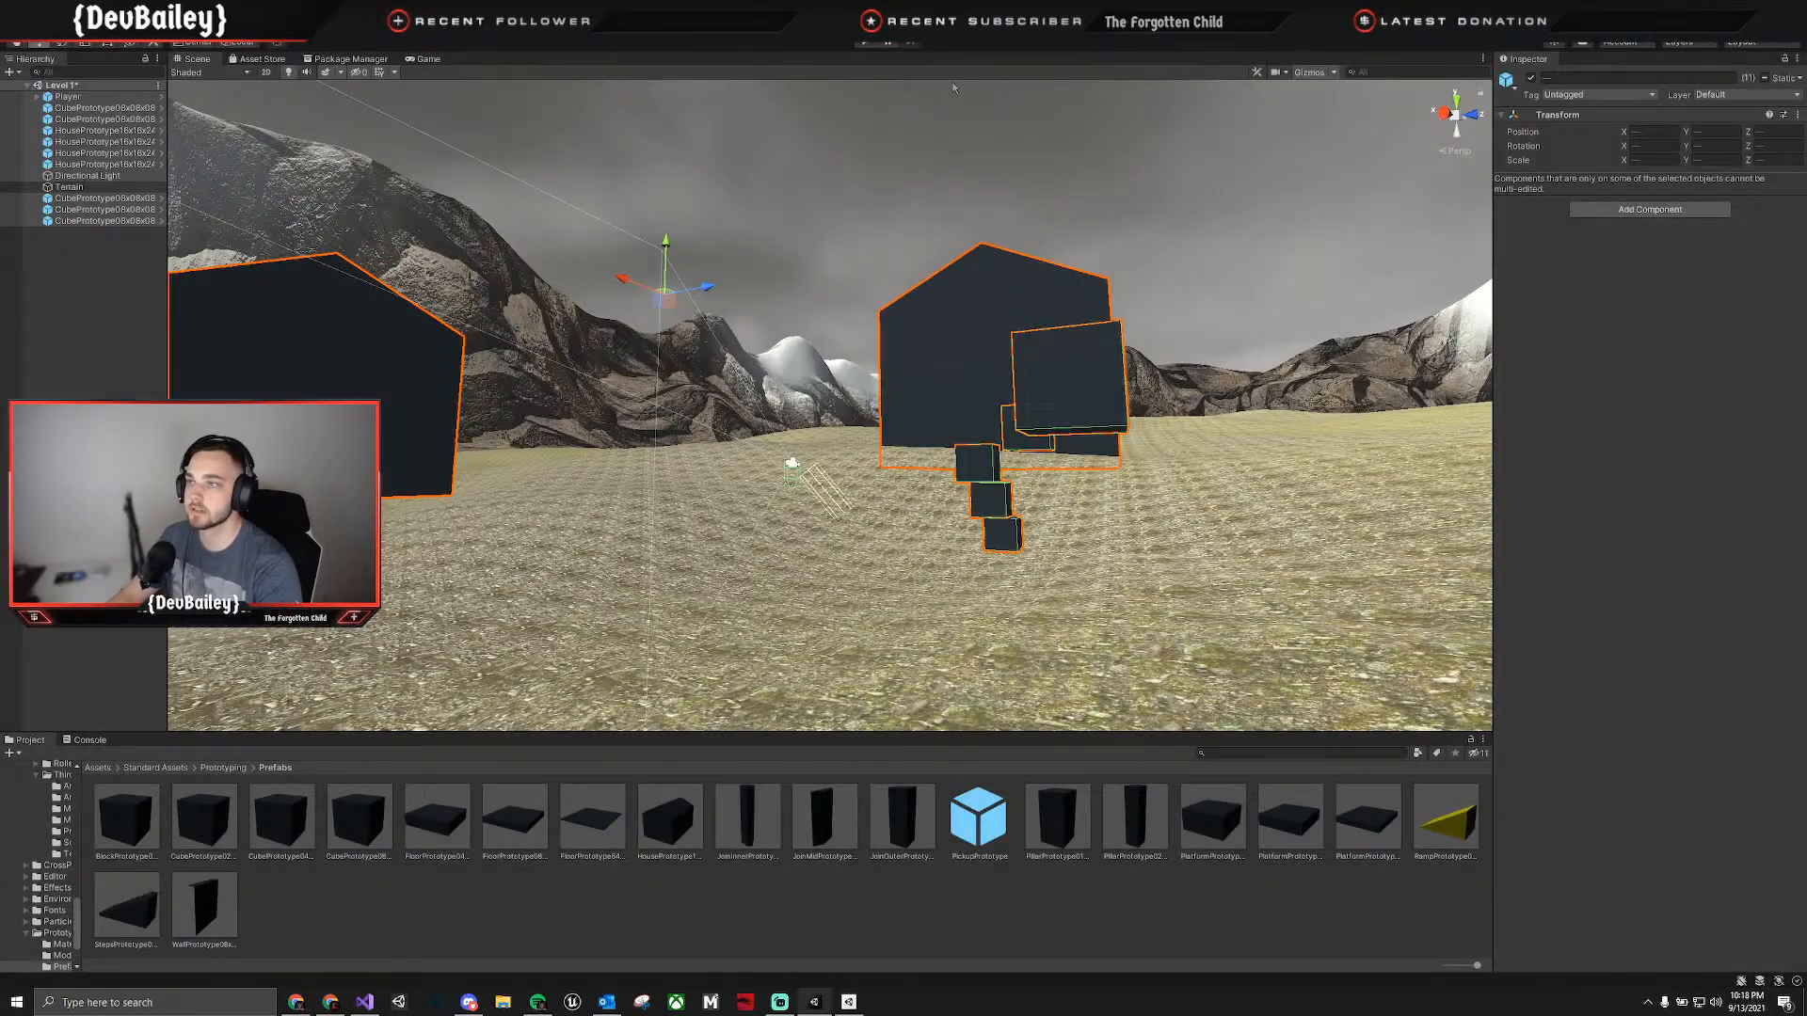
# Select the Terrain and inspect how the houses and the line of cubes sit on it.
pyautogui.click(830, 592)
pyautogui.moveTo(830, 592); pyautogui.dragTo(1791, 629, button='right')
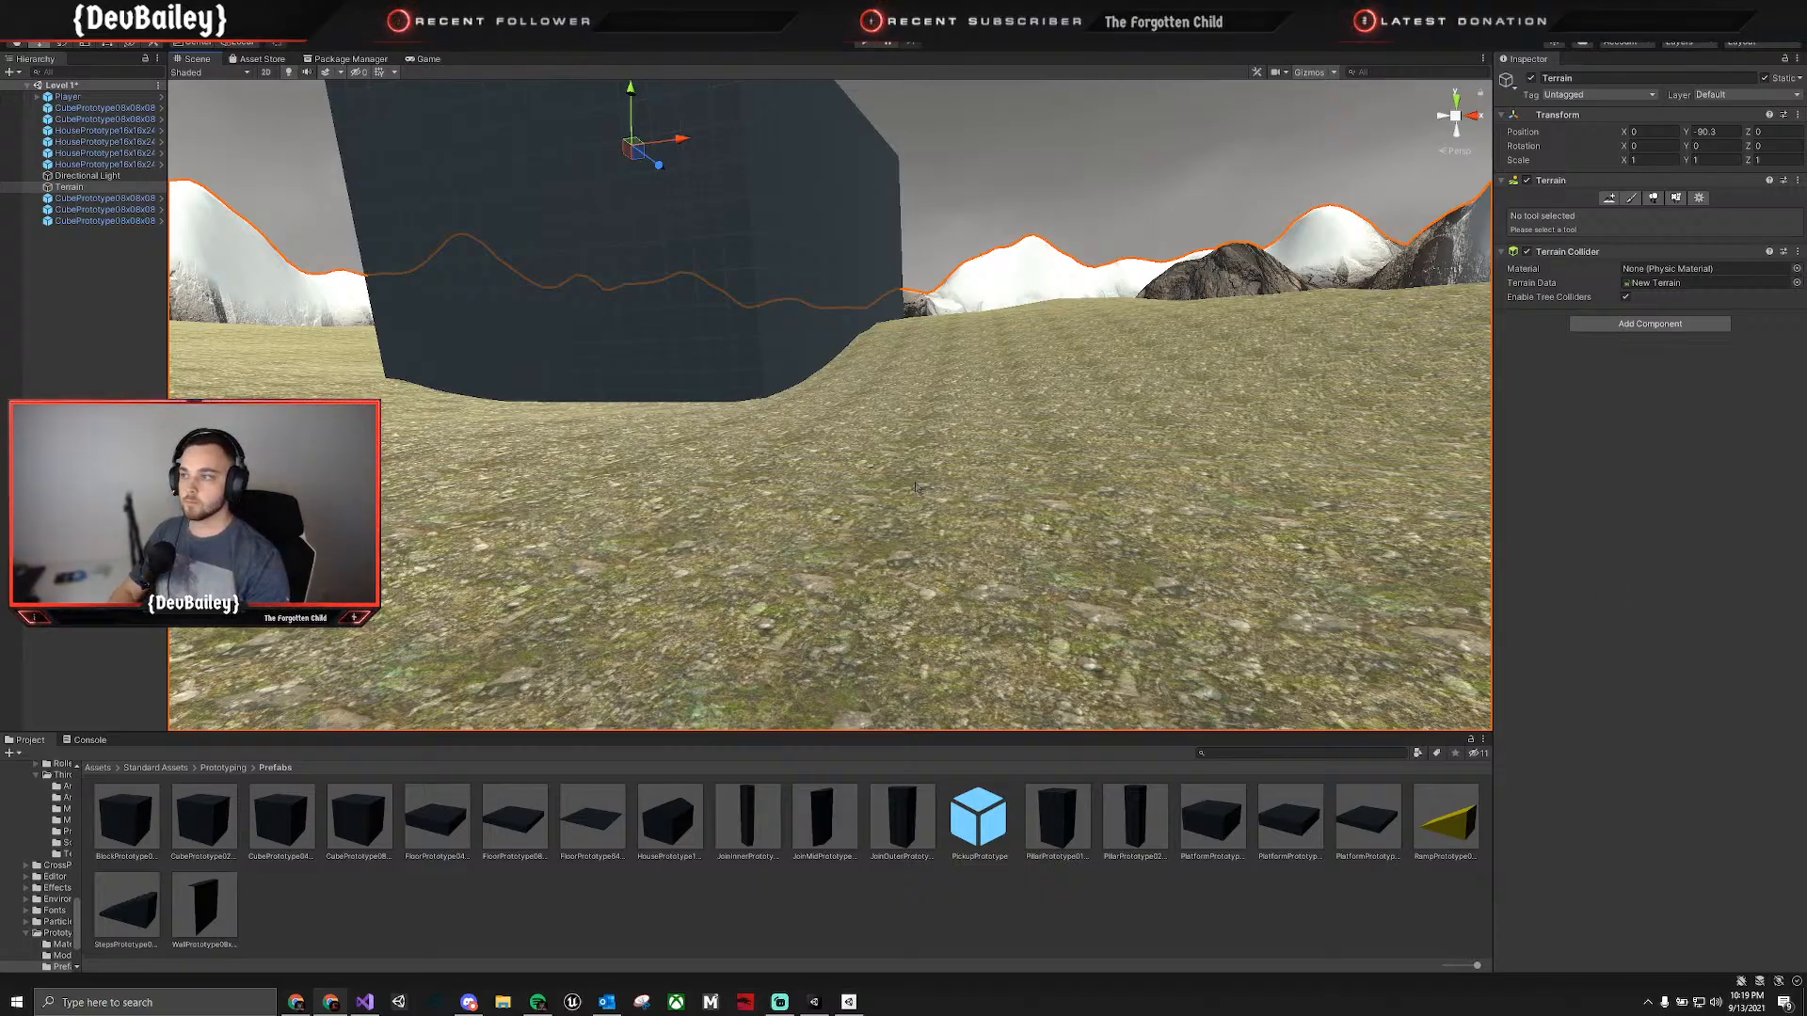
pyautogui.moveTo(916, 487); pyautogui.dragTo(586, 494, button='right')
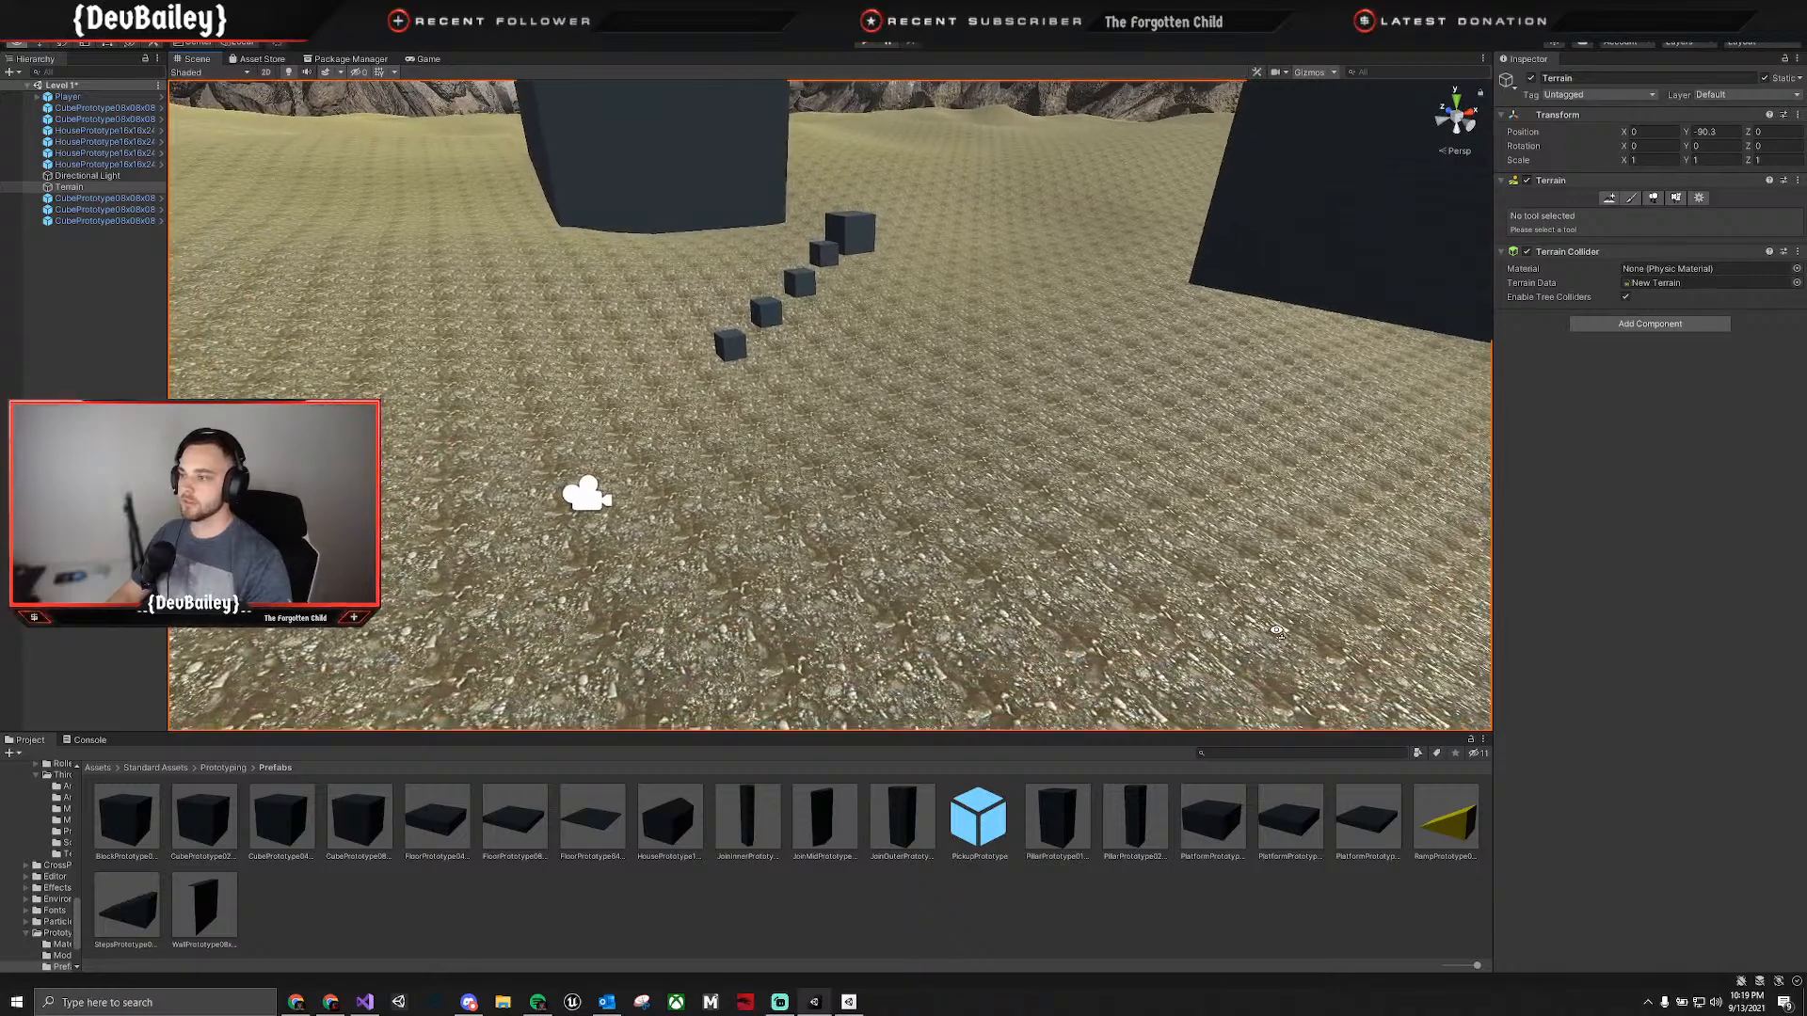
pyautogui.moveTo(1277, 630); pyautogui.dragTo(1279, 636, button='right')
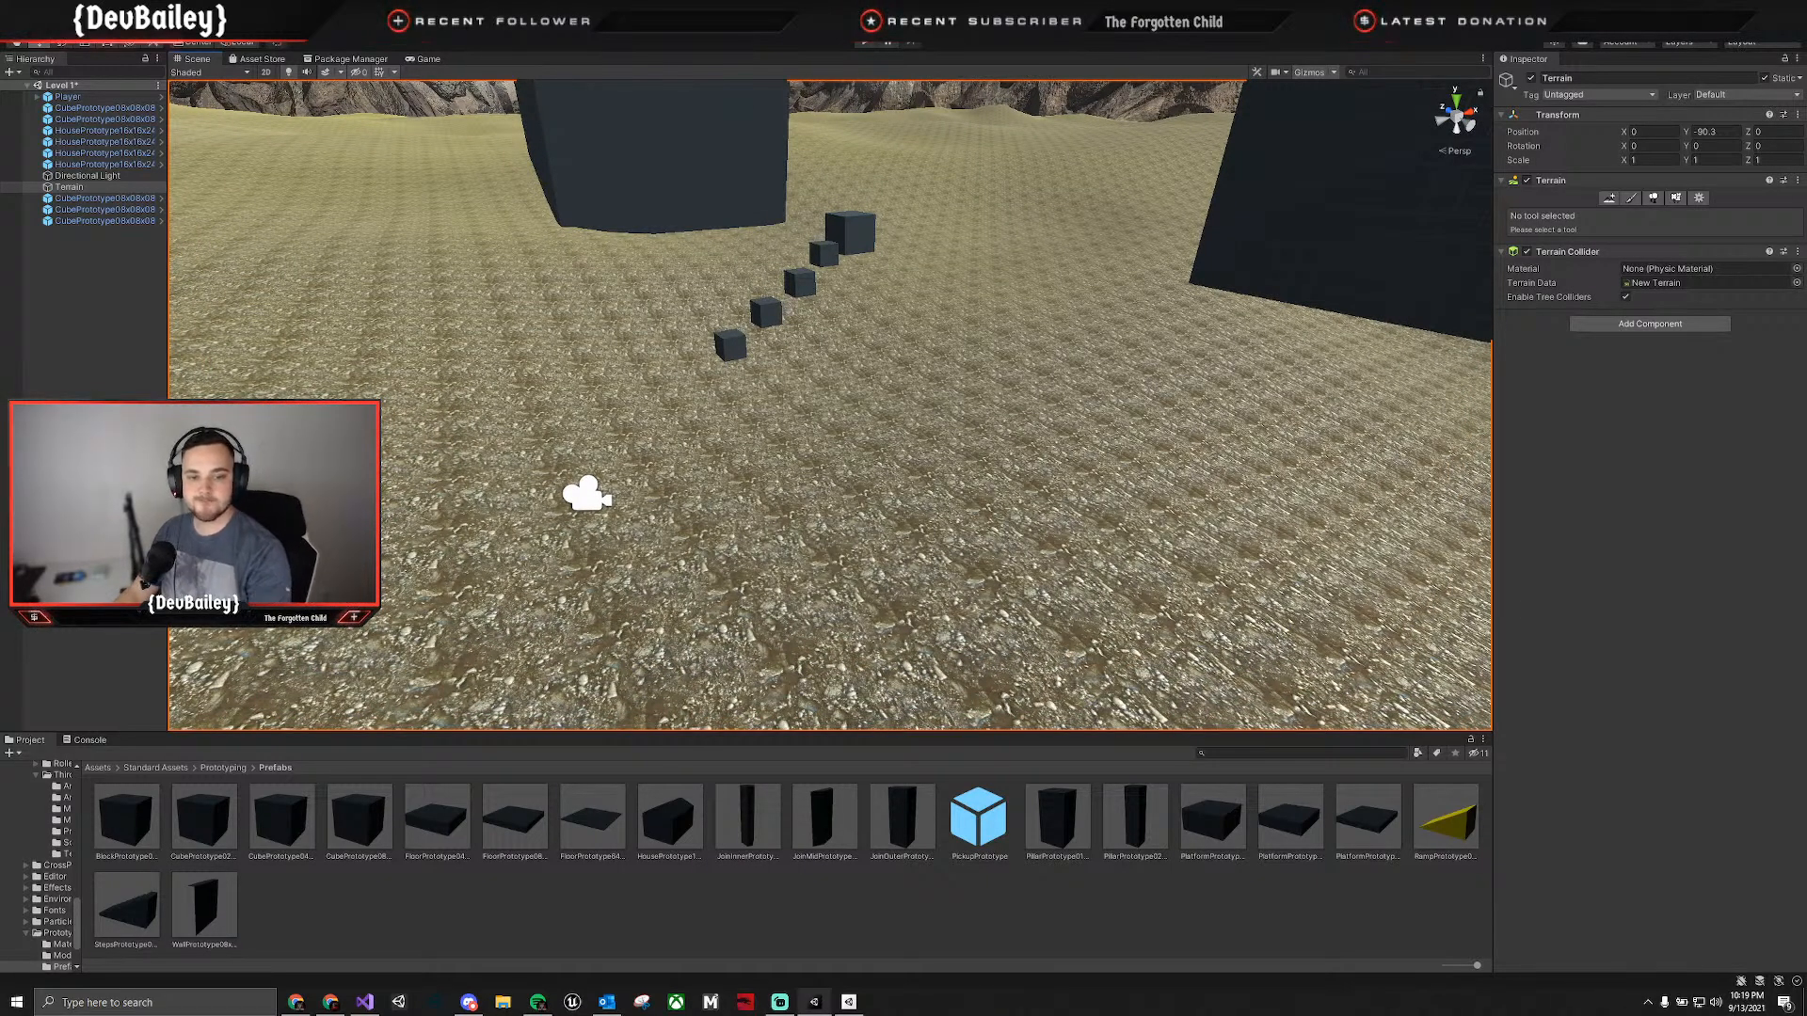